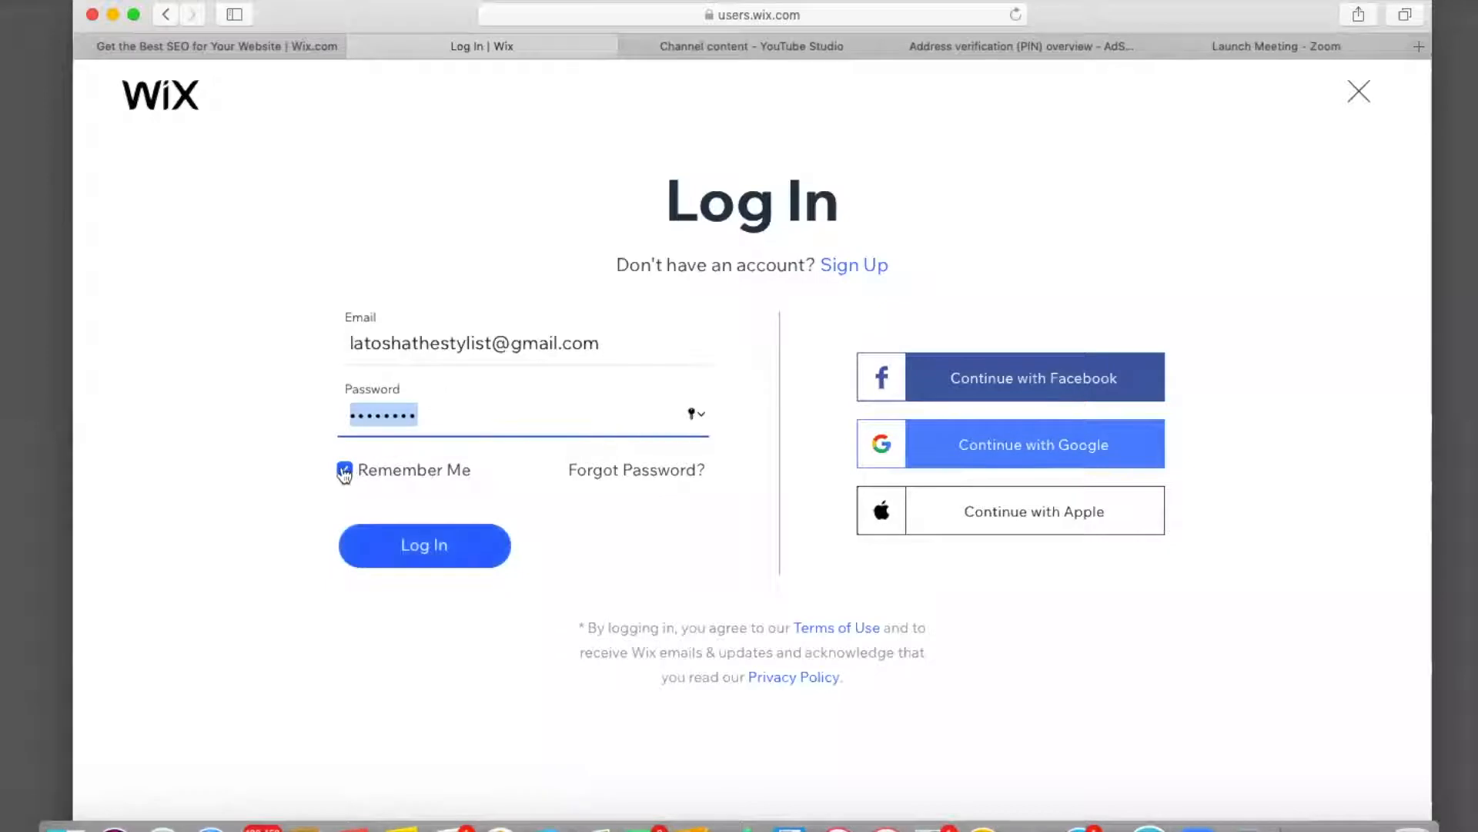
Log in to Wix and start a new site of type Business.
click(419, 561)
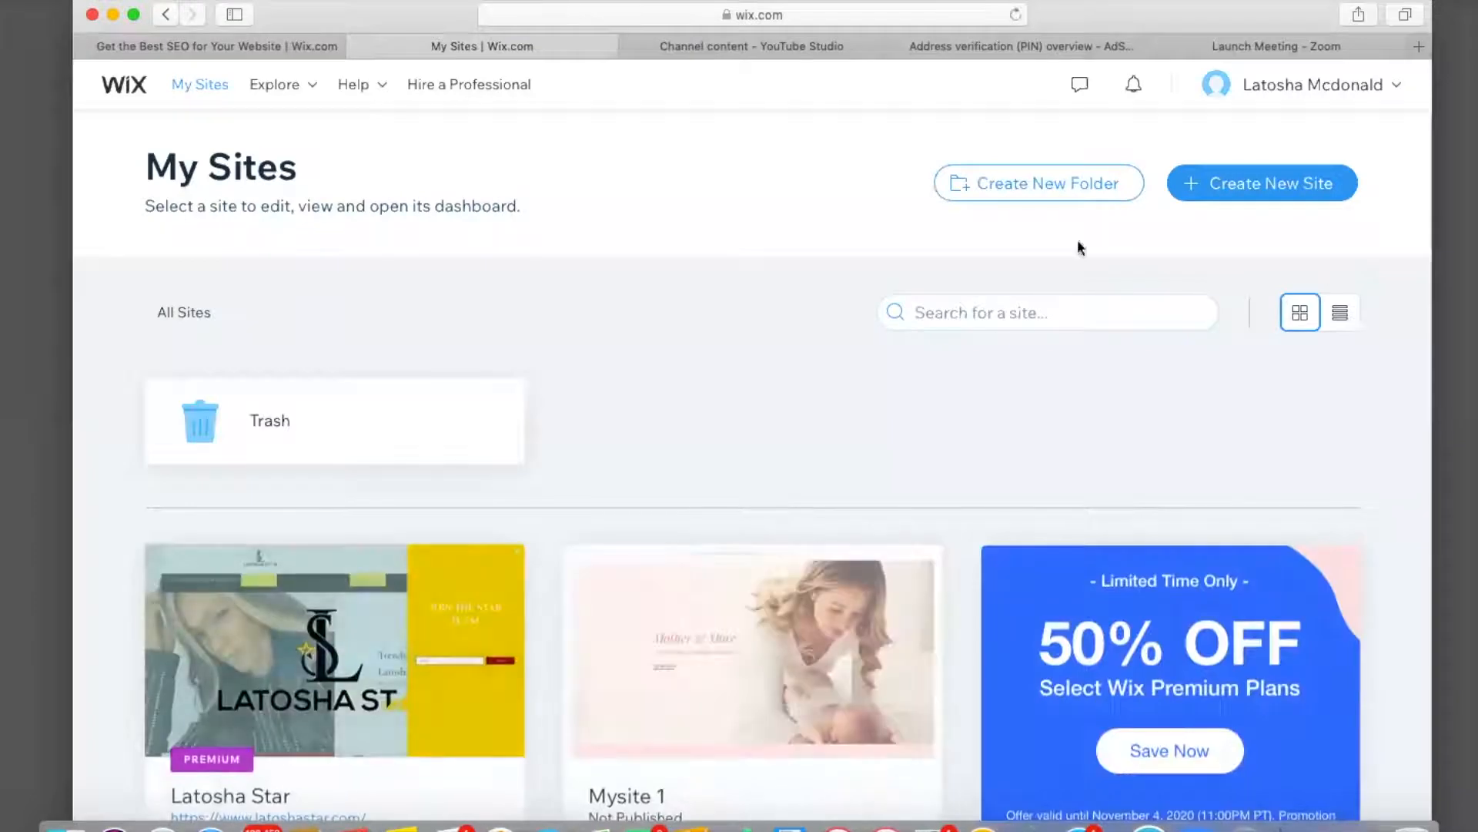
click(1248, 193)
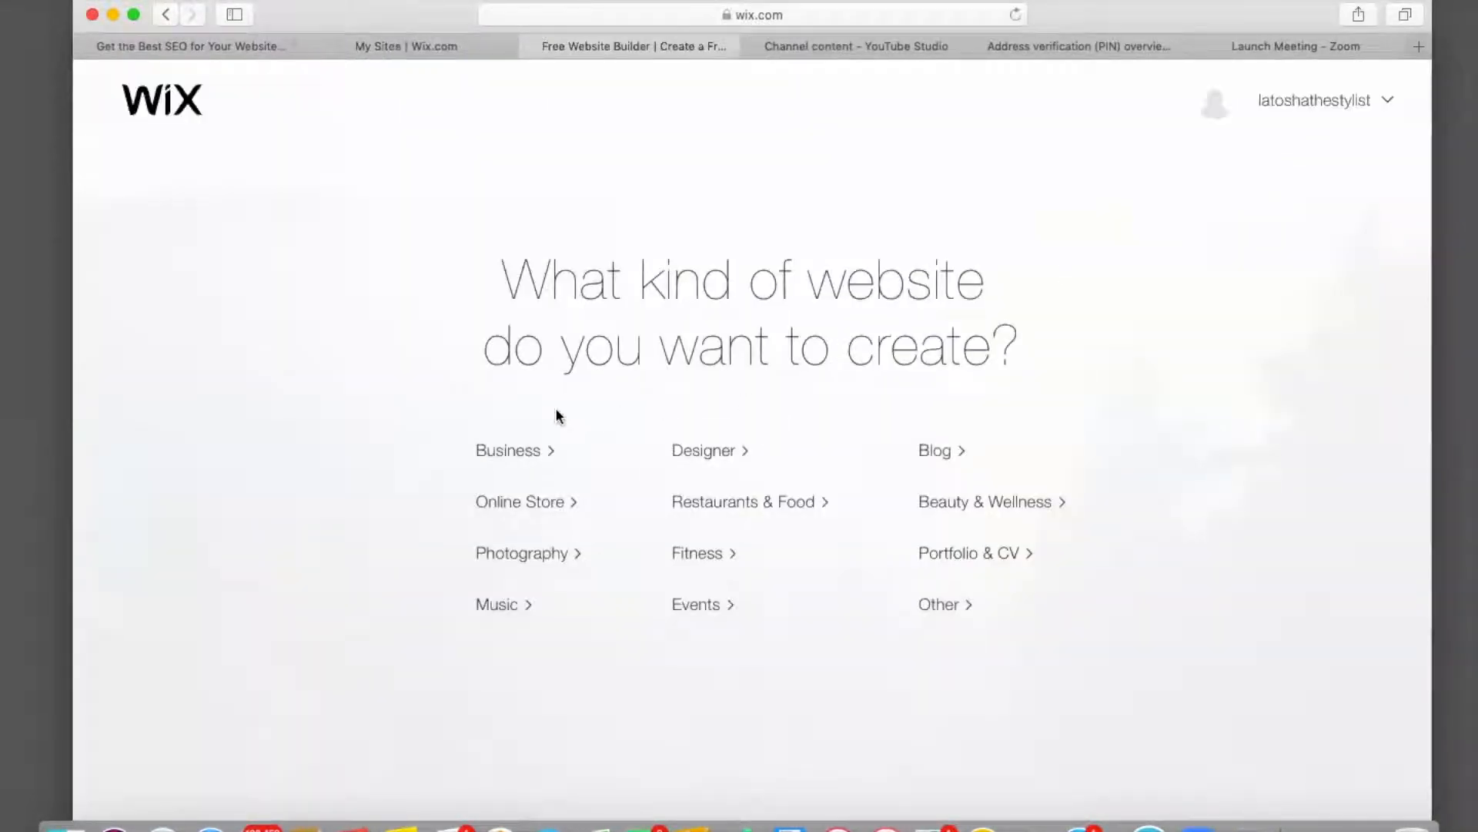
click(535, 456)
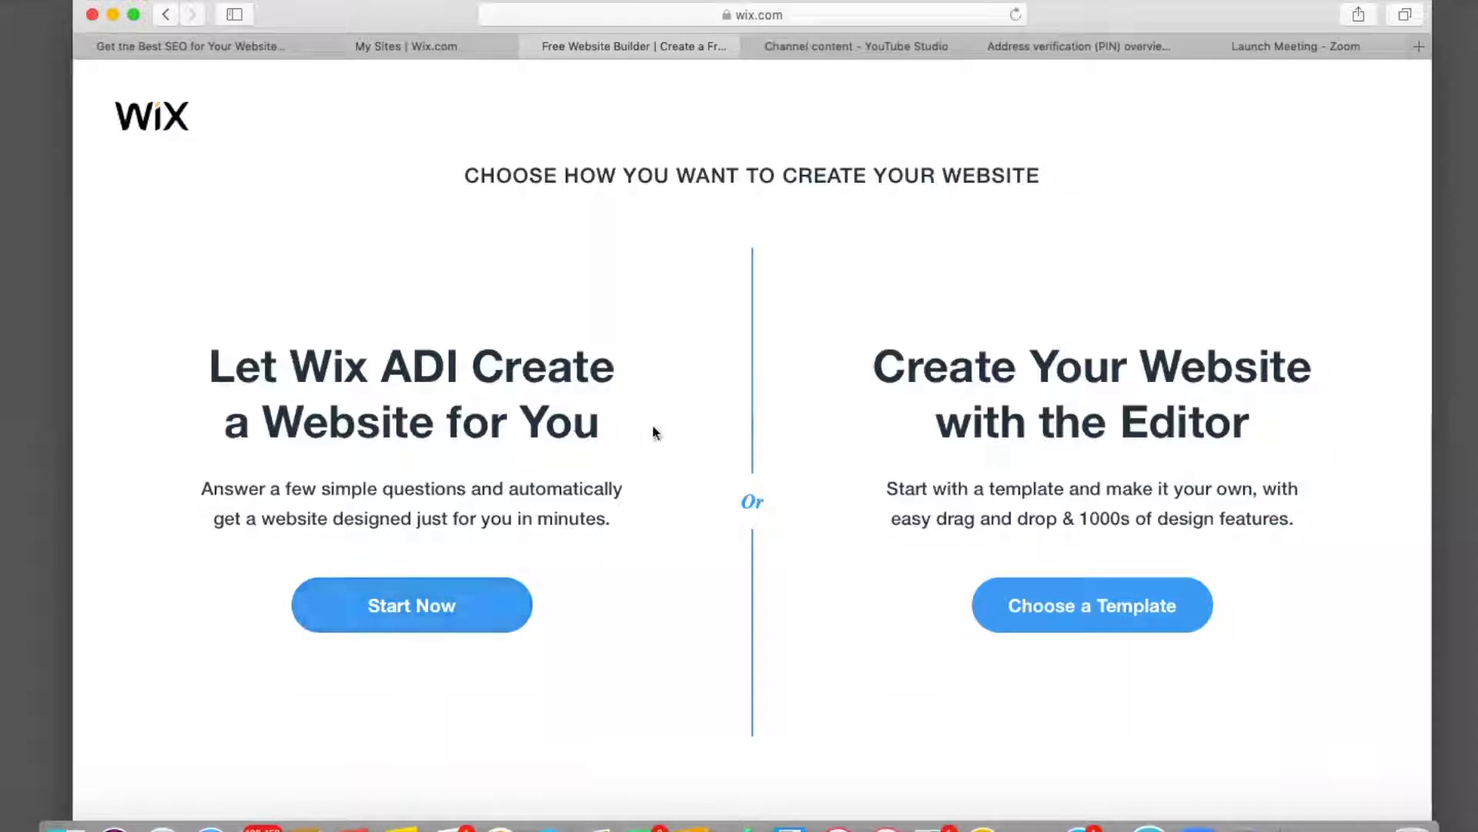
Open the Business template gallery and browse its first two pages.
click(1041, 611)
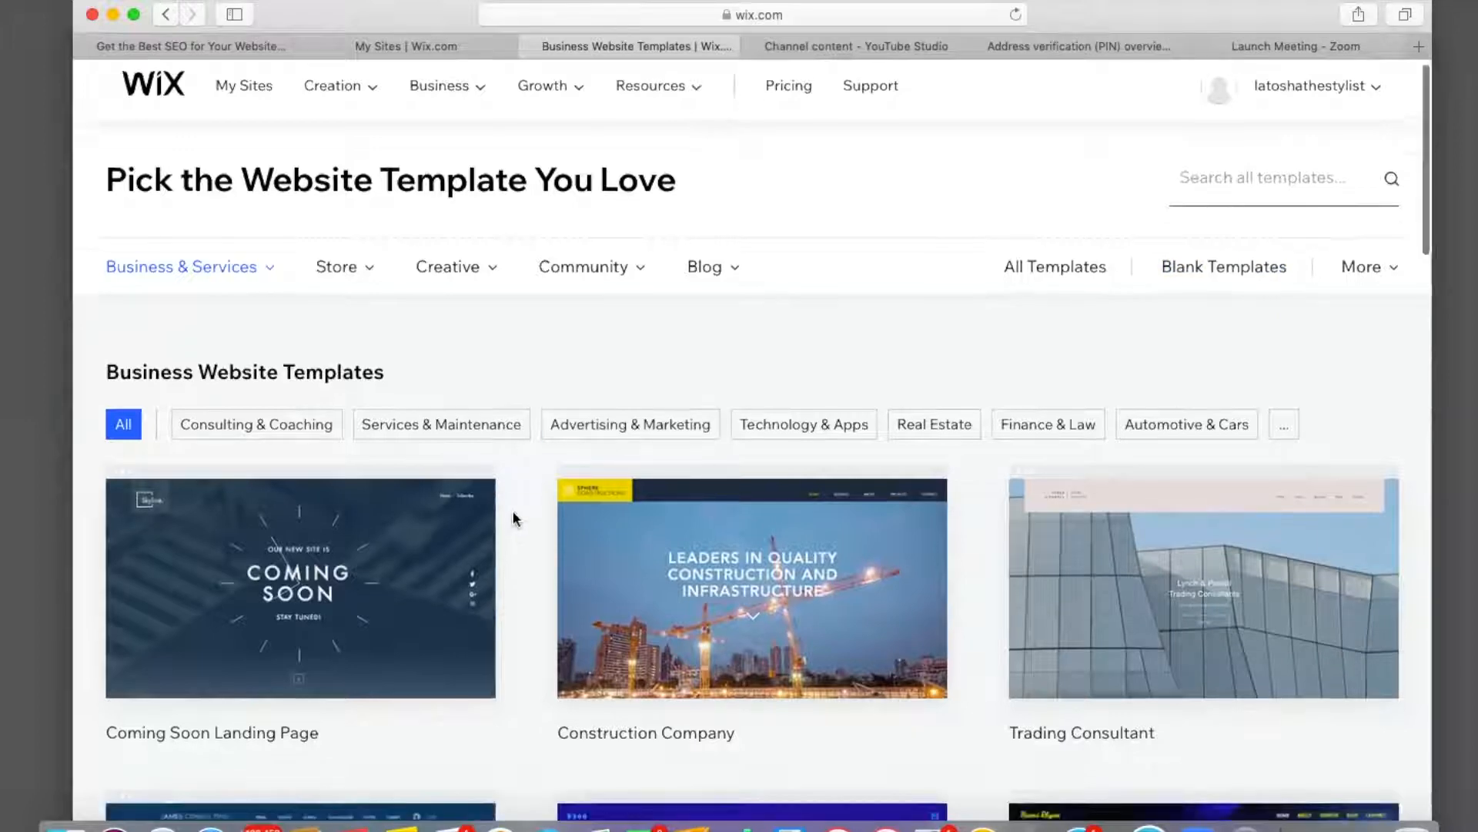
scroll(515, 518, down, 5)
scroll(515, 518, down, 3)
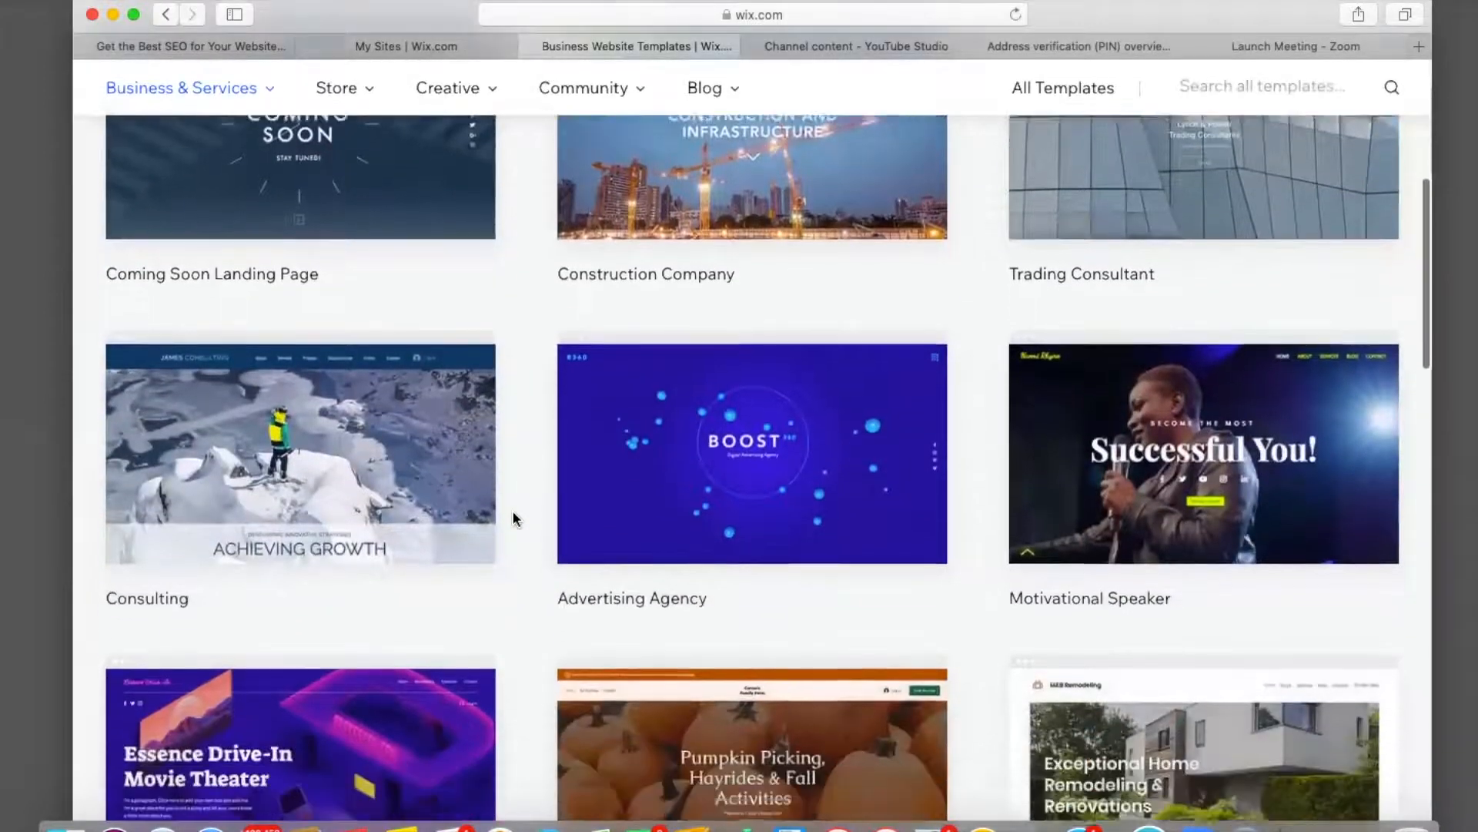
scroll(516, 518, down, 4)
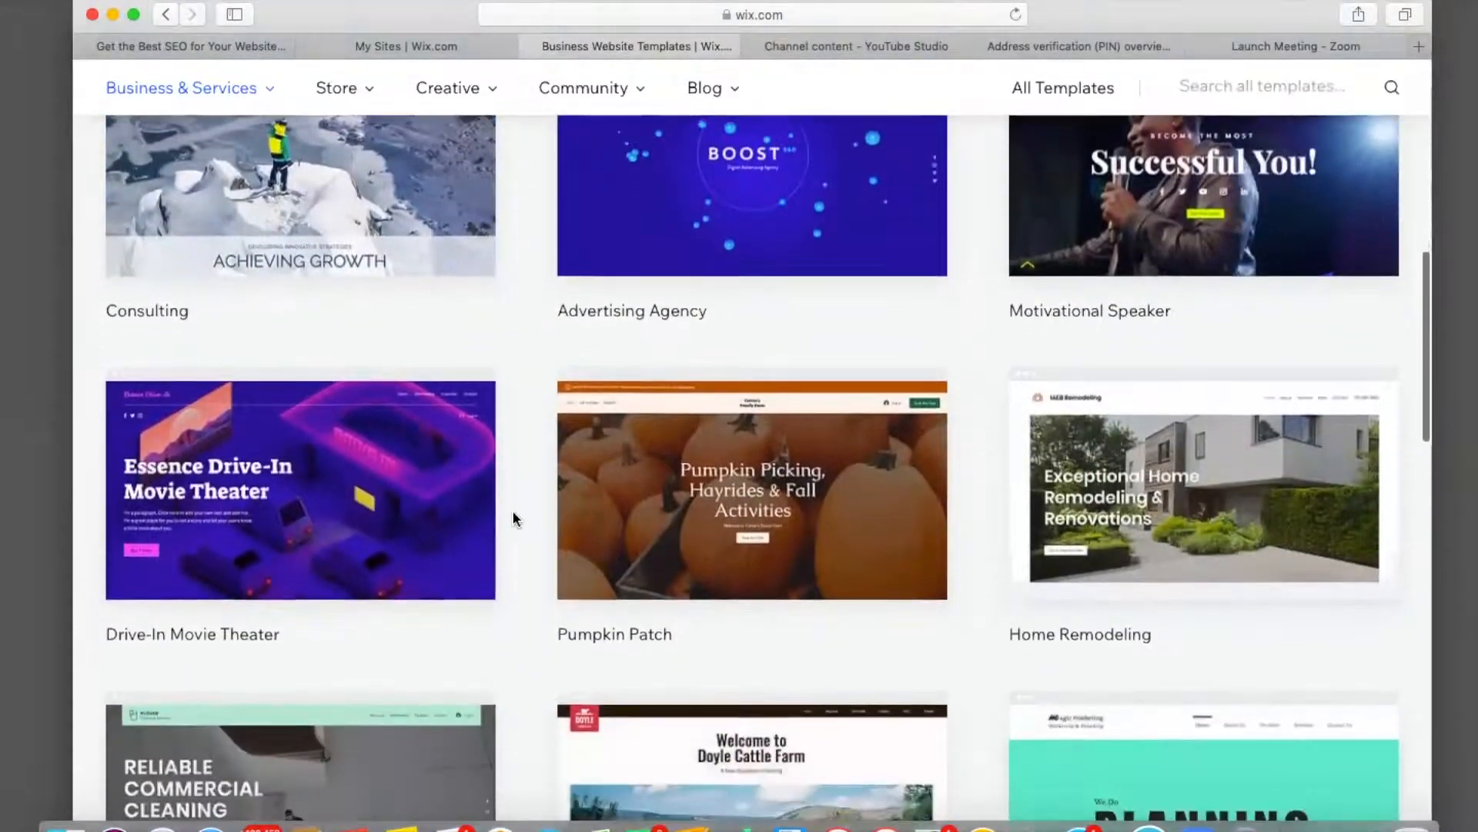
scroll(515, 518, down, 7)
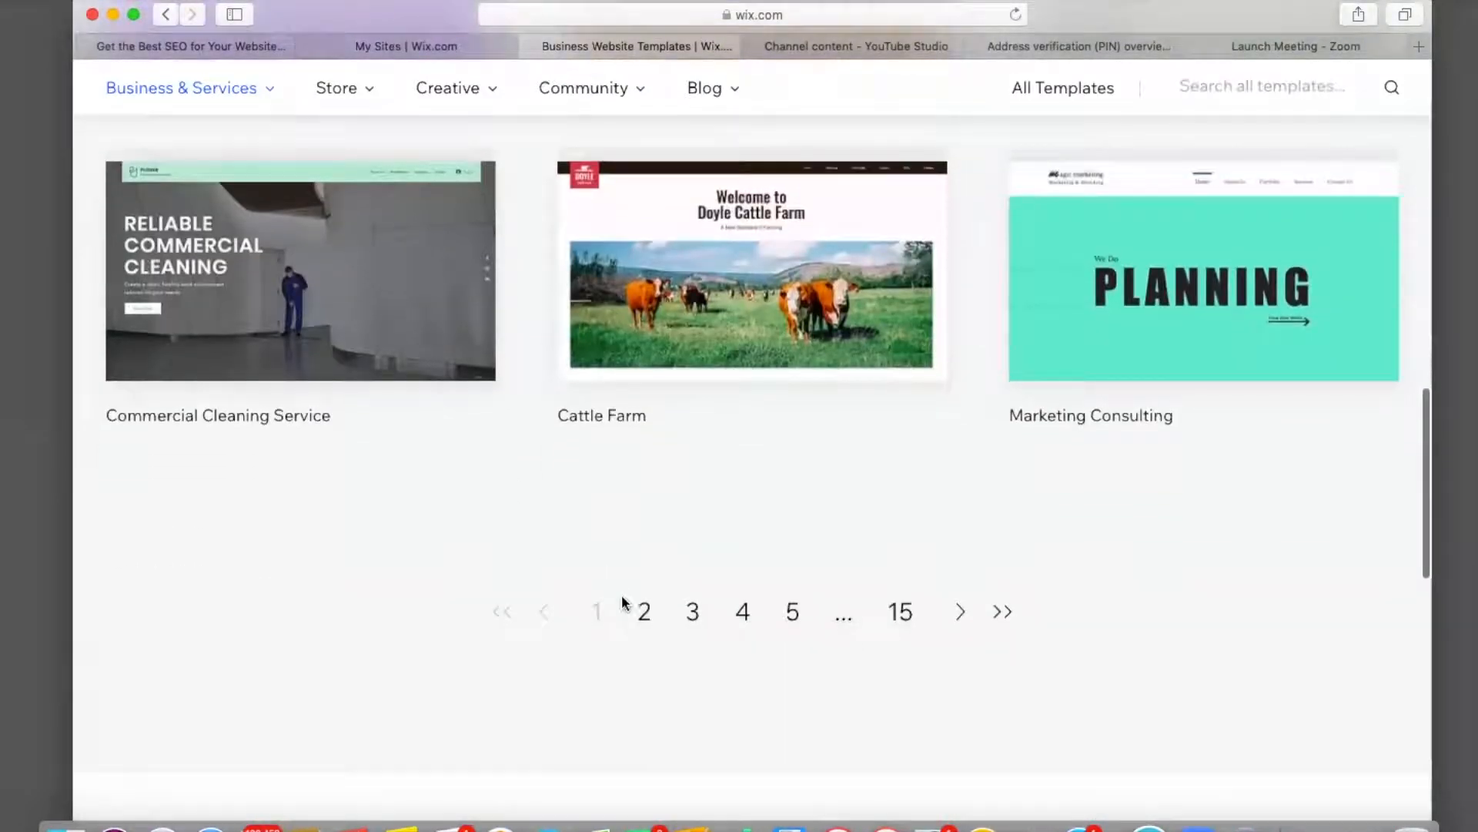
click(644, 611)
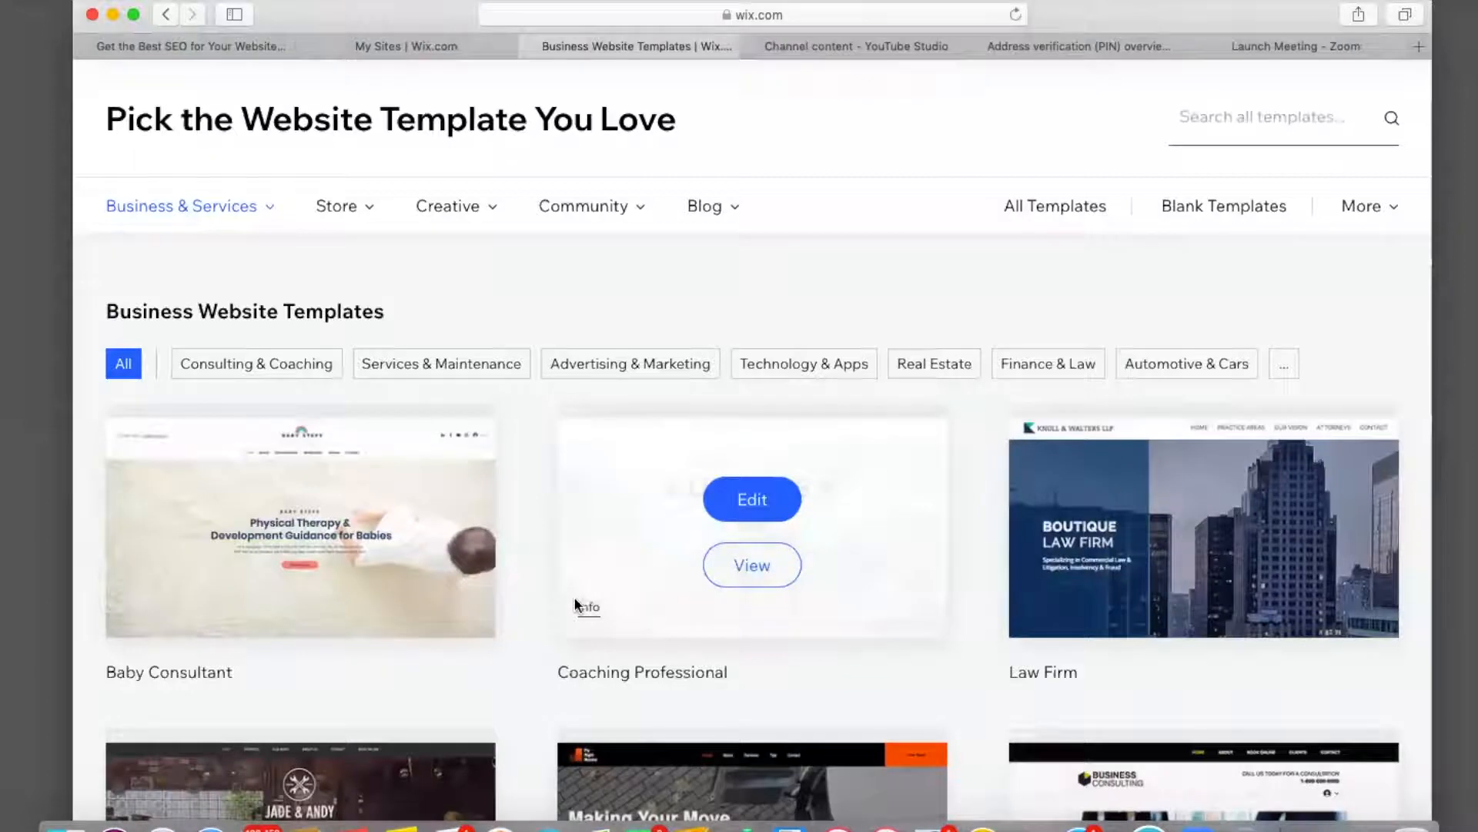
scroll(535, 589, down, 7)
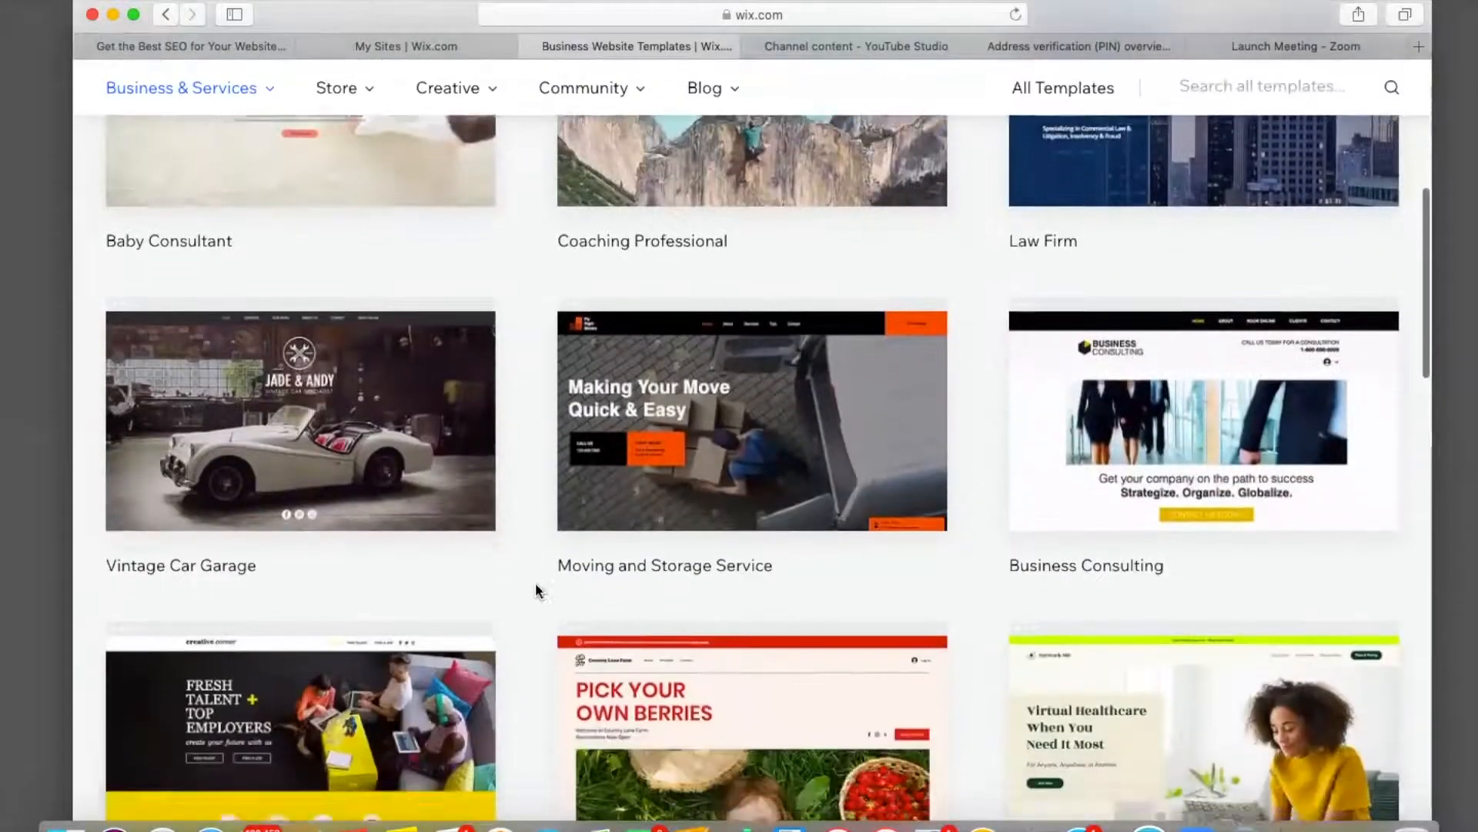
scroll(536, 590, down, 10)
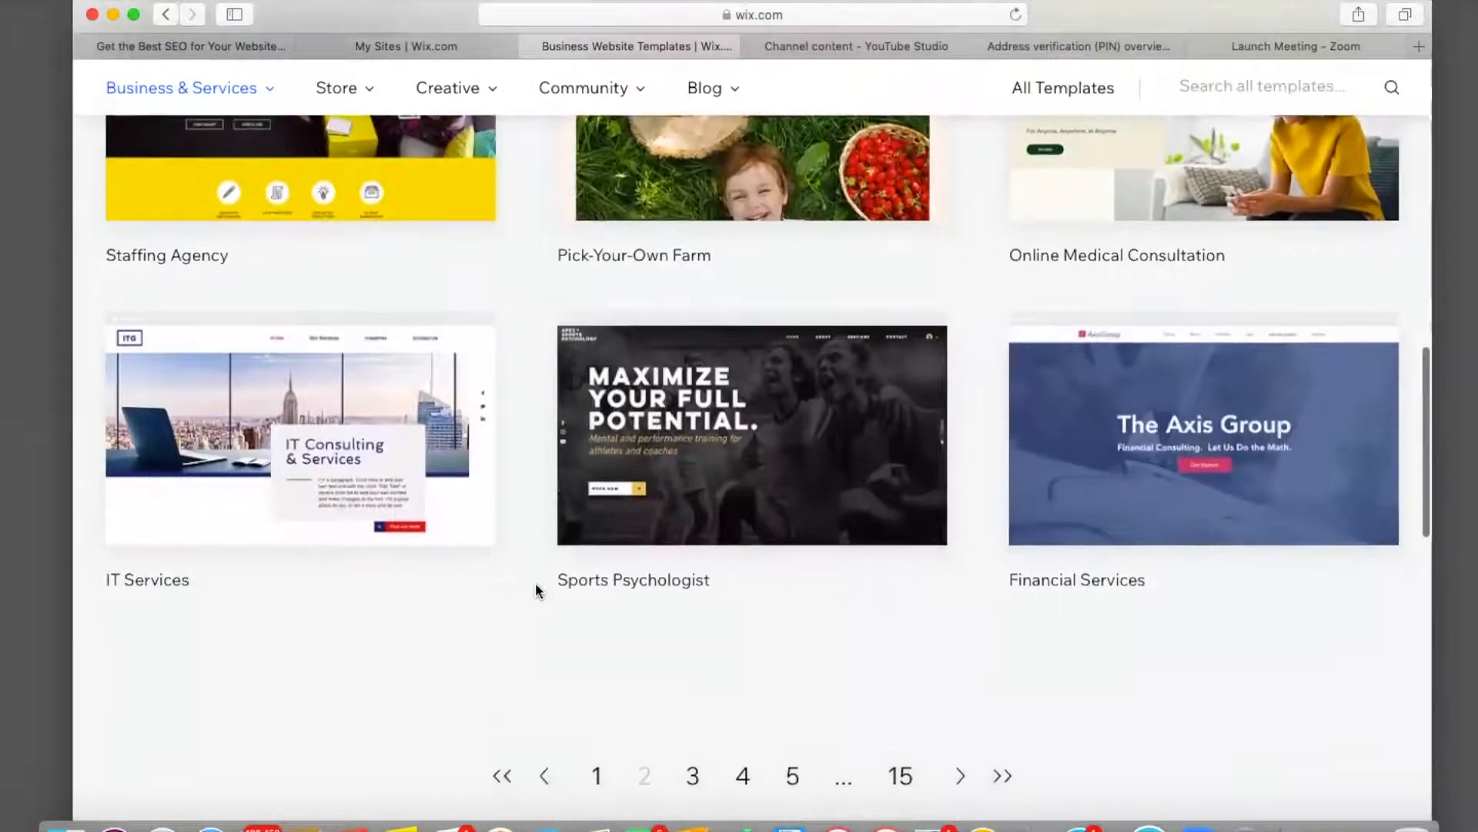
scroll(536, 590, down, 3)
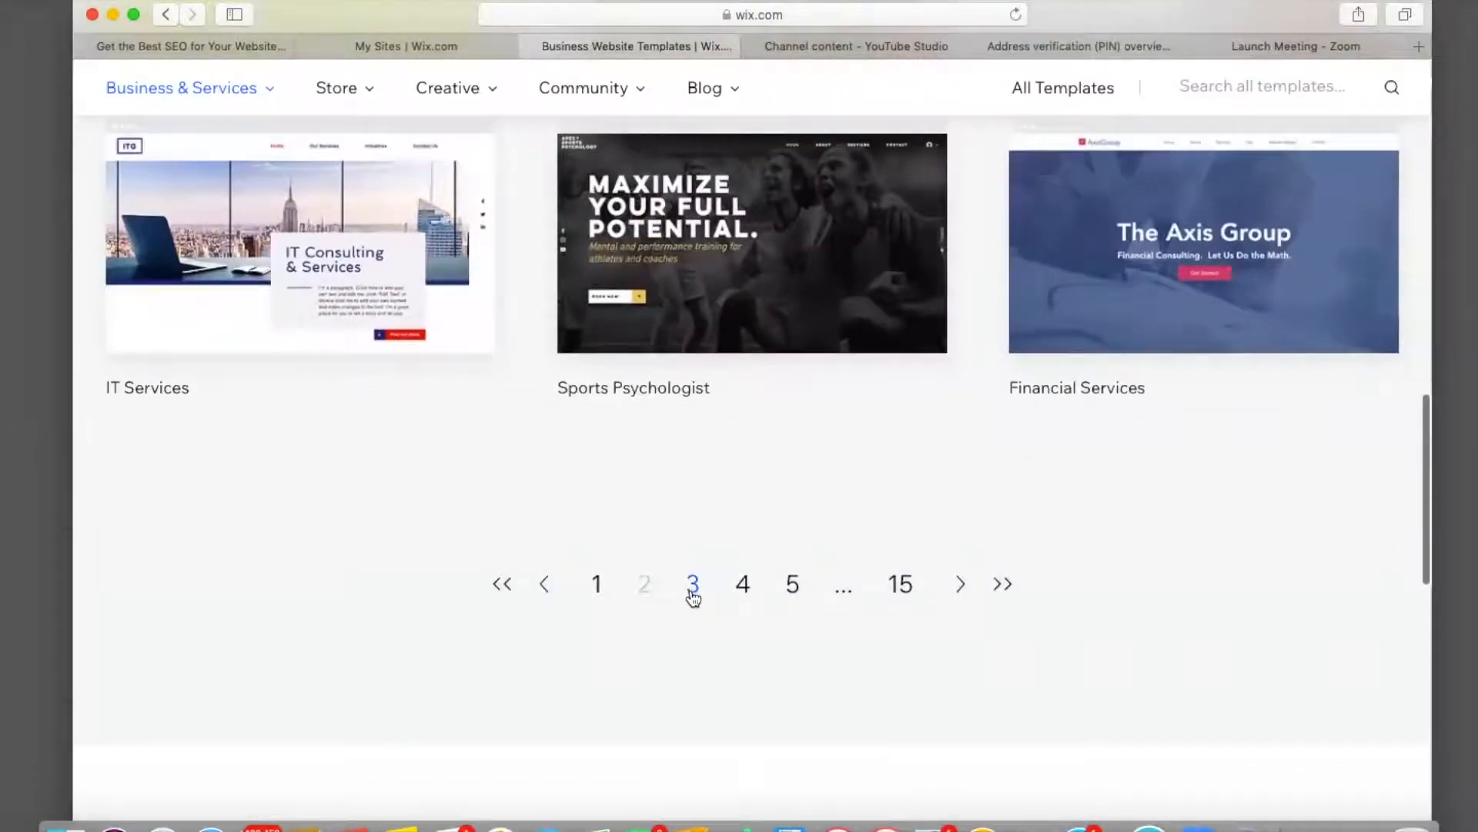
Browse the third page of Business templates.
click(692, 586)
scroll(515, 485, down, 2)
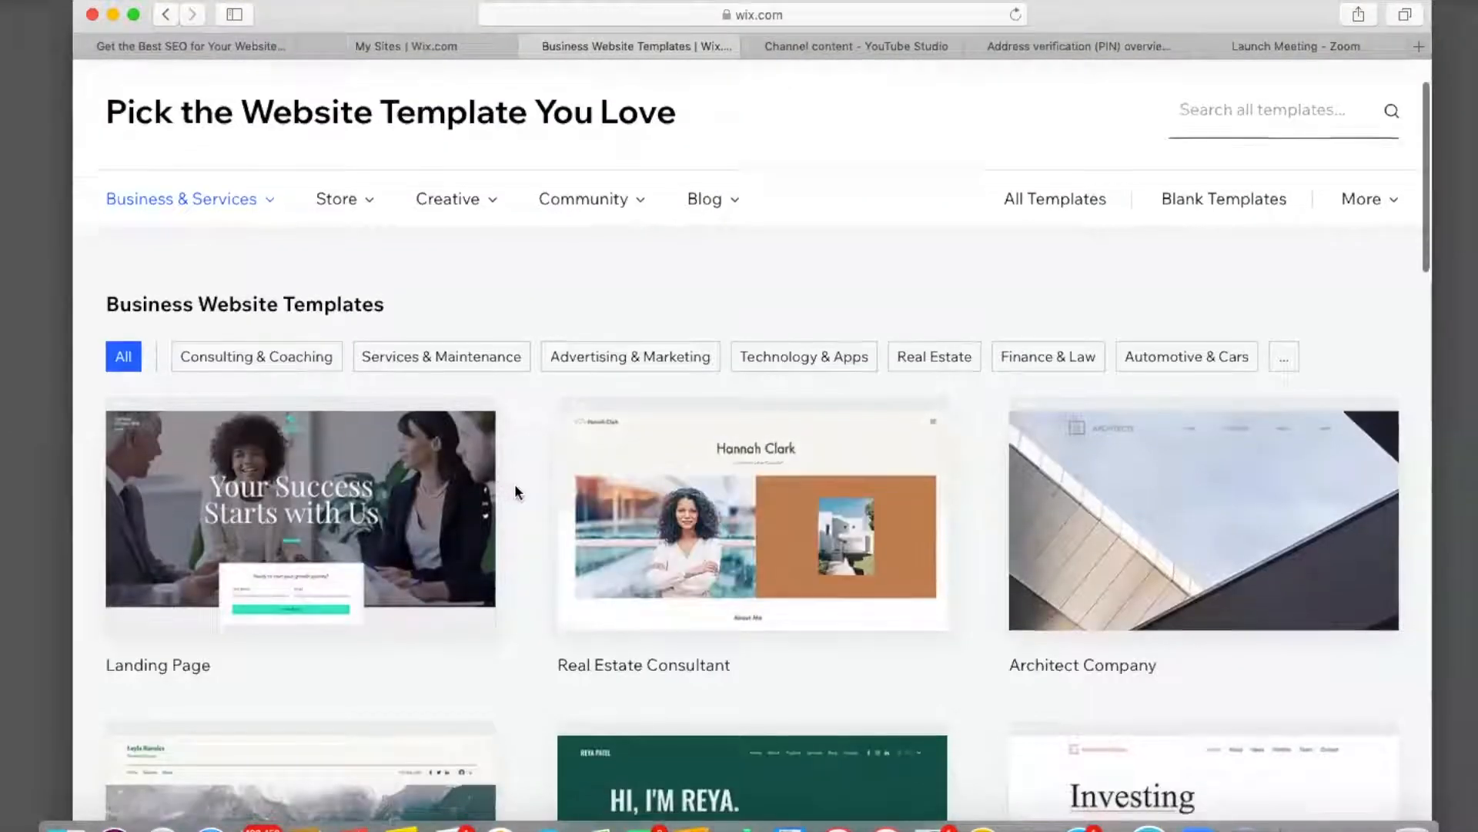
scroll(514, 483, down, 4)
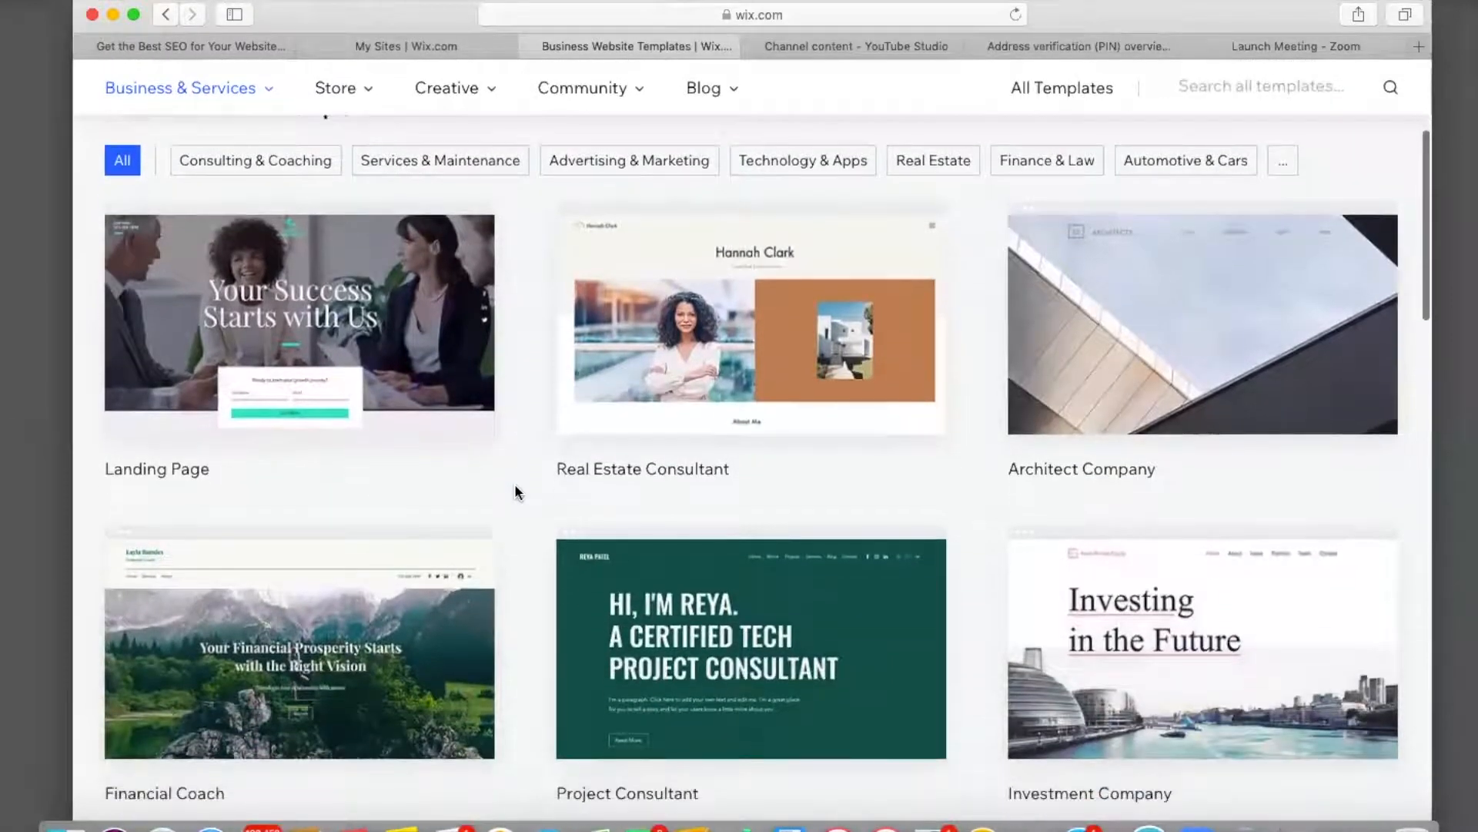
scroll(515, 487, down, 3)
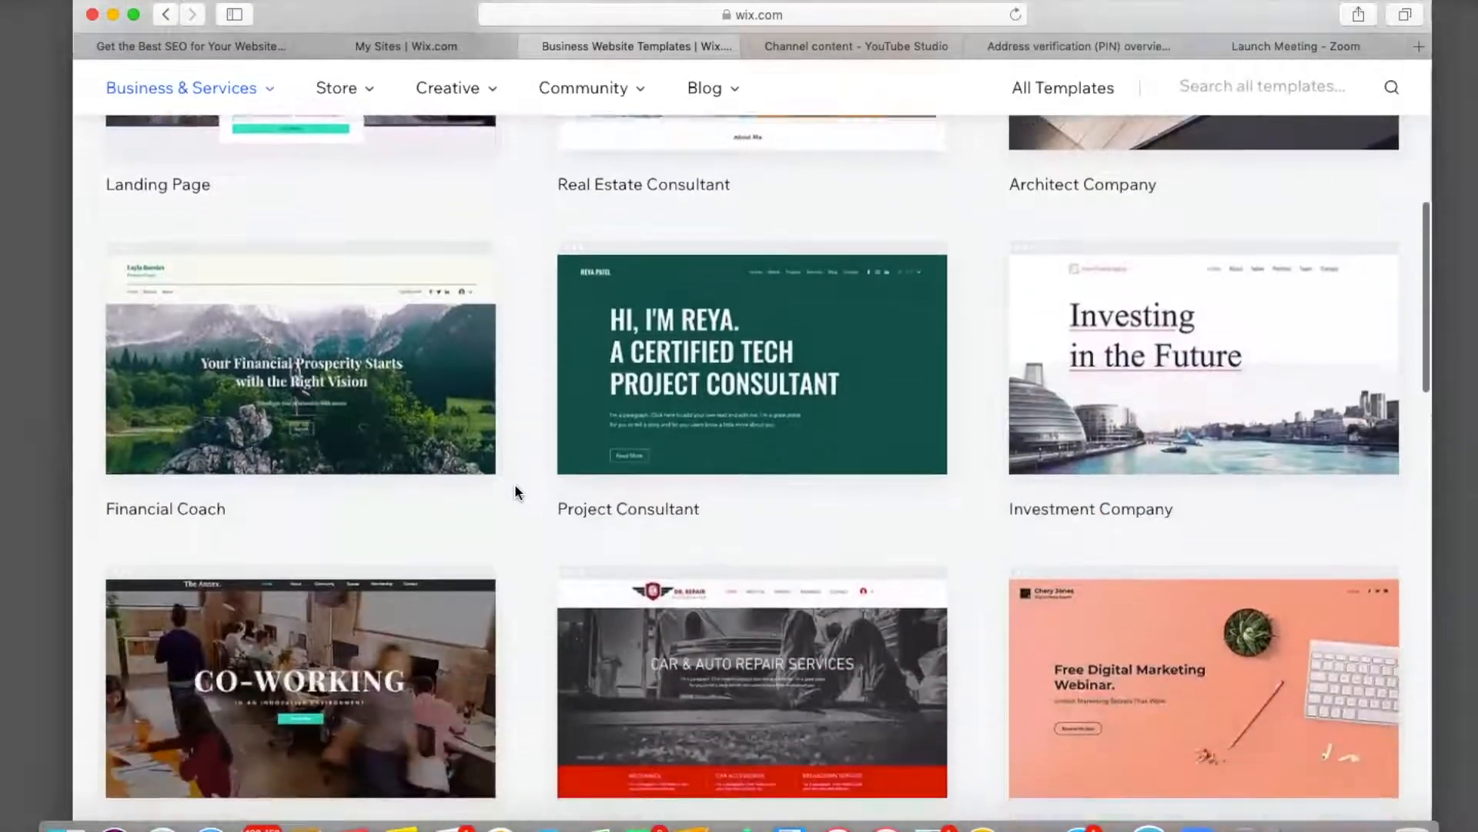
scroll(515, 486, down, 4)
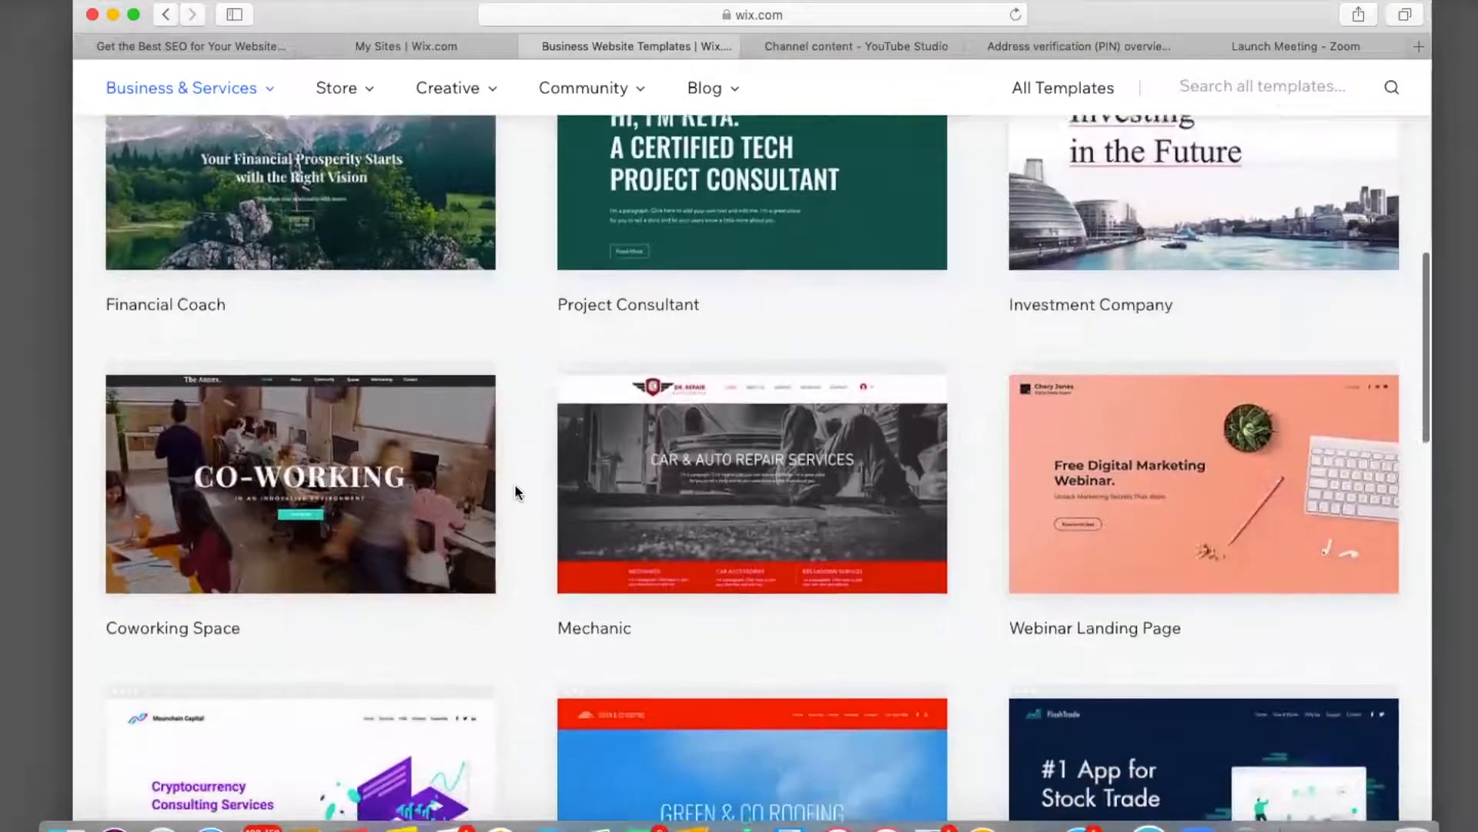
scroll(515, 483, down, 5)
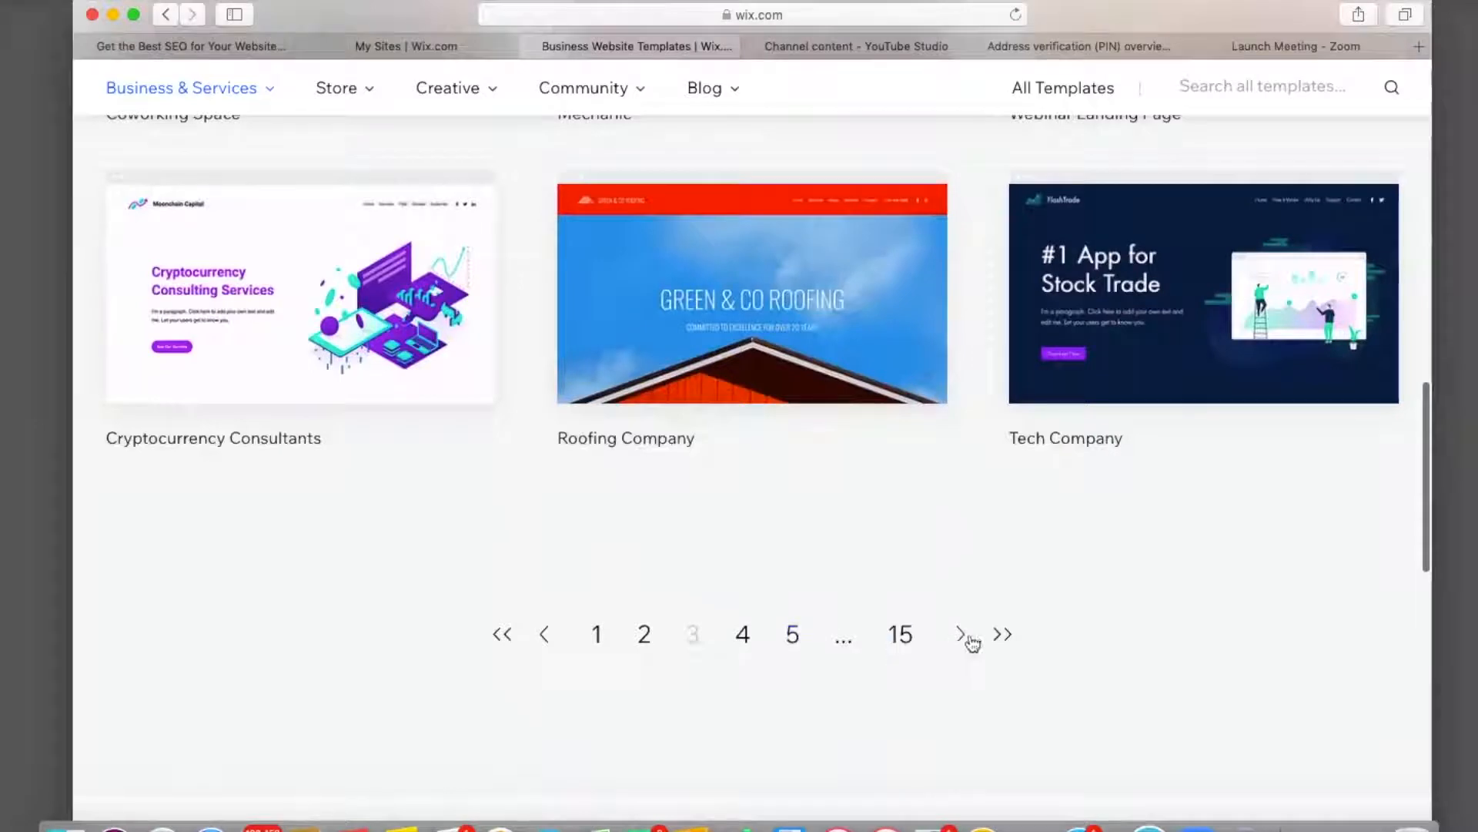
scroll(1003, 636, up, 10)
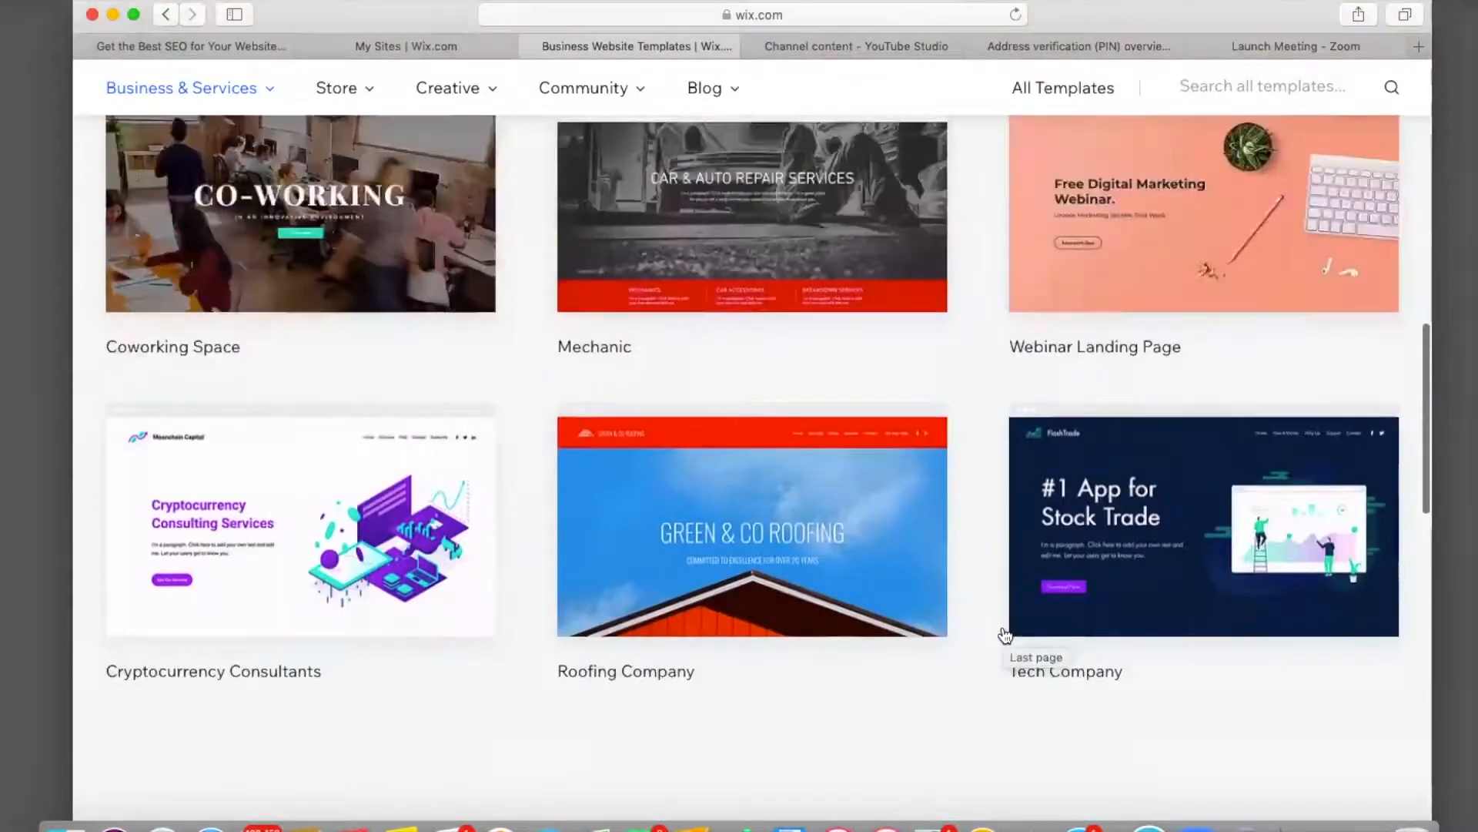
scroll(1003, 635, up, 5)
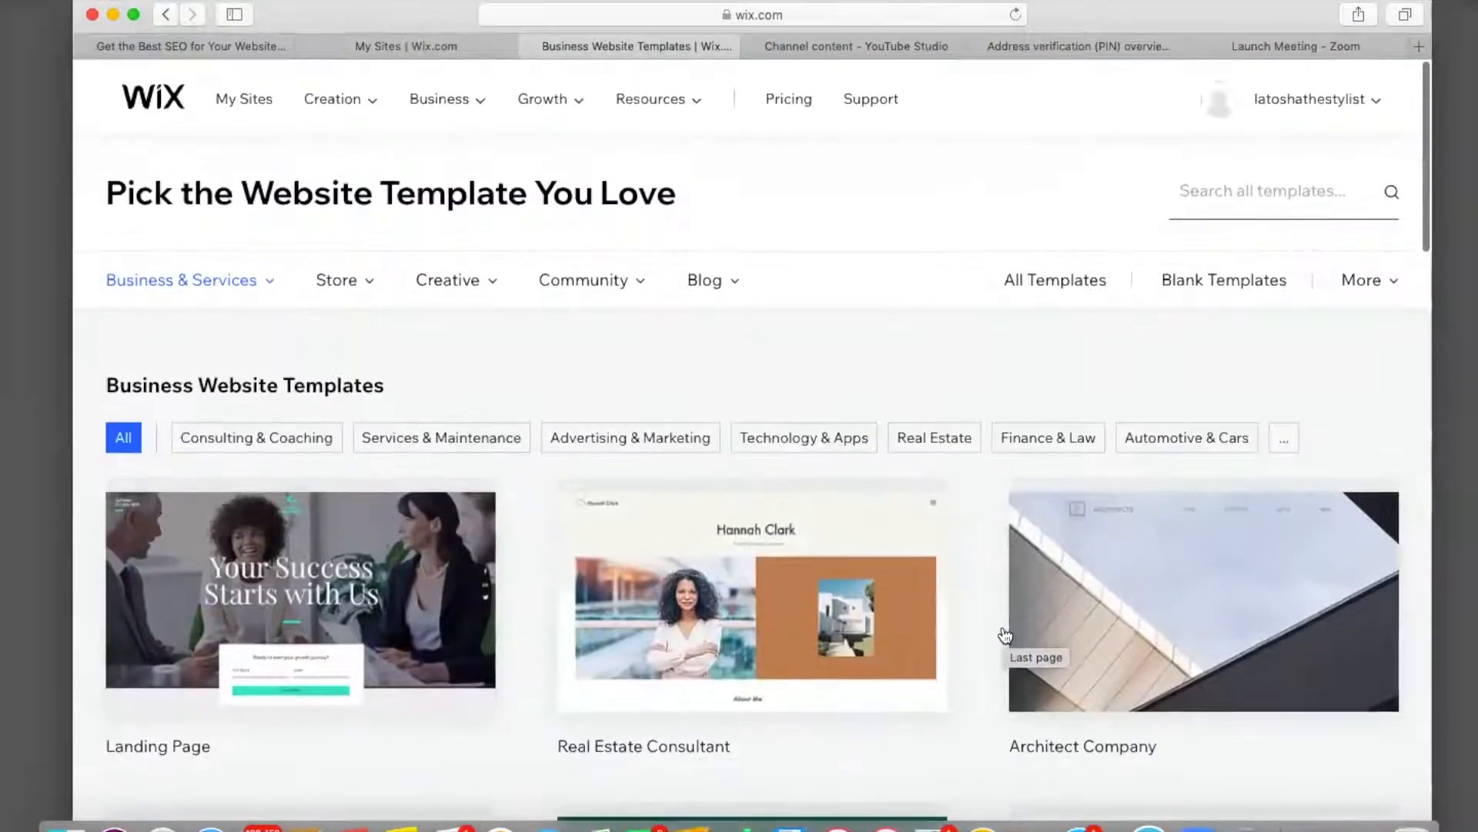
Search templates for 'ba' and open the Baby Consultant template in the Editor.
click(1191, 196)
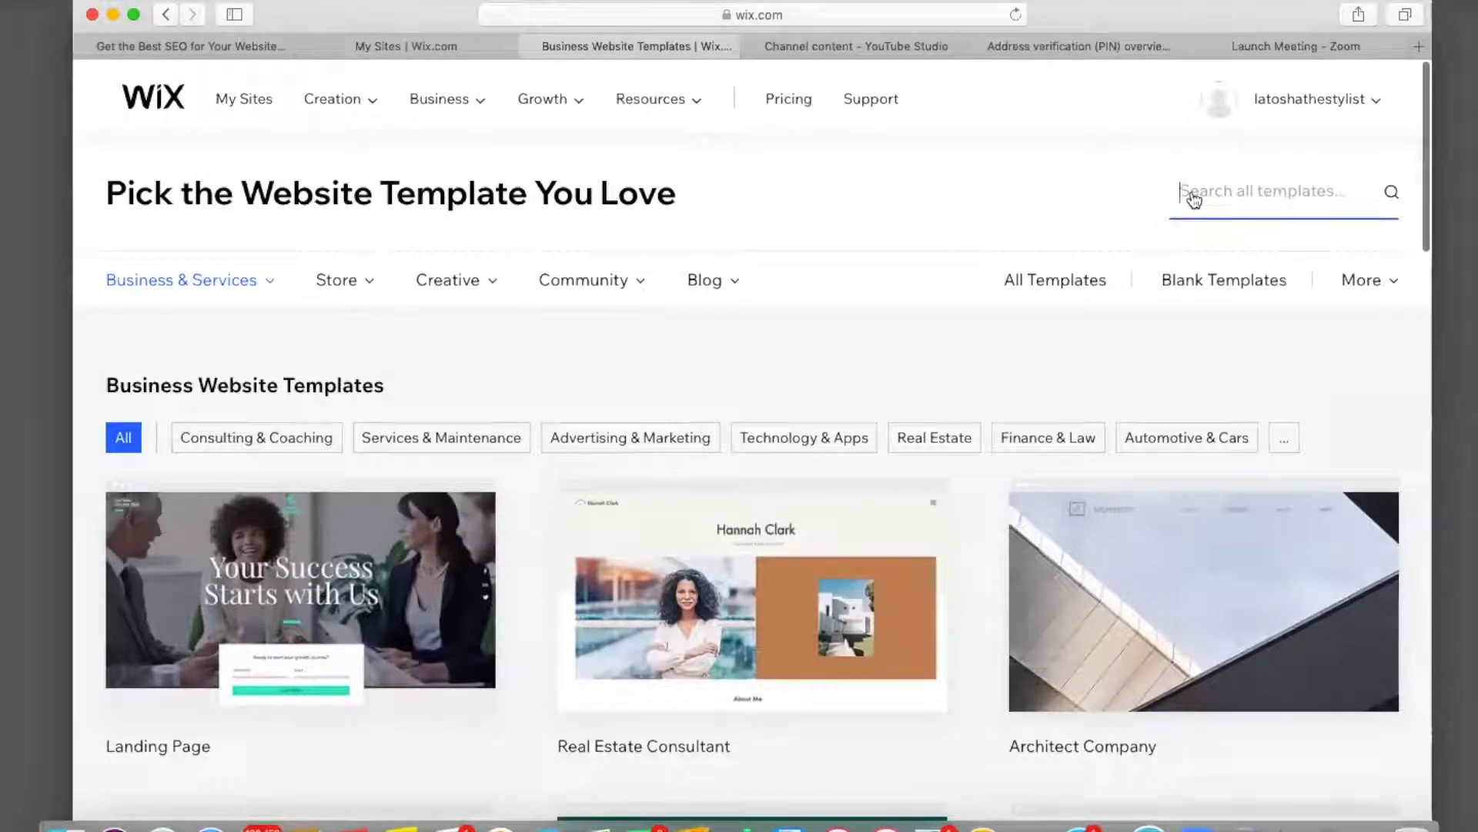
text(bab)
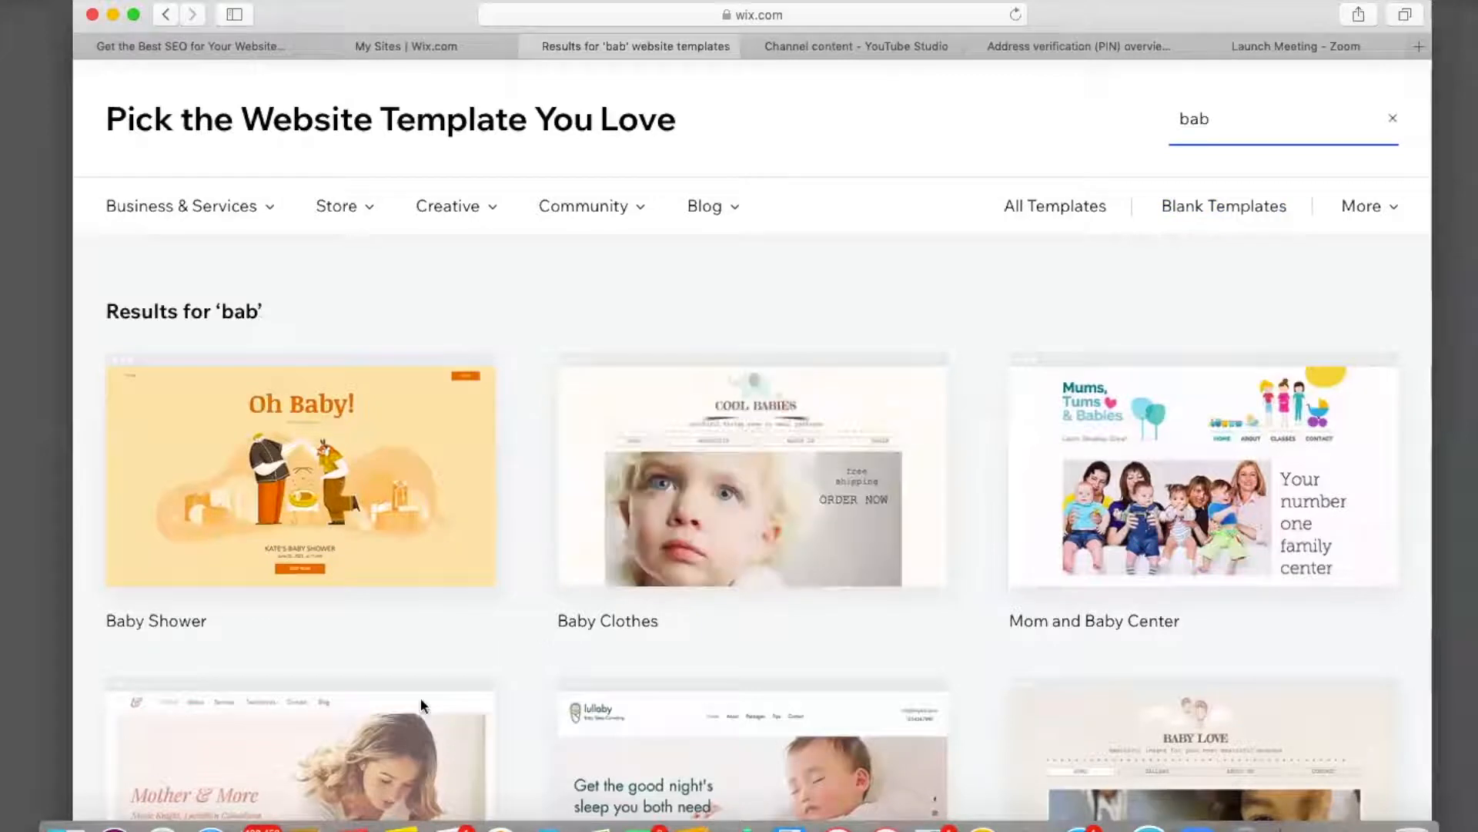
scroll(379, 725, down, 3)
mouse_move(344, 675)
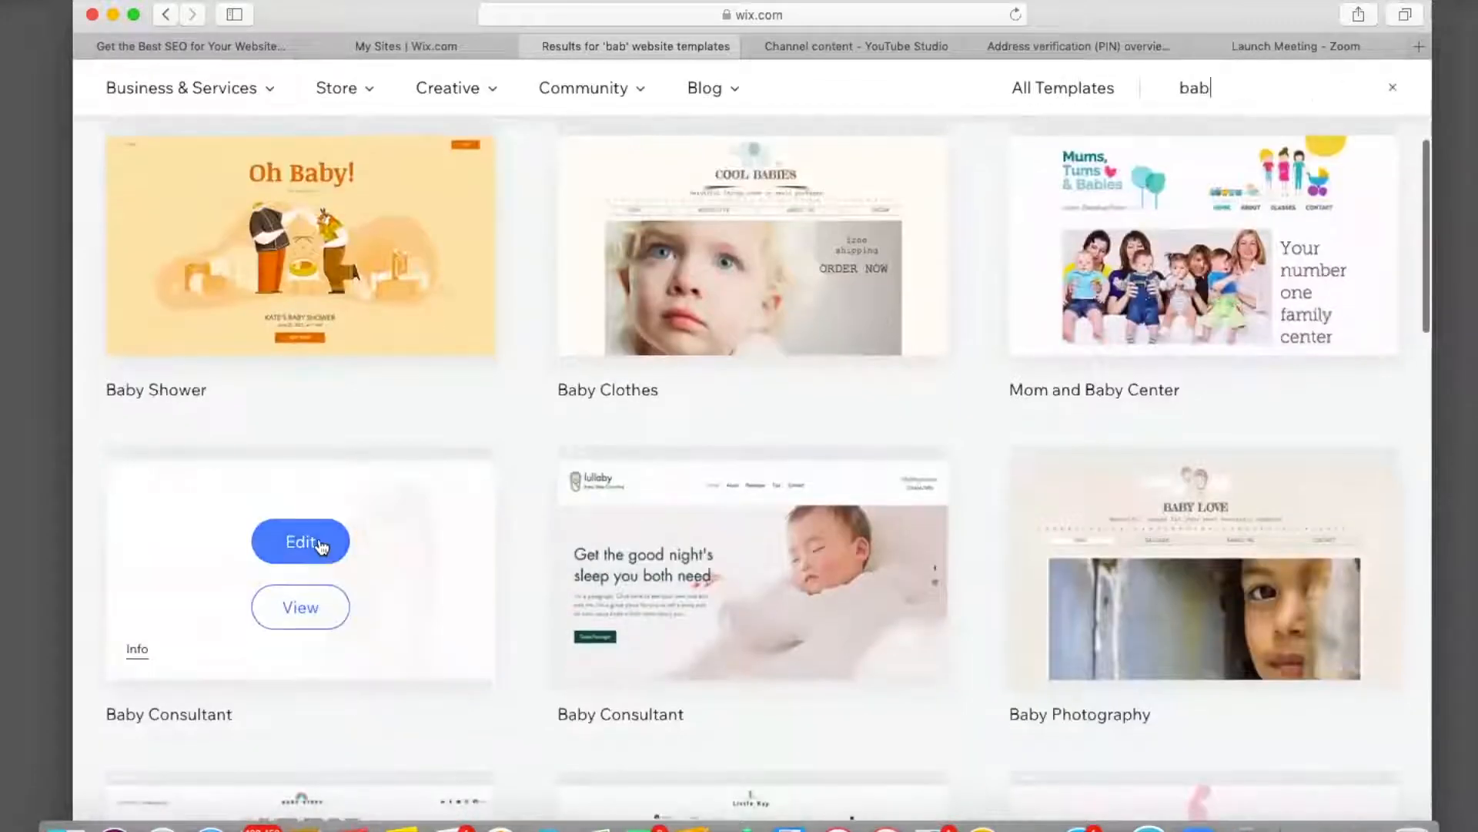
click(317, 538)
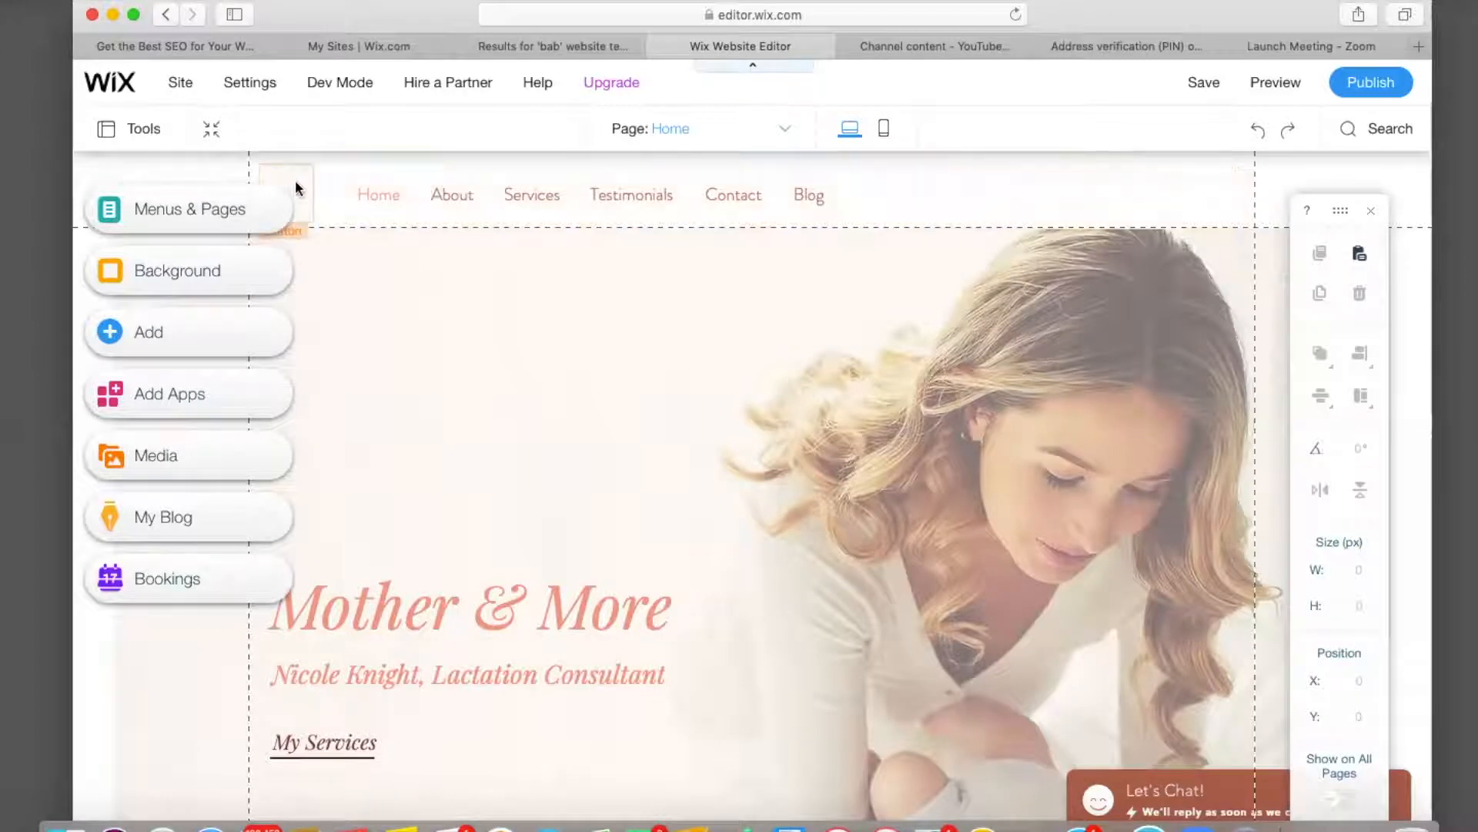
Delete the small text element left of the header's Horizontal Menu.
click(297, 186)
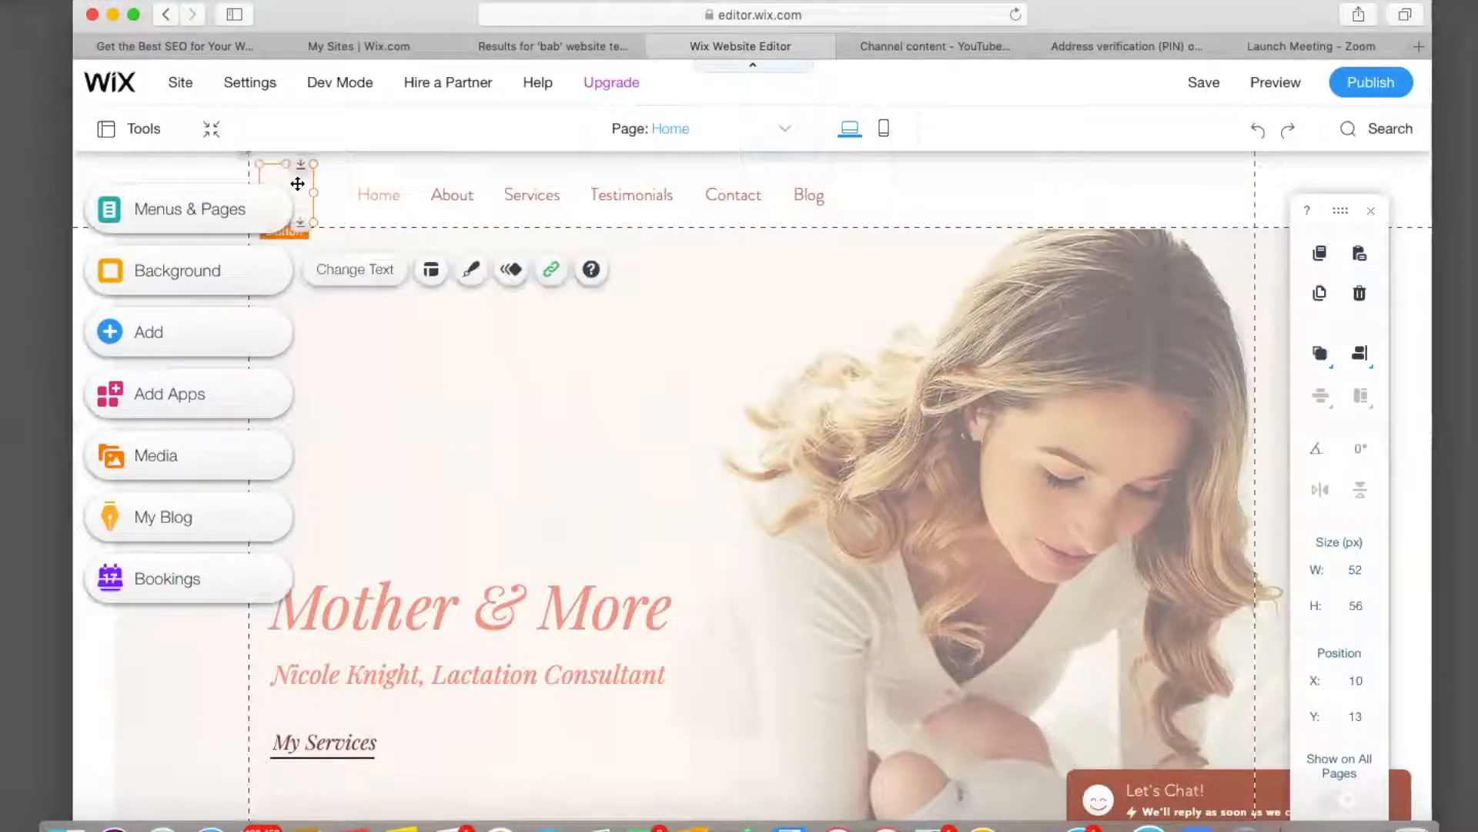
key(Delete)
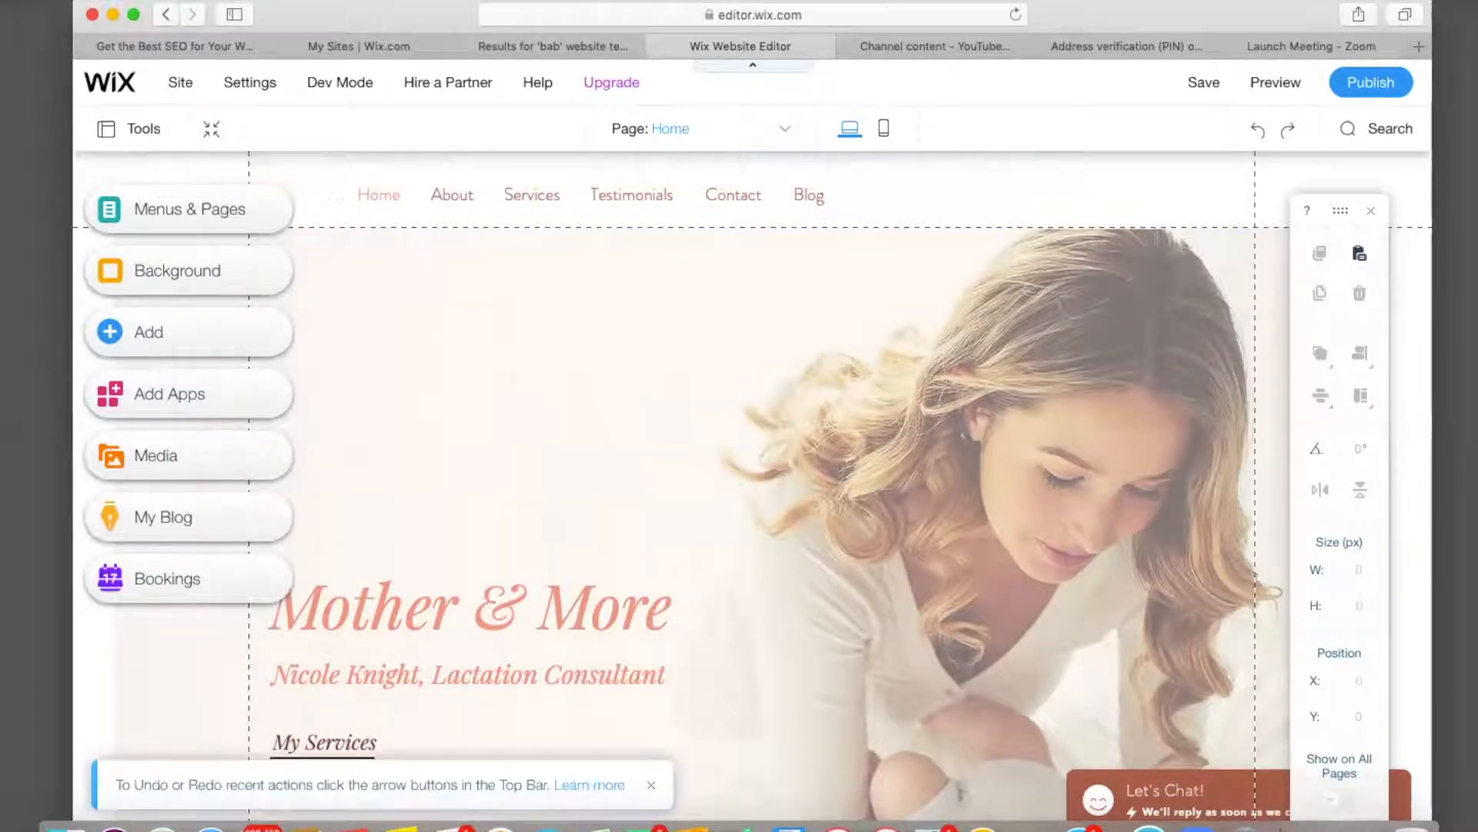
click(379, 194)
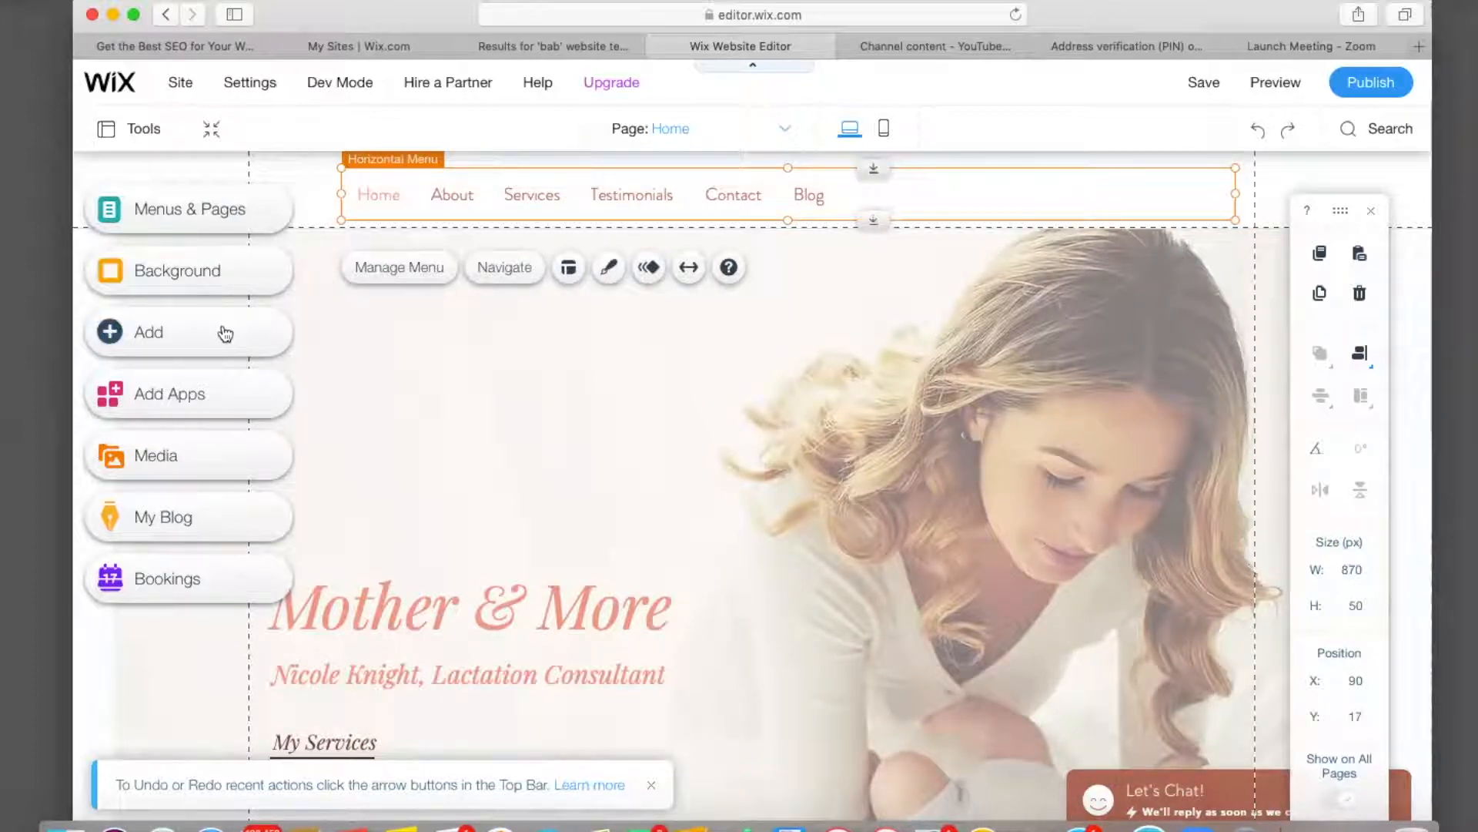
click(225, 332)
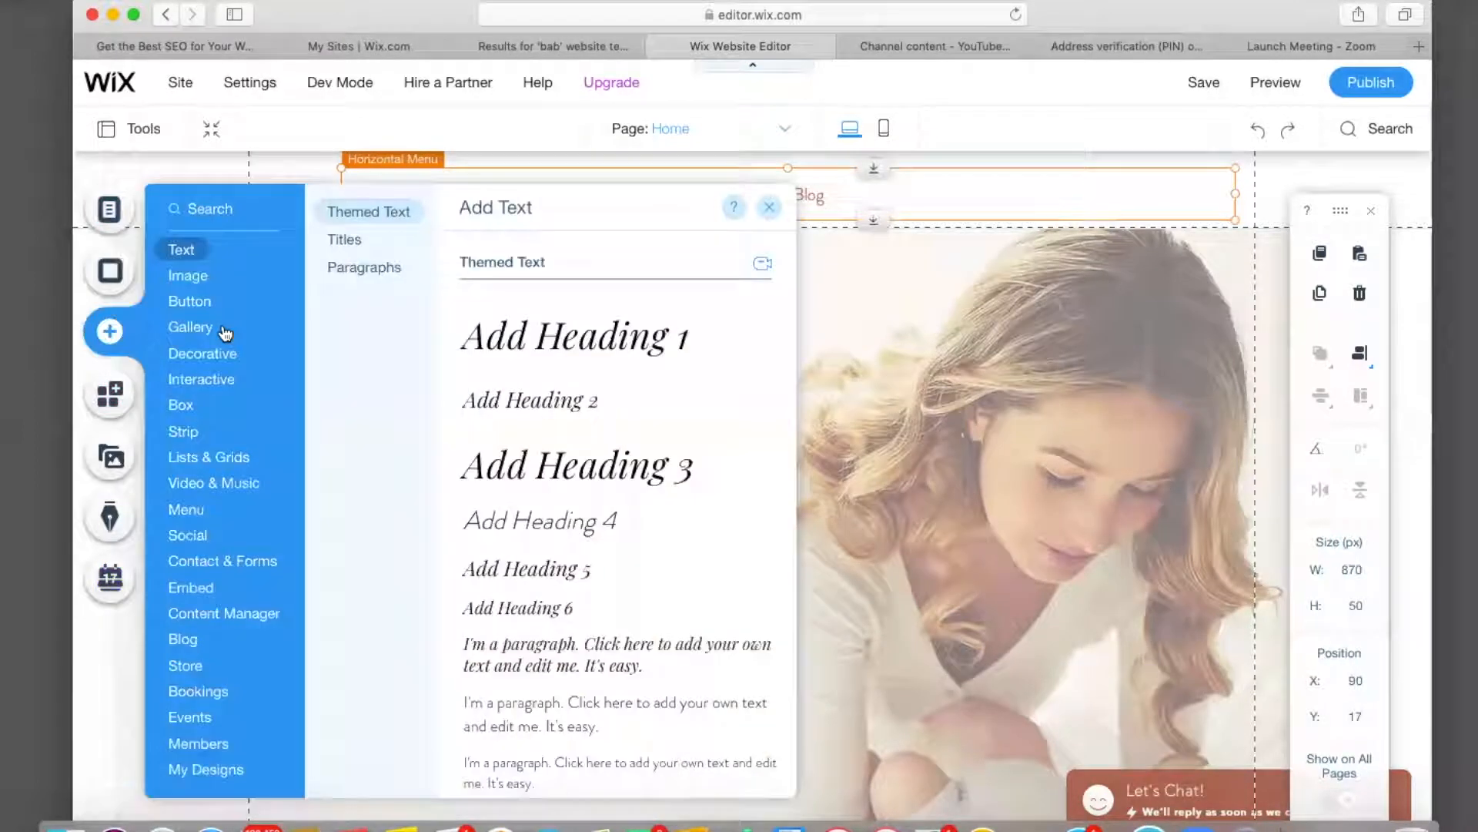
click(202, 275)
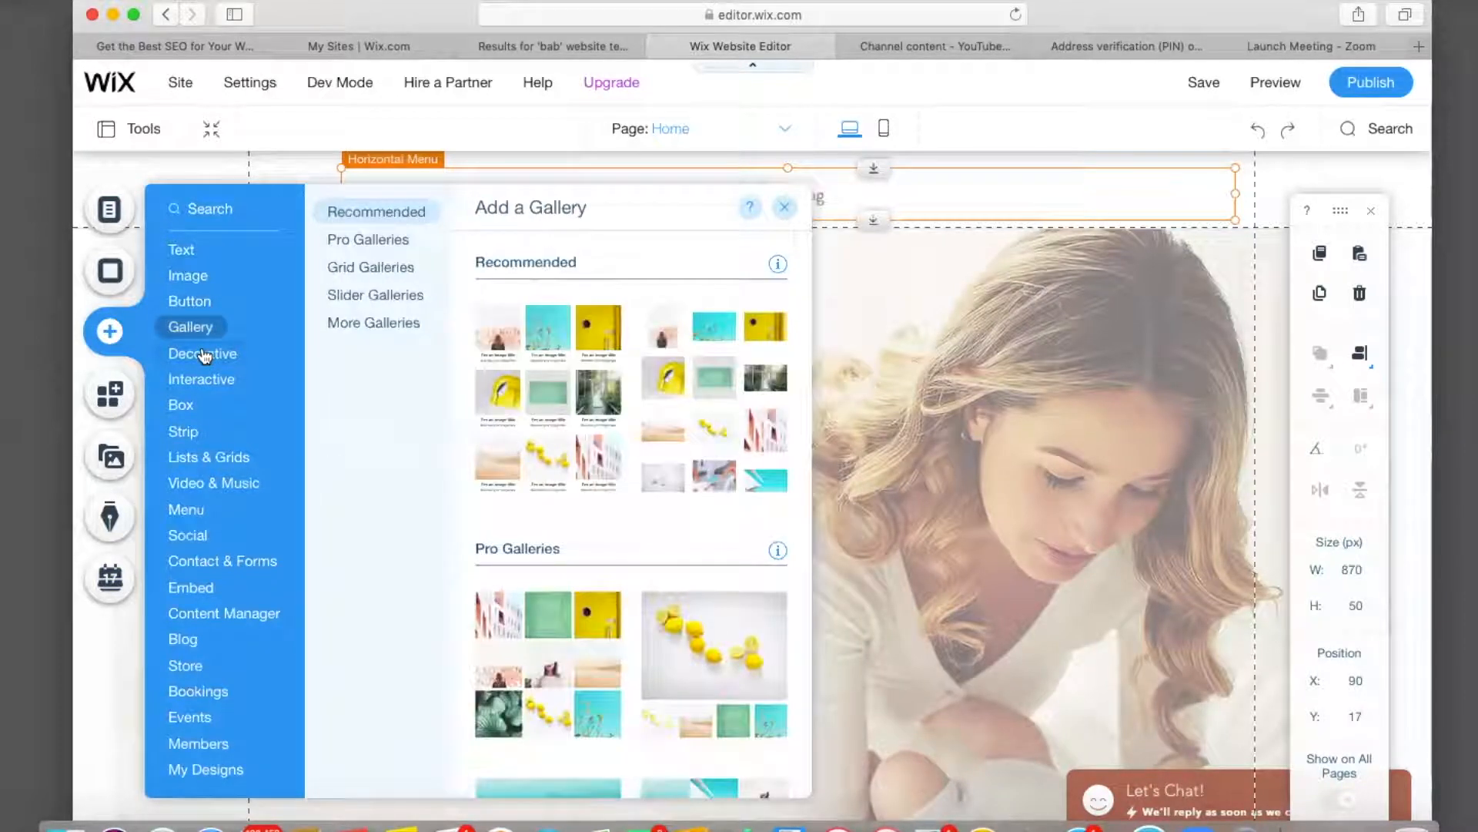
mouse_move(204, 387)
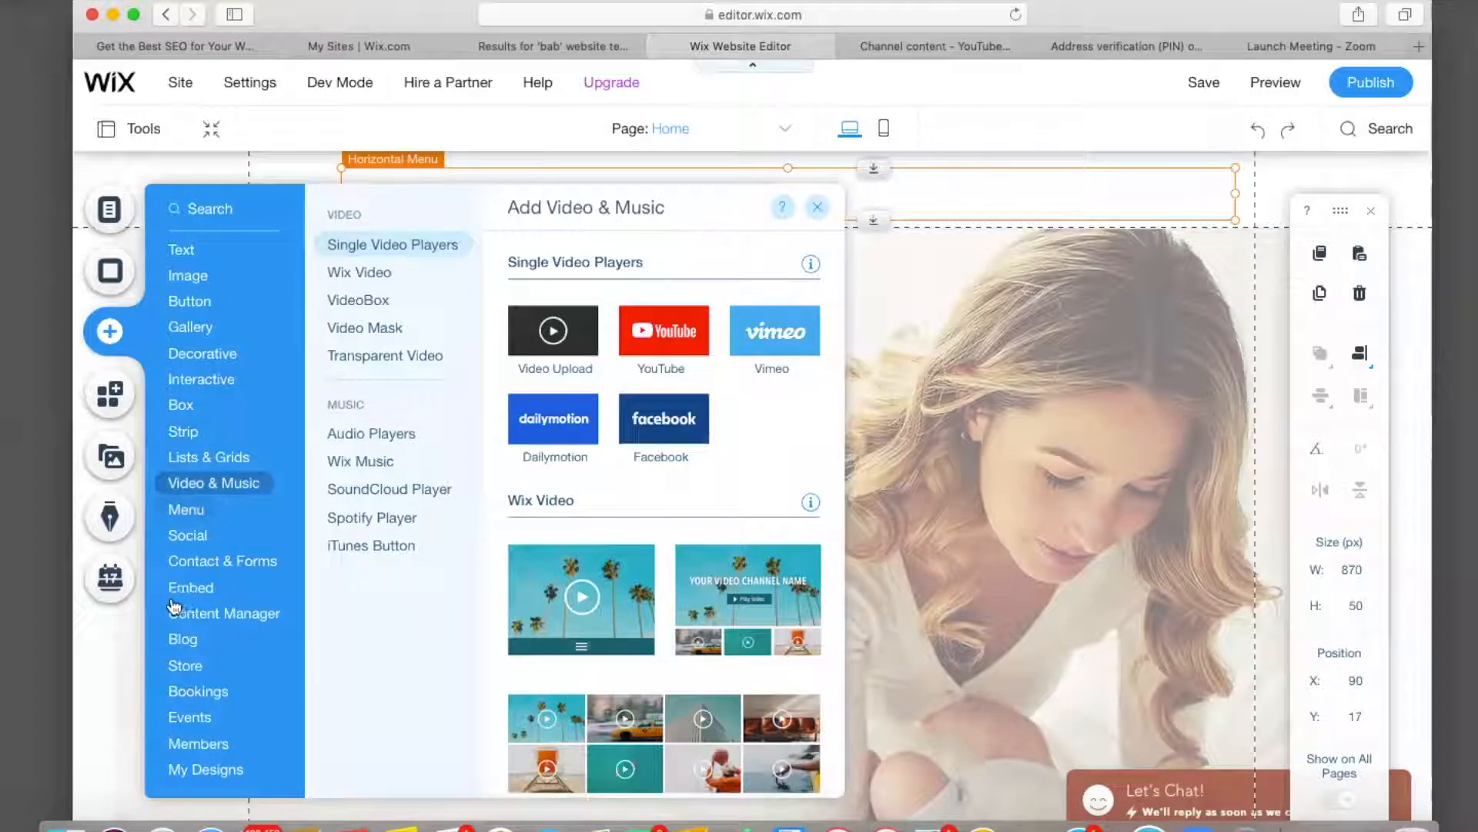
mouse_move(176, 693)
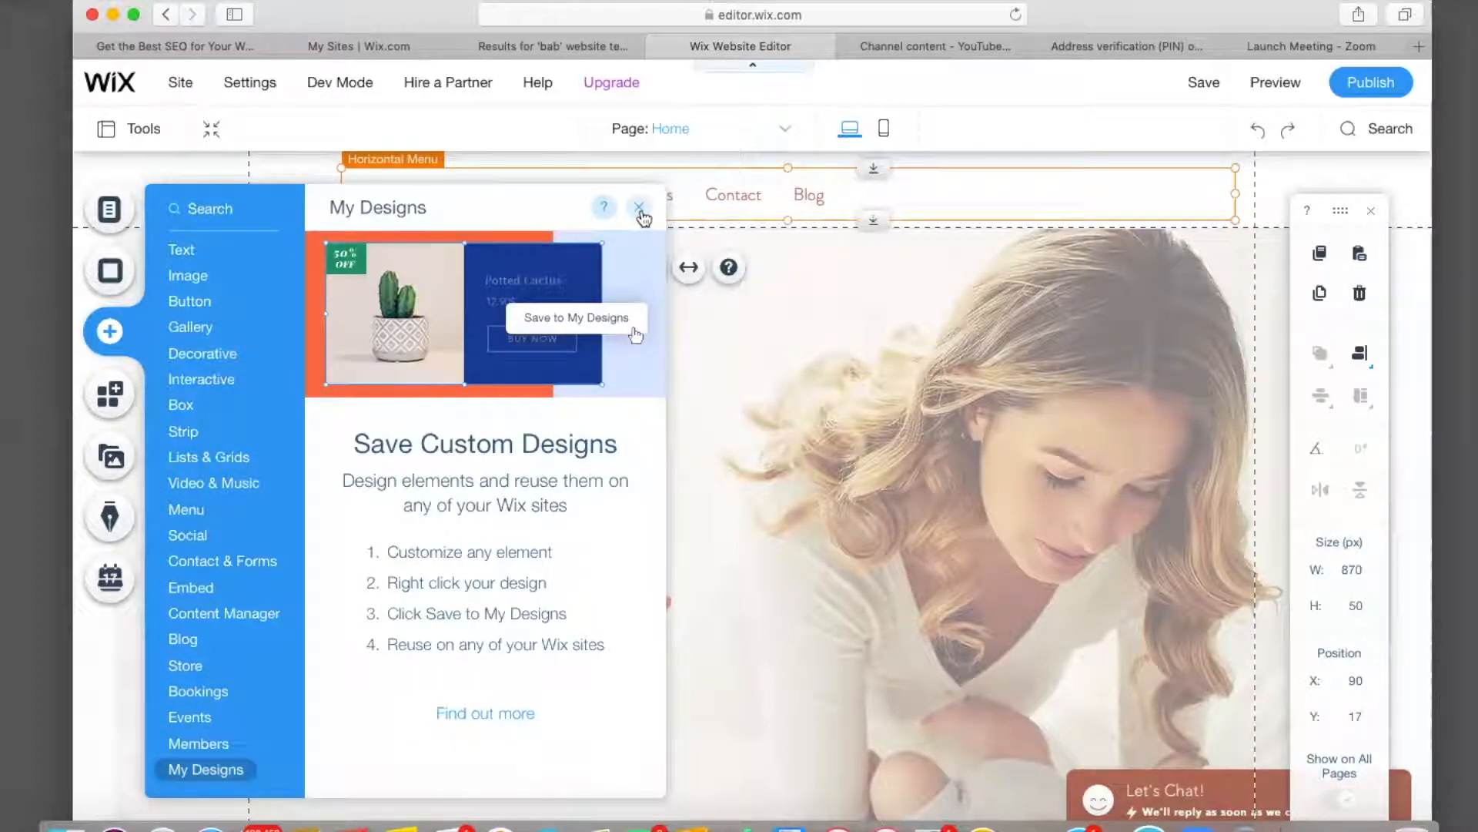
click(640, 211)
scroll(441, 457, down, 1)
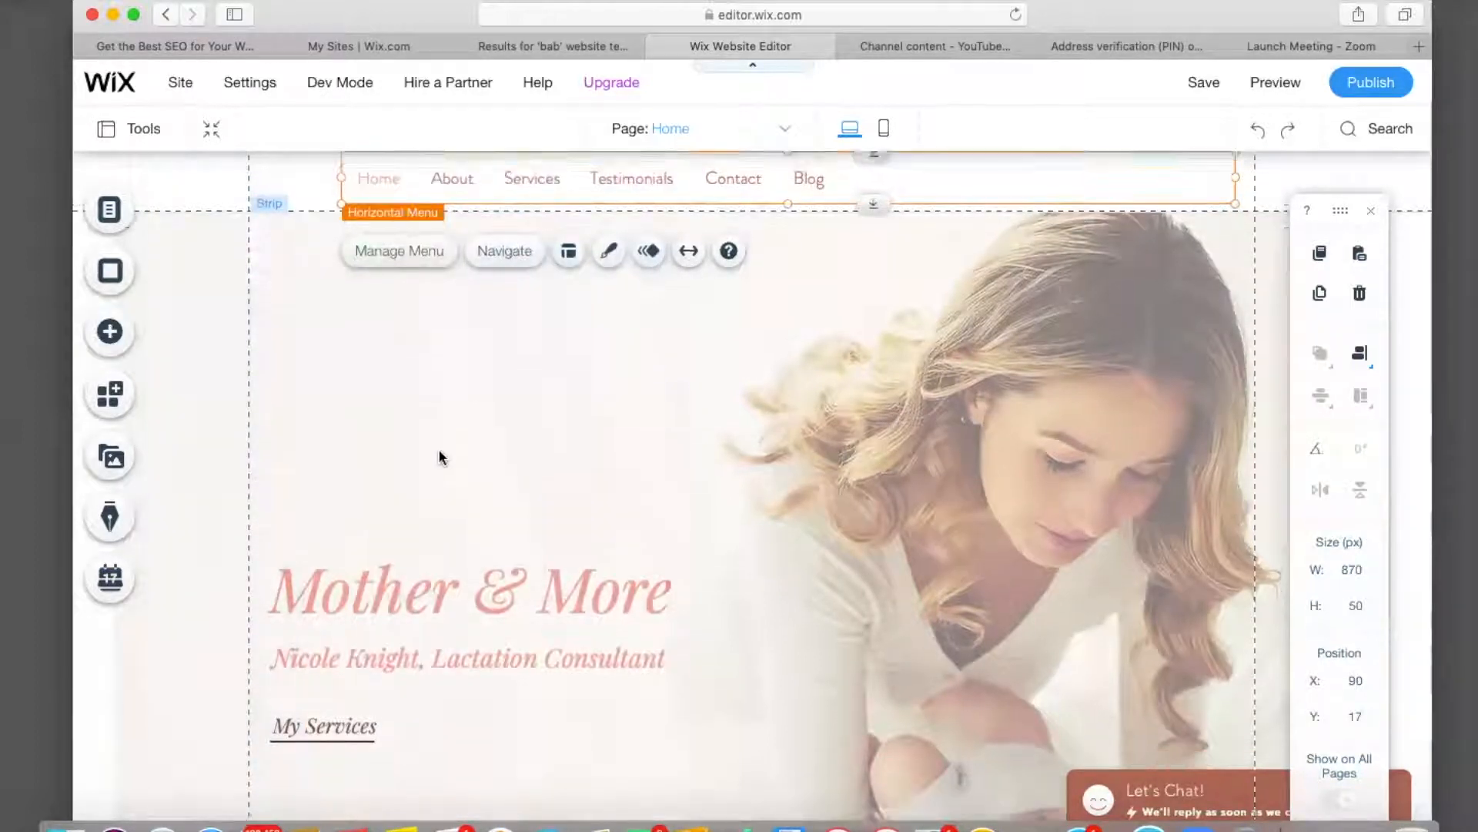
scroll(442, 457, down, 10)
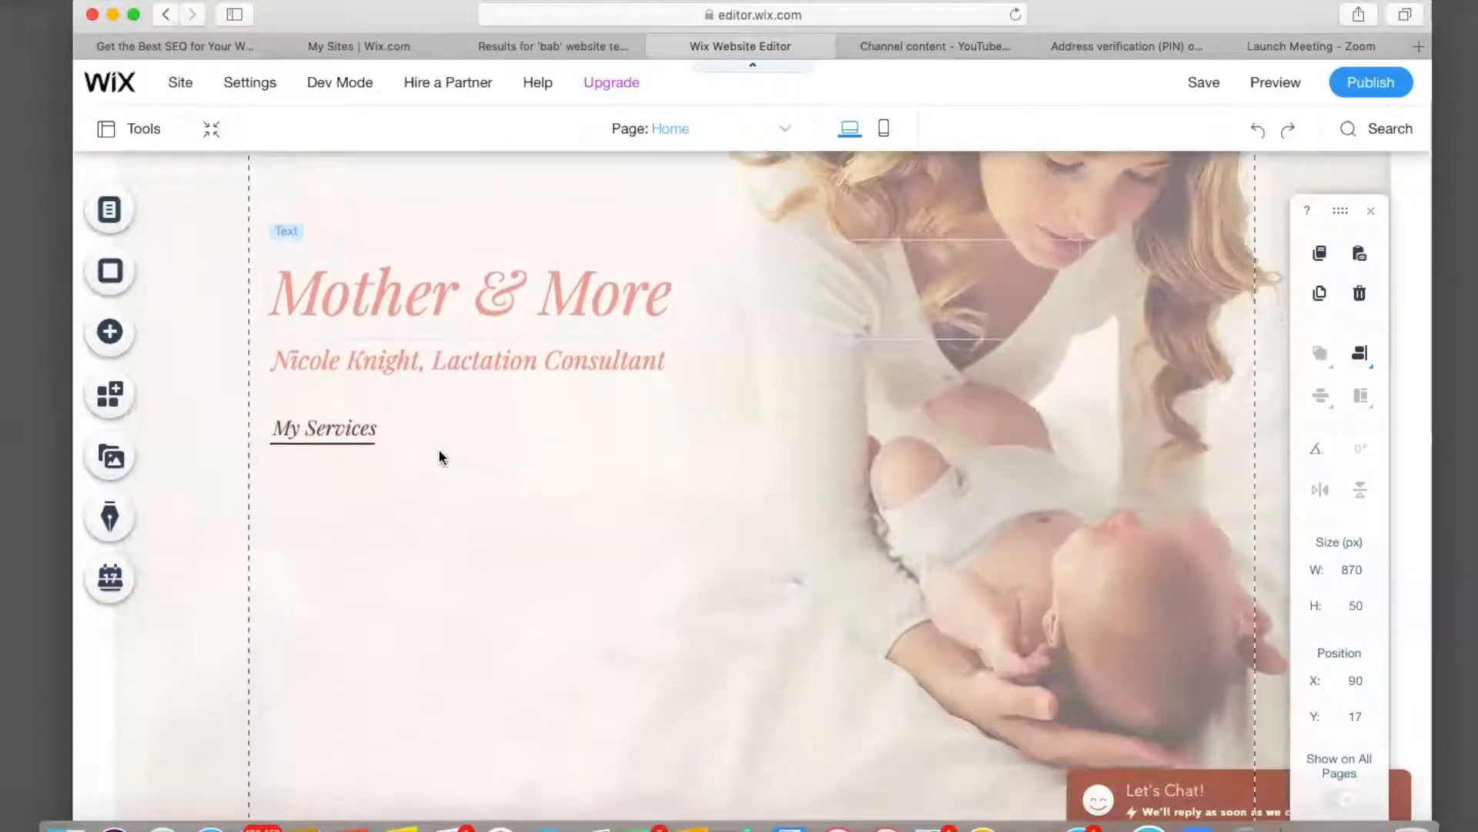
scroll(441, 458, down, 15)
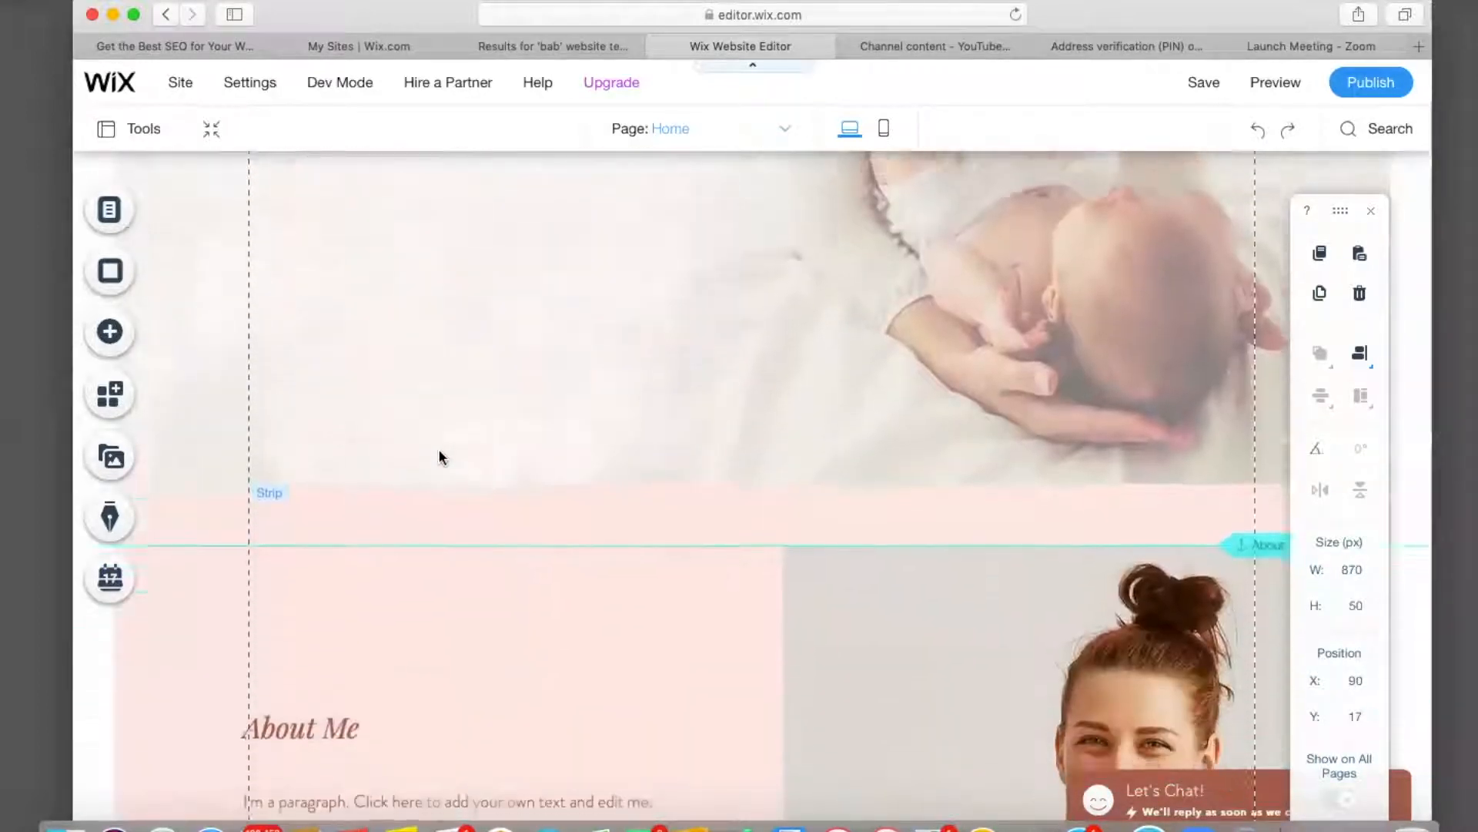
scroll(441, 457, down, 12)
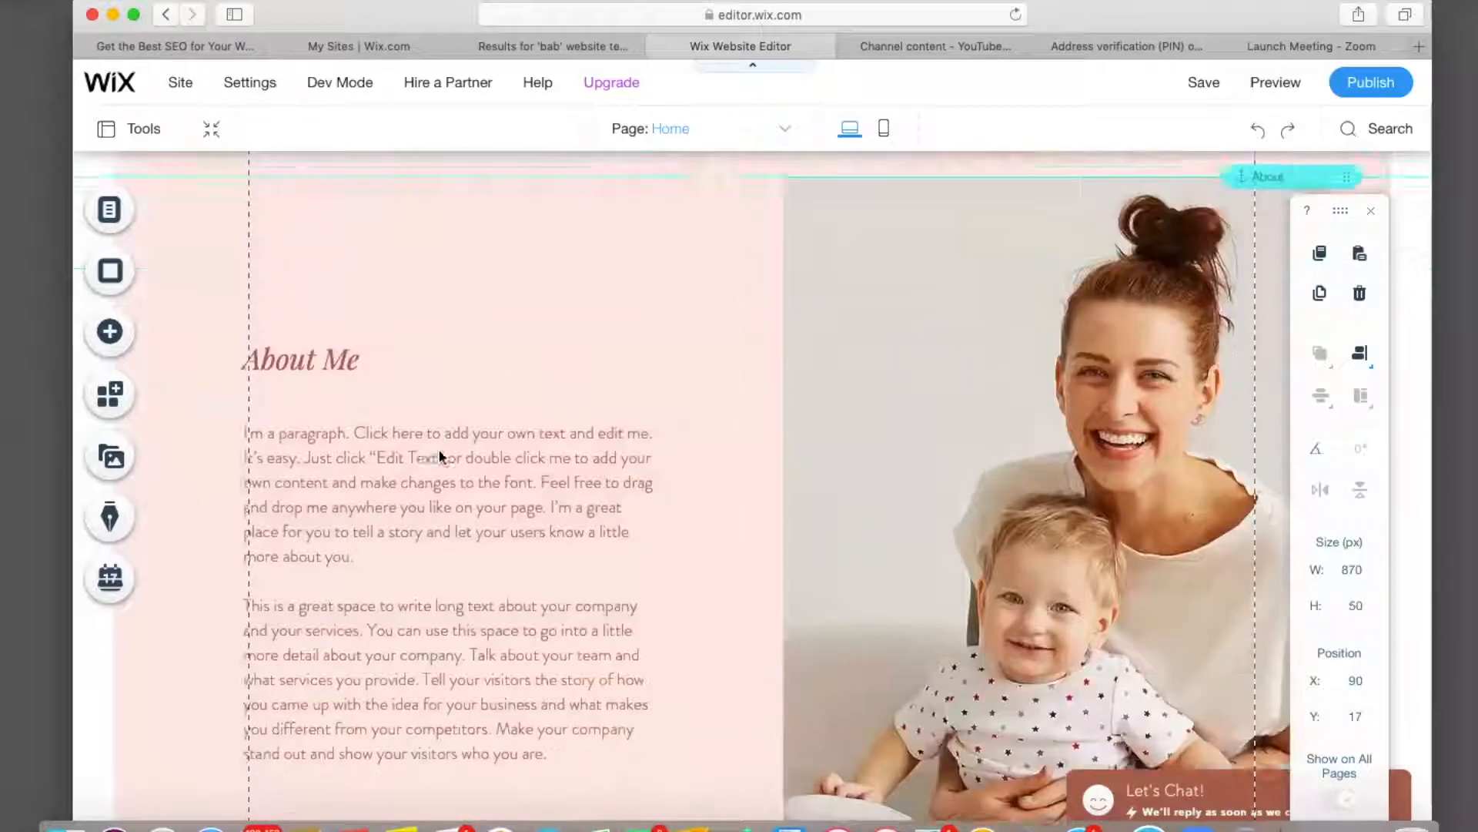
scroll(441, 457, down, 14)
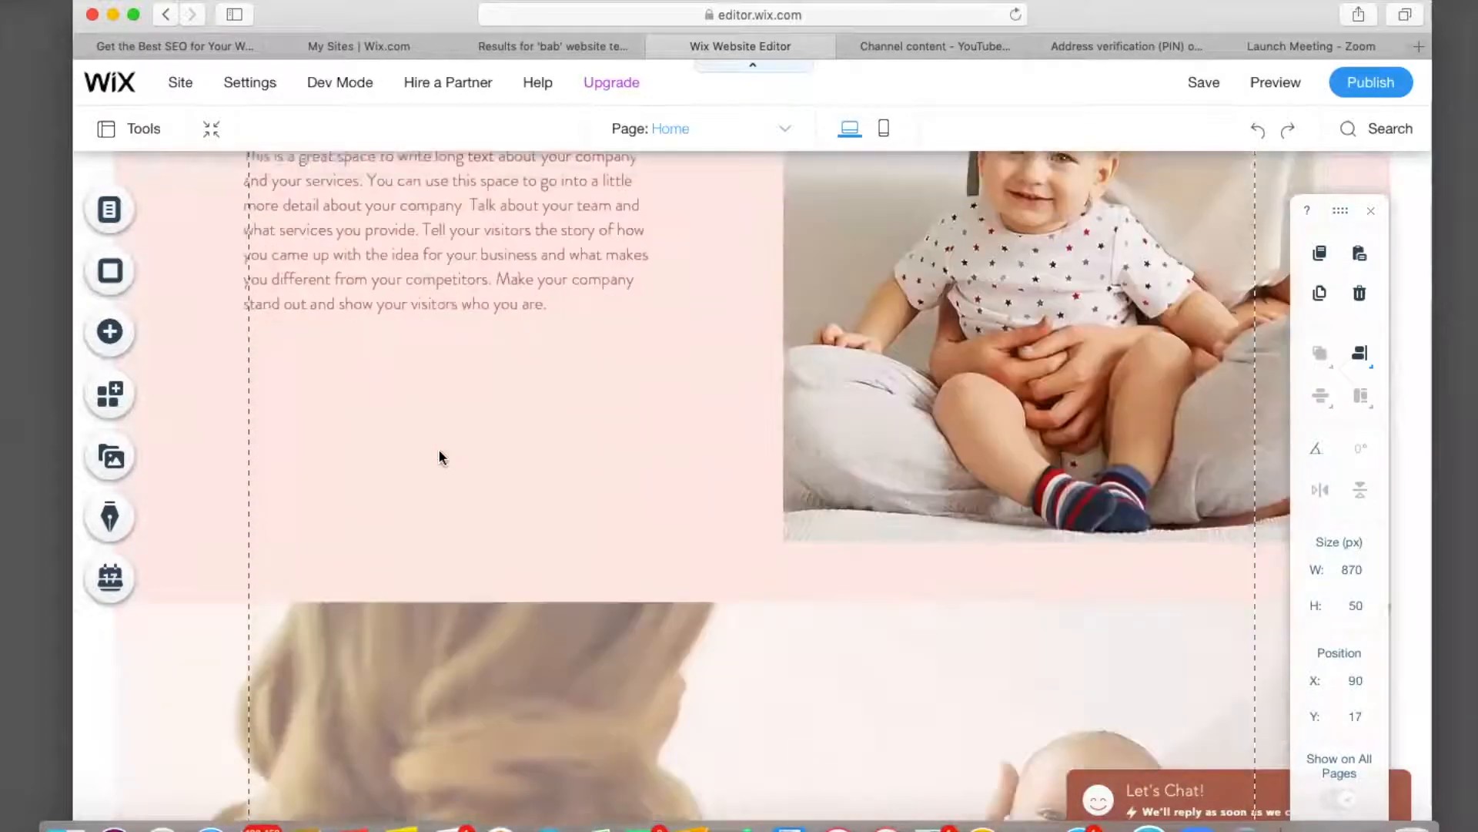
scroll(441, 457, down, 12)
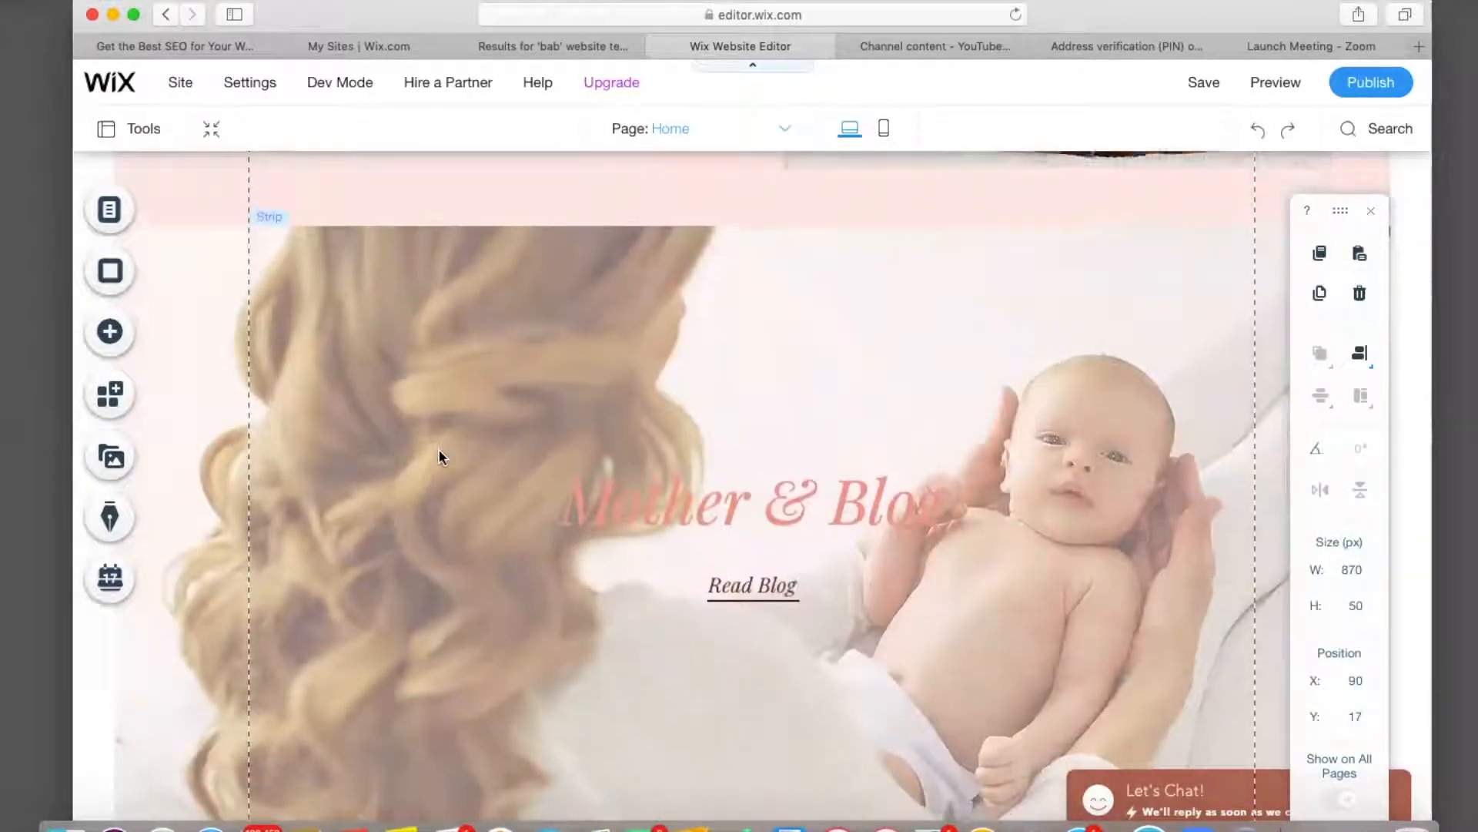
scroll(441, 457, down, 14)
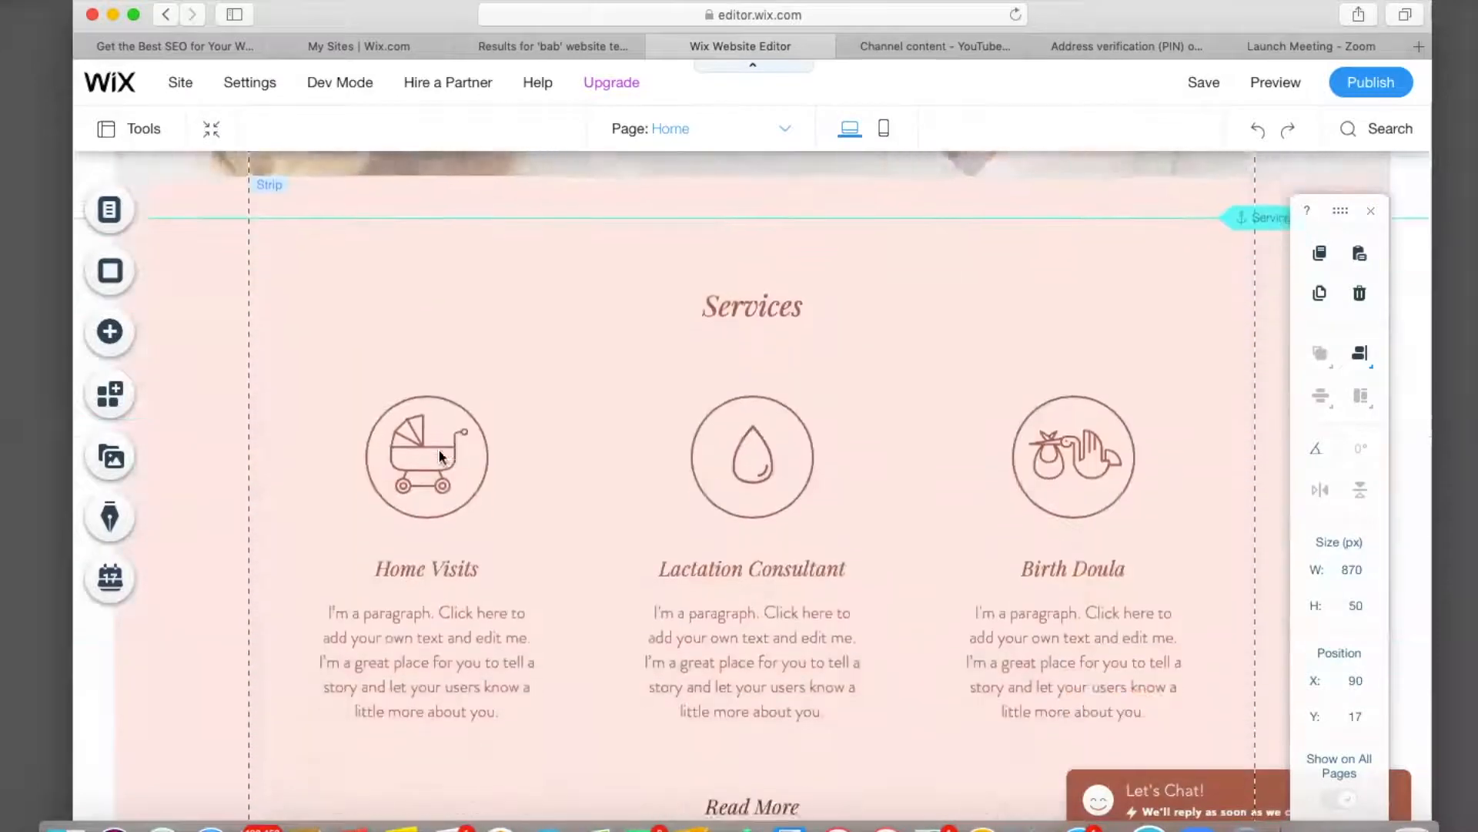
scroll(441, 458, down, 20)
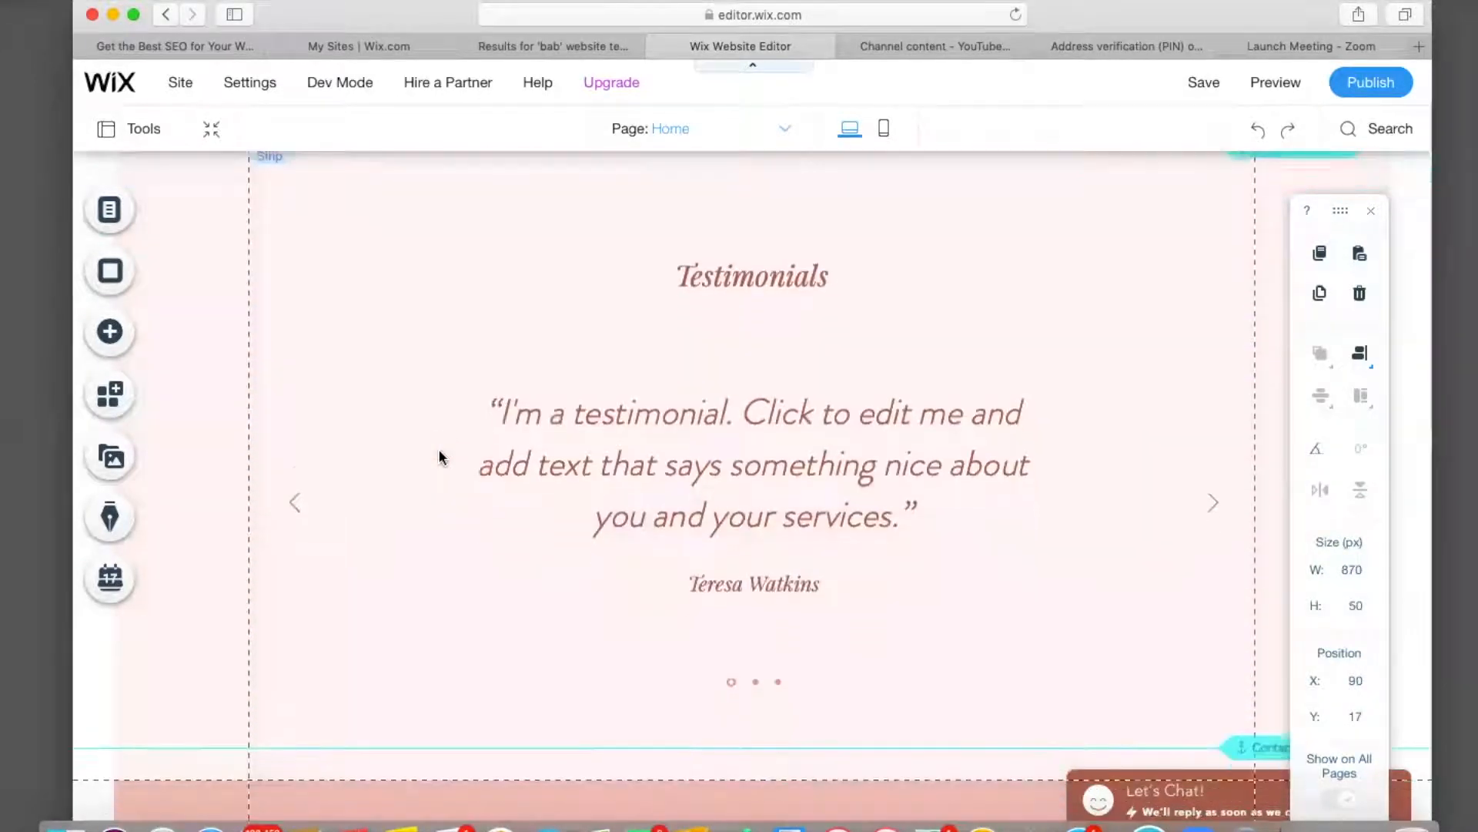
scroll(440, 457, down, 13)
scroll(439, 457, down, 15)
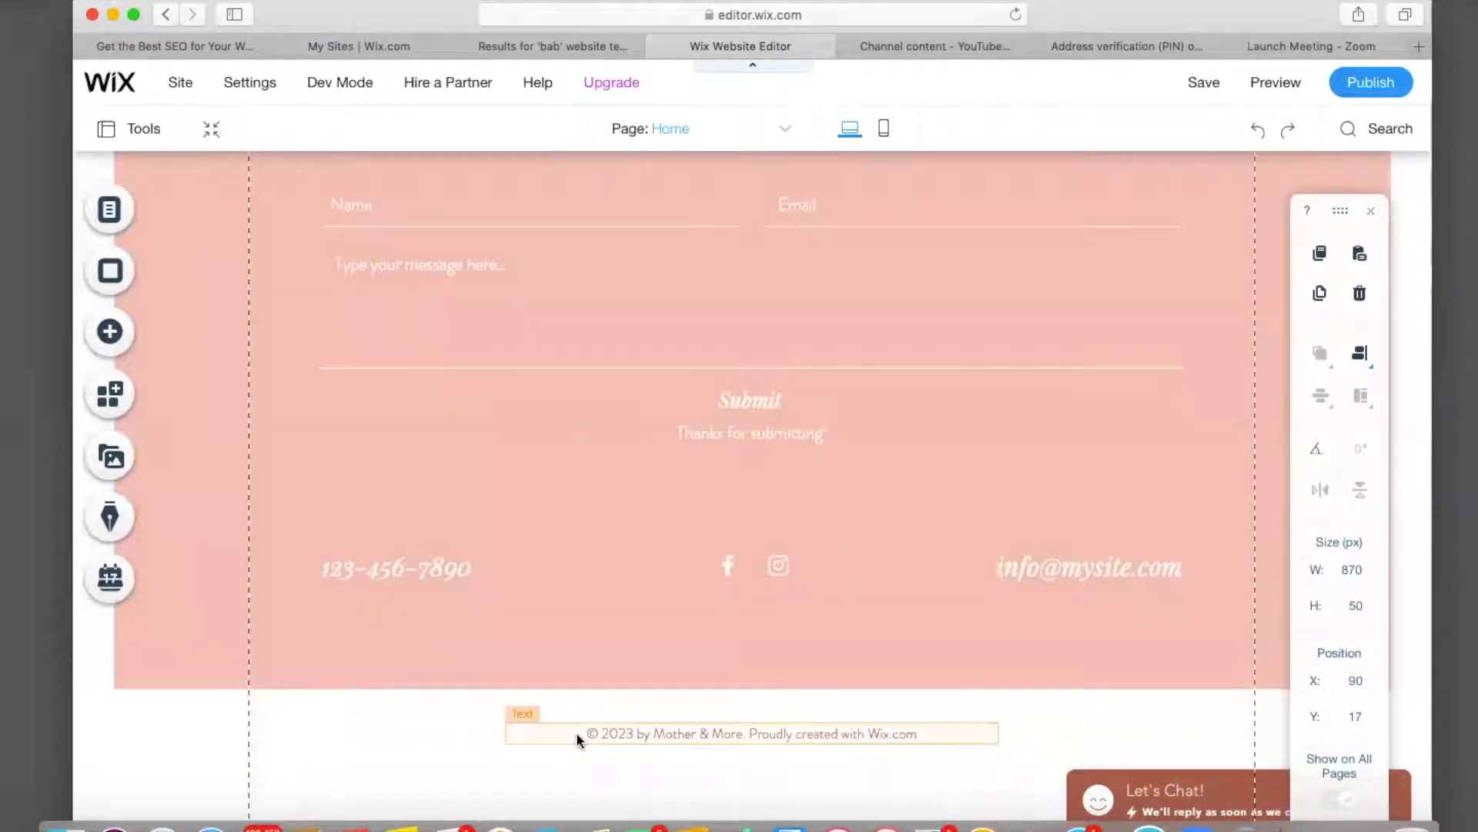
scroll(576, 736, up, 20)
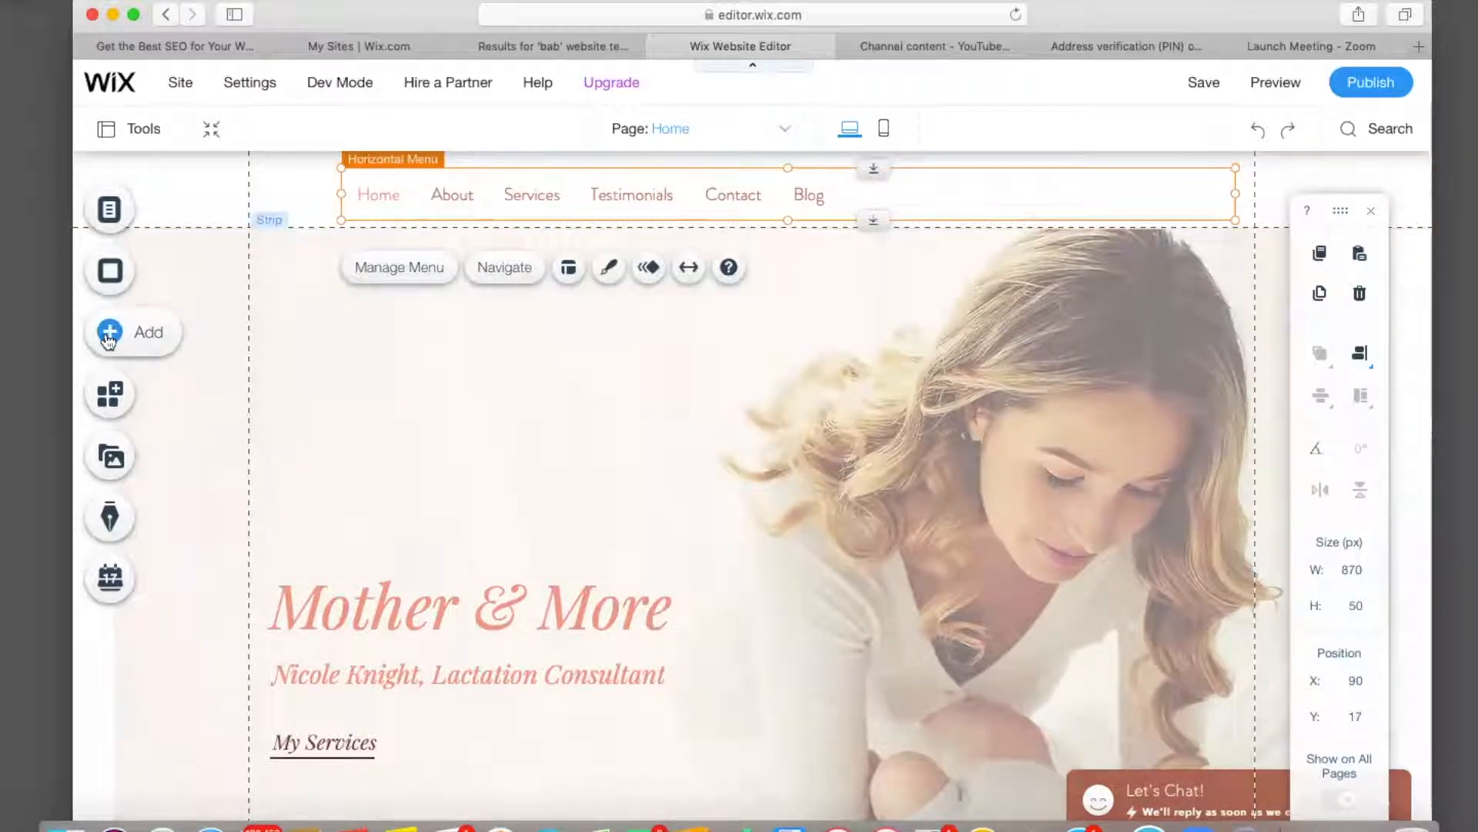
Open My Image Uploads and start an upload from the computer.
click(109, 337)
mouse_move(206, 276)
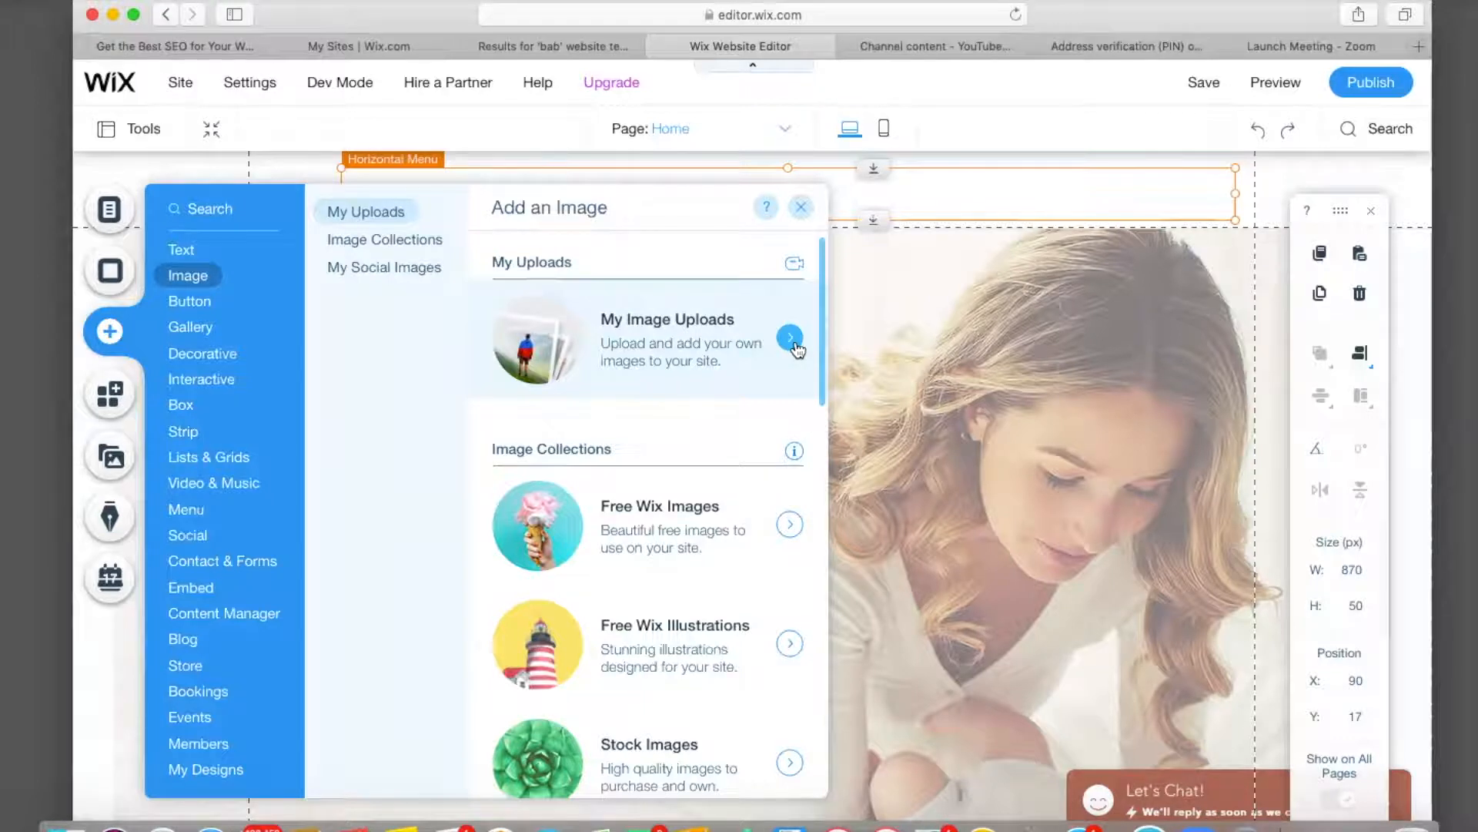
click(790, 339)
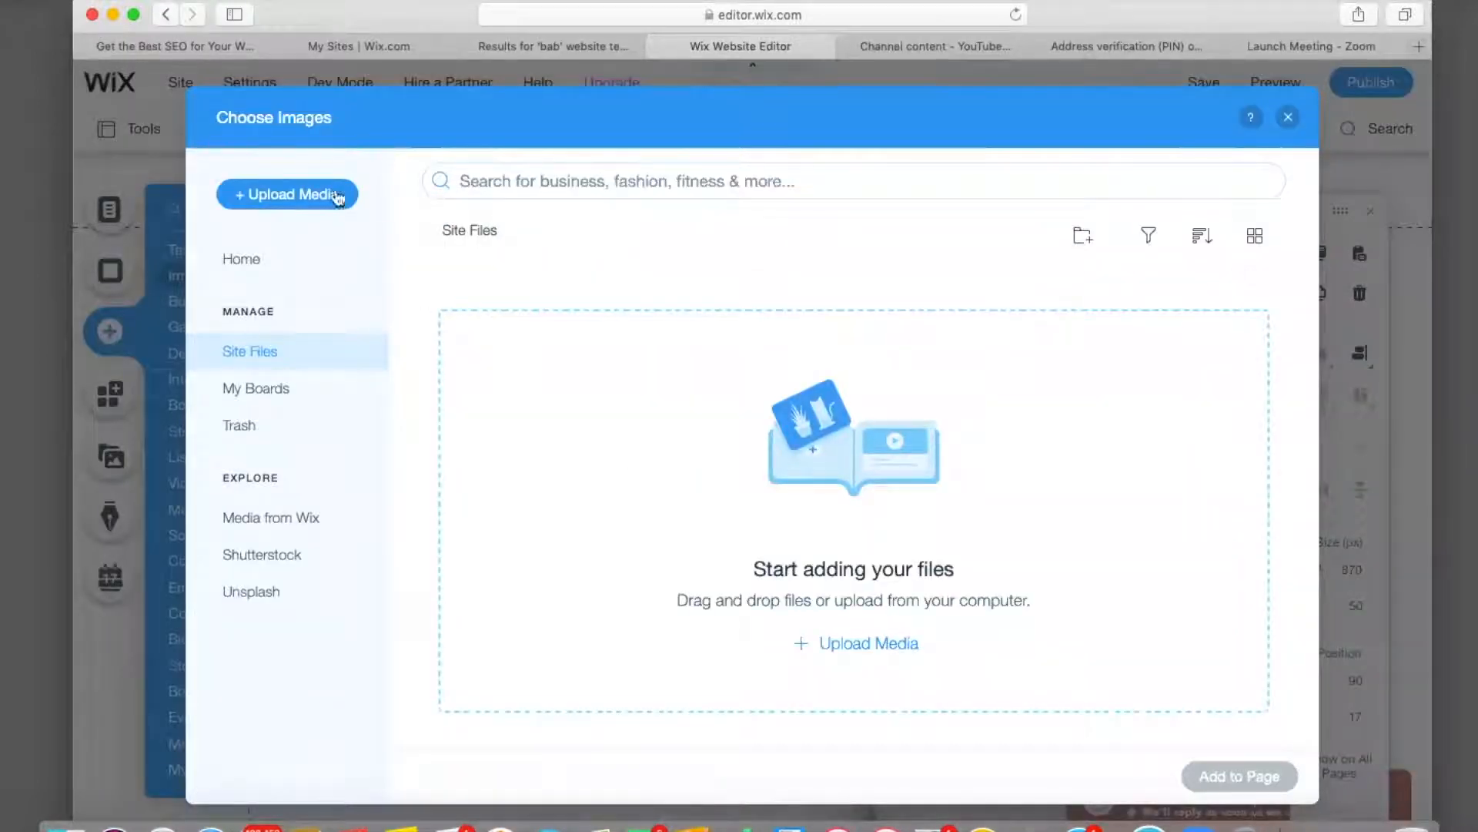
click(331, 195)
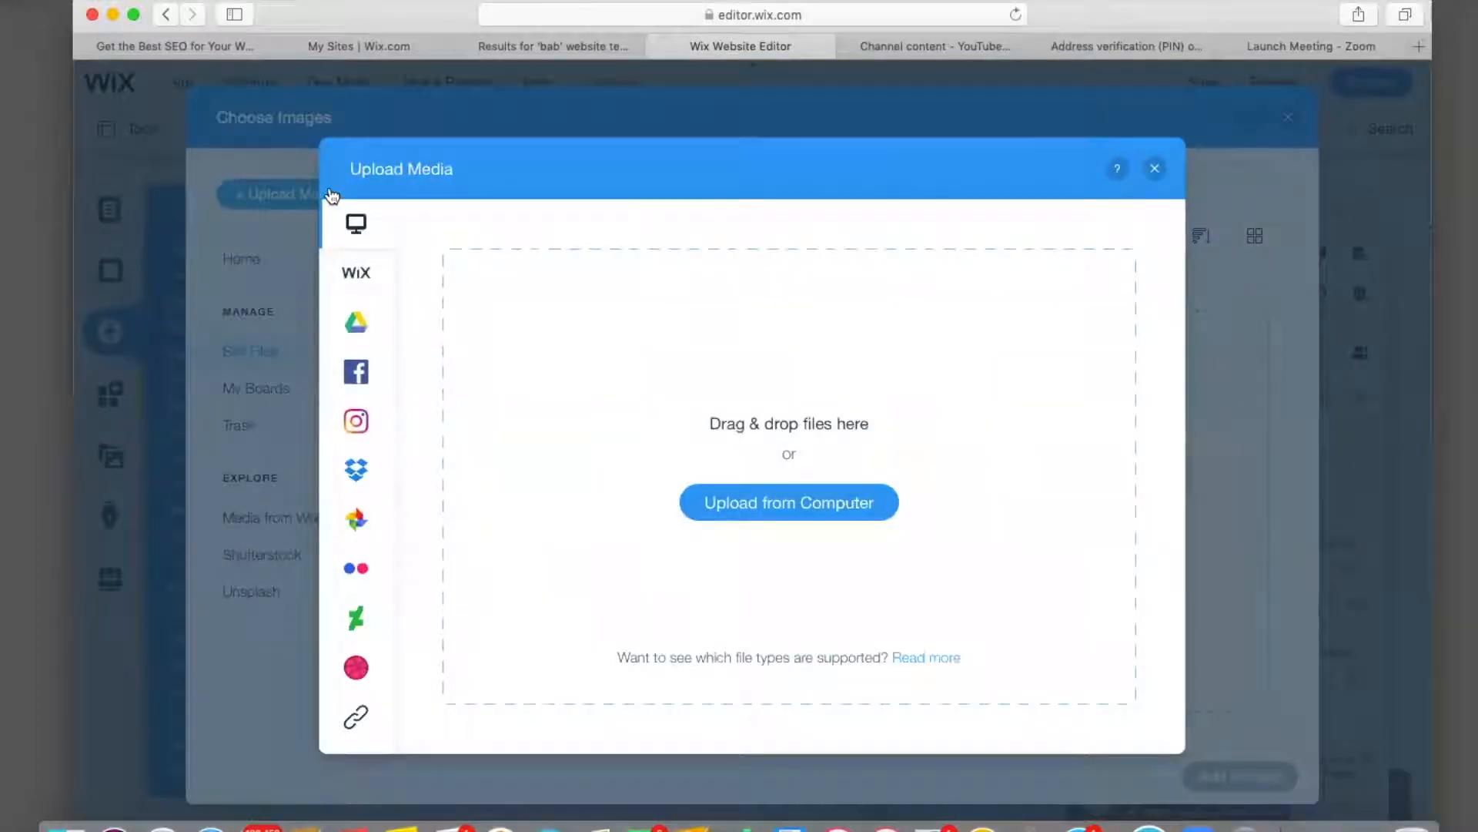
click(724, 504)
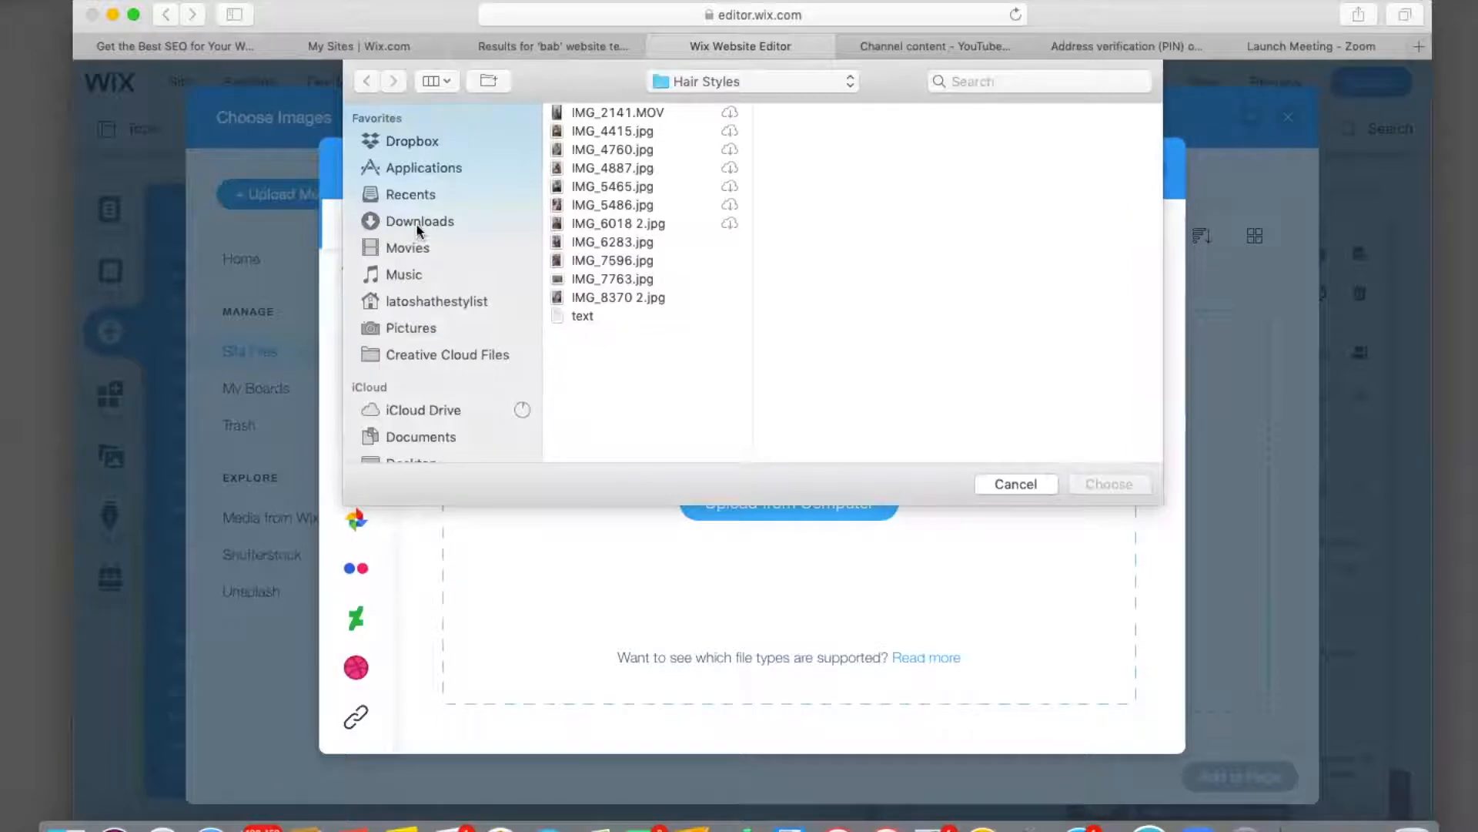
Upload LATOSHA_1.png from Desktop > Logo Files and add it to the page.
click(415, 220)
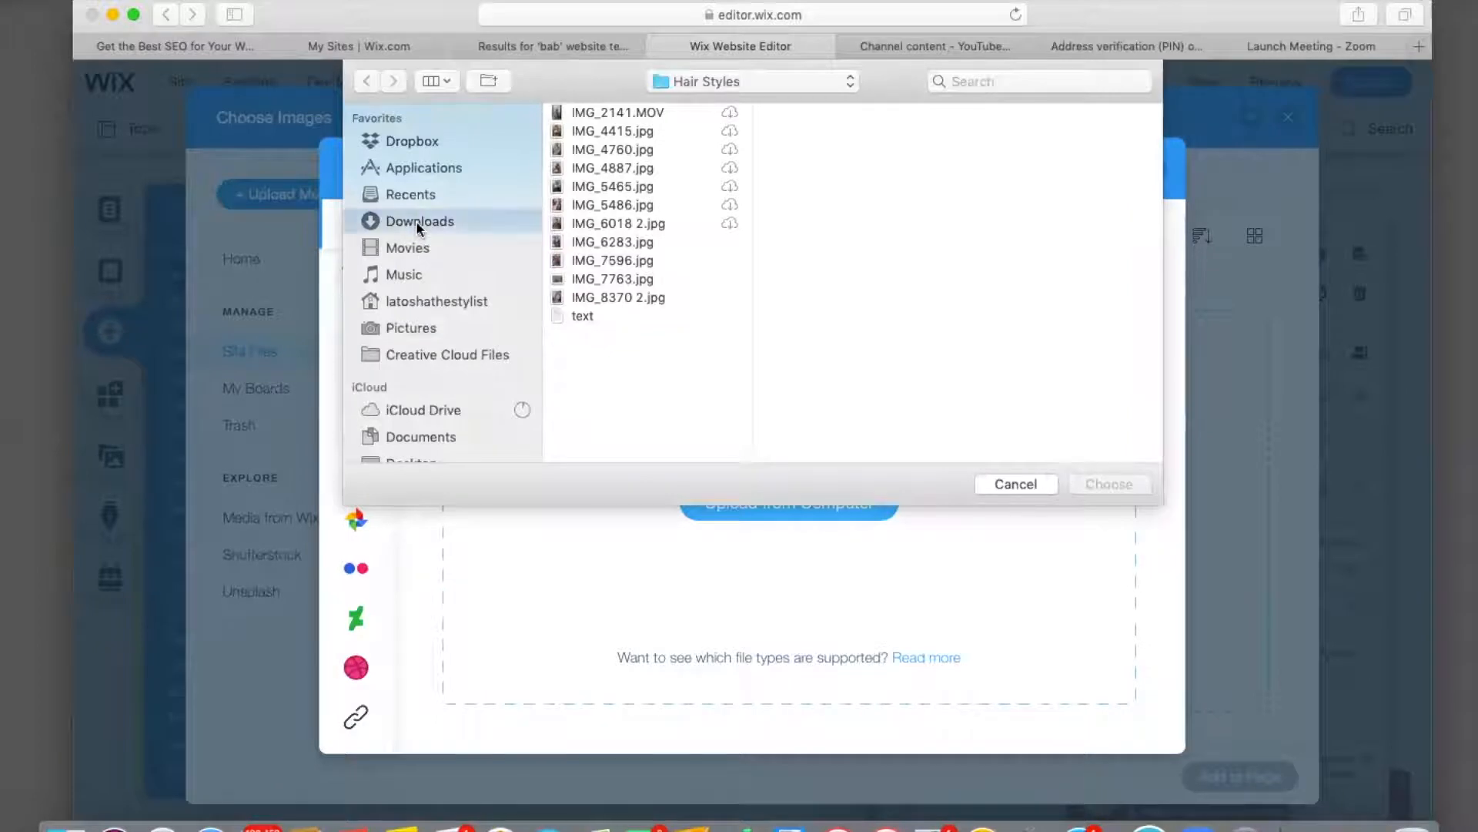
click(411, 328)
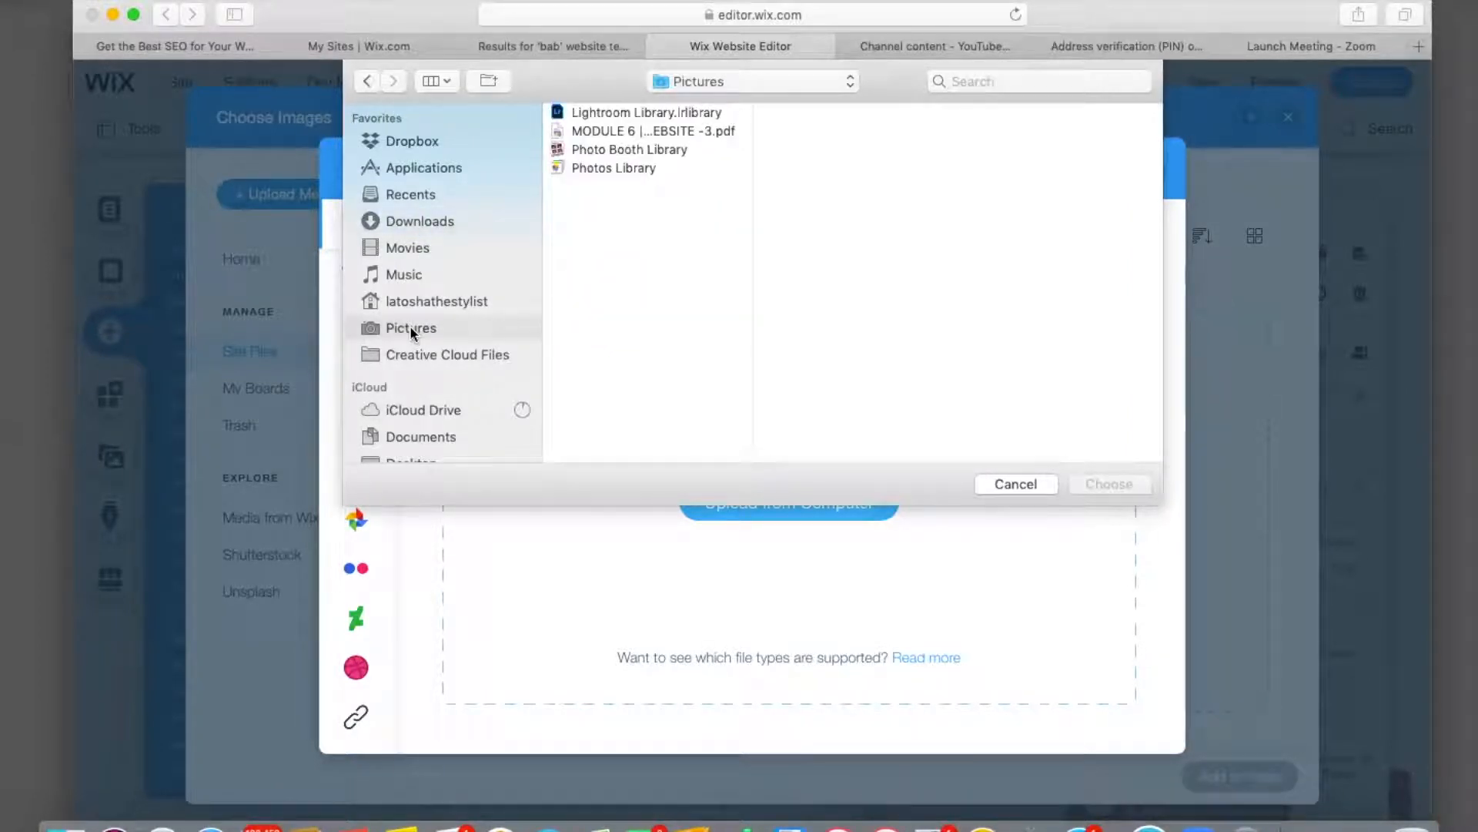
scroll(410, 332, down, 10)
scroll(410, 332, up, 2)
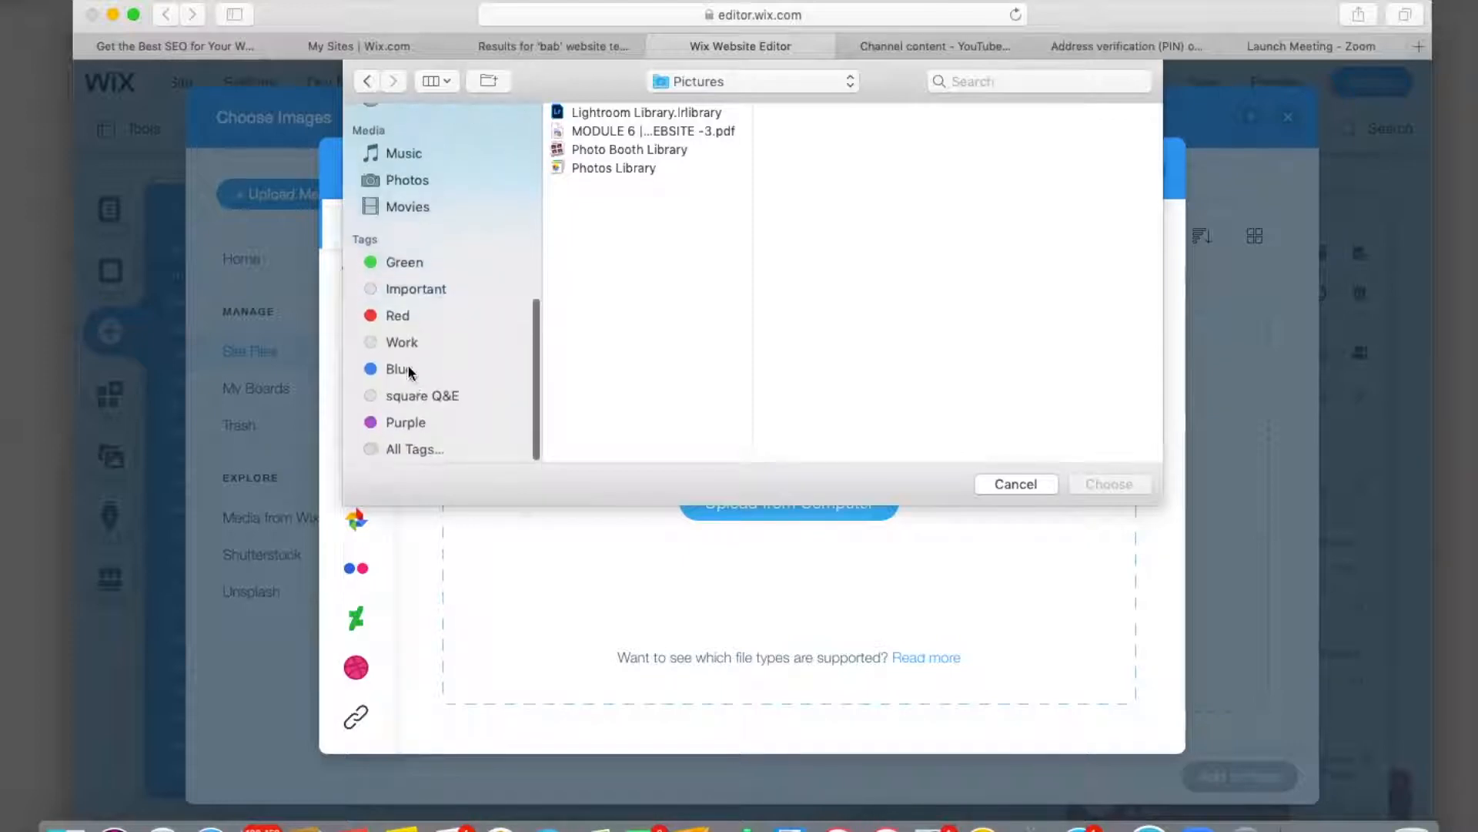
click(385, 177)
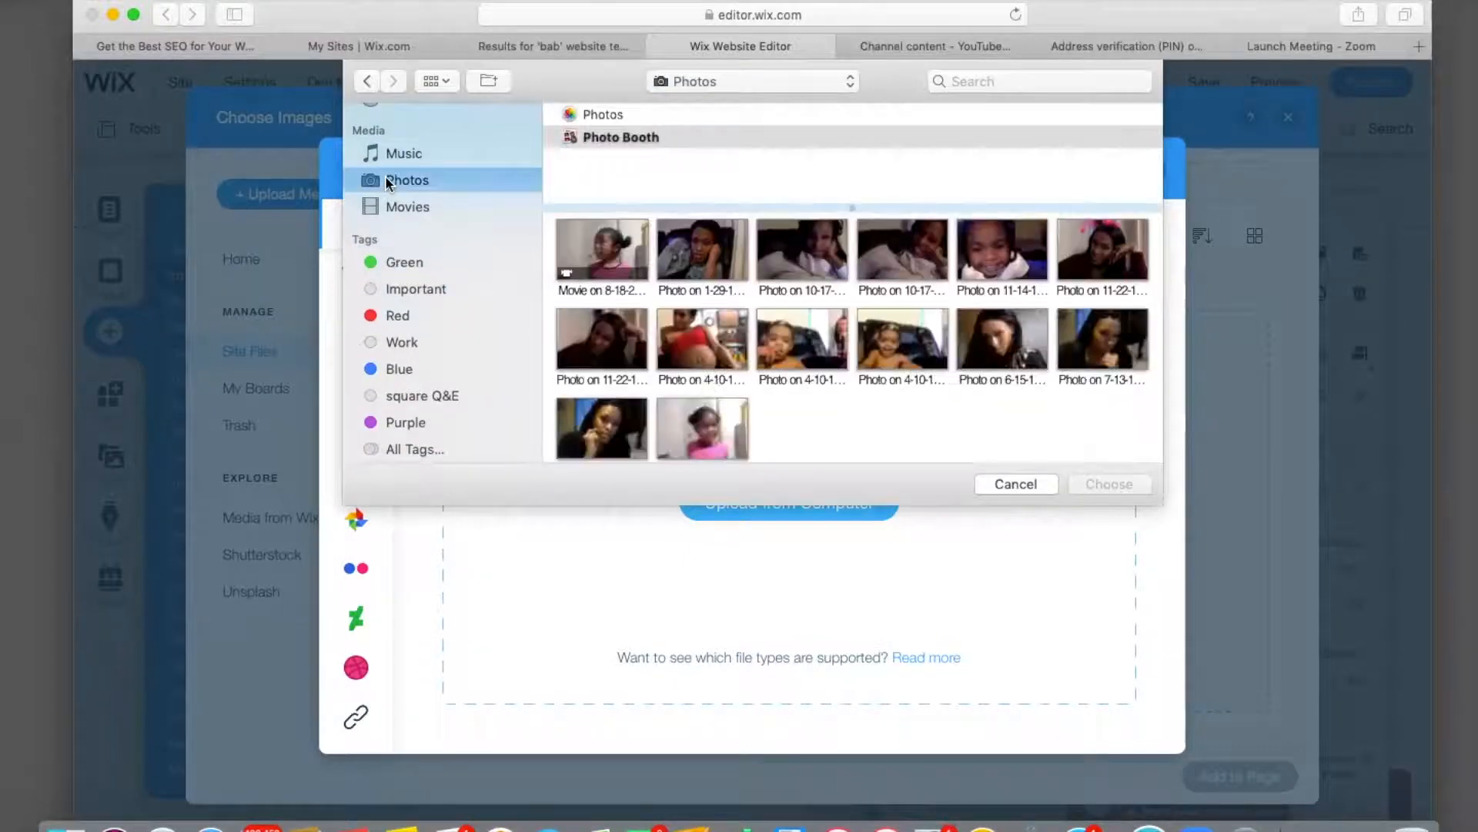
scroll(801, 297, down, 2)
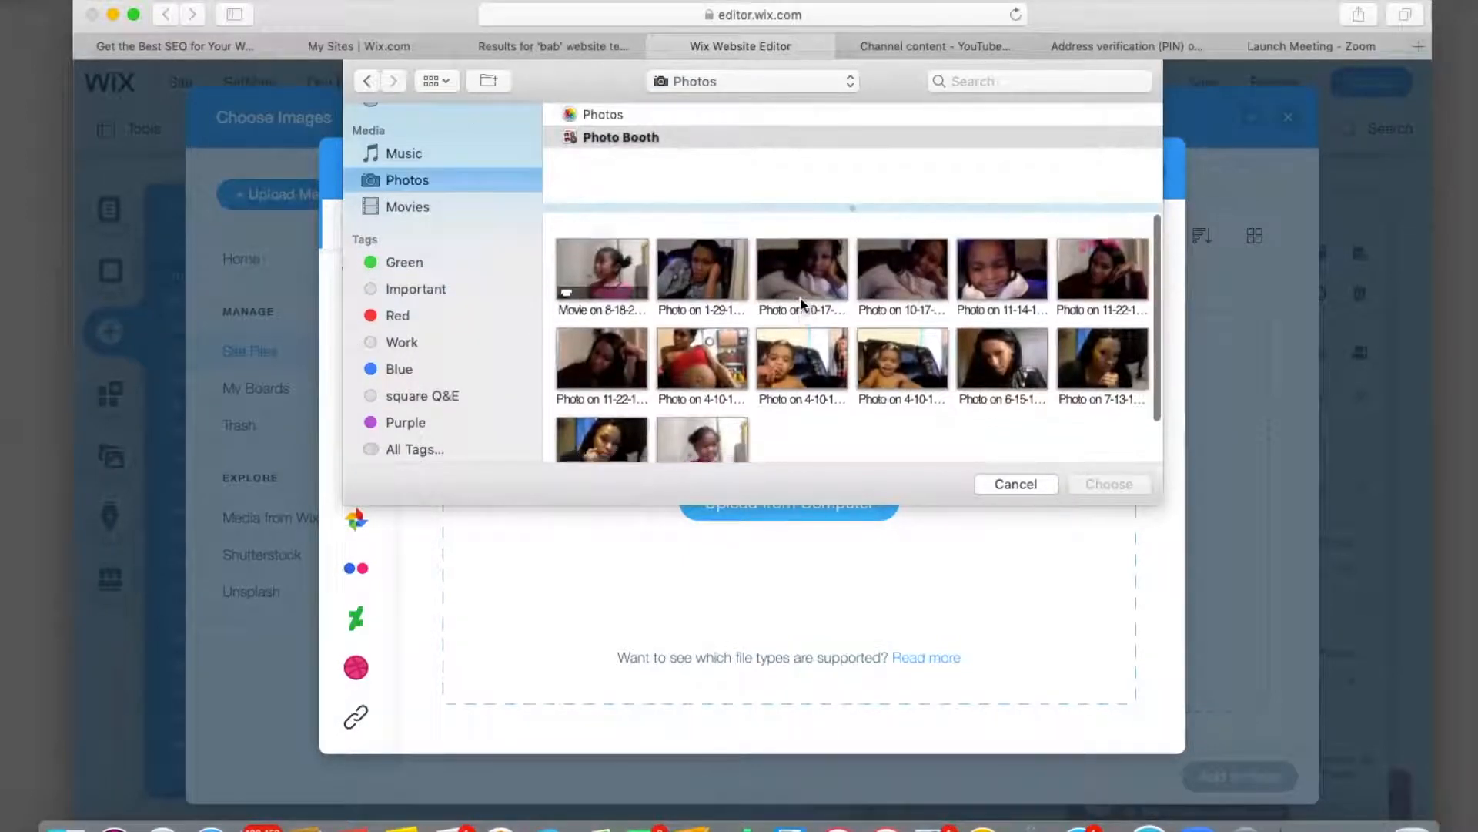
scroll(801, 298, up, 2)
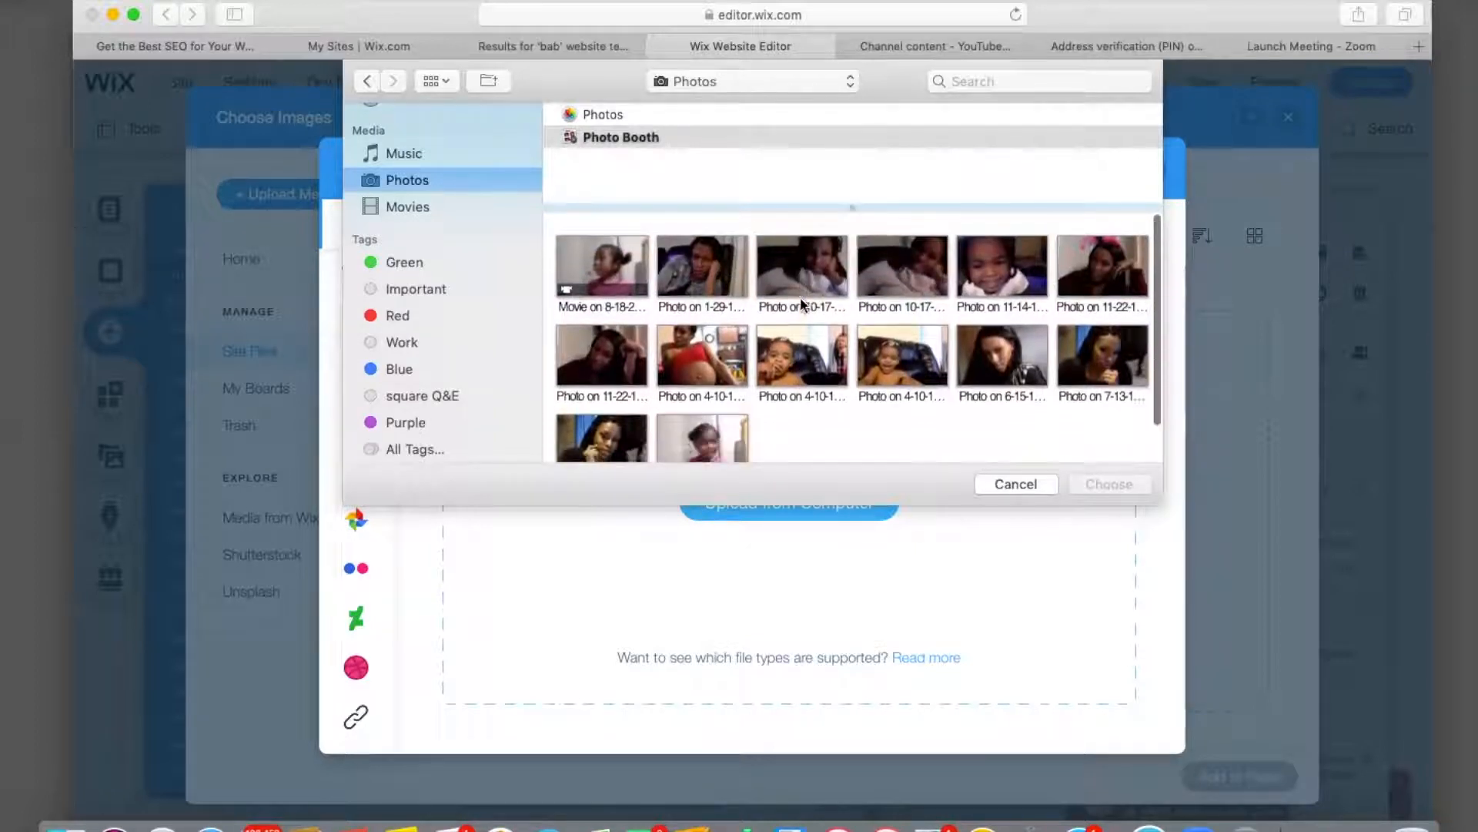
scroll(409, 166, up, 5)
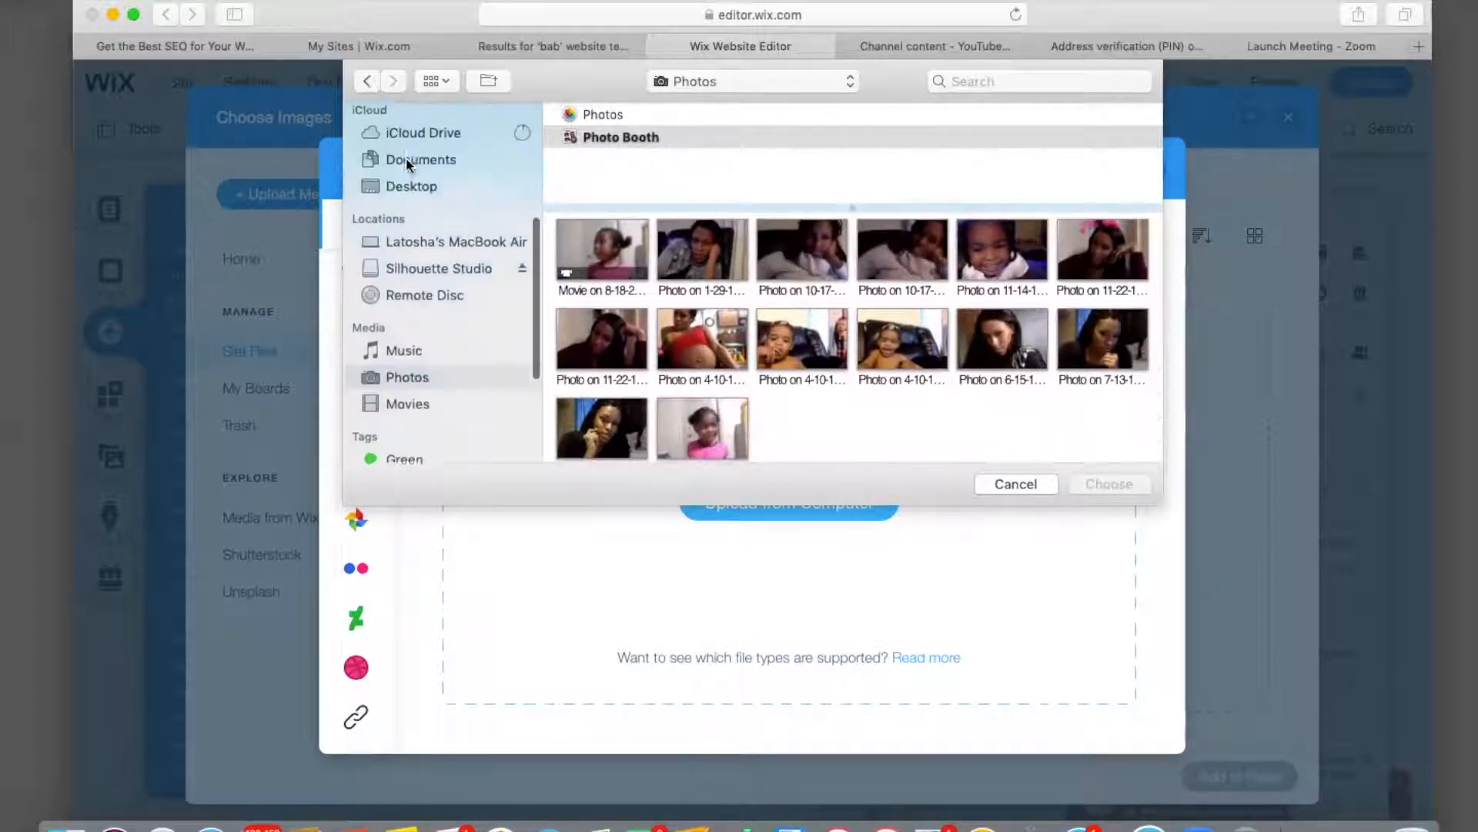
scroll(422, 275, up, 3)
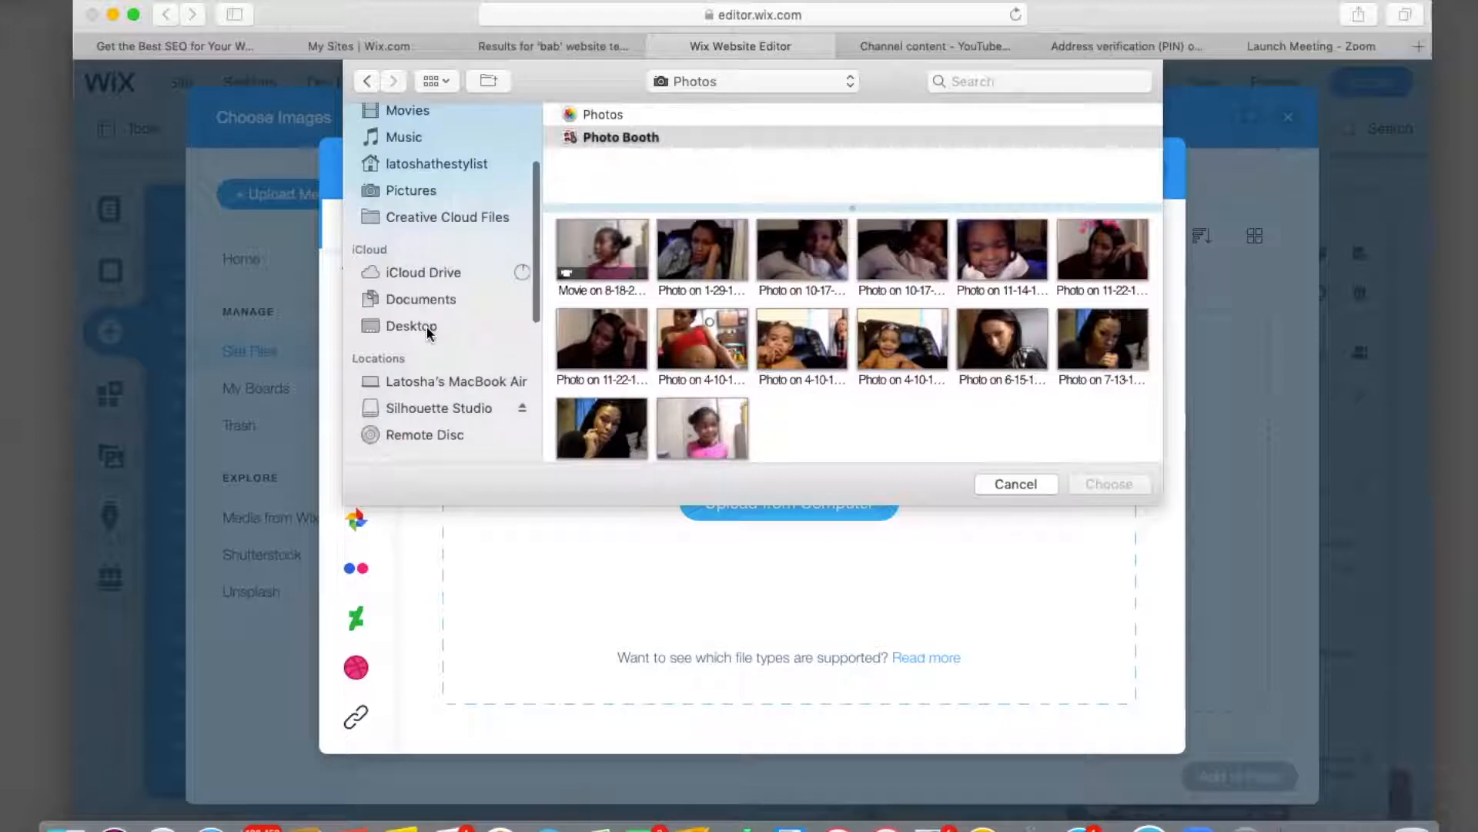
click(426, 324)
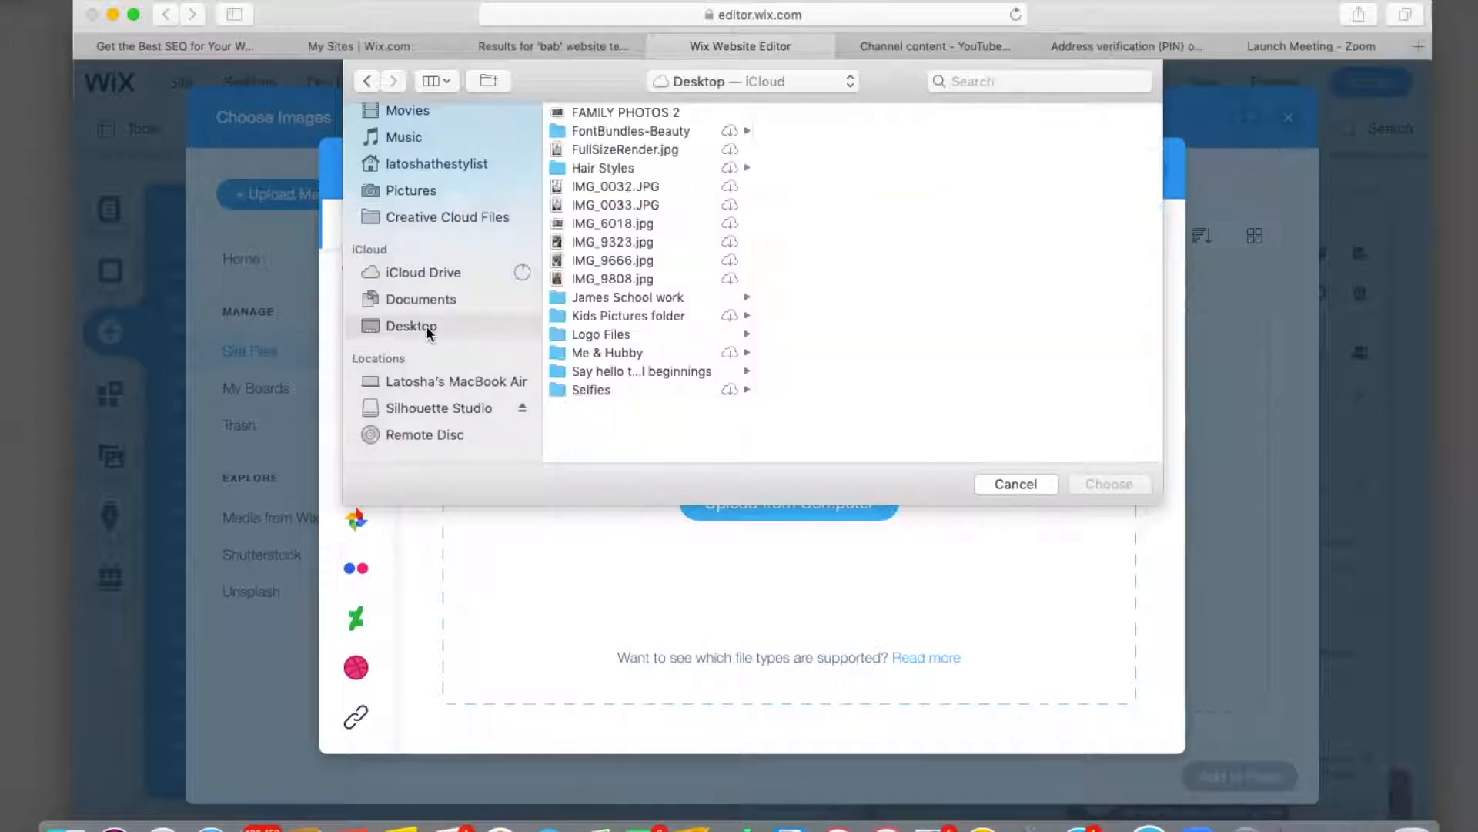
click(605, 335)
click(786, 150)
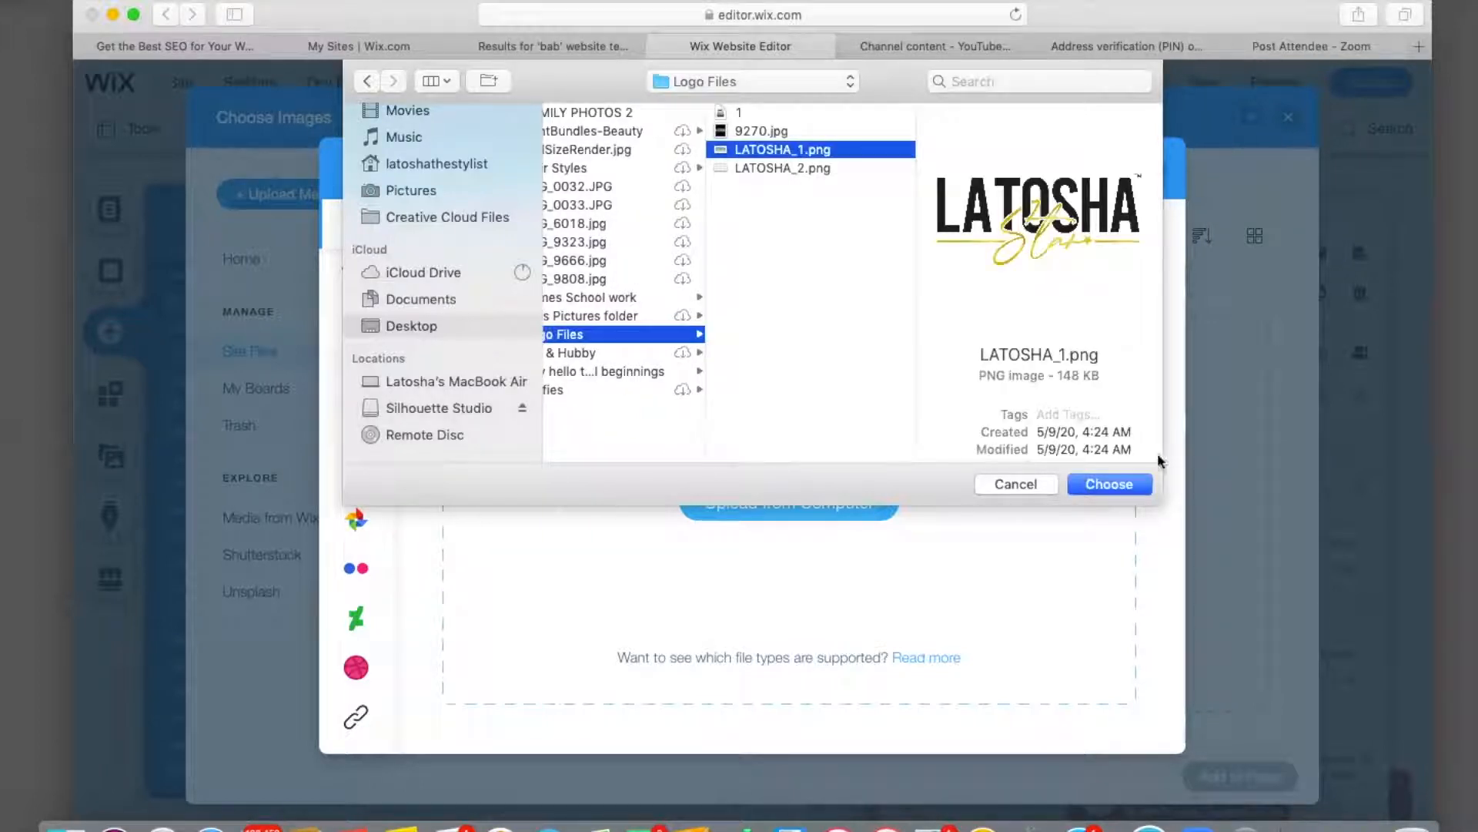
click(1111, 484)
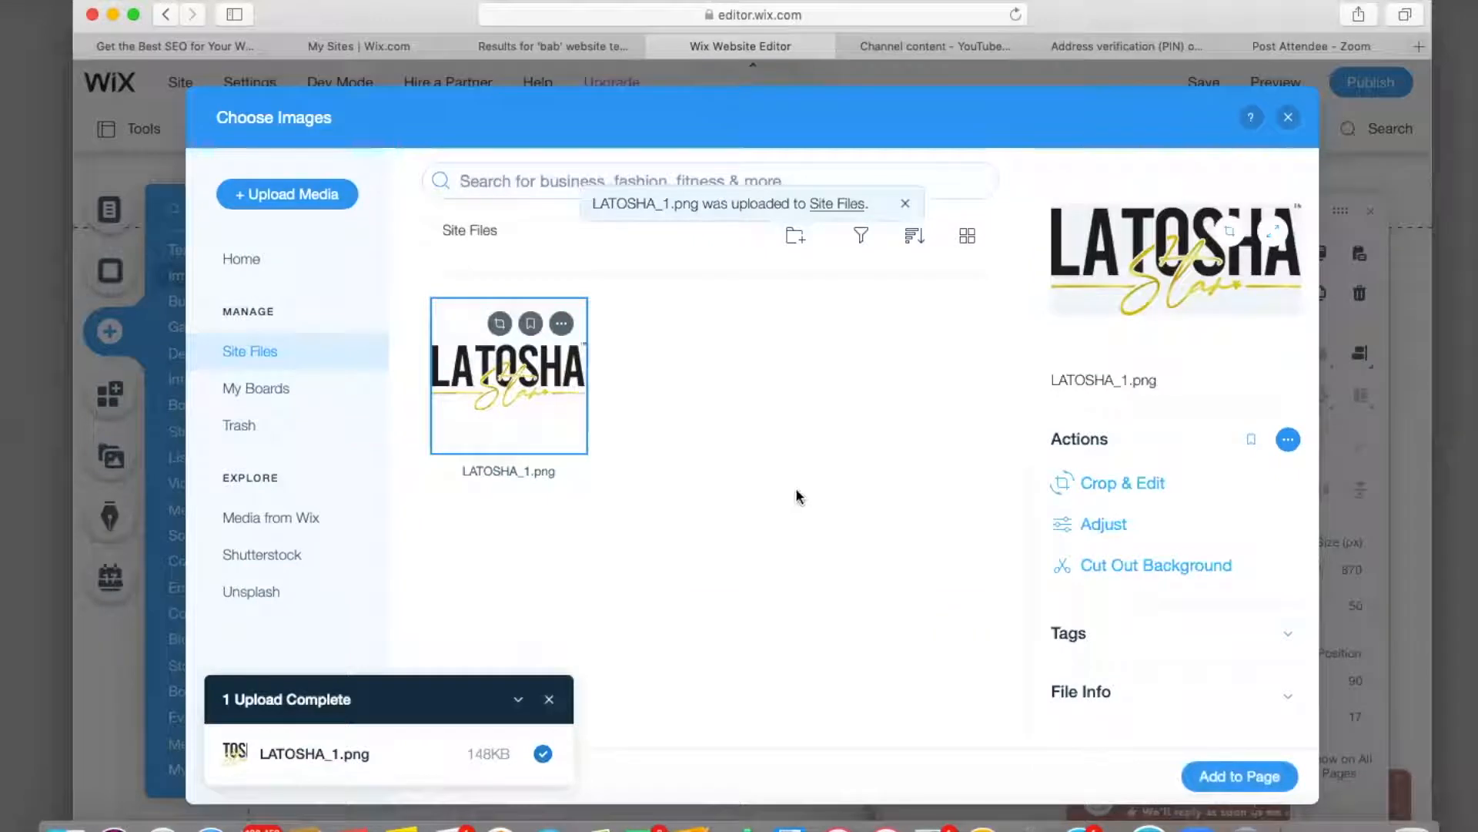
click(1243, 776)
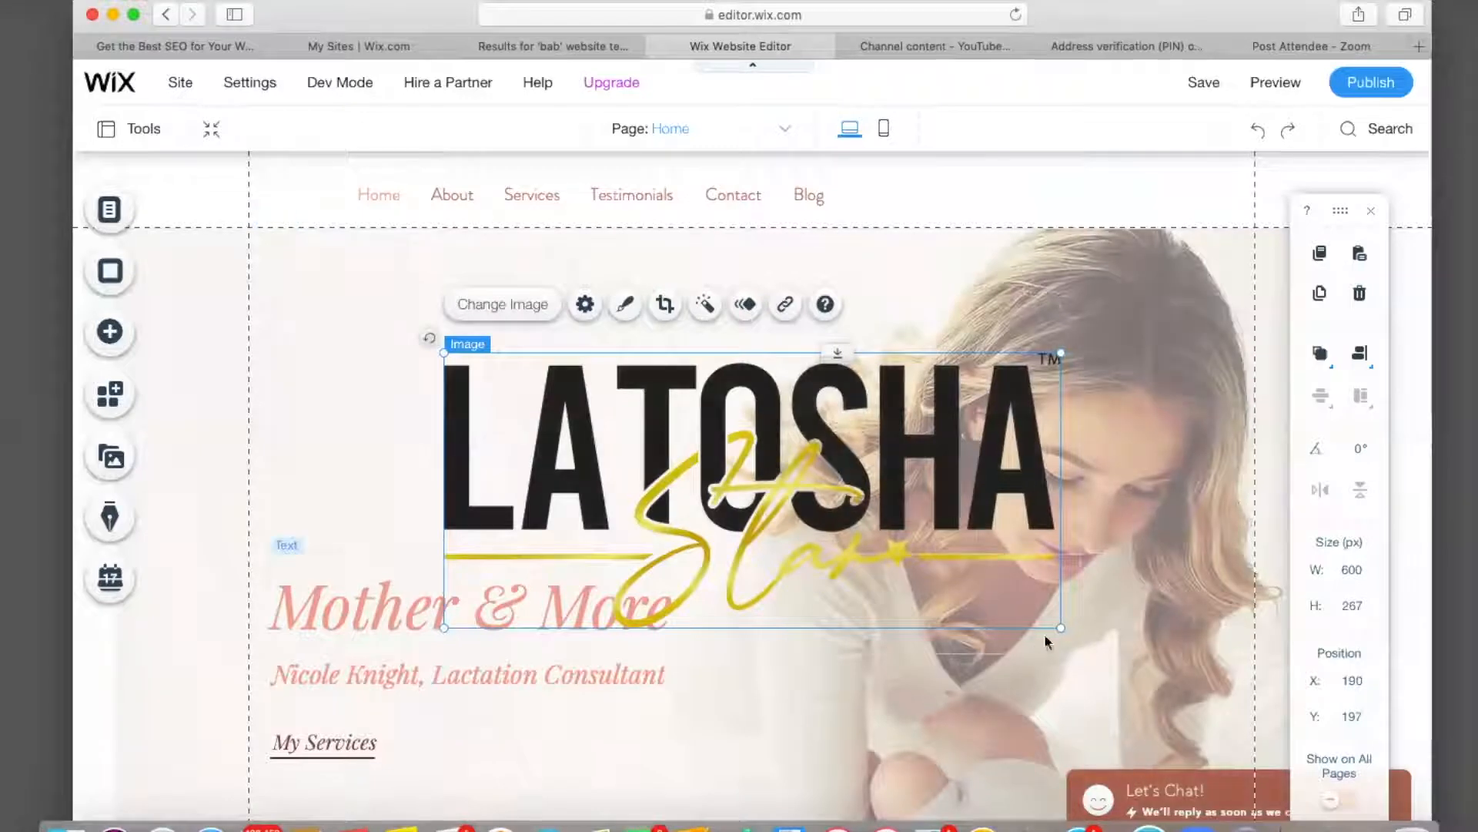
Shrink the LATOSHA logo into the header, shifting the menu right and narrowing it to 519 px.
drag(1056, 627, 314, 192)
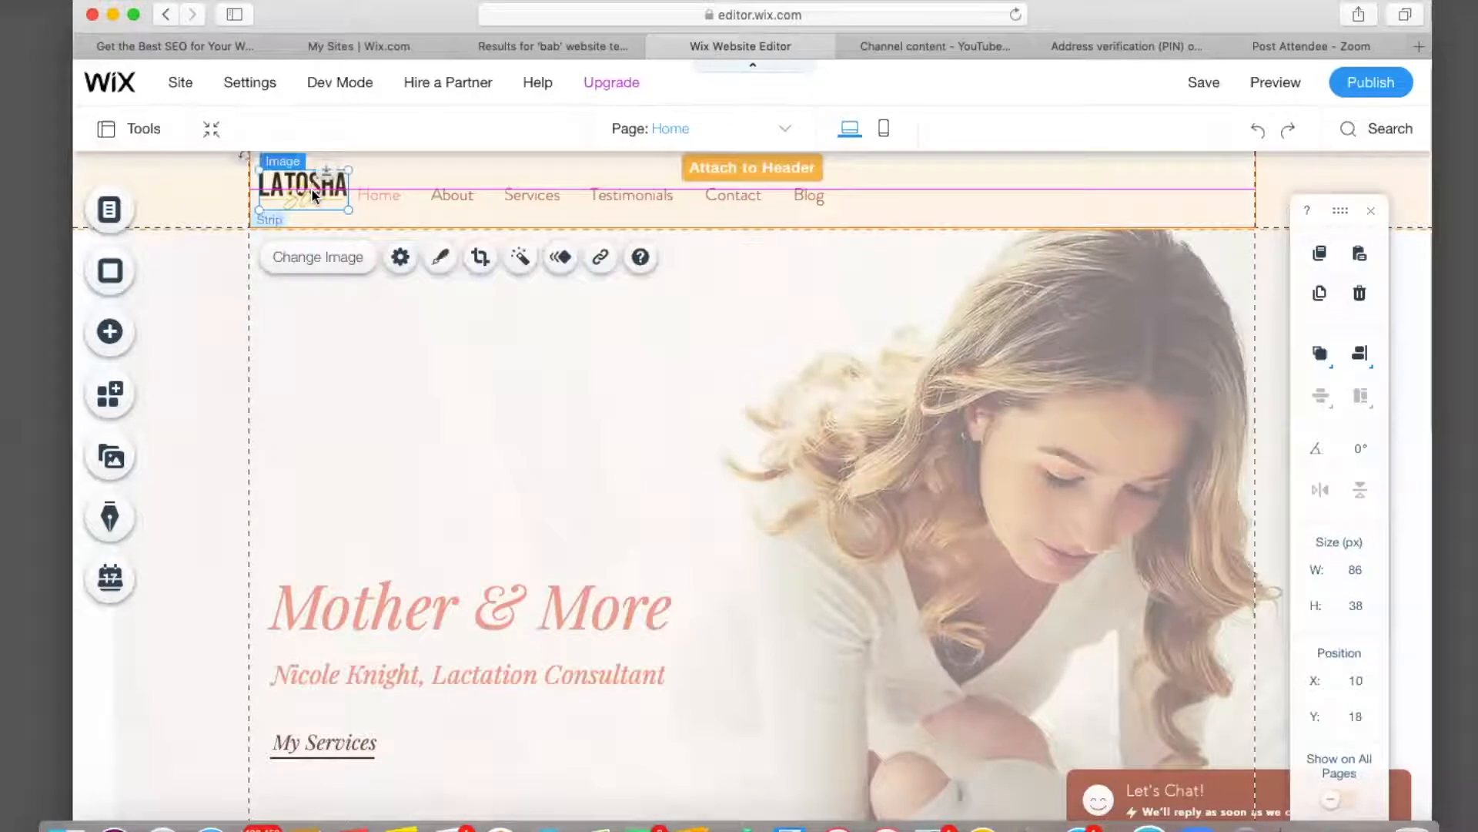
drag(467, 198, 544, 187)
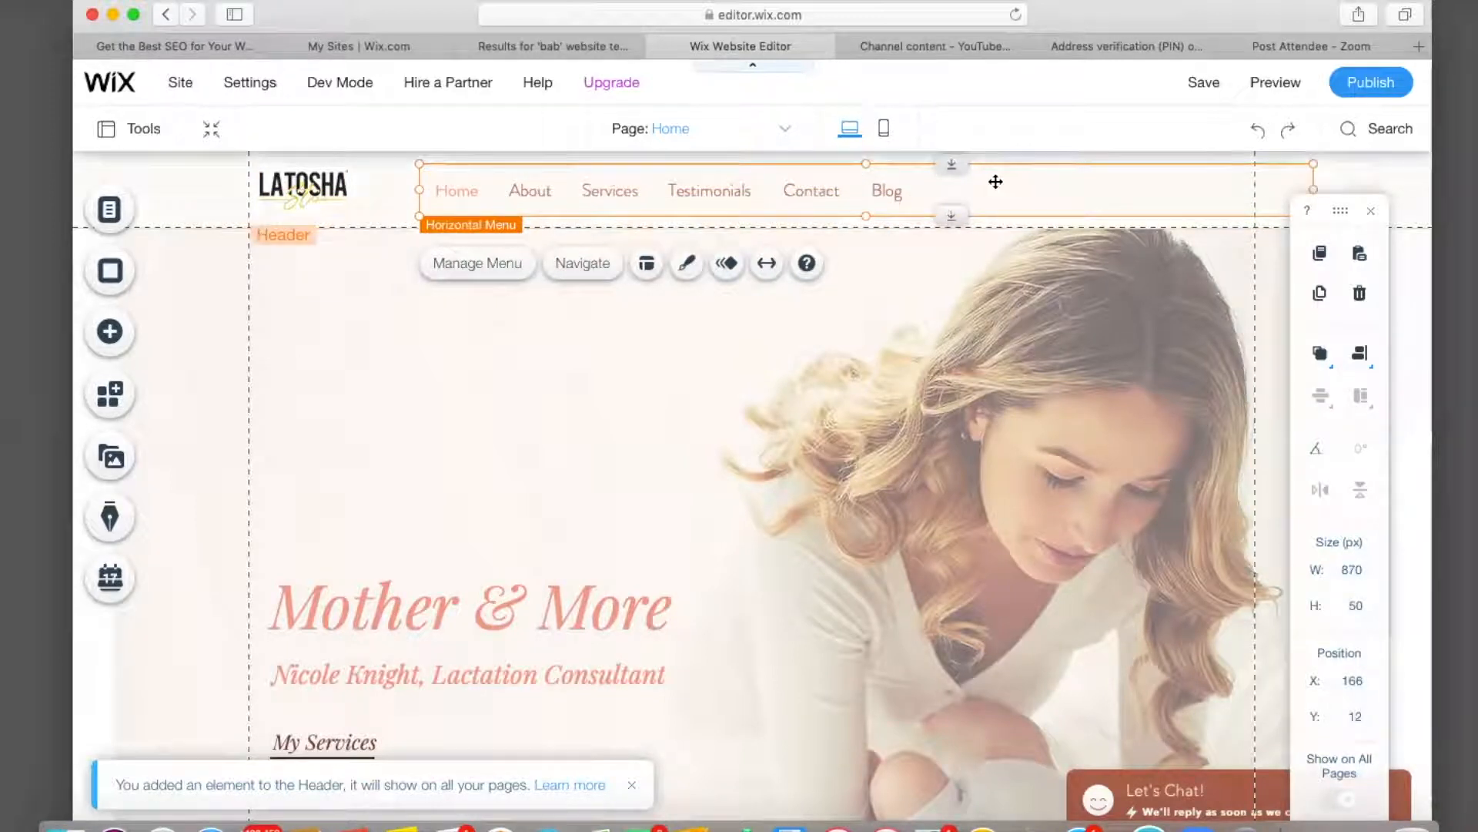
drag(988, 182, 954, 186)
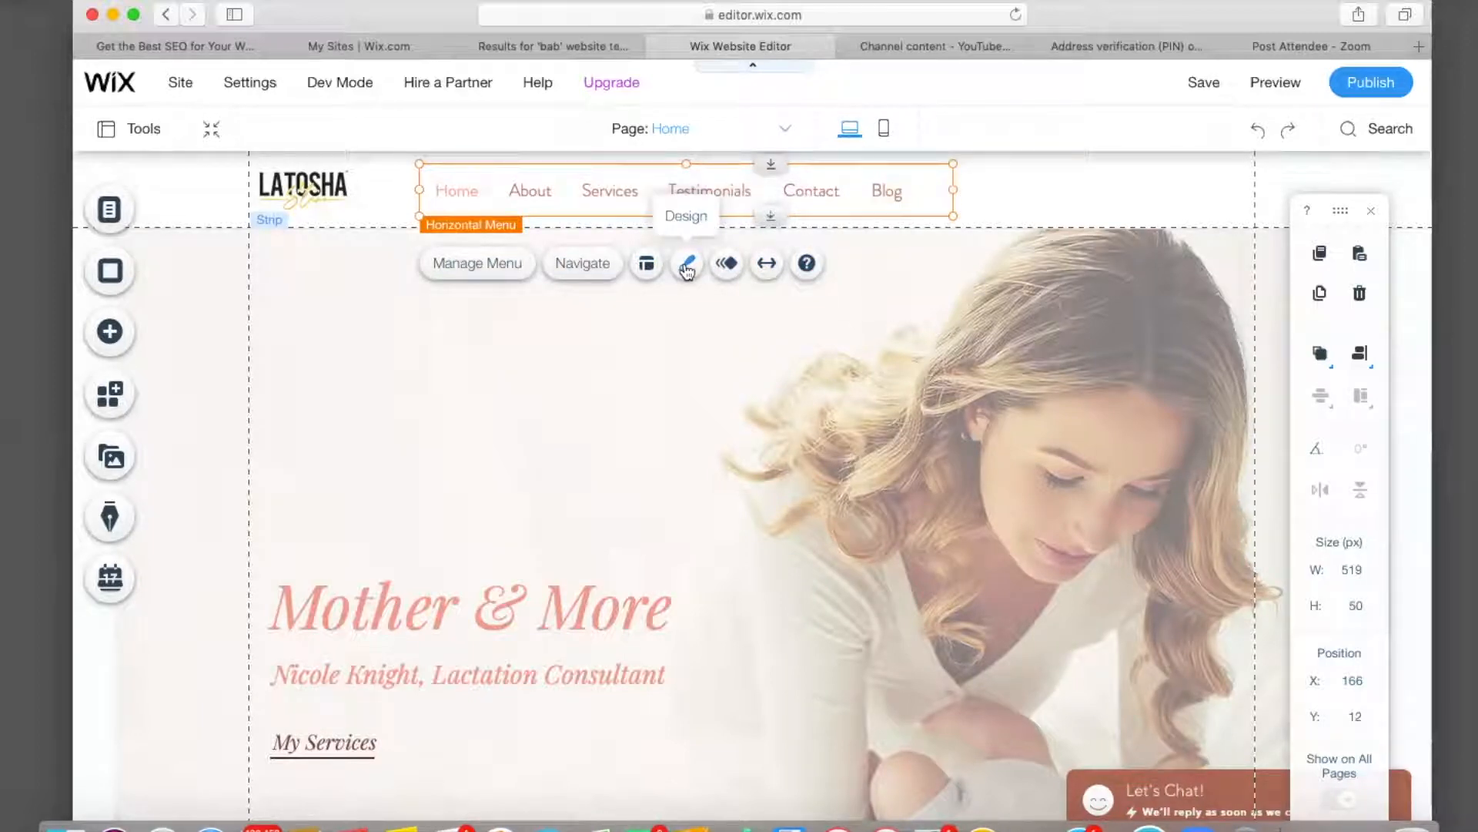
Open the Horizontal Menu's design customization and review its settings, ending on Text.
click(686, 267)
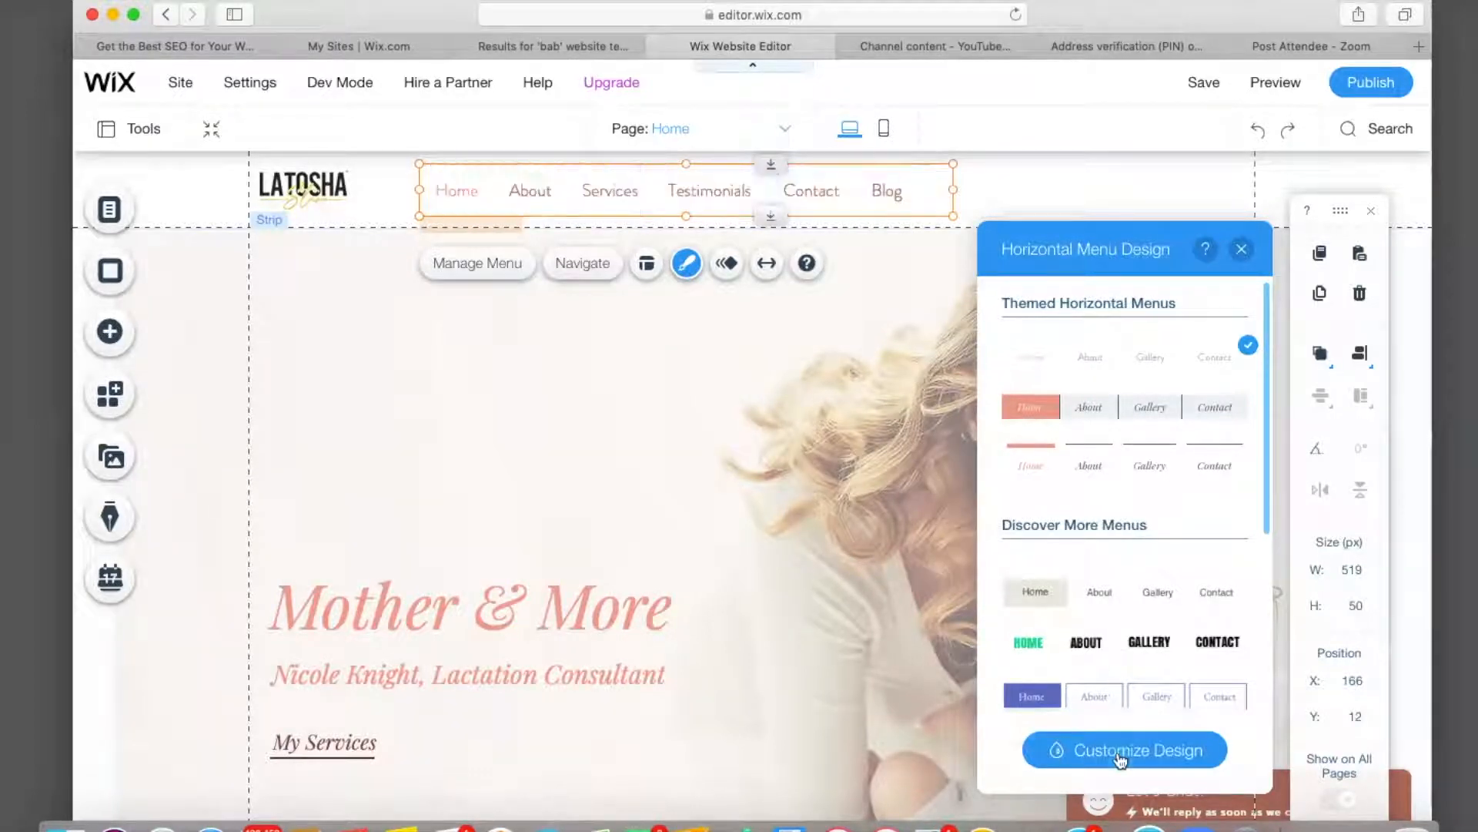
click(1120, 758)
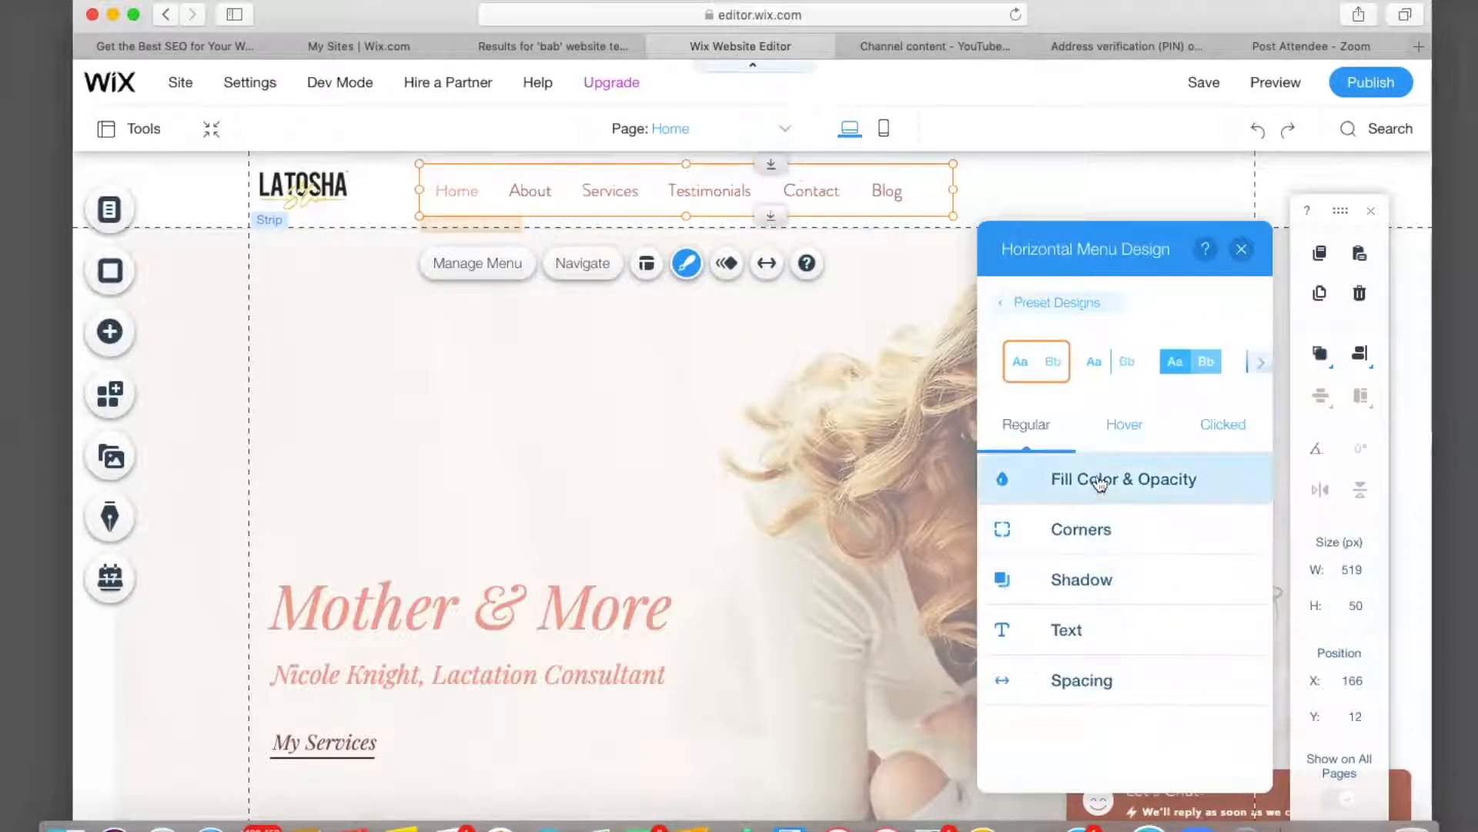
click(1099, 484)
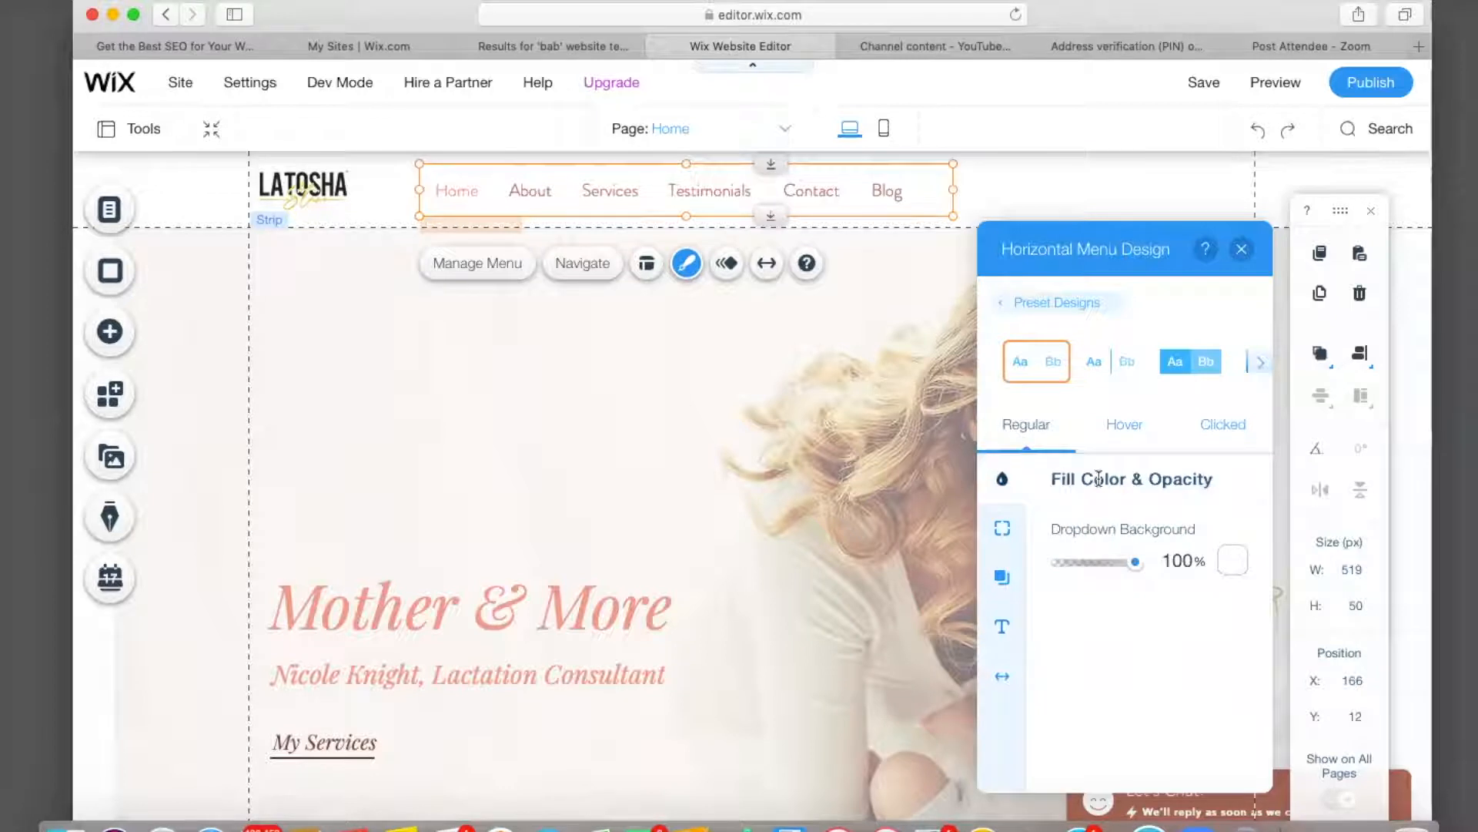
click(1001, 528)
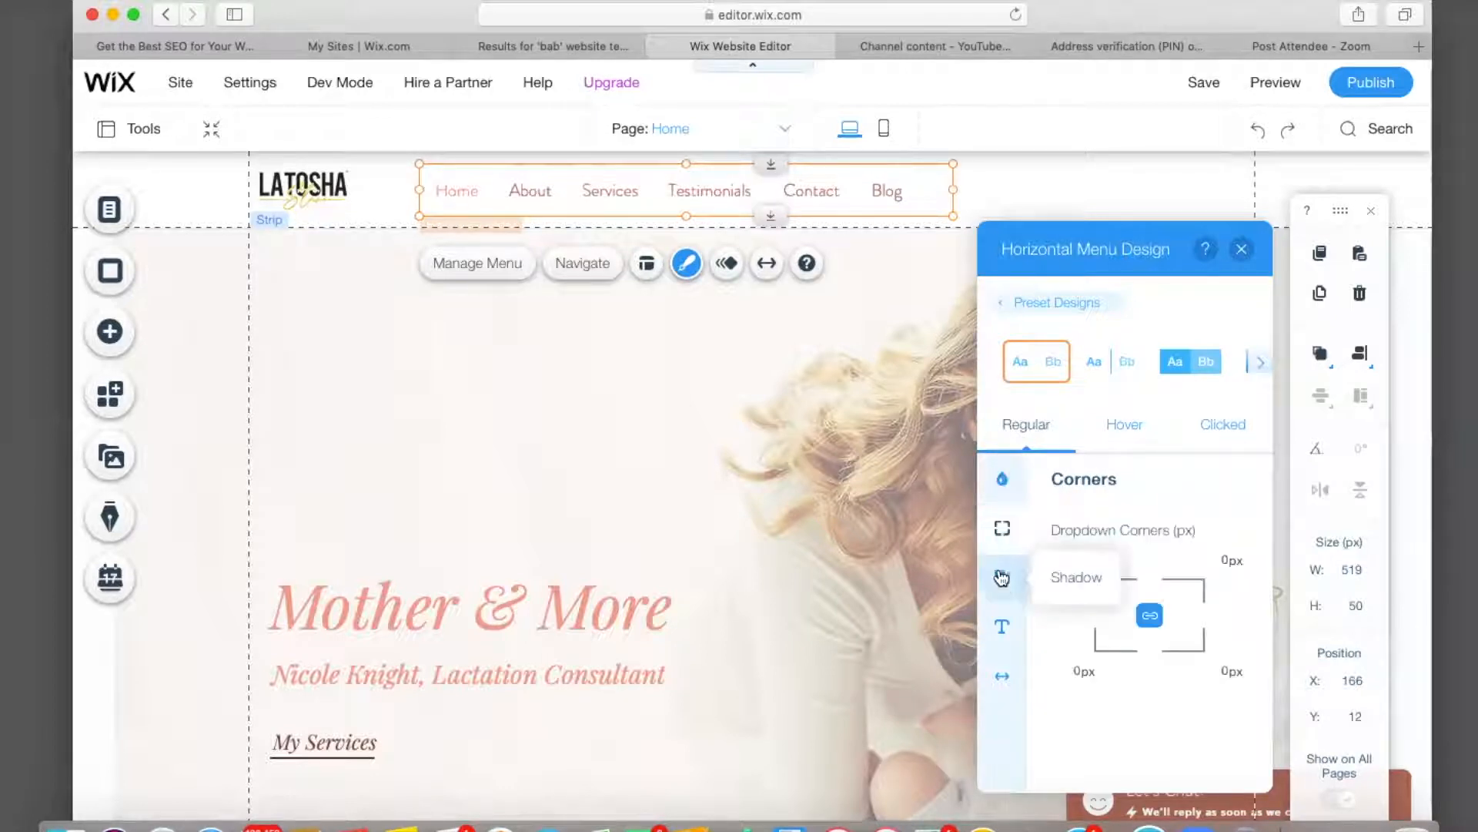
click(1001, 576)
click(1003, 625)
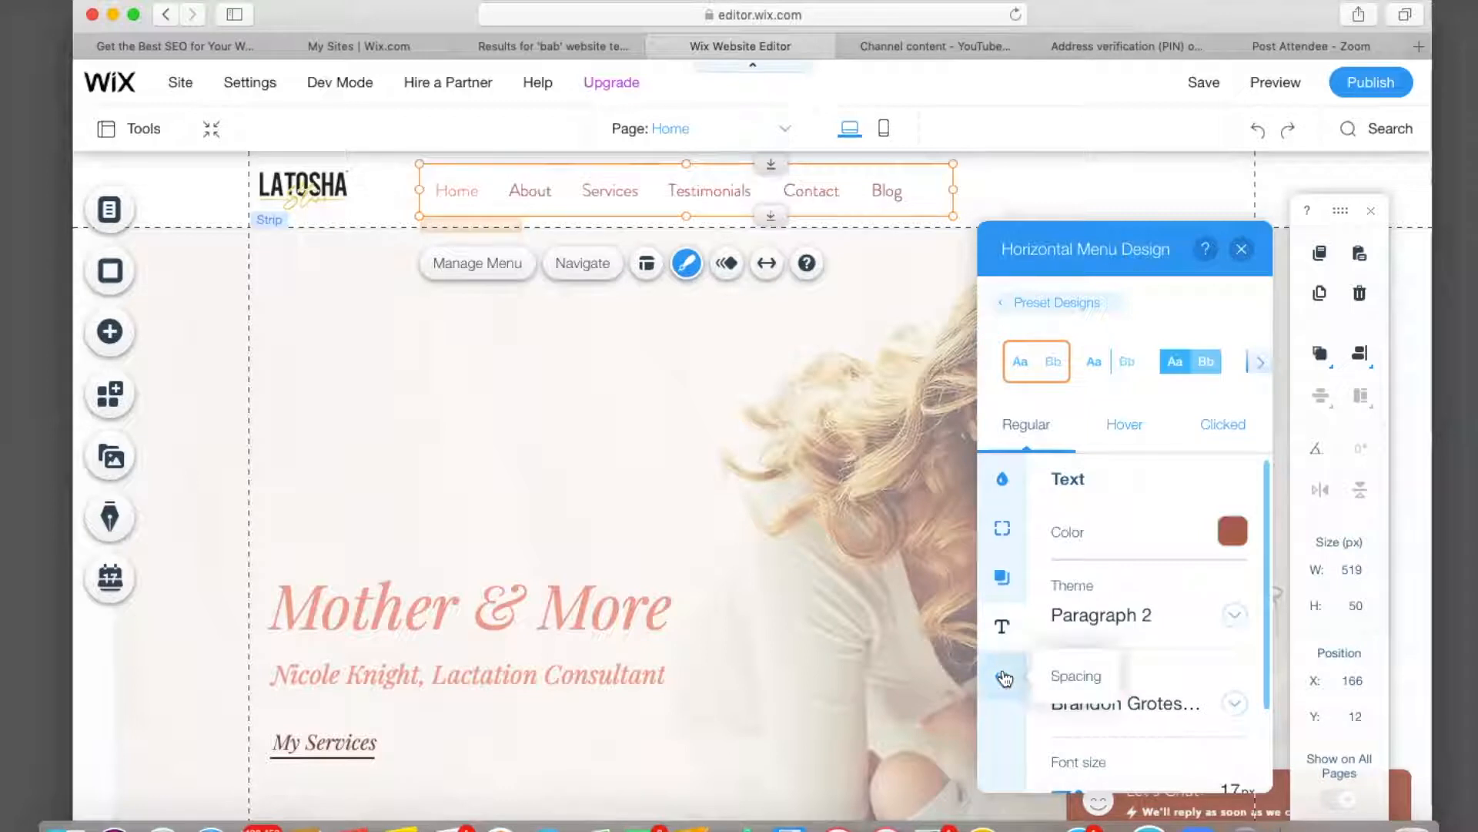
click(1002, 676)
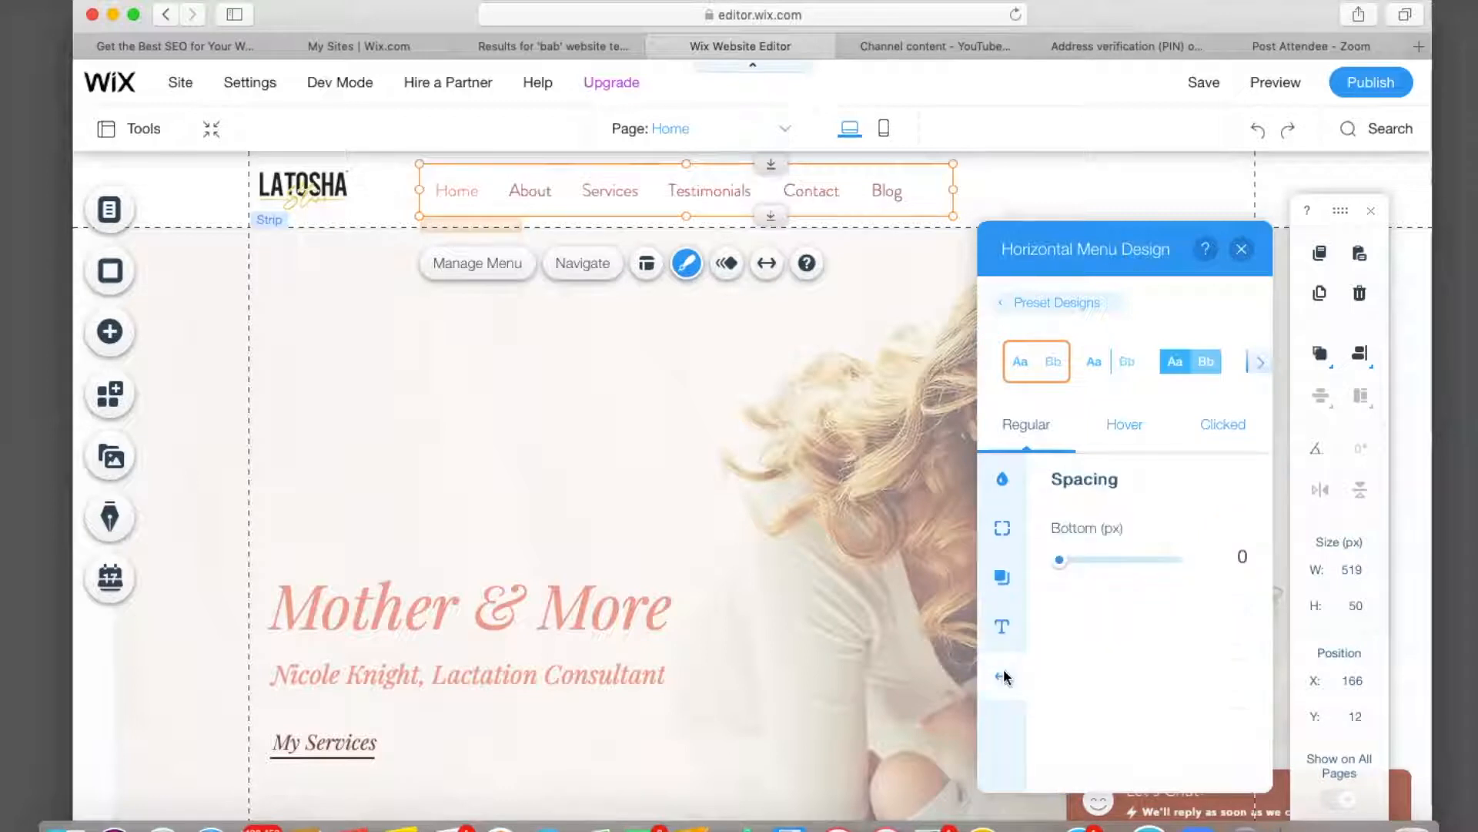
click(1003, 626)
Set the menu's regular text color to black (#000000).
click(1224, 536)
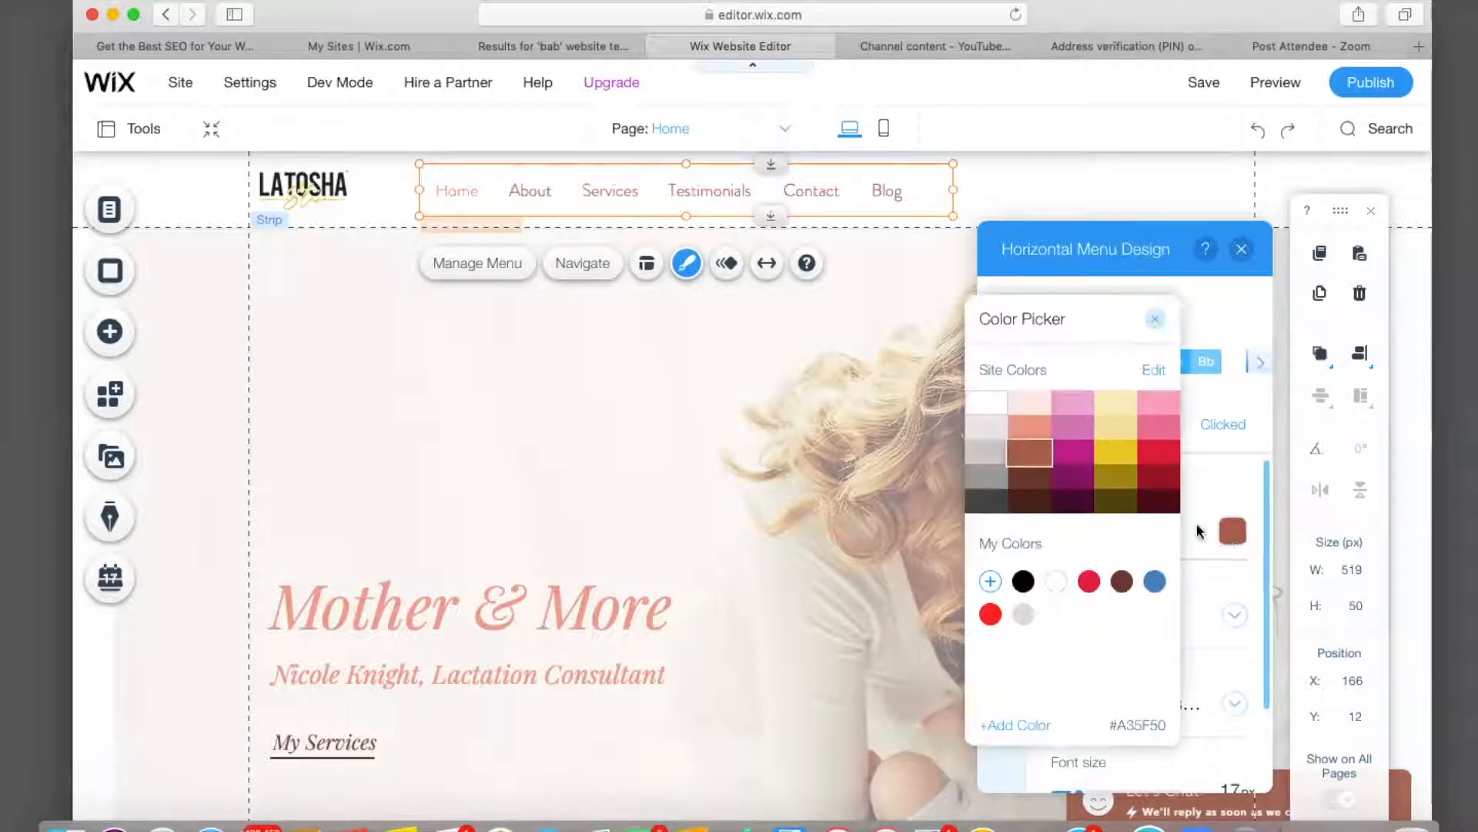
click(1165, 454)
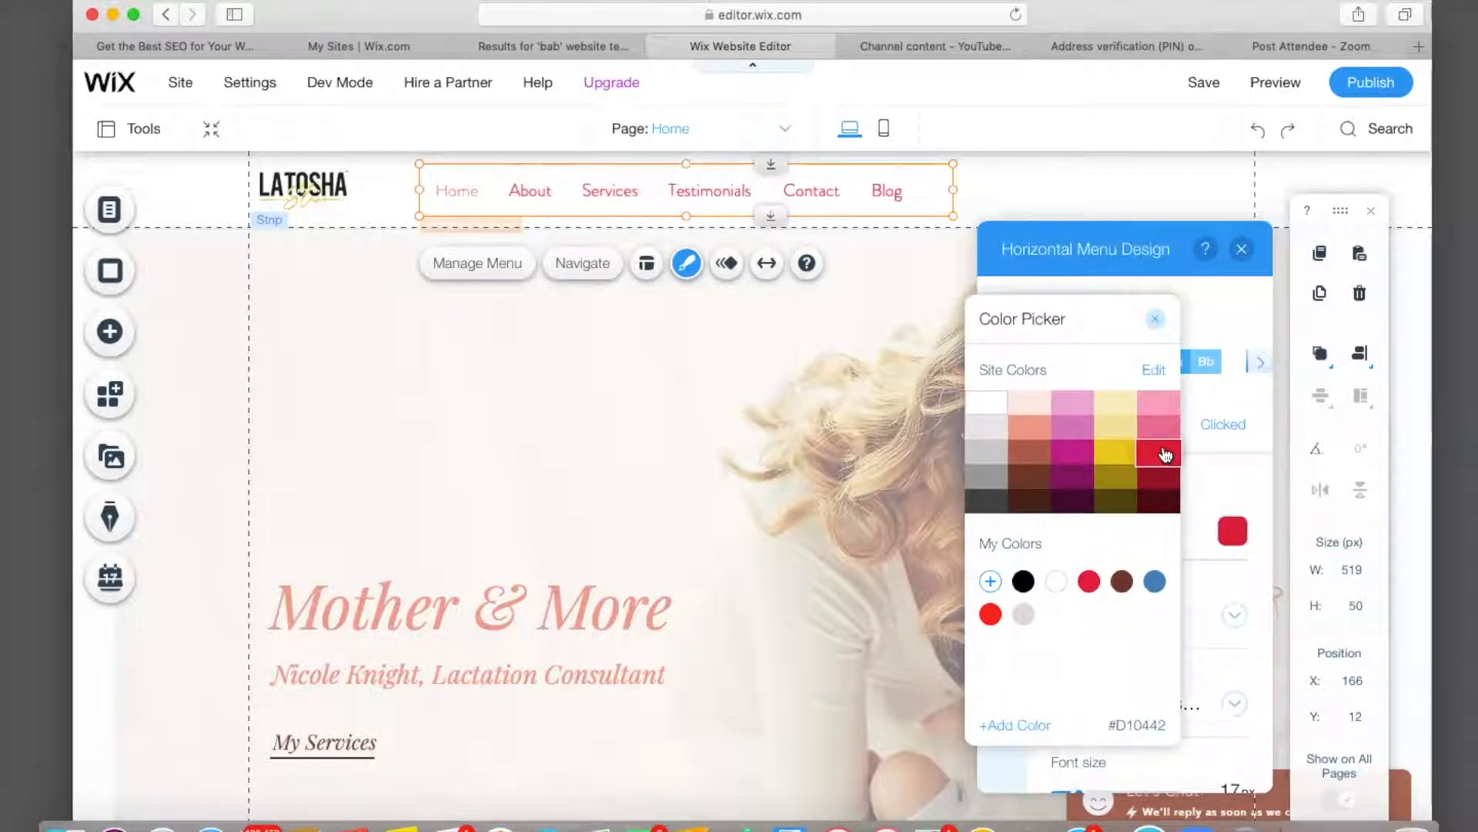
click(1125, 456)
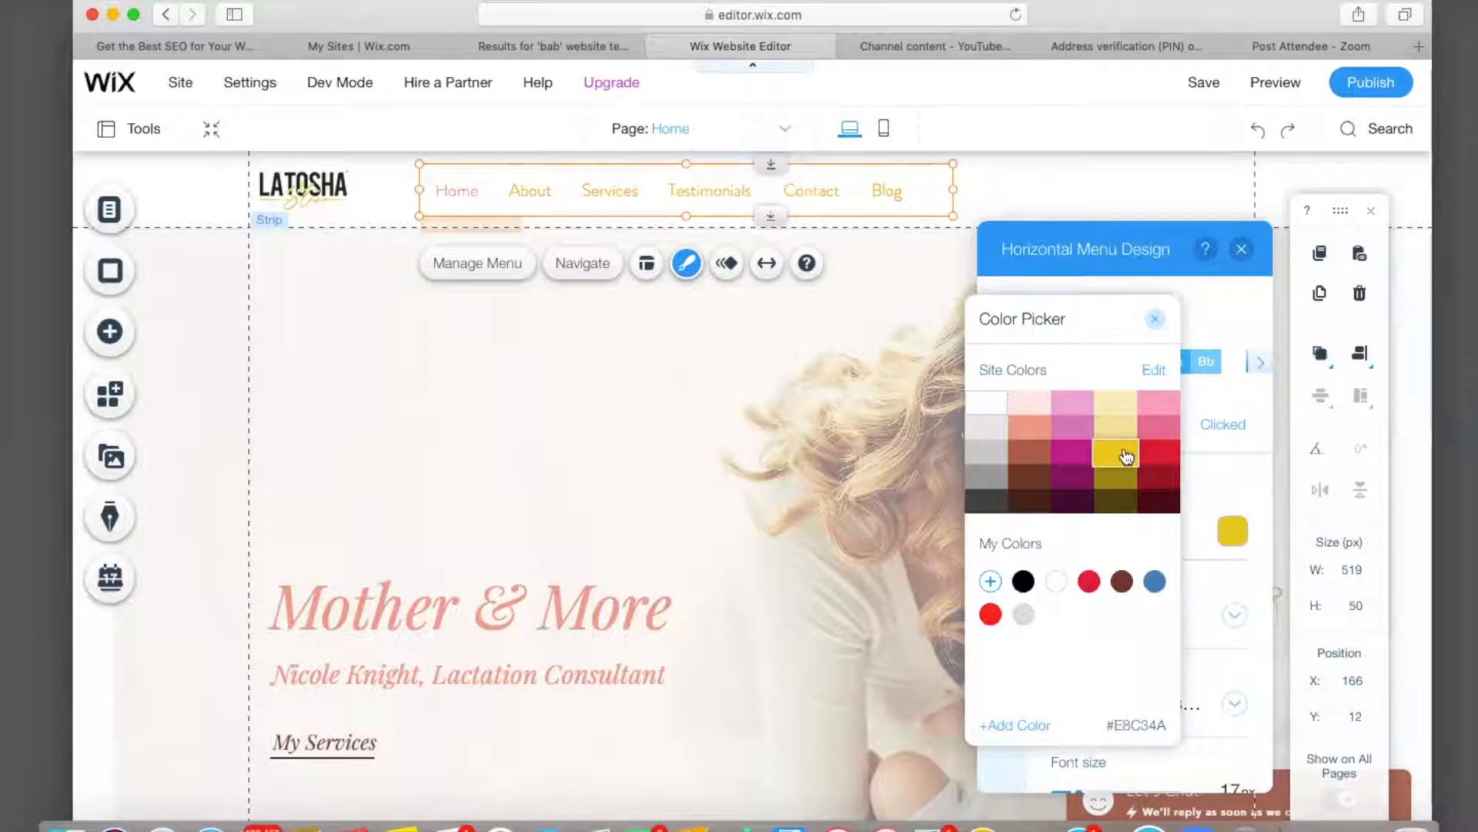
click(1024, 579)
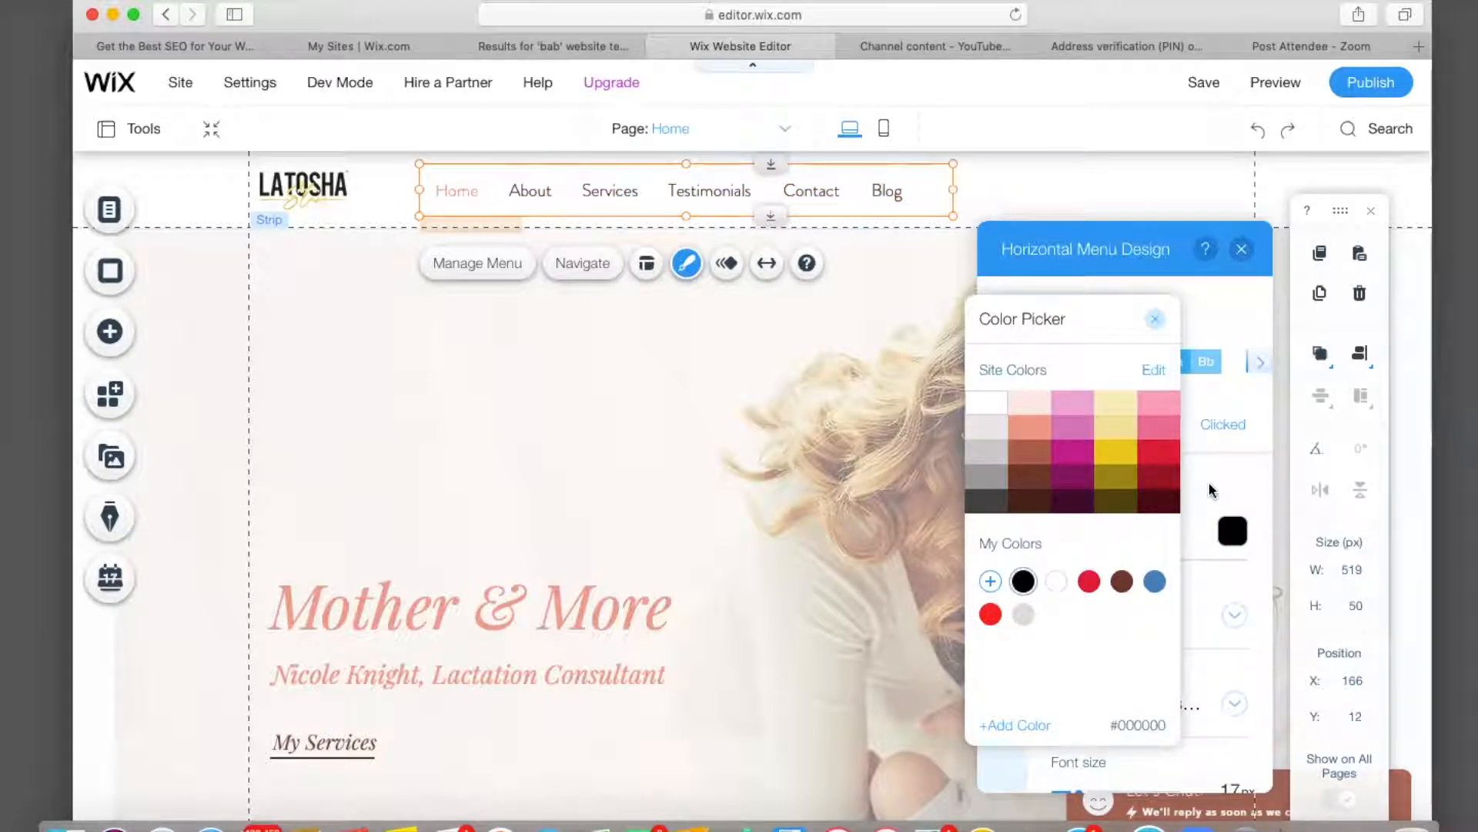
click(1155, 318)
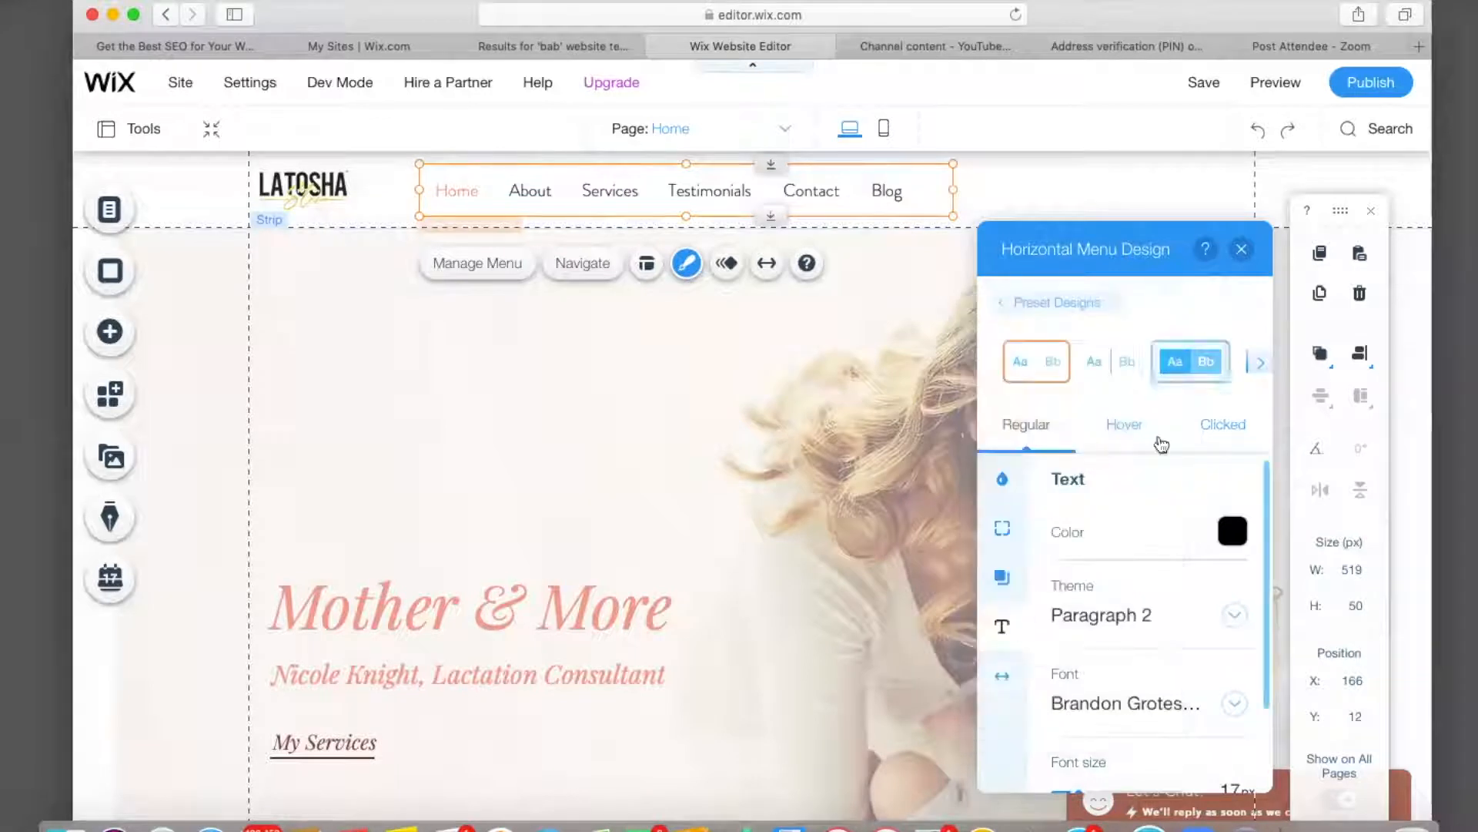
Set the header menu's text font to Caudex.
scroll(1213, 618, down, 2)
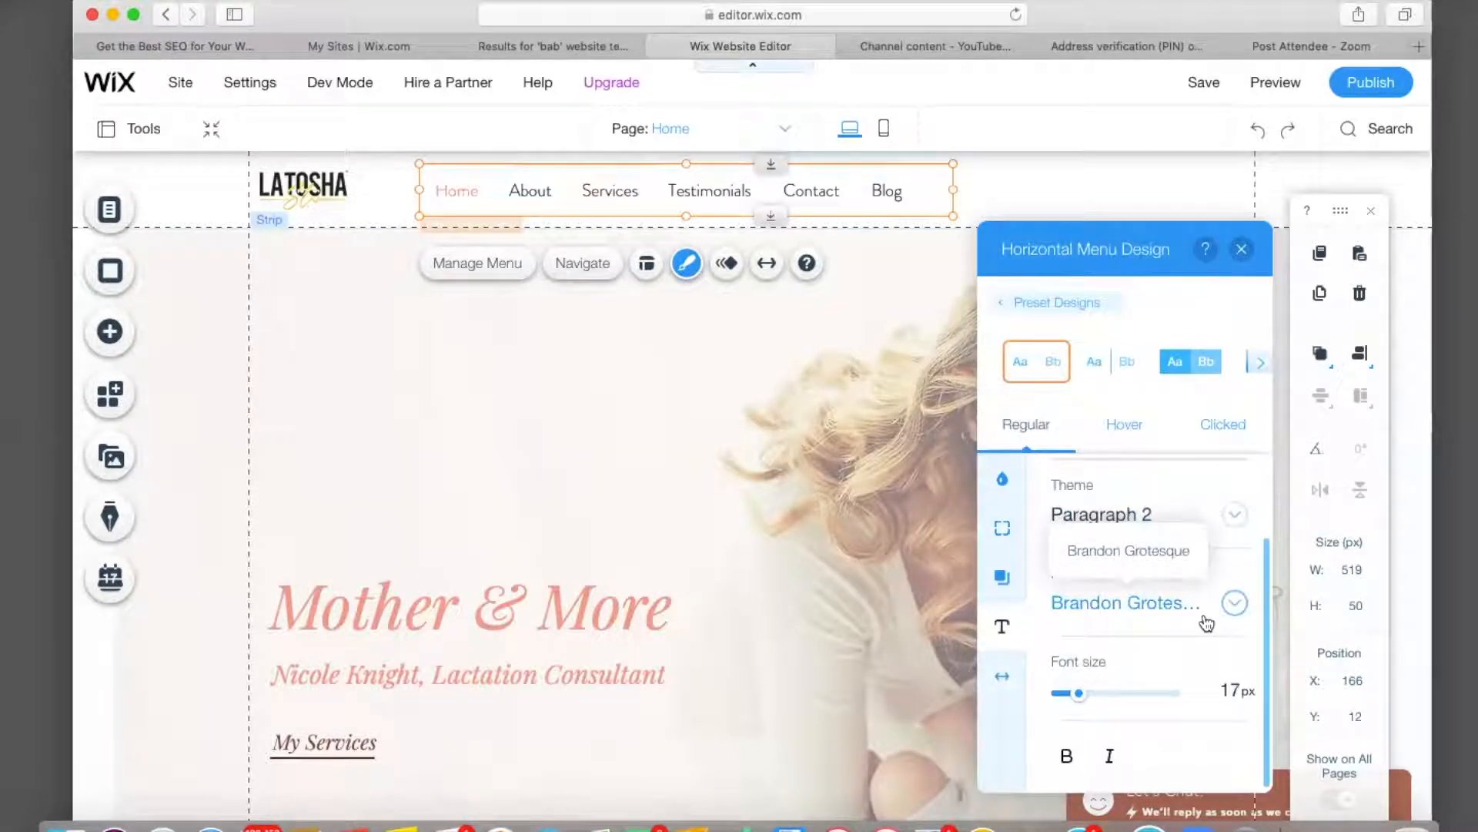
click(1235, 603)
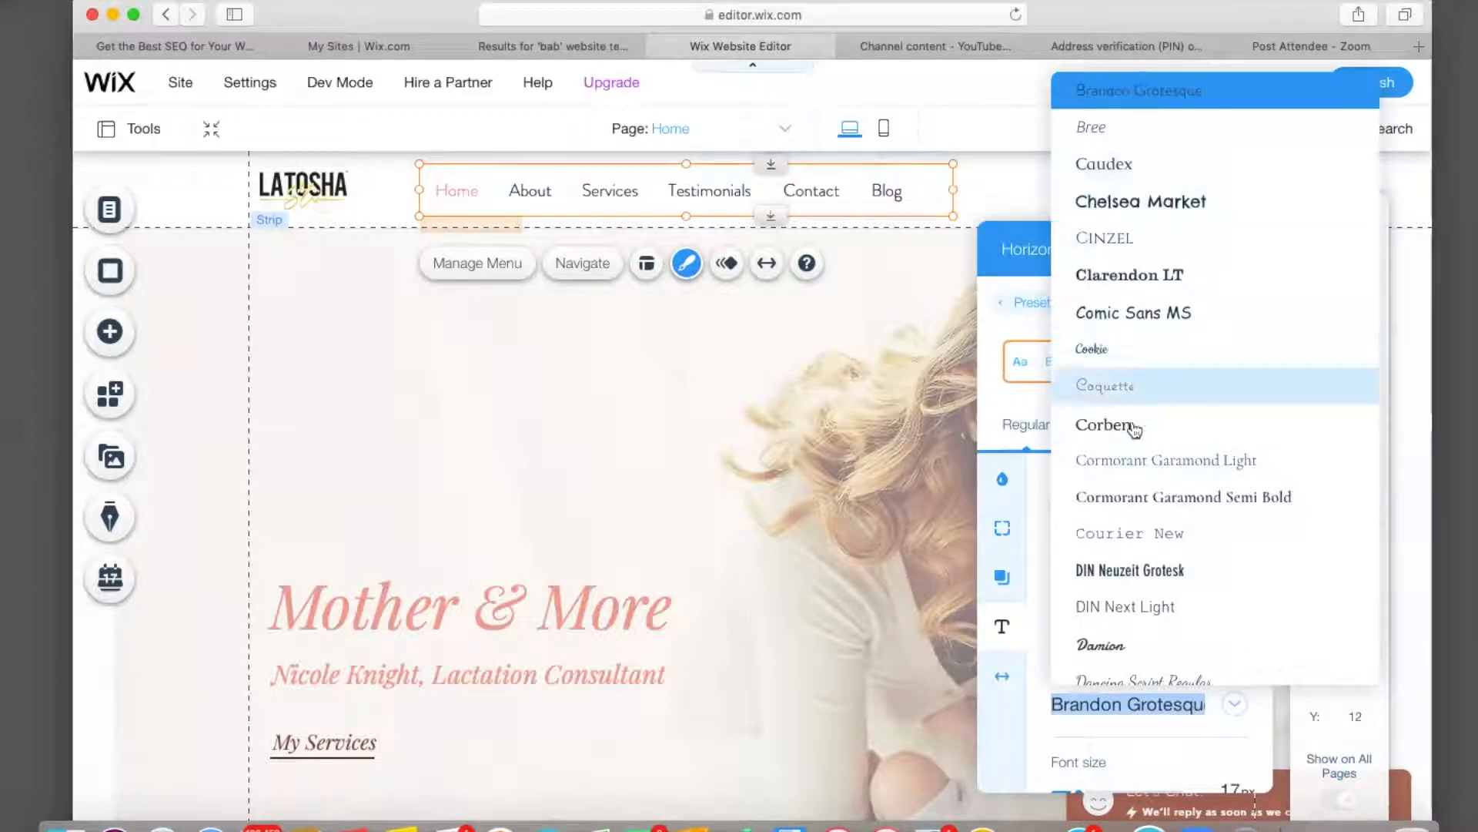
scroll(1133, 539, down, 1)
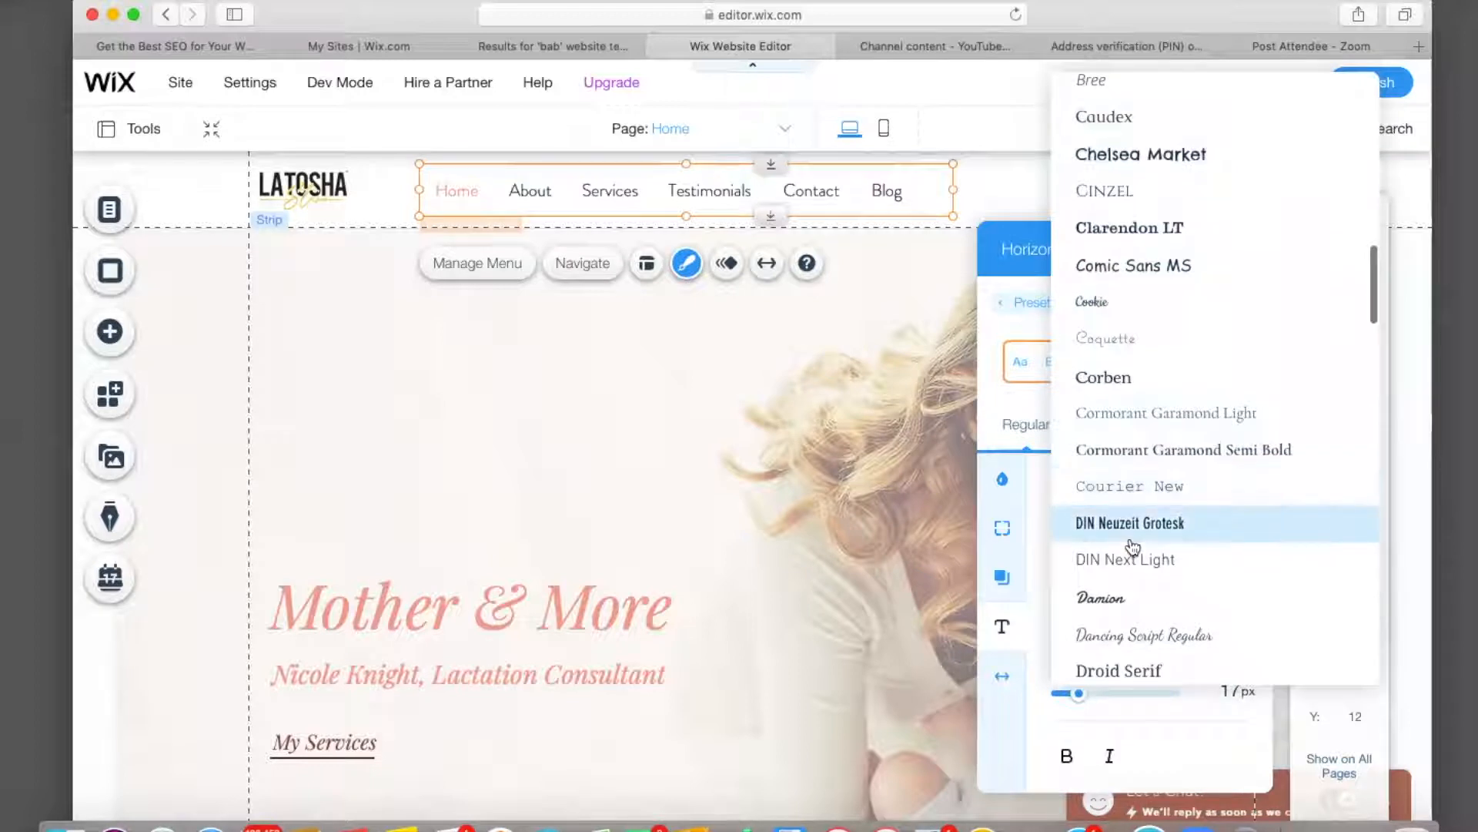
scroll(1133, 545, up, 1)
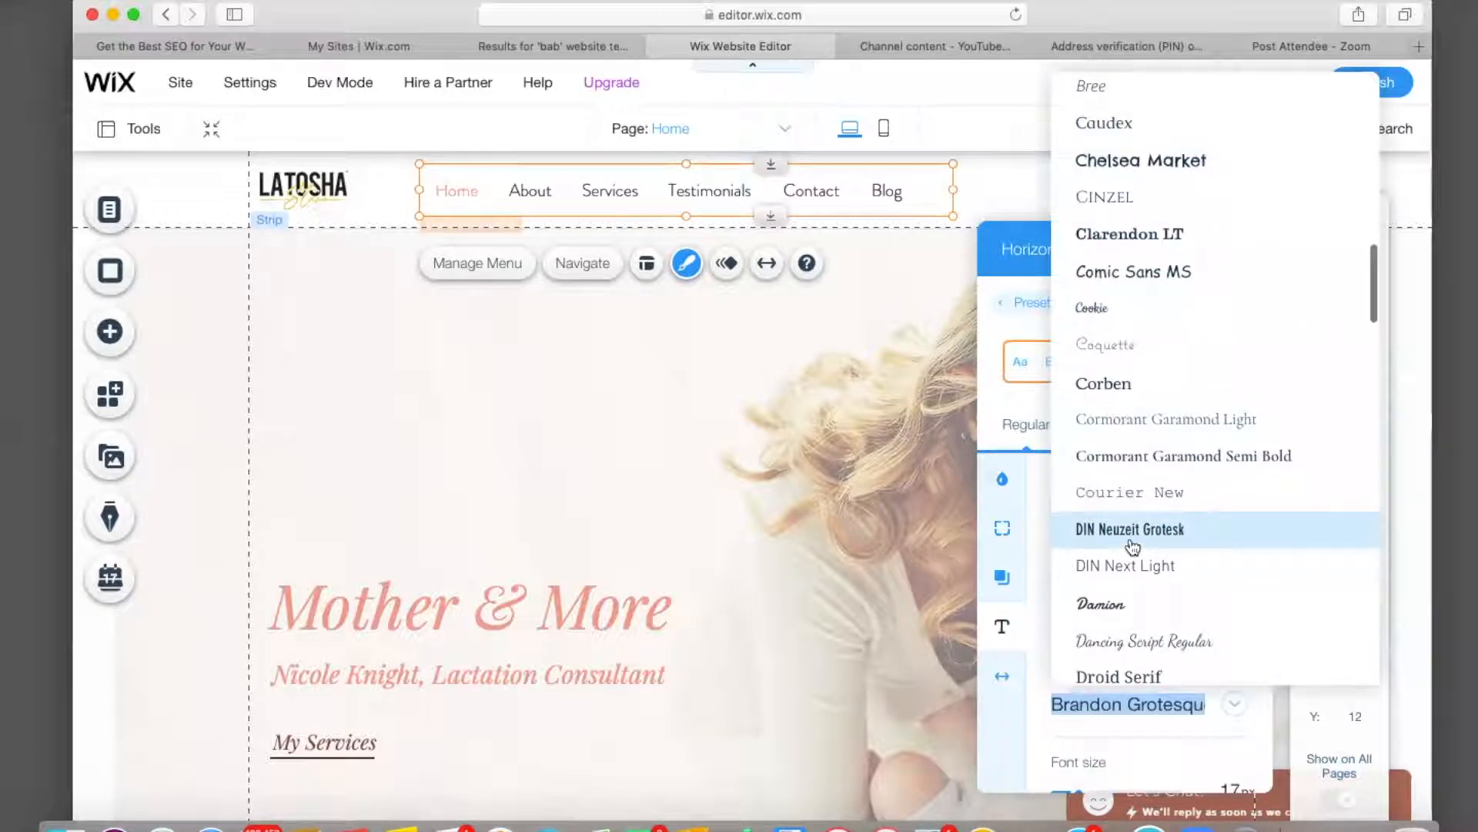
click(1089, 124)
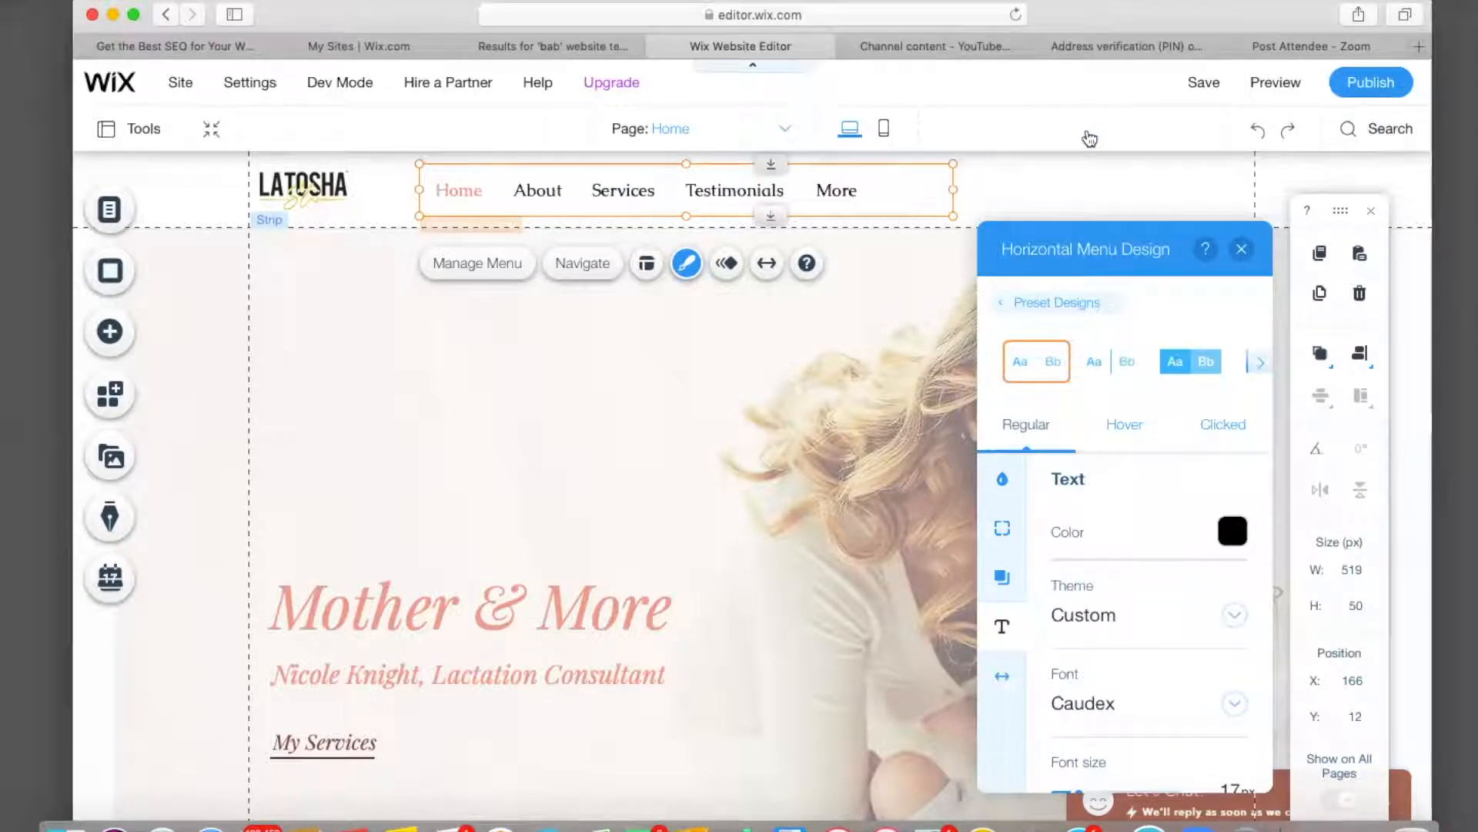
scroll(1198, 466, down, 2)
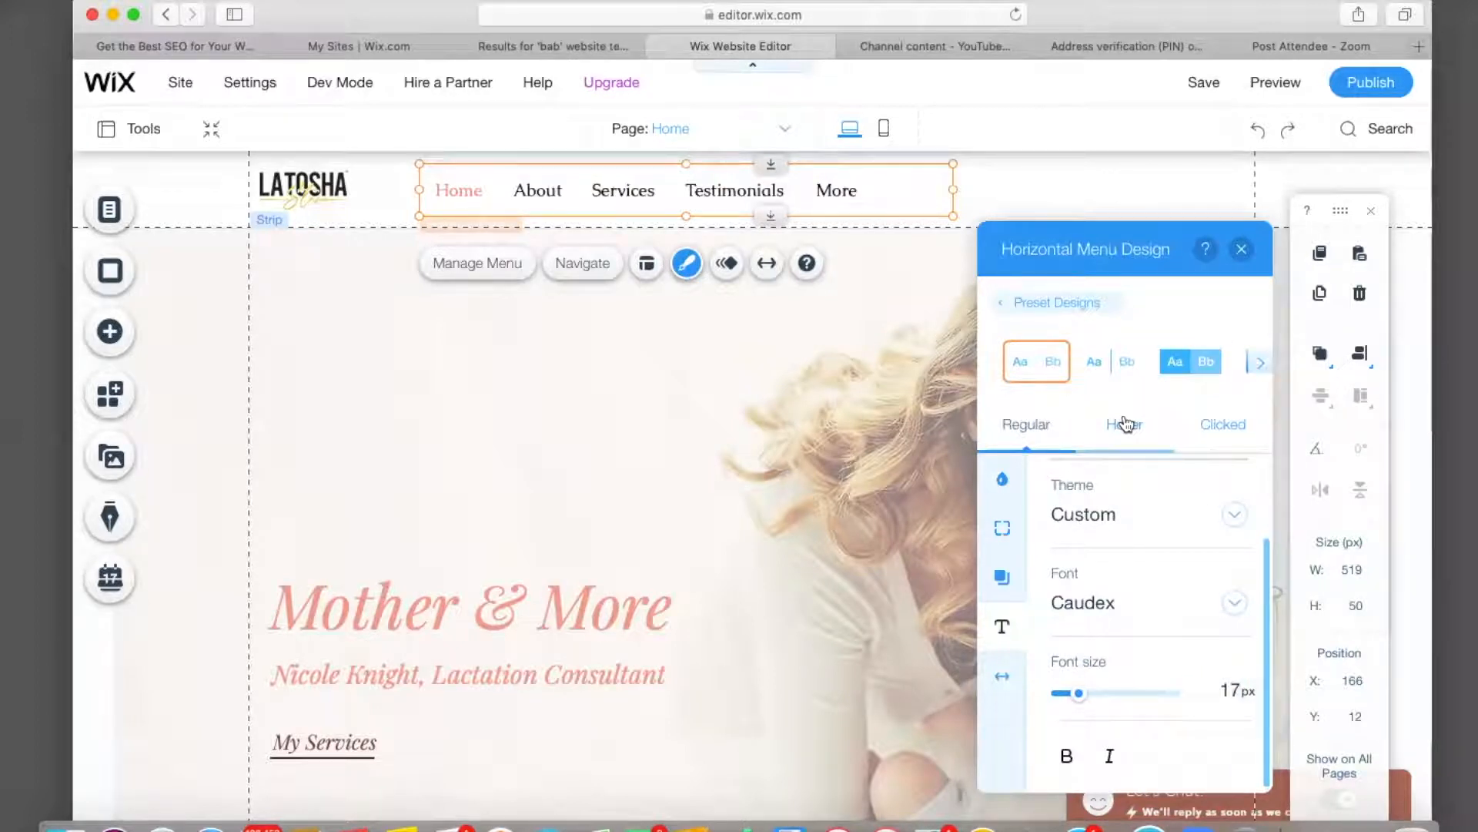
Make the menu's hover-state text color light grey.
click(1125, 424)
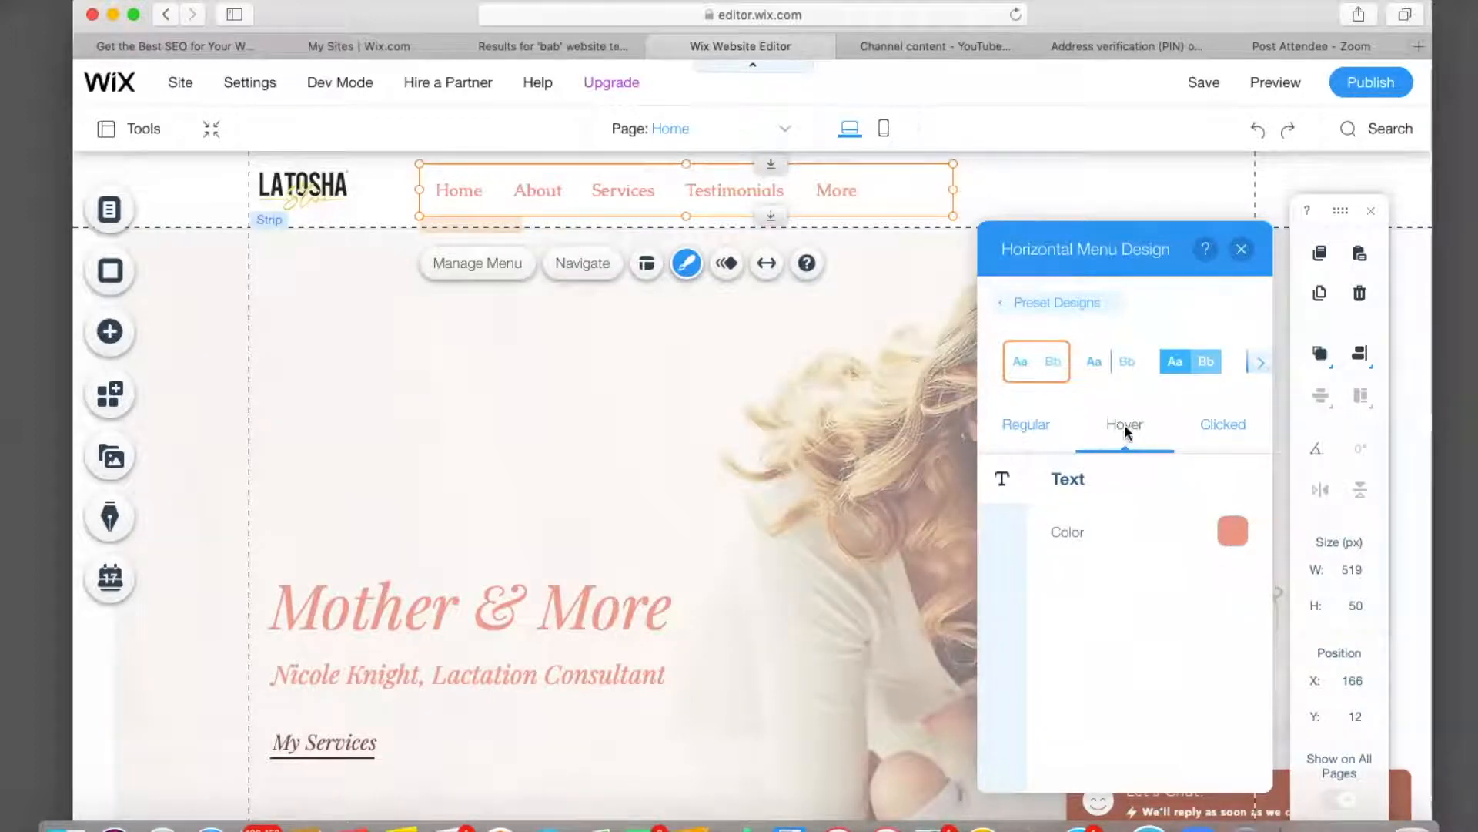
click(1233, 539)
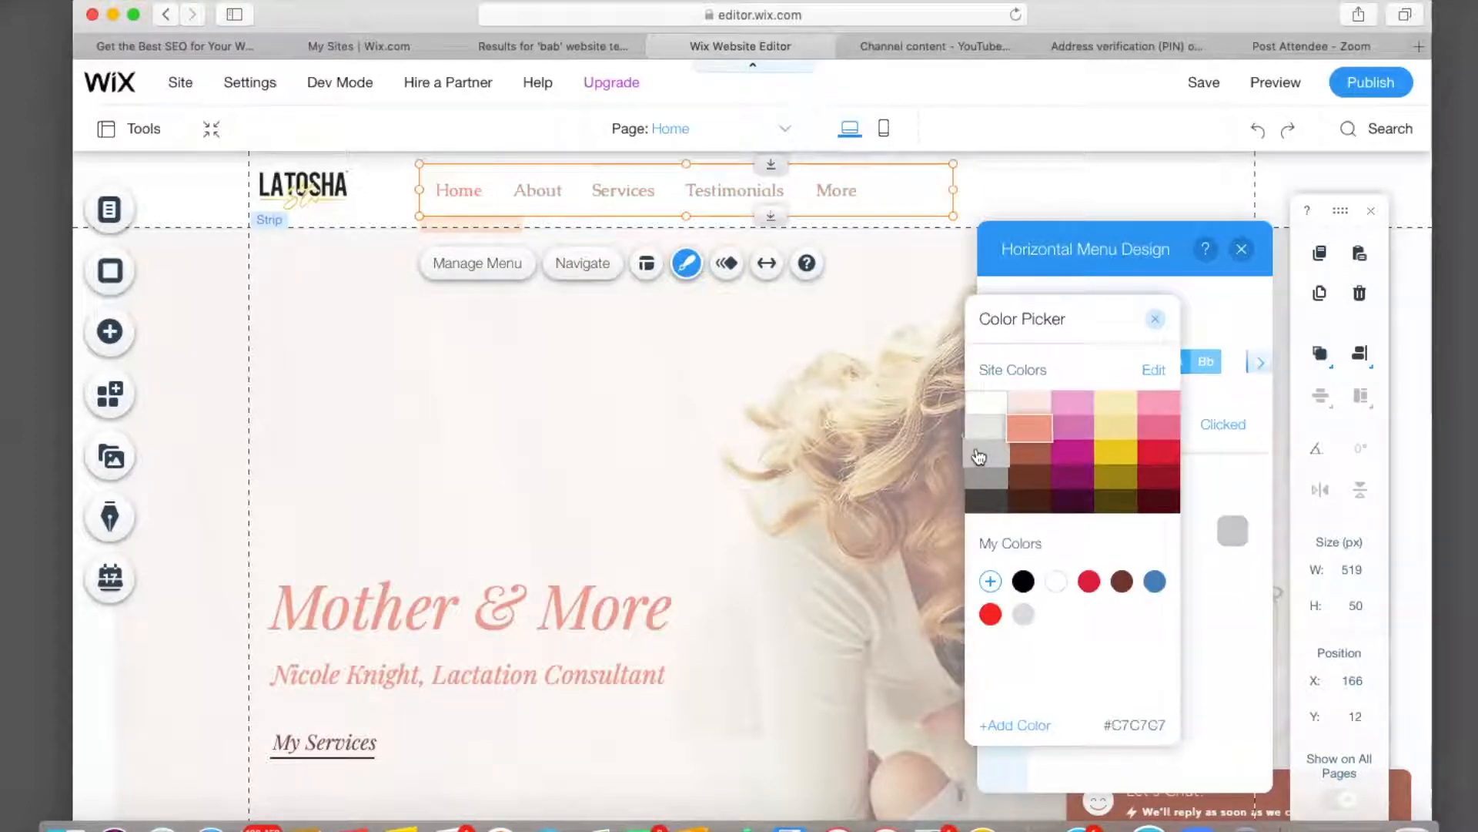
click(978, 457)
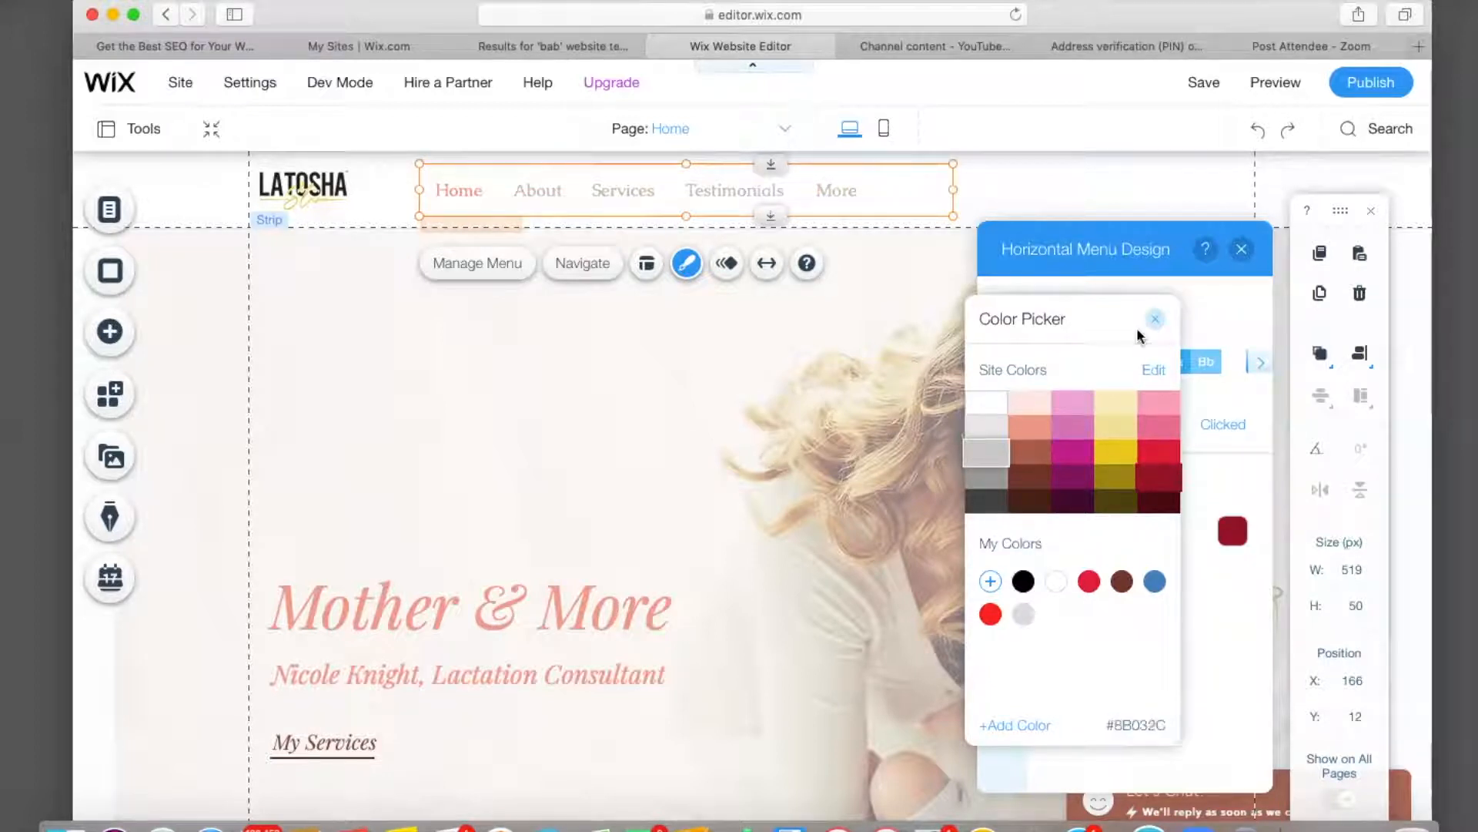
click(1160, 320)
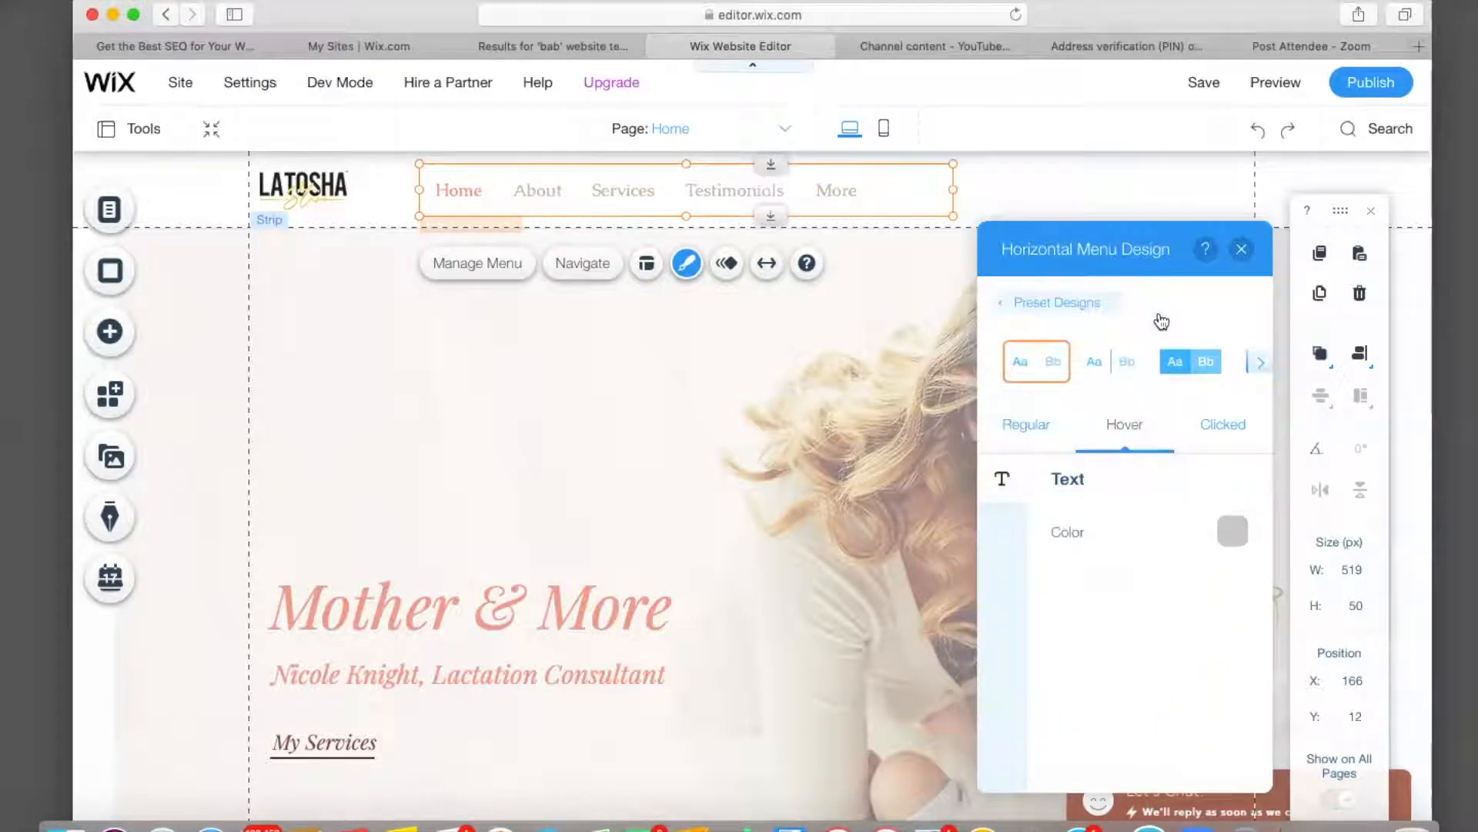
Make the menu's clicked-state text color yellow #E8C34A.
click(1215, 425)
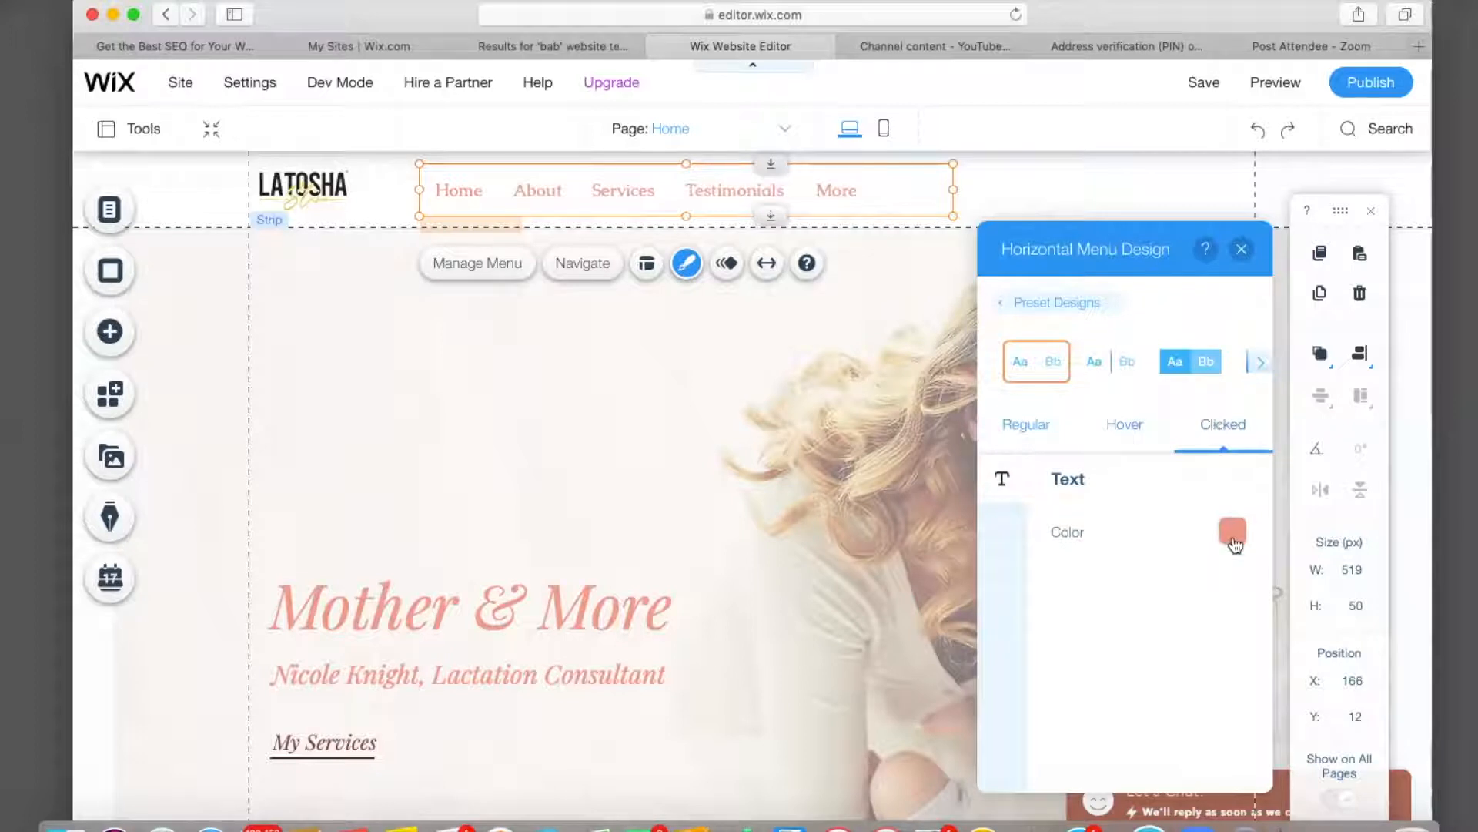
click(1234, 539)
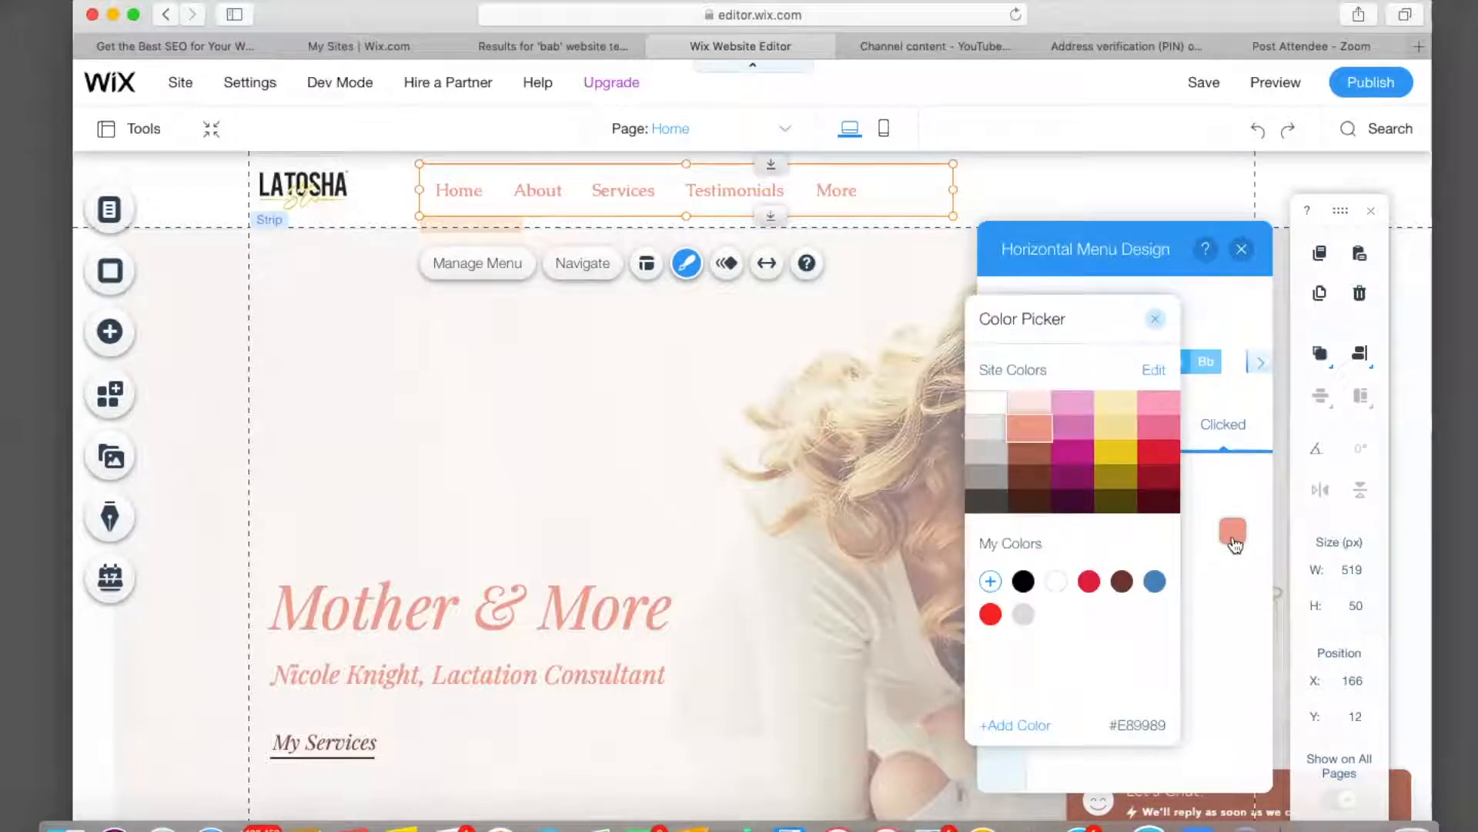
click(975, 502)
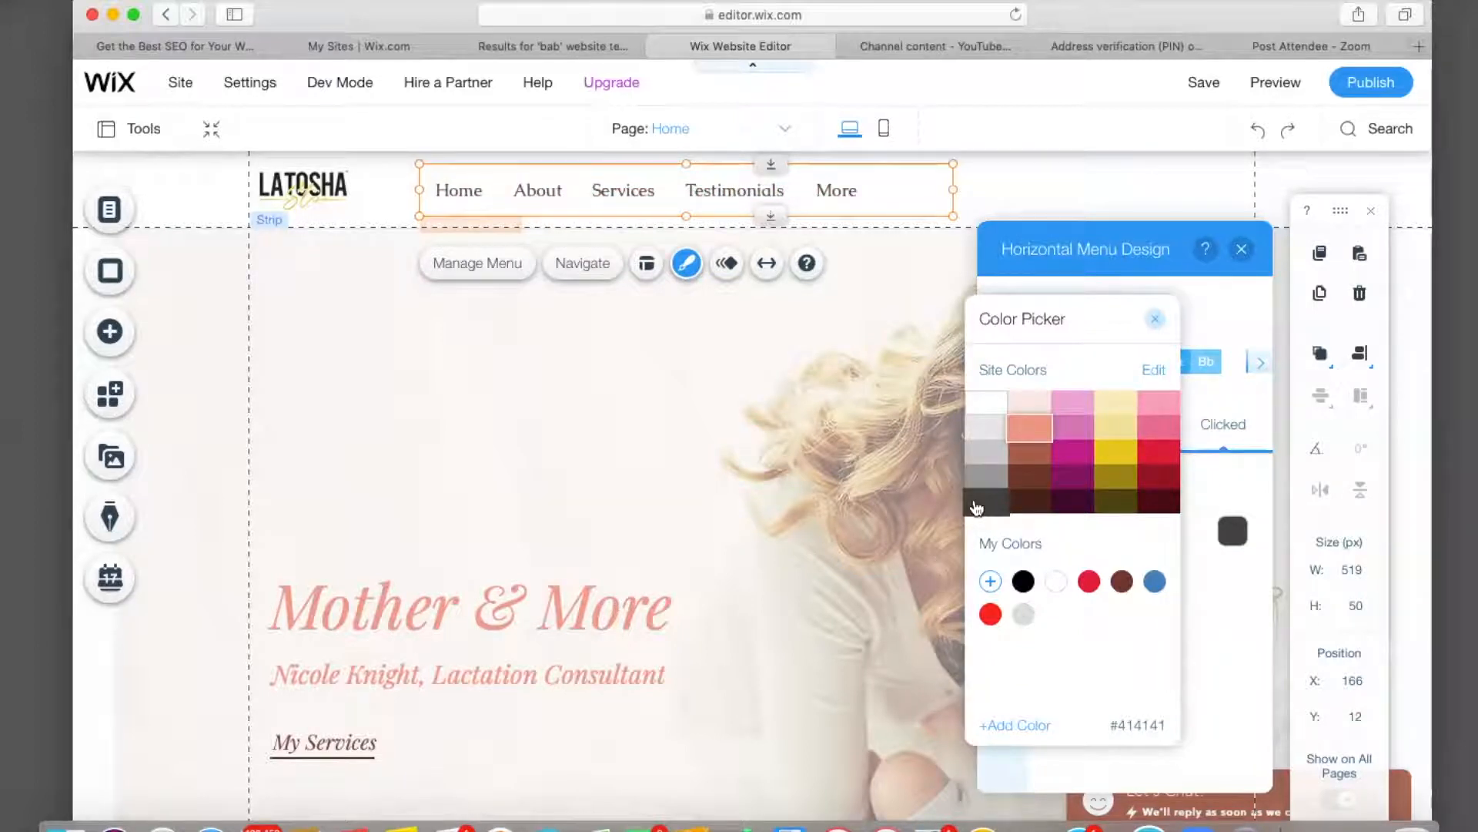
click(989, 404)
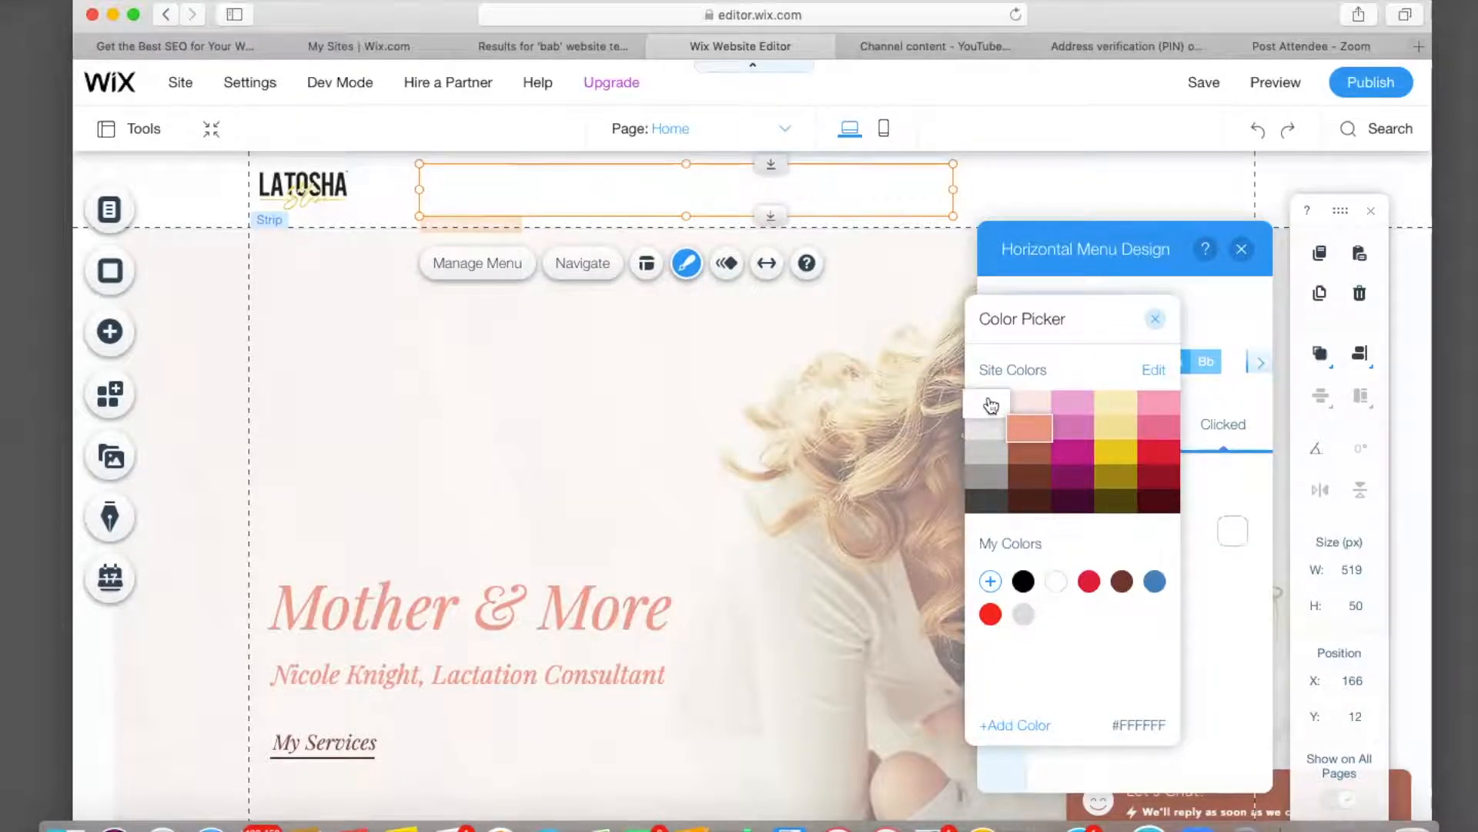
click(990, 428)
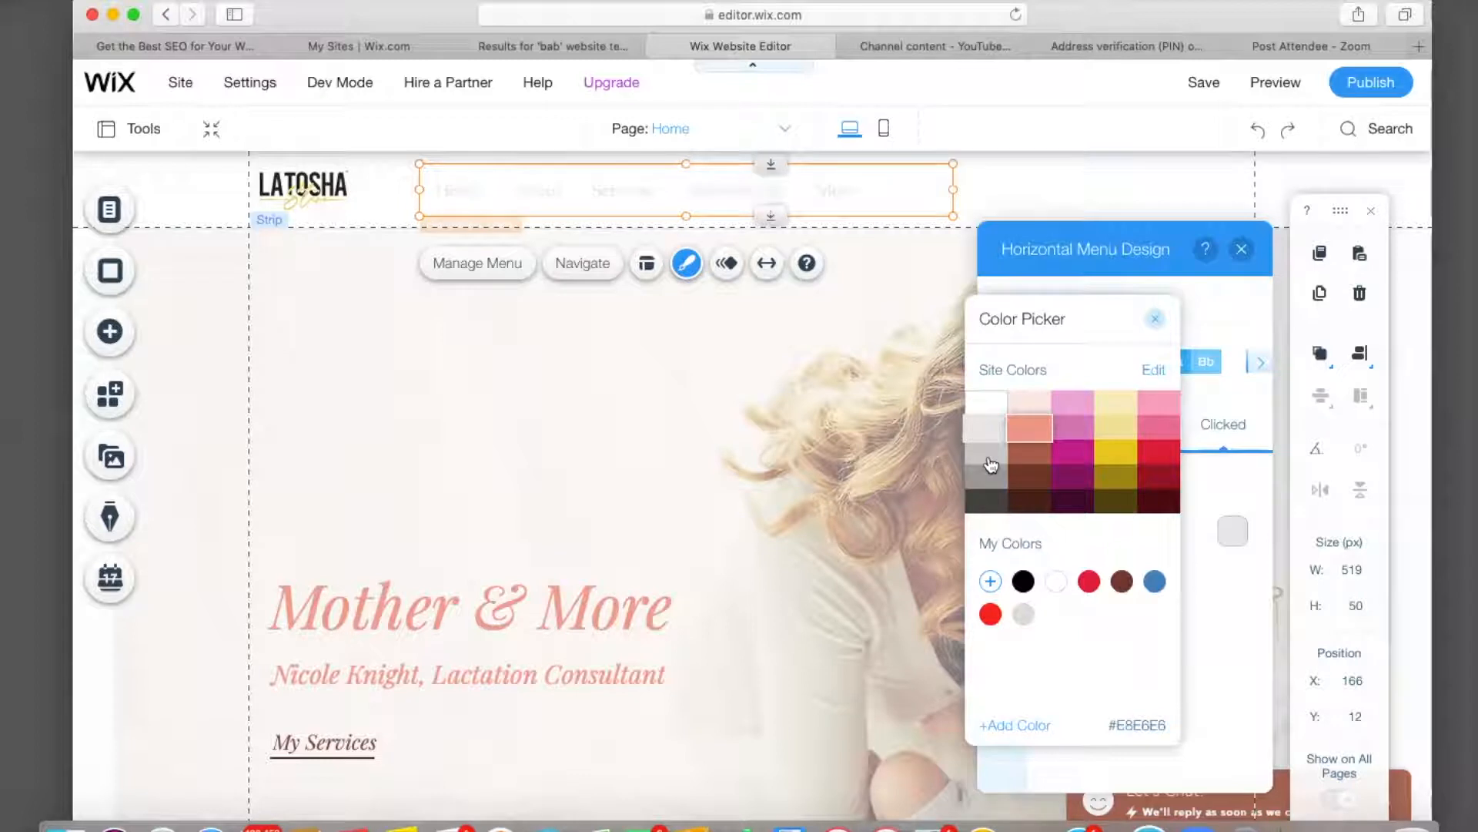
click(991, 462)
click(1114, 461)
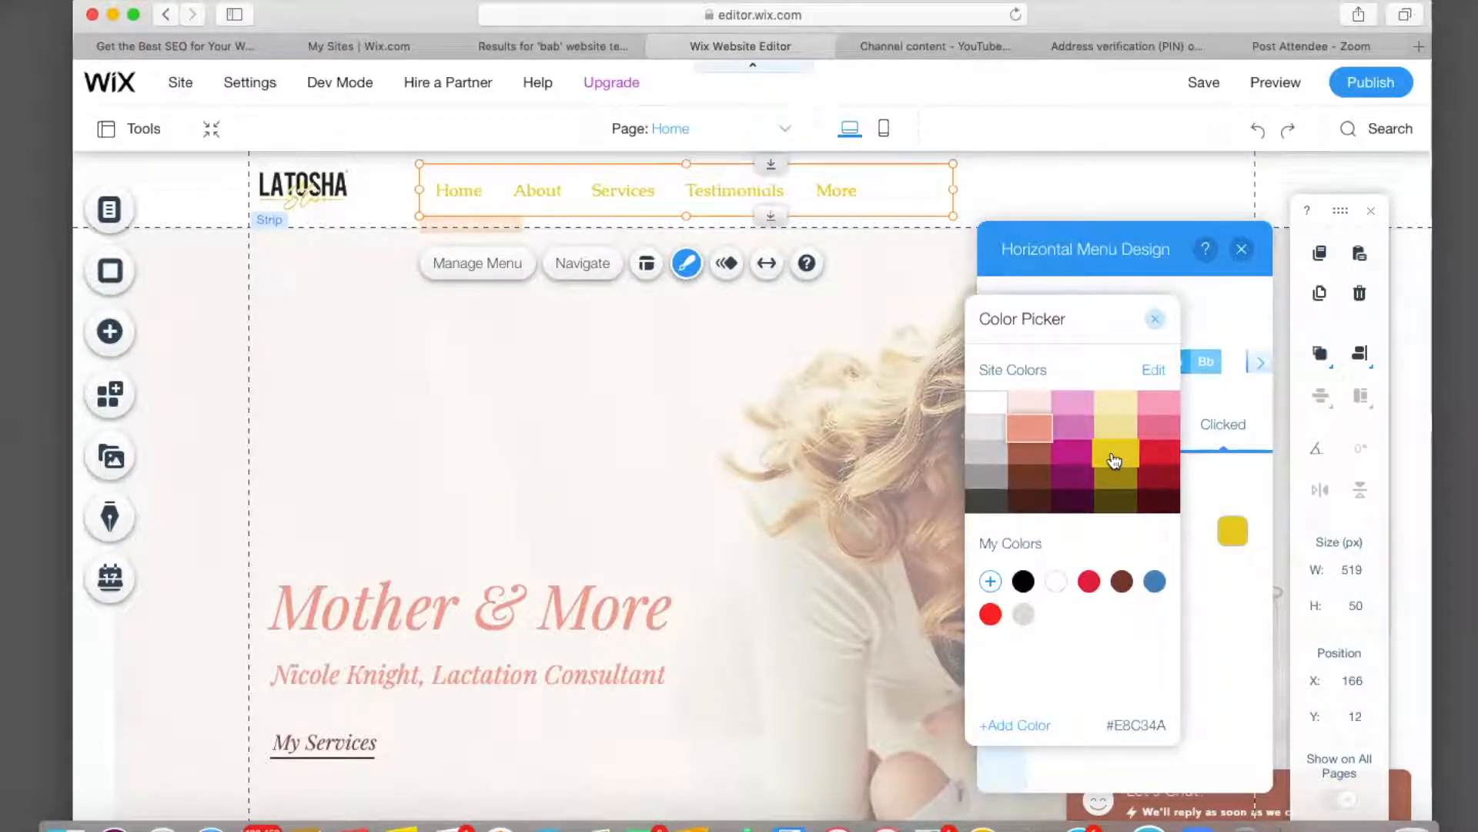
click(1155, 319)
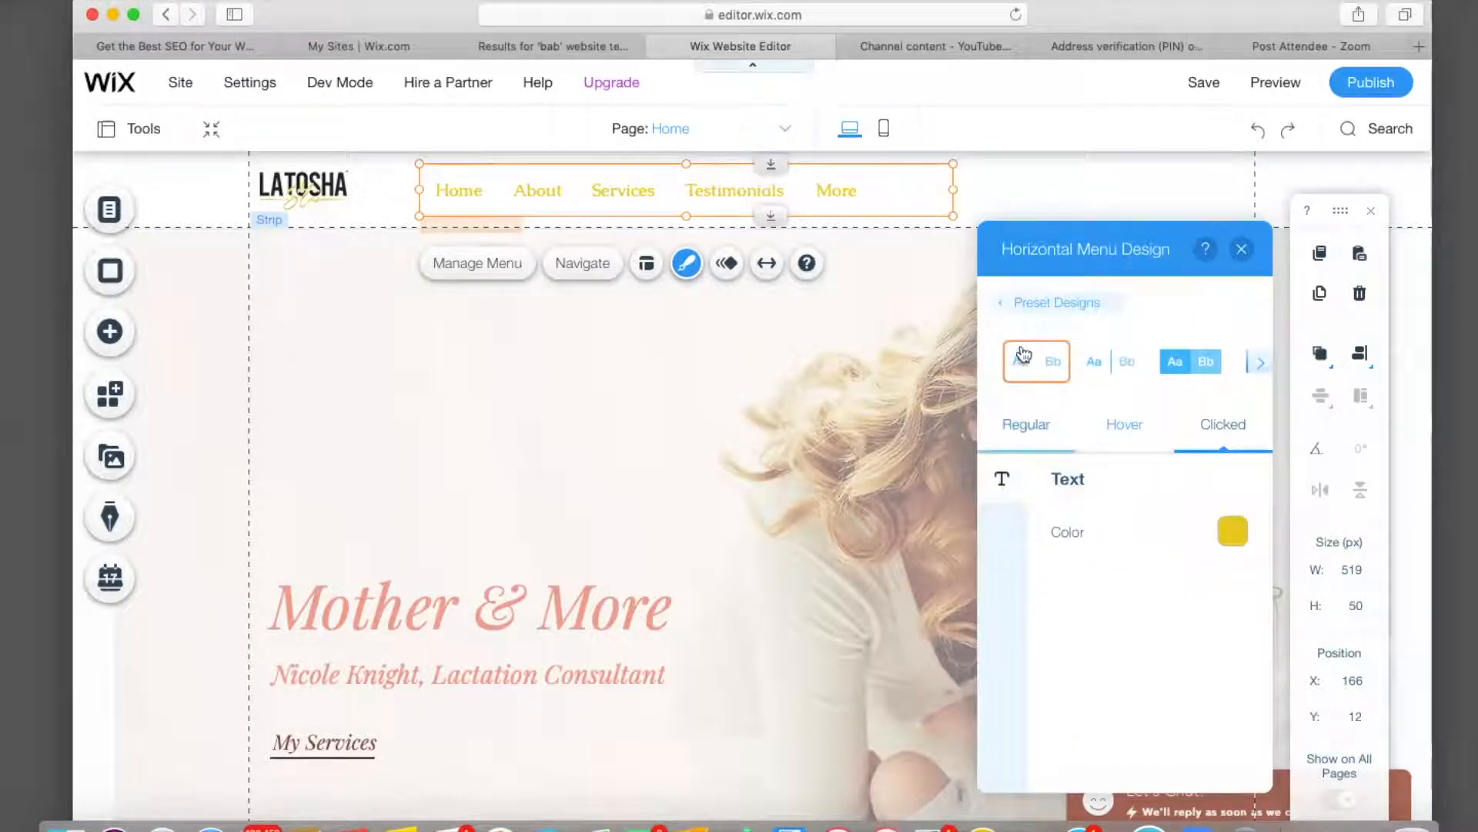
Return to the Regular state and close the menu design settings.
click(1027, 425)
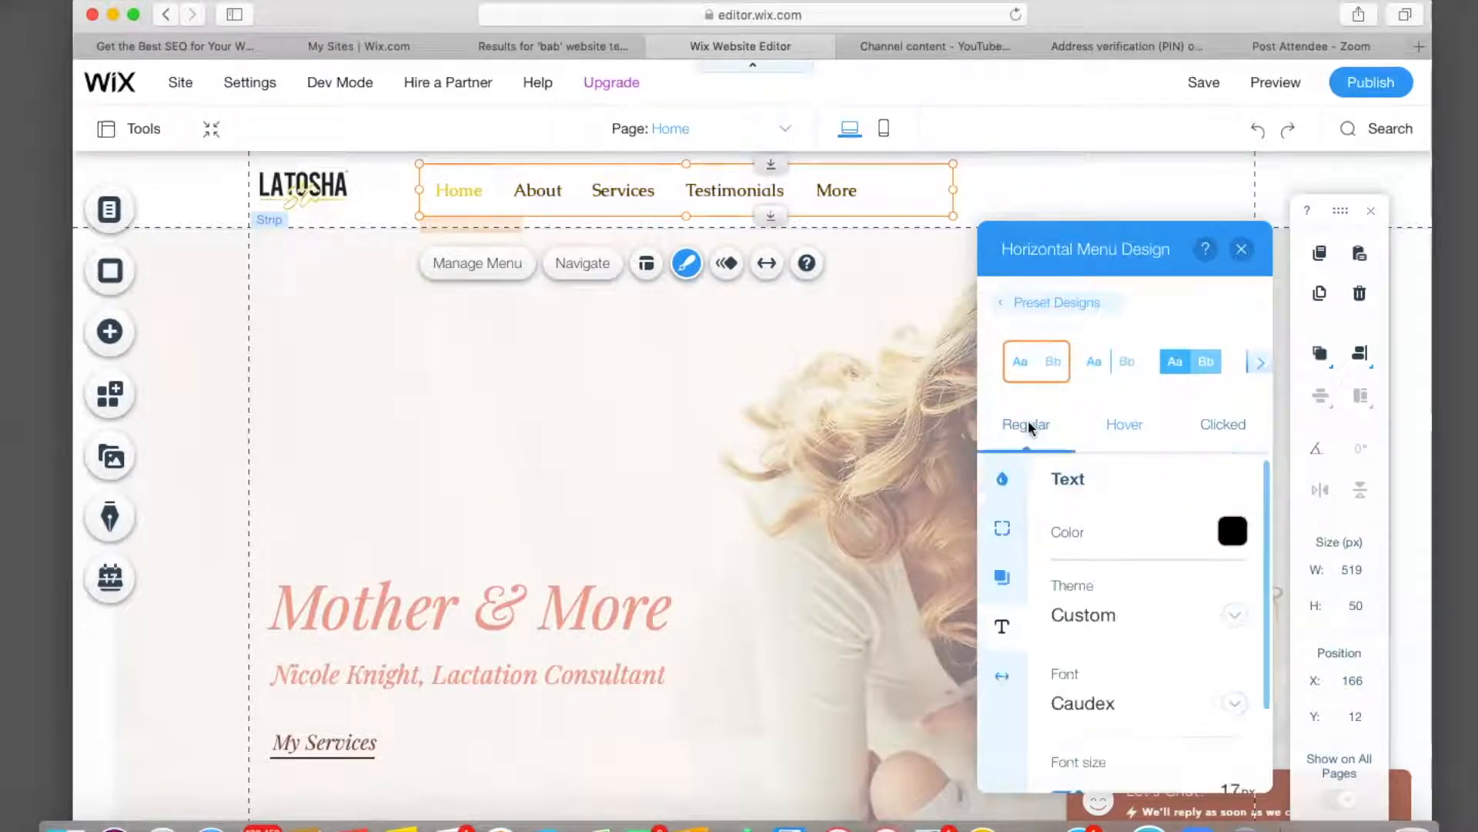
scroll(1116, 585, down, 3)
scroll(1122, 608, up, 3)
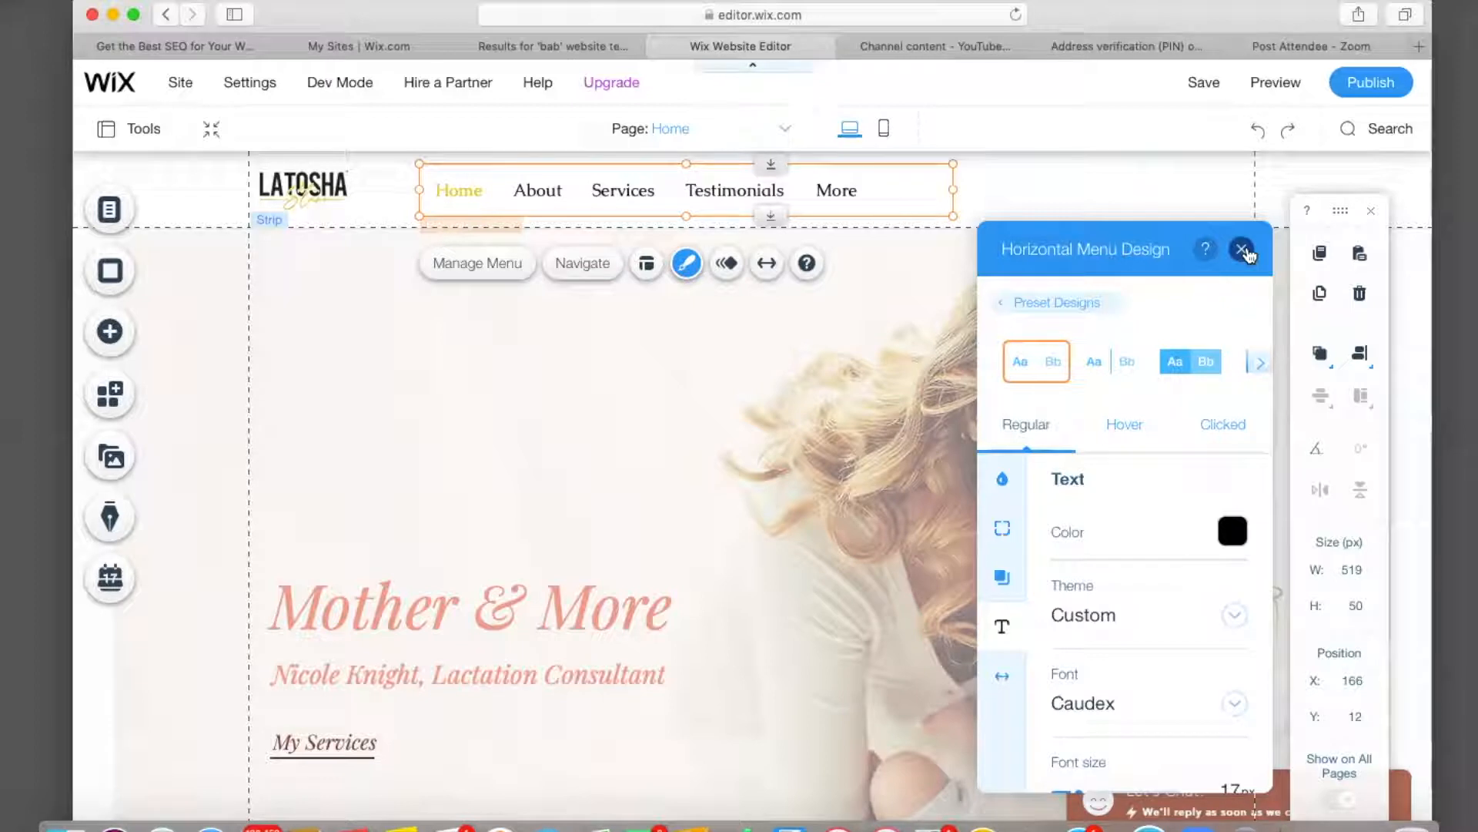
click(1243, 250)
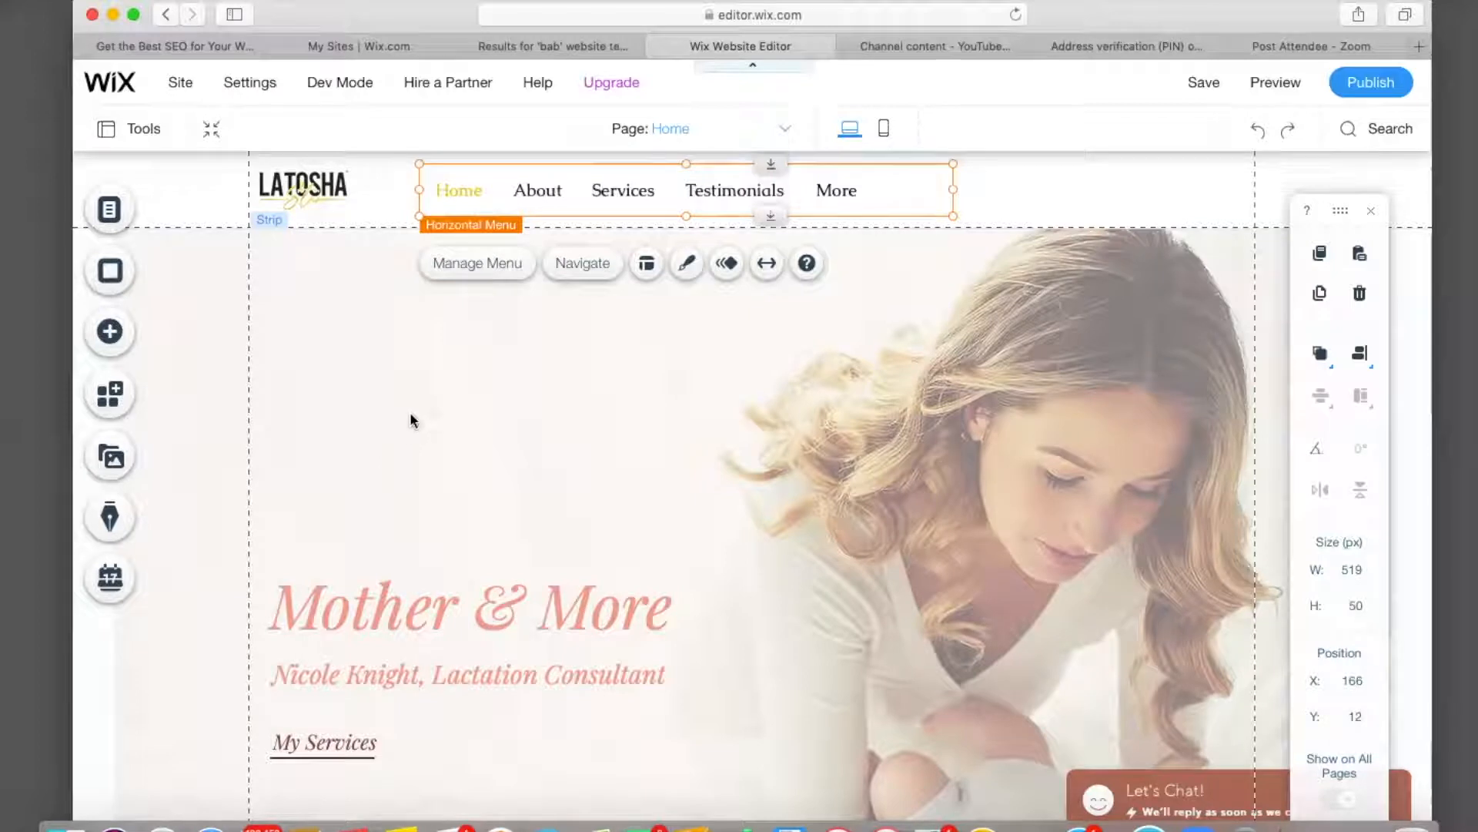
Replace the hero strip's photo background with solid red (#D10442).
click(410, 420)
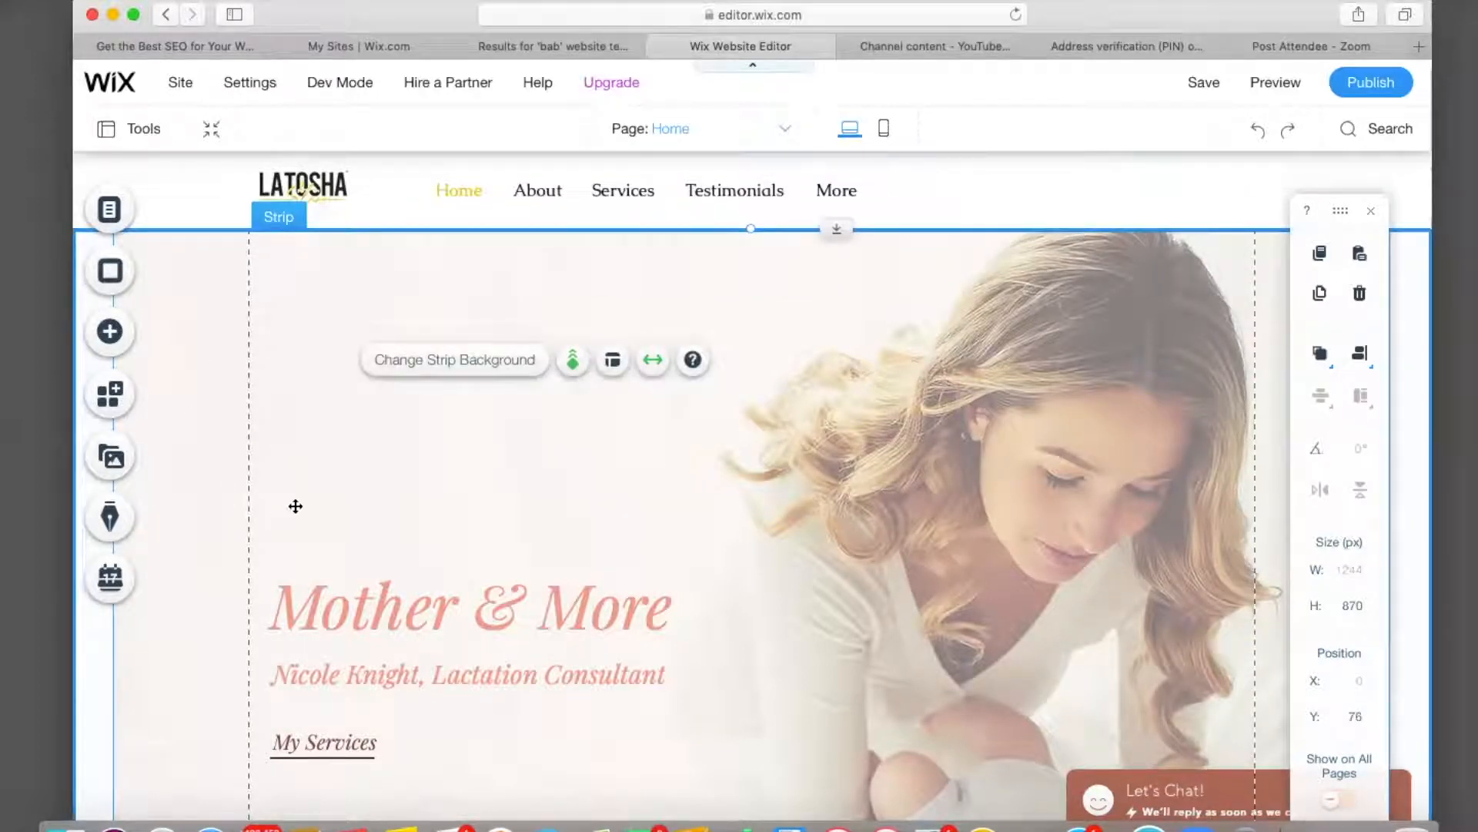
click(465, 364)
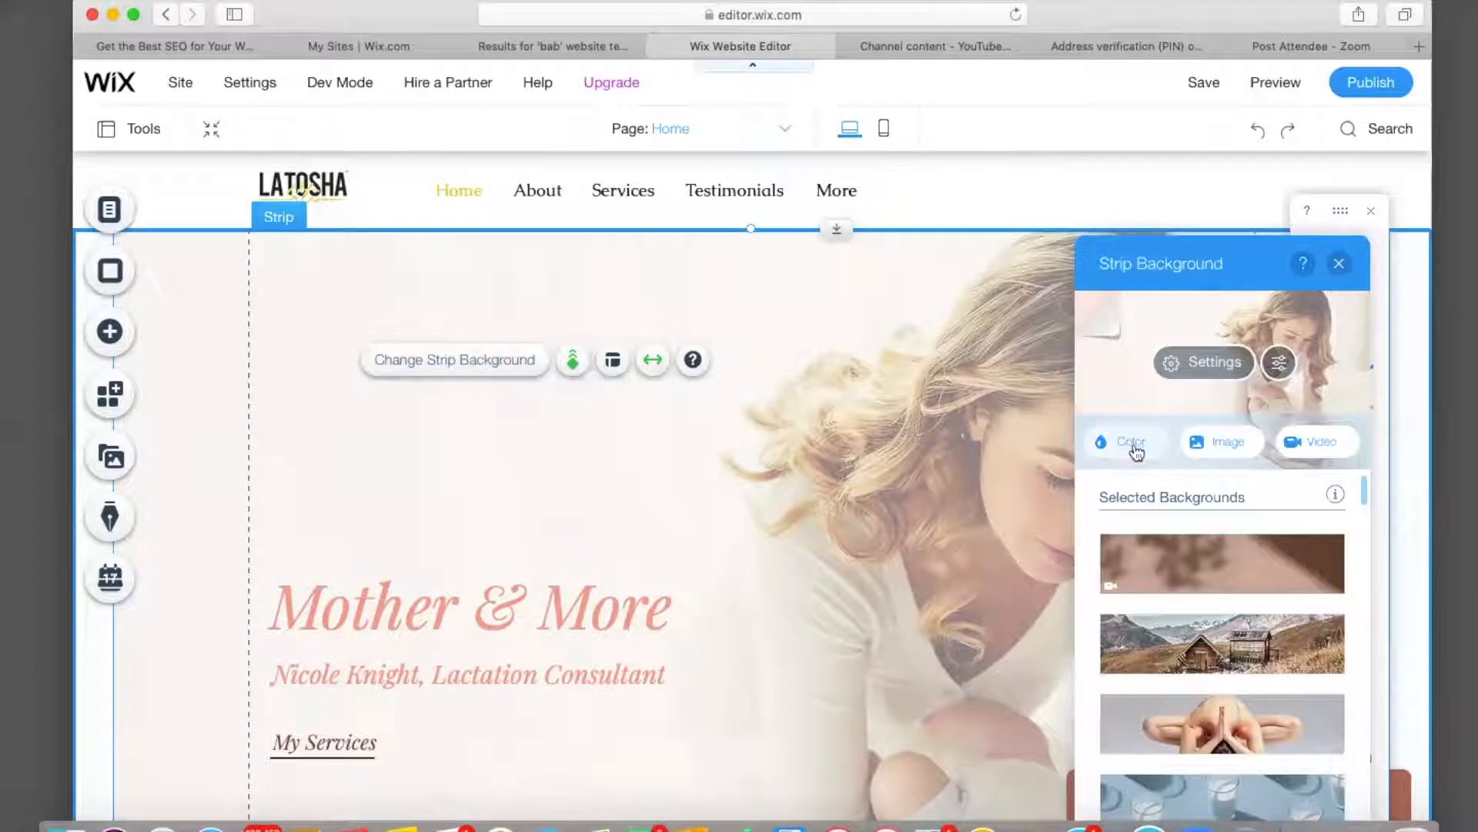
click(1136, 445)
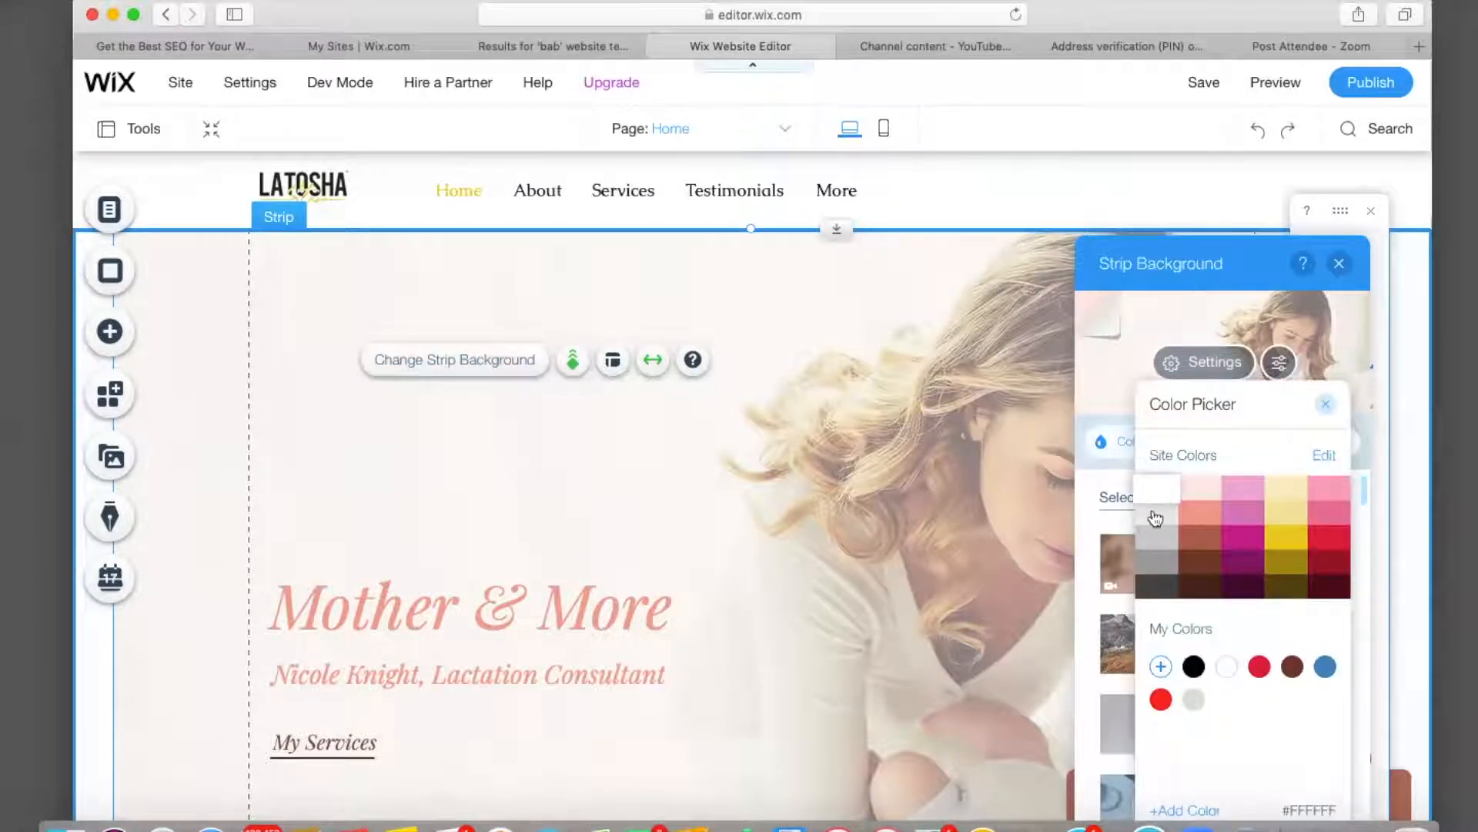
click(1254, 523)
click(1330, 513)
click(1336, 547)
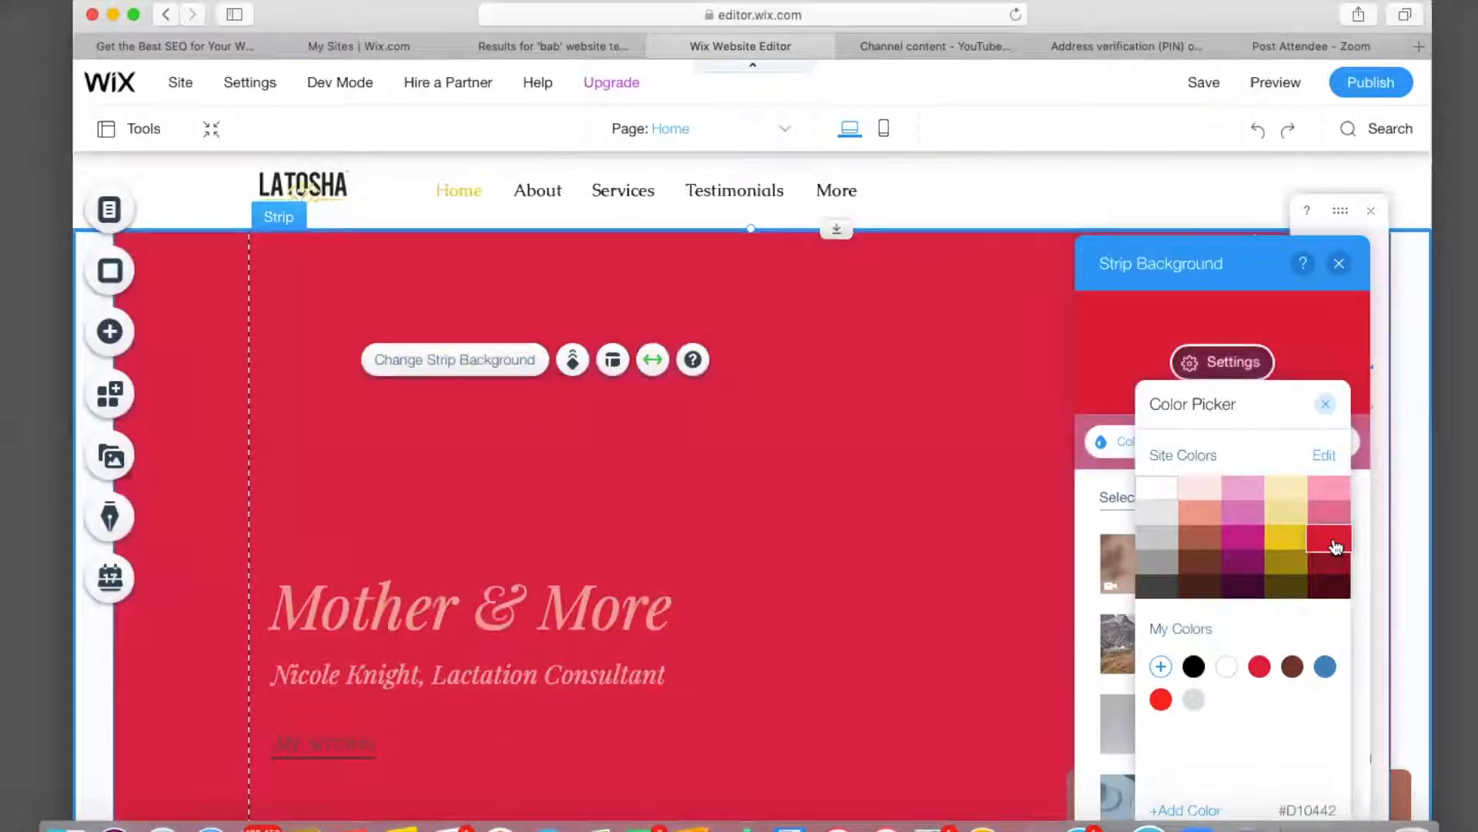
click(1325, 405)
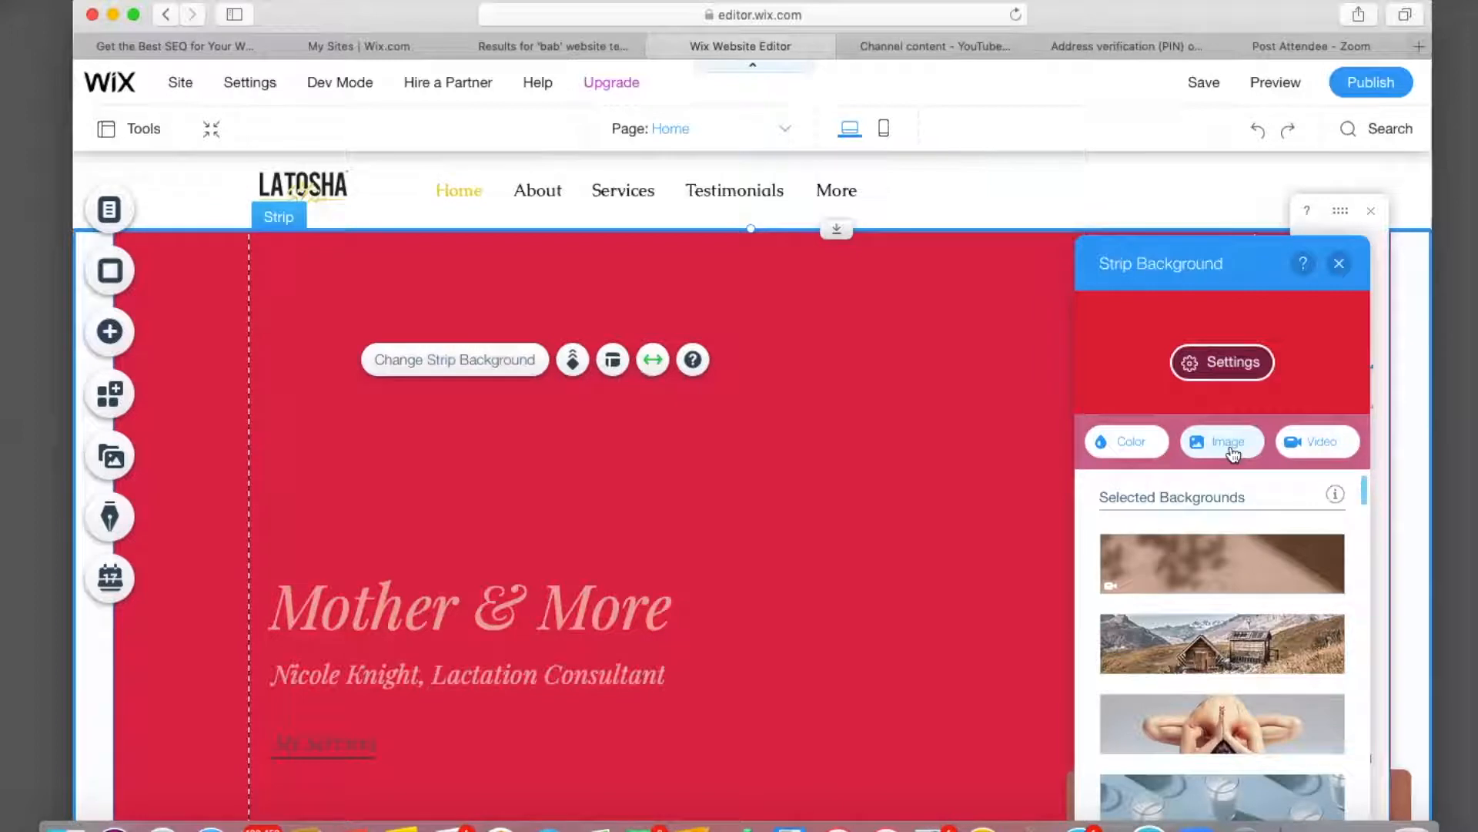
Set the hero strip background to the white keyboard and potted plant photo.
scroll(1230, 590, down, 3)
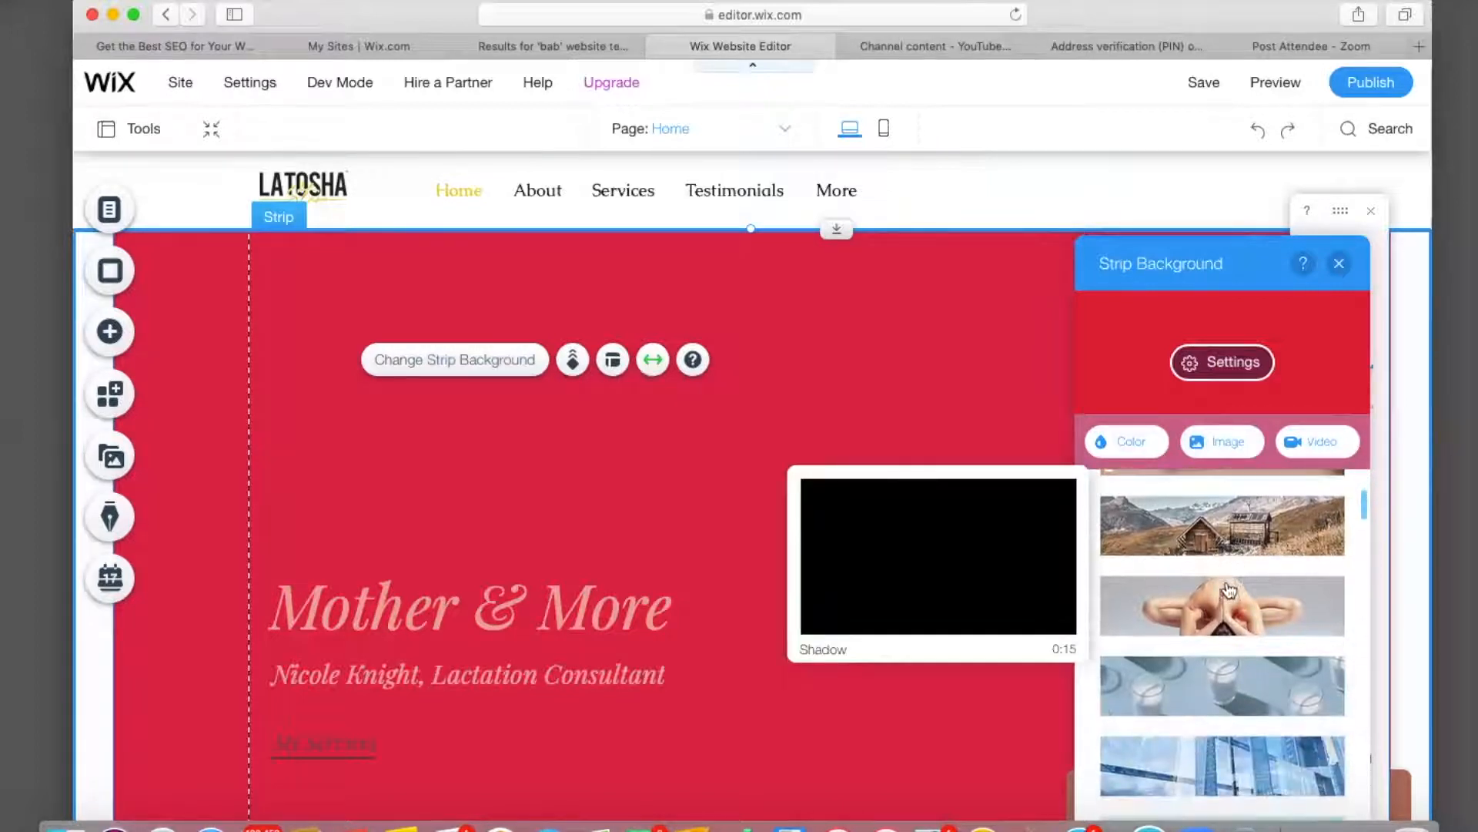
mouse_move(1229, 590)
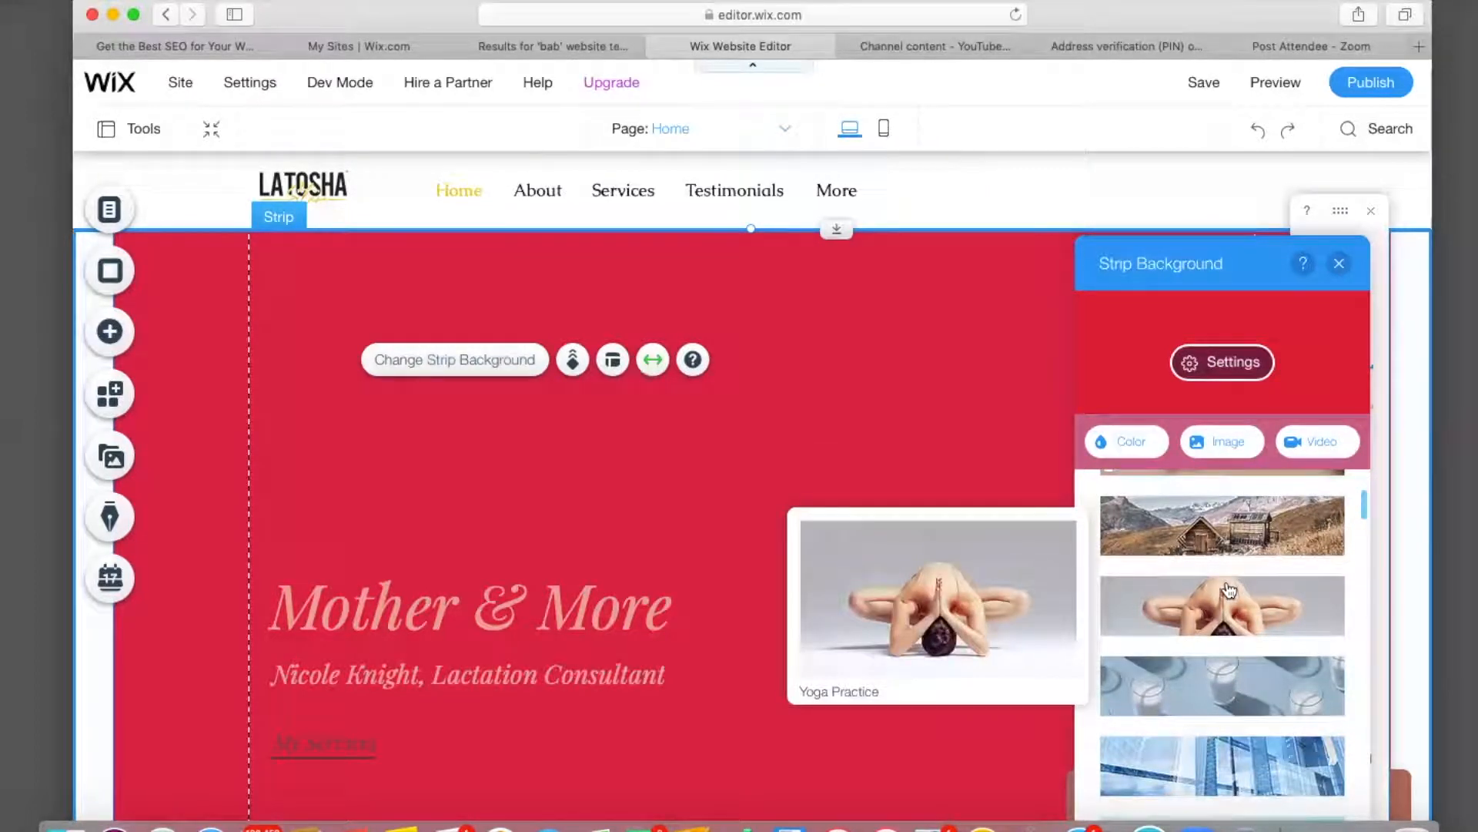
mouse_move(1248, 550)
scroll(1249, 550, down, 5)
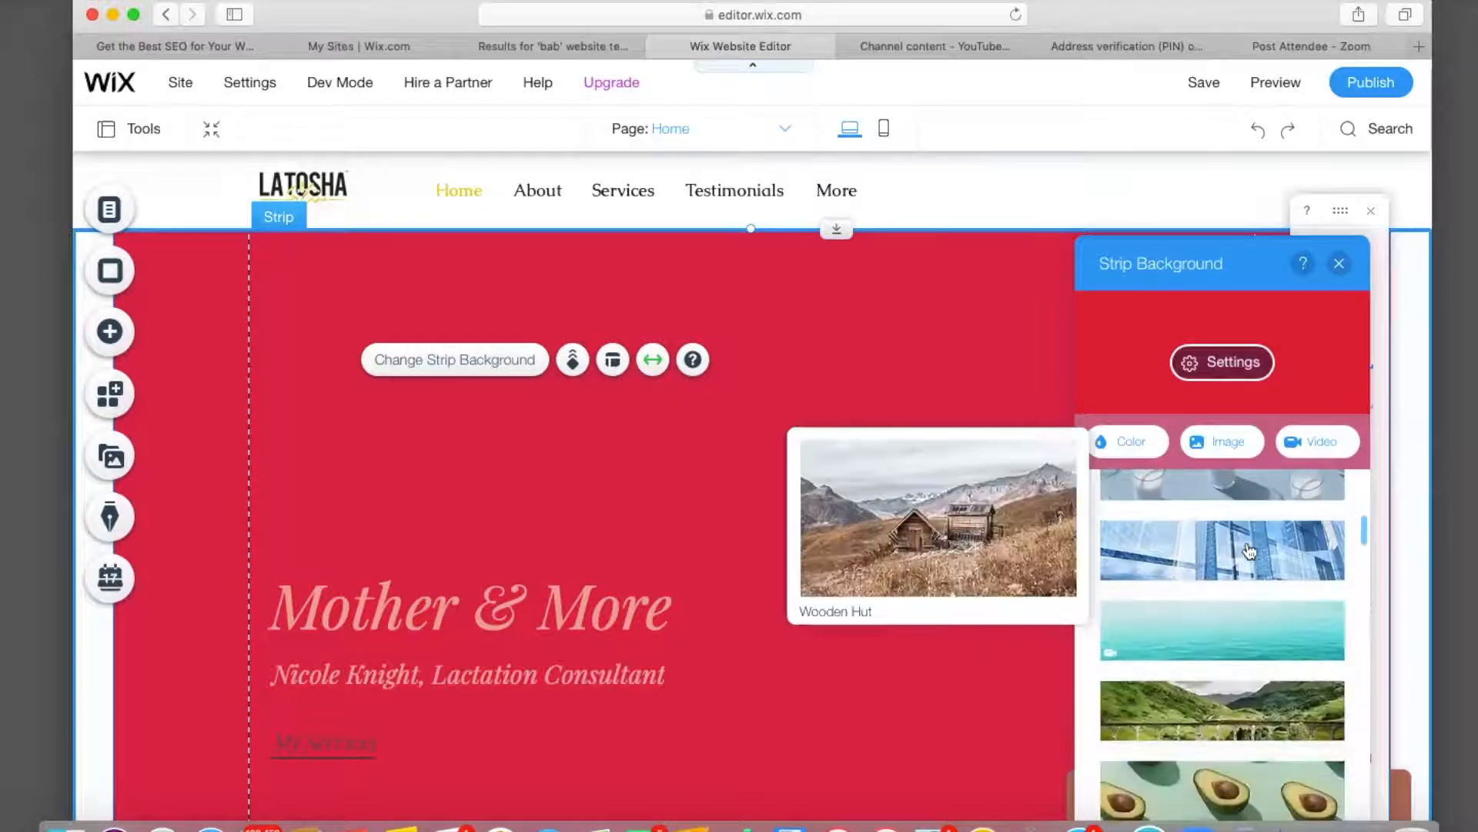
scroll(1249, 550, down, 7)
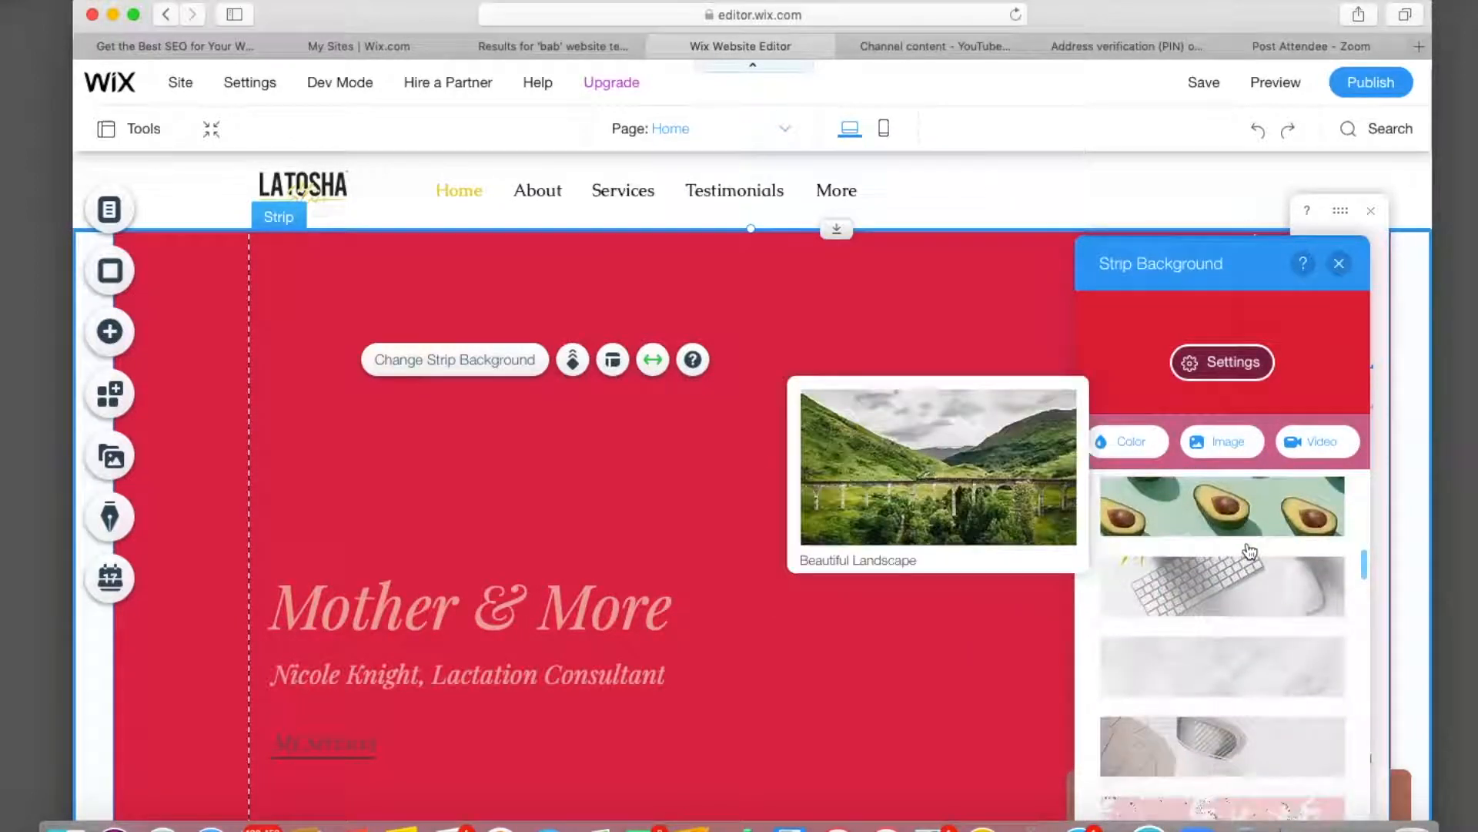
click(1243, 579)
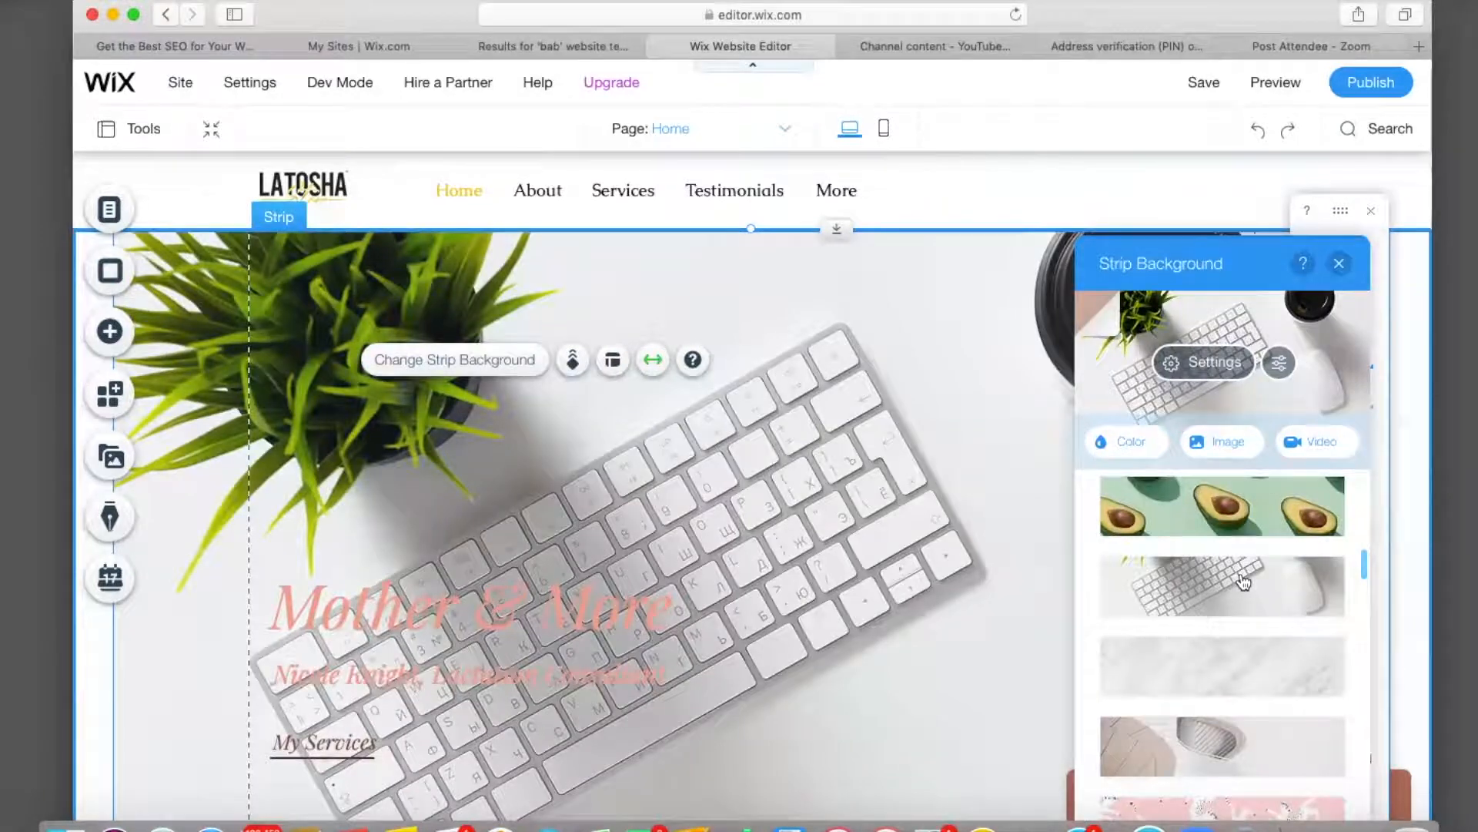
Browse the stock background videos, then close the dialog without choosing one.
scroll(1243, 580, down, 10)
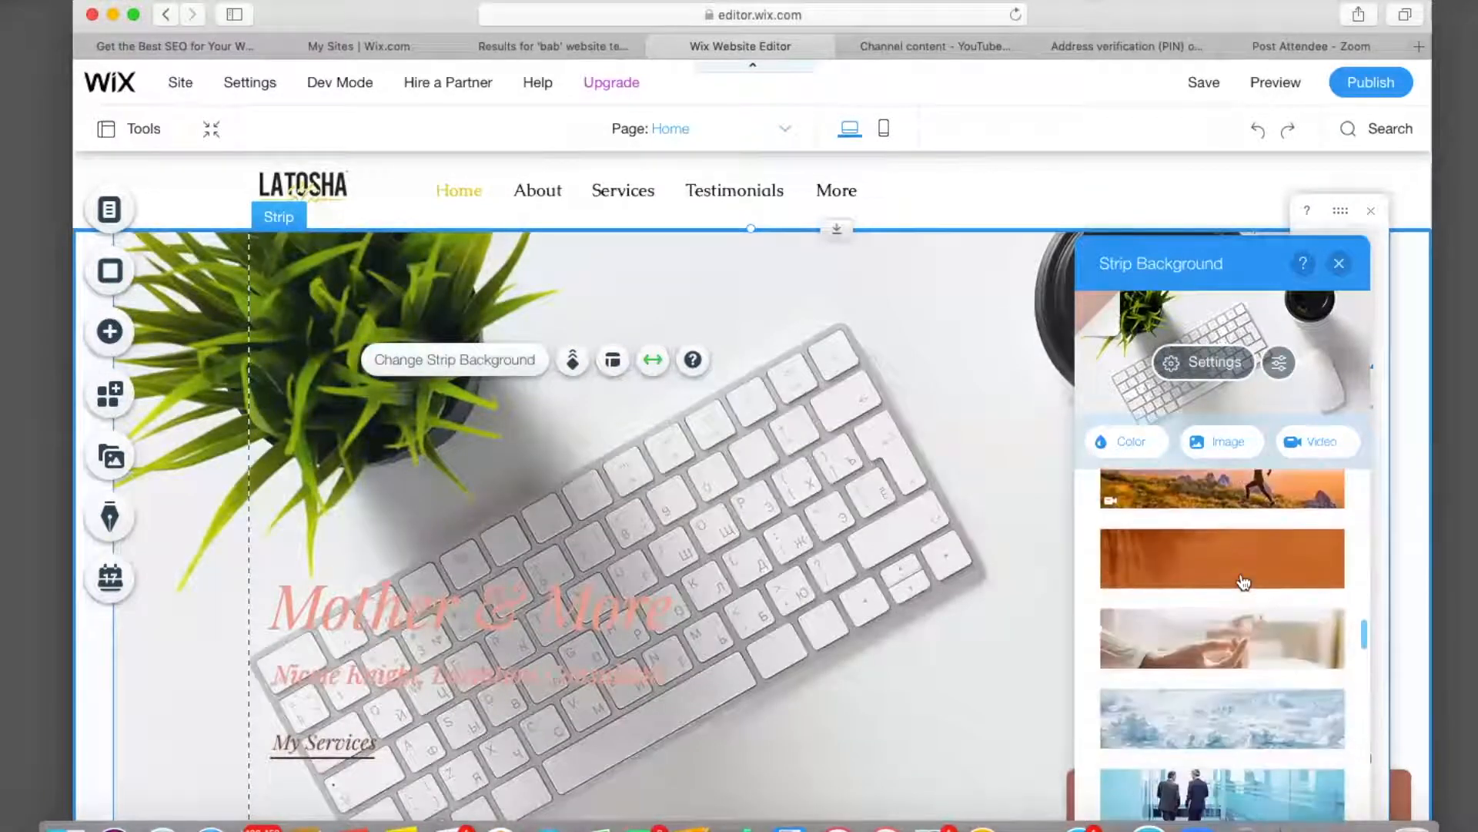
click(1311, 450)
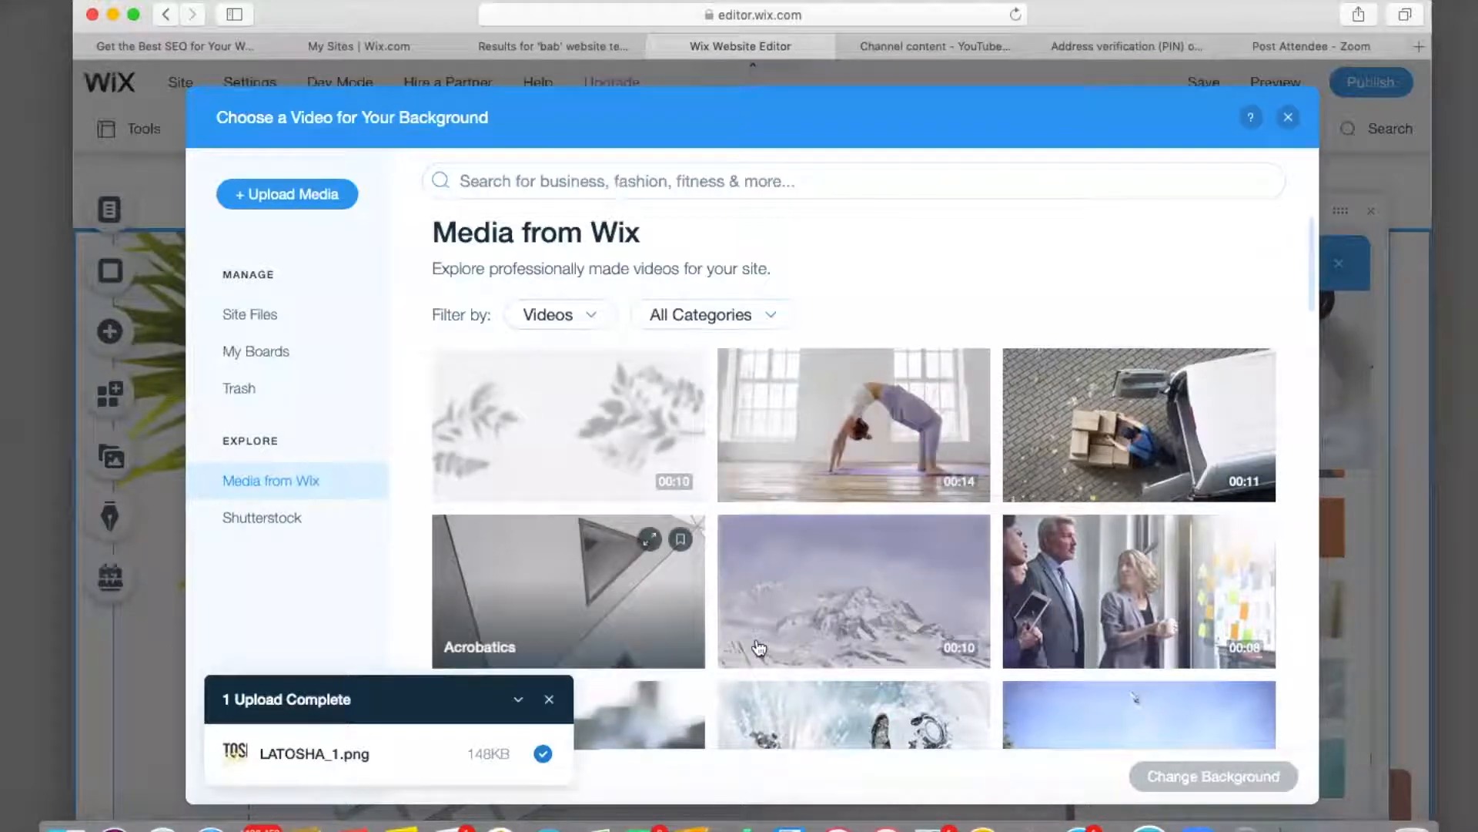
scroll(759, 647, down, 2)
scroll(759, 647, down, 5)
scroll(758, 647, up, 7)
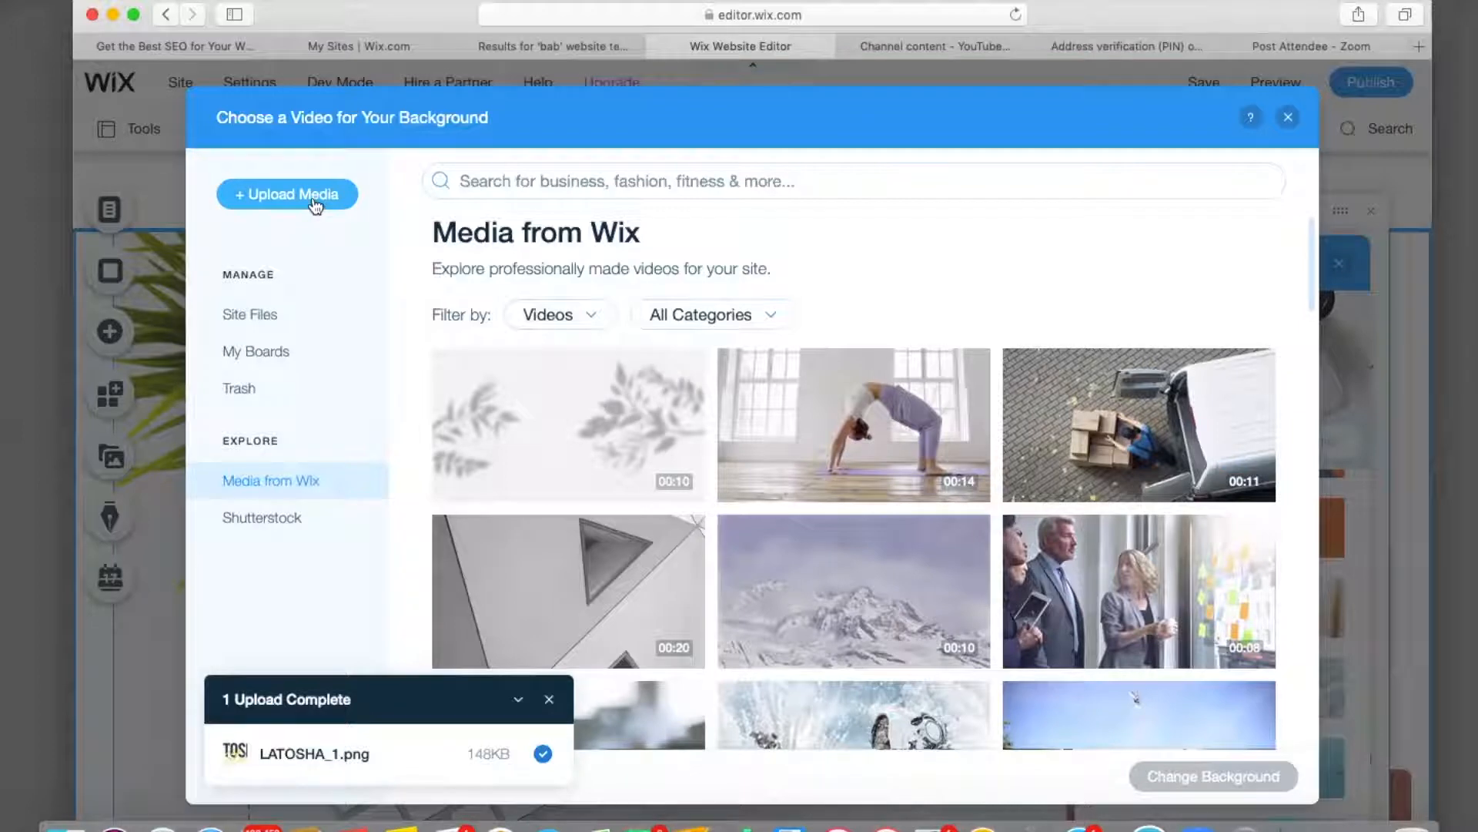
click(1288, 121)
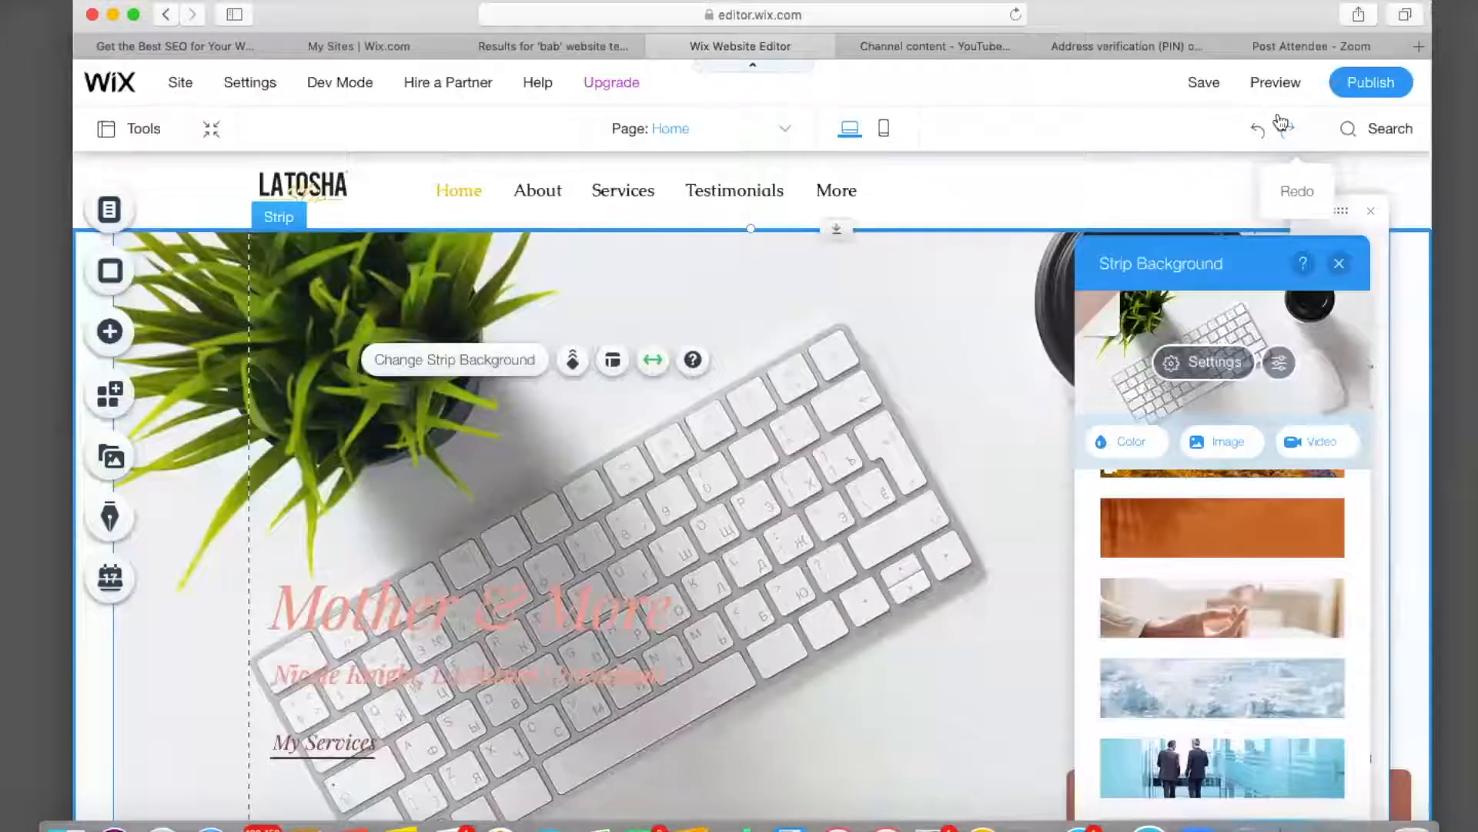
Upload IMG_2361.JPG from the Desktop's Selfies folder to the site files.
click(1219, 444)
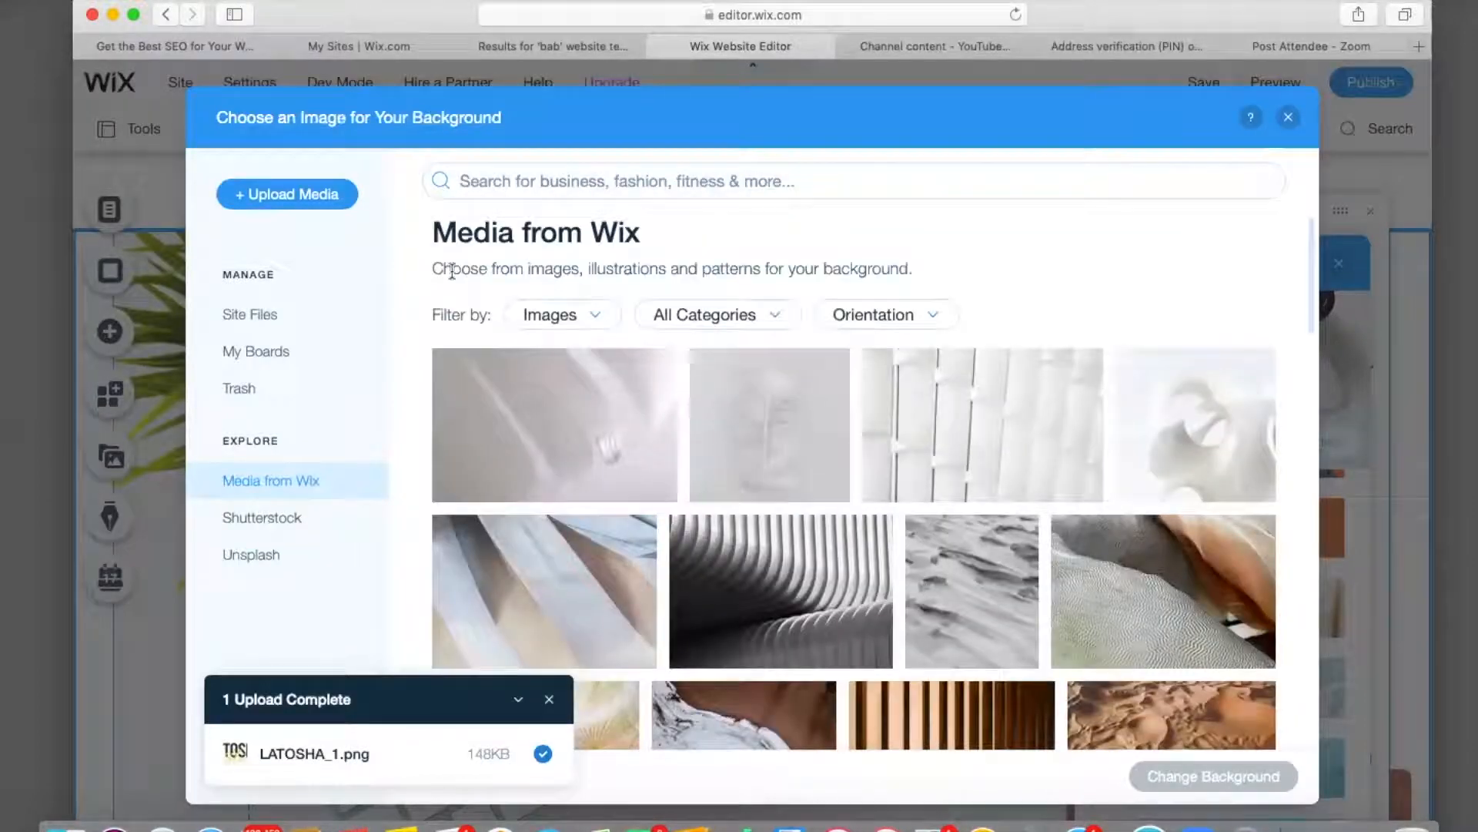
click(334, 199)
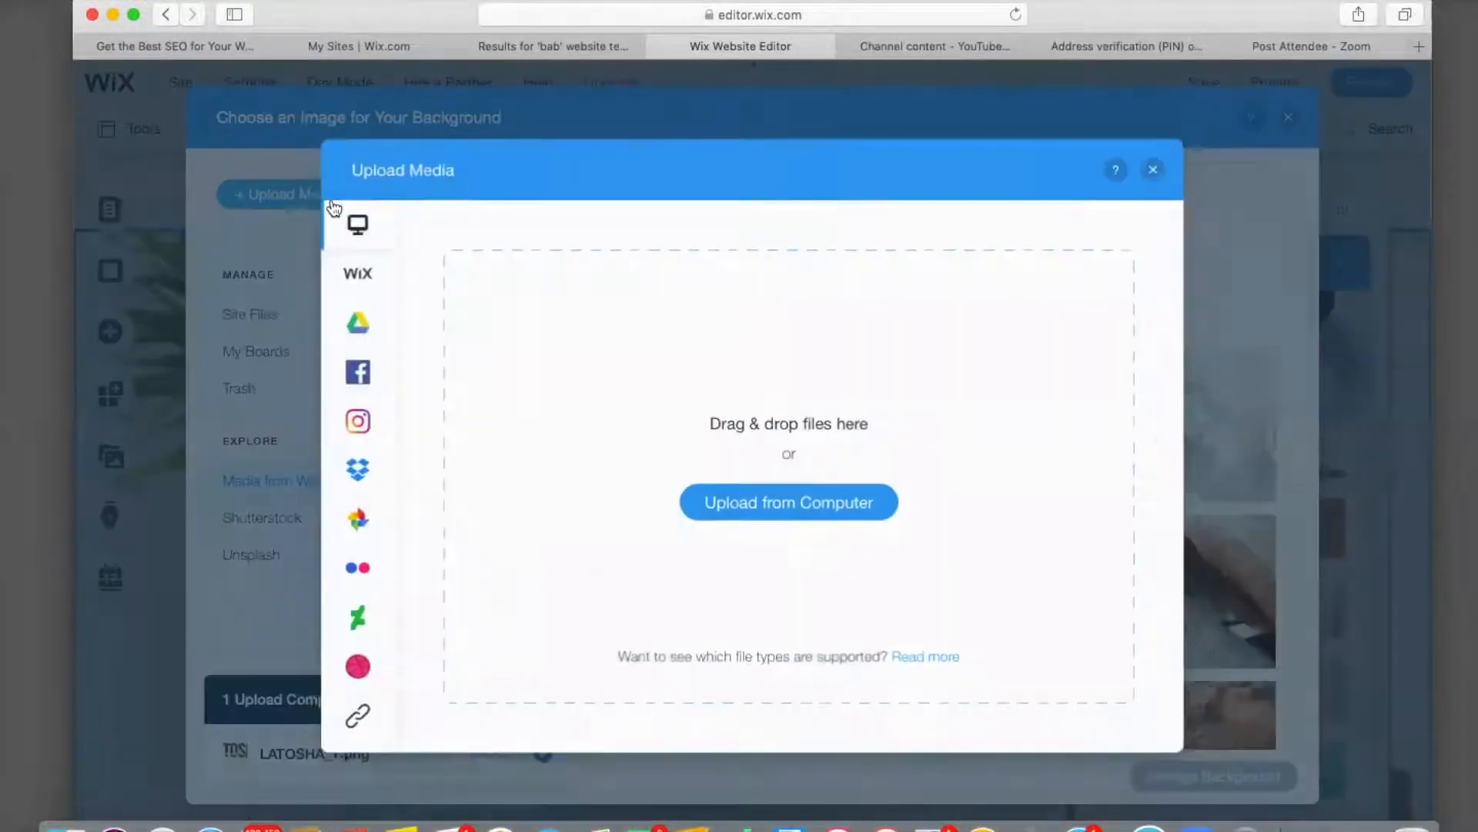
click(752, 503)
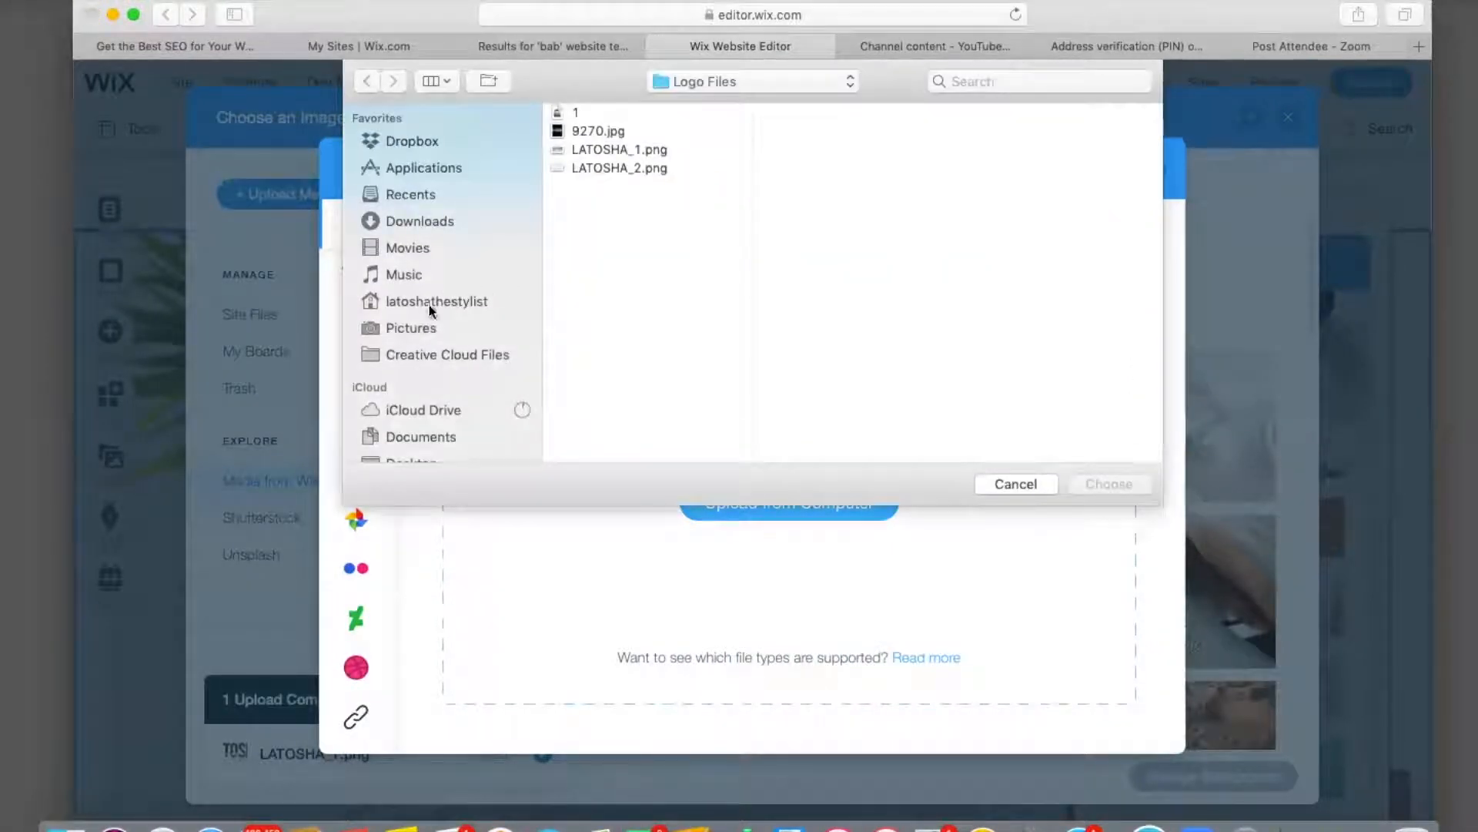
scroll(414, 379, down, 3)
click(413, 355)
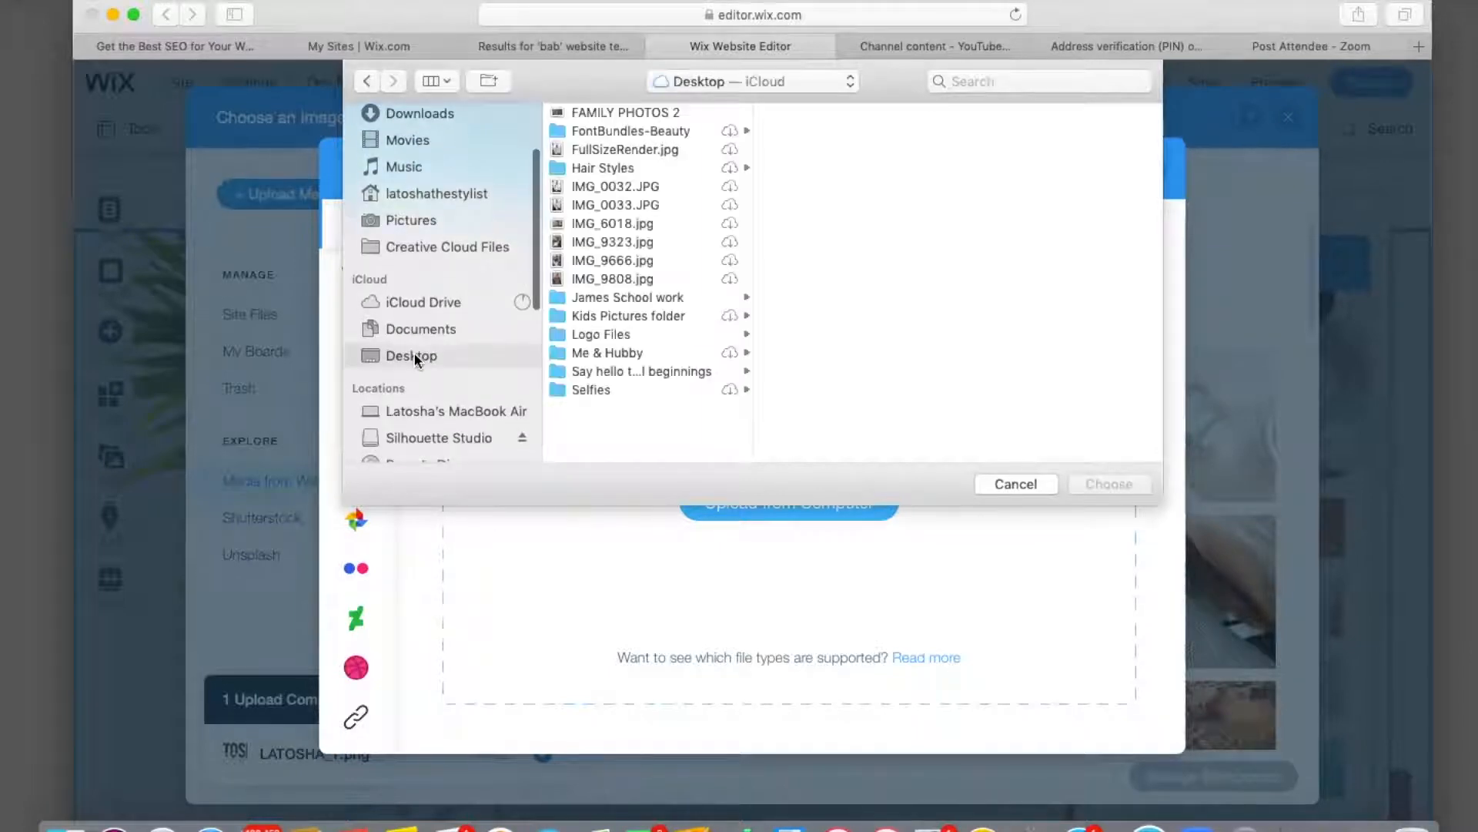
click(602, 389)
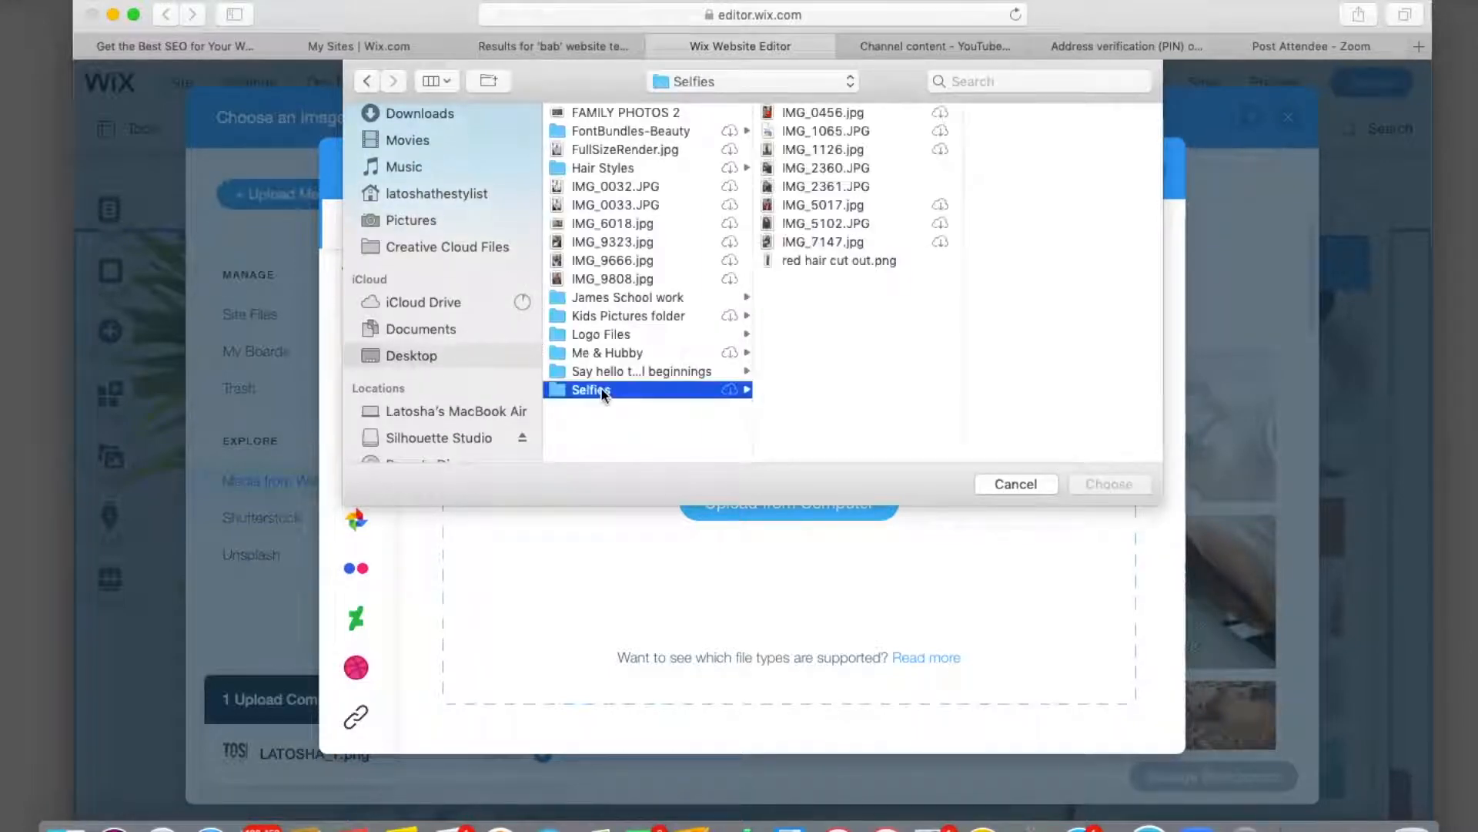
click(793, 182)
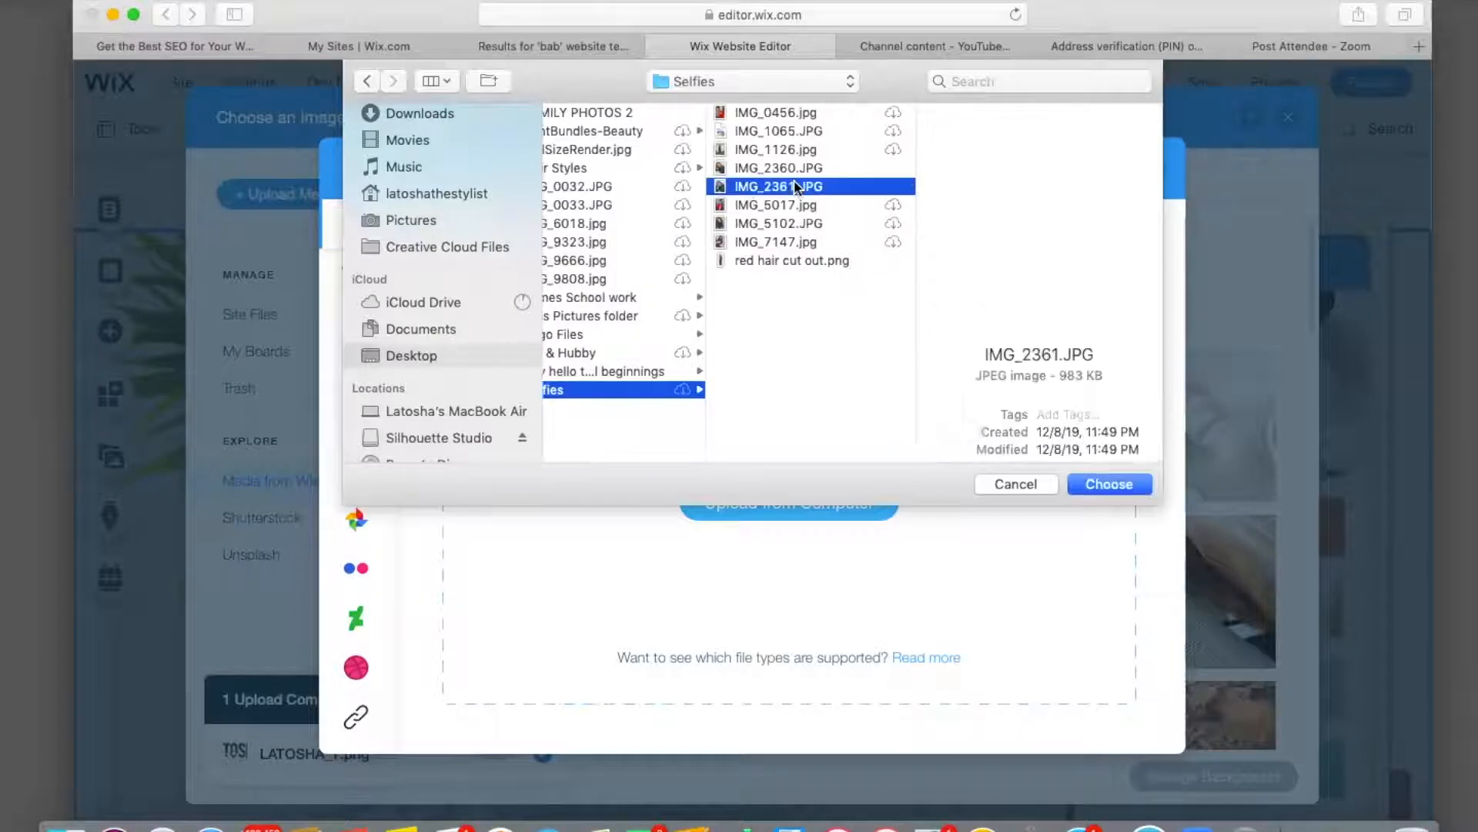
click(1097, 485)
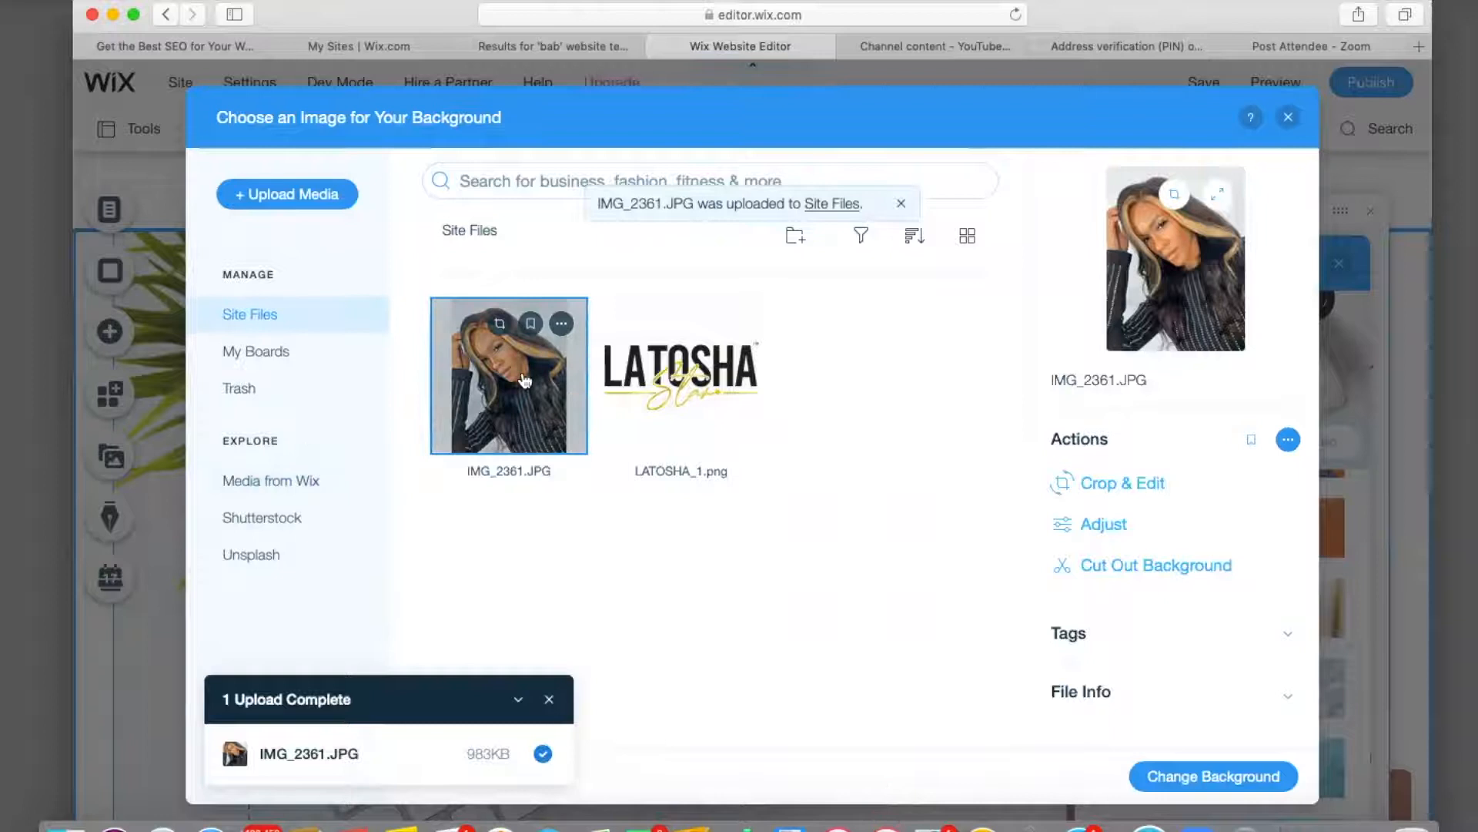
Apply the uploaded IMG_2361.JPG photo as the hero strip background.
click(691, 395)
click(574, 389)
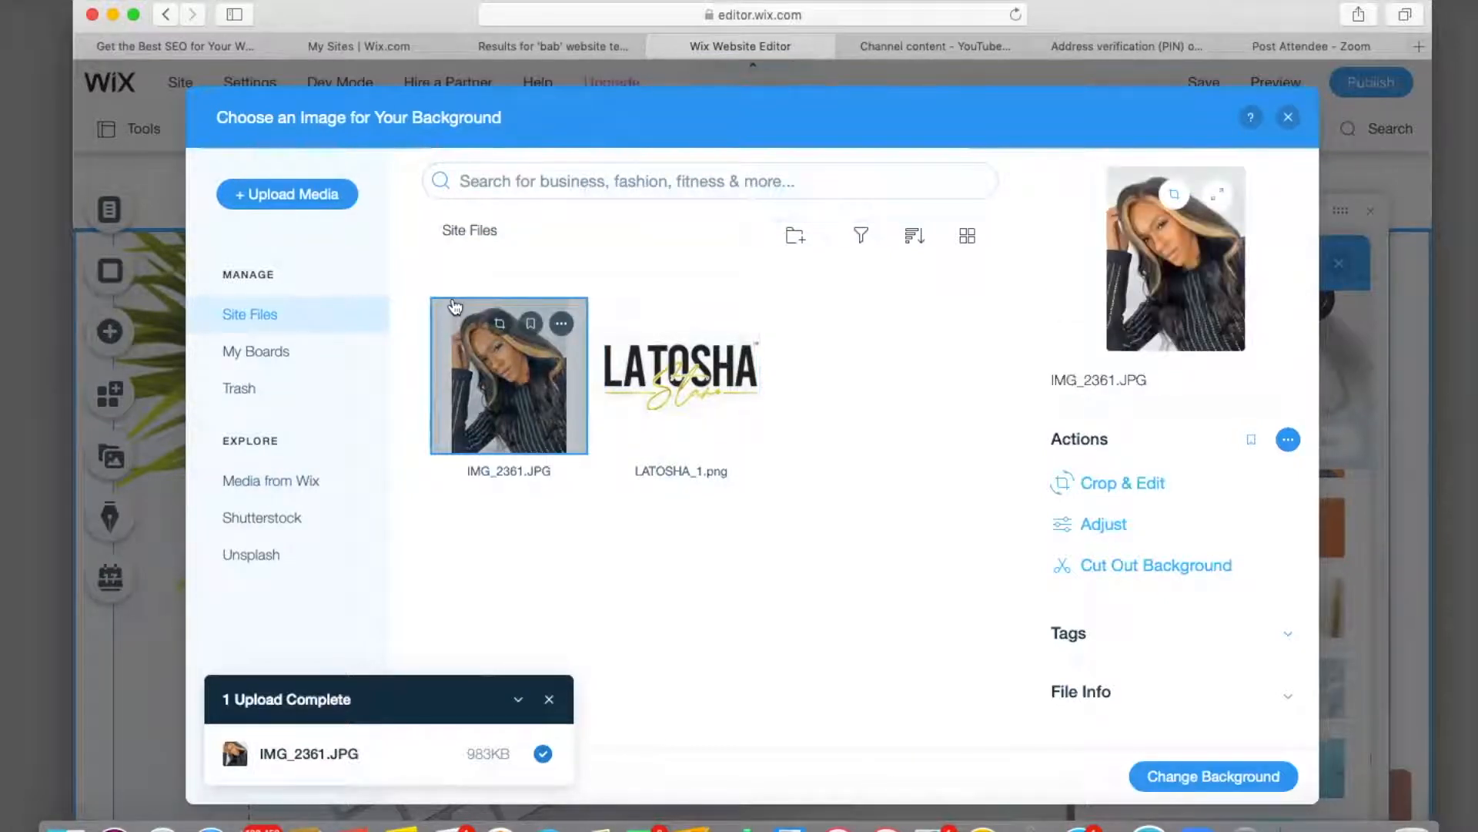
click(1206, 778)
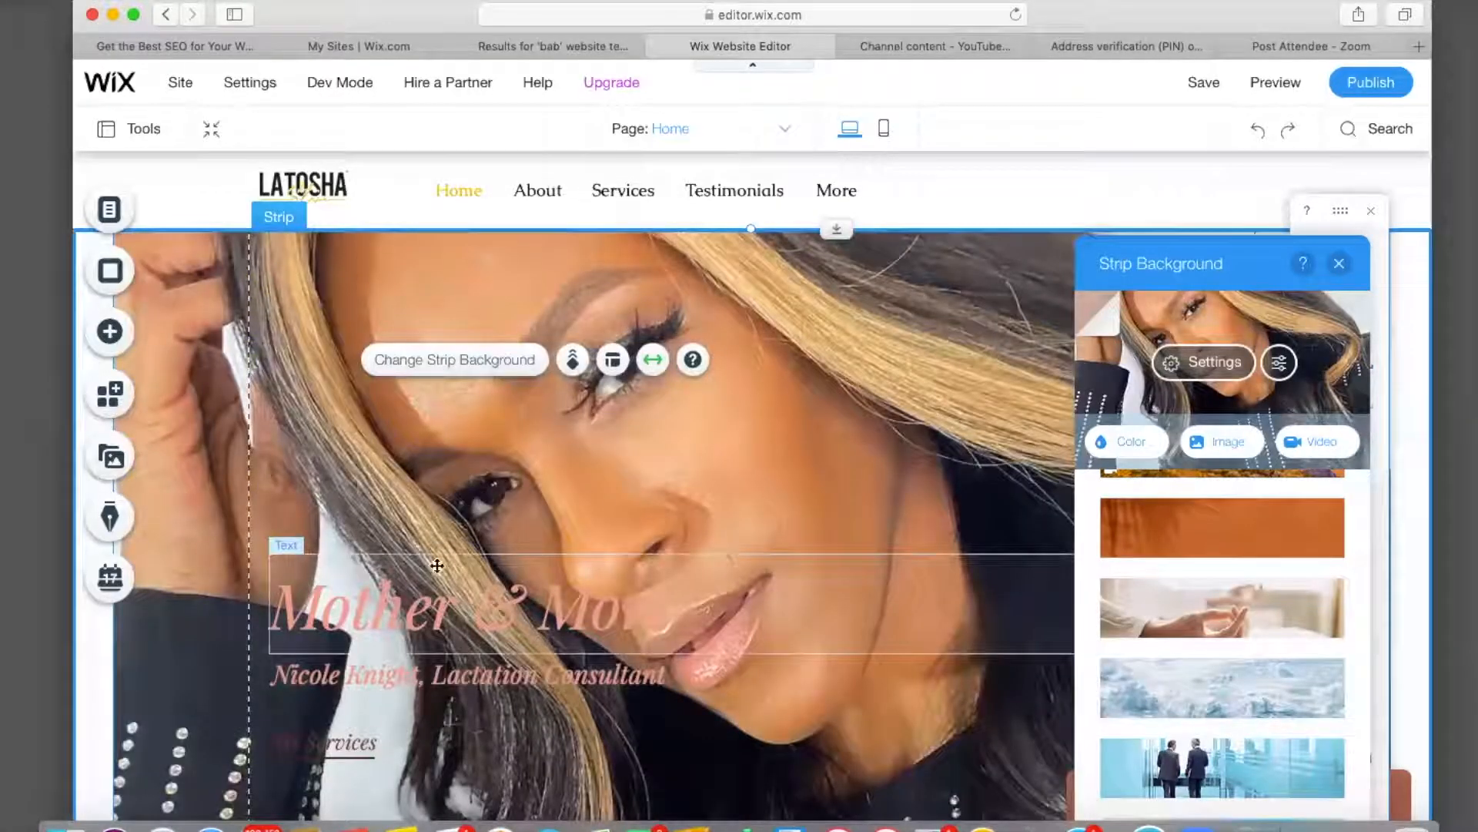
Retype the hero title as 'Central Texas Braid Boss', replacing 'Mother & More'.
click(424, 619)
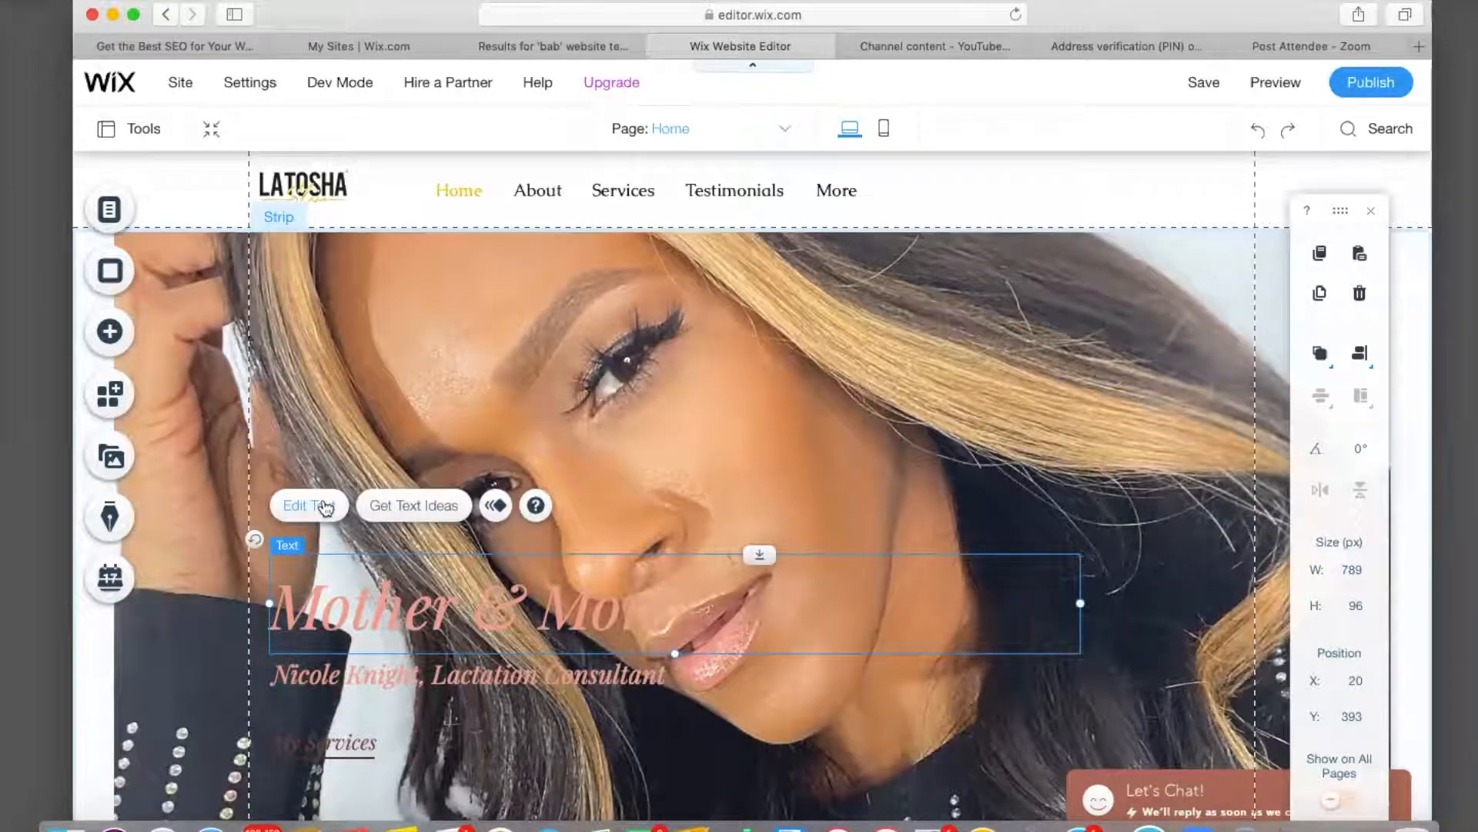
click(324, 506)
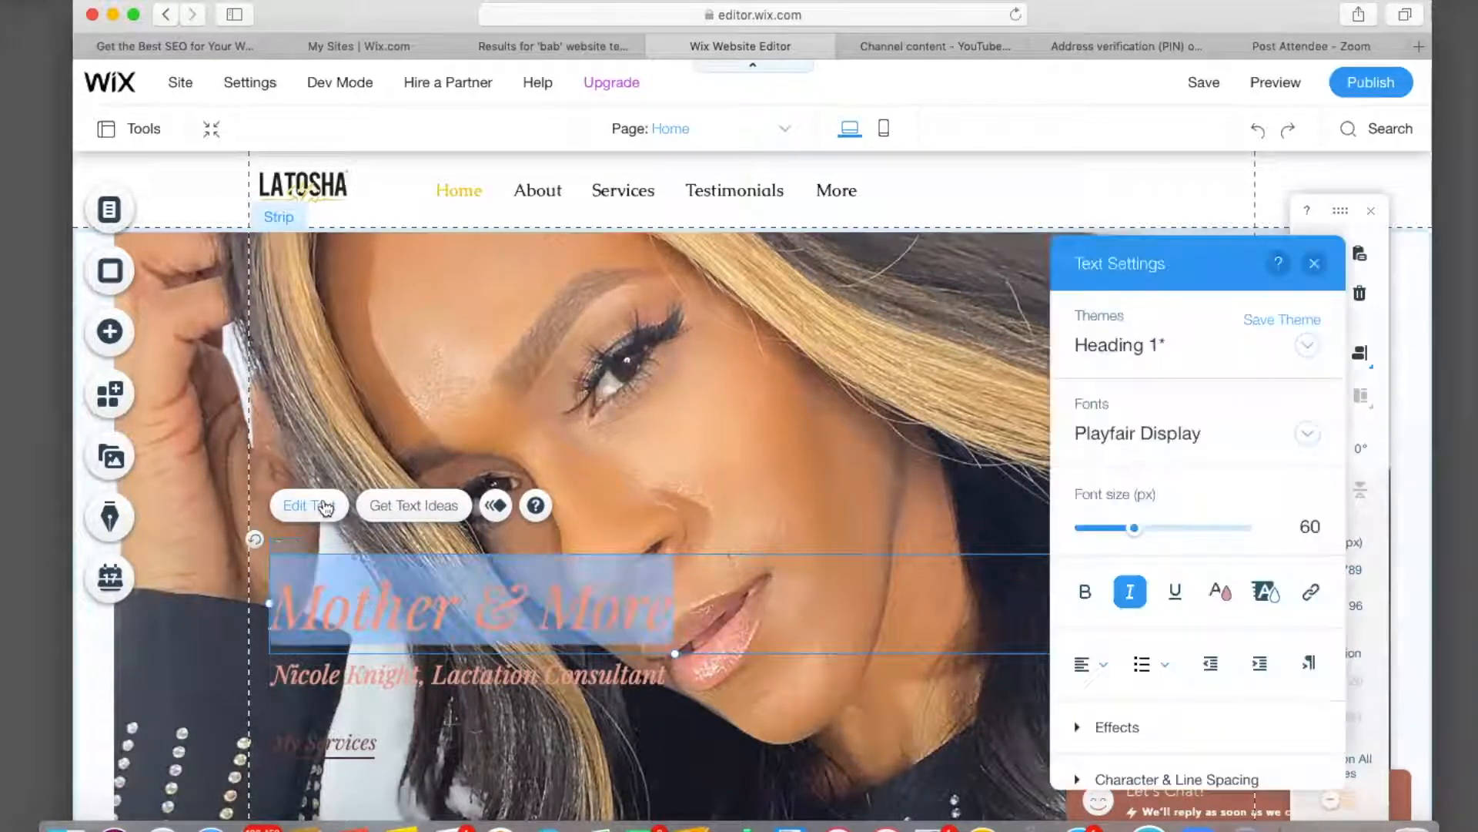
key(BackSpace)
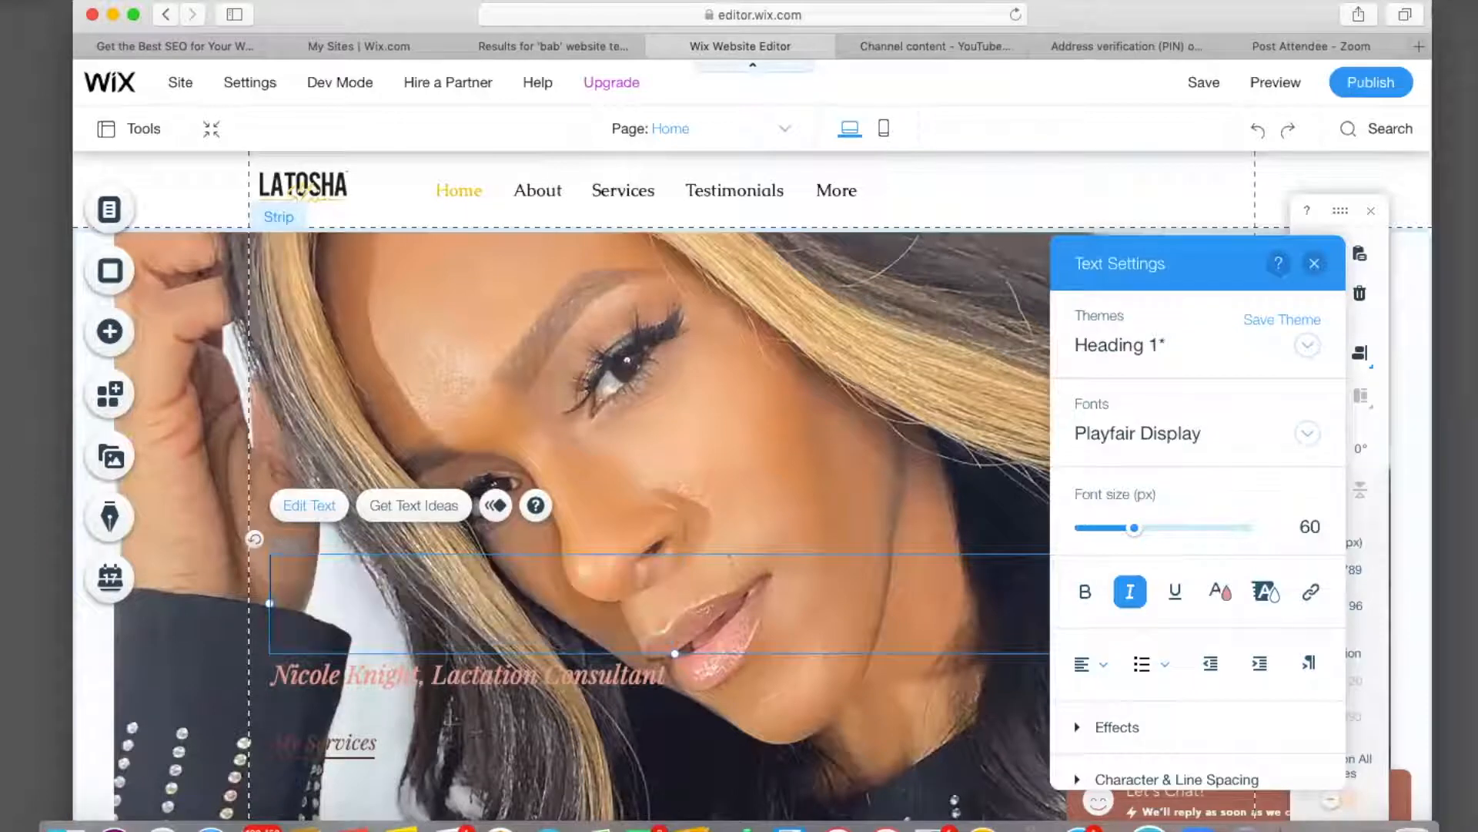
text(Cen)
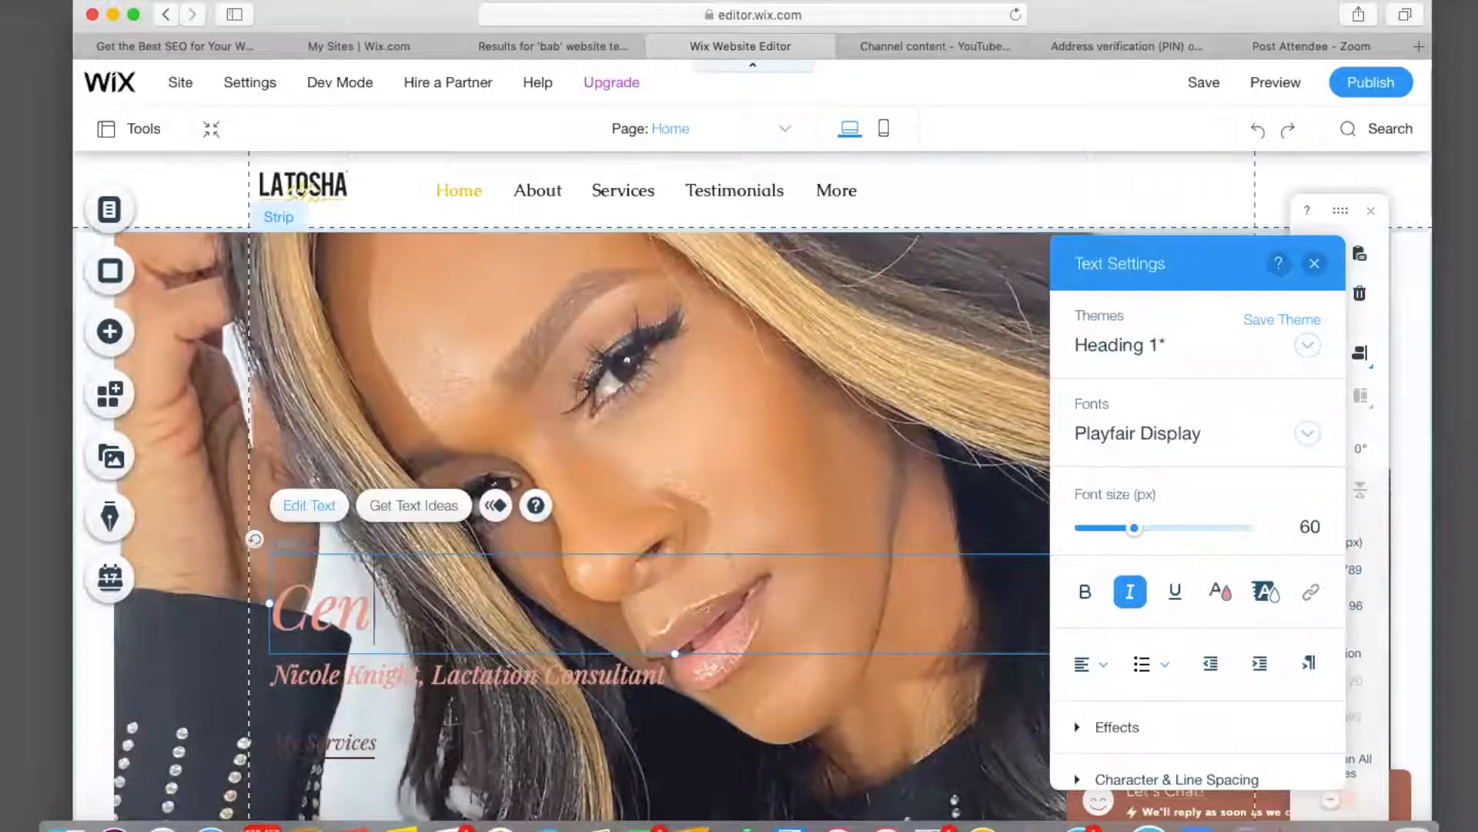
text(tral )
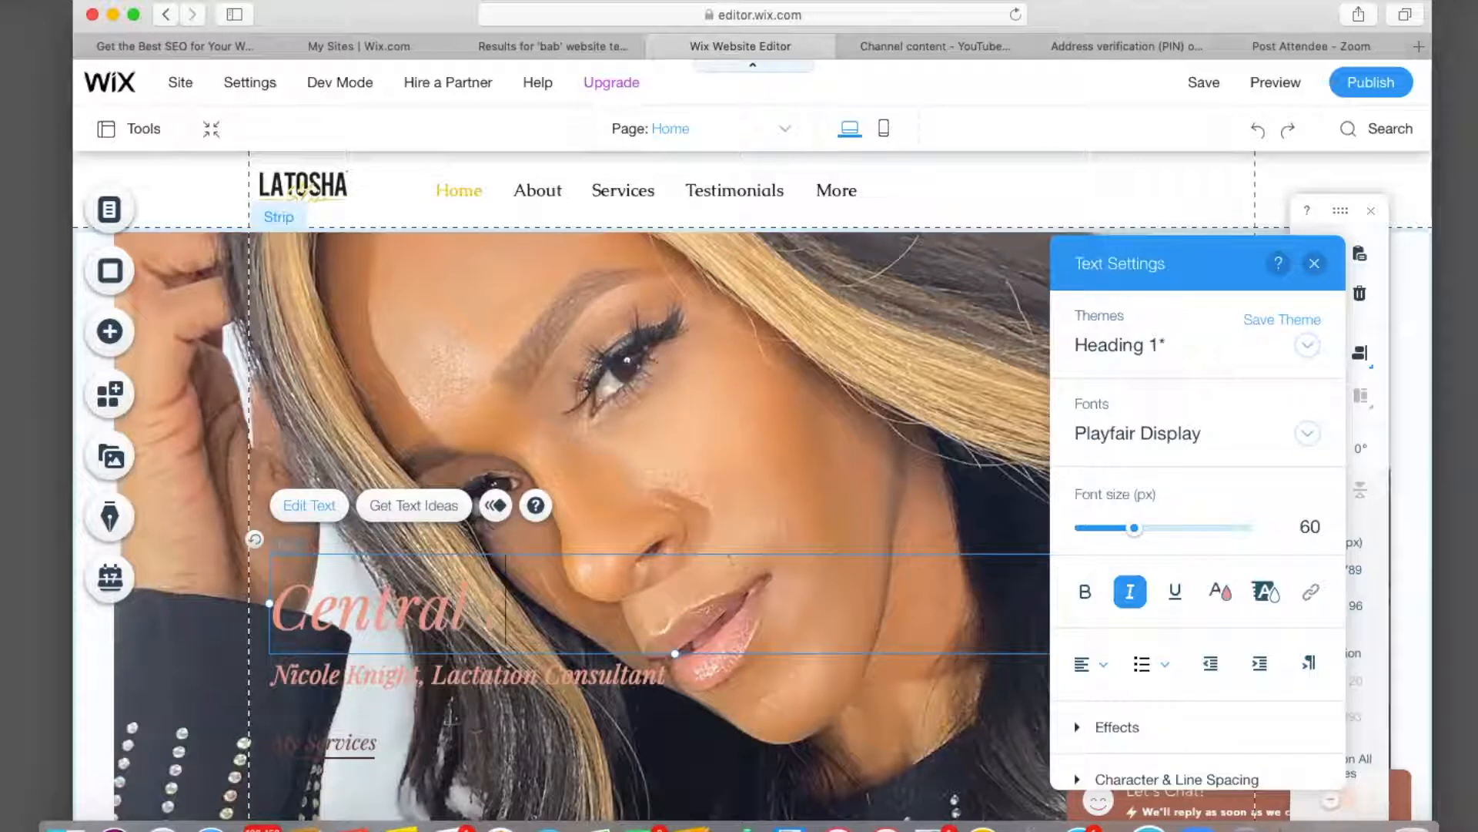
text(Texas)
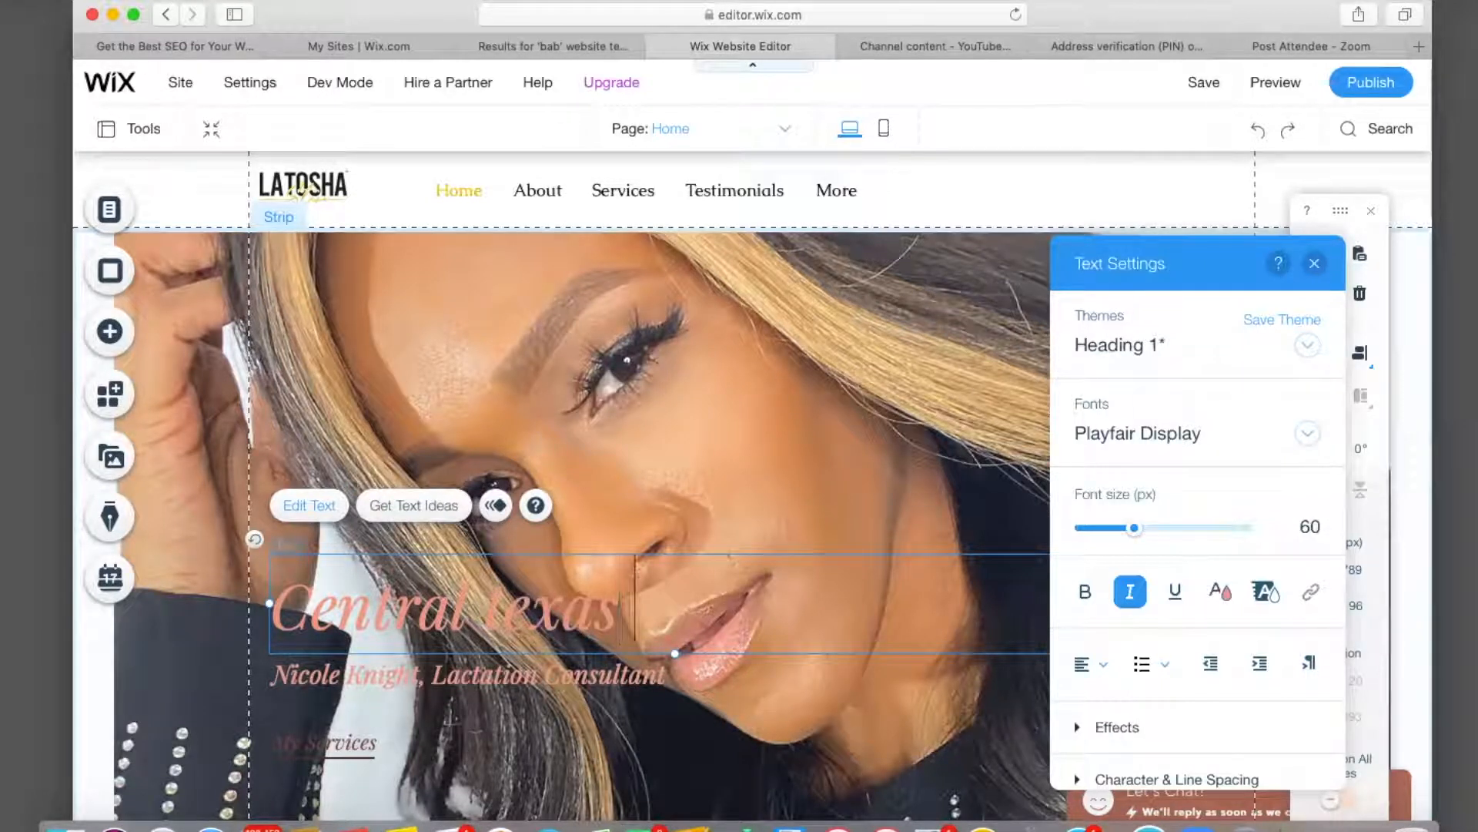
key(BackSpace)
key(BackSpace)
key(BackSpace)
key(BackSpace)
key(BackSpace)
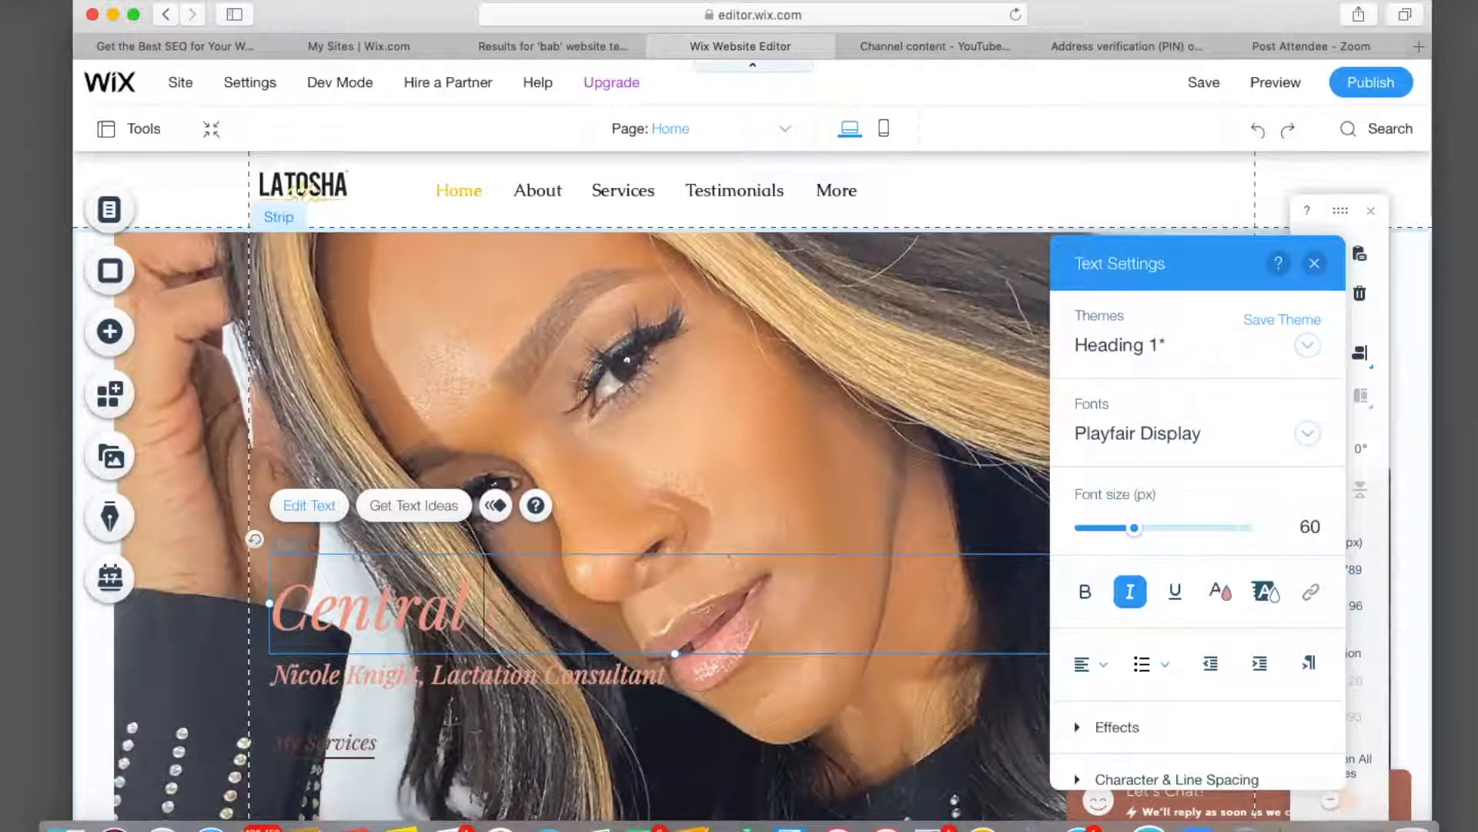
text(Texa)
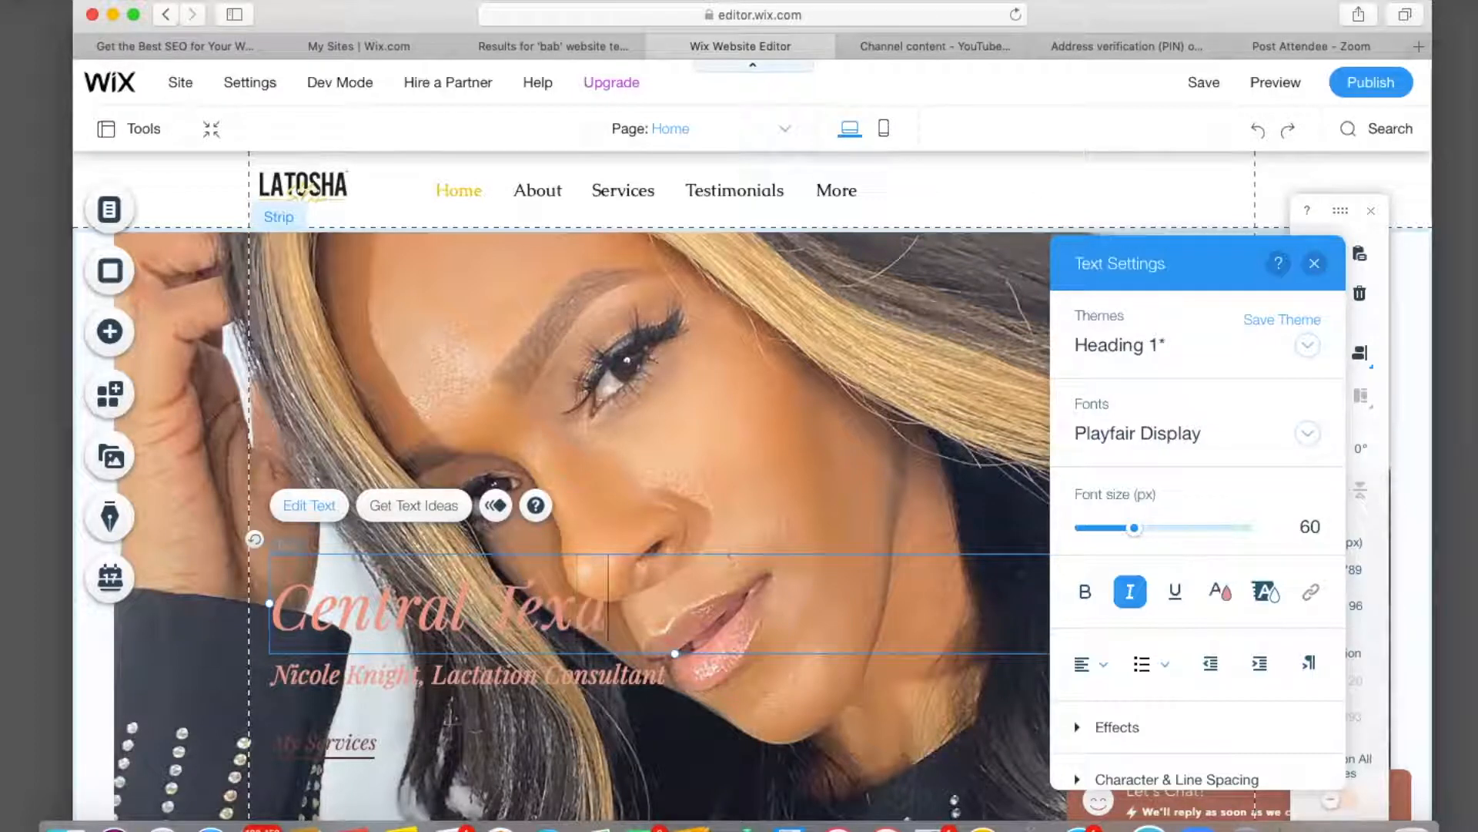
text(s Lac)
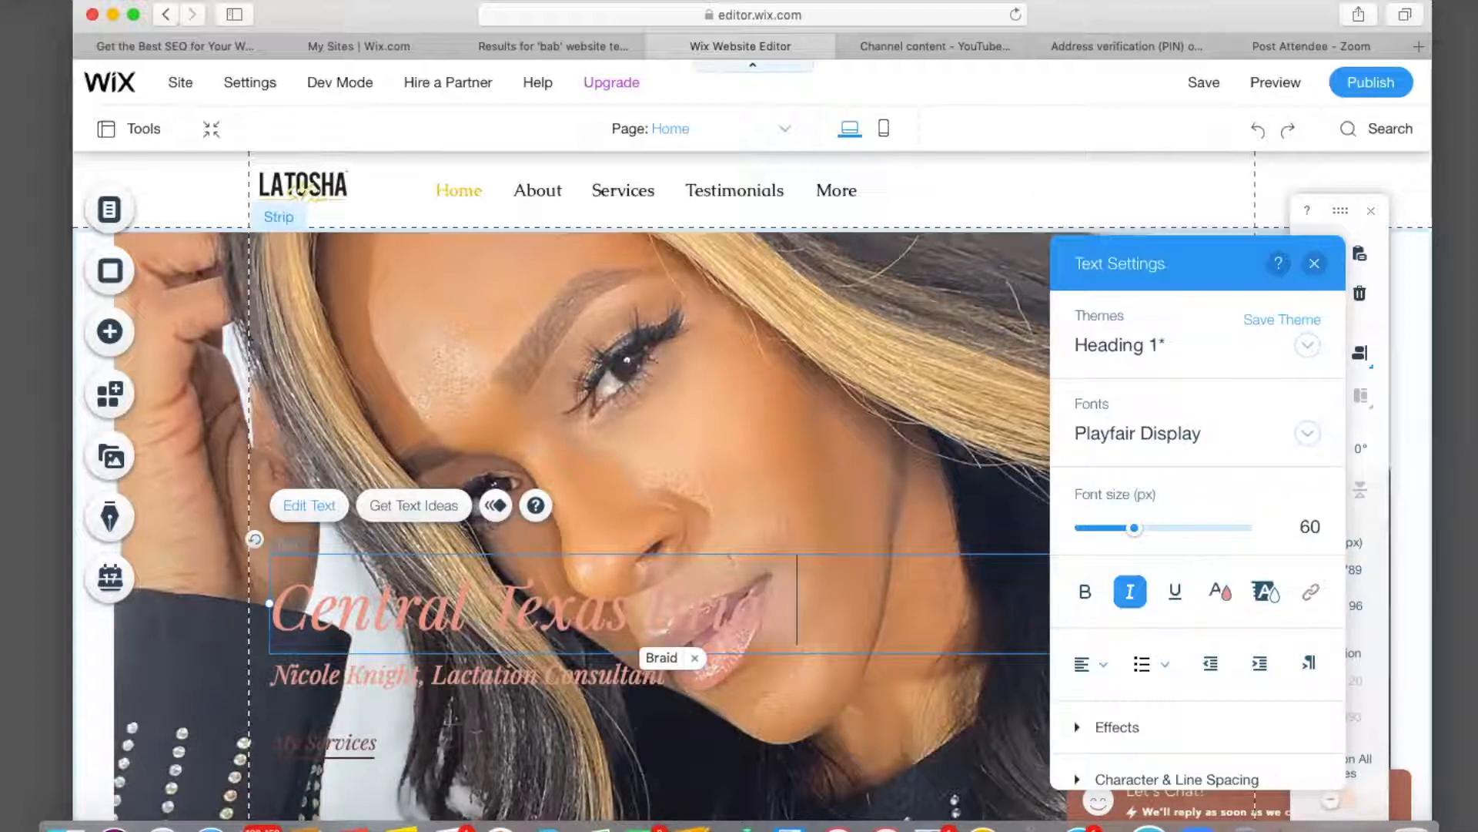
key(BackSpace)
key(BackSpace)
key(BackSpace)
text(act )
text(Boss)
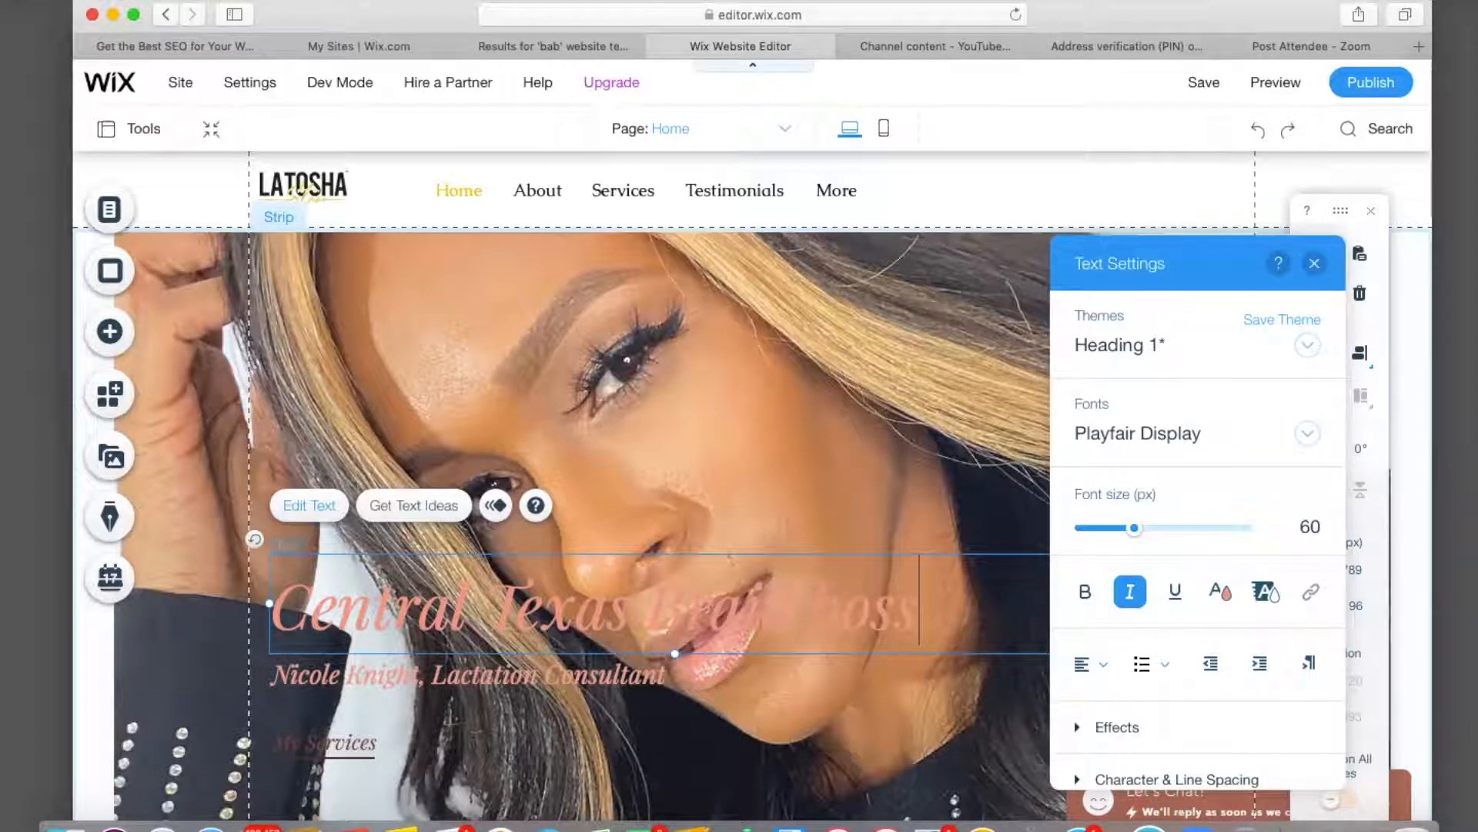
click(840, 612)
key(BackSpace)
text(B)
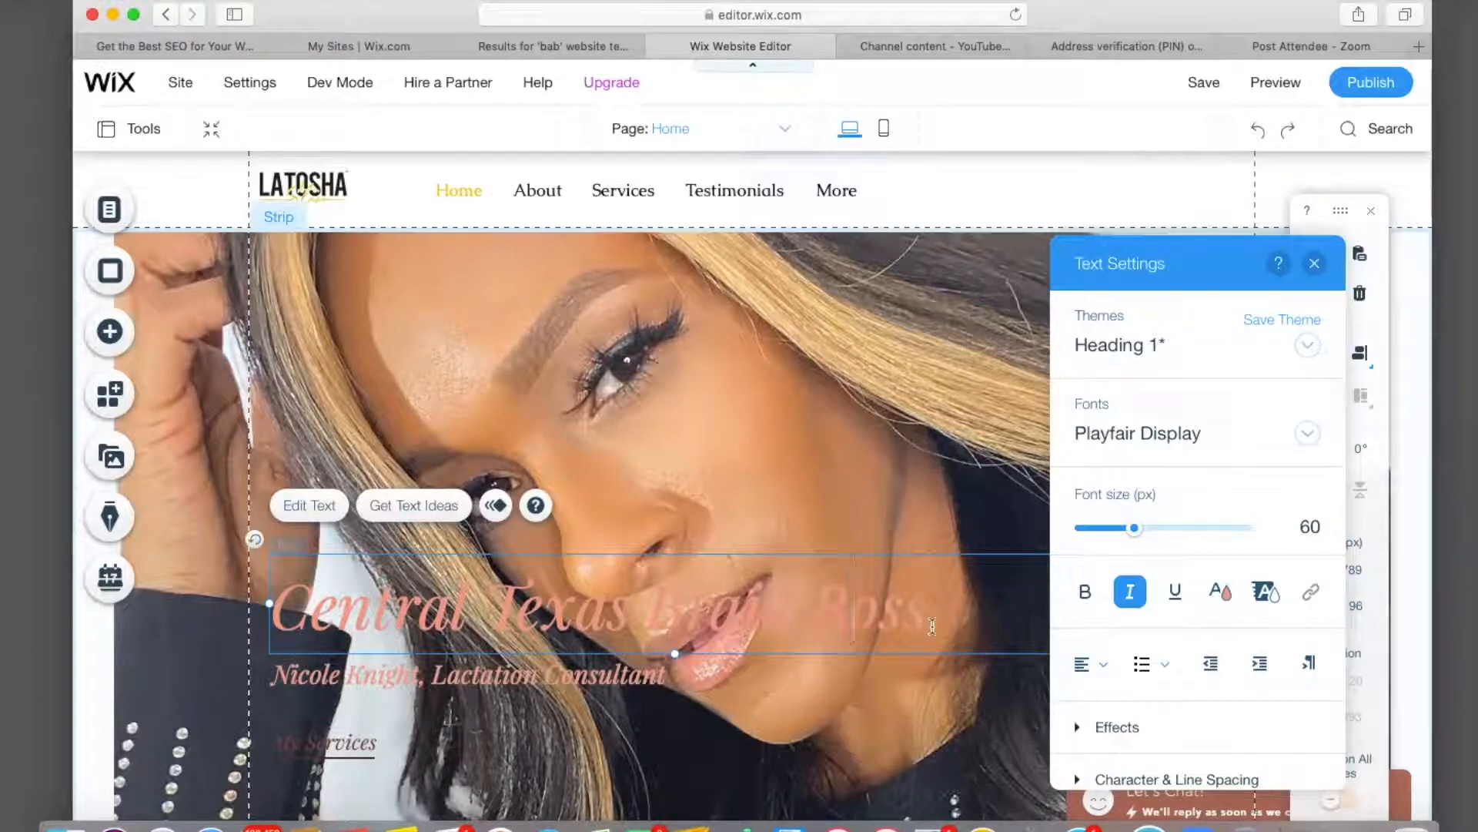
Make the whole title white and set it in Playfair Display Bold.
double_click(929, 624)
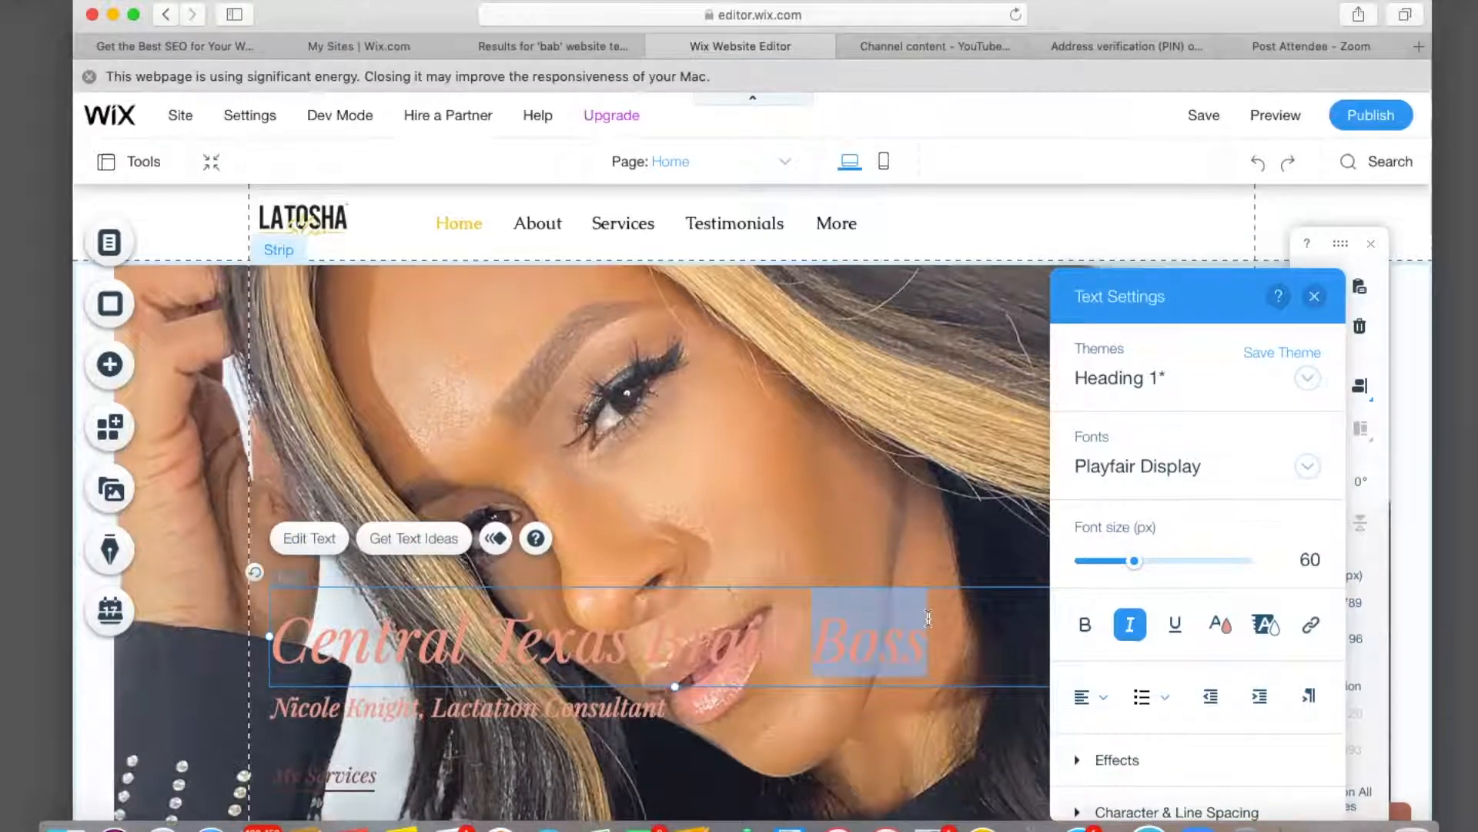
drag(924, 623, 271, 620)
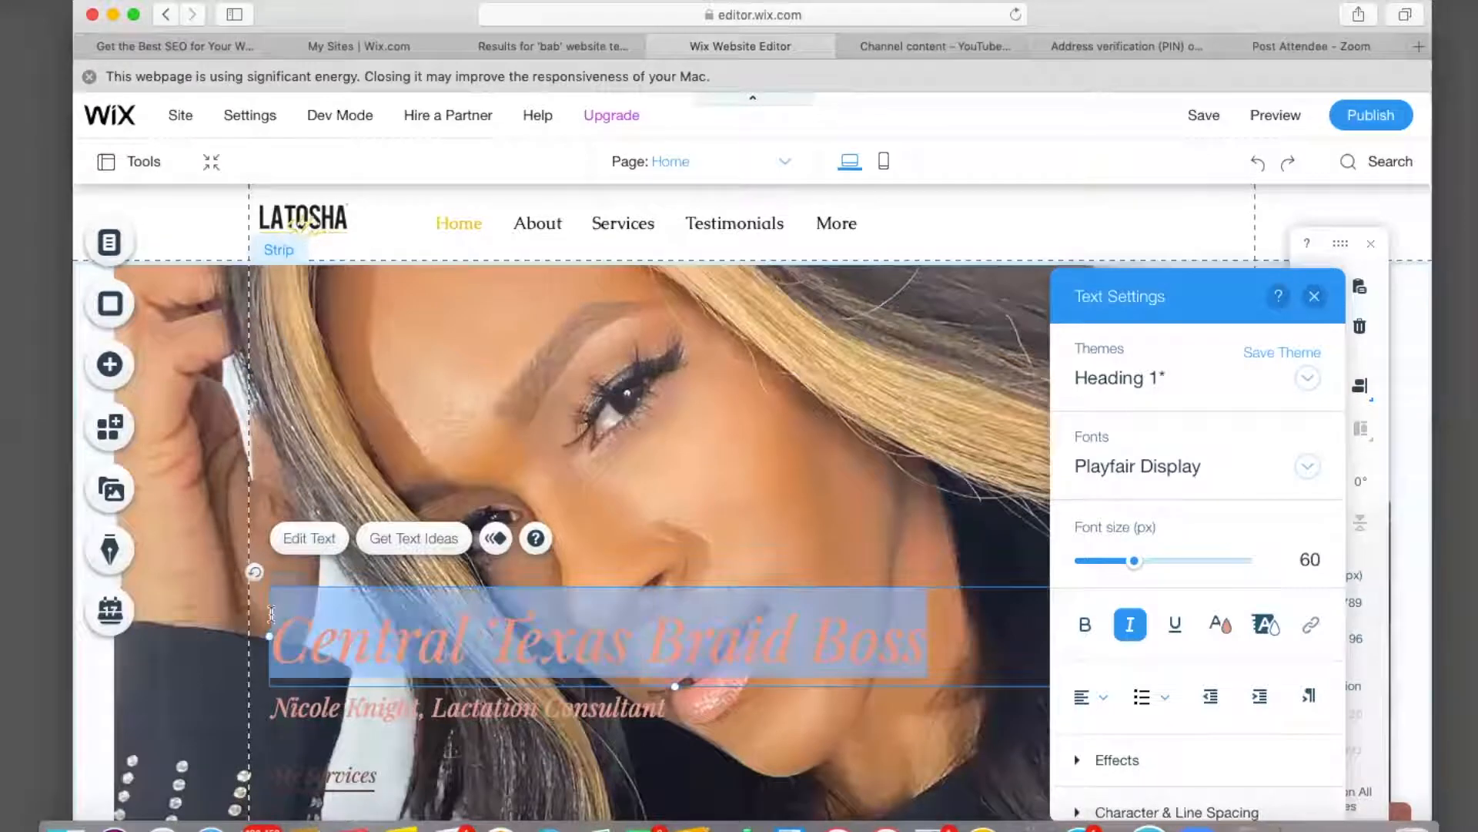
click(1223, 630)
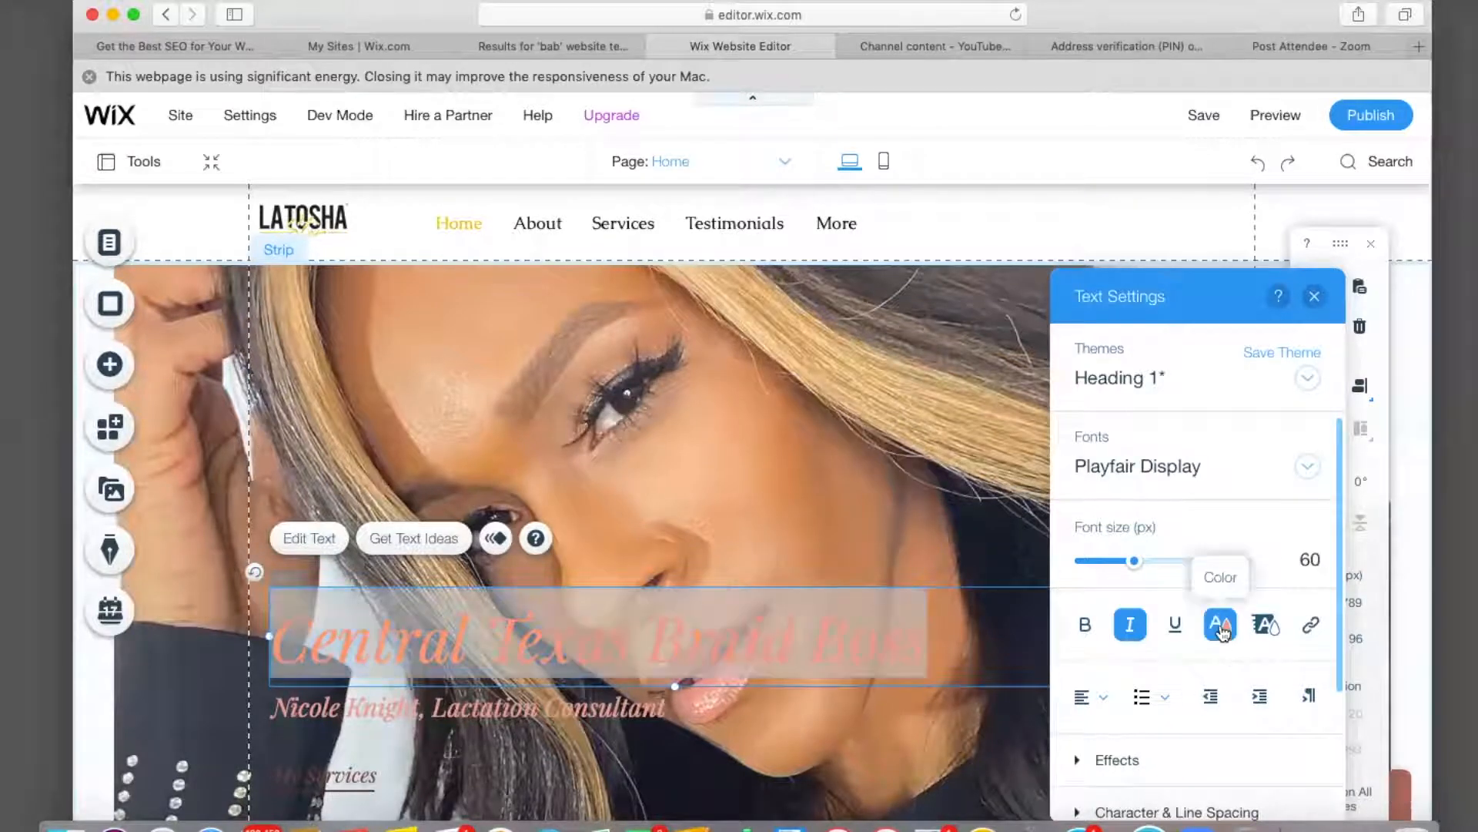
click(1130, 629)
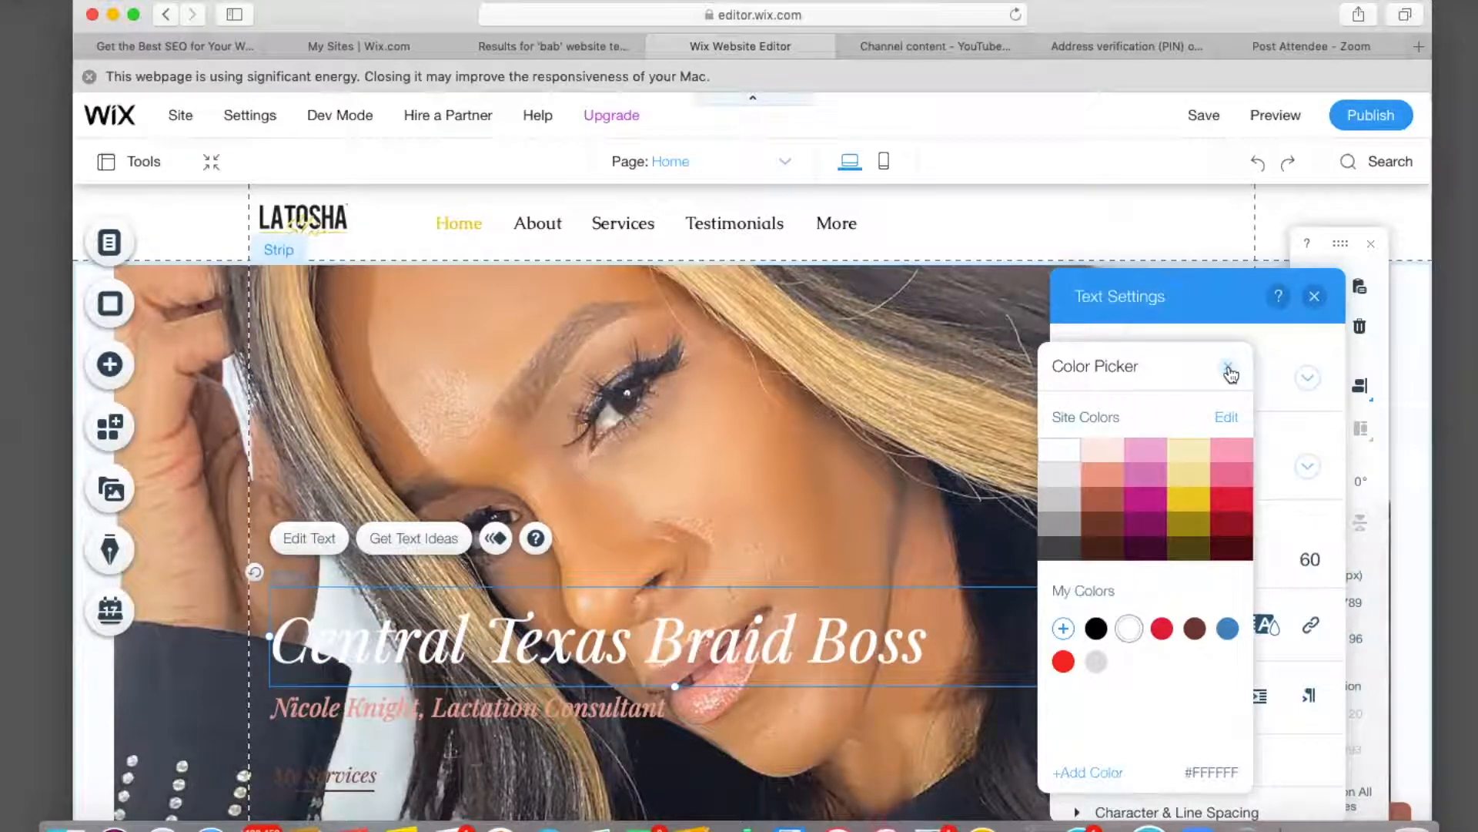
click(1229, 372)
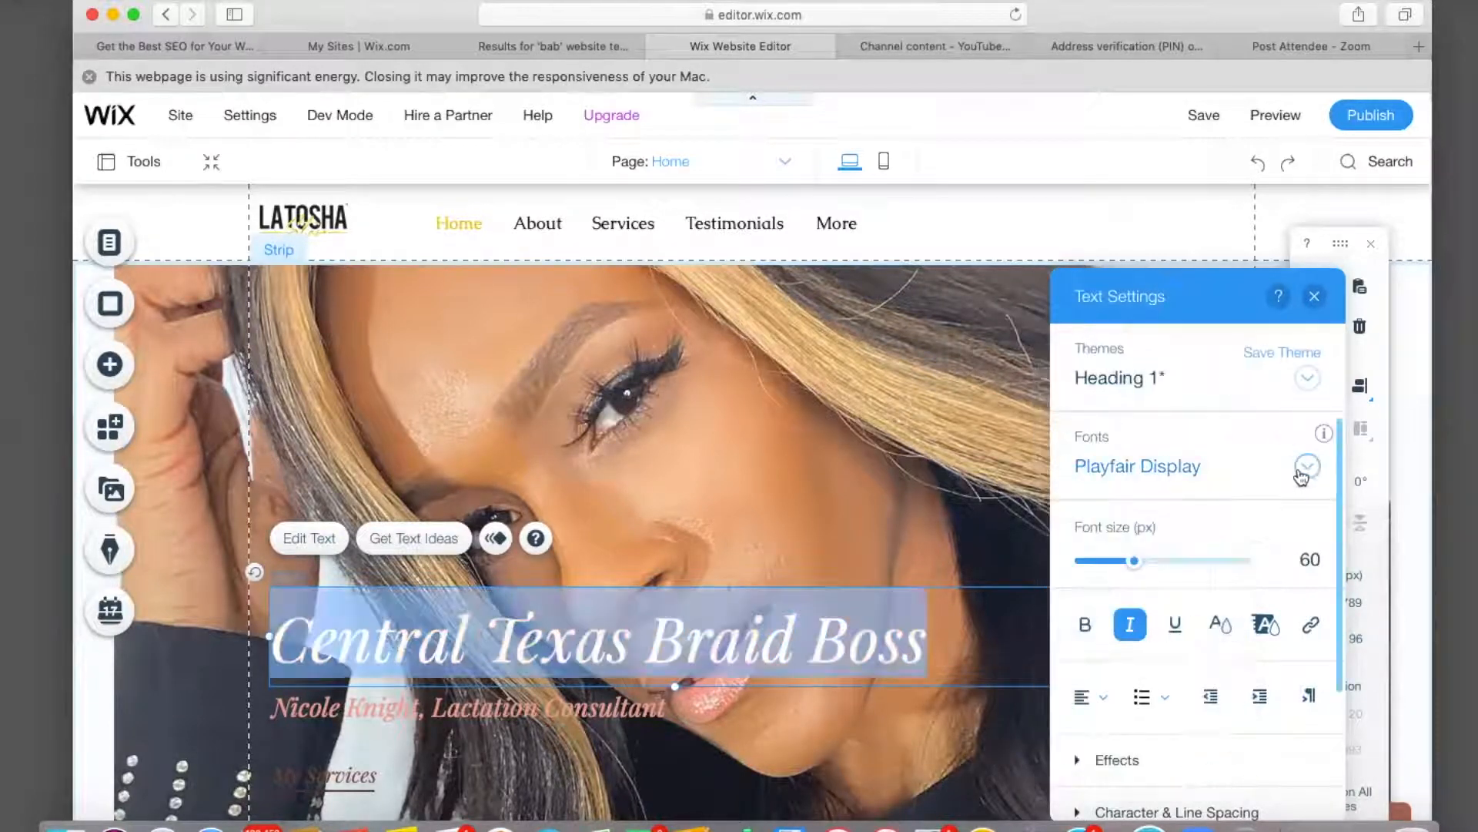
click(1301, 469)
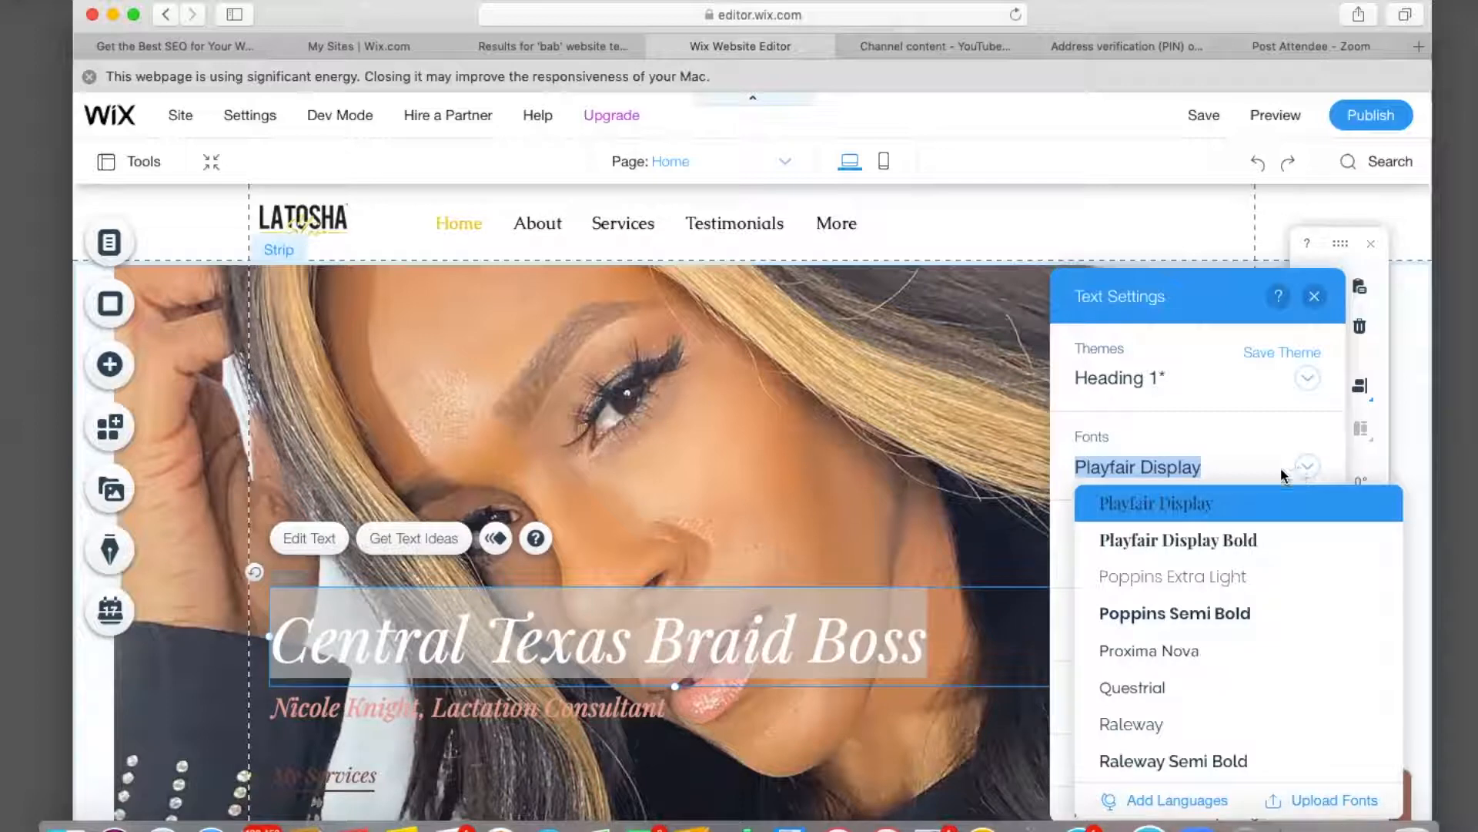
click(1205, 542)
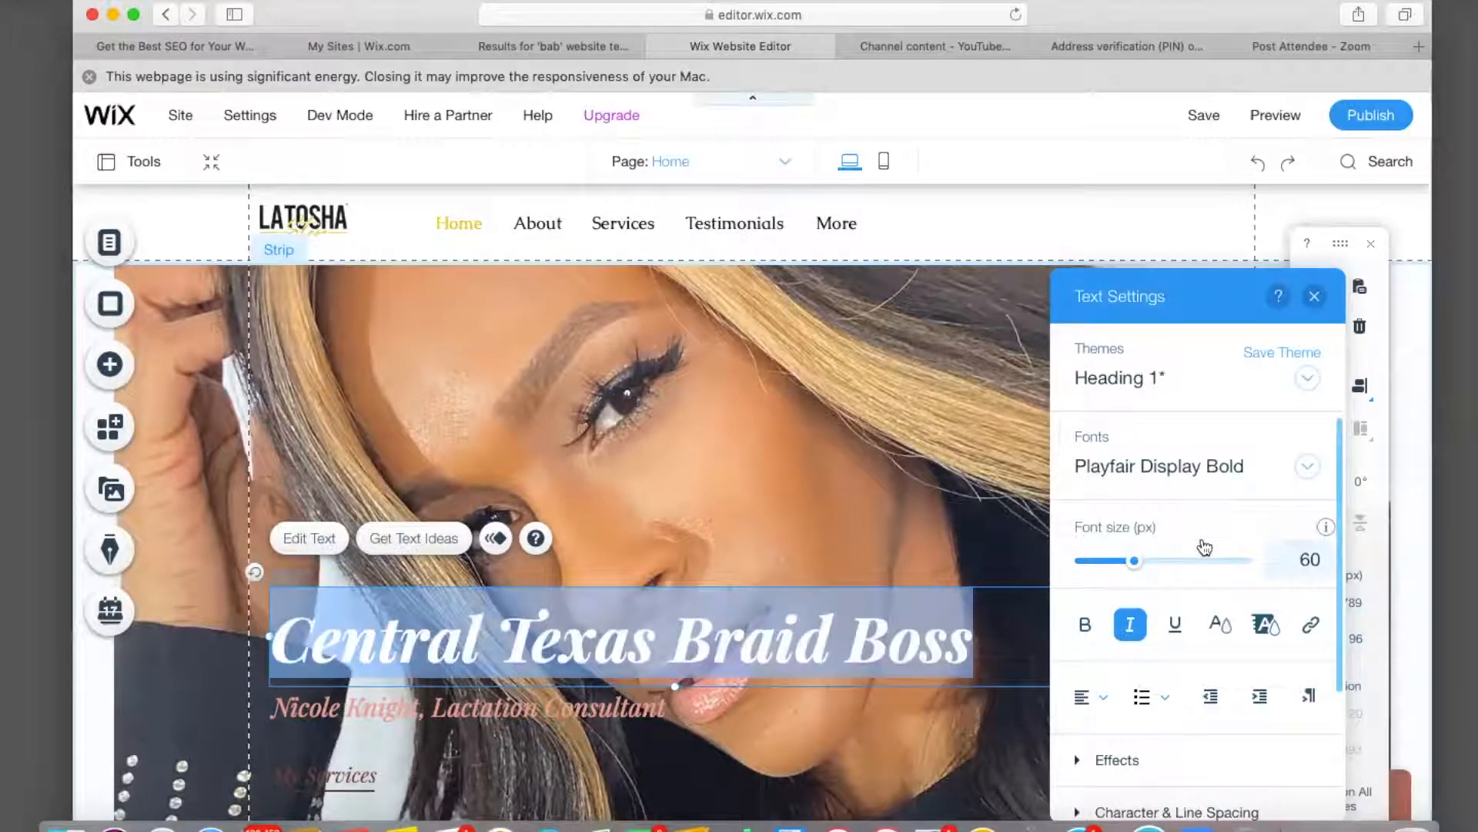
Delete the My Services button from the hero.
click(920, 491)
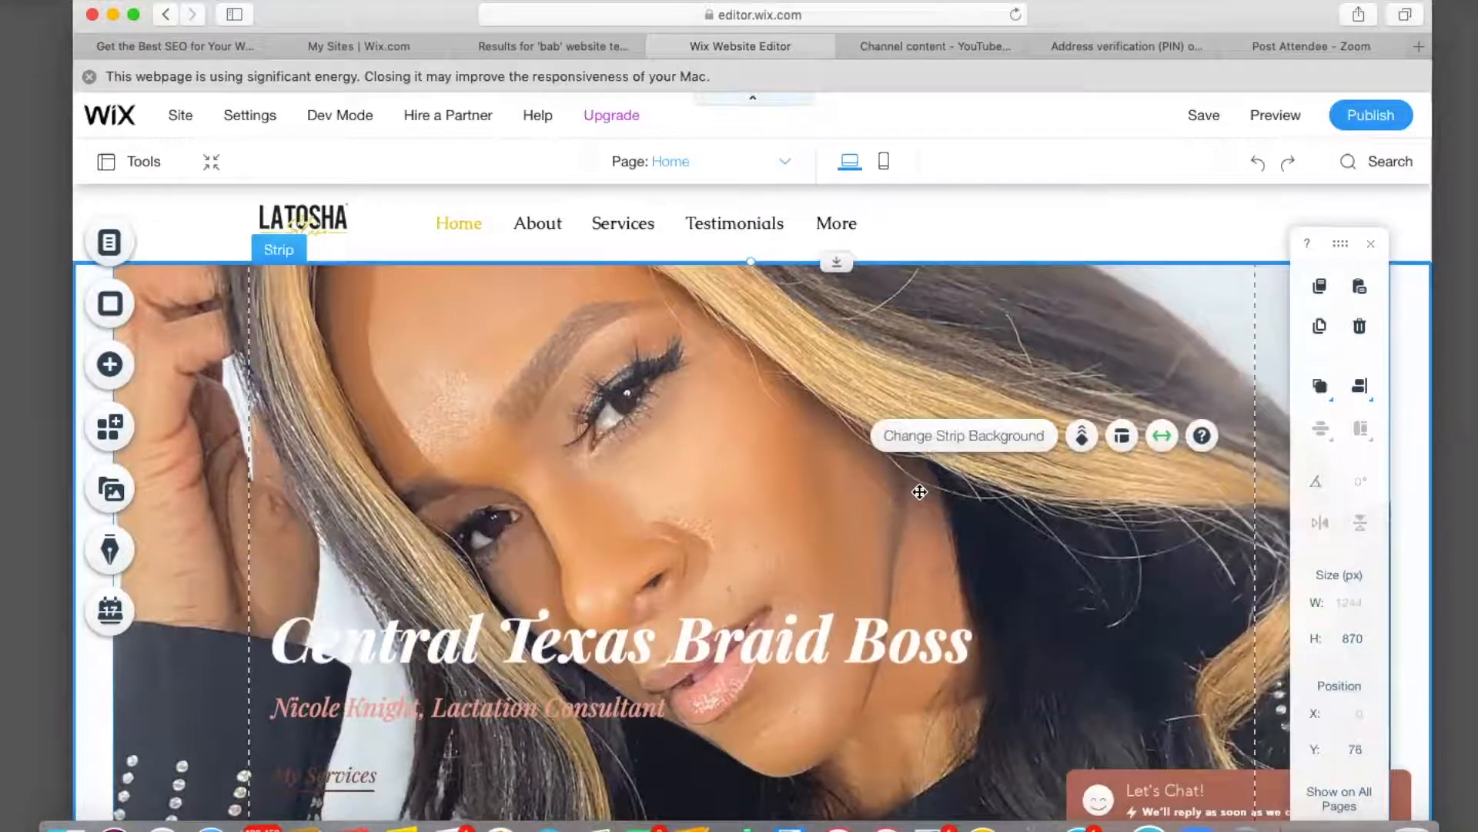
scroll(920, 491, down, 5)
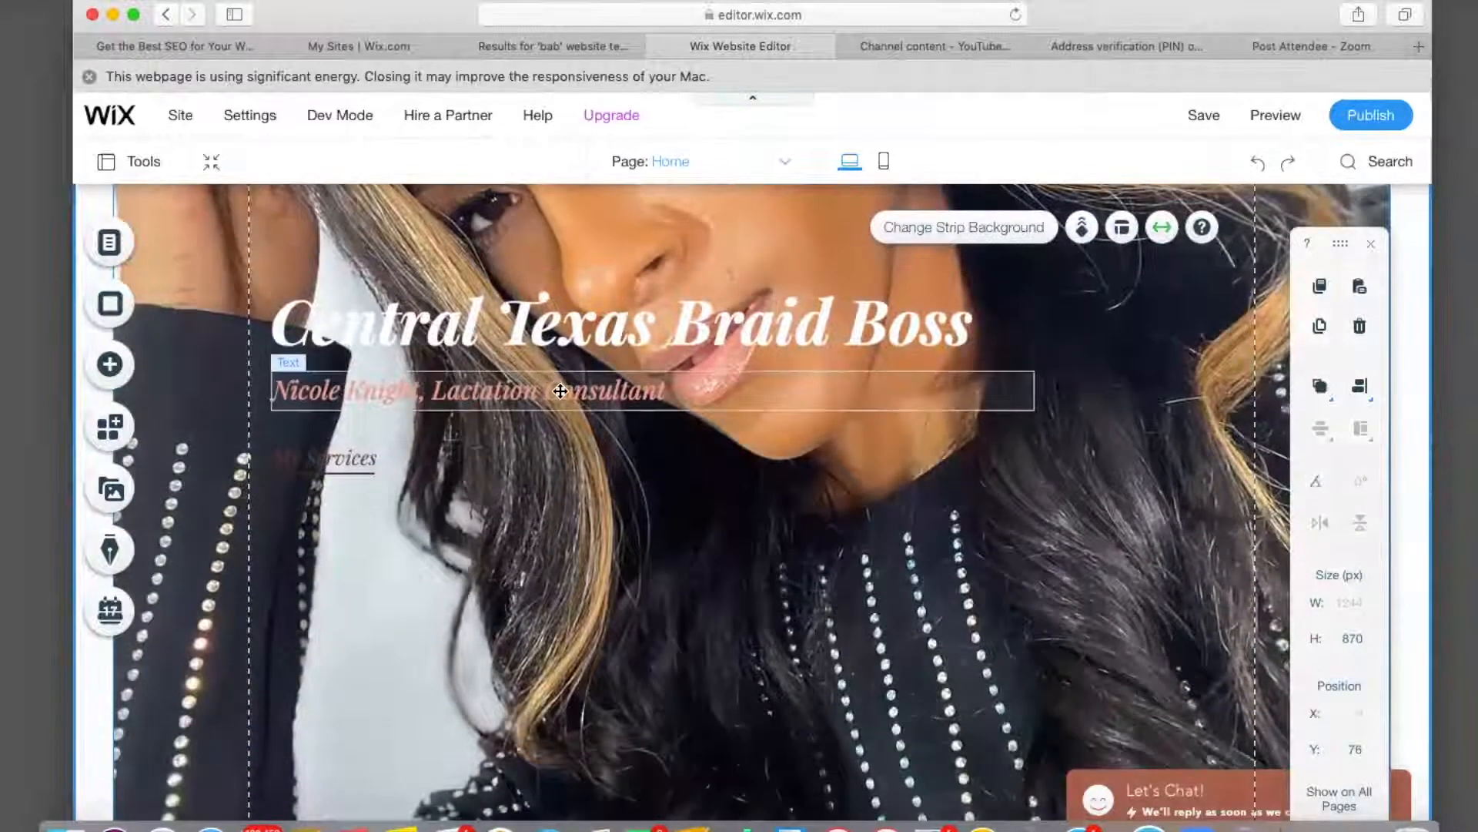
click(560, 390)
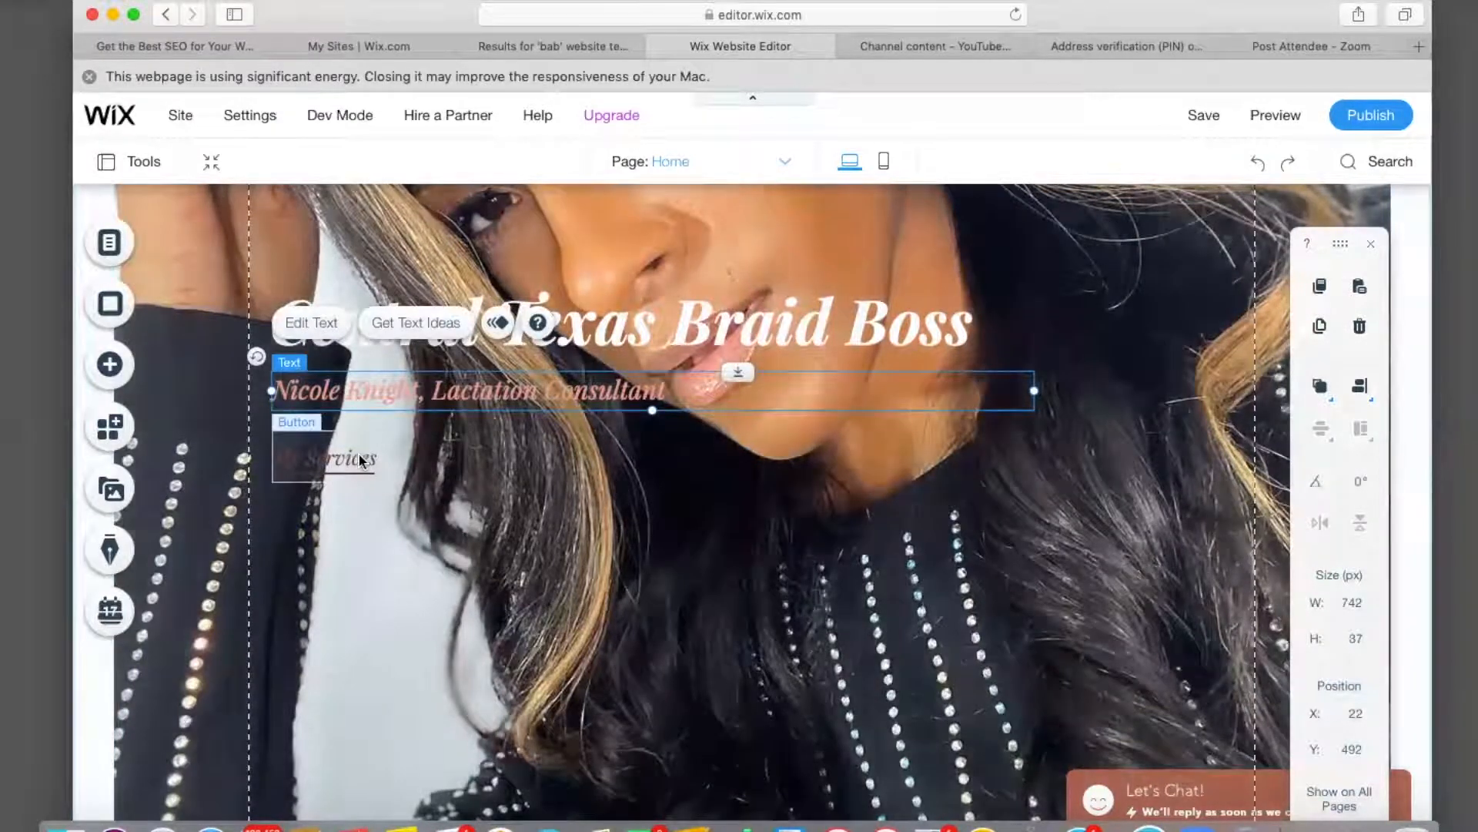
click(359, 456)
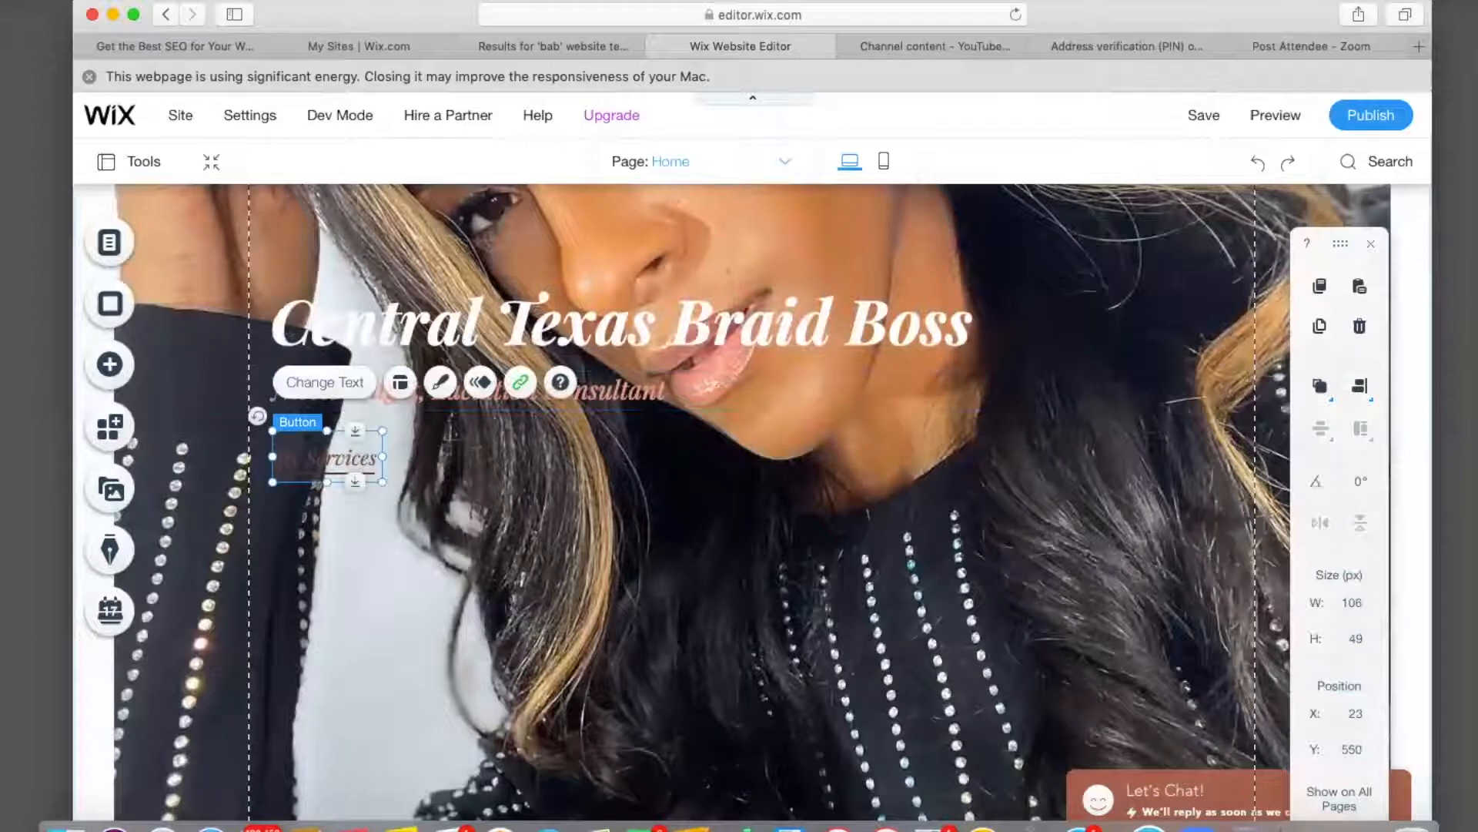
key(Delete)
Remove the short line element beneath the subtitle.
click(353, 475)
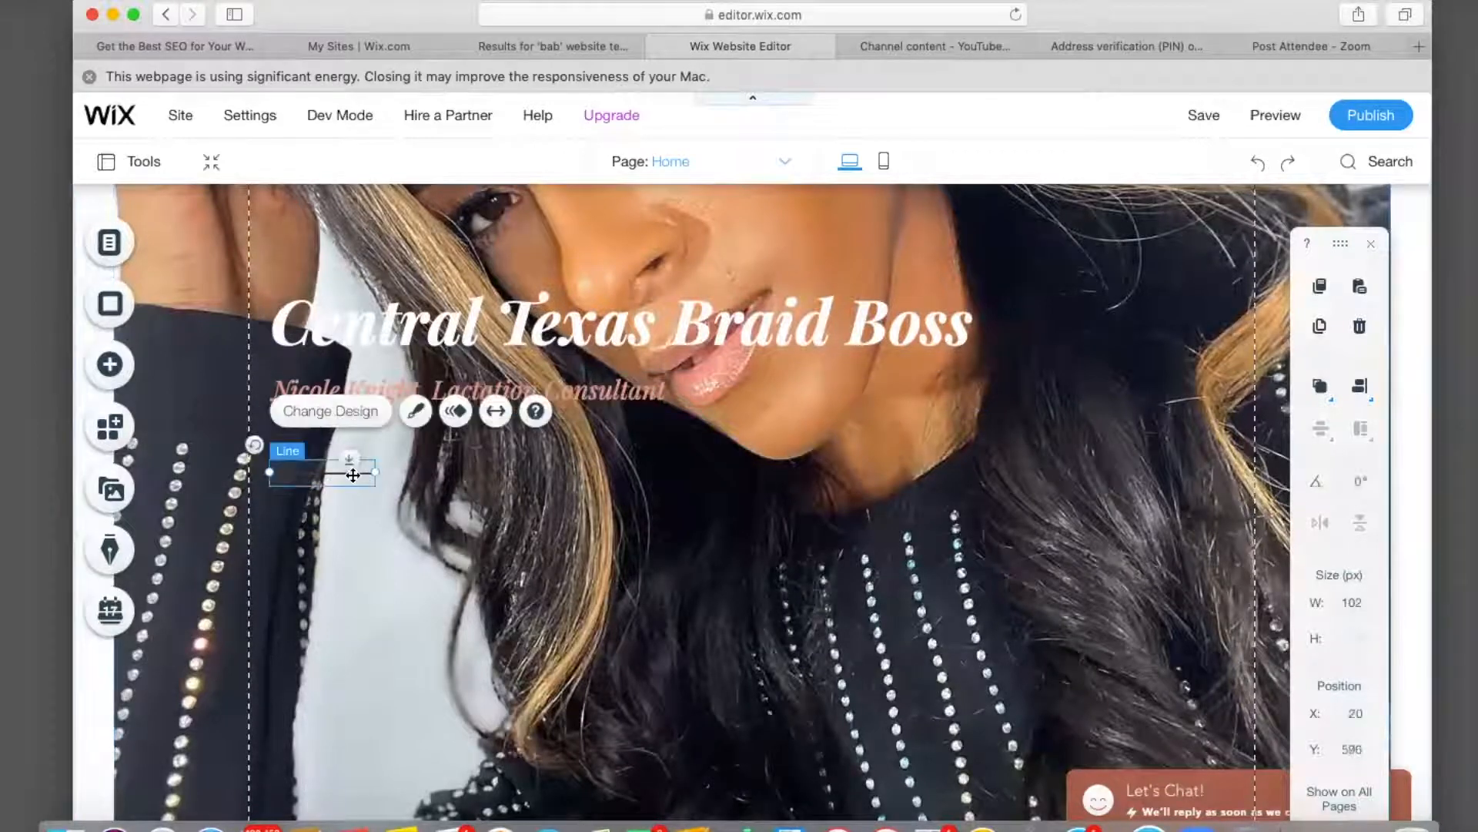
drag(320, 475, 394, 607)
key(Delete)
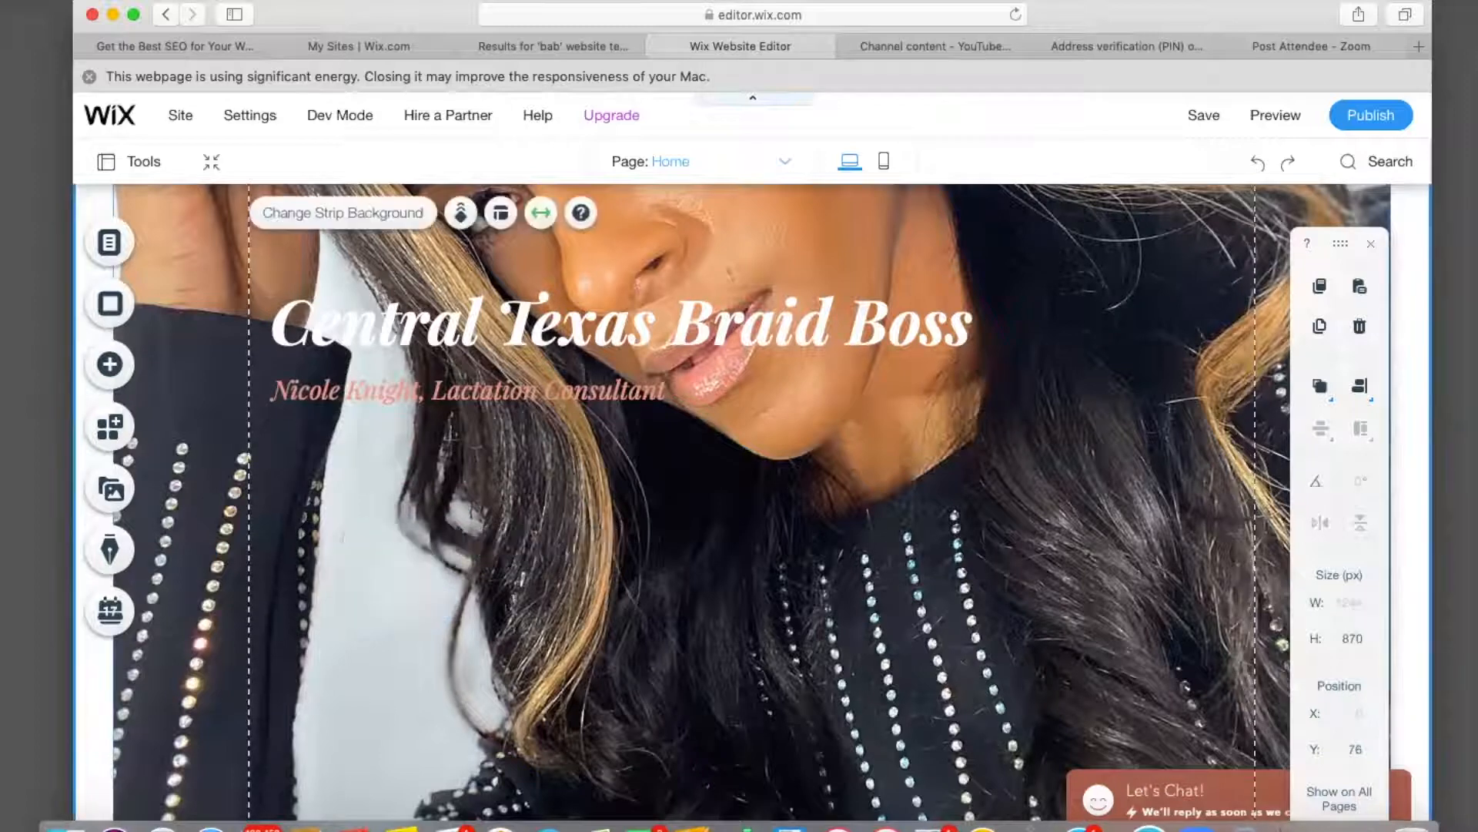
scroll(401, 477, up, 3)
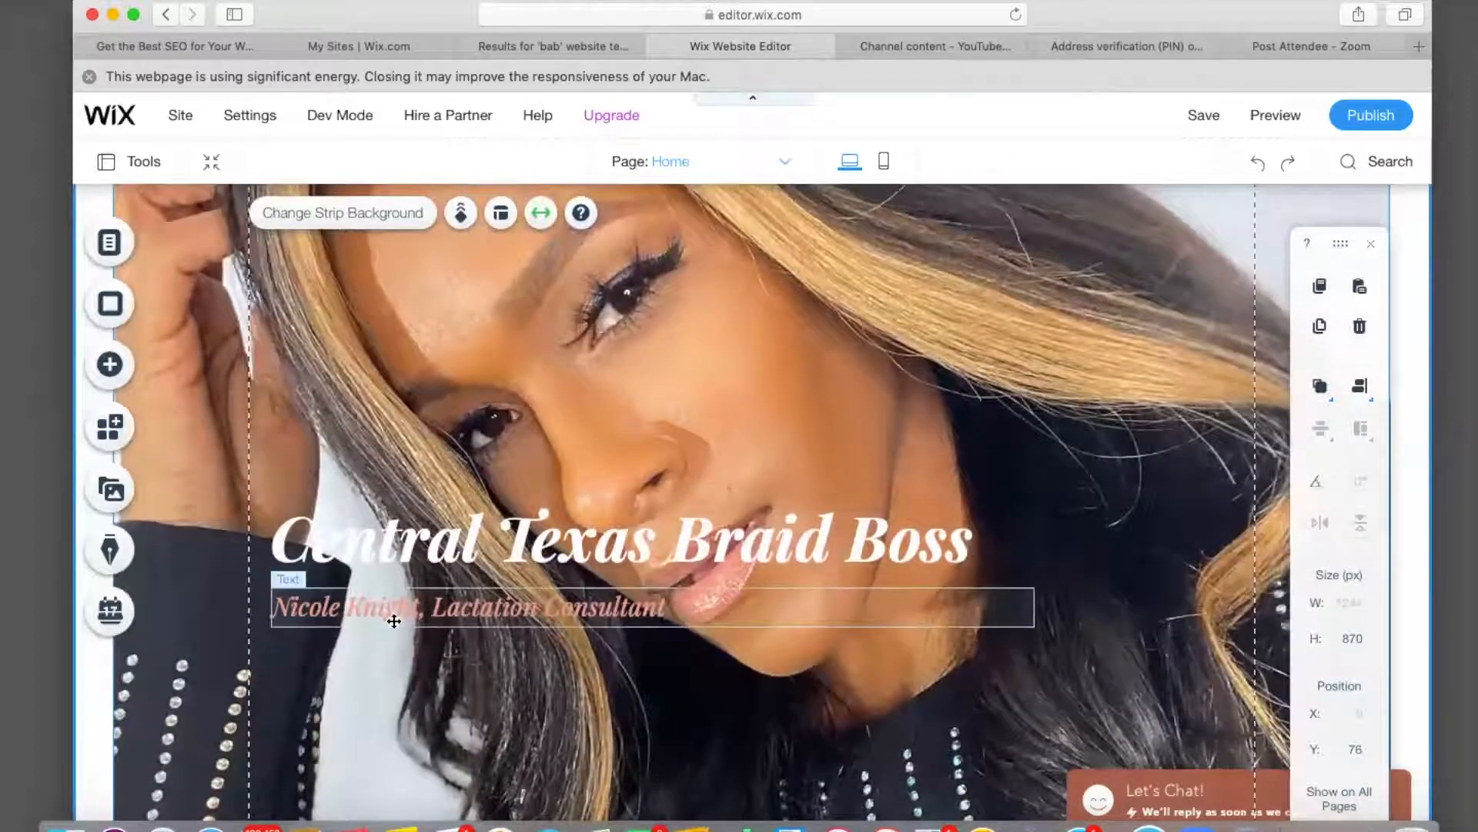
Replace the subtitle text with 'master braider & branding coach'.
click(394, 620)
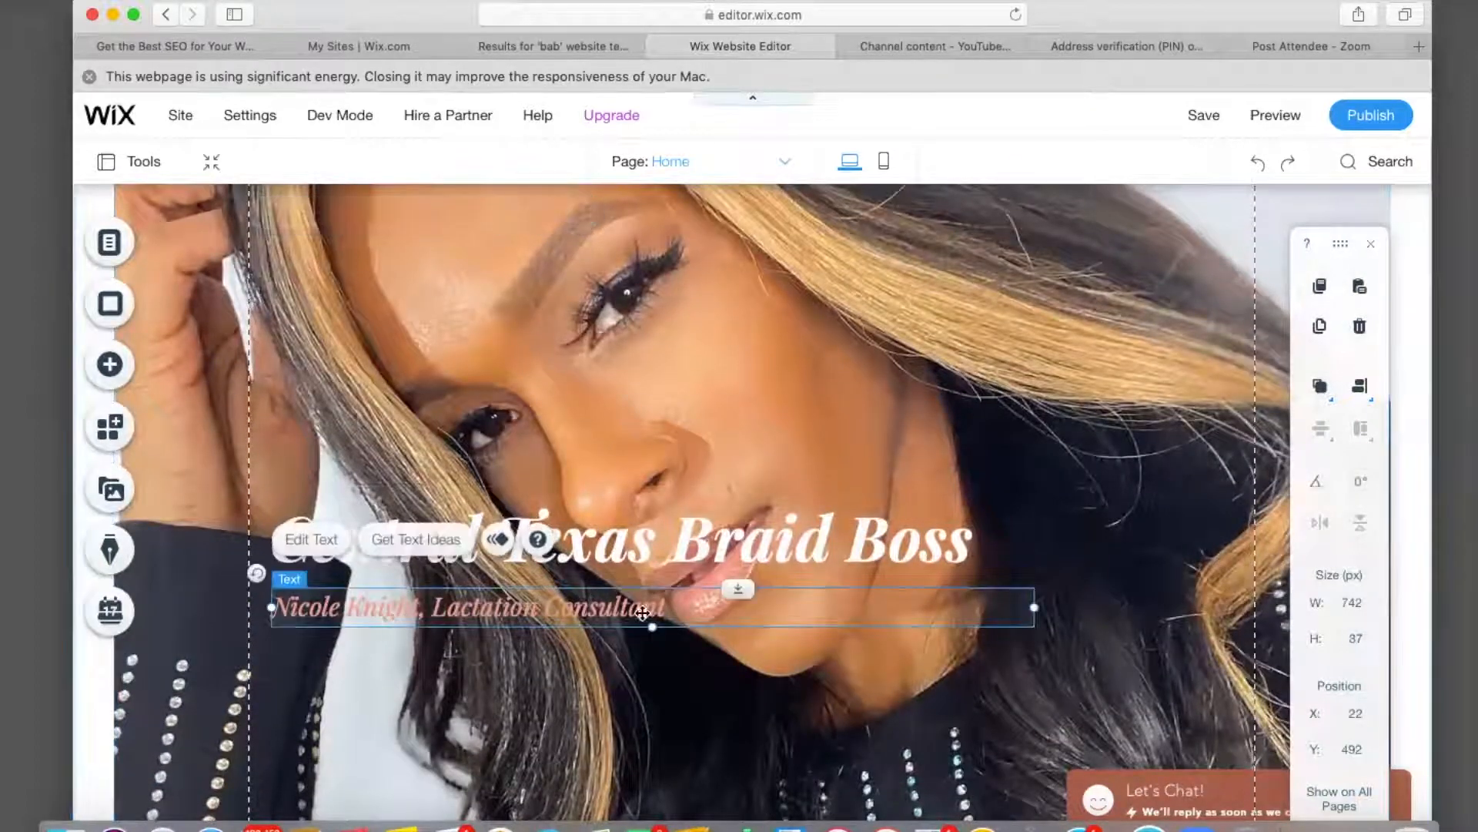
double_click(679, 605)
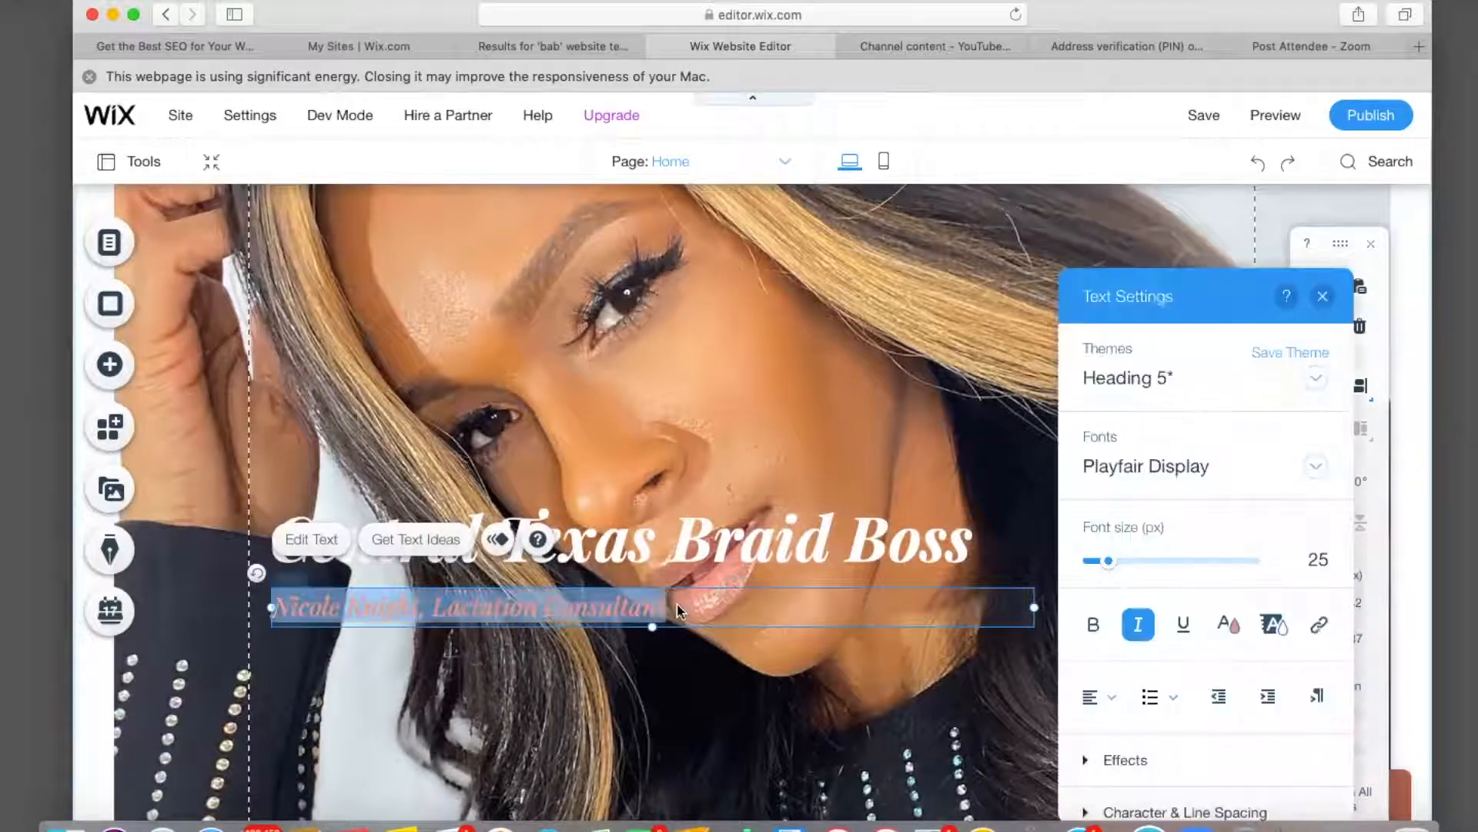
key(BackSpace)
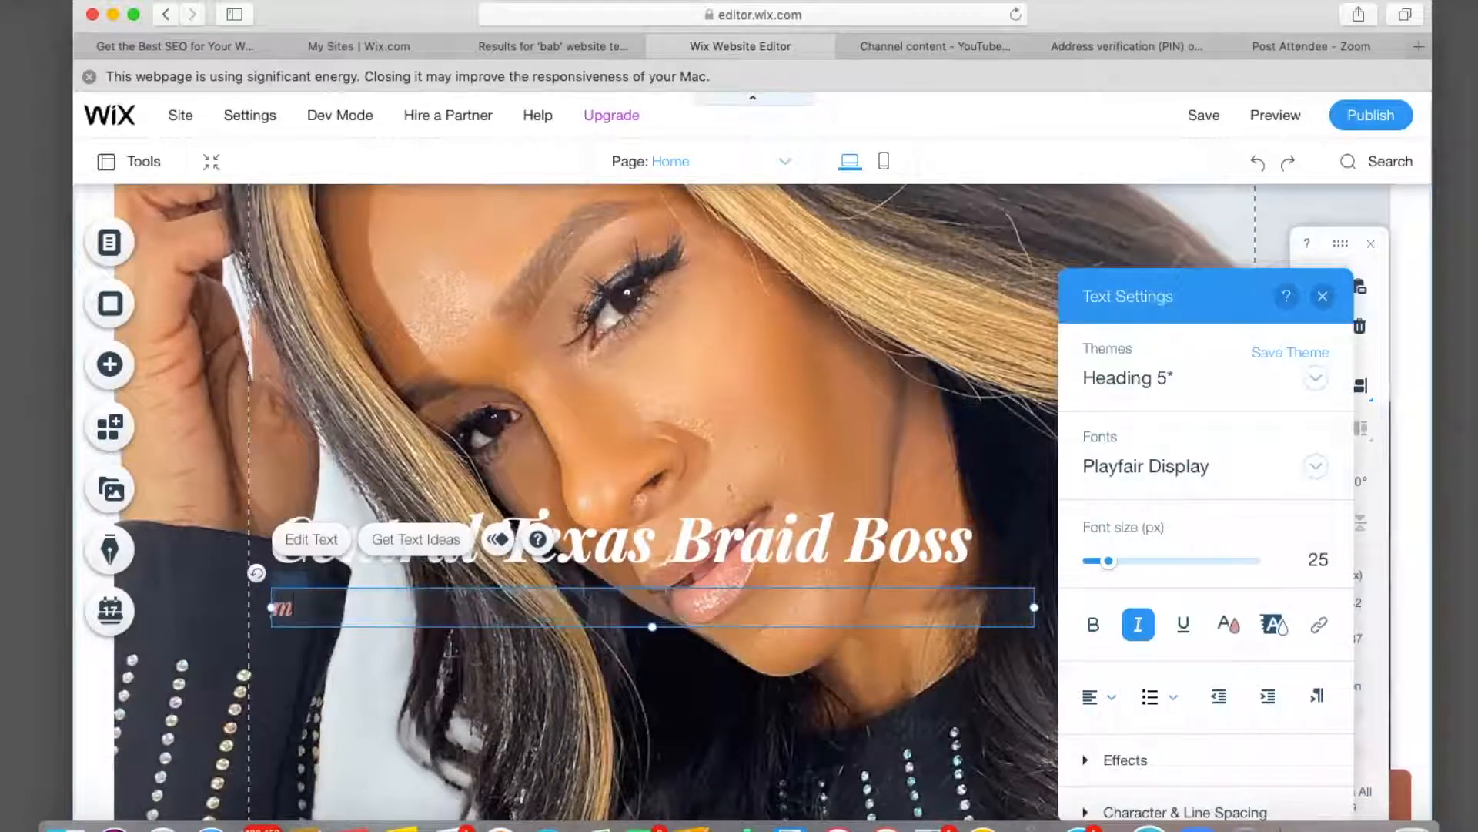
text(master)
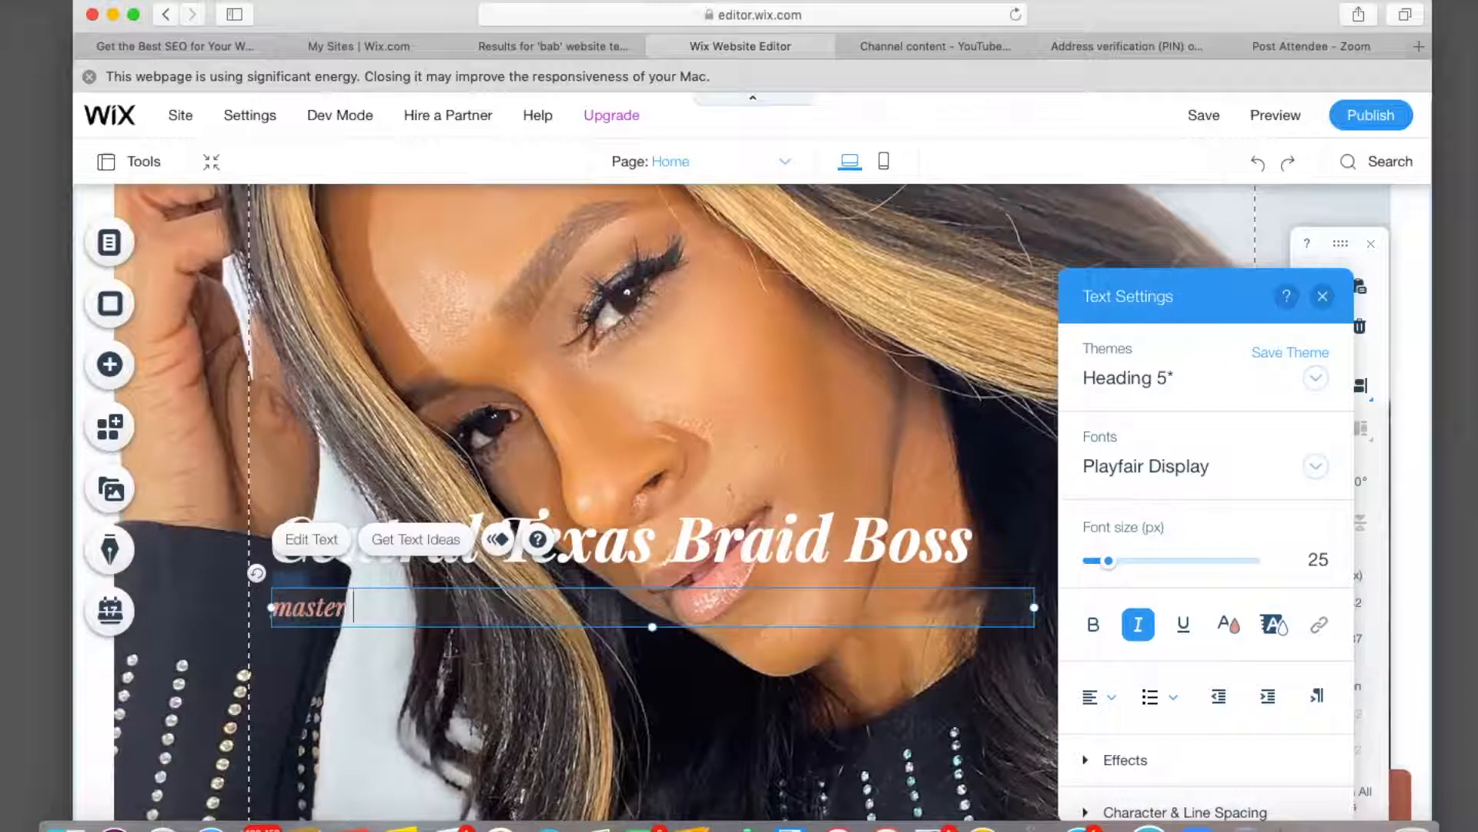
text( bro)
text(brand)
text(ing coach)
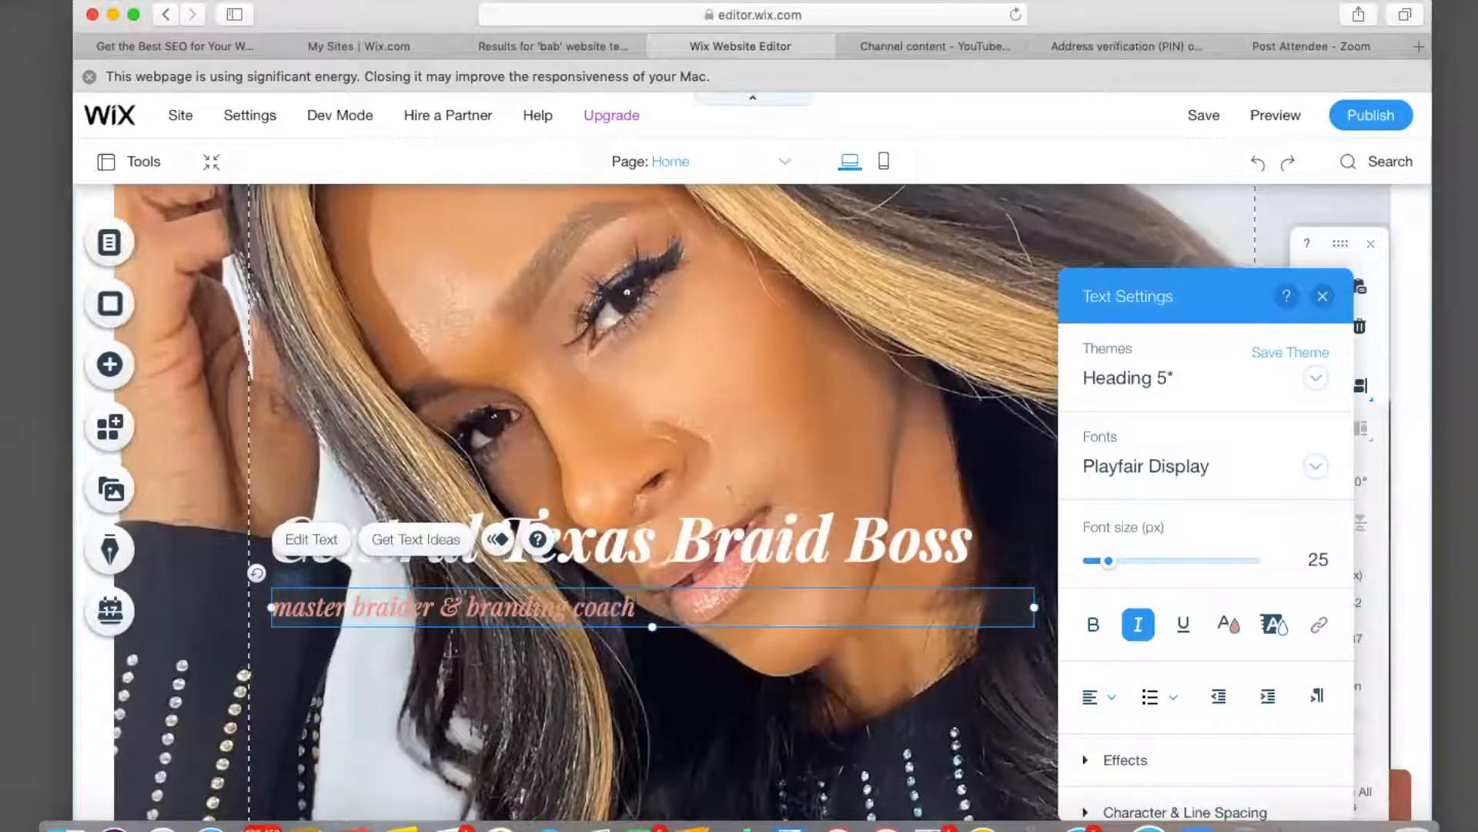
Colour the whole subtitle yellow.
drag(645, 605, 271, 607)
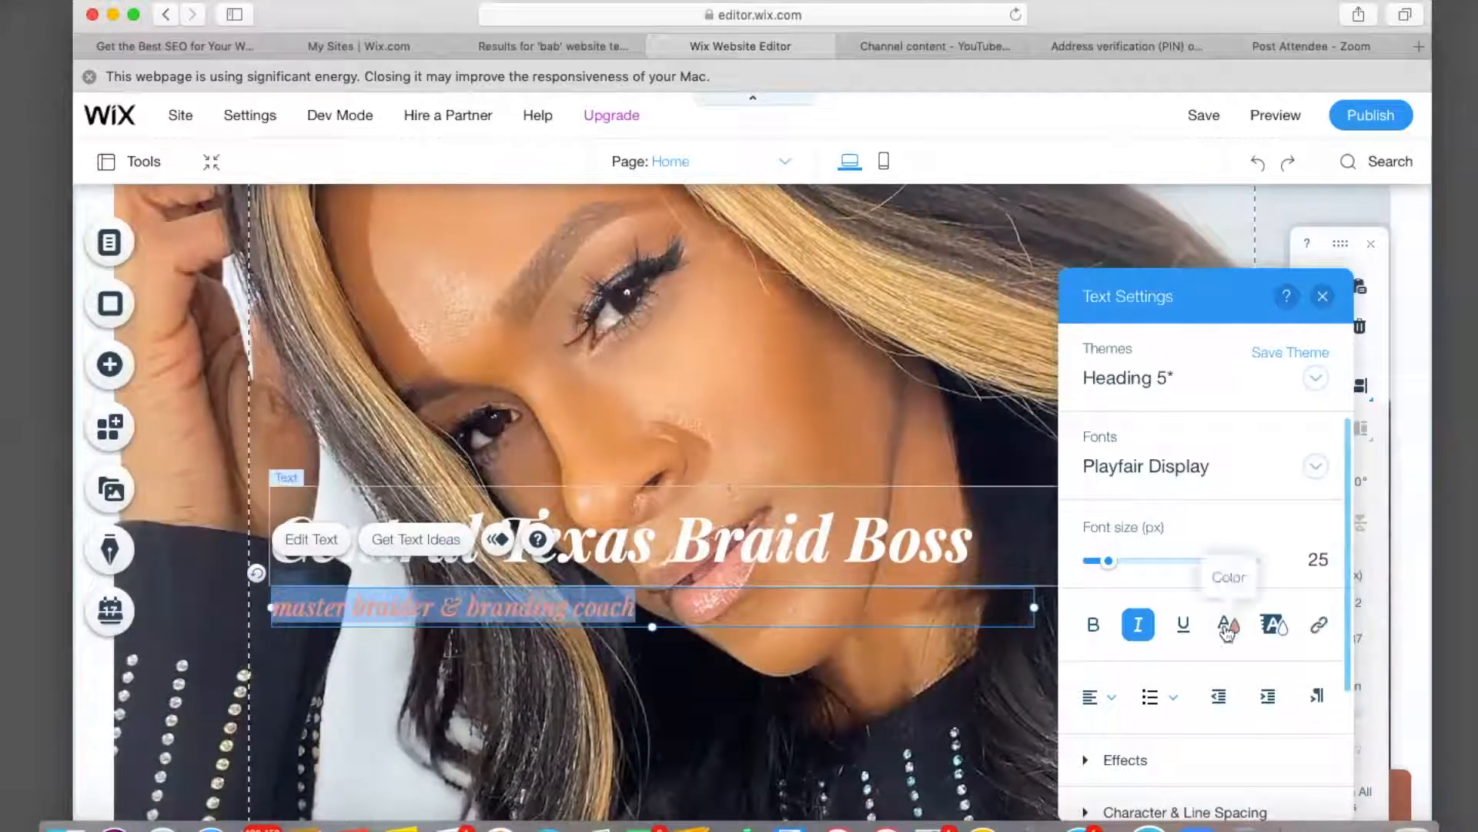
click(1229, 624)
click(1194, 508)
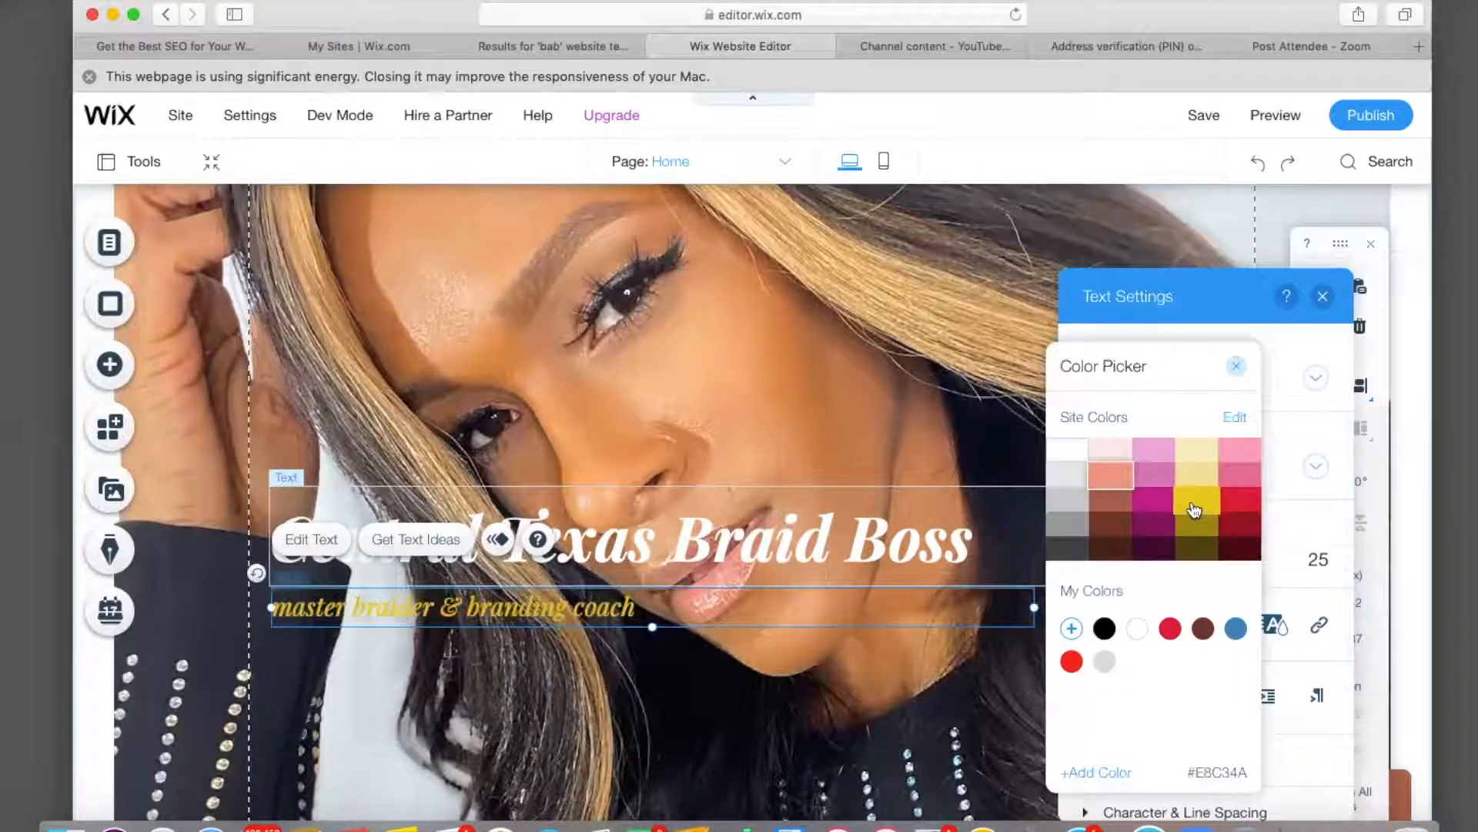
click(544, 717)
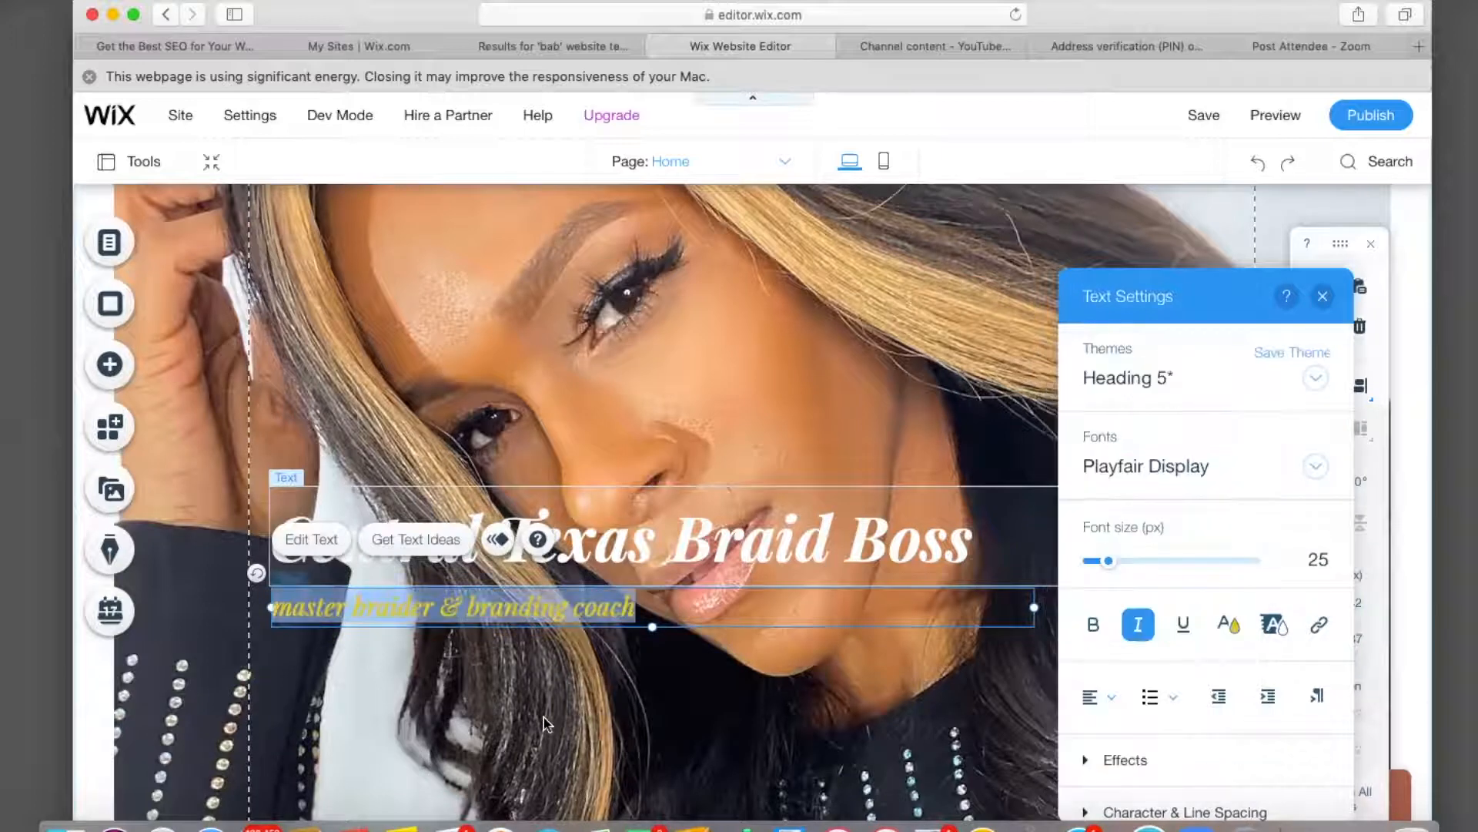
click(544, 717)
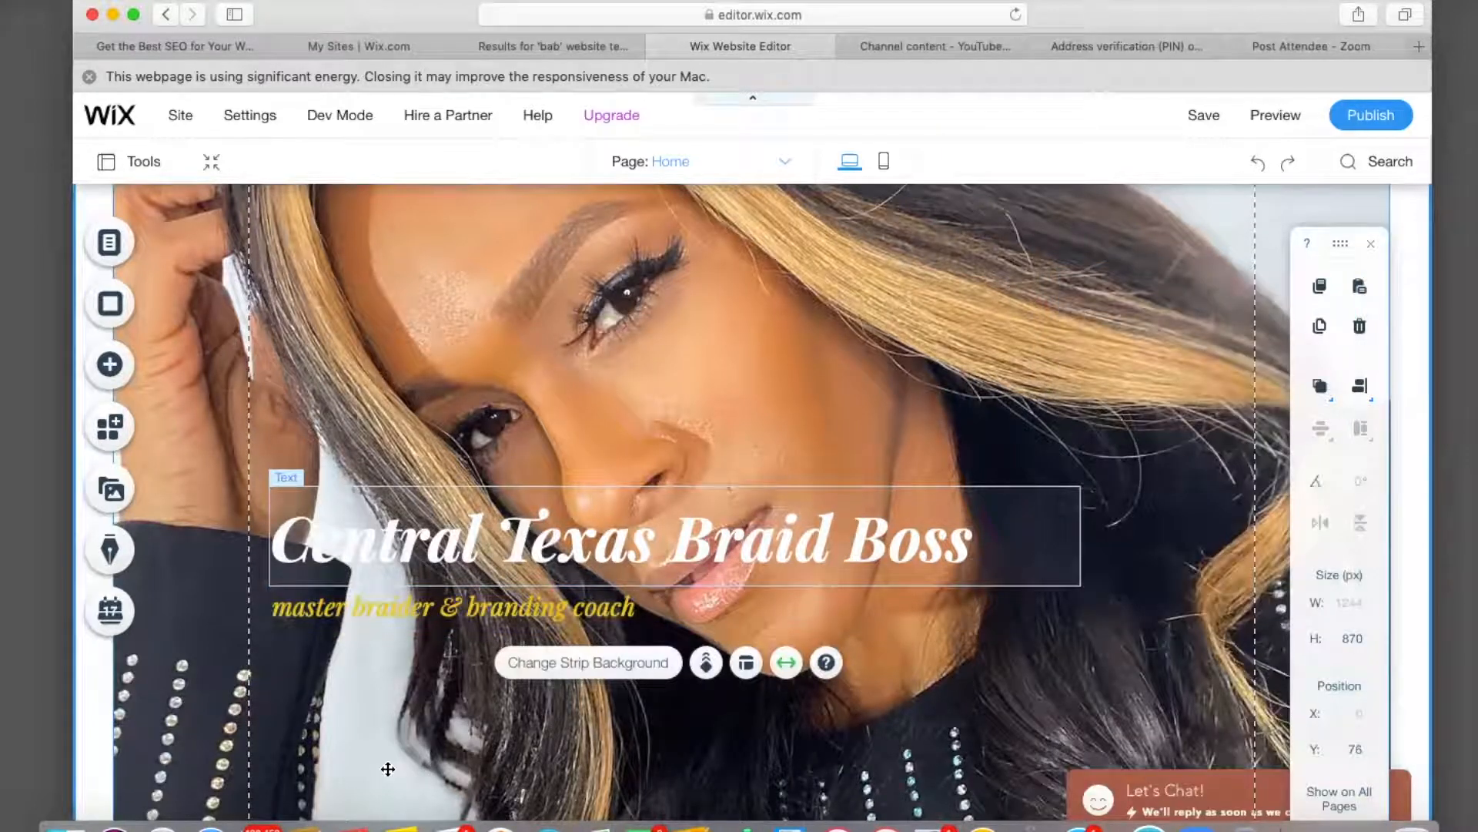
Delete the 'About Me' heading from the About section.
scroll(385, 765, down, 2)
scroll(388, 769, down, 5)
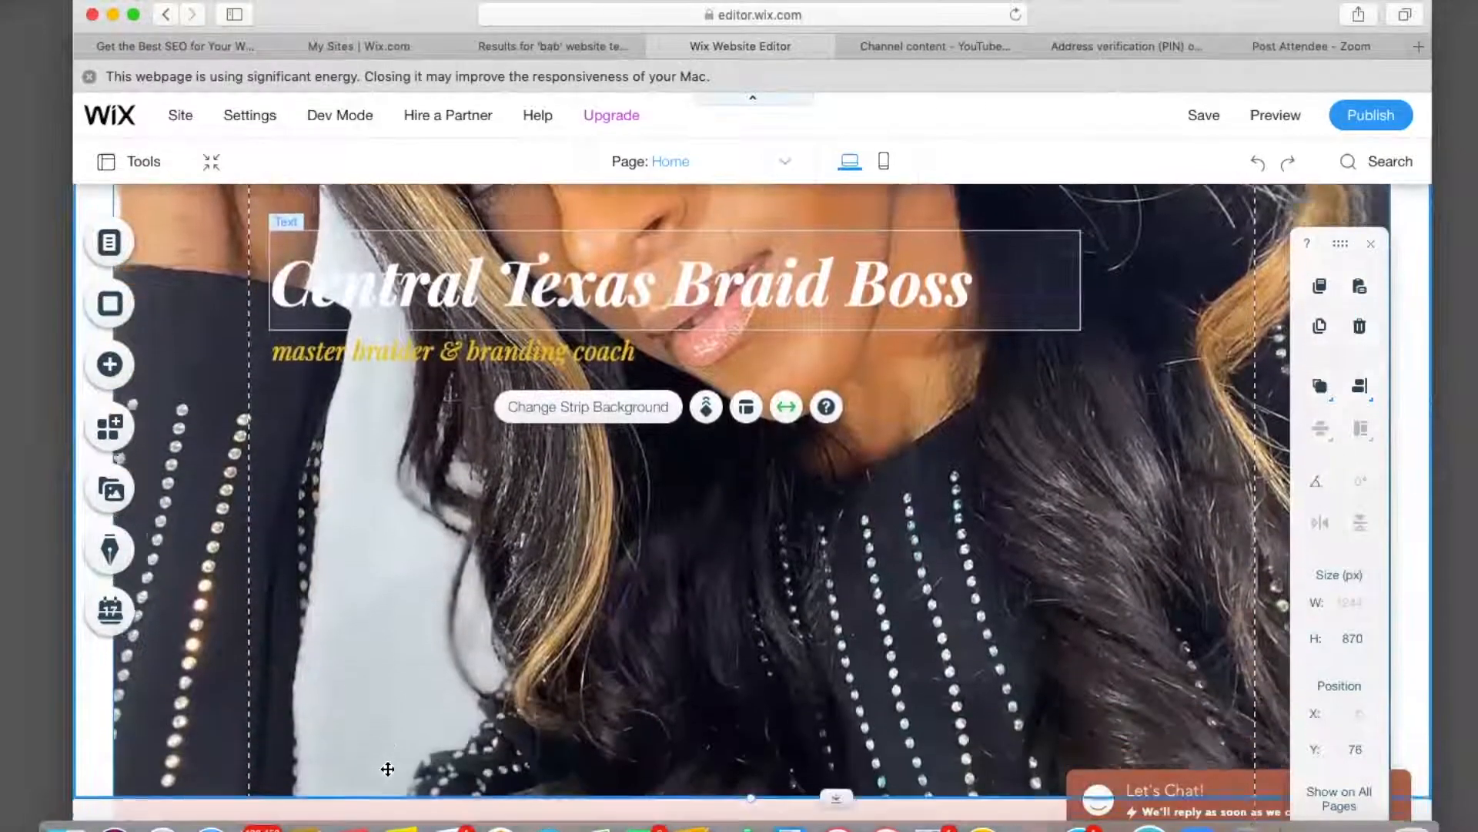
scroll(386, 765, up, 7)
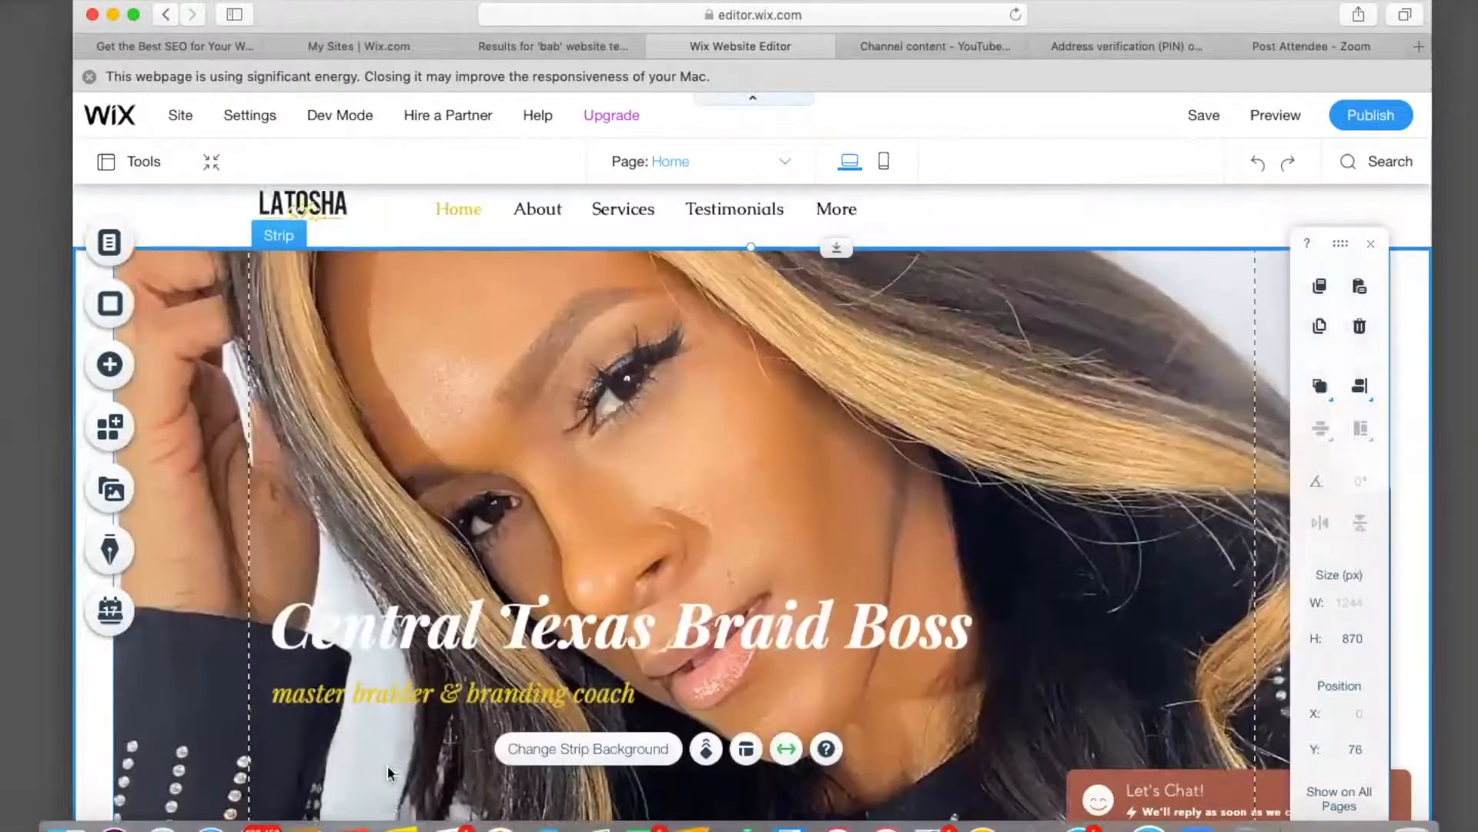
scroll(388, 773, down, 2)
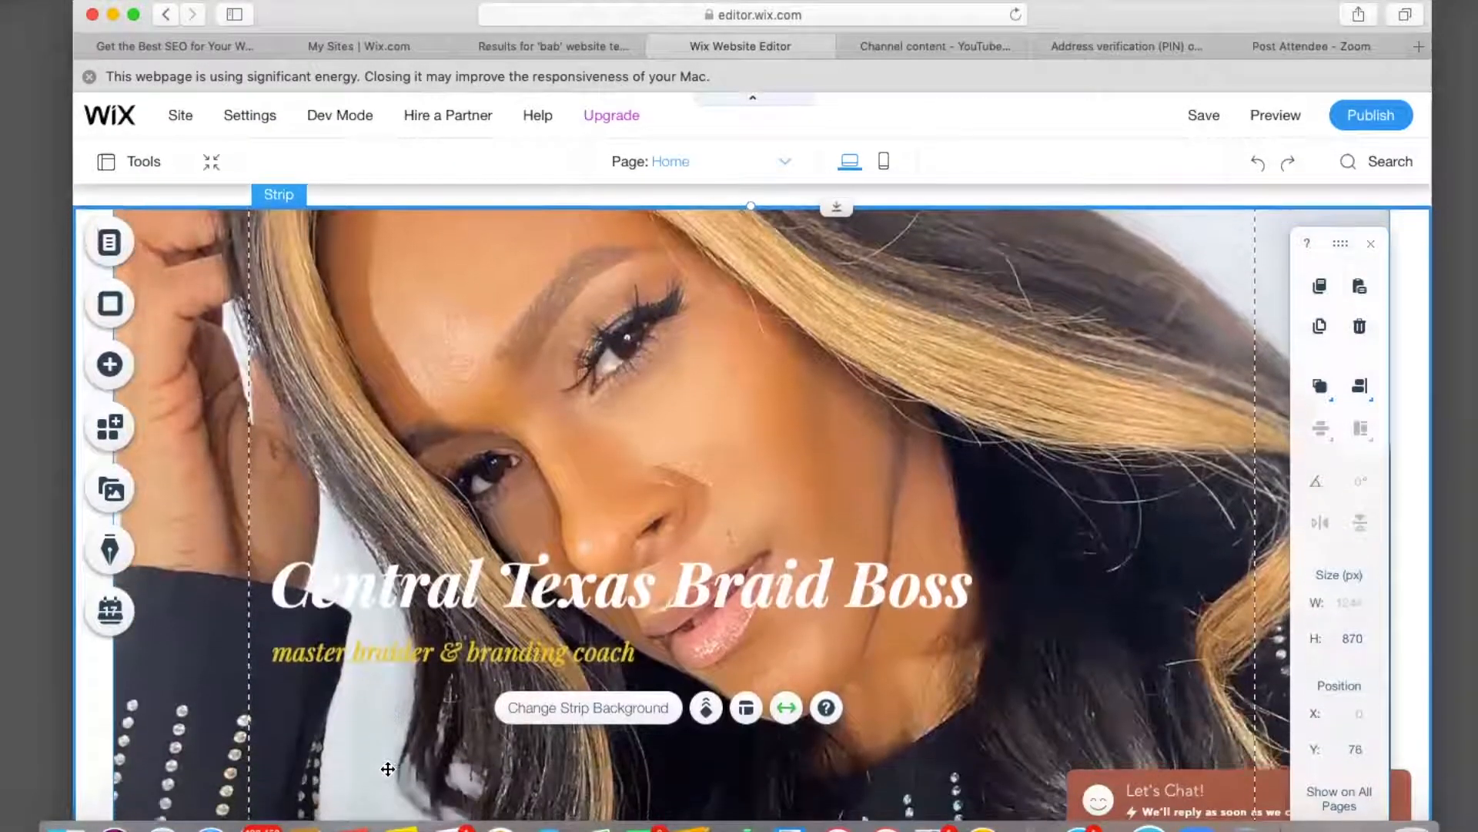
scroll(387, 769, down, 12)
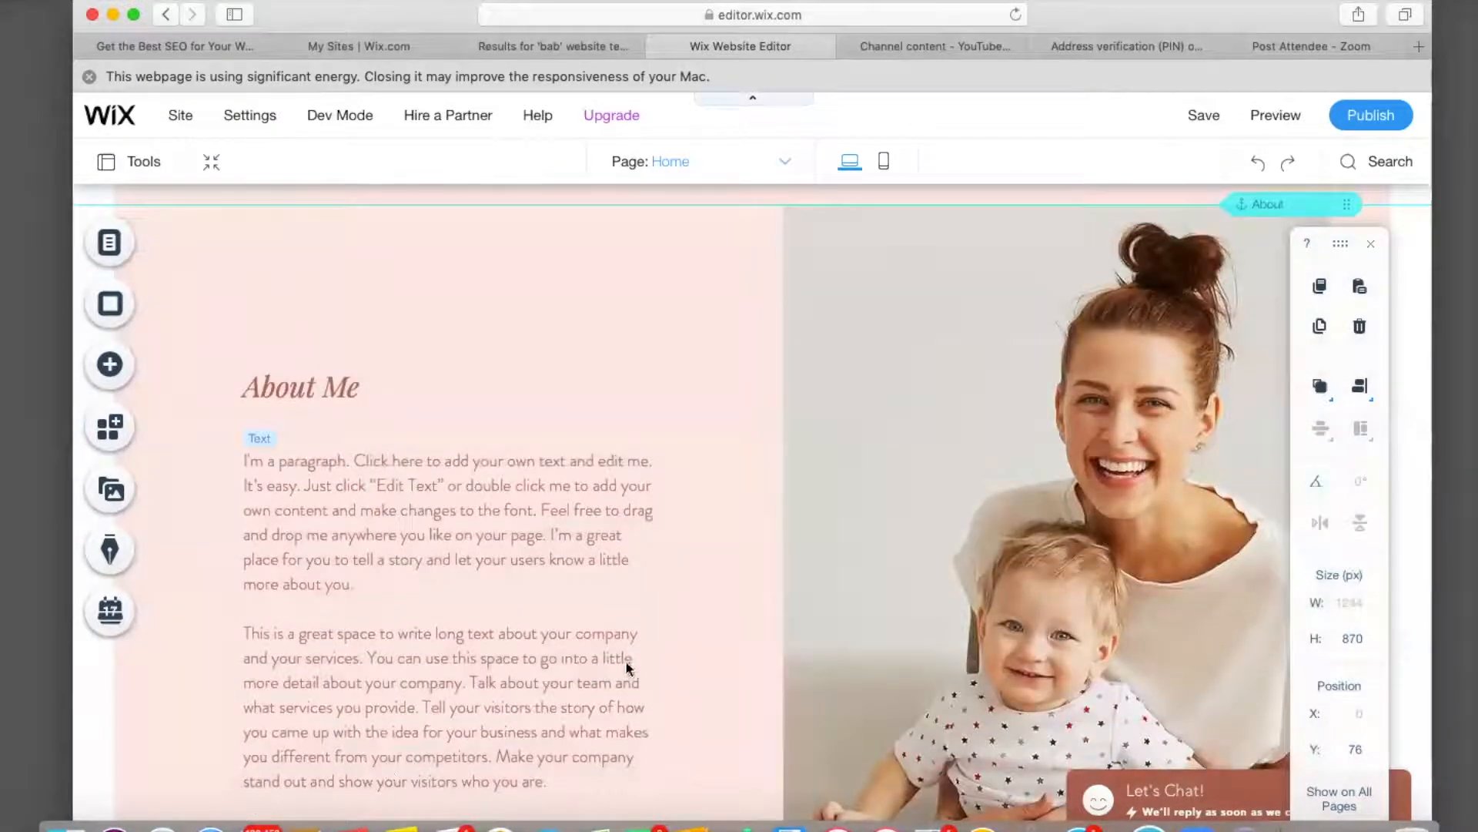
click(306, 399)
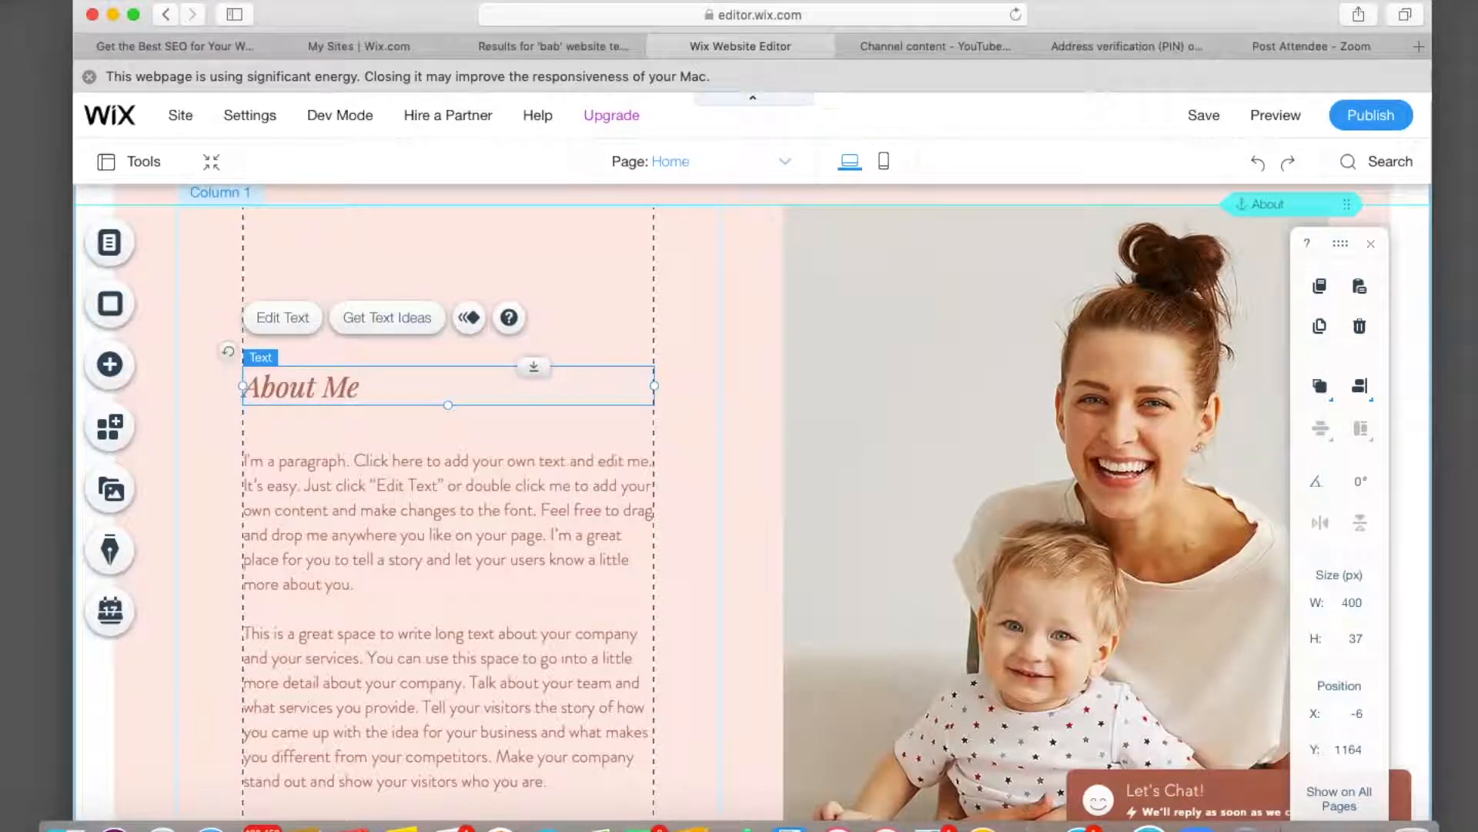
key(Delete)
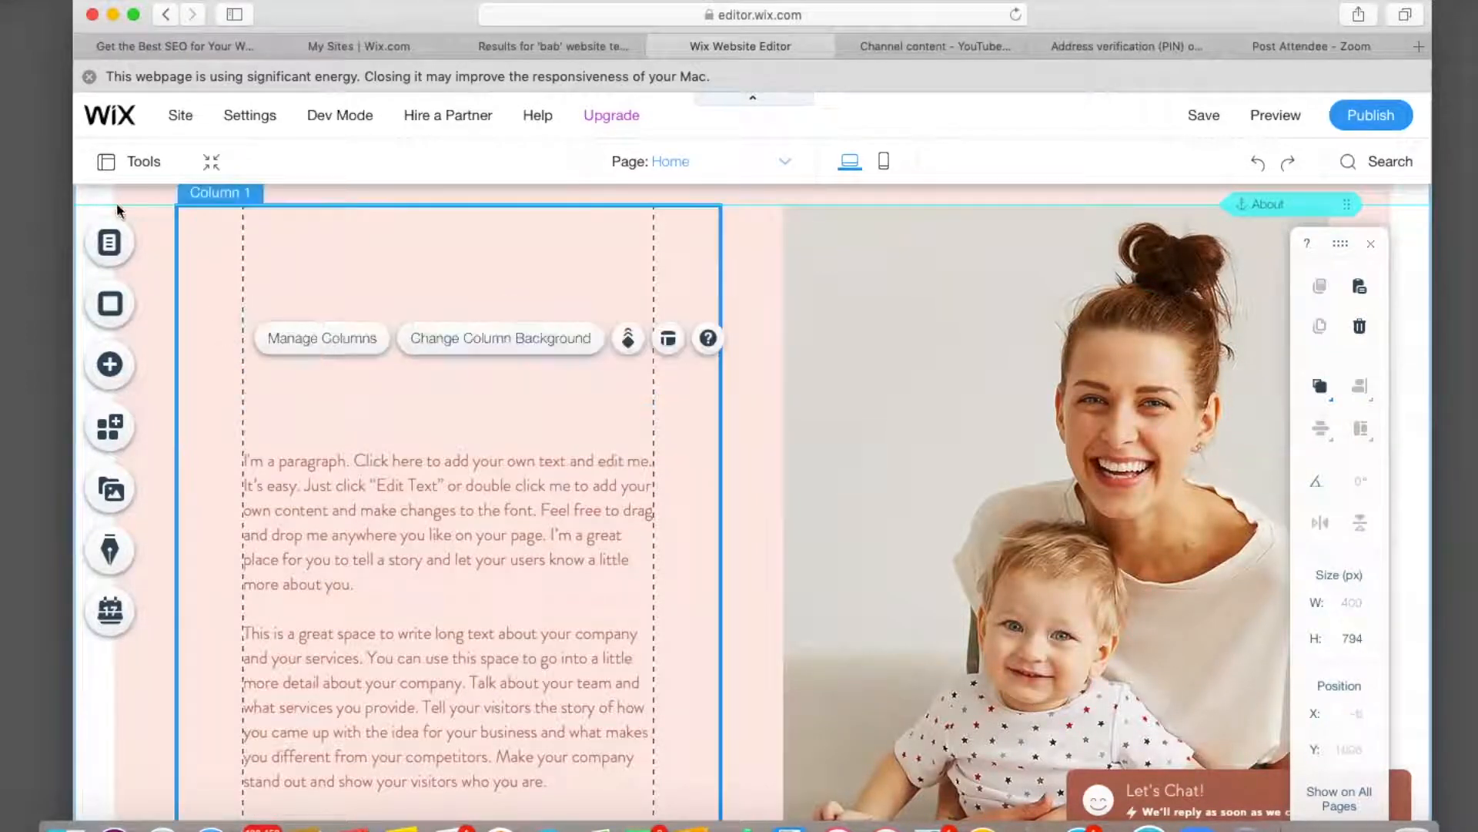
Open the Add panel's Text options and browse the Titles and Paragraphs styles.
click(112, 364)
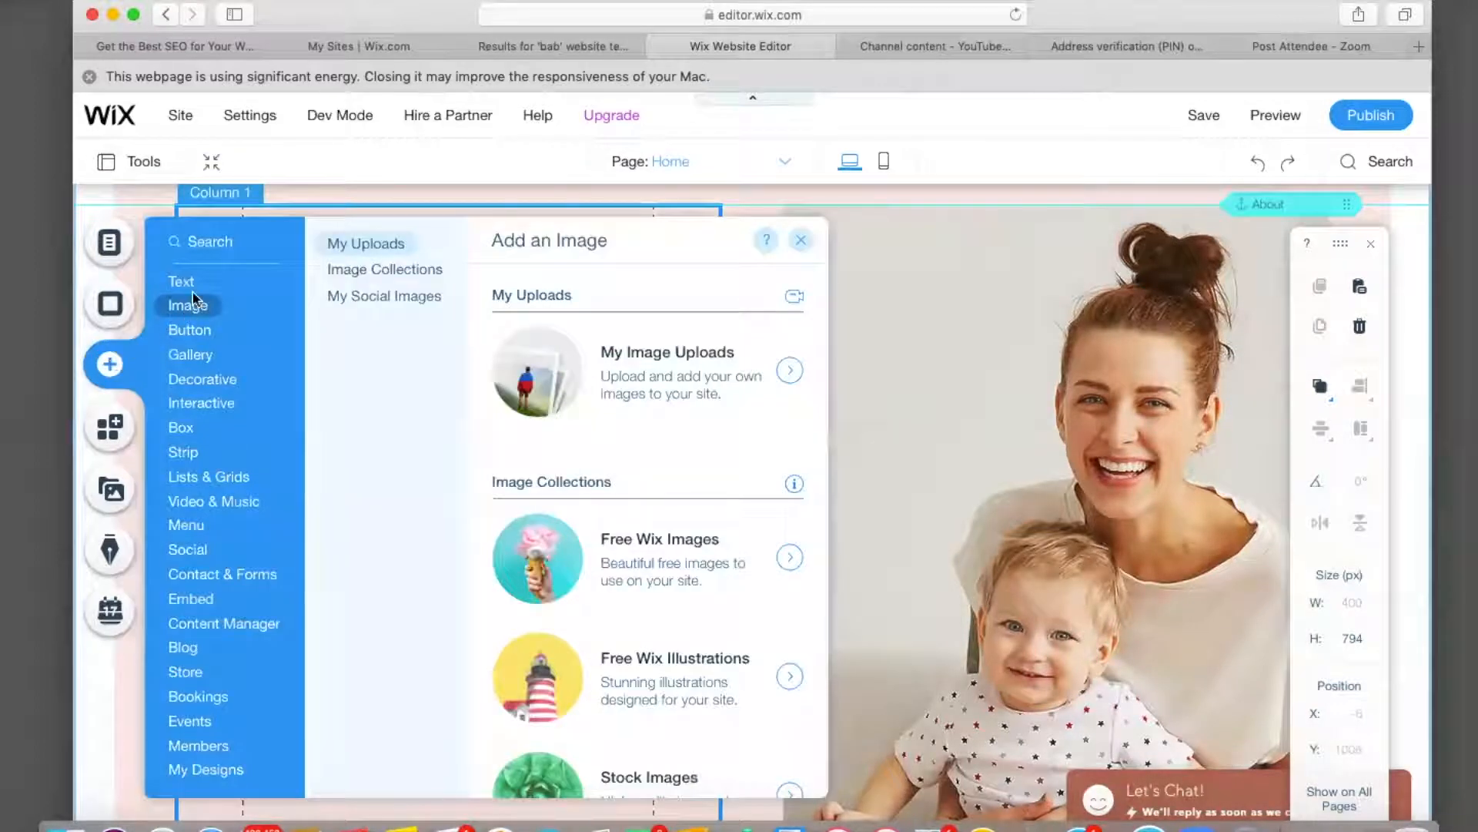
mouse_move(190, 288)
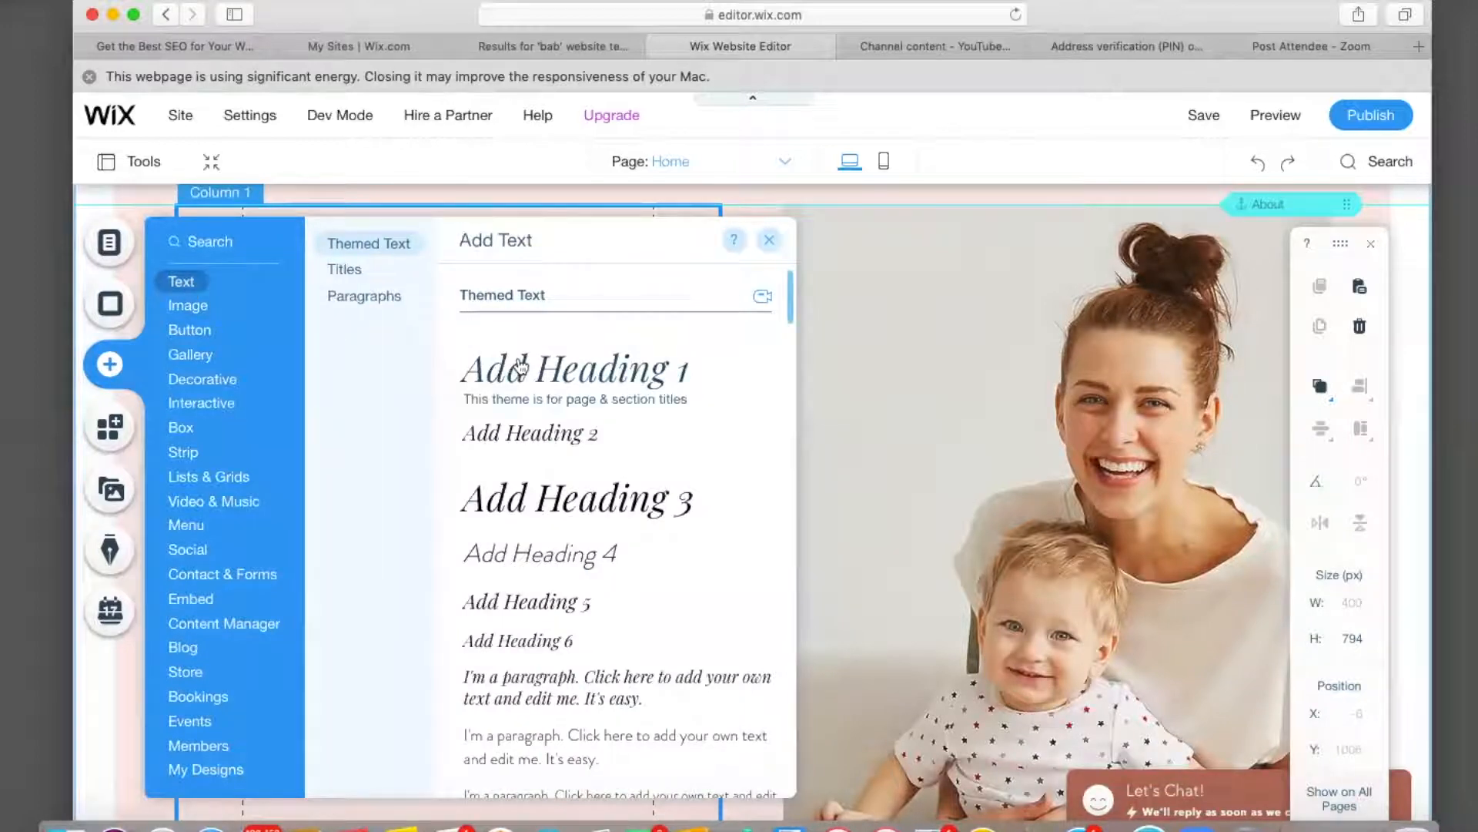
scroll(520, 368, down, 10)
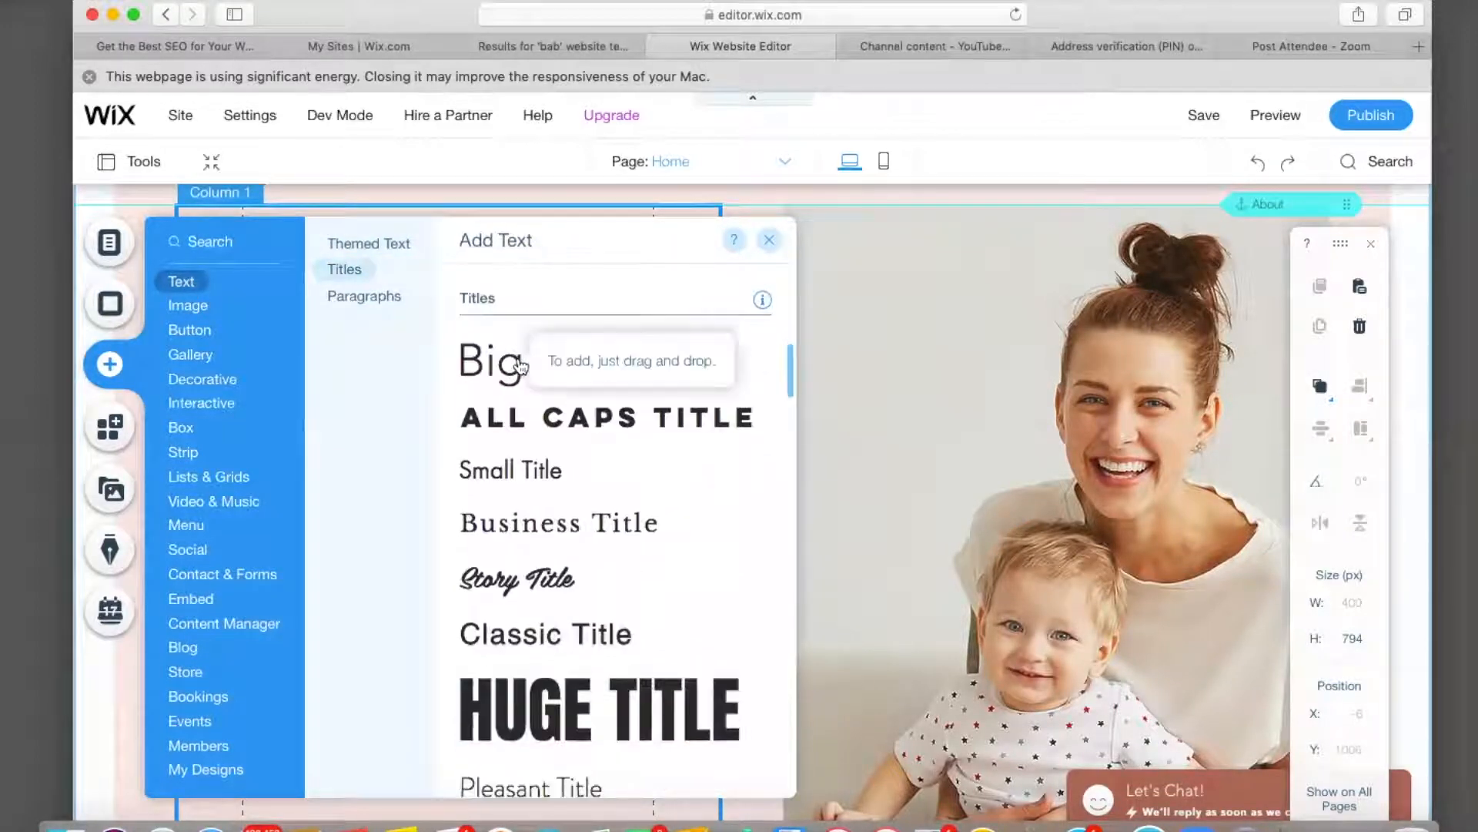
scroll(516, 588, down, 3)
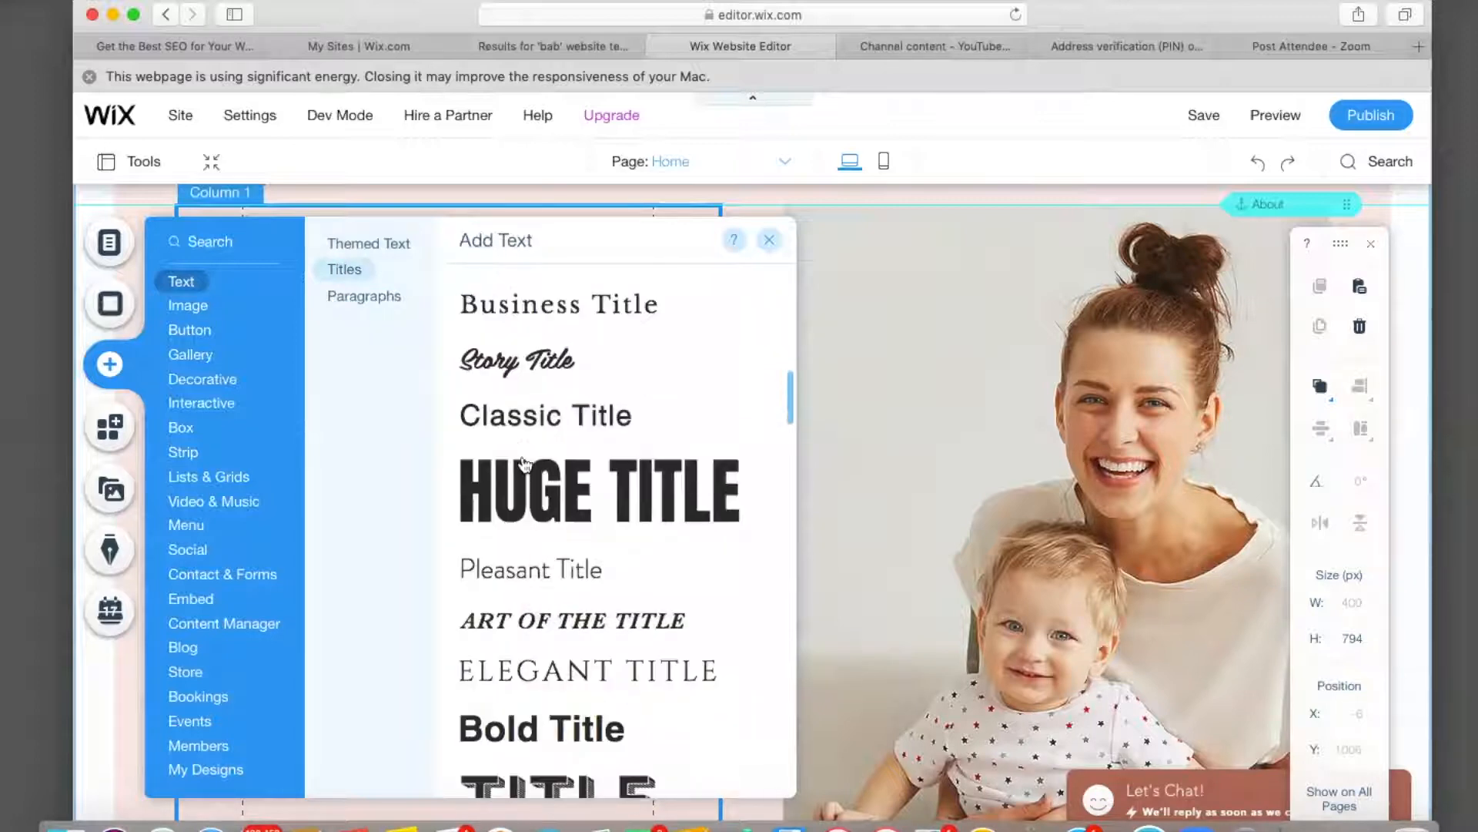
scroll(527, 473, down, 5)
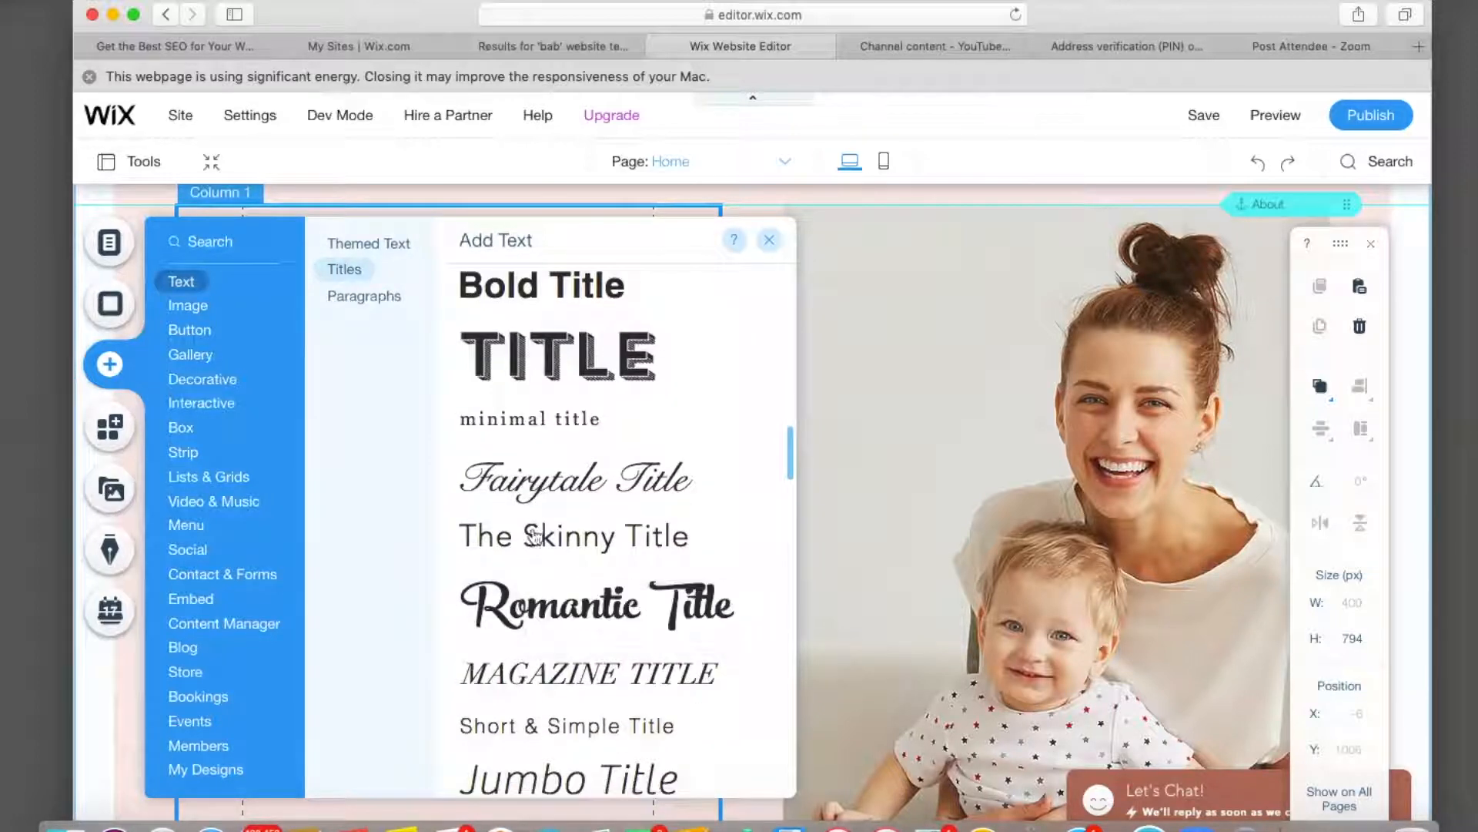
scroll(539, 508, down, 5)
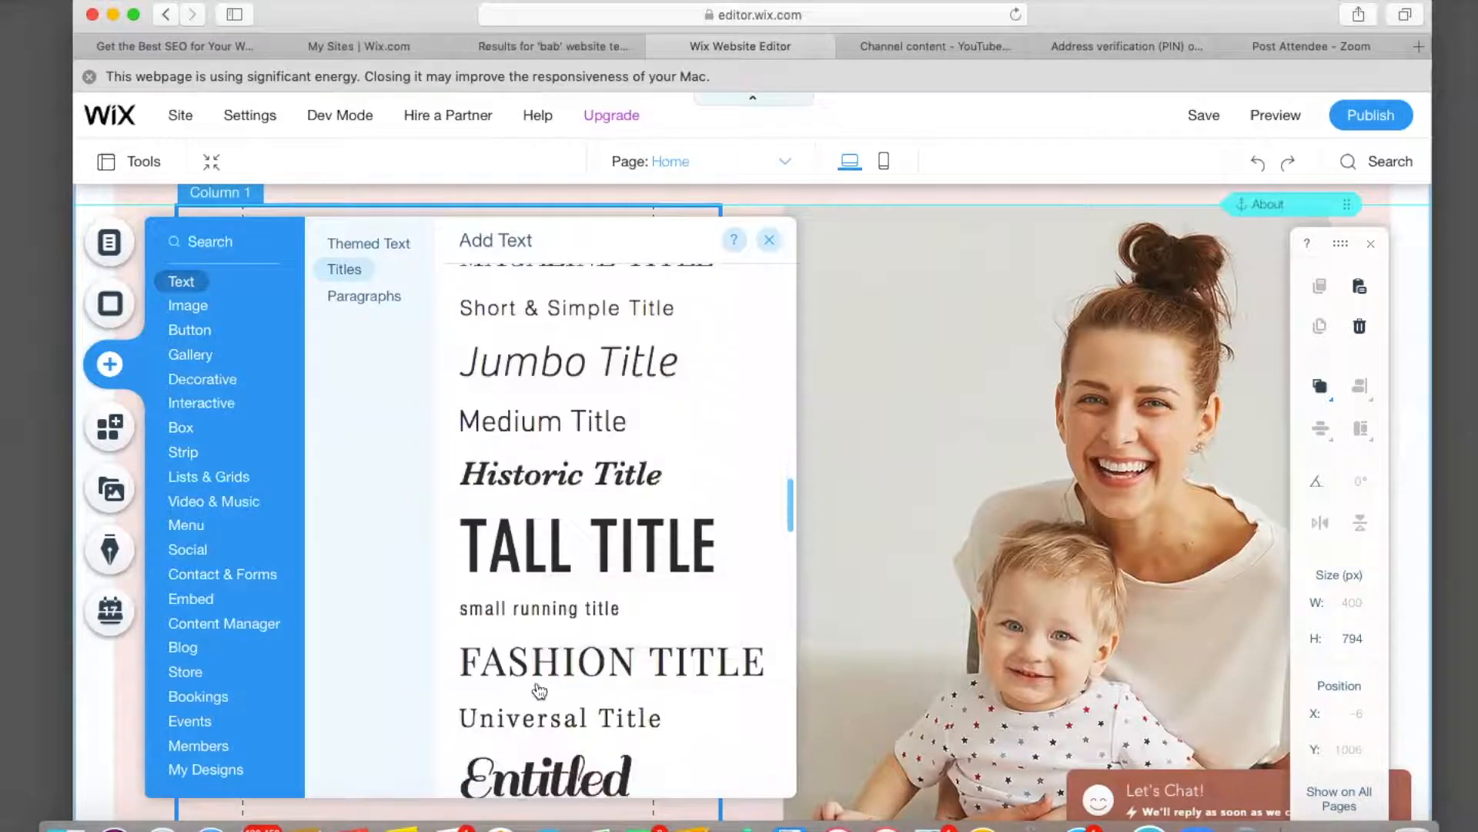
scroll(539, 682, down, 5)
scroll(537, 692, down, 8)
scroll(537, 691, up, 1)
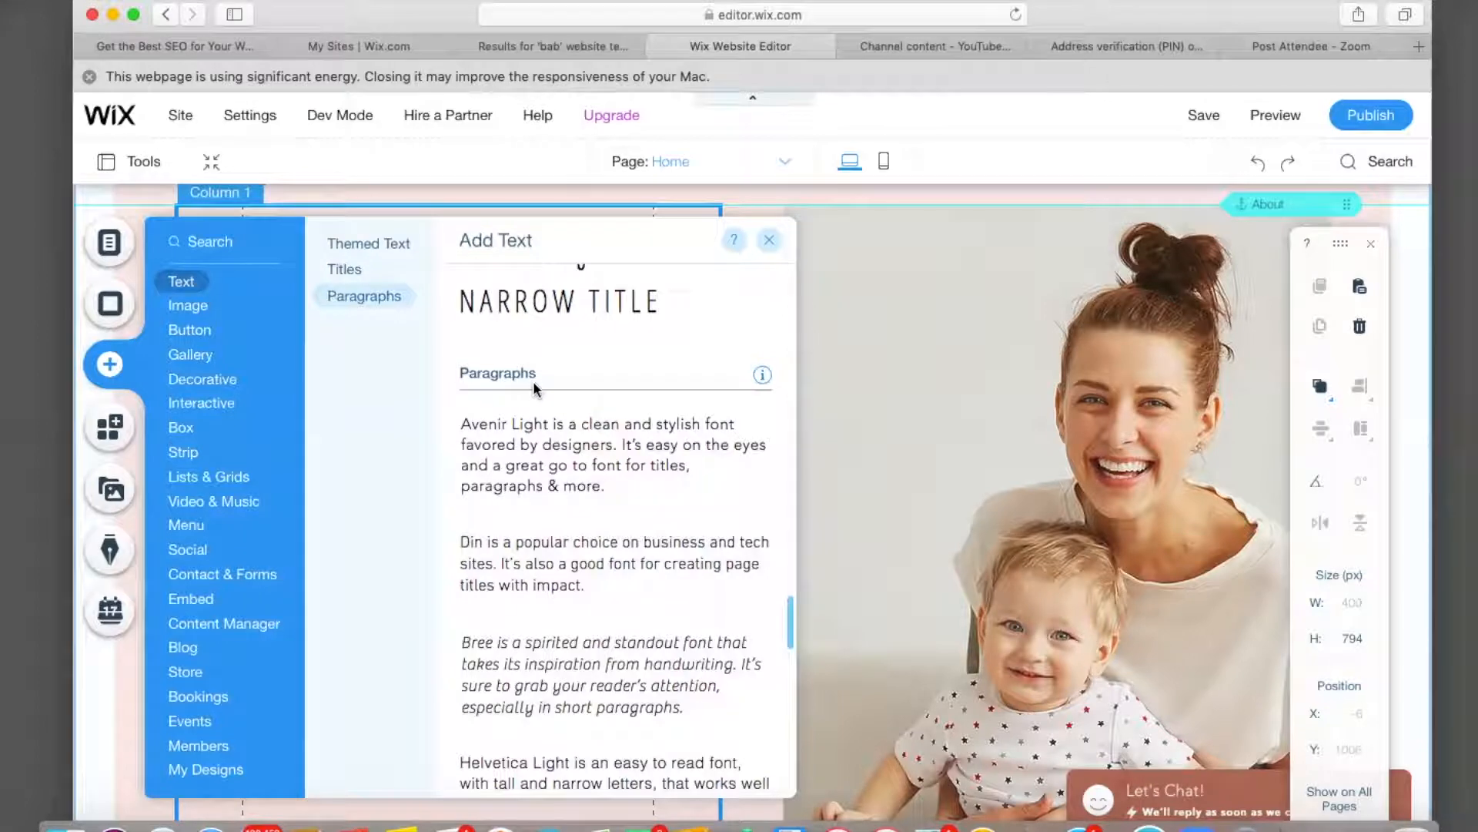
scroll(544, 734, down, 3)
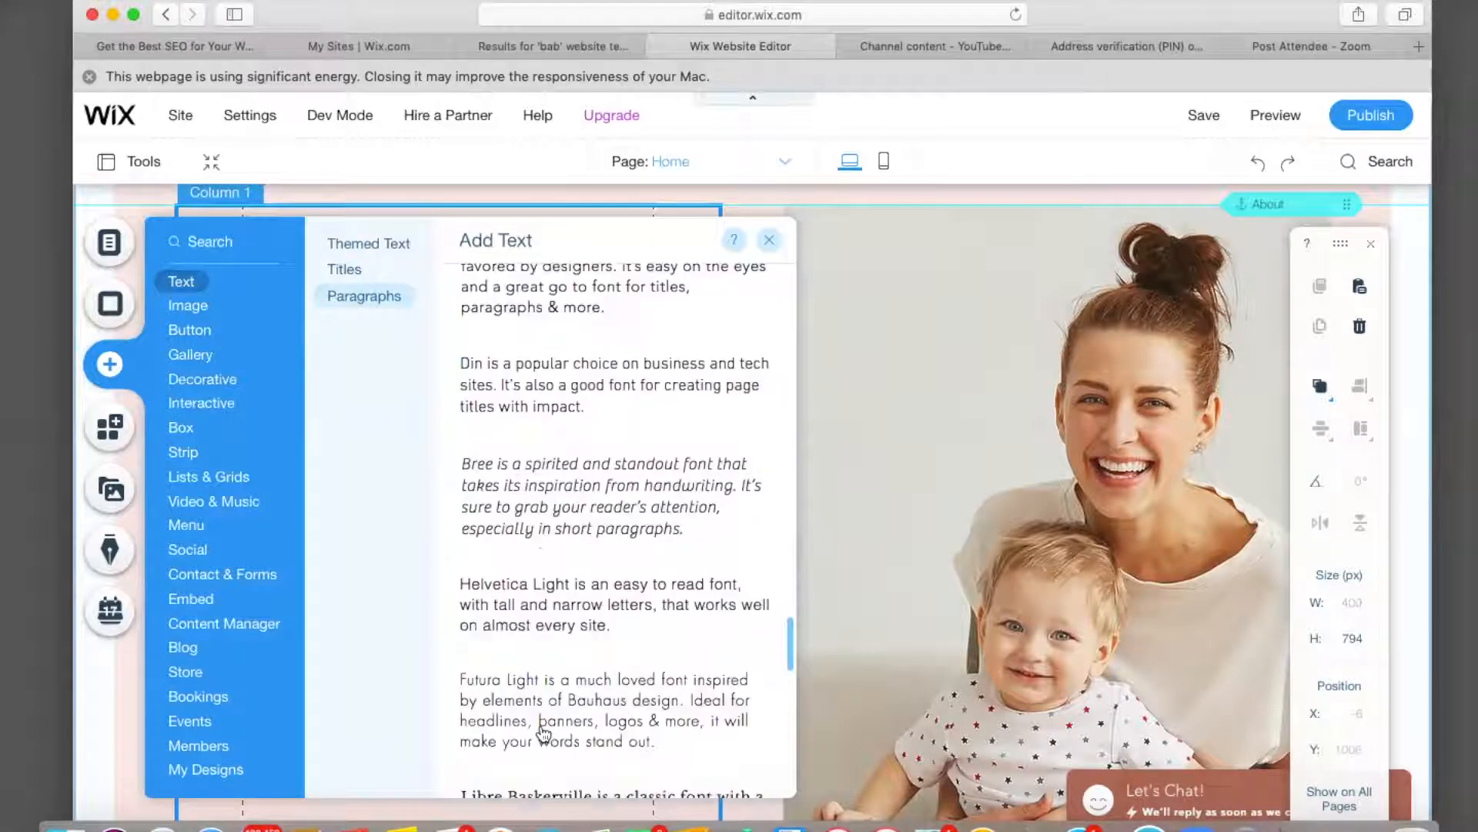
scroll(544, 734, up, 15)
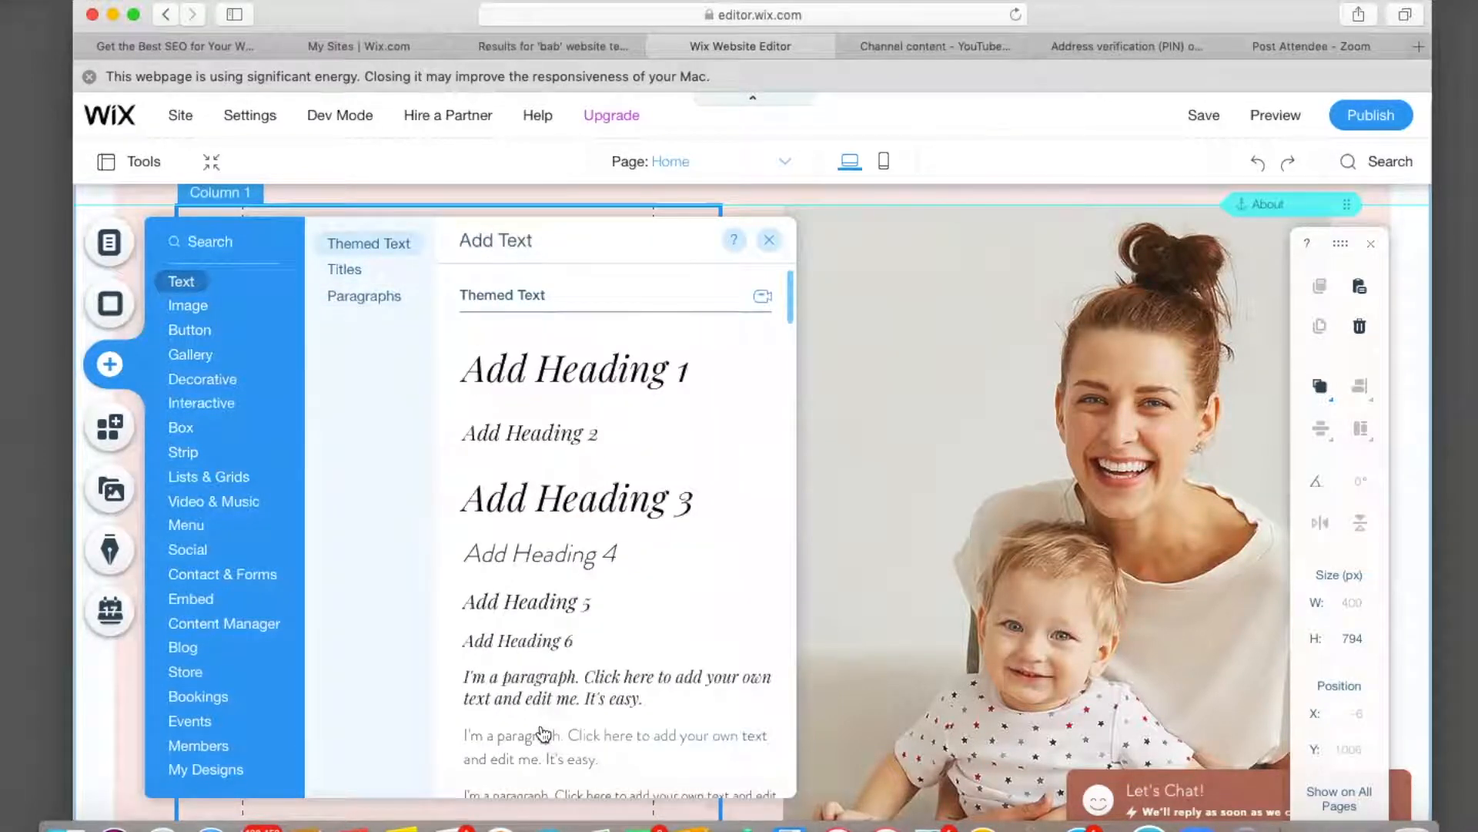
Add a Heading 1 at the top of the left column and begin typing 'Meet Your'.
click(579, 368)
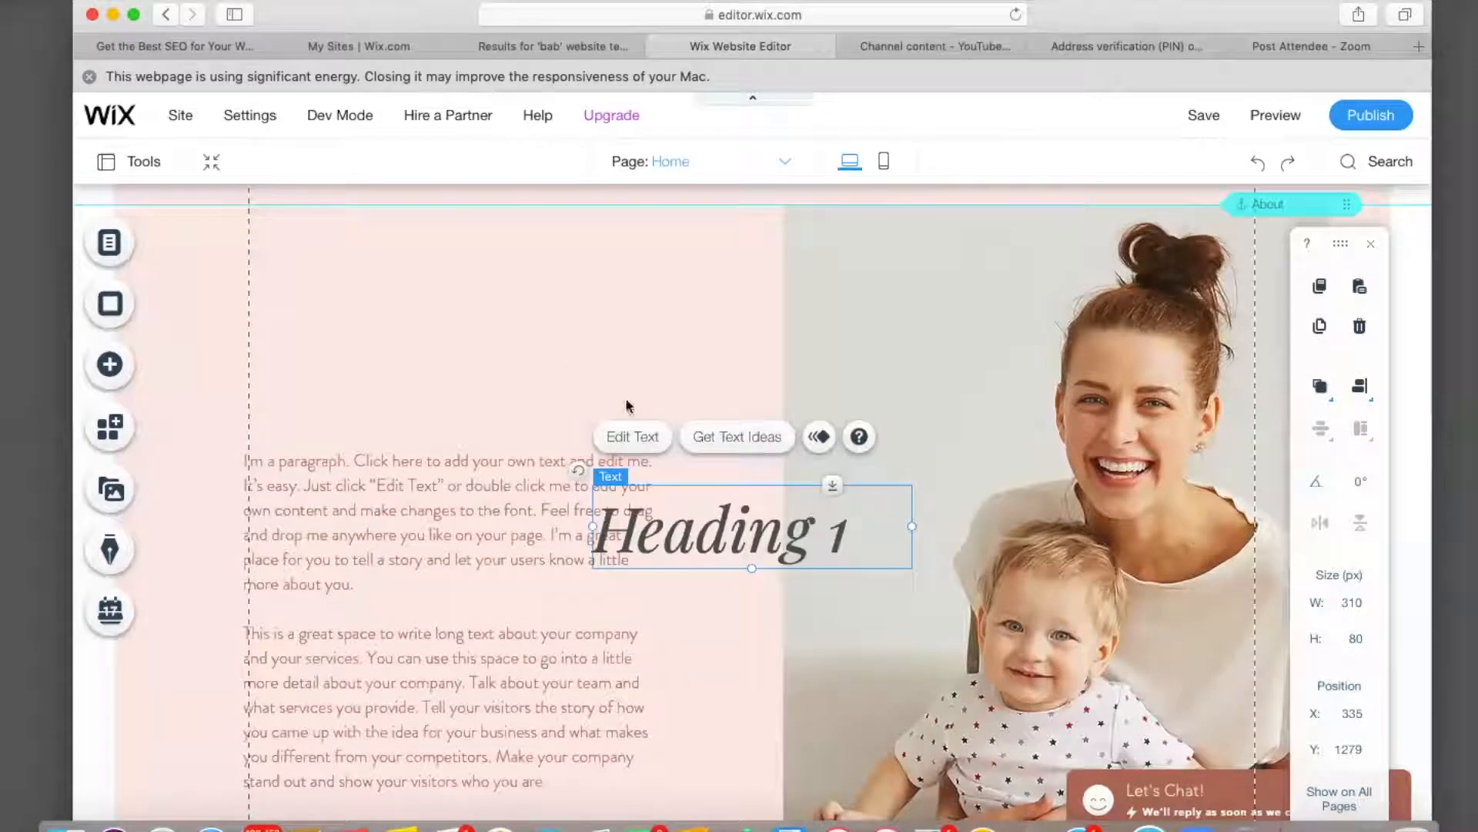
drag(759, 557, 456, 391)
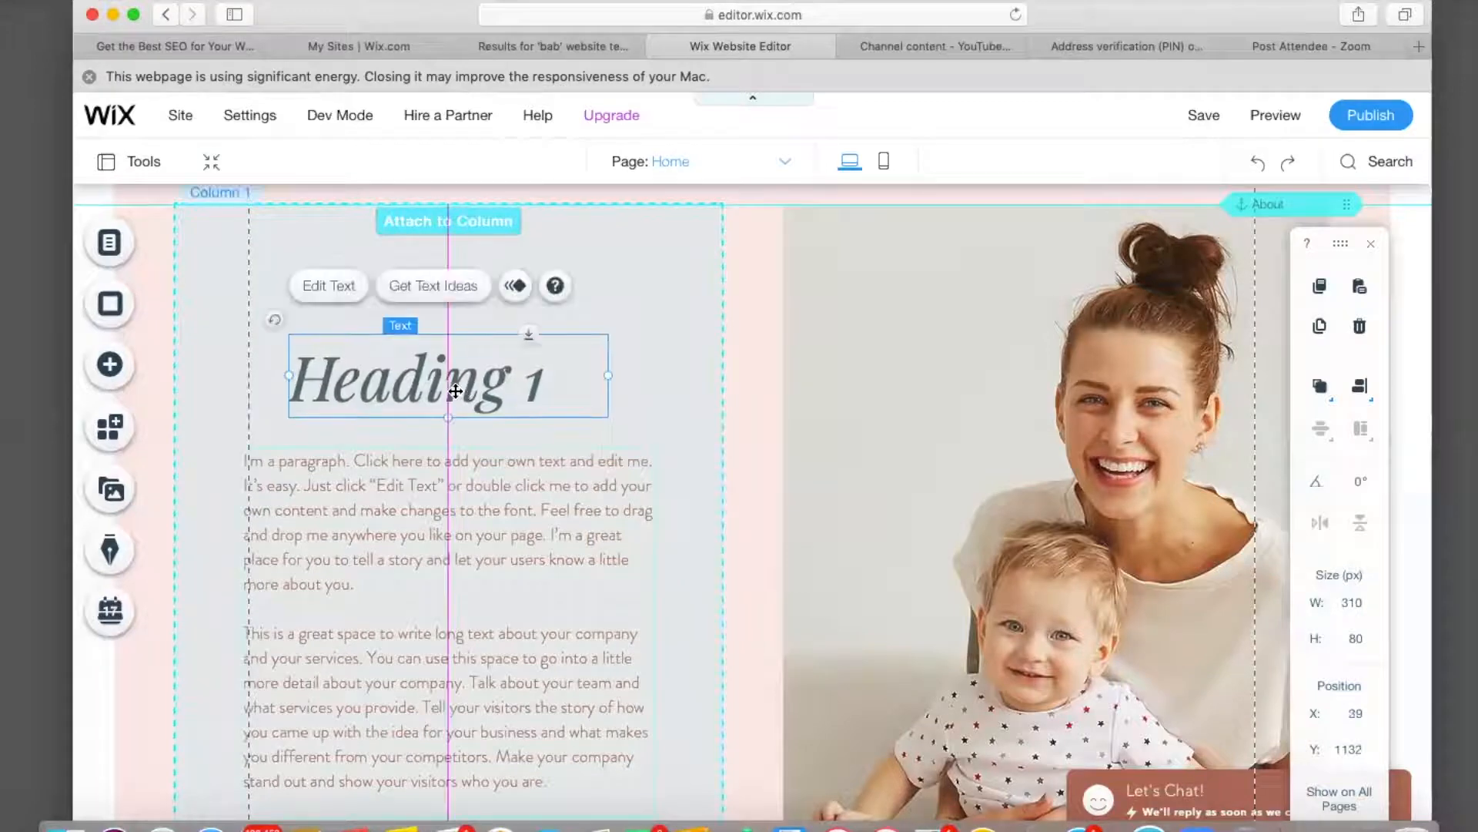
double_click(550, 383)
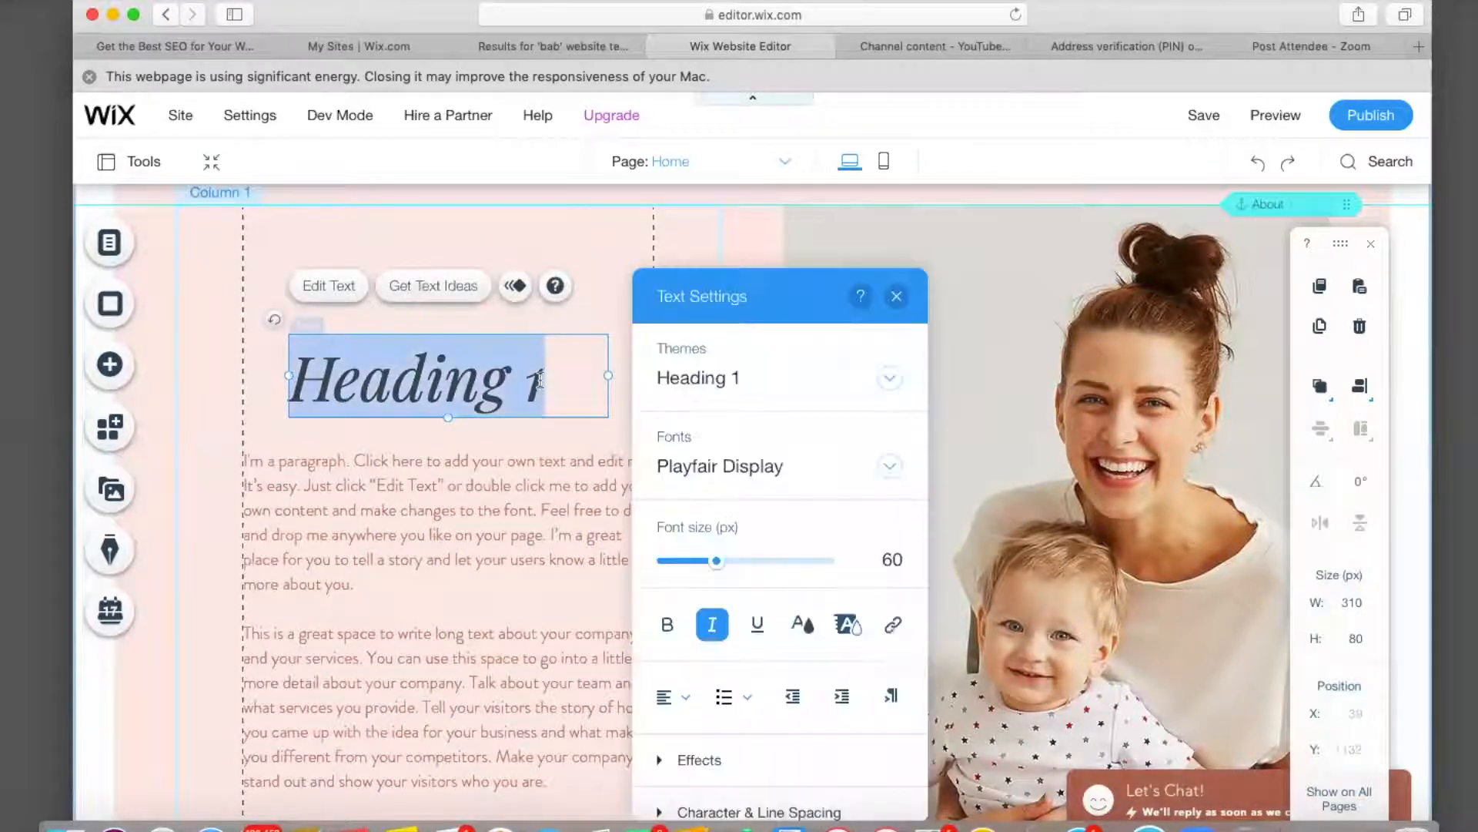
key(BackSpace)
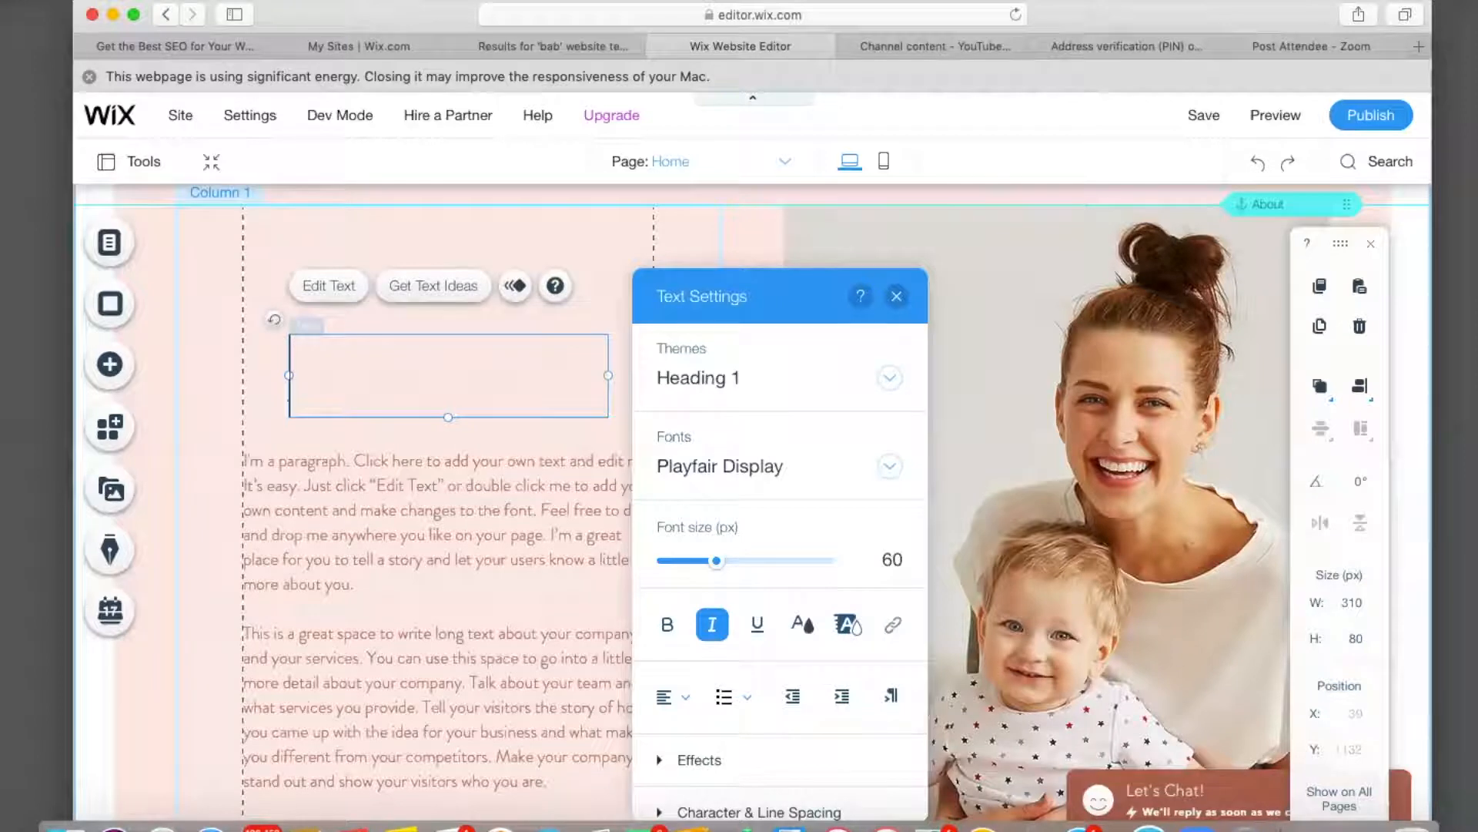
text(Meet)
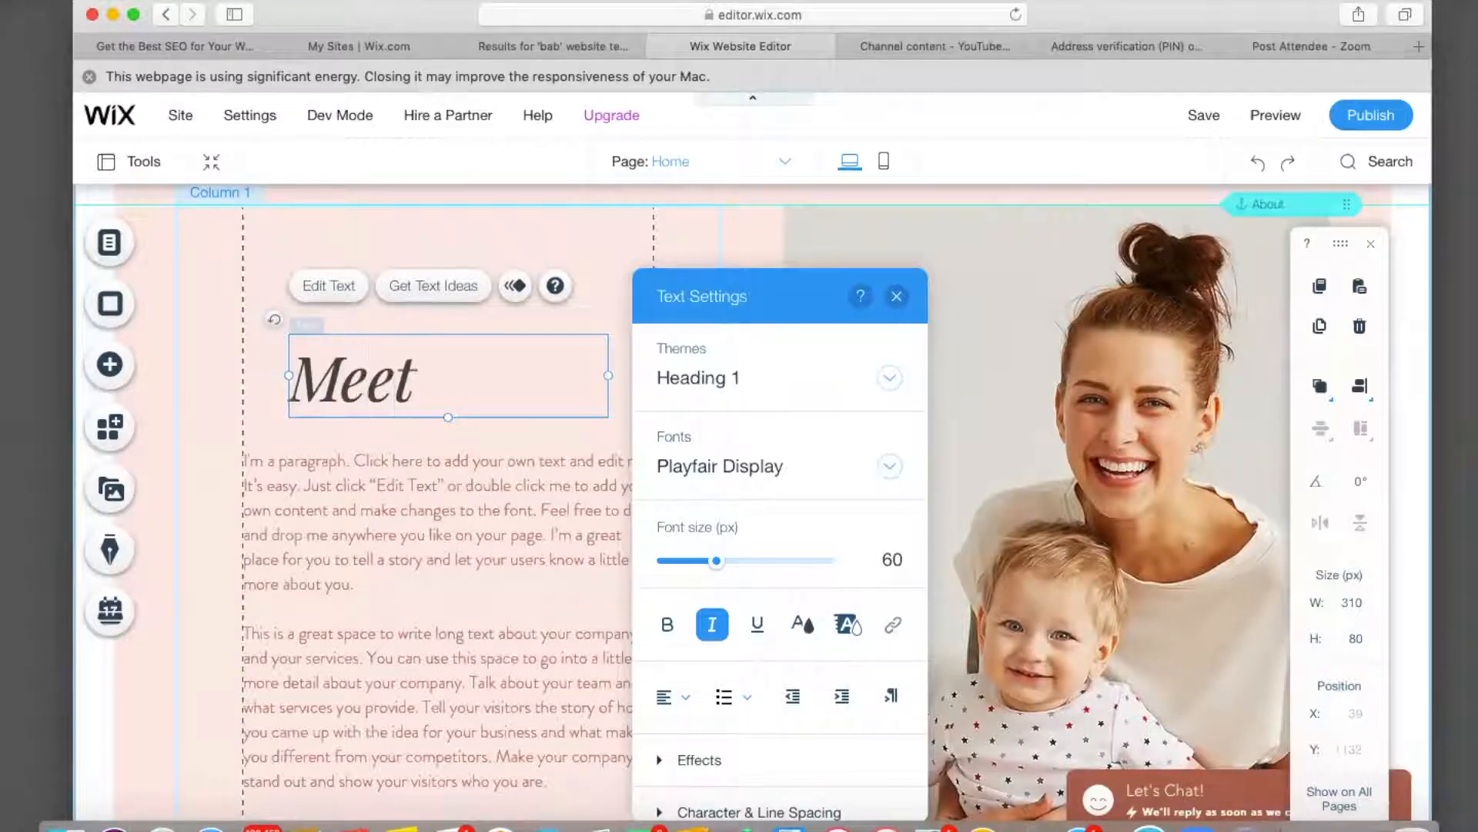
text( Your)
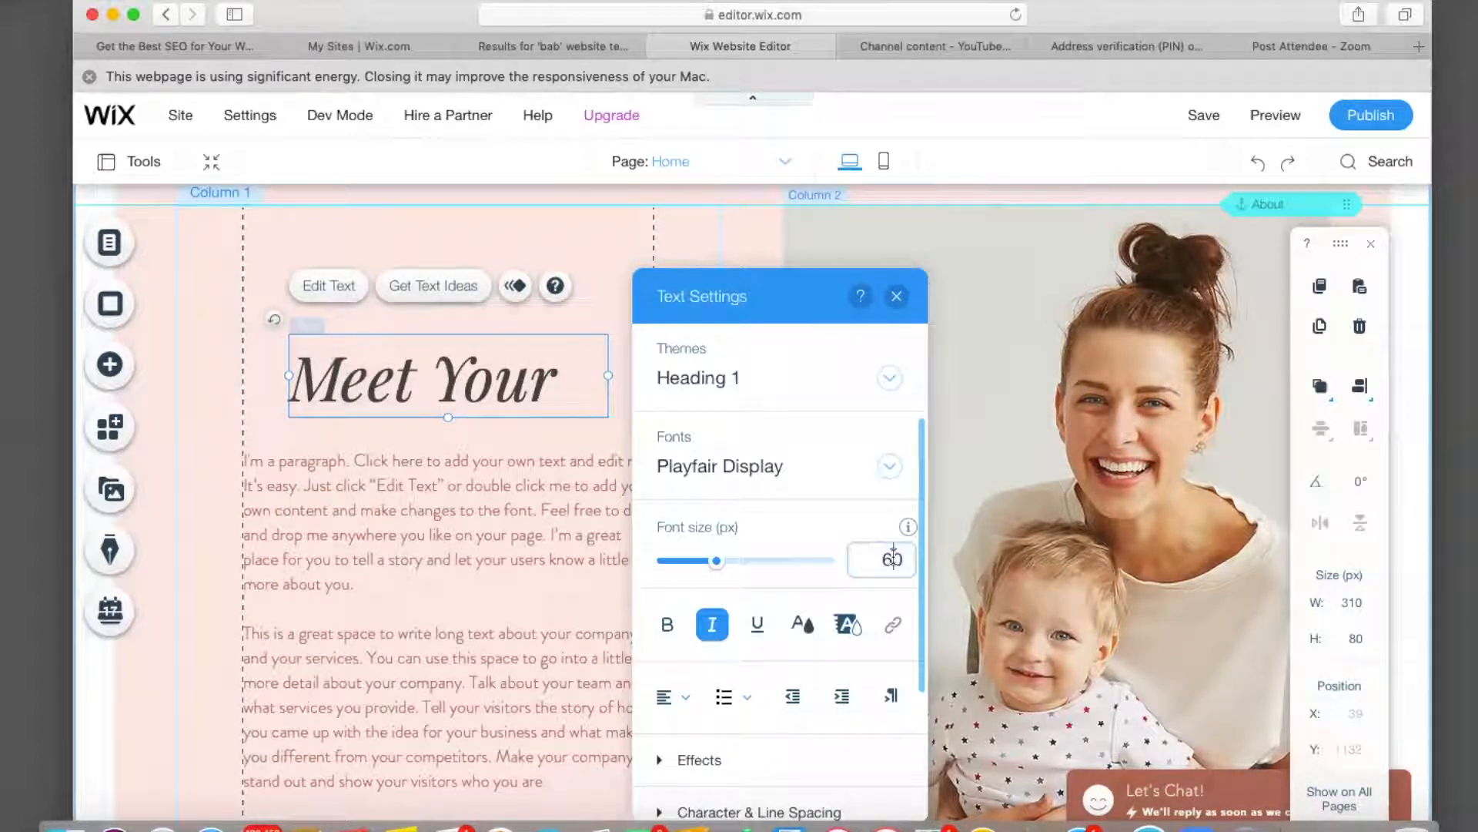
Set the heading to 40 px and complete it as 'Meet Your Stylist'.
click(893, 558)
text(40)
key(Return)
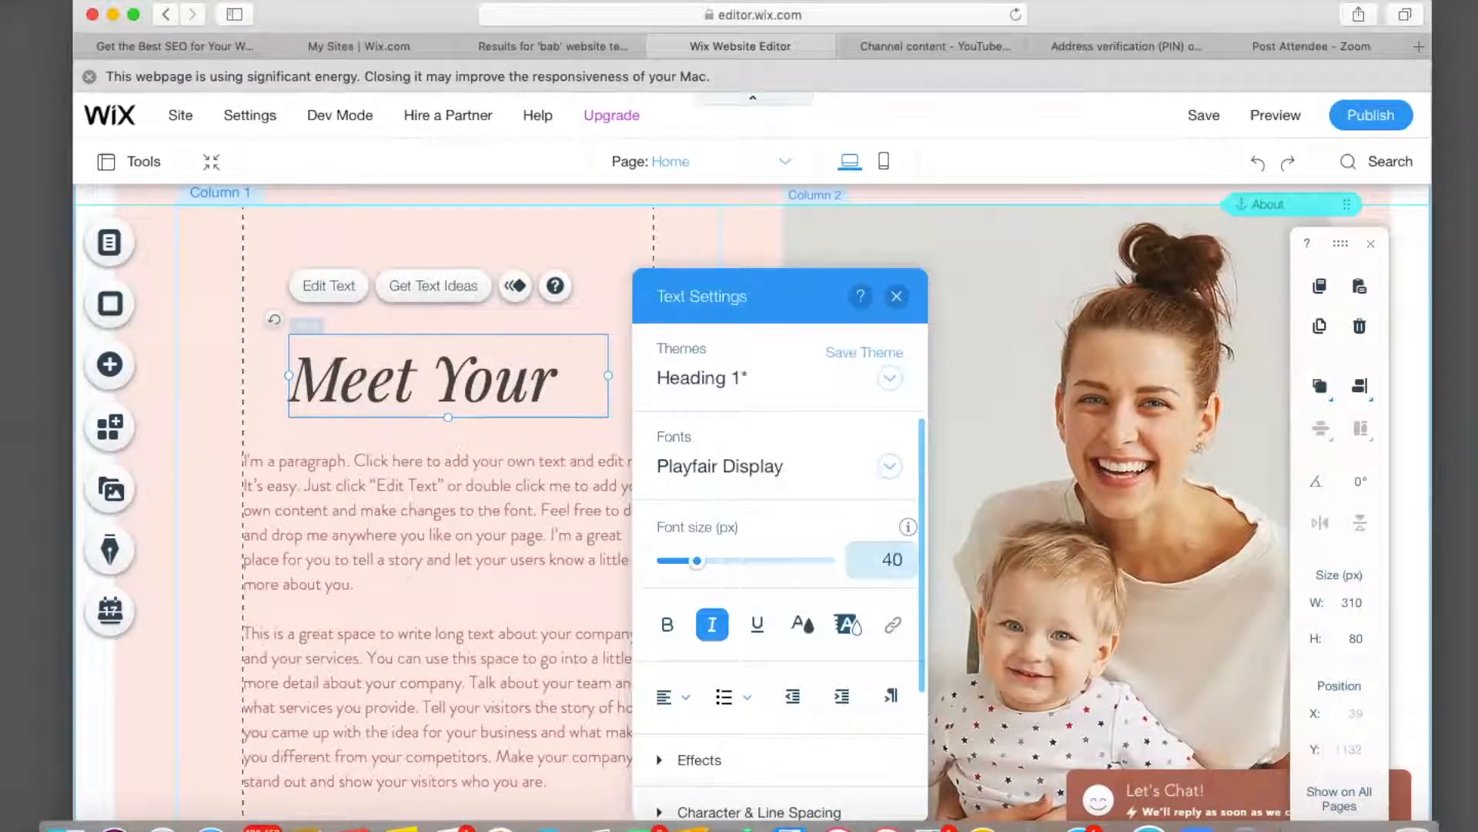
key(cmd+z)
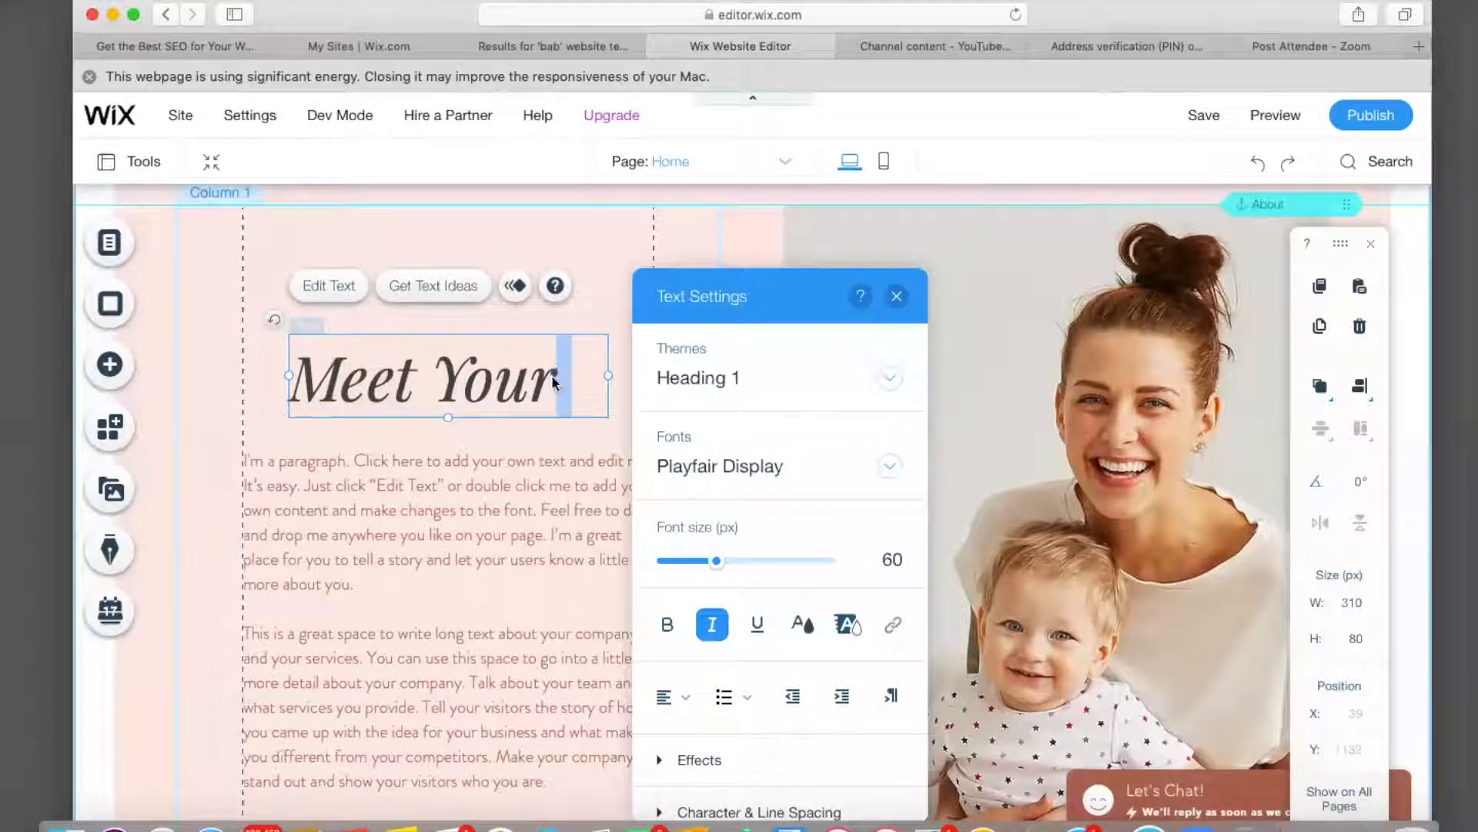
key(cmd+a)
click(889, 557)
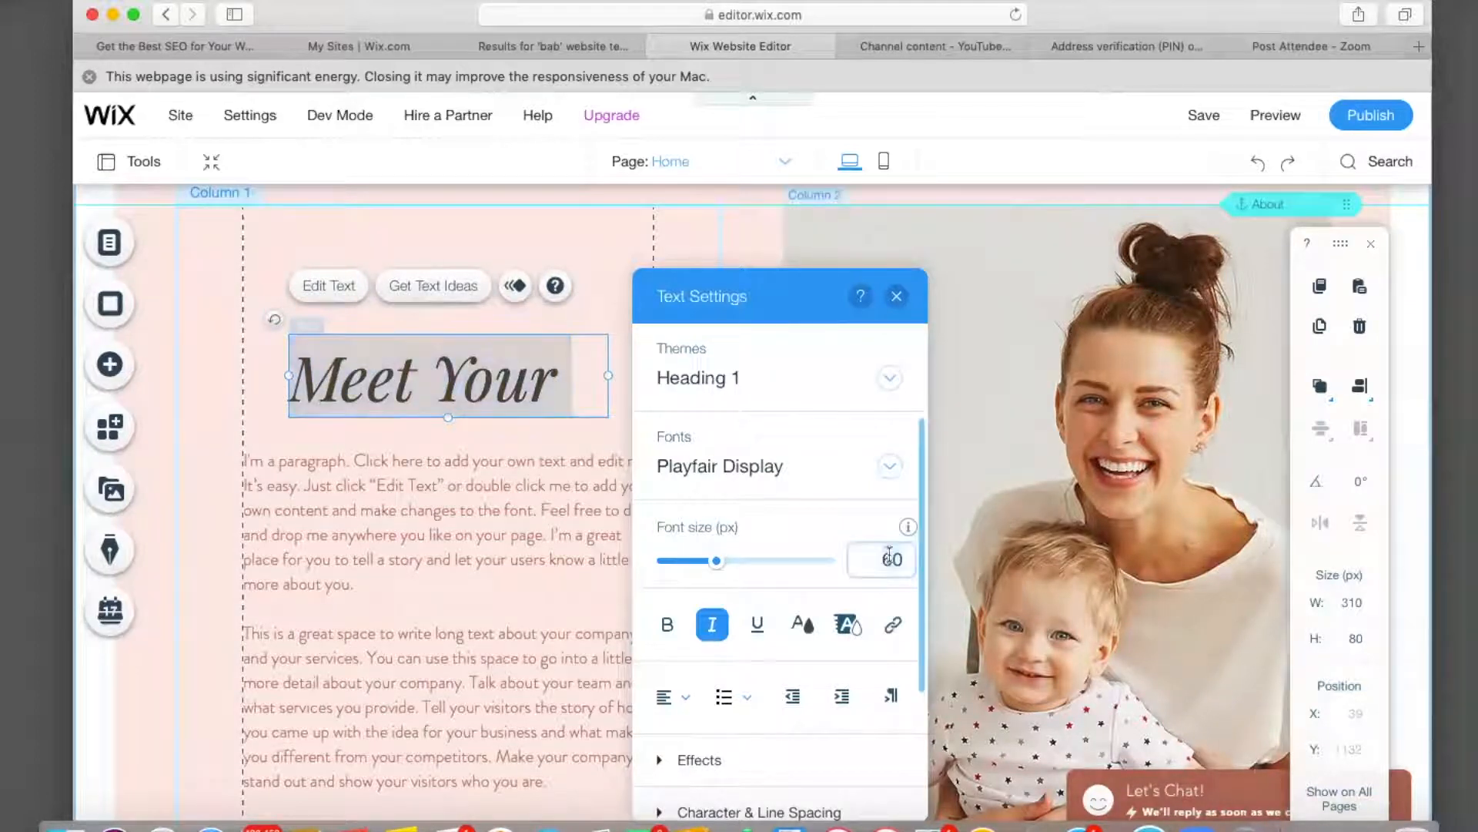
key(BackSpace)
key(BackSpace)
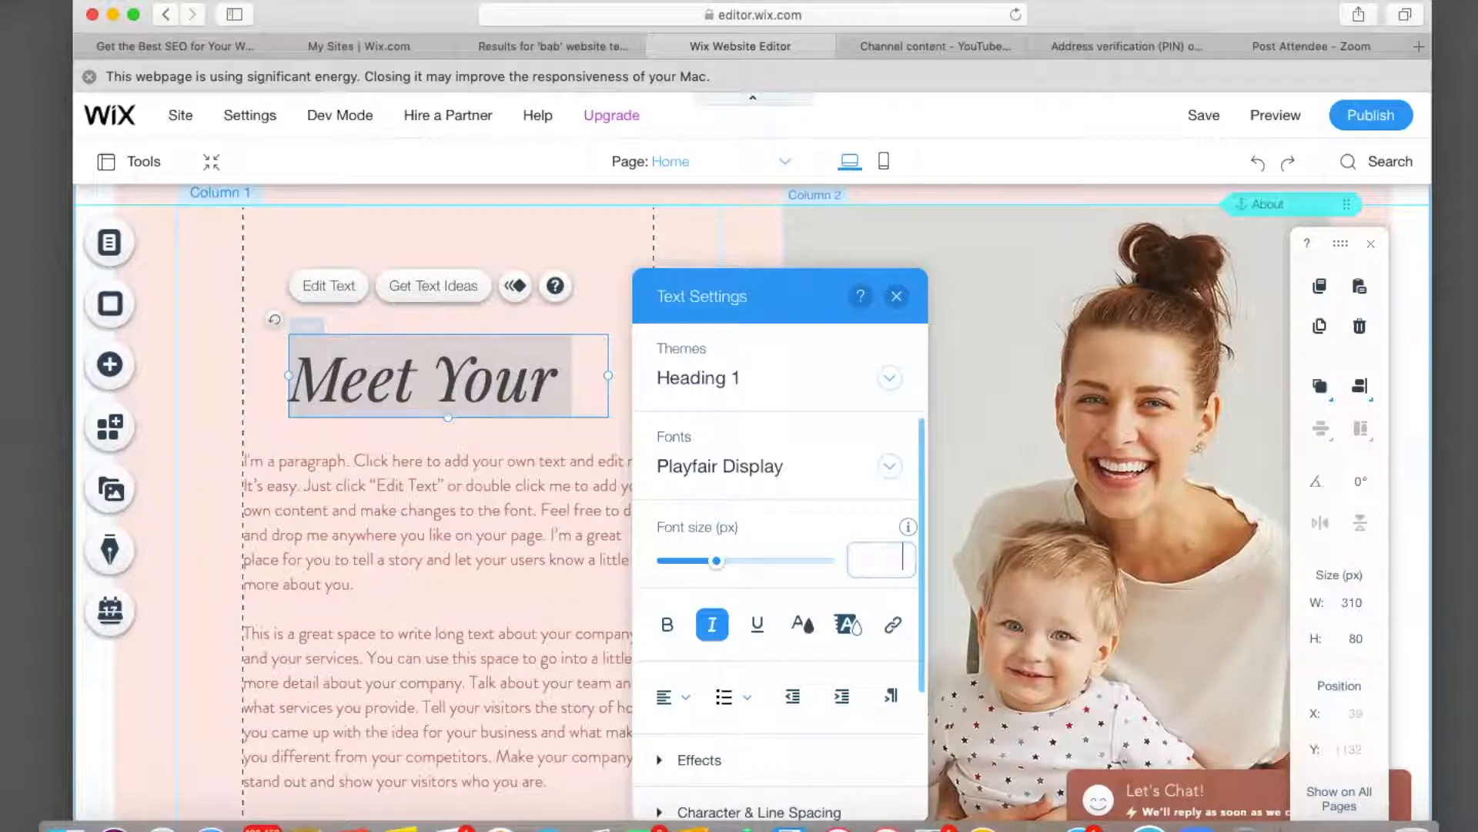
key(Return)
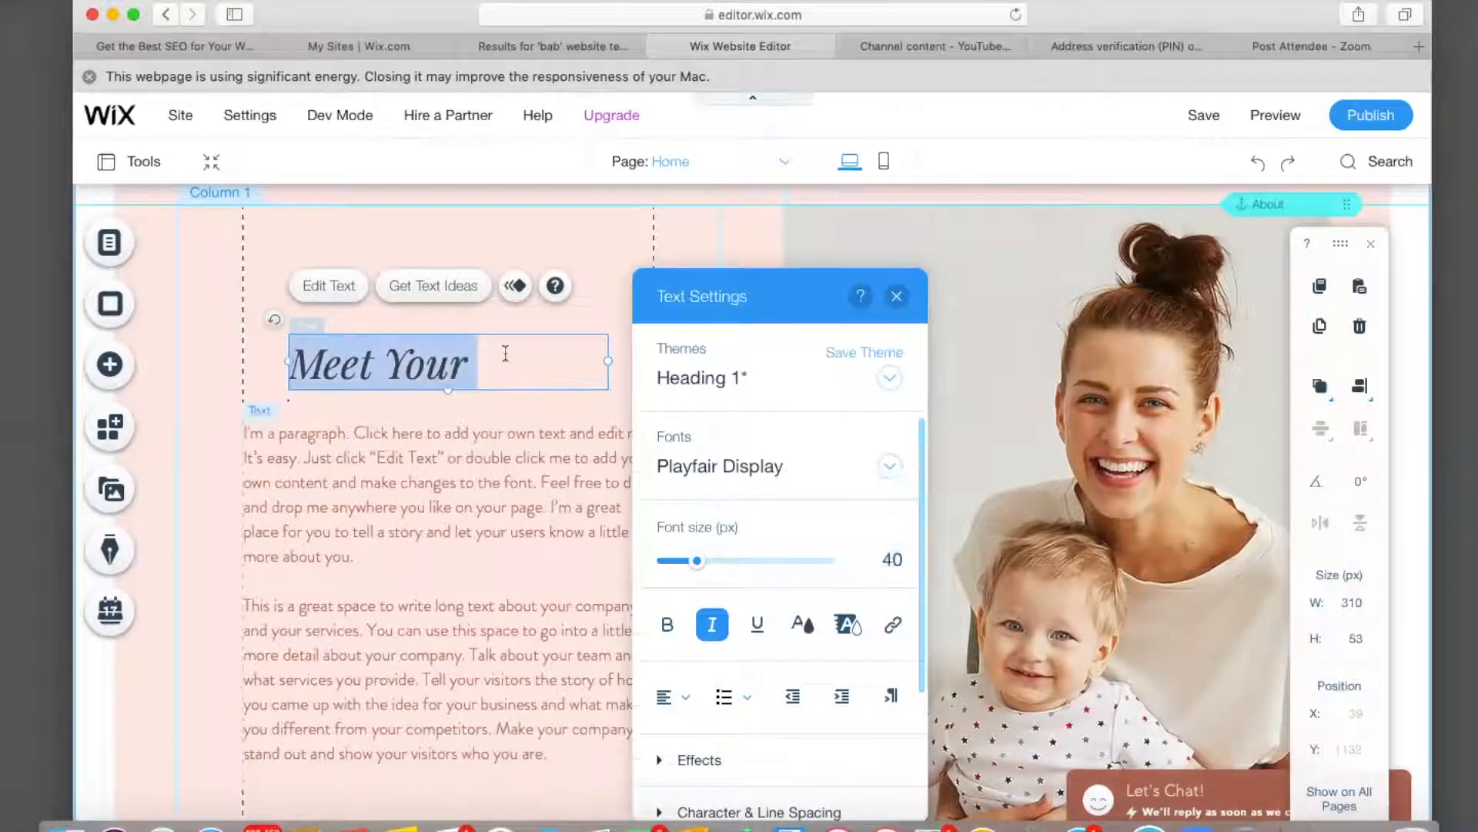
click(497, 372)
text(S)
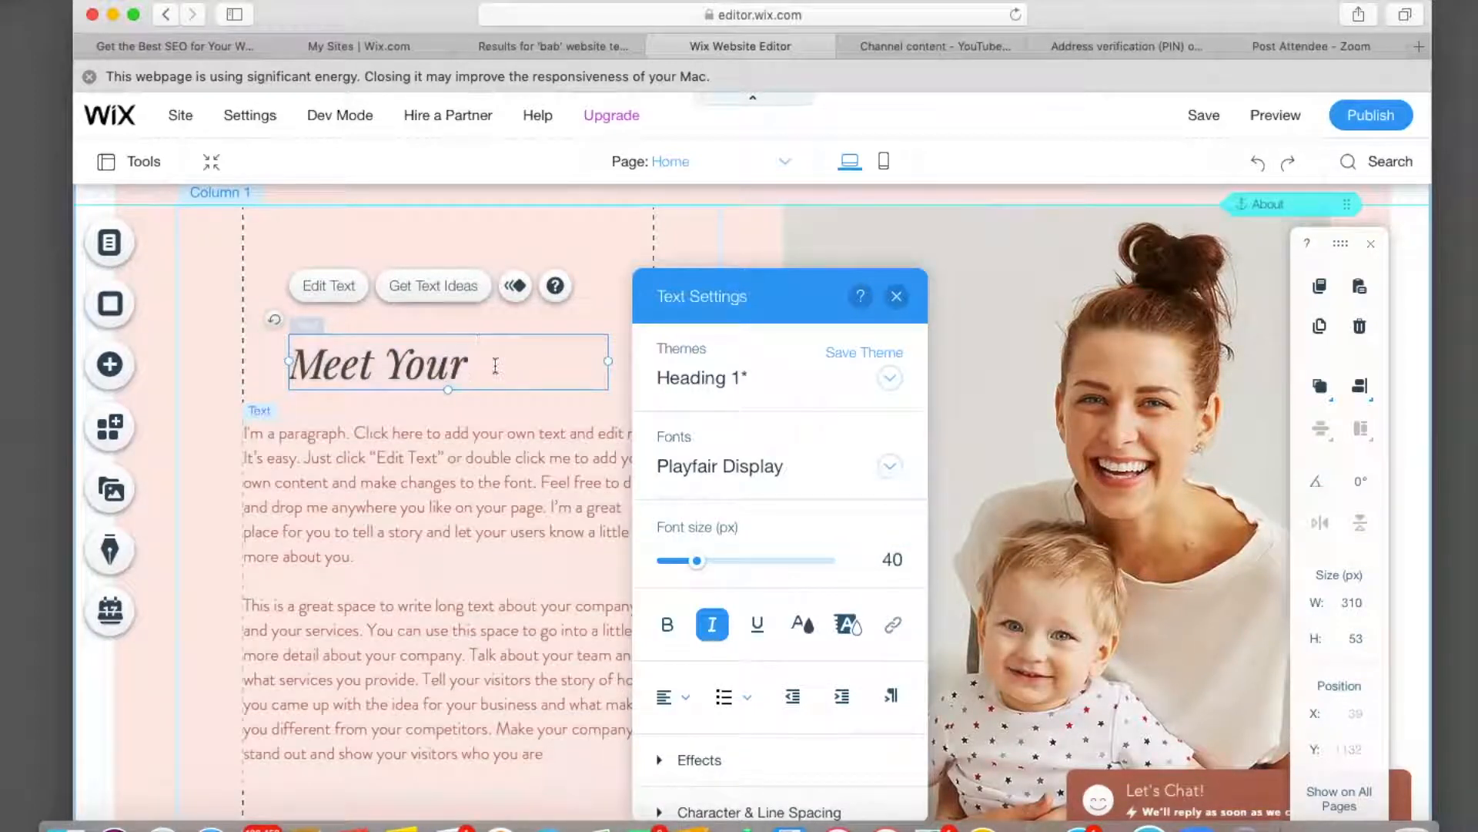
text(tylist)
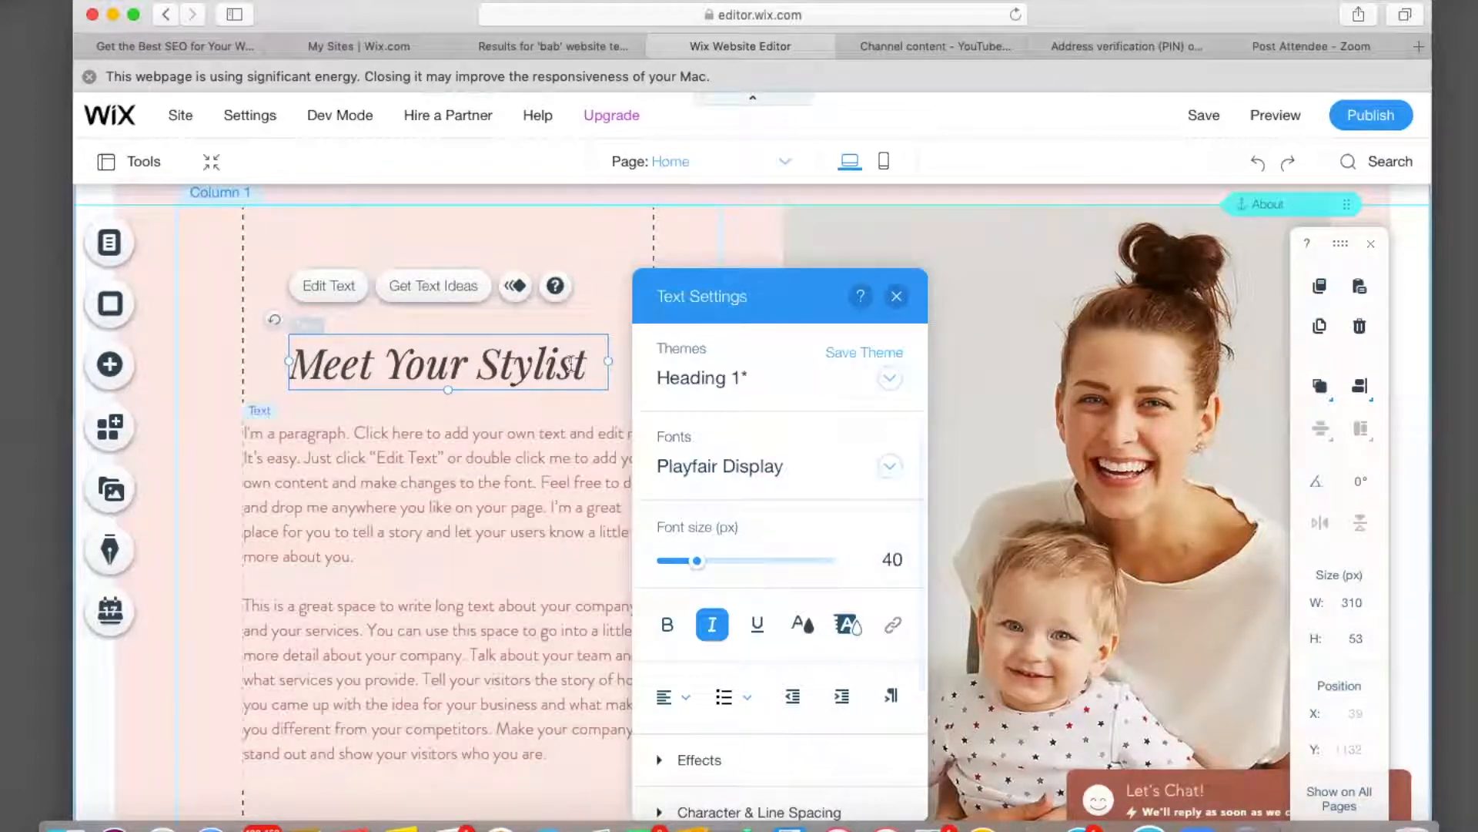
Make the 'Meet Your Stylist' heading text black.
triple_click(587, 365)
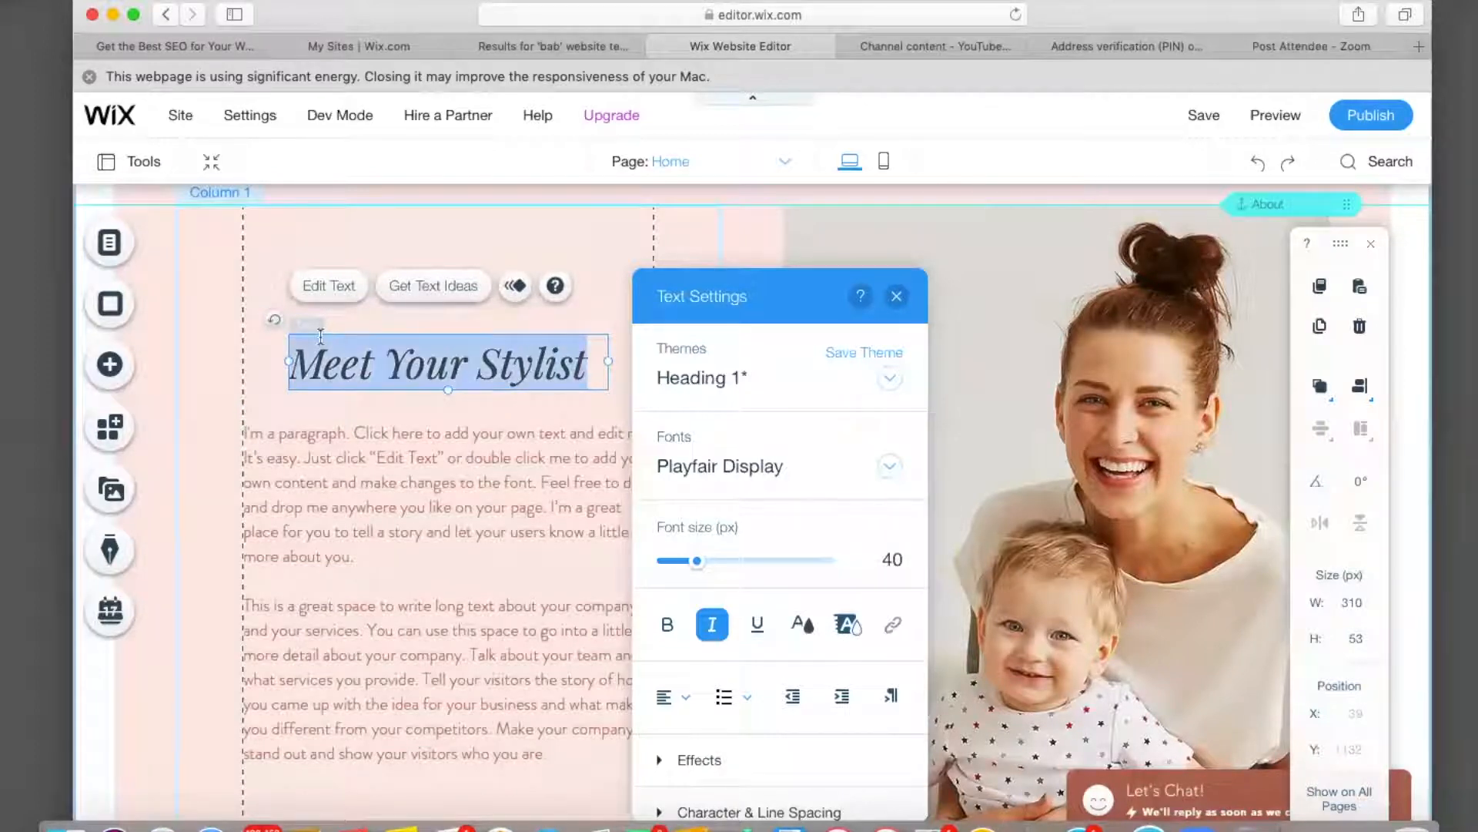
click(802, 626)
click(679, 628)
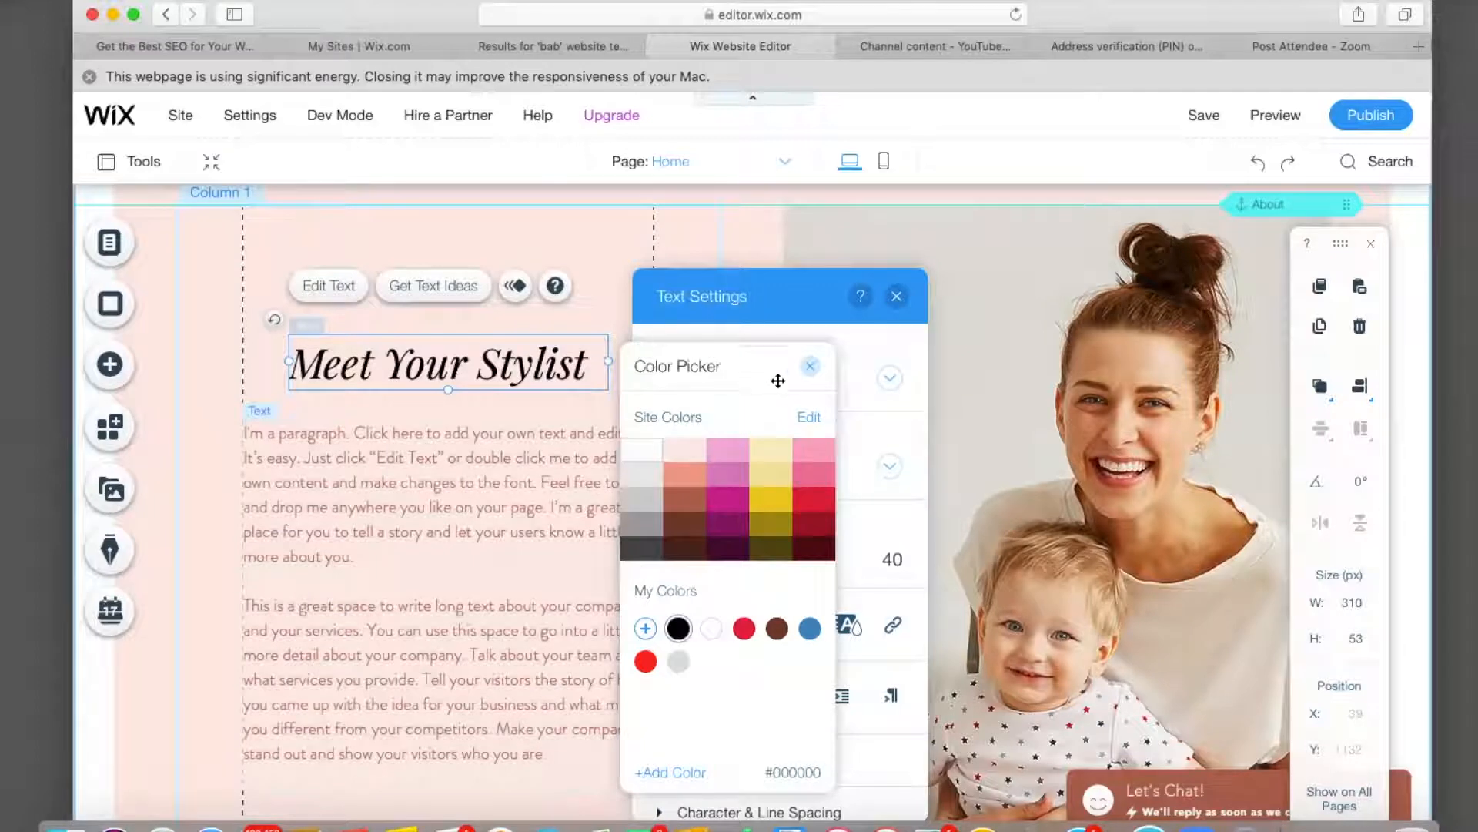
click(810, 367)
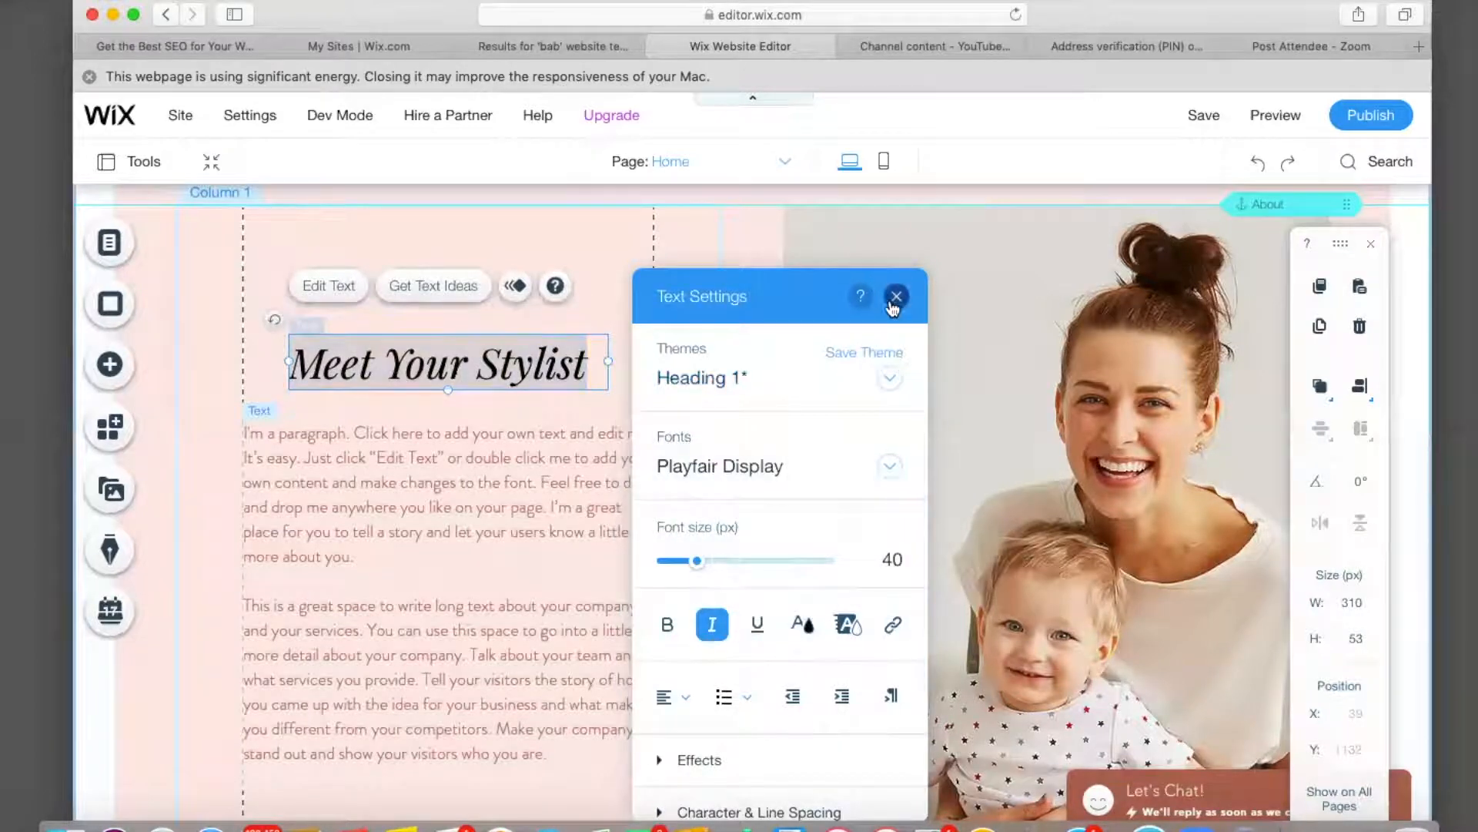
click(896, 297)
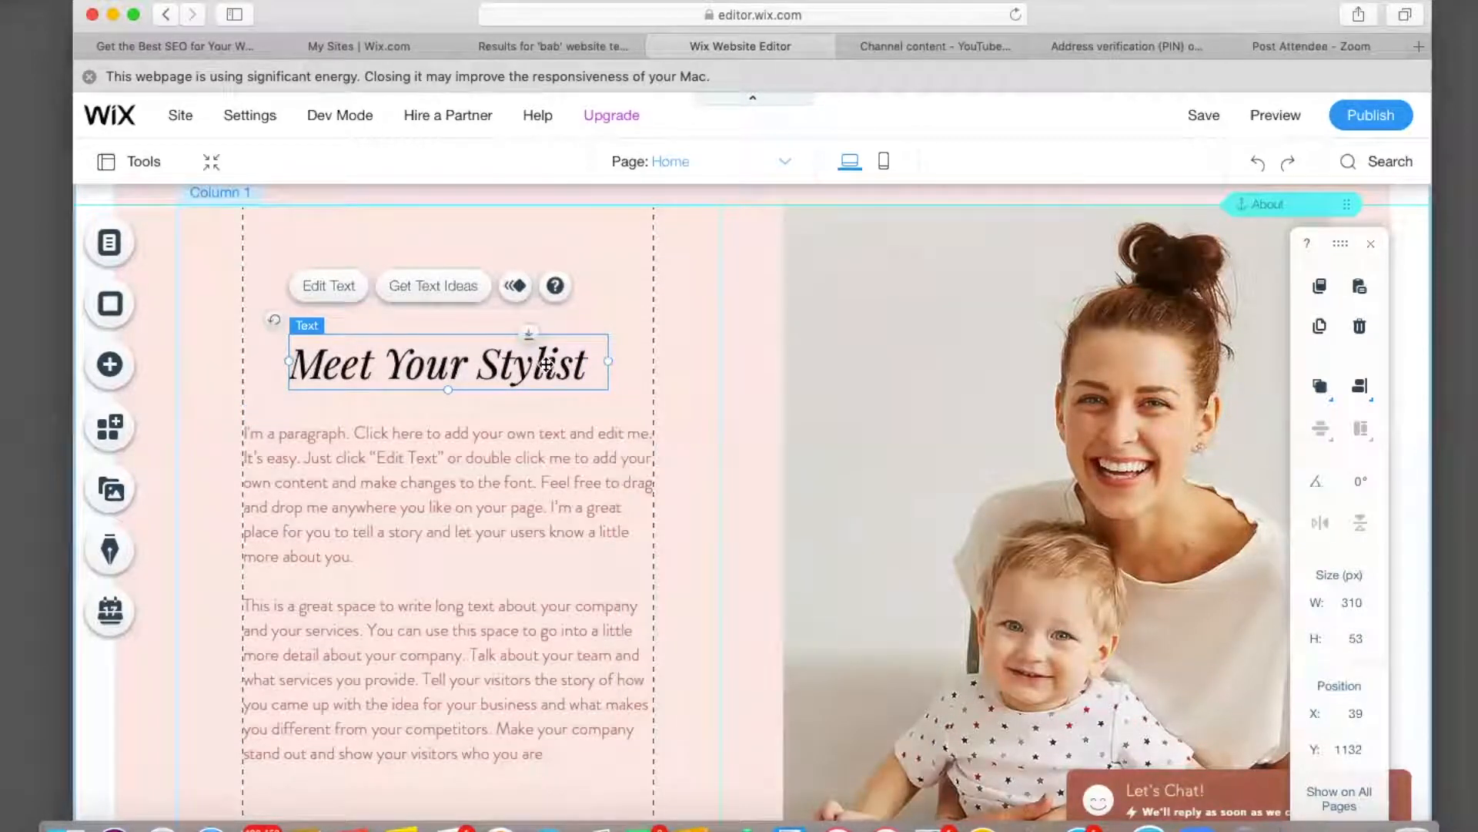
Set the About paragraph to the Caudex font with black text.
click(262, 436)
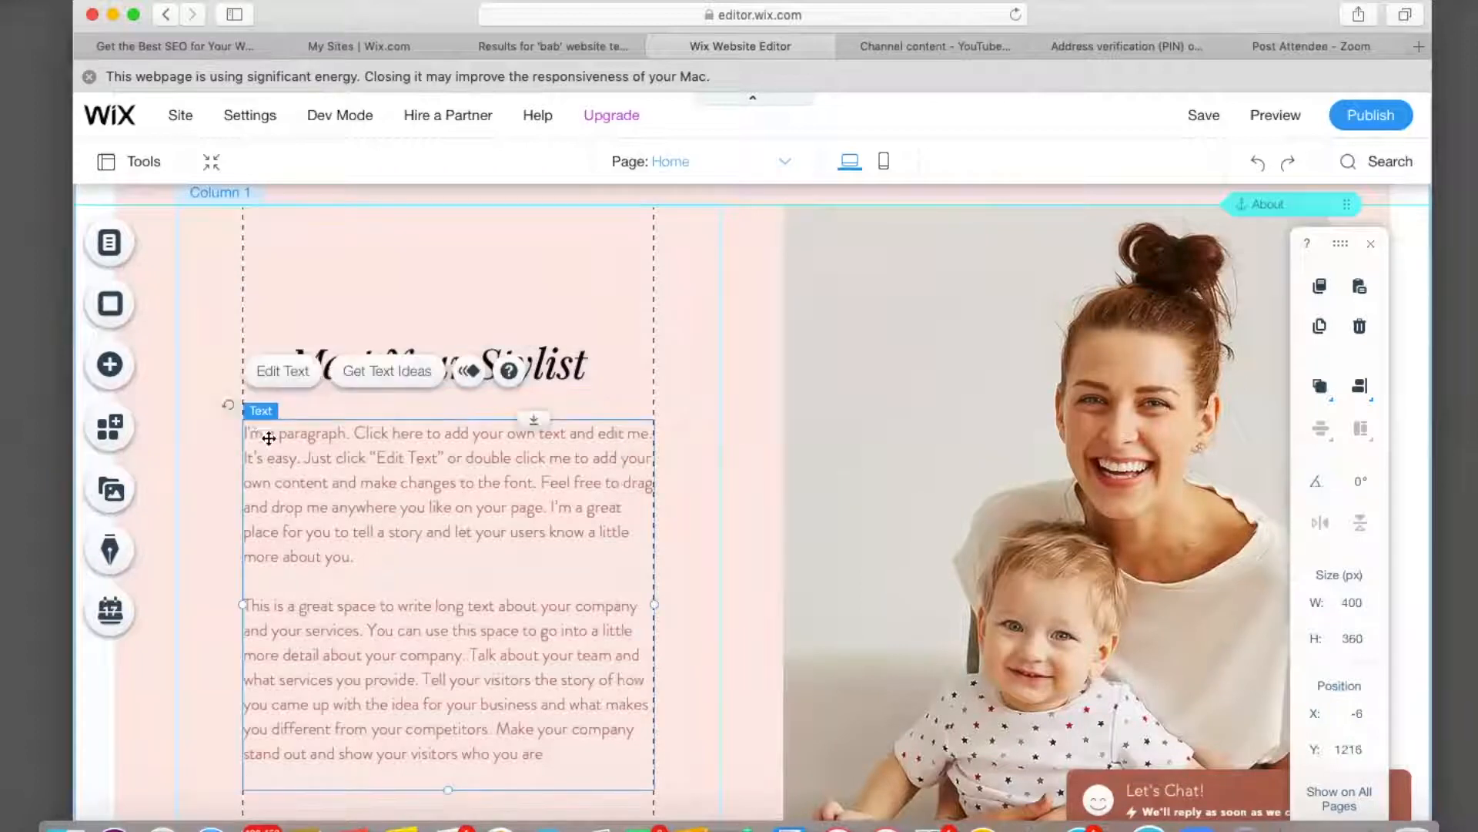
click(279, 381)
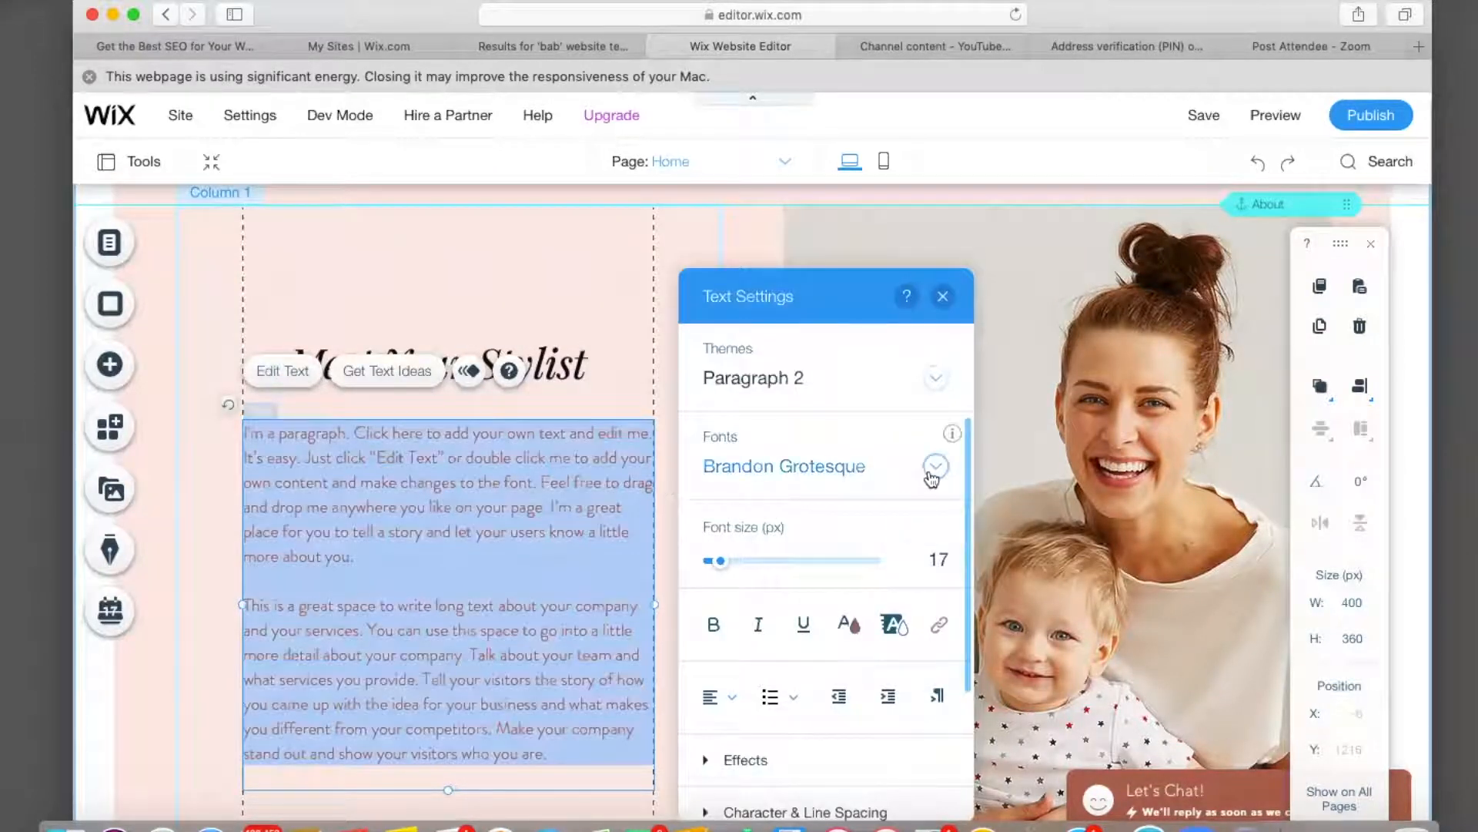
click(932, 471)
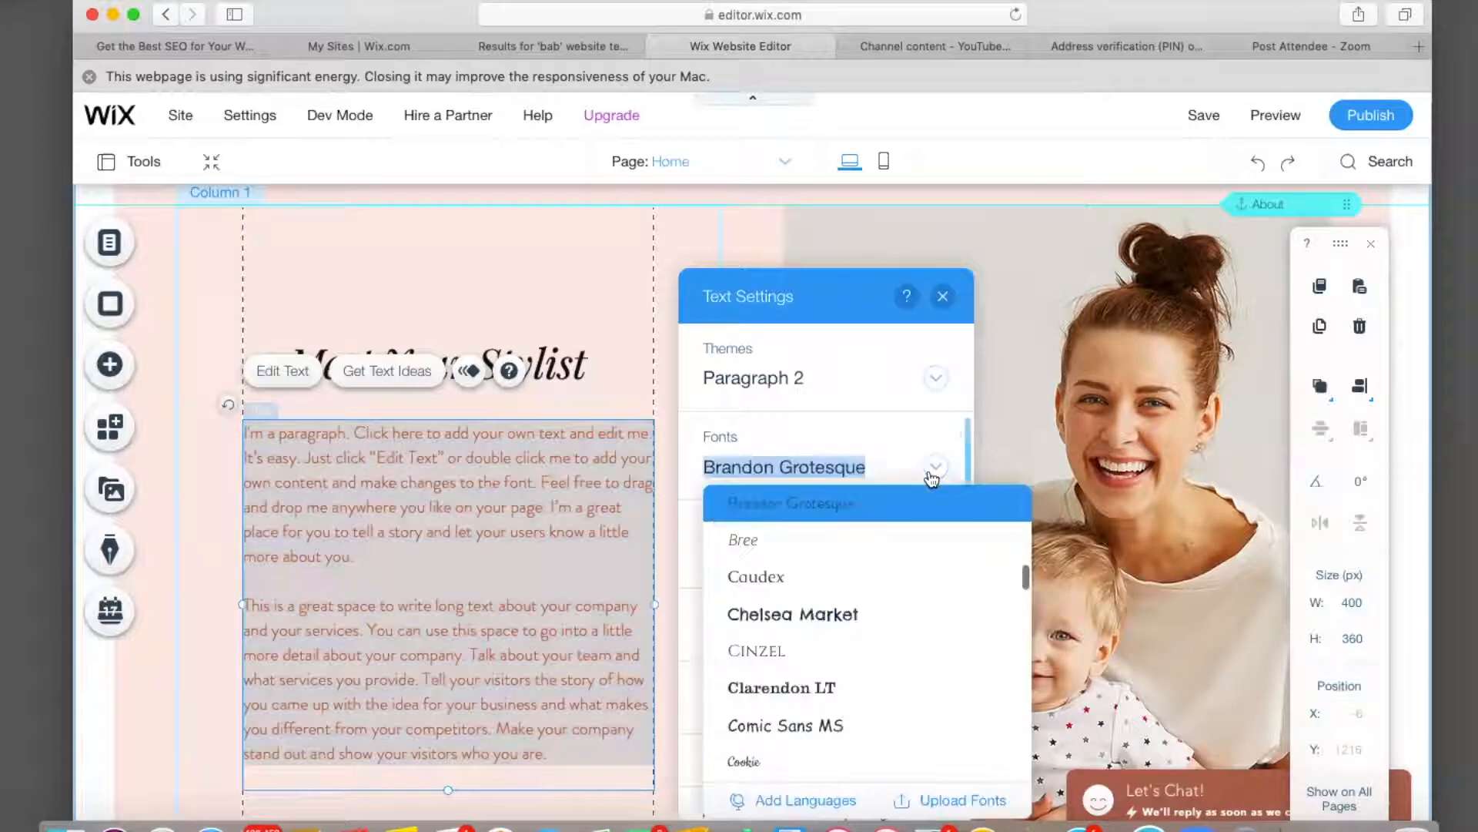
click(790, 583)
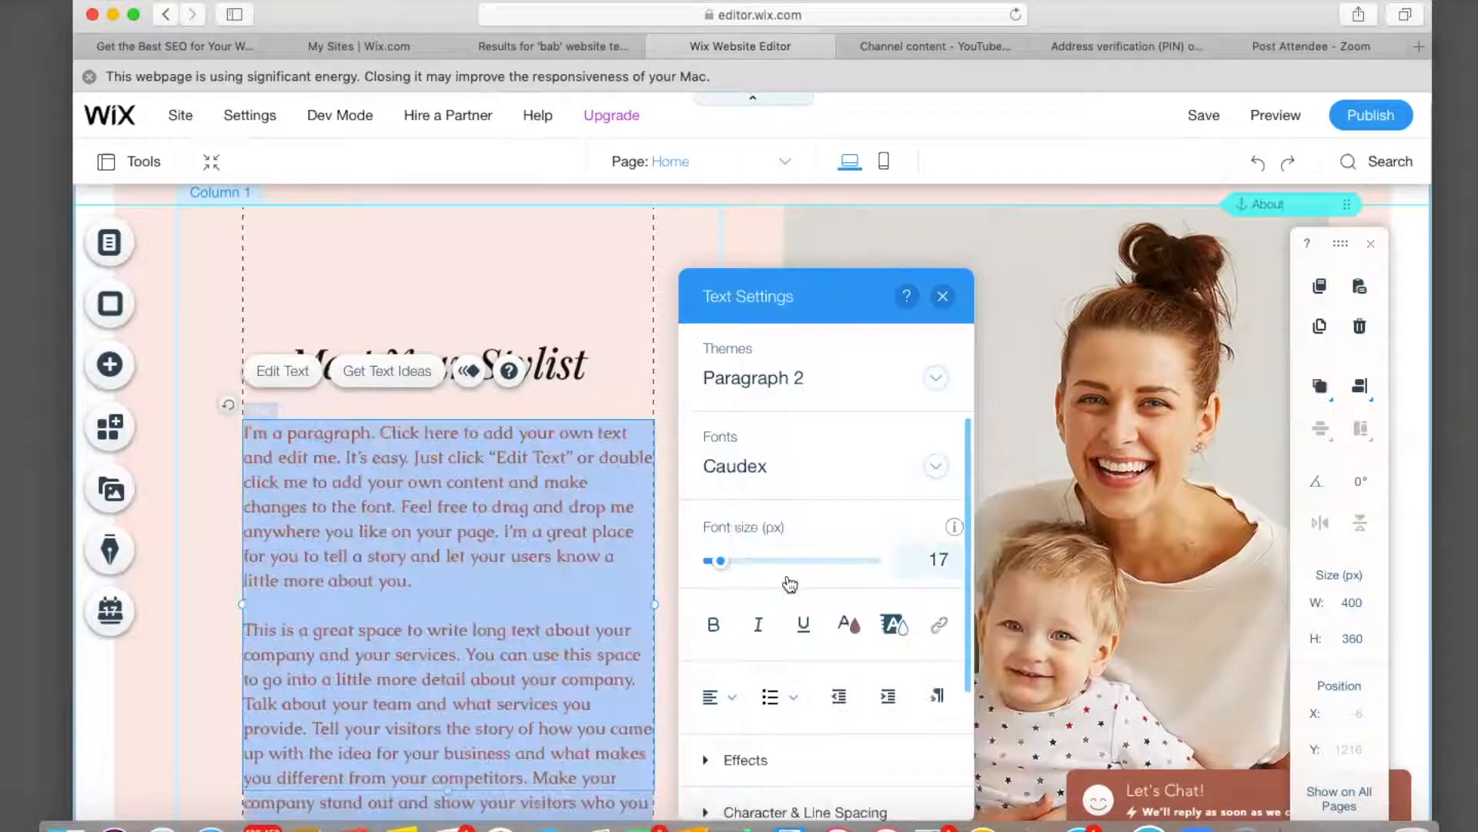
click(850, 624)
click(689, 452)
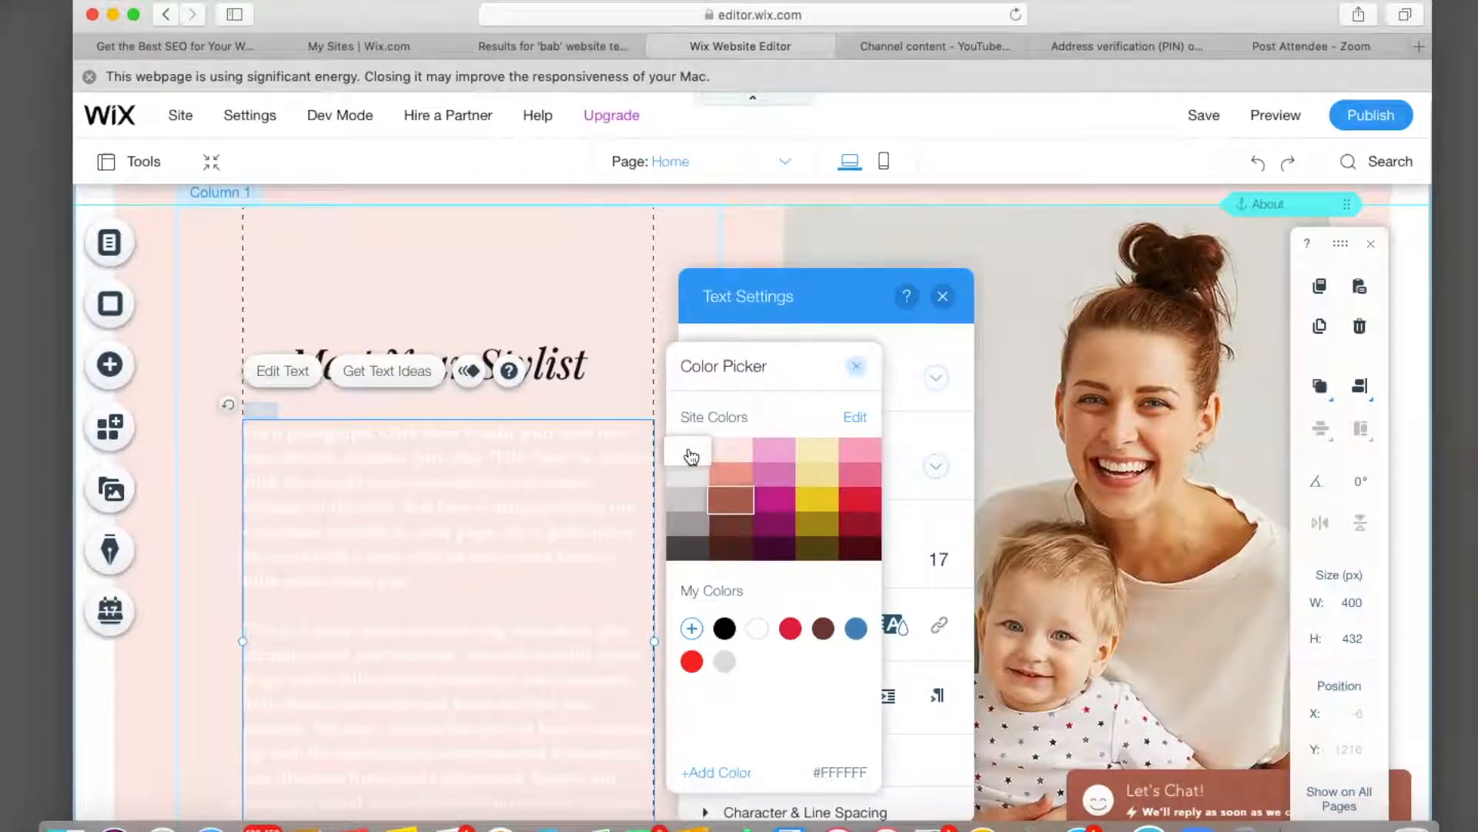
click(725, 628)
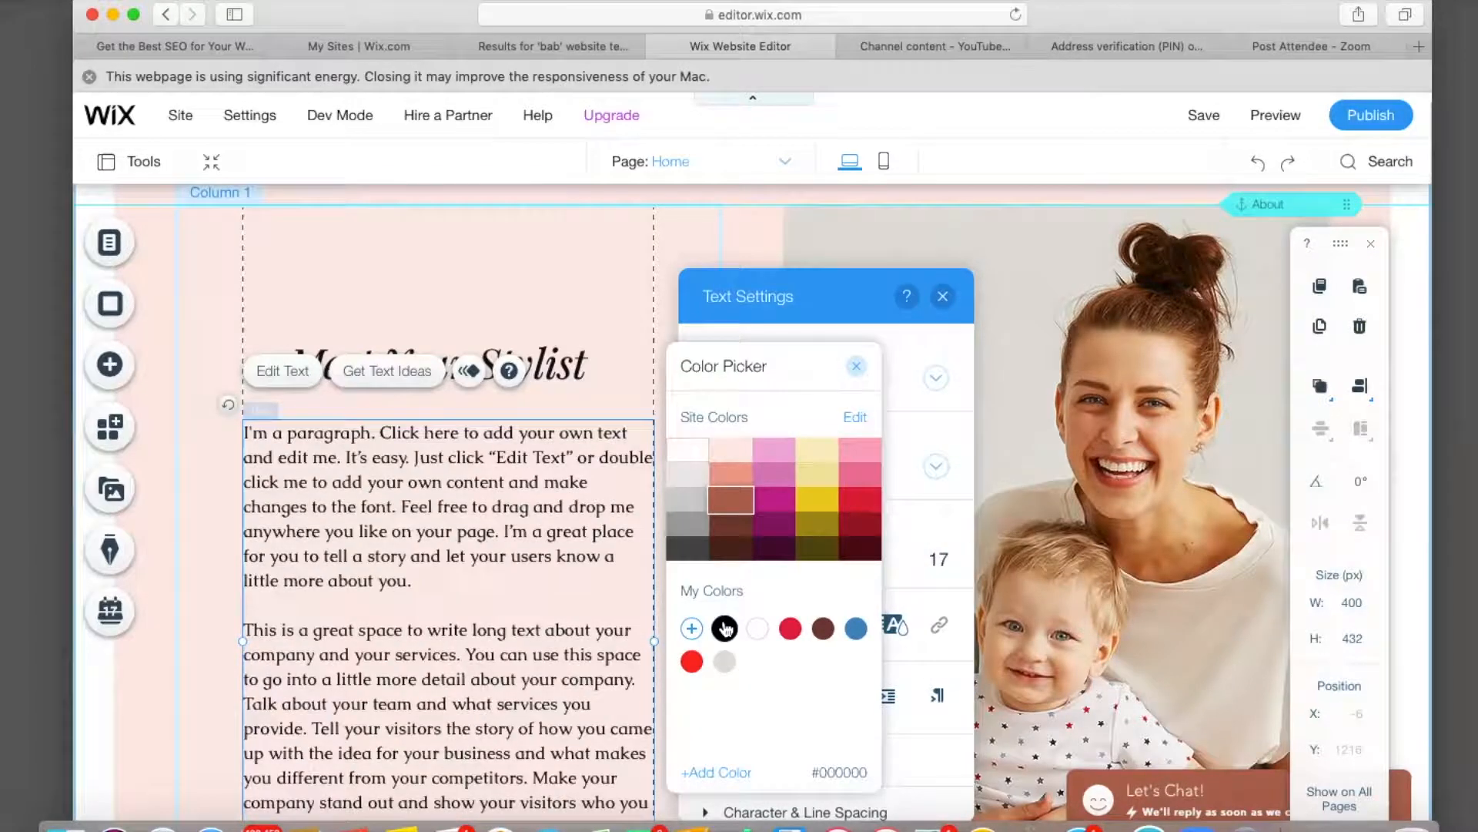
click(857, 365)
click(945, 295)
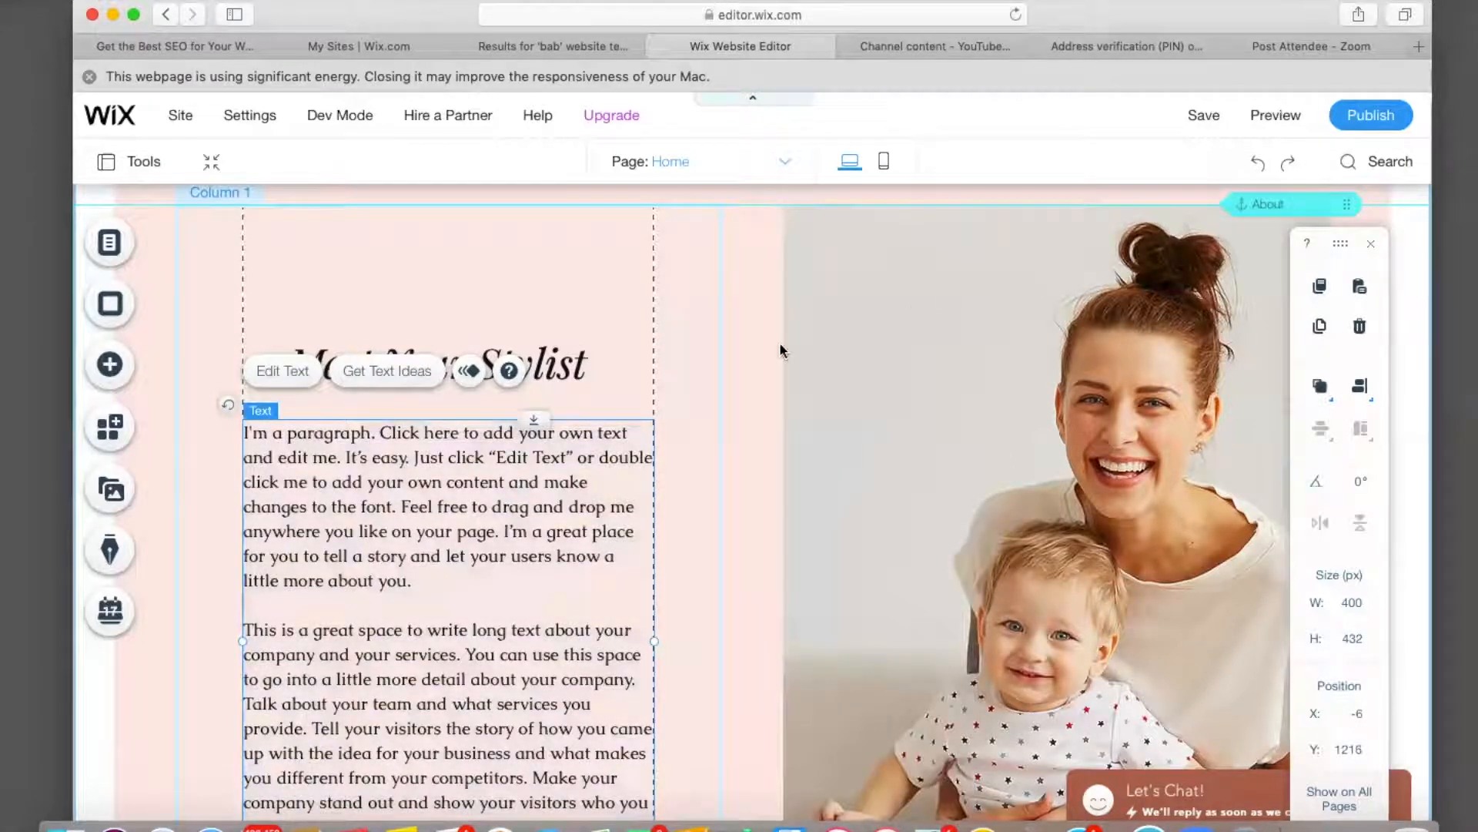
scroll(707, 473, down, 4)
scroll(706, 473, down, 1)
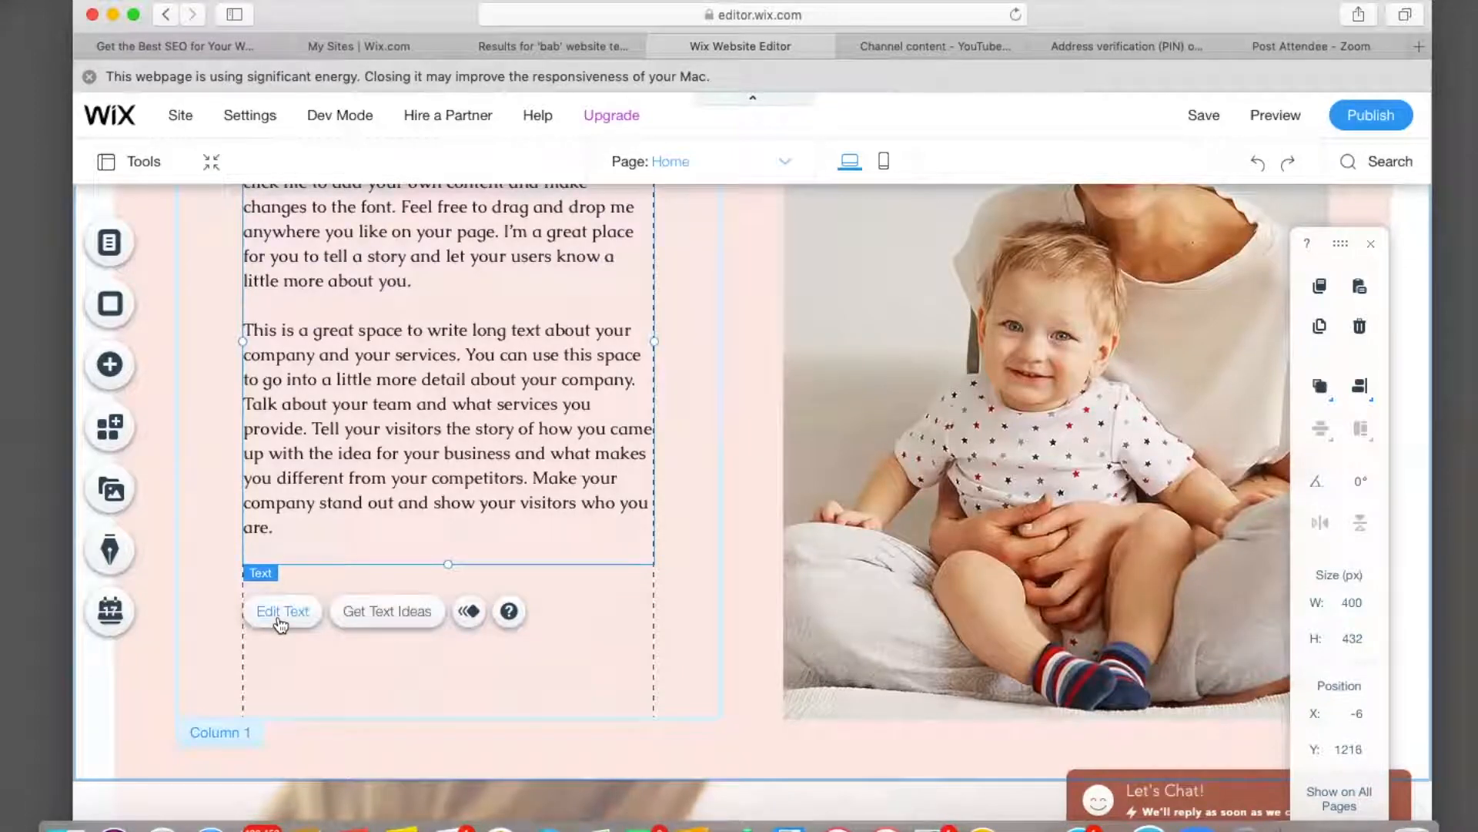
scroll(373, 554, up, 8)
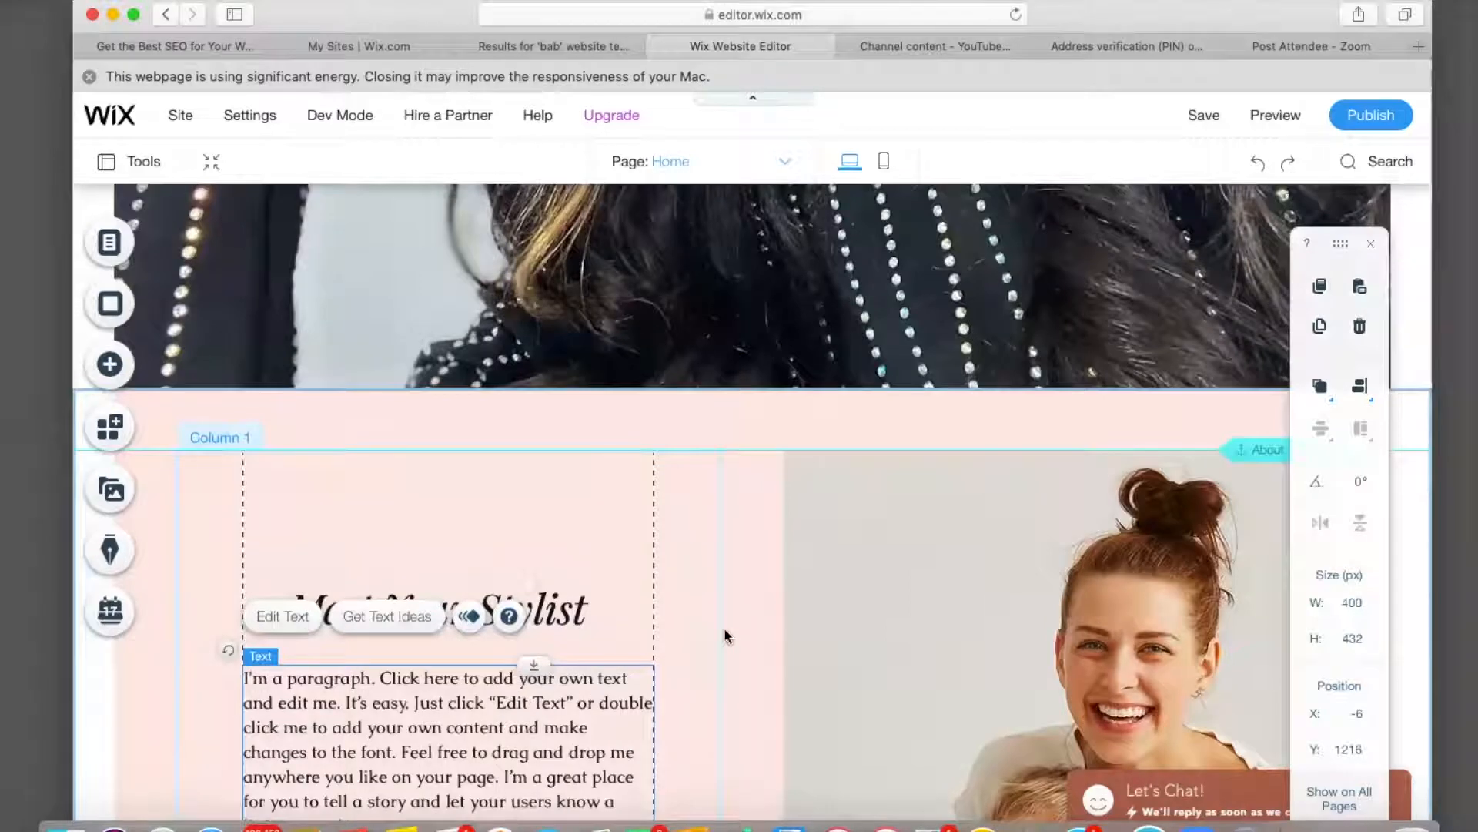
click(927, 636)
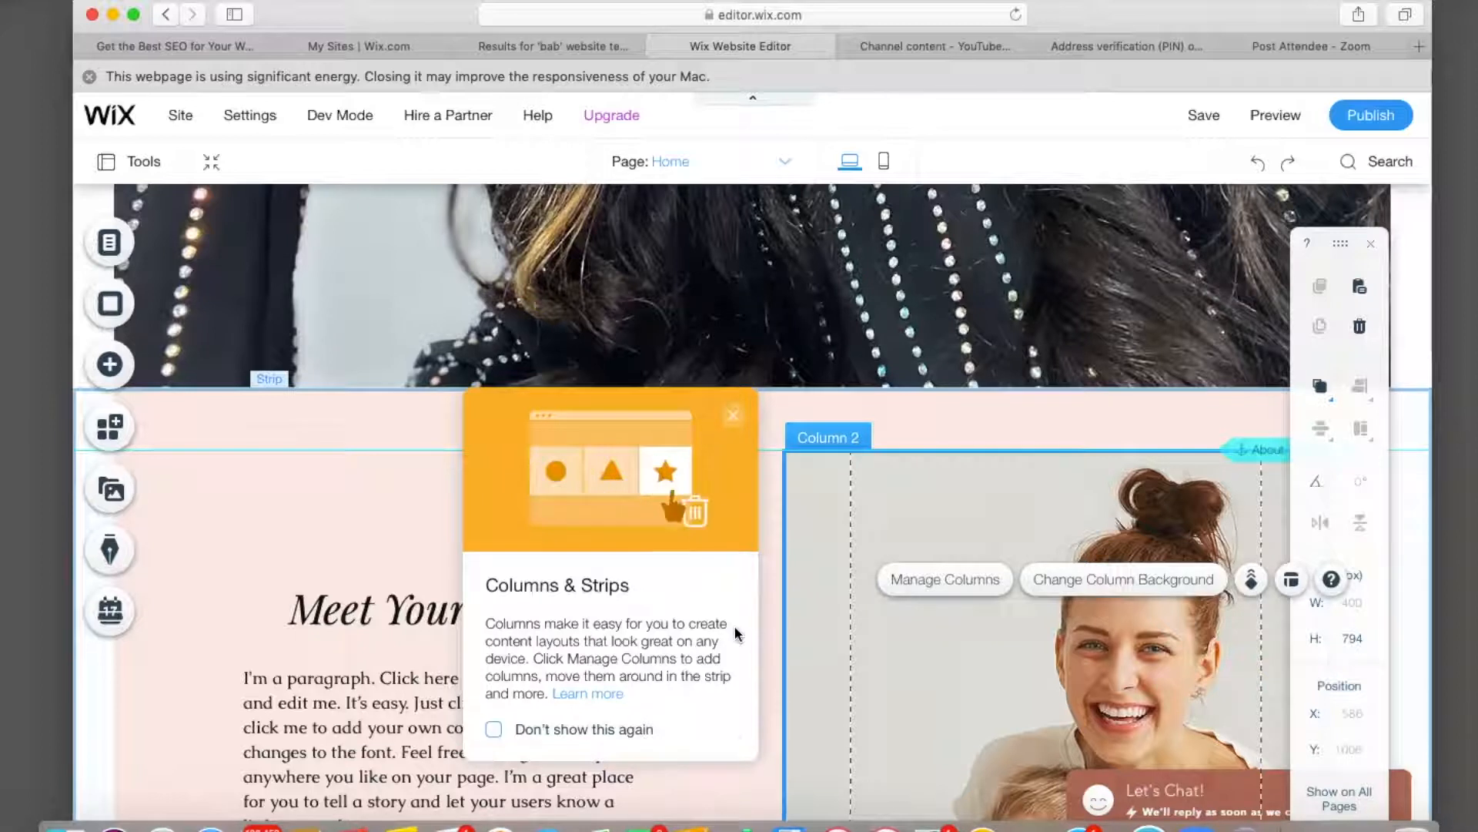
click(737, 421)
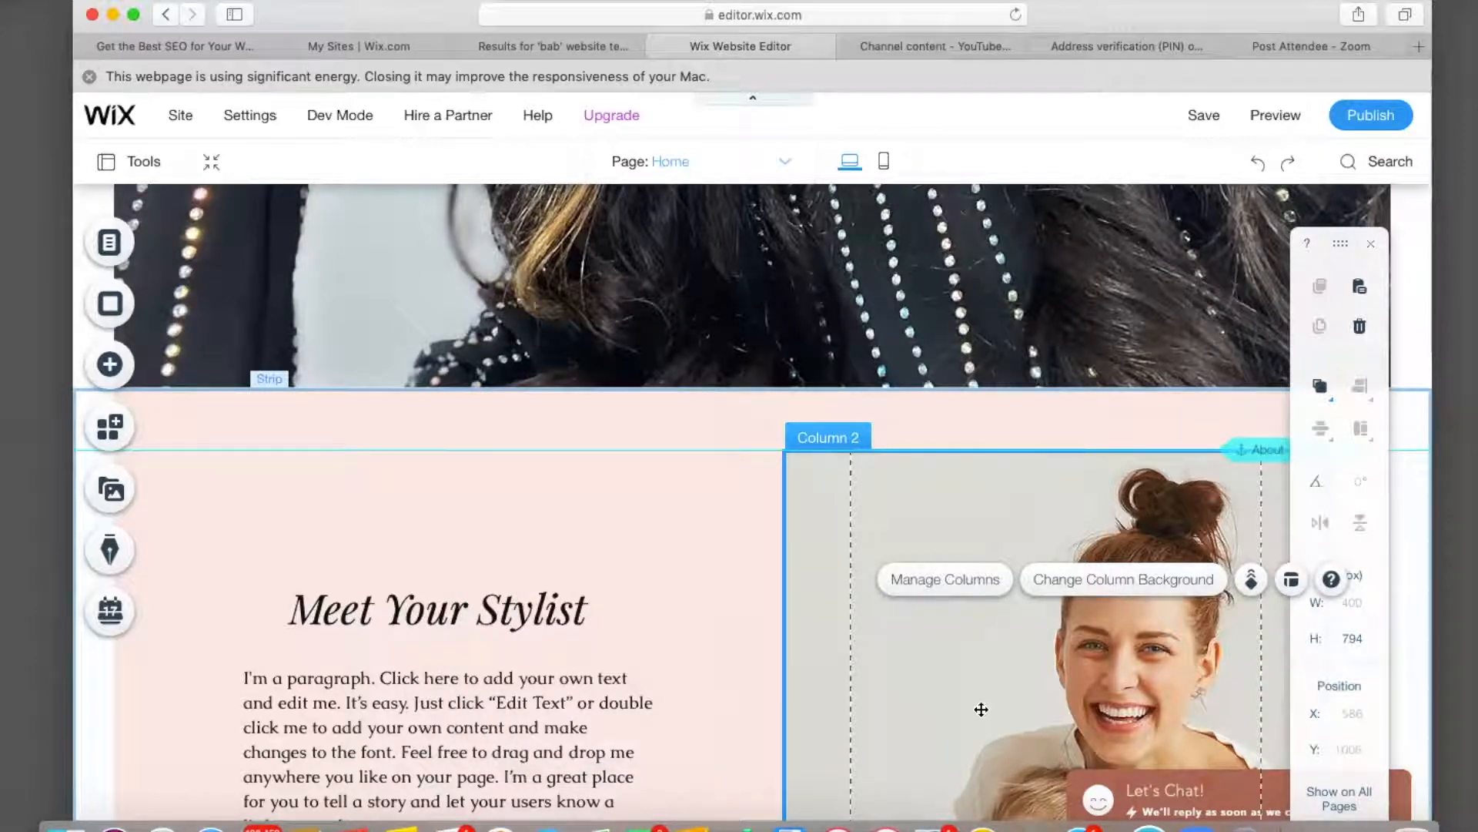
Upload IMG_2360.JPG from Desktop/Selfies and apply it as the About photo column background.
click(1070, 592)
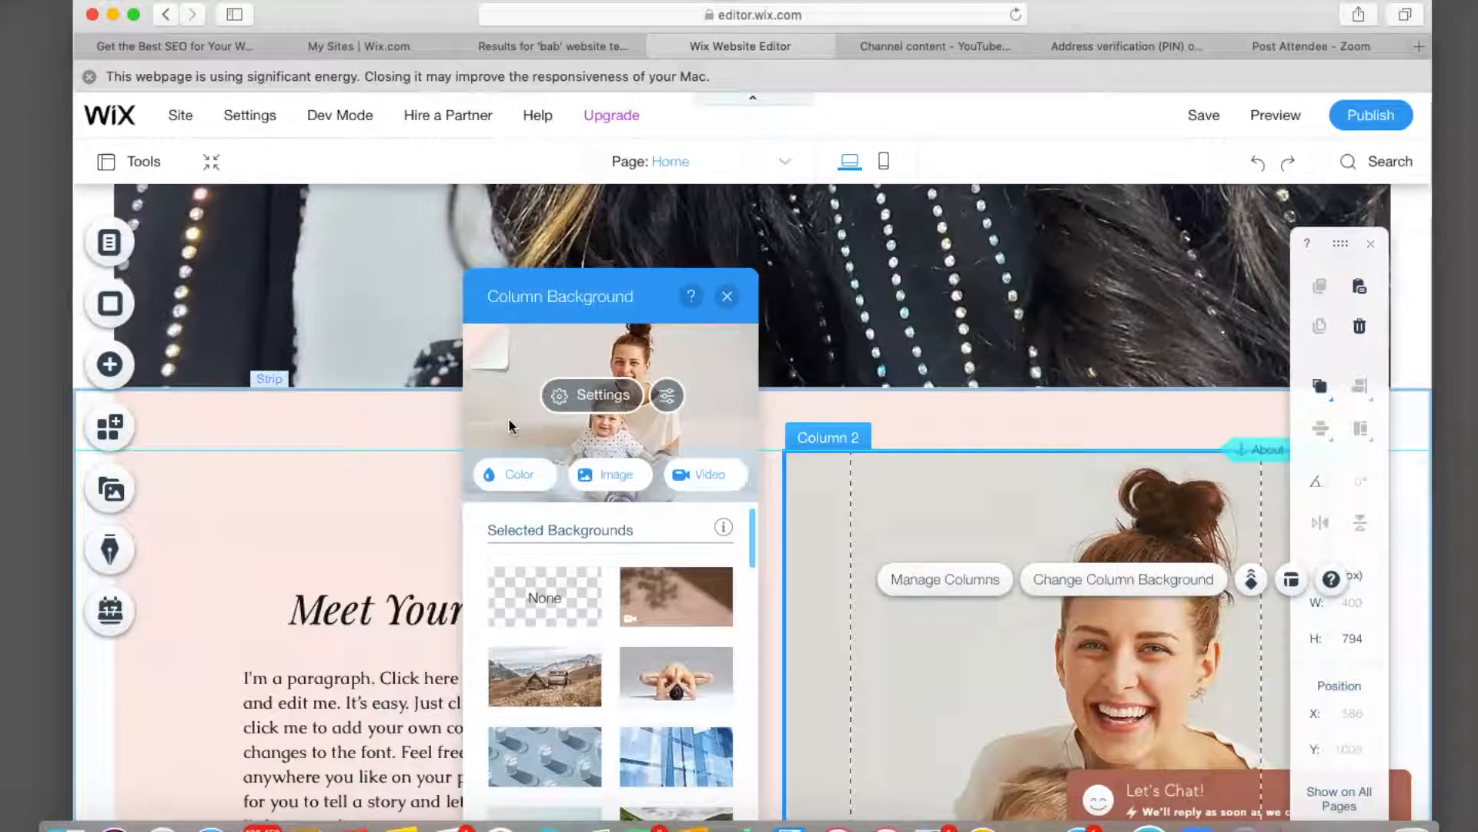
click(610, 476)
click(315, 234)
click(741, 537)
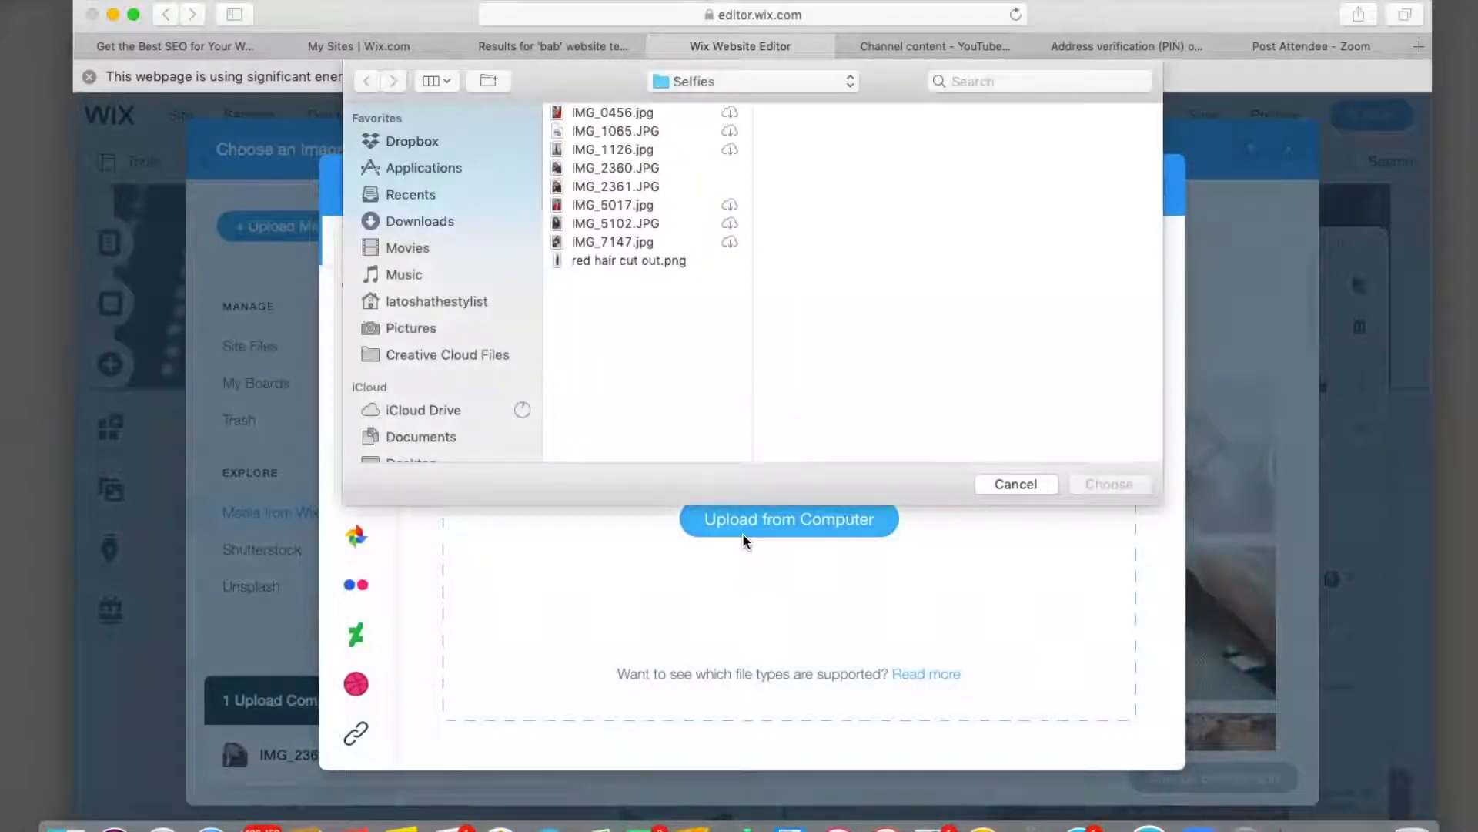
scroll(432, 420, down, 5)
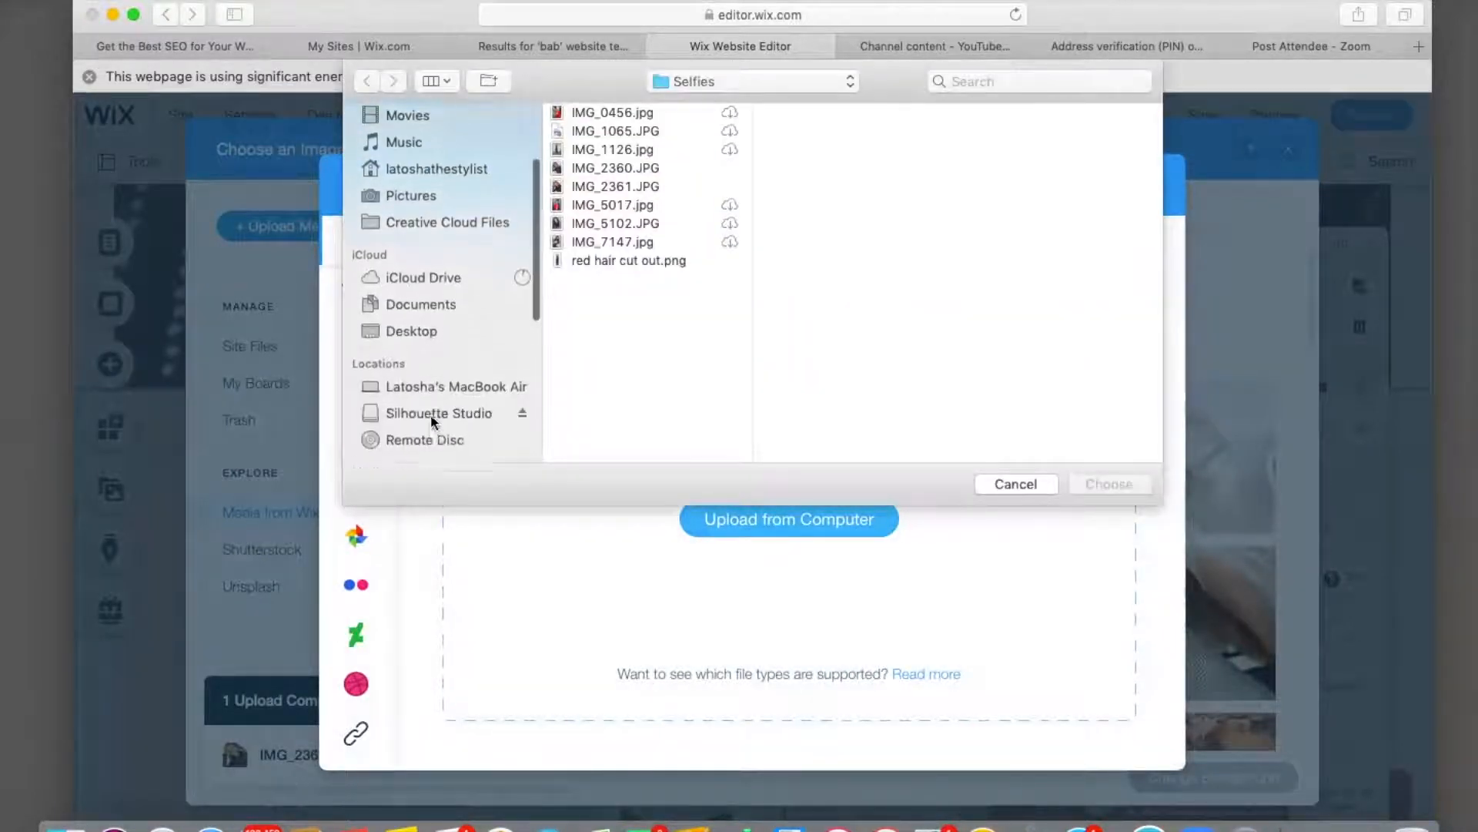
click(427, 274)
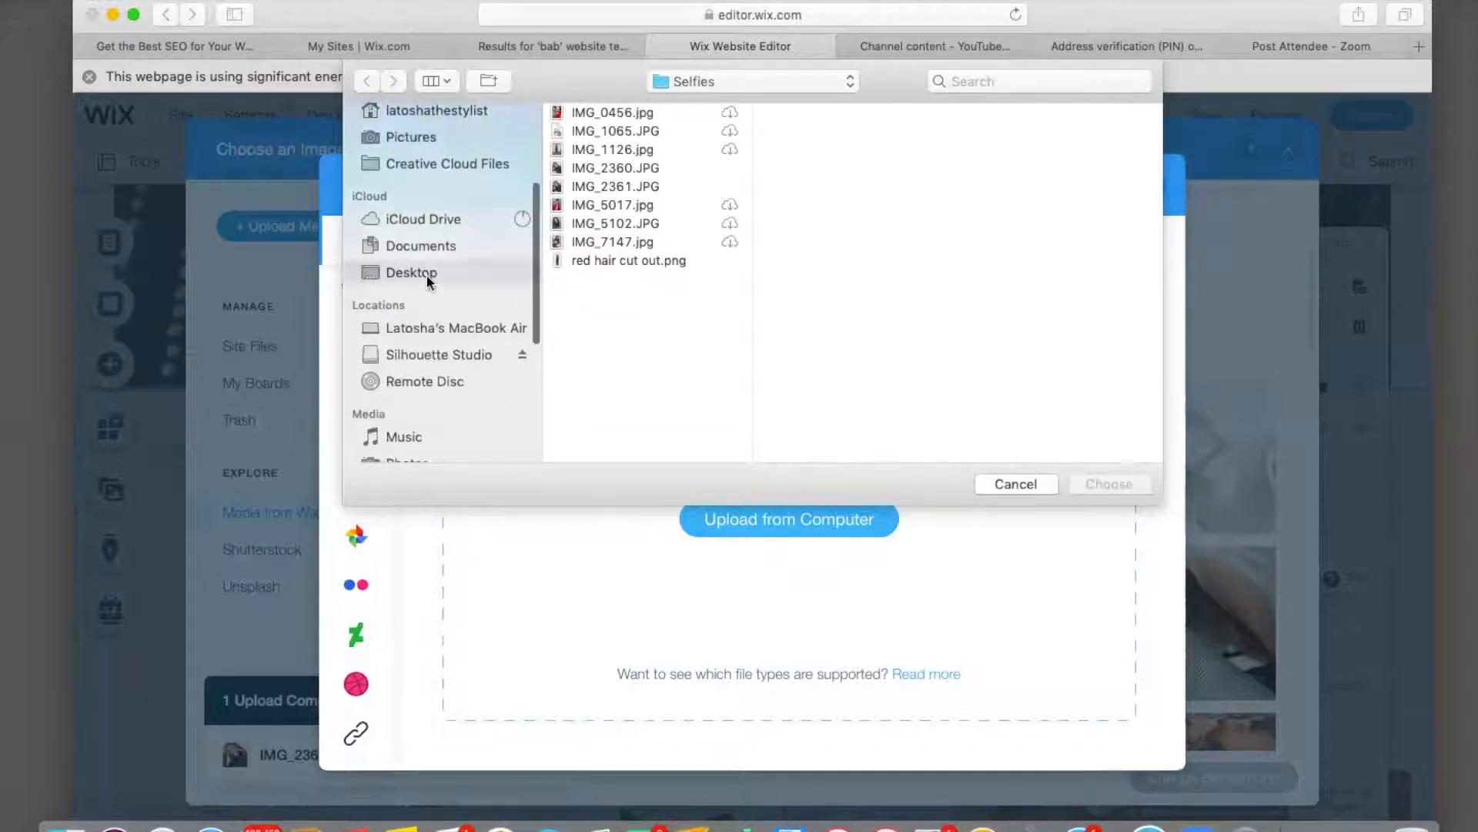
click(601, 391)
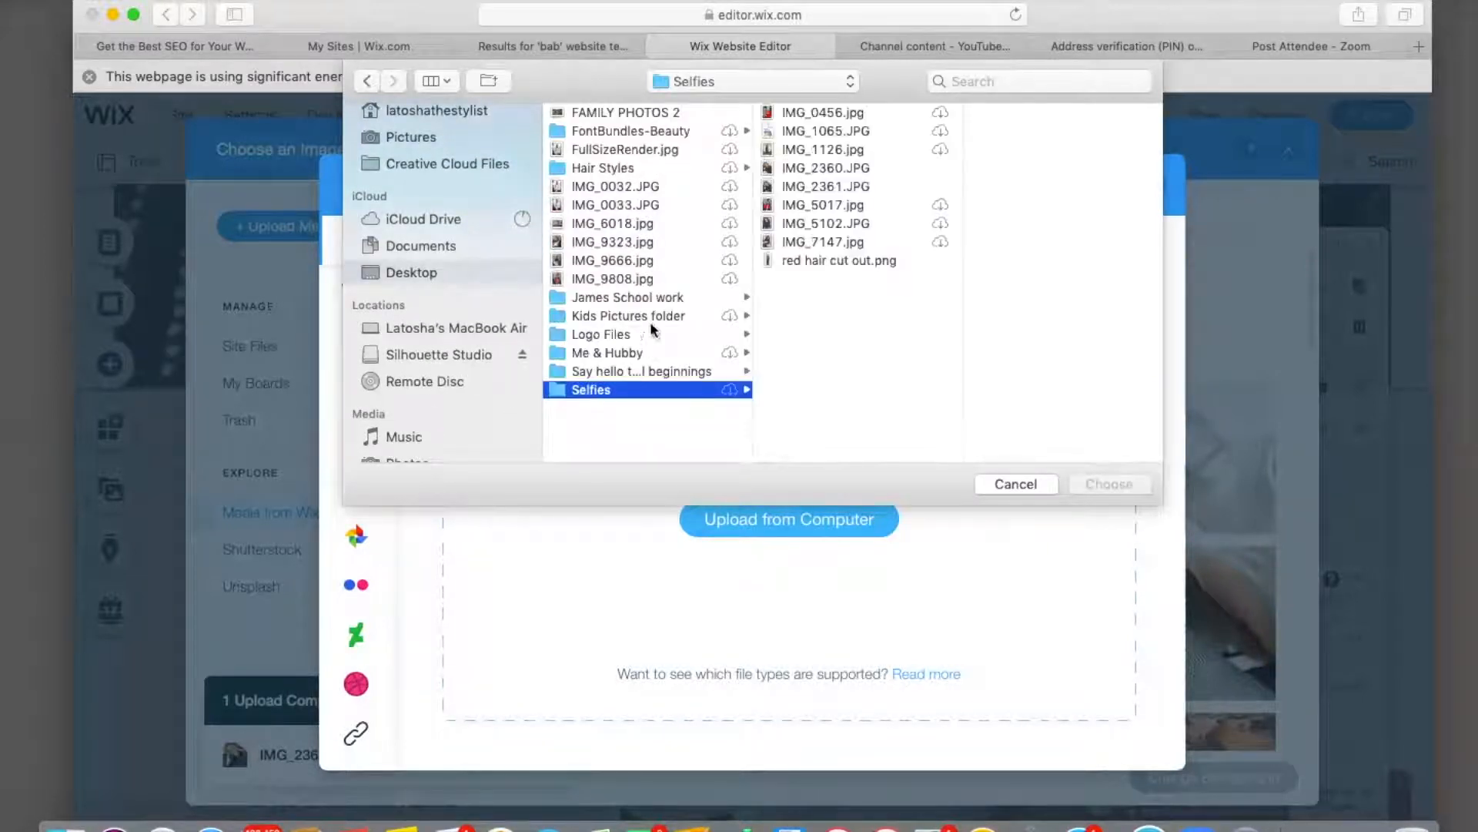
click(793, 170)
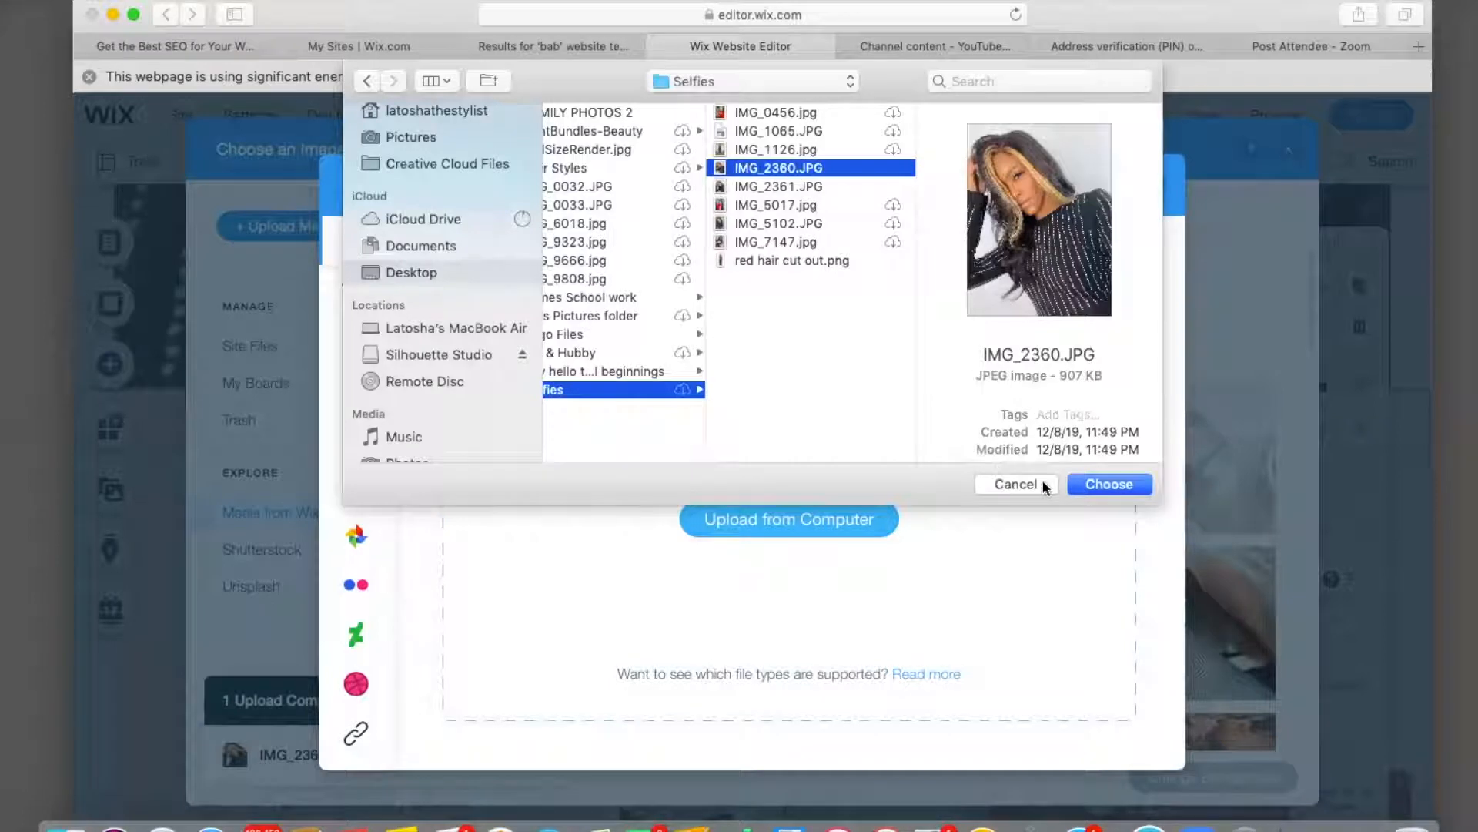
click(1109, 485)
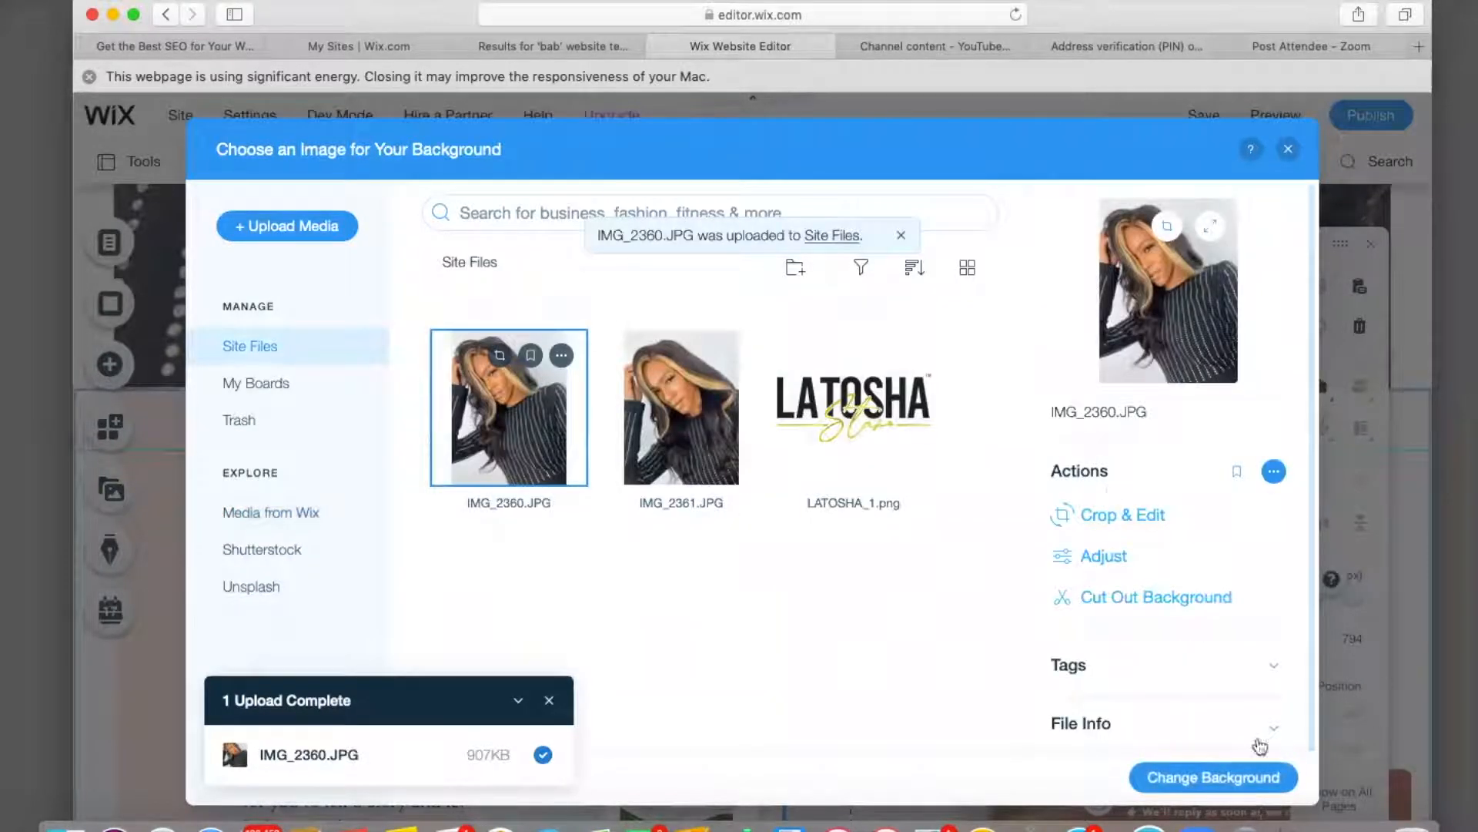
click(1228, 783)
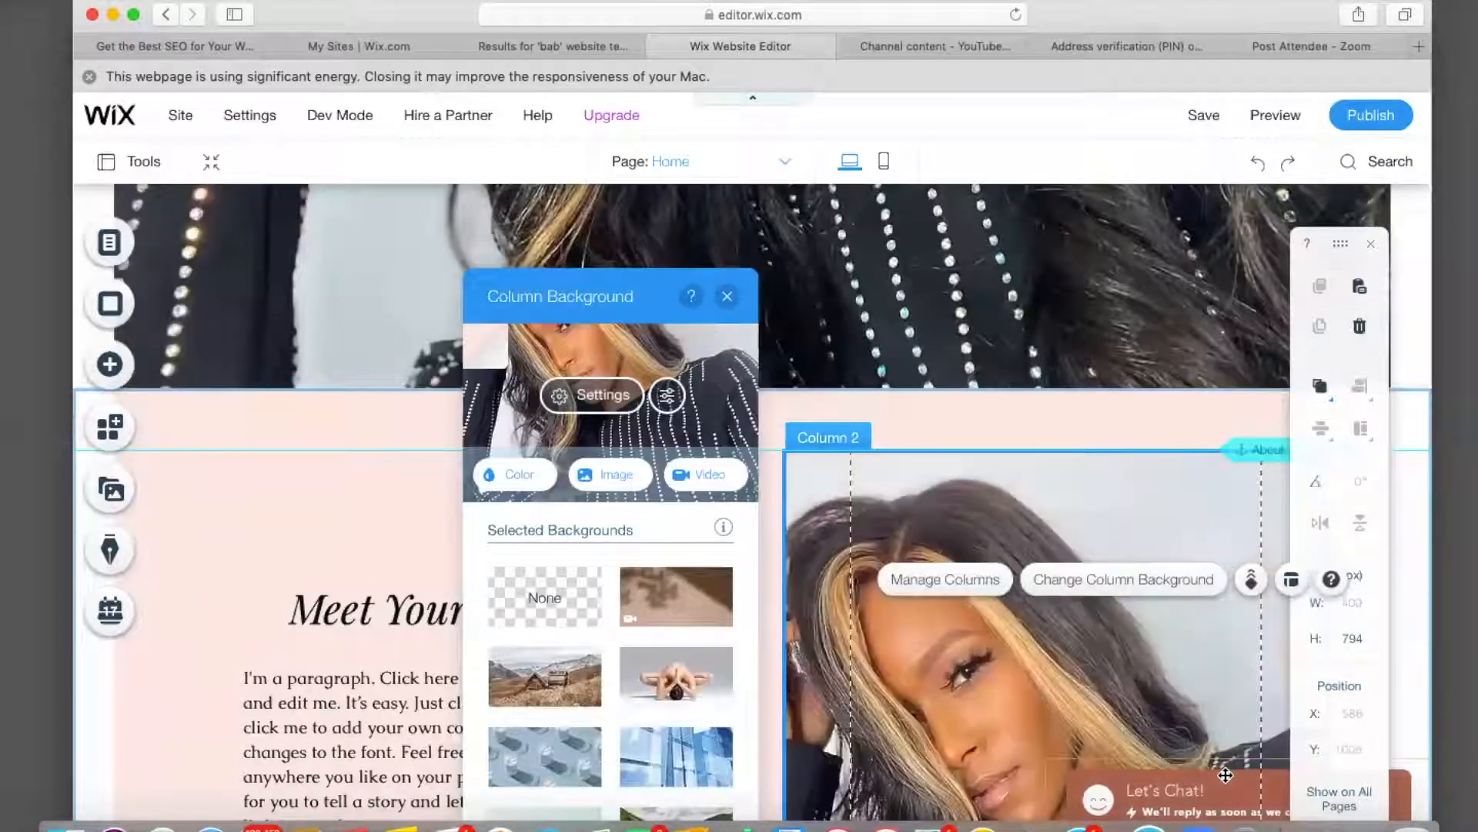
Give the whole About strip a white solid-colour background, leaving the text column pink.
scroll(1001, 616, down, 2)
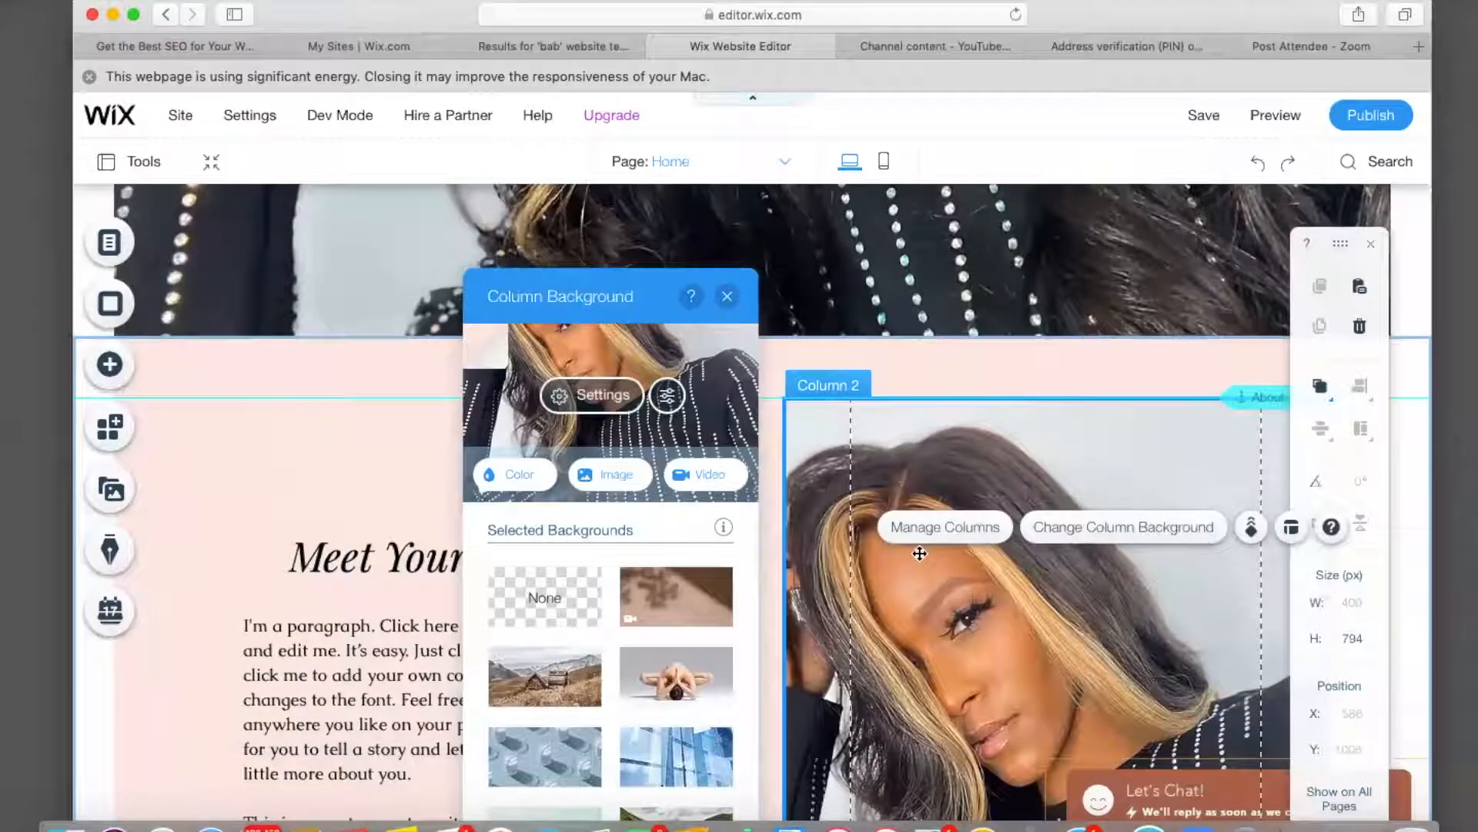
click(726, 297)
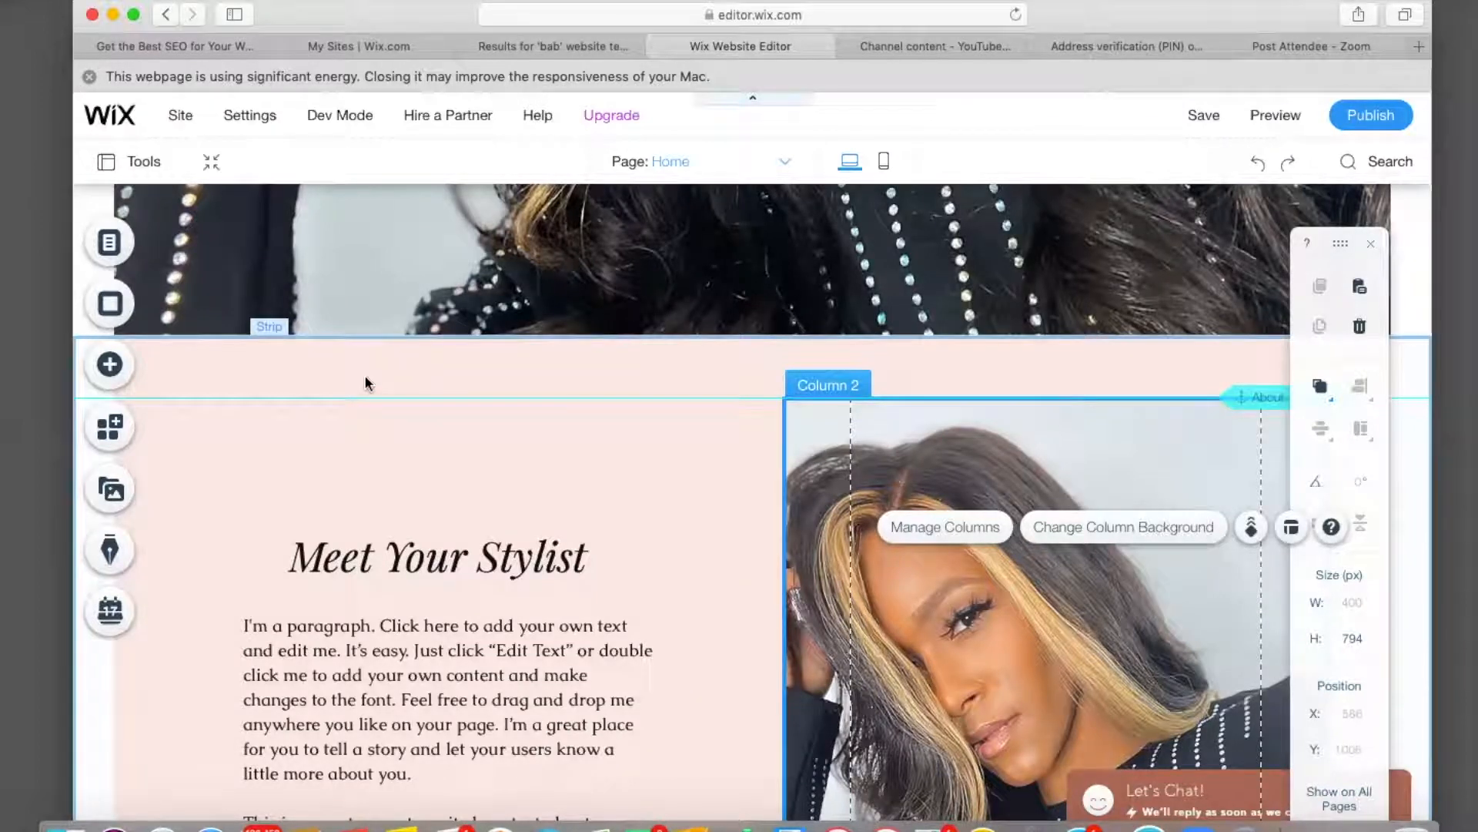
click(365, 381)
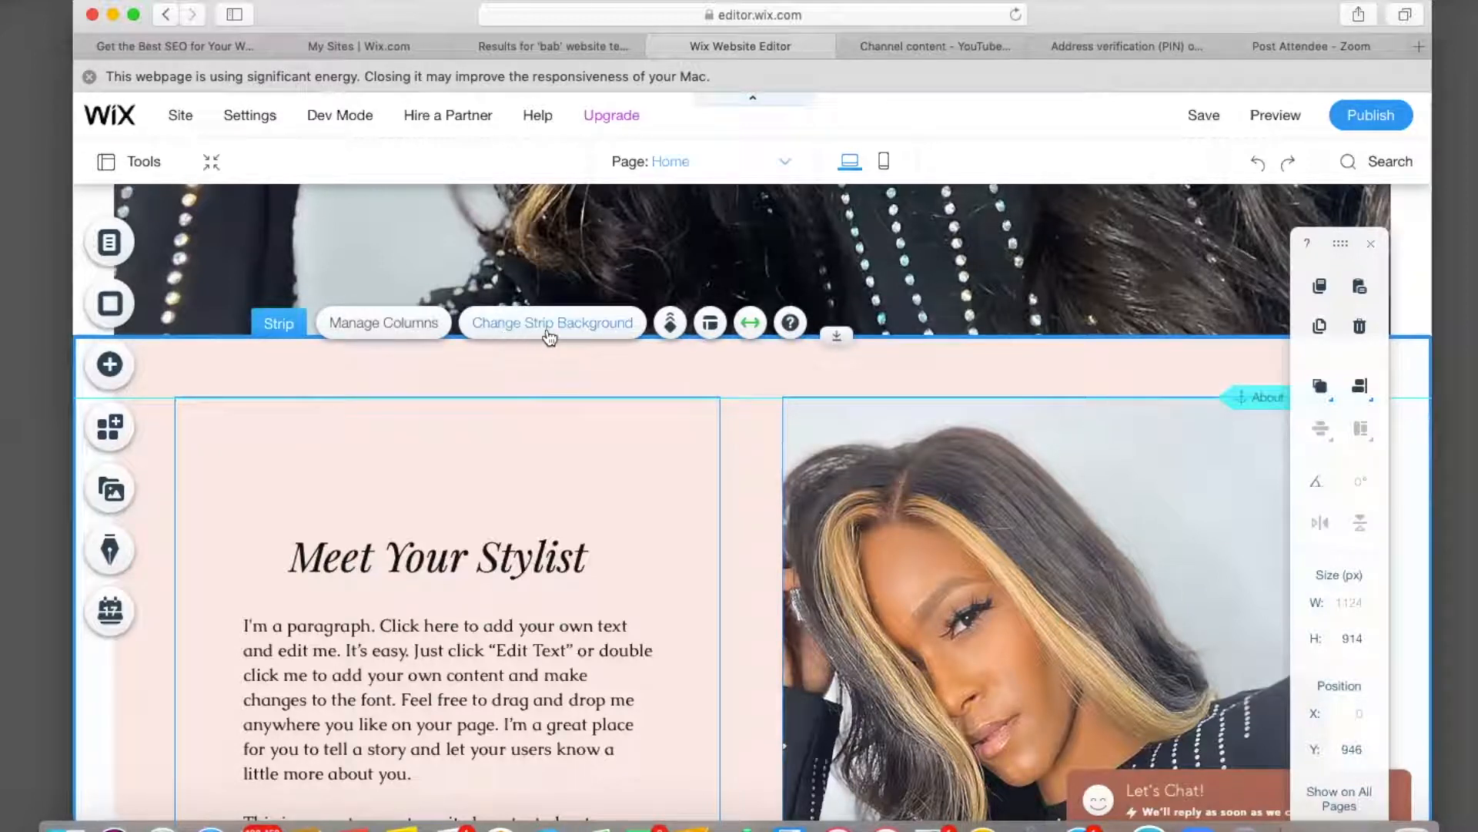
click(591, 336)
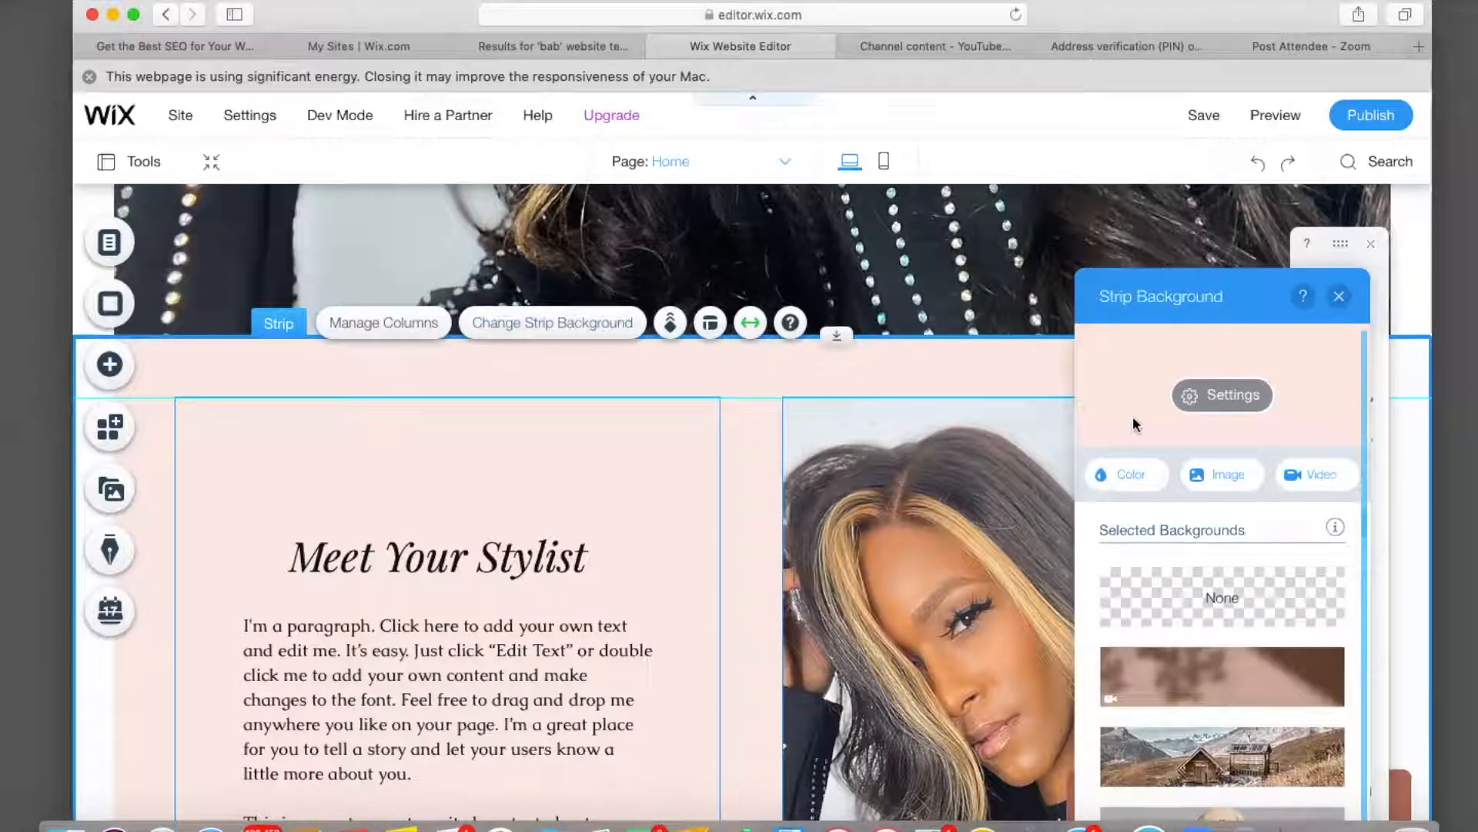
click(1126, 477)
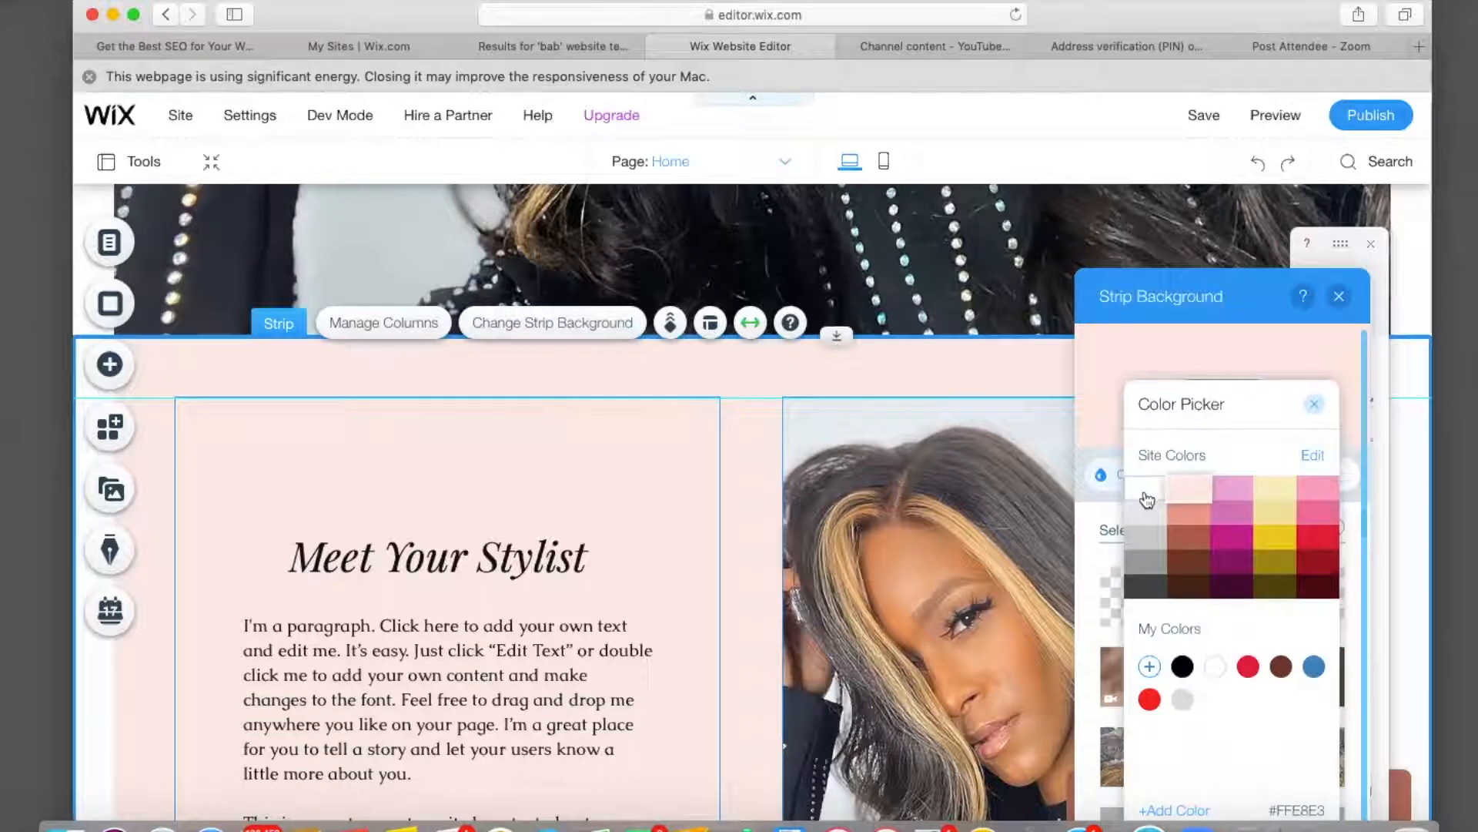
click(1146, 496)
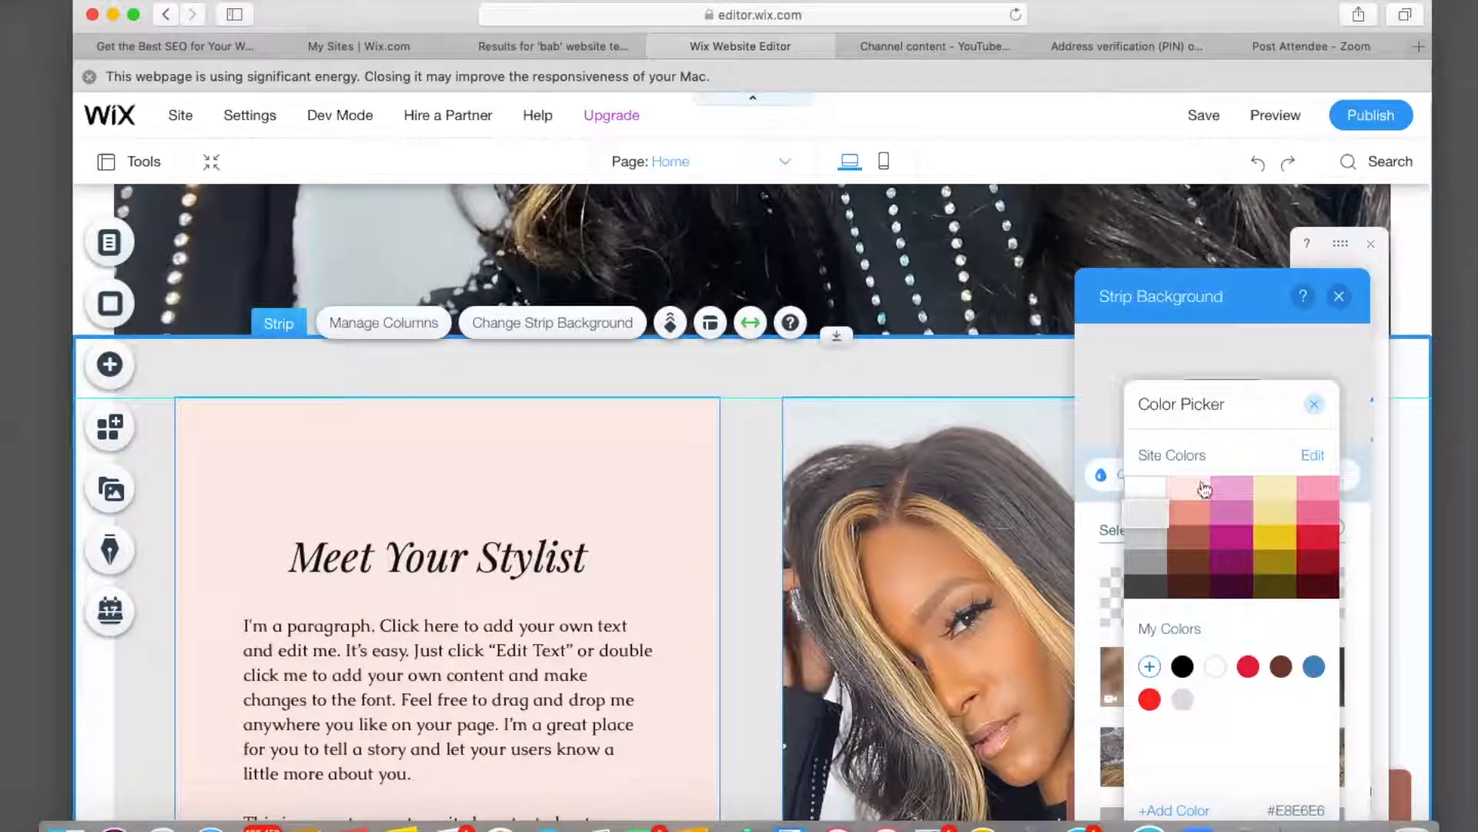
click(1314, 411)
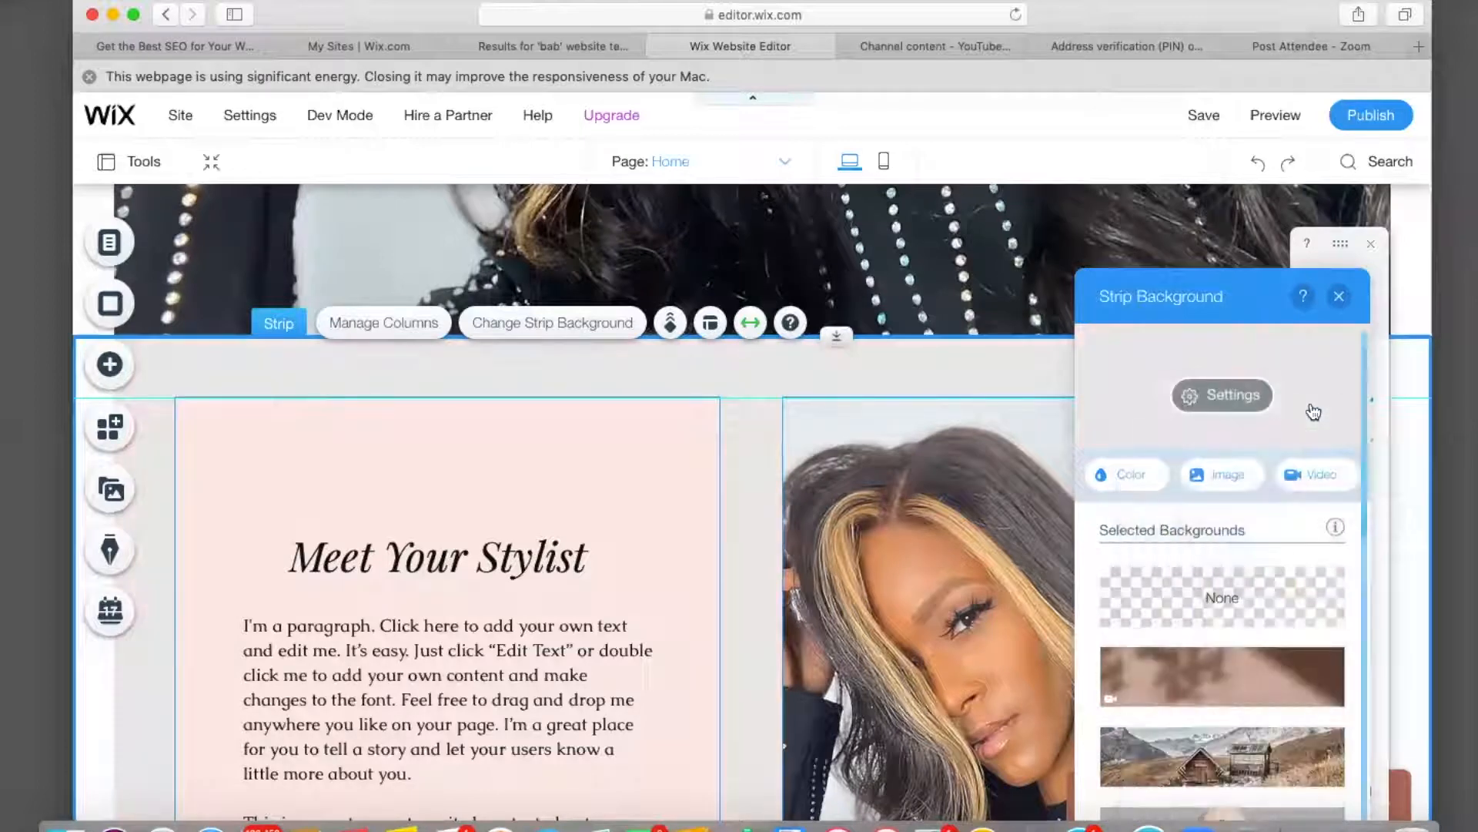
click(1338, 299)
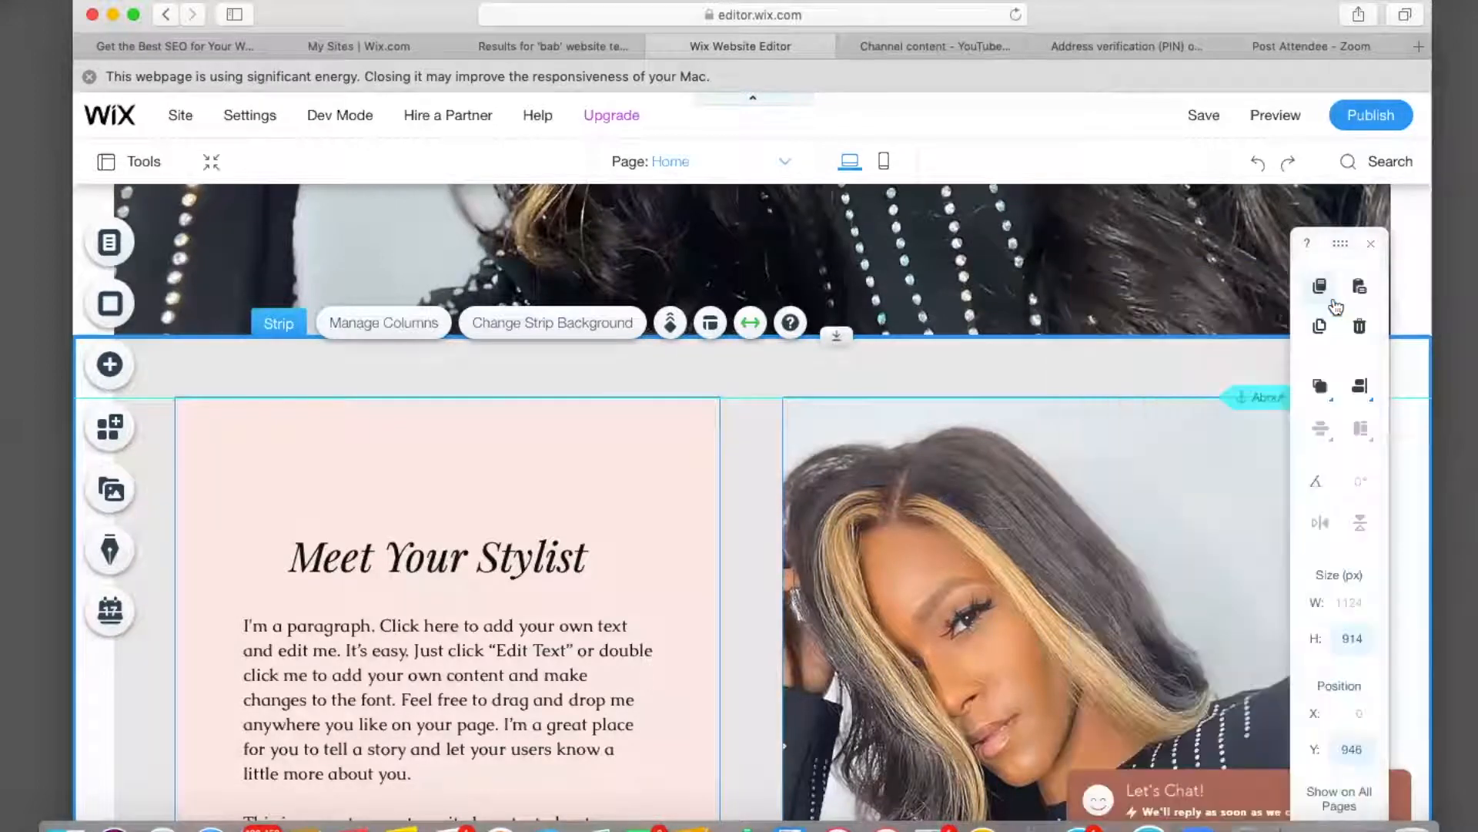
click(484, 485)
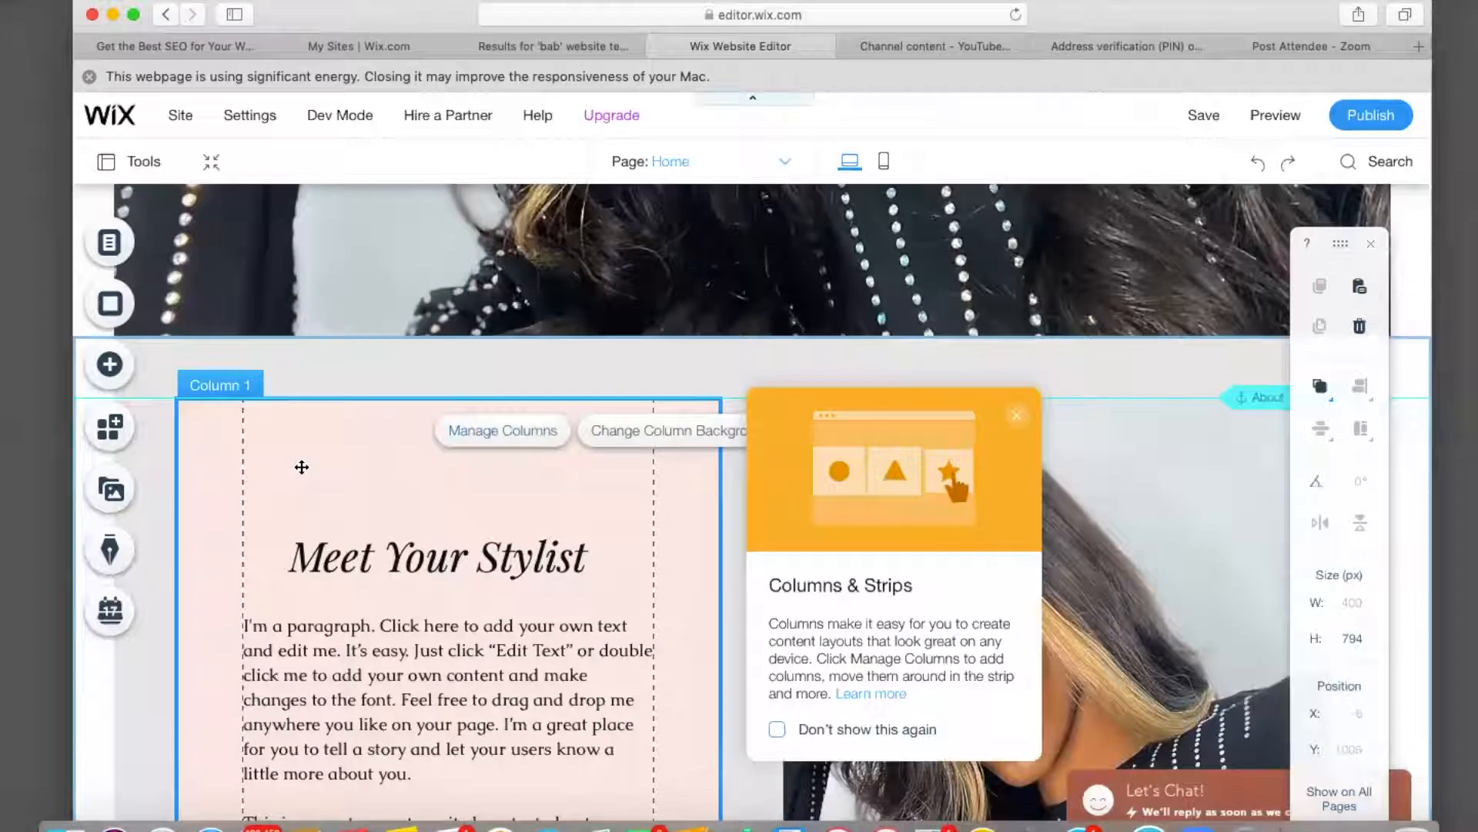
click(610, 434)
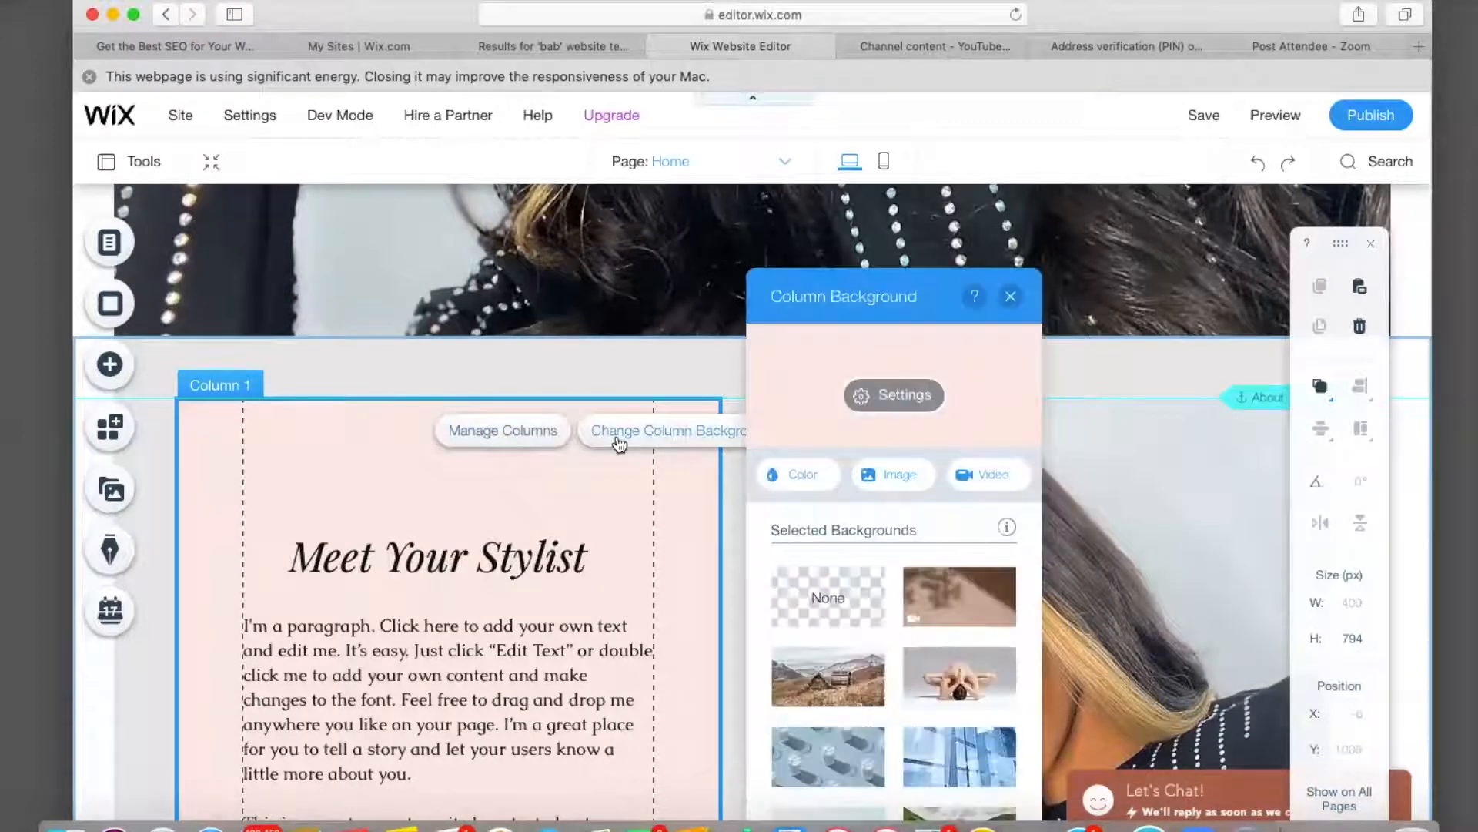
click(793, 478)
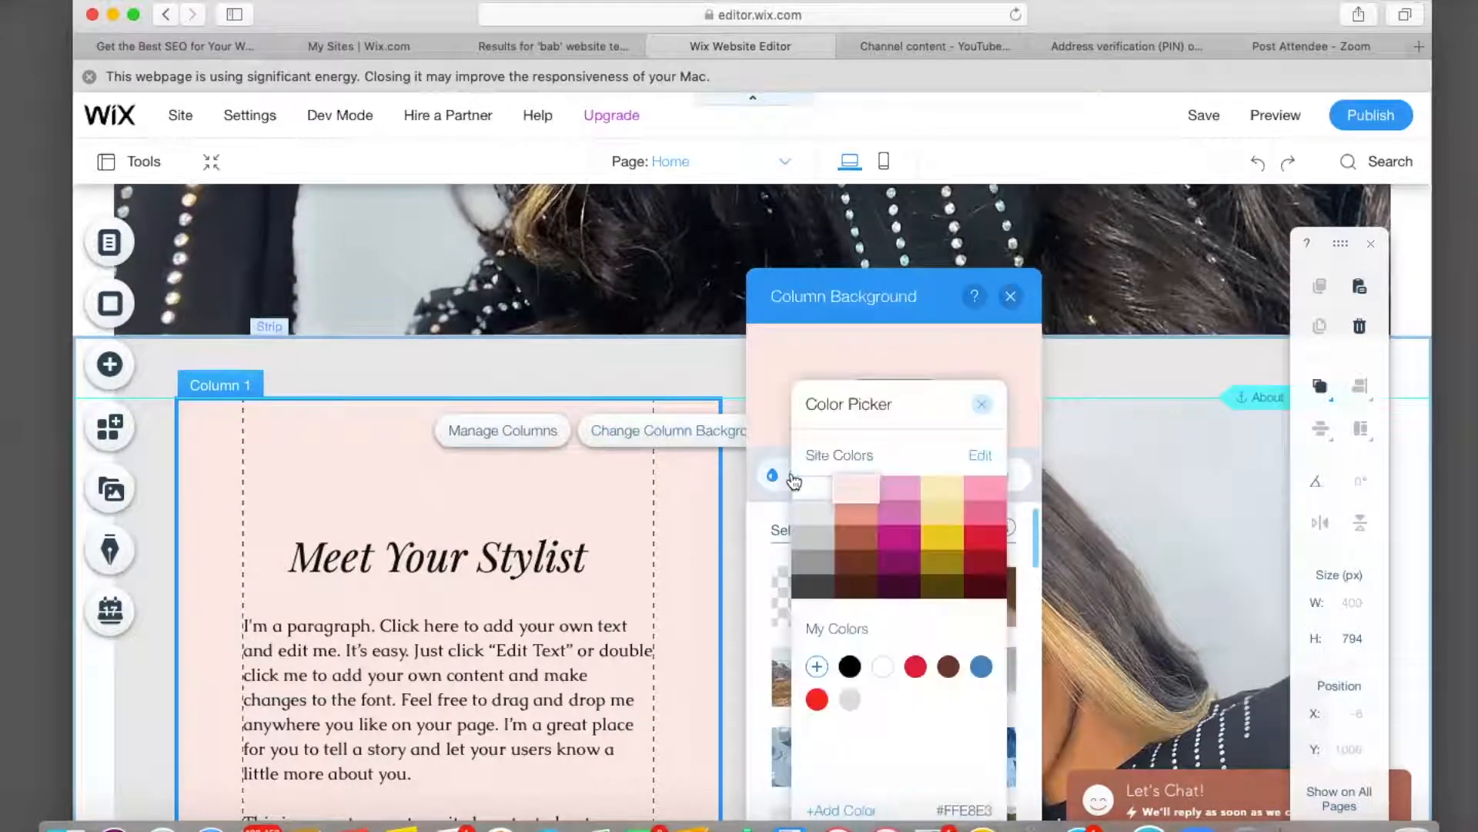
click(810, 492)
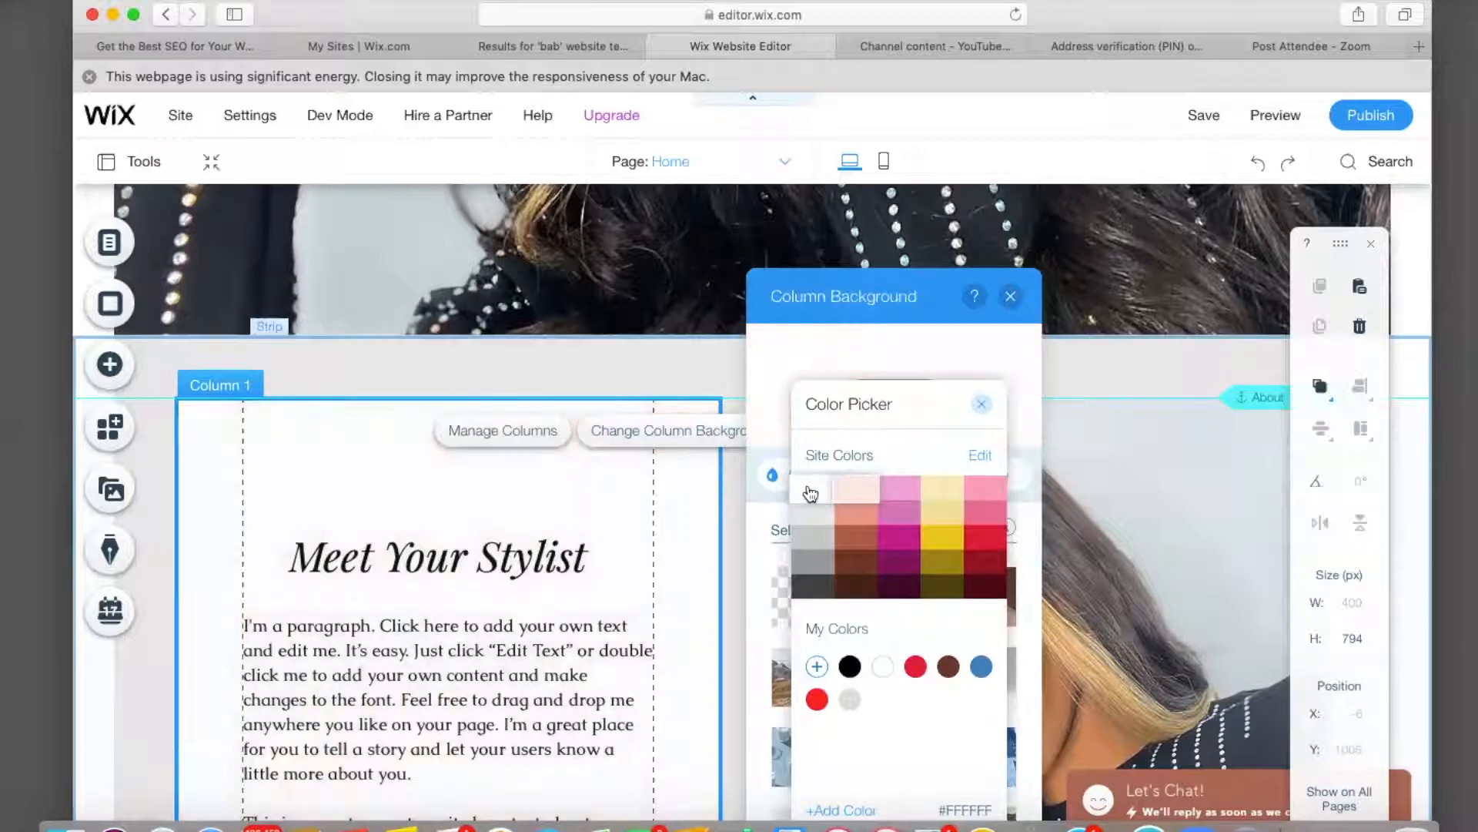
click(983, 411)
click(1010, 295)
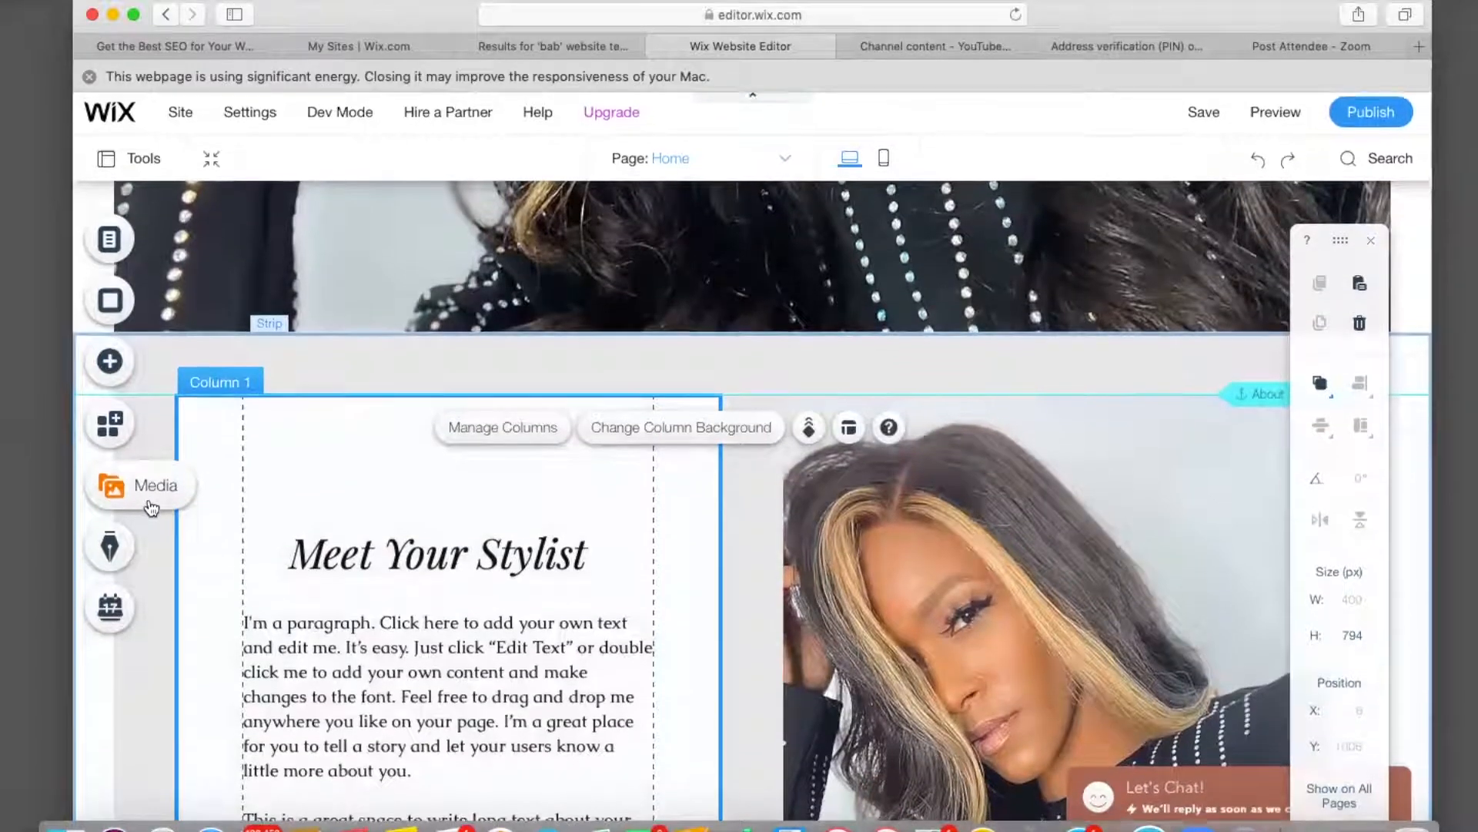
scroll(153, 674, down, 5)
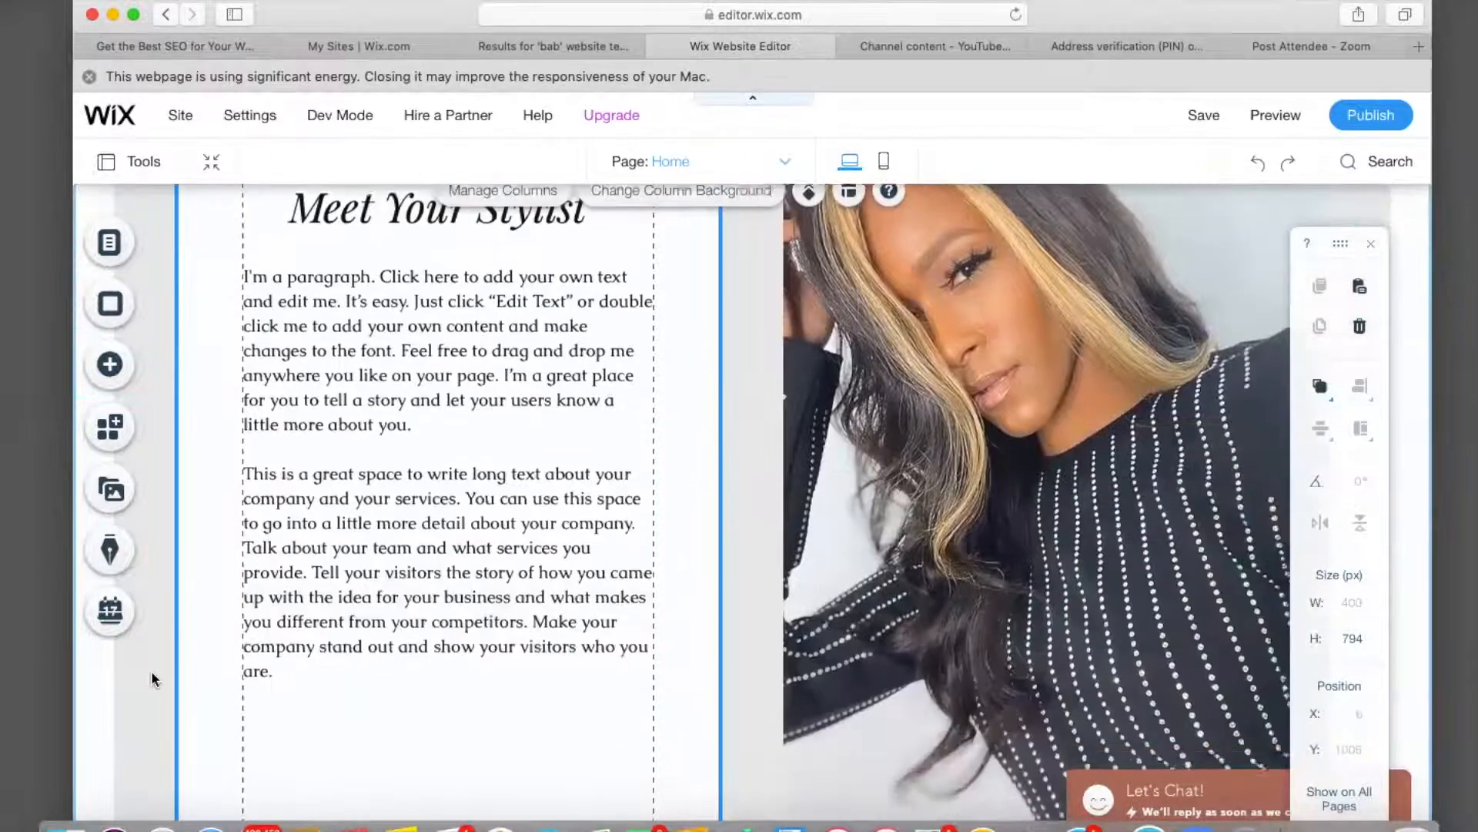
scroll(152, 675, up, 8)
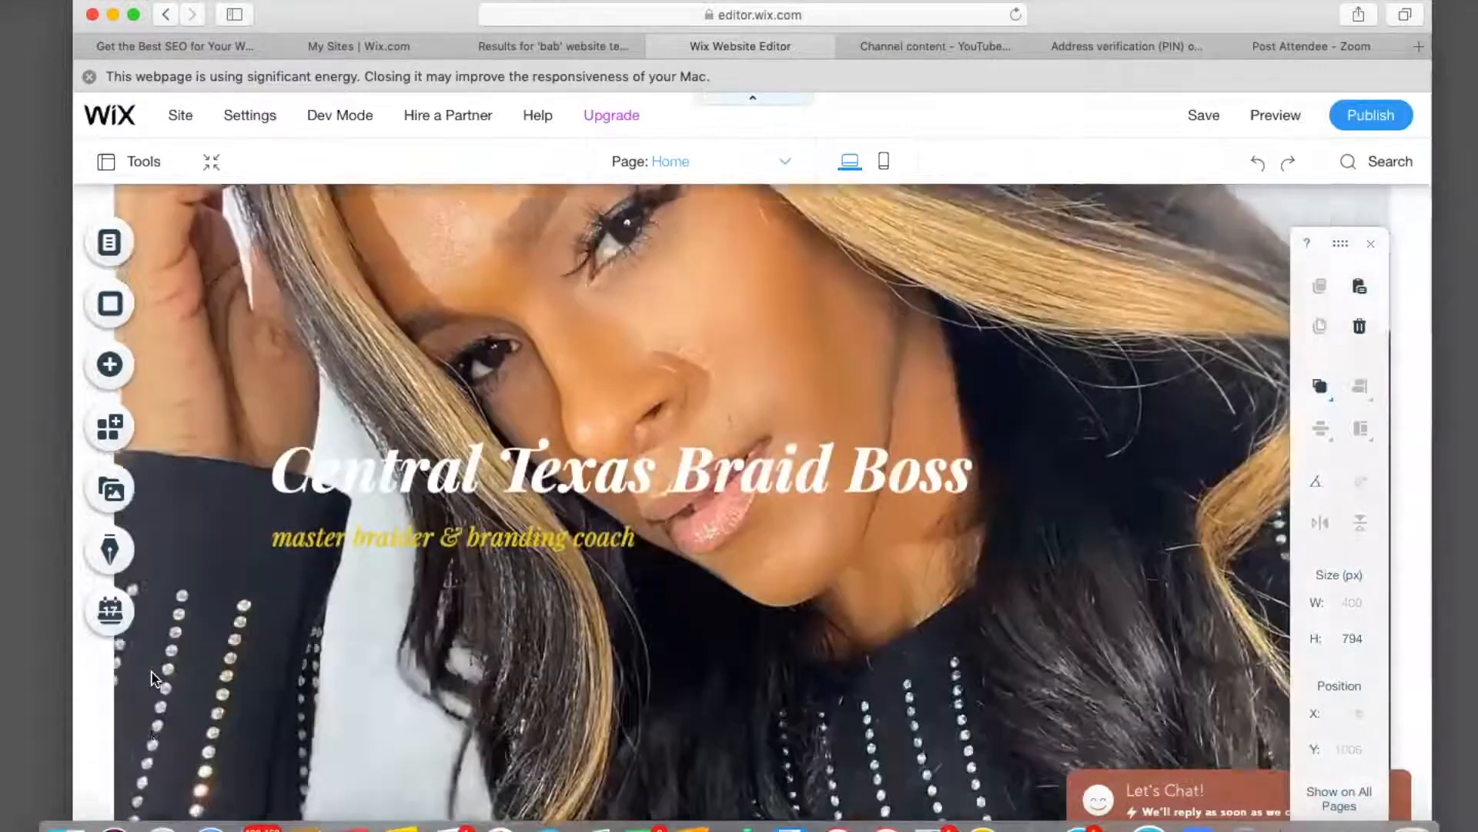
scroll(154, 677, up, 3)
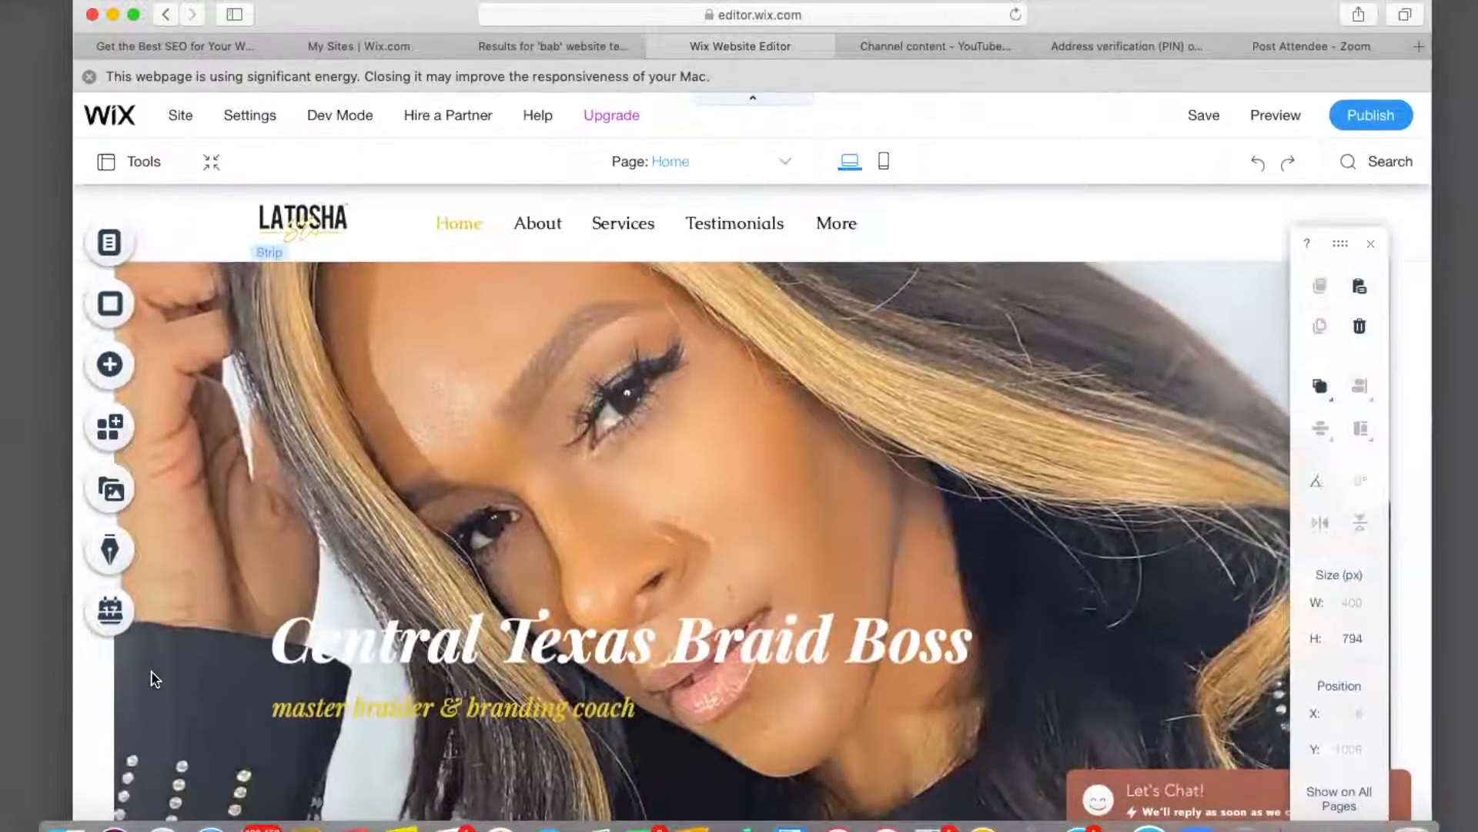
scroll(152, 676, down, 10)
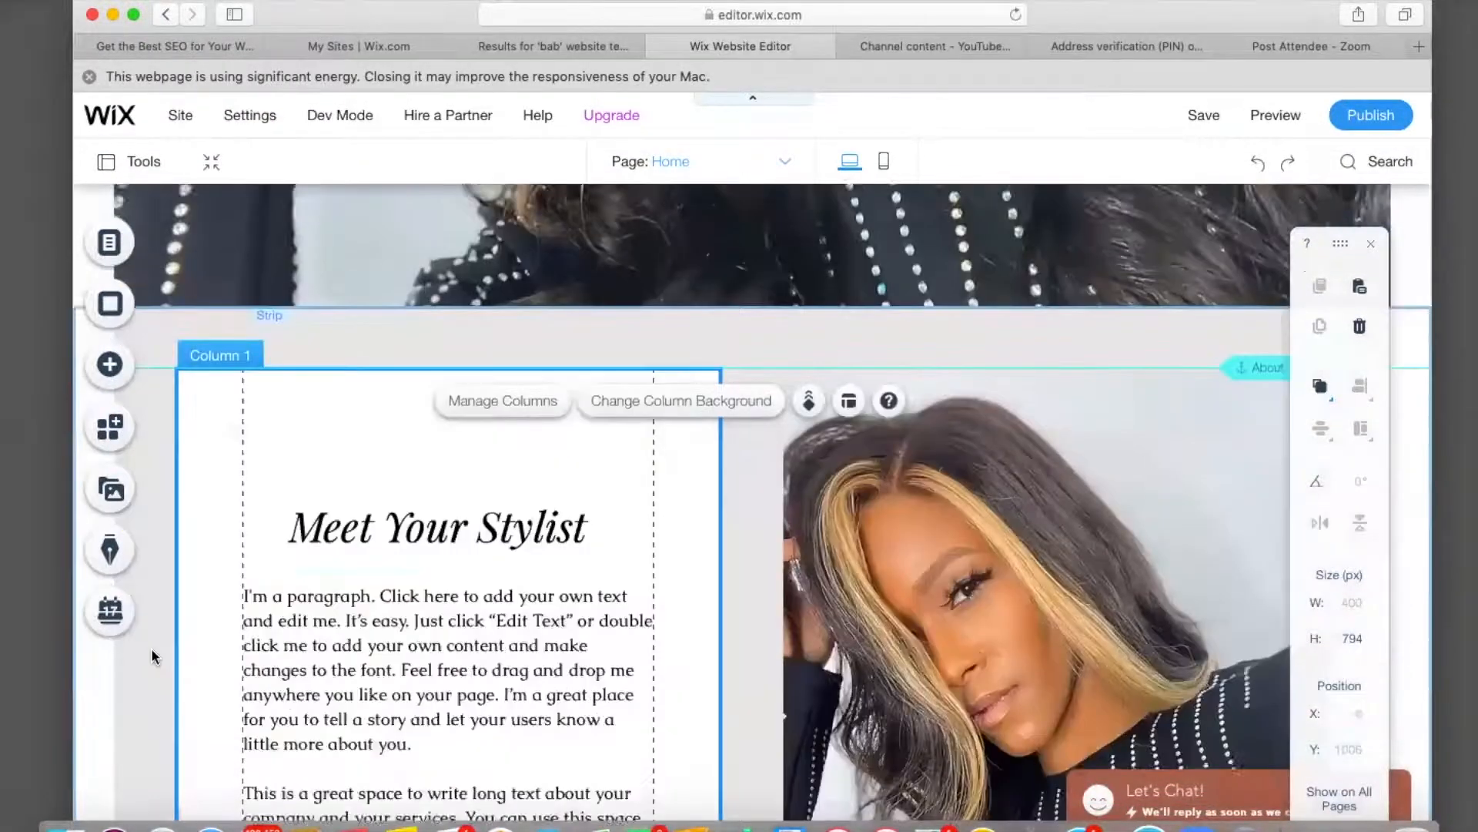
scroll(152, 656, down, 10)
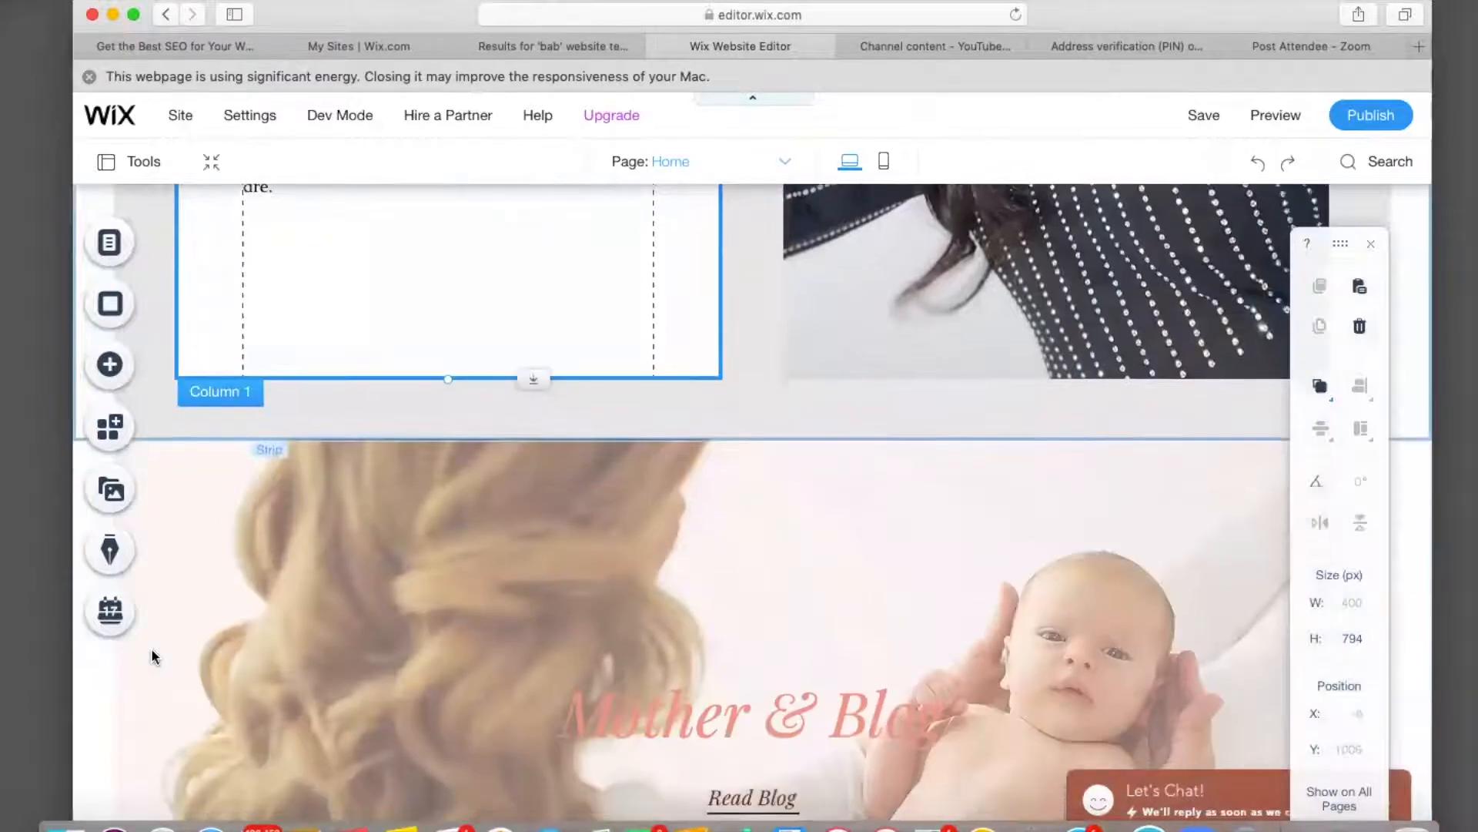
Select the Mother & Blog strip and browse Wix stock videos for its background.
scroll(152, 656, down, 5)
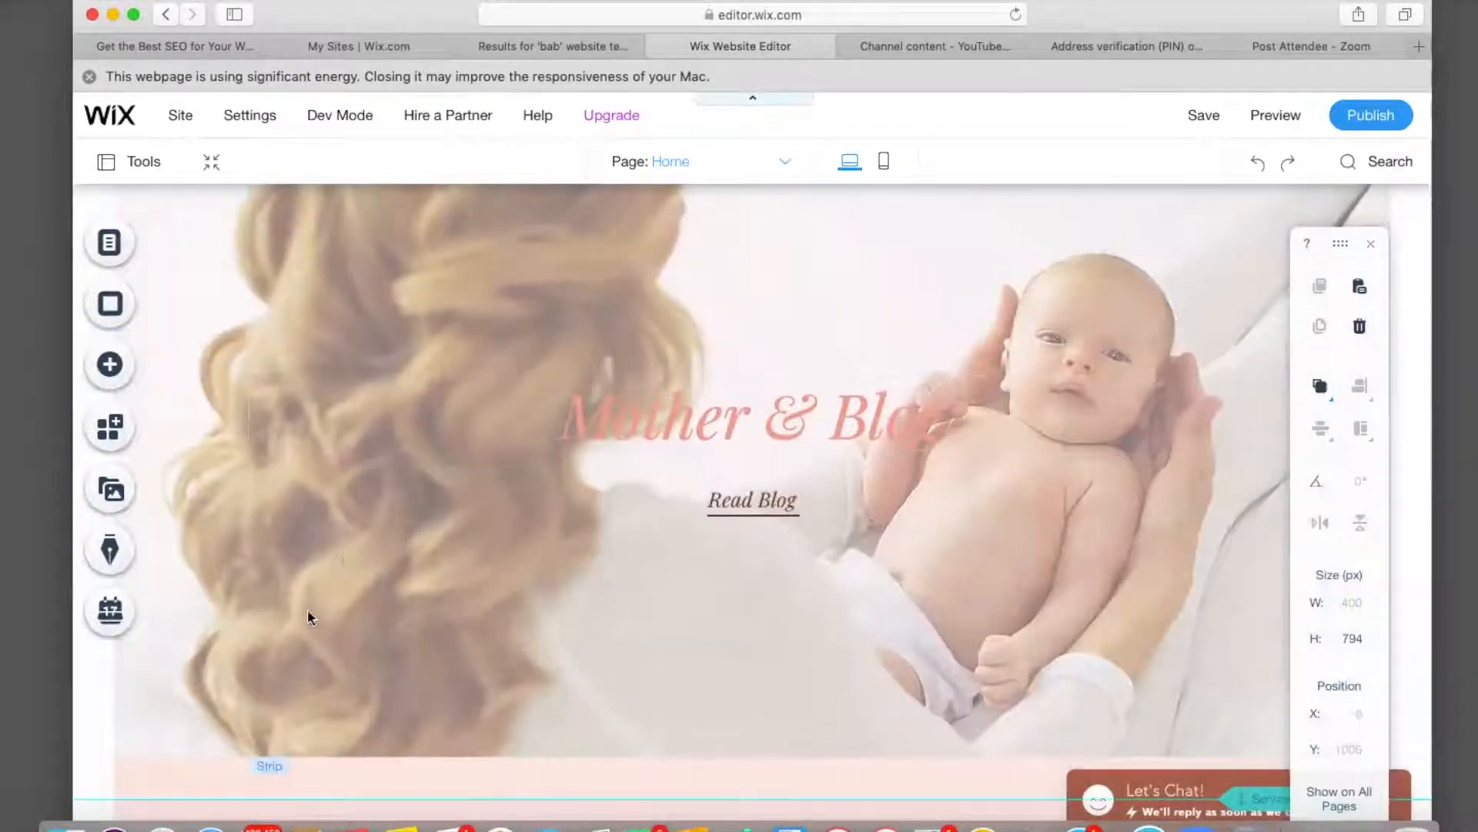
click(295, 549)
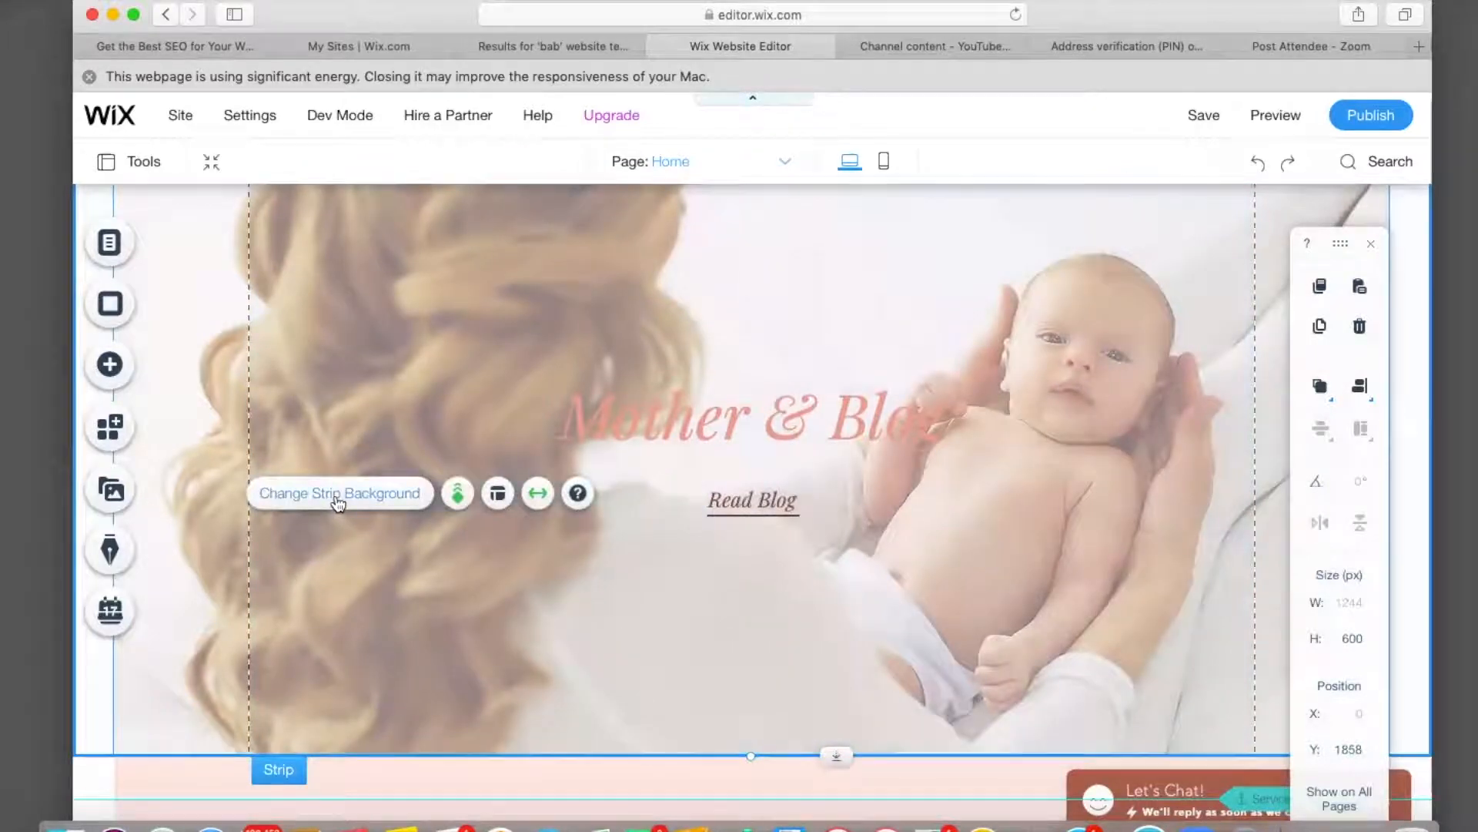
click(337, 501)
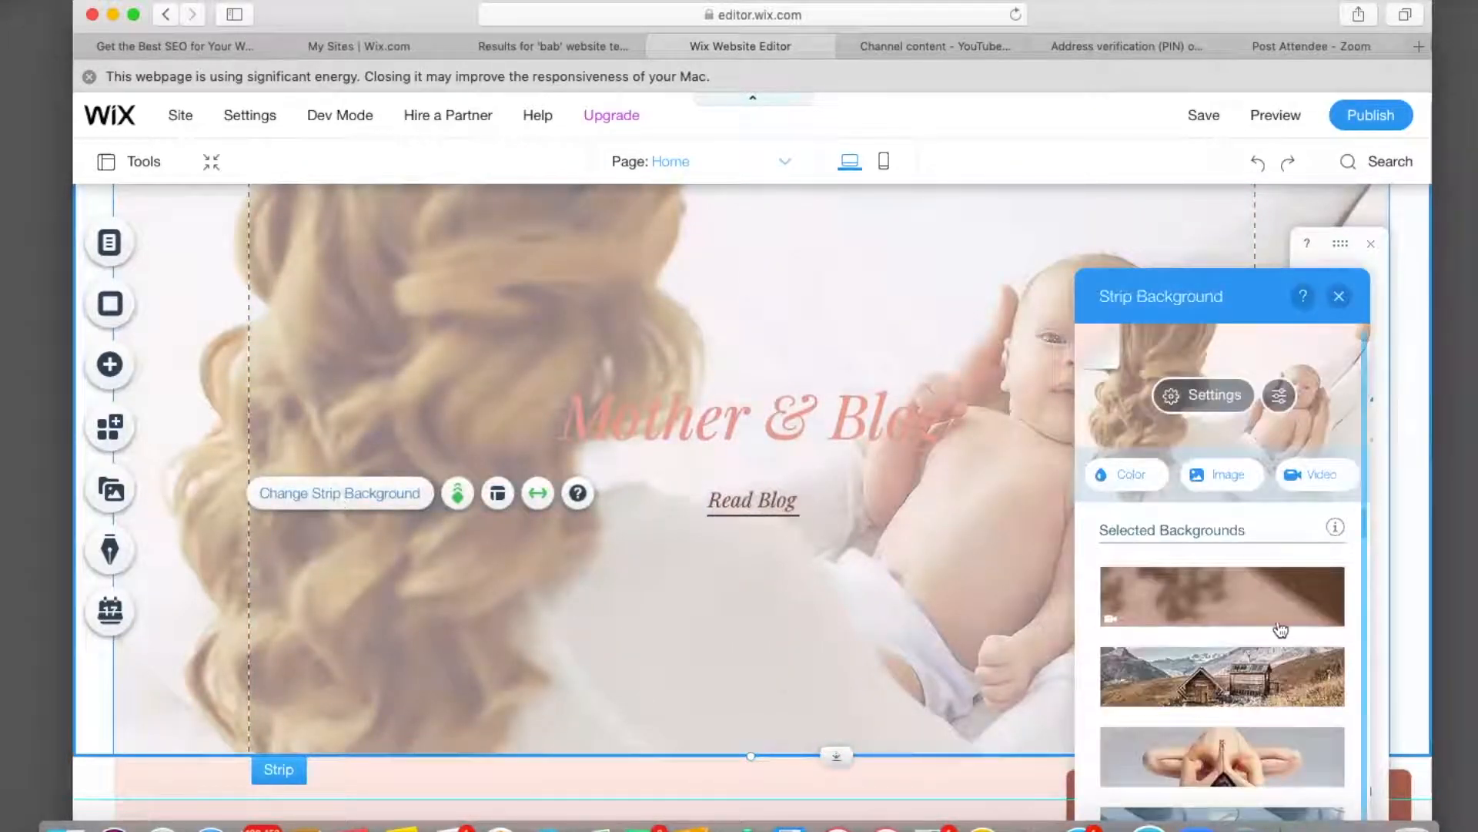
click(1330, 484)
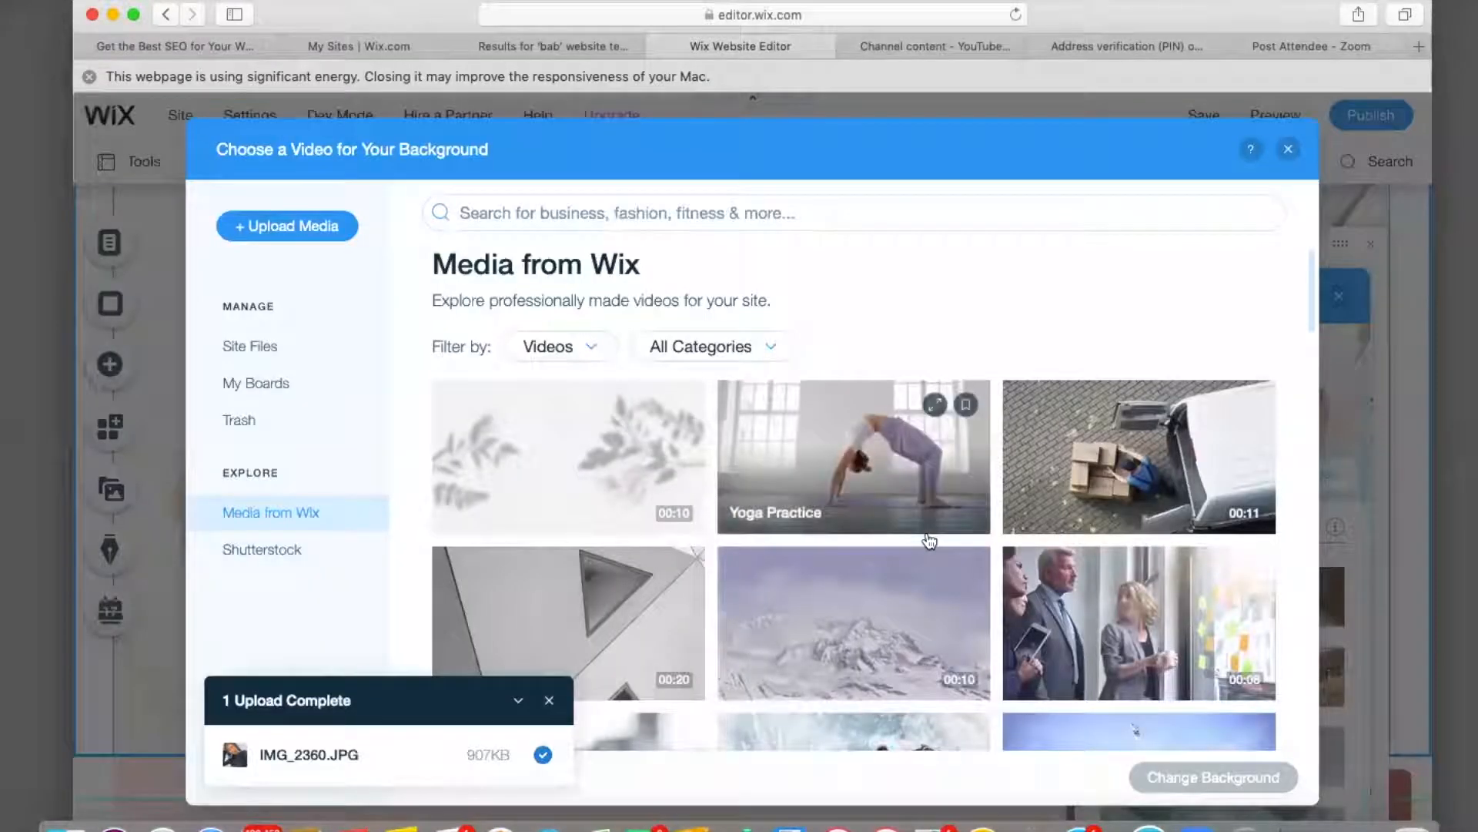
Apply the Portrait stock video as the strip's background in place of the photo.
scroll(929, 541, down, 10)
scroll(929, 541, down, 5)
scroll(930, 541, down, 4)
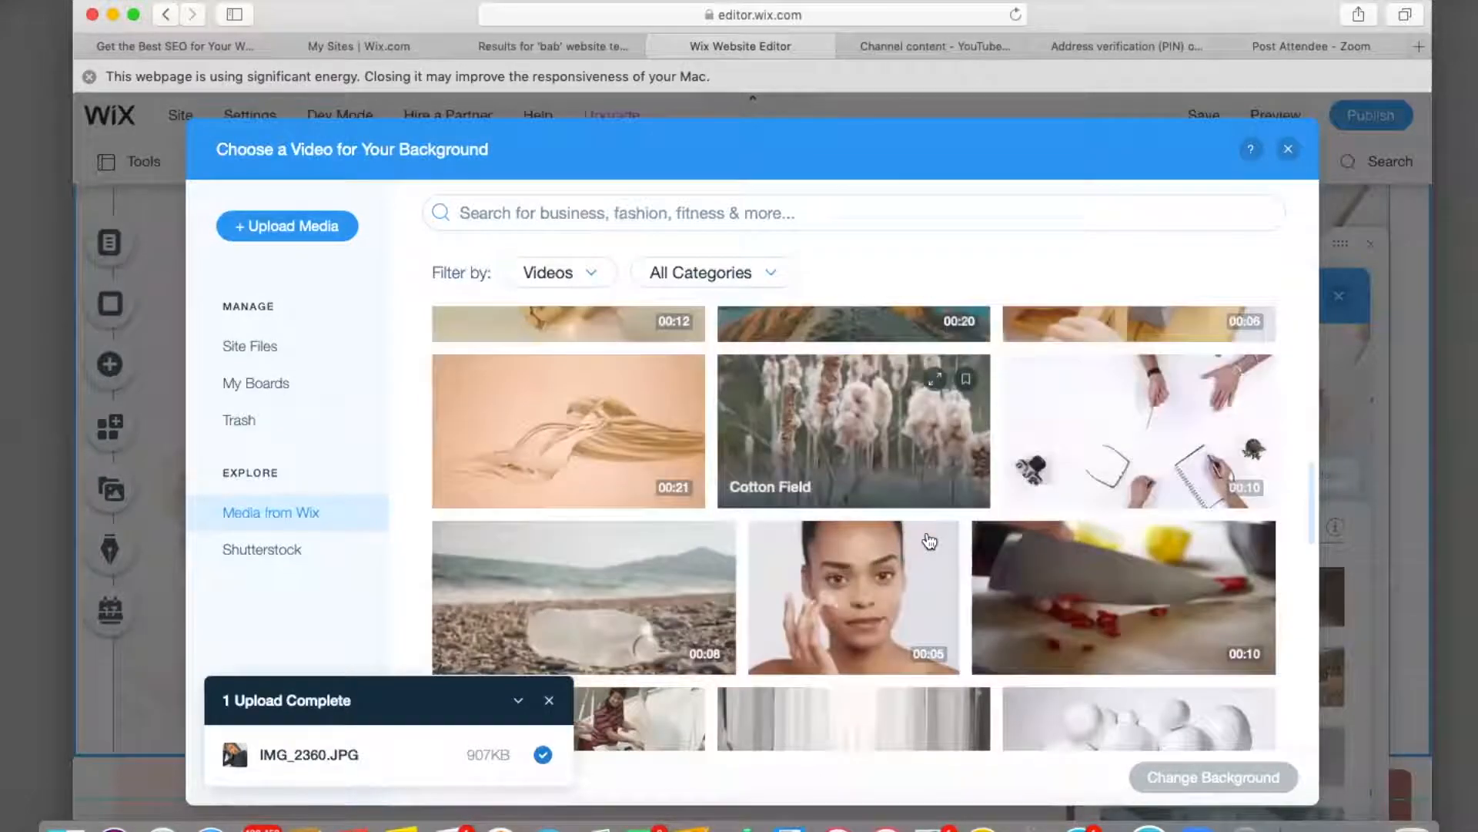
scroll(930, 542, down, 10)
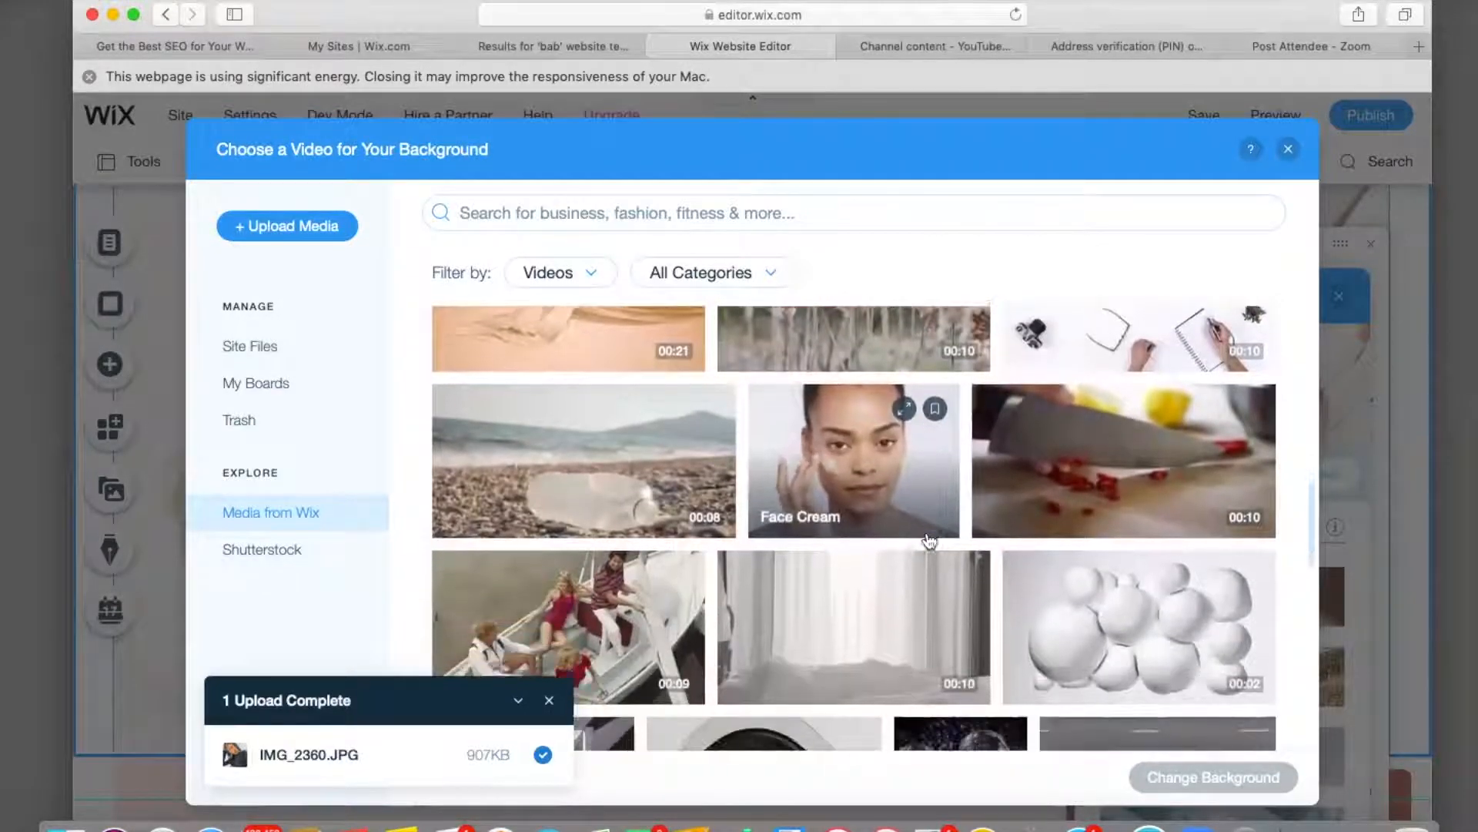
scroll(930, 541, down, 10)
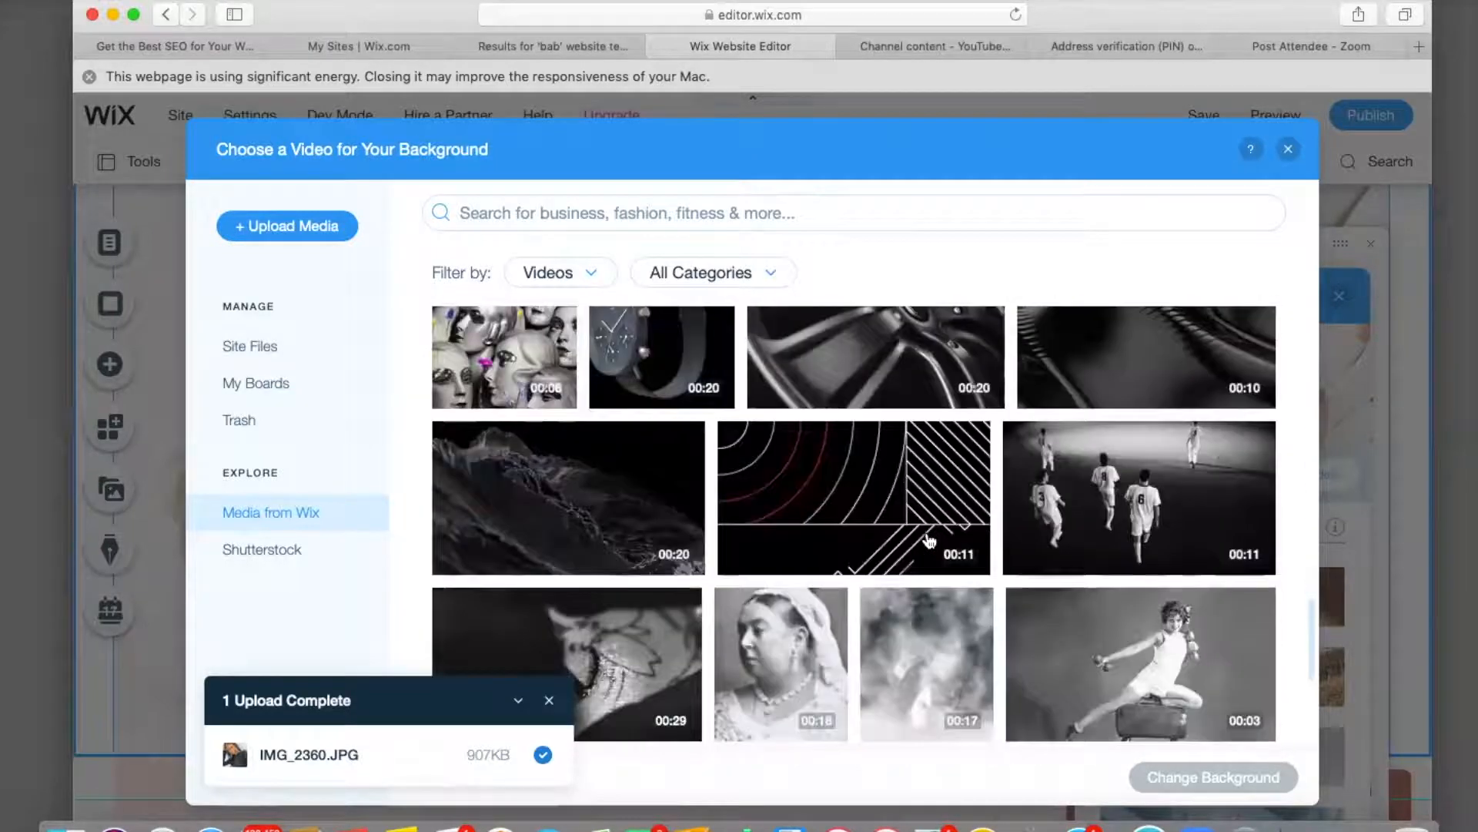
scroll(930, 541, down, 10)
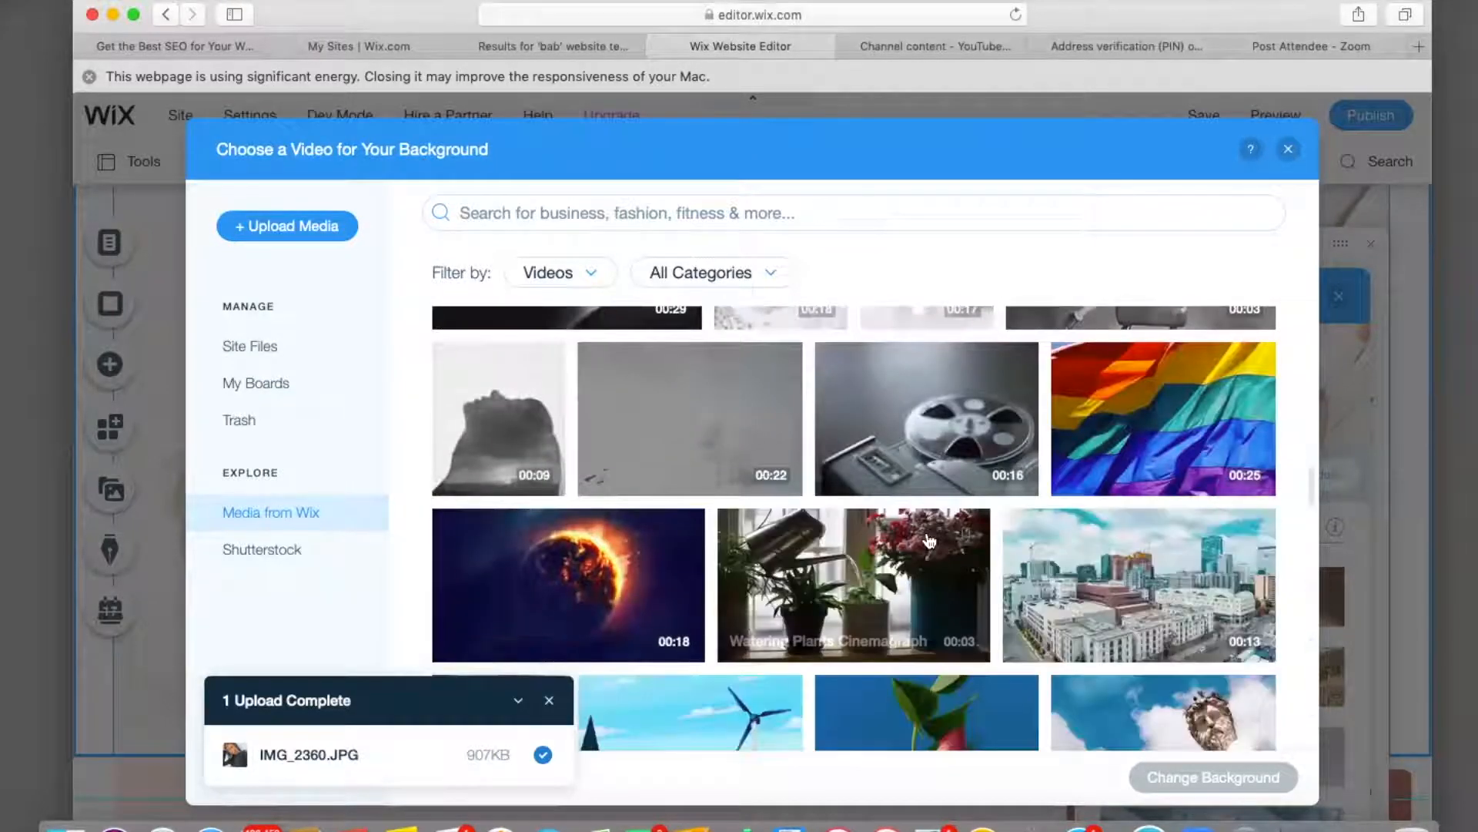
scroll(929, 541, down, 10)
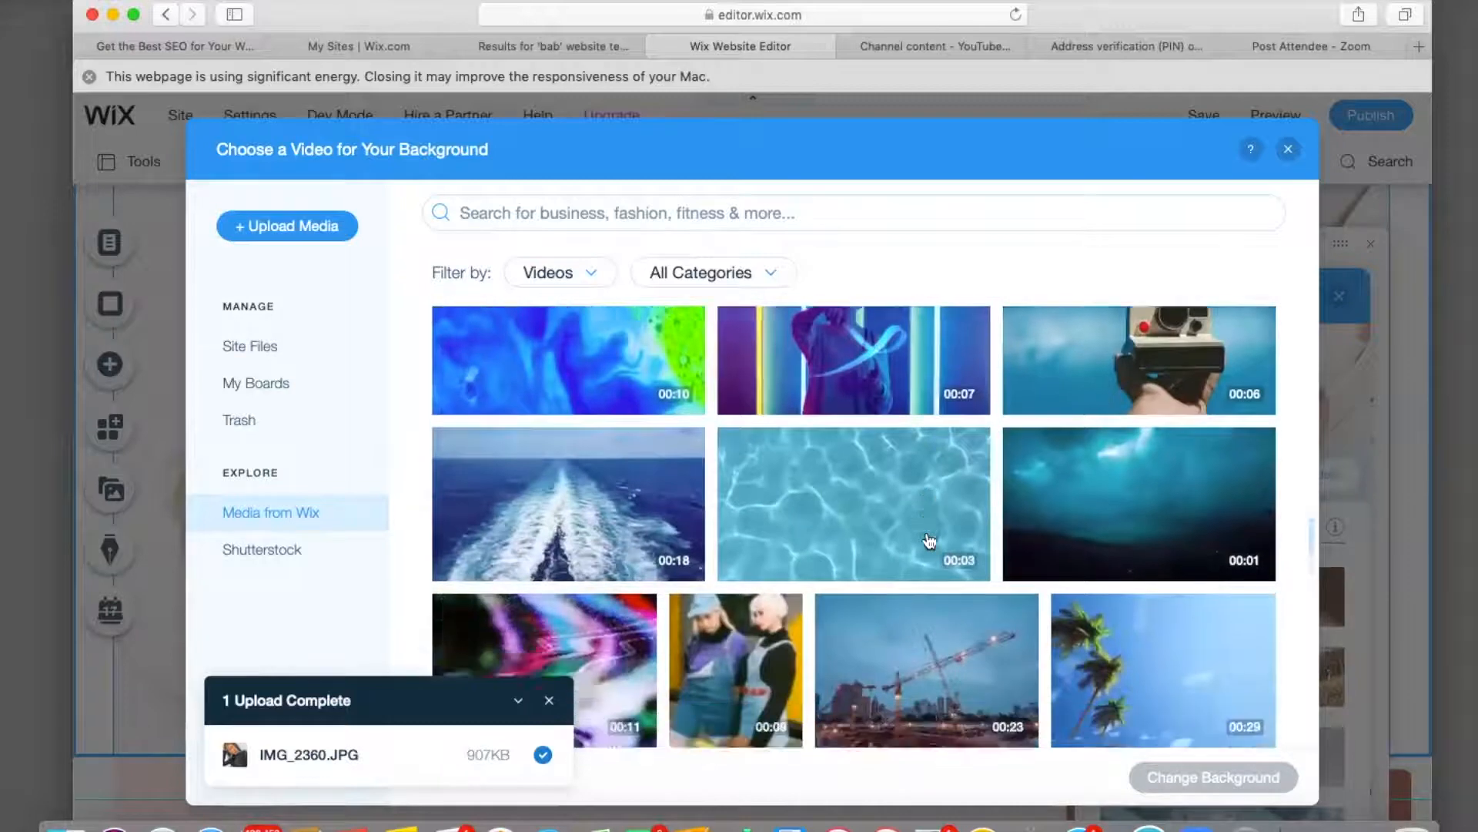
scroll(930, 542, down, 5)
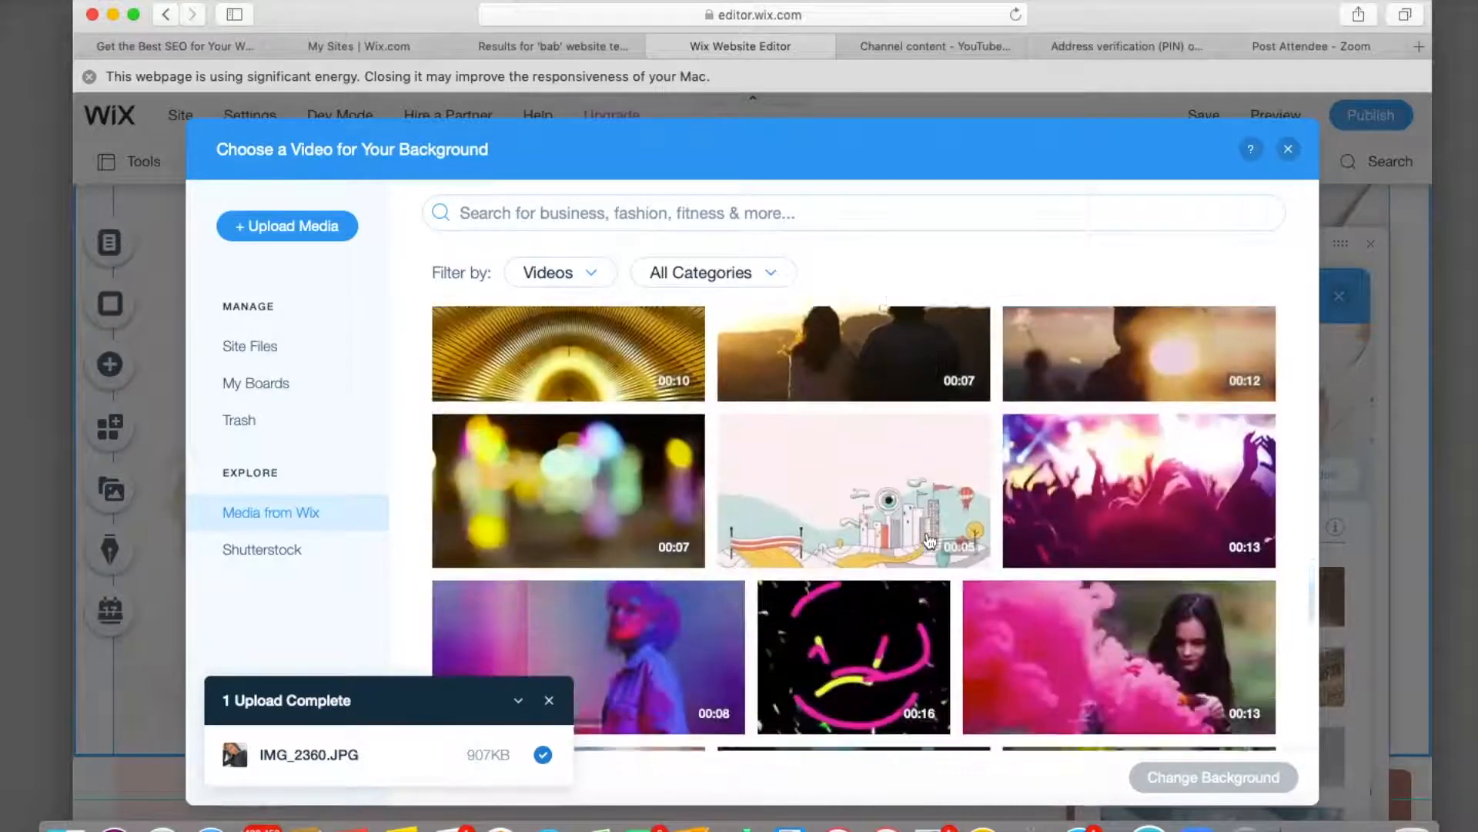
mouse_move(930, 541)
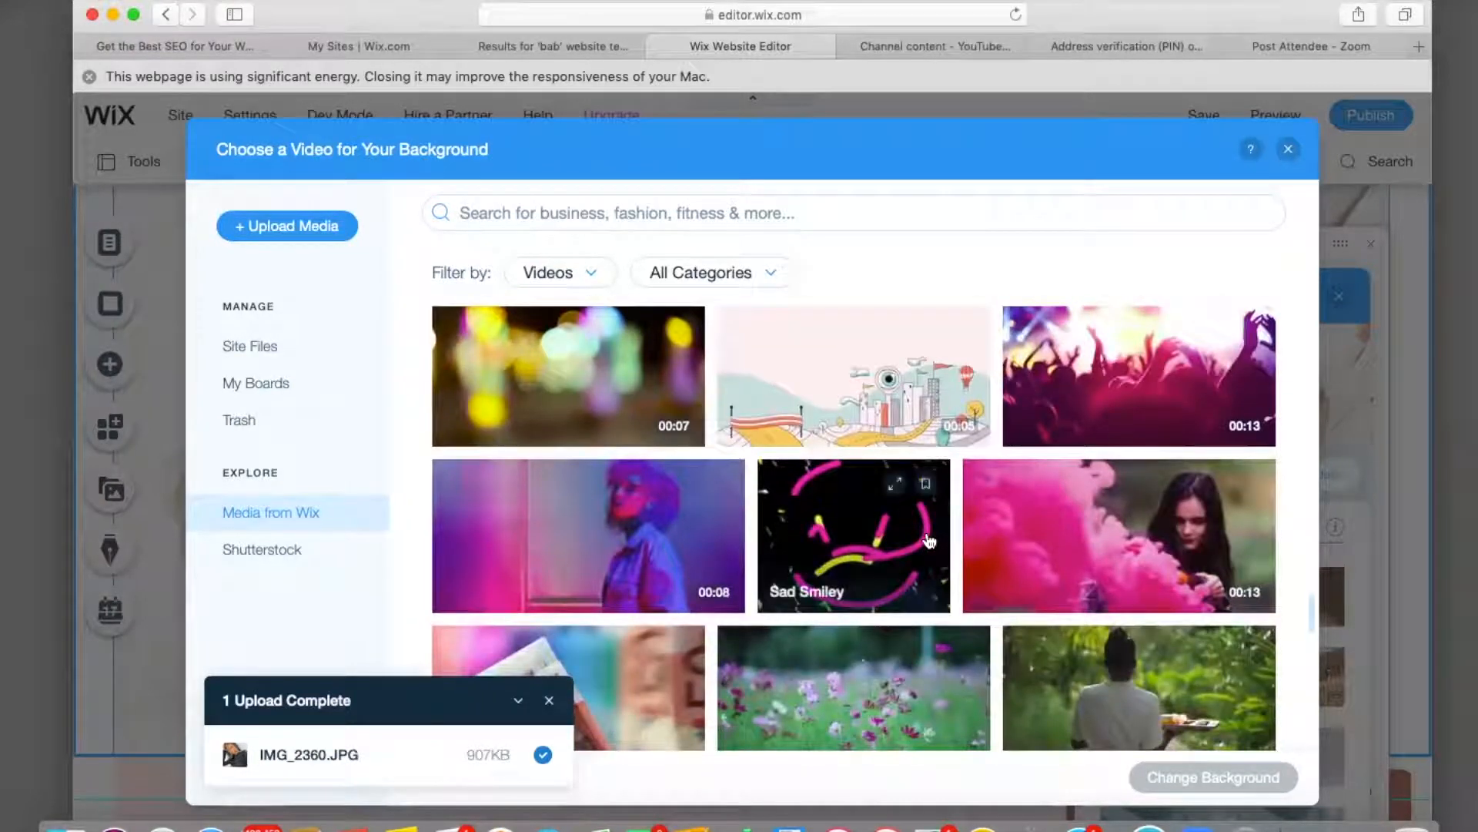
scroll(930, 541, up, 5)
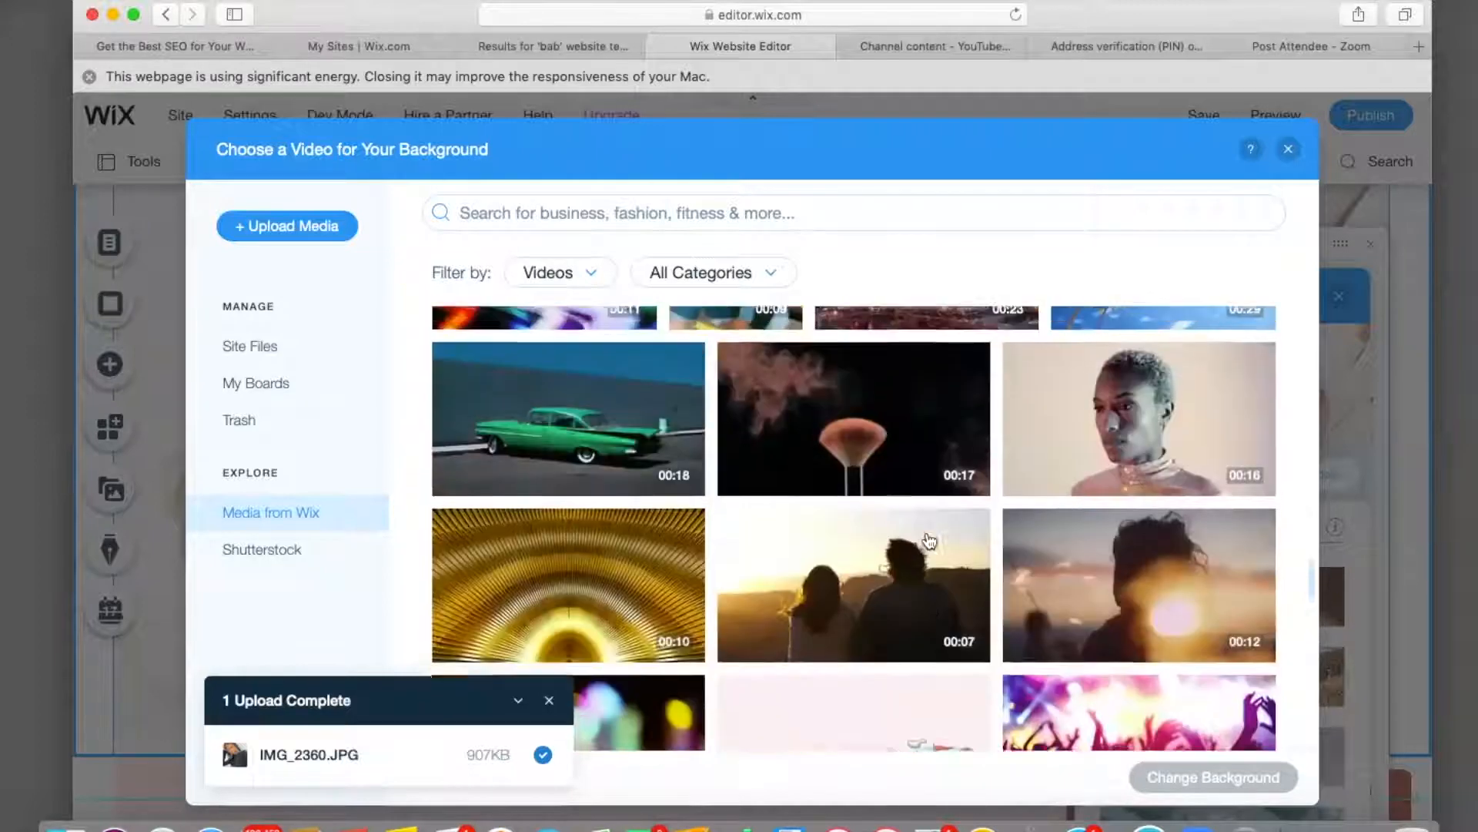
mouse_move(1153, 377)
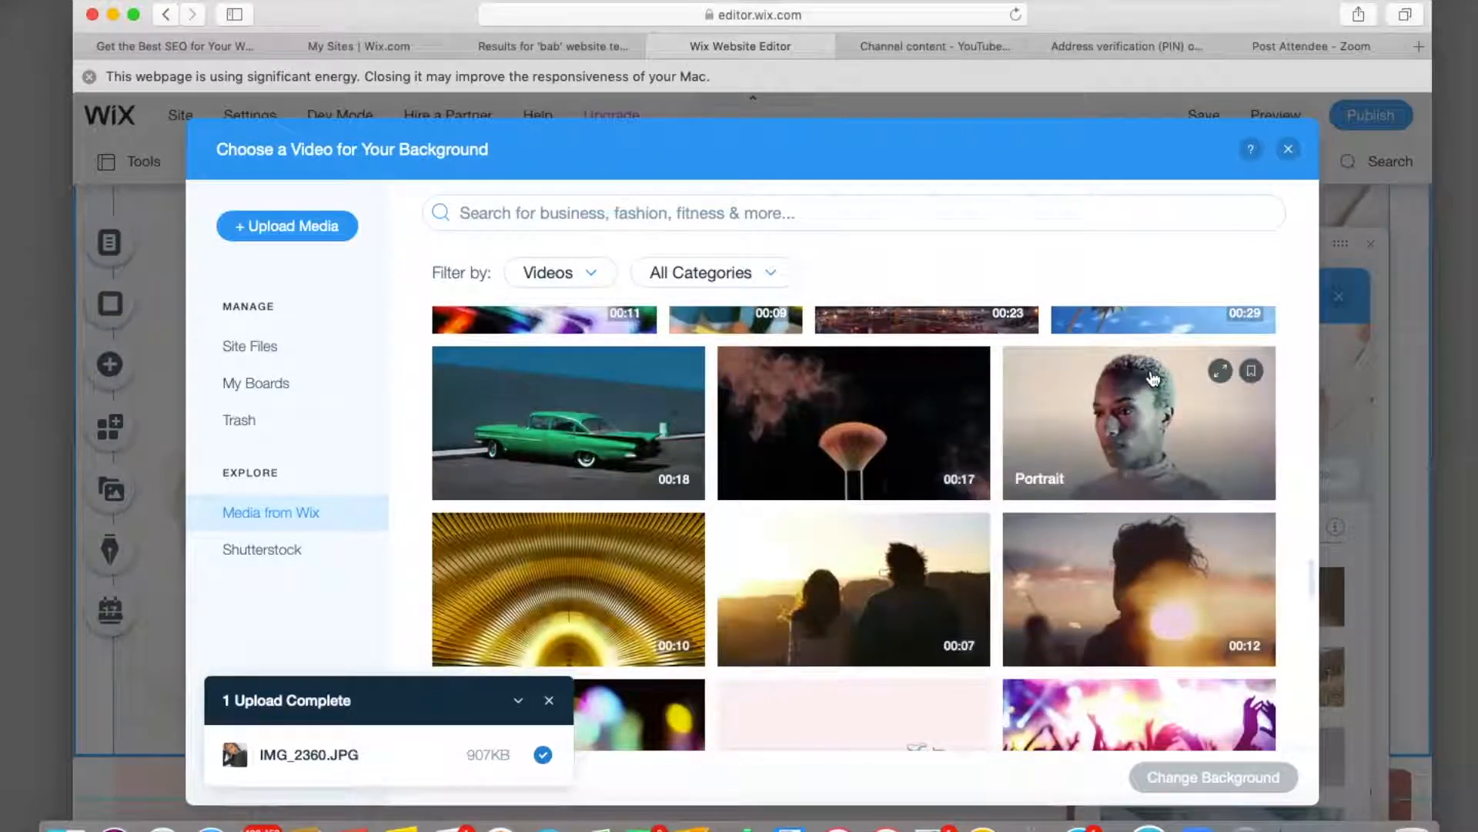
click(1153, 377)
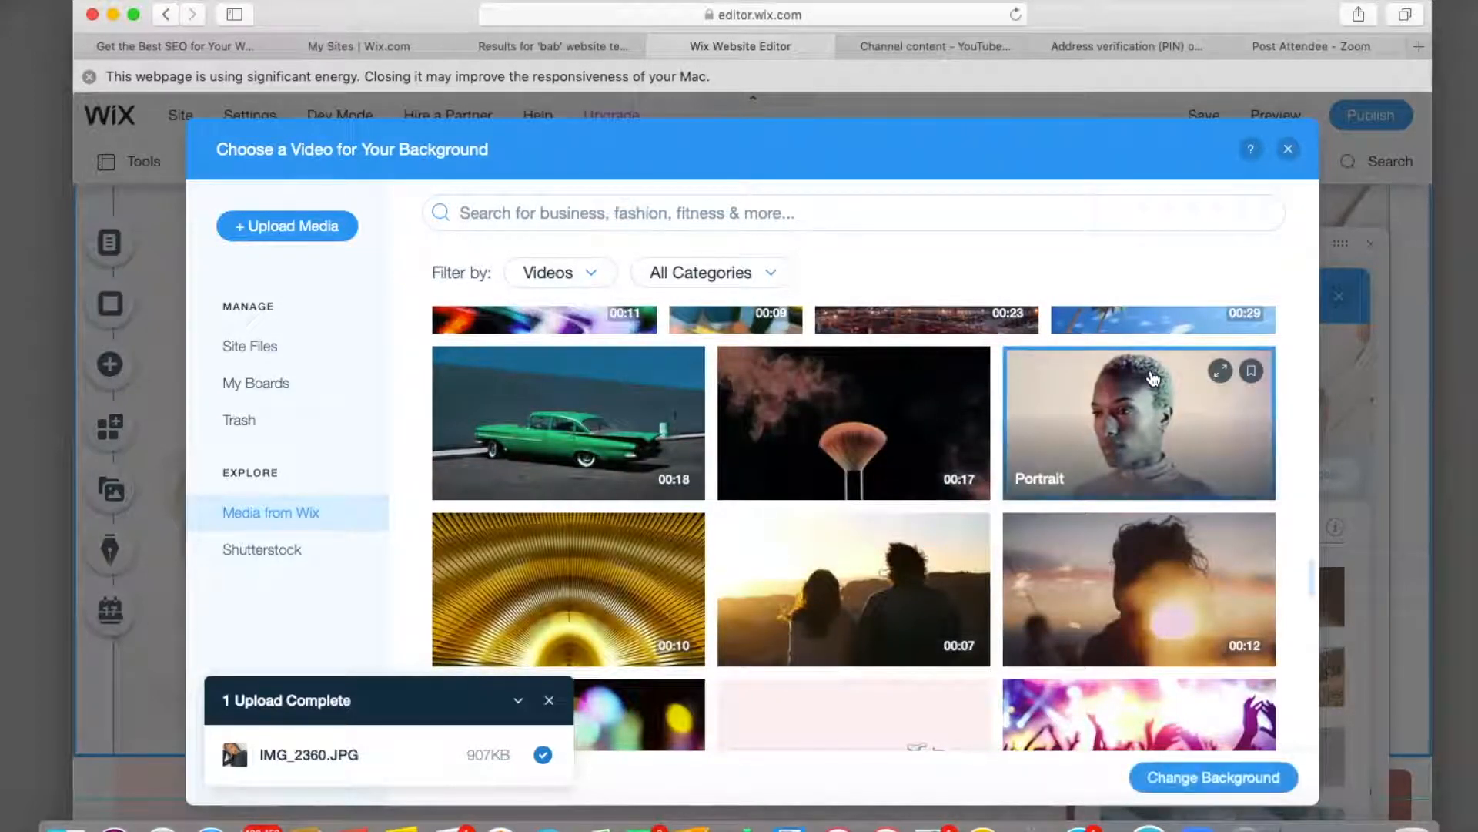
click(1234, 774)
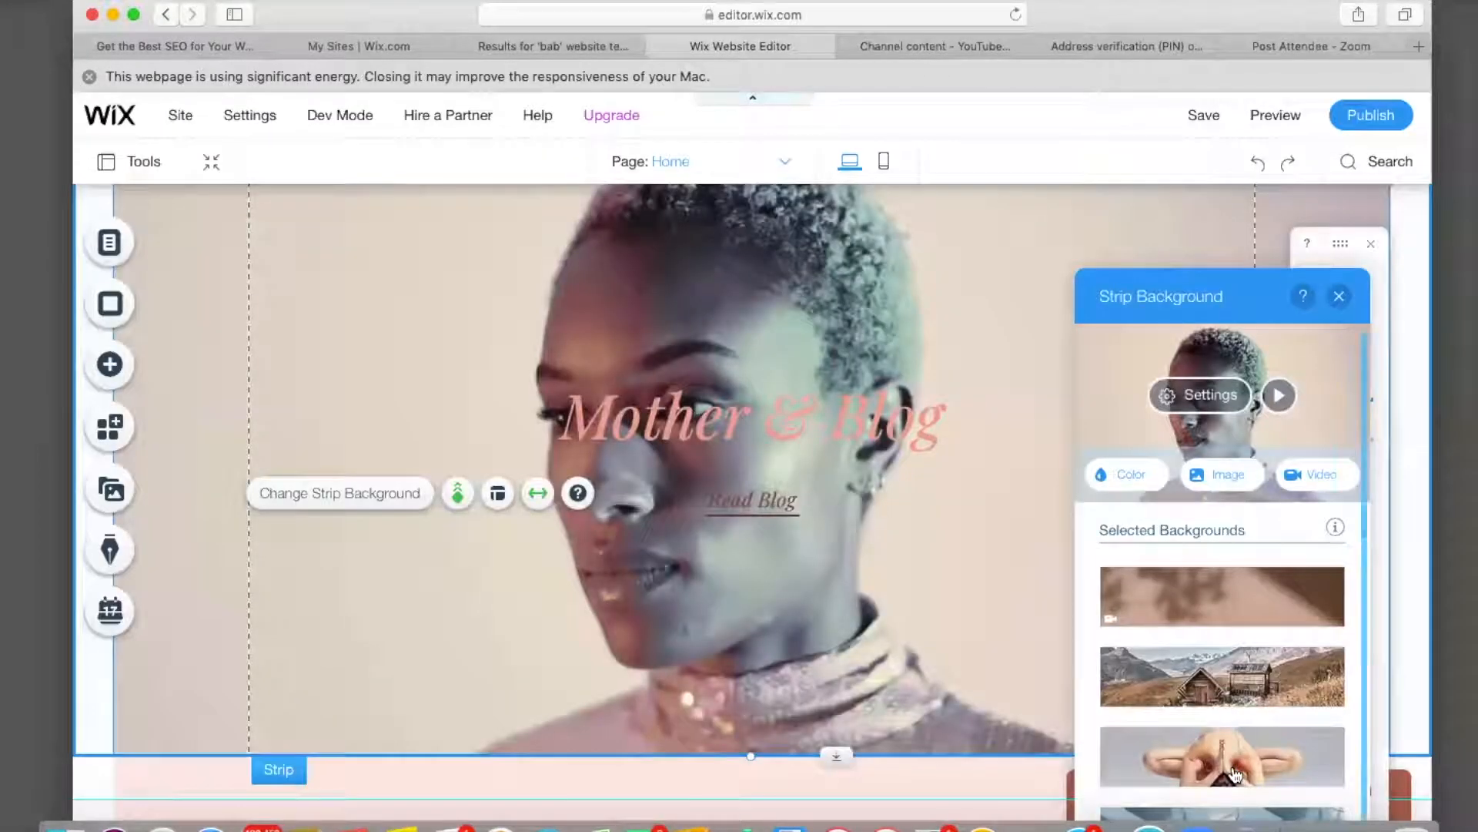
Replace the Mother & Blog heading text with 'Book The Look'.
mouse_move(1234, 774)
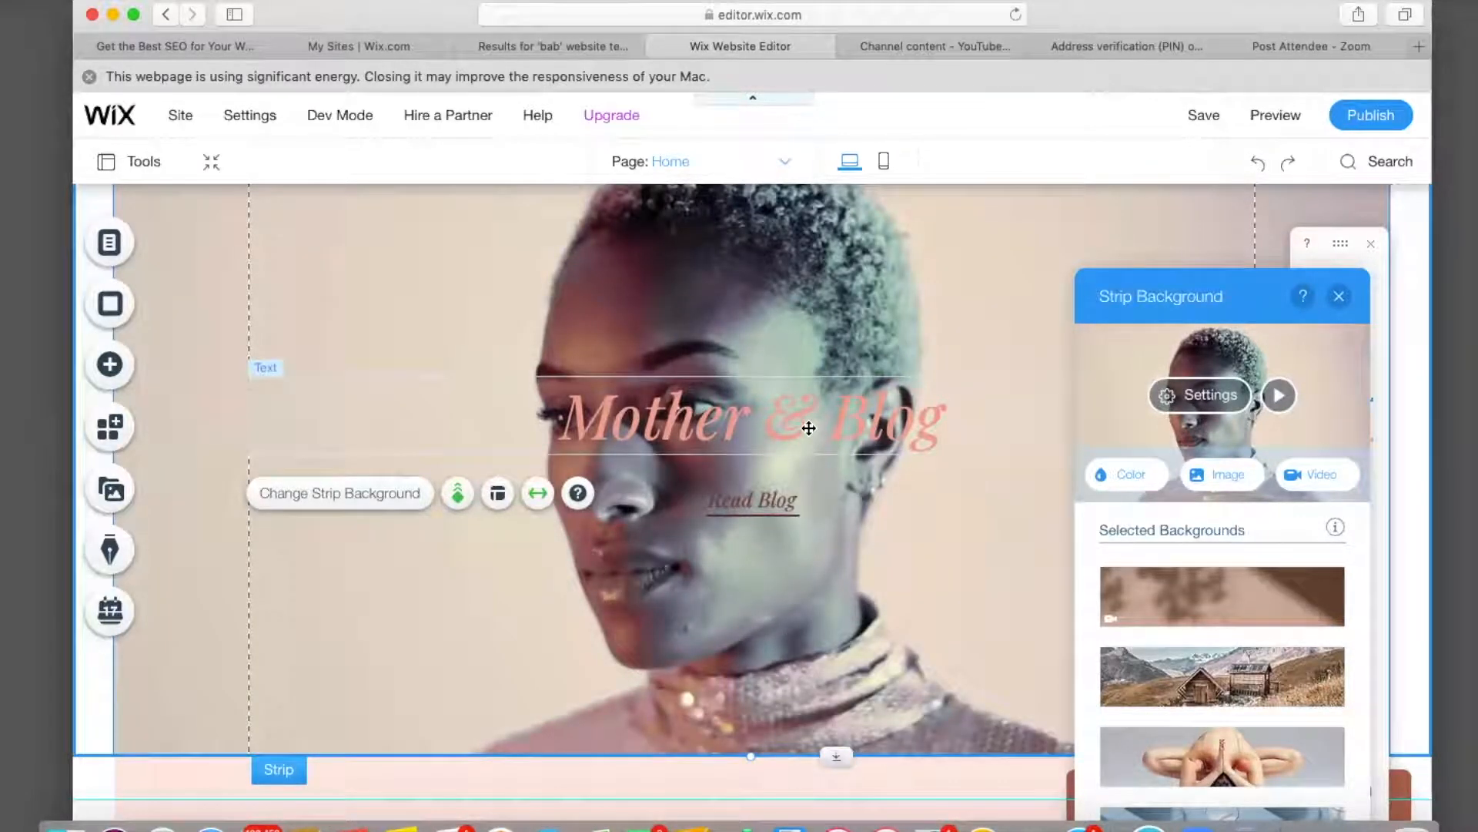
click(924, 431)
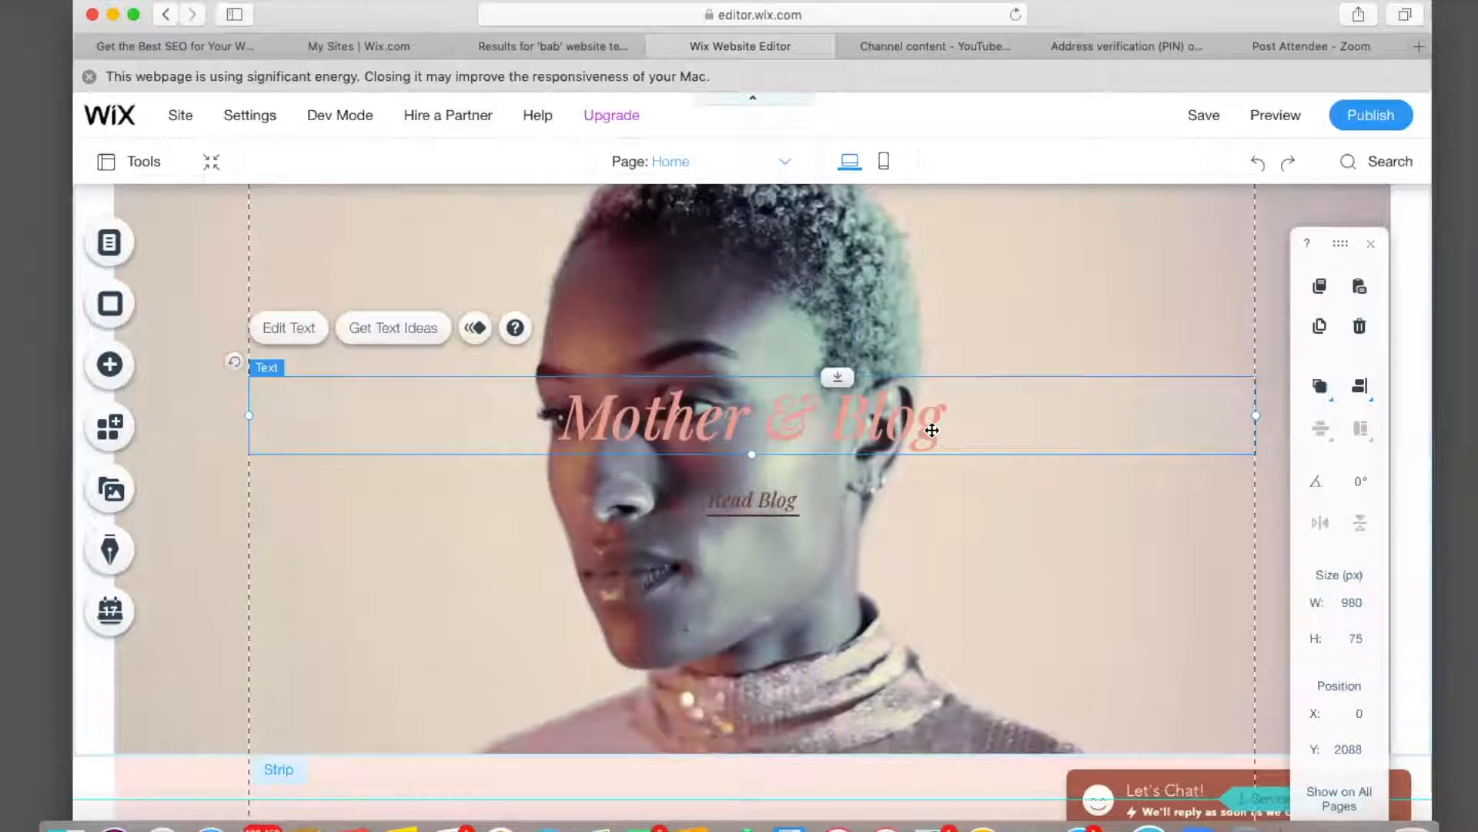
double_click(931, 431)
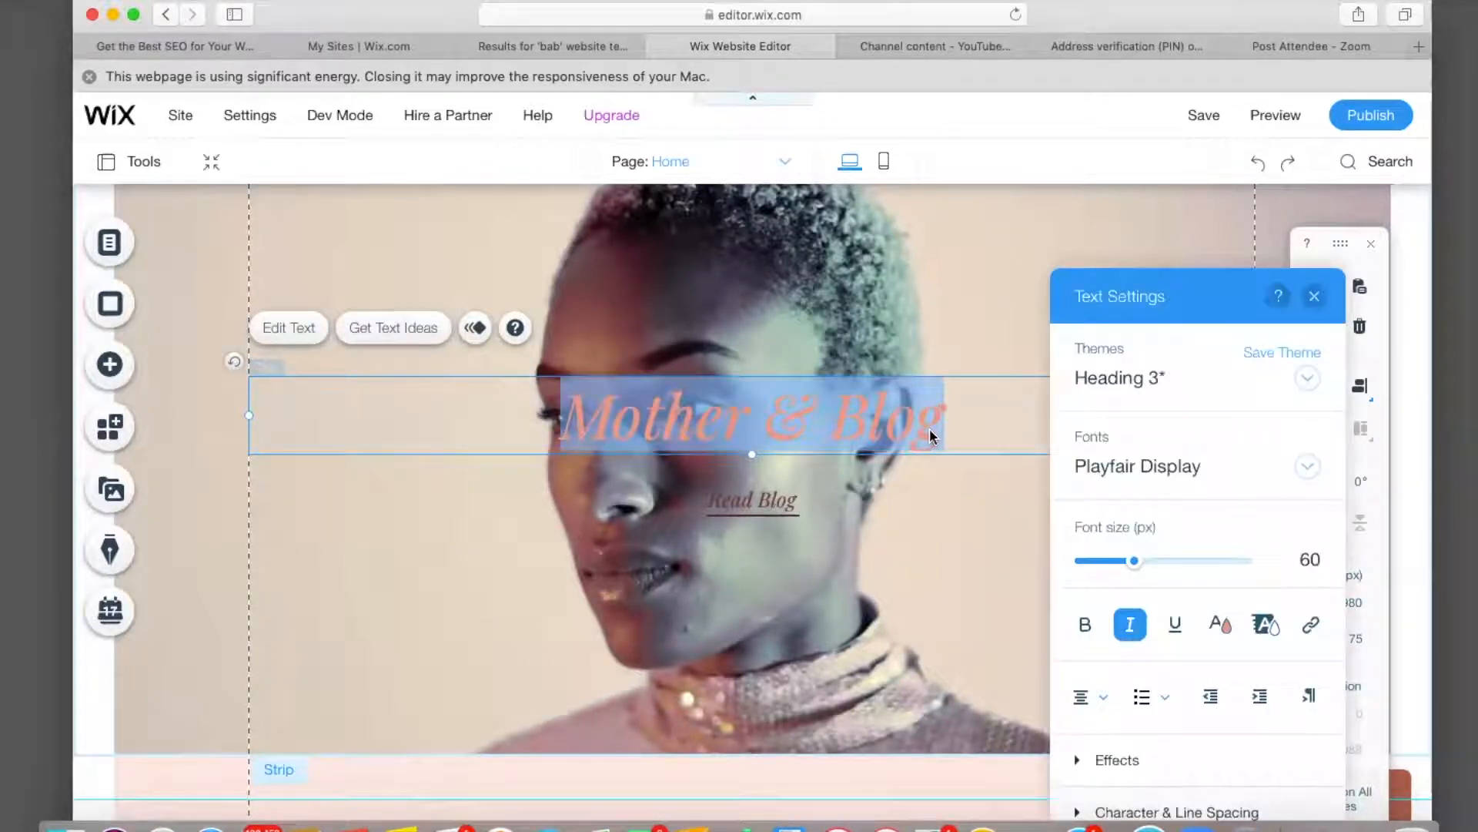
key(BackSpace)
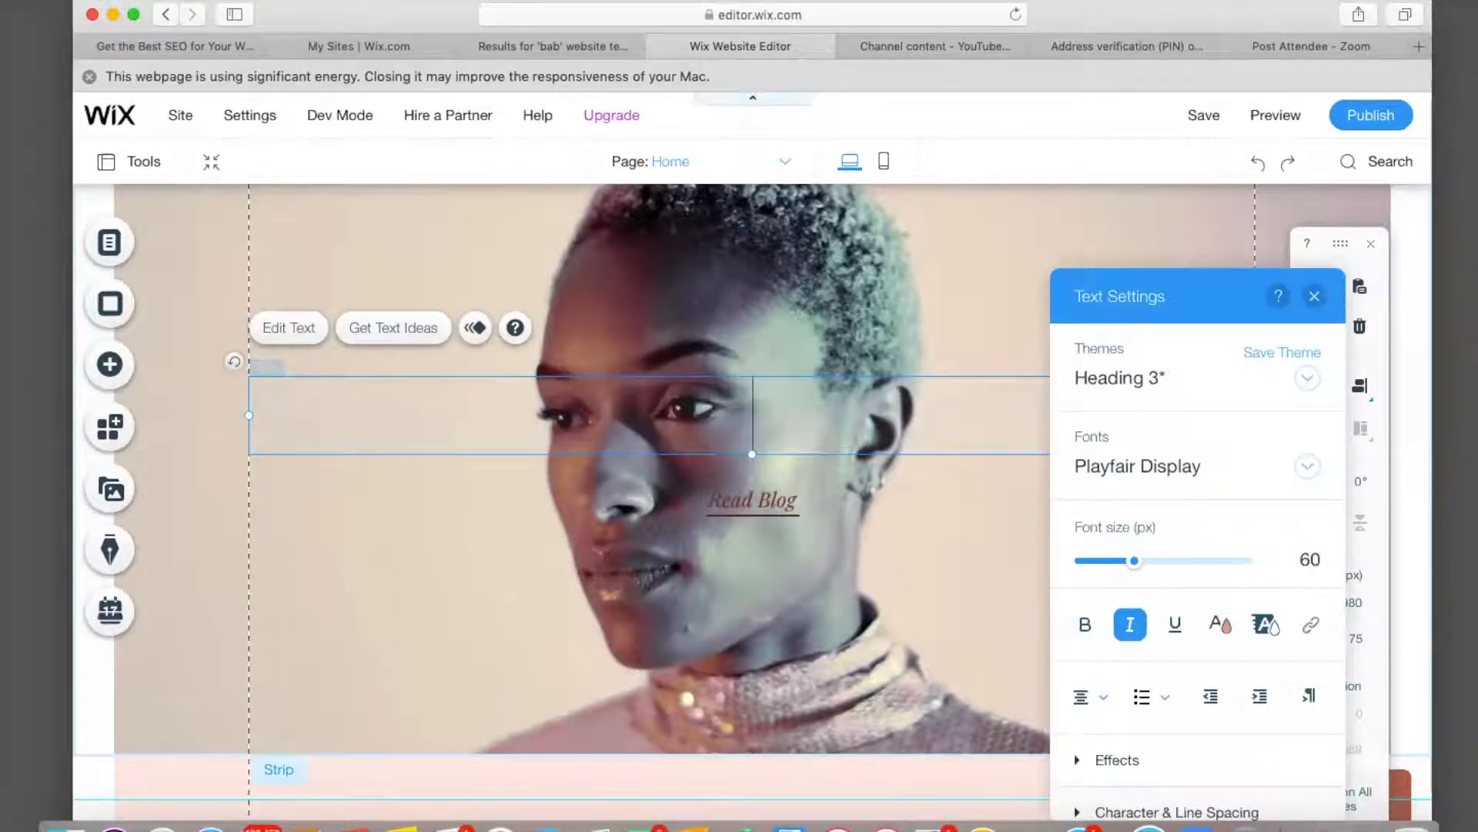
text(Book)
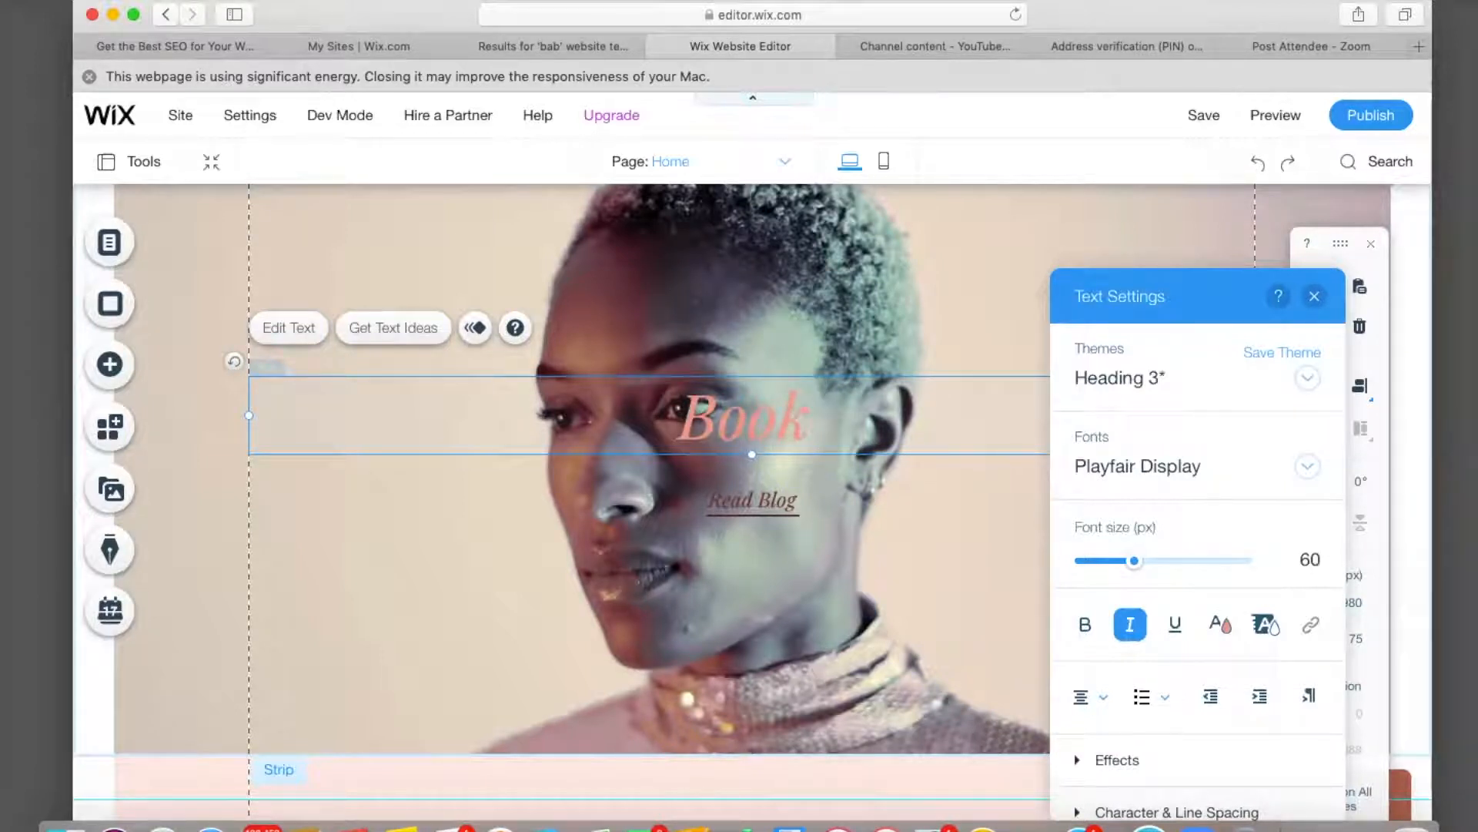
text( TH)
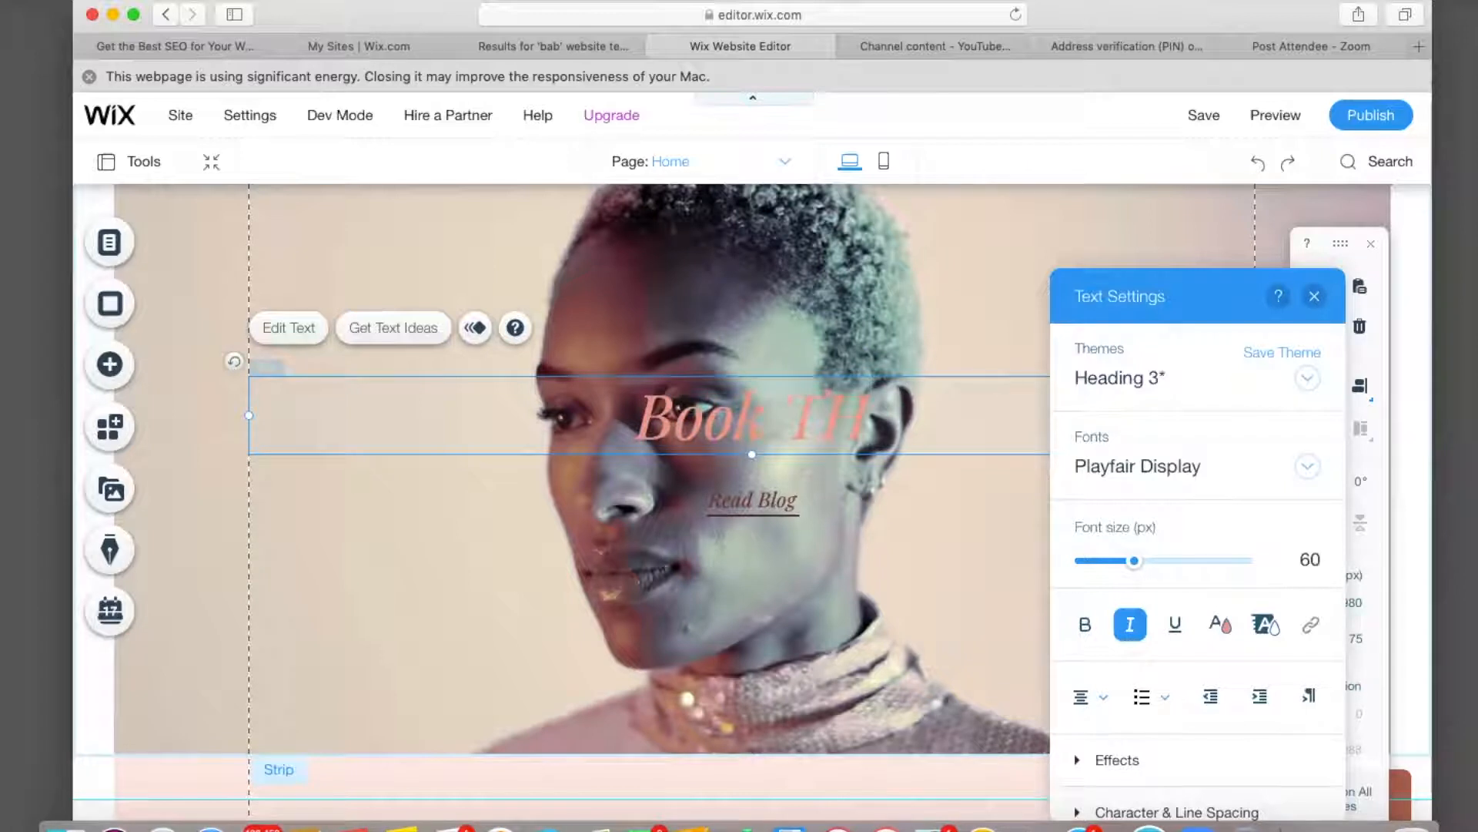
text(E)
key(BackSpace)
key(BackSpace)
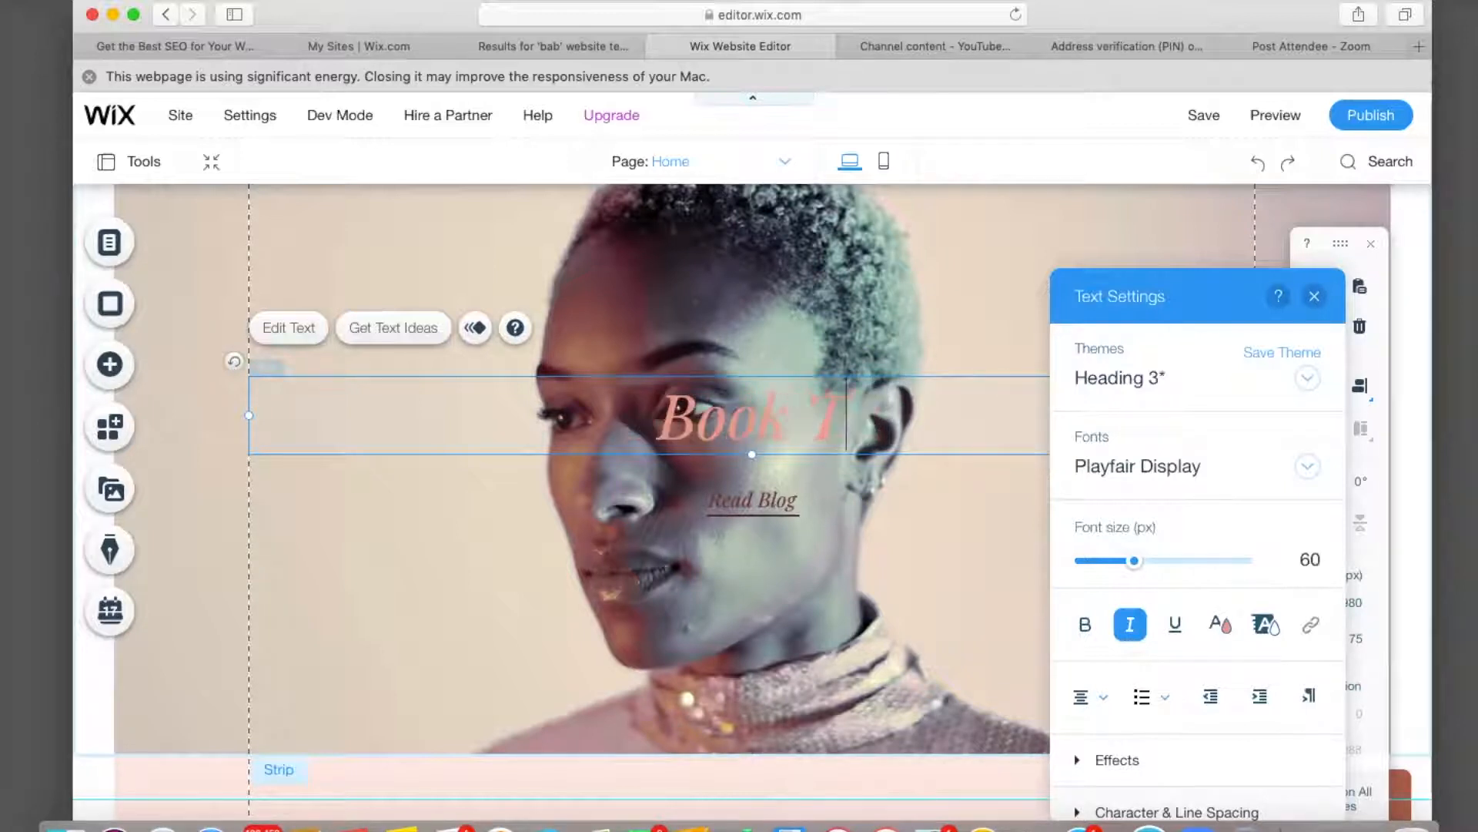
text(he)
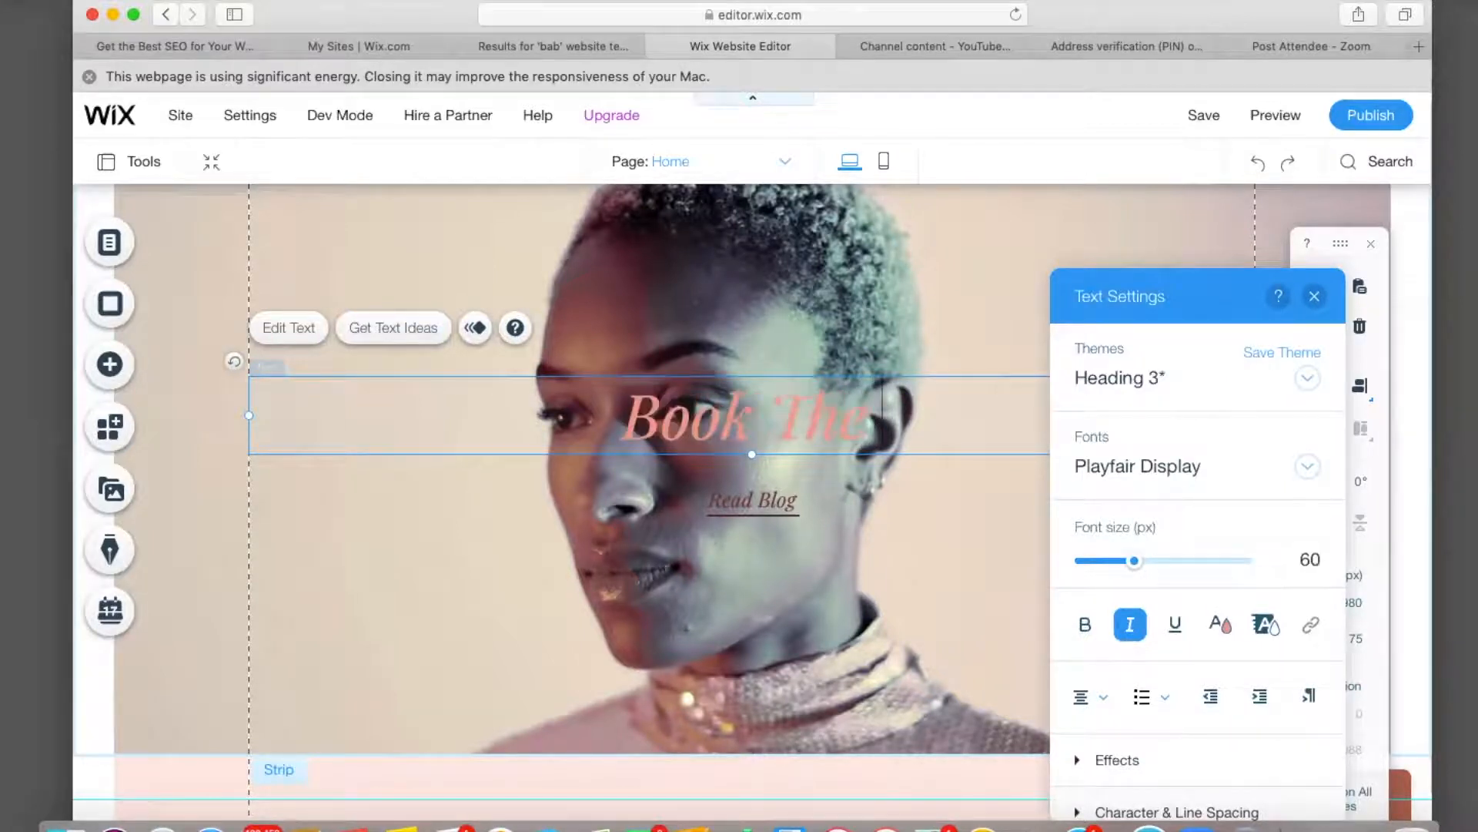
text( L)
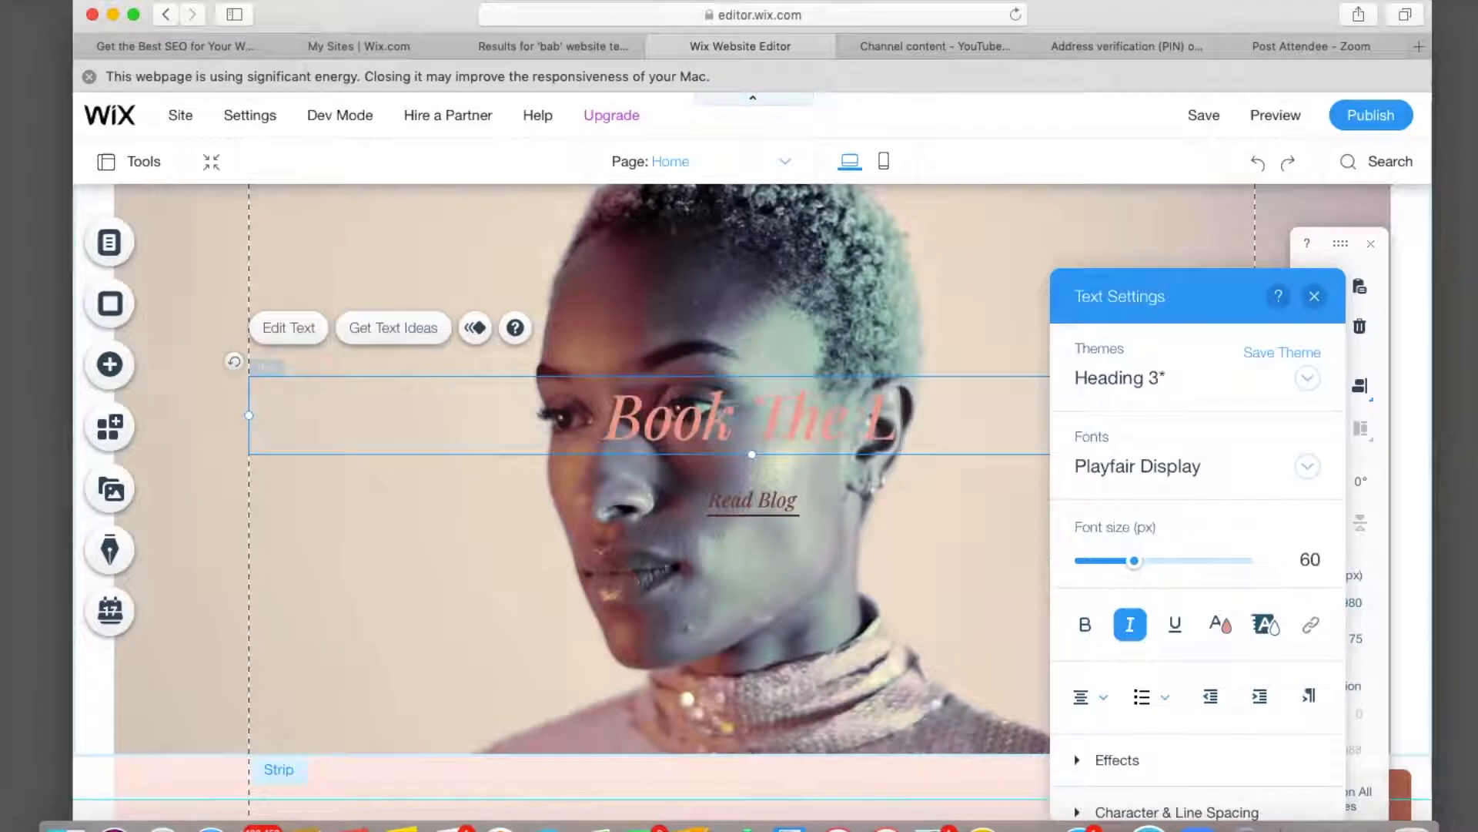
text(ook)
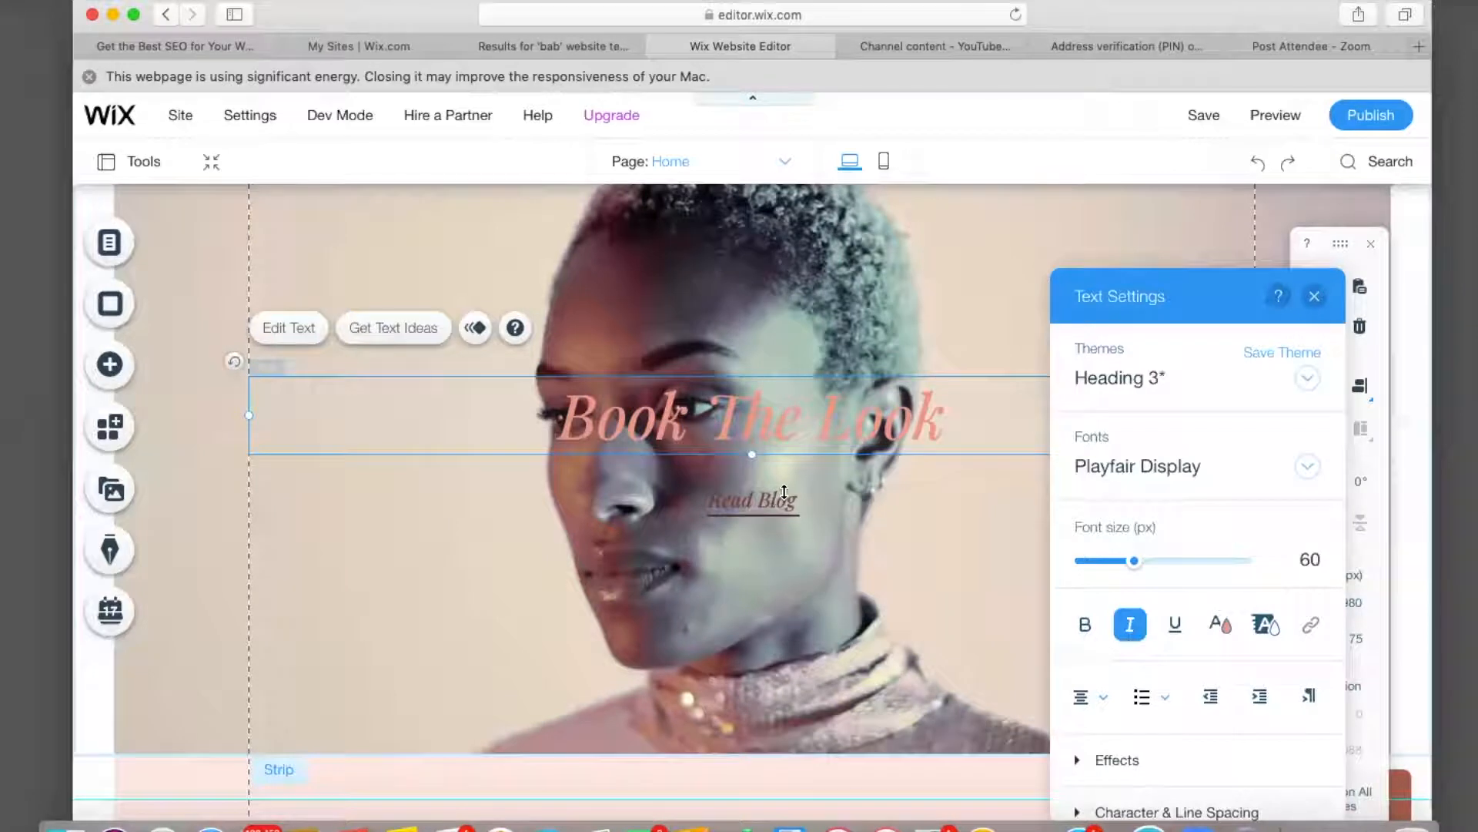
Change the 'Book The Look' heading text colour to white (#FFFFFF).
triple_click(951, 420)
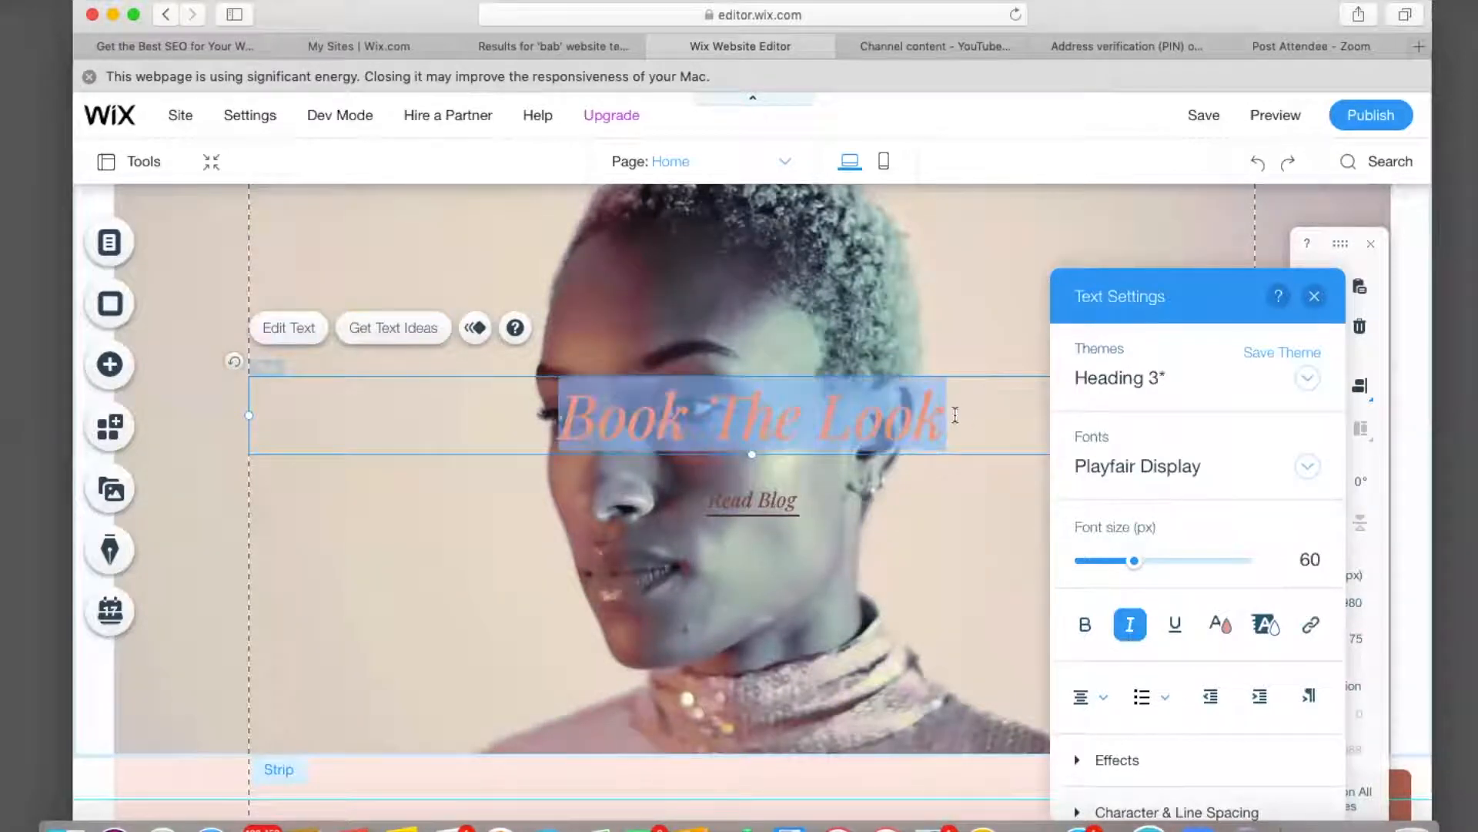
click(1223, 626)
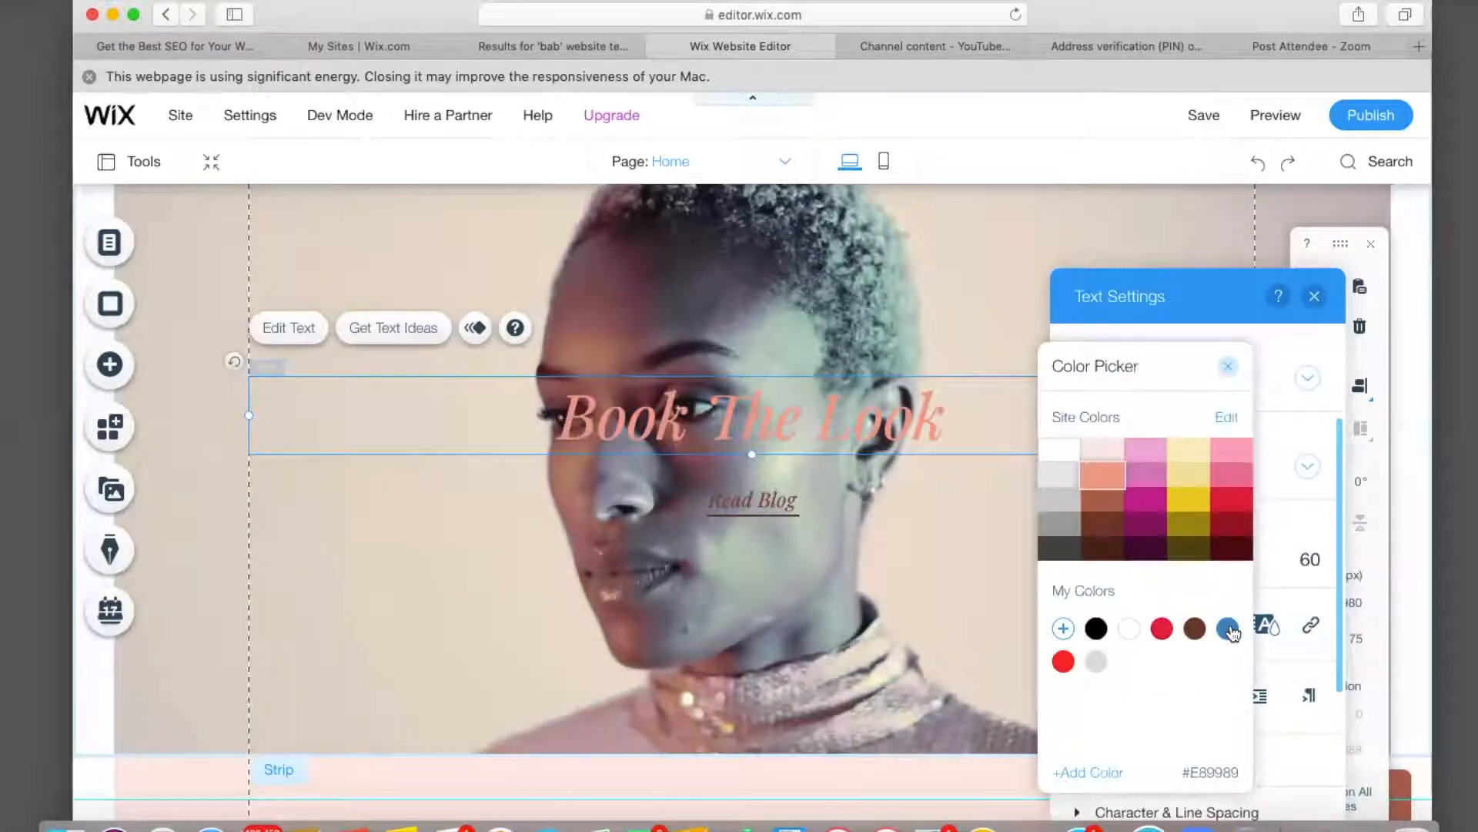
click(1058, 450)
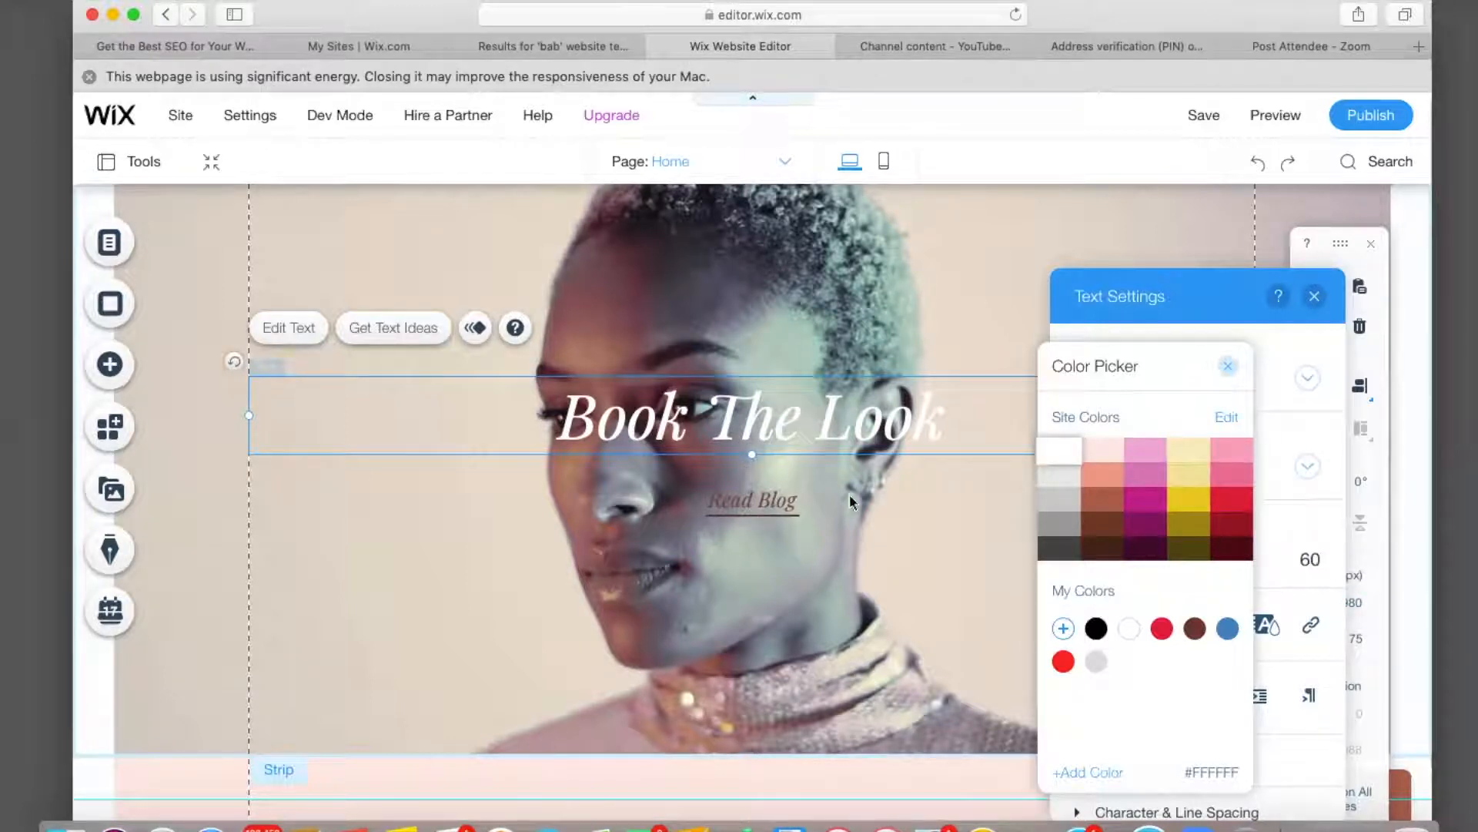
click(1307, 468)
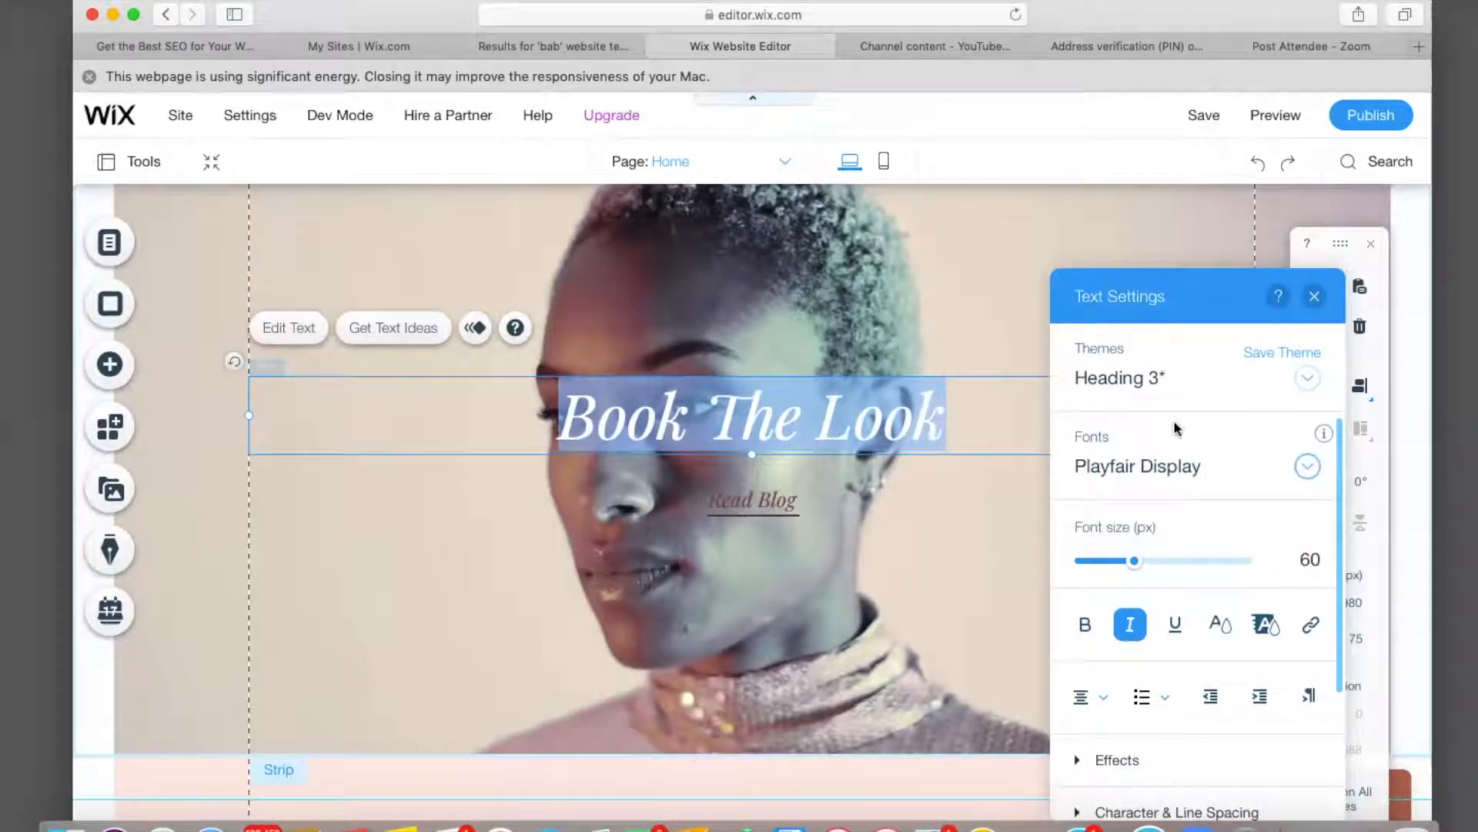
Try text effects A, C and G on the heading, then settle on shadow effect B.
click(1118, 760)
scroll(1123, 762, down, 3)
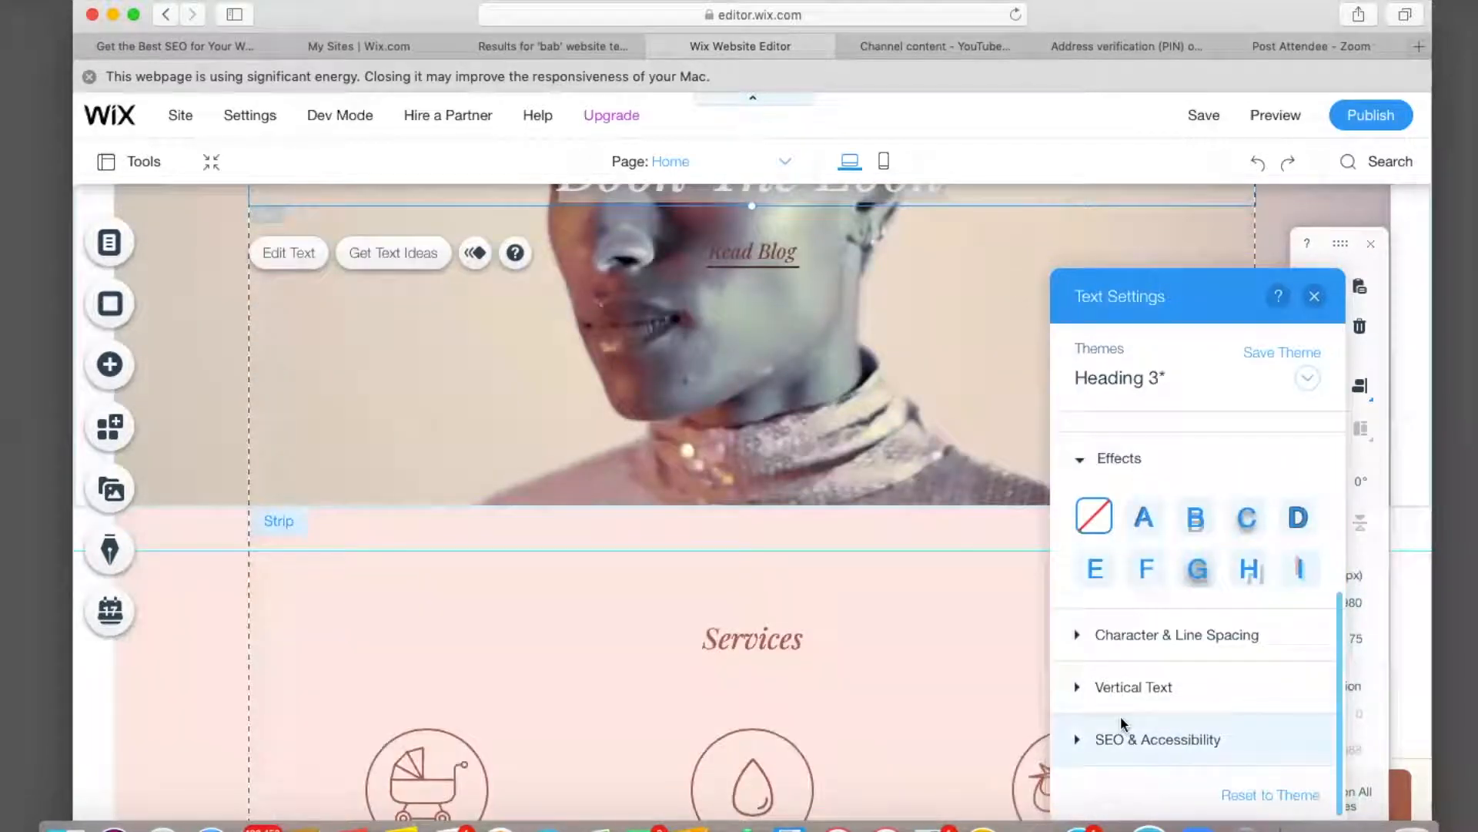
scroll(1122, 720, up, 3)
scroll(1123, 724, up, 1)
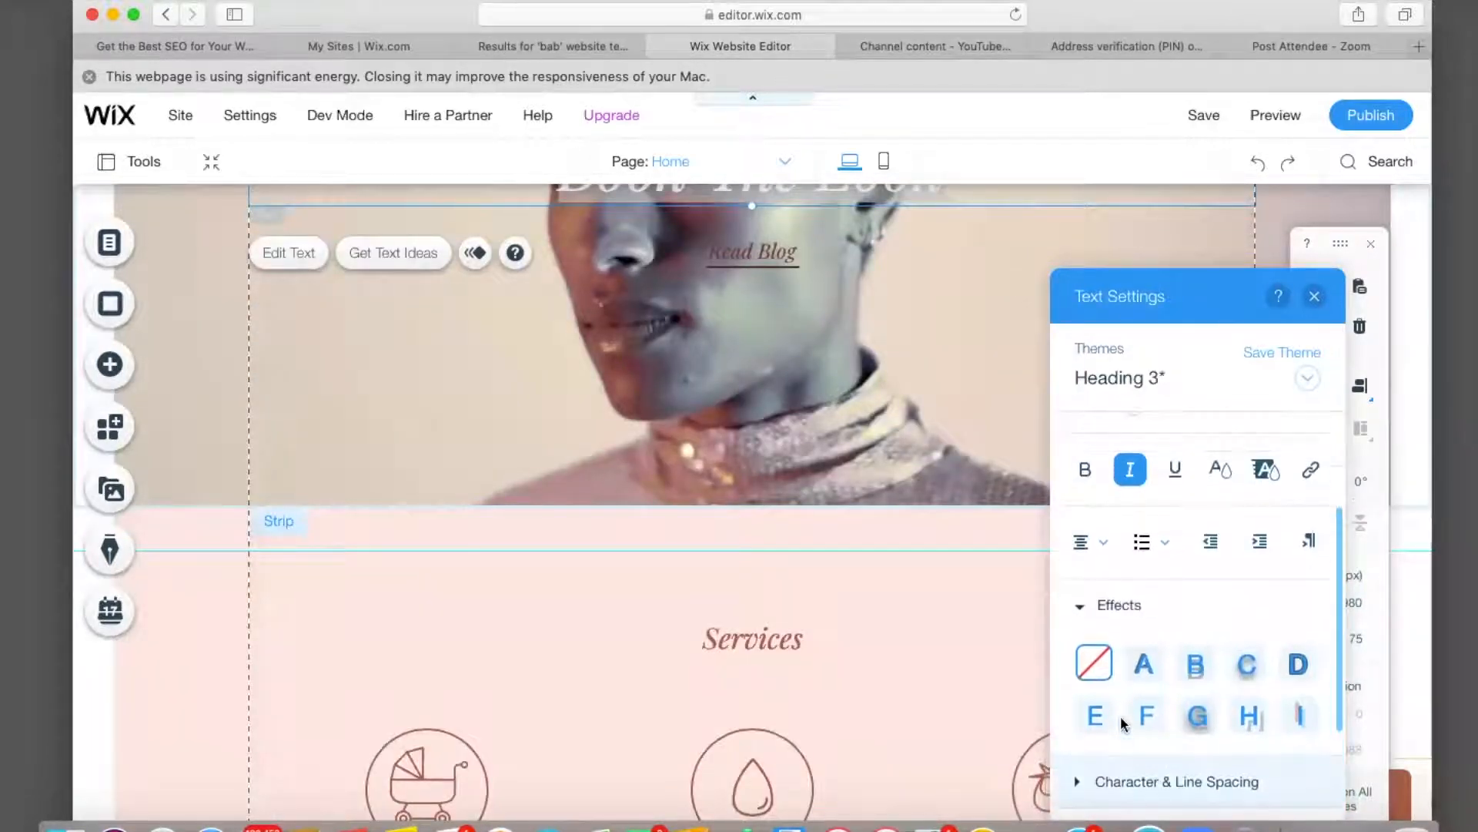
click(1145, 667)
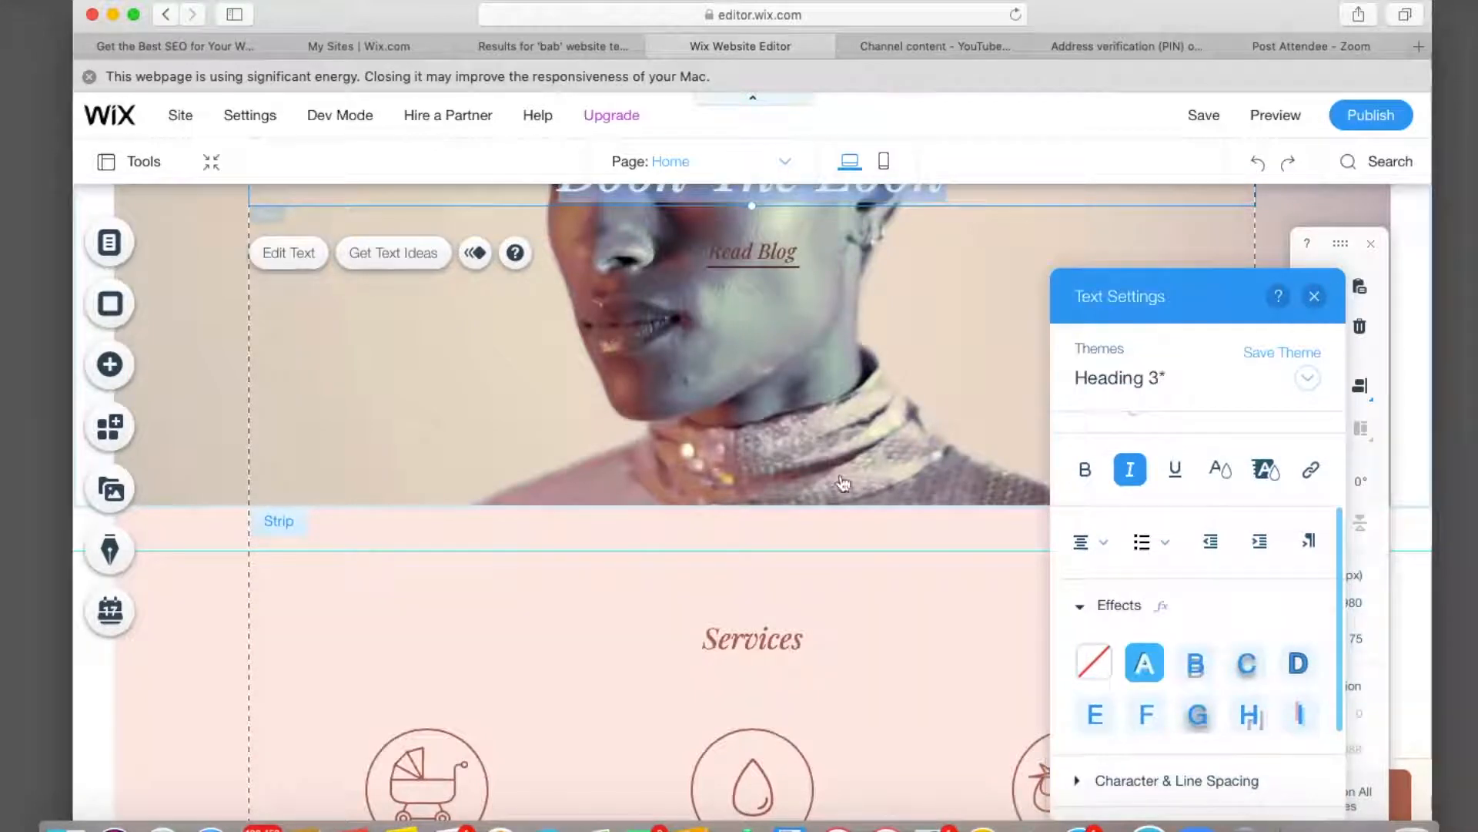
scroll(833, 457, up, 5)
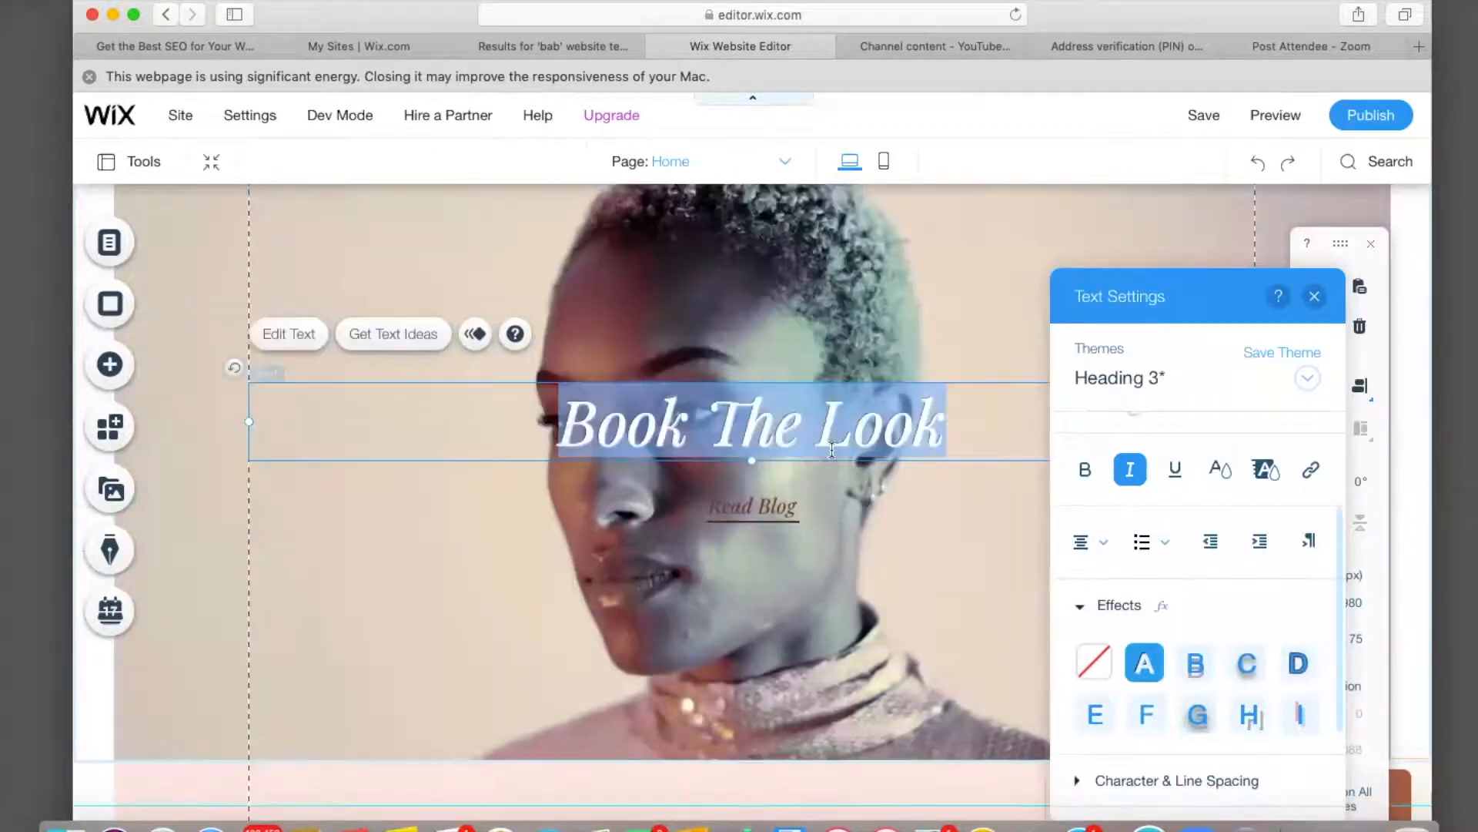
scroll(832, 454, down, 1)
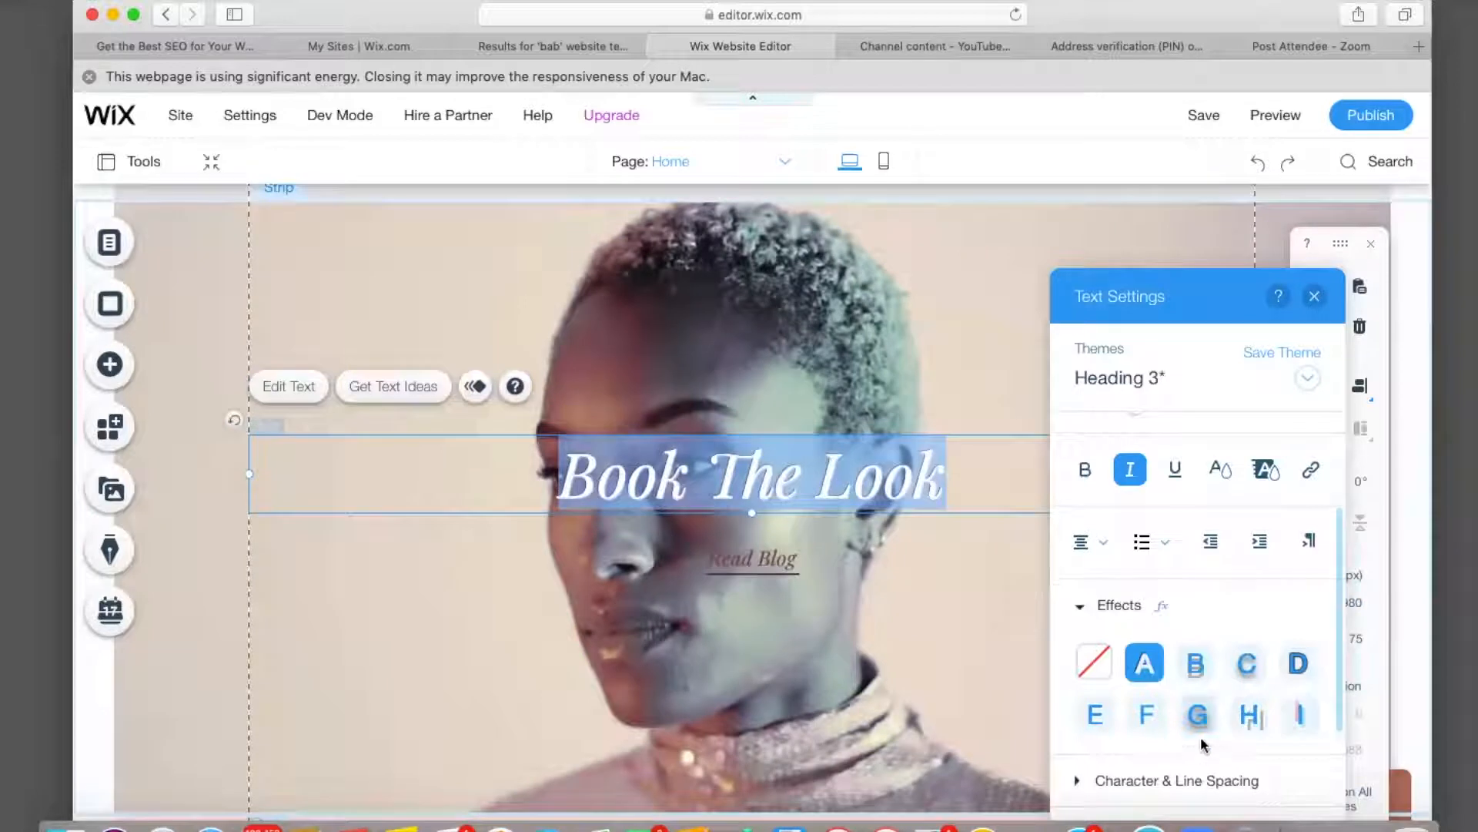
click(1195, 667)
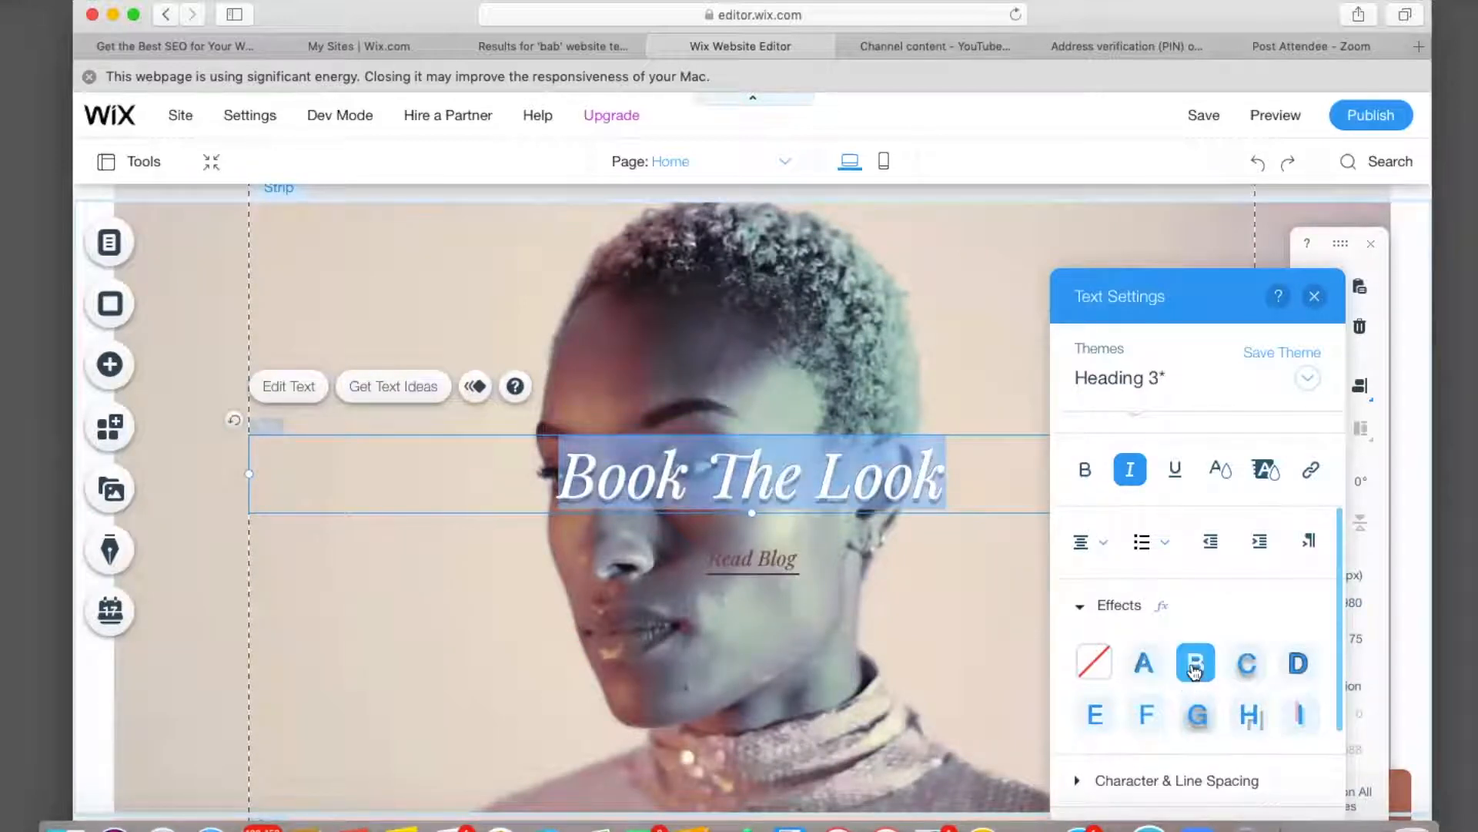
click(1249, 676)
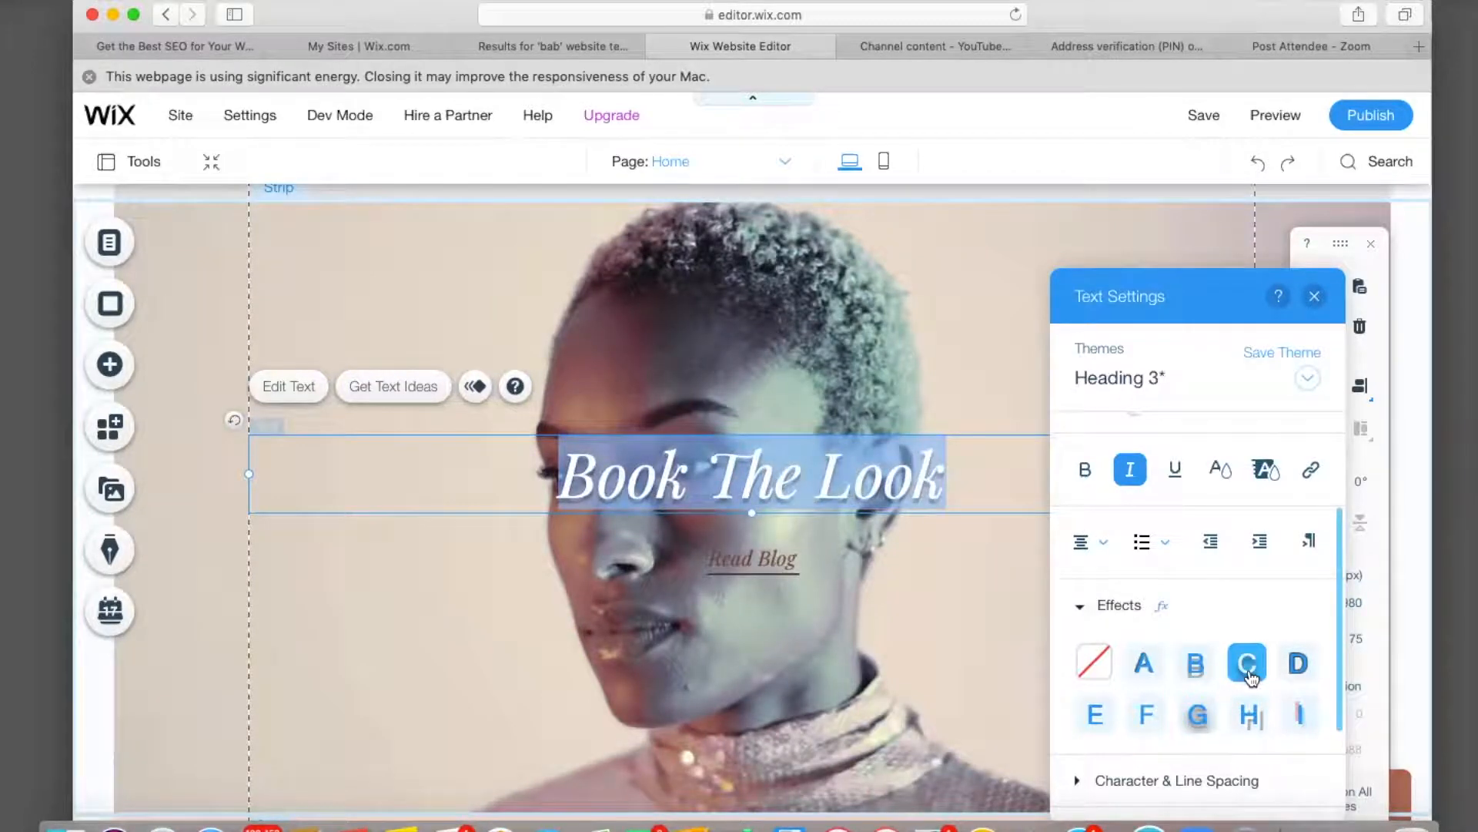
click(1213, 725)
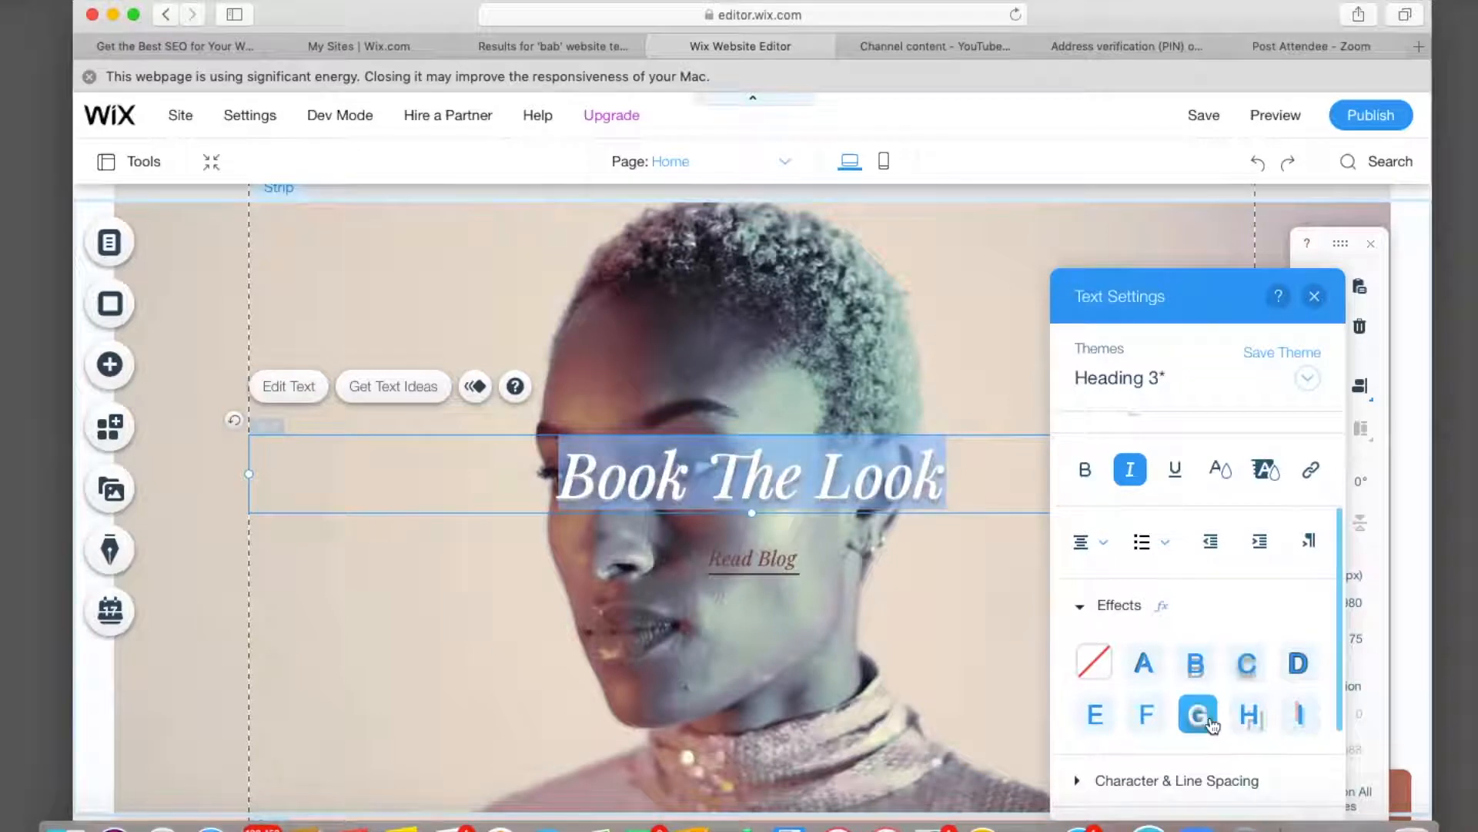
click(1194, 666)
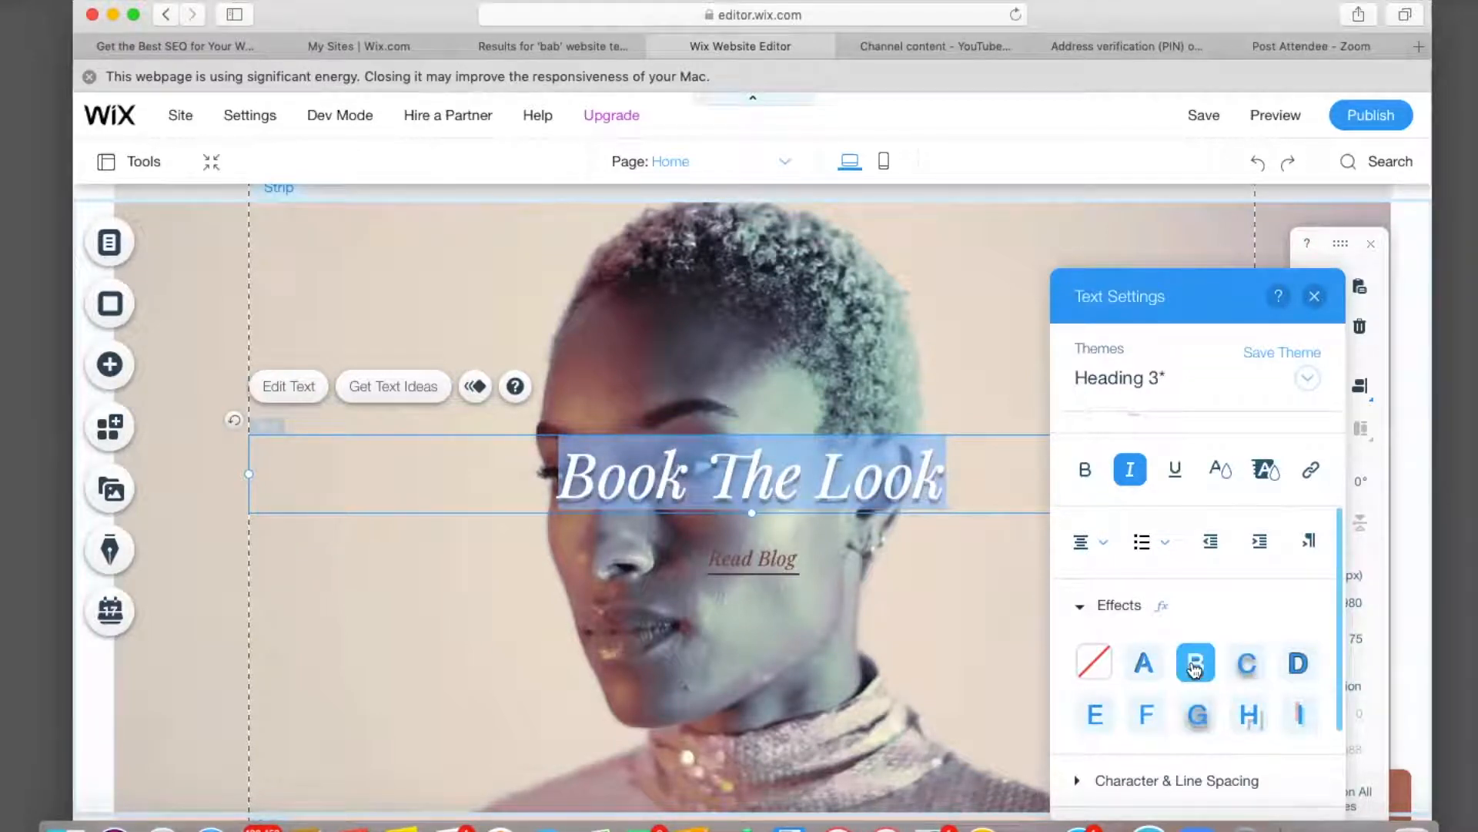
scroll(1135, 701, down, 2)
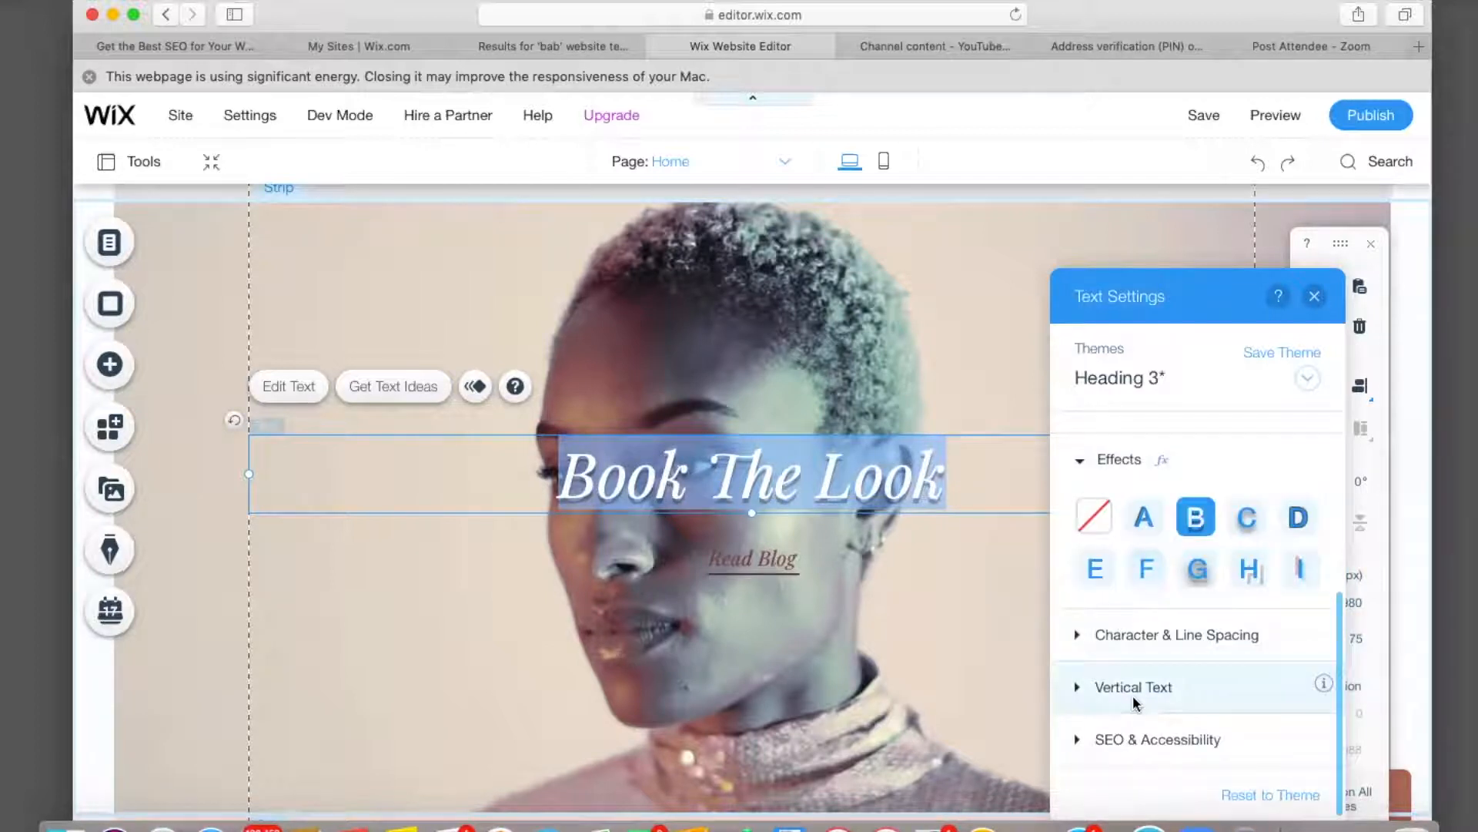
scroll(1153, 471, up, 3)
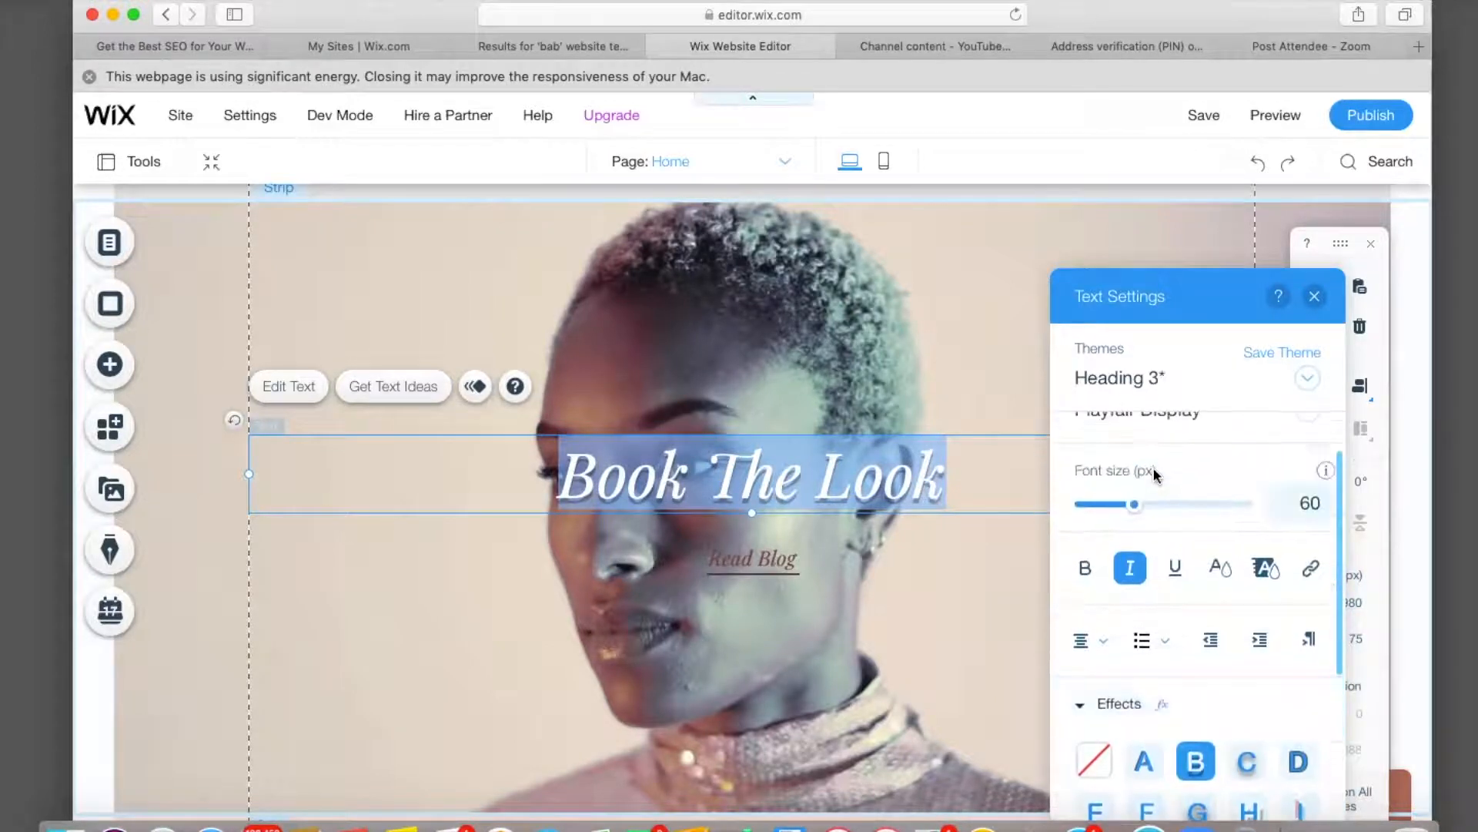
scroll(1153, 472, up, 1)
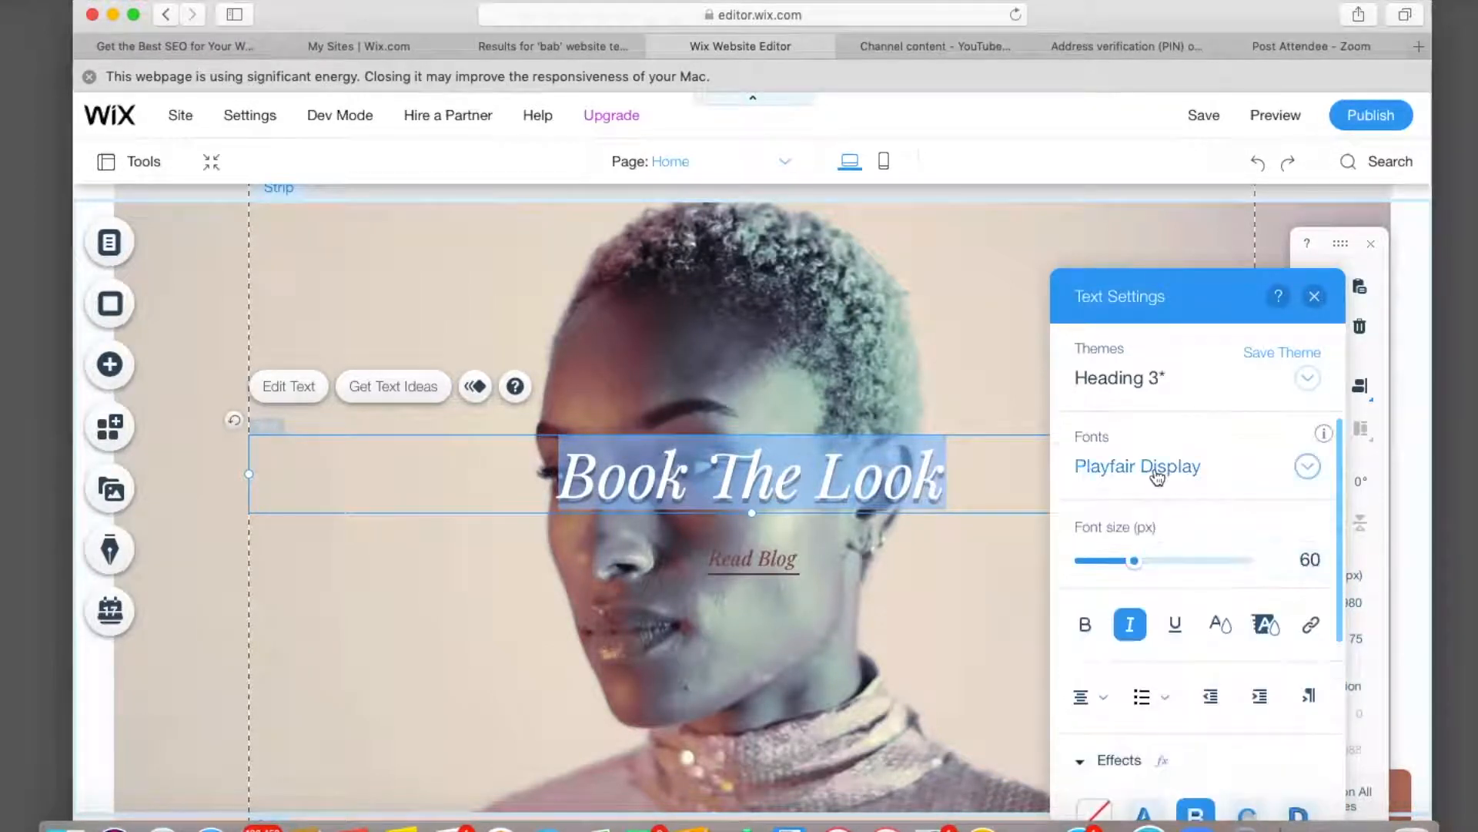
click(1314, 297)
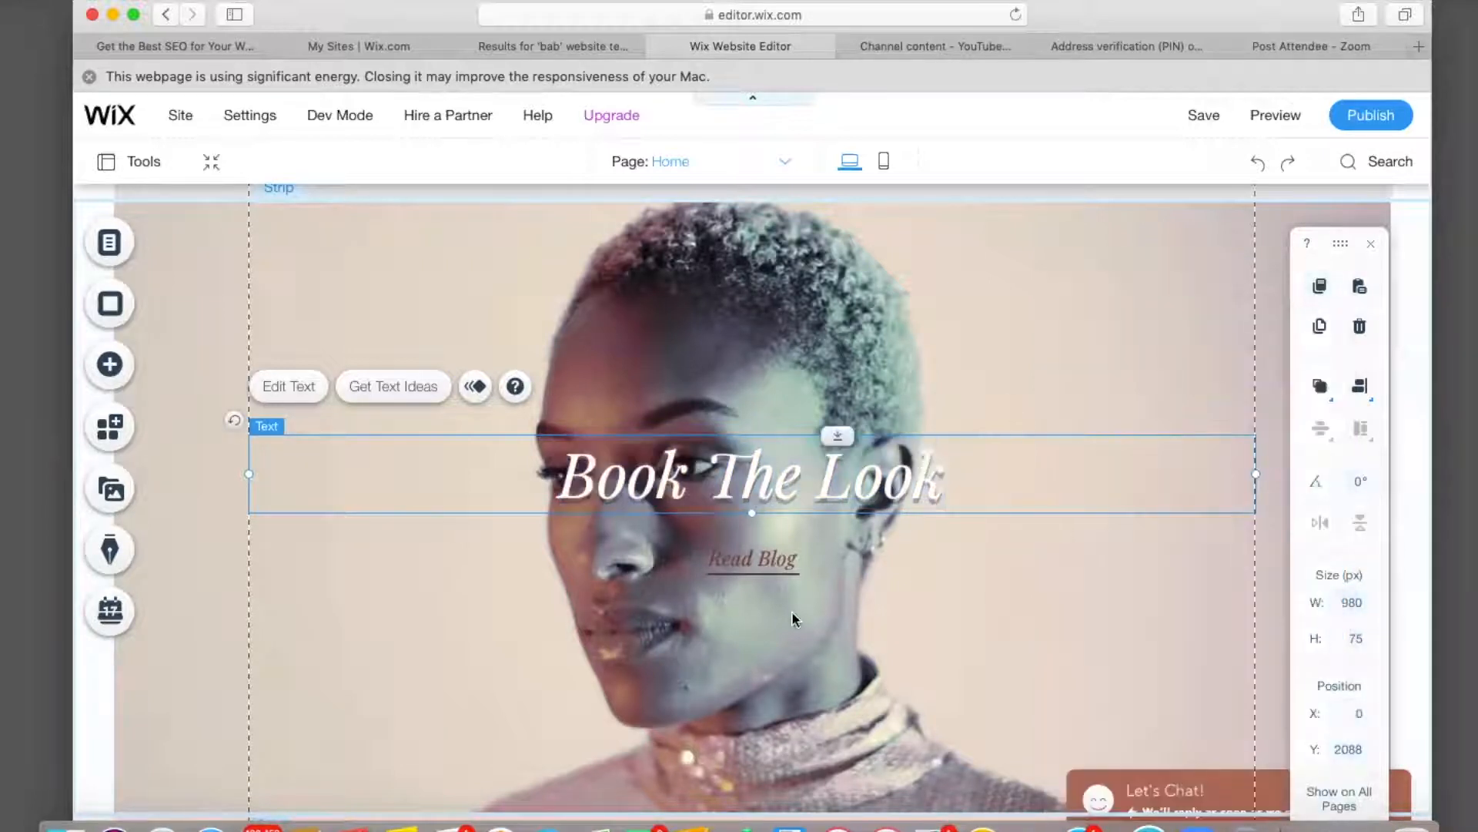
Drag the Read Blog button and its thin underline lower in the portrait strip.
click(753, 641)
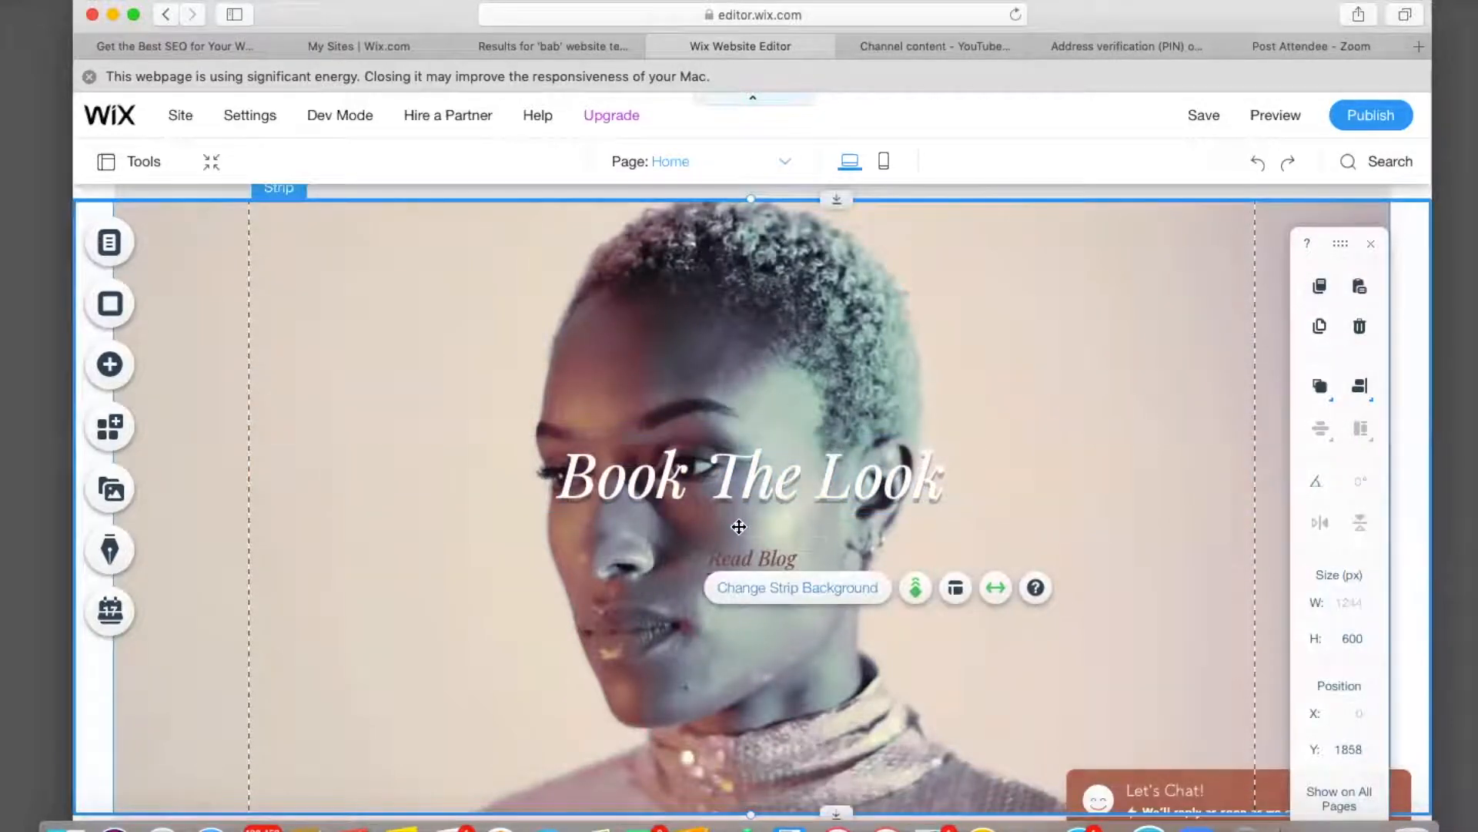
scroll(739, 527, down, 2)
scroll(739, 527, down, 3)
drag(737, 367, 745, 516)
click(759, 382)
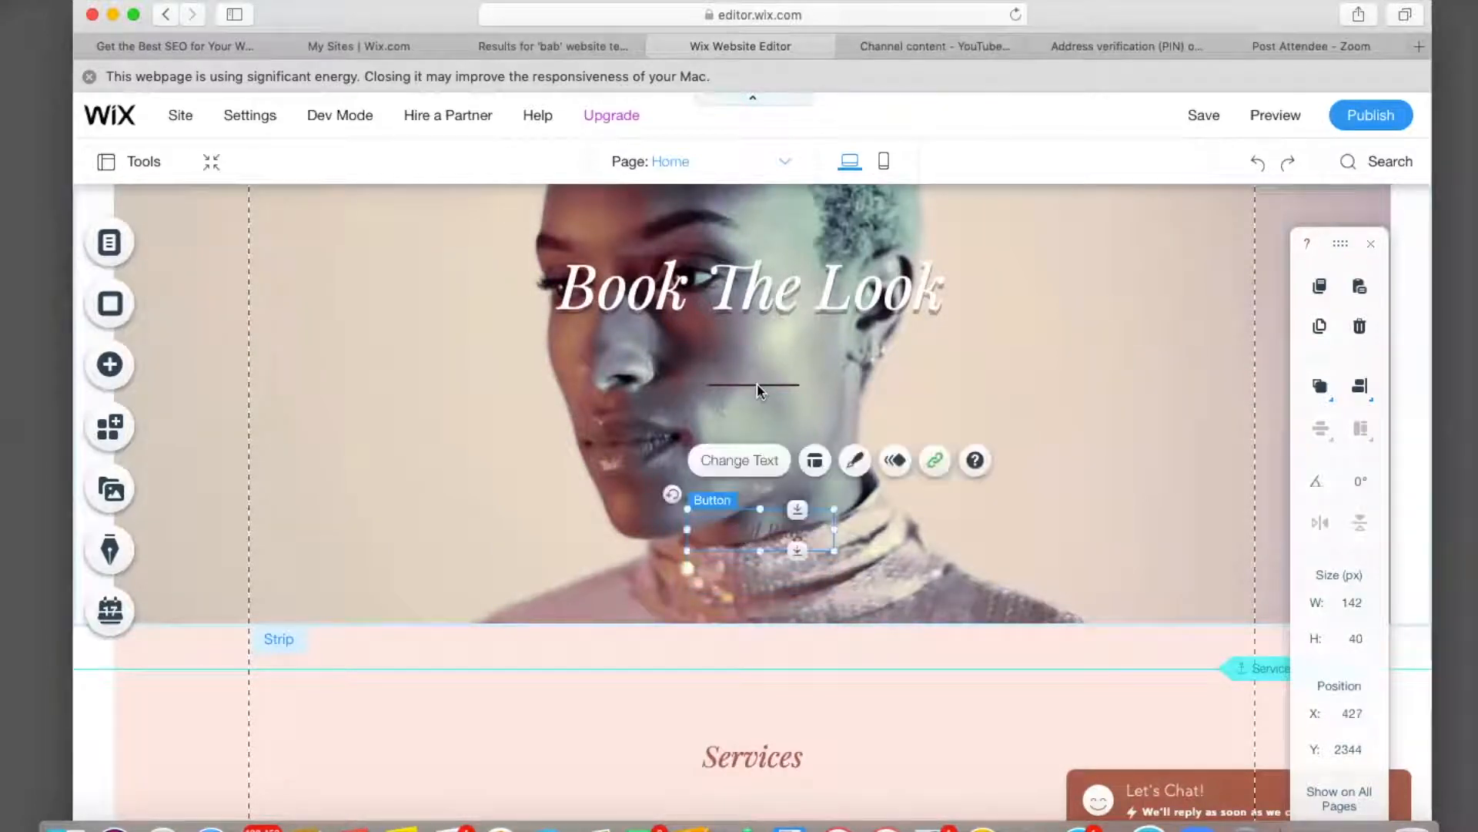
drag(759, 383, 763, 552)
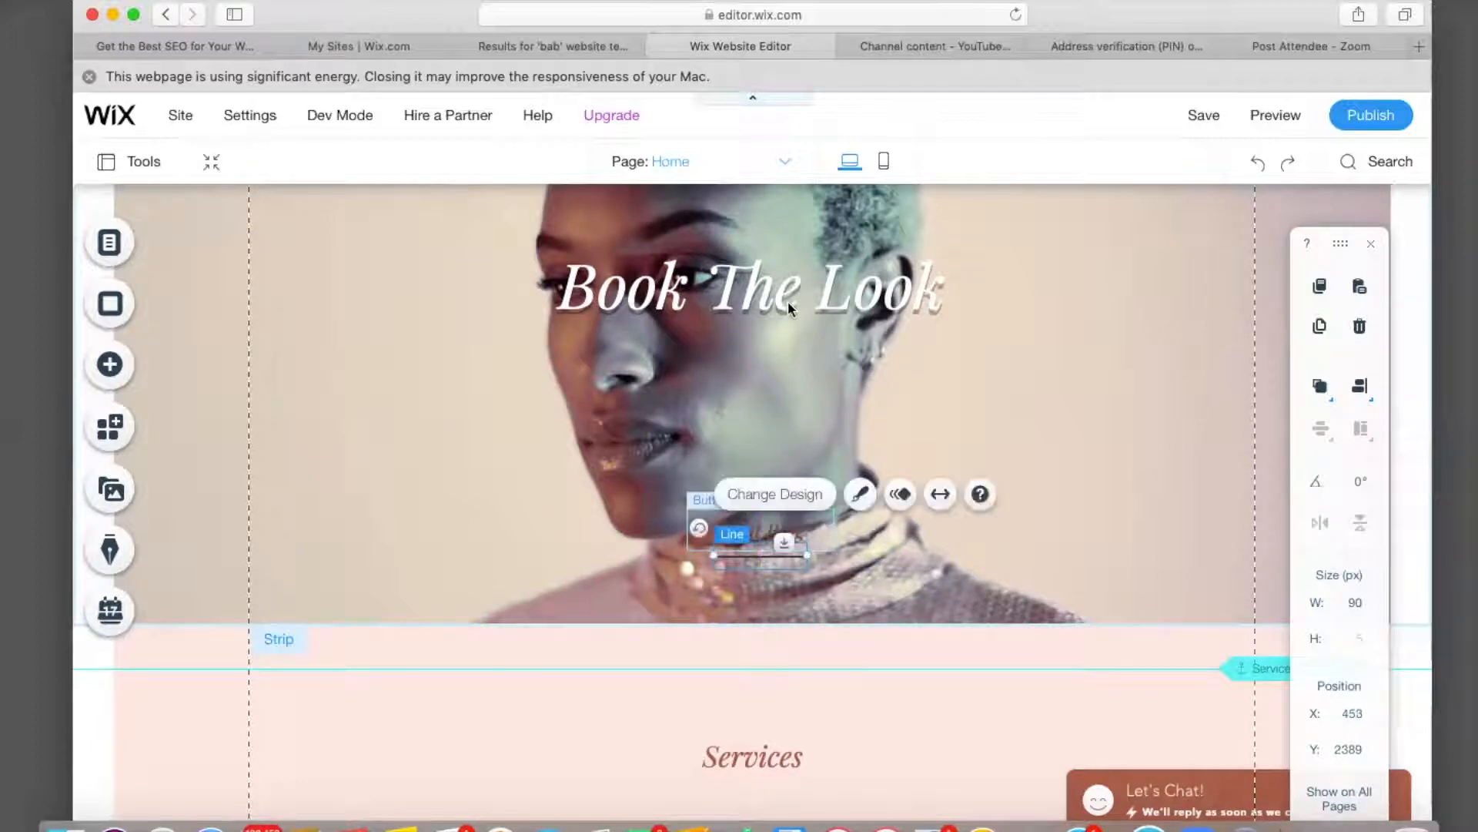
Move the heading left and stack the Read Blog button and its line beneath it.
drag(785, 304, 513, 509)
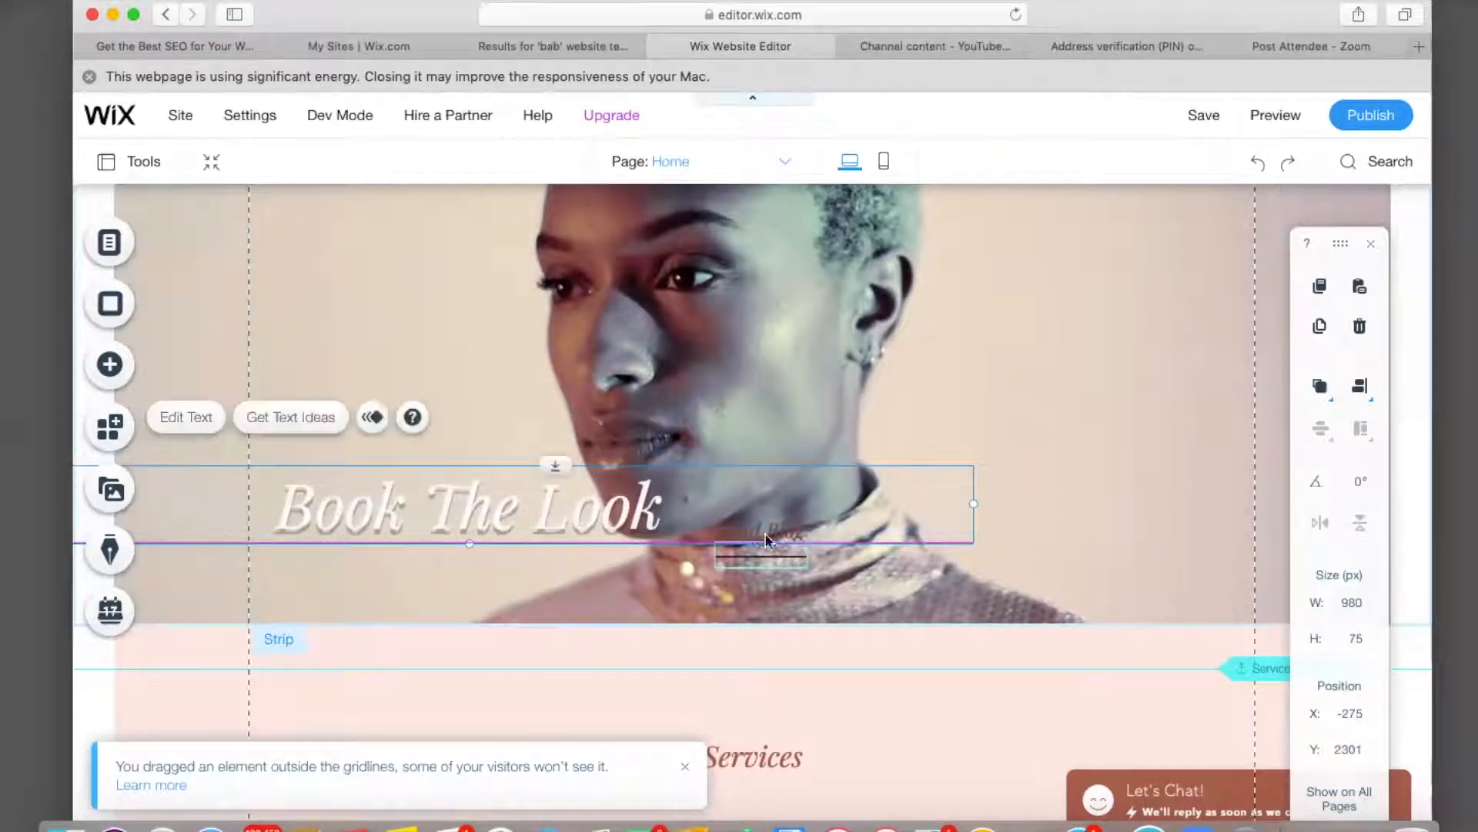
drag(794, 547, 493, 582)
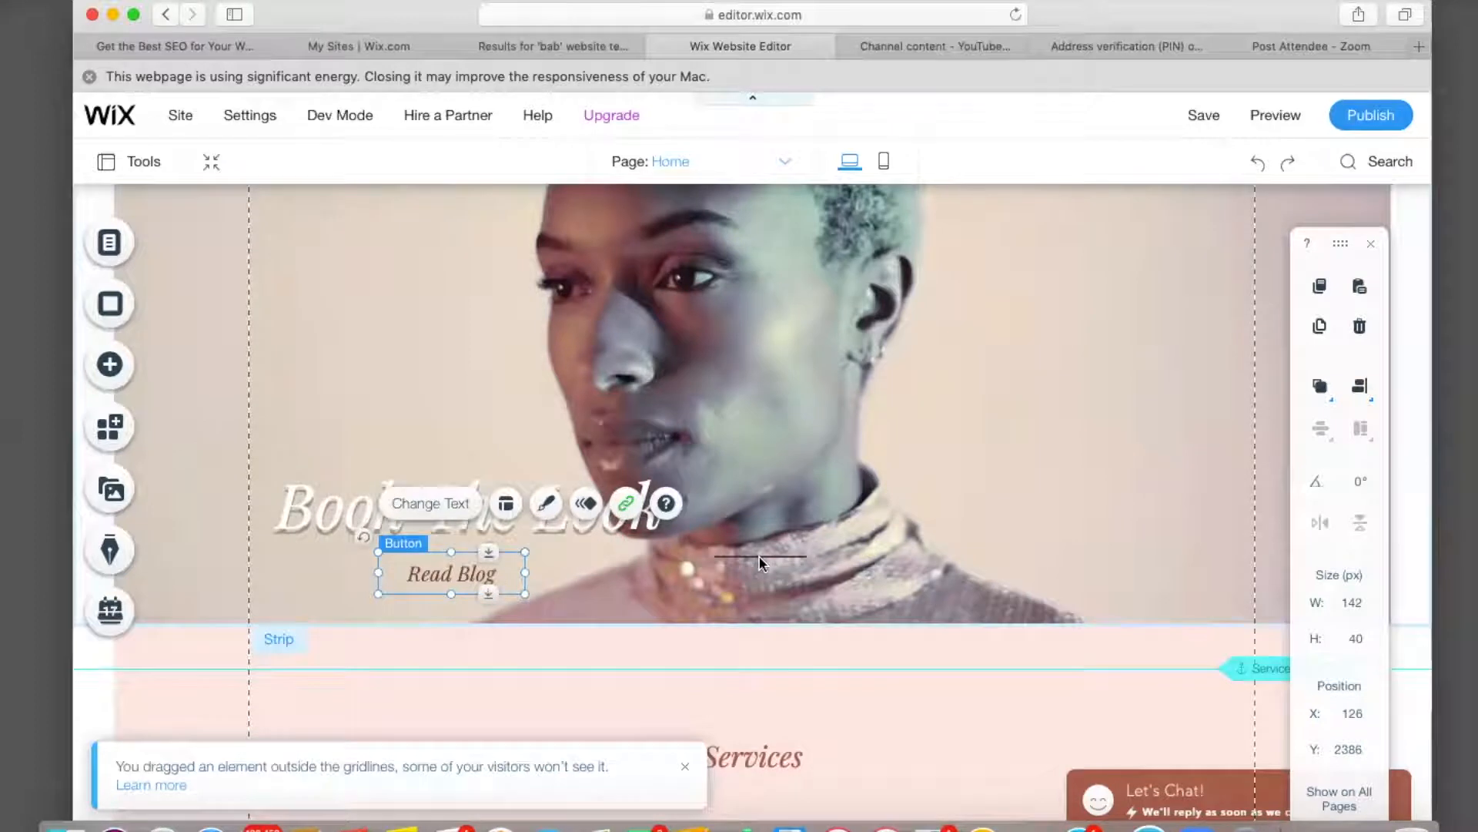
drag(746, 557, 450, 598)
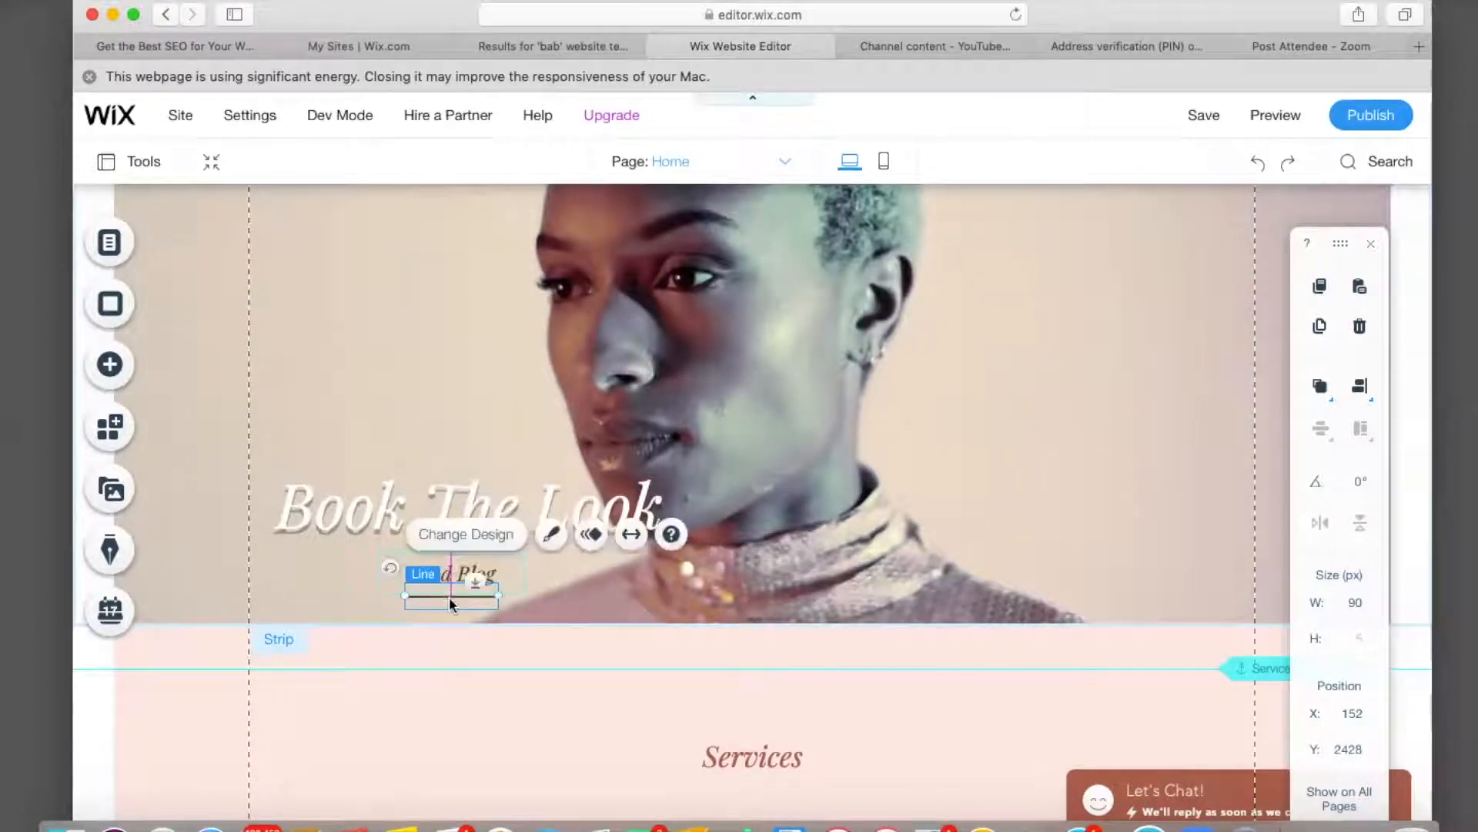
click(1140, 467)
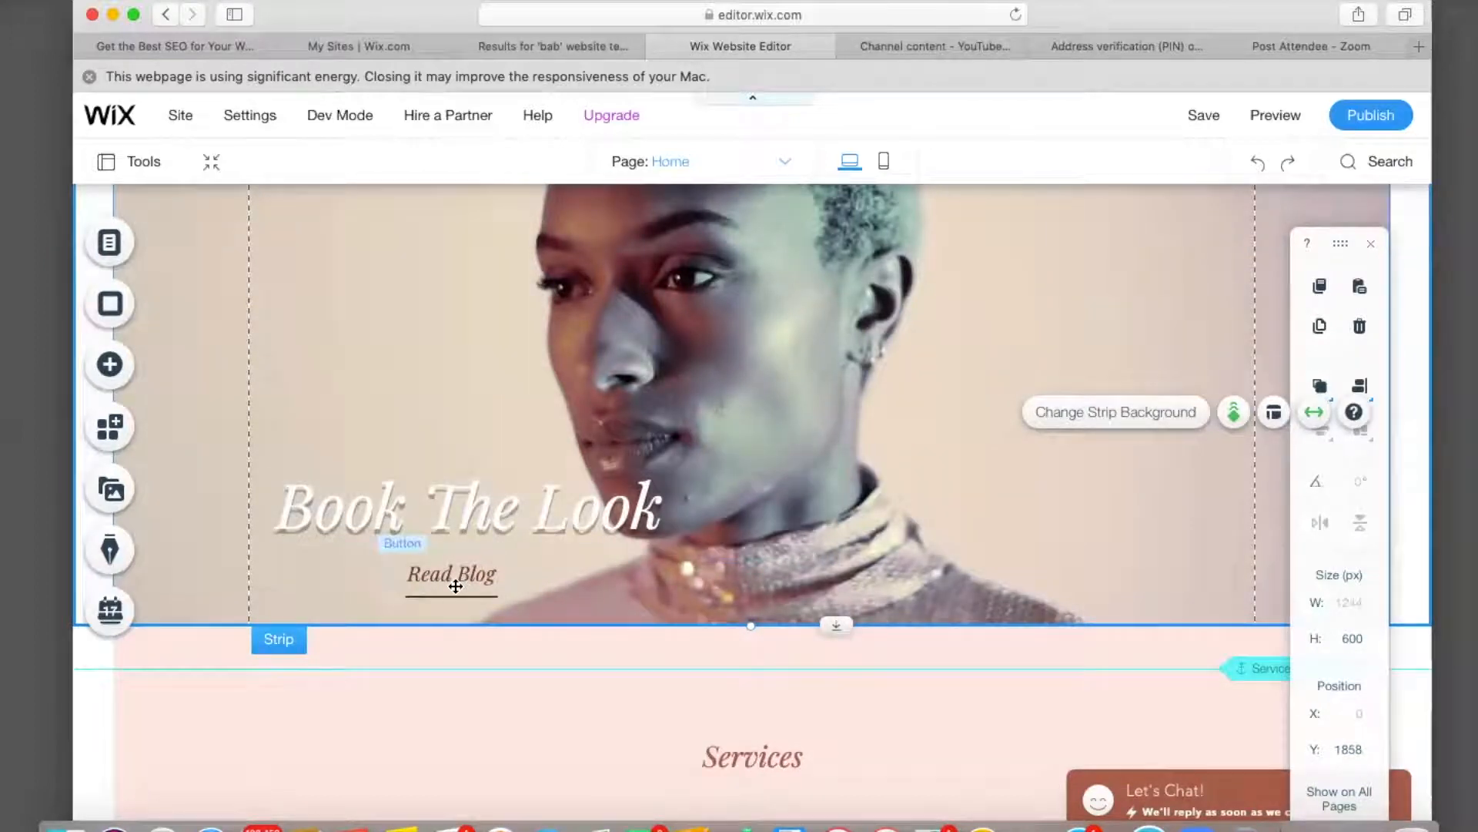
Relabel the Read Blog button as 'Book Now', keeping its link to Blog.
click(454, 585)
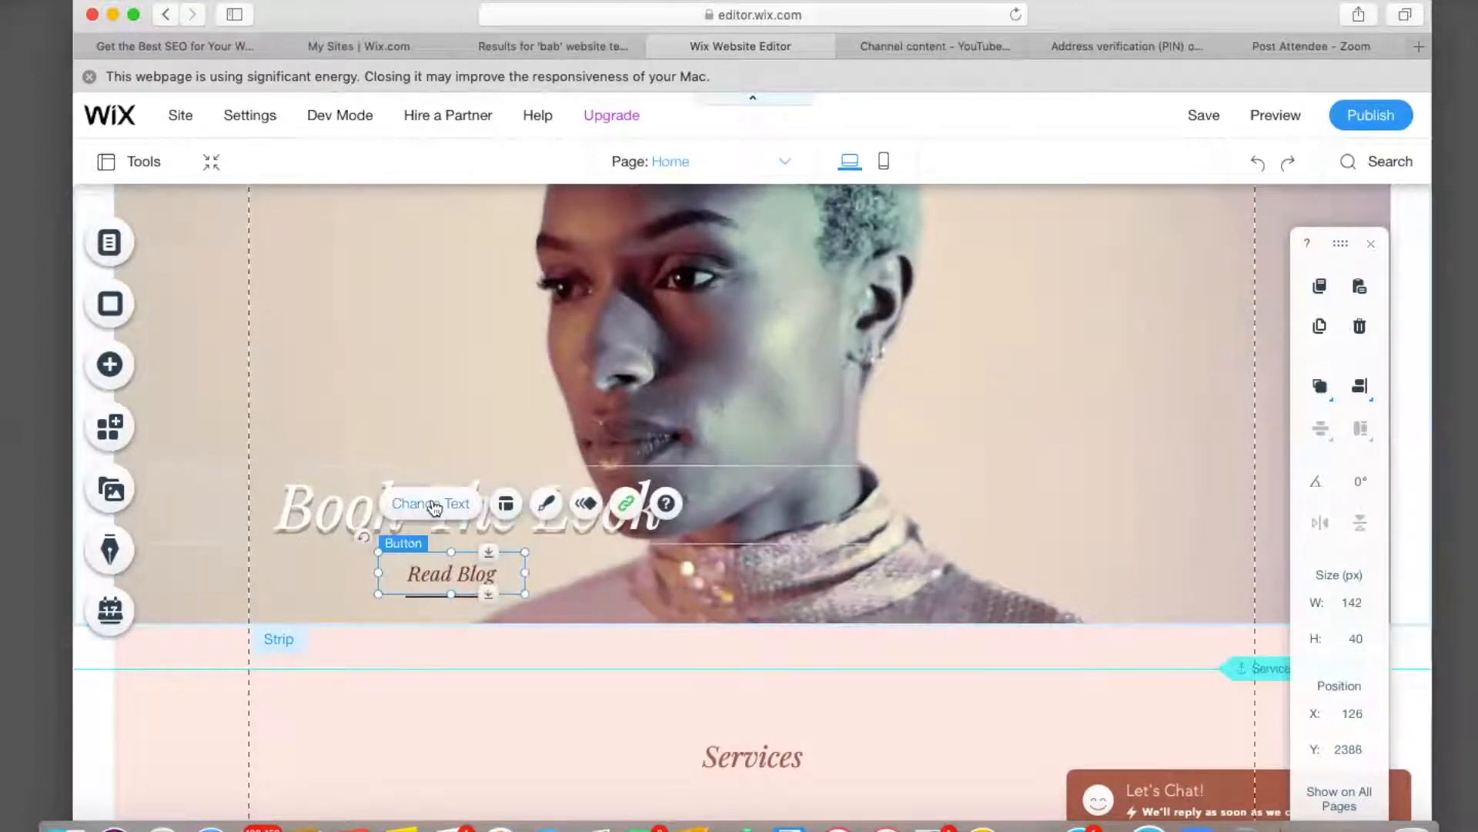
click(431, 504)
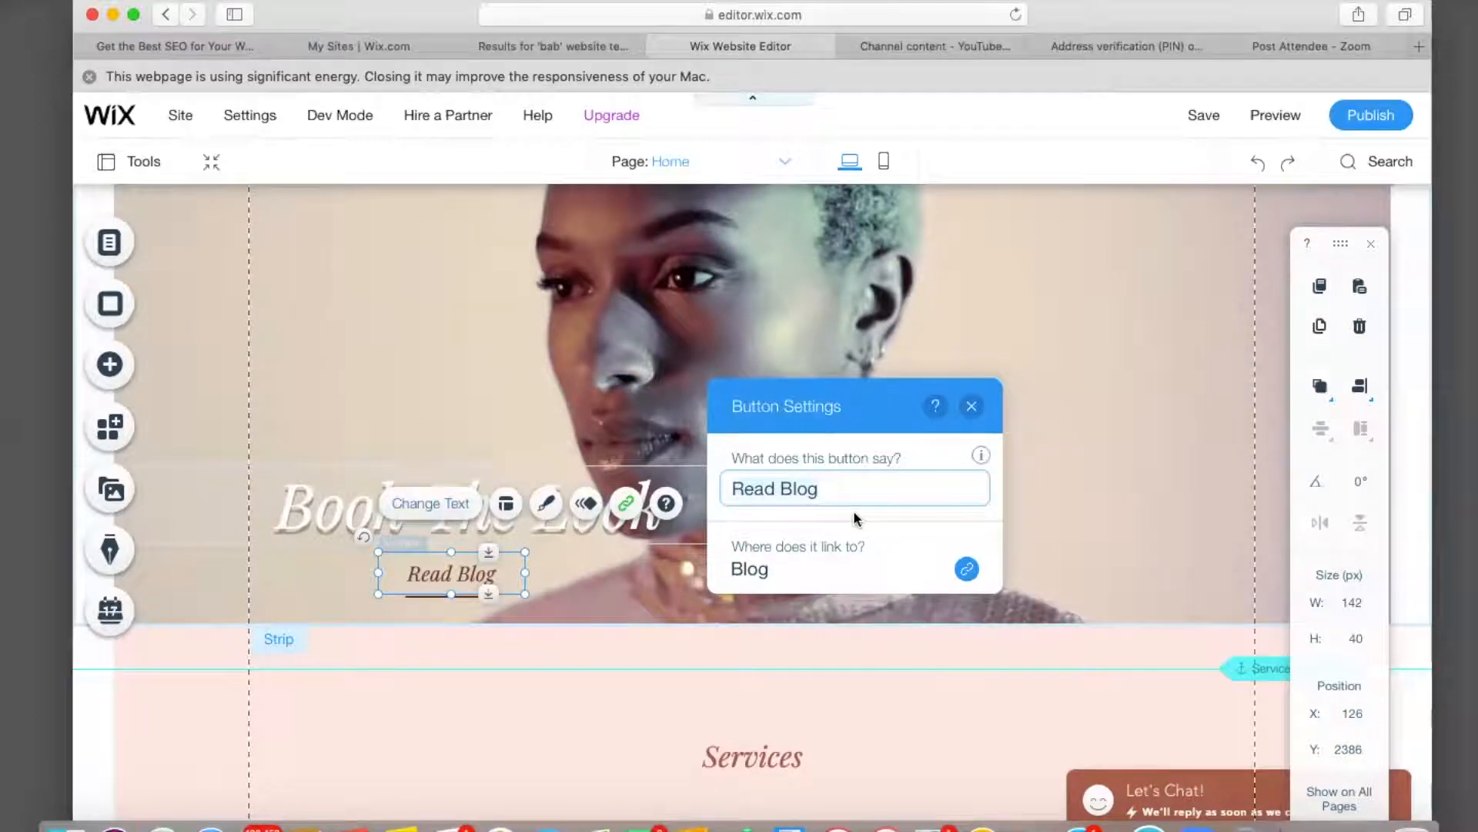
key(super+a)
key(BackSpace)
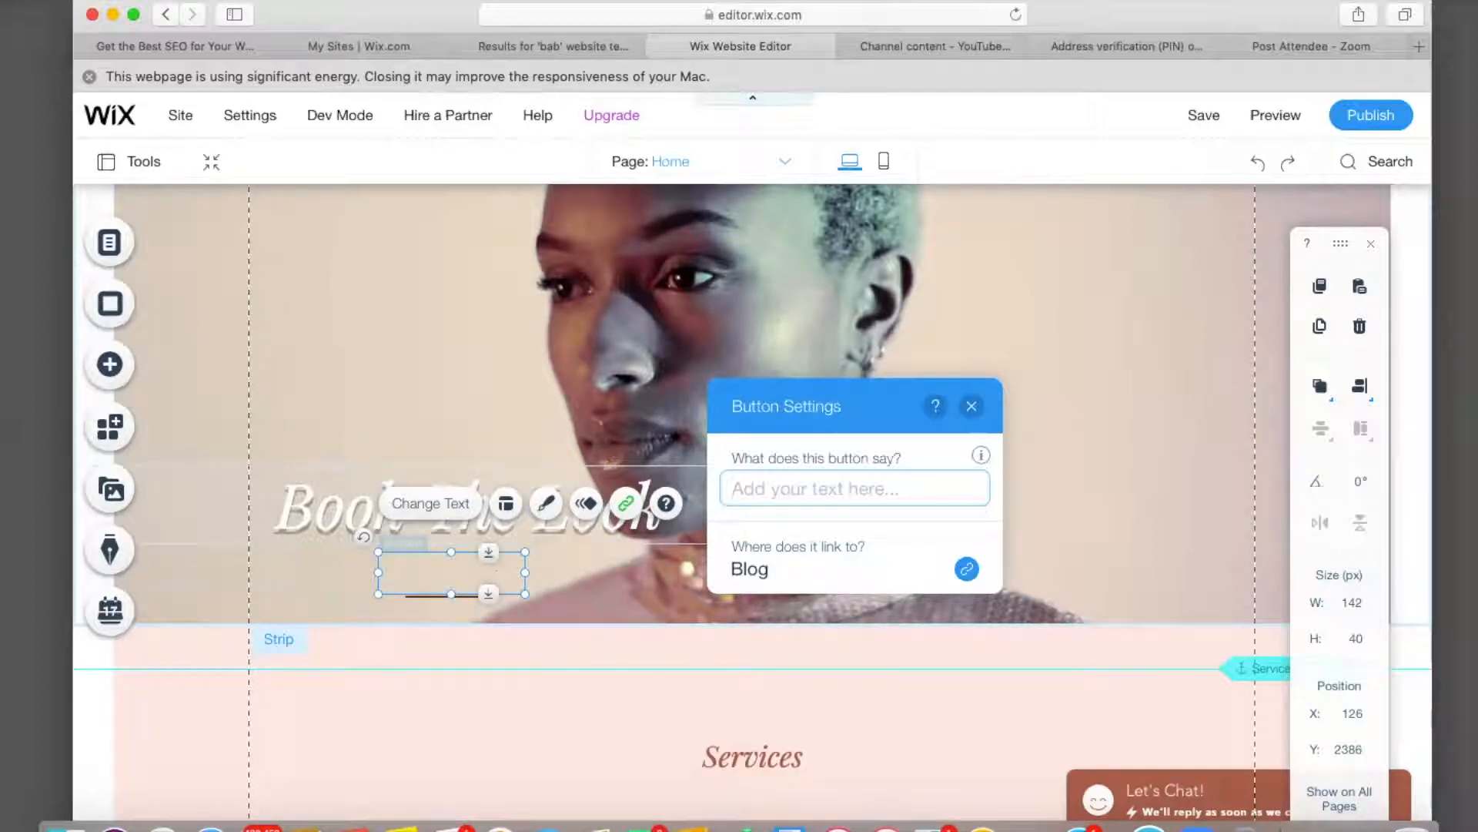
text(b)
key(BackSpace)
text(Book)
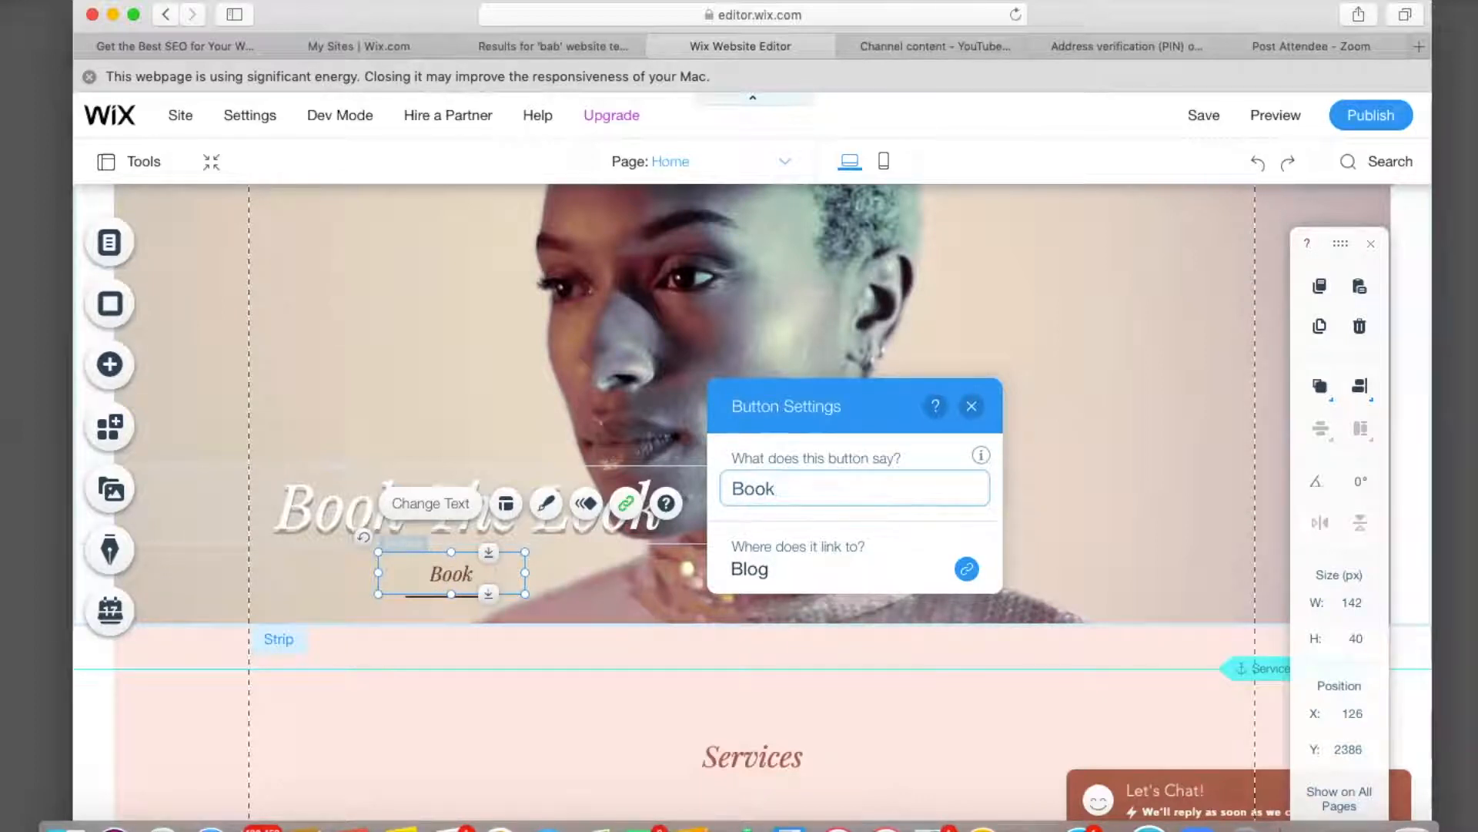
text( Now)
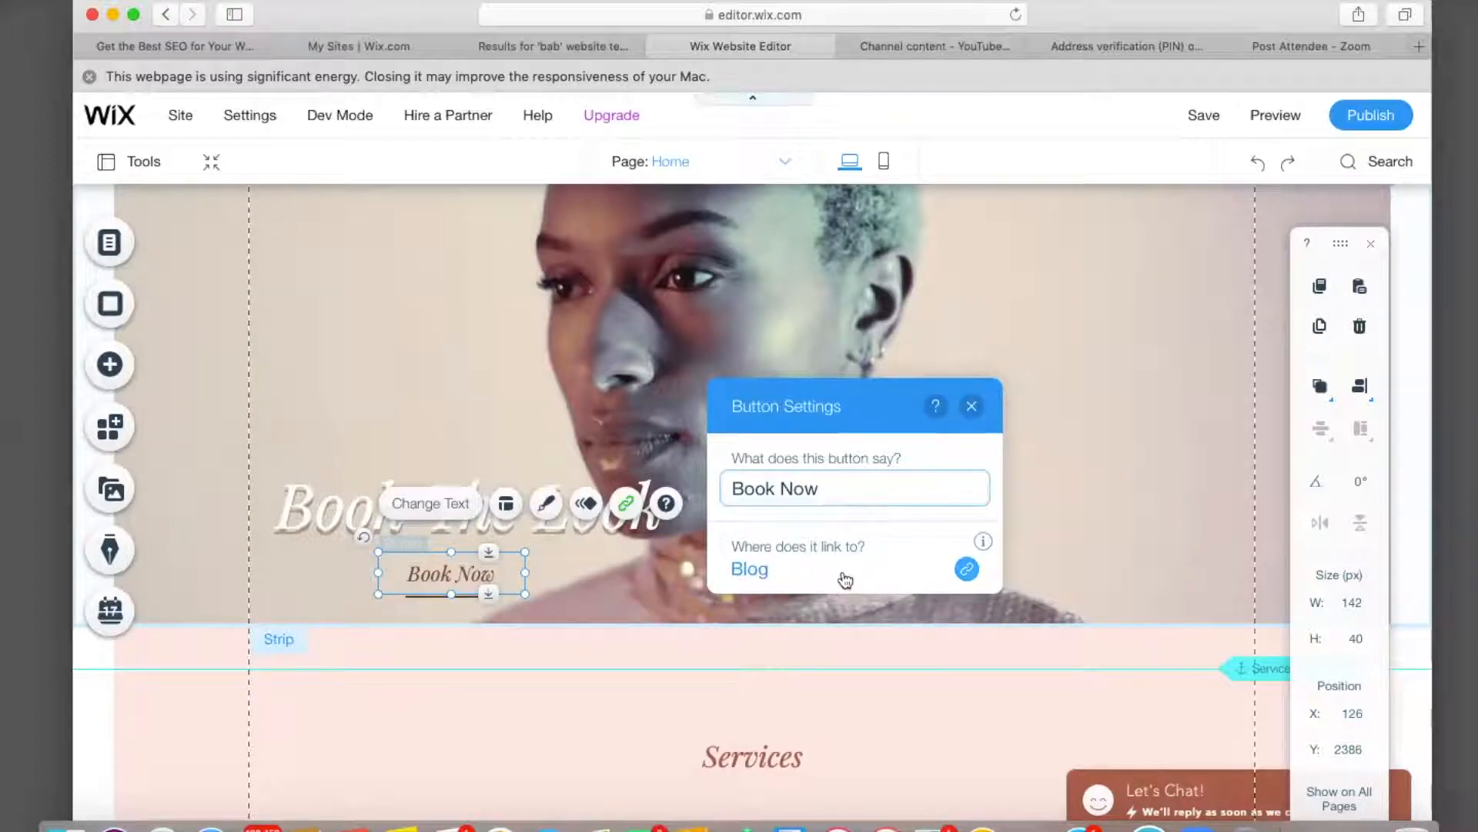
click(974, 409)
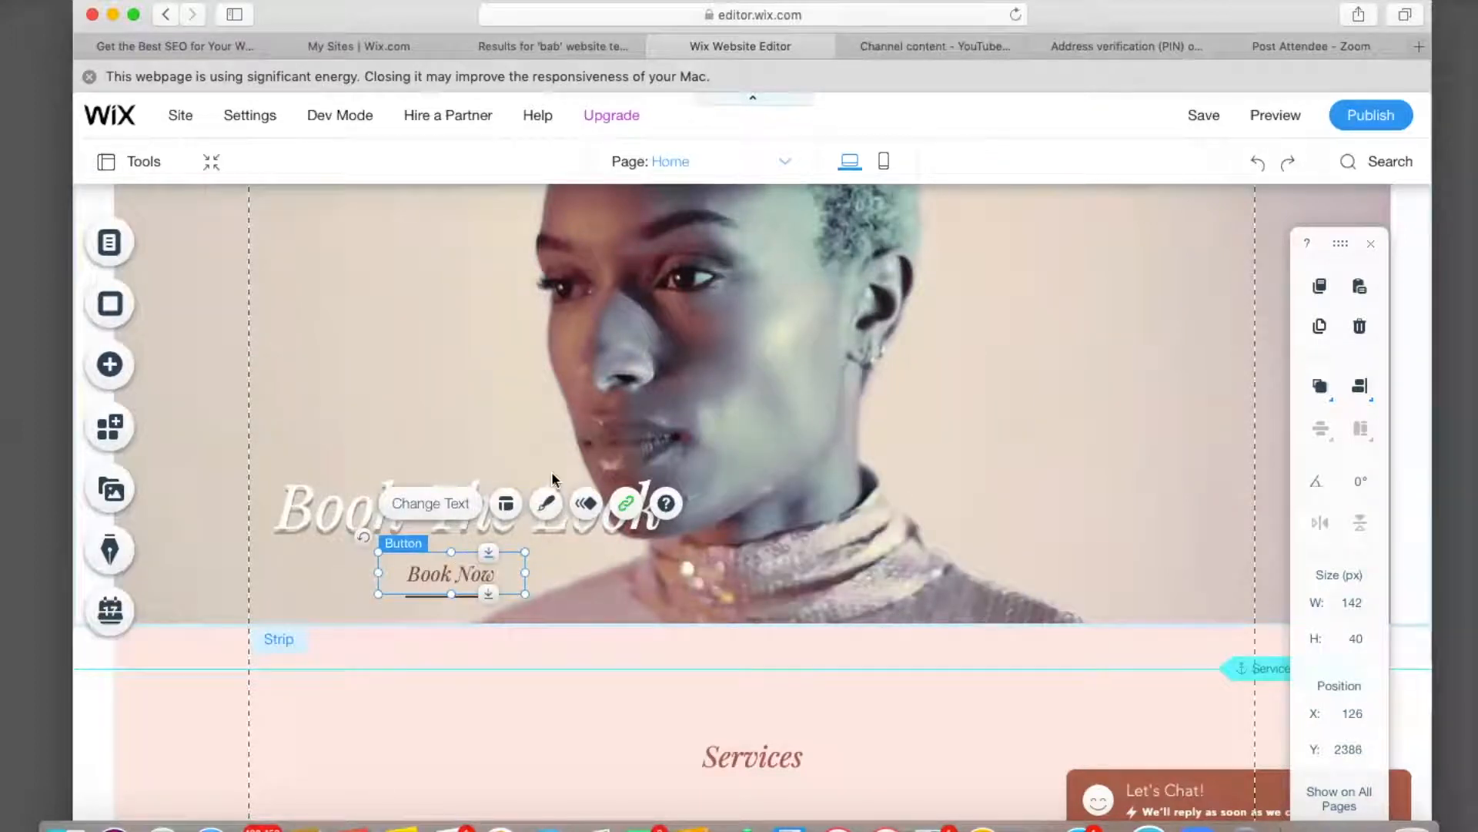
Set the Book Now button's regular text colour to black in its custom design.
click(550, 504)
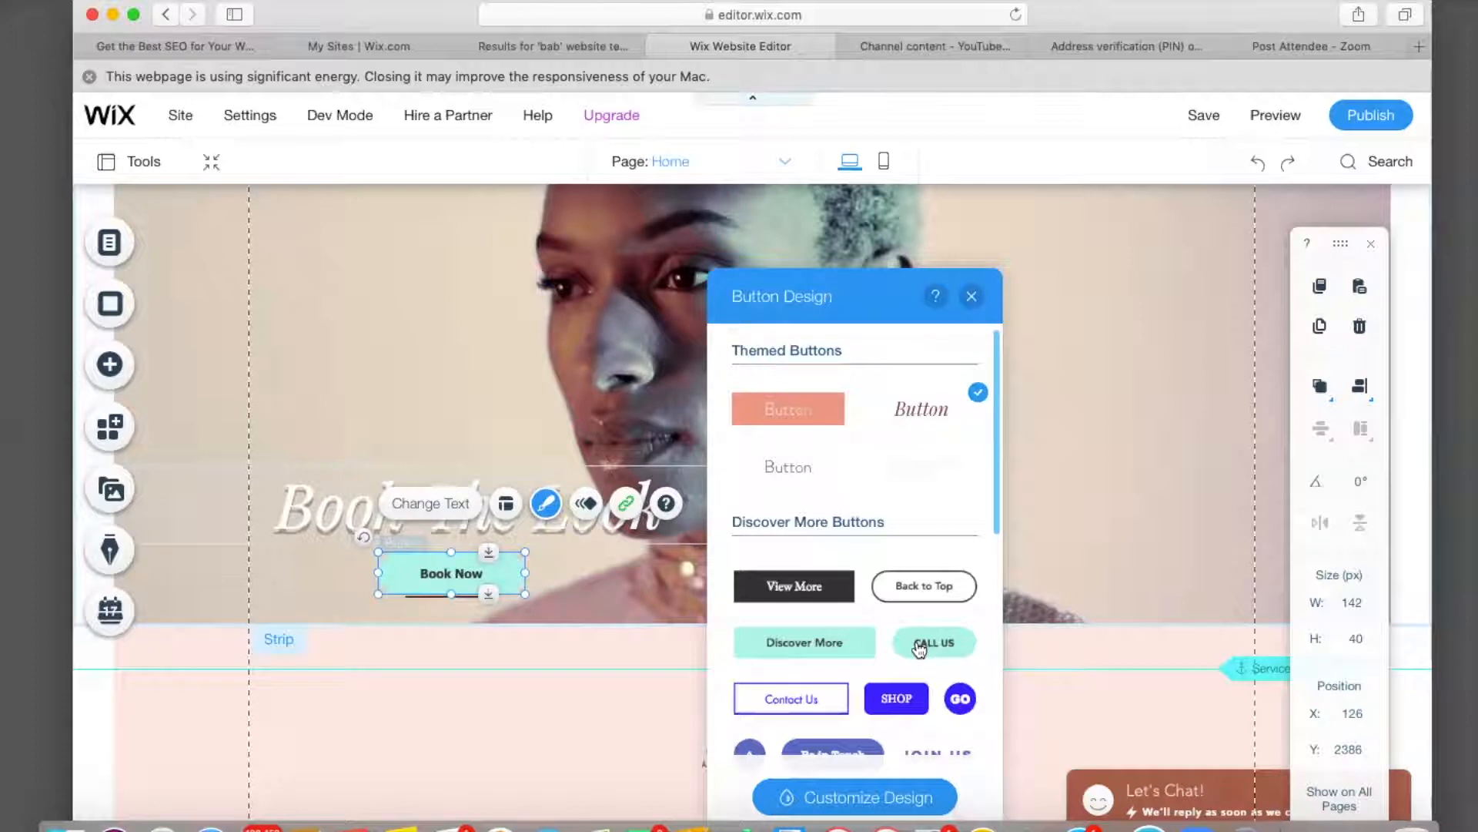
scroll(893, 708, down, 3)
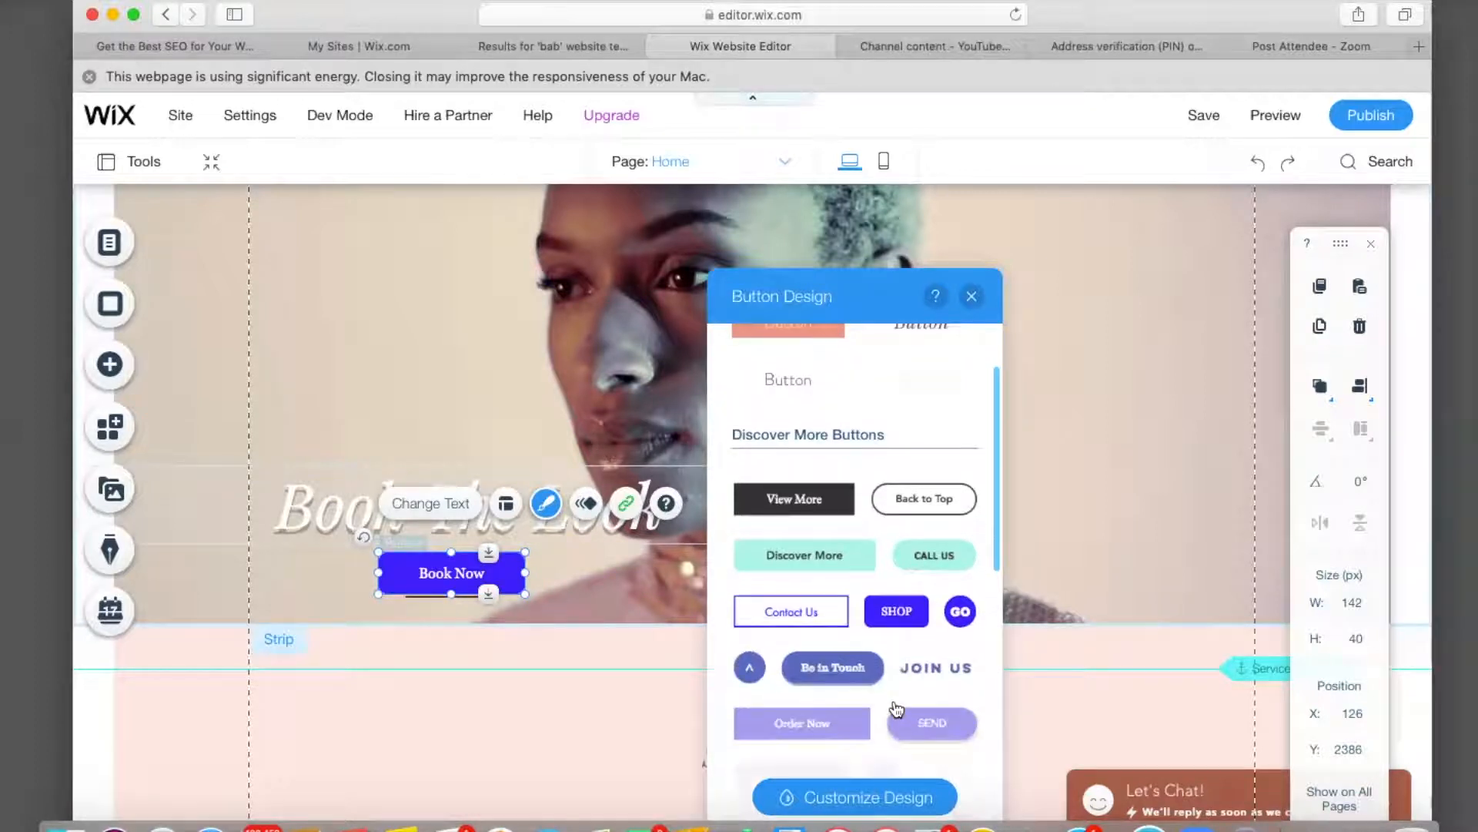
scroll(822, 716, down, 3)
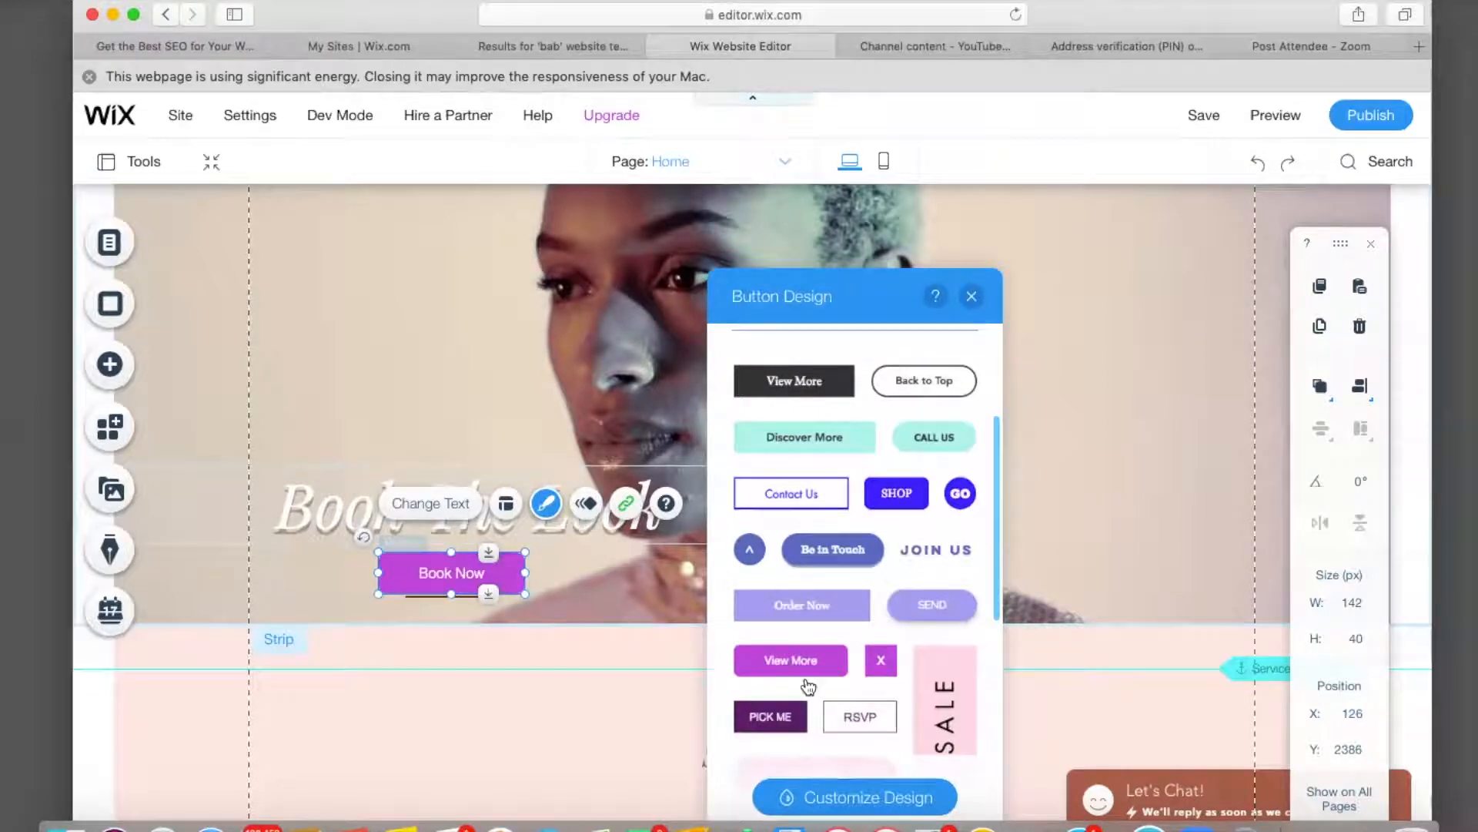
click(824, 804)
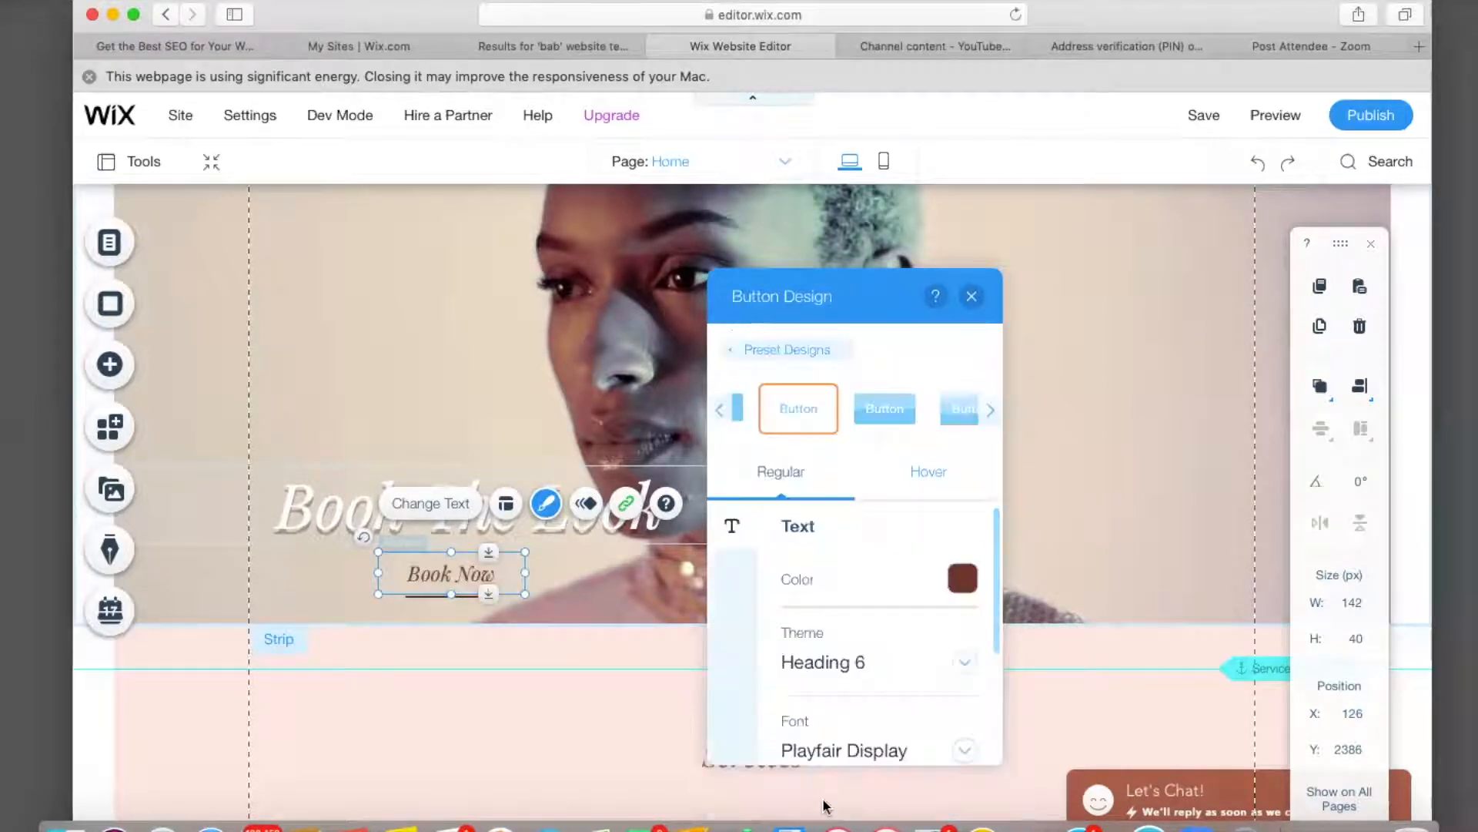
click(964, 586)
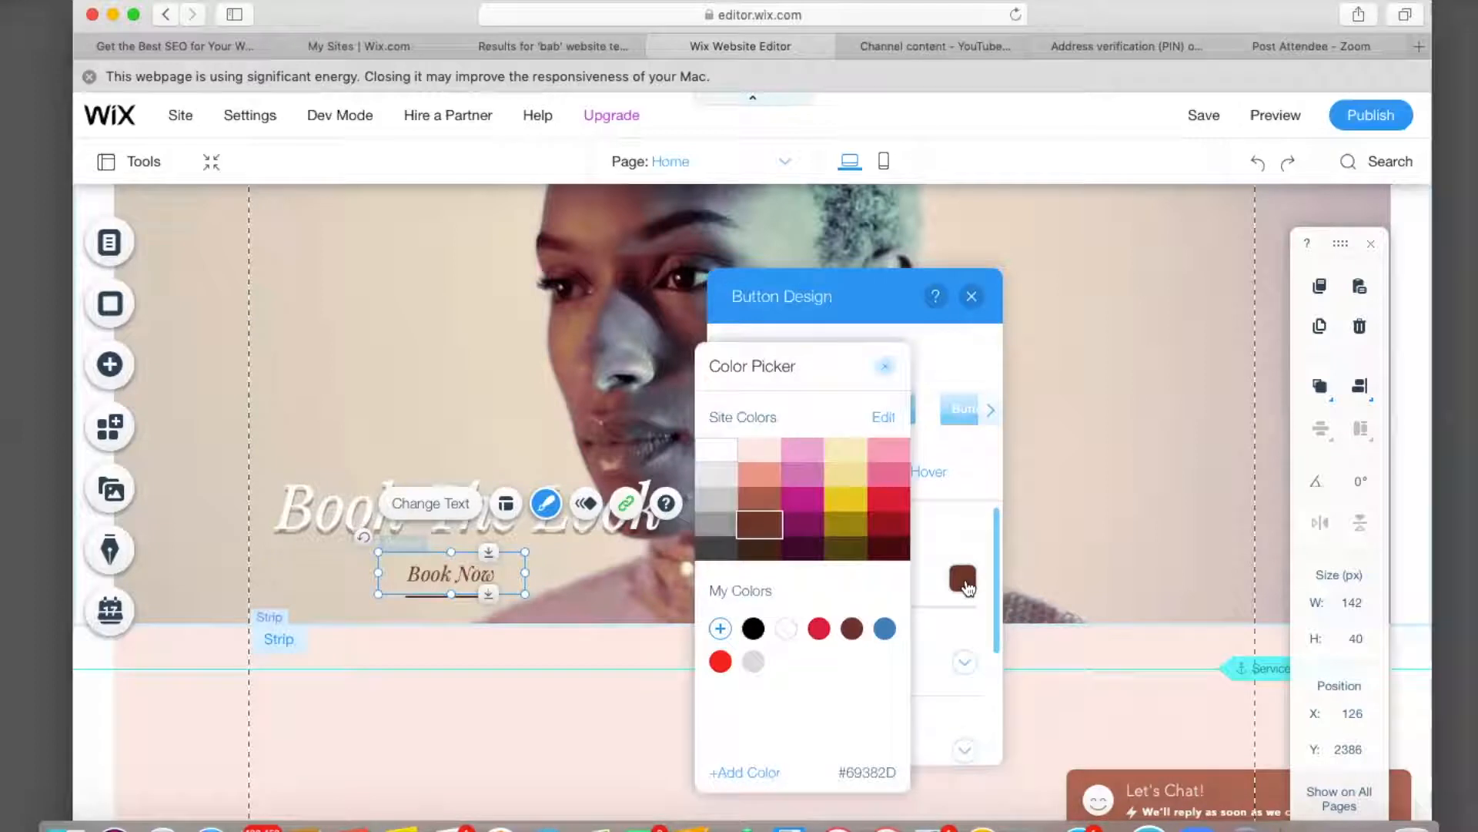
click(852, 504)
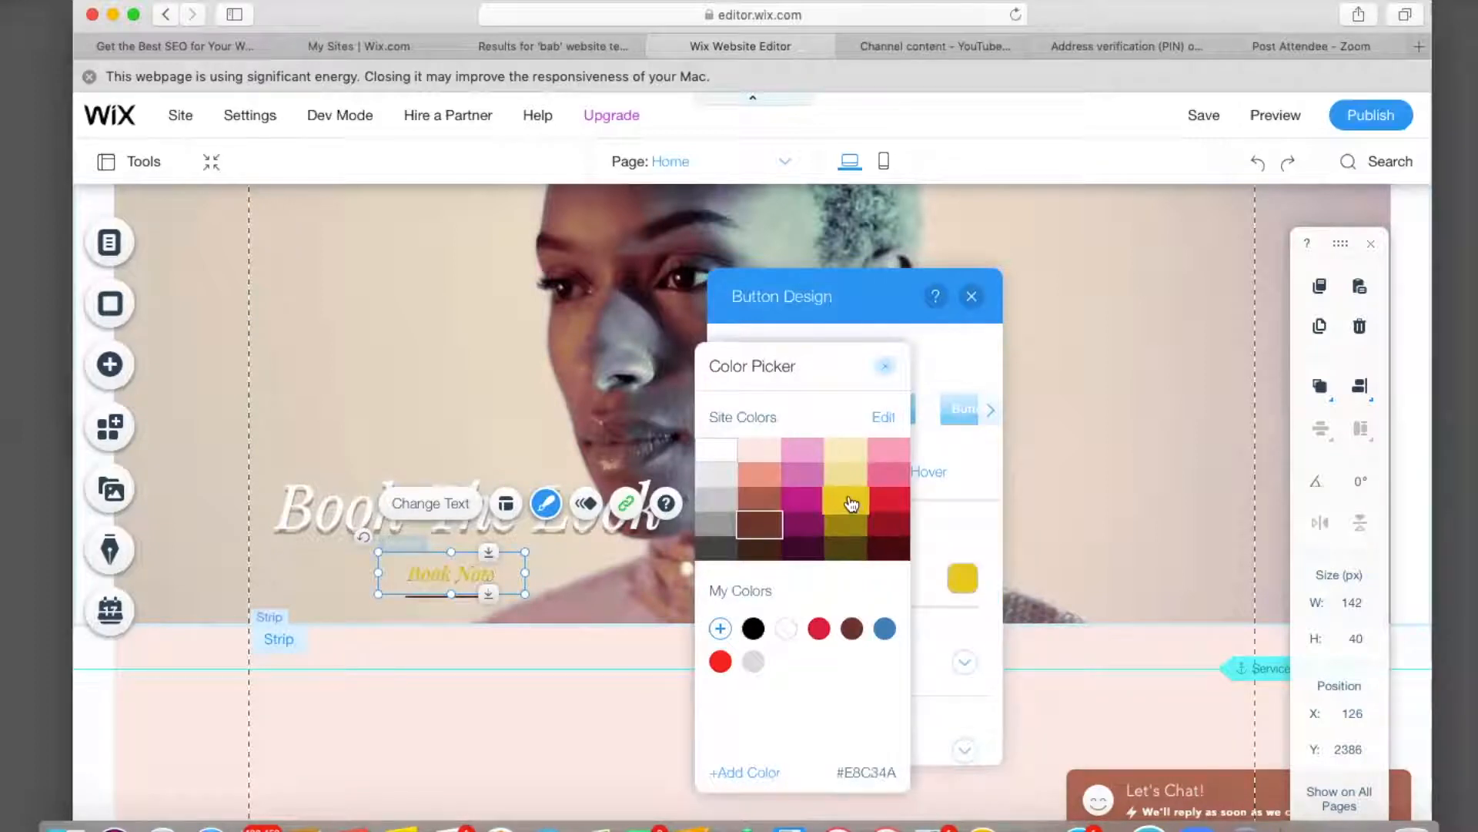
click(753, 630)
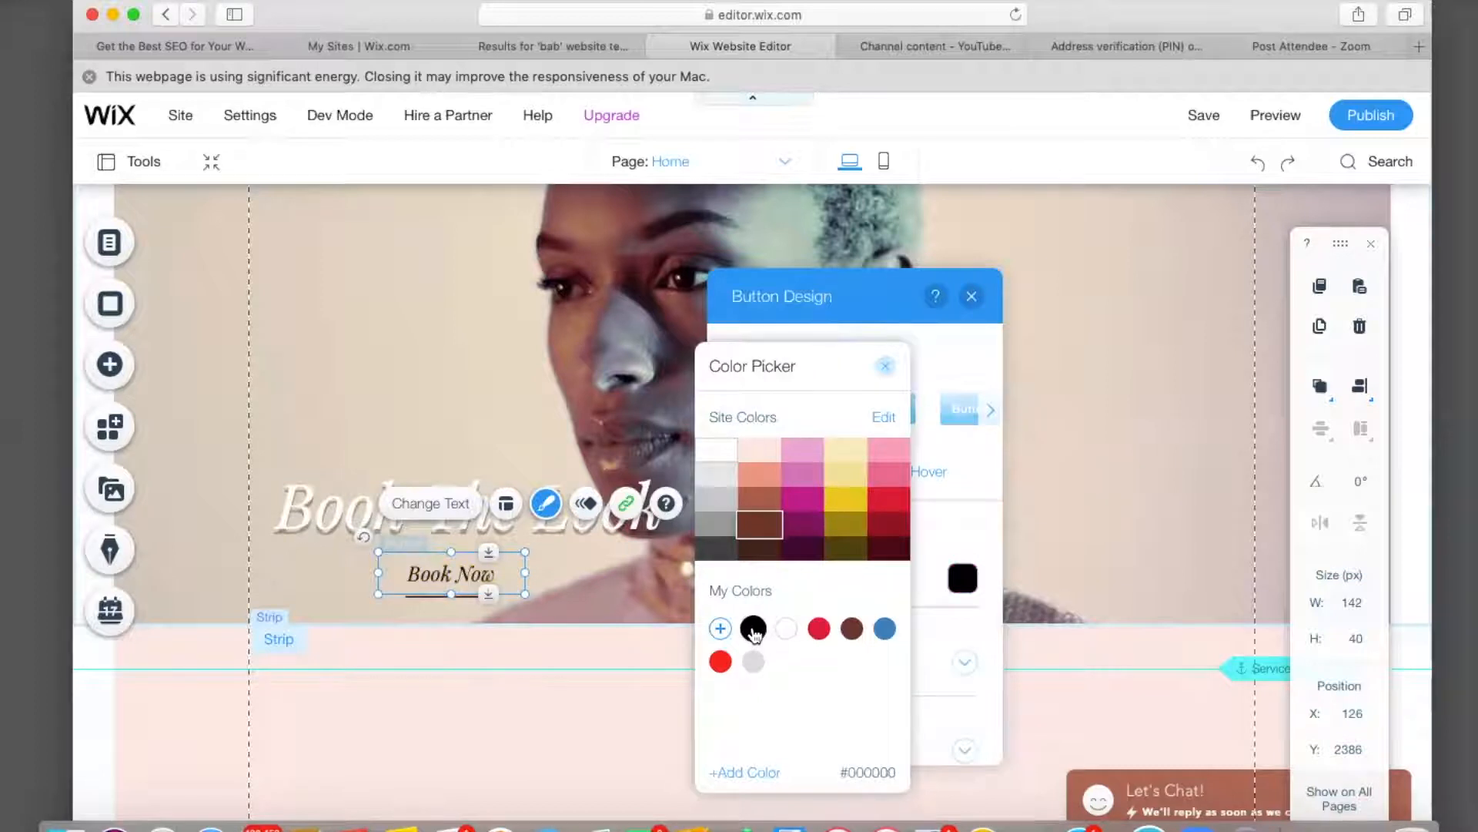
click(849, 453)
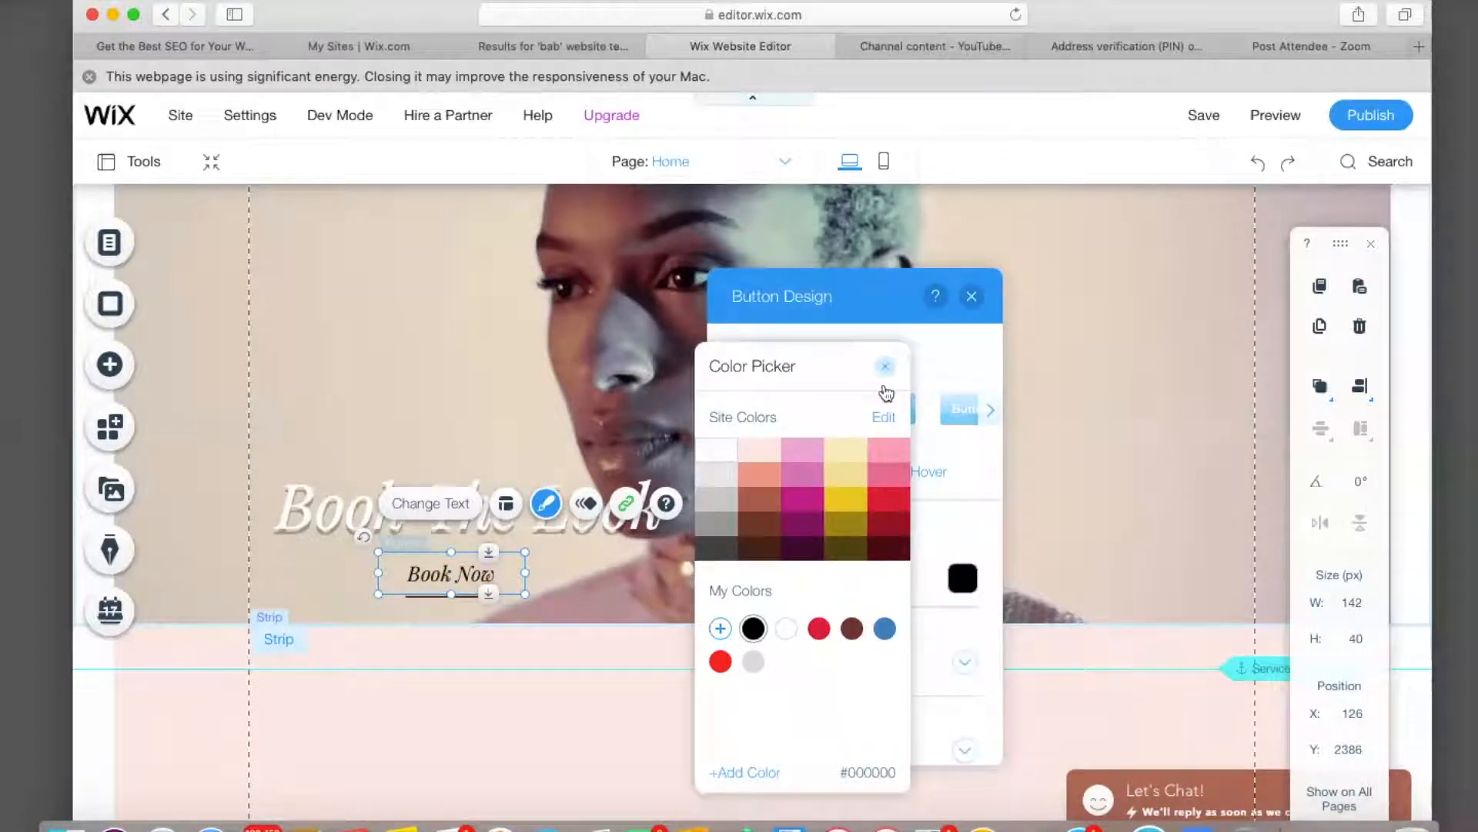
click(889, 367)
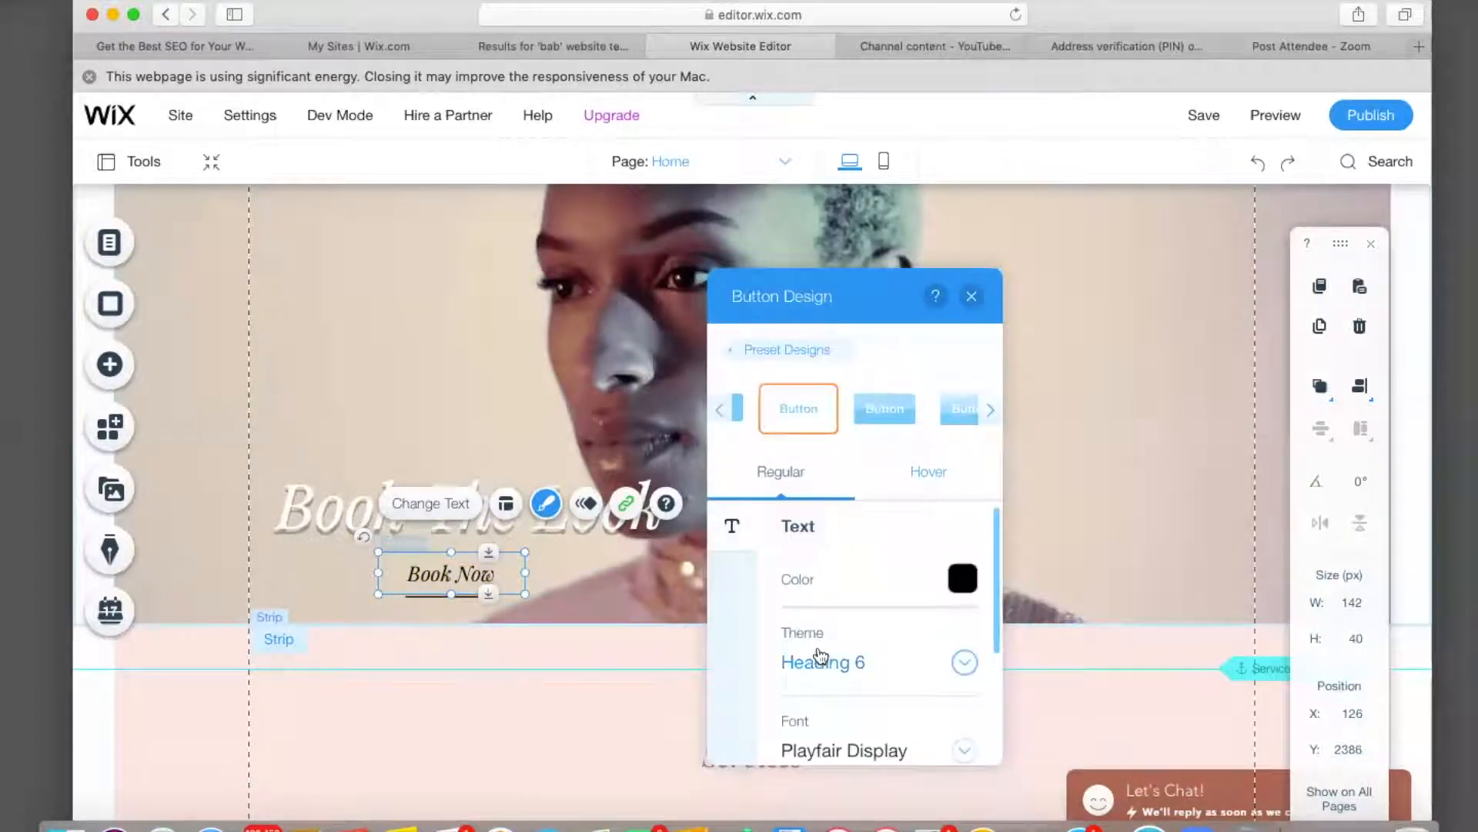
Set the button's hover text colour to grey (#999997).
scroll(820, 654, down, 2)
click(916, 471)
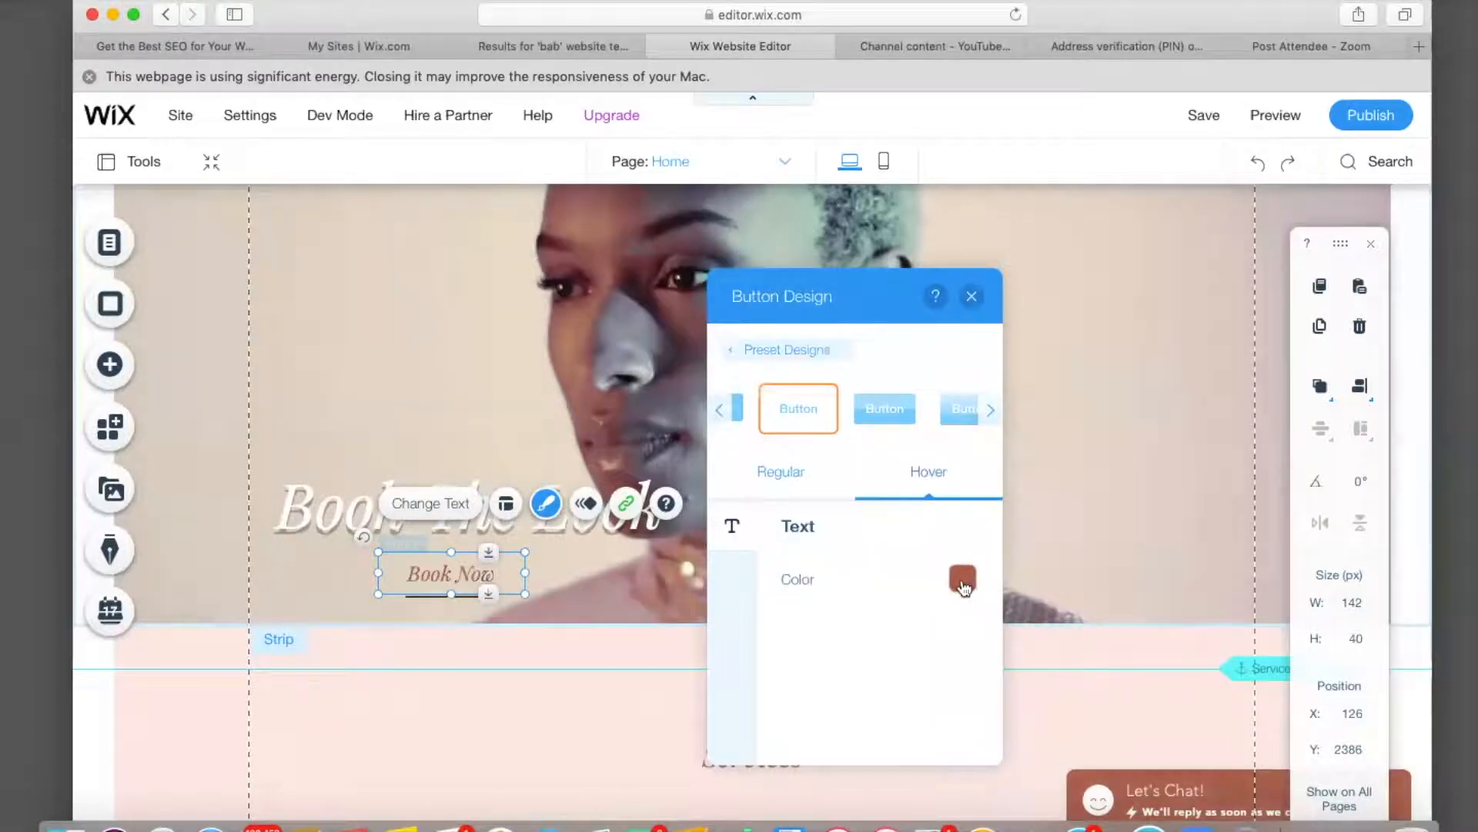
click(962, 585)
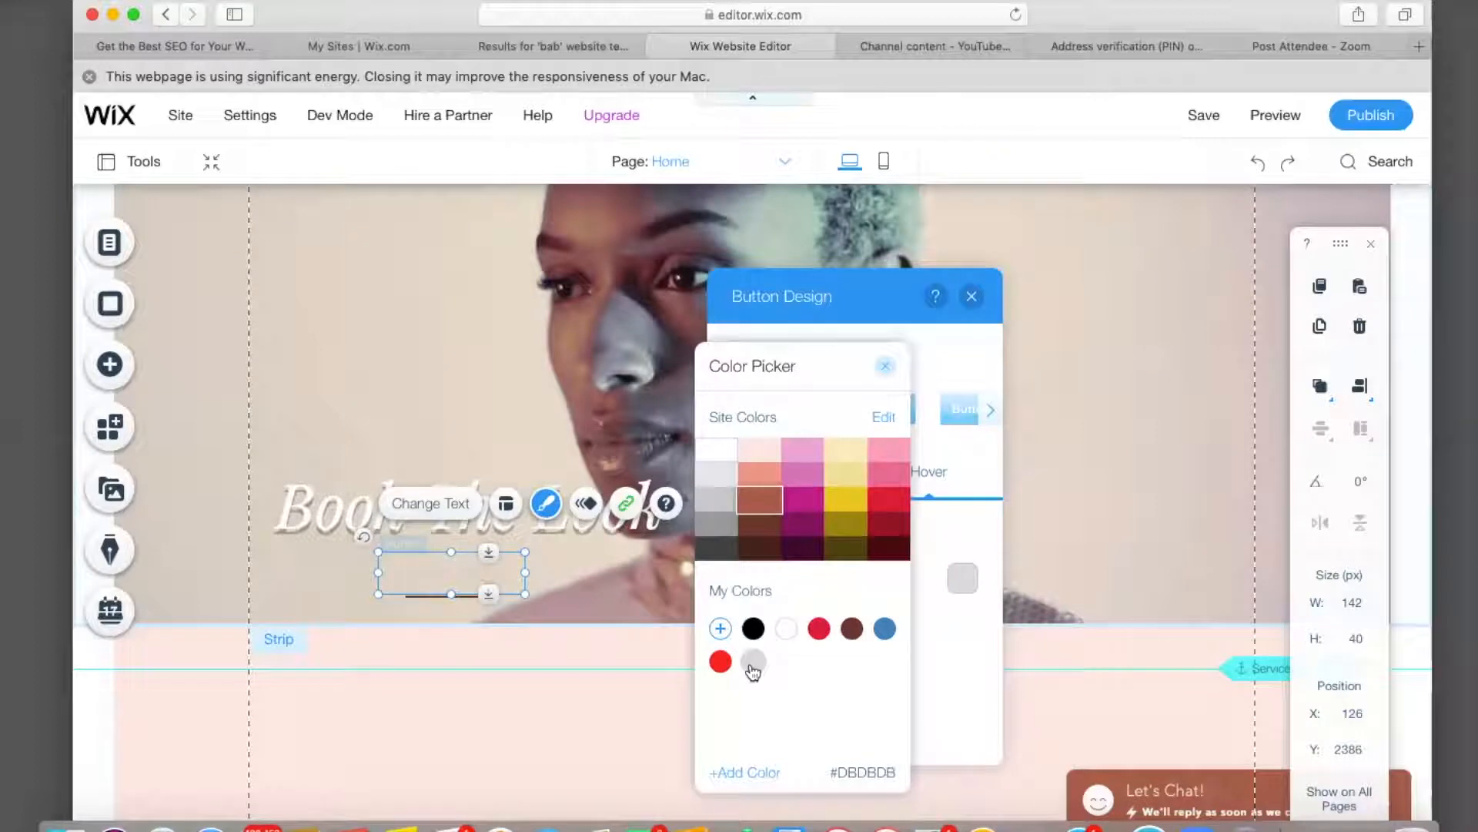
click(708, 528)
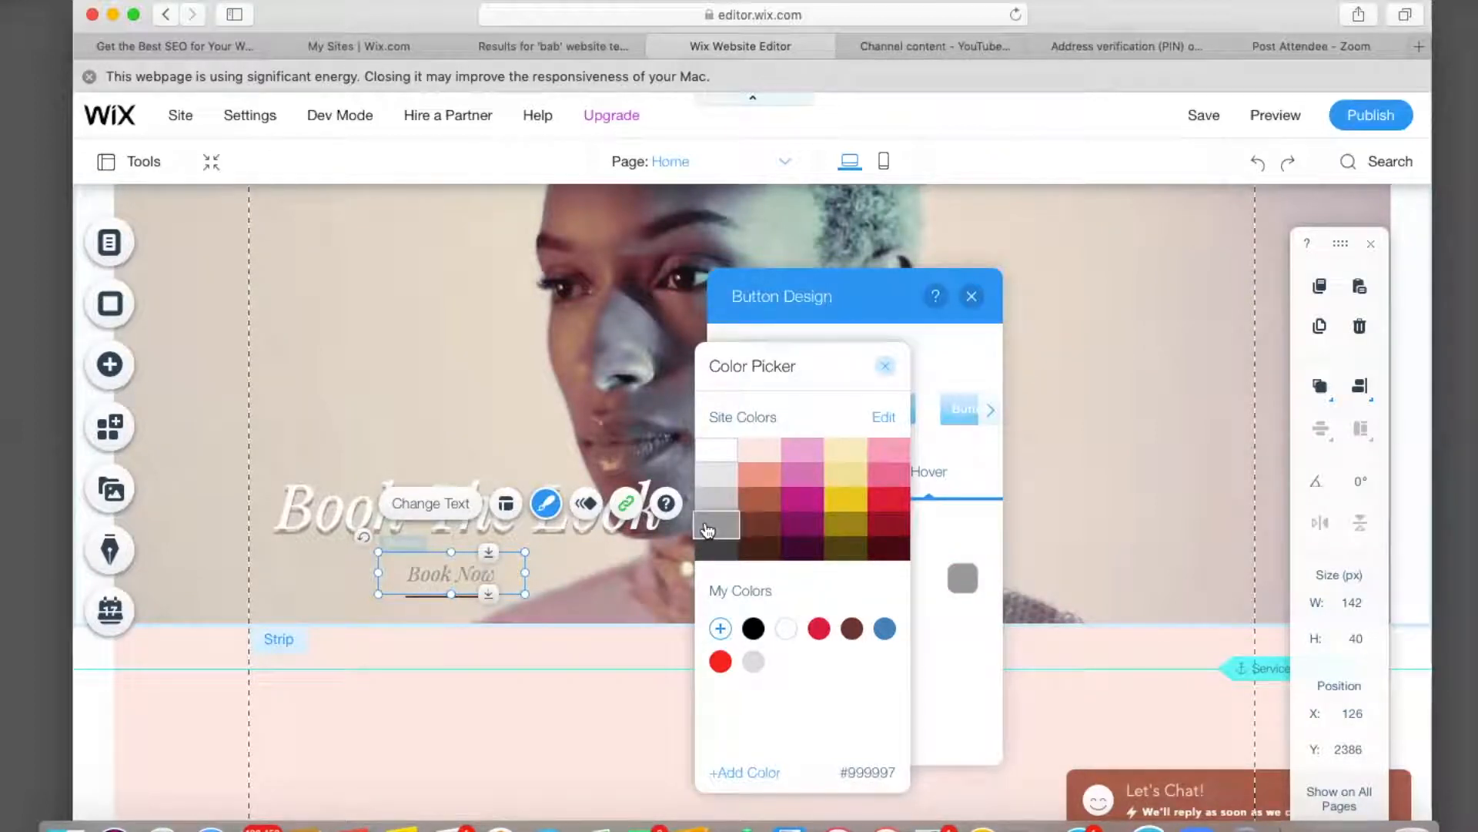
click(976, 471)
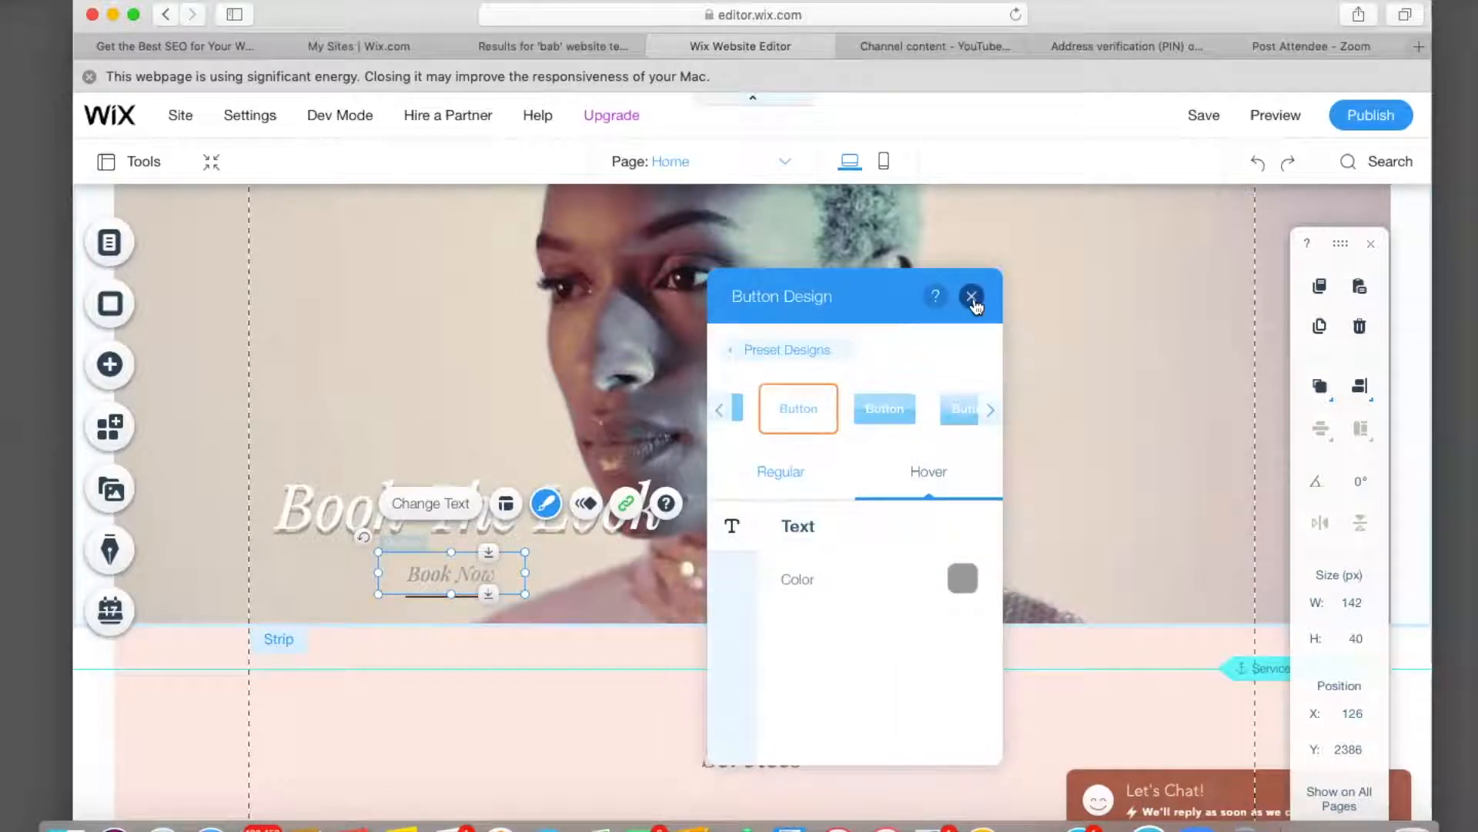
Give the Book Now button a solid yellow (#E8C34A) background fill.
click(740, 355)
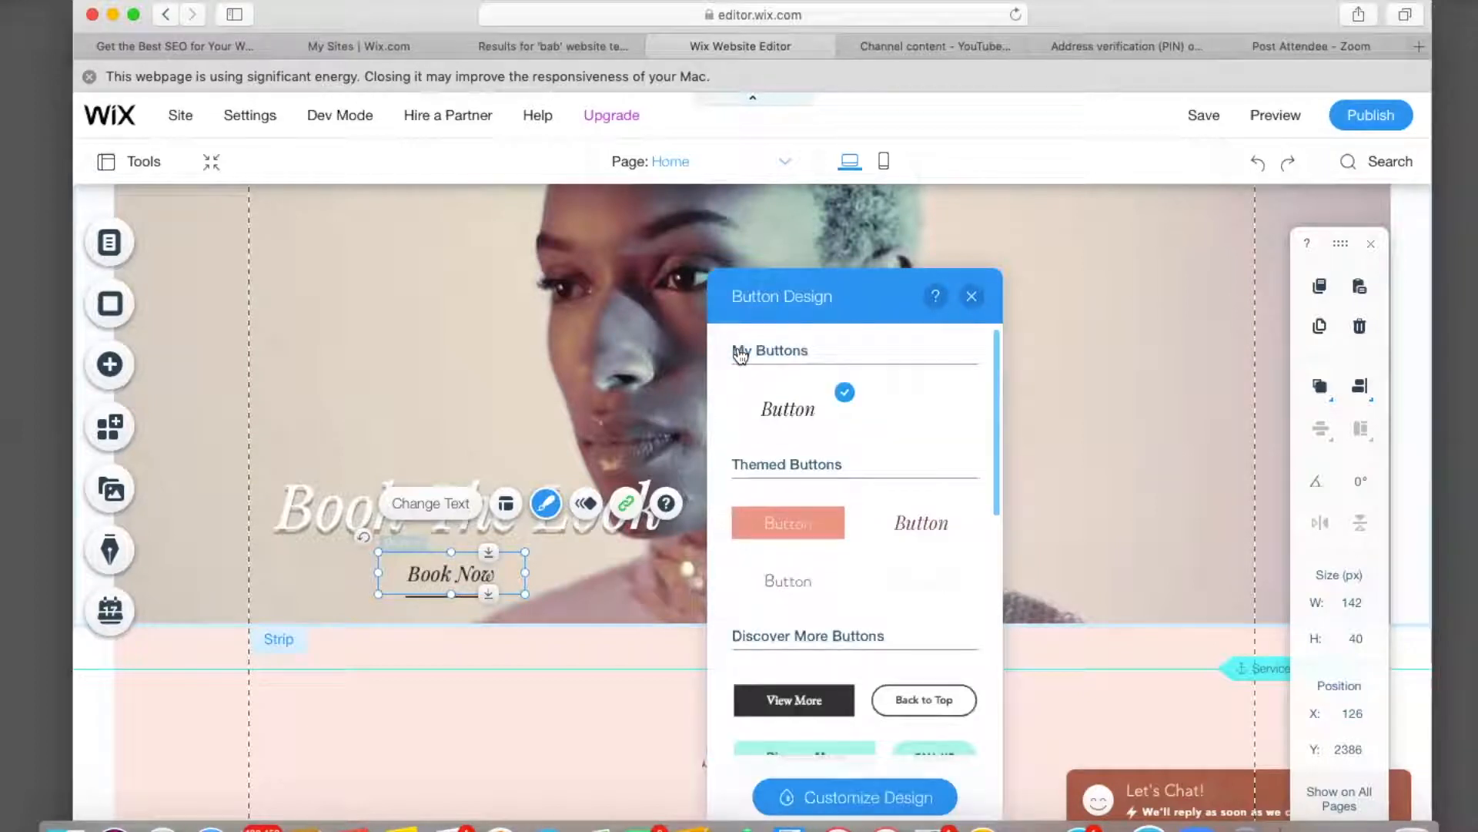
scroll(878, 608, down, 4)
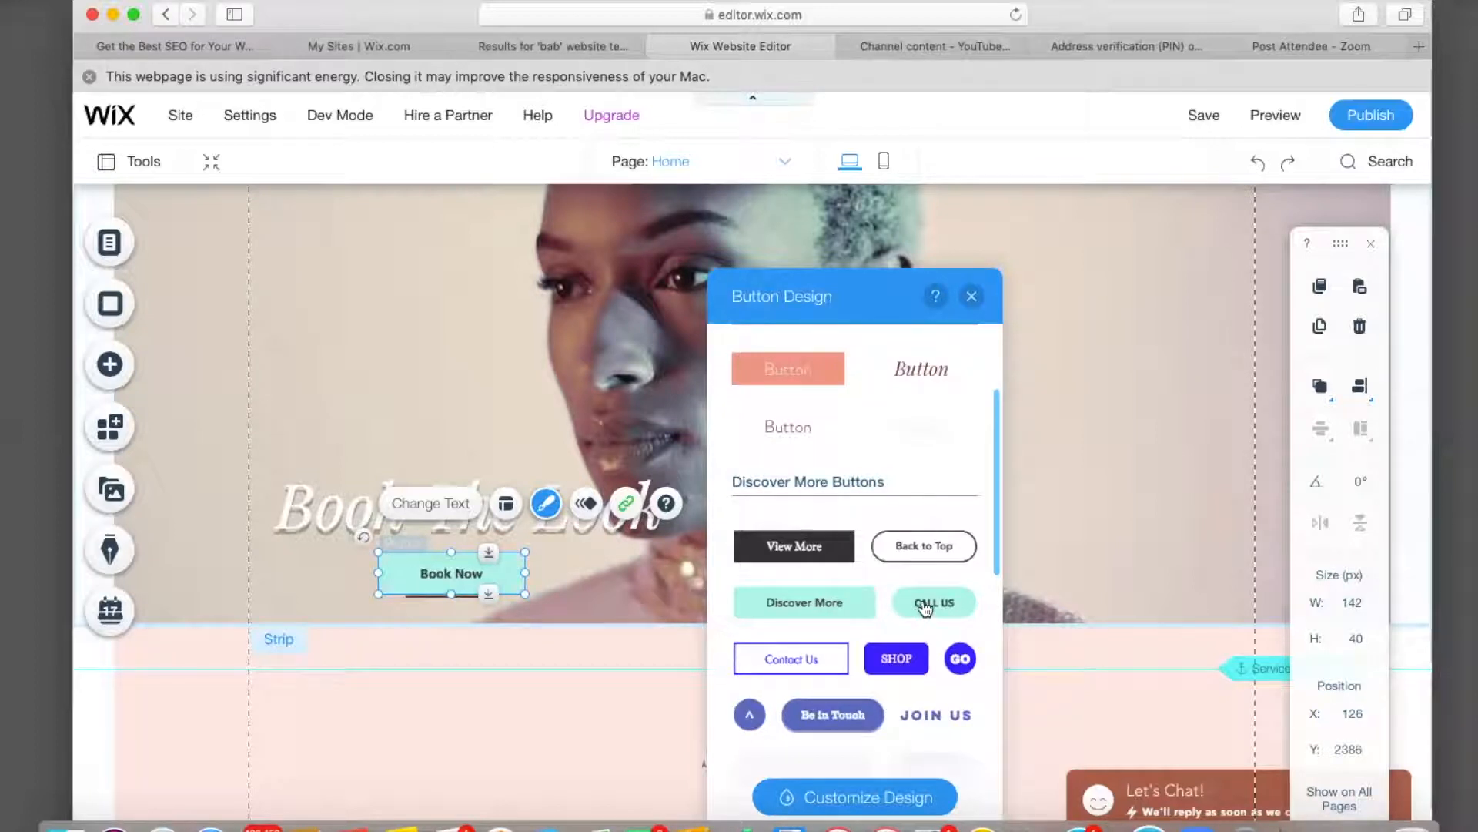
scroll(924, 609, down, 5)
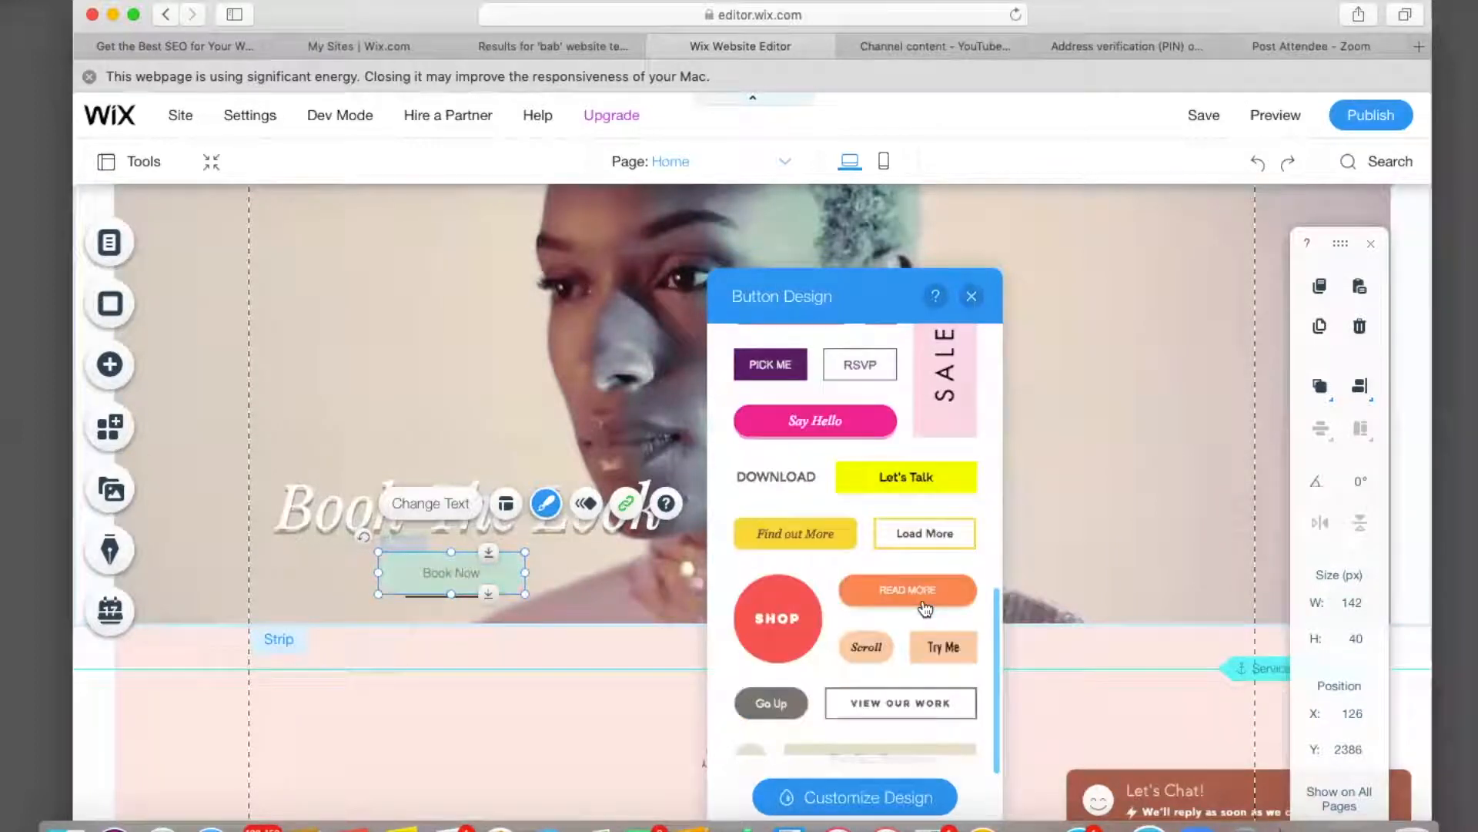
click(863, 798)
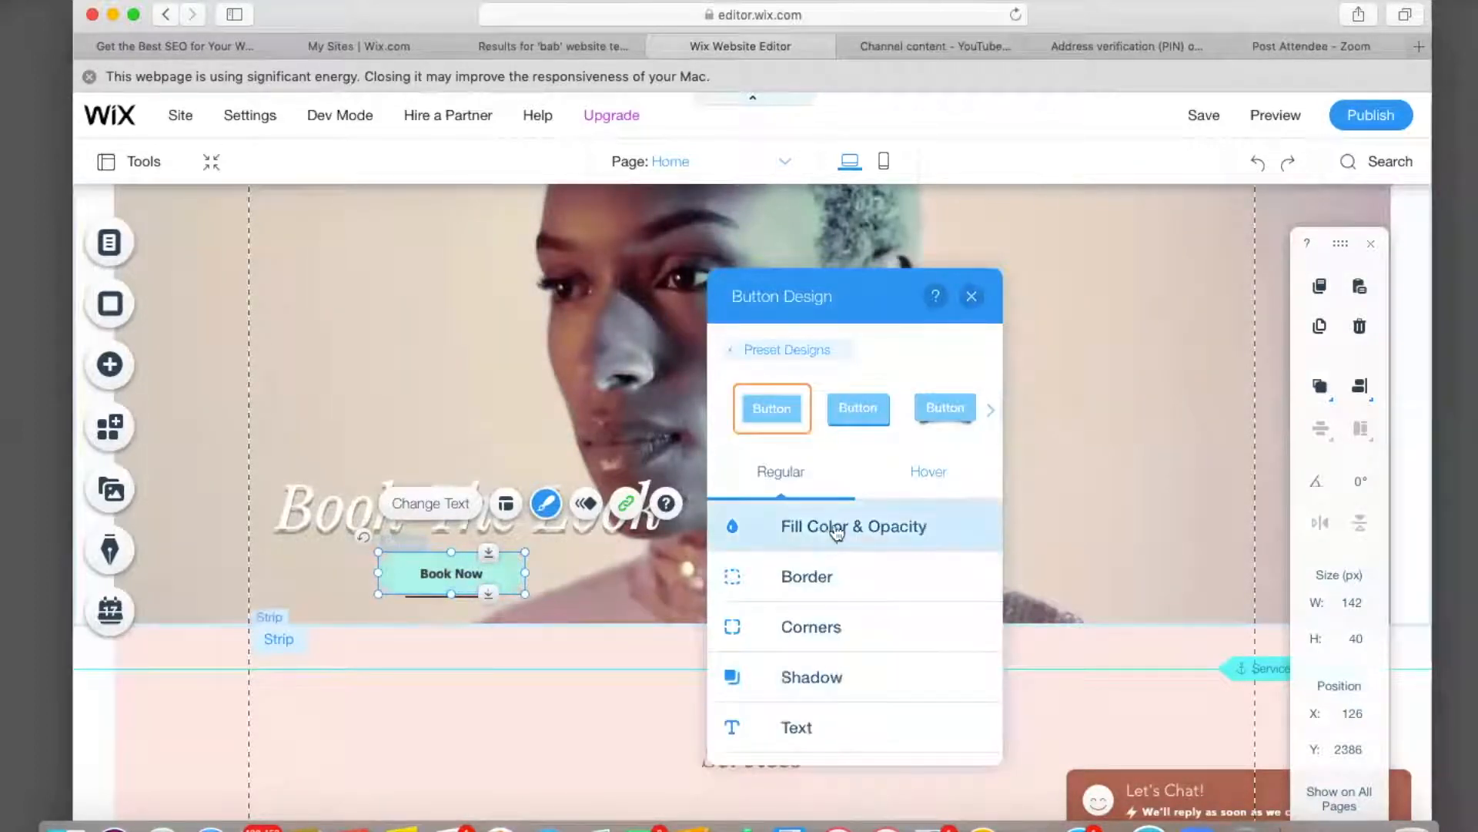
click(835, 526)
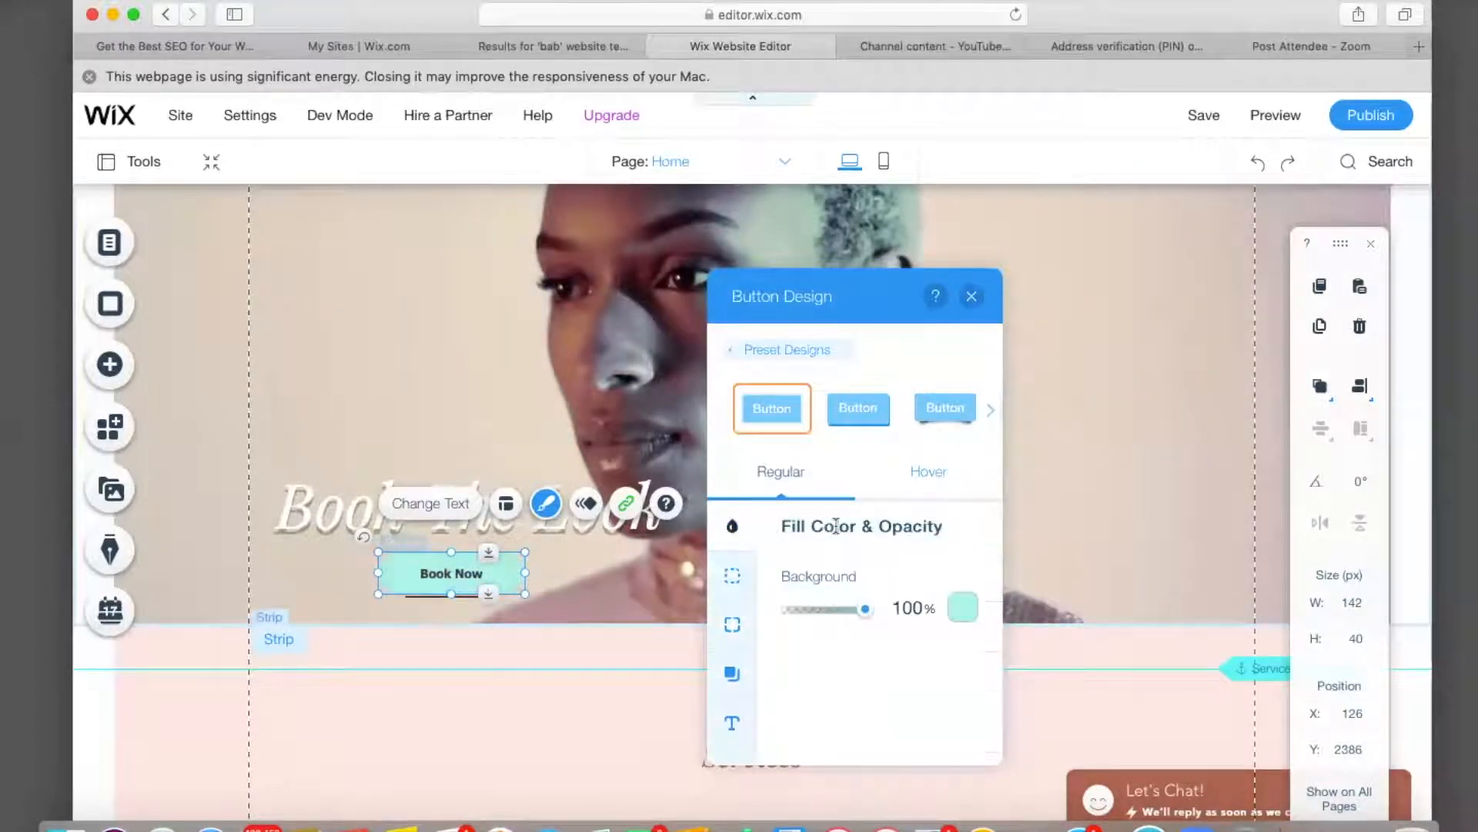
click(962, 609)
click(1035, 537)
click(1114, 538)
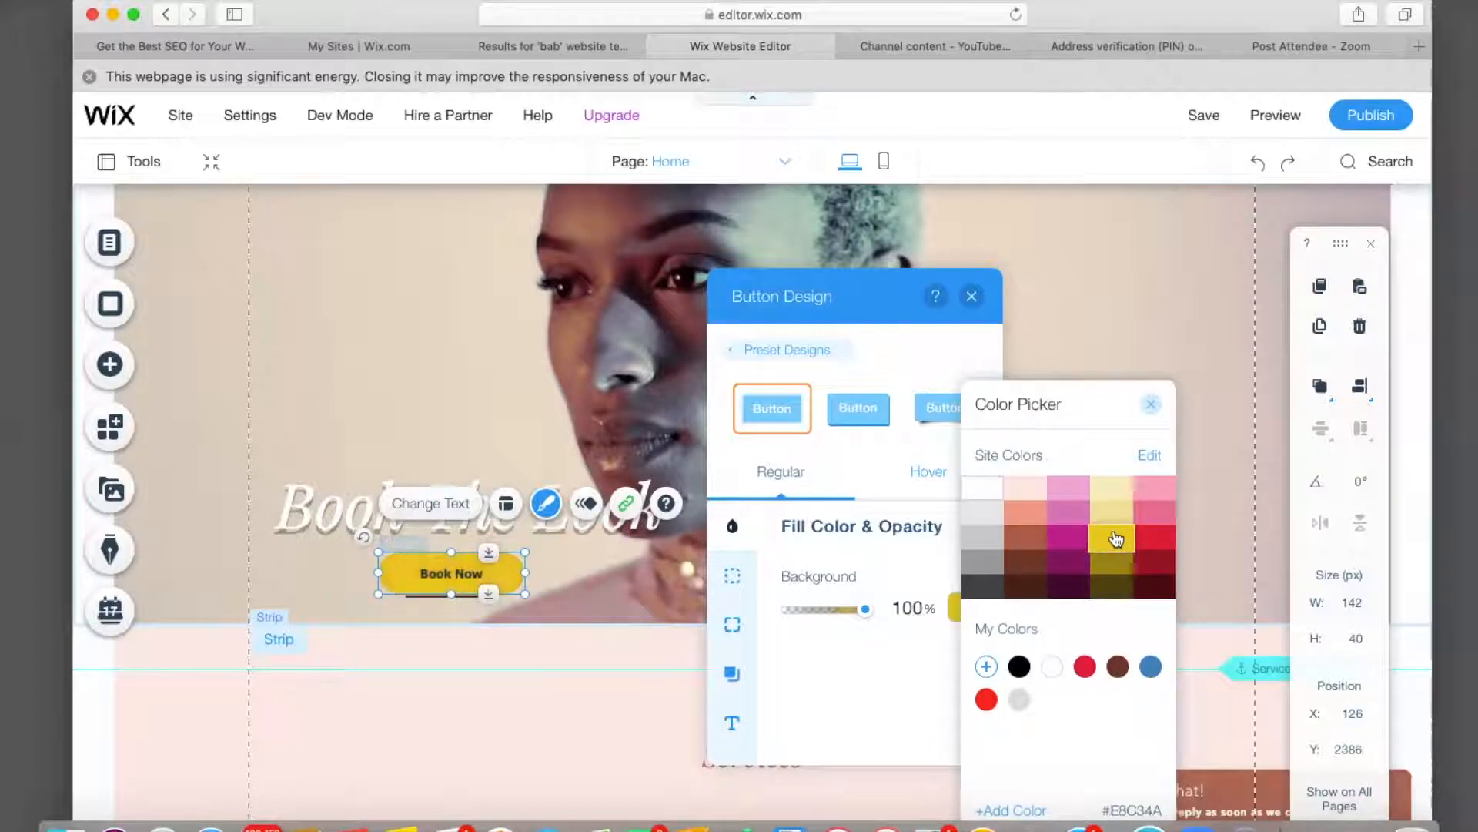
click(1152, 410)
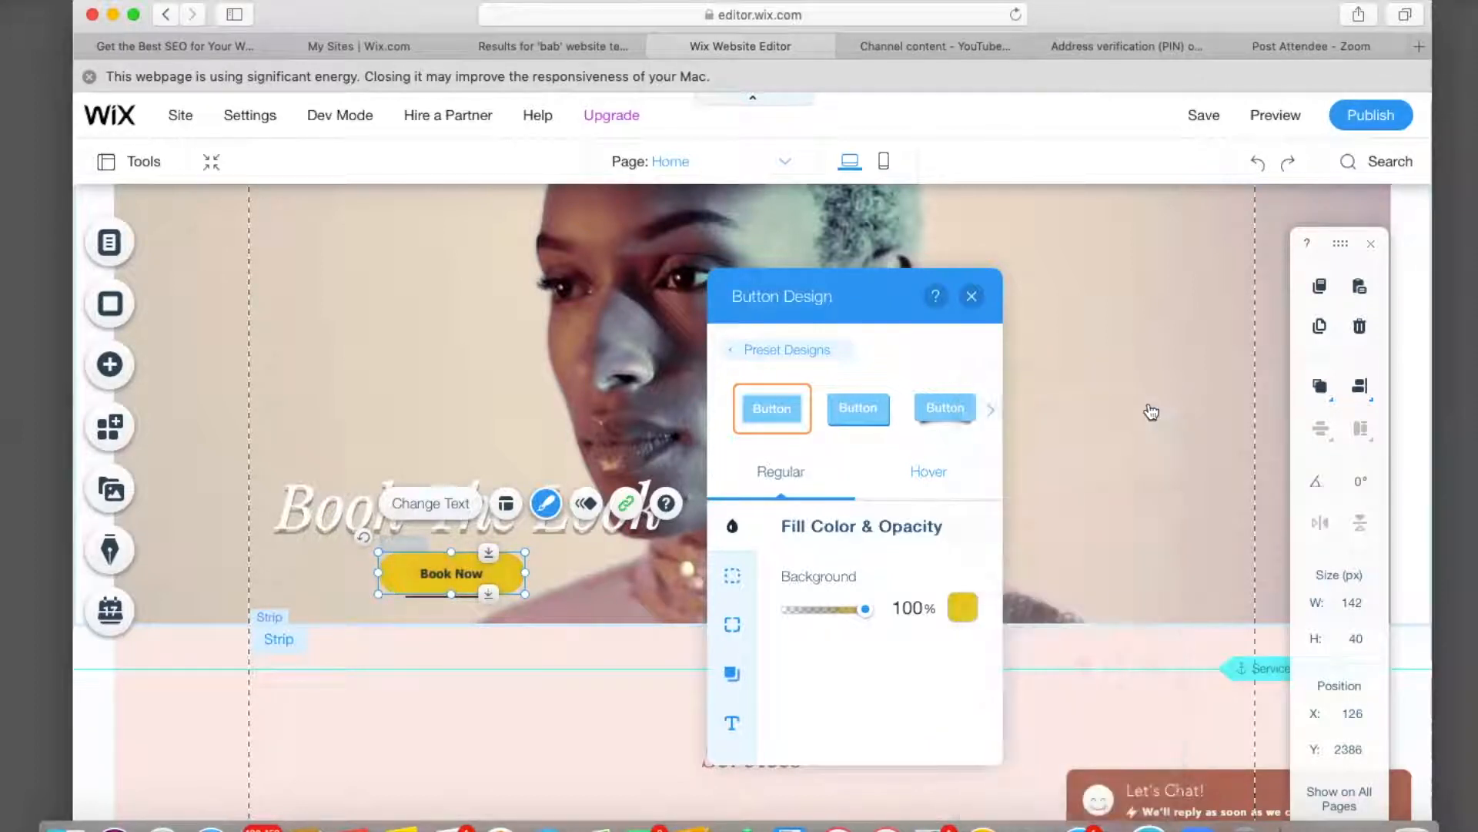
click(973, 297)
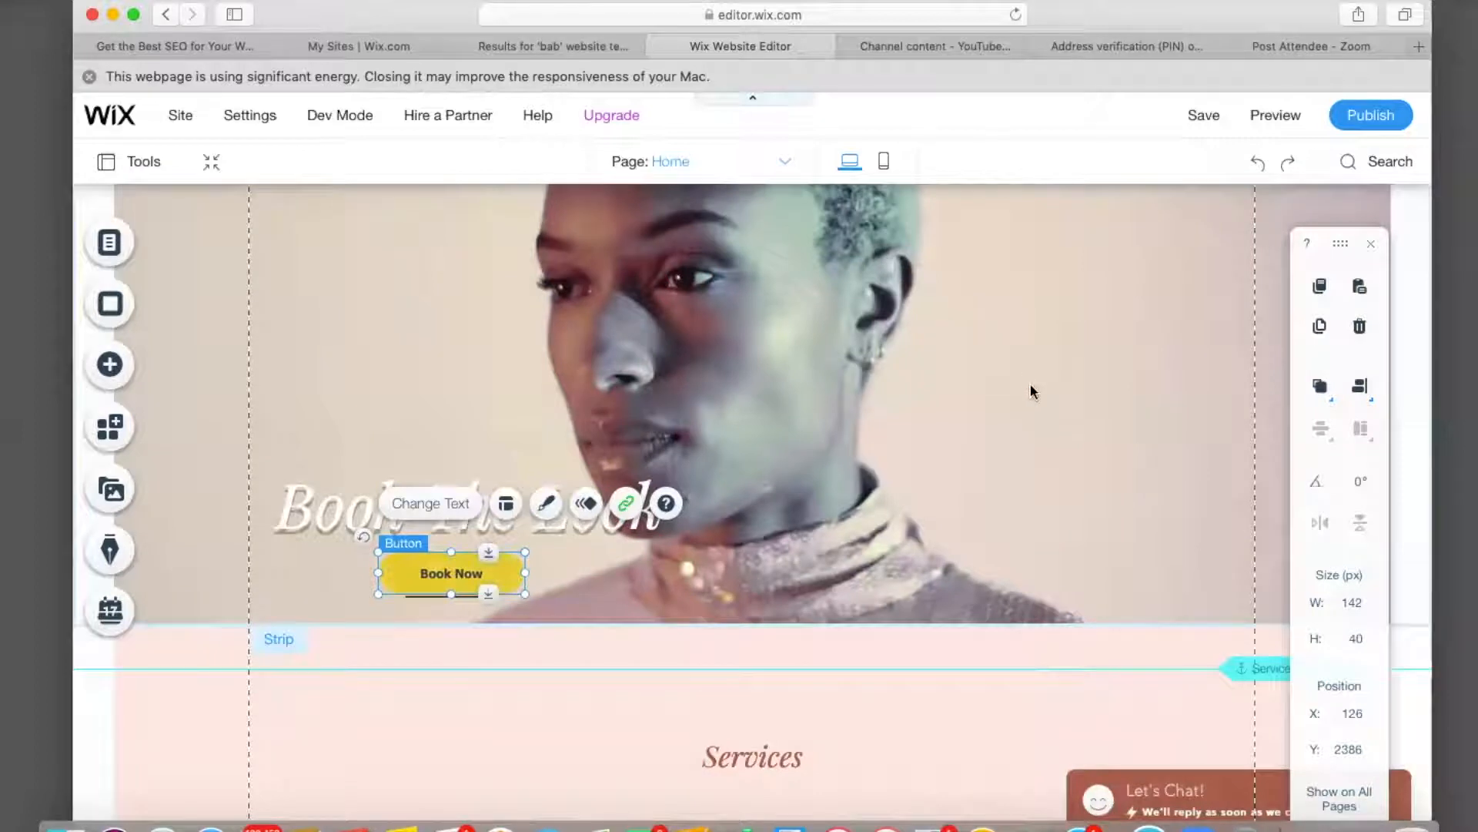
Deselect the button and preview the site with the Book The Look strip.
click(223, 707)
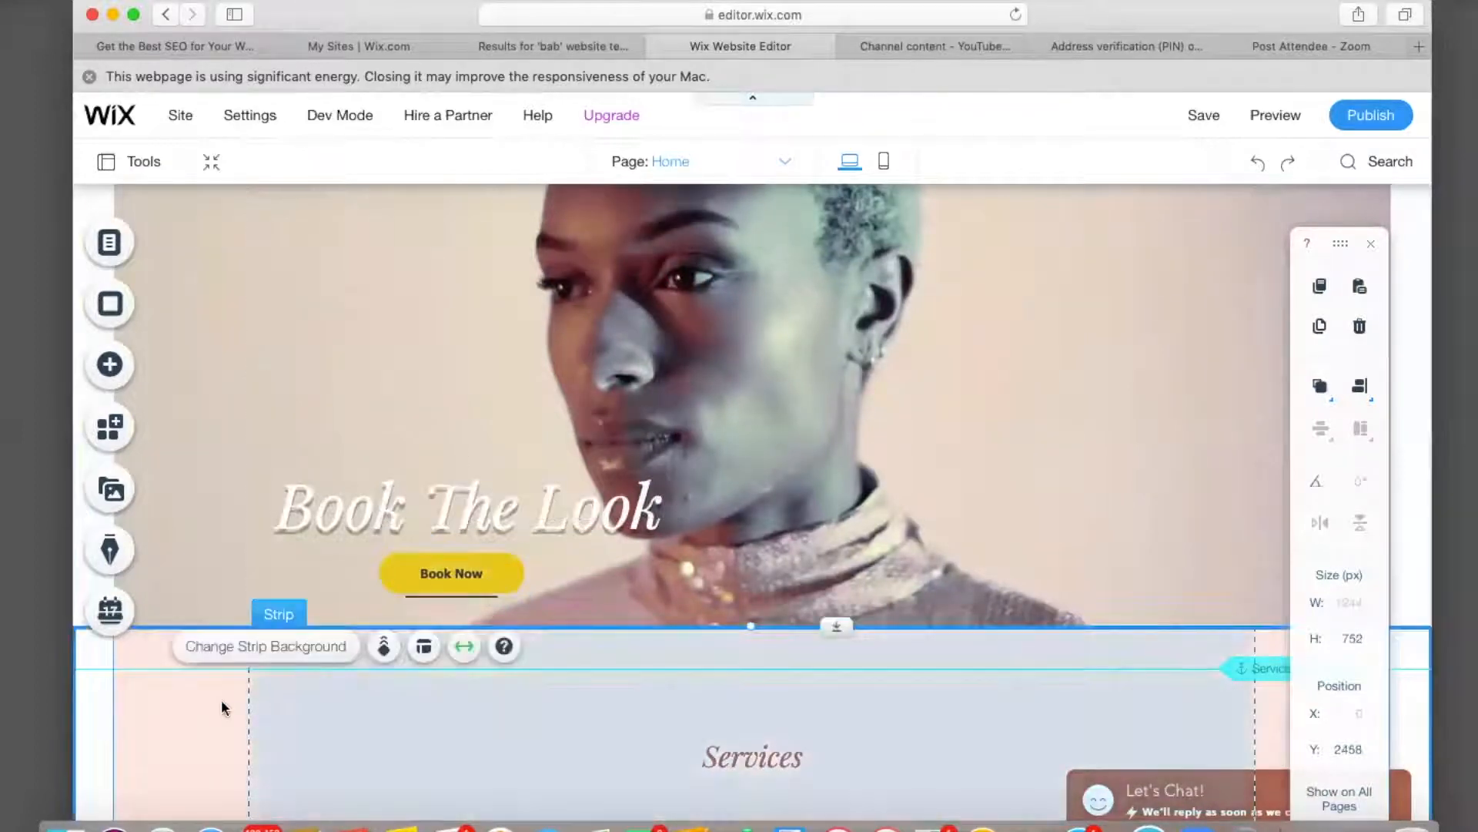
scroll(220, 699, up, 7)
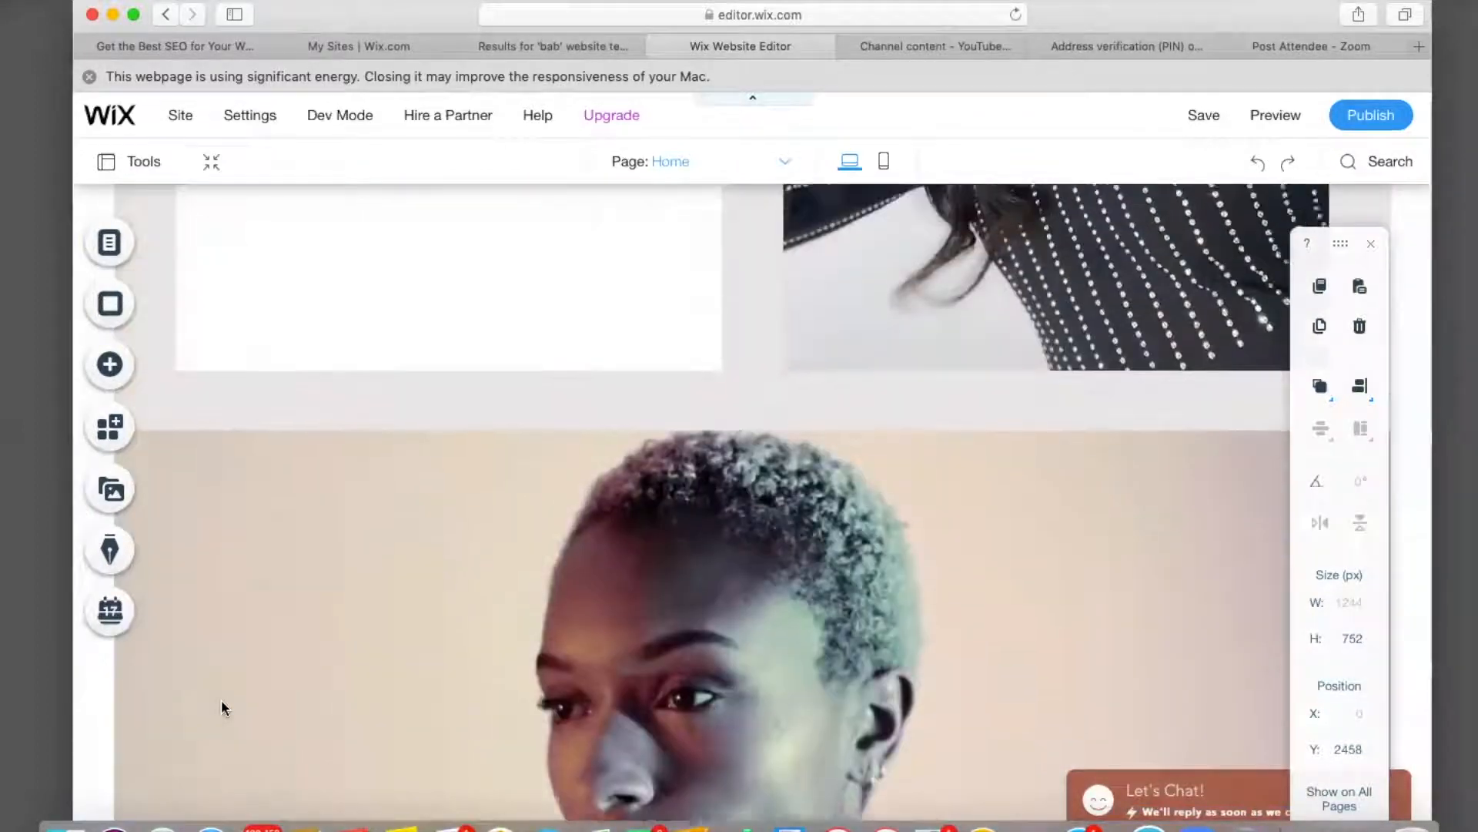
scroll(221, 707, down, 5)
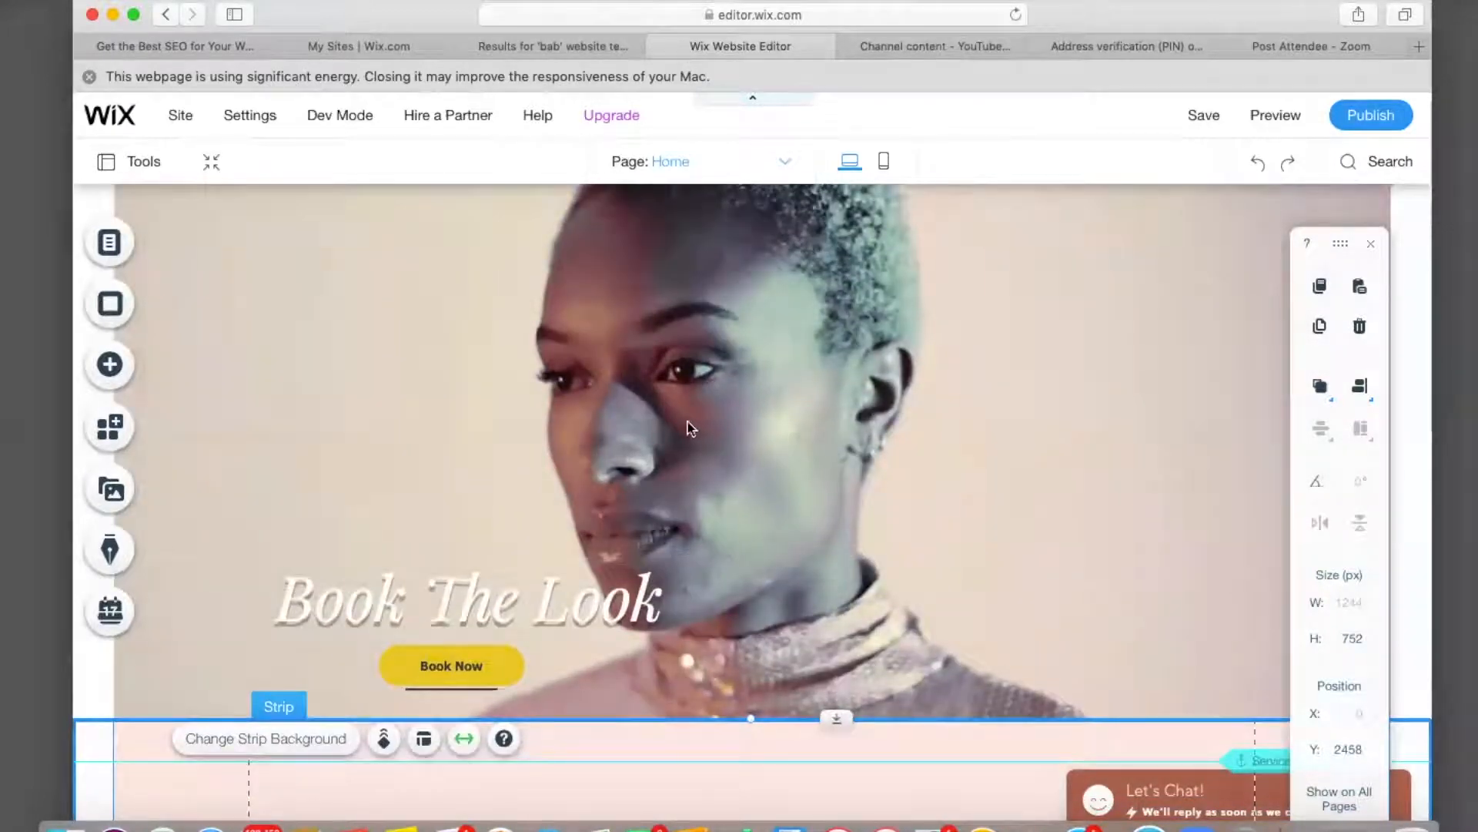
click(1286, 117)
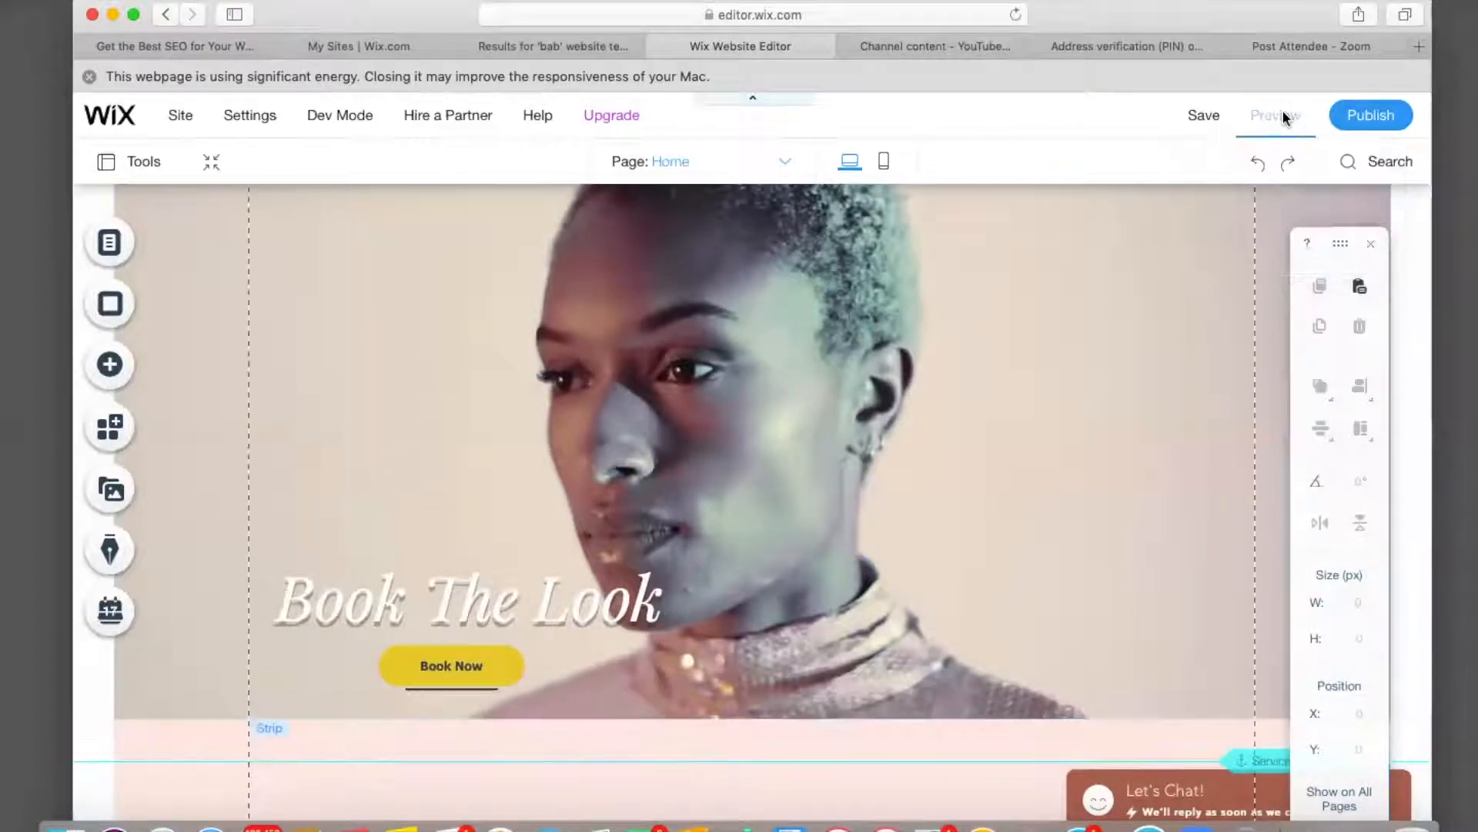
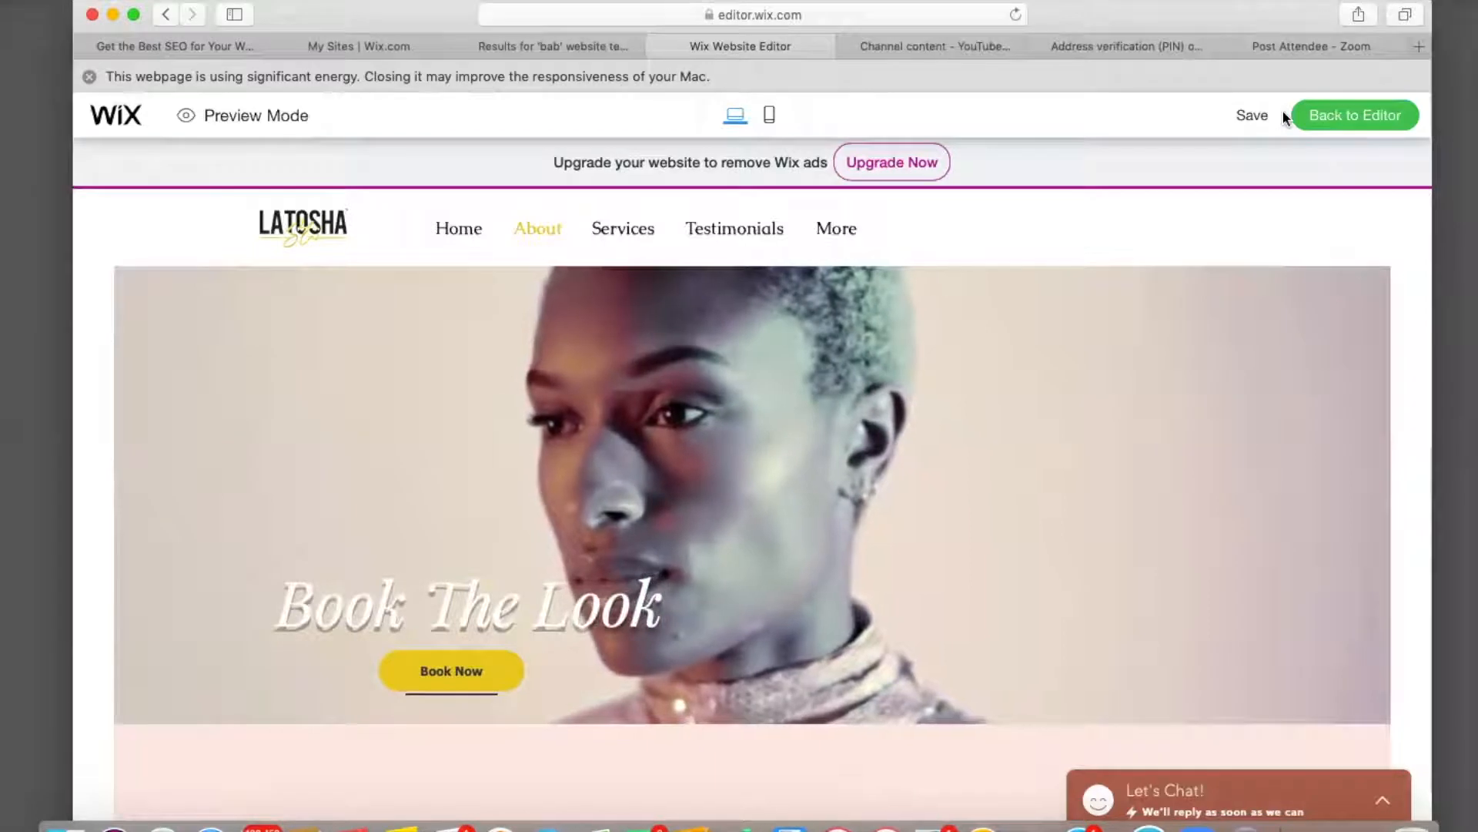
Return to the editor and delete the thin line under the Book Now button.
click(1326, 117)
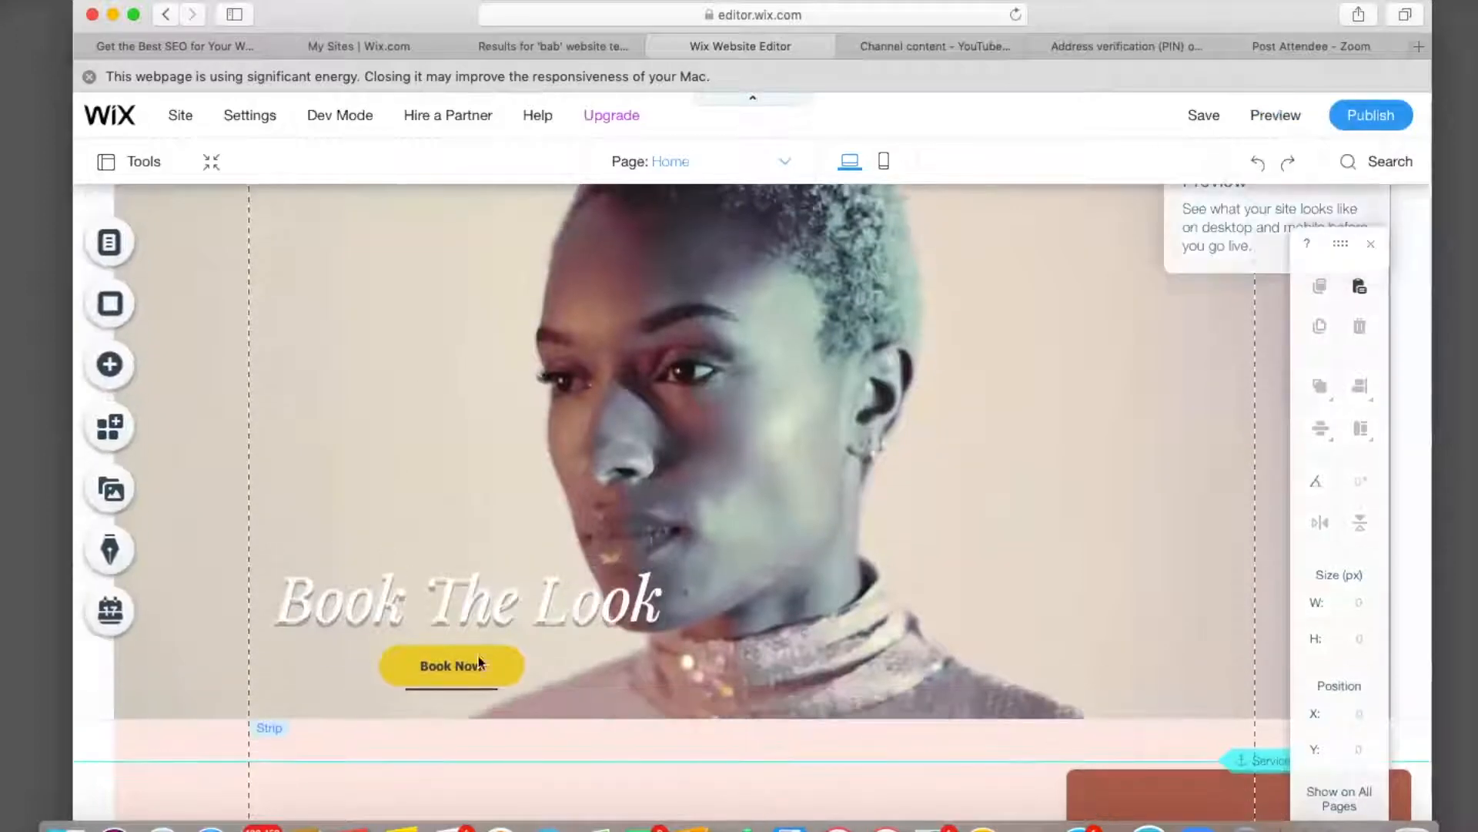
click(432, 695)
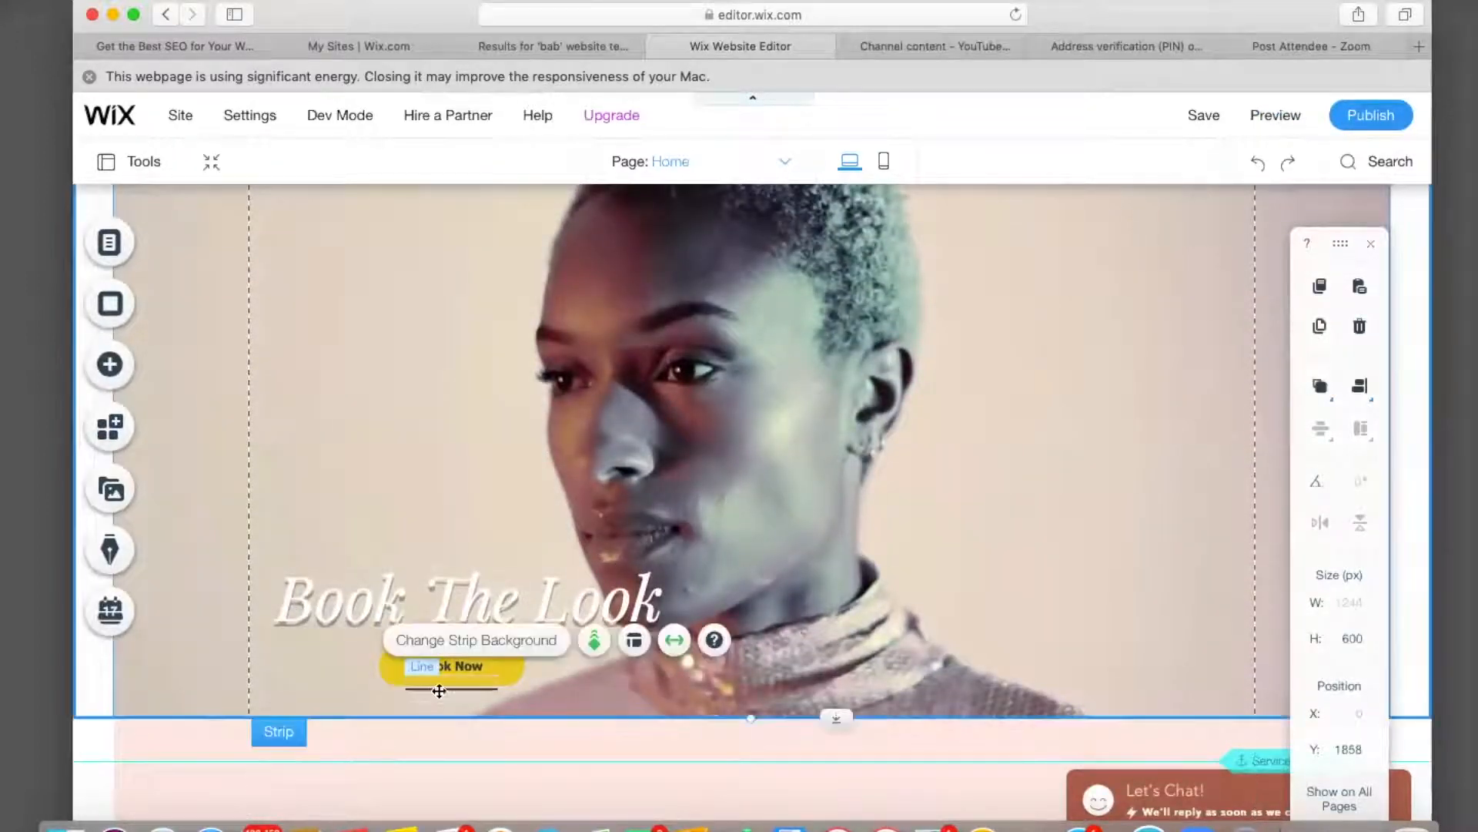
click(442, 693)
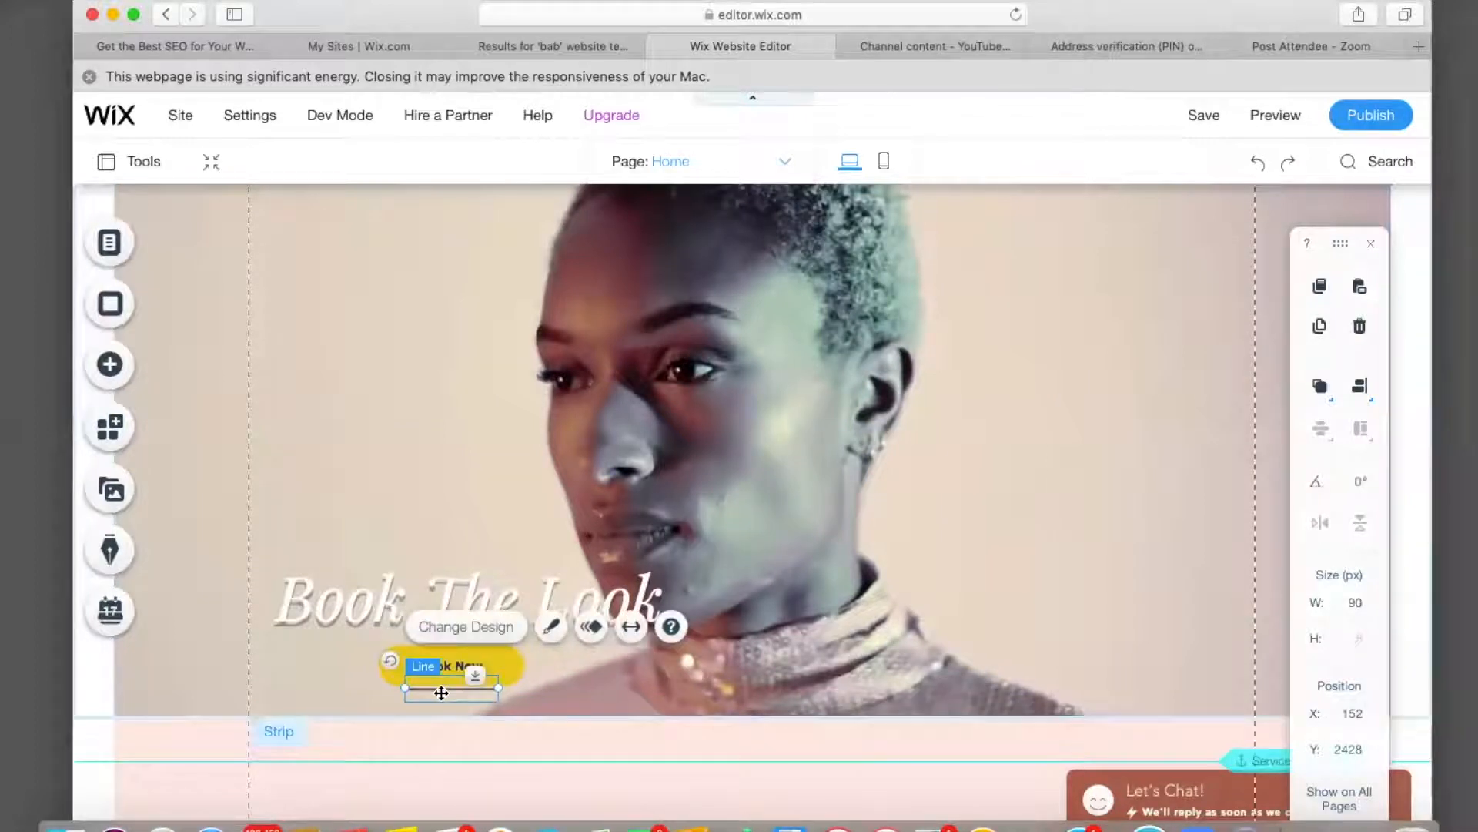
key(Delete)
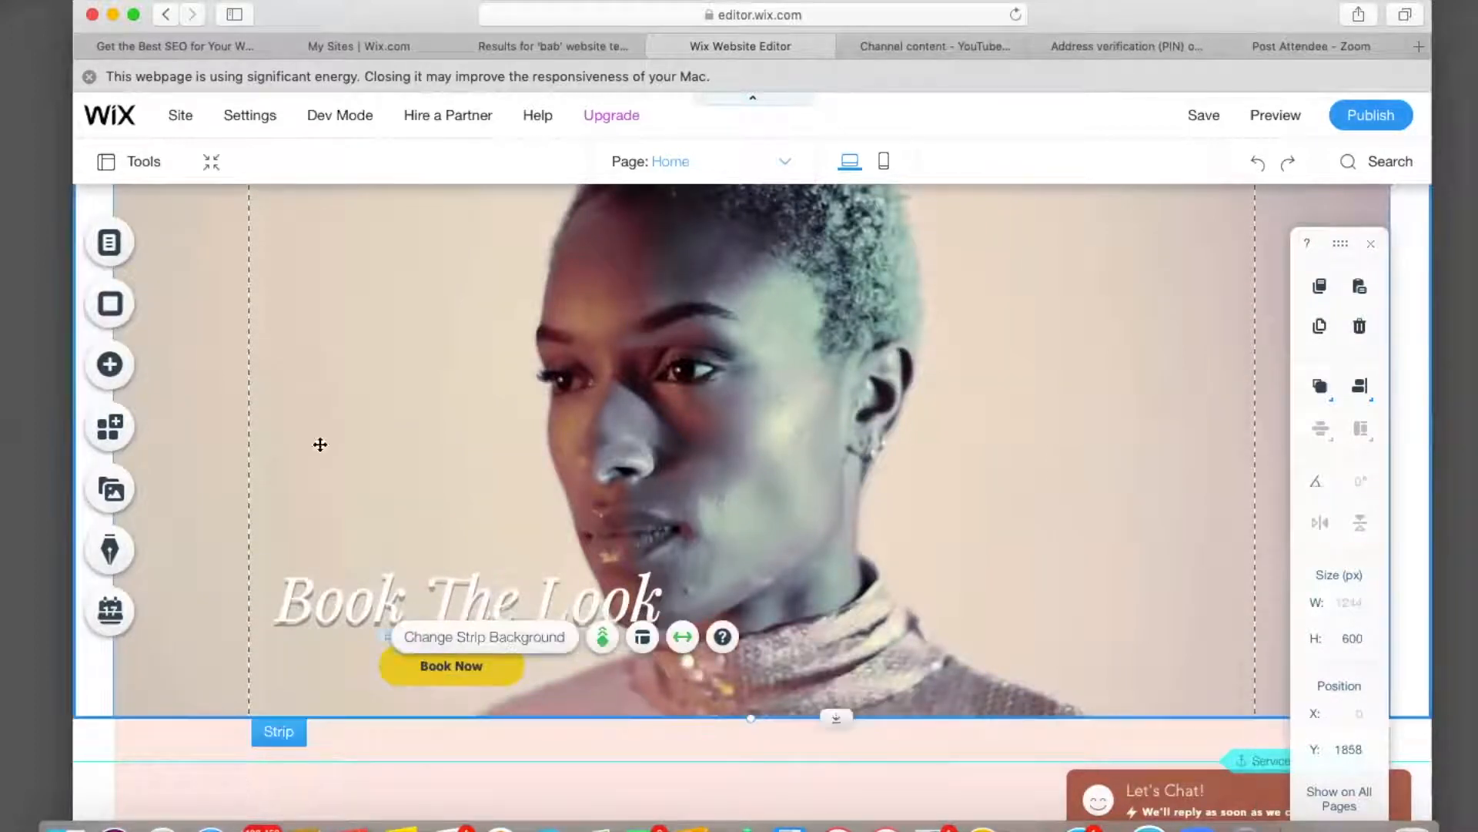
Restore the accidentally deleted Book The Look strip and scroll down to Services.
click(199, 297)
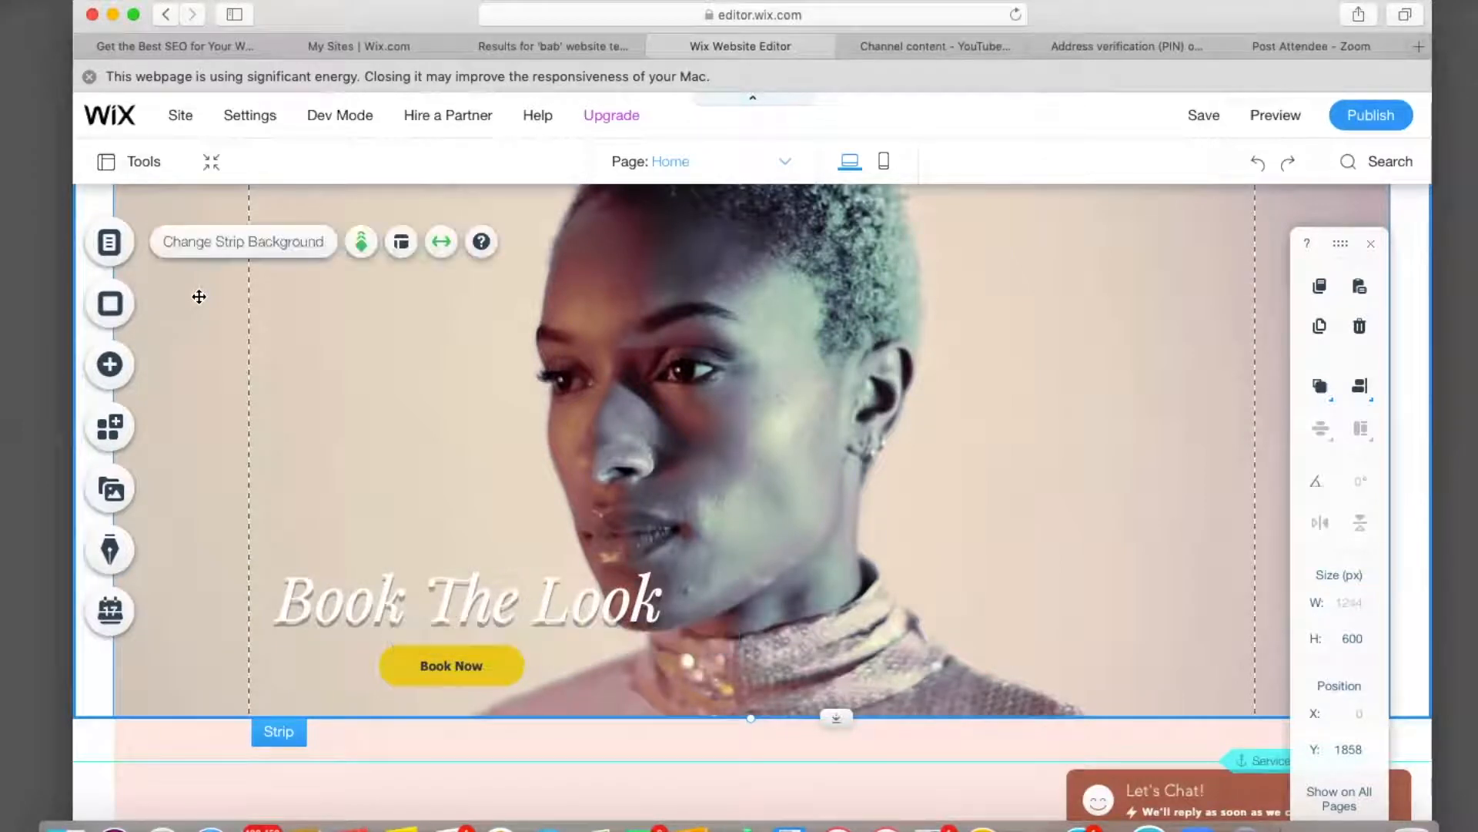
key(Delete)
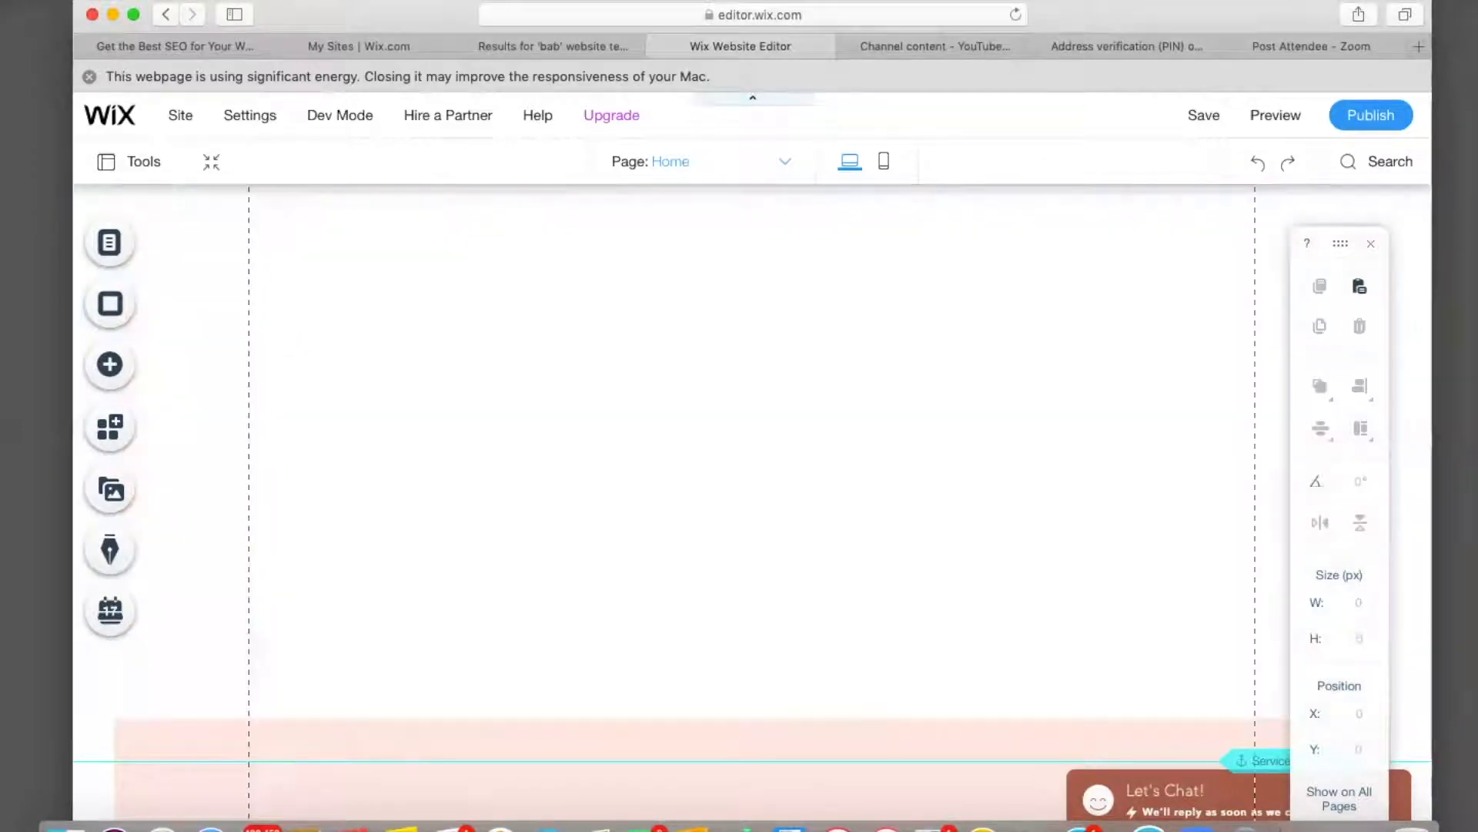
click(1261, 164)
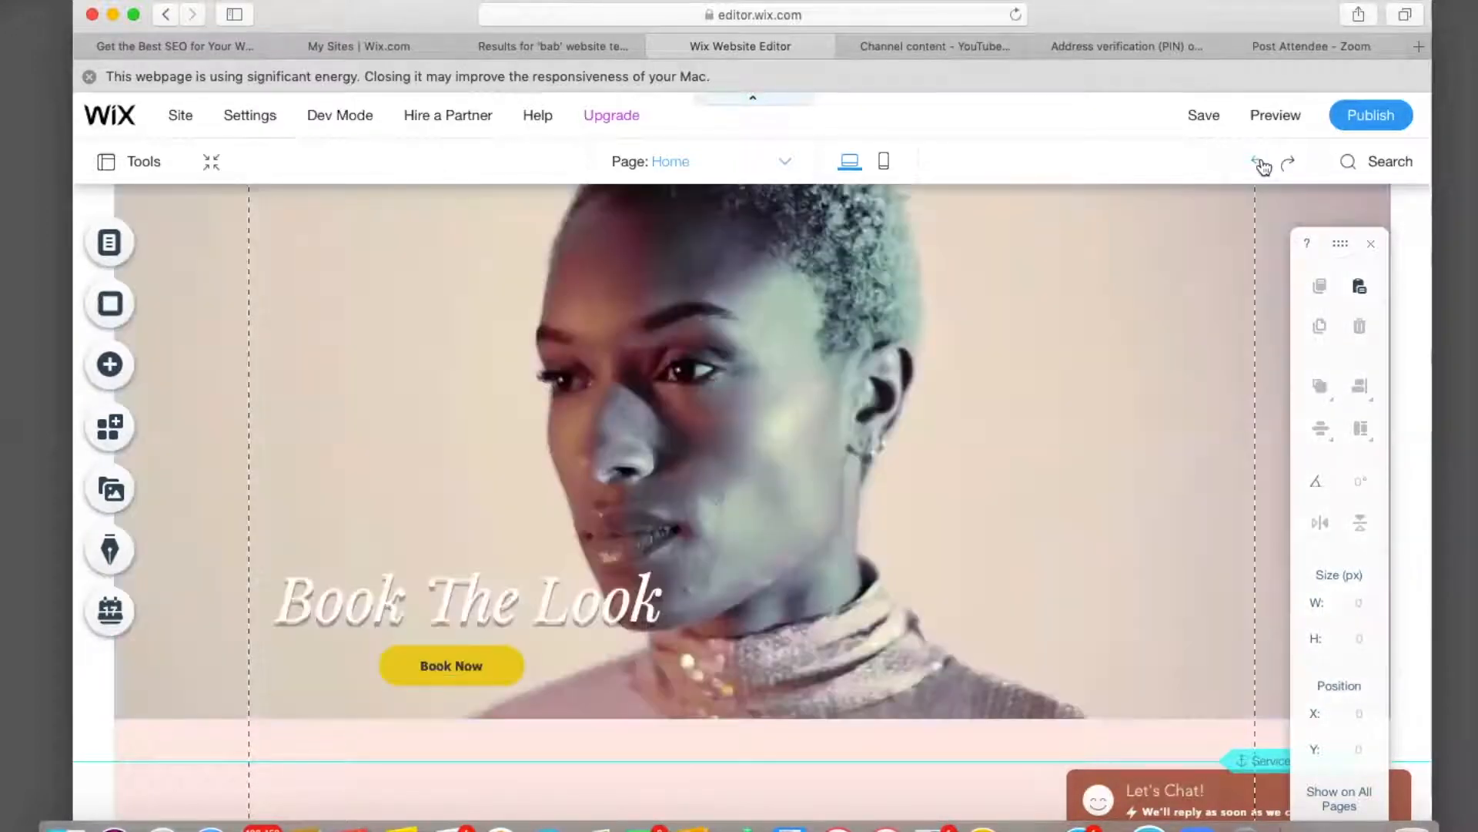
scroll(508, 429, down, 4)
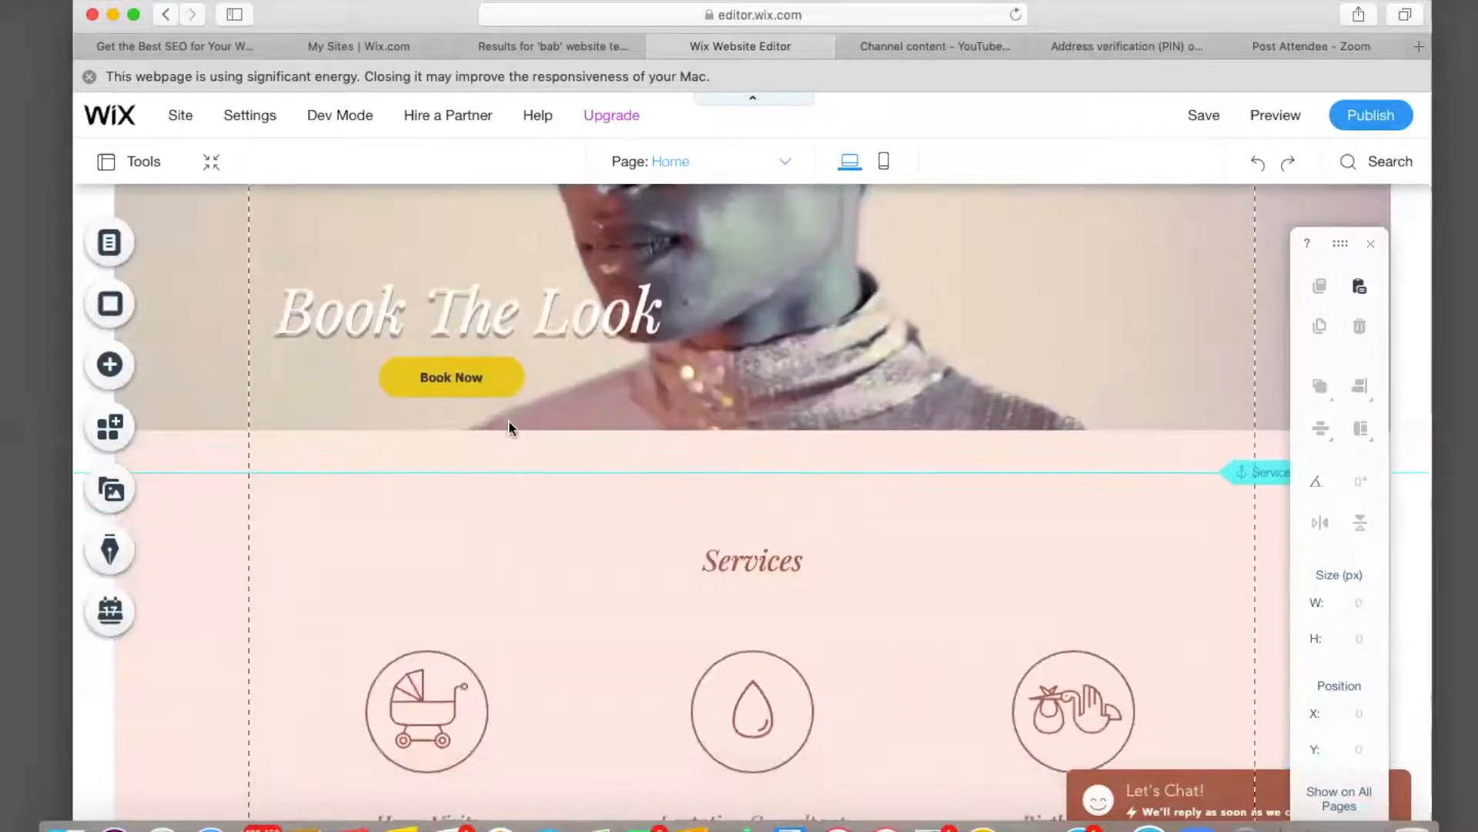
scroll(508, 429, down, 2)
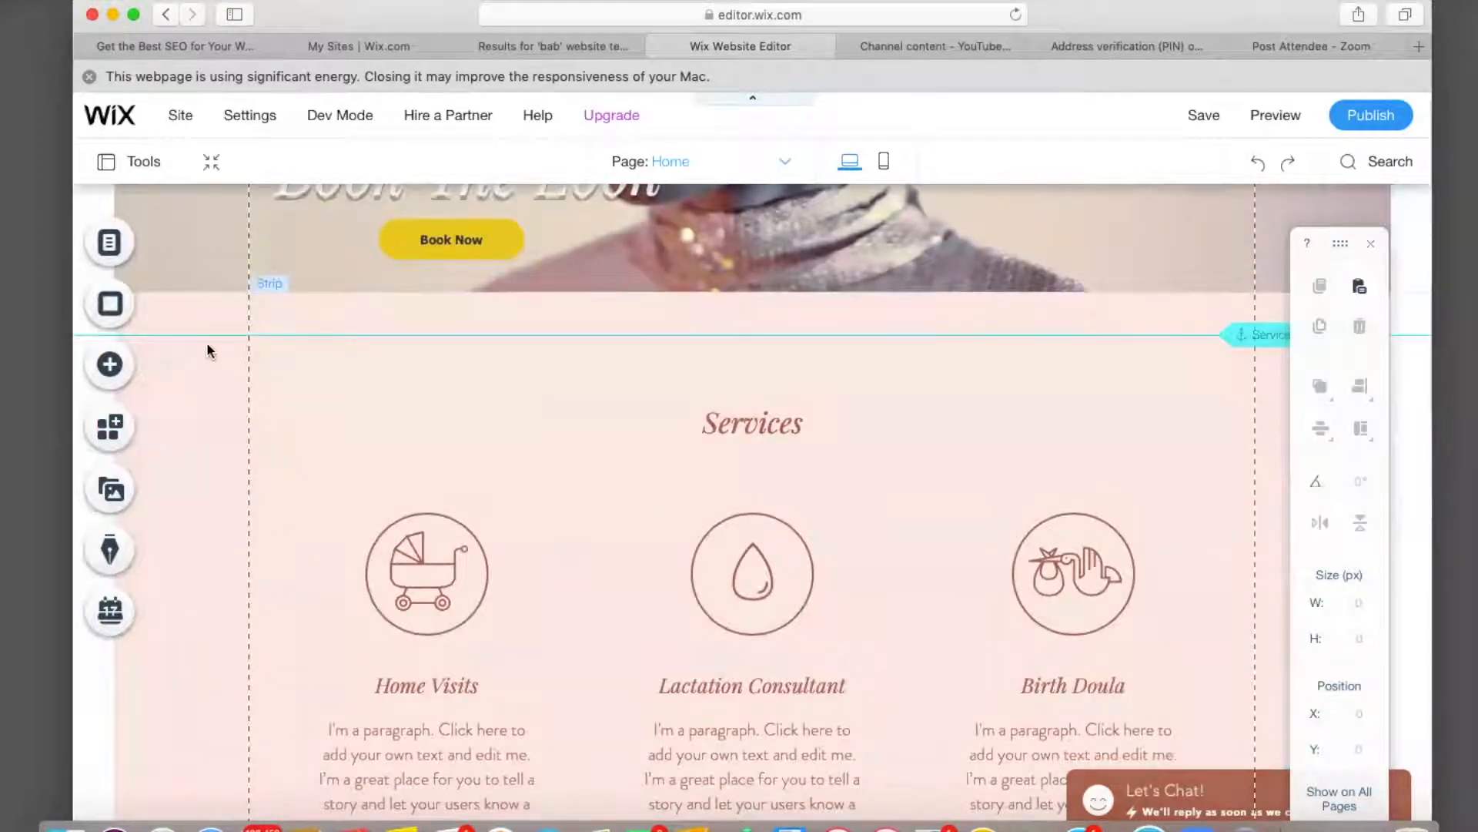
Change the Services strip background colour from pink to light grey.
click(201, 317)
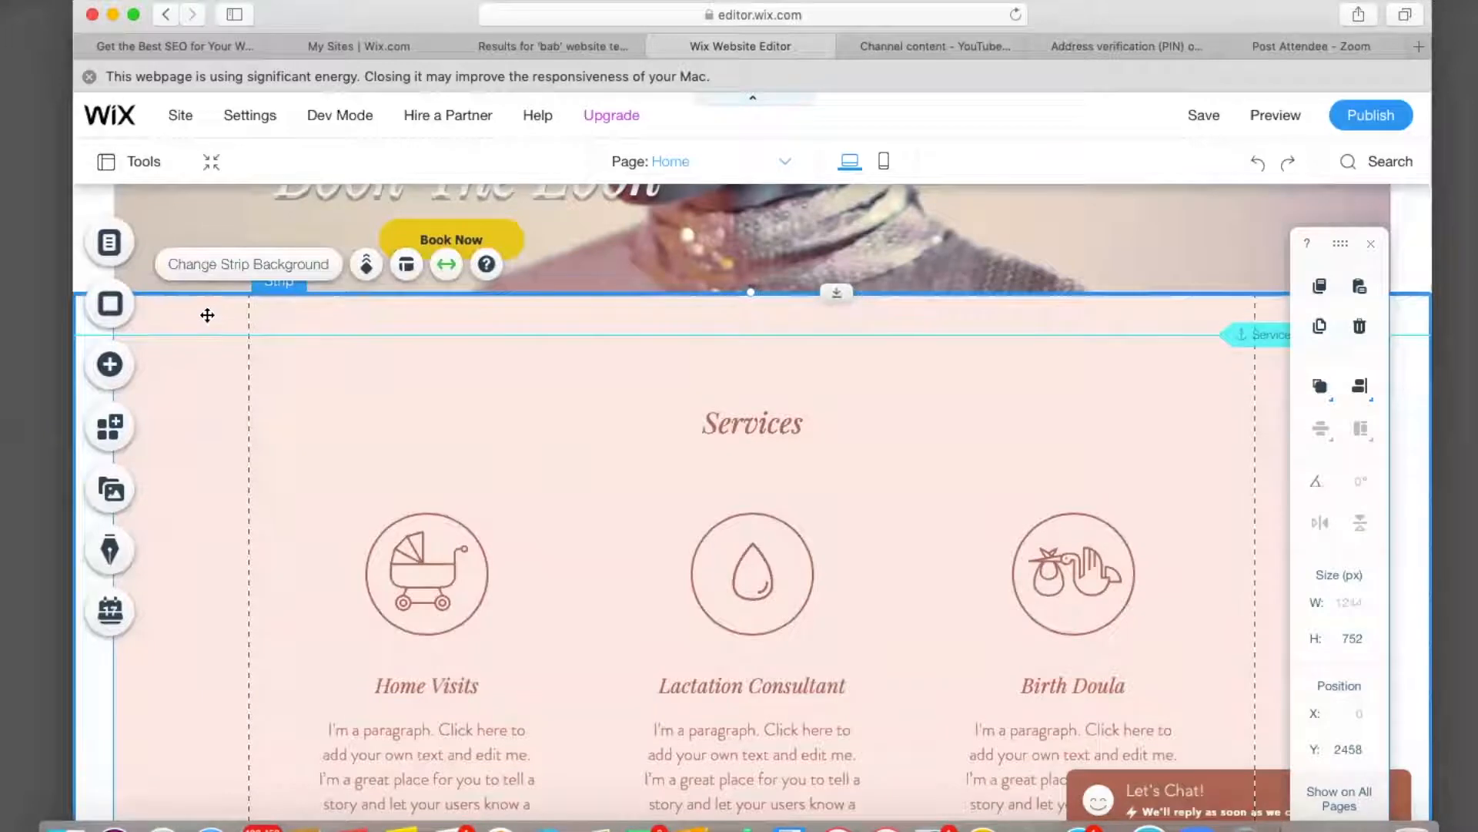
click(260, 273)
click(1107, 474)
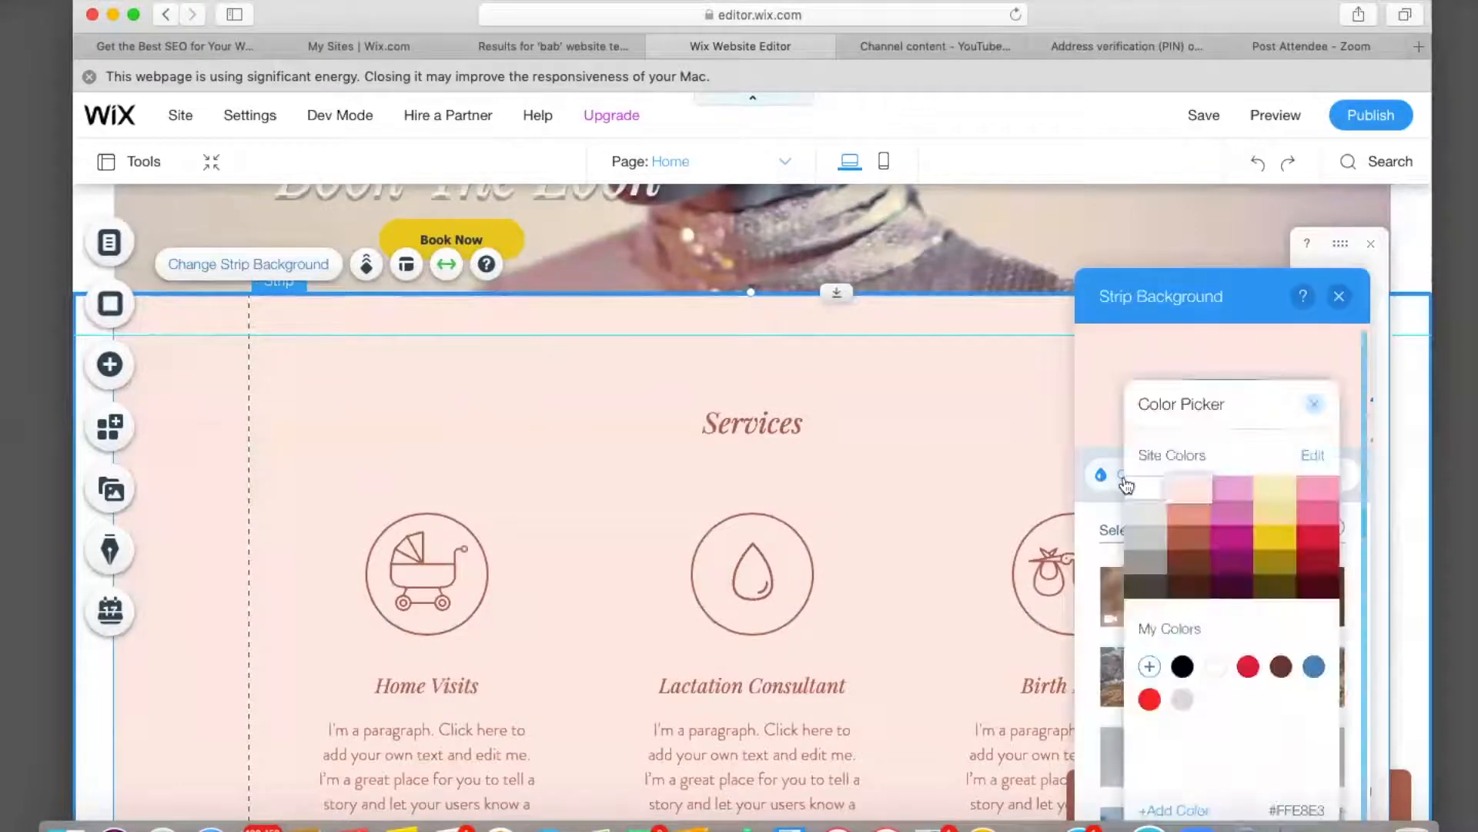
click(1145, 497)
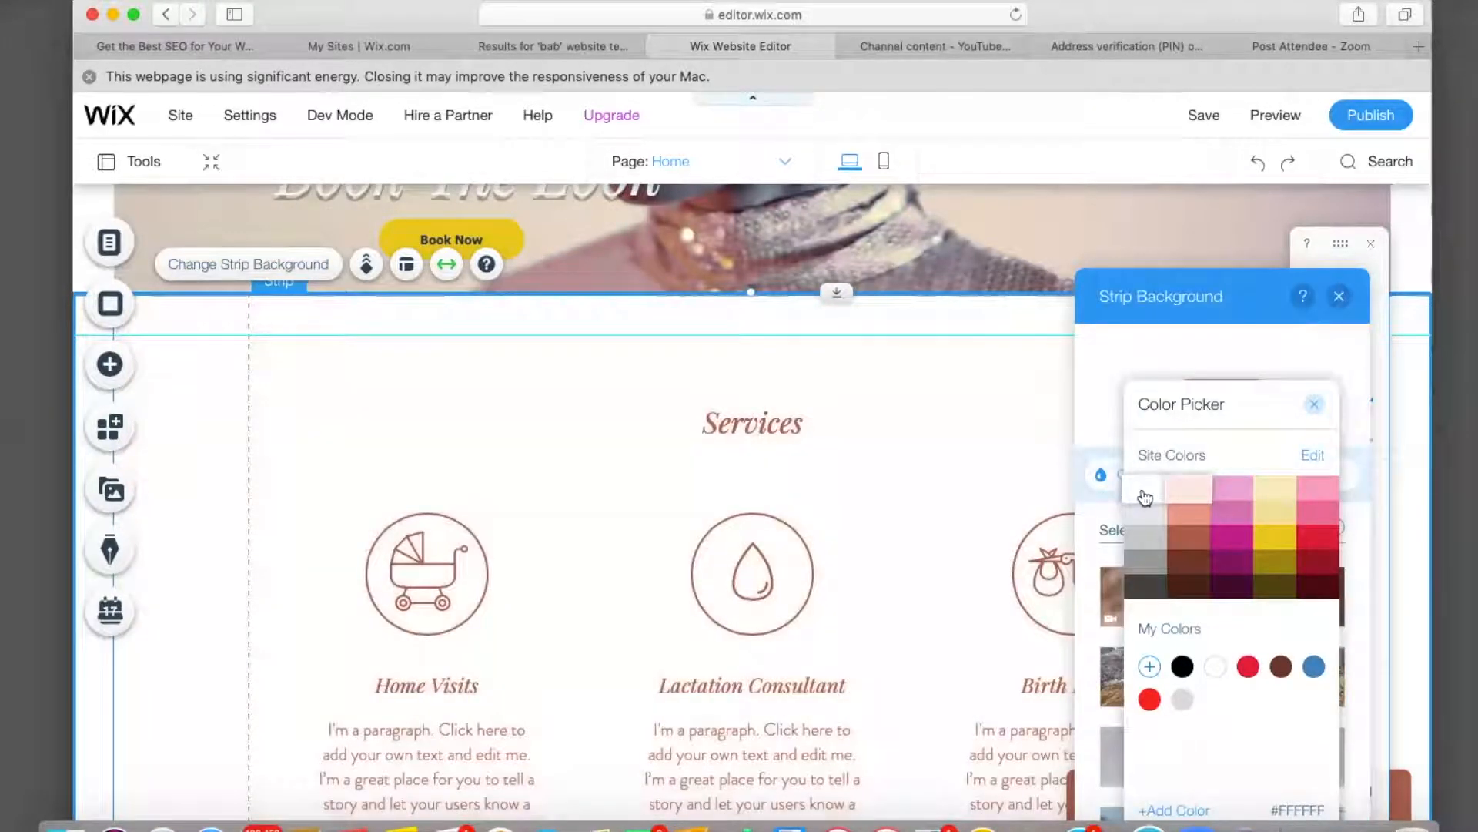
click(1143, 521)
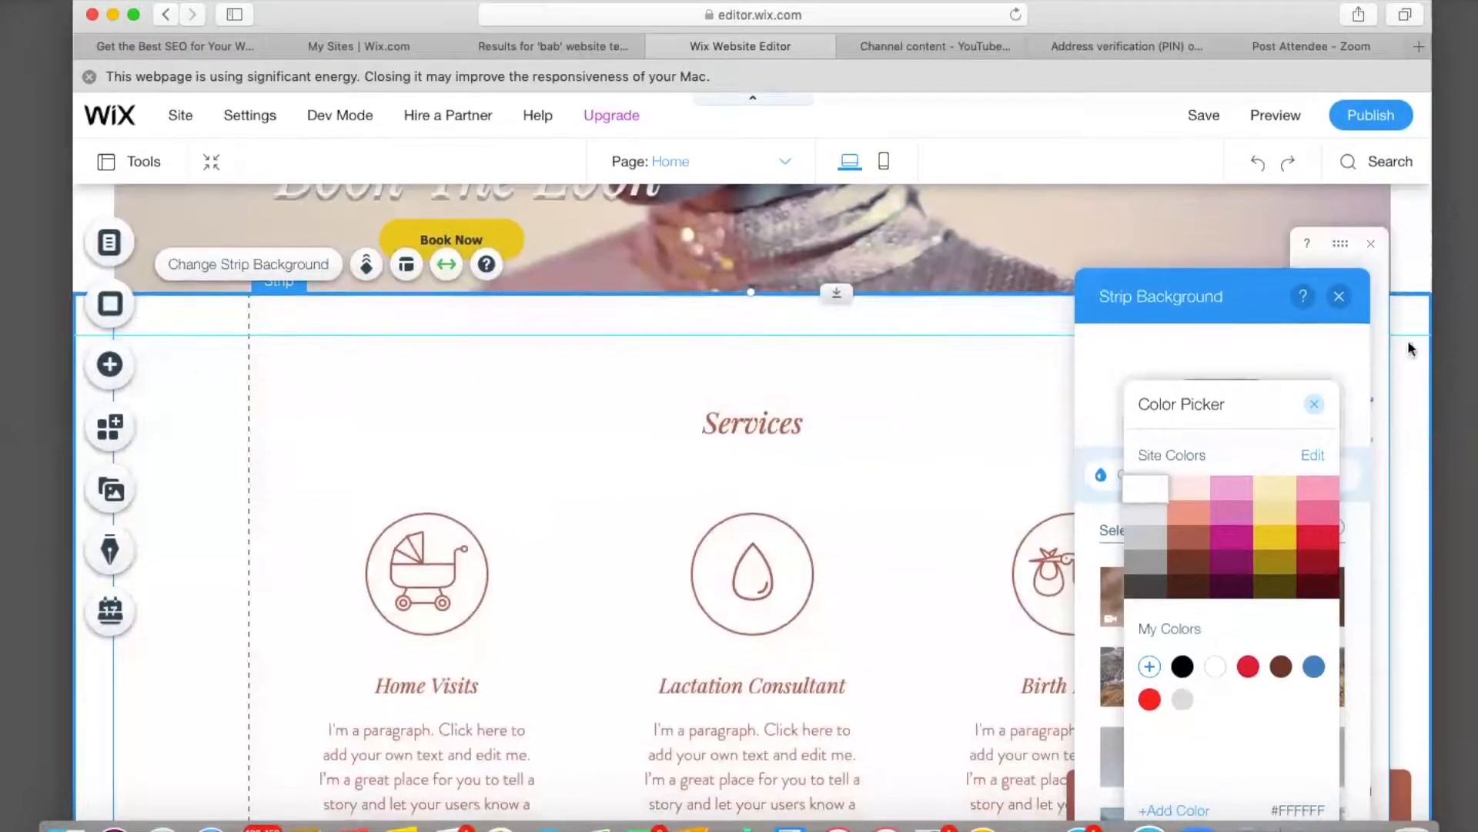
click(1338, 298)
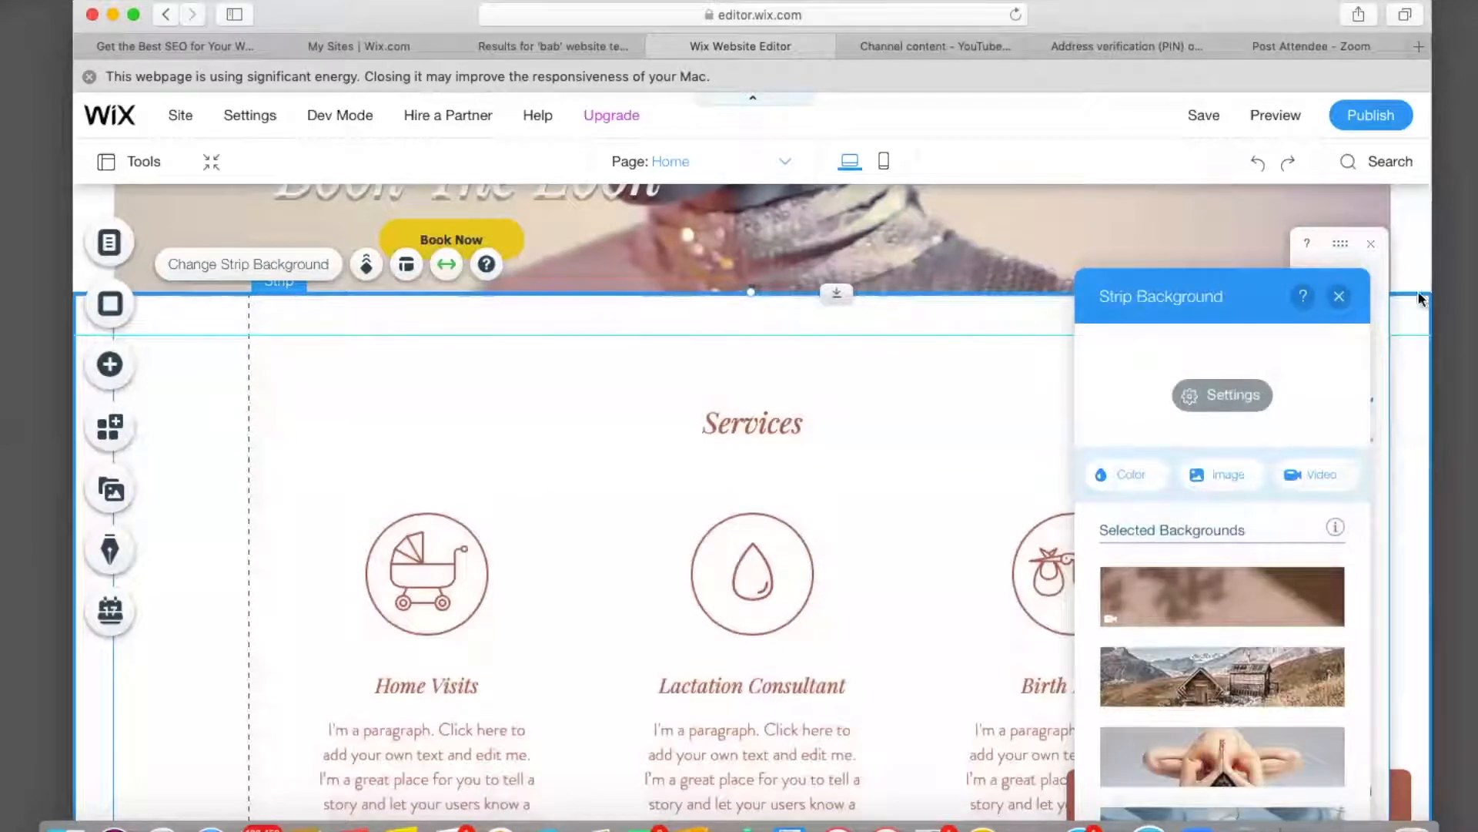
click(1339, 296)
Reopen the colour choices for the Services strip background.
scroll(899, 341, up, 15)
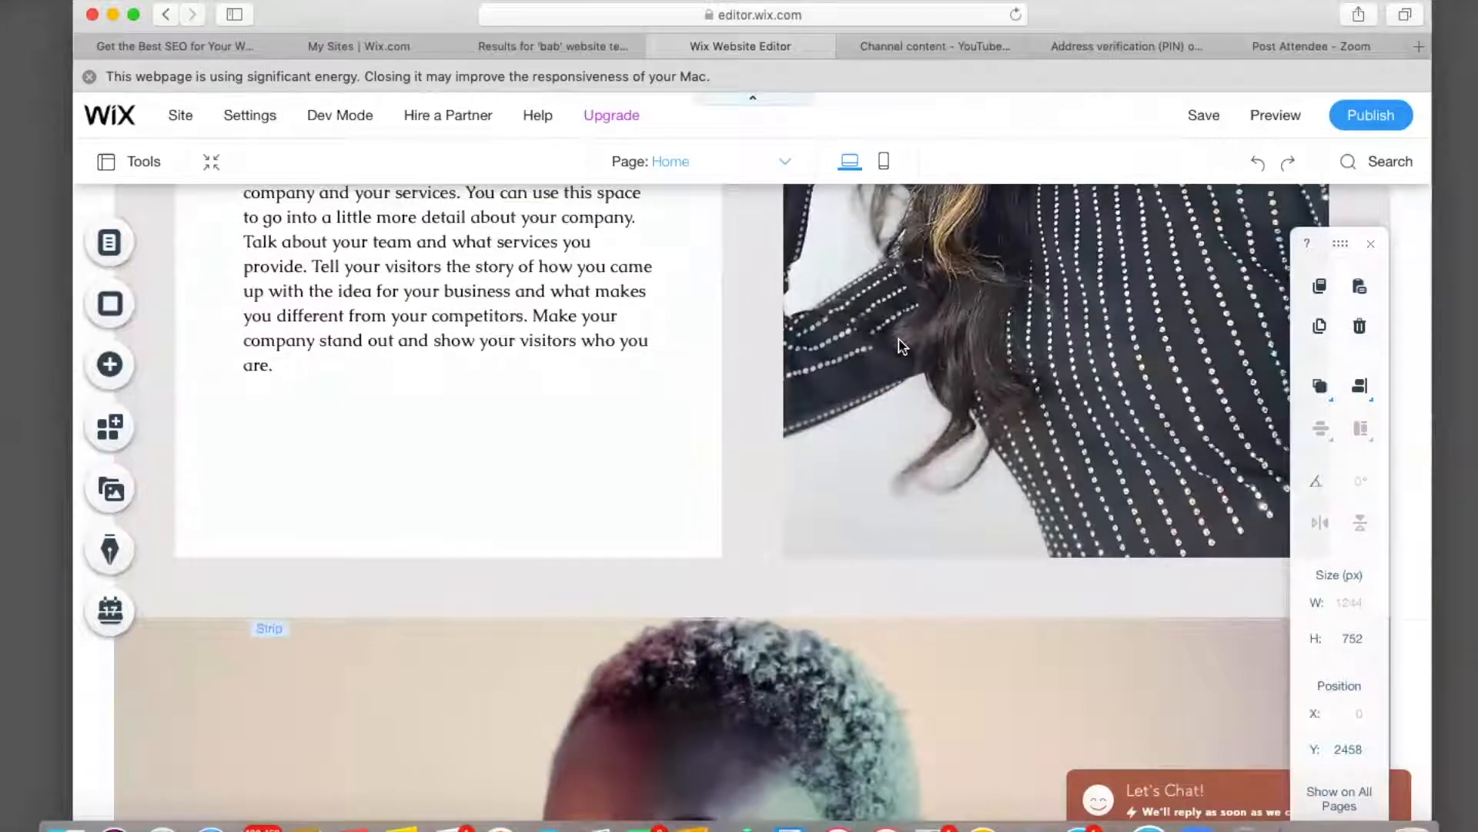
scroll(899, 342, down, 12)
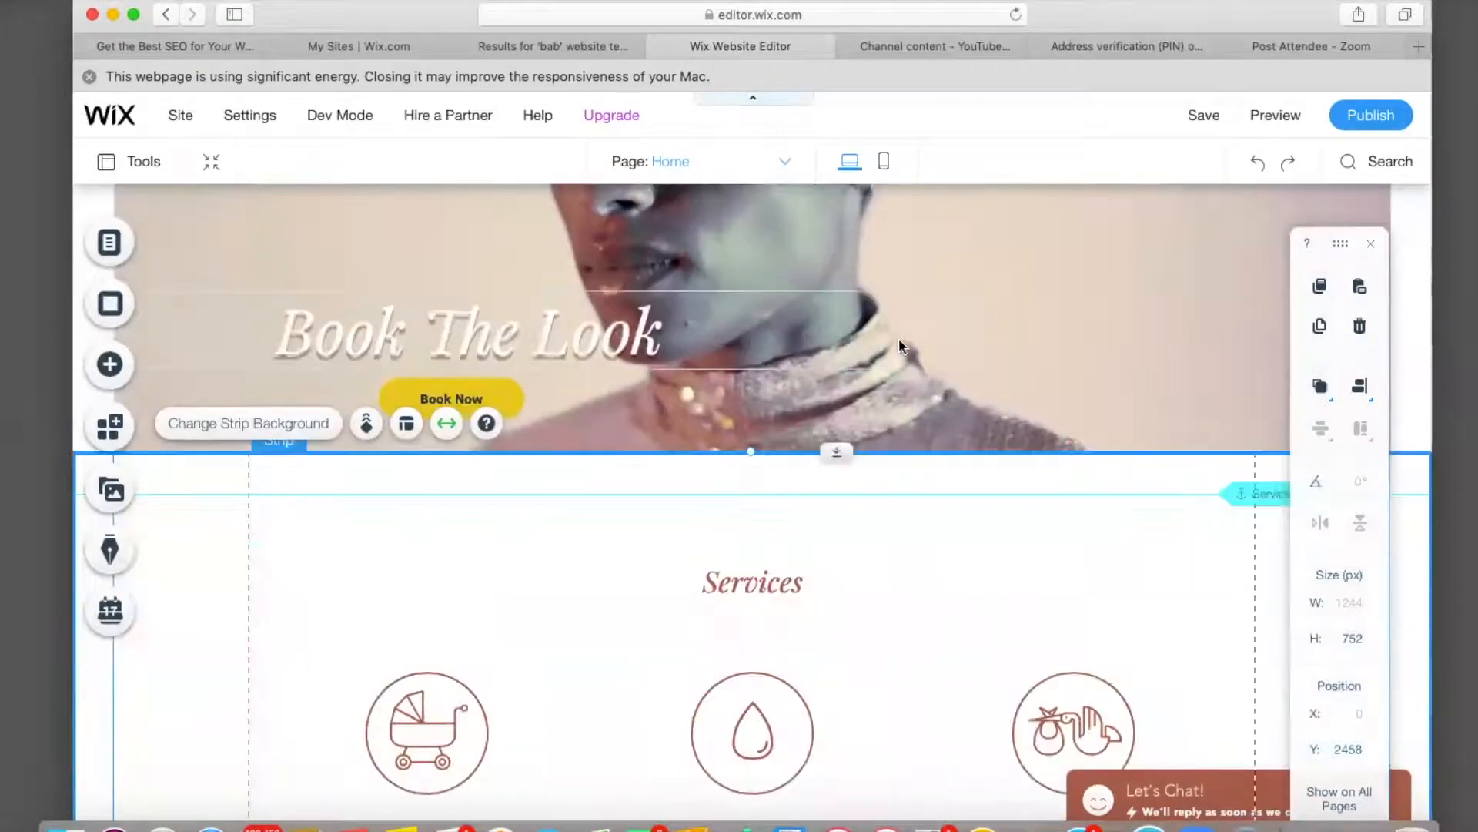
scroll(899, 346, down, 2)
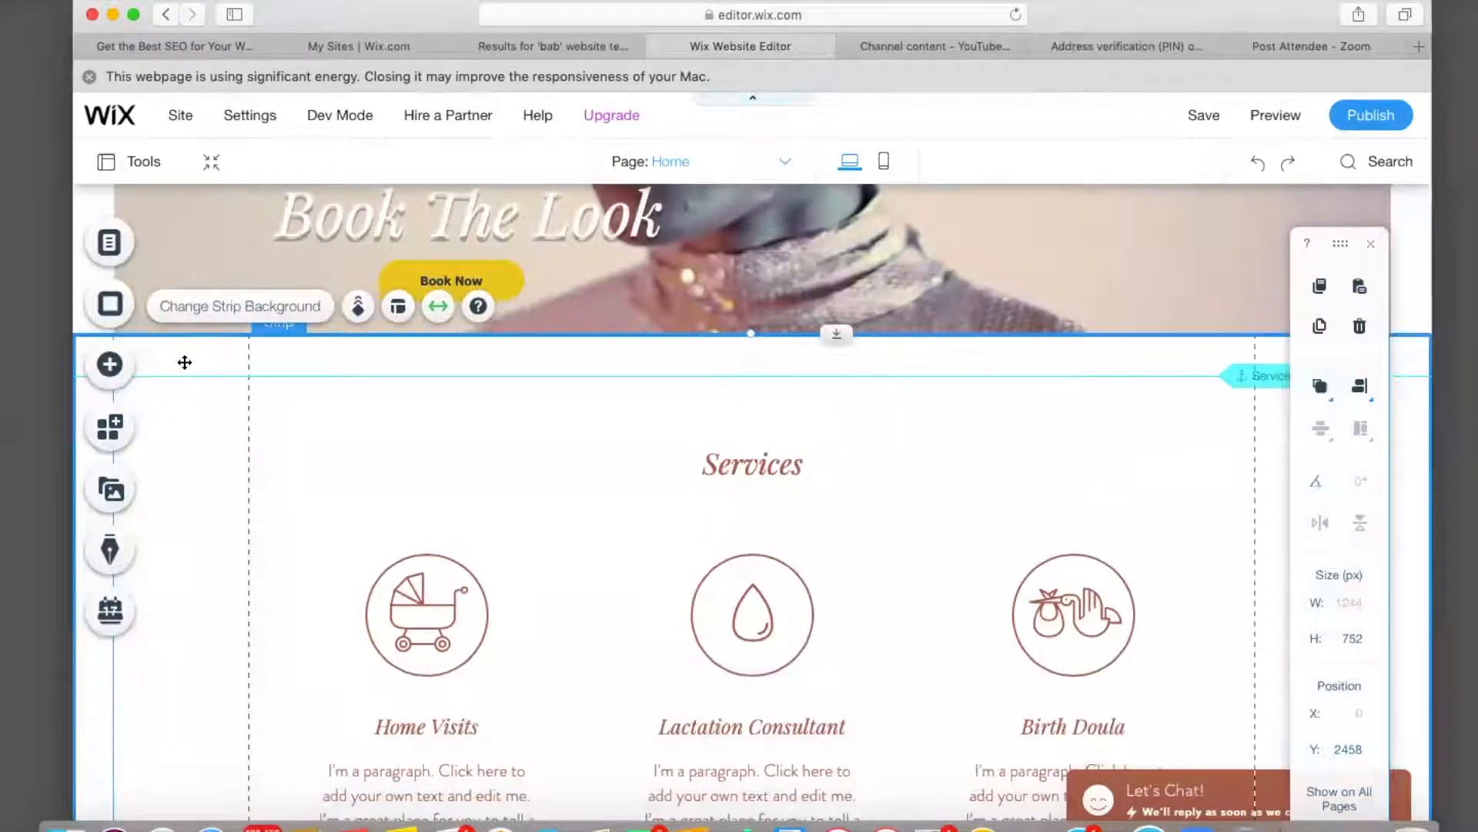
click(257, 312)
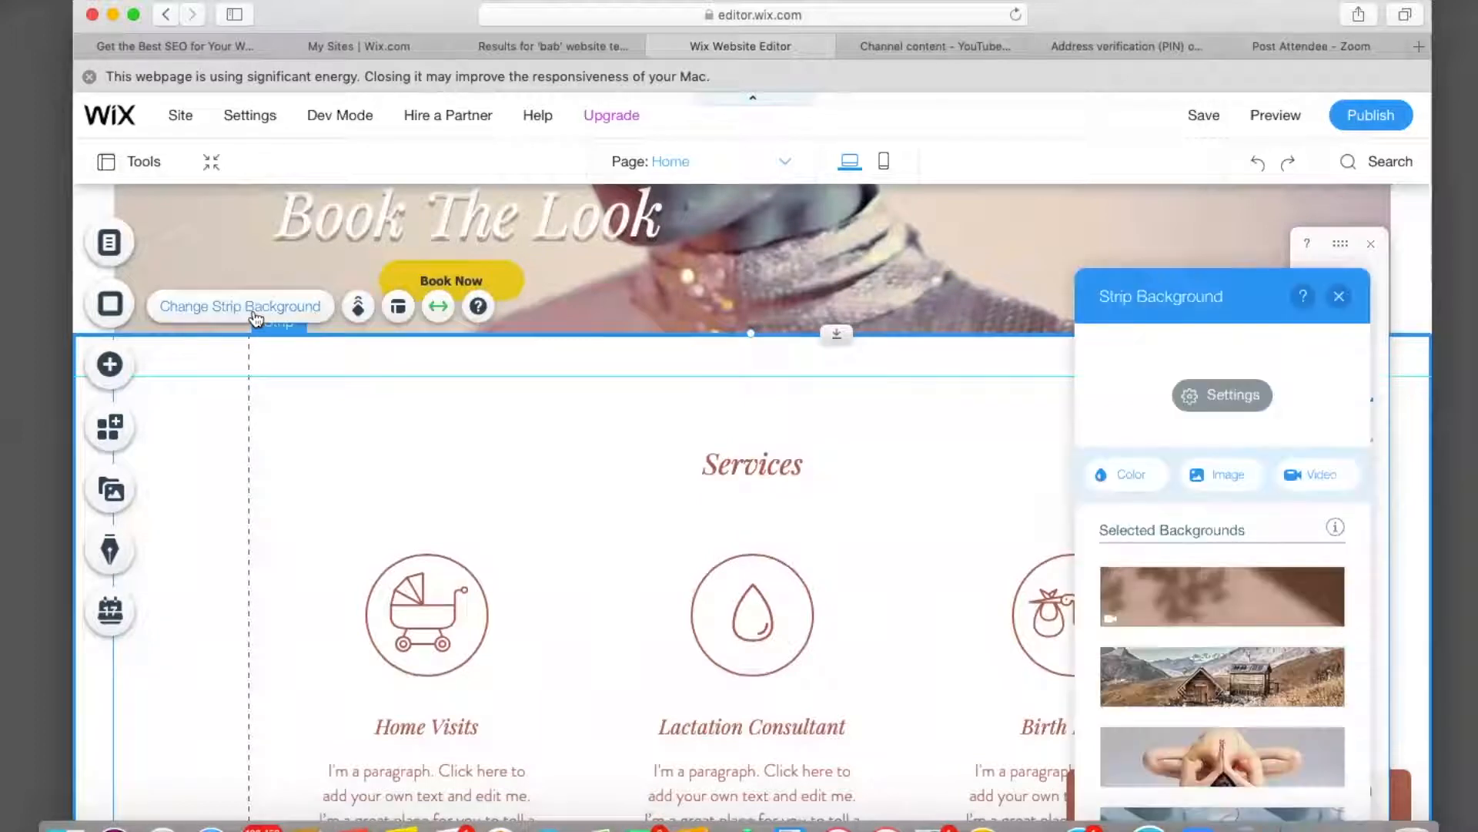
click(1117, 480)
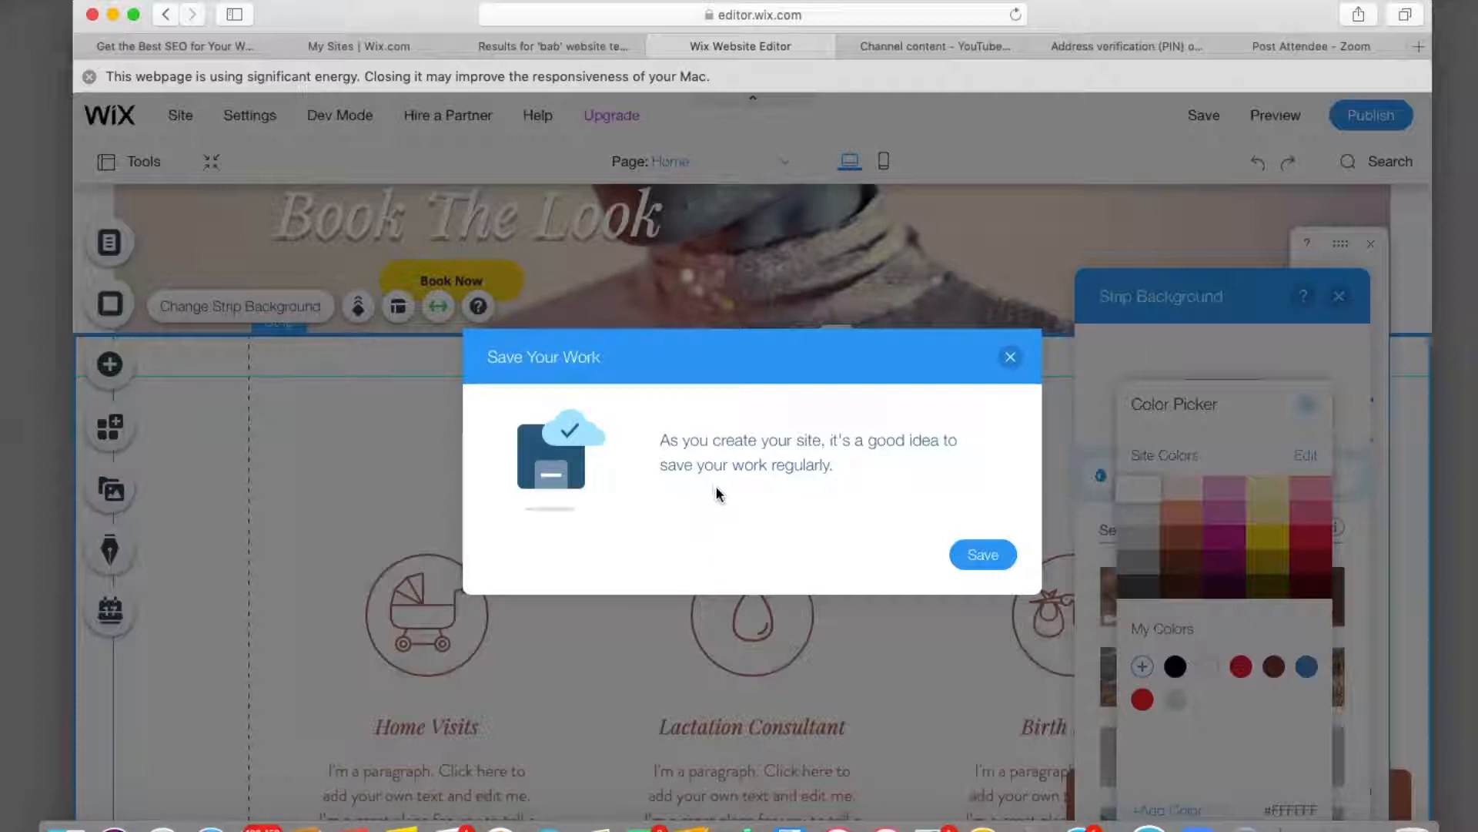
Save the site on the free mysite-5 Wix address and close the confirmation.
click(982, 556)
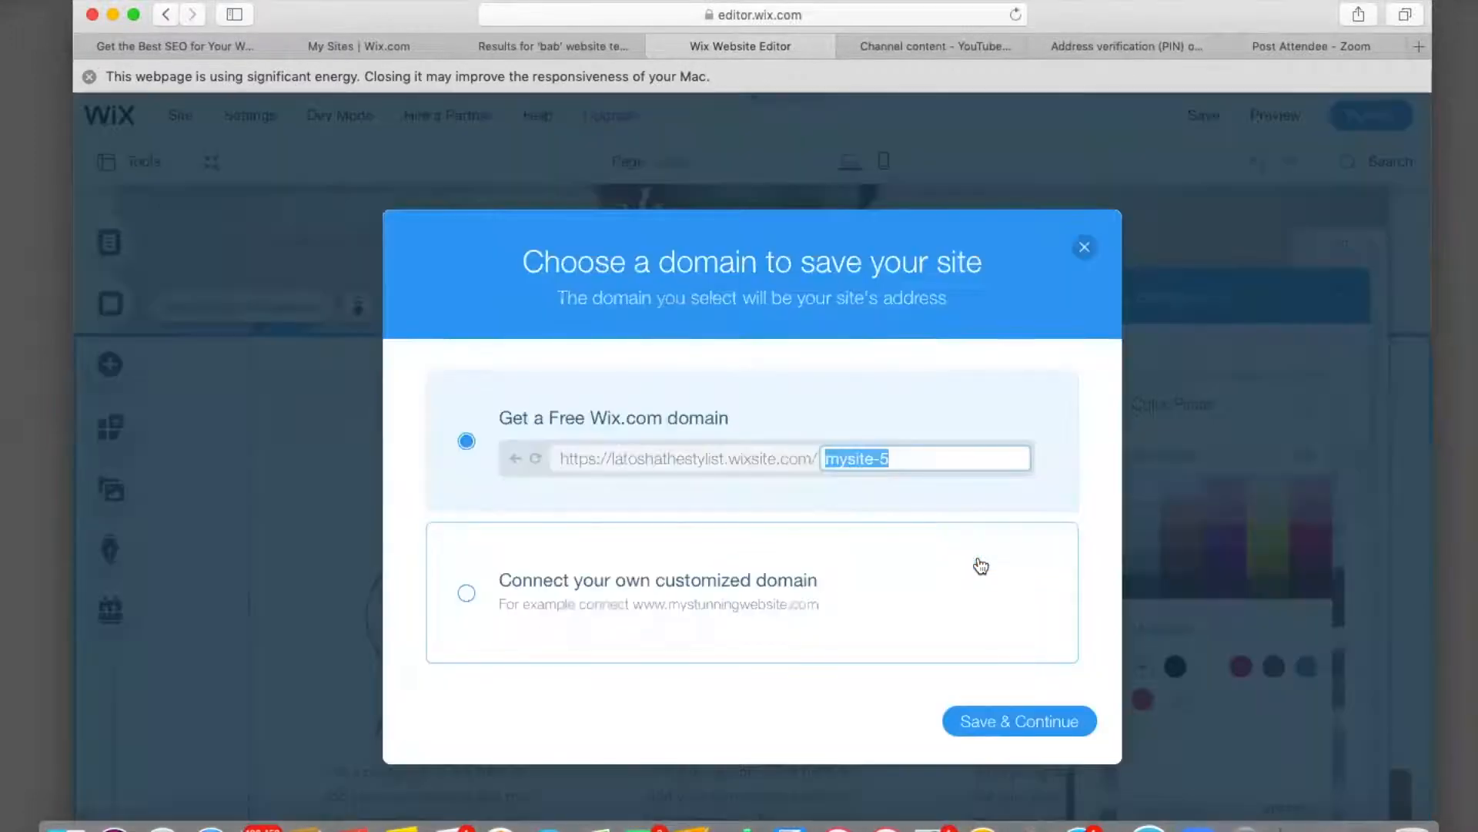
click(1020, 733)
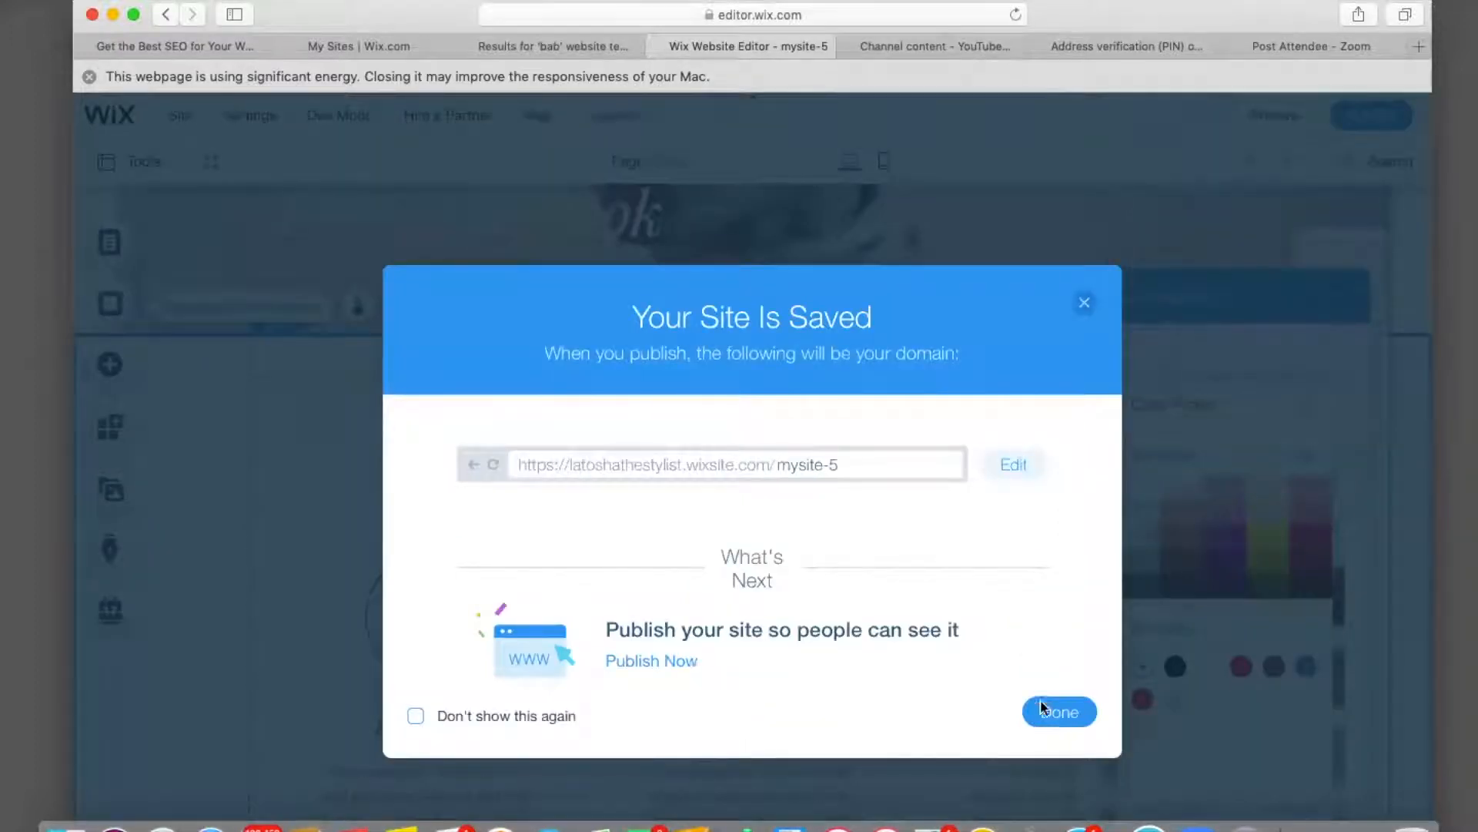
click(1059, 712)
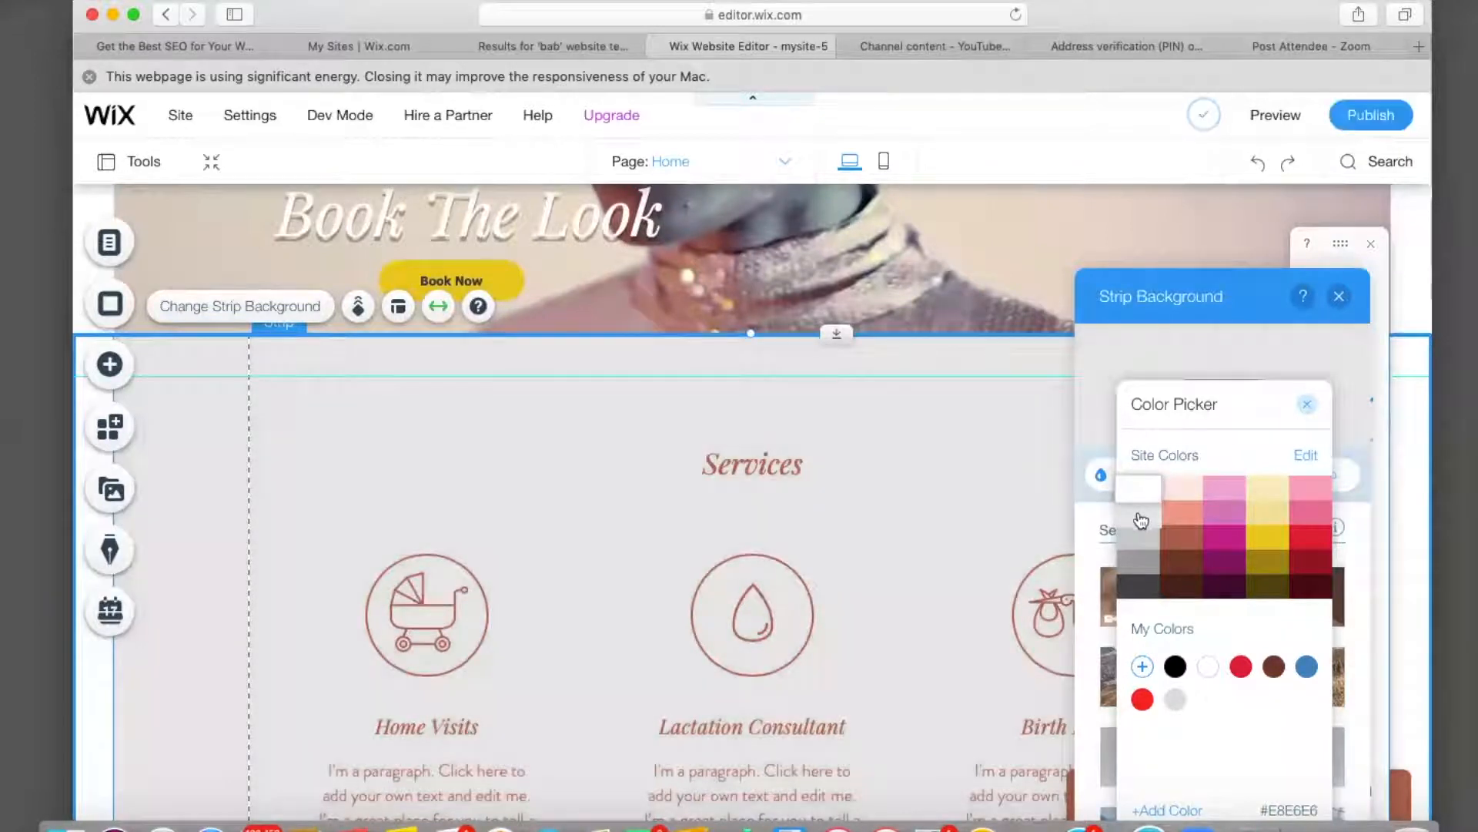
Set the Services strip background to the lighter grey #E8E6E6 and close the panels.
click(1140, 521)
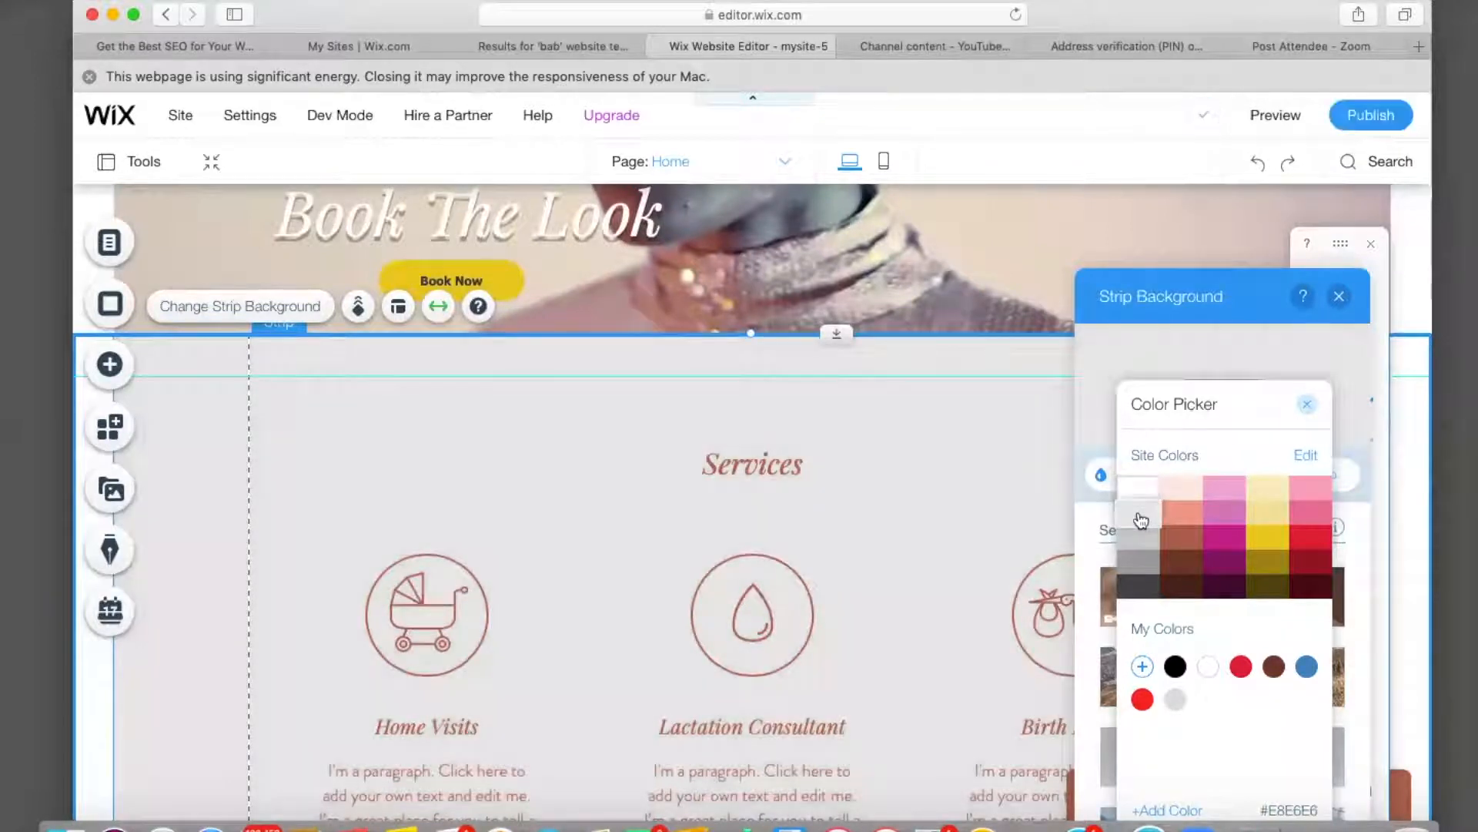
click(1309, 404)
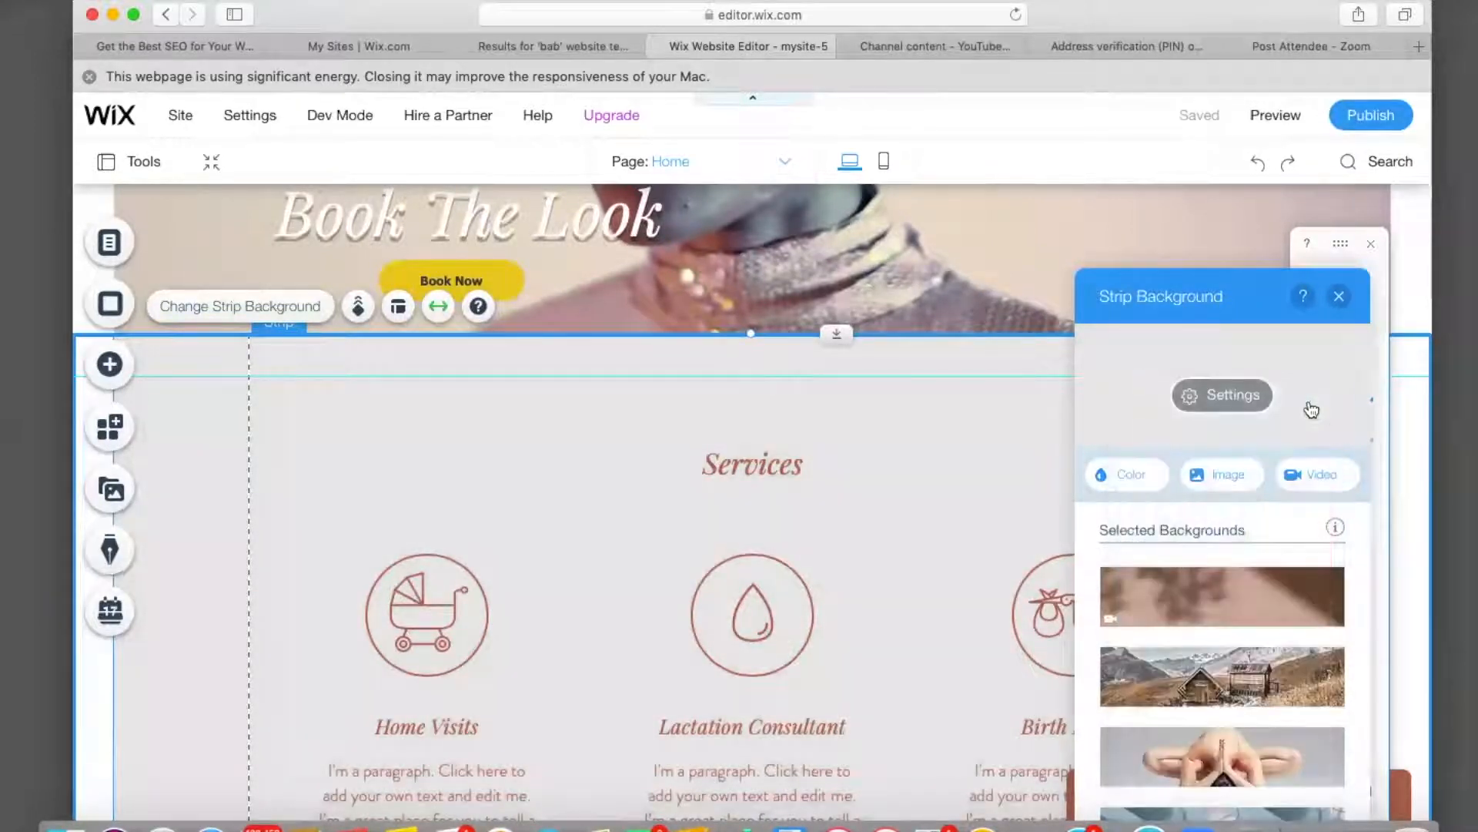
click(1340, 298)
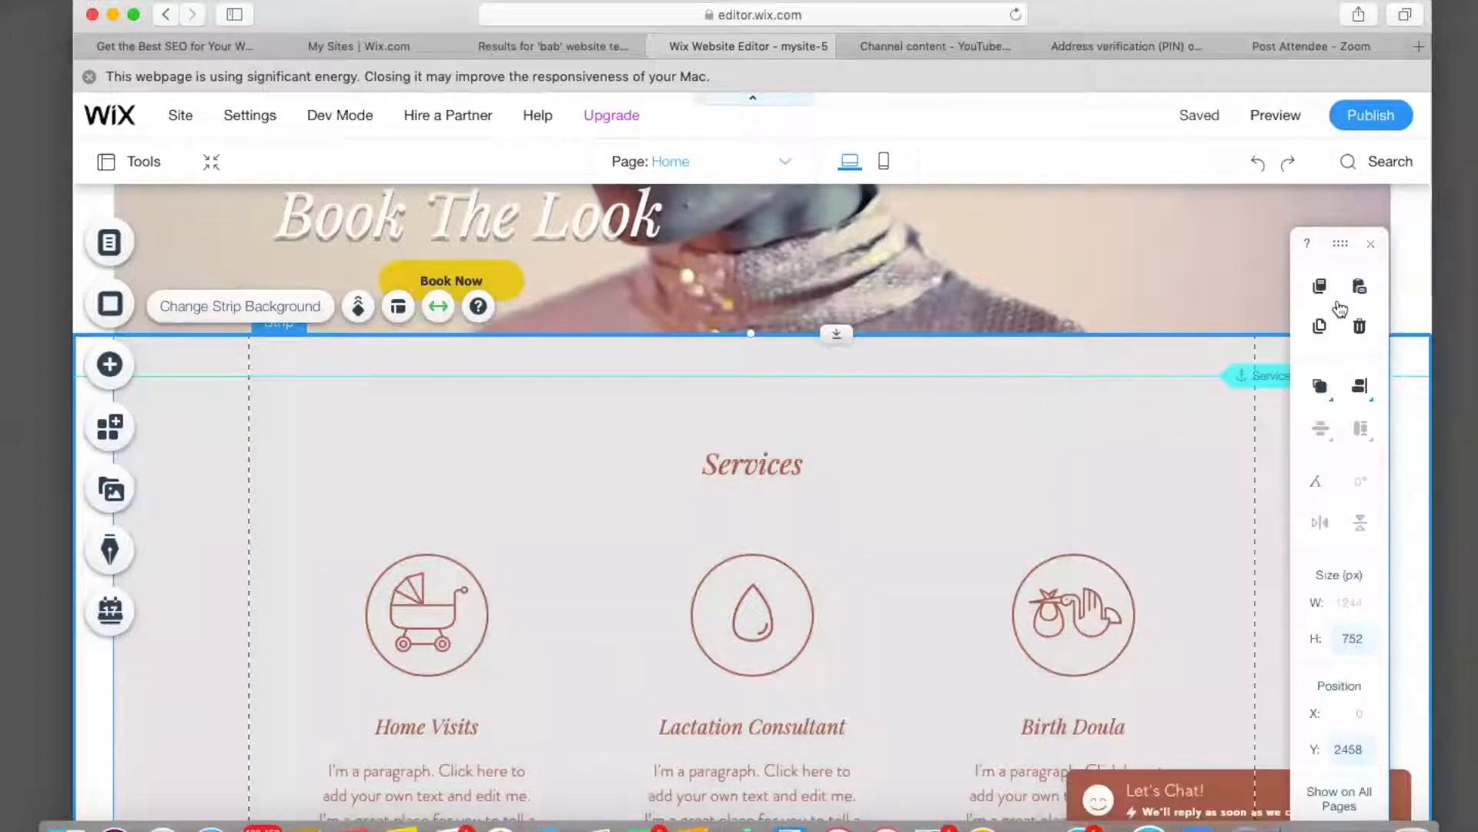
Retype the Services heading as 'SERVICES' in capitals.
click(787, 481)
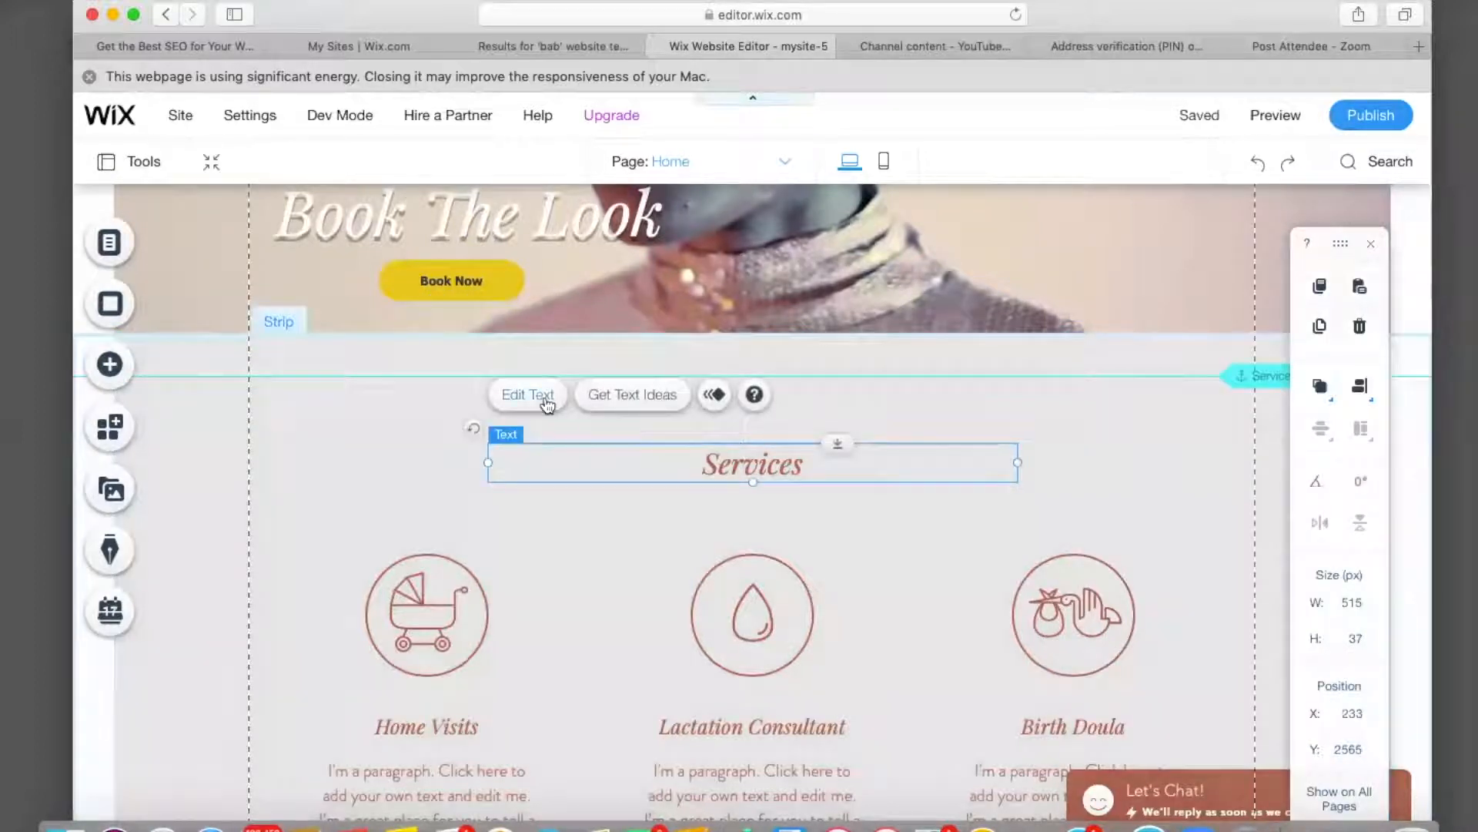
click(544, 398)
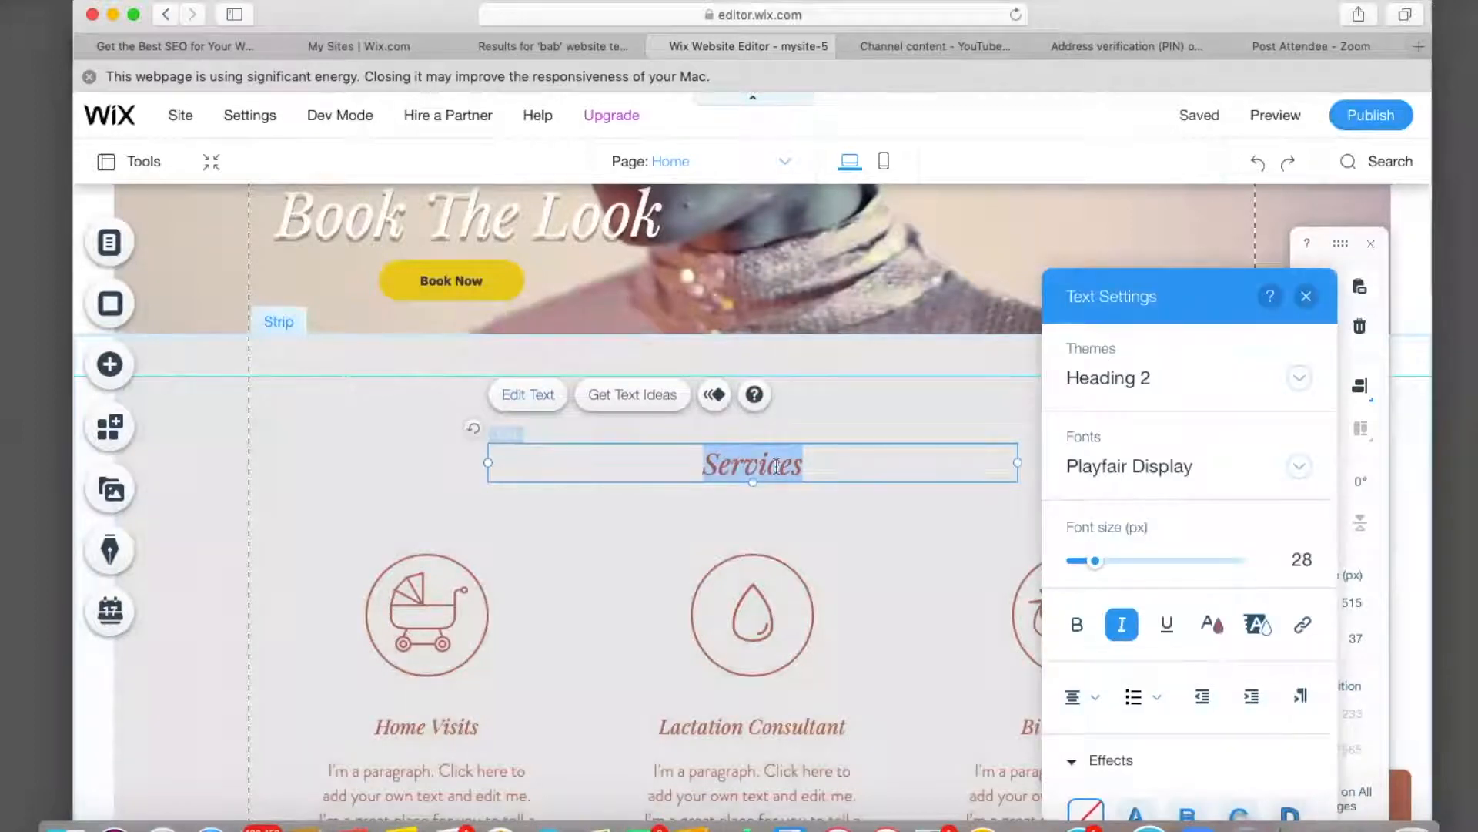
key(BackSpace)
text(S)
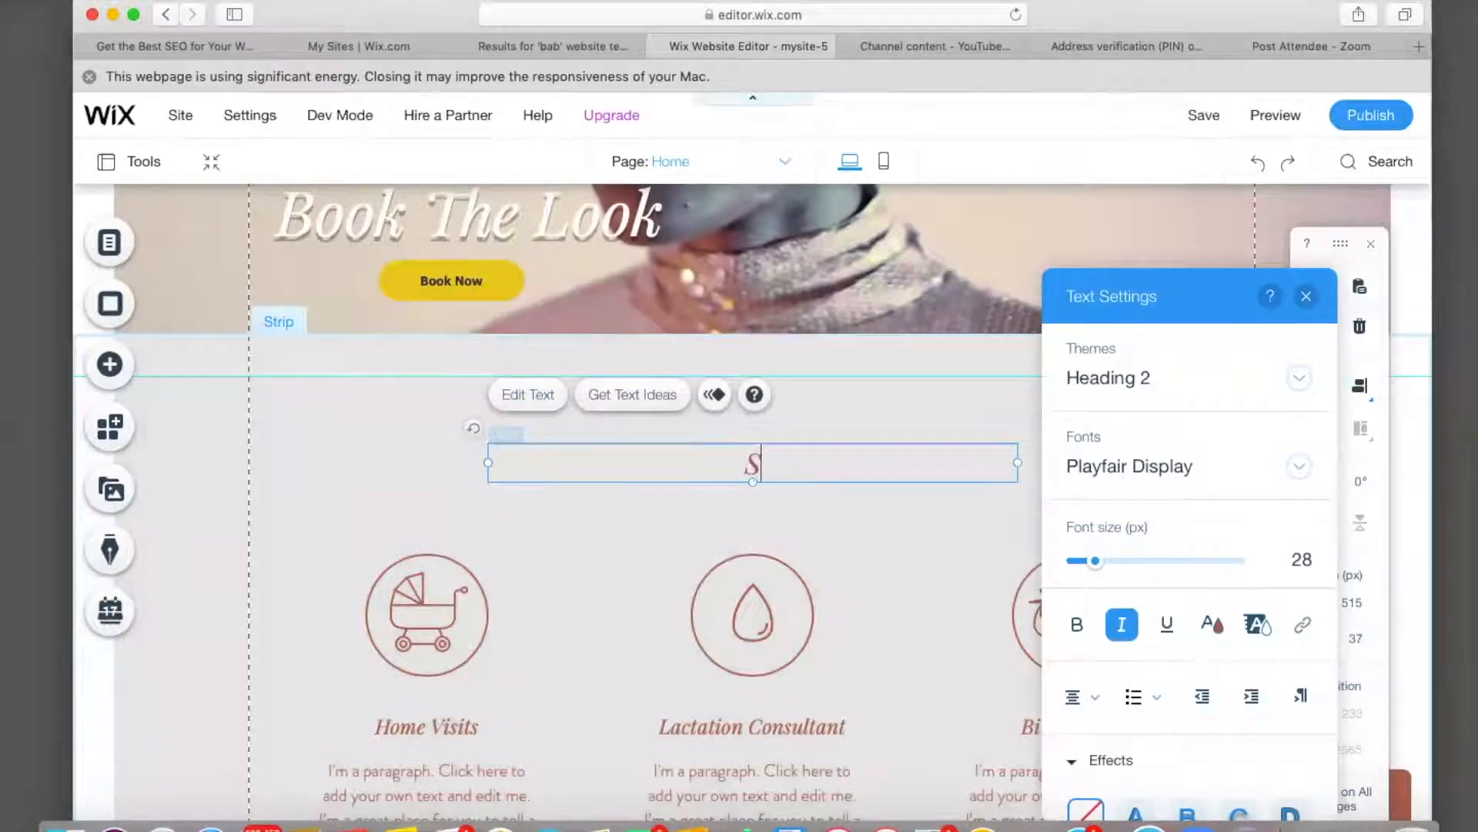
text(ERVICES)
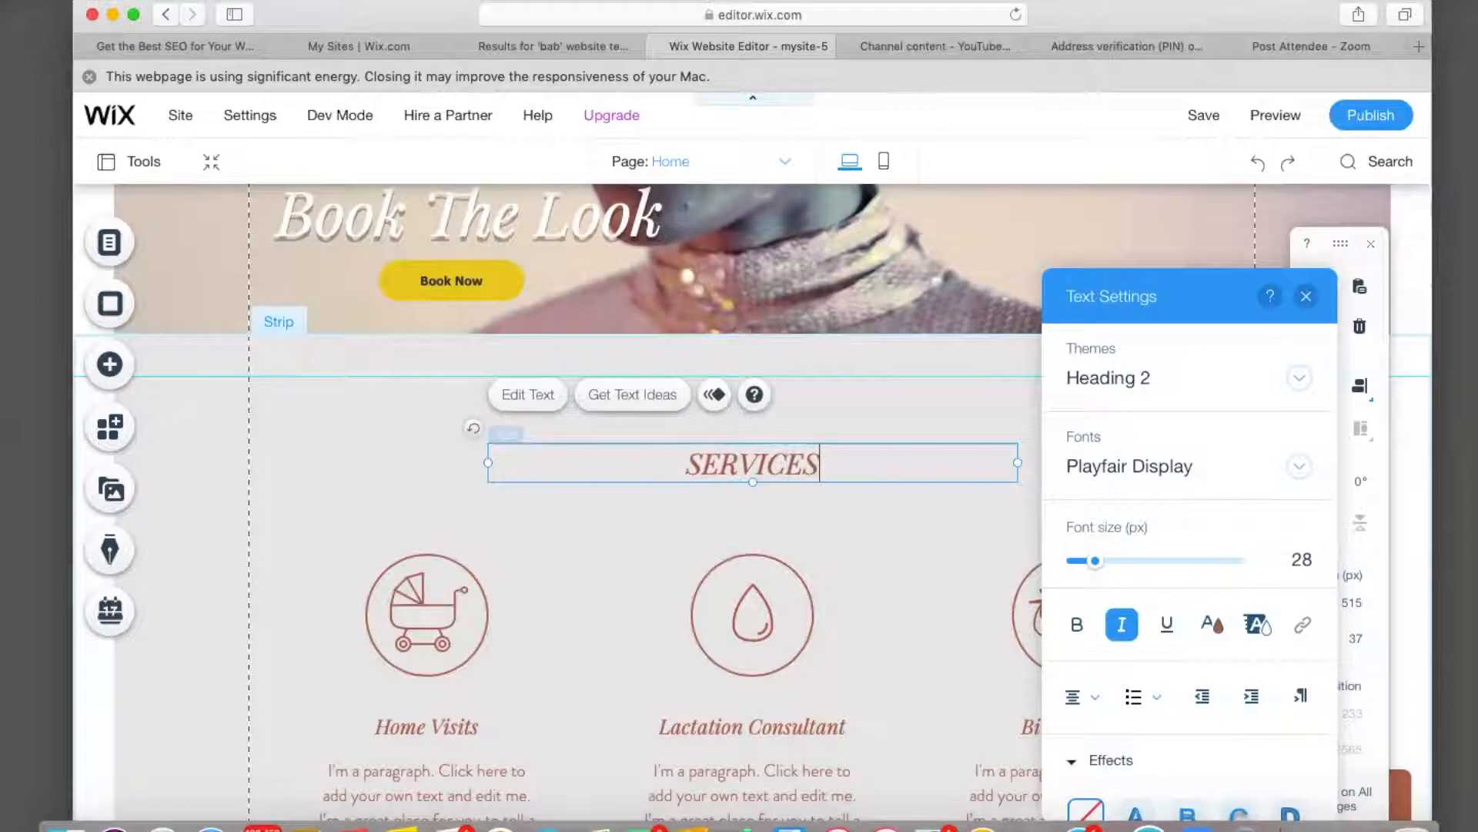
Make the SERVICES heading text black (#000000) and finish editing.
key(super+a)
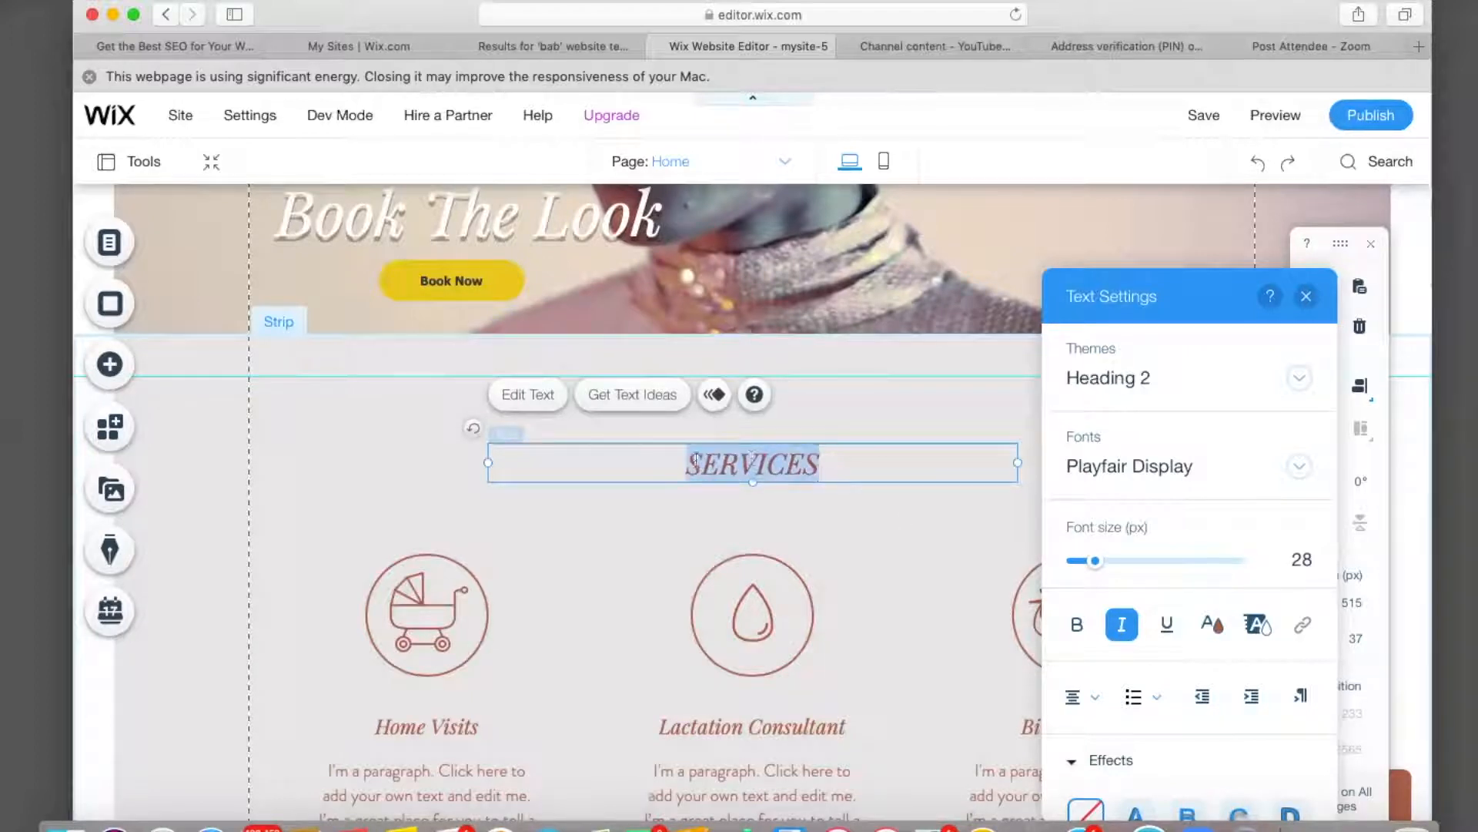
click(1211, 624)
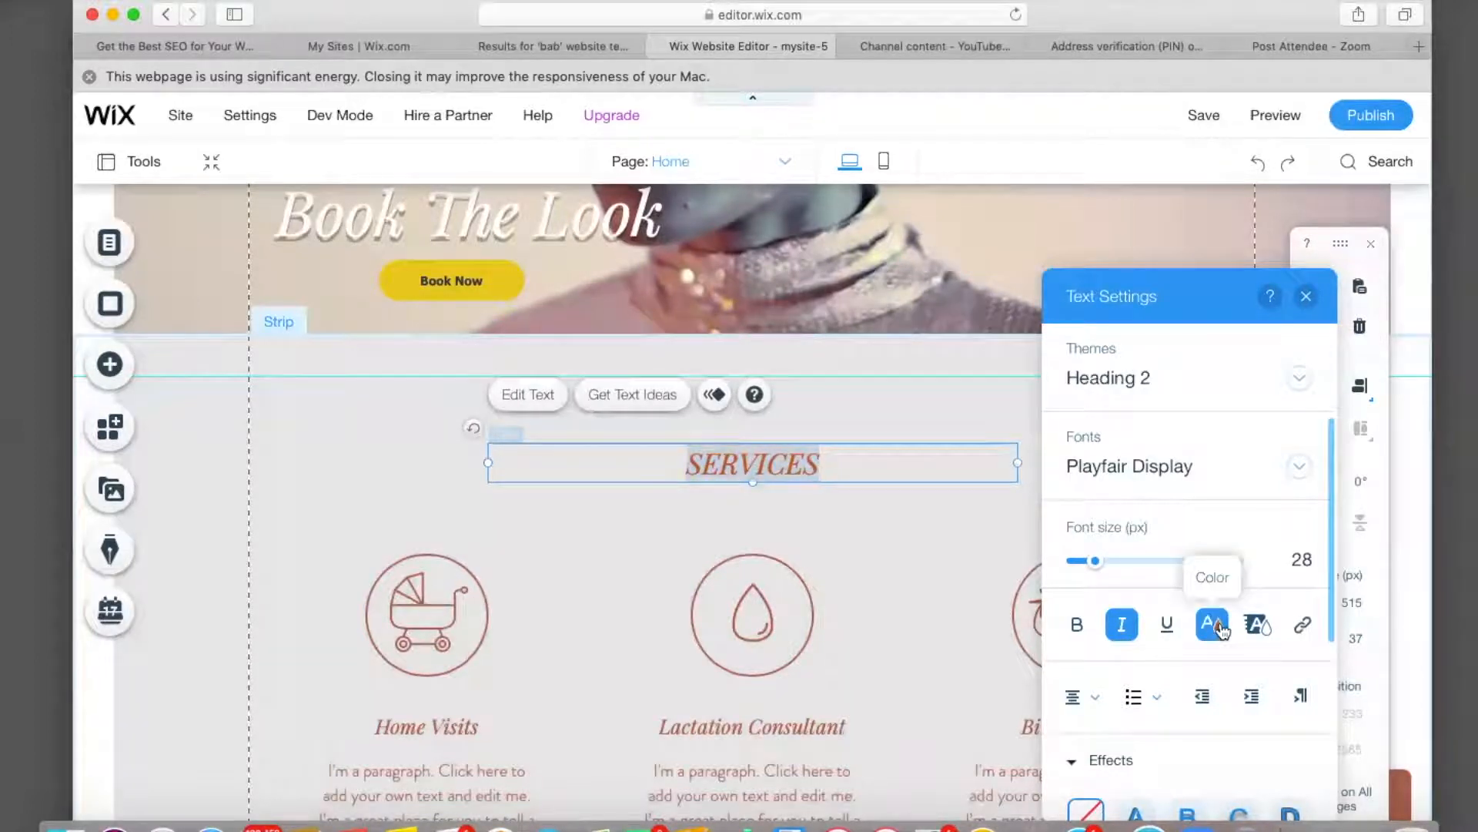
click(1087, 627)
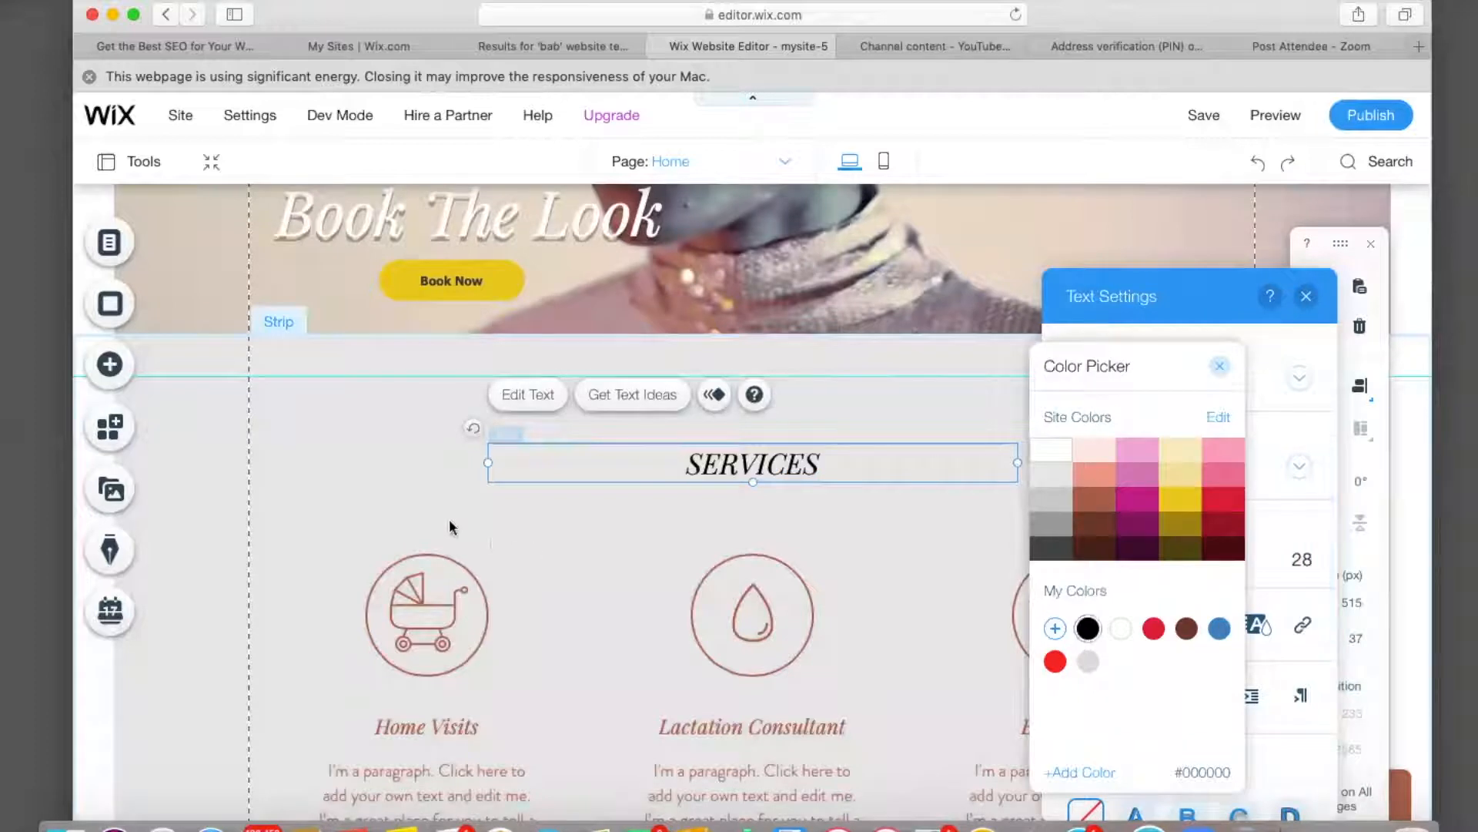
click(422, 520)
click(422, 520)
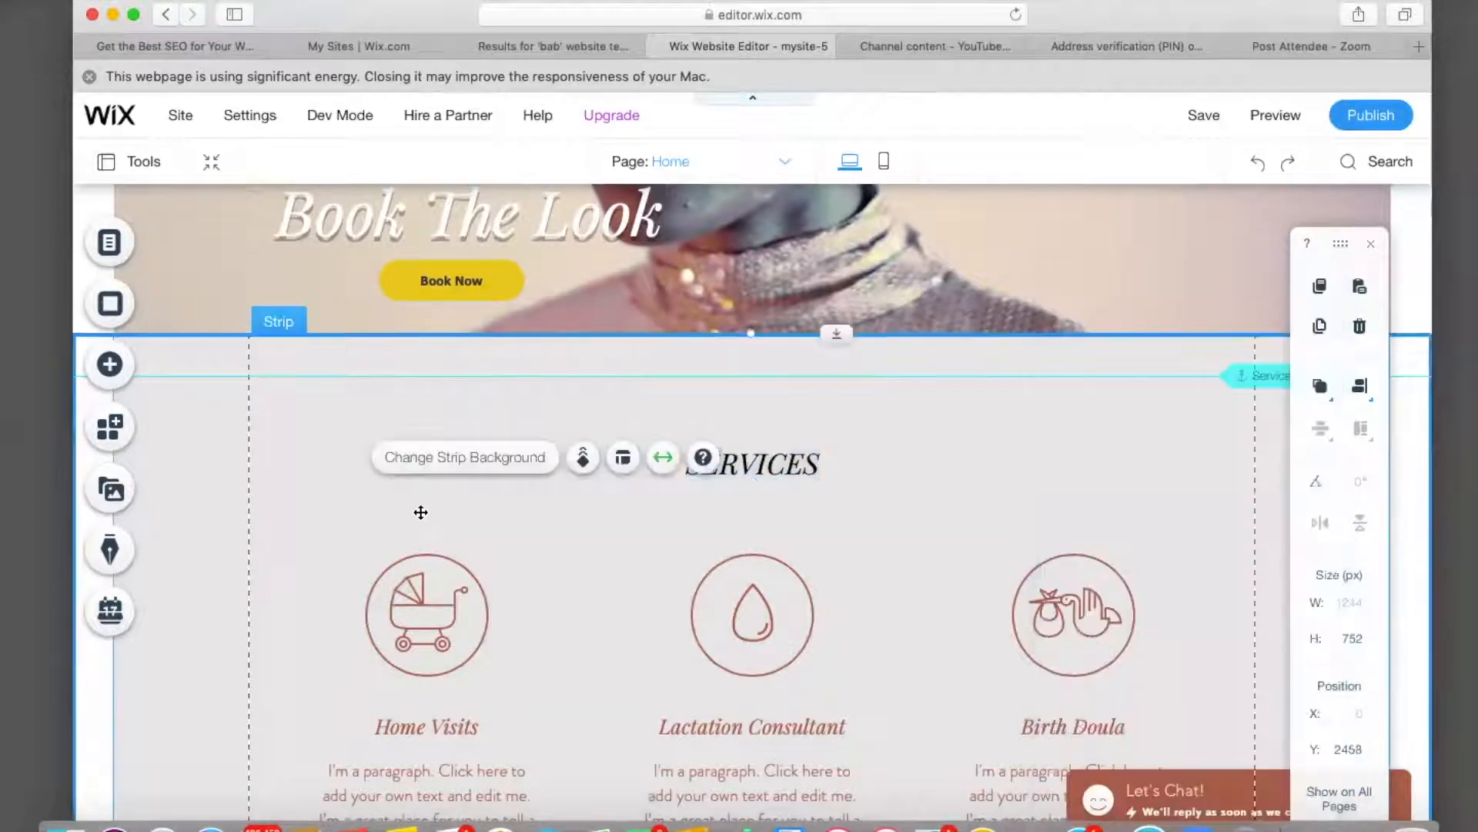
Delete the stroller, drop and stork icons from the Home Visits, Lactation Consultant and Birth Doula circles.
click(429, 606)
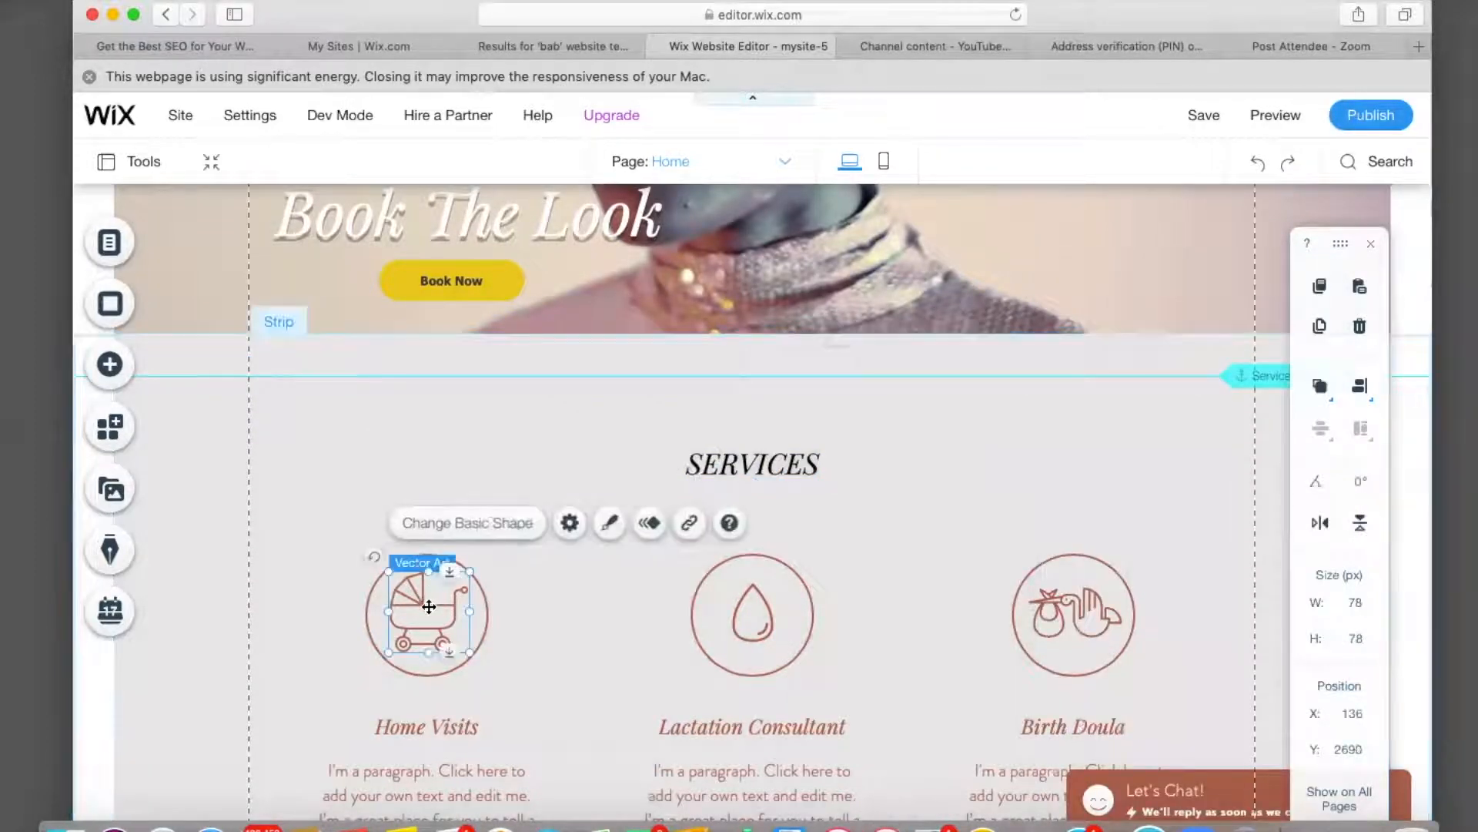
key(Delete)
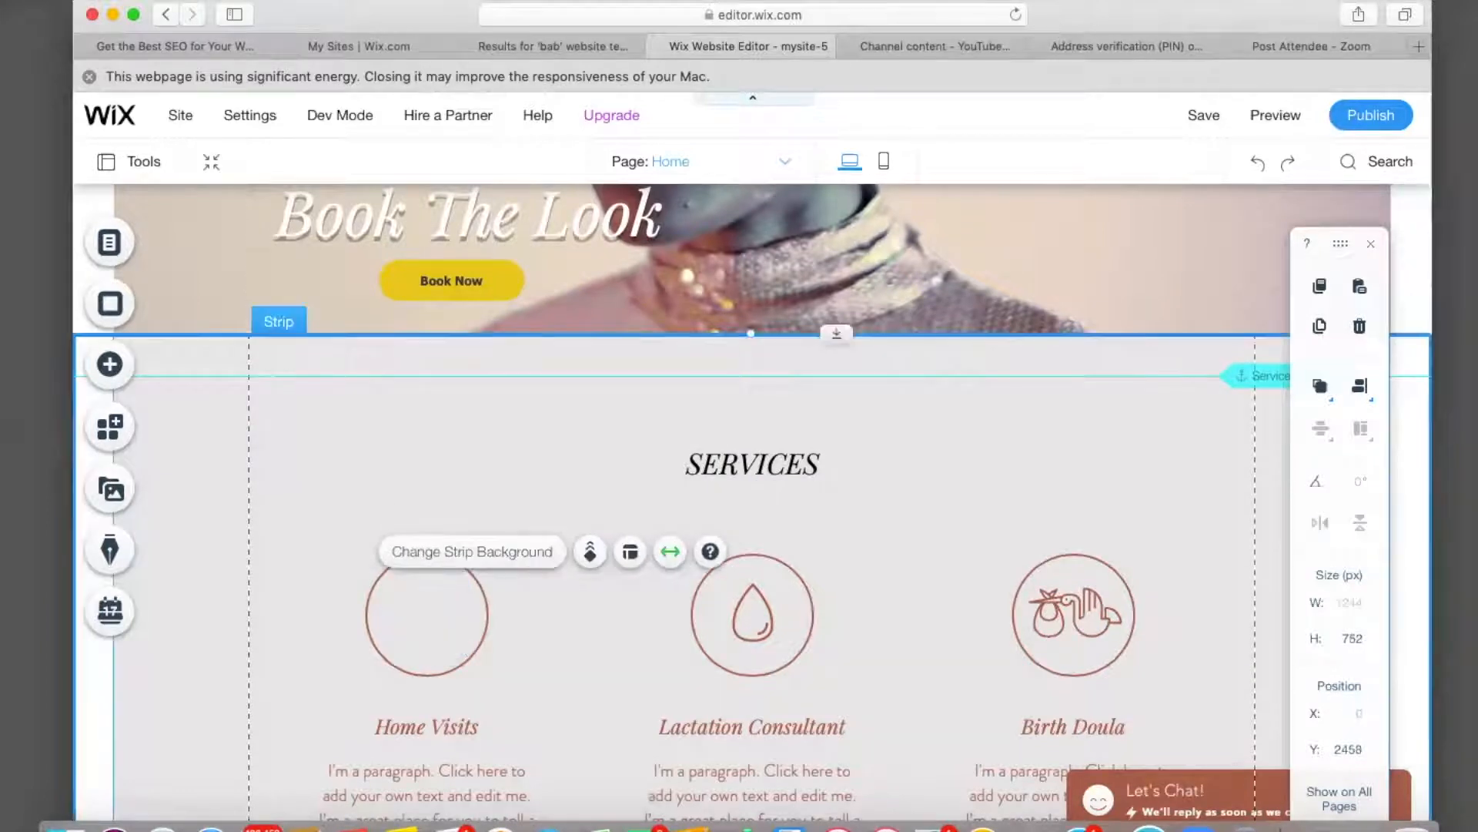
click(765, 625)
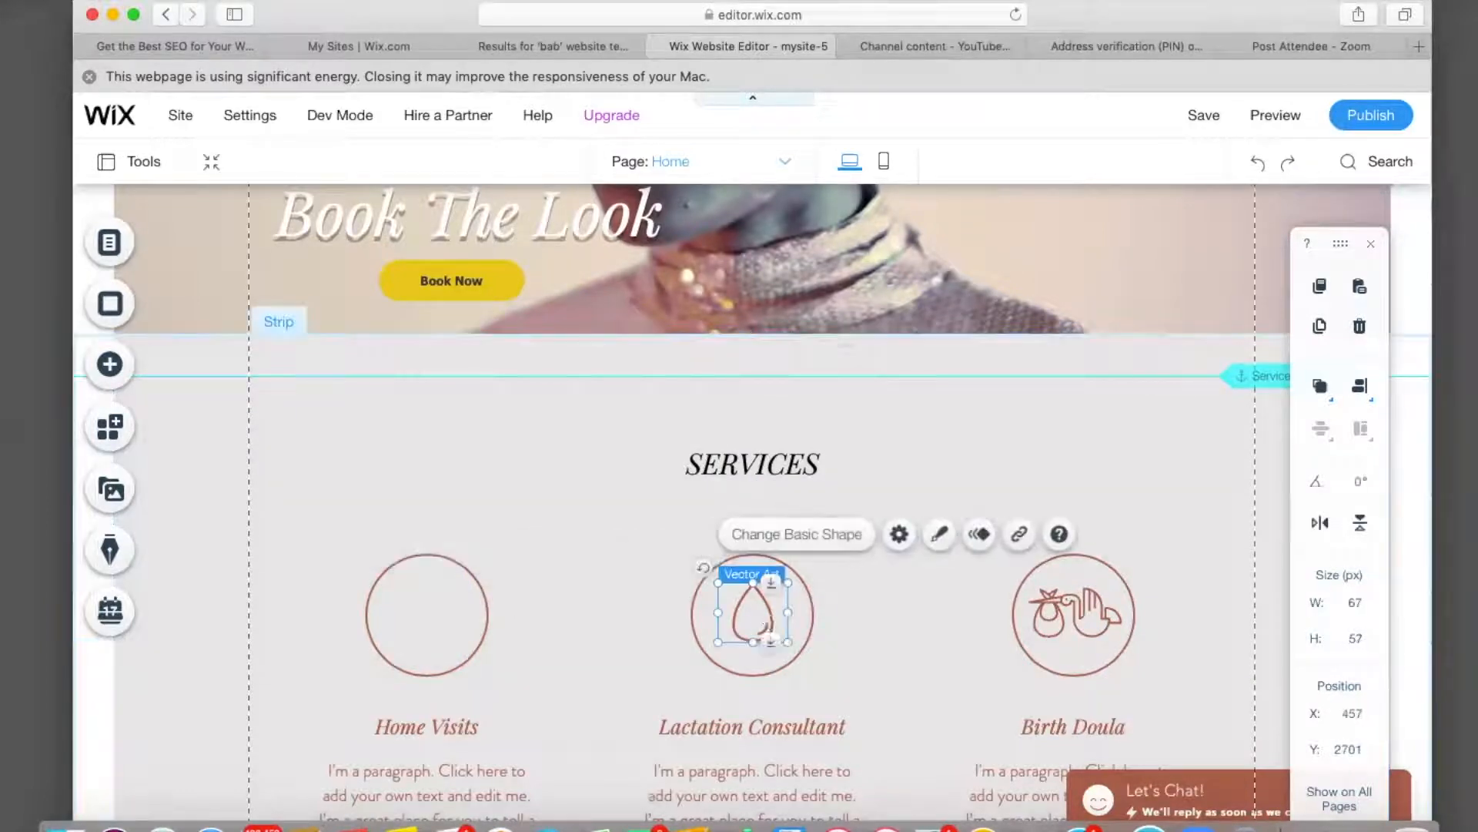
key(Delete)
click(1067, 633)
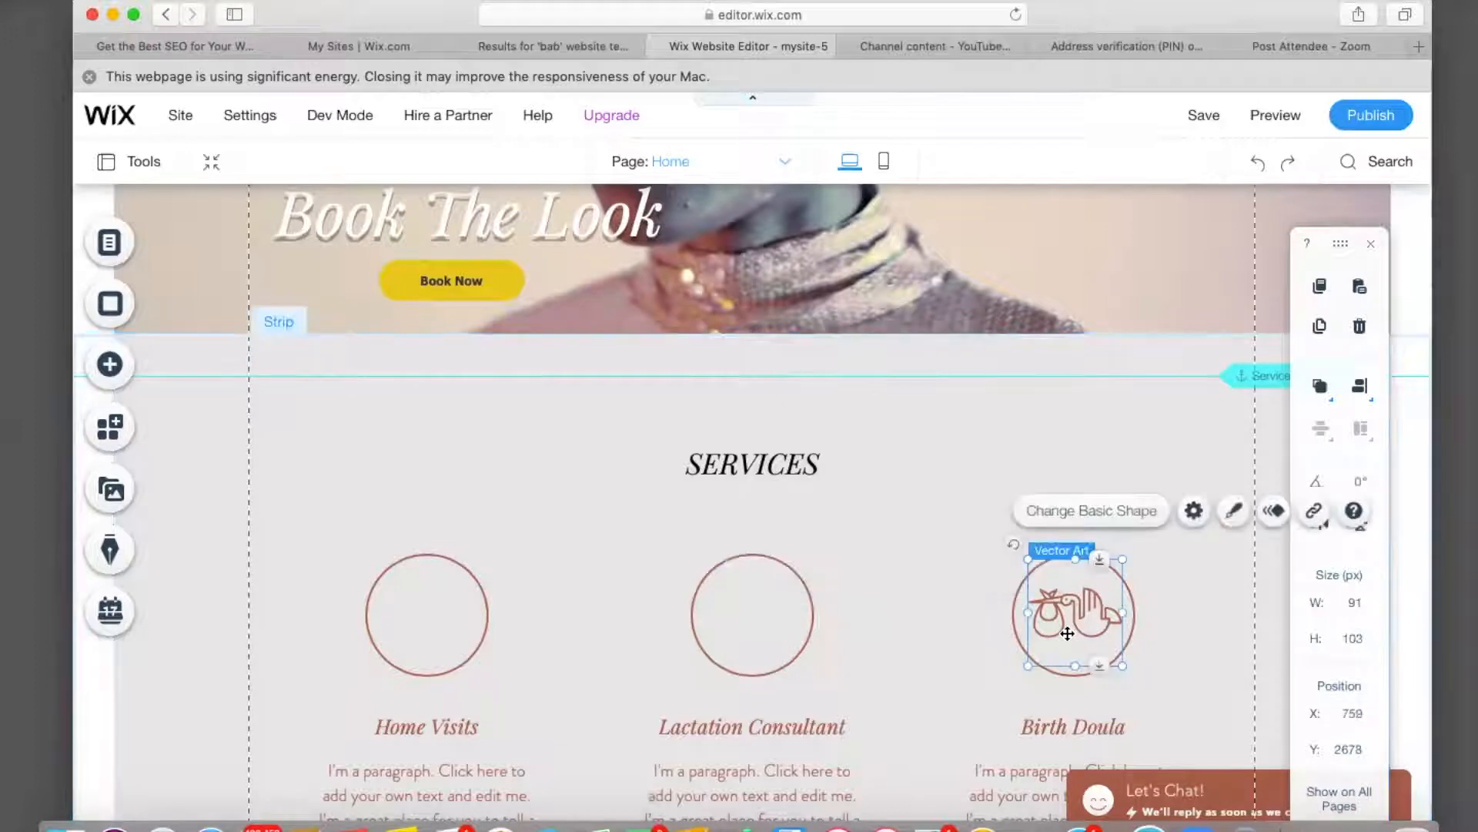
key(Delete)
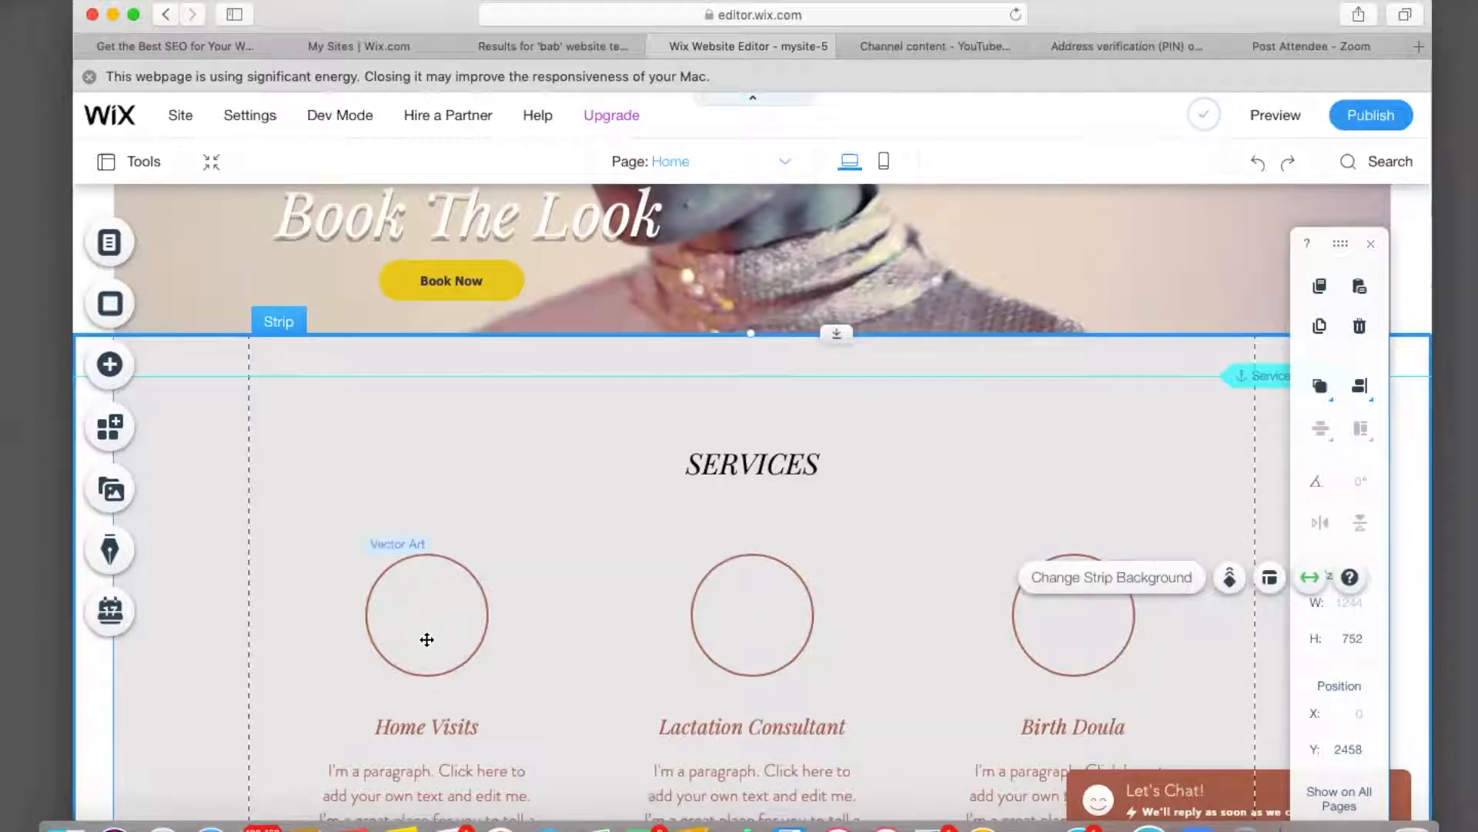
click(111, 366)
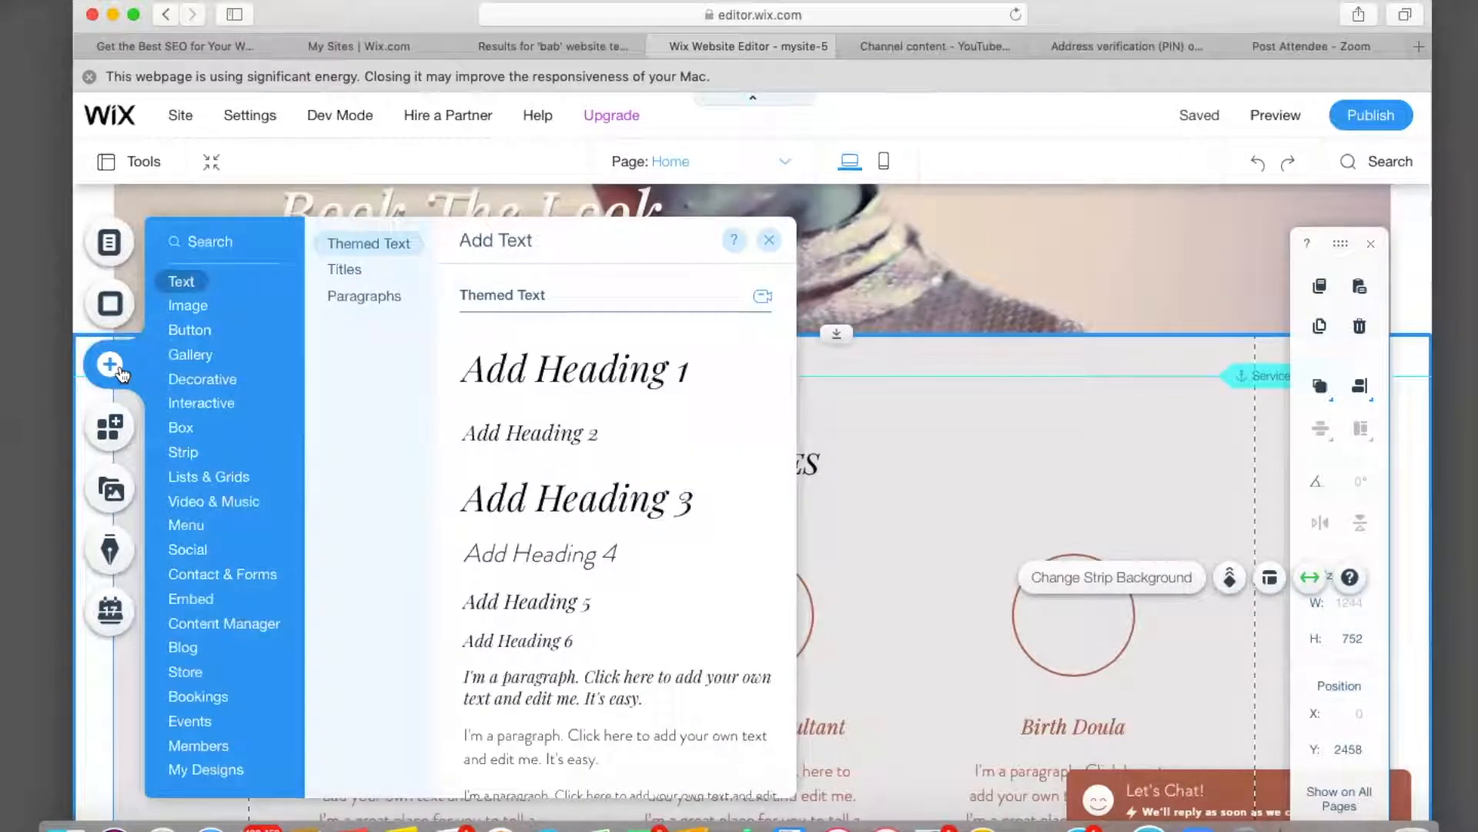
Add the Follow Us hover box from the Interactive elements to the Services section.
click(189, 382)
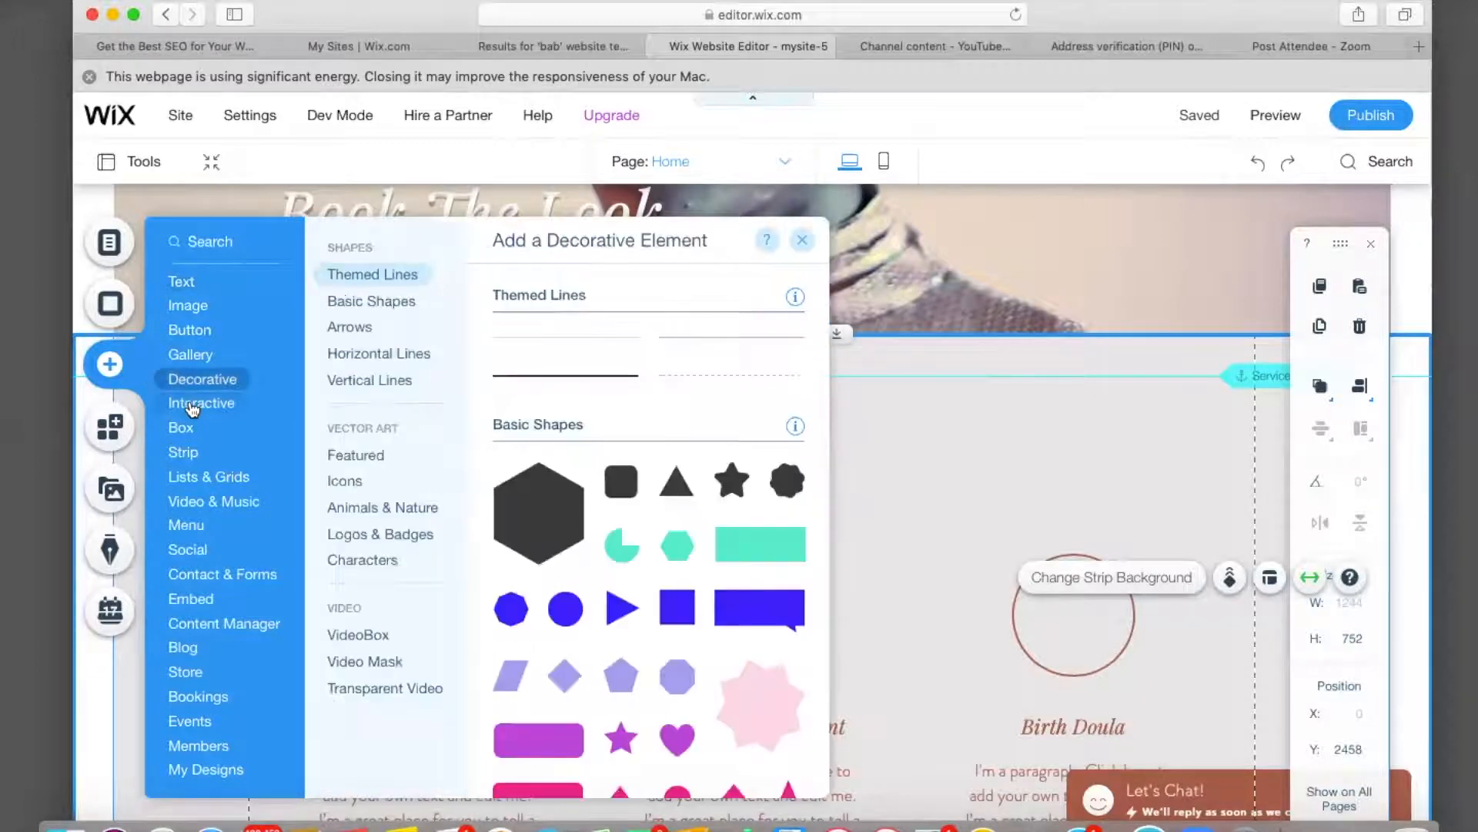
click(192, 407)
scroll(585, 442, down, 3)
scroll(585, 442, down, 10)
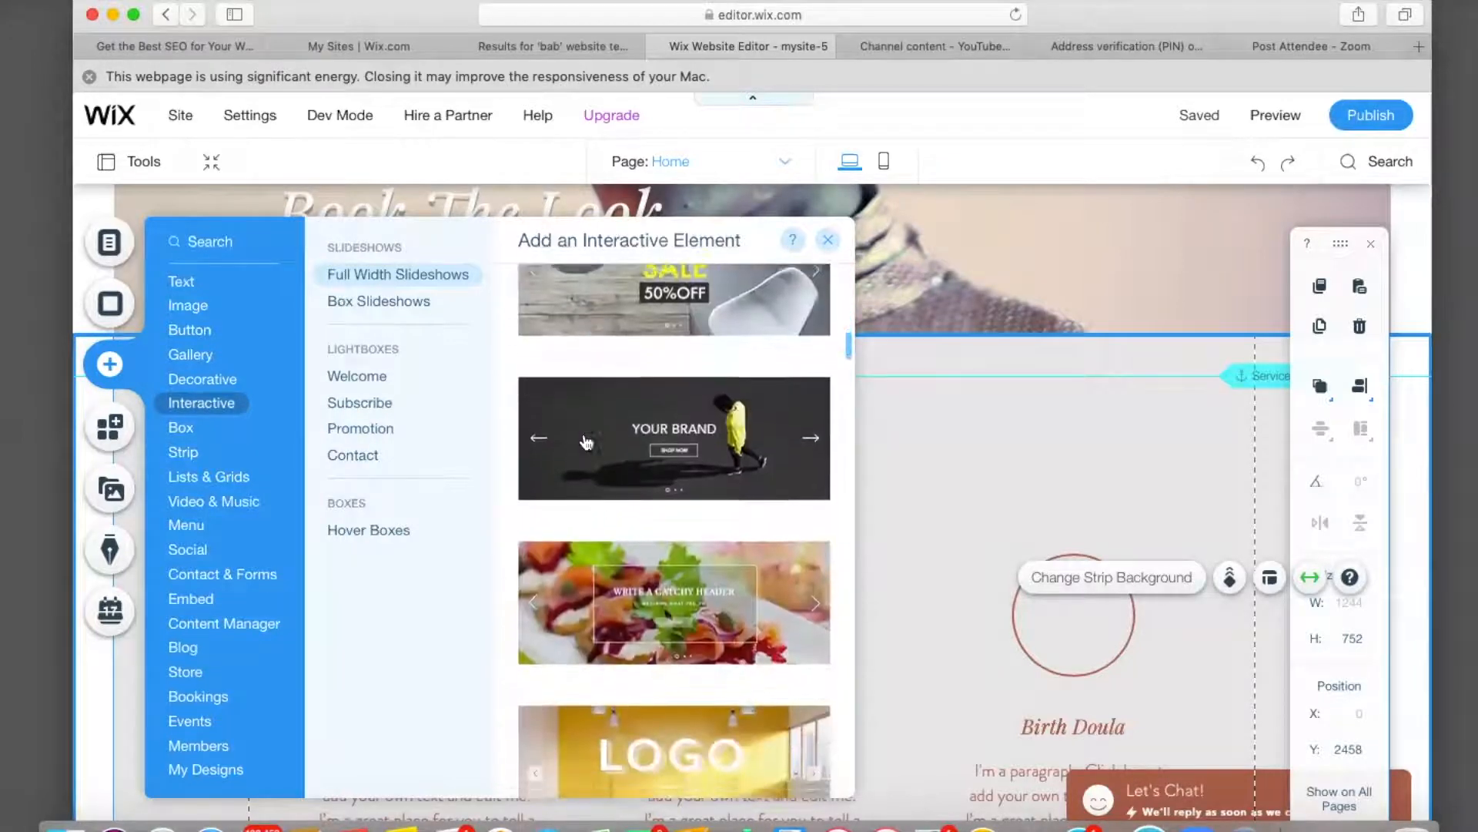
scroll(586, 442, down, 12)
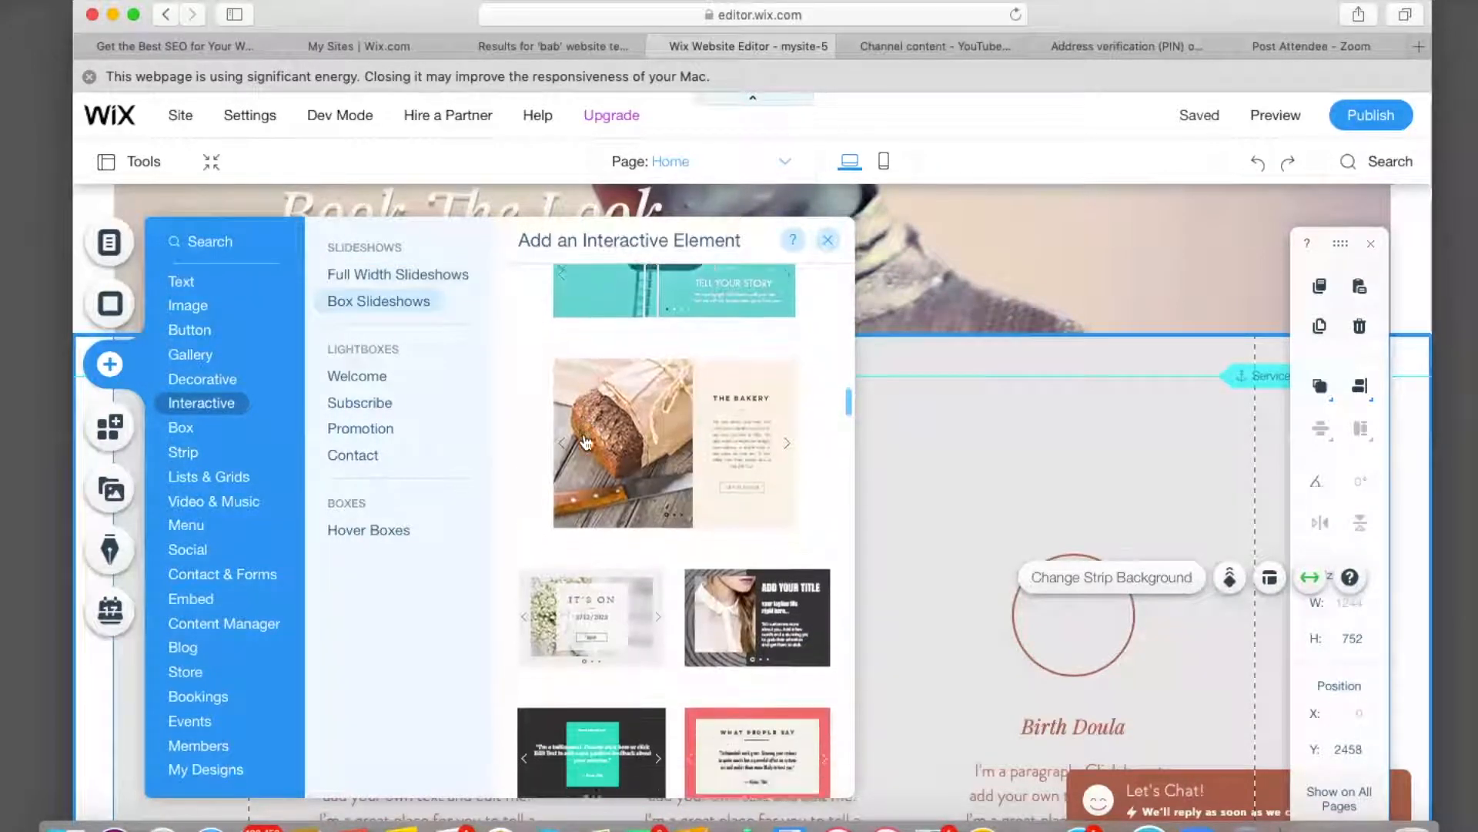
scroll(585, 442, down, 5)
scroll(587, 442, down, 5)
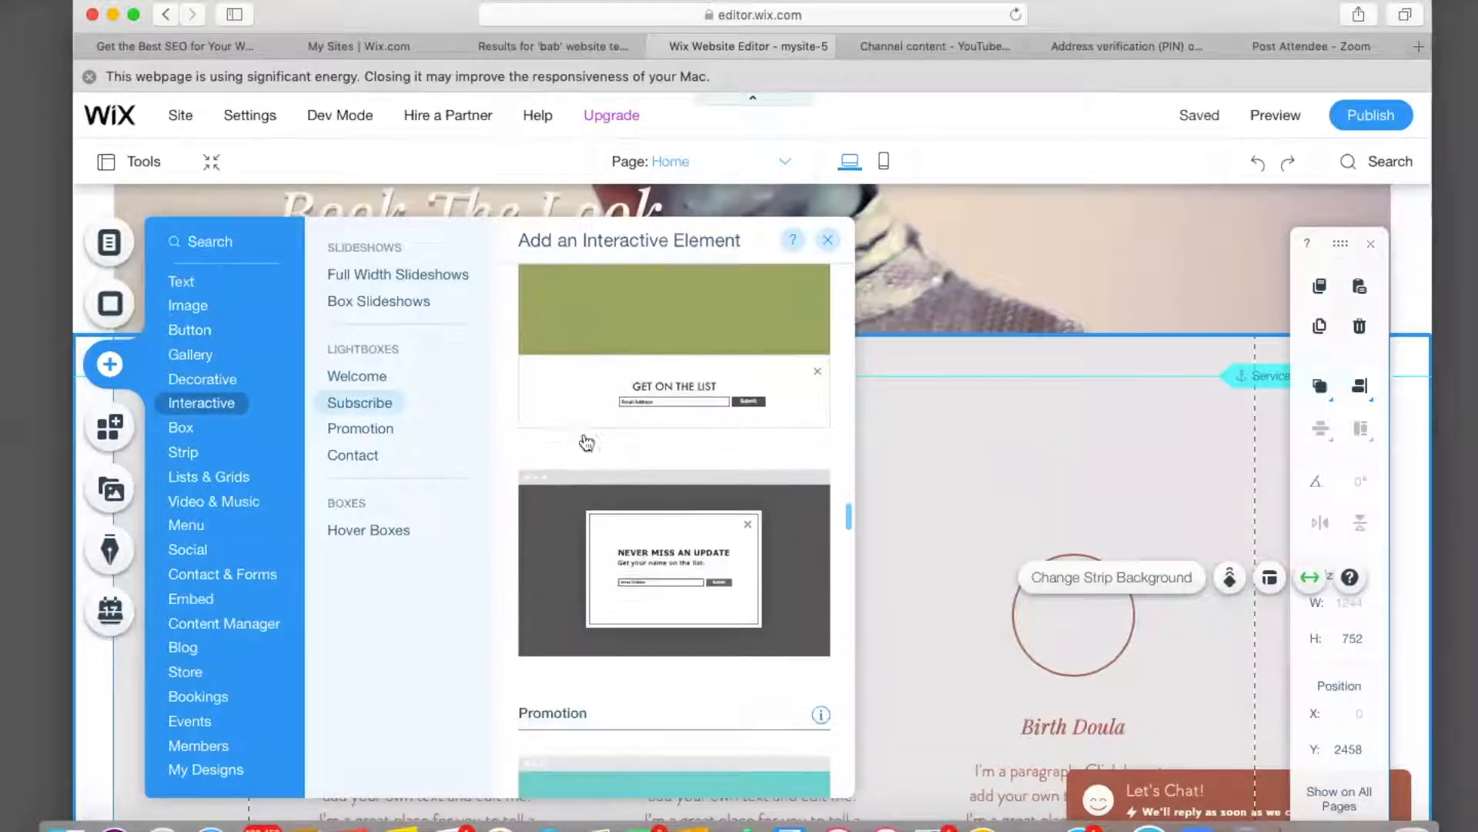
scroll(585, 442, down, 5)
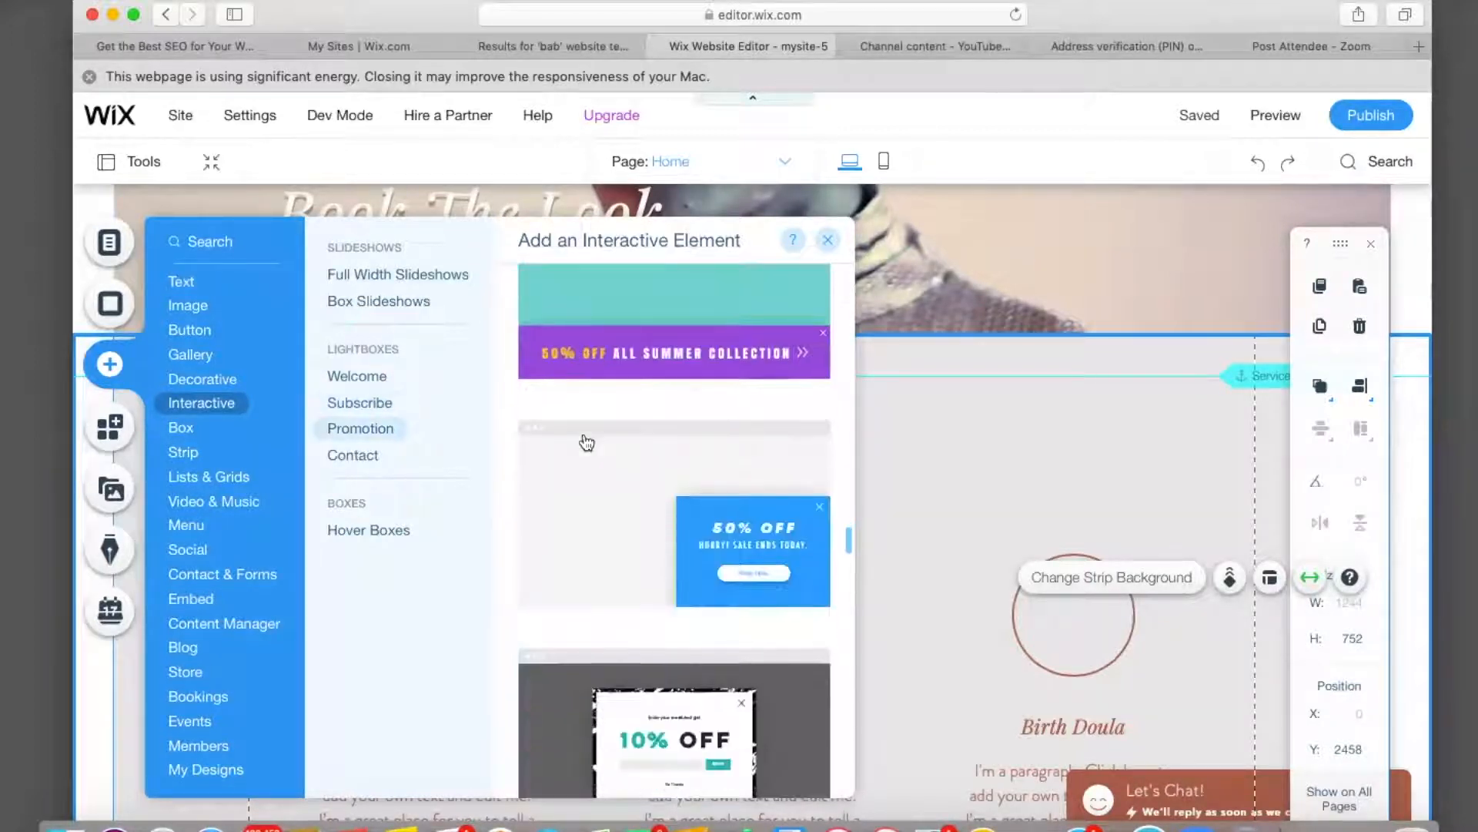
scroll(585, 442, down, 5)
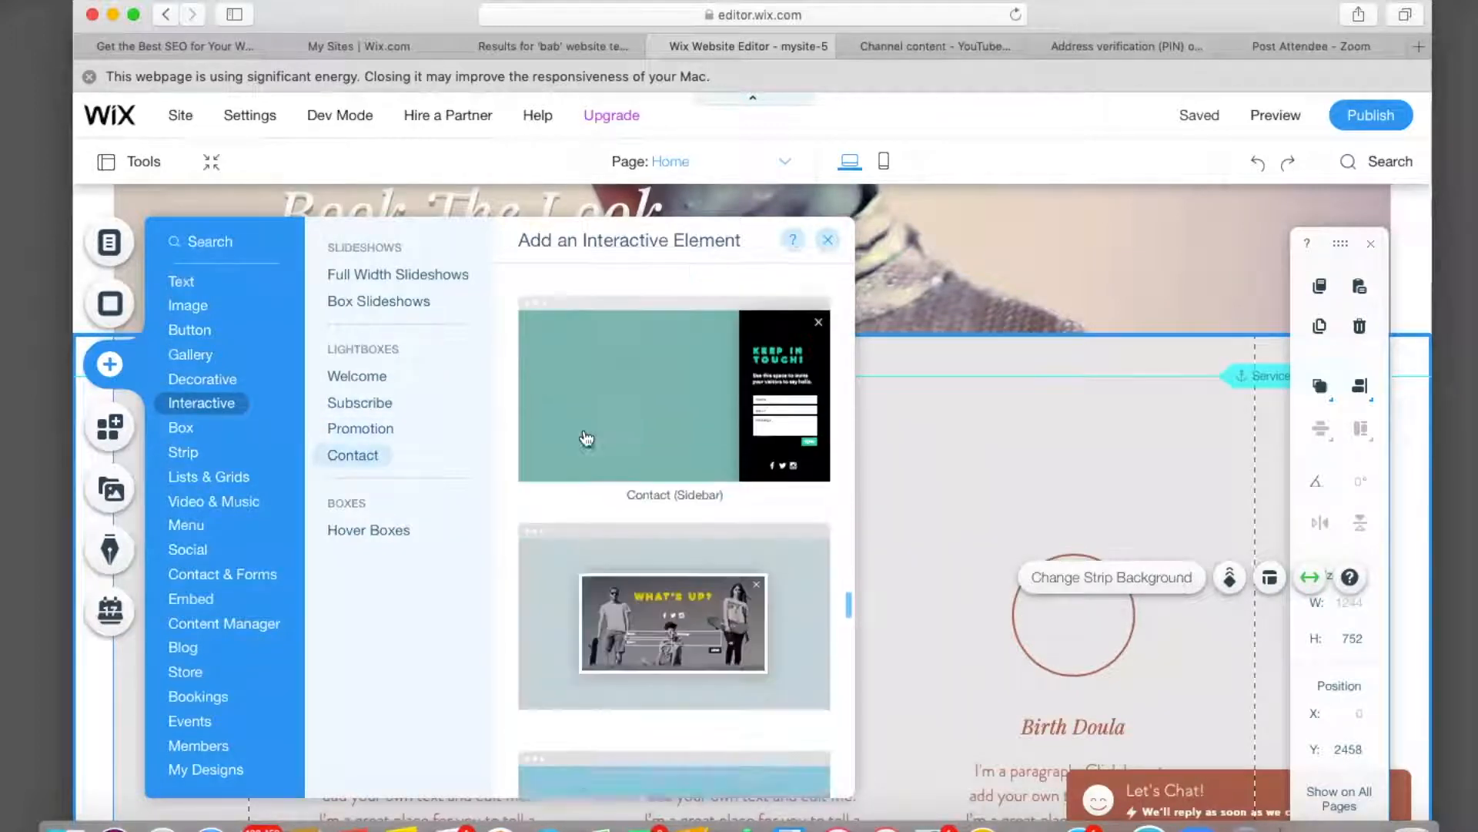
scroll(585, 438, down, 3)
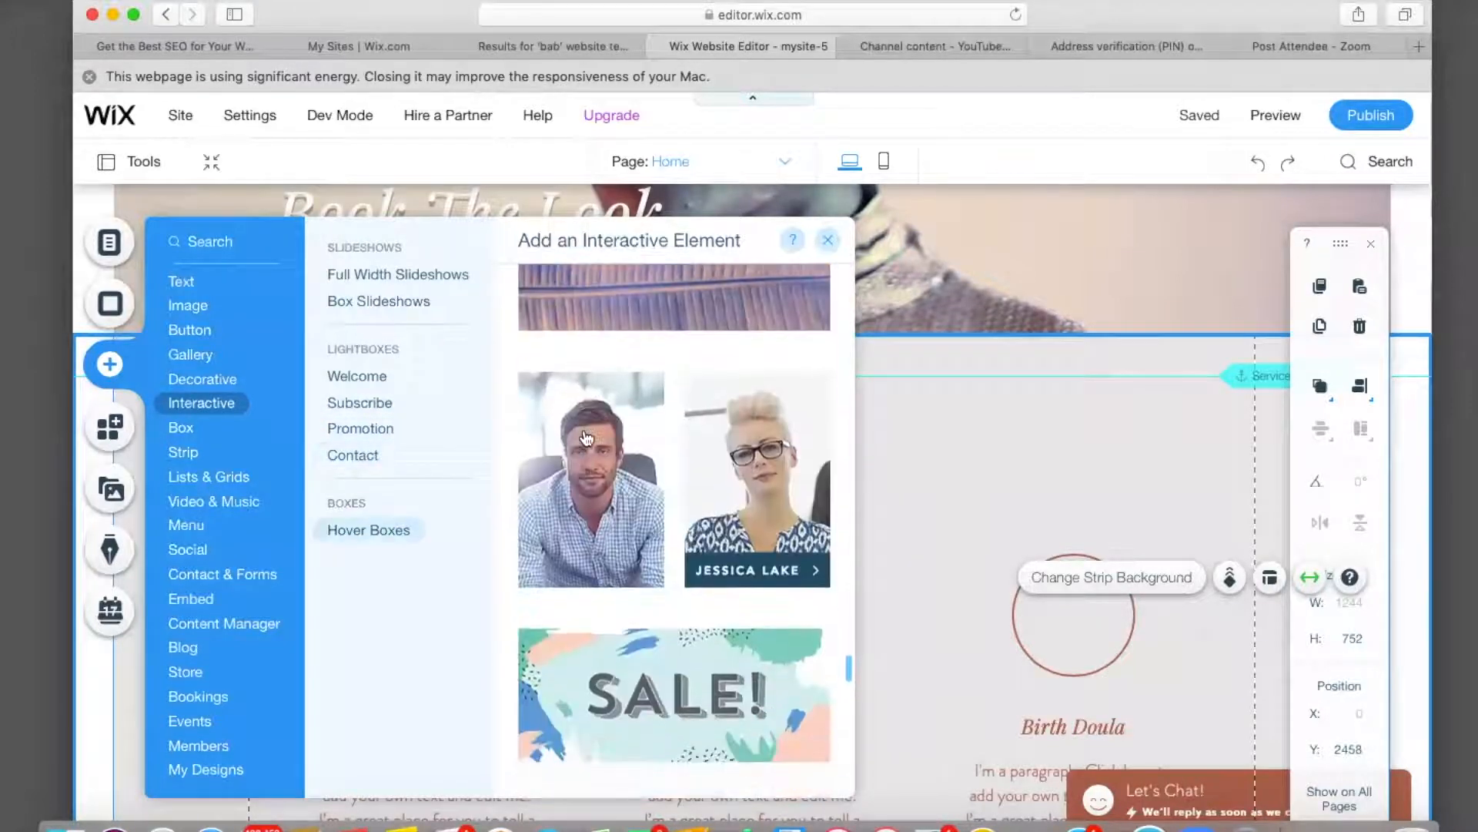
scroll(585, 437, down, 12)
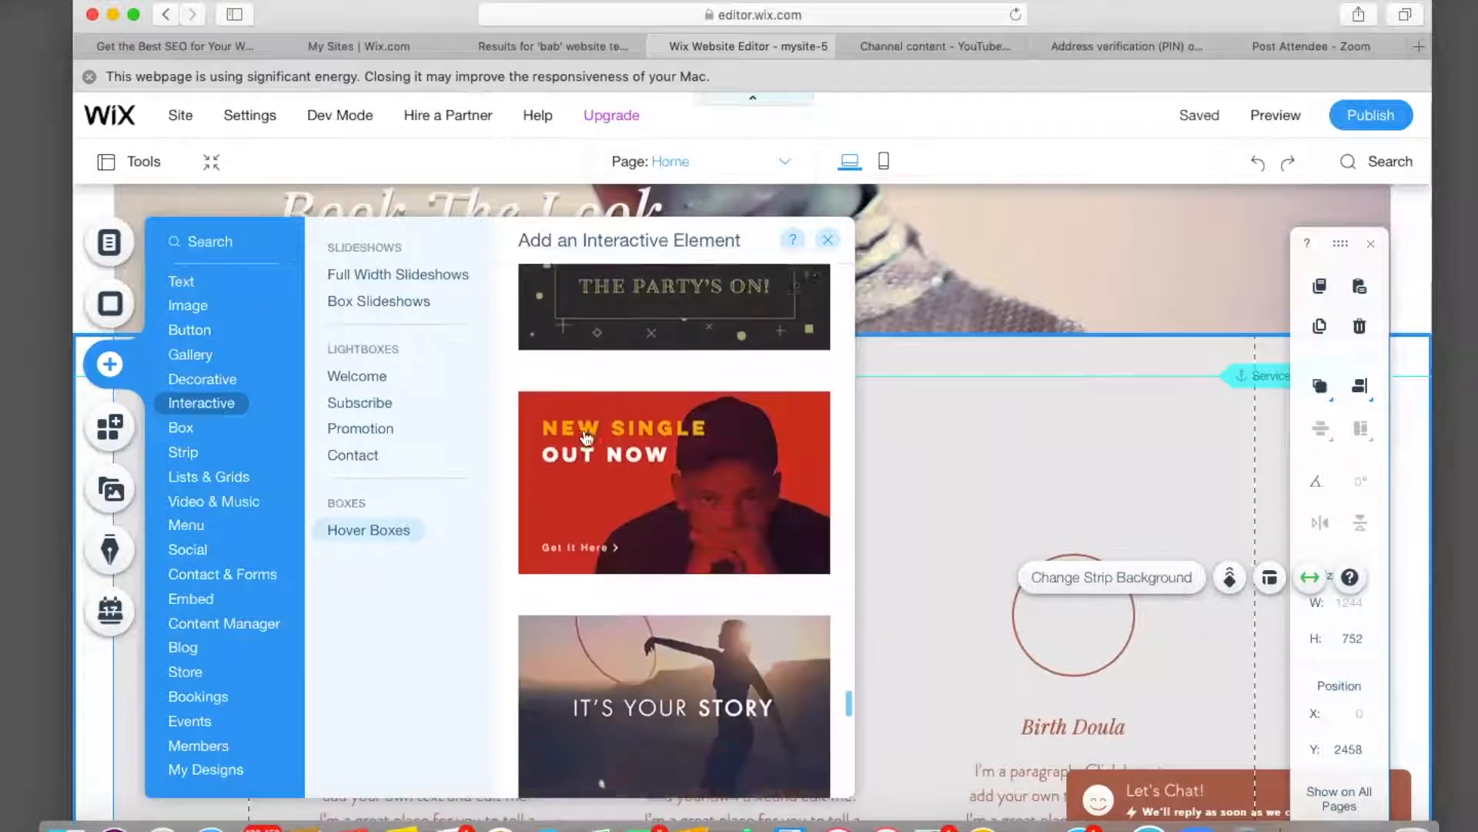
scroll(586, 437, down, 8)
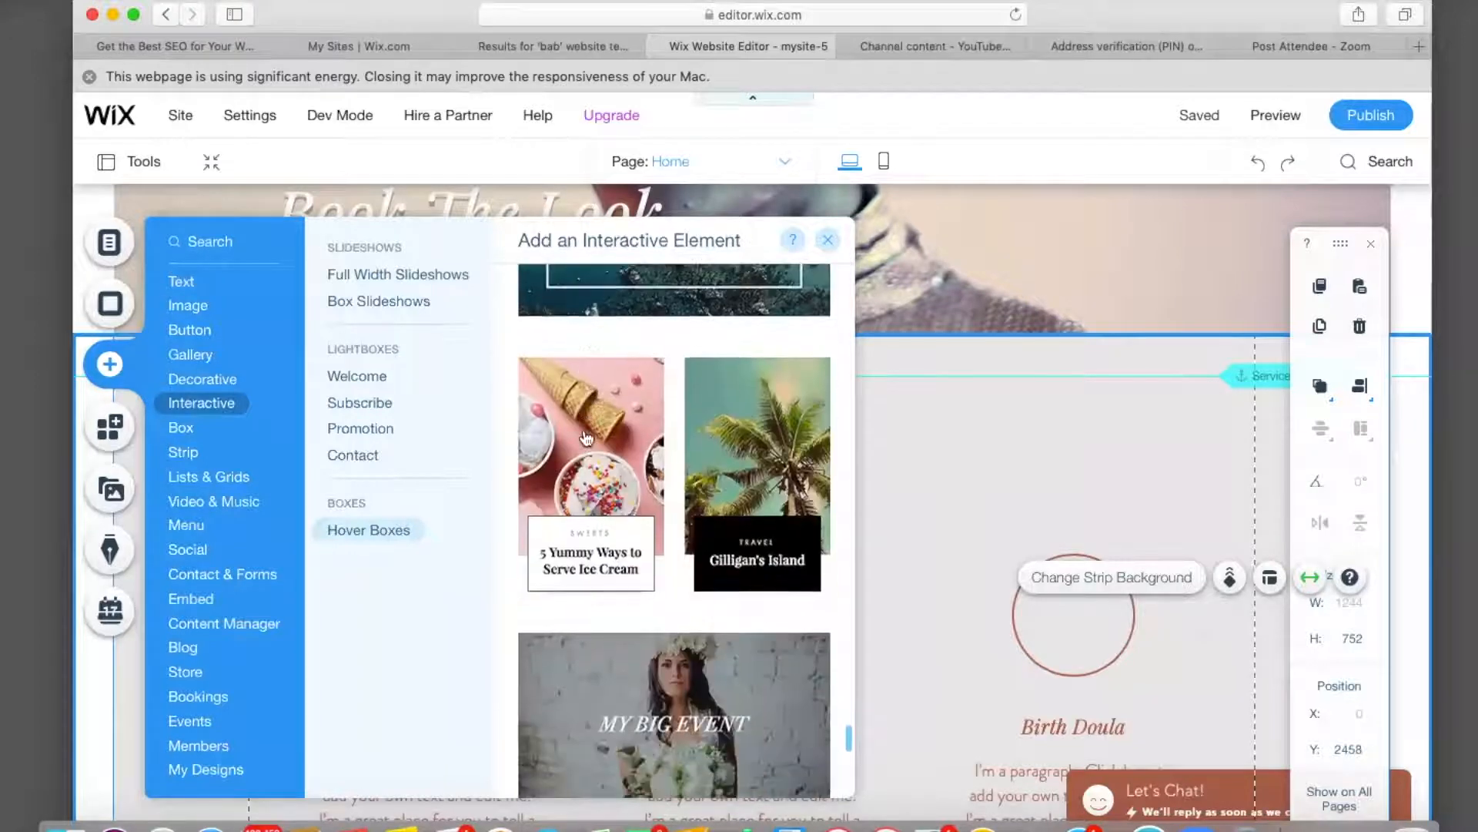
scroll(585, 437, down, 8)
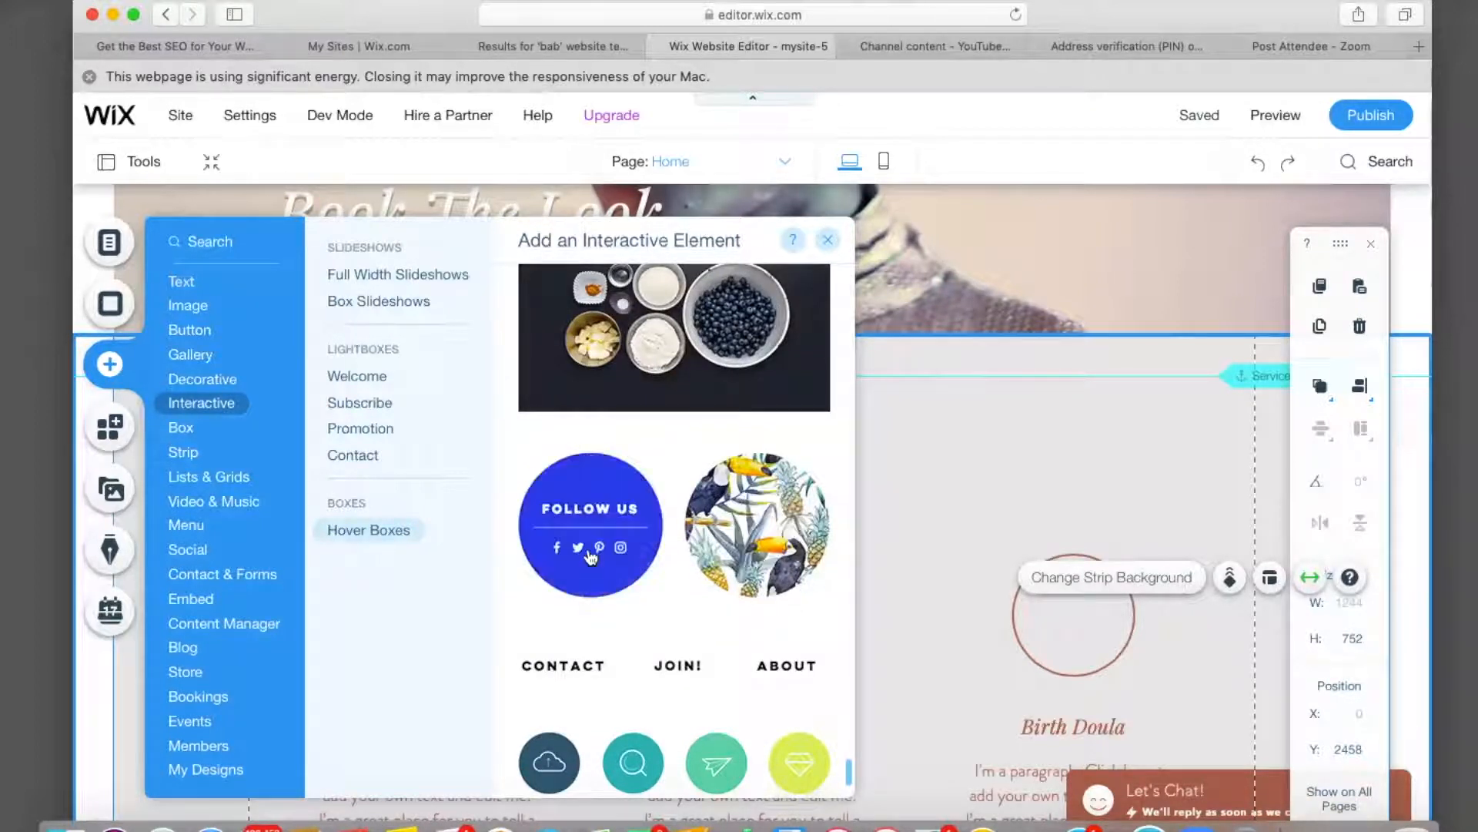
click(585, 529)
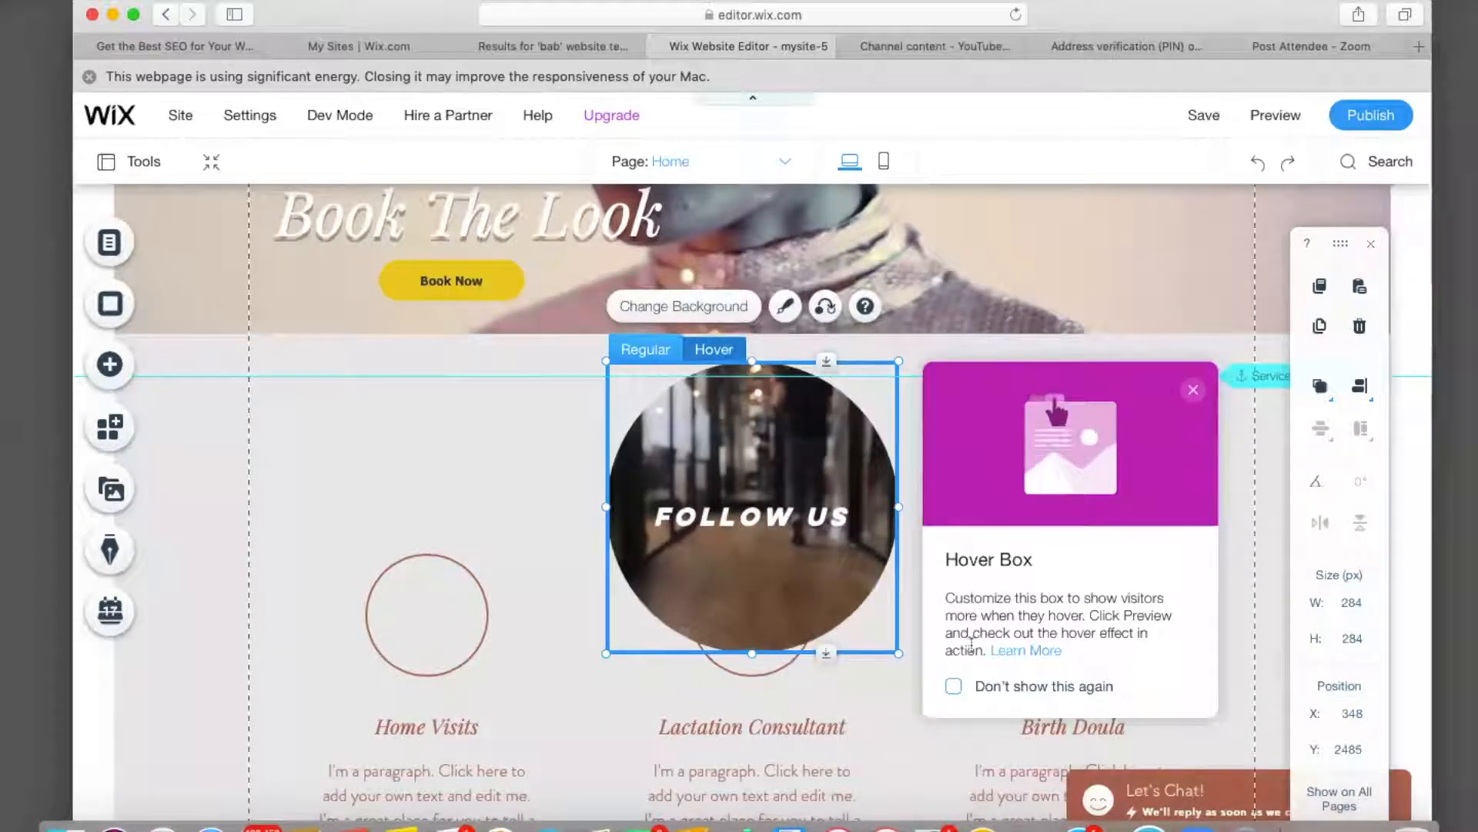
Delete the FOLLOW US text from the hover box's hover state.
click(1194, 391)
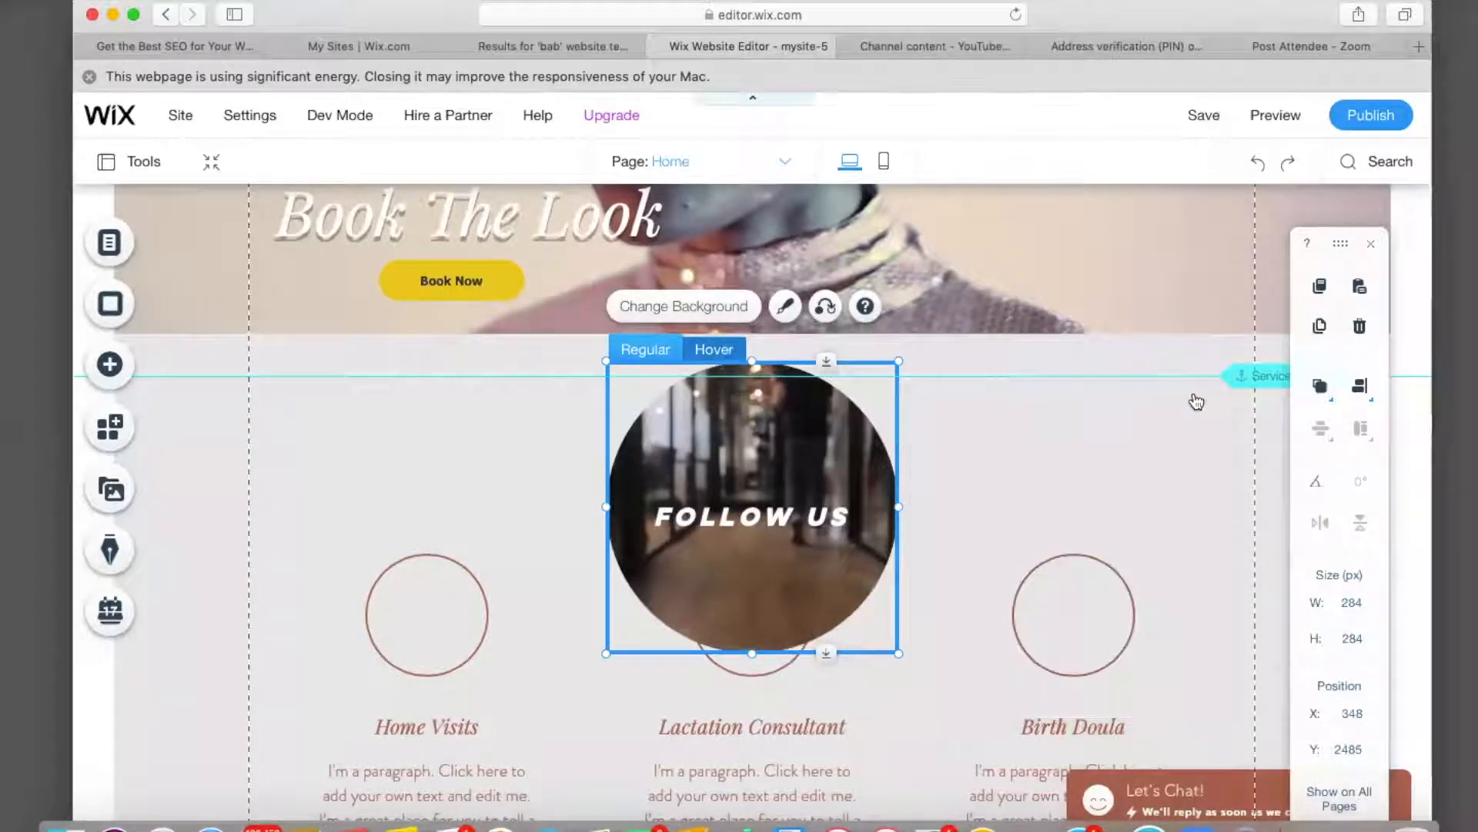
click(722, 527)
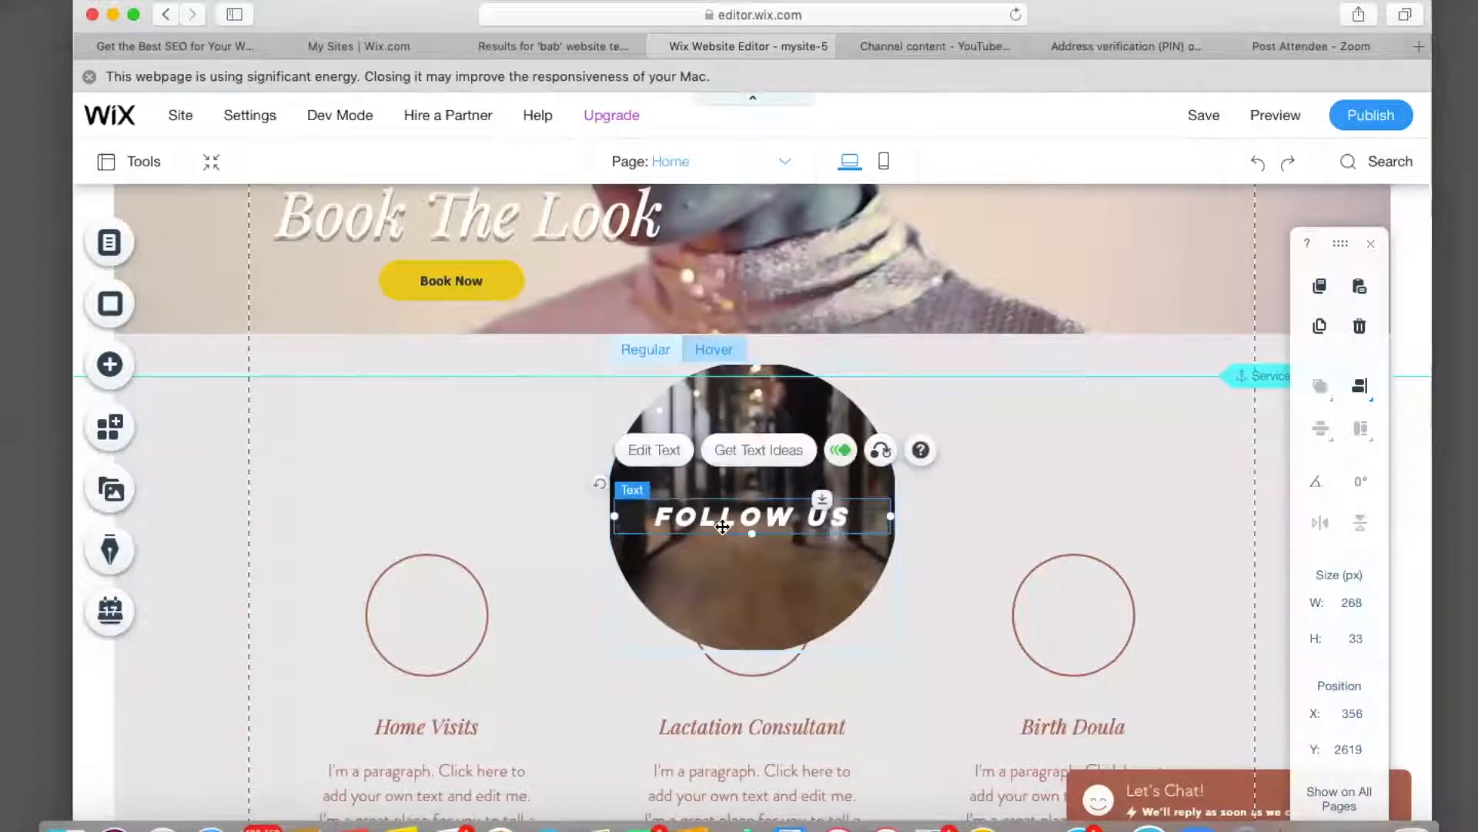
key(Delete)
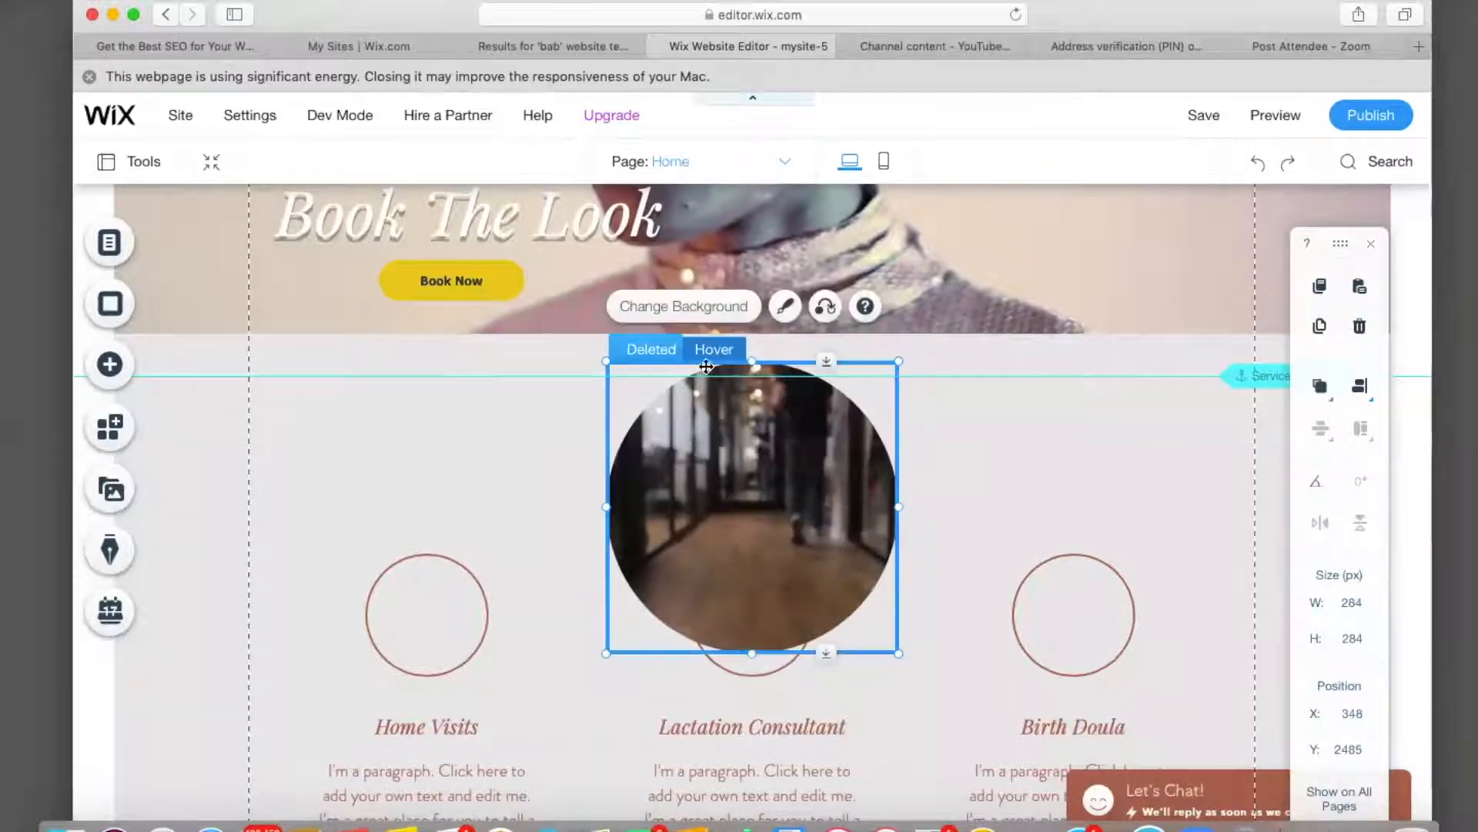
In the regular state, delete the divider and social icons and shrink the circle to 152×152.
click(722, 350)
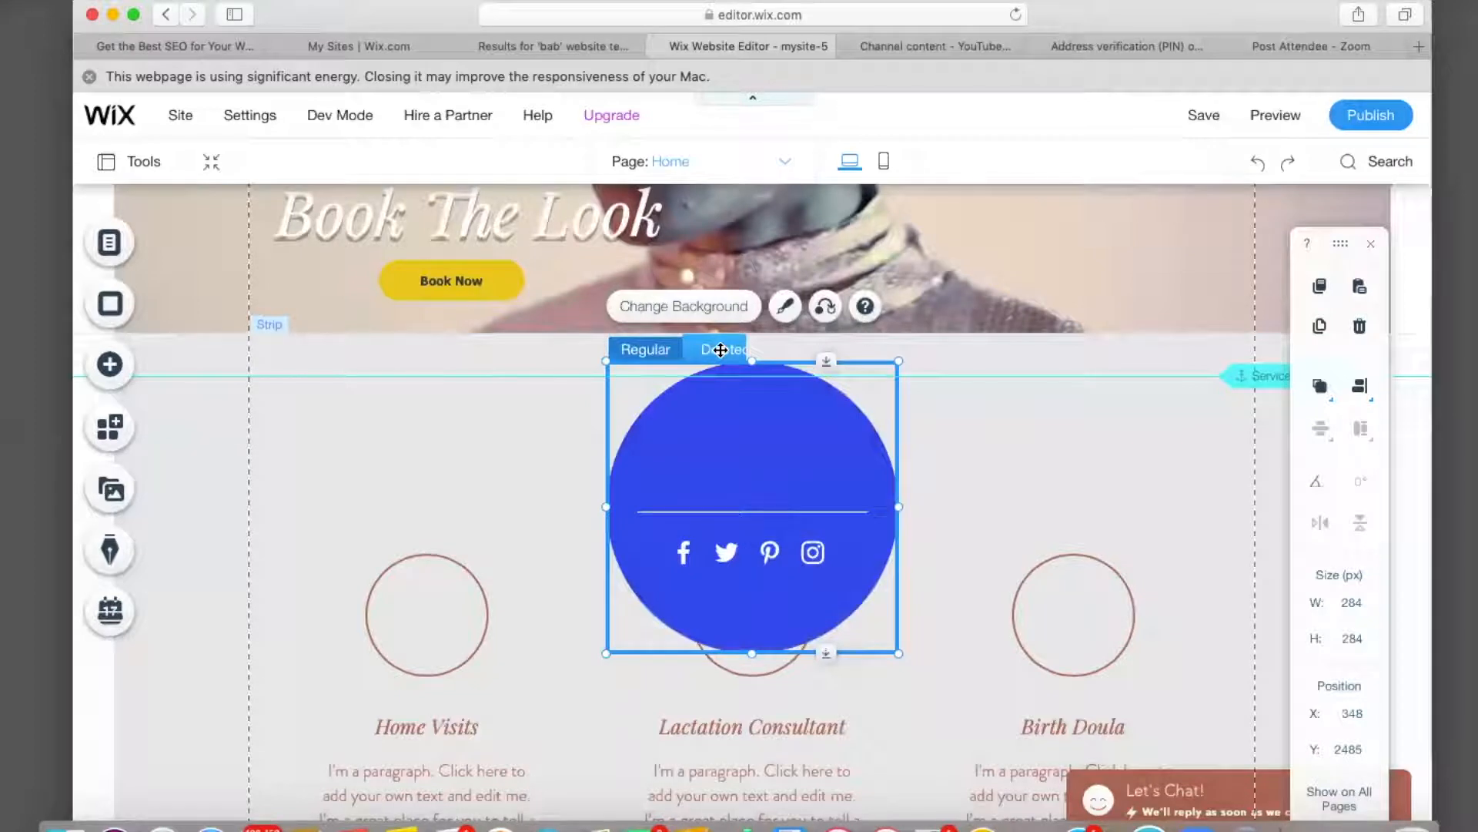
click(734, 508)
key(Delete)
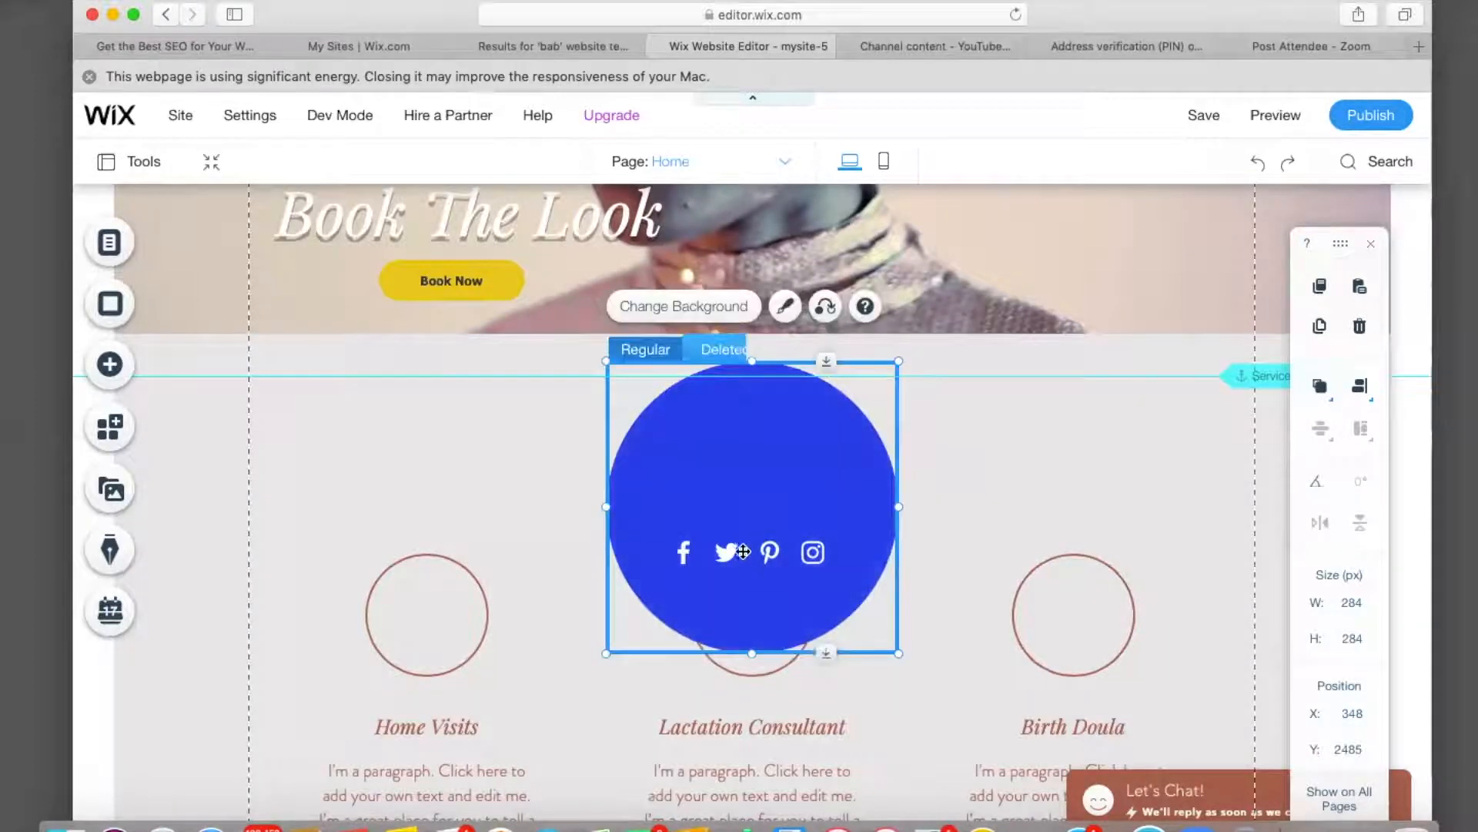
click(743, 551)
key(Delete)
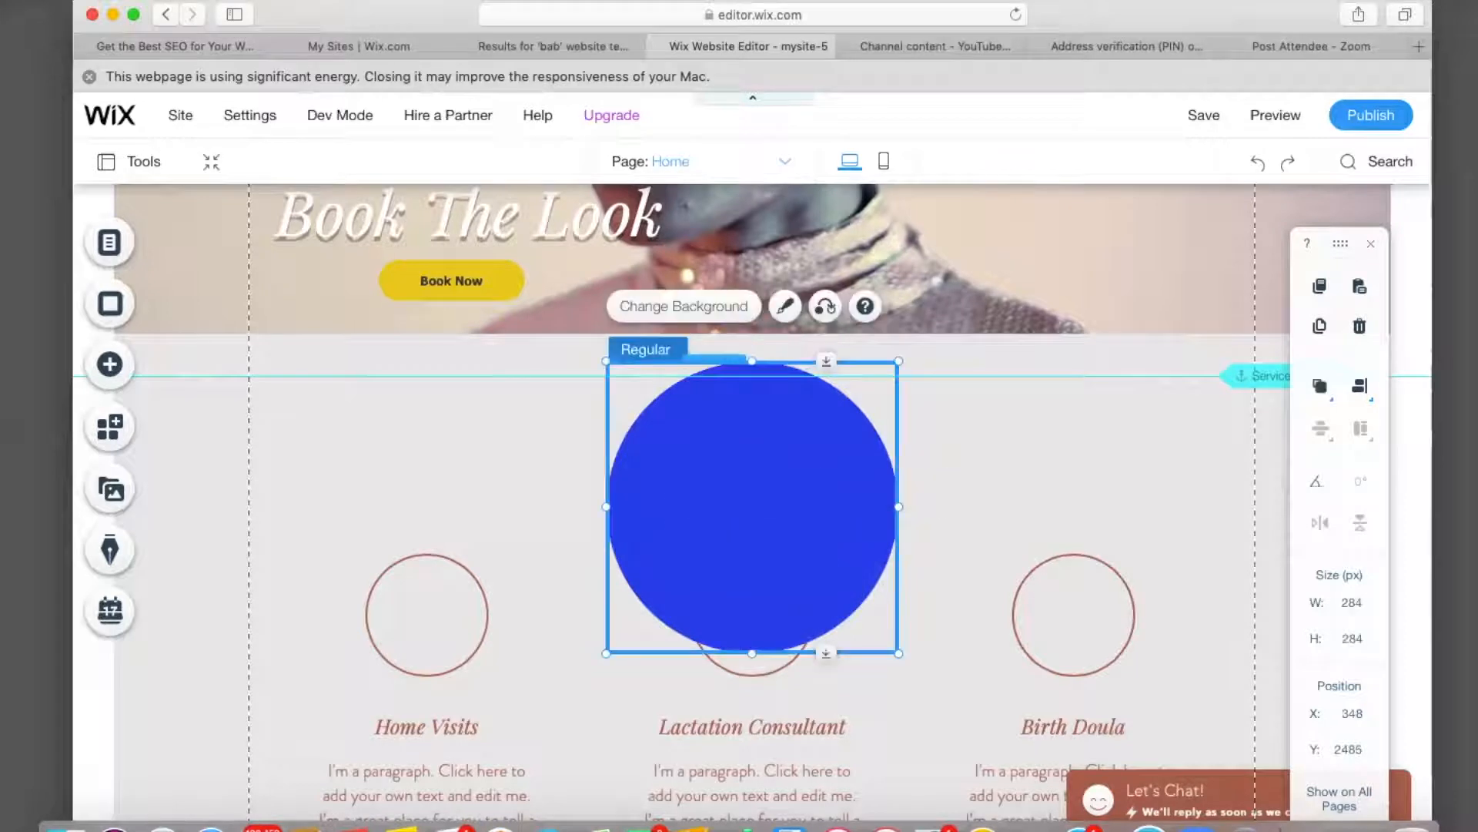
drag(898, 360, 763, 496)
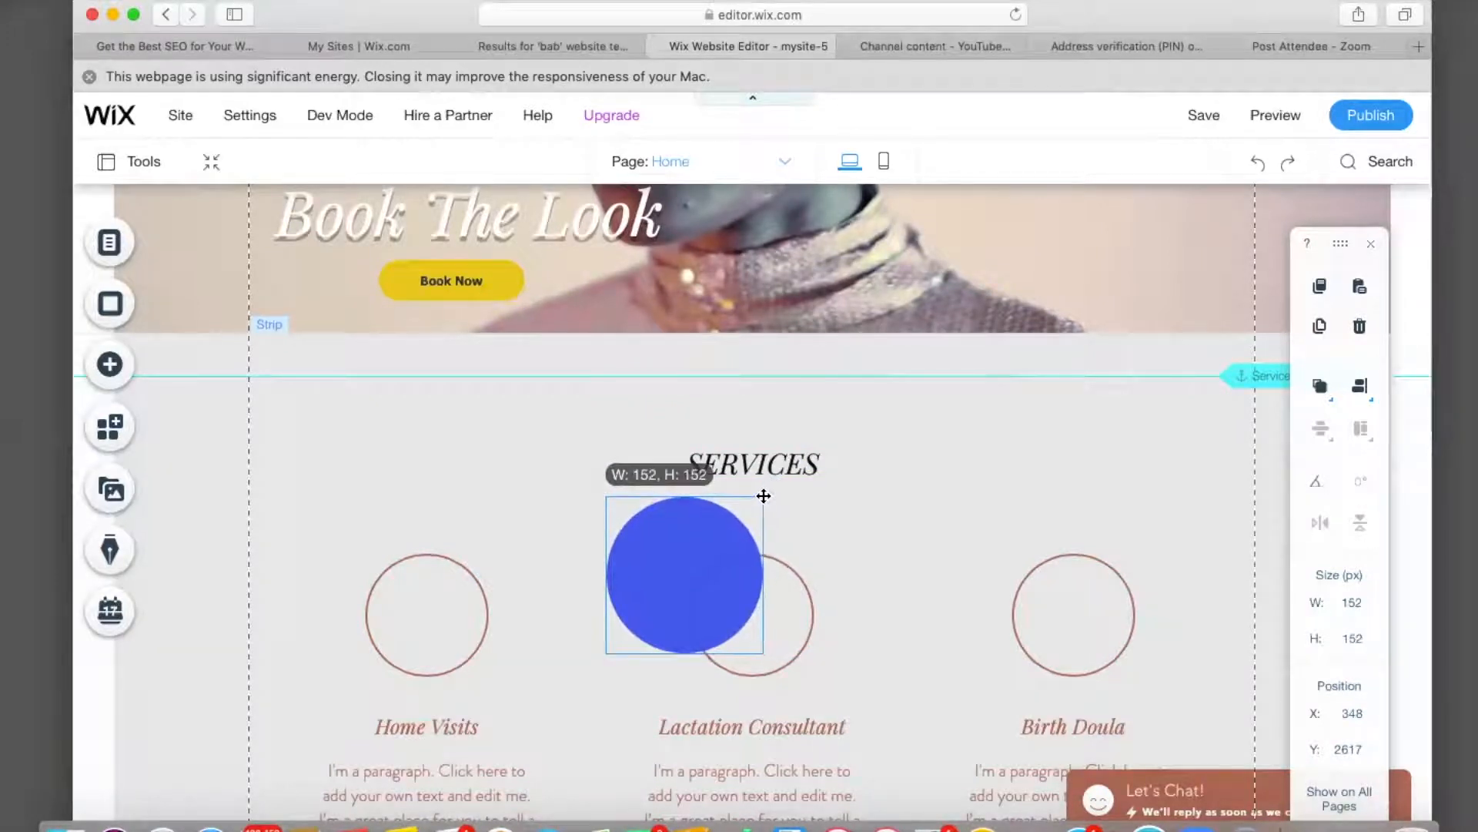
Move the hover box over the Home Visits circle and remove the old circle outline.
drag(672, 555, 416, 594)
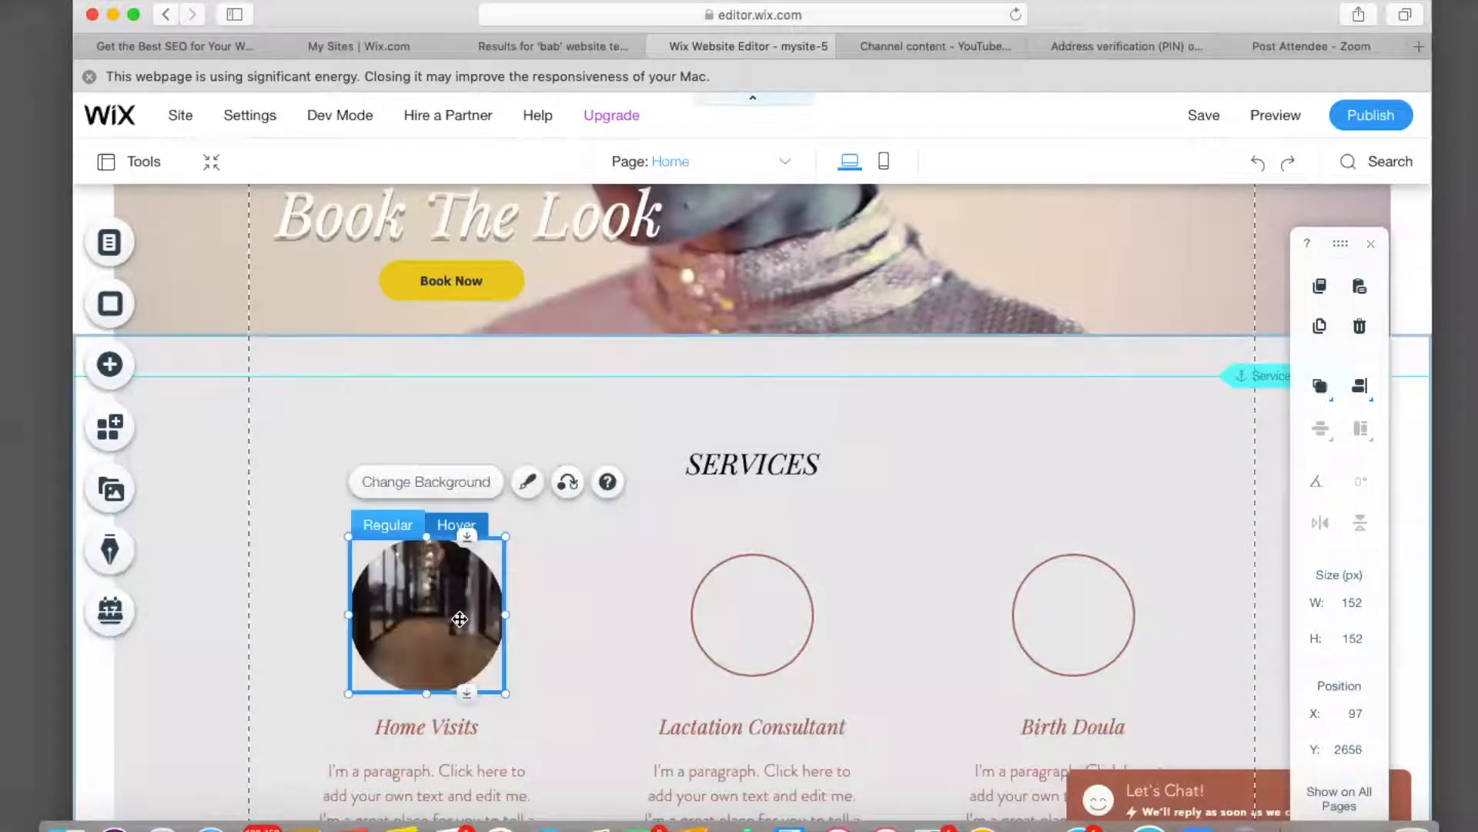
click(564, 624)
click(406, 605)
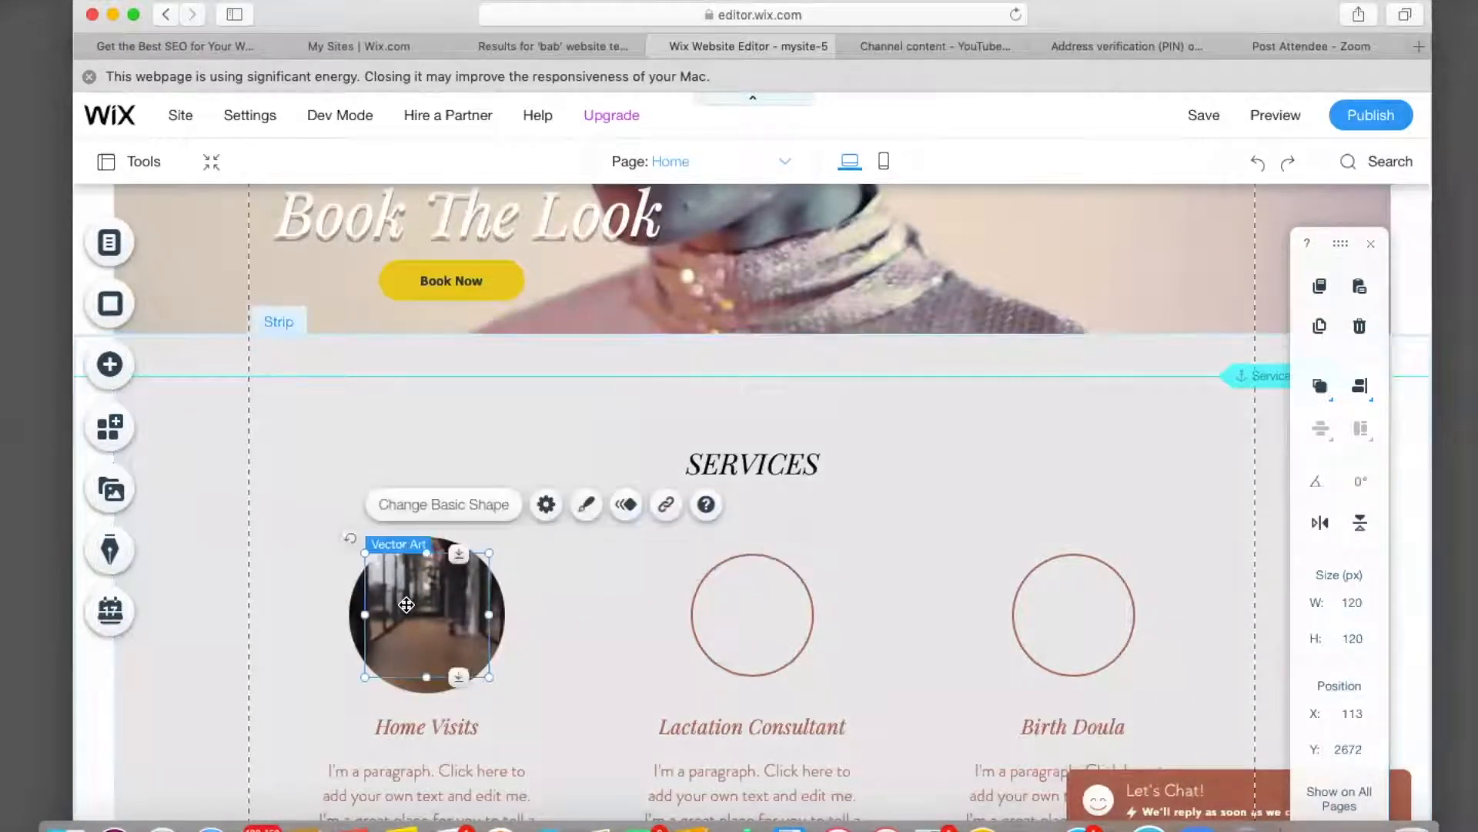
key(Escape)
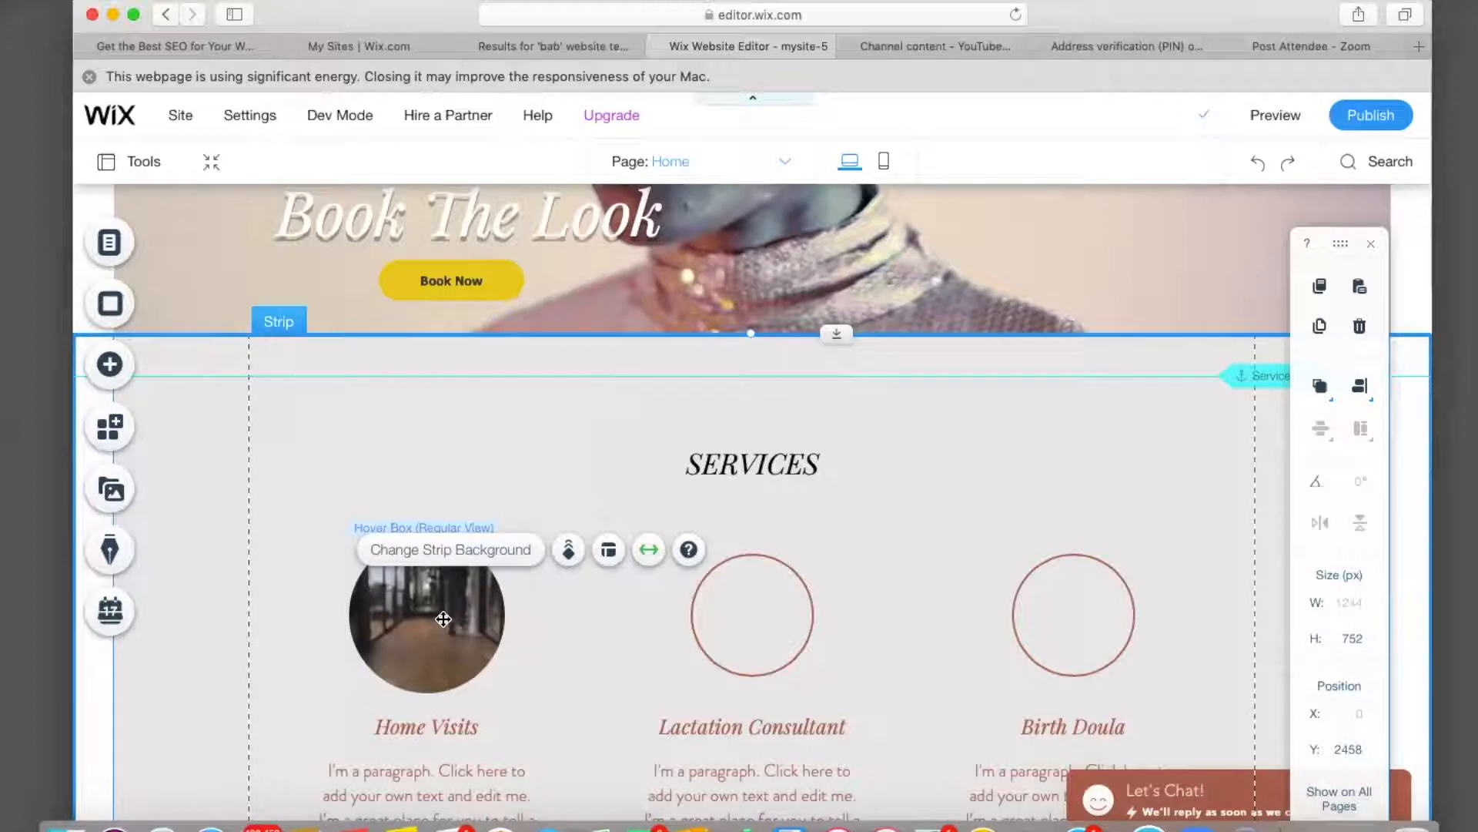
Duplicate the Home Visits hover box.
click(444, 620)
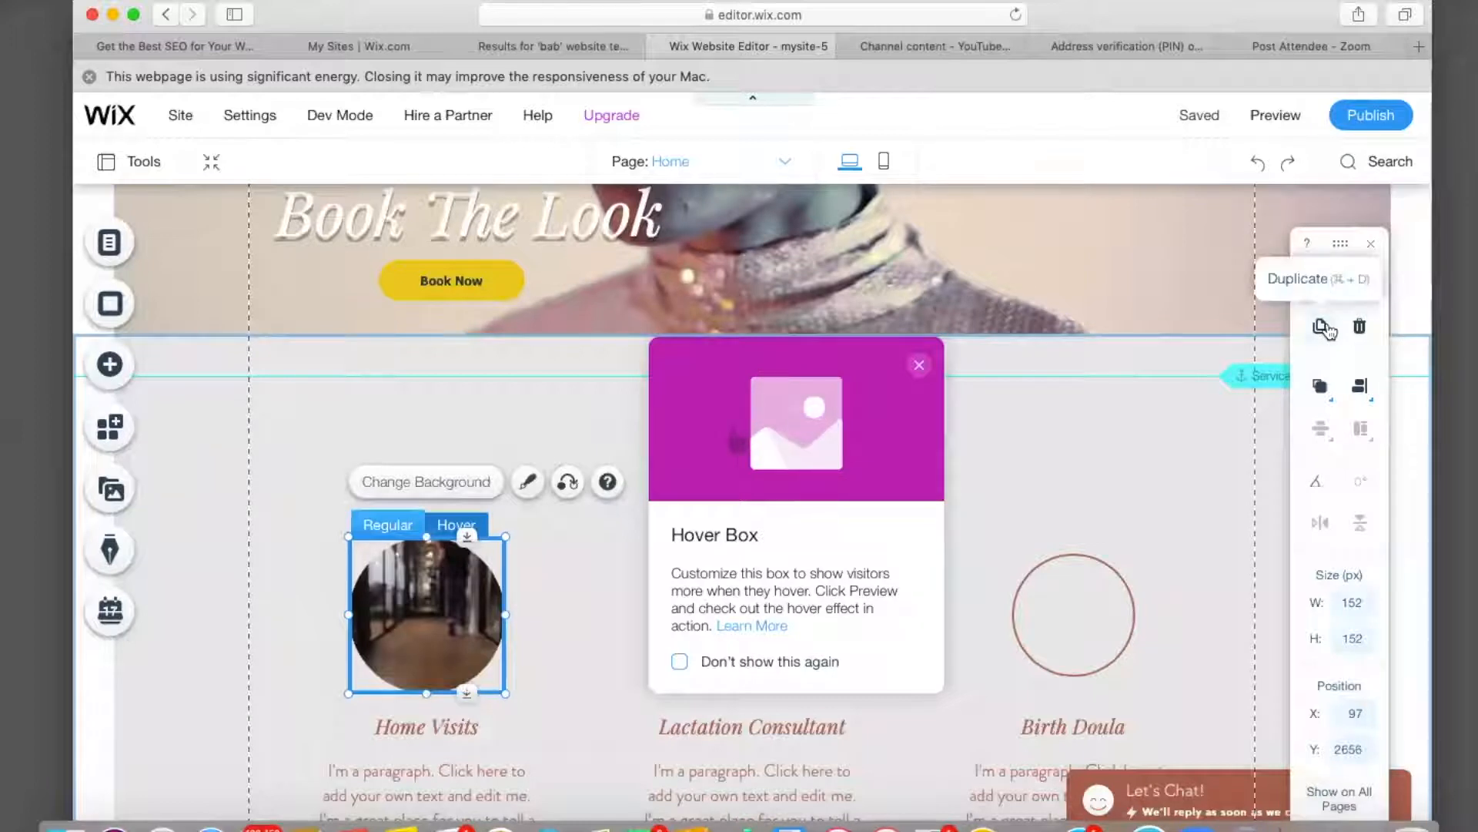
click(1324, 328)
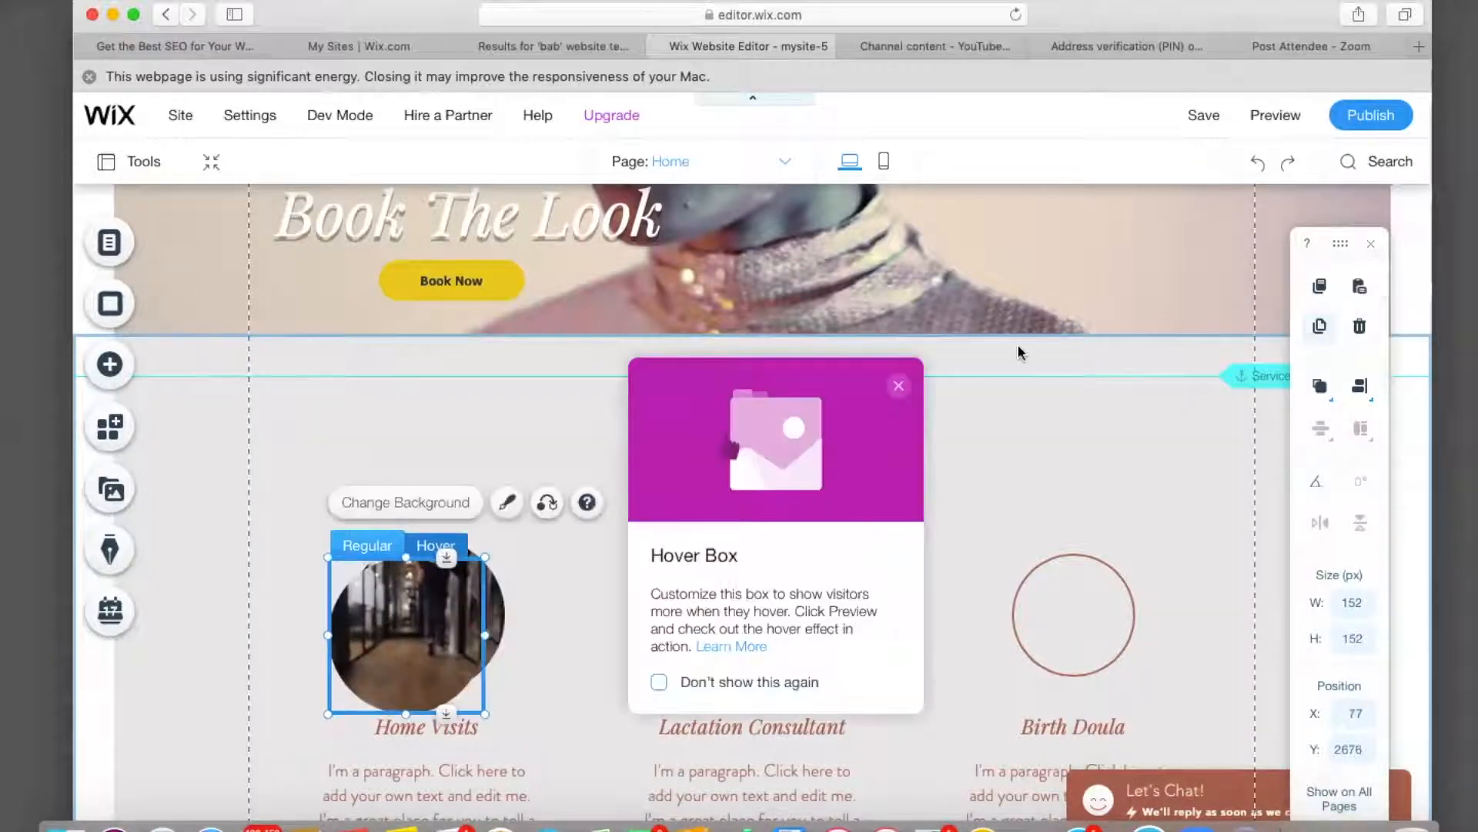
click(899, 386)
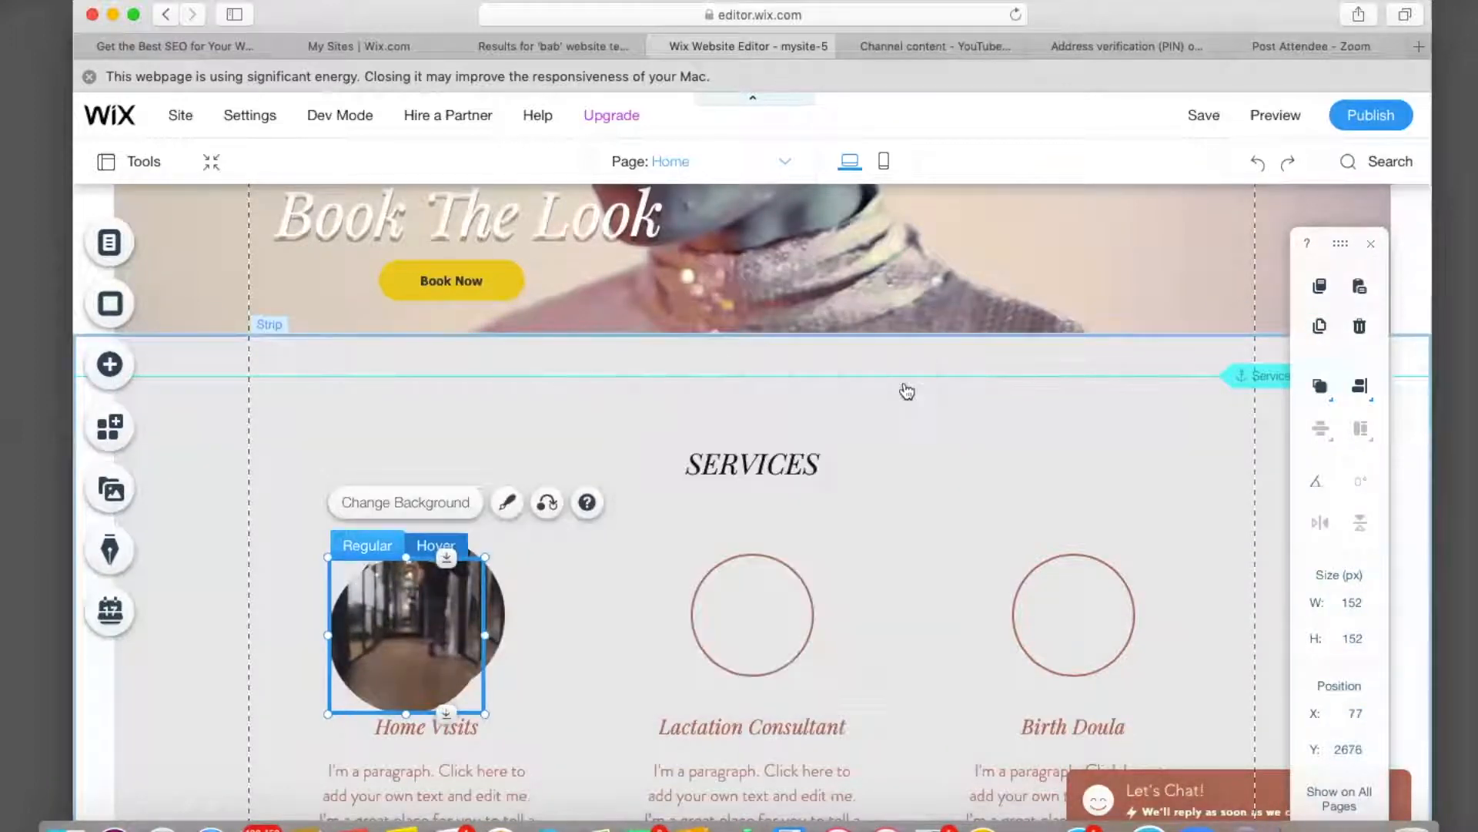
Place the duplicated hover box over the Lactation Consultant circle.
drag(392, 624, 737, 601)
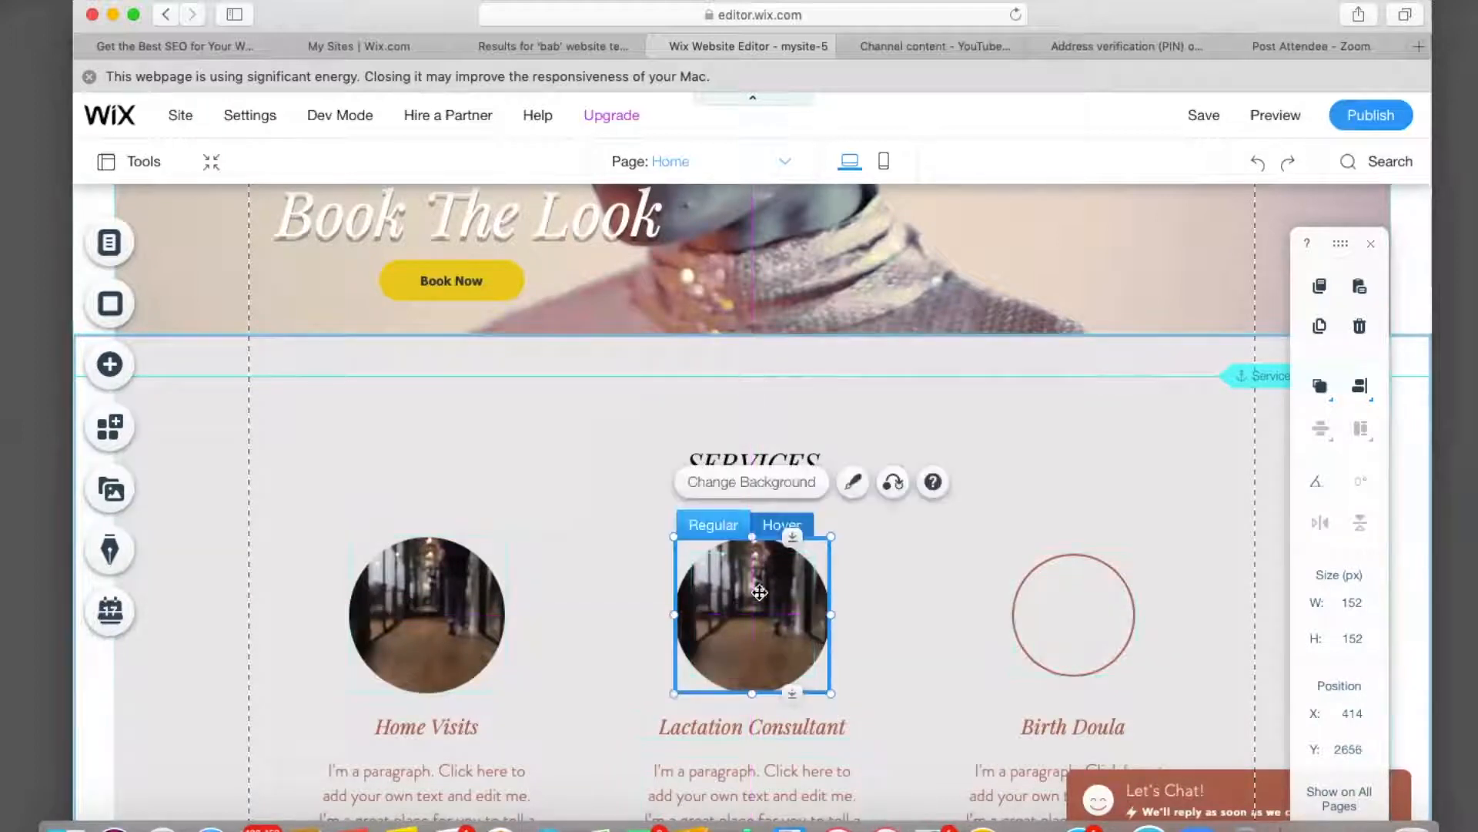
click(913, 578)
click(801, 600)
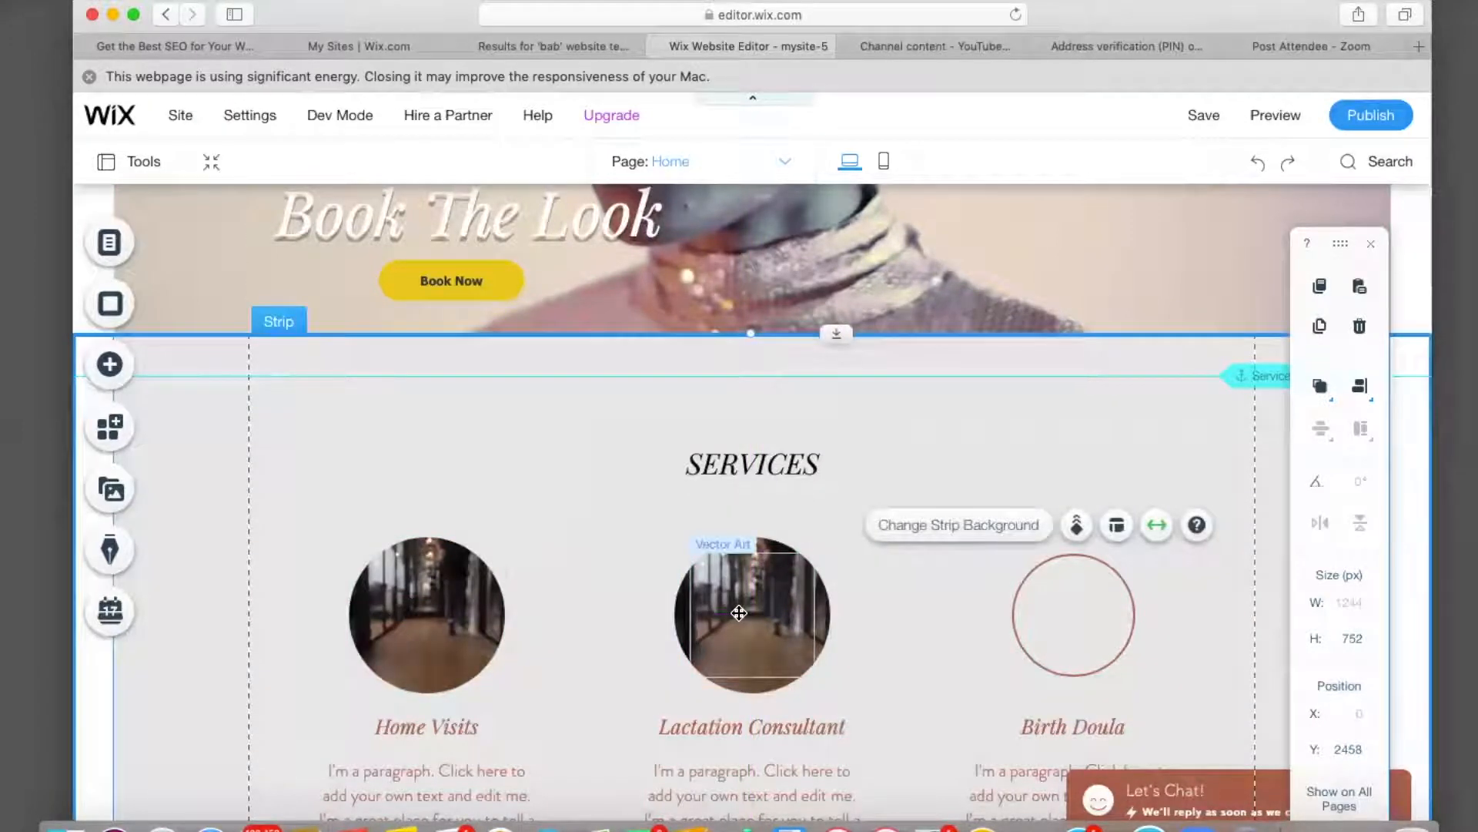
click(917, 594)
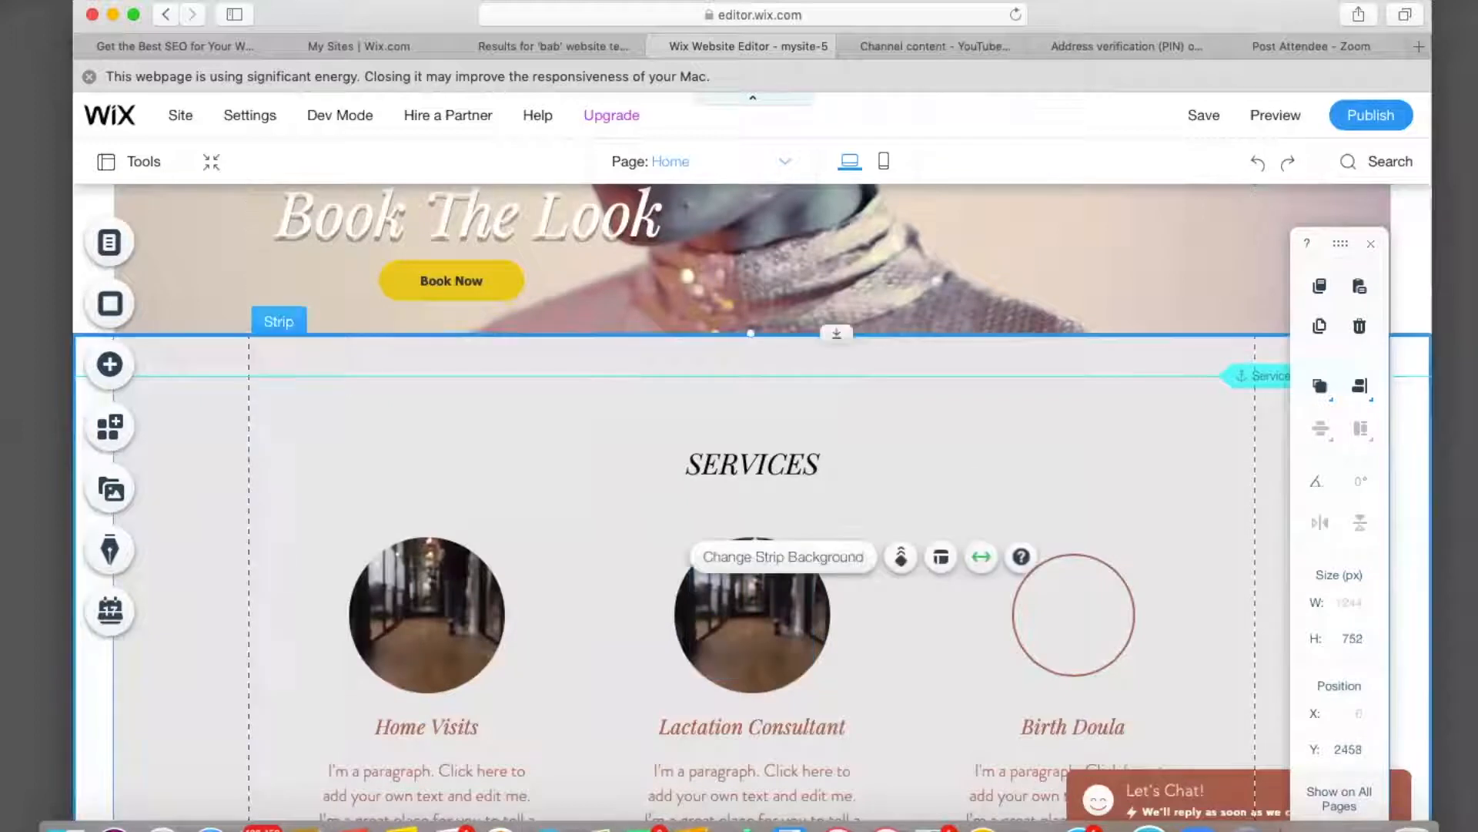
Copy the hover box and paste it onto the Birth Doula circle at X 727, Y 2656.
right_click(755, 615)
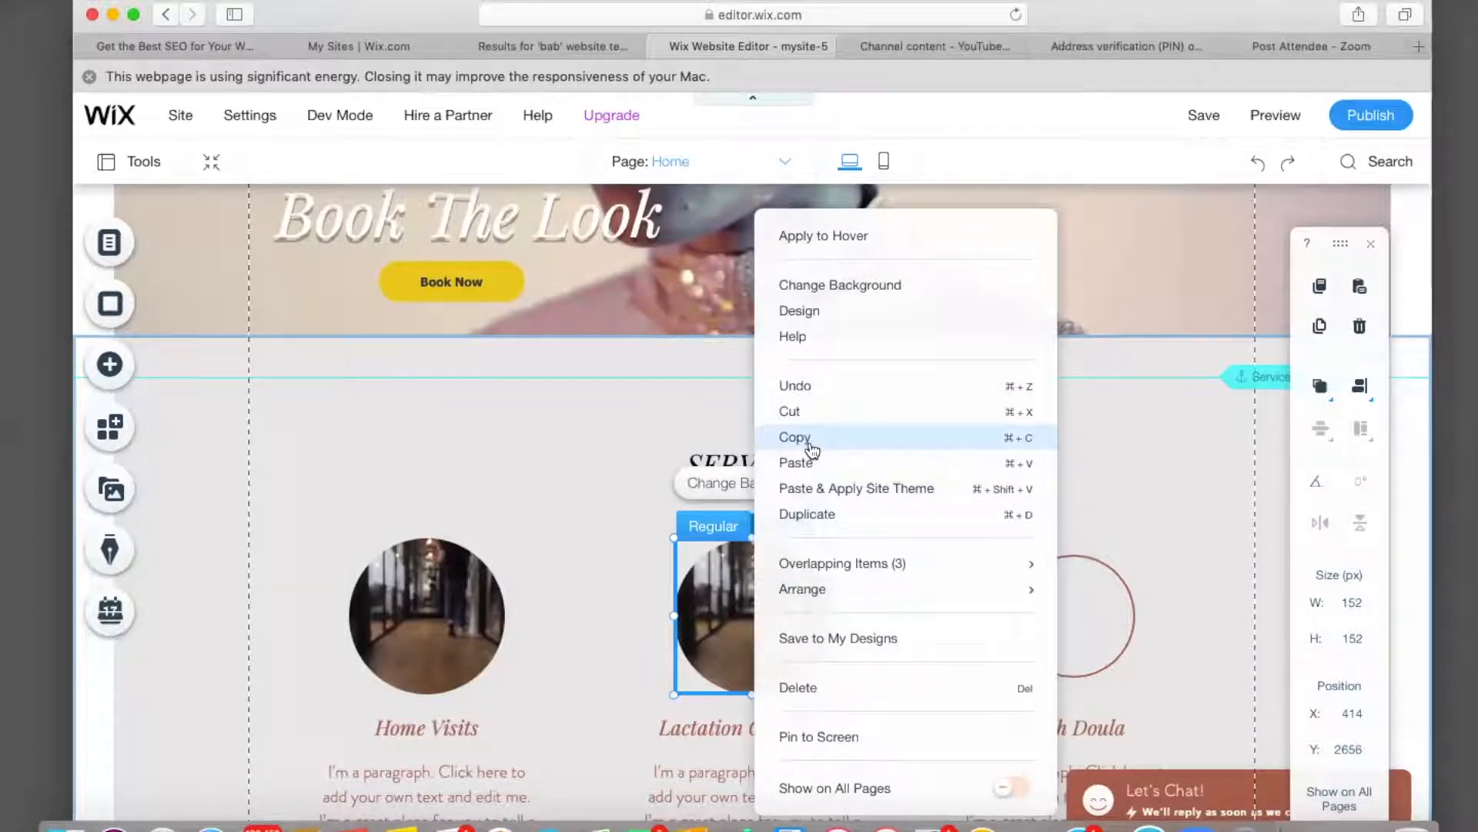
click(810, 445)
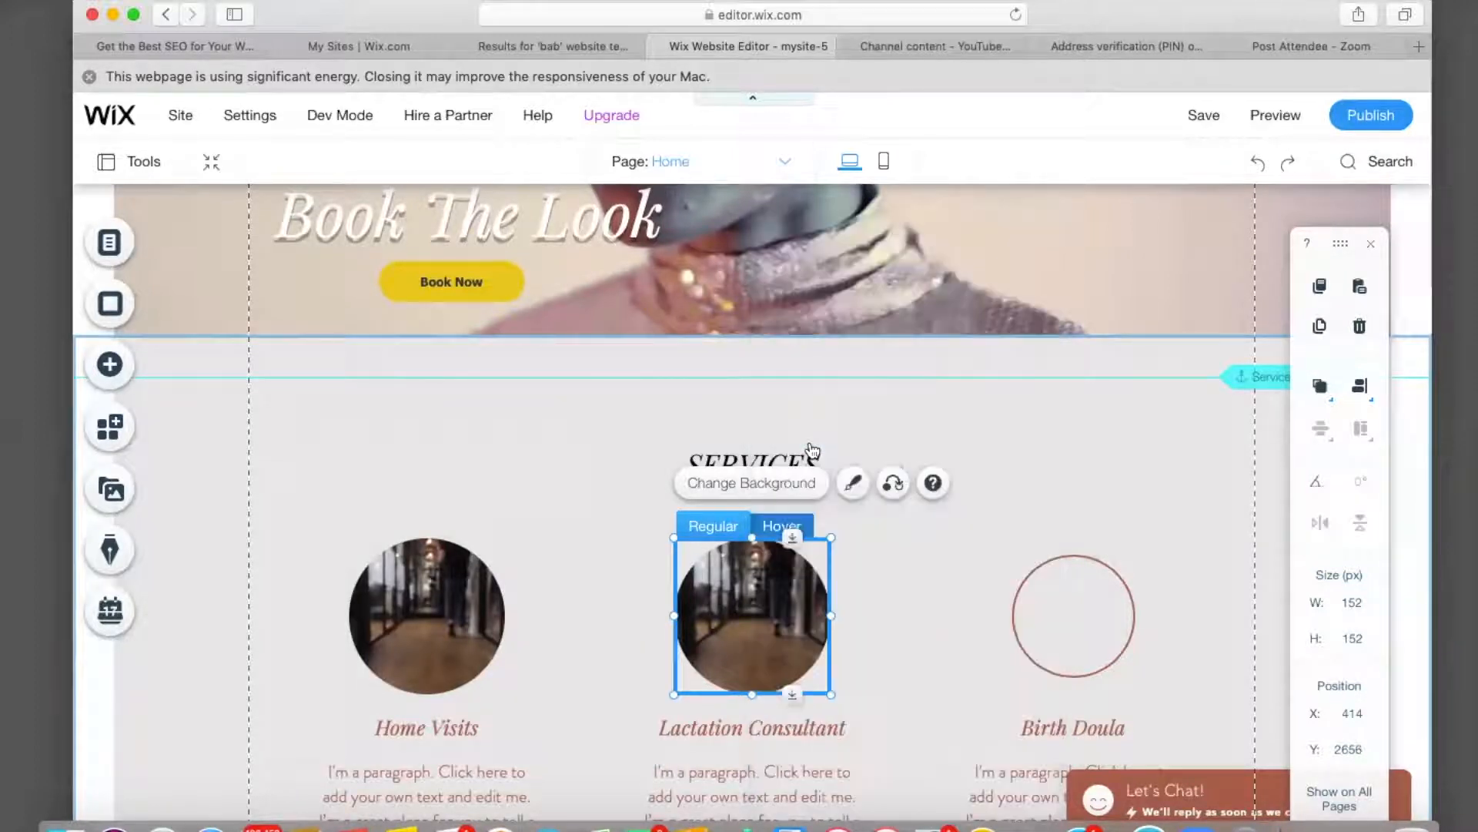
right_click(1086, 616)
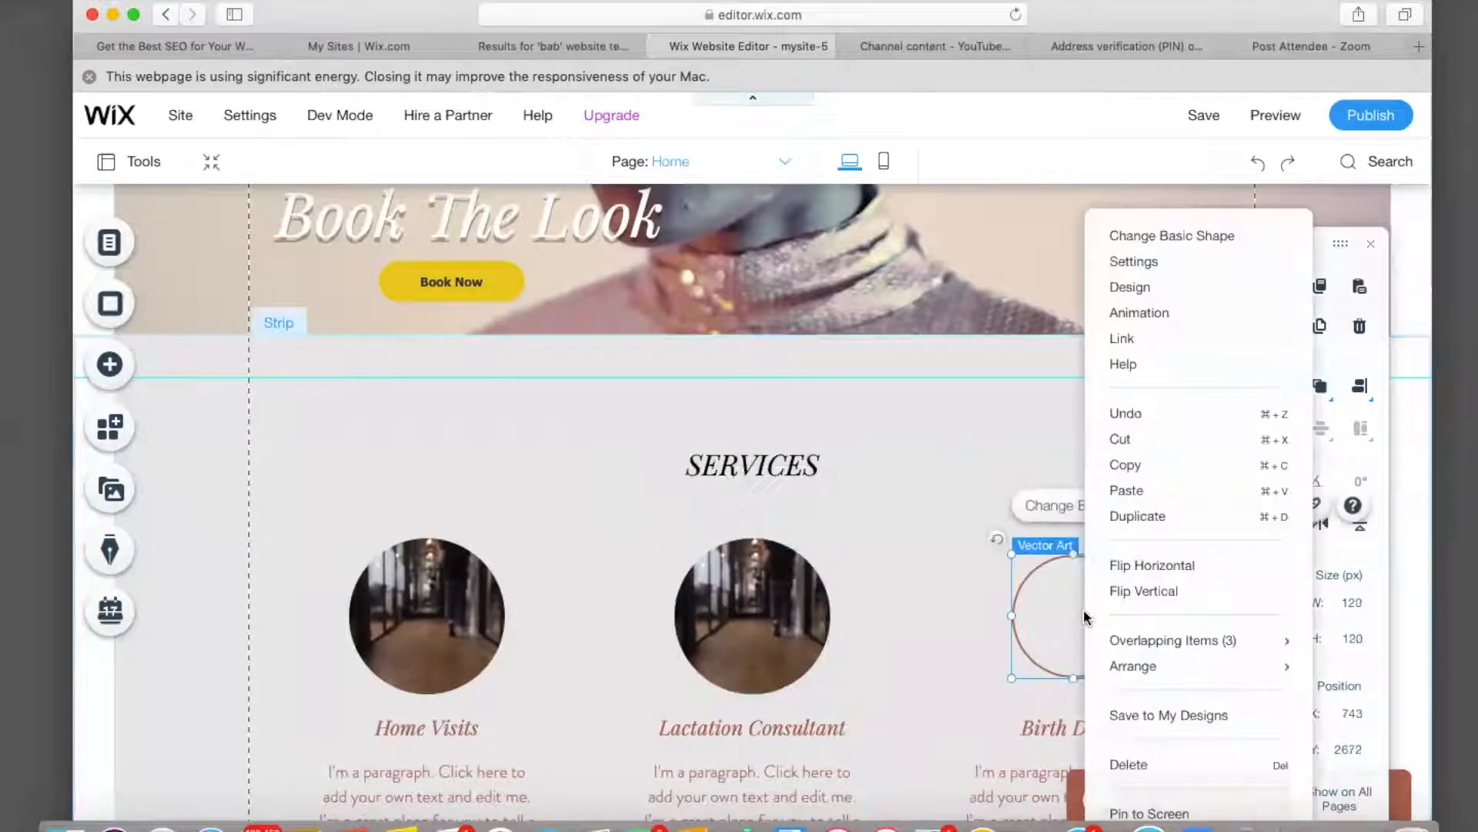
click(1138, 496)
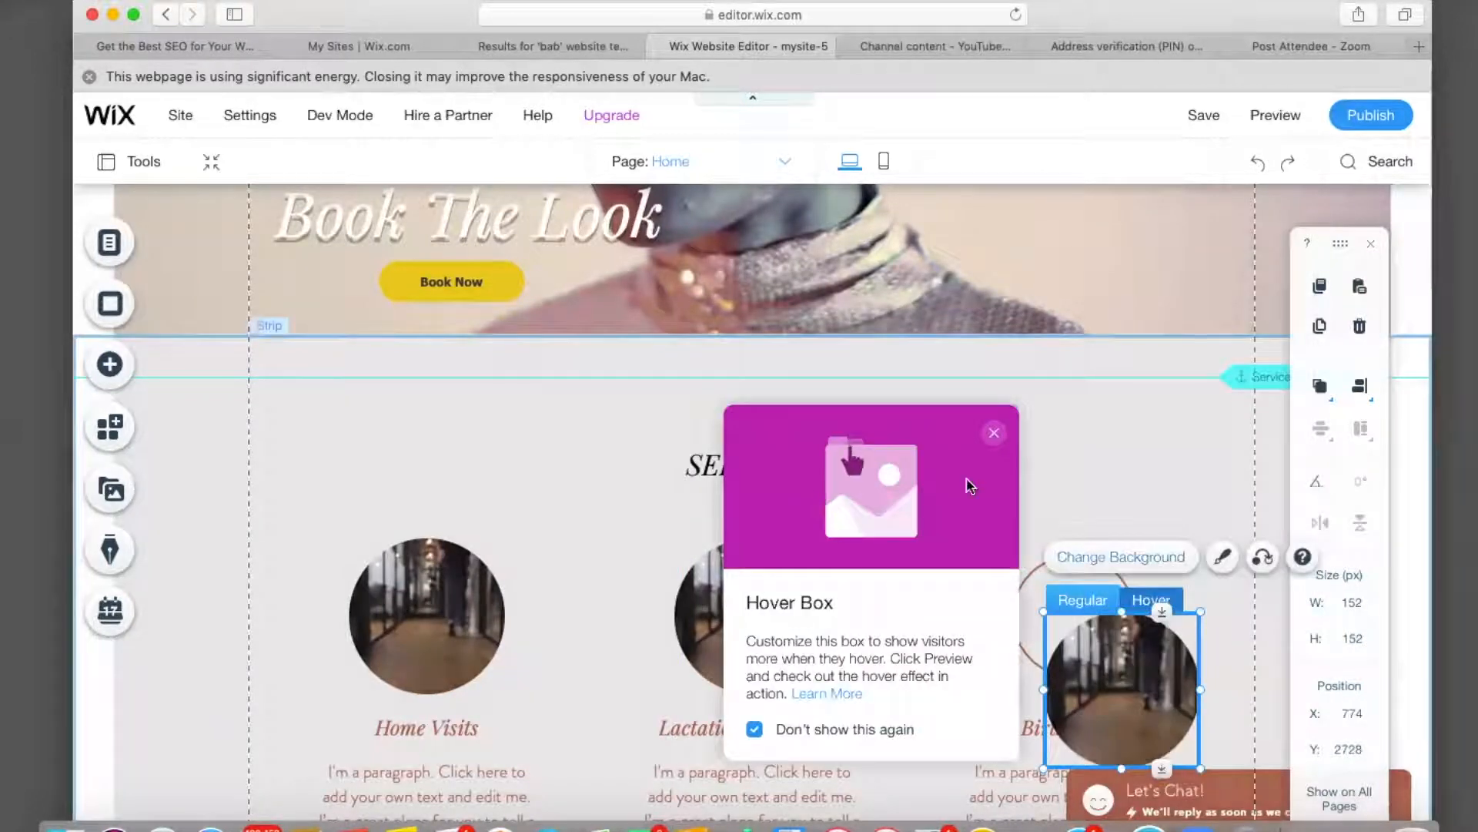
click(994, 436)
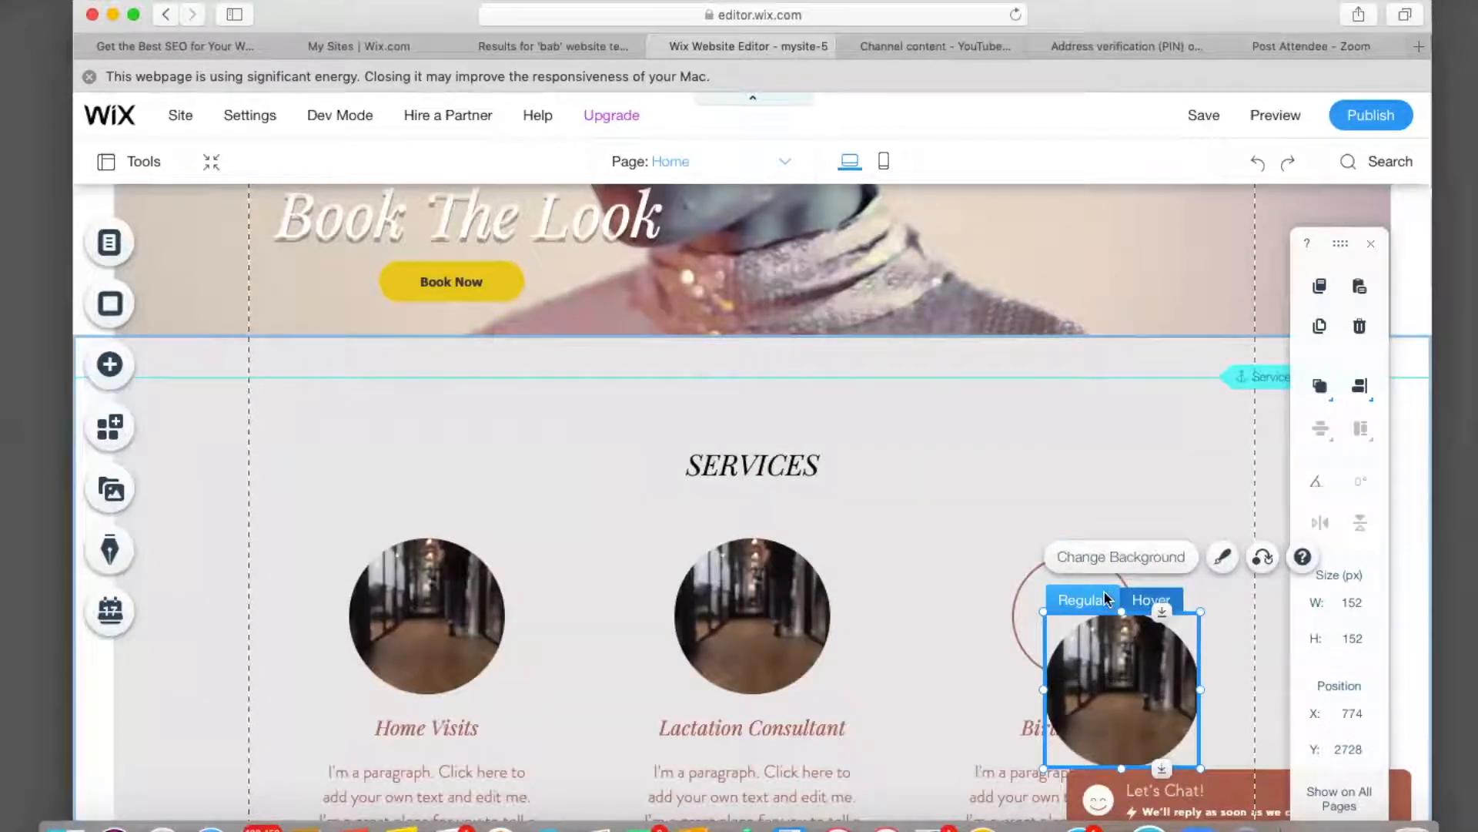
click(1134, 693)
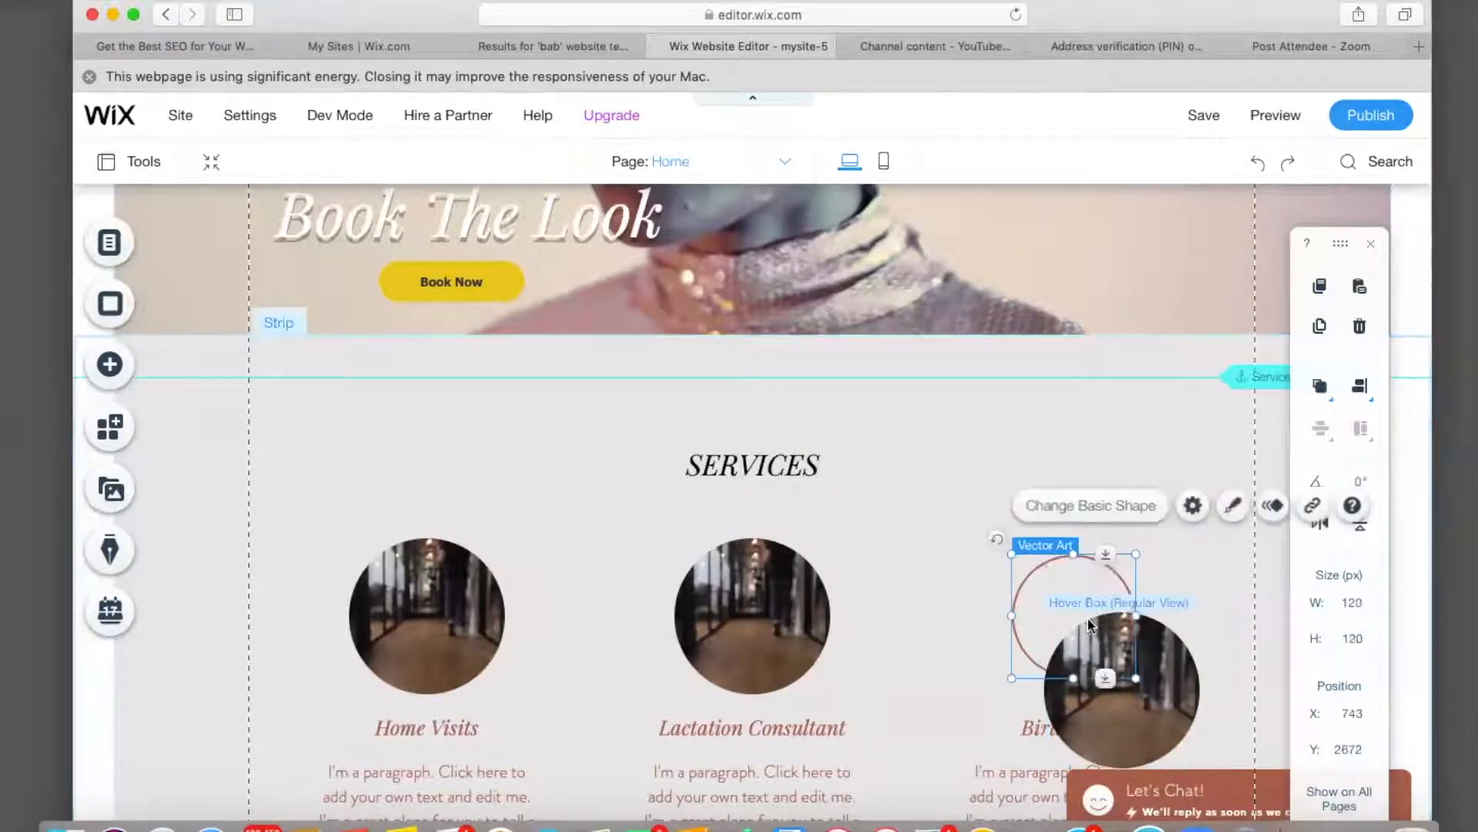
drag(1134, 693, 1092, 619)
click(946, 595)
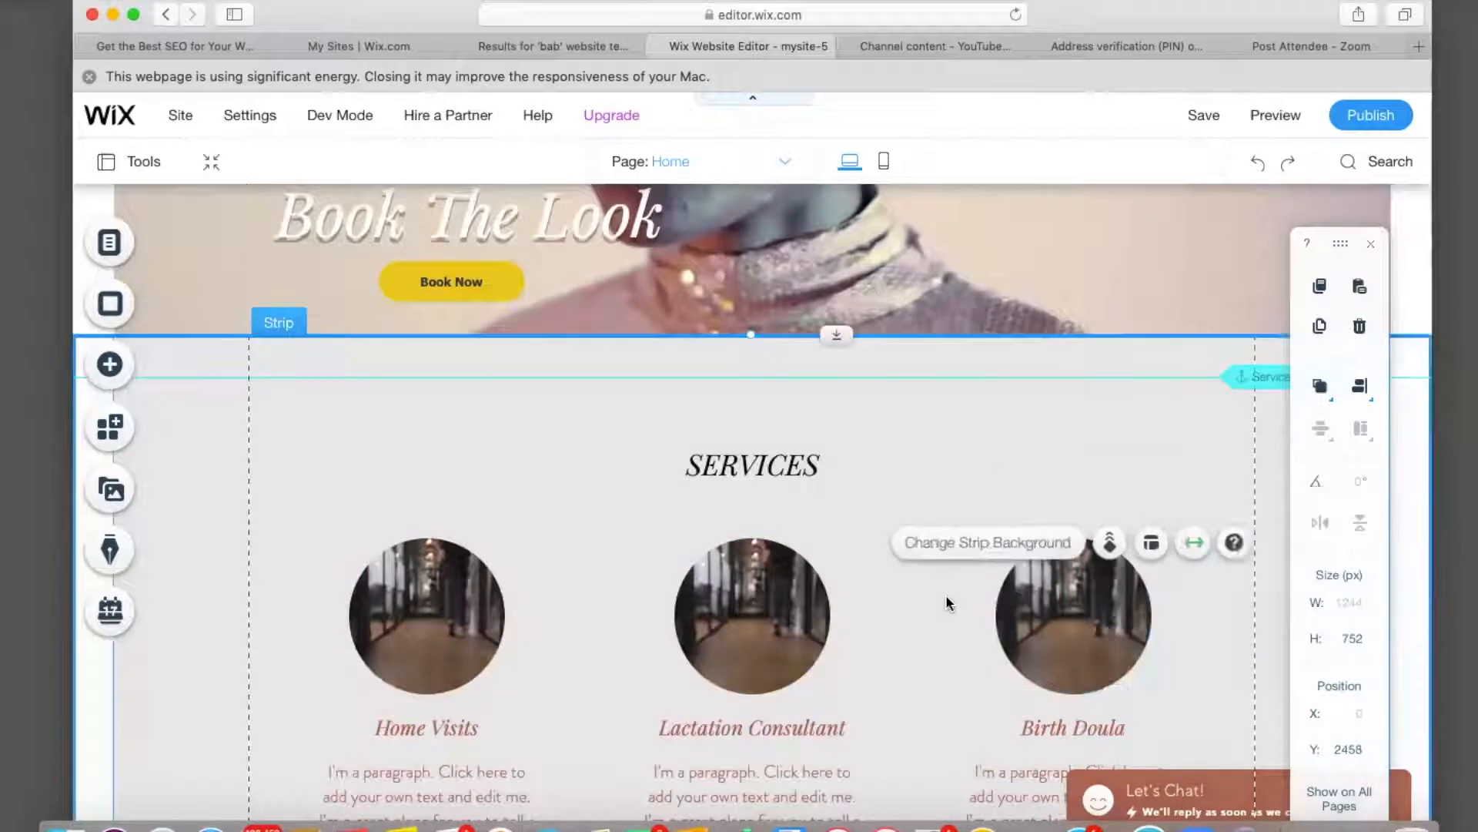
click(1073, 614)
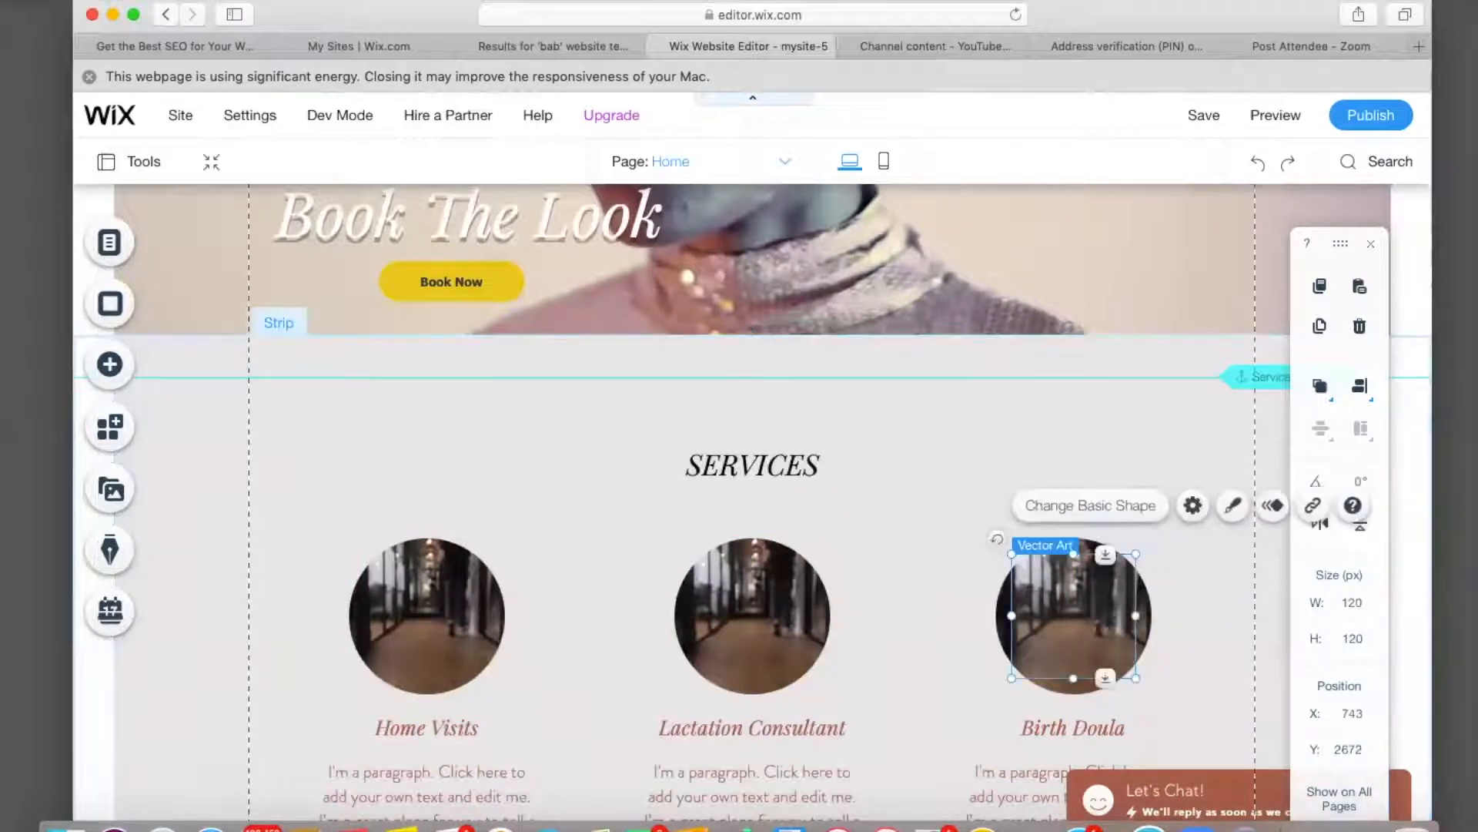
click(1201, 602)
Start uploading a new background image from the computer for the Home Visits hover box.
click(404, 607)
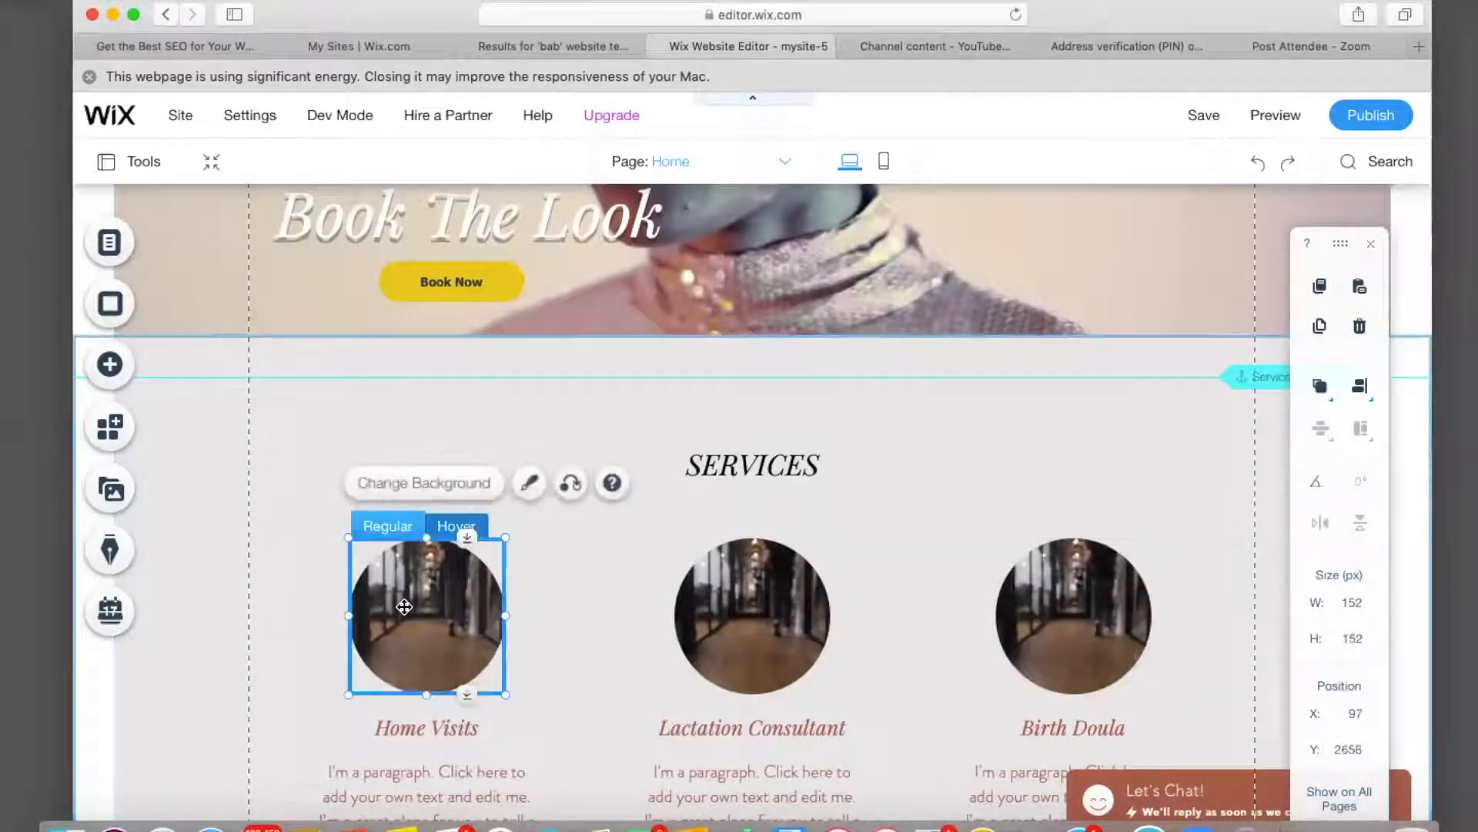
click(416, 483)
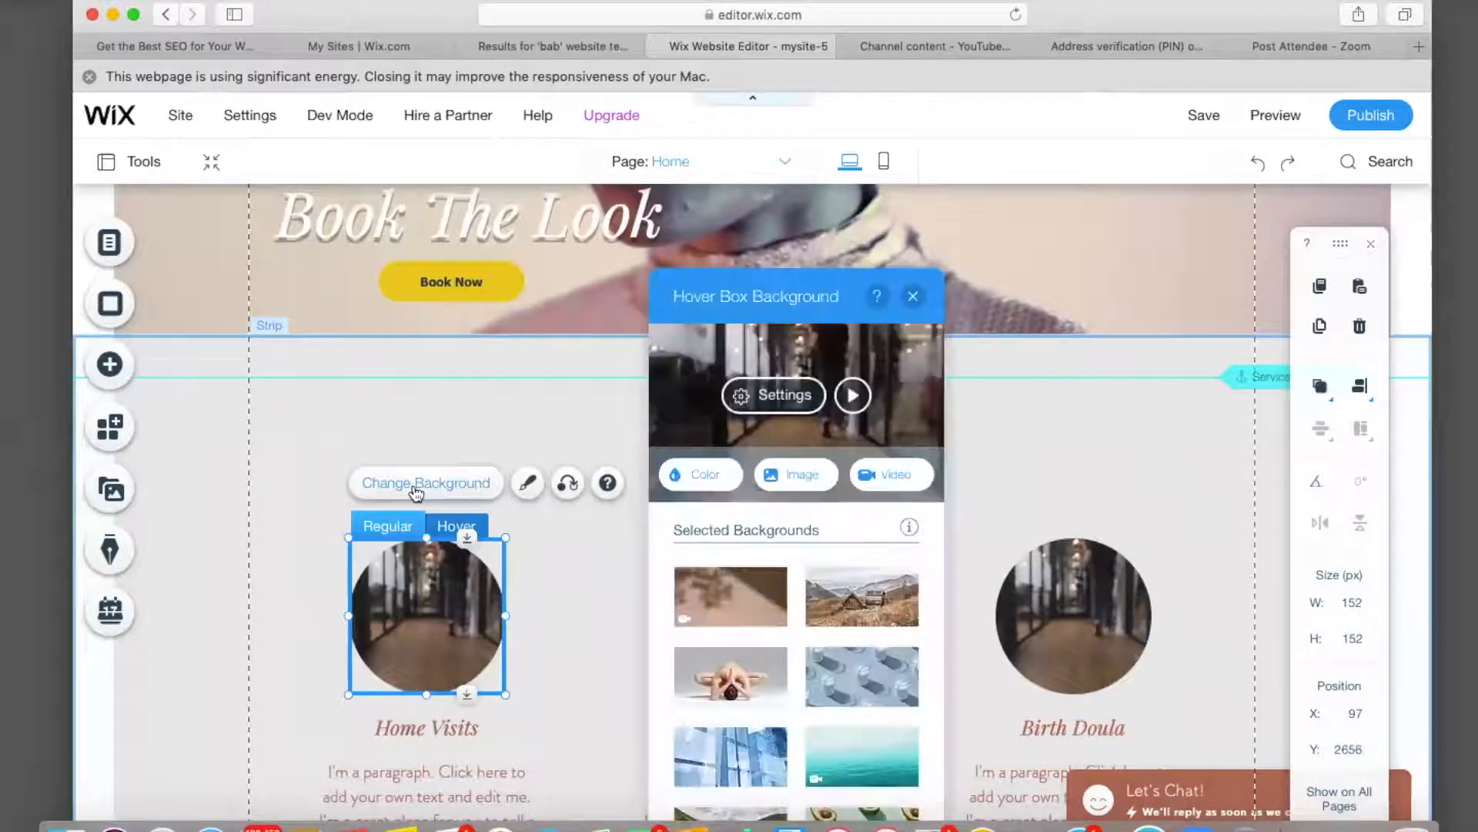
click(803, 476)
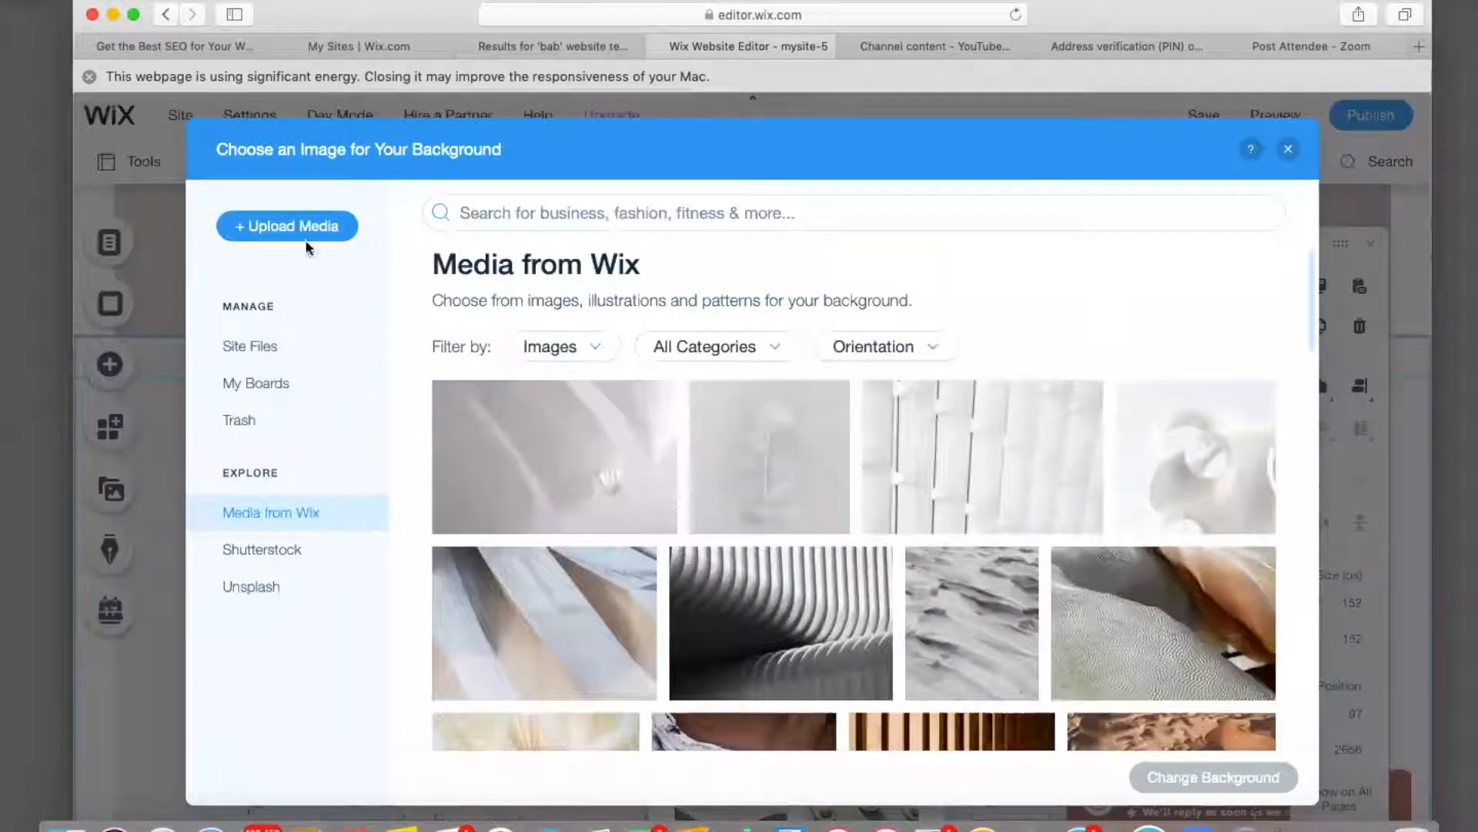
click(299, 228)
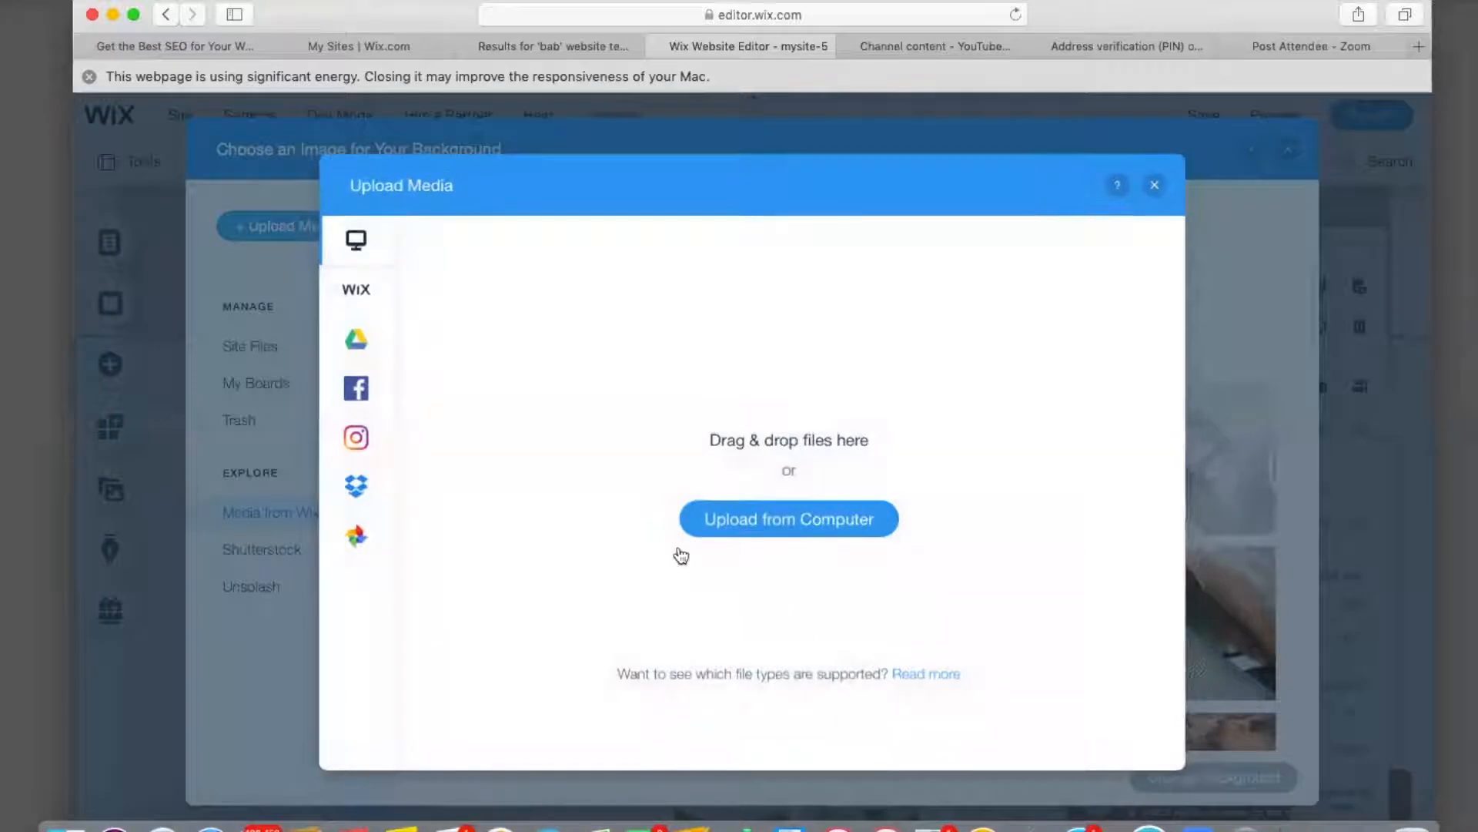
click(795, 531)
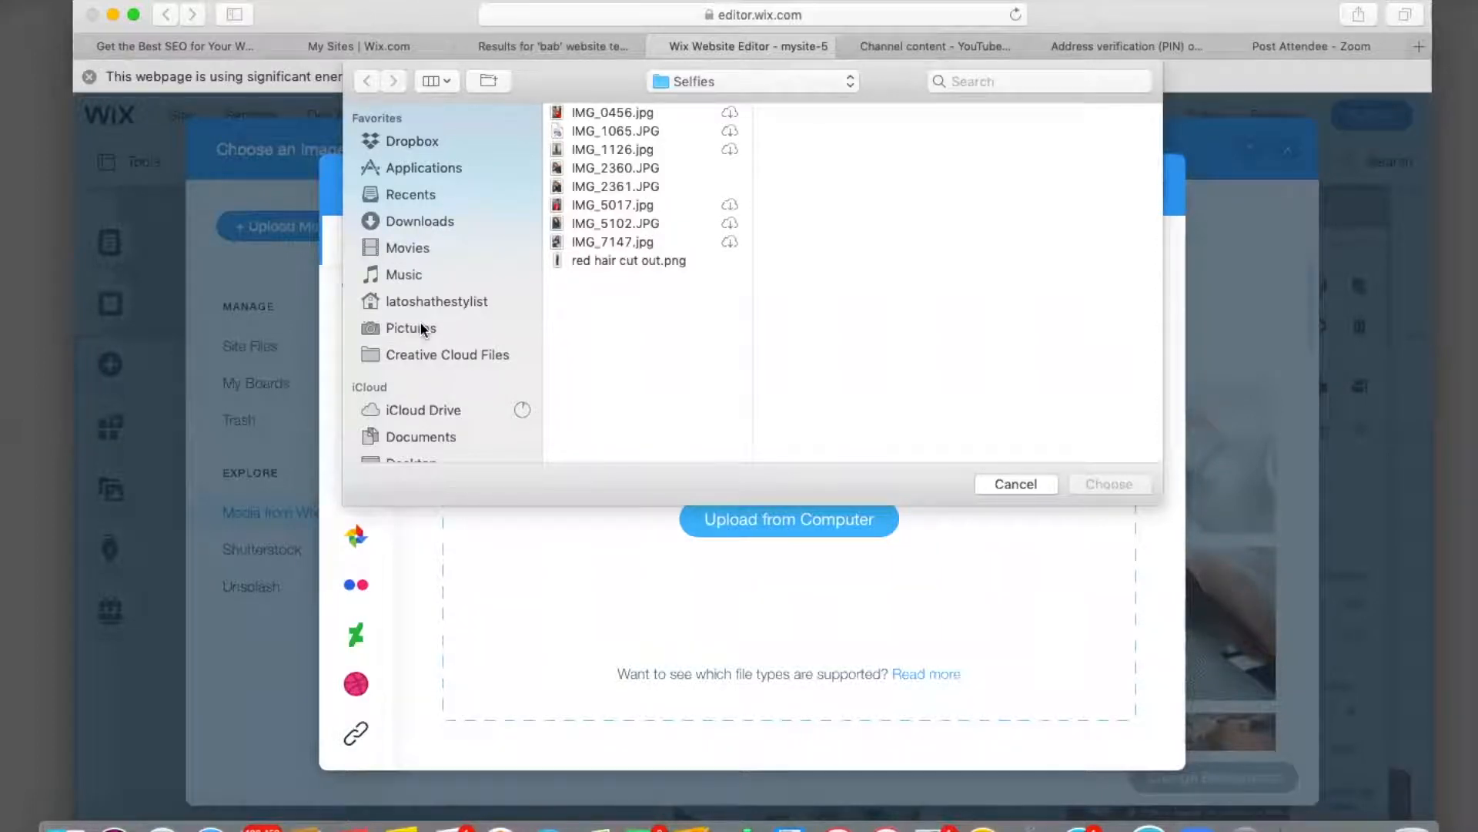
Upload IMG_6283.jpg from Desktop/Hair Styles to Site Files.
scroll(421, 329, down, 5)
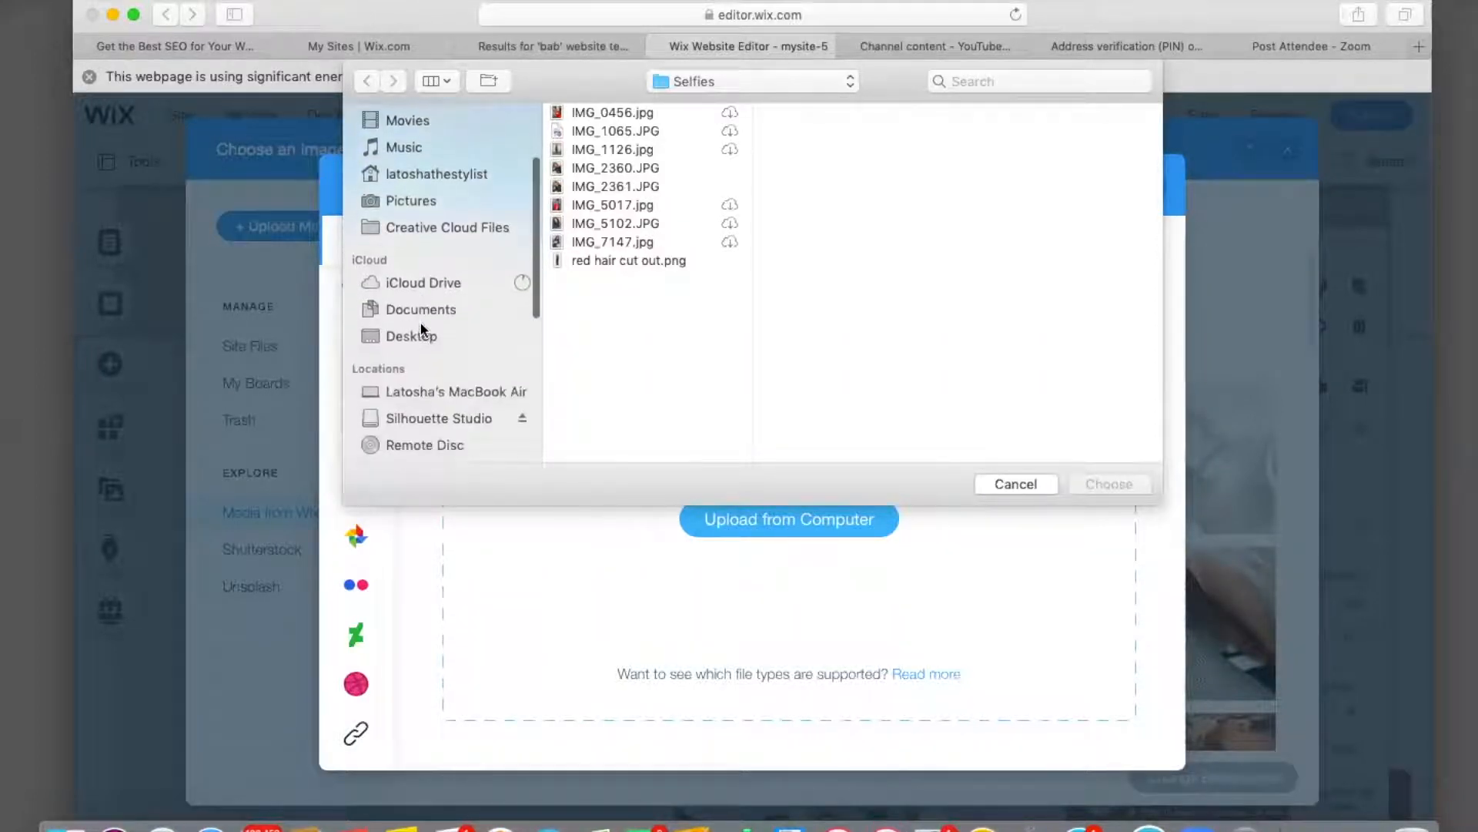
click(420, 335)
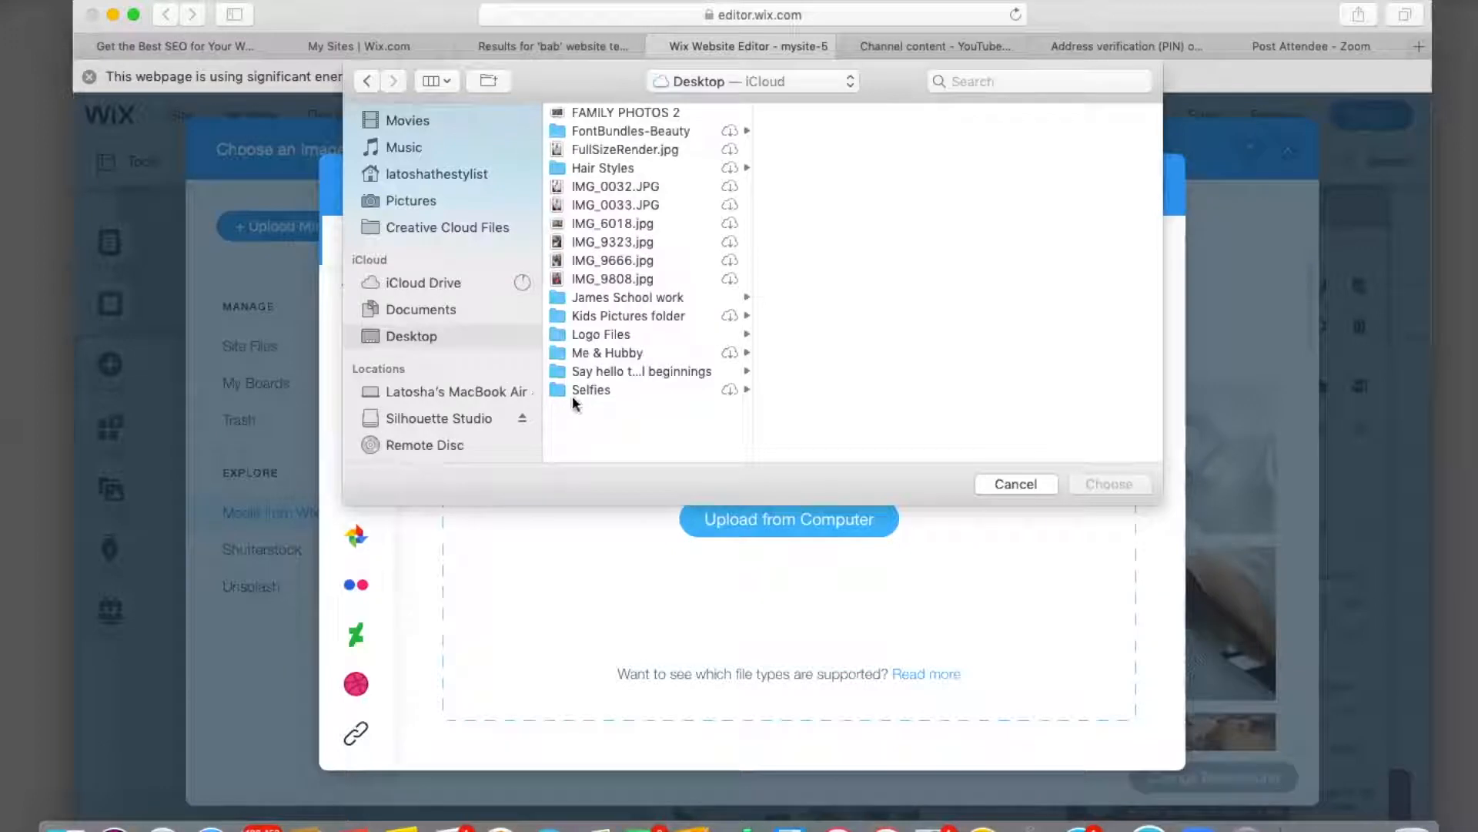
click(612, 168)
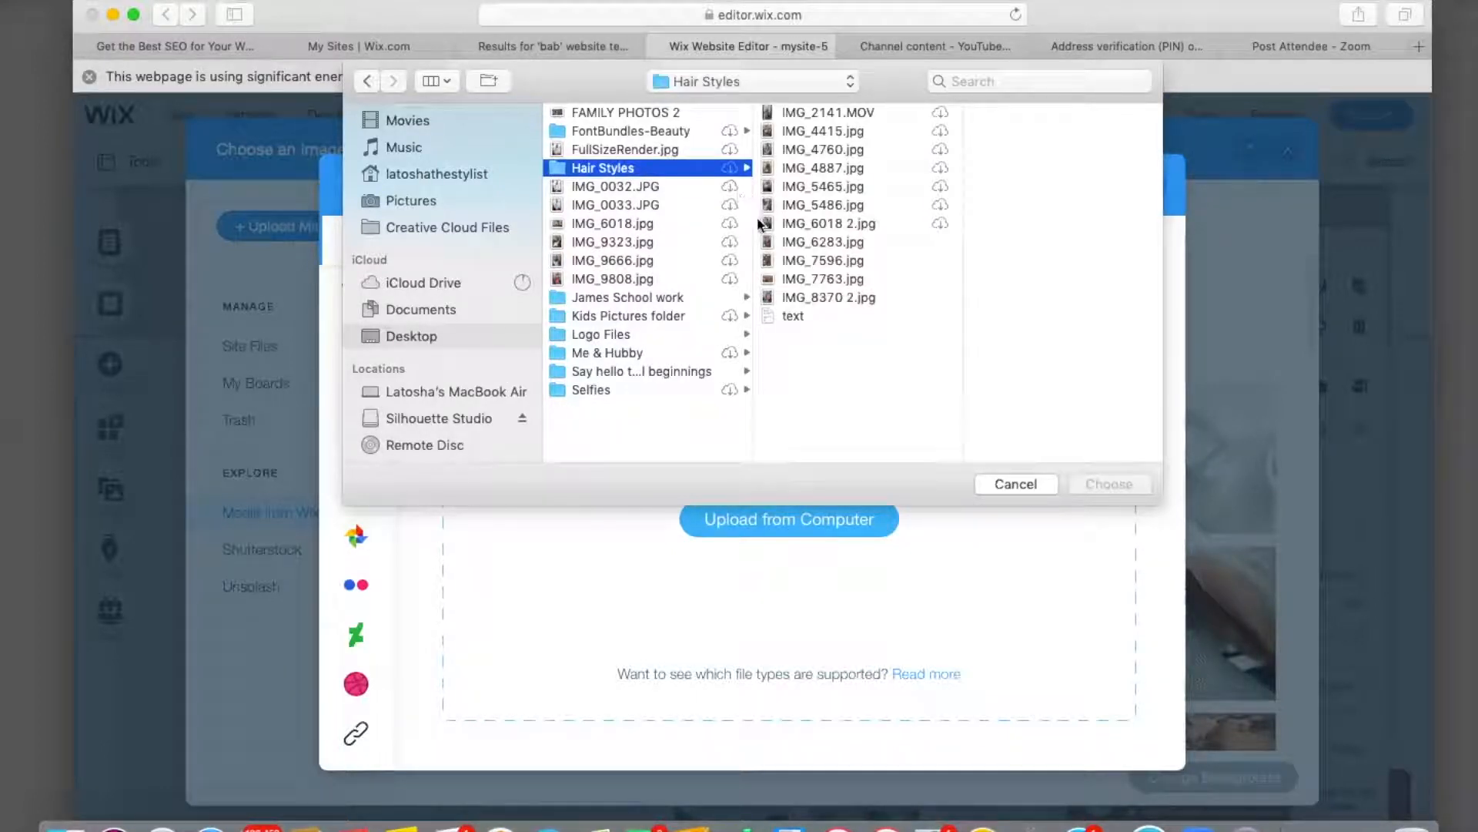
click(774, 169)
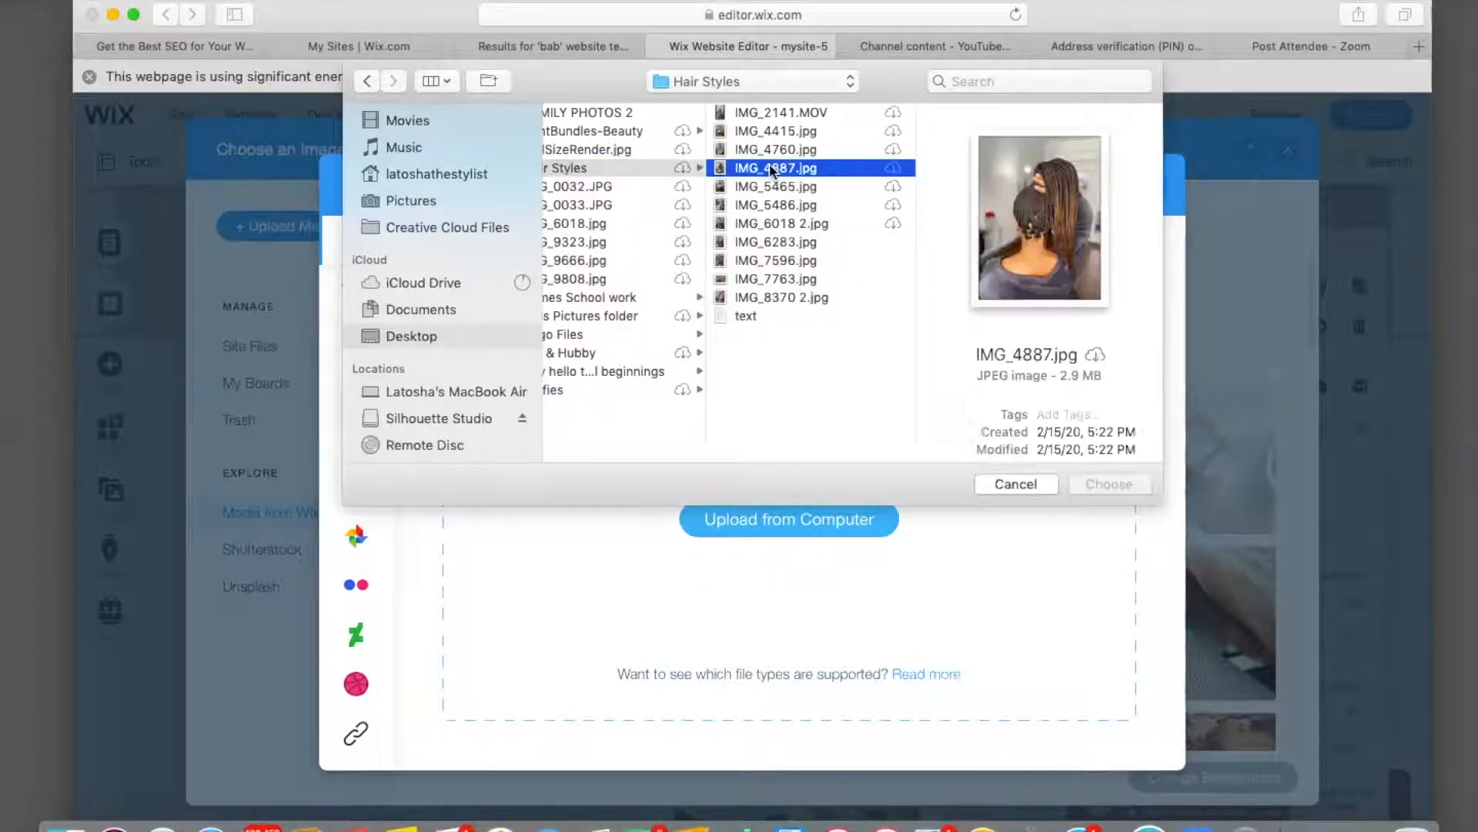
click(724, 149)
click(722, 138)
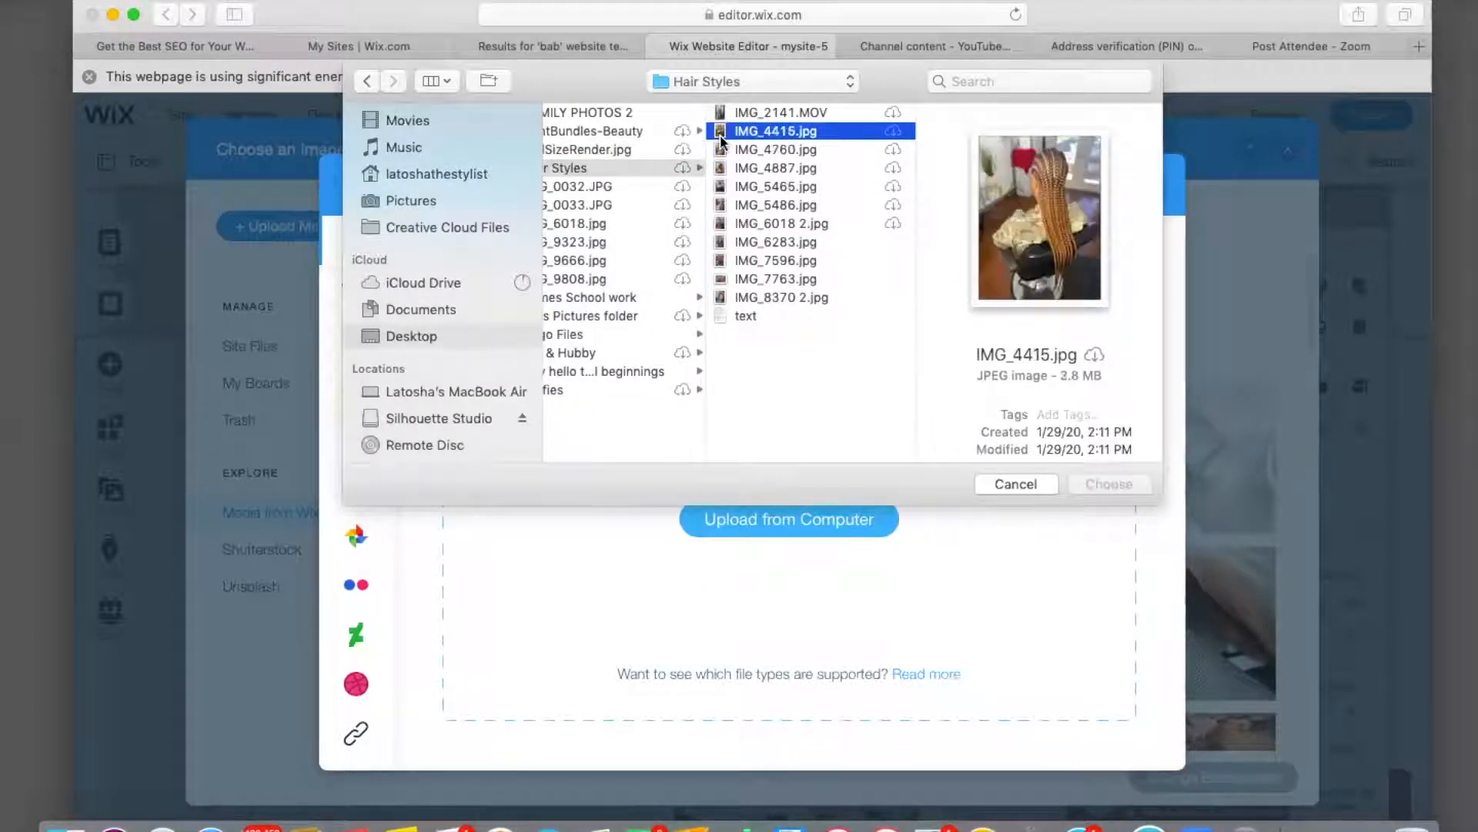
click(721, 115)
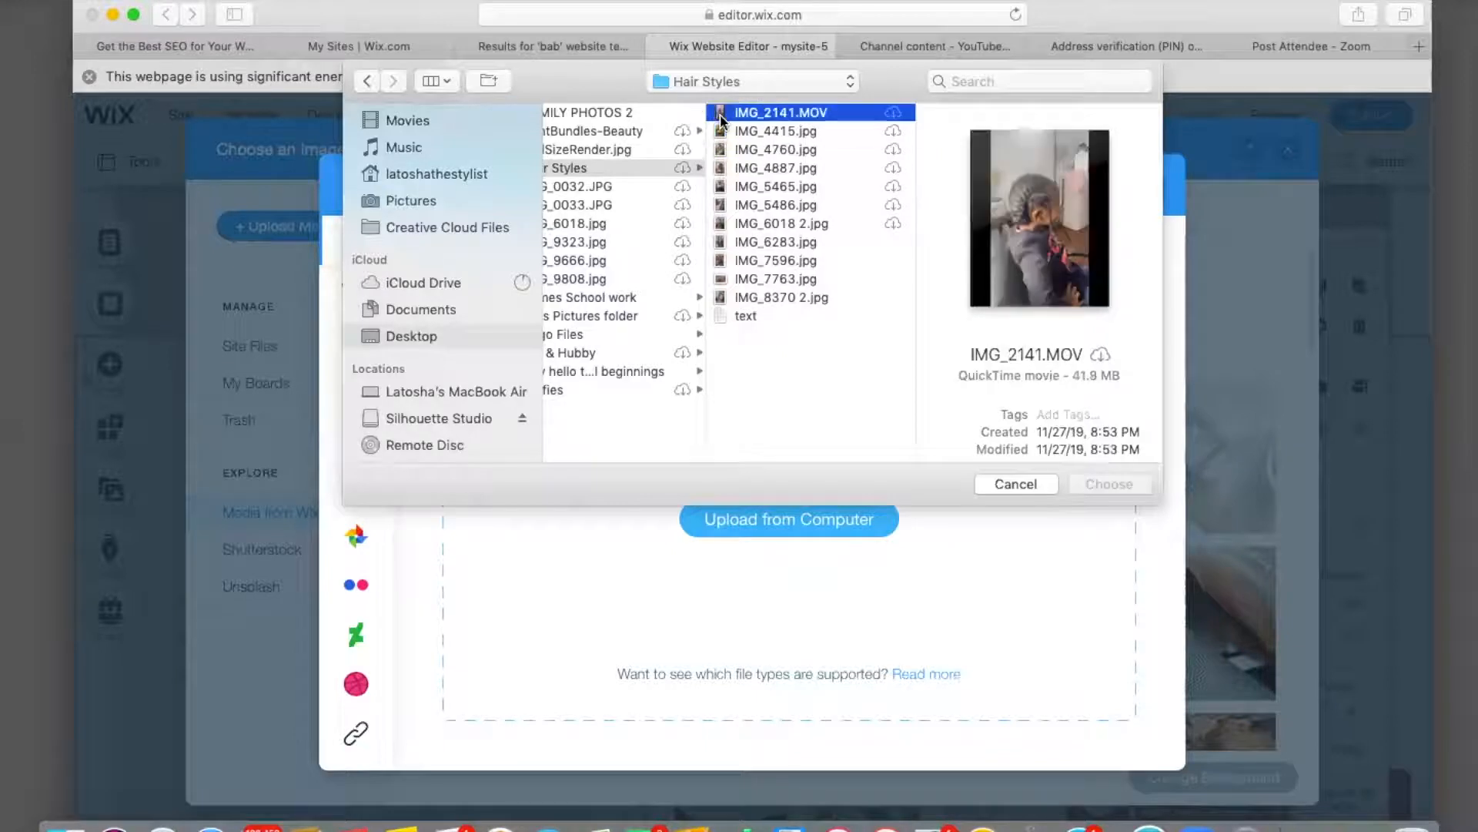
click(726, 206)
click(722, 228)
click(723, 243)
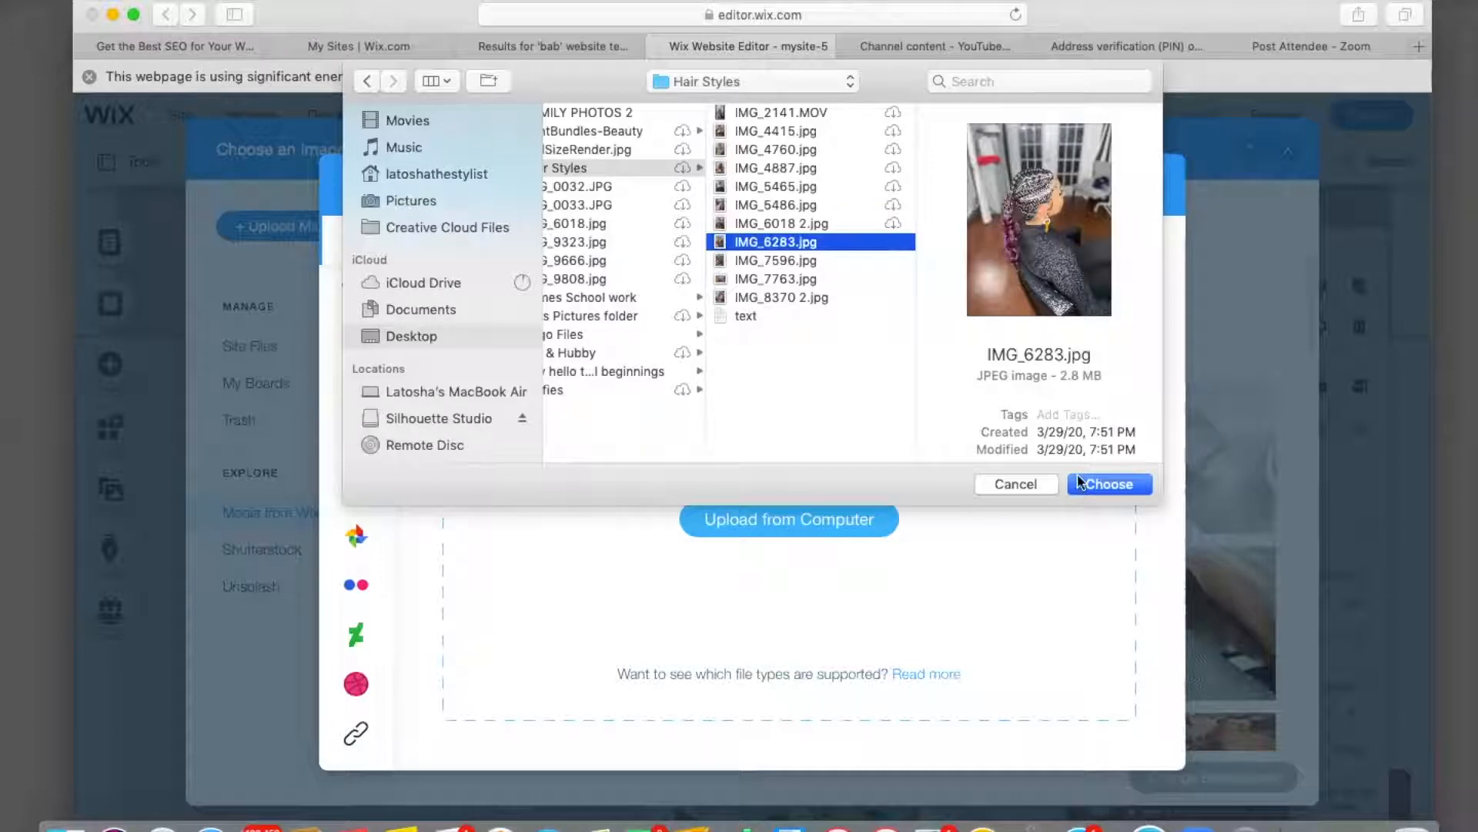
click(1123, 485)
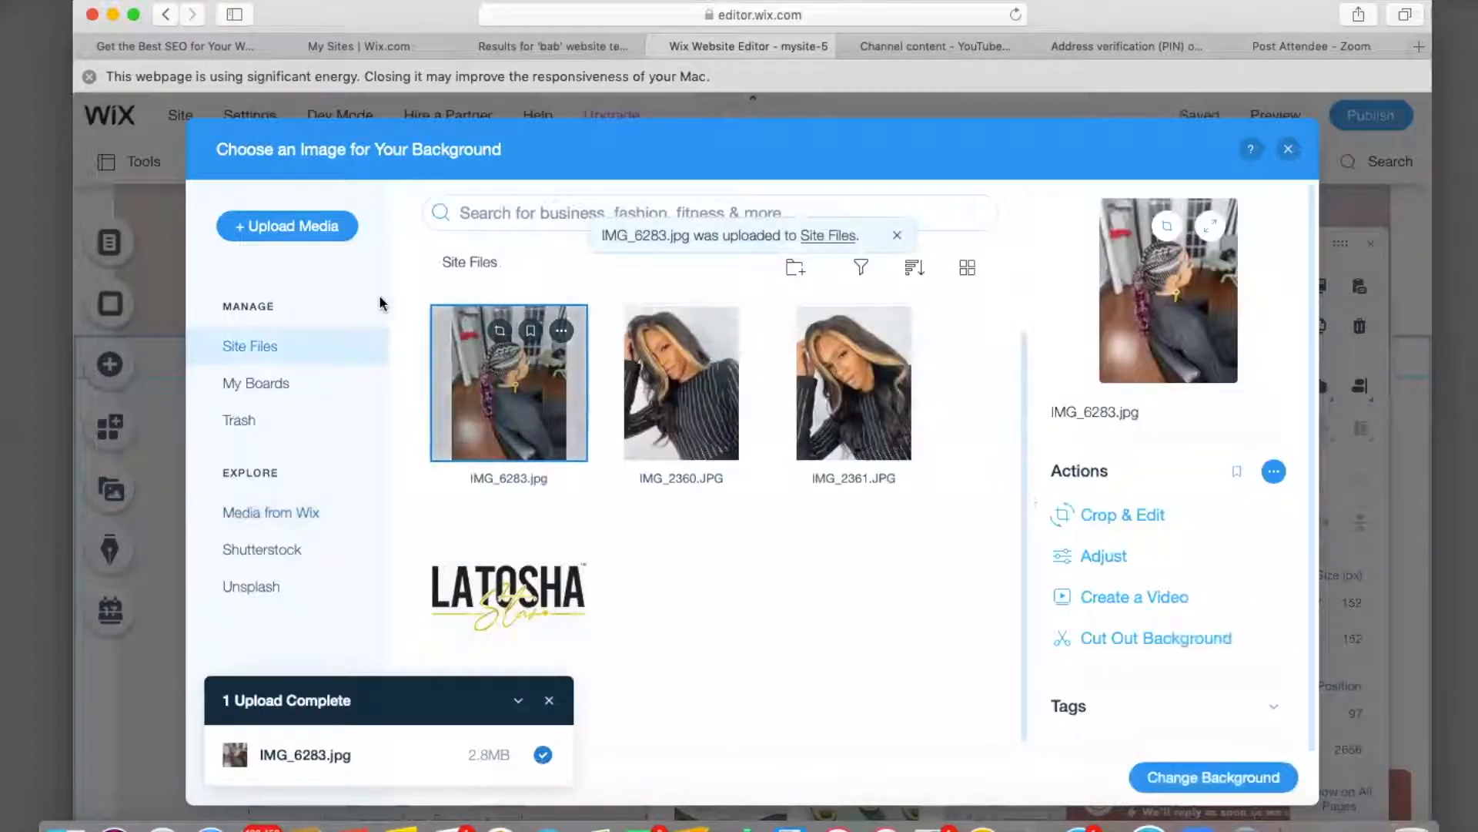
Upload IMG_7596.jpg to Site Files as well.
click(301, 226)
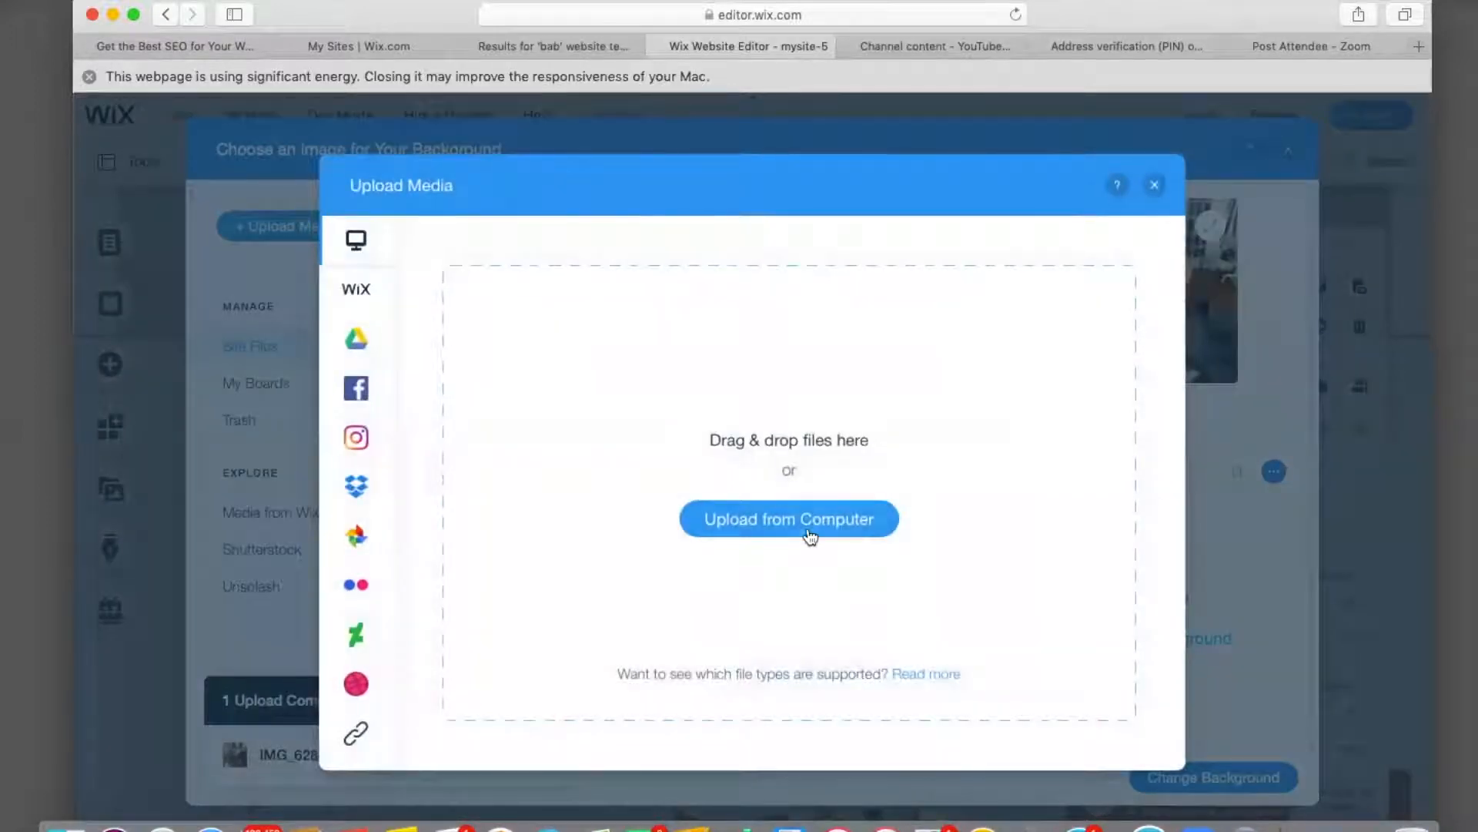
click(810, 535)
click(603, 261)
click(1090, 483)
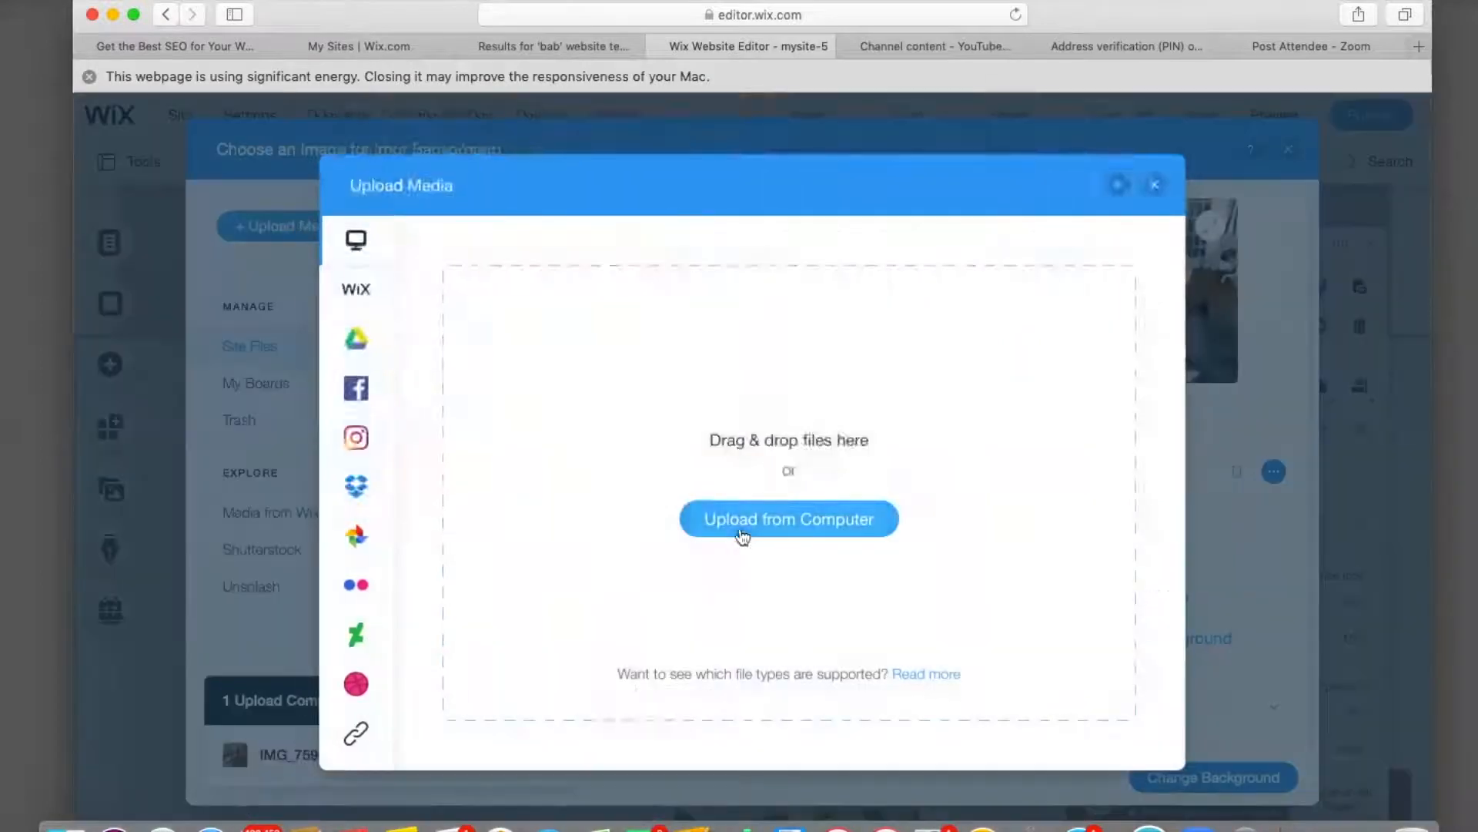
Find IMG_0718.jpg among the recent files and upload it too.
click(763, 520)
click(607, 297)
scroll(418, 289, down, 4)
scroll(418, 290, down, 3)
click(413, 223)
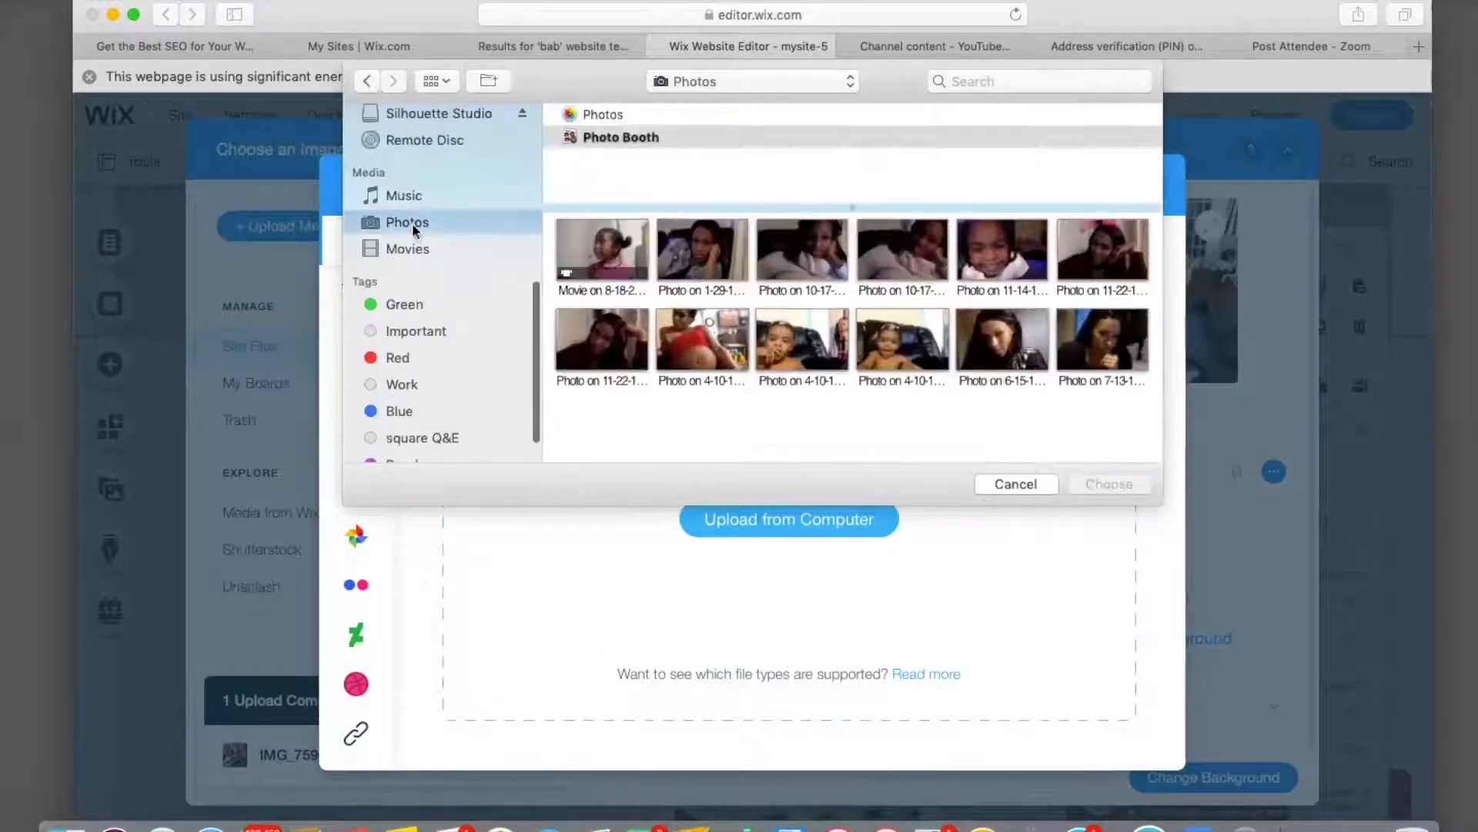
scroll(449, 264, up, 5)
click(433, 258)
click(437, 231)
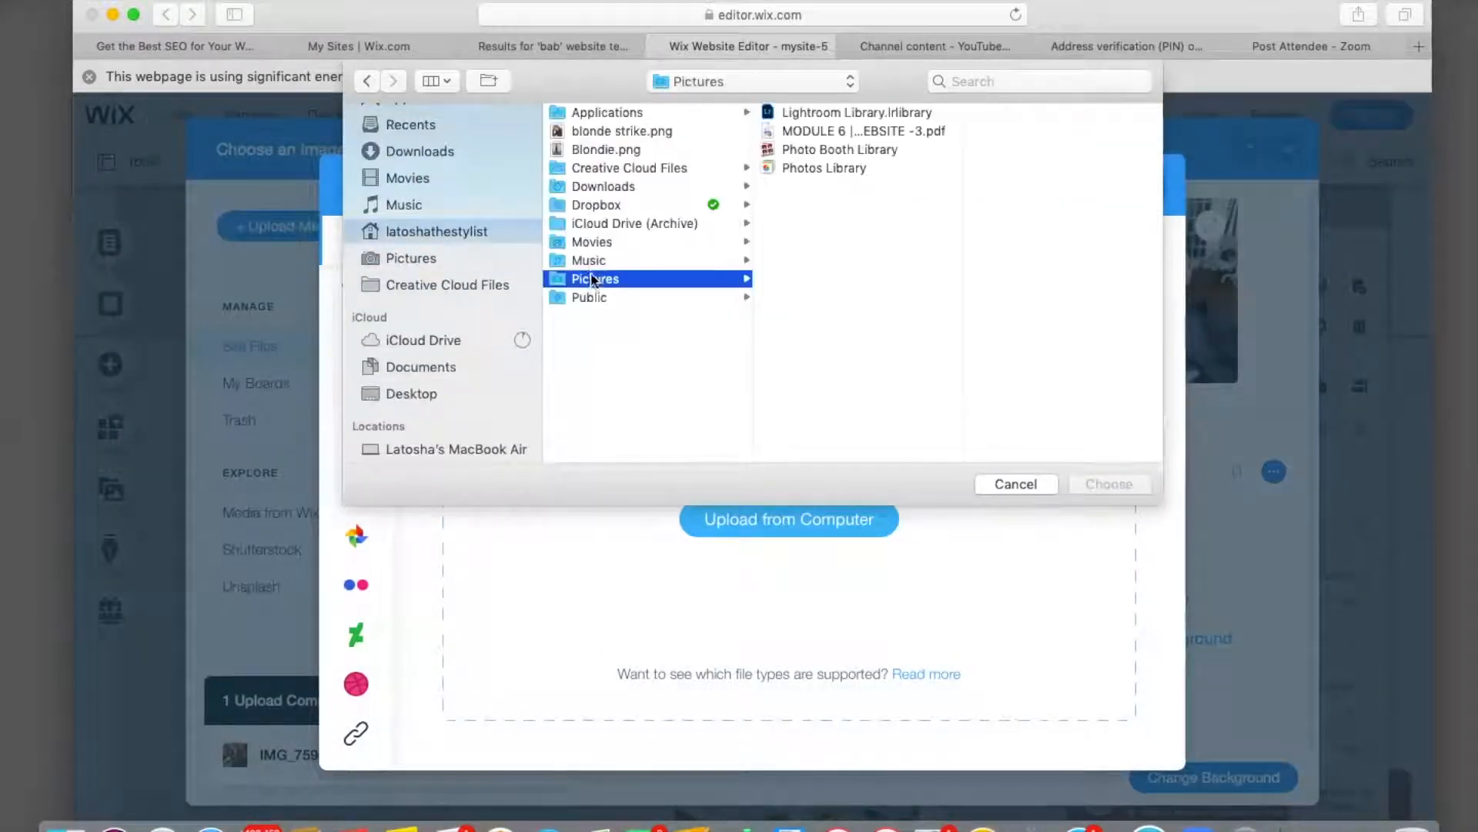
click(421, 146)
click(416, 125)
click(593, 175)
key(Down)
key(Down)
key(Down)
key(Down)
key(Down)
key(Down)
key(Down)
key(Down)
key(Down)
key(Down)
key(Down)
key(Down)
key(Down)
key(Down)
key(Down)
key(Down)
key(Down)
key(Down)
key(Down)
key(Down)
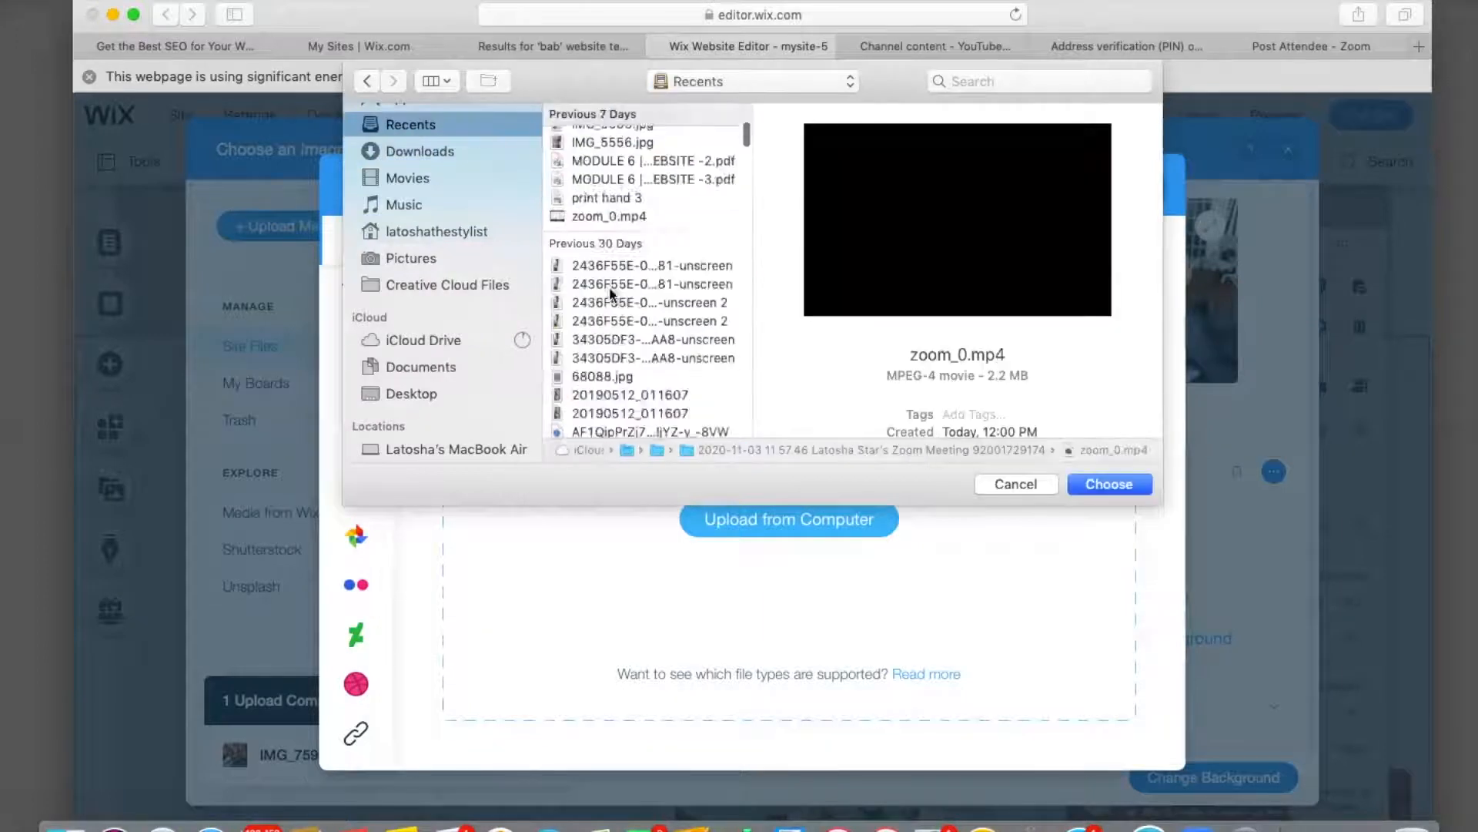
key(Down)
key(Down)
key(Down)
key(Down)
key(Down)
key(Down)
key(Down)
key(Down)
key(Down)
key(Down)
key(Down)
key(Down)
key(Down)
key(Down)
key(Down)
key(Down)
key(Down)
key(Down)
key(Down)
key(Down)
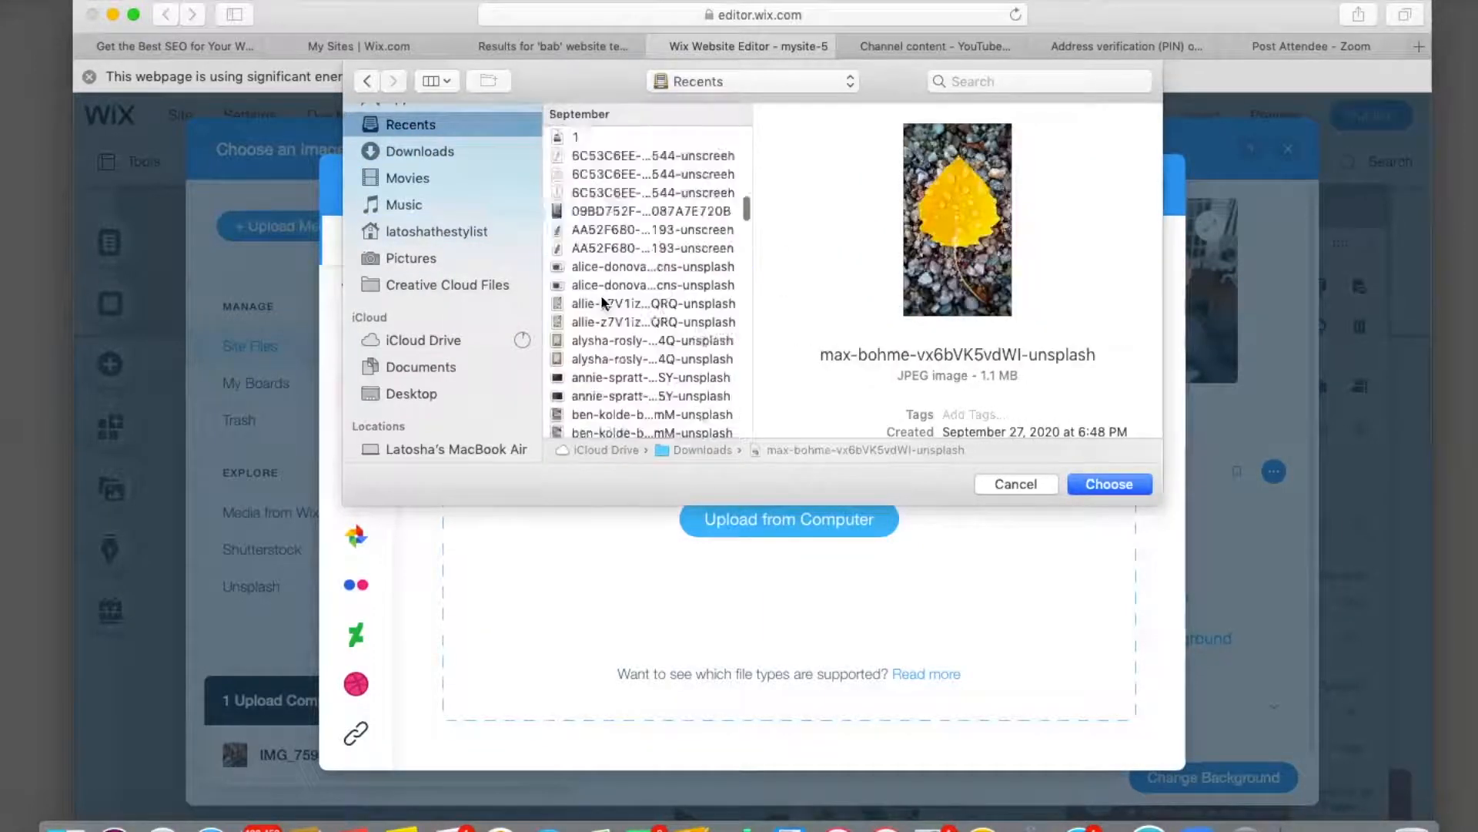
key(Down)
key(Down)
key(Down)
key(Down)
key(Down)
key(Down)
key(Down)
key(Down)
key(Down)
key(Down)
scroll(582, 208, down, 10)
scroll(627, 245, down, 5)
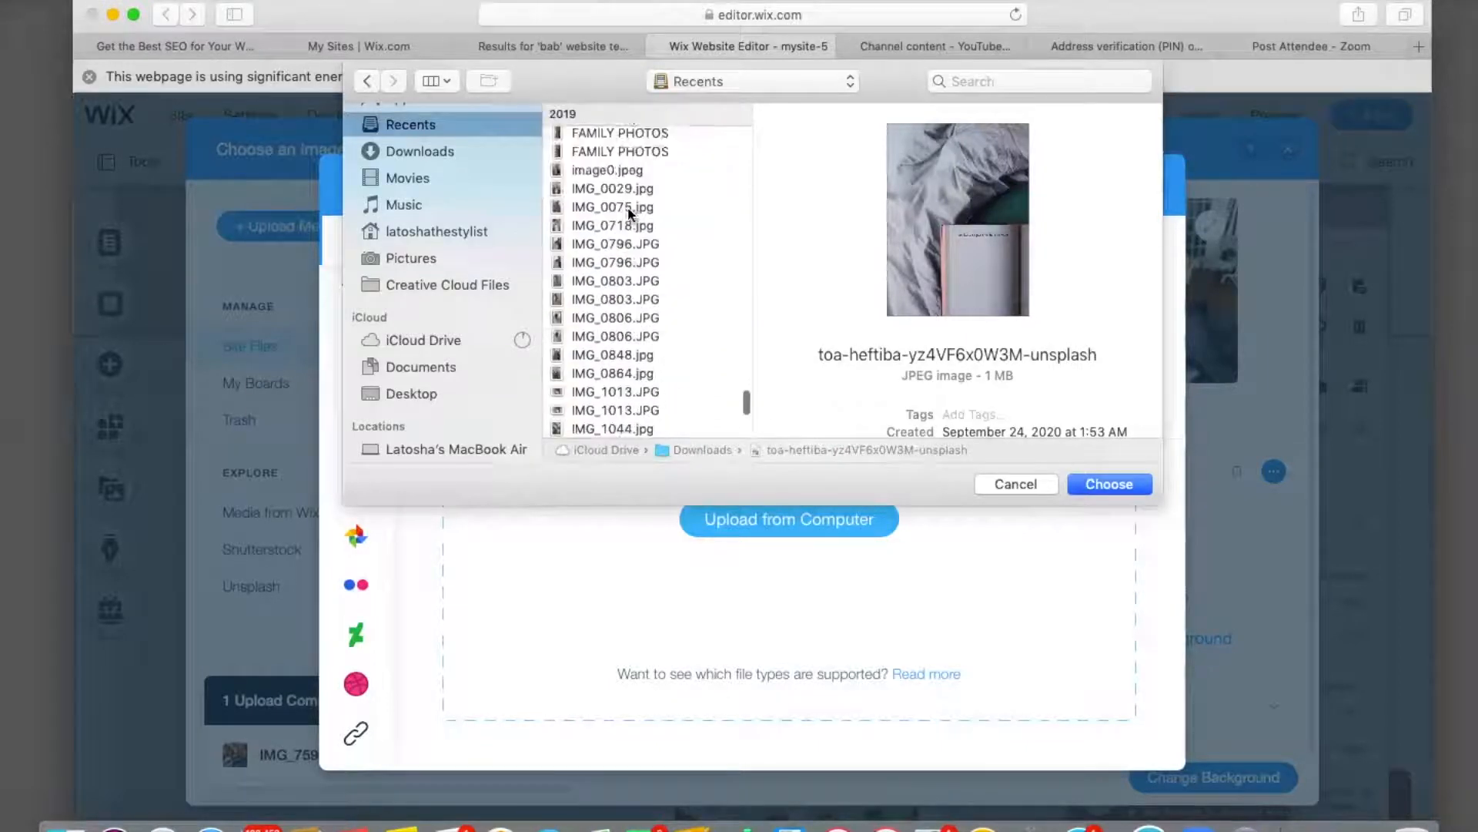
click(609, 191)
click(1109, 484)
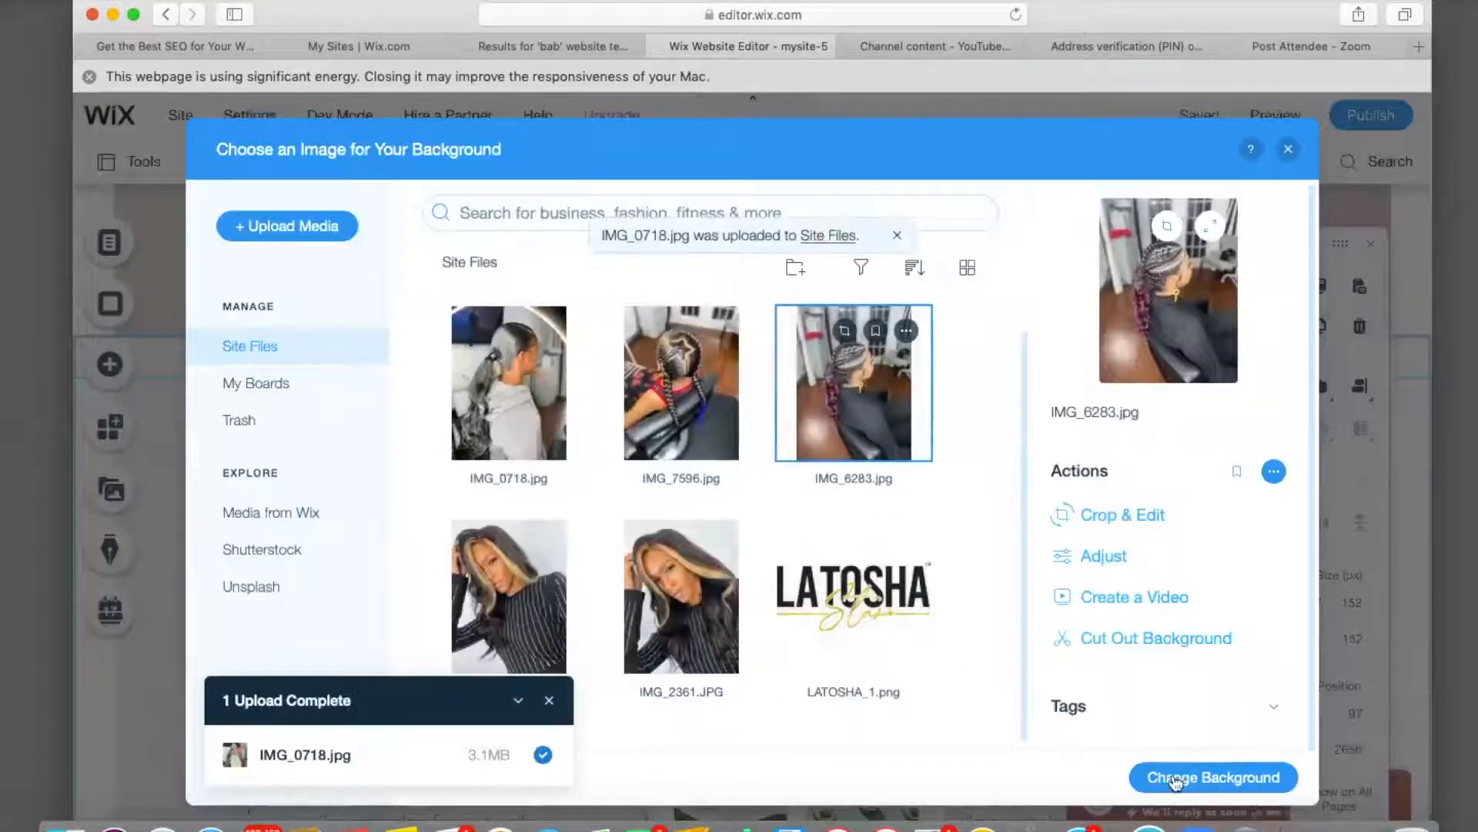
Apply IMG_6283.jpg as the Home Visits background with white behind the image.
click(1201, 777)
click(715, 475)
click(867, 536)
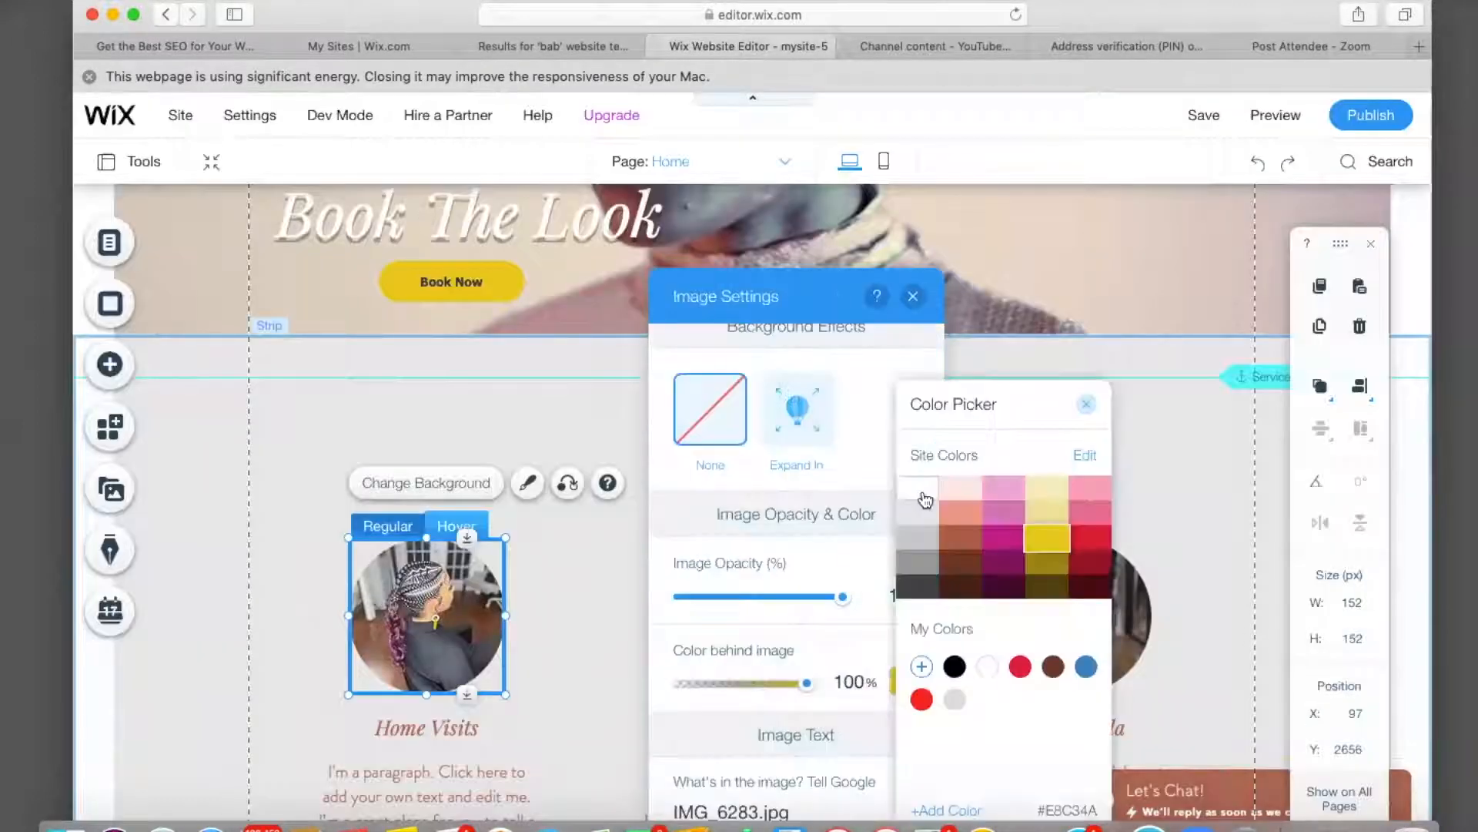
click(924, 500)
click(791, 651)
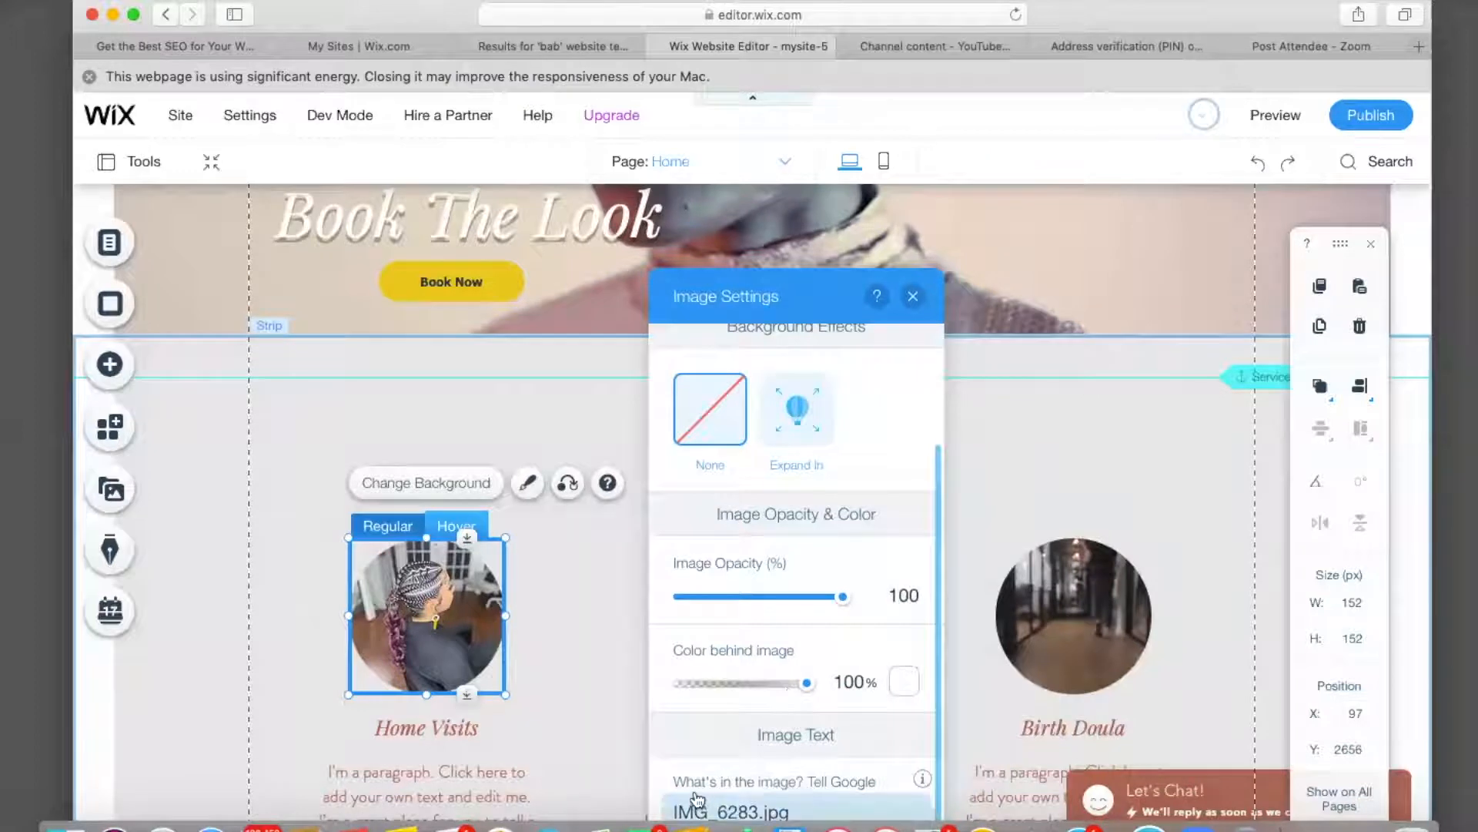
Replace the image's alt text with STITCH BRAIDS and close Image Settings.
click(801, 813)
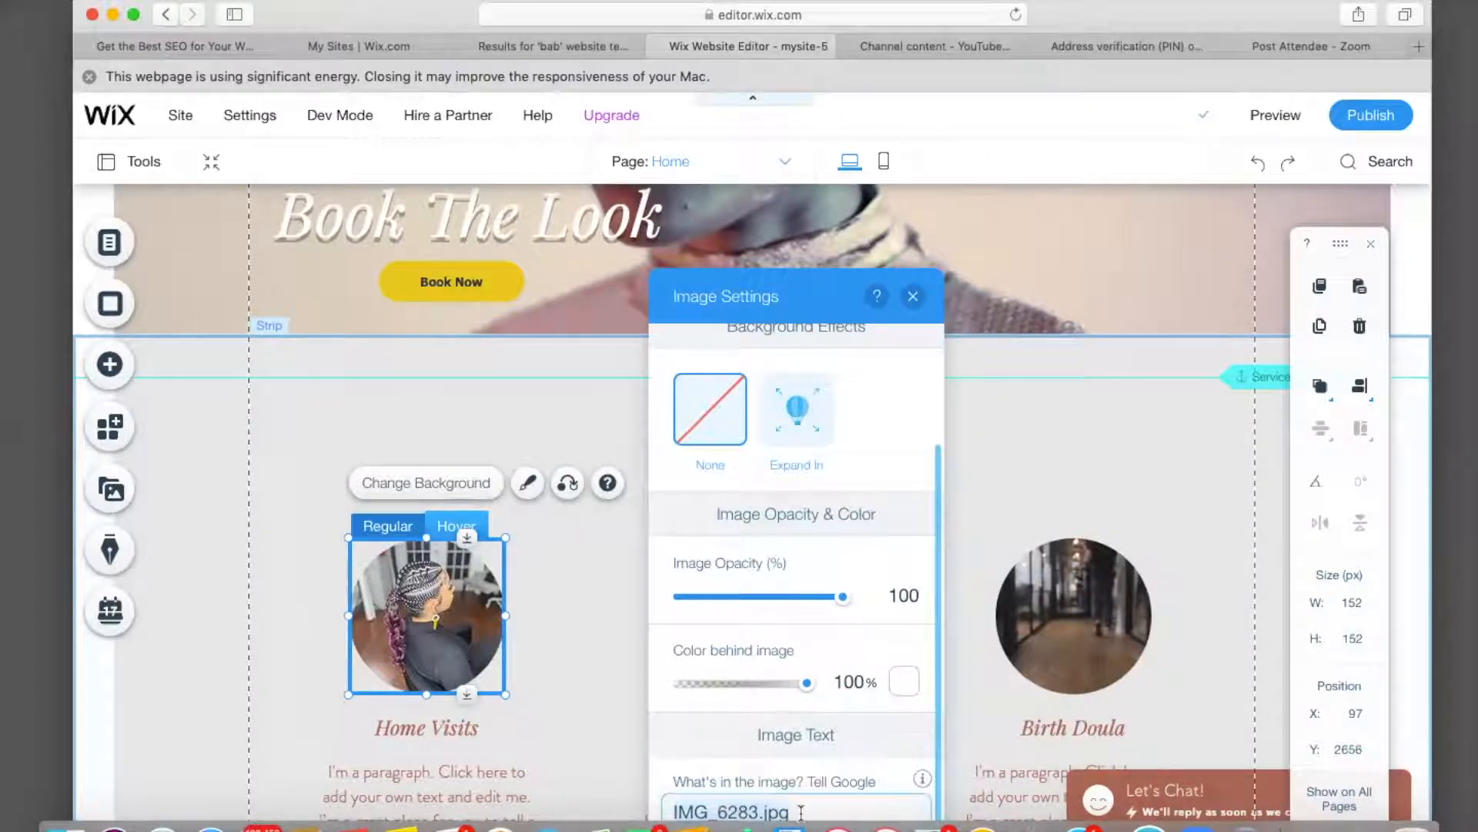
key(super+a)
key(BackSpace)
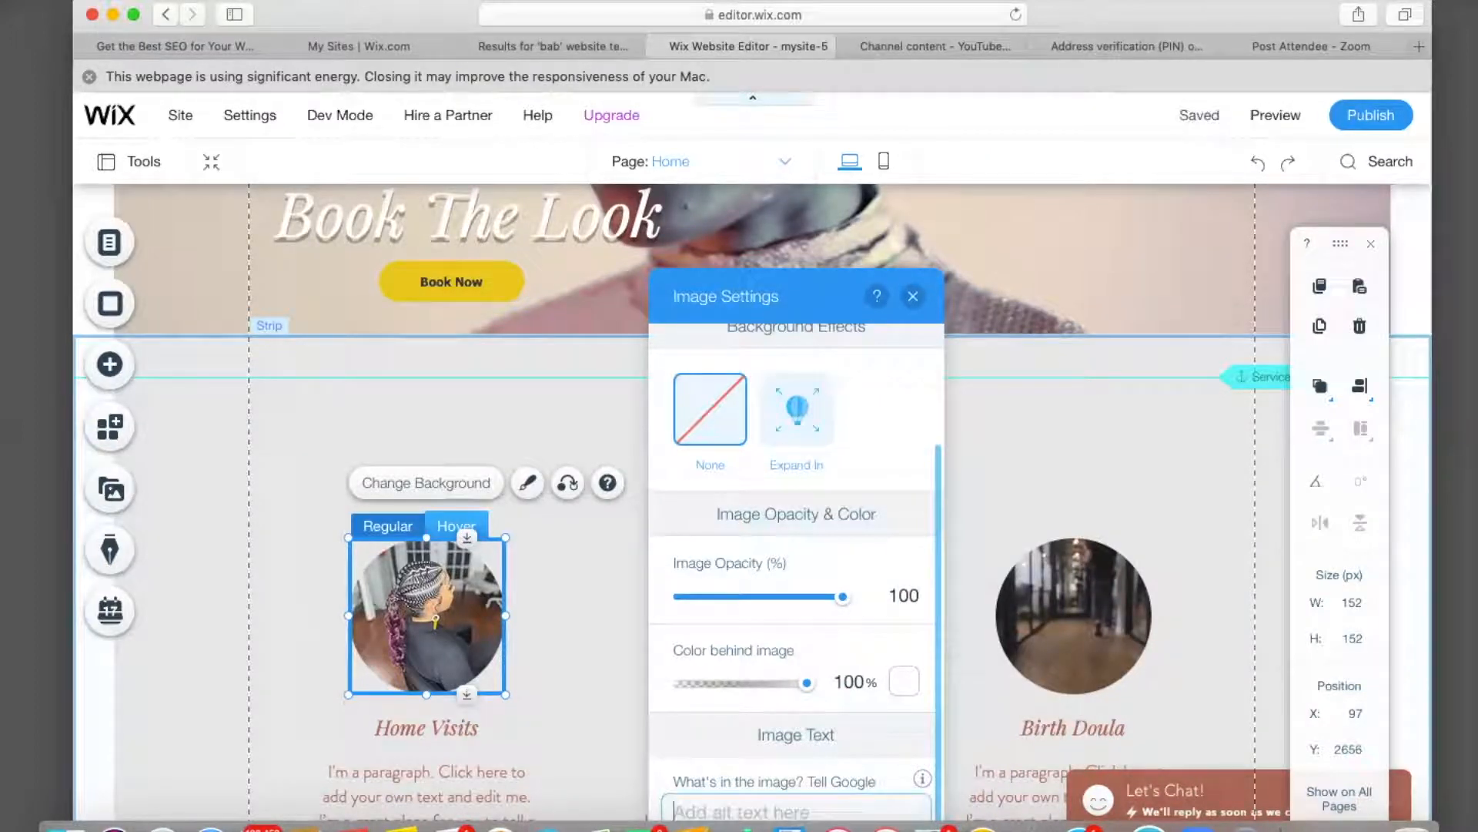
text(STITCH BRAIDS)
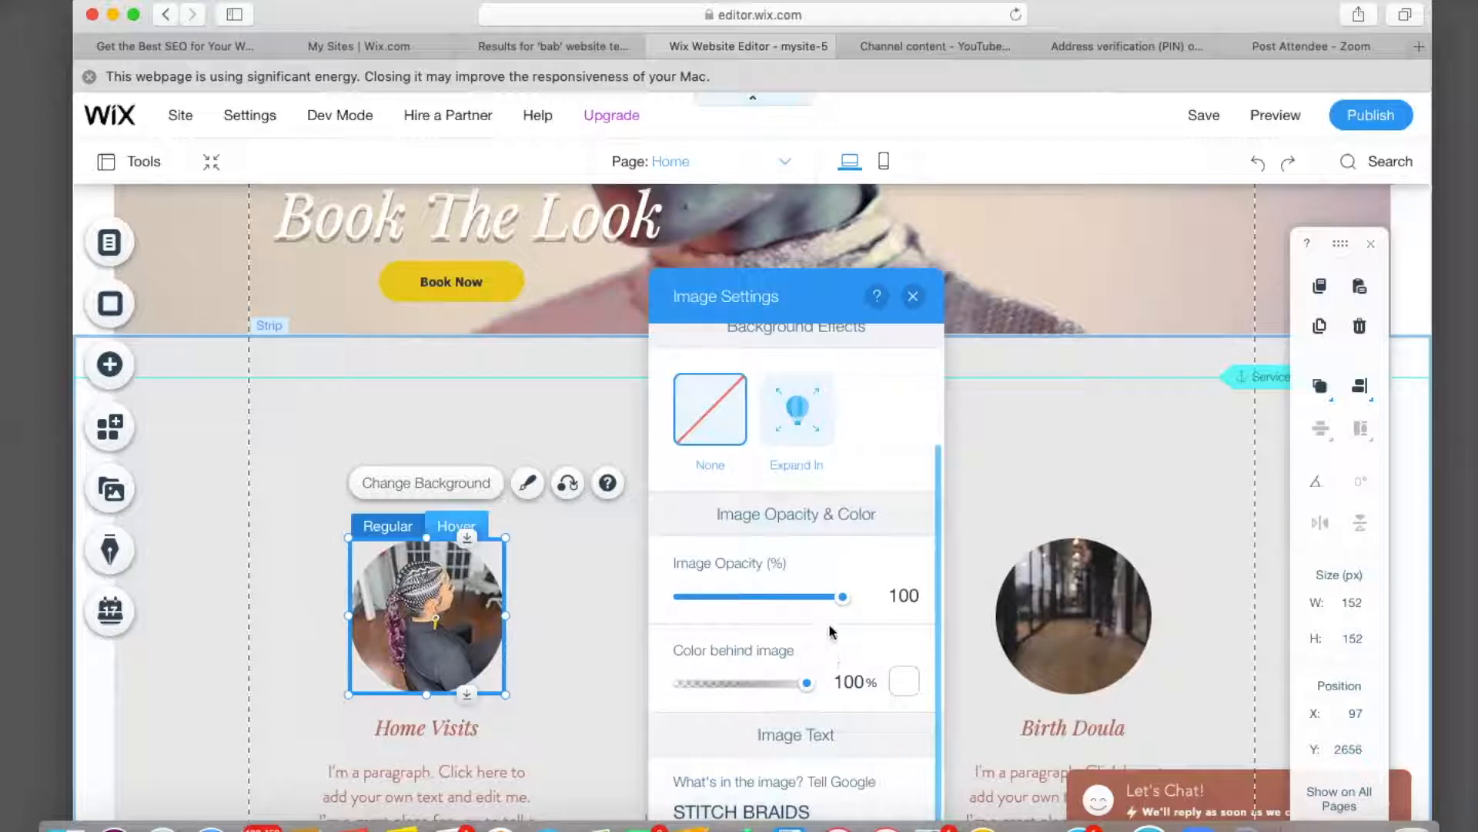
scroll(833, 601, up, 2)
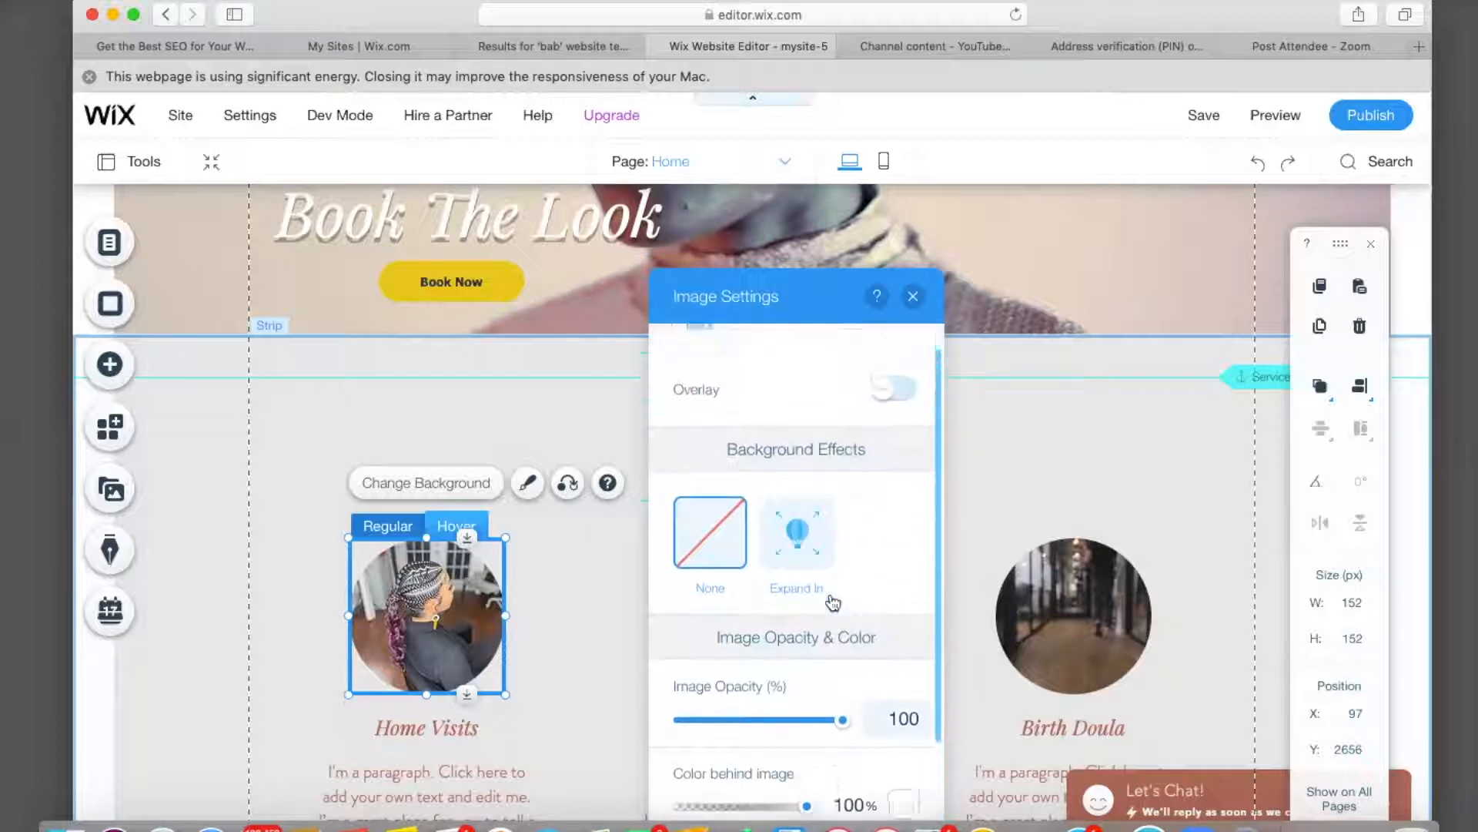
click(912, 296)
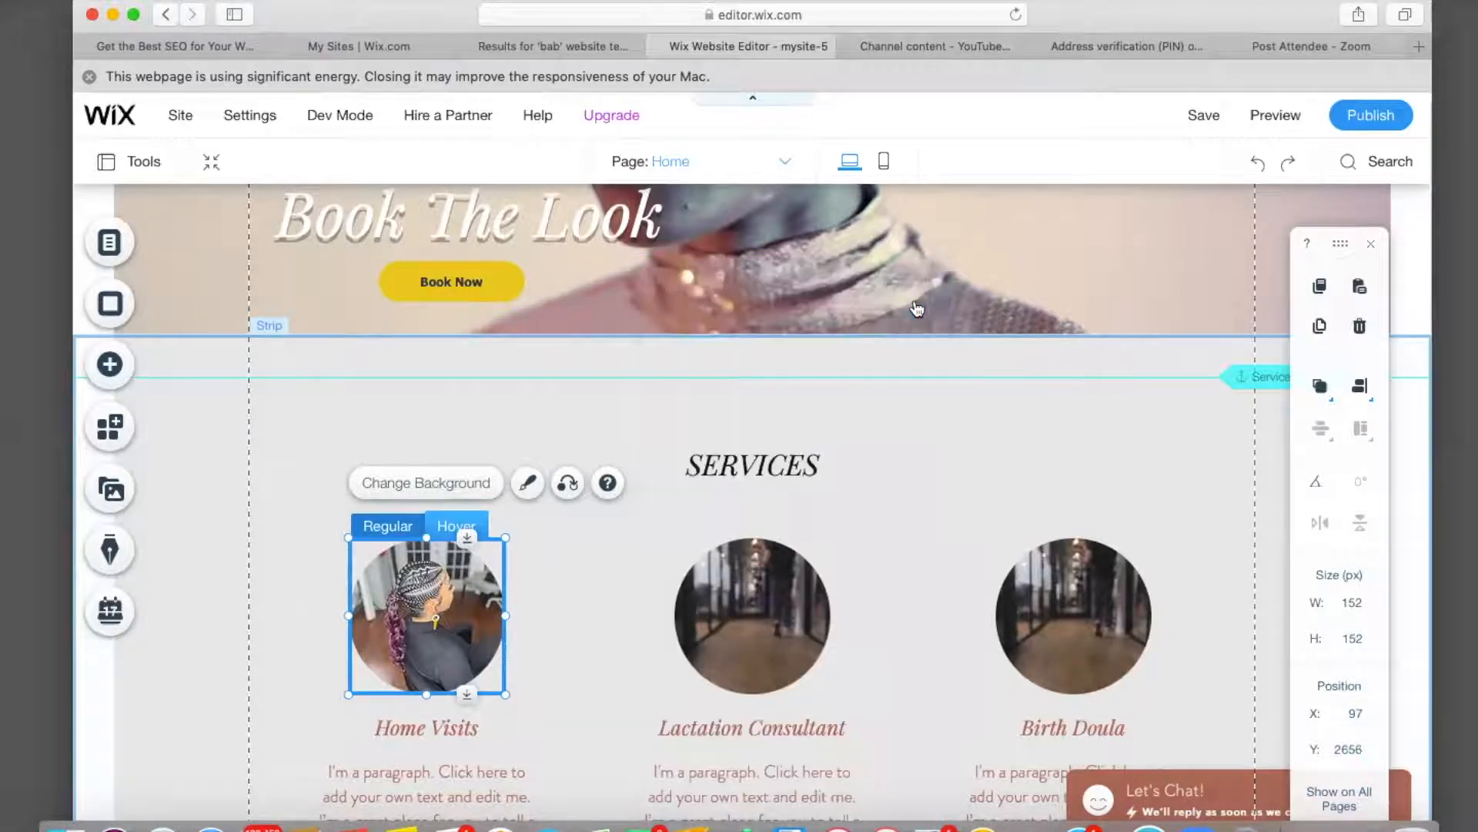
Give the Lactation Consultant box the IMG_7596.jpg braids photo with alt text TWO FEED IN BRAIDS.
click(750, 593)
click(747, 484)
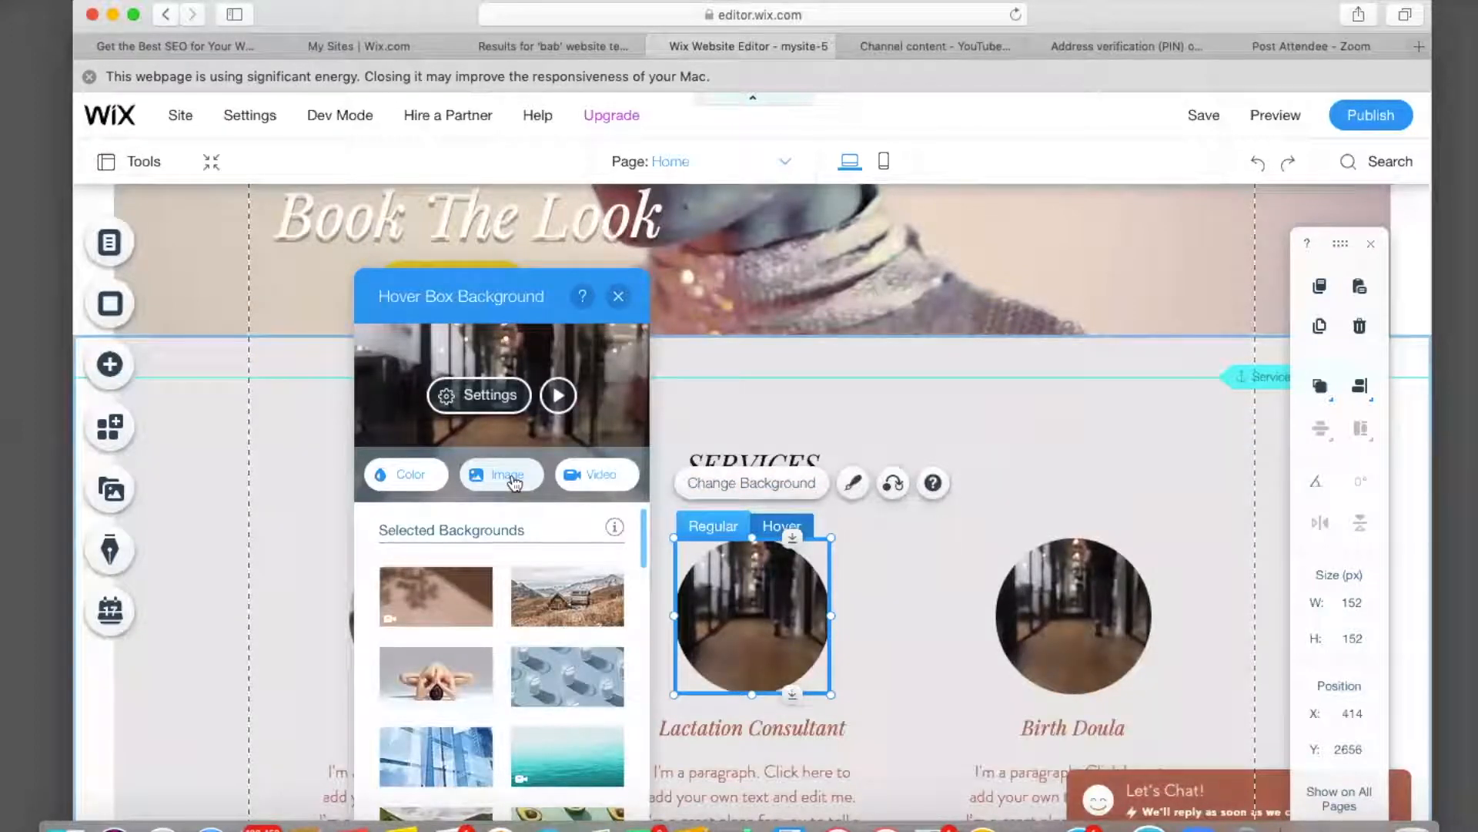
click(509, 475)
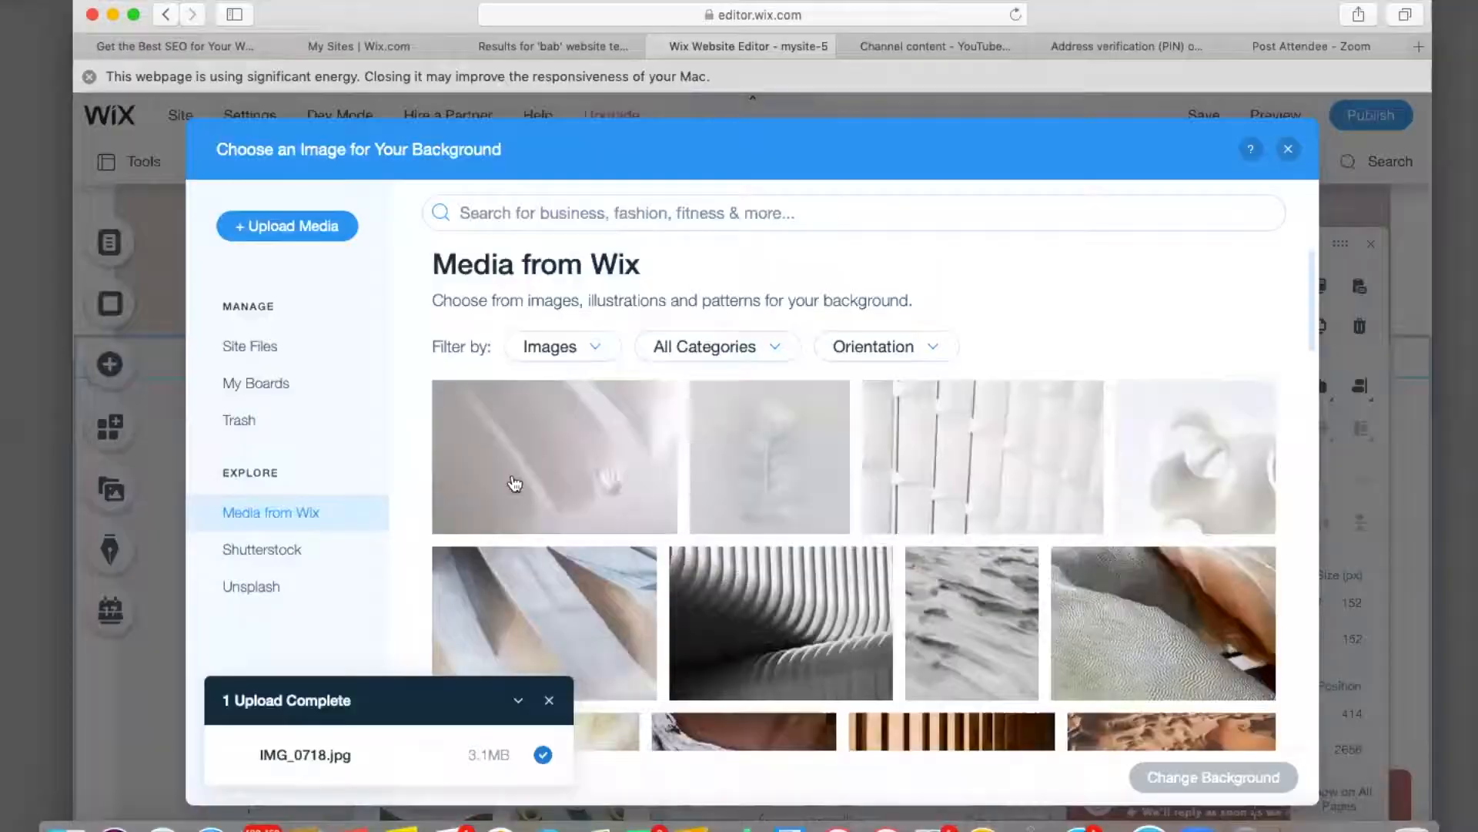
click(264, 348)
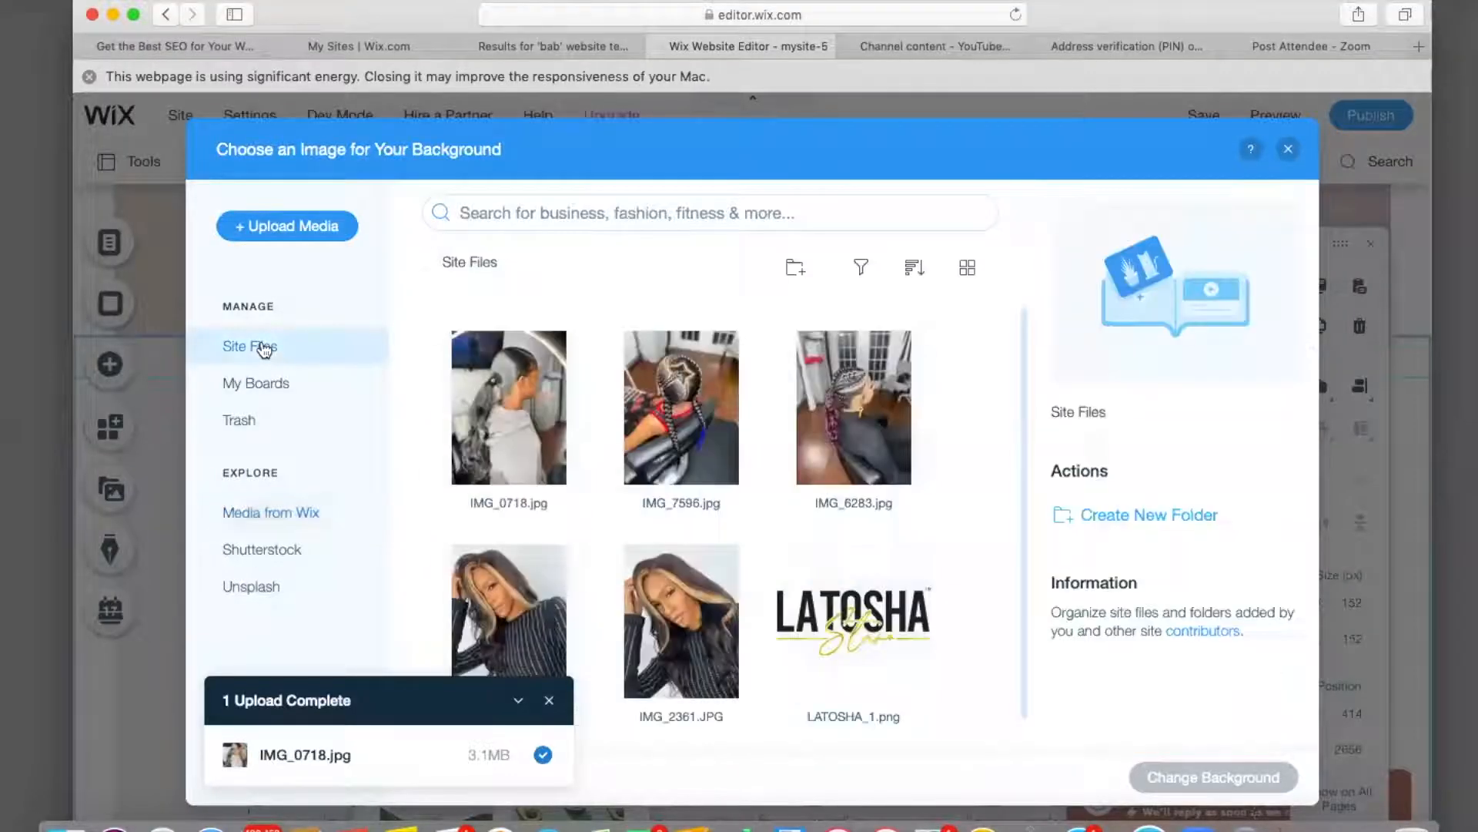
click(682, 408)
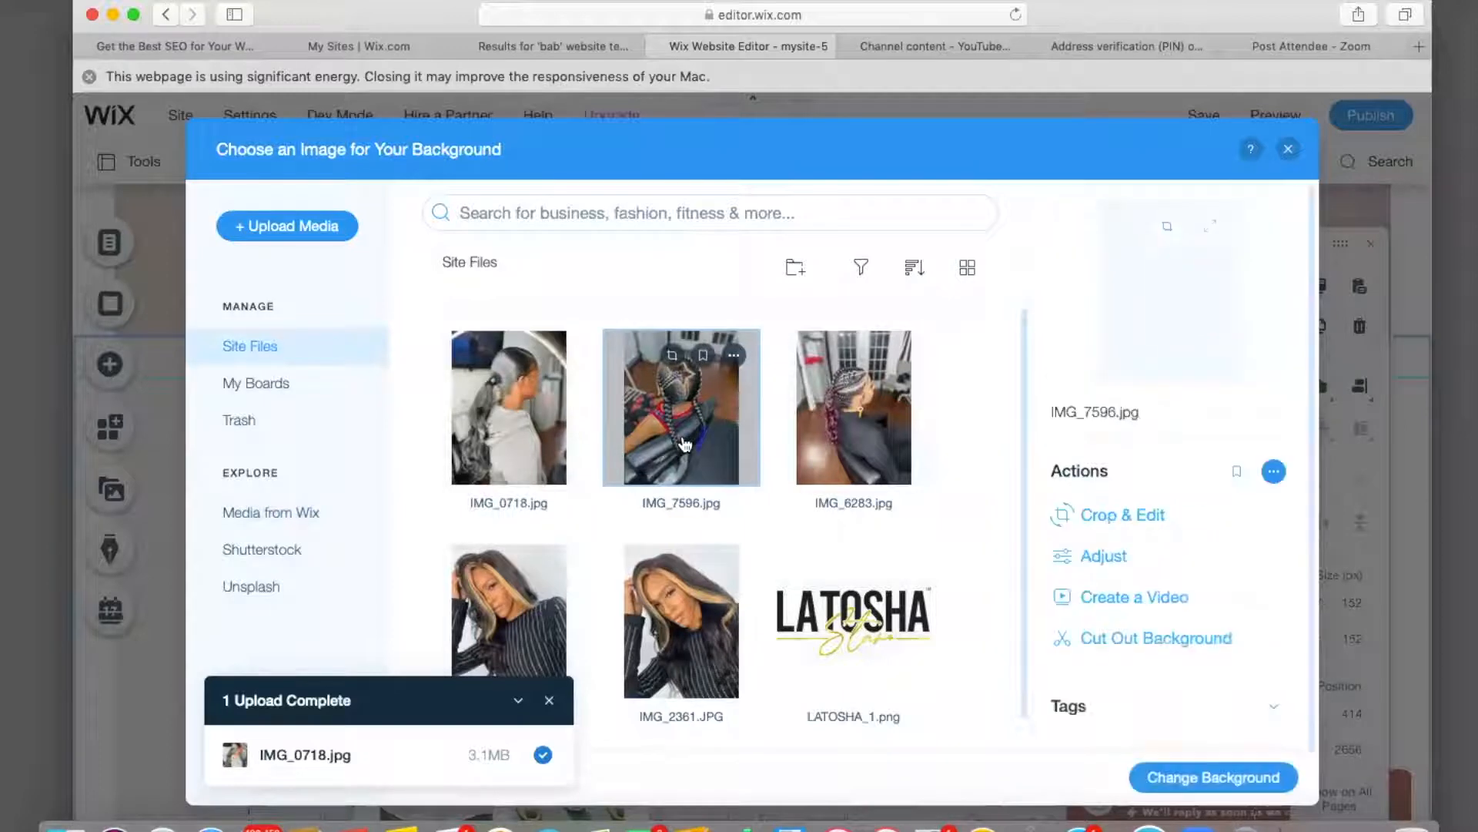
click(1205, 779)
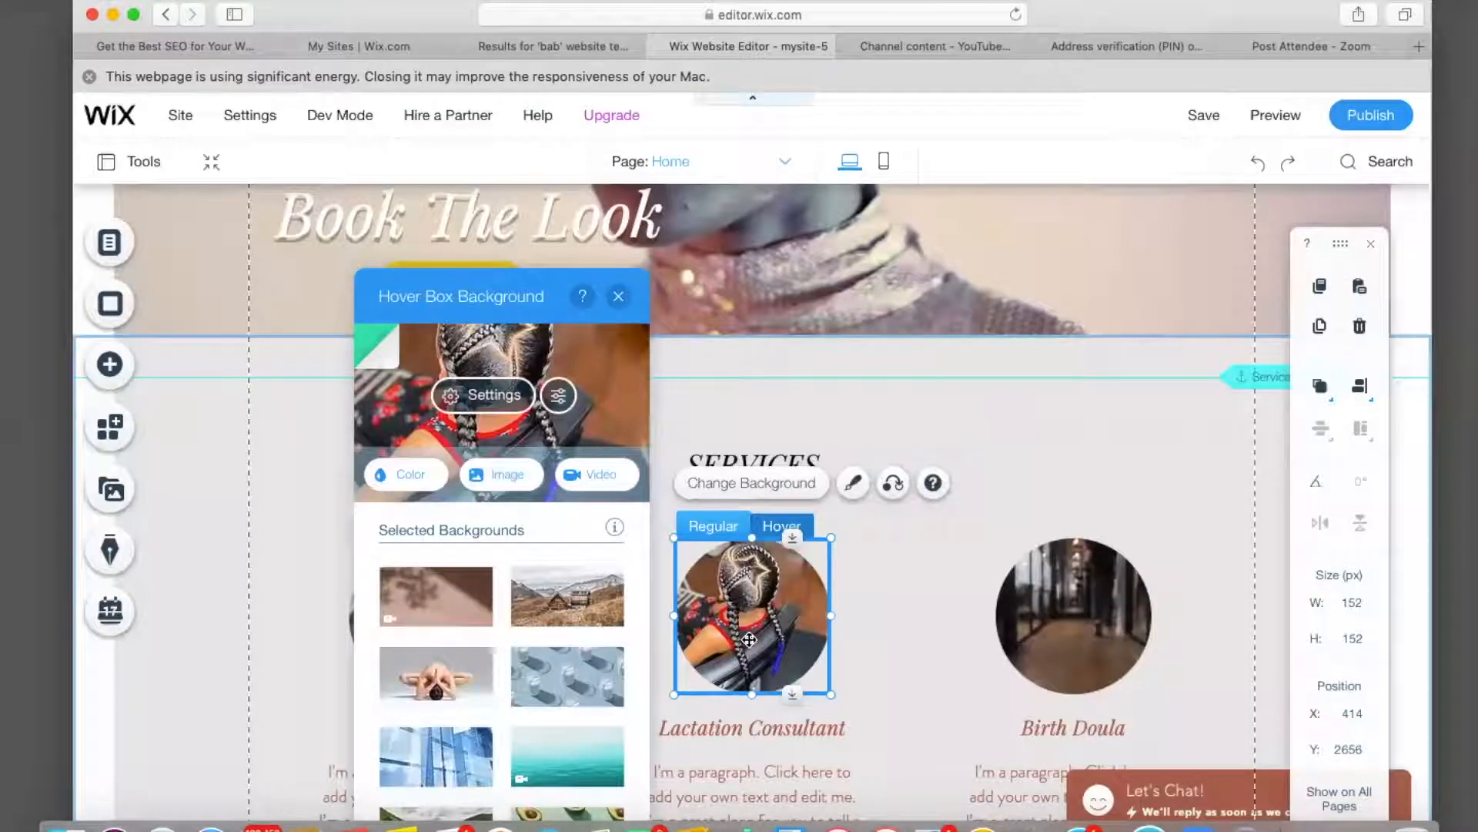
click(770, 528)
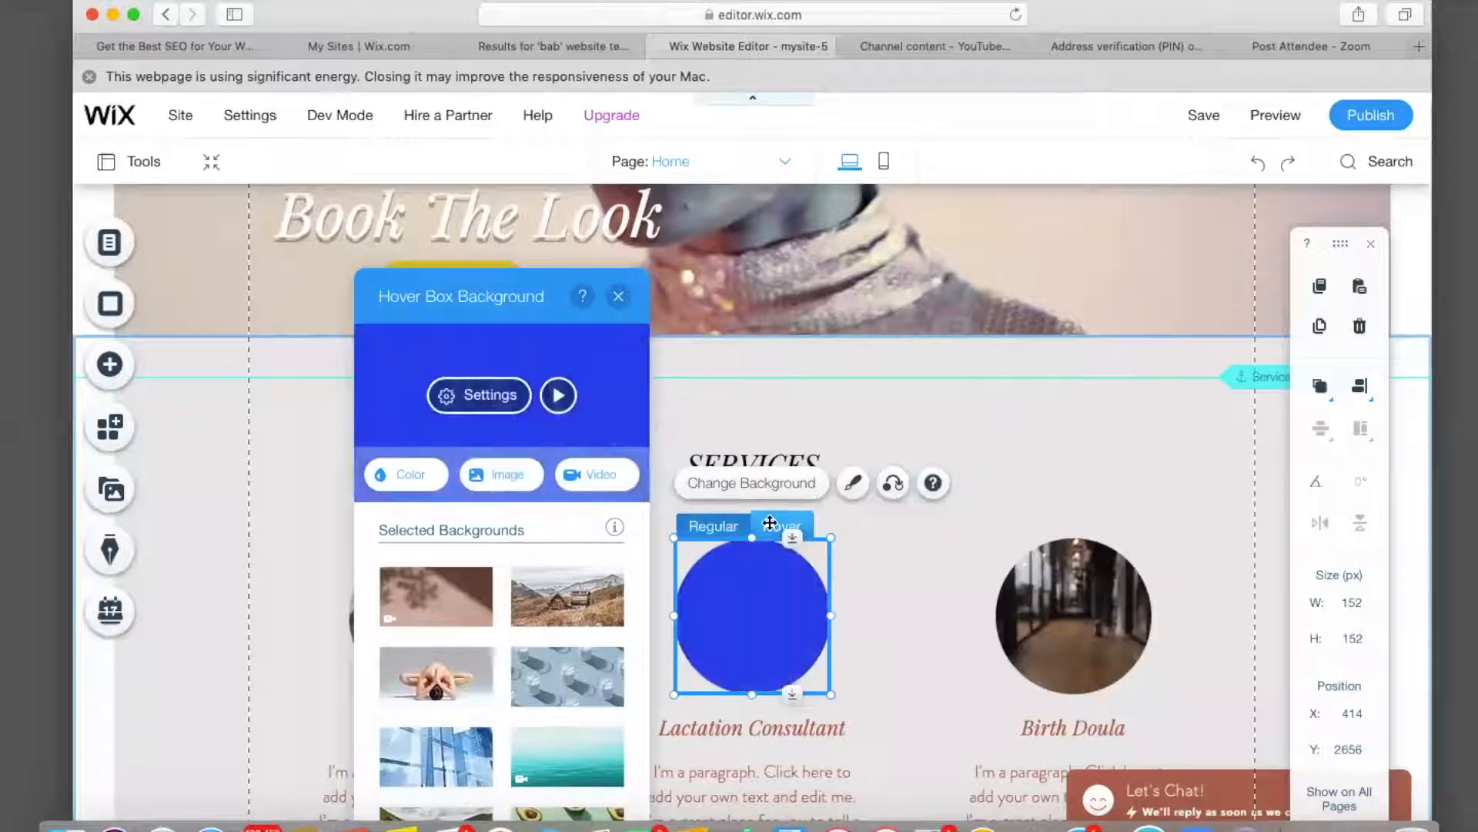
click(506, 474)
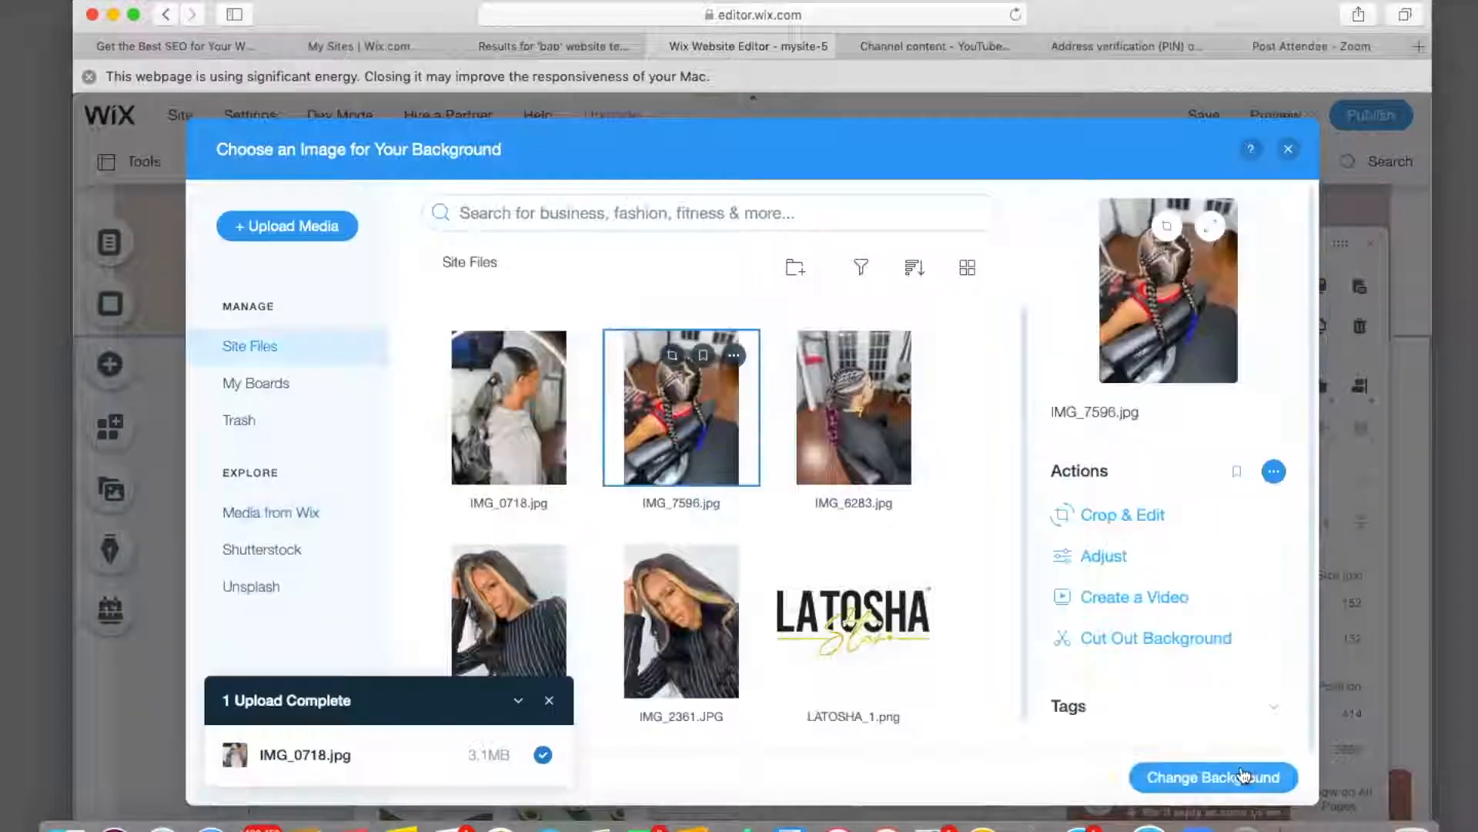
click(1207, 776)
click(484, 395)
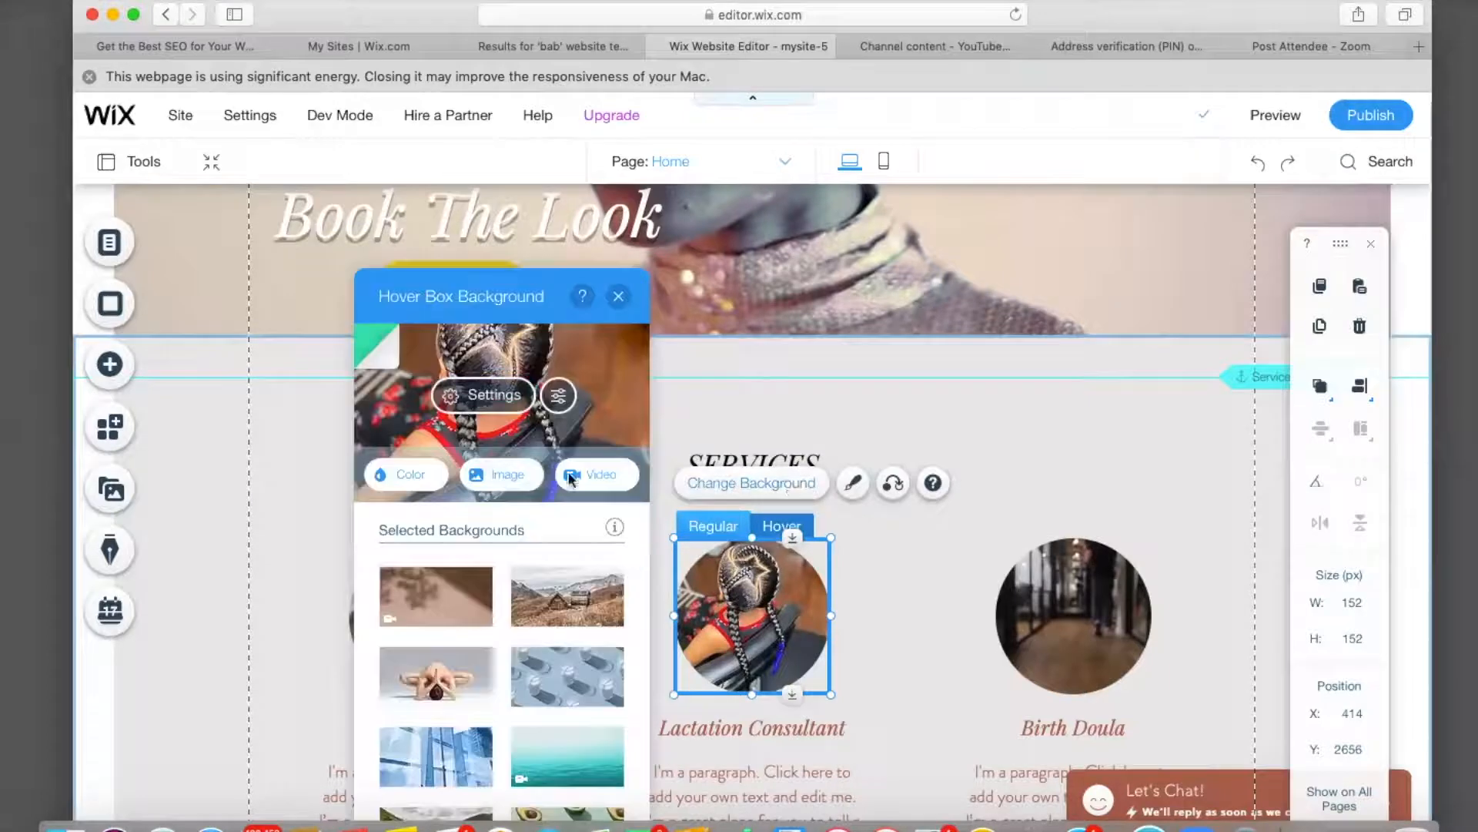
click(483, 396)
text(TWO FEED IN BRAIDS)
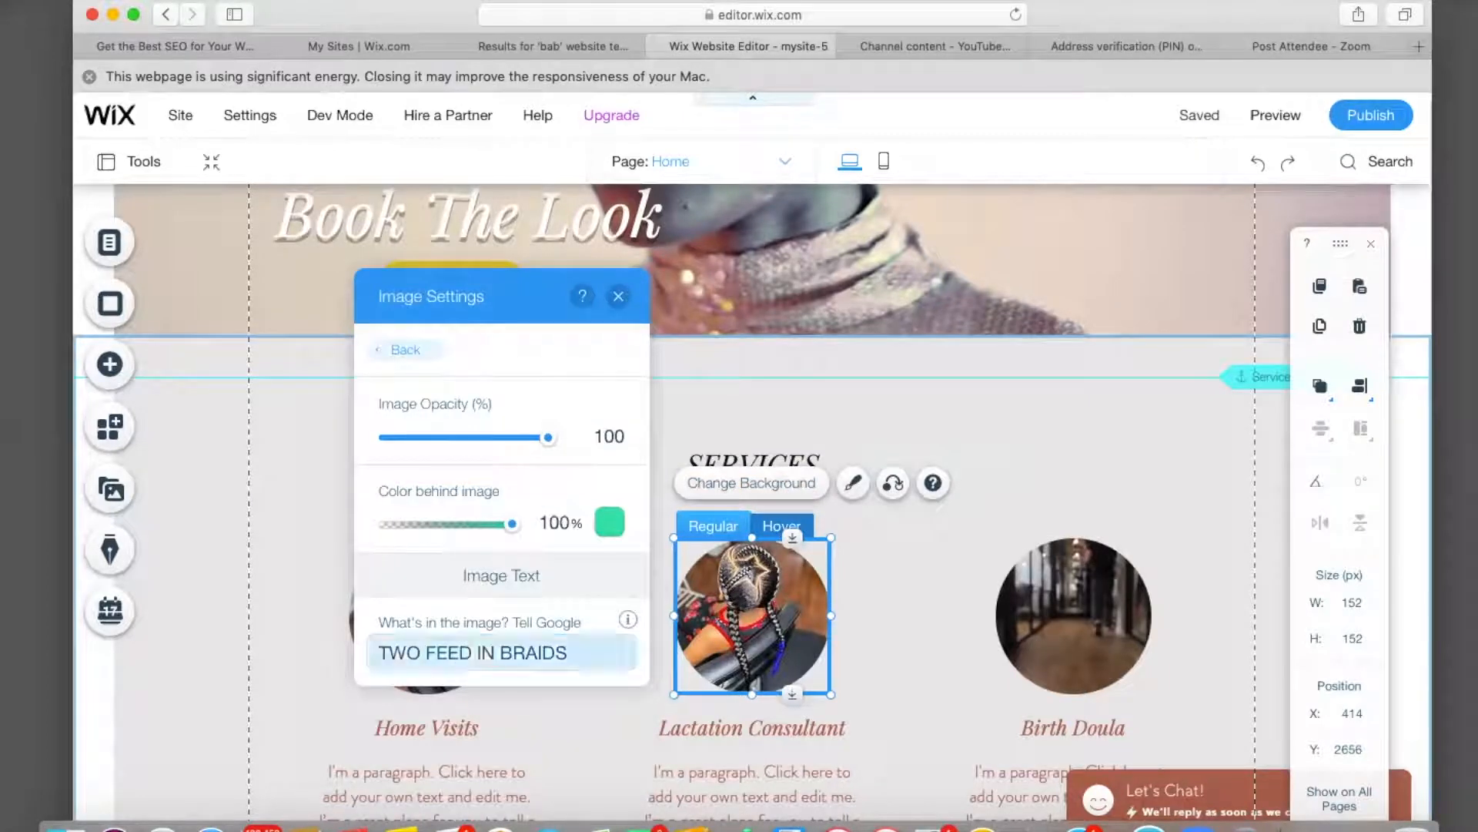
click(619, 295)
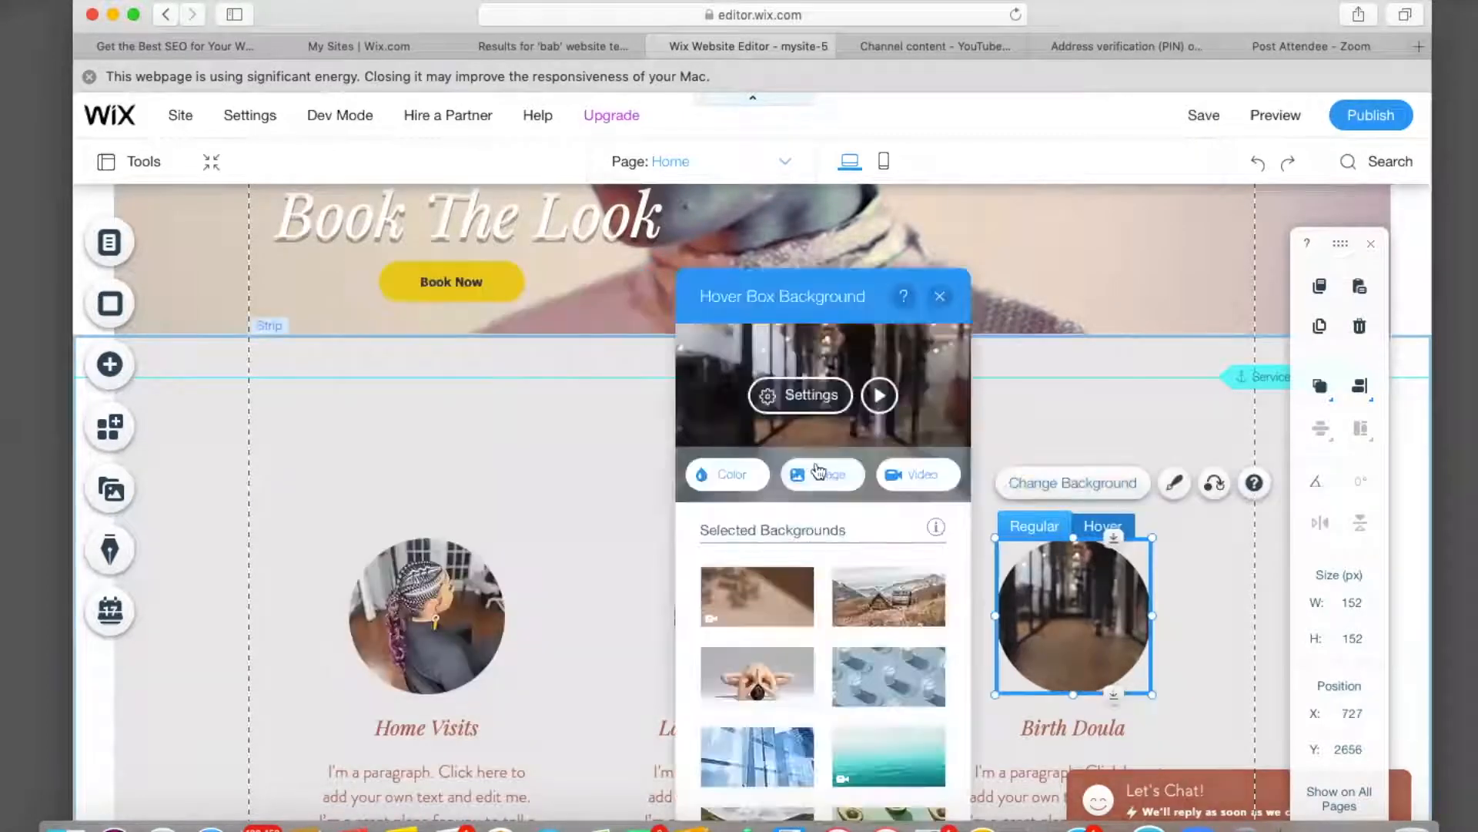
Give the Birth Doula box the ponytail photo with alt text EXTENDED PONYTAIL.
click(823, 474)
click(244, 291)
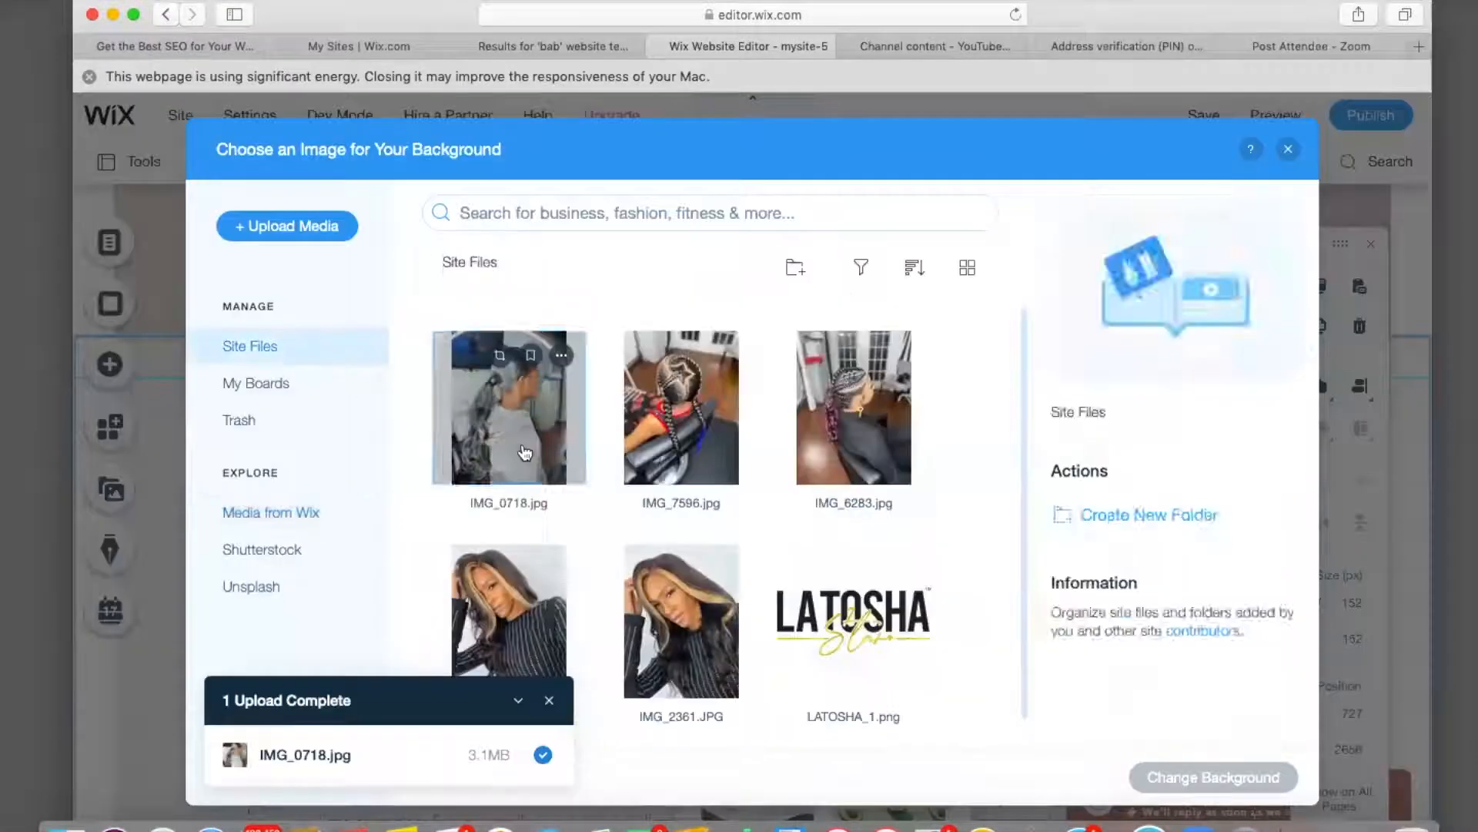
click(508, 403)
click(1207, 776)
click(804, 394)
click(834, 647)
text(PONYTAIL)
click(702, 653)
text(EXTENDED)
key(Return)
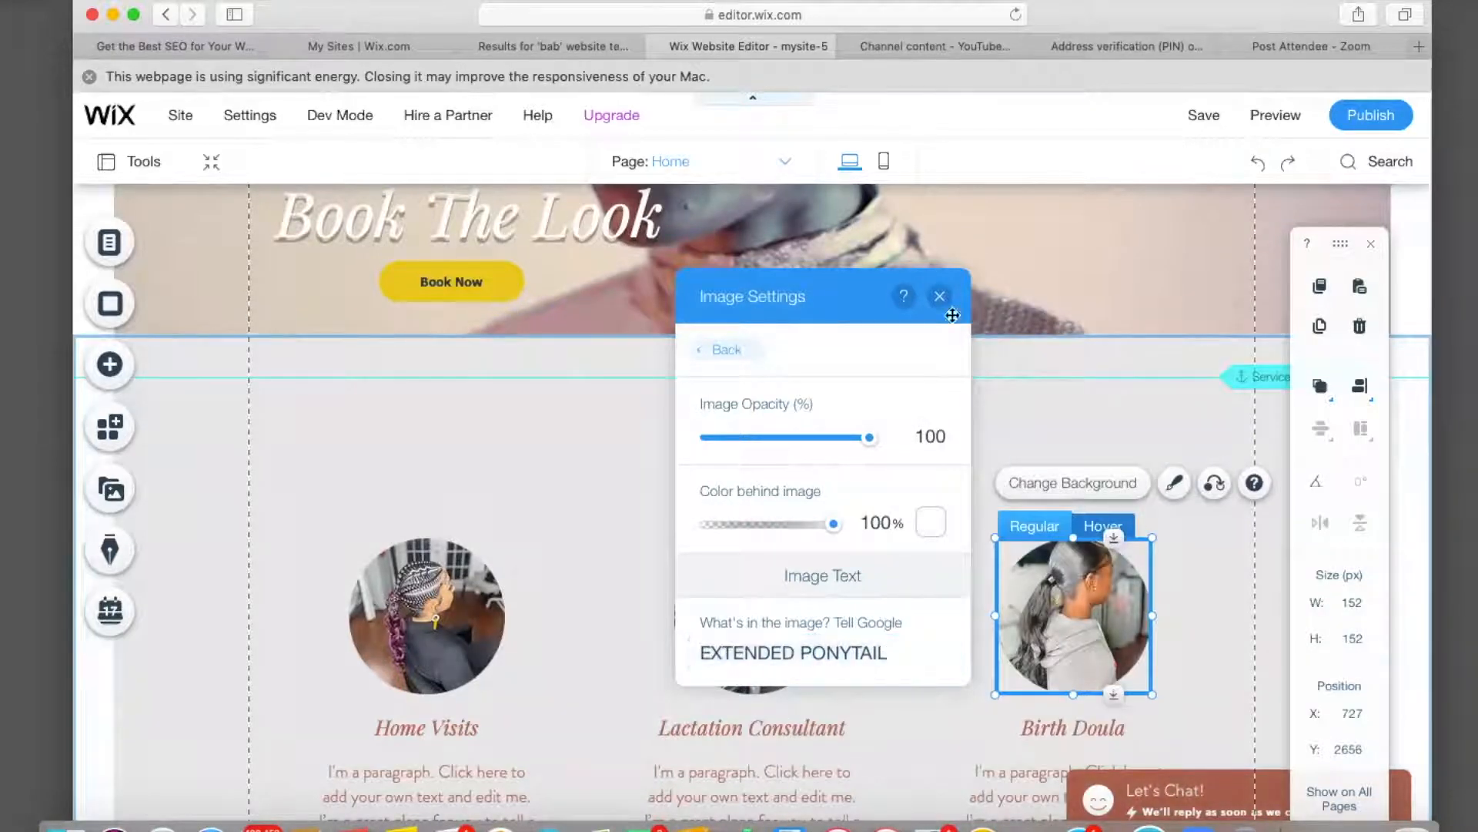
click(940, 297)
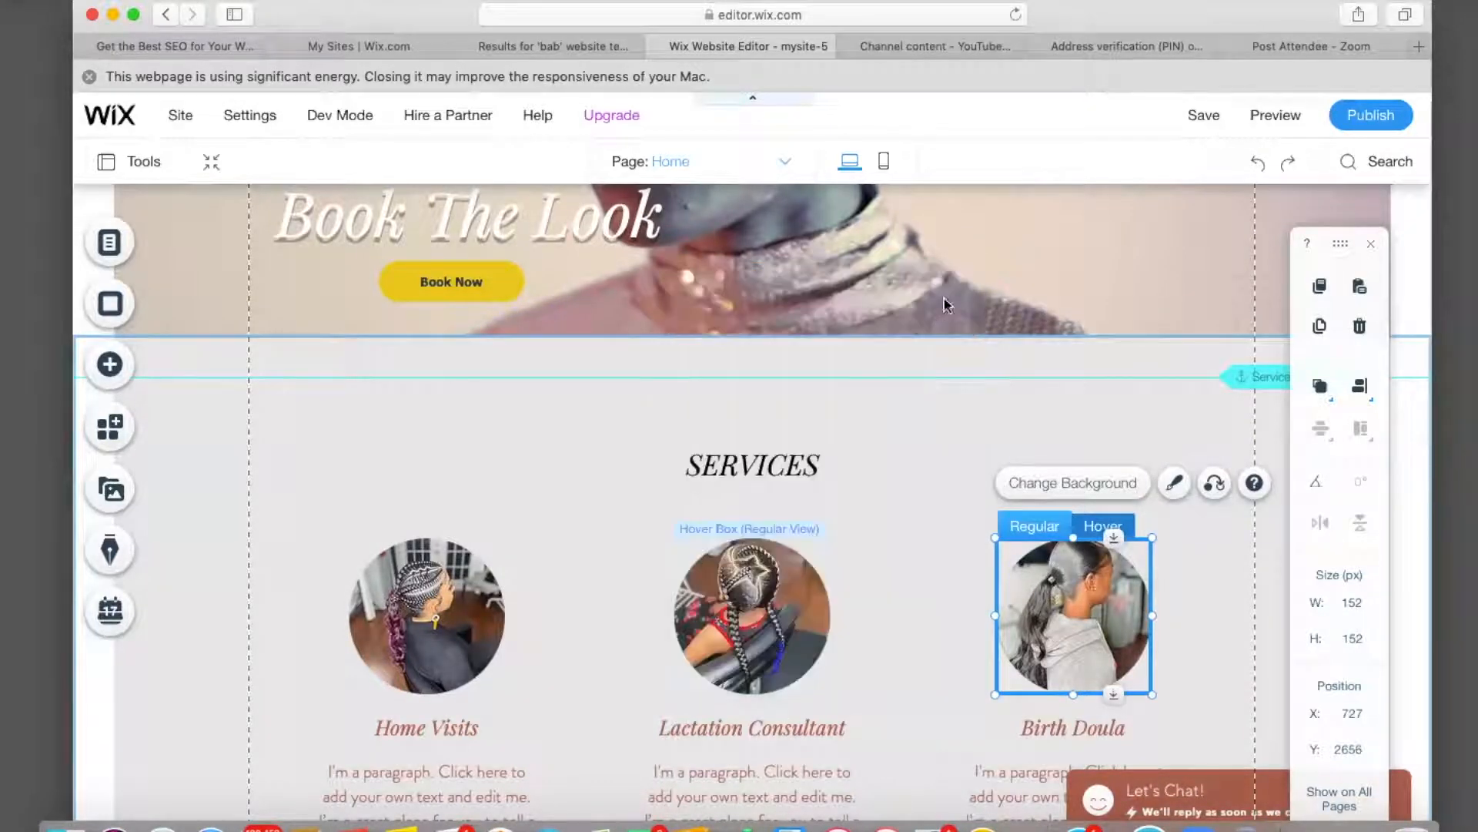
In the Birth Doula hover state, open Site Files and IMG_0718.jpg's options menu.
click(1100, 526)
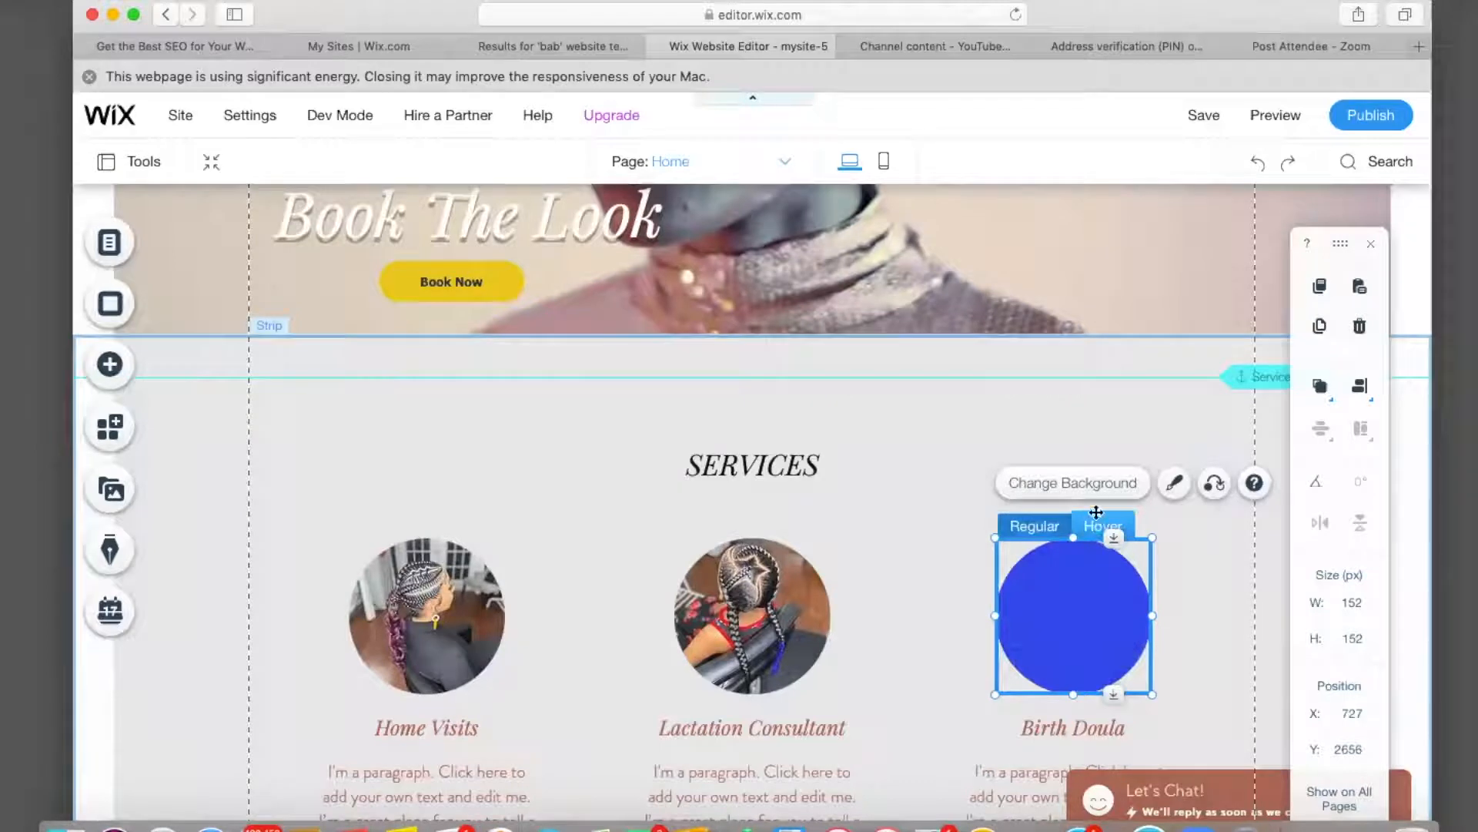
click(1085, 483)
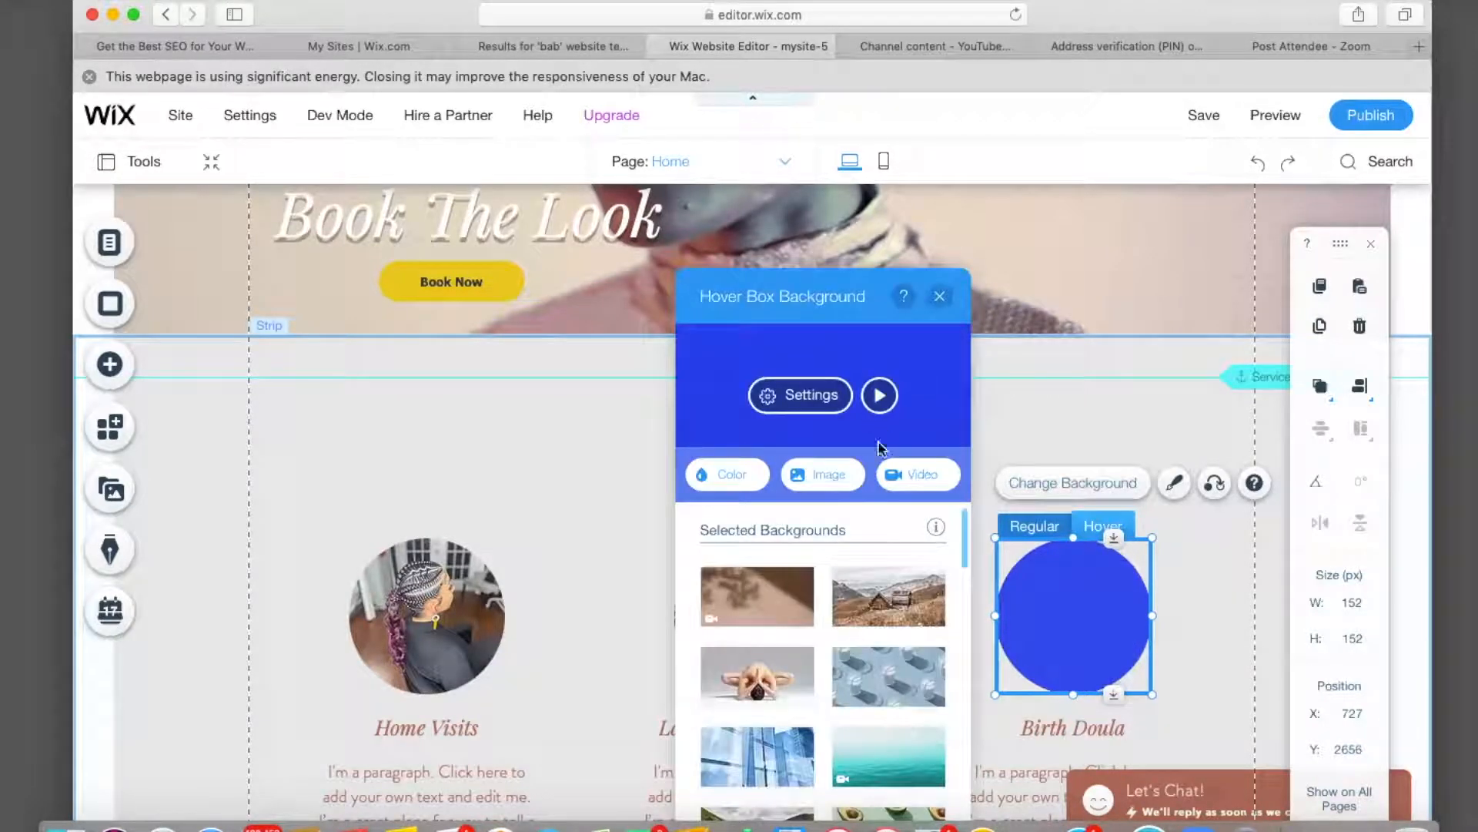
click(823, 472)
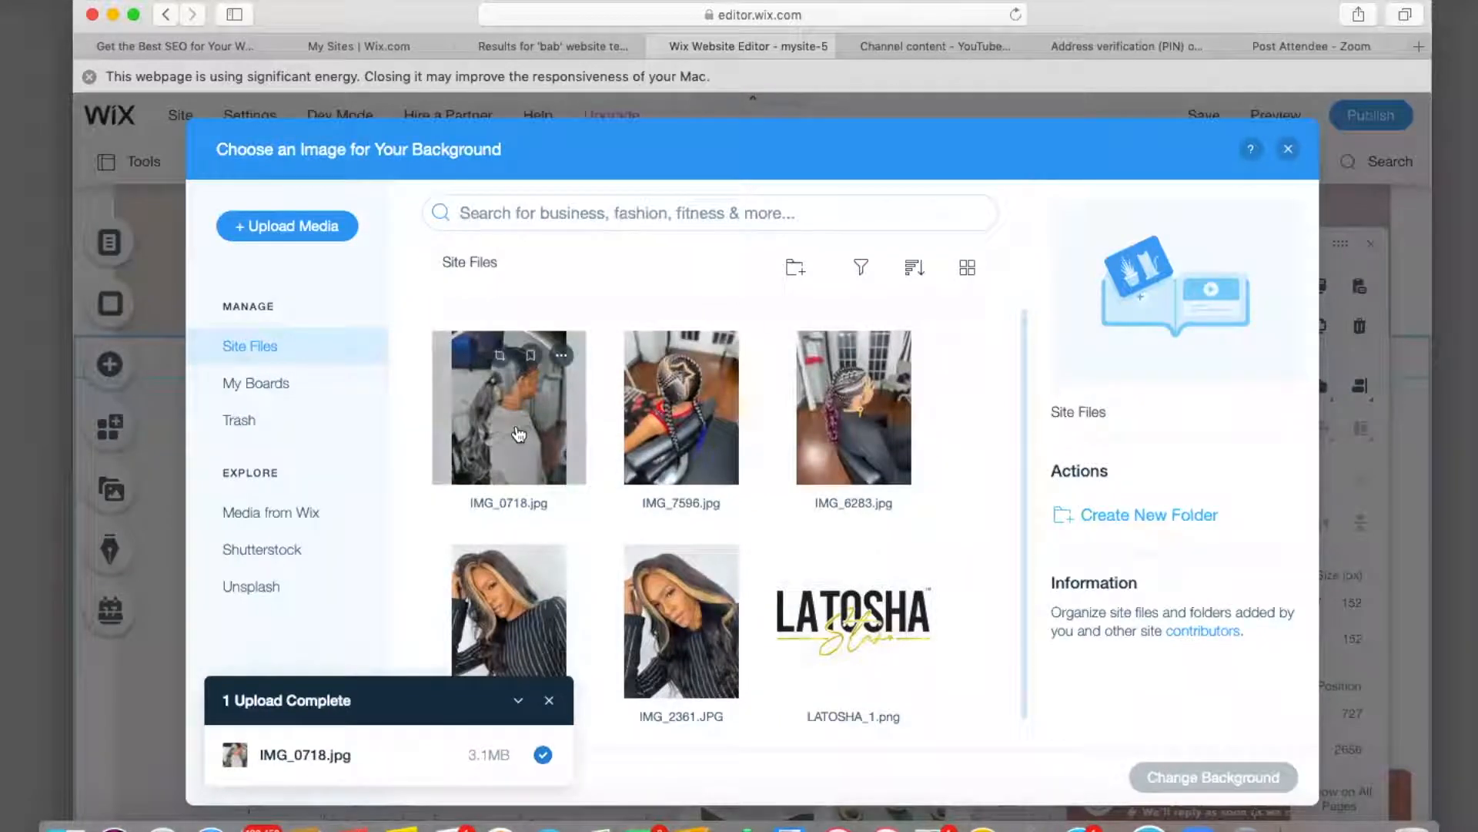
click(563, 356)
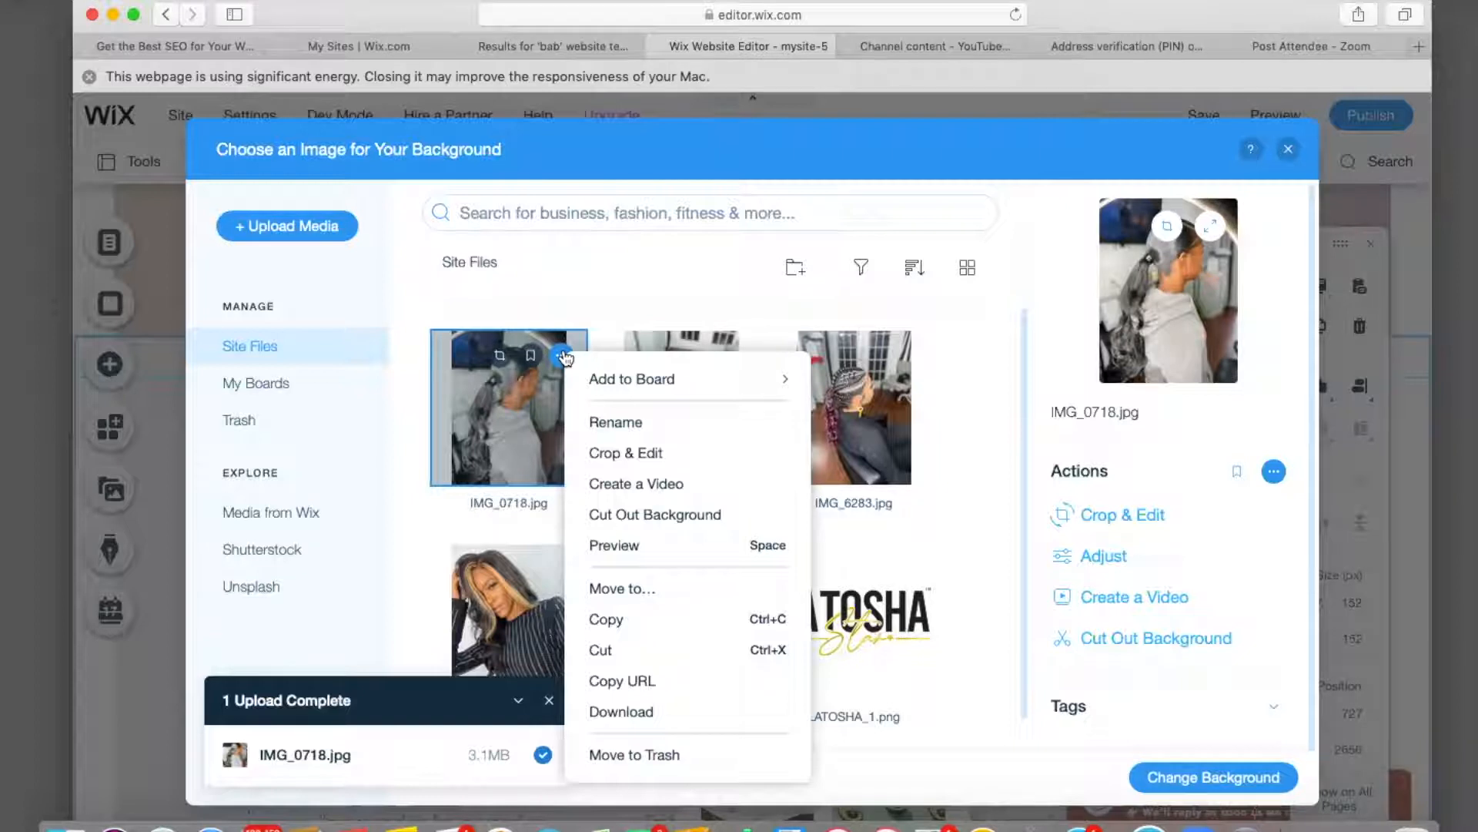
Crop the top and bottom of IMG_0718.jpg and apply it as the hover background.
click(646, 454)
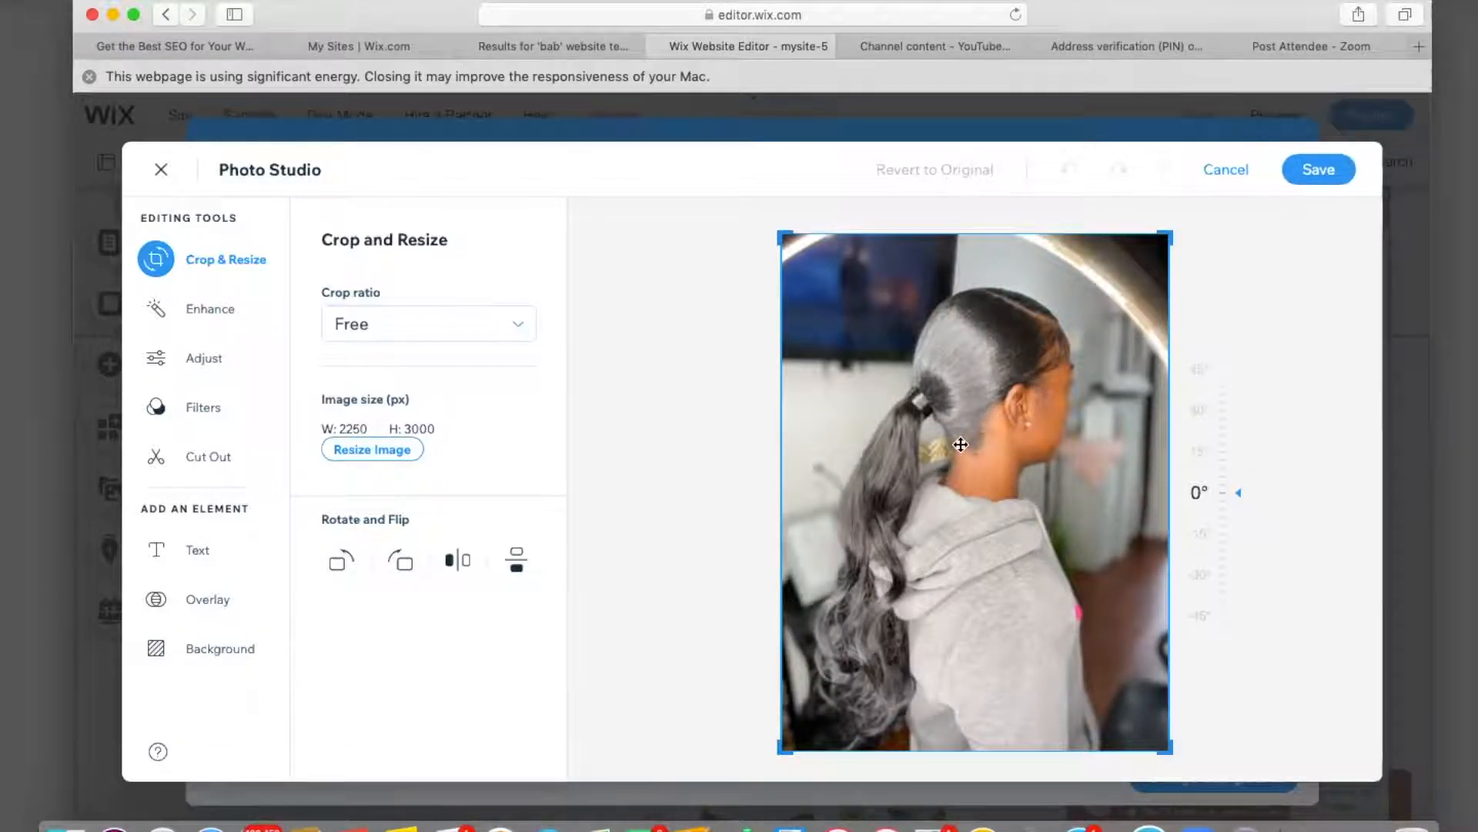
drag(1162, 747, 1162, 709)
drag(1180, 231, 1184, 273)
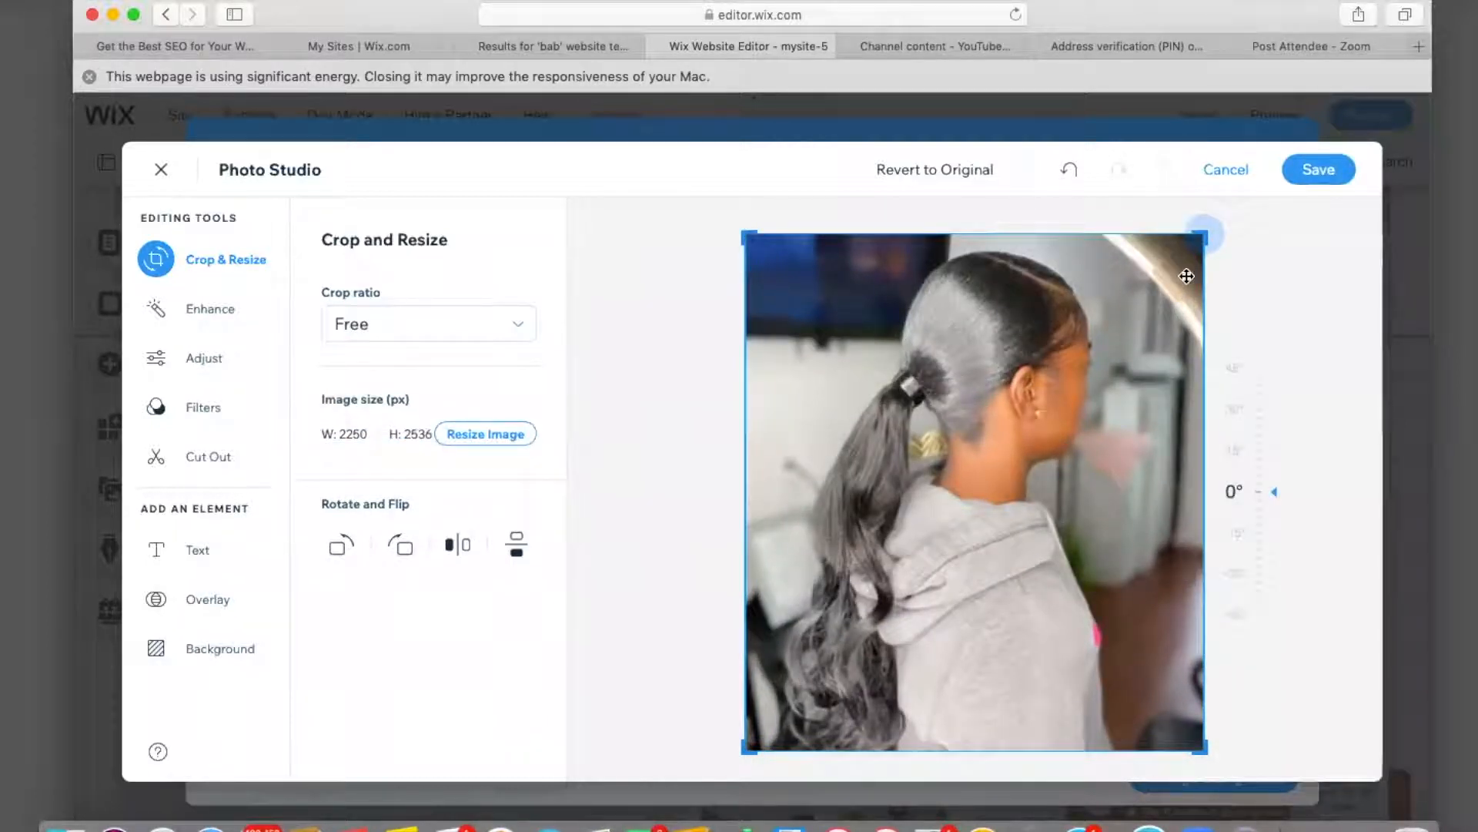
click(1313, 173)
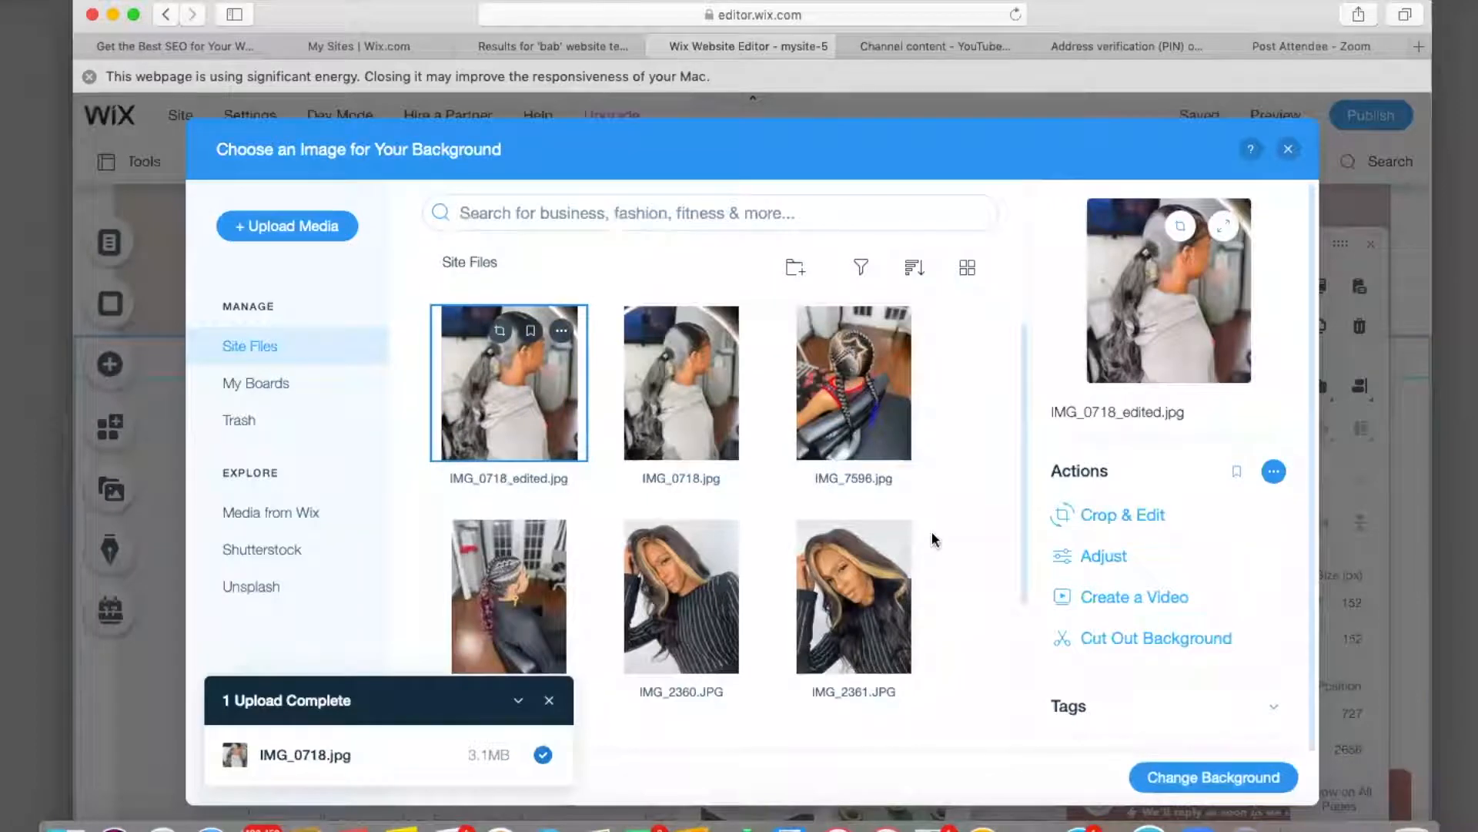
click(1168, 779)
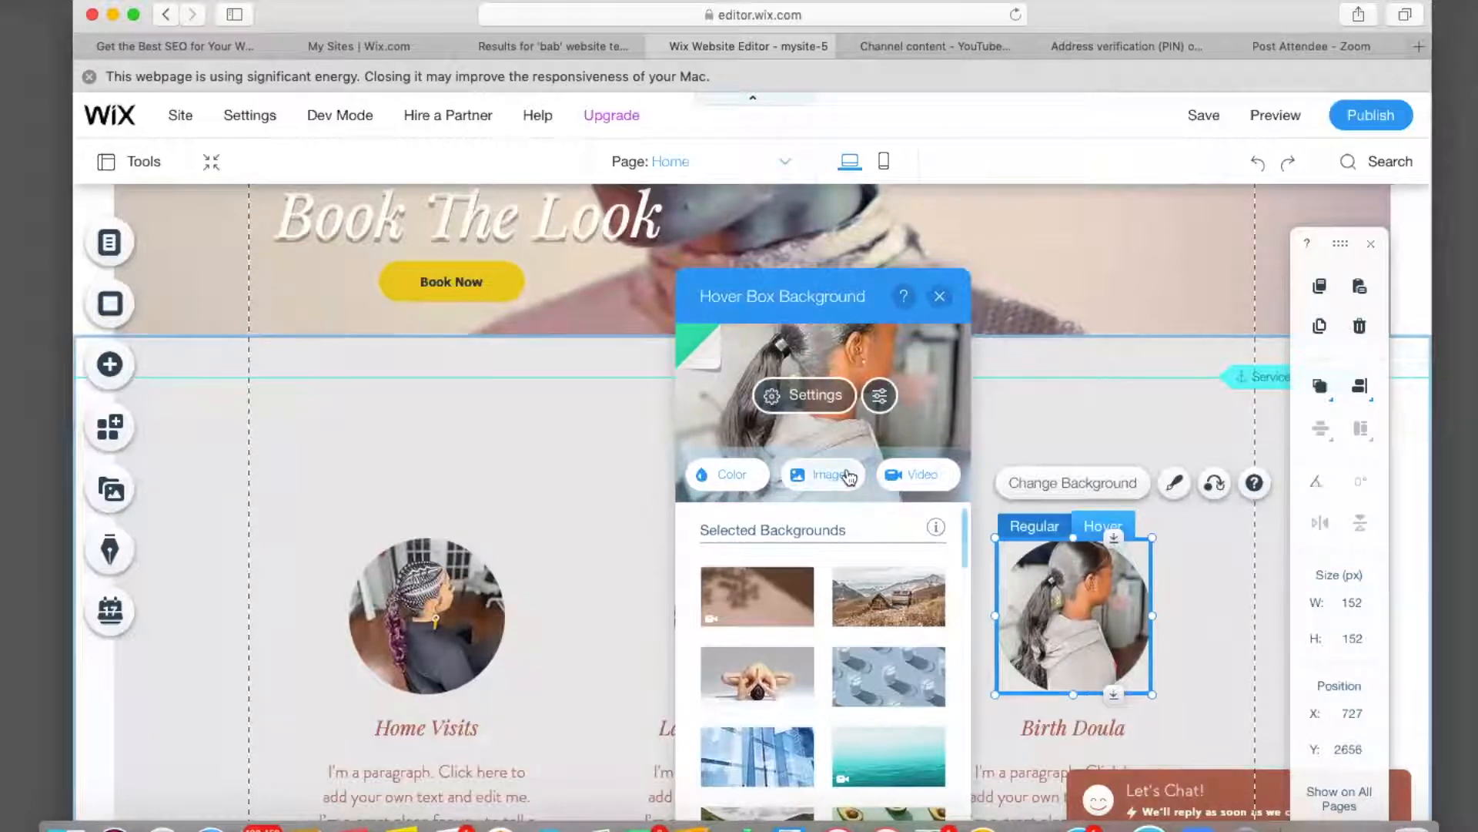
click(939, 298)
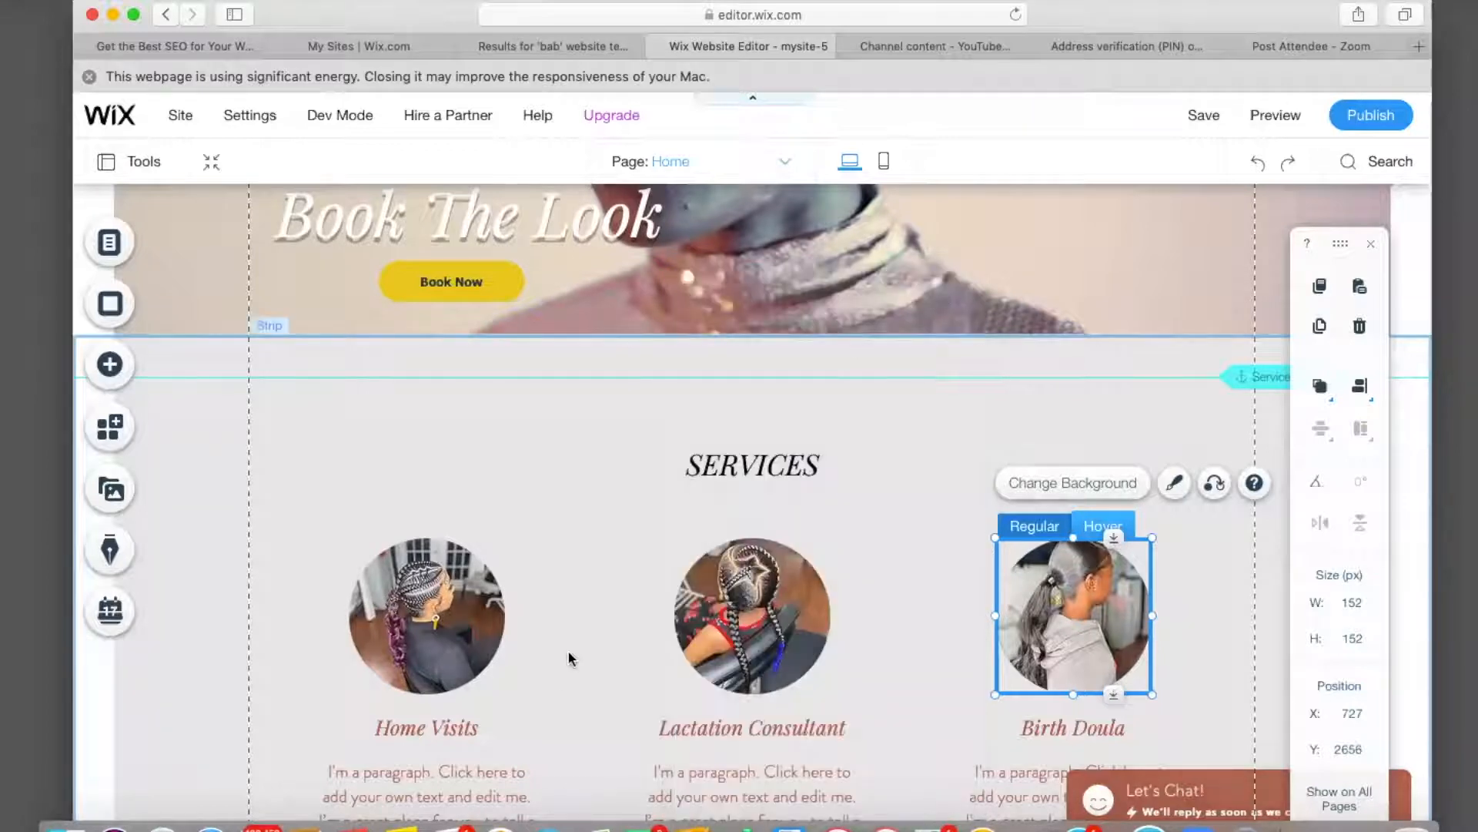
scroll(554, 675, down, 3)
scroll(552, 671, down, 2)
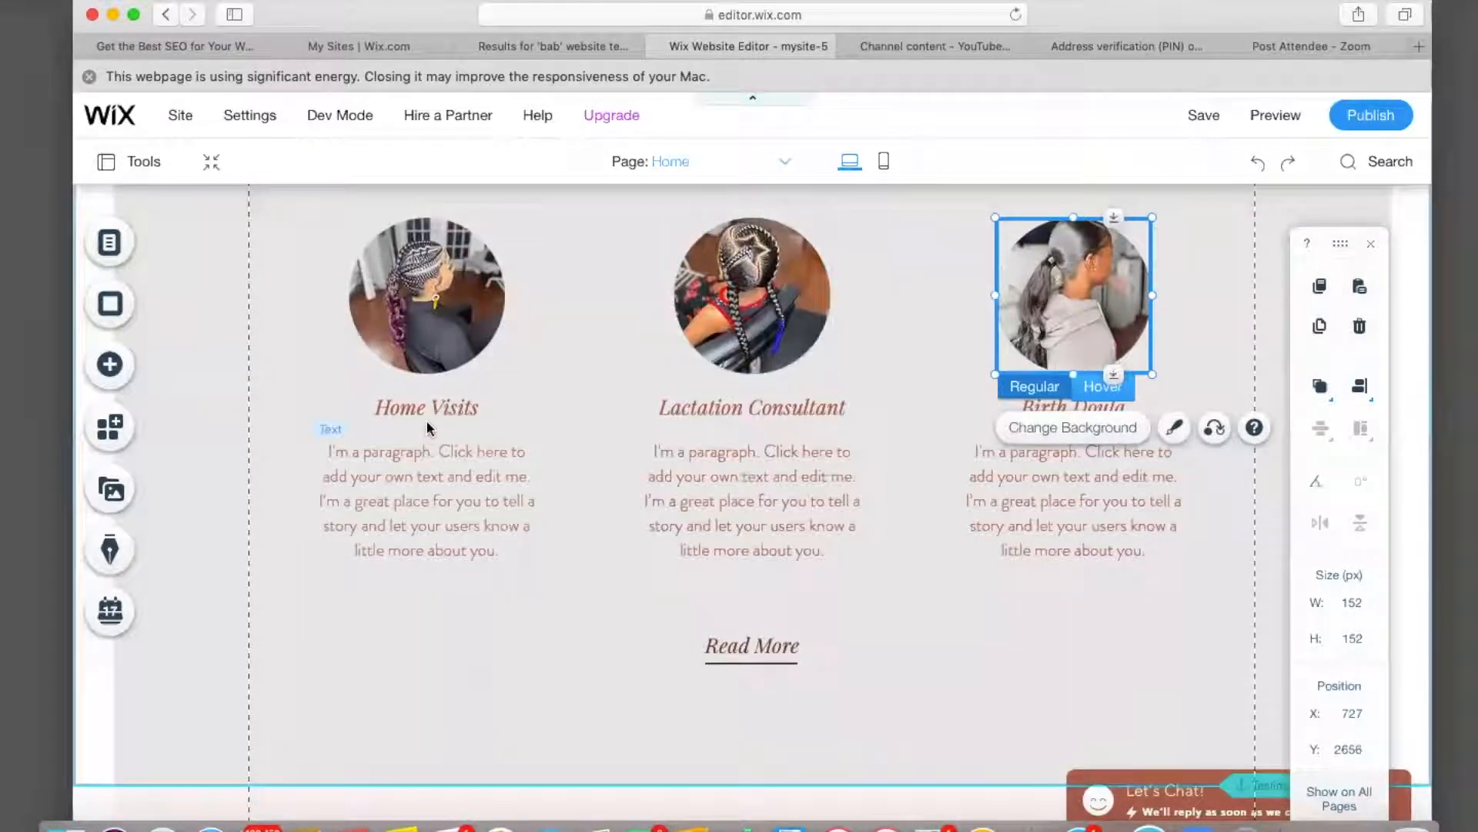
Retitle the first card Stitch Braids in black, with its paragraph black in Caudex.
click(429, 417)
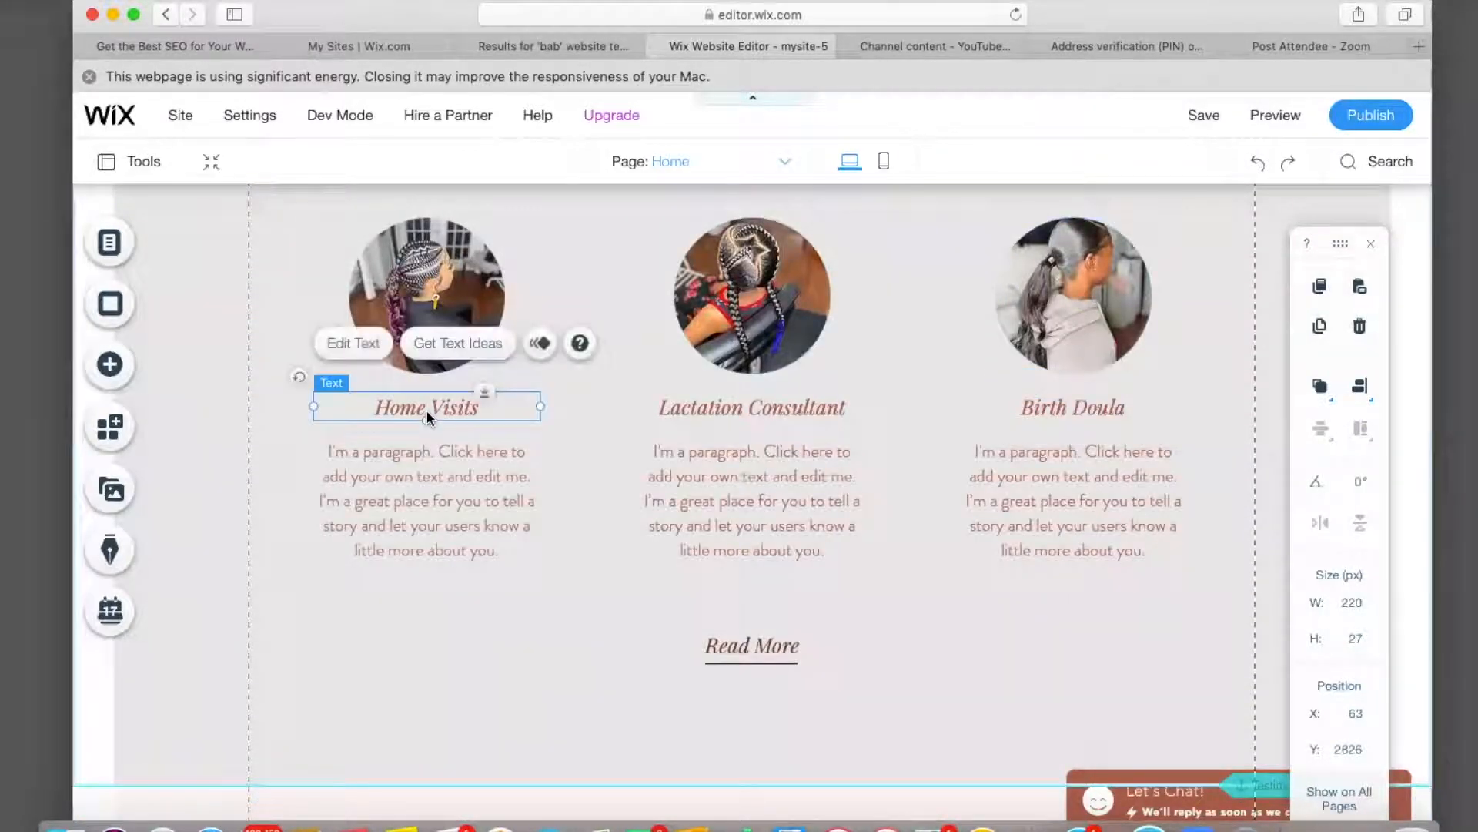
click(353, 343)
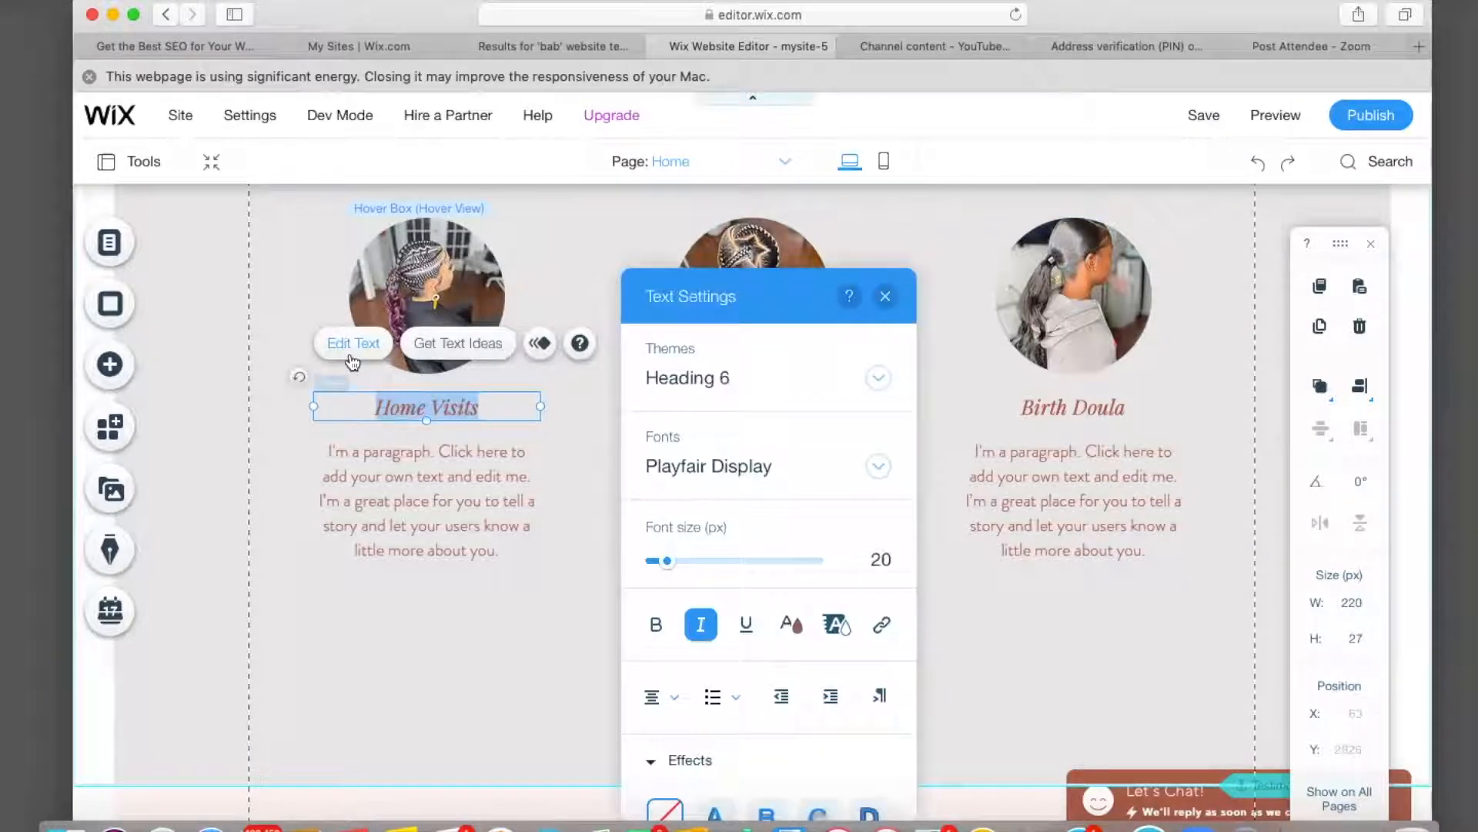
key(BackSpace)
text(Stitch Braids)
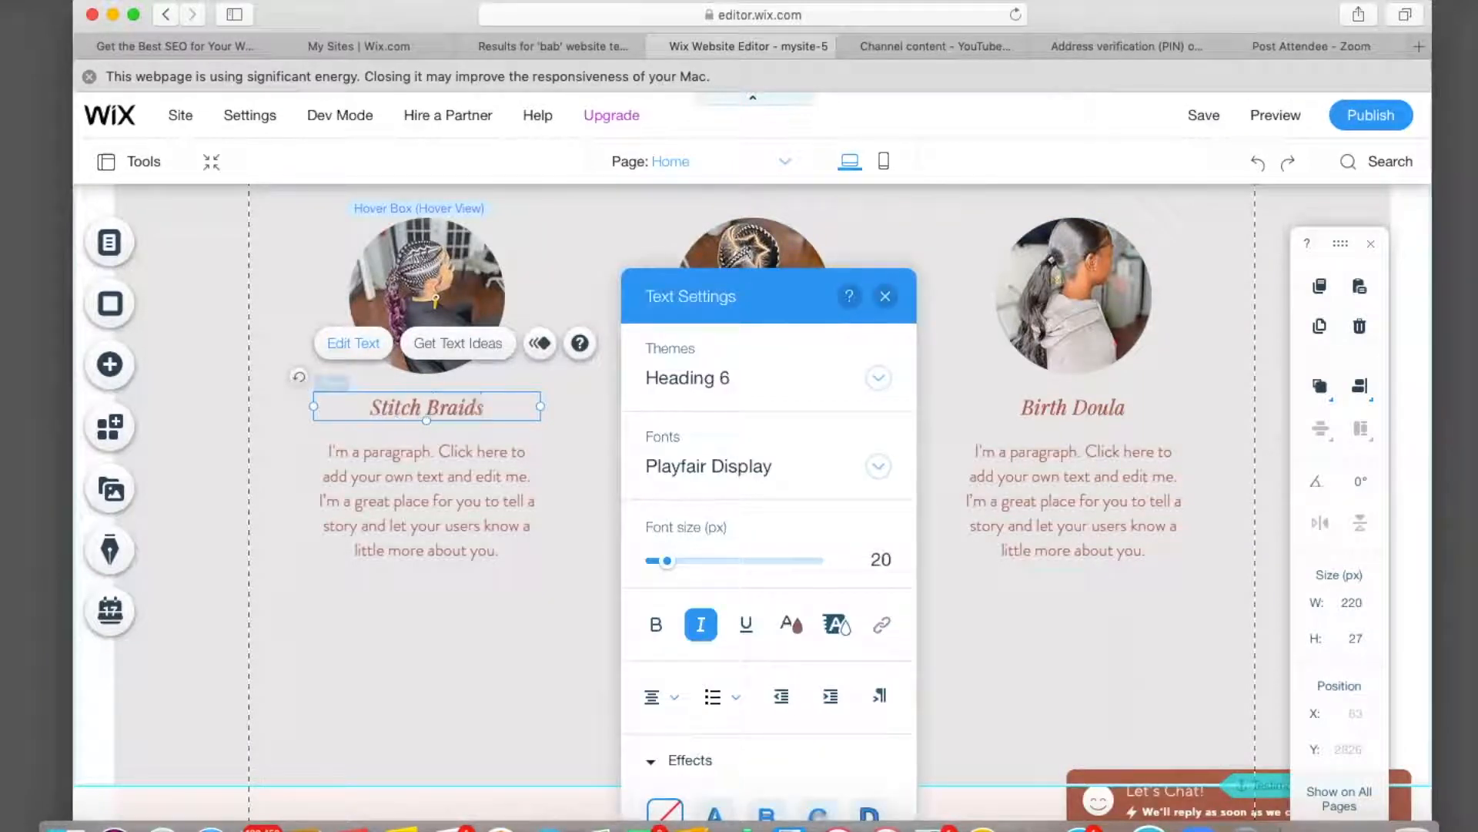
click(791, 624)
click(667, 628)
click(876, 468)
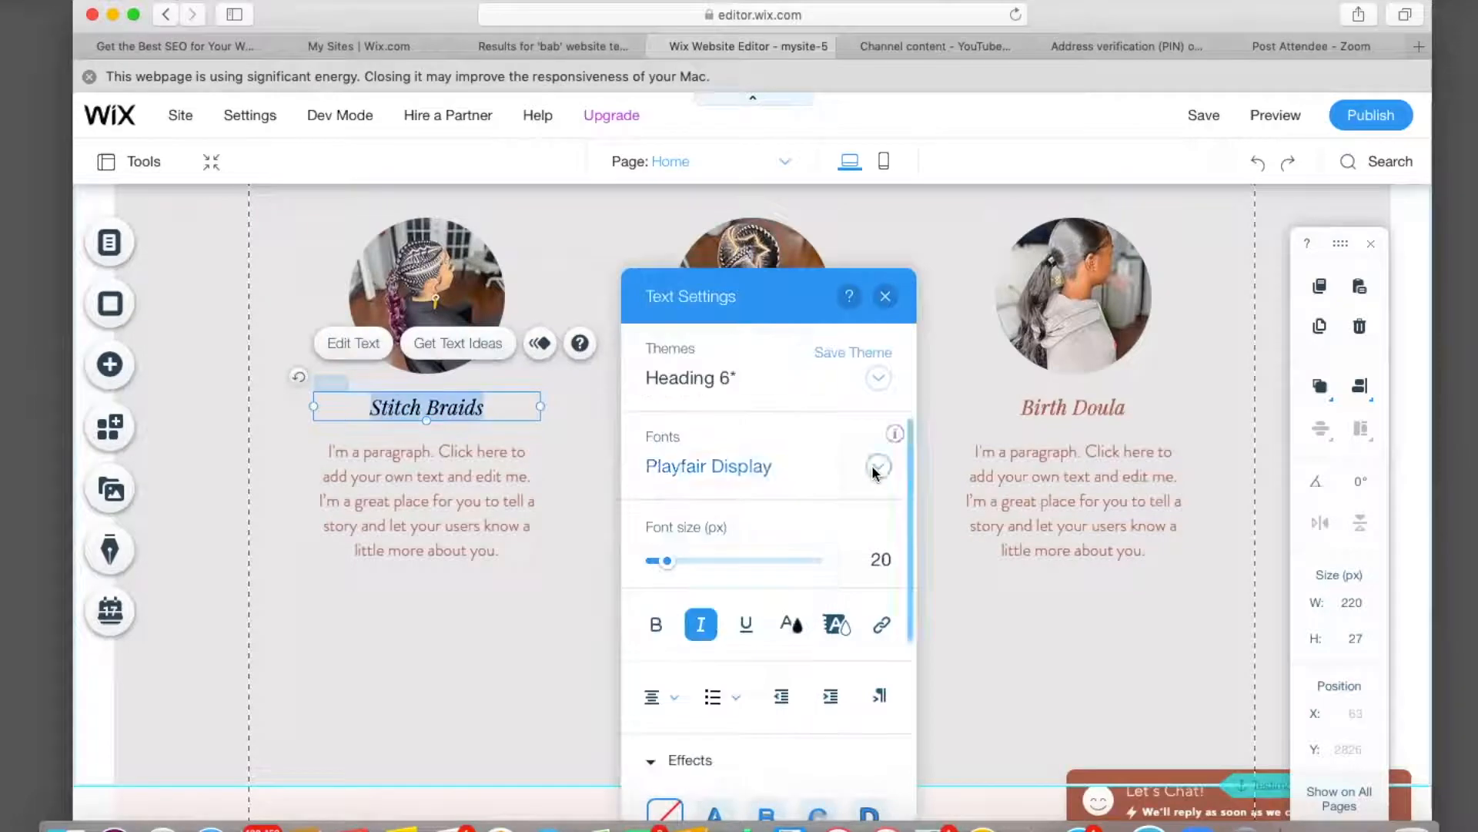
click(884, 296)
click(375, 530)
click(351, 390)
click(791, 624)
click(667, 628)
click(877, 473)
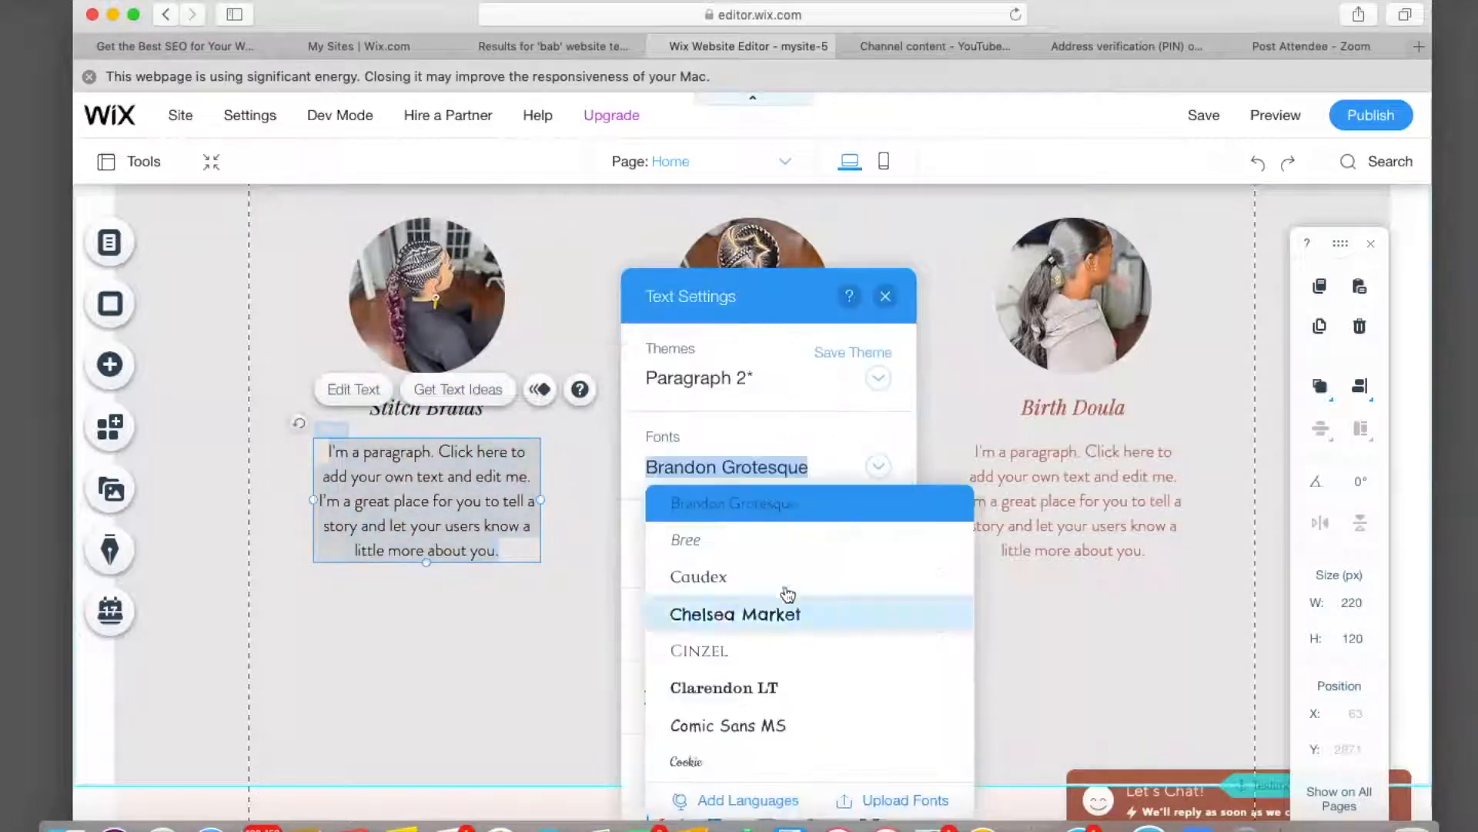
click(770, 574)
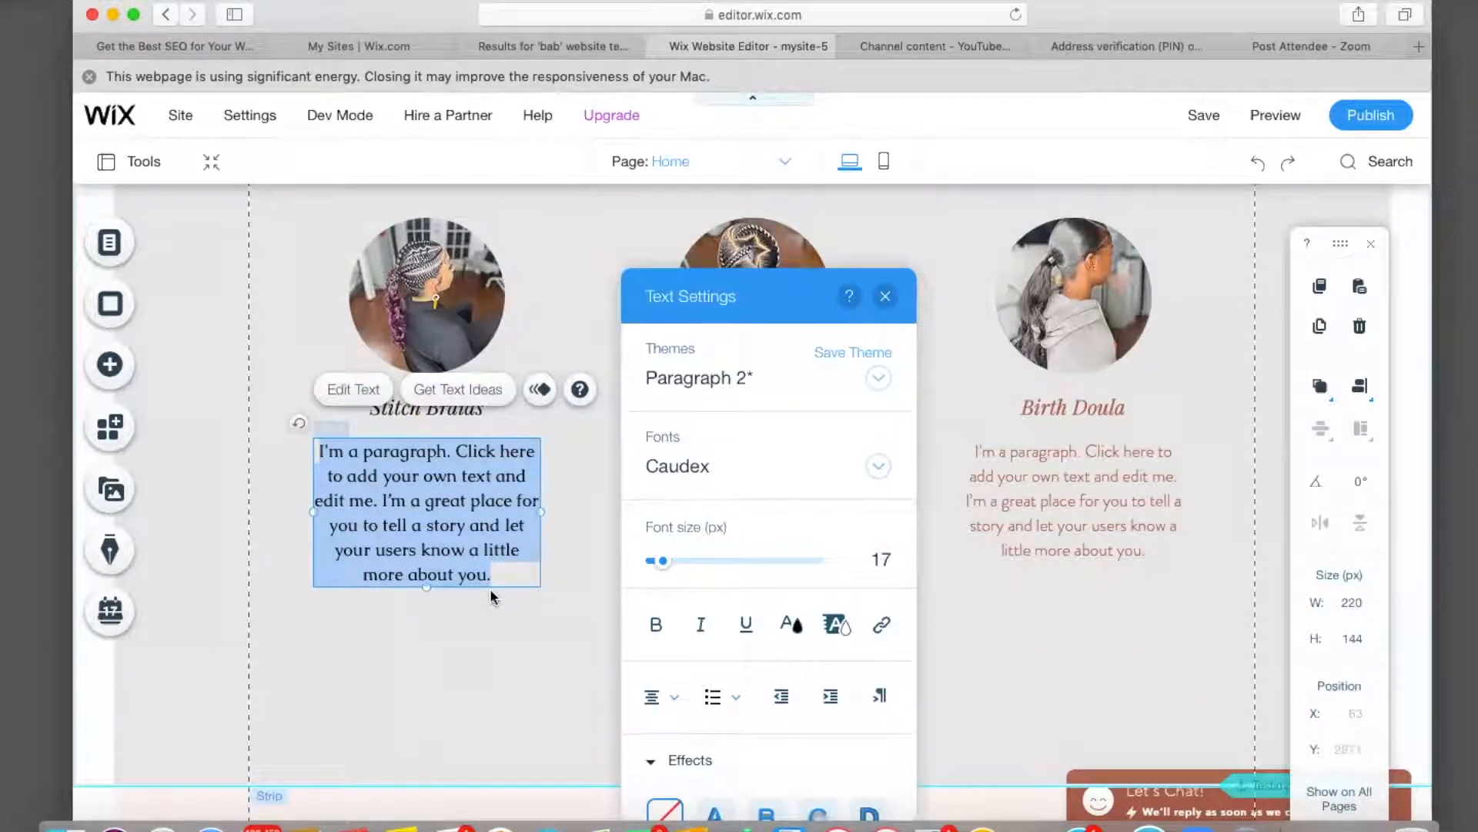
Retitle the middle card Two Feed In Braids, turning heading and paragraph black.
click(497, 608)
double_click(751, 406)
text(Two Feed In Braids)
drag(668, 409, 838, 409)
click(490, 624)
click(364, 628)
click(648, 531)
double_click(739, 502)
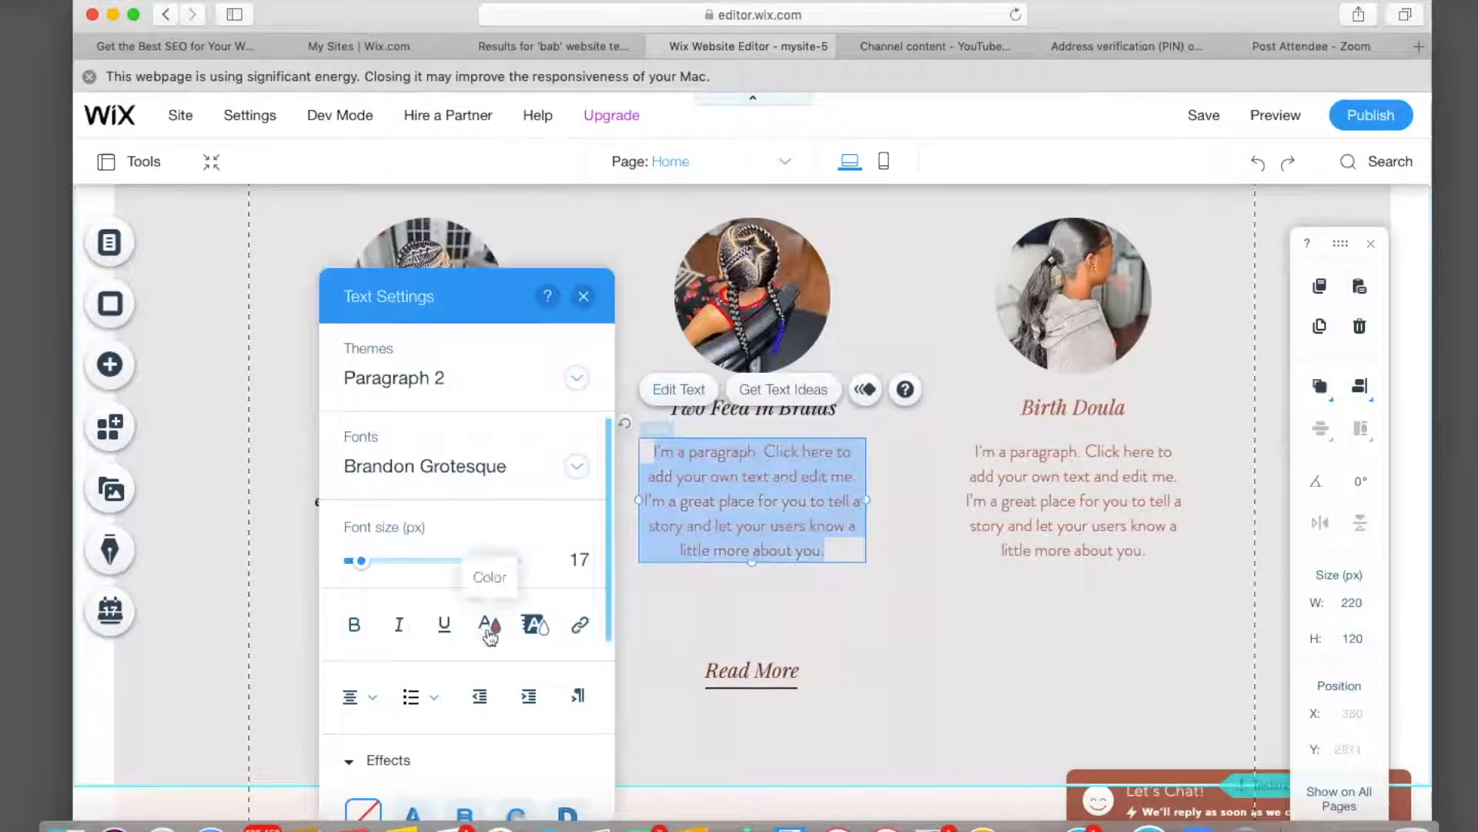
click(489, 628)
click(364, 628)
click(1060, 411)
click(1060, 409)
Retitle the third card Ponytails, turning heading and paragraph black.
click(1001, 344)
click(811, 624)
click(686, 627)
click(1118, 406)
text(Ponytails)
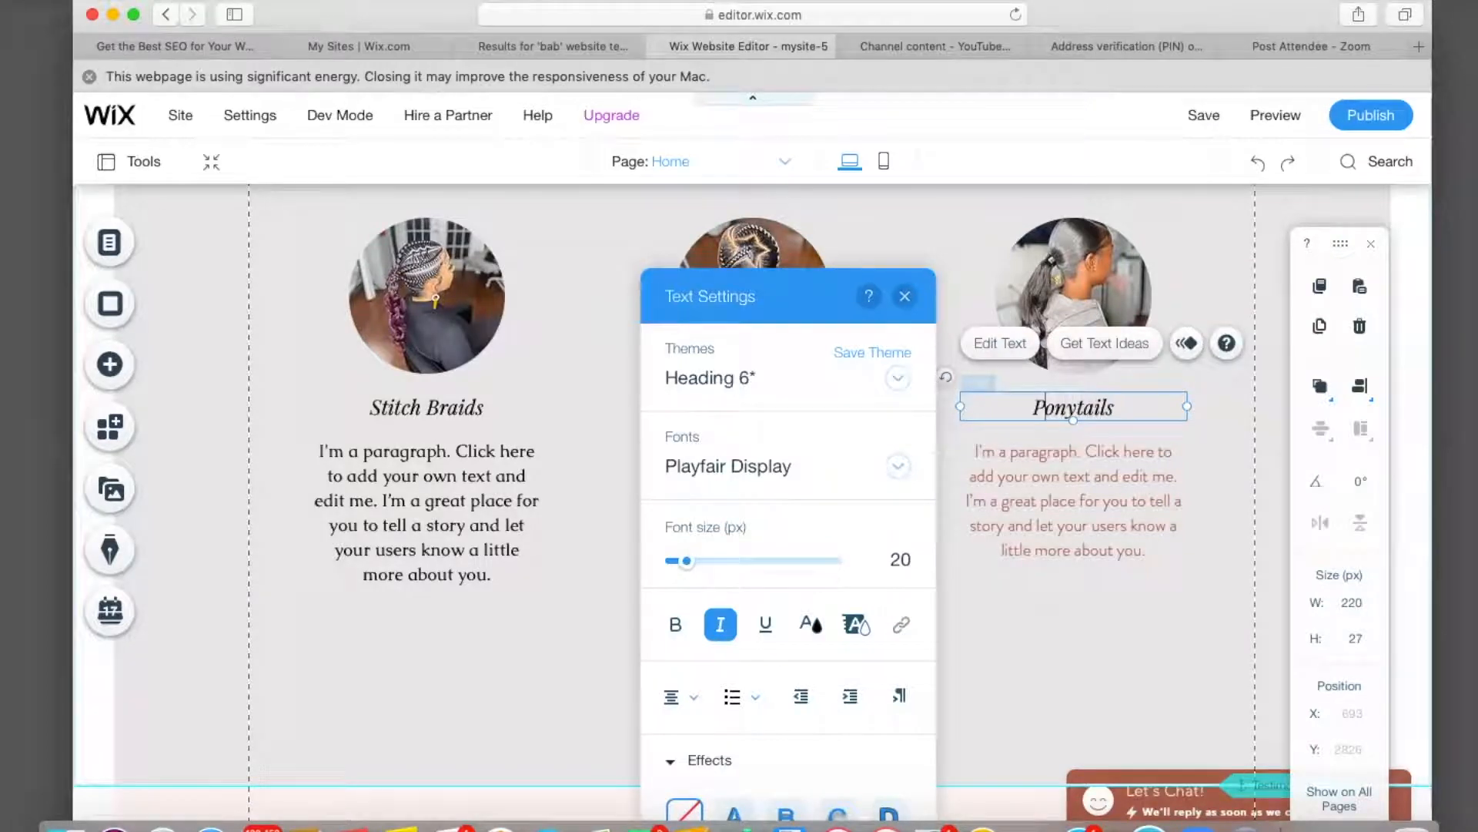
double_click(1073, 500)
click(810, 624)
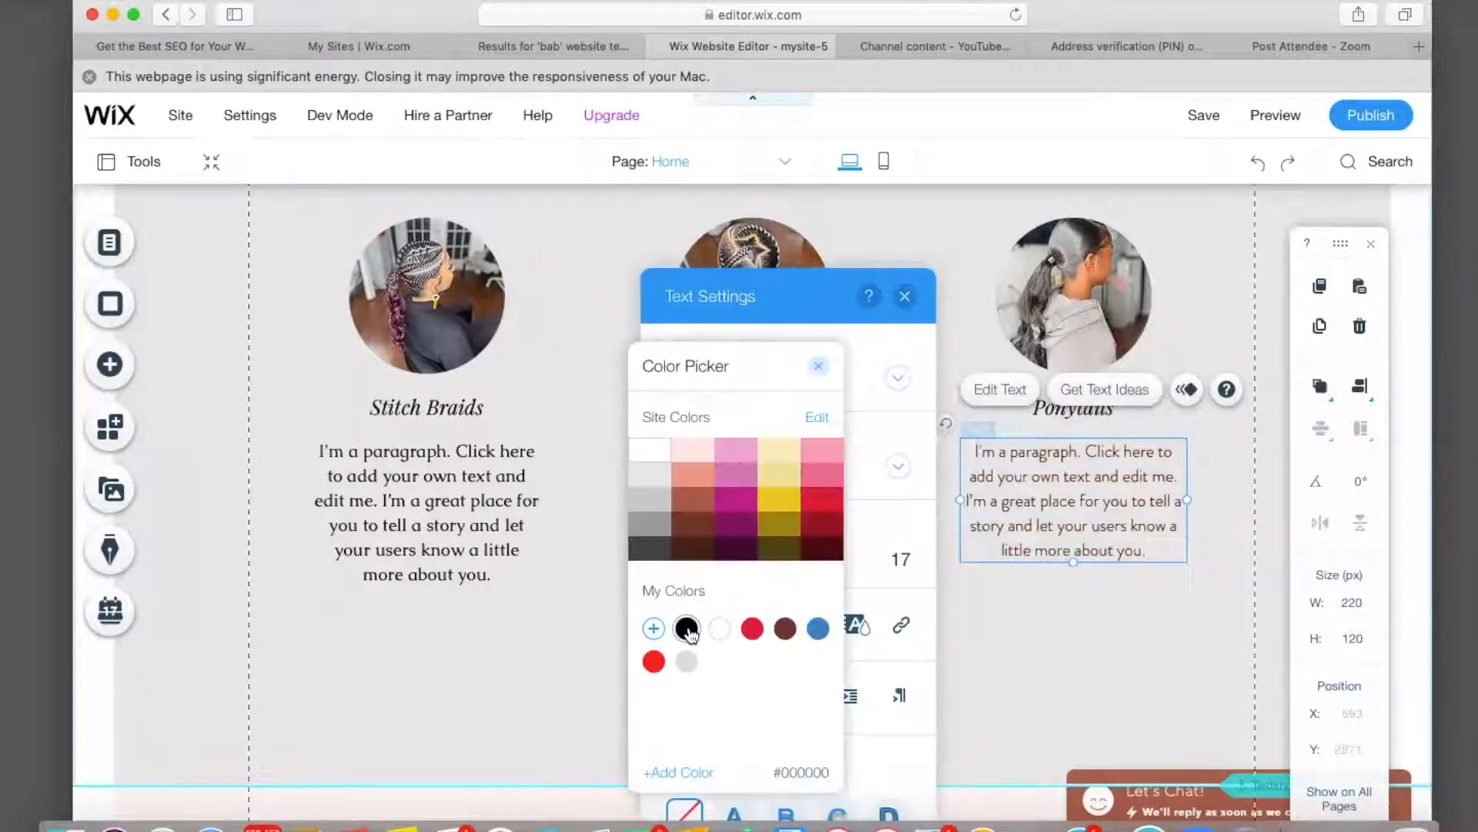
click(686, 628)
key(Escape)
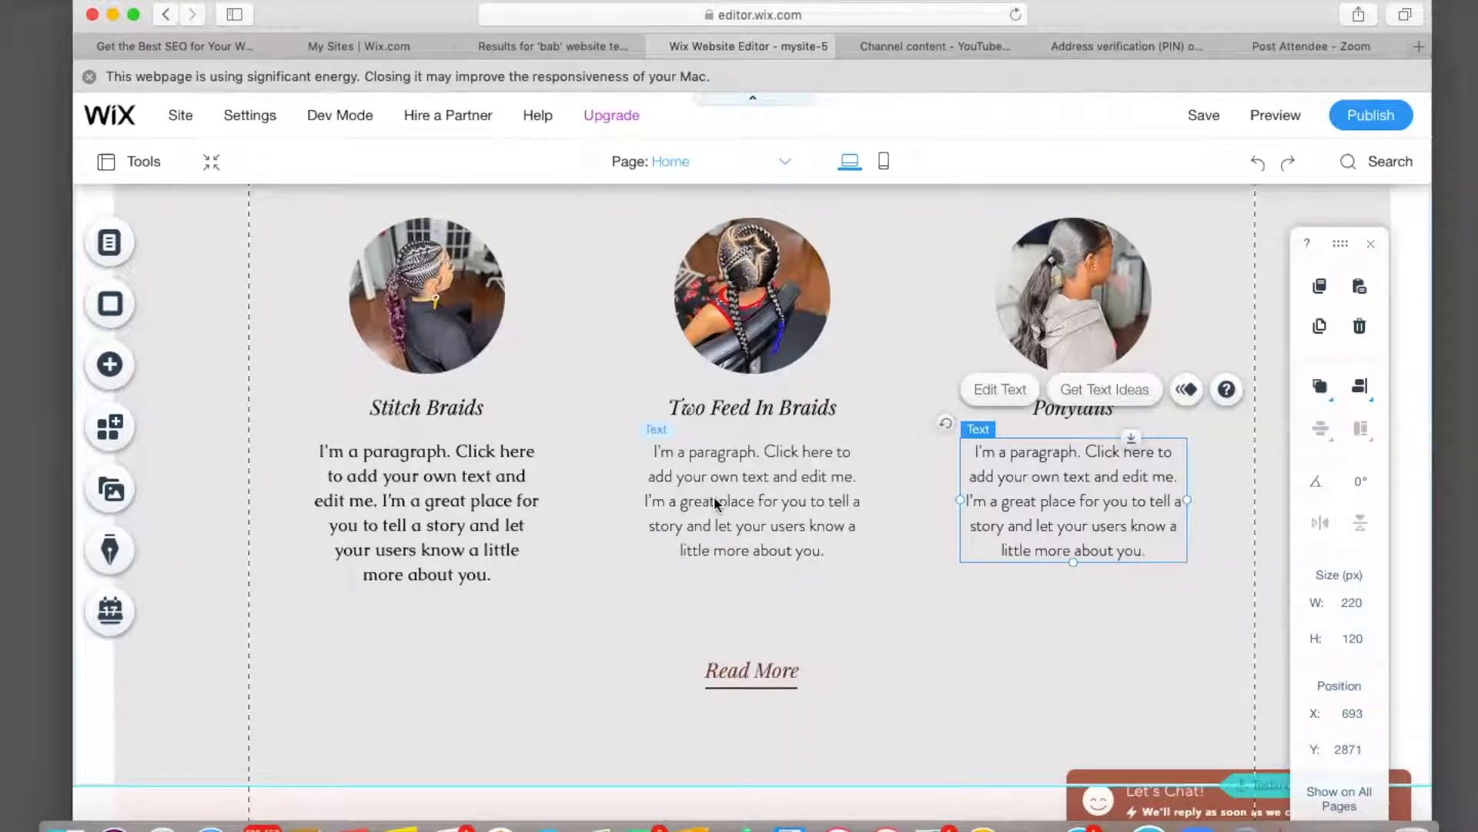
Change the Read More button's label to Gallery.
click(773, 667)
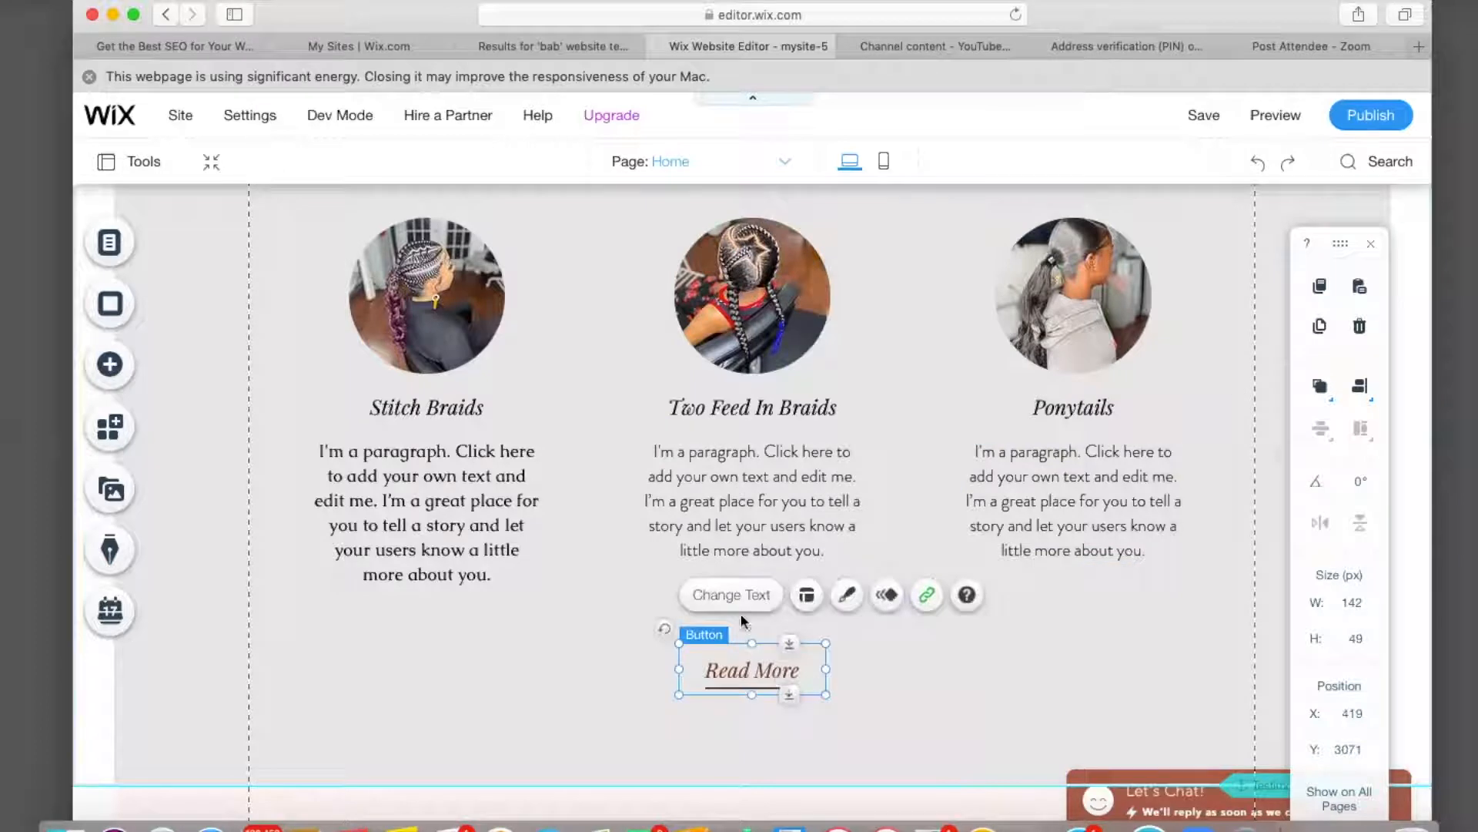
click(731, 595)
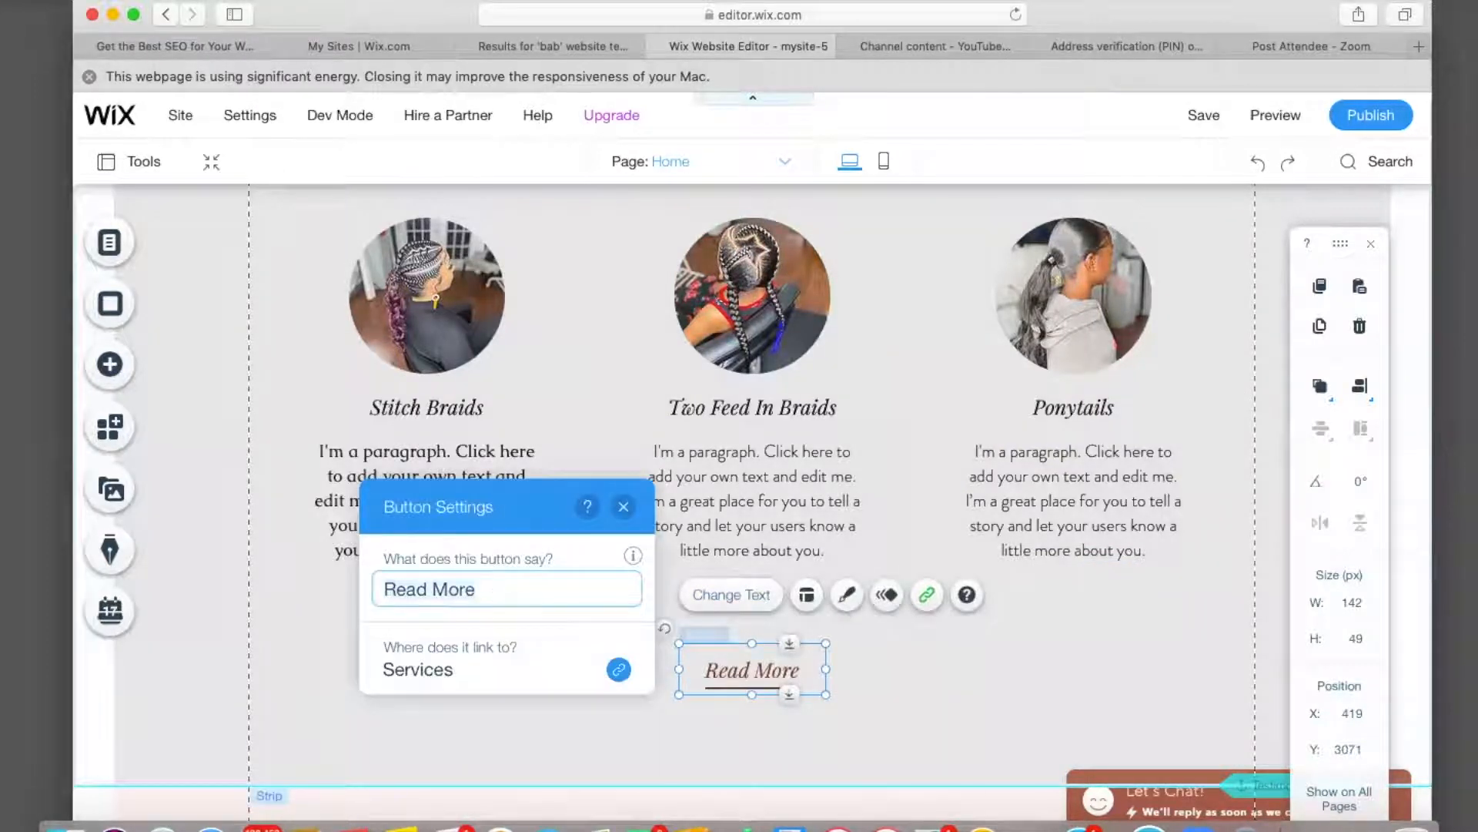
key(super+a)
key(BackSpace)
text(G)
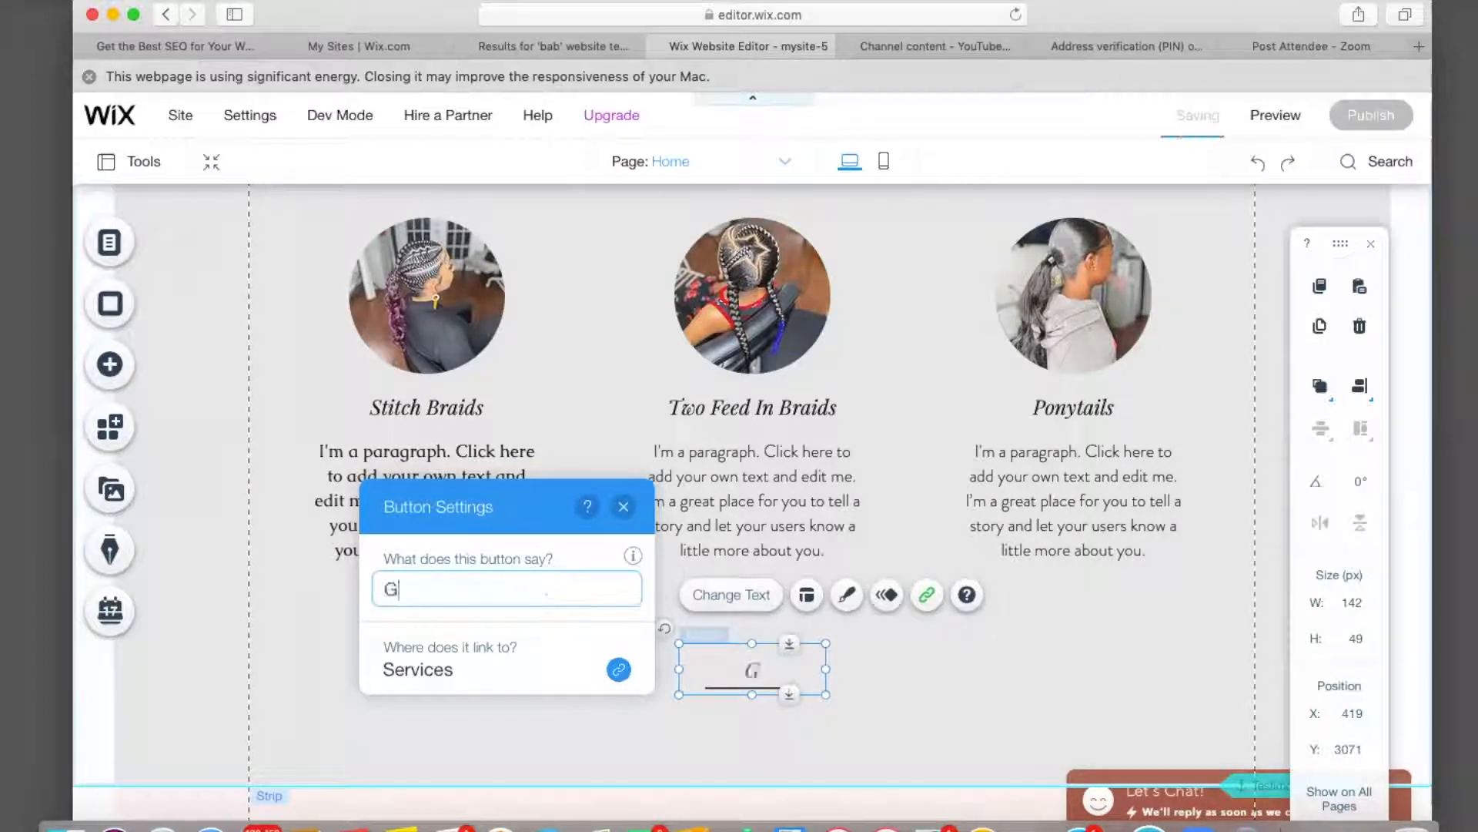
text(allery)
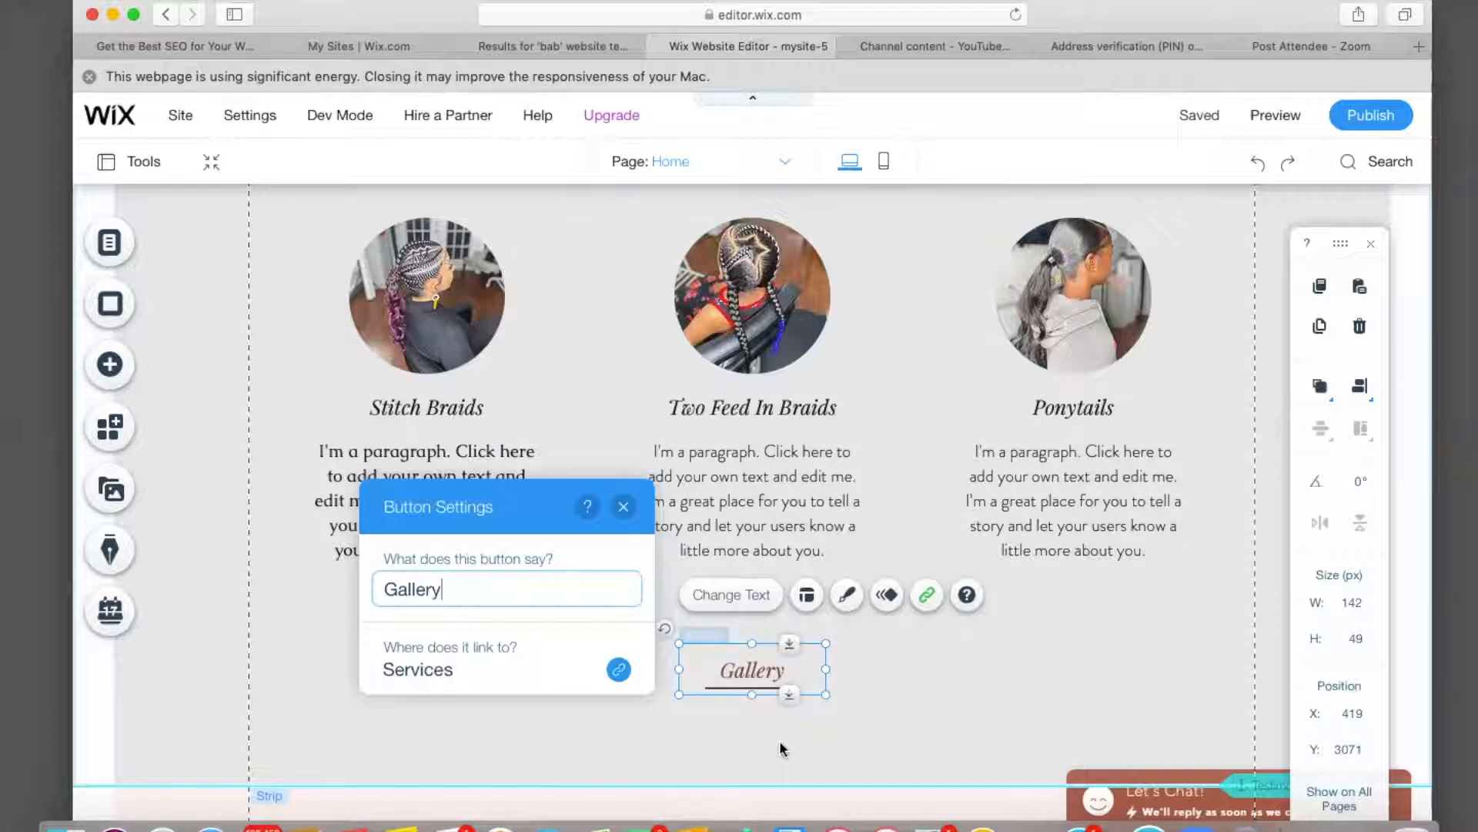
Apply the yellow saved style from My Buttons to the Gallery button.
click(846, 594)
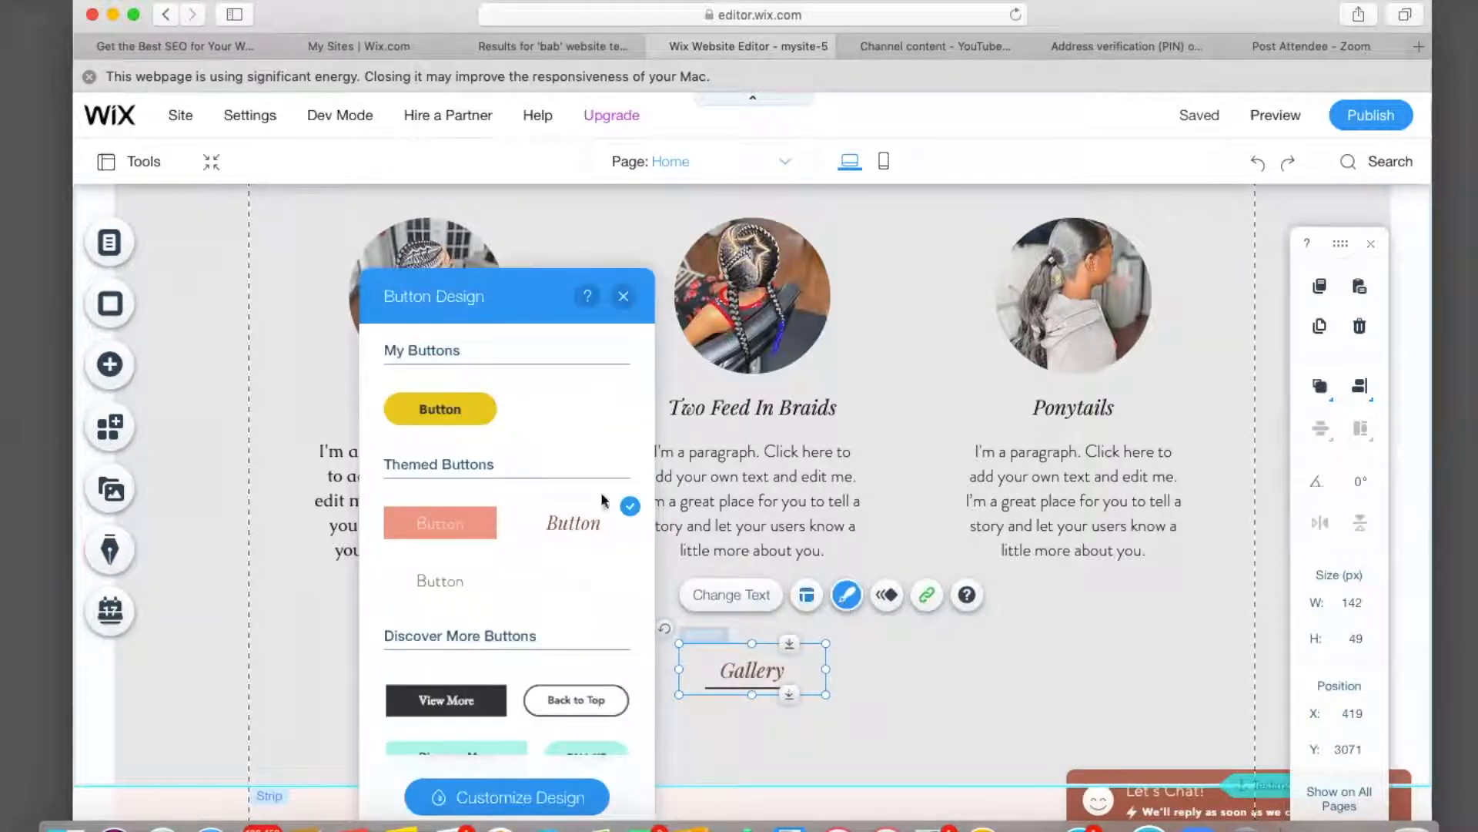
click(449, 416)
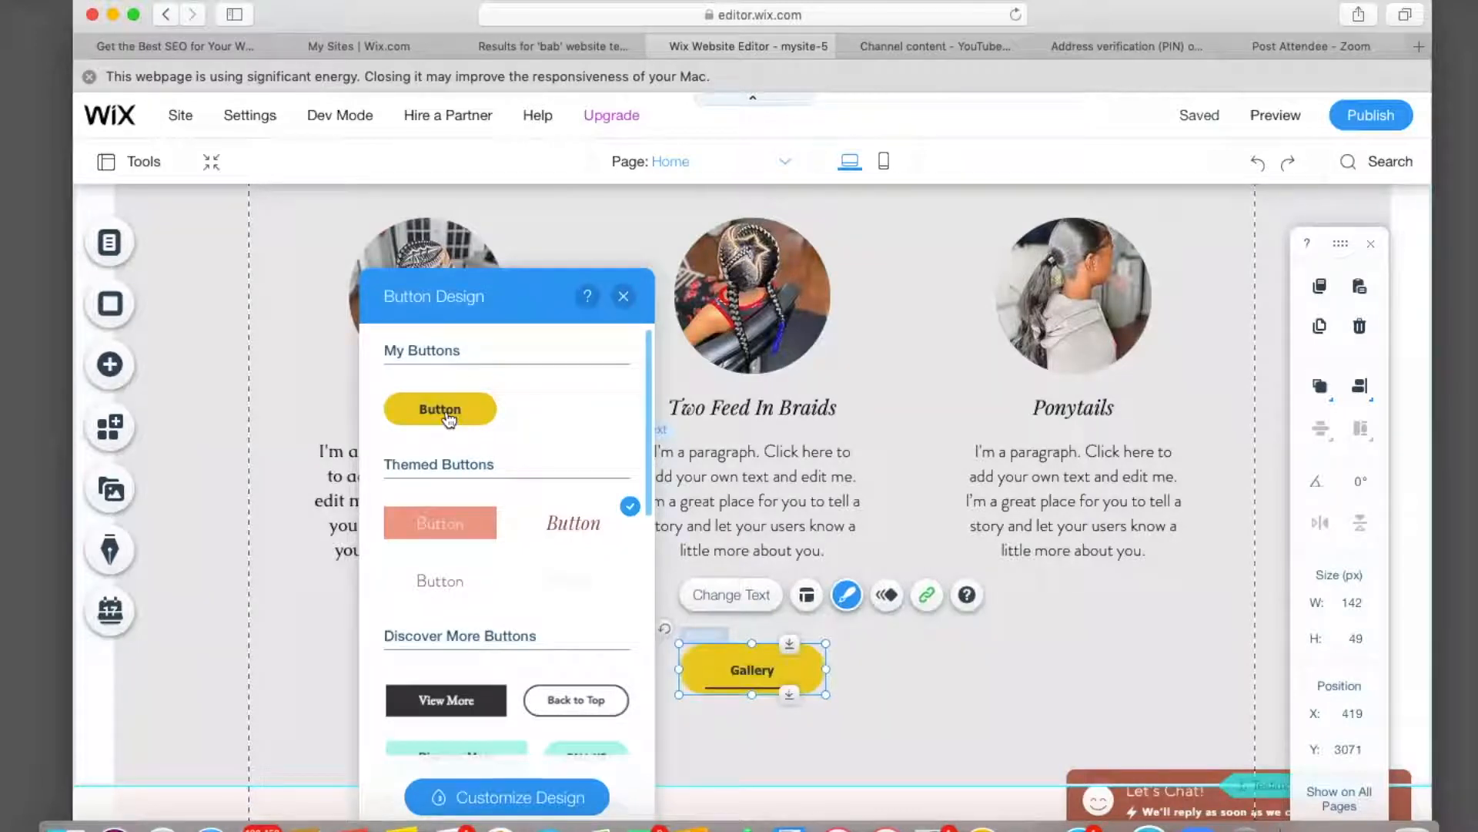
click(449, 416)
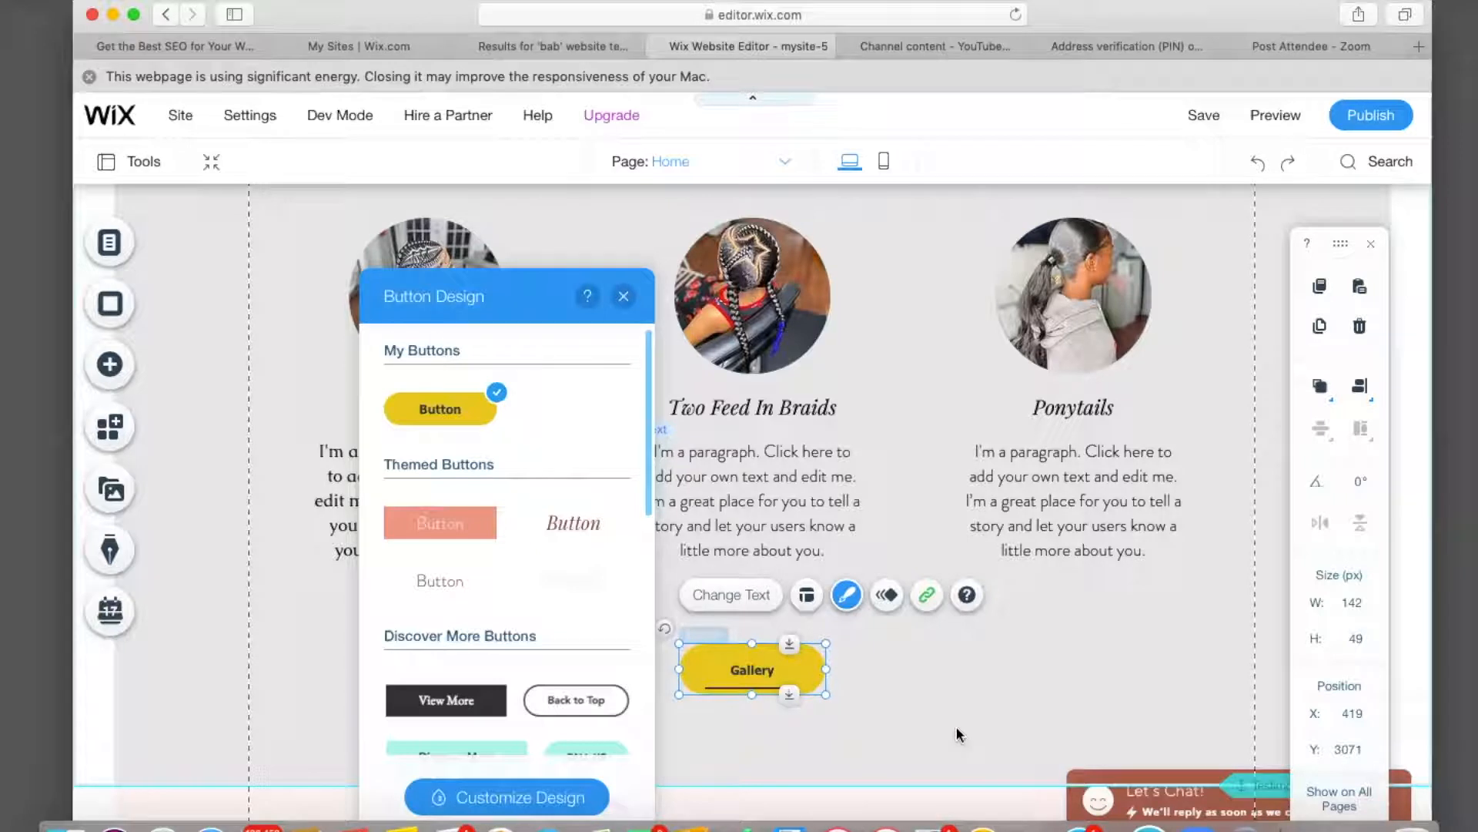
click(636, 389)
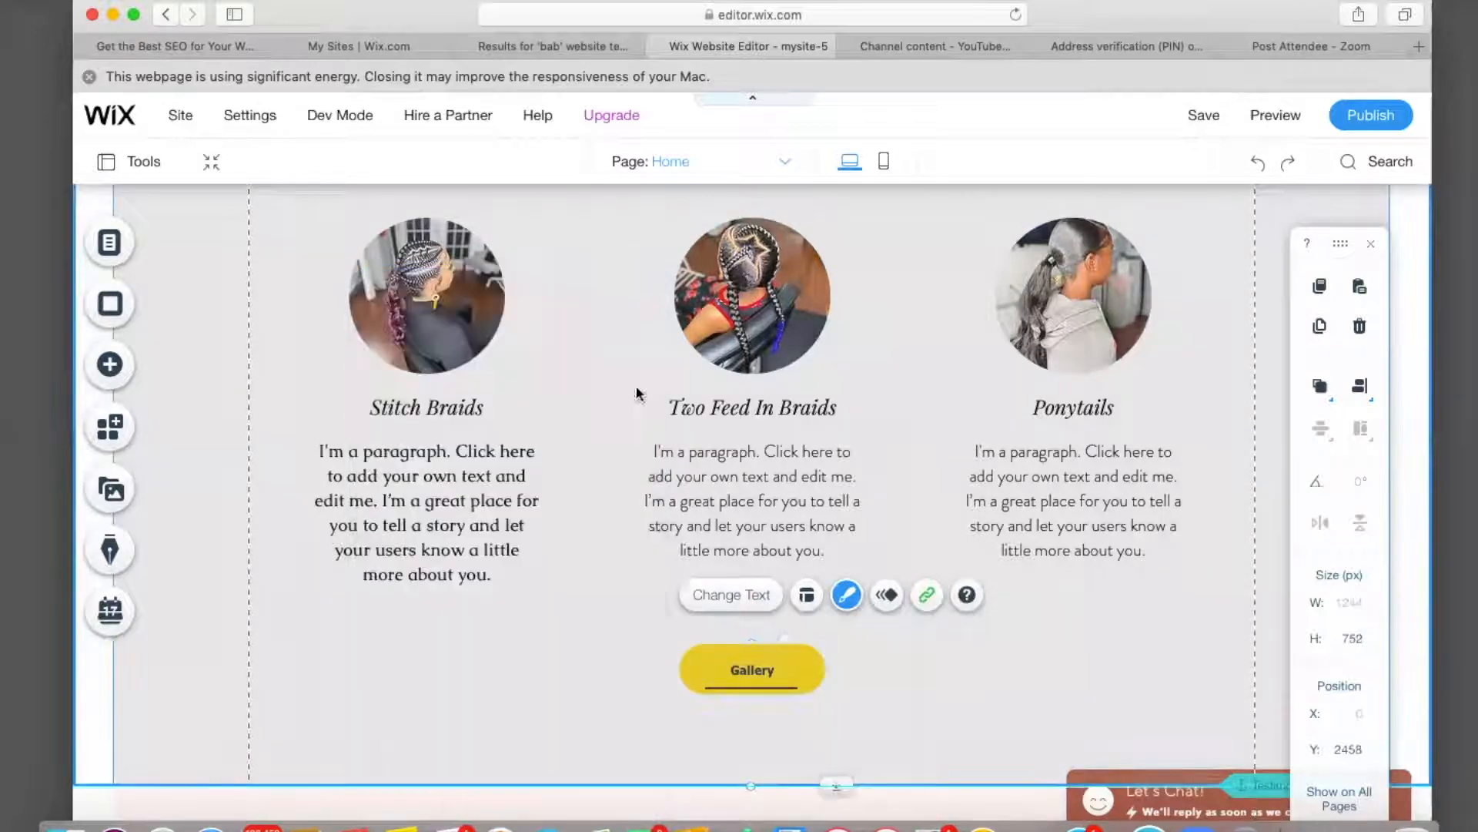
click(749, 691)
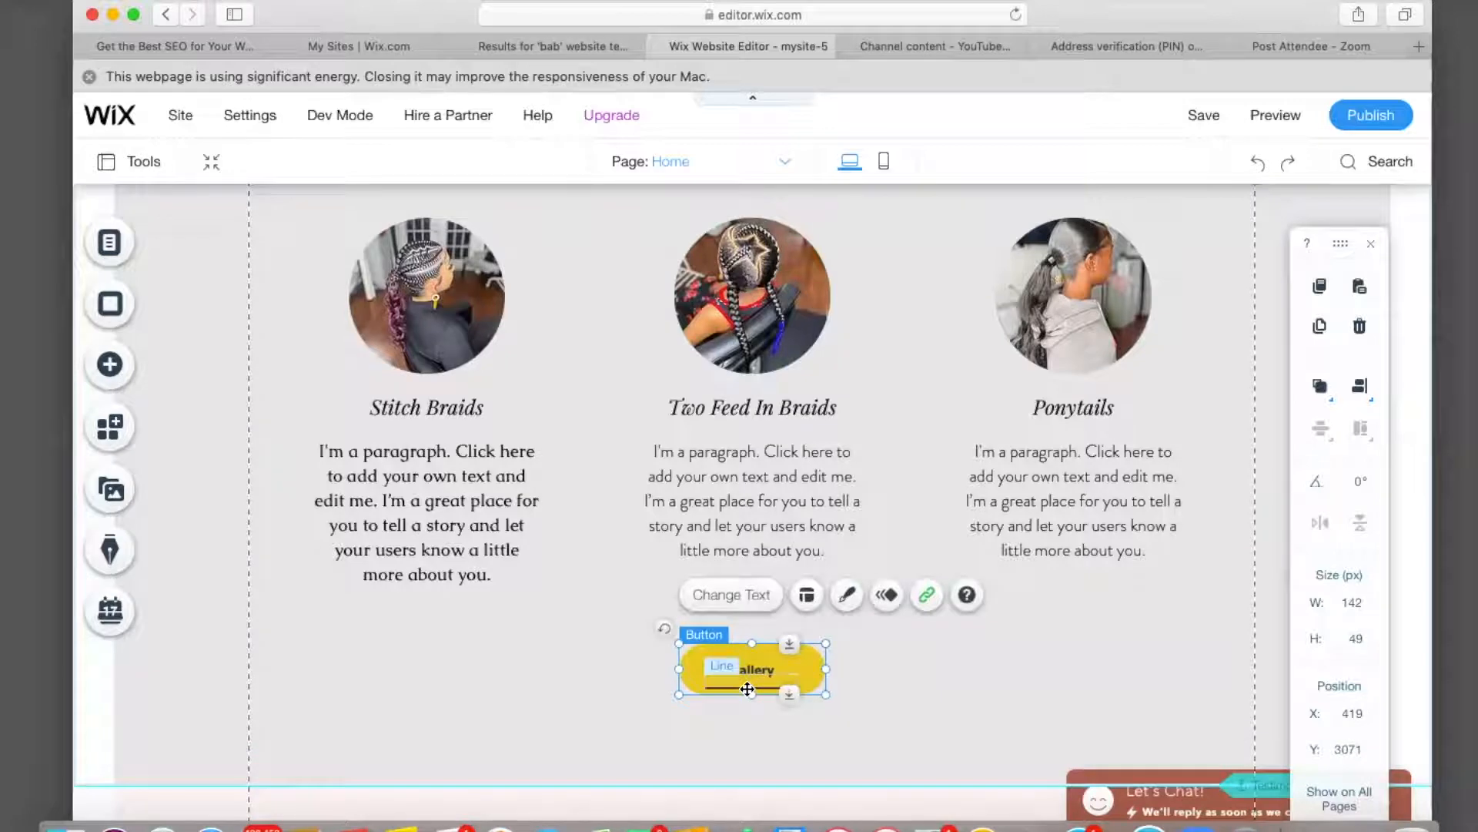
click(747, 689)
Delete the decorative line under the Gallery button.
key(Delete)
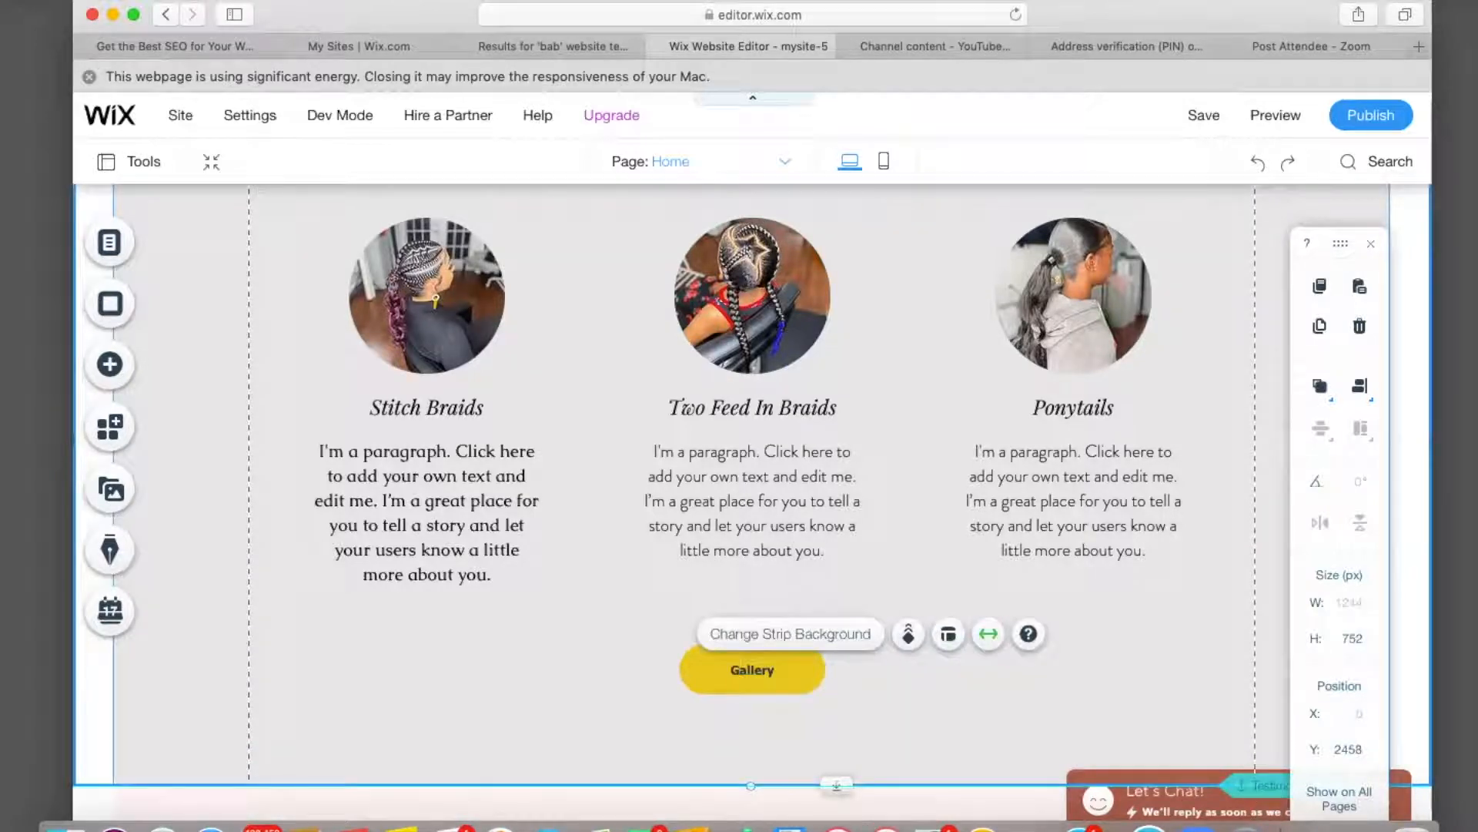
scroll(439, 713, up, 3)
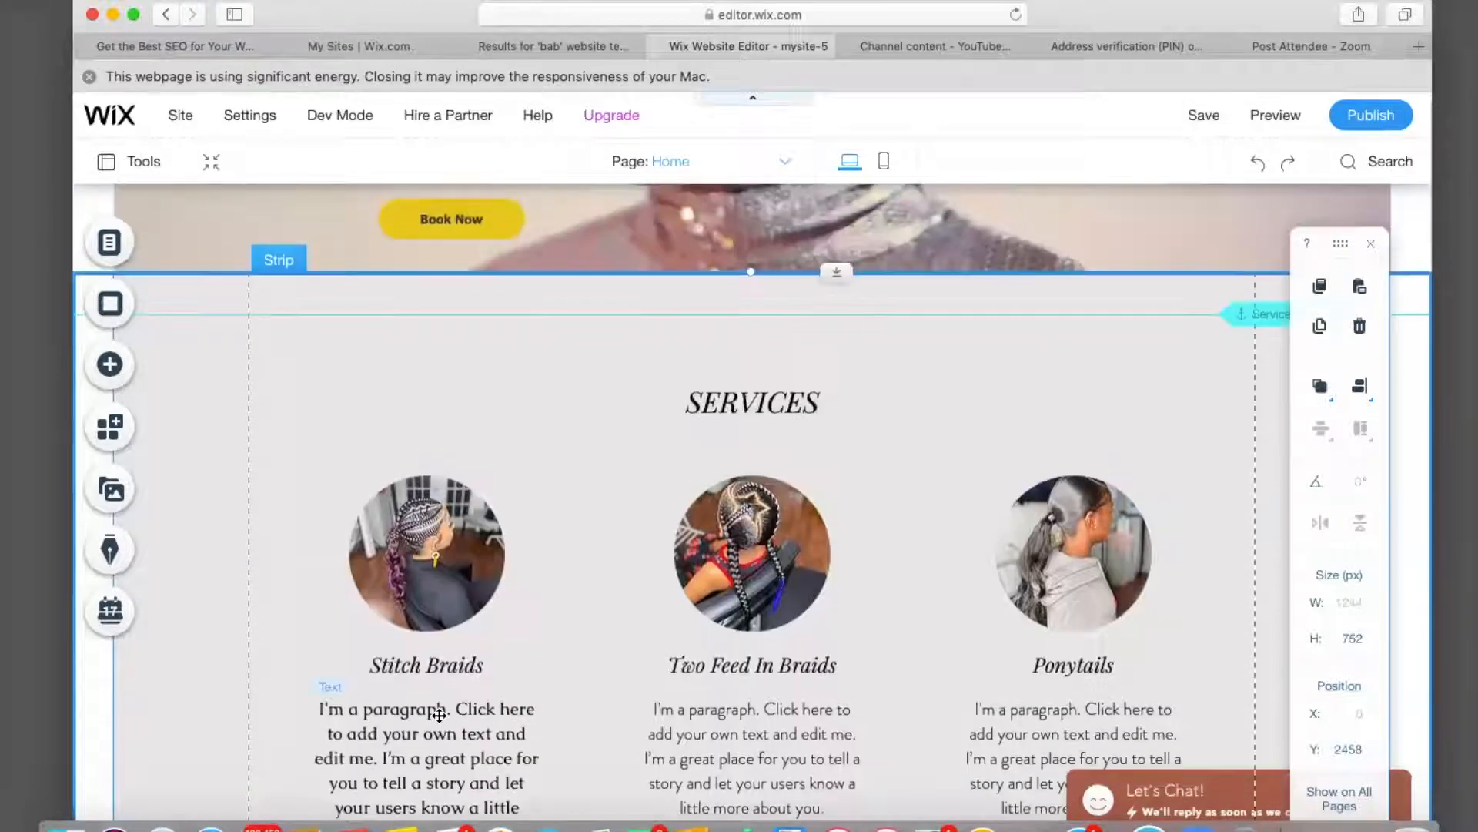
scroll(439, 714, down, 7)
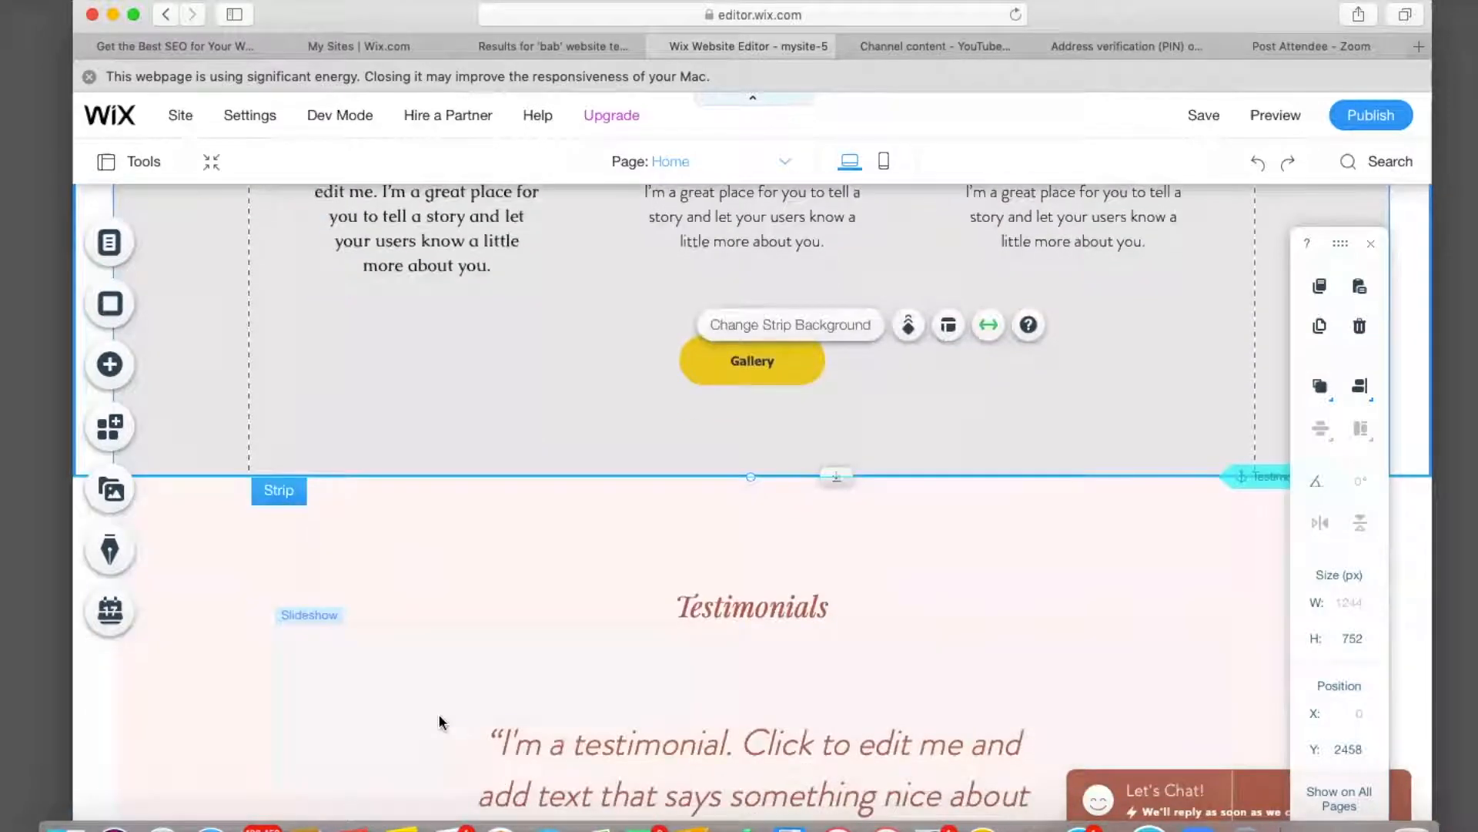
scroll(439, 722, down, 4)
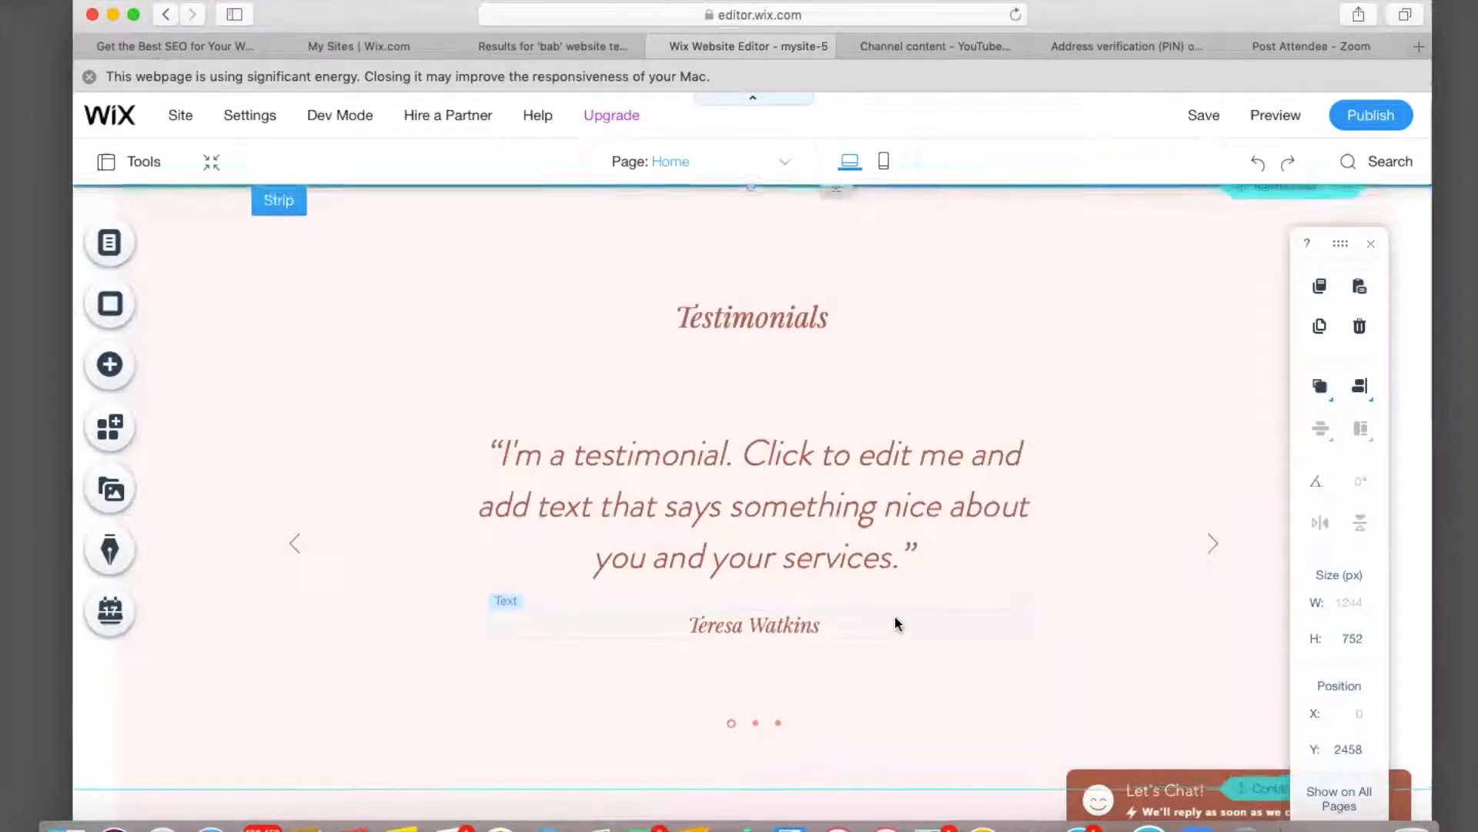
scroll(895, 622, up, 3)
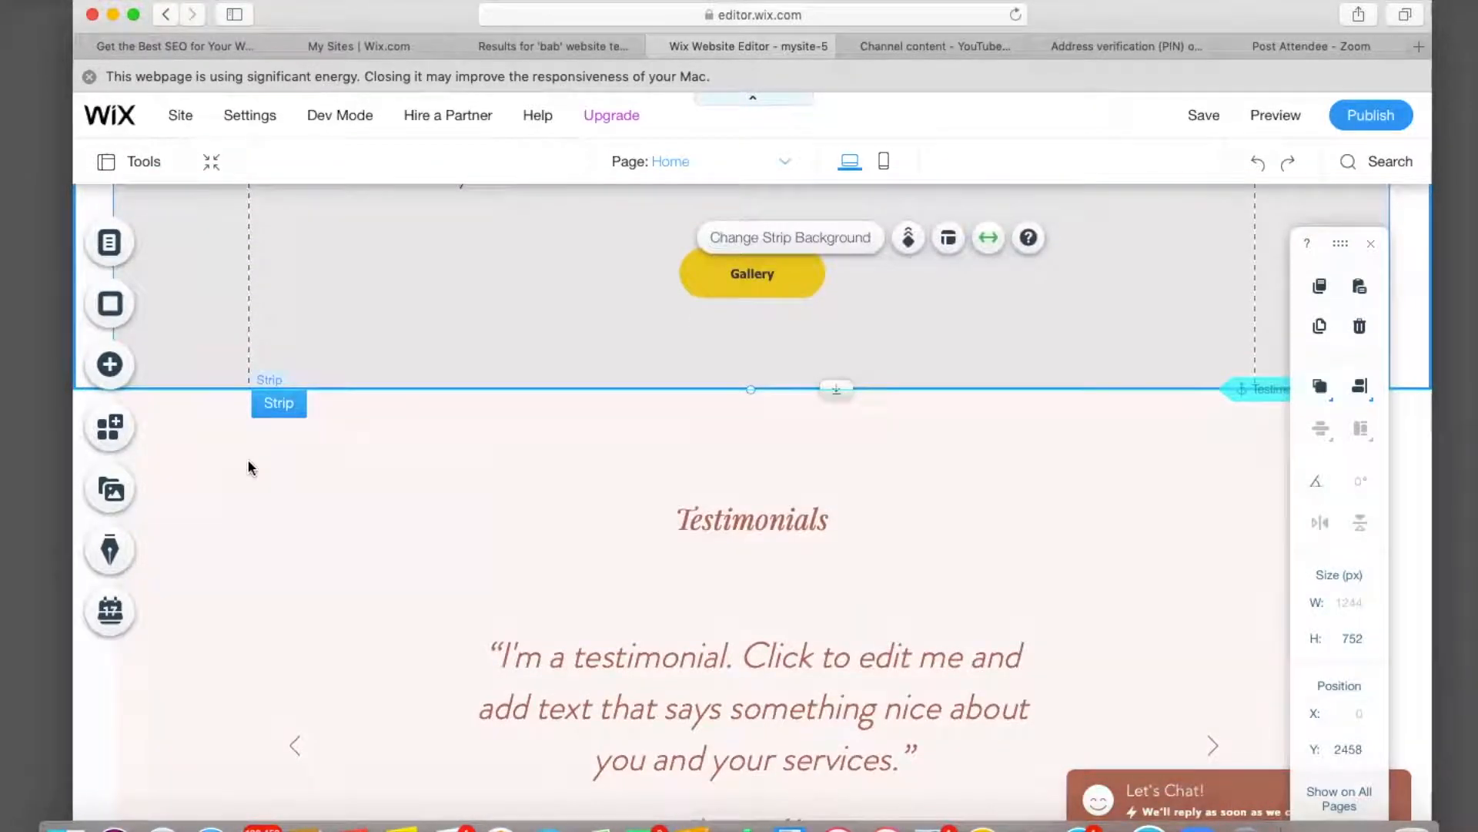
Change the Testimonials strip background from pale pink to solid white.
click(250, 467)
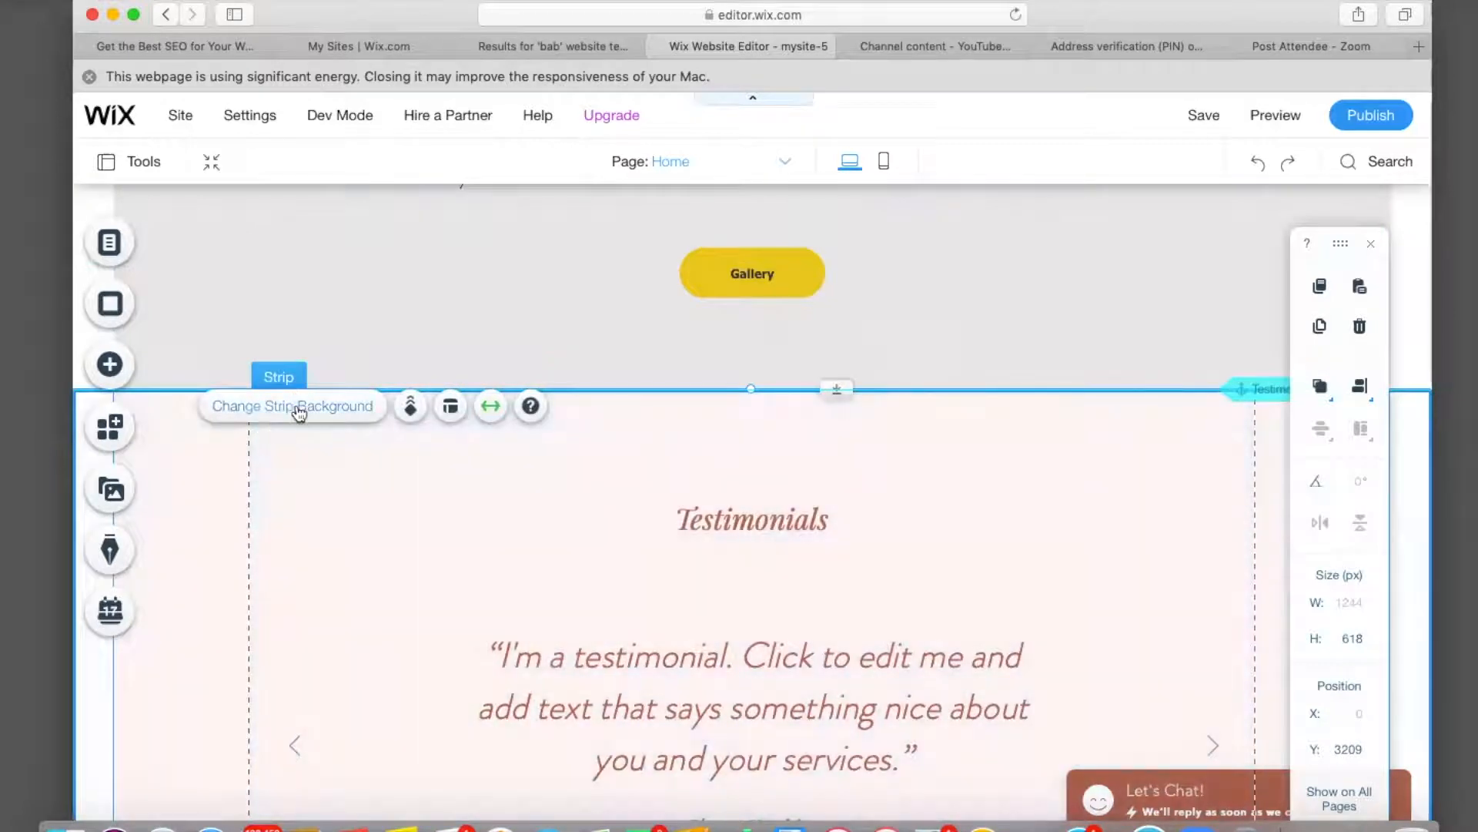
click(299, 408)
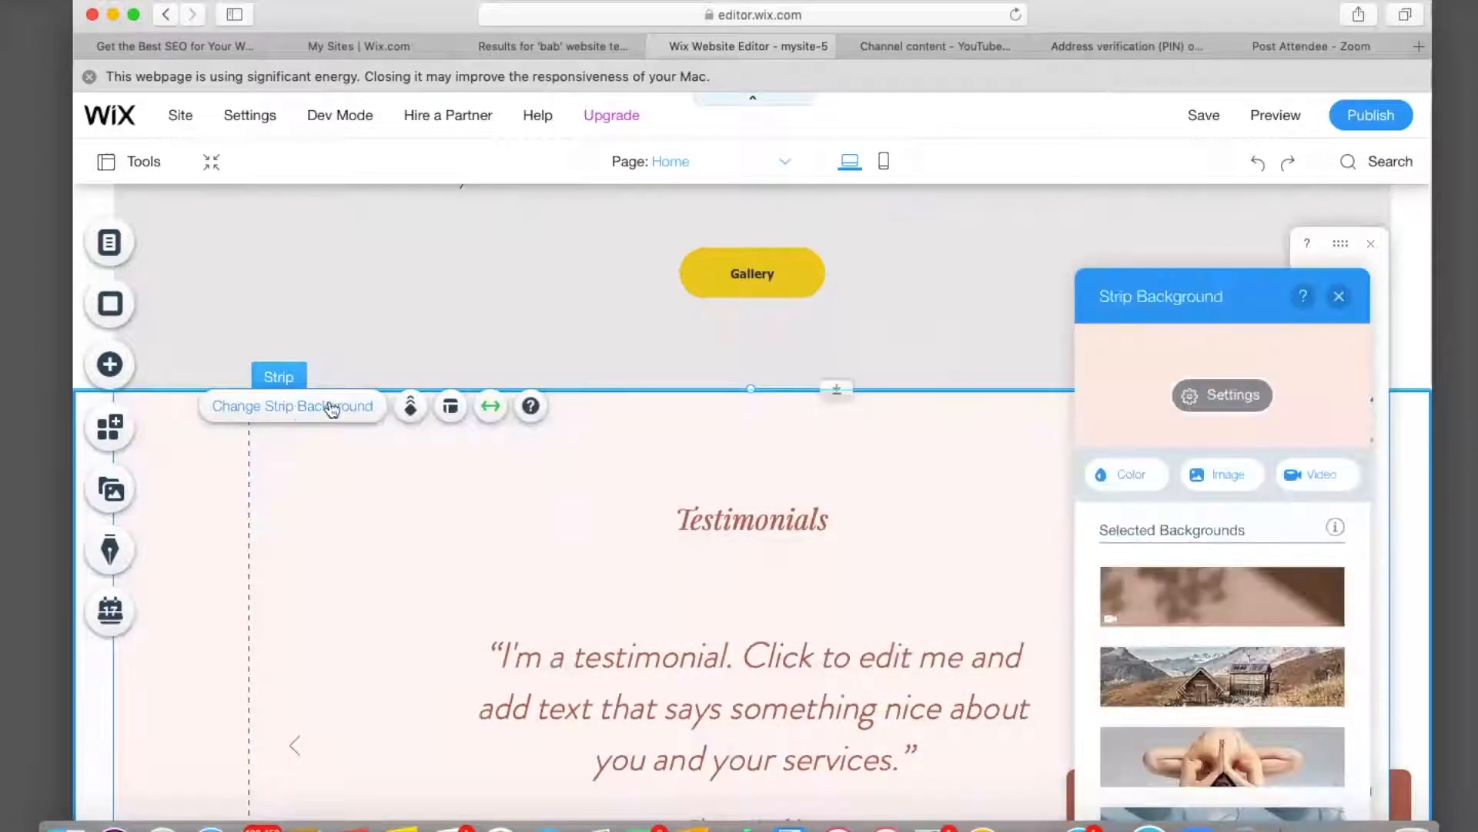
click(1126, 475)
click(1136, 482)
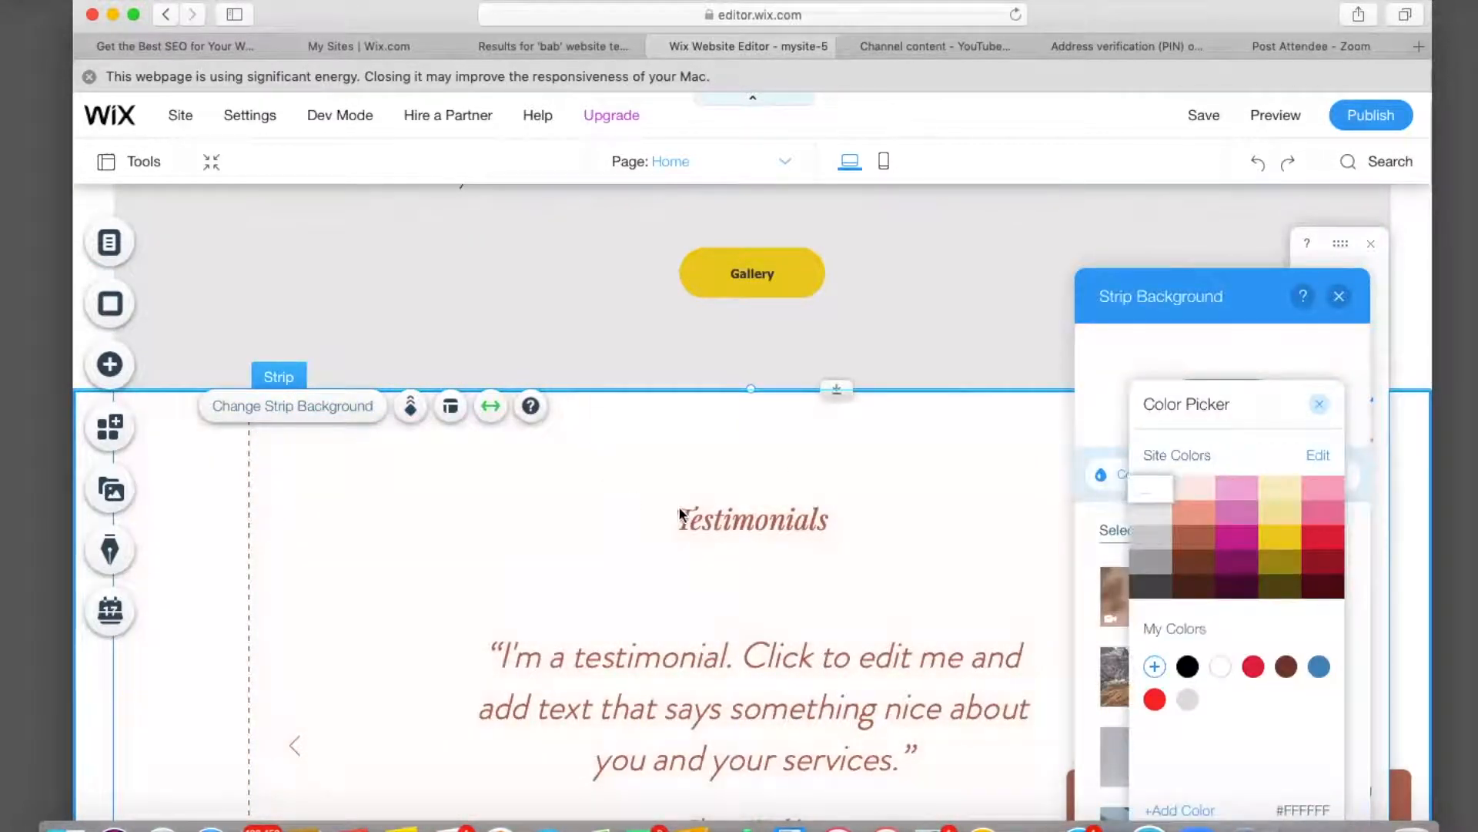
click(708, 521)
click(710, 521)
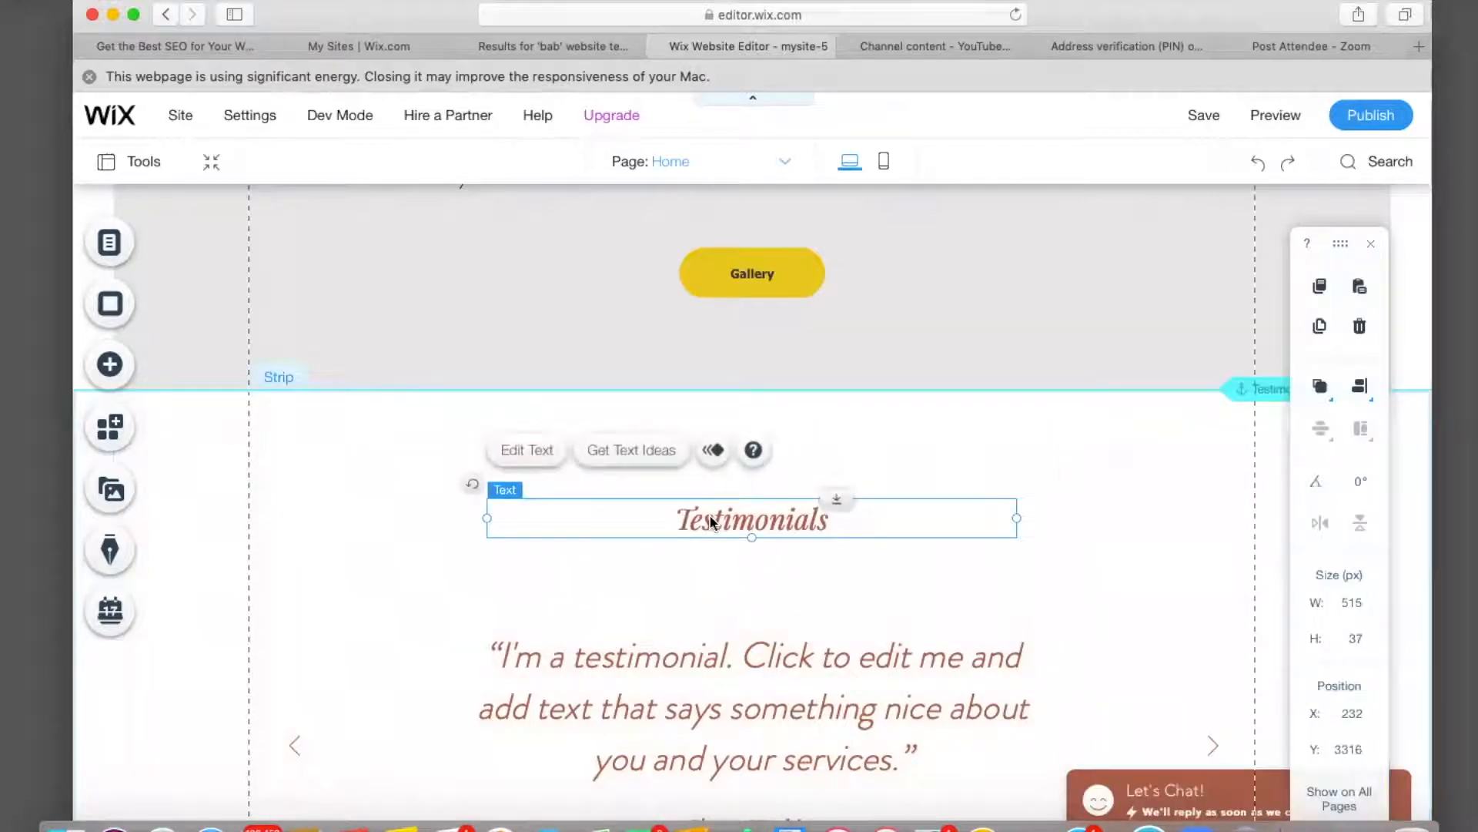
Replace the Testimonials heading text with 'REVIEWS'.
click(539, 448)
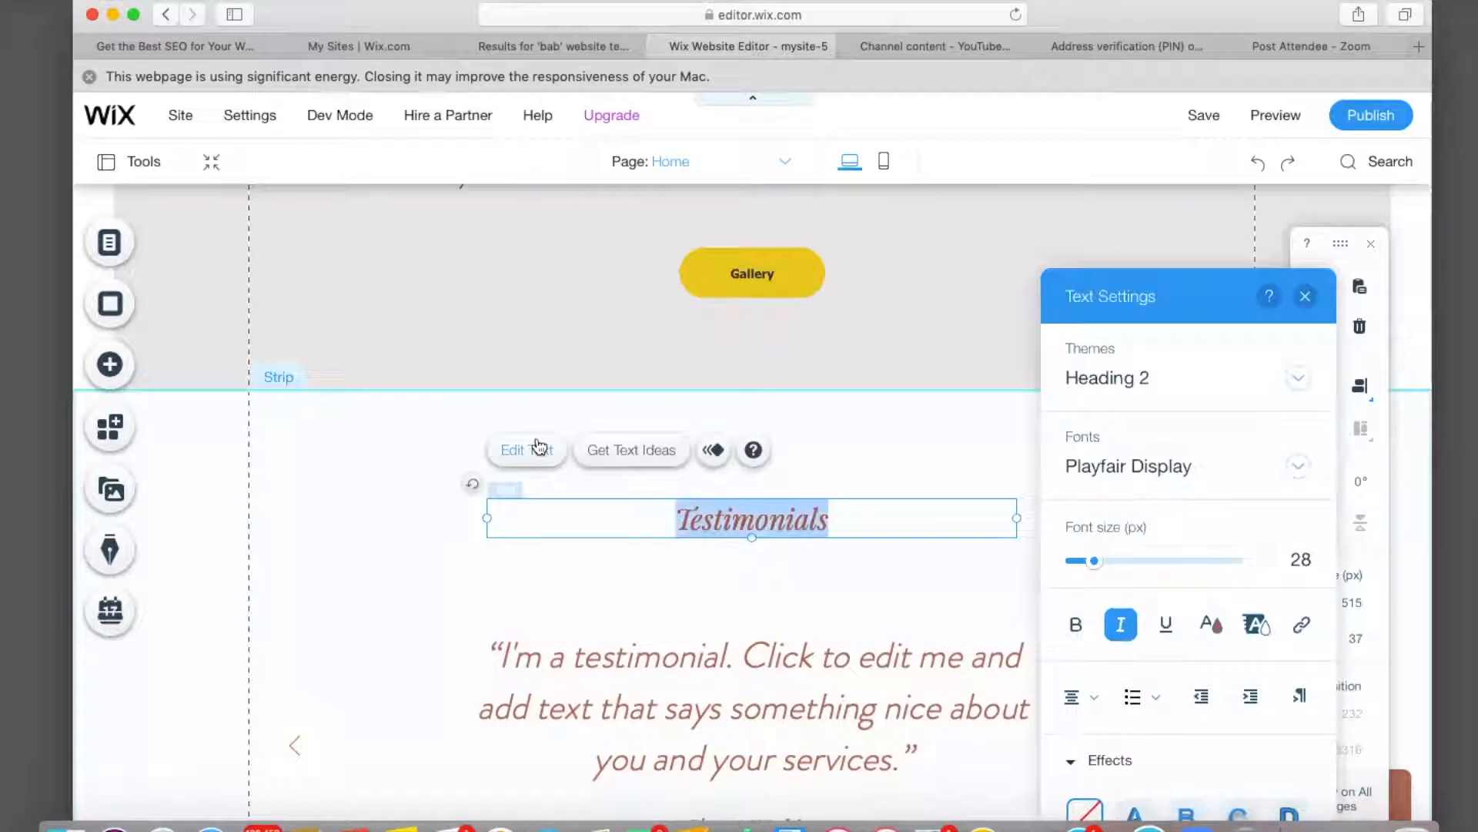
key(BackSpace)
text(REVIEWS)
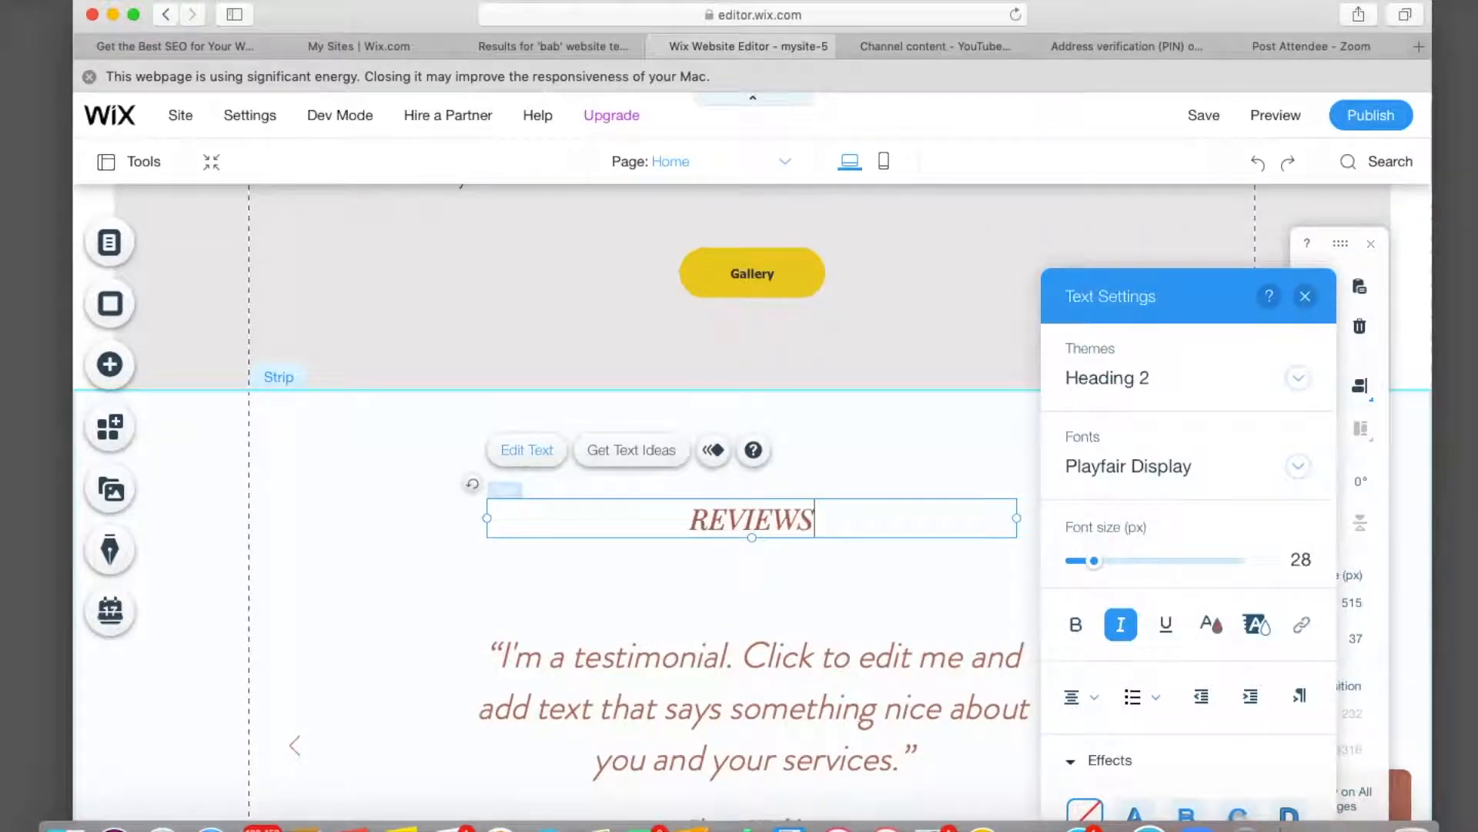
Make REVIEWS black in Playfair Display and apply the shadow text effect.
double_click(816, 522)
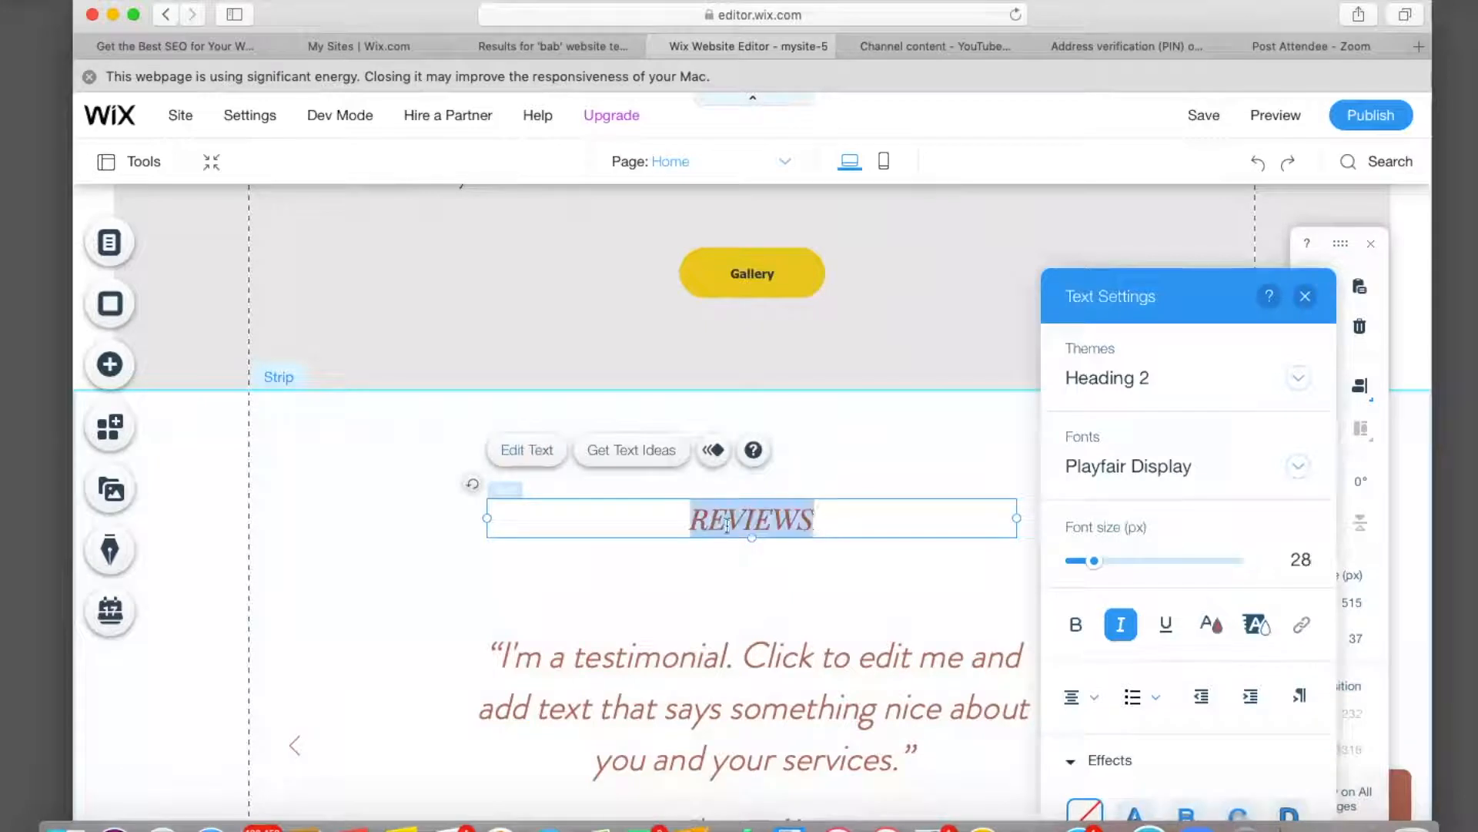
click(1211, 624)
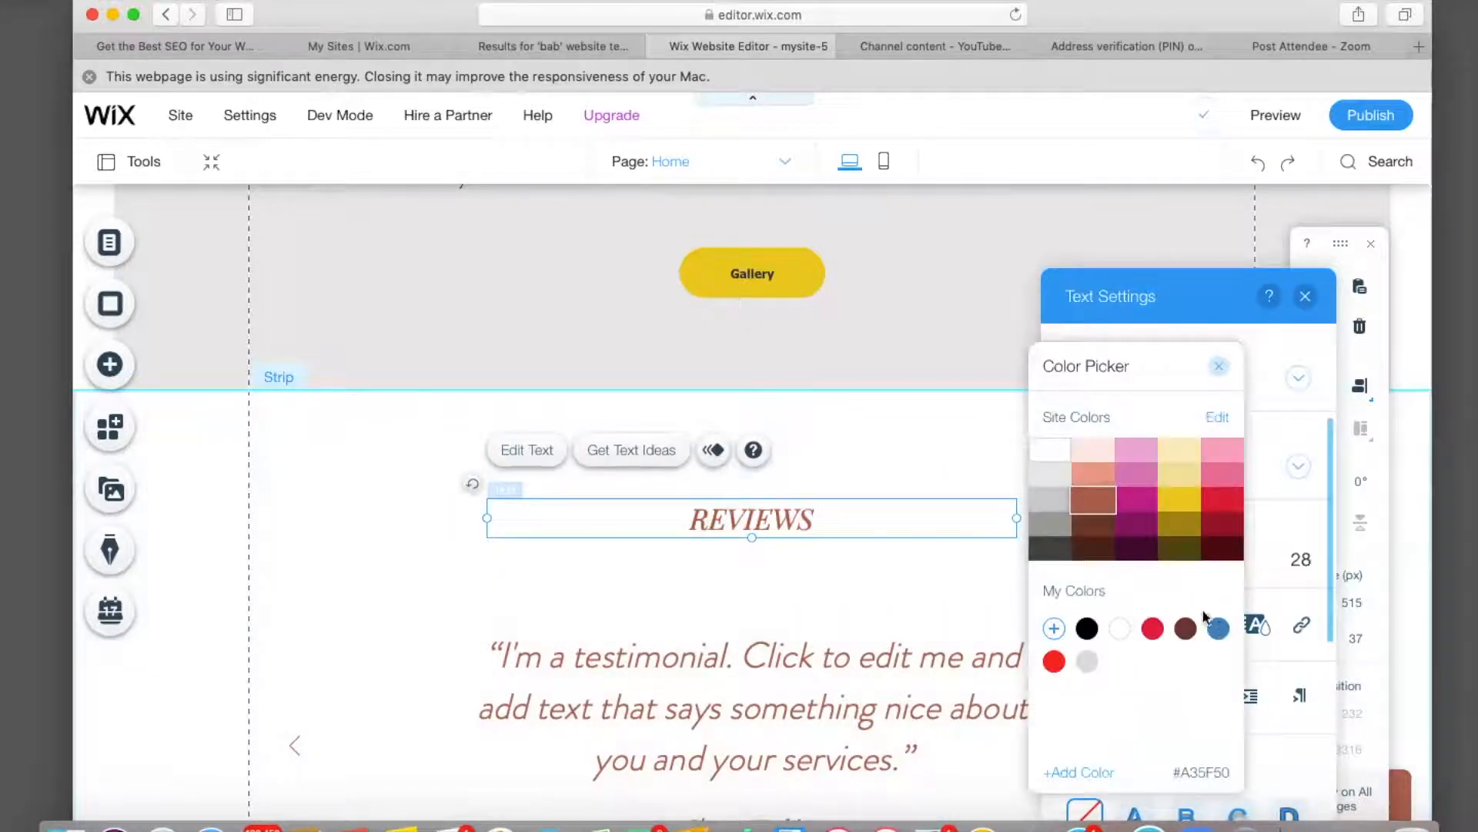
click(1087, 629)
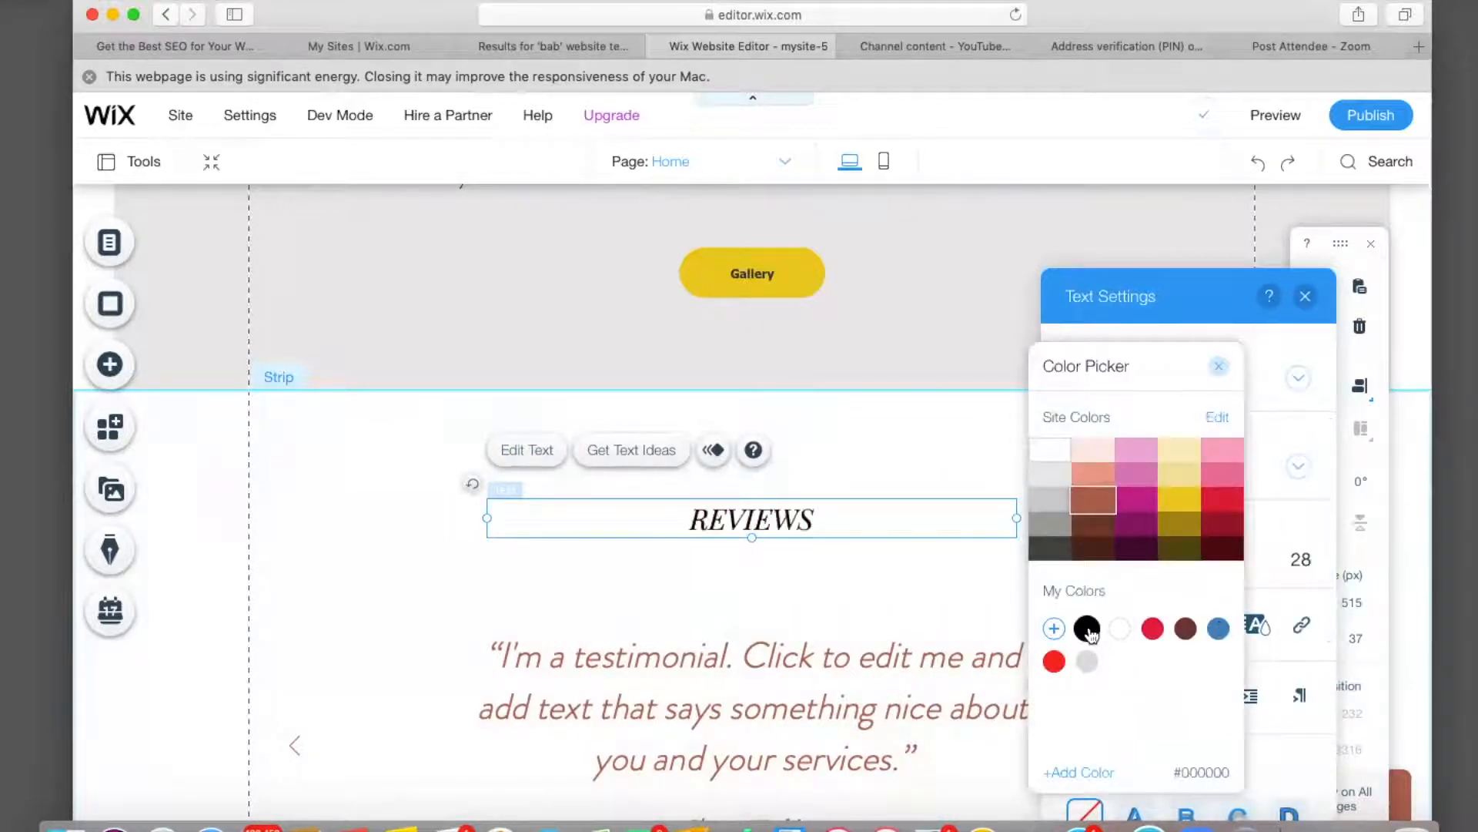
click(1294, 478)
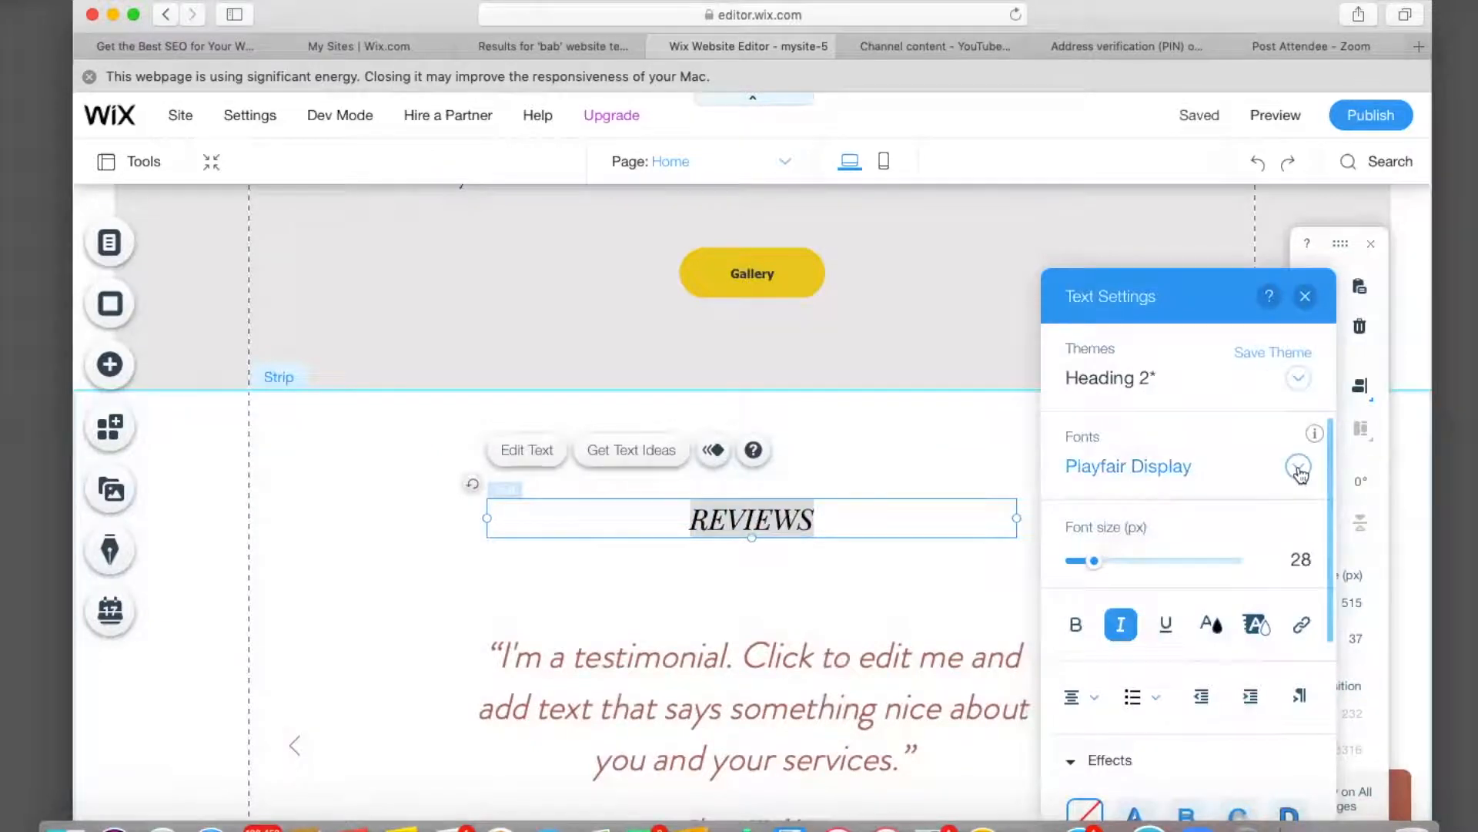
click(1299, 471)
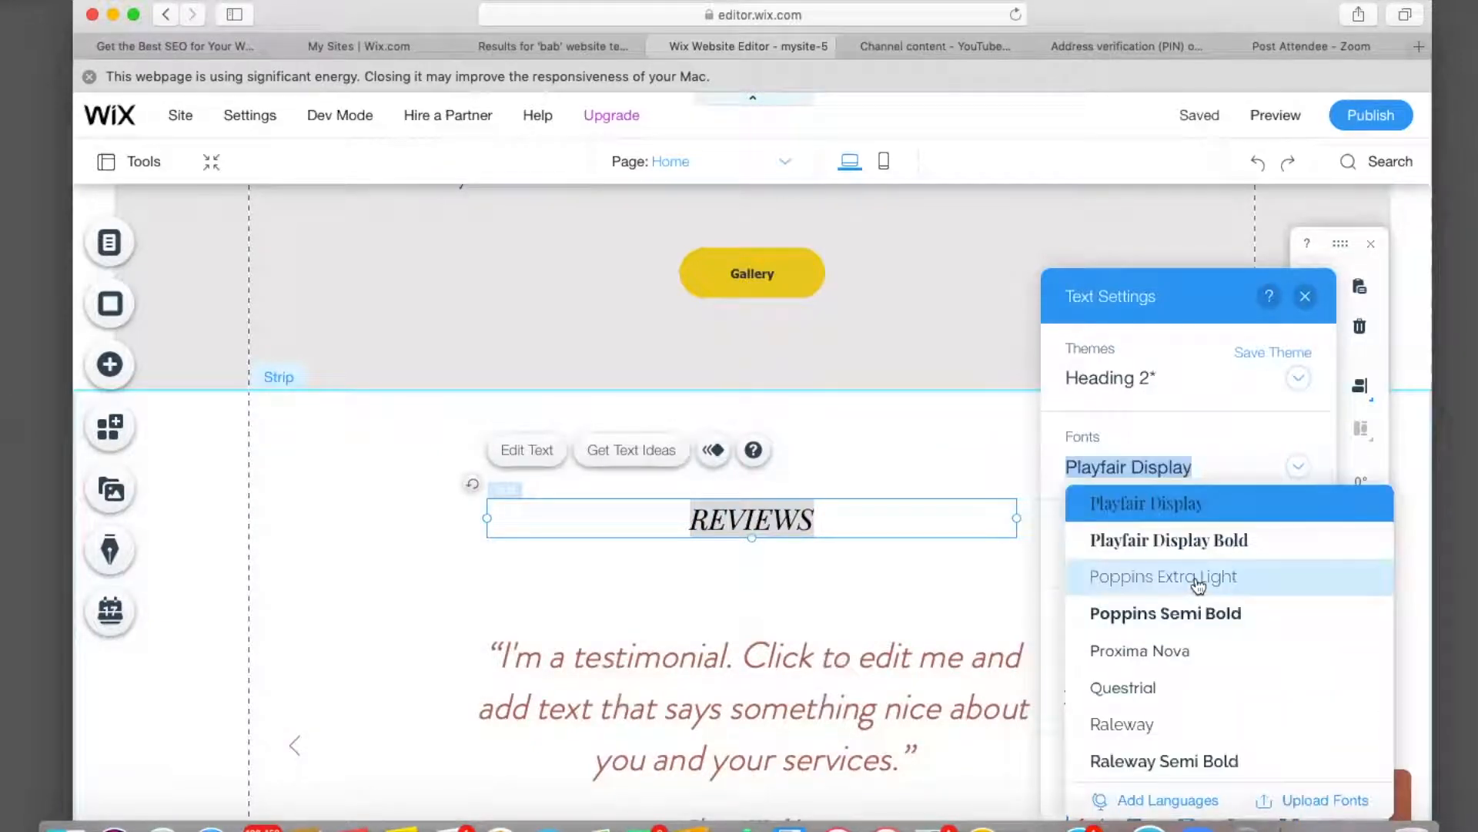
click(891, 429)
scroll(1132, 693, down, 5)
click(1186, 671)
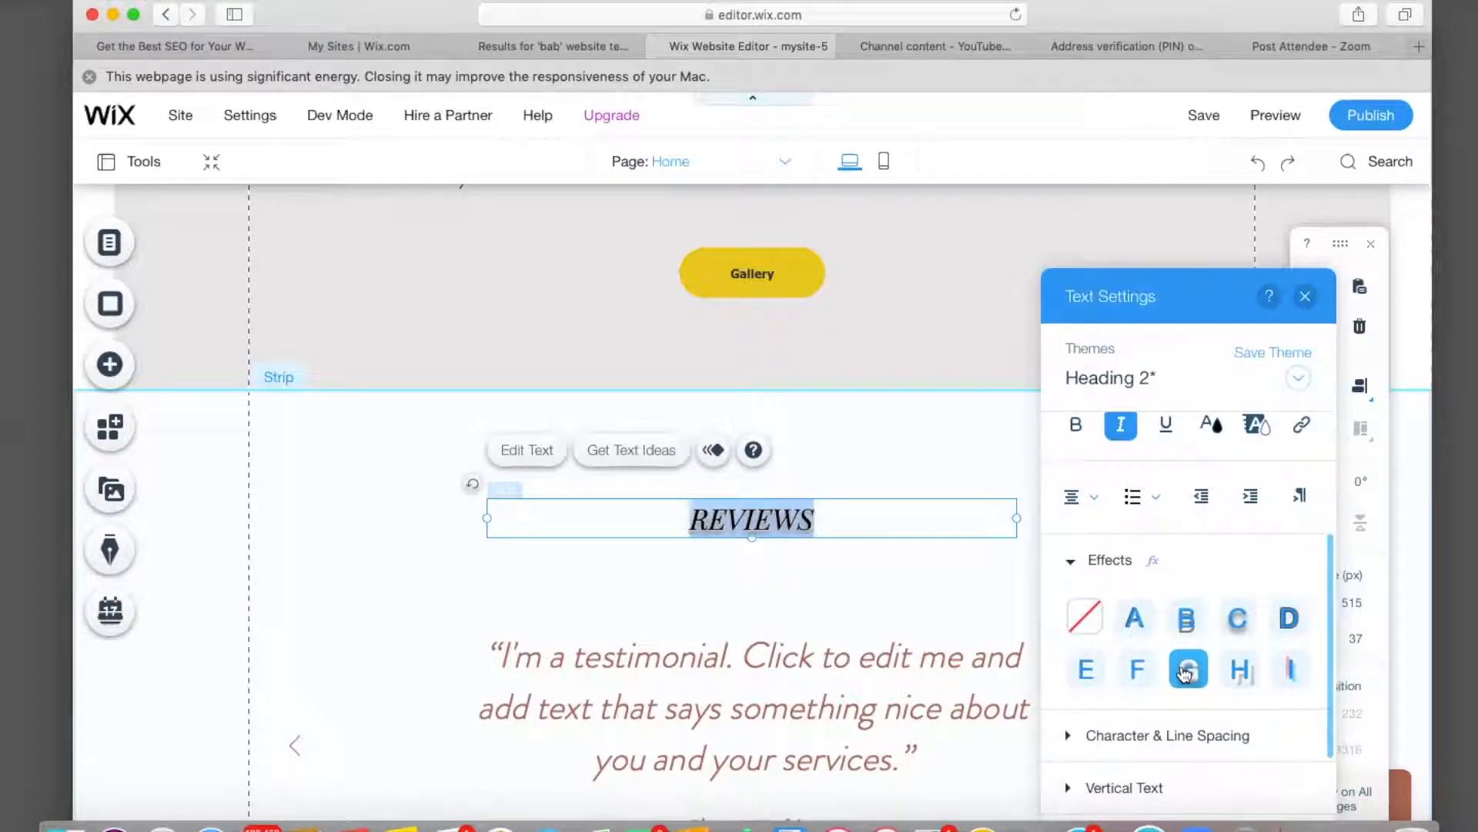
scroll(1109, 712, down, 2)
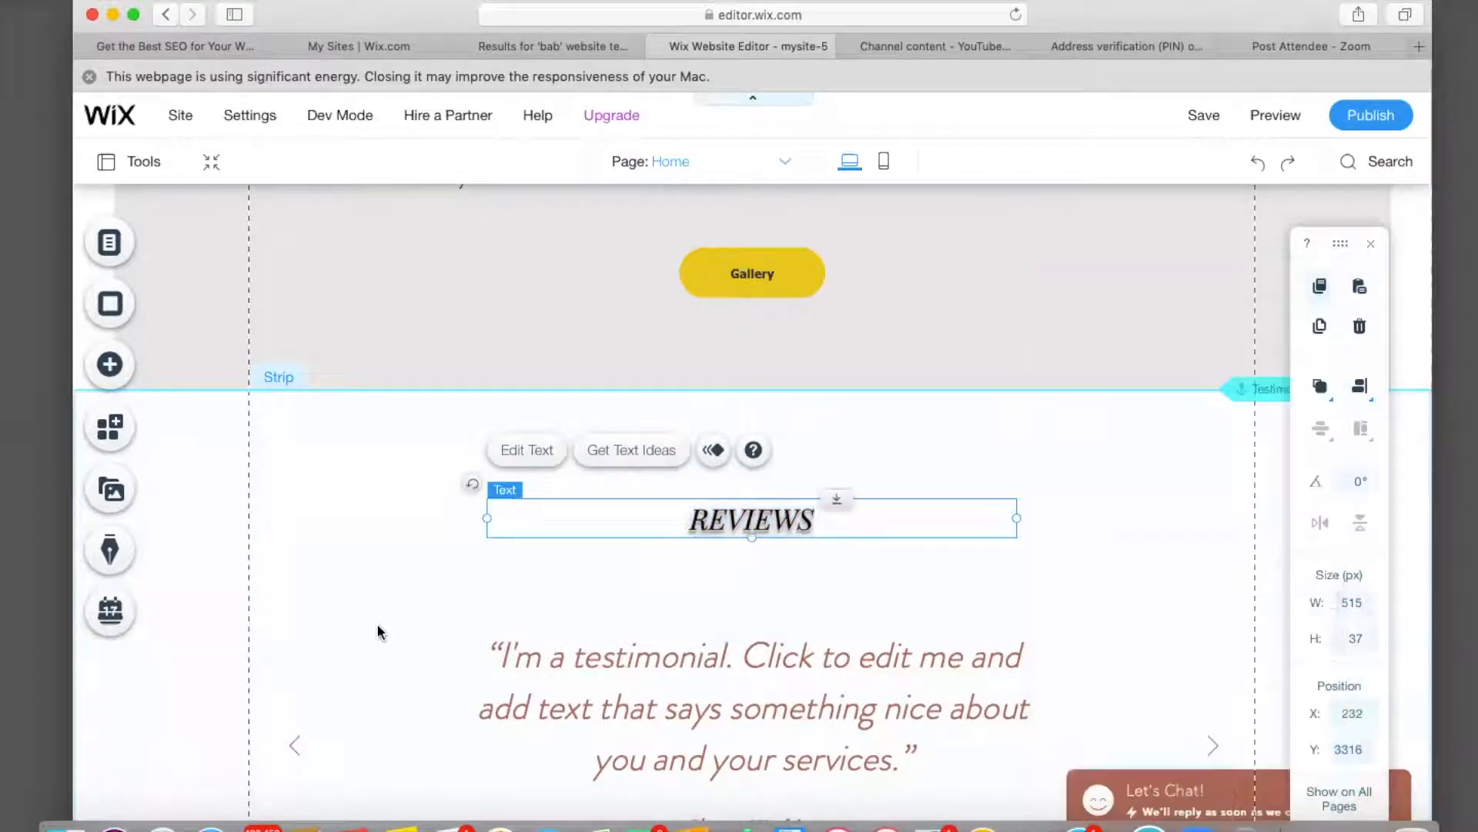
Change the testimonial quote text color to black.
click(550, 681)
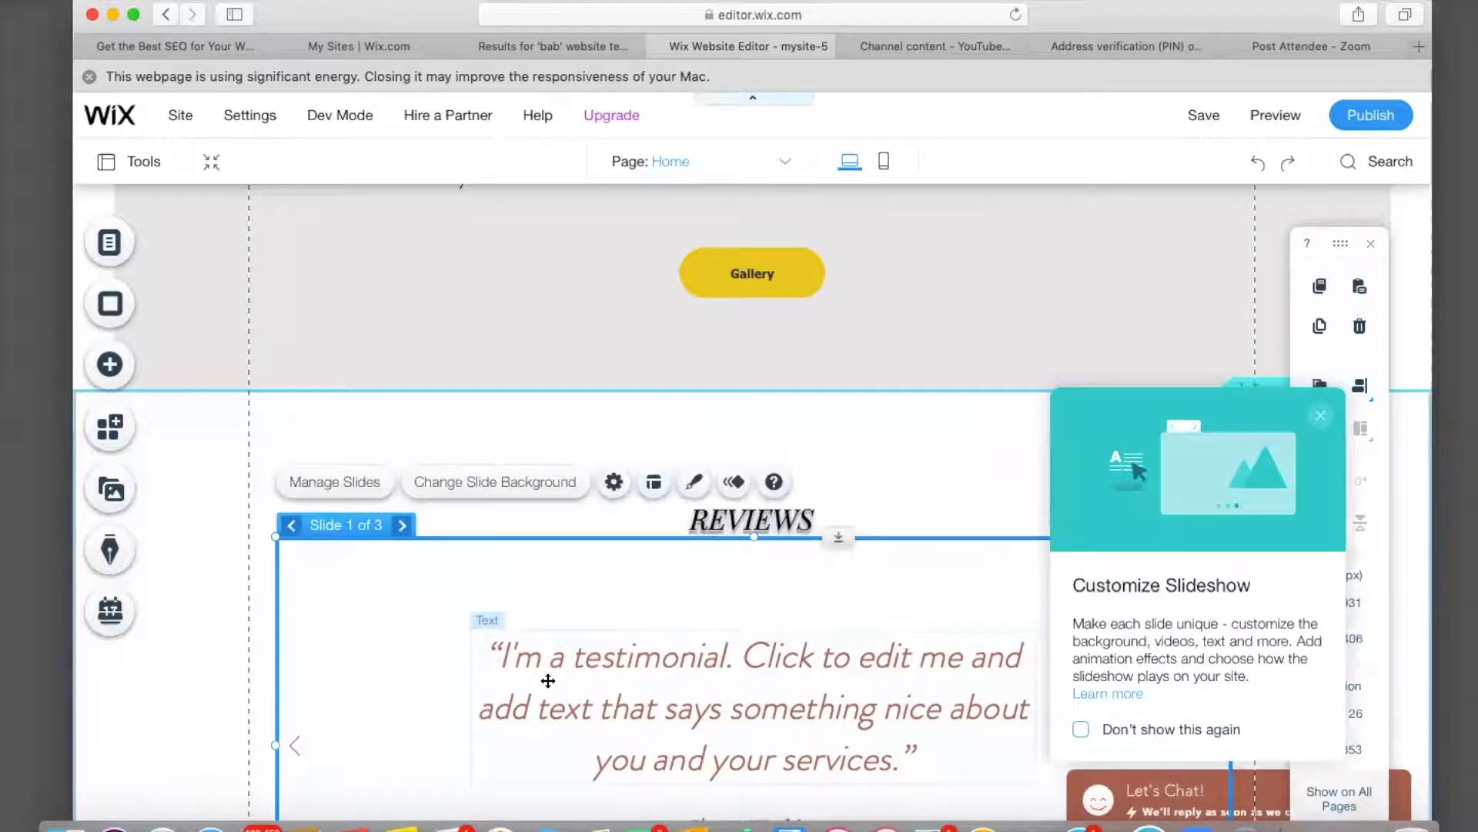
click(547, 681)
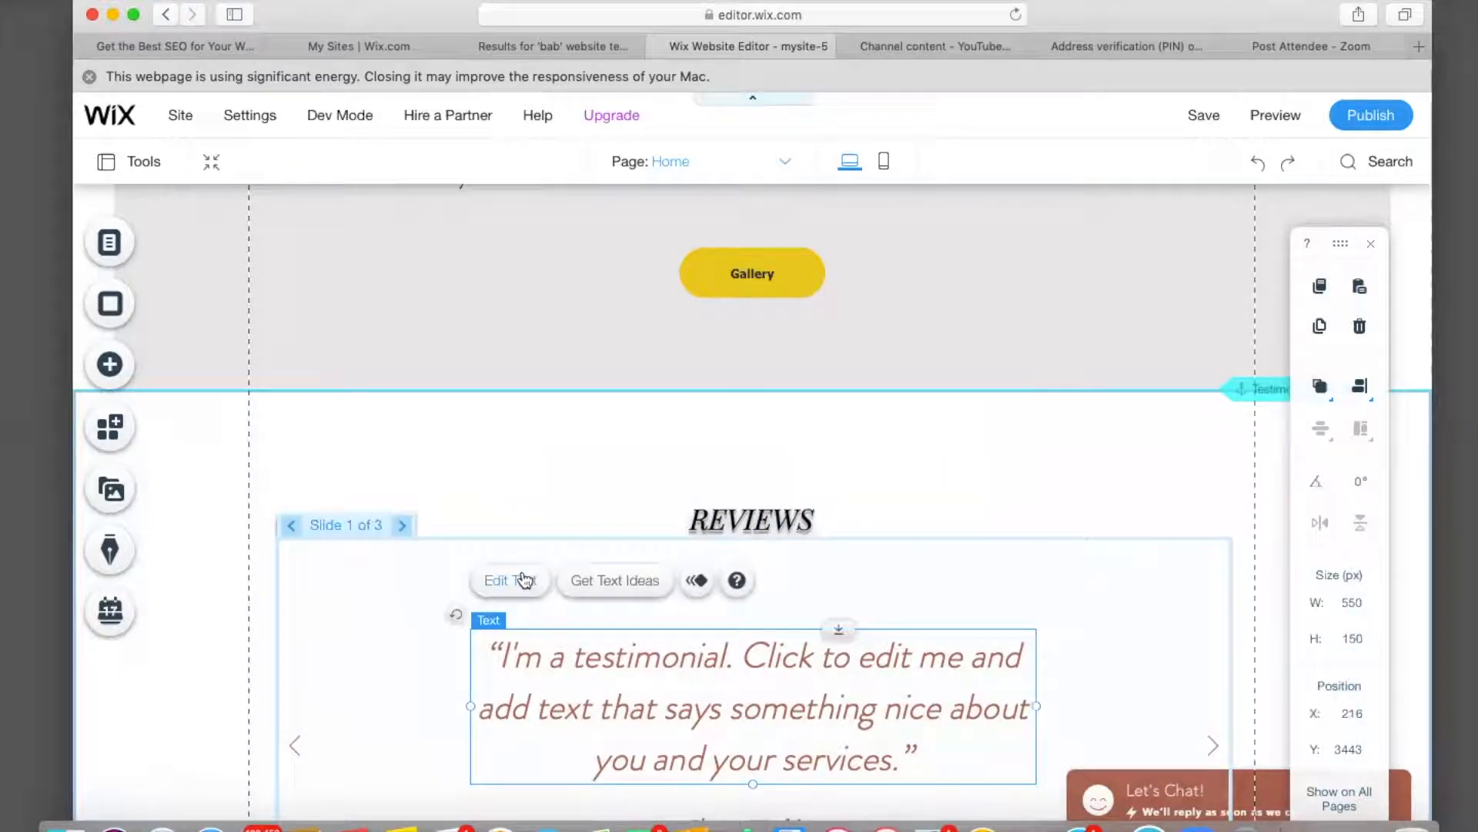
click(524, 580)
click(1229, 625)
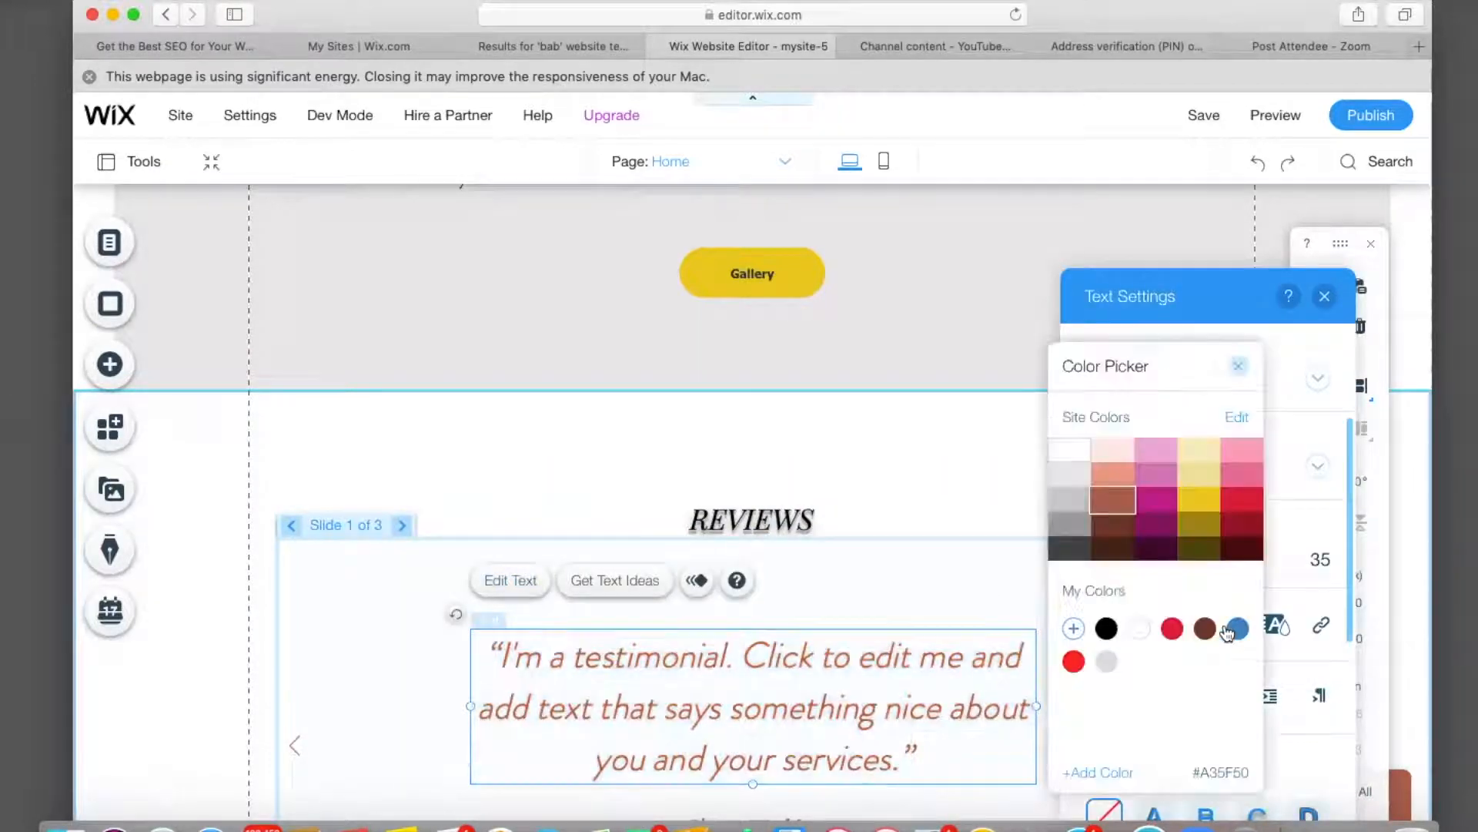
click(1070, 501)
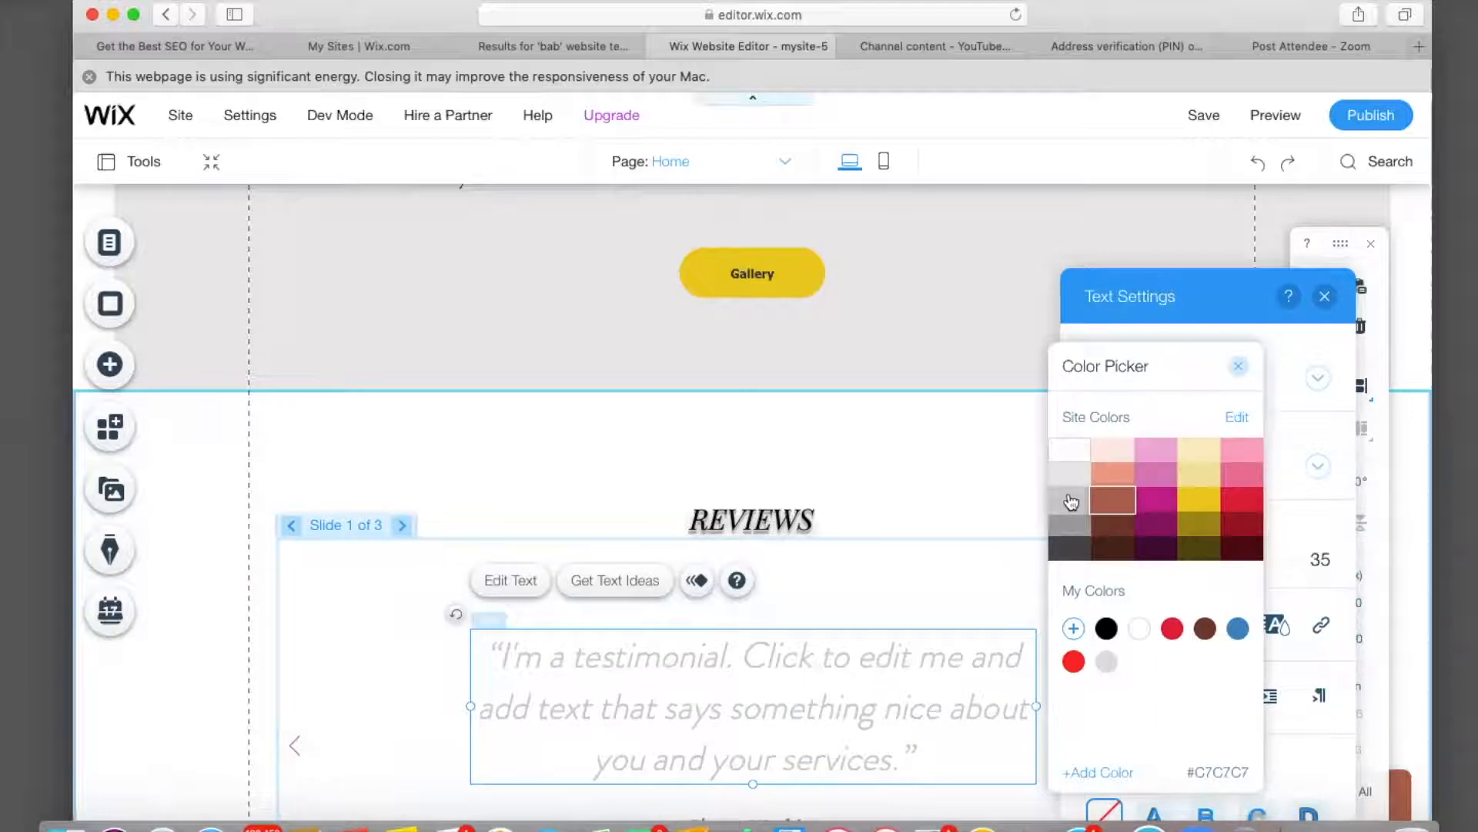
click(1106, 630)
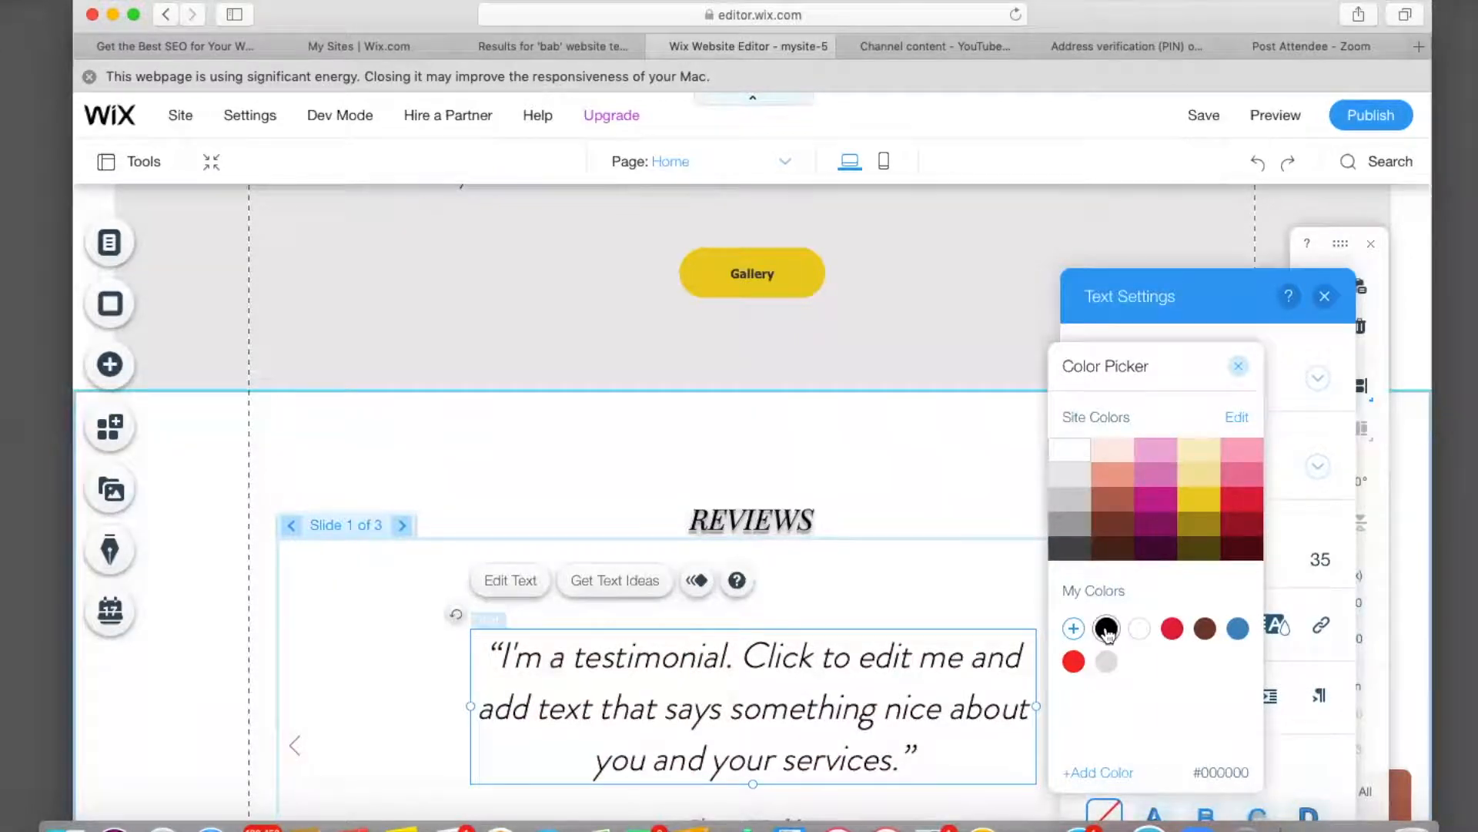
click(1238, 366)
click(1323, 299)
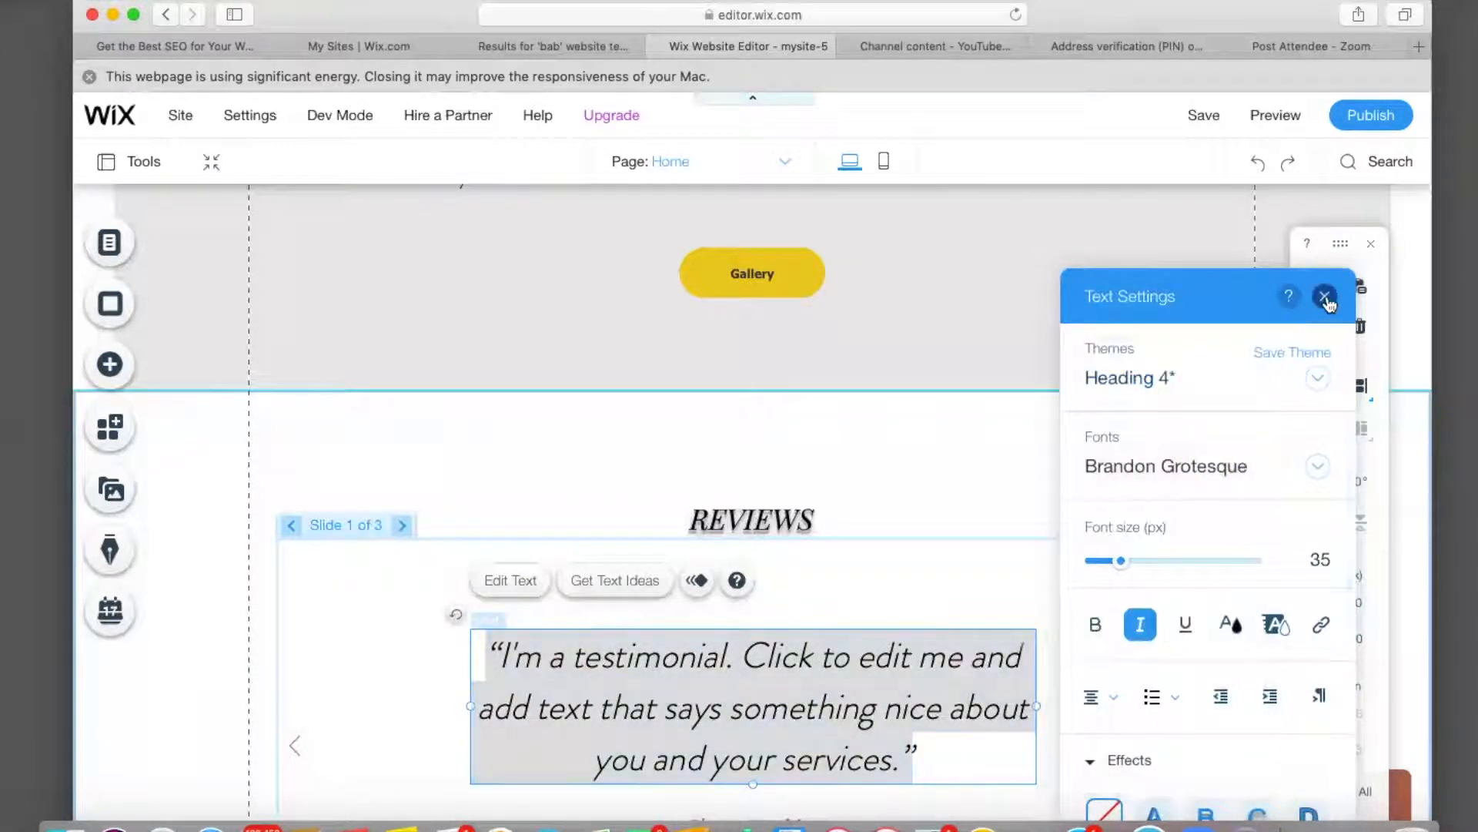
Change the reviewer name below the quote to black.
scroll(978, 454, down, 3)
scroll(963, 460, down, 3)
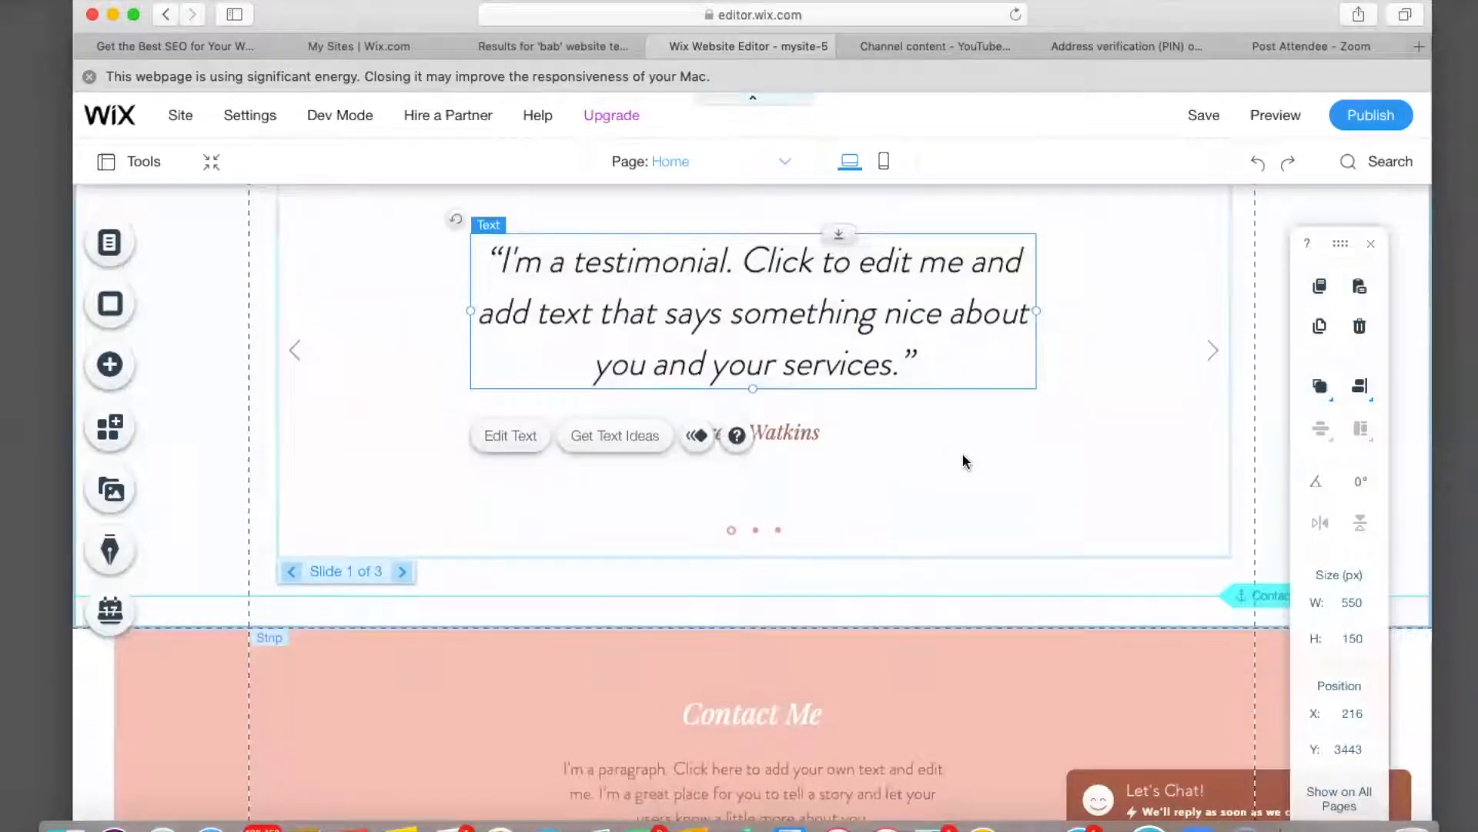
click(790, 425)
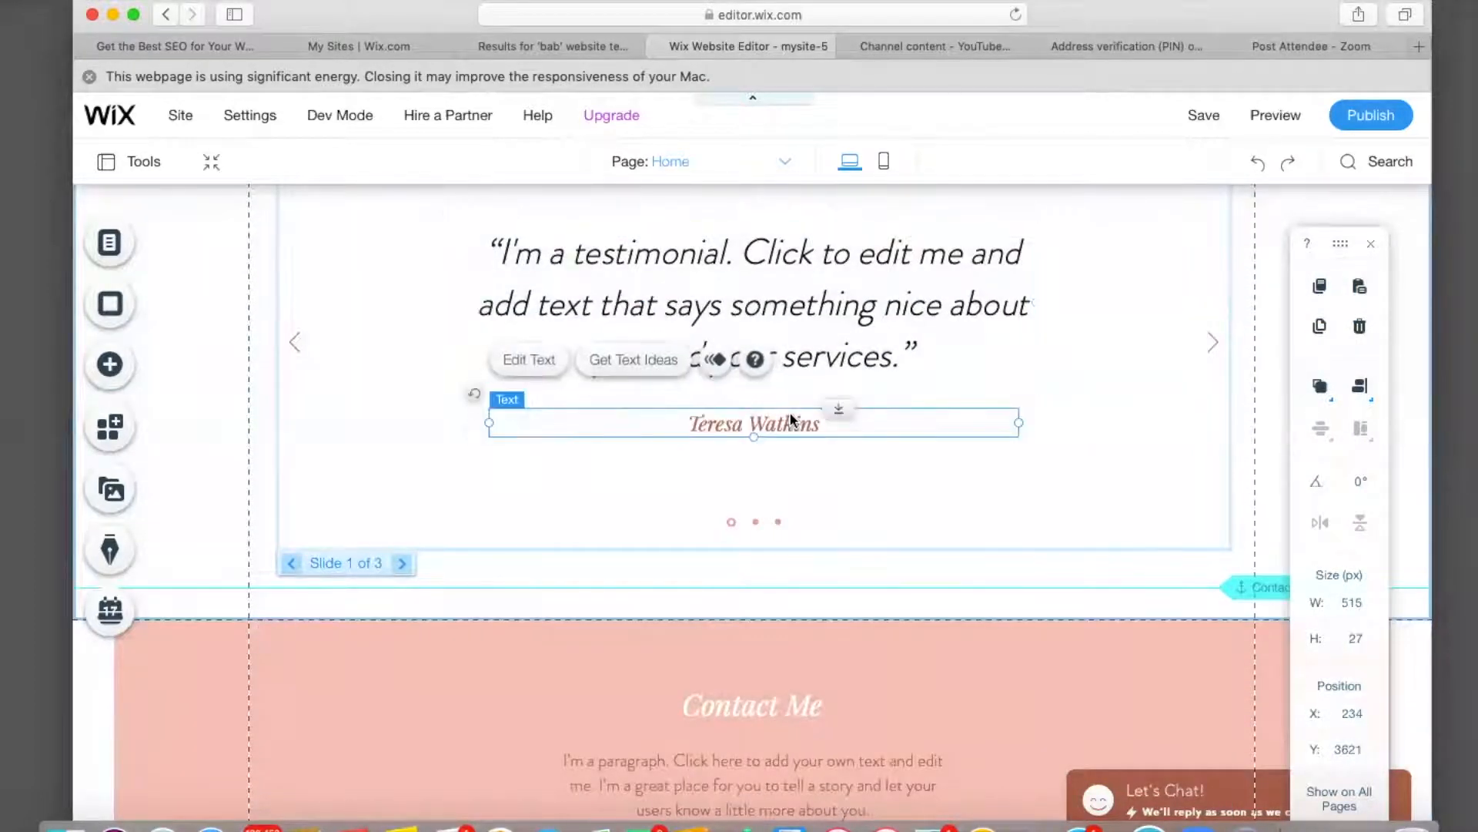
click(528, 360)
click(1222, 631)
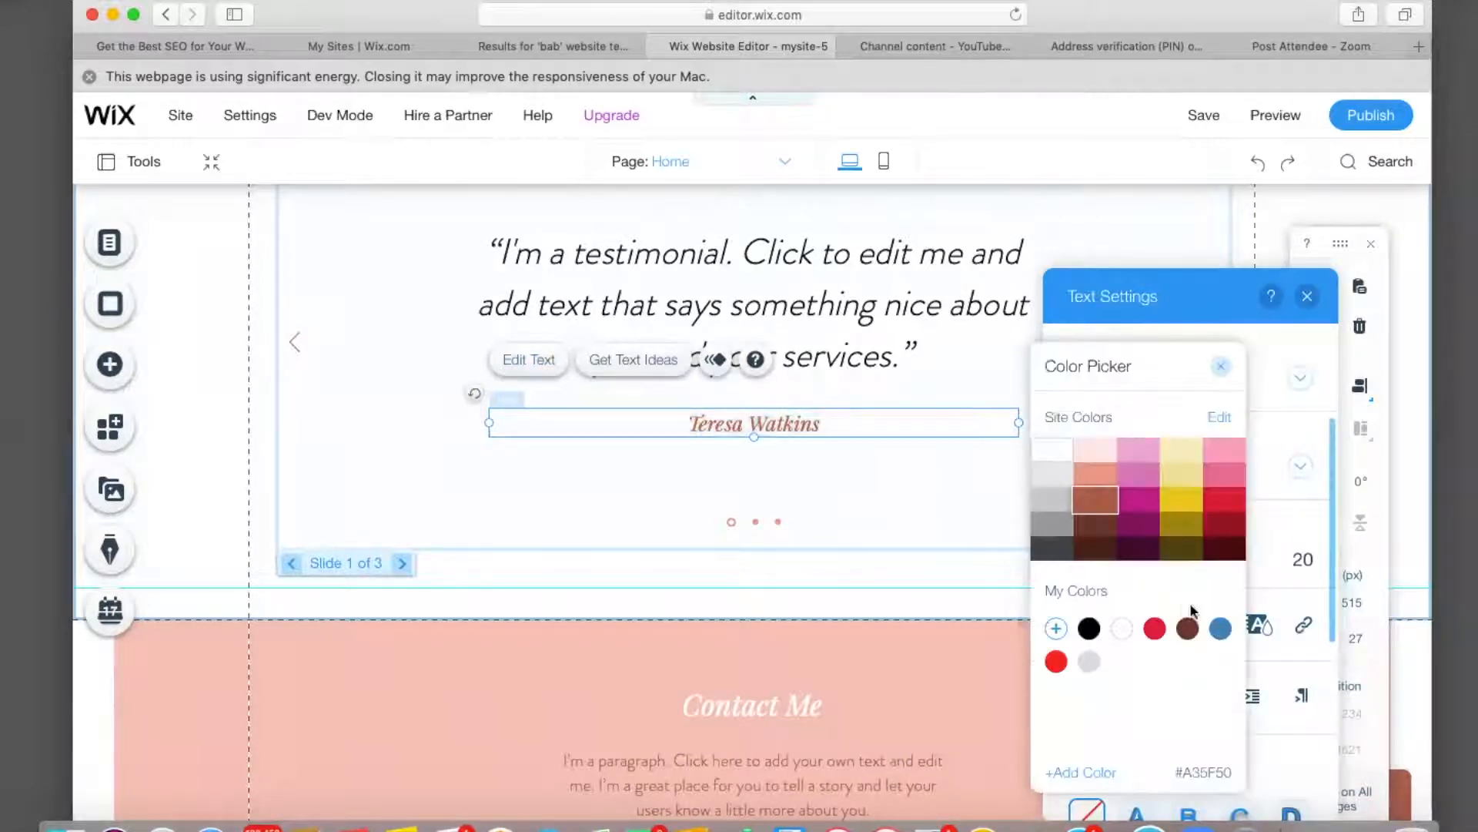
click(1089, 630)
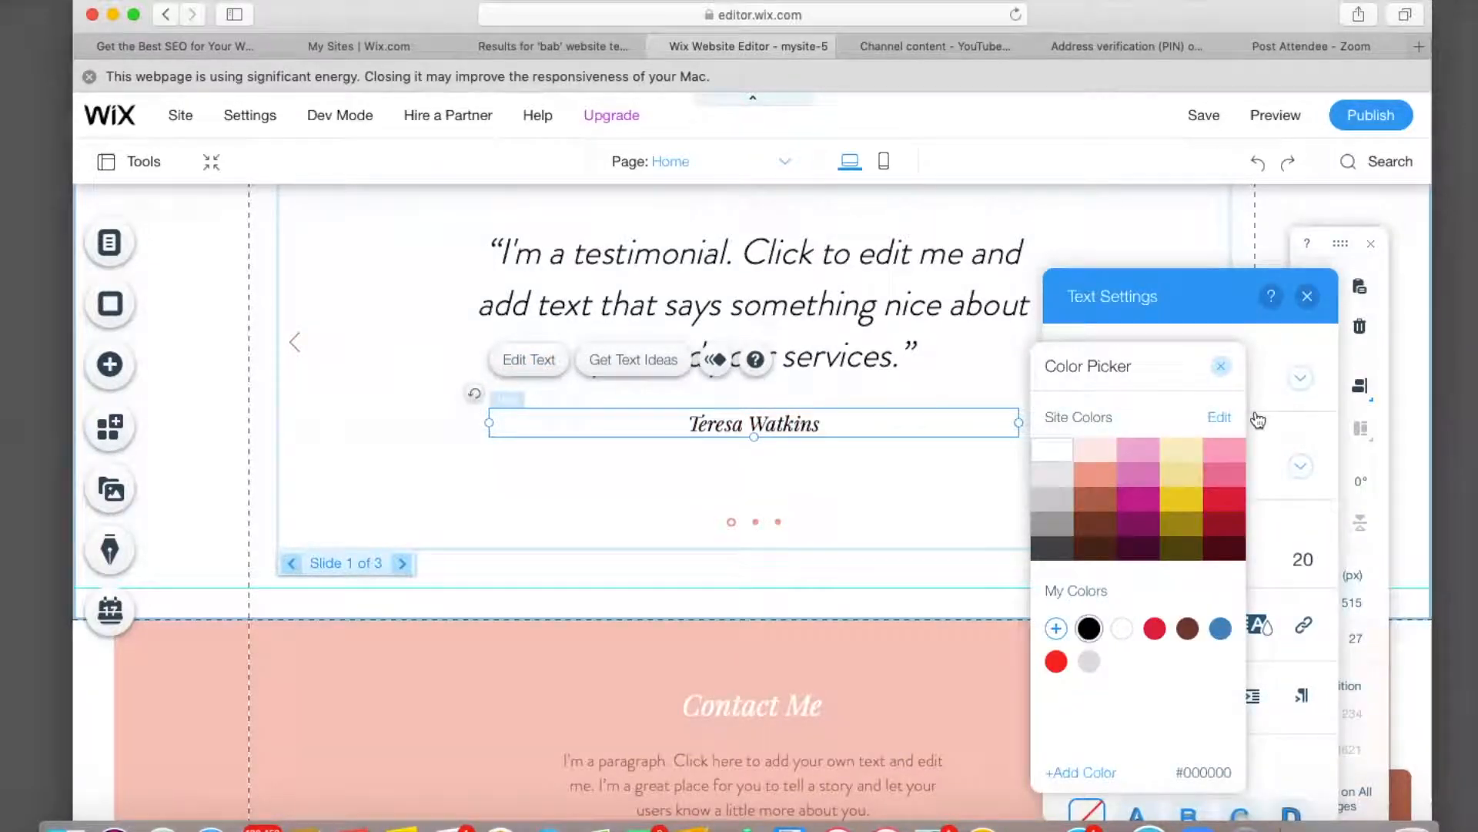
click(1309, 297)
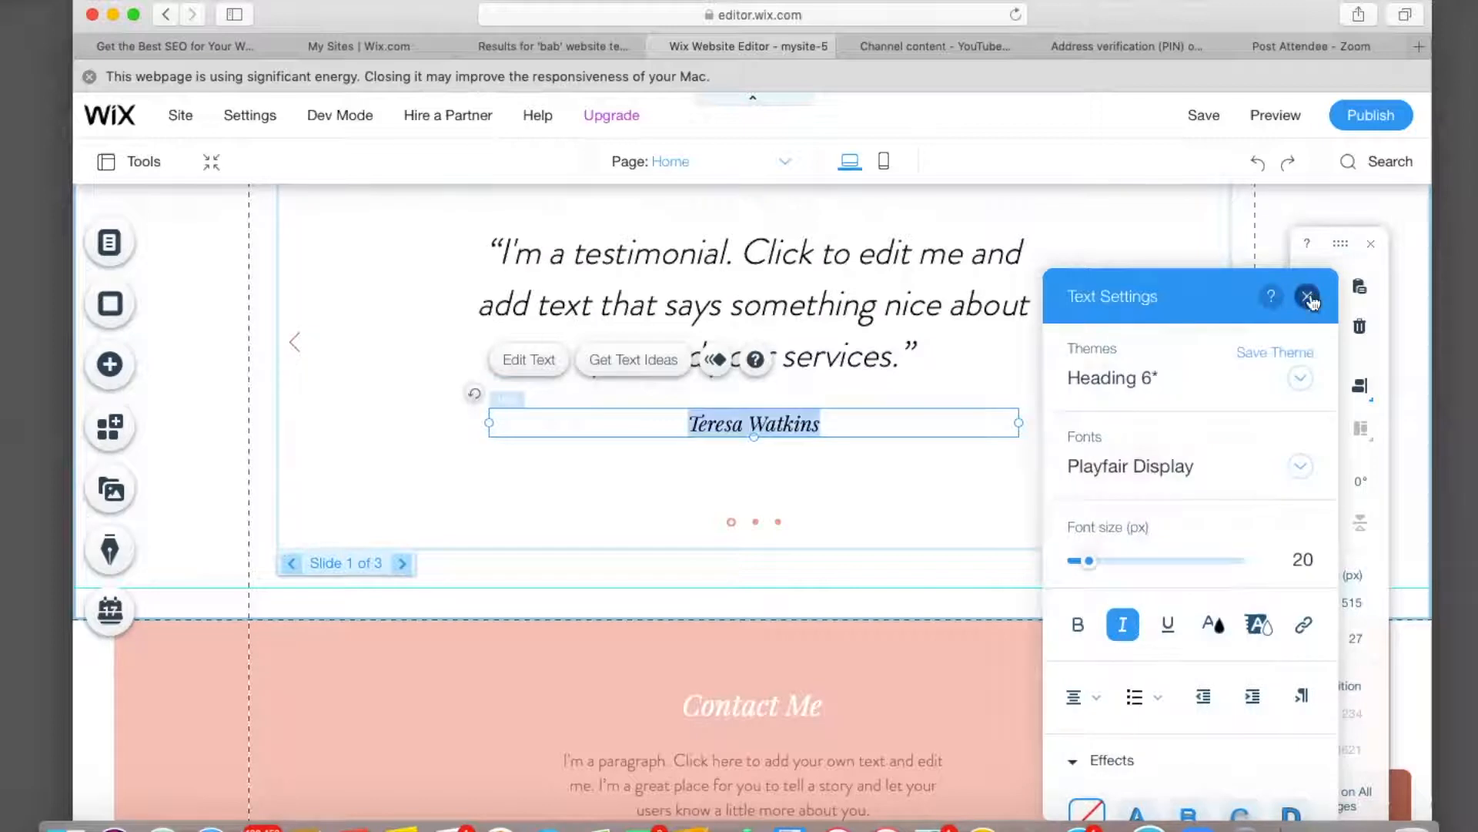
click(1309, 298)
click(745, 527)
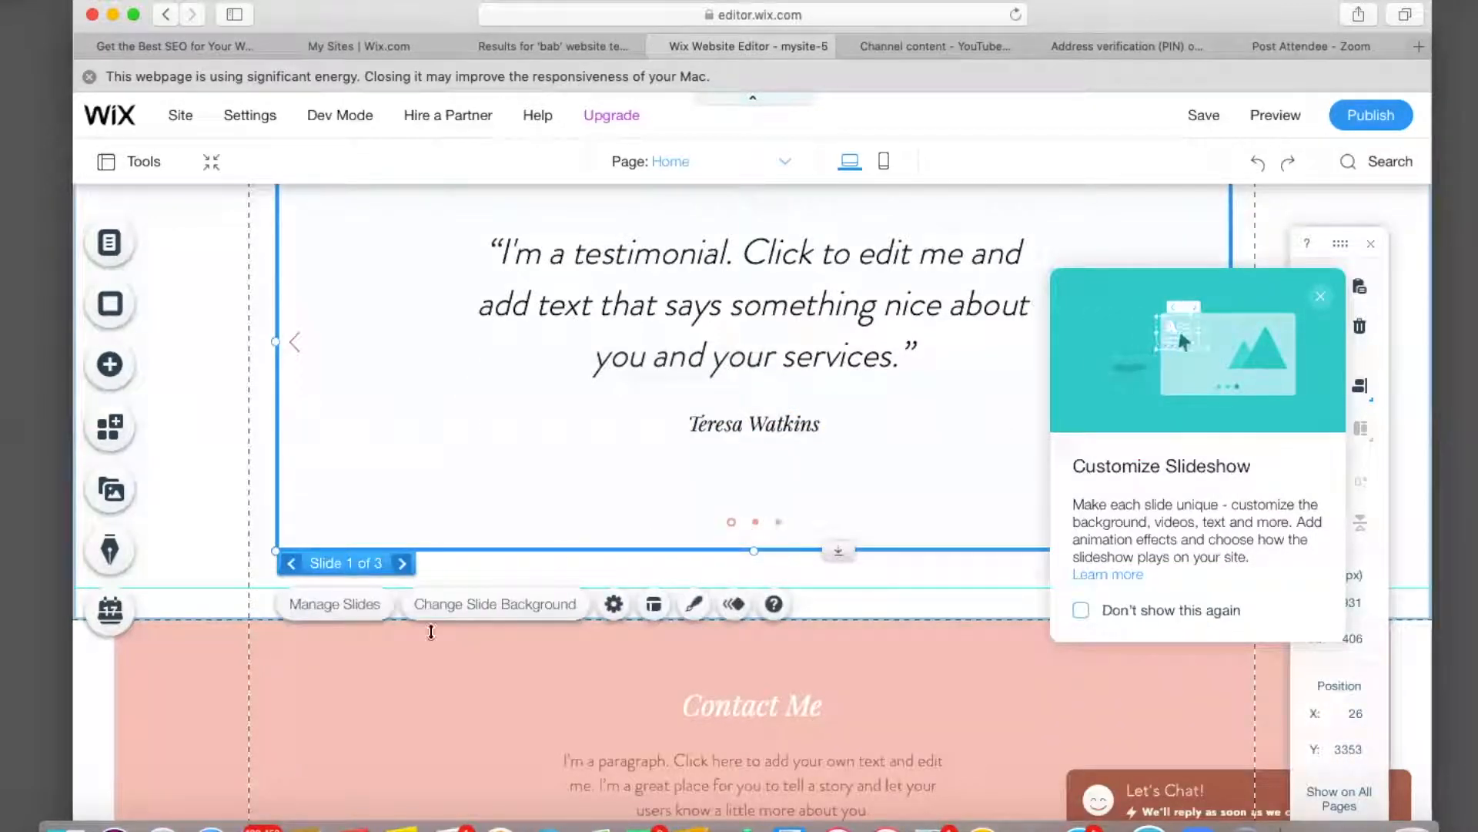
Set the slideshow's slide buttons and navigation arrows to yellow #E8C34A.
click(692, 605)
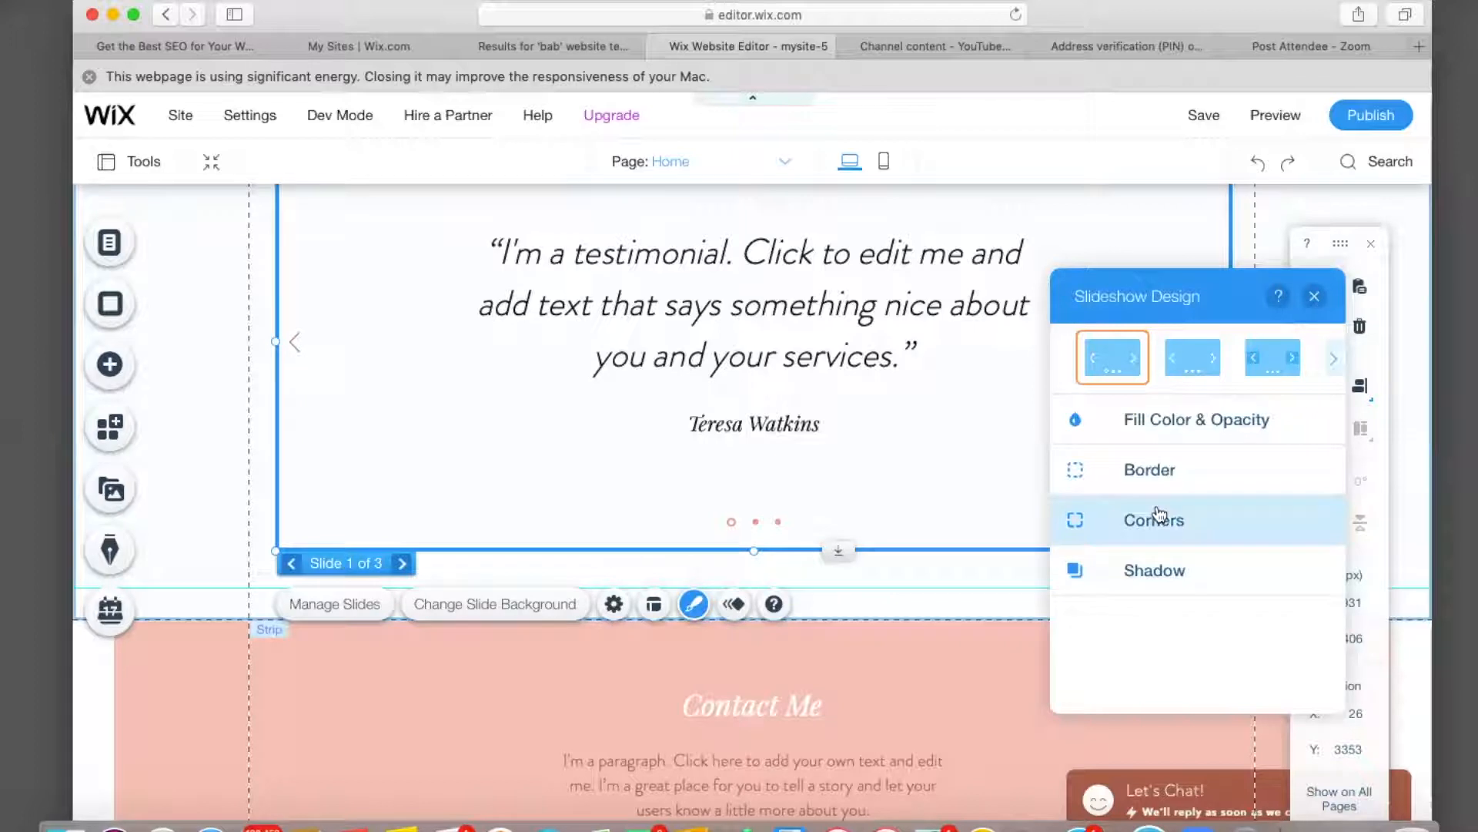
click(1155, 482)
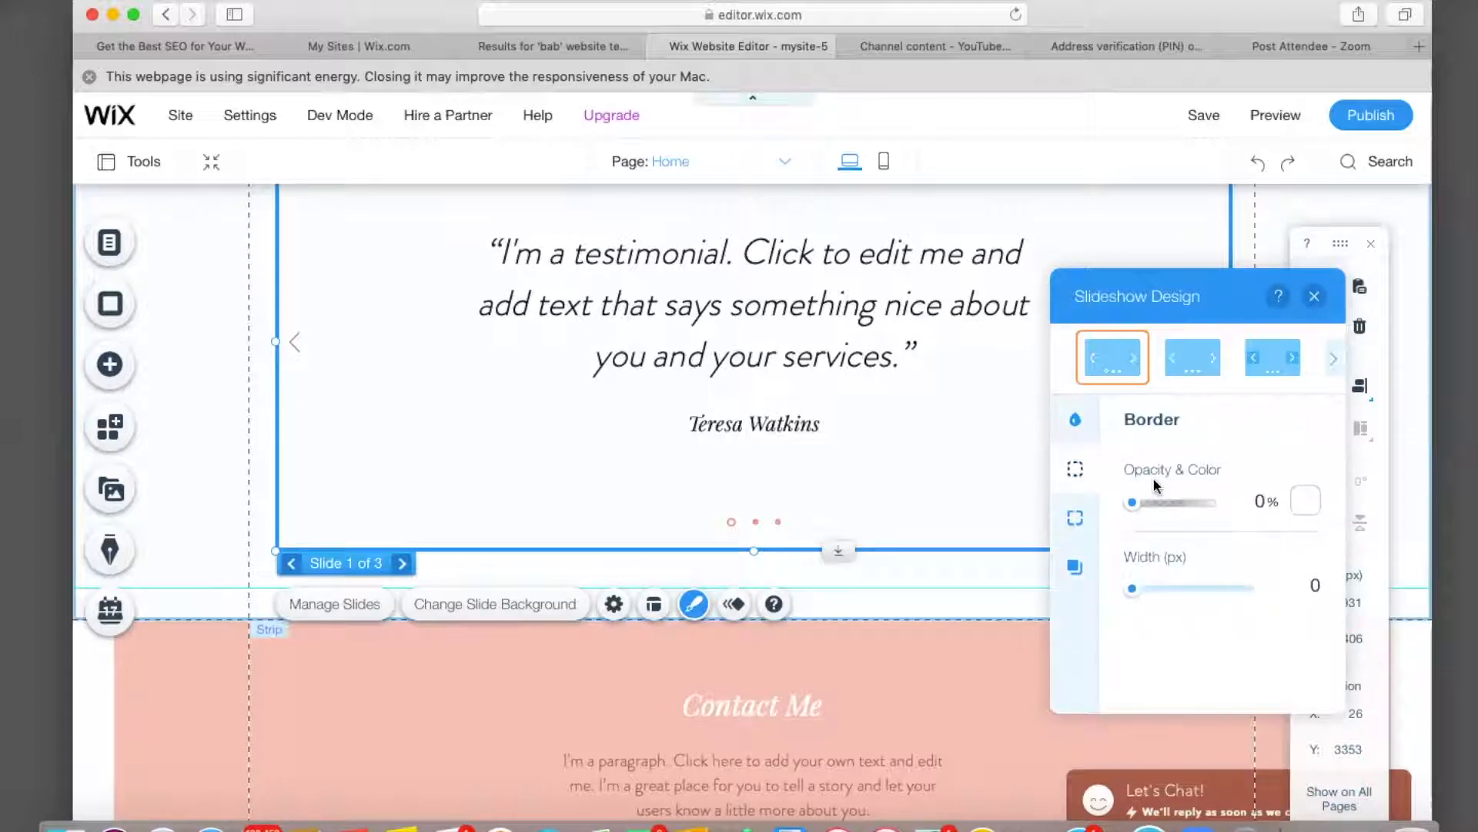
click(1075, 517)
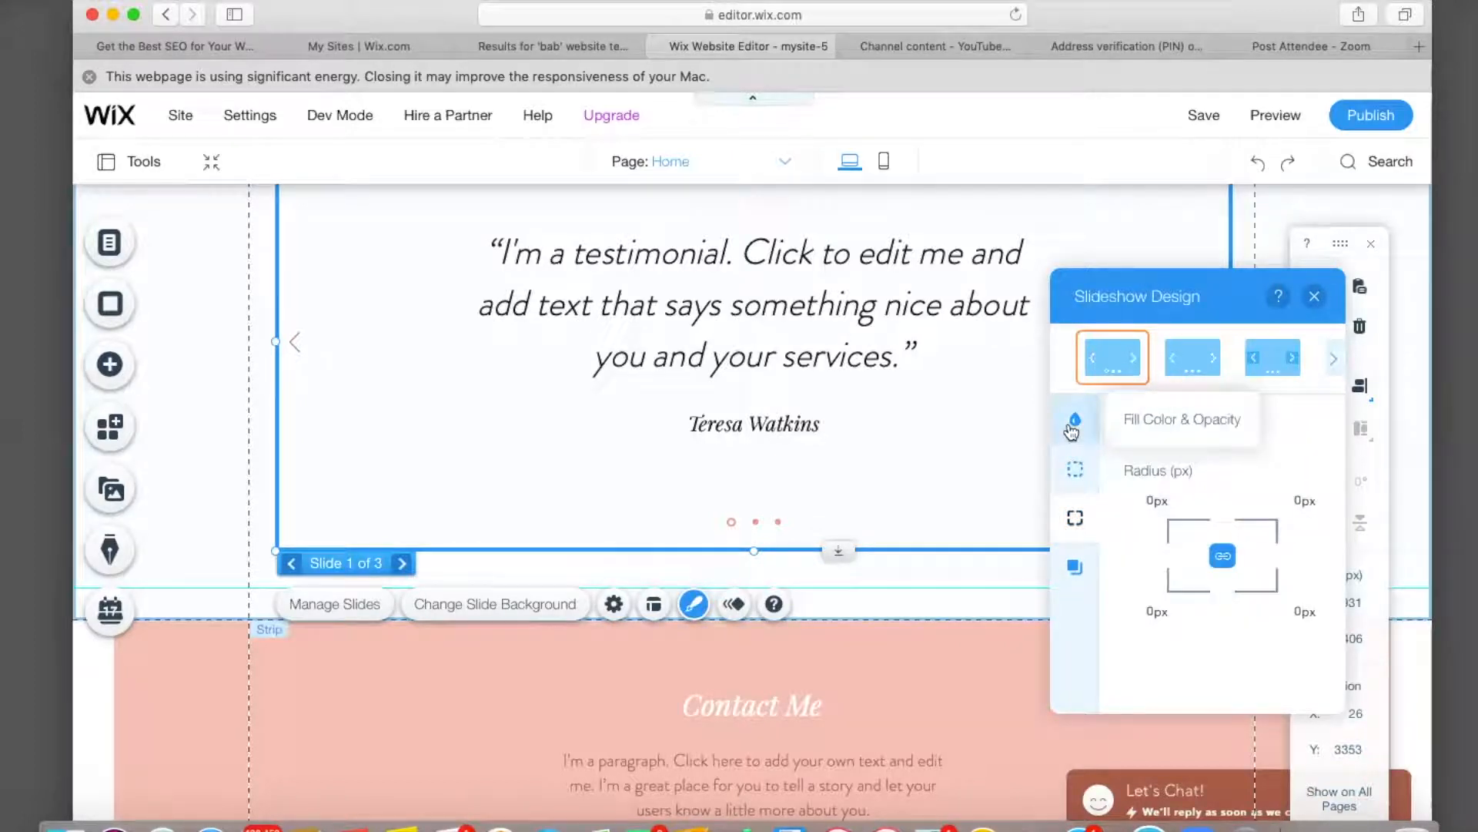
click(1072, 428)
click(1305, 502)
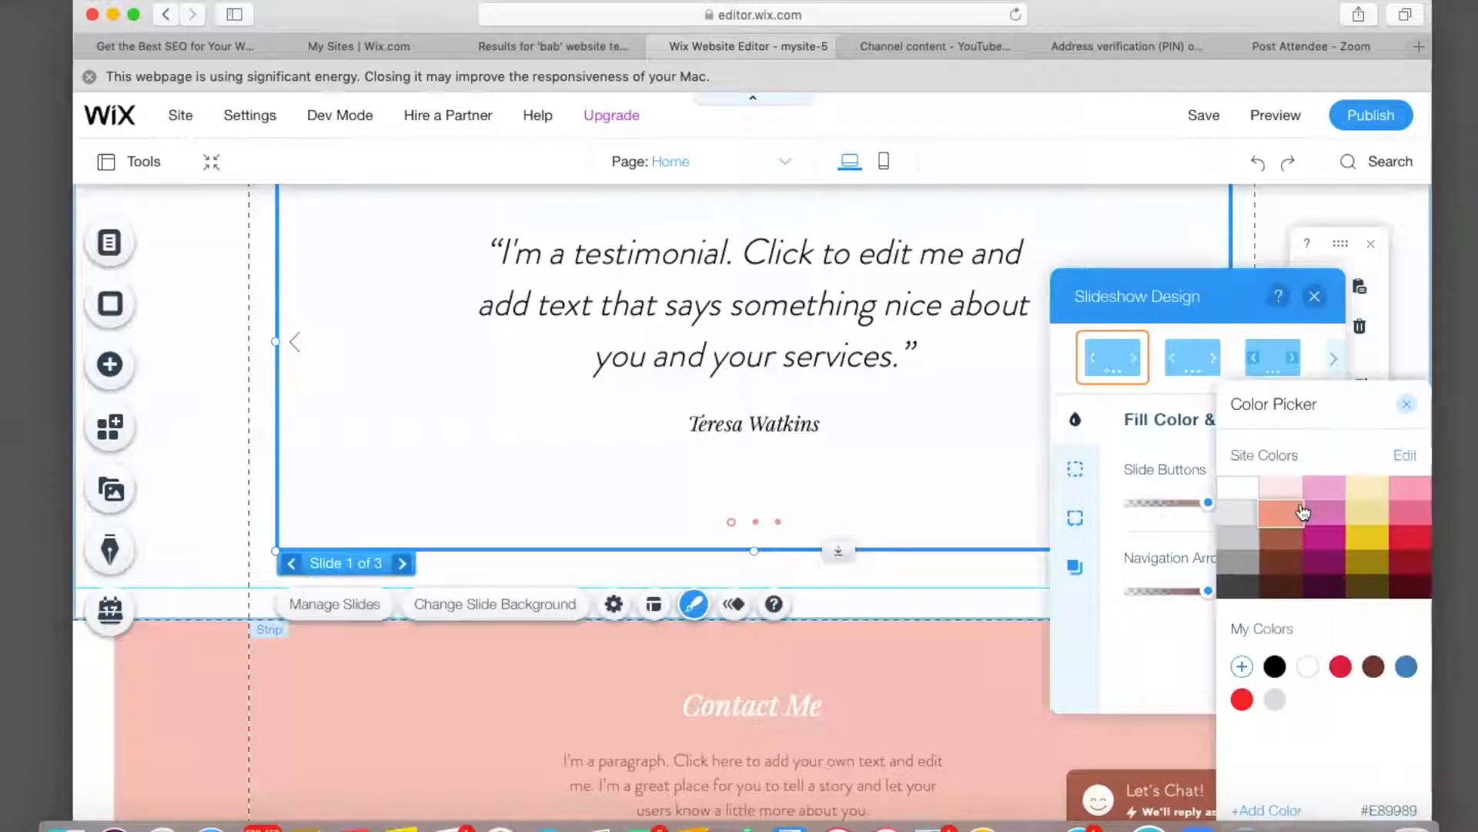
click(1364, 540)
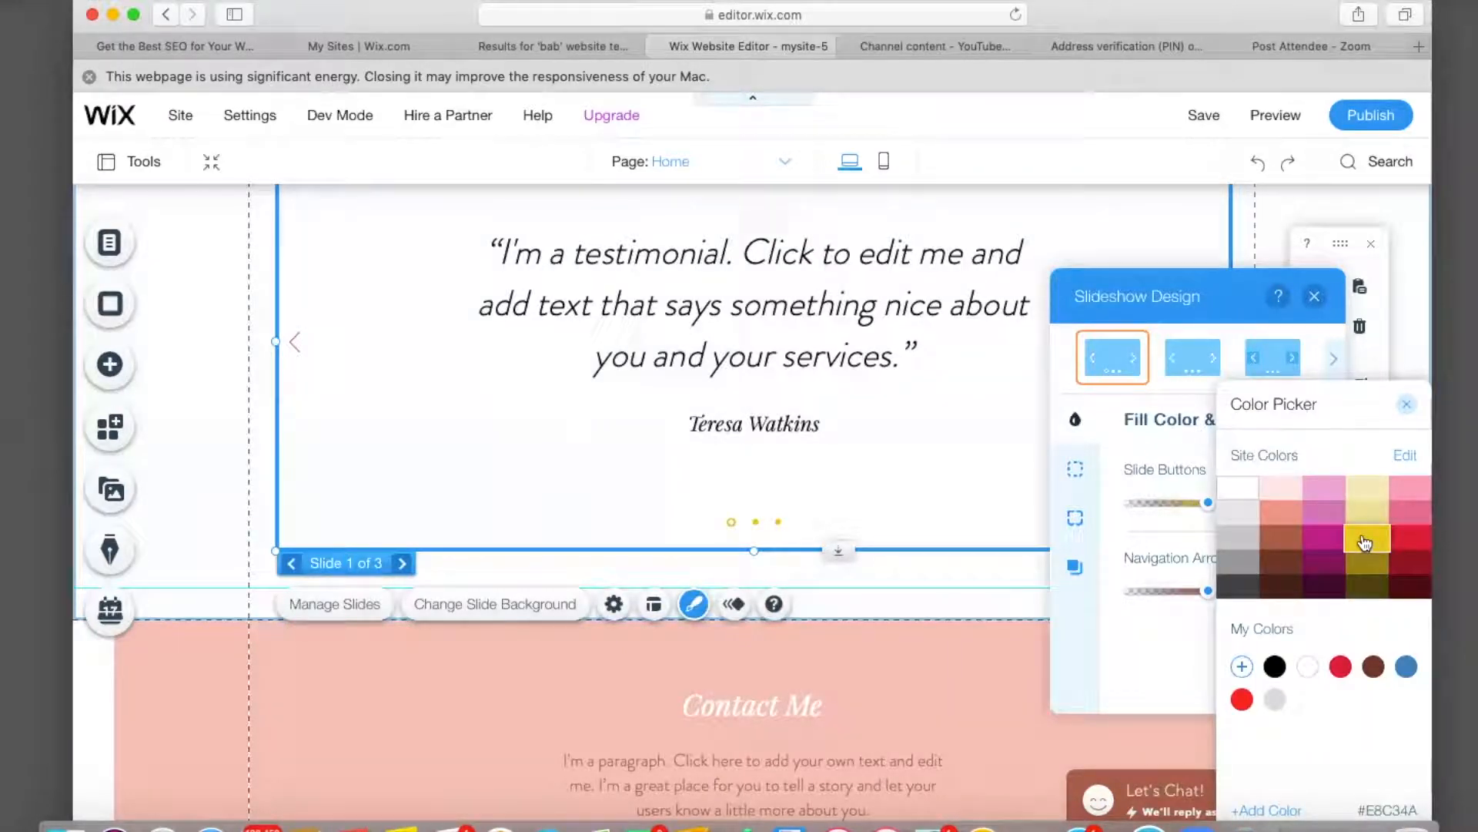
click(1406, 404)
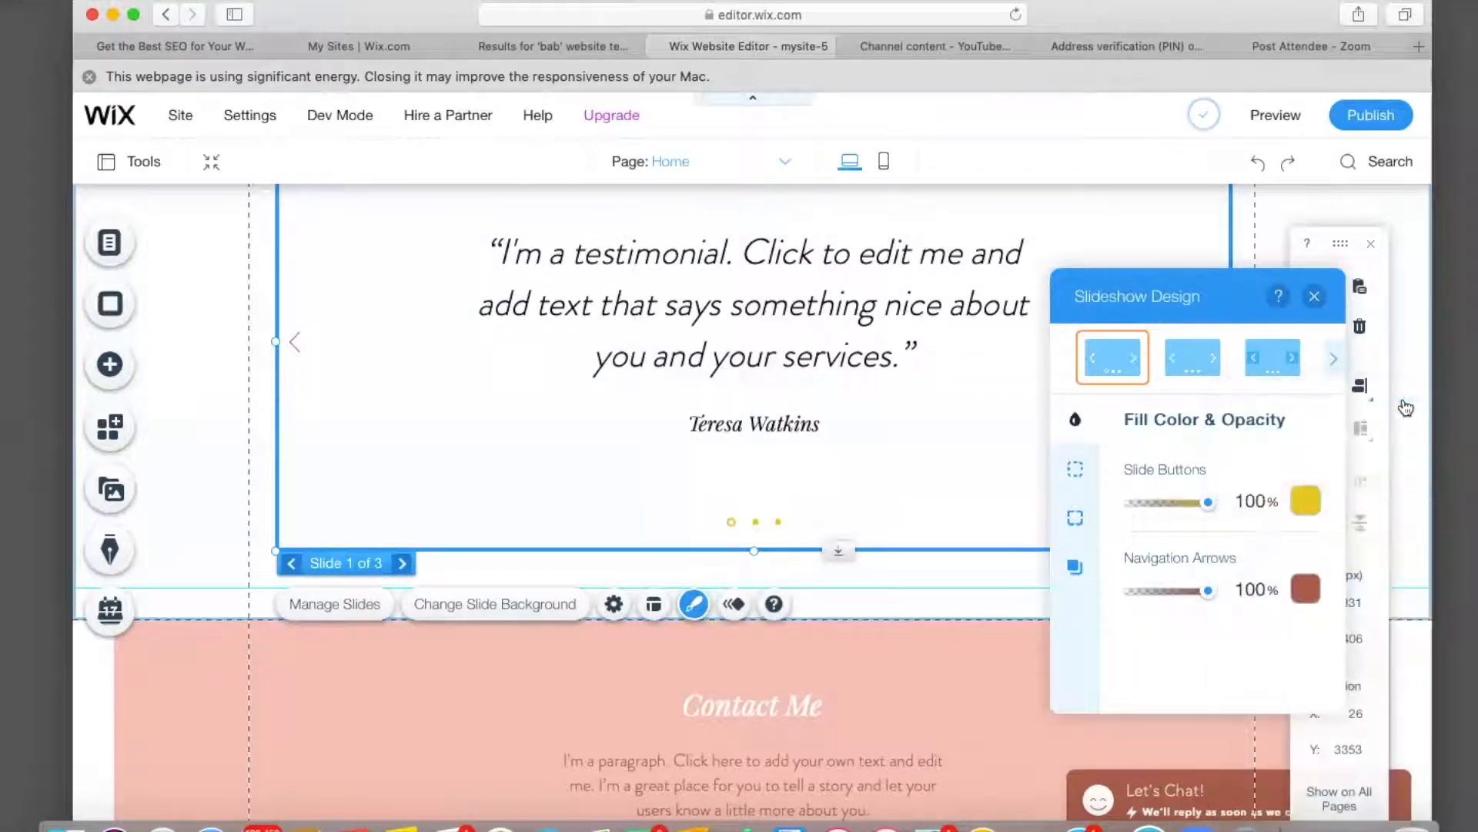
click(1308, 600)
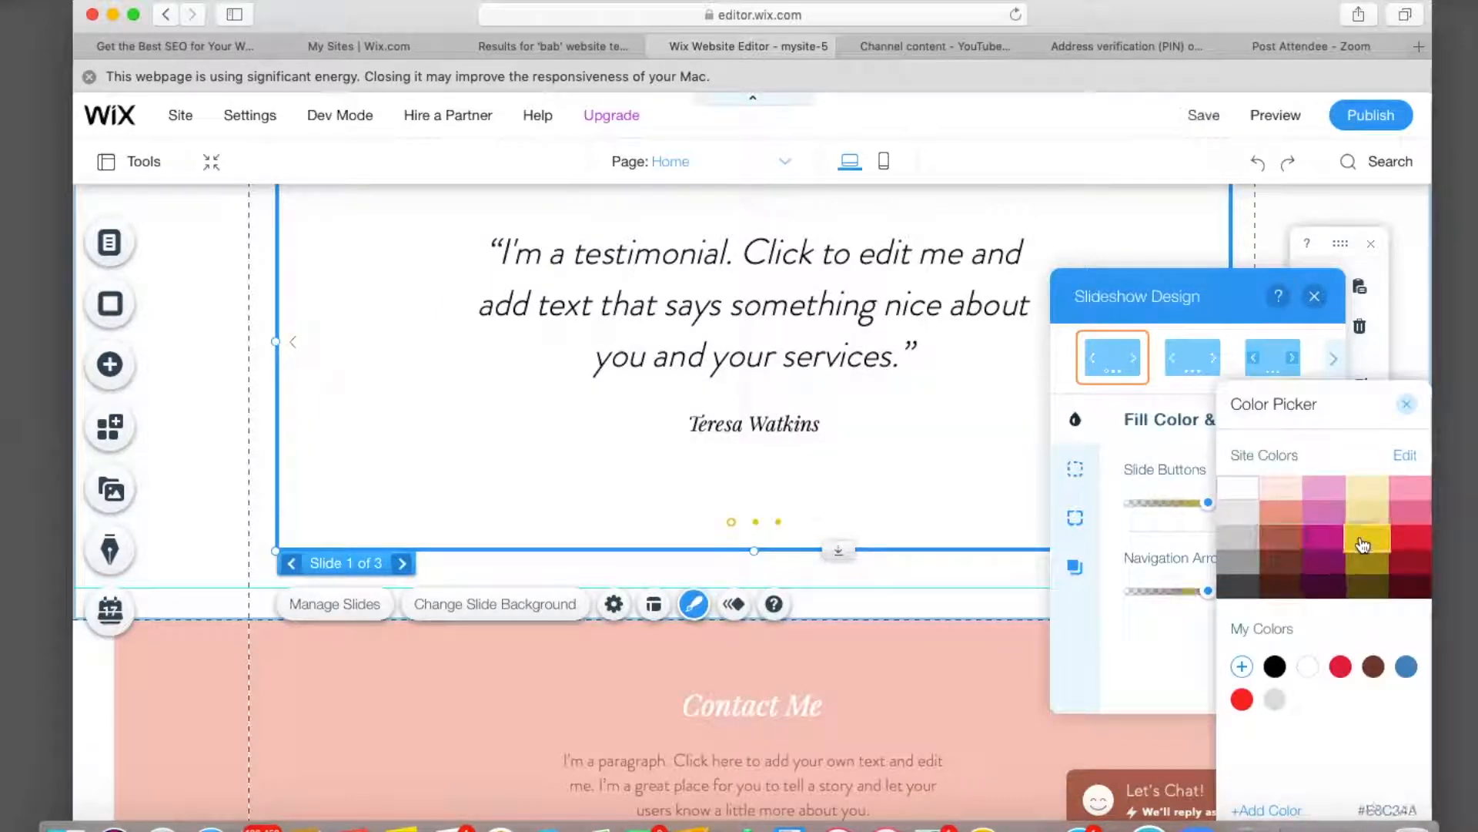
click(1406, 404)
click(1315, 296)
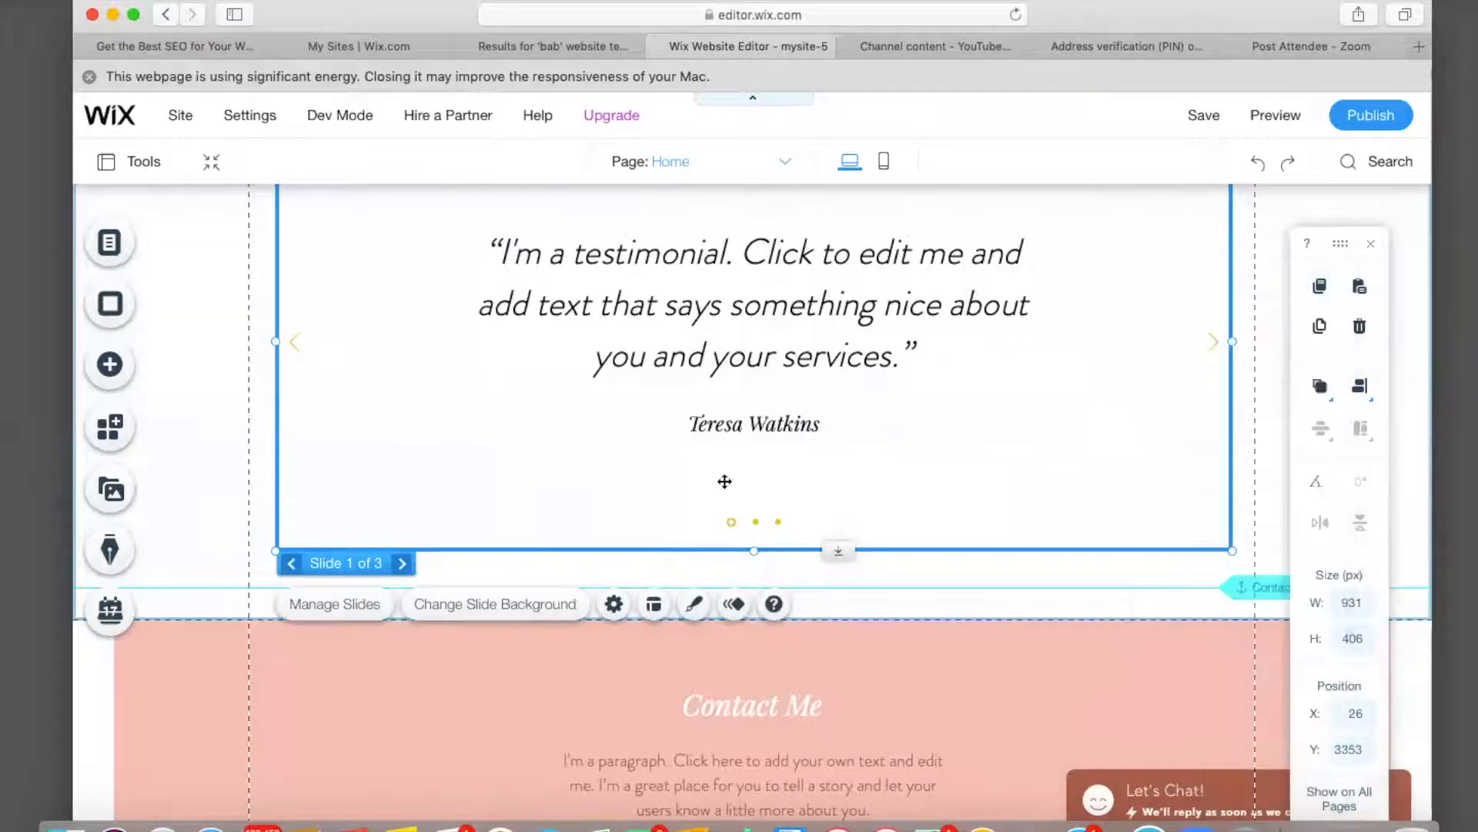
Change the Contact Me strip background from pink to light grey #E8E6E6.
click(197, 635)
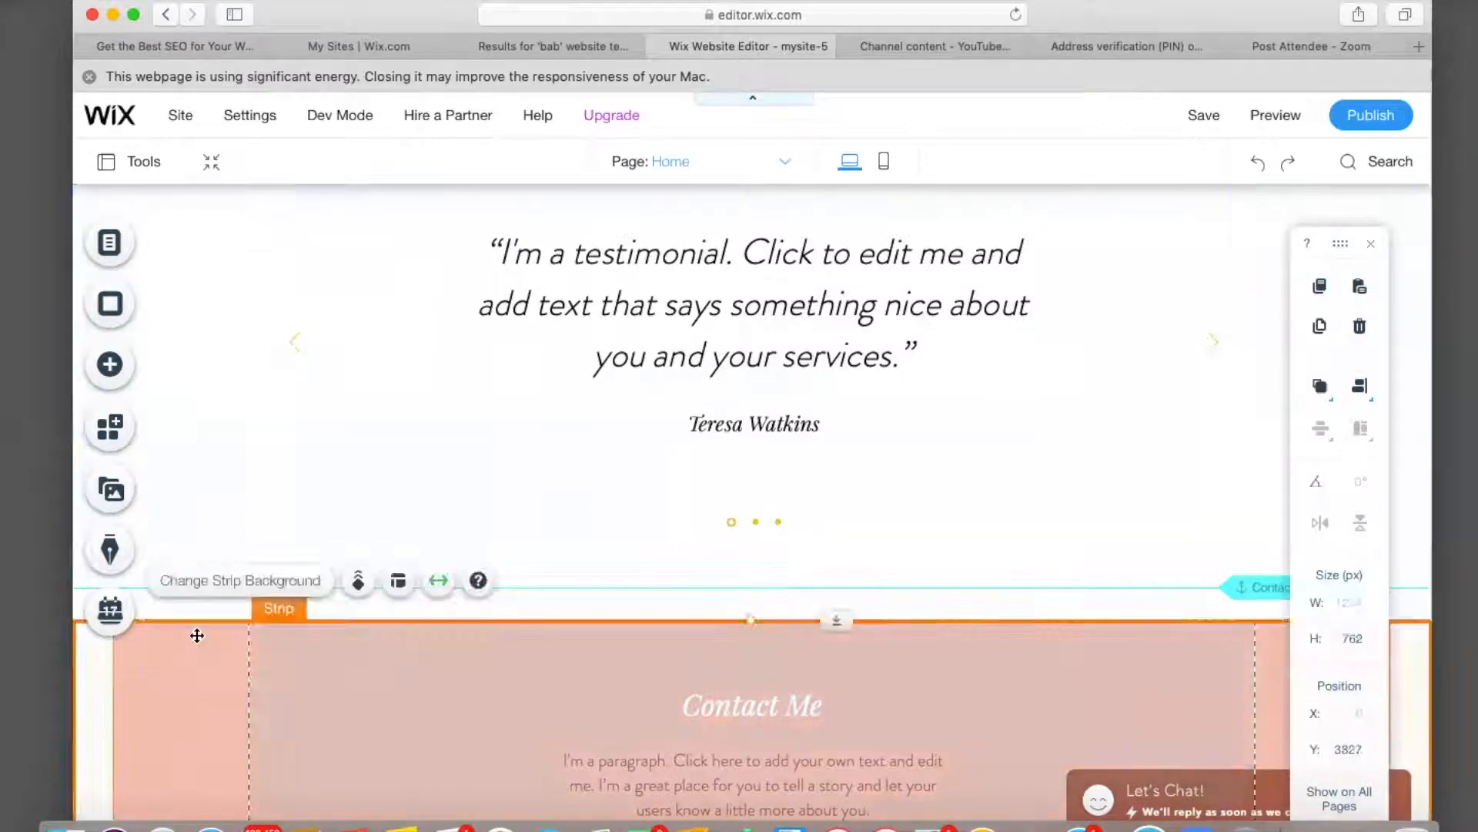
scroll(197, 635, up, 7)
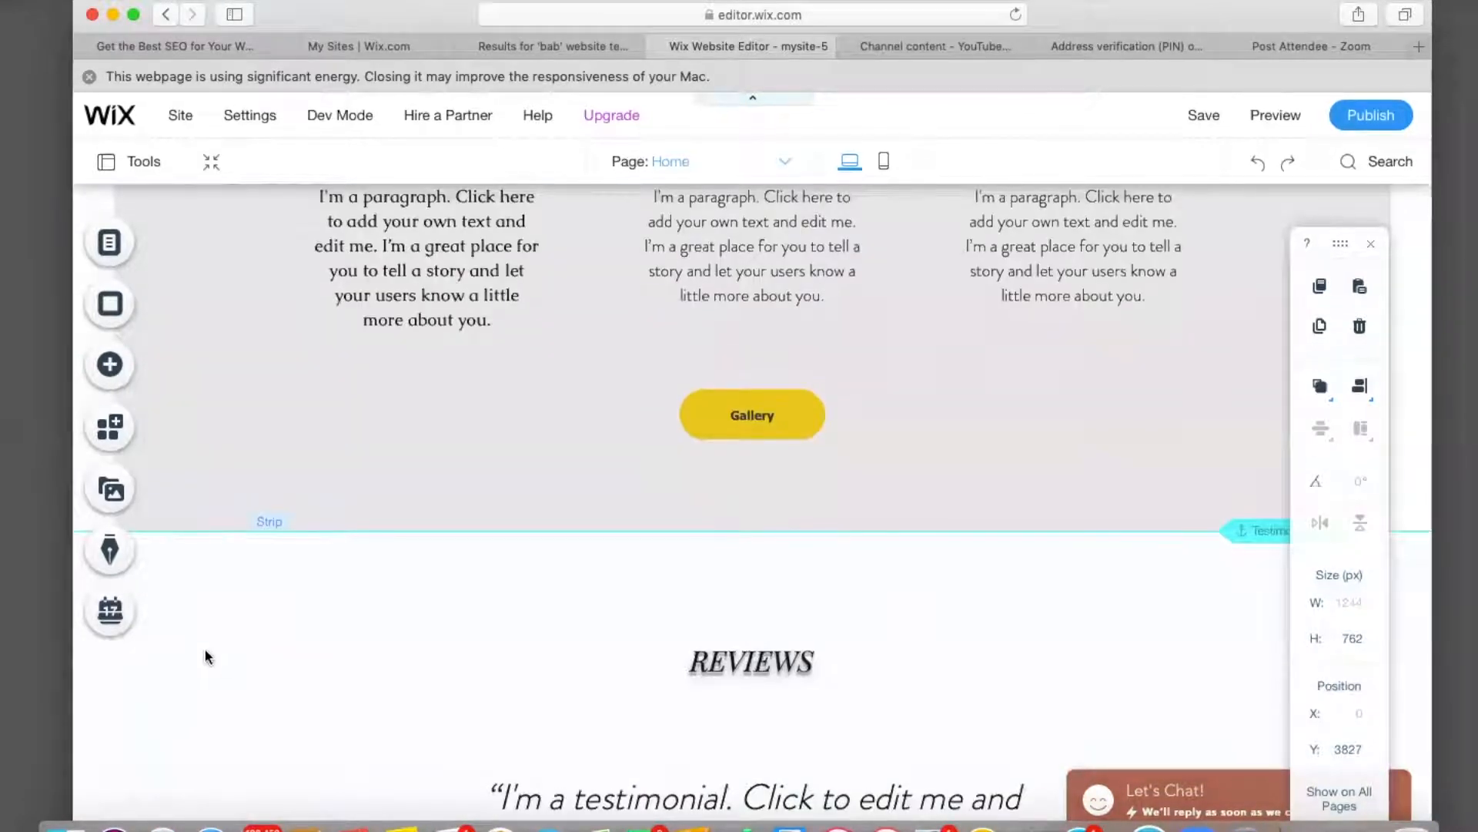
scroll(308, 639, down, 2)
scroll(308, 630, down, 10)
scroll(312, 631, up, 3)
scroll(312, 631, up, 2)
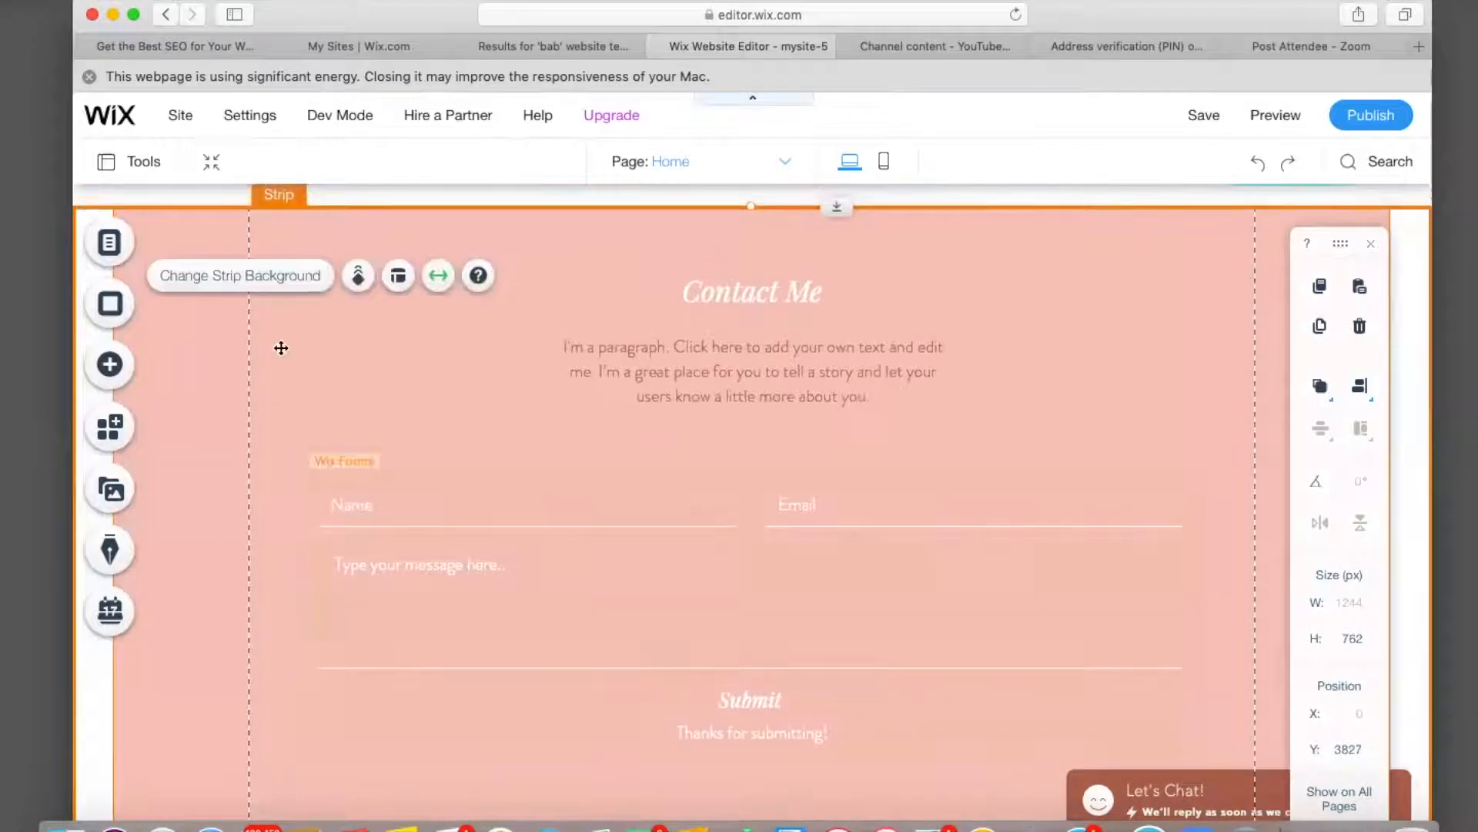
click(231, 276)
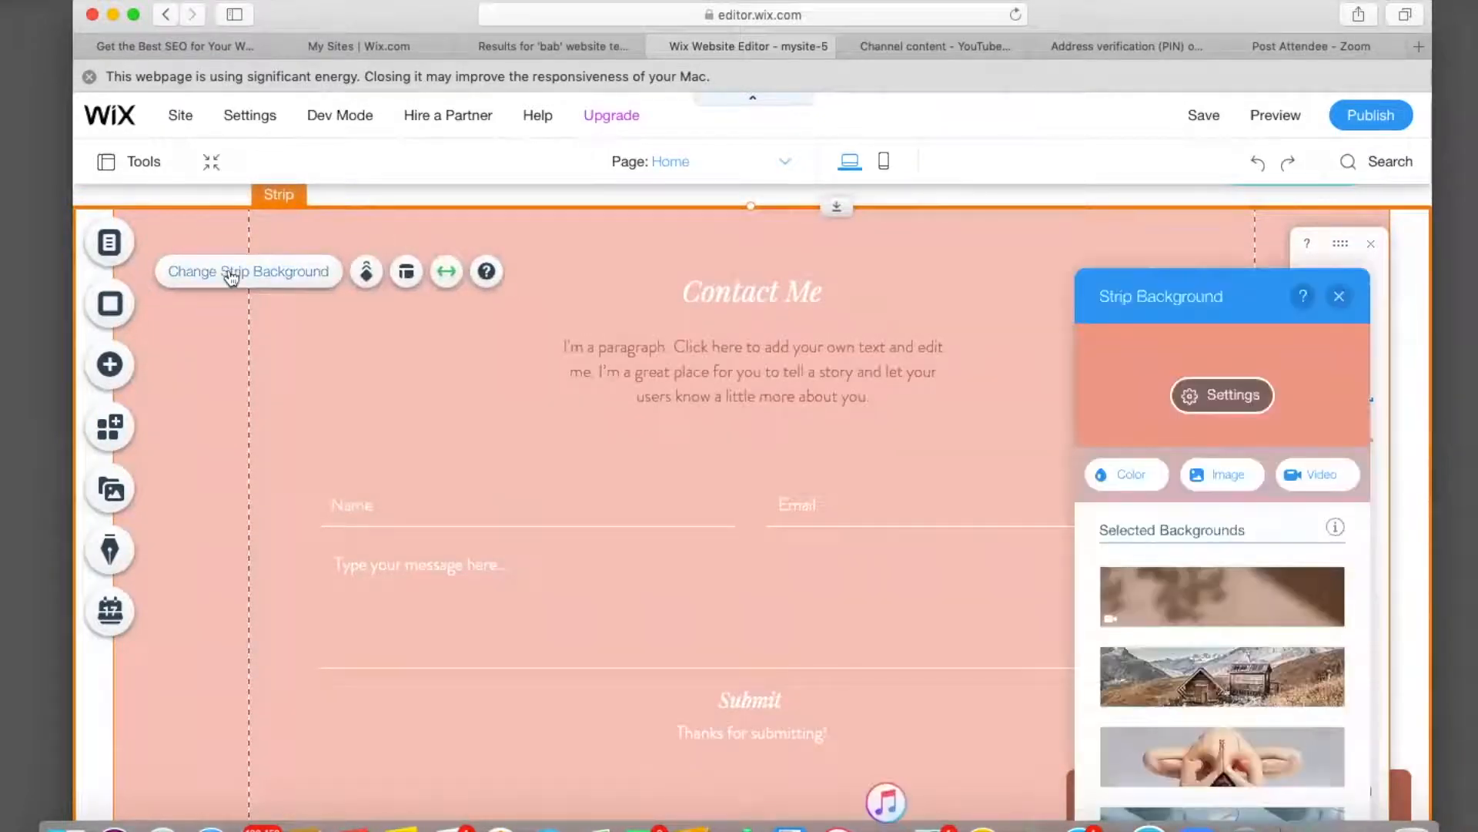
click(1124, 475)
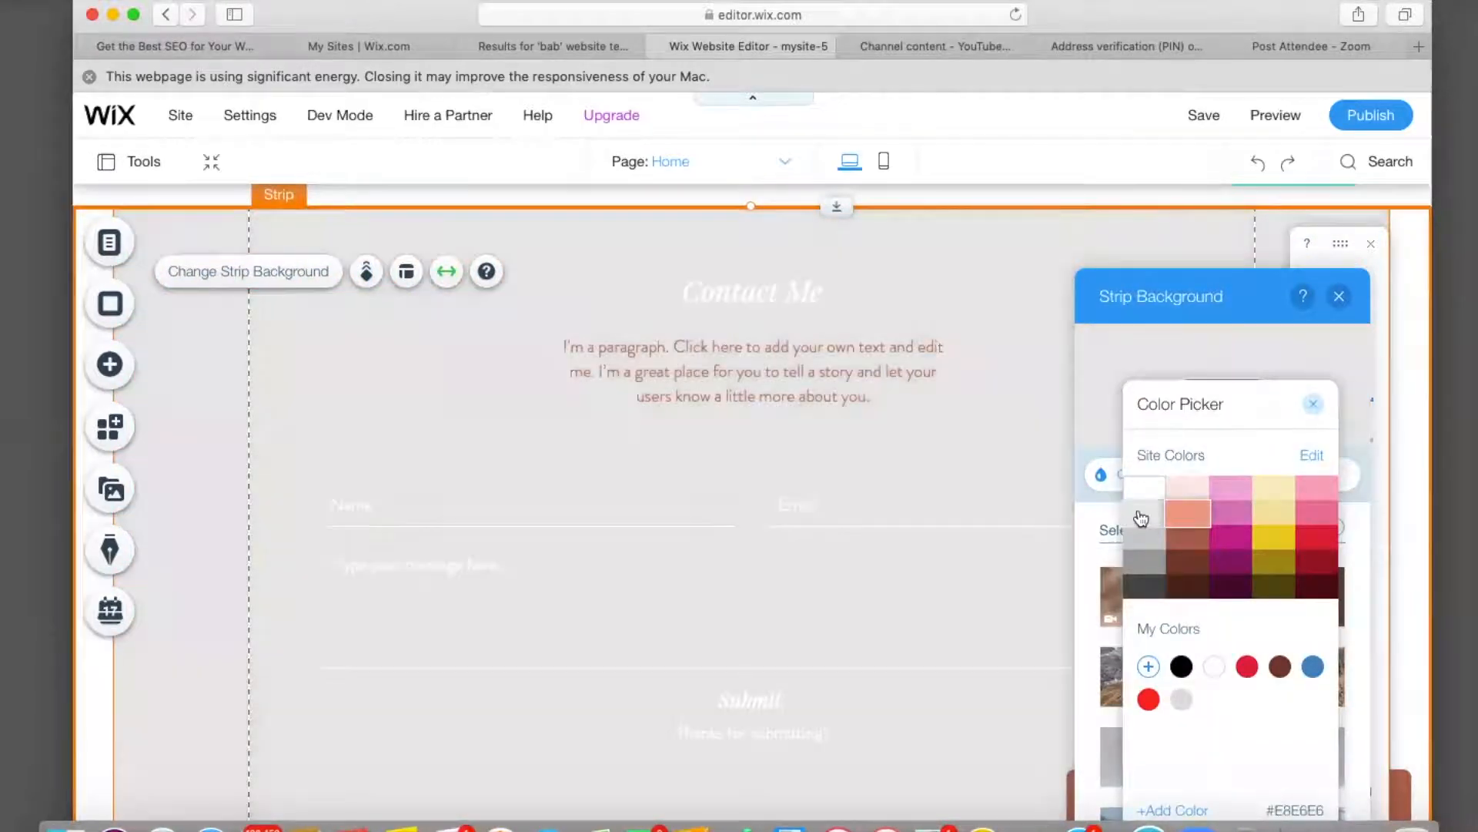
click(1141, 518)
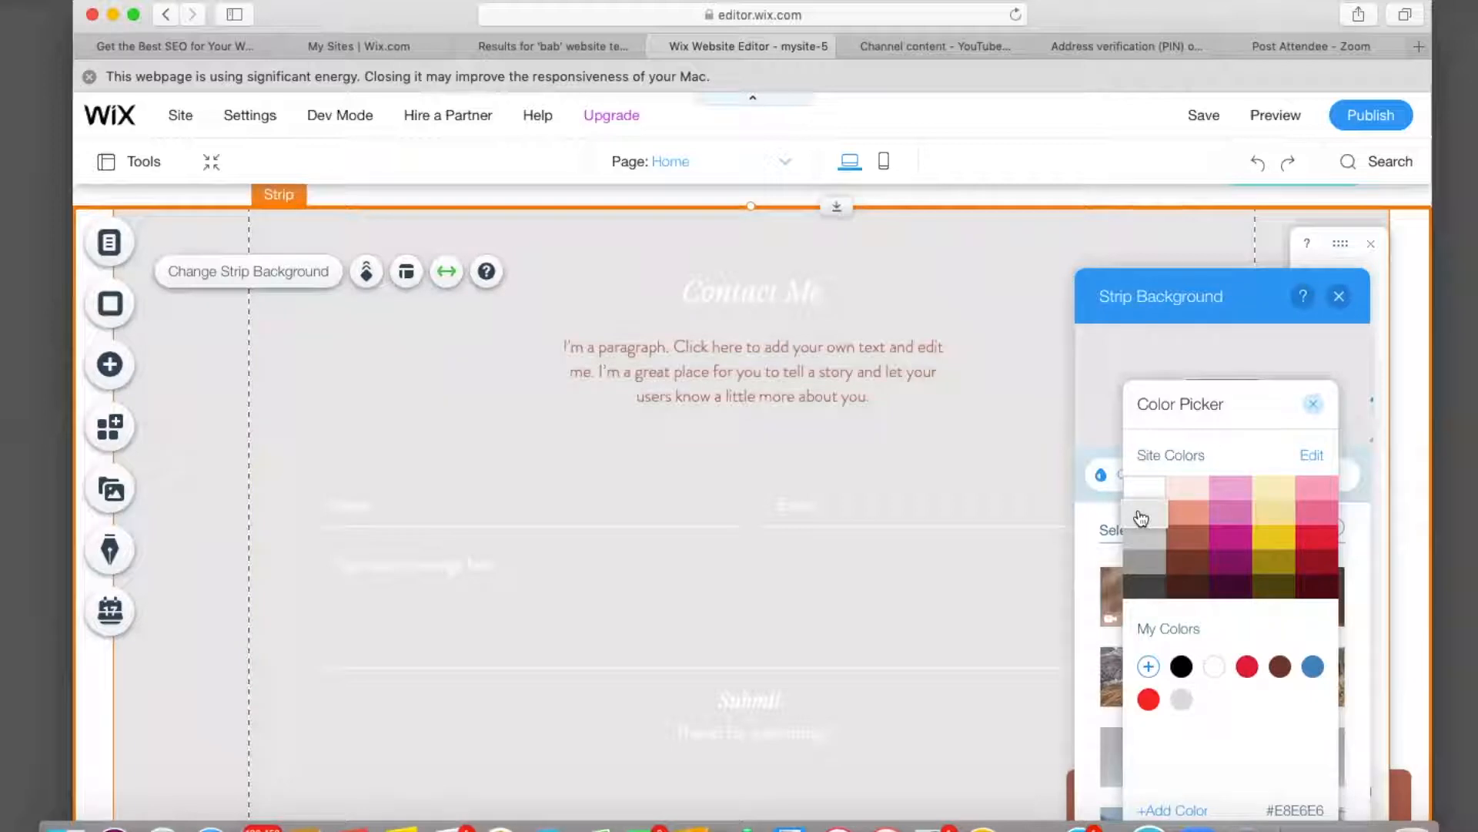
click(1313, 405)
click(1339, 296)
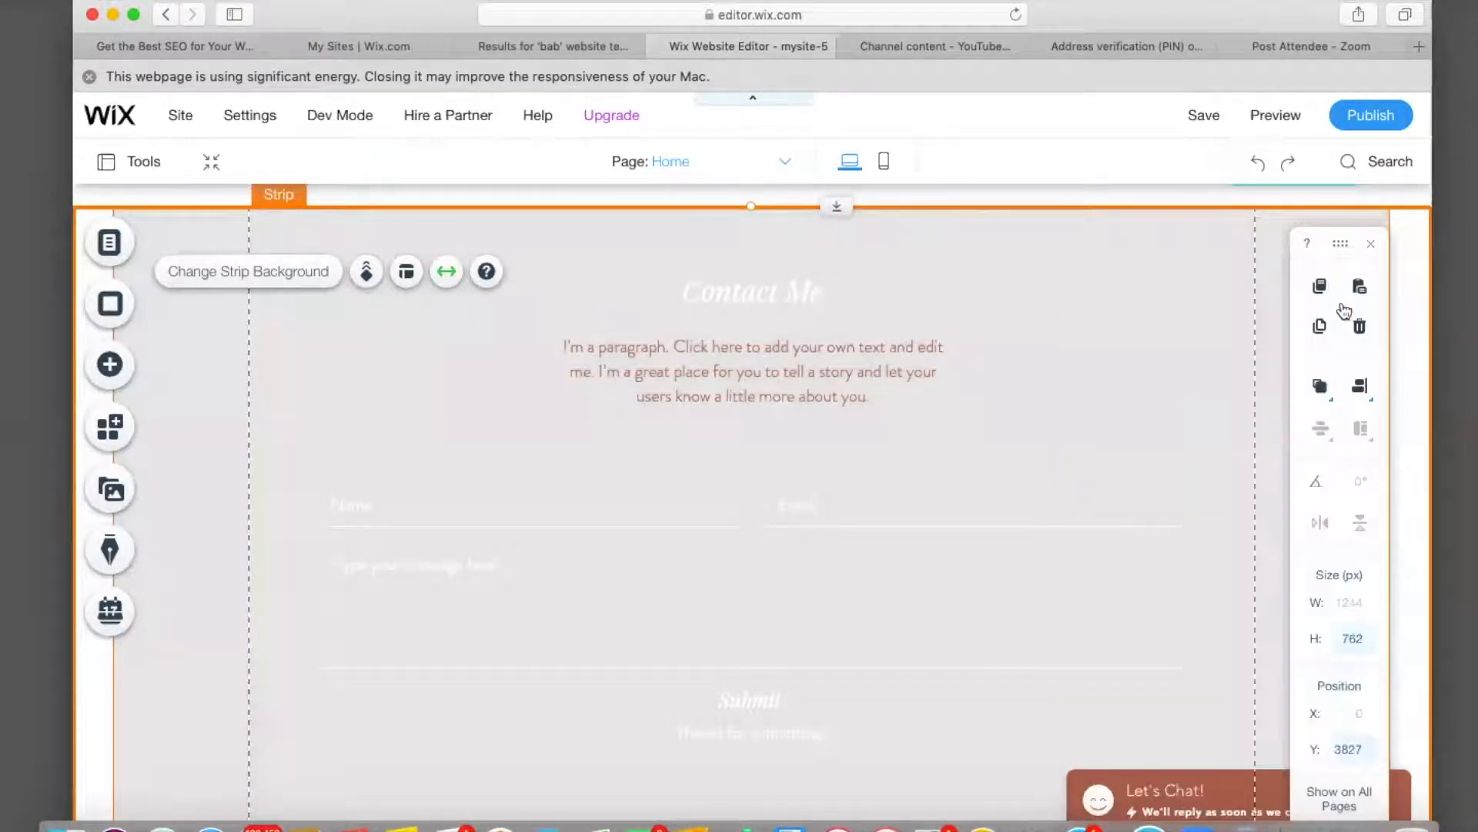
Apply the first boxed-field design to the contact form.
click(780, 601)
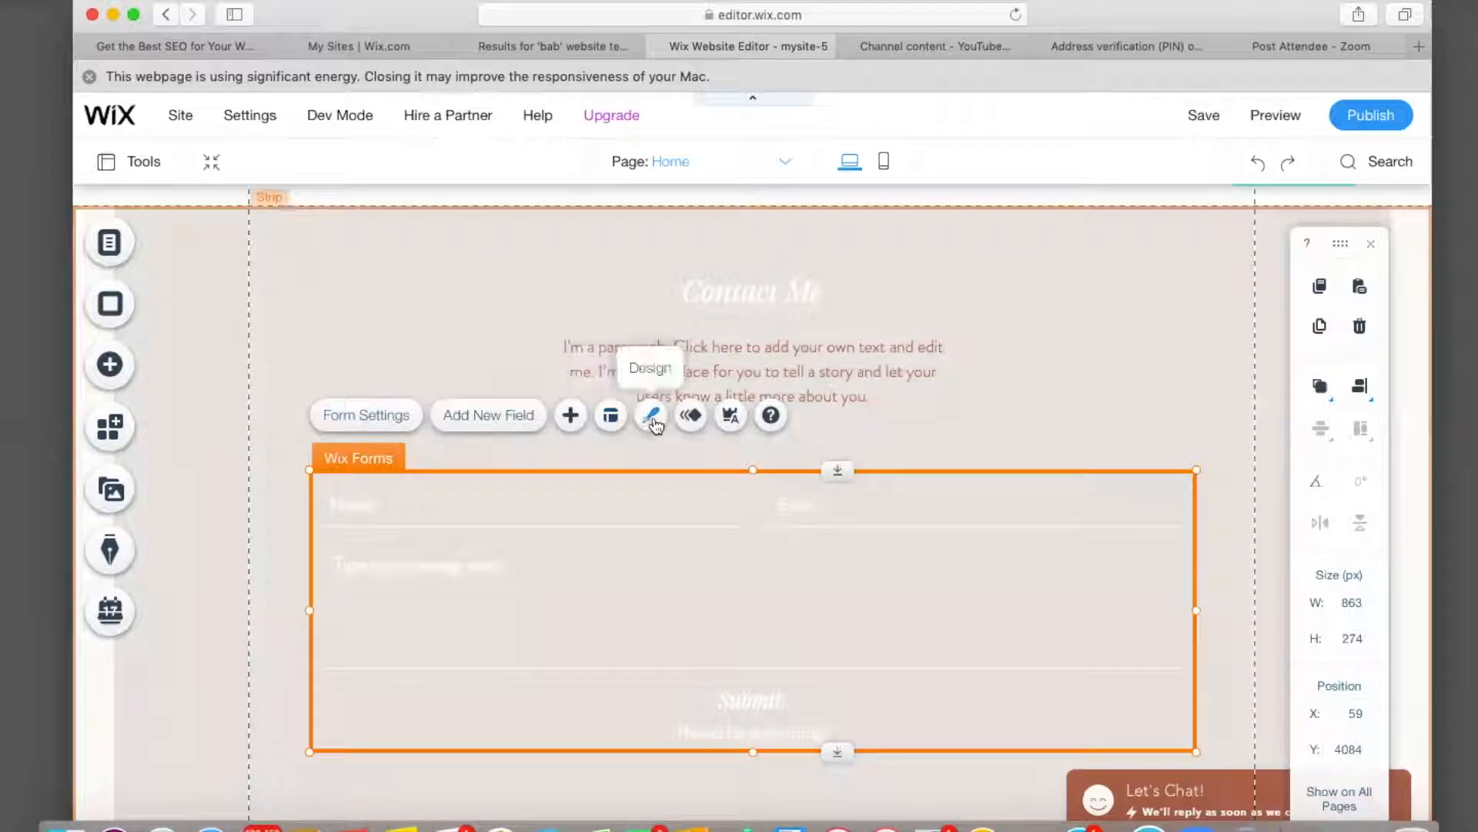
click(653, 419)
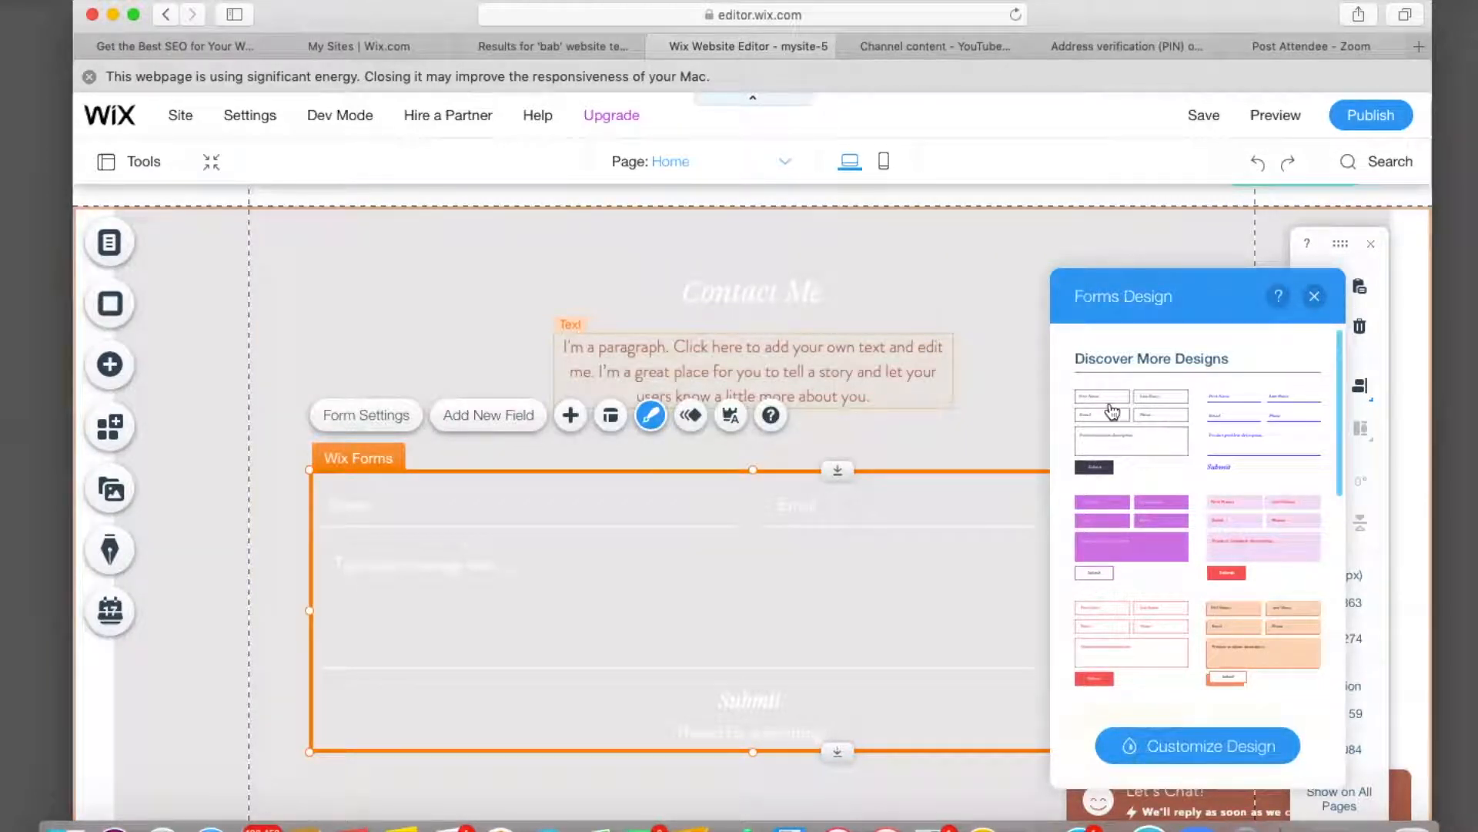
click(1112, 410)
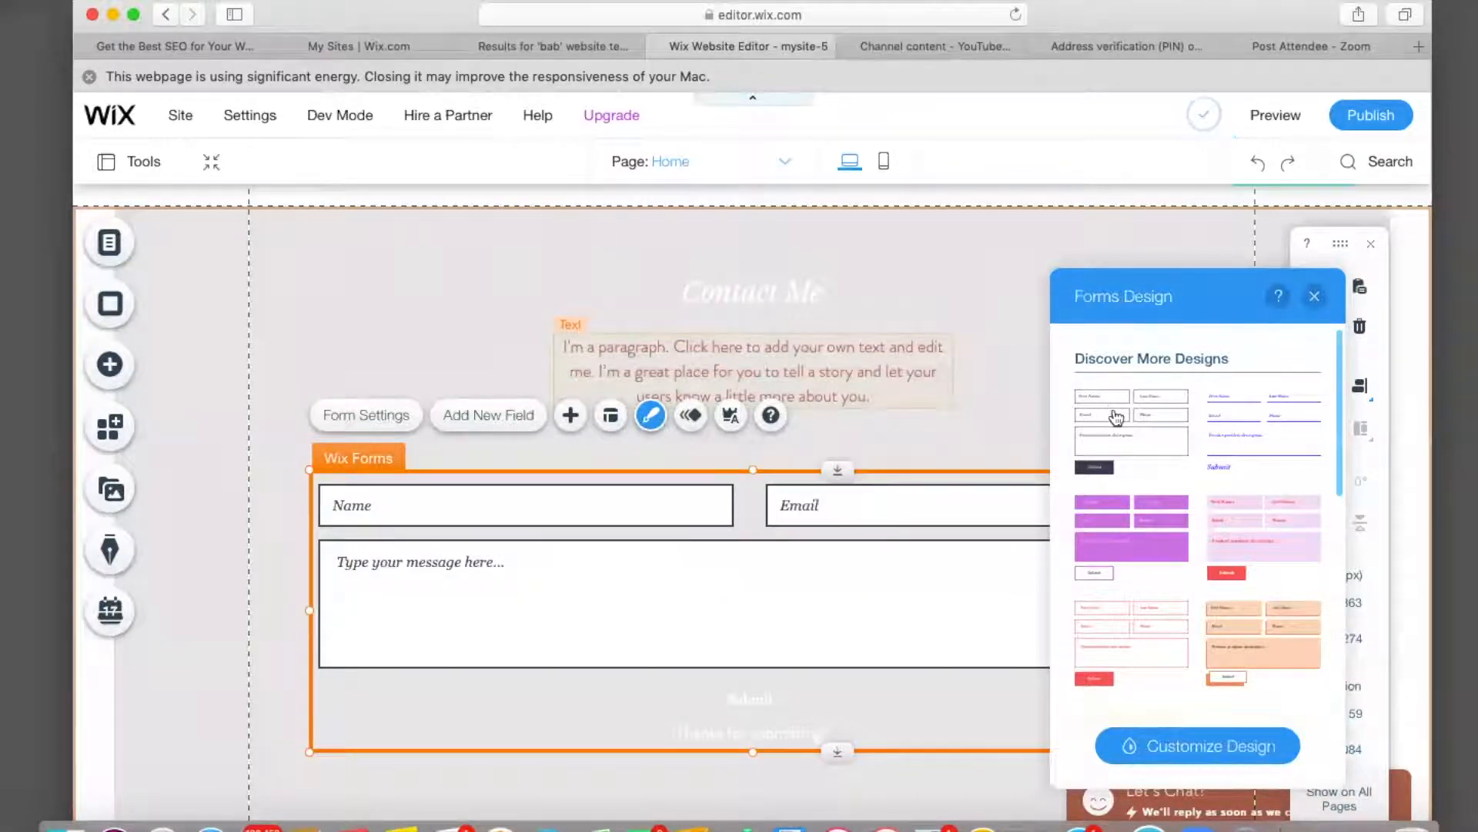
click(1192, 746)
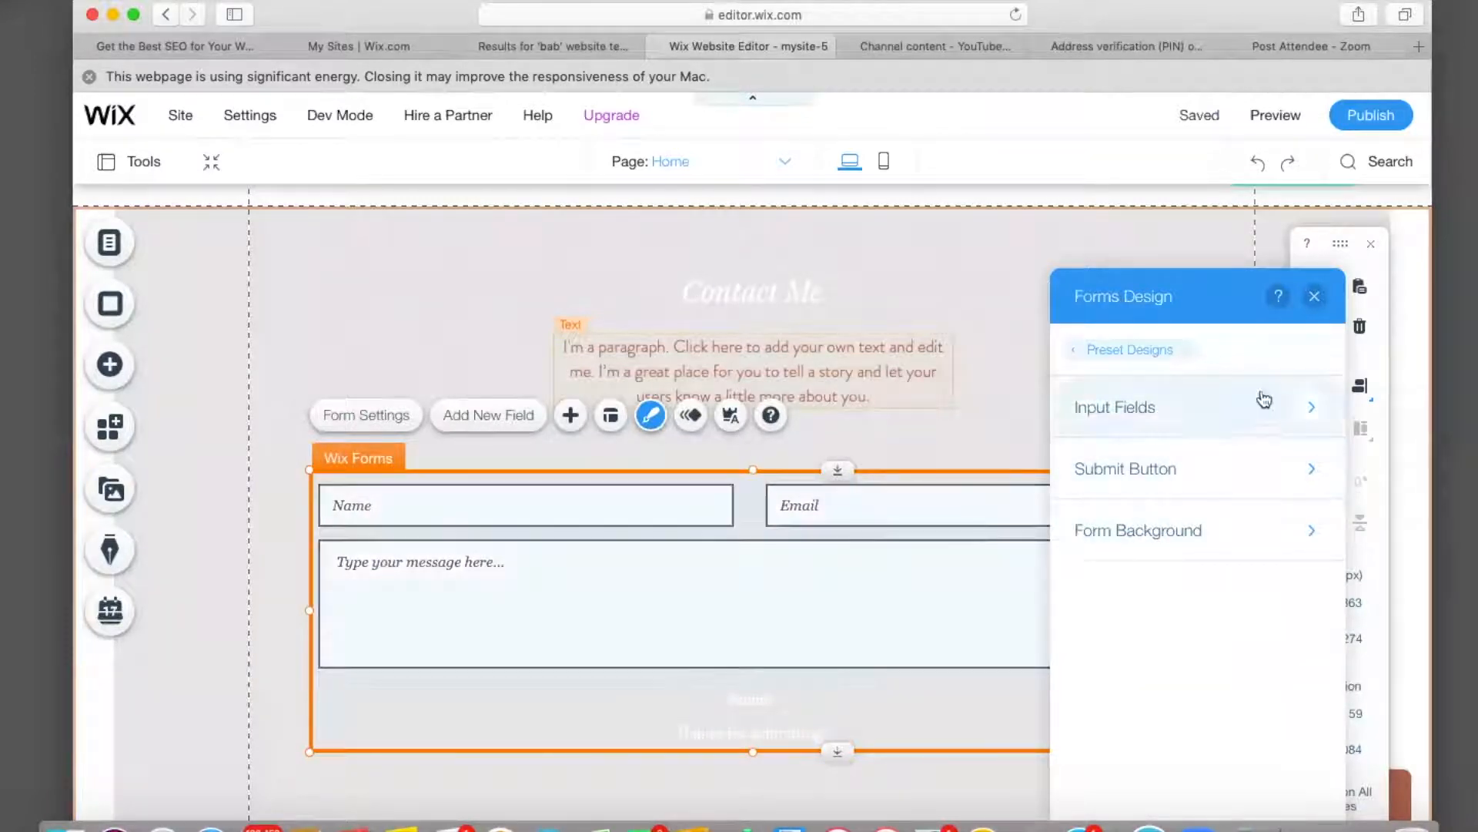
Give the form's Submit button the yellow button style.
click(816, 689)
click(820, 632)
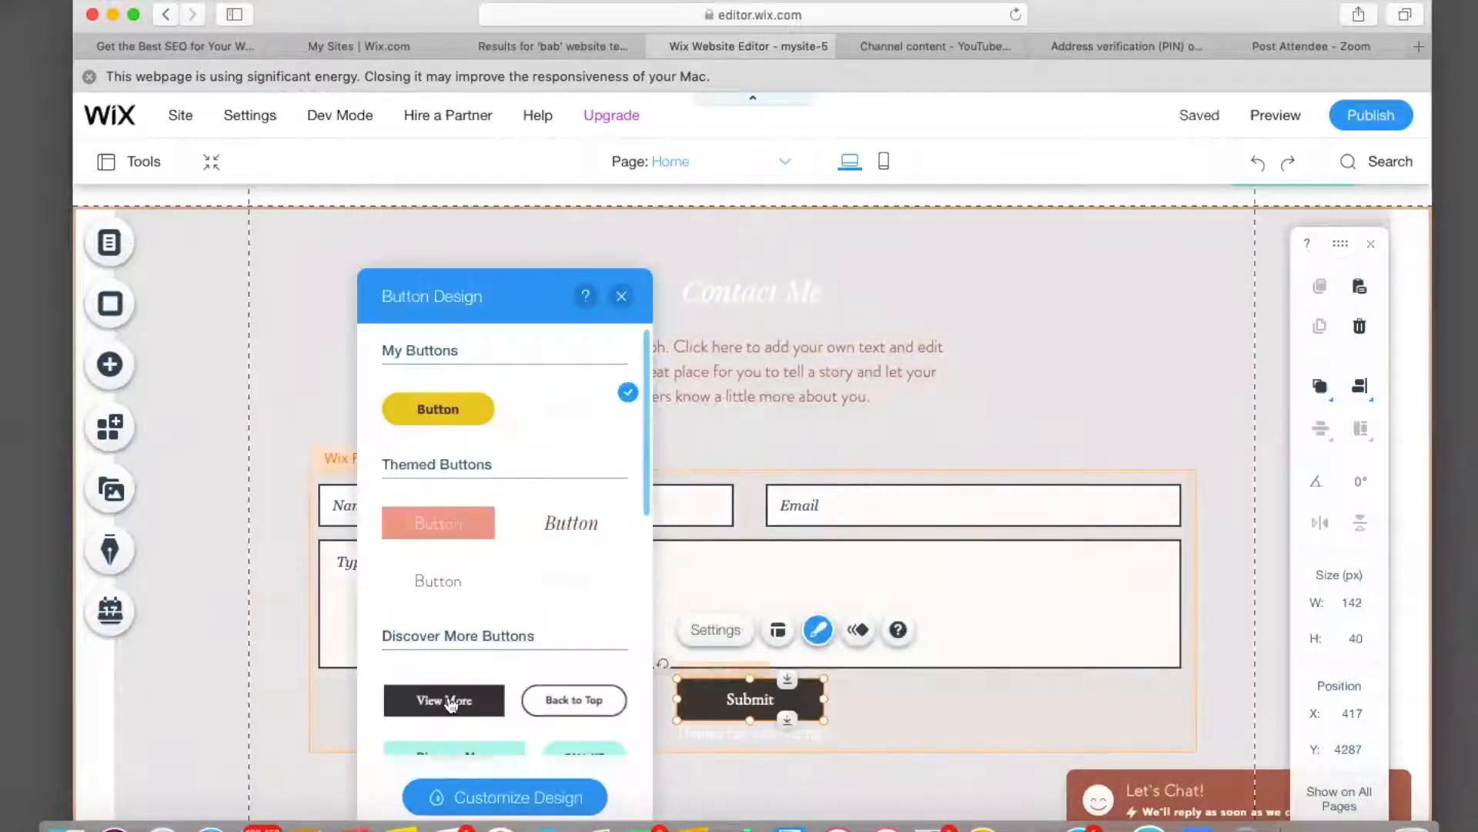
click(466, 409)
click(768, 743)
click(530, 670)
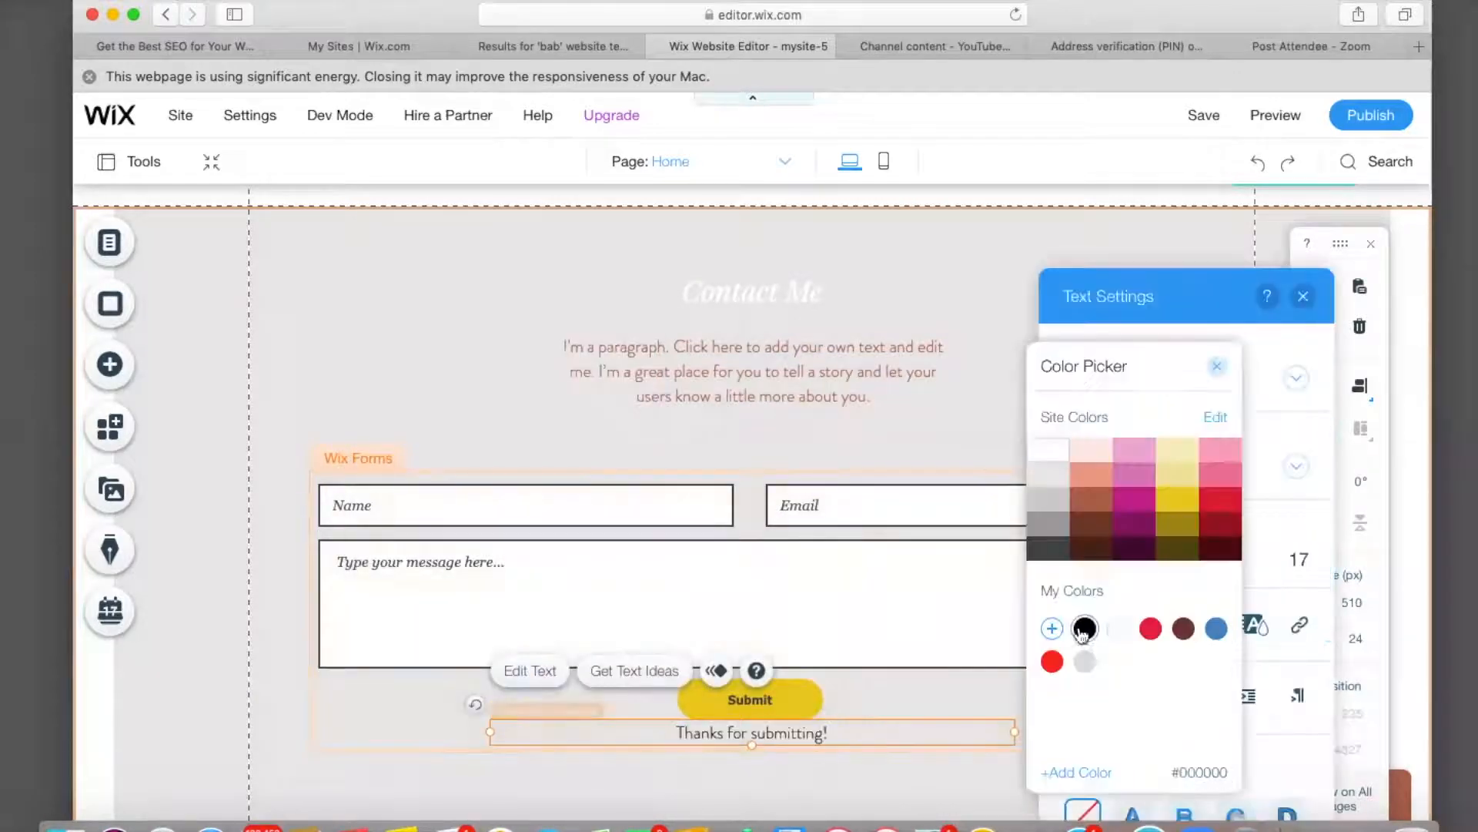
Append 'Say what you like' to the end of the Contact Me paragraph.
double_click(797, 372)
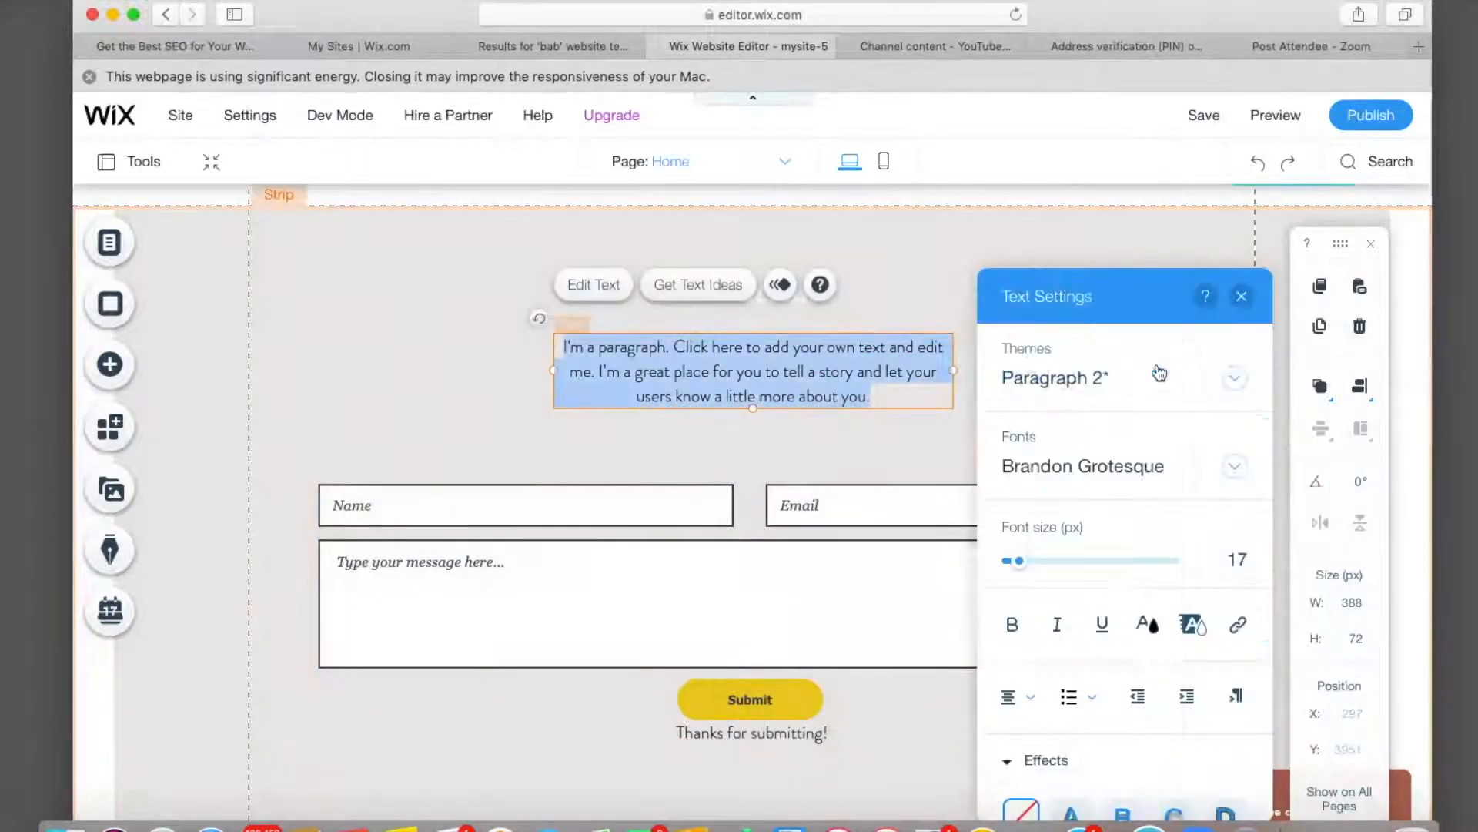
click(884, 402)
text(Say what you like)
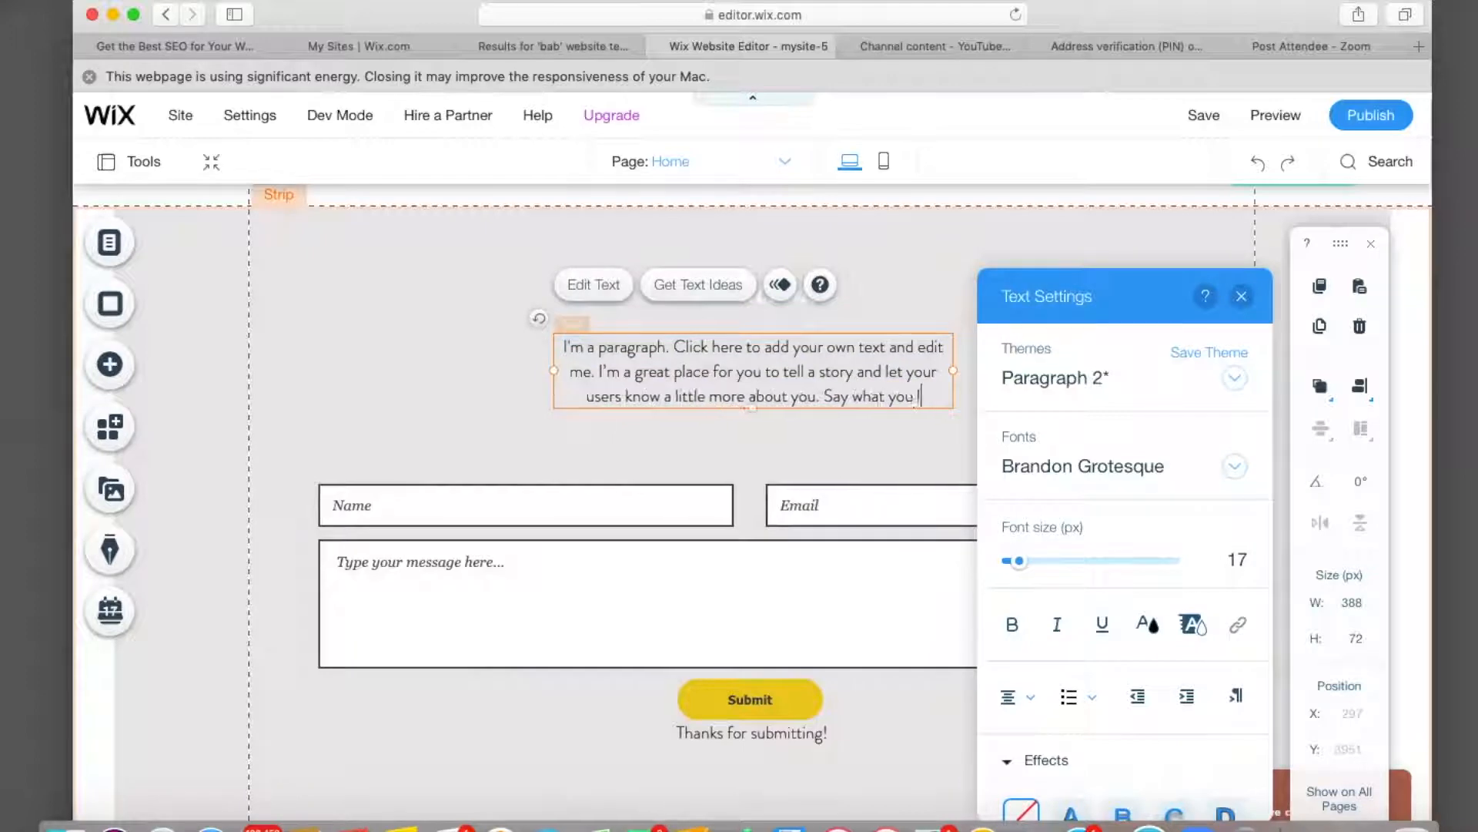
click(500, 296)
click(500, 358)
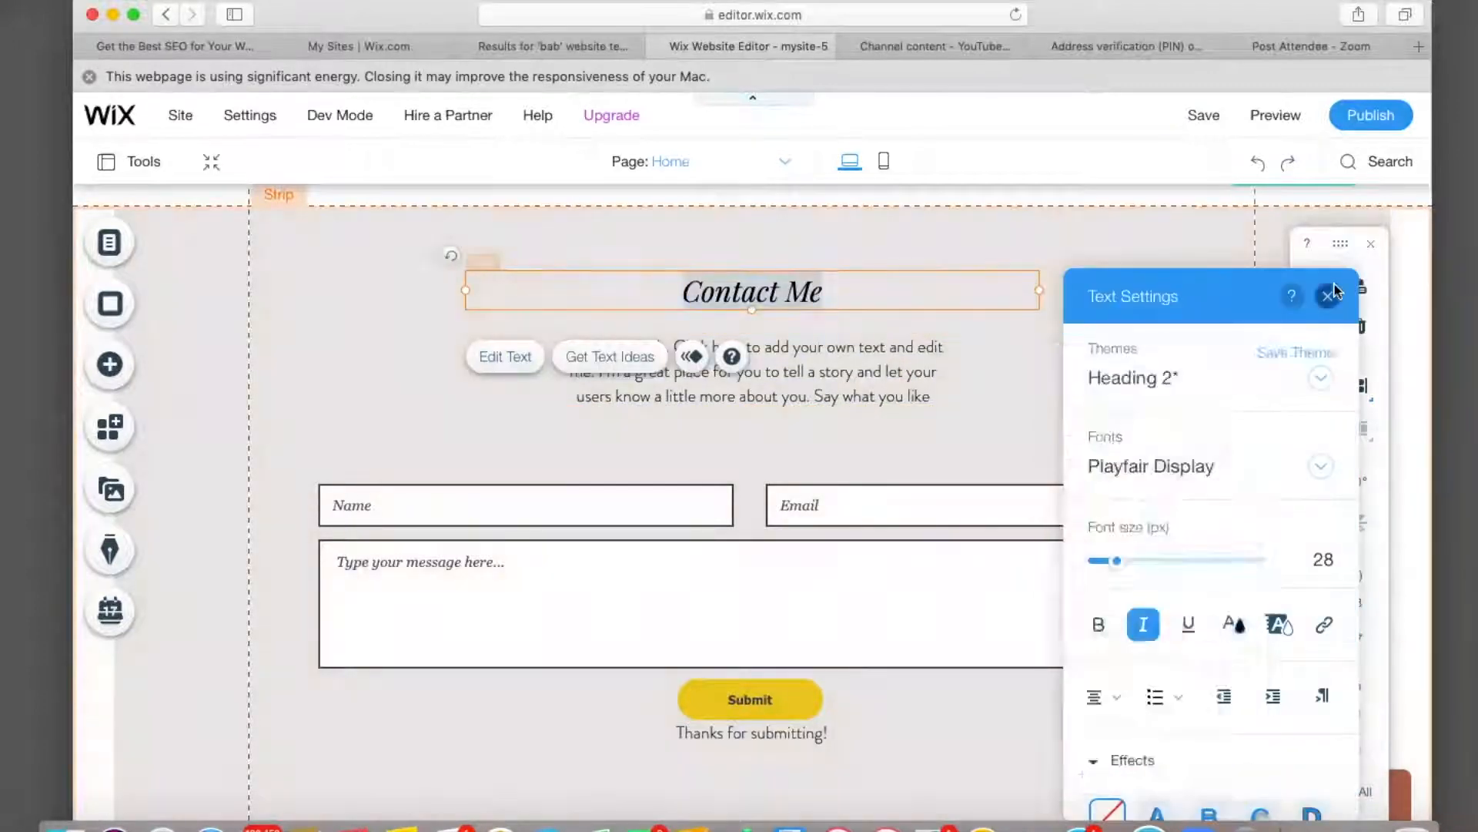
click(1331, 293)
scroll(1039, 354, down, 5)
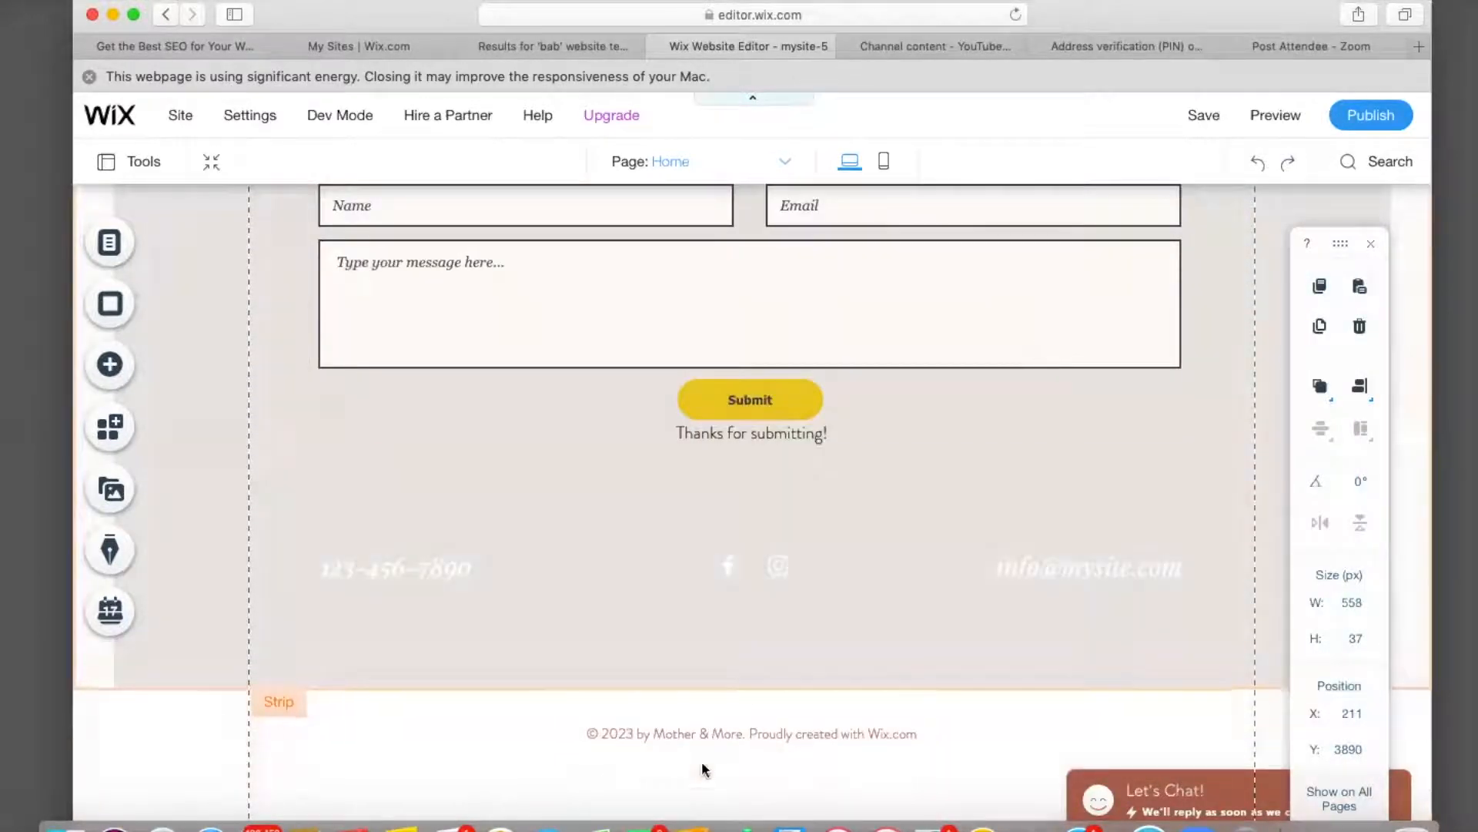
Replace 'Mother & More' in the footer copyright with the owner's name and save.
click(662, 733)
click(544, 675)
click(738, 733)
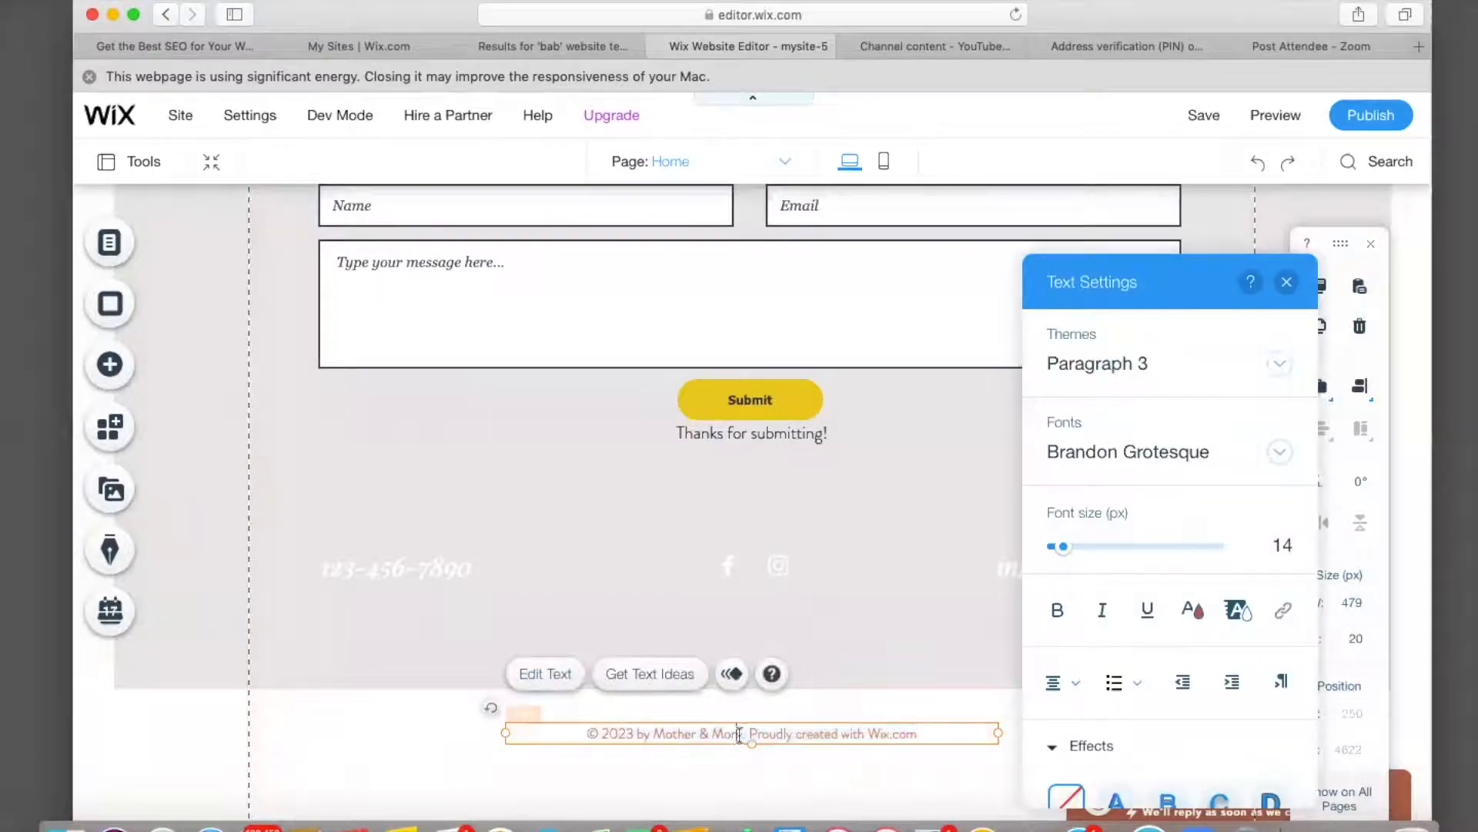
key(BackSpace)
key(BackSpace)
key(BackSpace)
key(BackSpace)
key(BackSpace)
key(BackSpace)
key(BackSpace)
key(BackSpace)
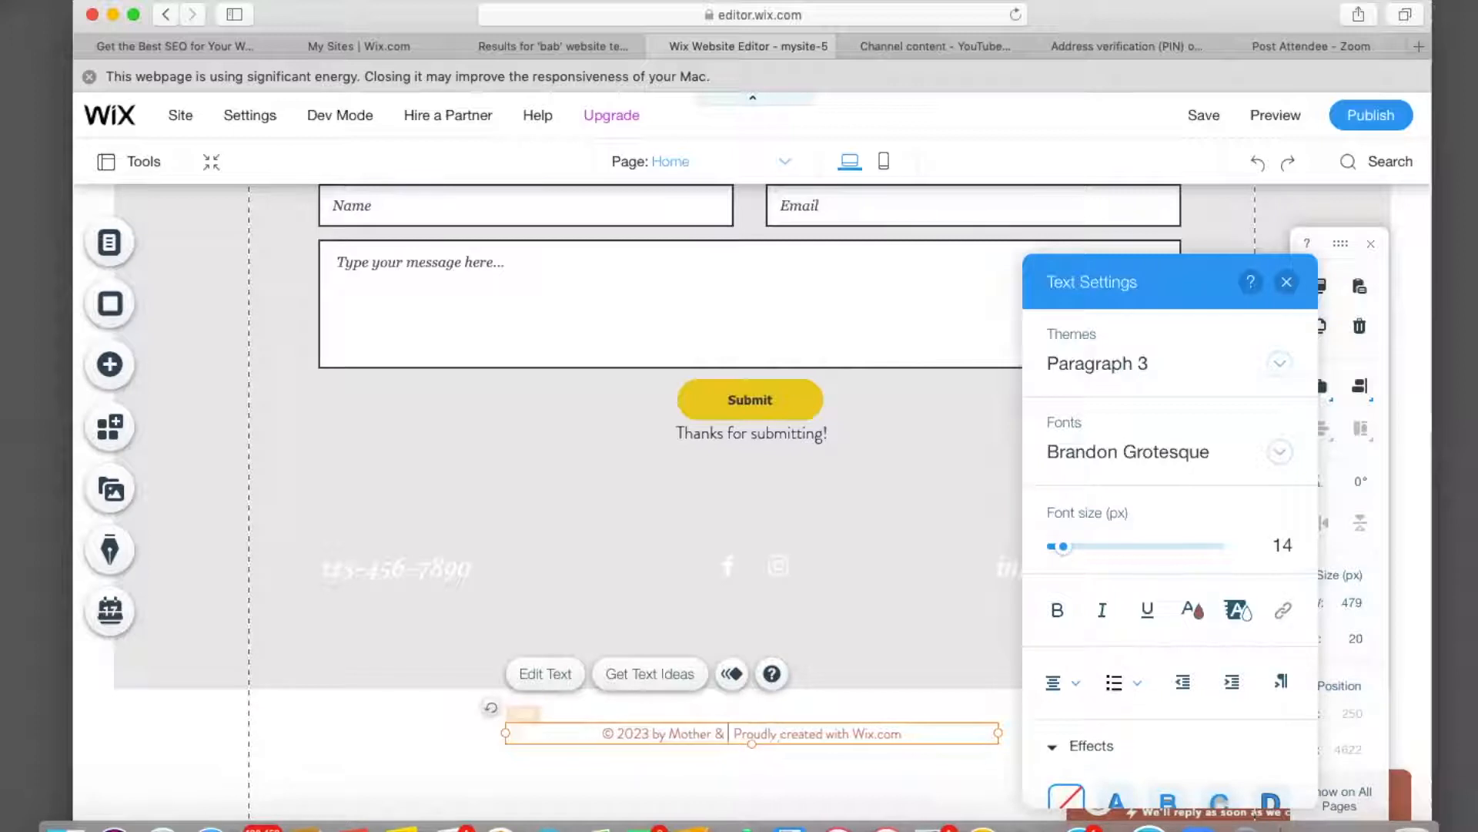
key(BackSpace)
key(BackSpace)
key(BackSpace)
key(BackSpace)
key(BackSpace)
key(BackSpace)
key(BackSpace)
key(BackSpace)
key(BackSpace)
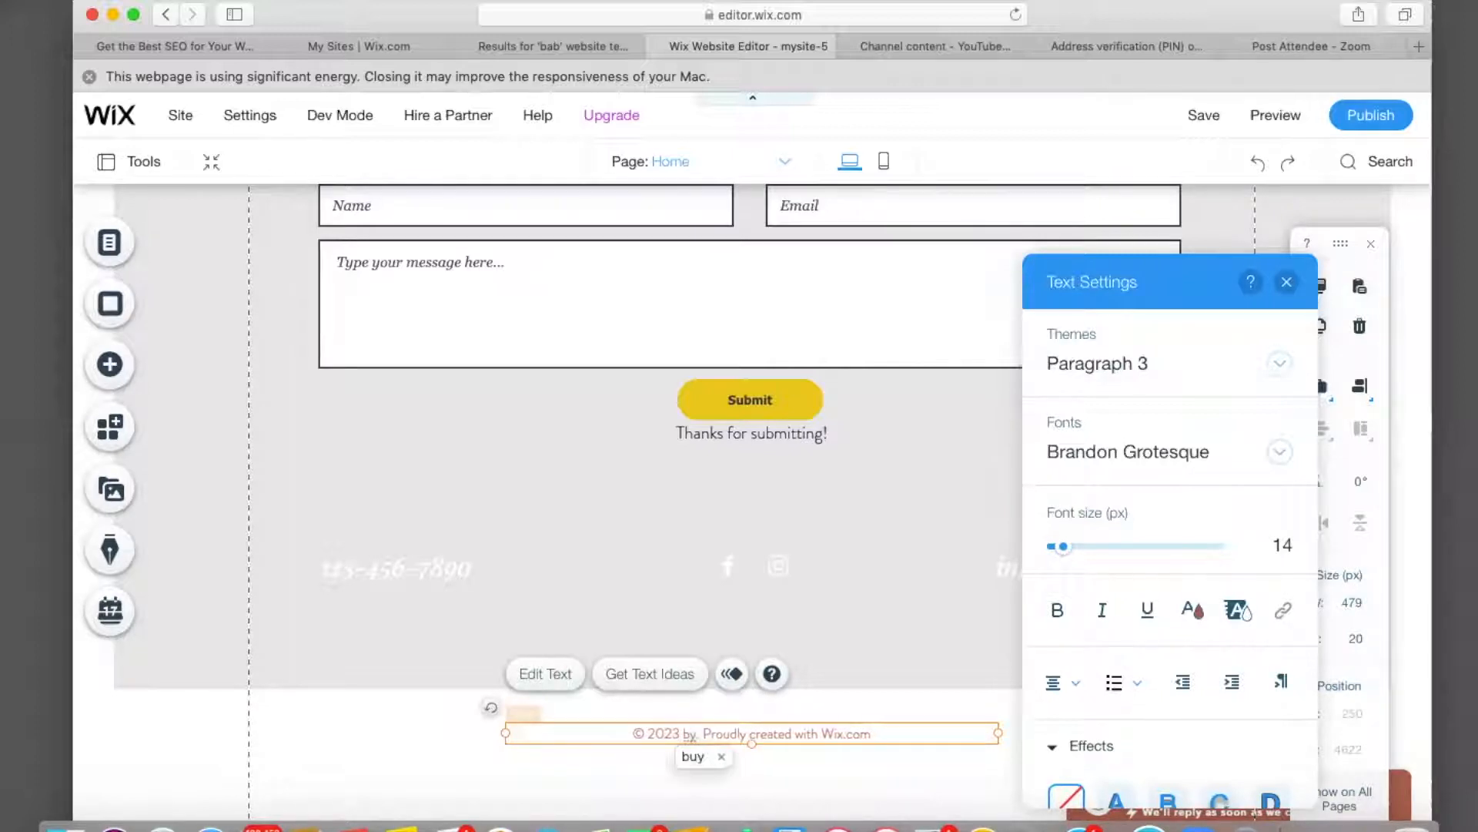
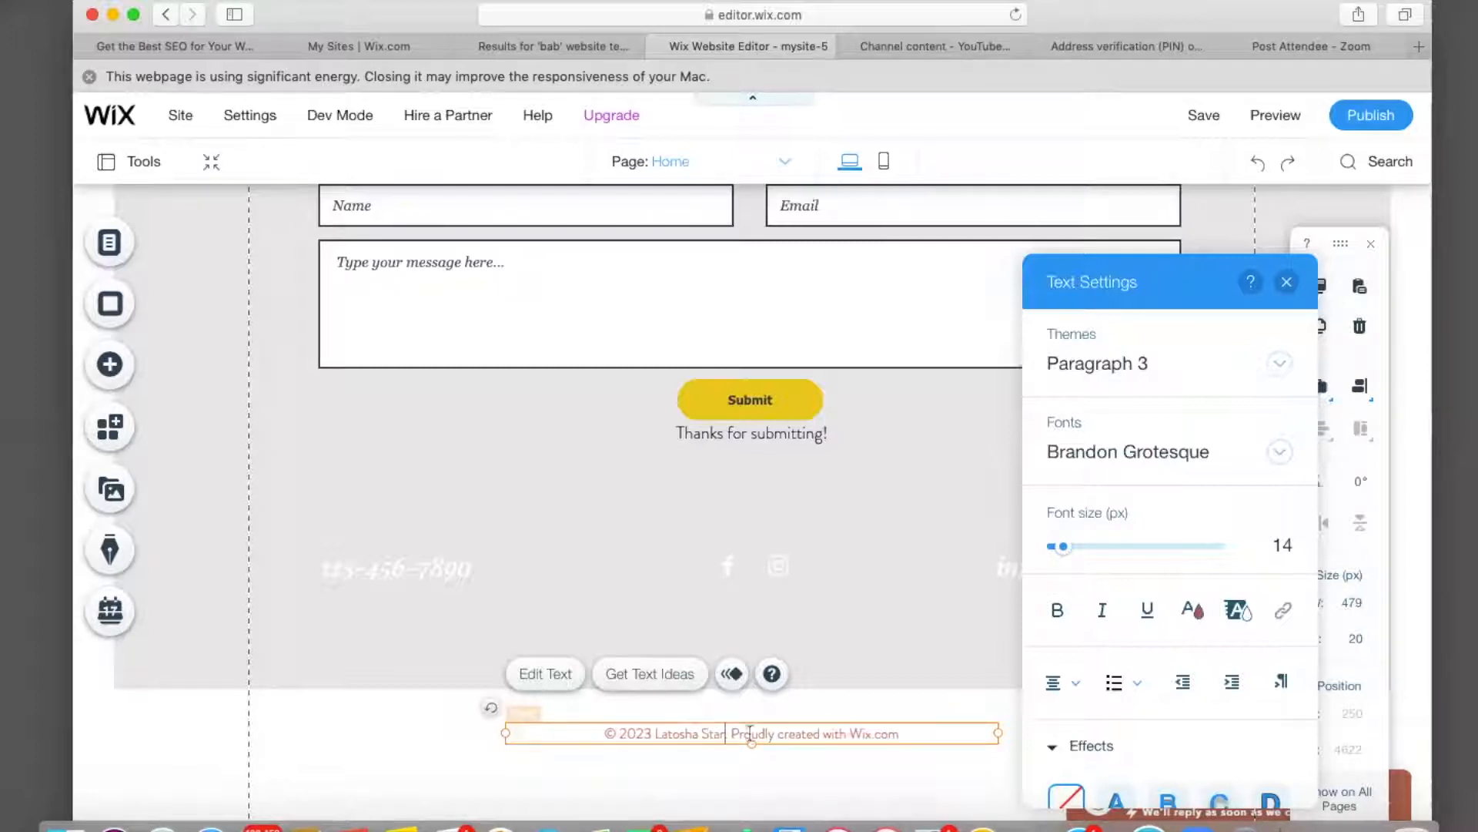
key(super+s)
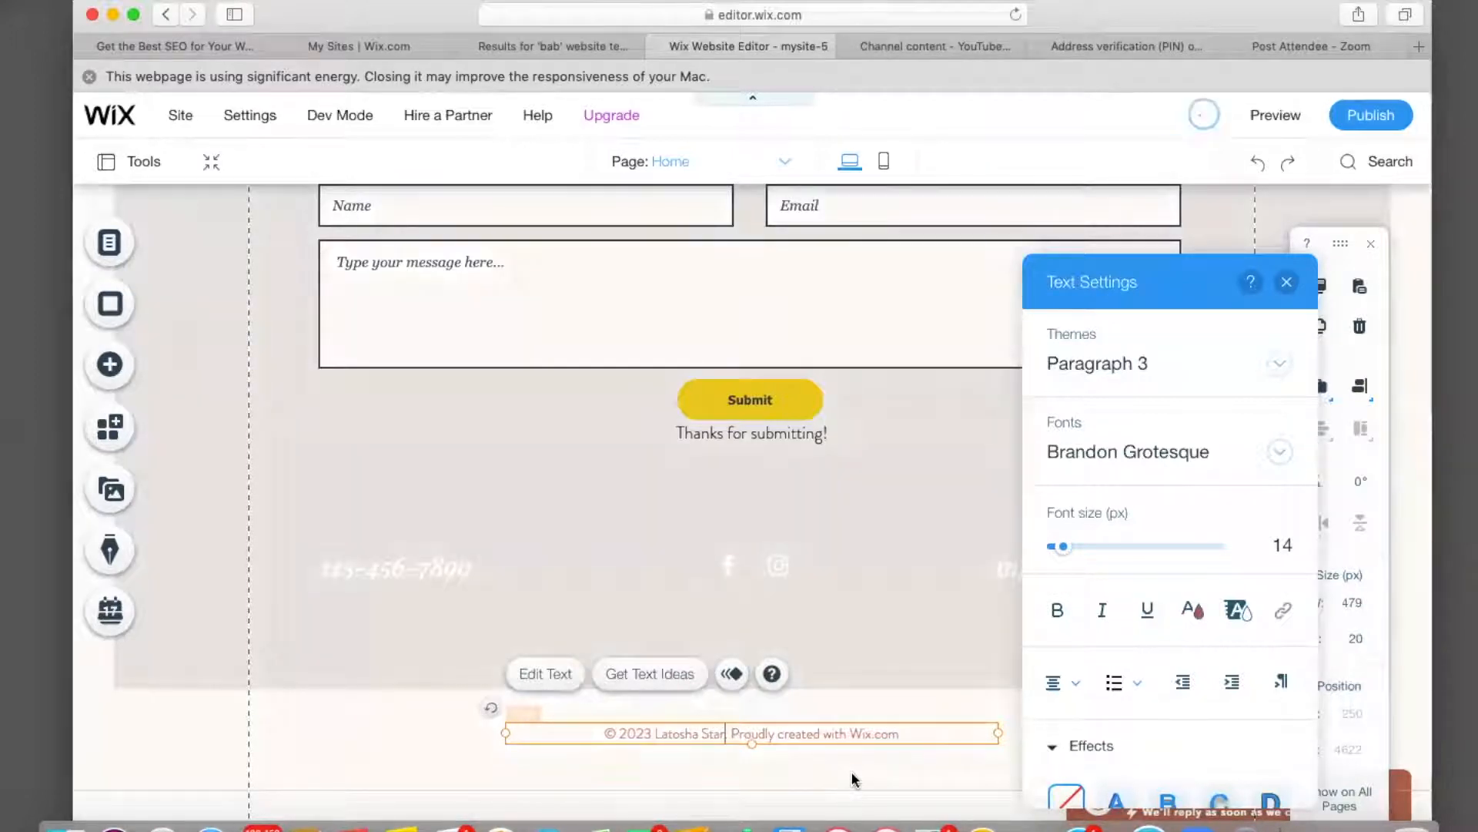
click(344, 677)
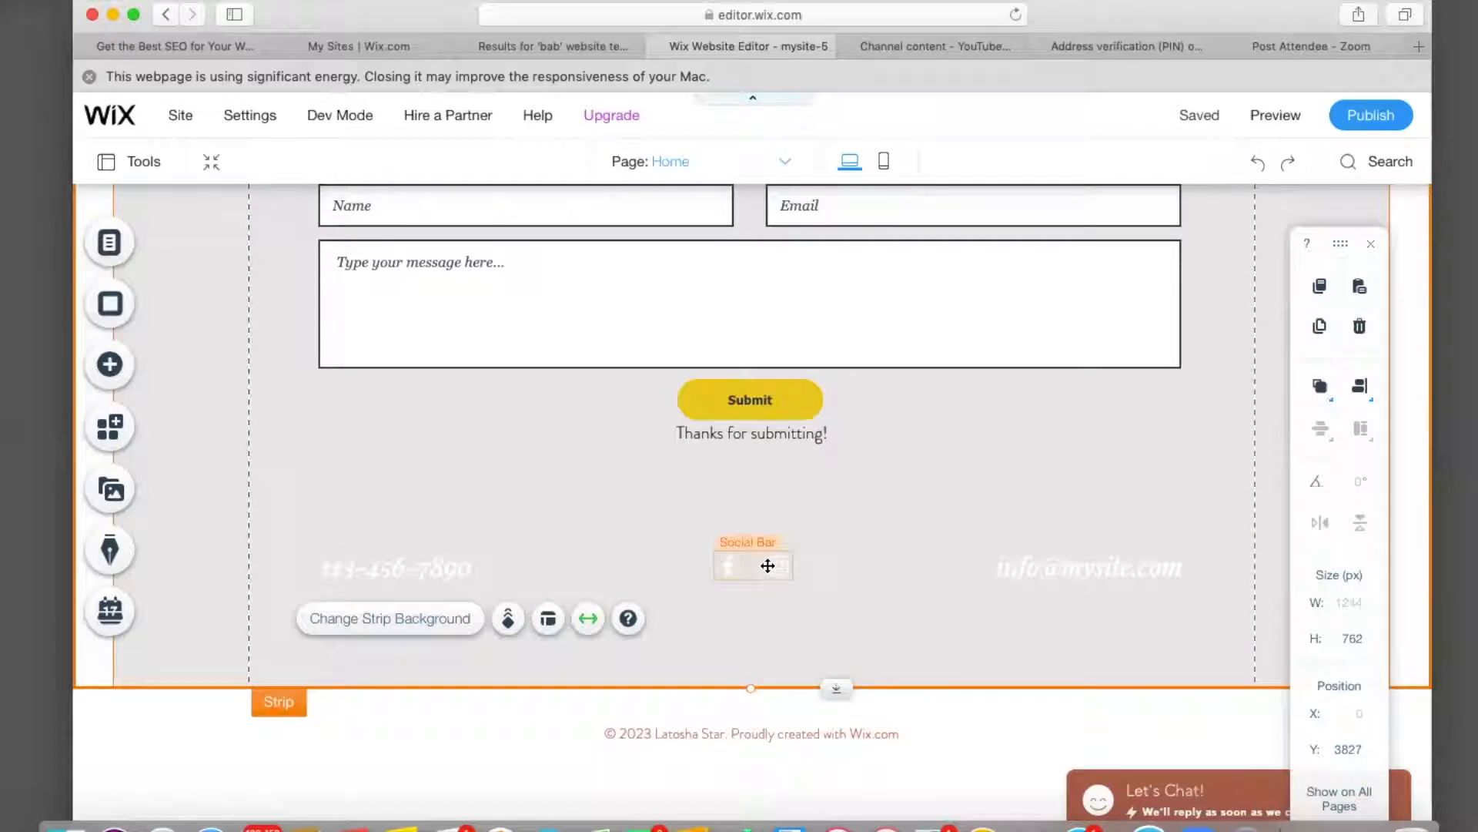
Point the Facebook icon's link to the owner's Facebook handle.
click(767, 566)
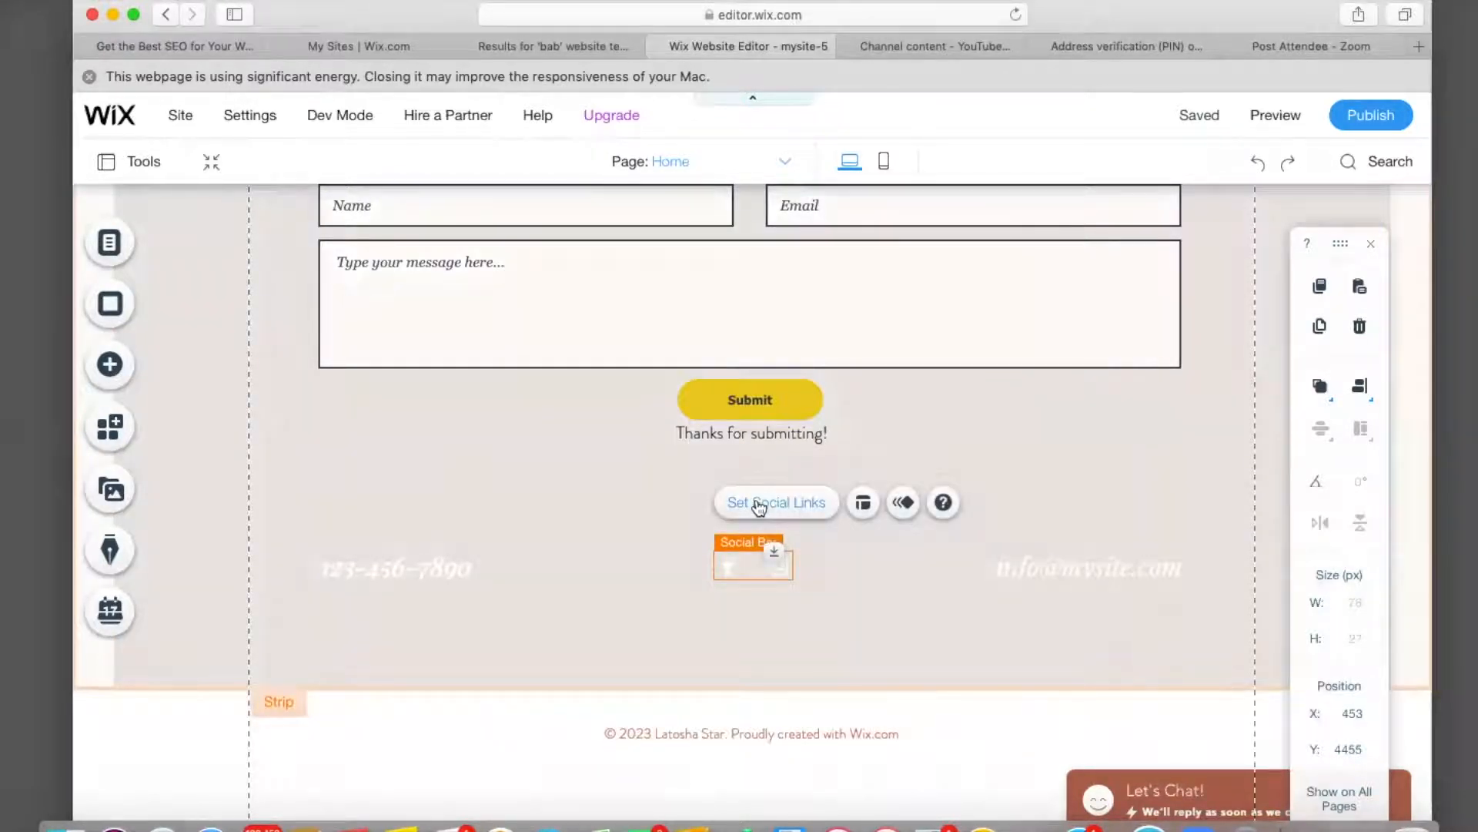
click(760, 504)
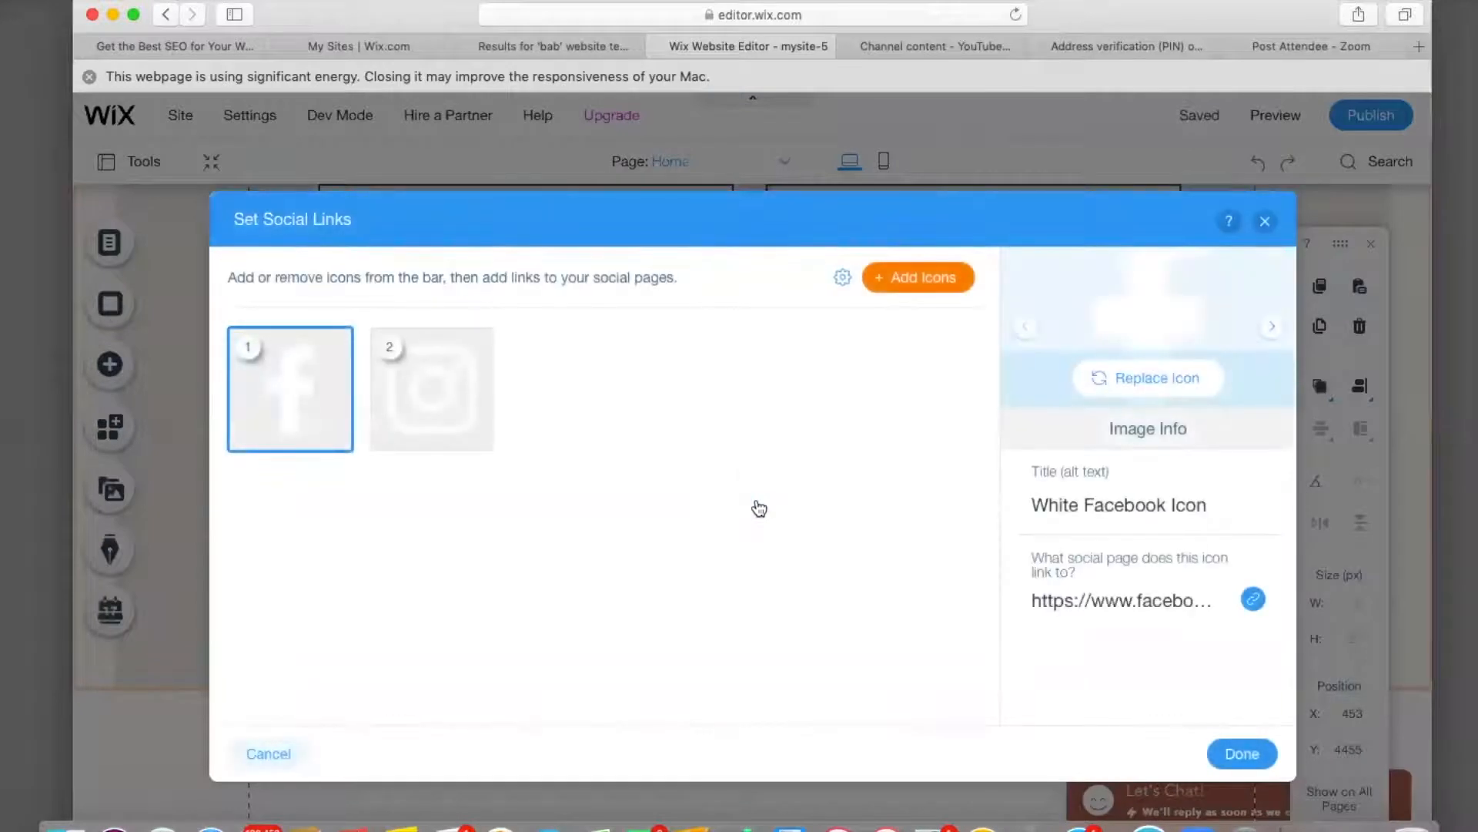
mouse_move(300, 383)
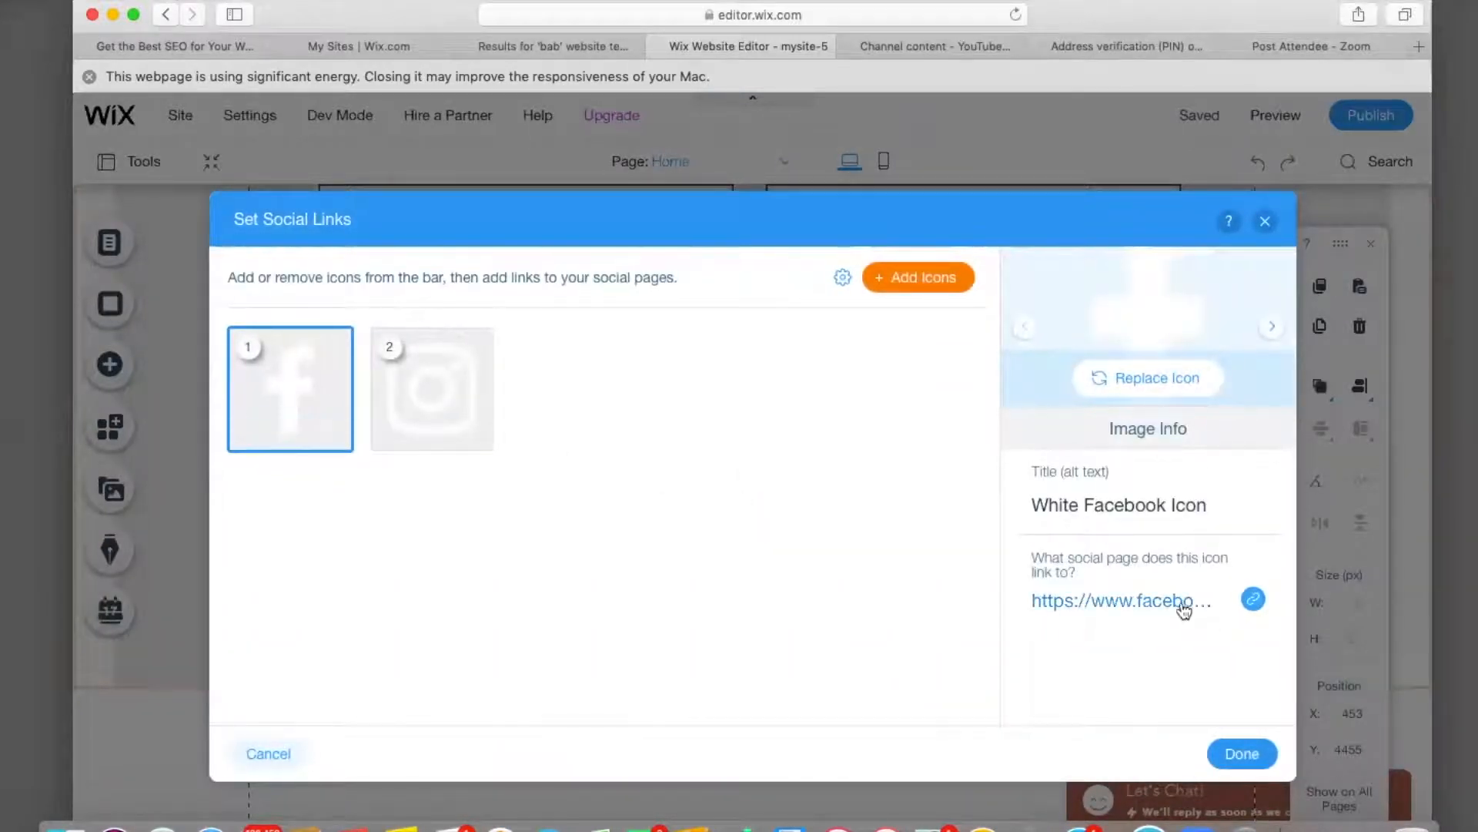
click(1169, 610)
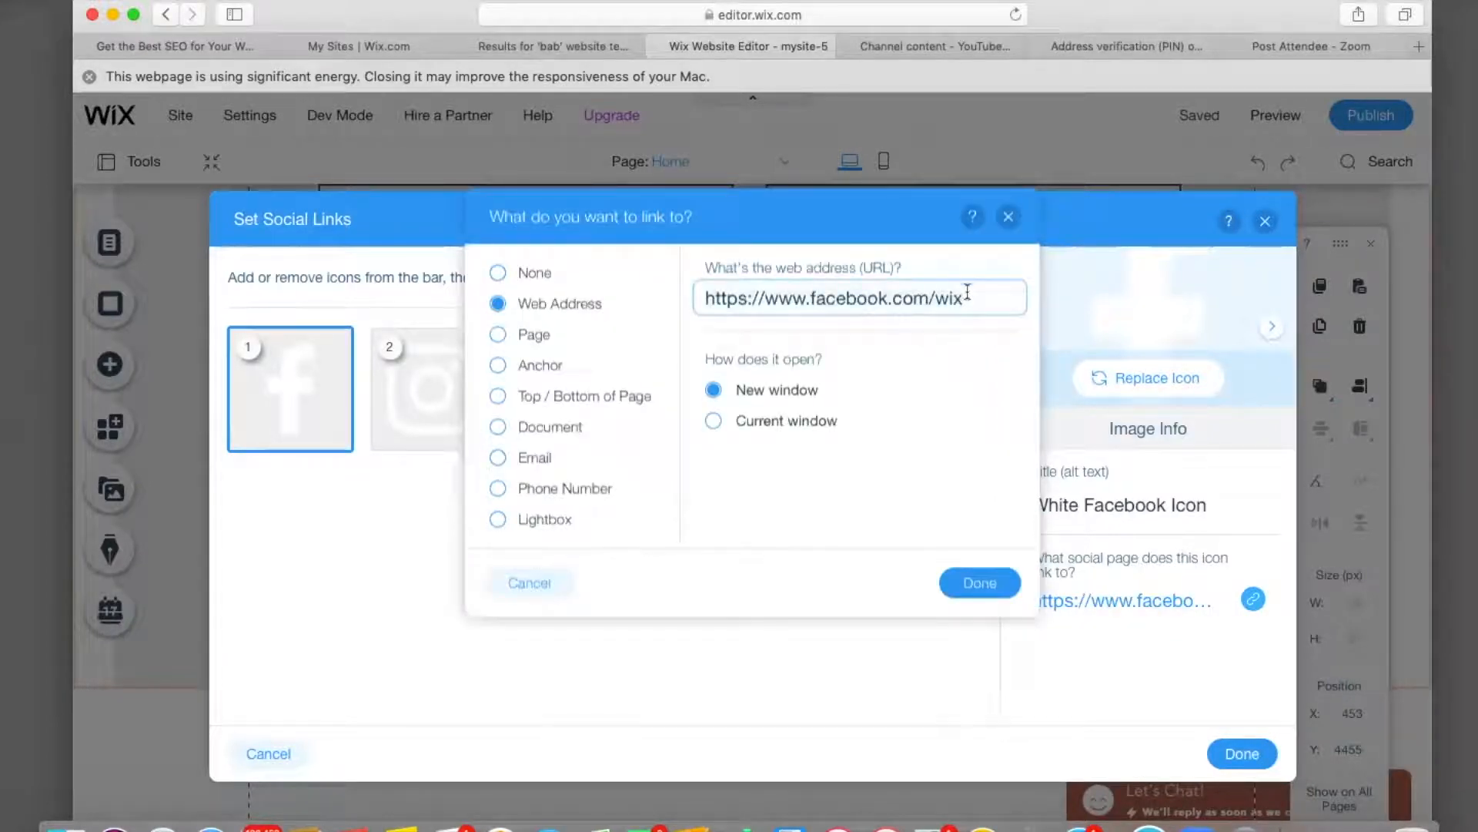
key(BackSpace)
key(BackSpace)
key(BackSpace)
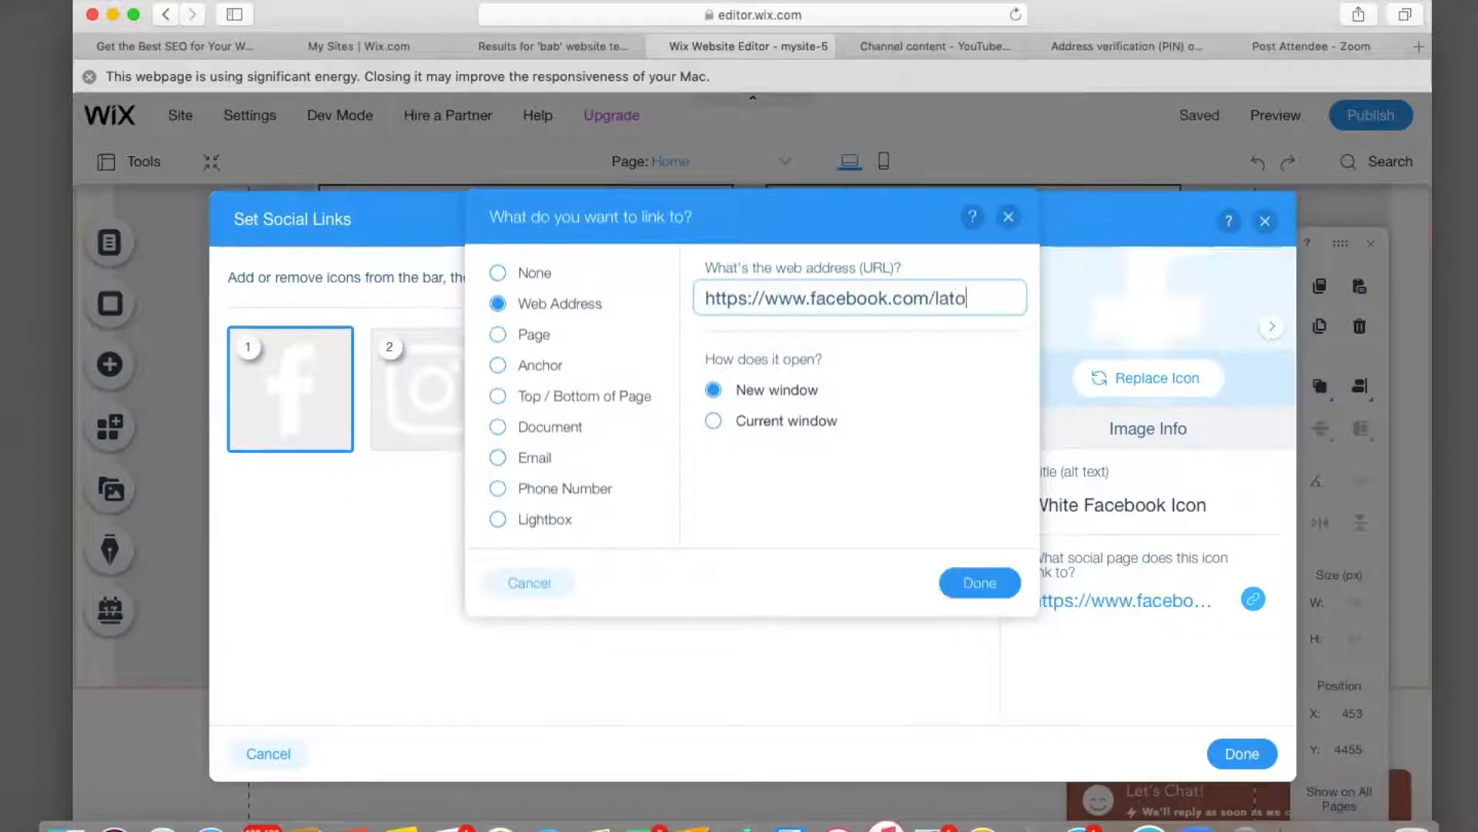
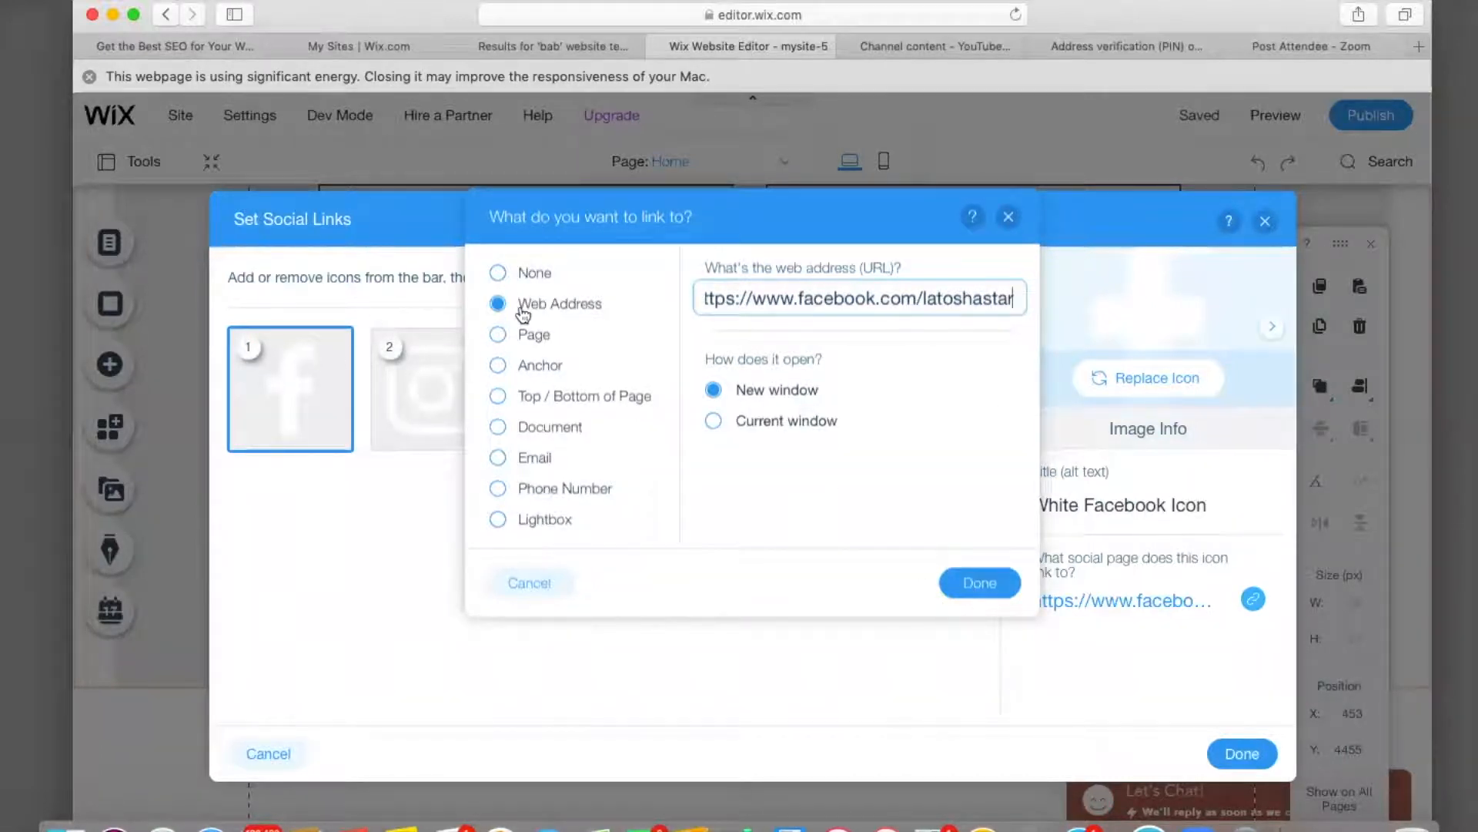
click(980, 583)
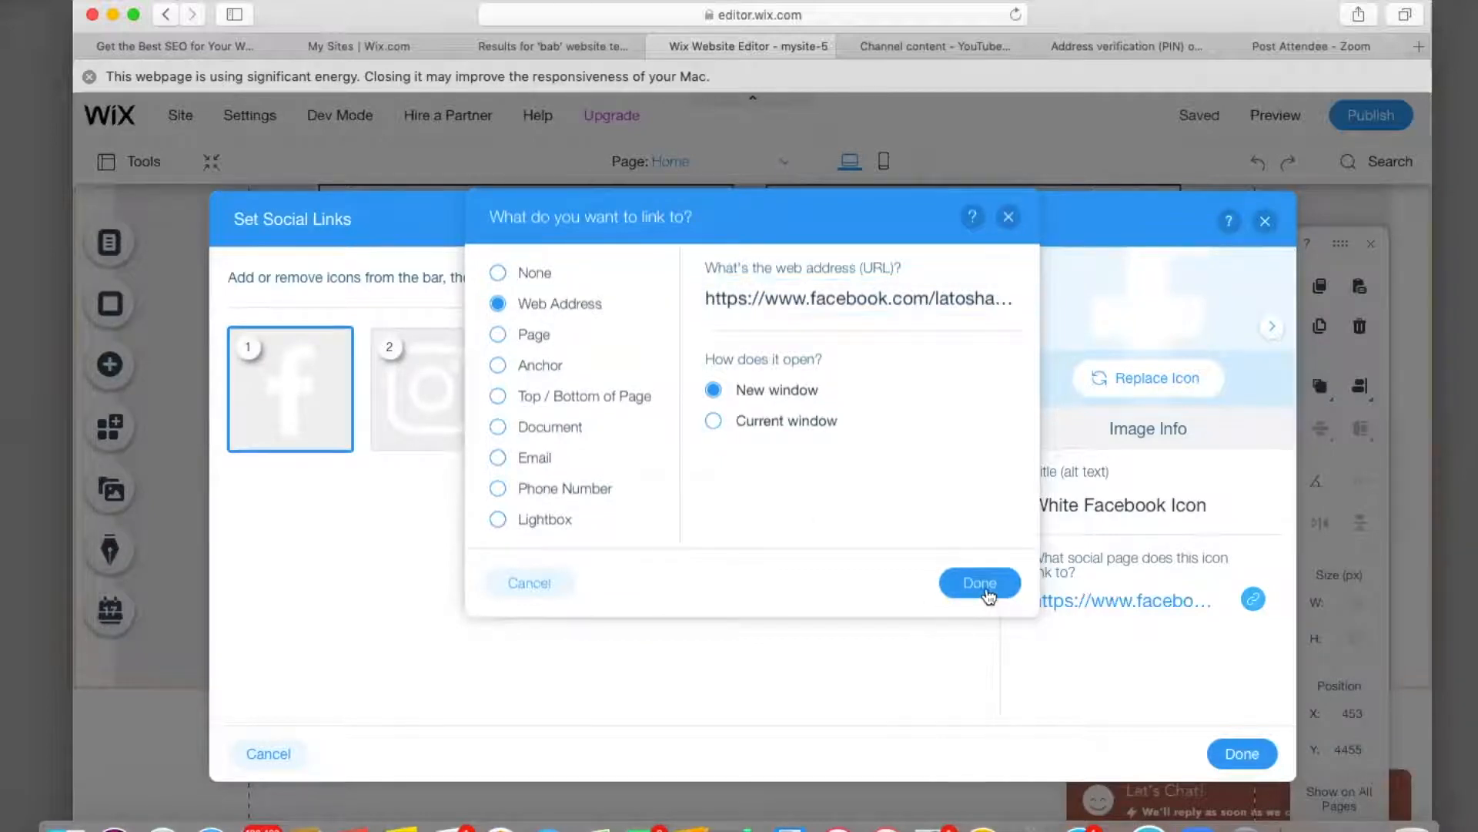
Point the Instagram icon's link to the owner's Instagram handle.
click(440, 395)
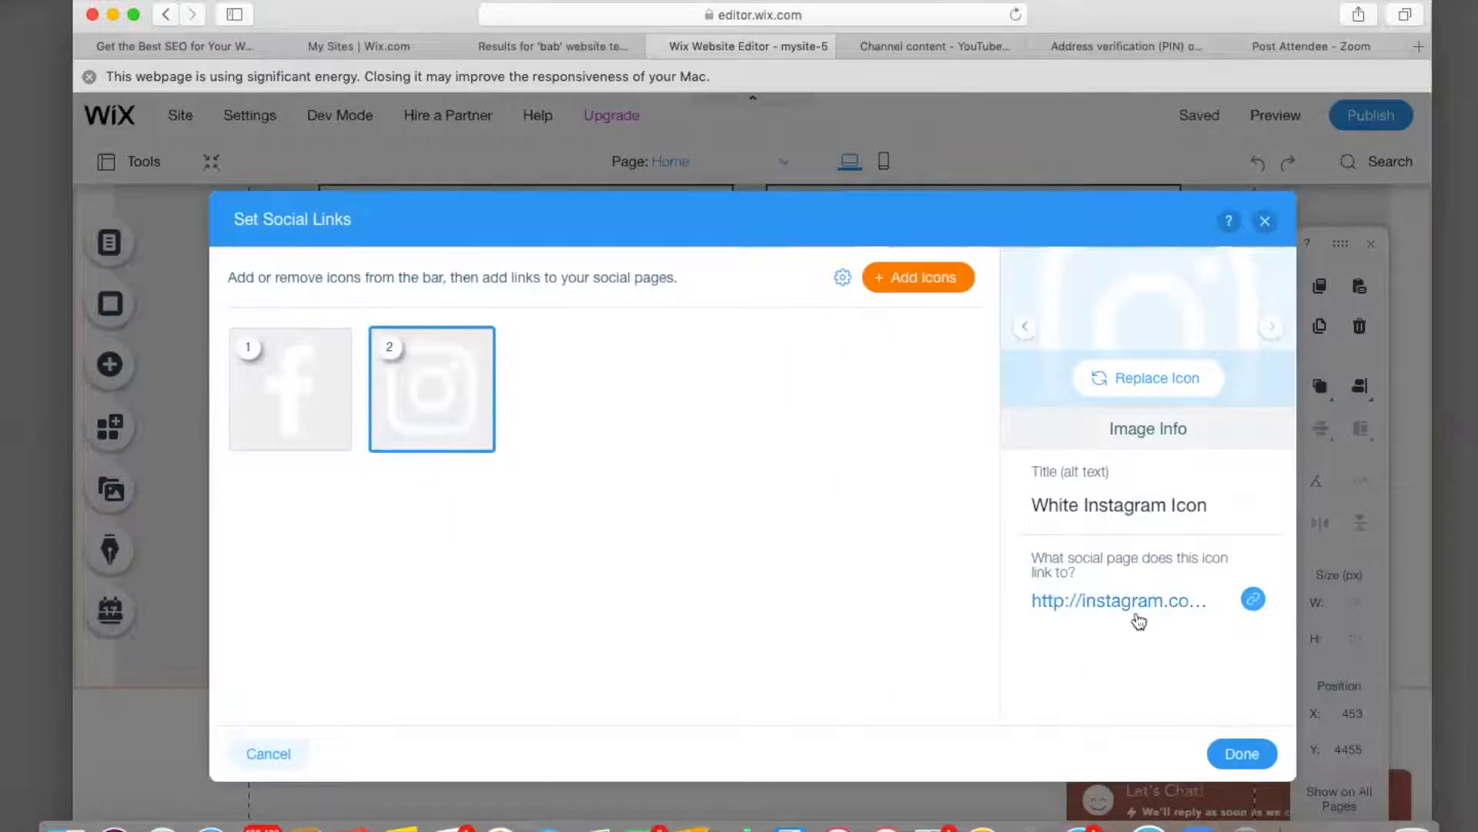
click(1137, 610)
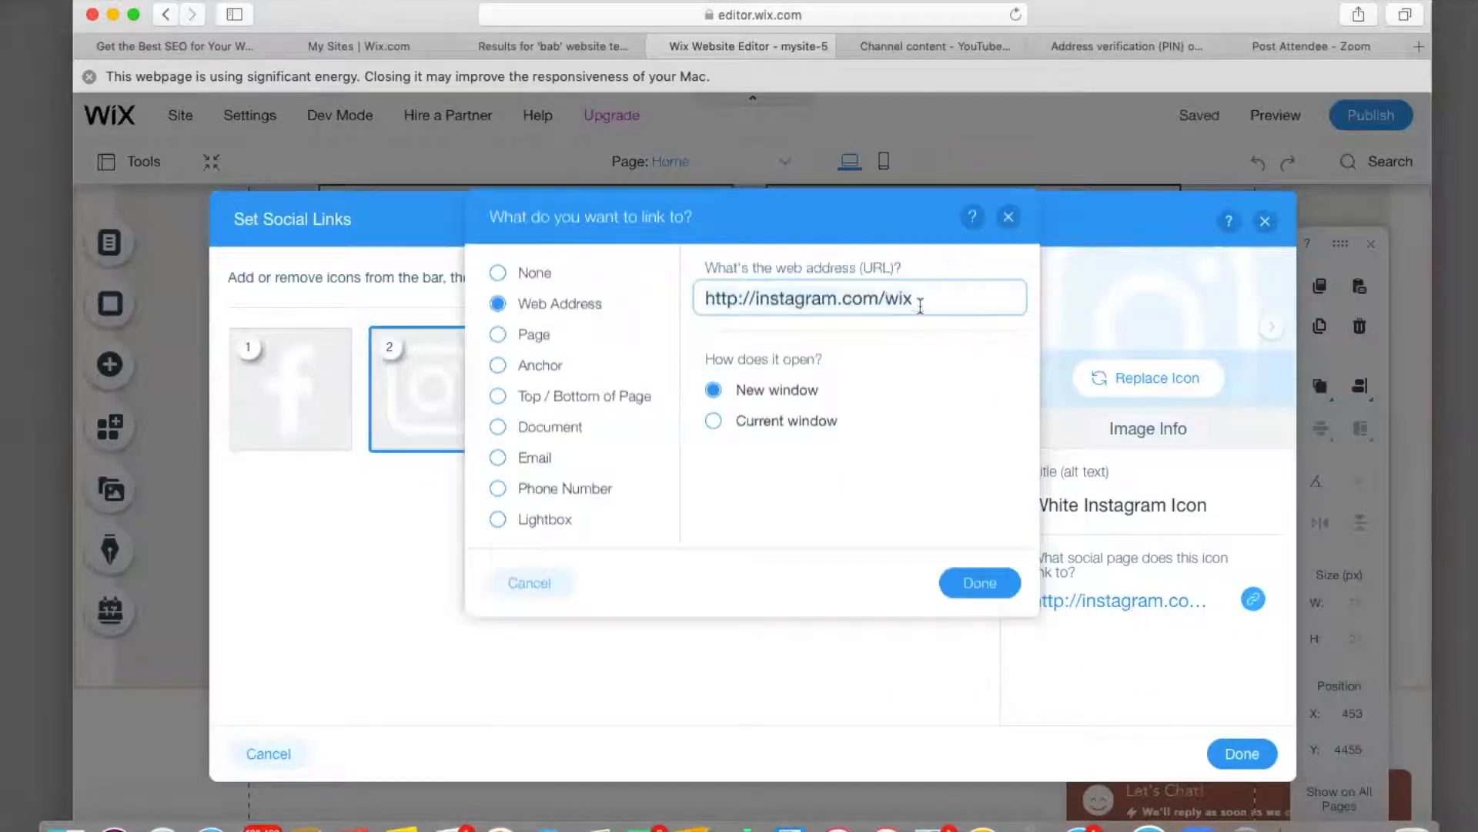
click(921, 304)
key(BackSpace)
key(BackSpace)
key(BackSpace)
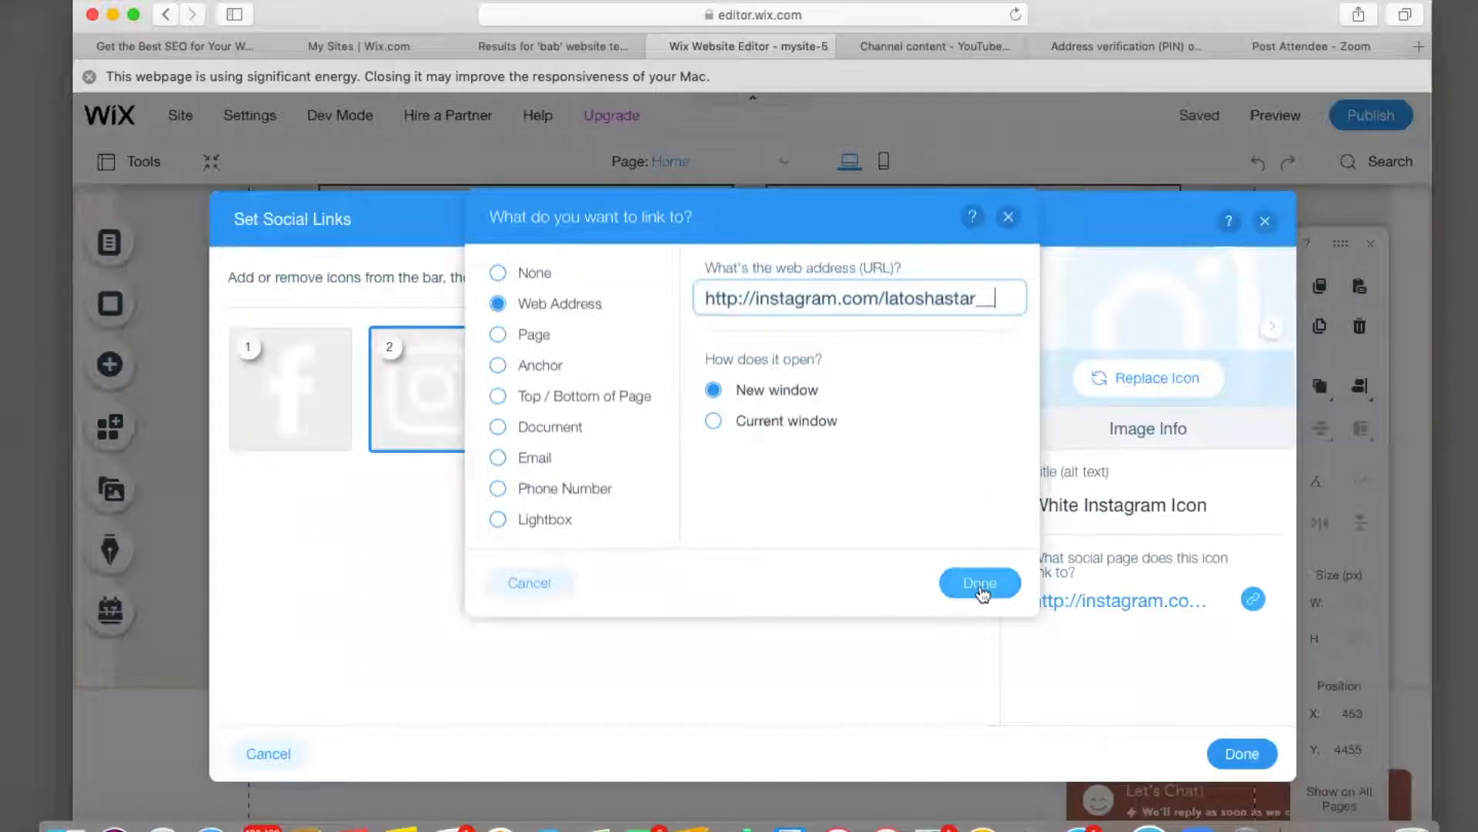
click(980, 587)
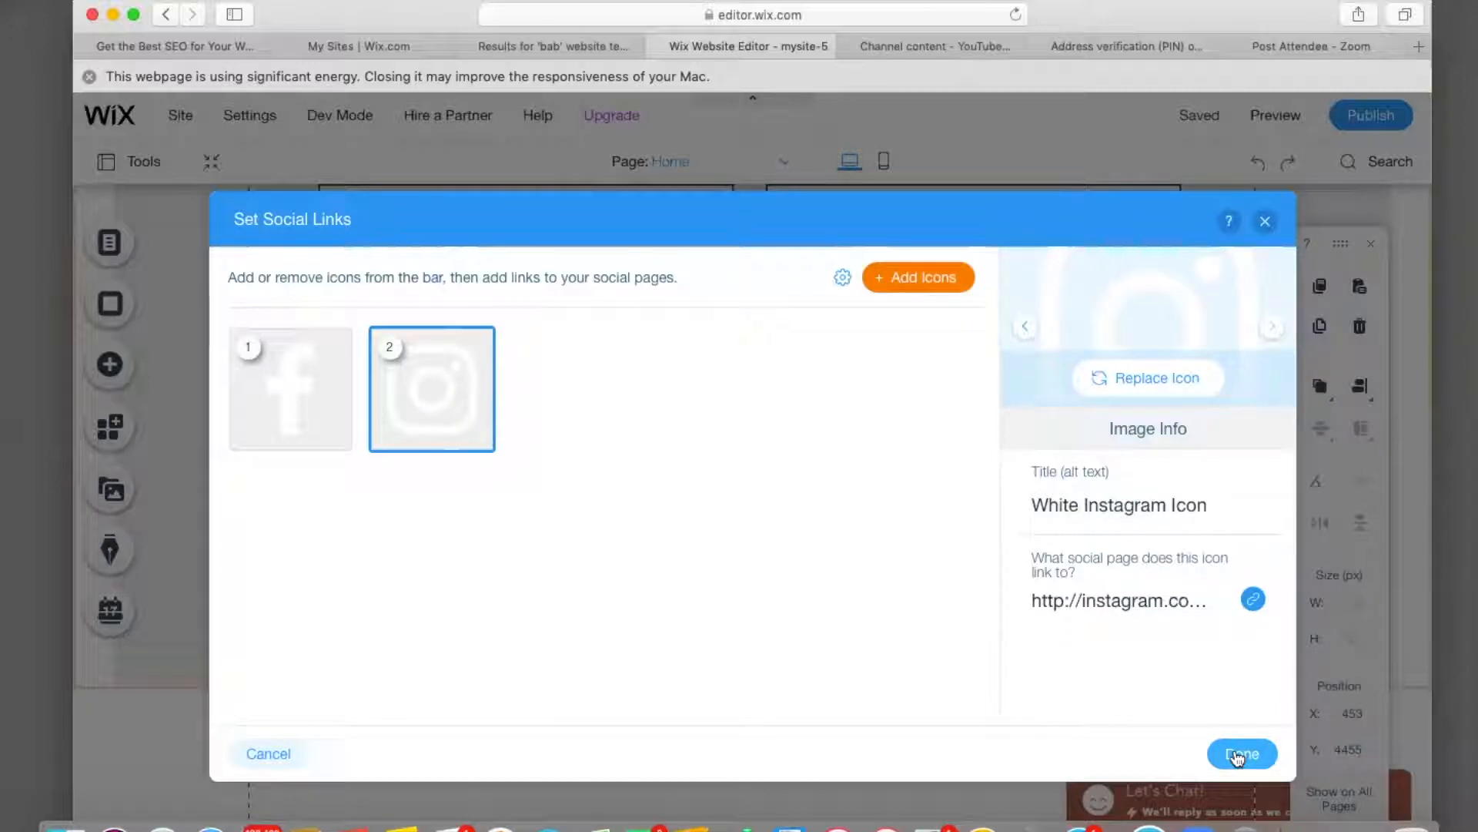
click(1237, 757)
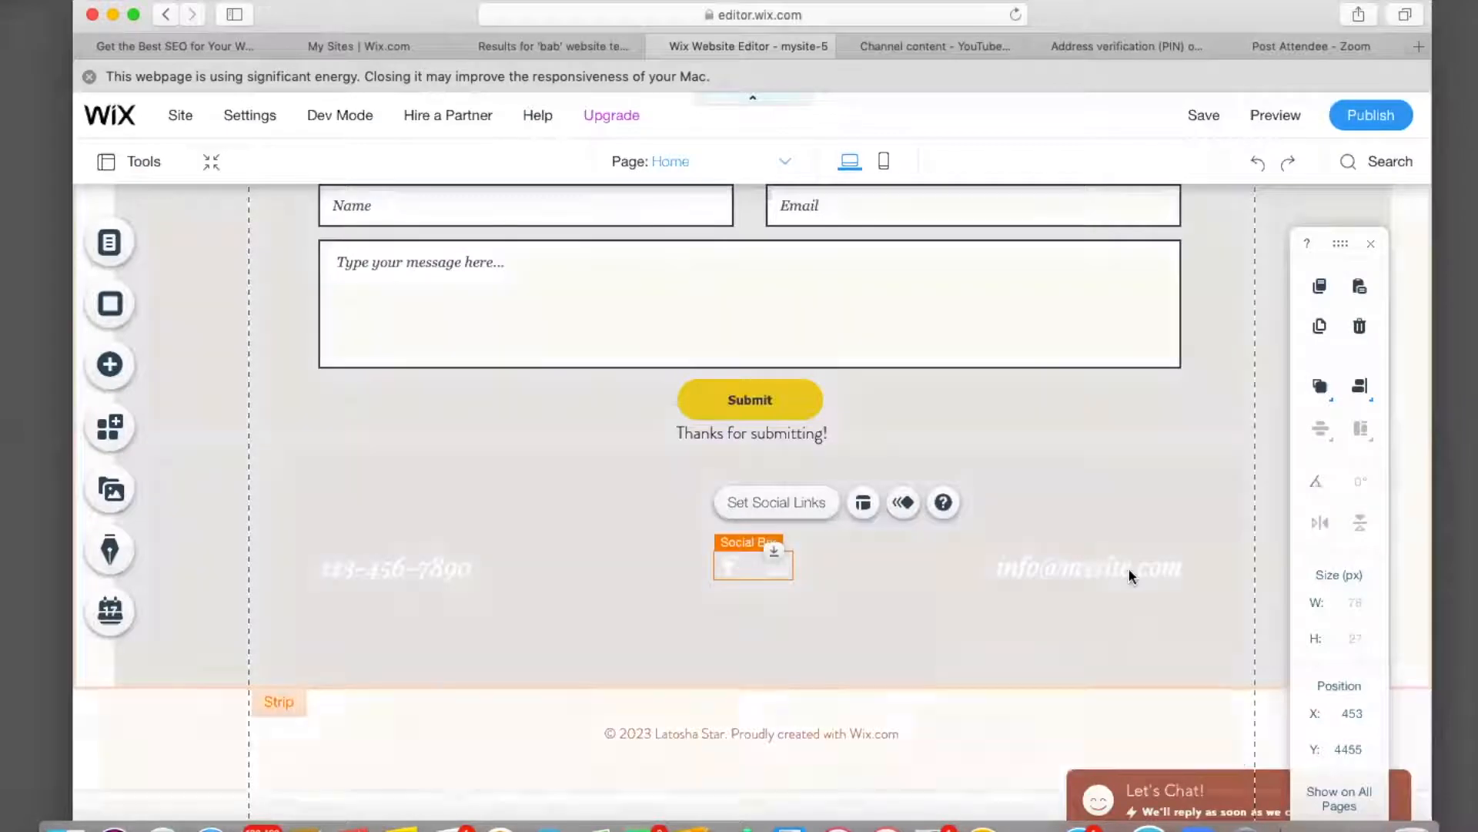
click(1118, 567)
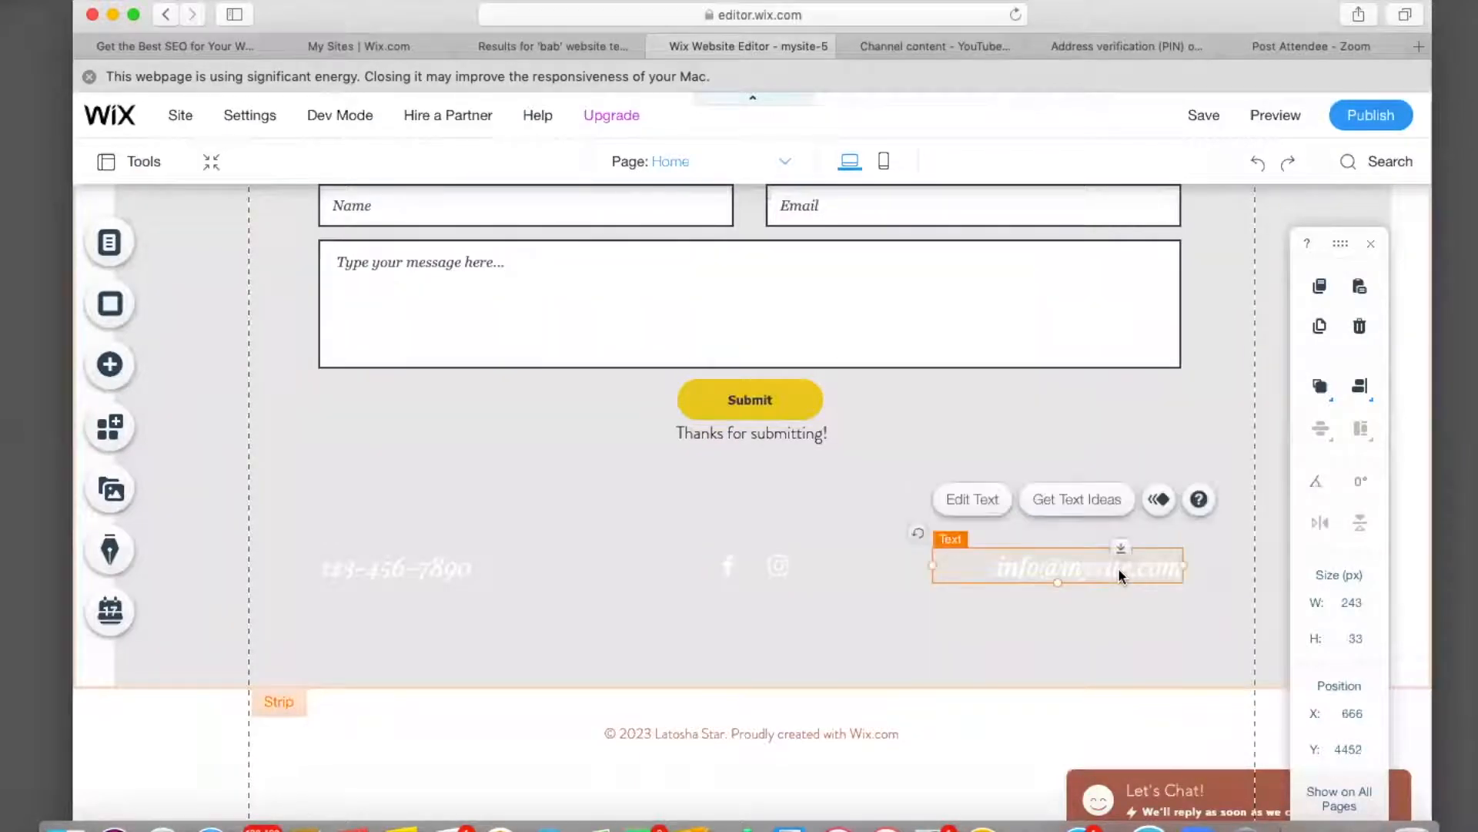
click(990, 501)
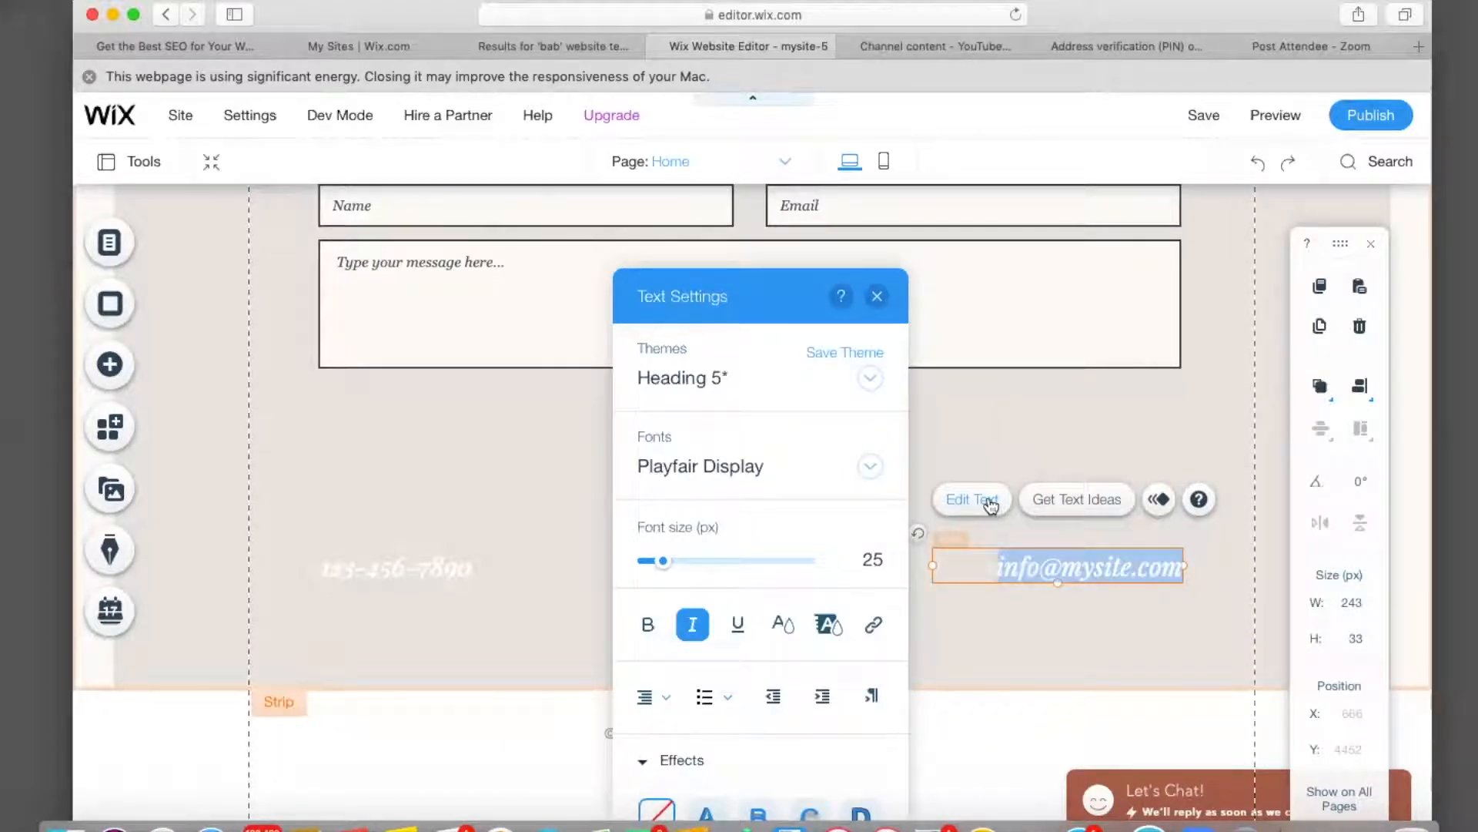
key(BackSpace)
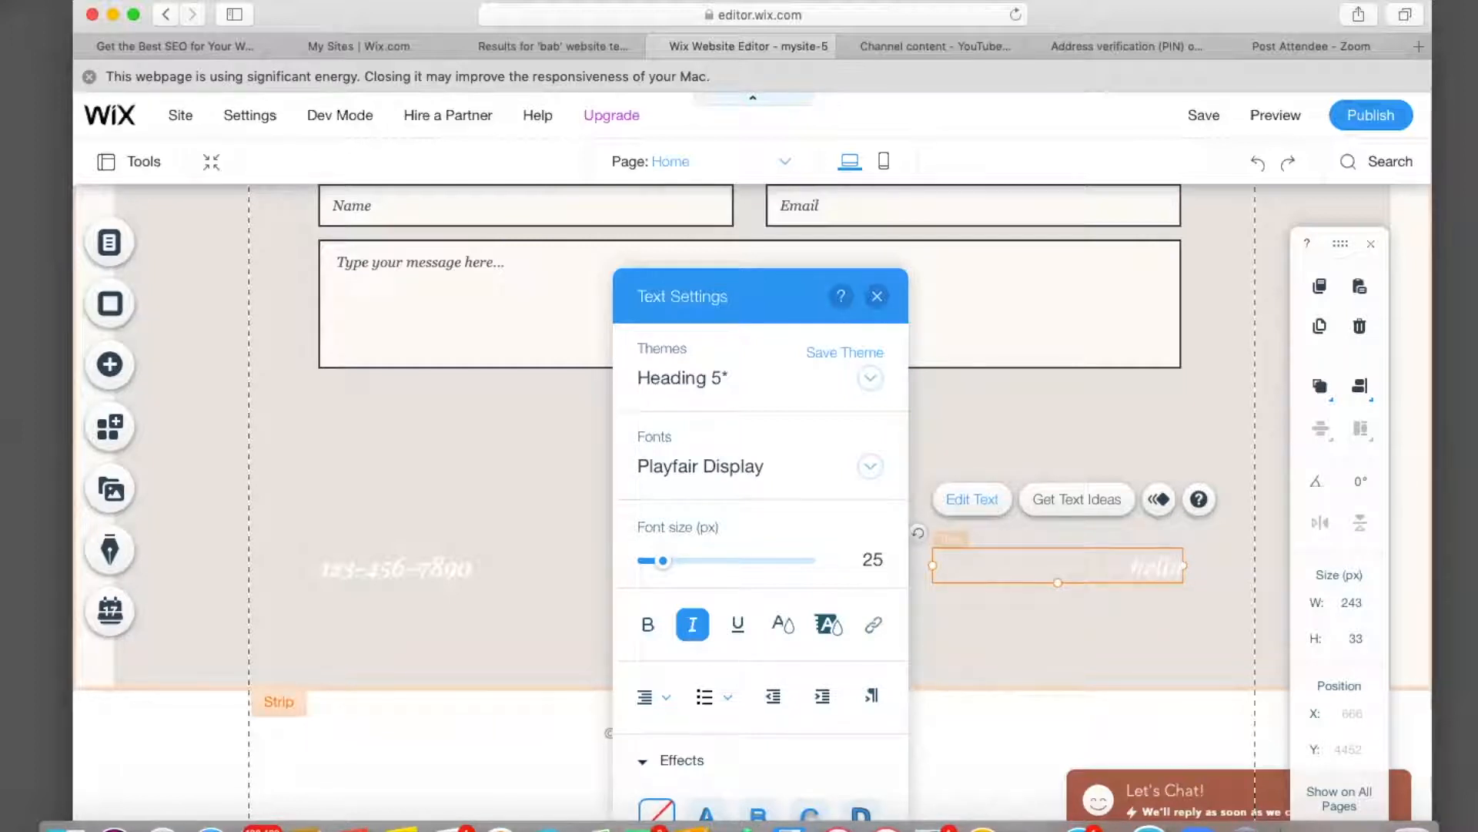
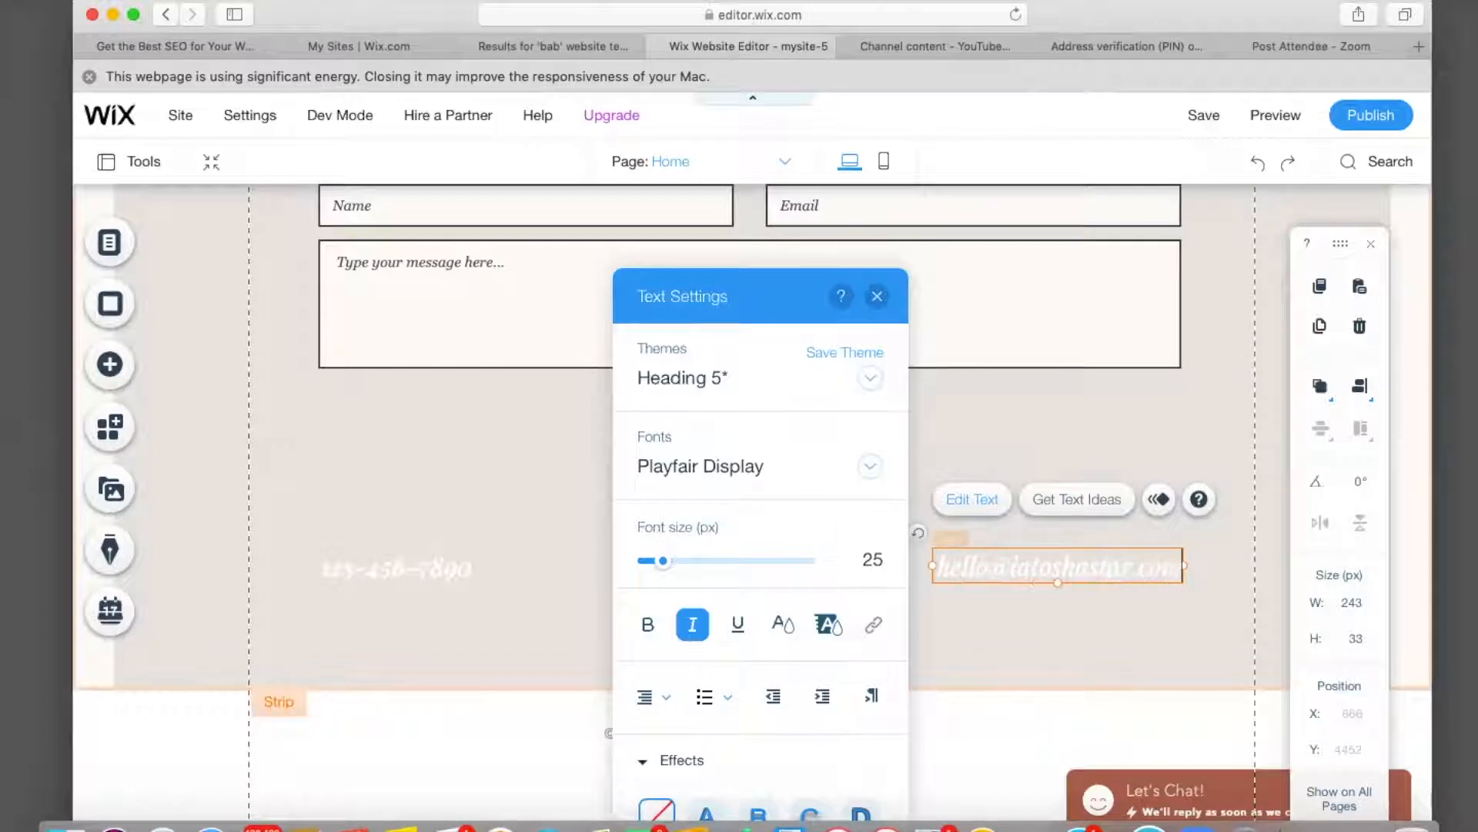
click(1069, 640)
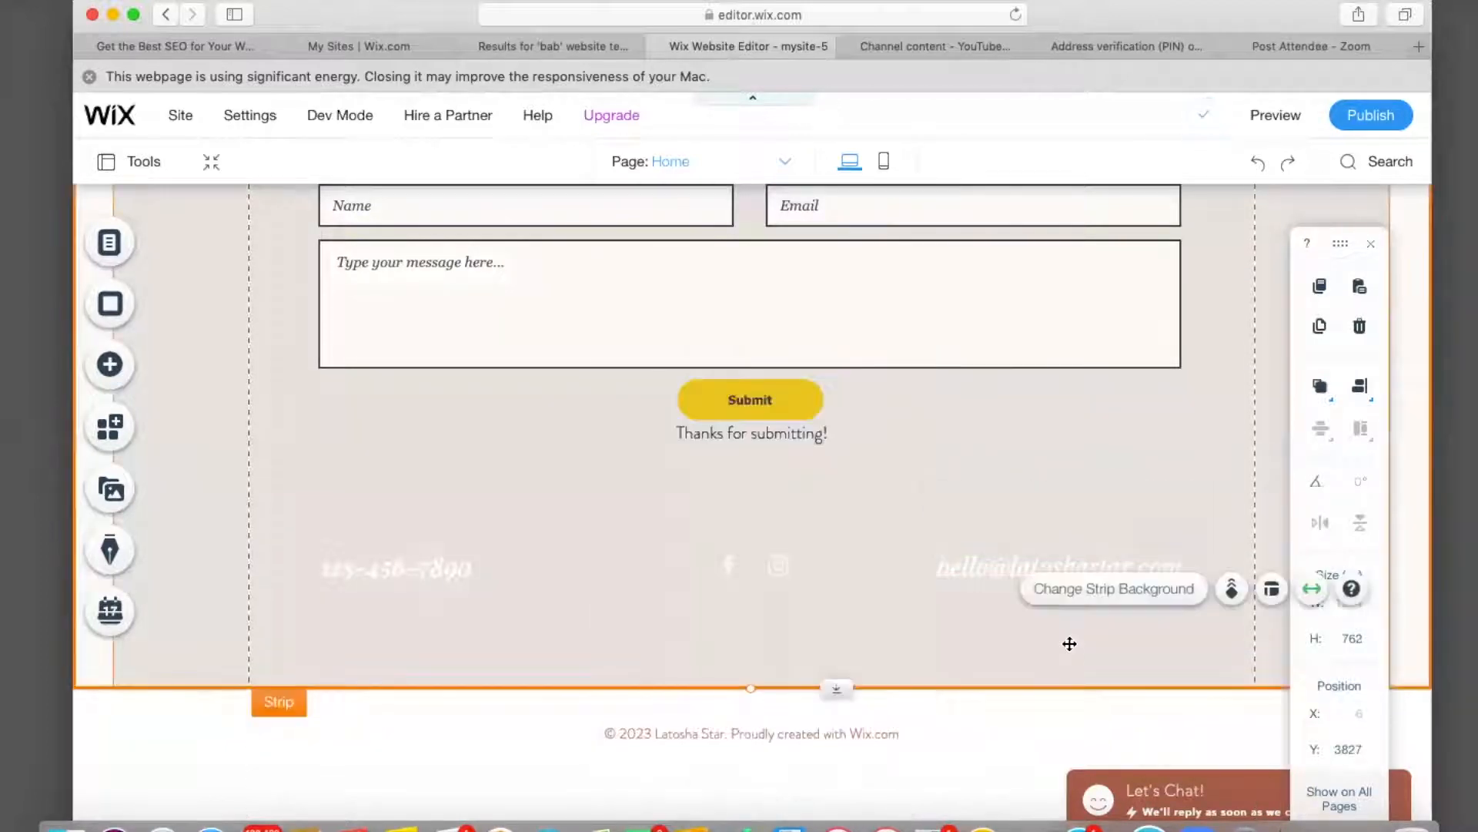
Review the page from Reviews down to the footer, then open the live preview.
scroll(851, 638, up, 10)
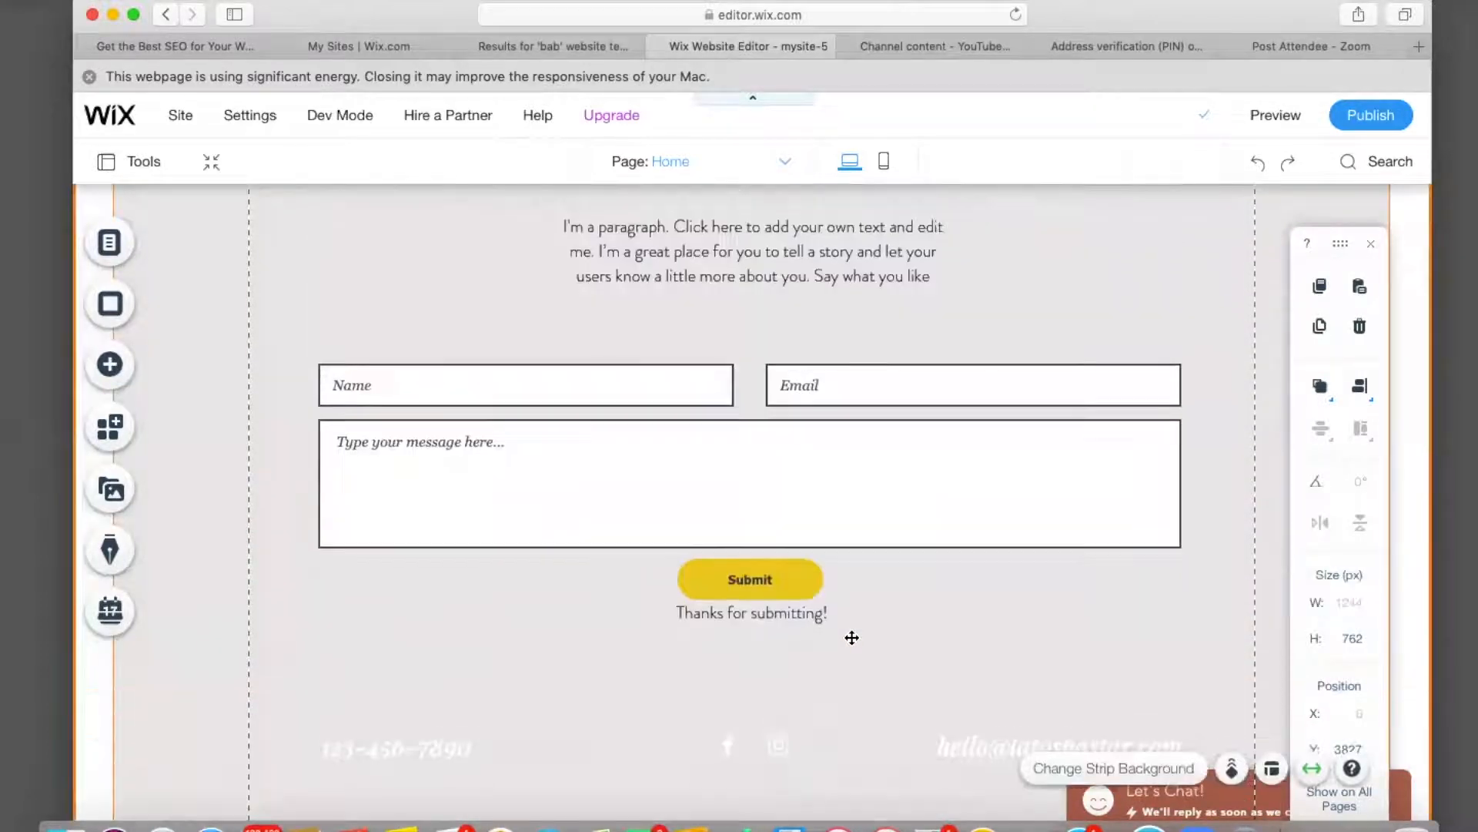
scroll(852, 637, up, 2)
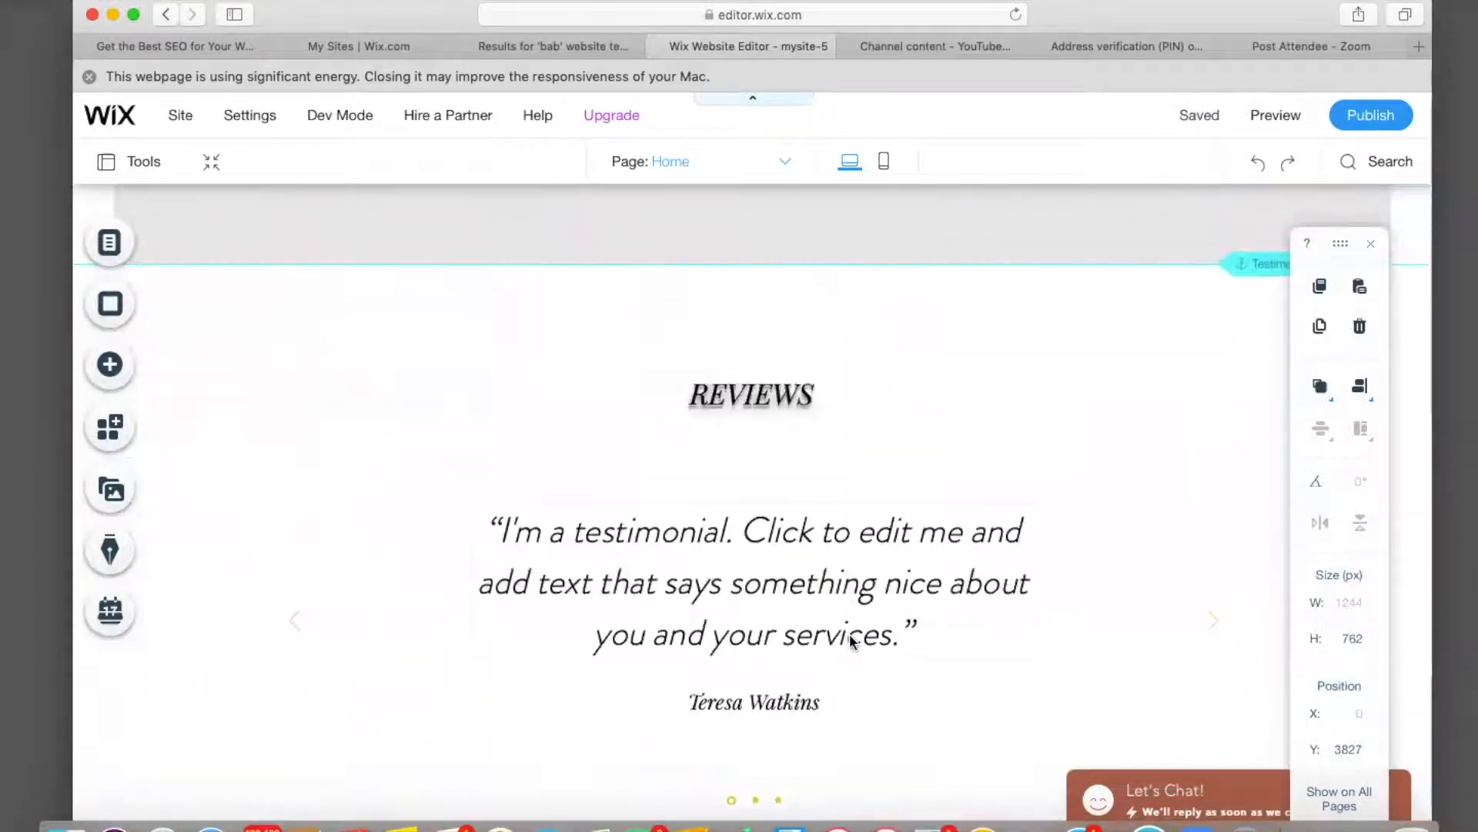
scroll(852, 639, down, 12)
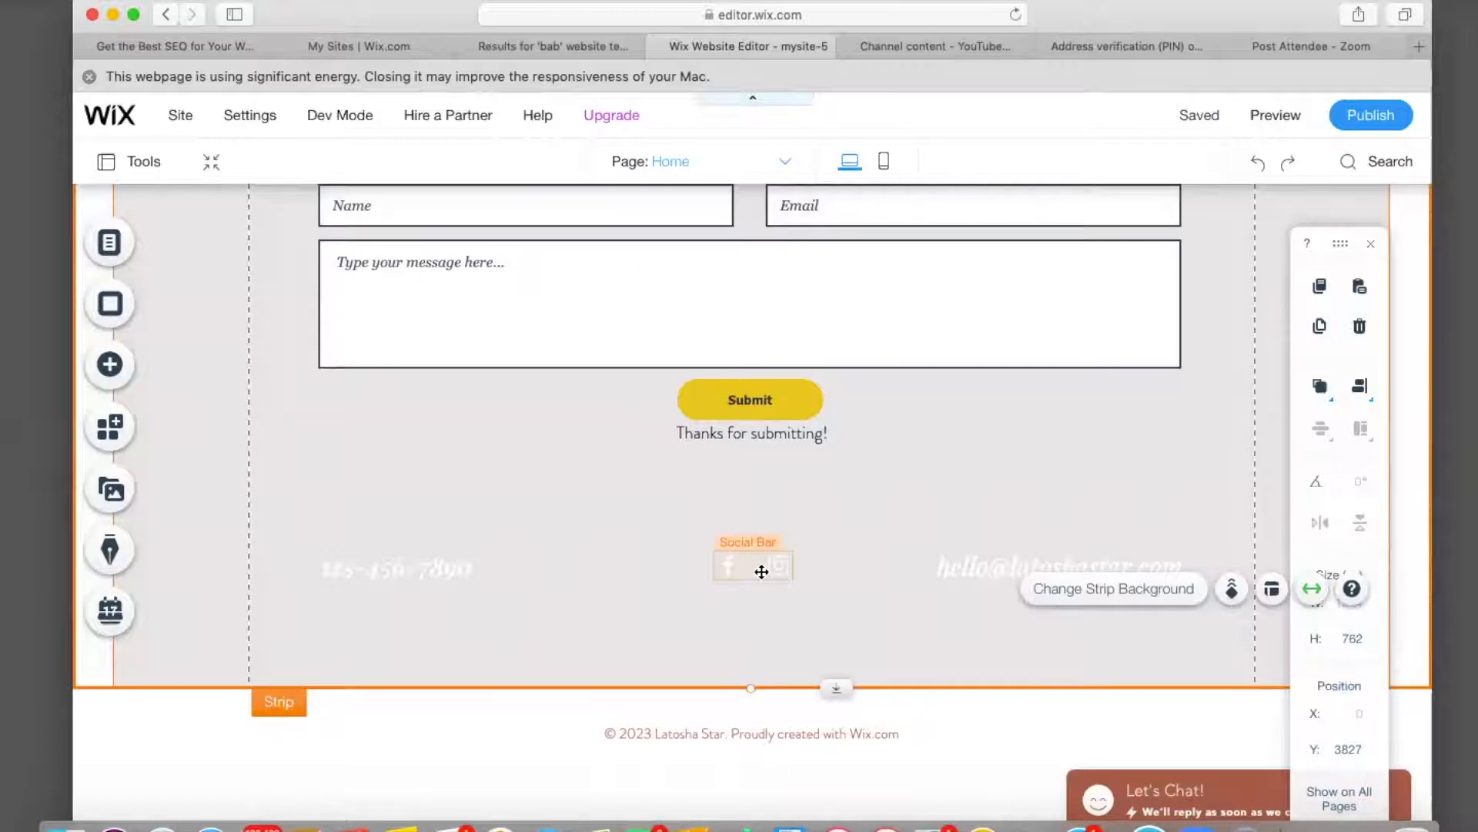
click(1269, 108)
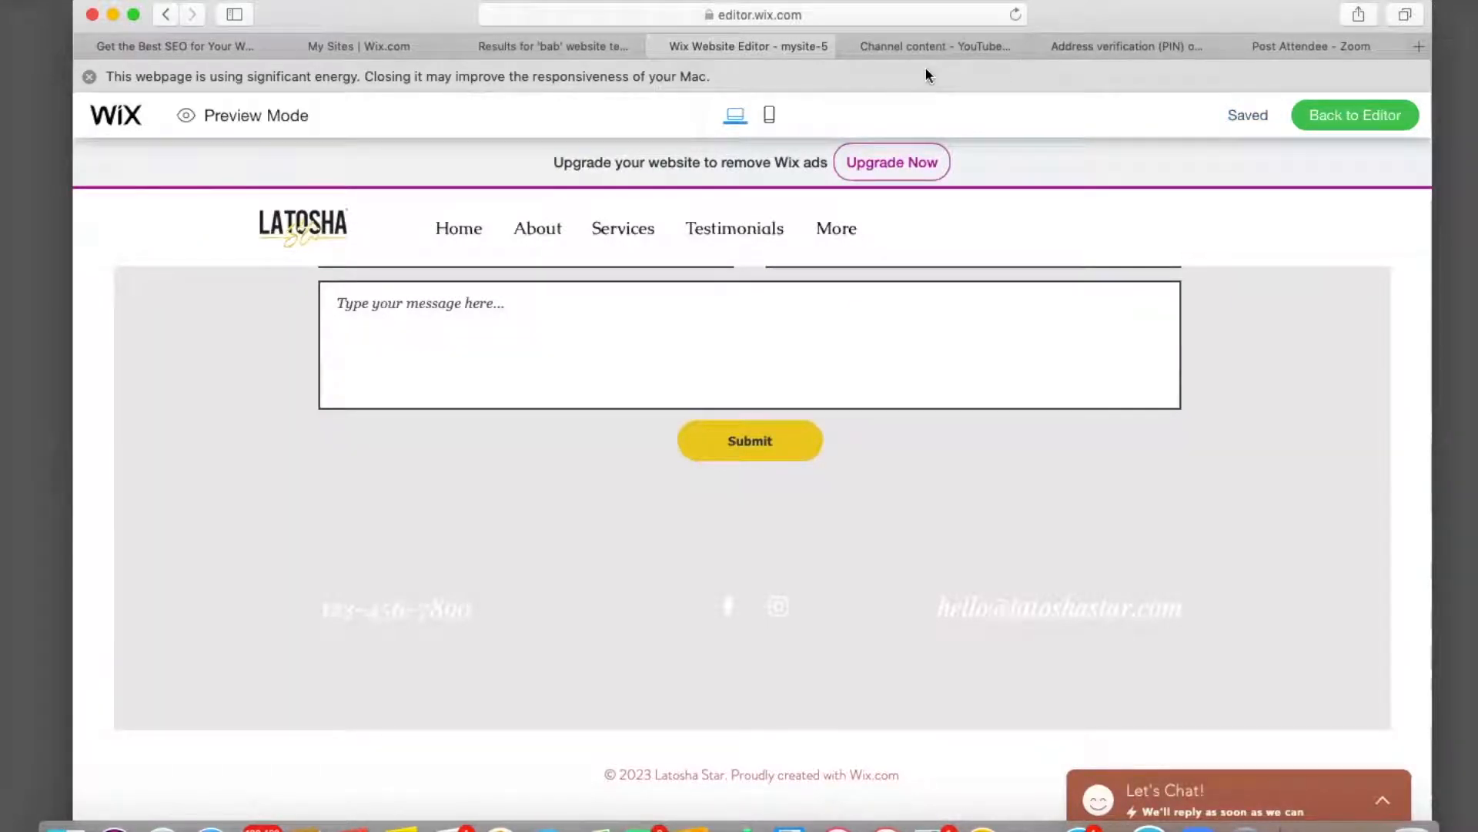
Test the footer Instagram link by browsing the stylist's profile, then return to the Wix preview.
click(778, 614)
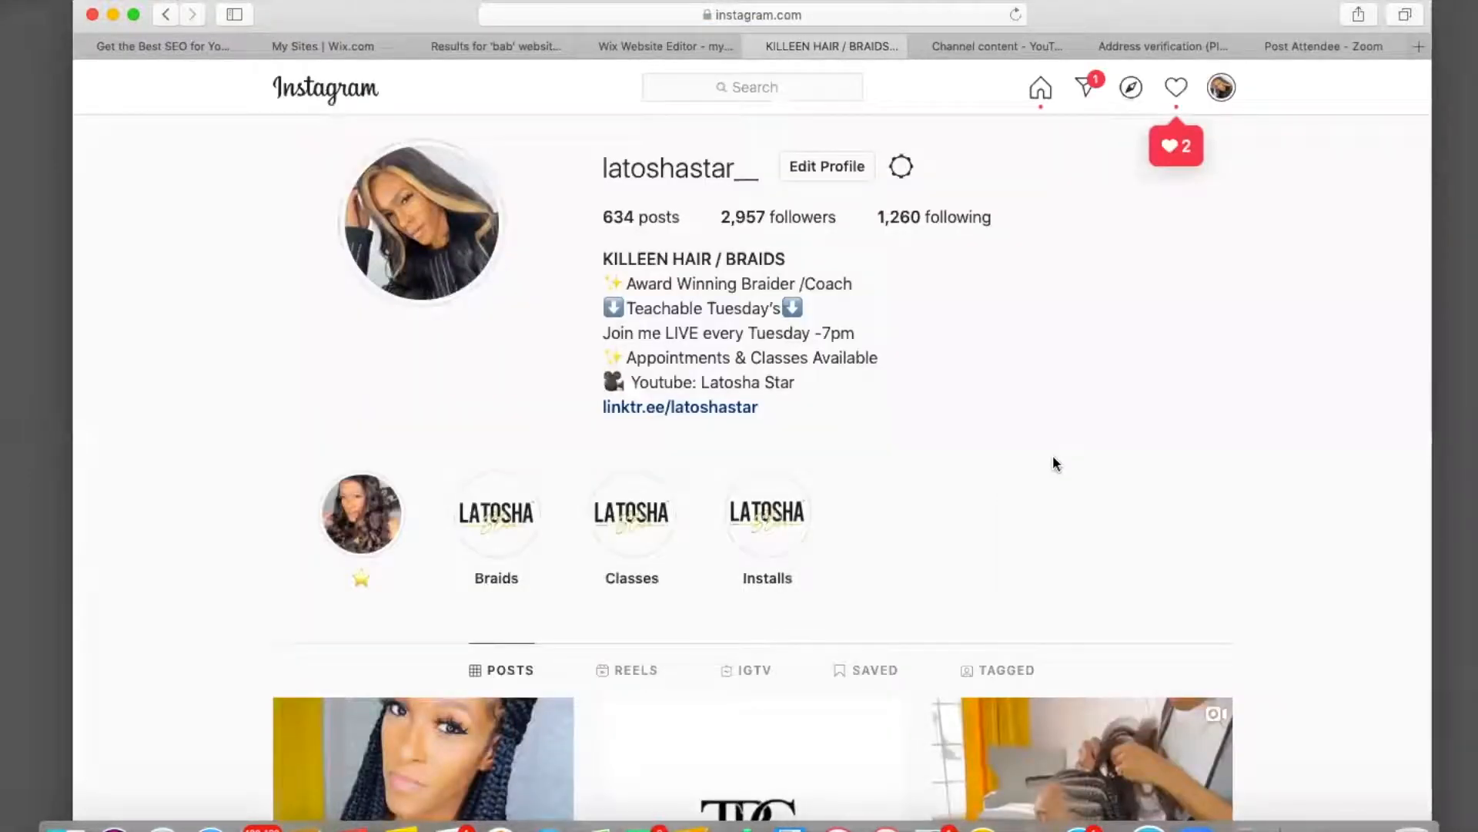
scroll(614, 693, down, 15)
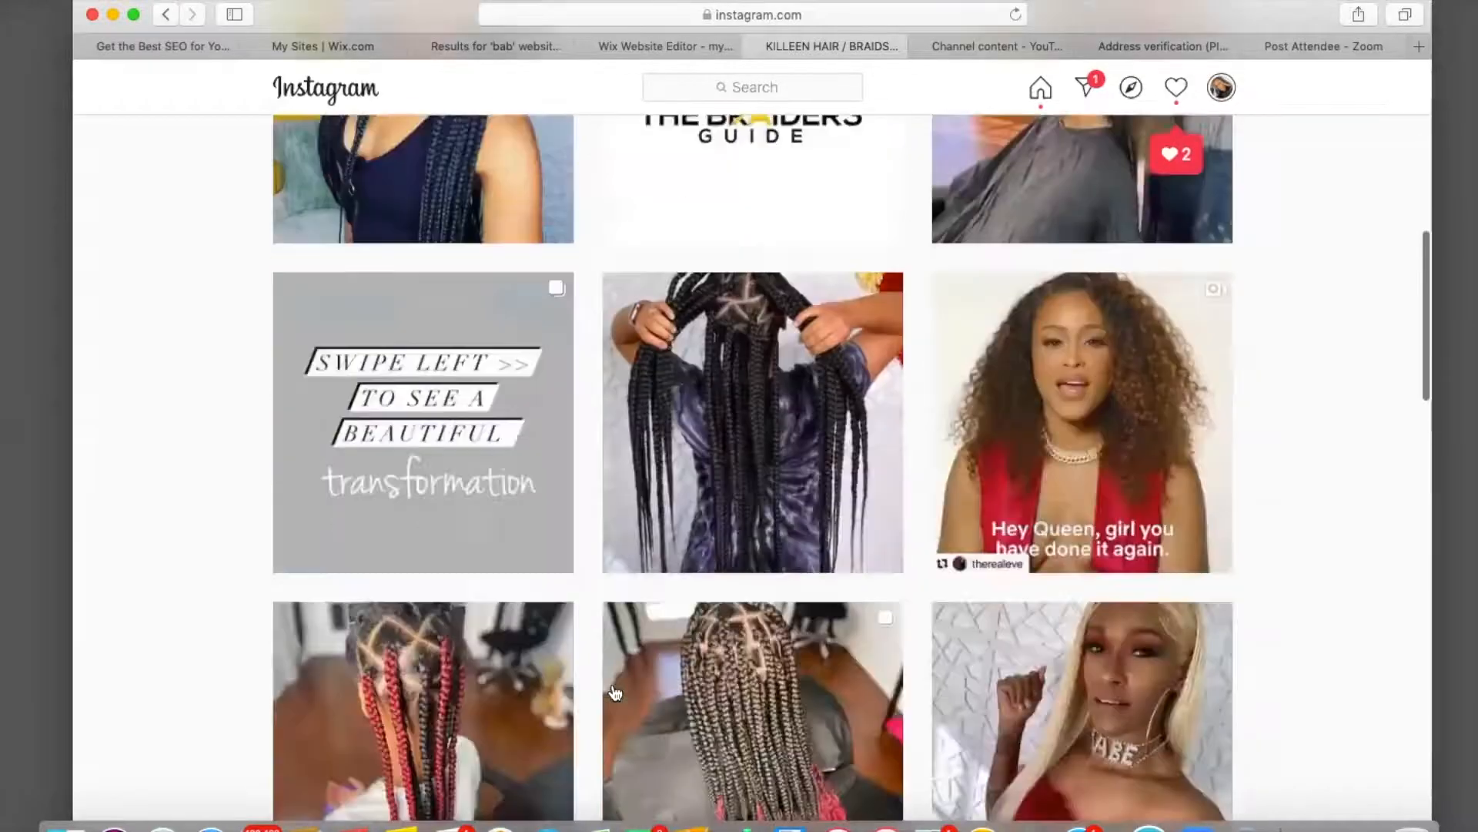
scroll(614, 693, up, 10)
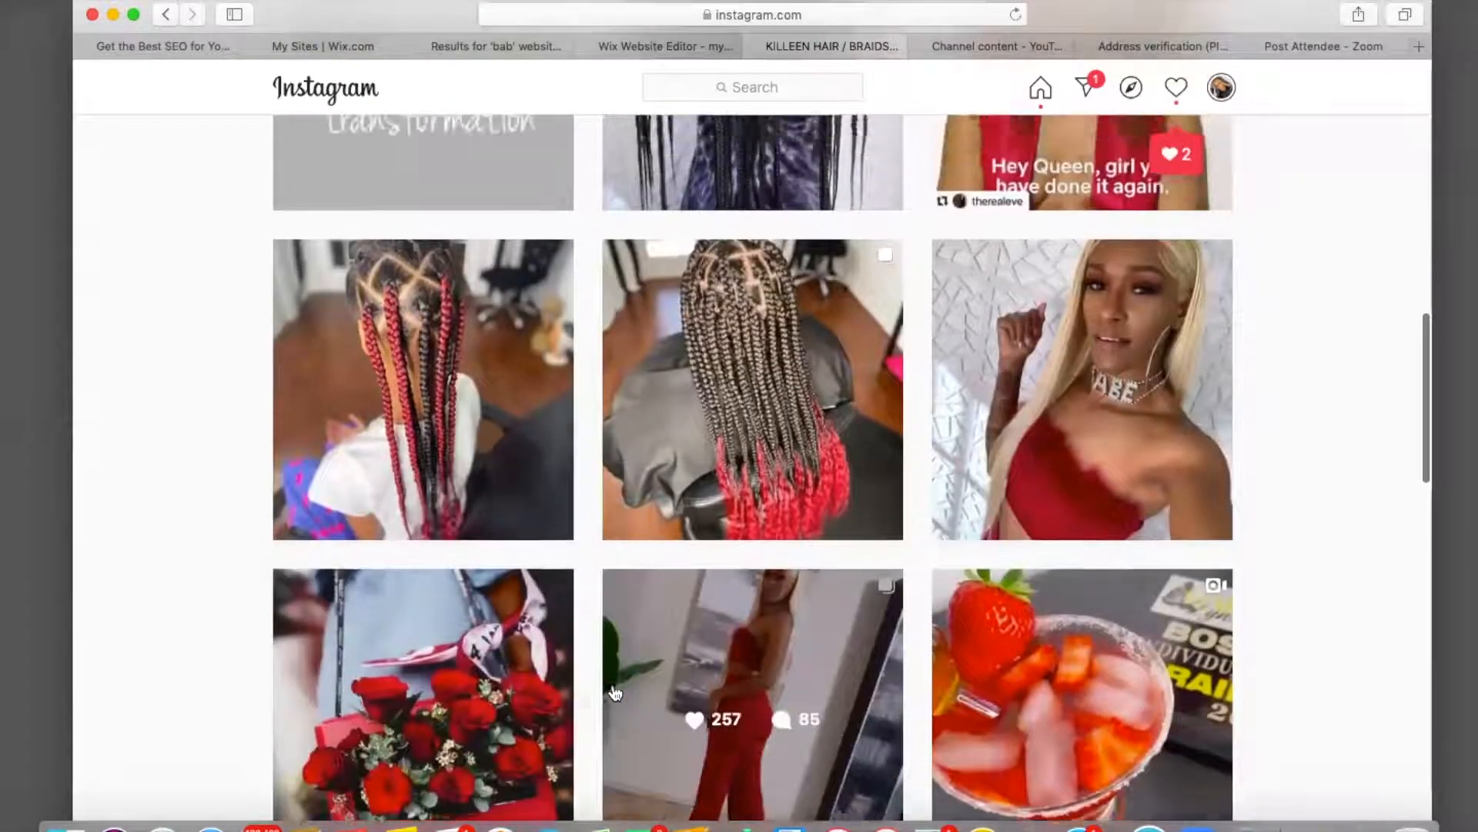
scroll(615, 693, up, 5)
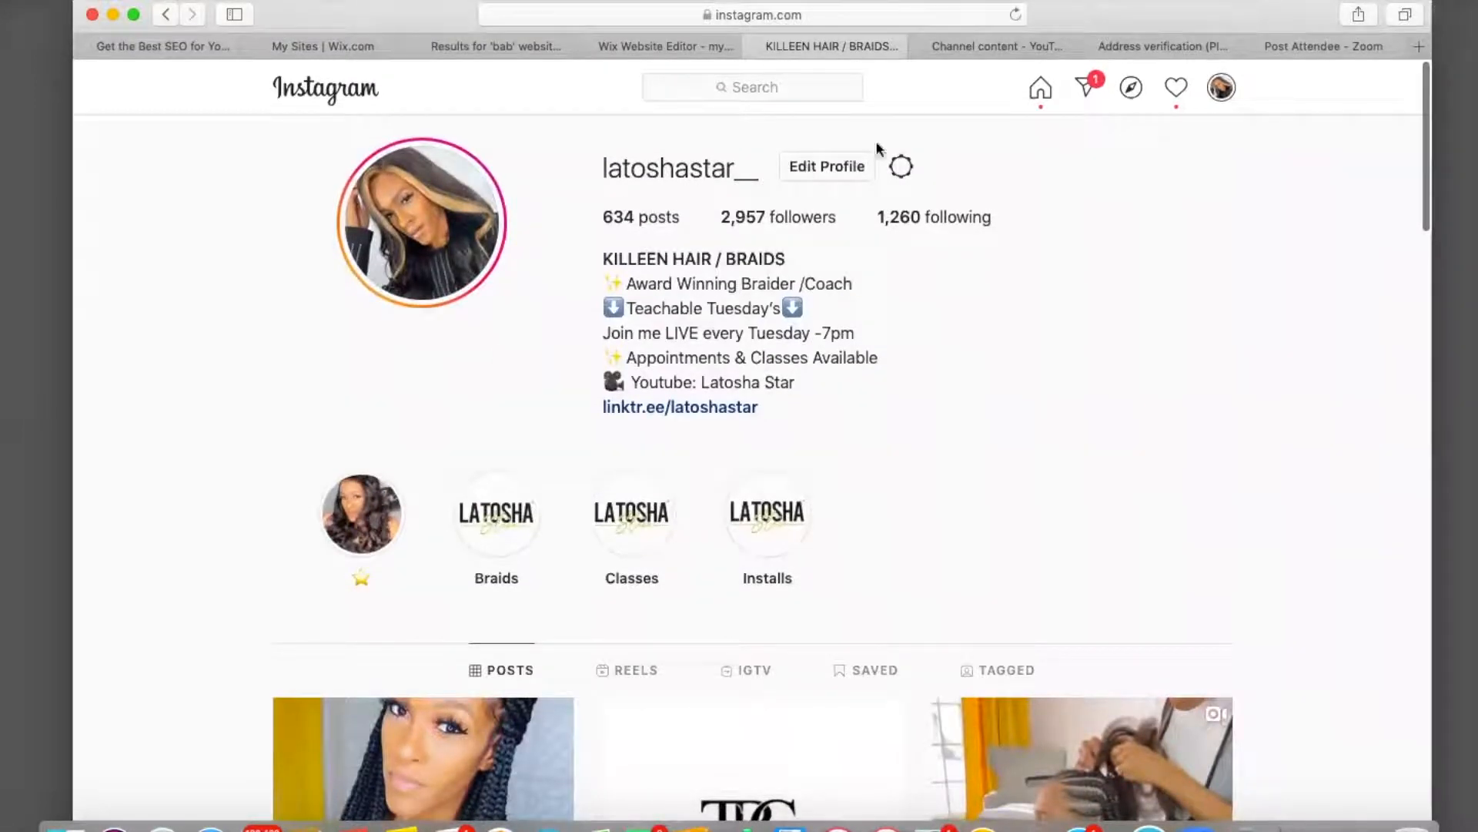
click(658, 47)
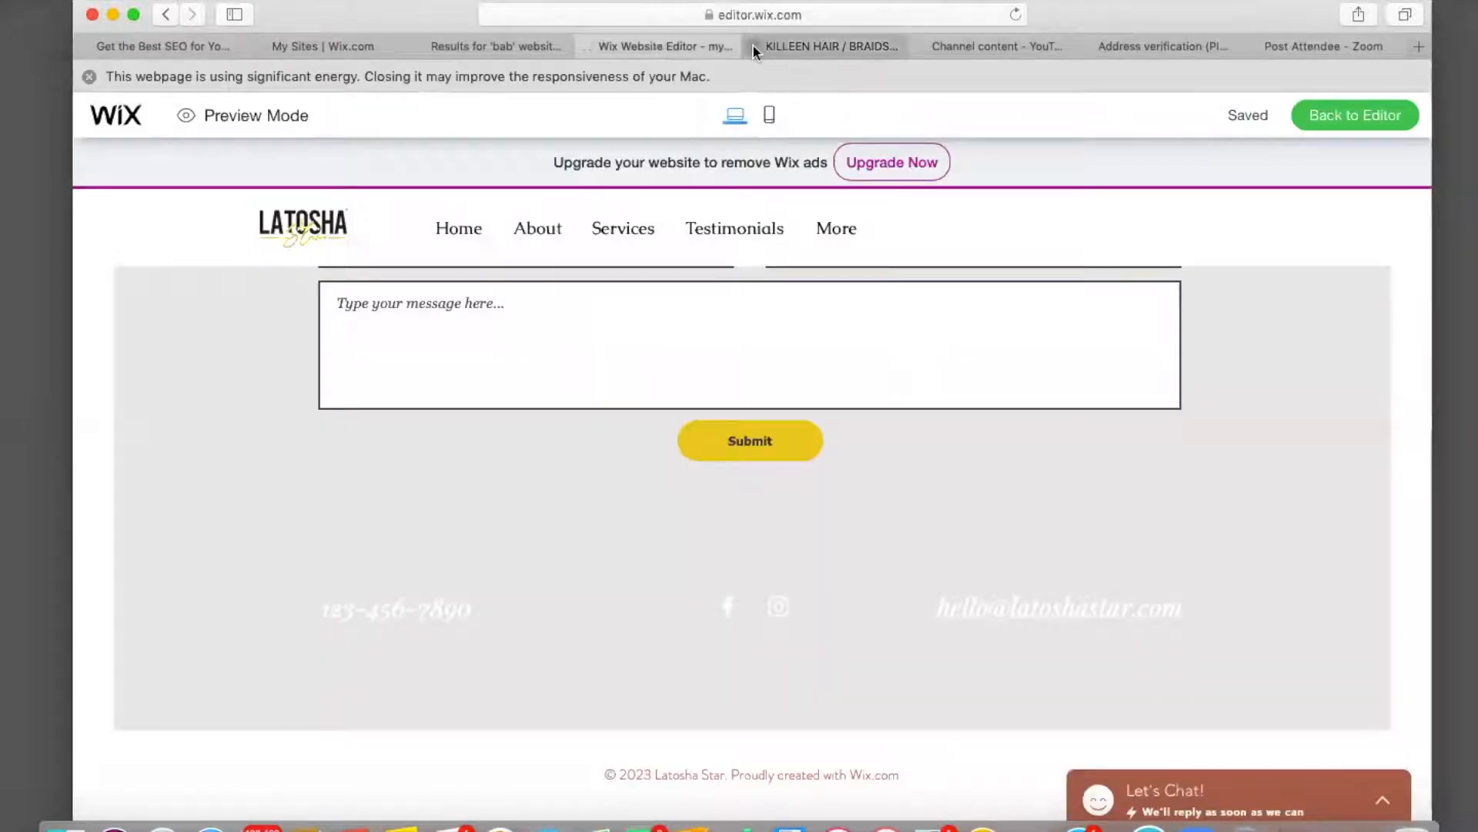
Close Instagram and test the footer Facebook link, then return to the Wix preview.
click(753, 45)
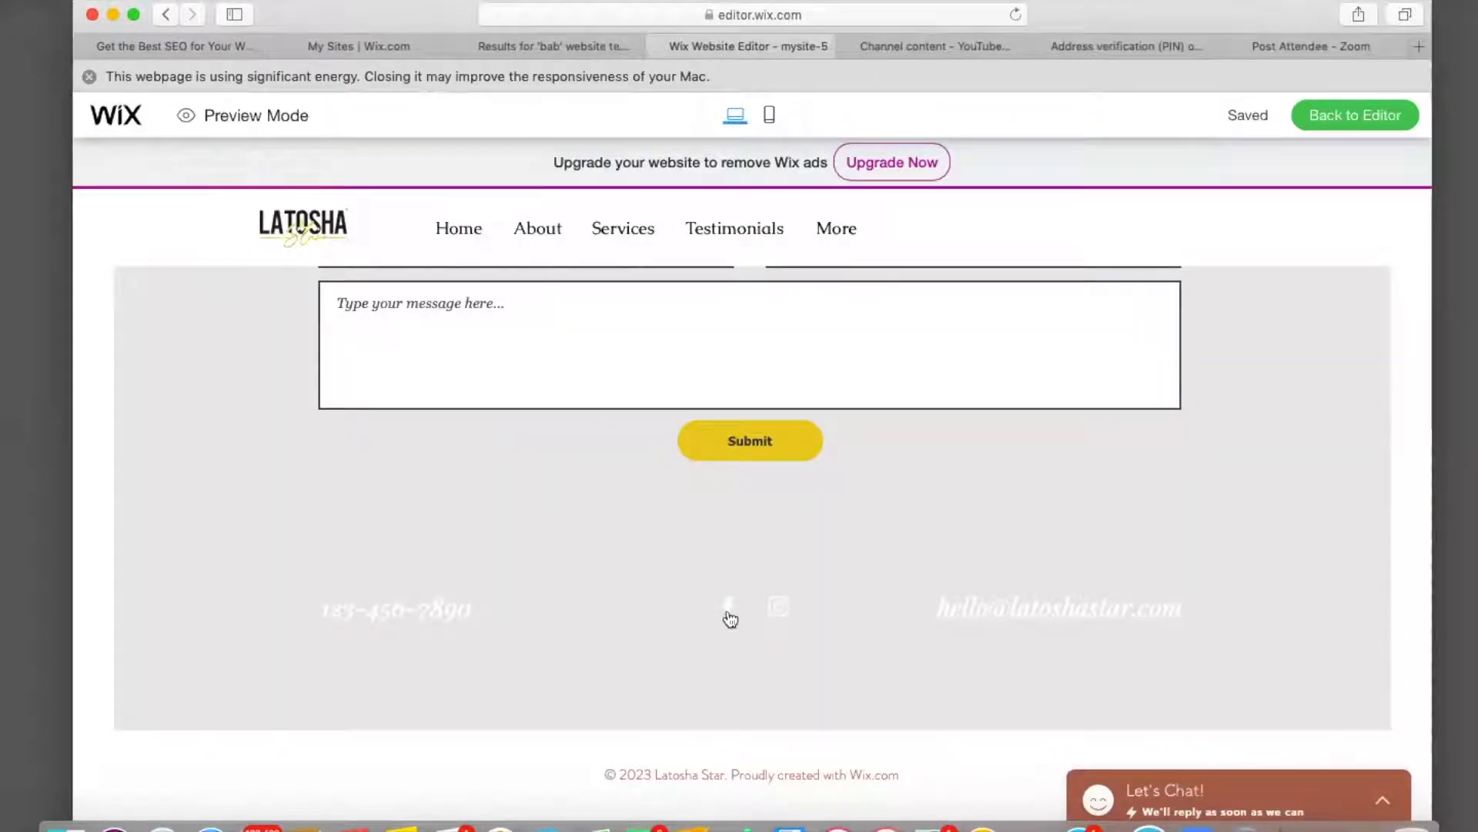
click(728, 610)
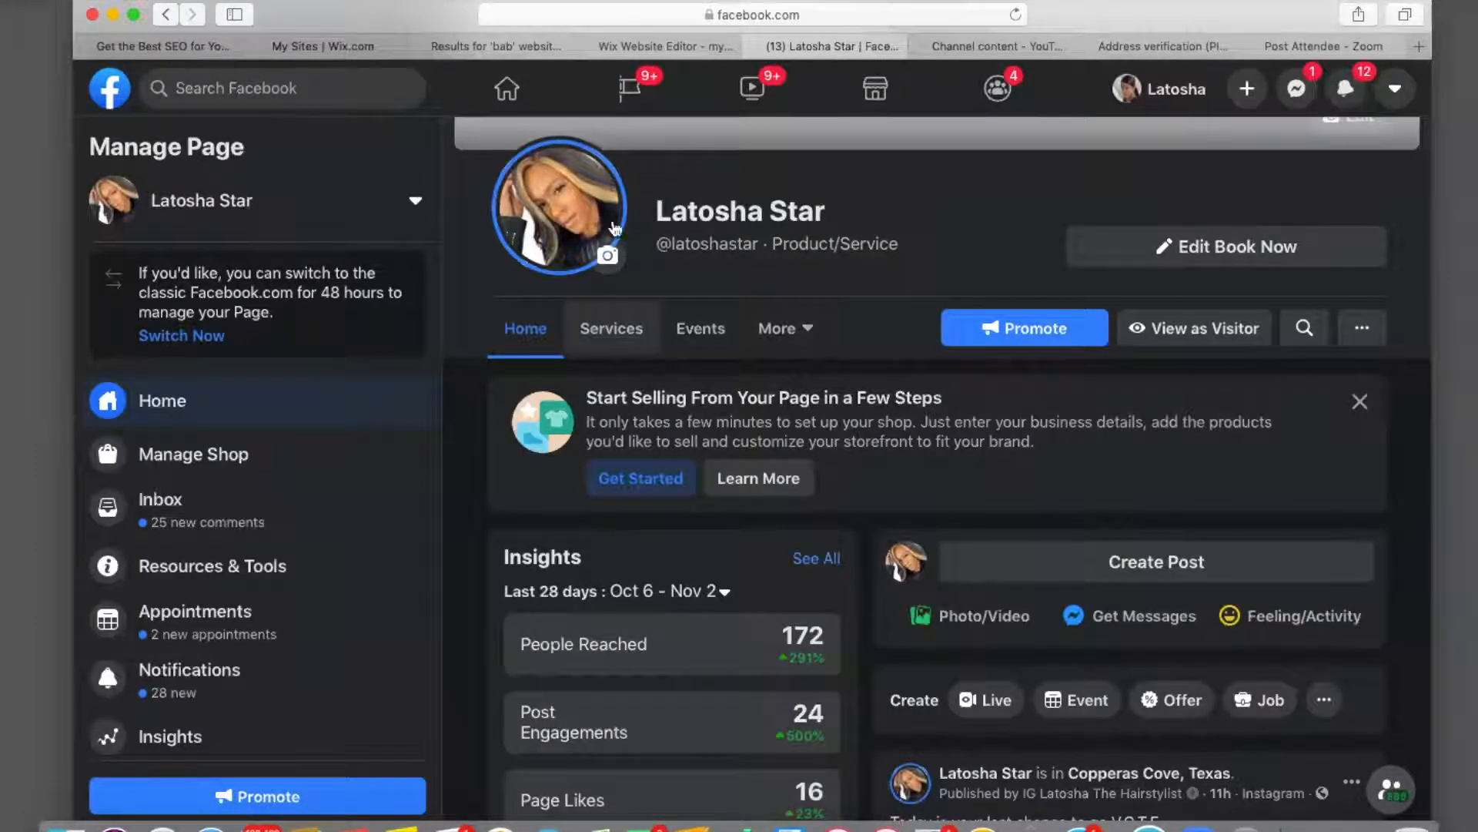
click(671, 45)
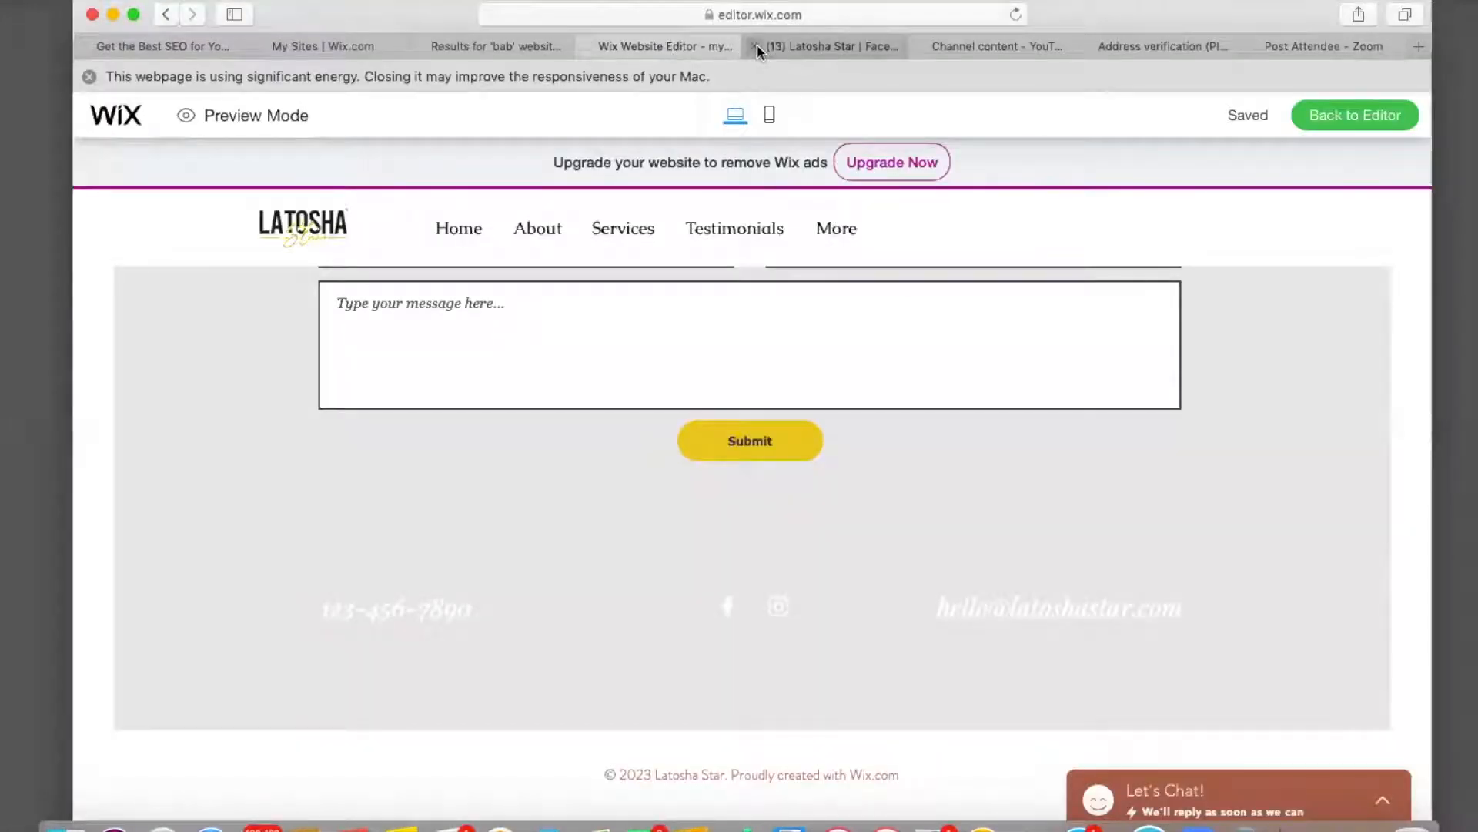
Close the Facebook tab and scroll the preview back up to the Book The Look banner.
click(756, 46)
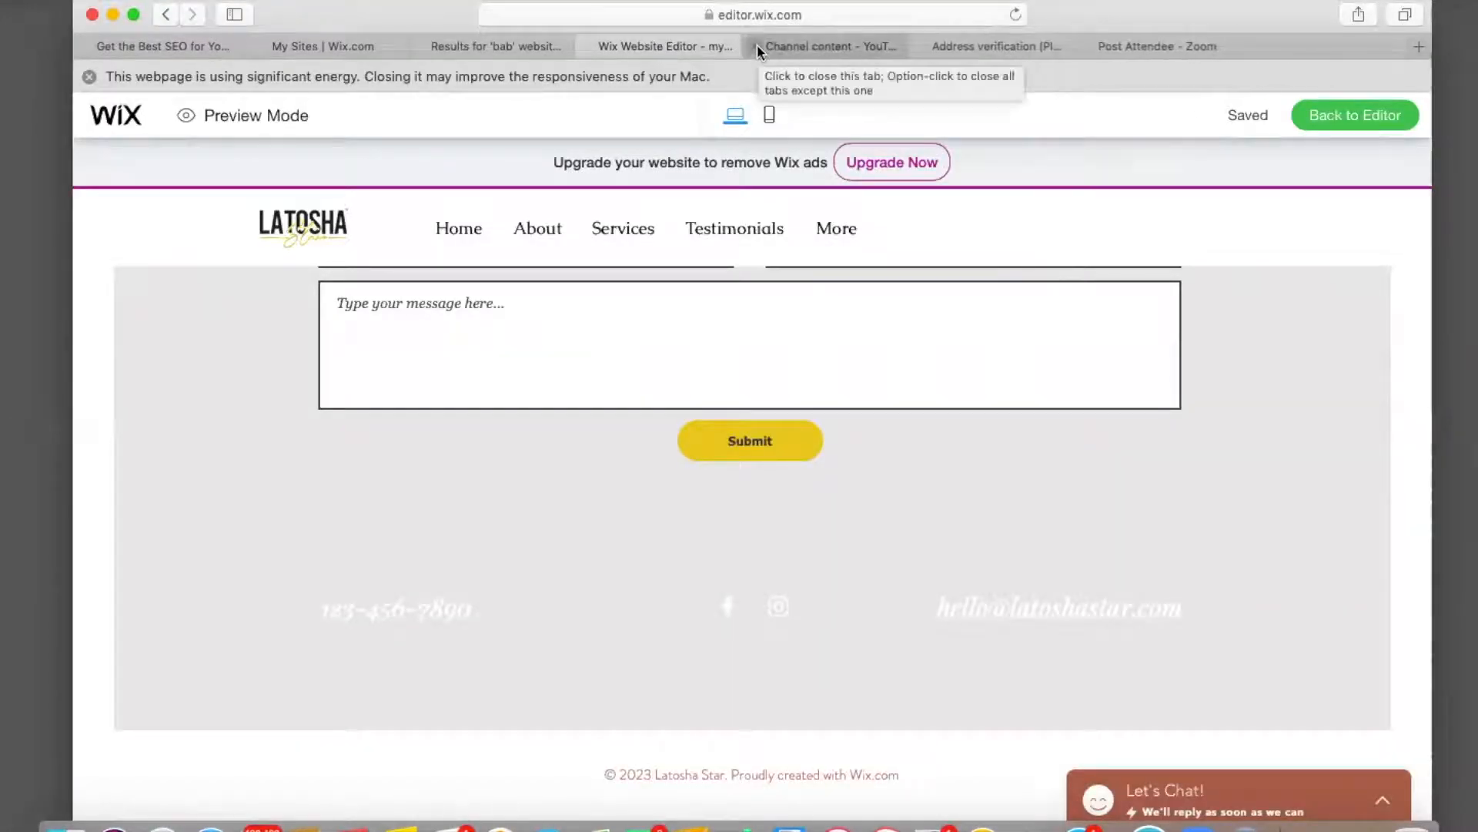
scroll(571, 529, up, 3)
scroll(572, 529, up, 6)
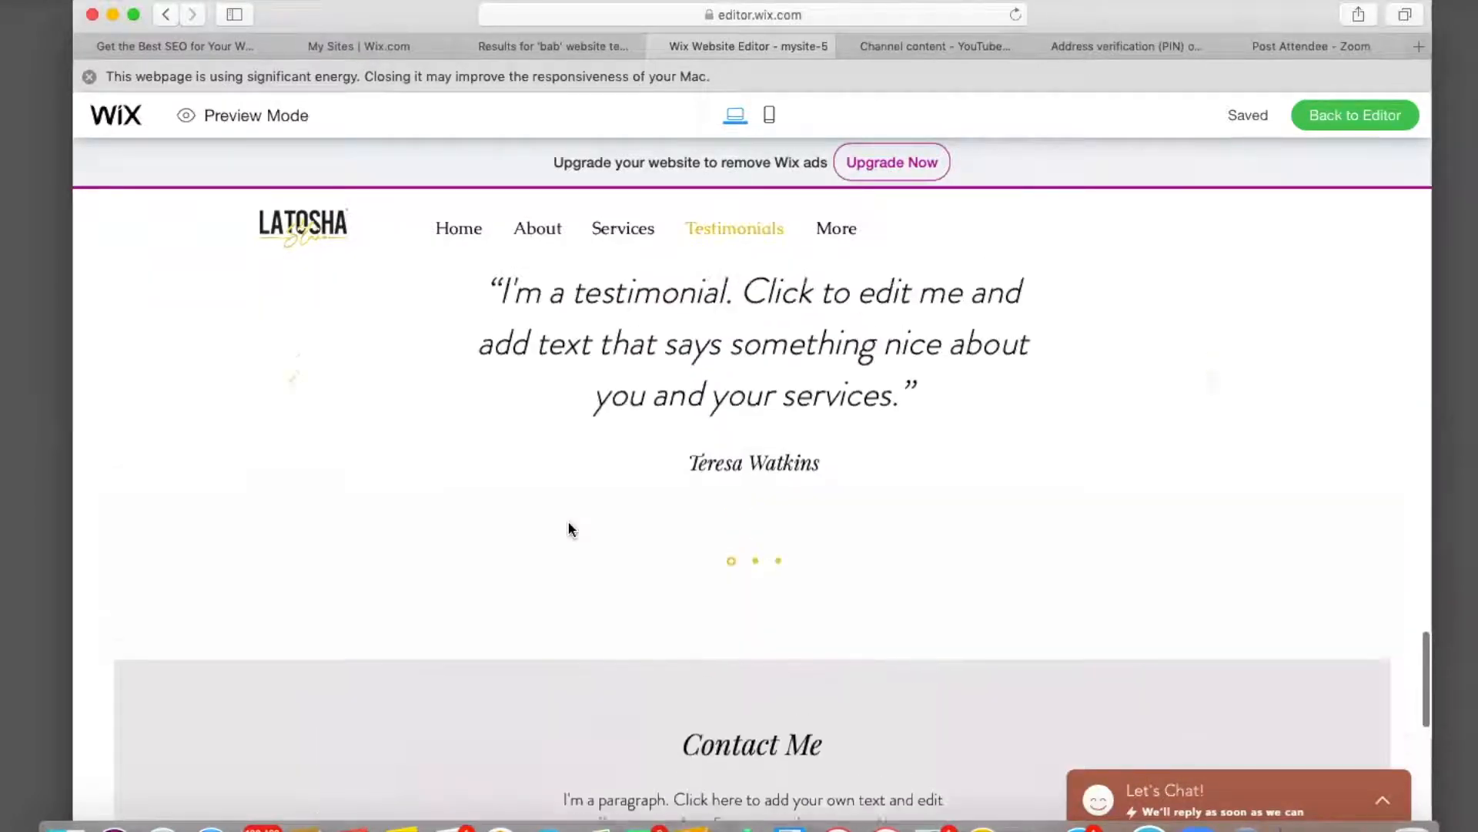
scroll(571, 529, up, 2)
scroll(569, 521, up, 8)
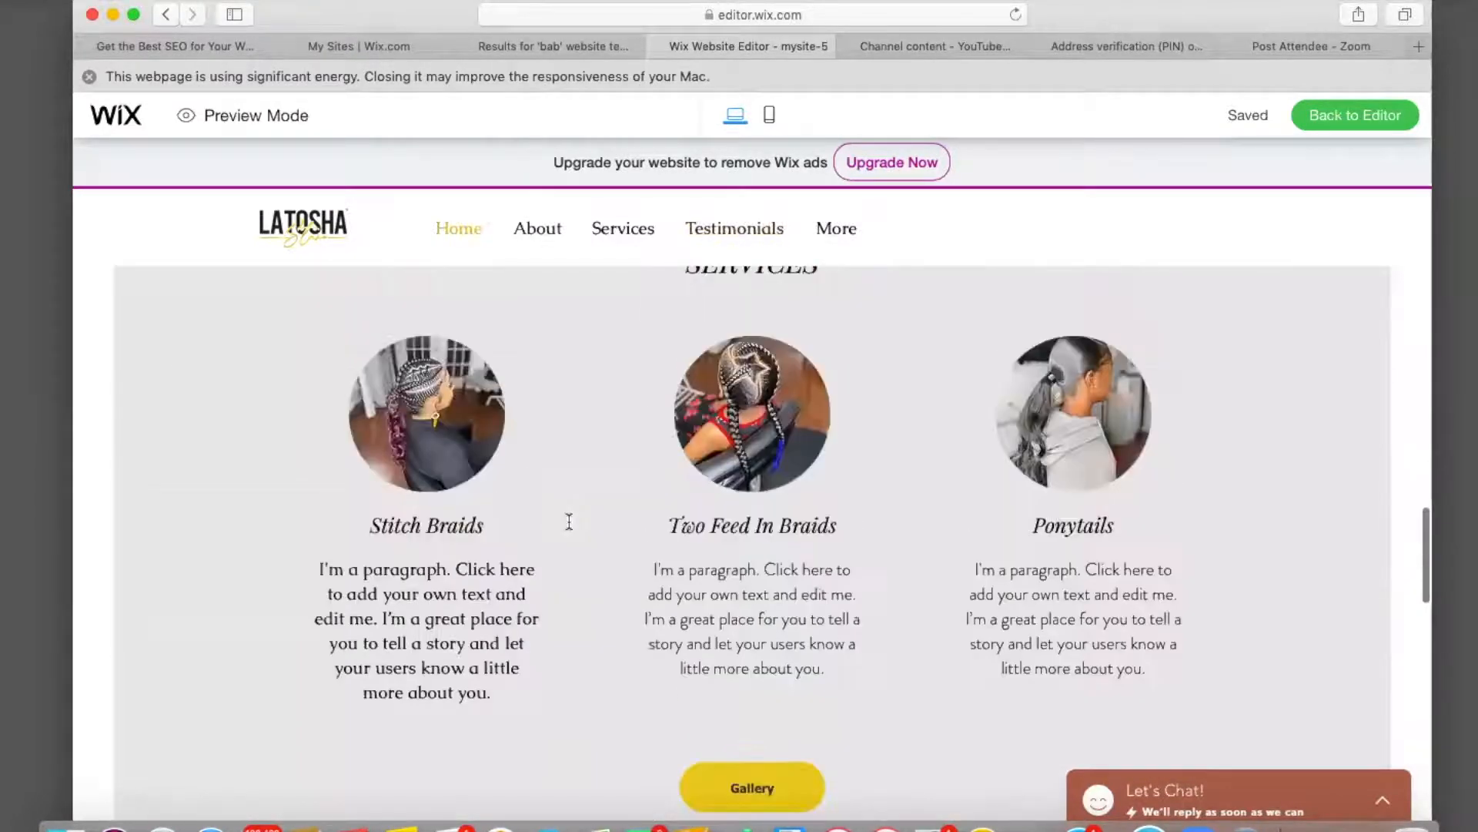
scroll(569, 521, up, 2)
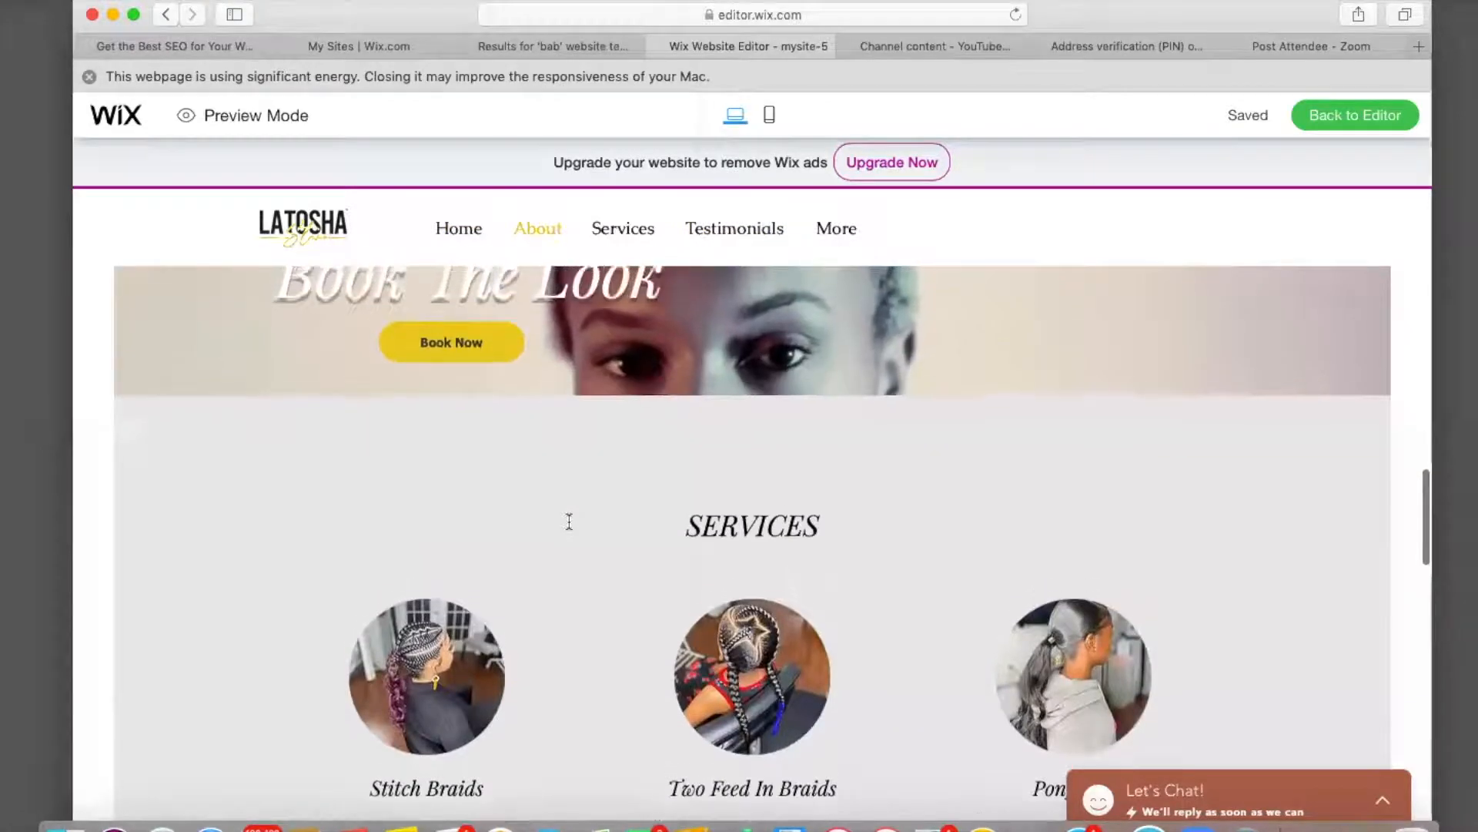
scroll(569, 522, down, 8)
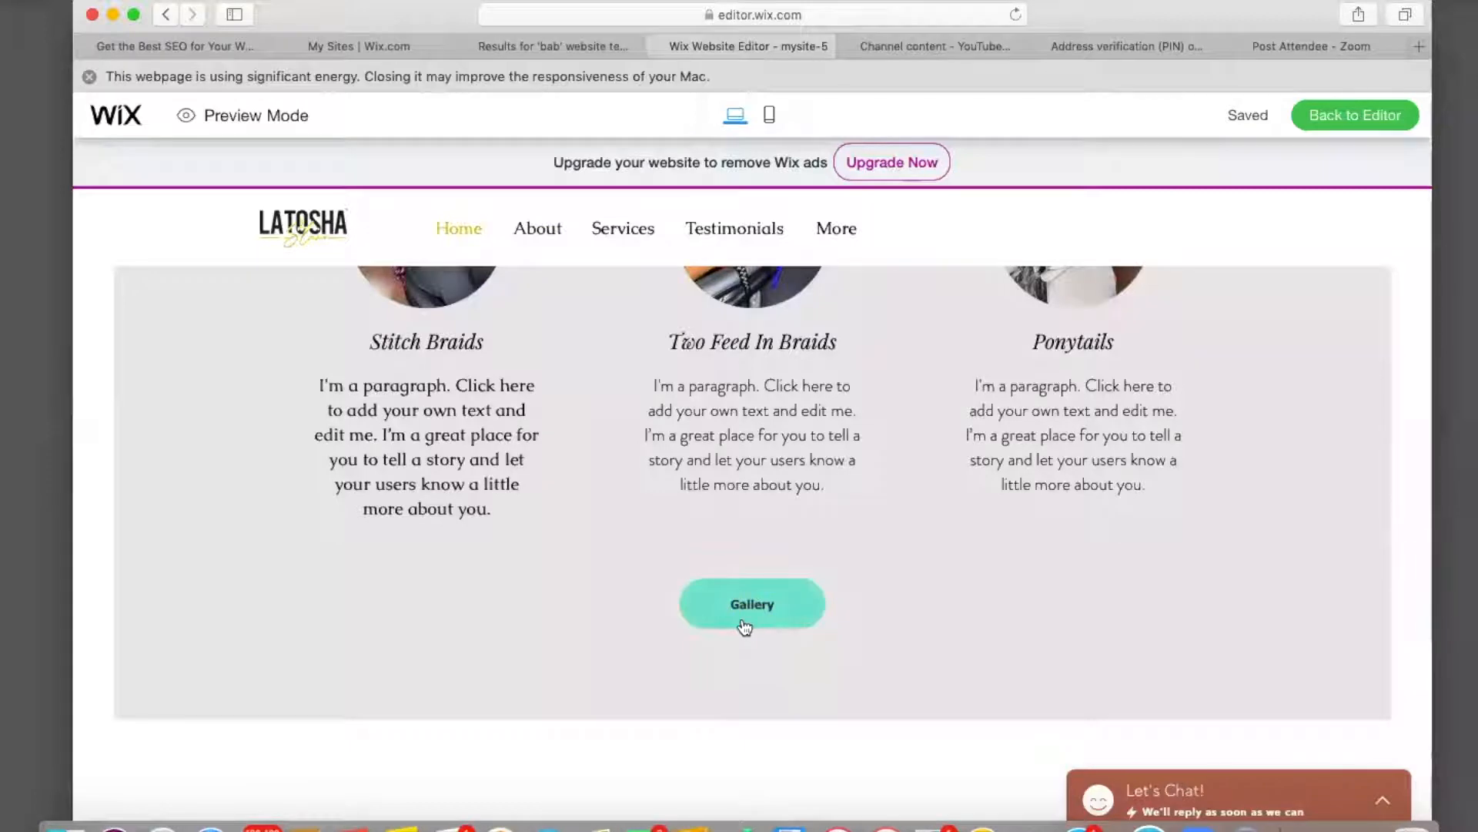
scroll(579, 523, up, 8)
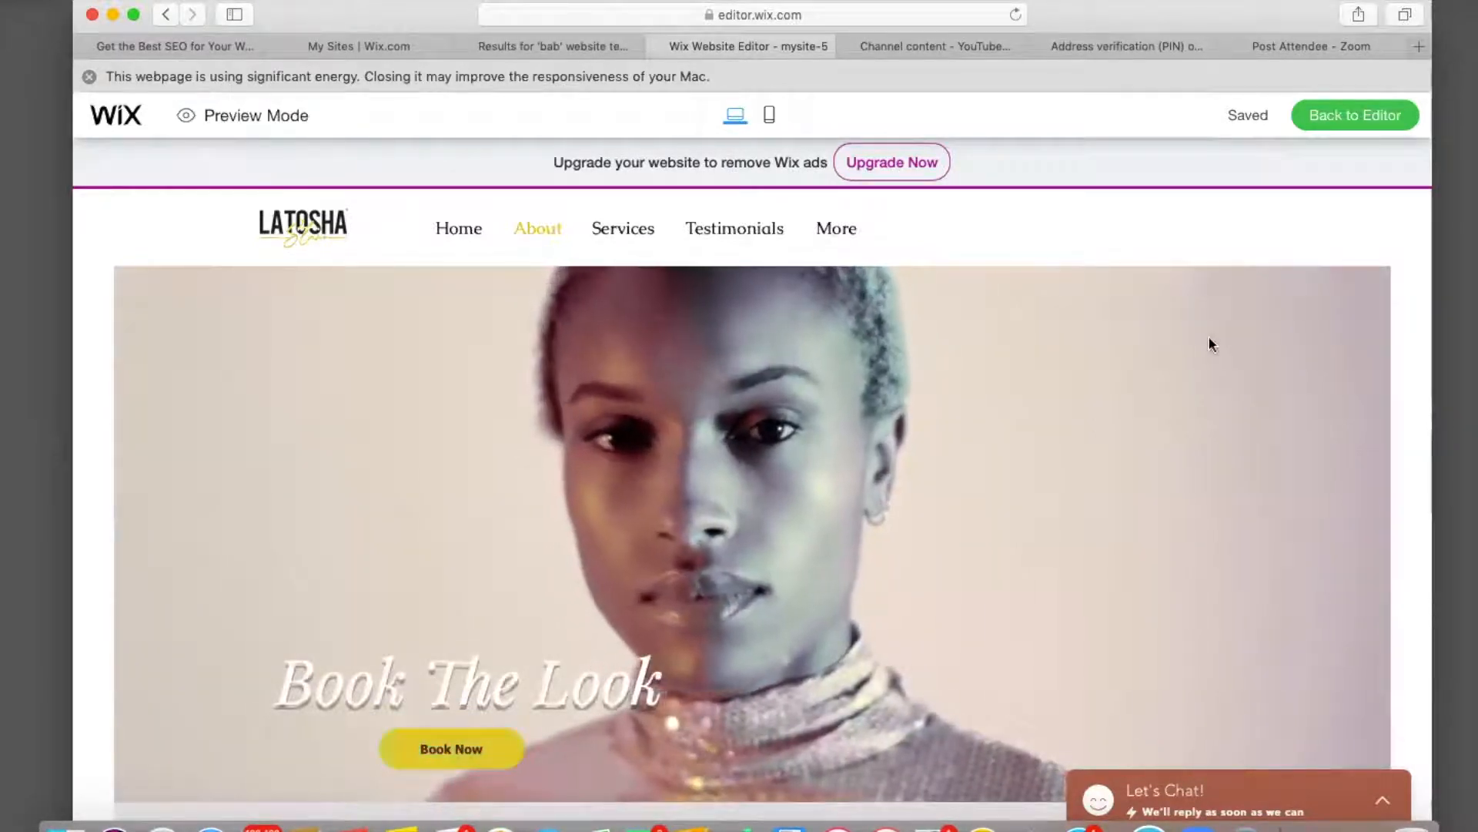
Back in the editor, link the Book Now button to the stylist's StyleSeat web address.
click(1350, 123)
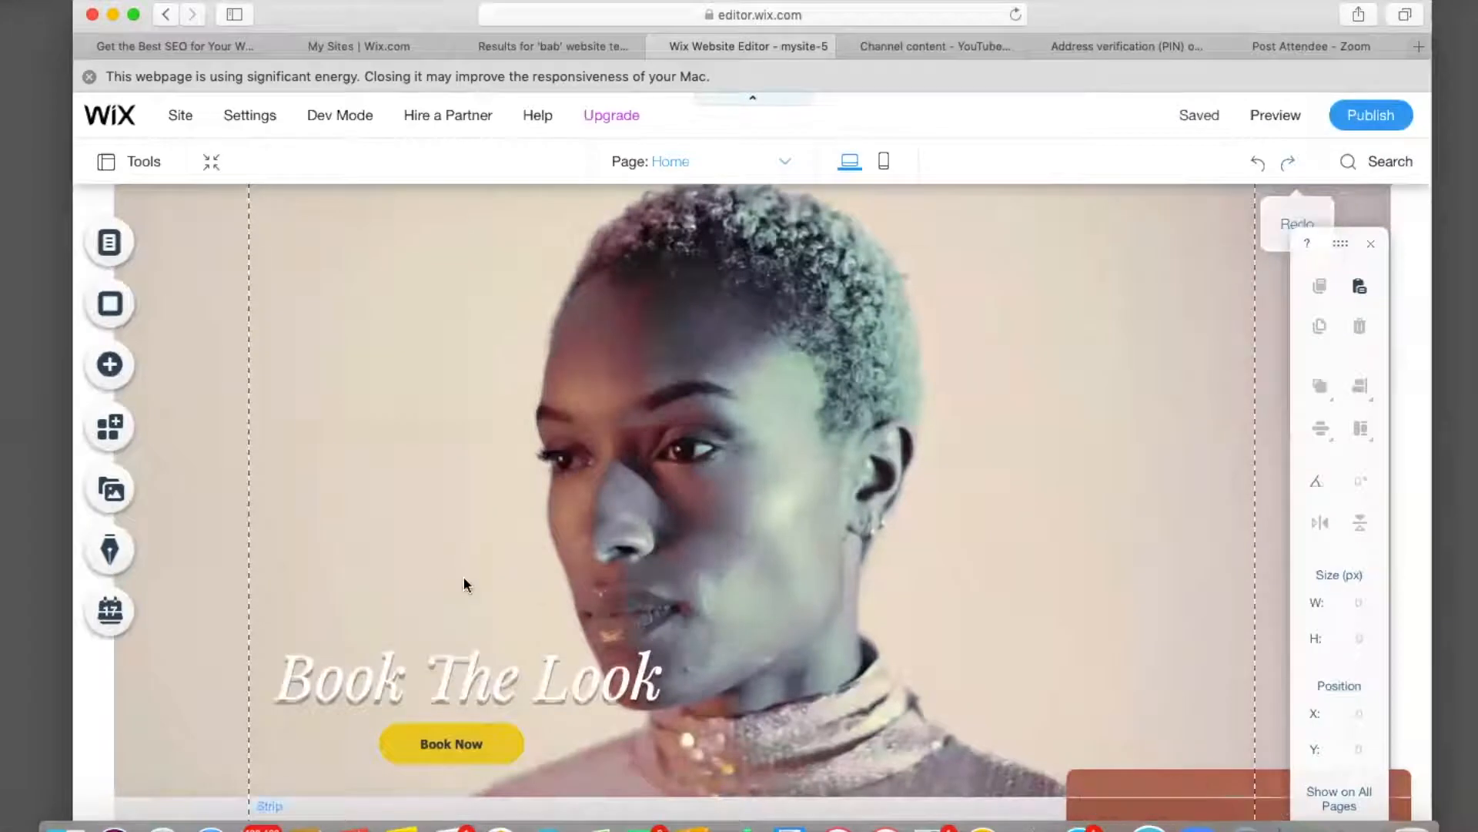
click(464, 742)
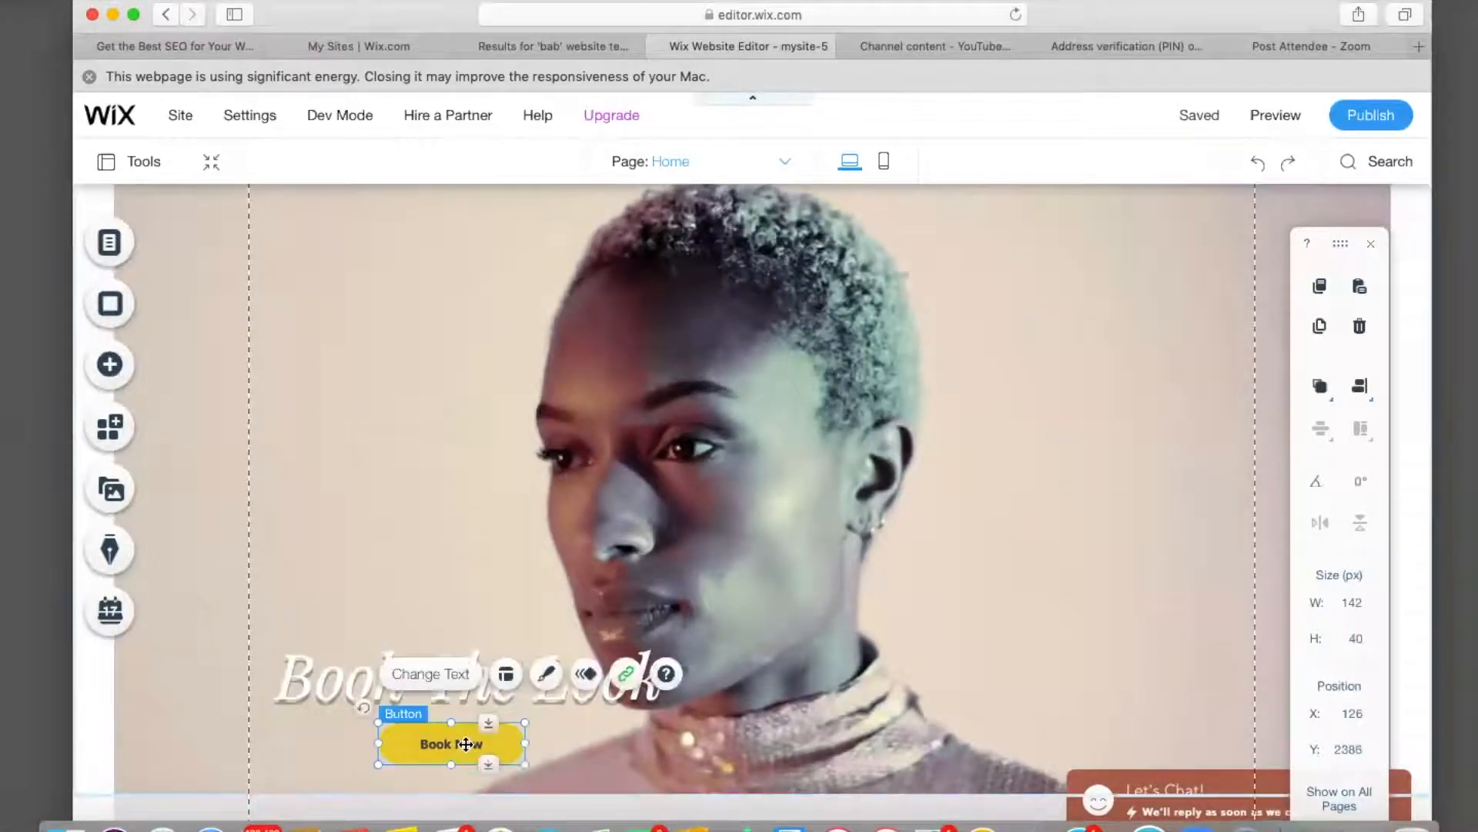
click(626, 675)
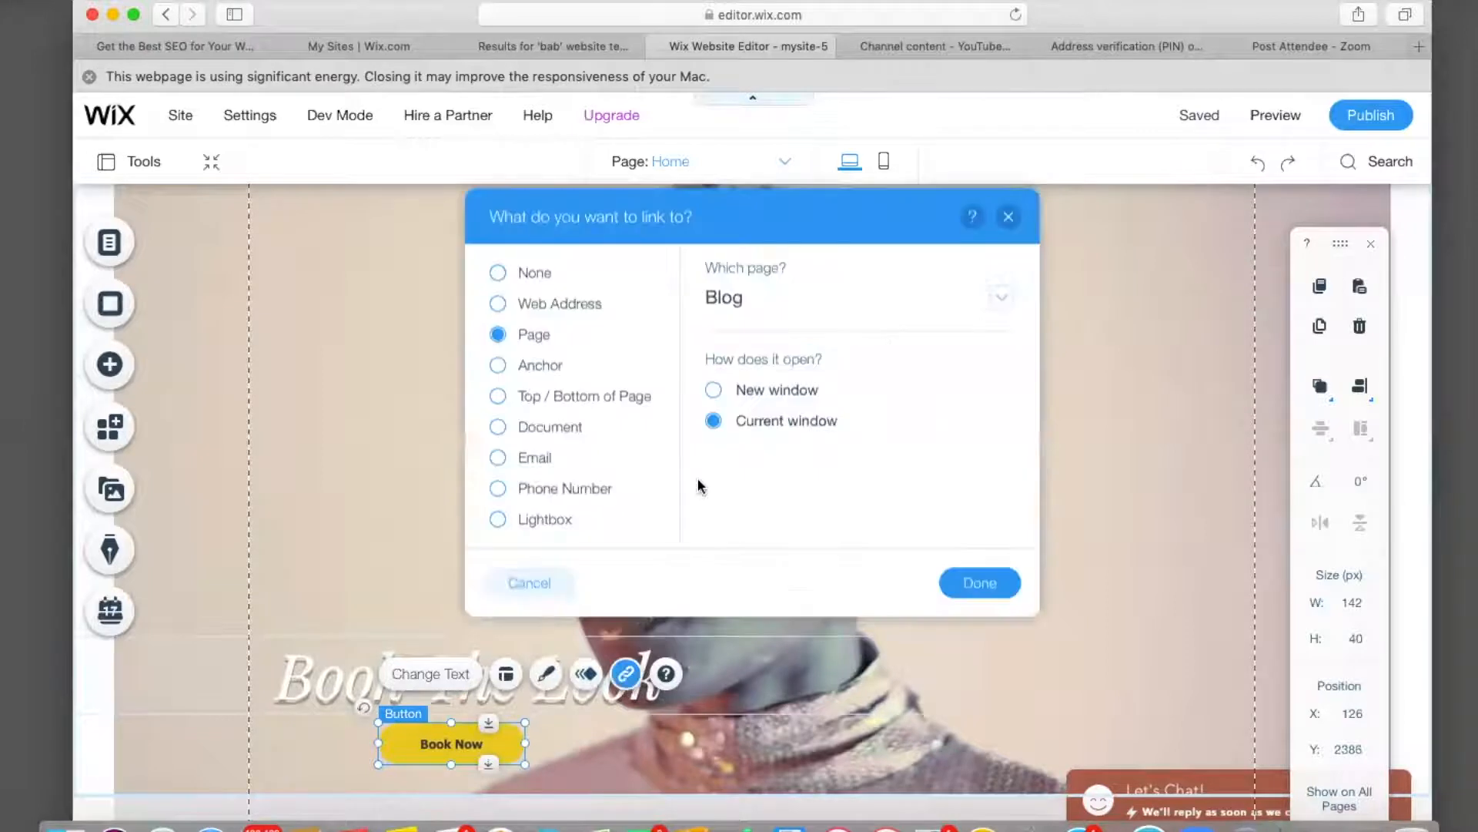
click(497, 305)
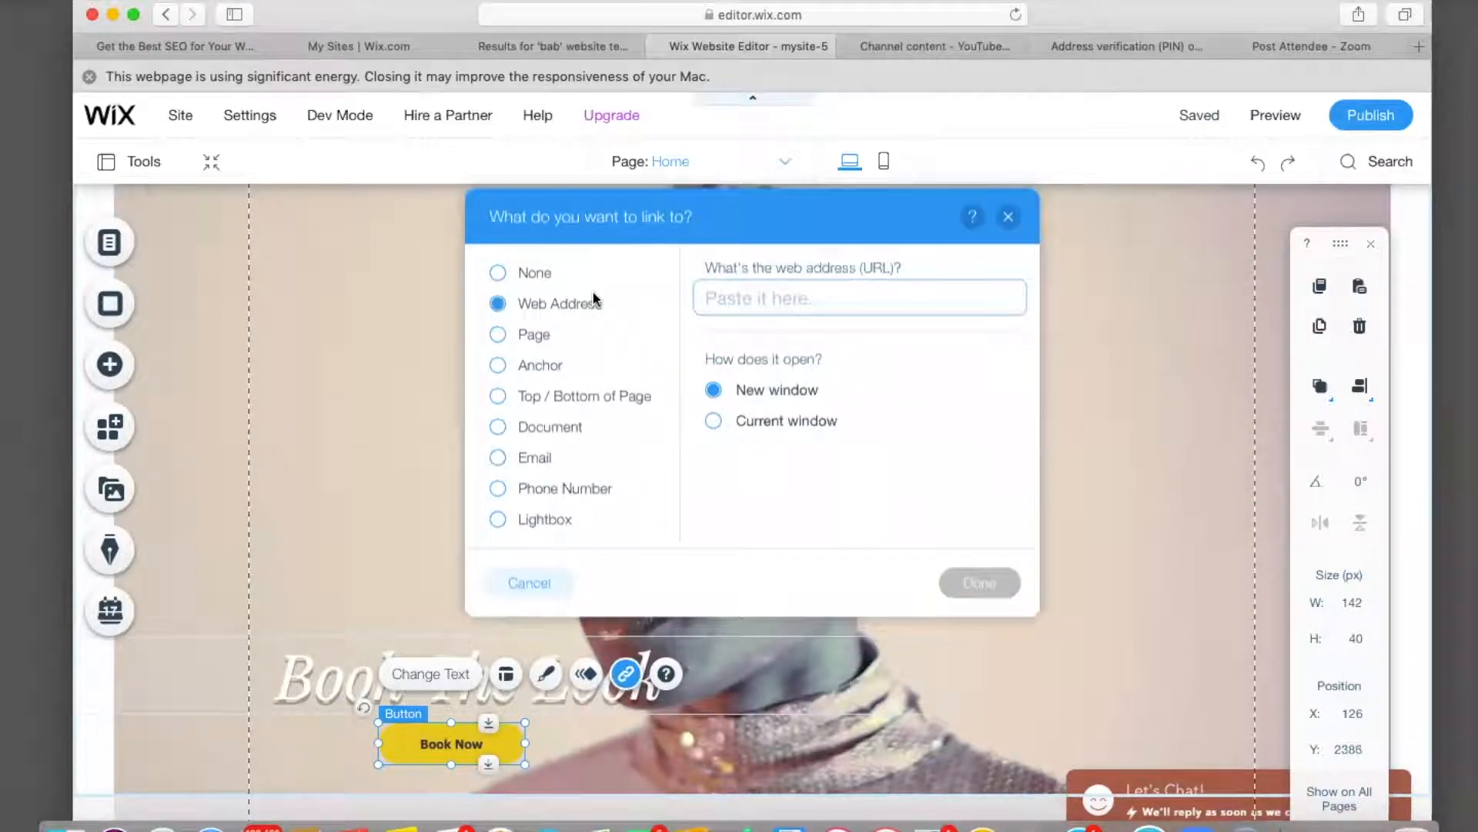
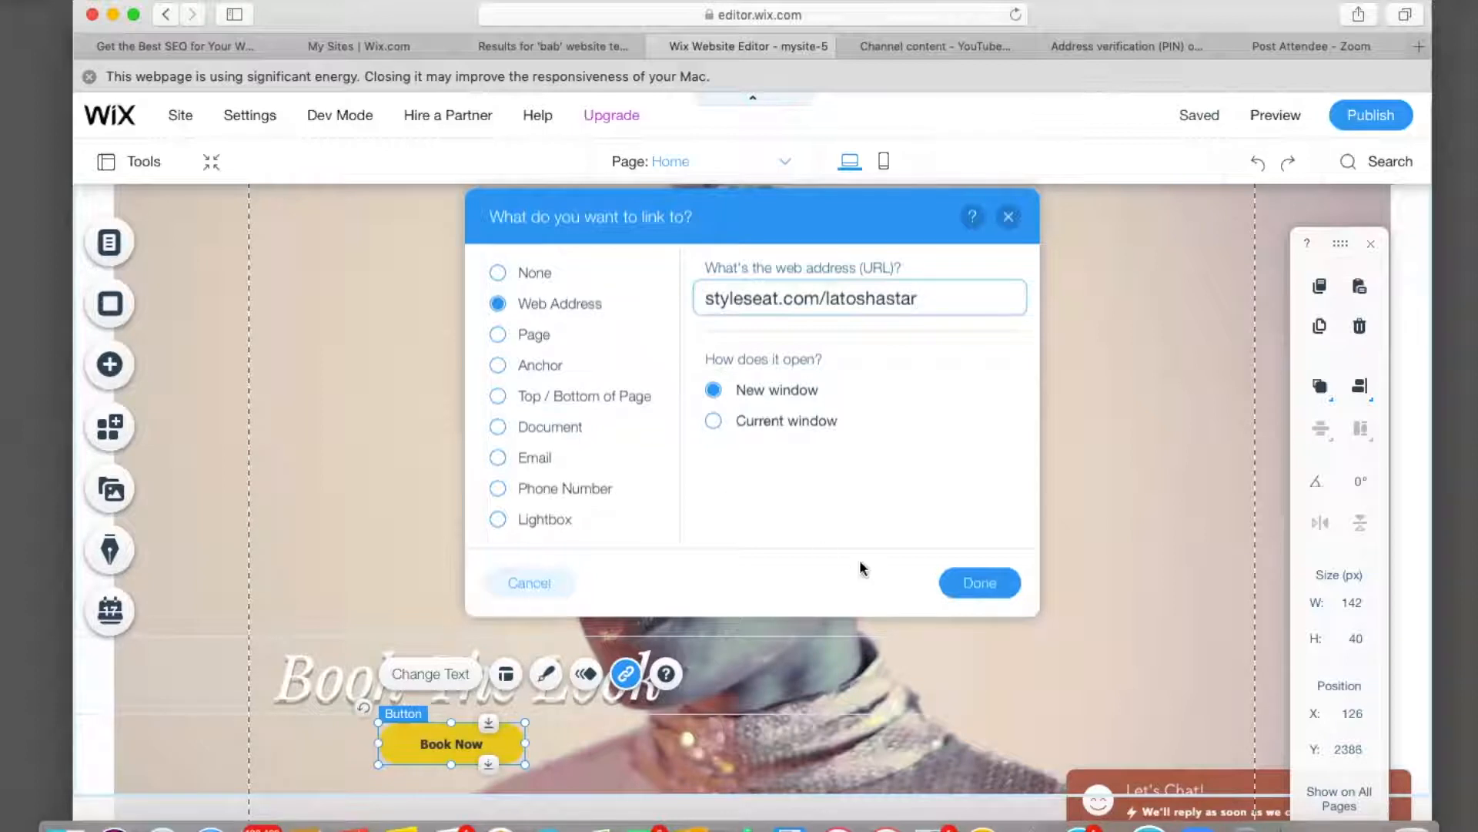
click(967, 589)
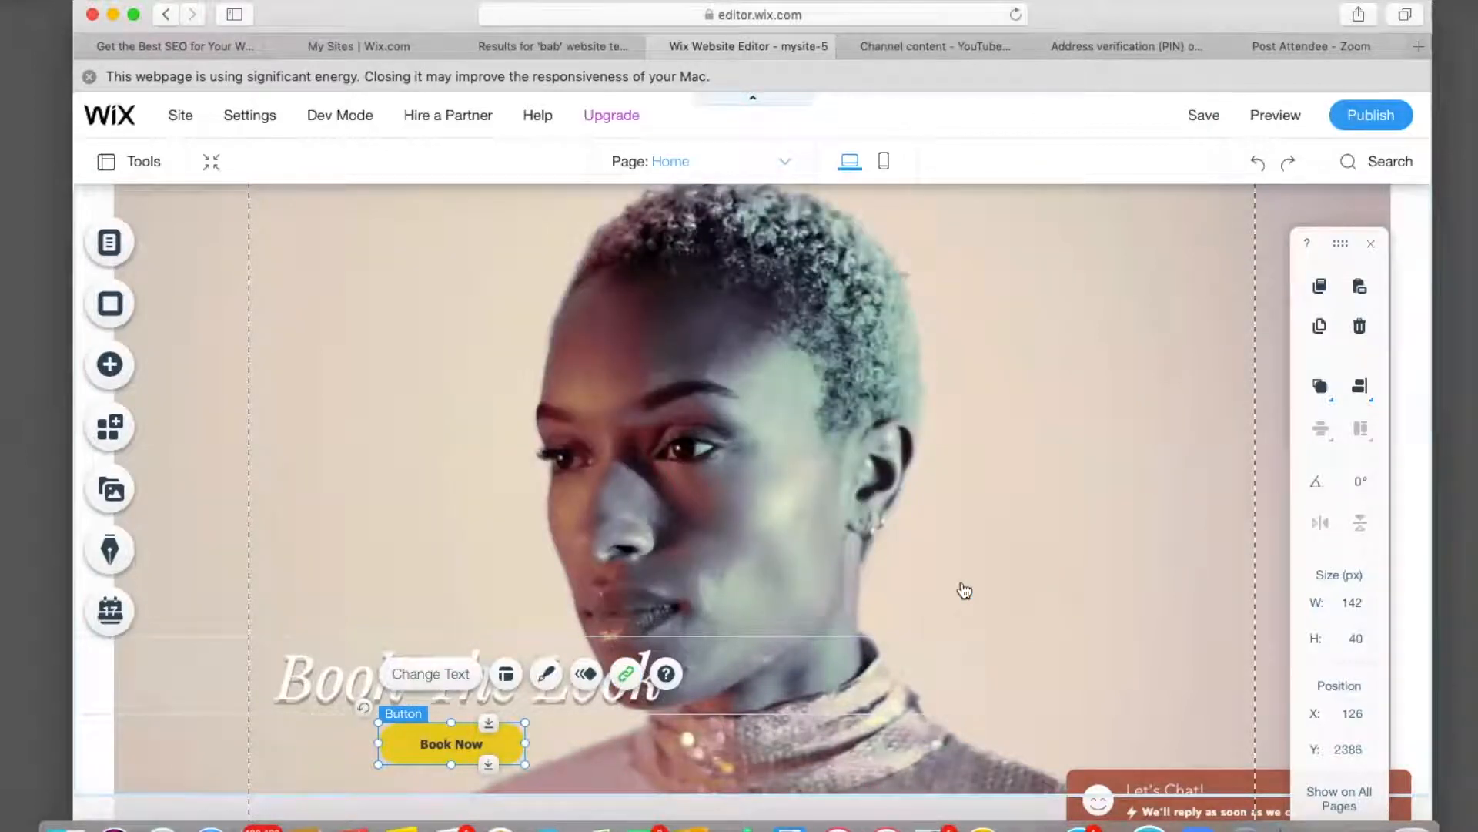
scroll(965, 591, down, 3)
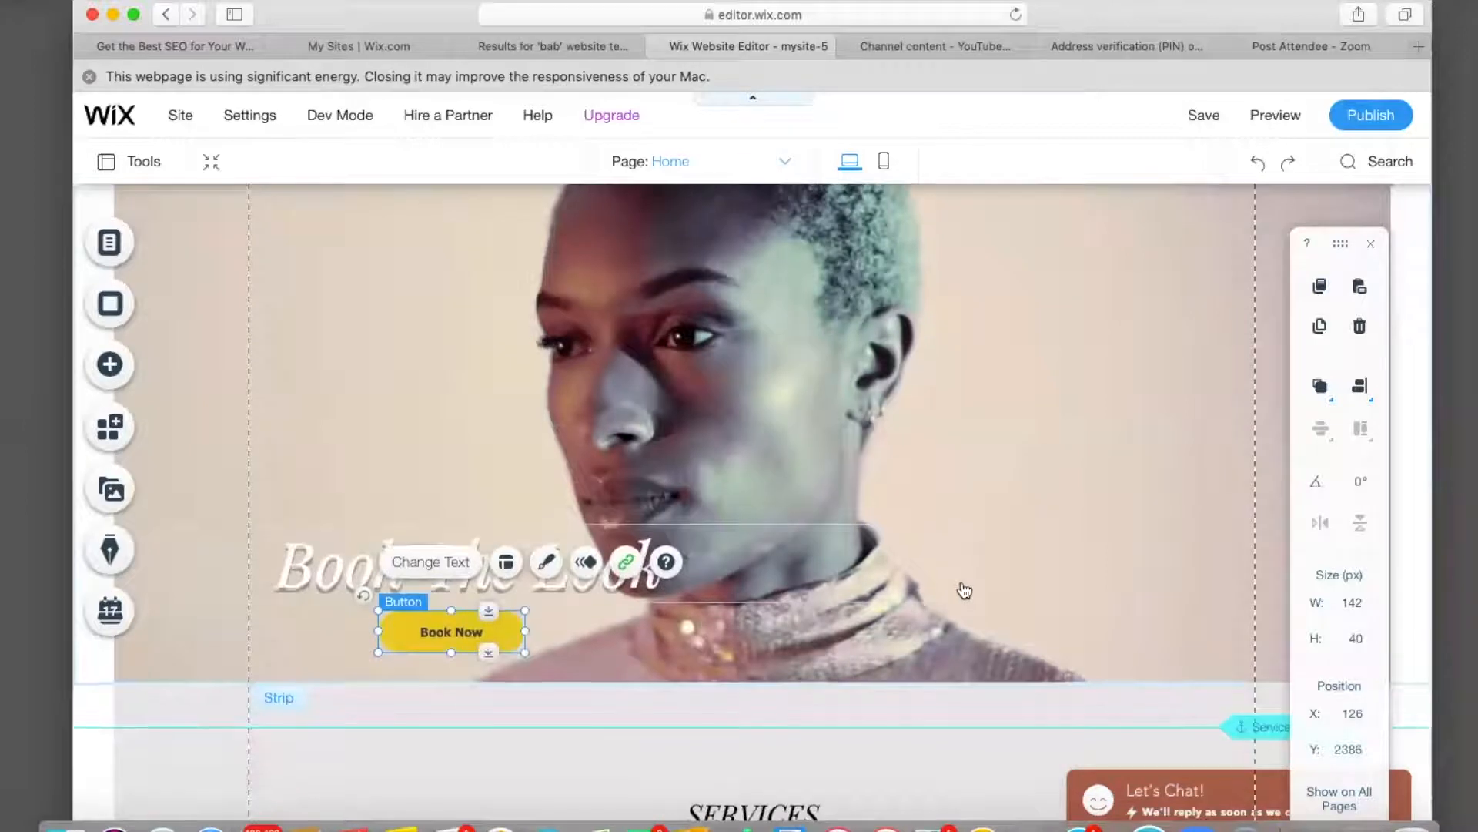
Preview the site and click Book Now to confirm it opens StyleSeat.
click(1267, 119)
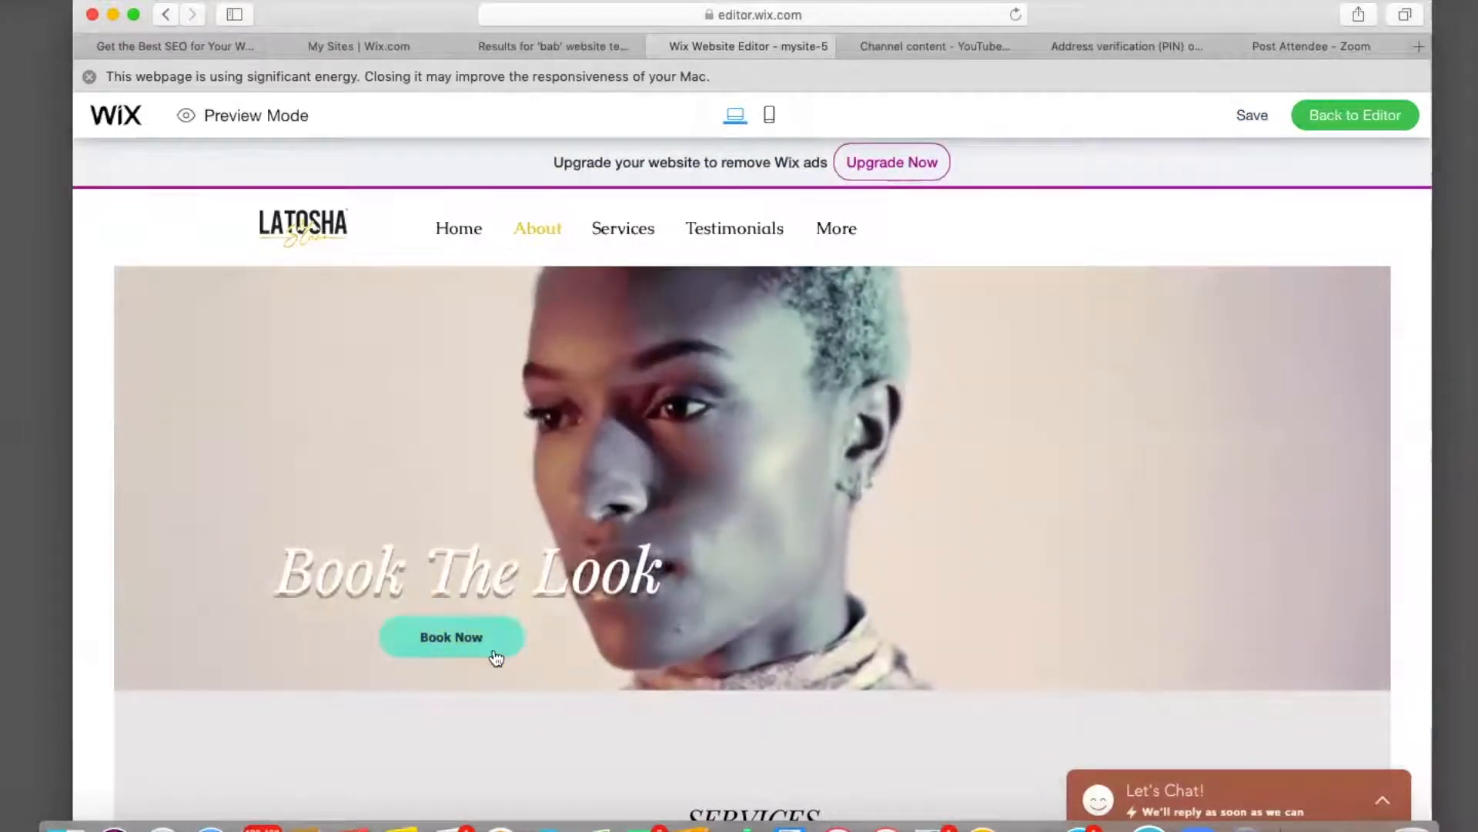
click(451, 639)
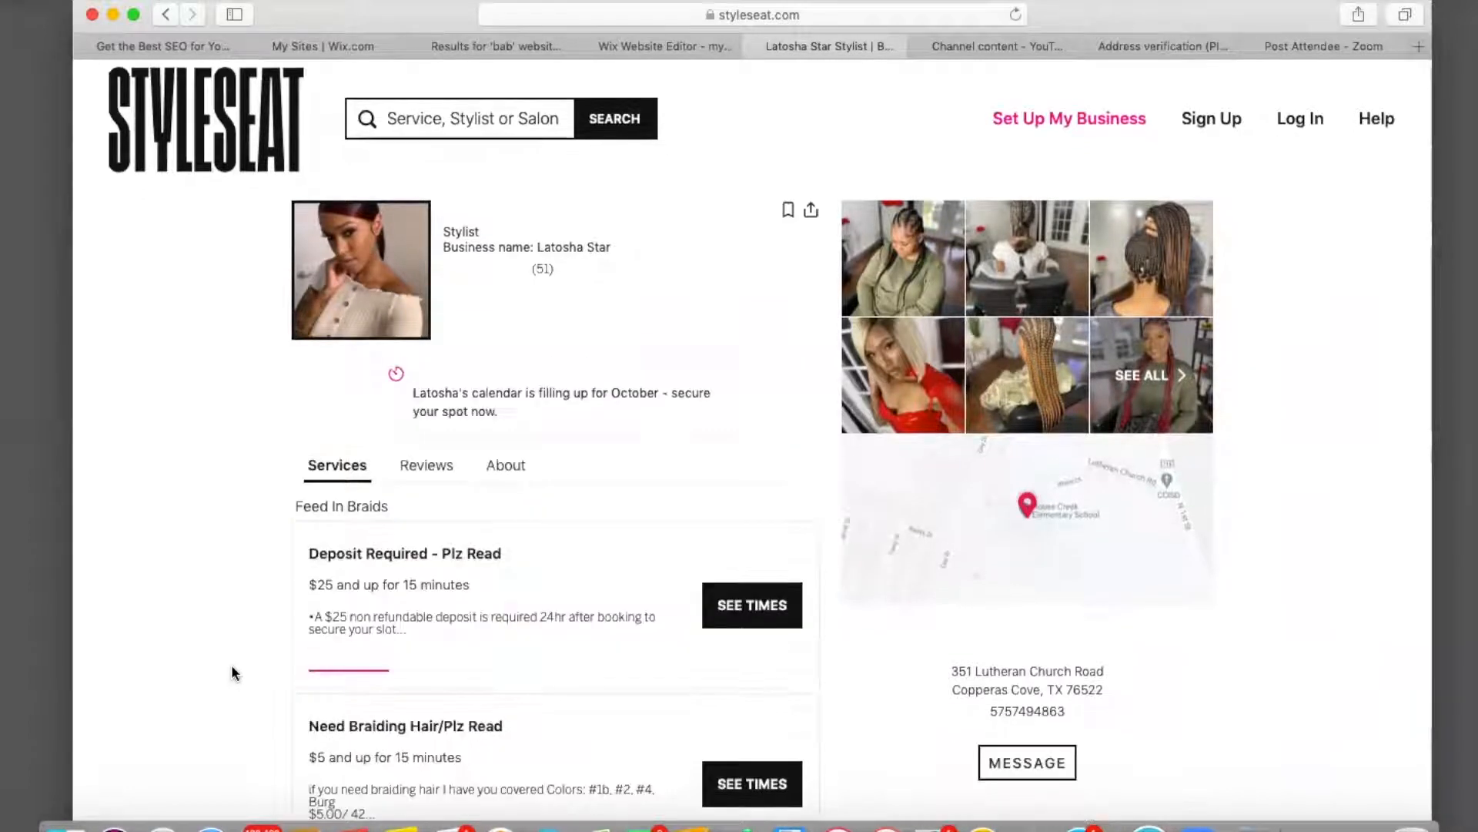
Scroll through the StyleSeat services and hours, then return to the Wix preview tab.
scroll(231, 667, down, 4)
scroll(232, 667, down, 12)
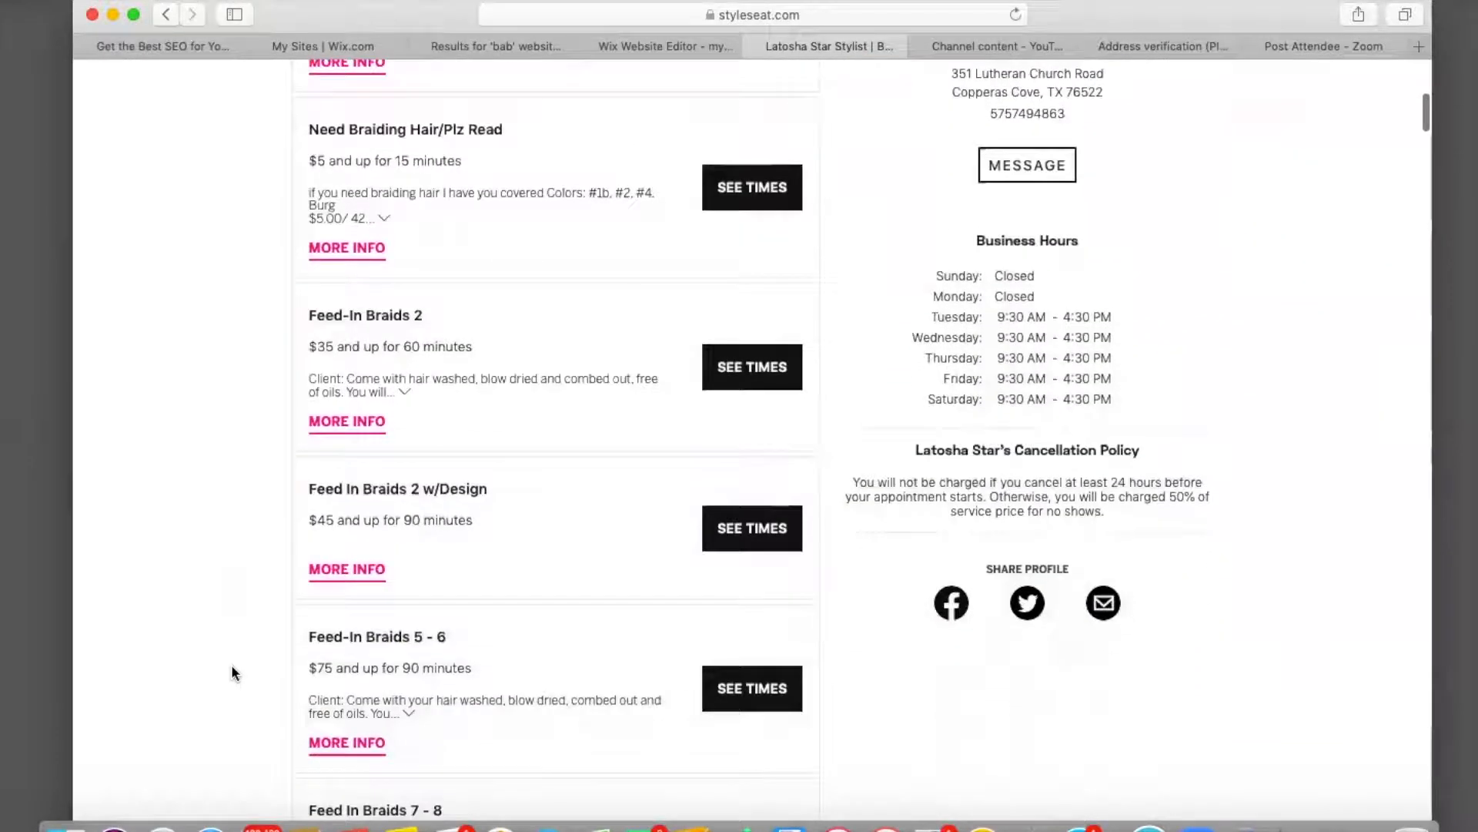
scroll(232, 673, down, 8)
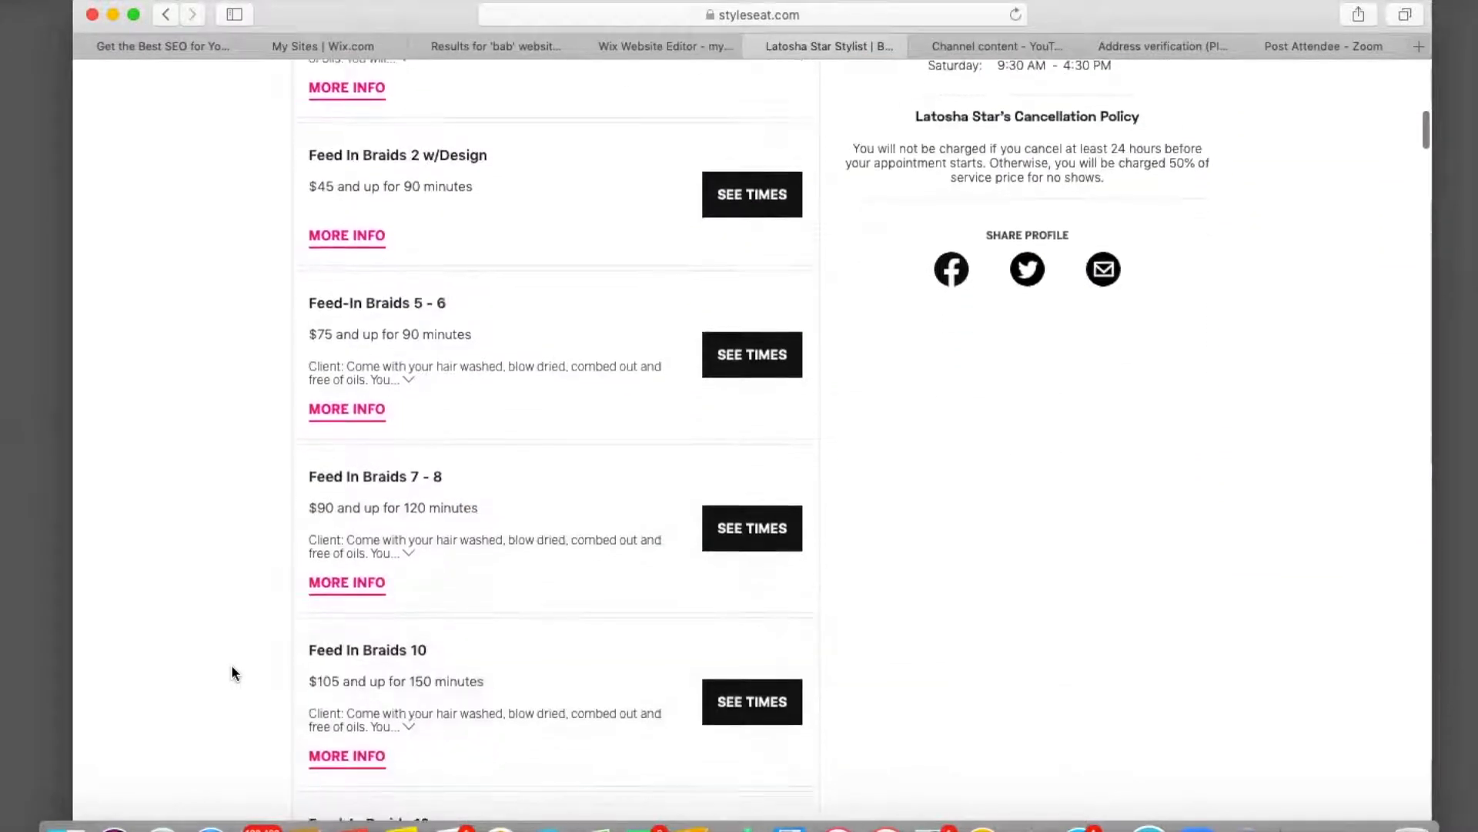
scroll(233, 673, up, 20)
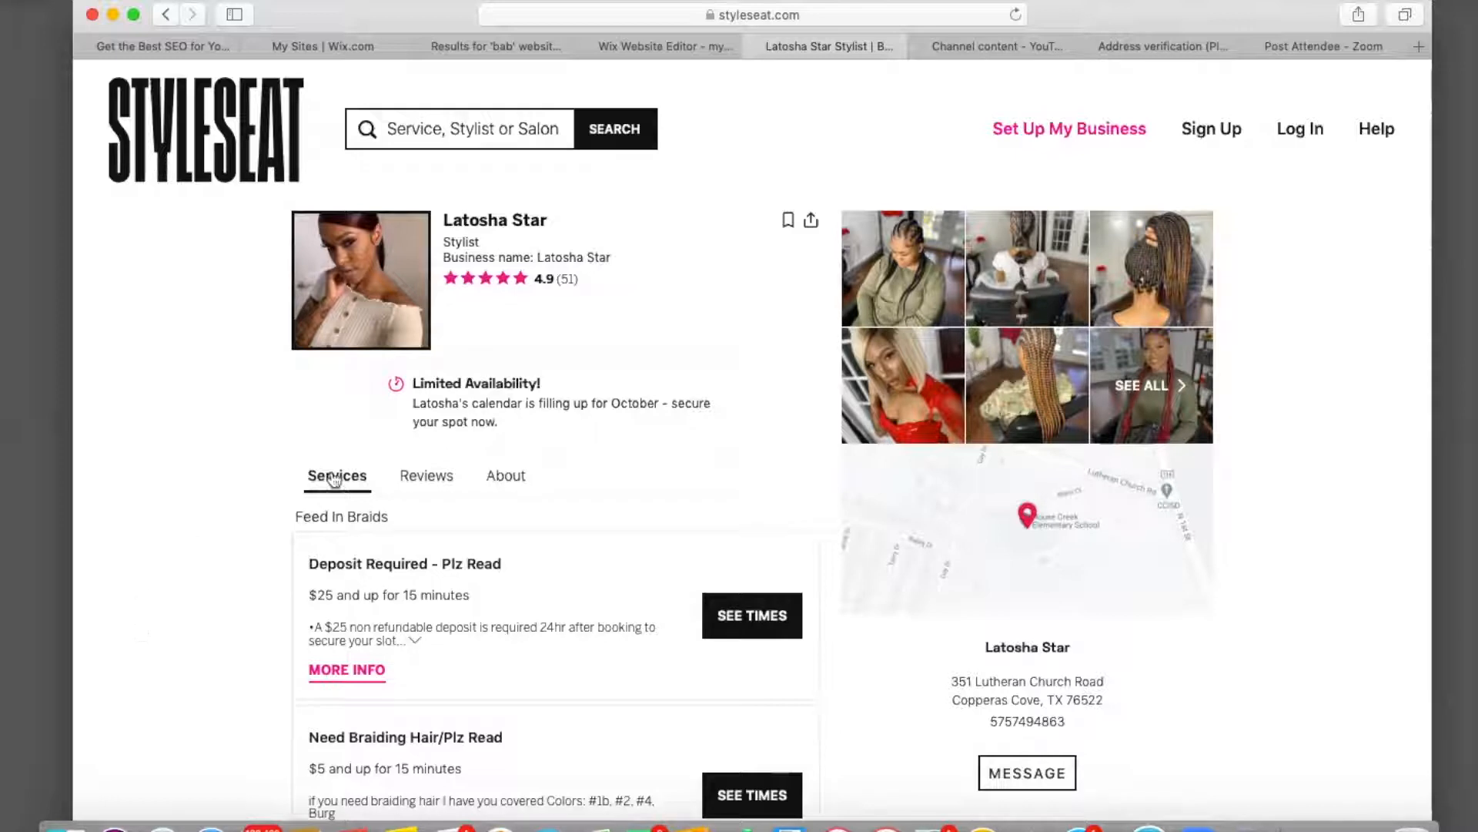
click(653, 46)
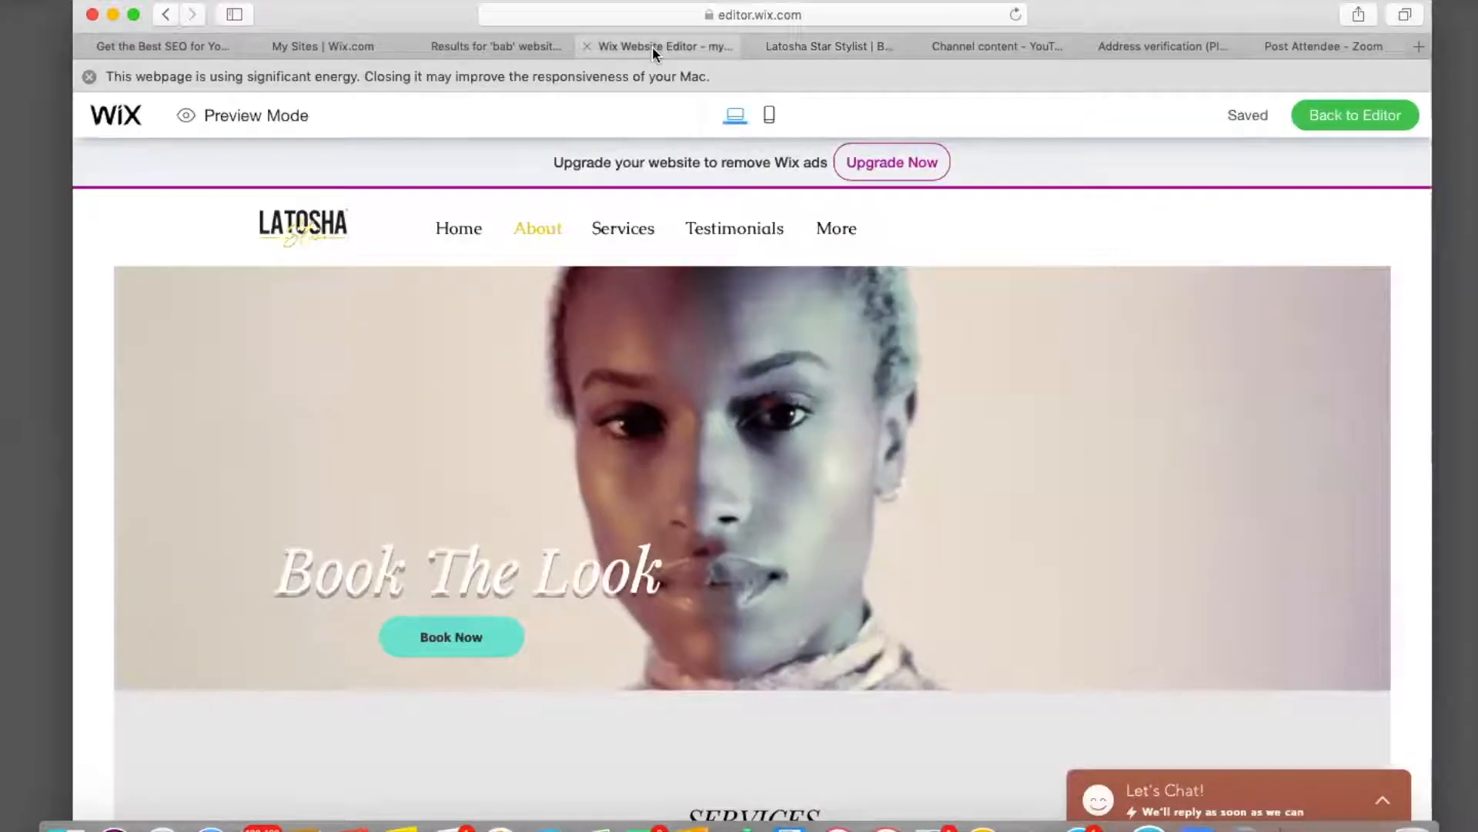
Close StyleSeat, return to the editor and make Book Now's hover fill grey #999997.
click(753, 45)
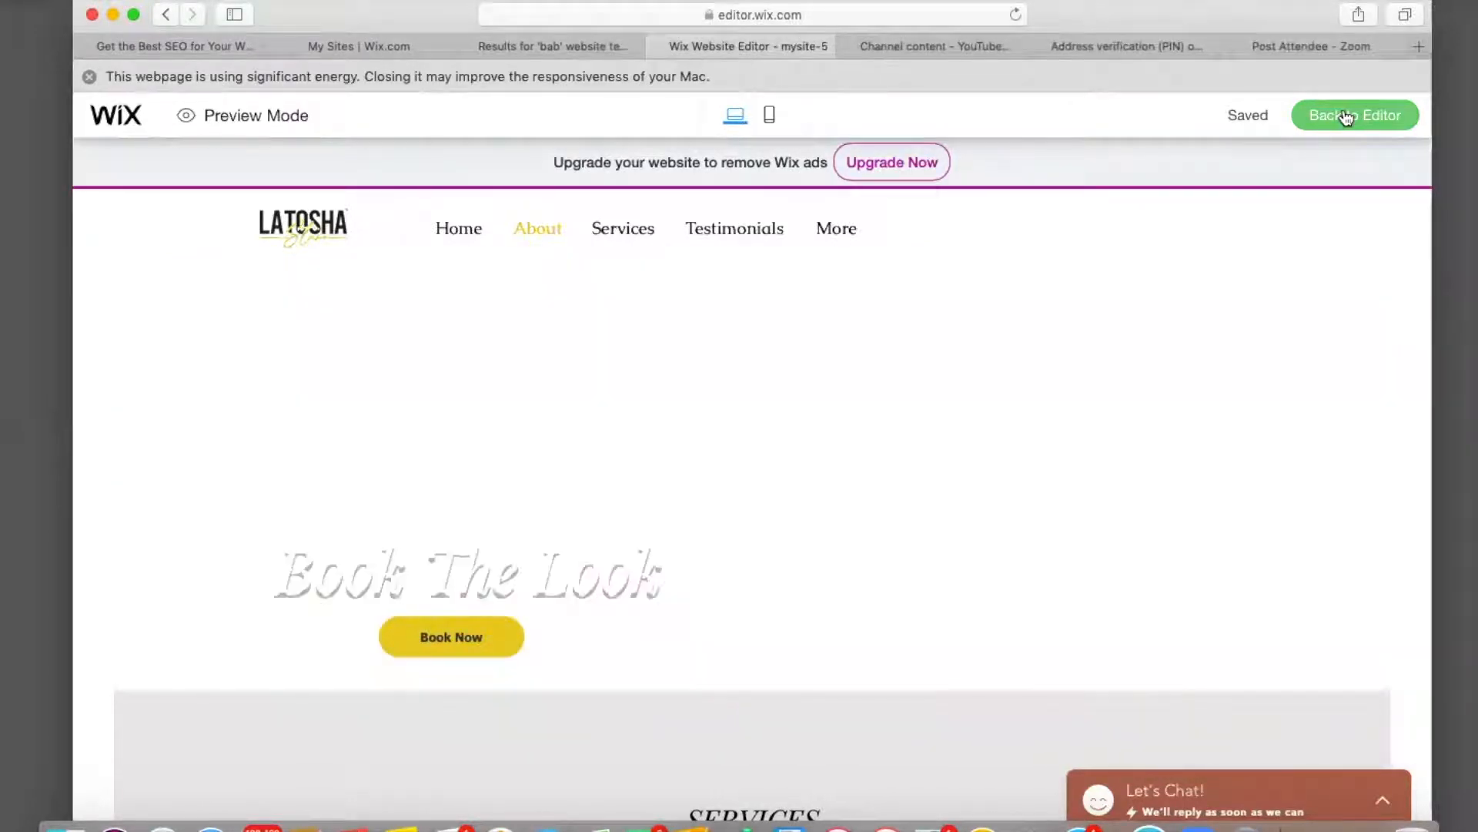
click(1346, 117)
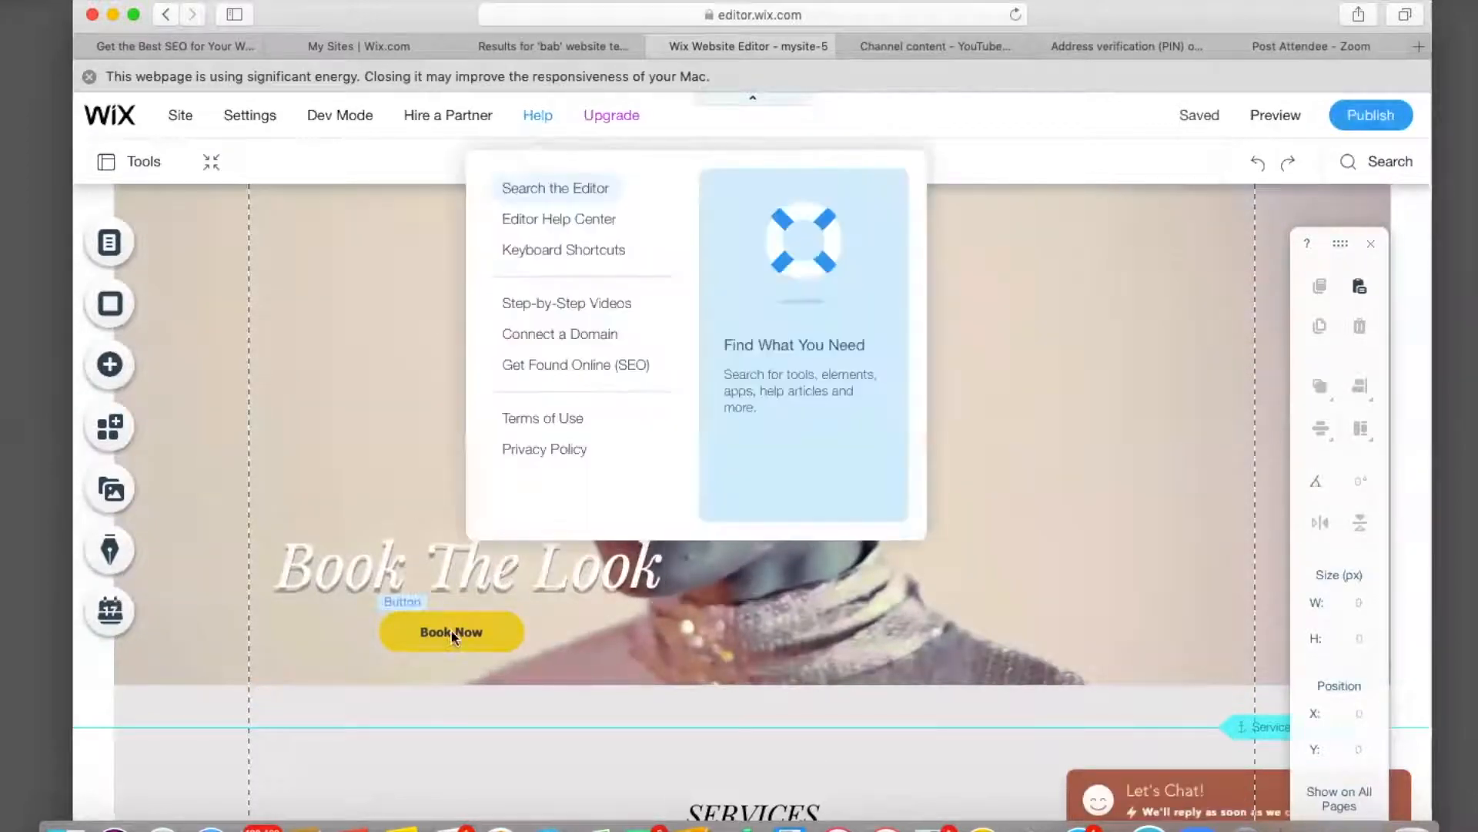
click(456, 633)
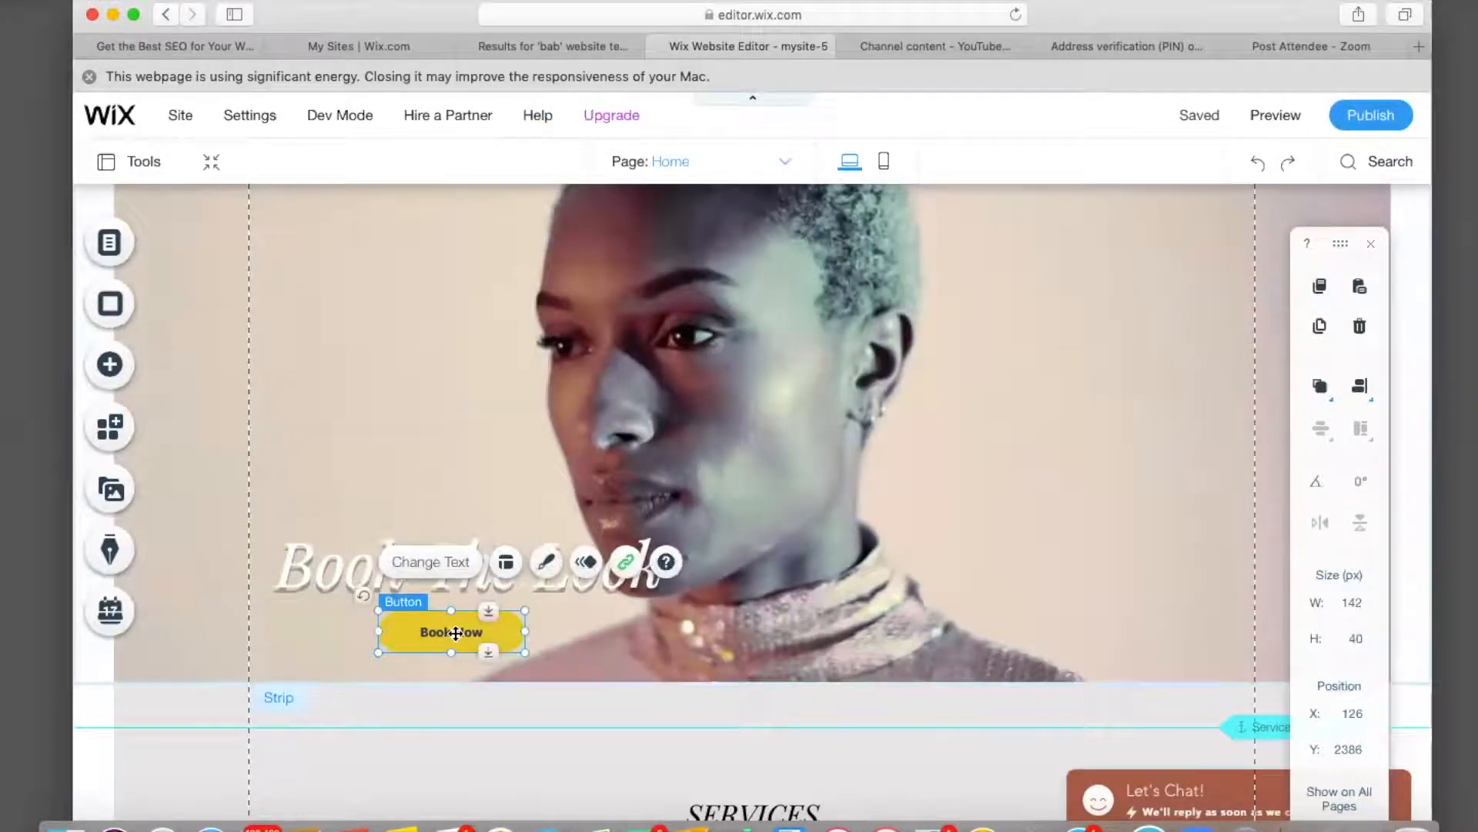
click(547, 561)
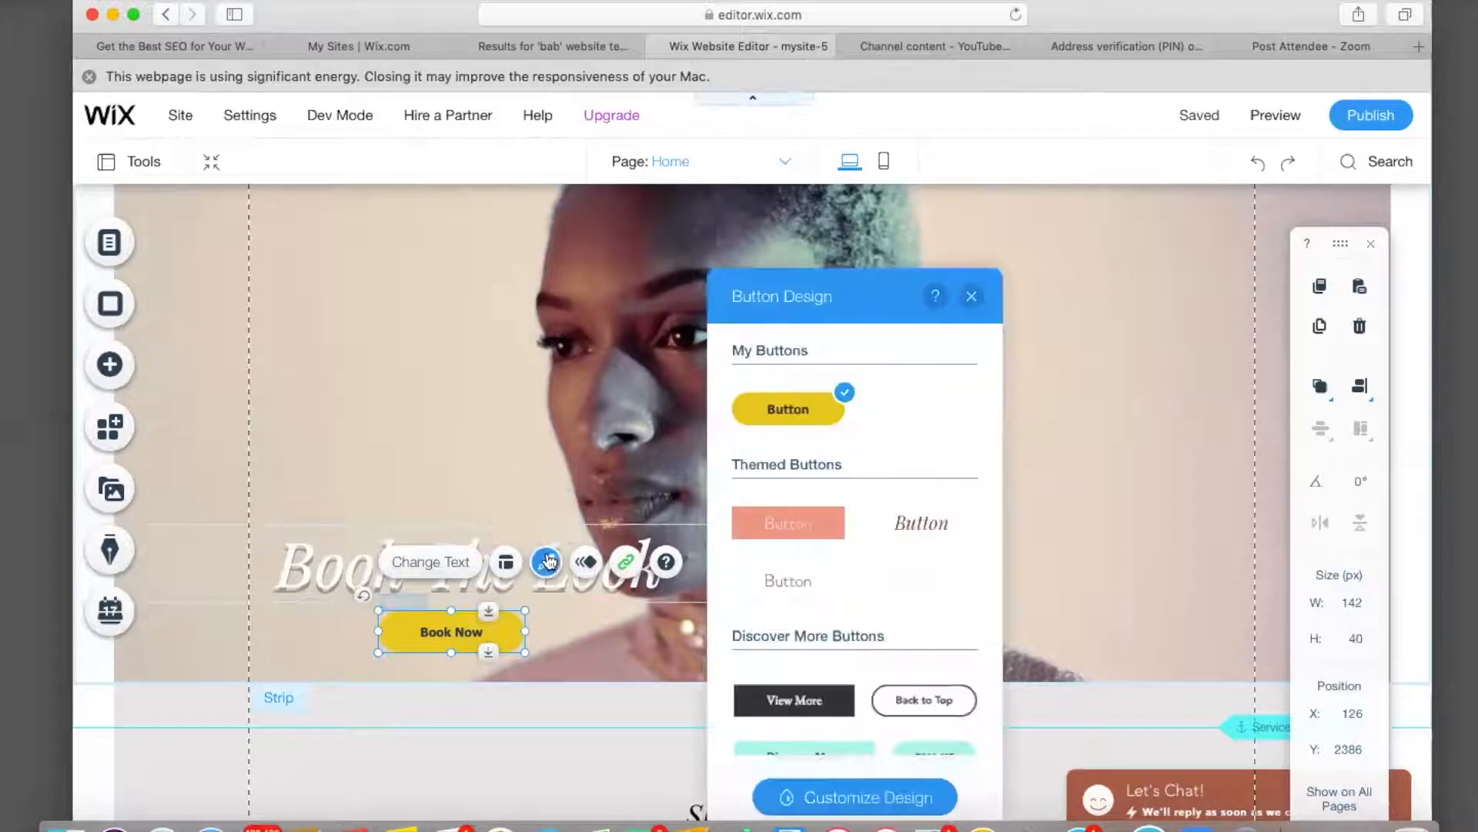
click(847, 796)
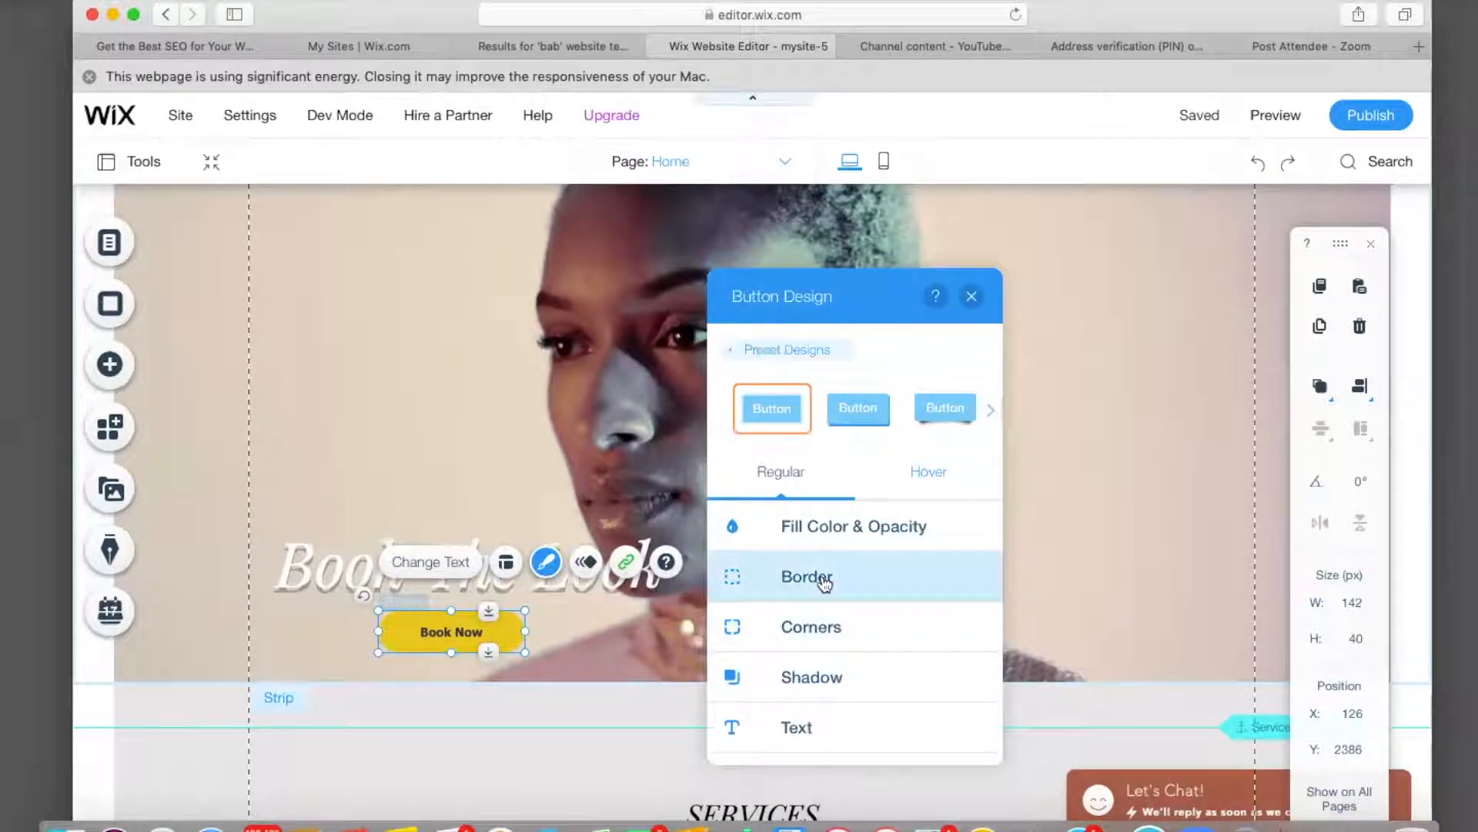
click(908, 472)
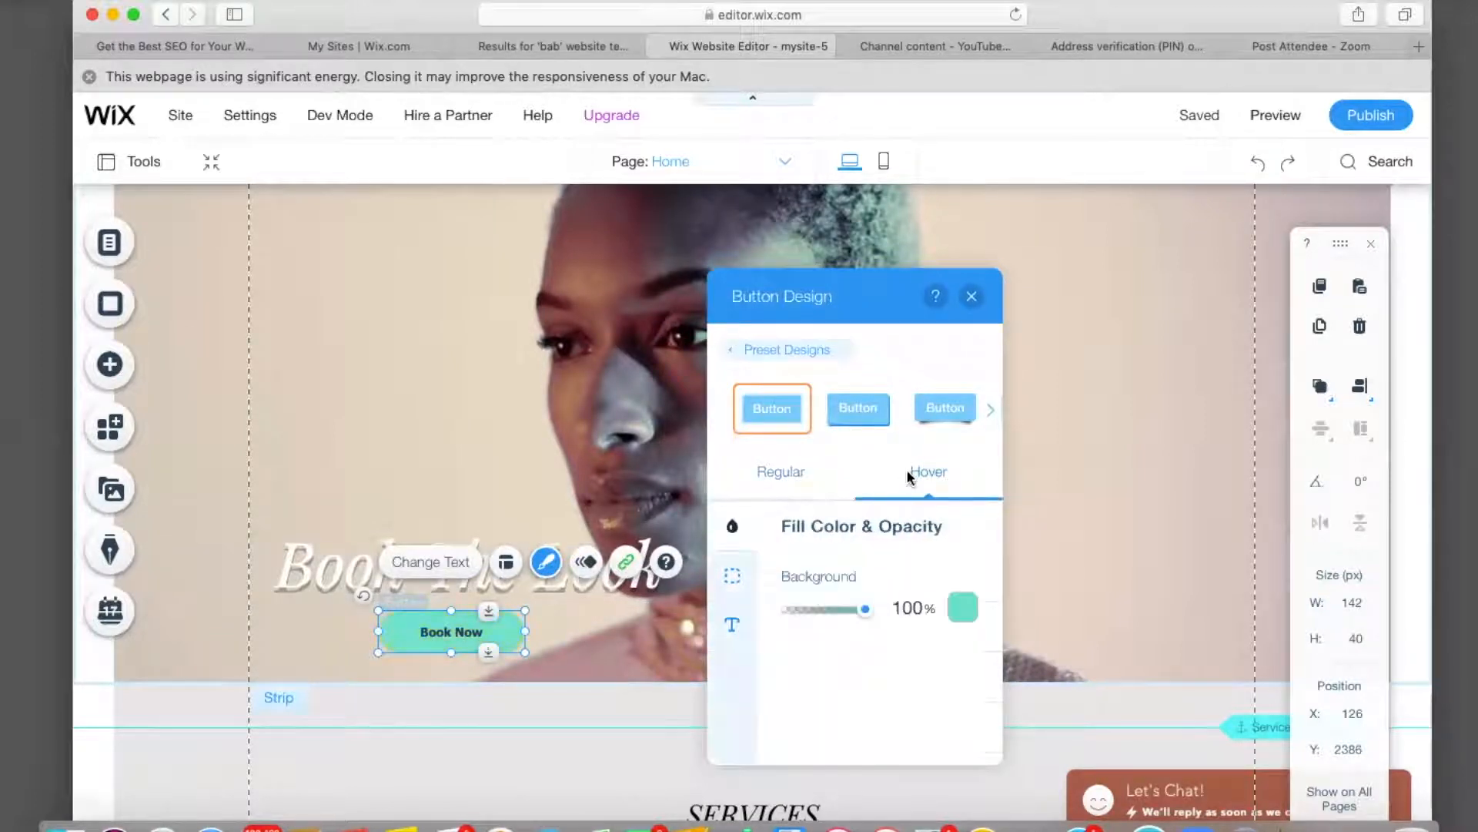
click(955, 607)
click(974, 548)
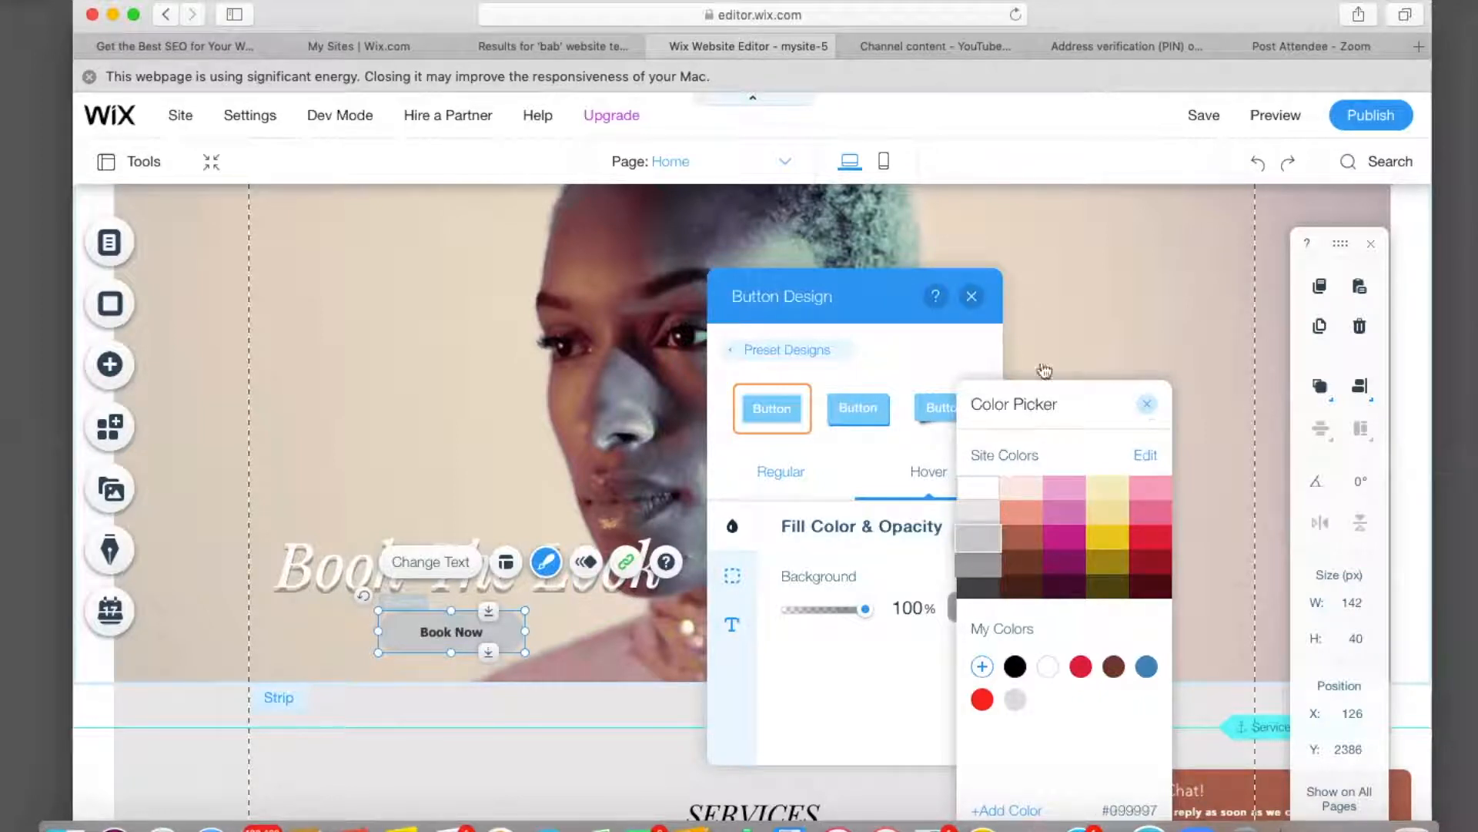
click(970, 296)
click(970, 296)
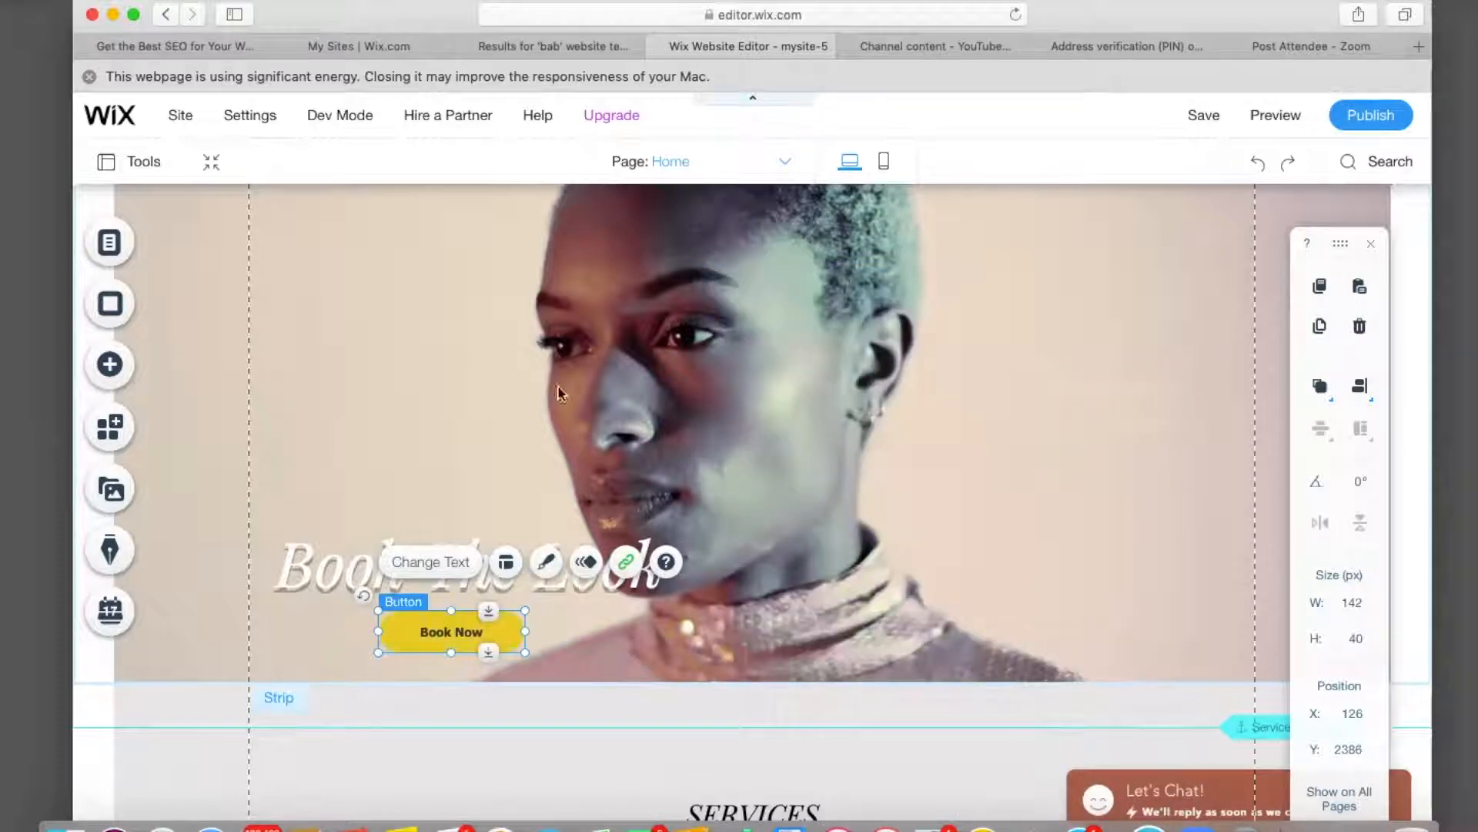
Scroll the canvas up to the Home page header menu and Central Texas Braid Boss hero.
scroll(529, 408, up, 5)
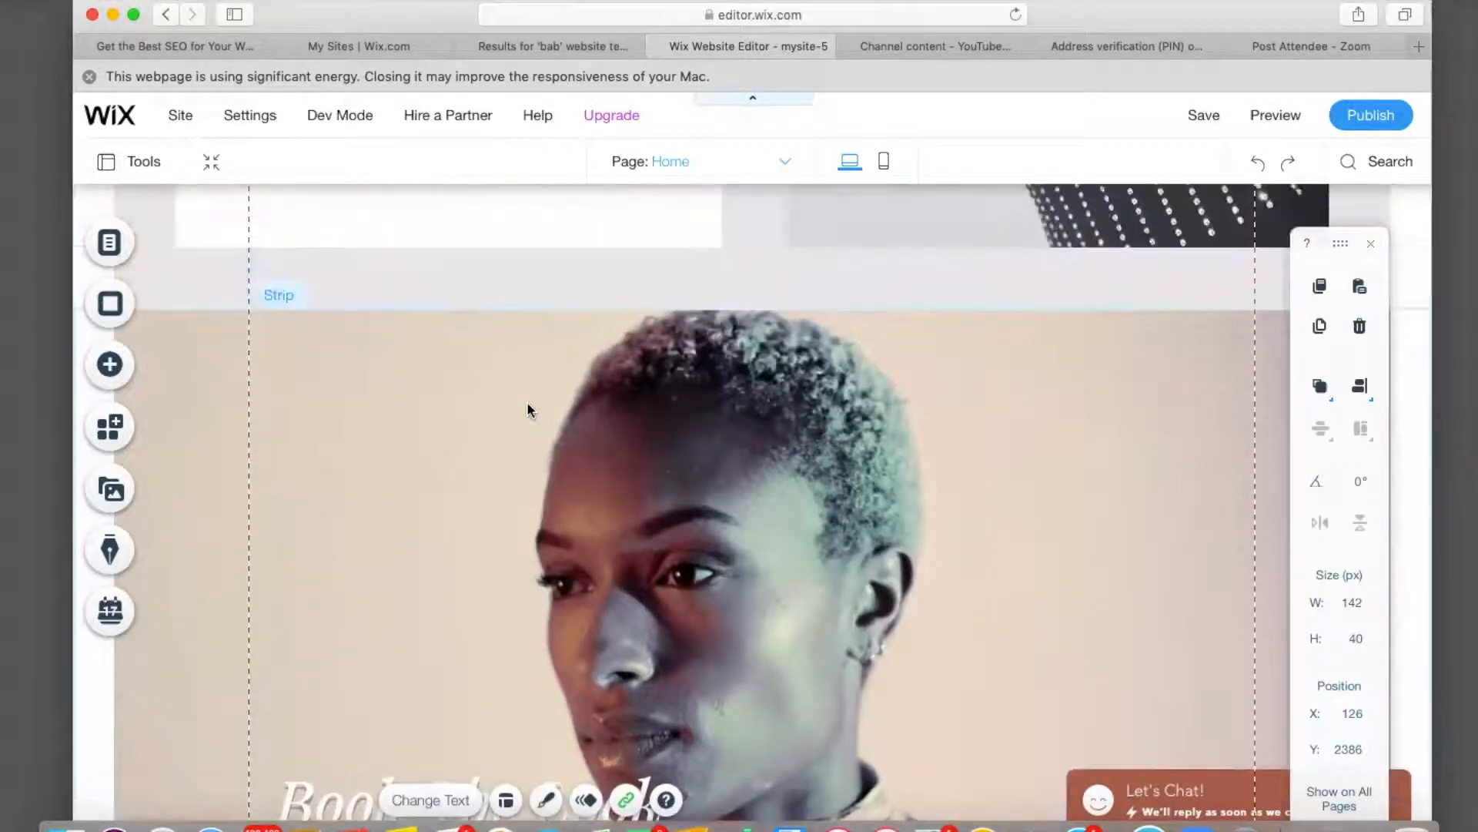
scroll(528, 405, down, 5)
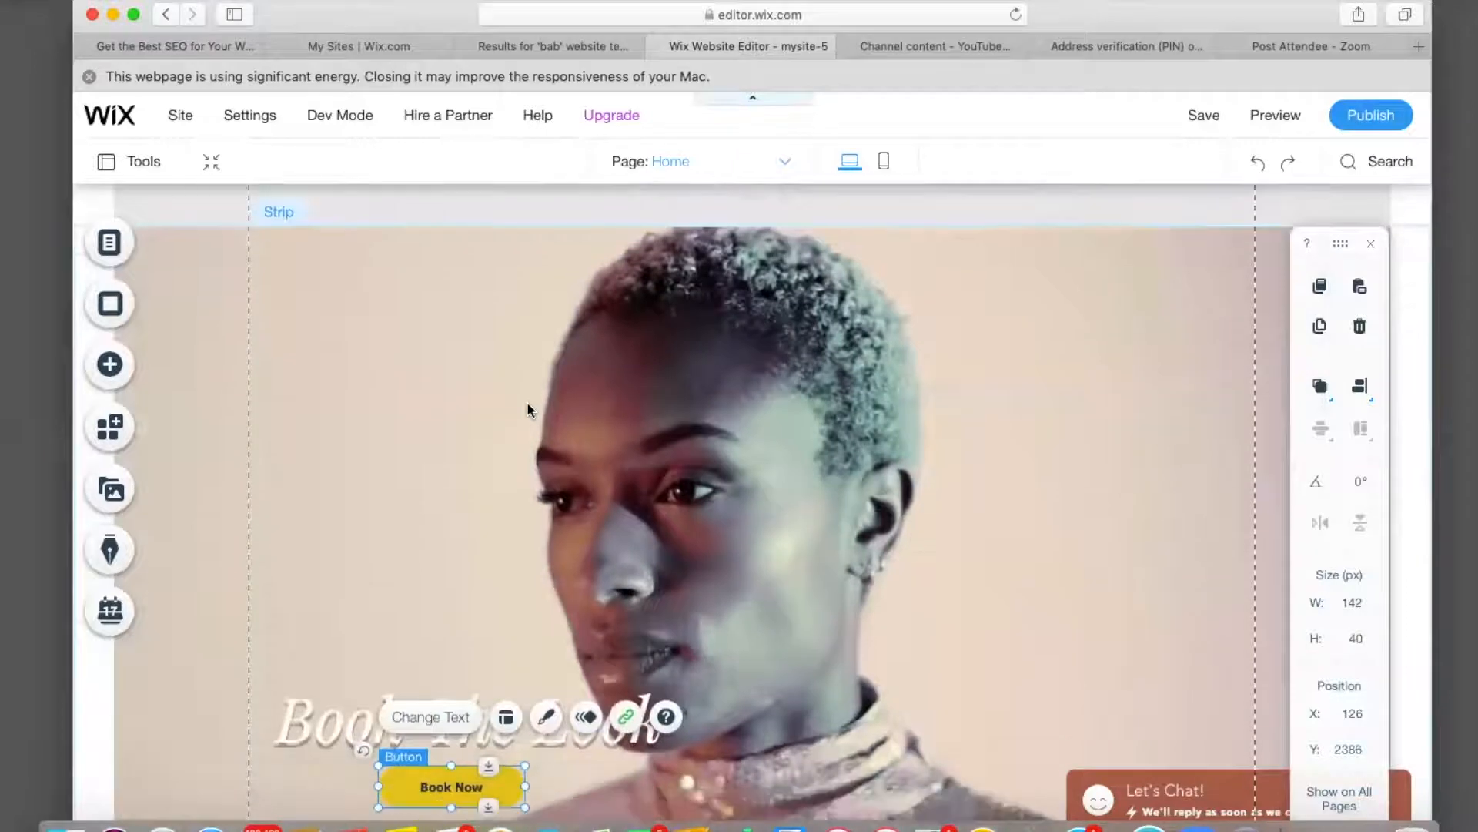
scroll(527, 401, up, 2)
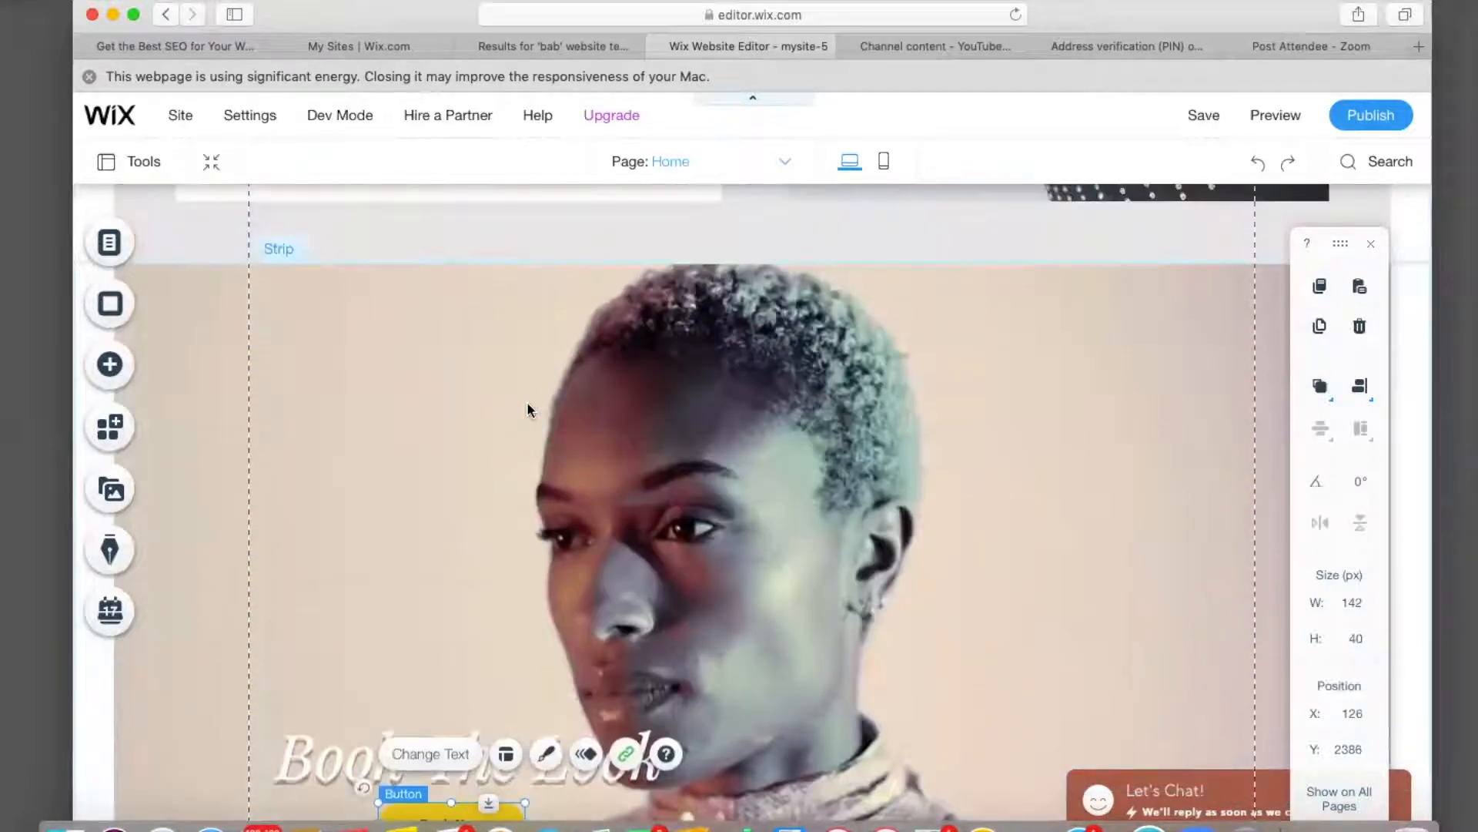
scroll(527, 407, up, 15)
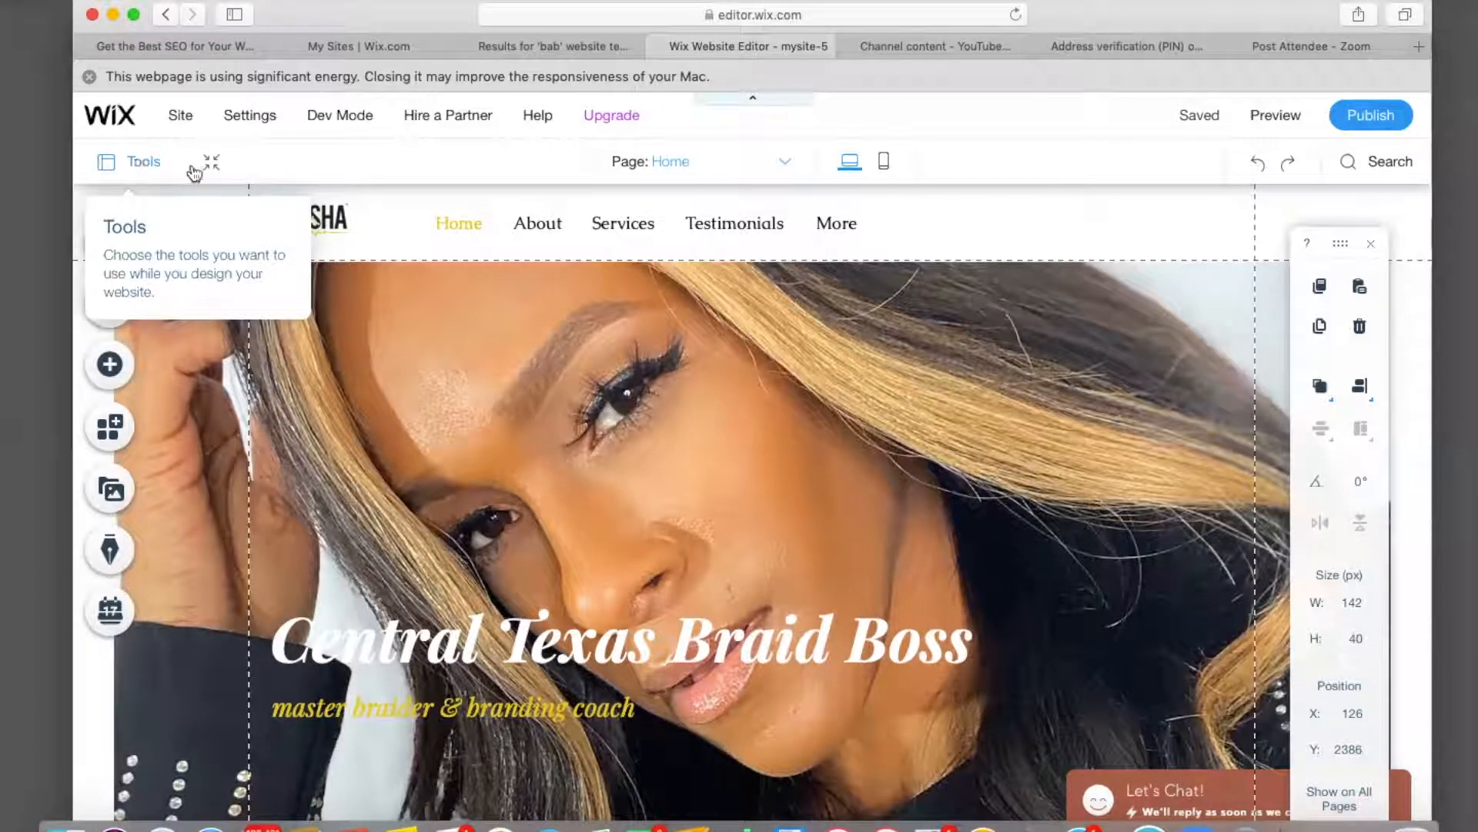
Rename the Testimonials page to 'Reviews' from the header menu's page list.
click(460, 225)
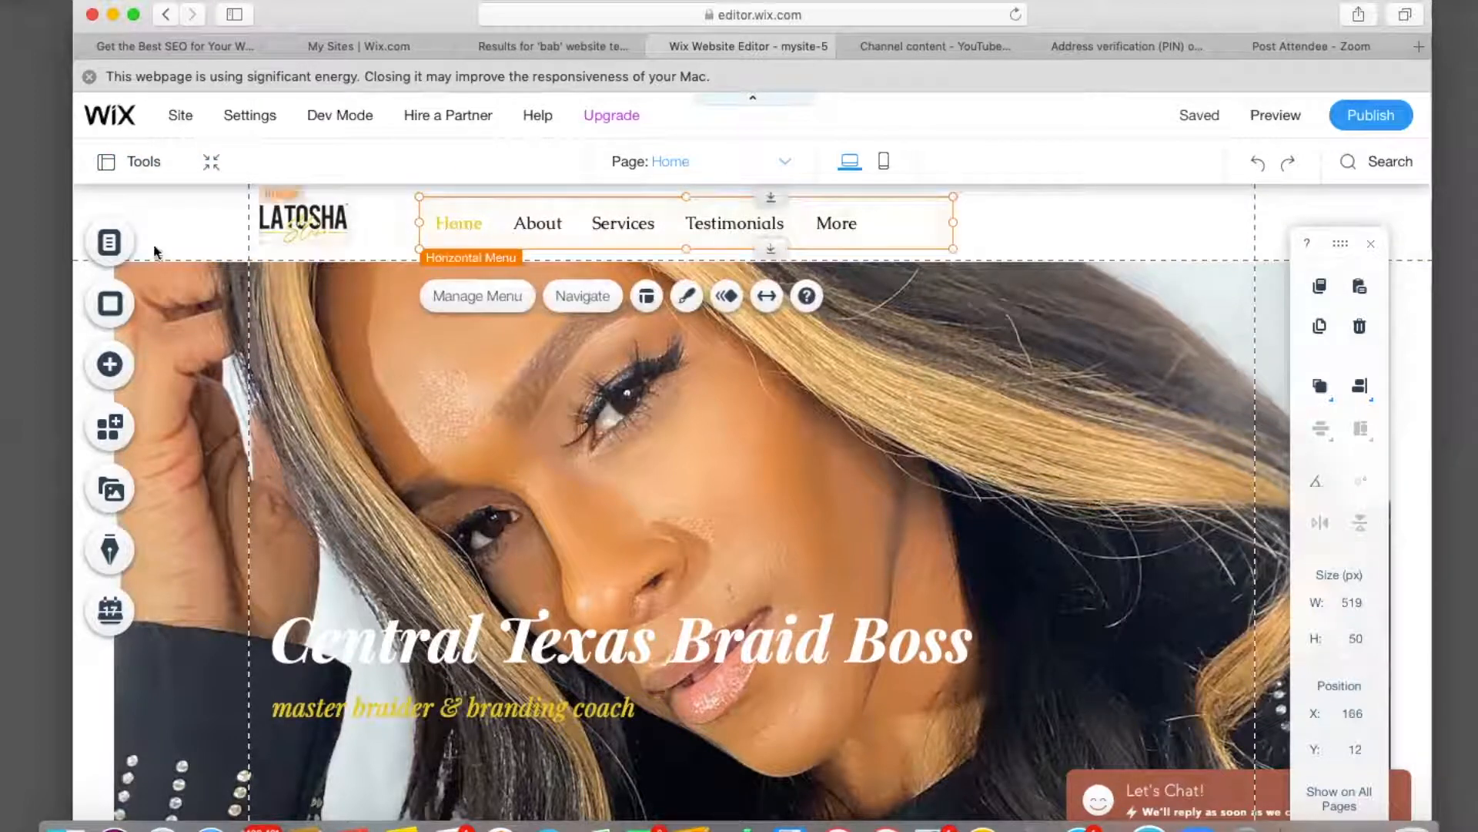
click(112, 244)
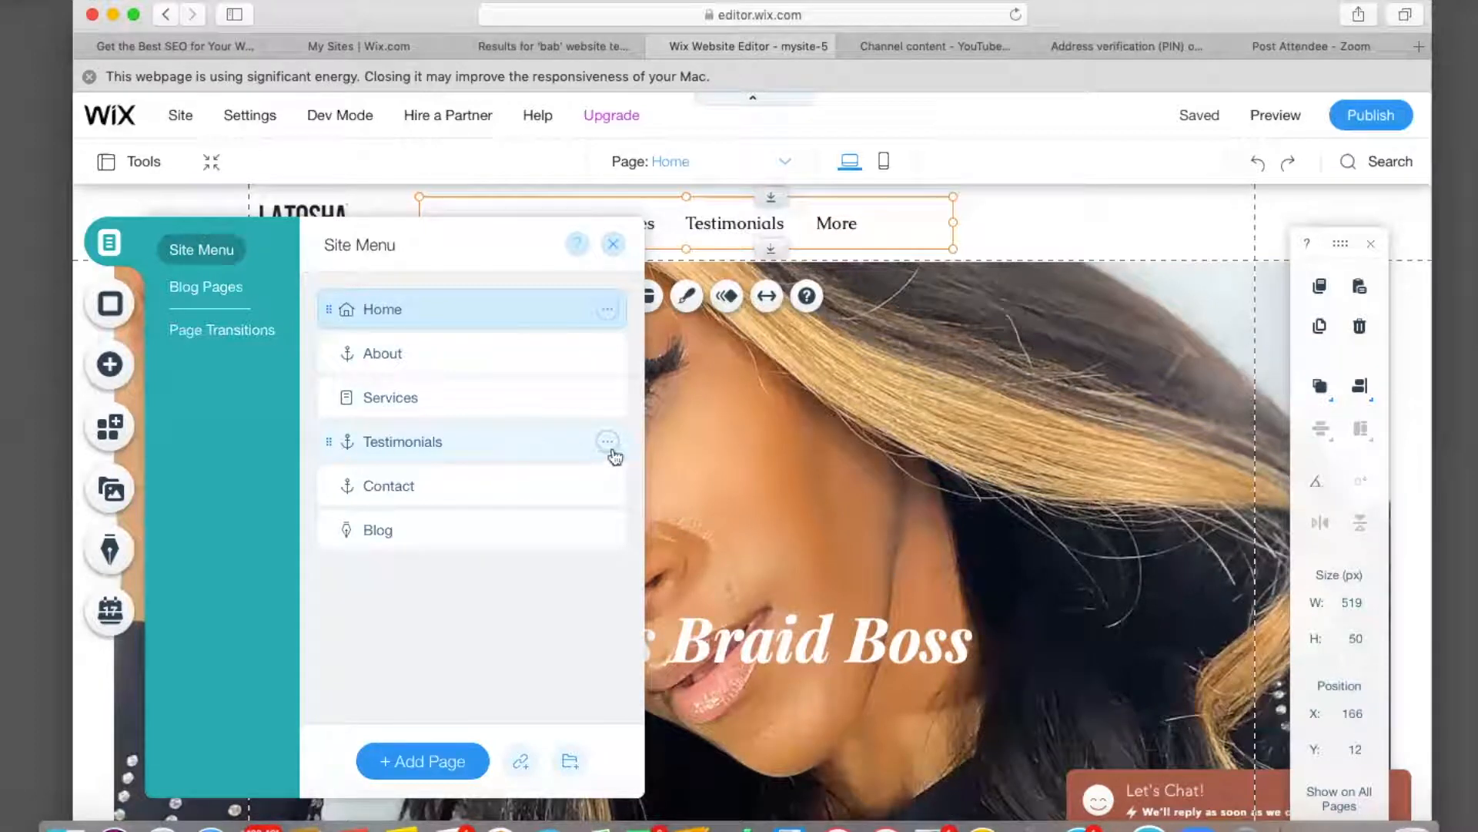
click(607, 442)
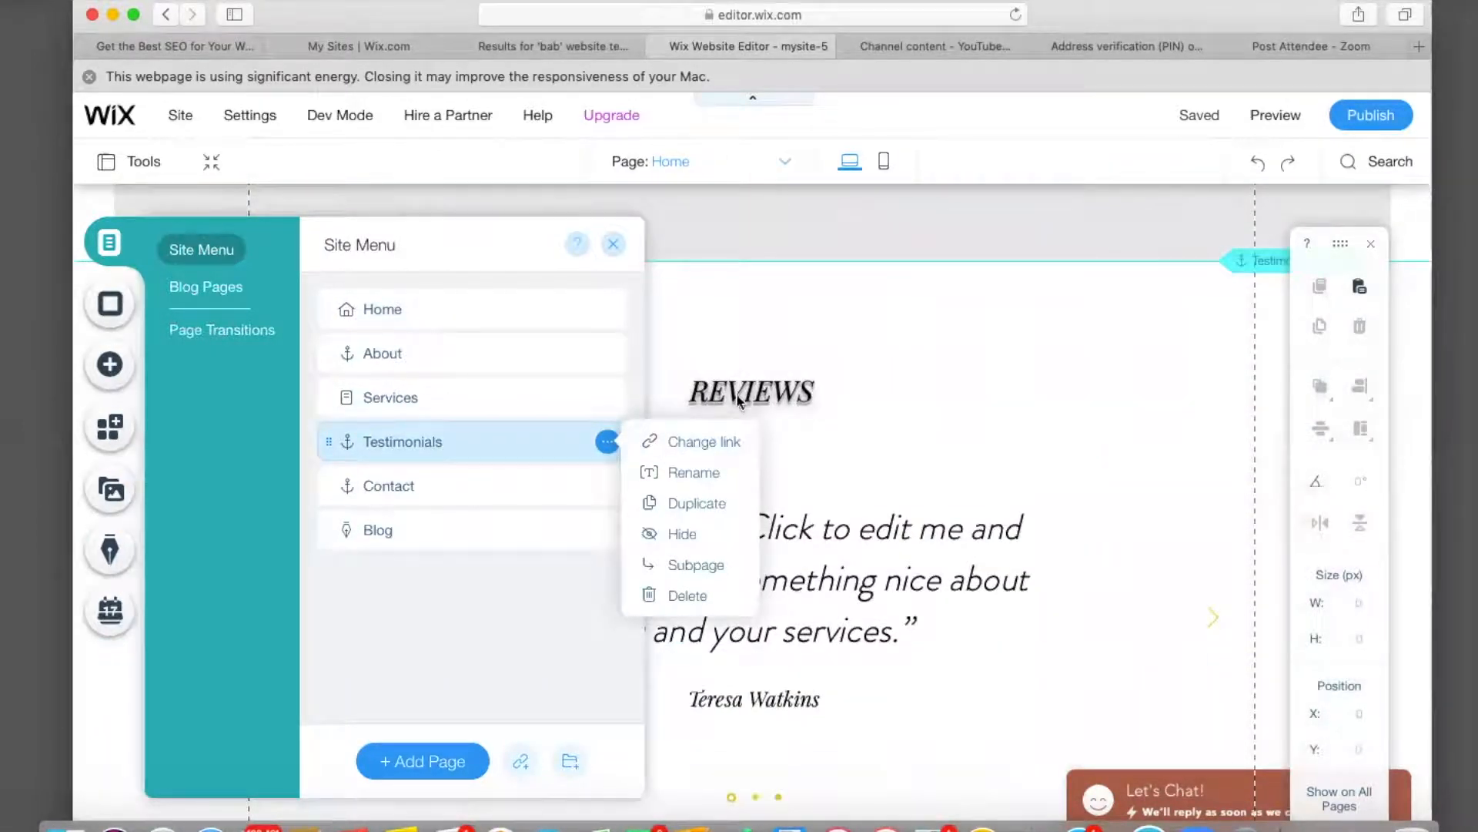
click(693, 476)
key(BackSpace)
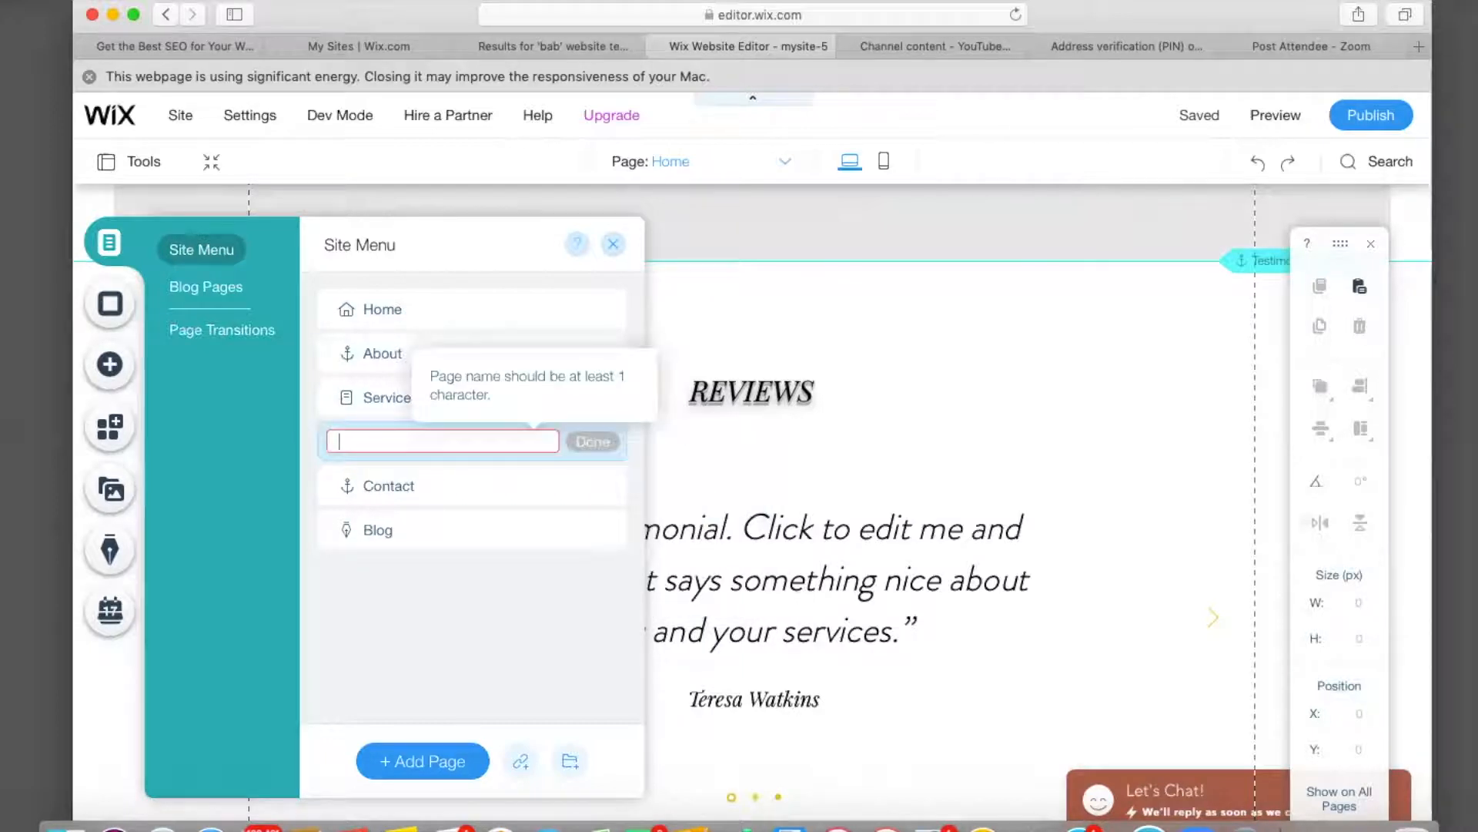
text(Reviews)
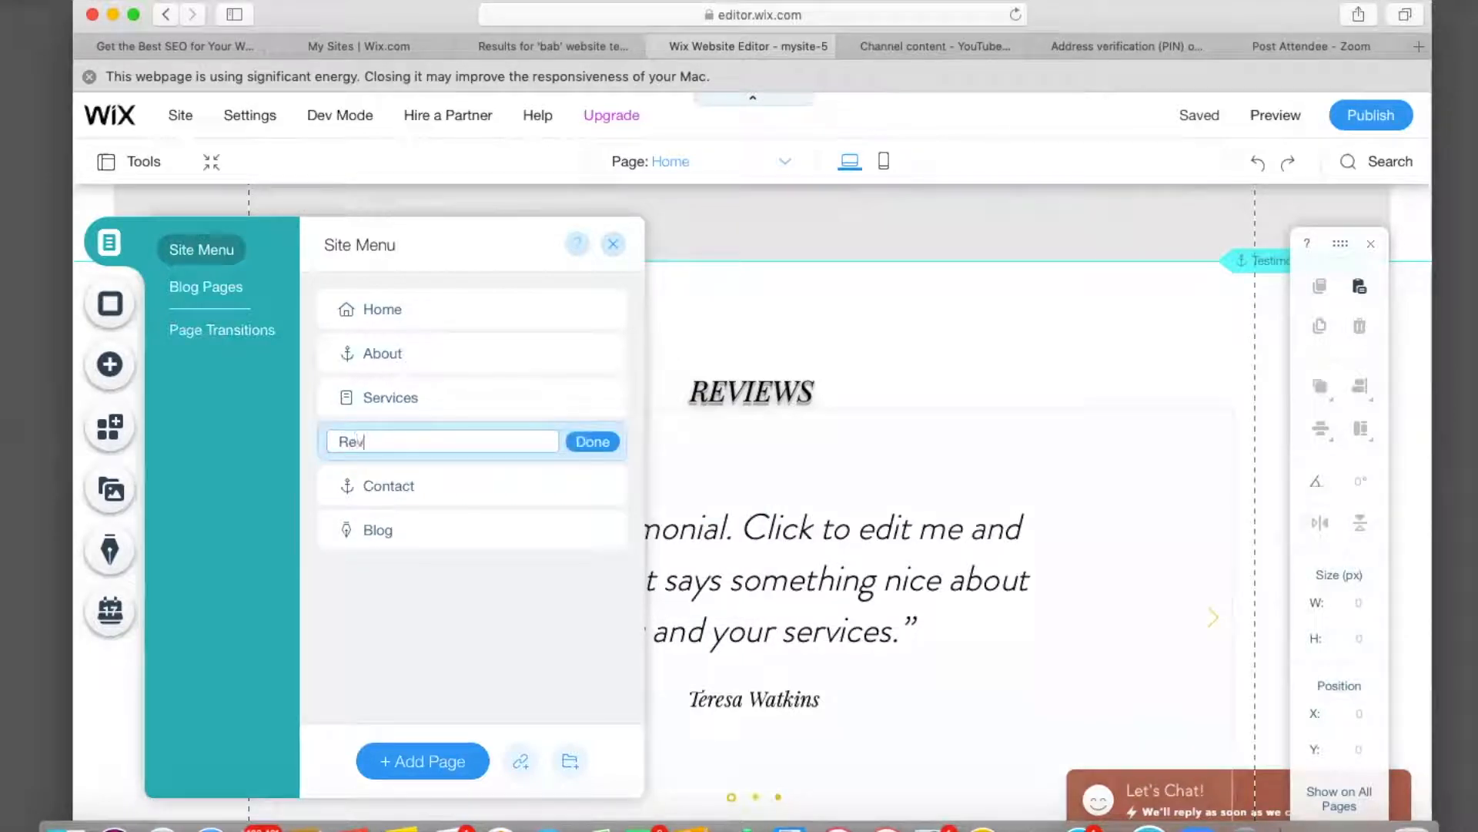
click(594, 441)
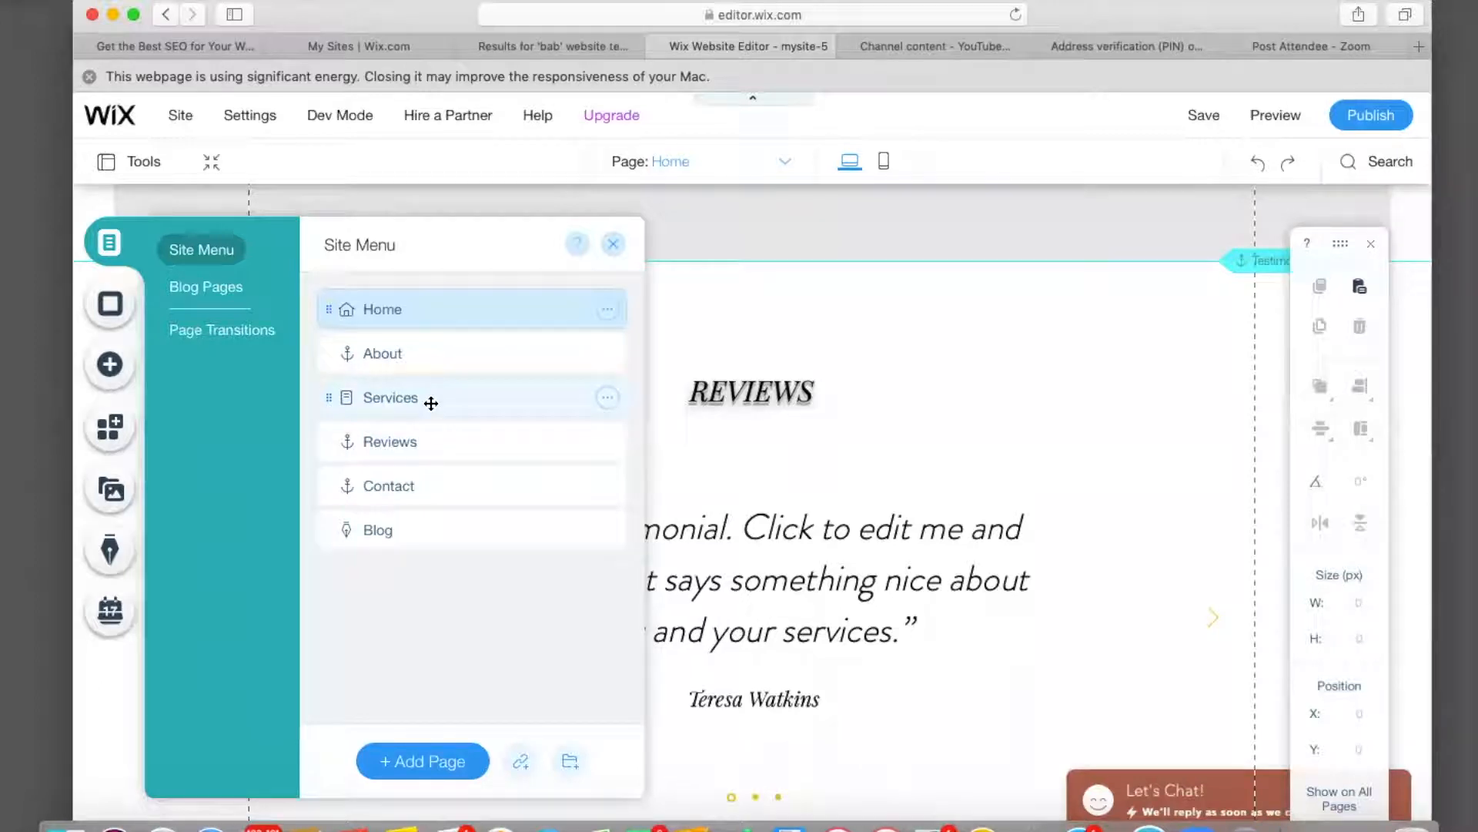
Add a new page to the Site Menu and name it 'Gallery'.
click(429, 762)
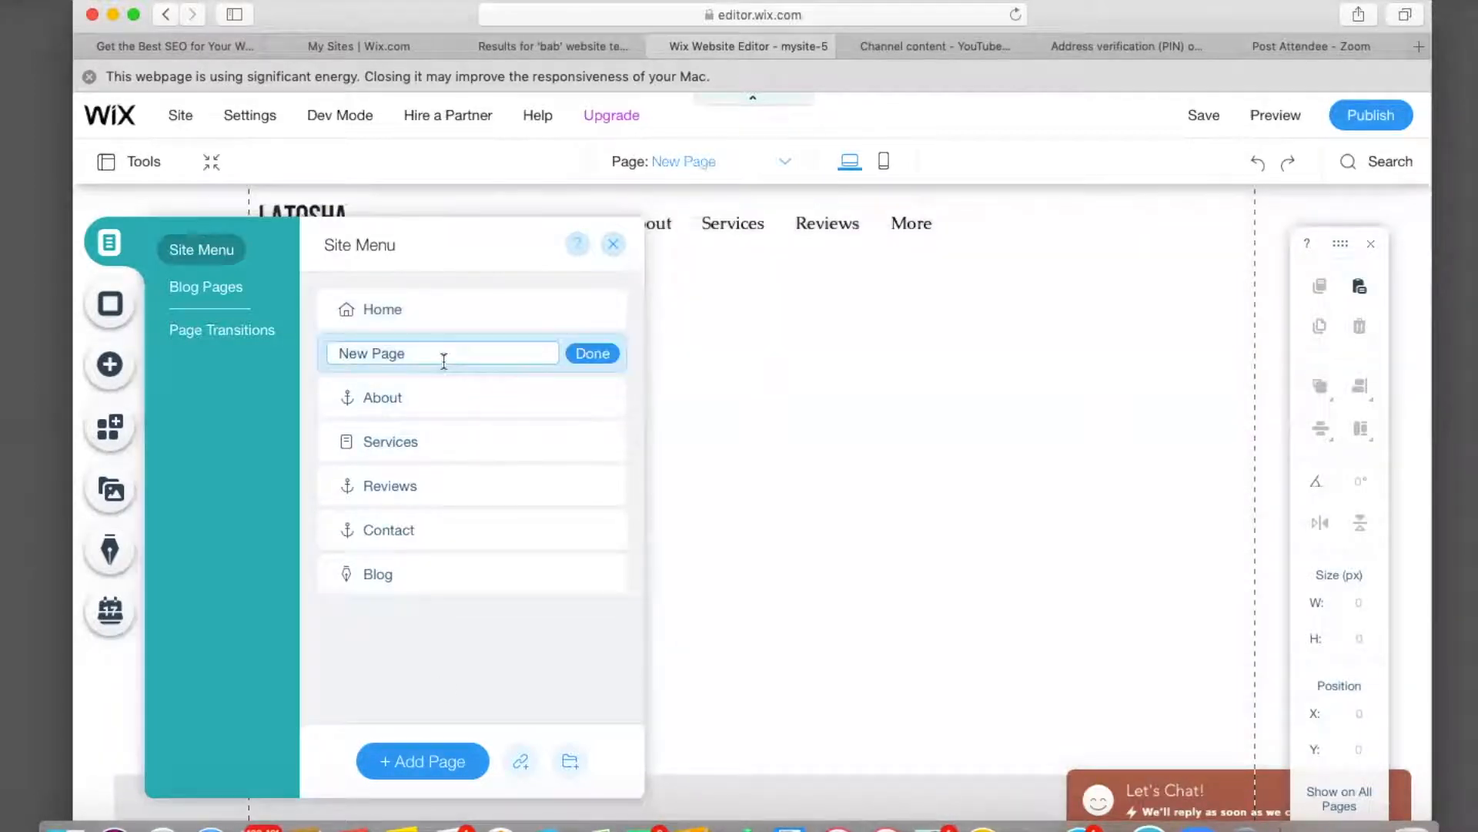
key(BackSpace)
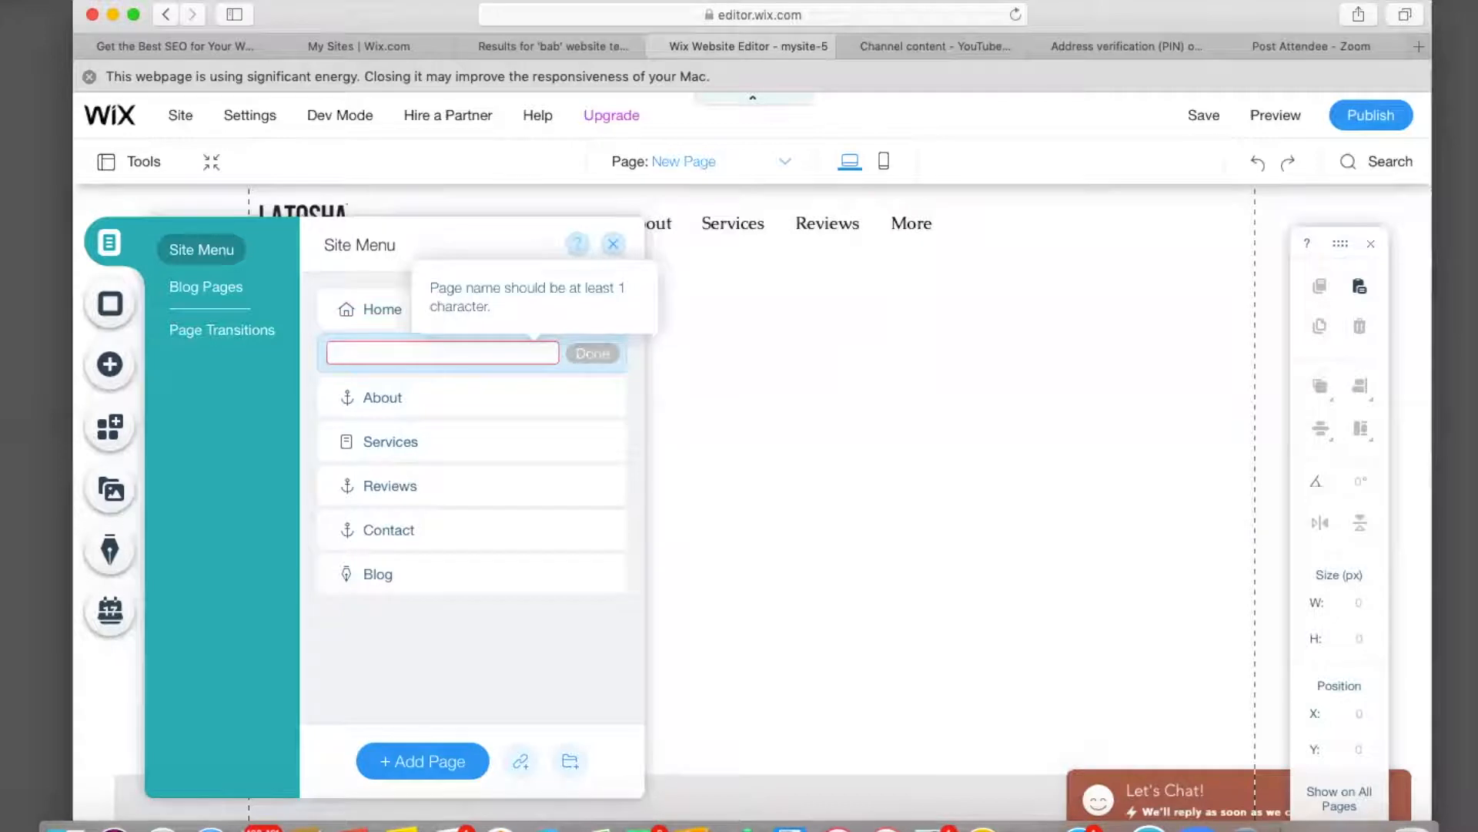
text(sal)
key(BackSpace)
key(BackSpace)
key(BackSpace)
text(Gallery)
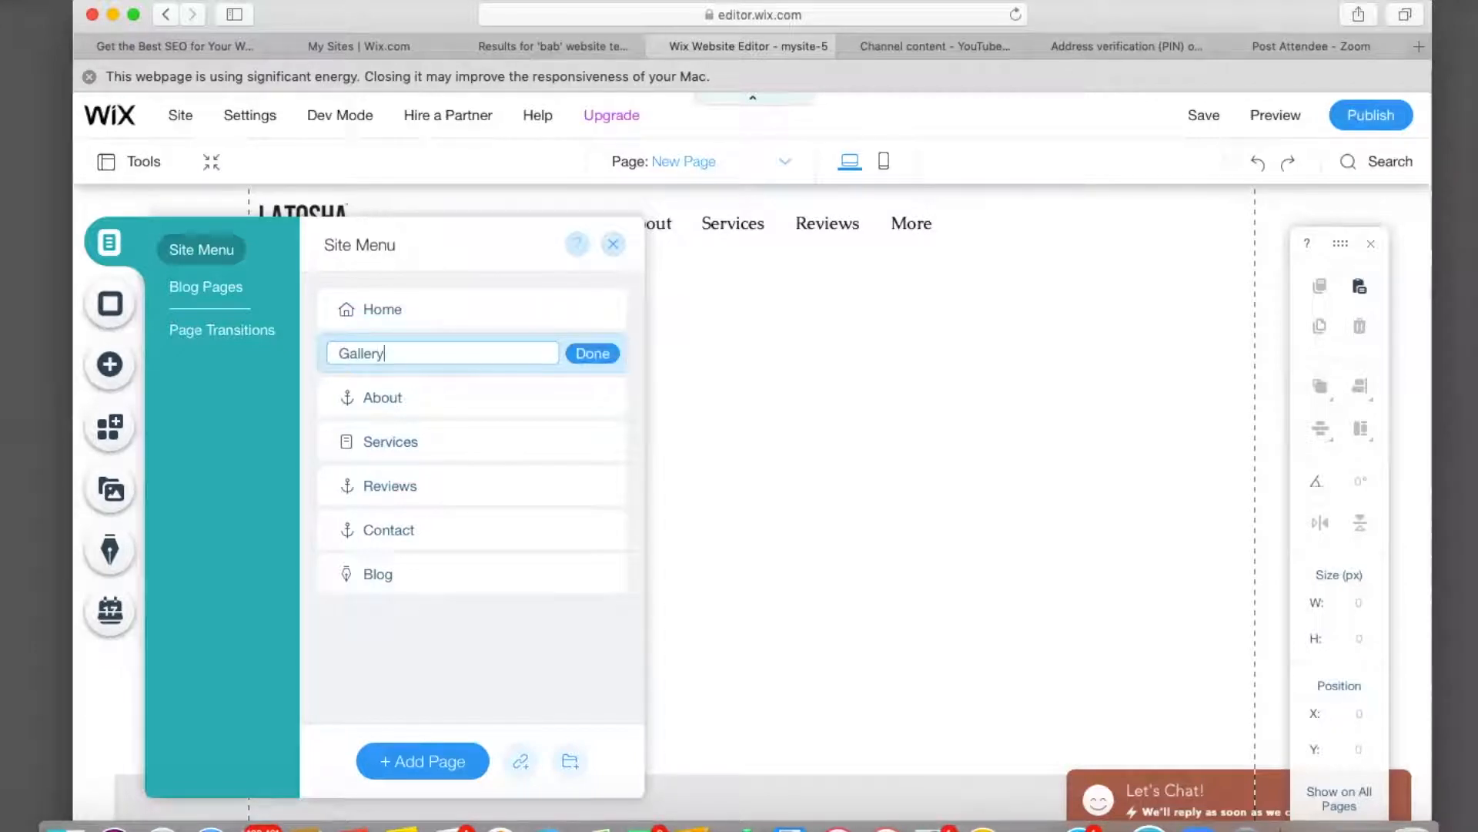
Confirm the new page name 'Gallery', nest it under Services as a subpage, then open Services.
click(592, 354)
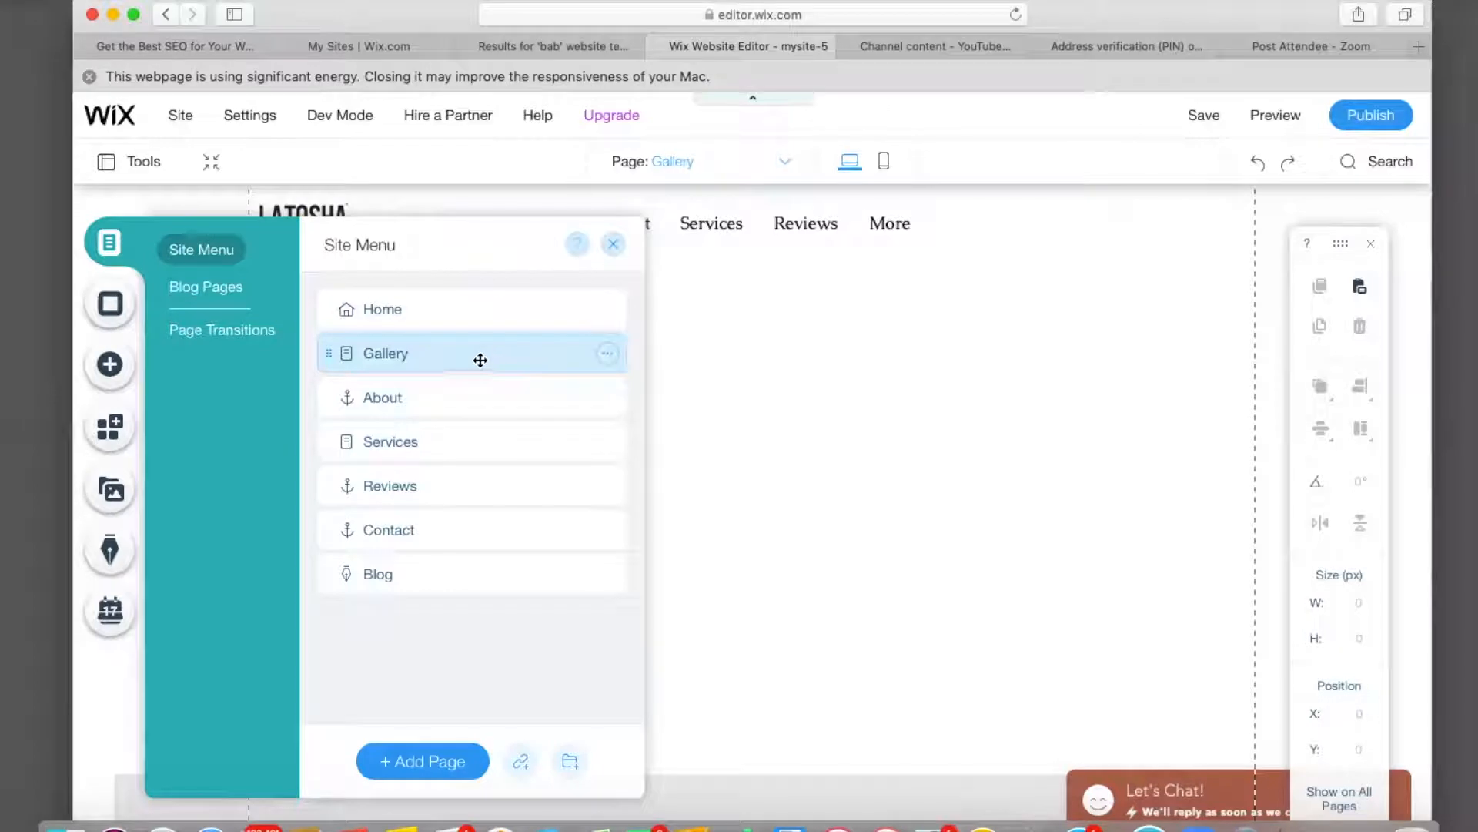
drag(469, 356, 513, 440)
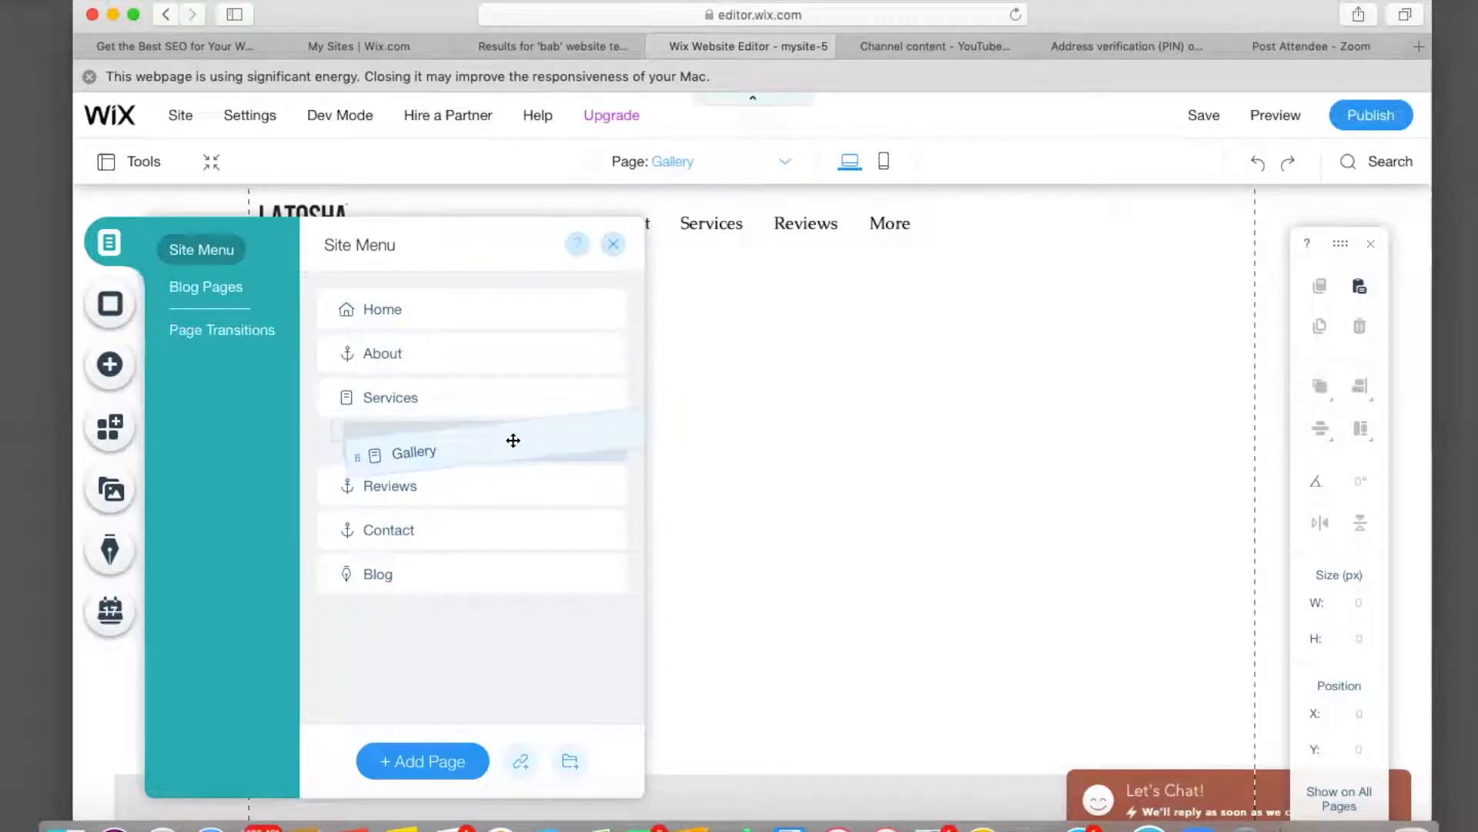
drag(513, 440, 513, 440)
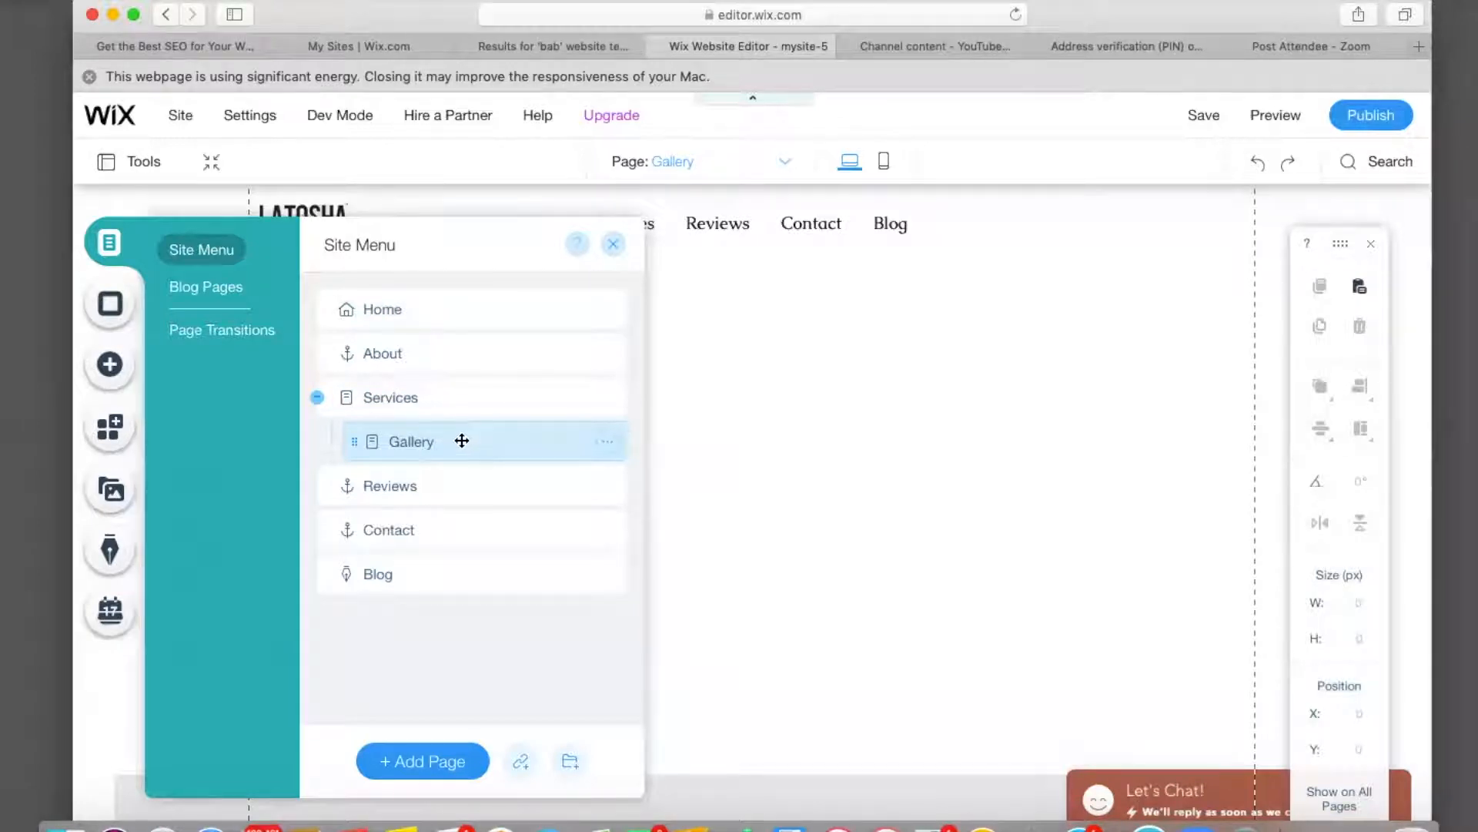
scroll(776, 437, down, 2)
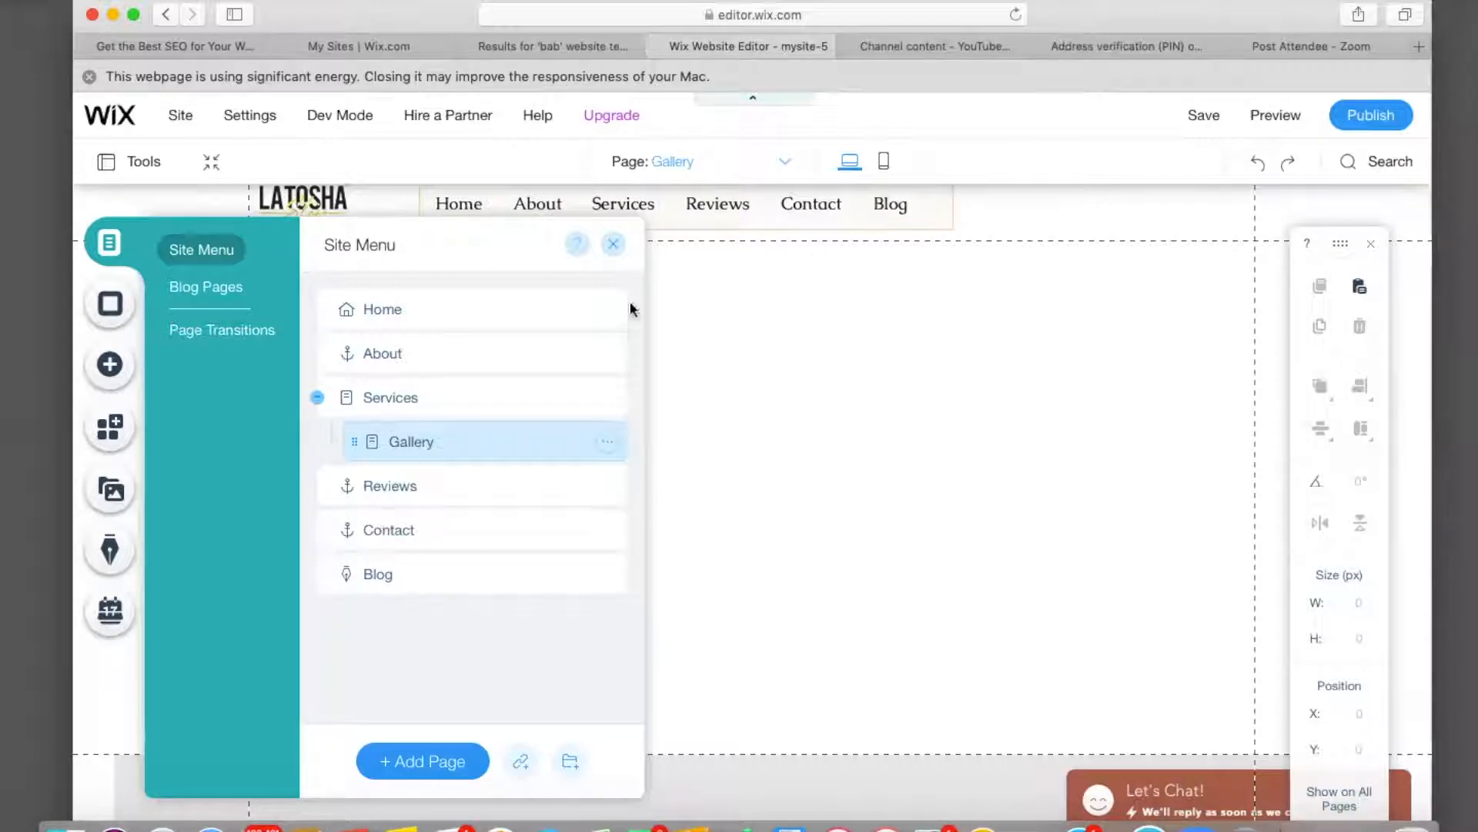
drag(482, 449, 432, 439)
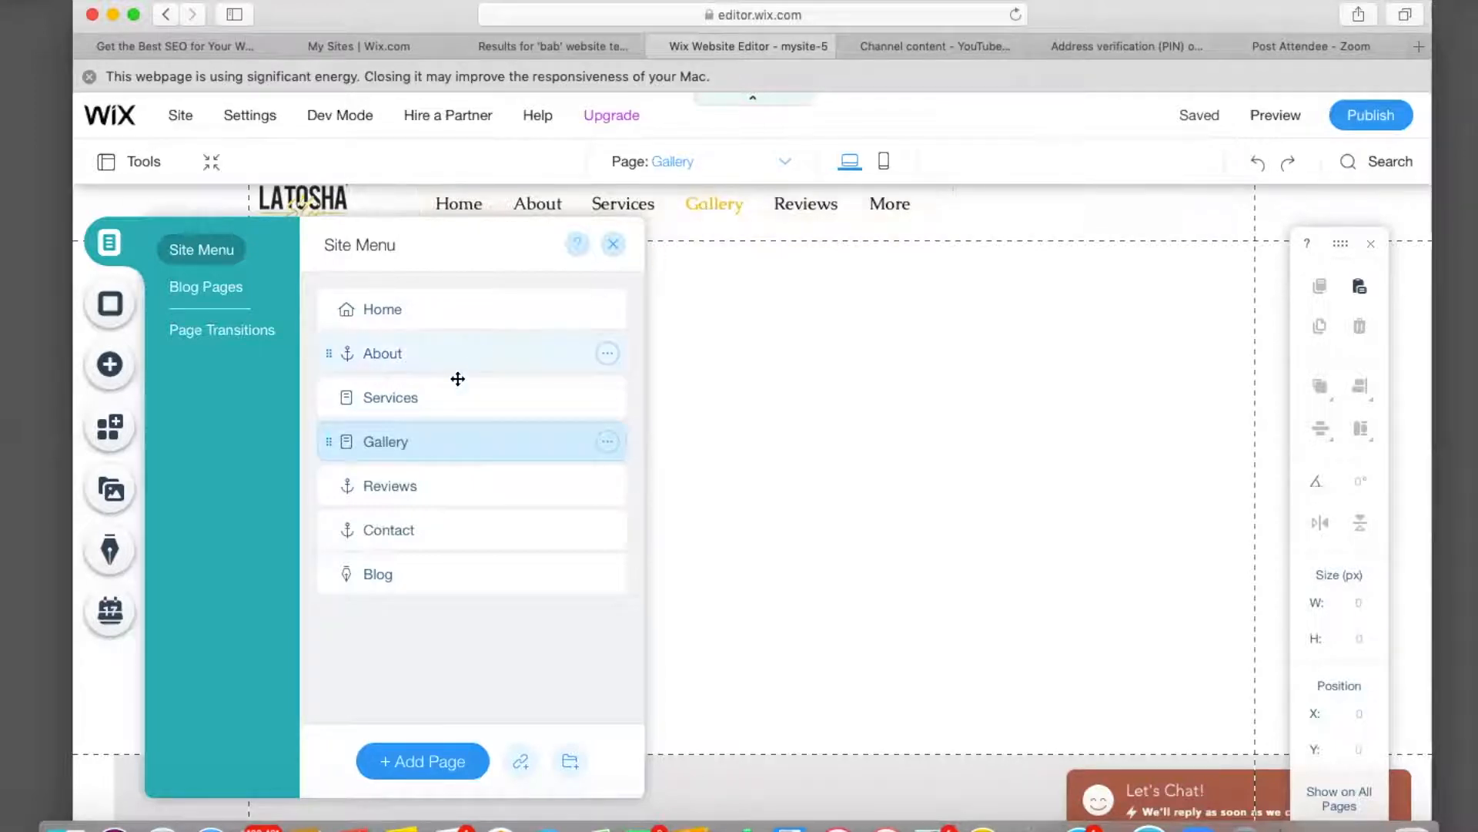
drag(437, 447, 493, 441)
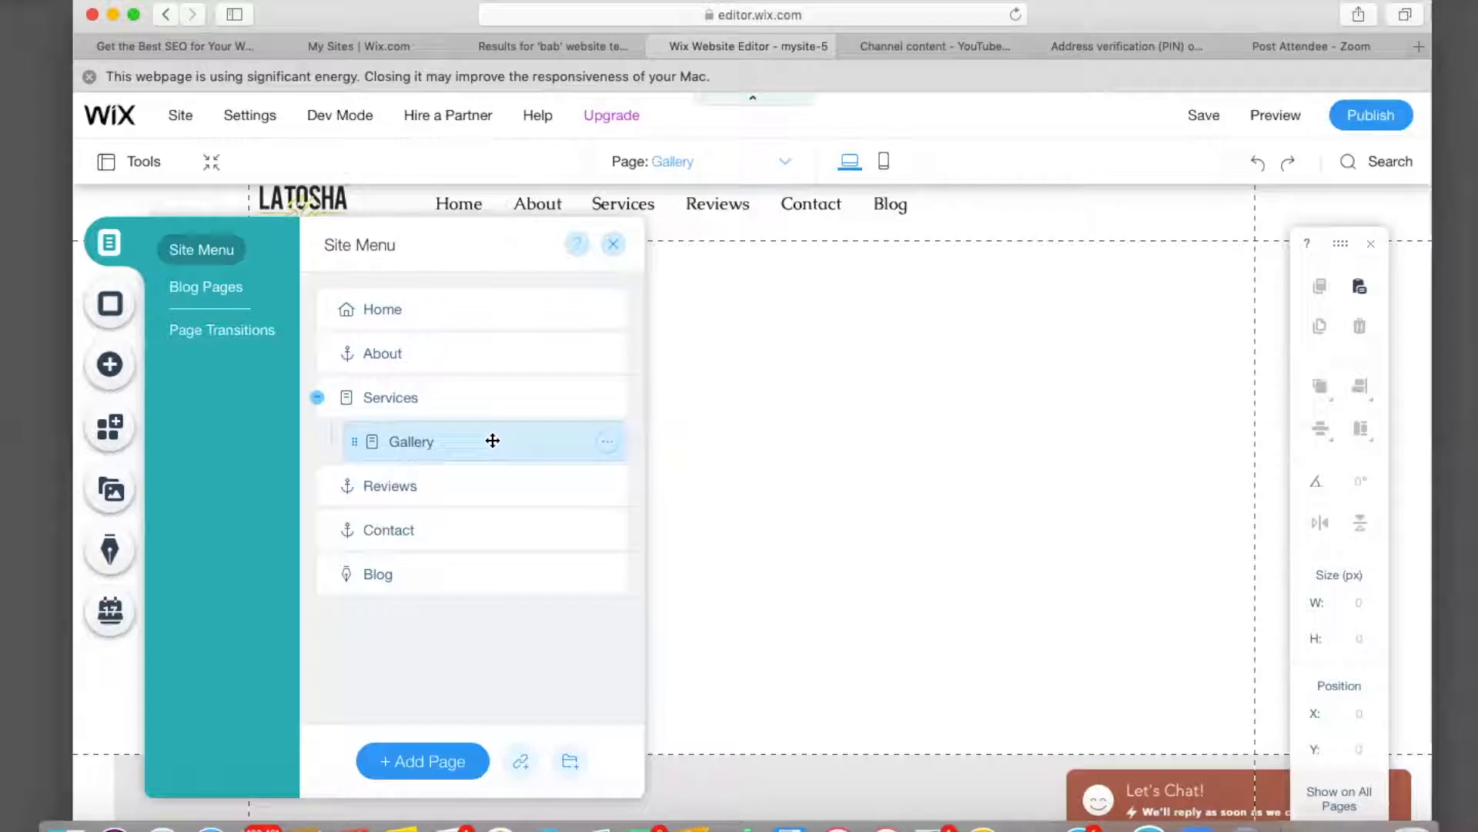
click(451, 399)
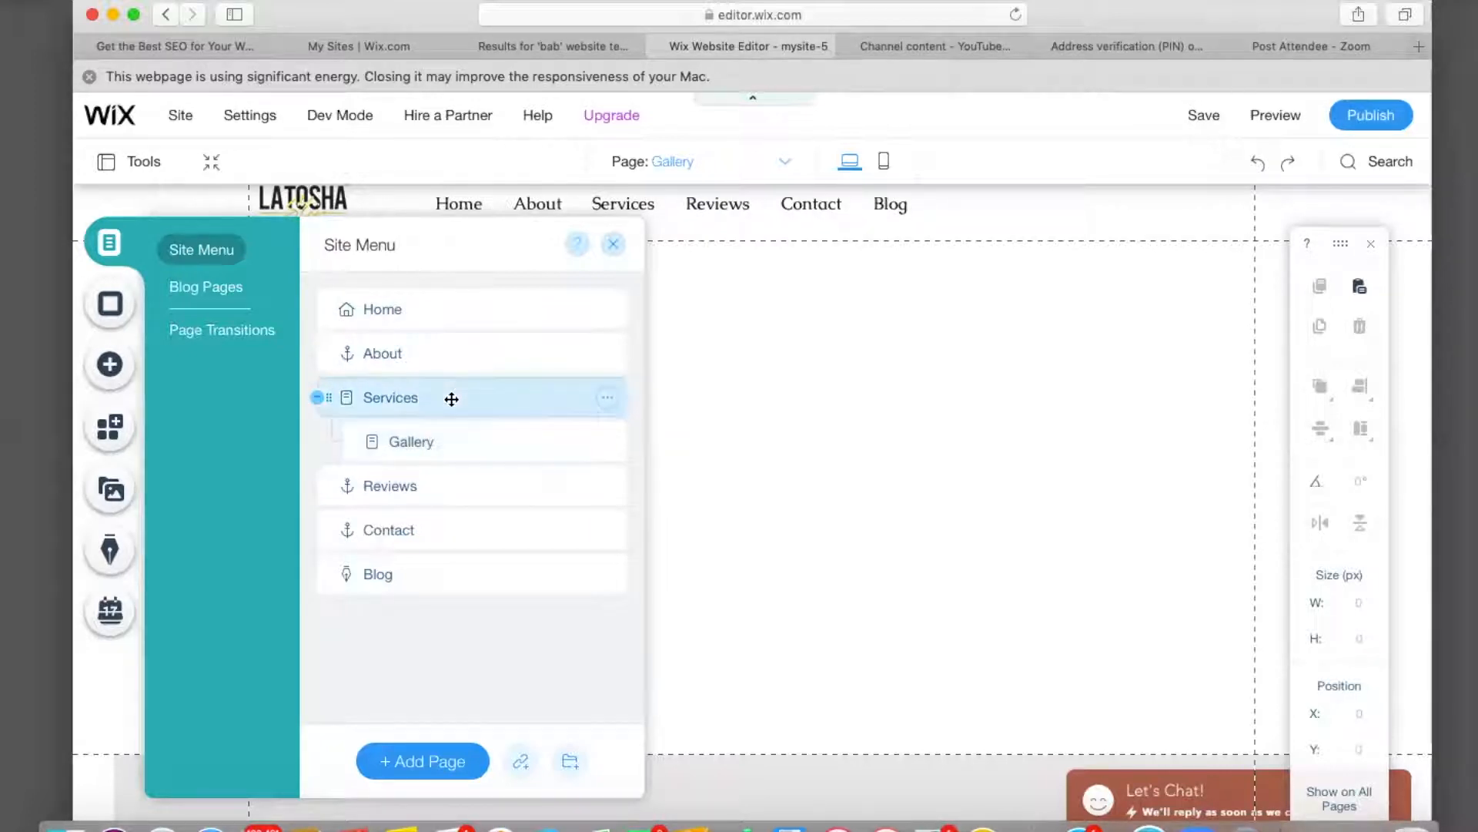
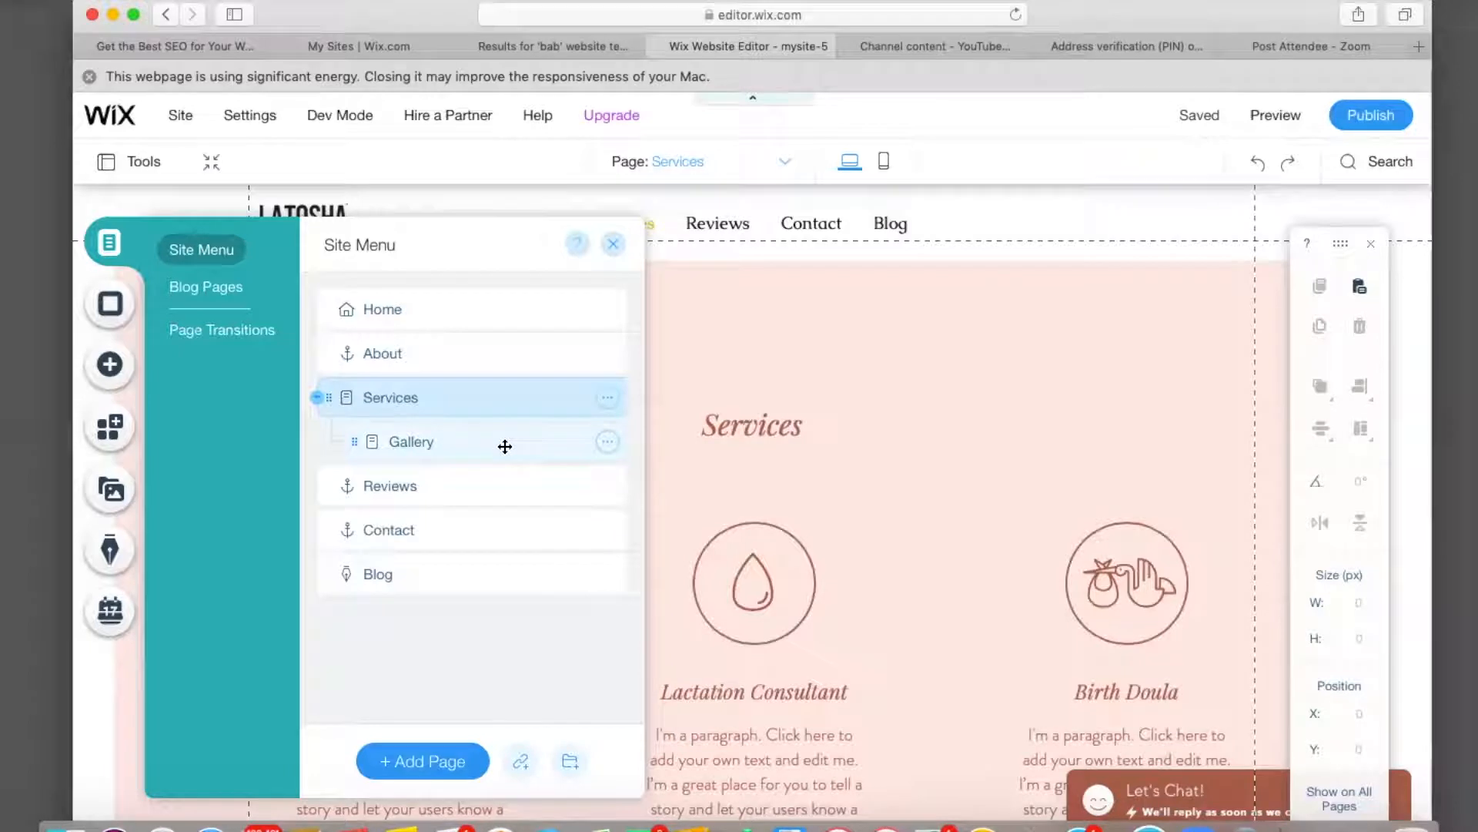
Close the Site Menu and select the pink Services strip on the Services page.
click(844, 475)
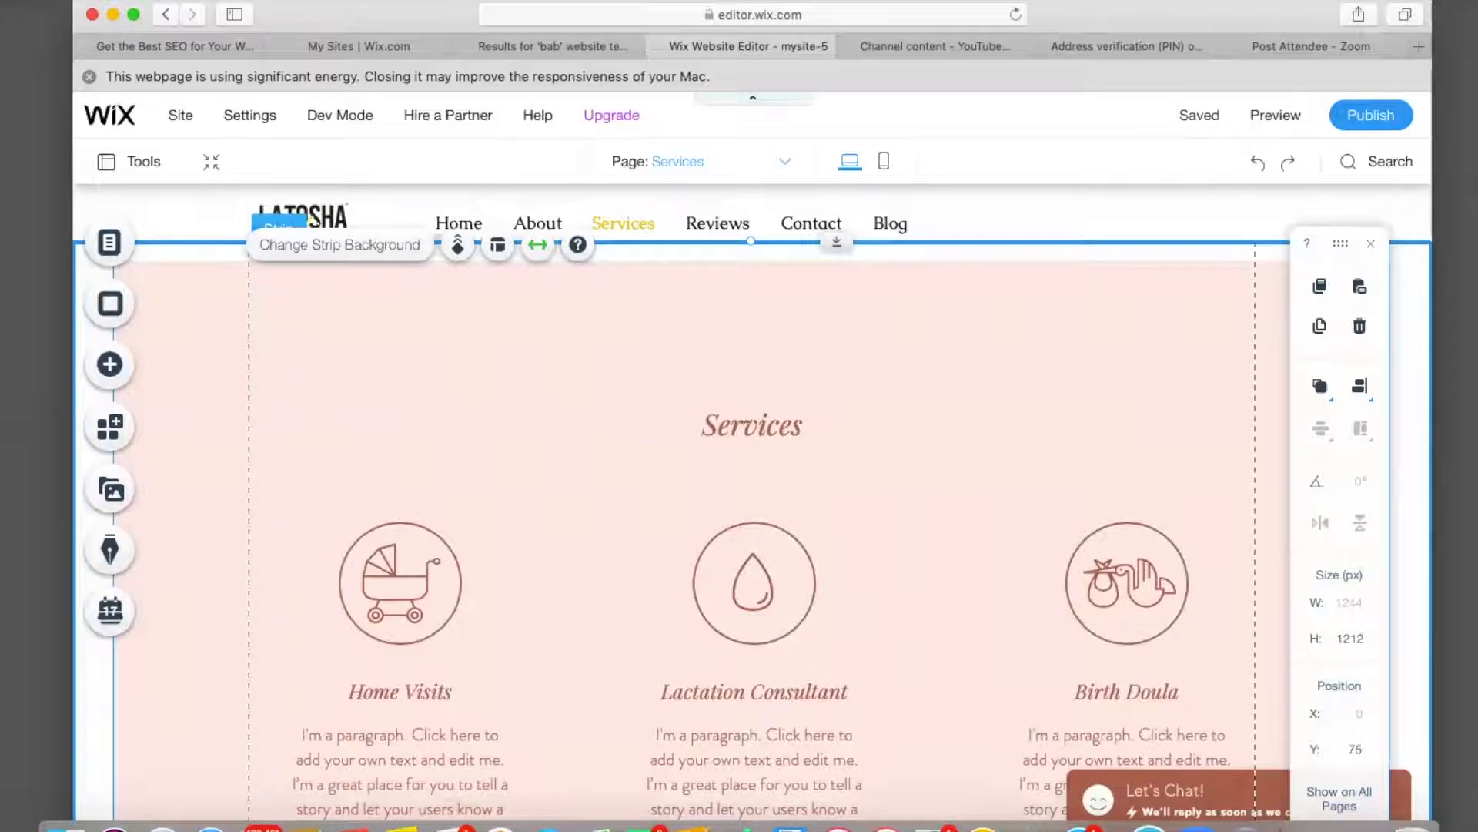
Delete the pink Services strip and drop an About strip onto the empty page.
key(Delete)
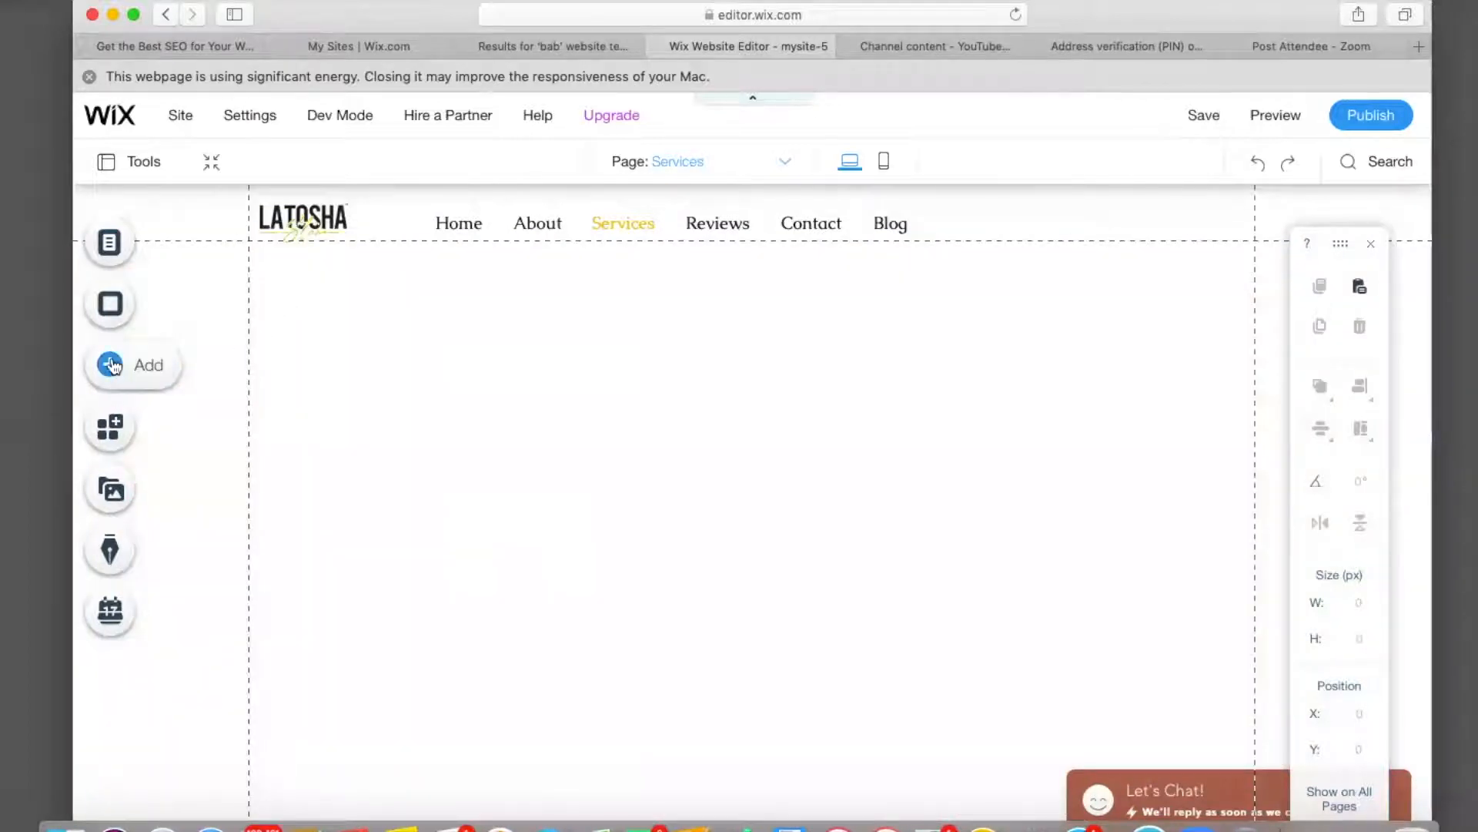
click(110, 364)
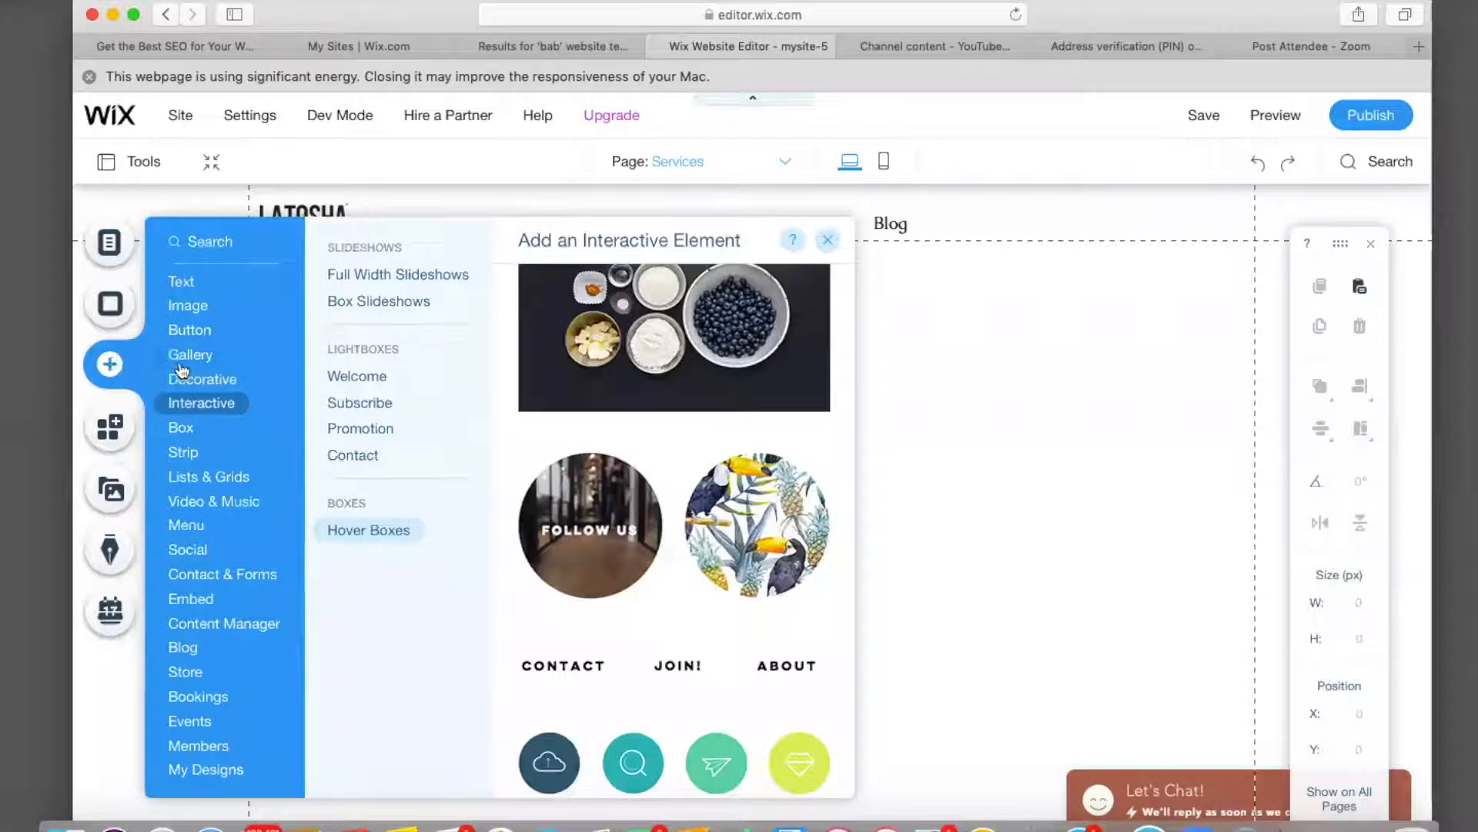
mouse_move(192, 456)
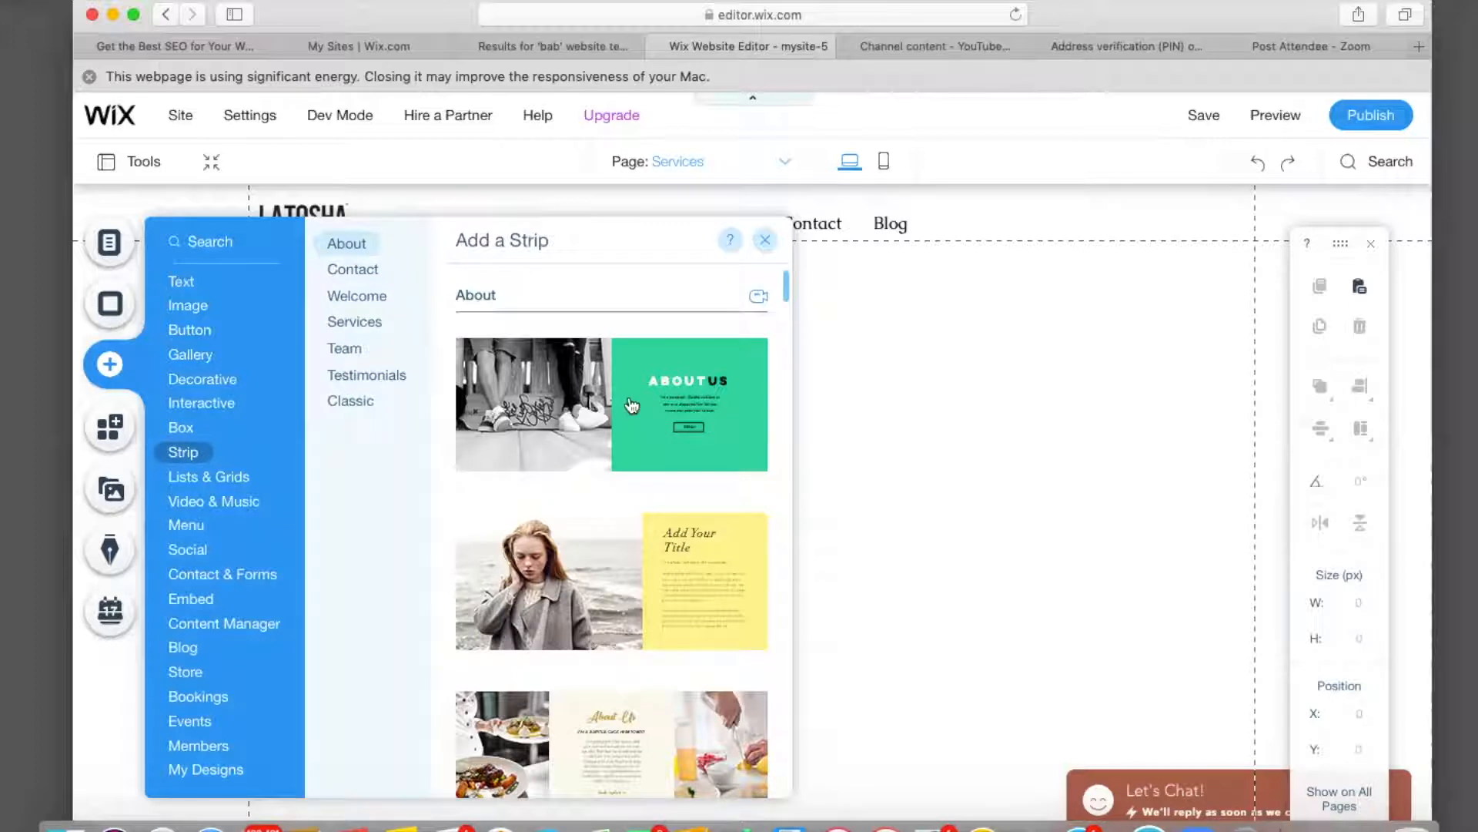
drag(879, 378, 945, 382)
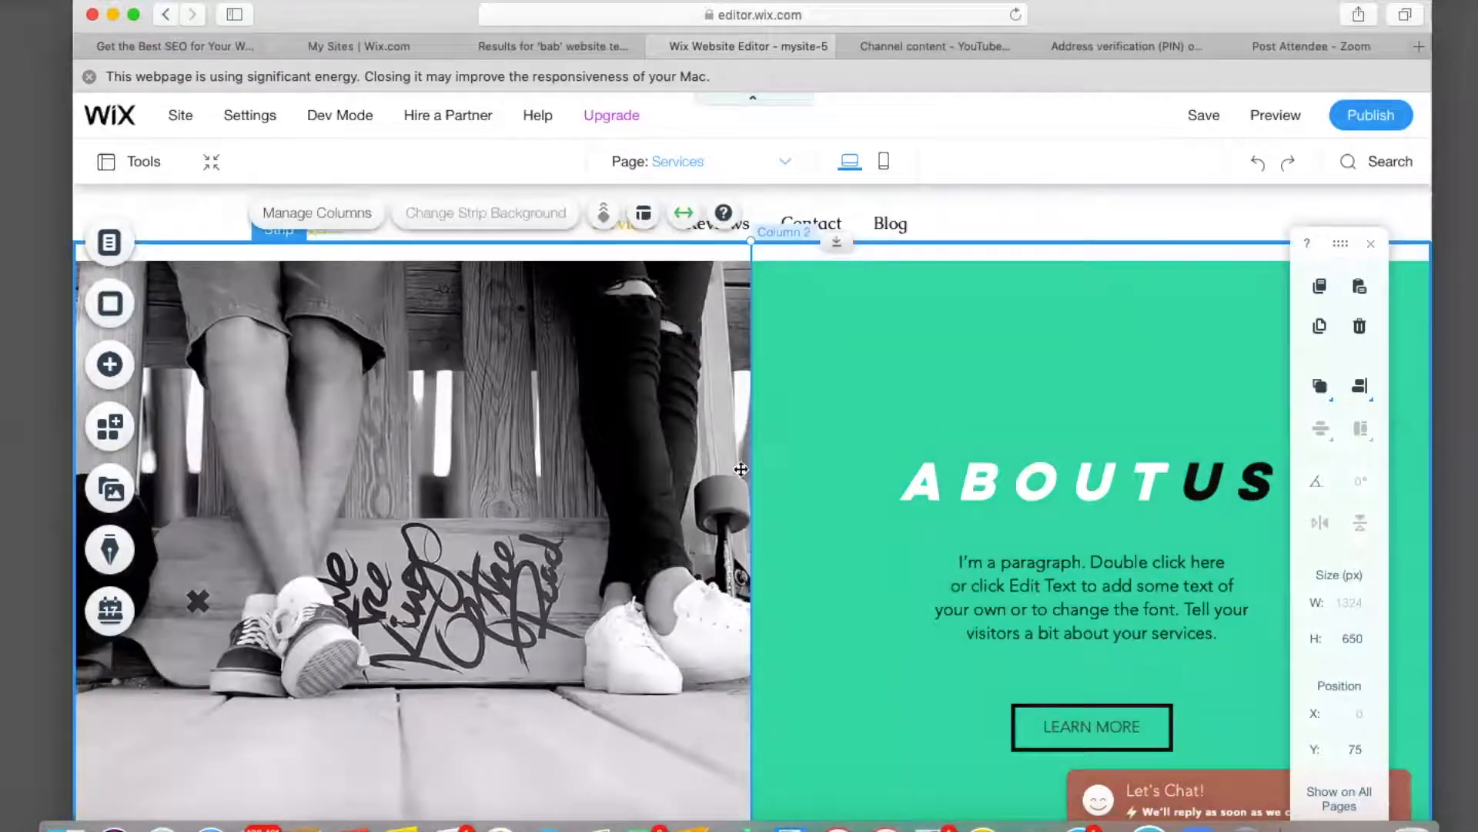
Remove the About strip's green text column, then delete the whole photo strip.
scroll(735, 473, down, 5)
scroll(735, 472, up, 3)
scroll(734, 473, up, 3)
click(531, 495)
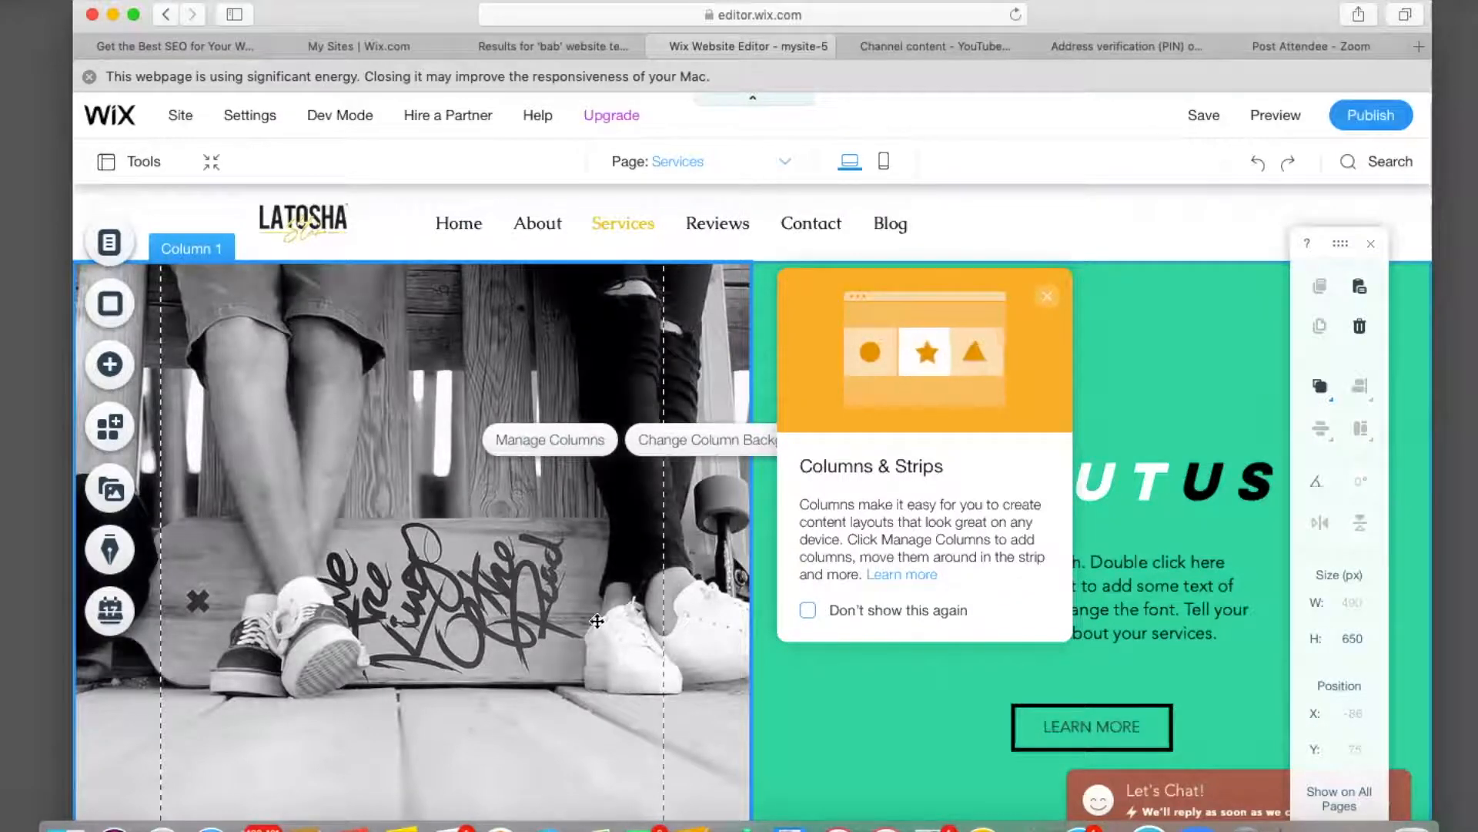
double_click(1039, 291)
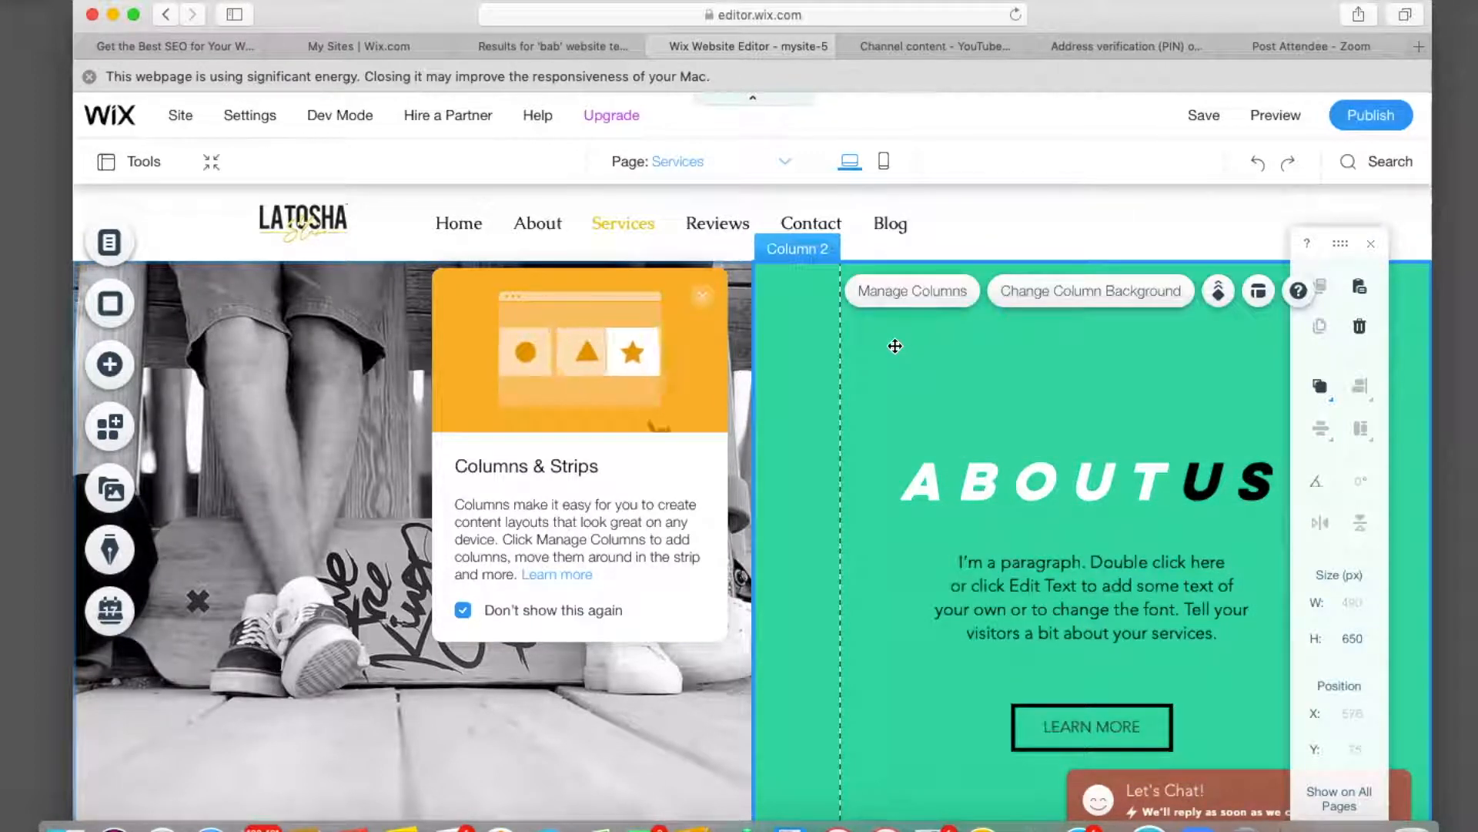
key(Delete)
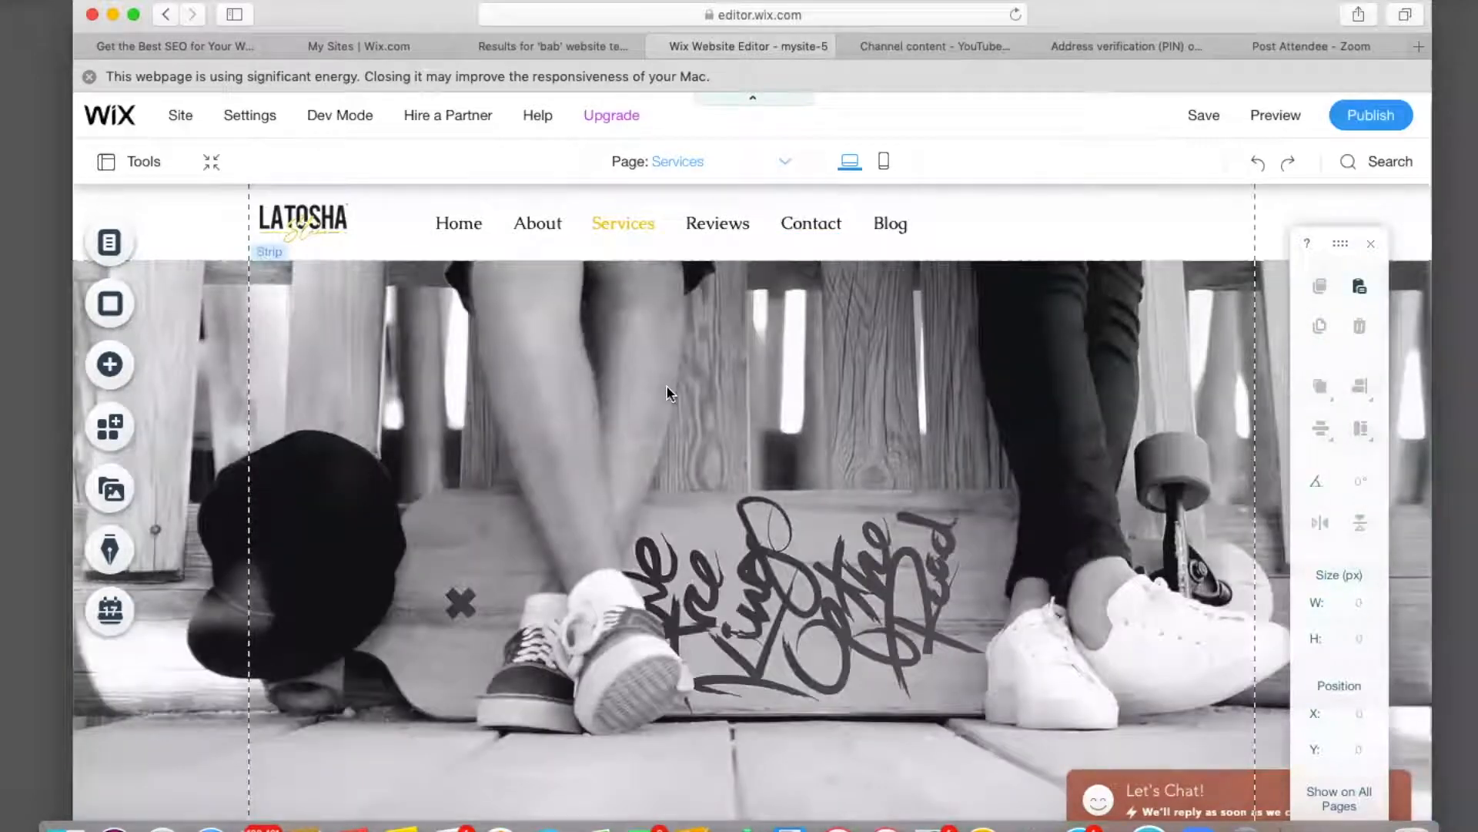
click(667, 386)
key(Delete)
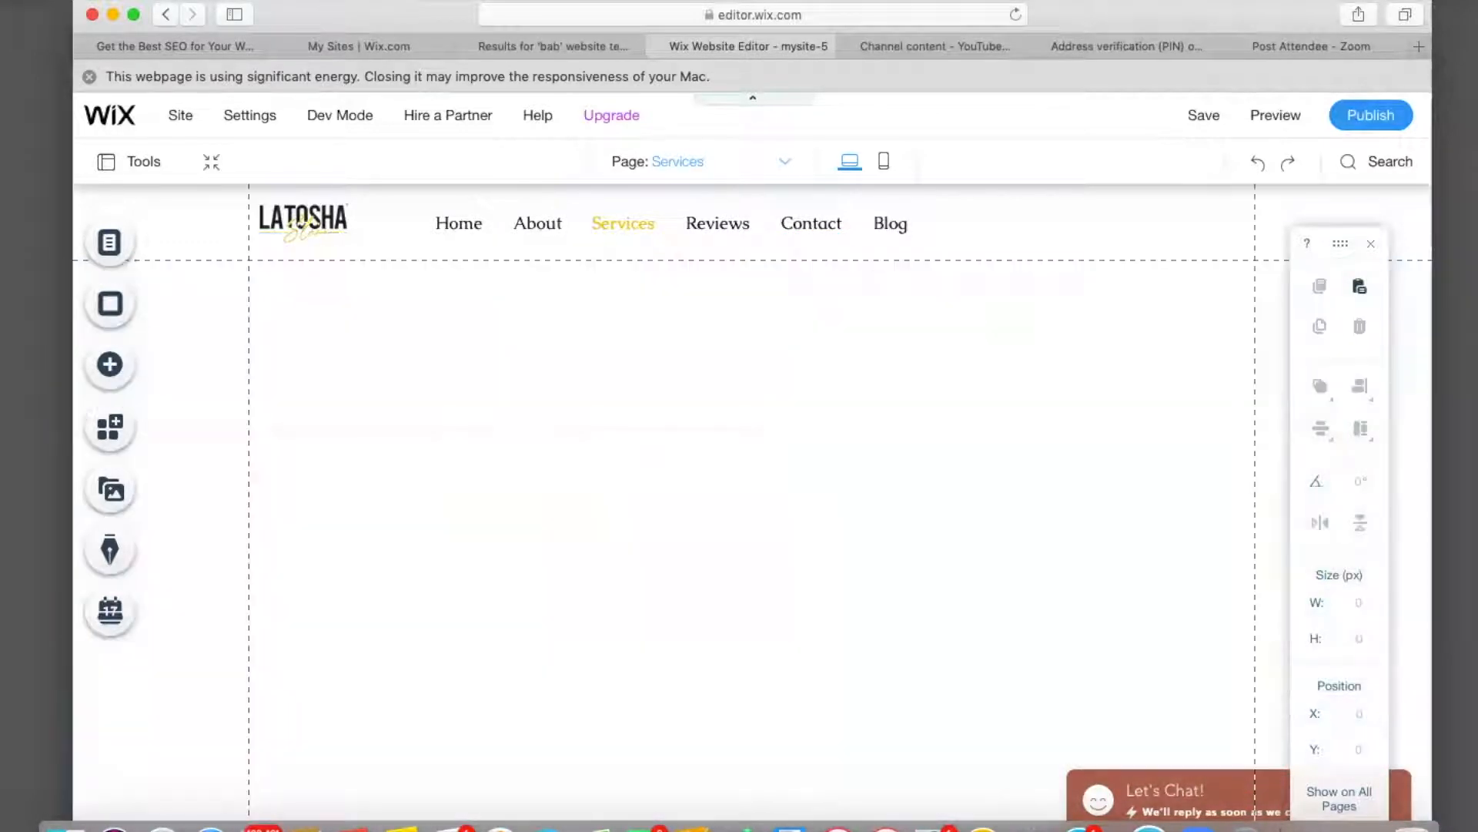
Place a black Classic strip under the header and shrink it to 100 px tall.
click(110, 365)
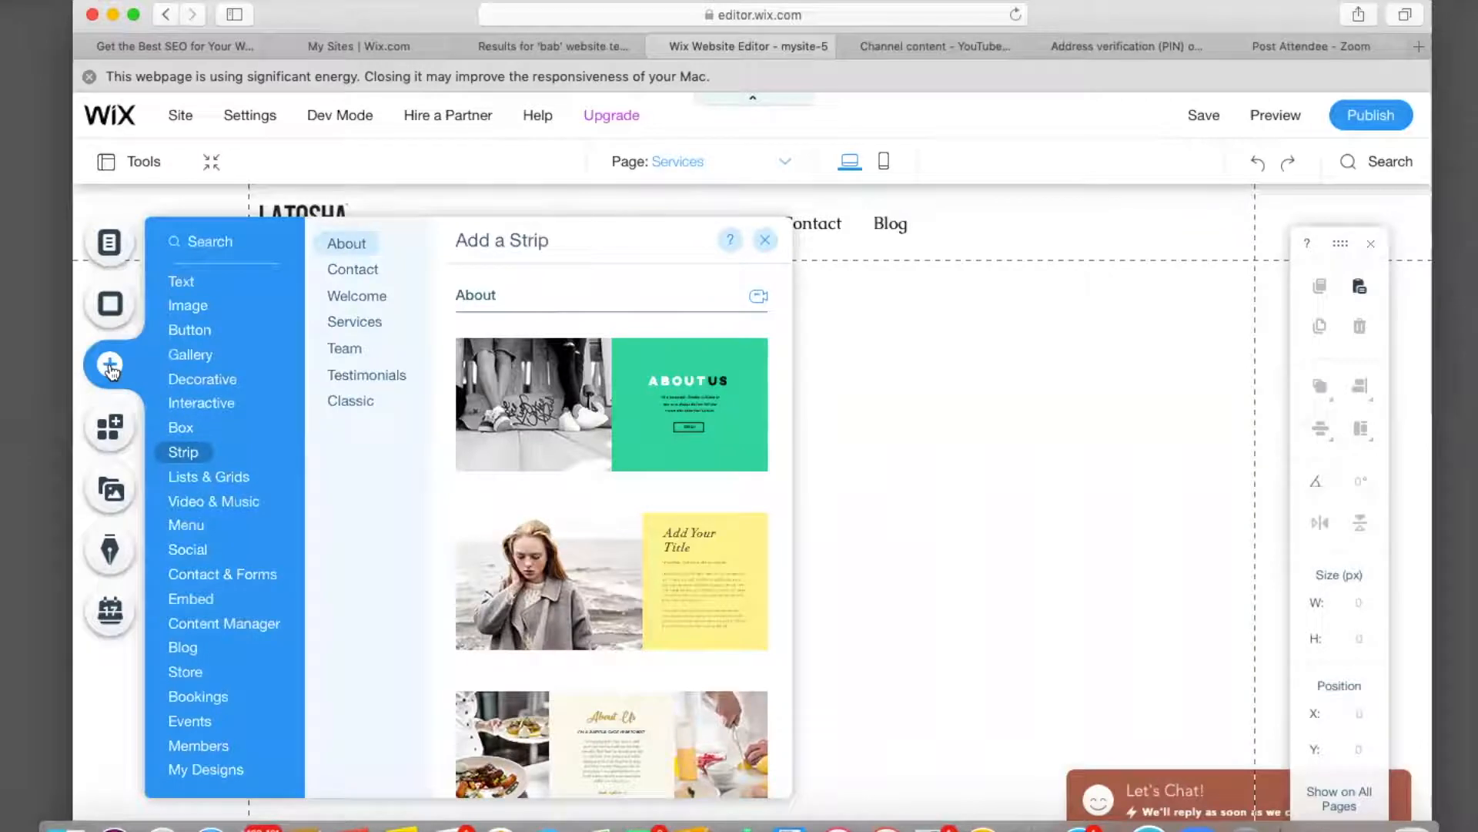
scroll(500, 523, down, 10)
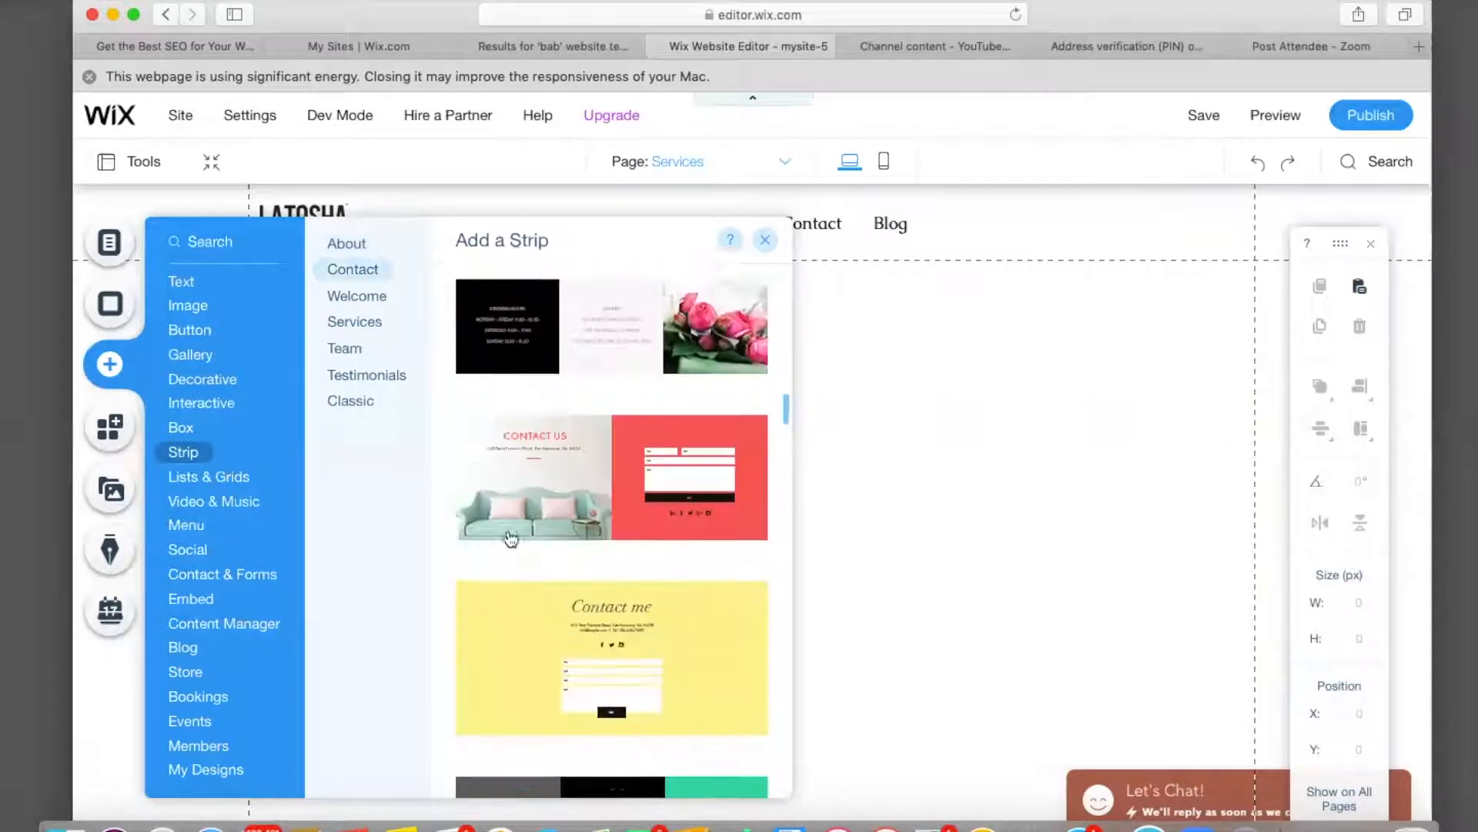
scroll(508, 537, down, 2)
scroll(508, 537, up, 10)
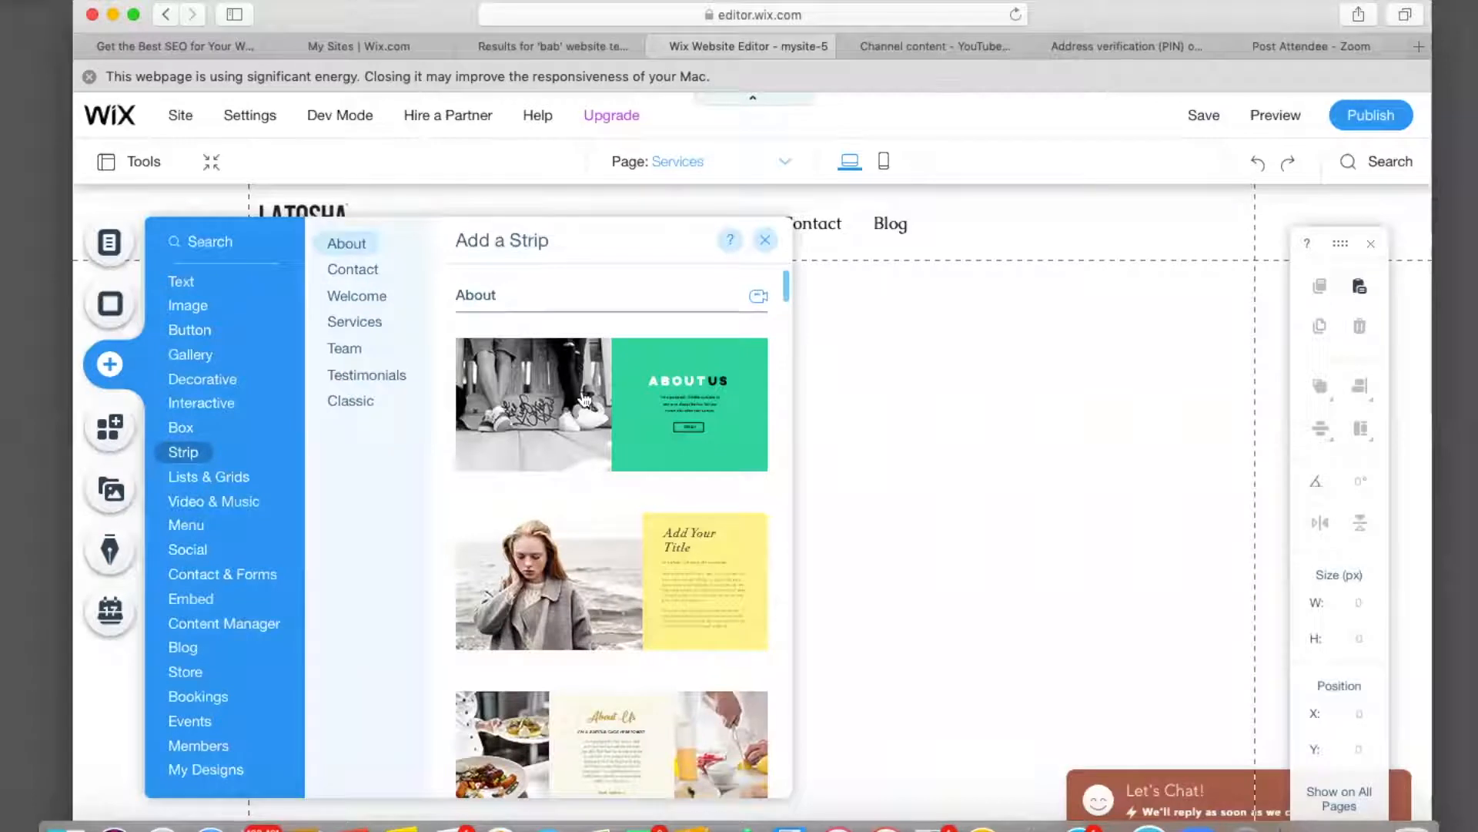
scroll(585, 398, down, 5)
scroll(585, 398, down, 8)
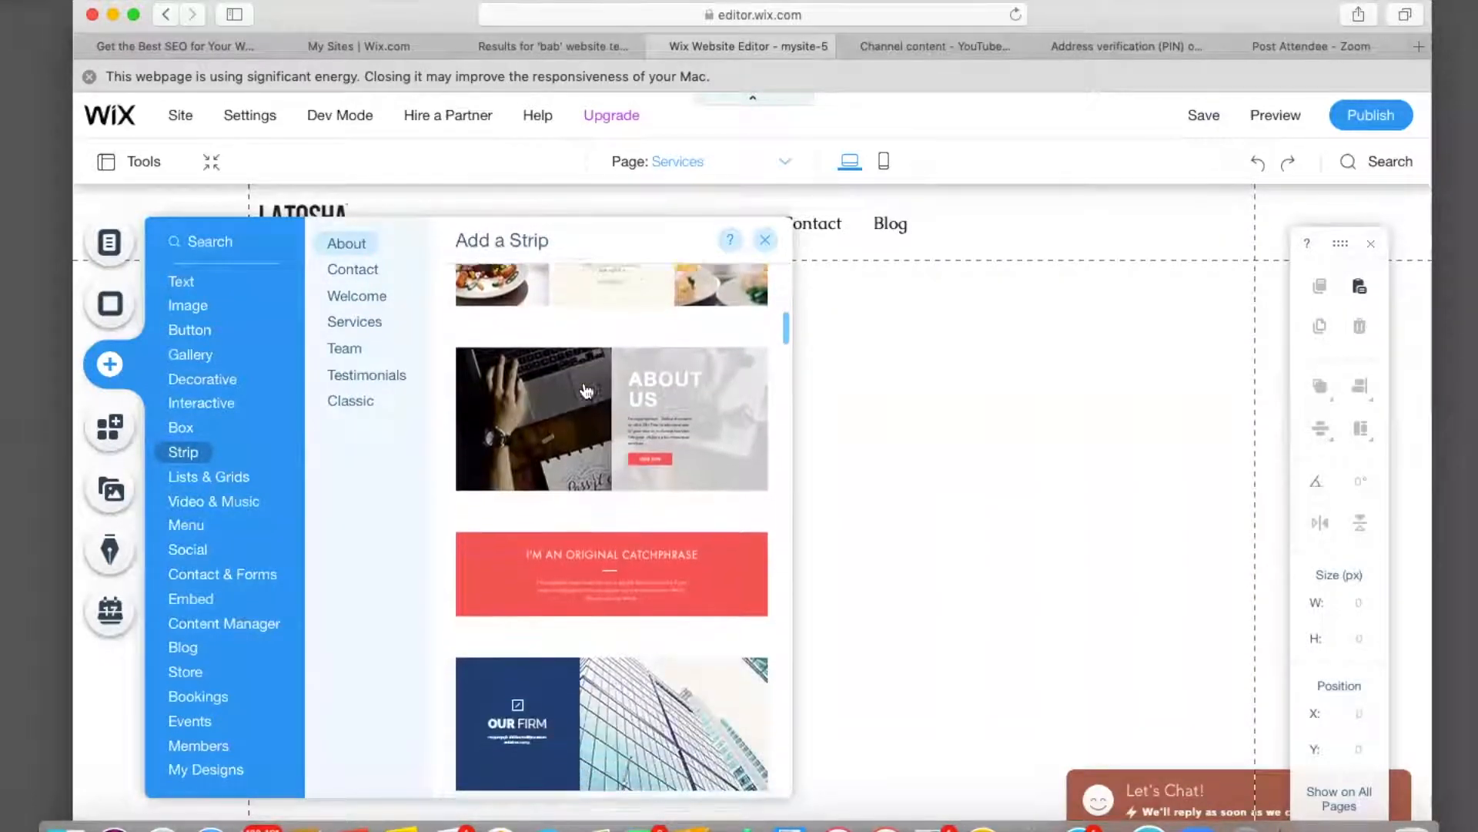
scroll(586, 391, down, 8)
scroll(585, 391, down, 10)
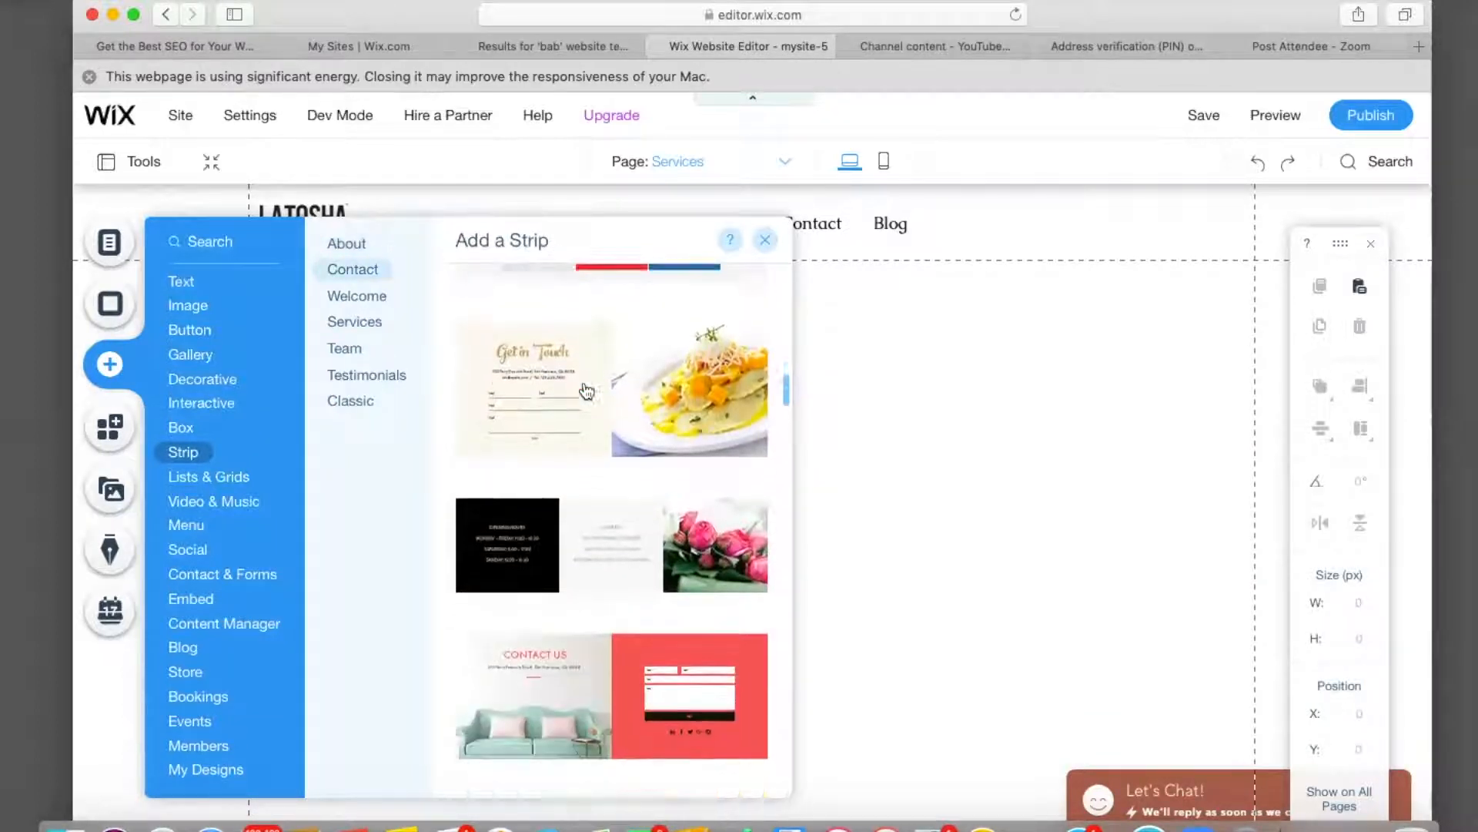
scroll(585, 391, down, 8)
scroll(587, 391, down, 8)
scroll(586, 388, down, 8)
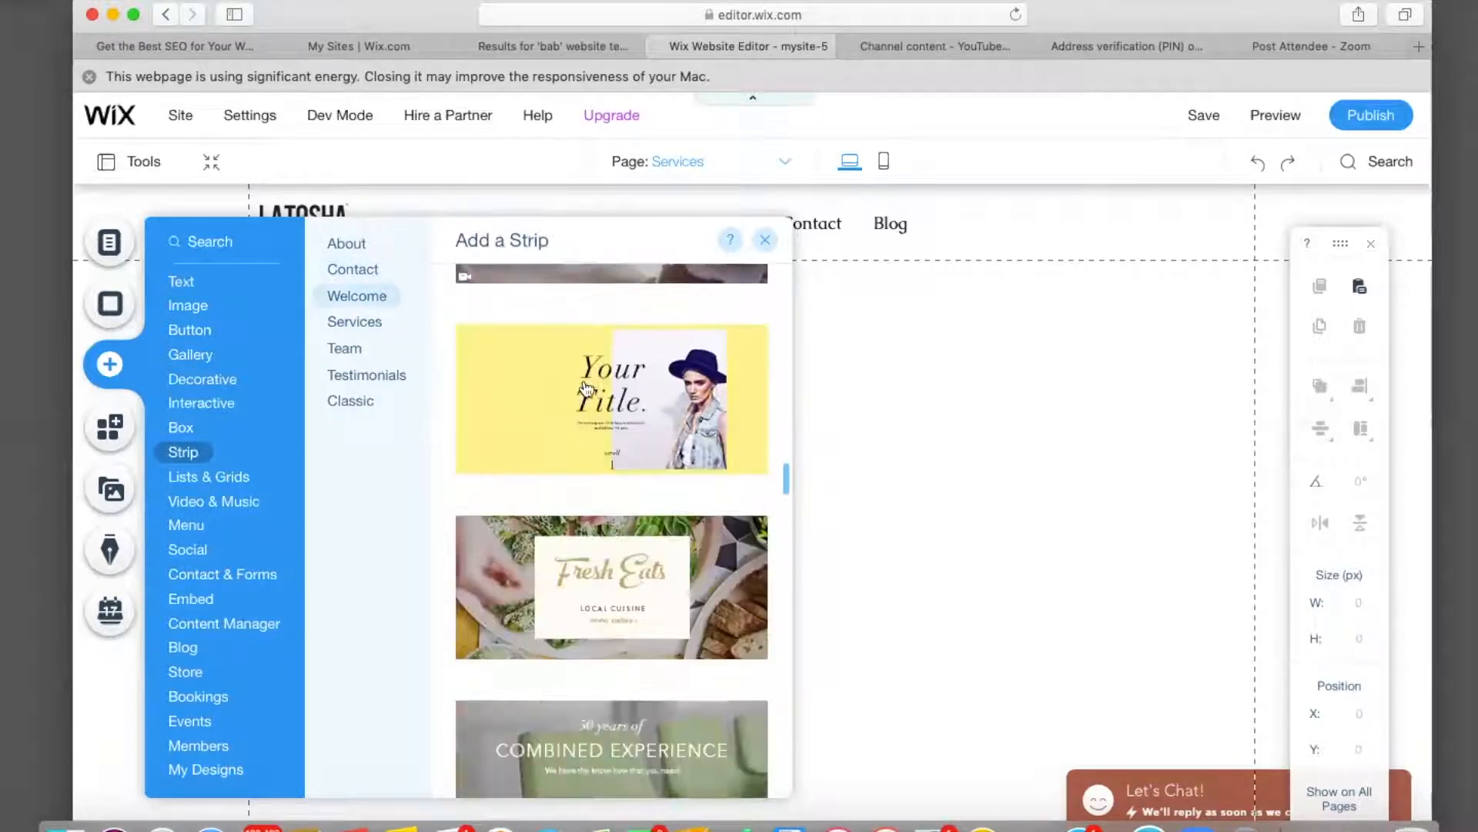
scroll(585, 387, down, 8)
scroll(587, 389, down, 8)
scroll(587, 389, down, 8)
scroll(586, 388, down, 8)
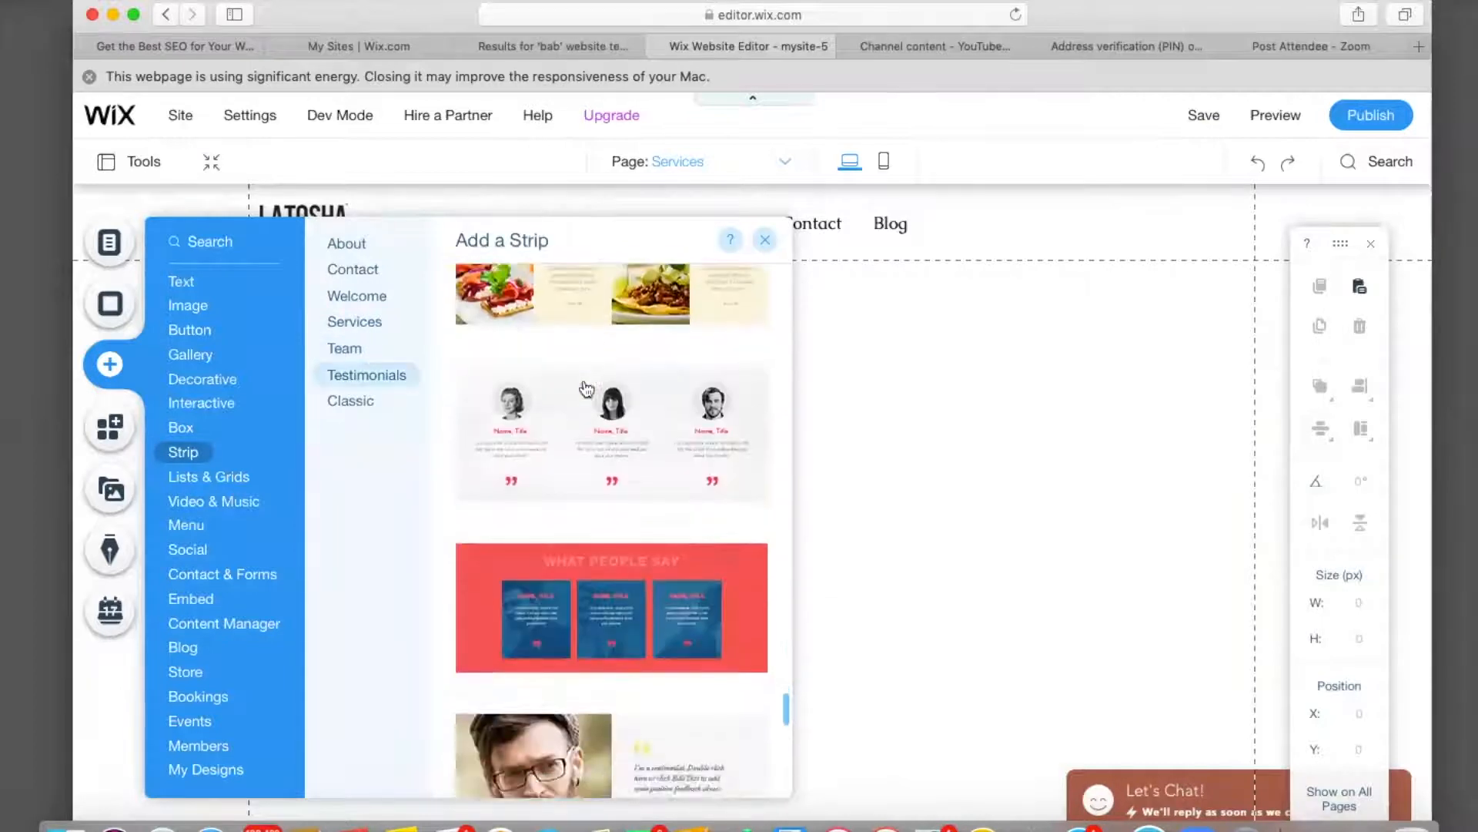
scroll(587, 388, down, 8)
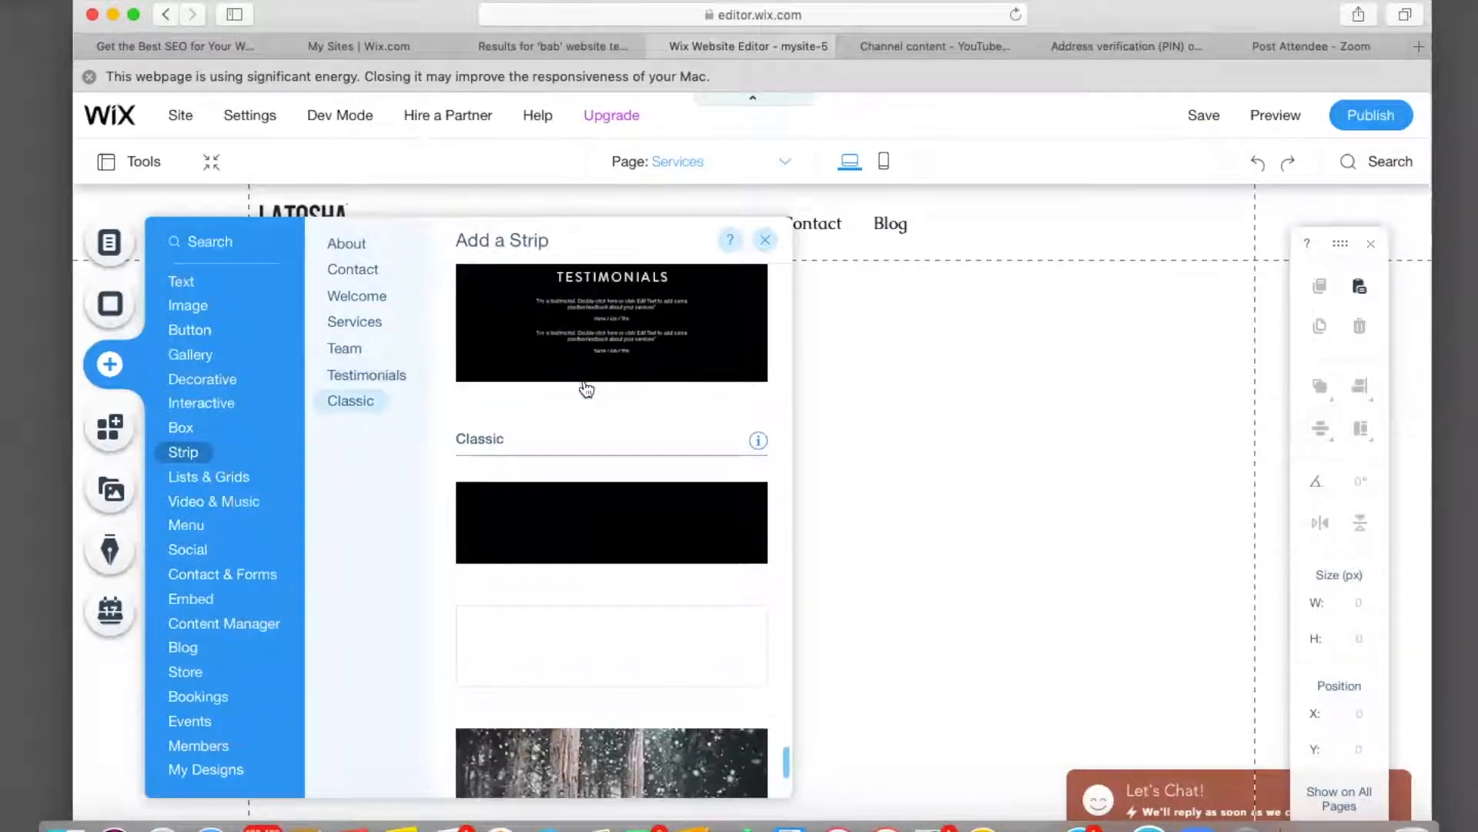
scroll(568, 658, down, 3)
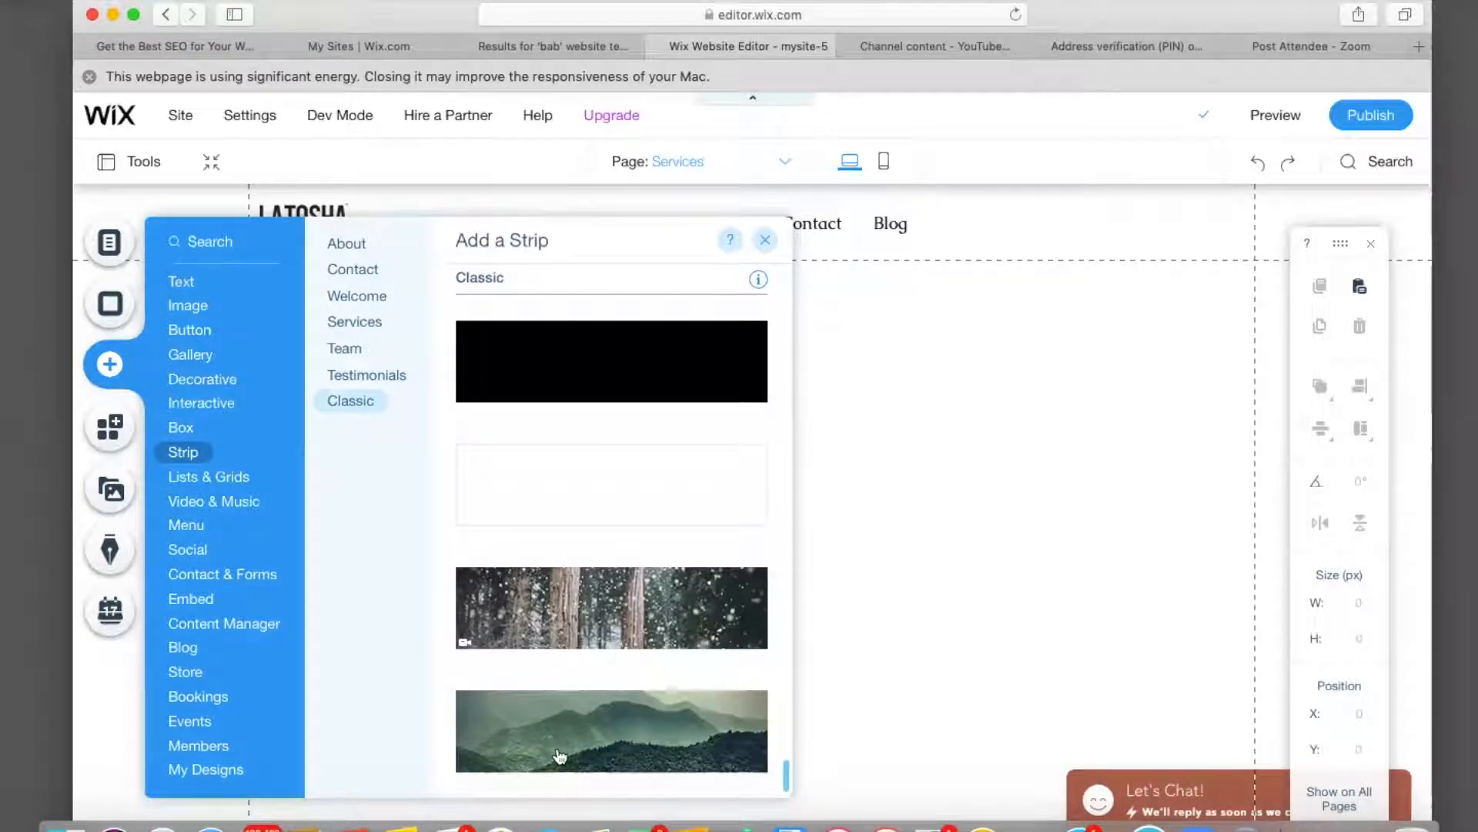
drag(616, 360, 901, 354)
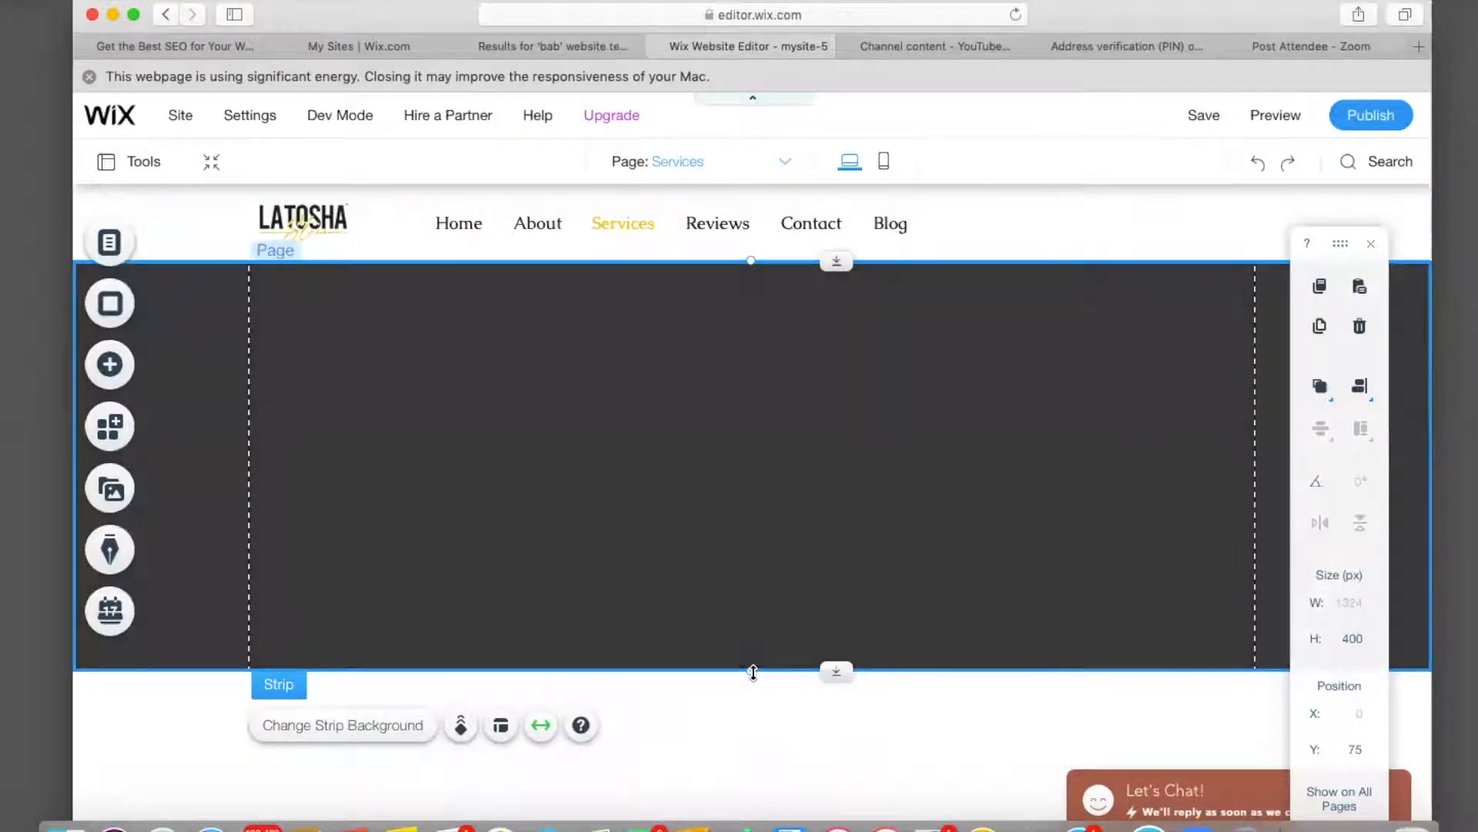
drag(754, 669, 766, 411)
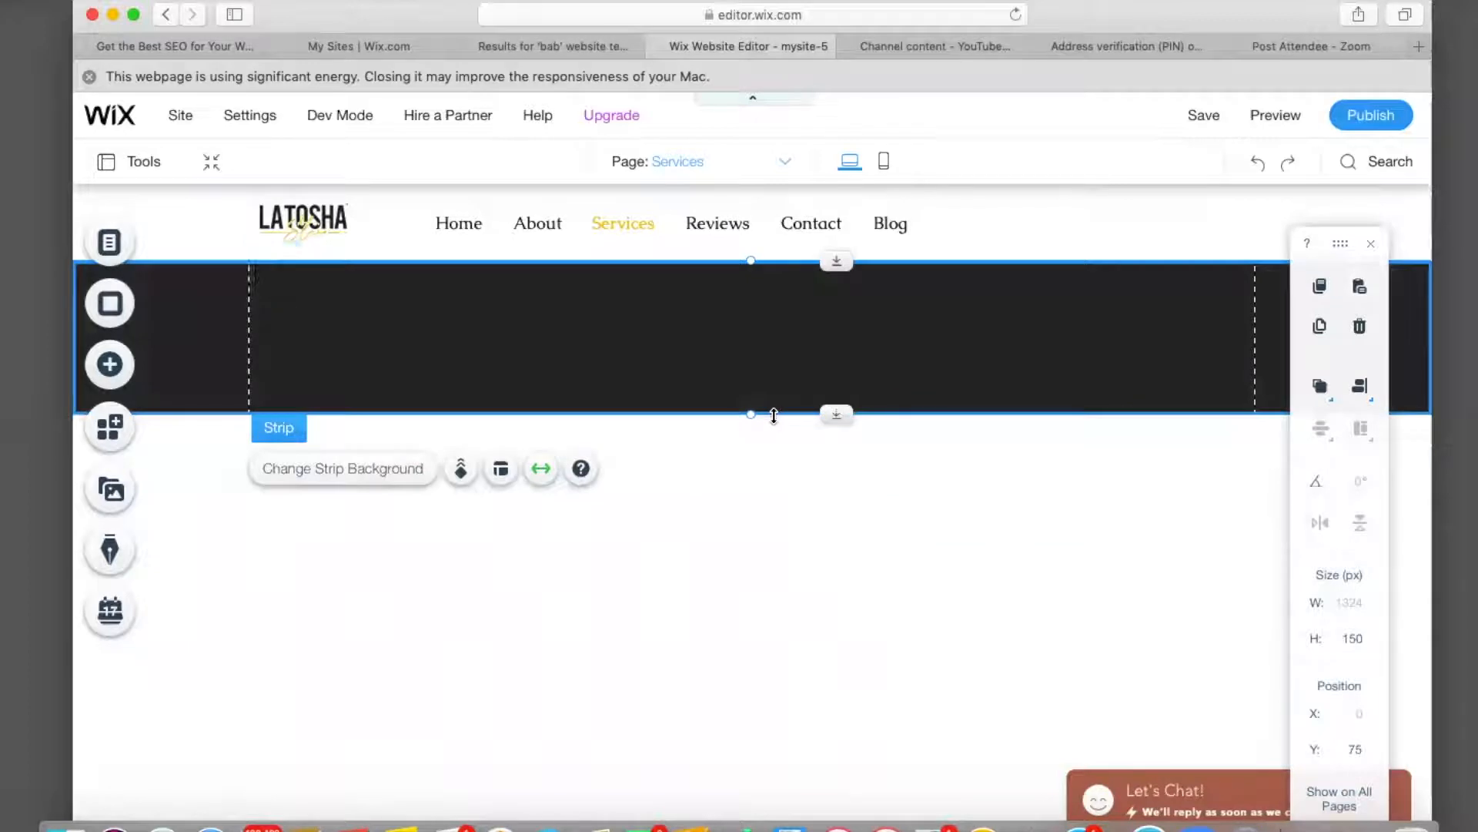
drag(753, 413, 751, 362)
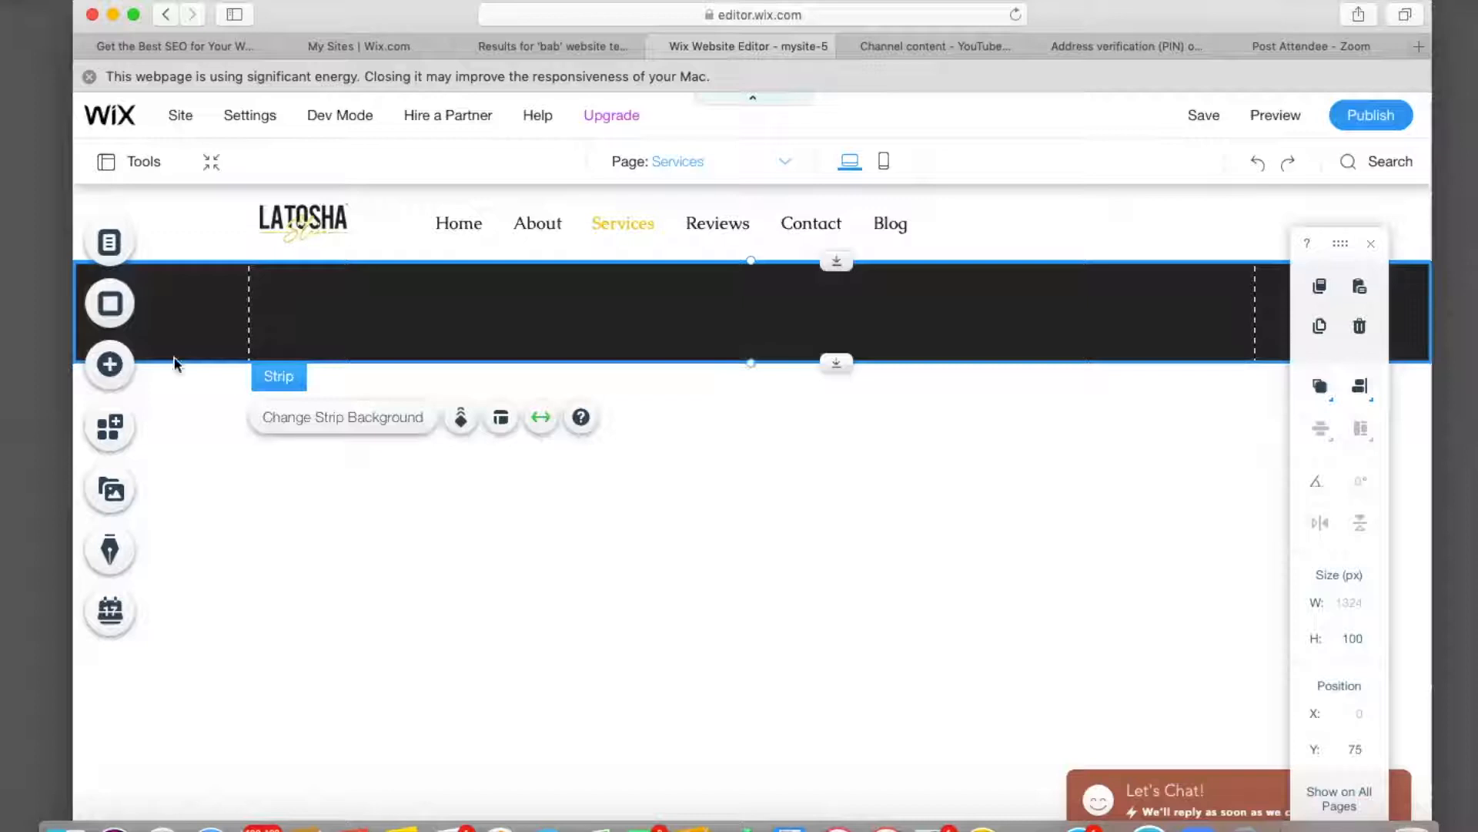
Add the Samsung Memory laptop photo from Unsplash to the Services page.
click(116, 366)
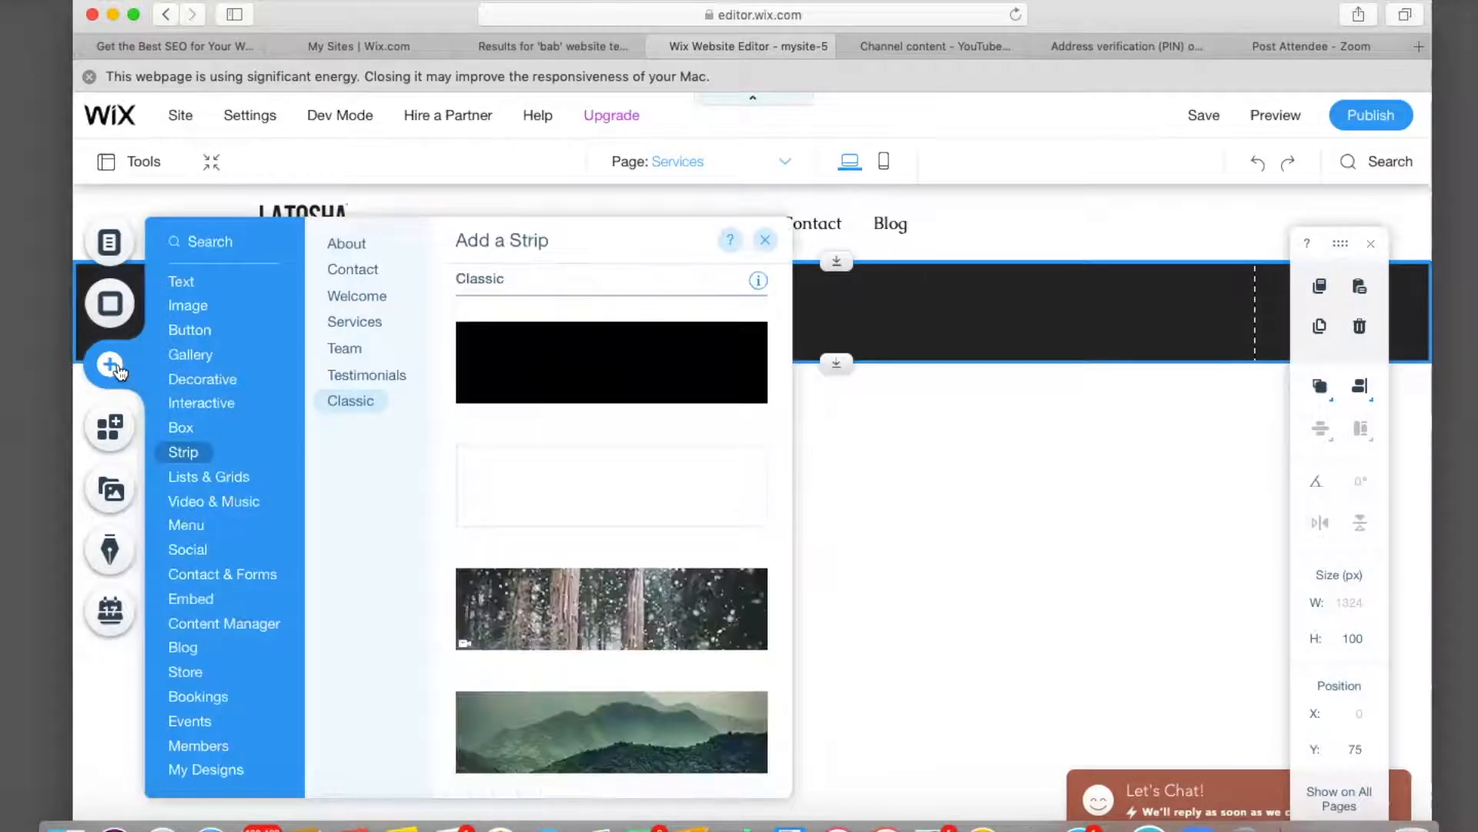
click(185, 285)
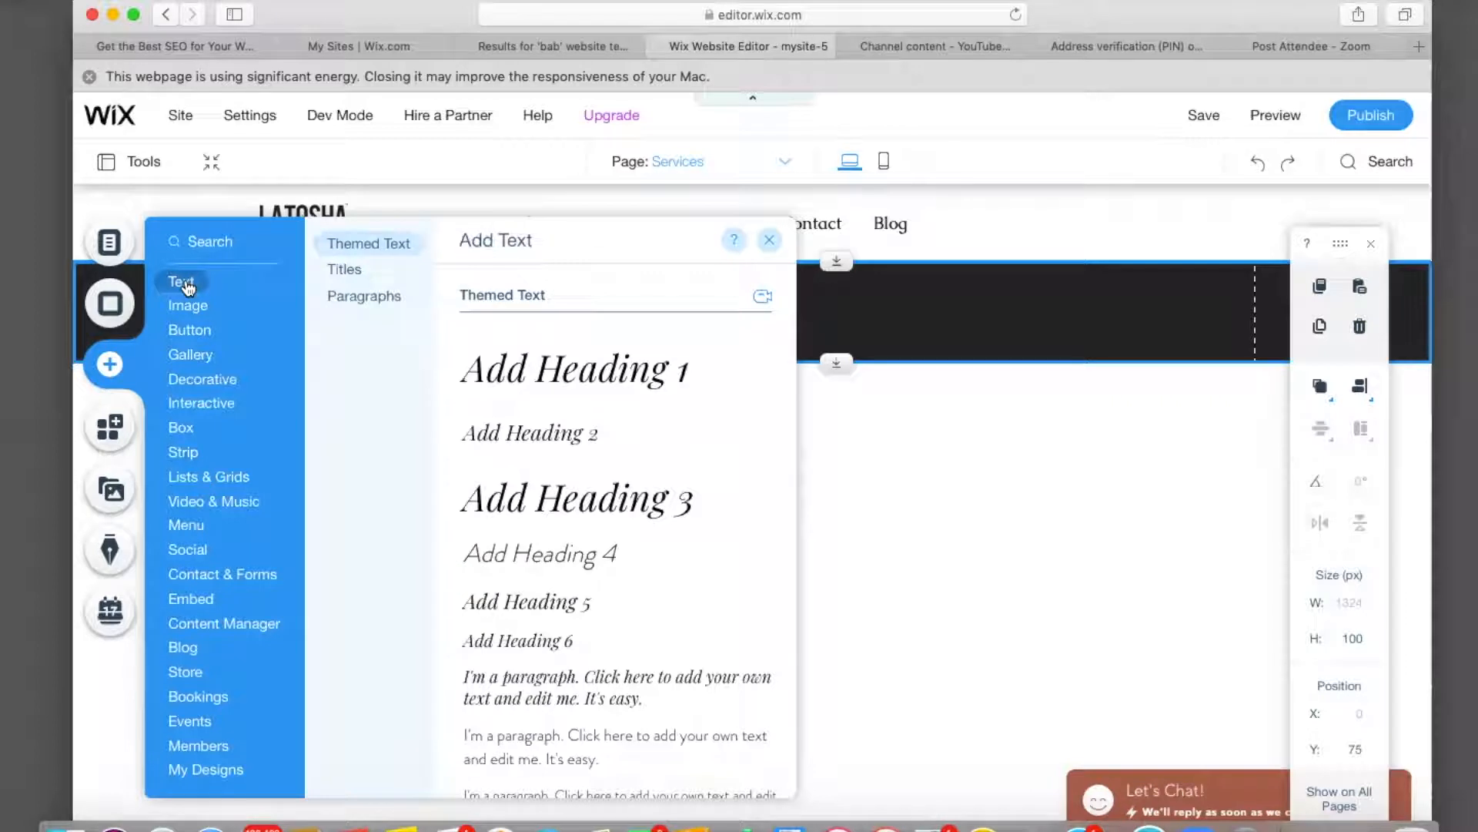
click(187, 305)
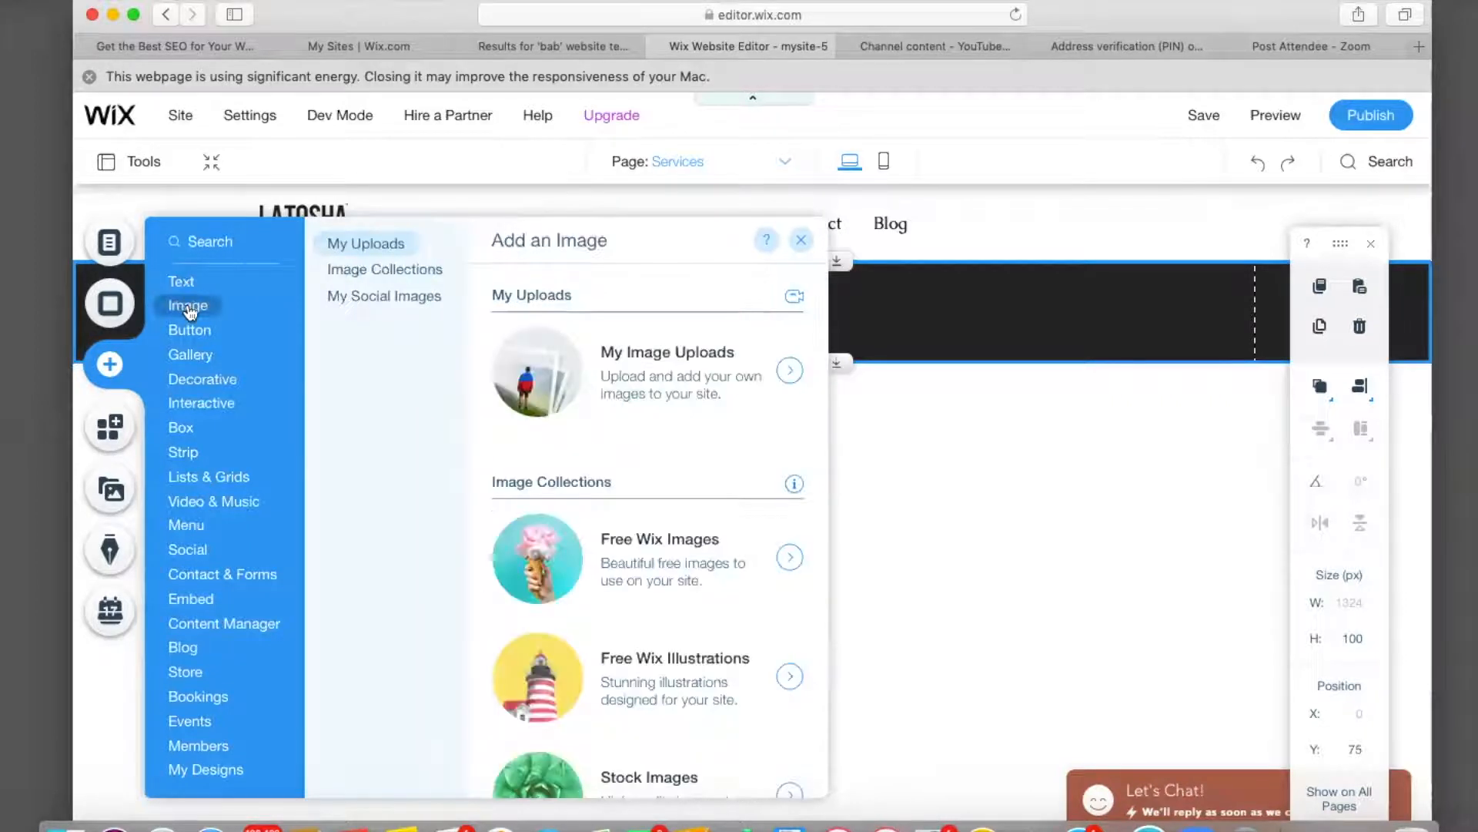
click(674, 381)
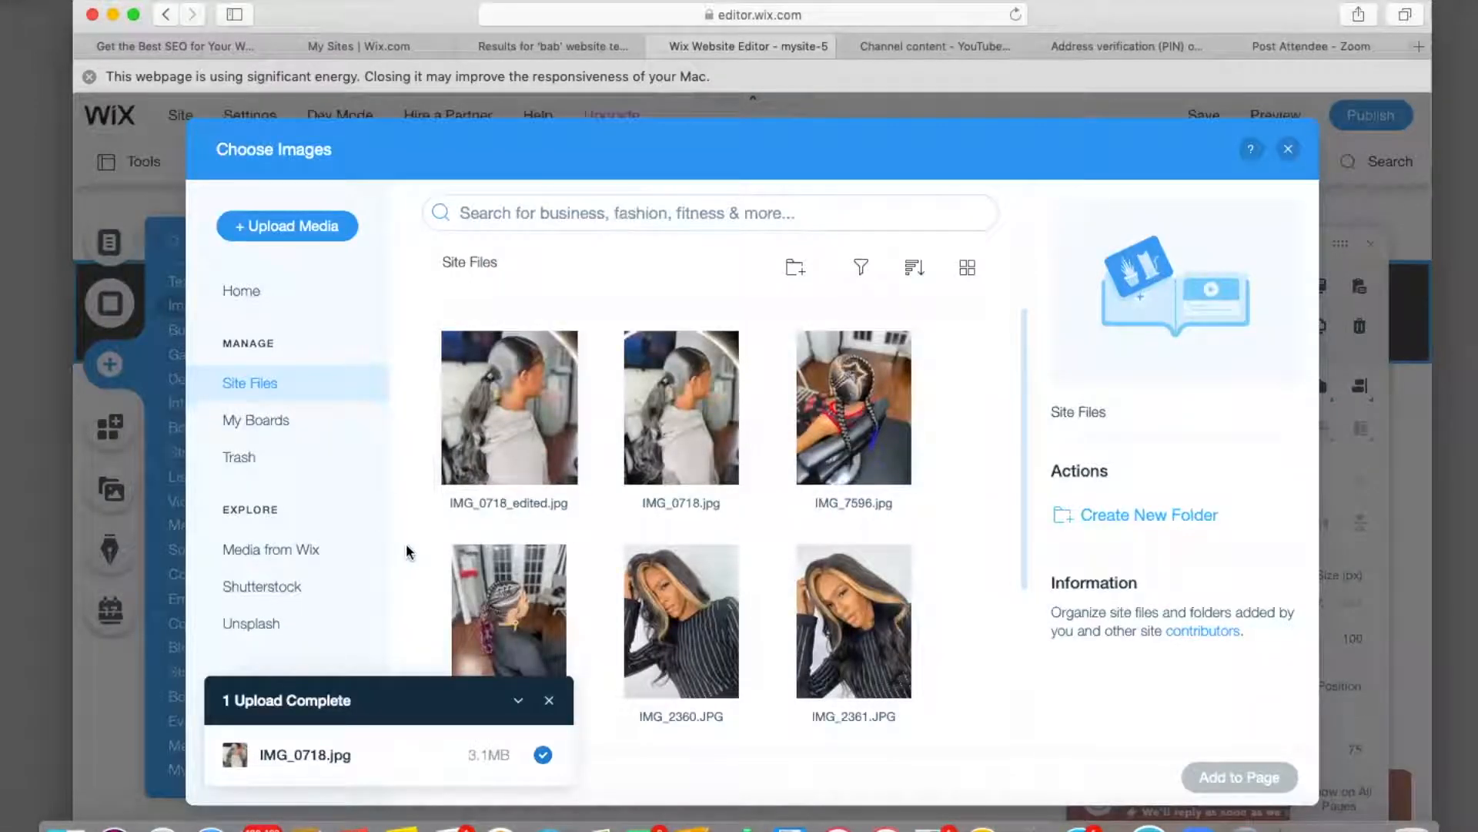
scroll(412, 552, down, 5)
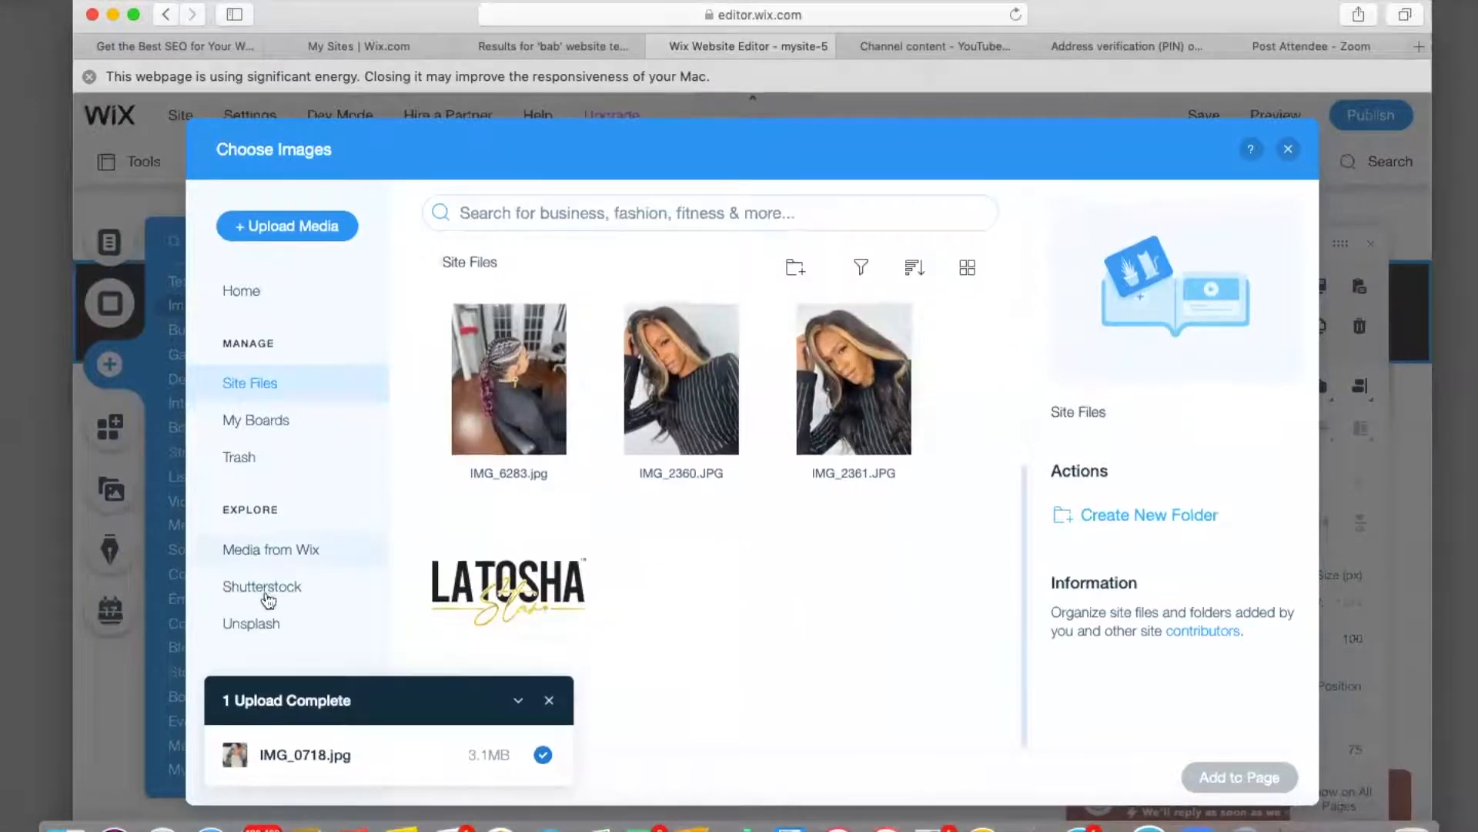
click(262, 586)
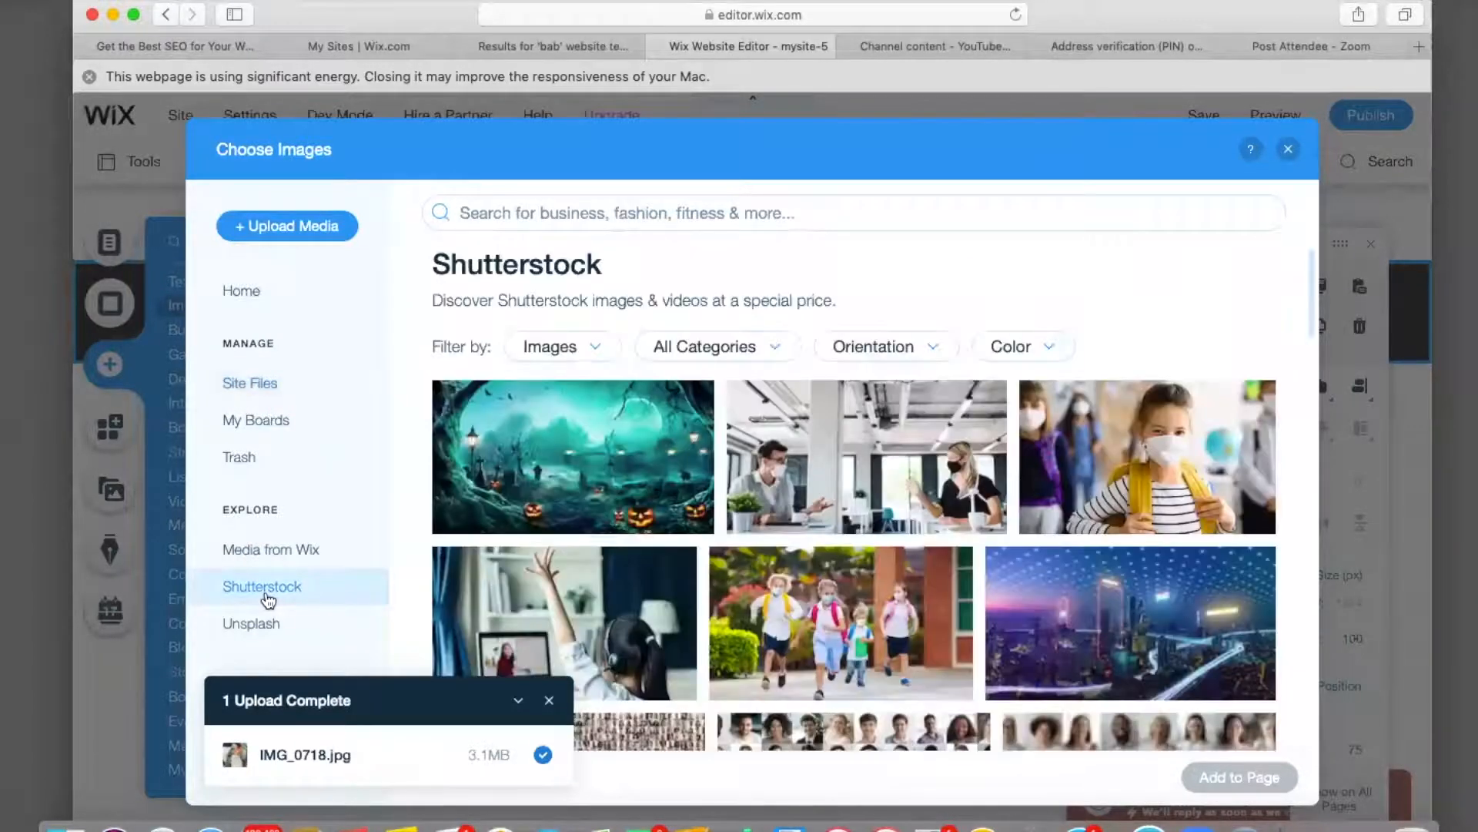
click(800, 488)
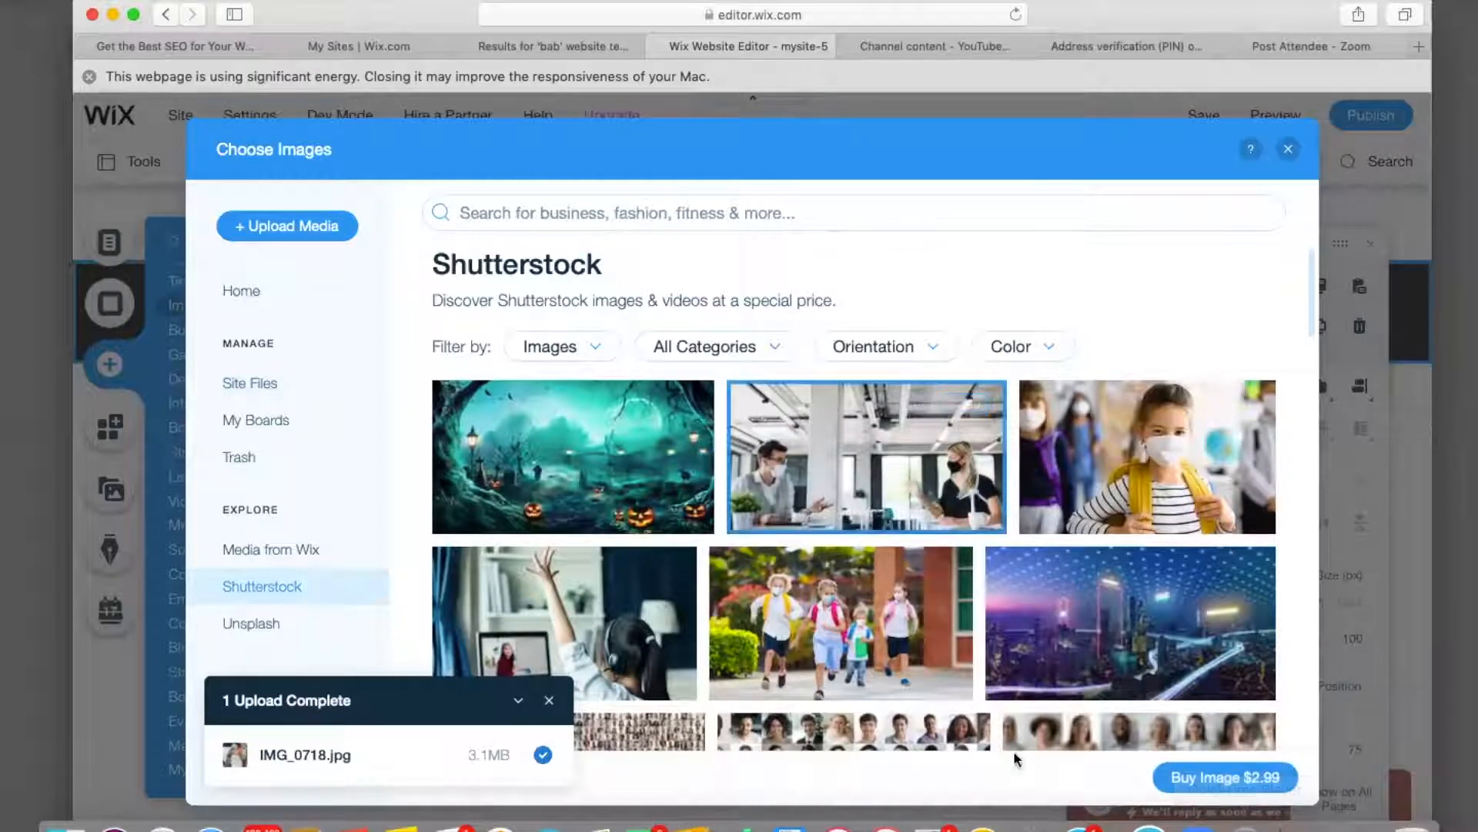
click(258, 638)
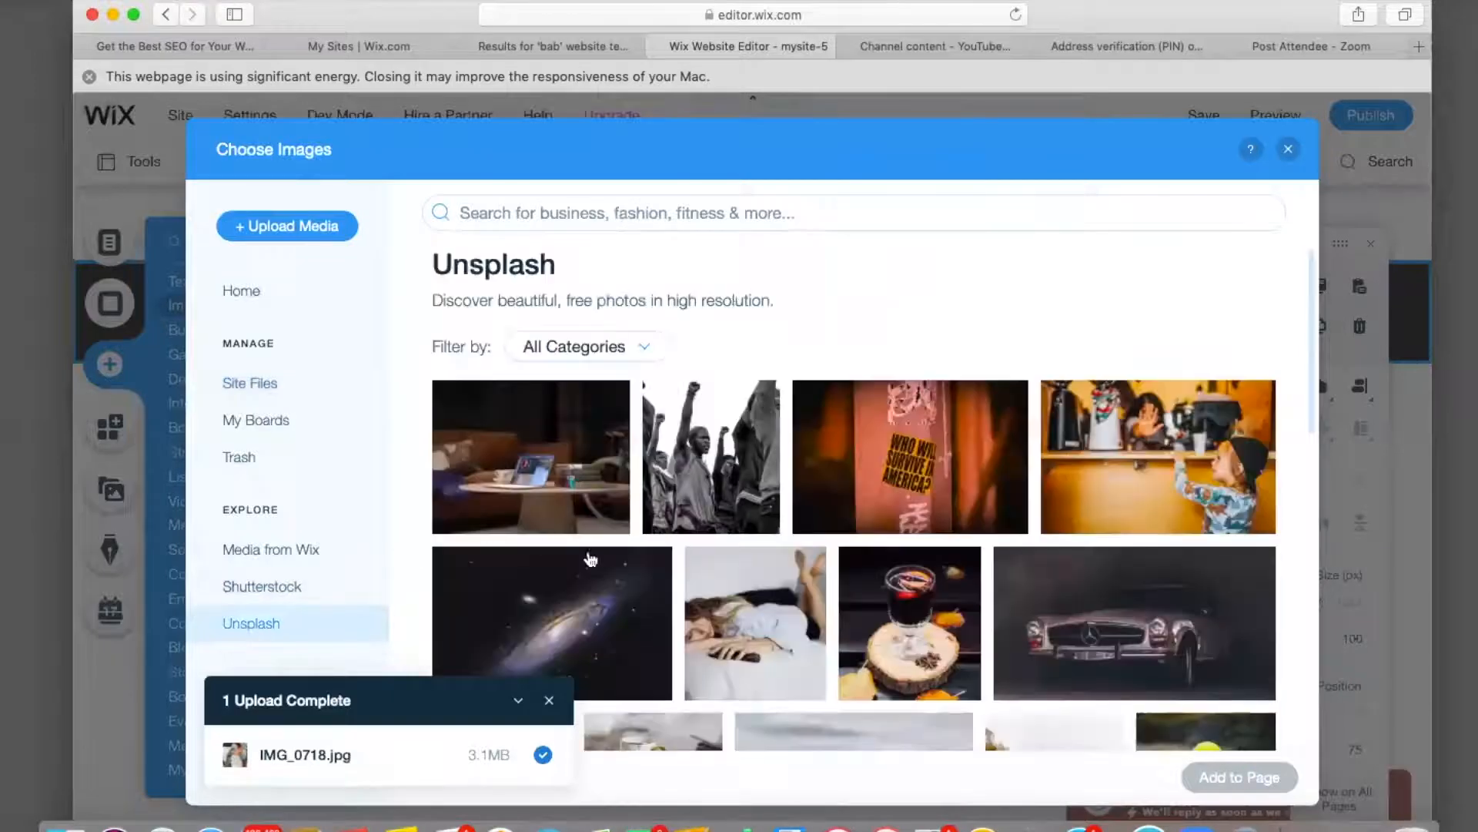
scroll(597, 570, down, 5)
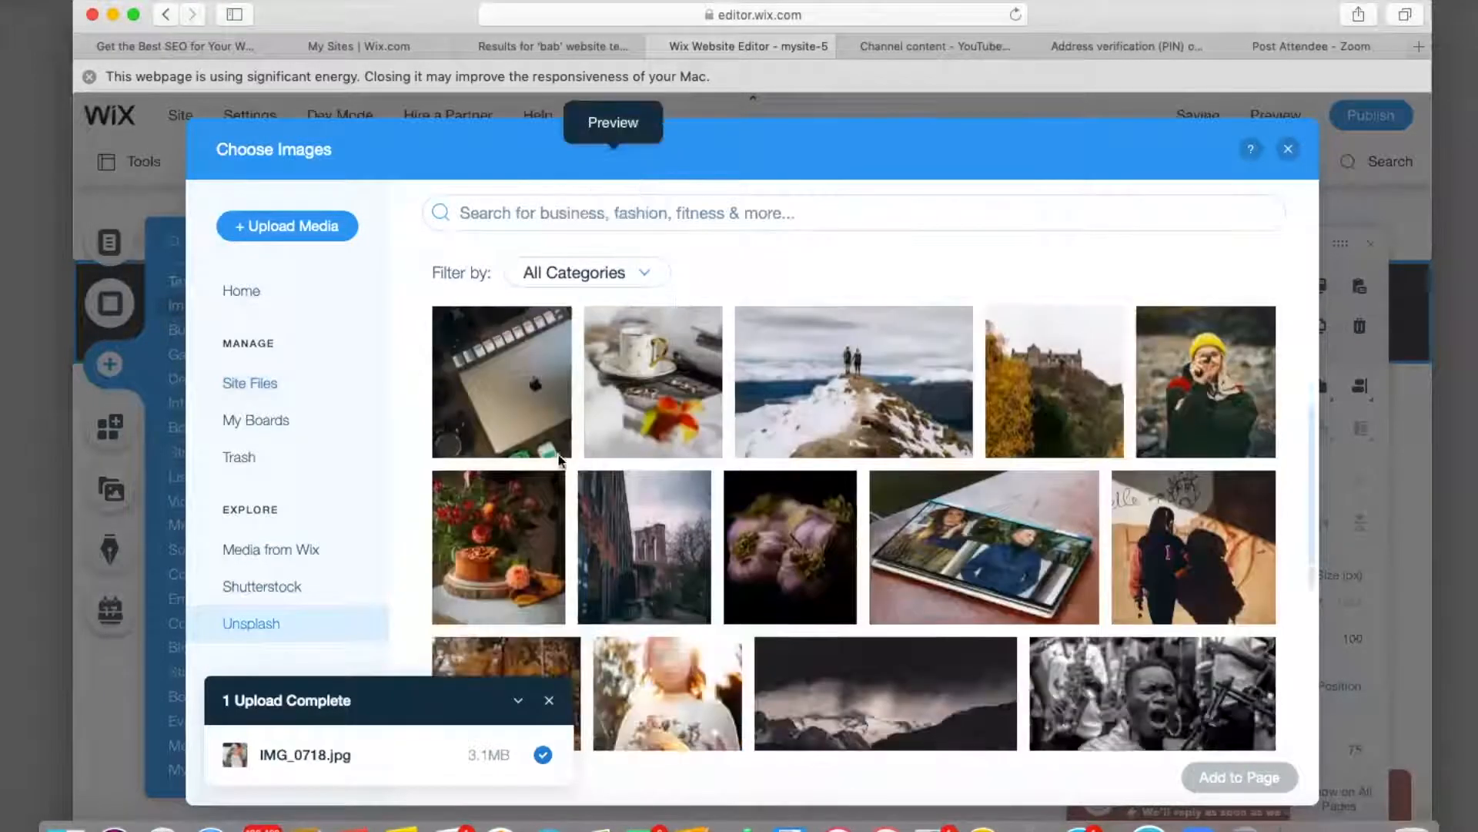
click(512, 388)
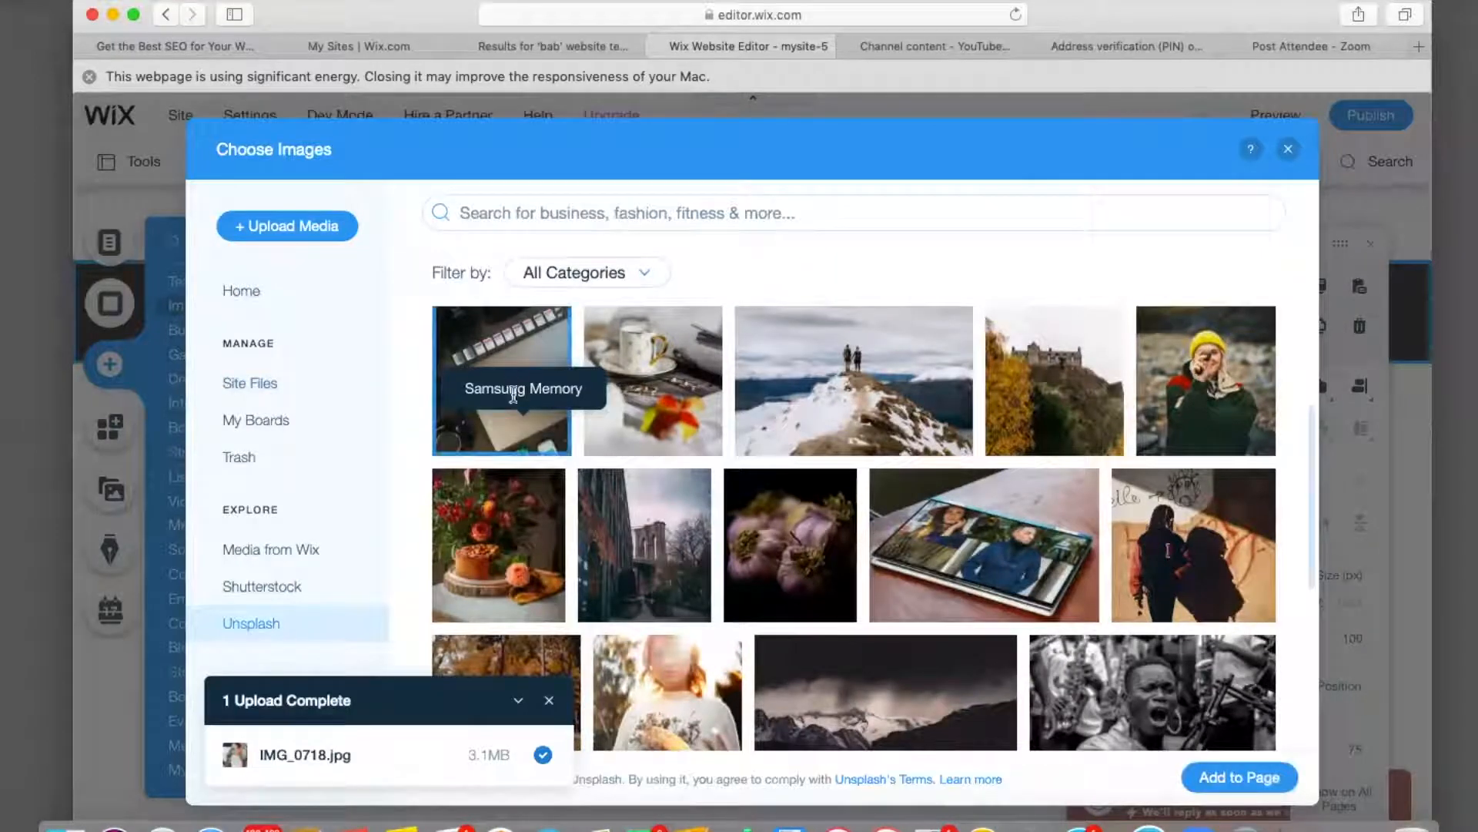
click(1227, 778)
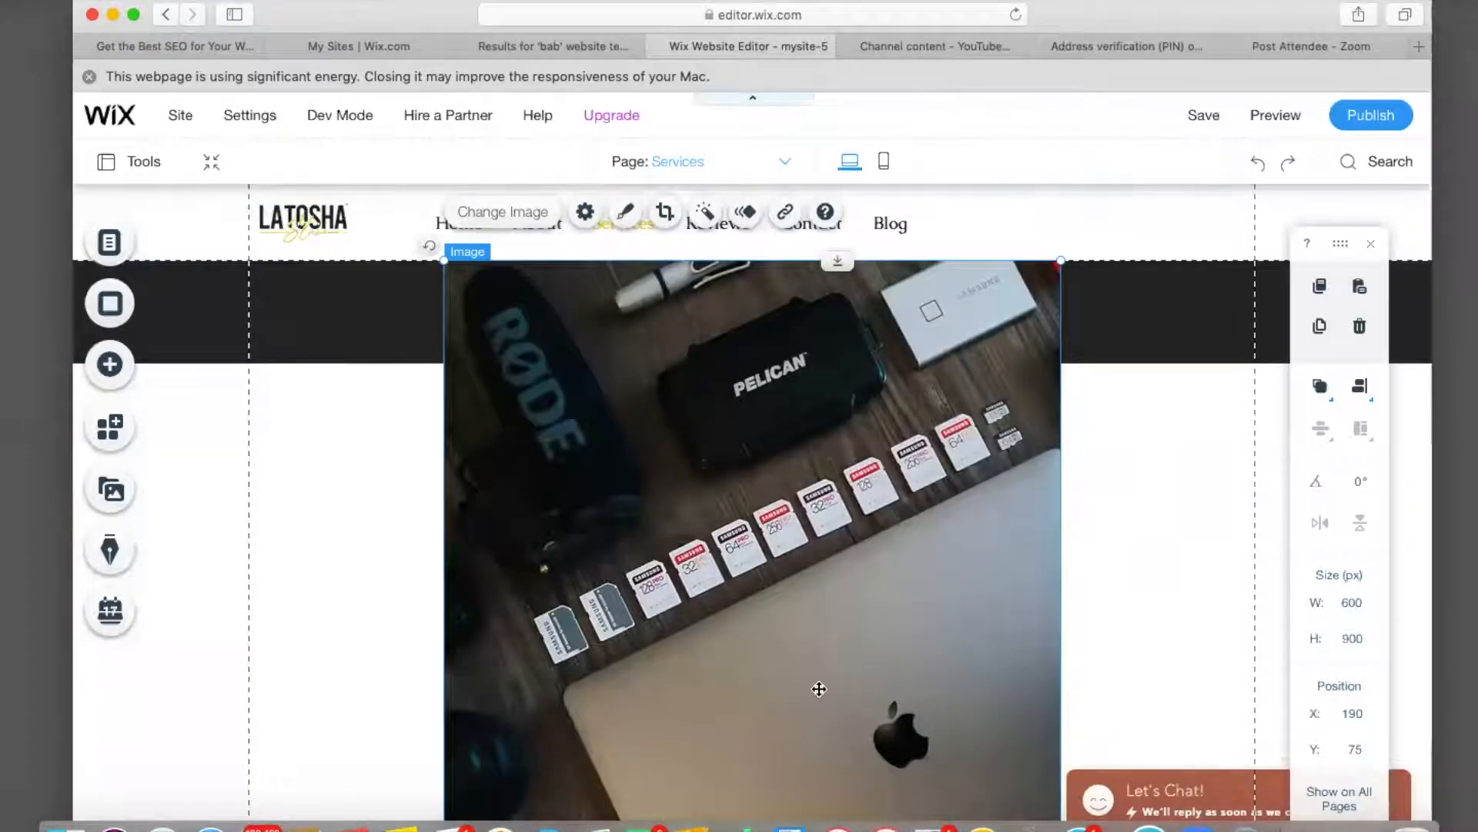
Shrink the laptop photo to 432 by 648 px, then delete it.
scroll(819, 688, down, 10)
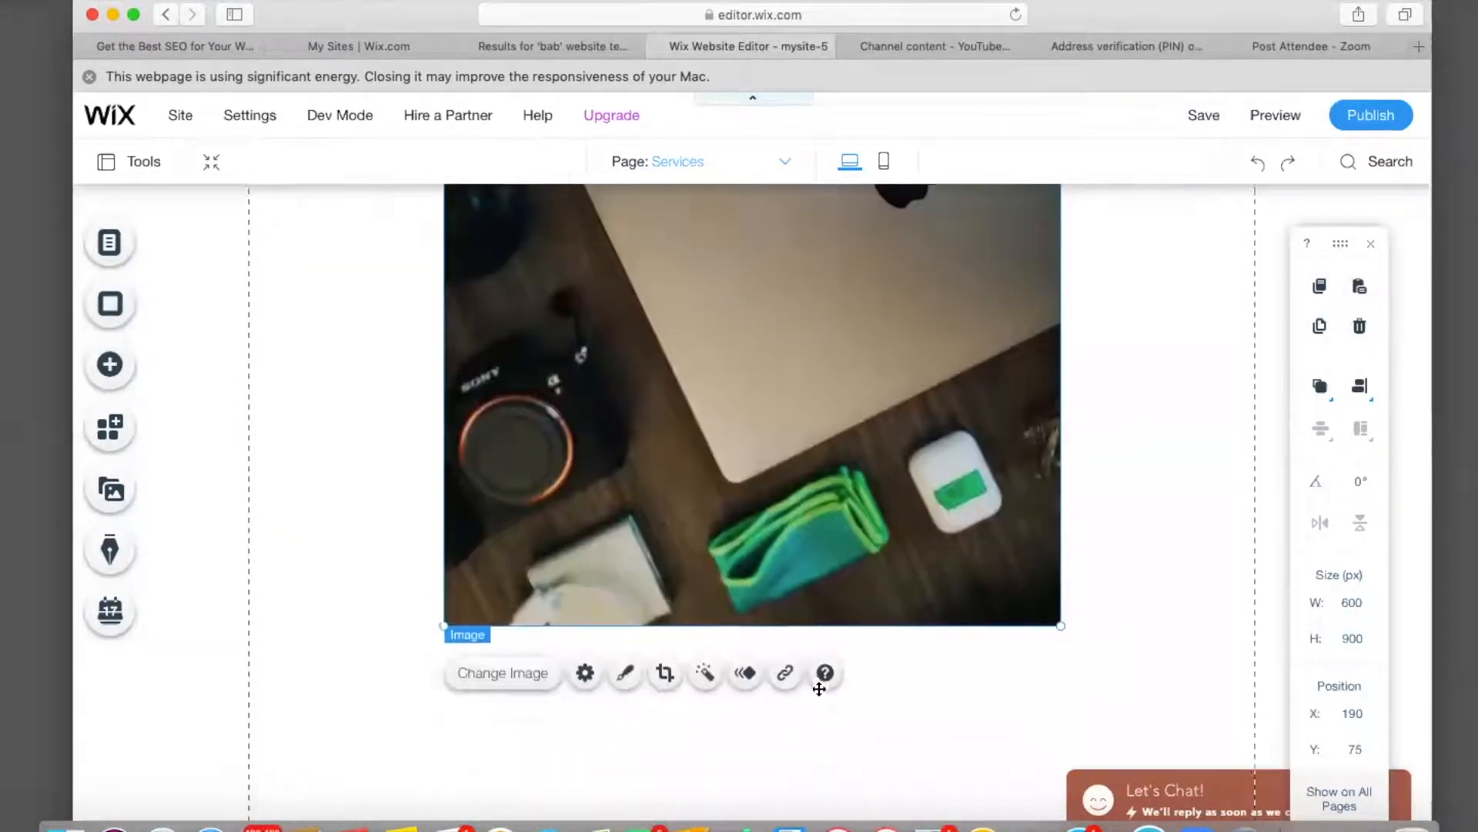
scroll(820, 689, up, 2)
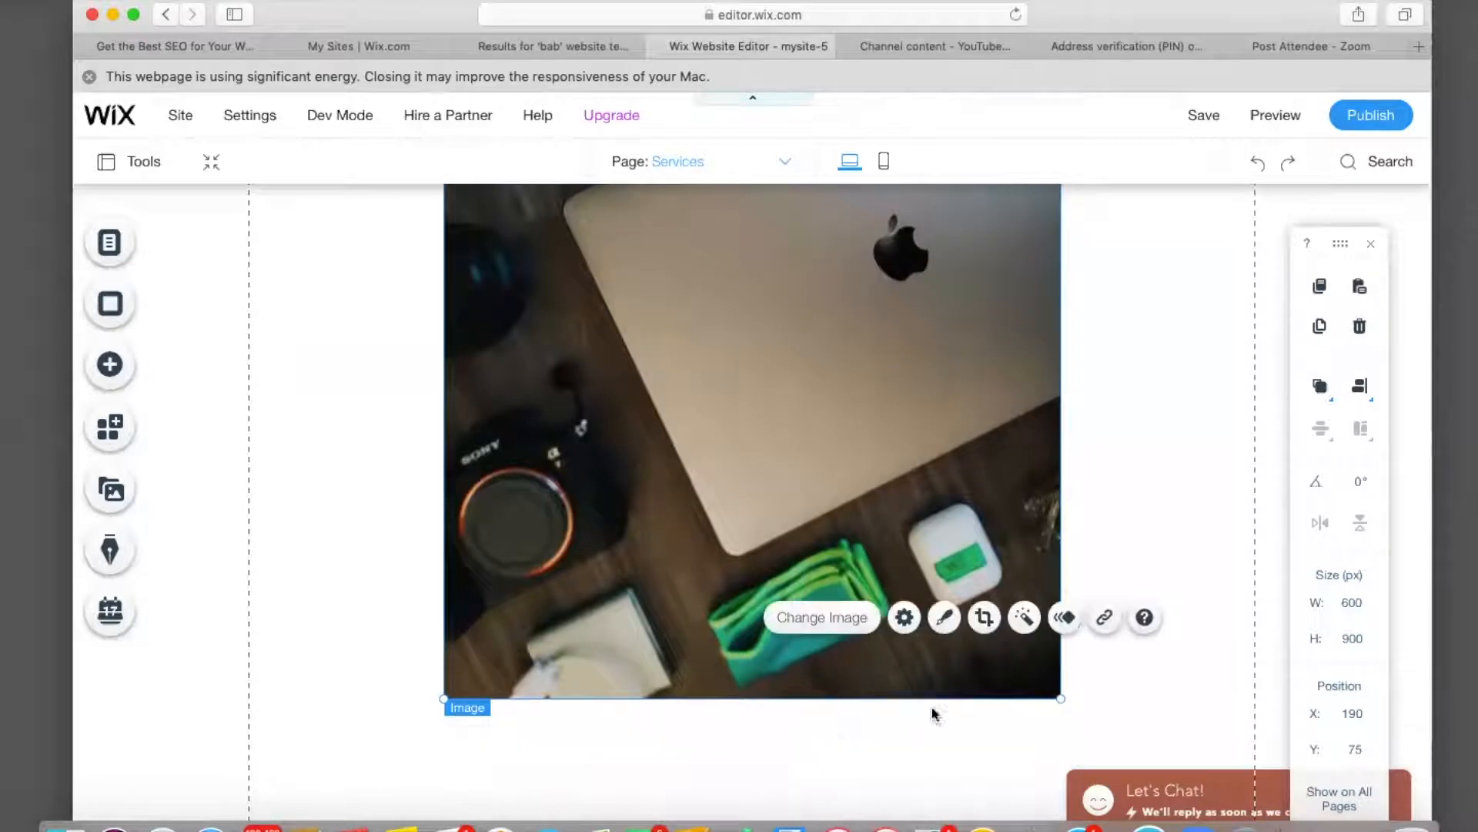
drag(1061, 699, 968, 394)
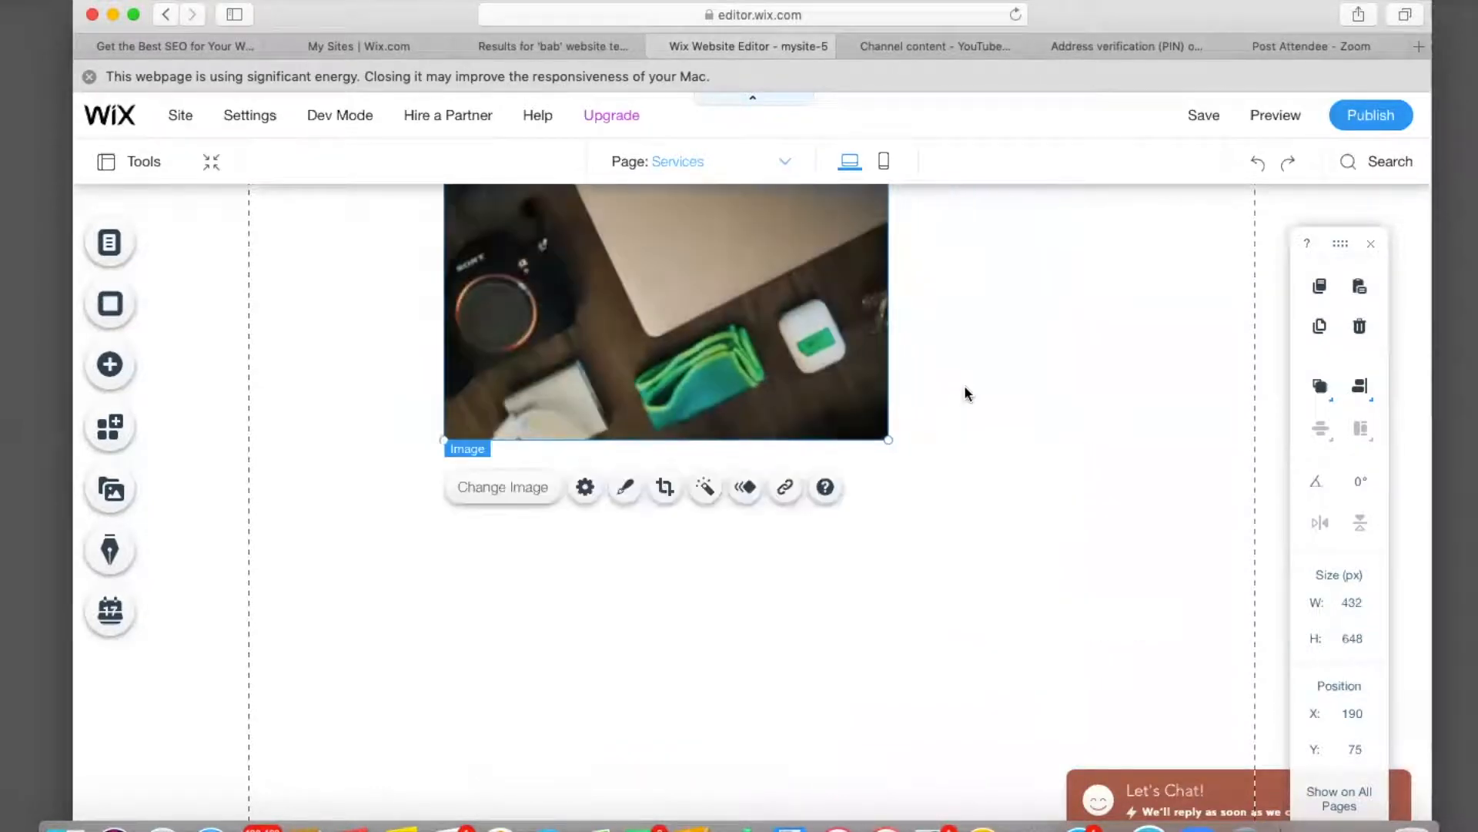
scroll(967, 393, up, 6)
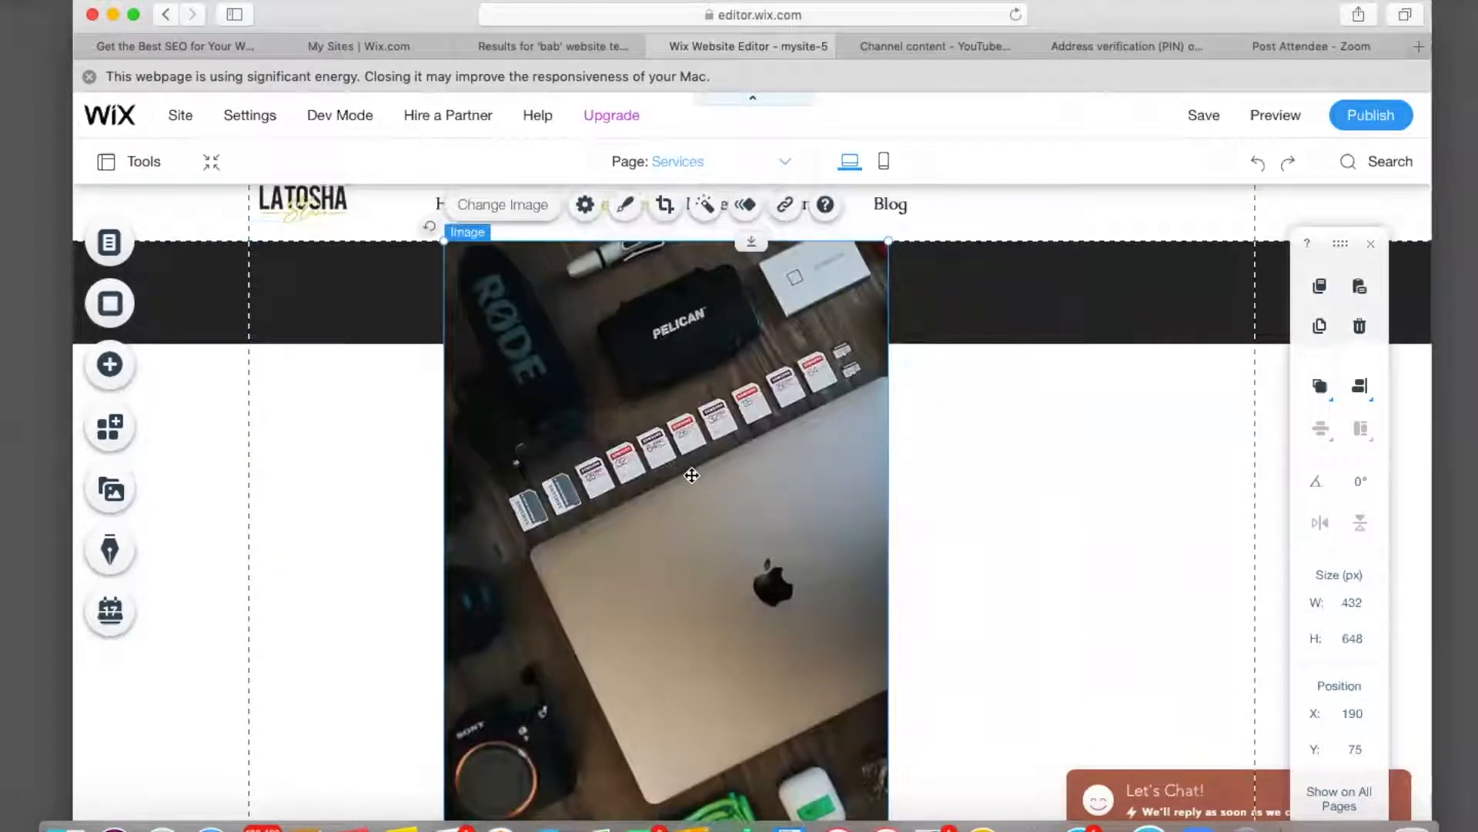
key(Delete)
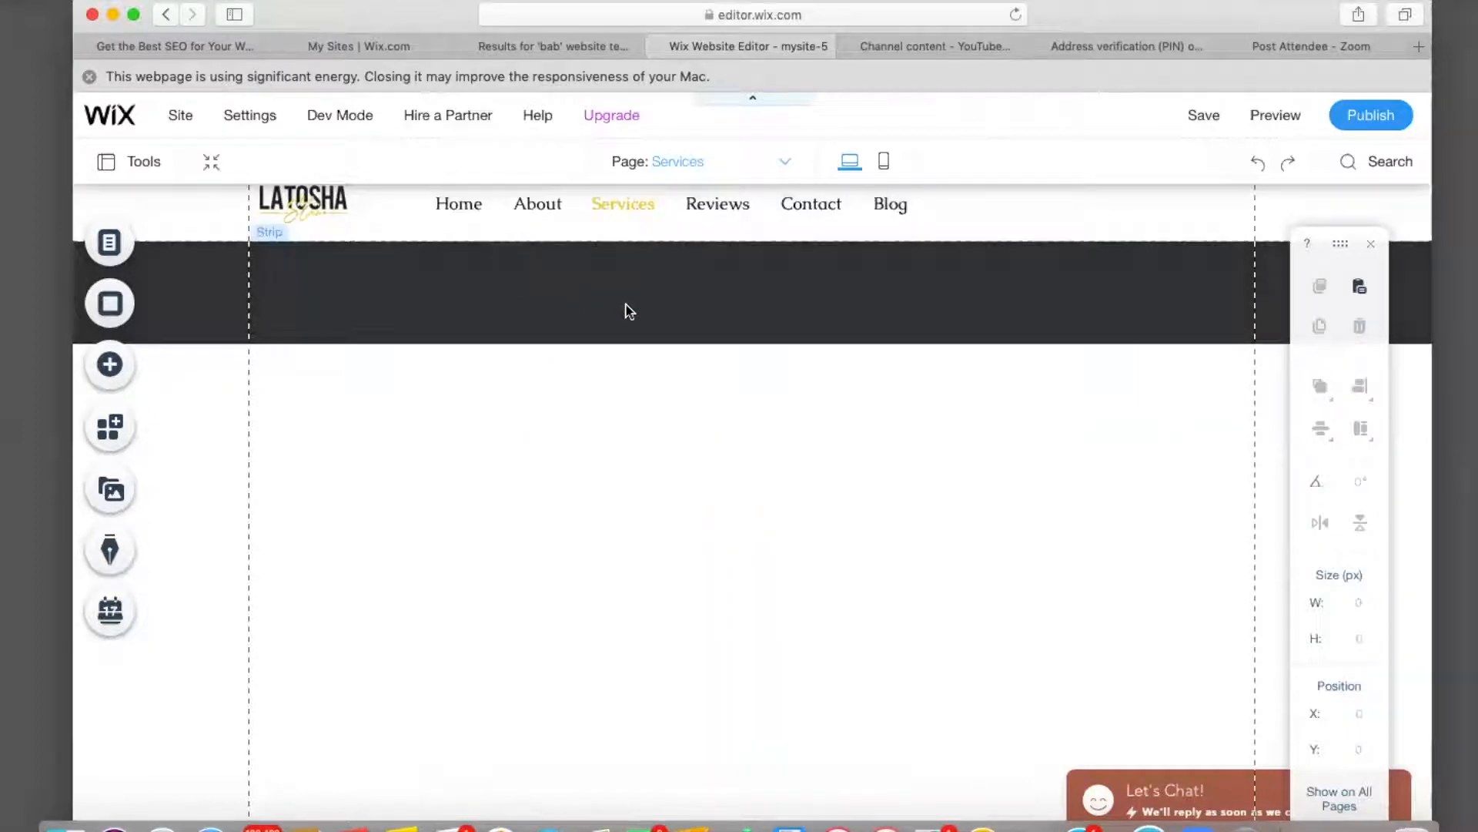
Make the dark strip taller and give it a yoga photo background at 26% opacity.
click(629, 310)
drag(752, 343, 749, 371)
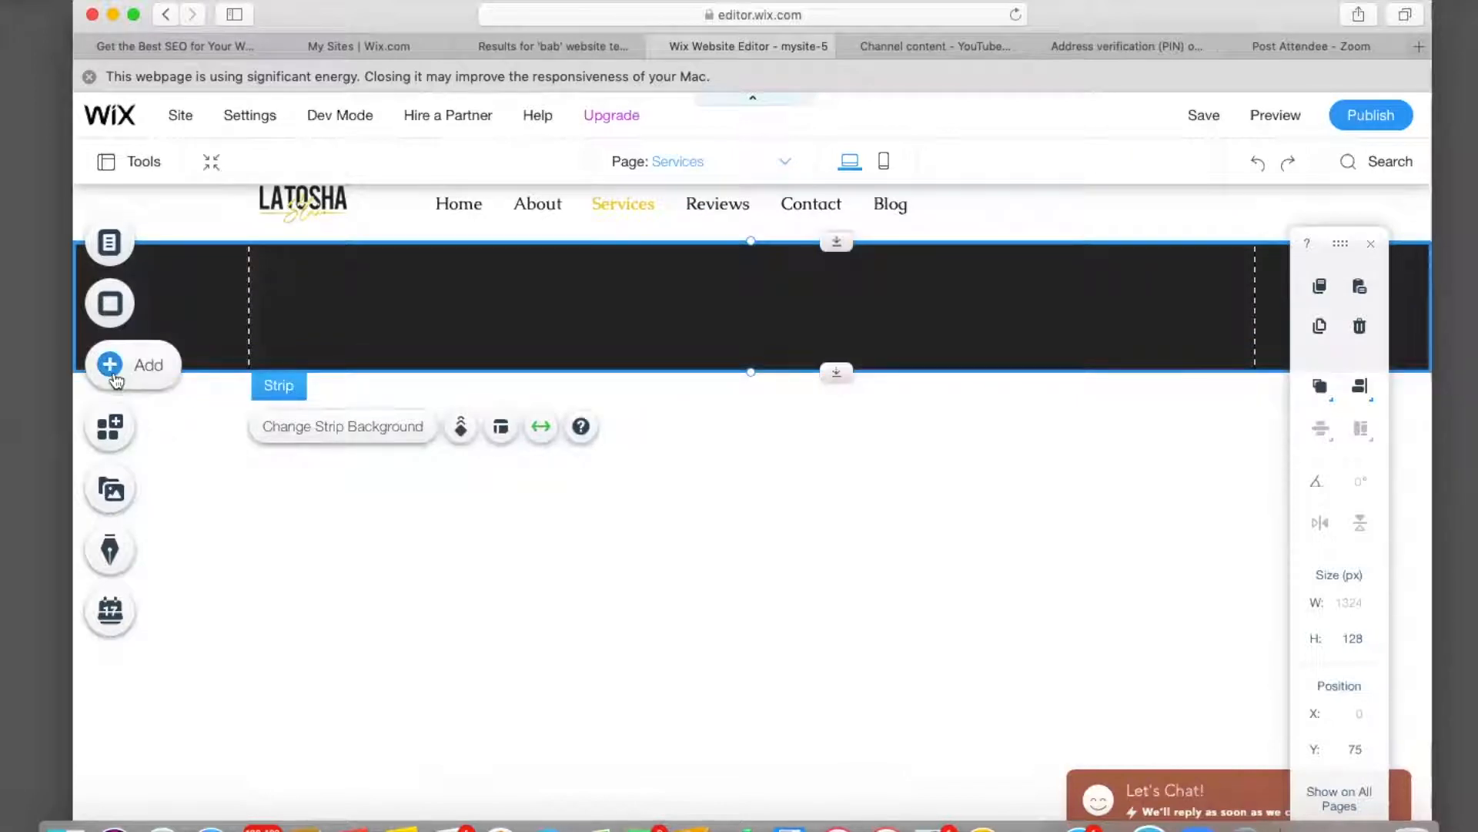
click(365, 431)
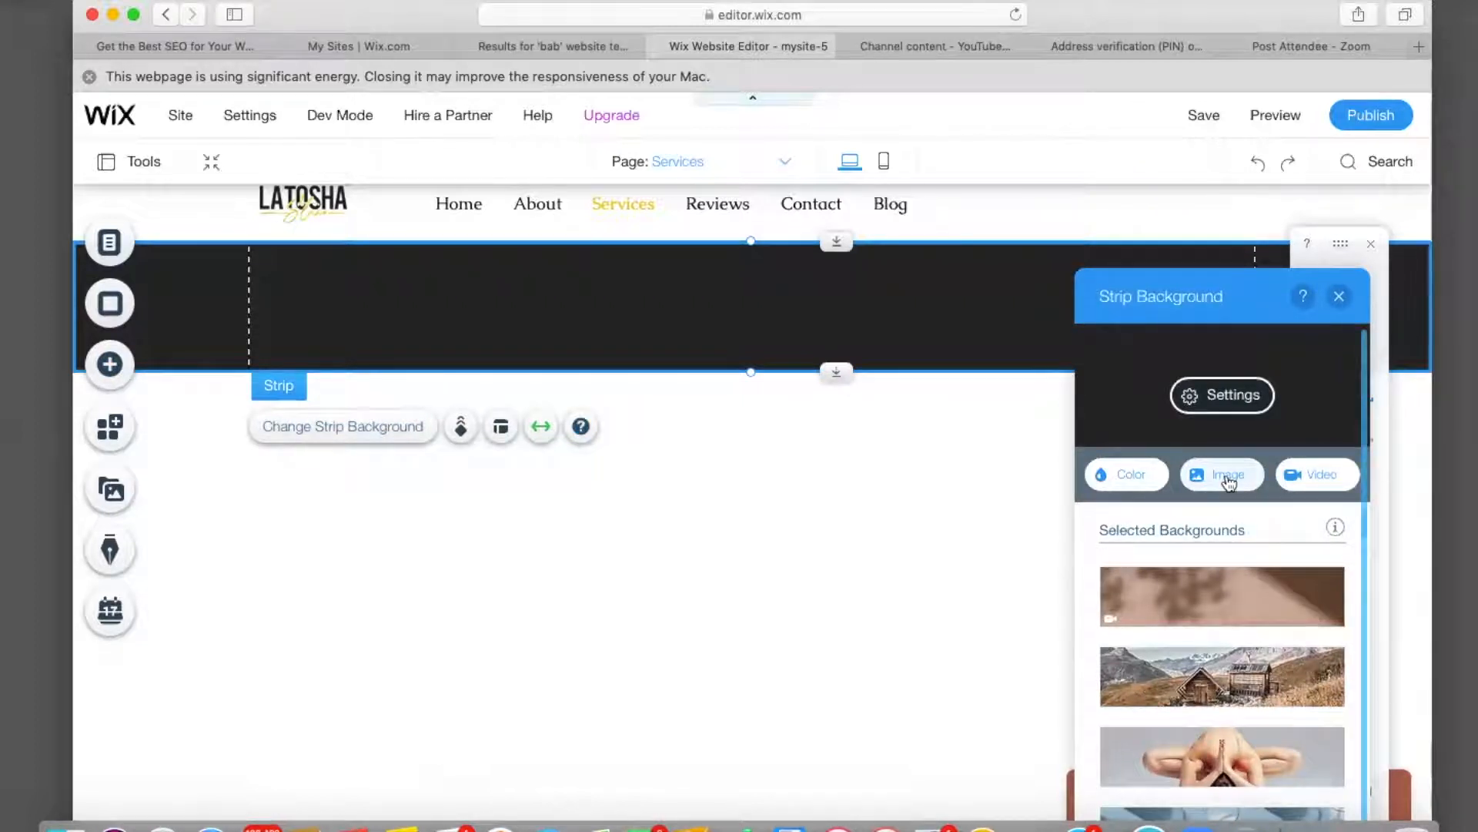
click(1205, 767)
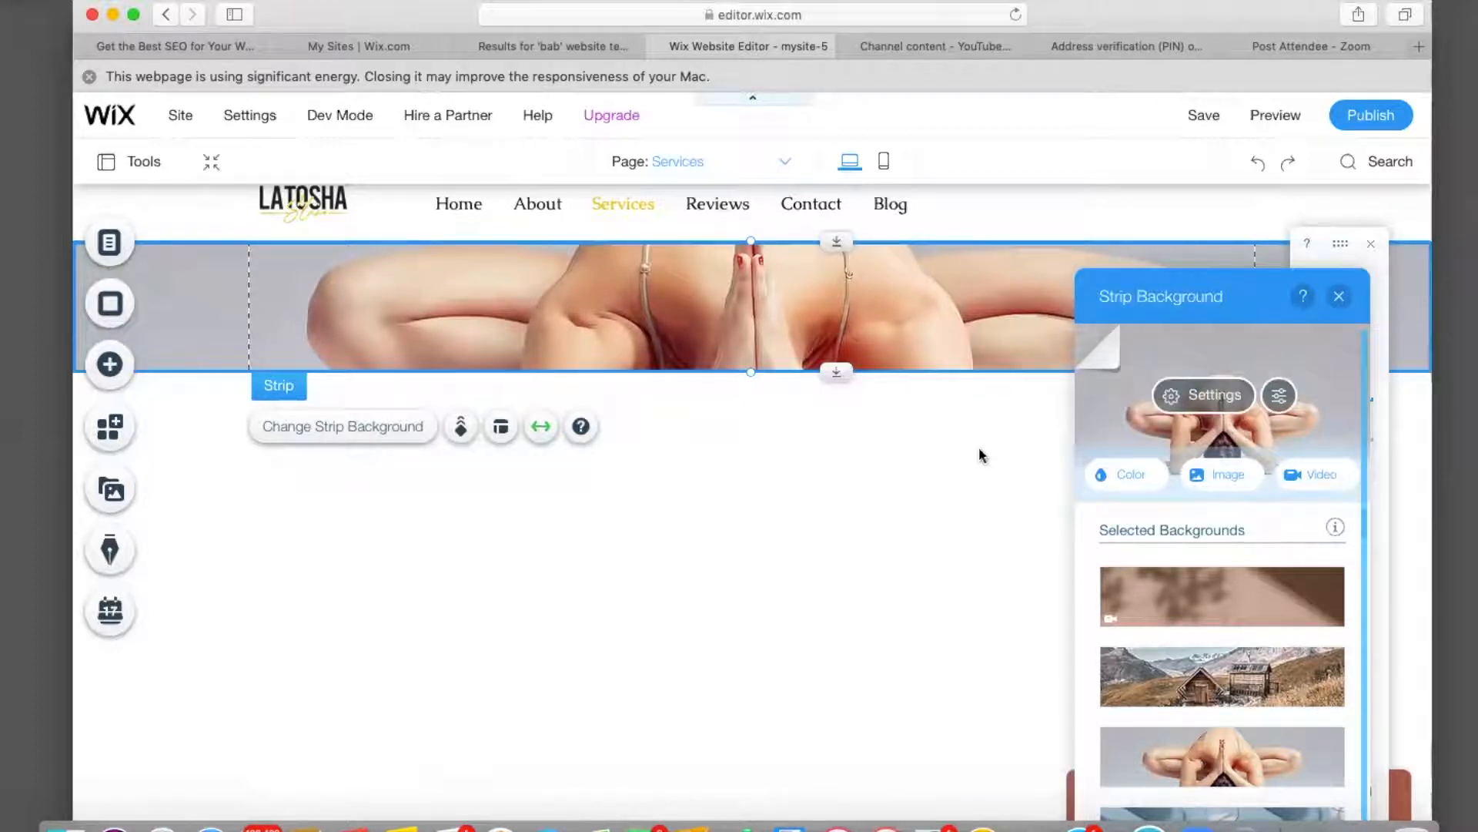
click(1233, 405)
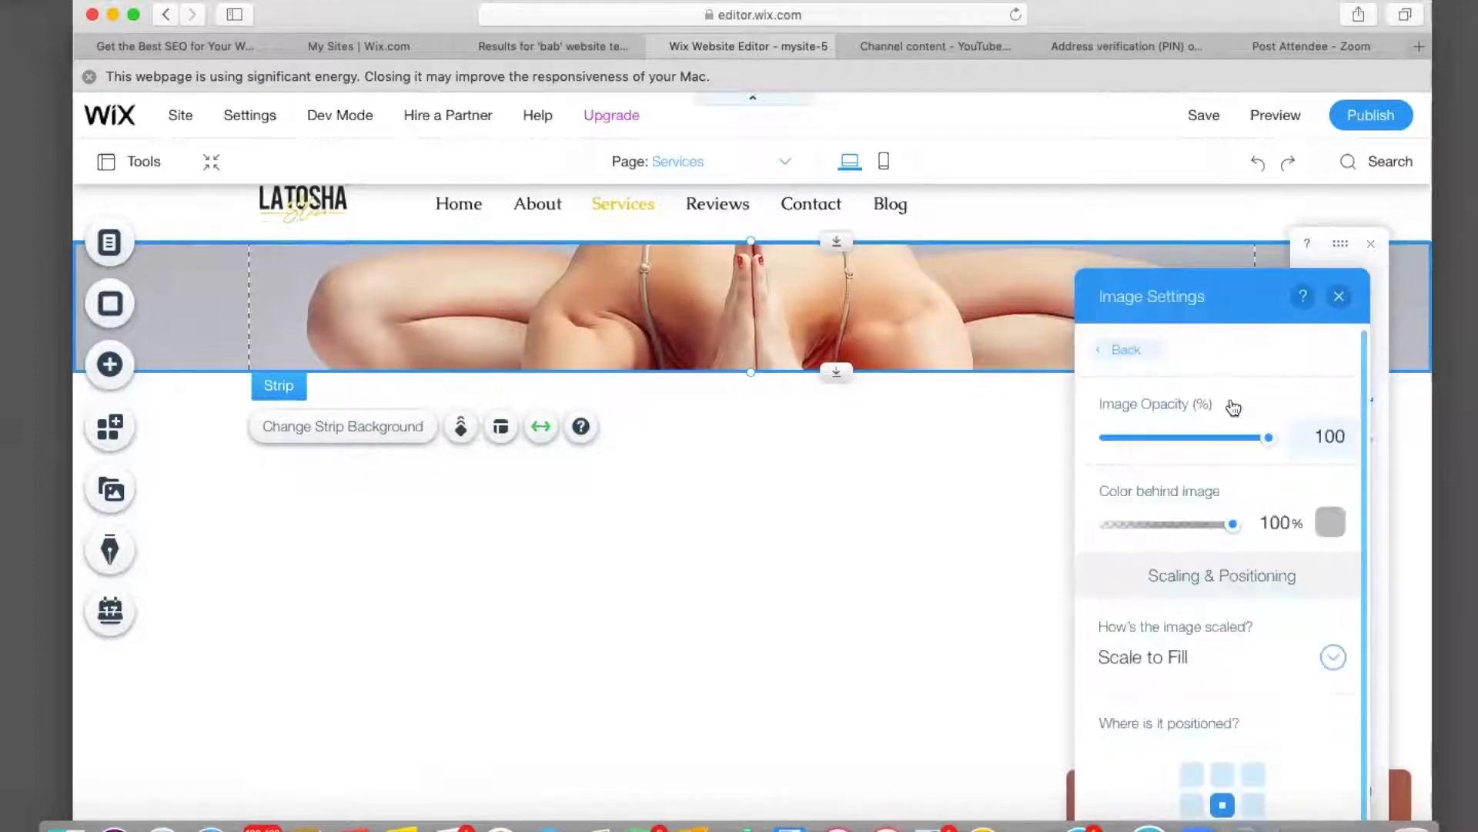
drag(1234, 530, 1273, 520)
drag(1274, 450, 1155, 450)
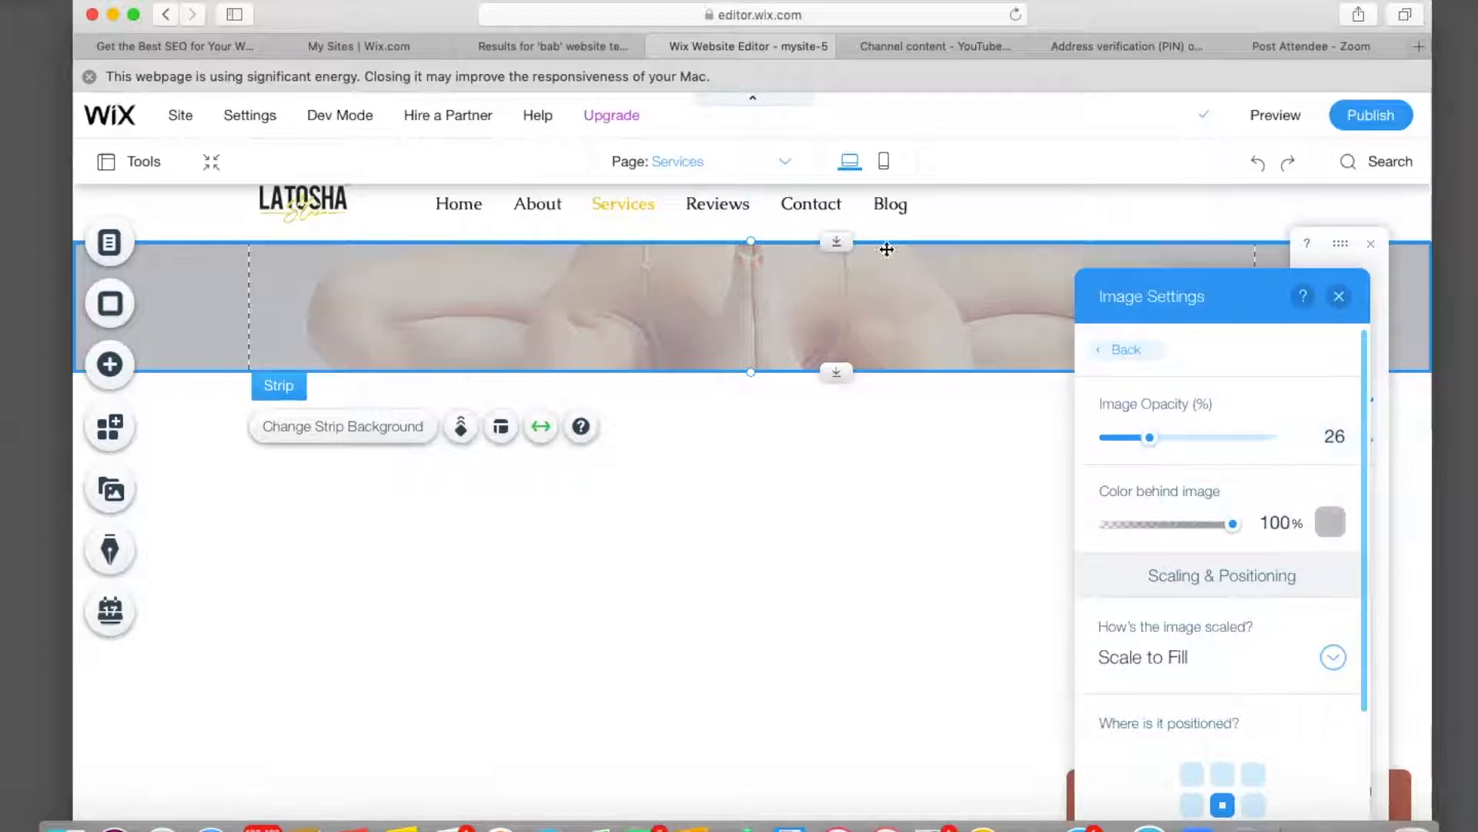
click(1340, 297)
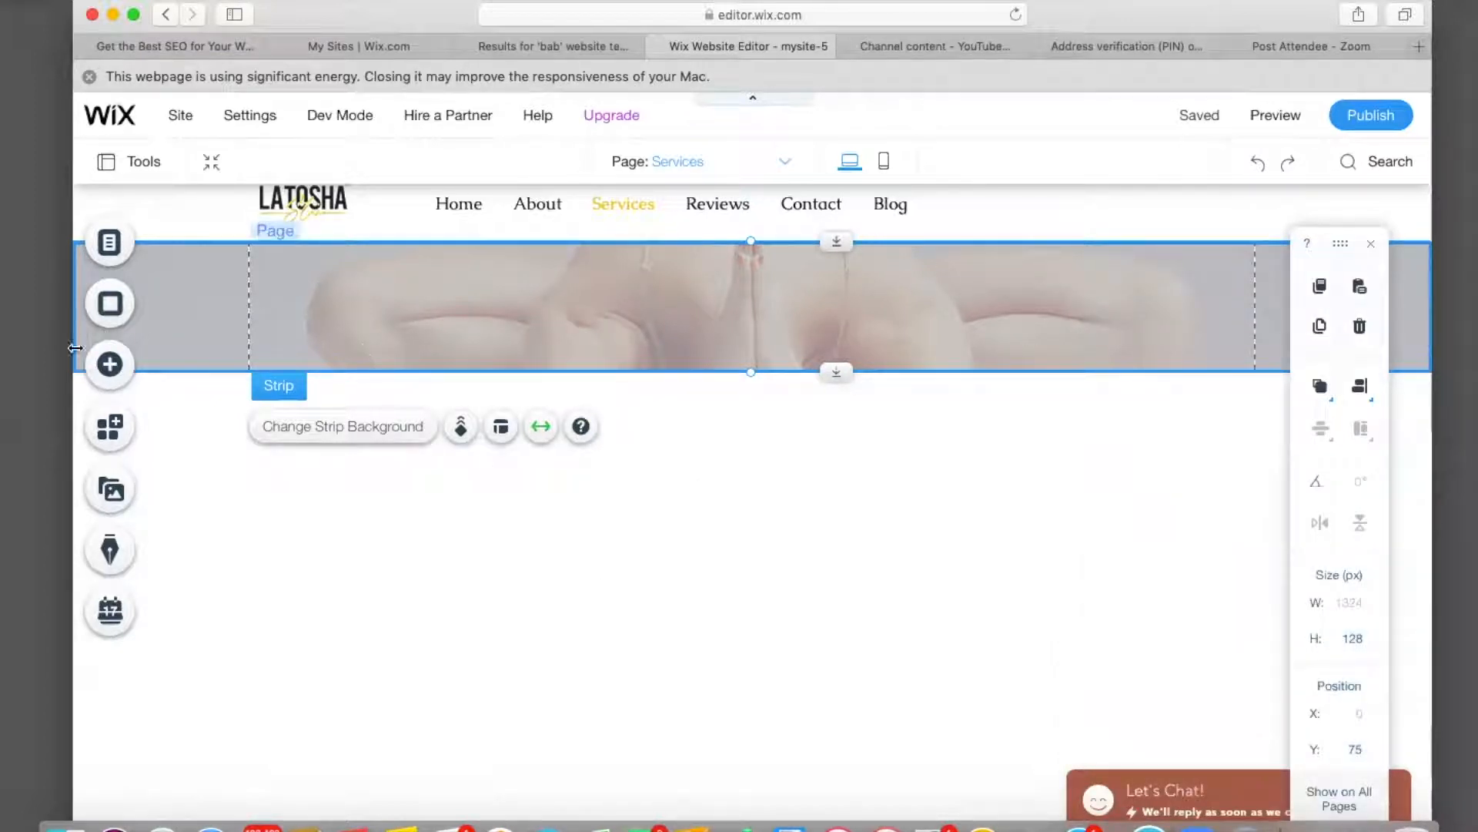
Add a Heading 1 text element reading 'Services'.
click(109, 364)
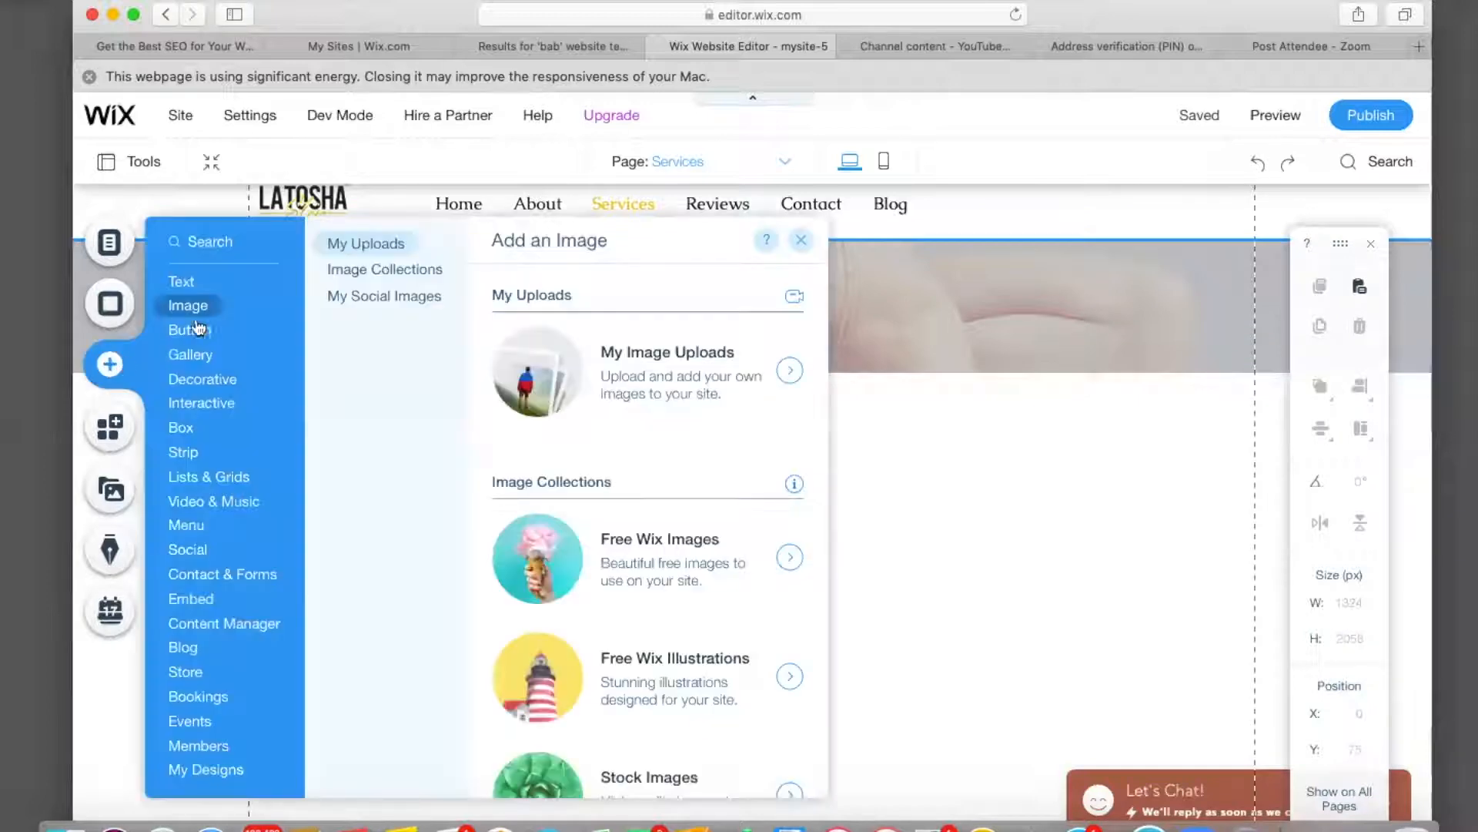
mouse_move(192, 283)
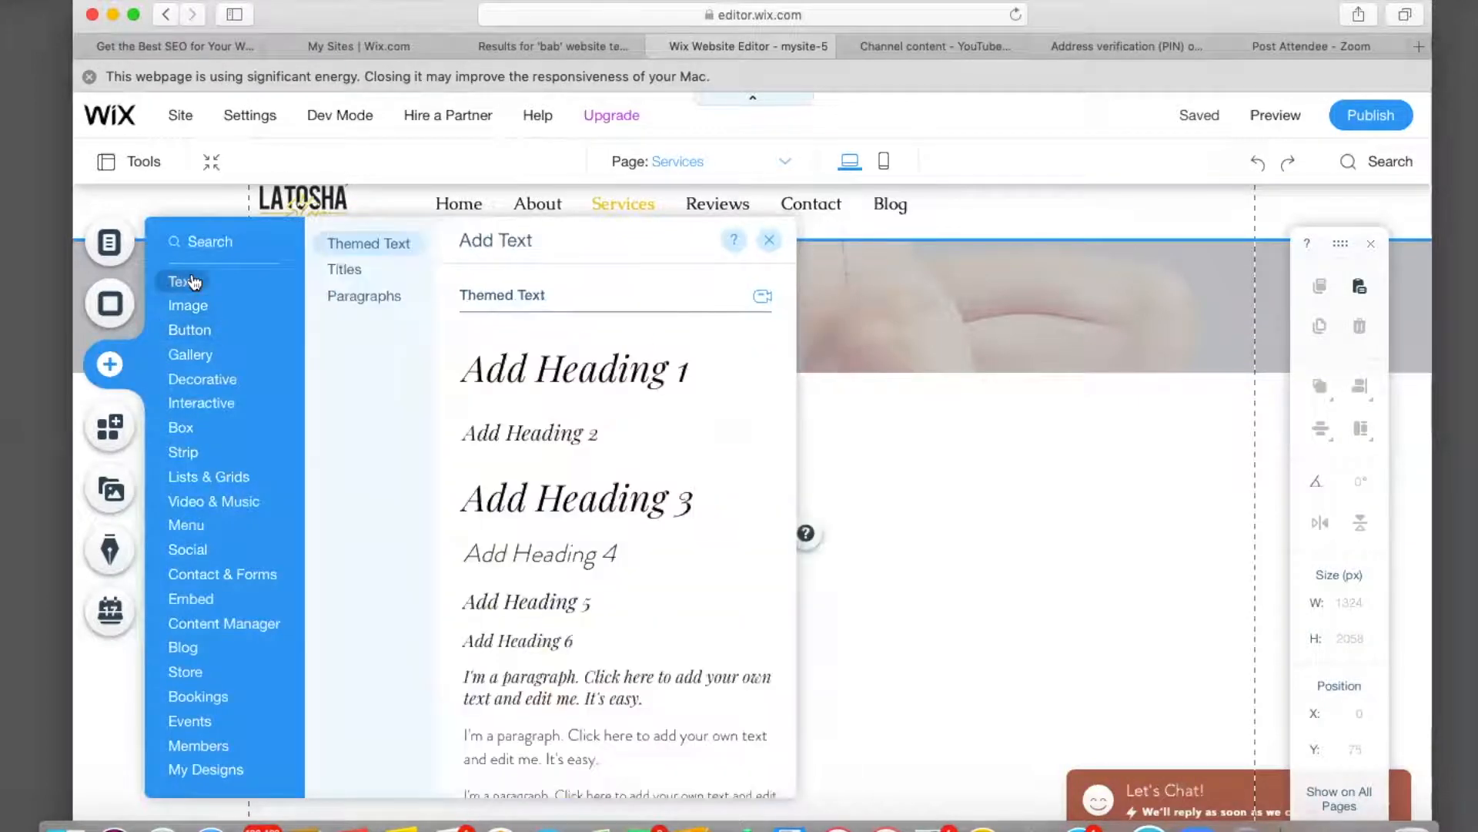
click(544, 377)
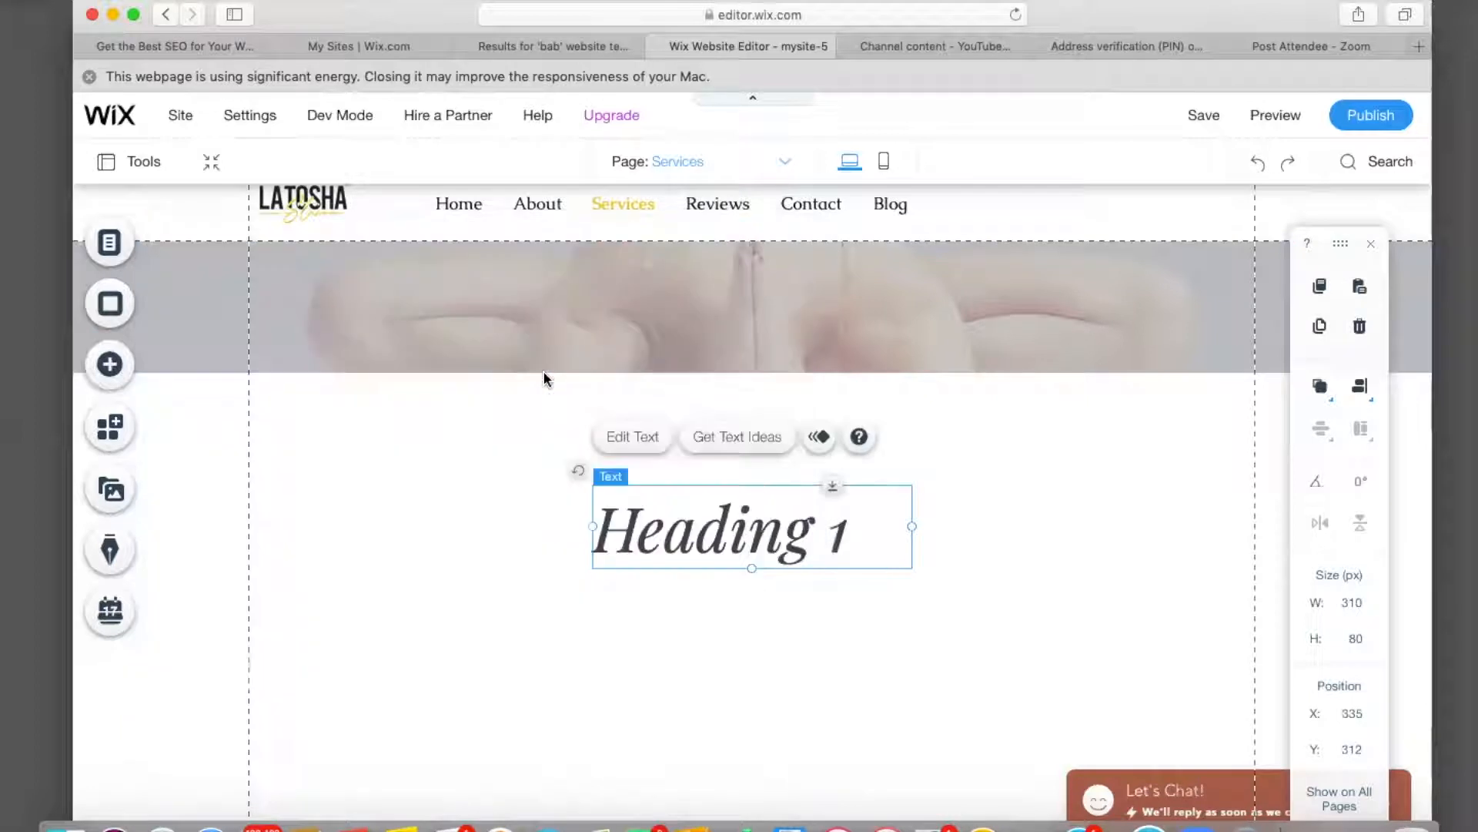
double_click(800, 545)
key(BackSpace)
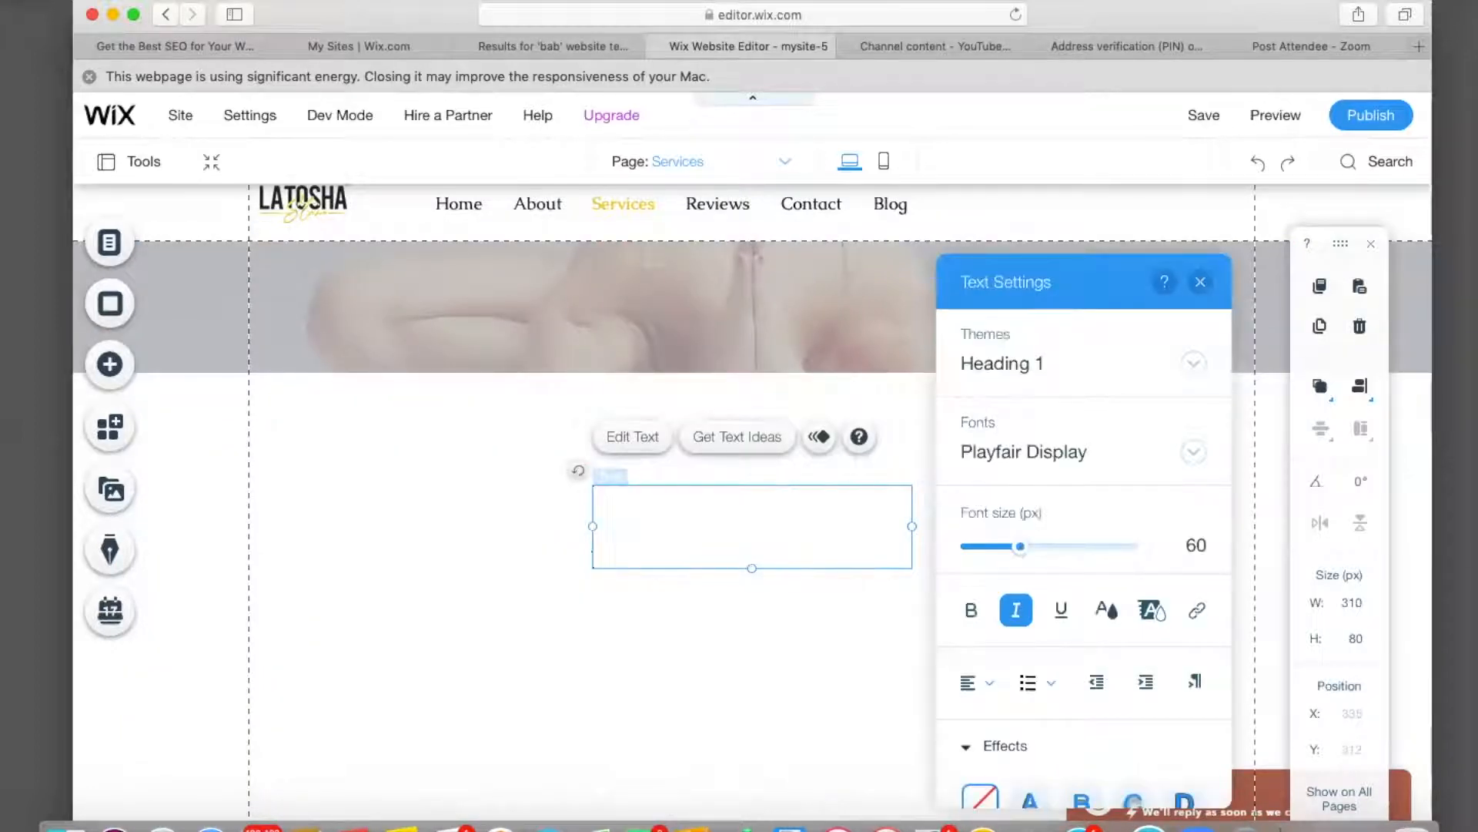
text(Ser)
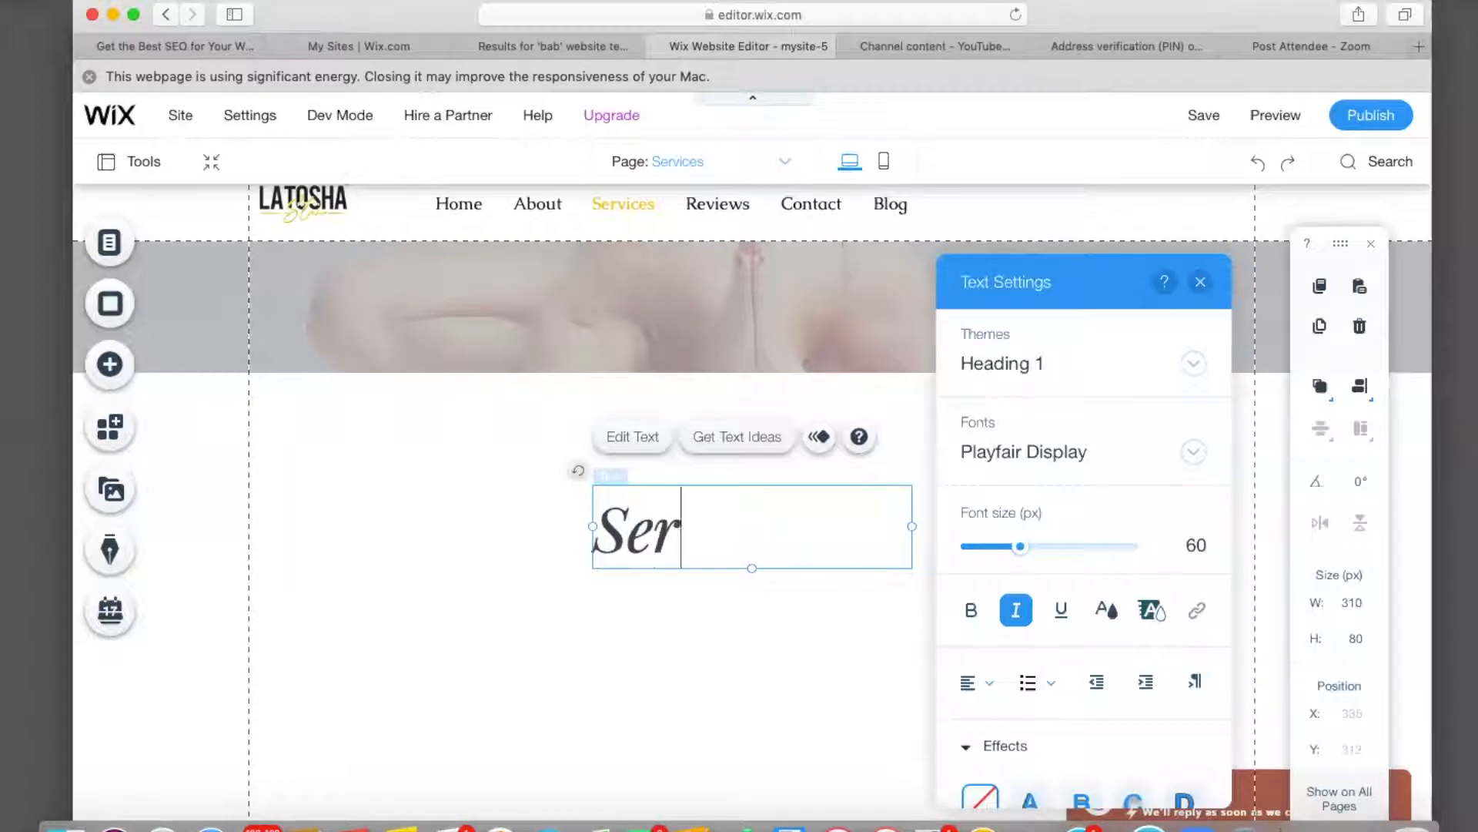
text(vices)
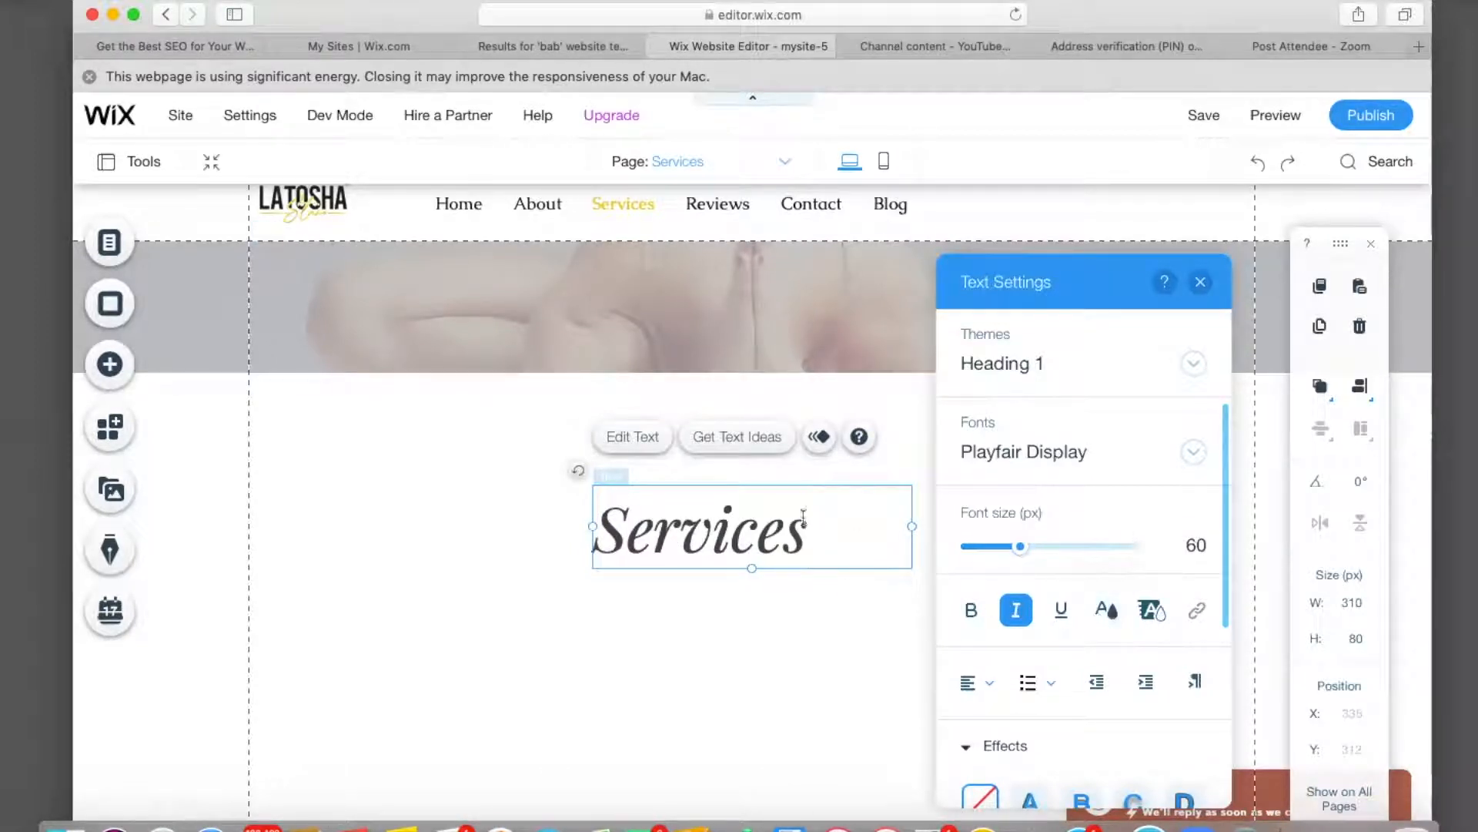
Make the 'Services' heading black and move it into the yoga strip.
double_click(779, 518)
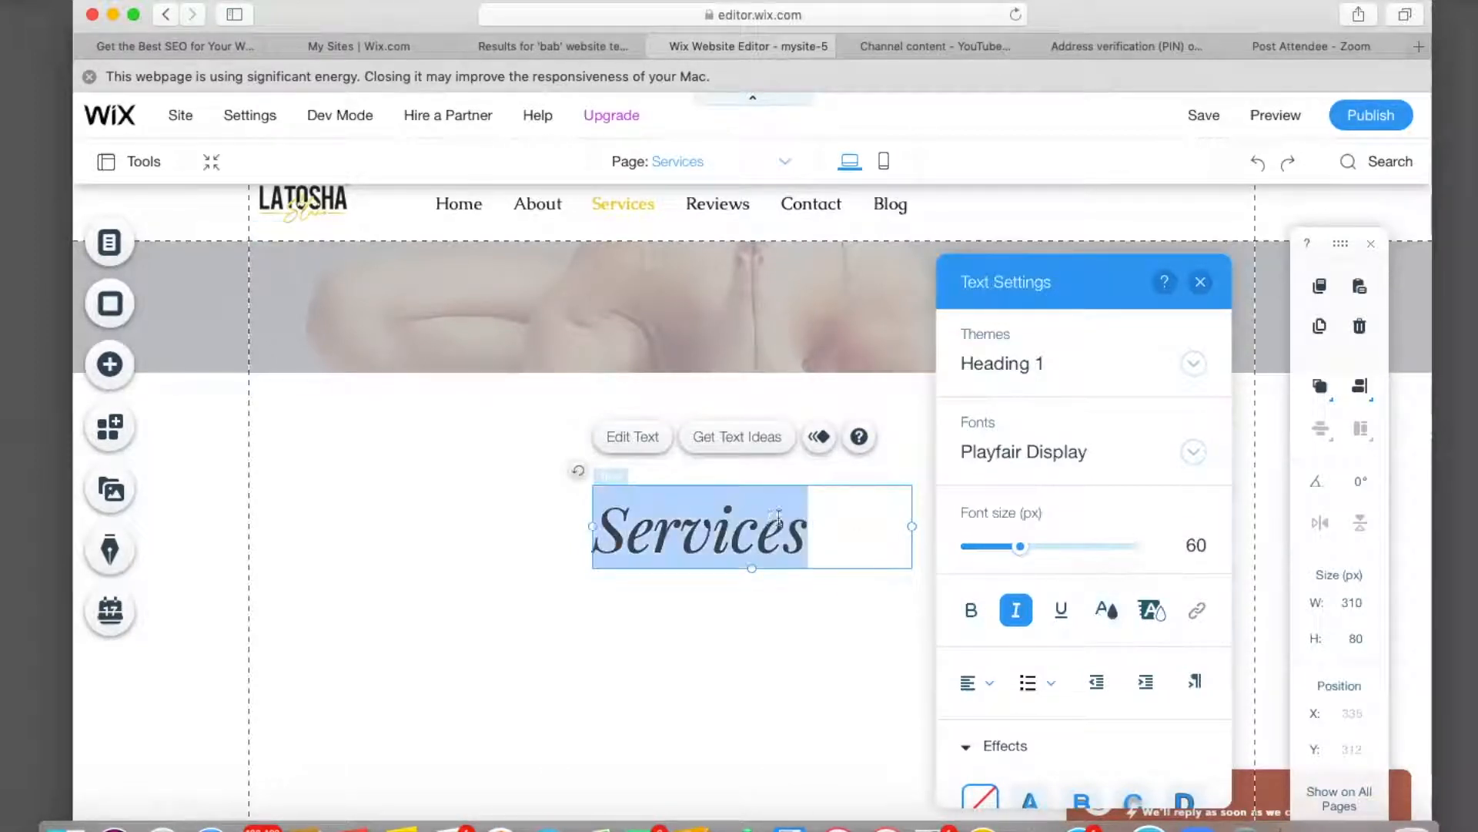
click(1106, 610)
click(982, 613)
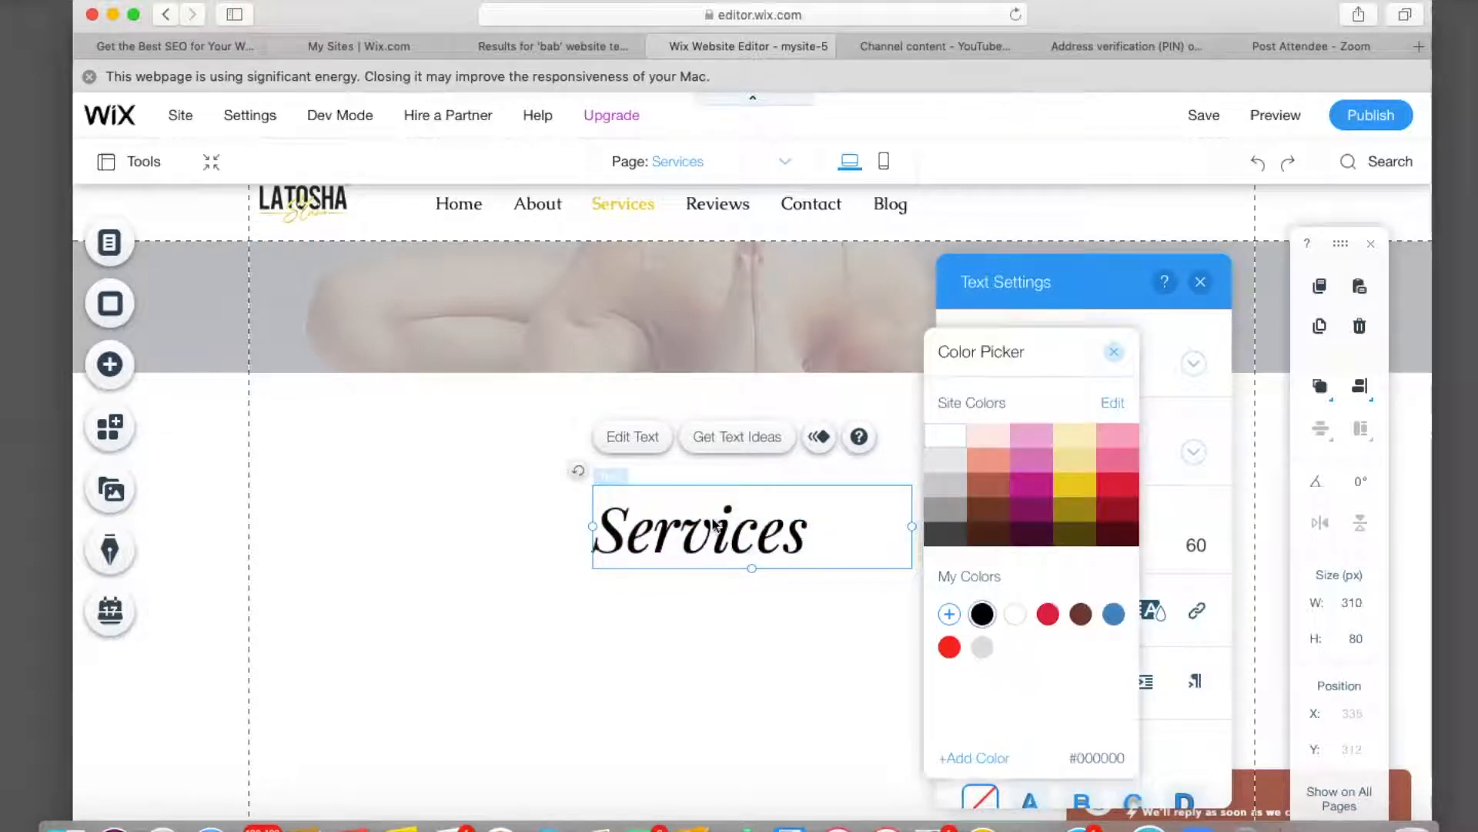
click(587, 610)
click(578, 611)
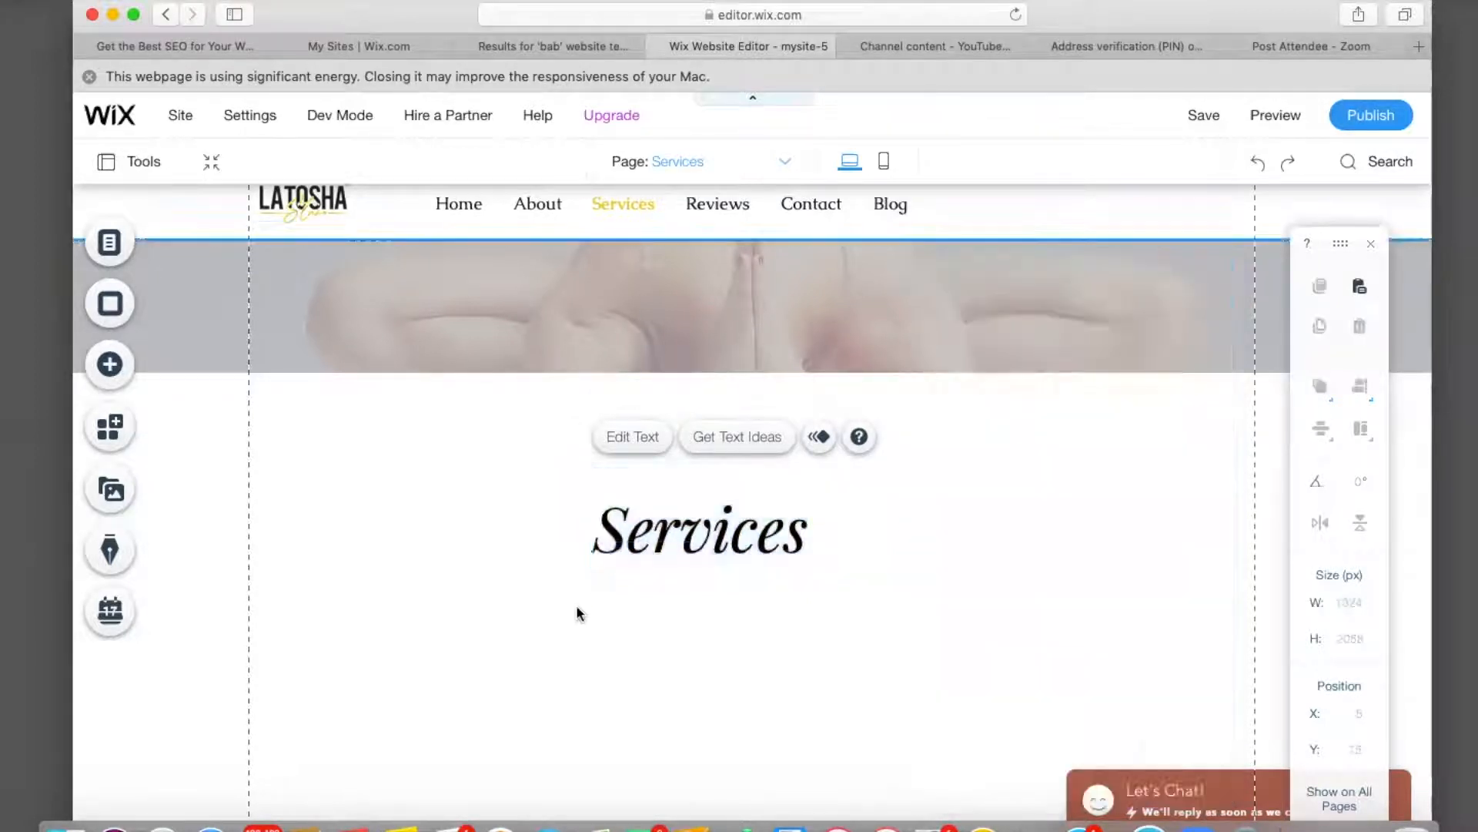
drag(713, 486, 760, 298)
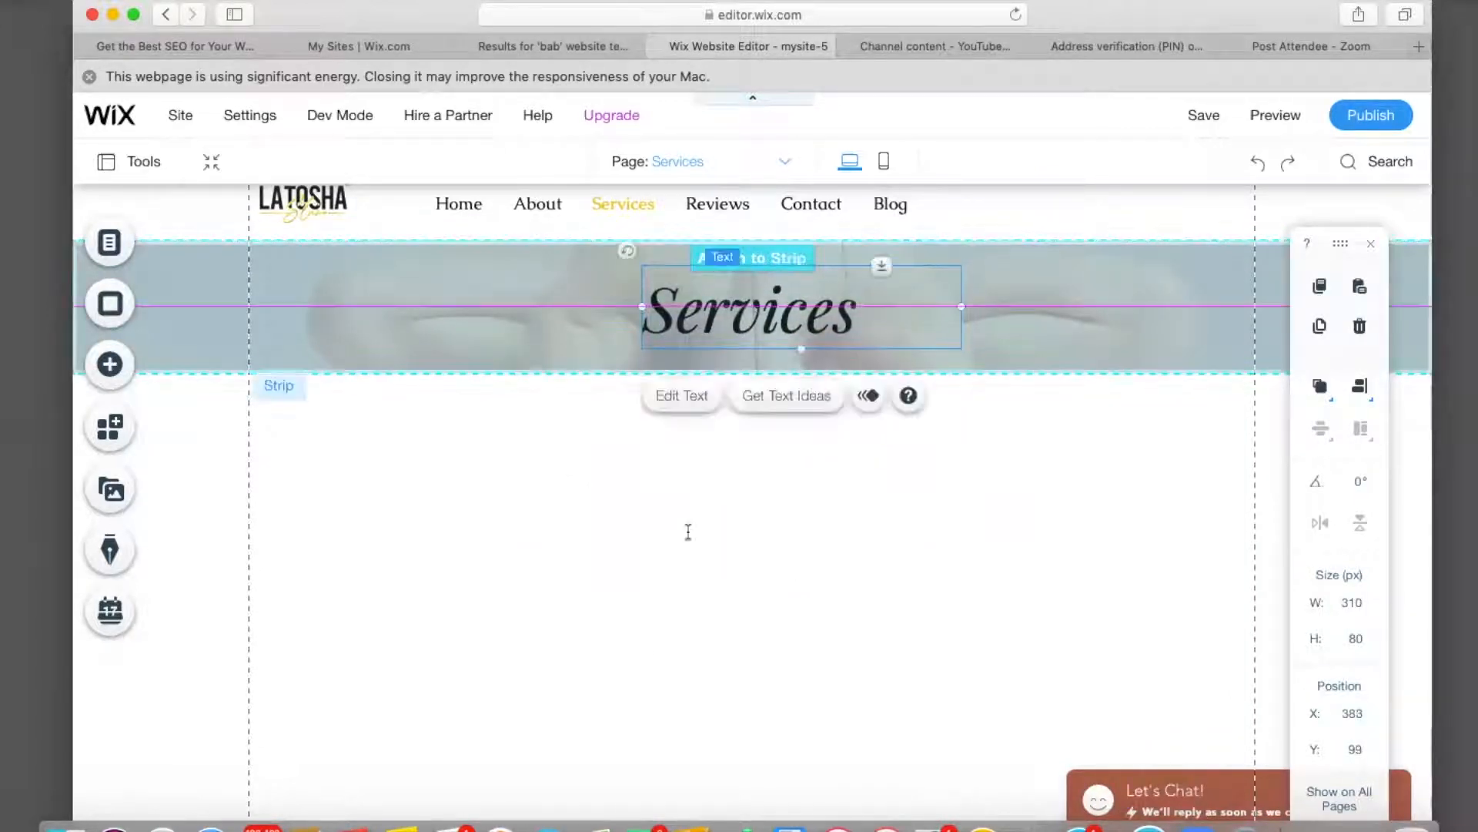
Drop the heading in place and bring up the Bookings 'Take Online Bookings' offer.
click(657, 654)
scroll(656, 654, down, 2)
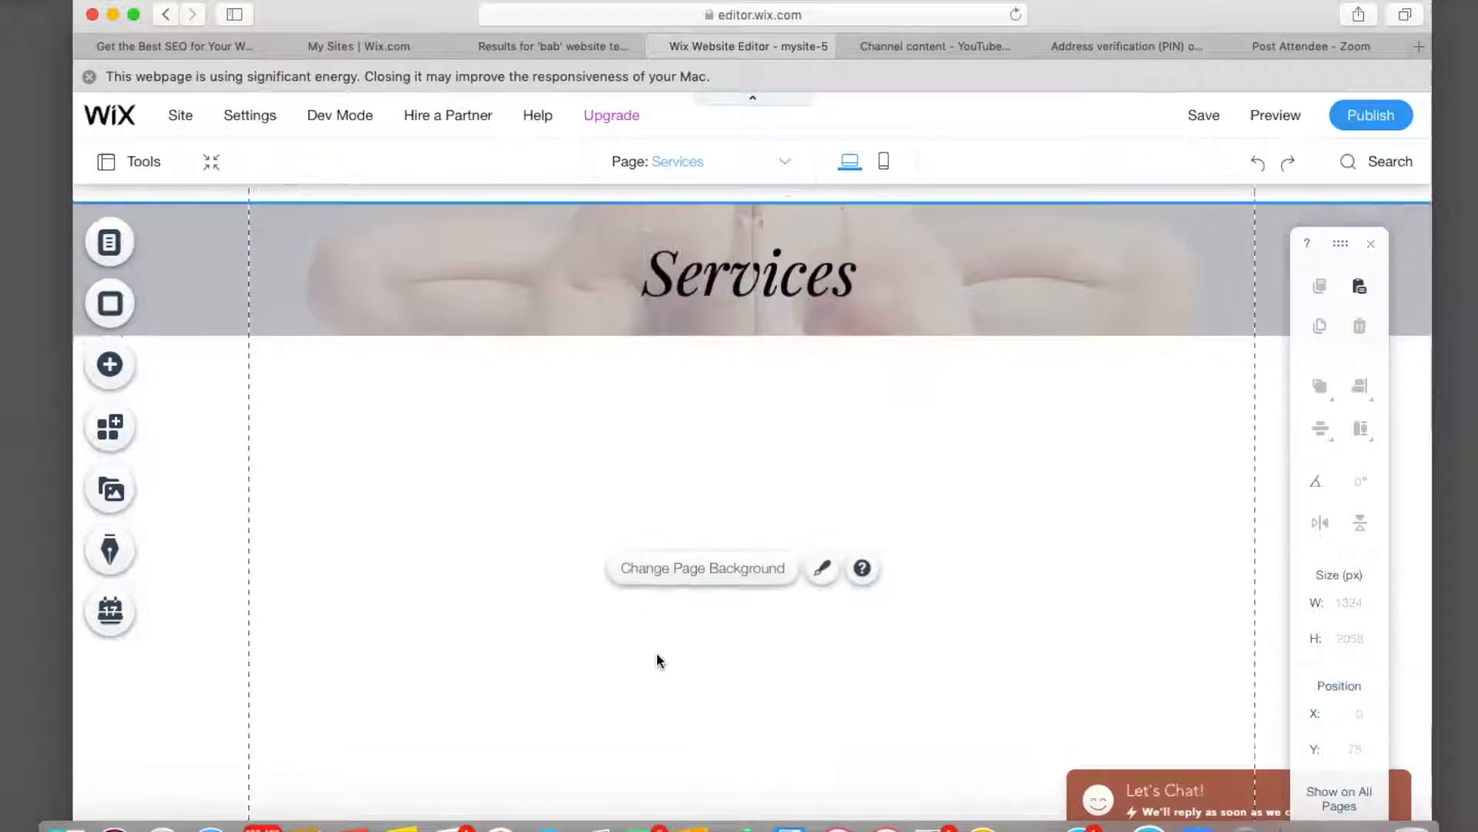
scroll(656, 651, up, 3)
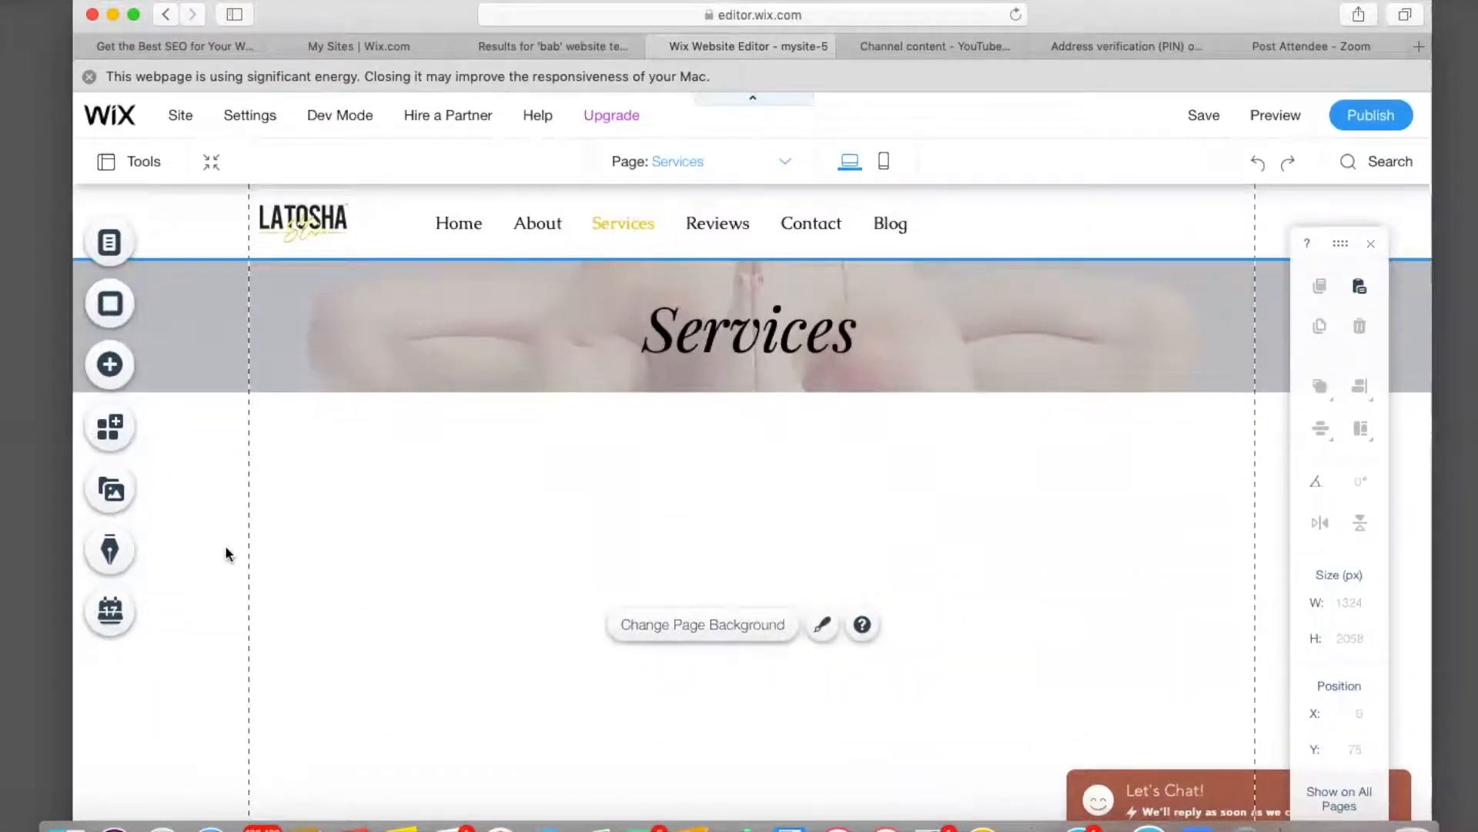
click(112, 366)
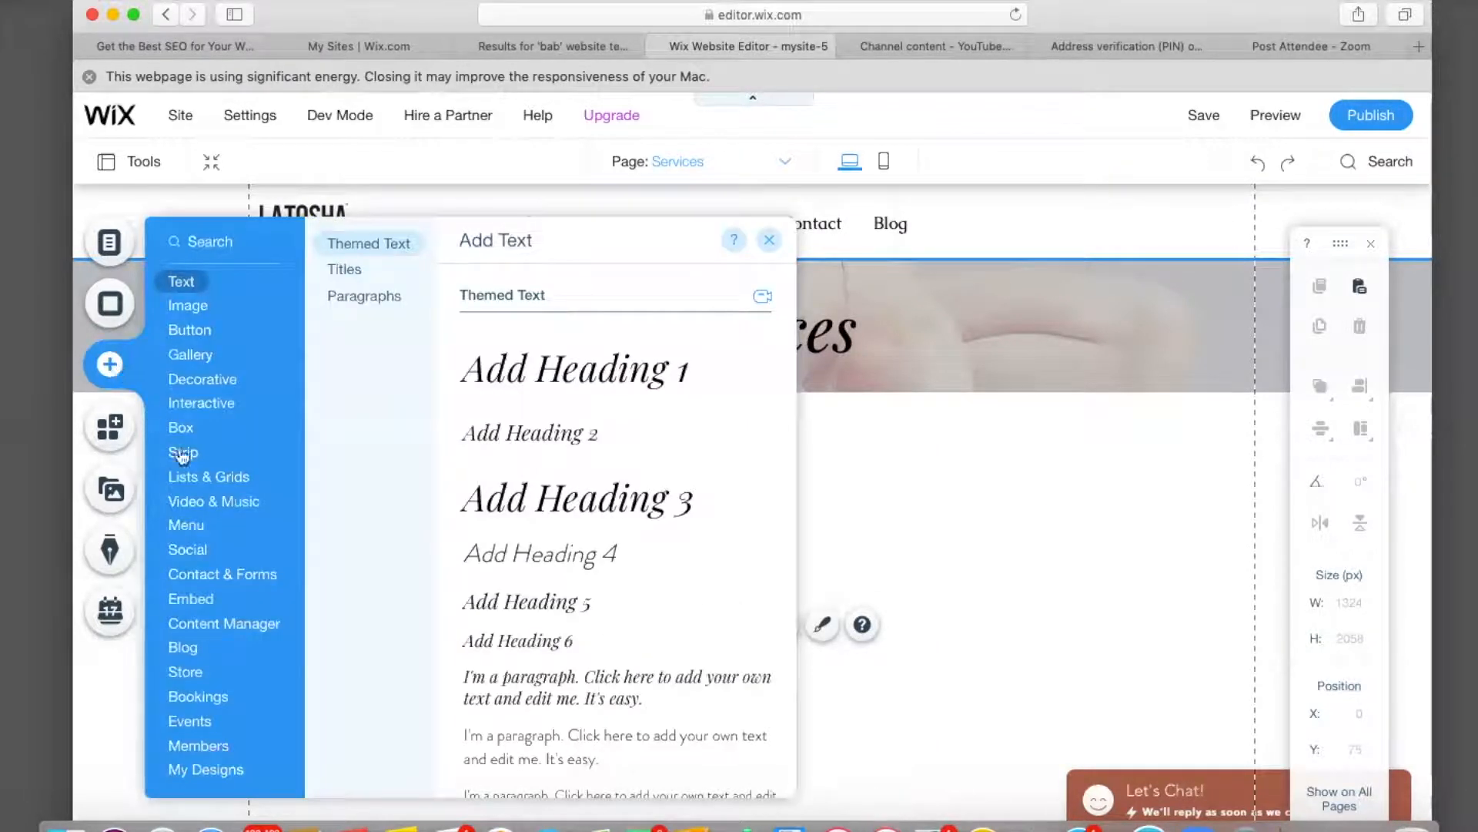
click(193, 477)
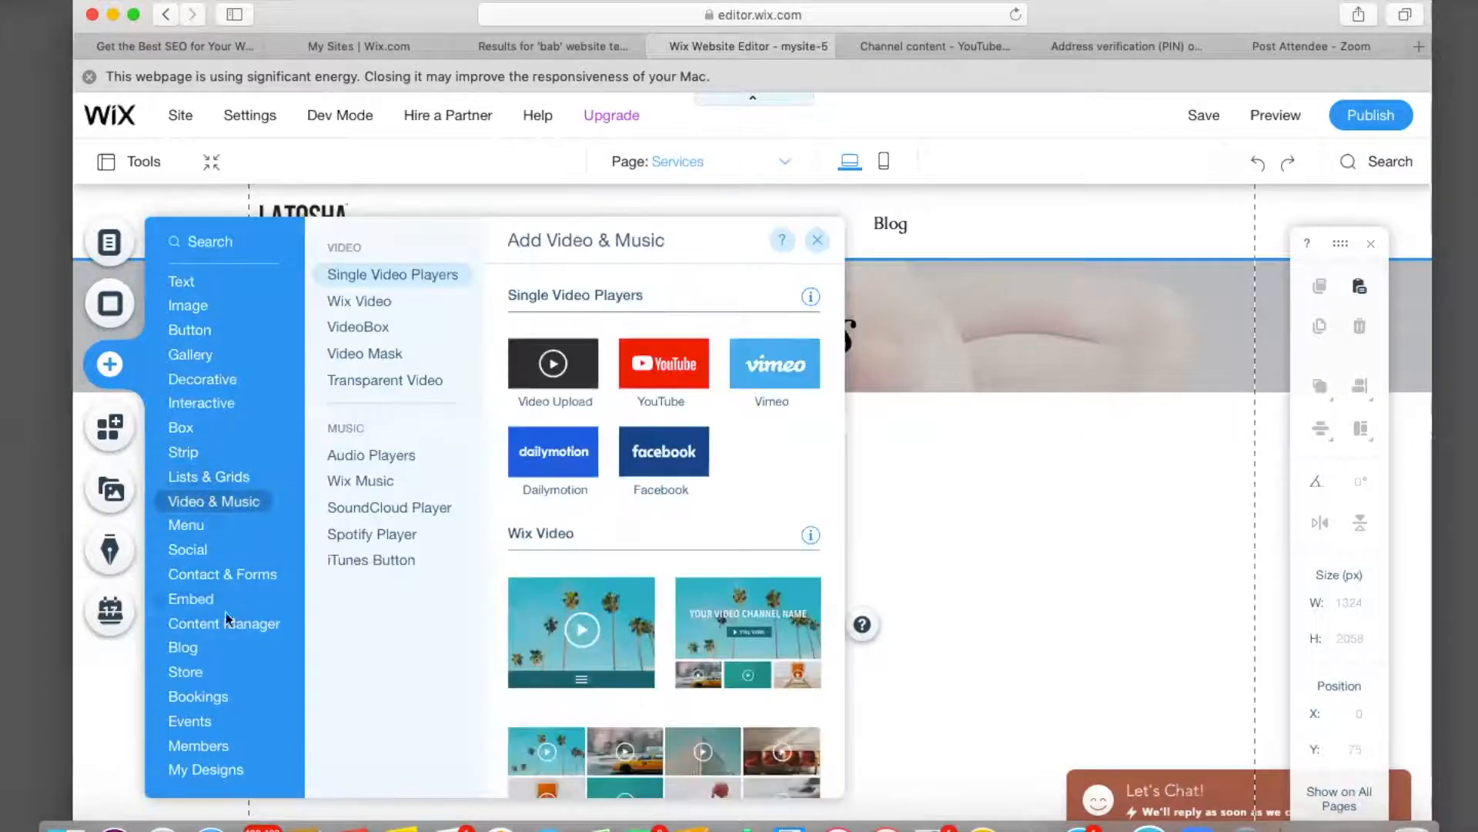
mouse_move(233, 701)
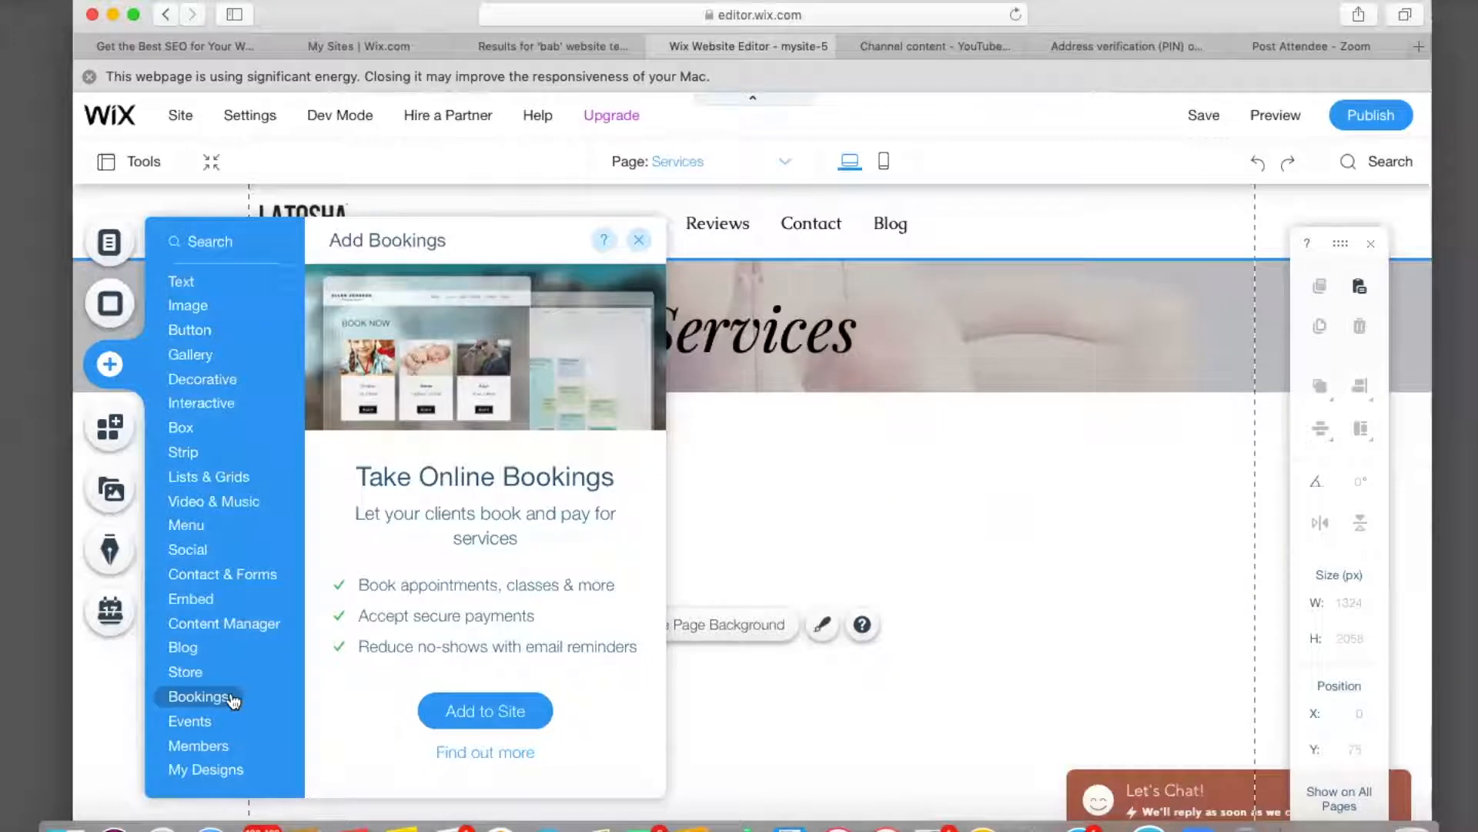
Add Wix Bookings to the site and start a new 1-on-1 service.
click(464, 713)
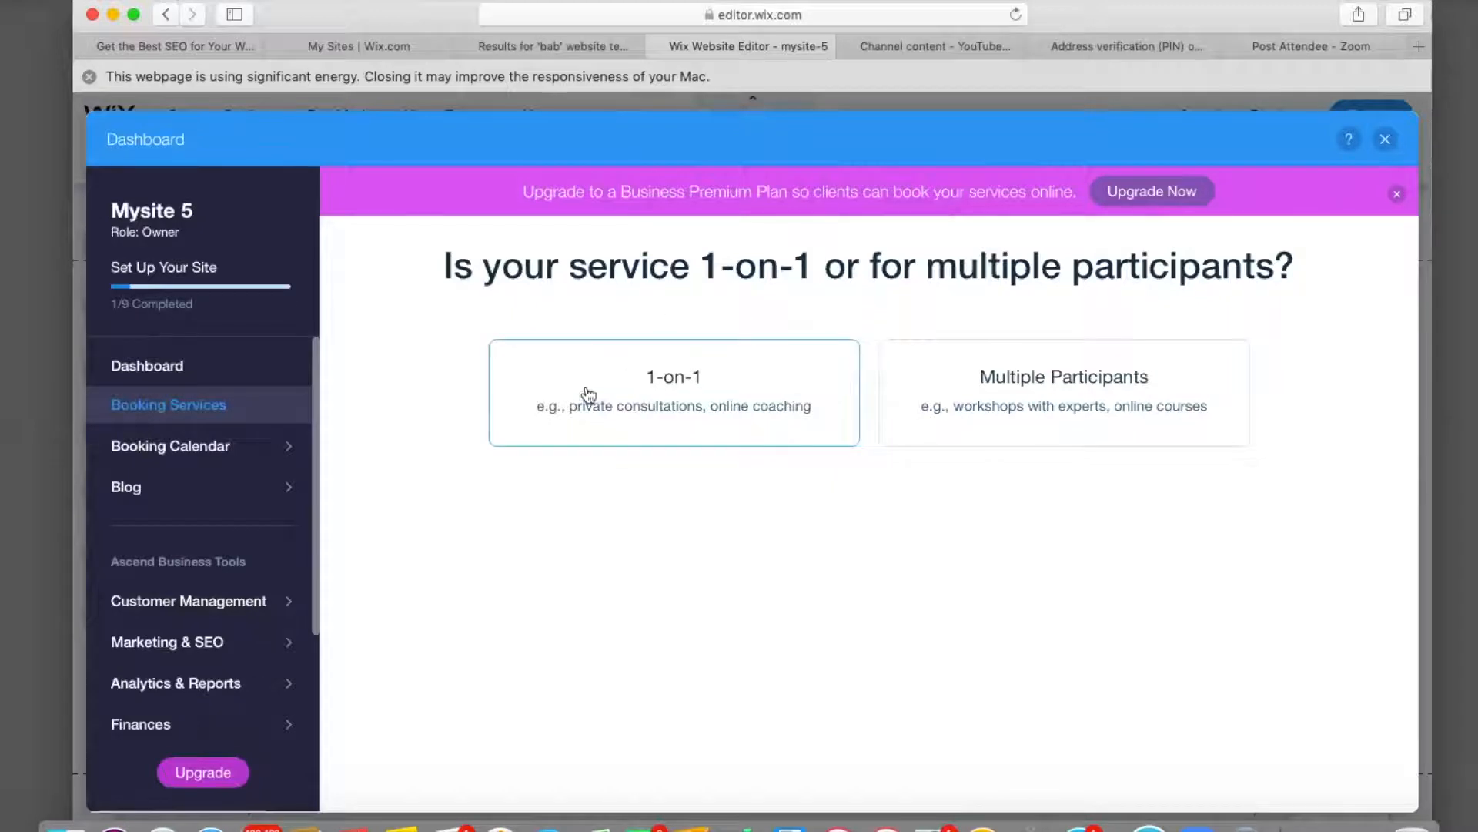
click(680, 379)
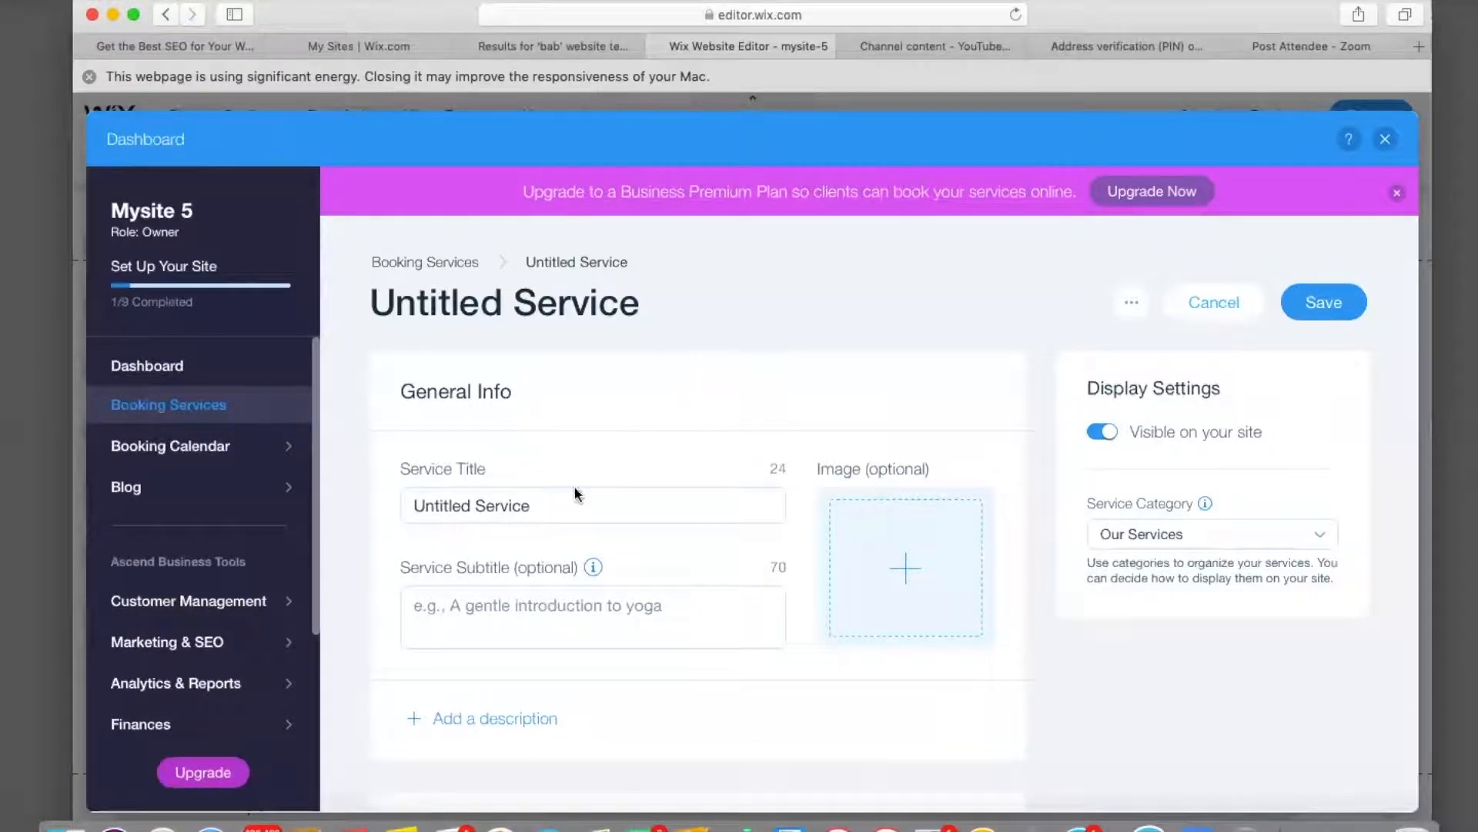
Title the service 'Stitch Braids'.
click(553, 503)
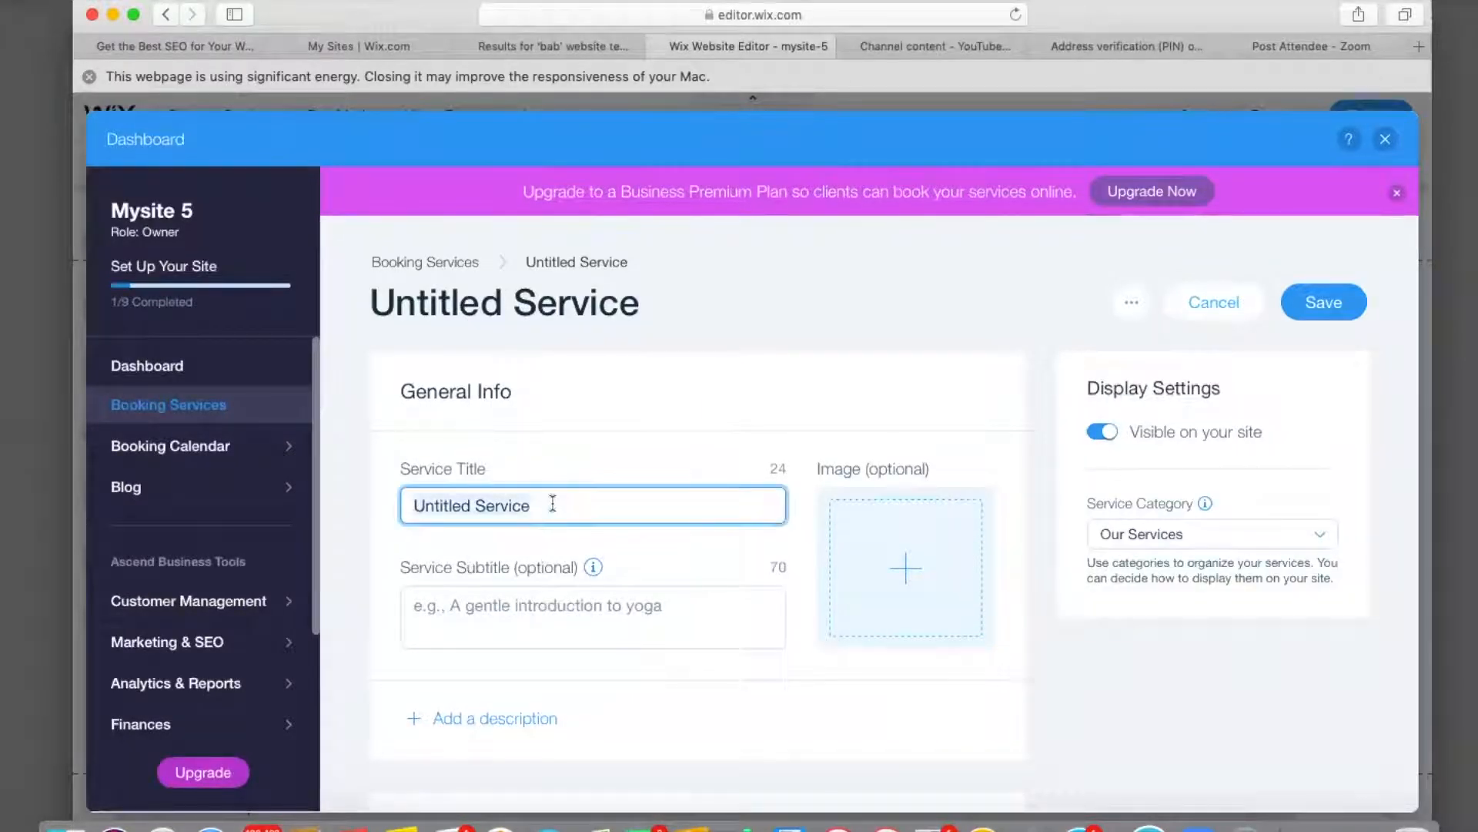
key(BackSpace)
text(Stitch)
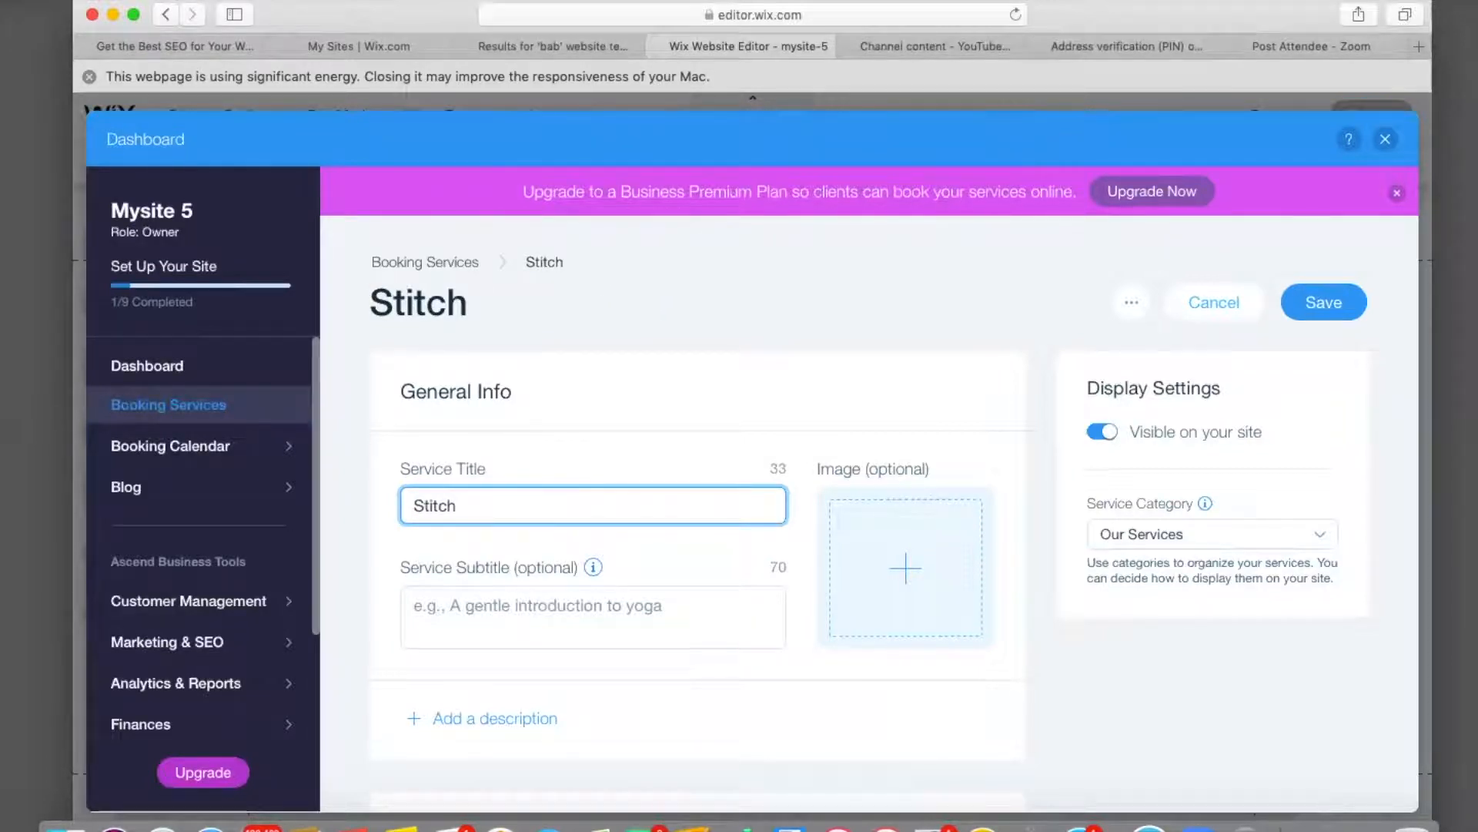
text( Brai)
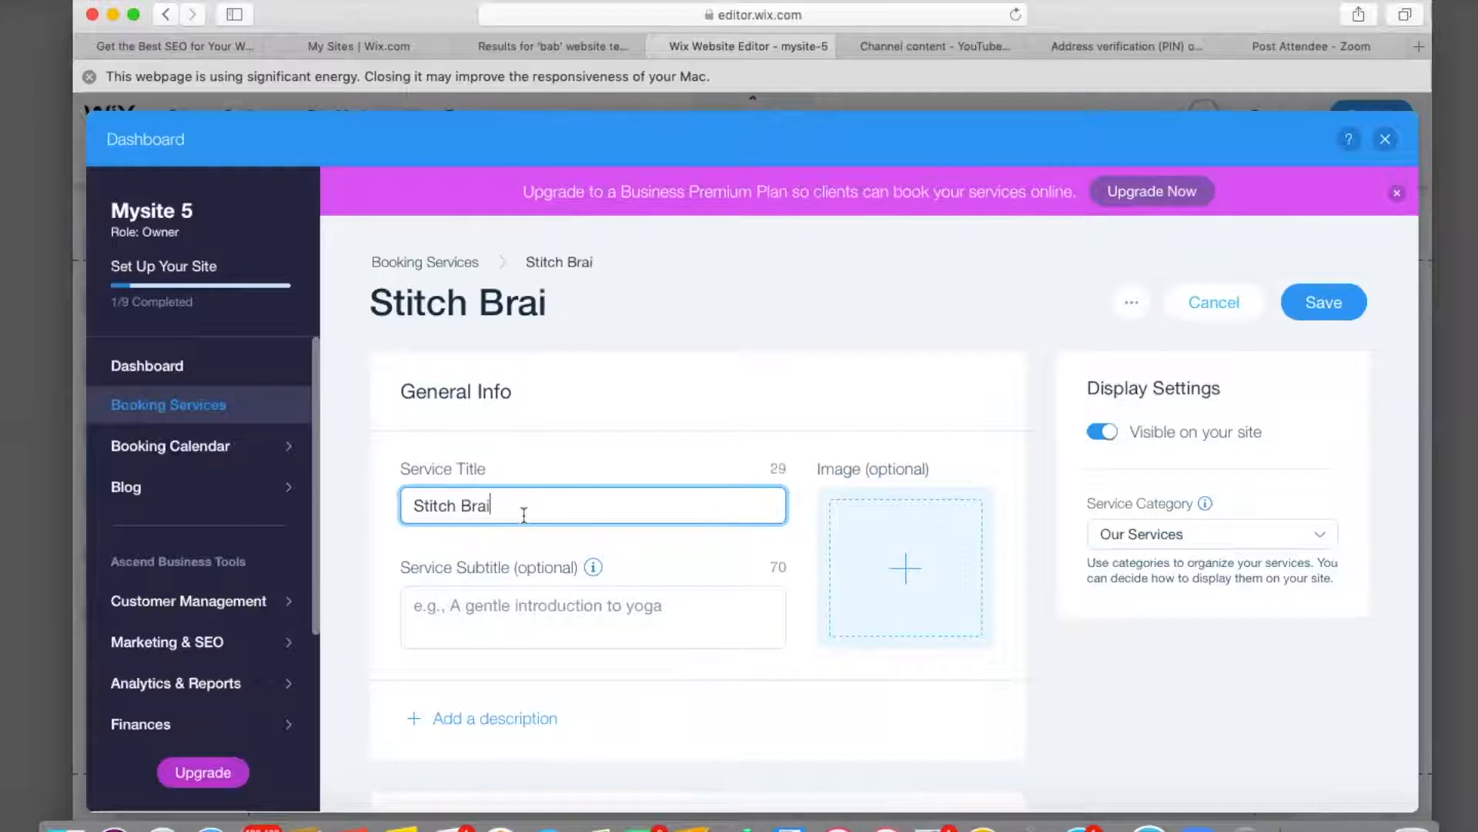
text(ds)
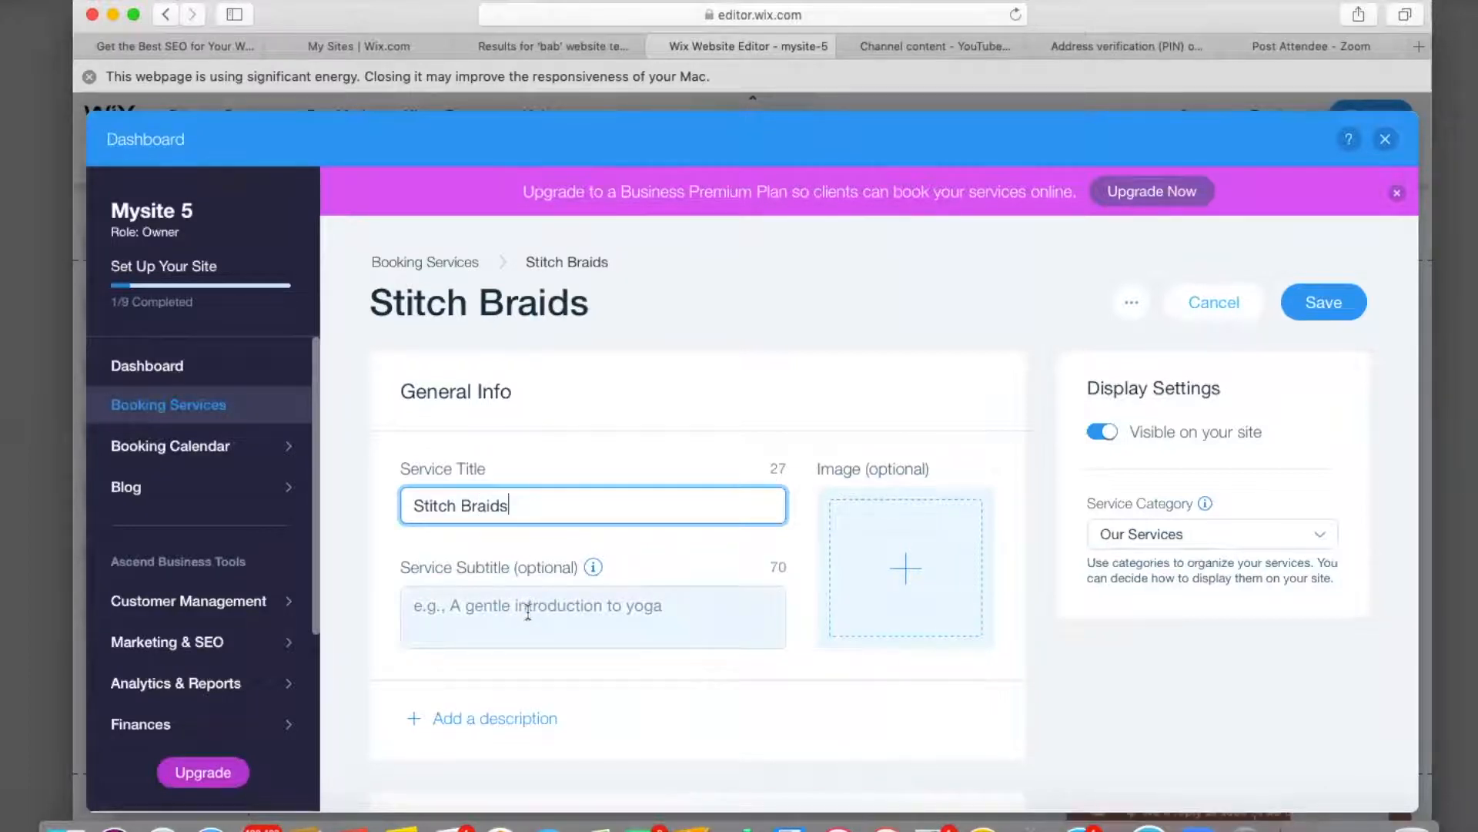
Enter the subtitle 'Hair not included but available for purchase'.
mouse_move(594, 569)
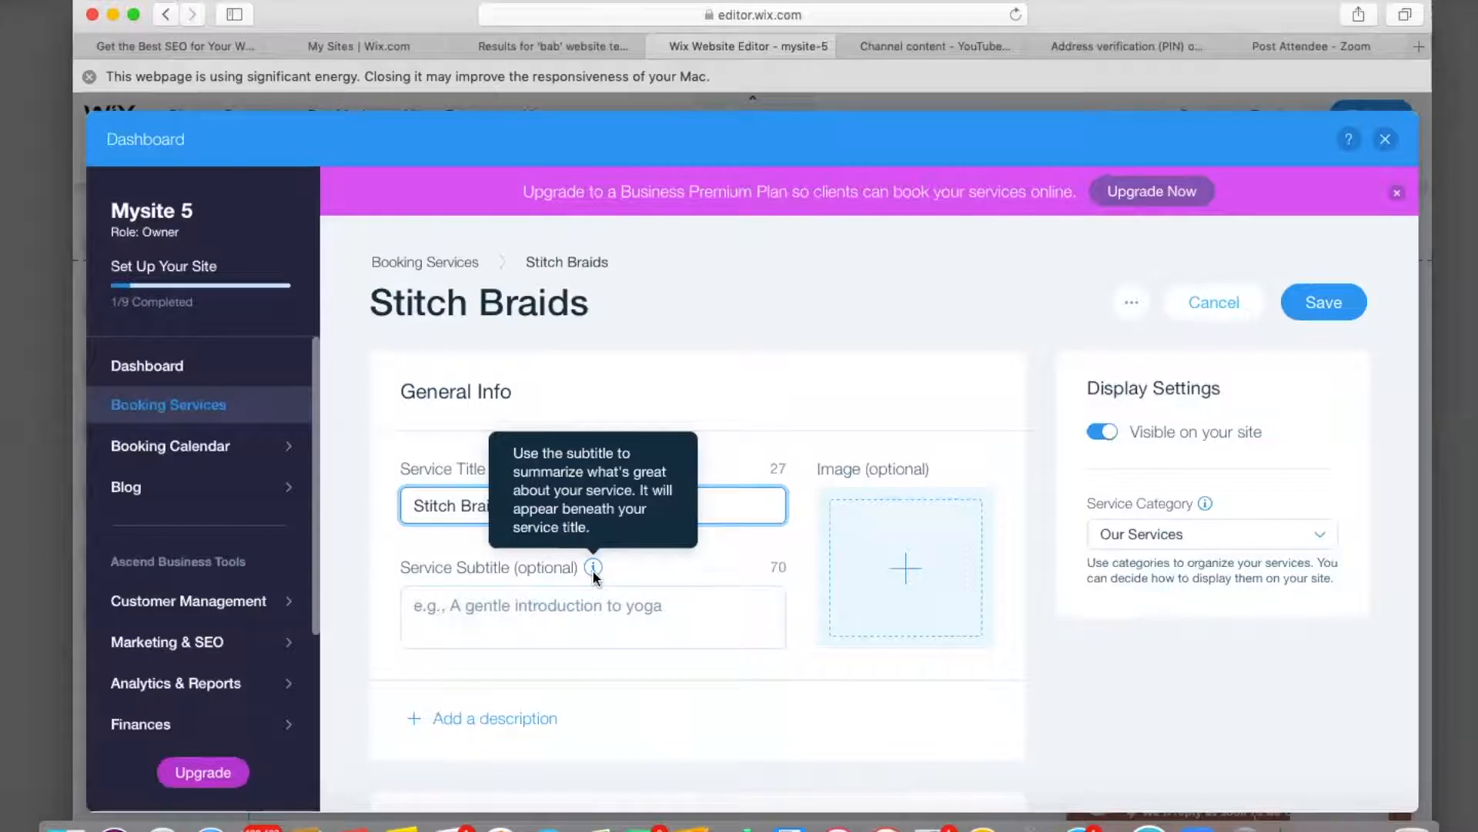
click(528, 610)
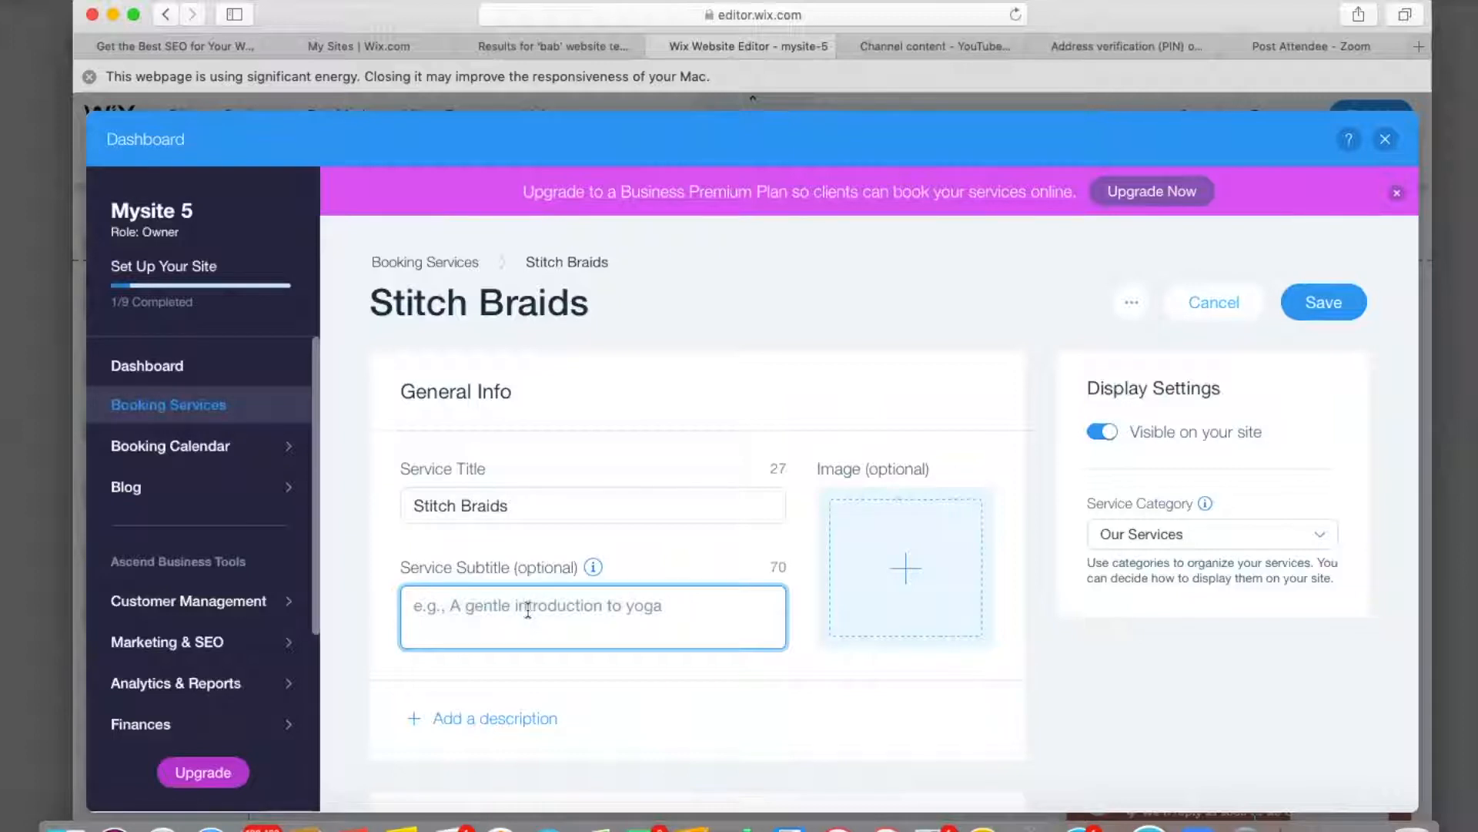
text(Hair )
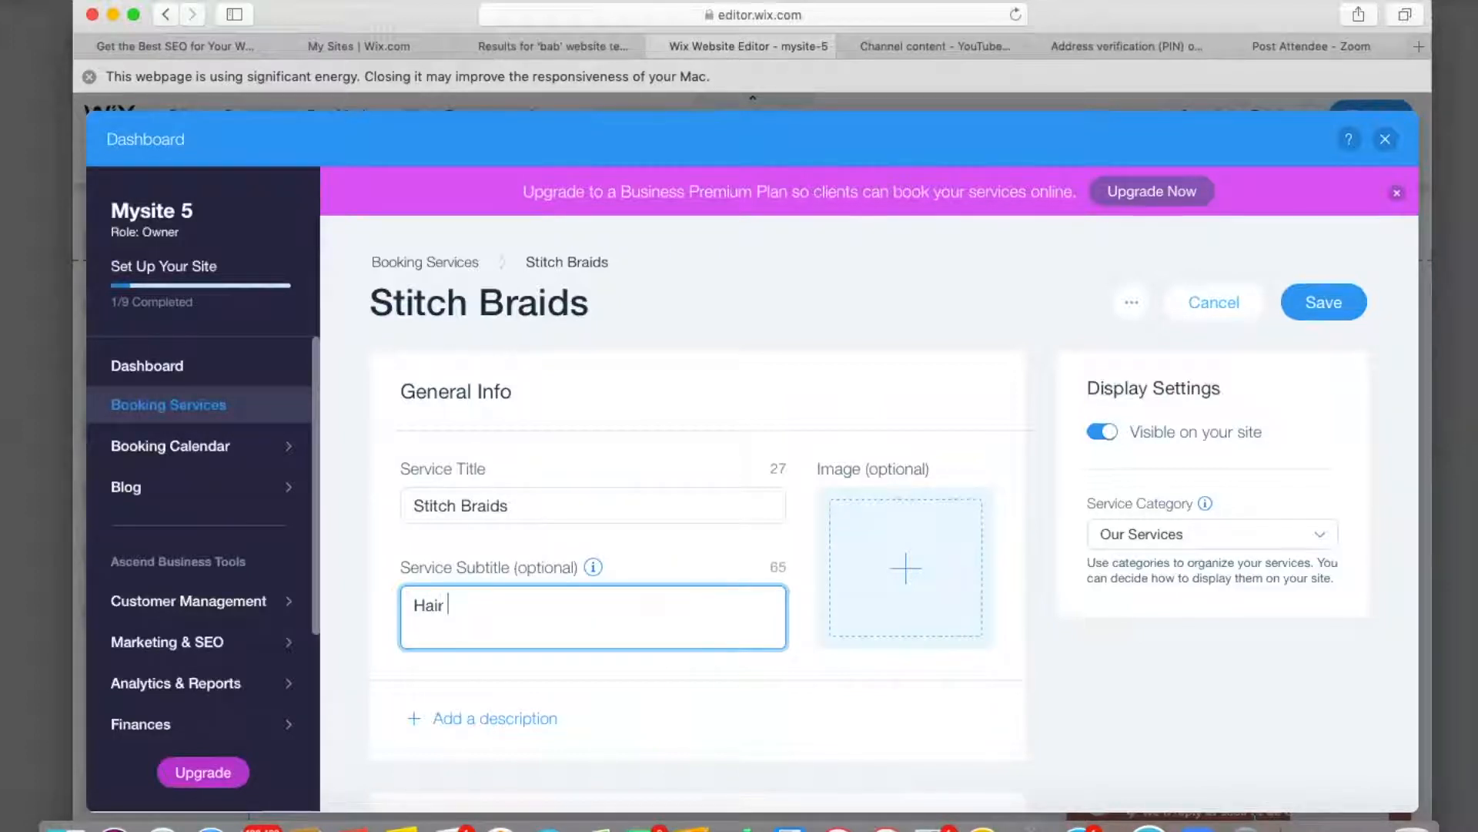
text(Inclu)
key(BackSpace)
key(BackSpace)
key(BackSpace)
key(BackSpace)
key(BackSpace)
key(BackSpace)
key(BackSpace)
key(BackSpace)
key(BackSpace)
key(BackSpace)
key(BackSpace)
key(BackSpace)
key(BackSpace)
key(BackSpace)
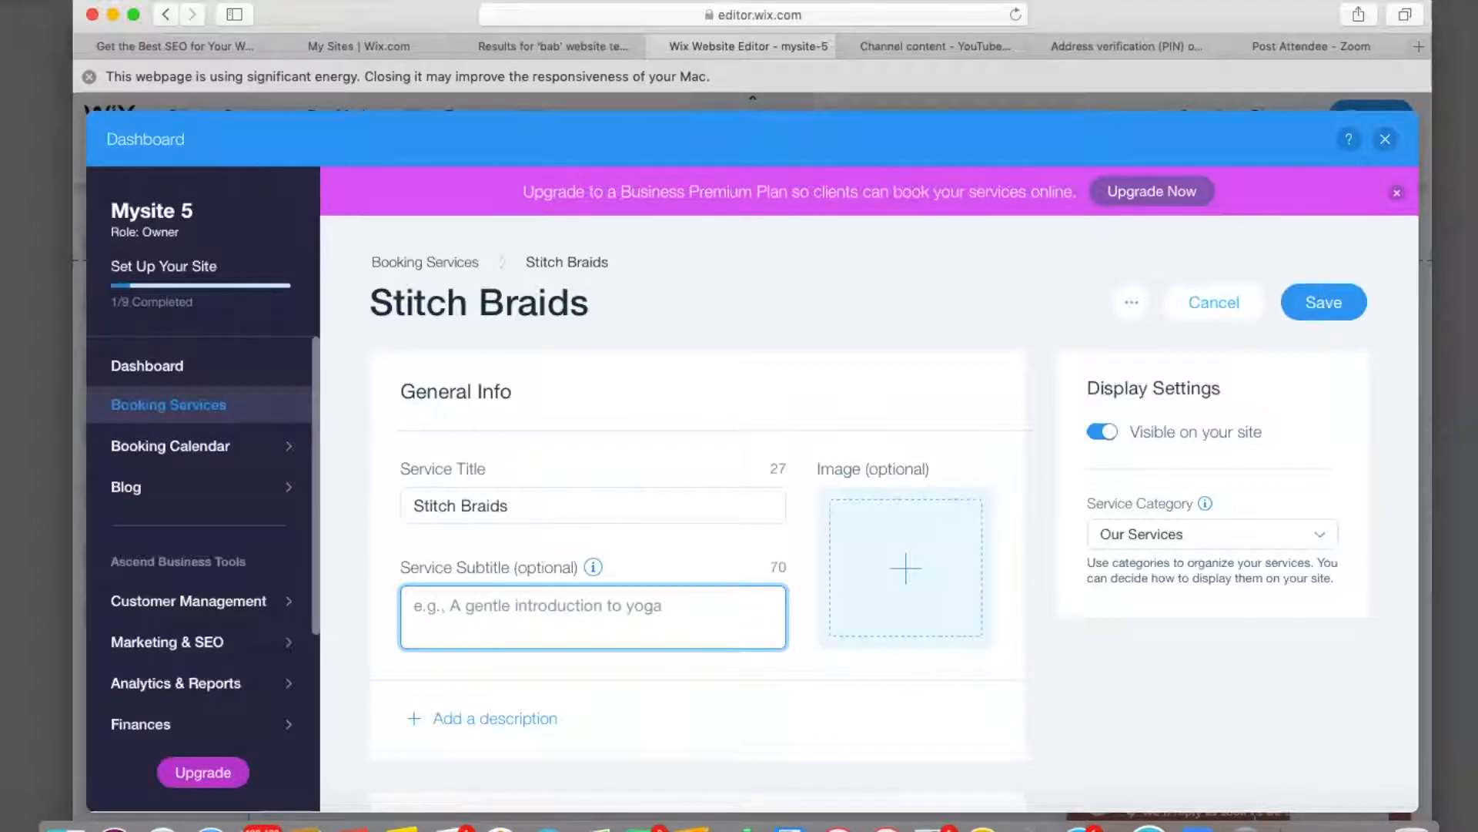
text(Hair Not in)
key(BackSpace)
key(BackSpace)
key(BackSpace)
key(BackSpace)
key(BackSpace)
key(BackSpace)
text(not included but )
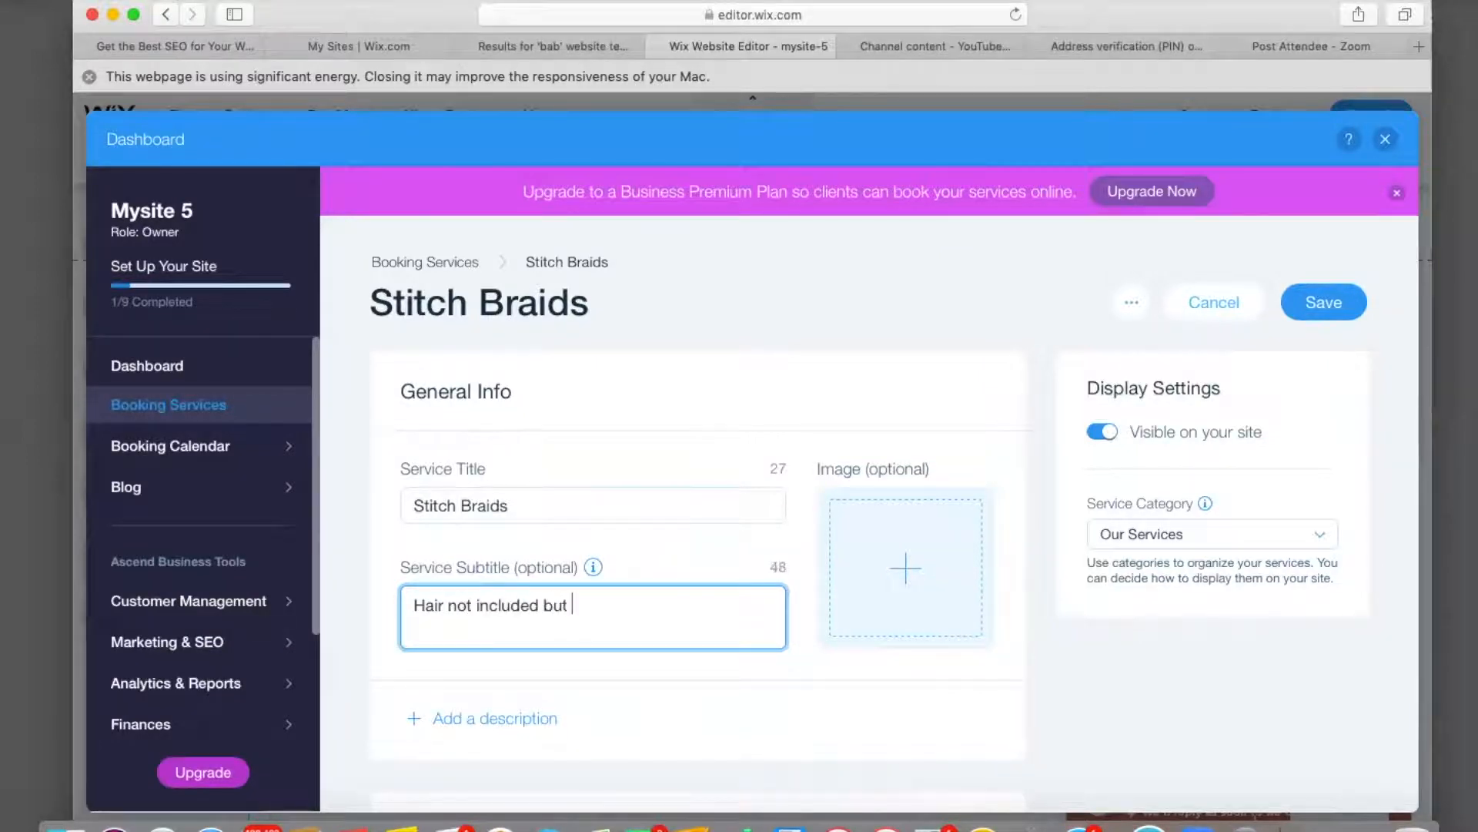
text(available for pur)
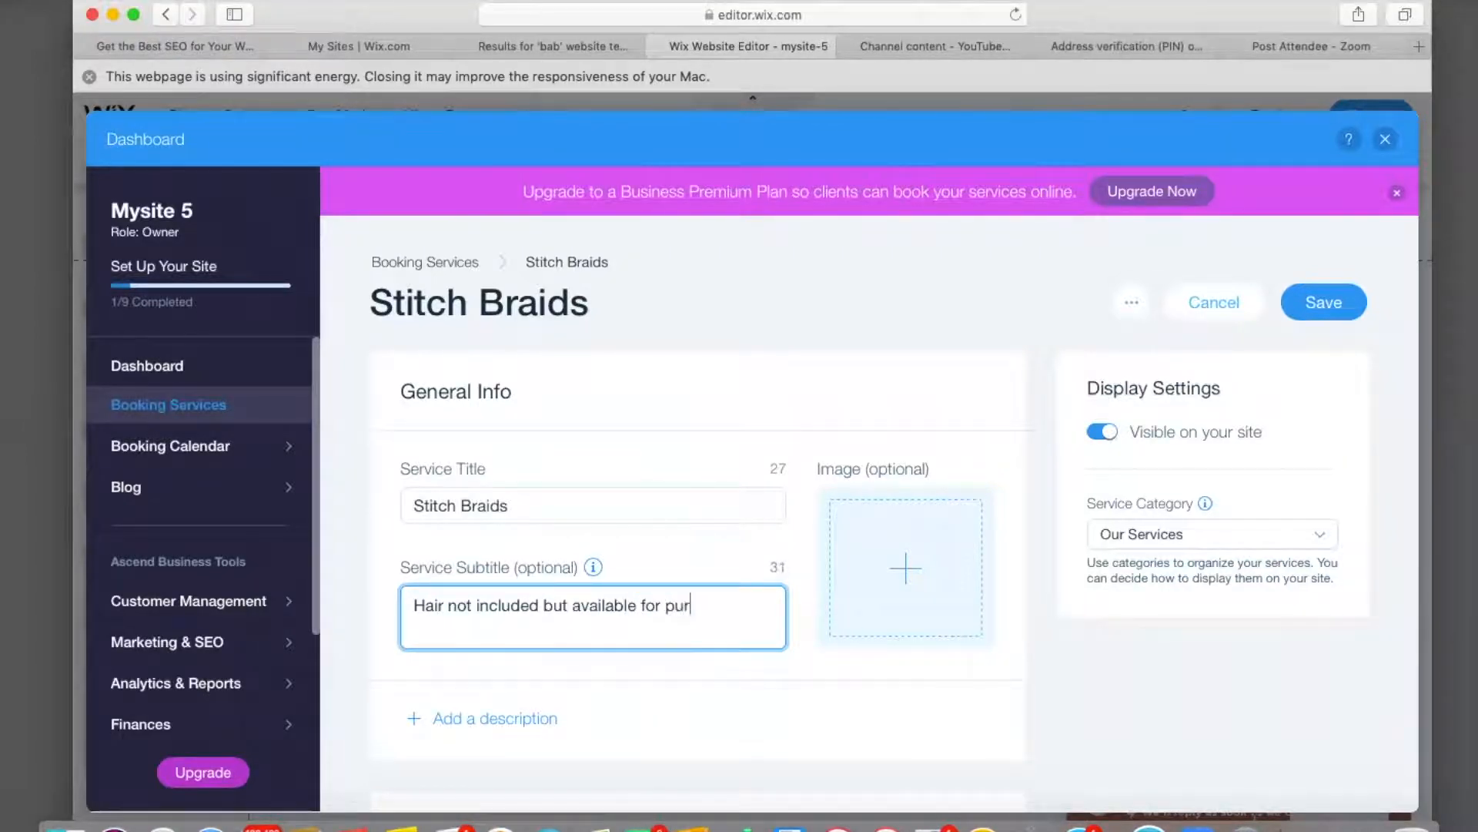
text(chase)
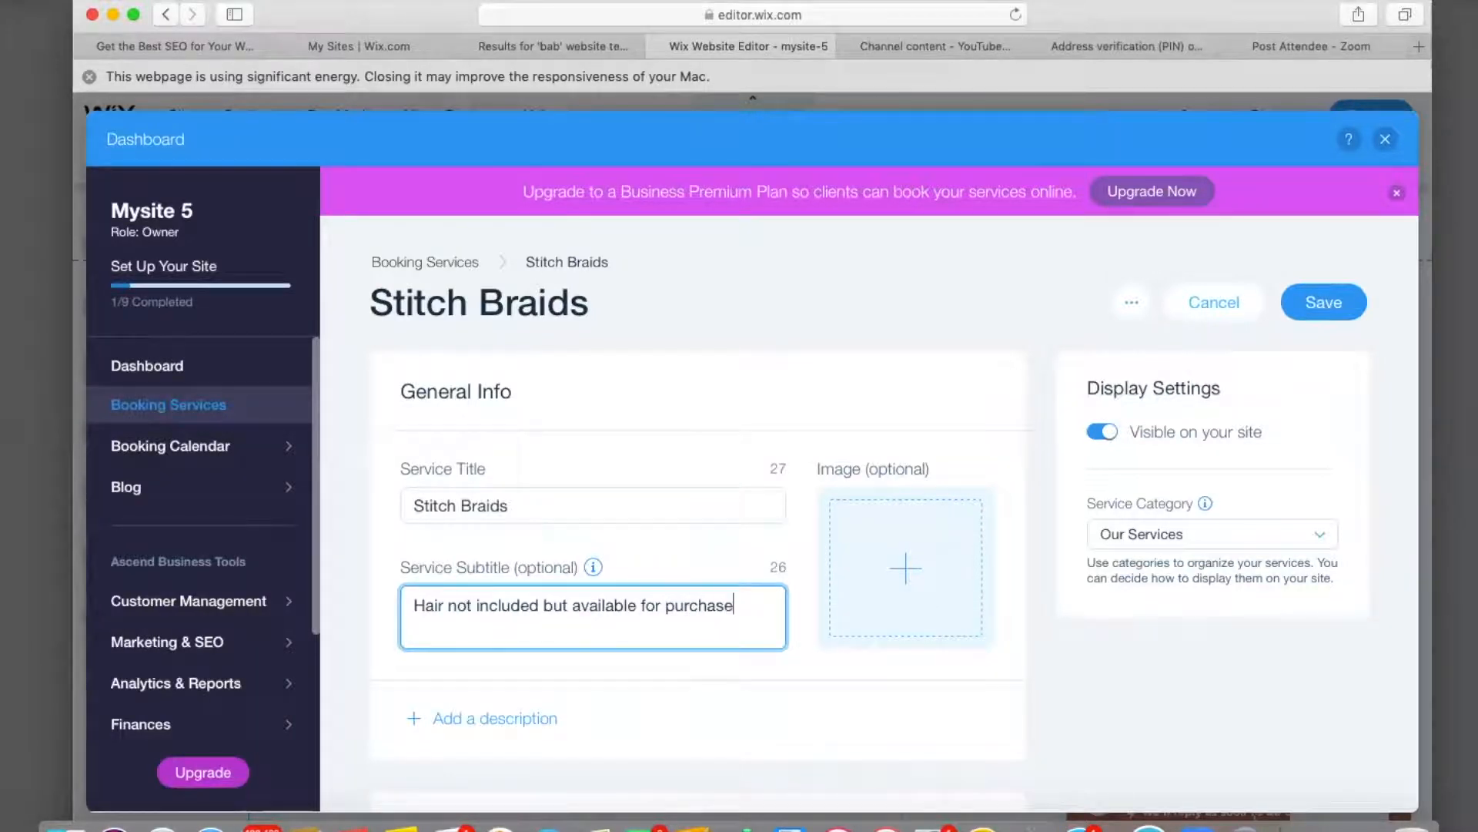
key(Return)
Prefix the service title with '5-6' so it reads '5-6 Stitch Braids'.
scroll(893, 508, down, 2)
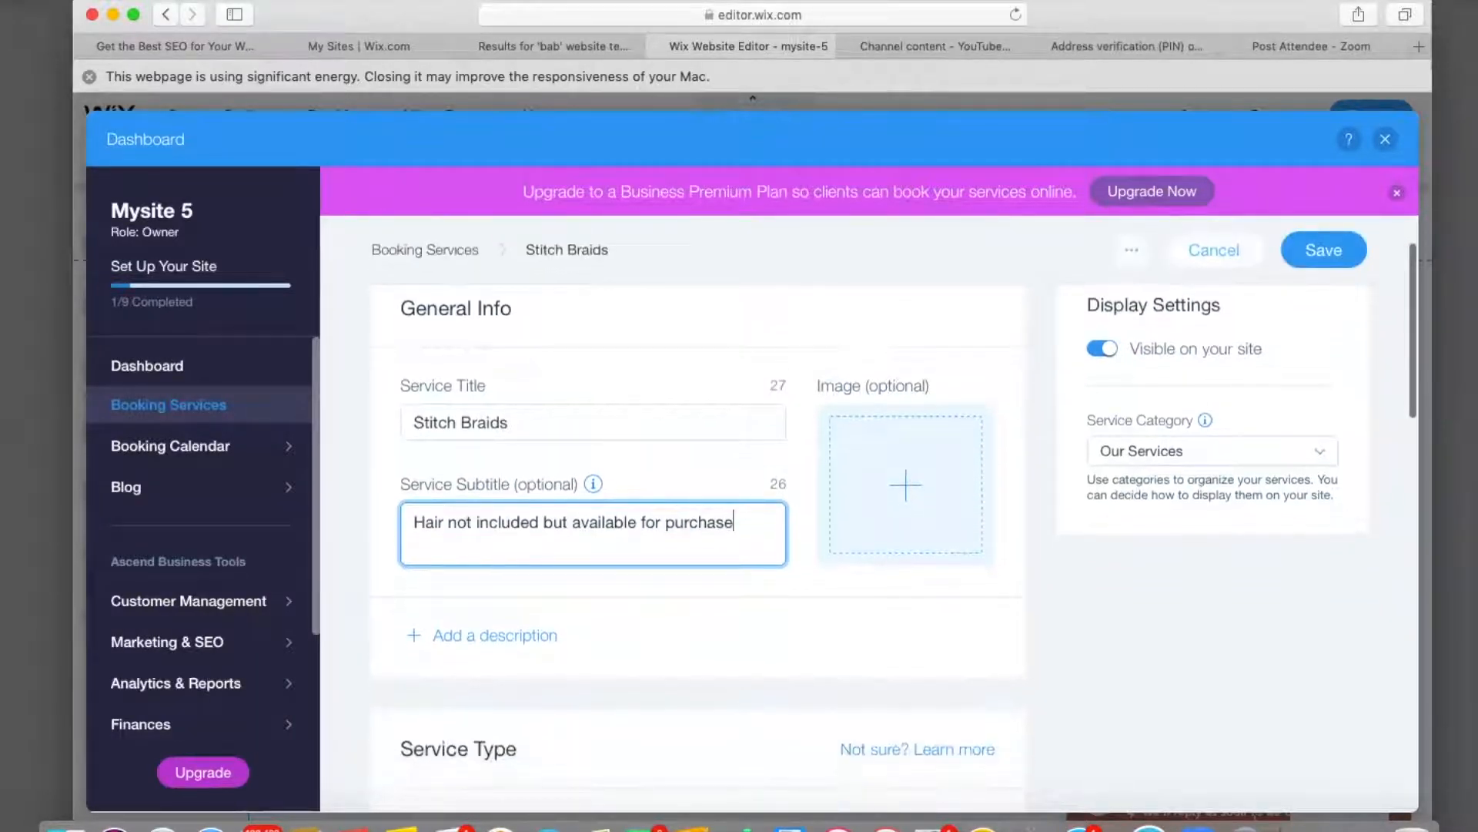
scroll(441, 659, down, 2)
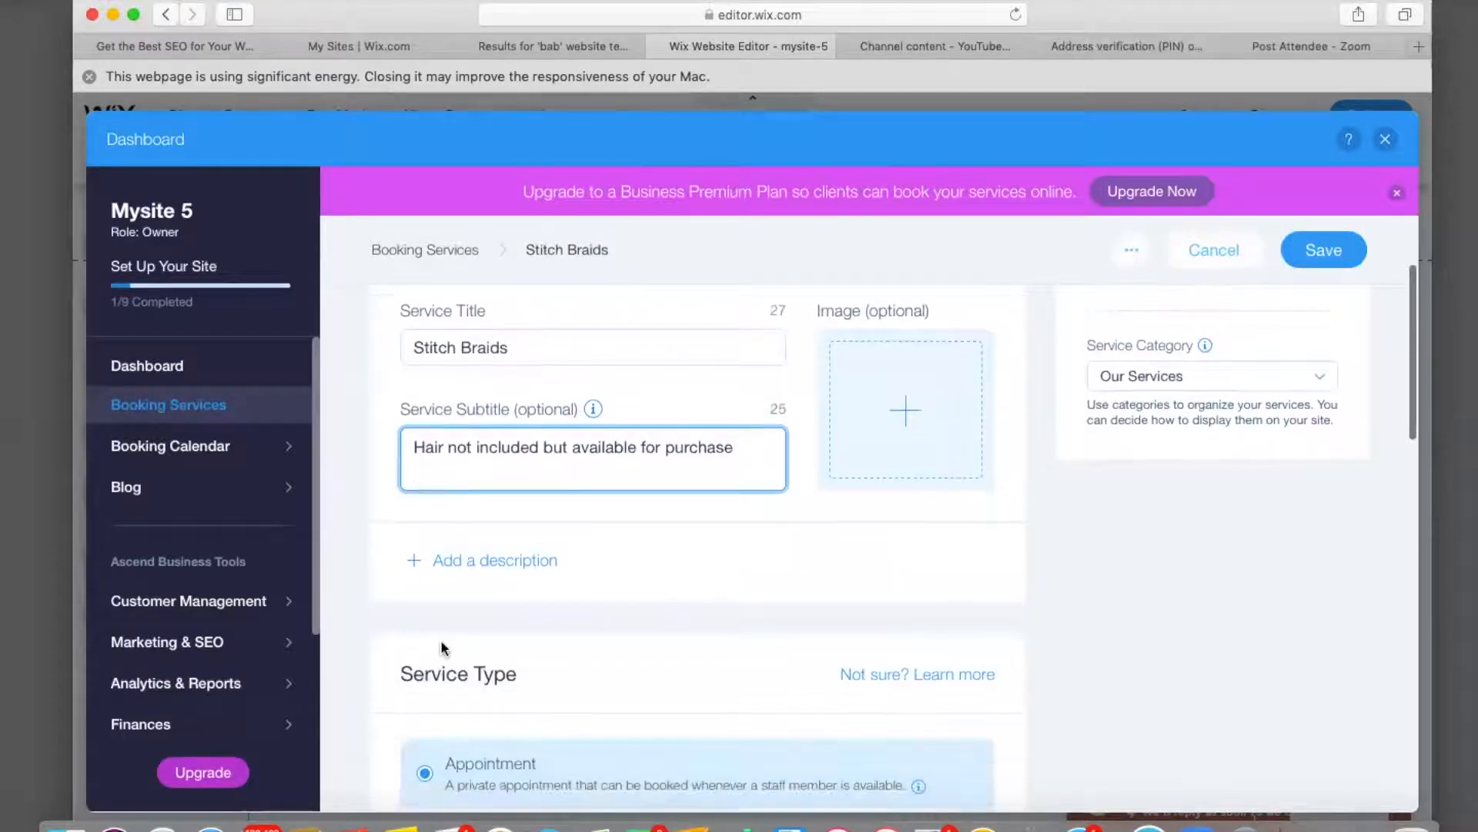
scroll(494, 562, down, 4)
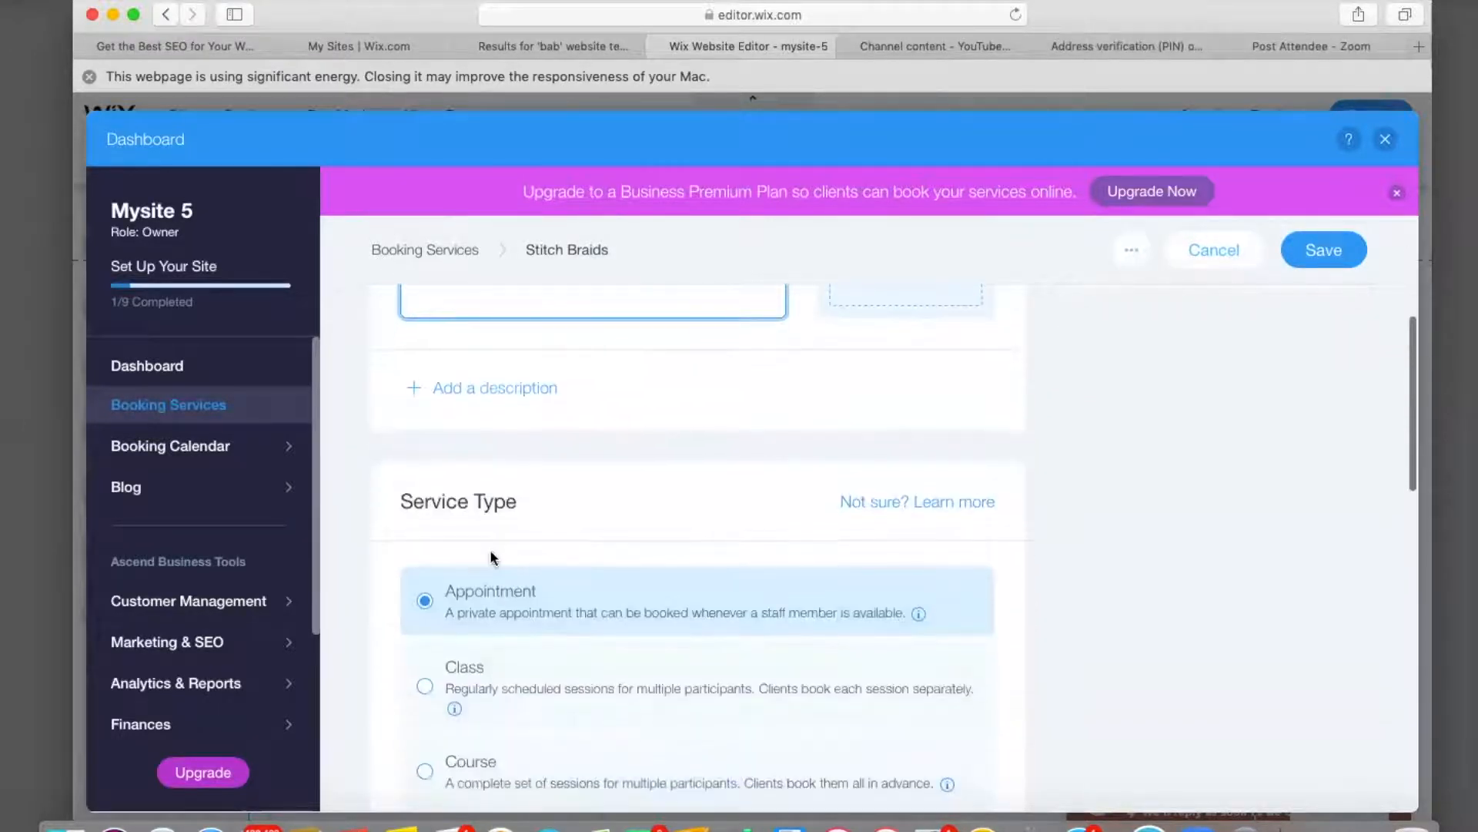
scroll(485, 628, down, 5)
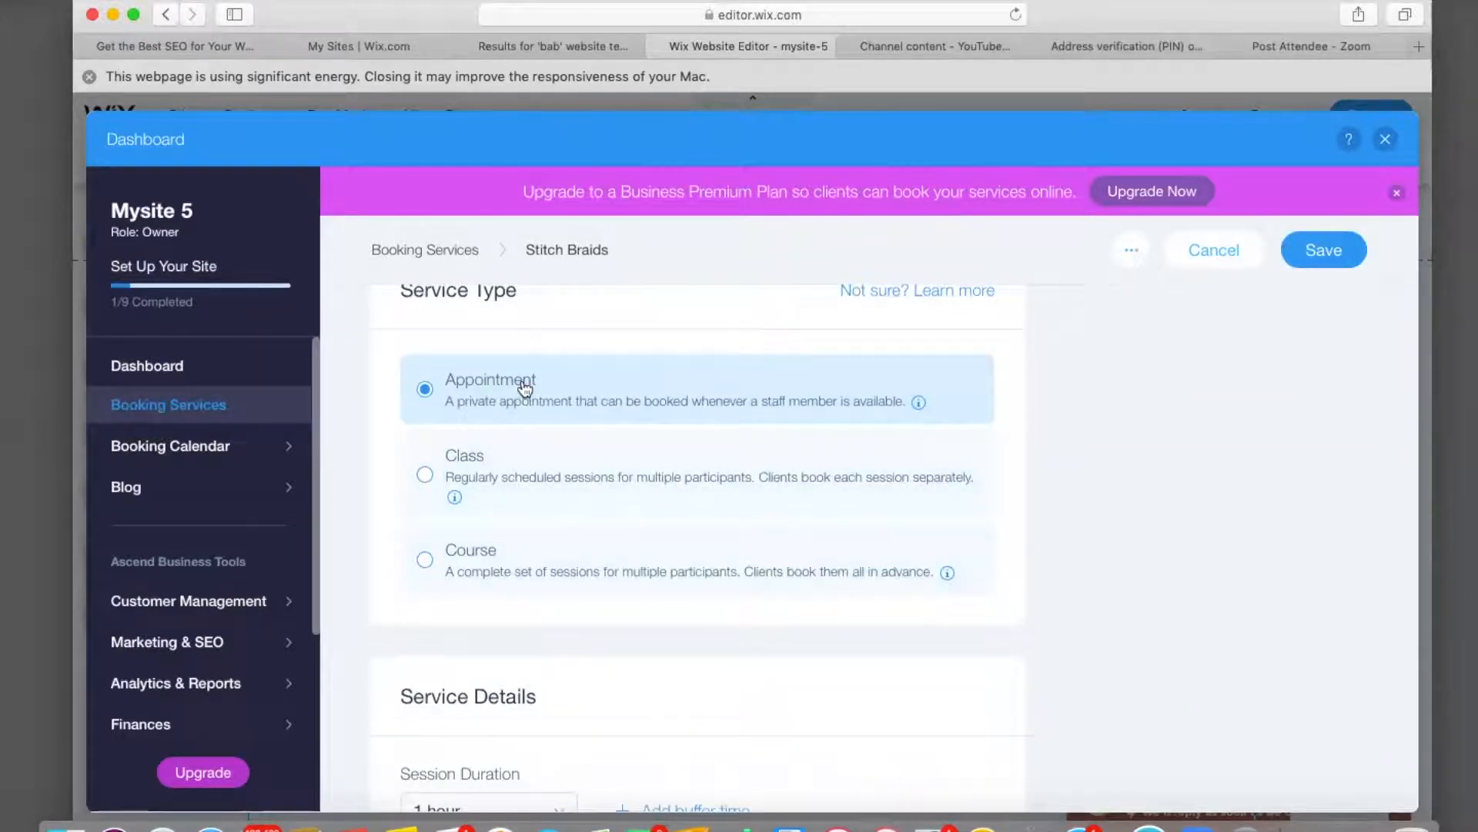
scroll(526, 389, down, 6)
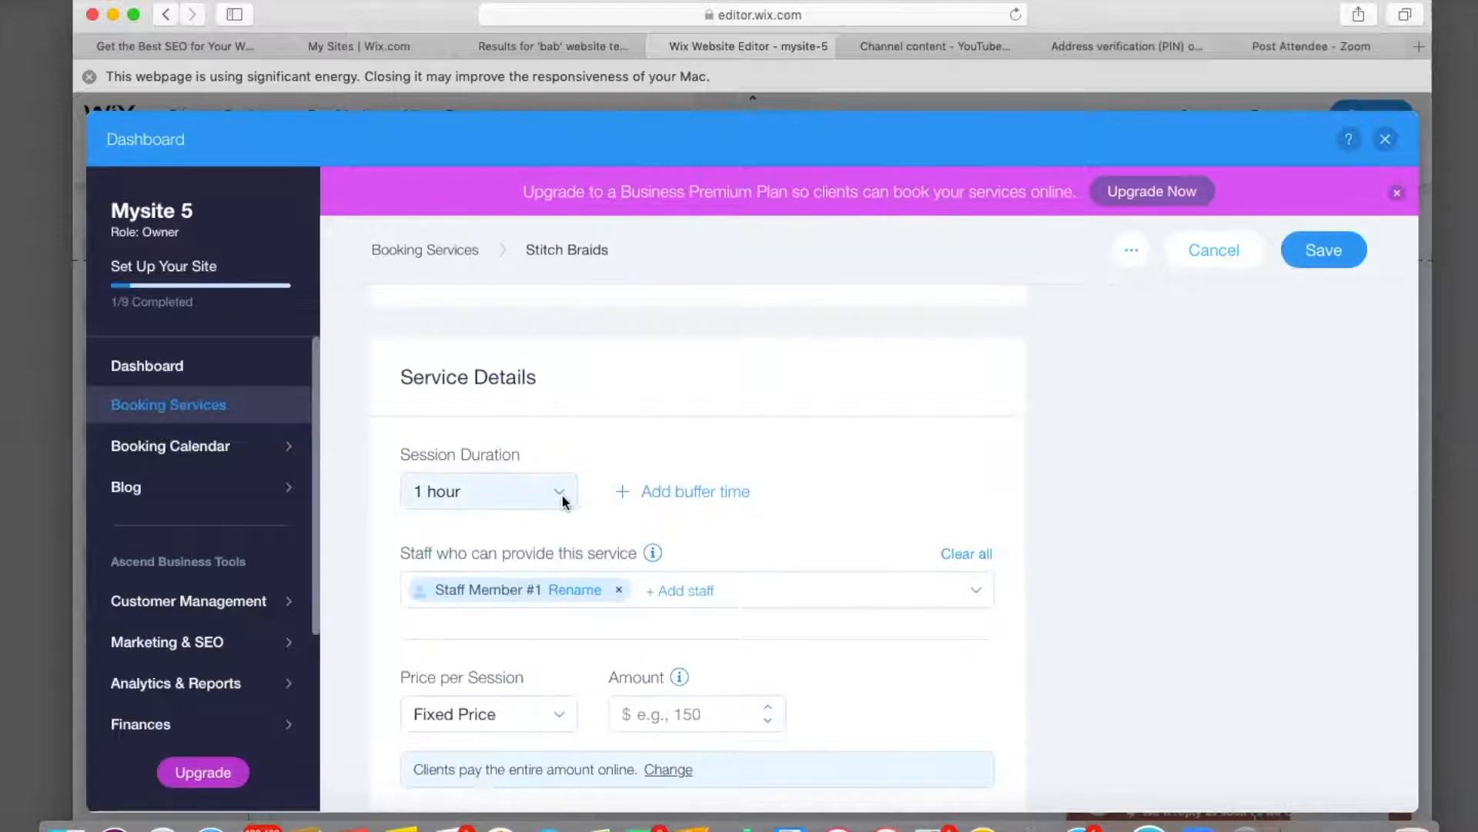
click(561, 497)
scroll(505, 606, down, 3)
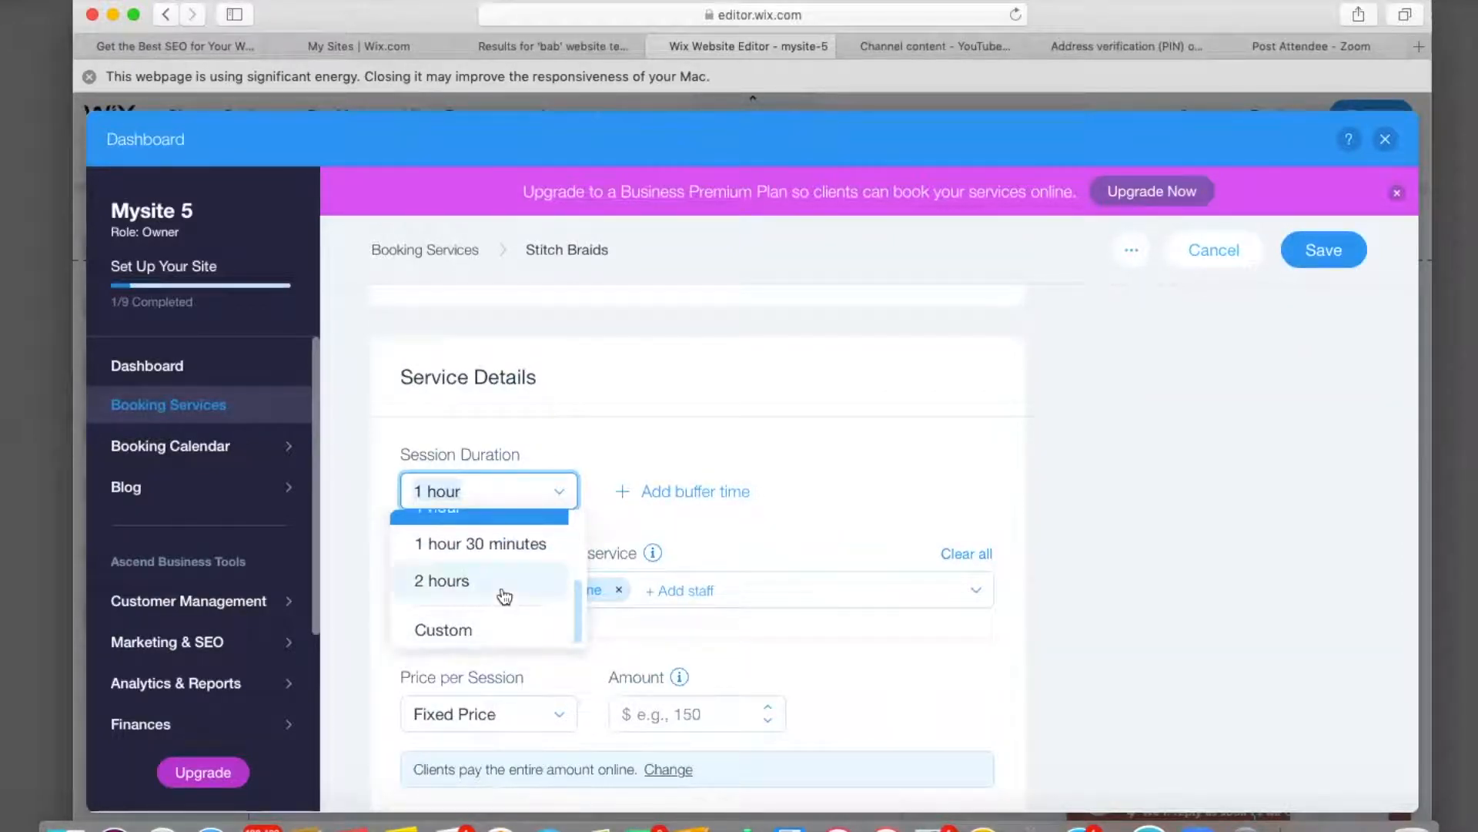
scroll(504, 596, up, 3)
click(604, 400)
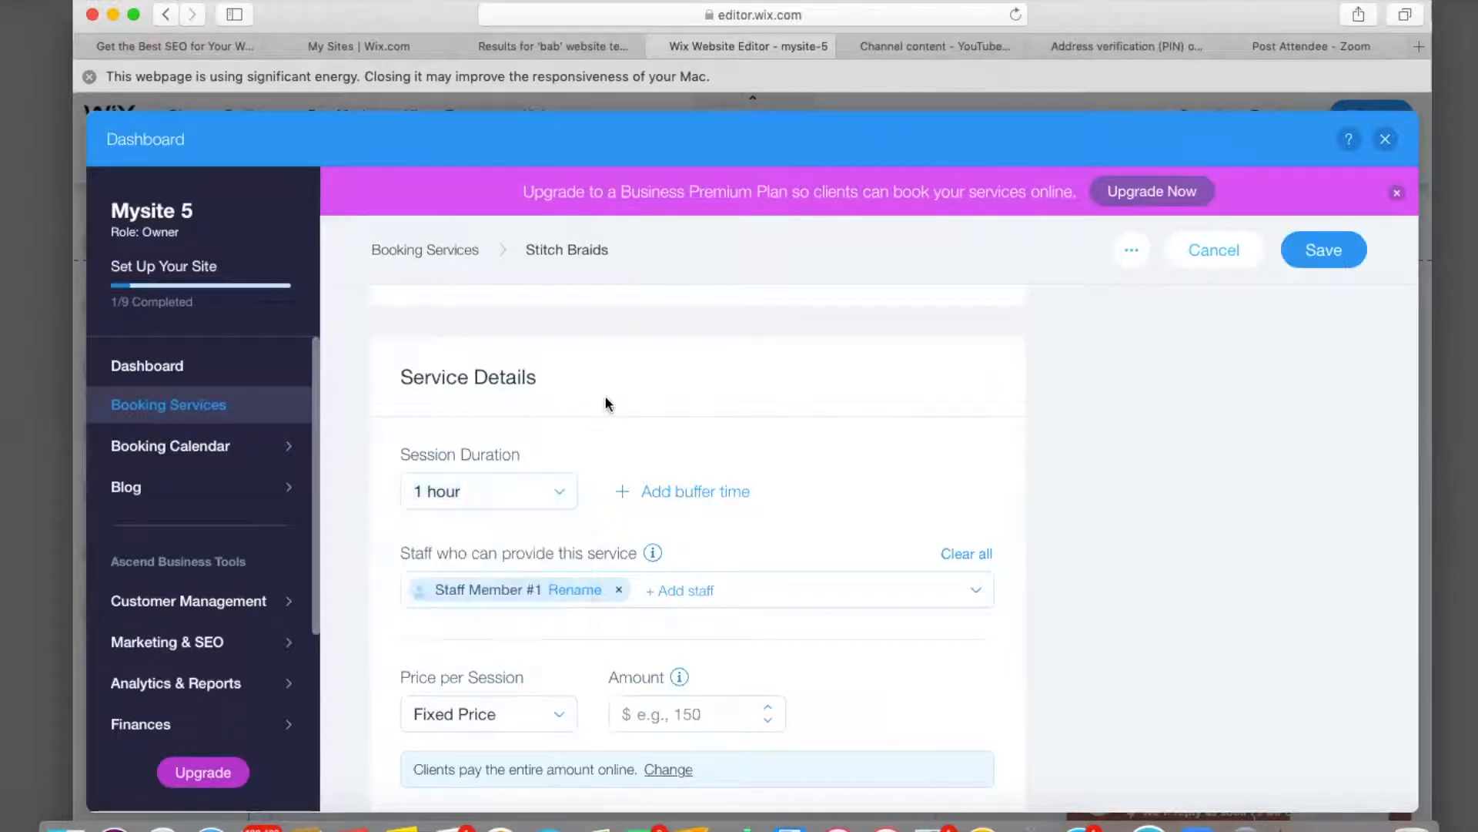
scroll(604, 395, up, 5)
scroll(604, 395, up, 5)
click(416, 505)
click(417, 505)
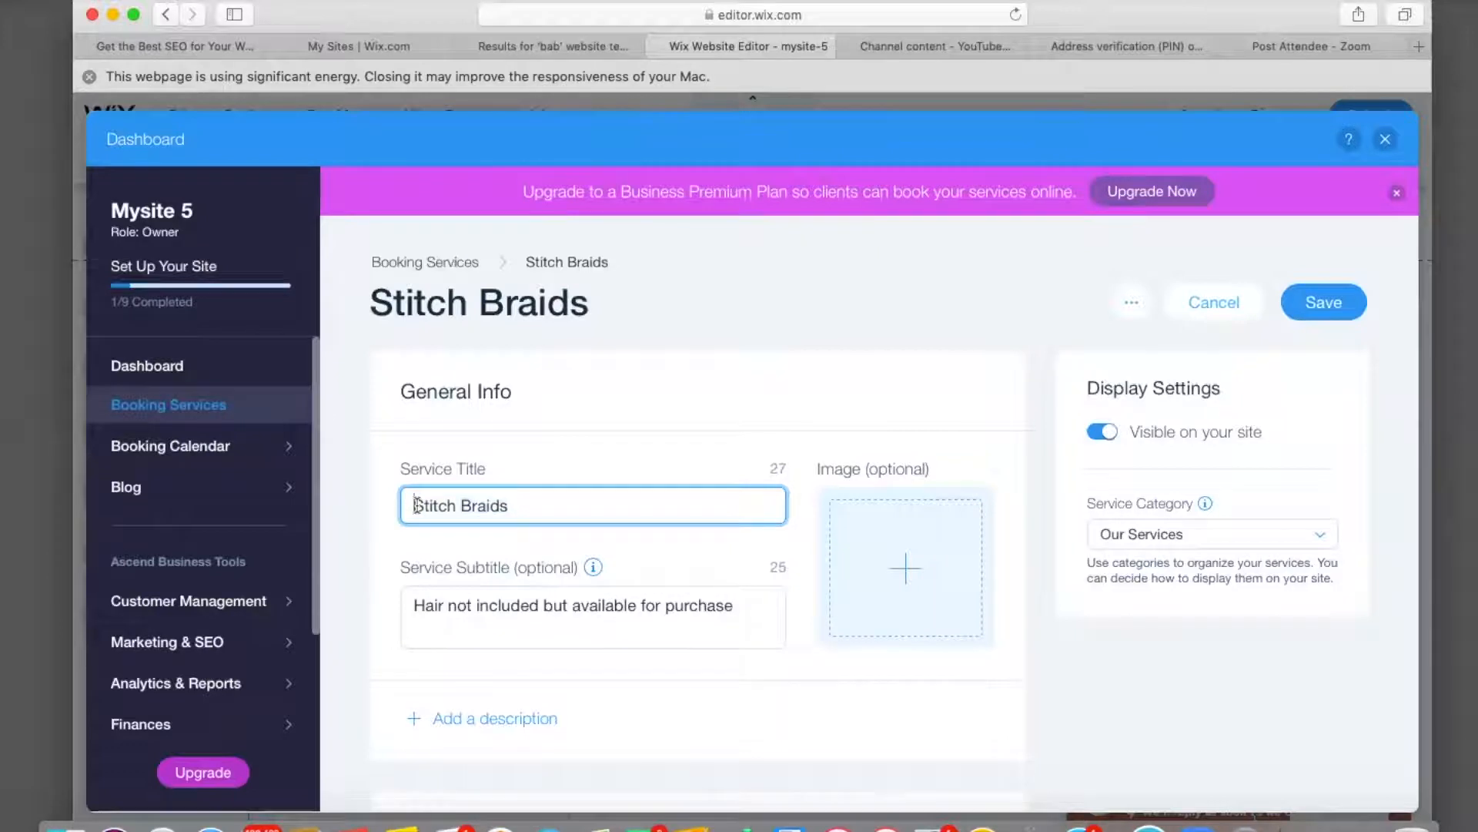
text(5-6)
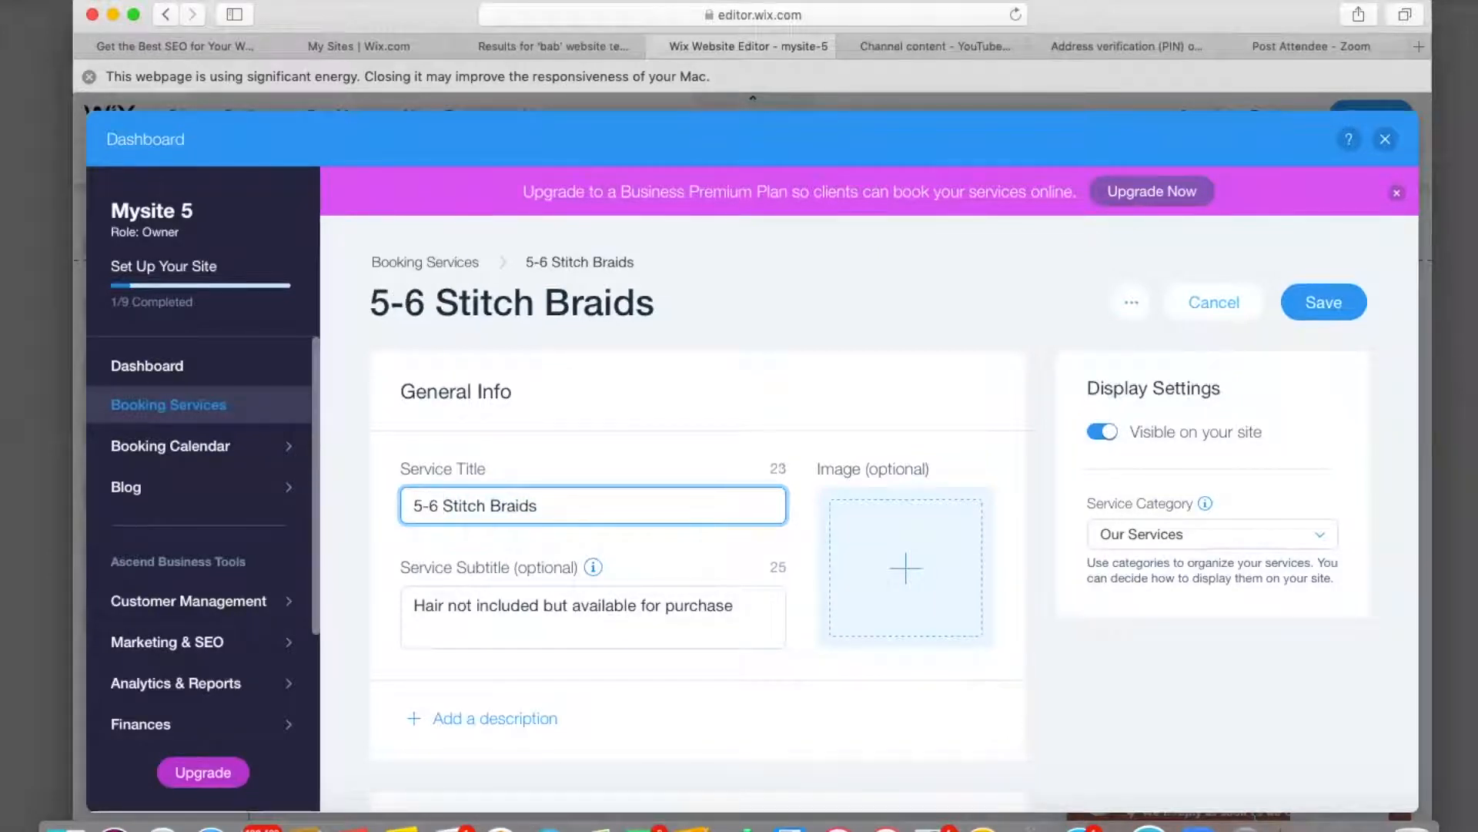
Set the session duration to 2 hours.
scroll(529, 539, down, 10)
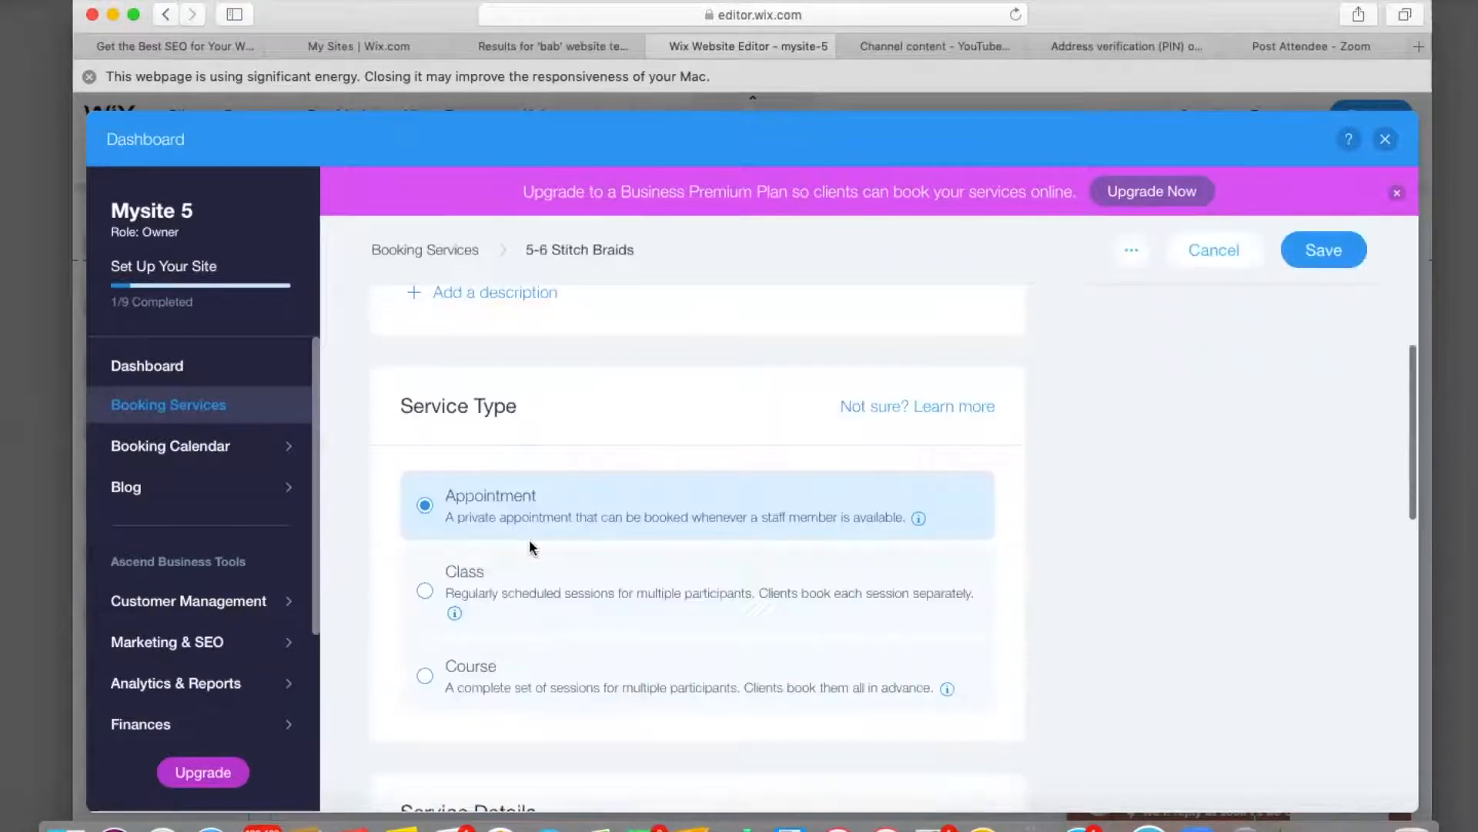
scroll(528, 539, down, 4)
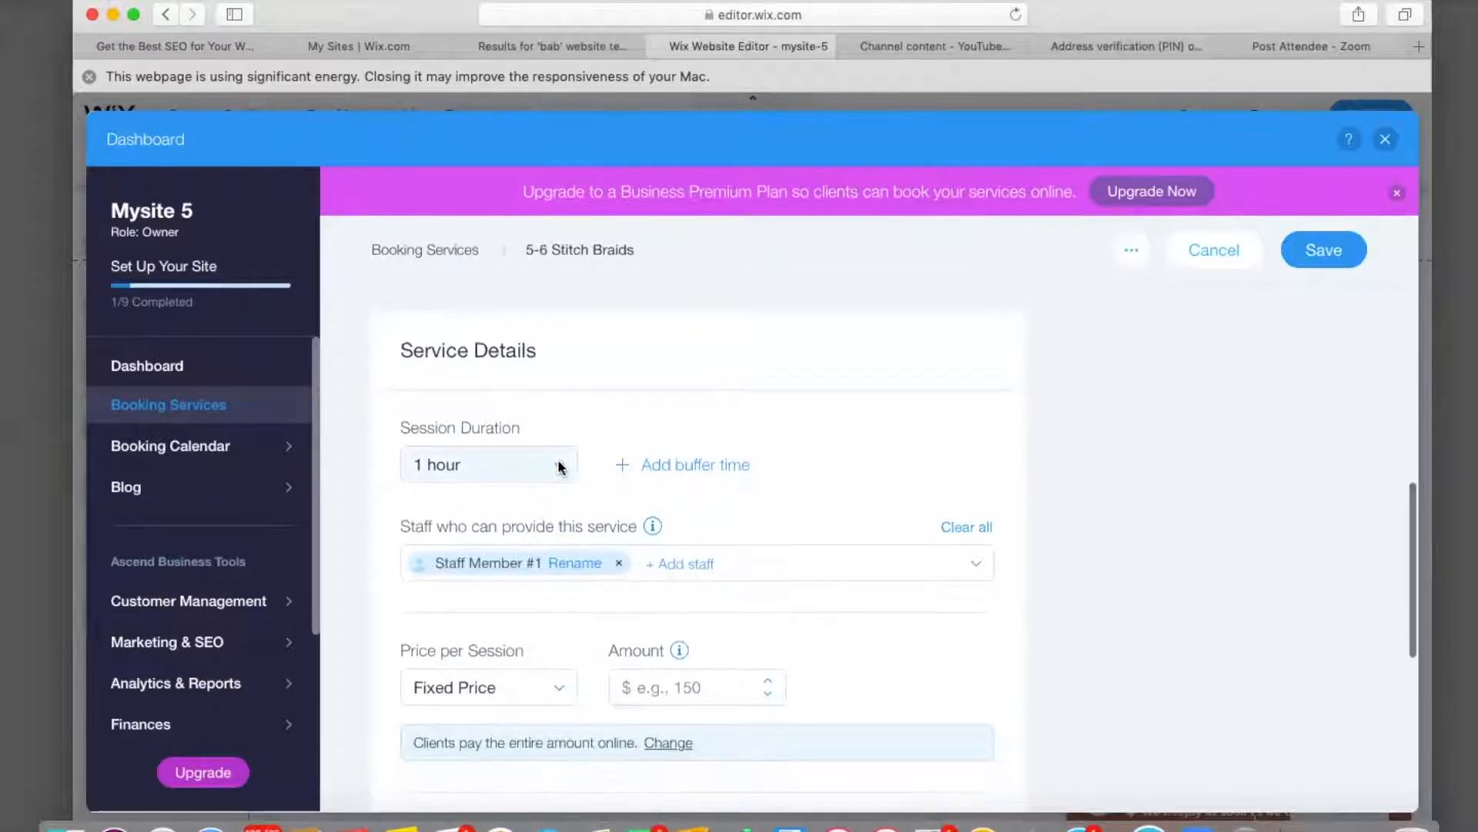
click(556, 467)
scroll(489, 578, down, 2)
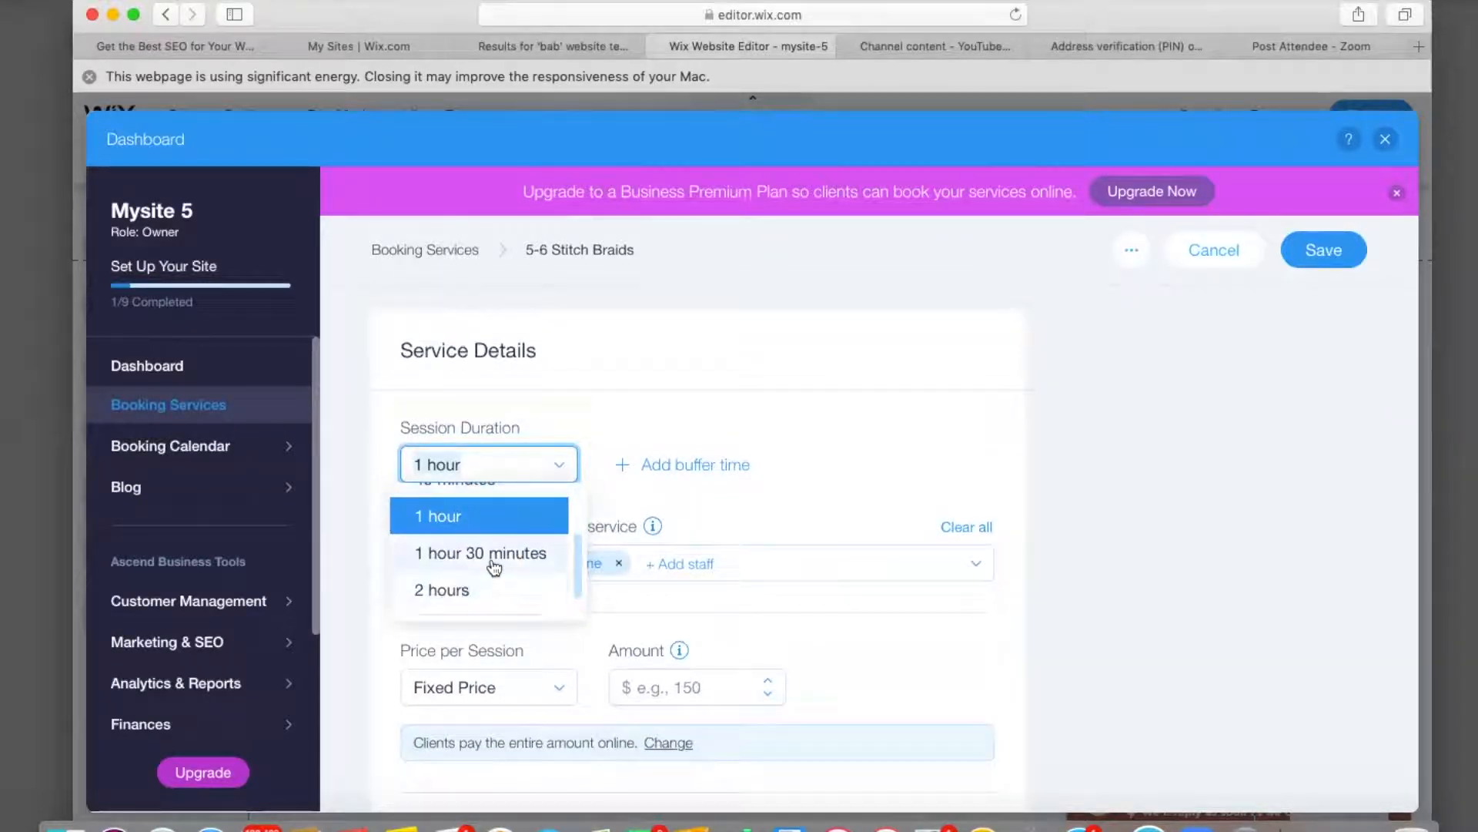
click(486, 593)
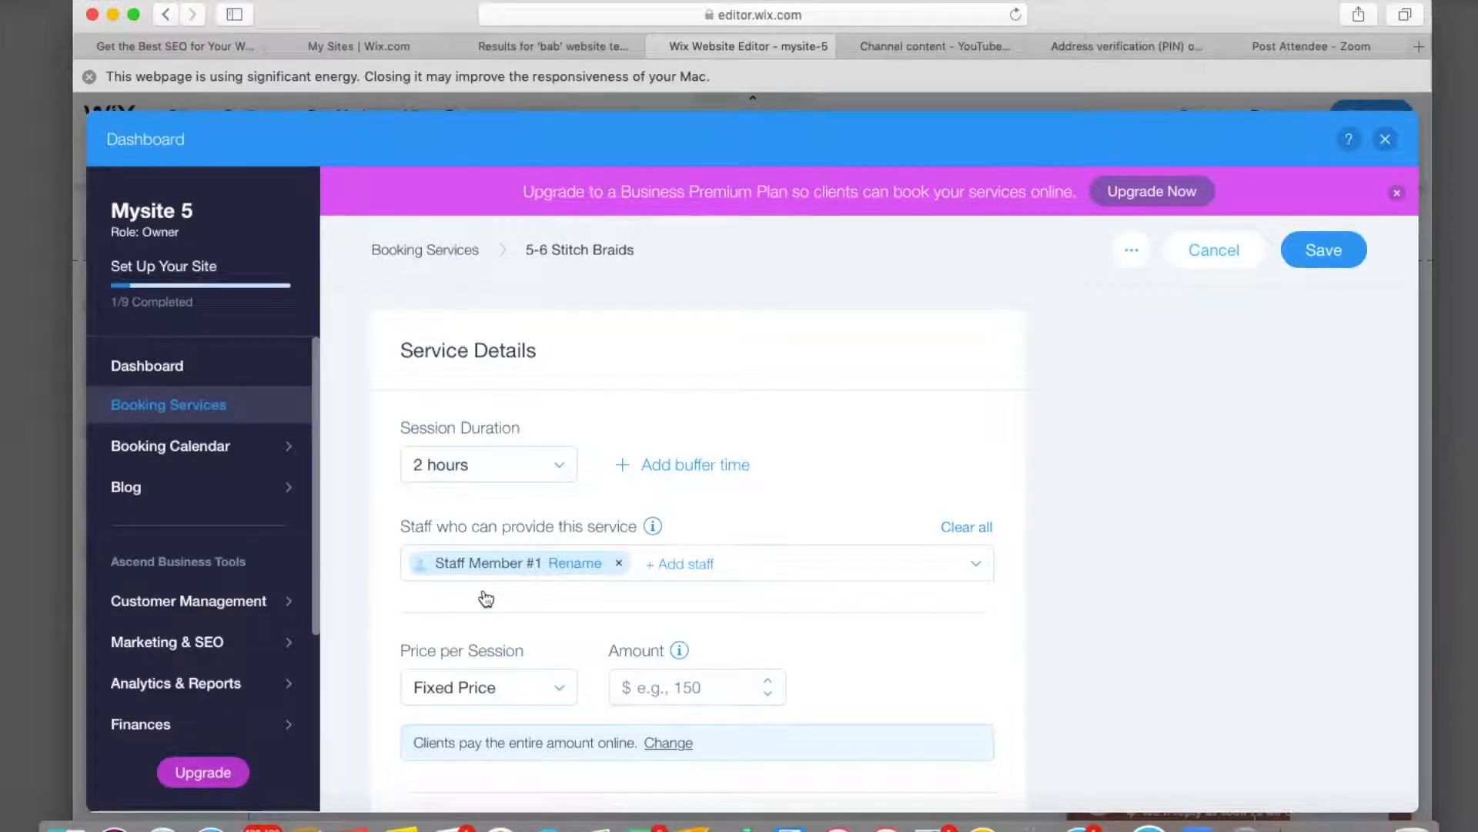
scroll(486, 598, down, 1)
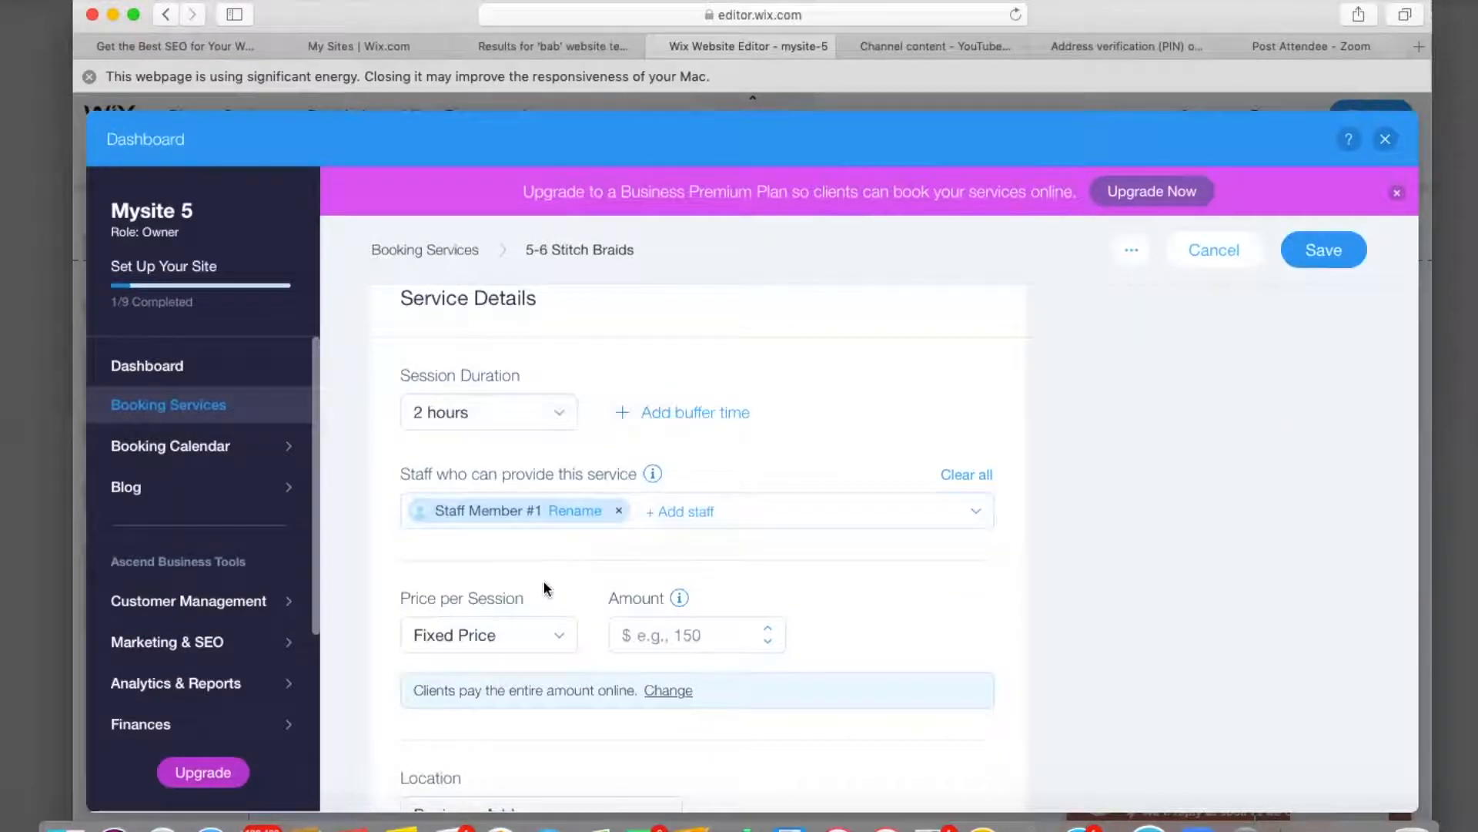
Enter a fixed price of $75 for the 5-6 Stitch Braids service.
scroll(689, 518, down, 1)
scroll(688, 517, down, 3)
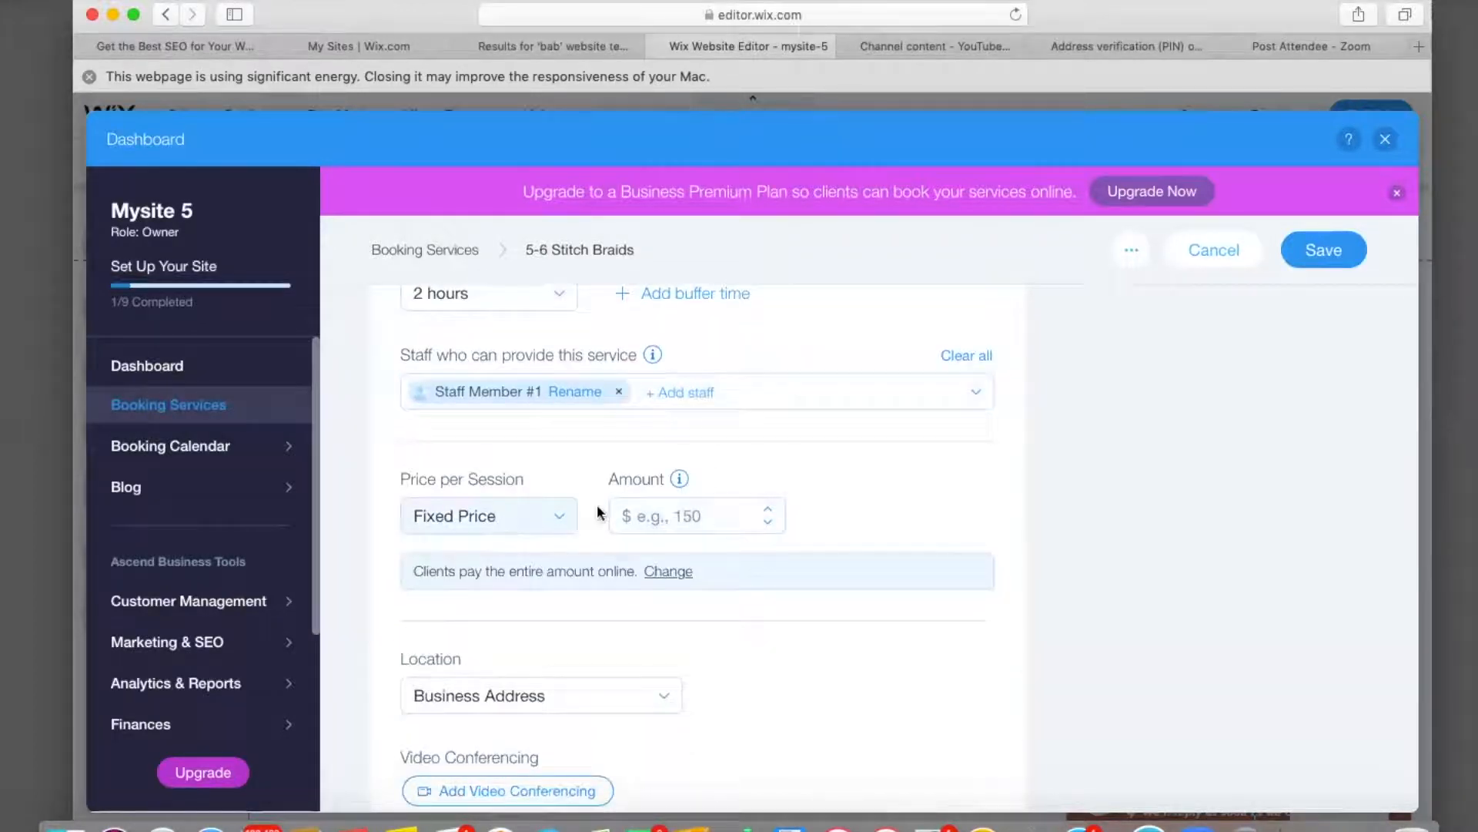
click(680, 516)
text(75)
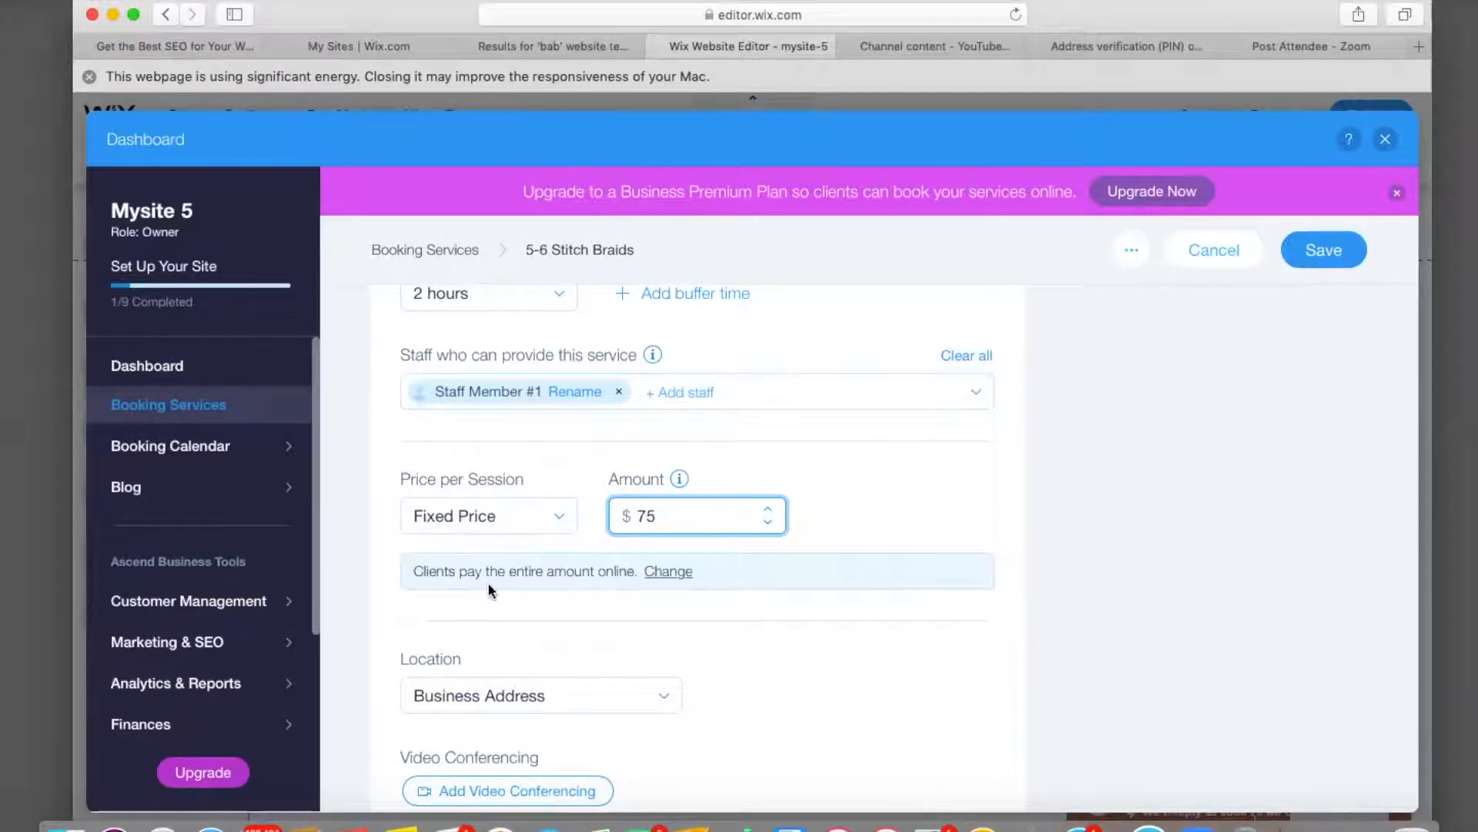
Require a $25 online deposit, with the rest paid in person.
click(669, 575)
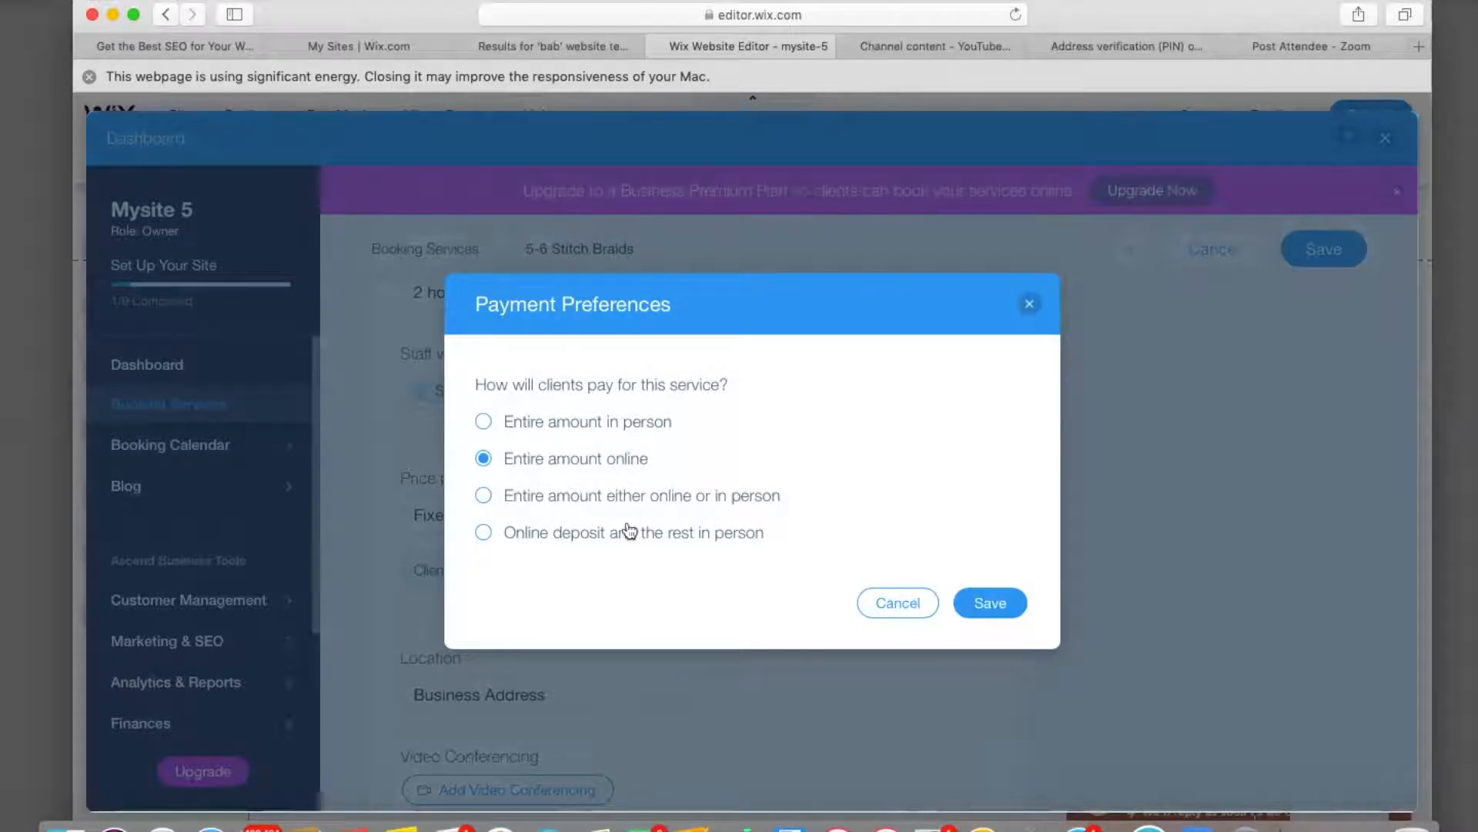
click(485, 535)
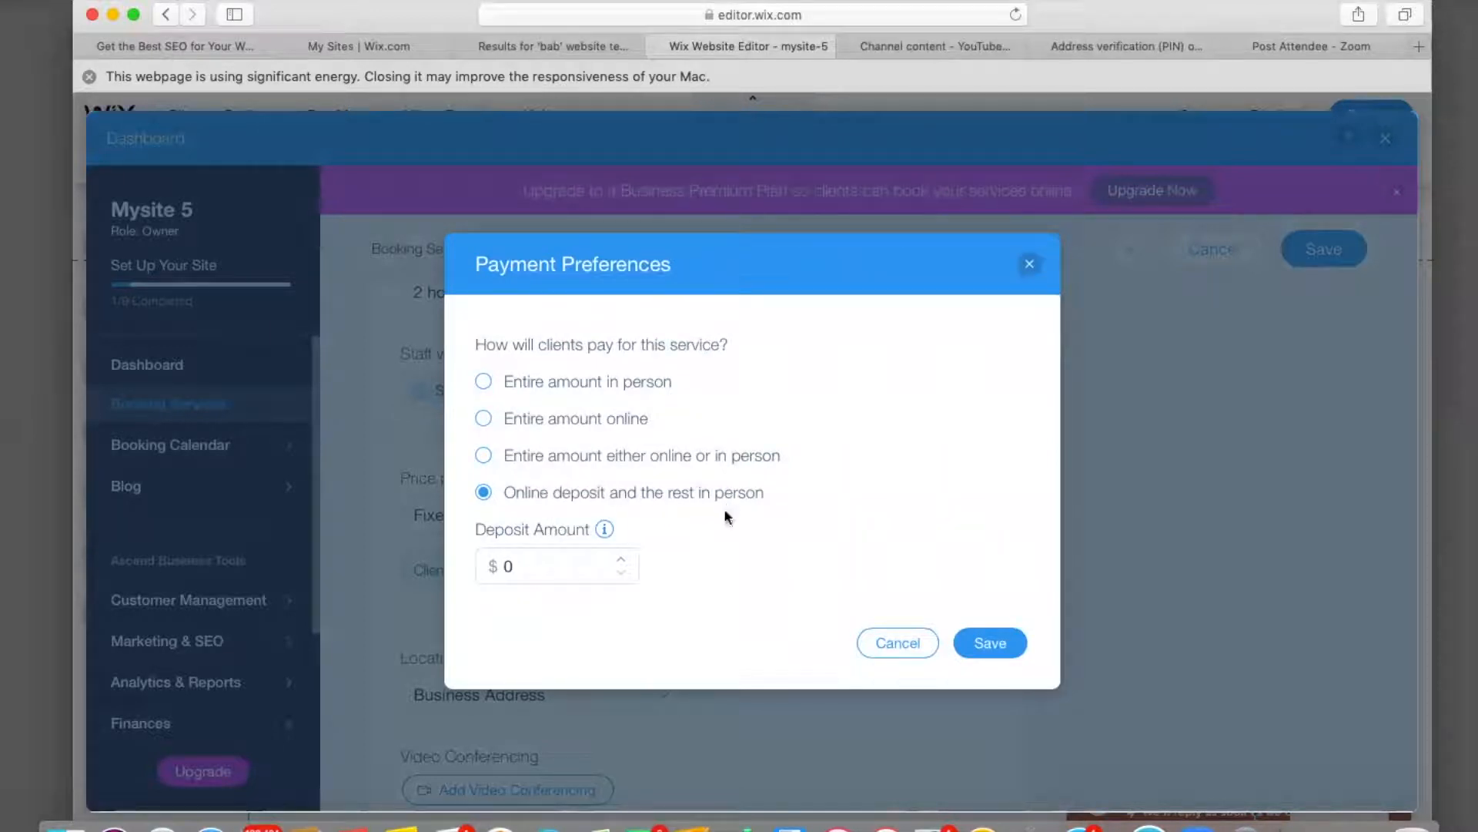
click(528, 568)
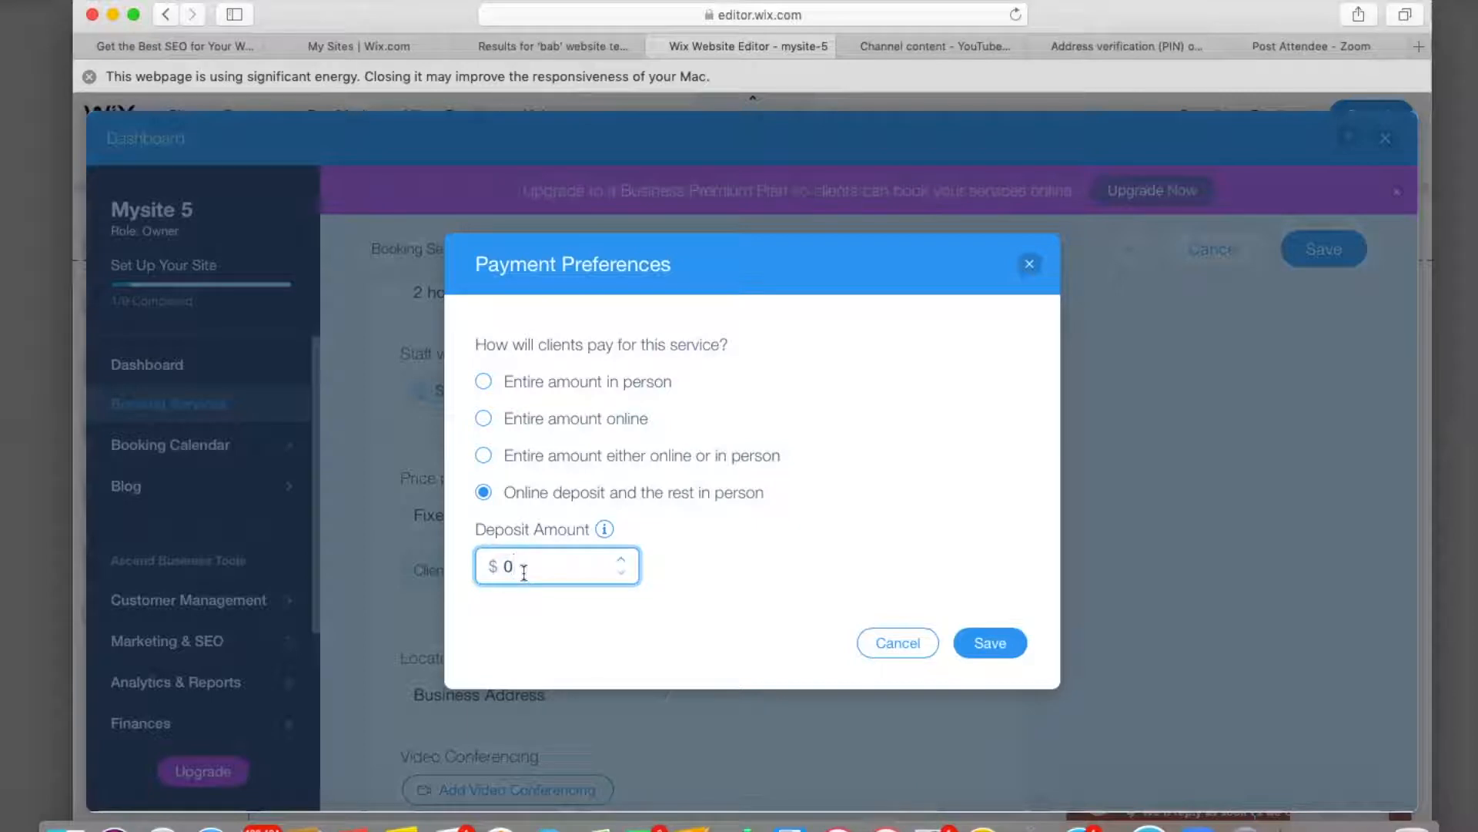
text(25)
click(1007, 647)
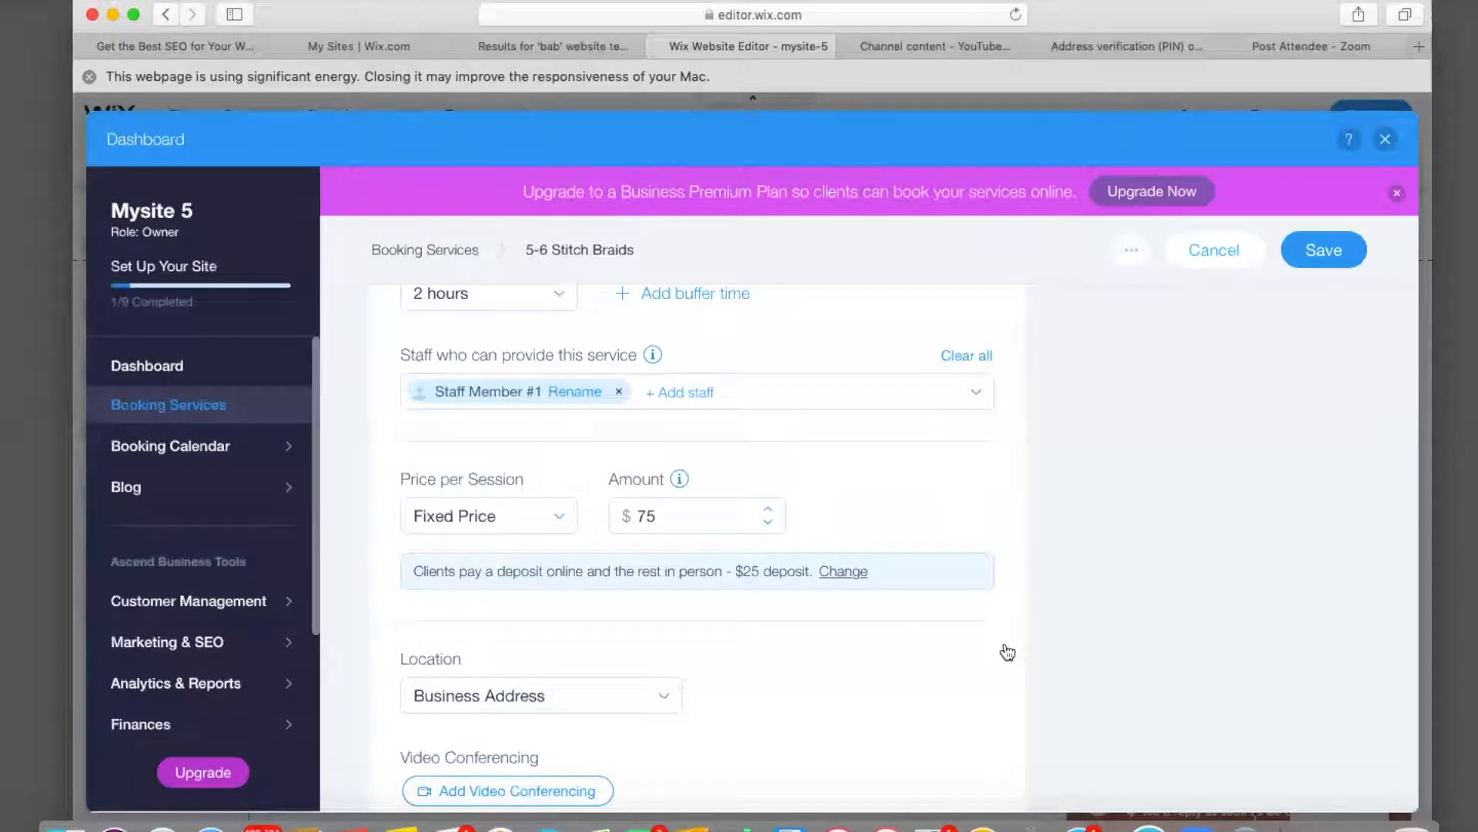
Try Client's Place and Custom Location, then settle on Business Address as the service location.
scroll(666, 668, down, 3)
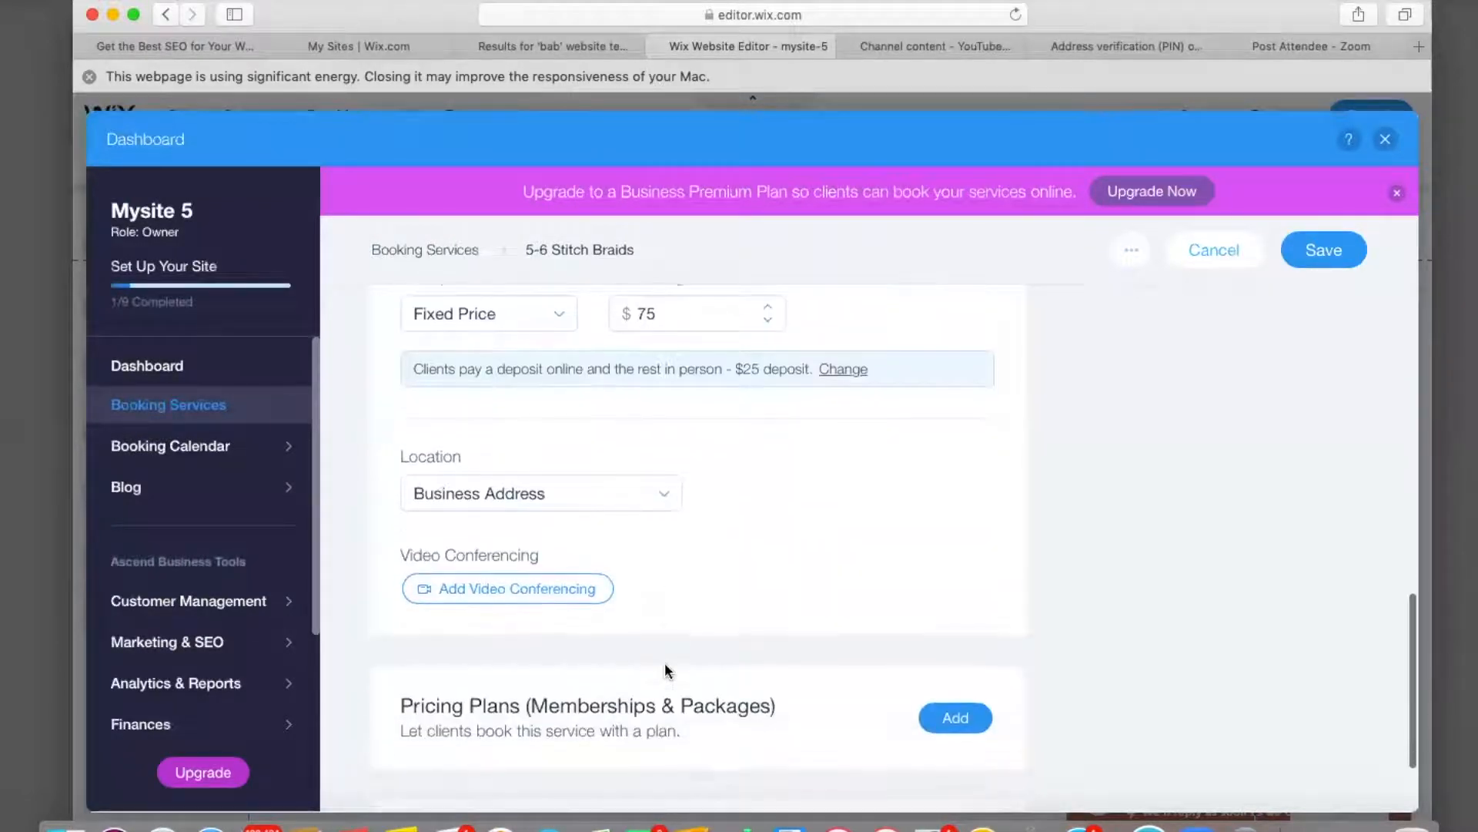
click(581, 496)
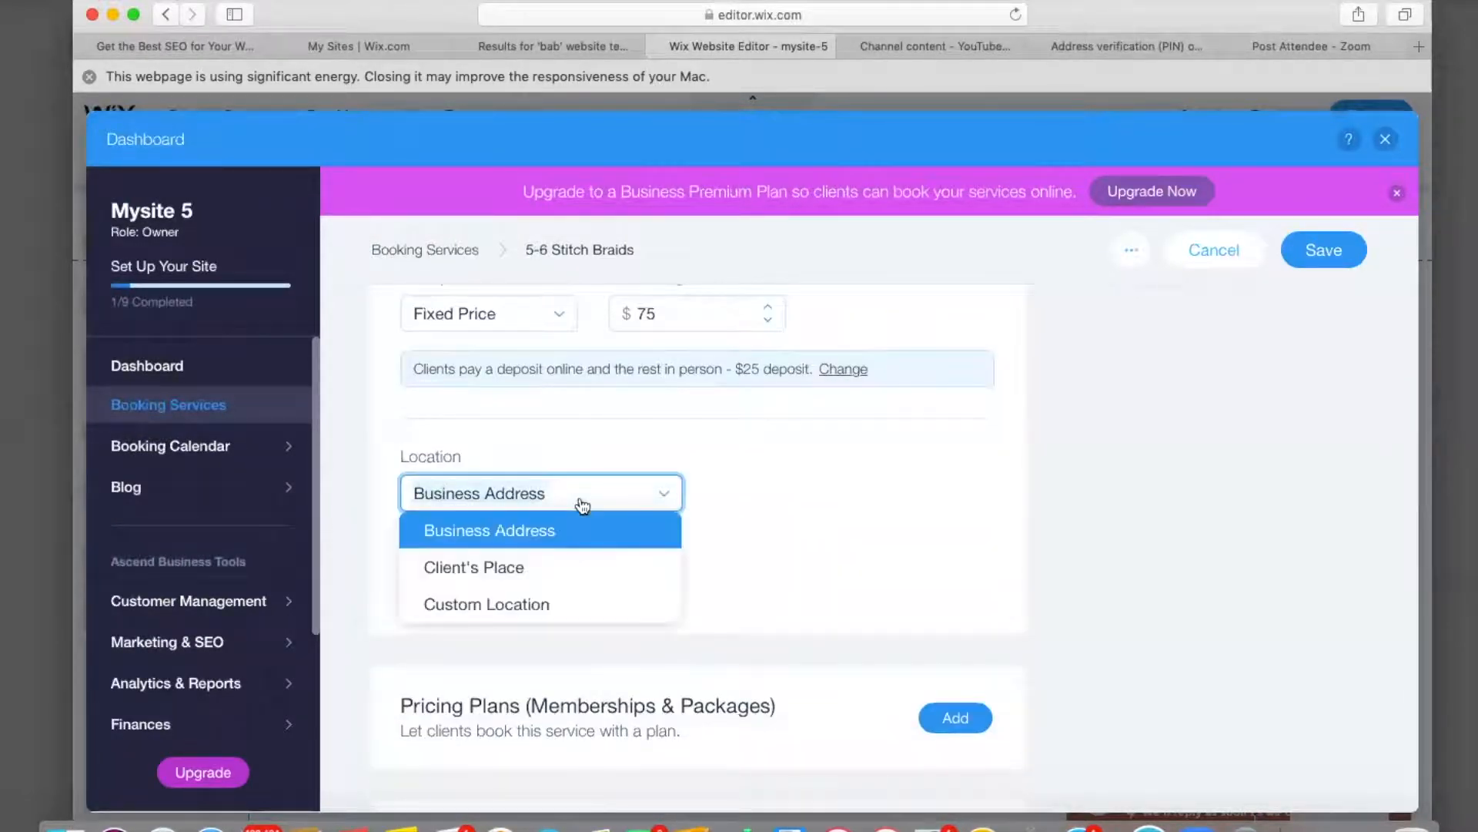
click(546, 578)
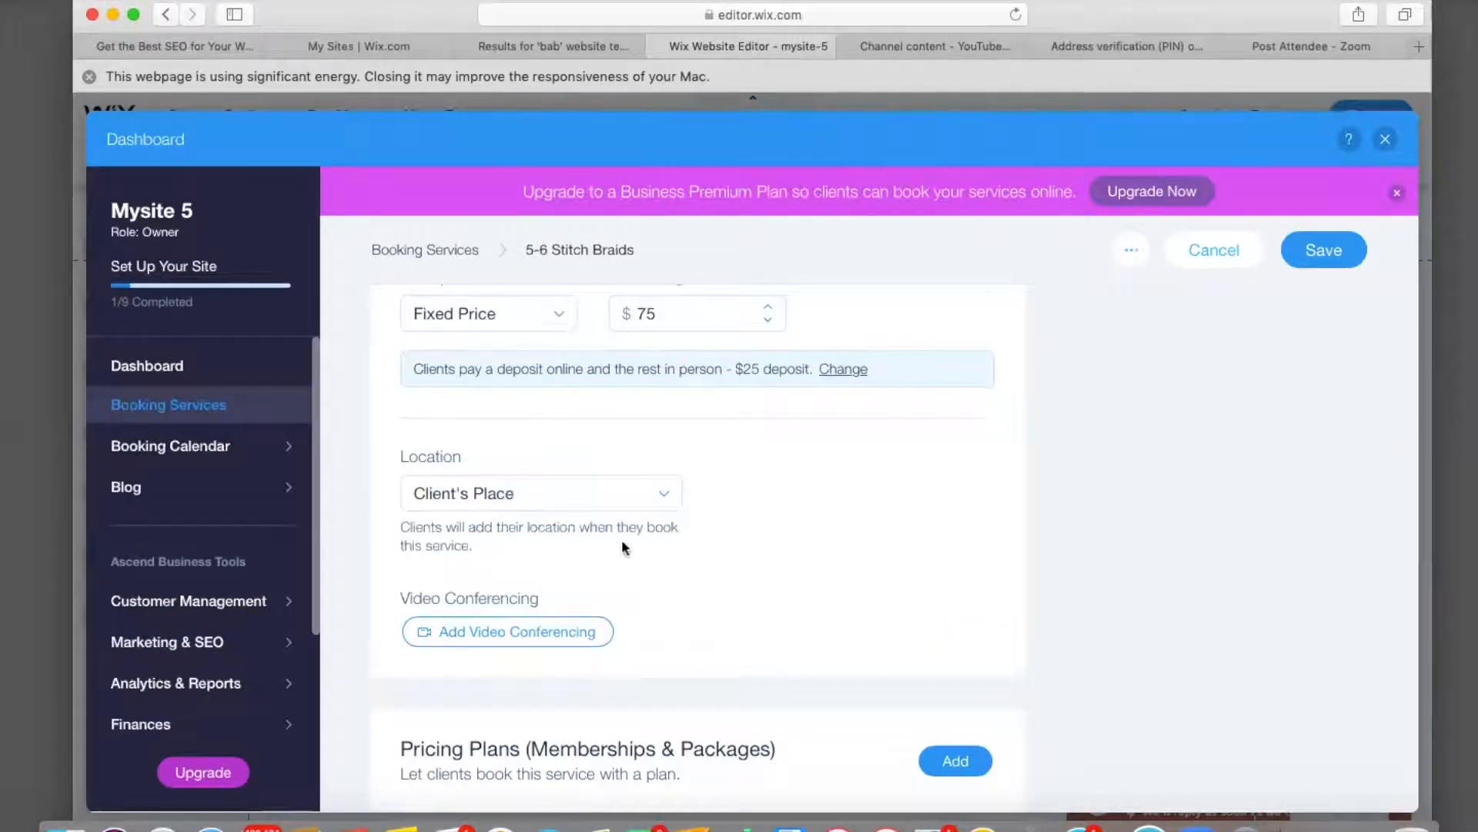
click(667, 493)
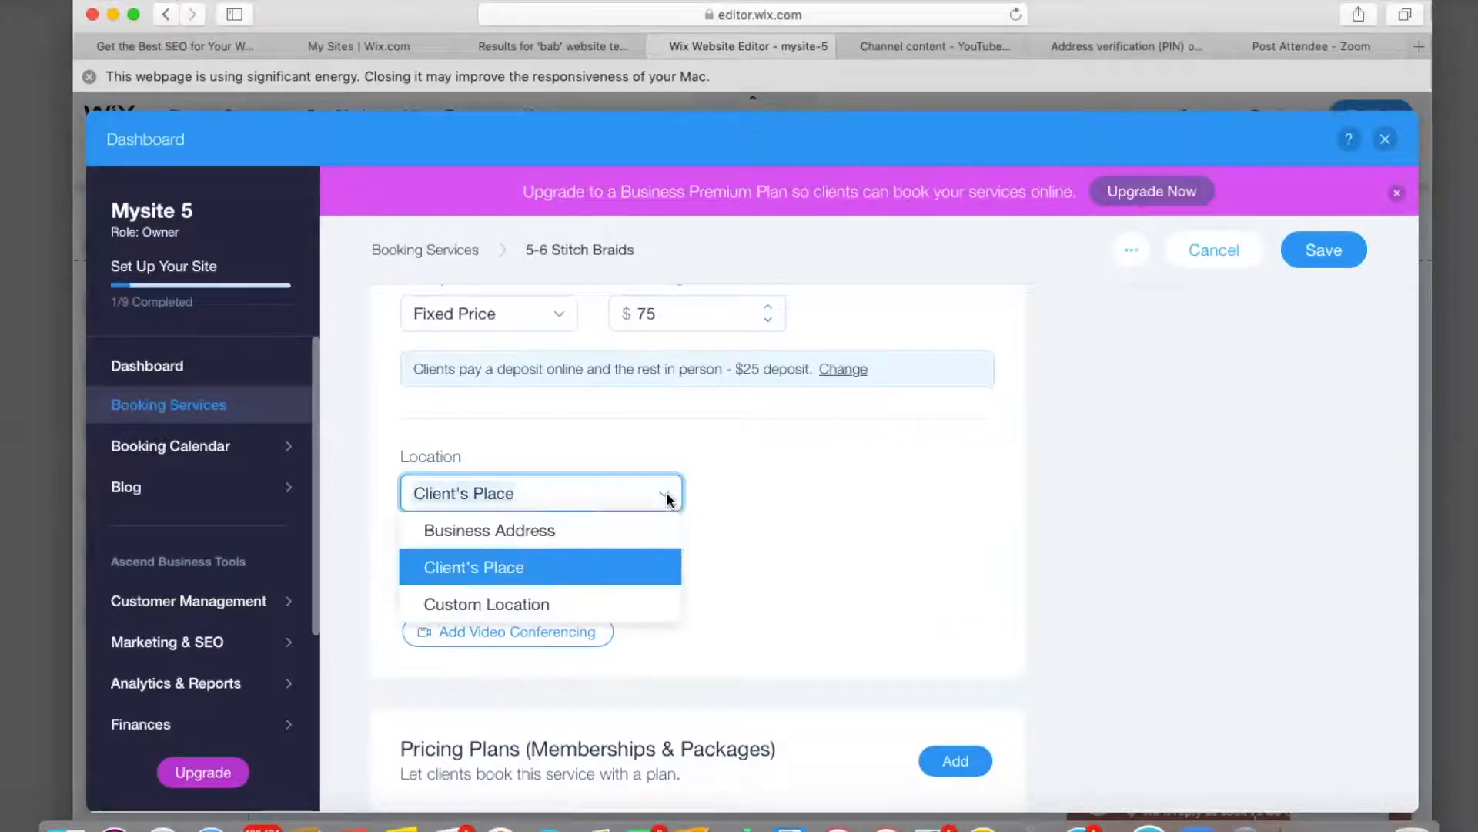
click(555, 608)
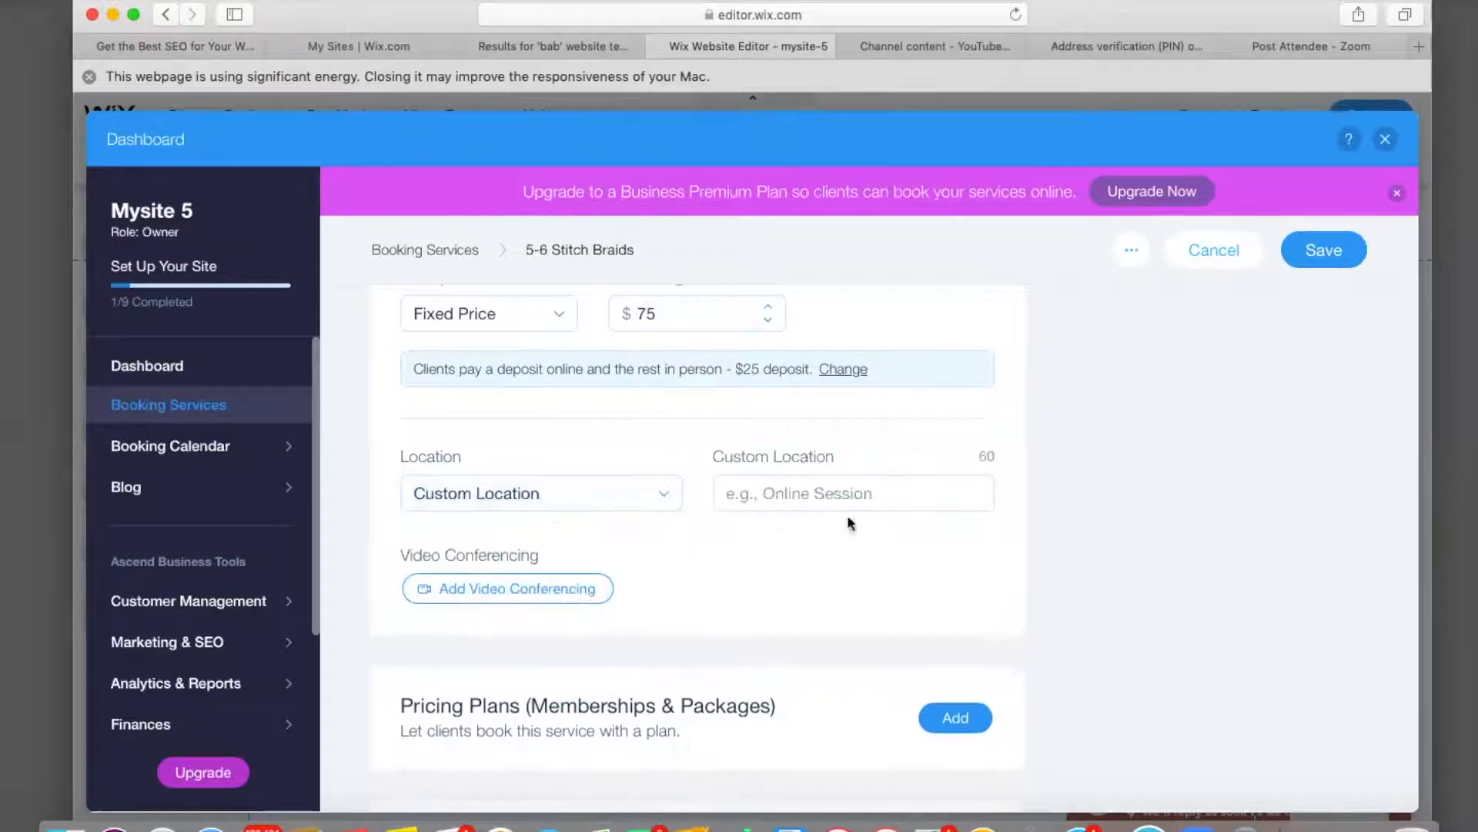
click(830, 491)
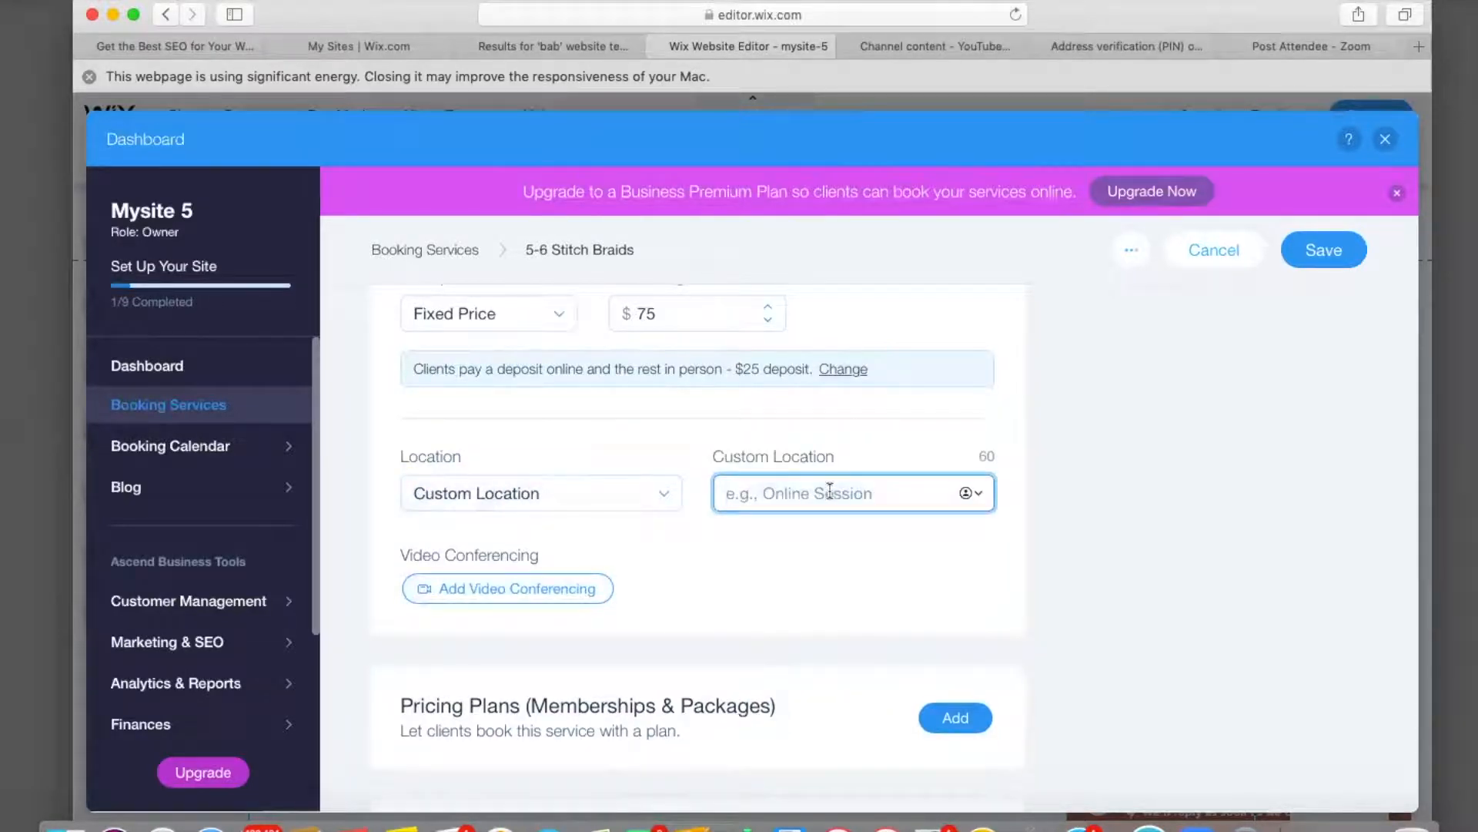
click(612, 493)
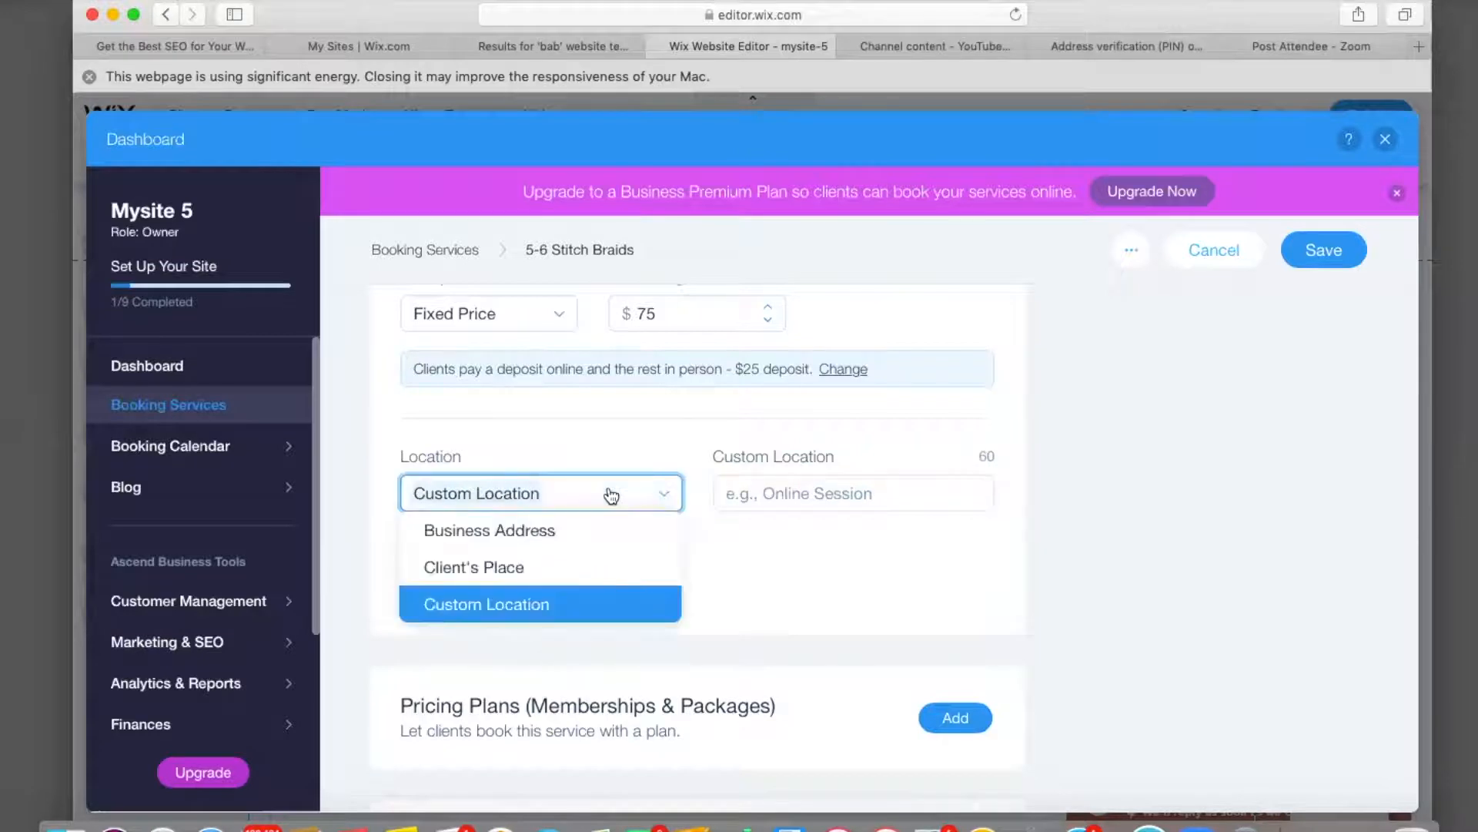
click(545, 531)
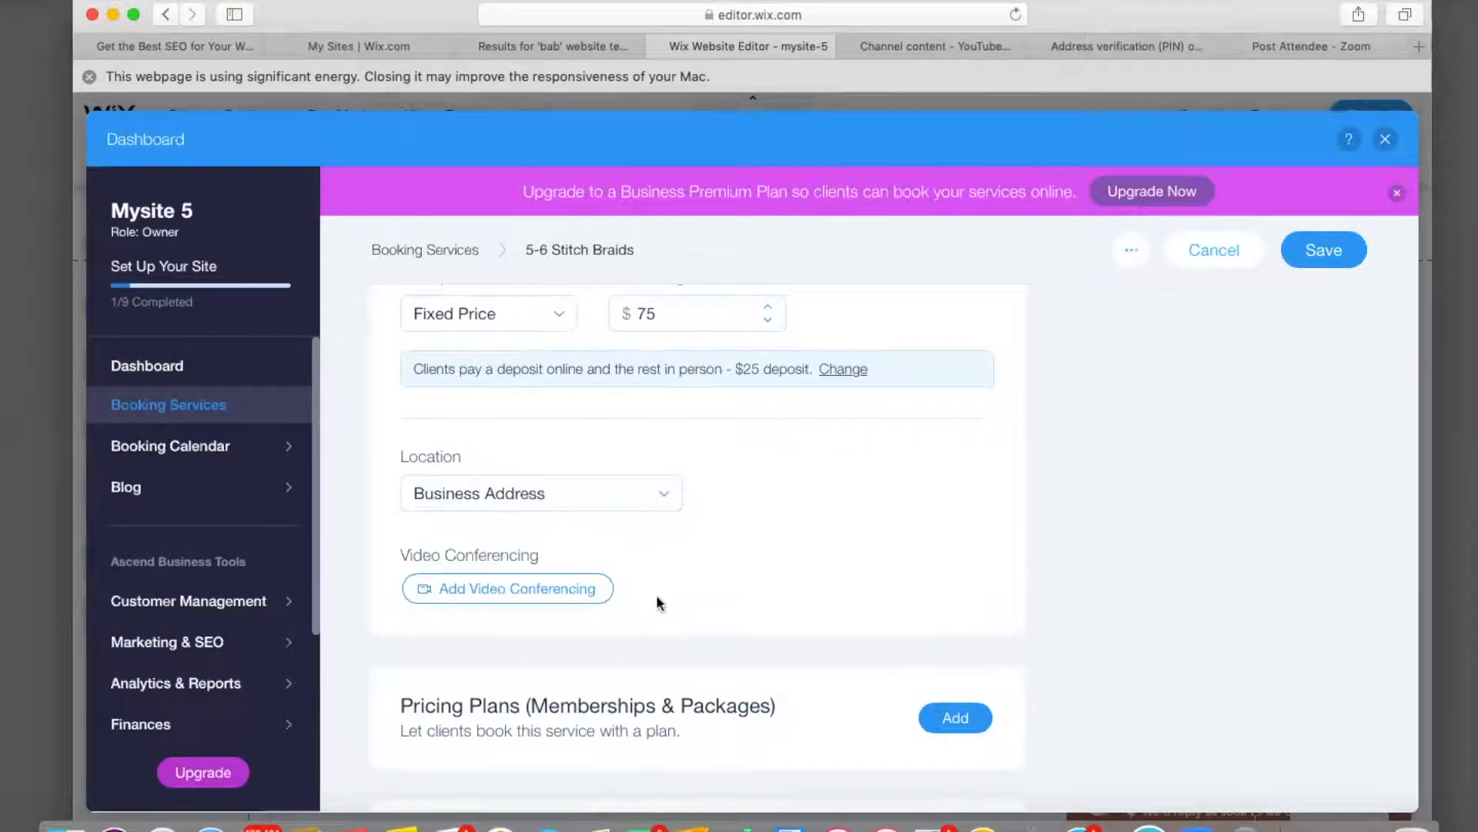
scroll(662, 621, down, 3)
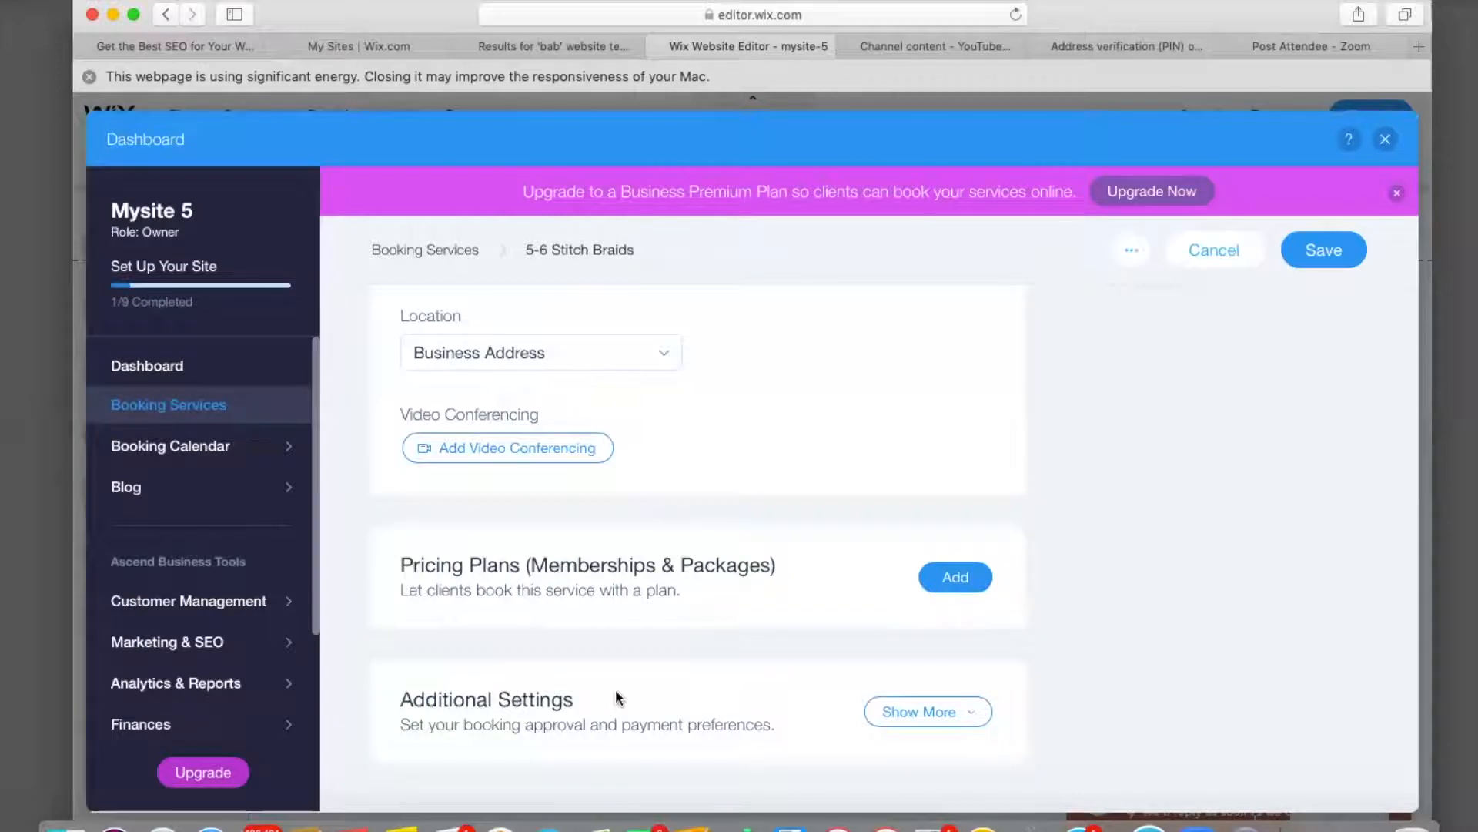
scroll(616, 694, up, 2)
scroll(616, 697, up, 10)
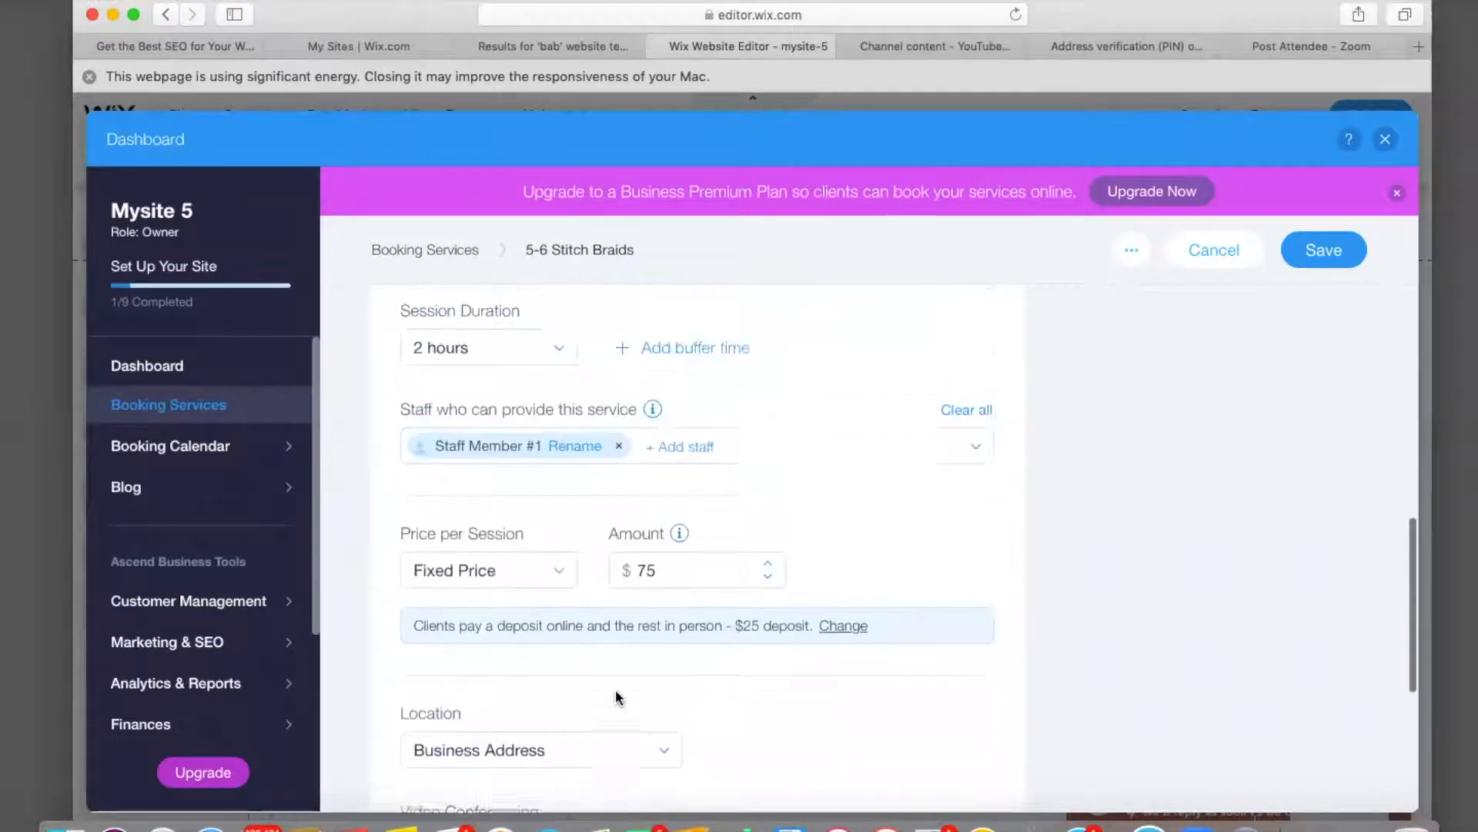
Save 5-6 Stitch Braids and dismiss the bookings upgrade offer and setup progress popup.
scroll(616, 690, up, 5)
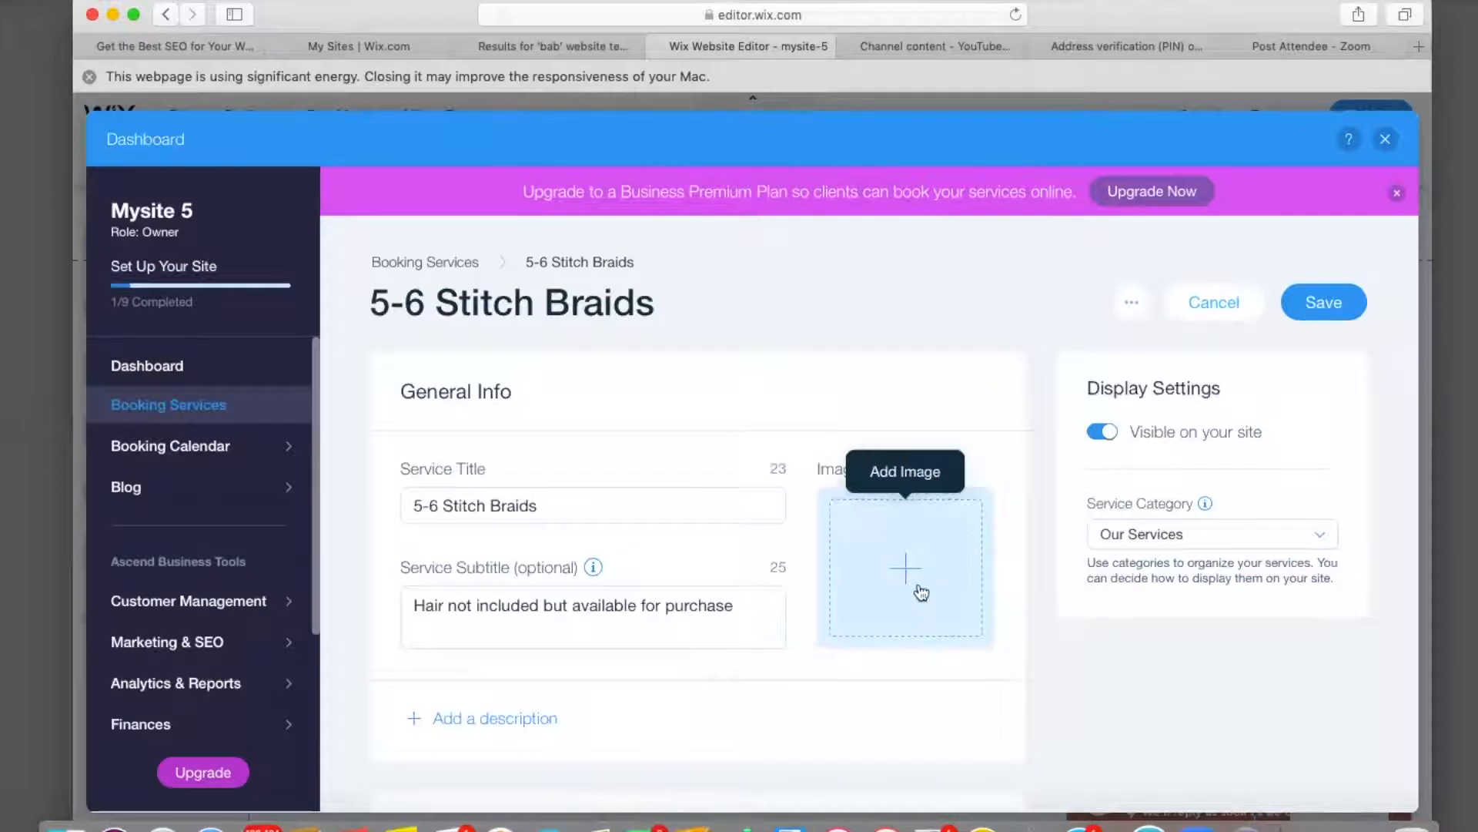
click(1323, 301)
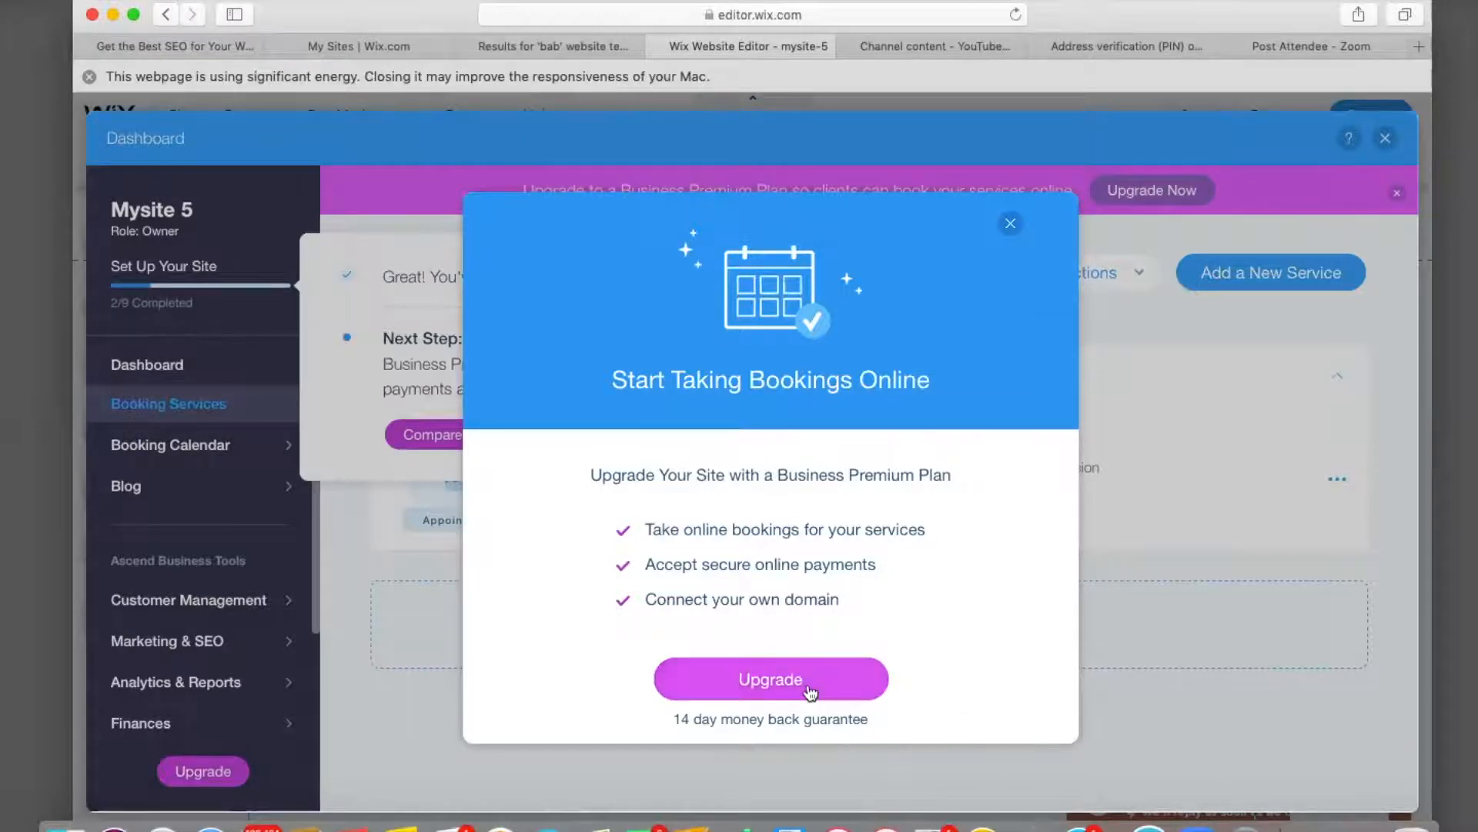
click(1010, 223)
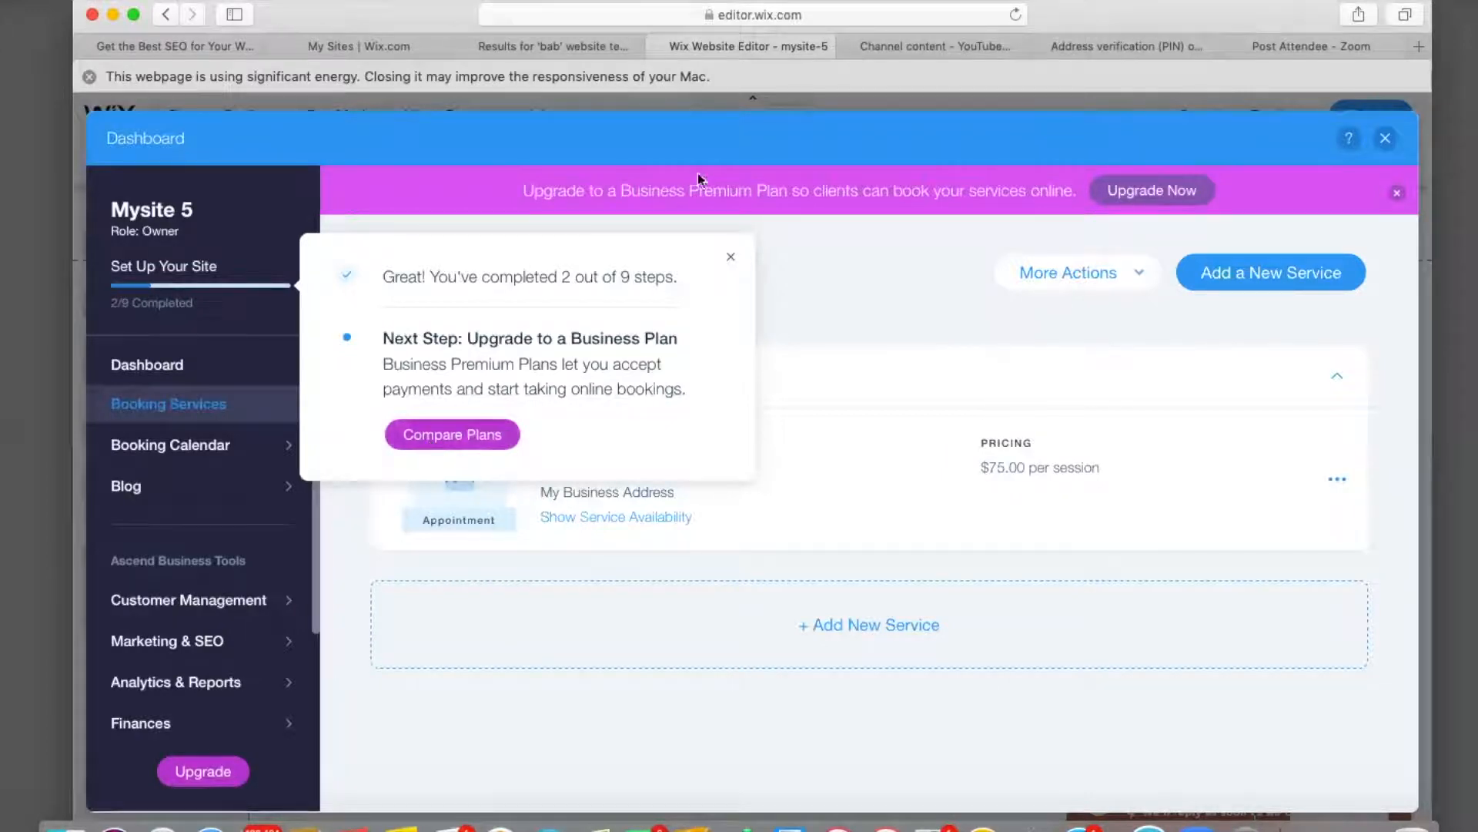
click(730, 261)
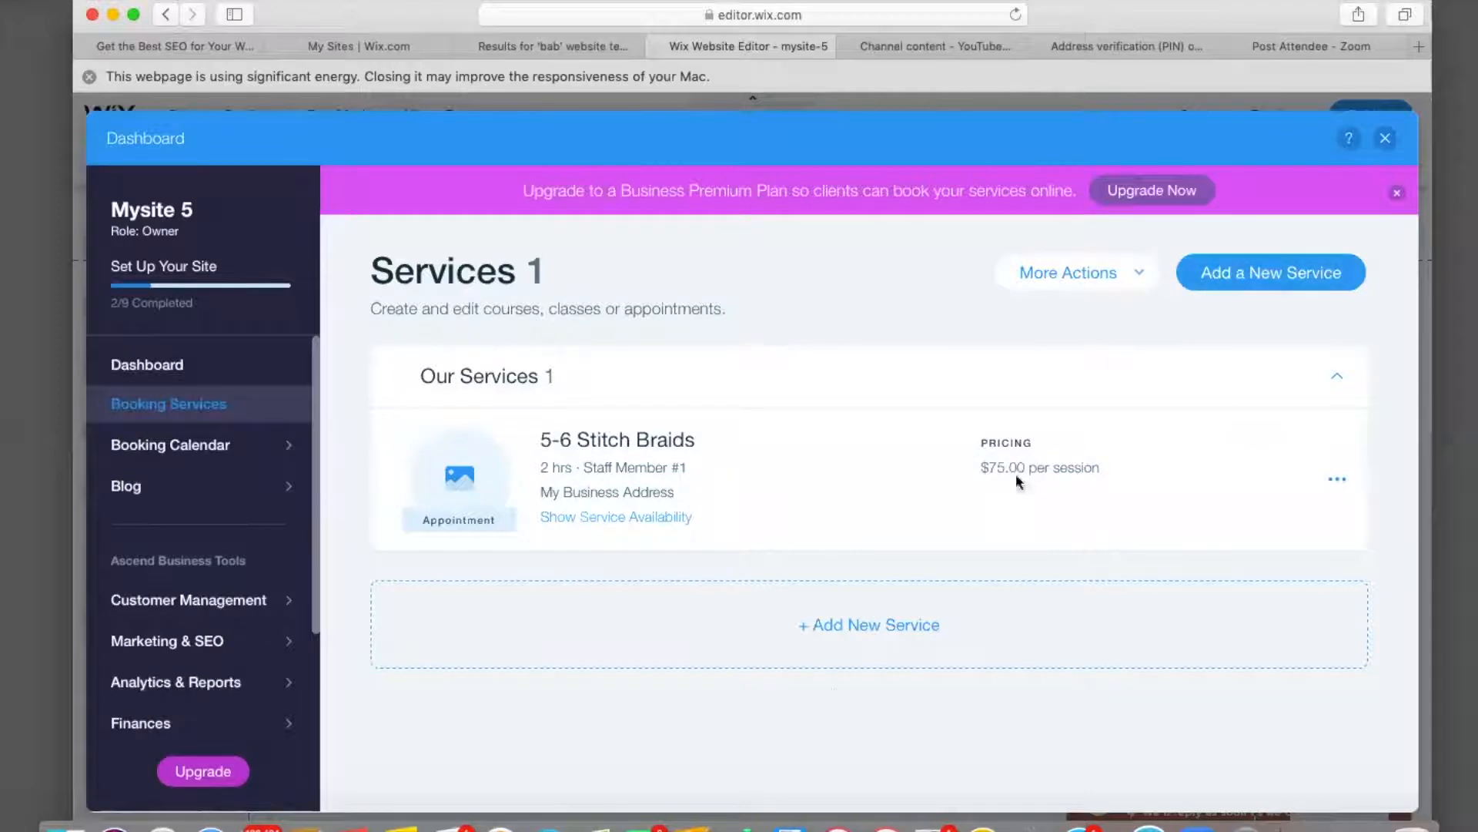
Add a new 1-on-1 service titled 'Knotless Box Braids'.
click(843, 656)
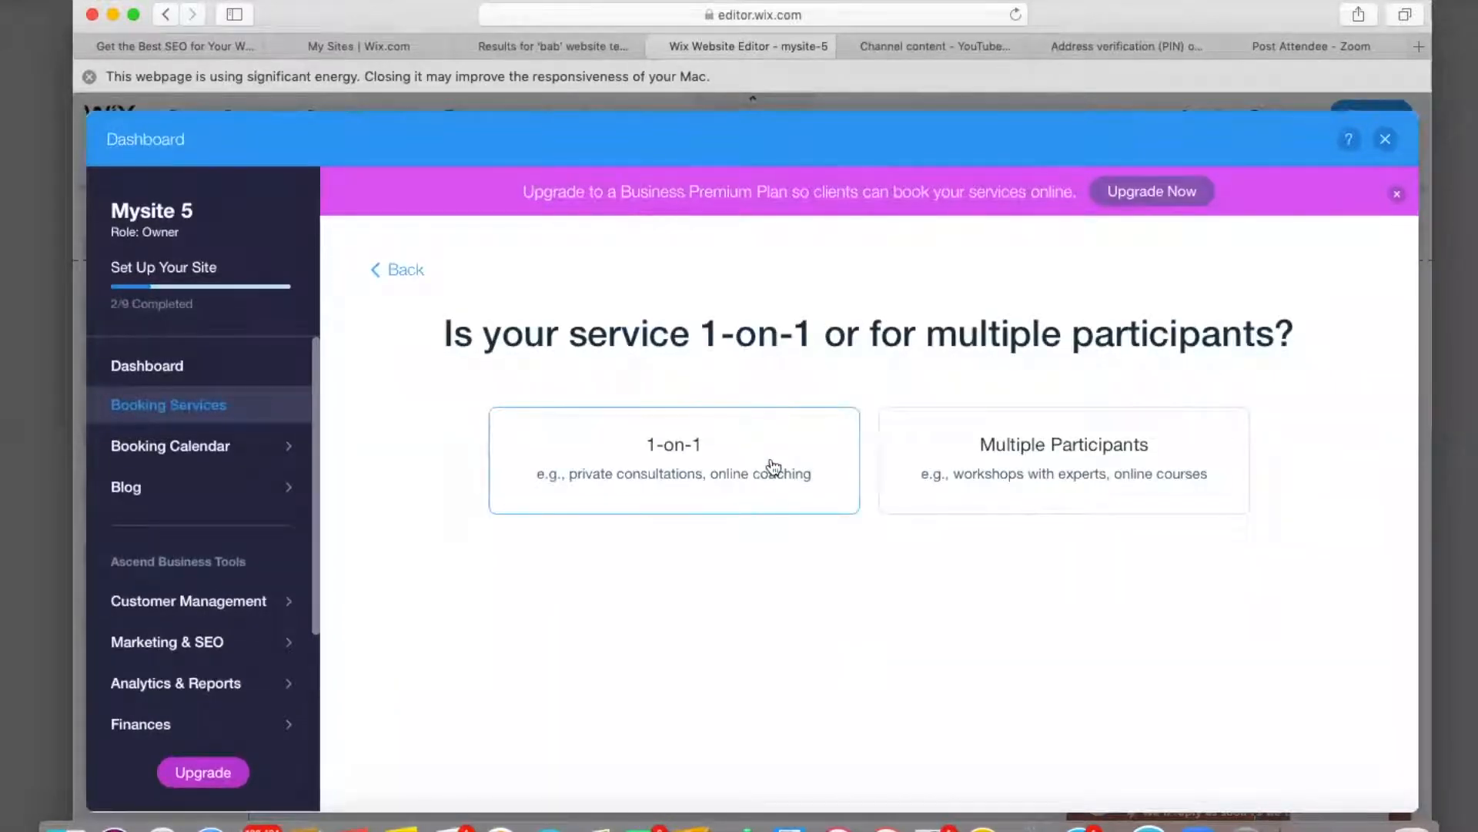
click(773, 467)
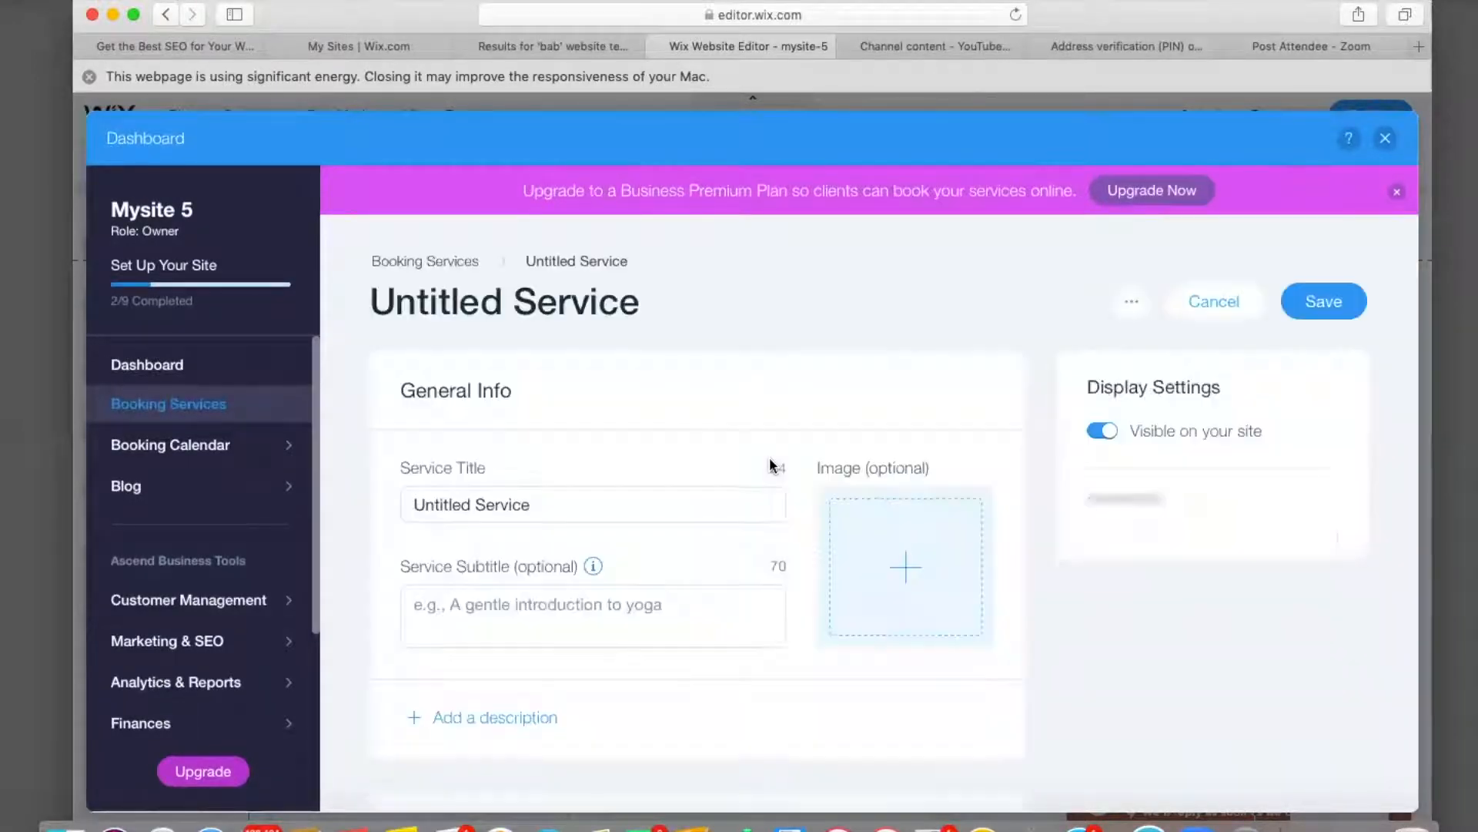
click(581, 501)
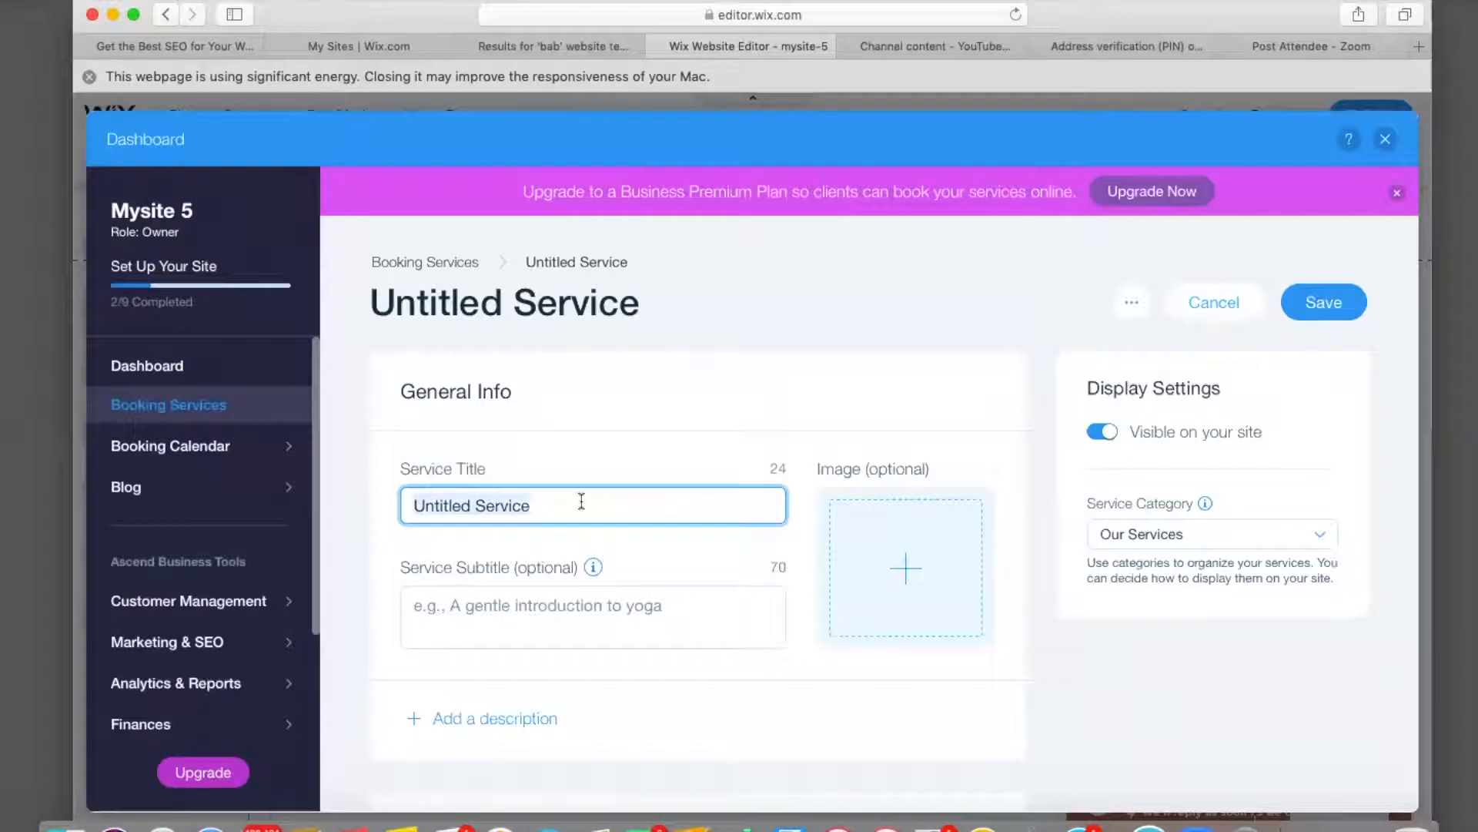
key(BackSpace)
text(knogt)
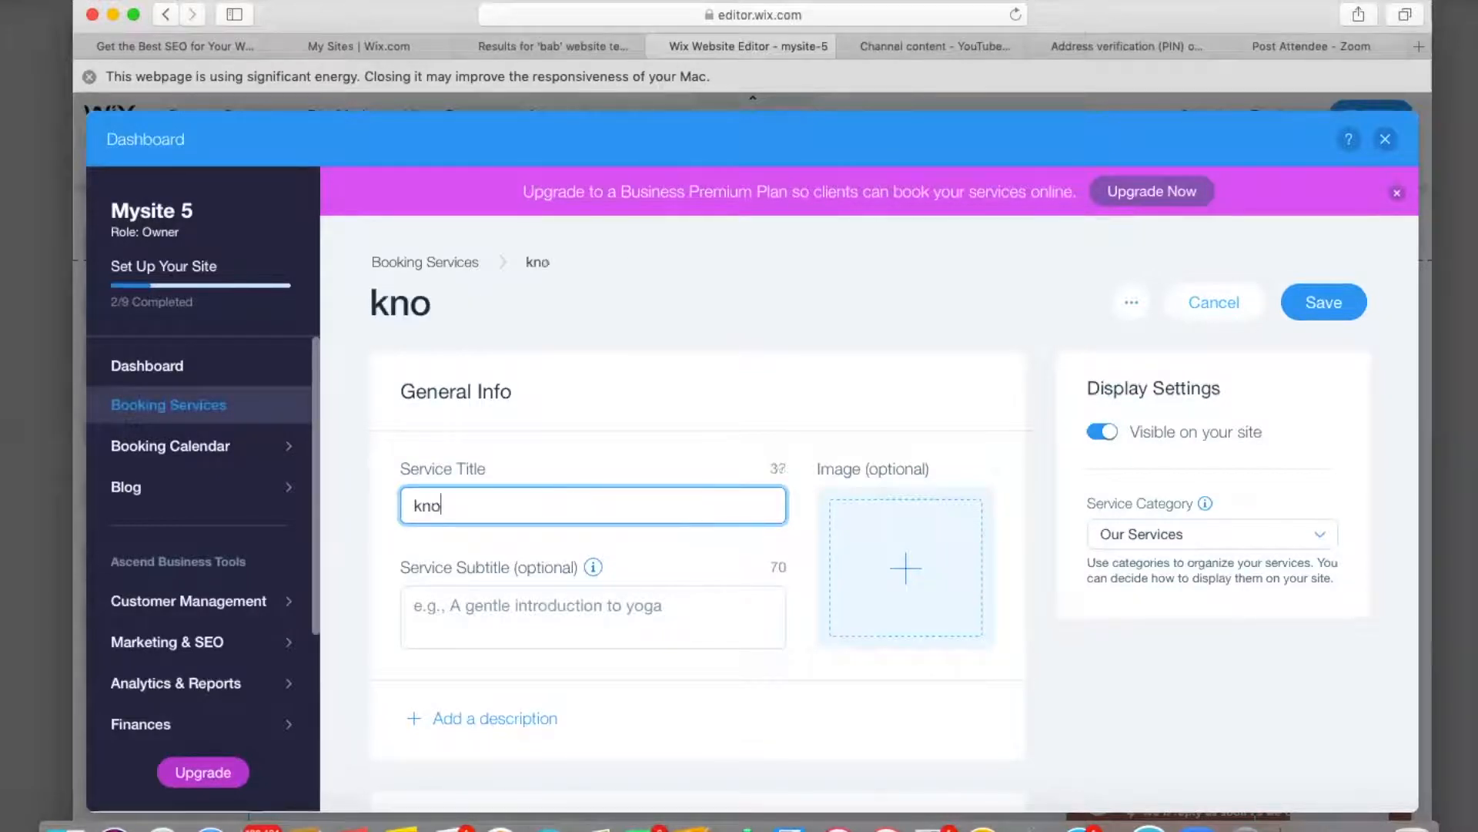
key(BackSpace)
key(BackSpace)
key(BackSpace)
key(BackSpace)
key(BackSpace)
text(Kno)
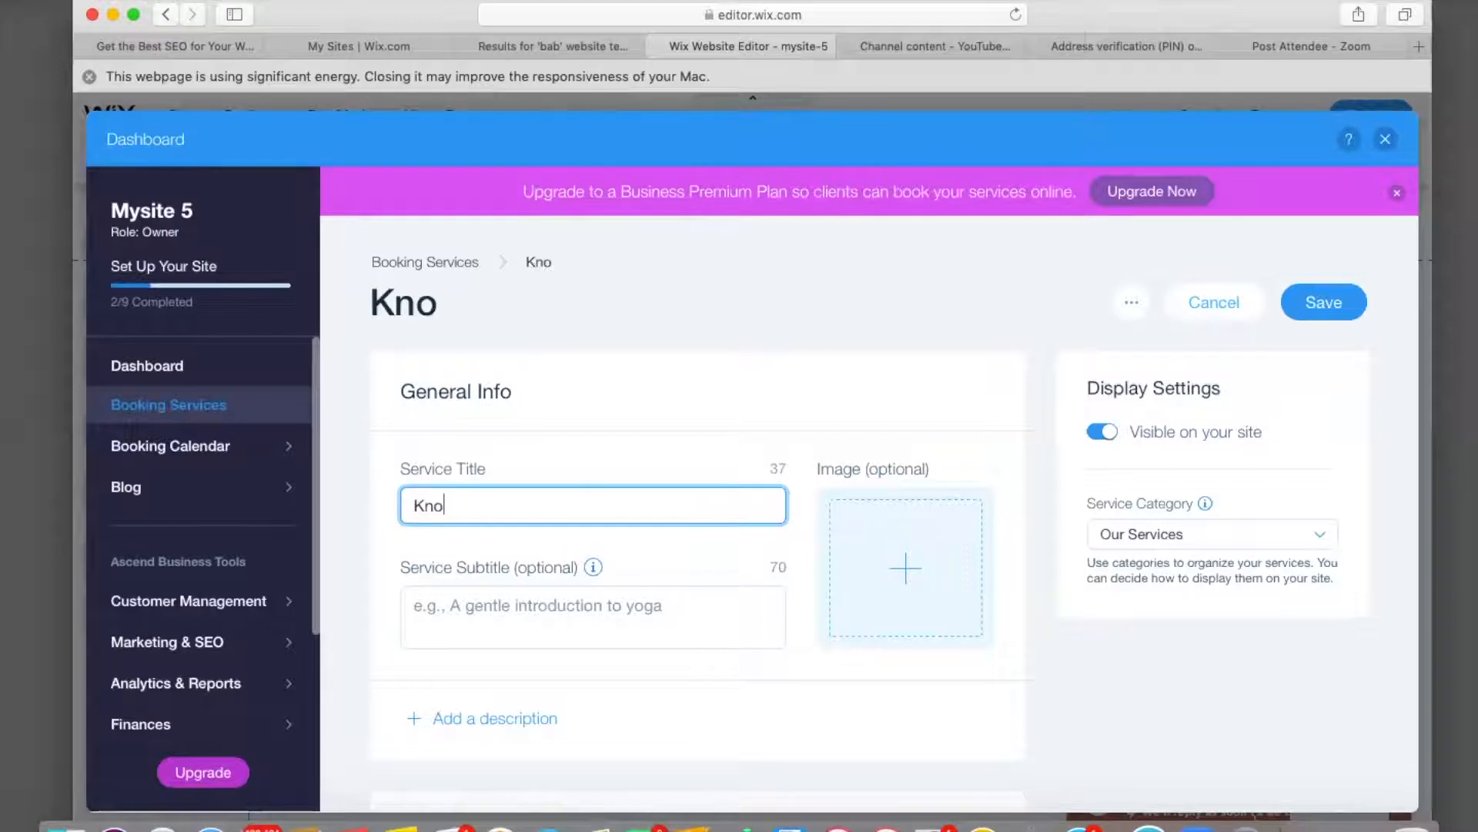
text(tless)
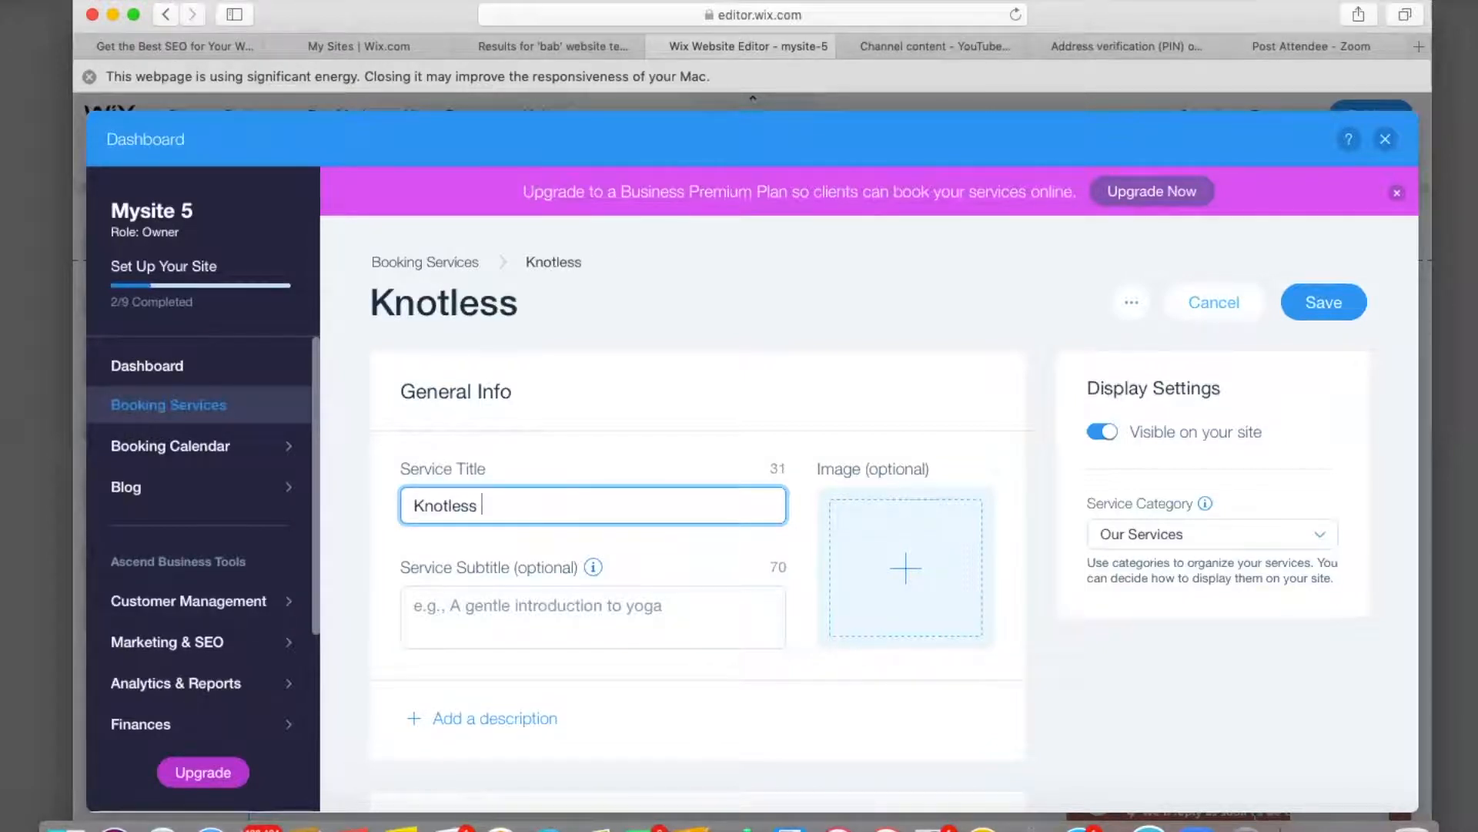
text( Box Briad)
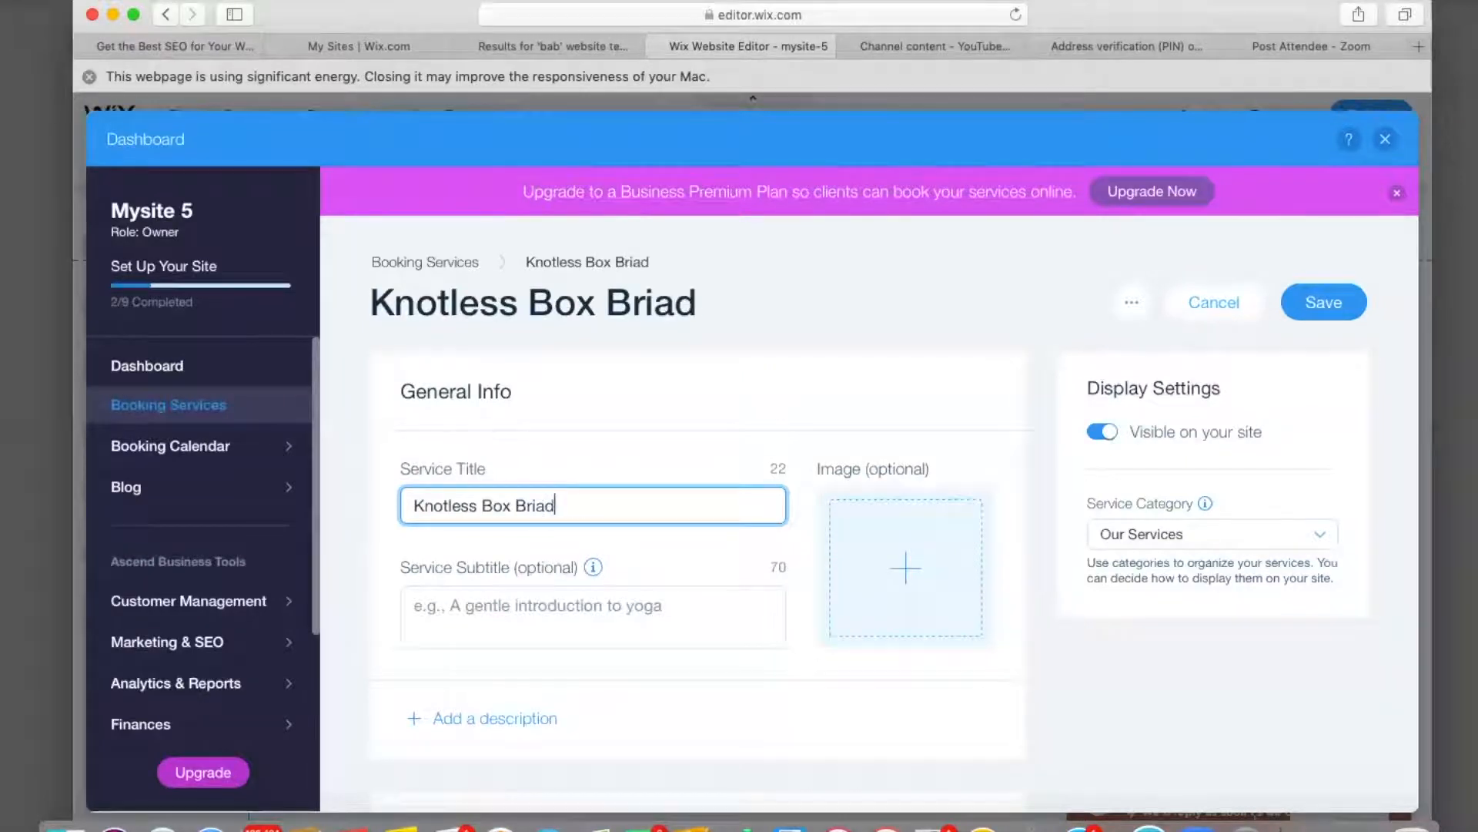
text(s)
Give it the subtitle 'Hair not included but available for purchase'.
click(526, 612)
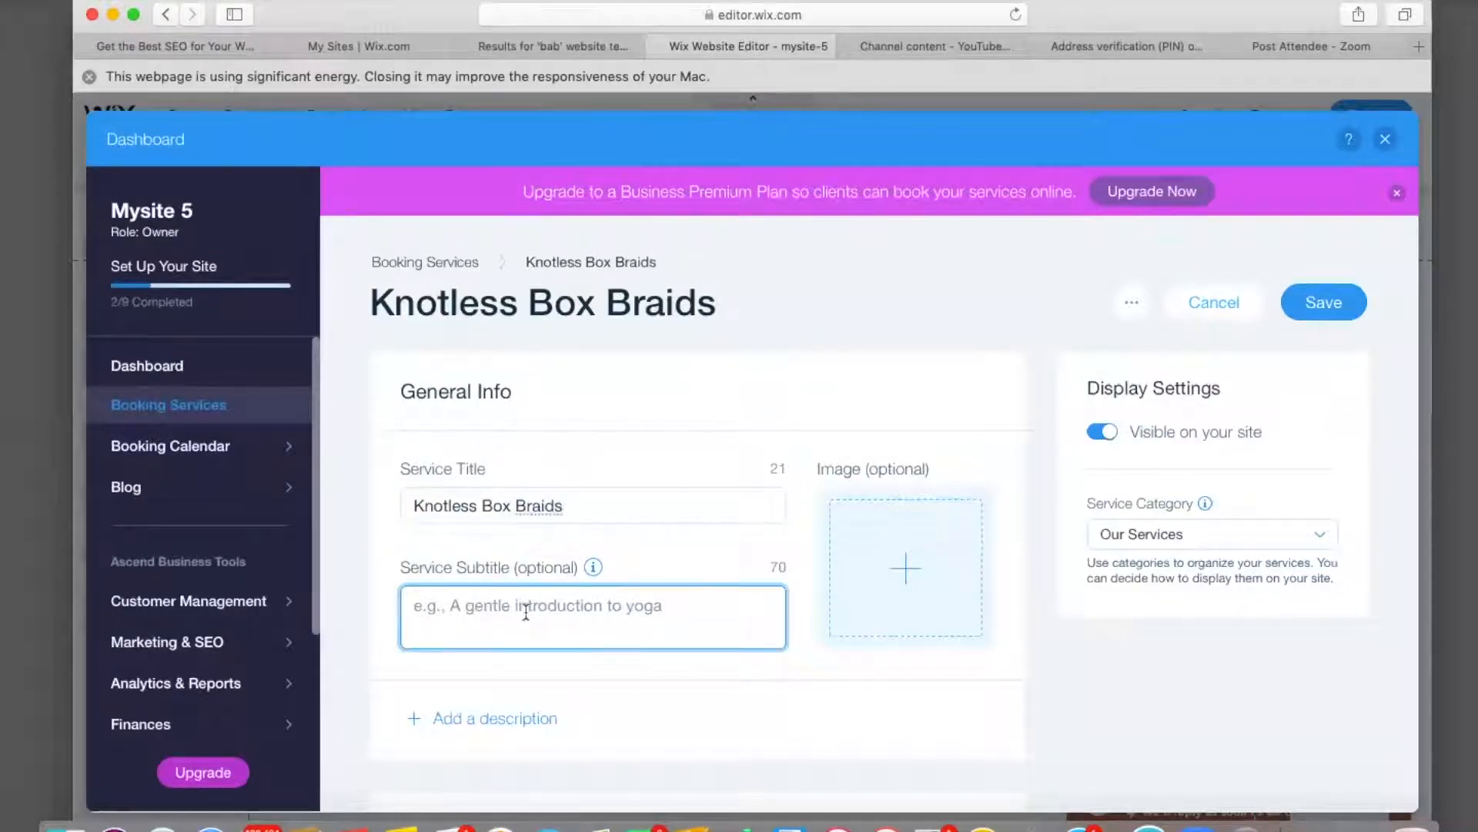
text(Hair )
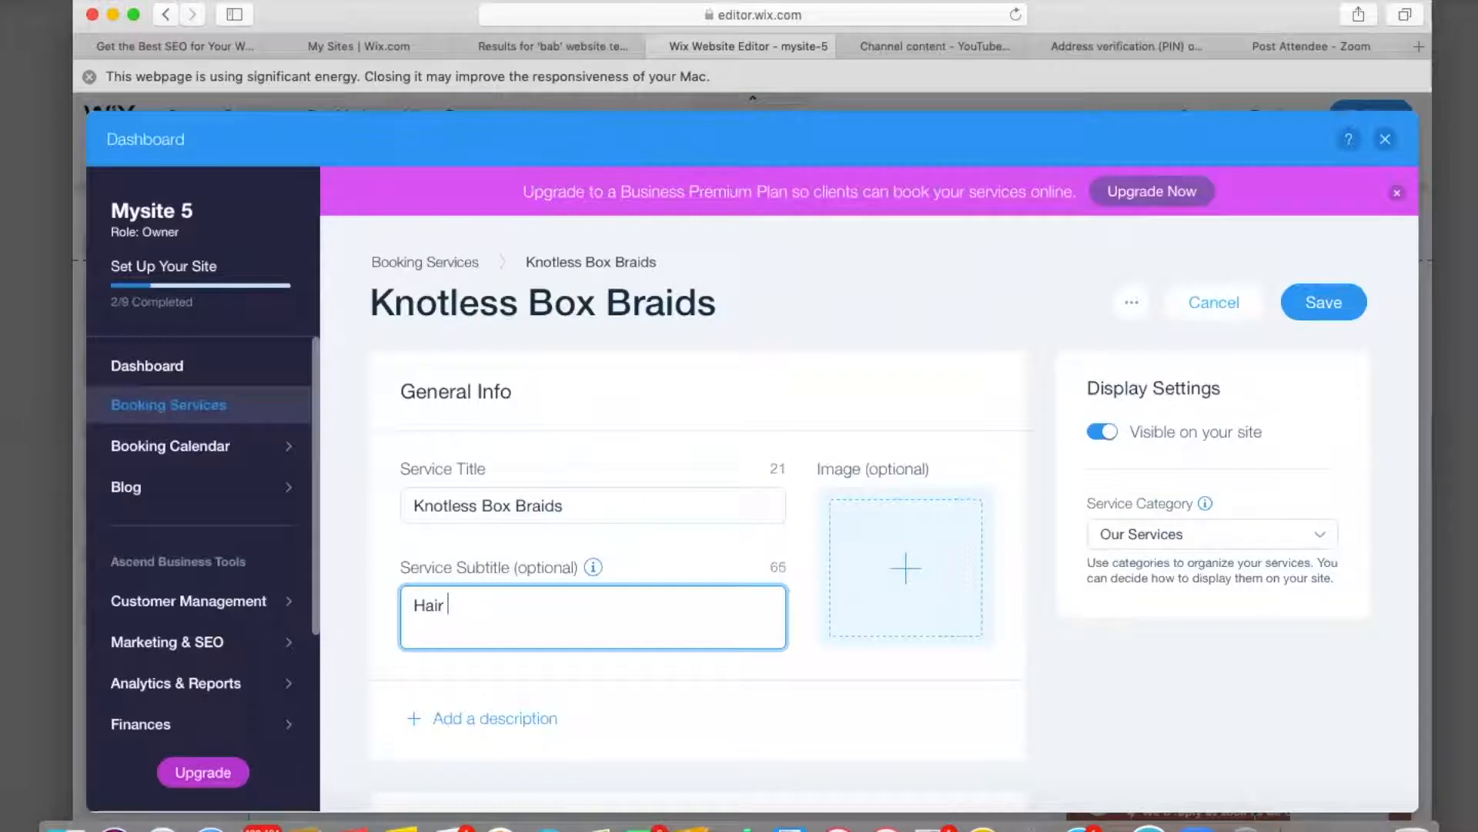
text(not included bu)
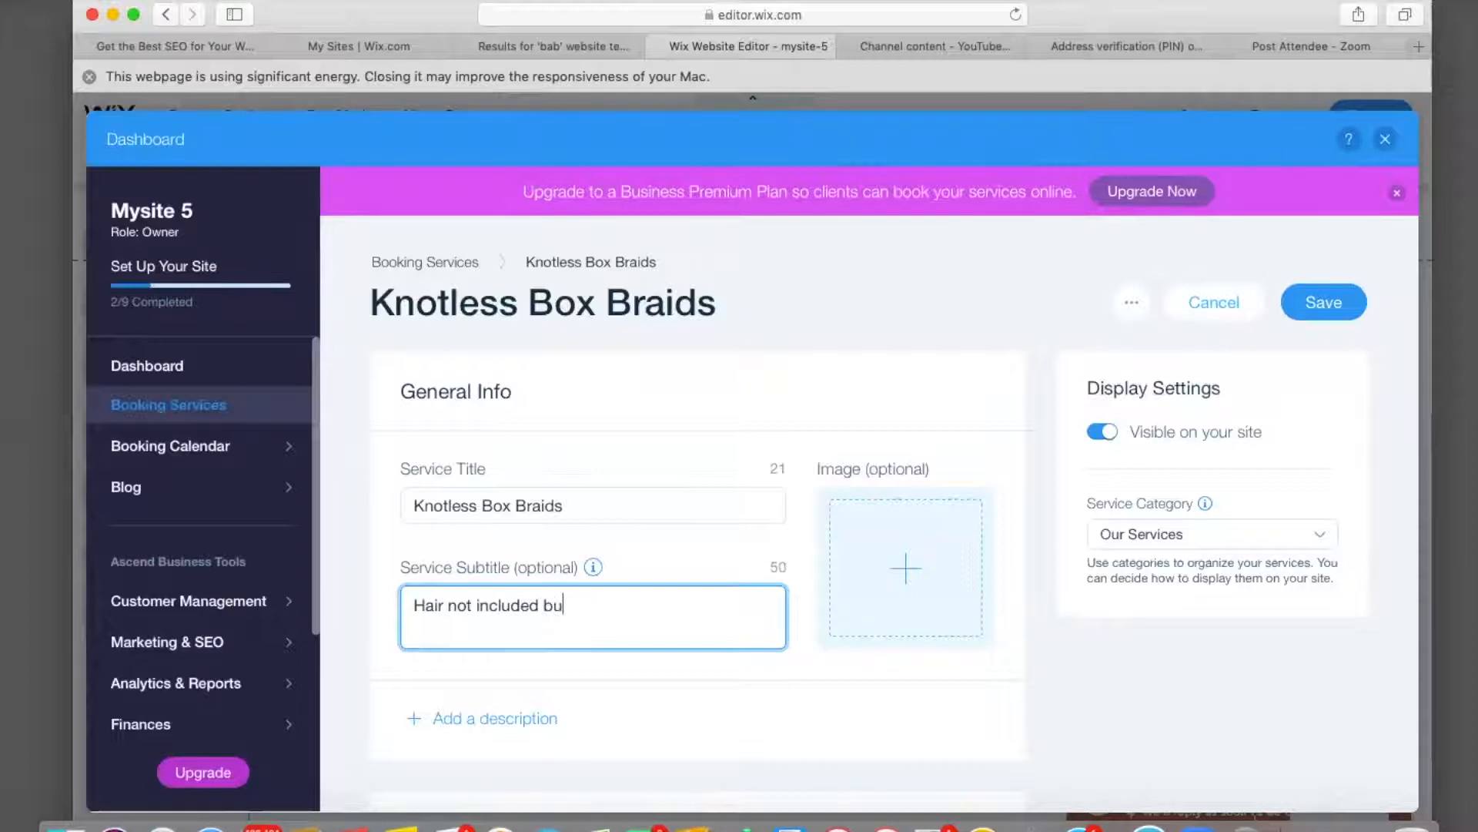
text(t availan)
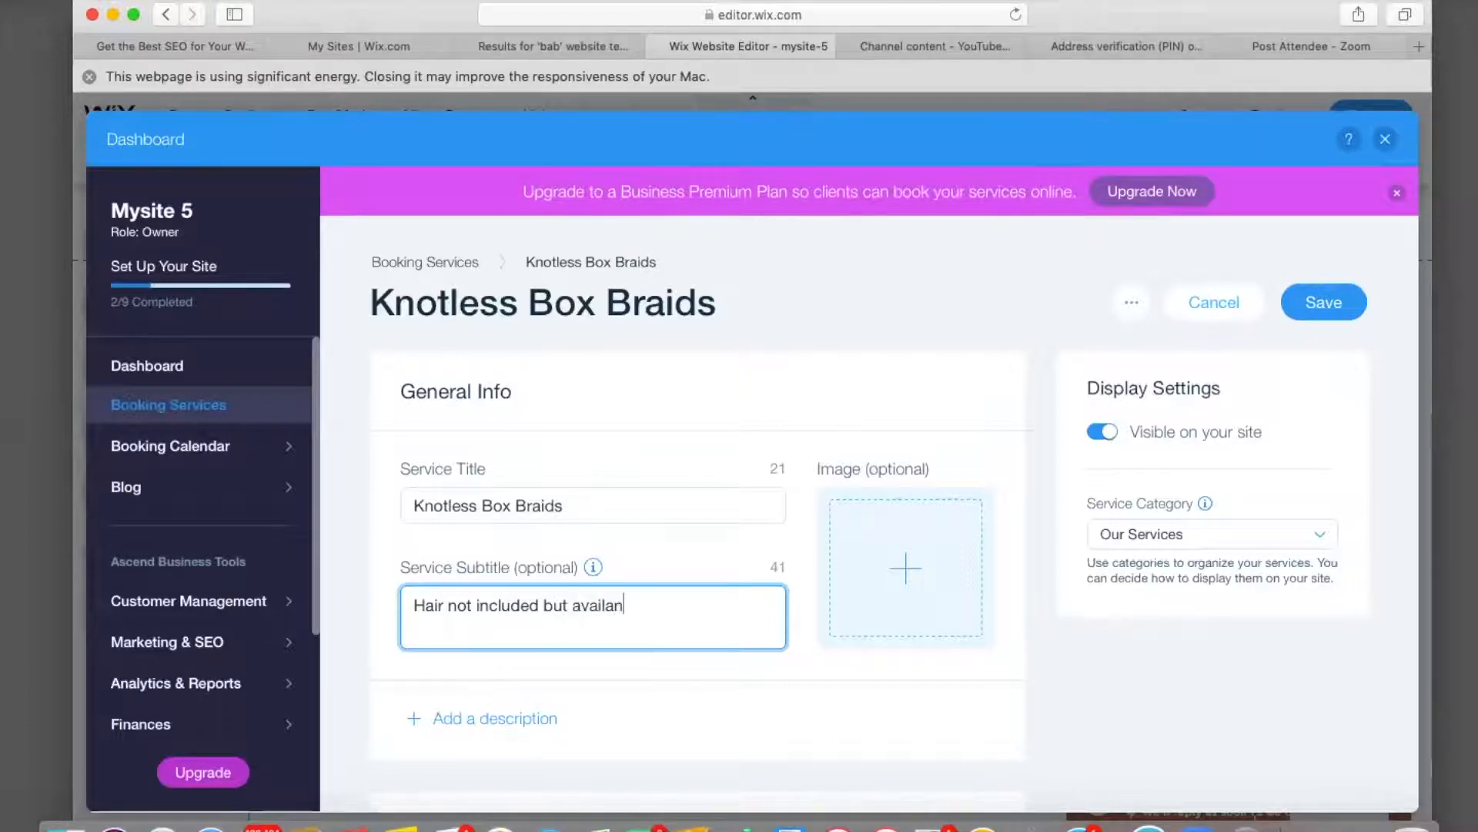
key(BackSpace)
text(ble for purchase)
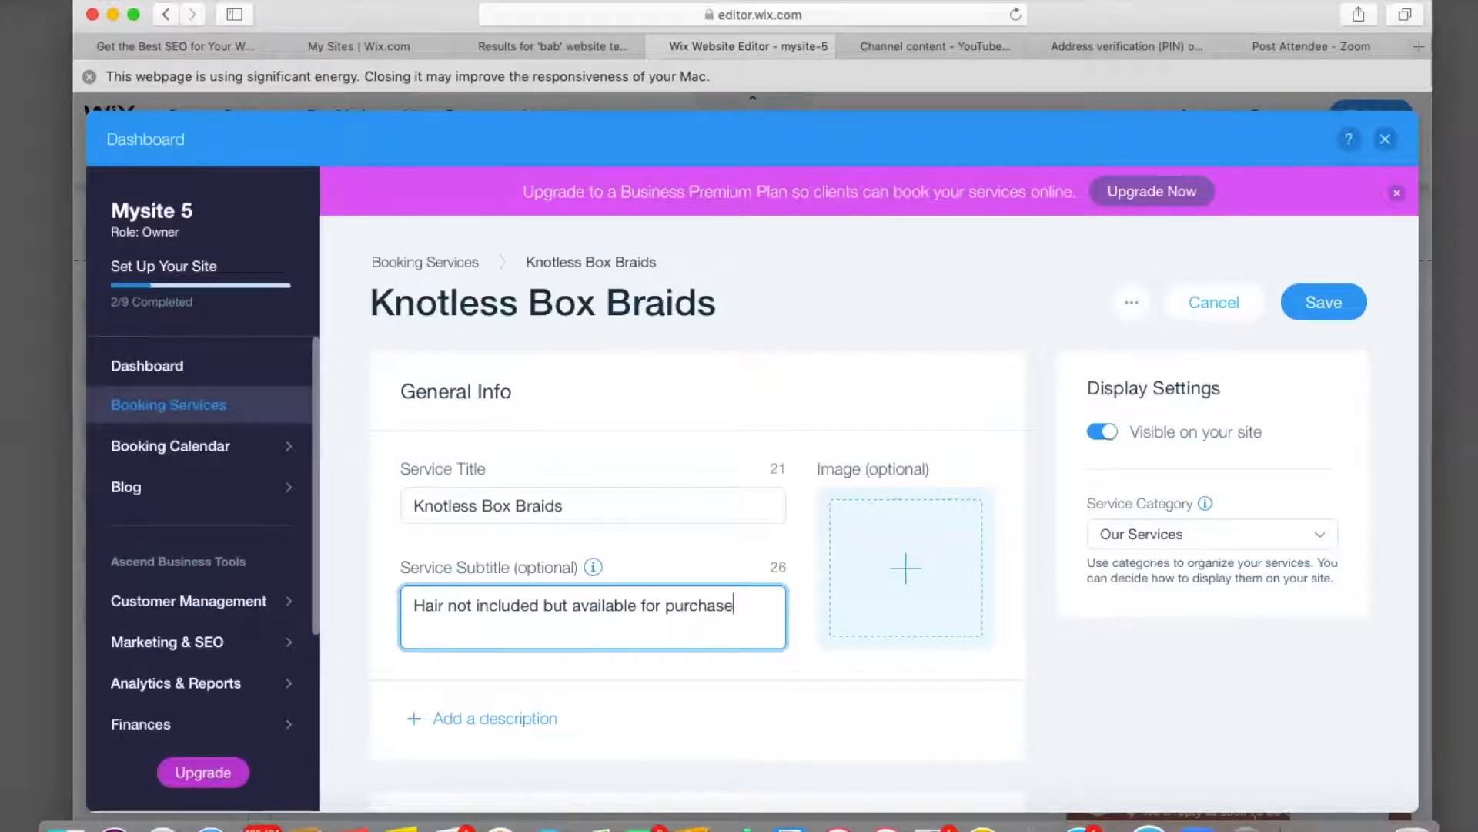
scroll(419, 468, down, 5)
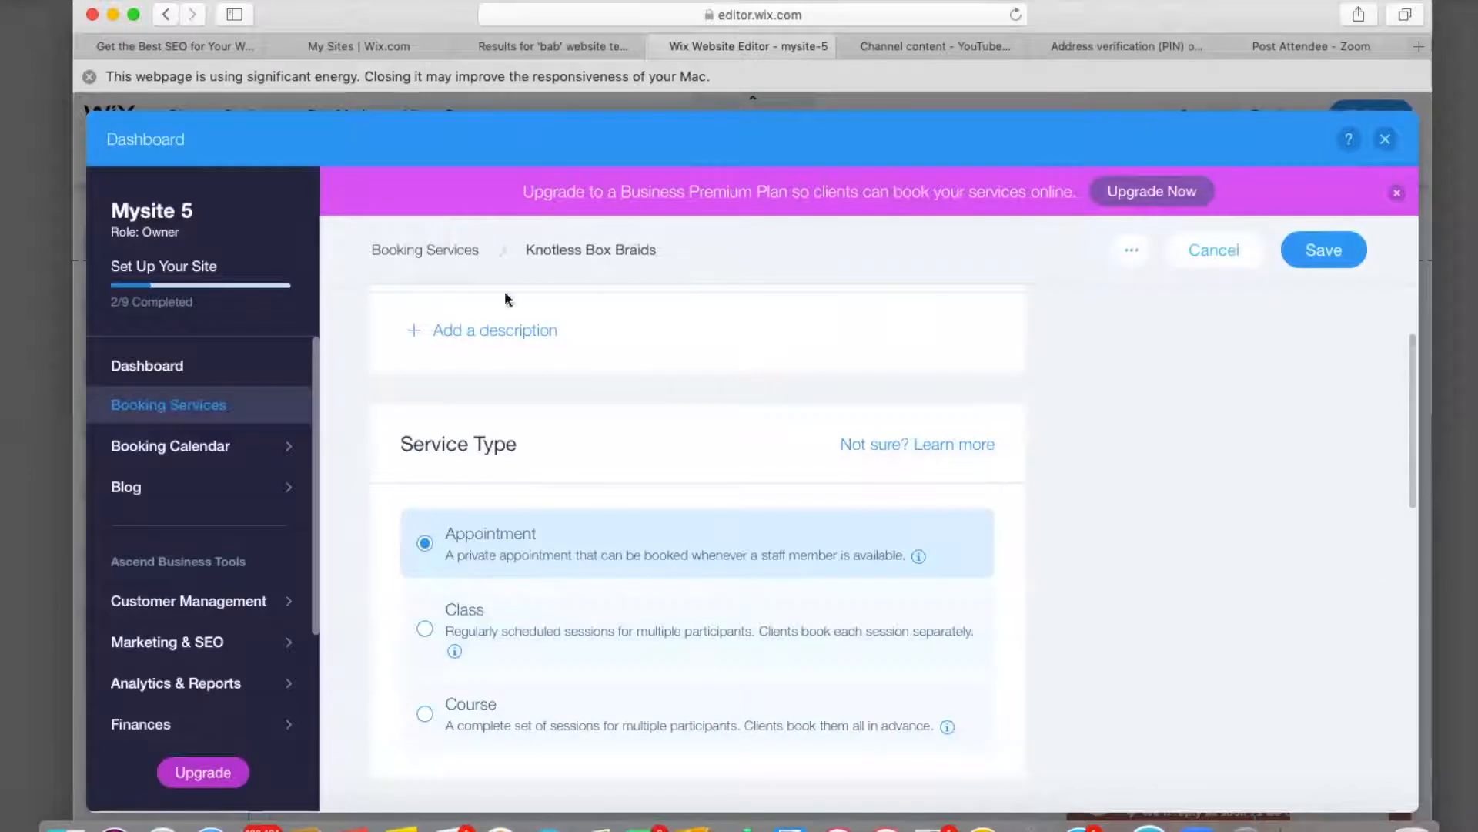
Insert 'Medium size mid-back length' at the start of the subtitle.
scroll(522, 650, down, 5)
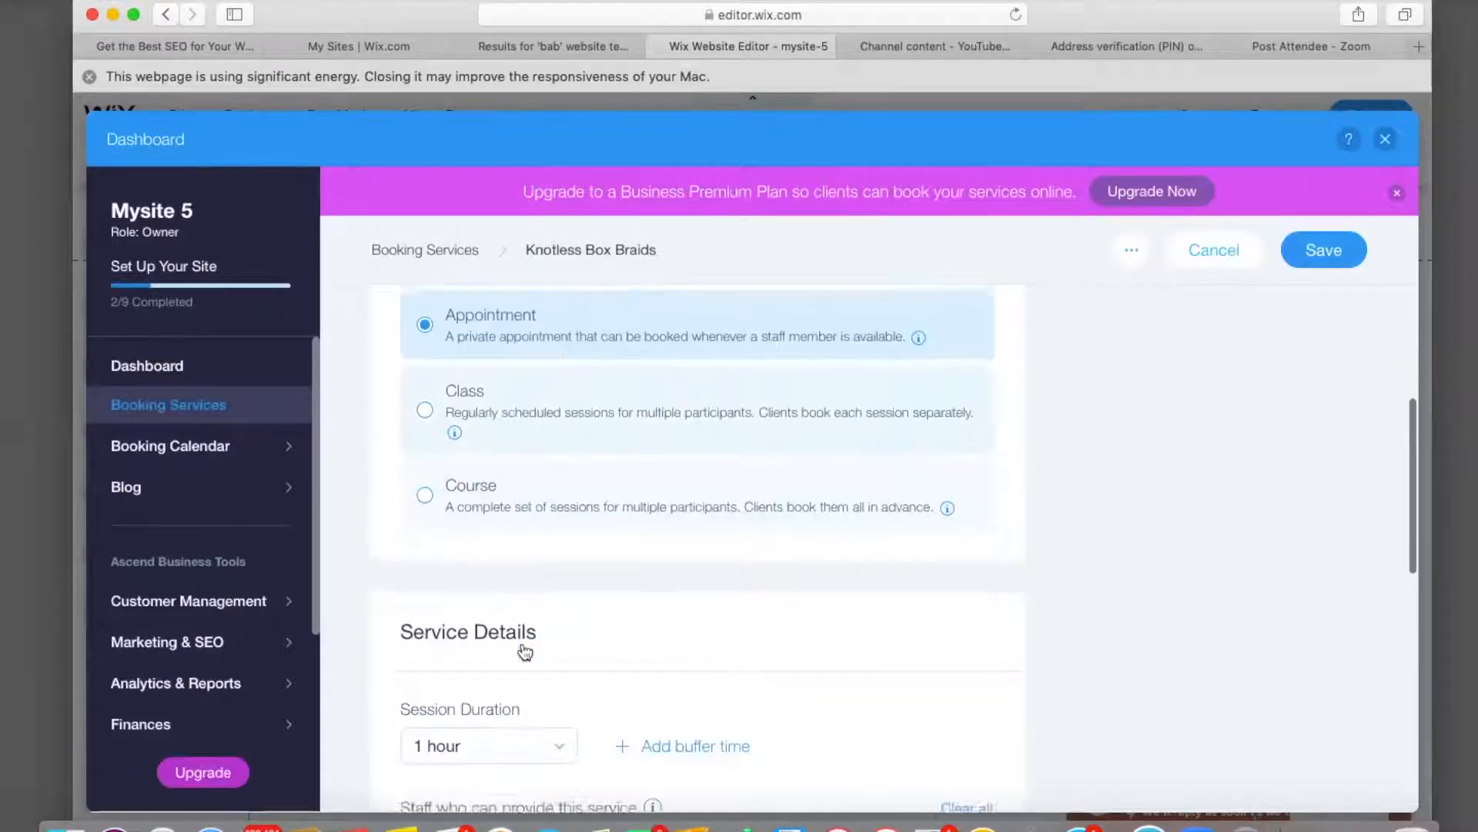
scroll(517, 614, down, 4)
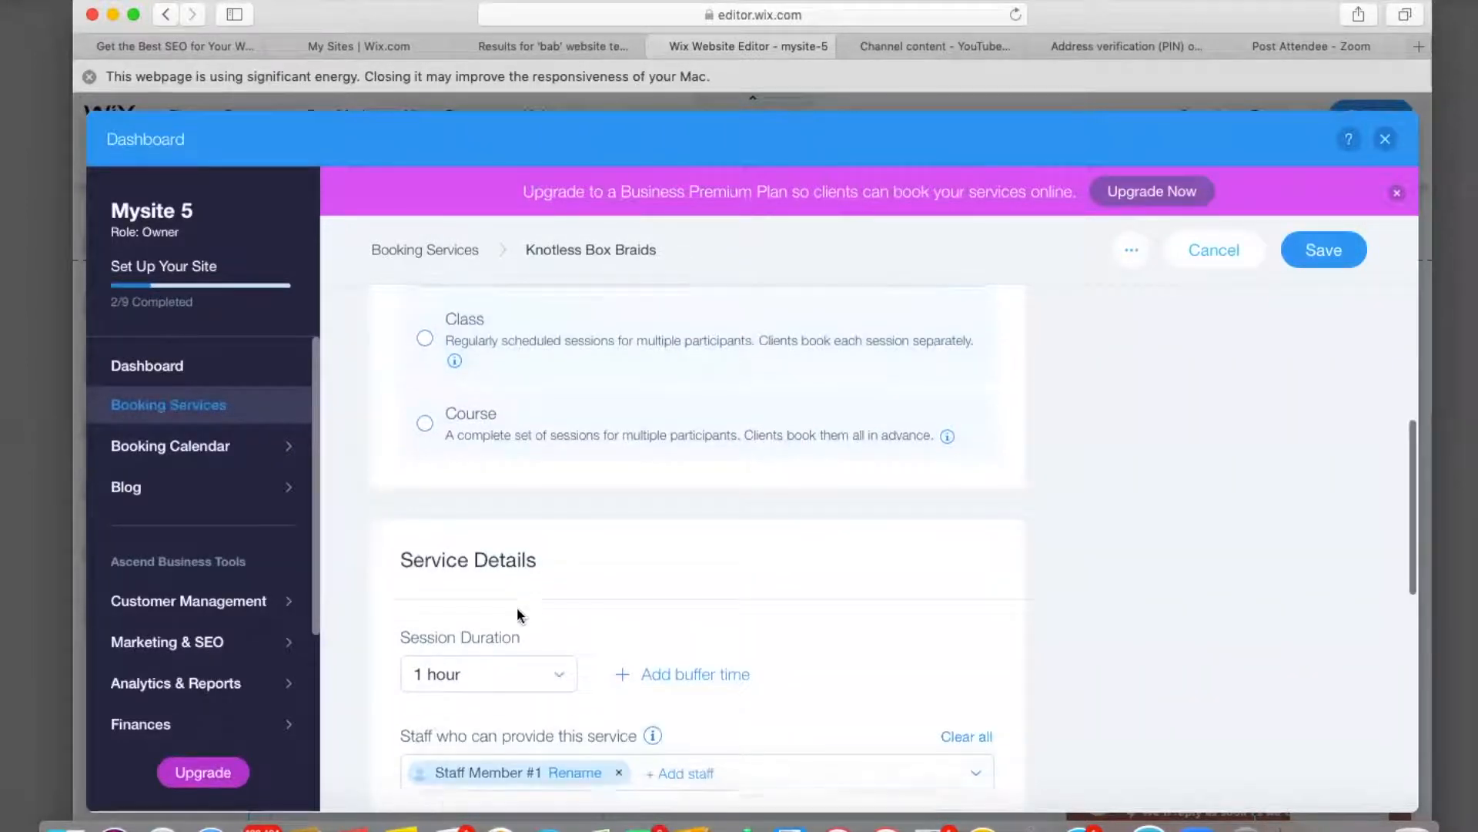
scroll(521, 617, up, 10)
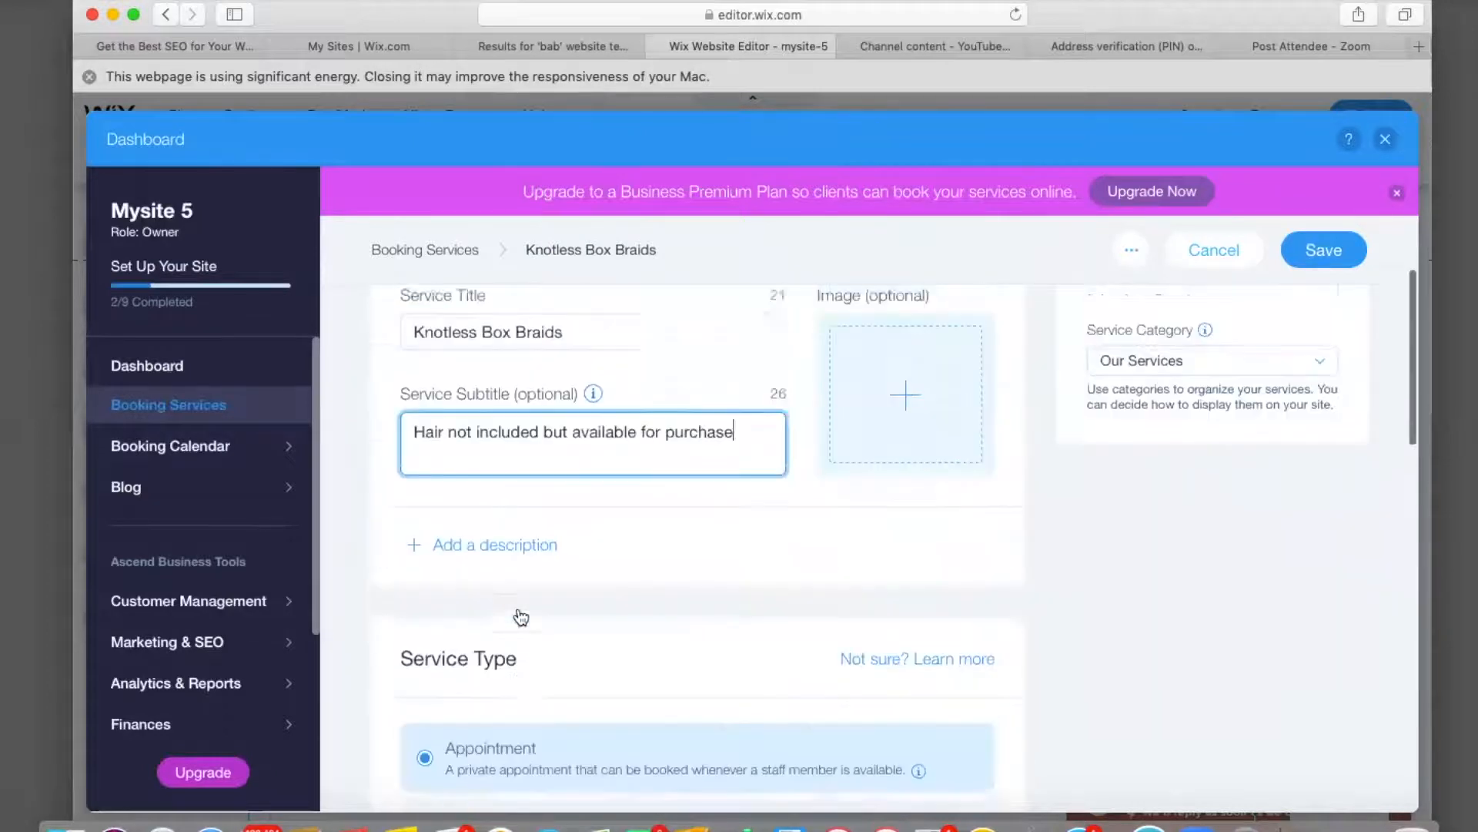
click(412, 548)
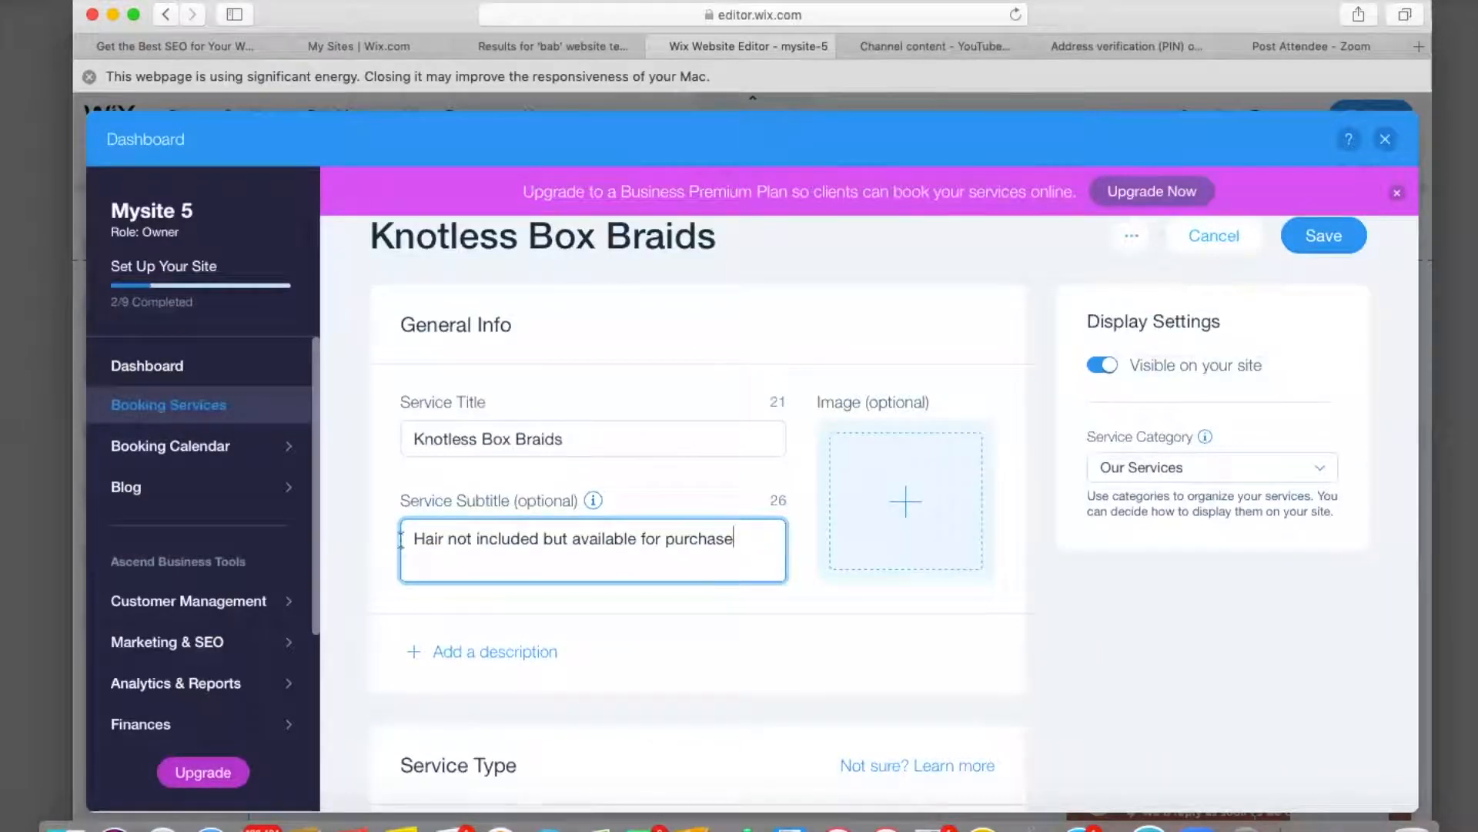
text(Mediu)
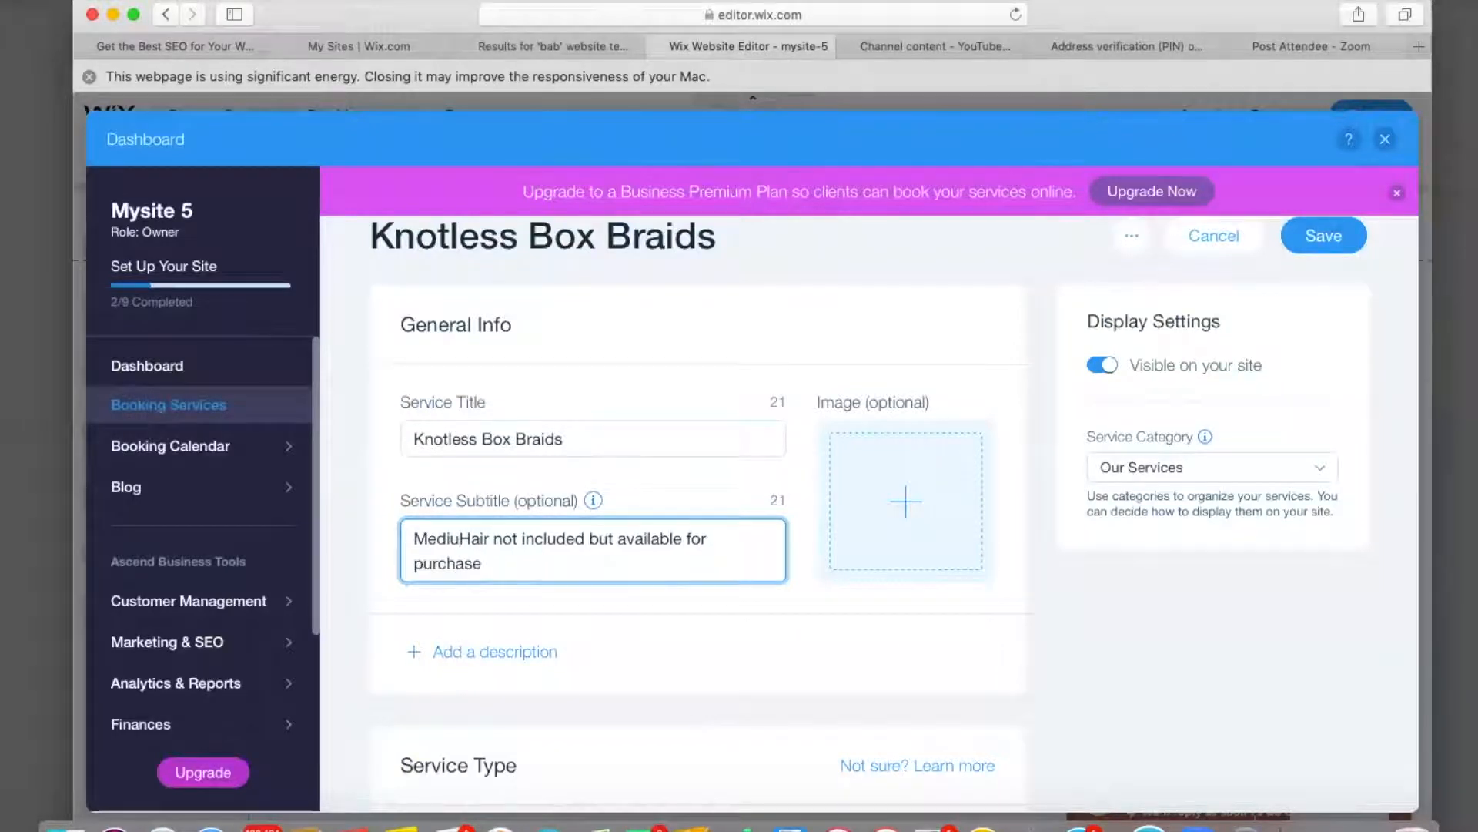
text(m )
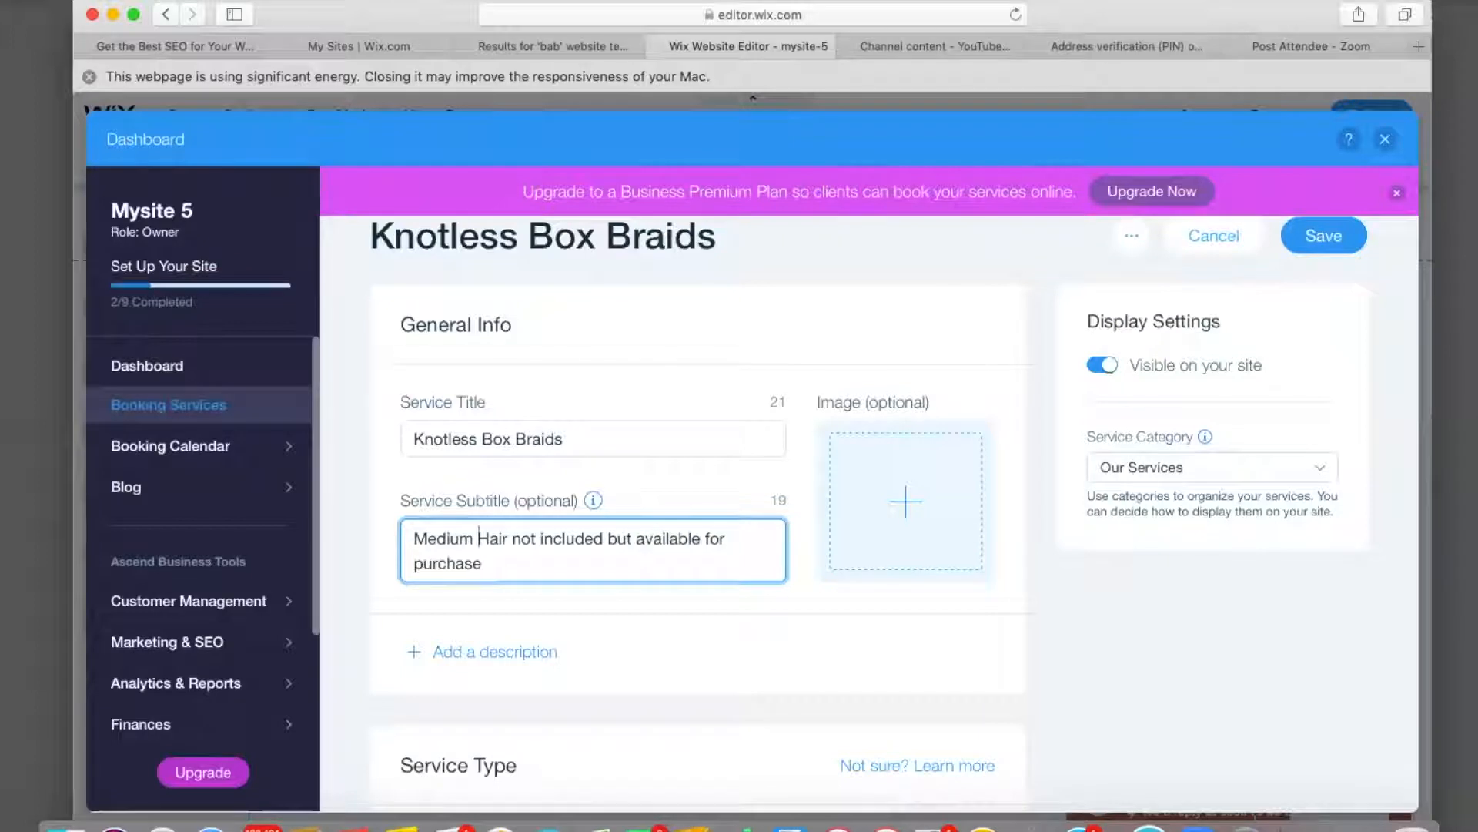
text(size mi)
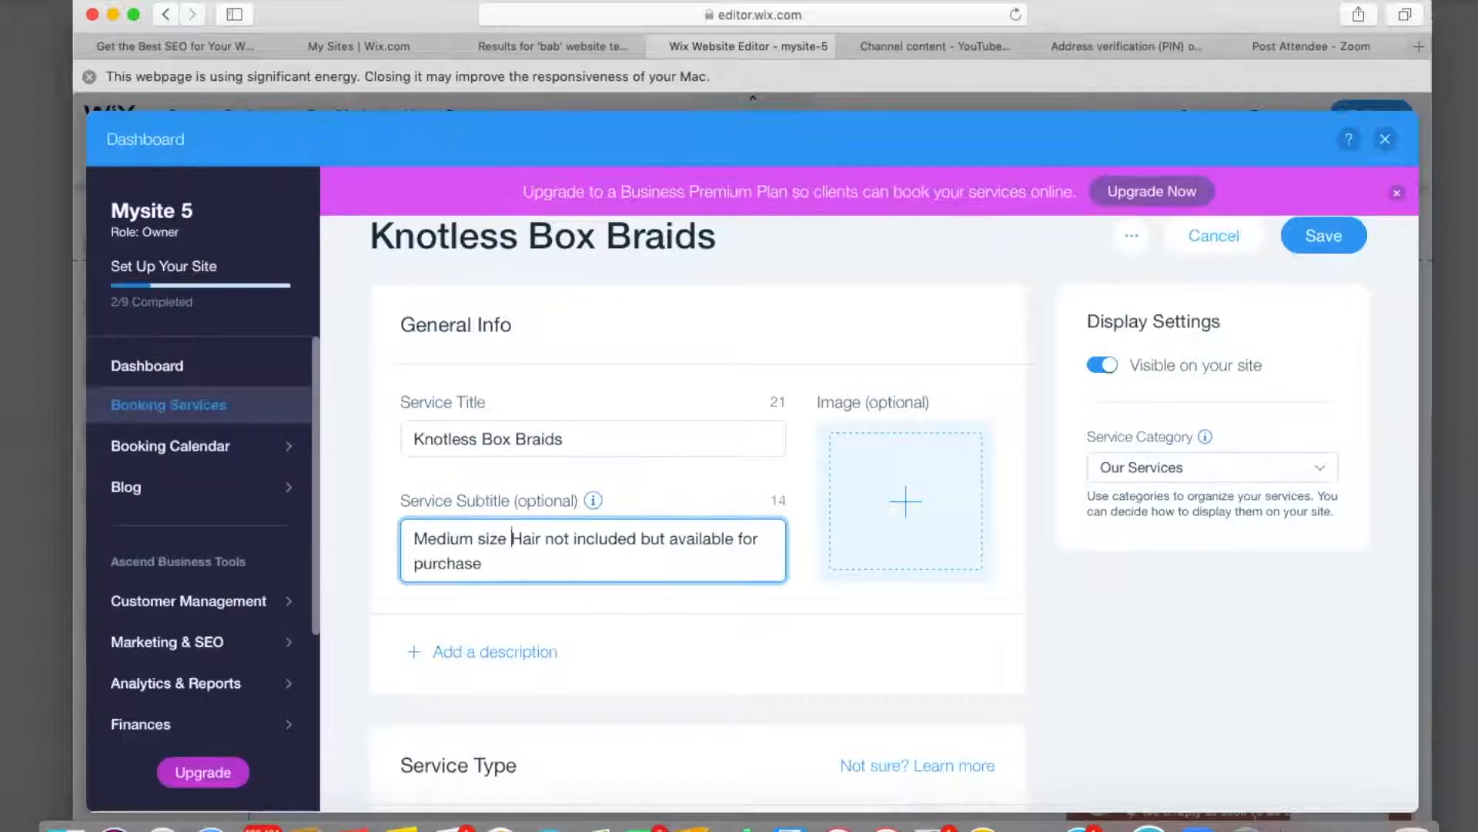
text(d)
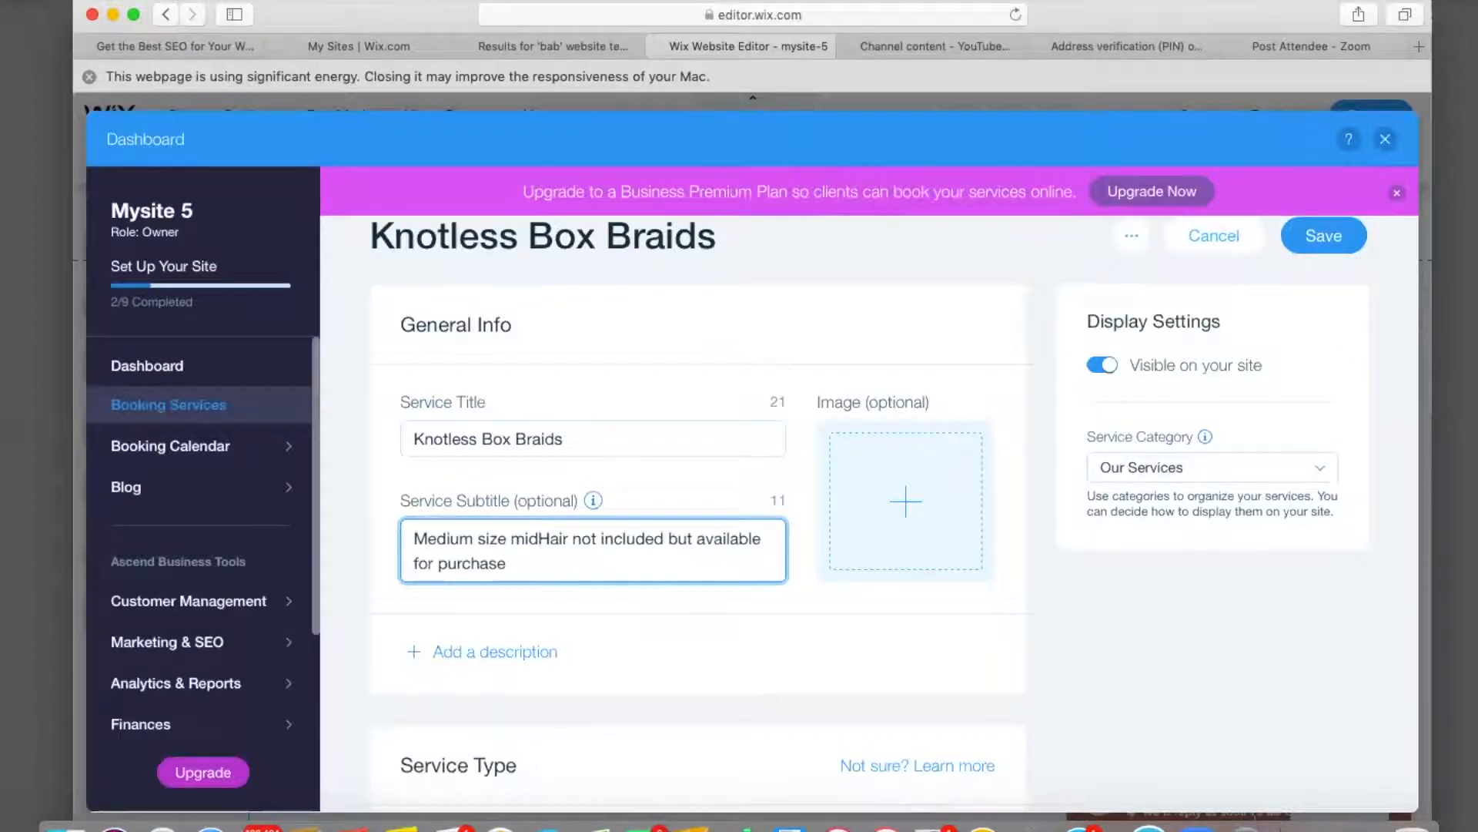
text(-back )
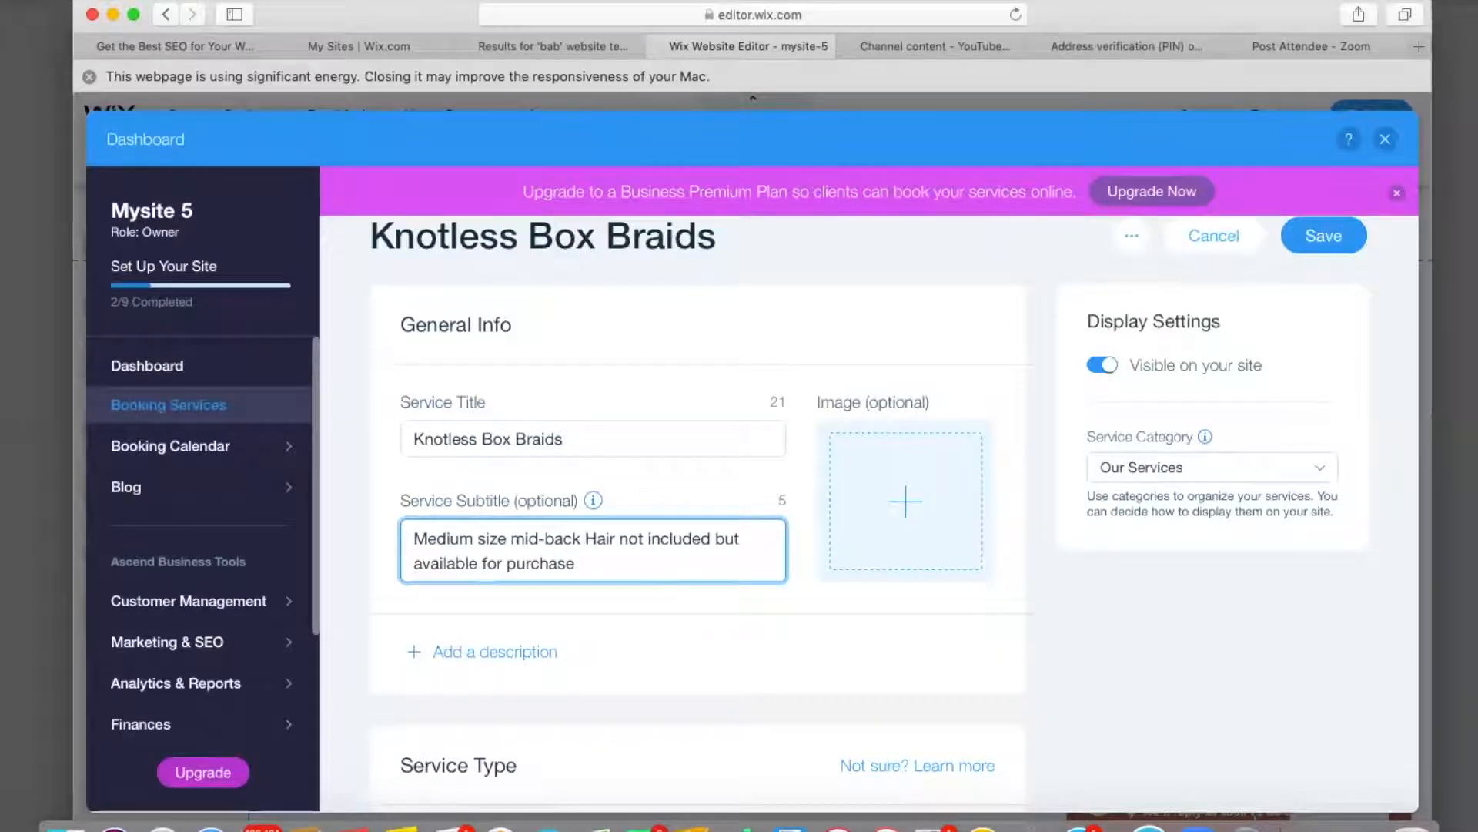
text(len)
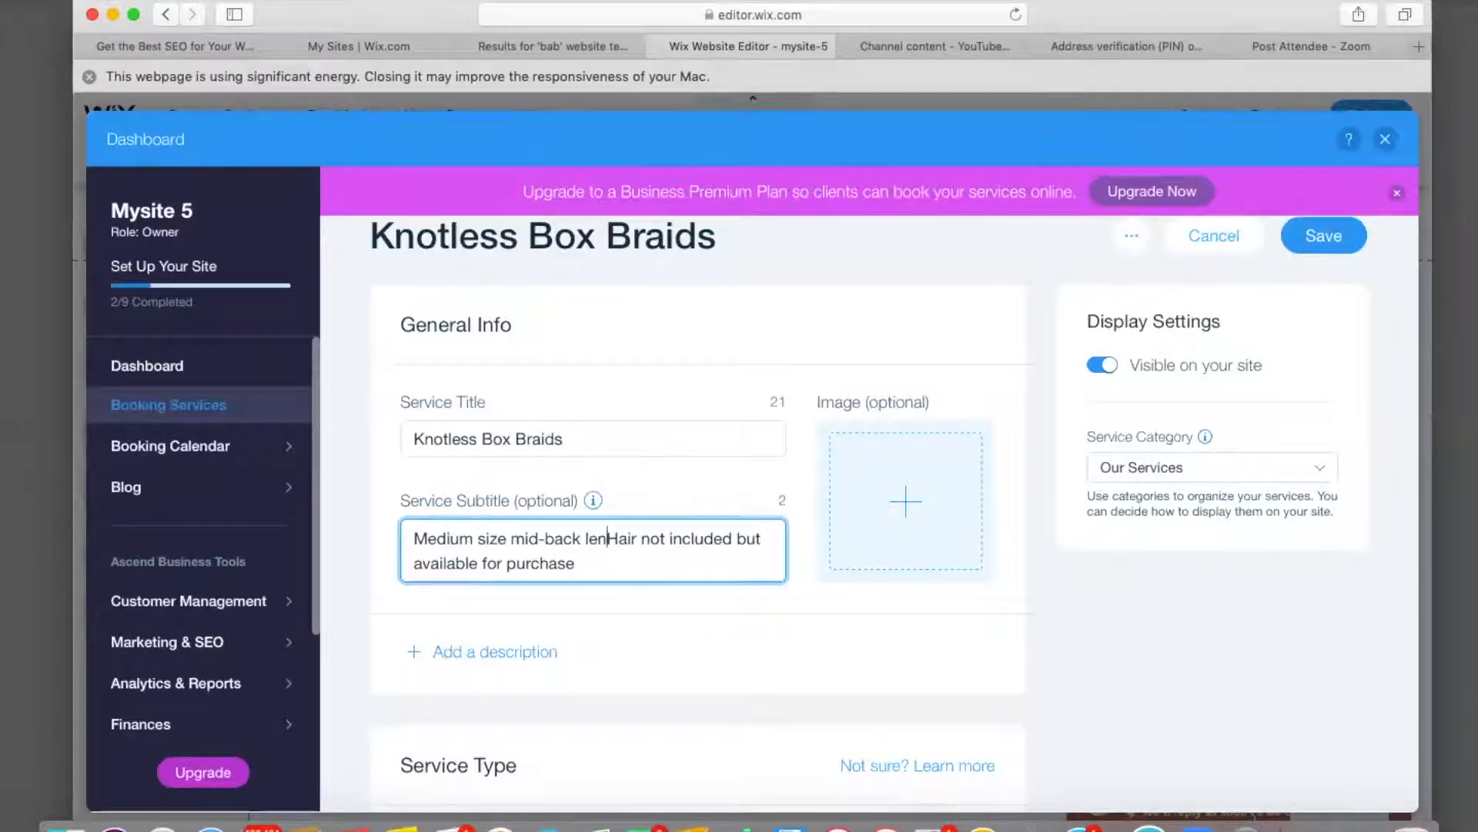
text(gt)
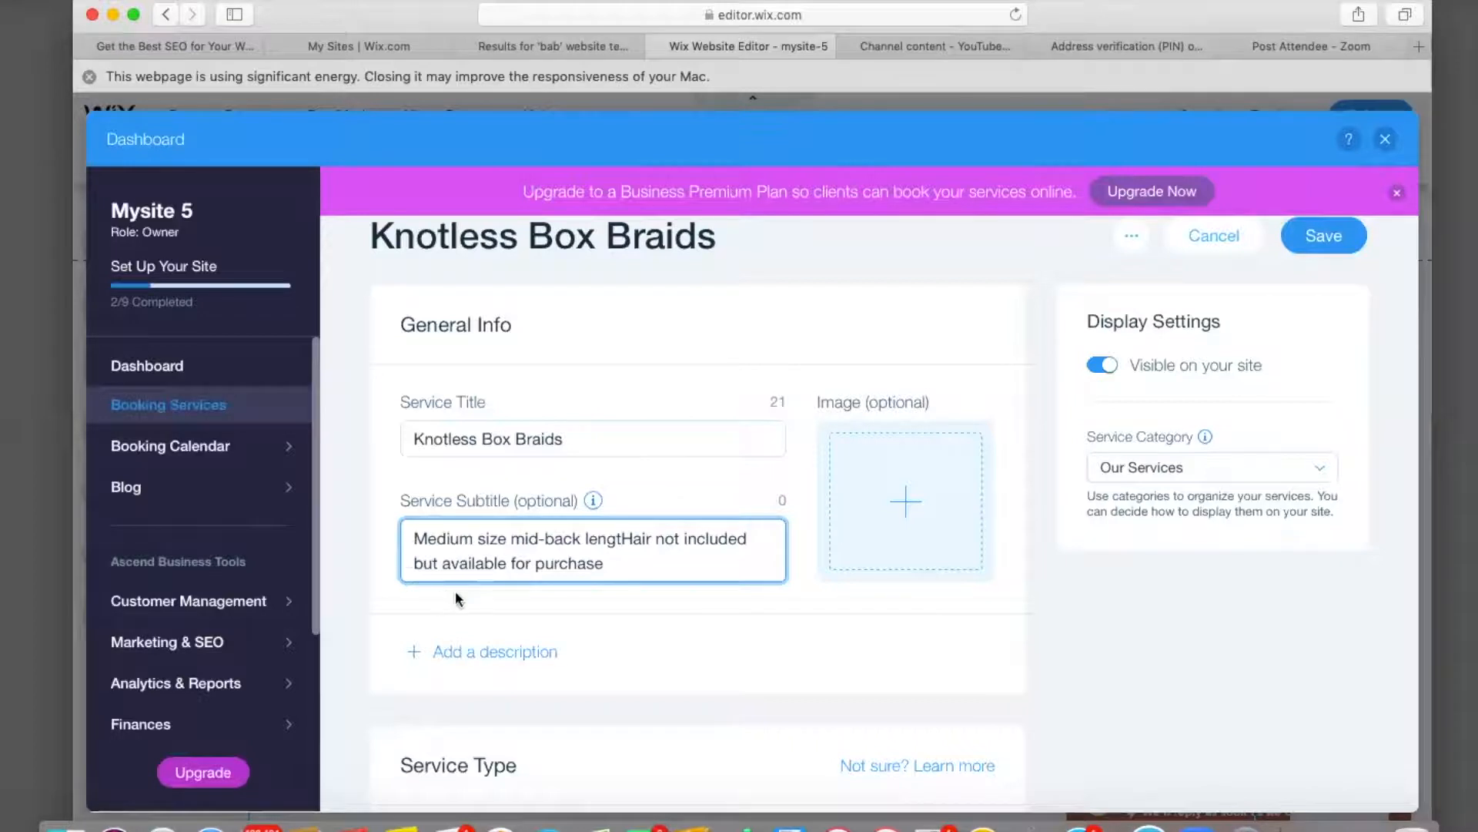
Delete 'but', complete 'length', and end the first sentence with a full stop before 'Hair'.
click(439, 563)
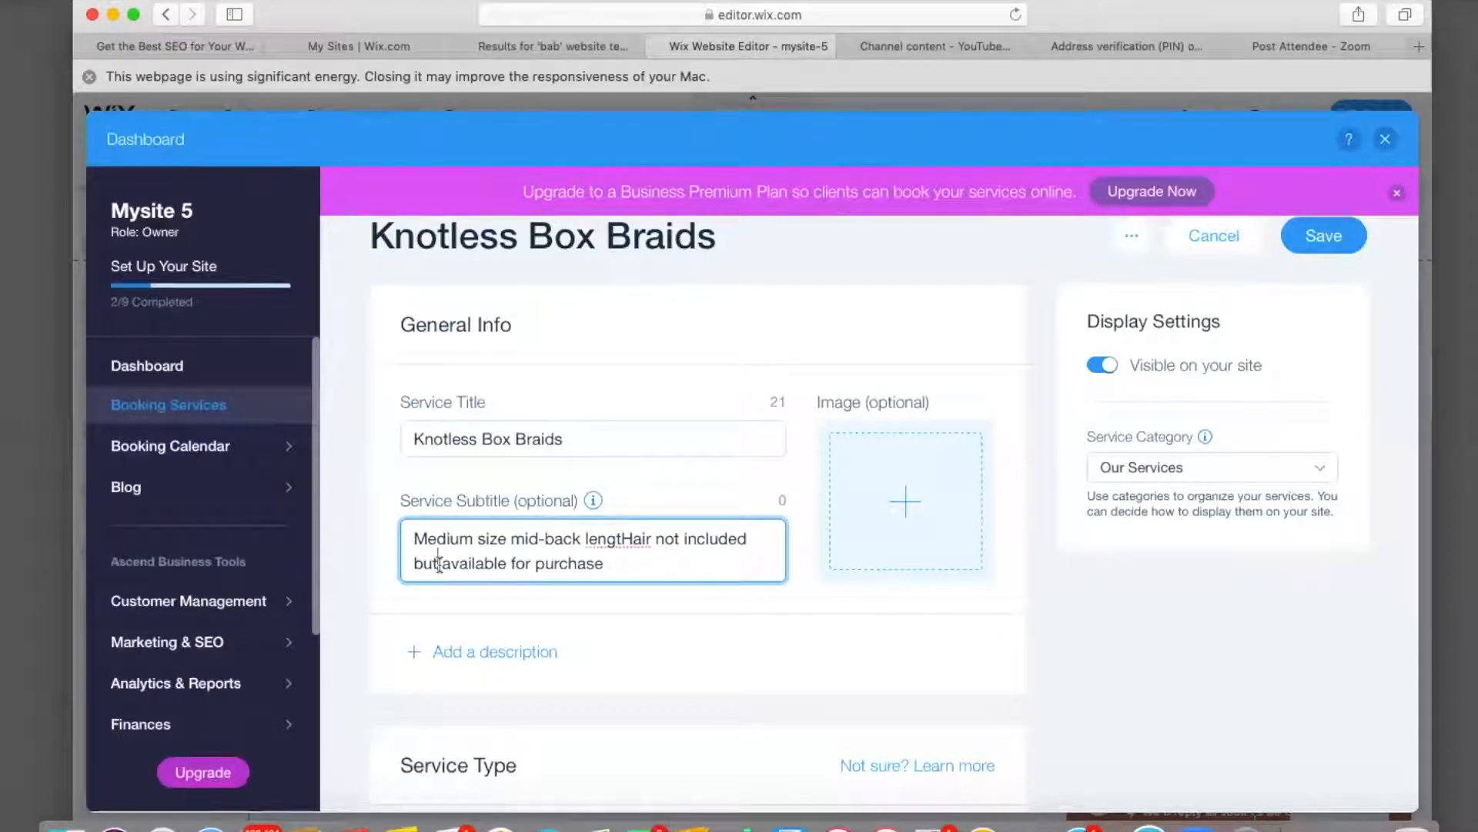
key(BackSpace)
key(BackSpace)
key(BackSpace)
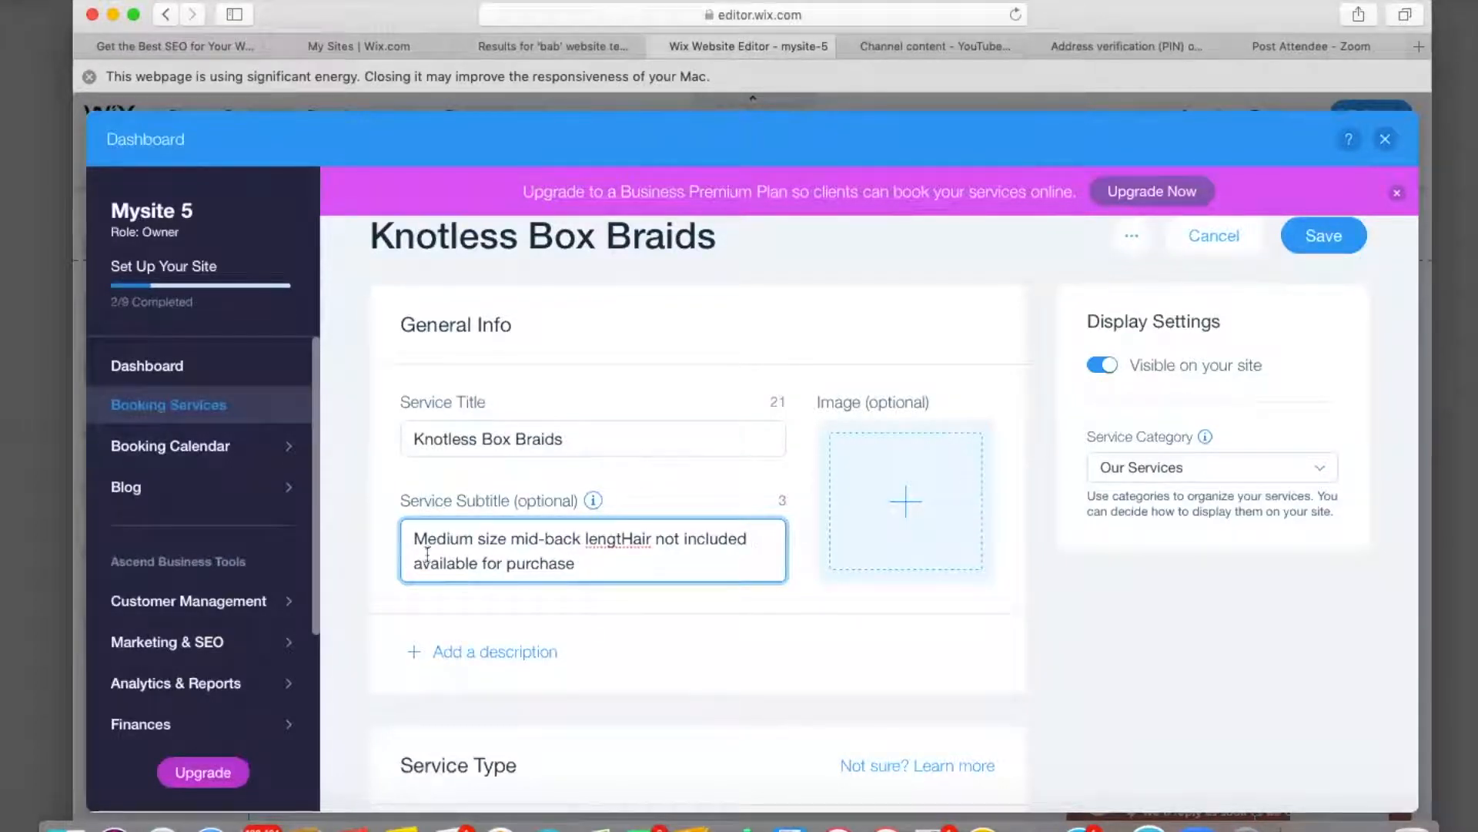
click(622, 538)
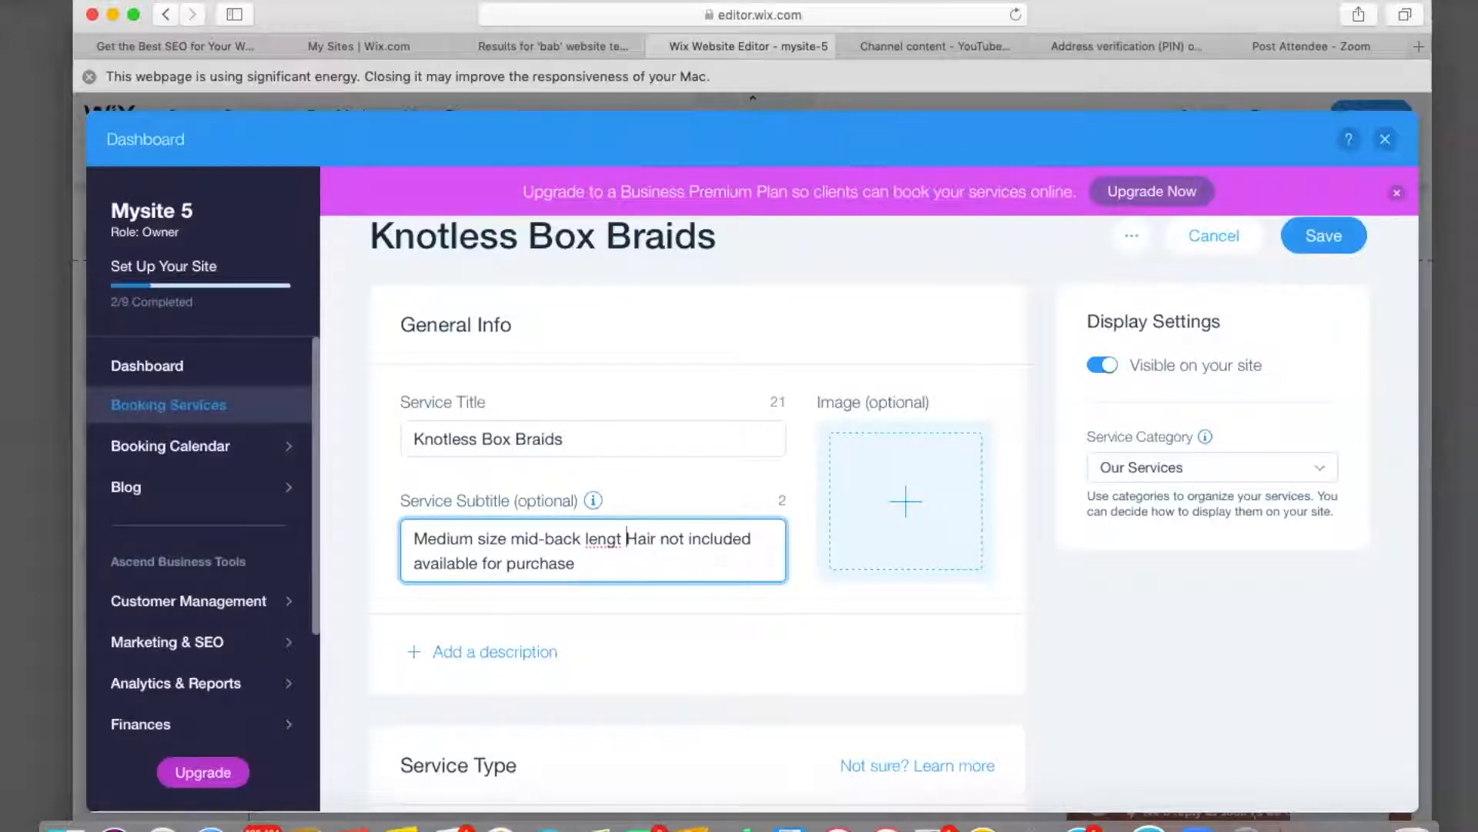
key(BackSpace)
text(.)
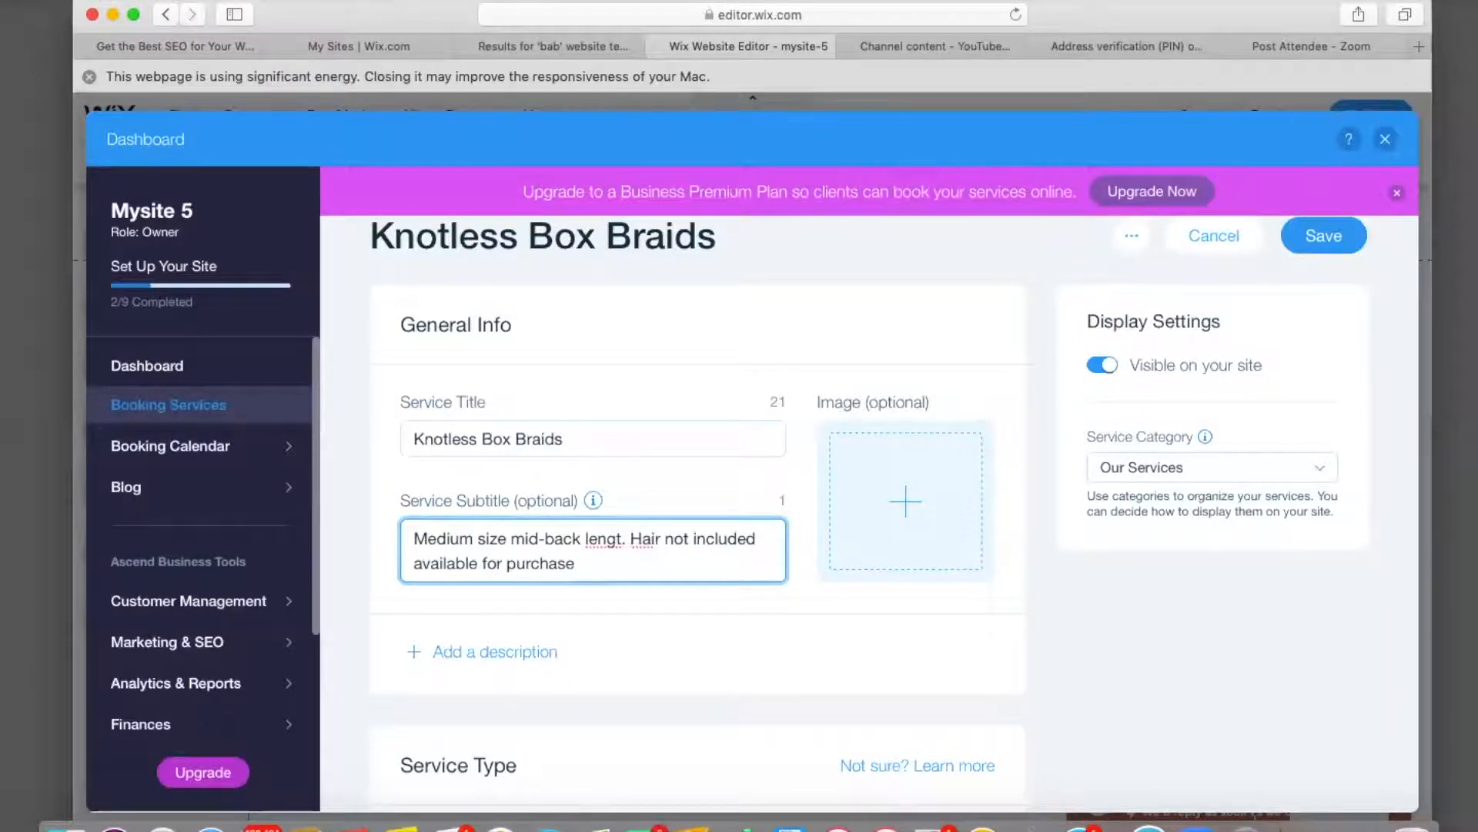
click(620, 538)
text(h)
click(614, 567)
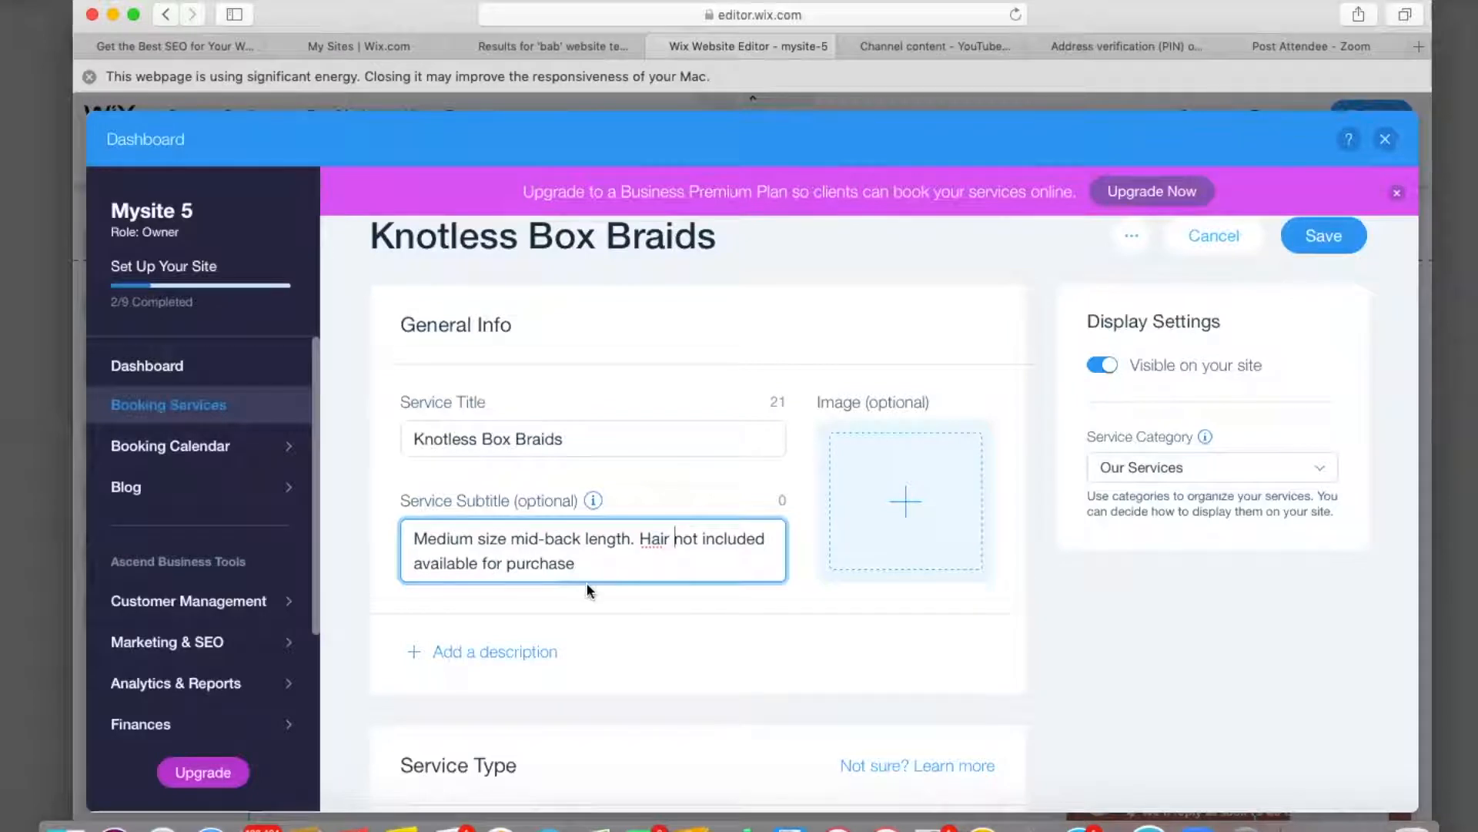
click(669, 539)
click(640, 538)
key(BackSpace)
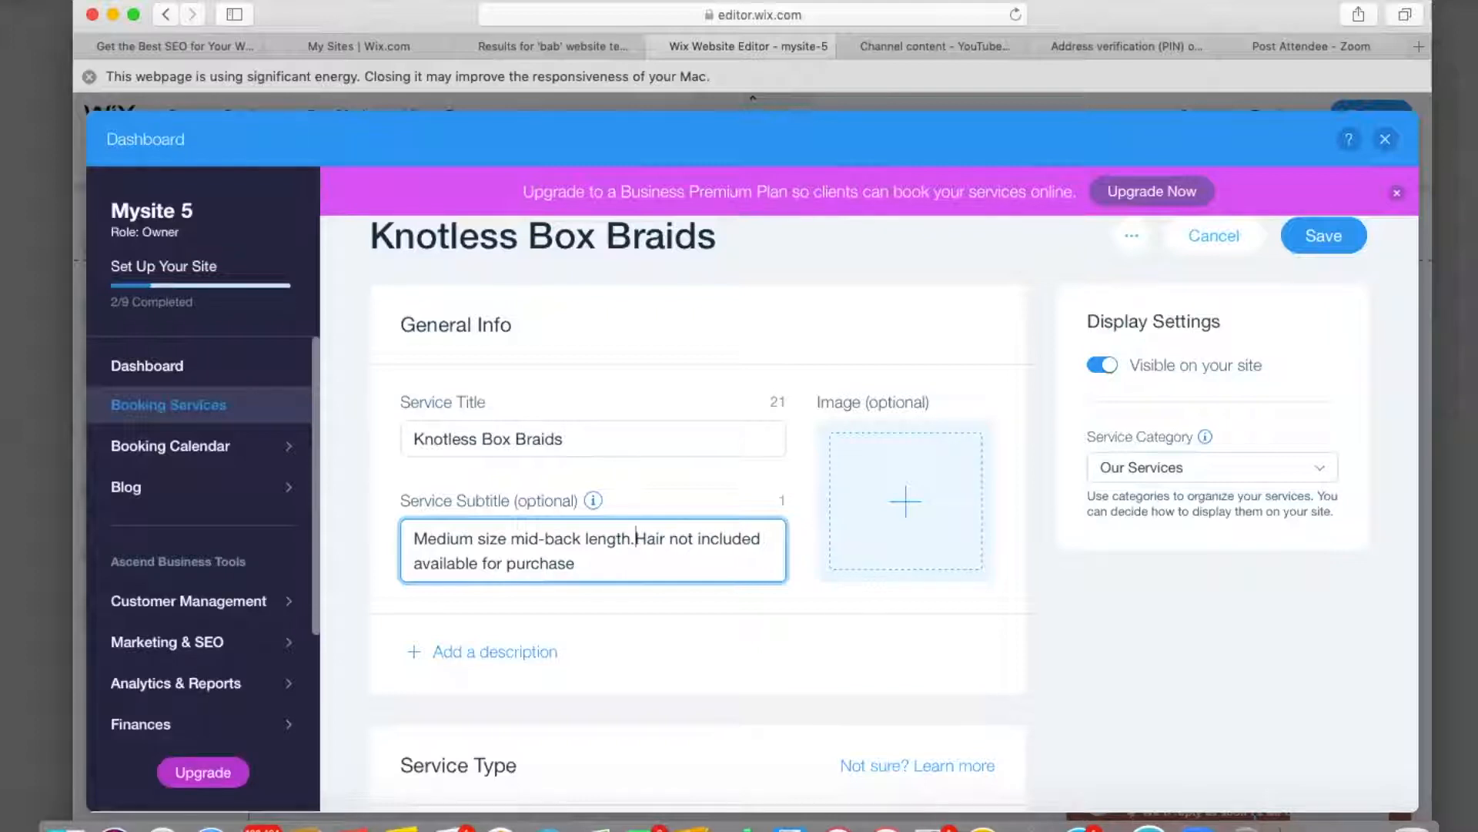
Set a custom session duration of 5 hrs 15 min.
click(579, 564)
scroll(579, 568, down, 5)
scroll(579, 566, down, 5)
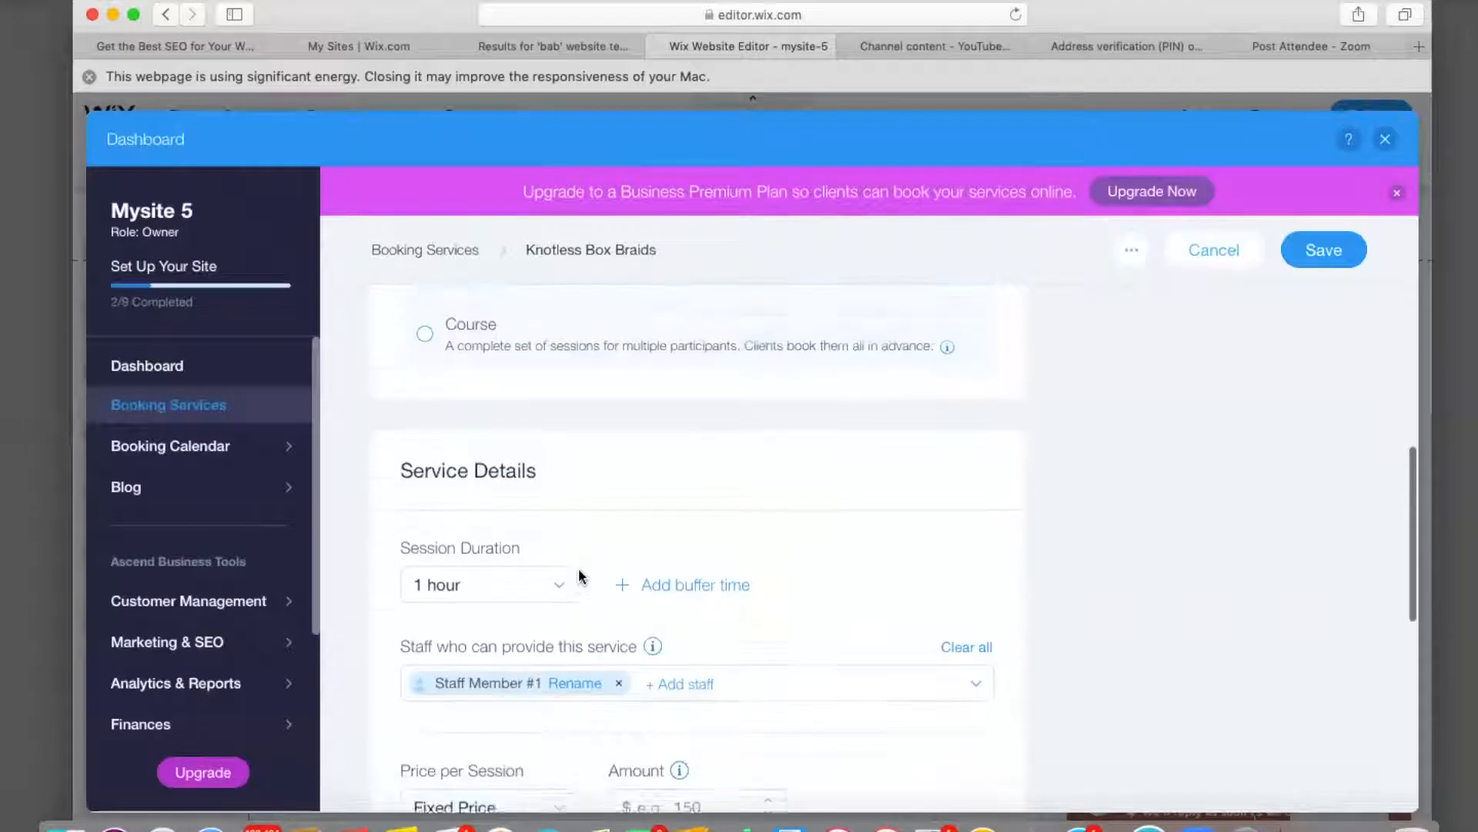
click(561, 543)
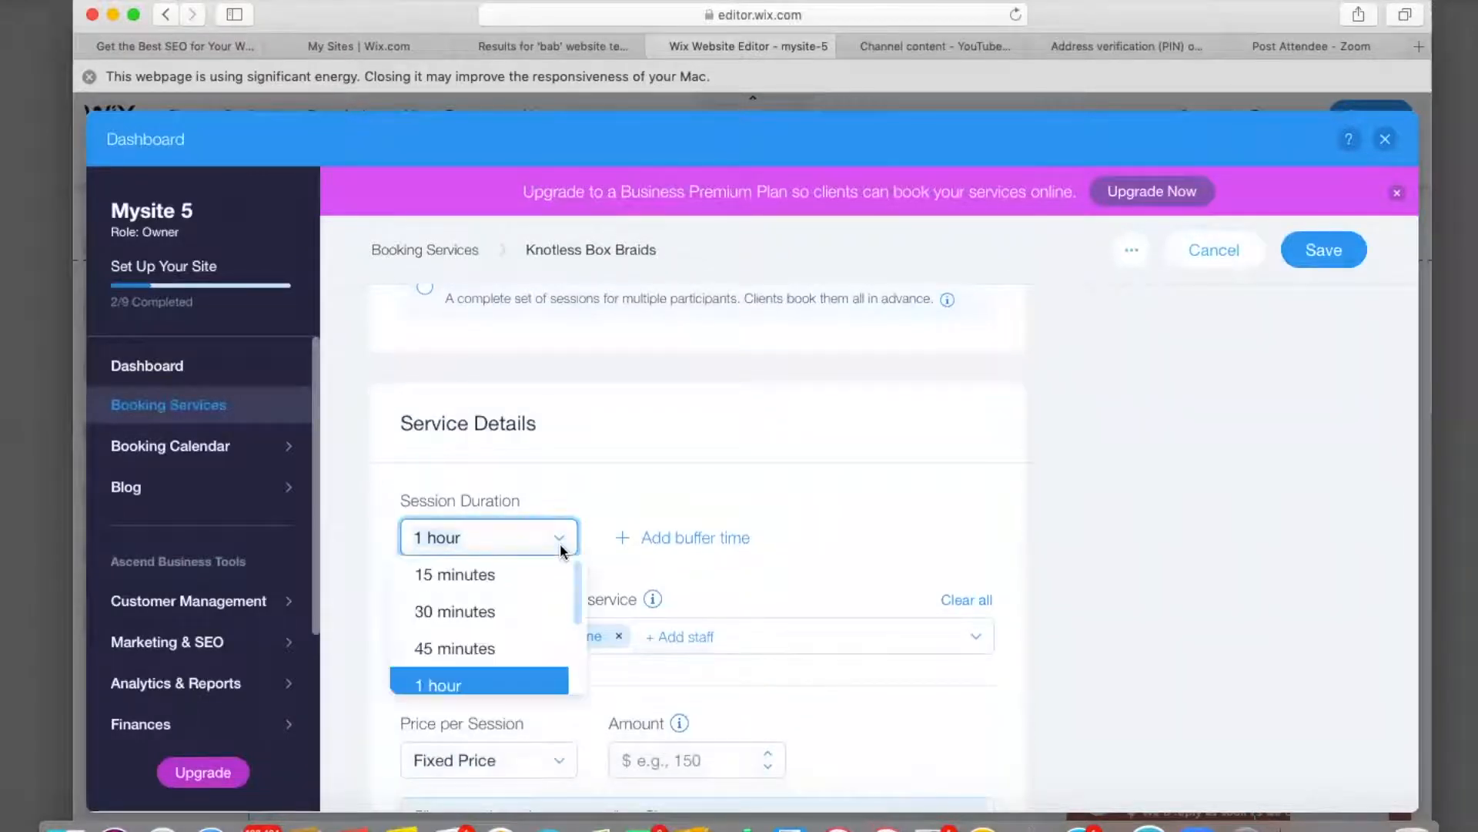
scroll(494, 633, down, 5)
click(493, 637)
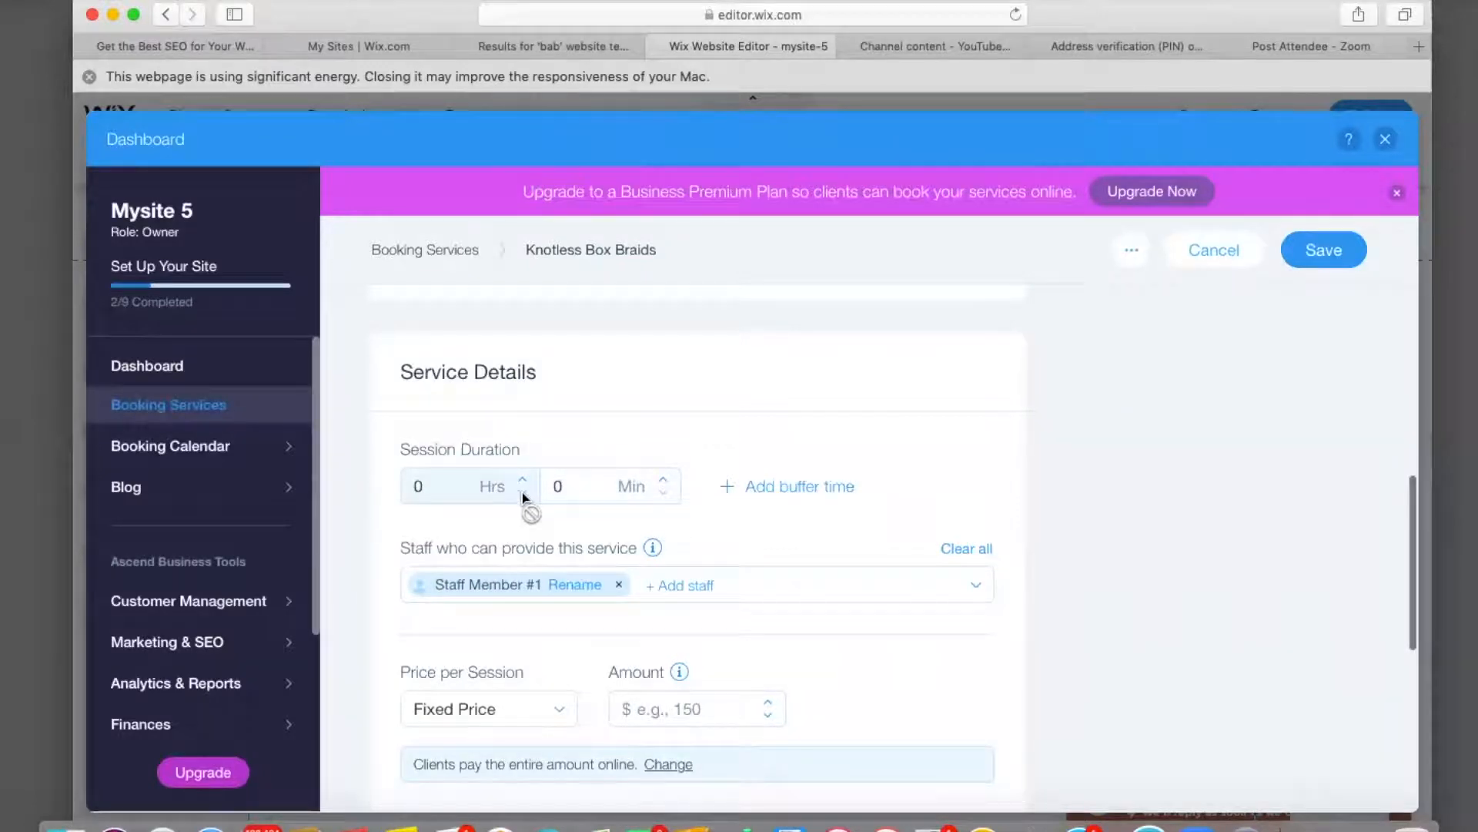
click(436, 490)
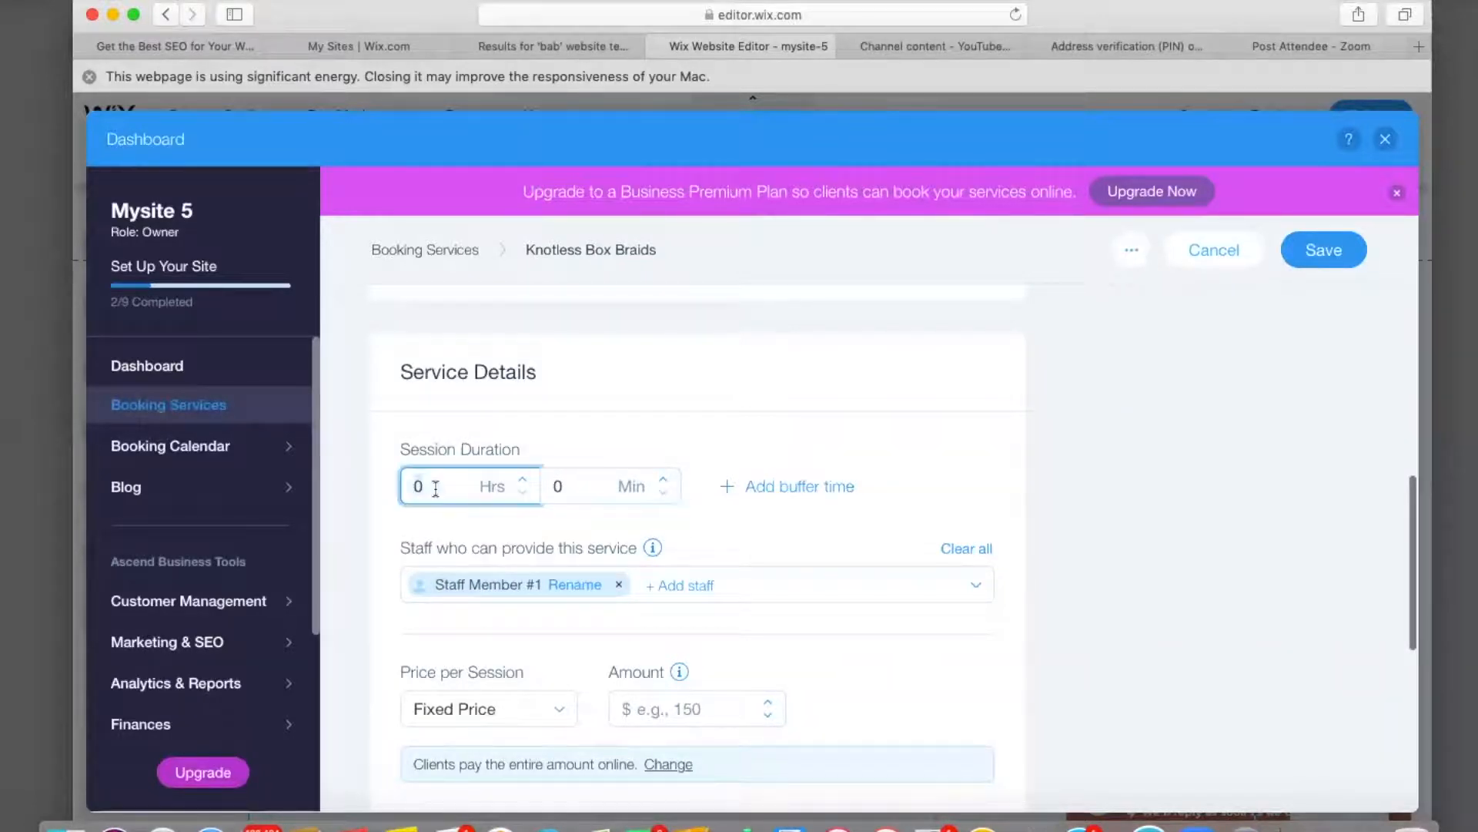
key(BackSpace)
click(561, 485)
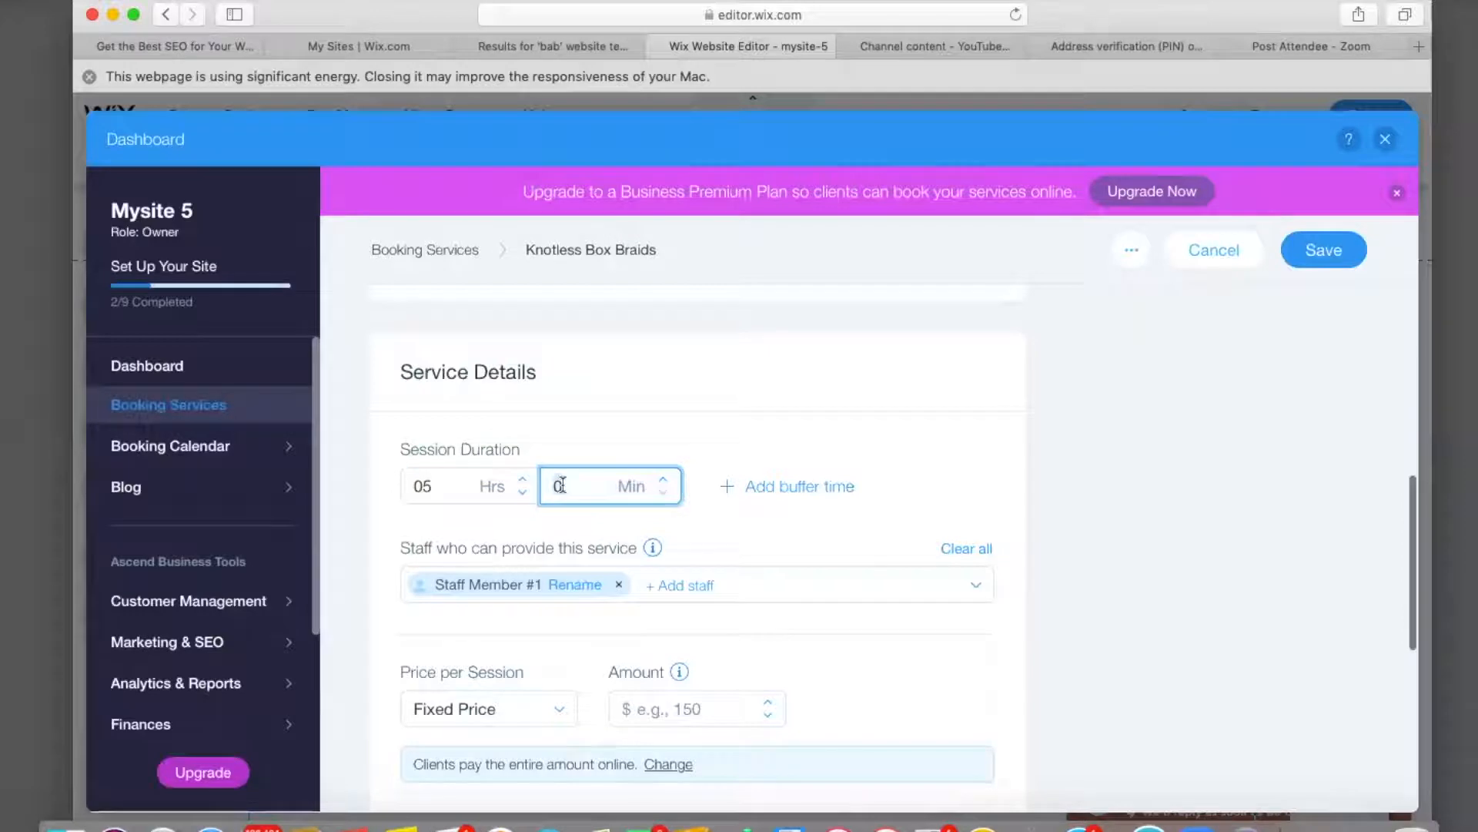
text(10)
Enter a fixed price of $200 per session.
scroll(610, 642, down, 3)
click(663, 592)
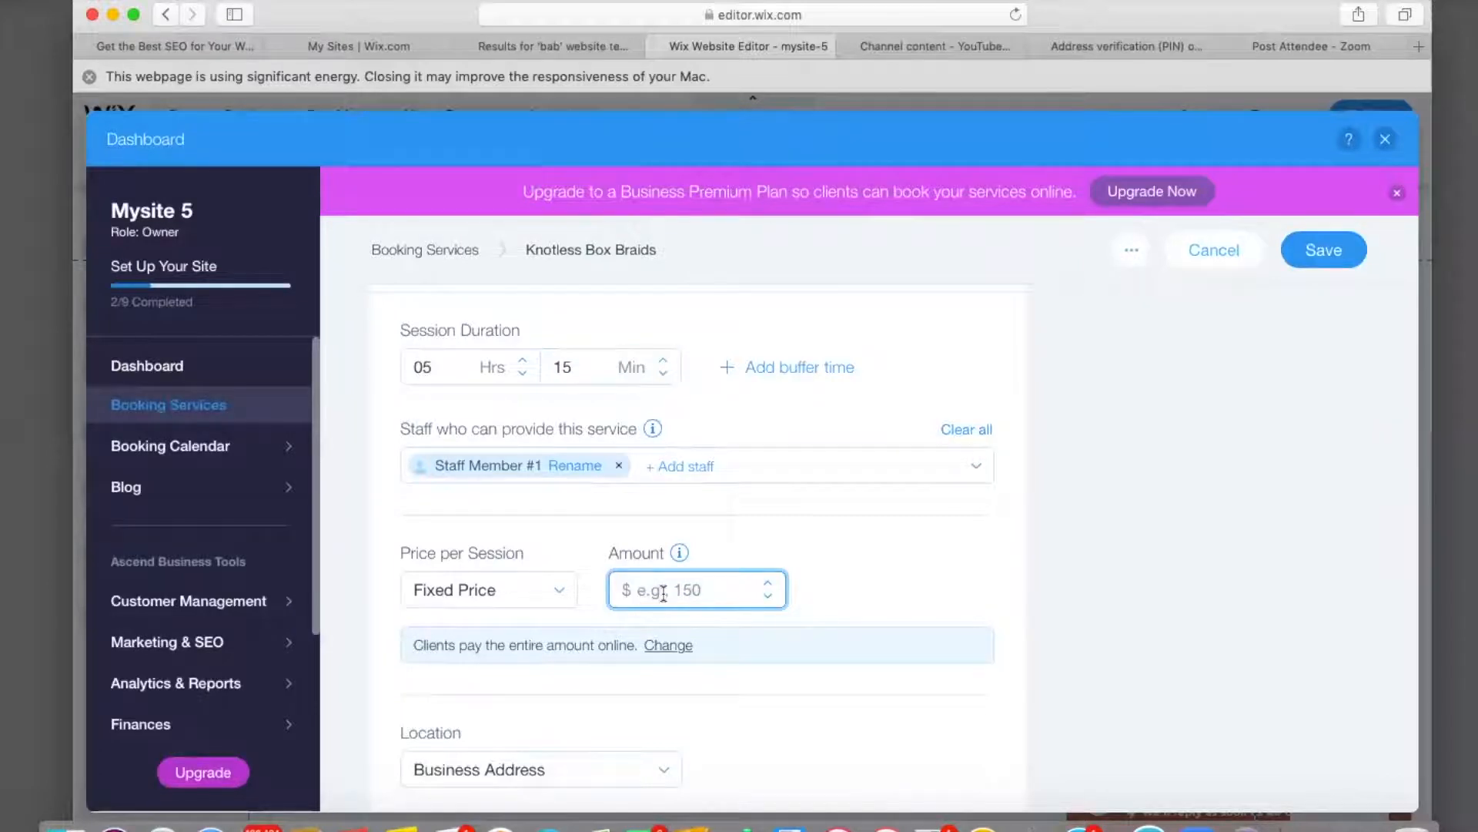
text(200)
Switch Knotless Box Braids payment to a $45 online deposit, remainder paid in person.
click(668, 646)
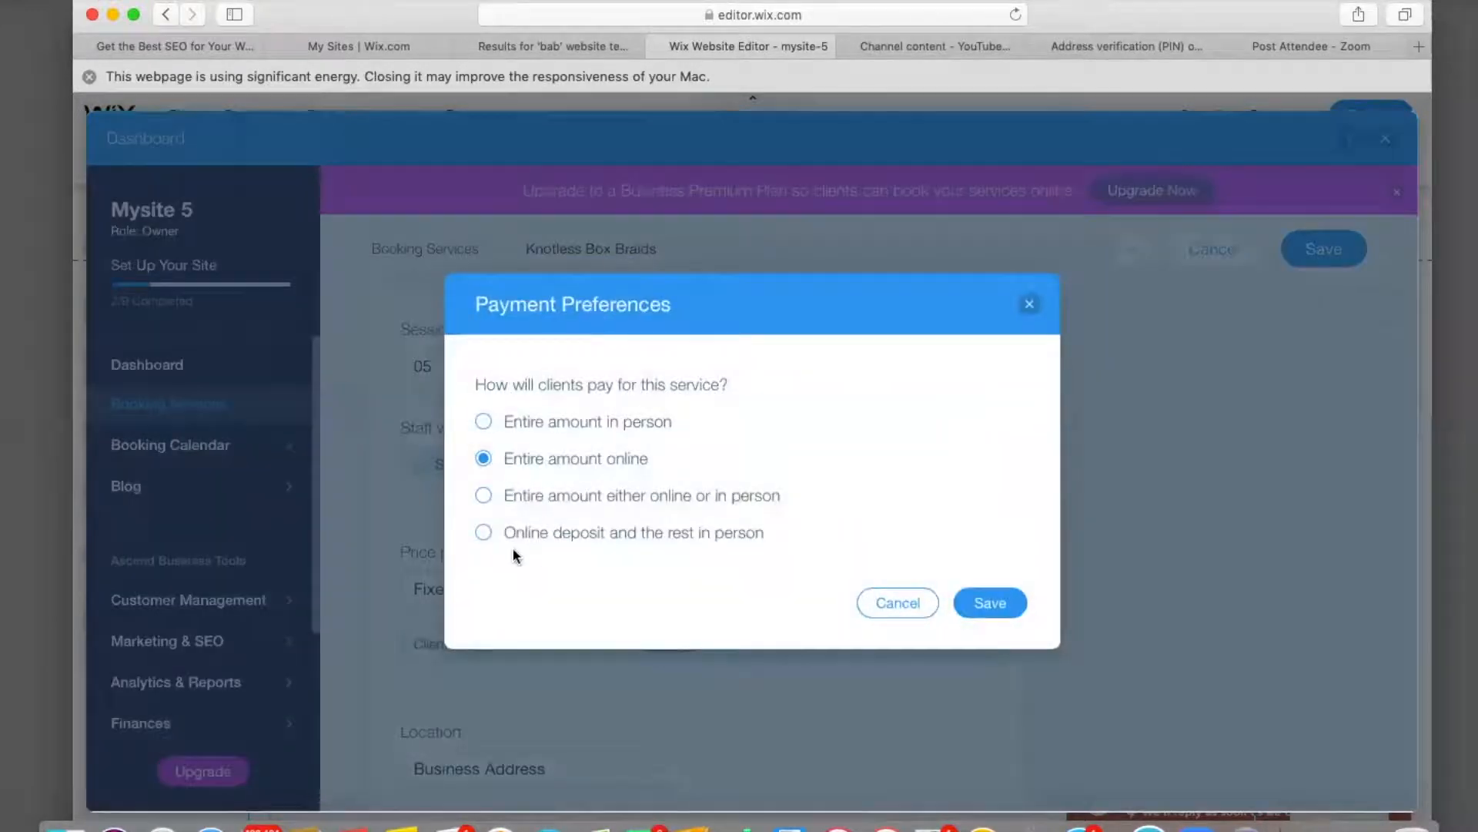
click(484, 534)
click(528, 563)
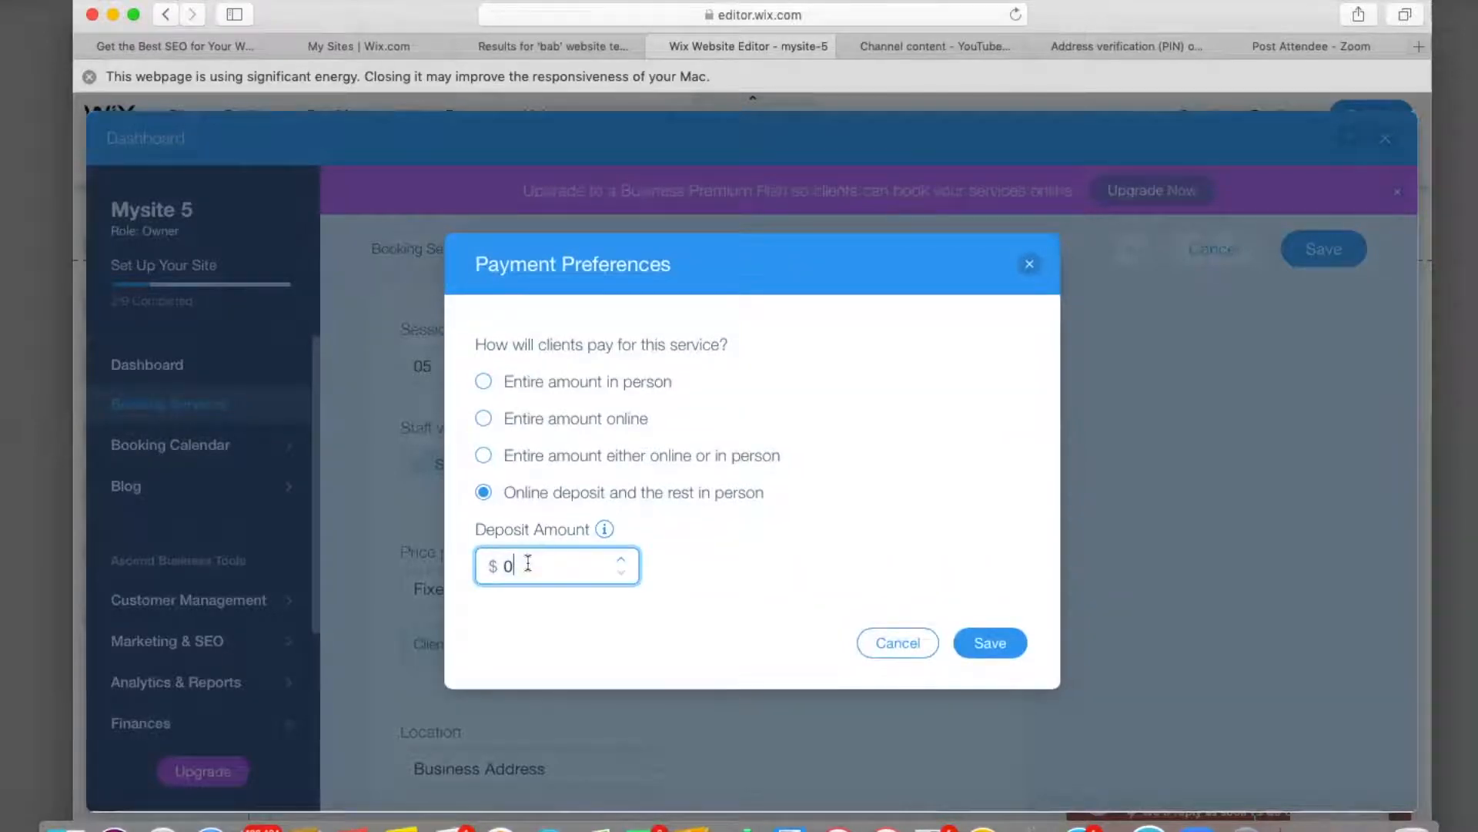
text(45)
click(990, 643)
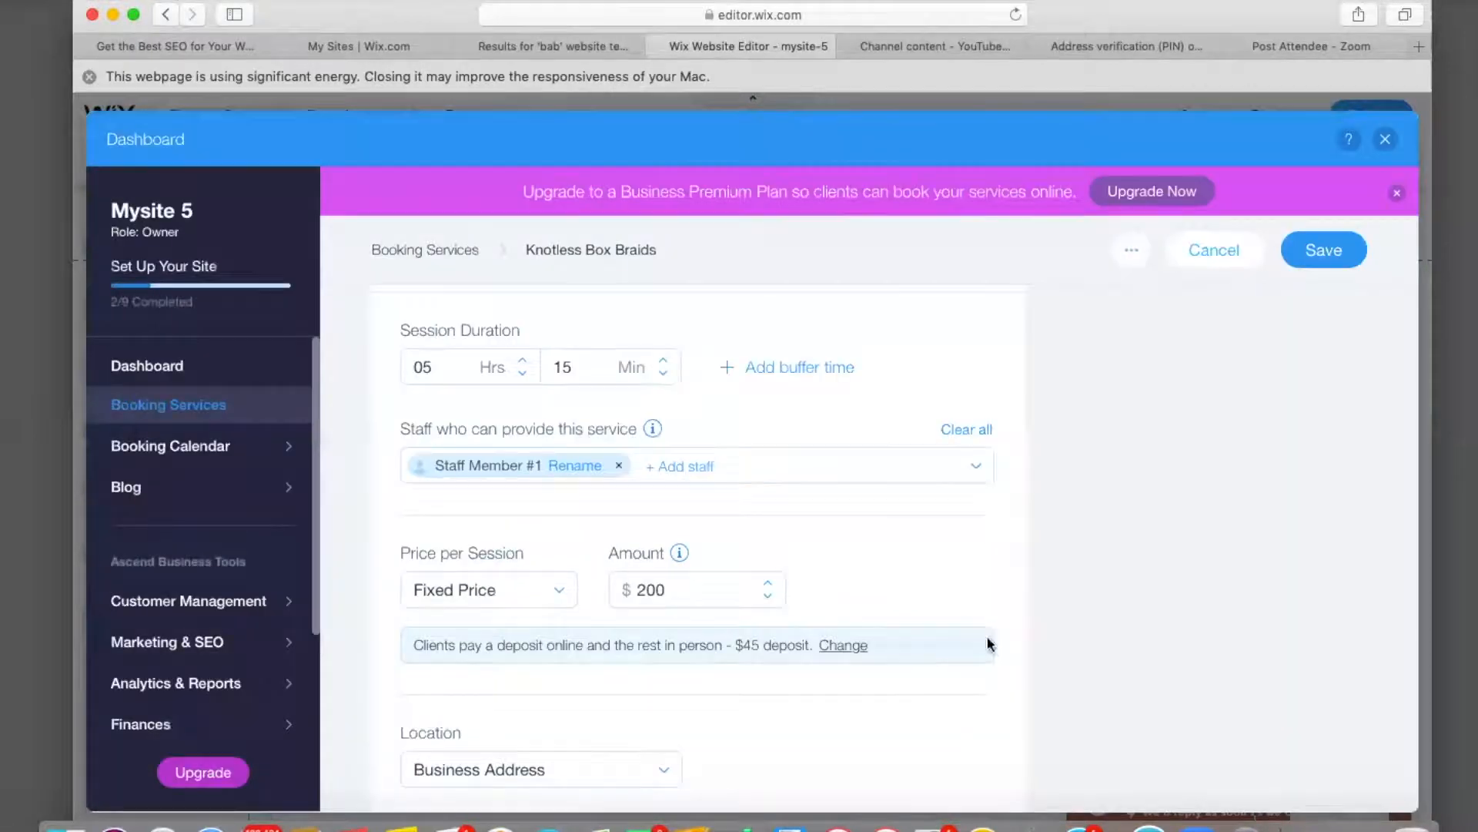
scroll(743, 614, down, 5)
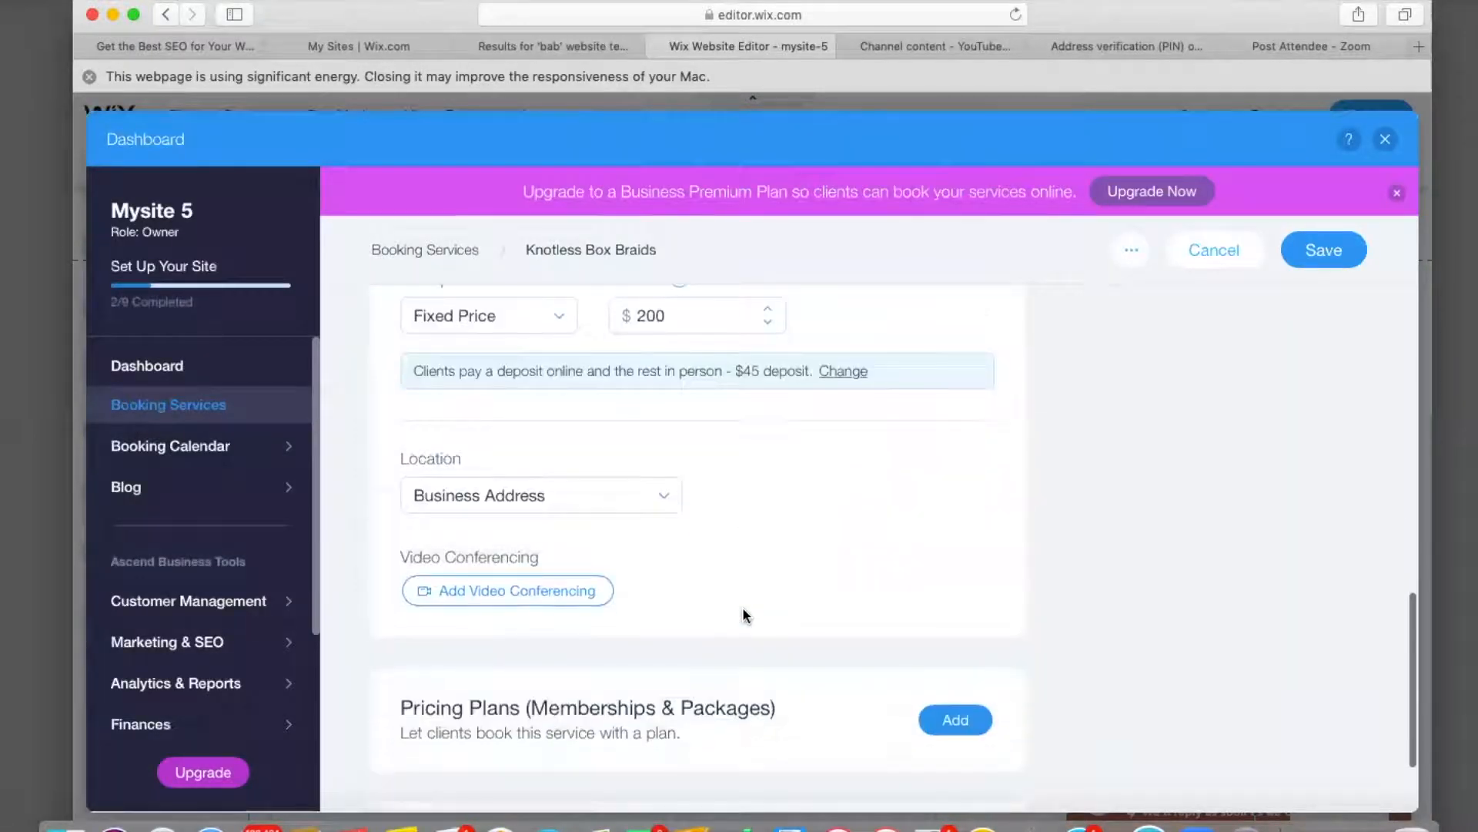
scroll(743, 614, down, 3)
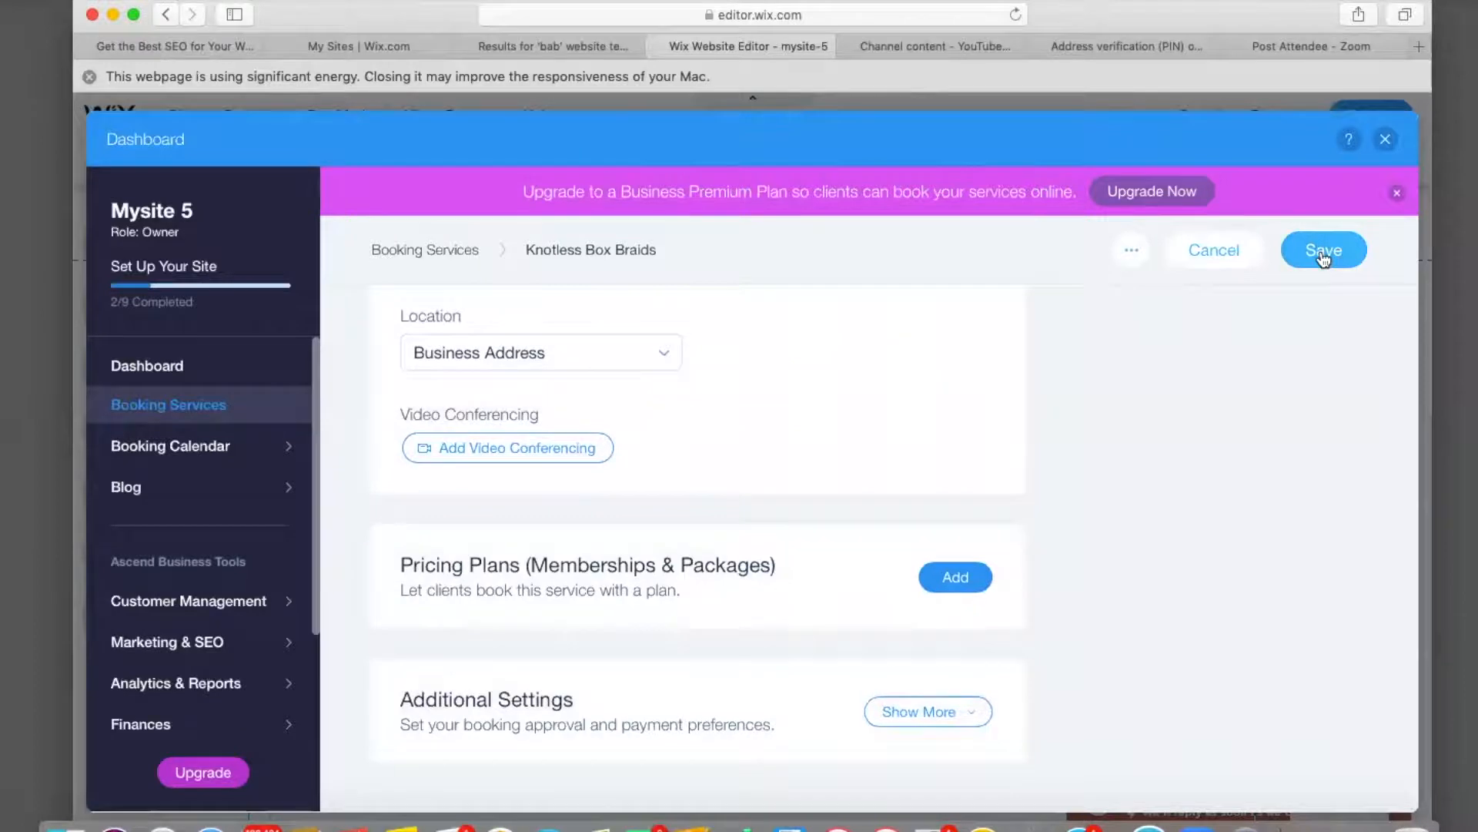
scroll(723, 496, up, 15)
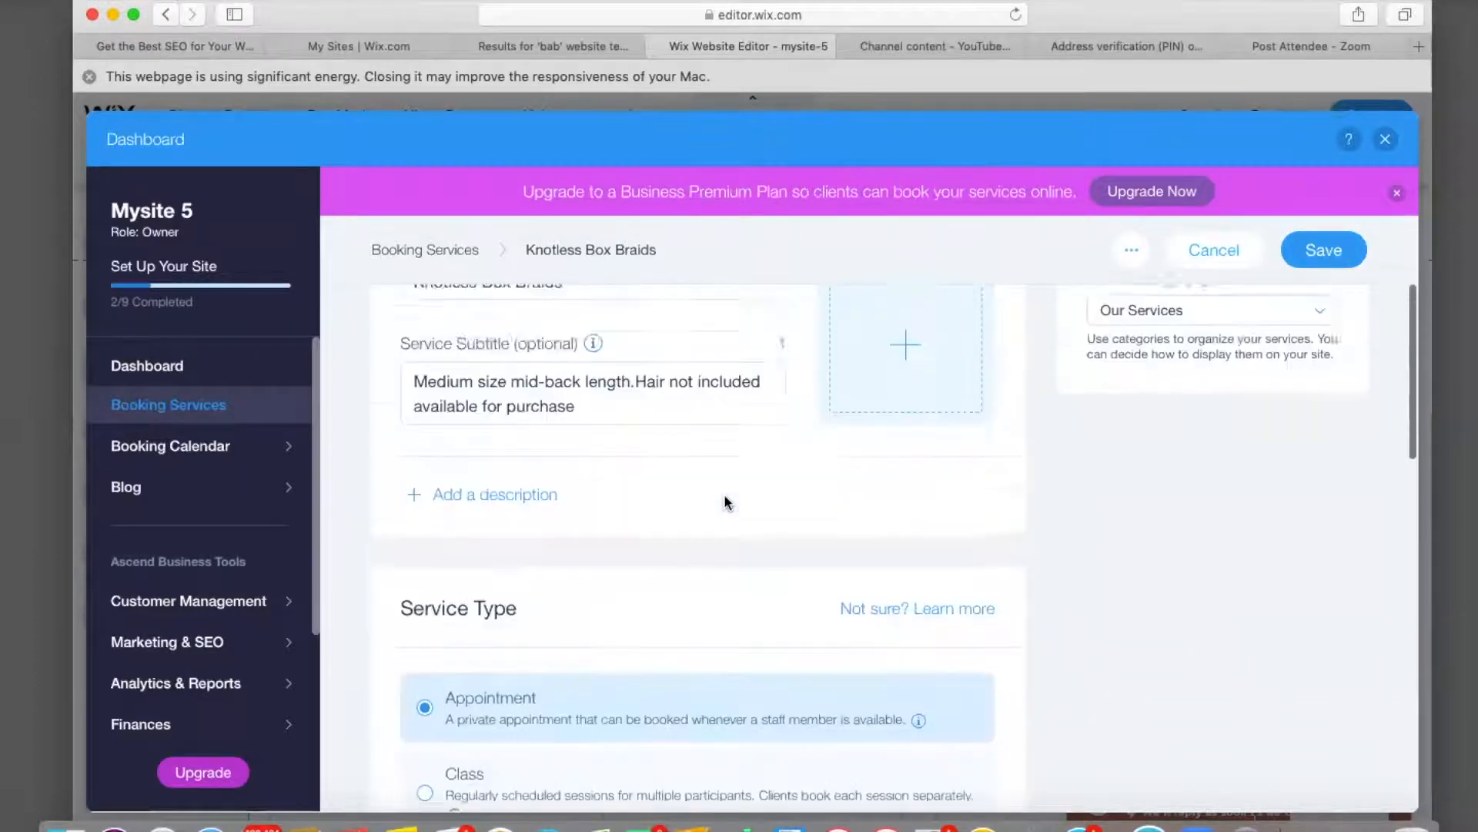
scroll(724, 497, up, 5)
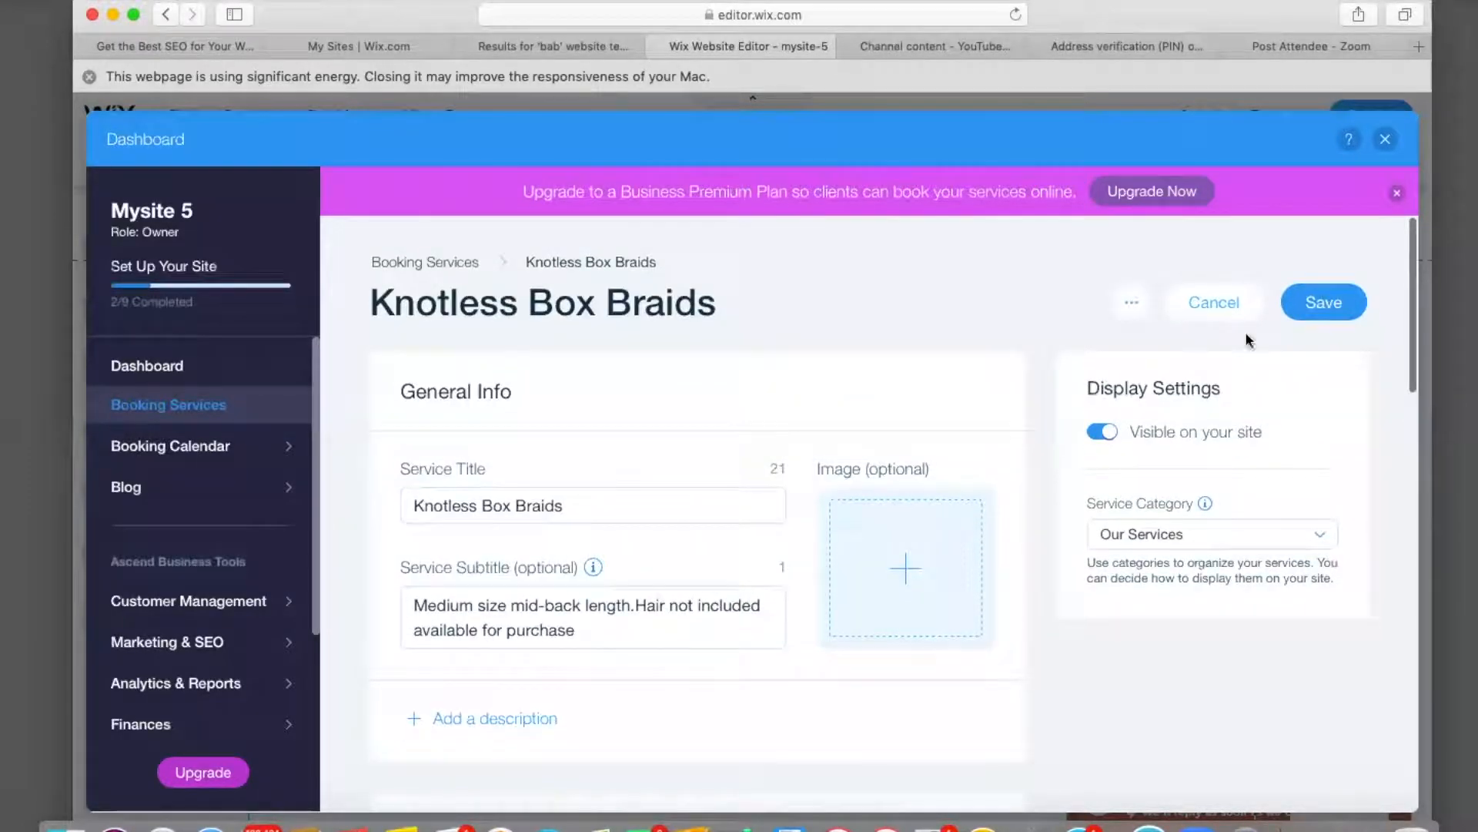
Save Knotless Box Braids and close the dashboard to return to the Book Online page.
click(1320, 306)
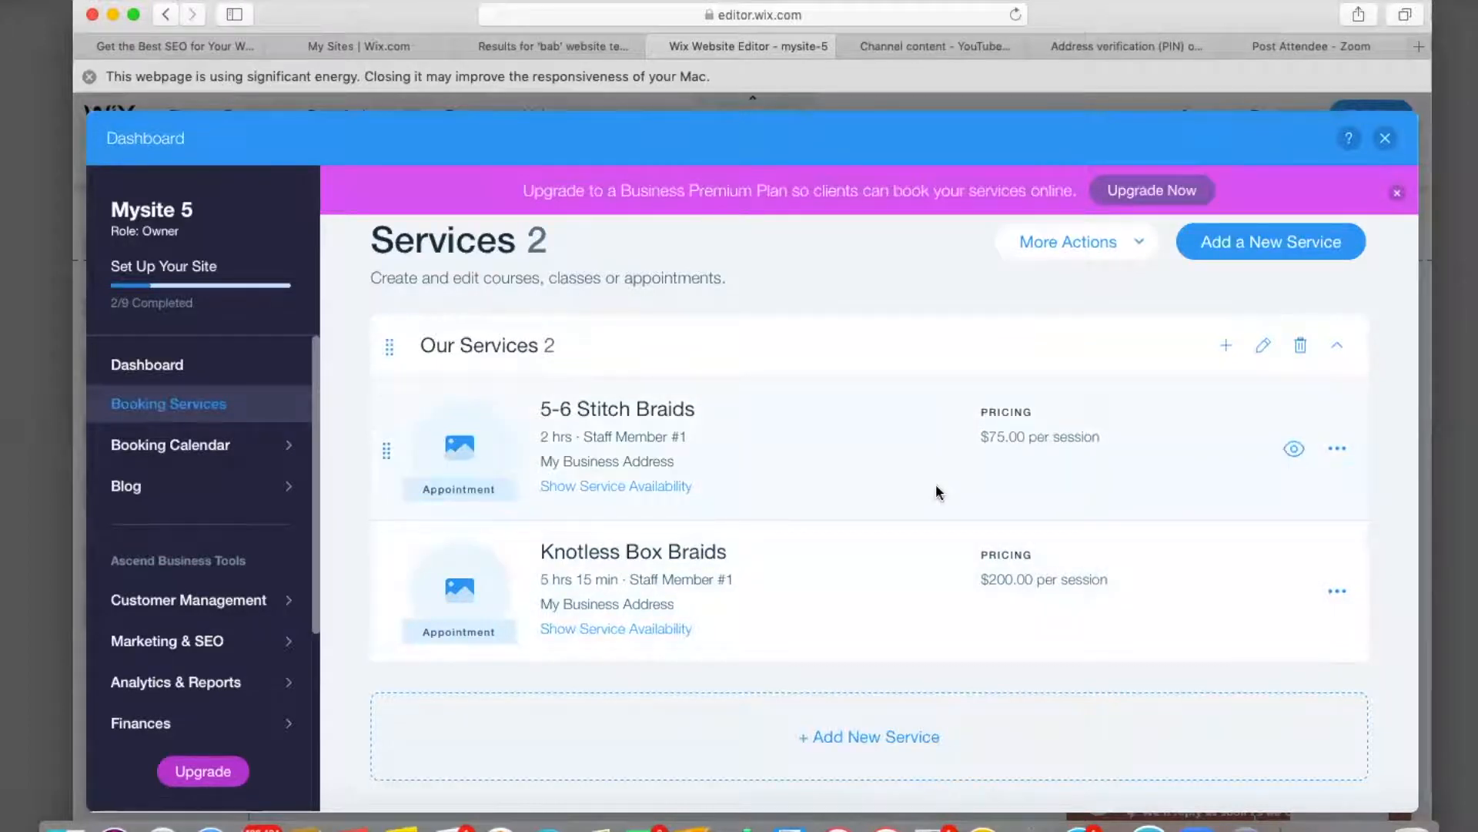
click(1385, 139)
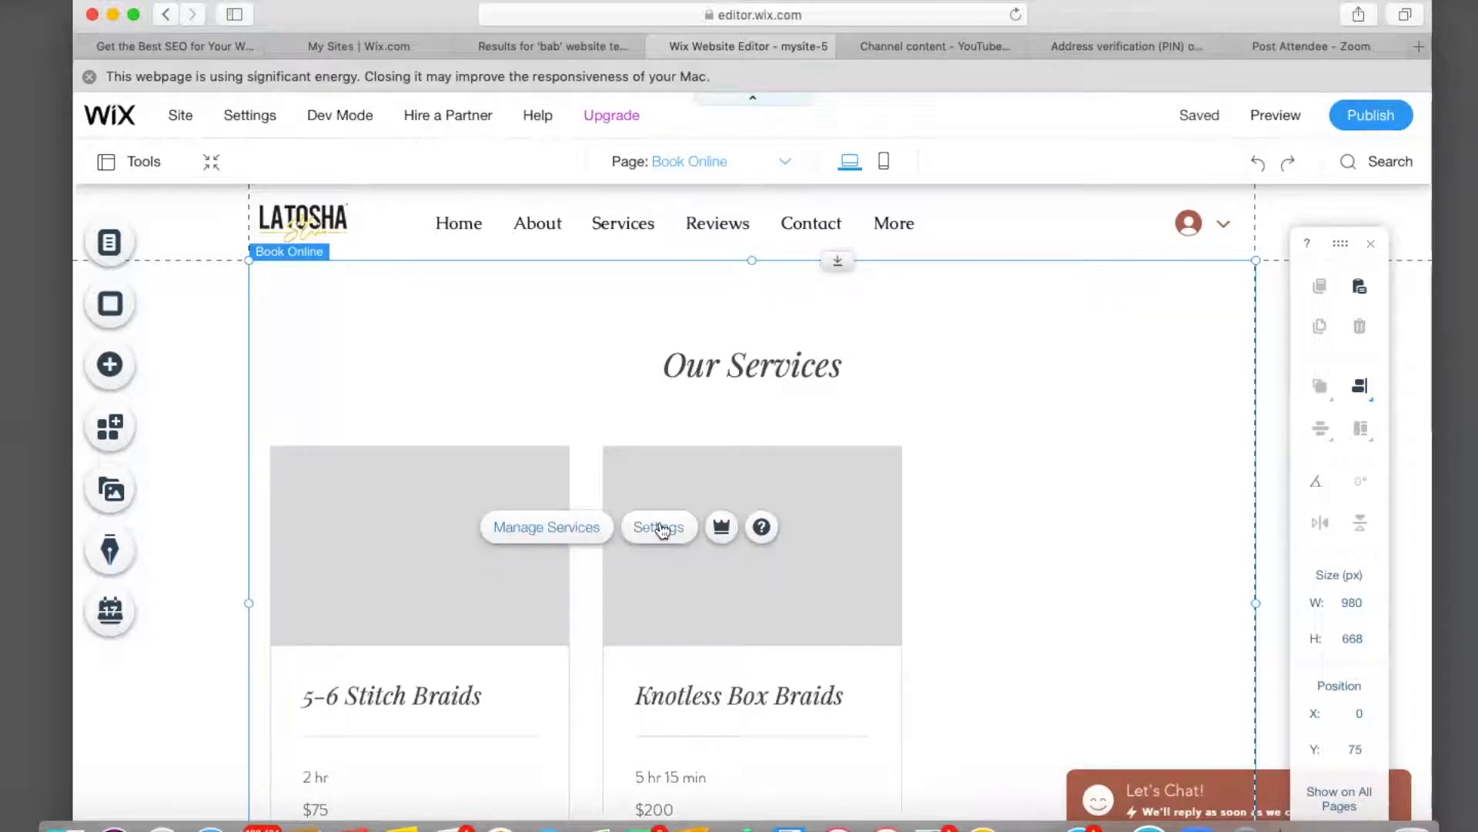
In the Book Online widget's Services settings, keep Knotless Box Braids checked alongside 5-6 Stitch Braids.
click(660, 528)
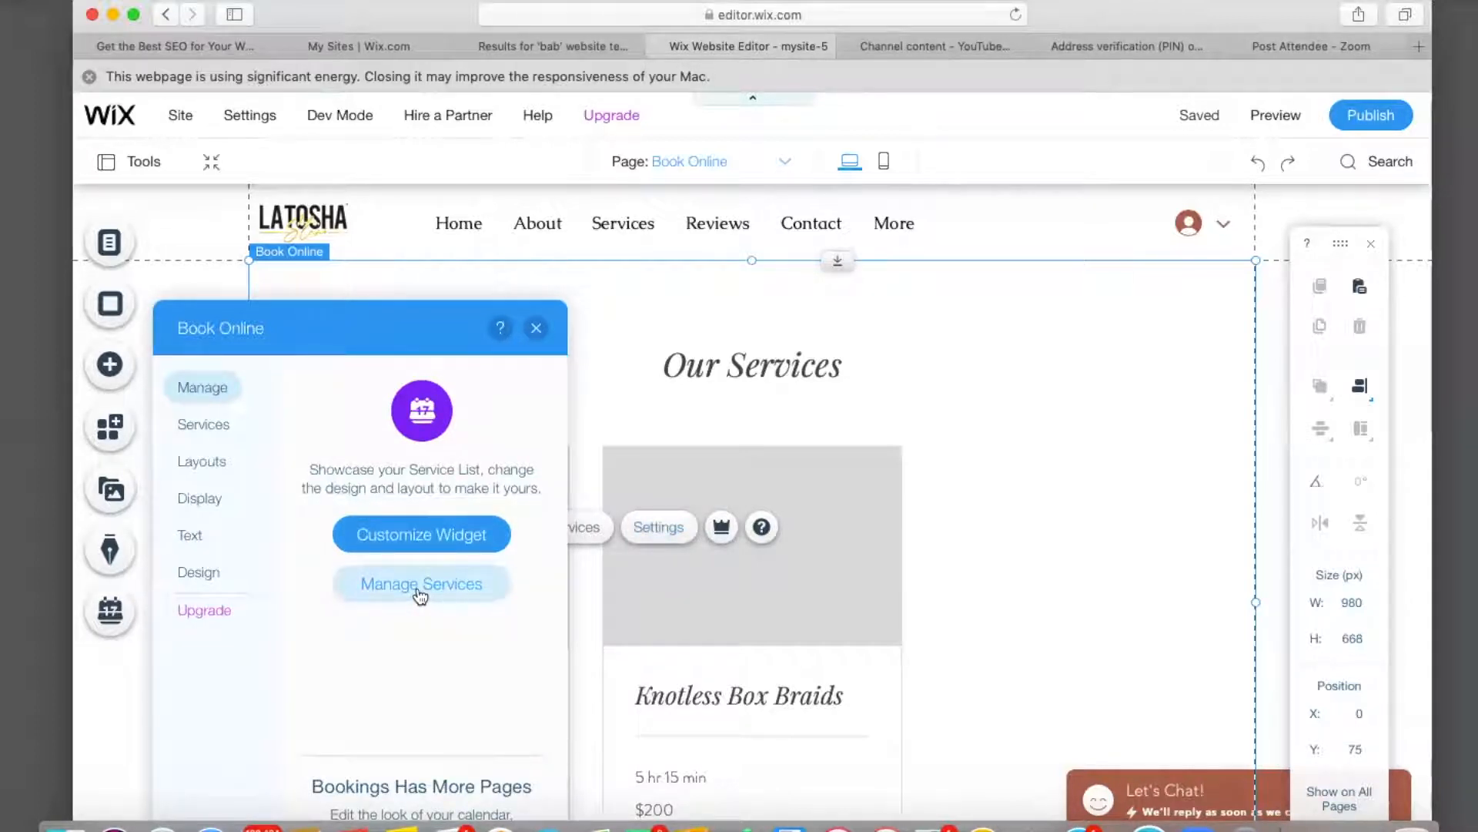
click(421, 538)
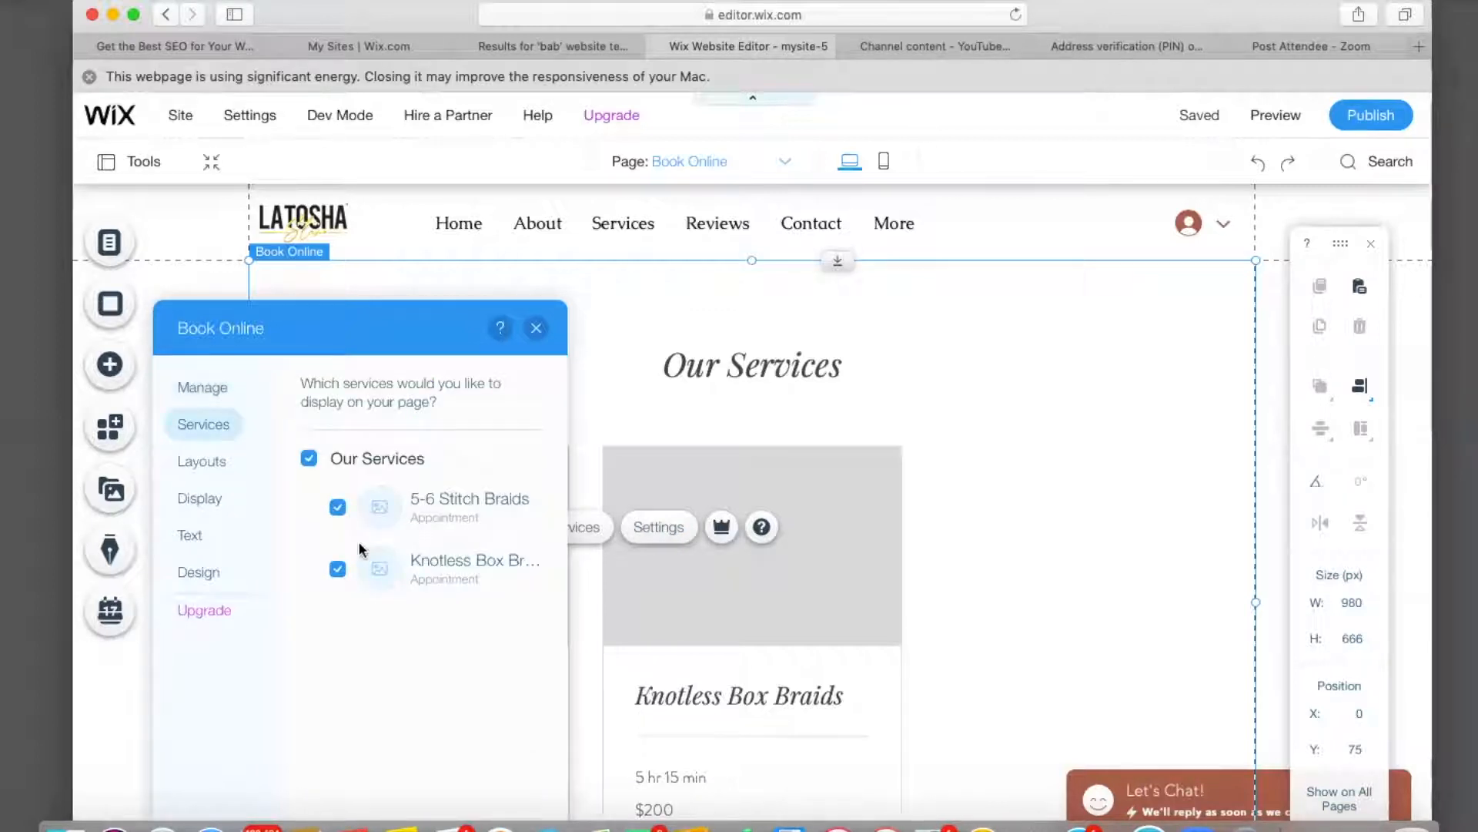
click(338, 570)
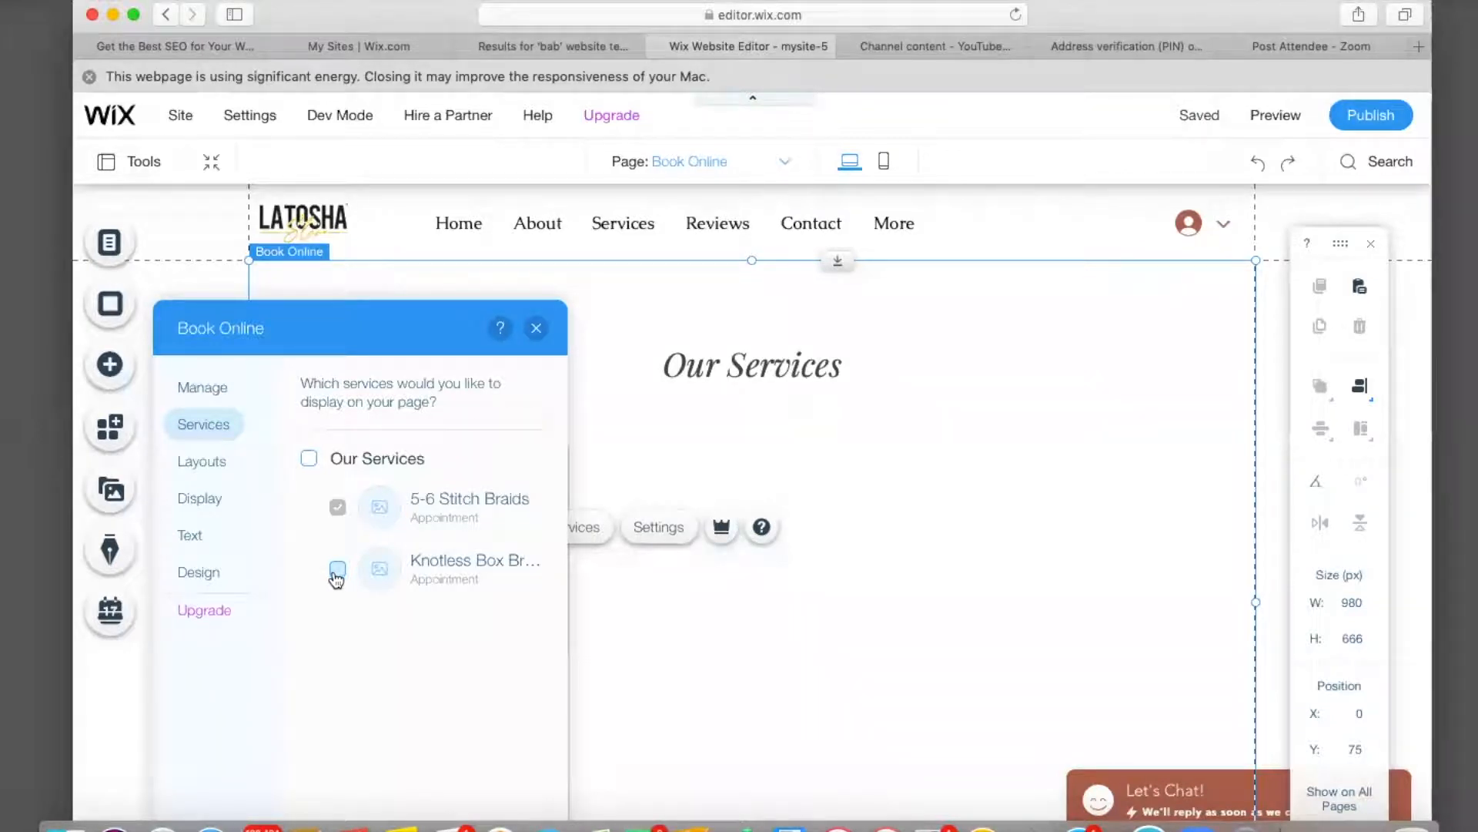
scroll(702, 629, down, 3)
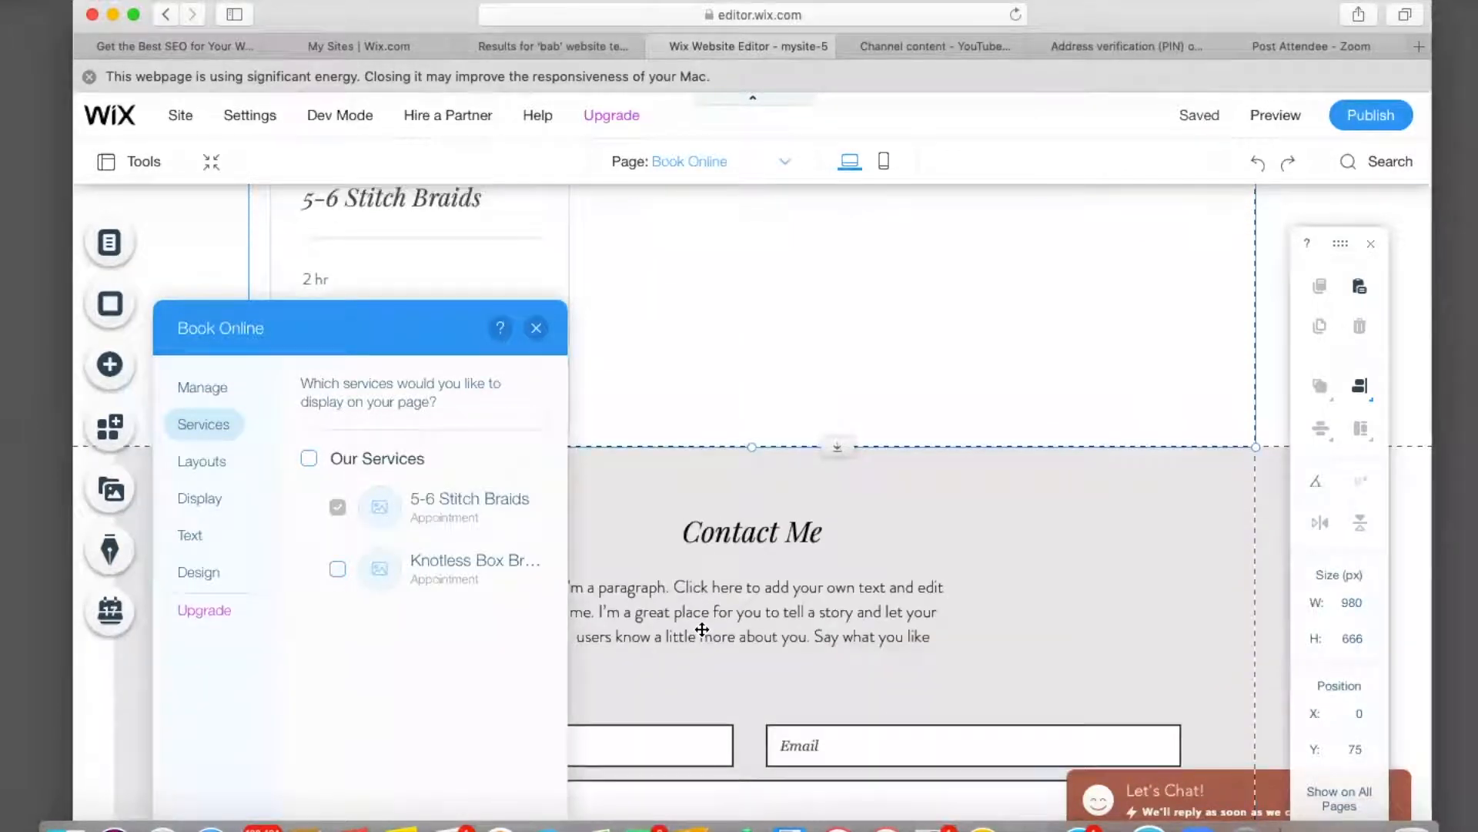
scroll(702, 629, up, 5)
click(337, 569)
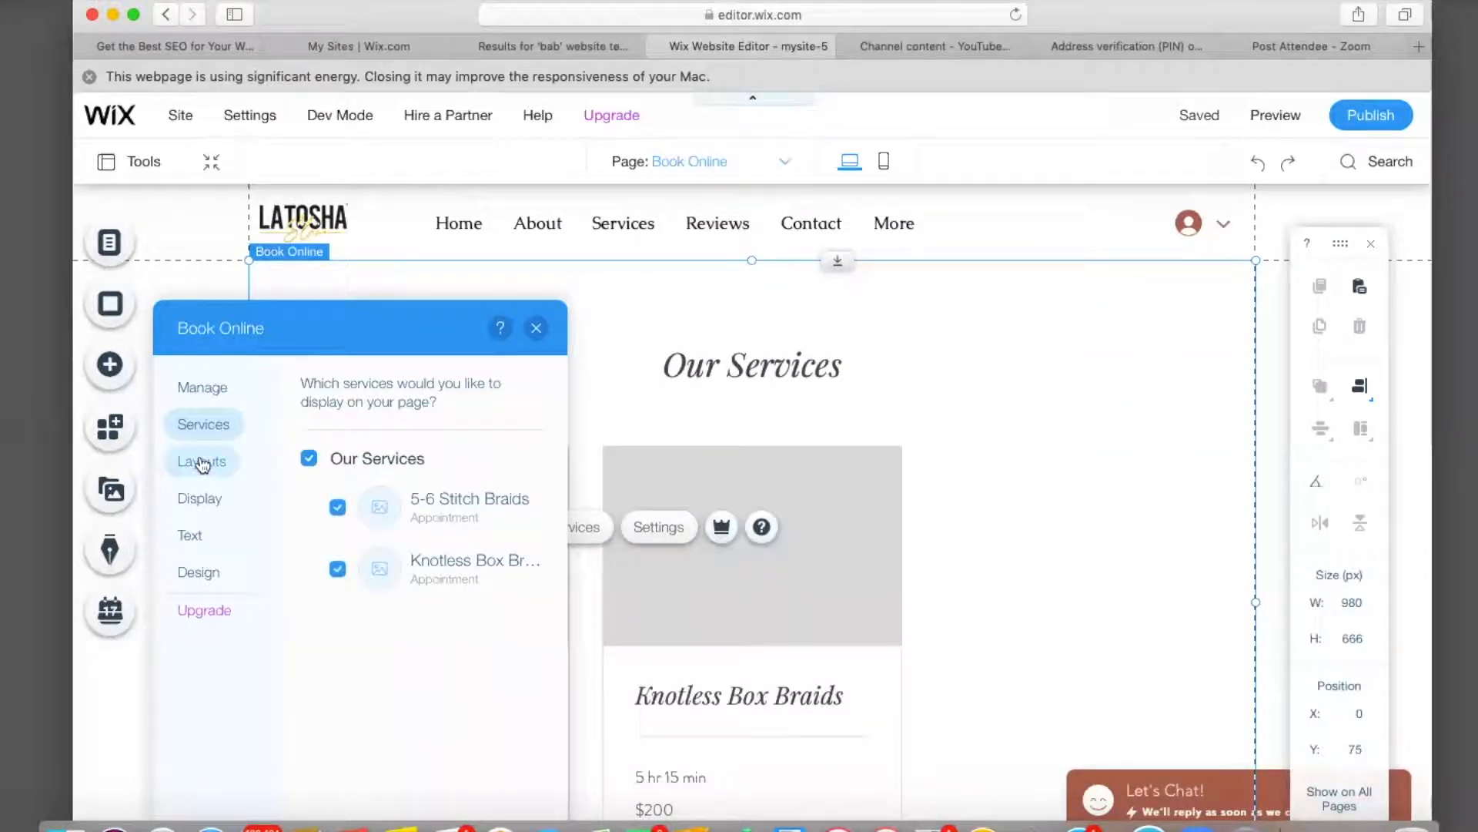
Compare the Overlapping and Grid layouts, then choose Strip for the service list.
click(202, 462)
click(336, 466)
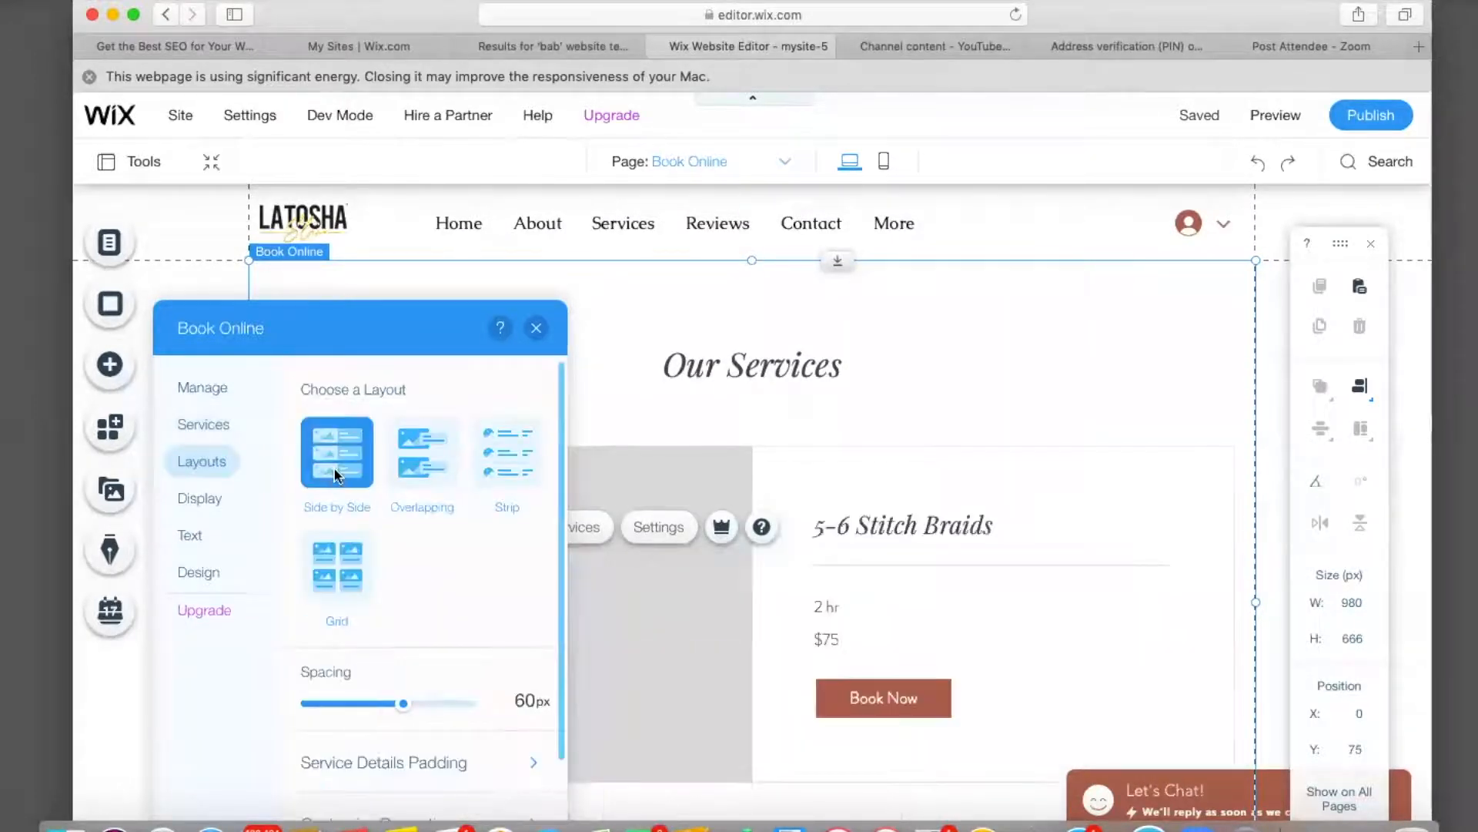
scroll(335, 474, down, 4)
scroll(336, 474, up, 4)
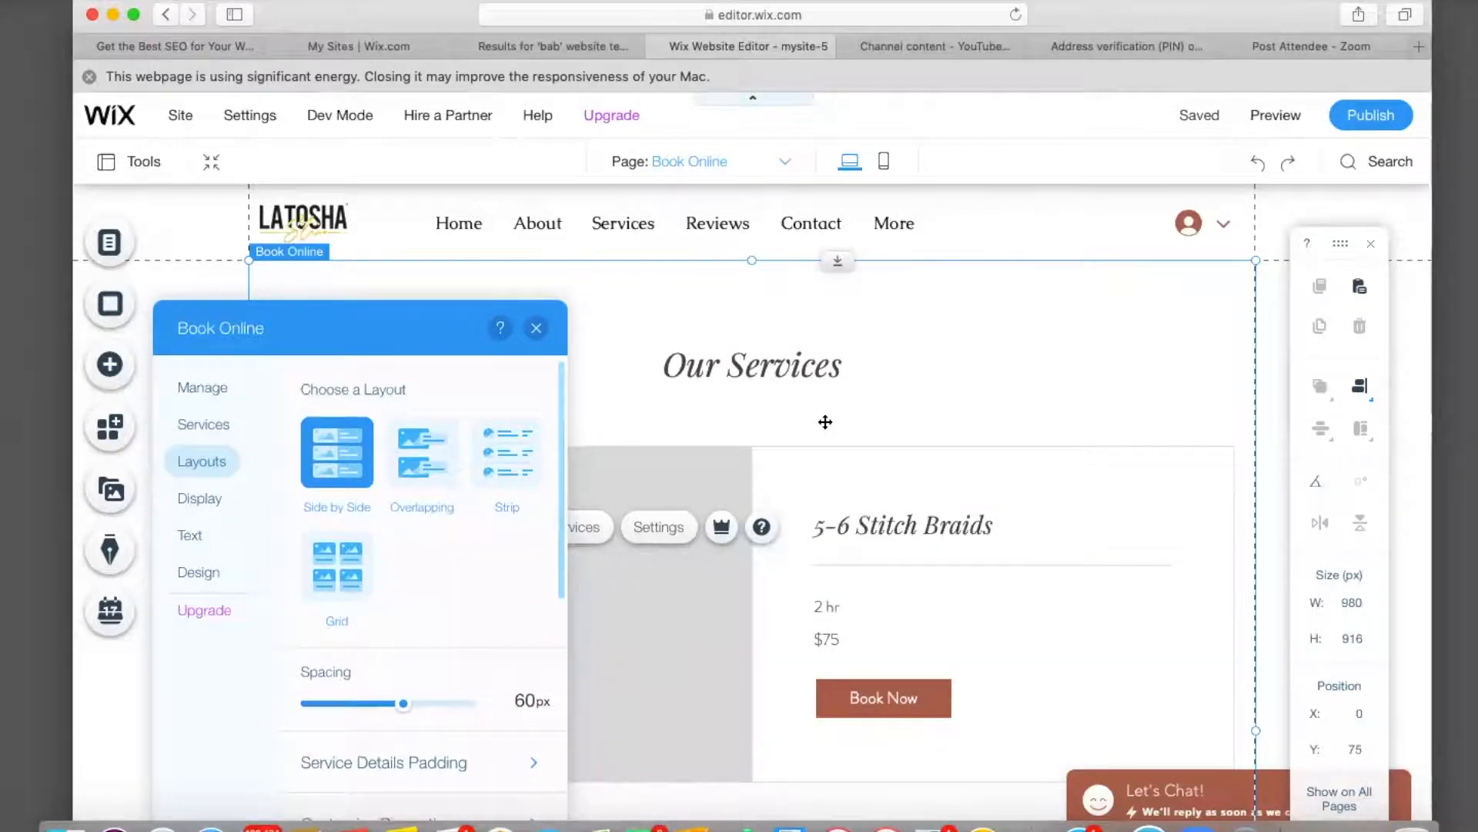
scroll(824, 422, down, 4)
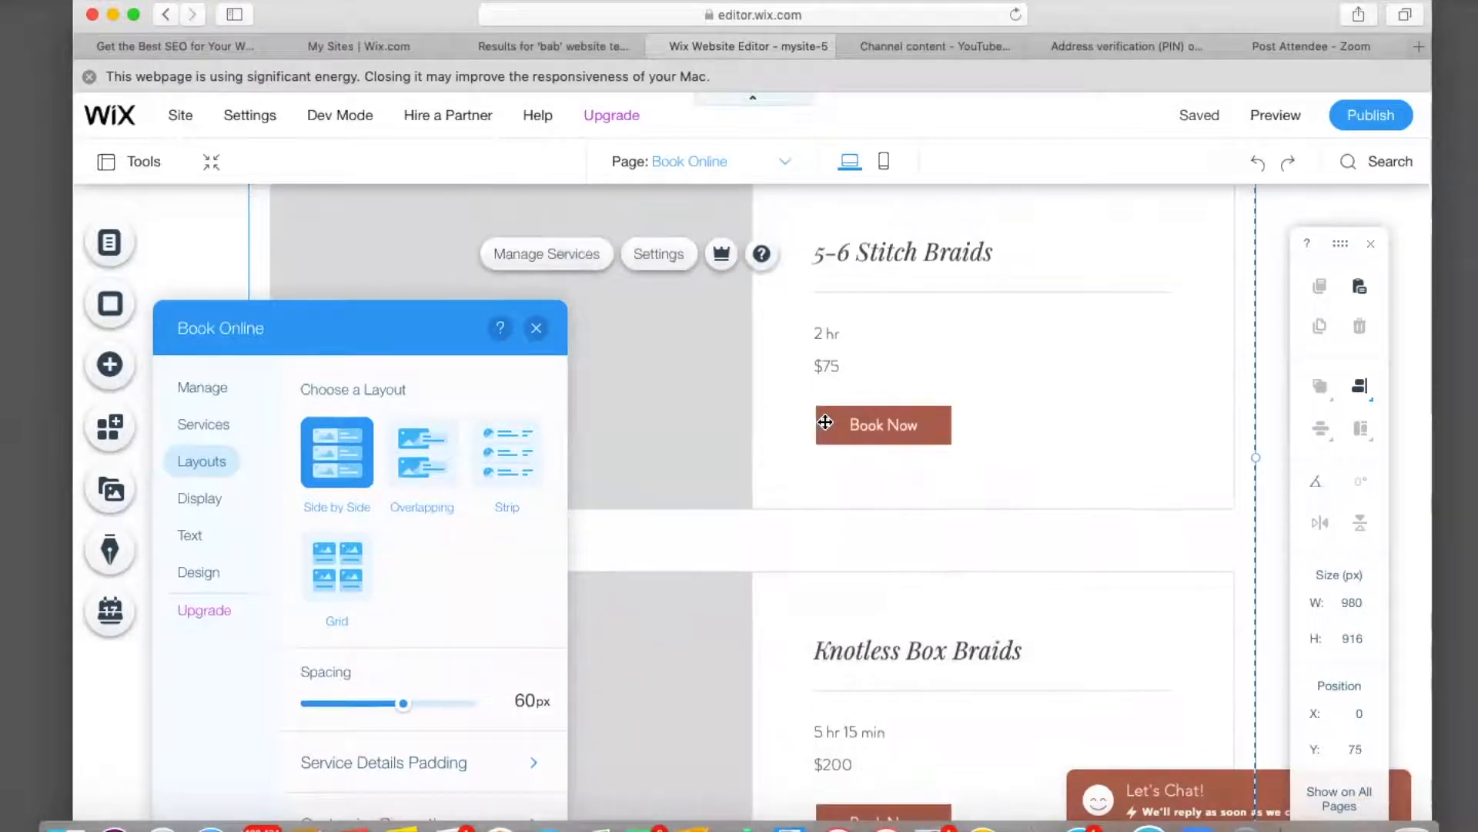
click(456, 481)
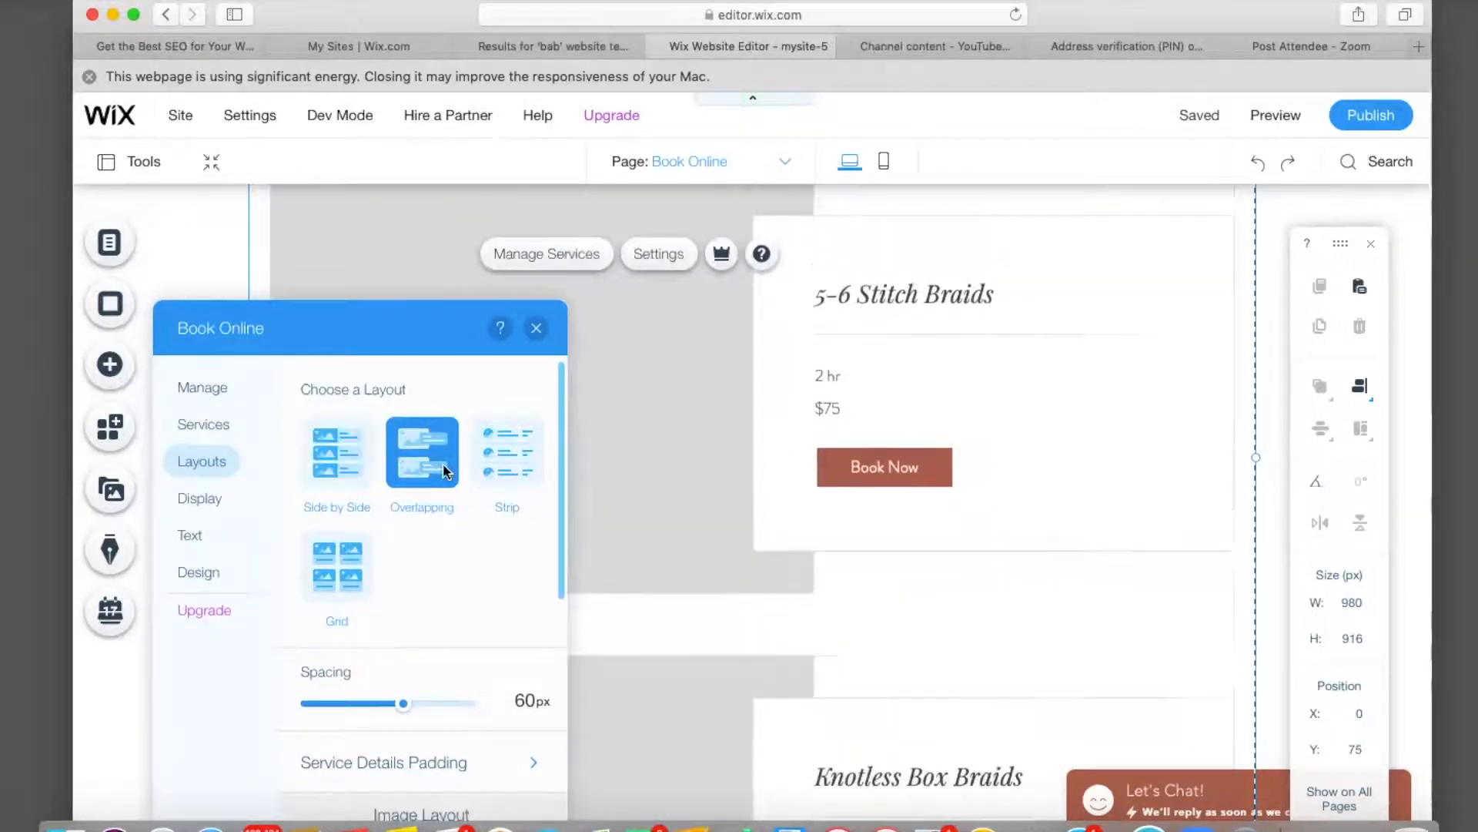
click(506, 476)
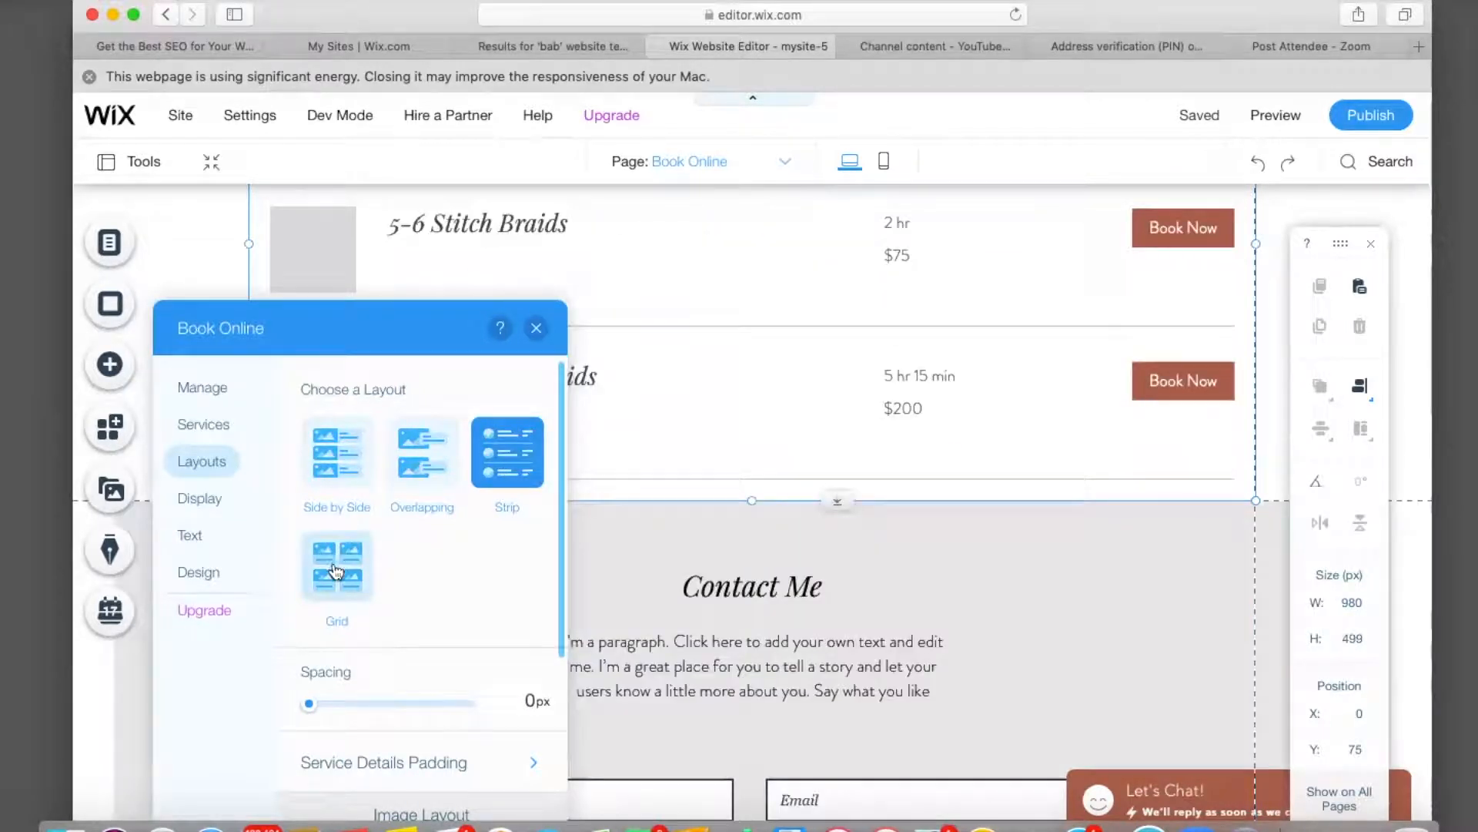
click(336, 568)
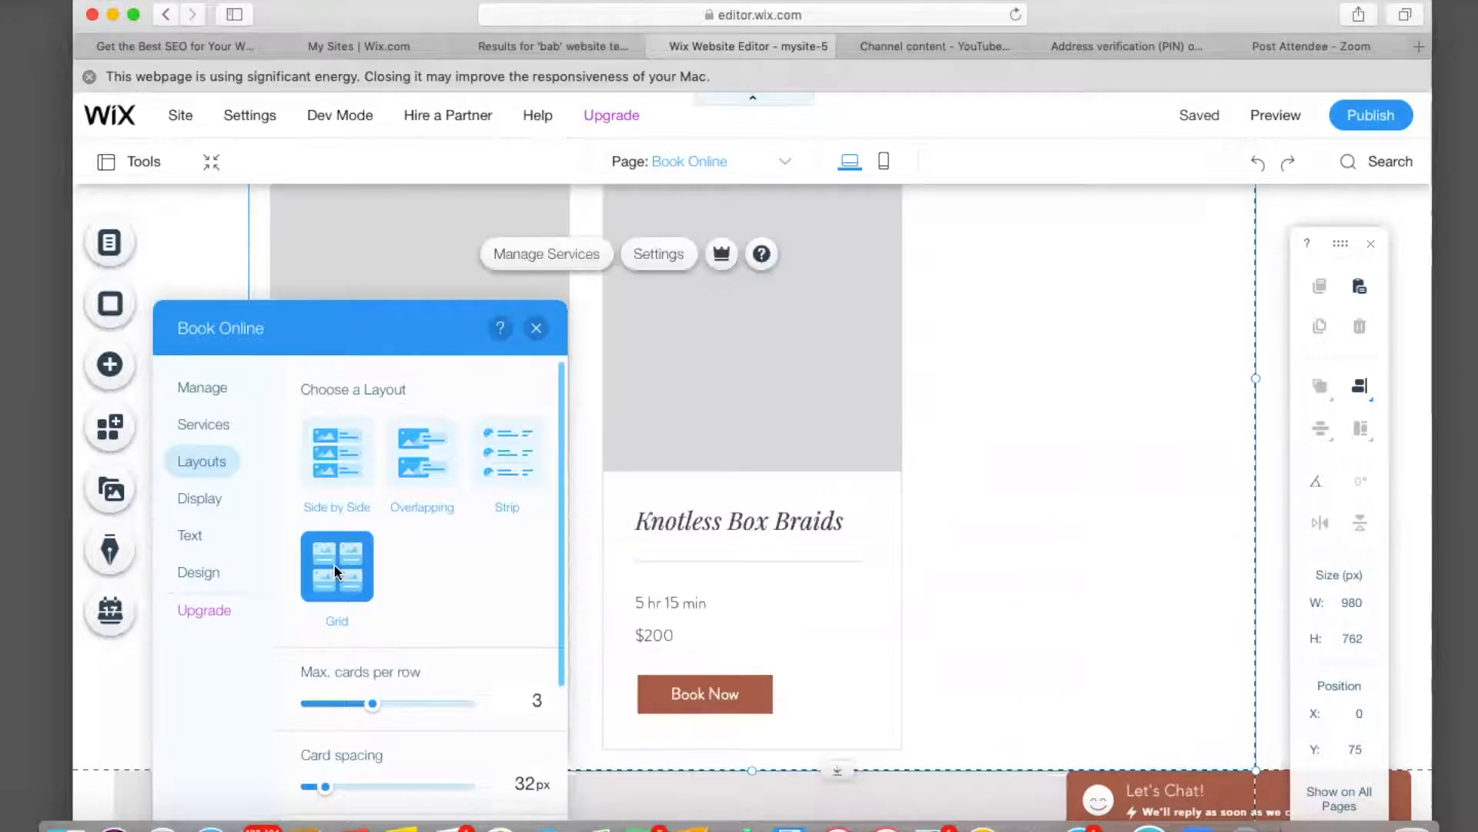
click(490, 465)
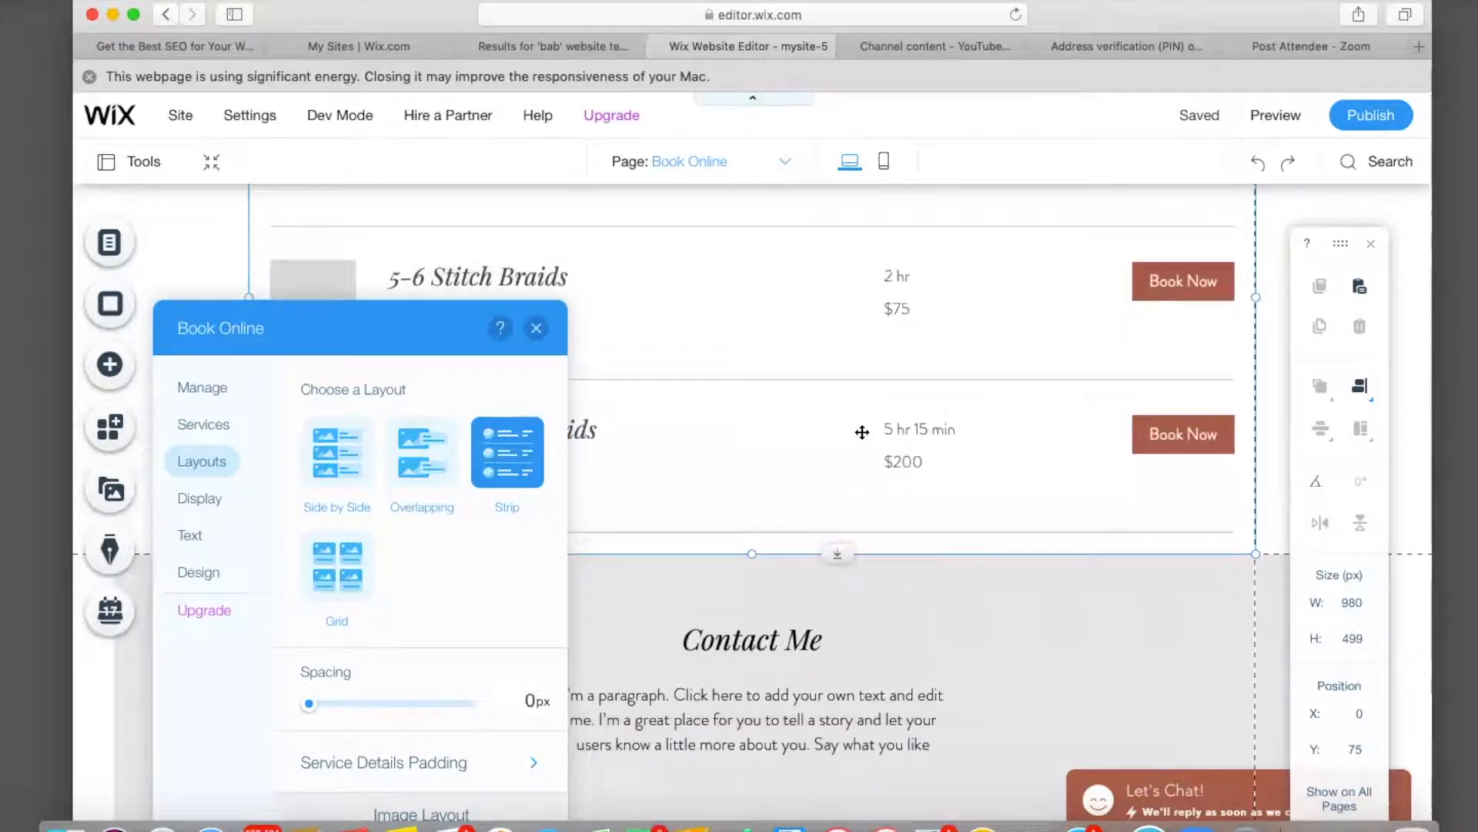
scroll(862, 432, down, 1)
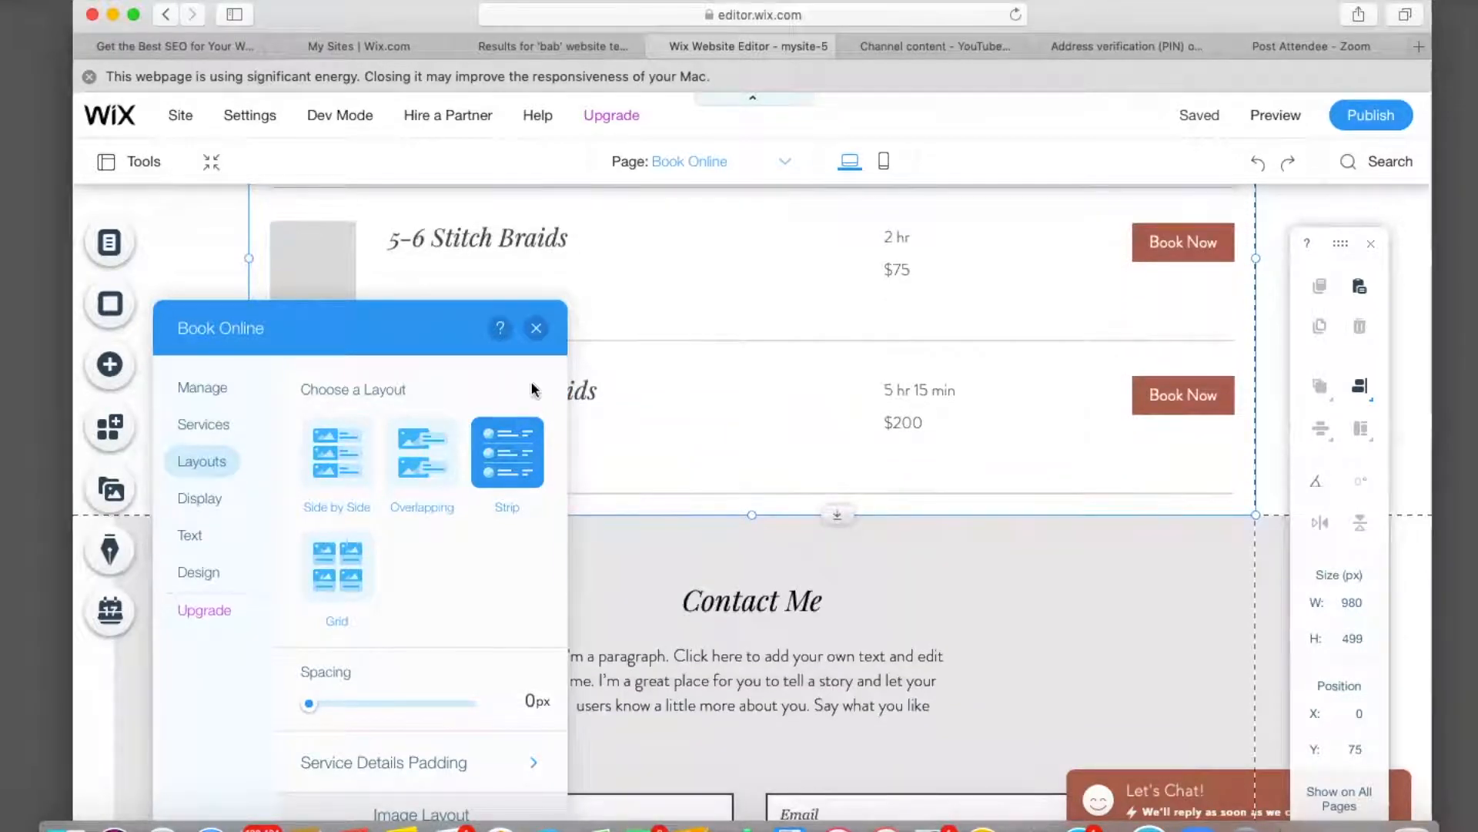
scroll(437, 690, down, 4)
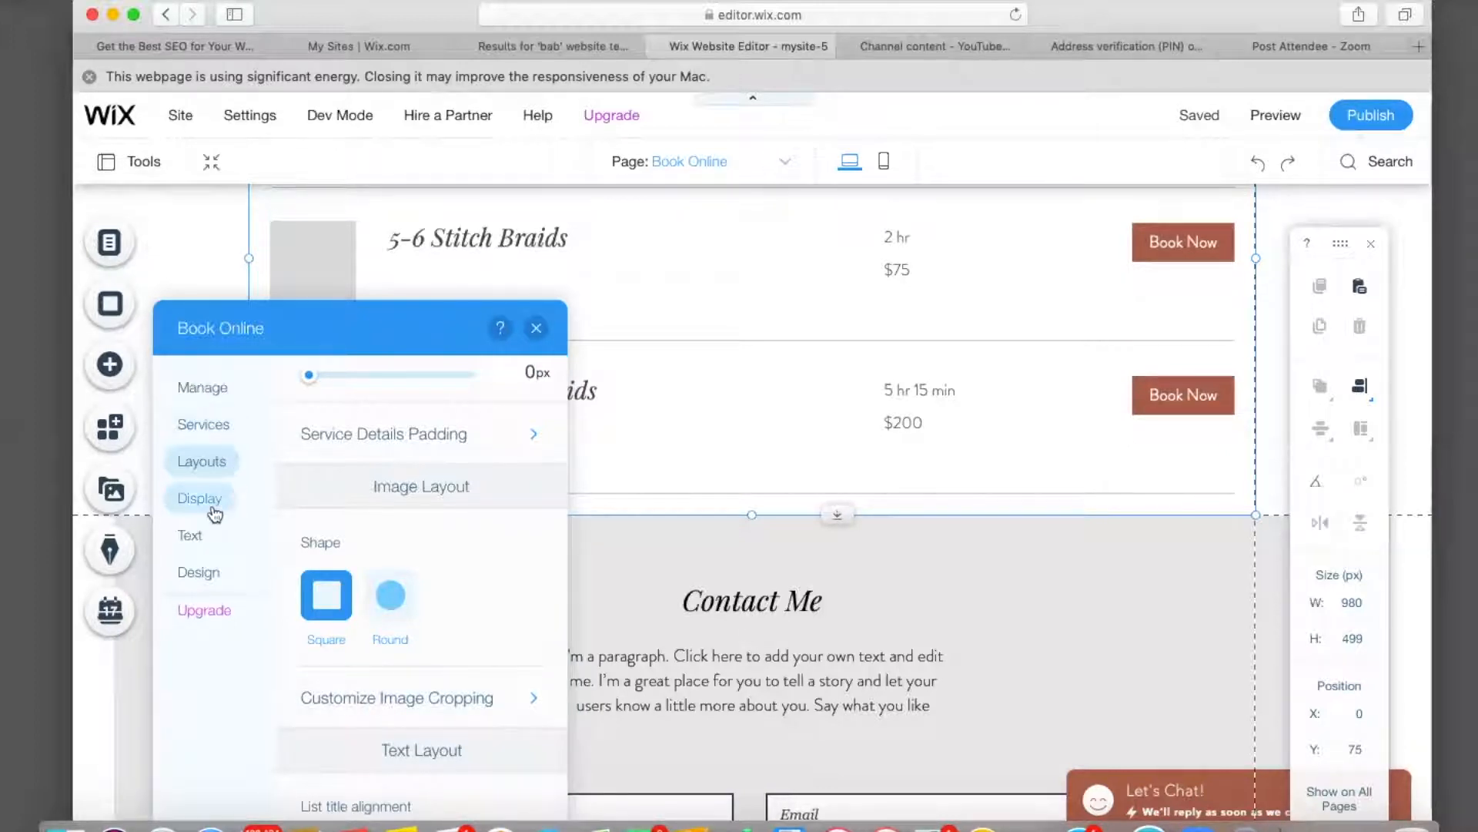
Uncheck Image in the service list's Display options so rows show no pictures.
click(216, 513)
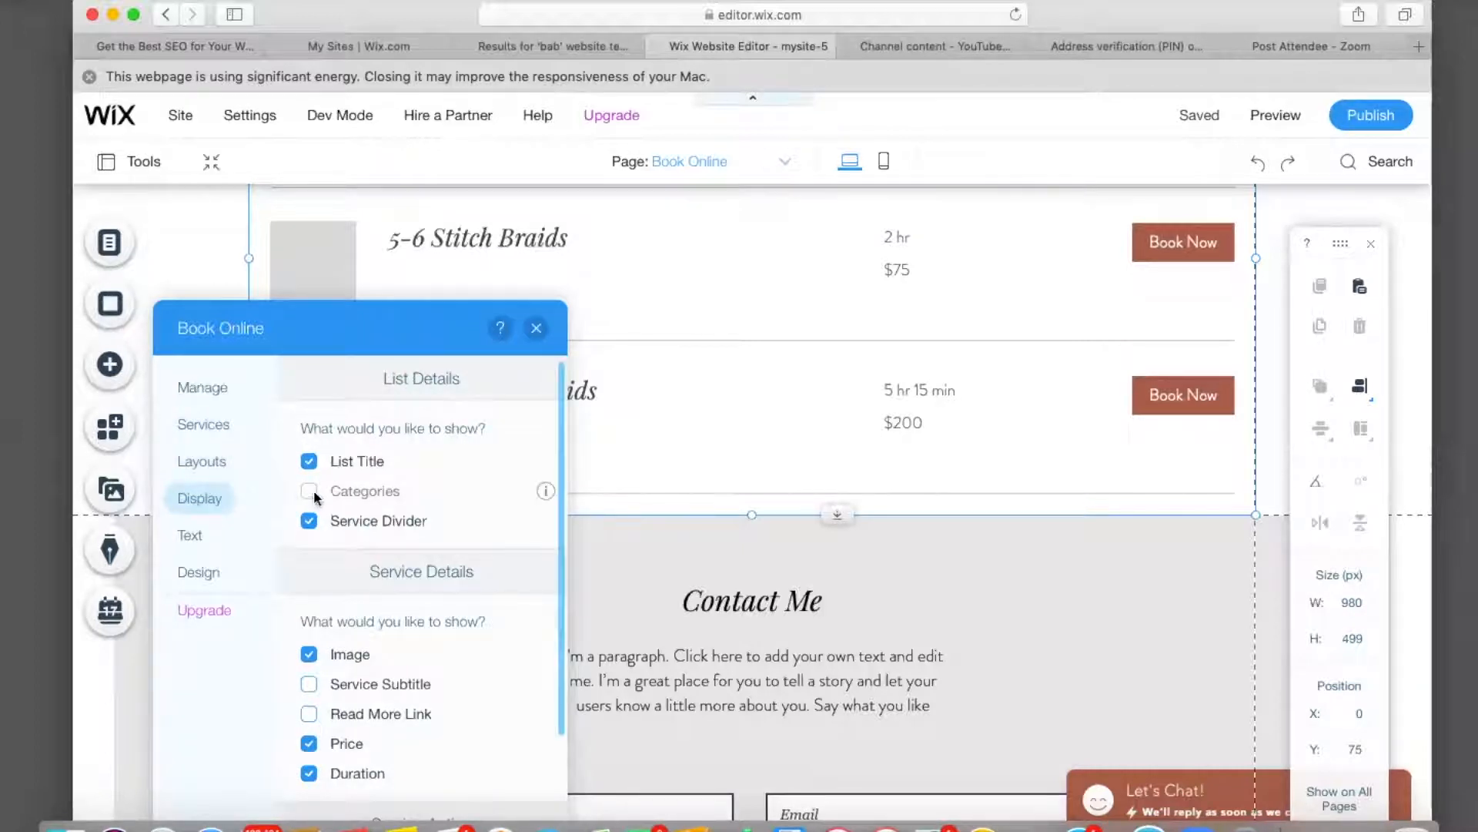
click(310, 654)
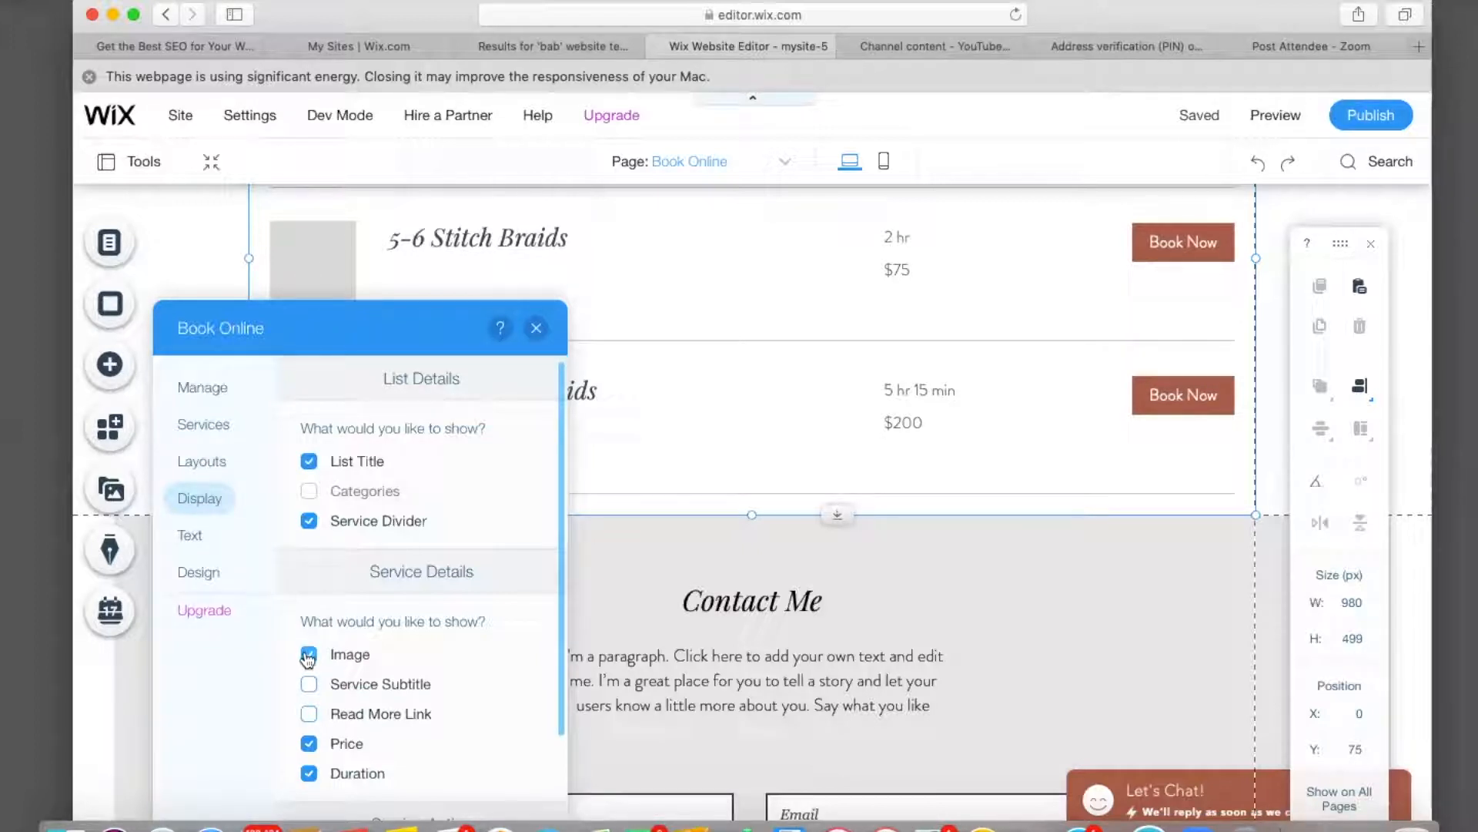
click(308, 655)
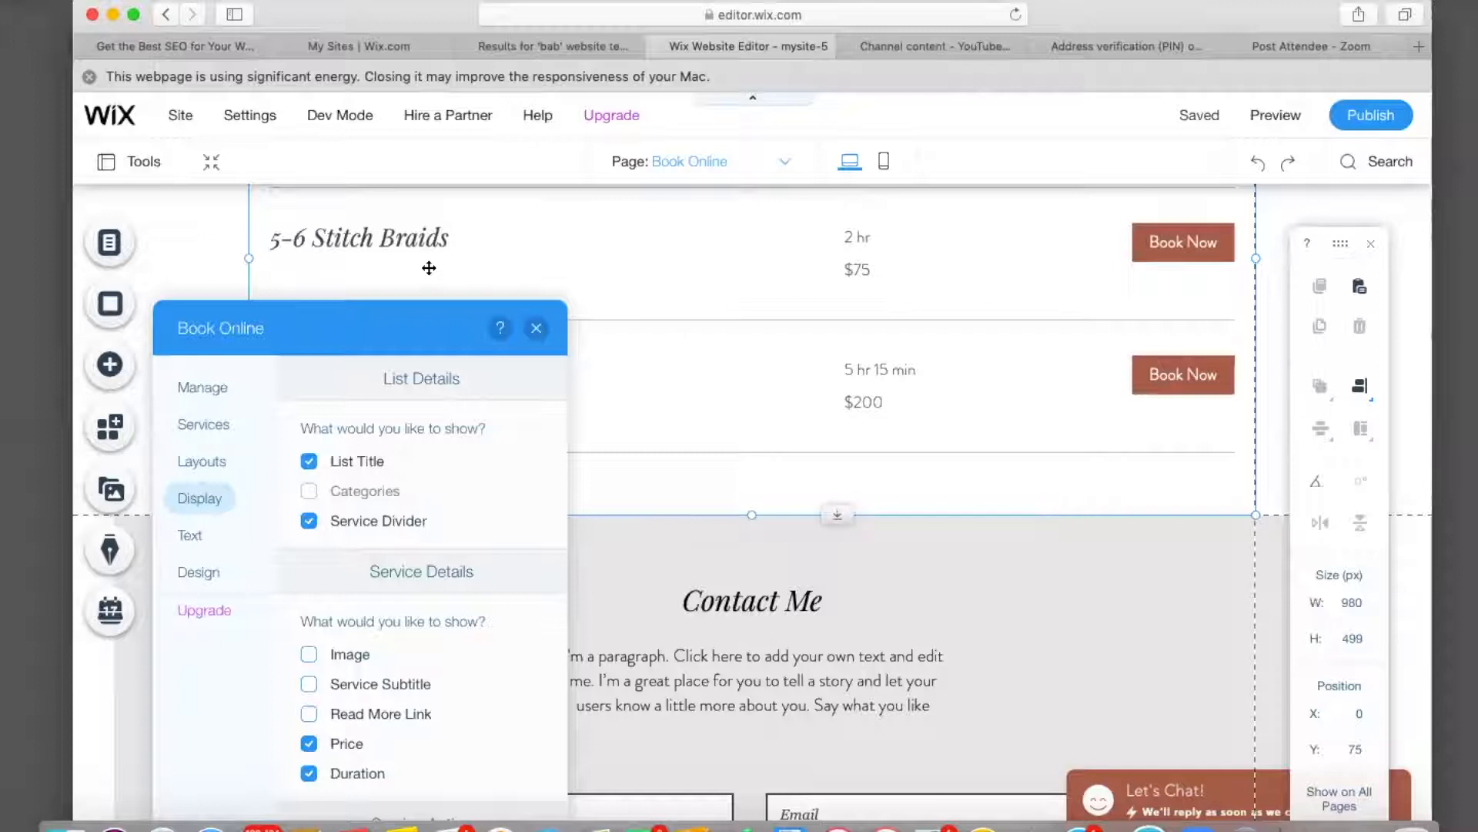
Browse the list's Text Style font settings under Design, then close the service list settings.
click(193, 538)
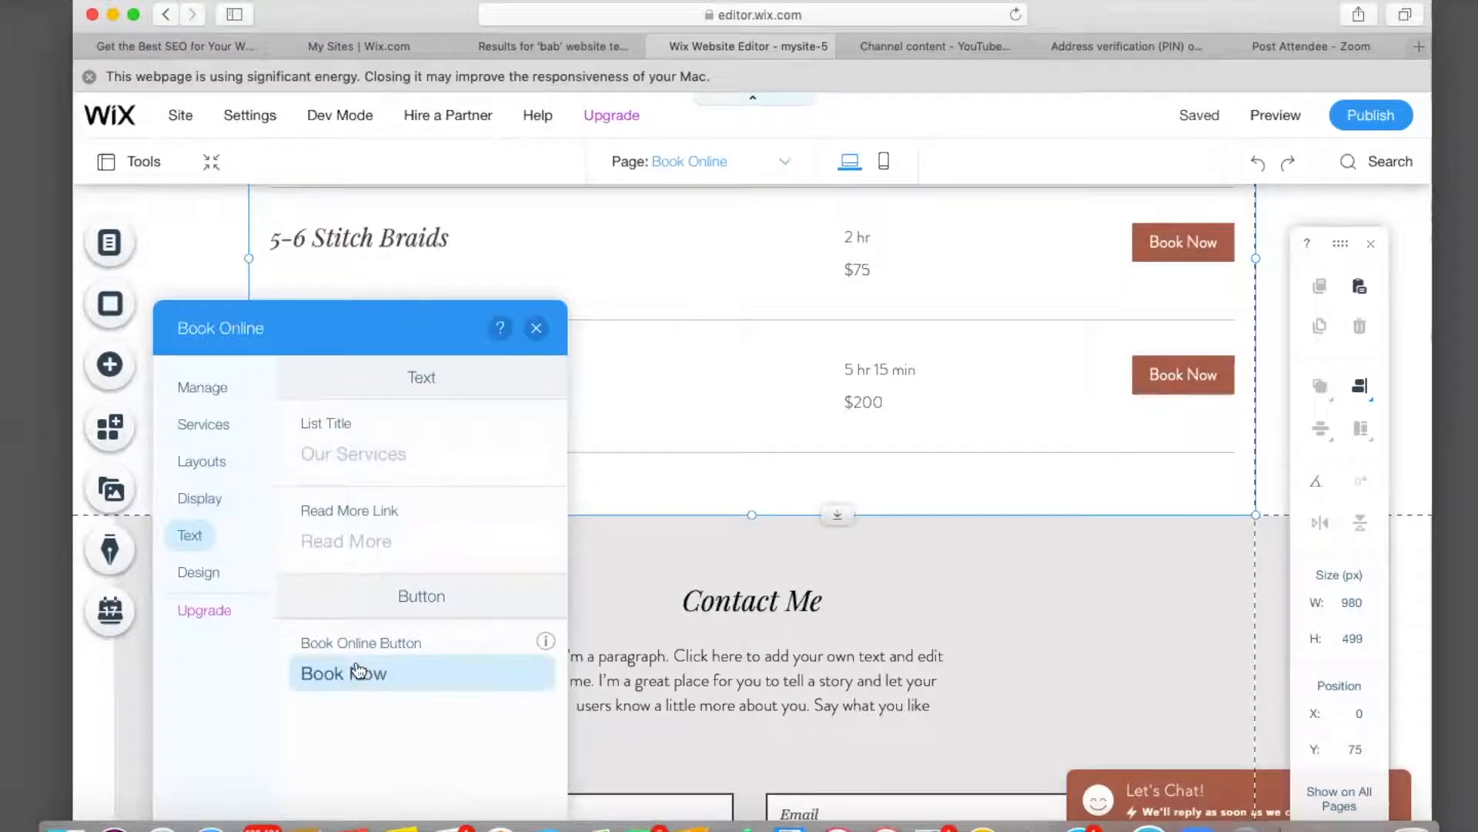
click(216, 574)
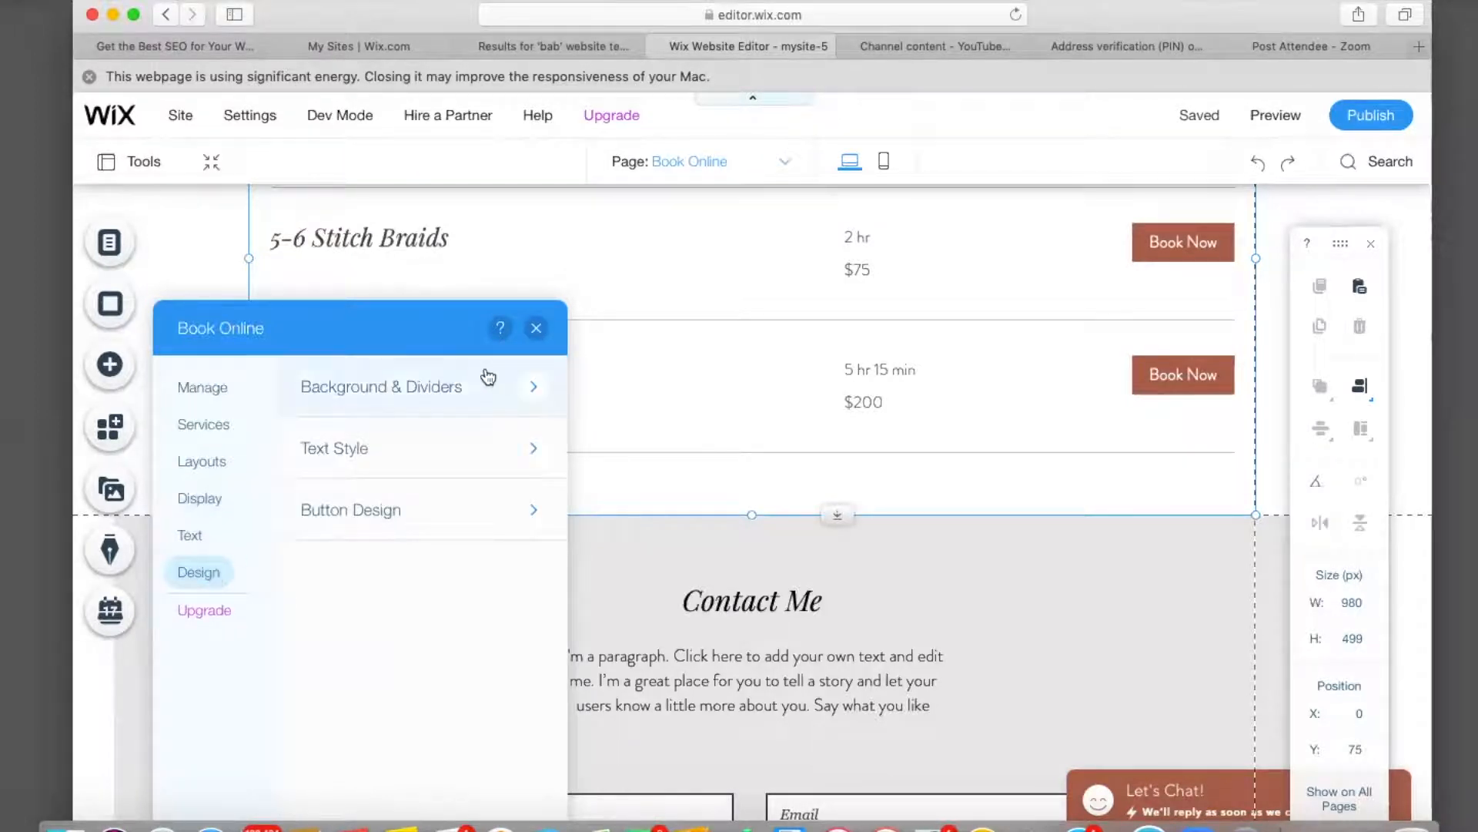
click(462, 463)
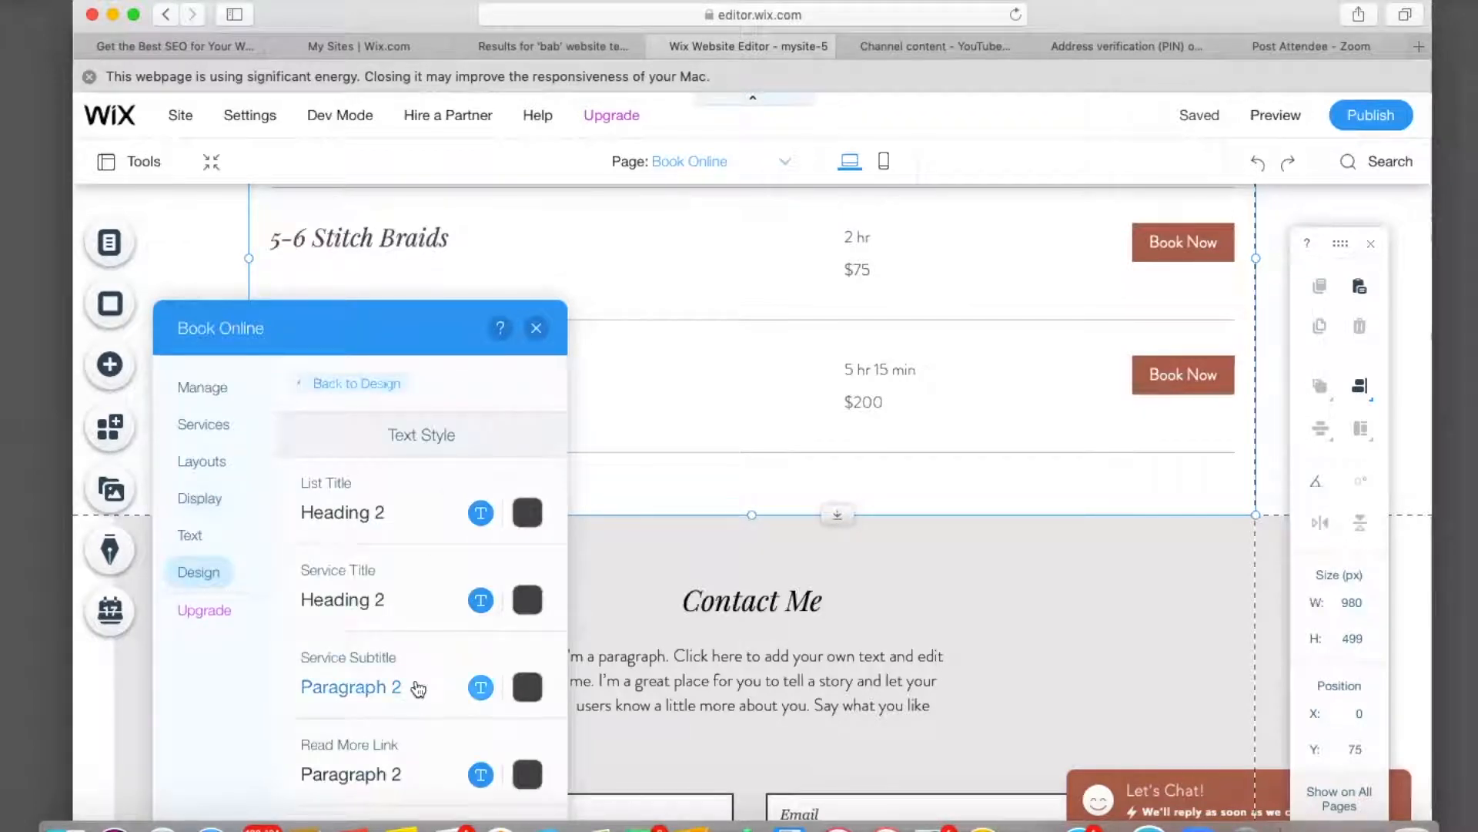
click(481, 513)
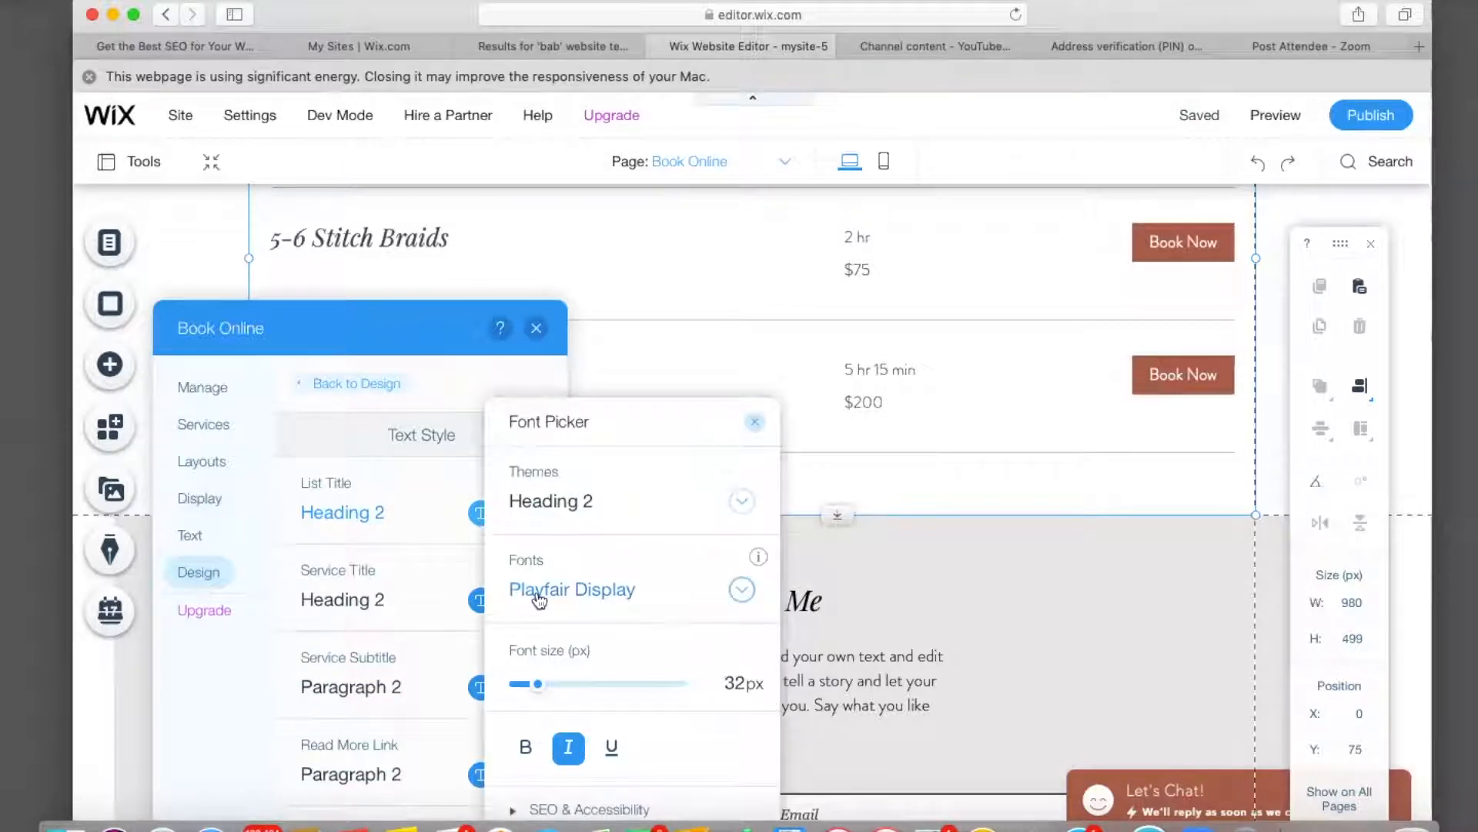
click(758, 423)
click(537, 328)
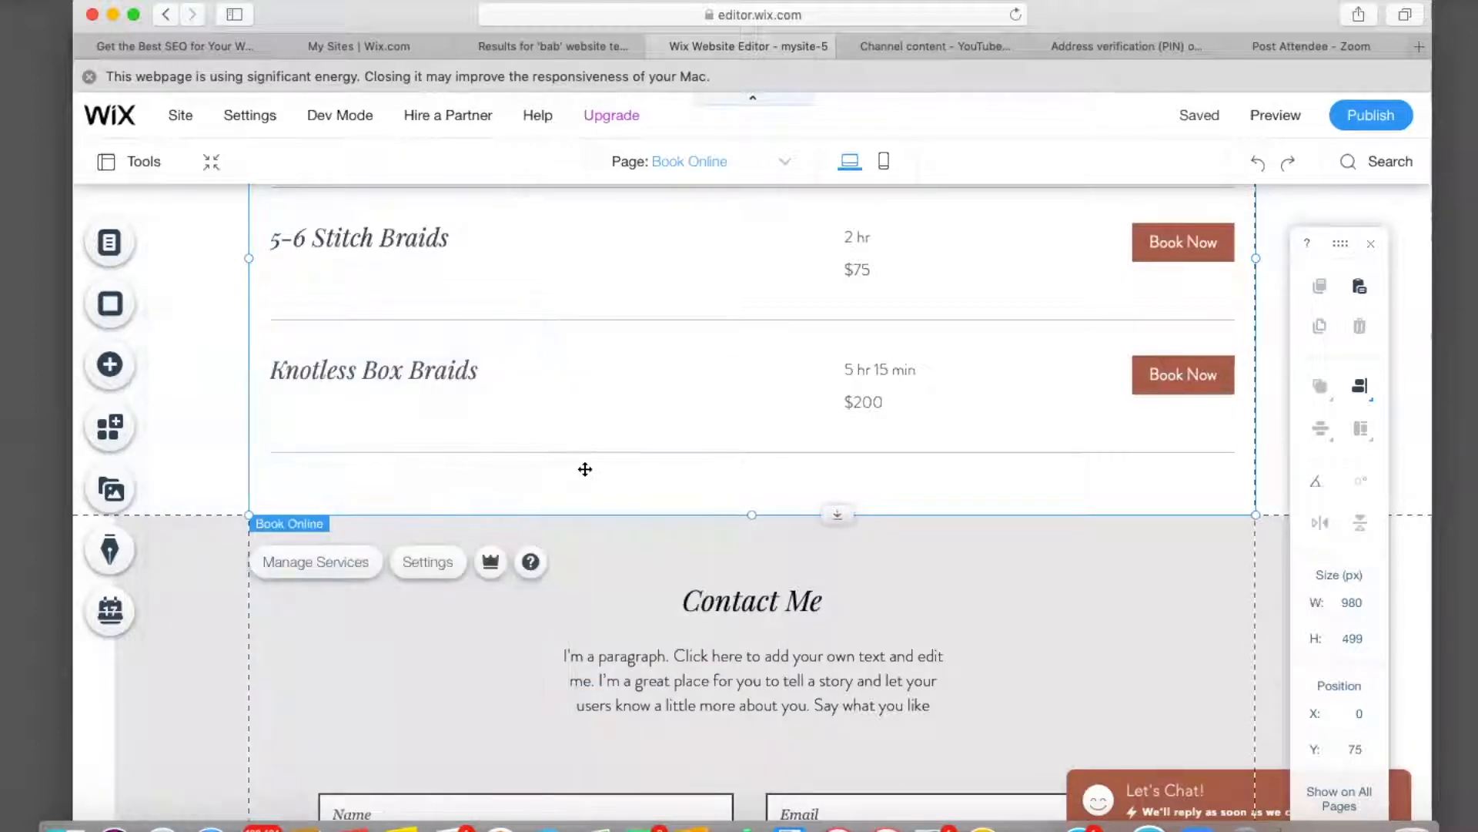
Set the header login bar to show only the profile picture, after trying the name and combined options.
scroll(595, 460, up, 5)
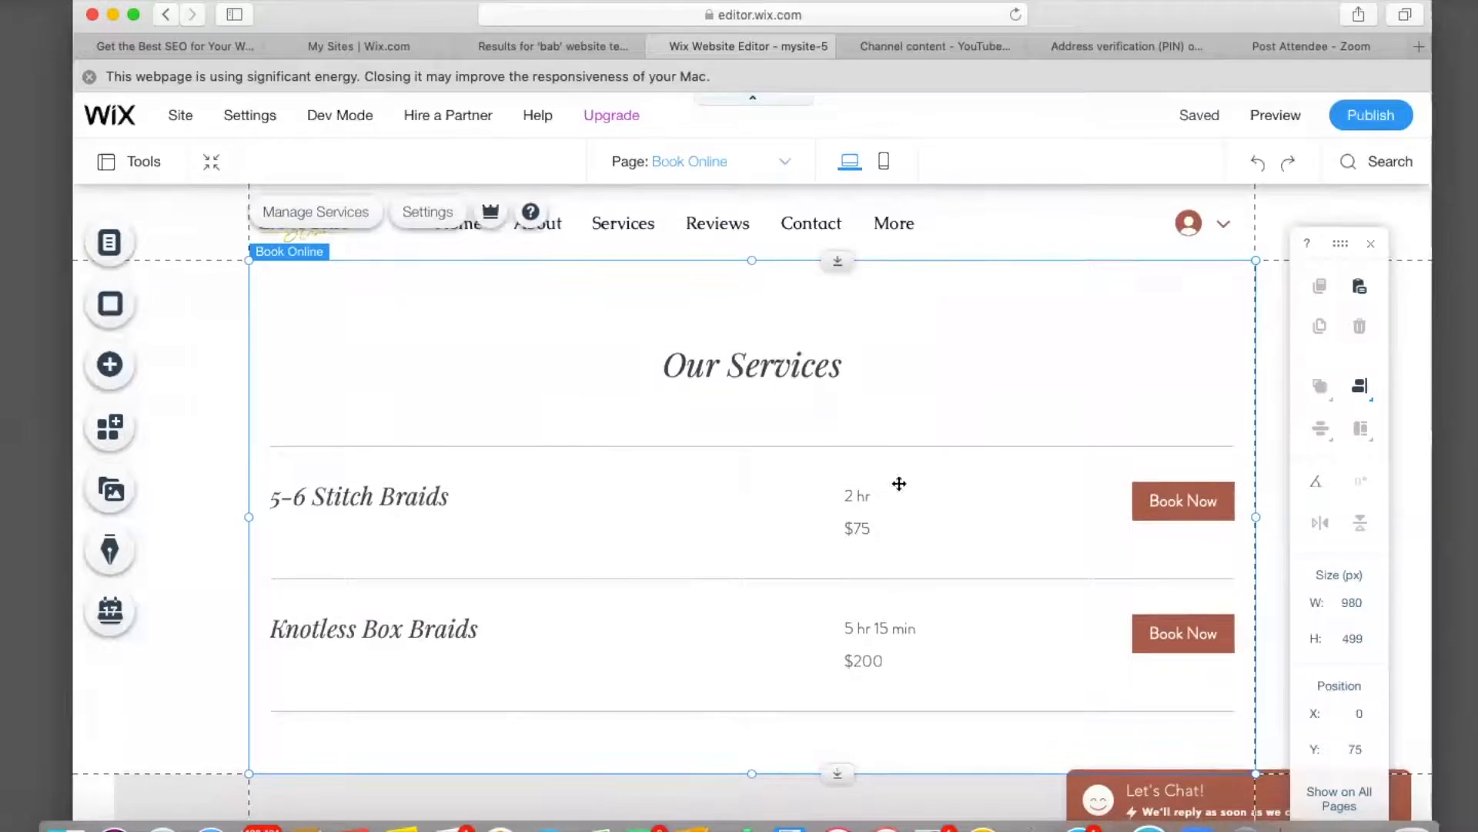
click(1192, 232)
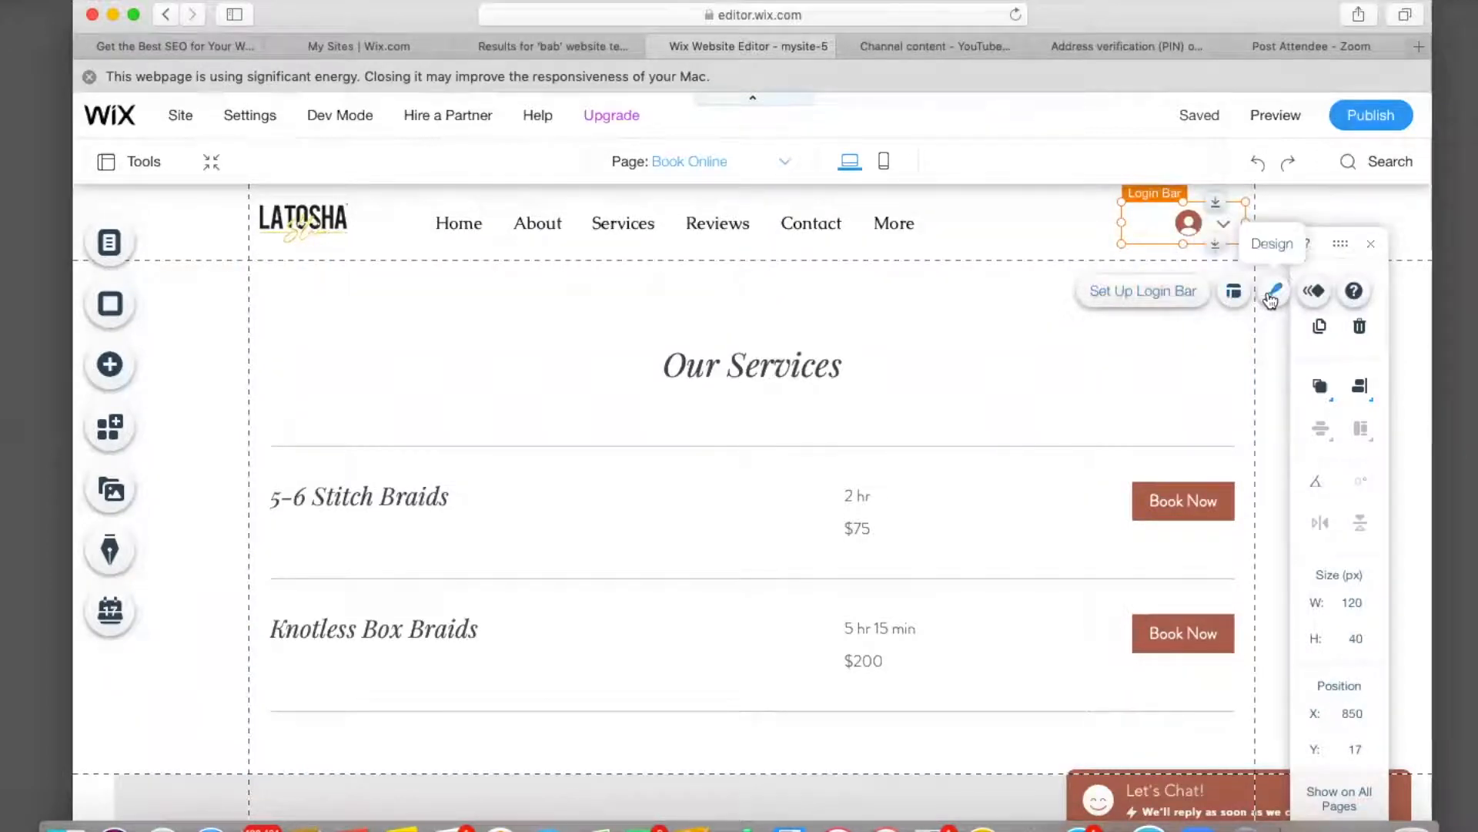
click(1157, 293)
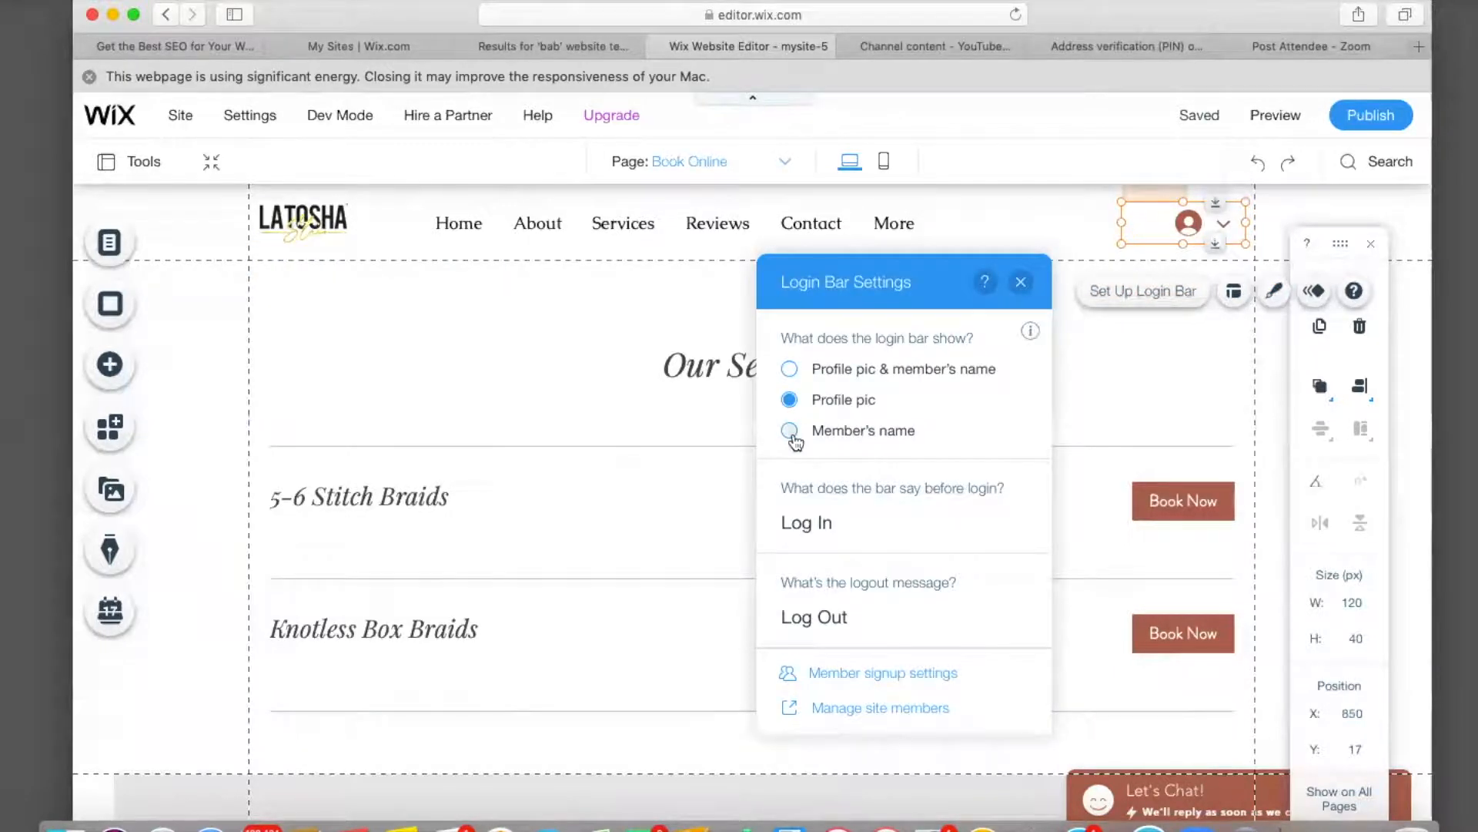
click(792, 433)
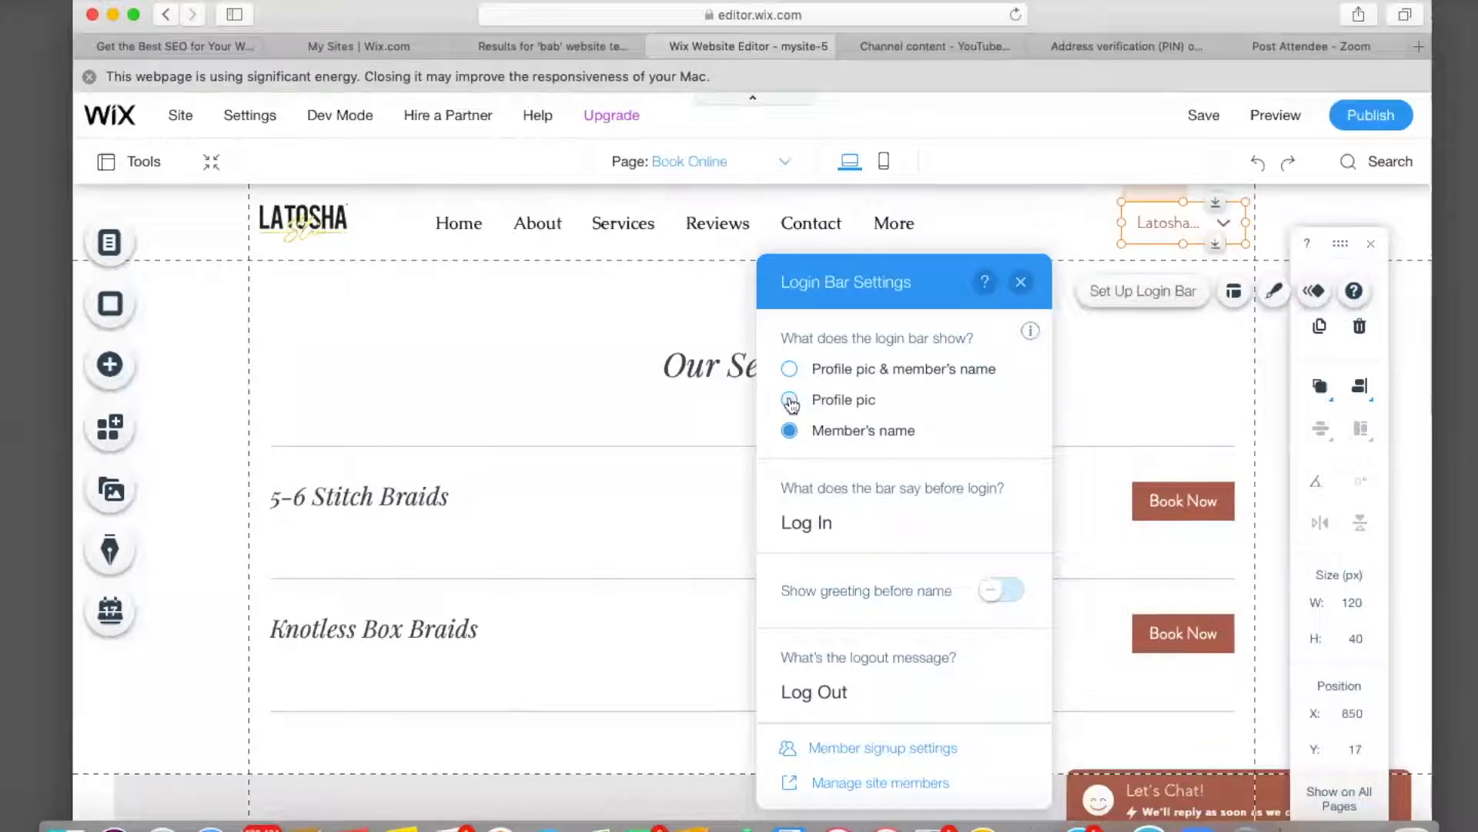
click(790, 400)
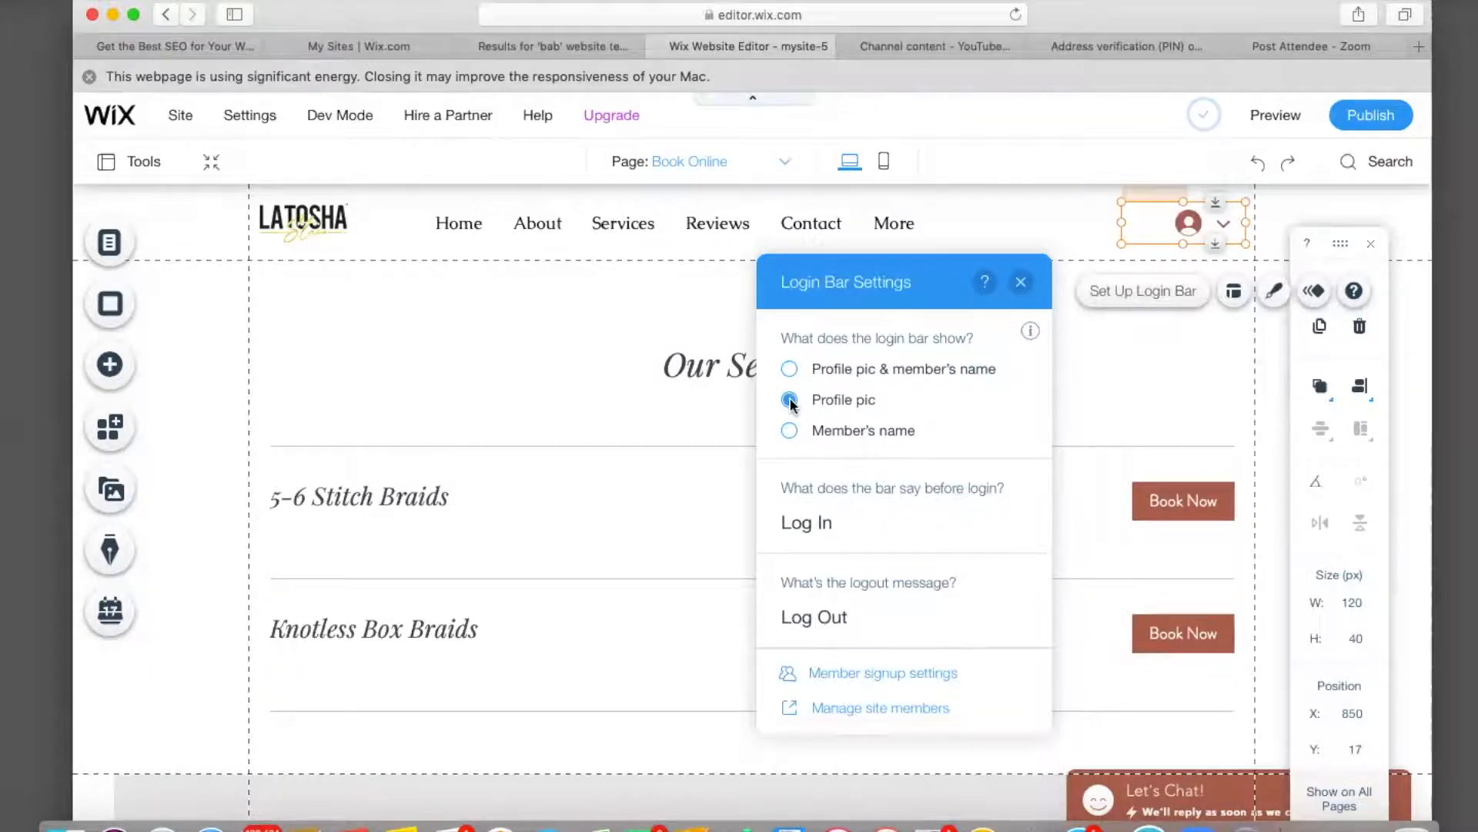
click(789, 370)
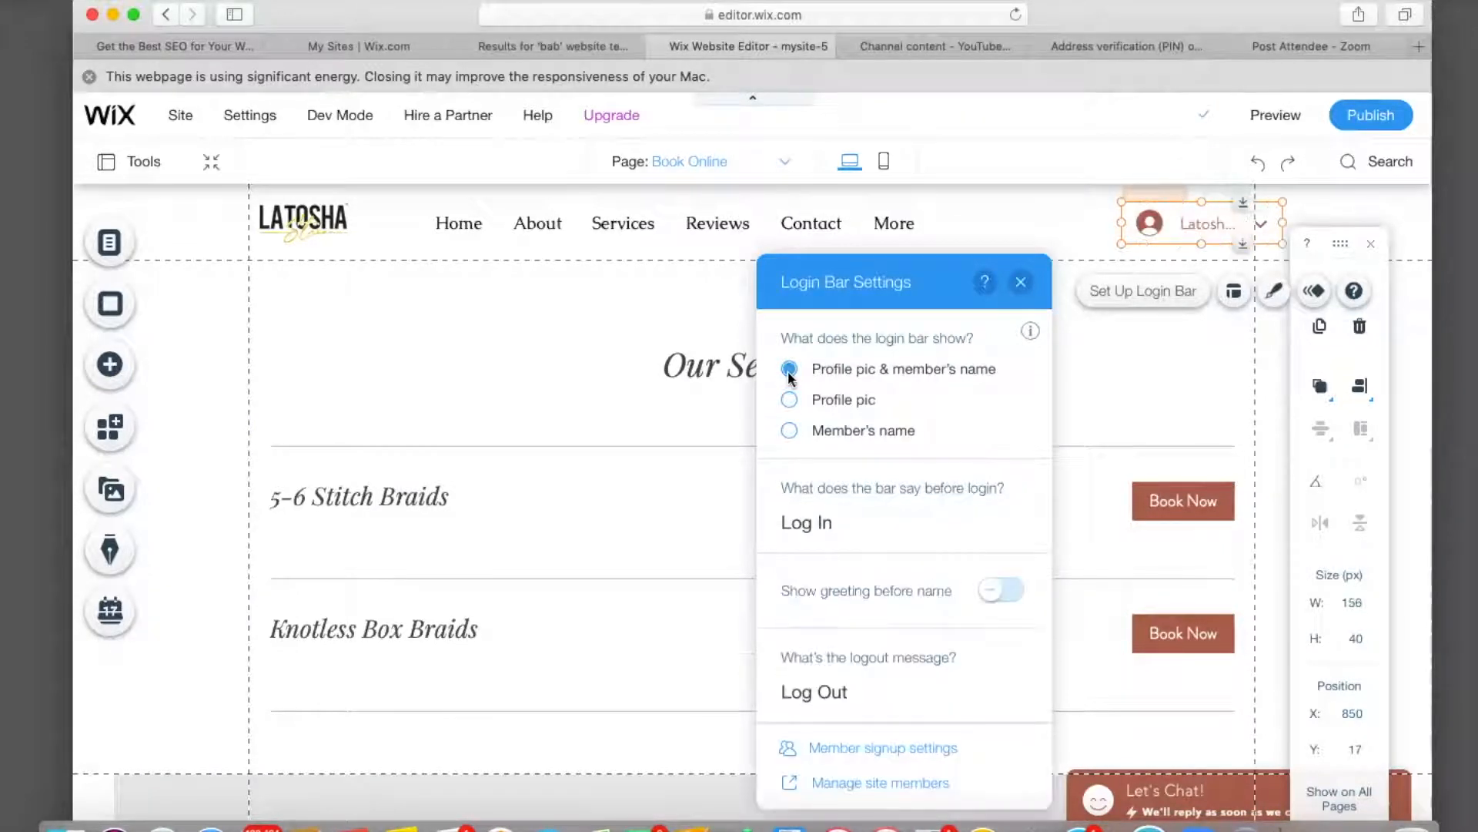
click(789, 399)
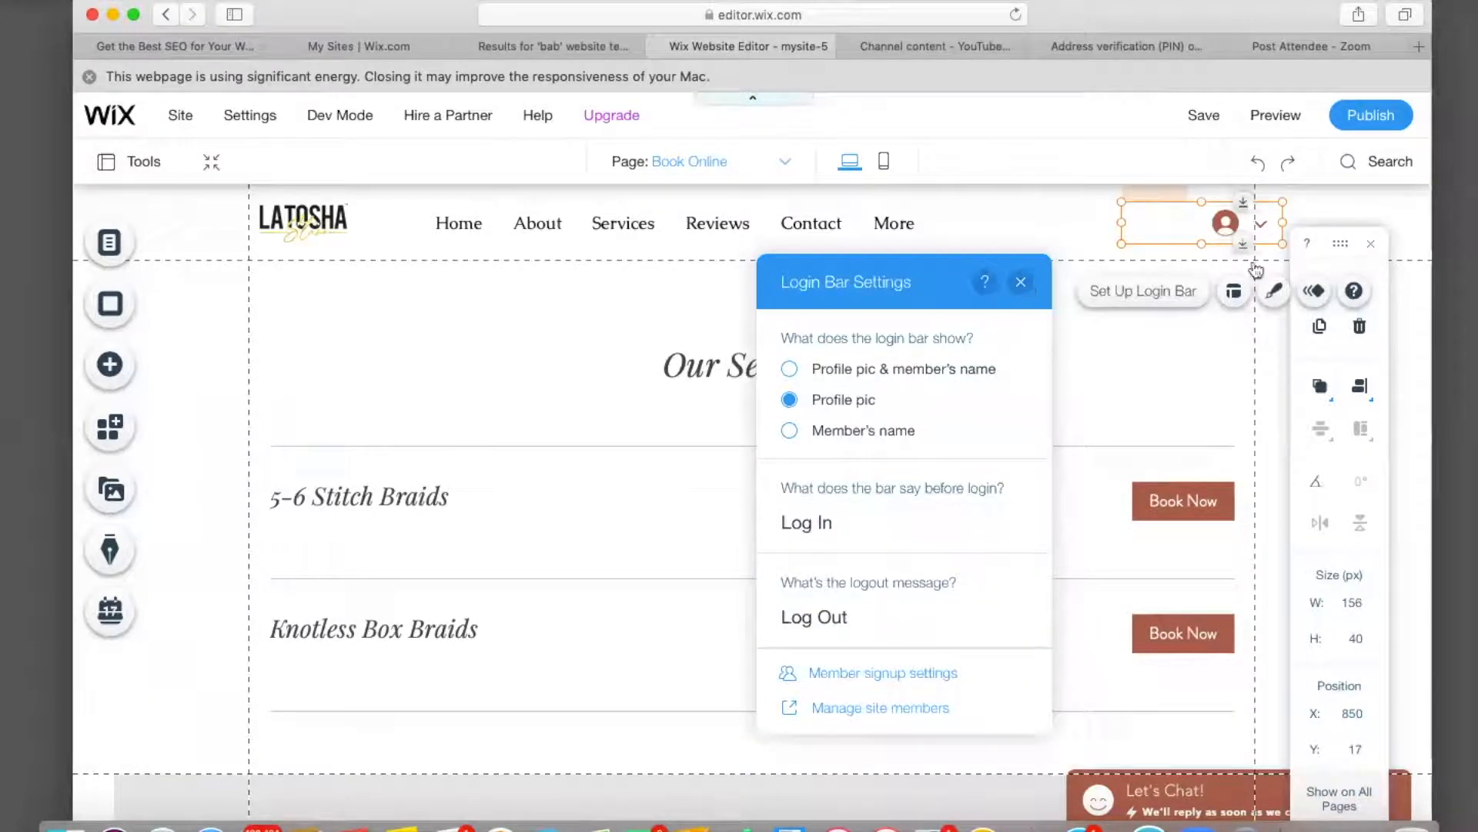
click(1272, 291)
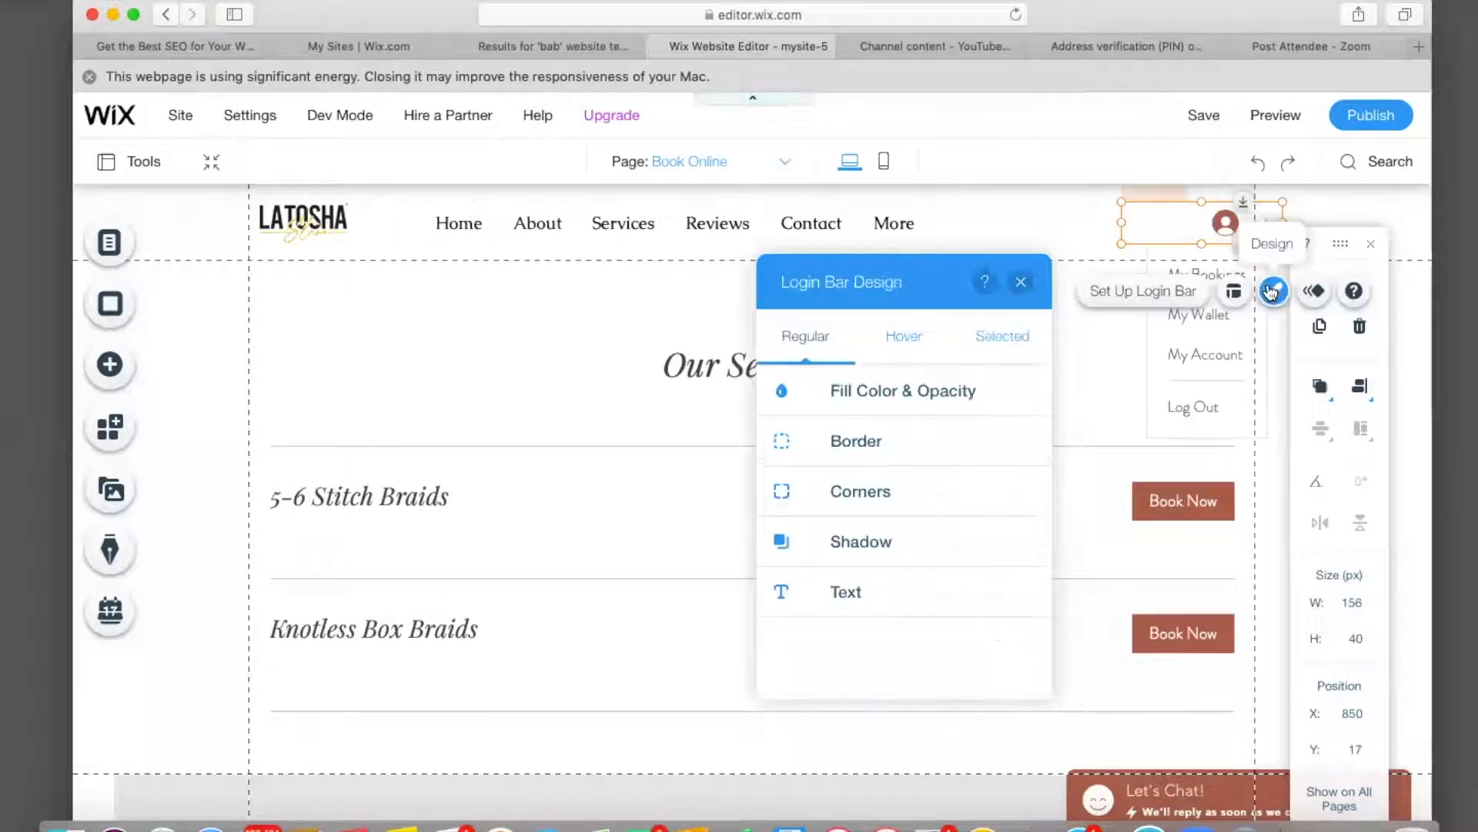
Try yellow, red, pink and custom green, purple and magenta shades for the login bar's profile icon.
click(863, 385)
click(1012, 471)
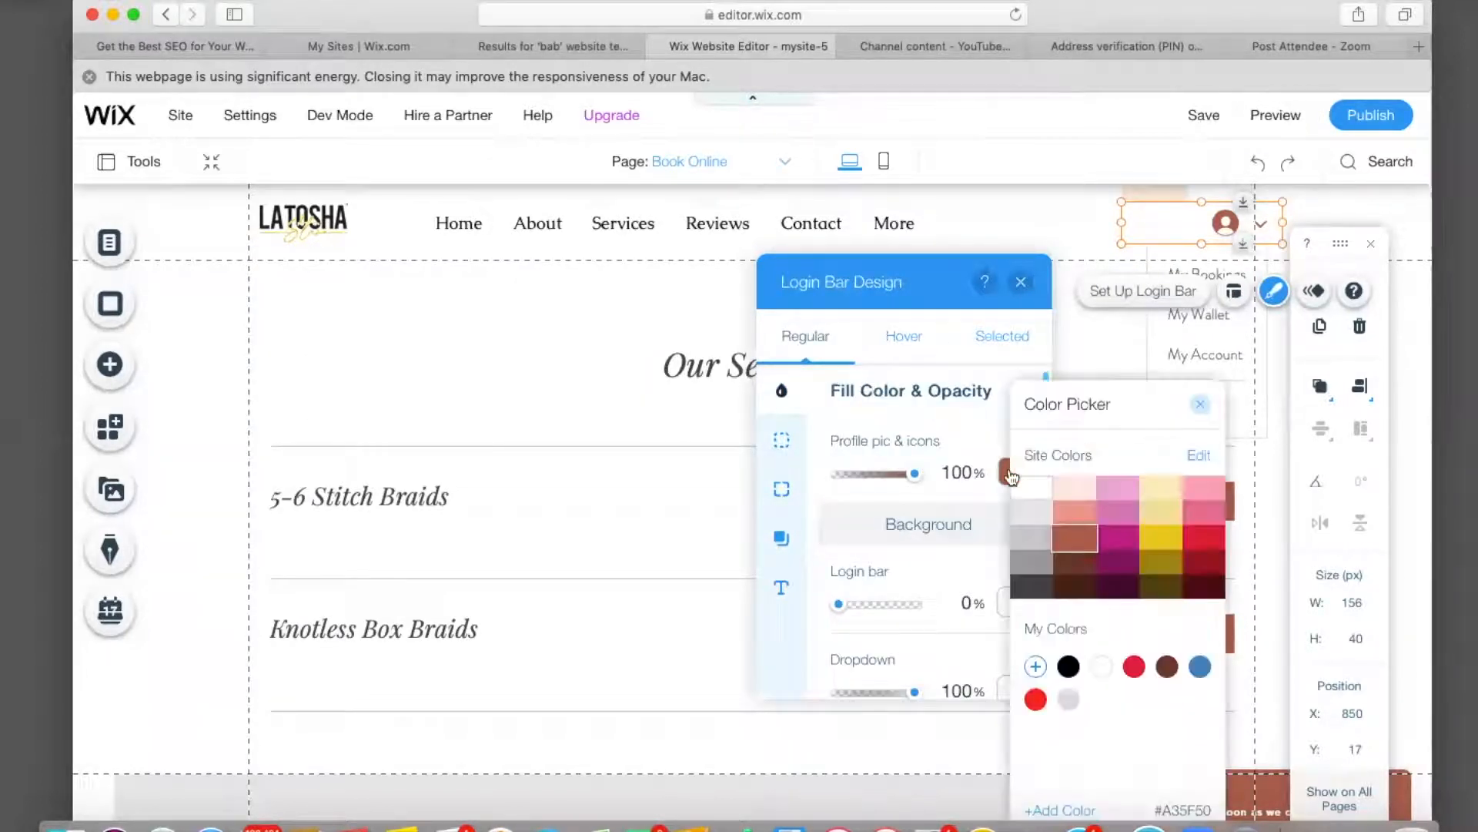
click(1159, 539)
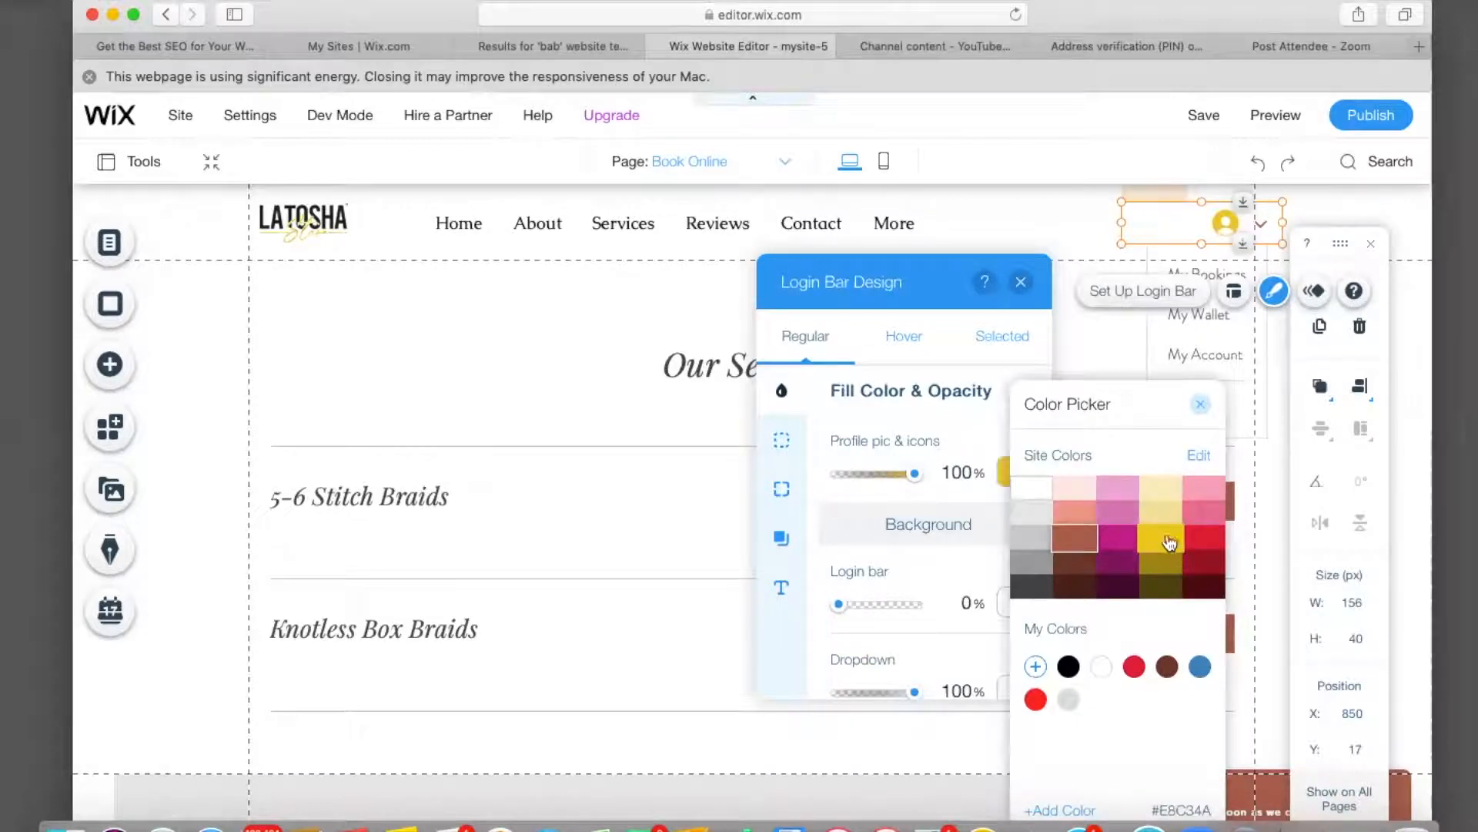
click(1207, 539)
click(1205, 511)
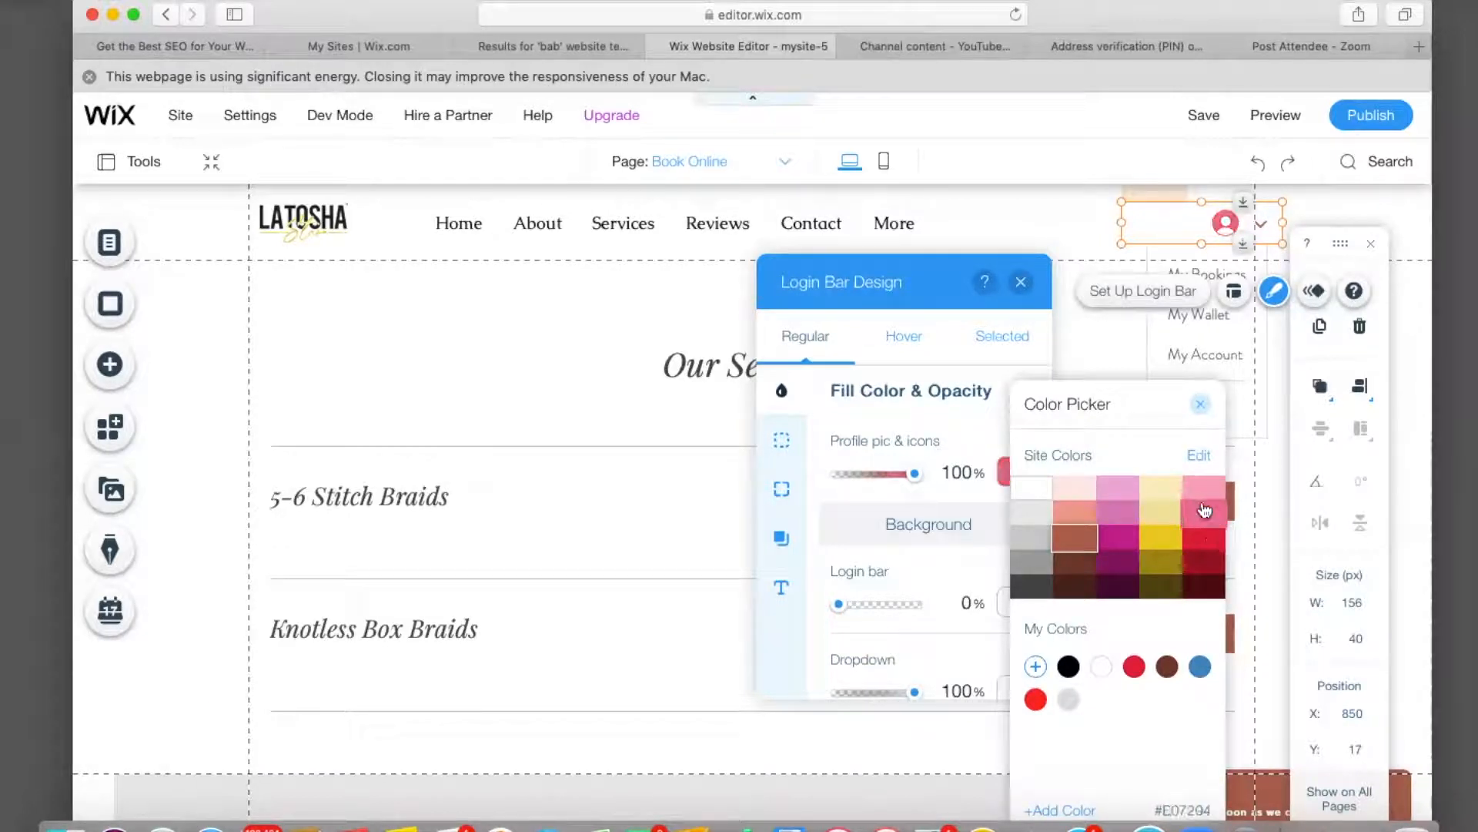
click(1065, 810)
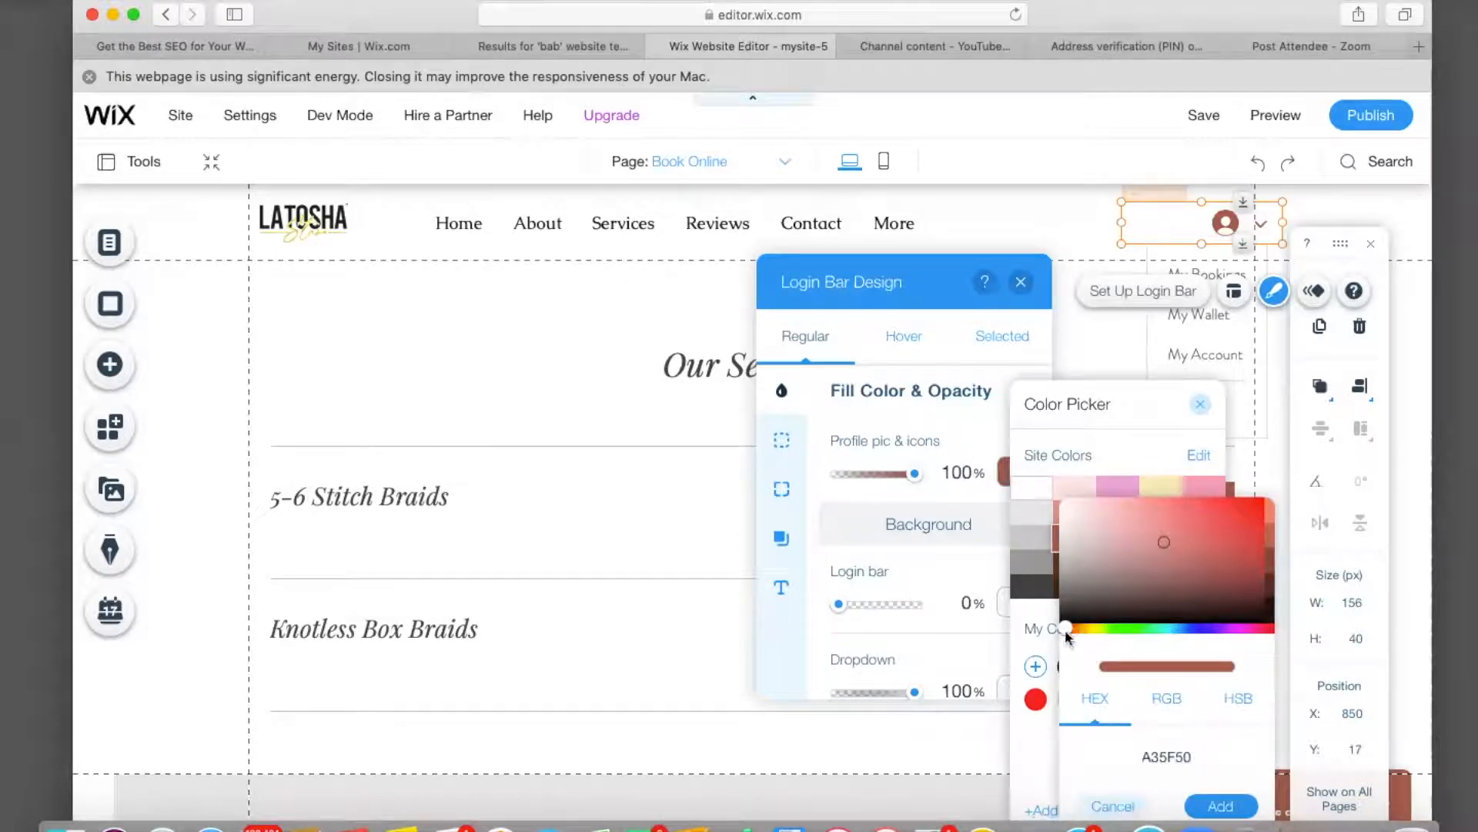
drag(1092, 631, 1124, 628)
click(1241, 522)
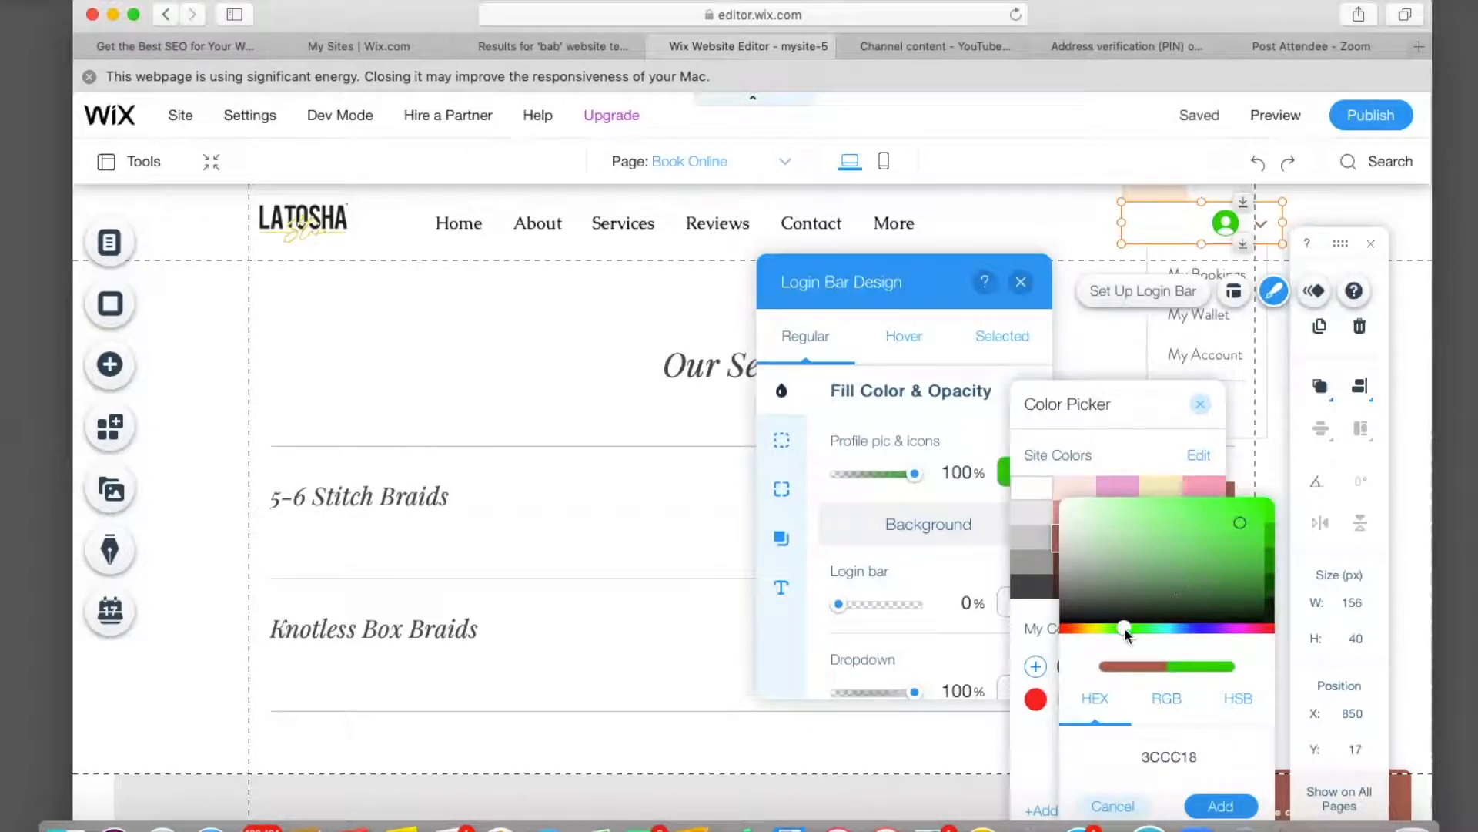
drag(1127, 629, 1212, 628)
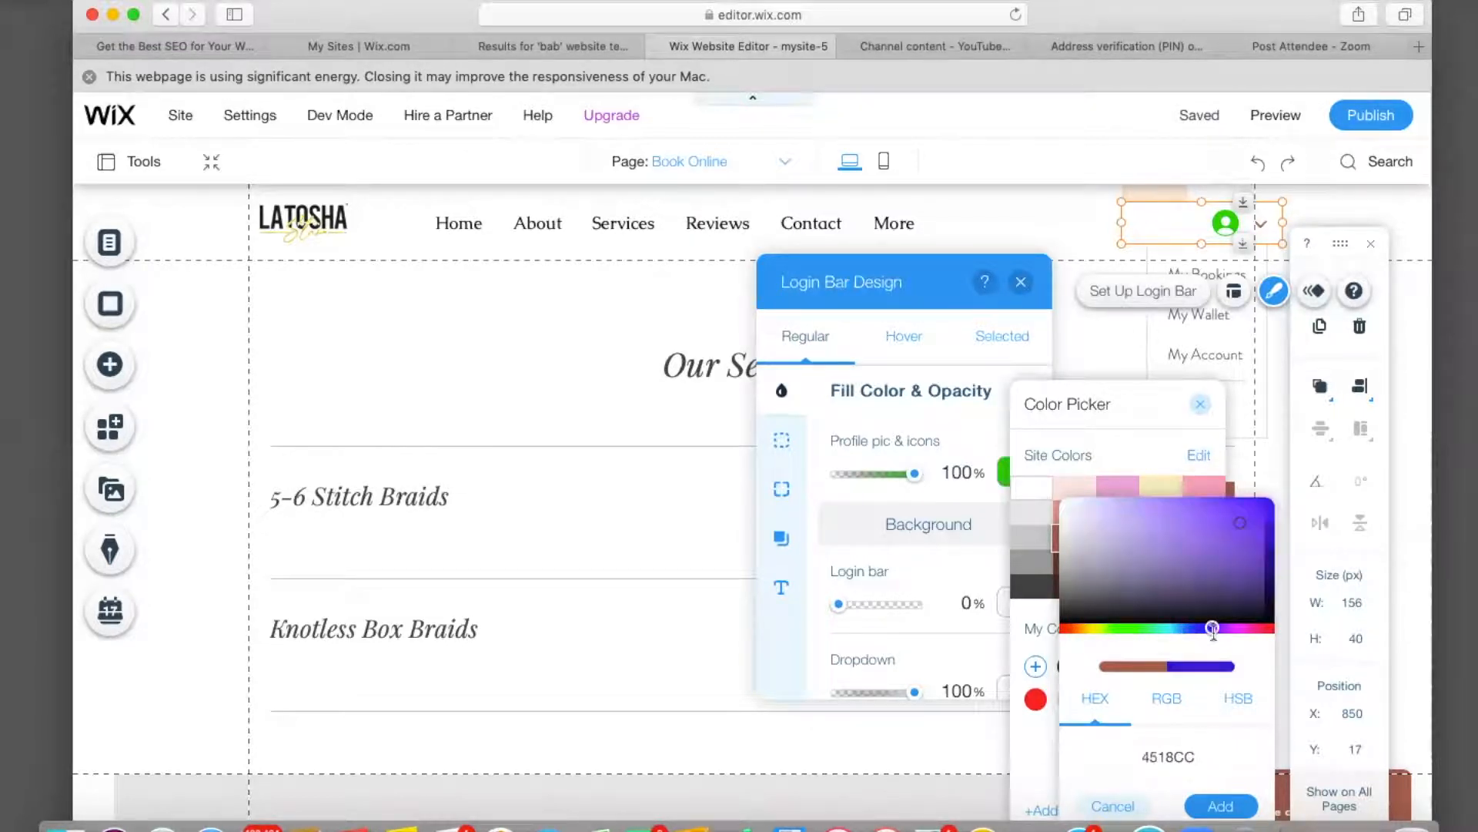
click(1200, 553)
drag(1213, 627, 1243, 627)
click(1232, 536)
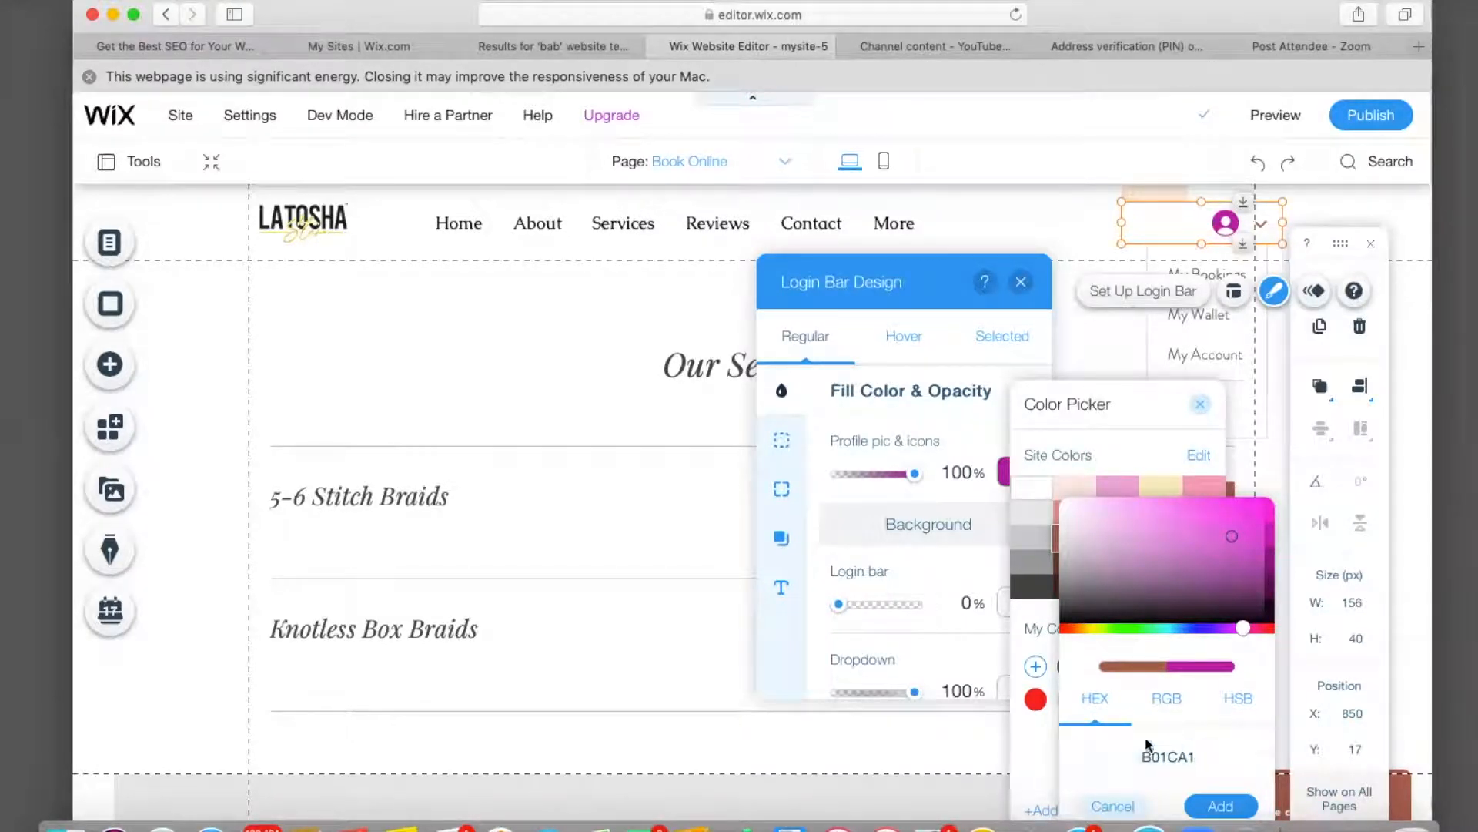
Discard the custom colour and set the profile pic and icons to the yellow site colour.
click(1132, 767)
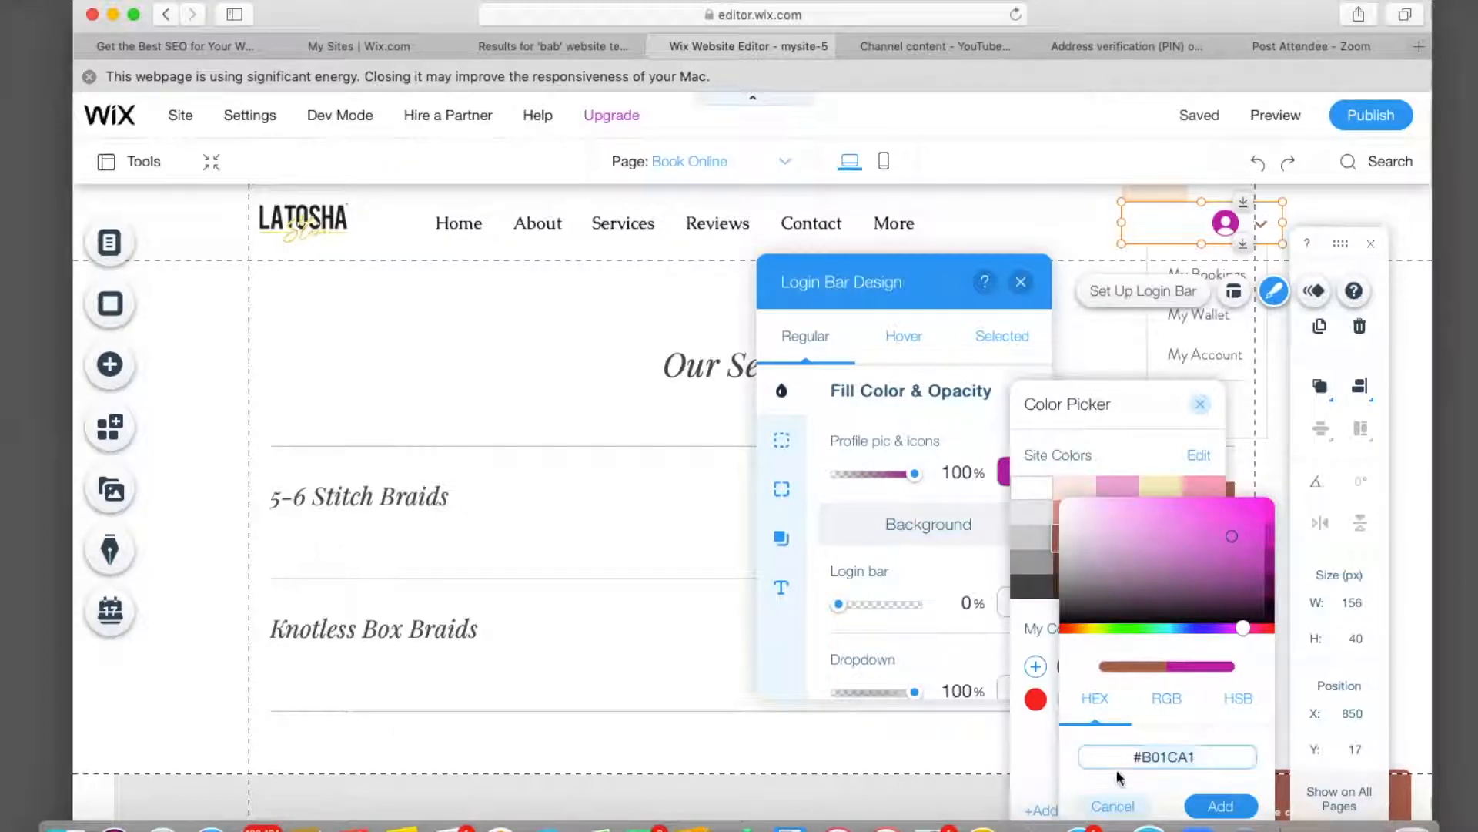
click(1112, 806)
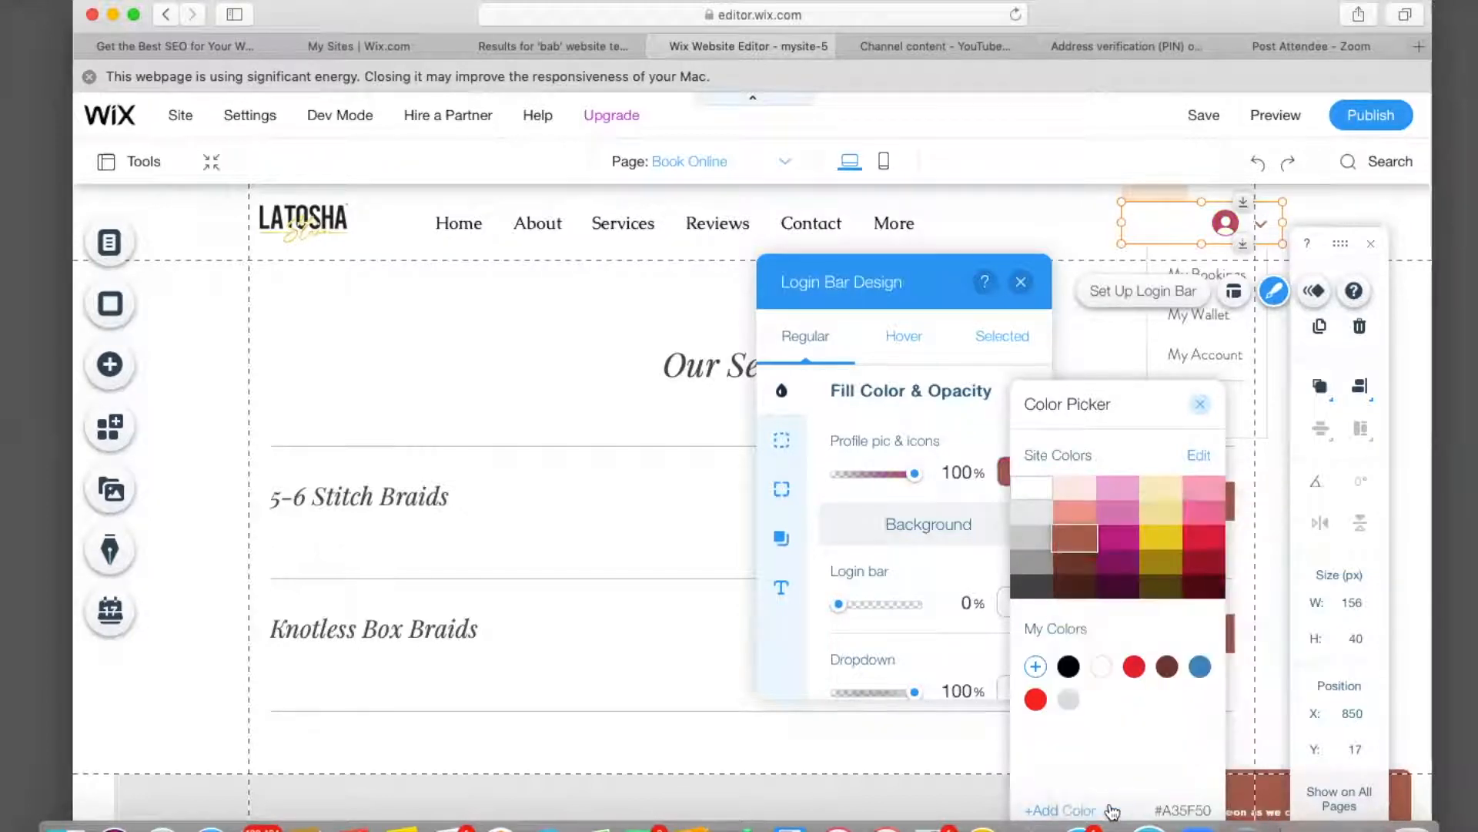
click(1162, 544)
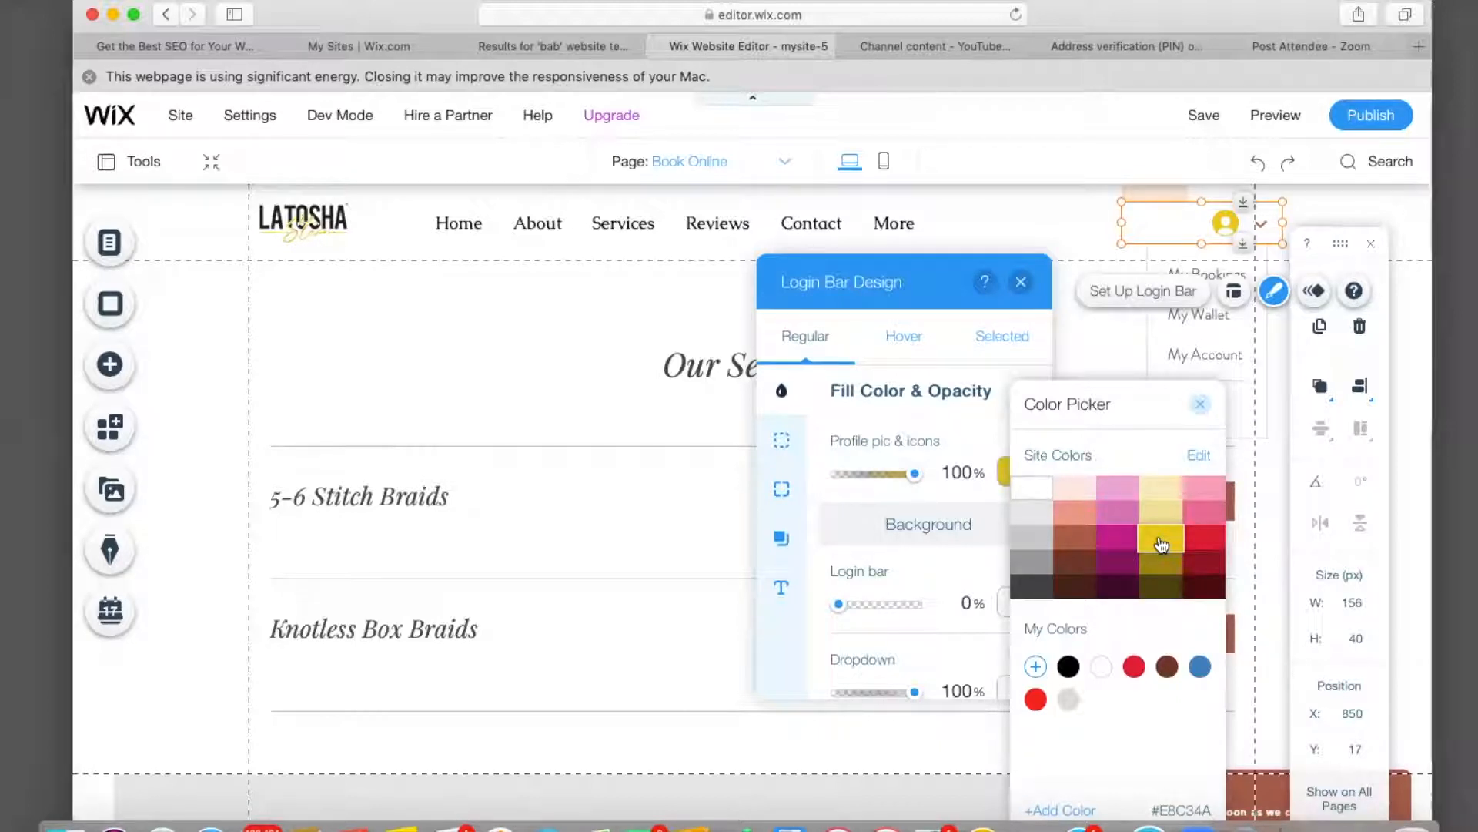
click(1206, 405)
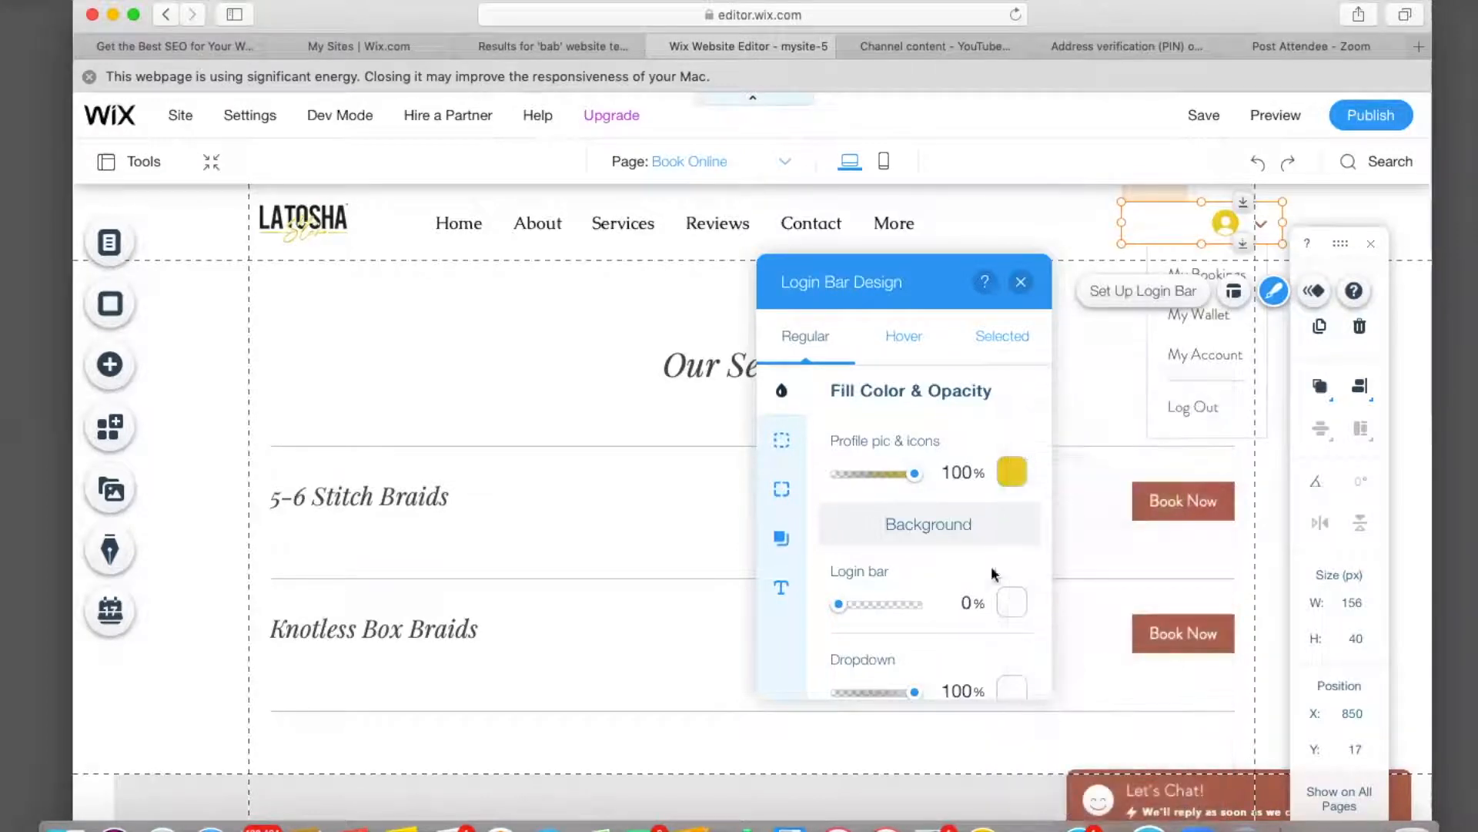
scroll(957, 597, down, 3)
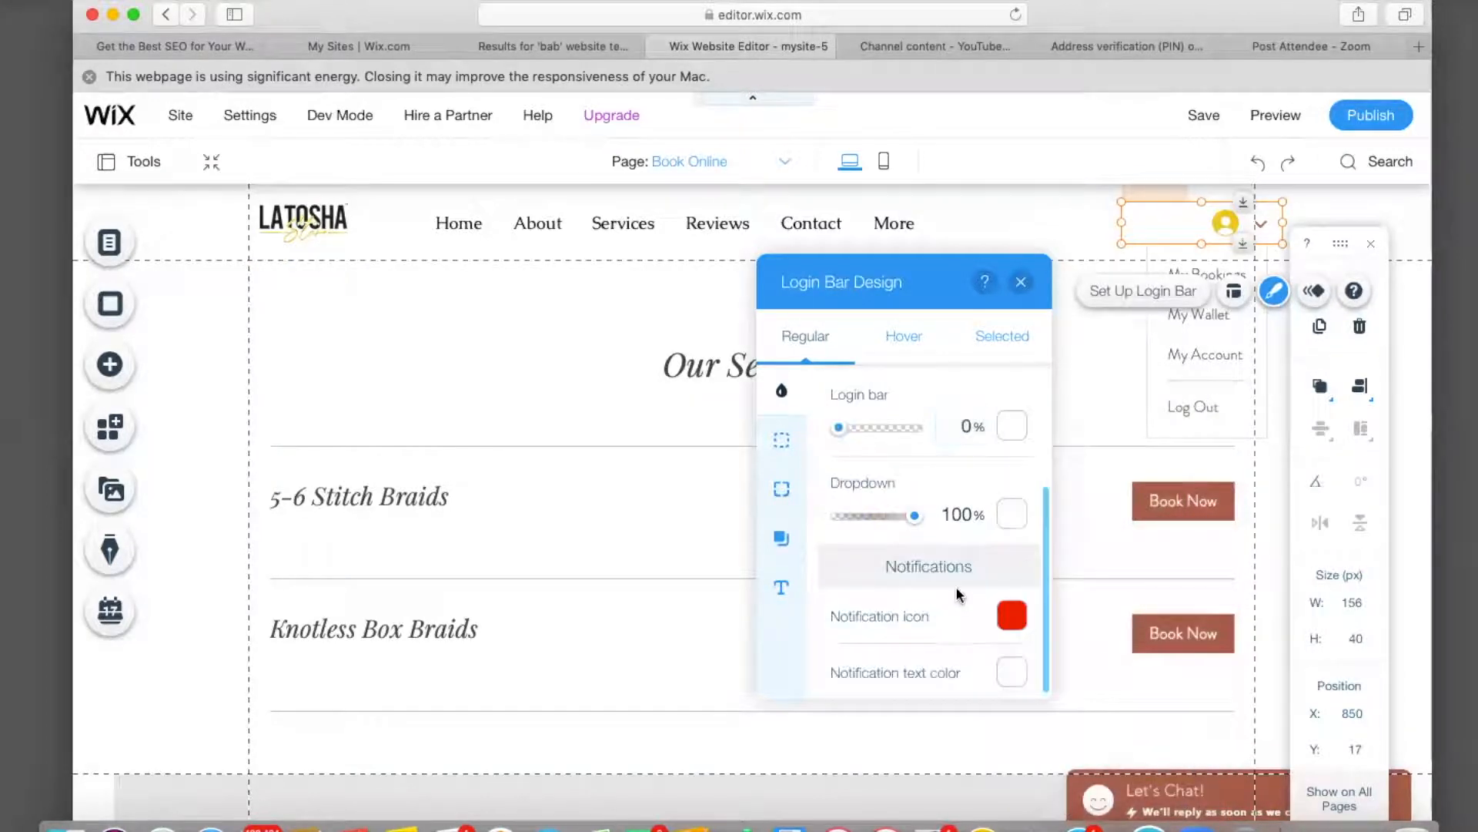
In the login bar's Text settings, try a custom purple for the member's name, then discard it.
click(781, 537)
click(776, 584)
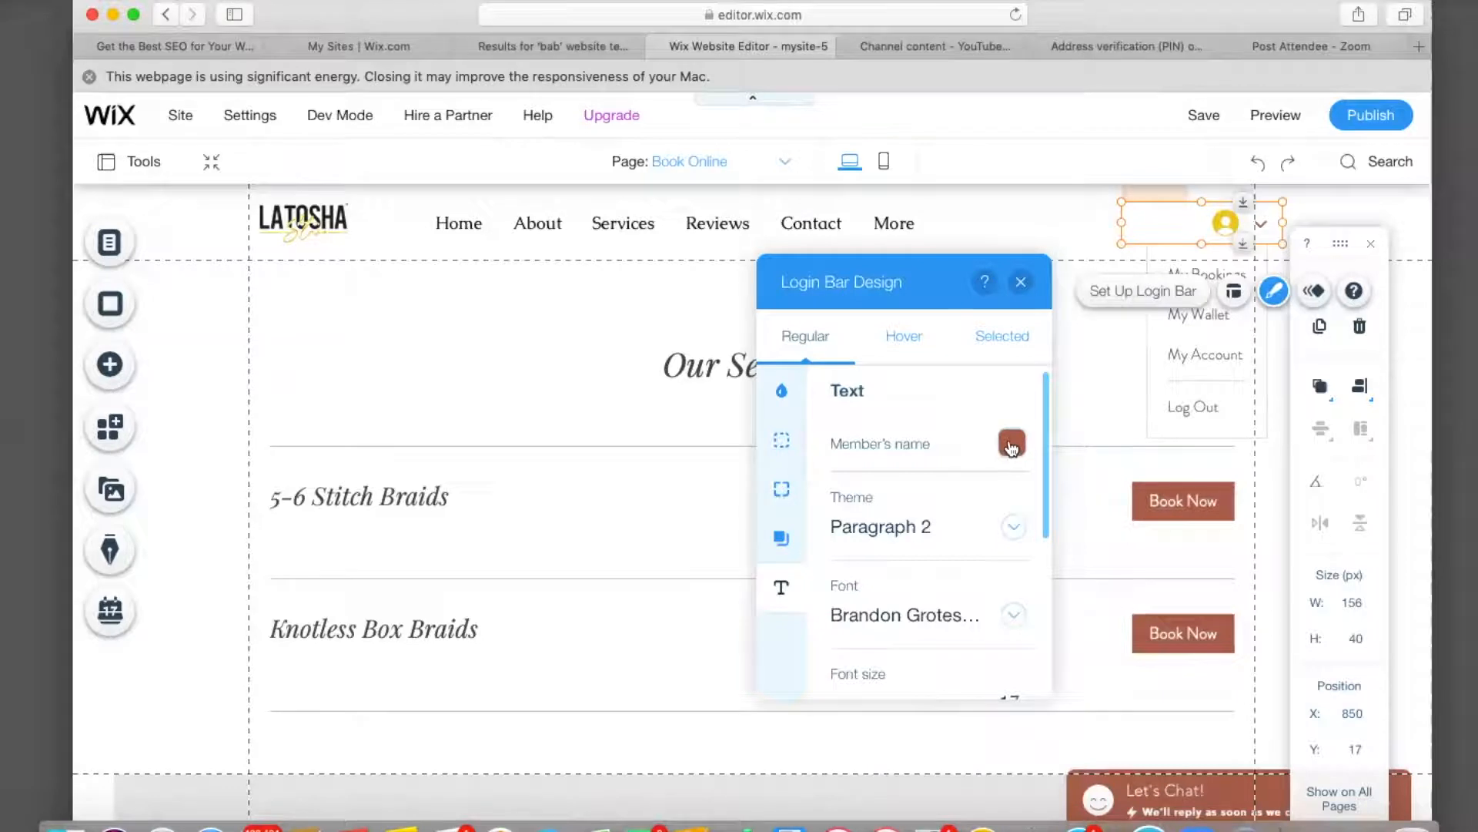
click(1011, 446)
click(1011, 445)
click(1011, 445)
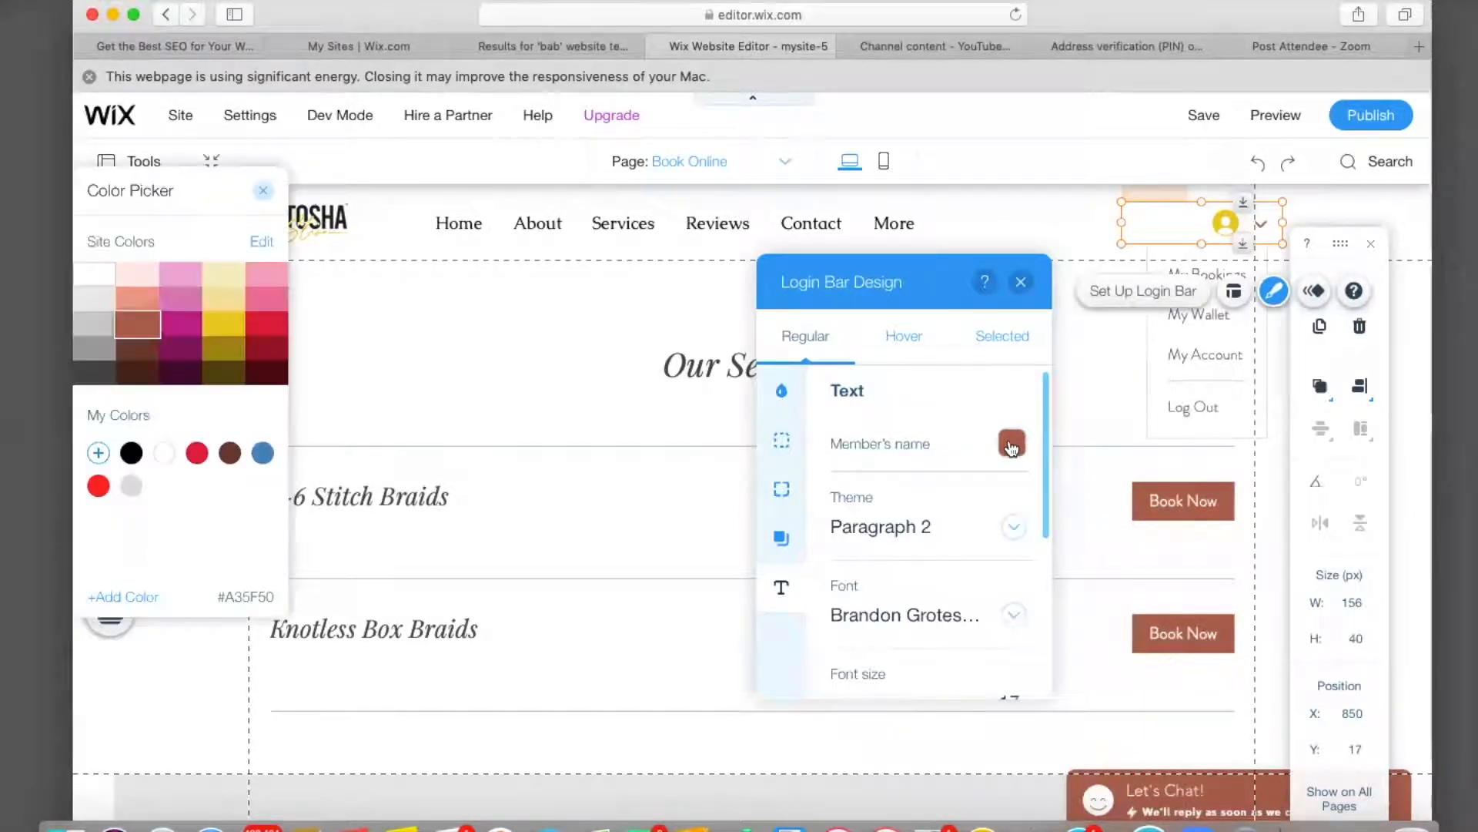
click(129, 606)
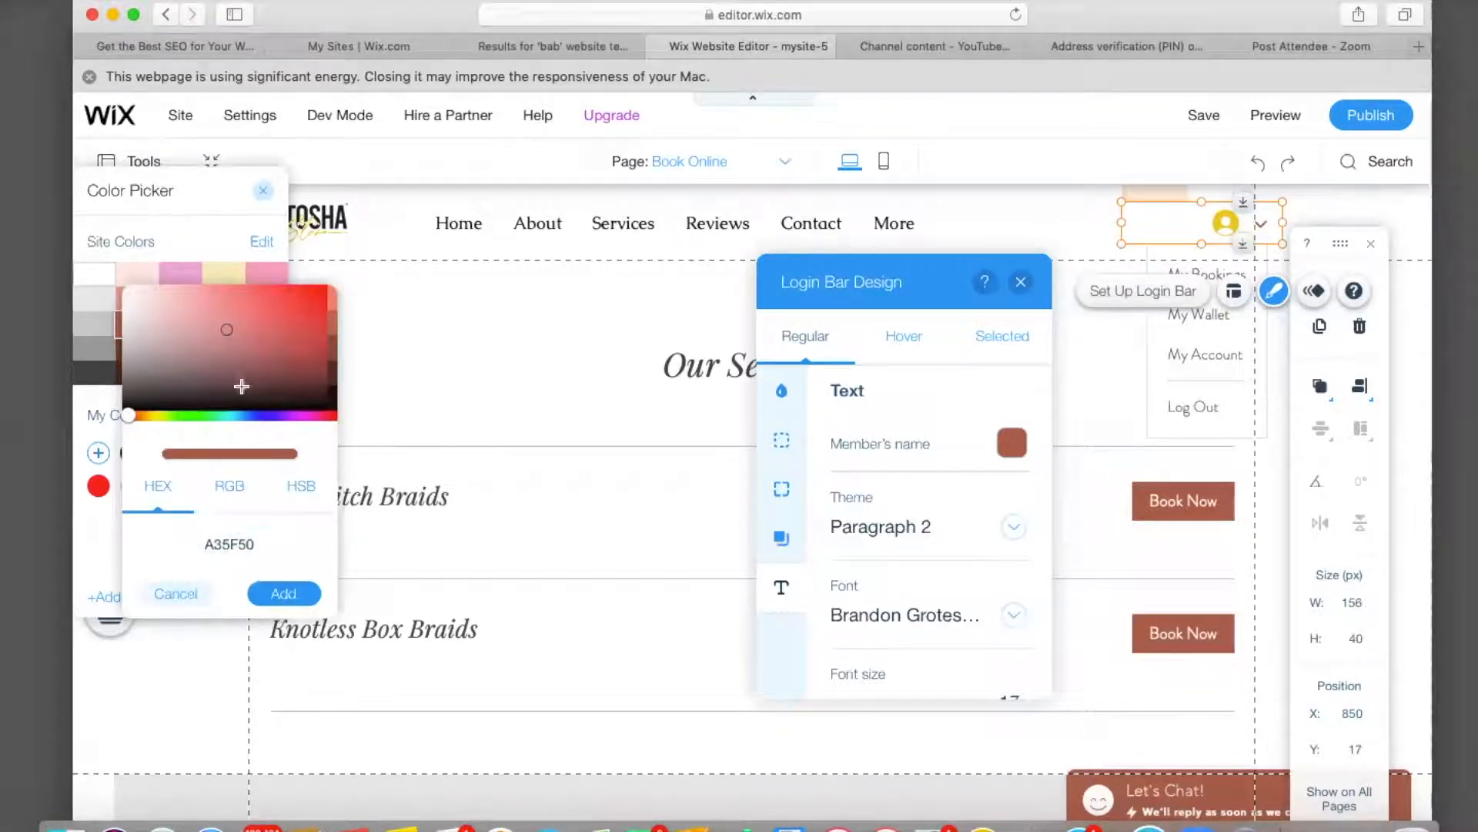
mouse_move(231, 330)
mouse_down()
mouse_move(293, 356)
mouse_move(312, 329)
mouse_up()
click(267, 416)
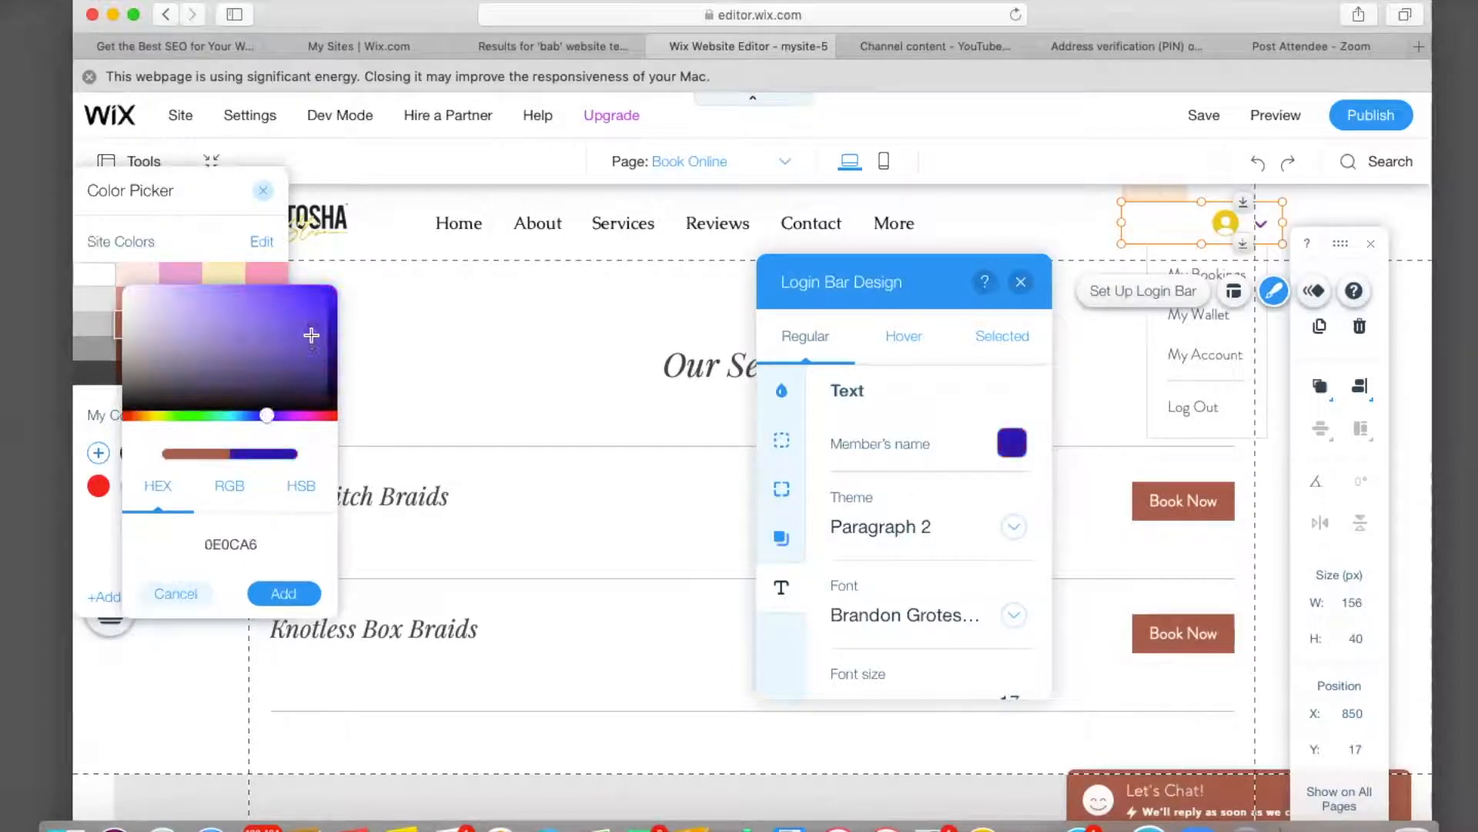
click(238, 337)
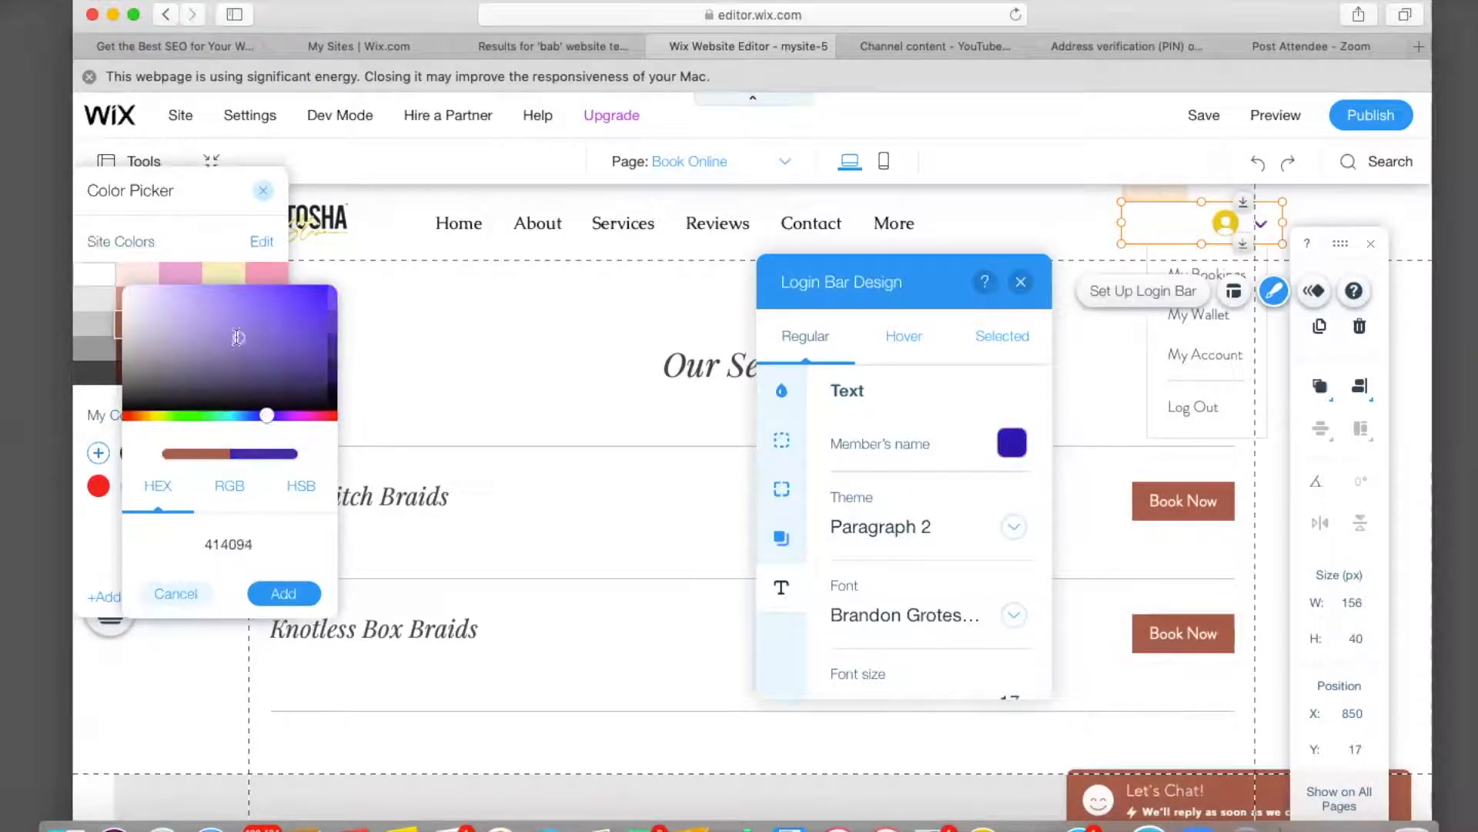
click(220, 546)
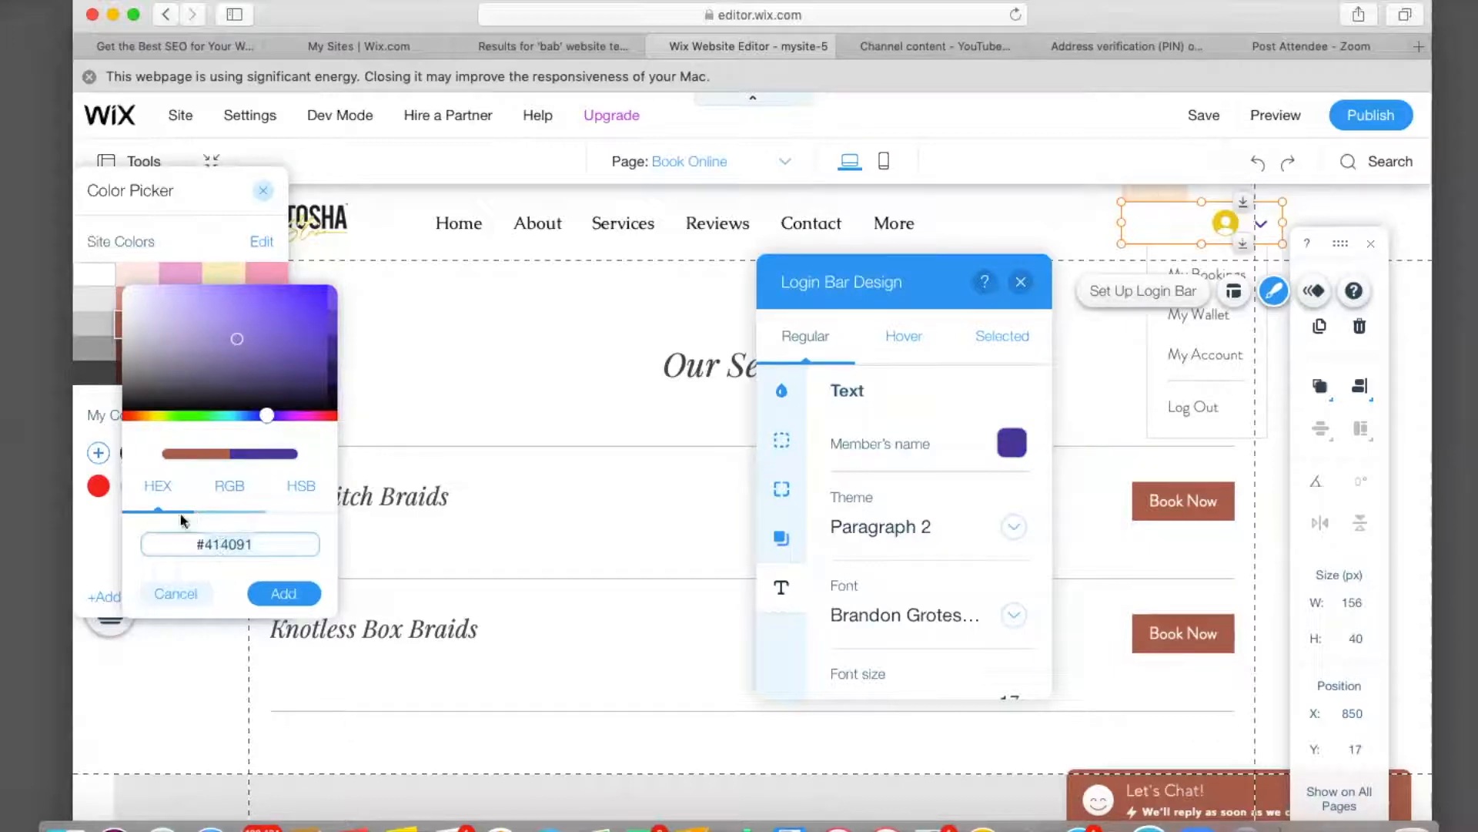
click(174, 597)
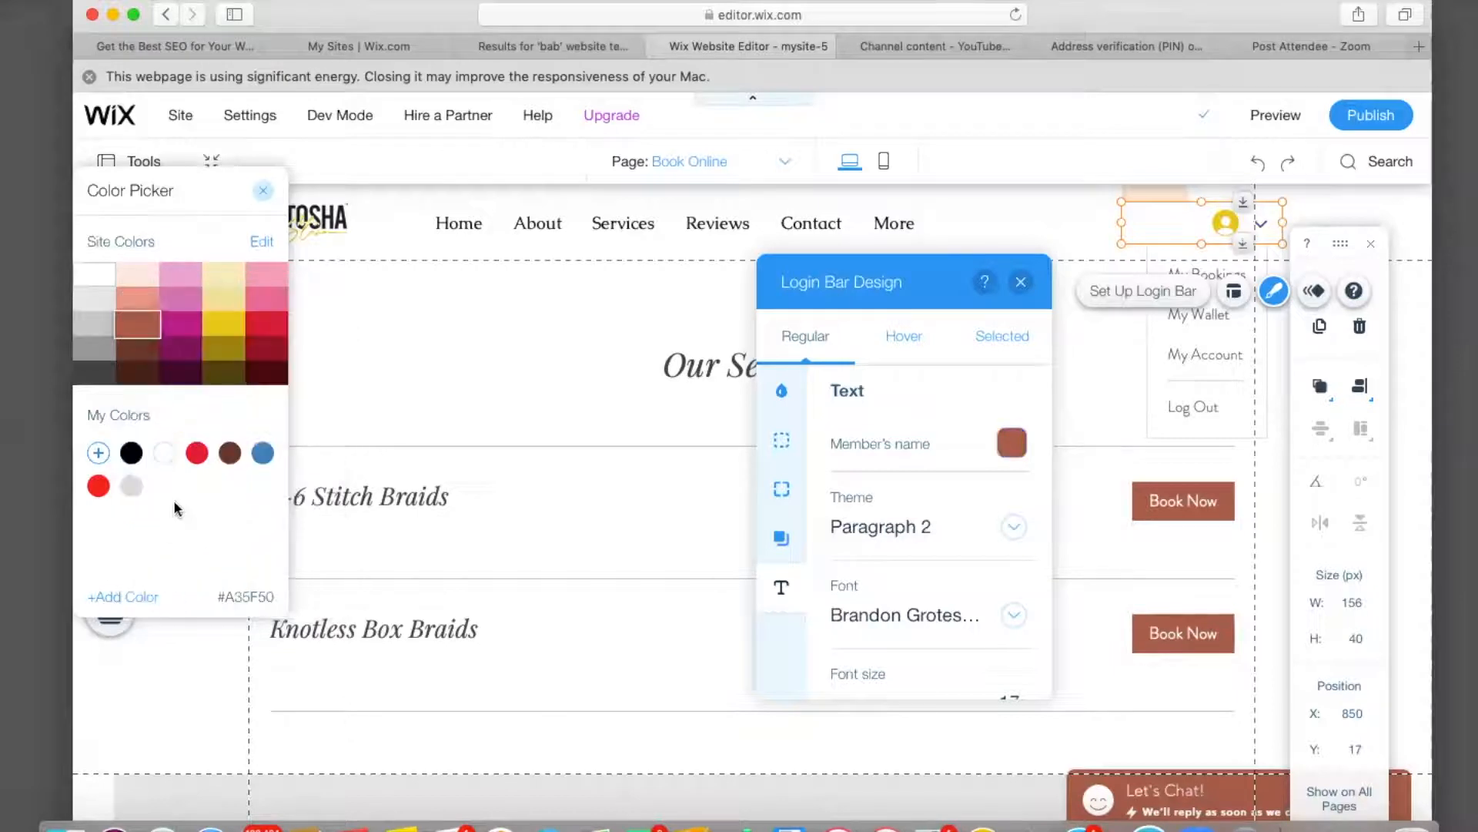
Set the member's name colour to black from My Colors.
click(220, 336)
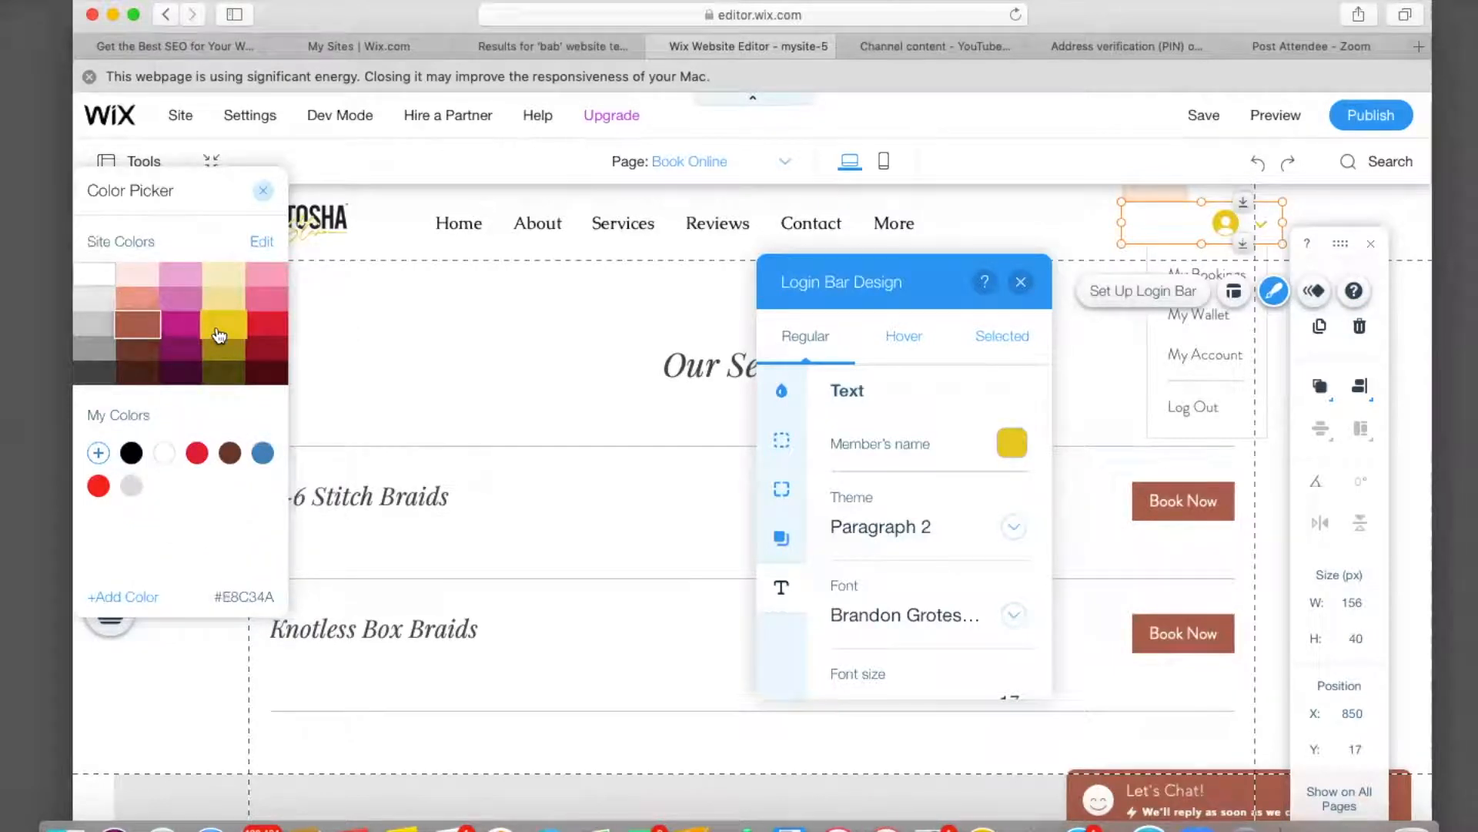
click(131, 453)
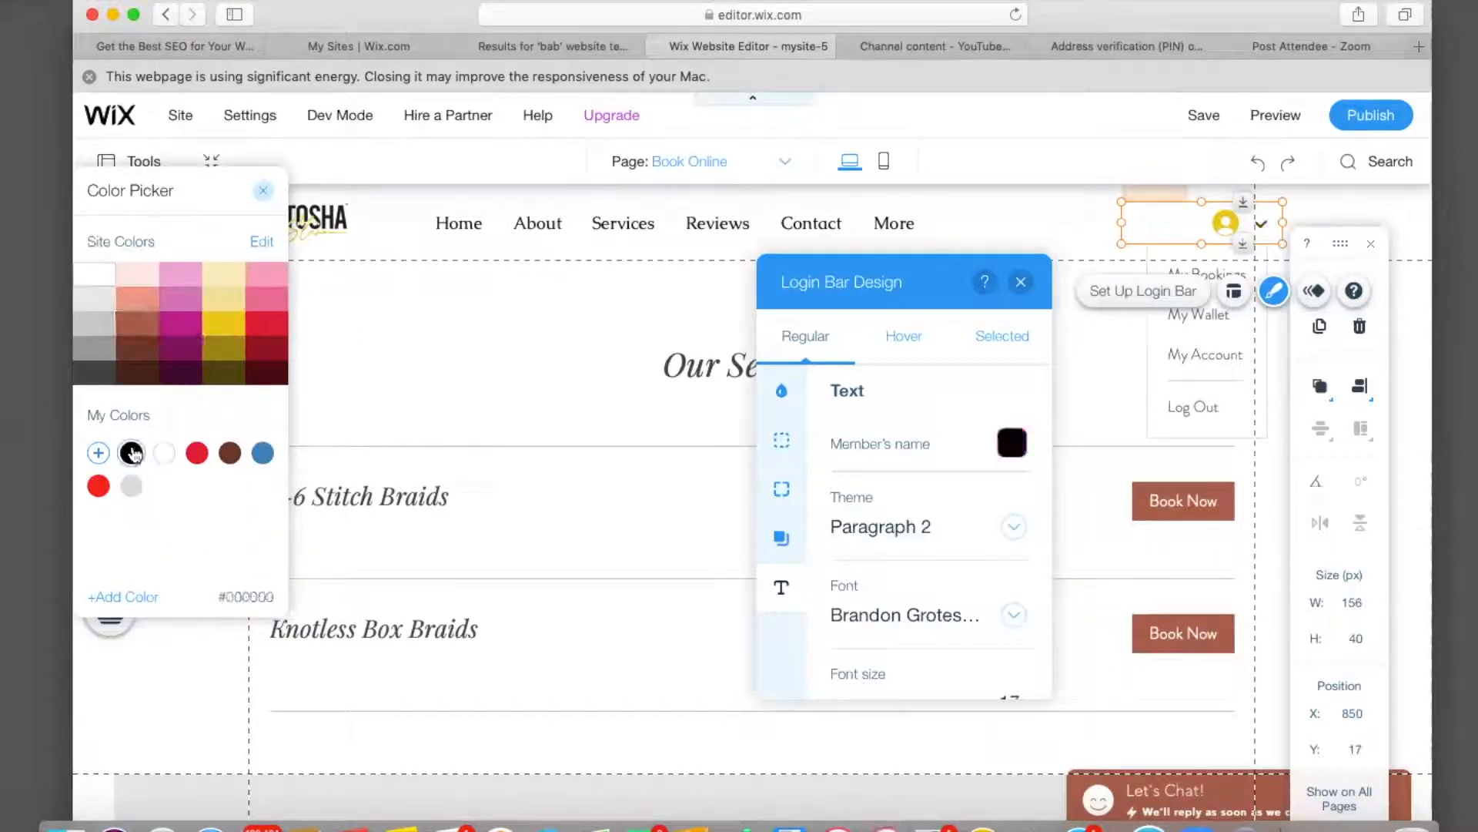
click(264, 191)
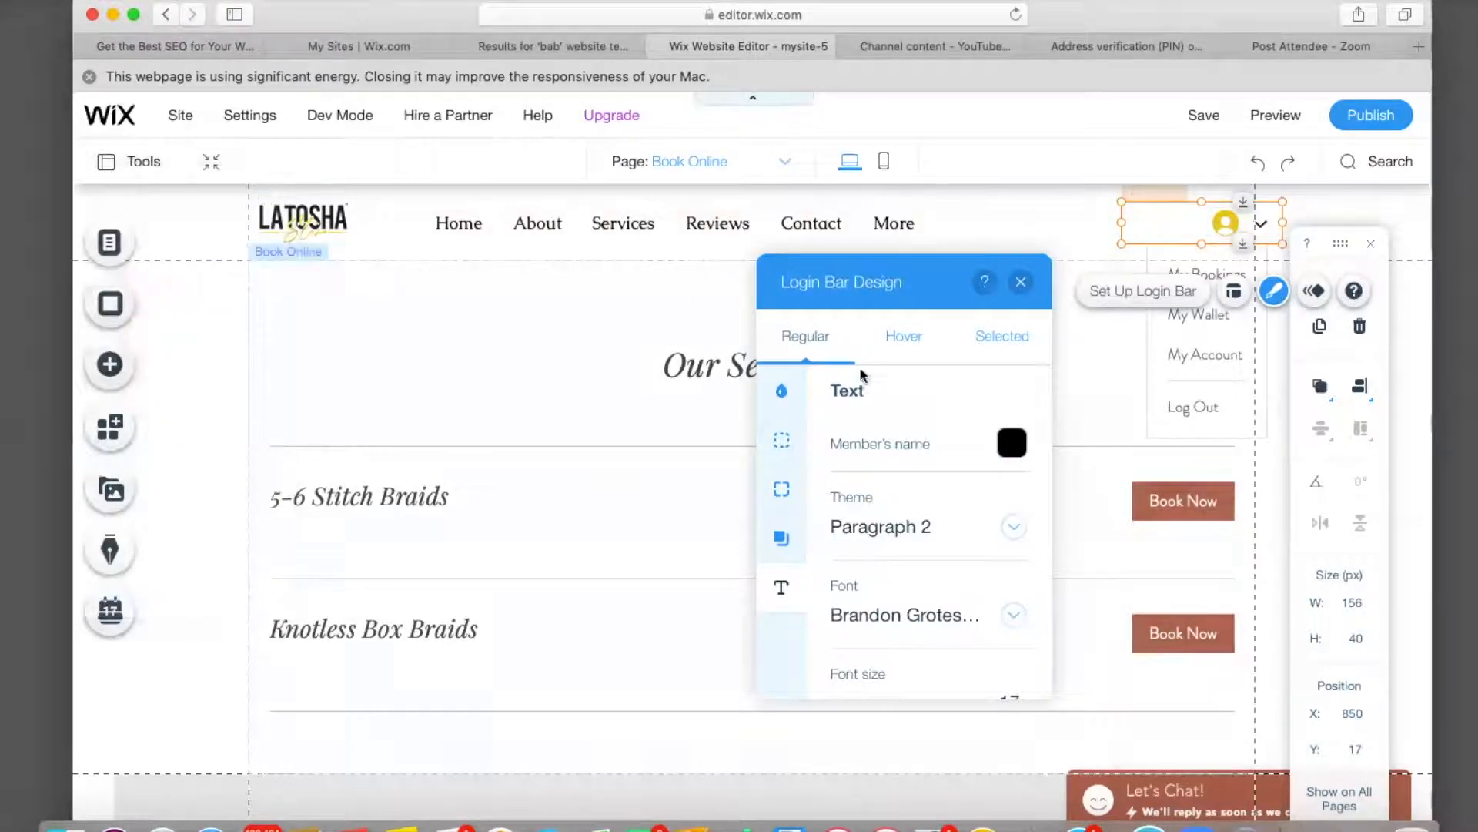
scroll(821, 523, down, 5)
scroll(821, 522, down, 2)
Make the member's name black in the Hover state.
click(904, 339)
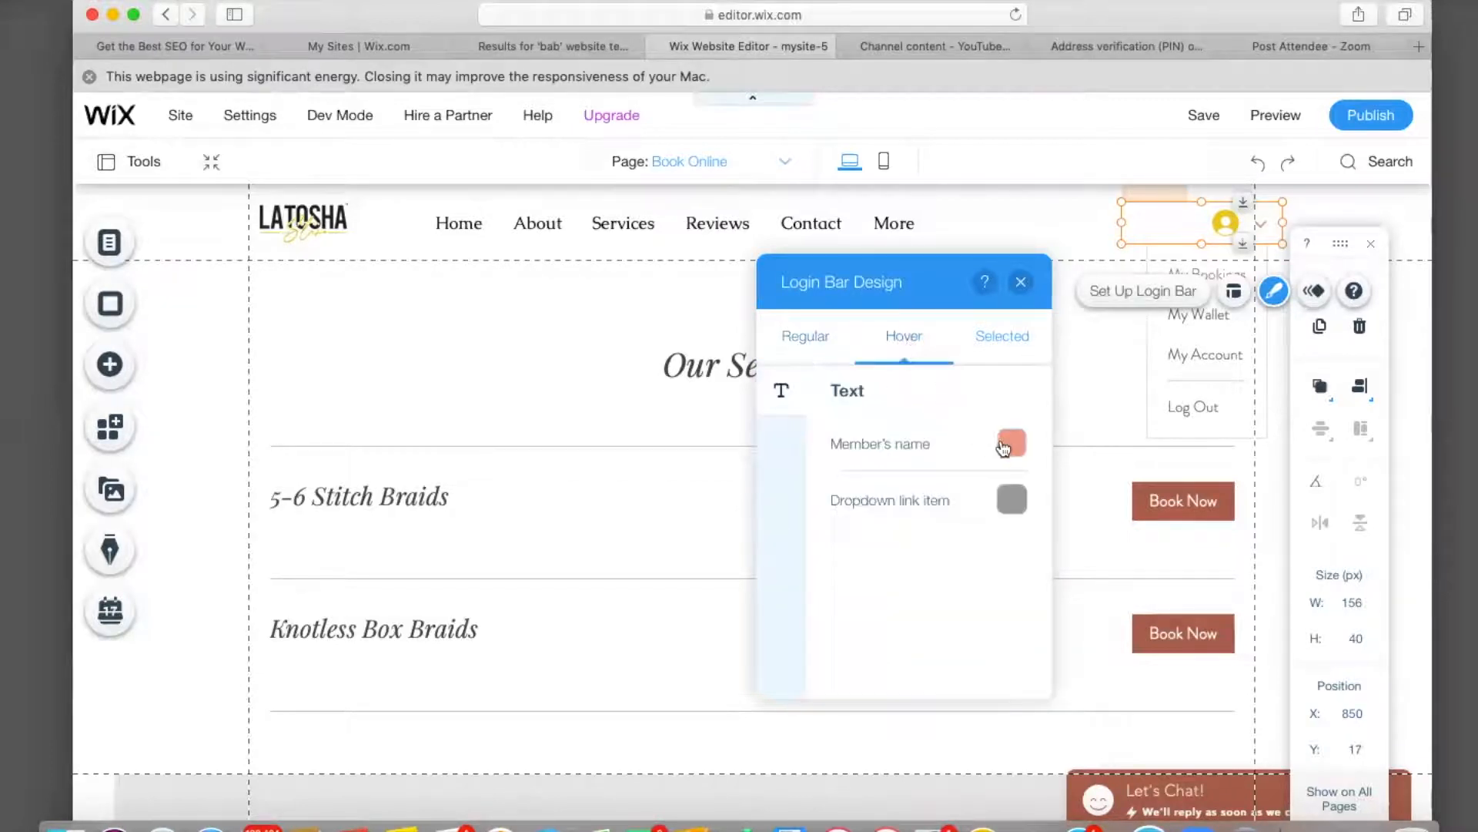
click(1005, 445)
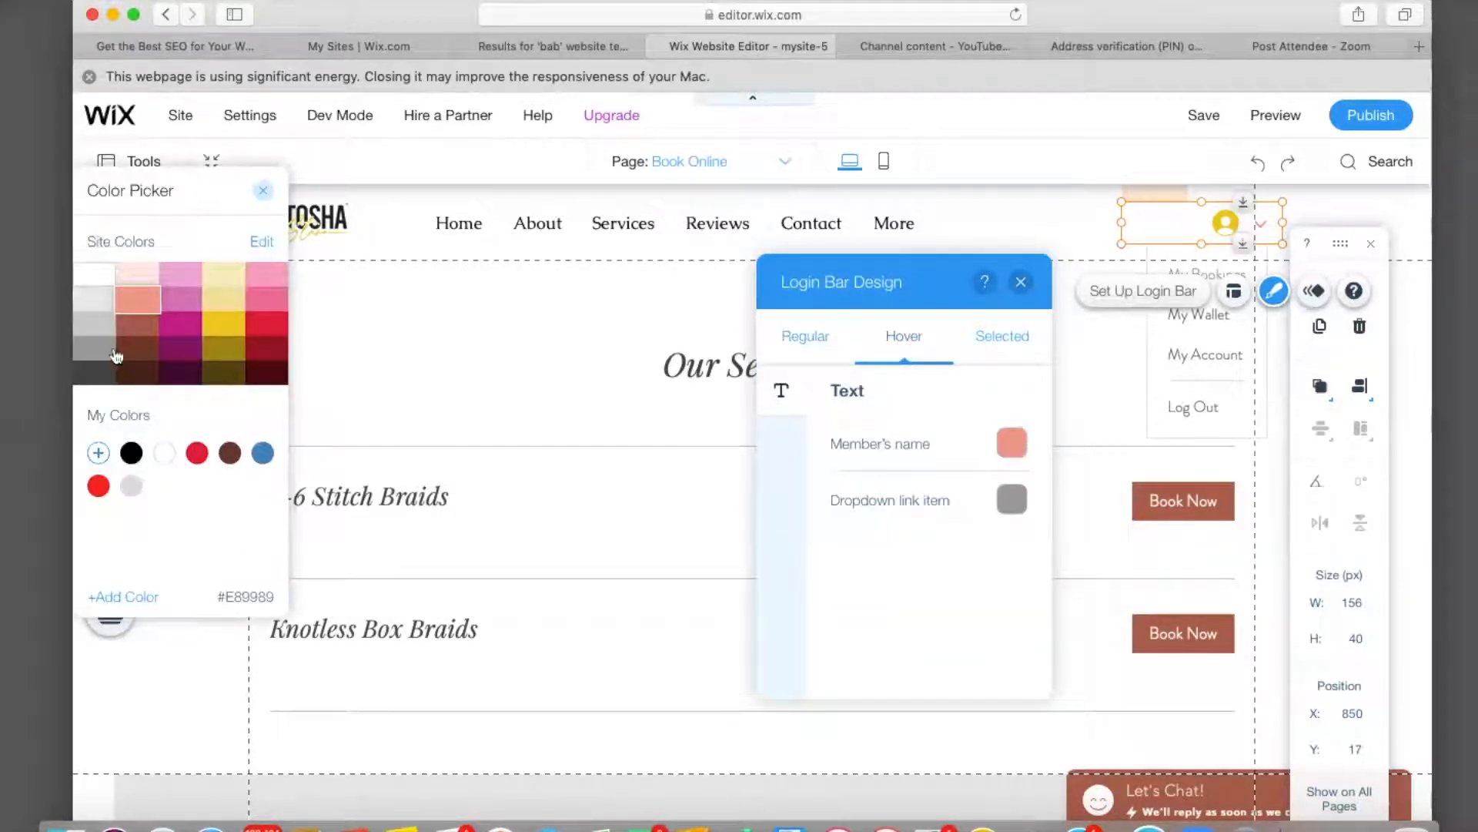
click(132, 454)
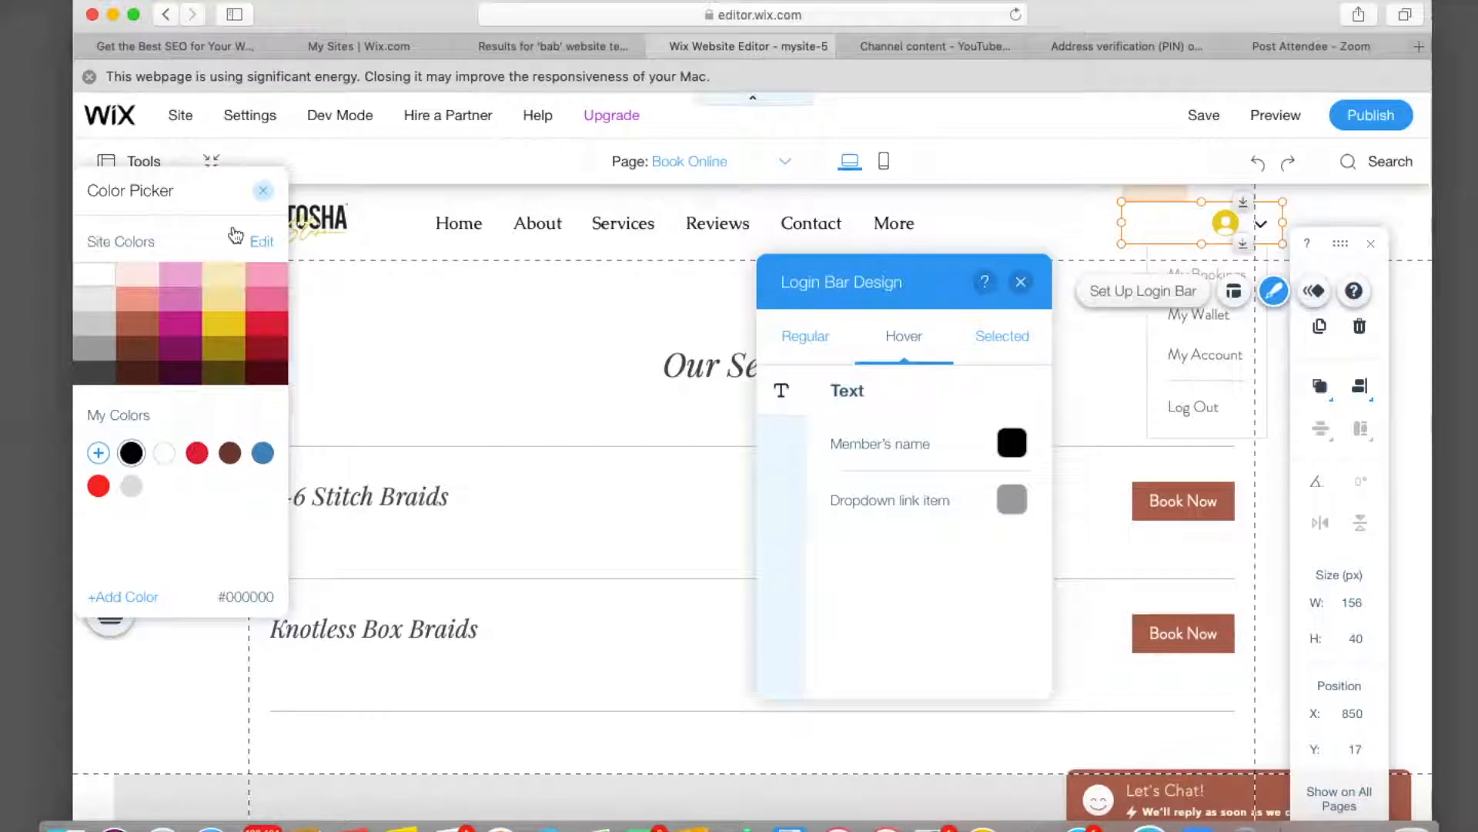
click(263, 190)
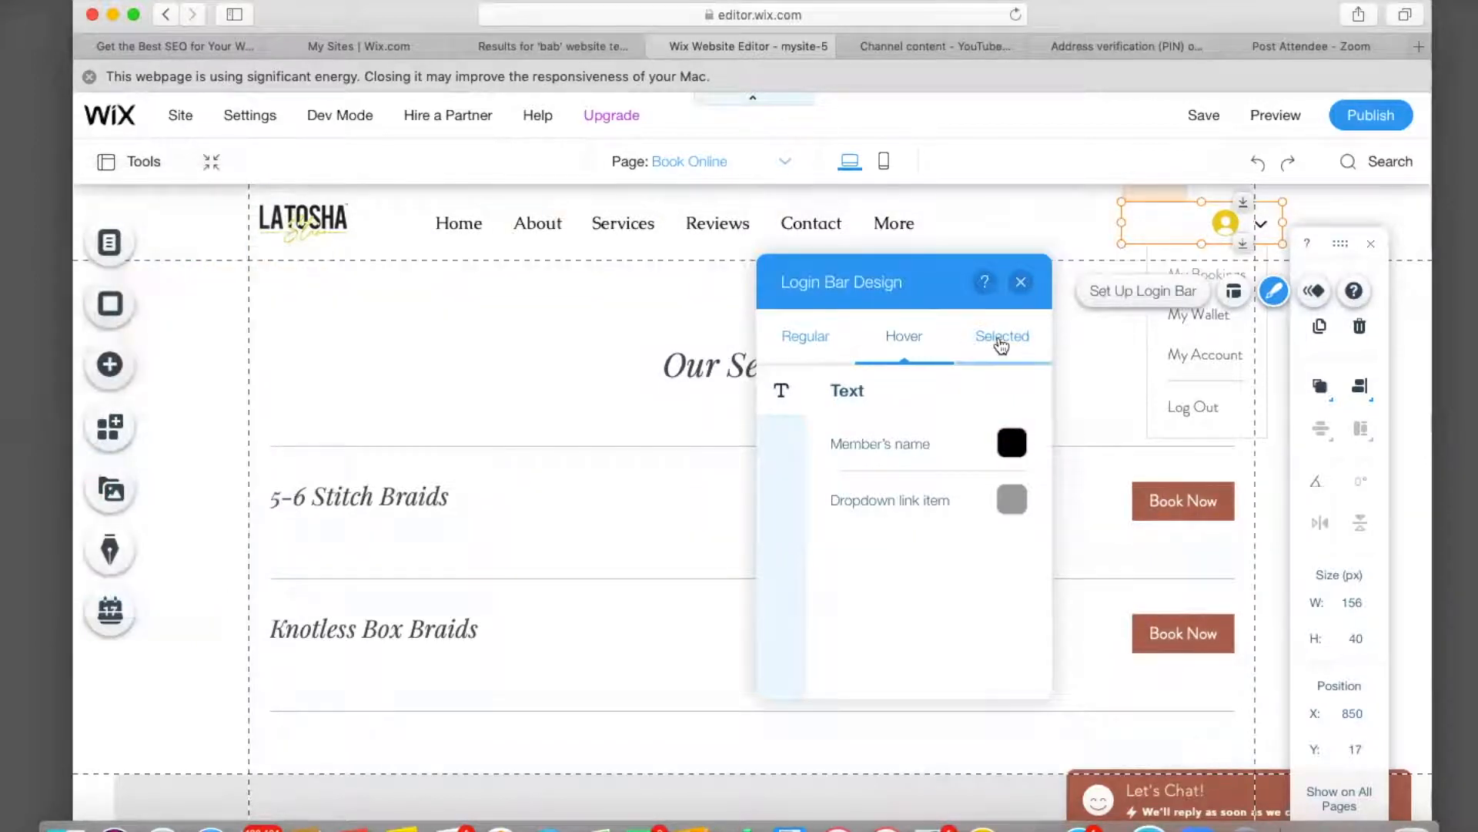
Make the dropdown link item light grey in the Selected state.
click(1001, 337)
click(1014, 442)
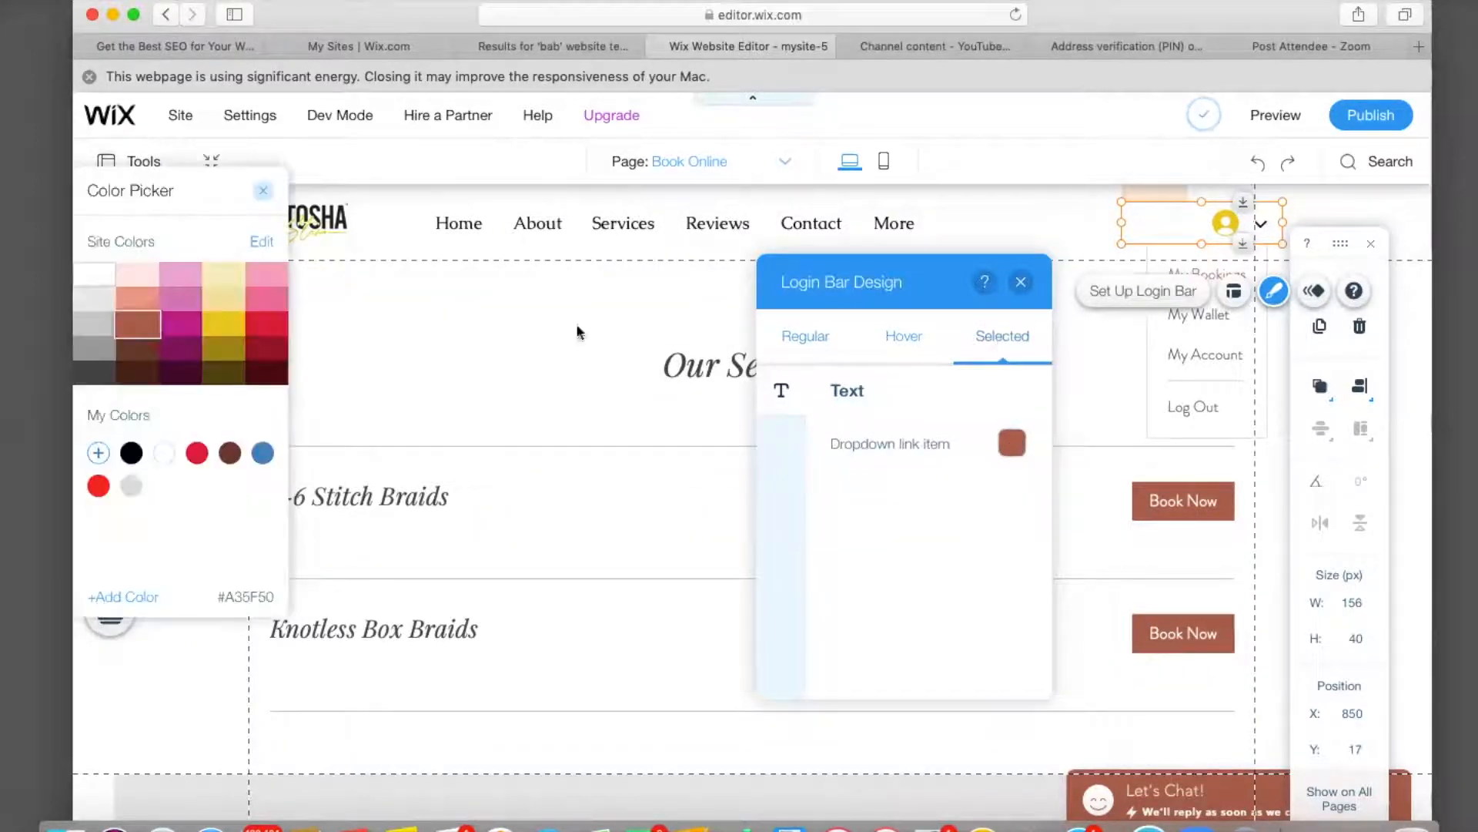
click(94, 300)
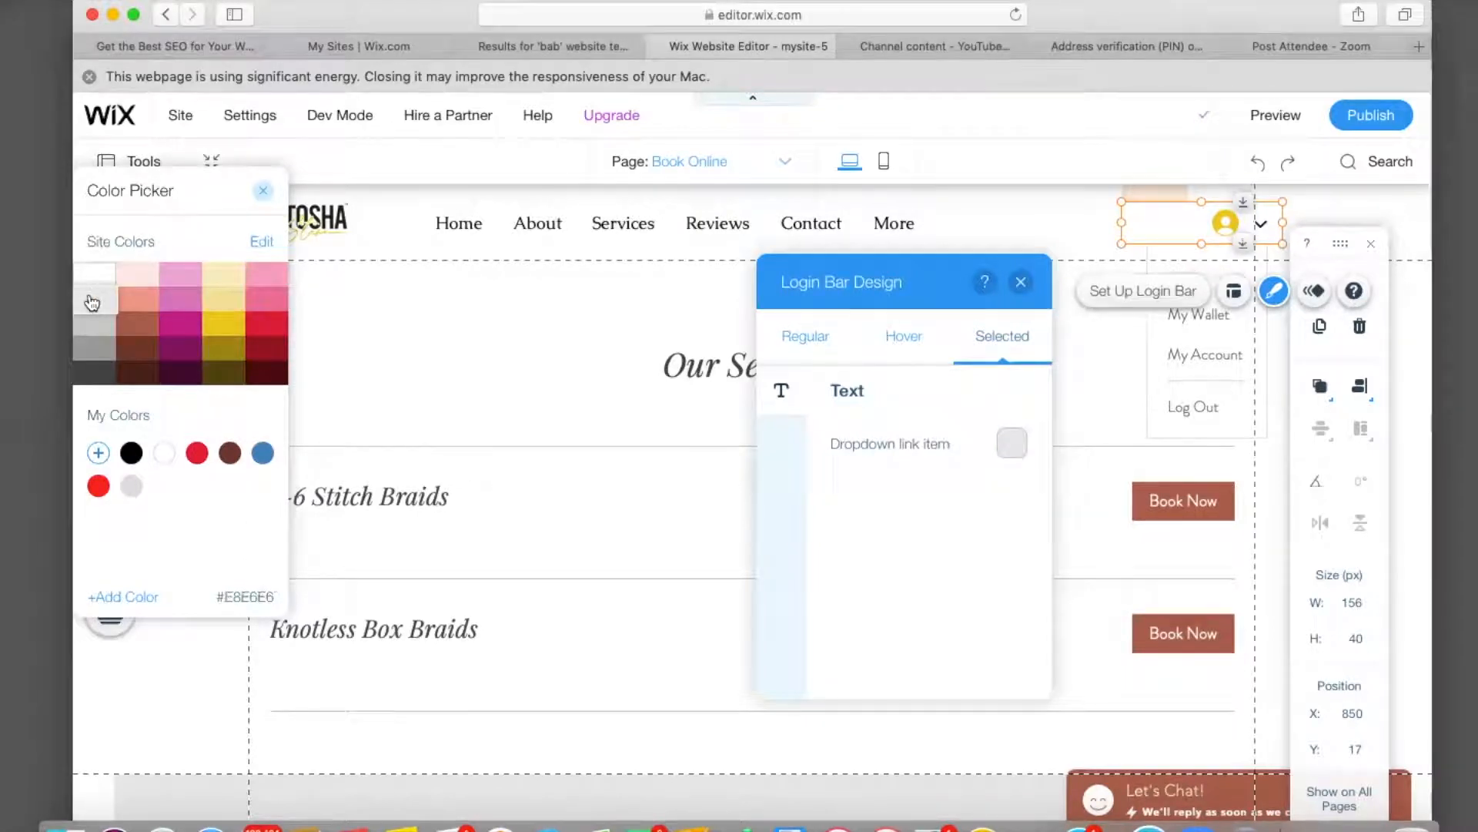
click(264, 193)
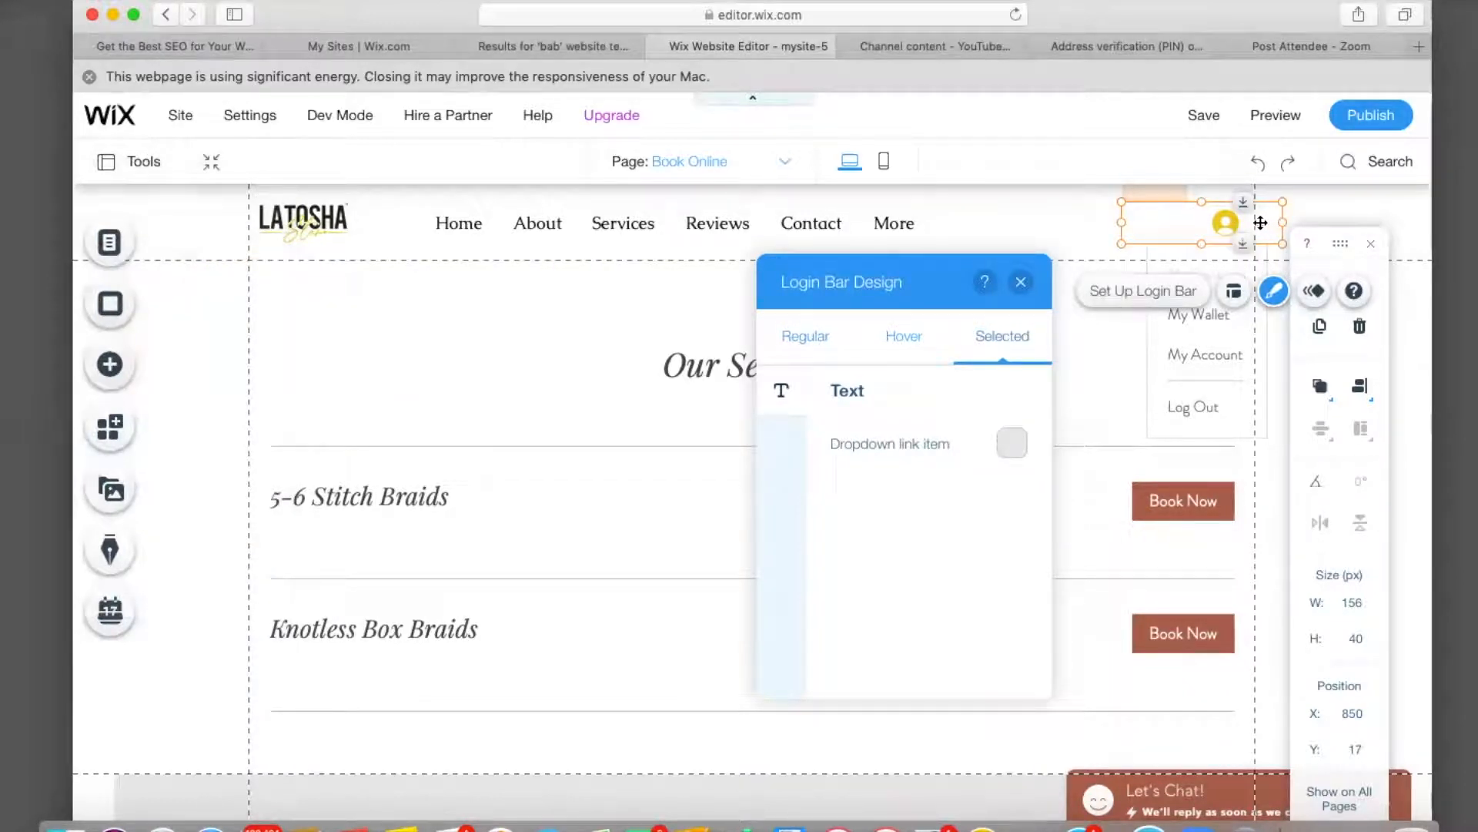
Back in the Regular state, review the login bar's Shadow, Corners, Border and Fill settings.
click(817, 344)
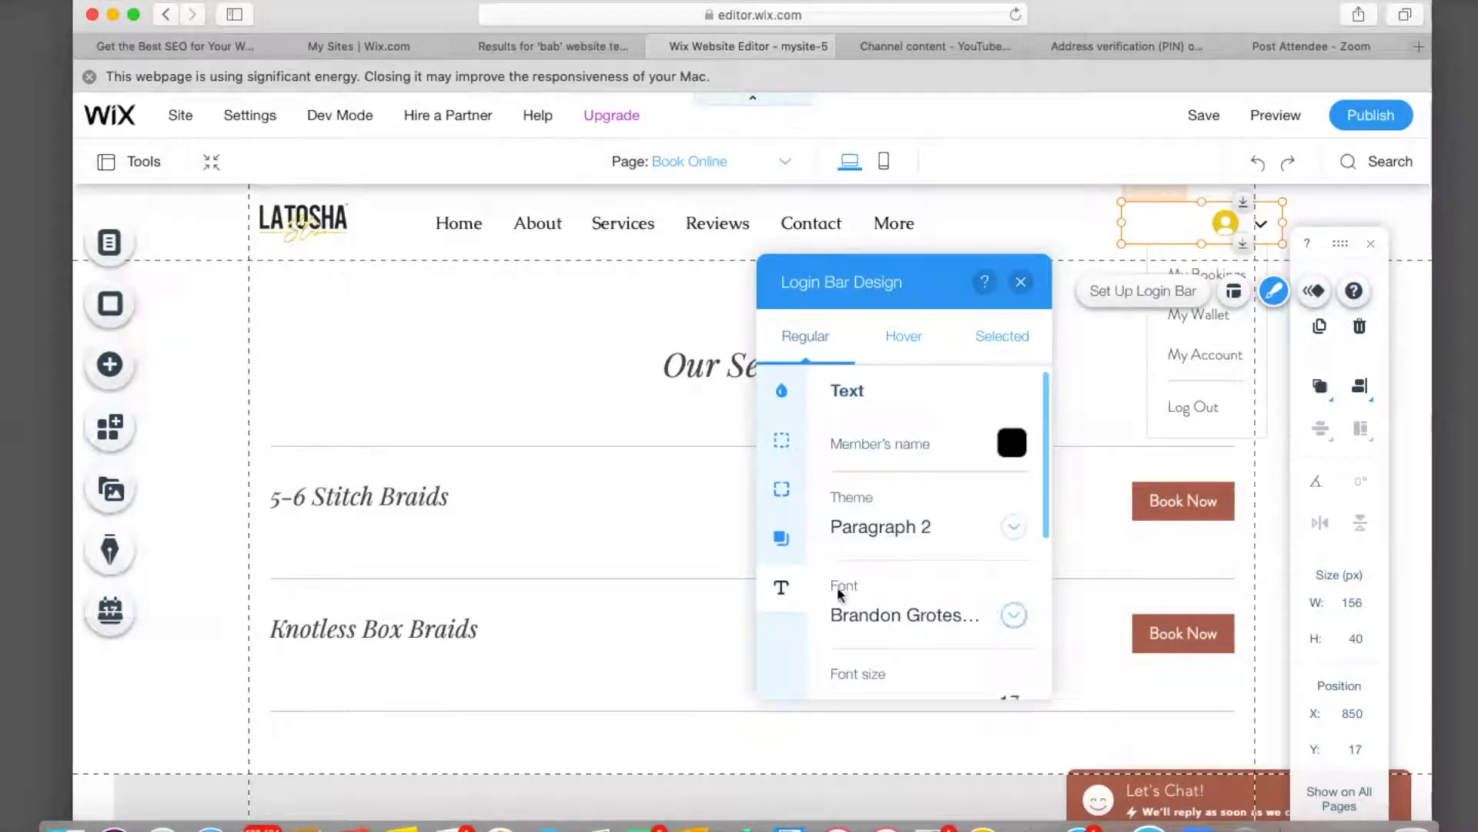
scroll(841, 590, down, 5)
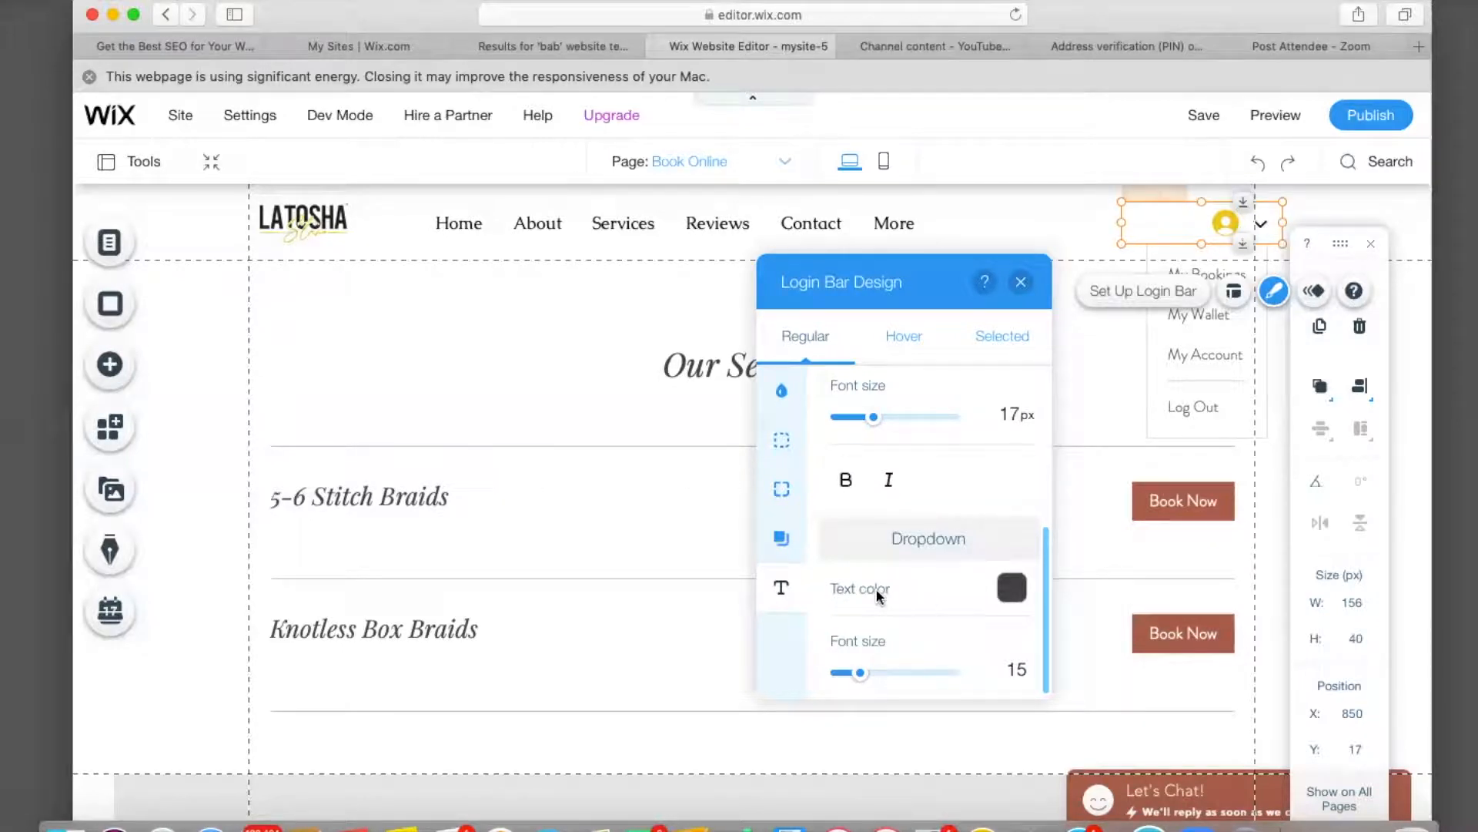
click(781, 538)
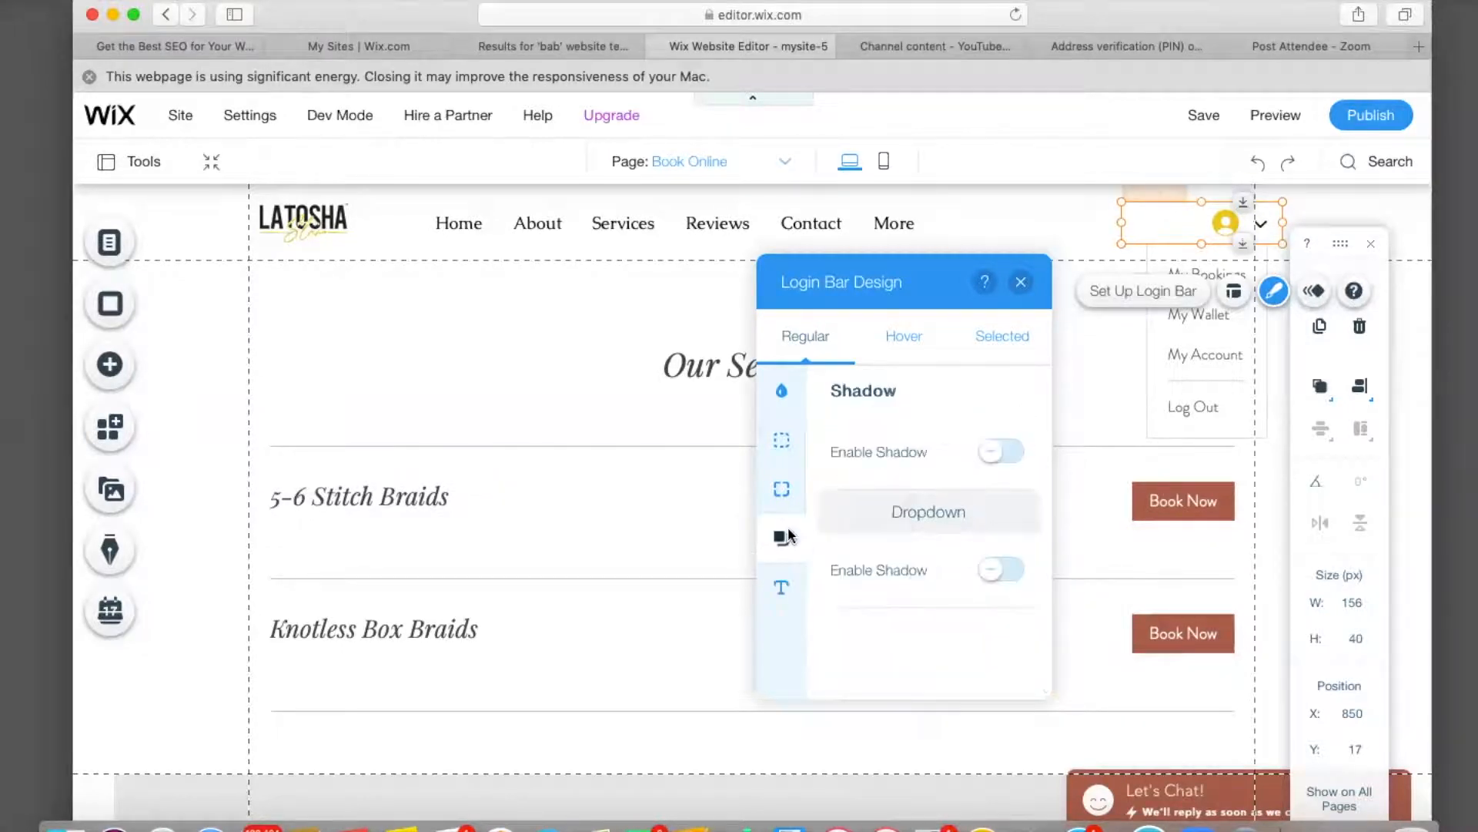
click(781, 488)
click(781, 440)
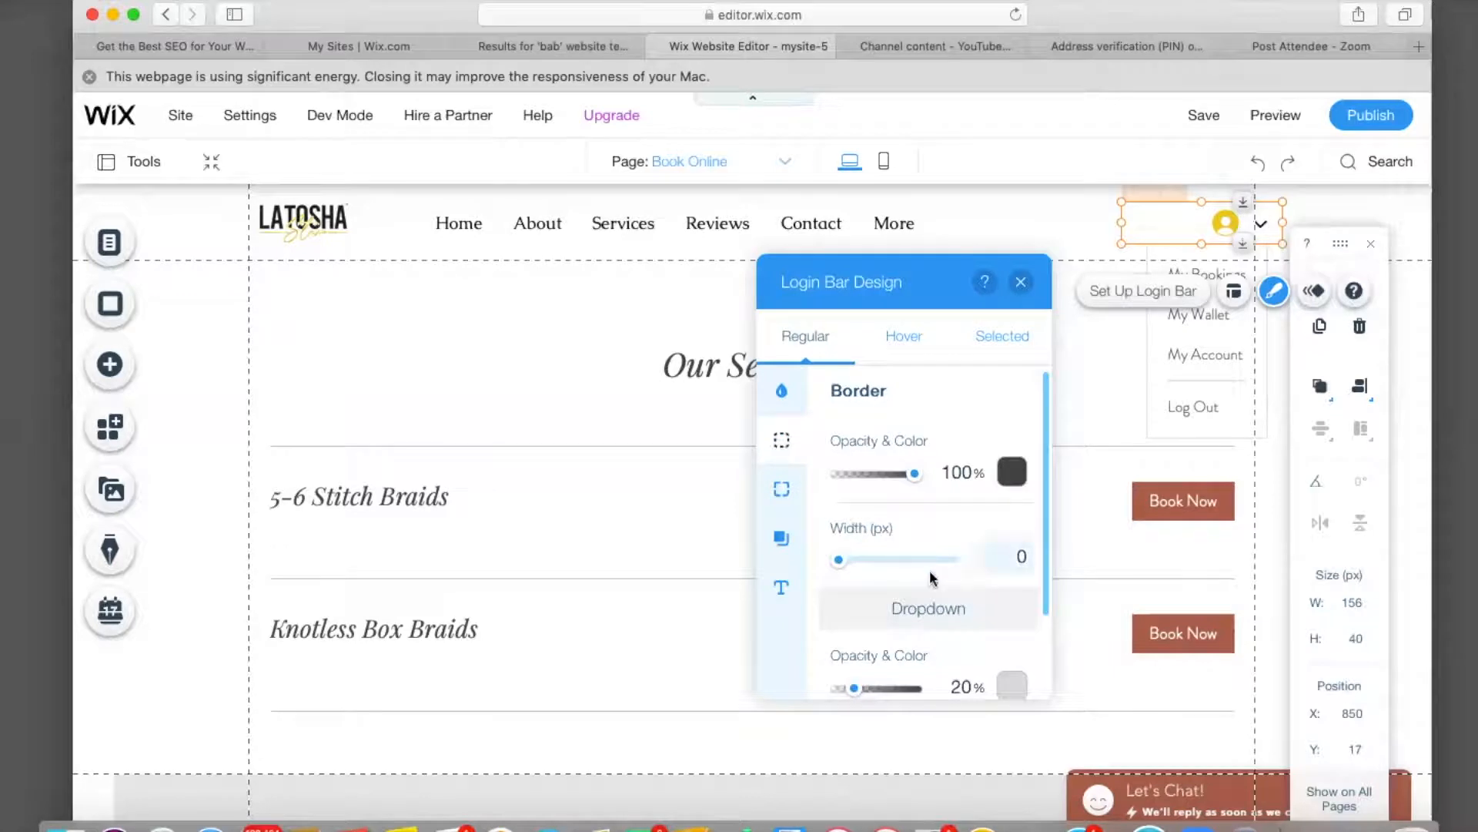
scroll(932, 578, down, 2)
scroll(835, 462, up, 2)
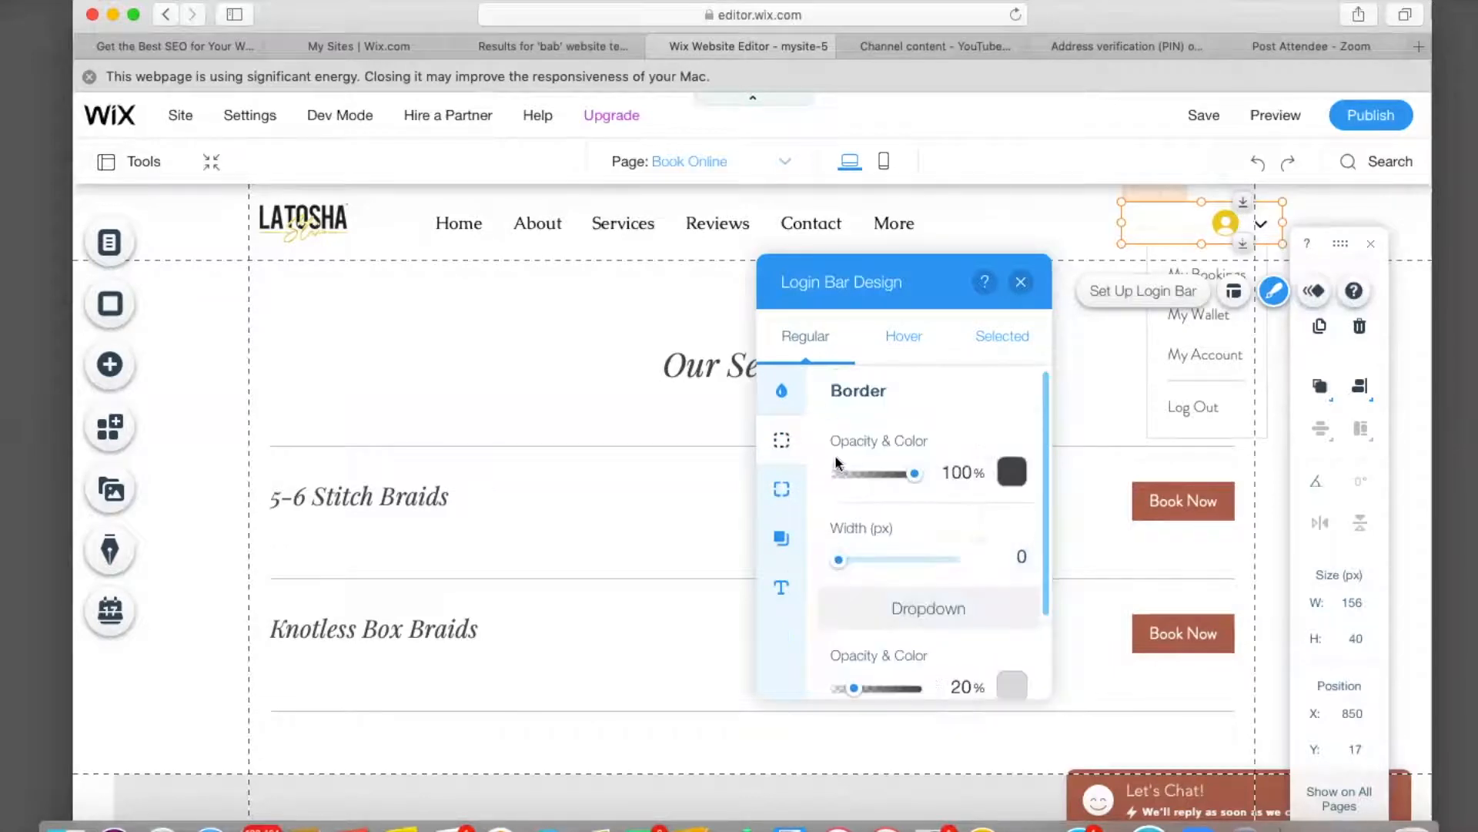
click(791, 393)
scroll(916, 536, down, 2)
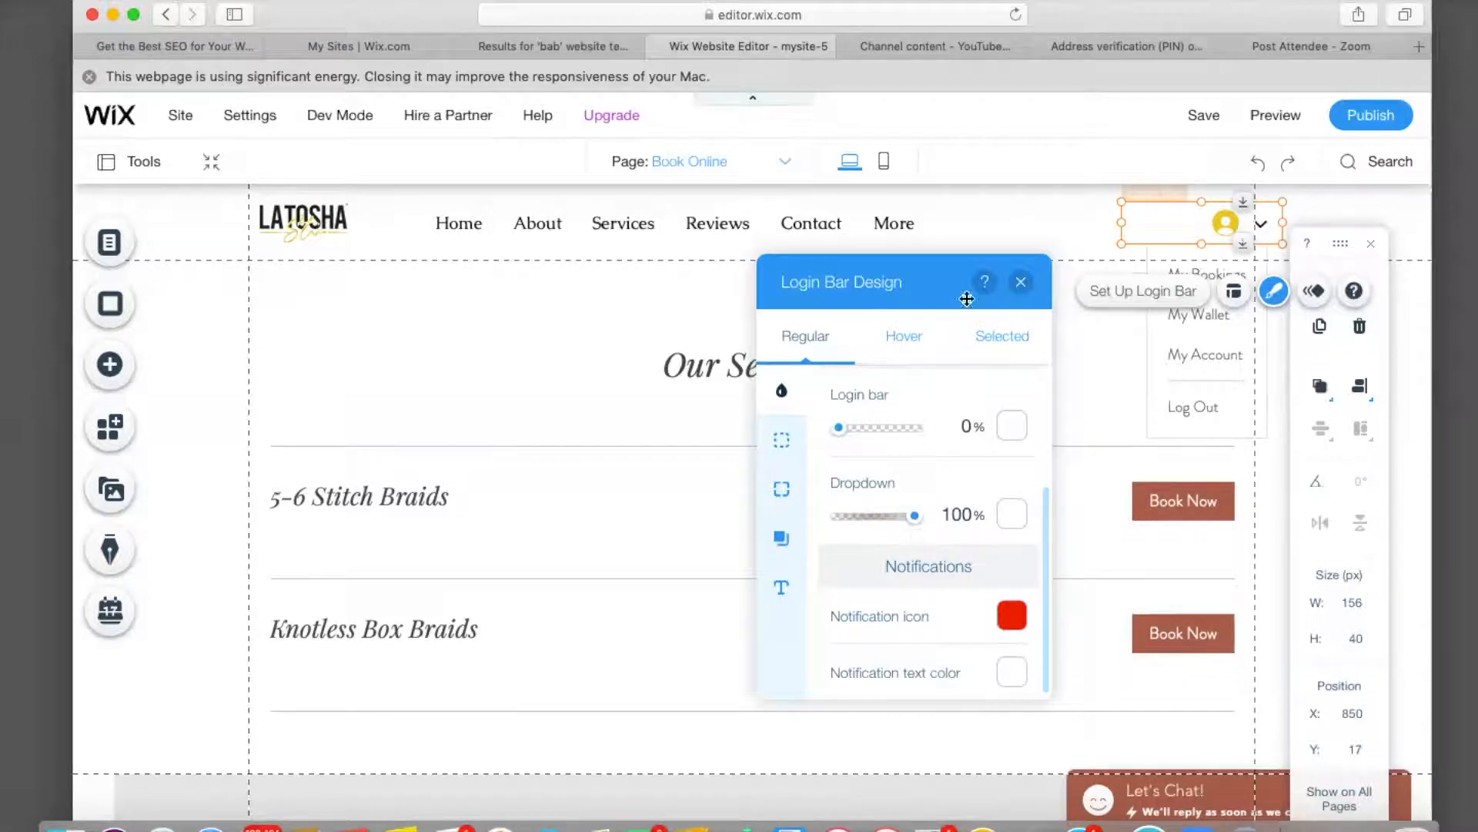
Shrink the login bar around its icon and shift the horizontal menu right in the header.
click(1021, 283)
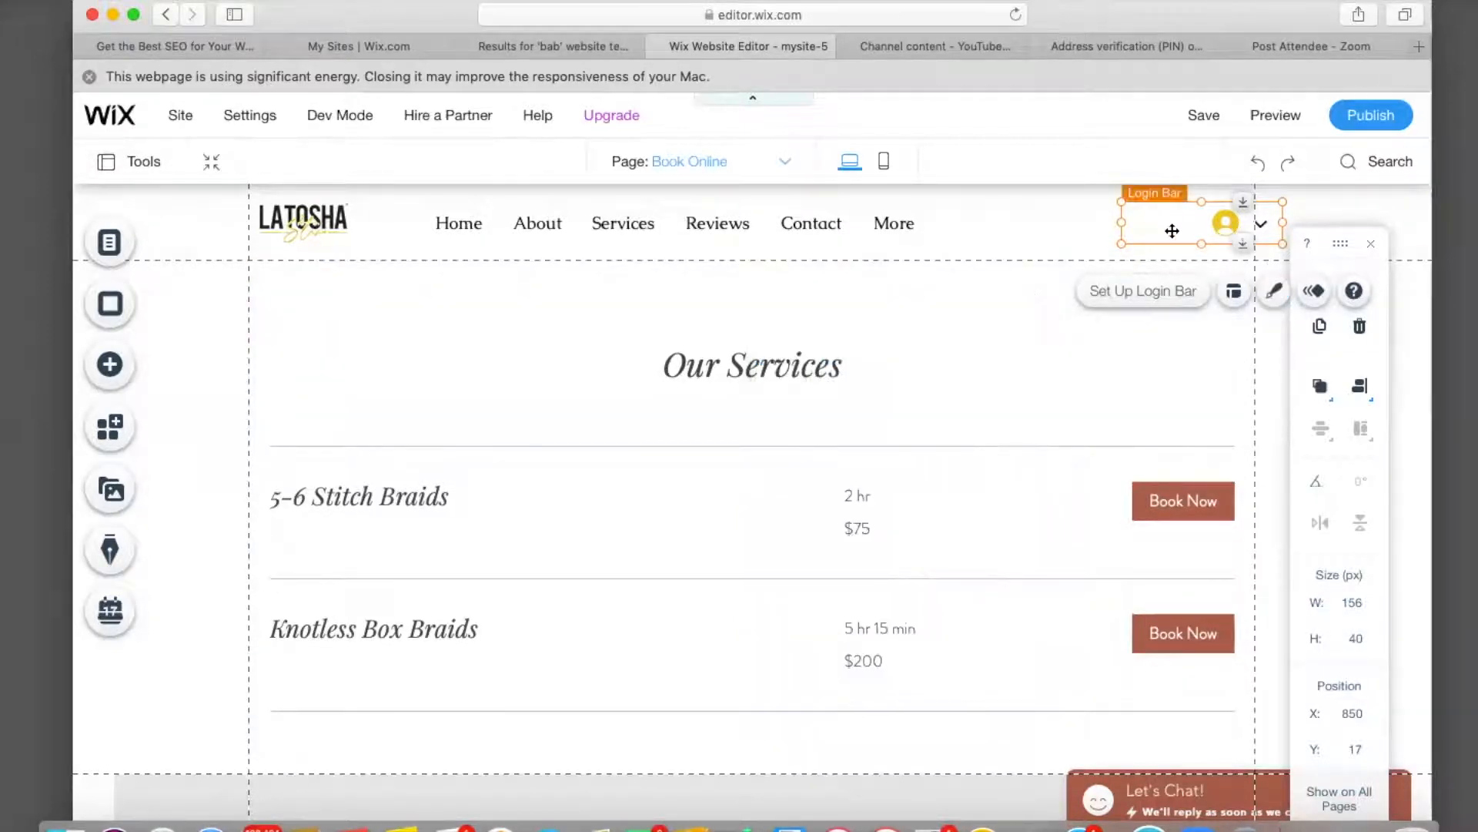
drag(1085, 224, 1138, 223)
drag(799, 221, 866, 220)
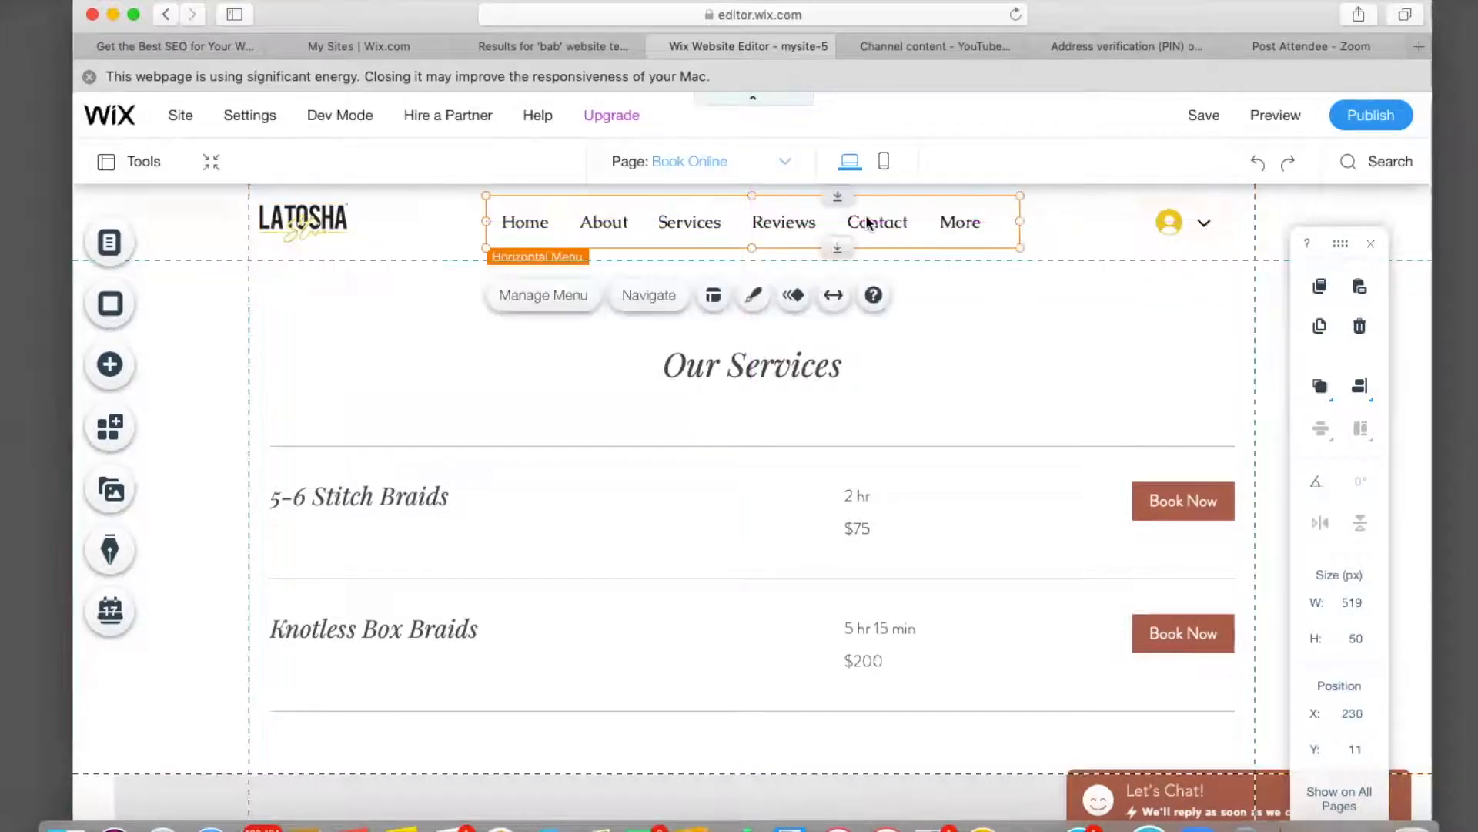
Try Bounce-In, Glide-In, Fade-In and Spin-In on the login bar, then set its animation to None.
click(1205, 229)
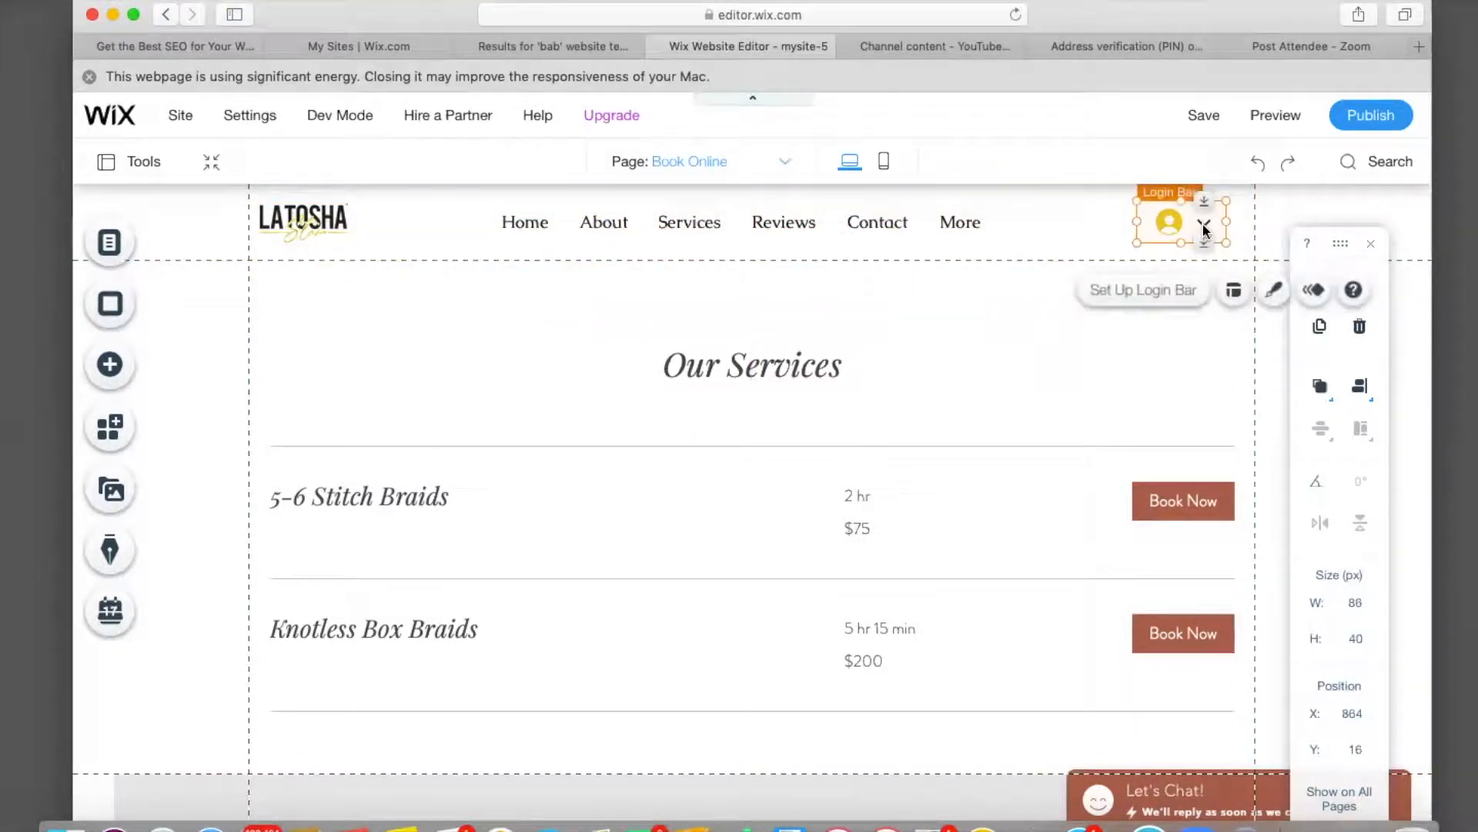
click(1235, 292)
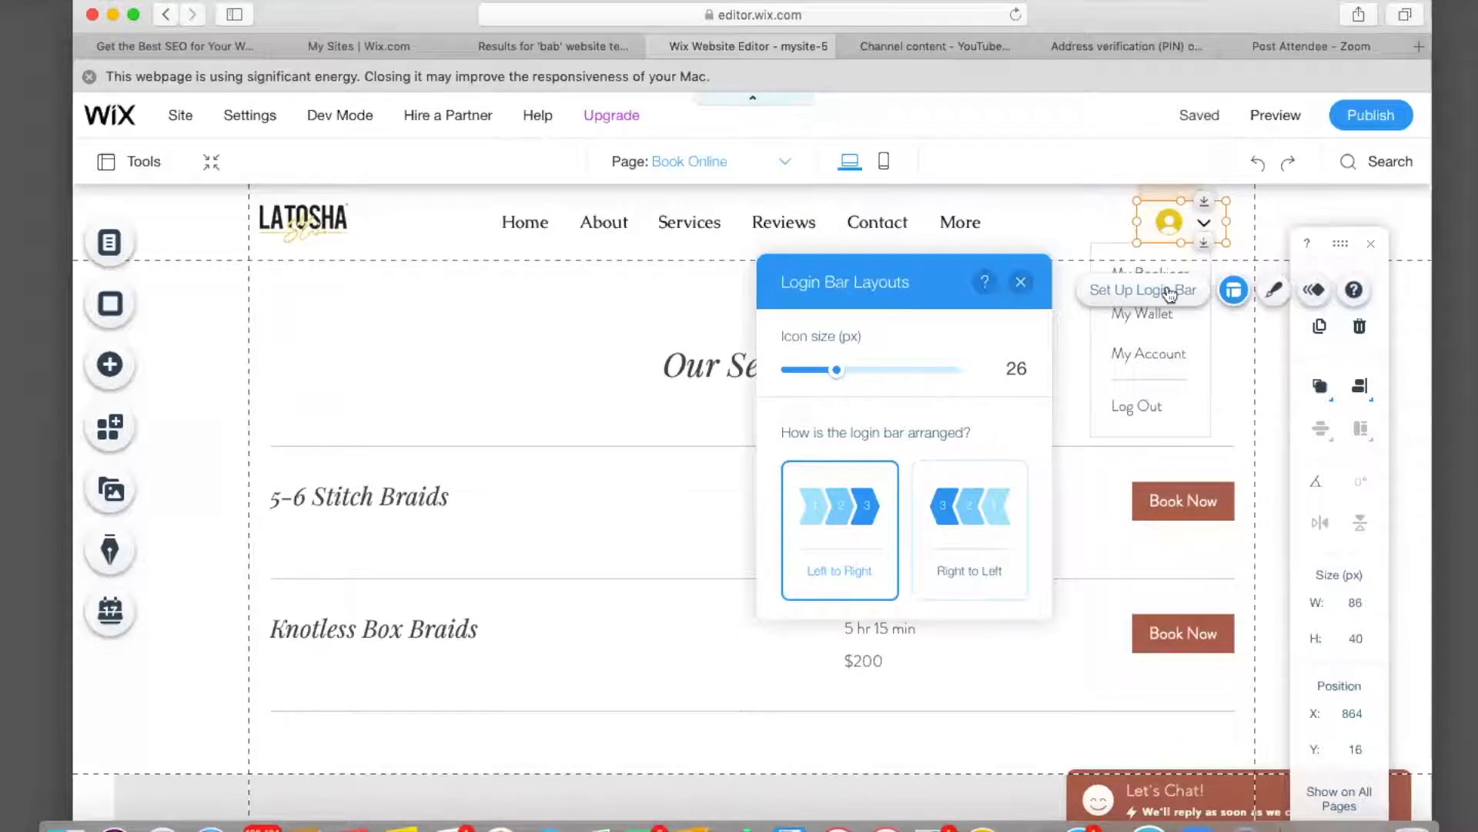
click(1313, 290)
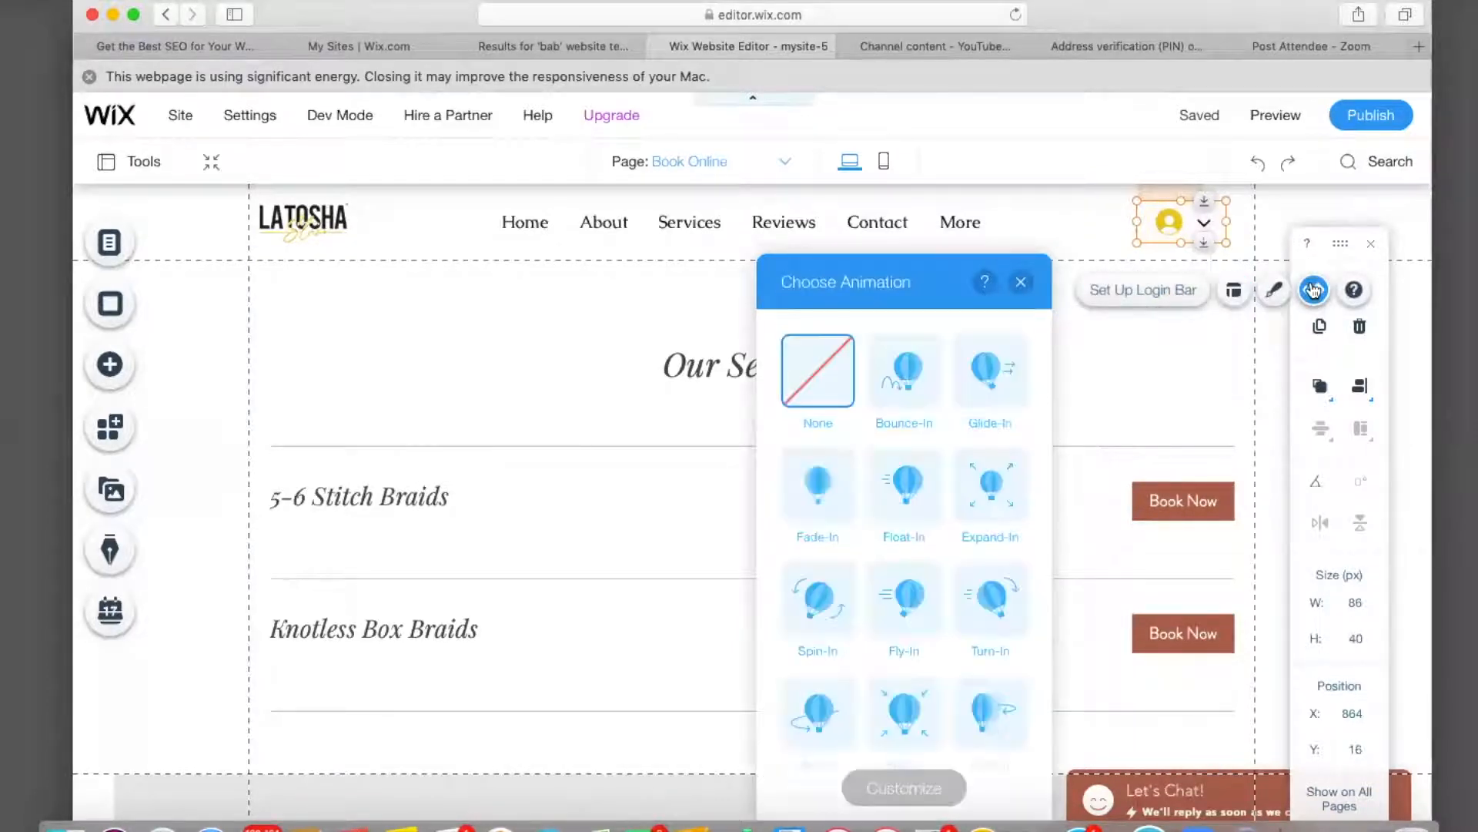
click(891, 376)
click(988, 393)
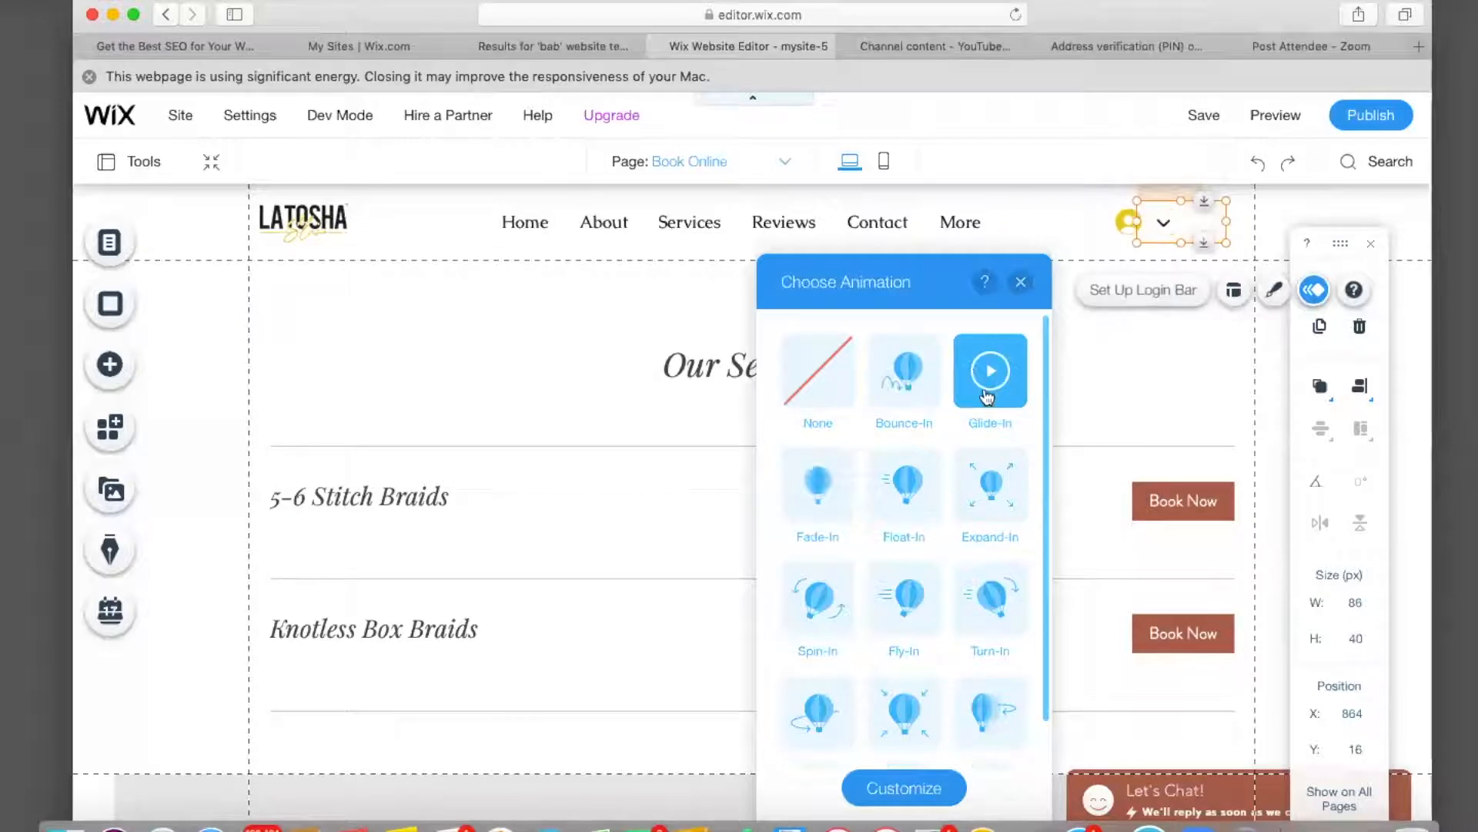
click(816, 486)
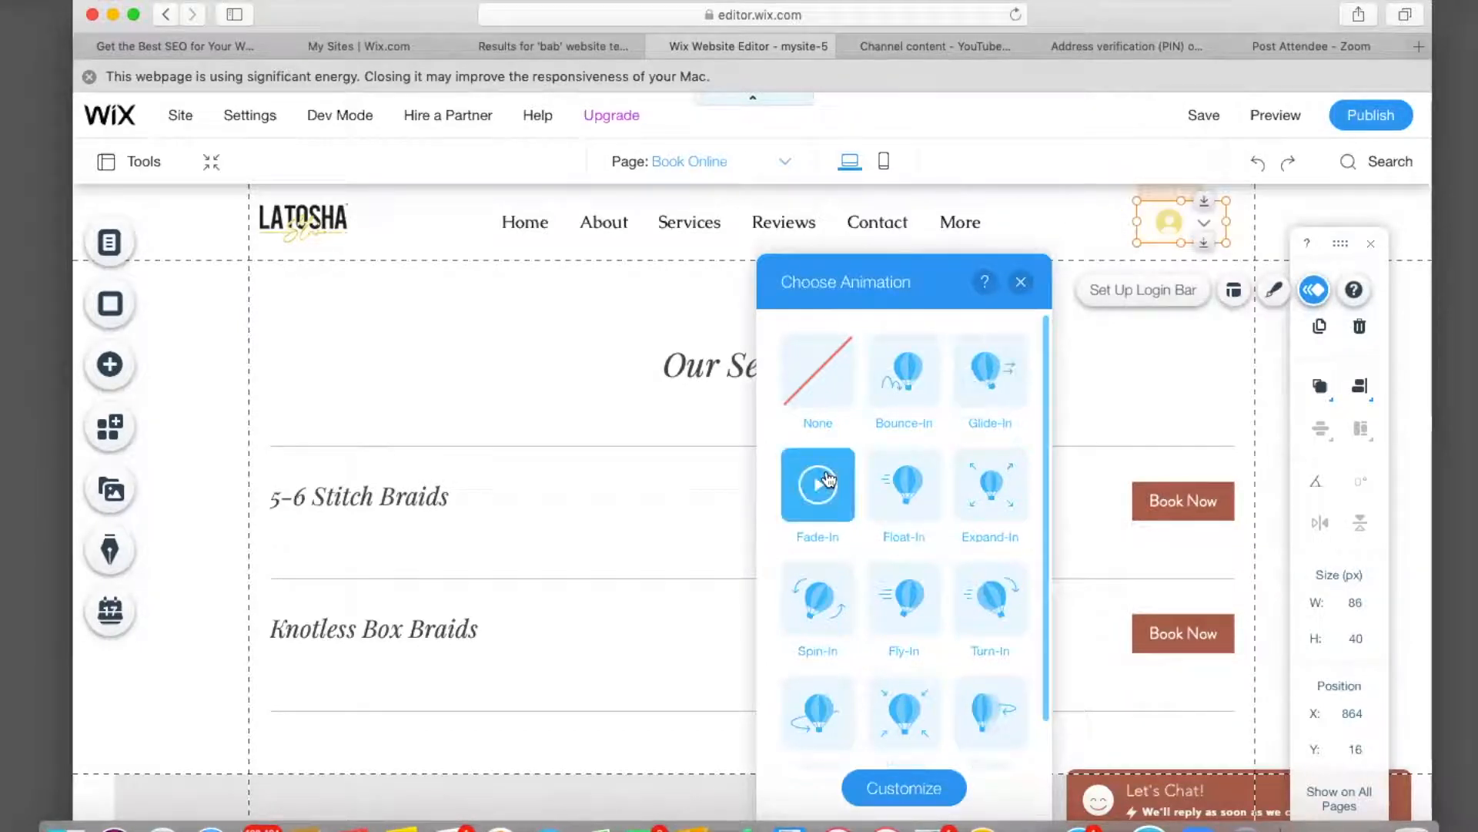
click(833, 614)
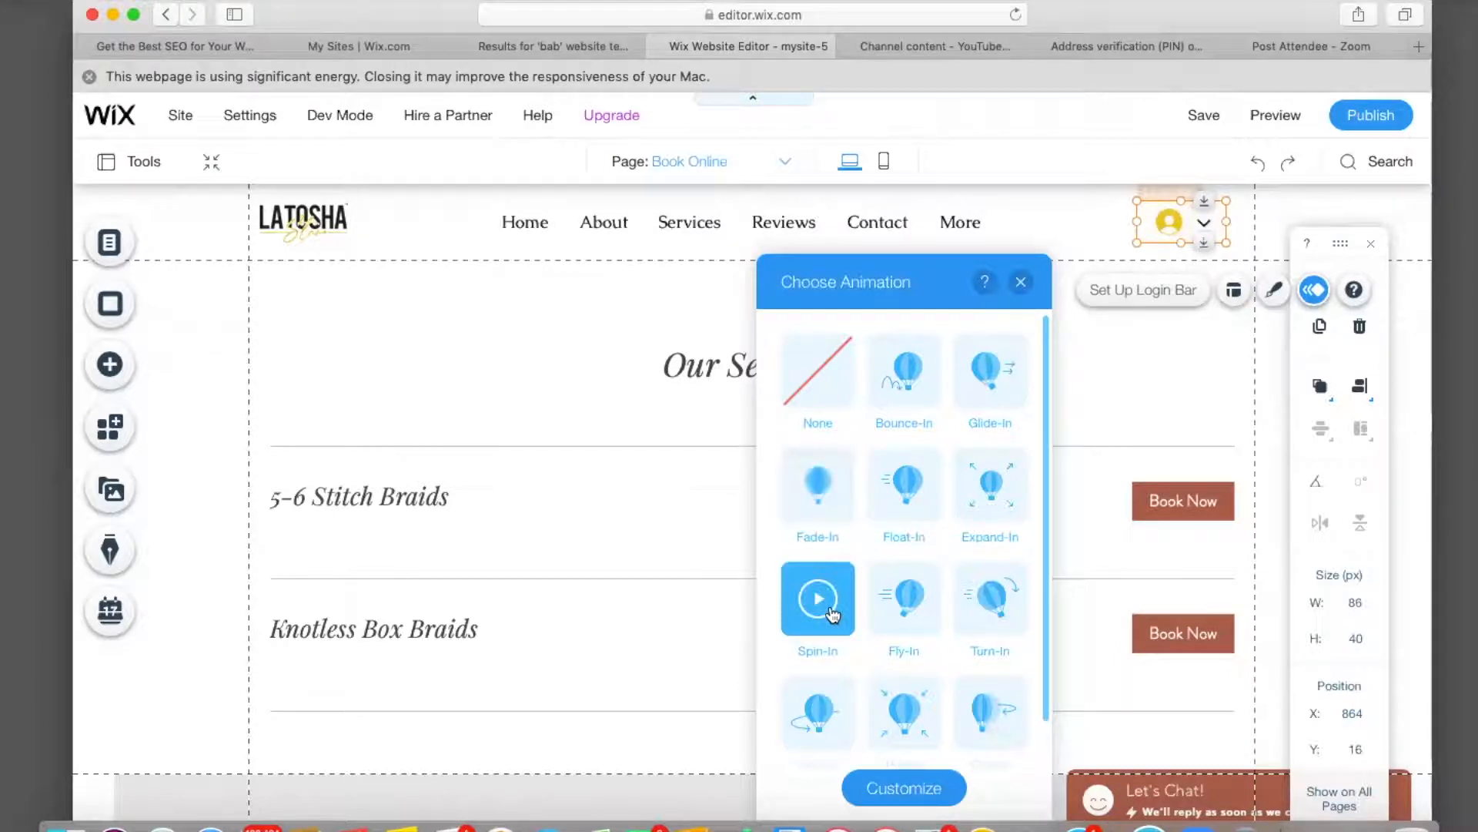
click(852, 415)
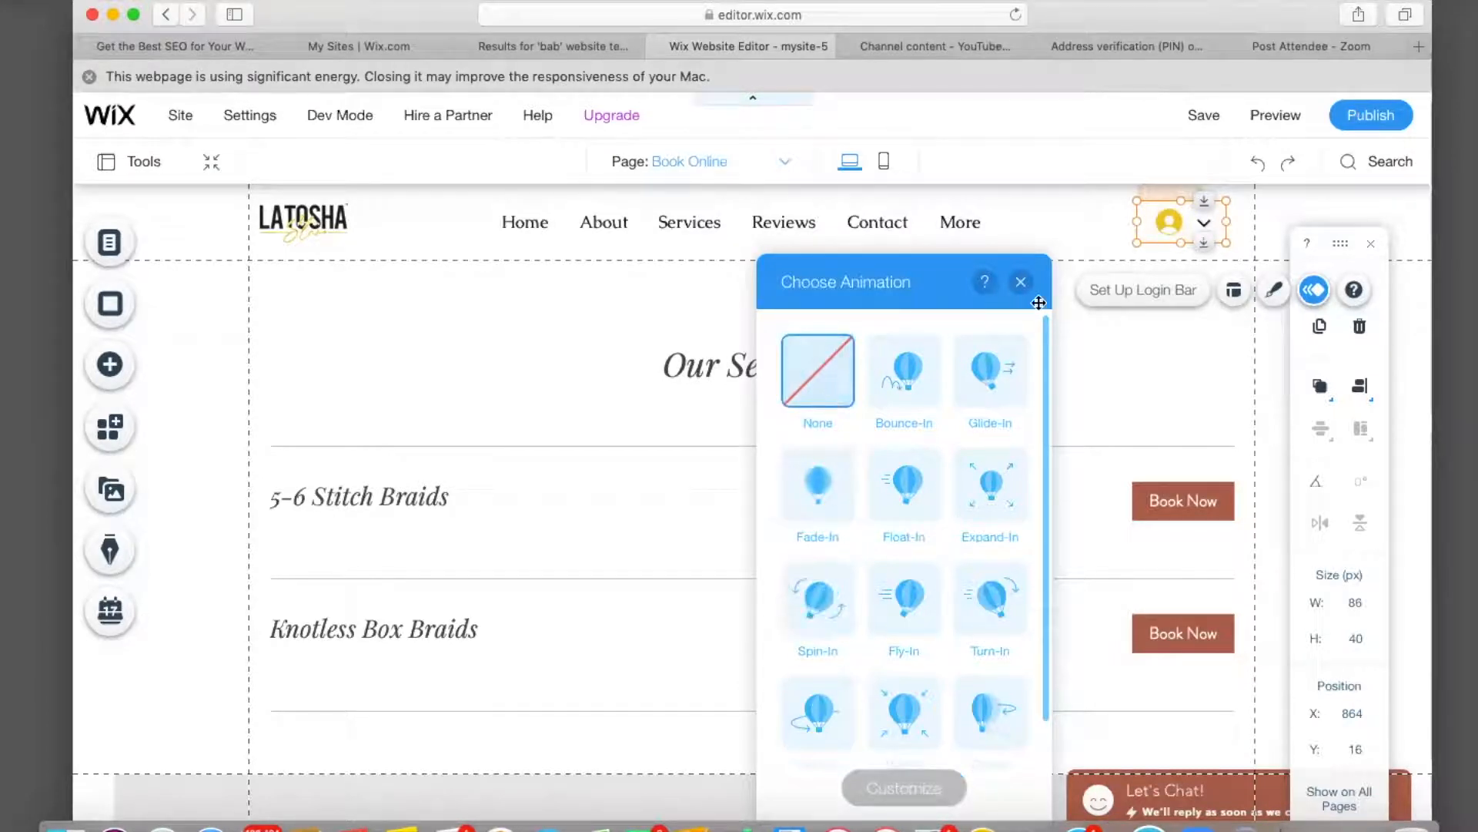
click(1021, 283)
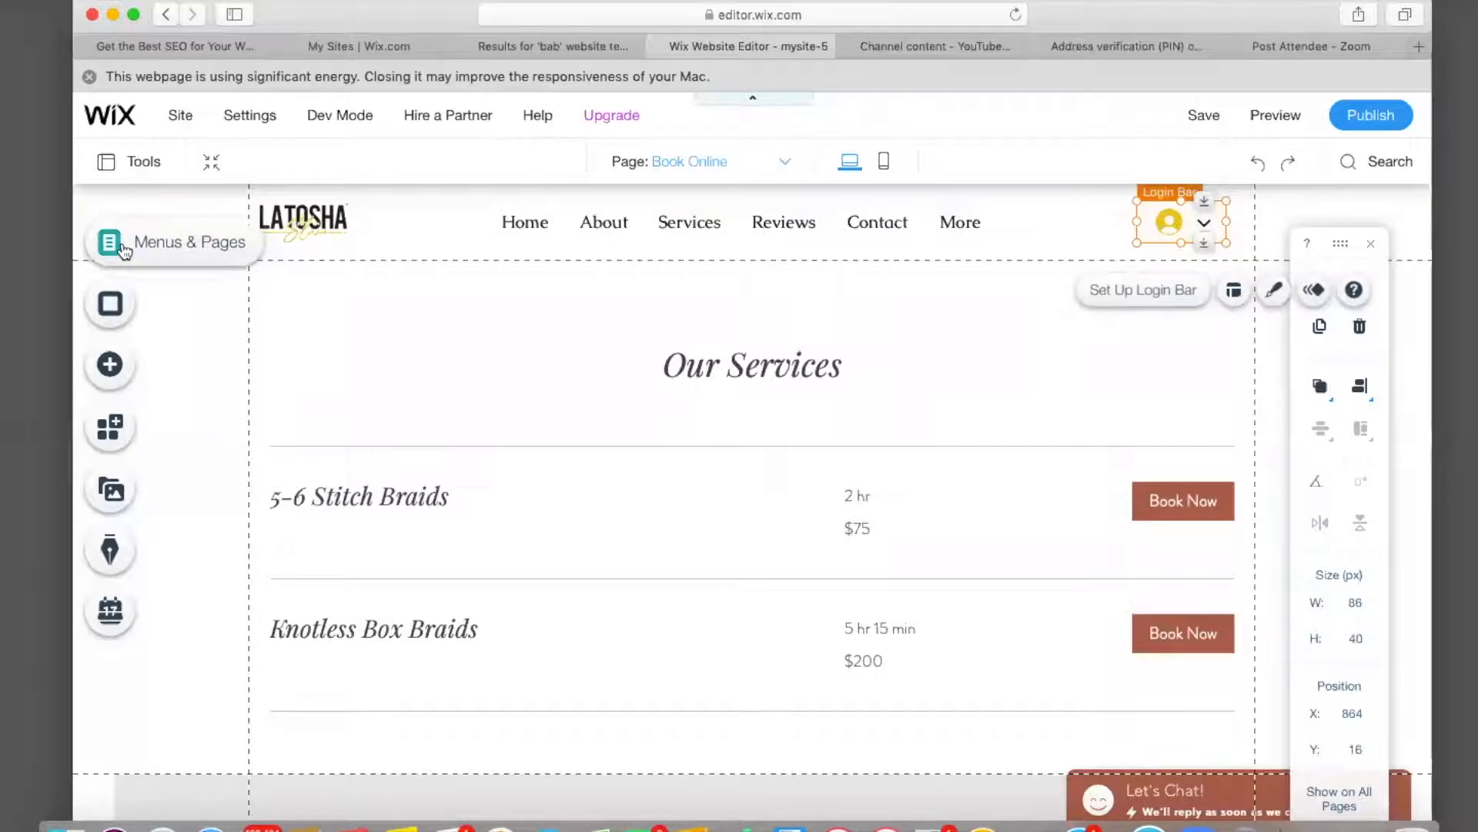
Switch to the Home page from Menus & Pages and scroll down to the Book The Look section.
click(123, 251)
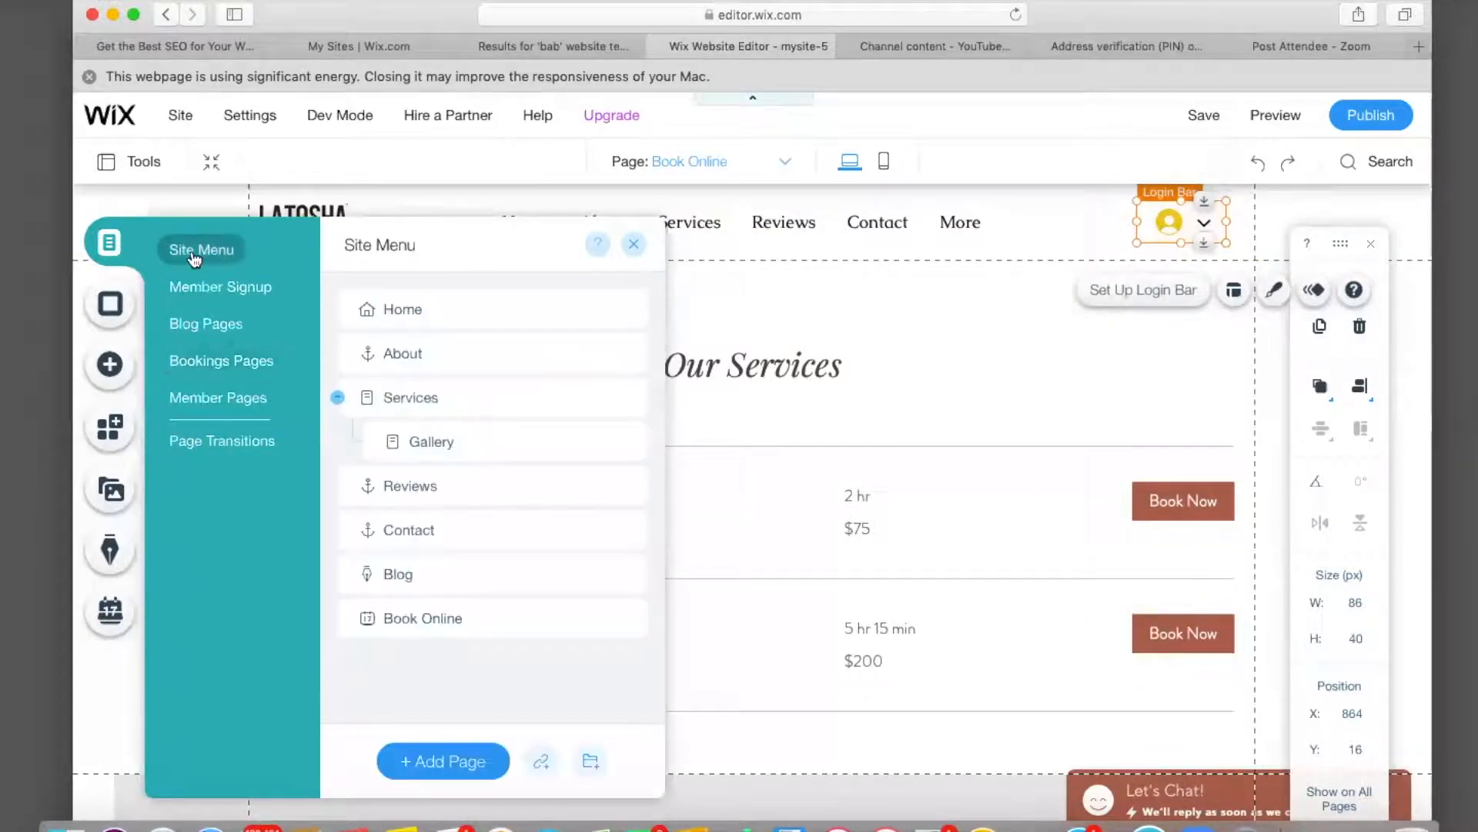
click(431, 316)
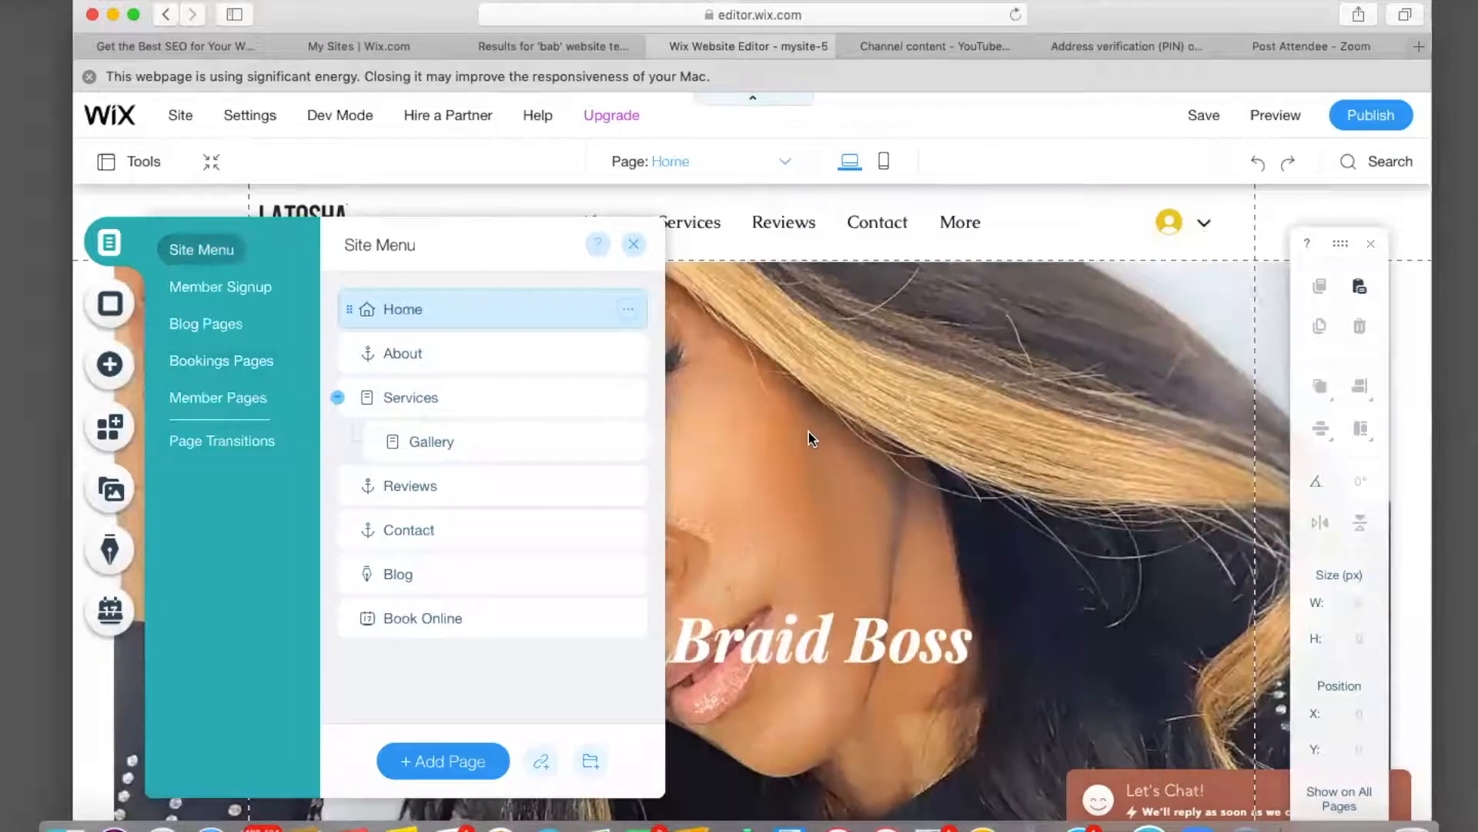
scroll(809, 435, down, 3)
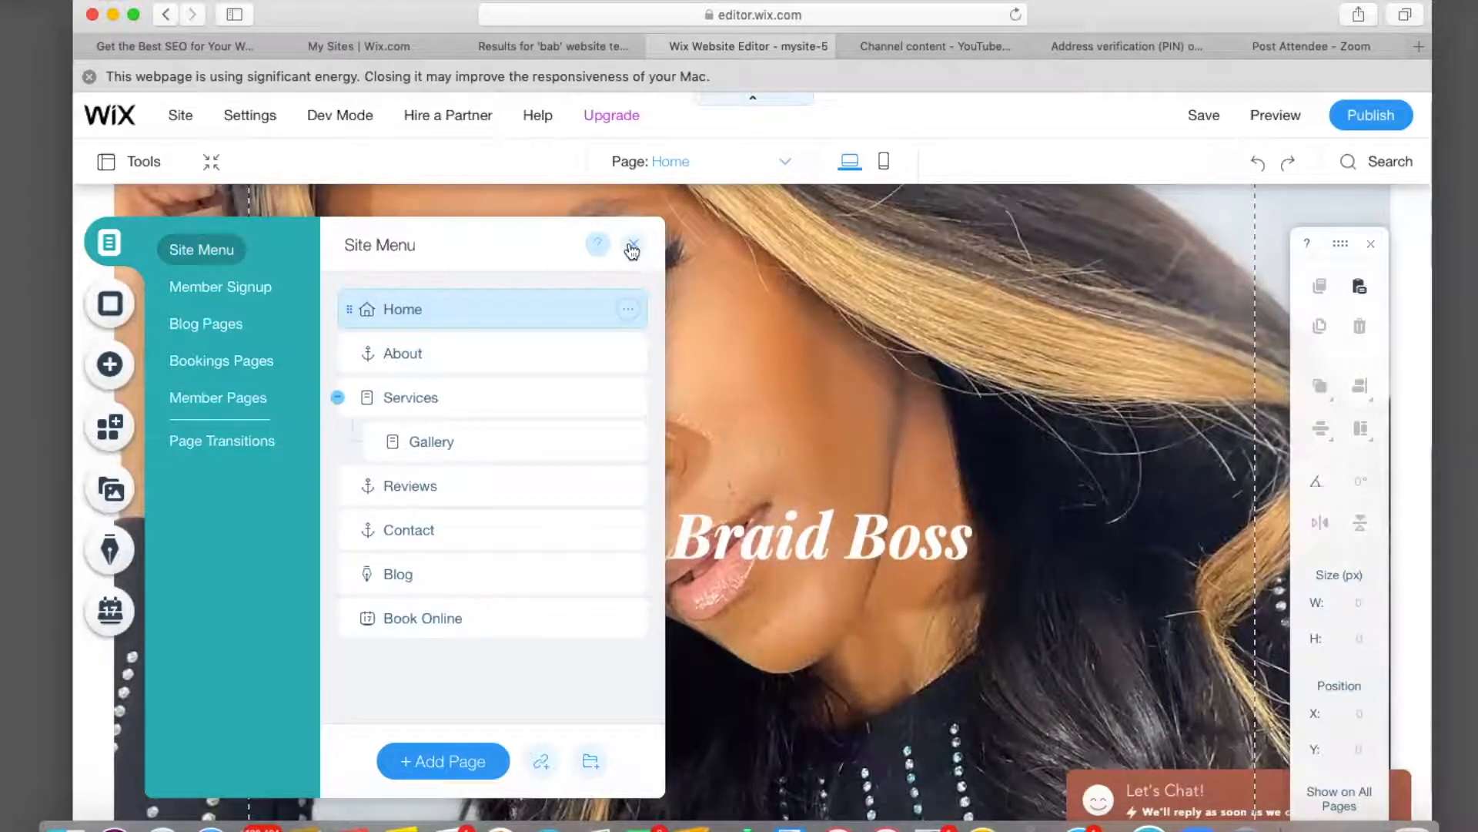
click(631, 251)
scroll(617, 424, down, 10)
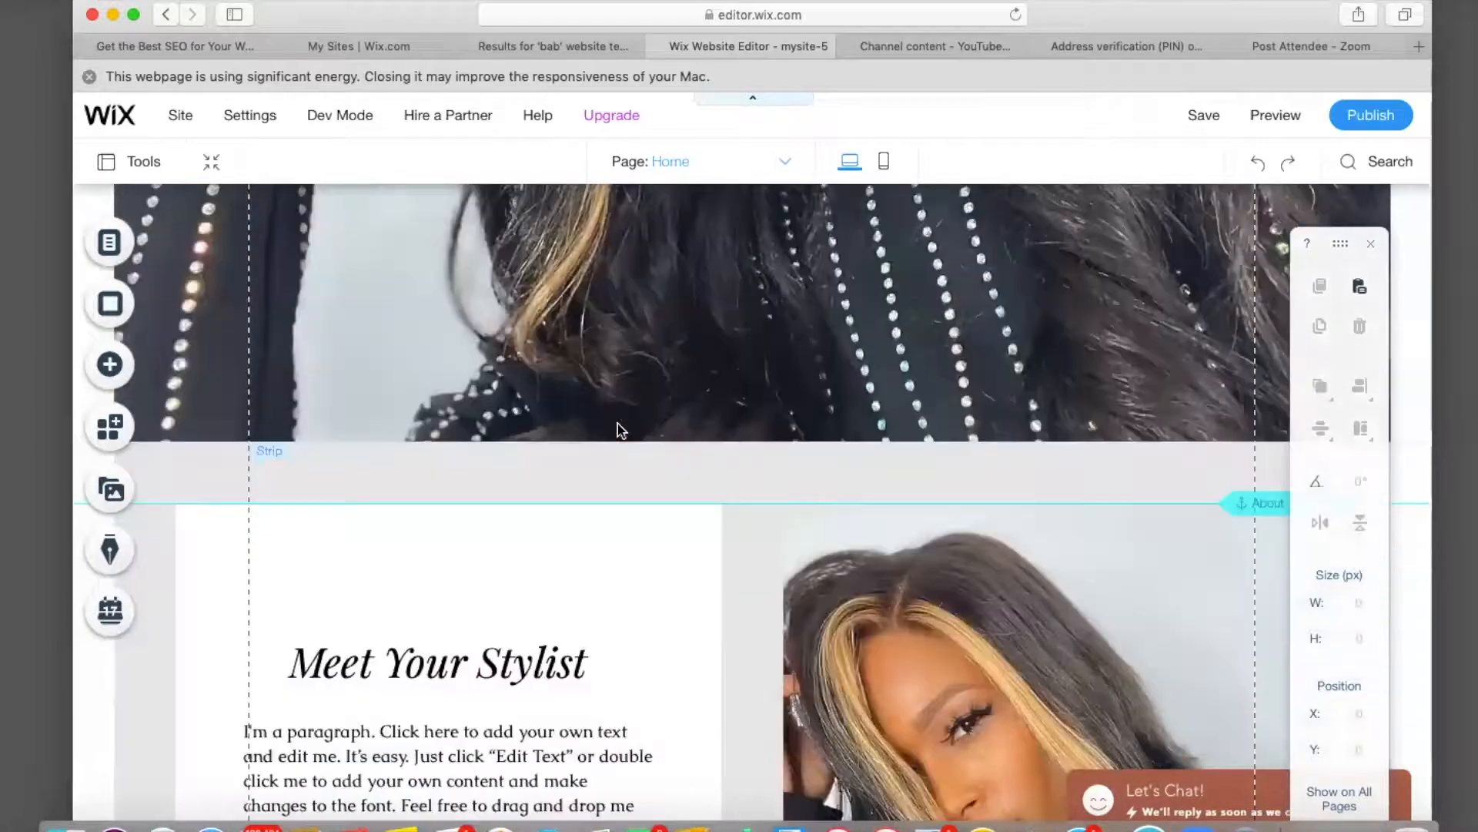
scroll(620, 431, down, 10)
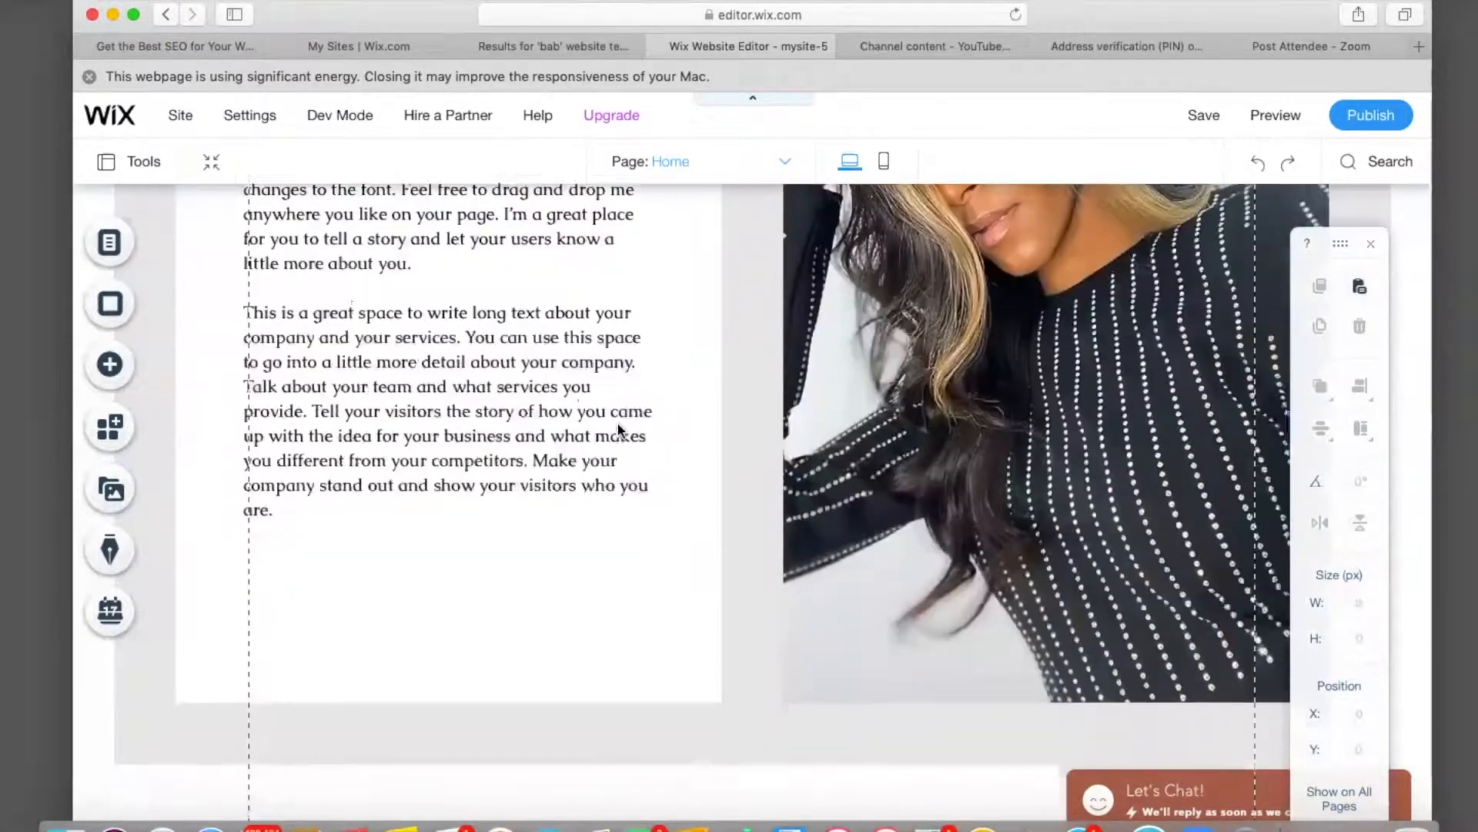
scroll(621, 431, down, 5)
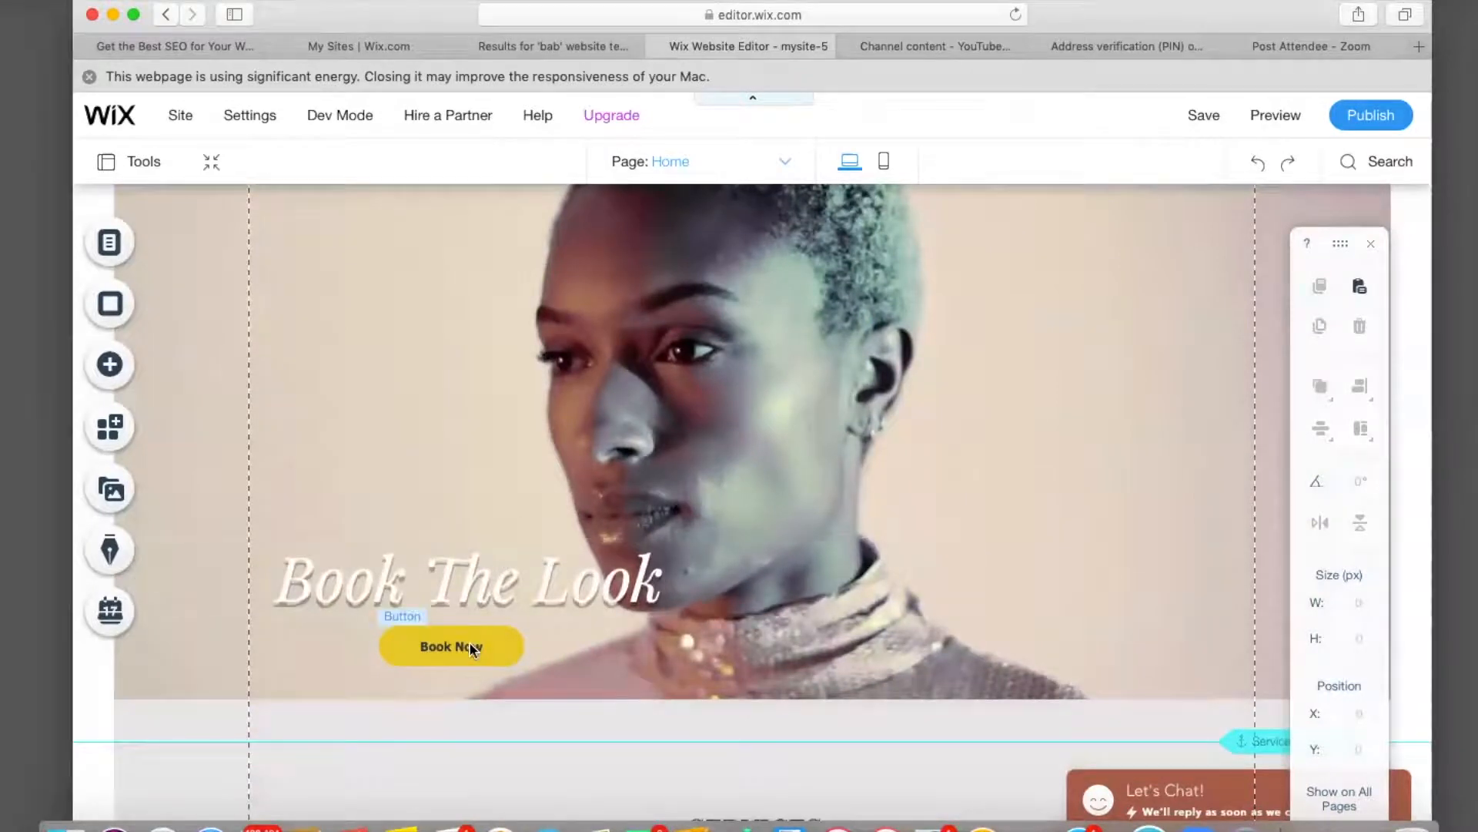
Link the Book The Look section's Book Now button to the Services page.
click(472, 648)
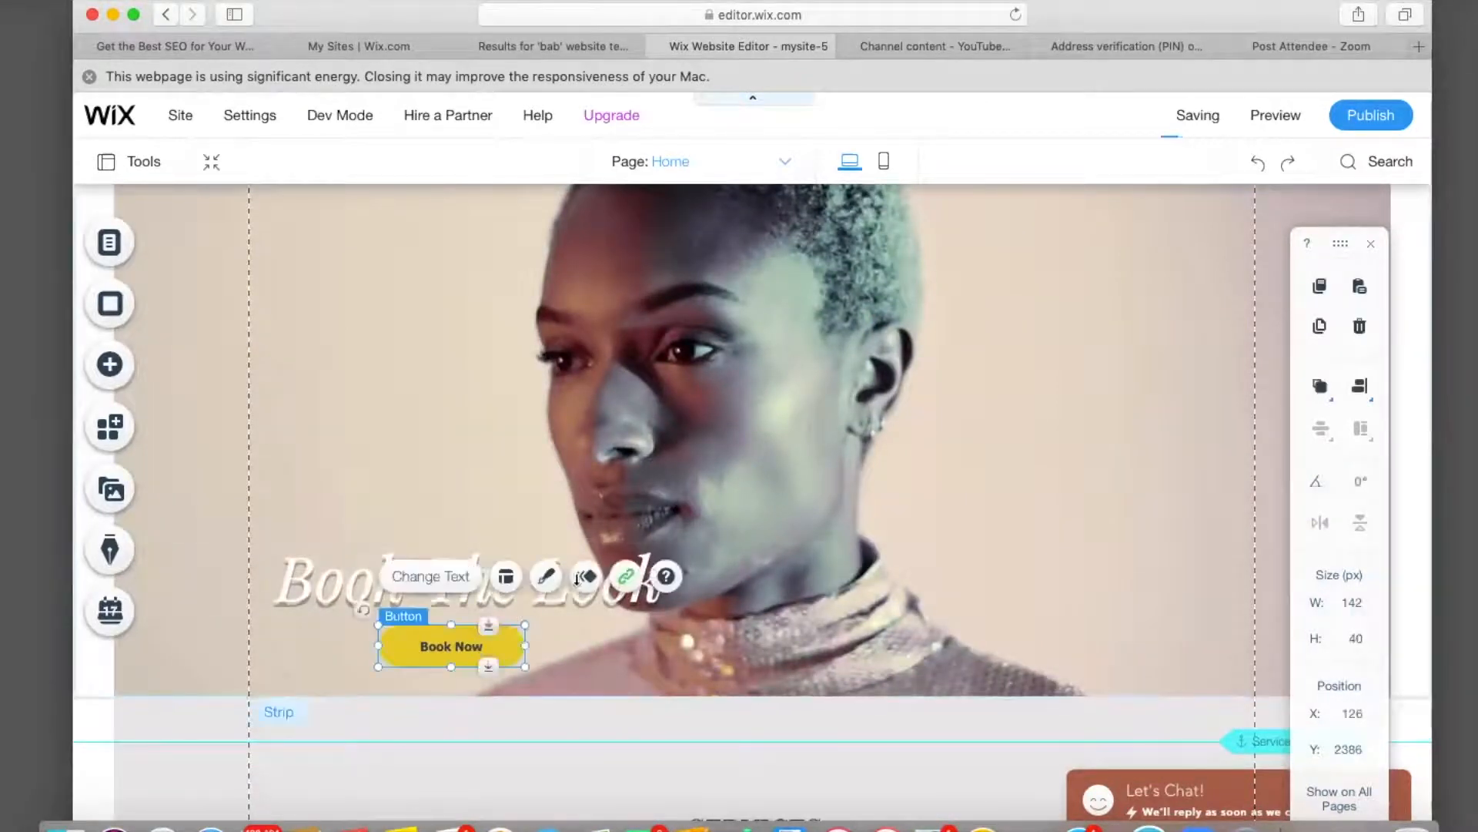
click(627, 585)
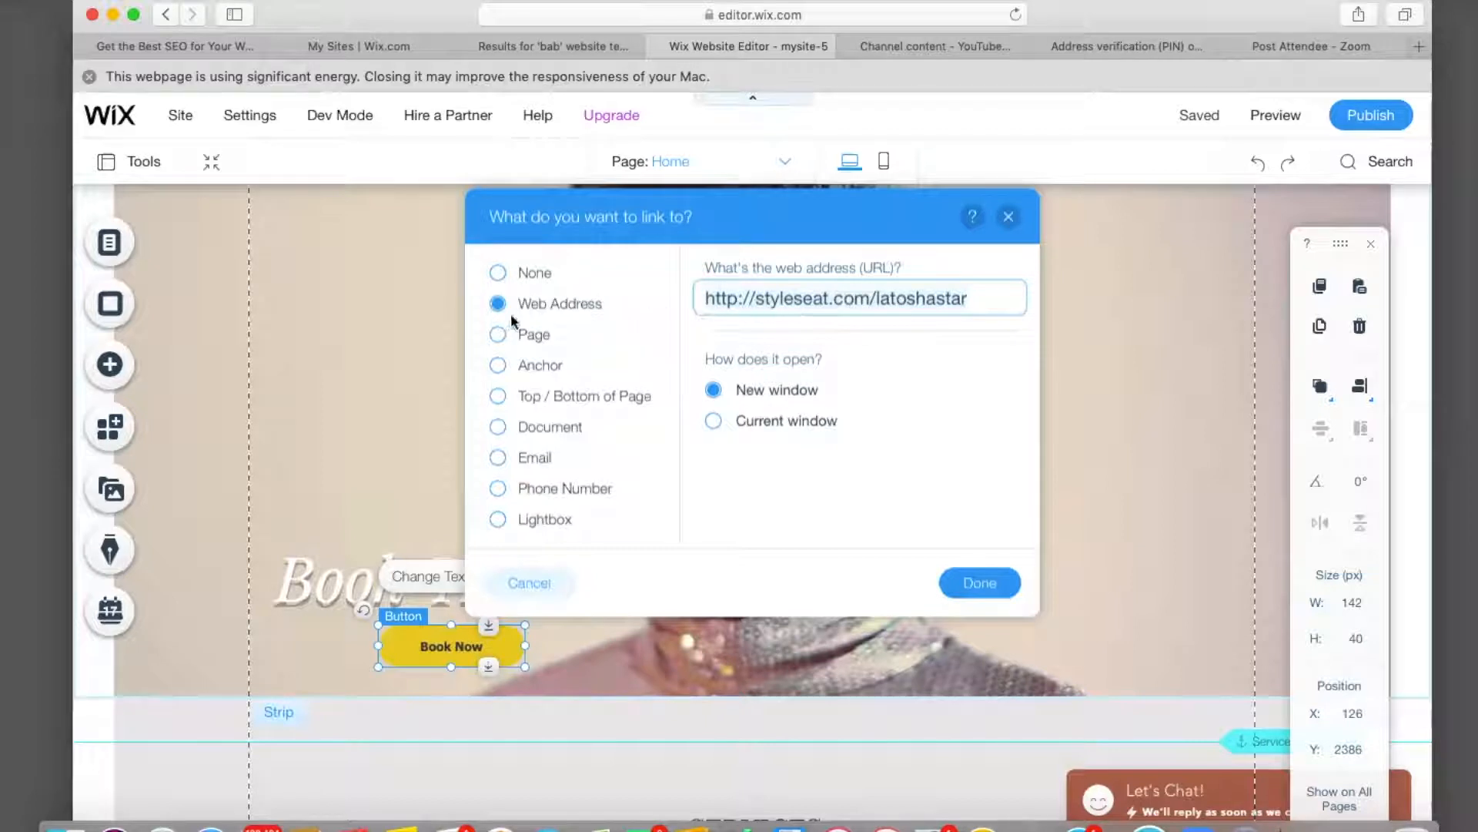
click(497, 336)
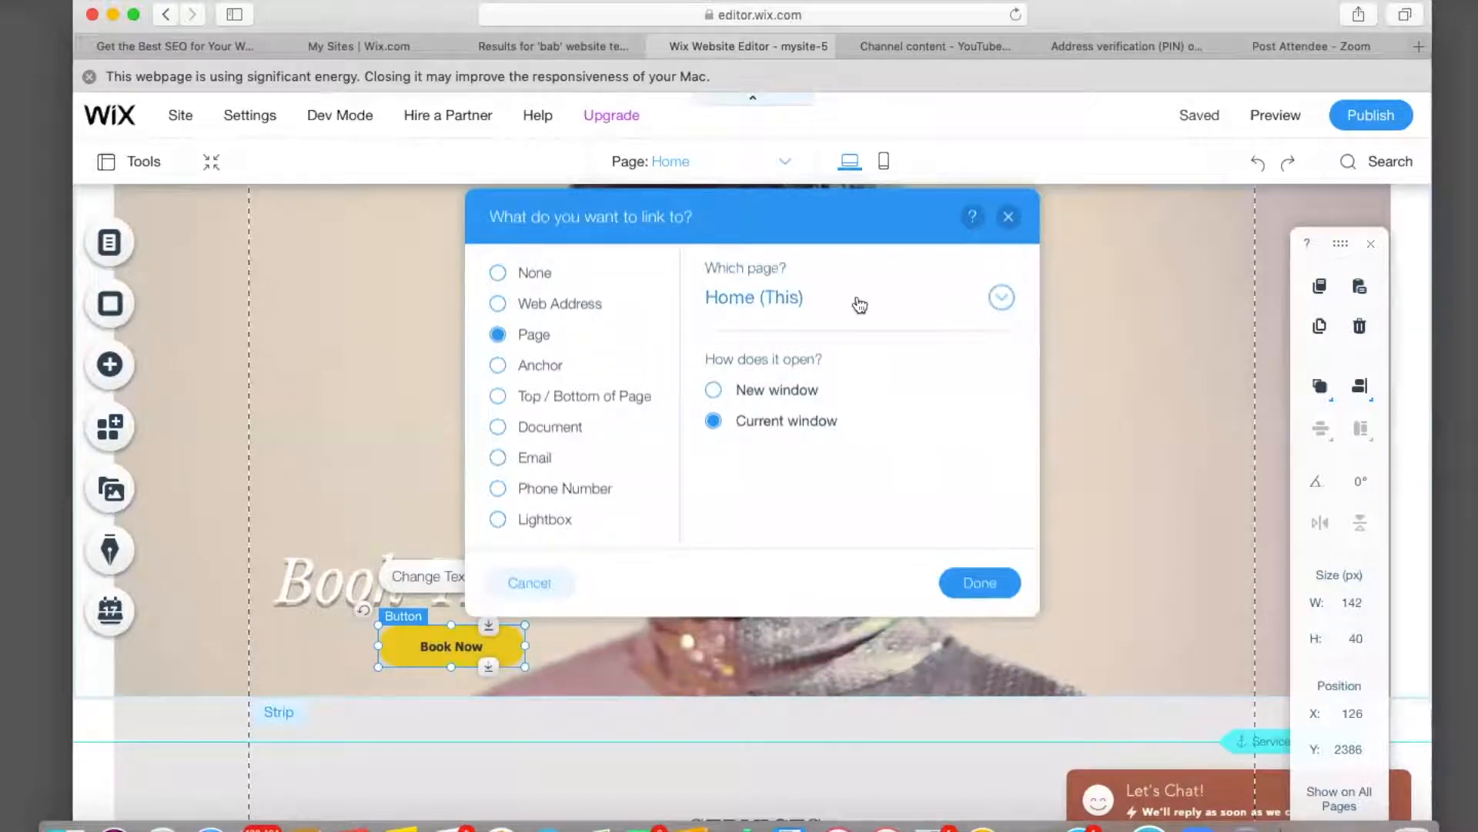
click(1003, 299)
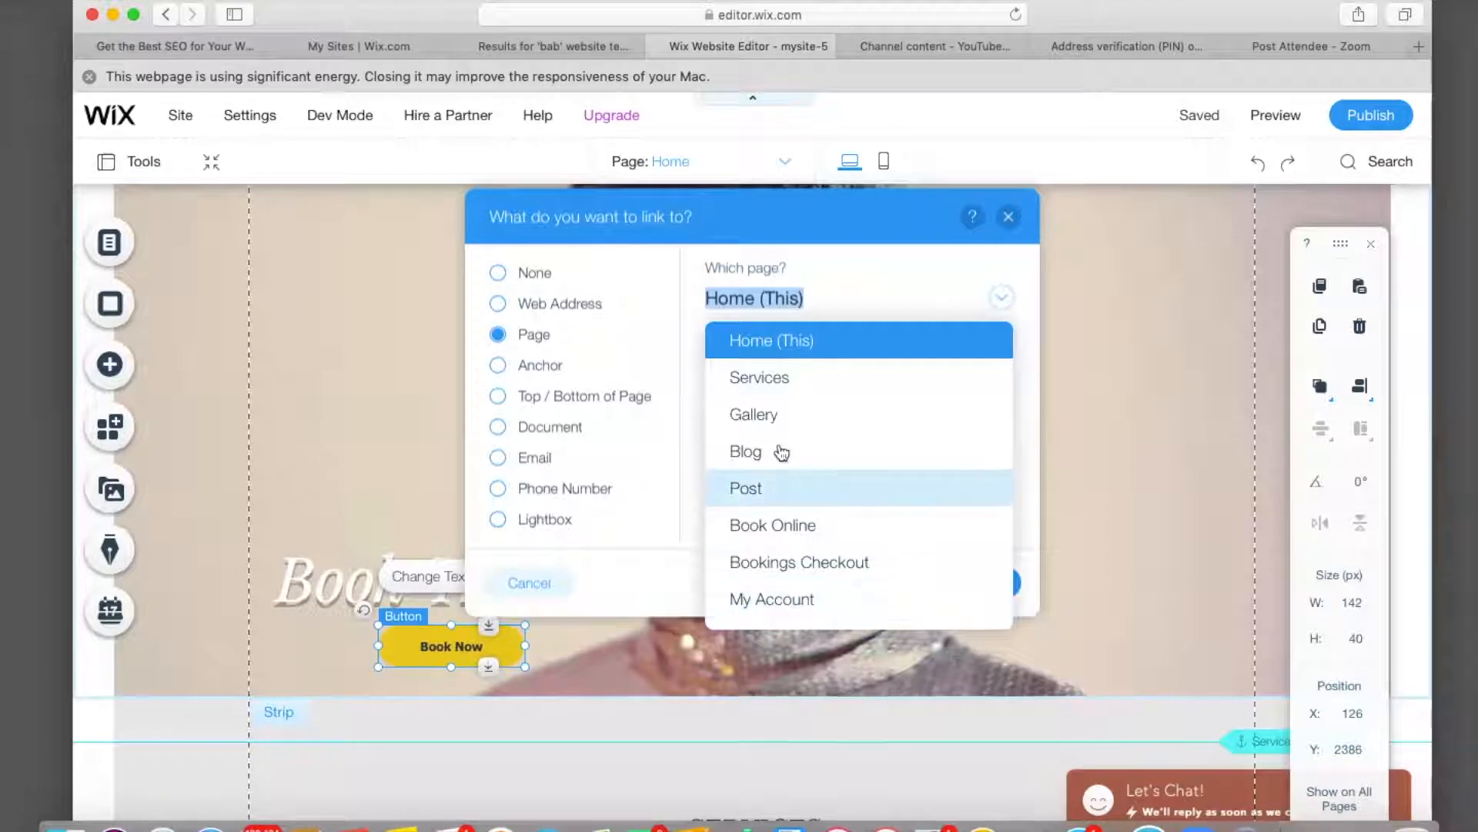
click(779, 381)
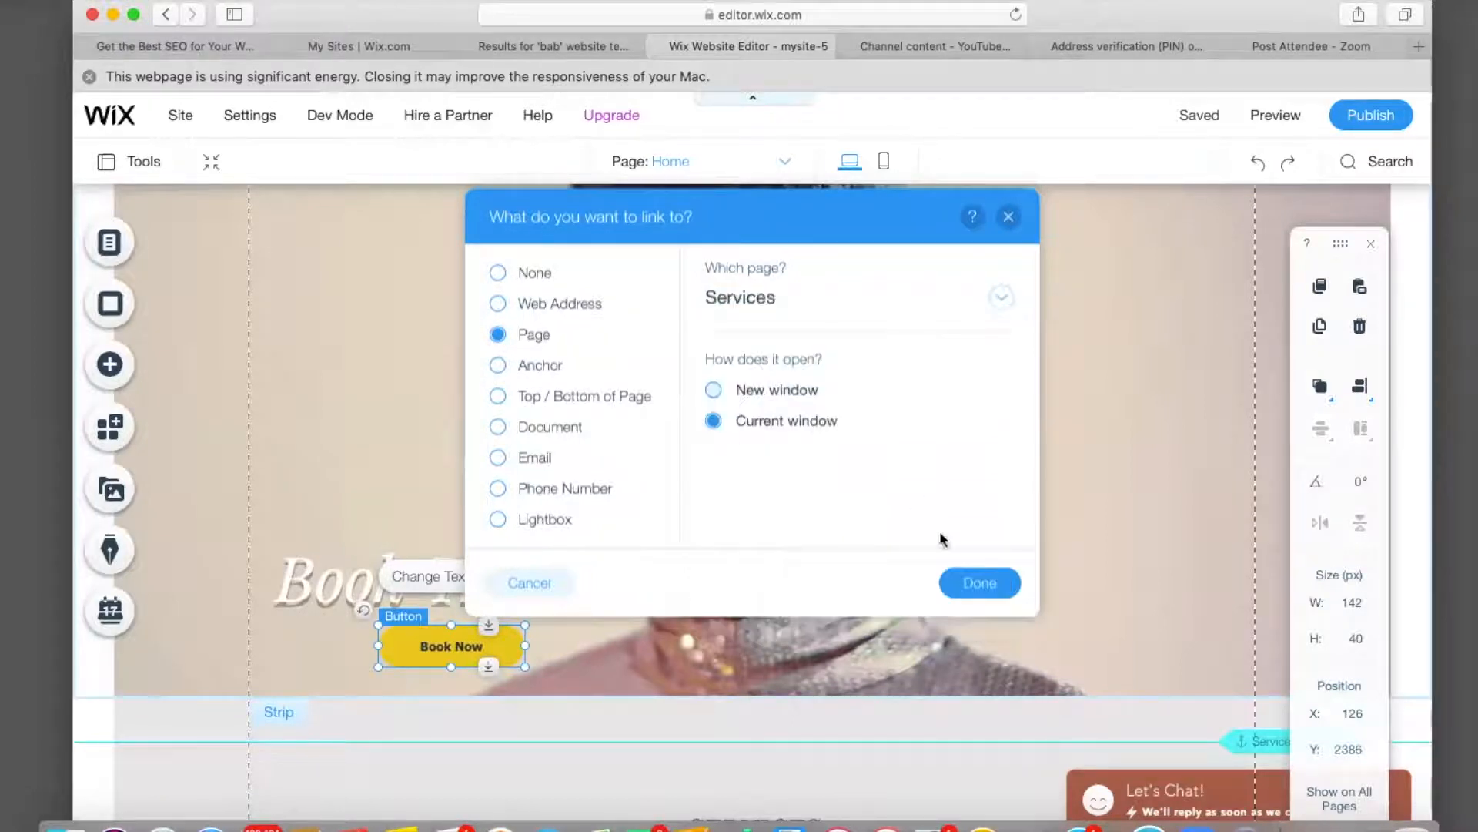
click(981, 587)
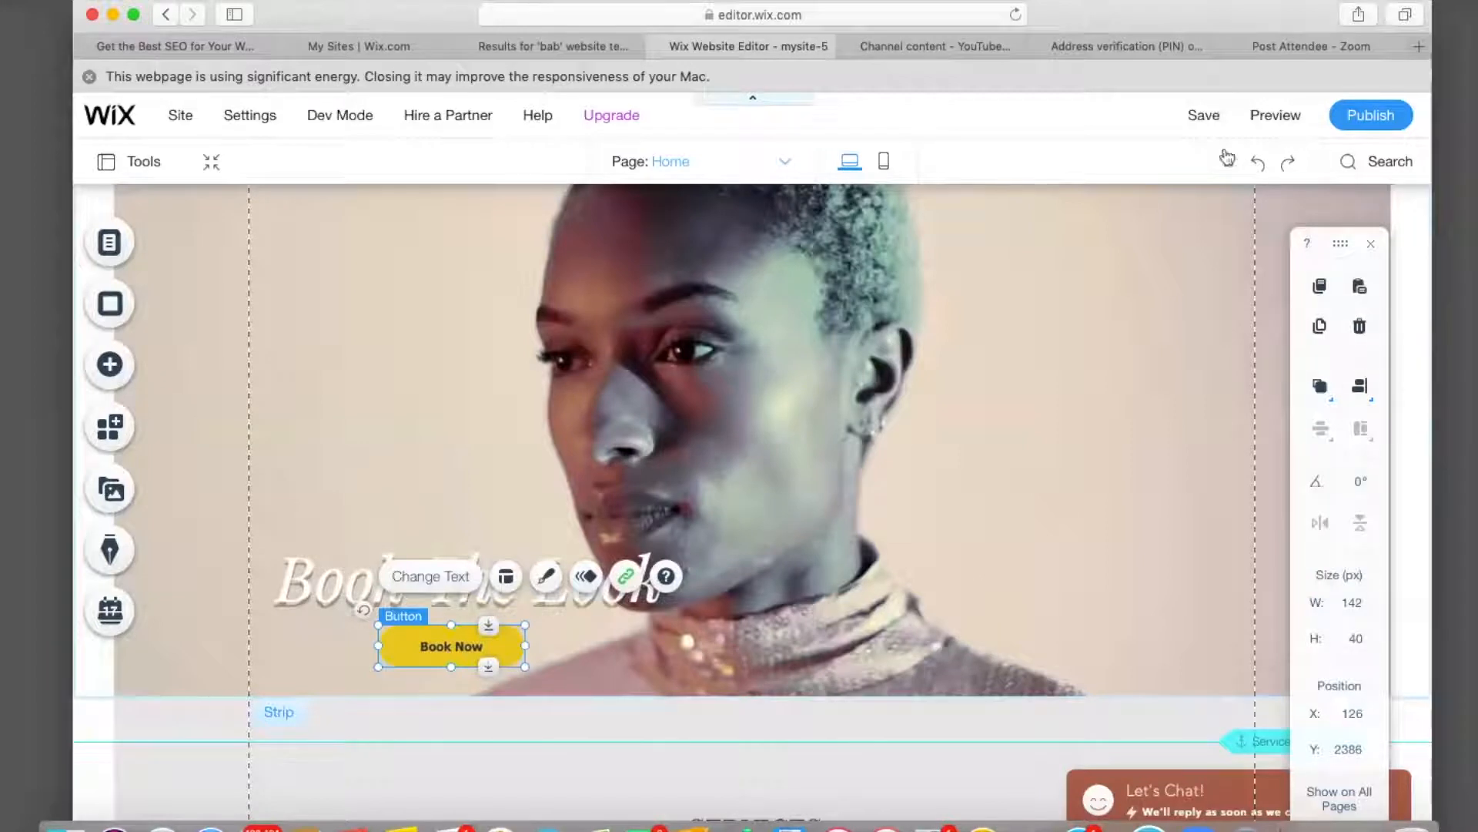
mouse_move(1209, 117)
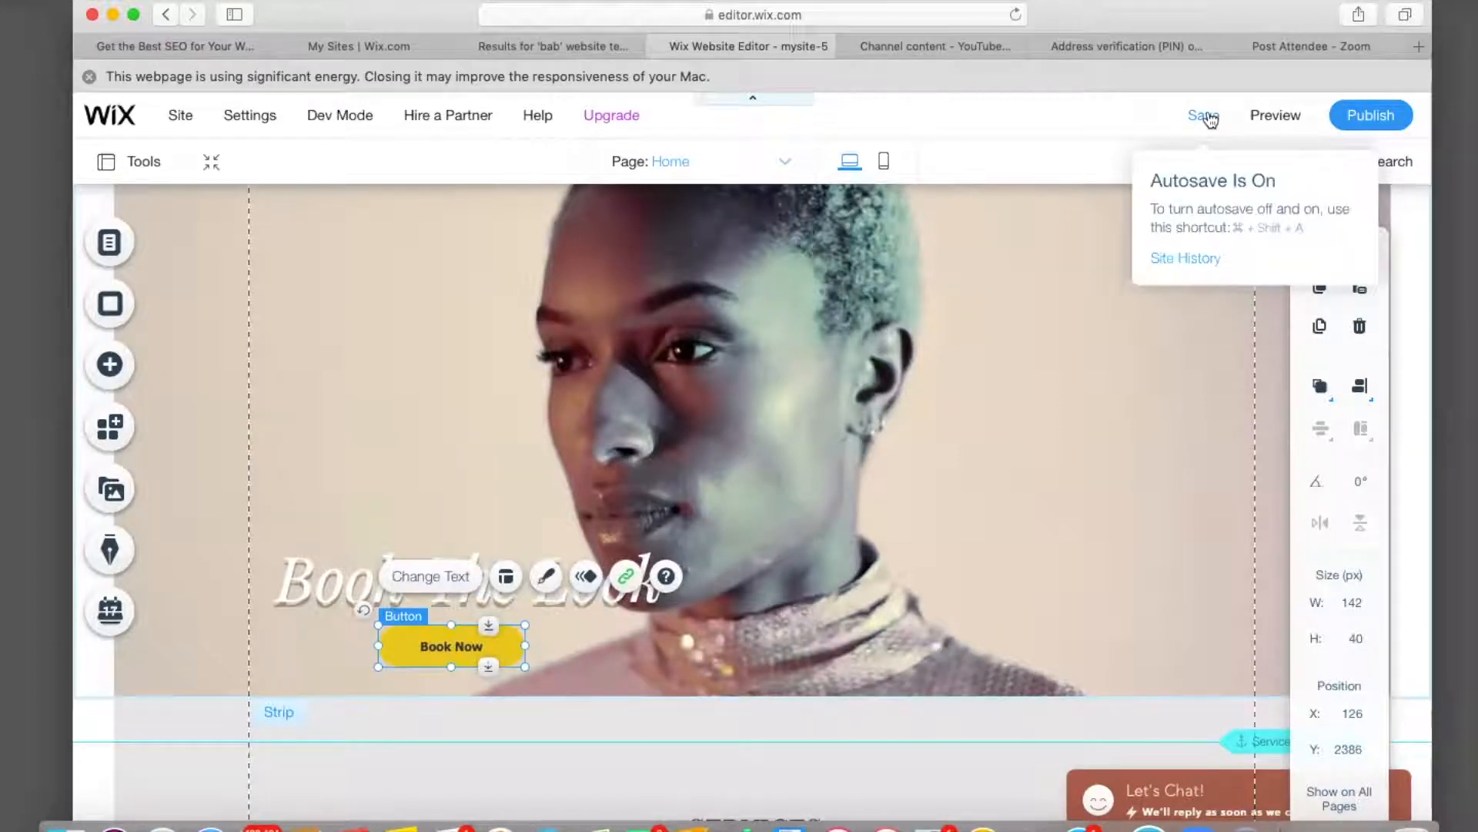
Save the site, dismiss the 'Your changes are saved' confirmation, and enter Preview mode.
click(1207, 115)
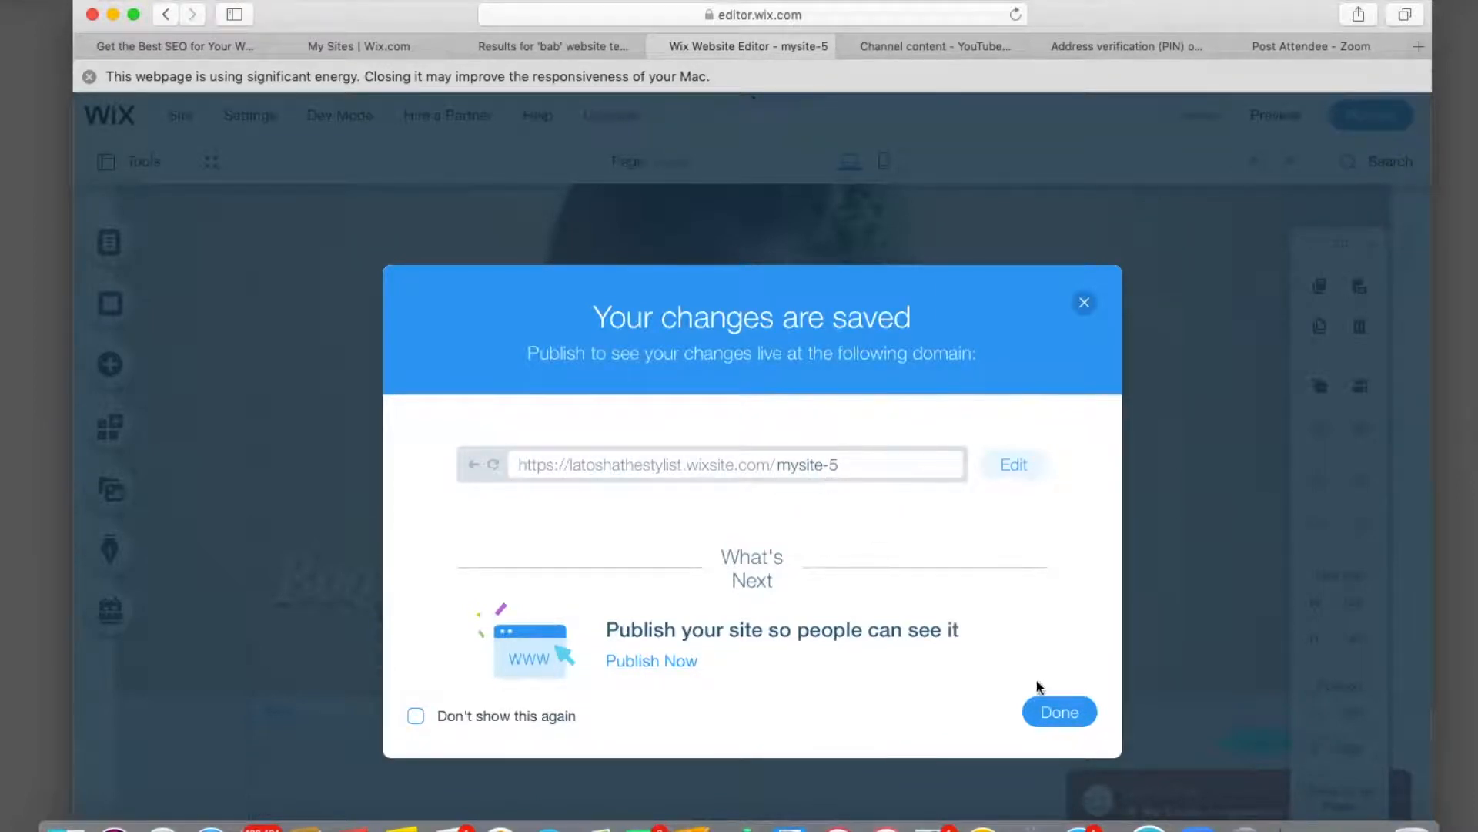
click(1057, 724)
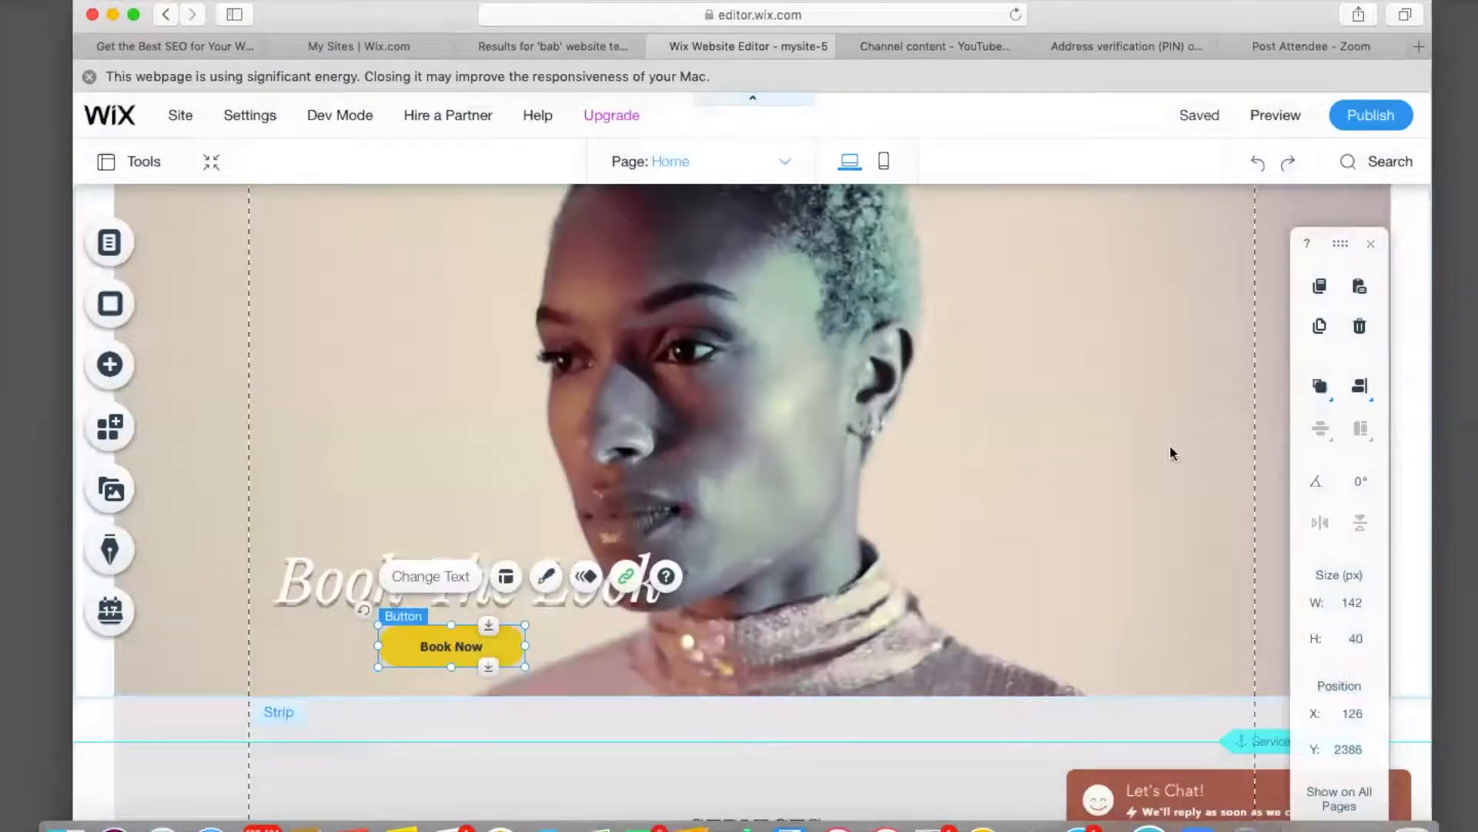
click(1275, 113)
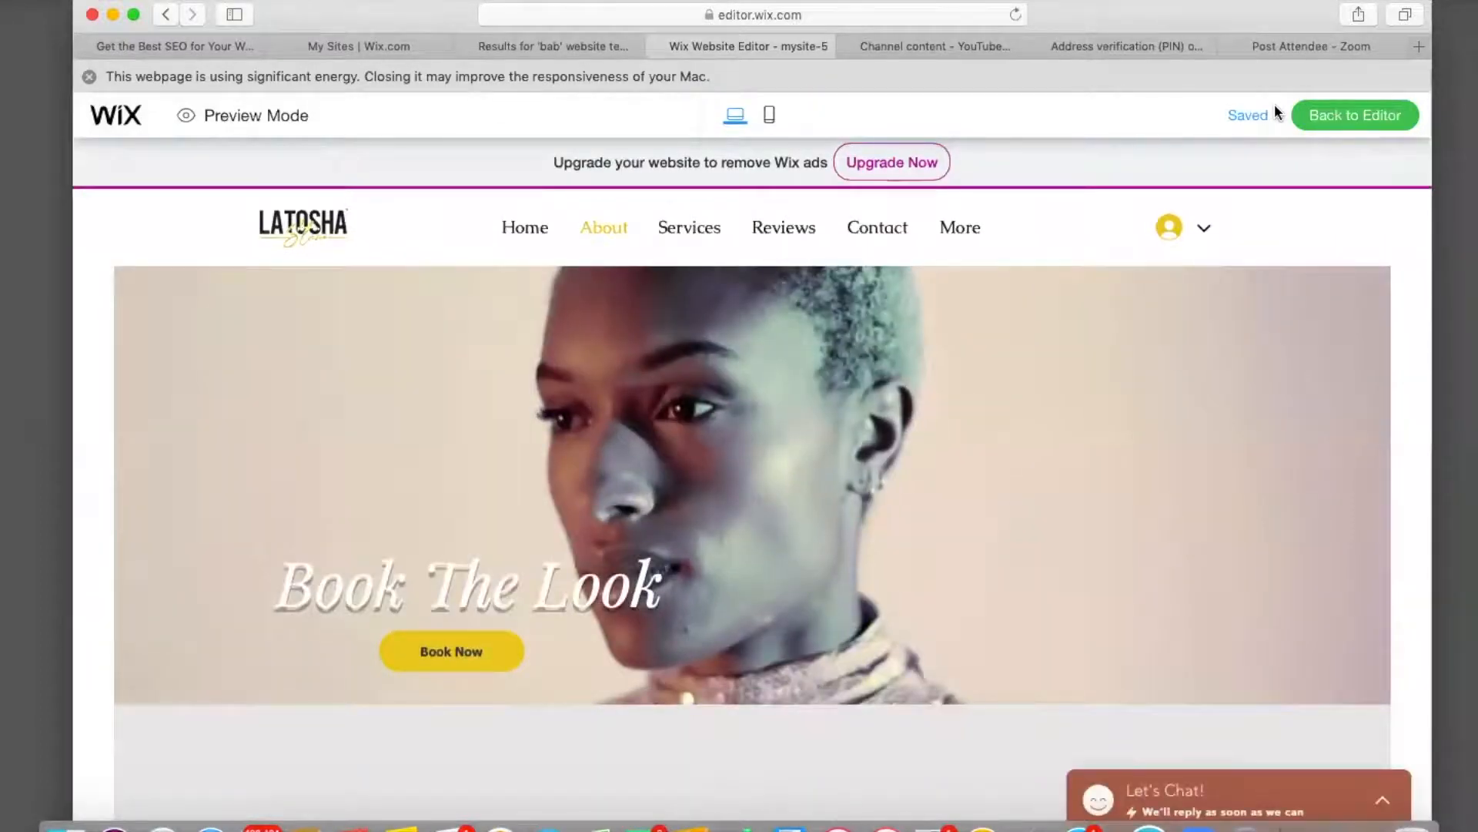
In preview, follow Book Now to the Services page, scroll through it, and return to Home.
click(451, 656)
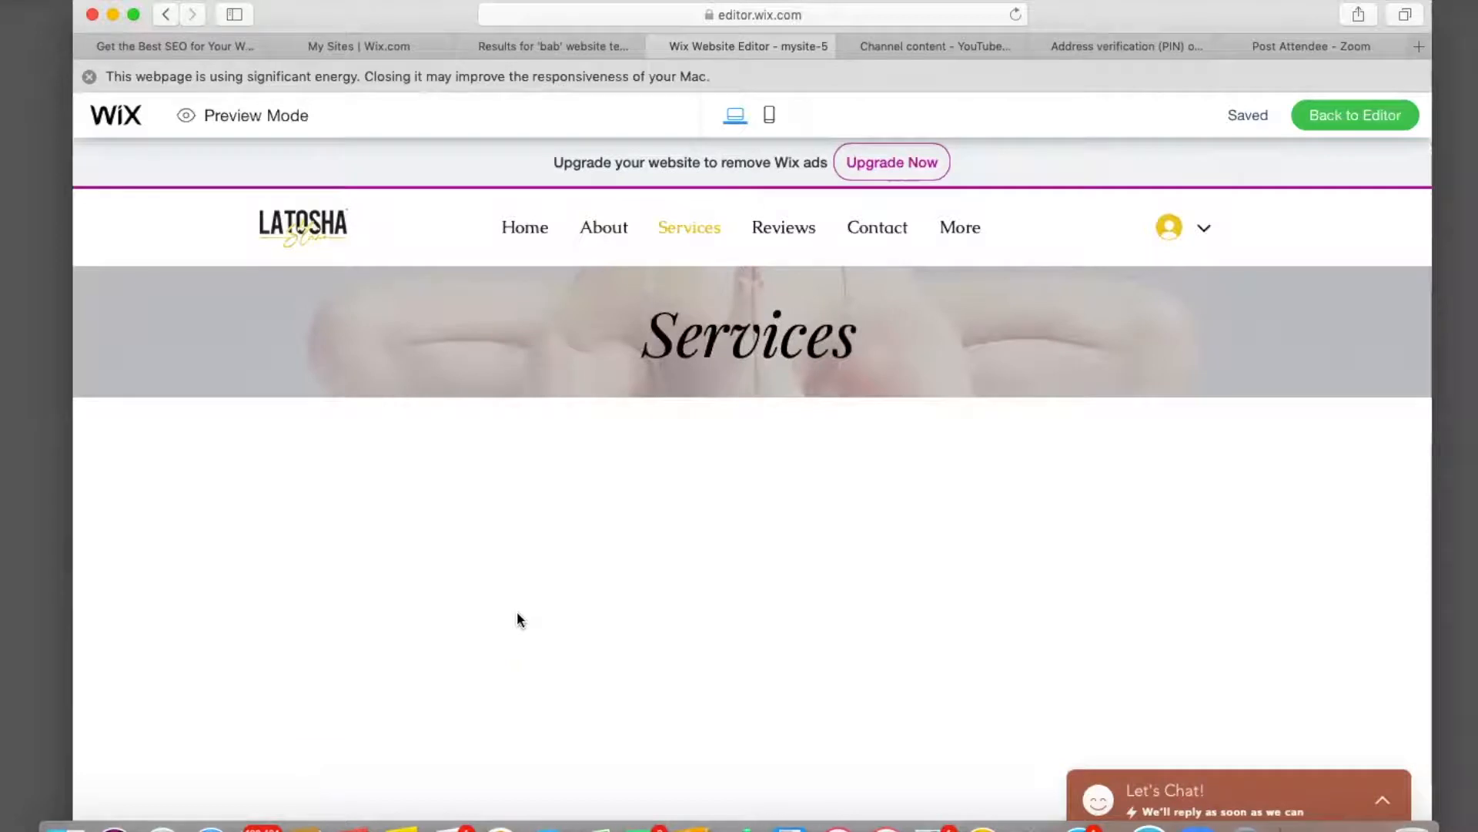
scroll(463, 597, down, 5)
scroll(465, 597, down, 15)
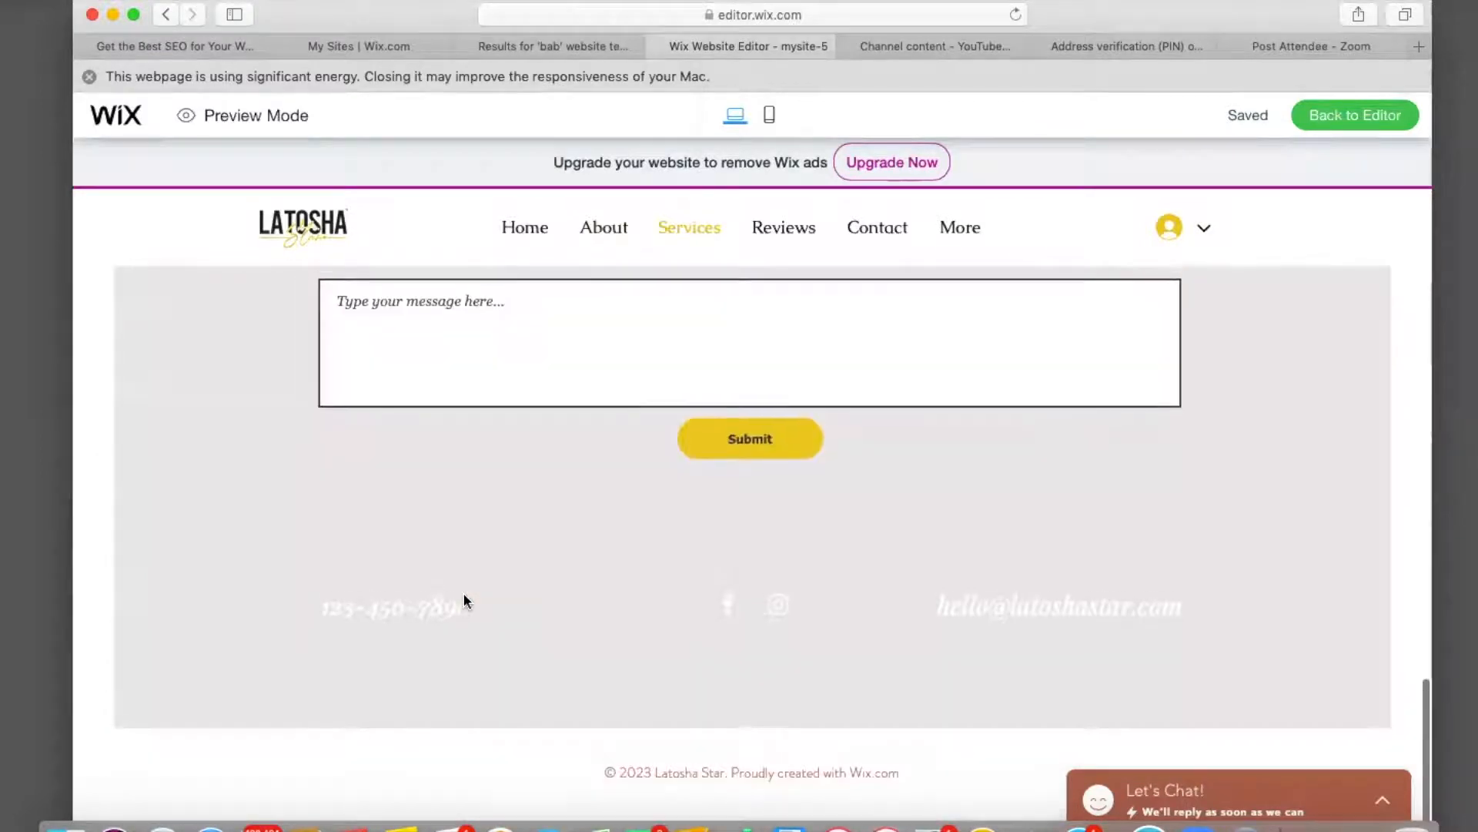
scroll(464, 597, up, 20)
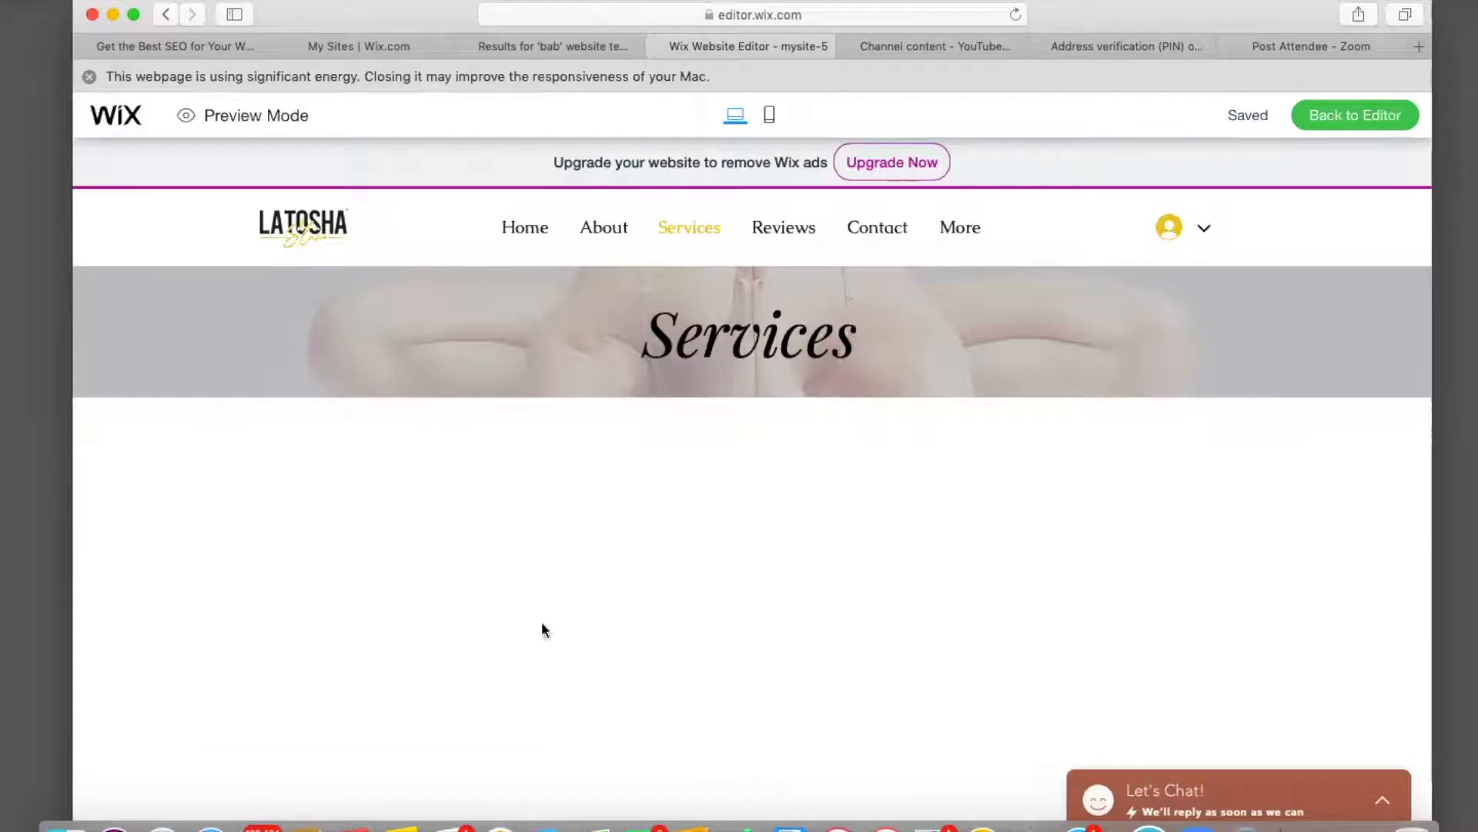
scroll(607, 487, down, 3)
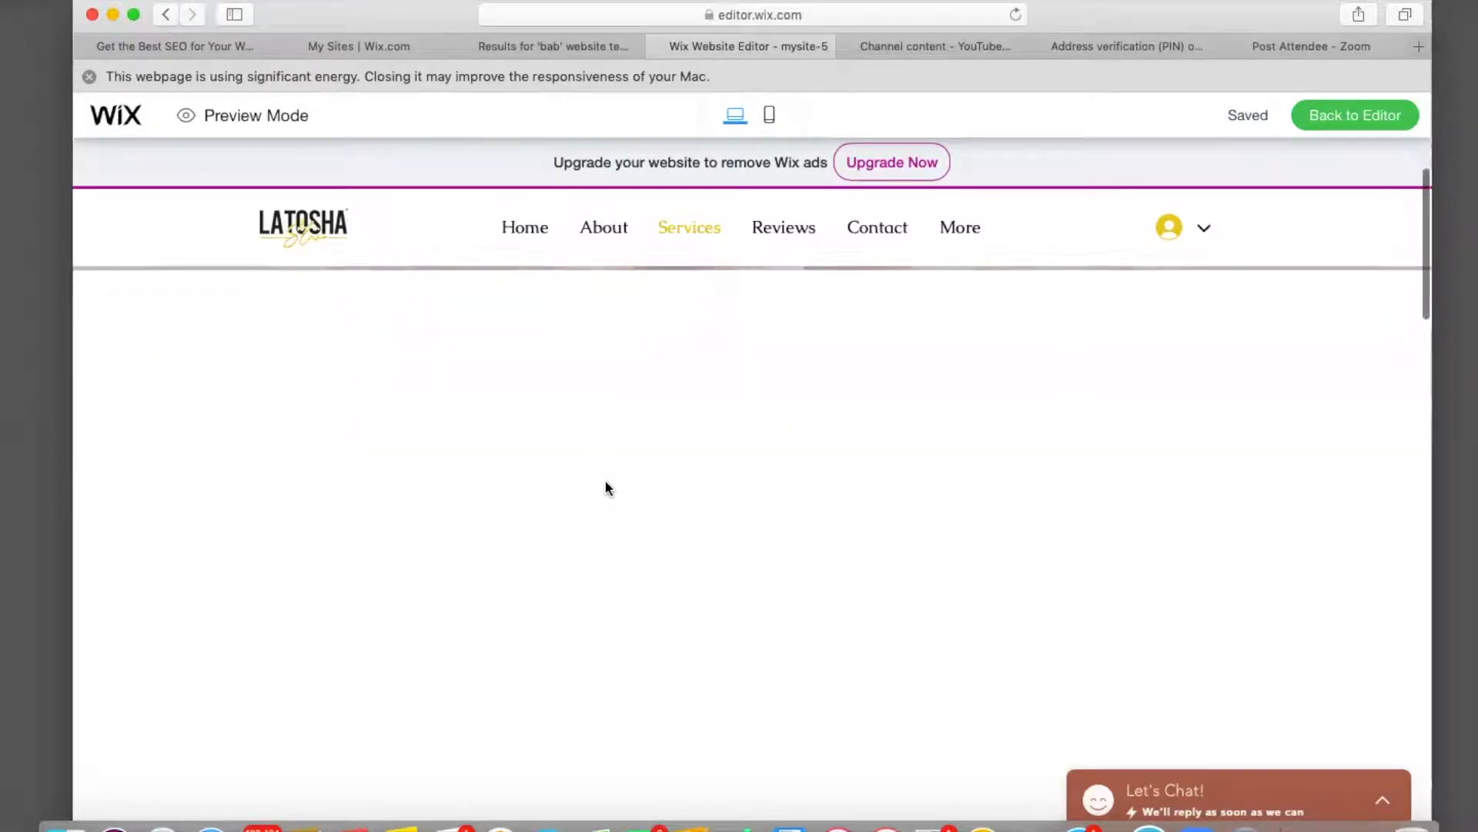
scroll(608, 487, down, 5)
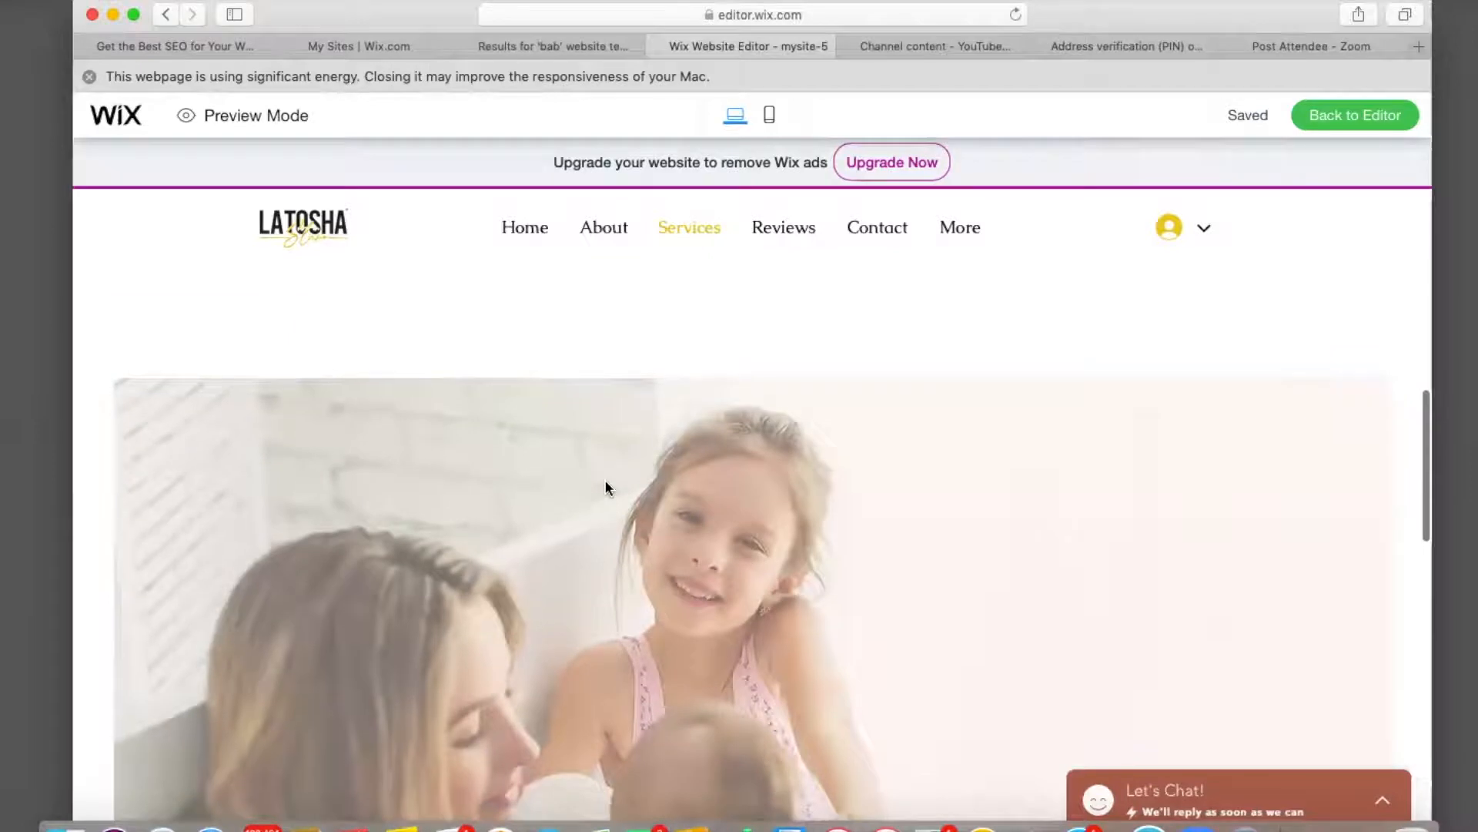
scroll(606, 485, down, 8)
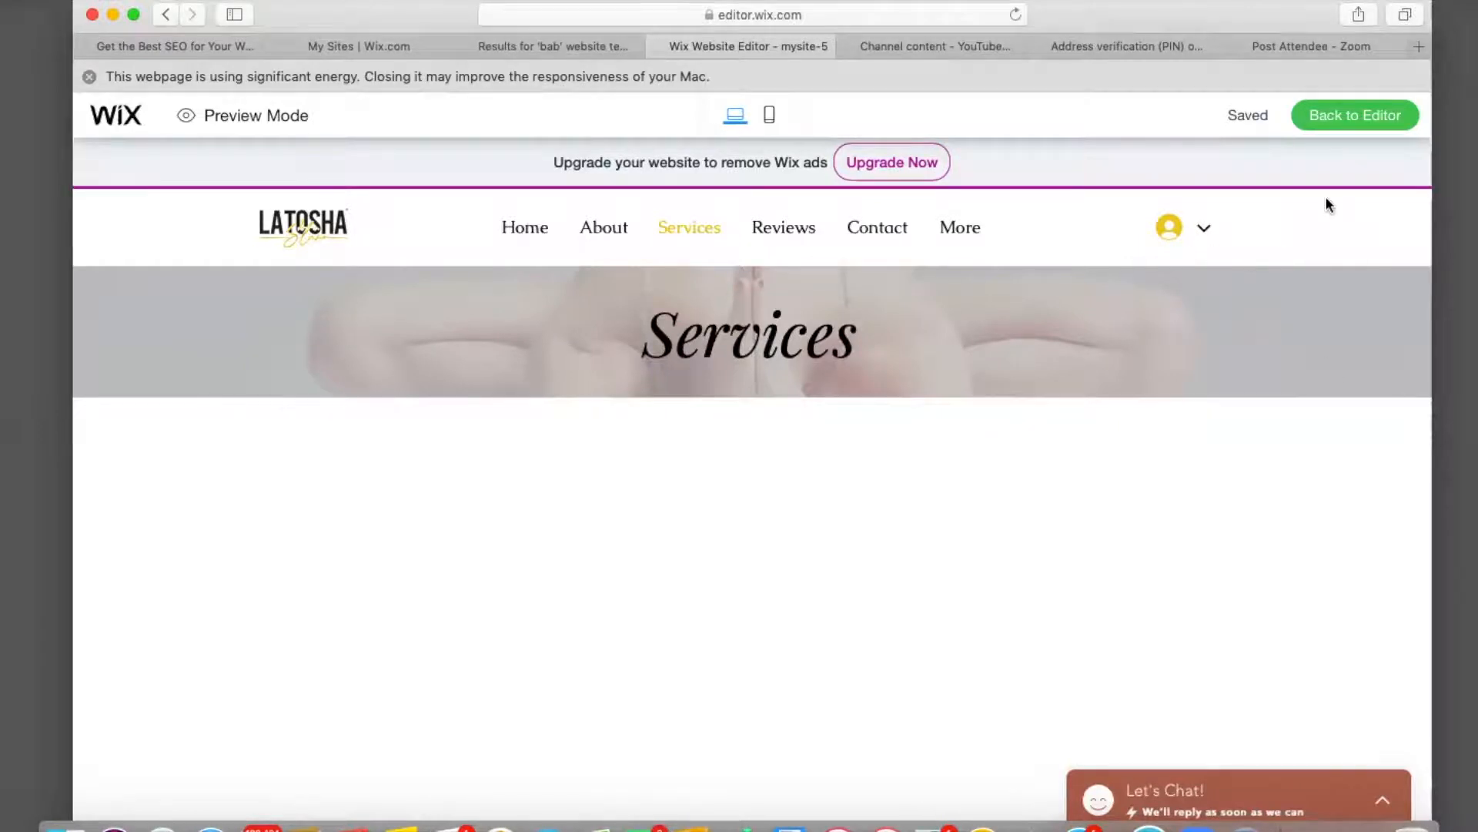
click(523, 233)
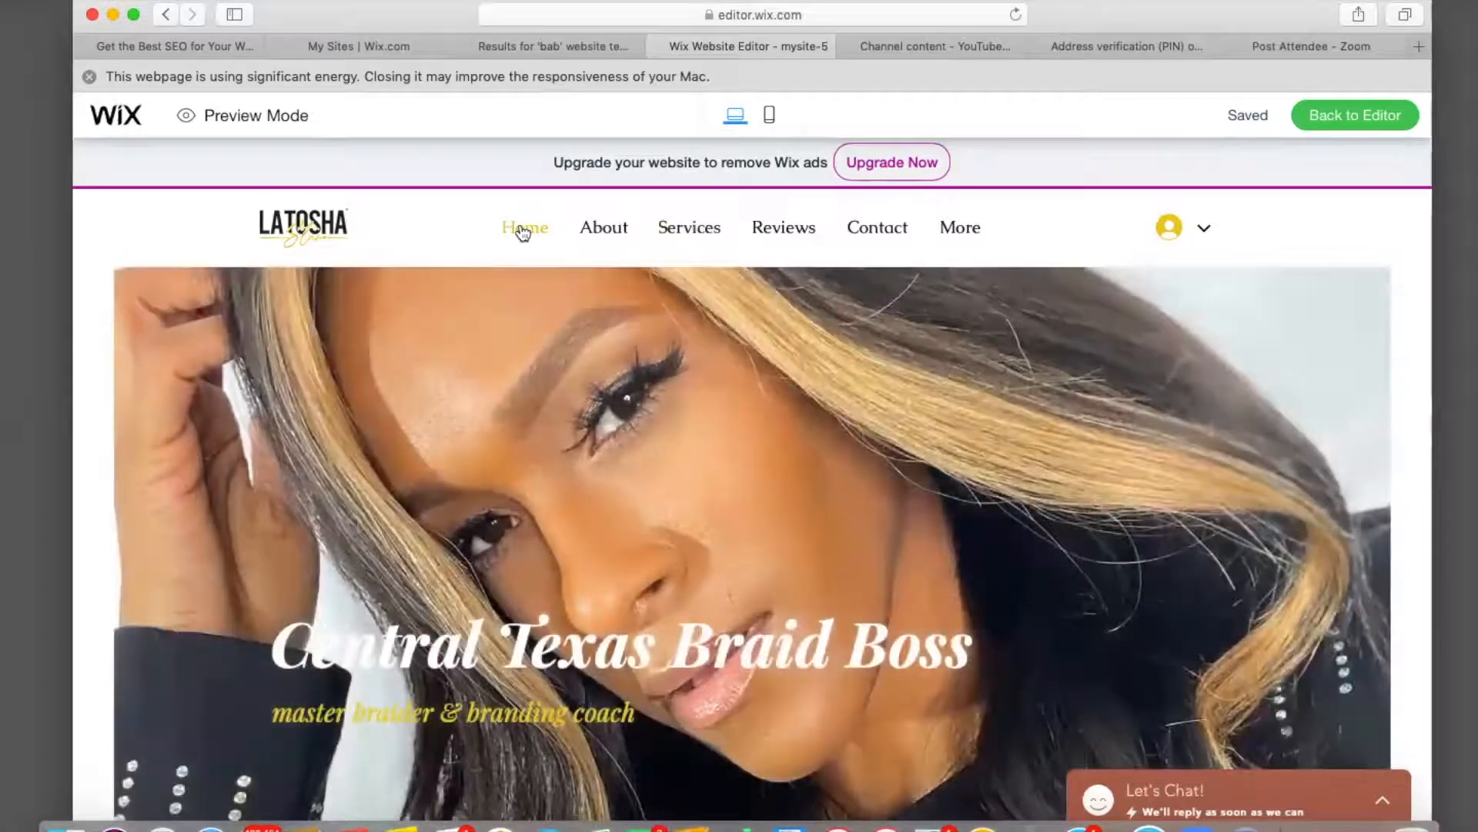
Return from preview to the editor, then switch from the Gallery page to editing the Services page.
click(1376, 115)
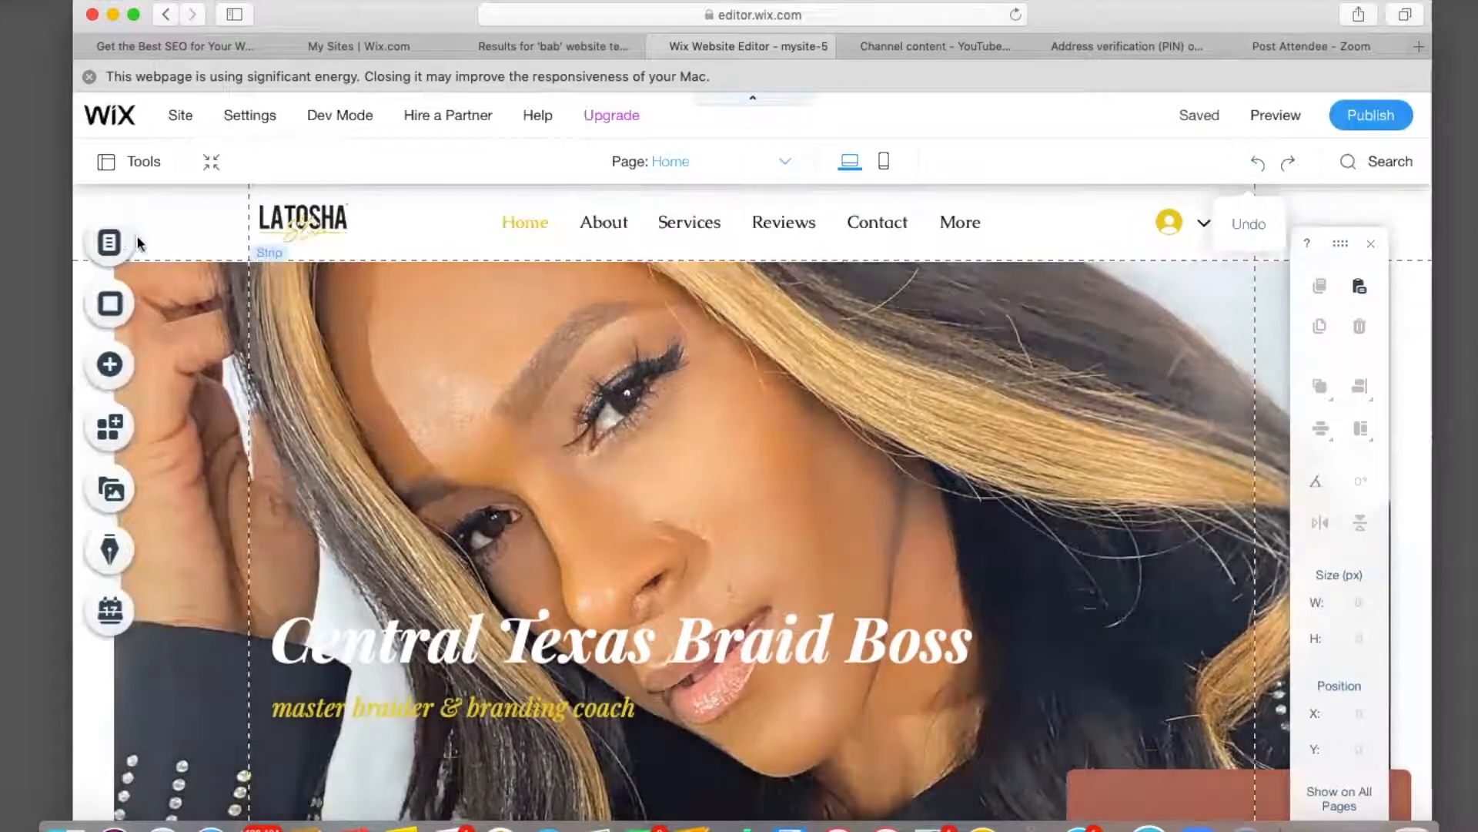
click(110, 242)
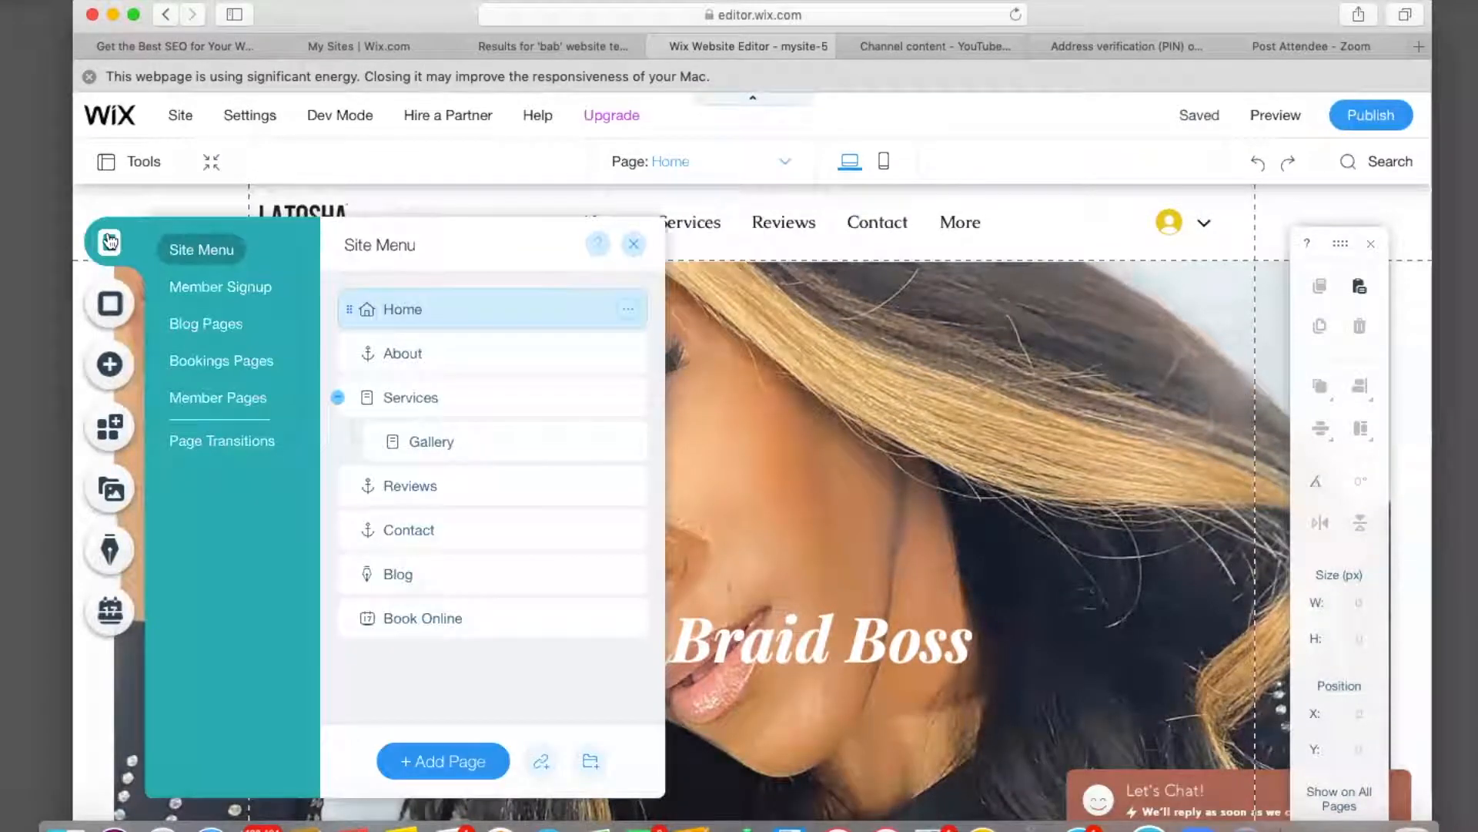
click(485, 444)
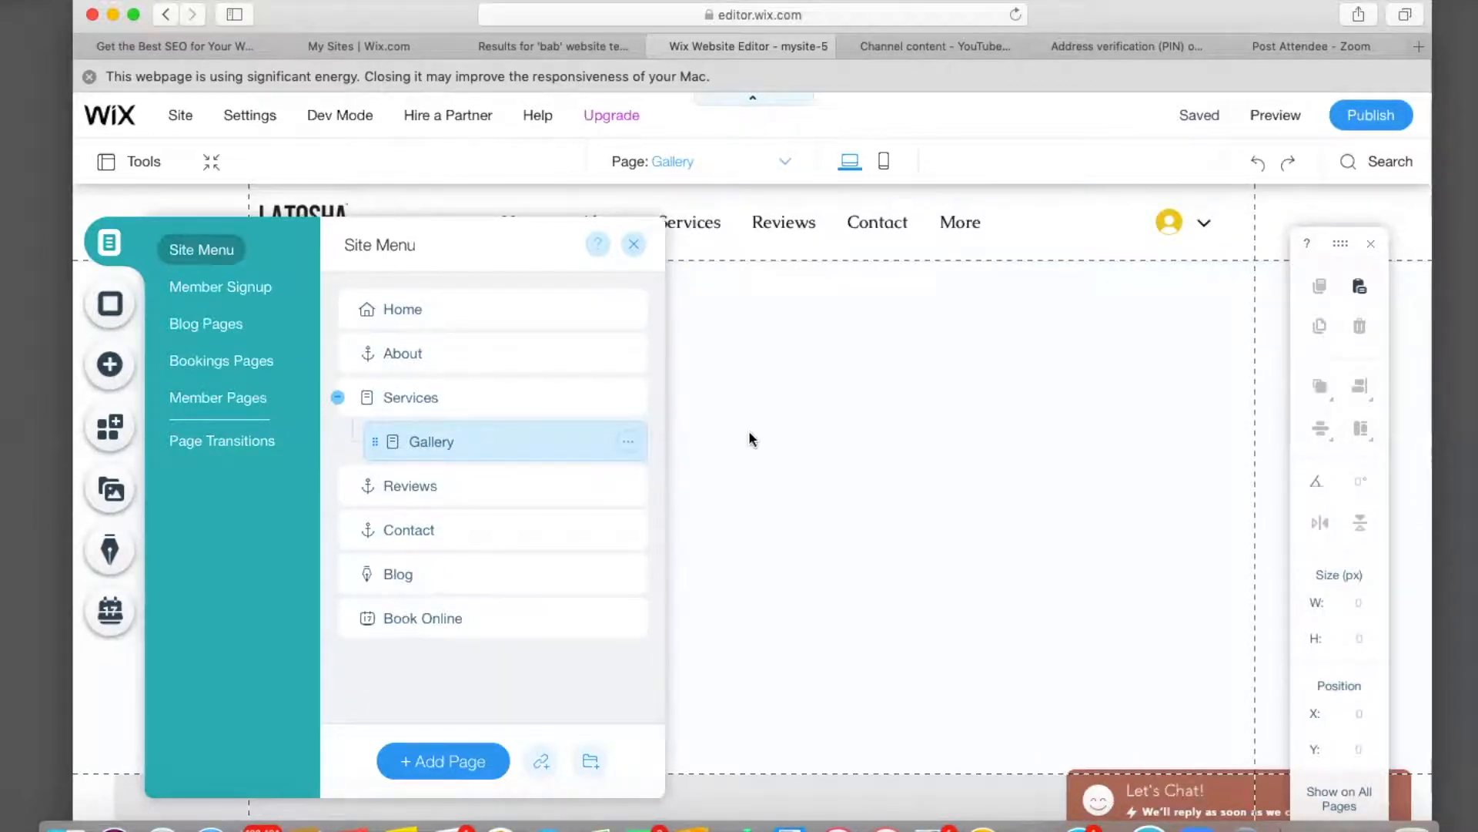
scroll(847, 485, down, 4)
scroll(847, 485, up, 4)
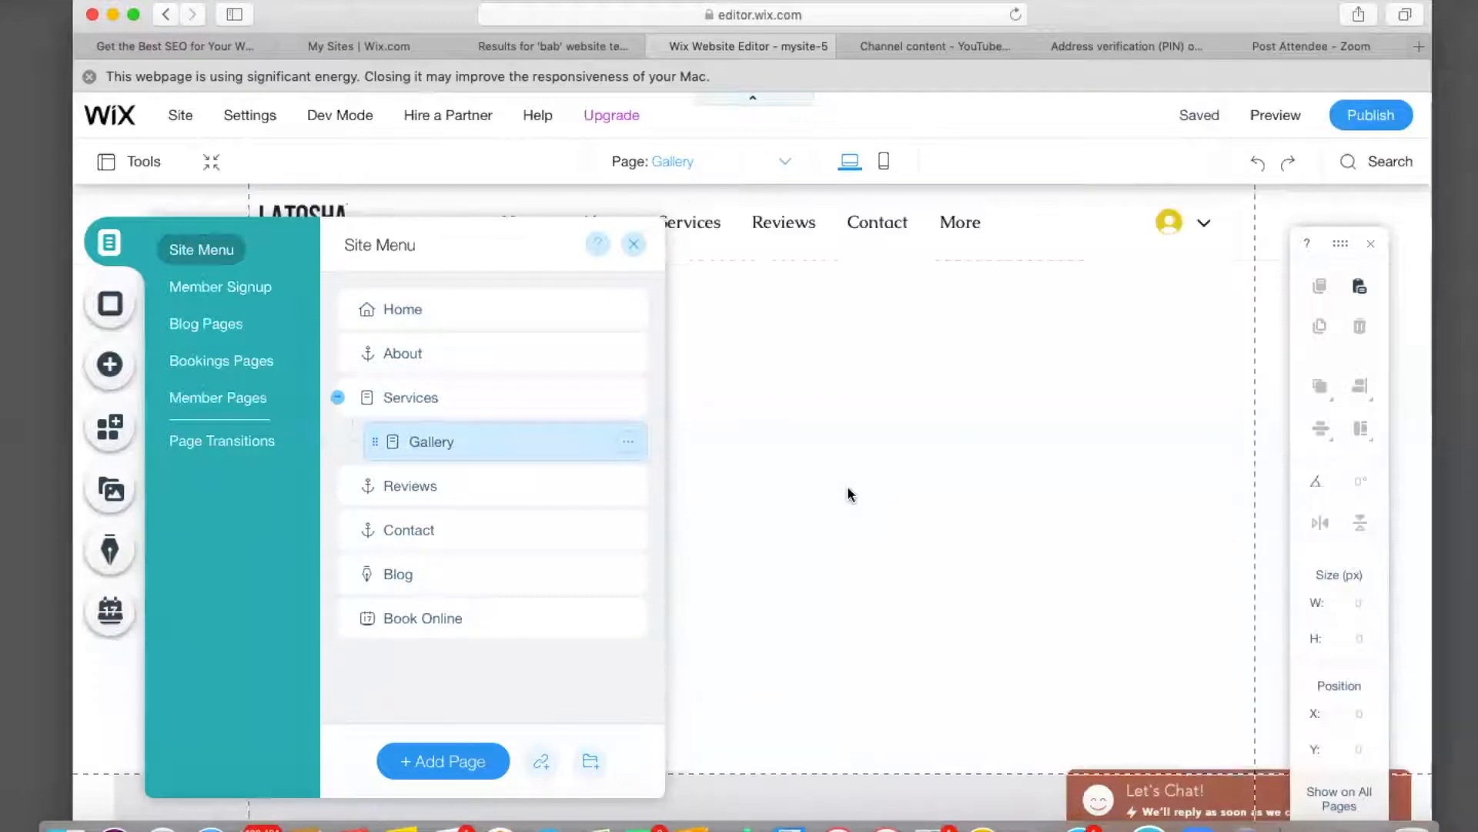
click(478, 401)
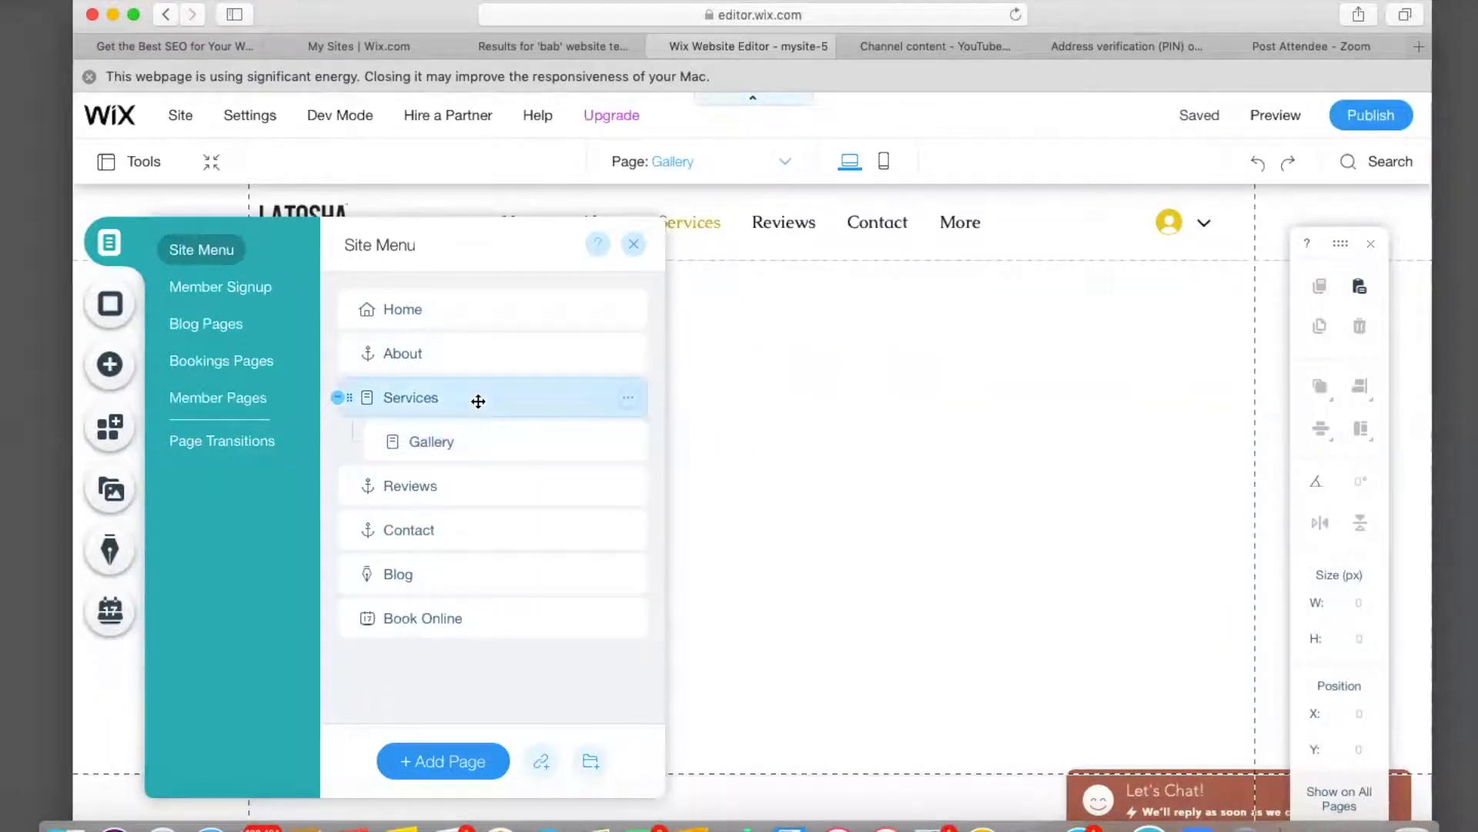
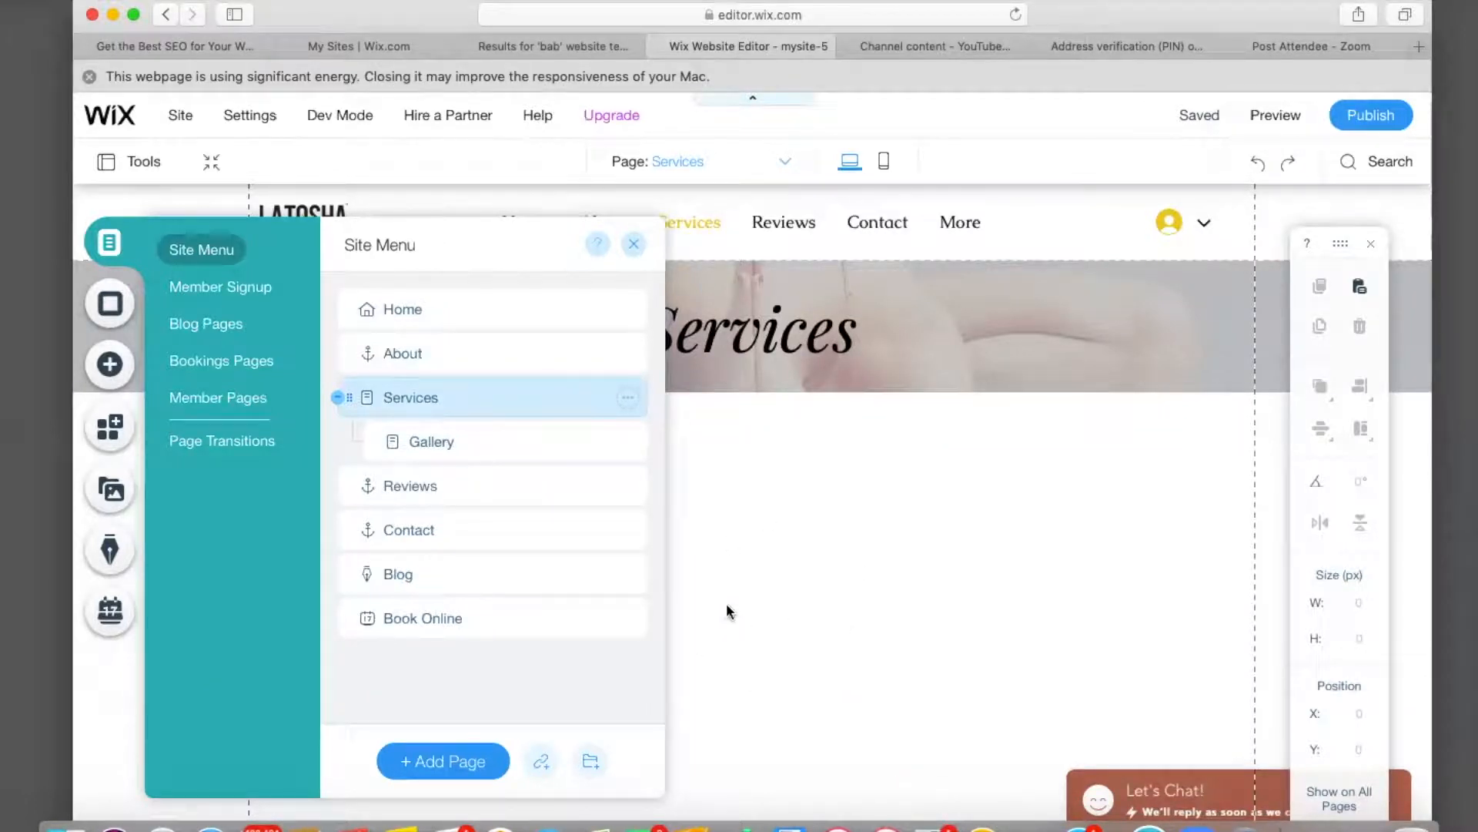
Move the Book Online page above Services in the site's page list.
click(472, 630)
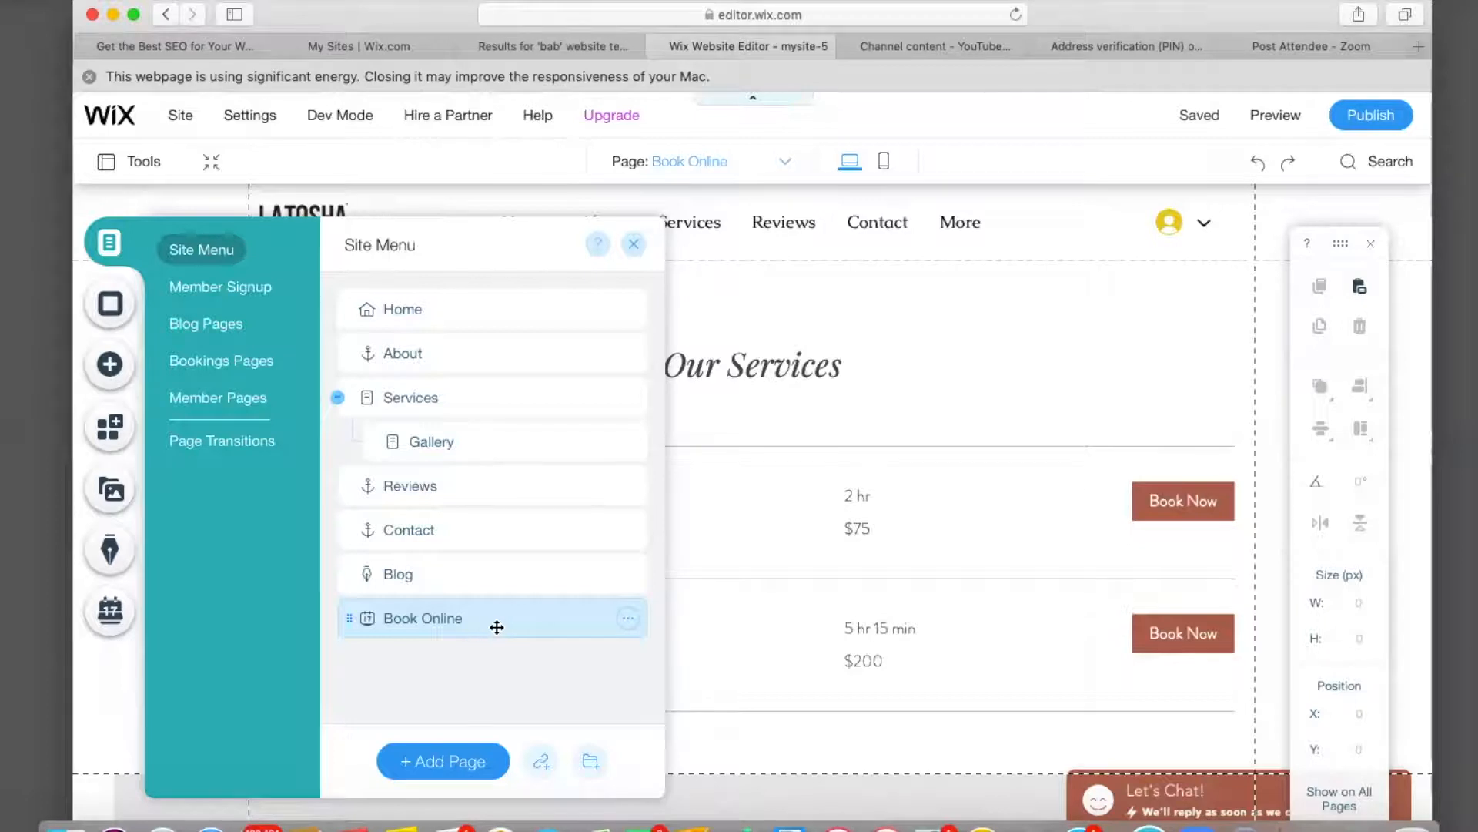
drag(496, 627, 537, 443)
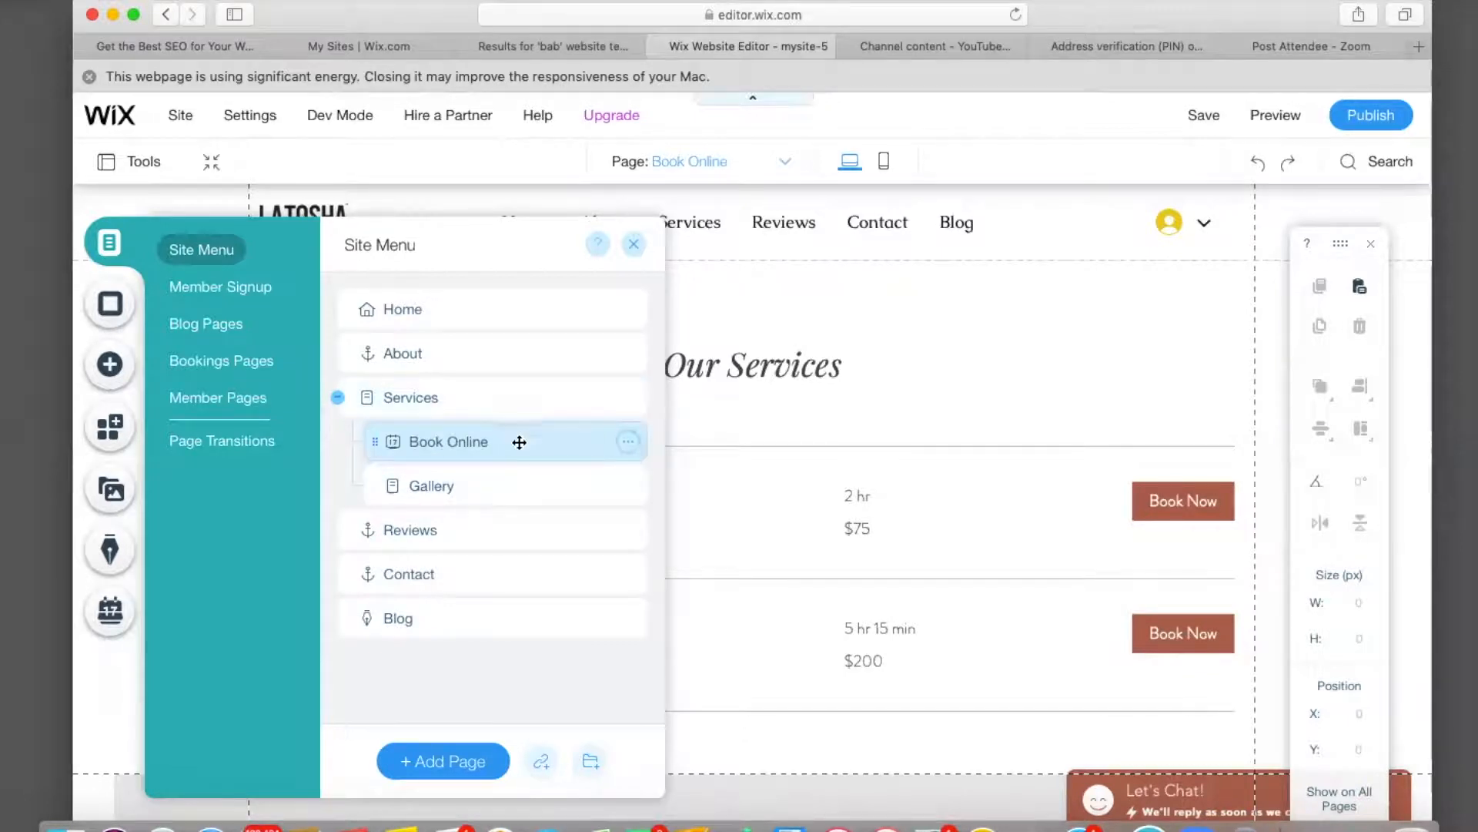
click(472, 397)
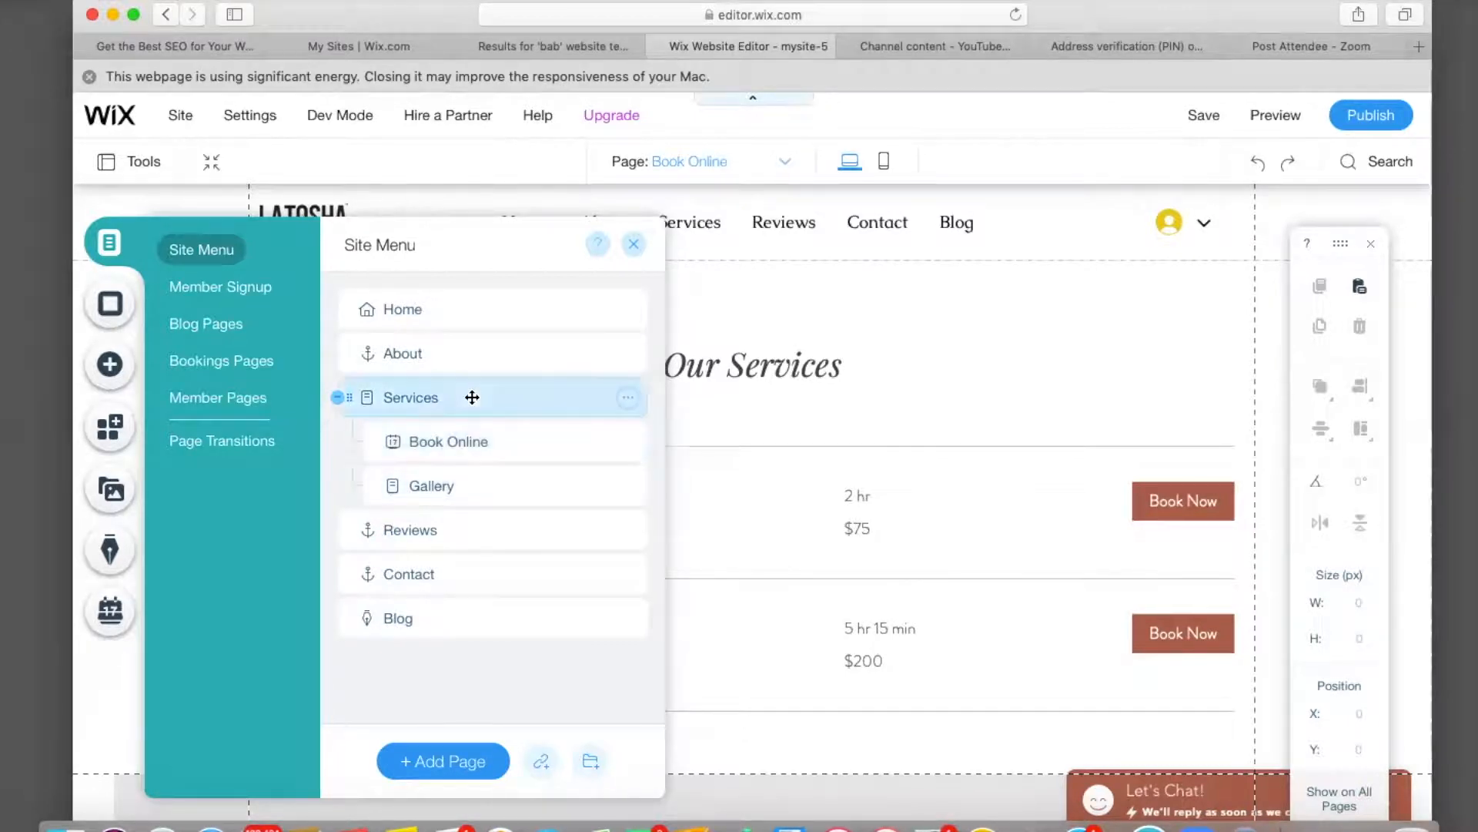
drag(528, 446, 362, 396)
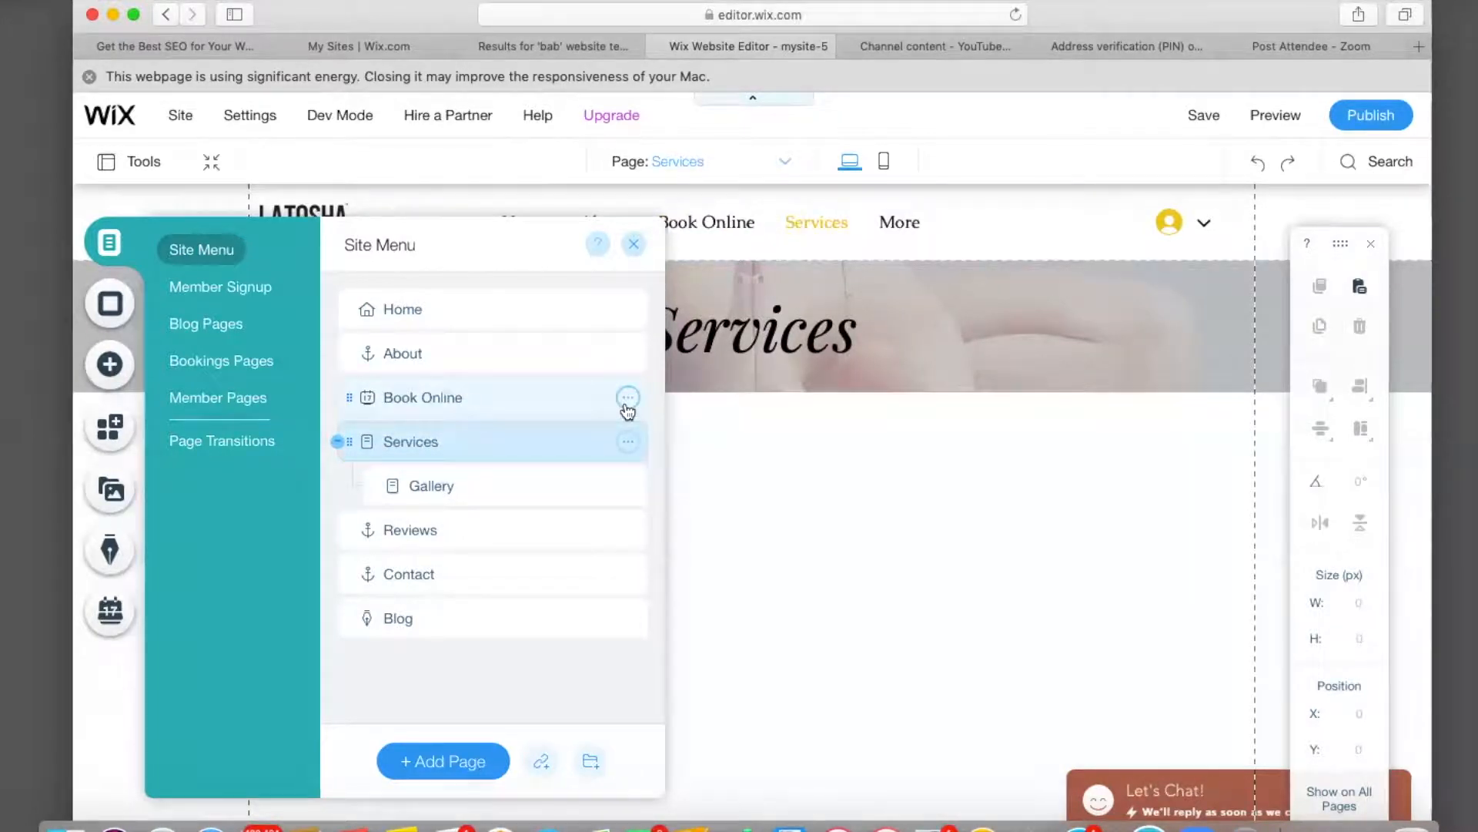
click(629, 401)
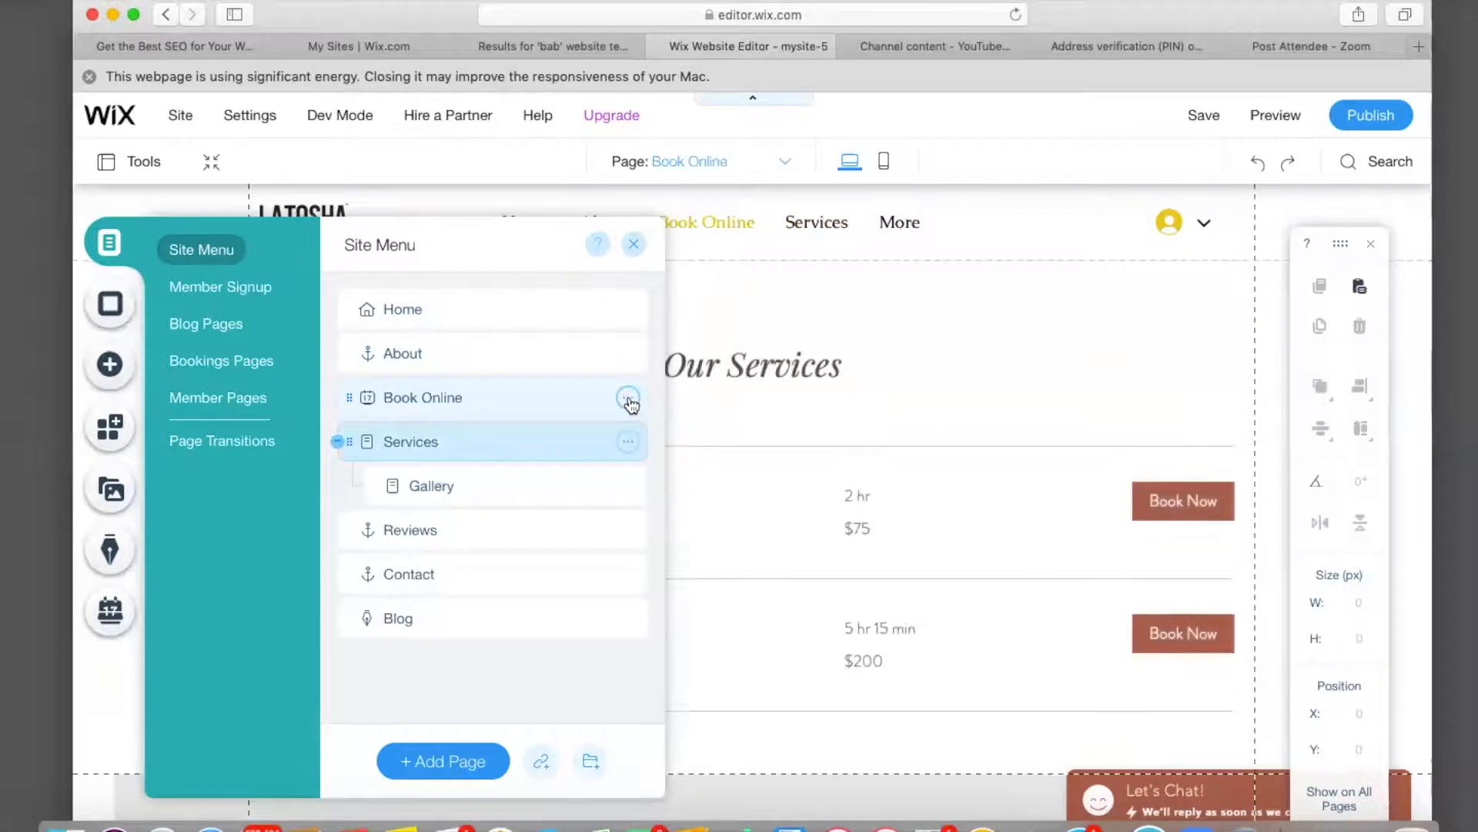
click(628, 398)
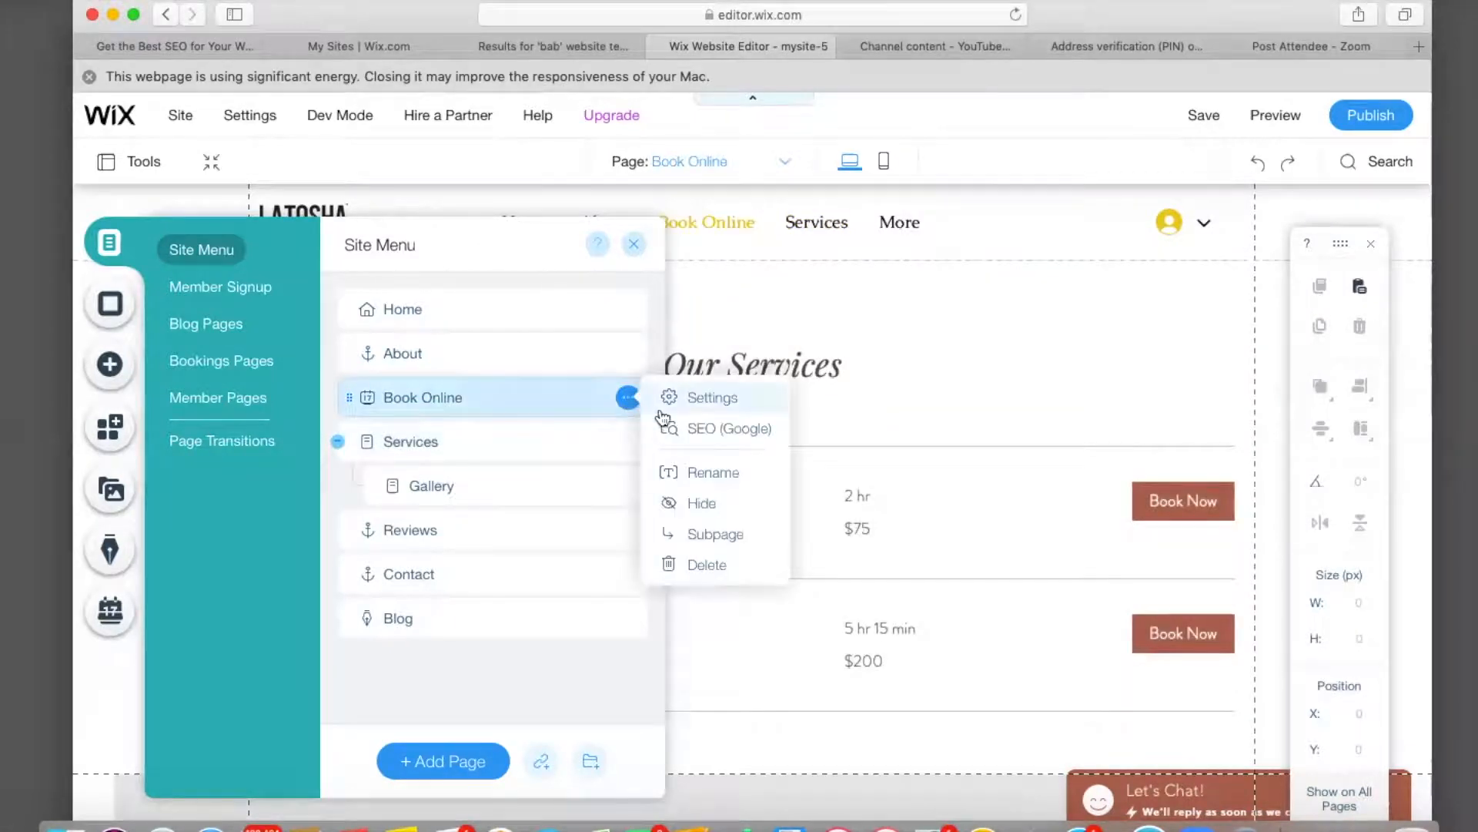
Rename Book Online to 'Book Now', place it after Services and Gallery, and open Home.
click(716, 472)
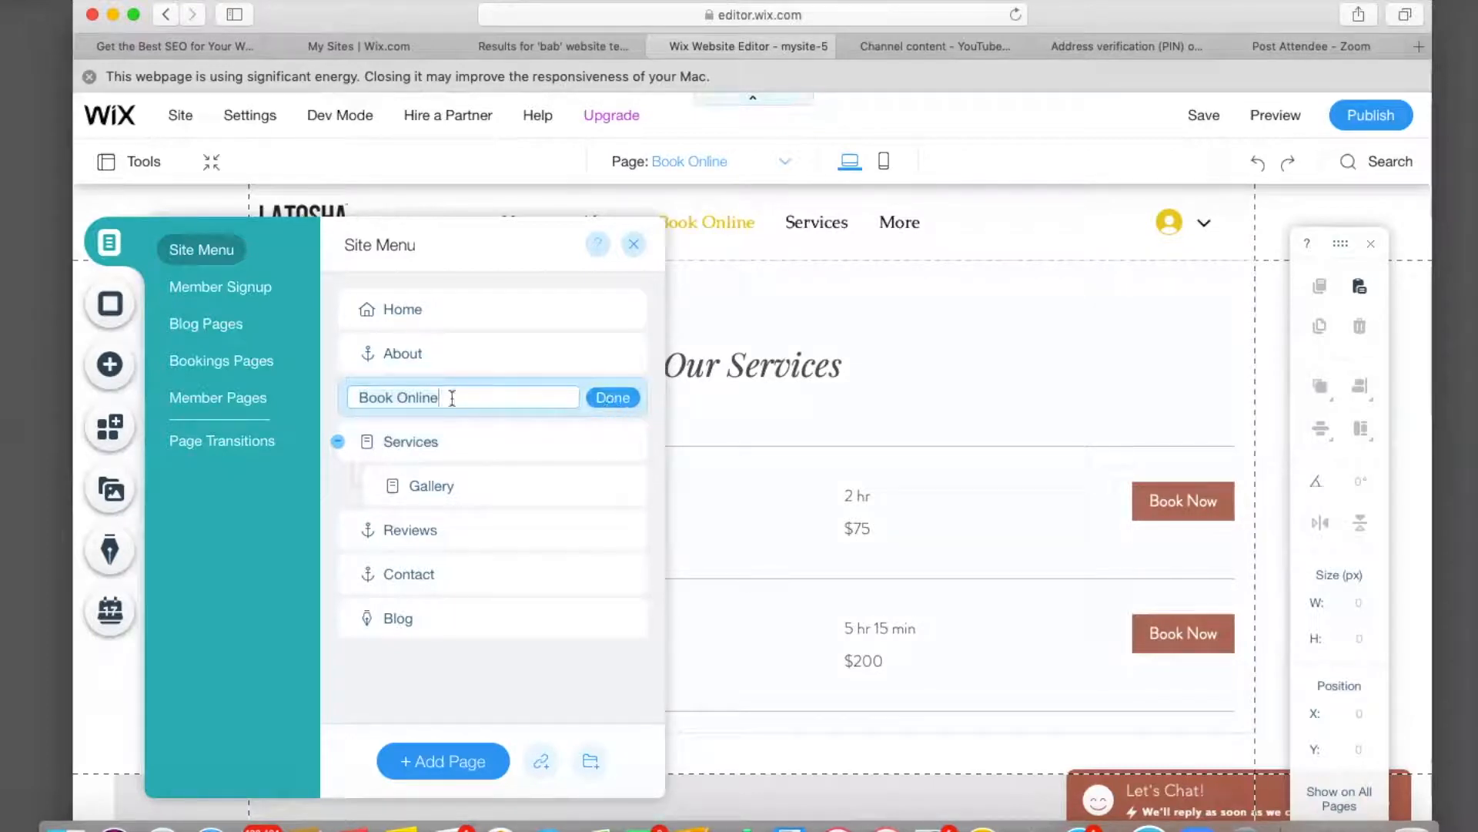
key(BackSpace)
key(BackSpace)
key(BackSpace)
key(BackSpace)
text(Now)
click(613, 398)
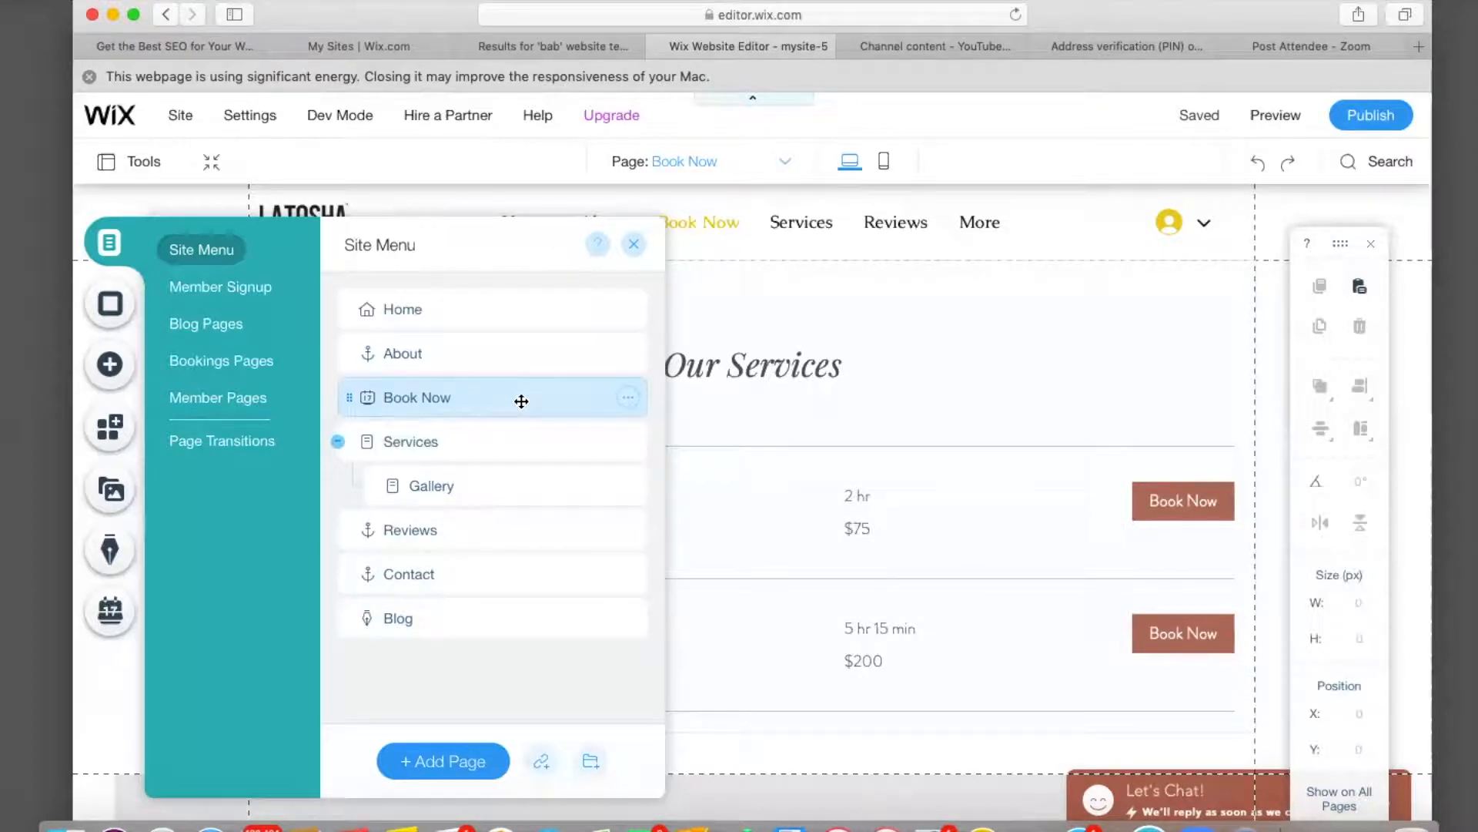
drag(453, 395, 405, 486)
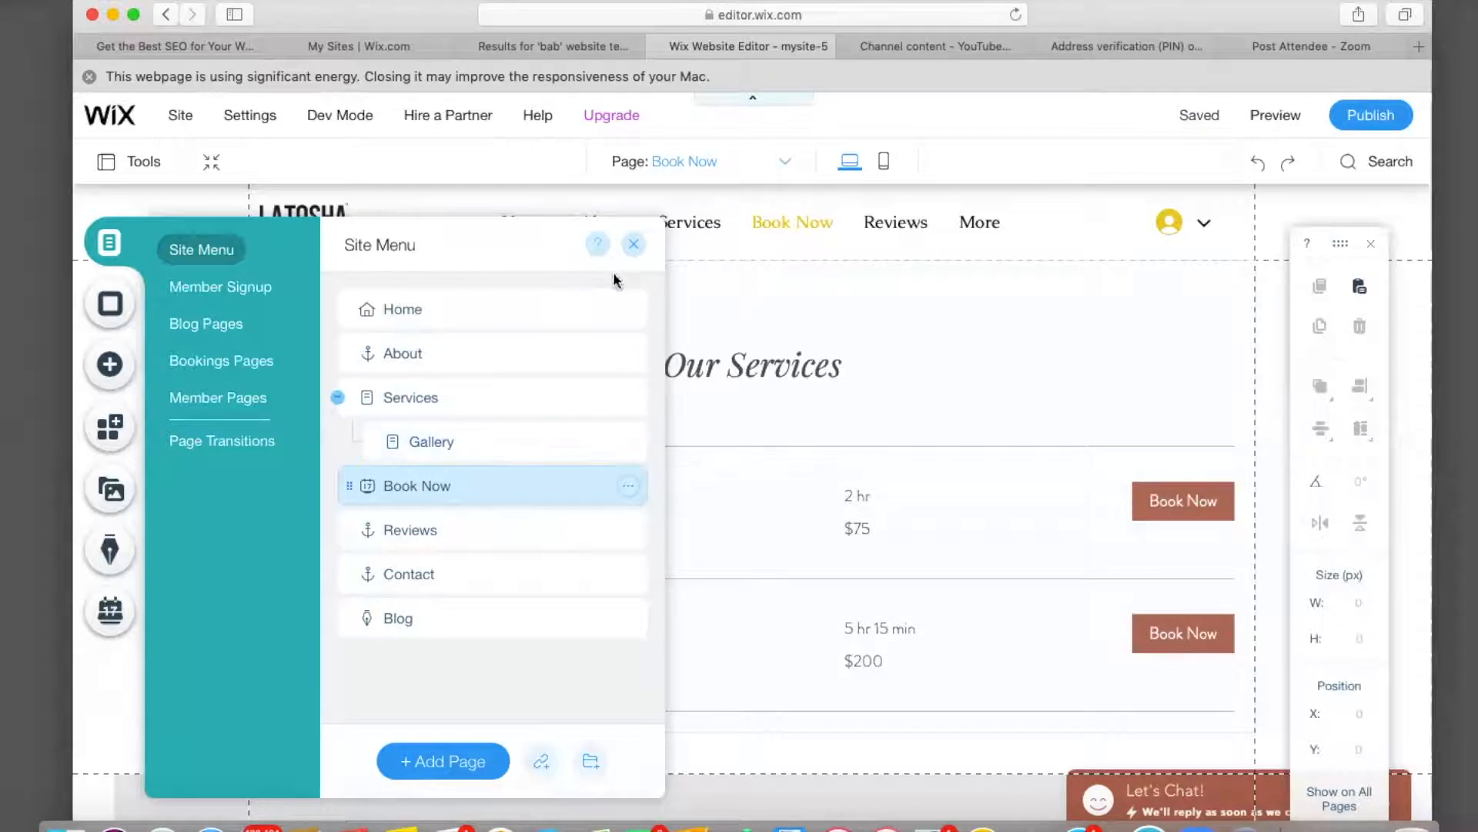
click(405, 312)
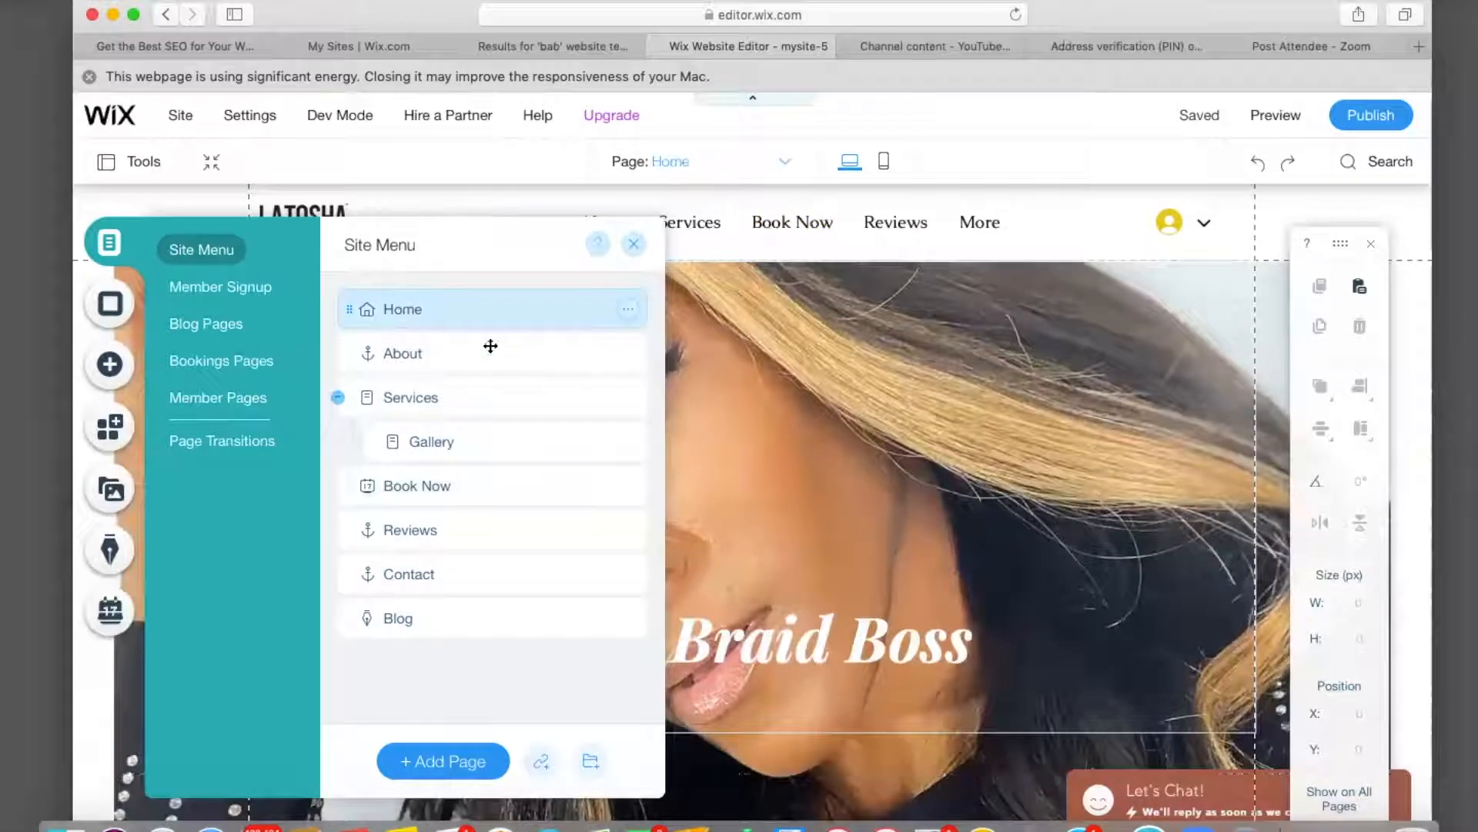
Link the Book The Look strip's Book Now button to the Book Now page, then preview.
click(634, 245)
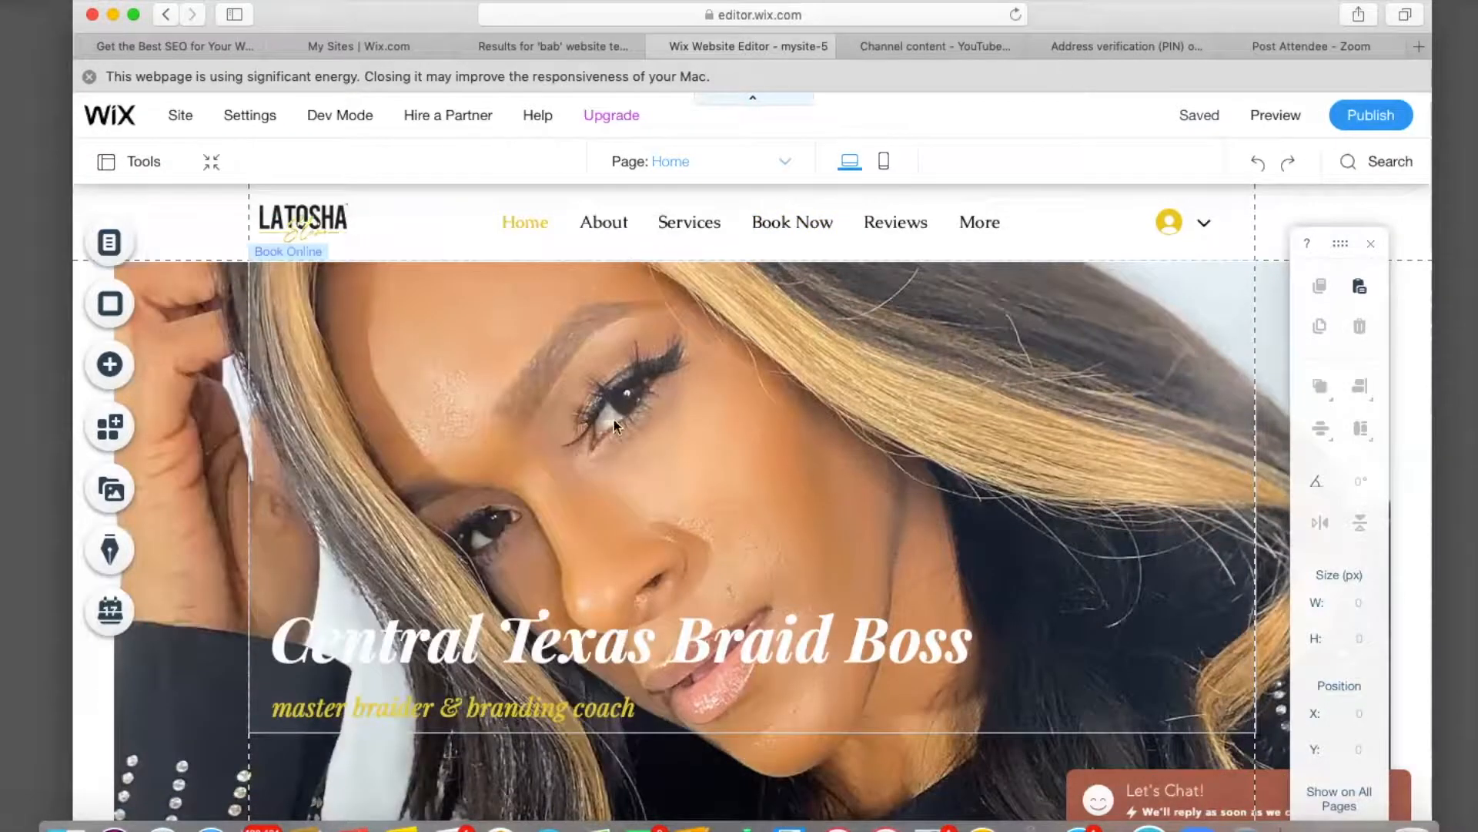
scroll(612, 417, down, 10)
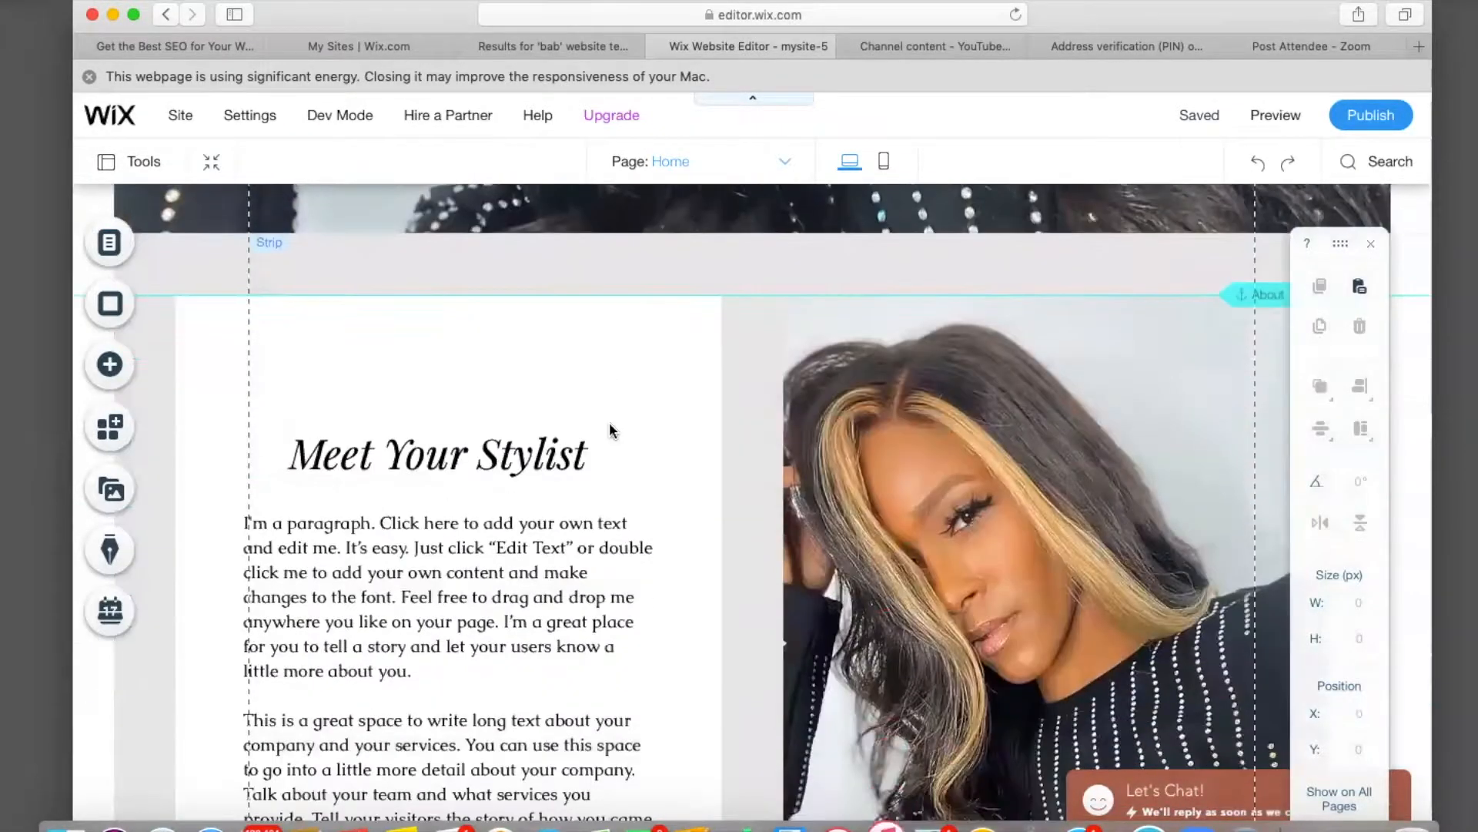
scroll(610, 424, down, 10)
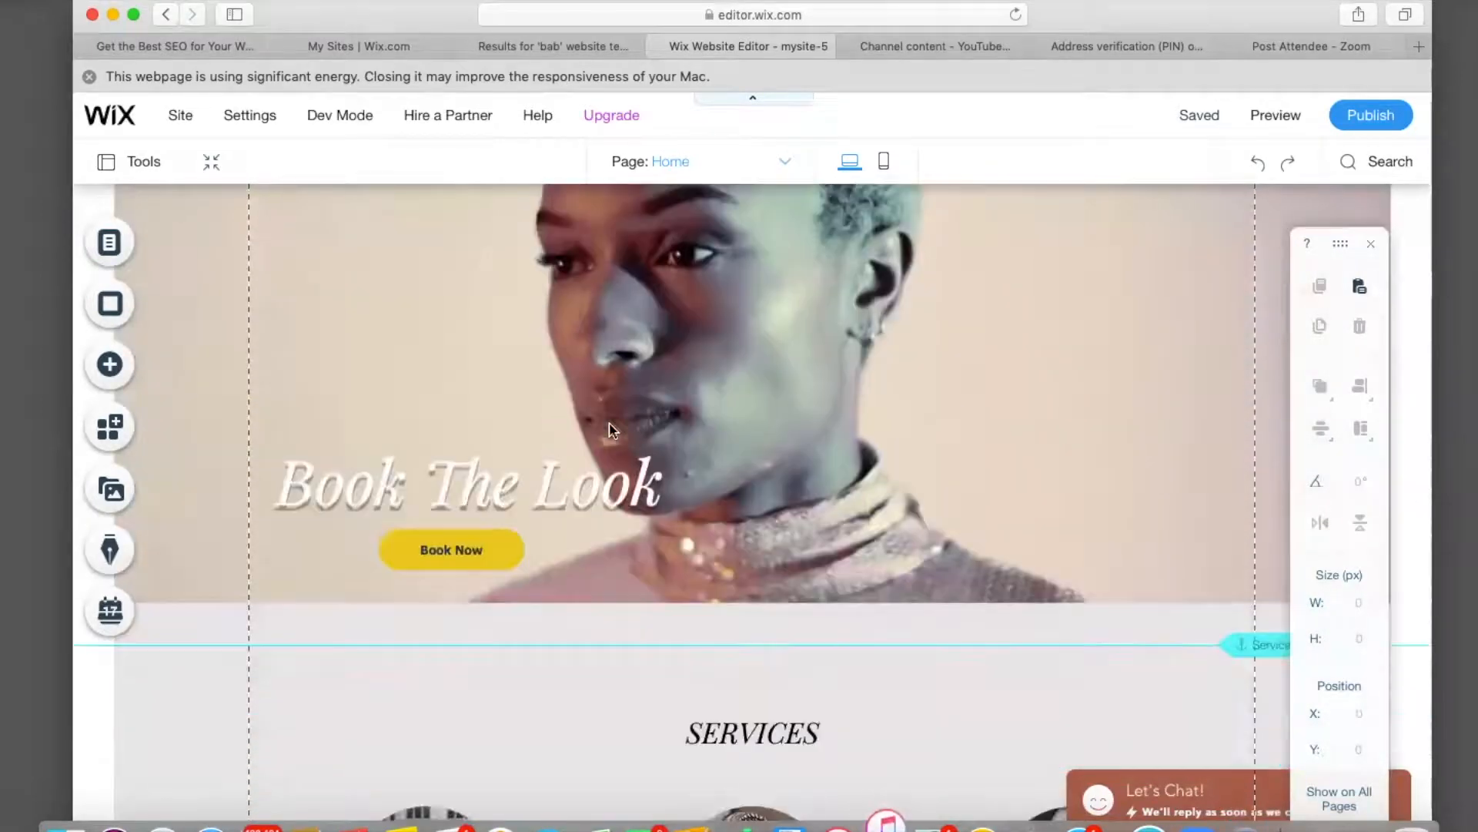
click(465, 552)
click(627, 480)
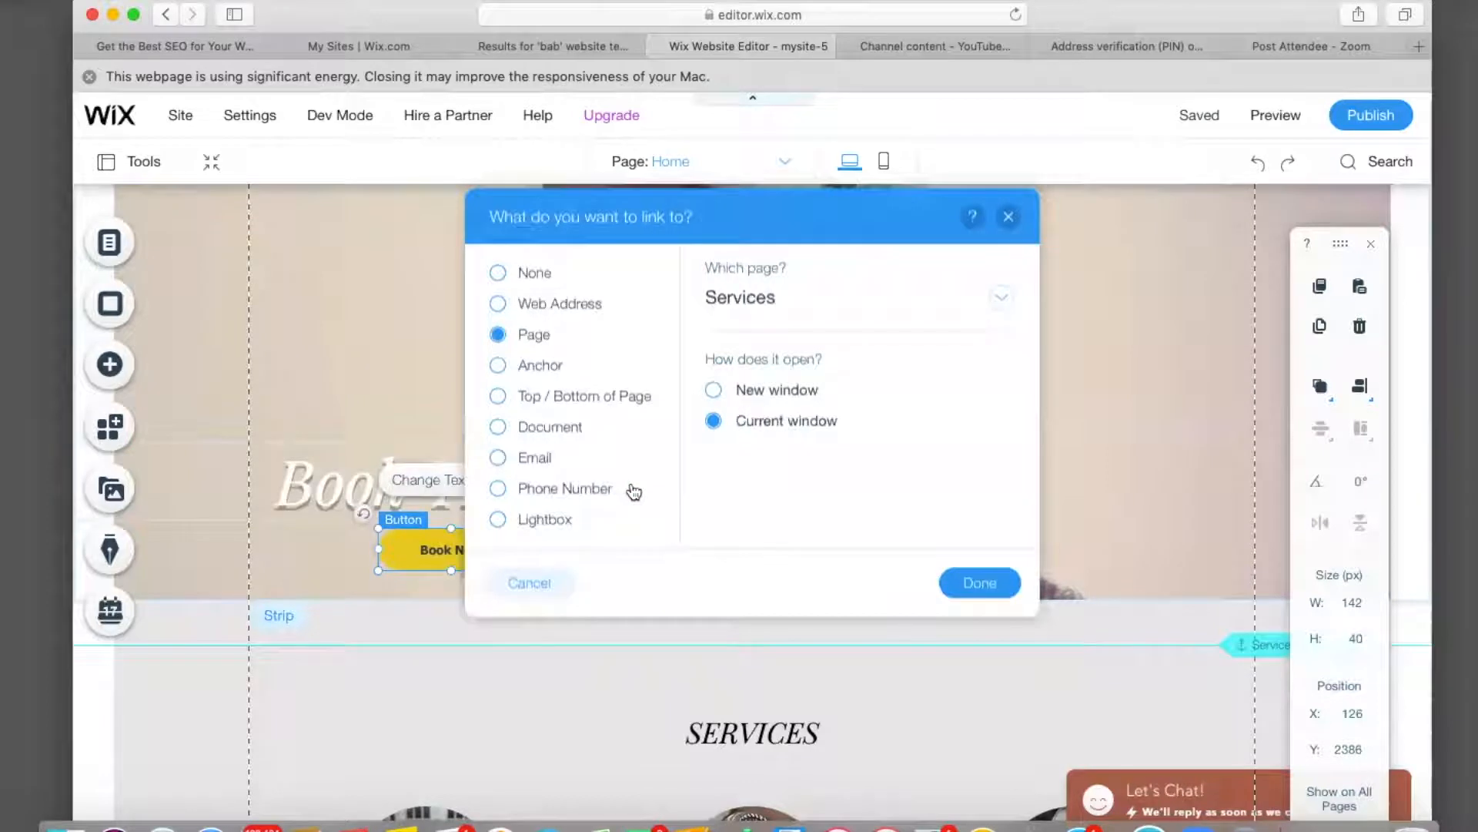
click(1001, 295)
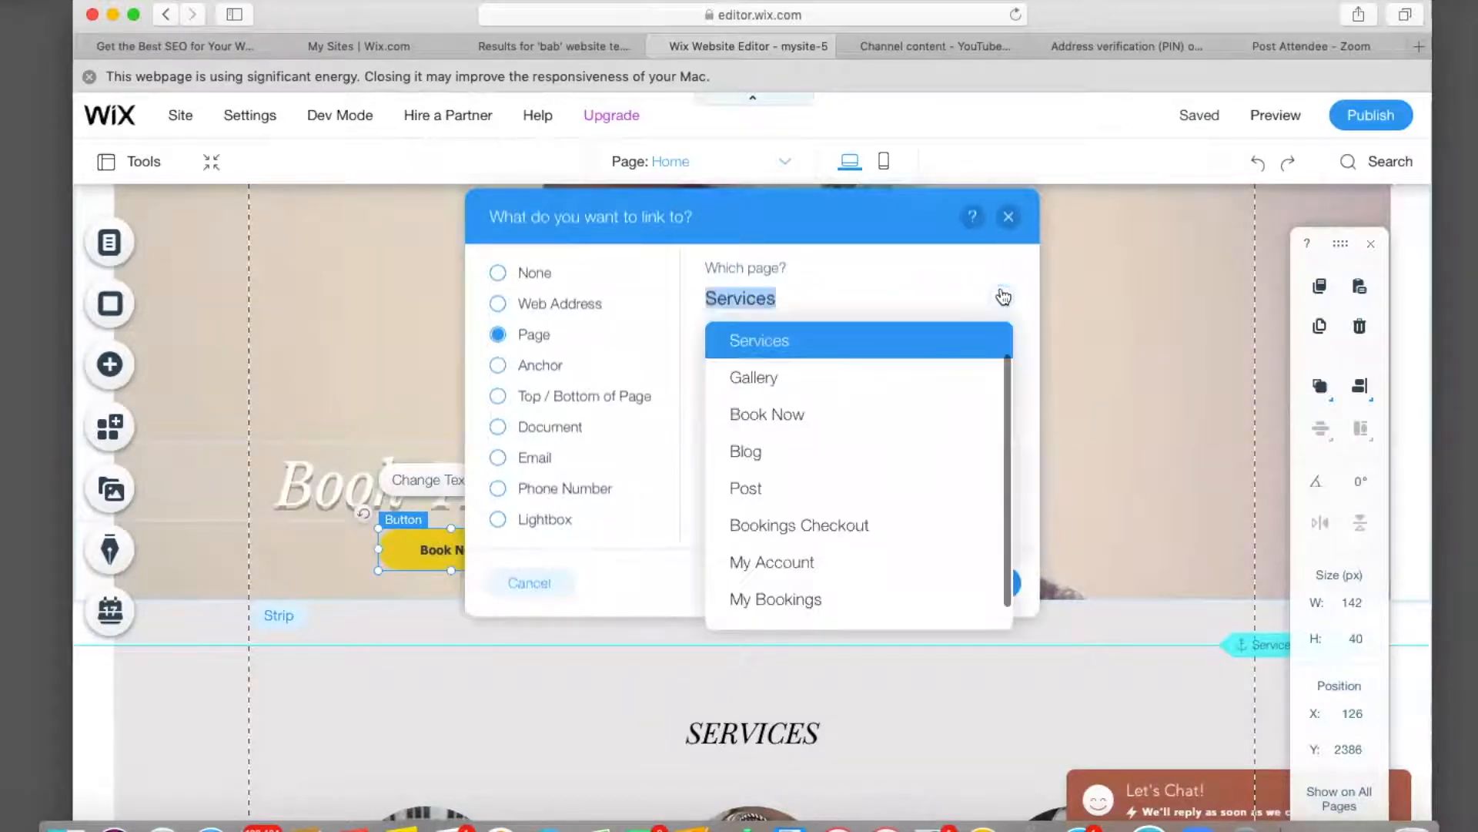
click(821, 417)
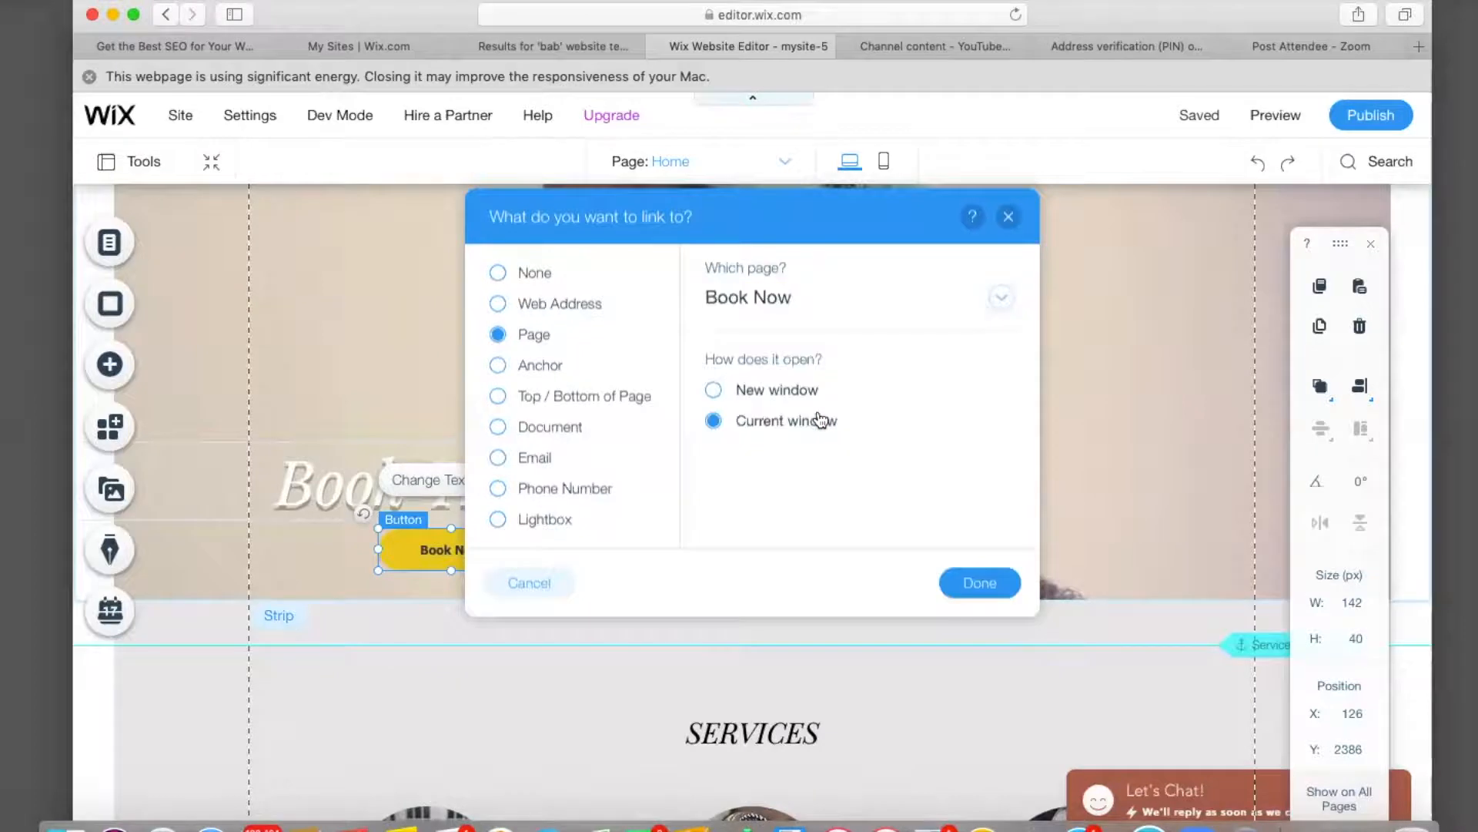
click(977, 583)
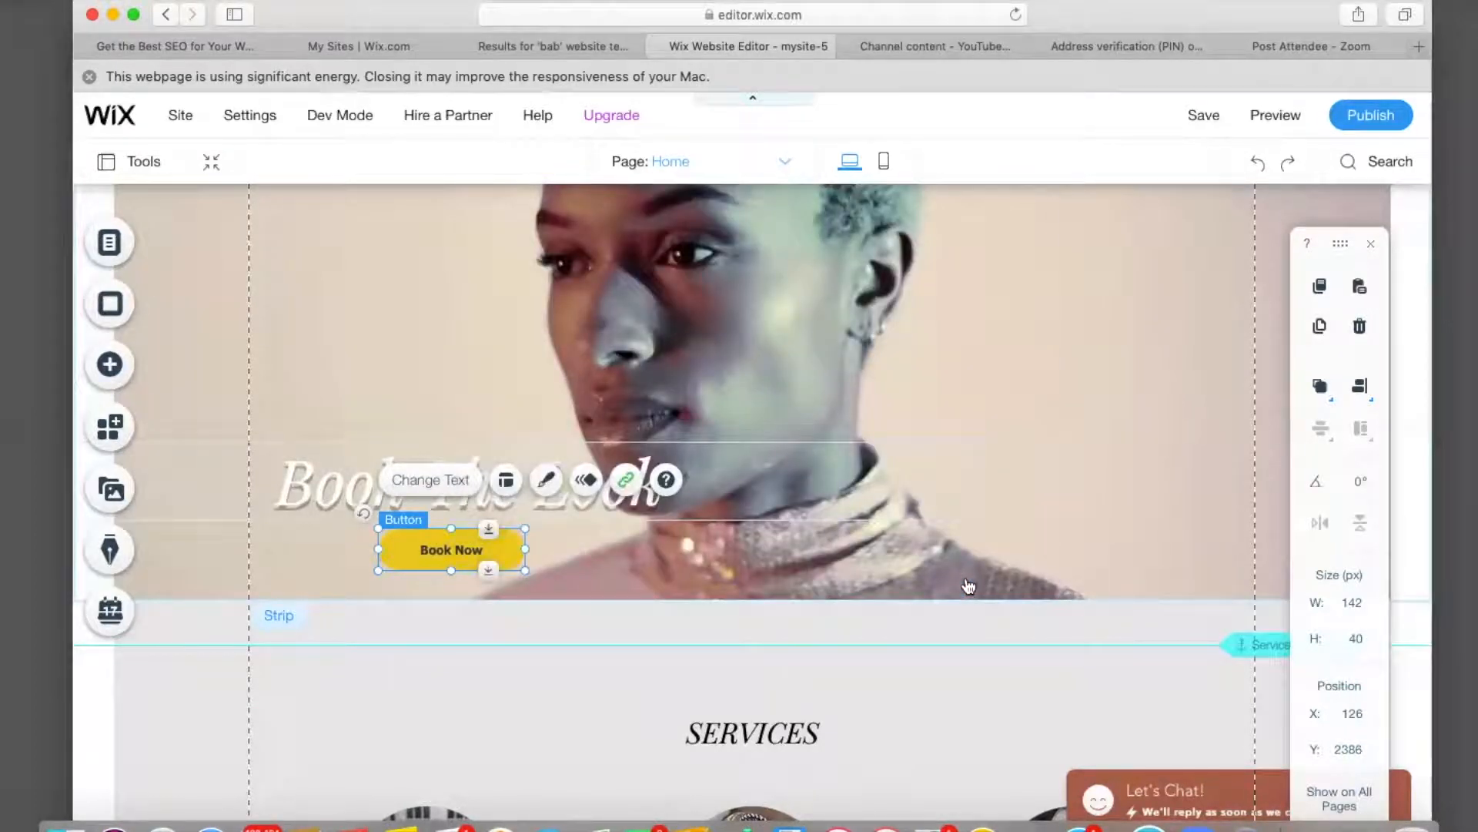
click(1275, 117)
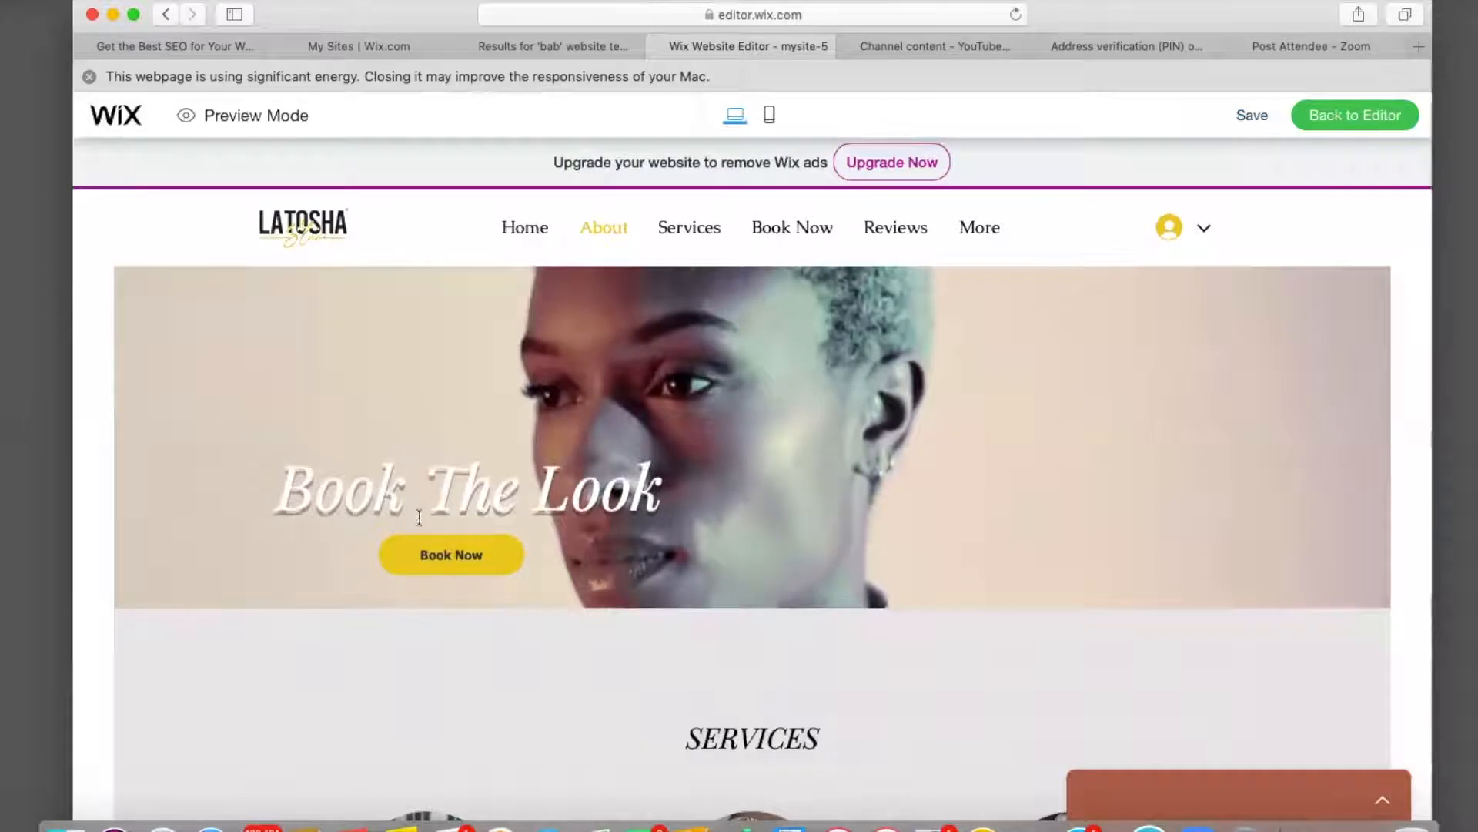
In preview, confirm Book Now opens the Book Now page, then return Home and to the editor.
click(438, 560)
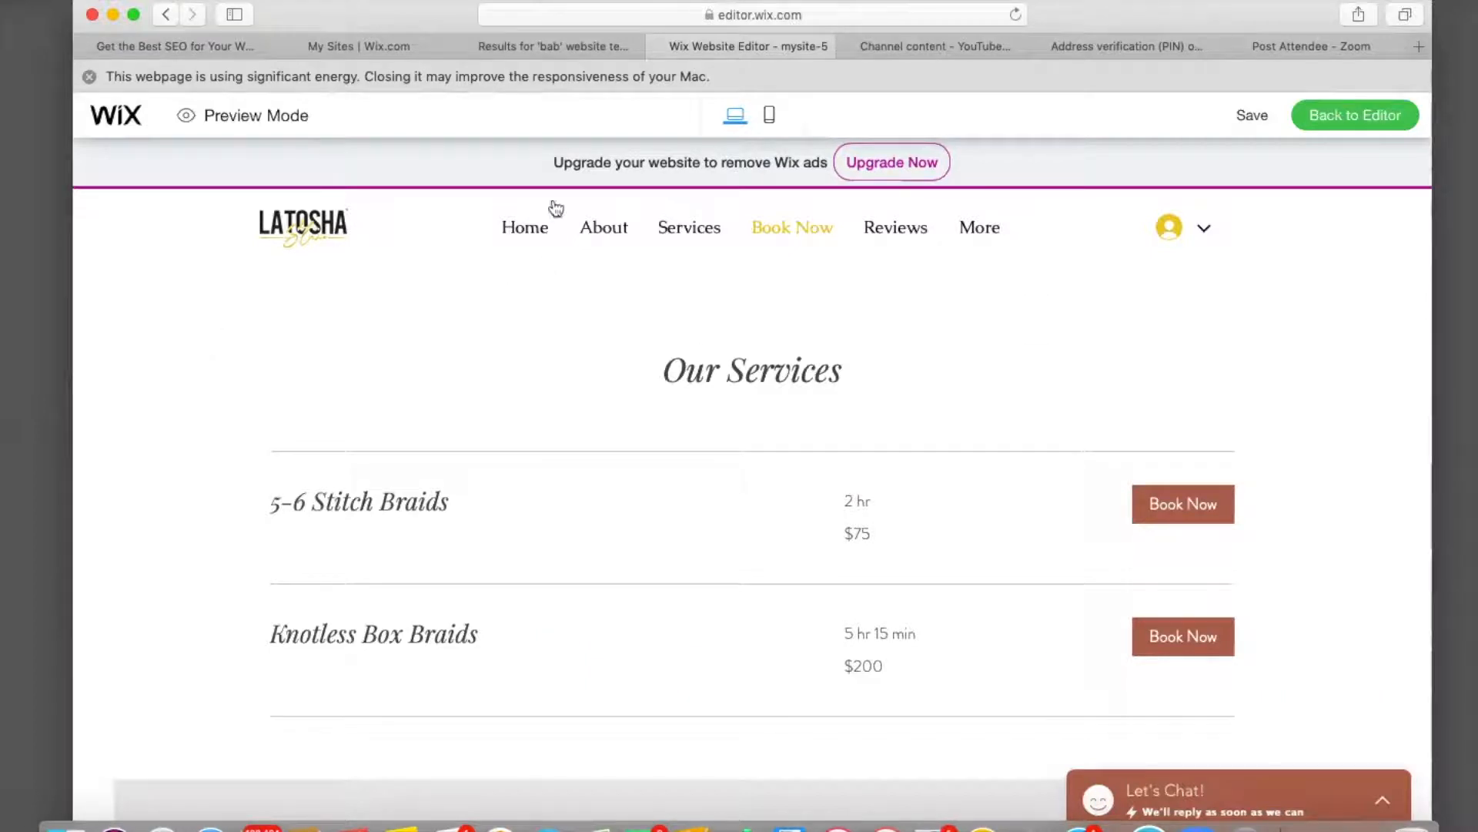
click(519, 231)
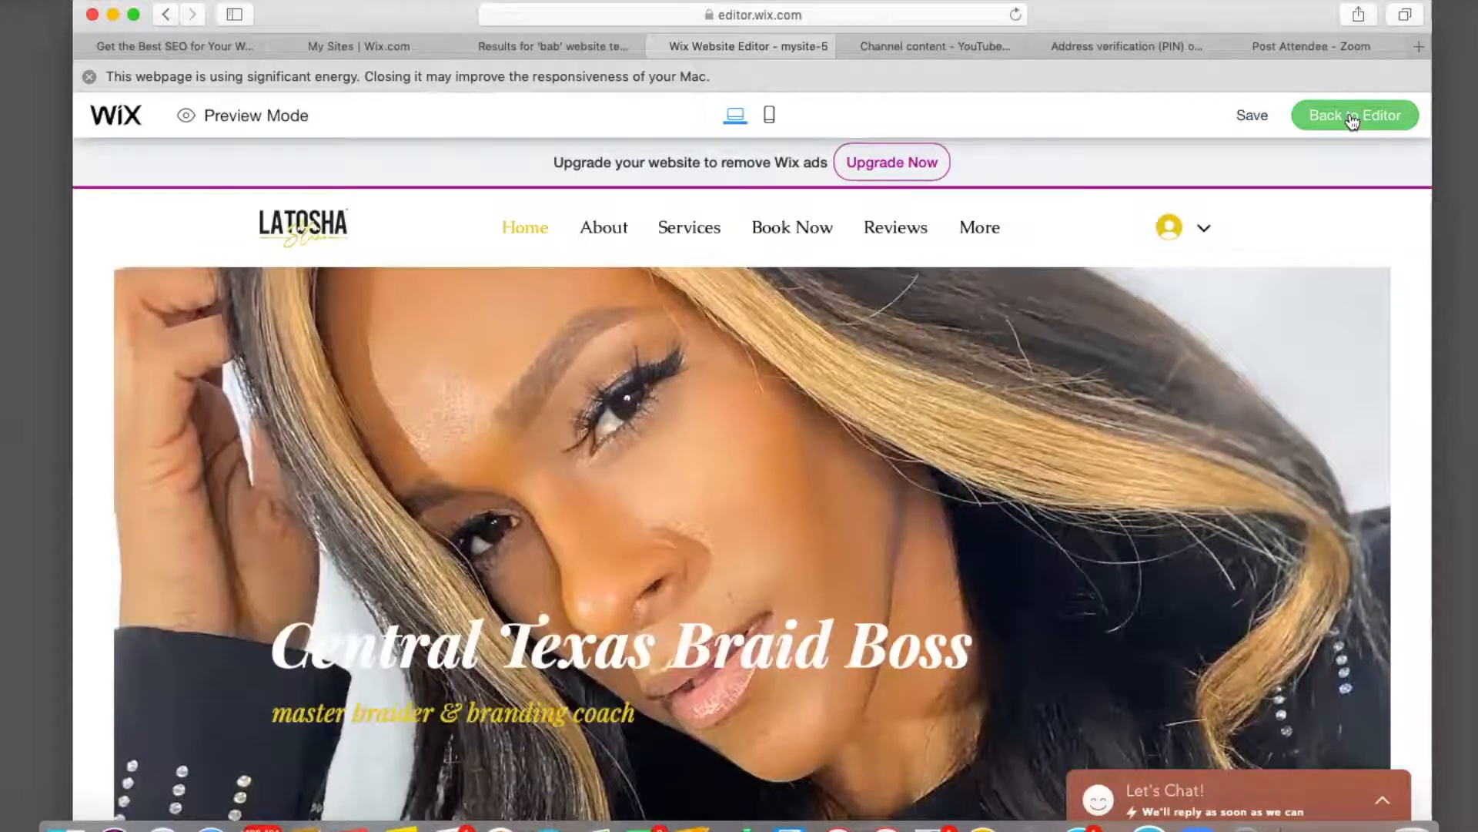
click(1352, 121)
Save the site and dismiss the changes-saved confirmation.
mouse_move(1207, 117)
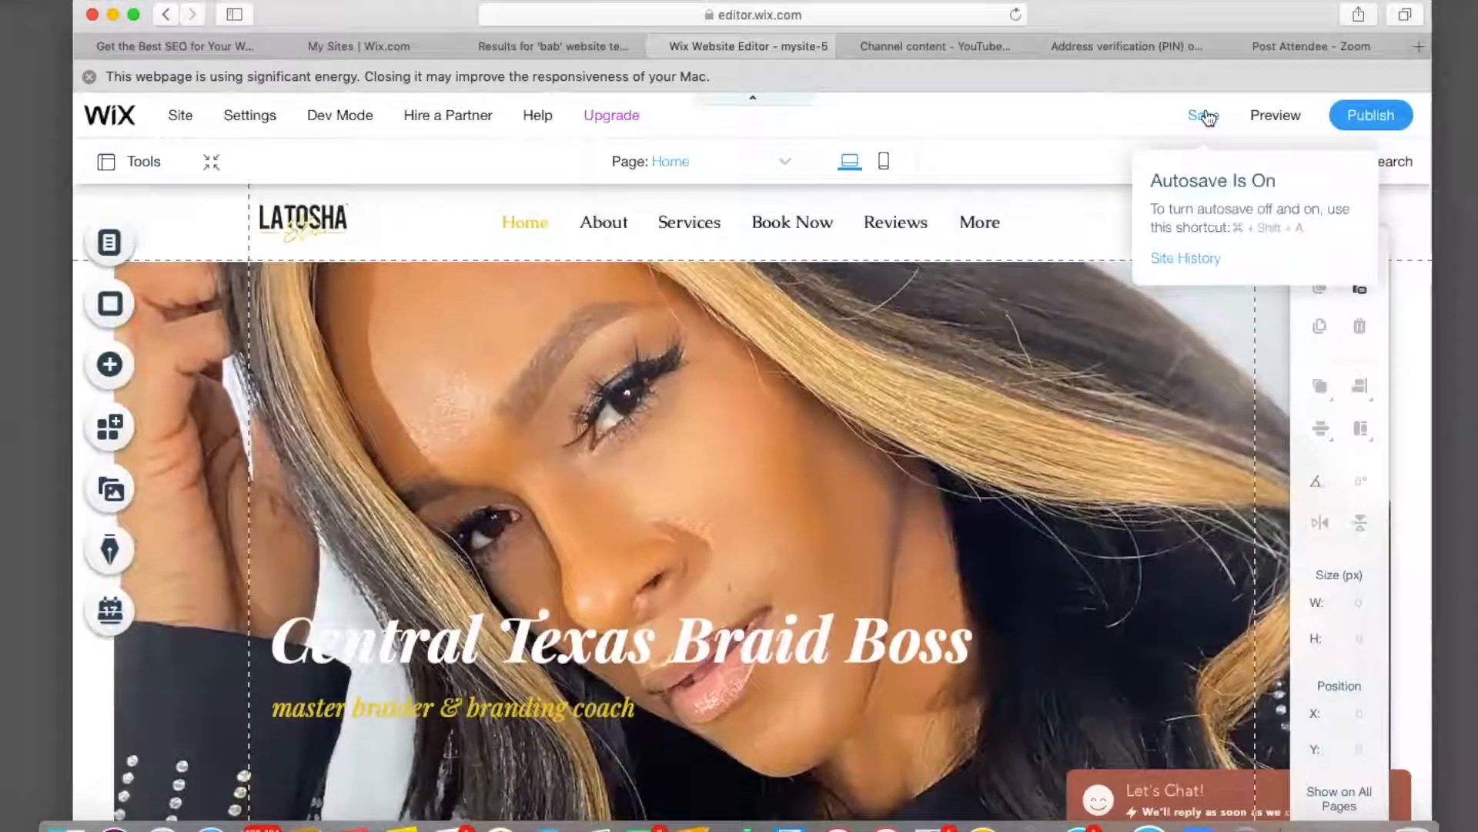
click(1206, 115)
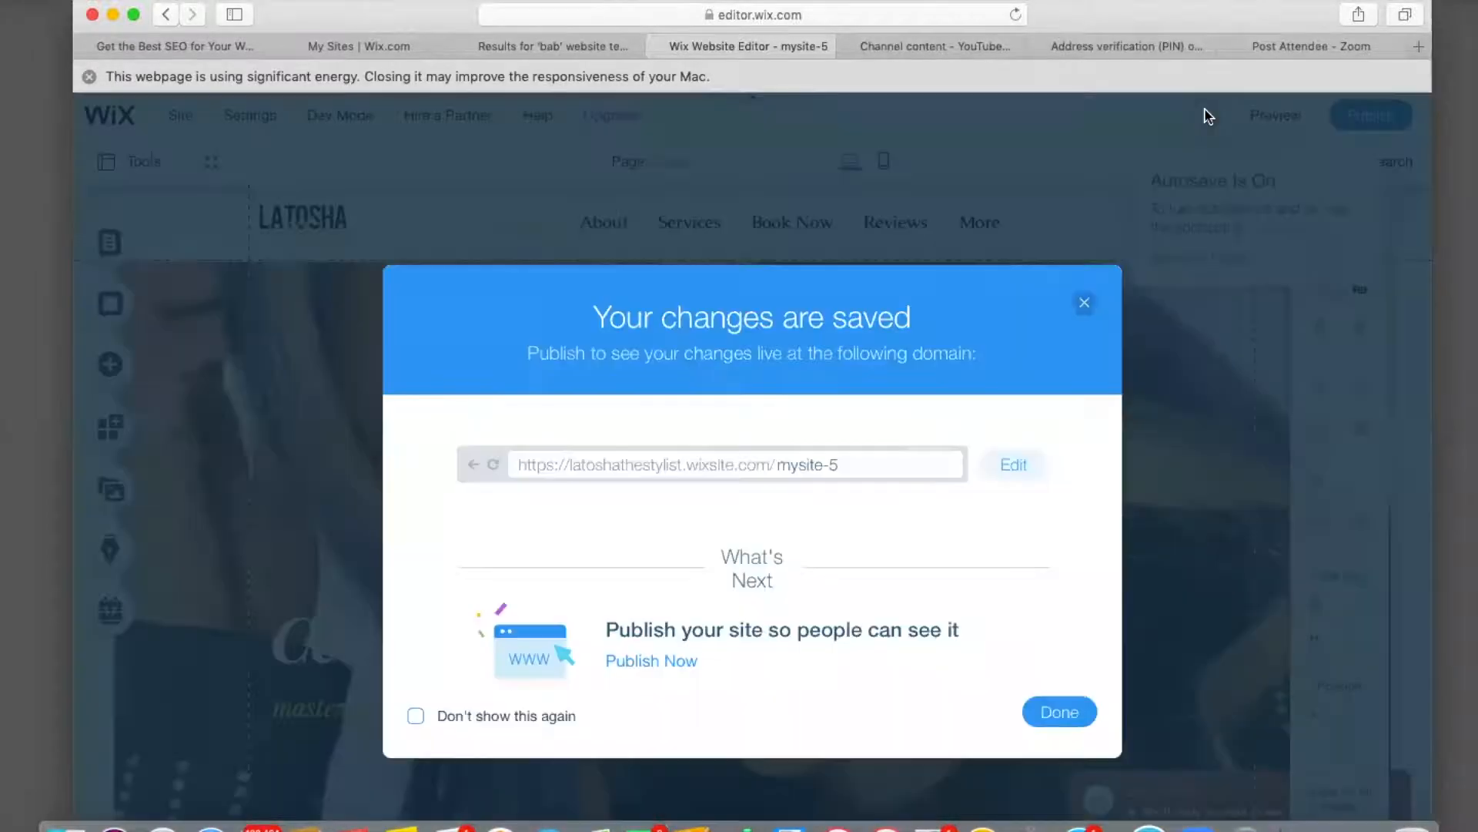
click(1060, 713)
Scroll the Home page down to the Gallery button and open the site's page list.
scroll(807, 690, down, 10)
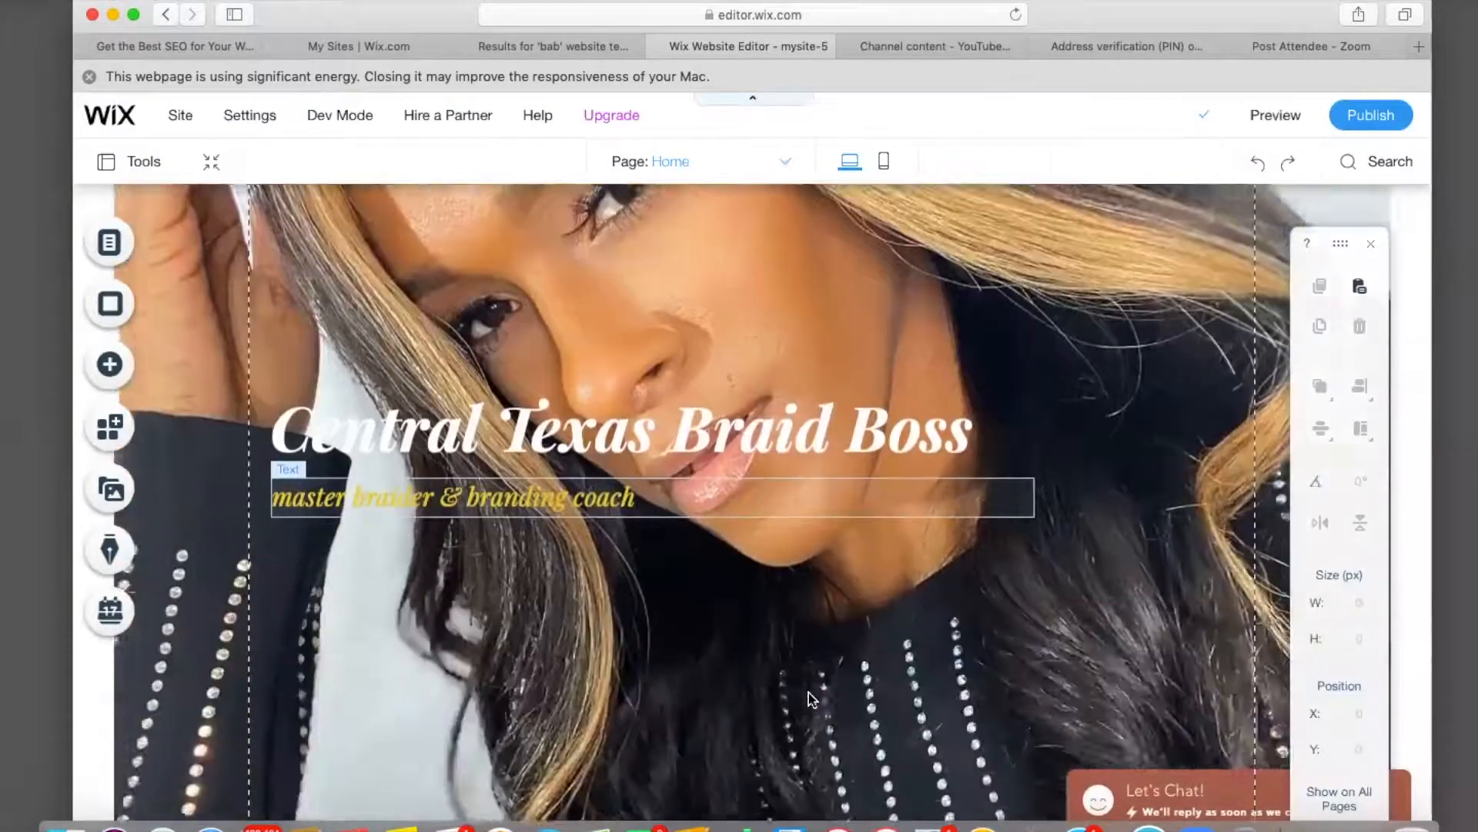
scroll(809, 698, down, 10)
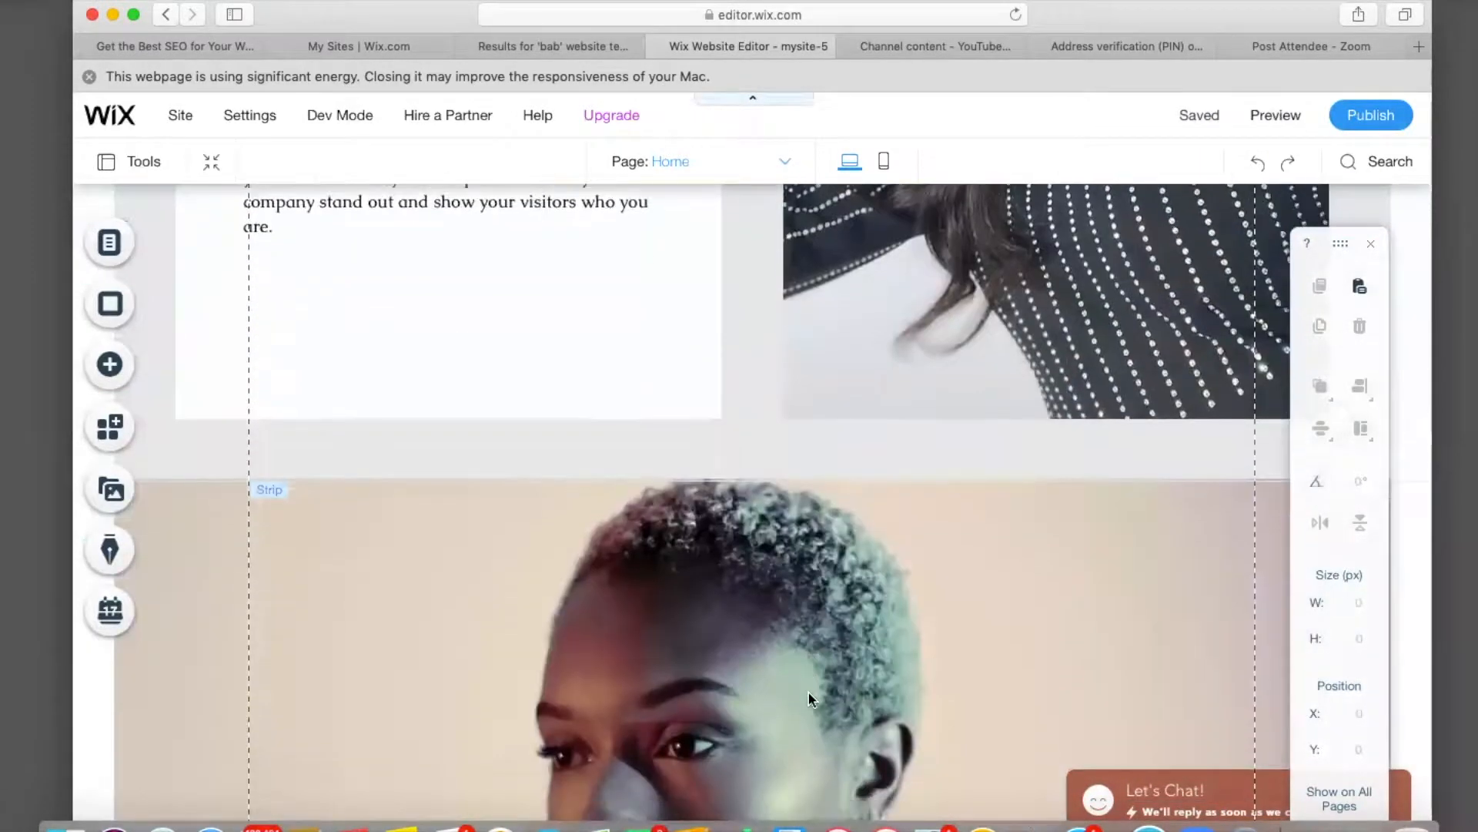
scroll(736, 699, down, 5)
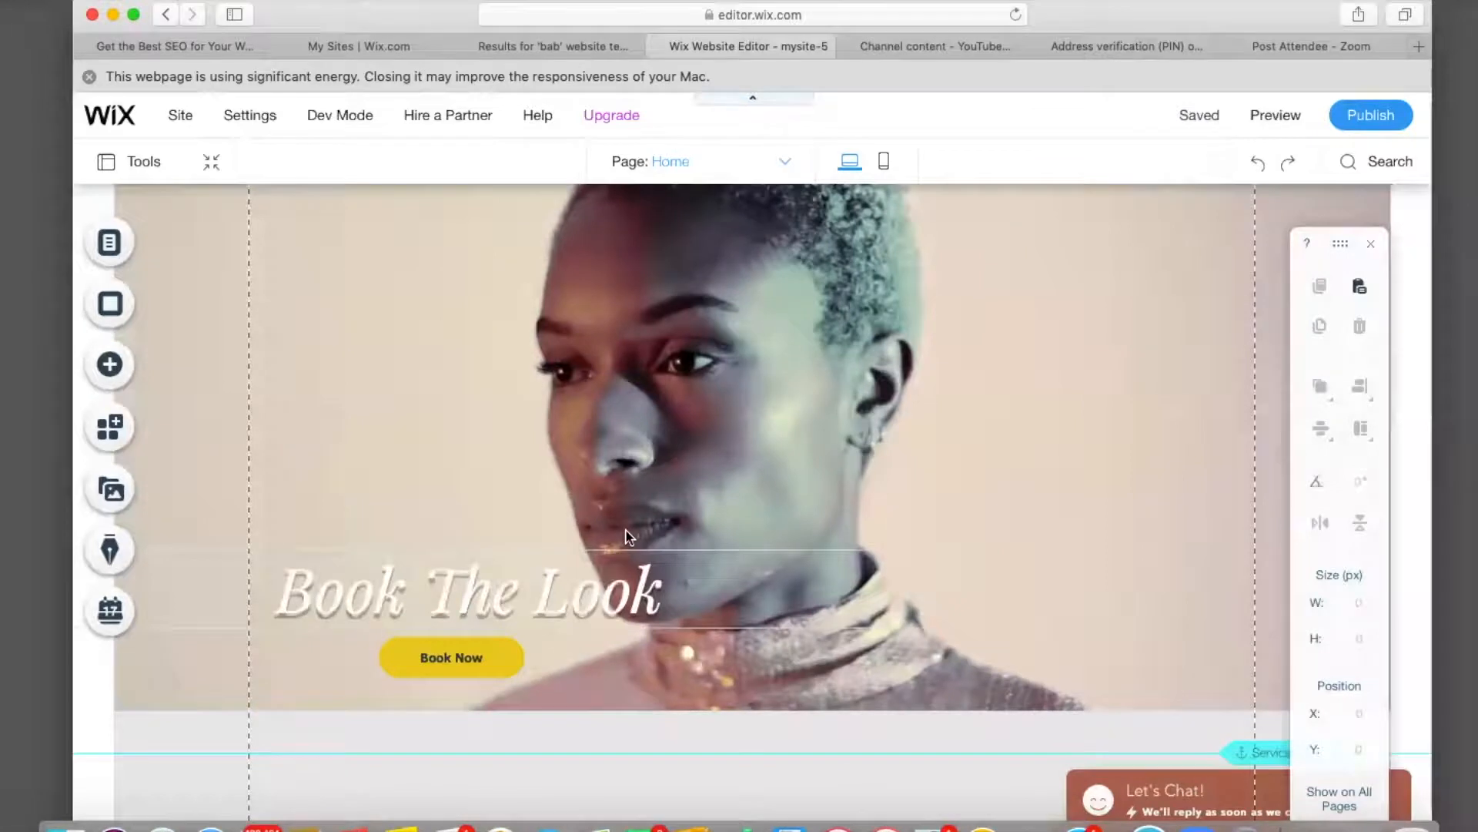
scroll(618, 676, down, 6)
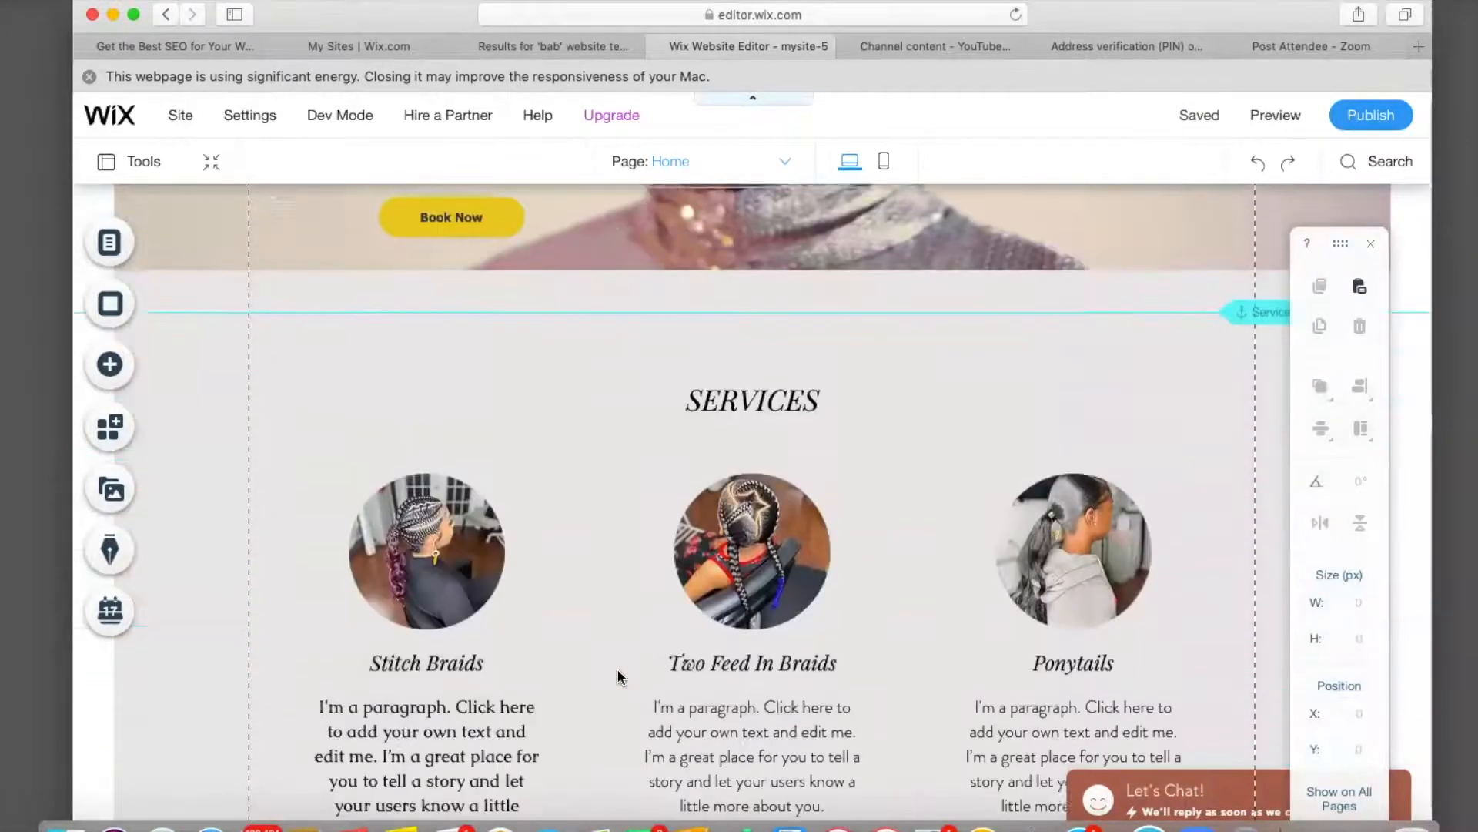
scroll(618, 676, down, 2)
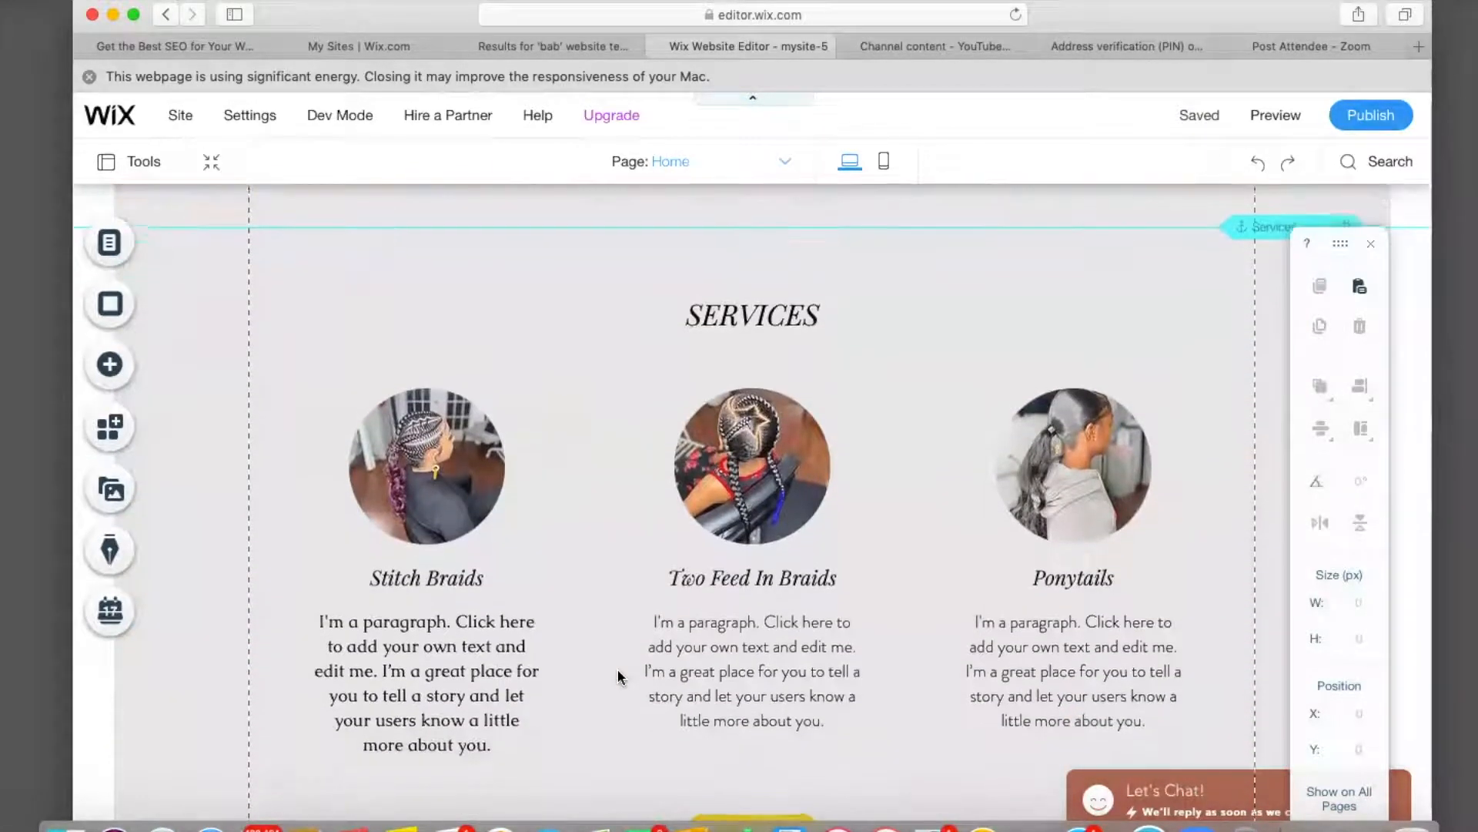
scroll(618, 676, down, 5)
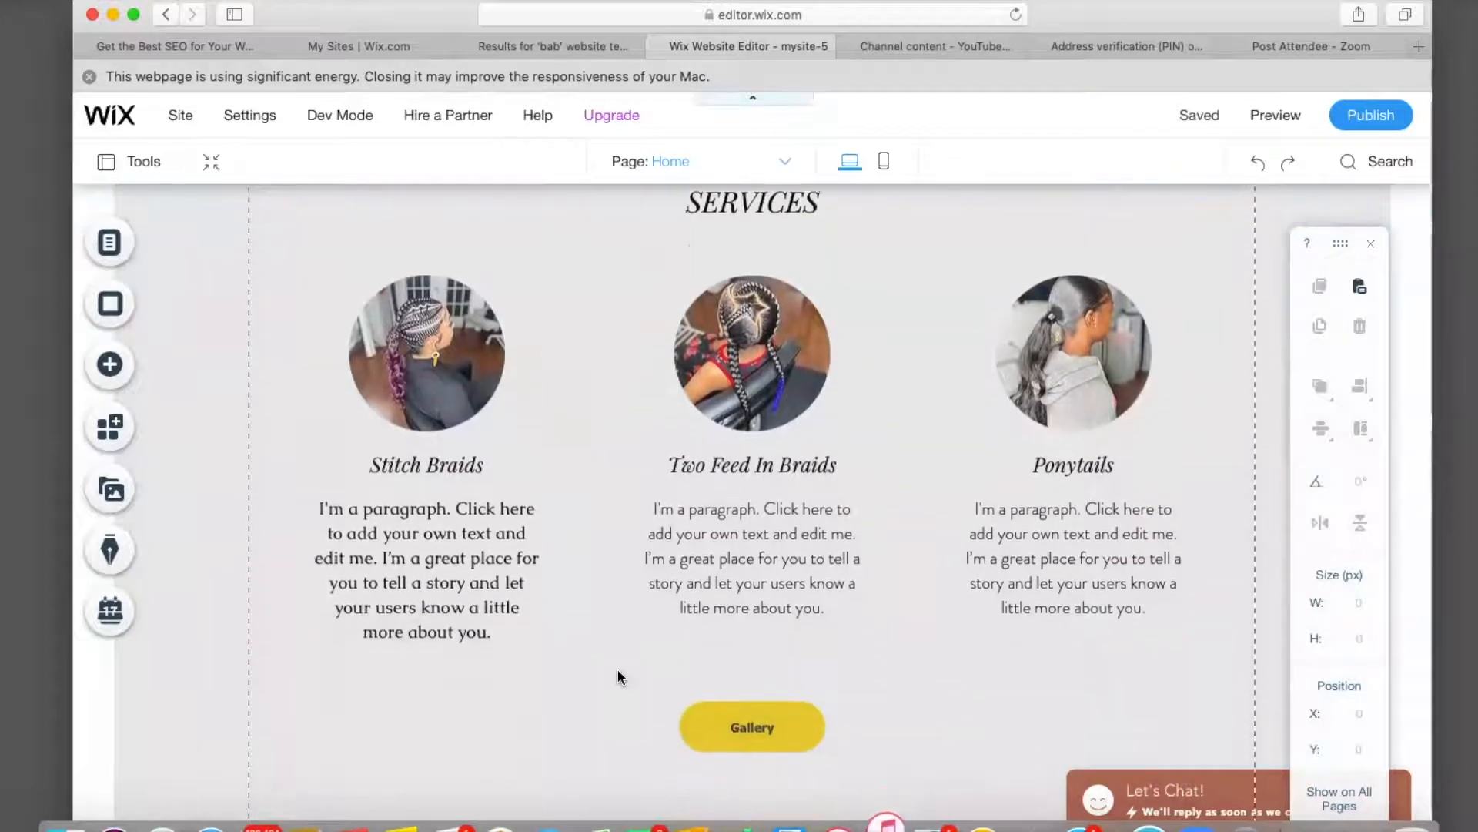
scroll(618, 676, up, 2)
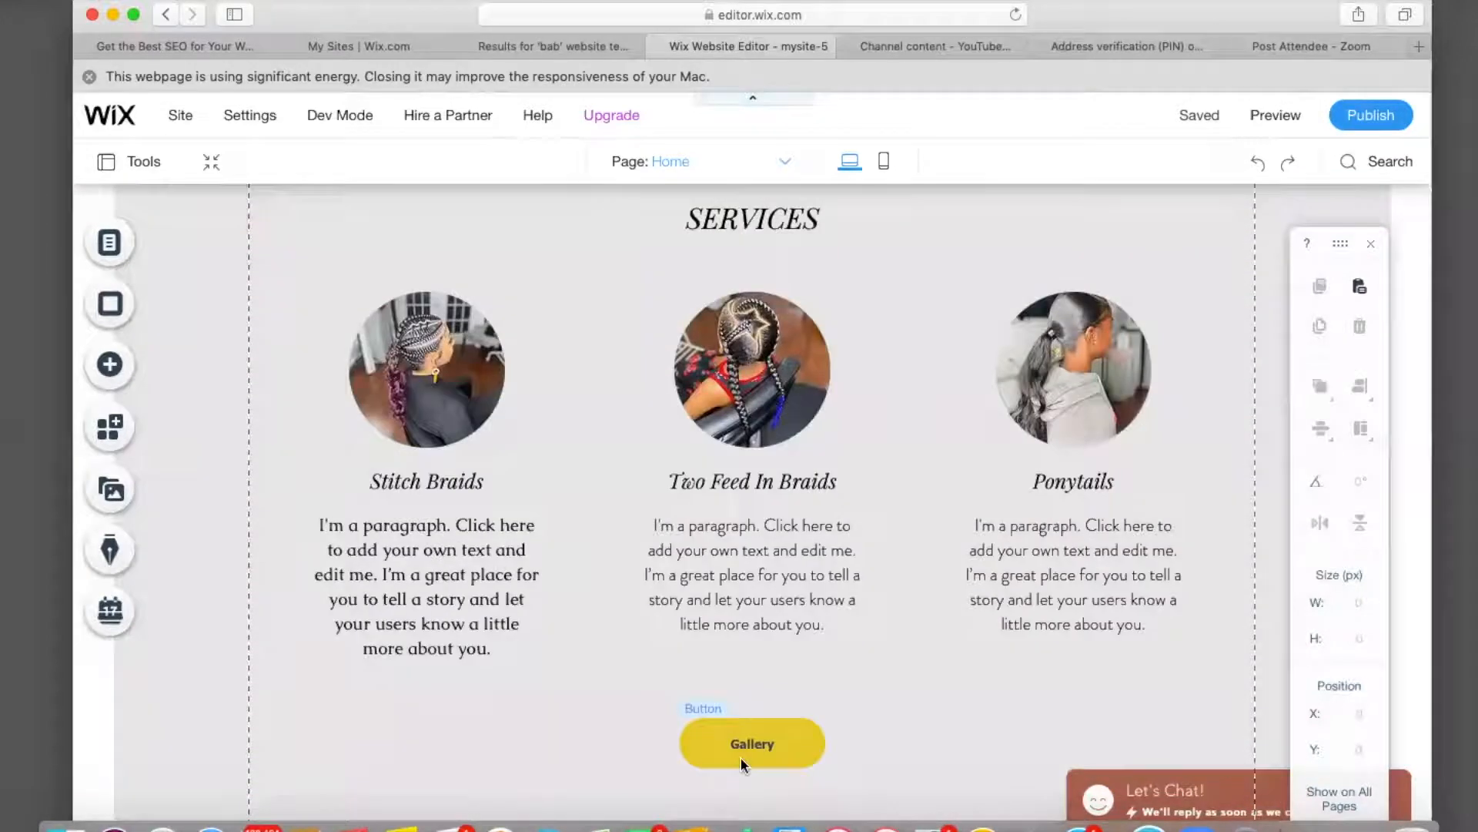
click(112, 248)
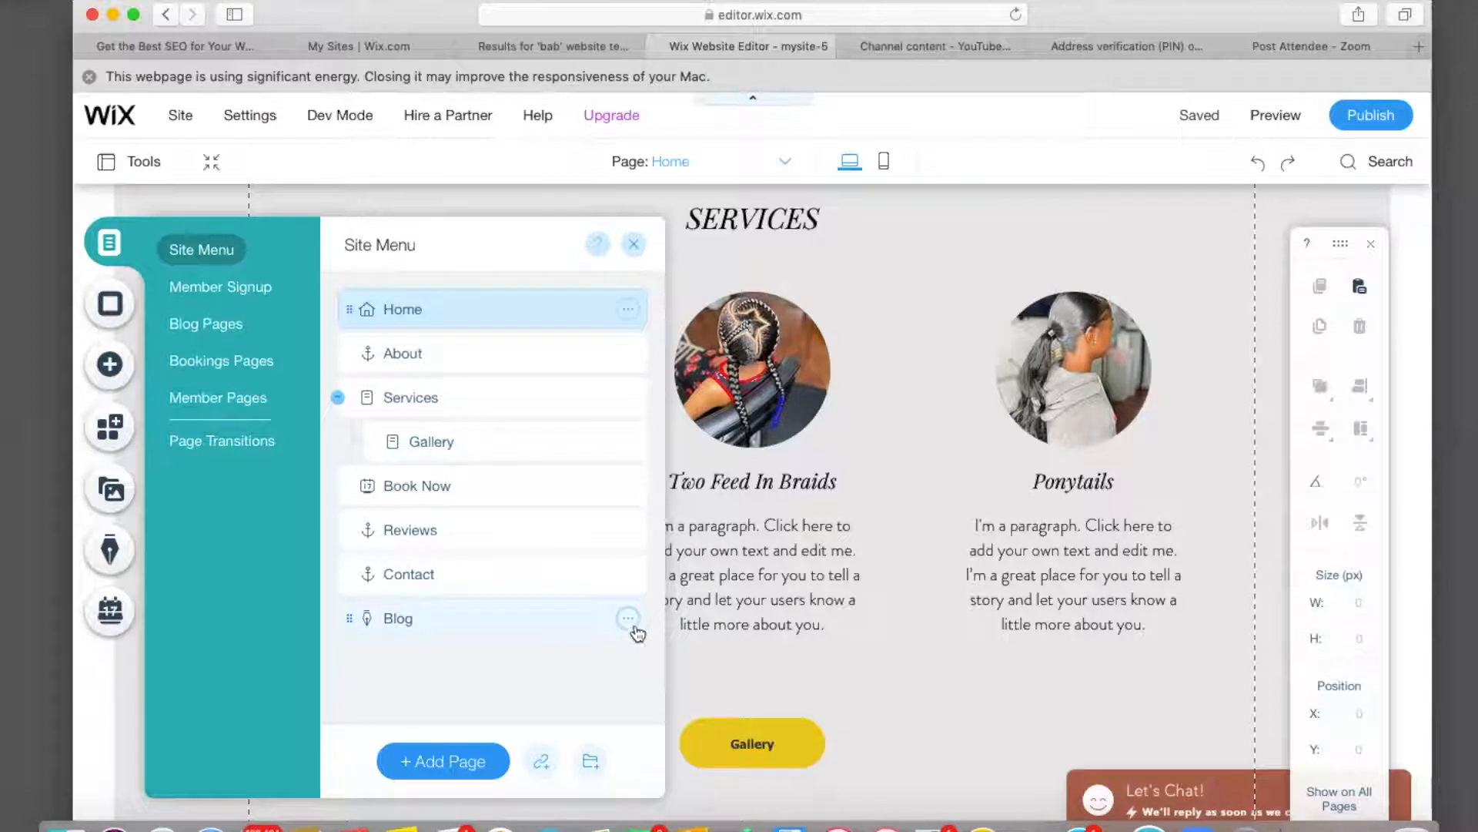
Nest Blog under Services, delete the Gallery page, and open the Services page.
click(556, 627)
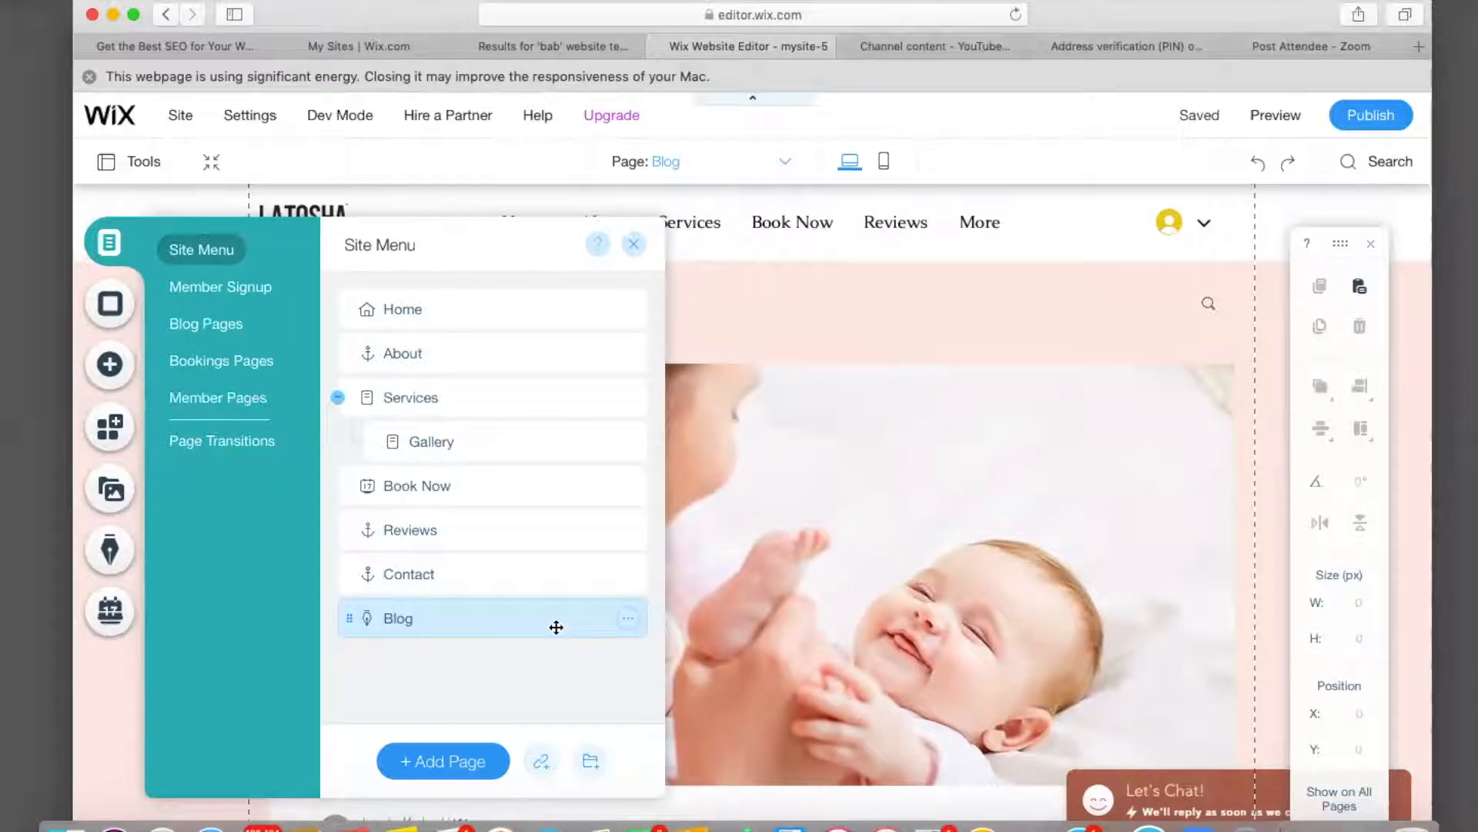
drag(544, 623, 585, 429)
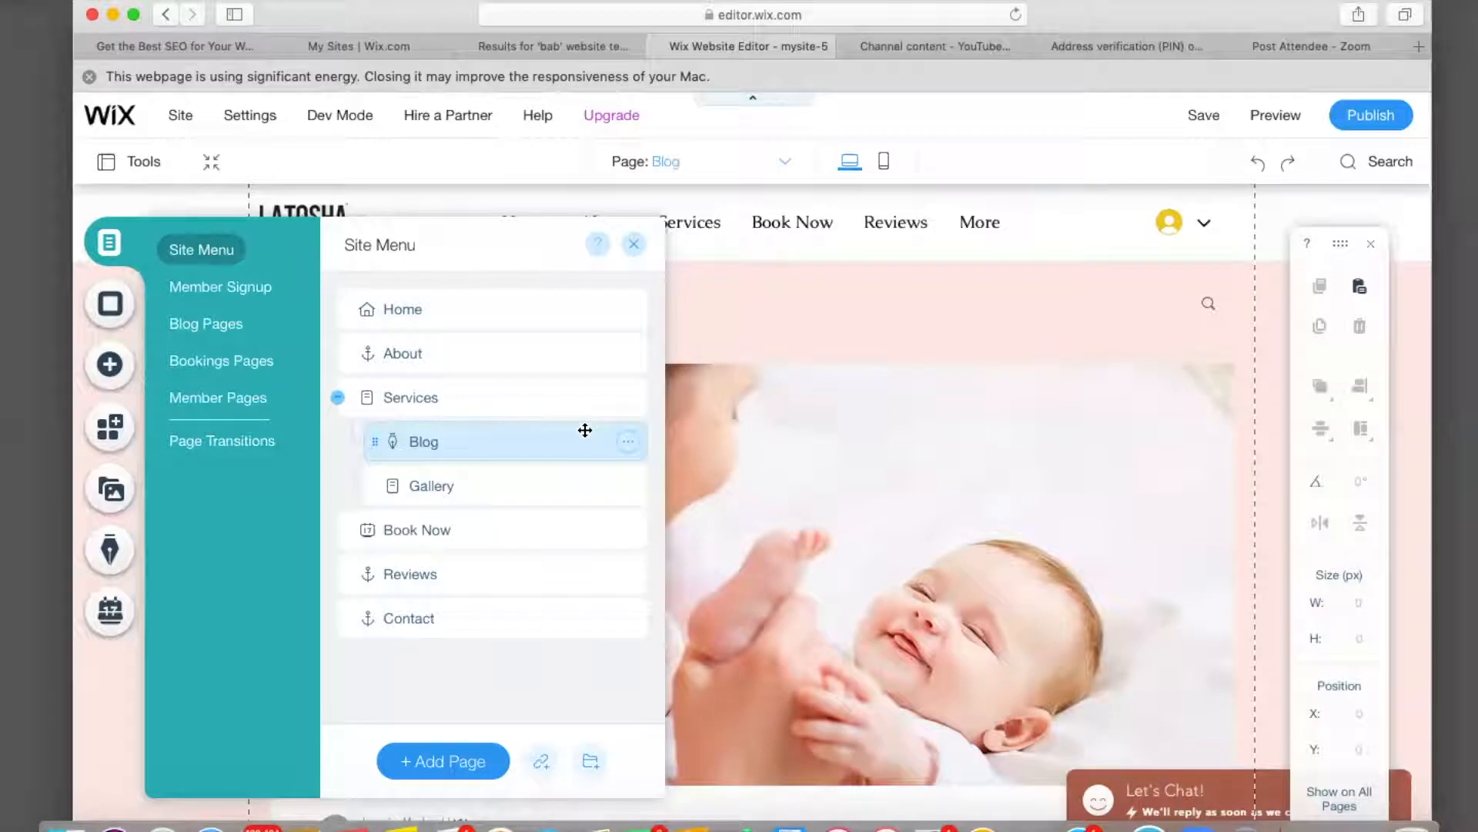
click(629, 487)
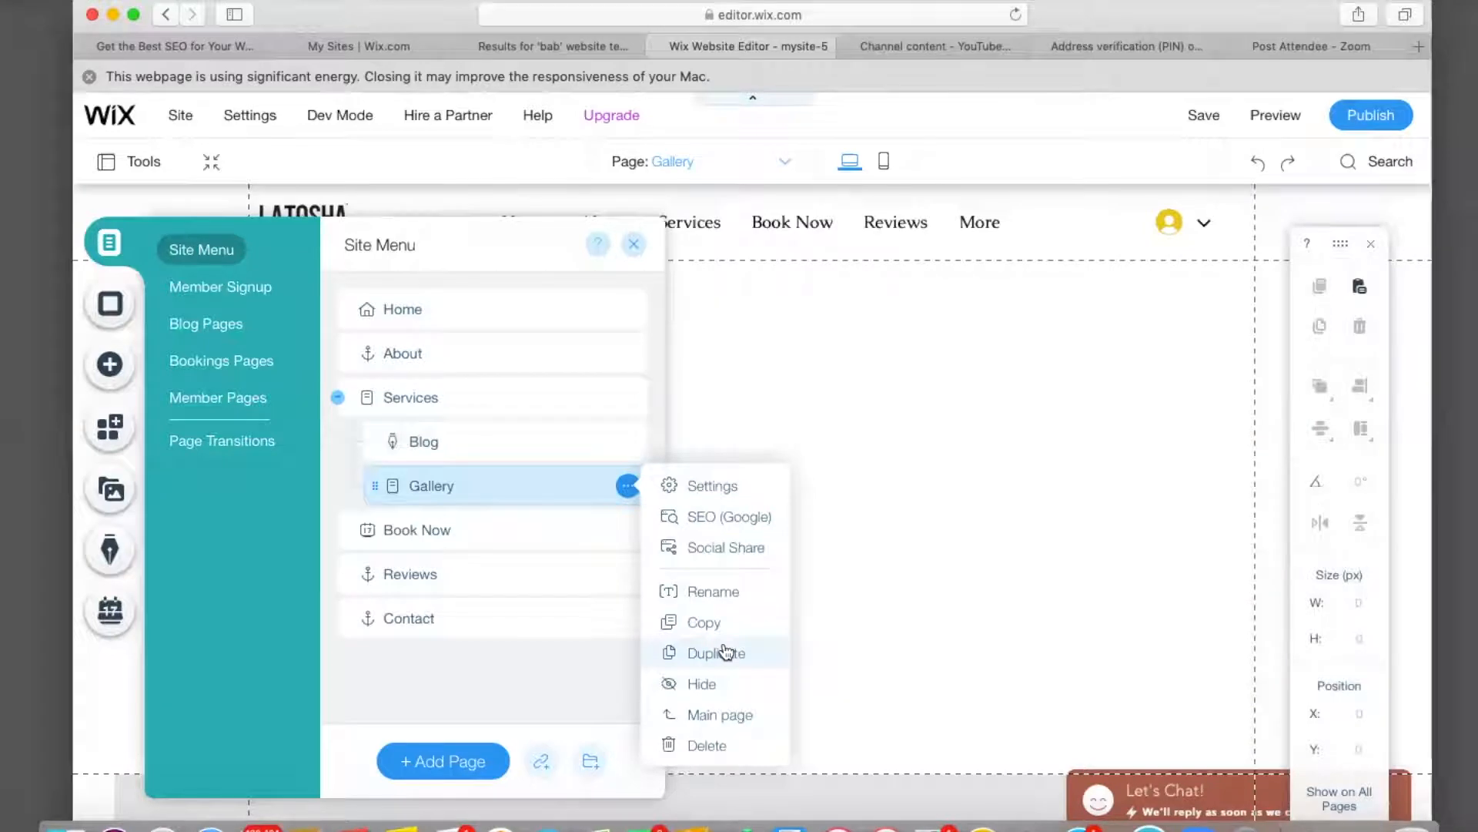
click(717, 745)
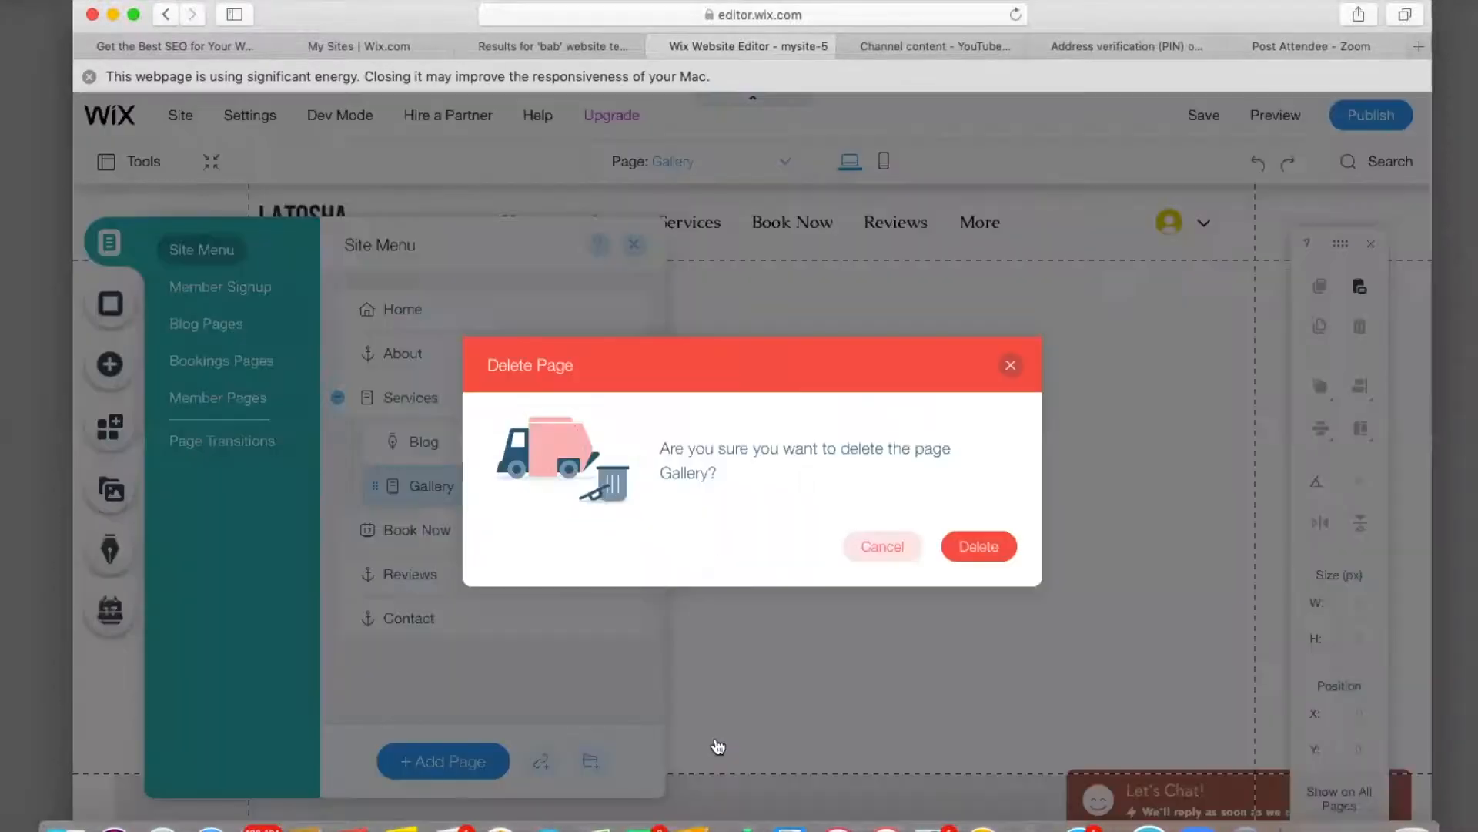
click(988, 555)
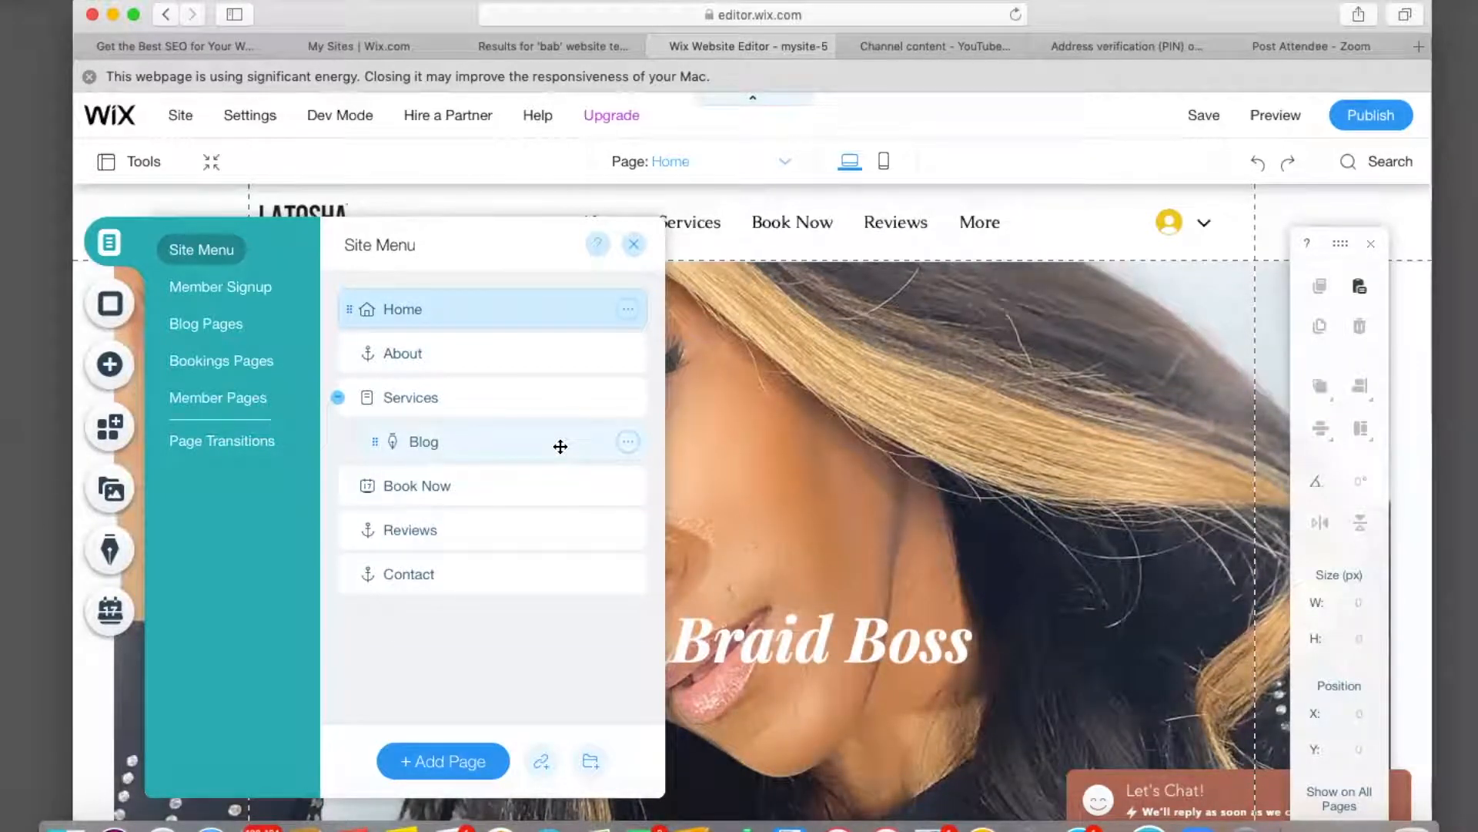
click(560, 447)
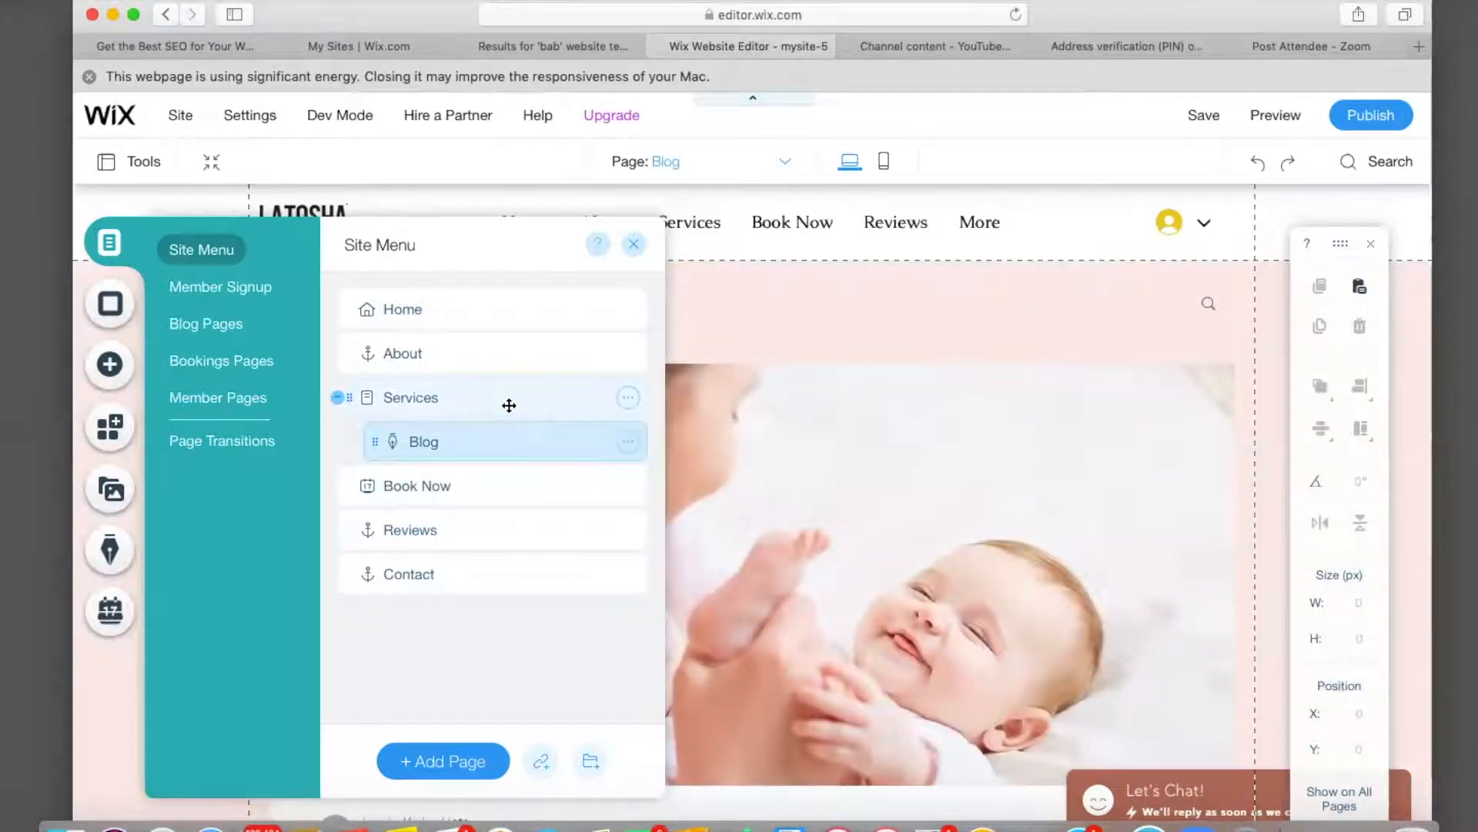
click(509, 405)
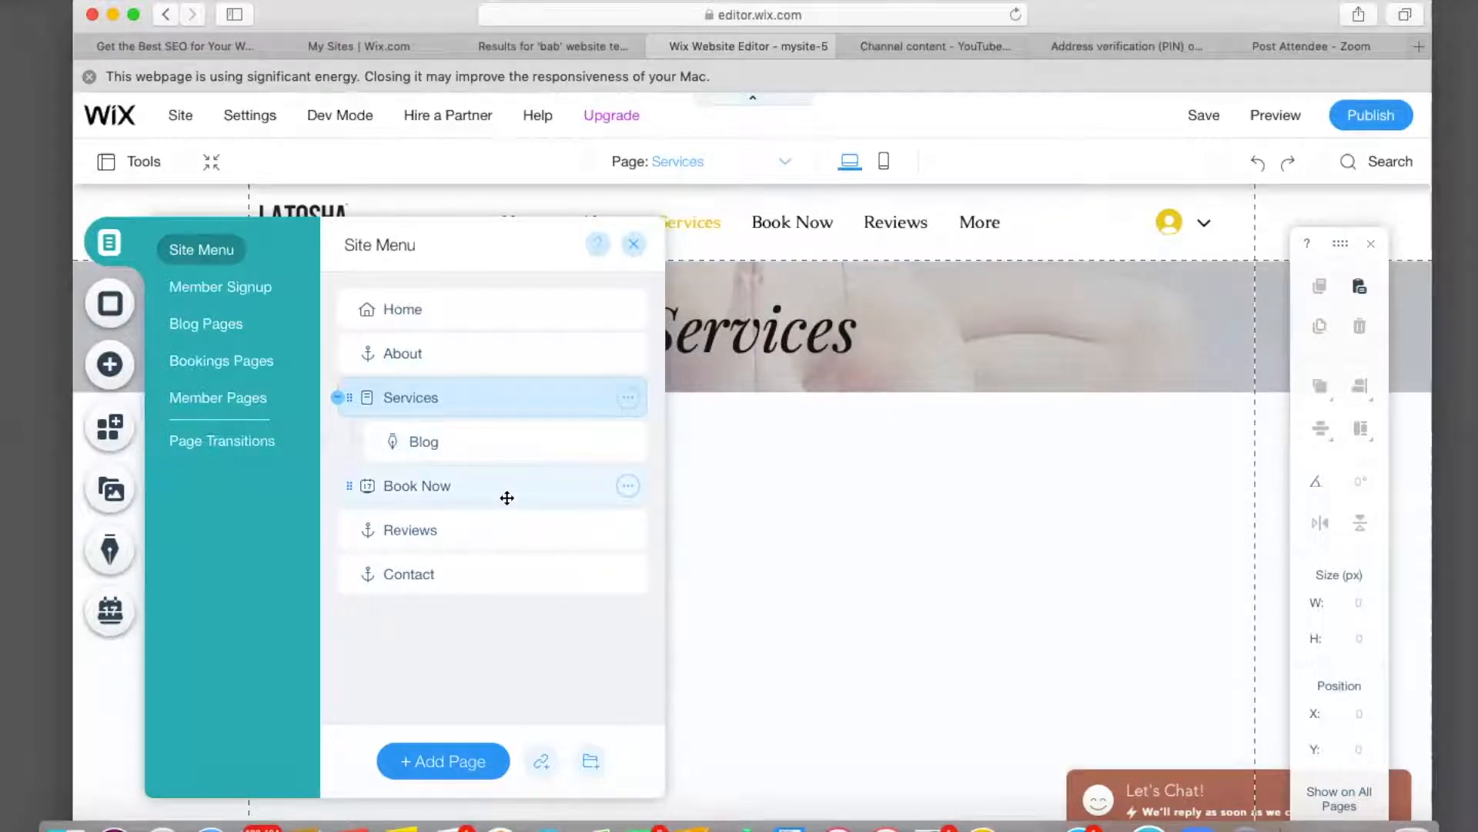
Hide the Services page from the site navigation.
click(628, 398)
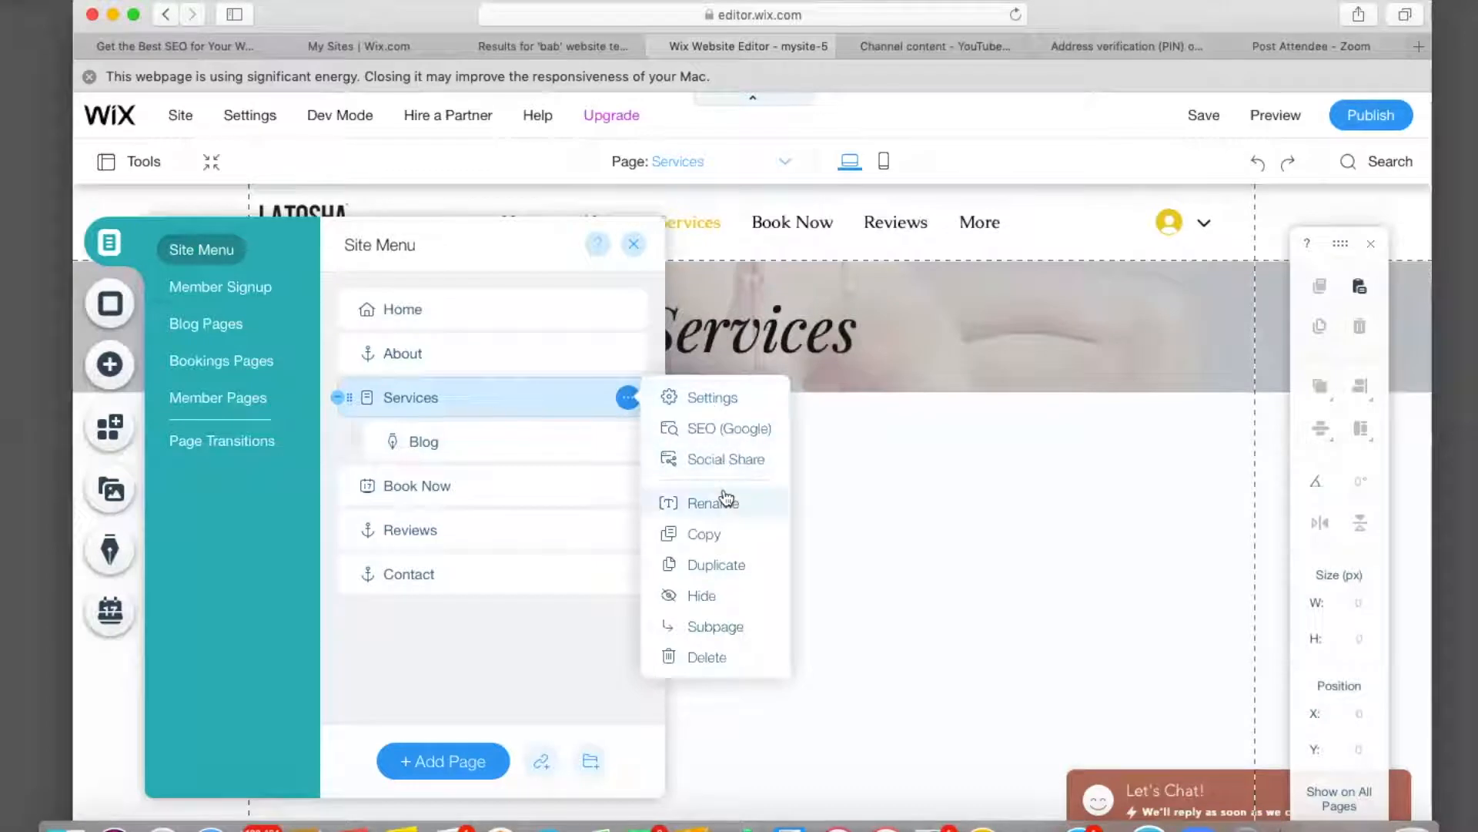
click(701, 595)
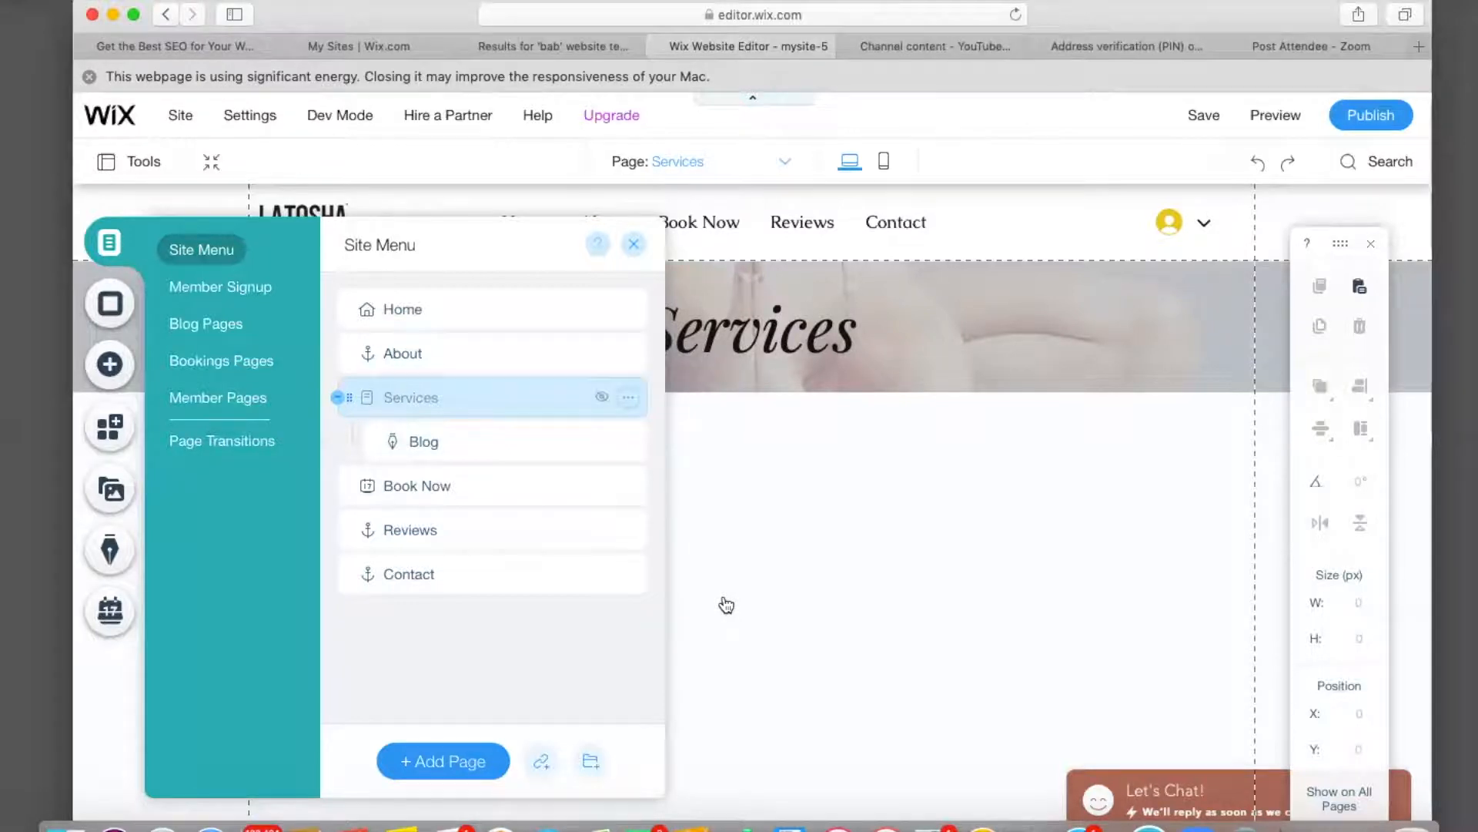
scroll(695, 420, down, 2)
scroll(695, 420, up, 2)
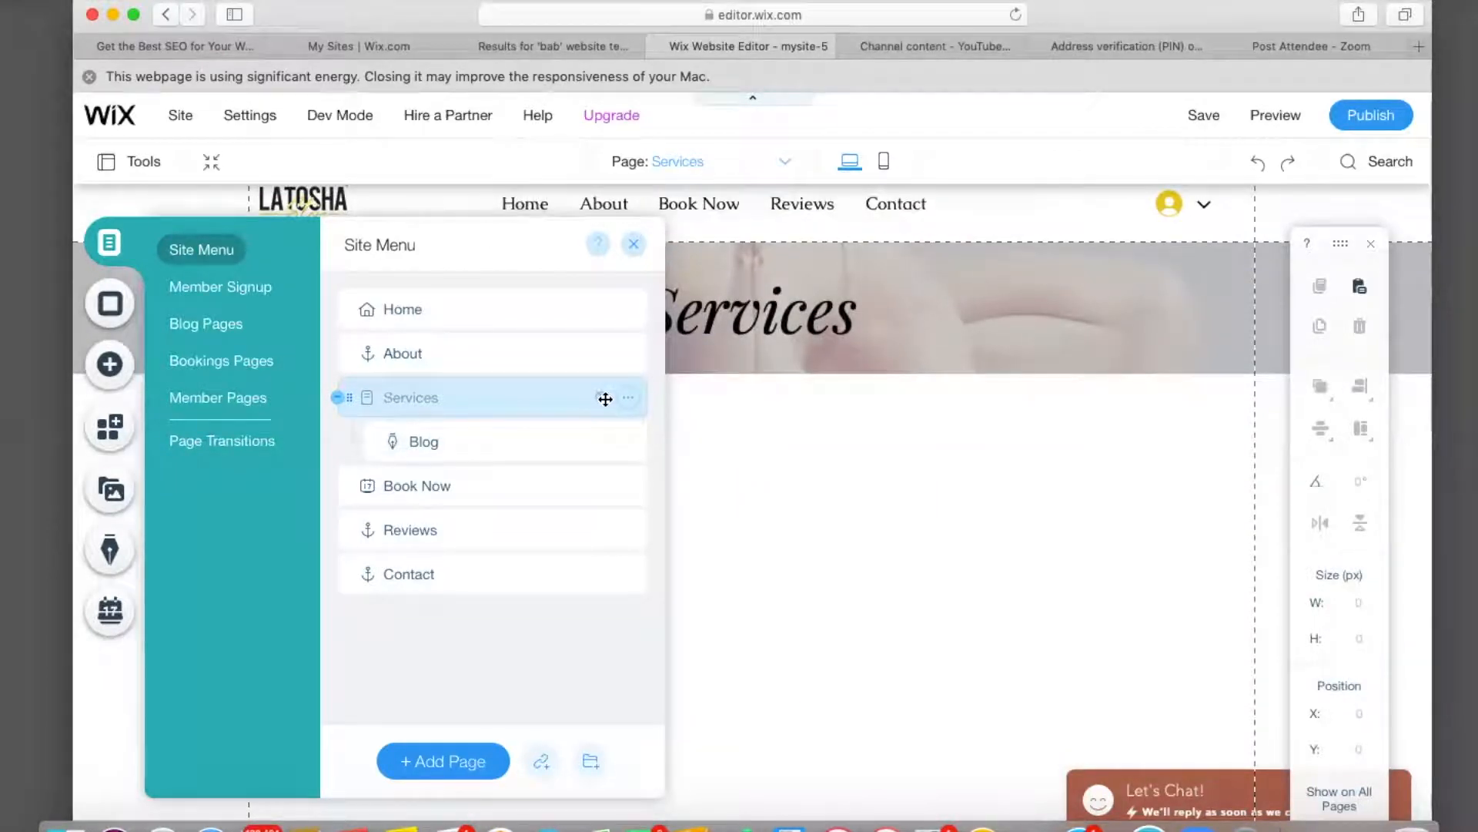
click(628, 397)
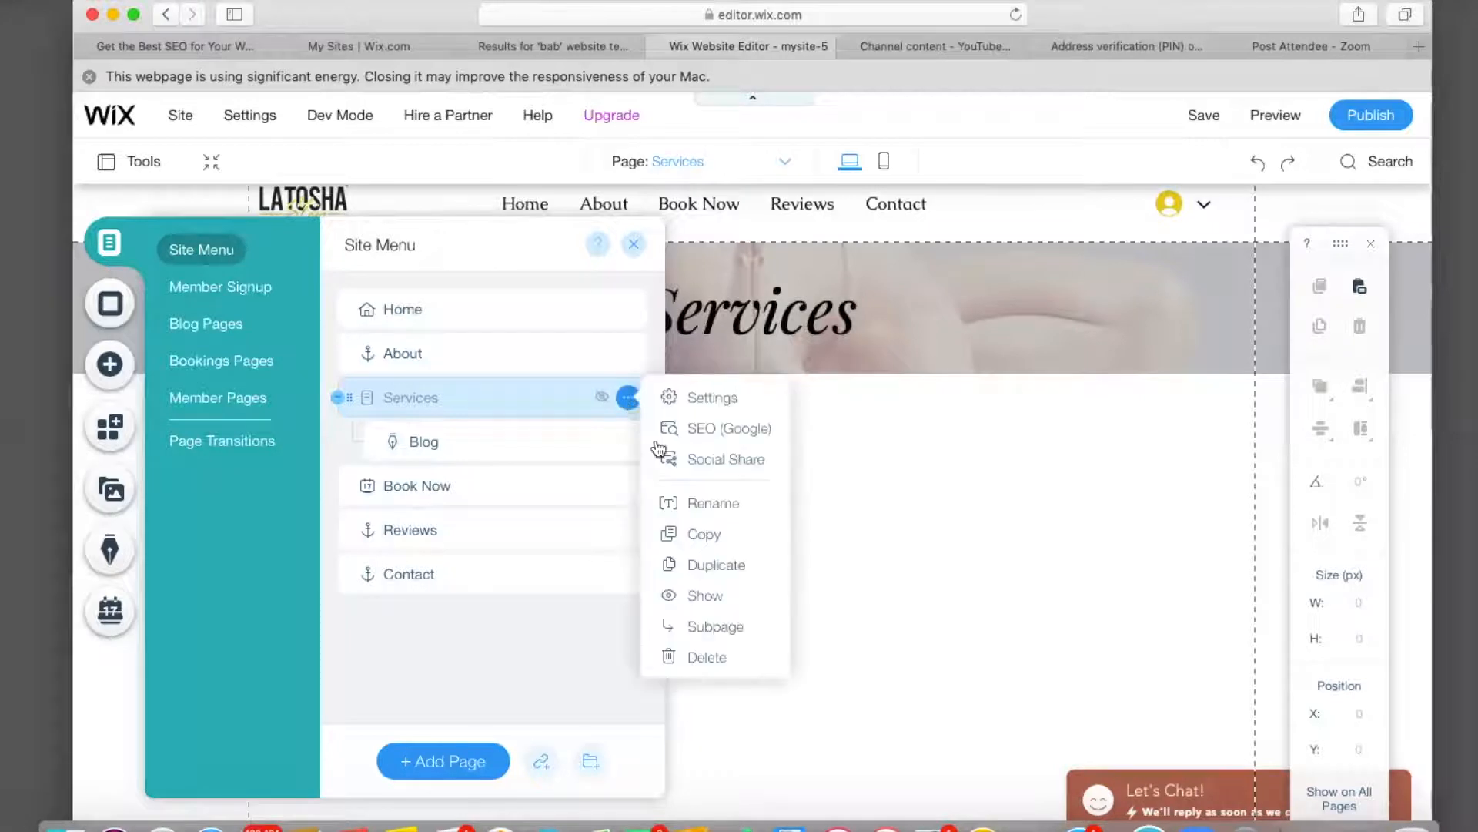
click(705, 597)
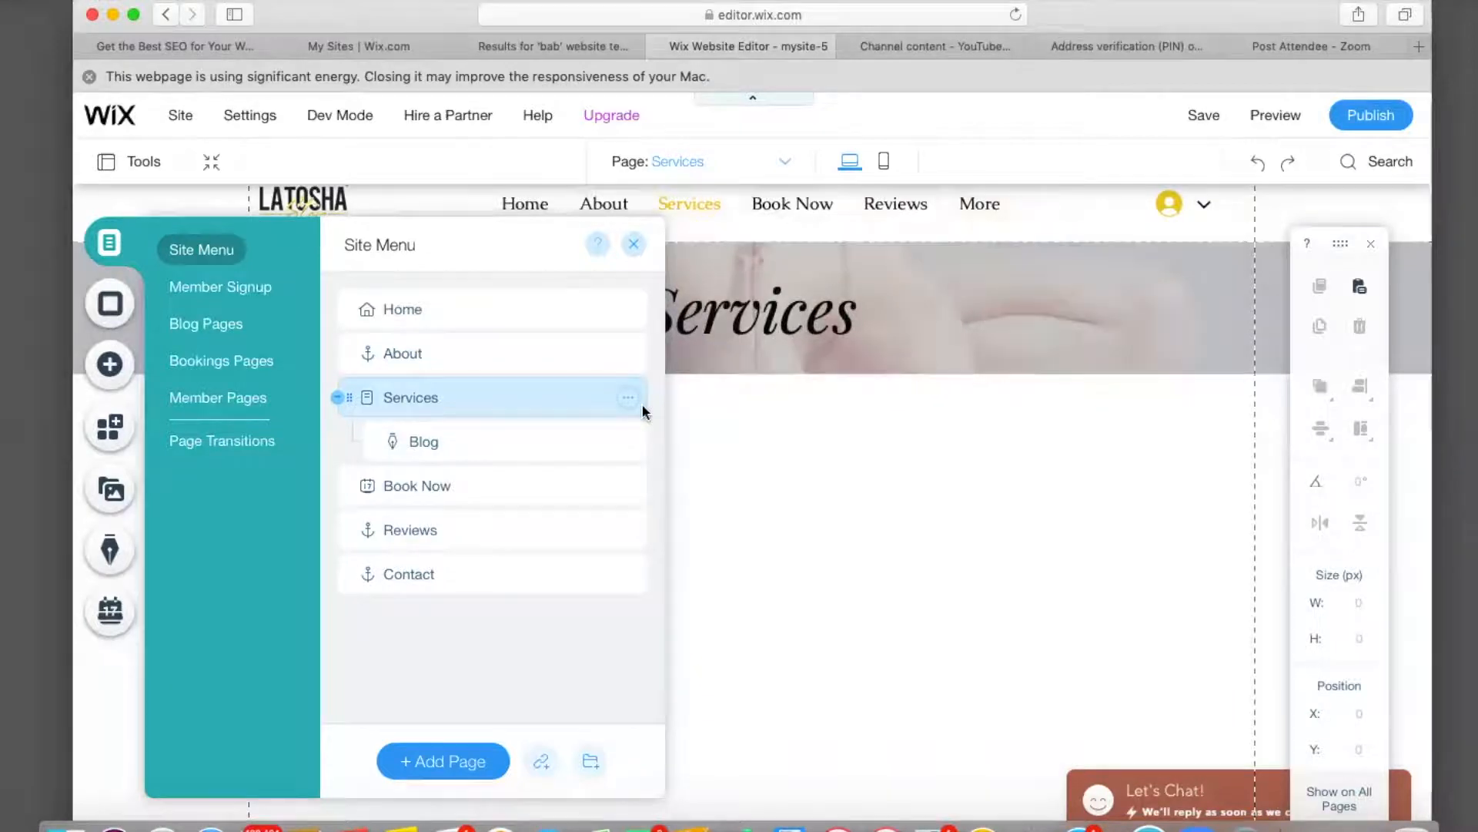
click(627, 407)
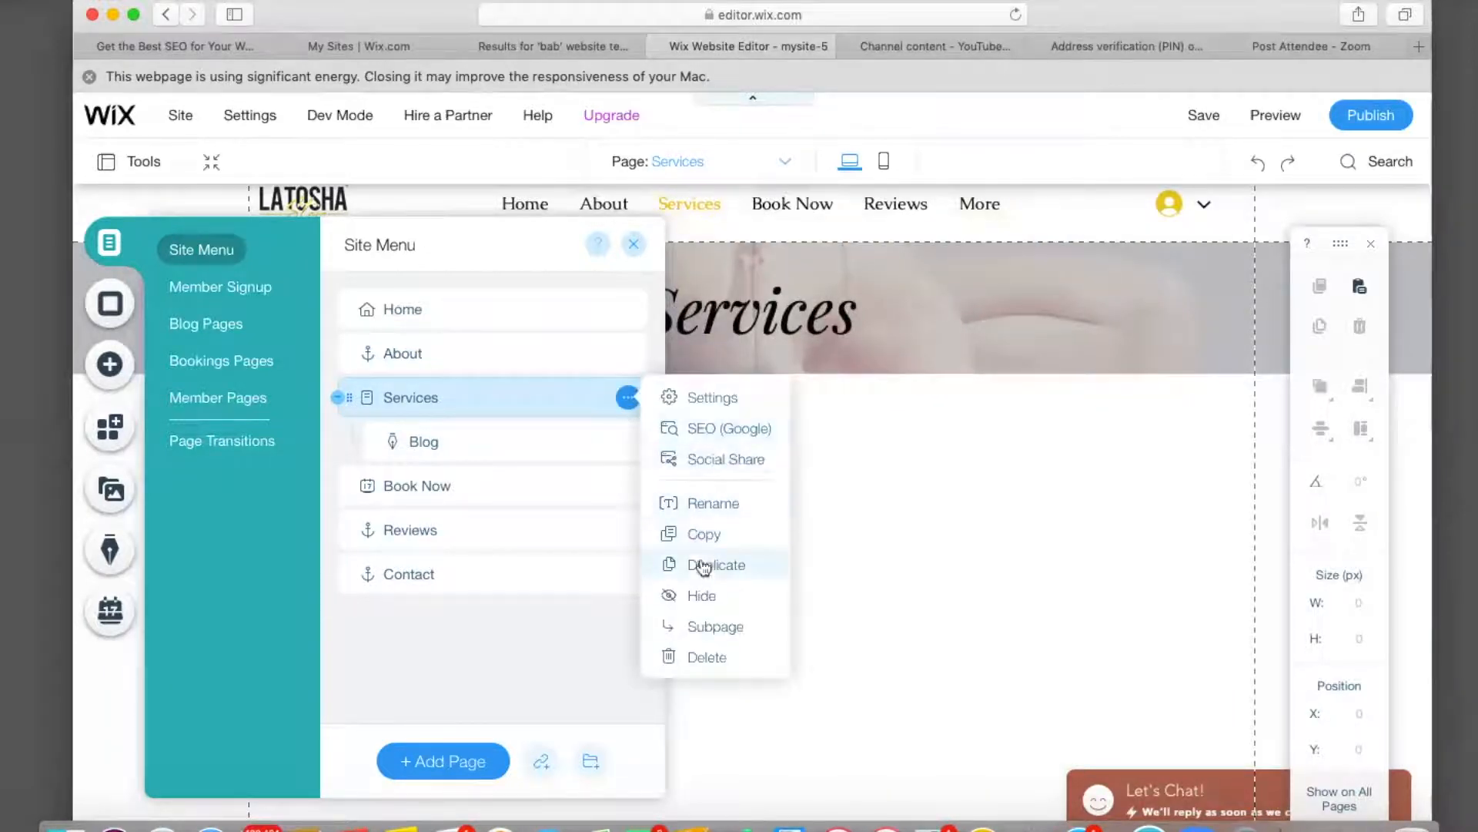
click(700, 596)
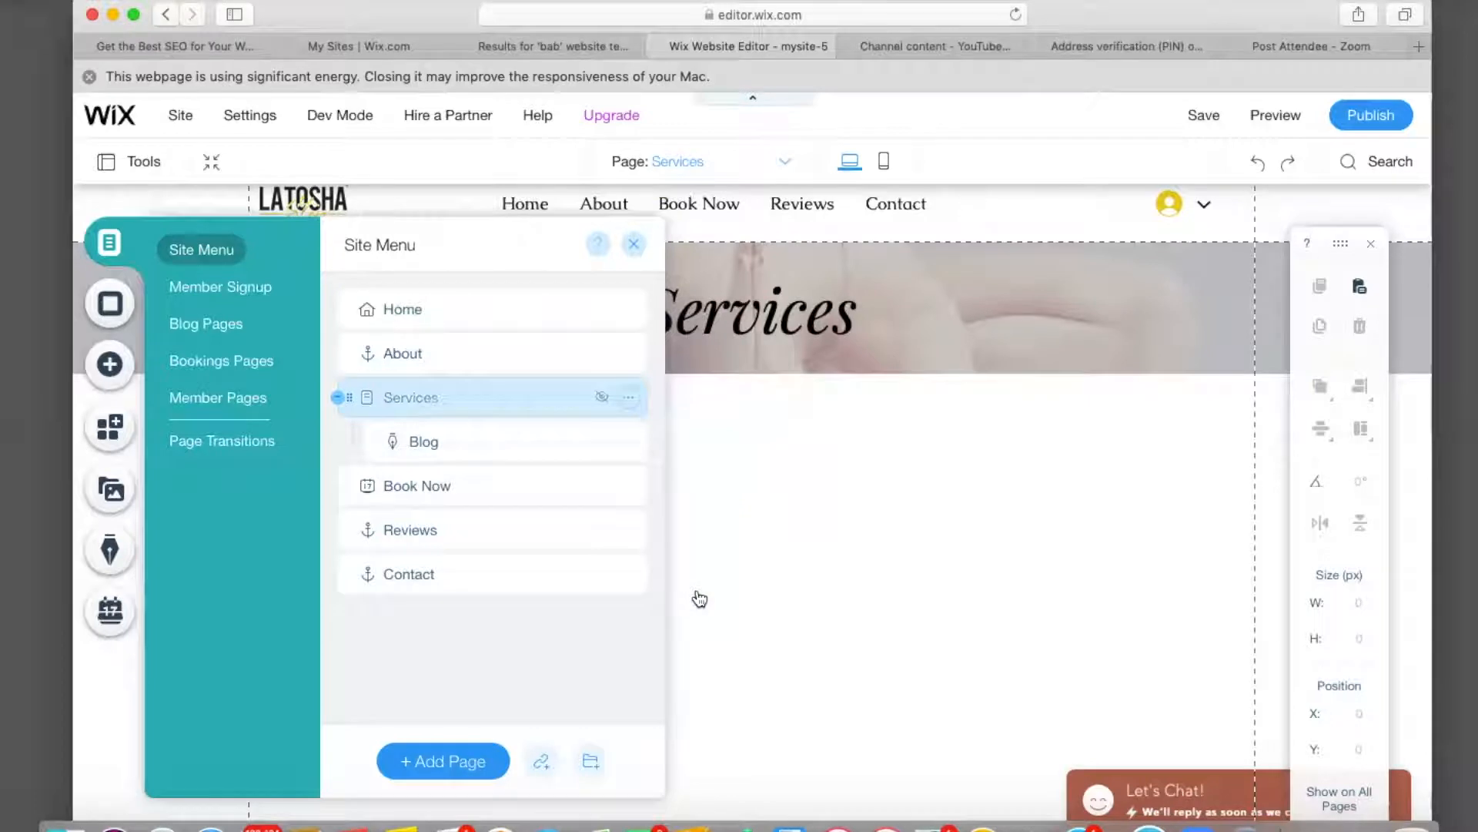
Delete the Blog page.
click(501, 453)
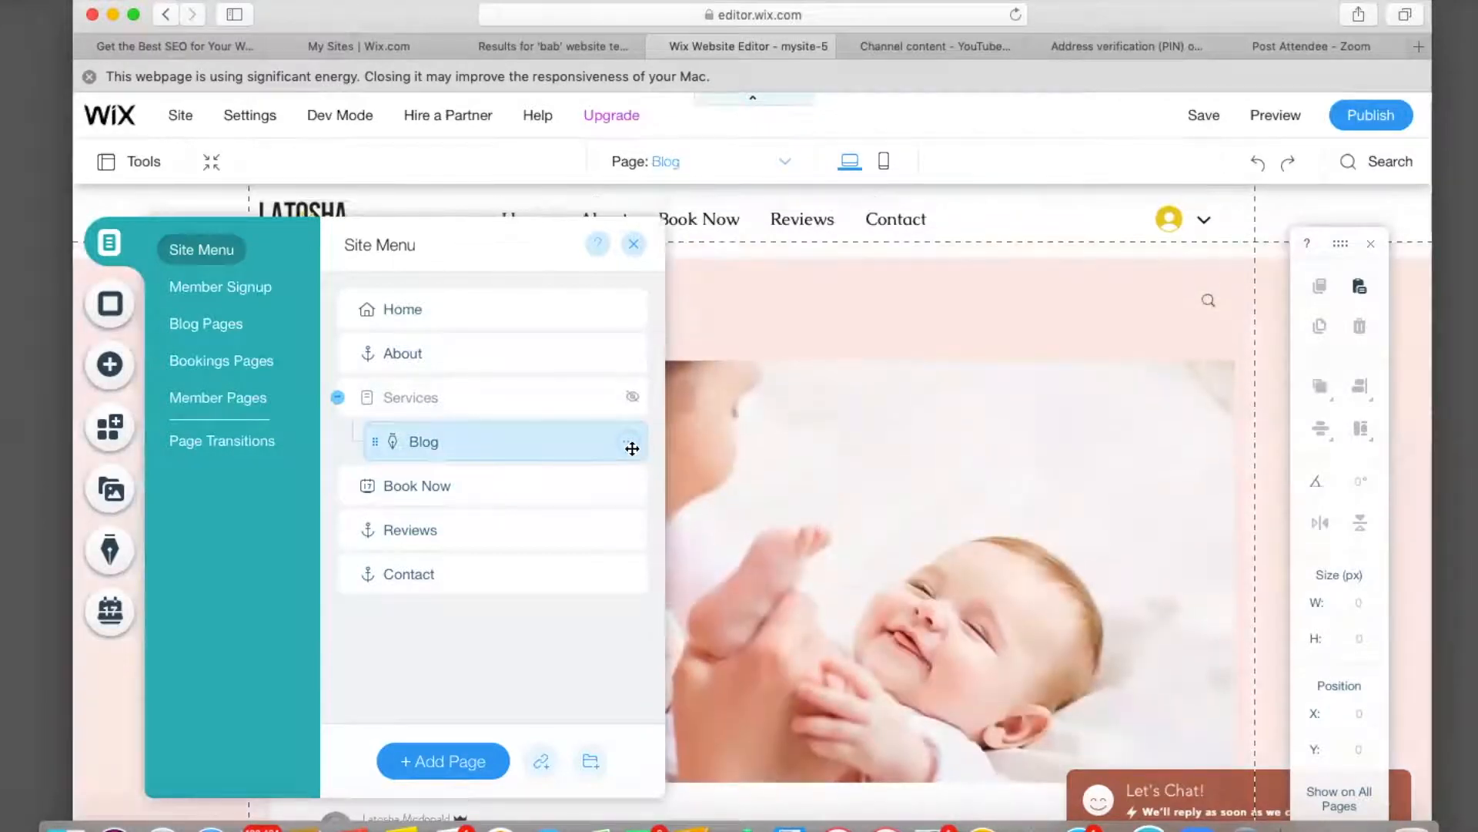
click(629, 442)
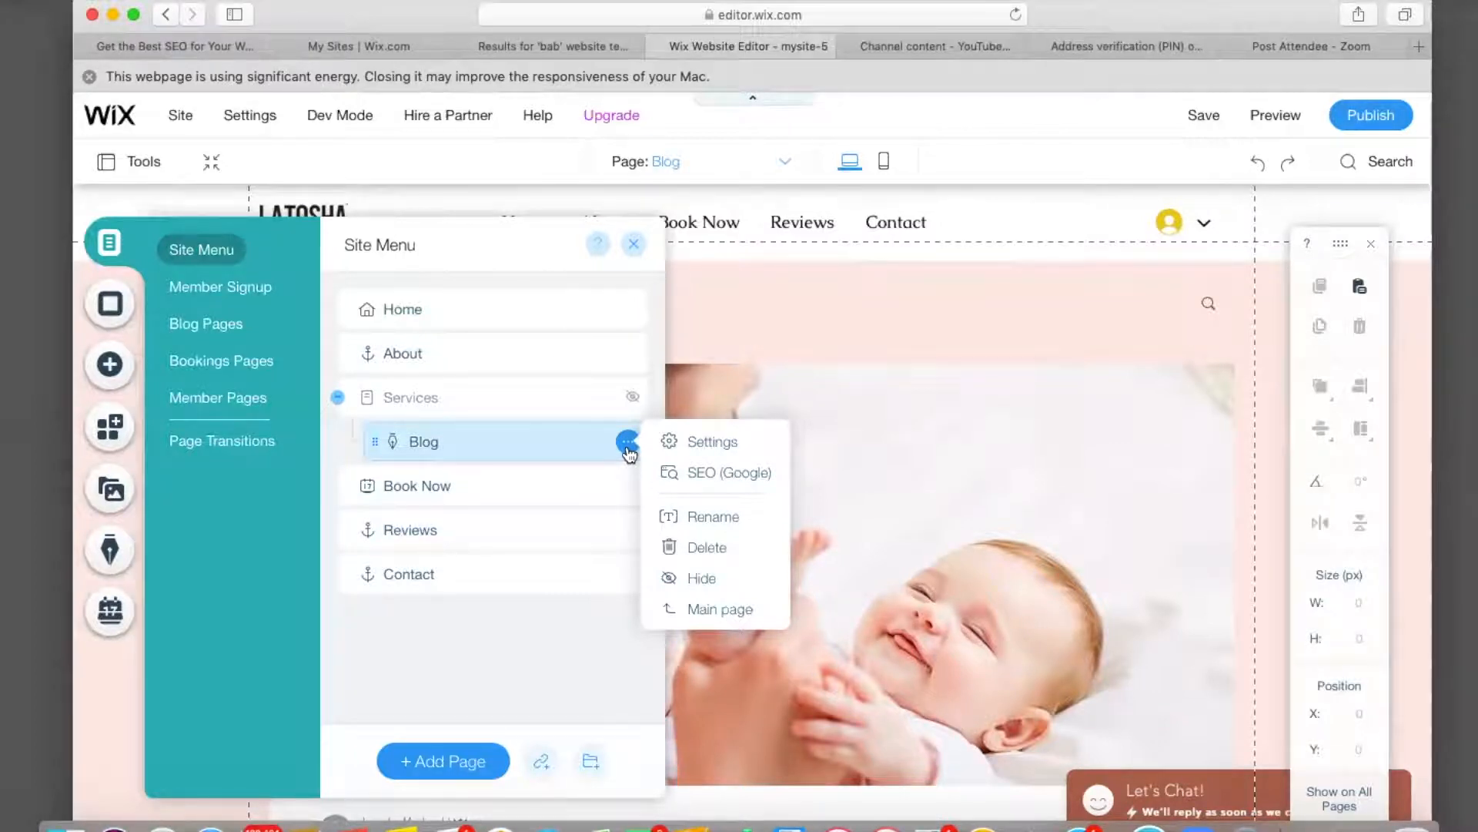
click(707, 546)
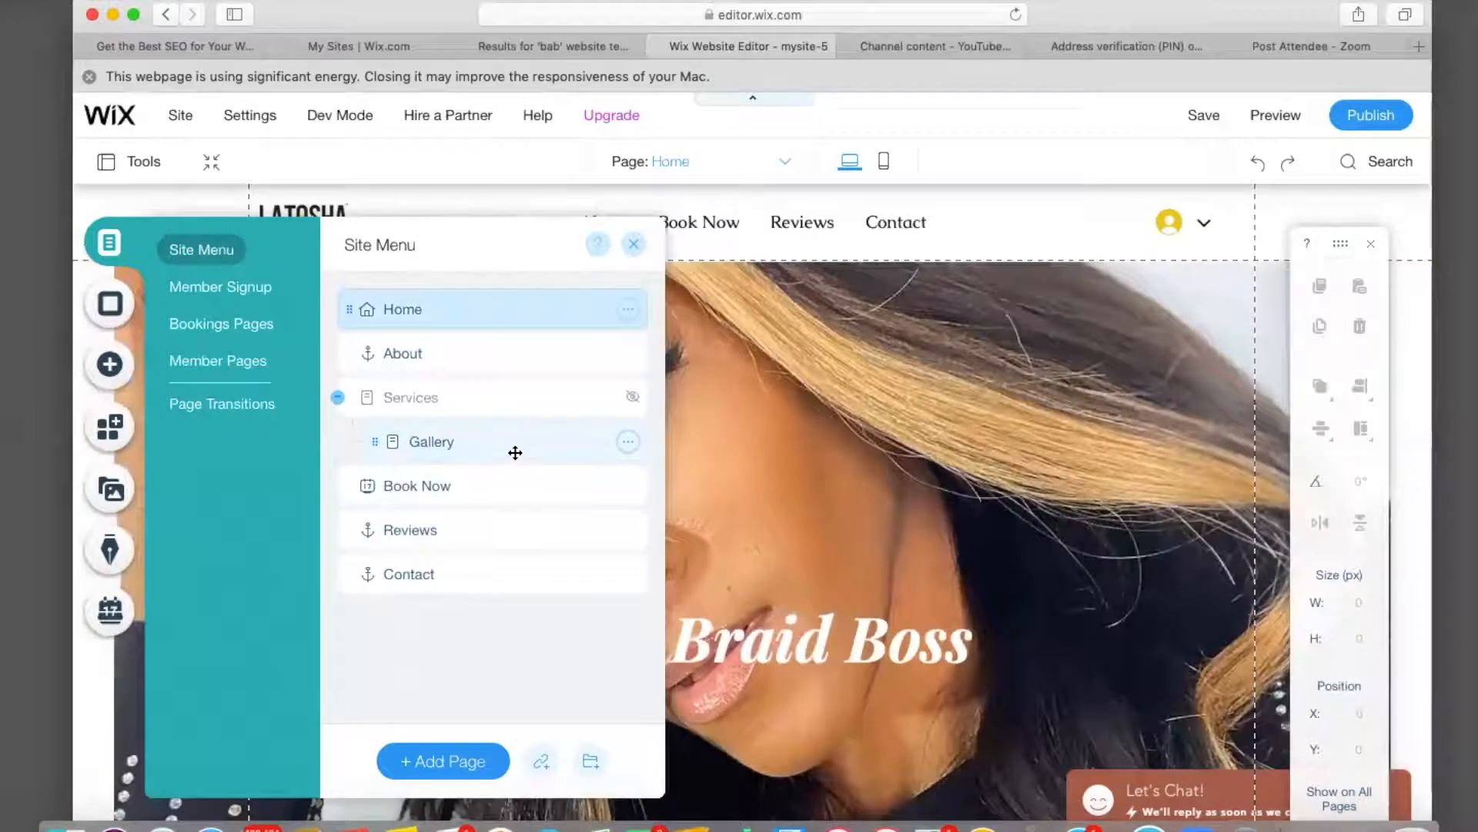
Scroll down the Home page and open the Gallery page for editing.
scroll(824, 509, down, 10)
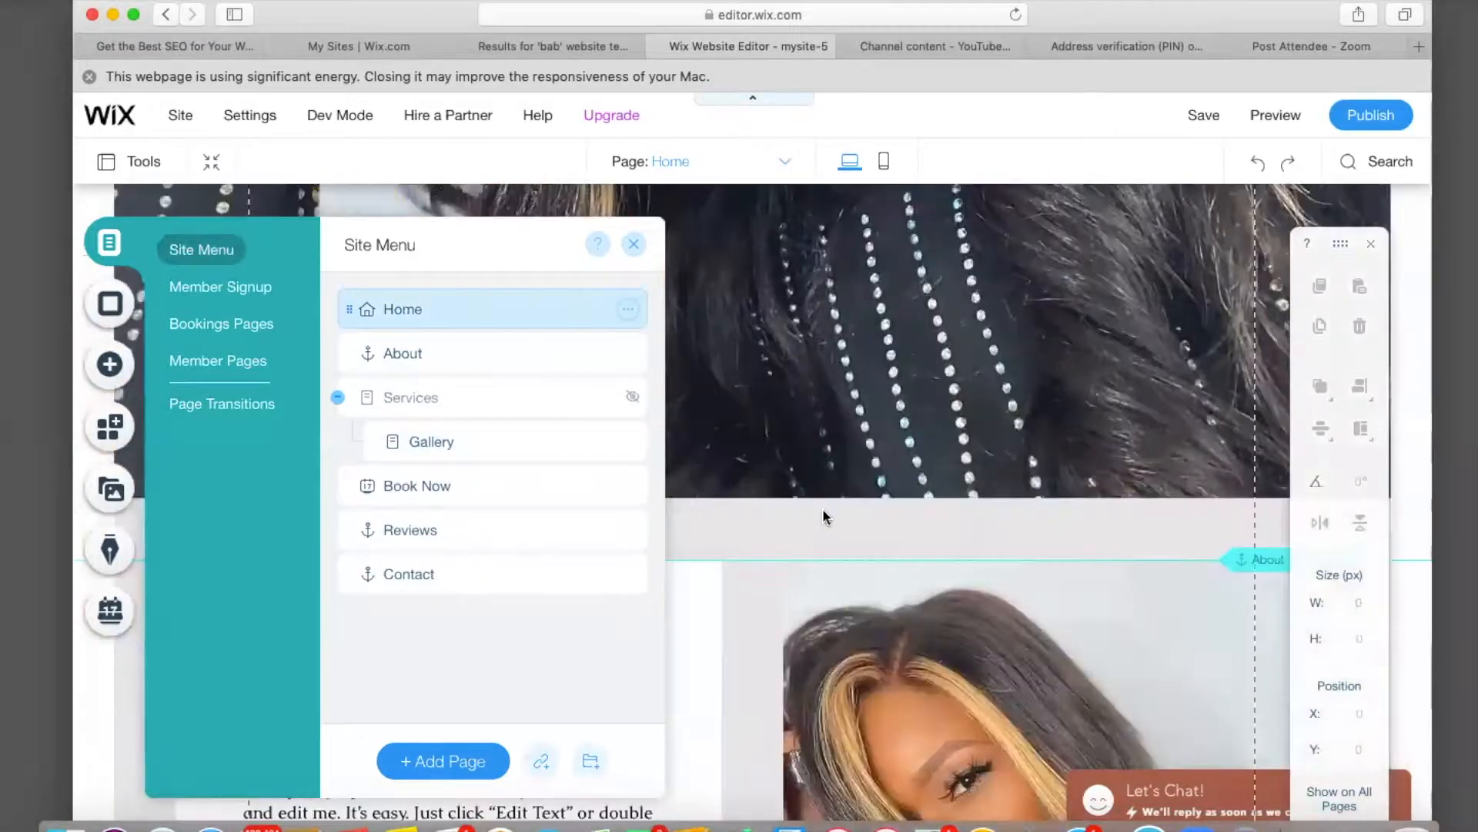
scroll(823, 514, down, 10)
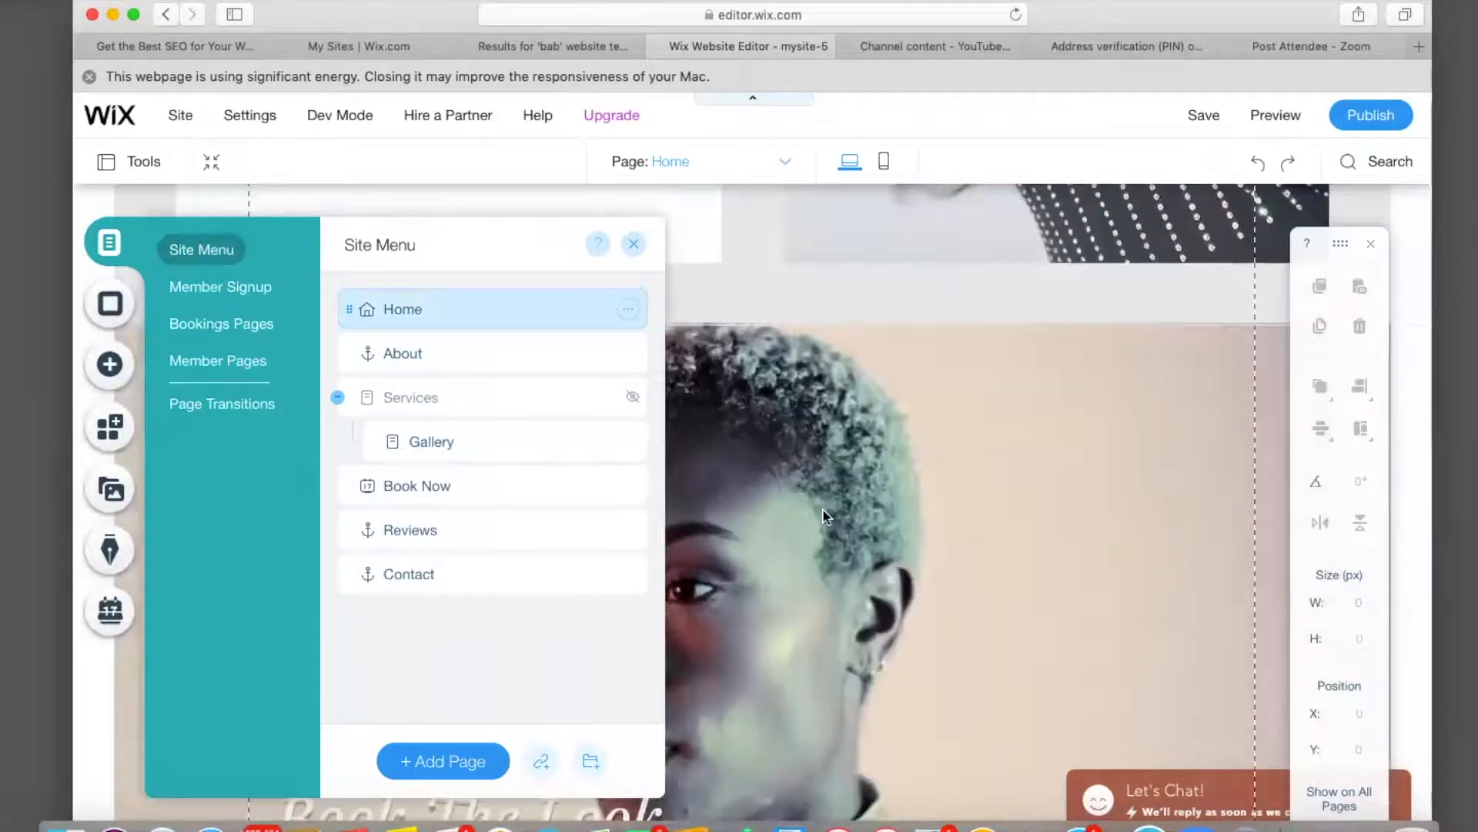
scroll(822, 514, down, 6)
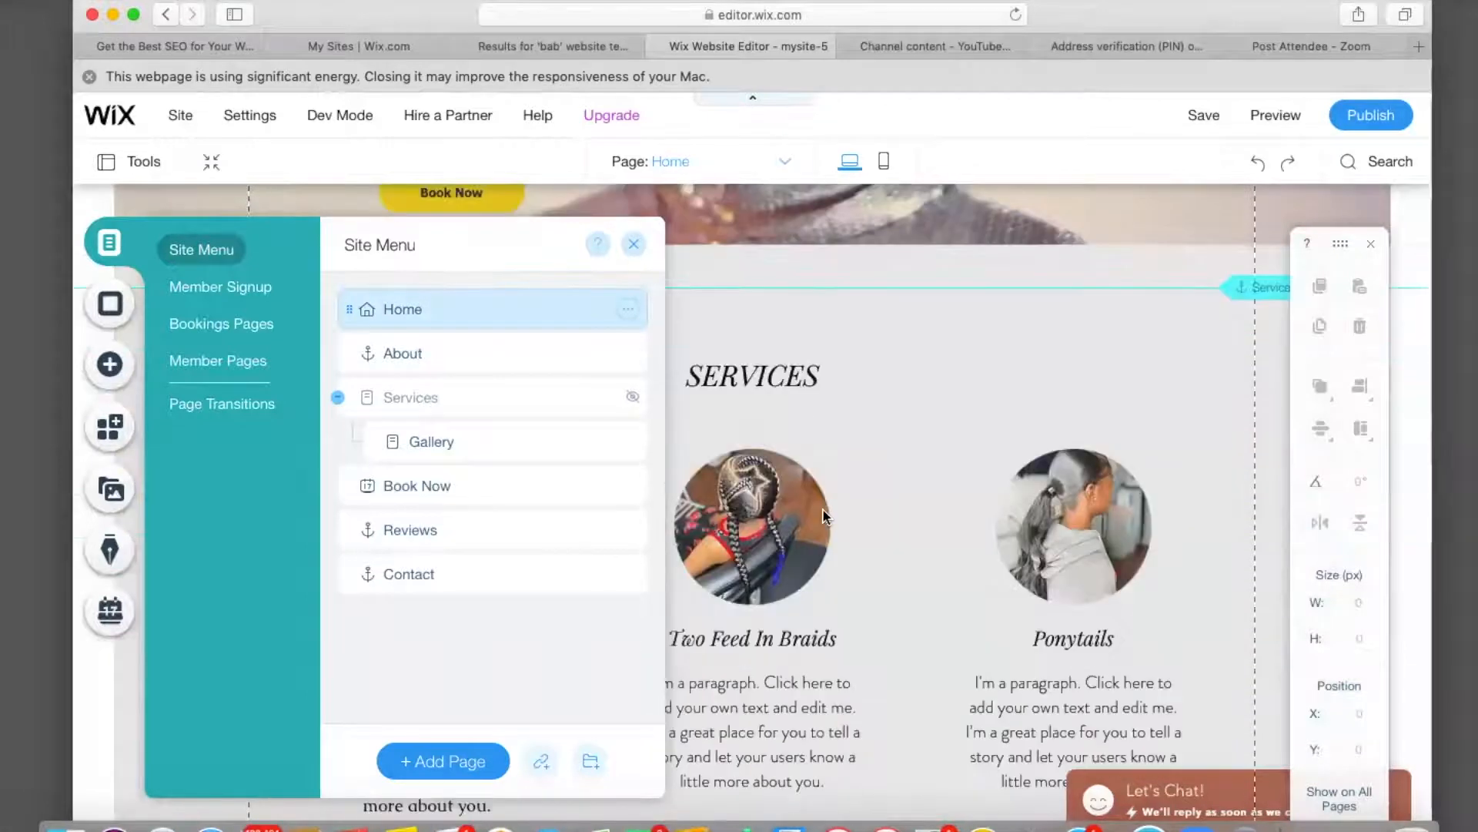
scroll(823, 508, down, 5)
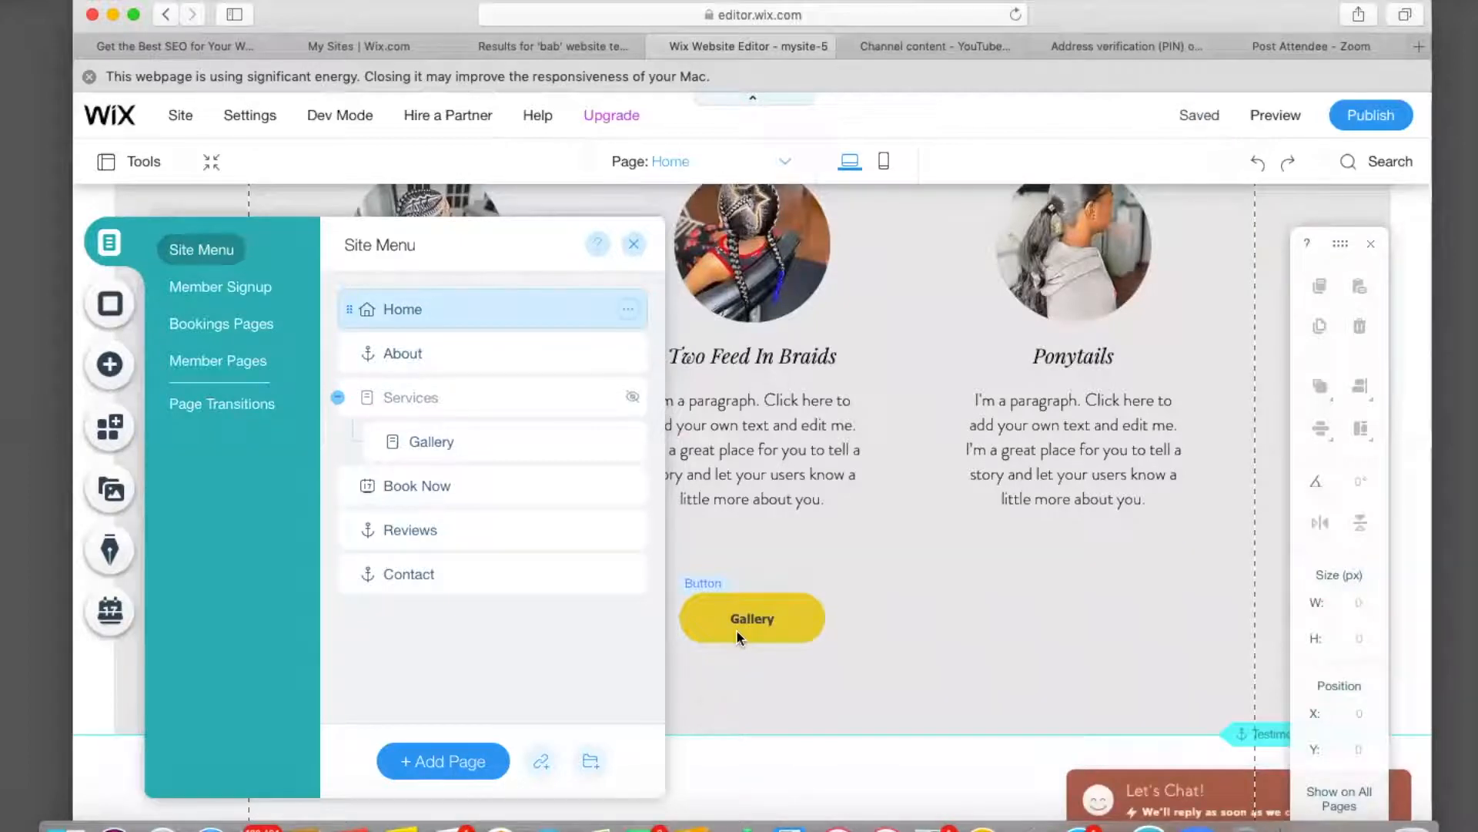
click(465, 440)
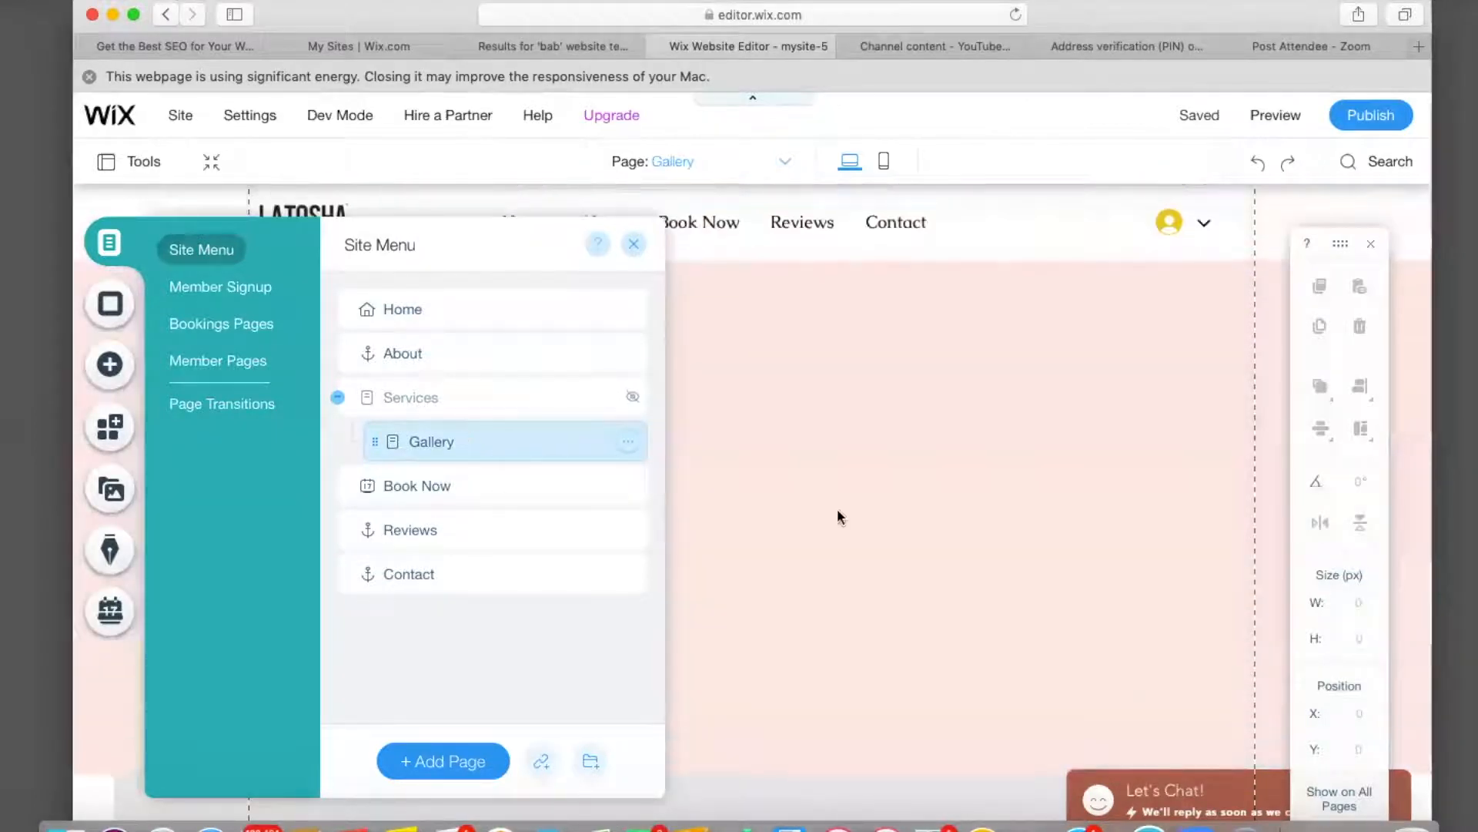
Drag the Slider gallery from Add > Gallery > Pro Galleries onto the Gallery page.
click(868, 531)
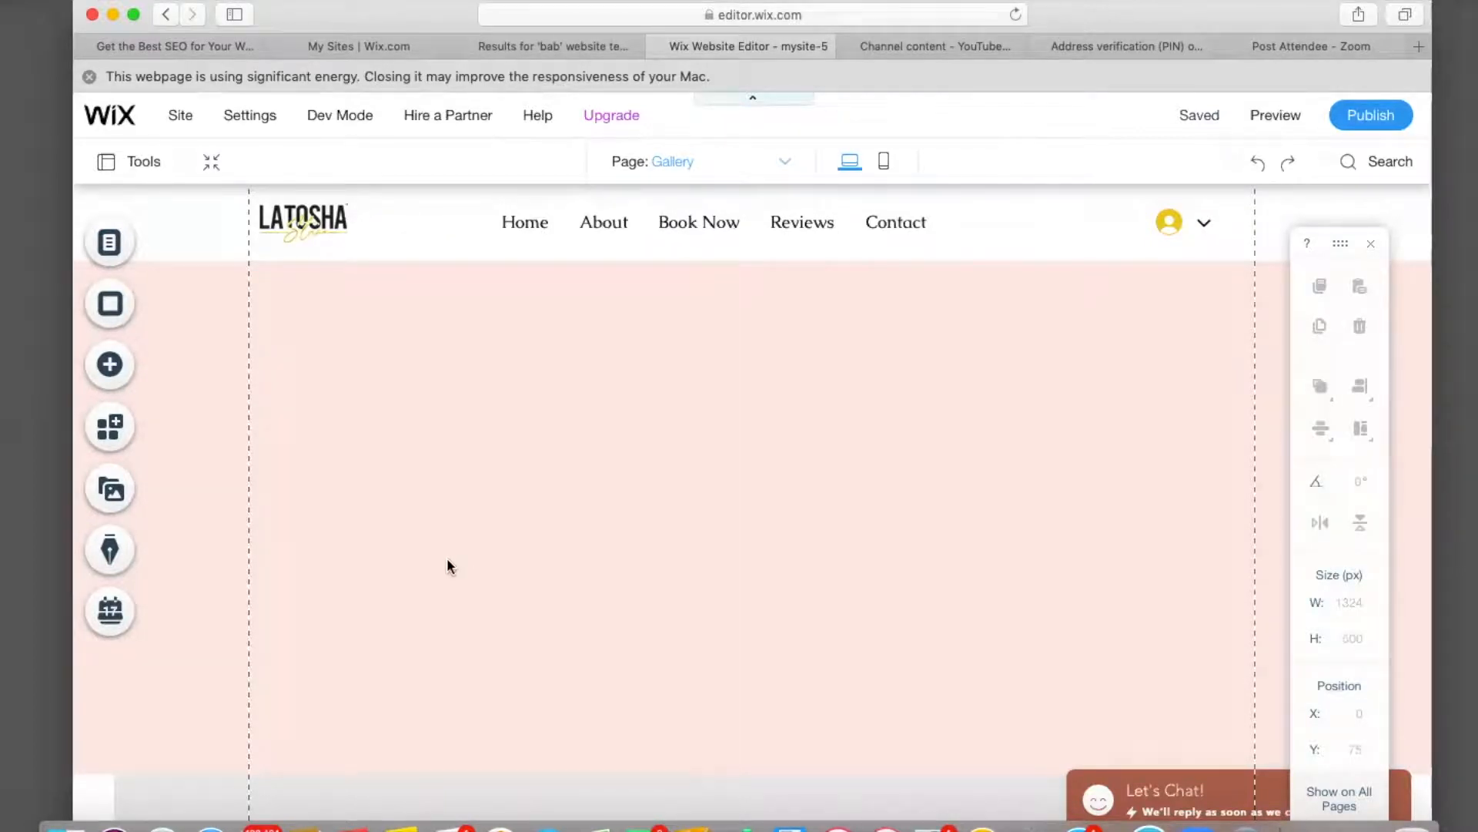
click(124, 368)
click(207, 357)
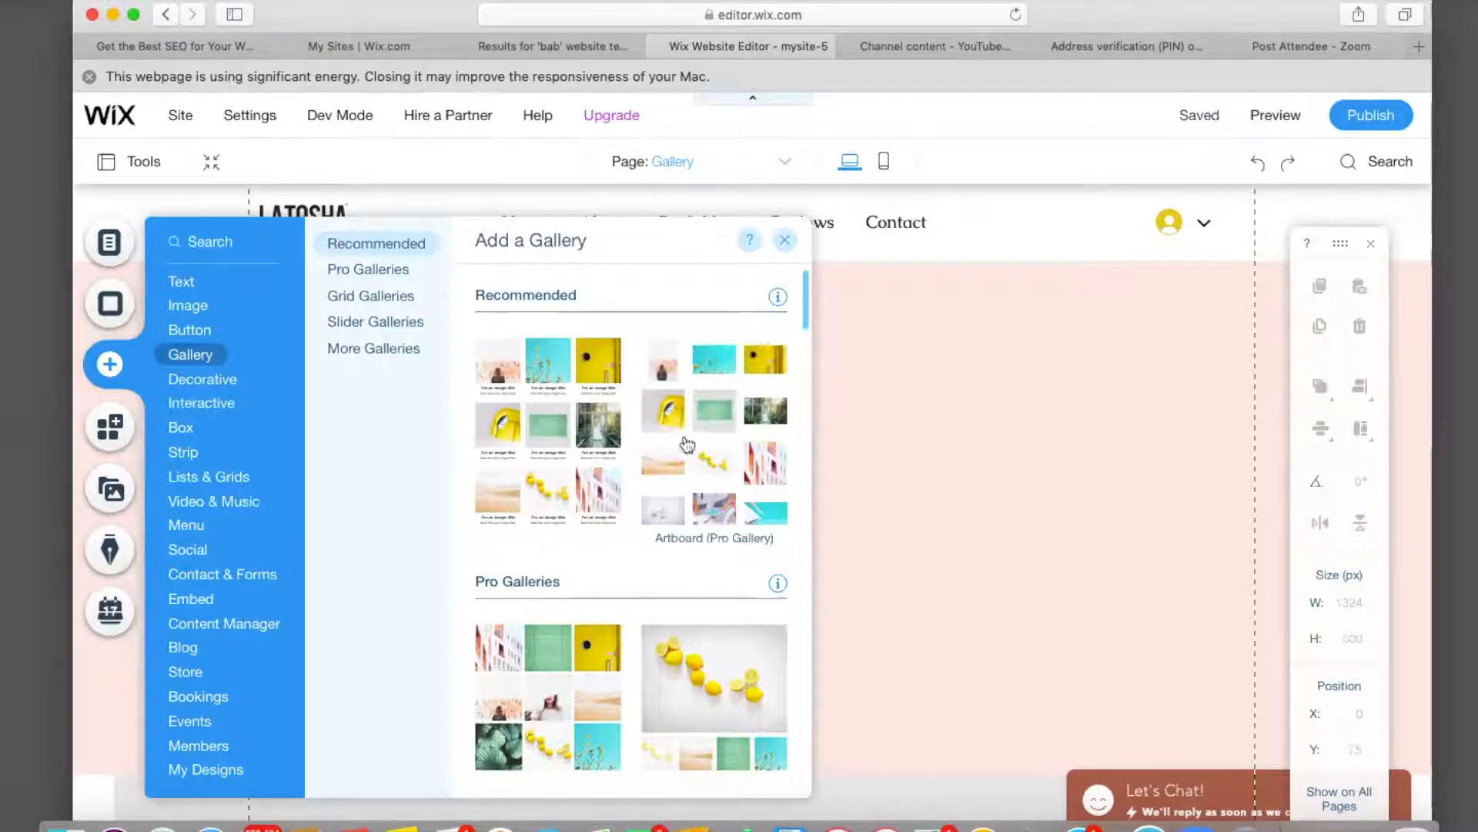
scroll(687, 444, down, 5)
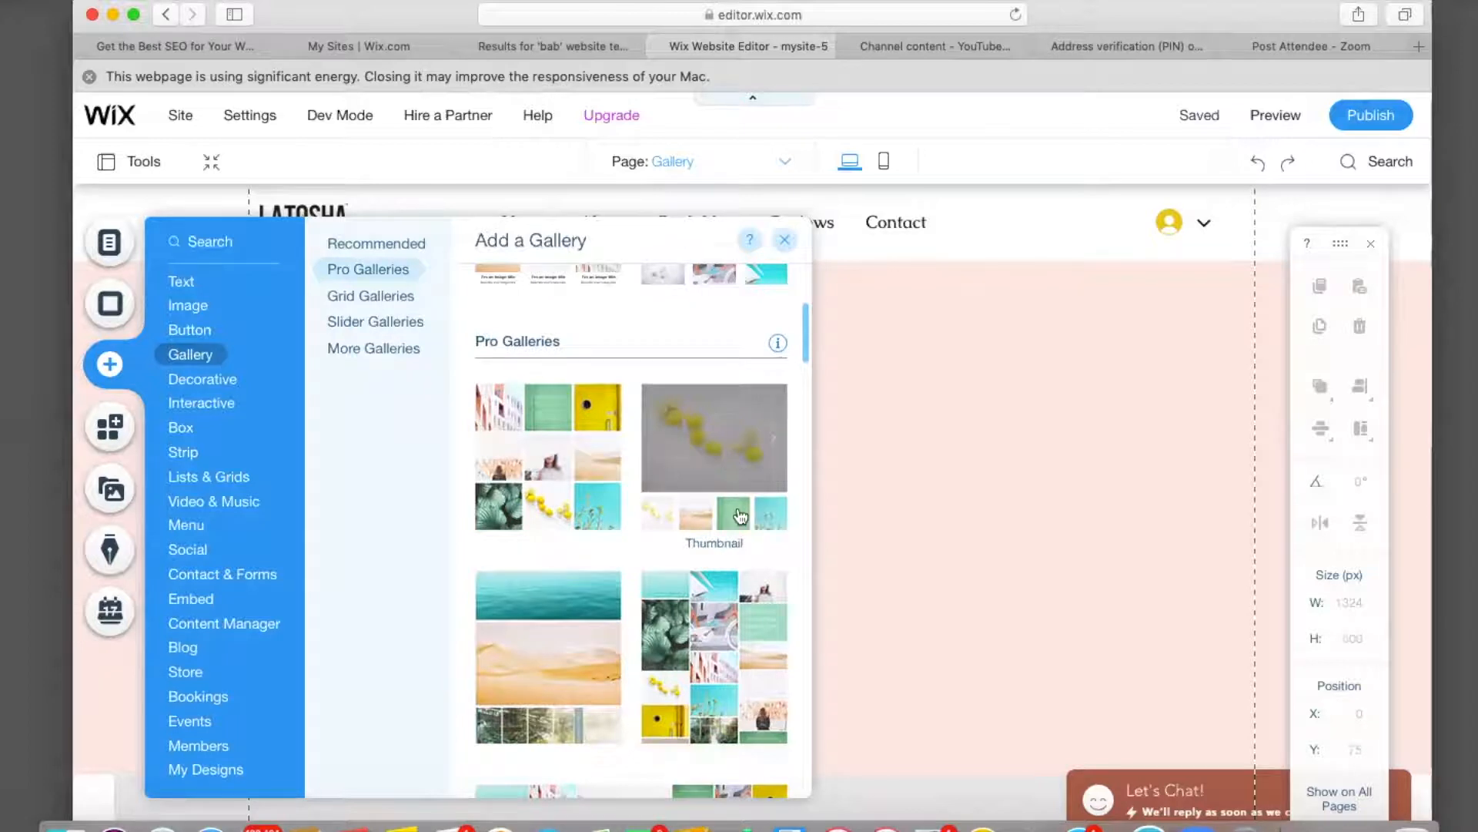
scroll(655, 520, down, 3)
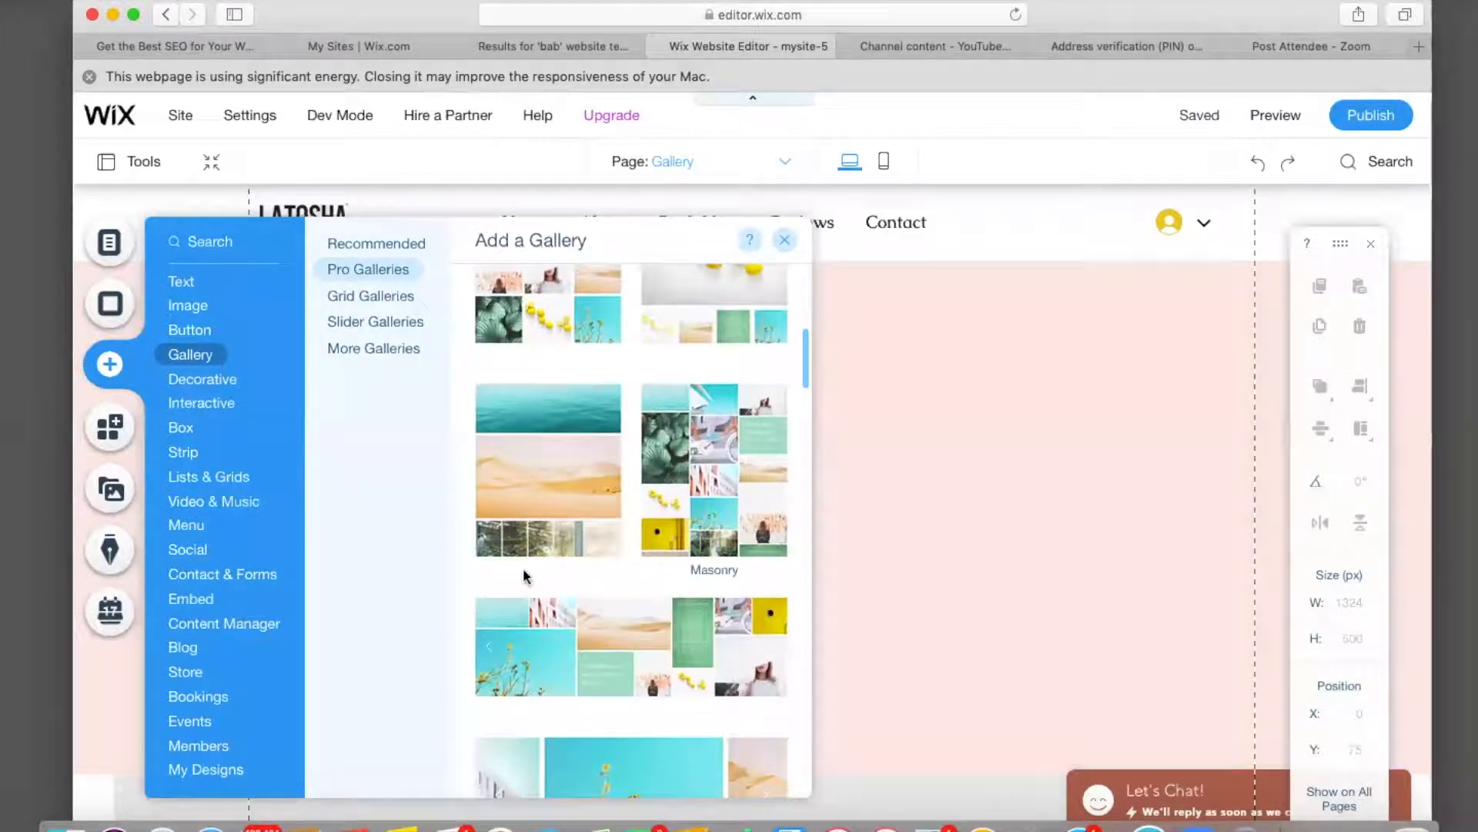
scroll(539, 539, down, 4)
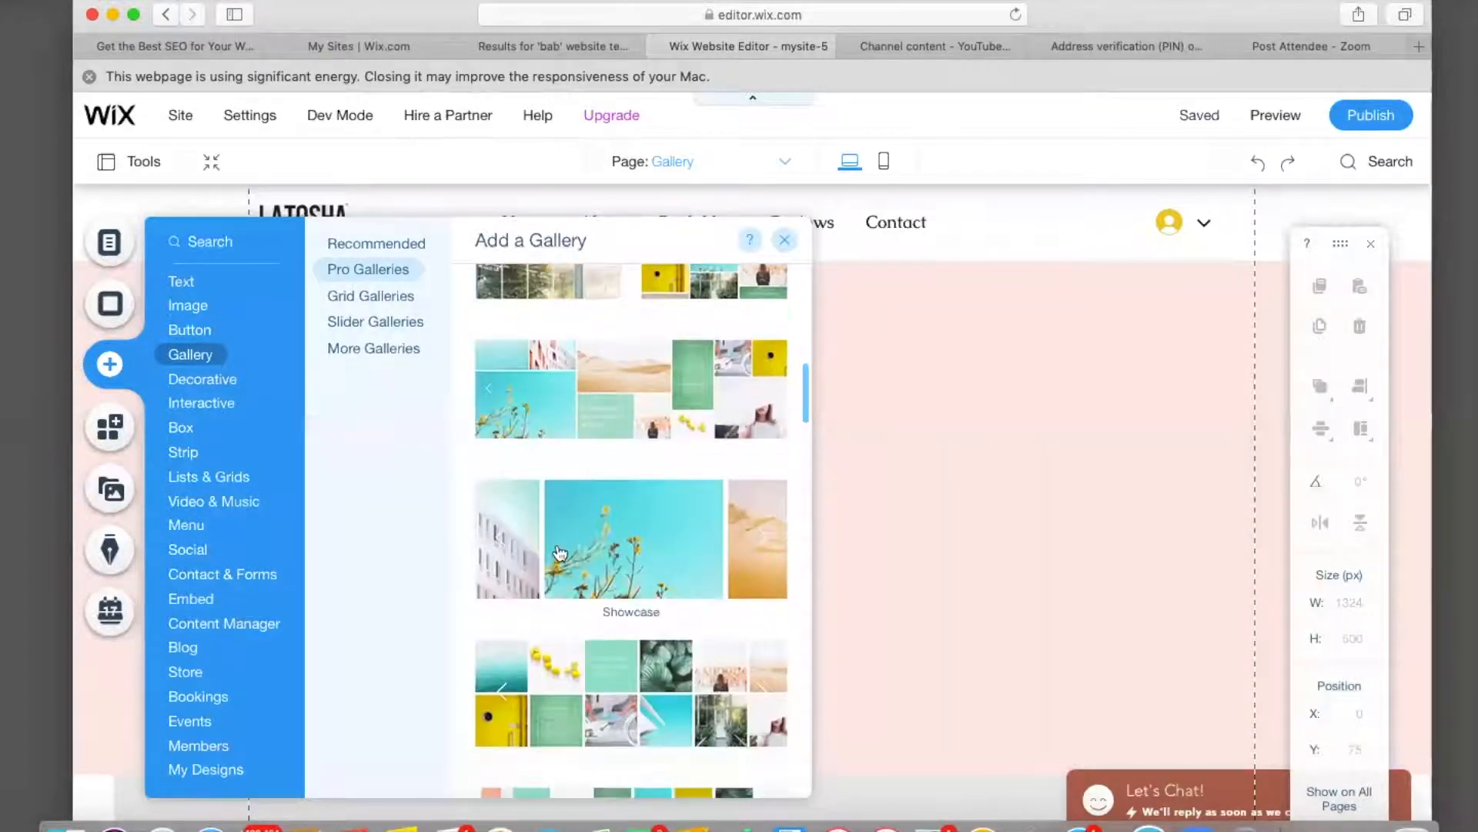
scroll(560, 552, down, 3)
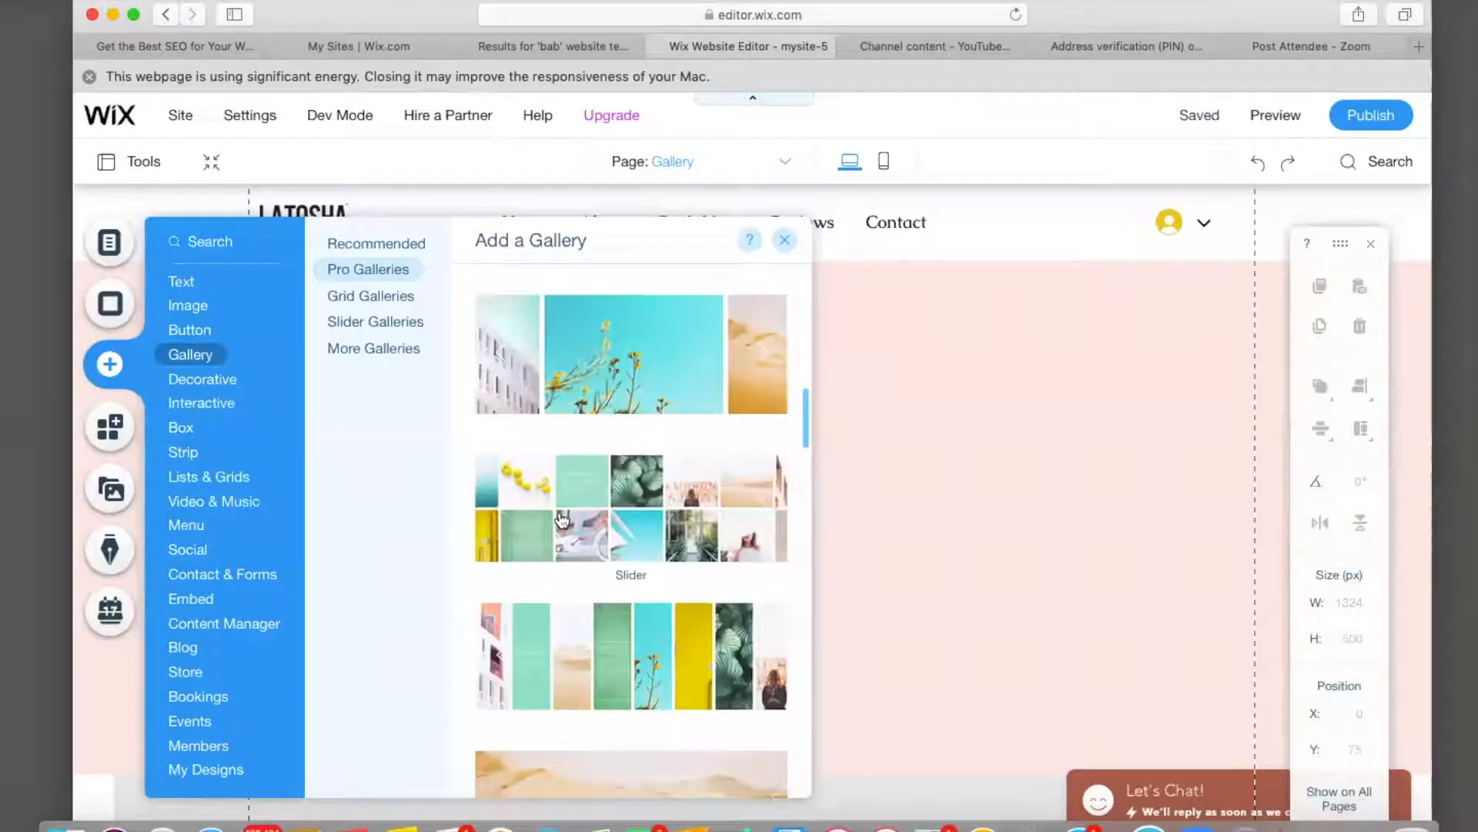
scroll(562, 521, down, 1)
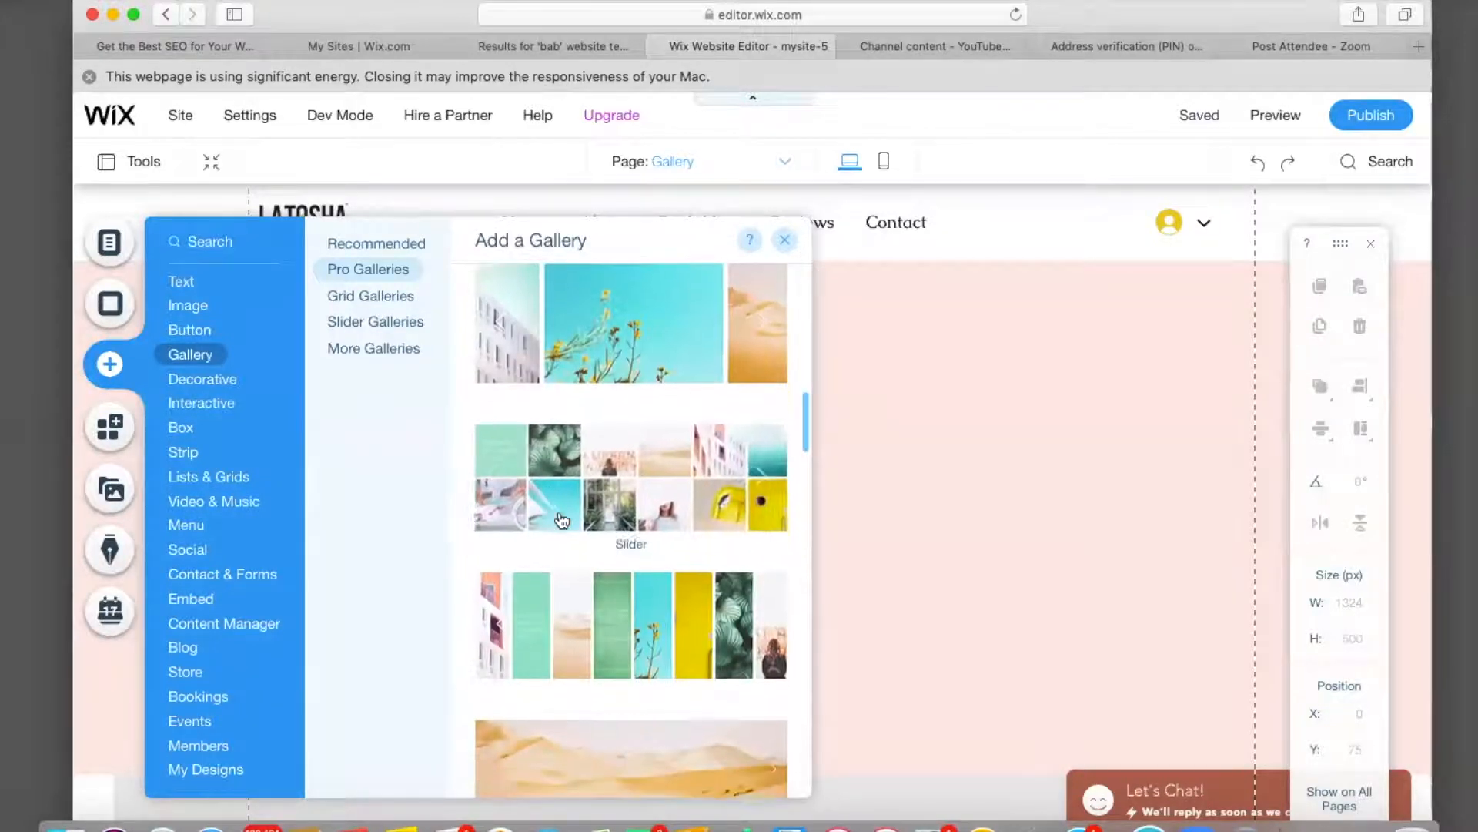
scroll(562, 521, down, 2)
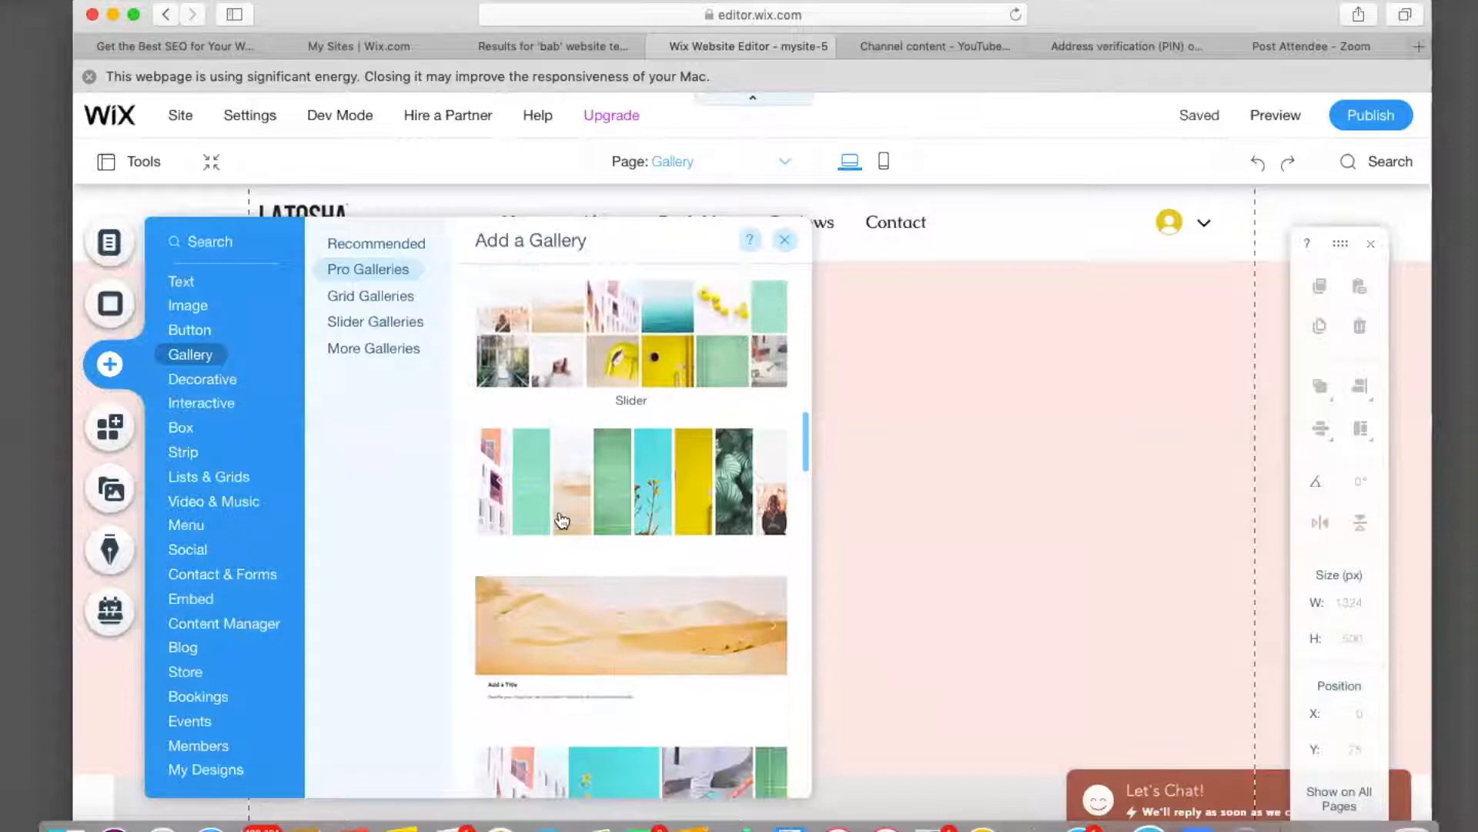
scroll(562, 520, down, 2)
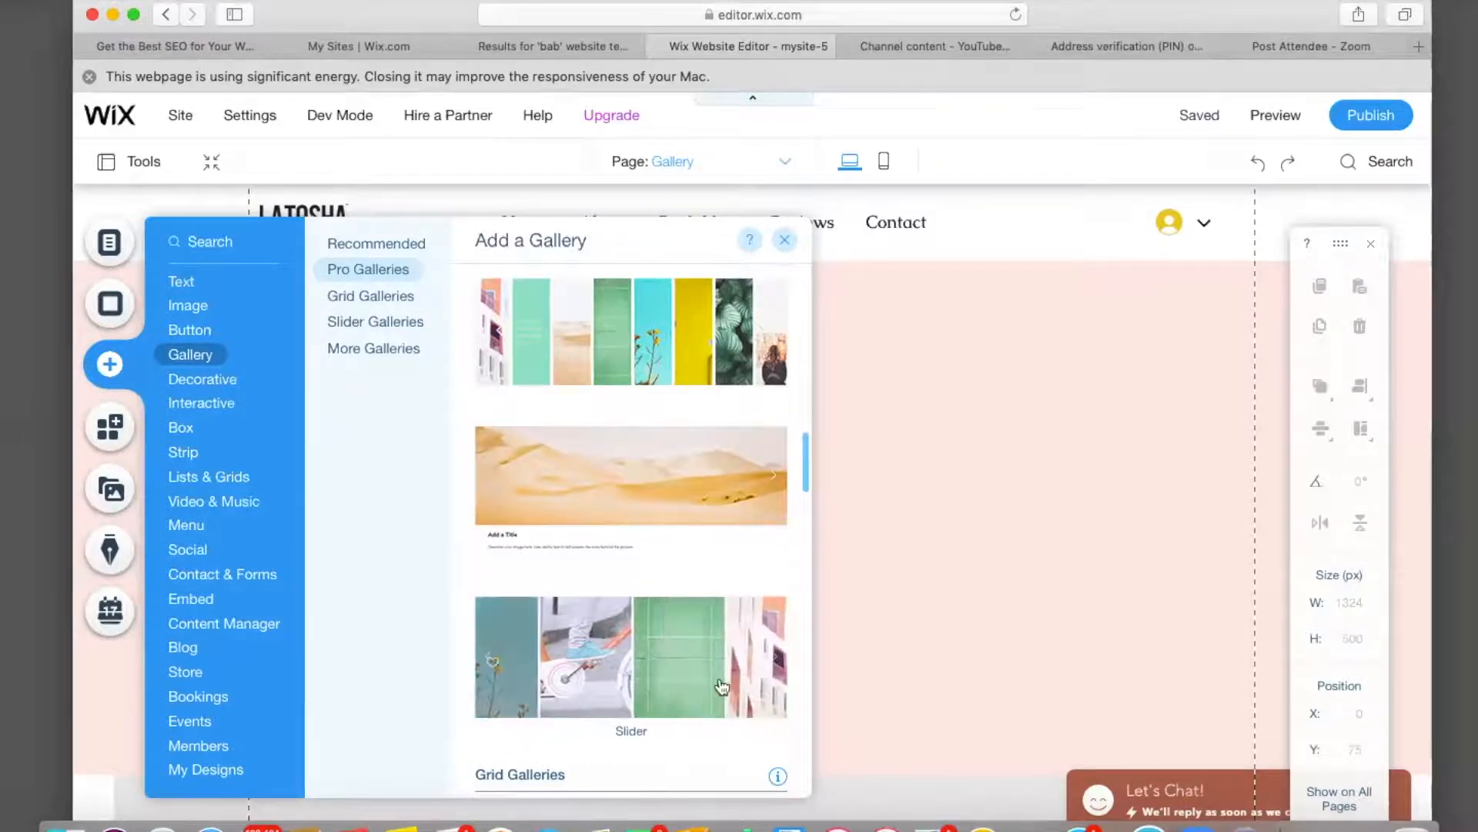
drag(605, 693, 933, 568)
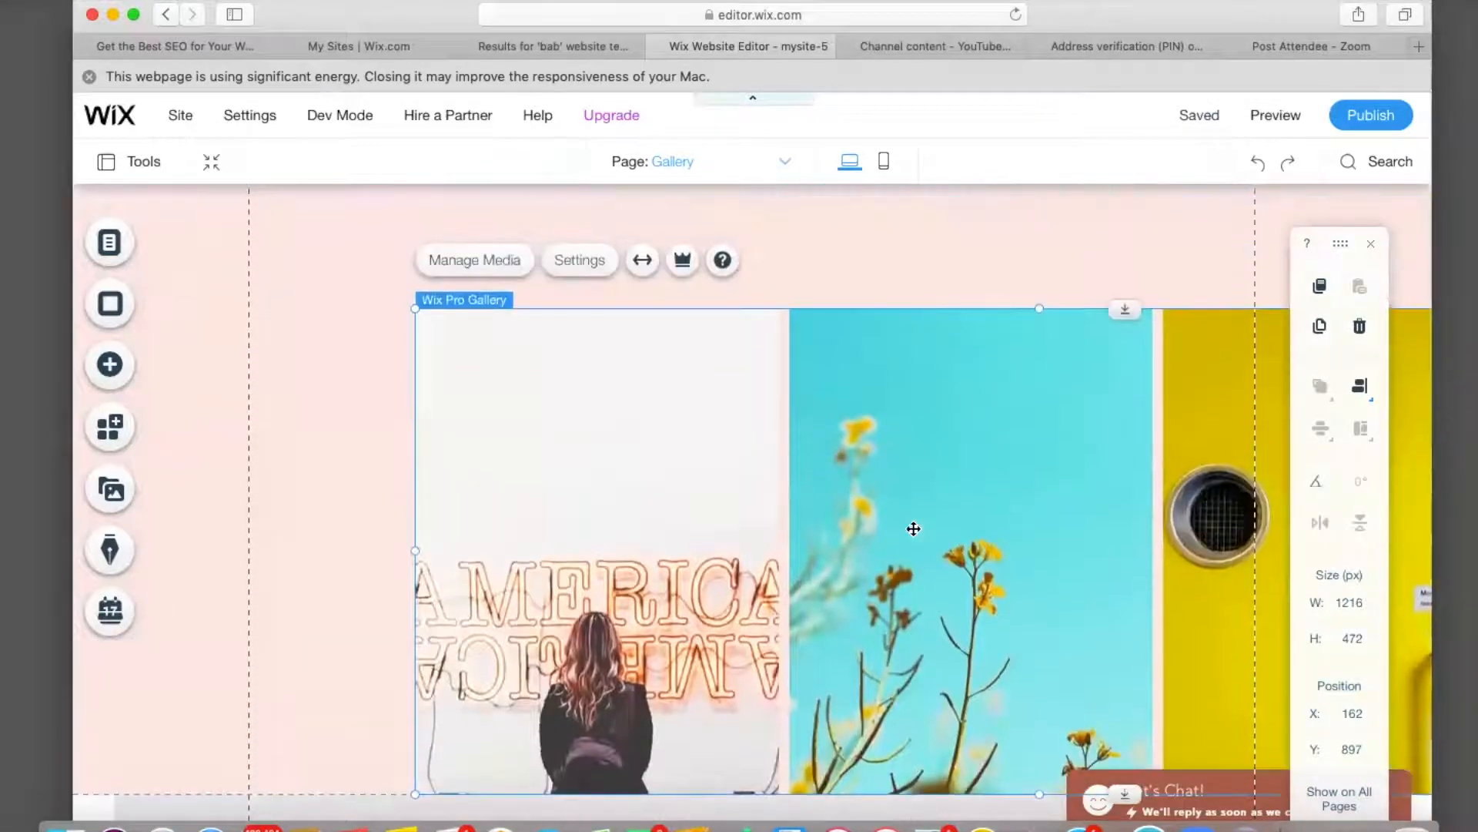
Move the pro gallery up to sit just below the header at X -100, Y 186.
scroll(986, 475, up, 2)
drag(833, 463, 709, 295)
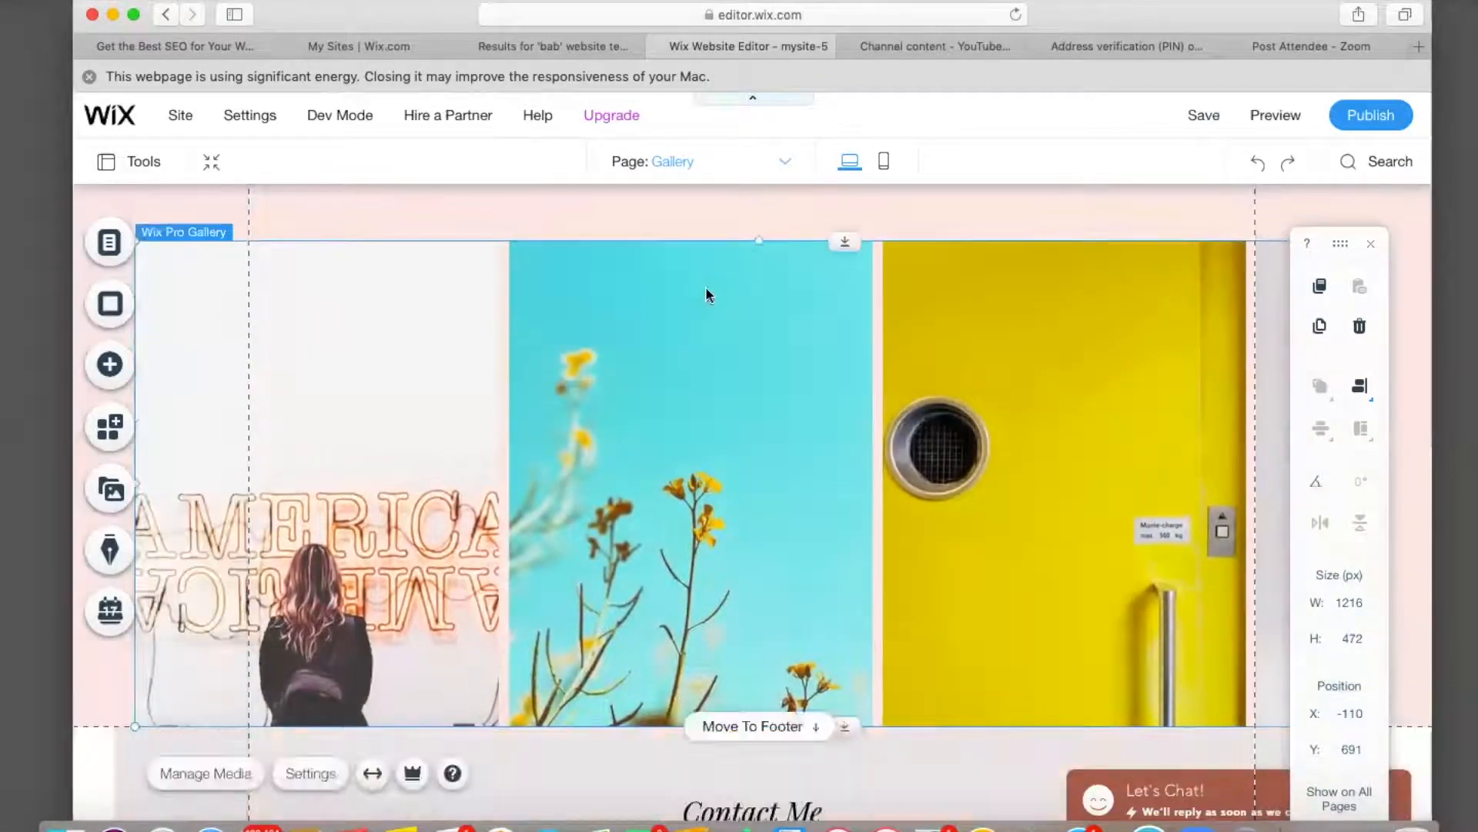
scroll(706, 293, up, 4)
drag(676, 475, 685, 286)
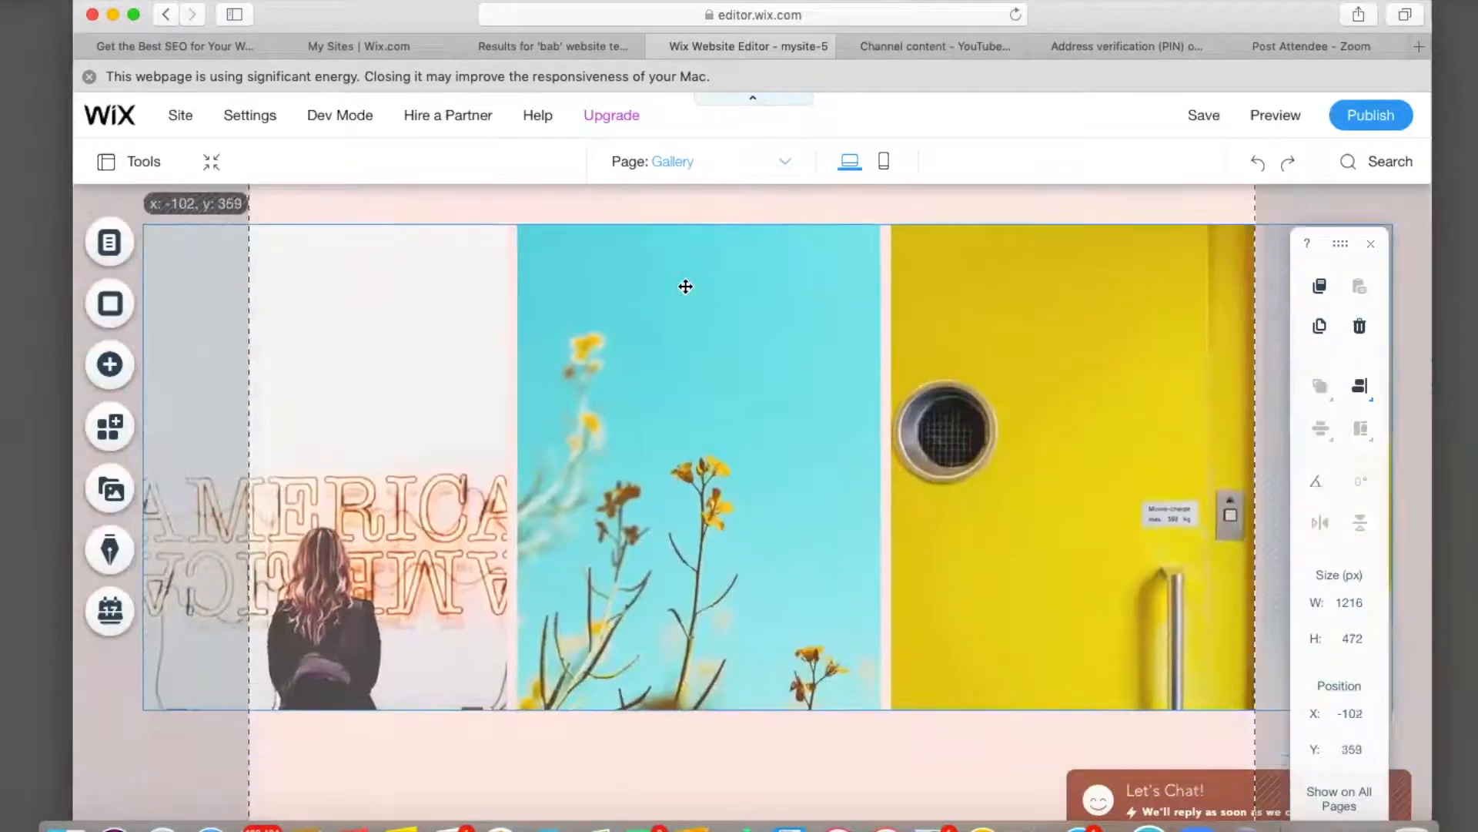
scroll(685, 287, up, 5)
drag(673, 624, 675, 446)
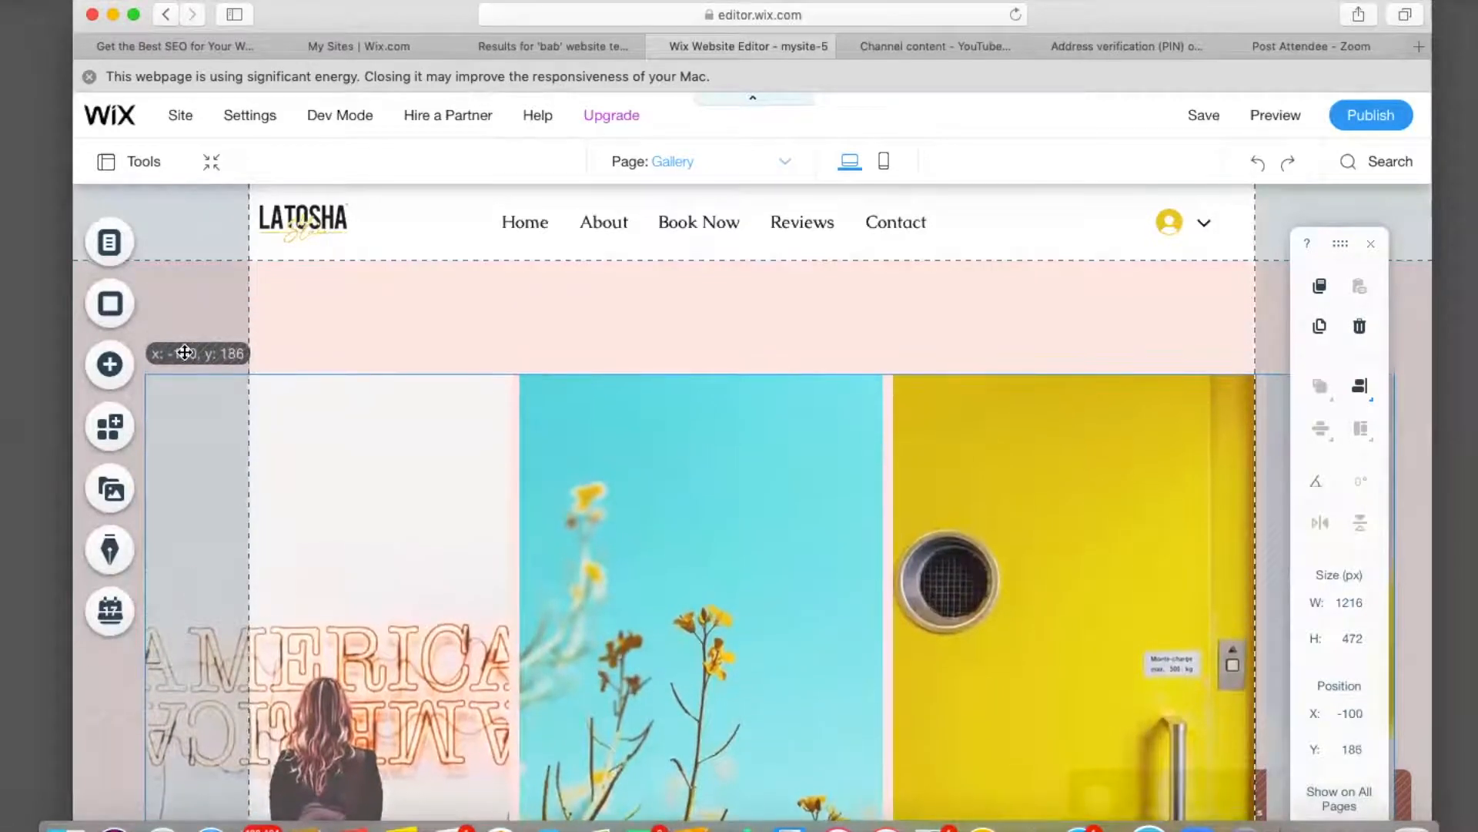
drag(185, 352, 185, 353)
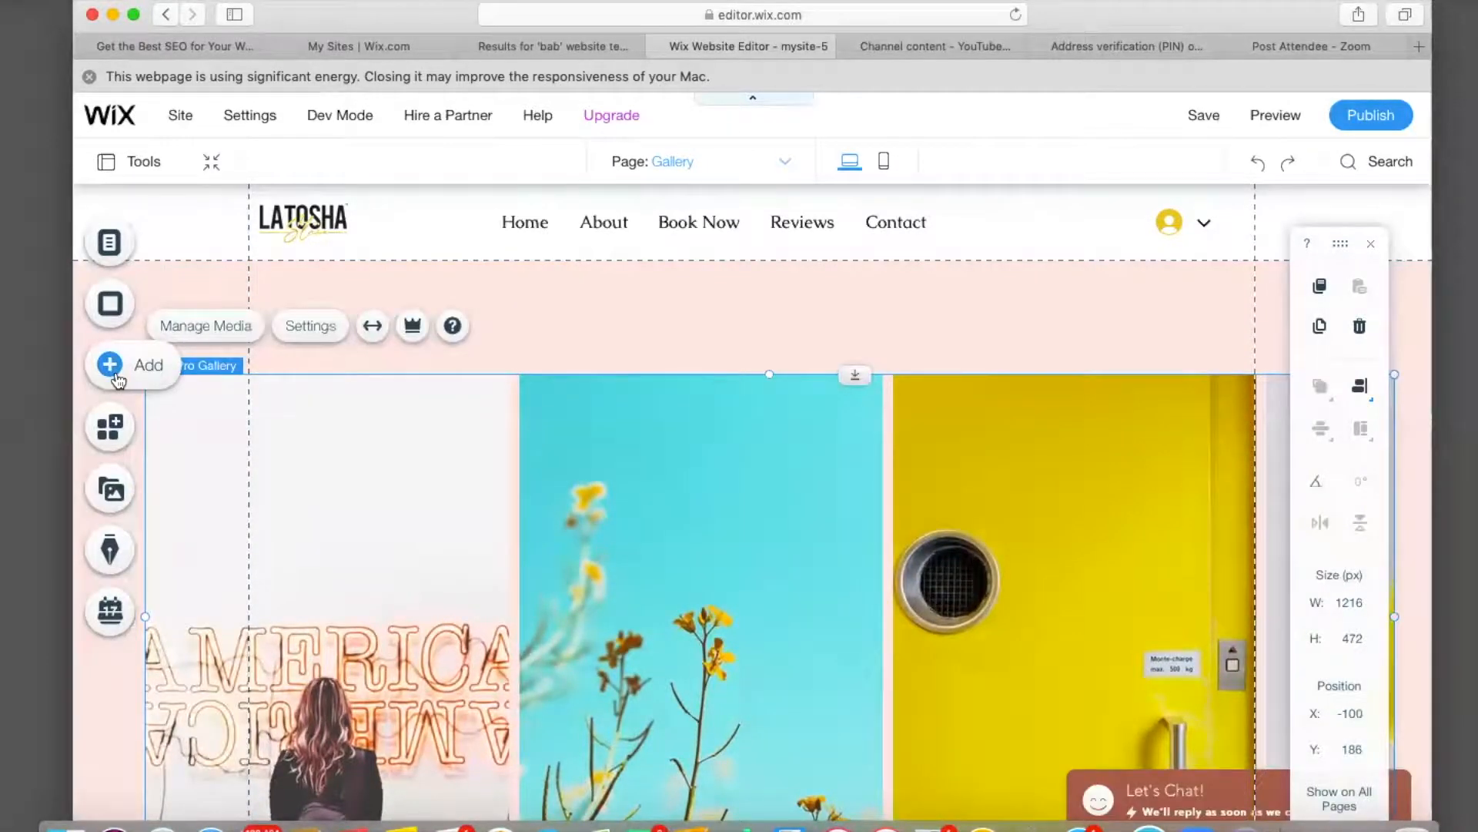
click(116, 374)
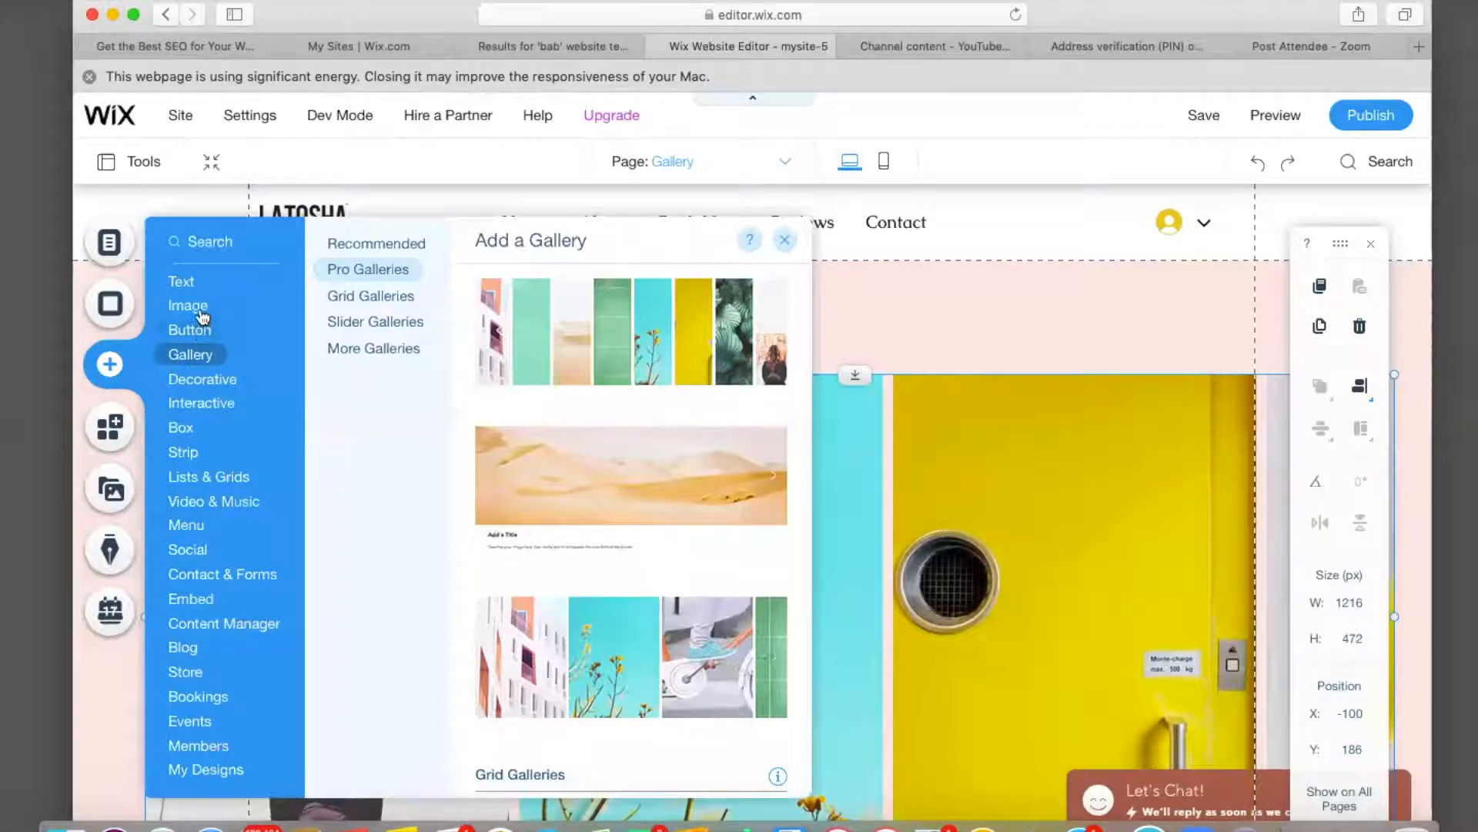
Add a Heading 1 above the gallery and change its text to 'Gallery'.
mouse_move(185, 281)
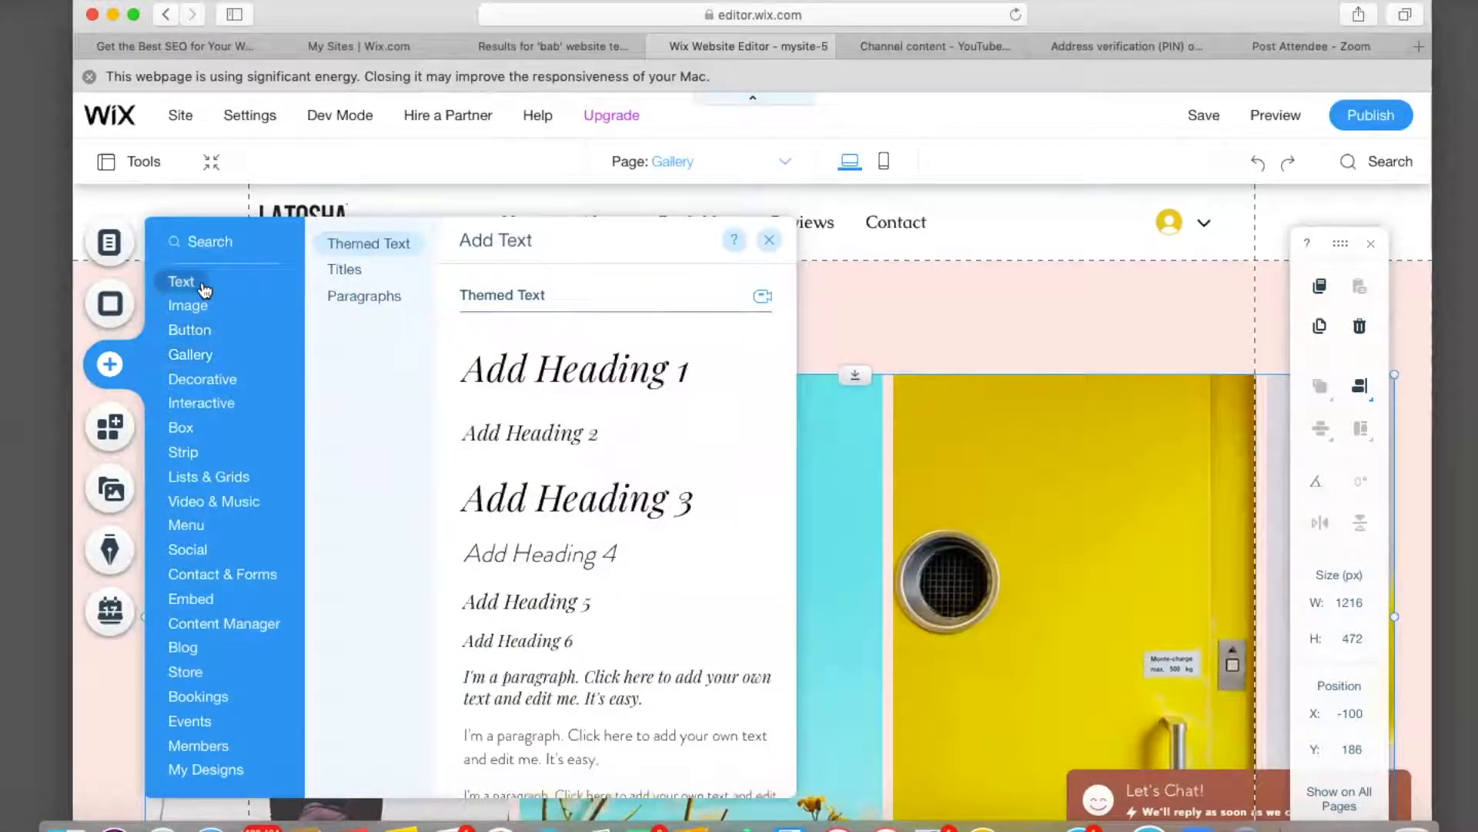
click(553, 376)
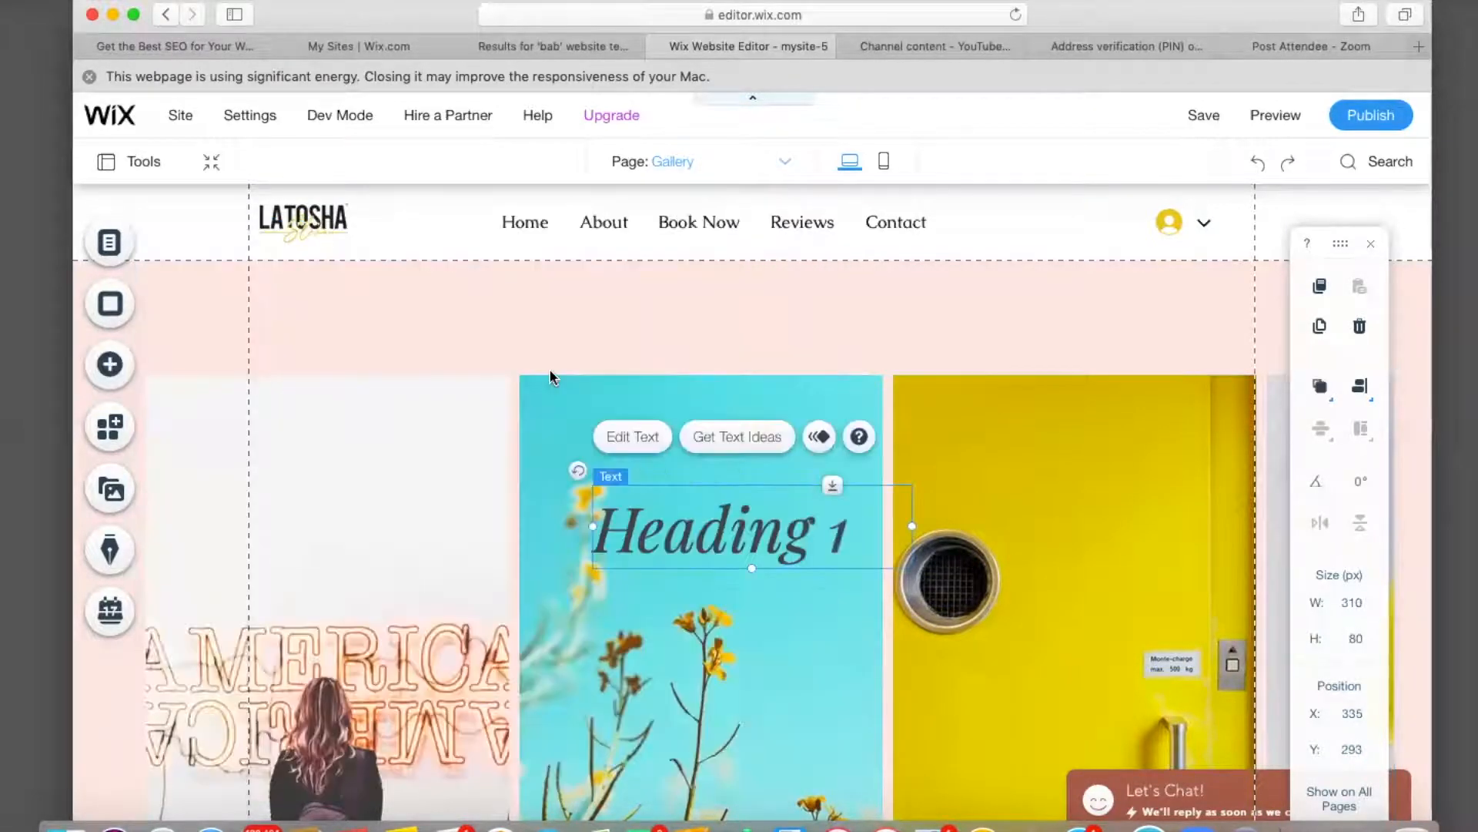
drag(759, 526, 751, 318)
double_click(775, 329)
key(BackSpace)
text(Gallery)
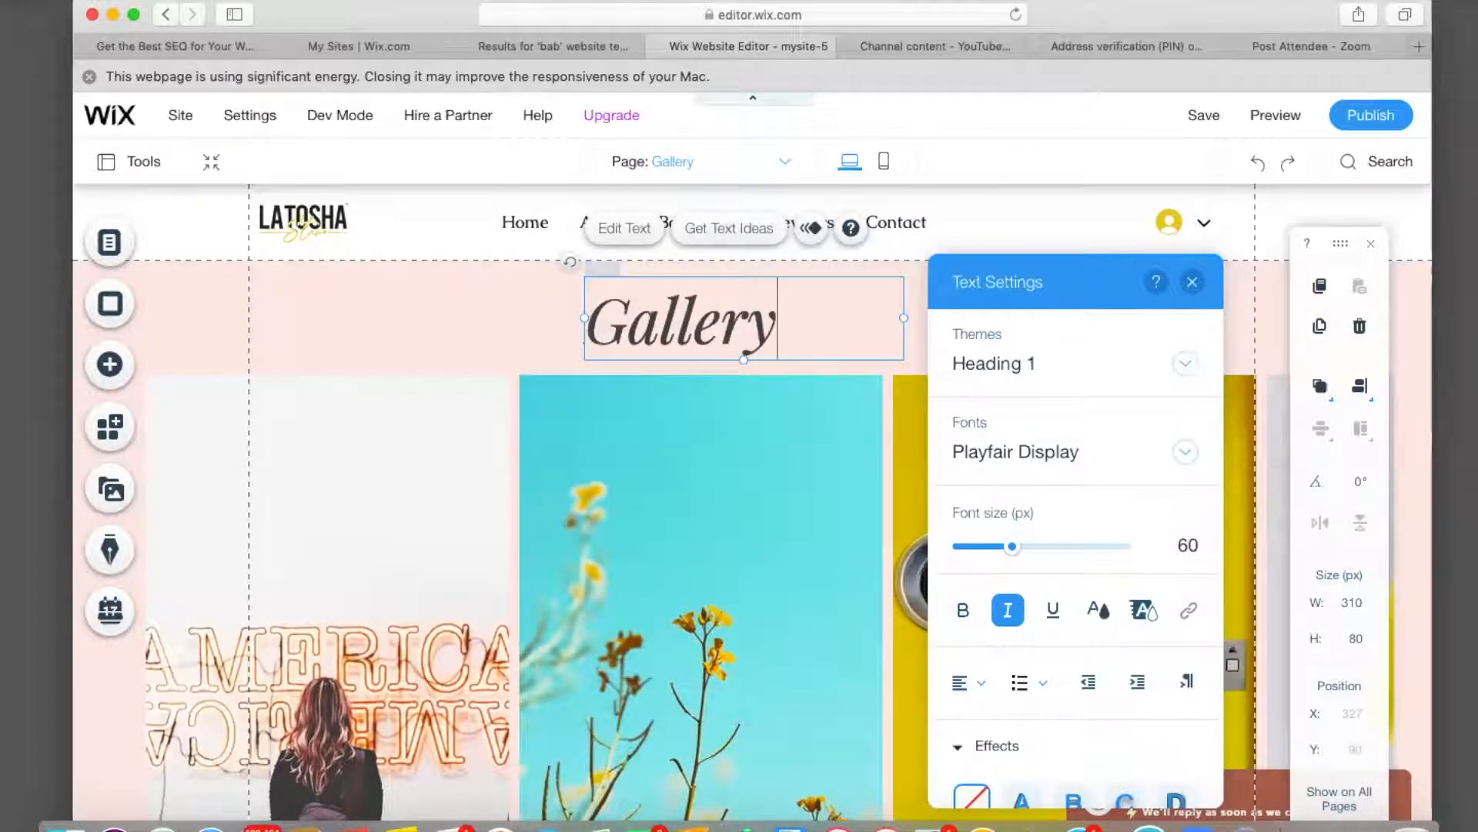
click(486, 345)
Narrow and centre the Gallery heading, and shift the gallery to X -62, Y 194.
drag(616, 331, 669, 331)
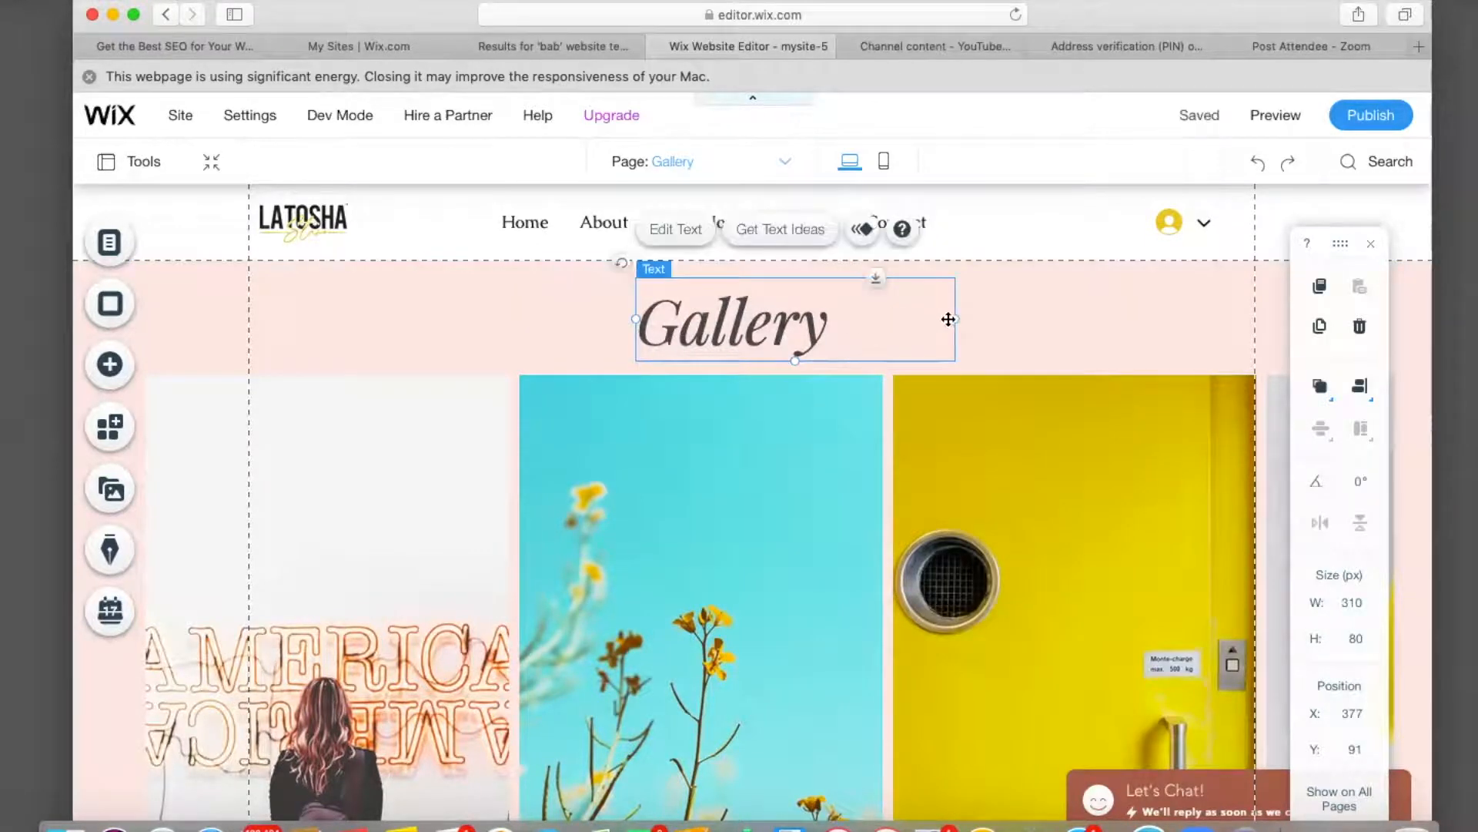
drag(951, 319, 838, 319)
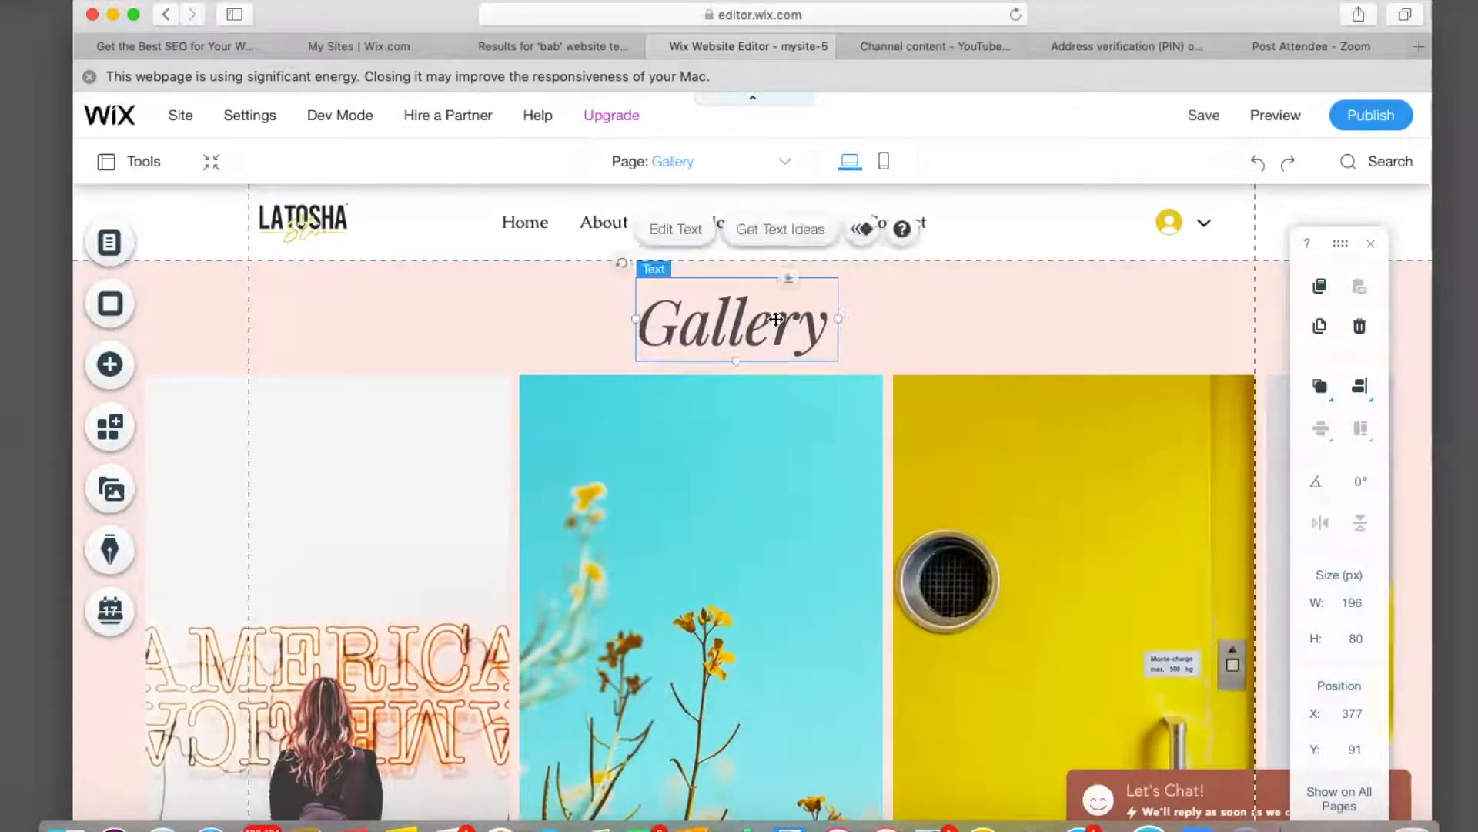
mouse_move(747, 324)
mouse_down()
mouse_move(695, 320)
mouse_move(764, 319)
mouse_up()
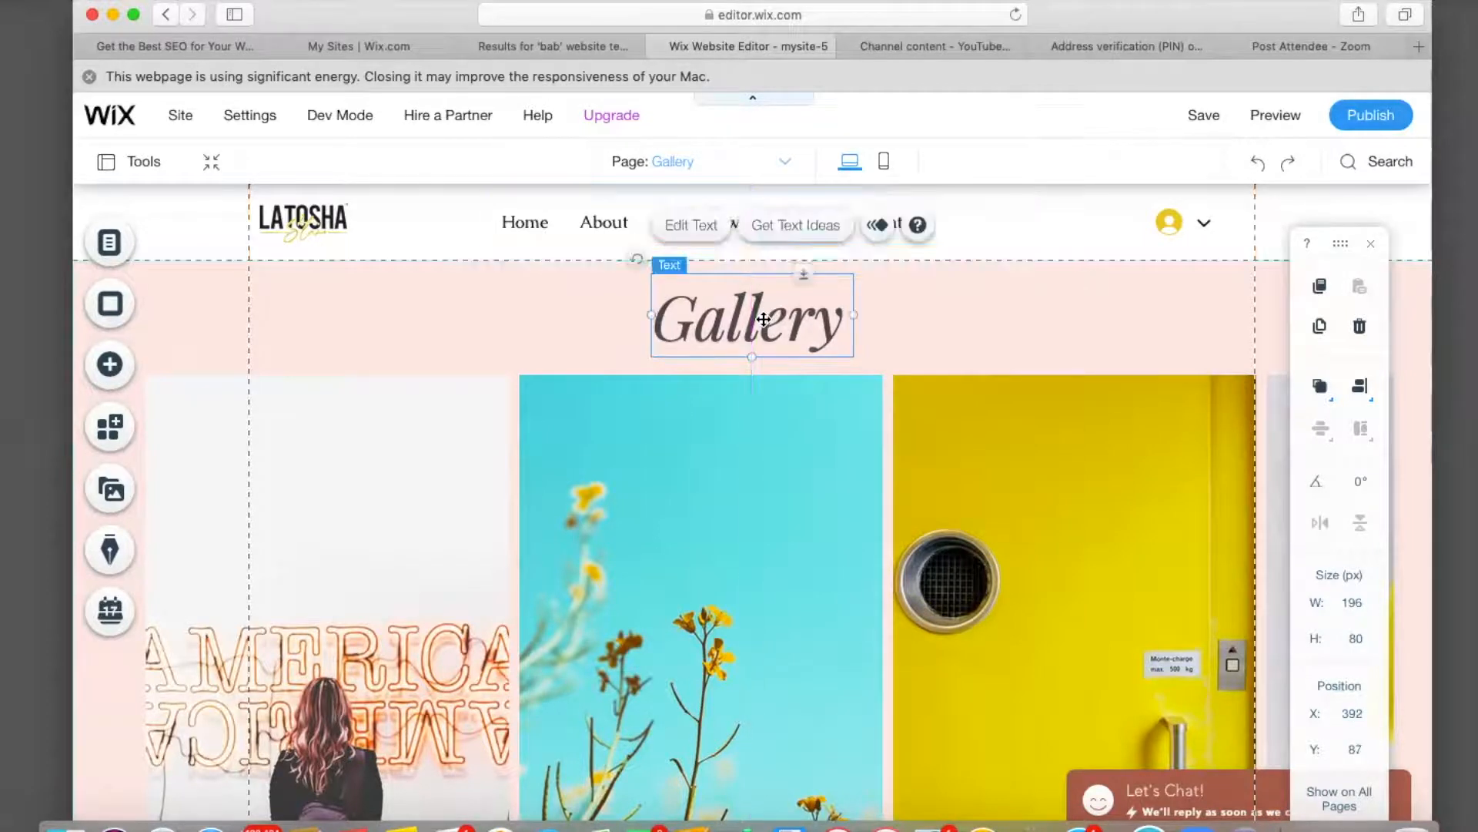
drag(737, 487, 767, 500)
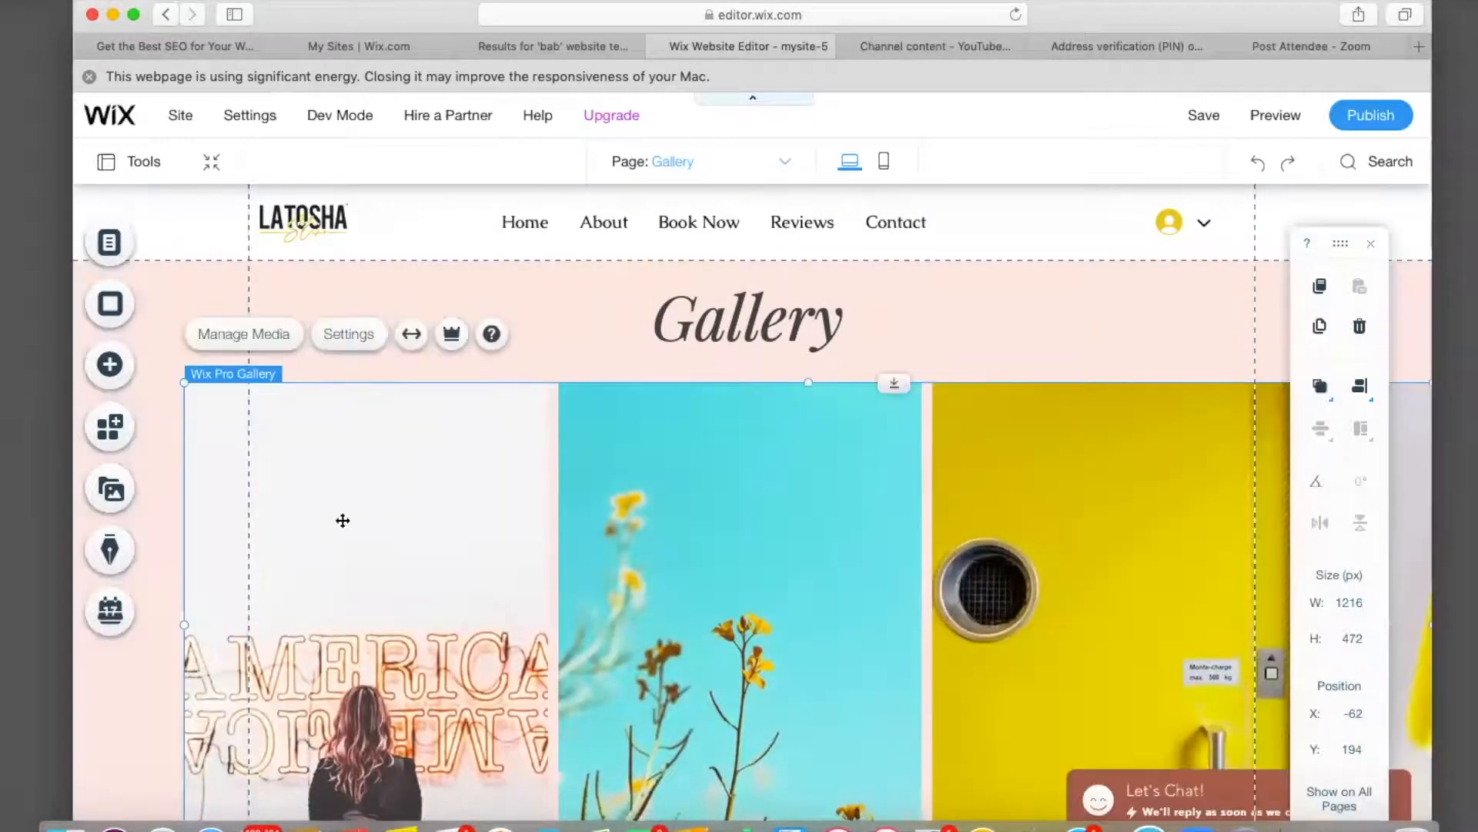
scroll(337, 520, down, 5)
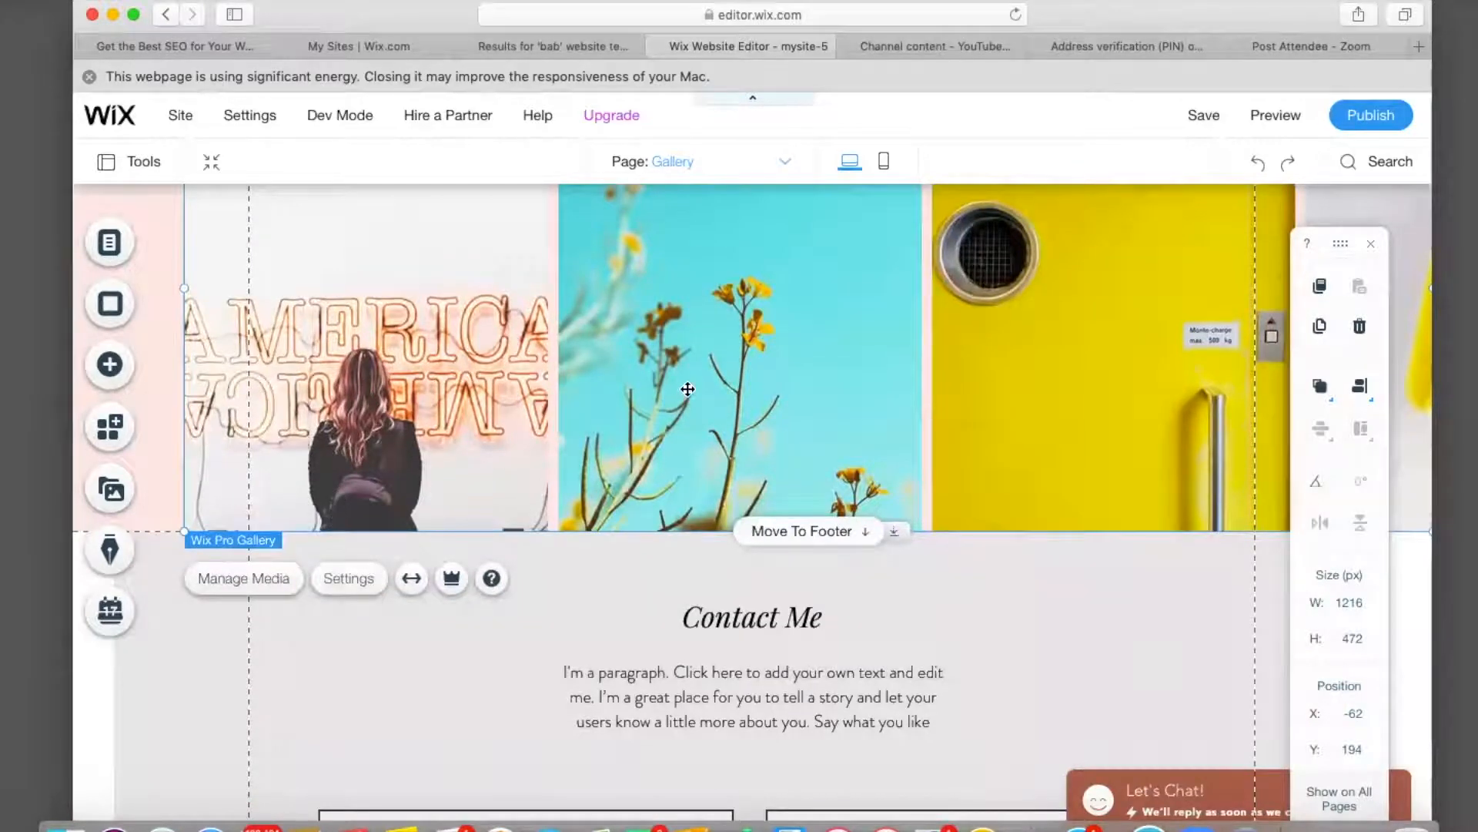
scroll(688, 389, up, 4)
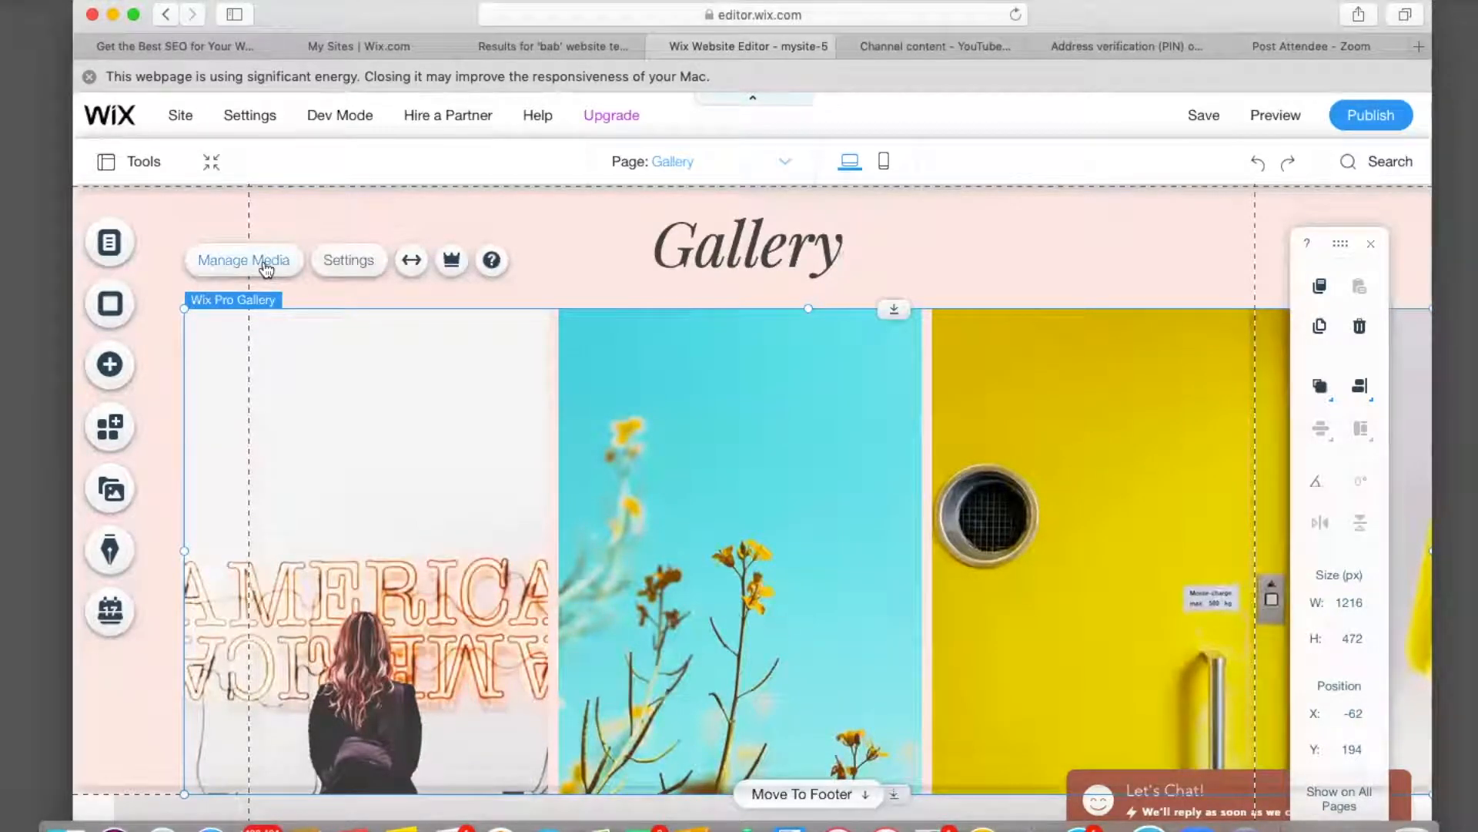
Open the gallery organizer and delete sample images 13 through 8.
click(265, 266)
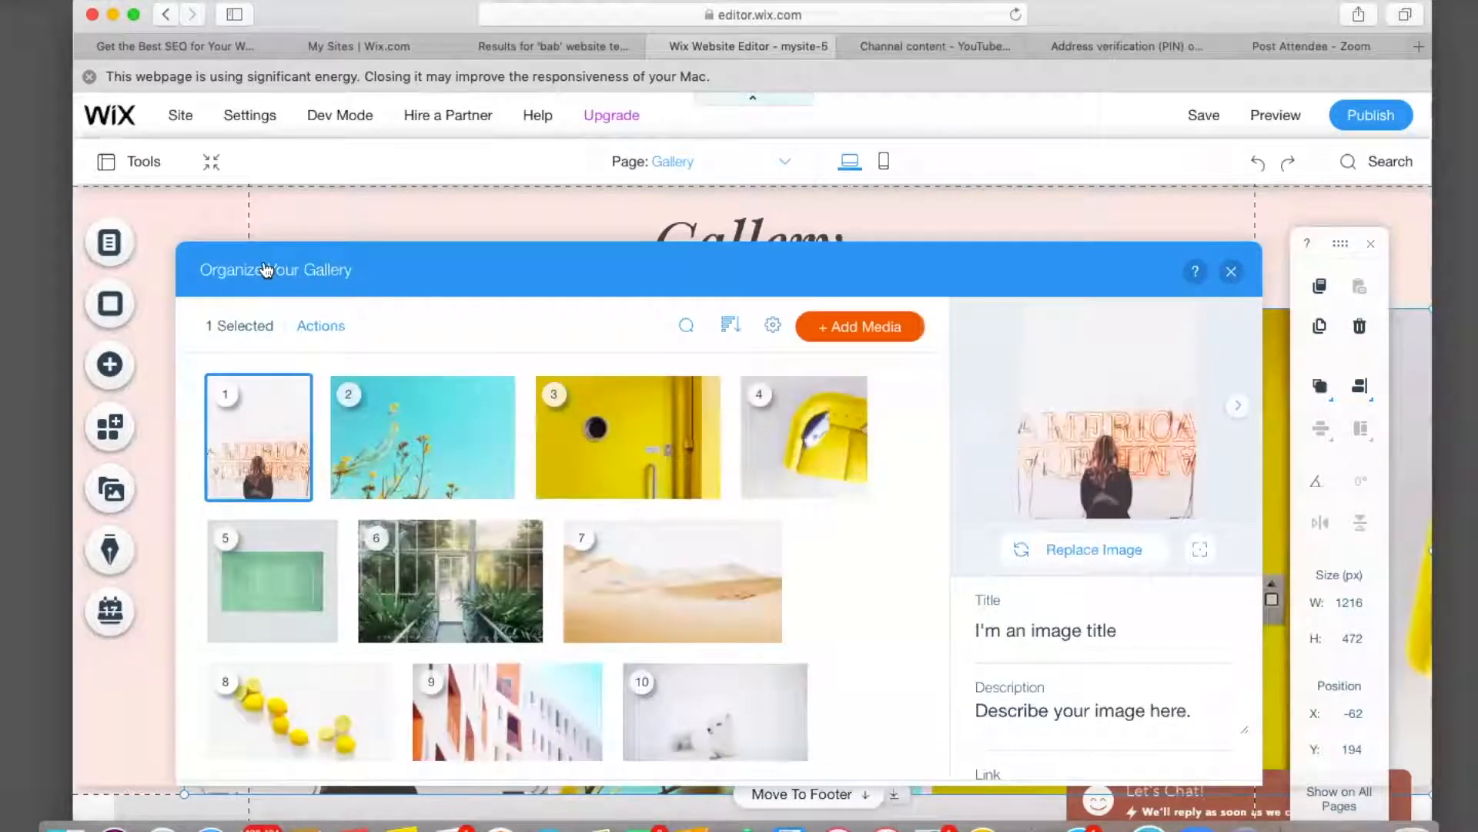
scroll(383, 571, down, 5)
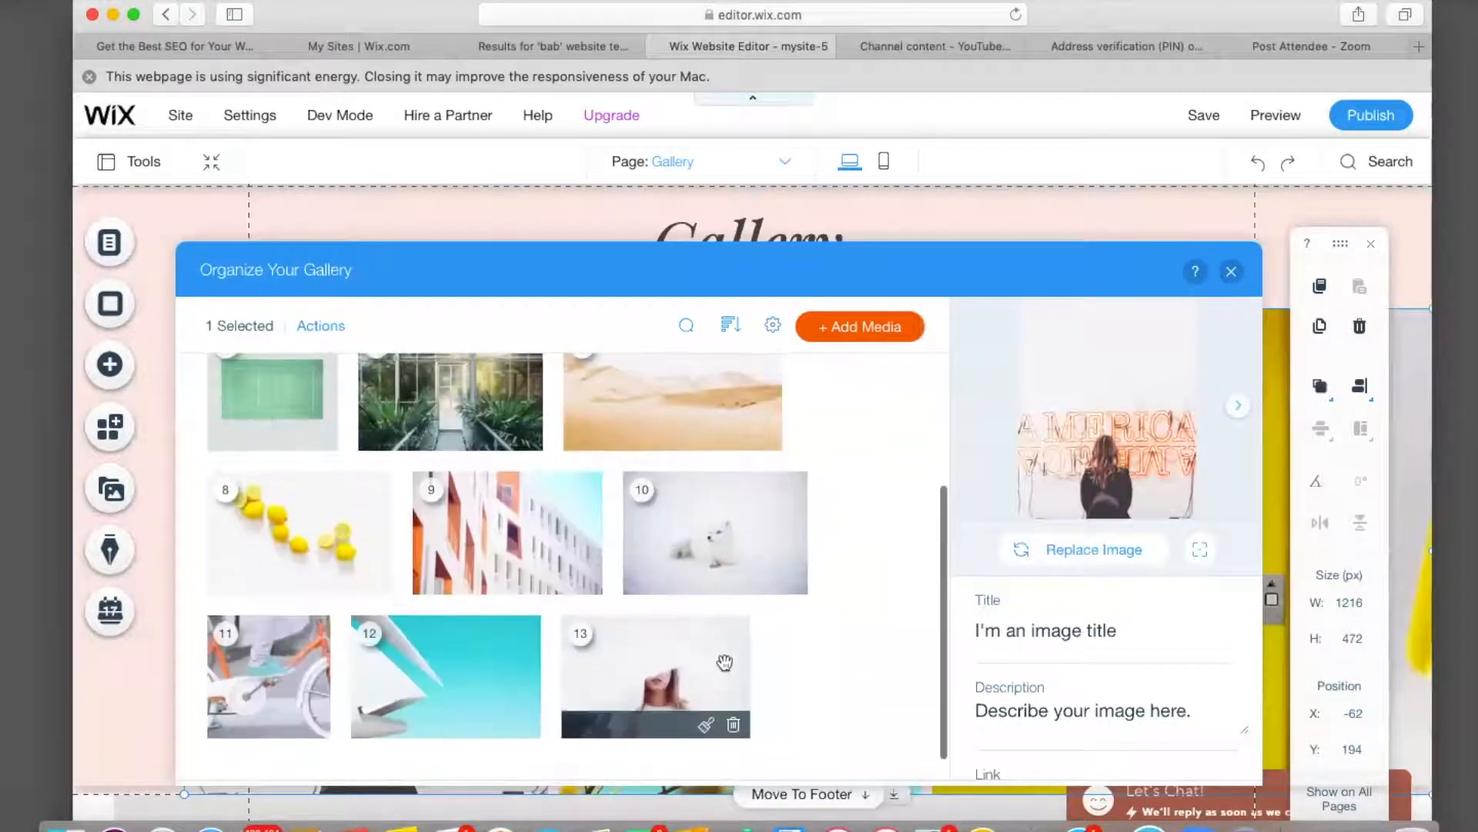
click(732, 726)
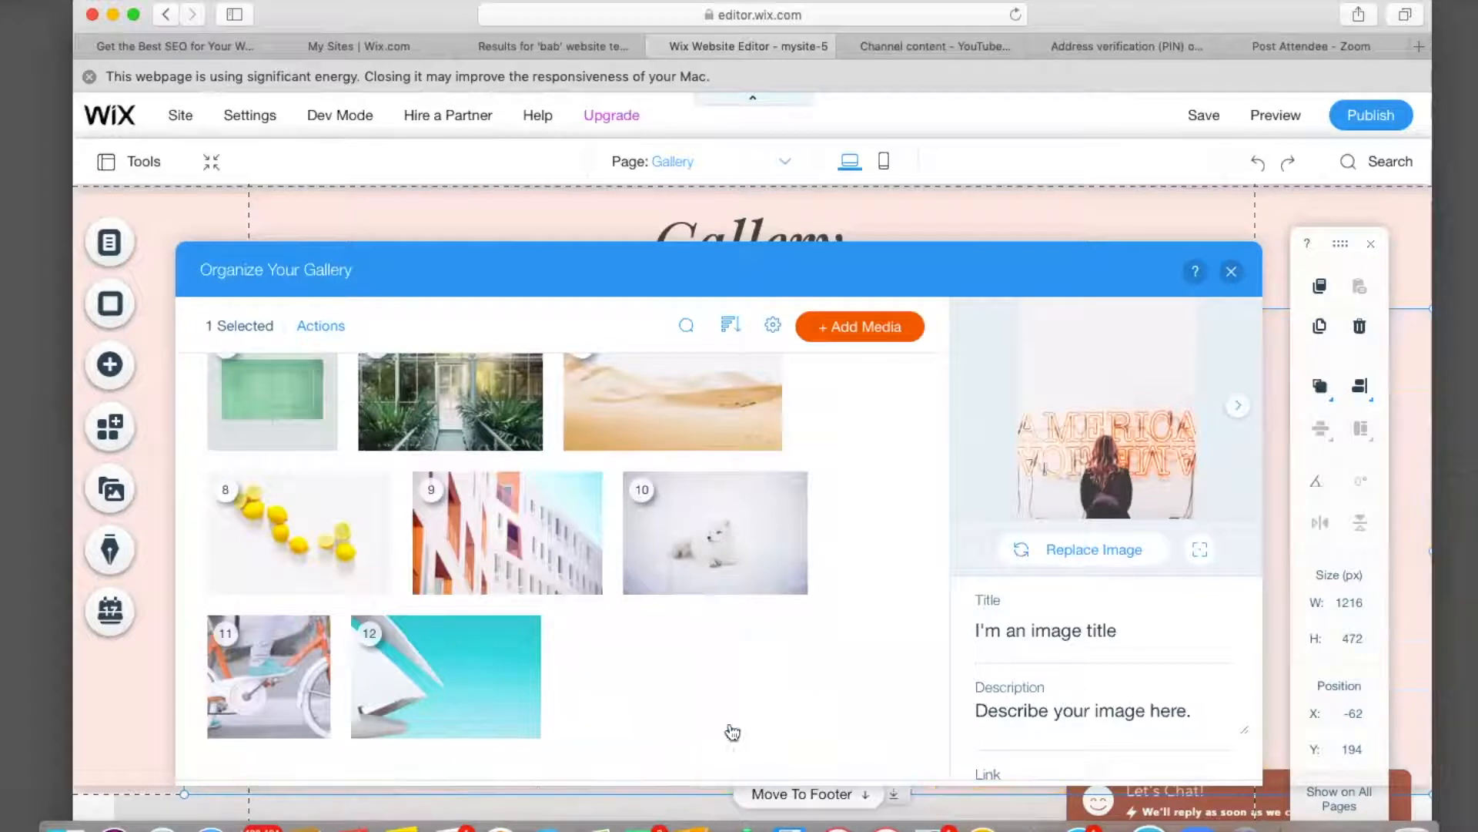
click(524, 730)
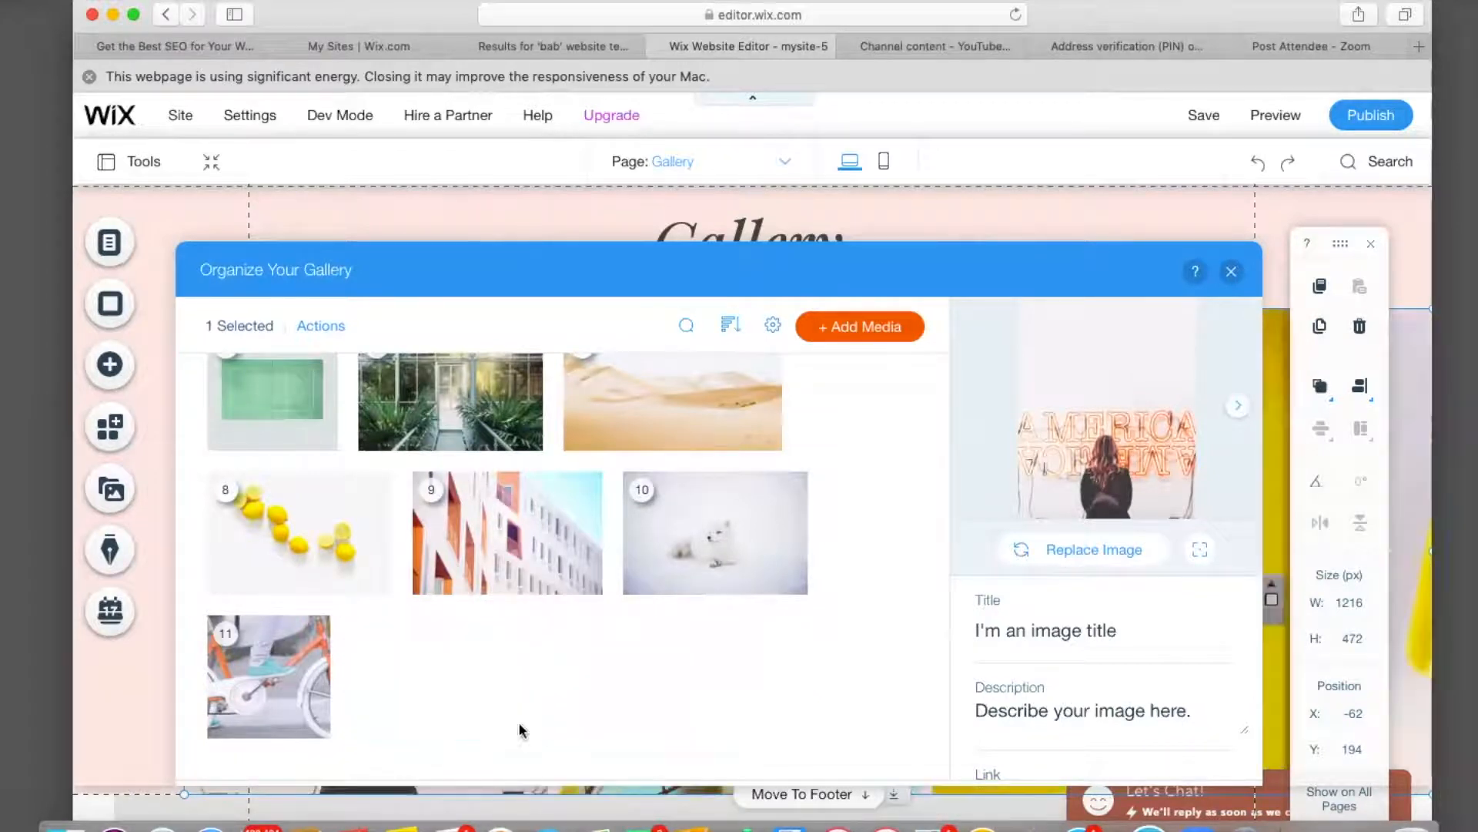
click(318, 727)
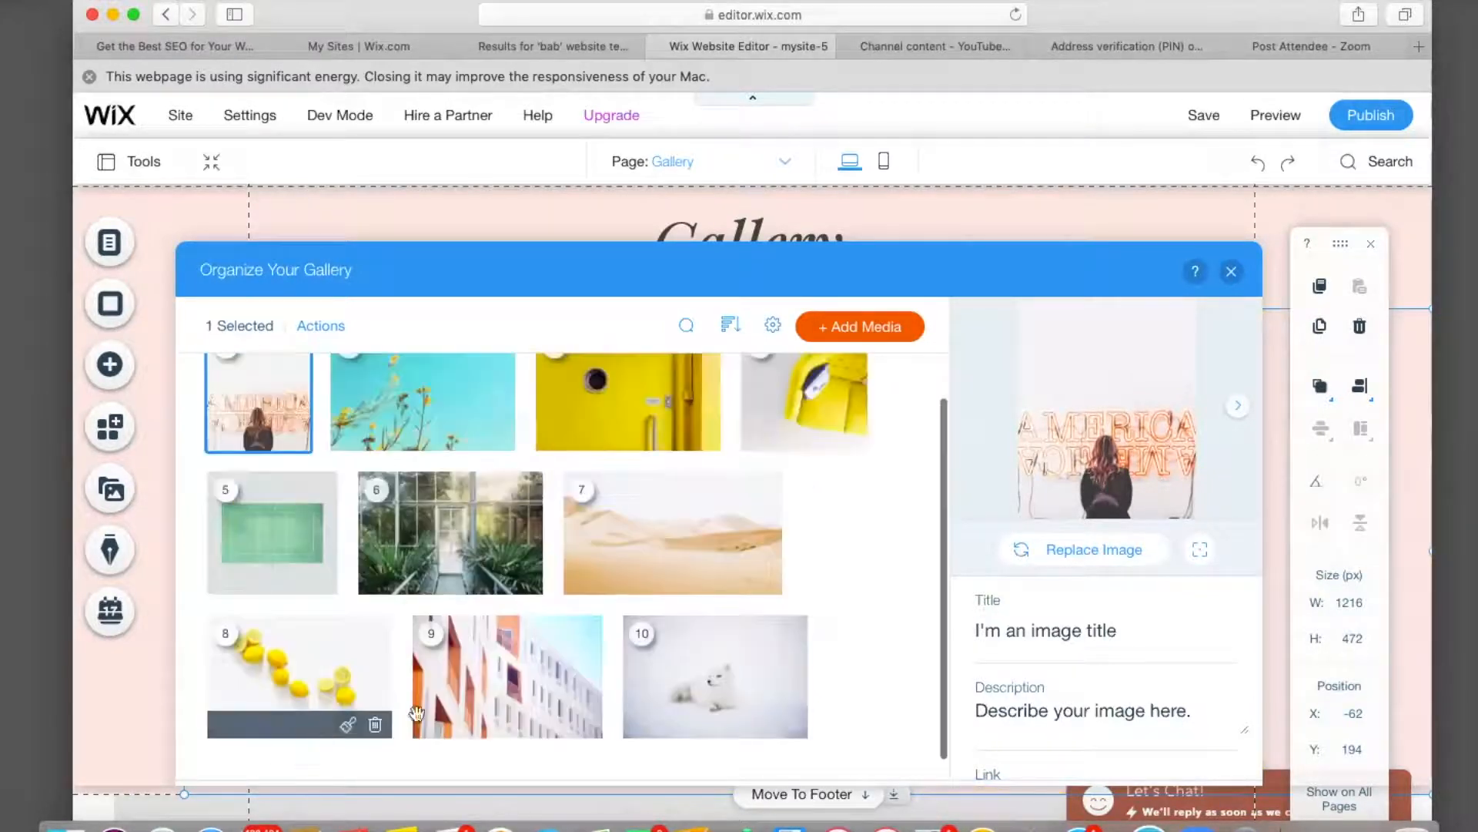
click(792, 730)
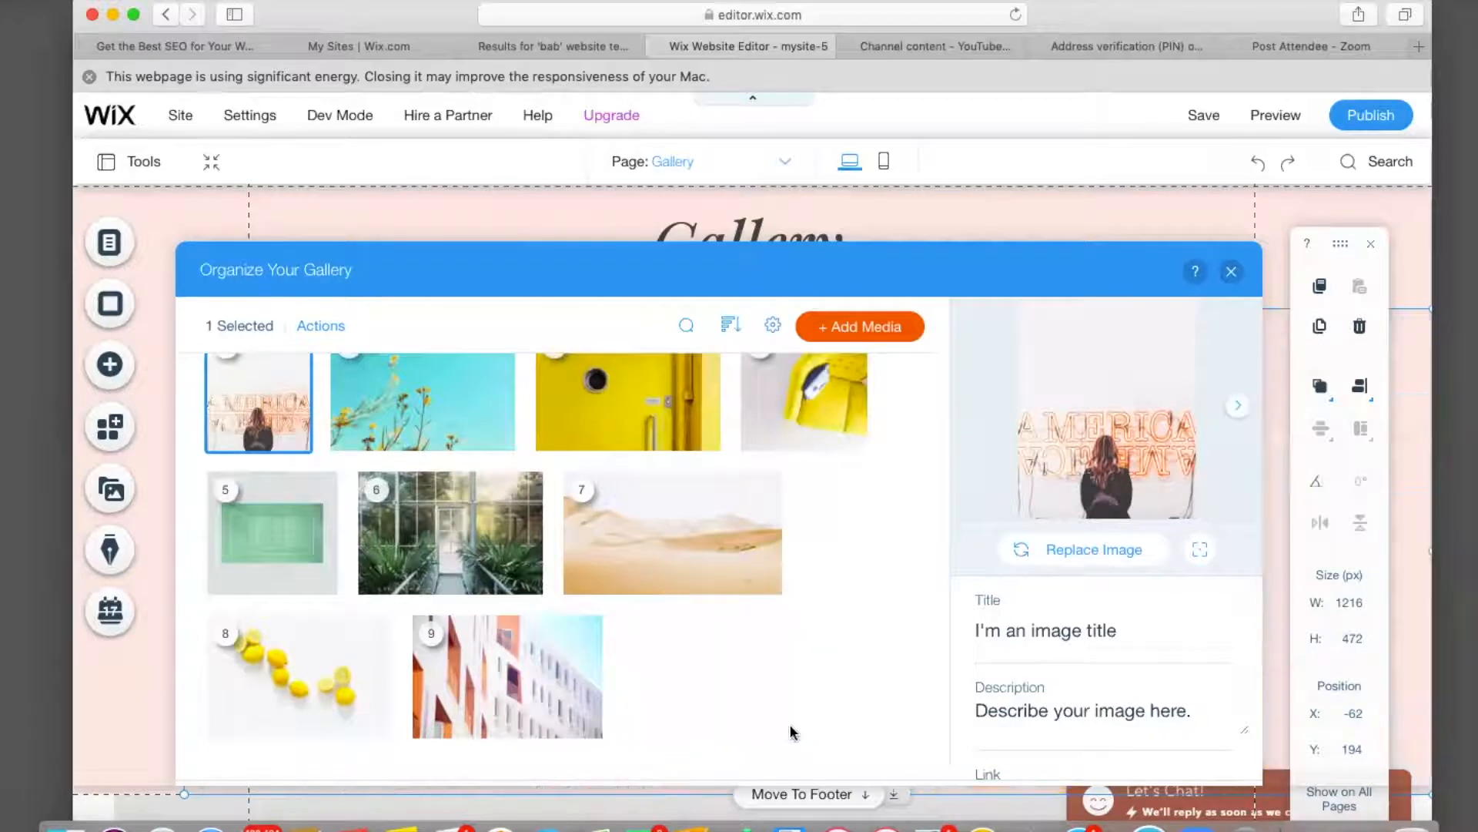
click(583, 727)
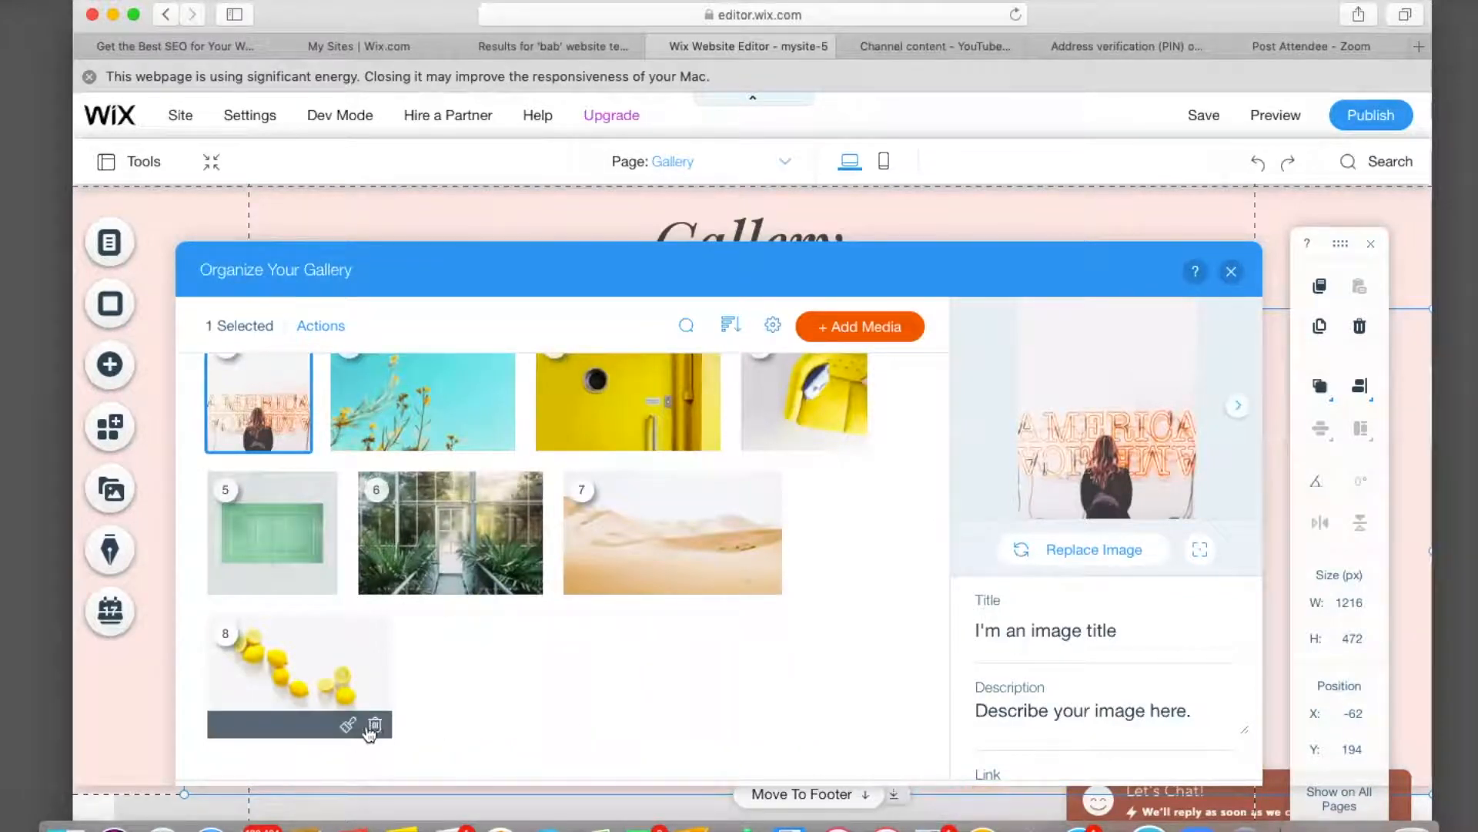
click(375, 726)
Delete sample images 7 through 3, leaving only two photos, and deselect image 1.
click(766, 639)
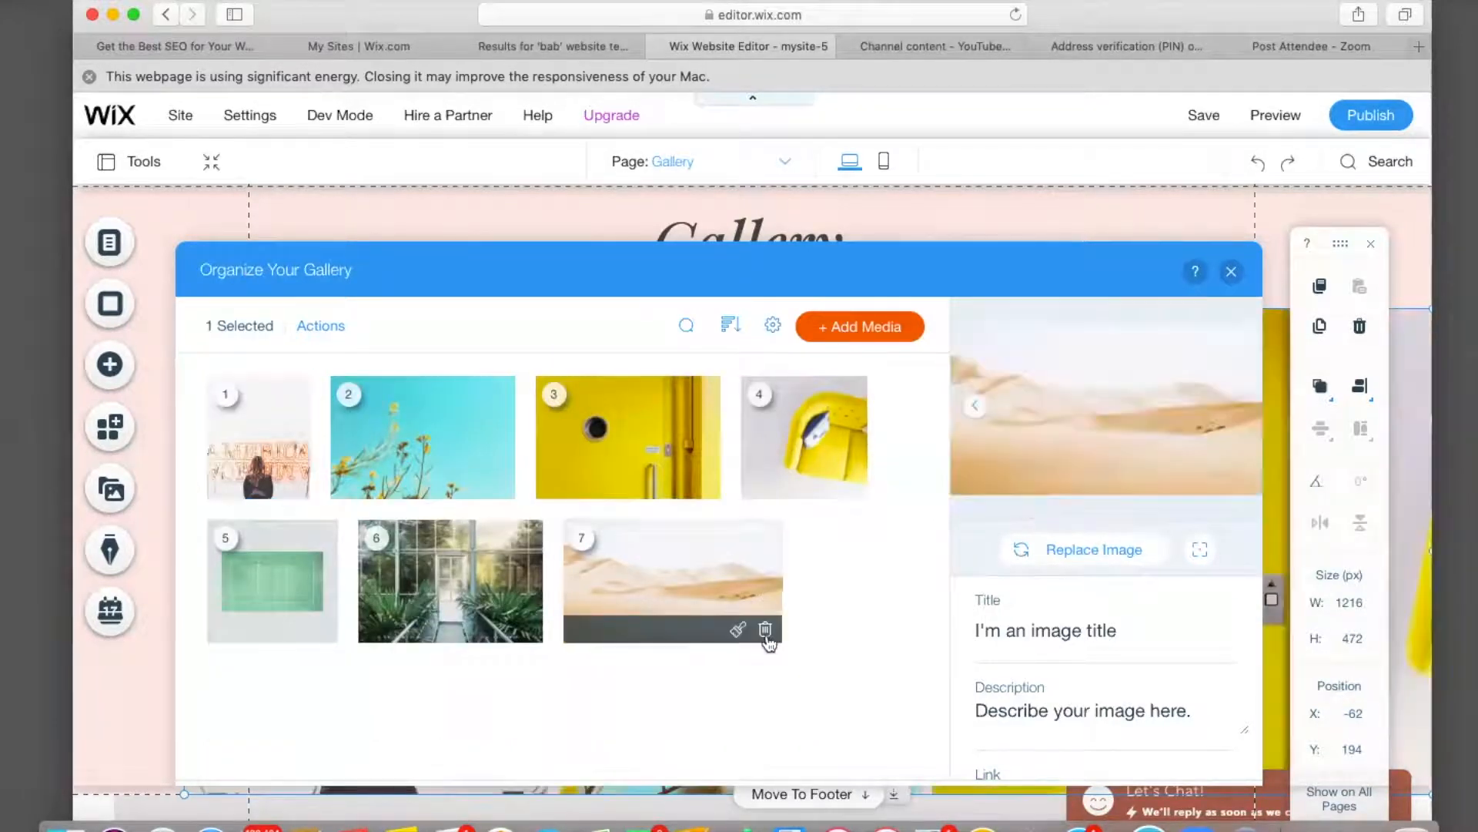
click(766, 636)
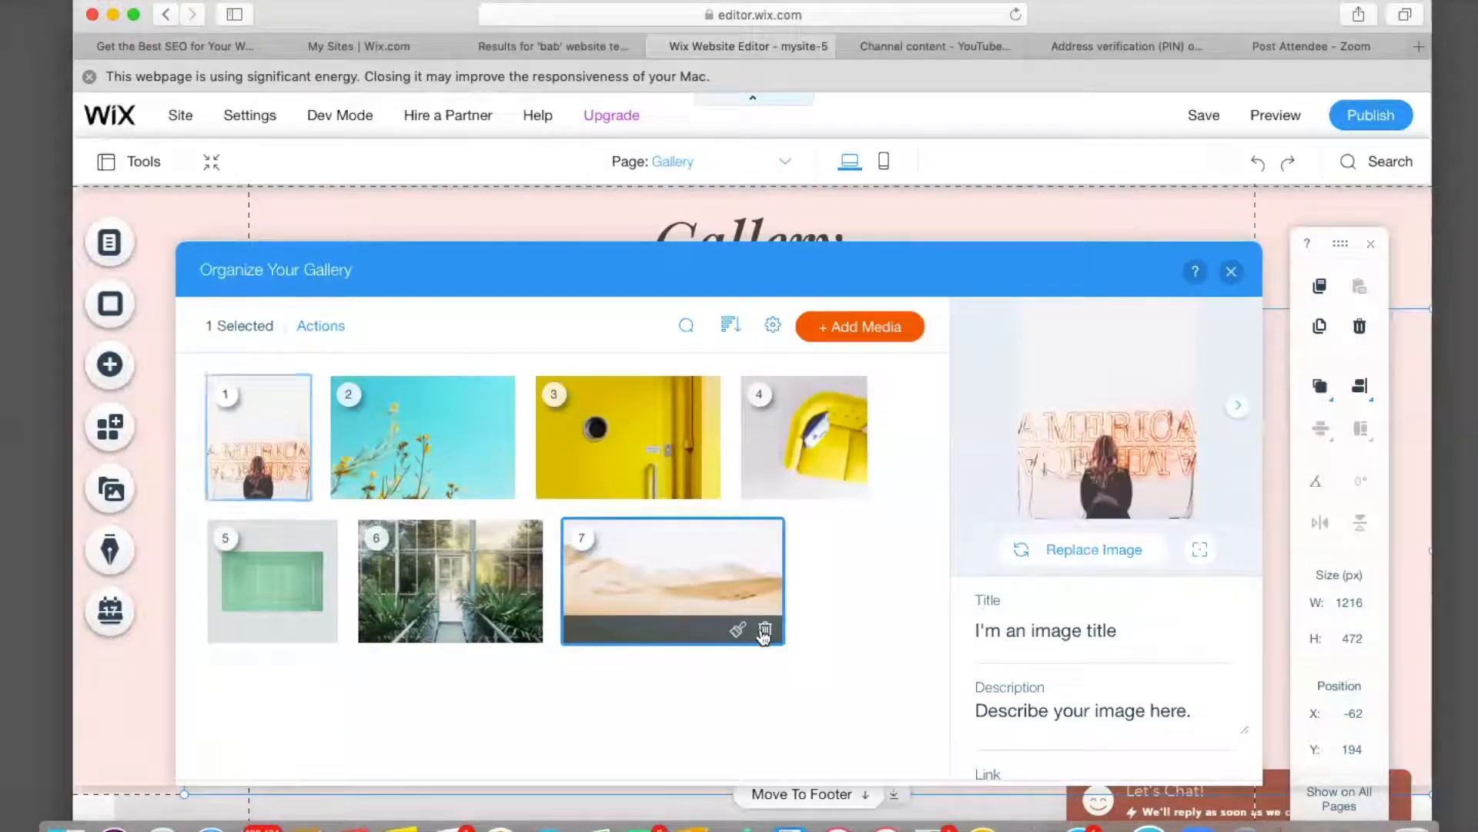
click(523, 631)
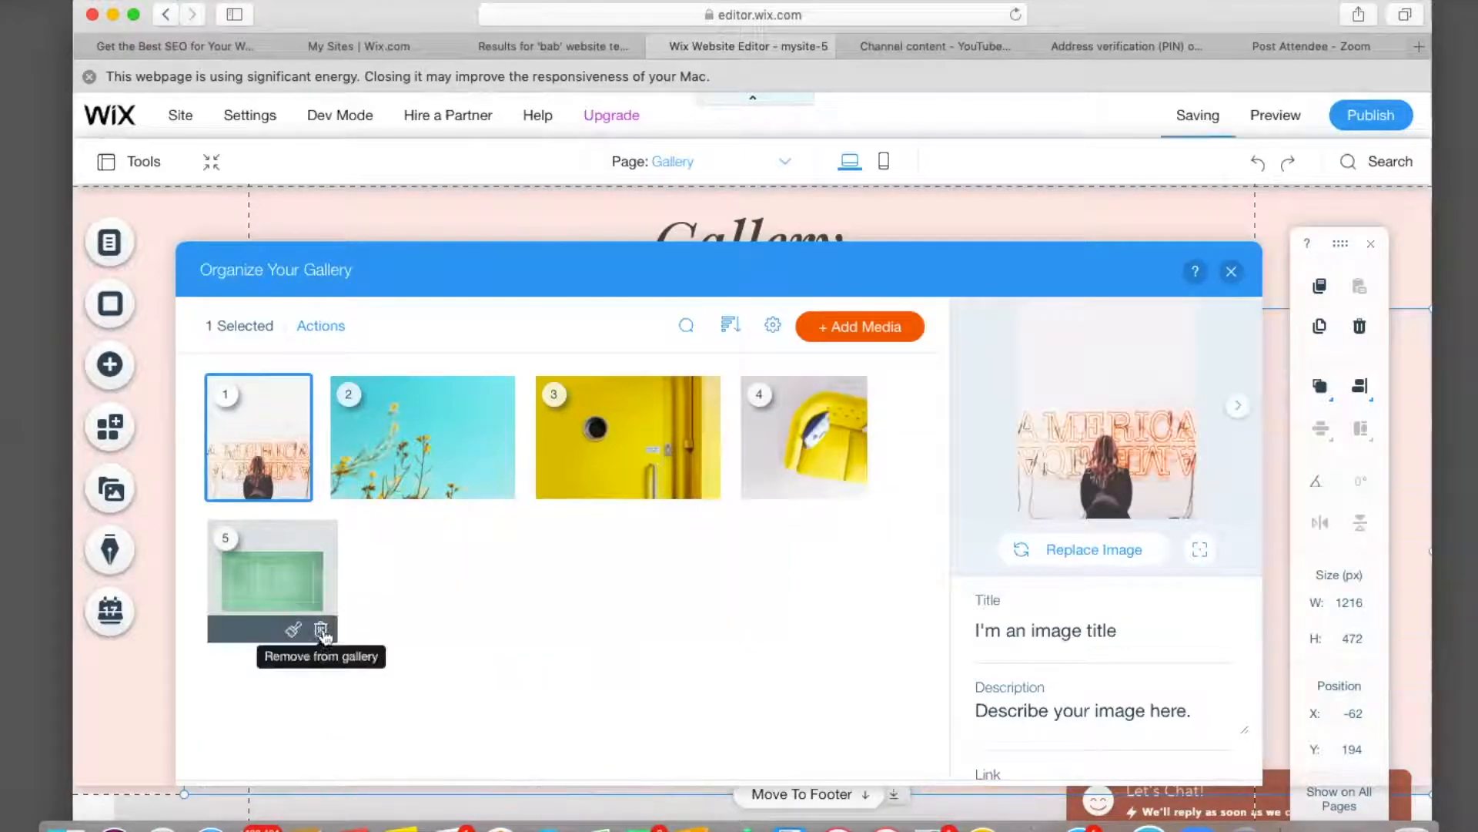
click(322, 631)
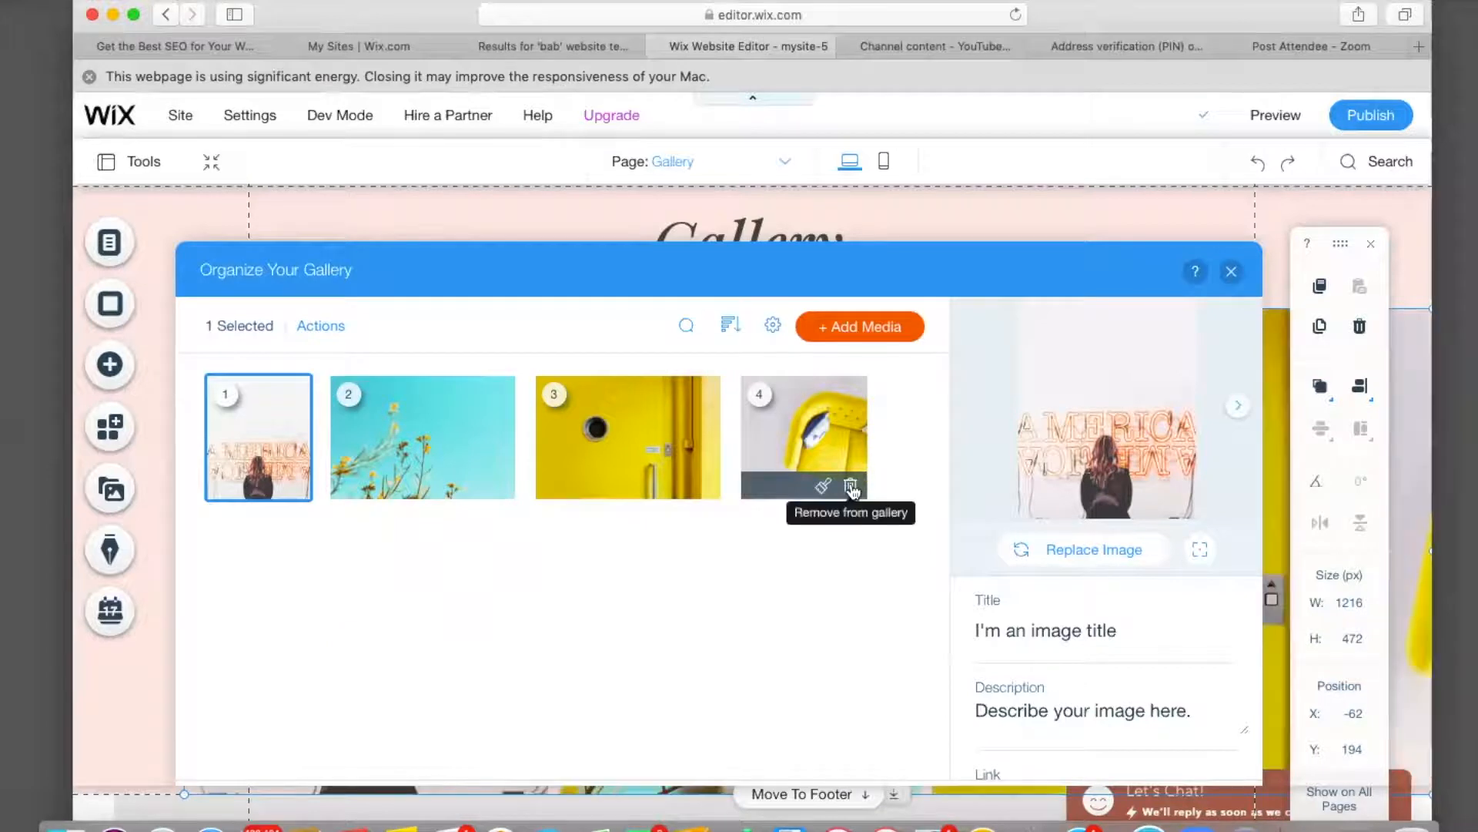
click(851, 487)
click(702, 487)
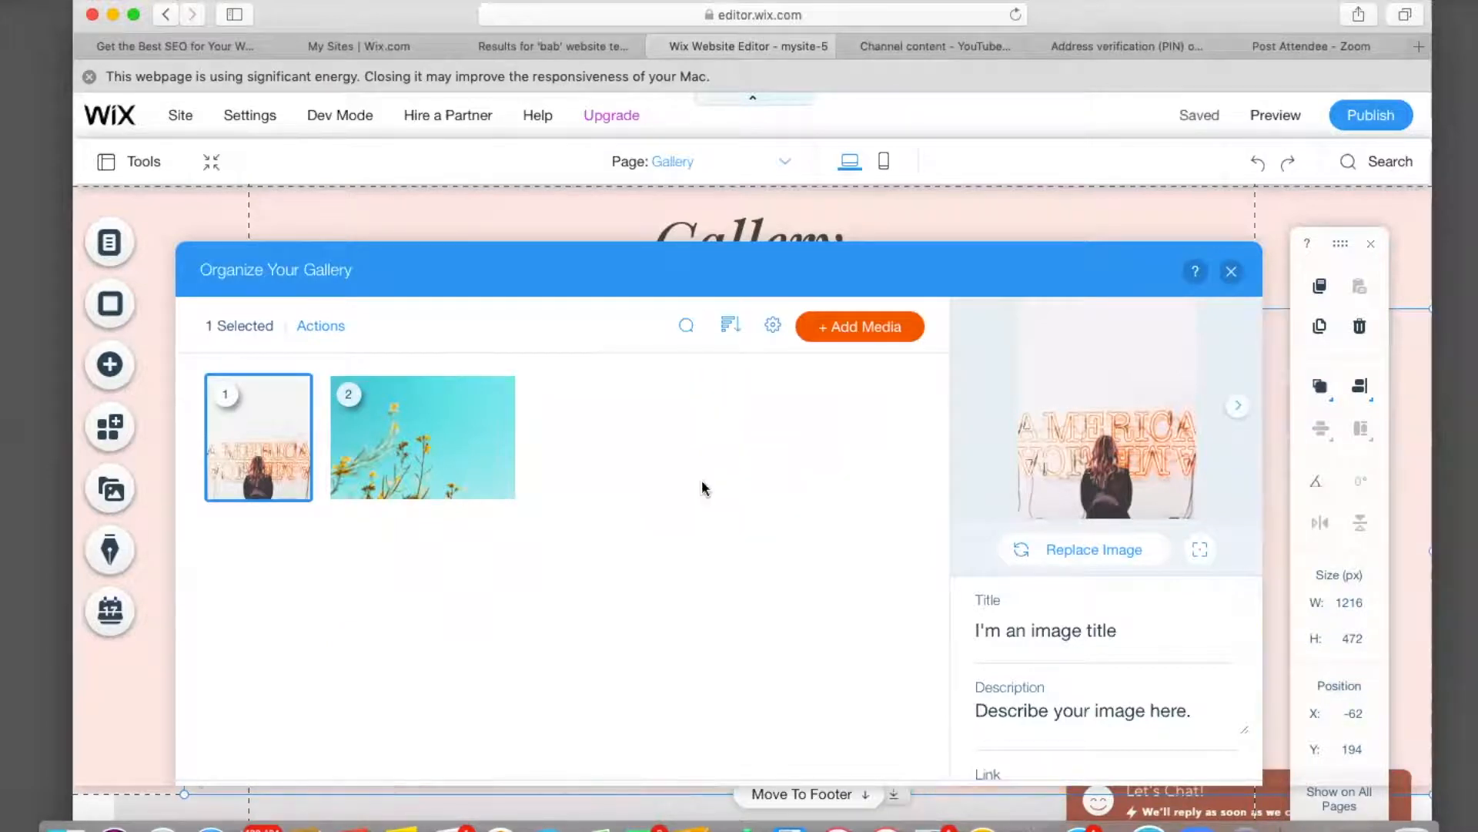
mouse_move(287, 459)
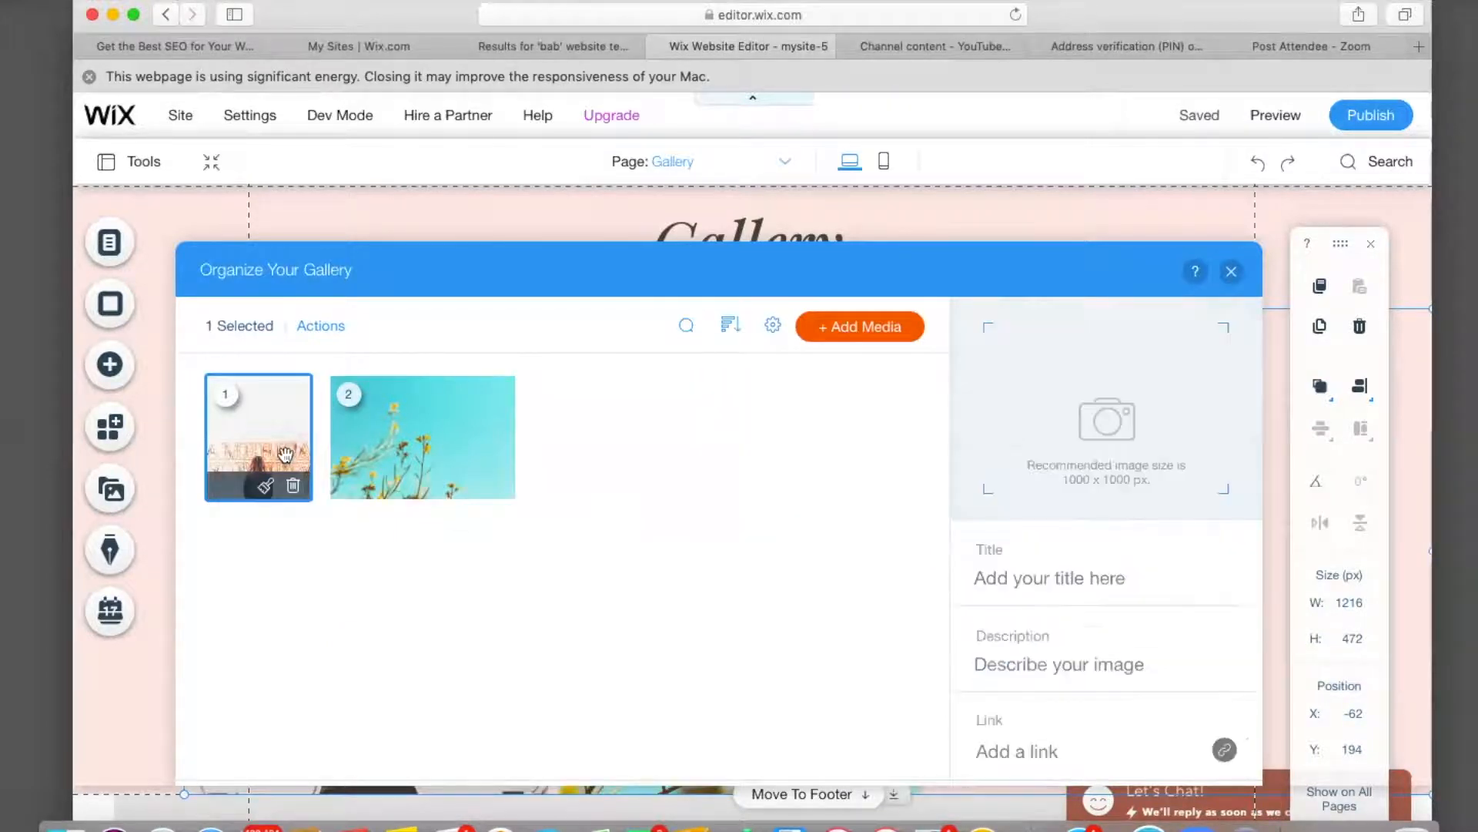
click(285, 456)
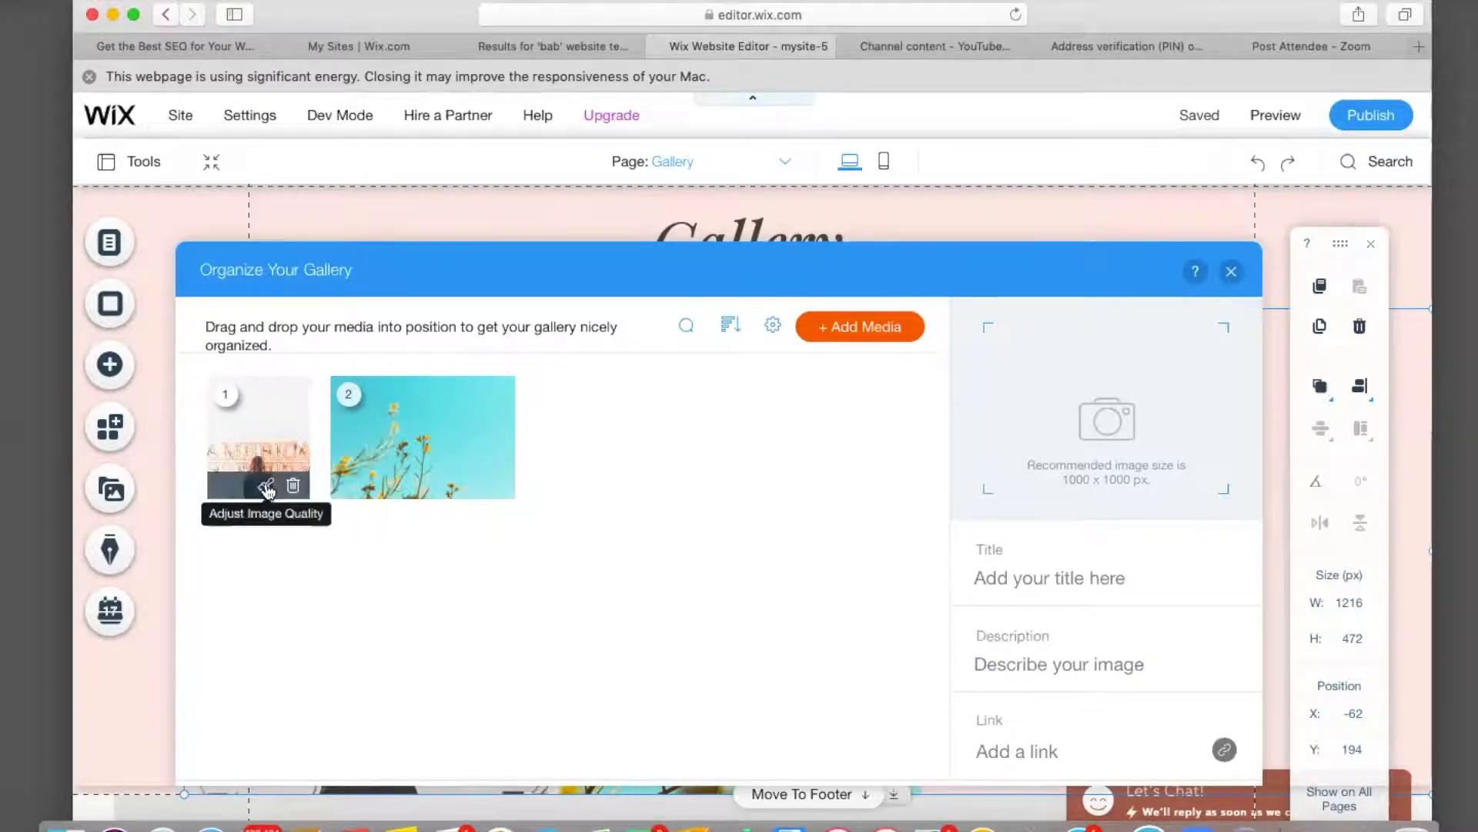
Try lowering the first image's quality to about 64, then close without applying.
click(267, 487)
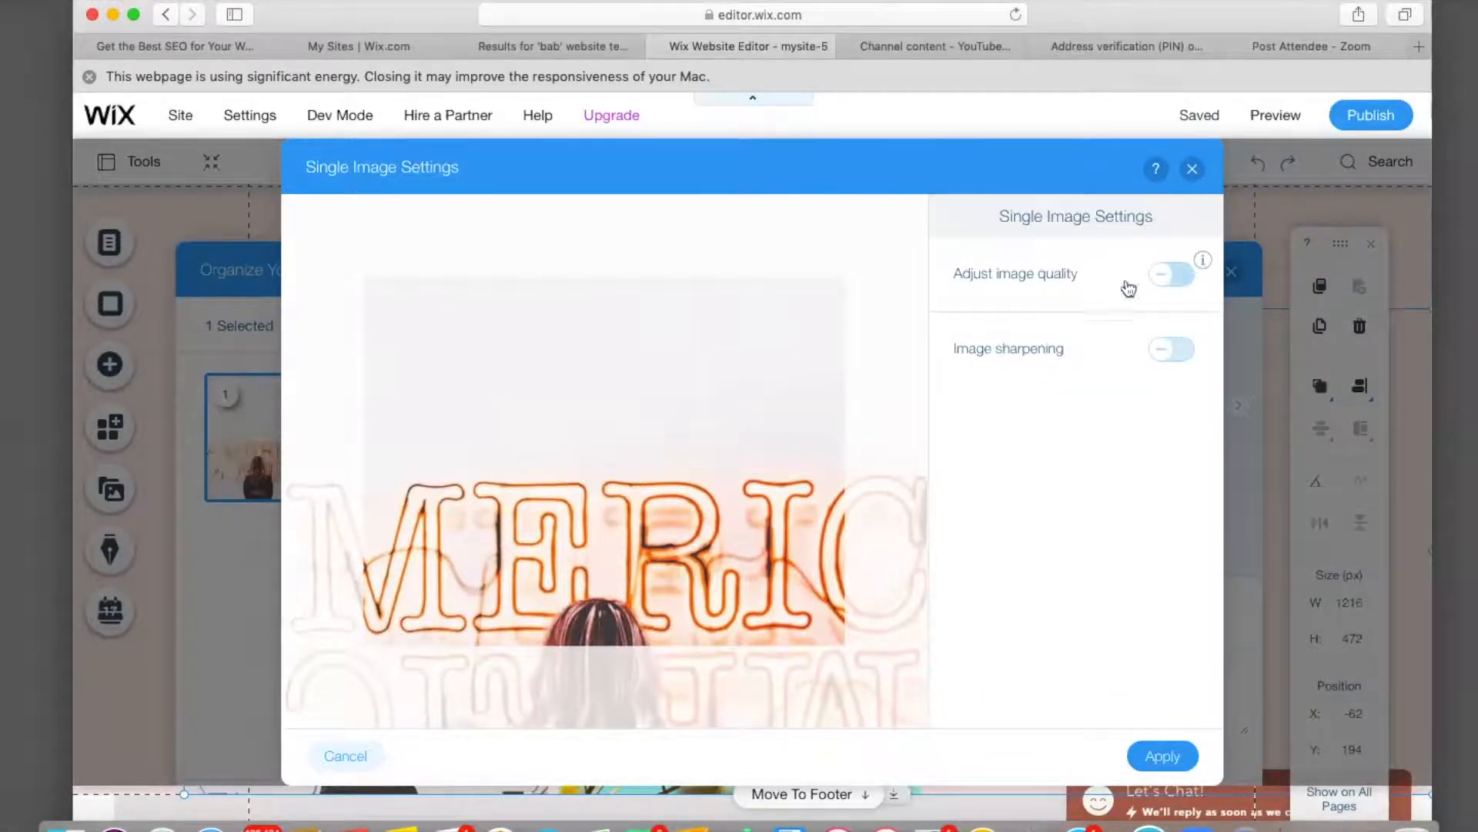
click(1169, 277)
drag(1097, 368, 1040, 383)
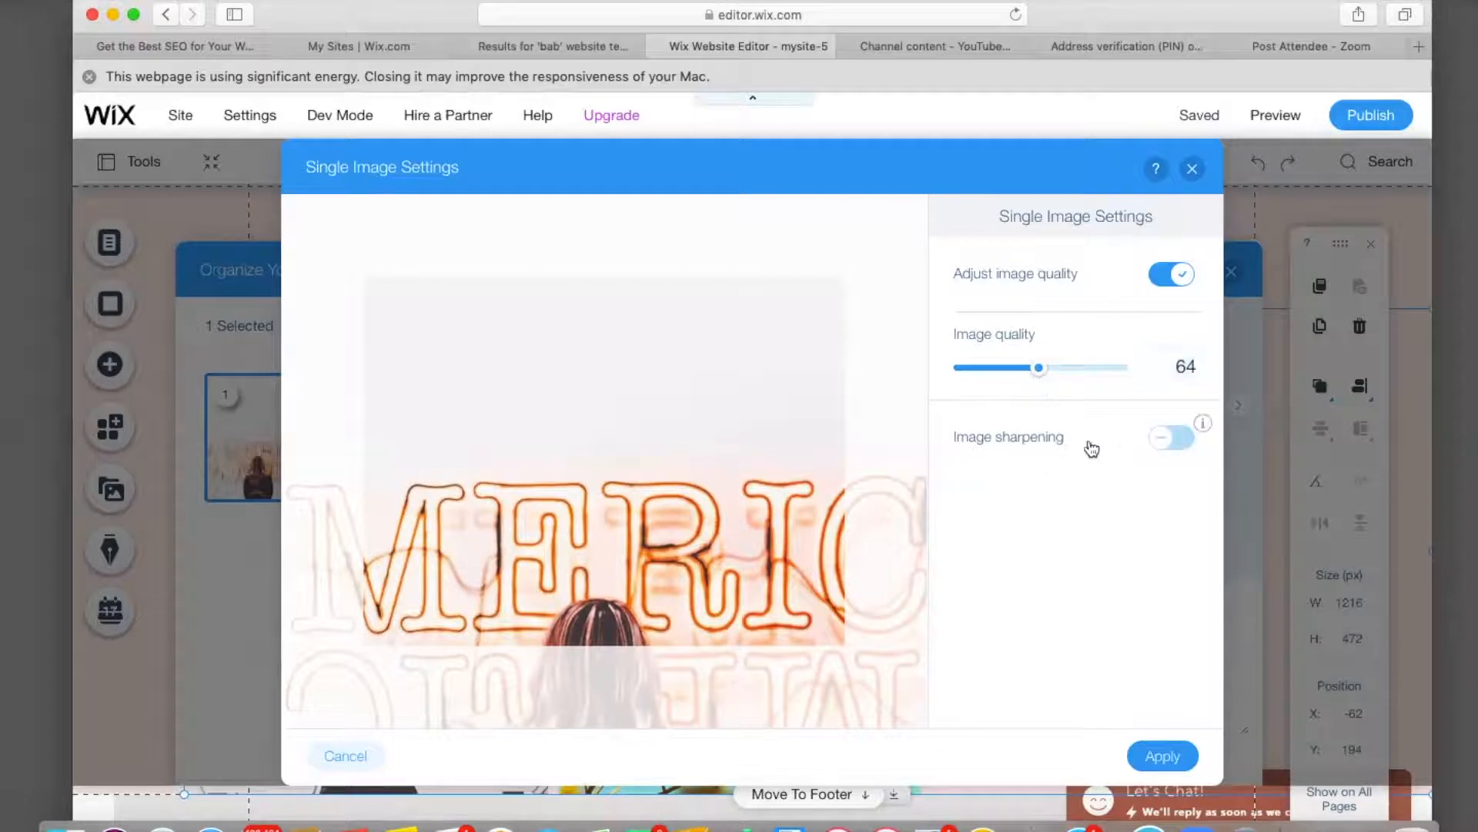
click(1189, 170)
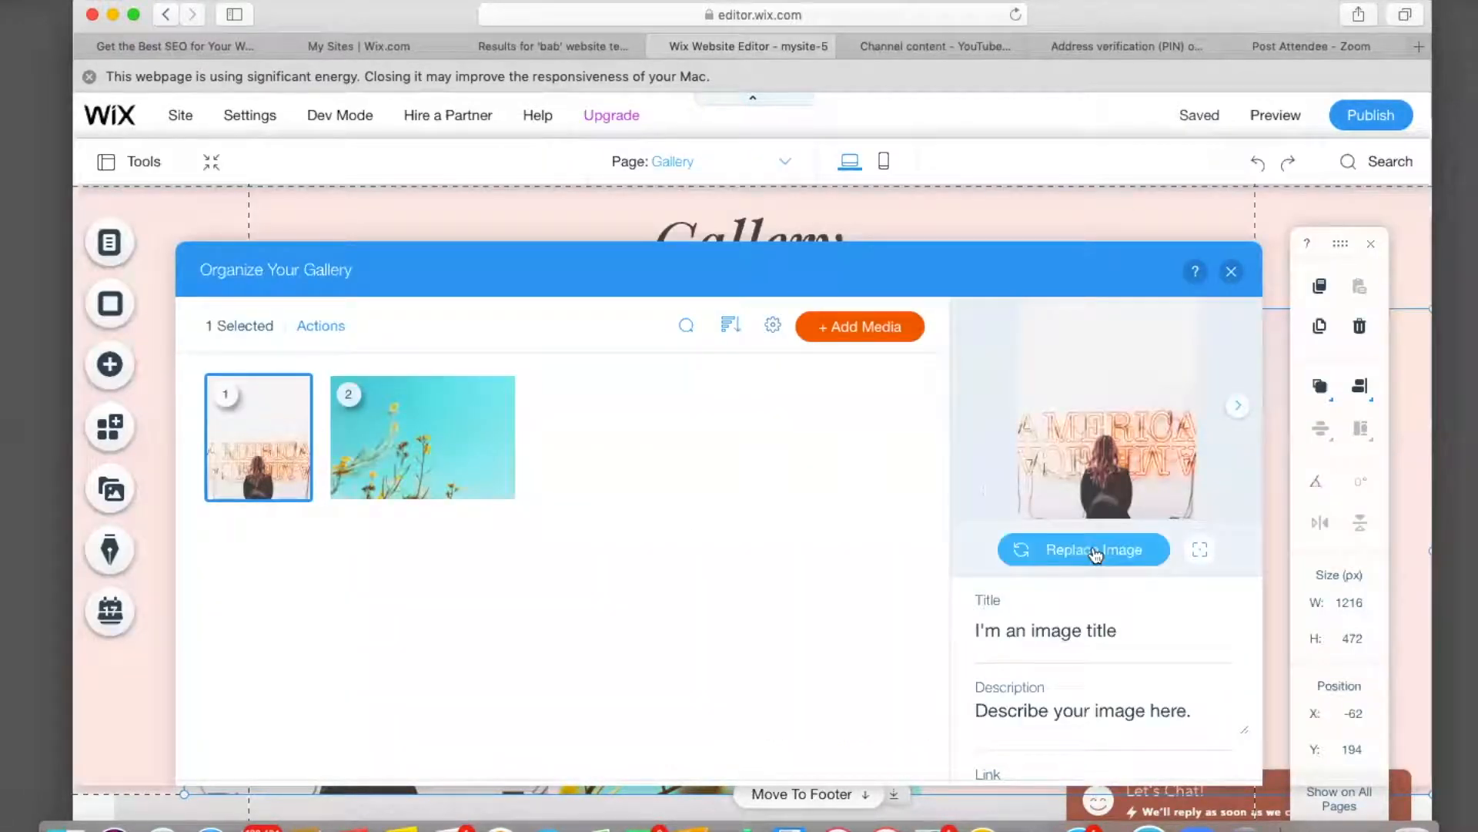
Replace the neon sign and yellow flower photos with IMG_6283.jpg and IMG_7596.jpg.
click(1095, 552)
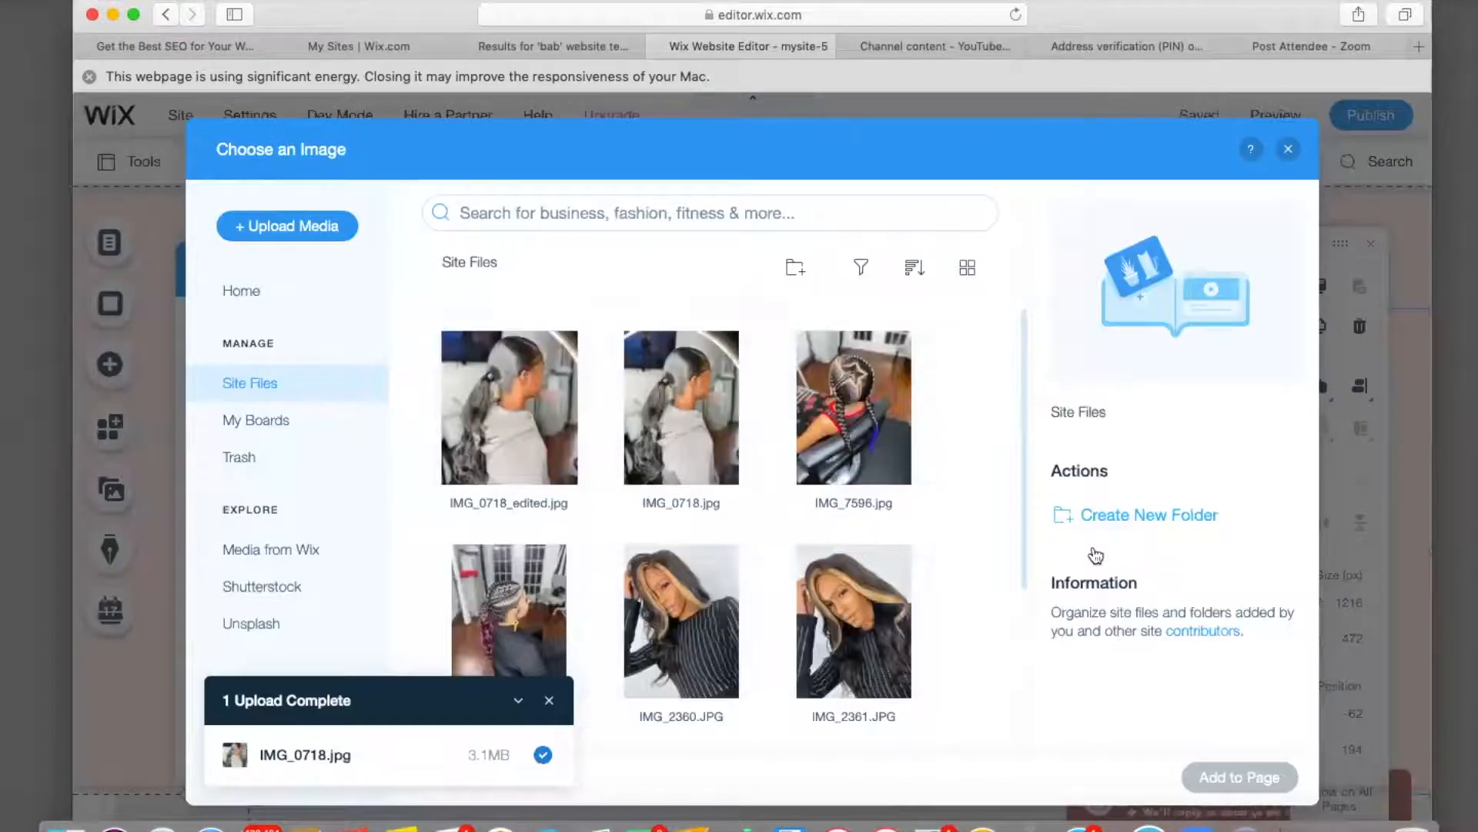
click(524, 623)
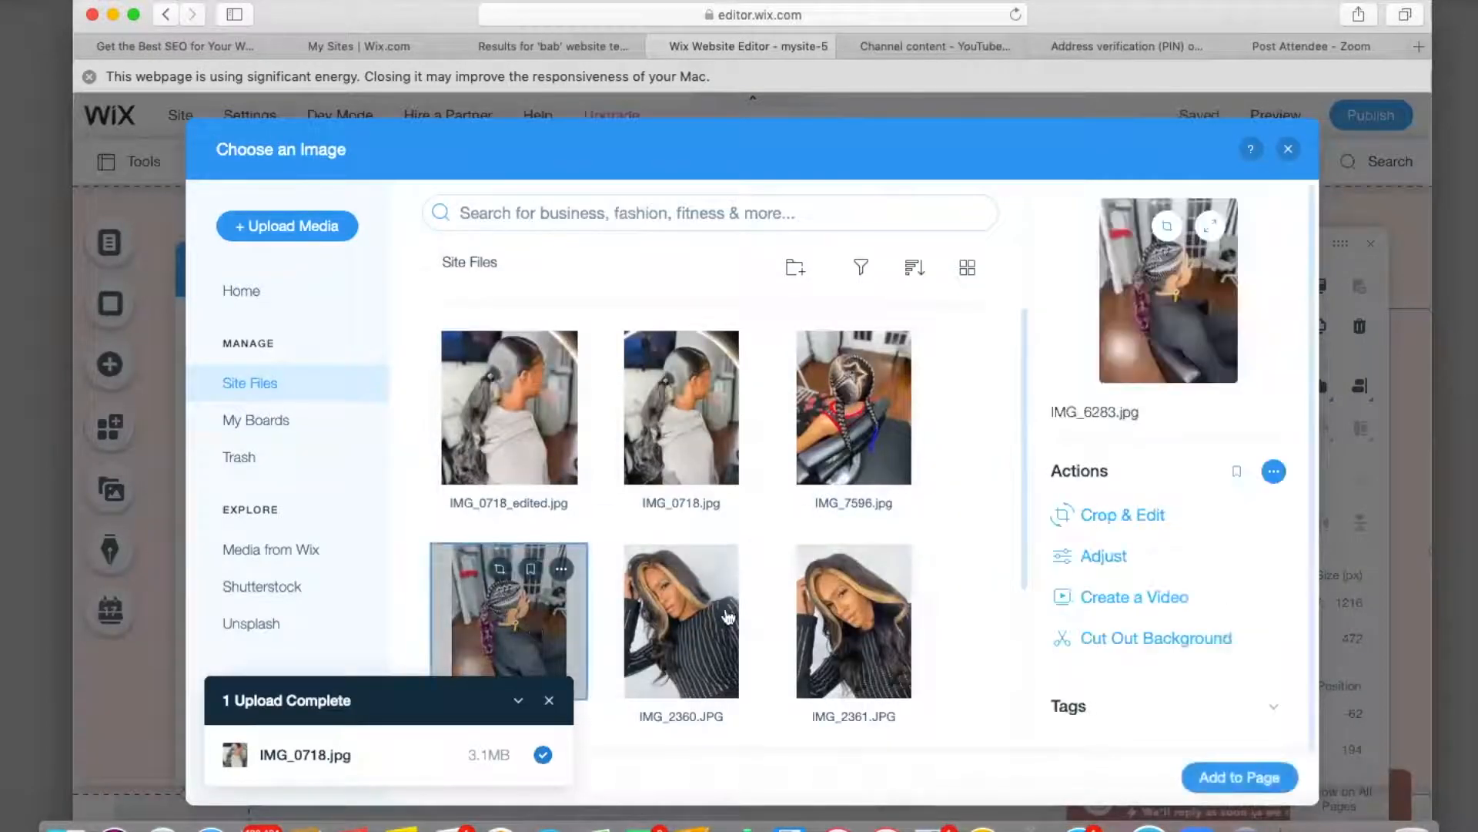
click(1205, 778)
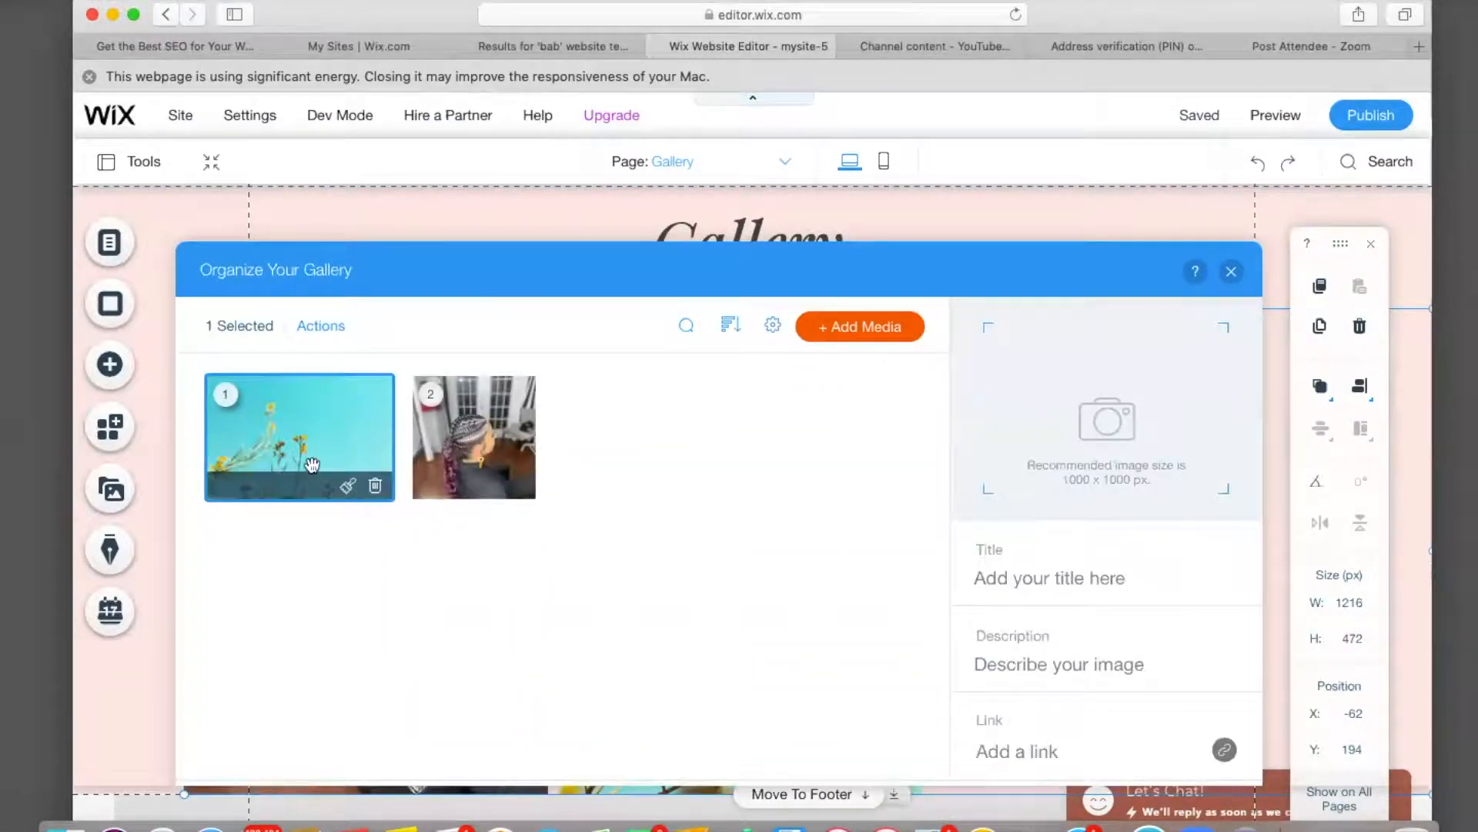
click(495, 458)
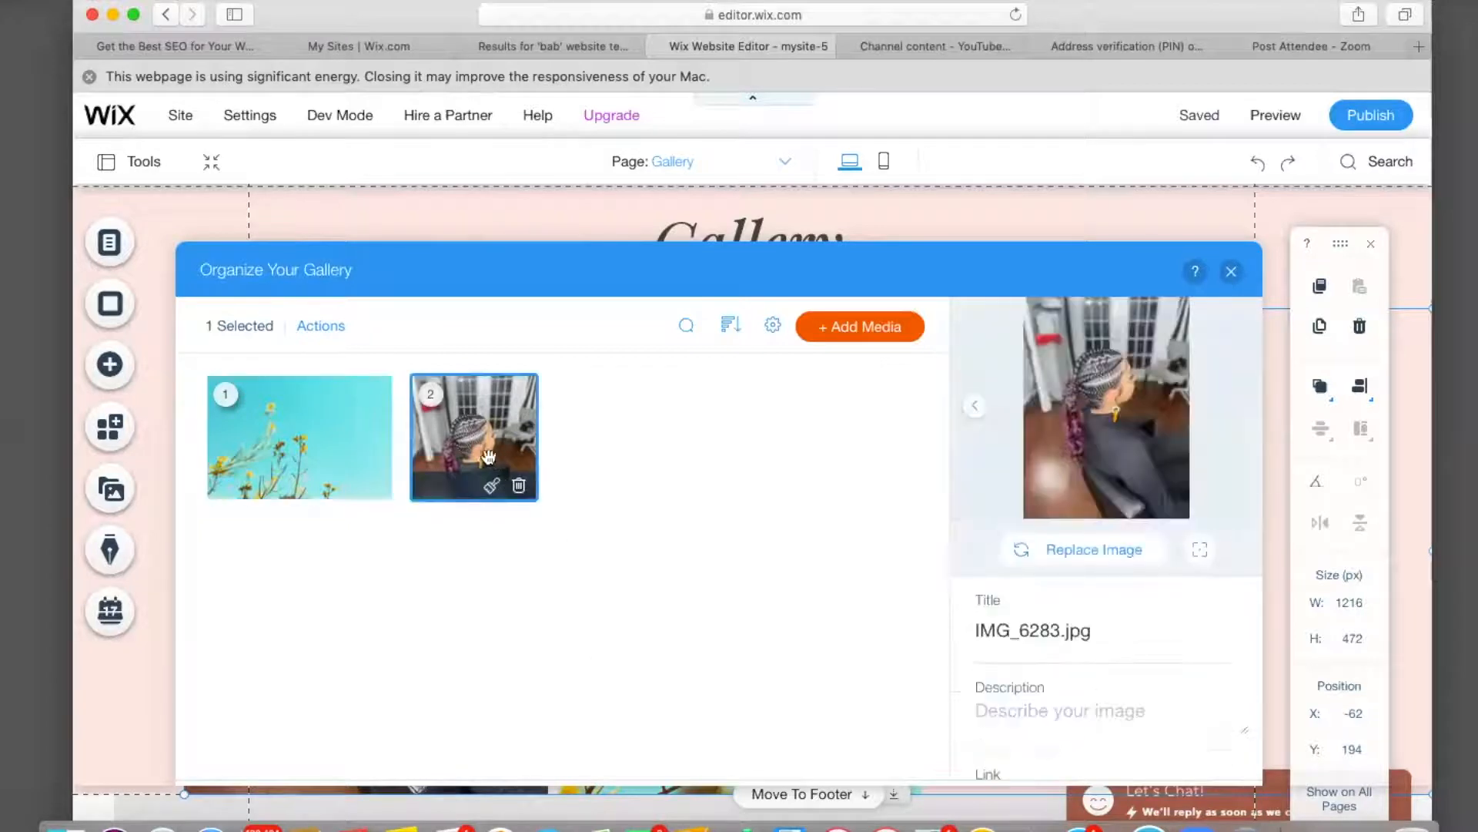
click(310, 437)
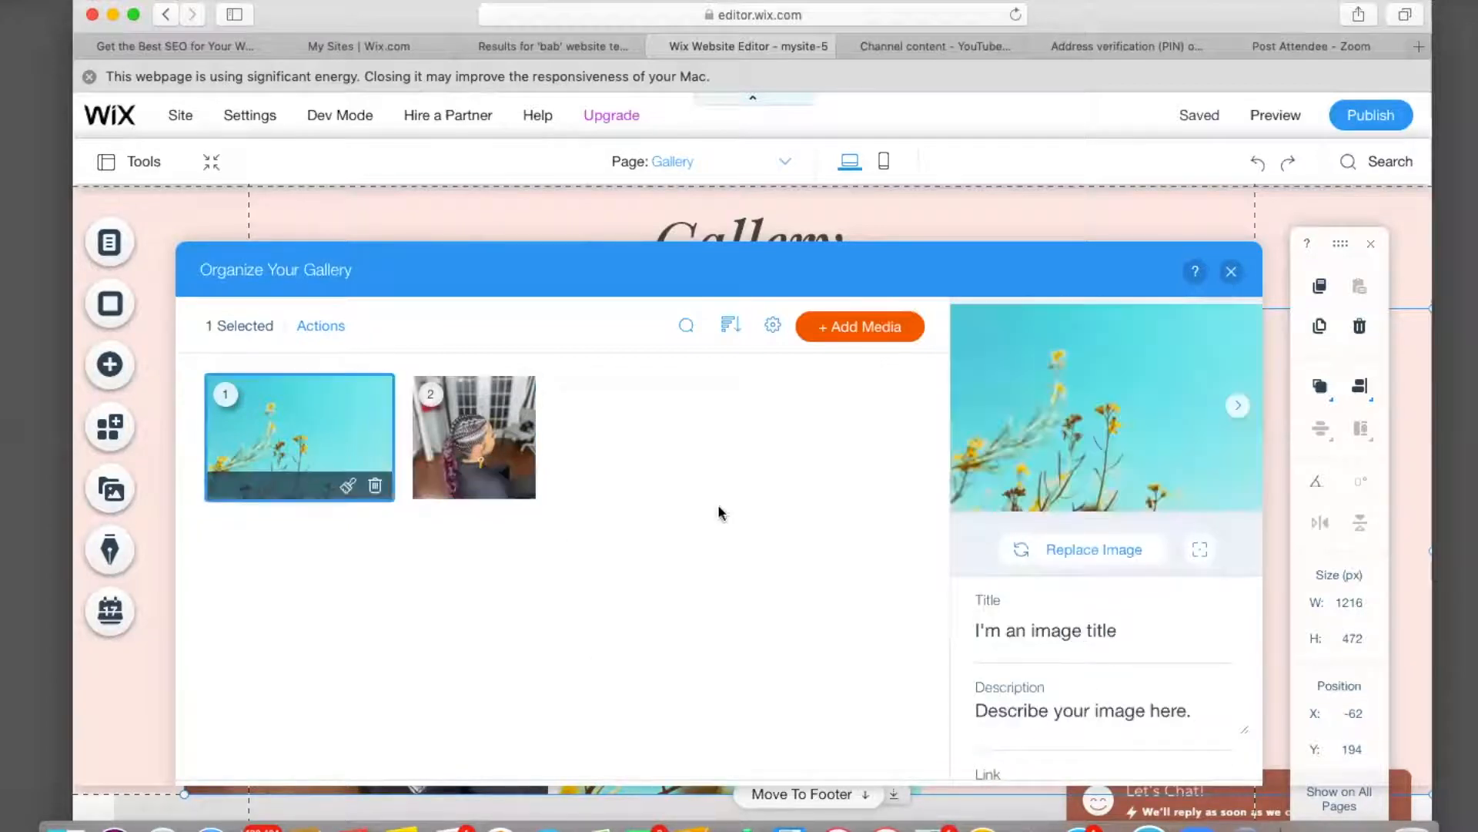
click(1099, 551)
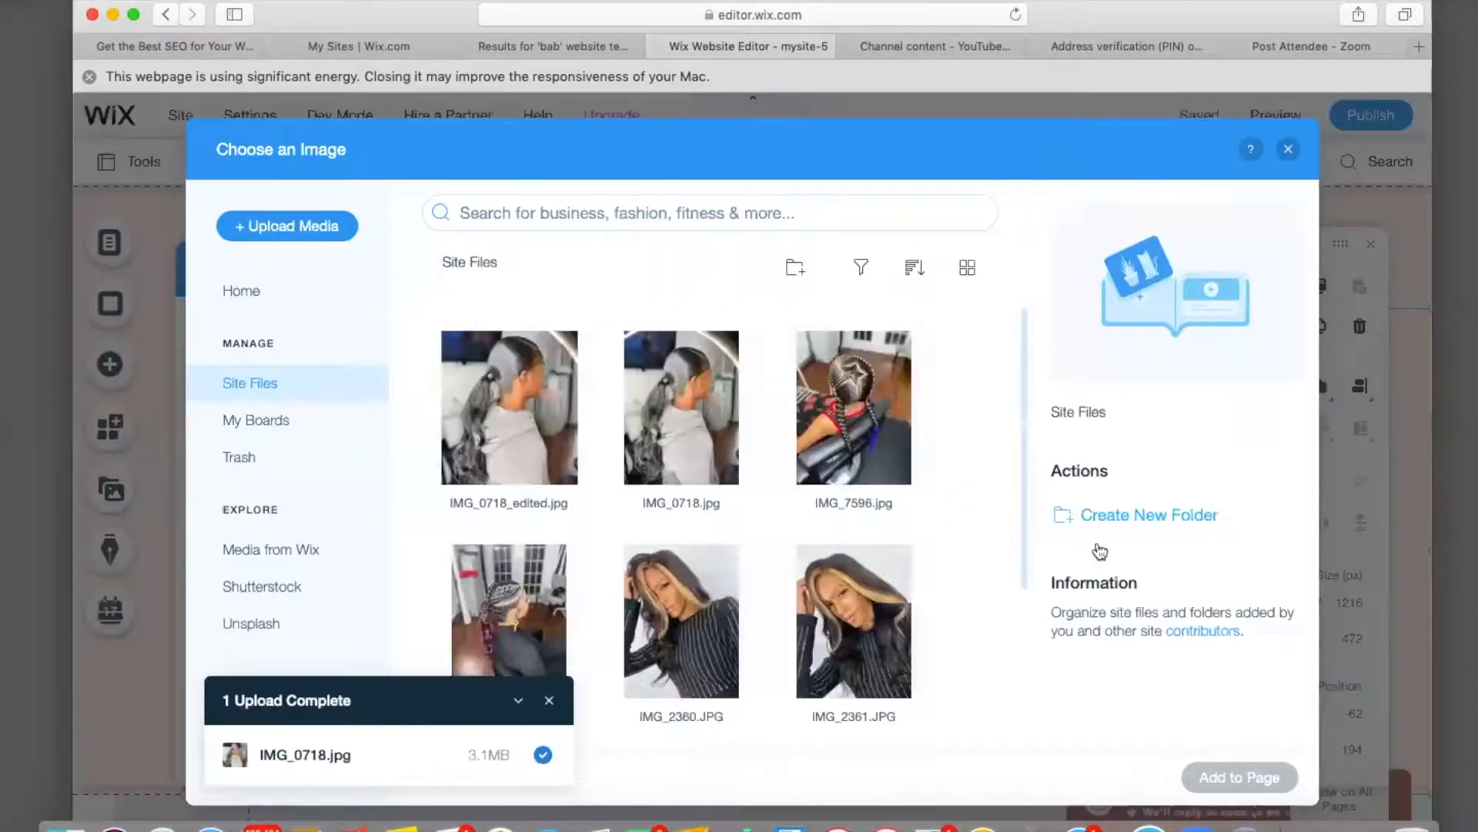
click(866, 433)
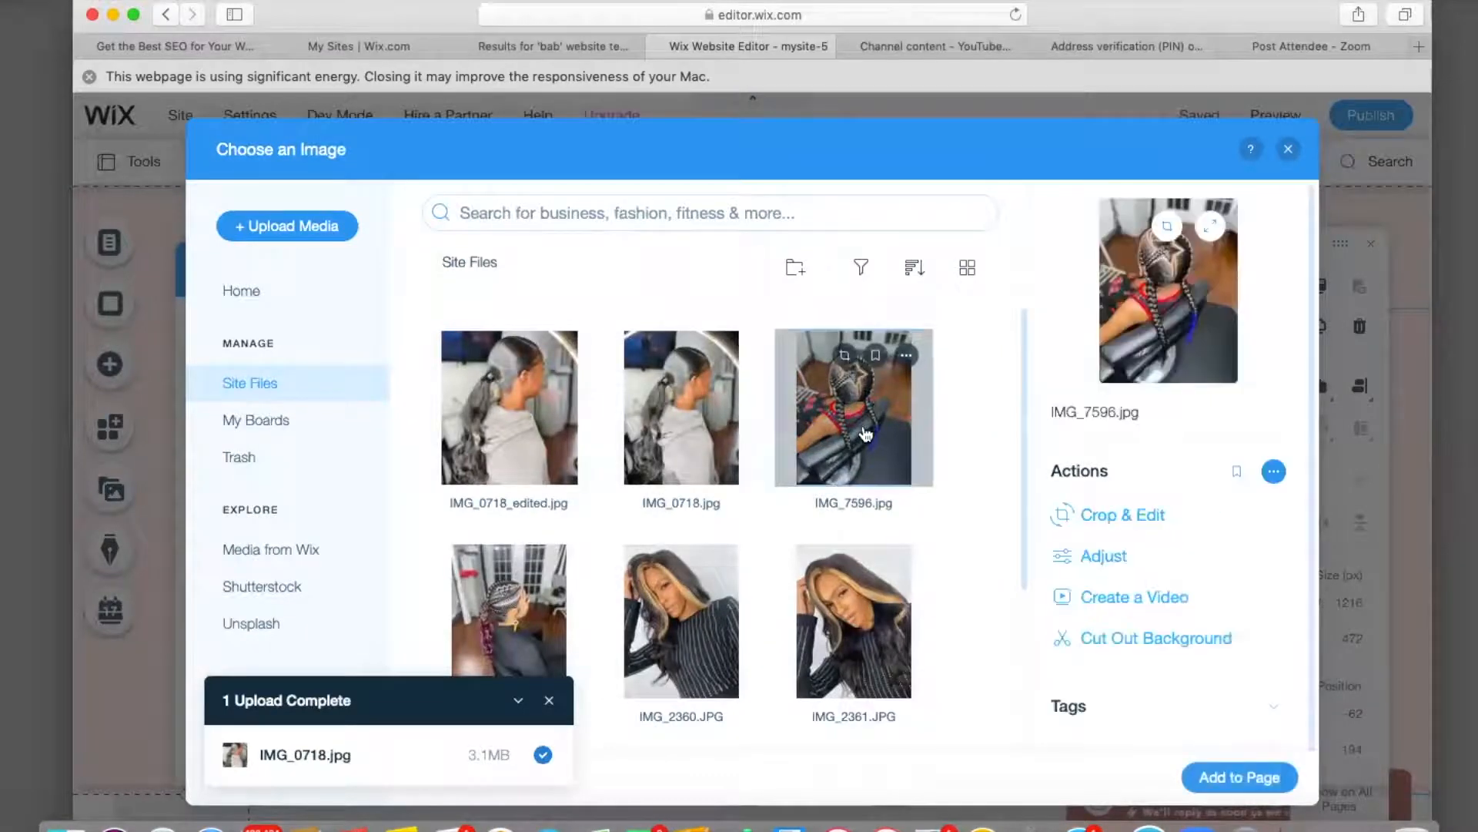
click(1240, 775)
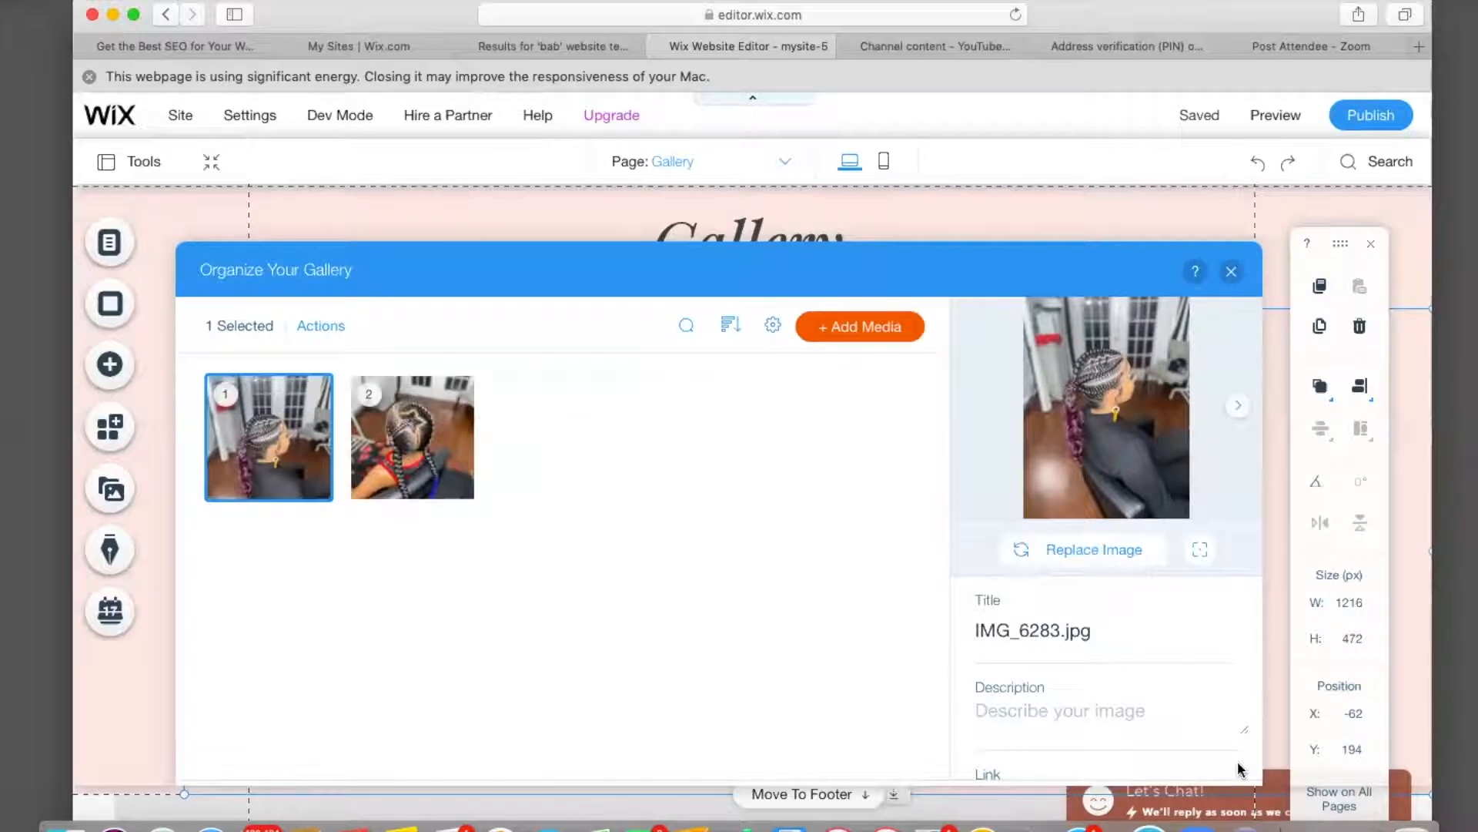
Add IMG_0718_edited.jpg as a third image in the gallery.
click(853, 329)
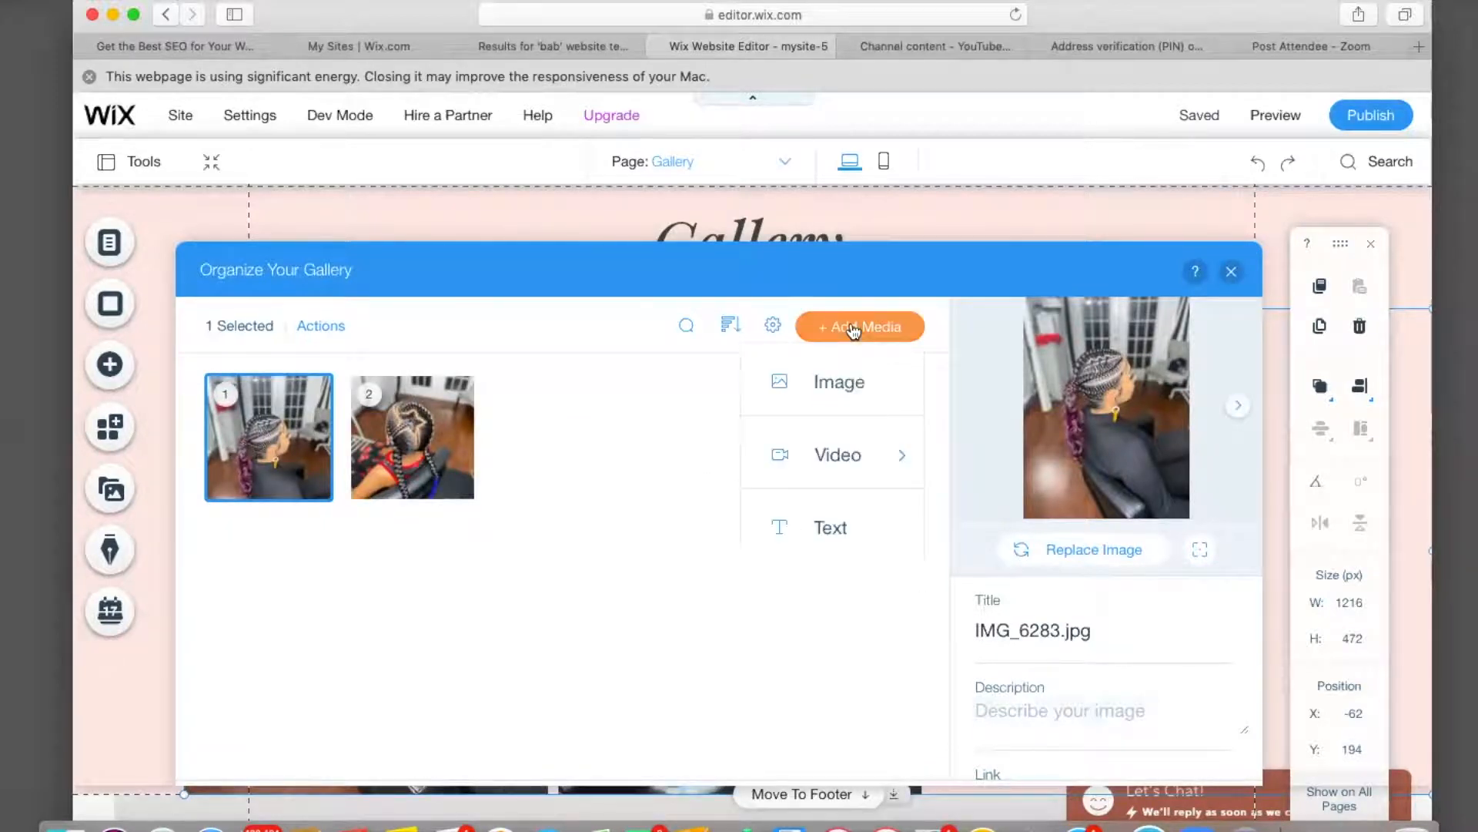
click(843, 384)
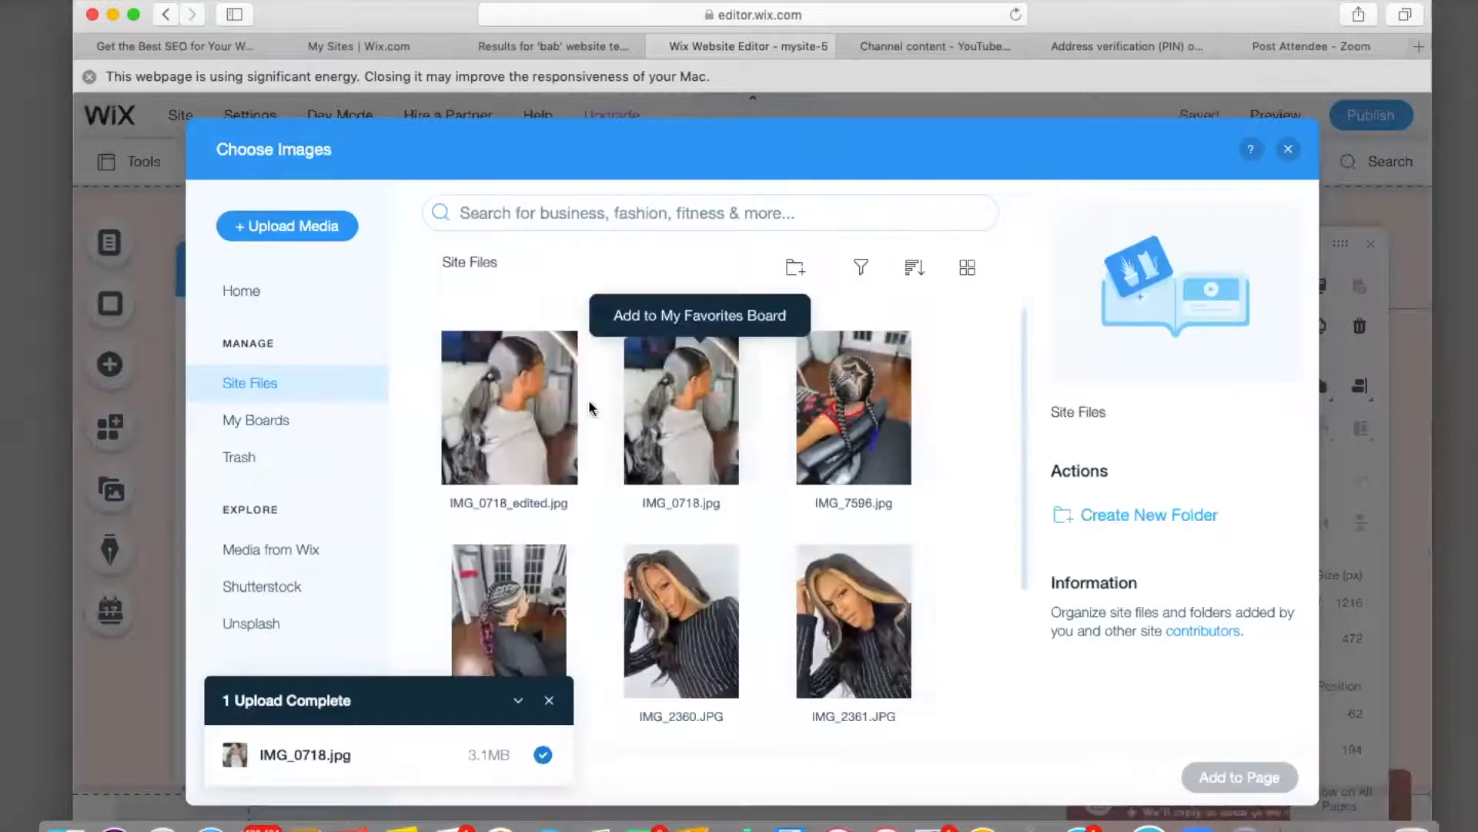
click(541, 423)
click(1210, 777)
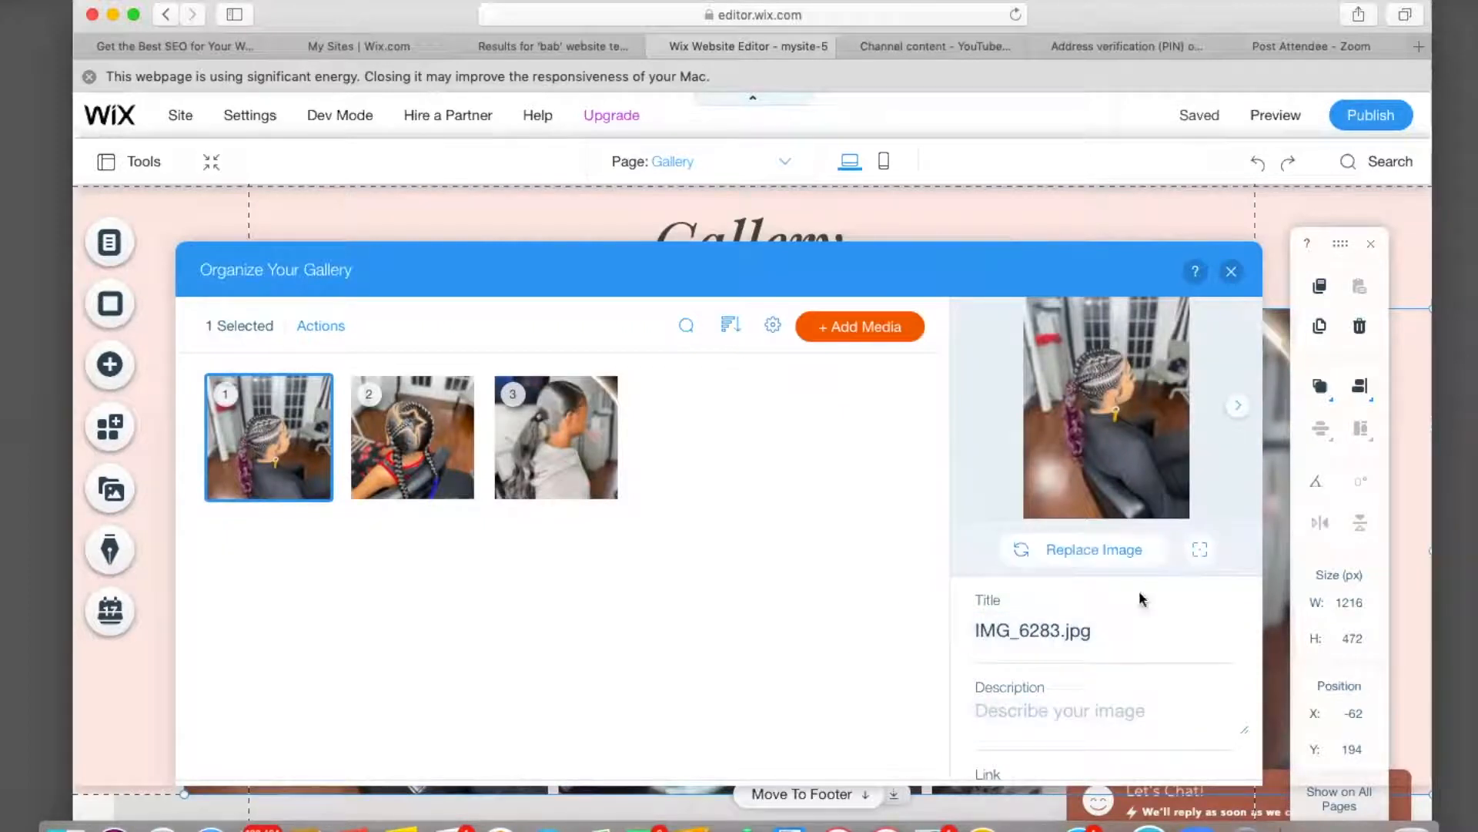
Apply the image quality settings to the first braid photo.
scroll(1103, 672, down, 2)
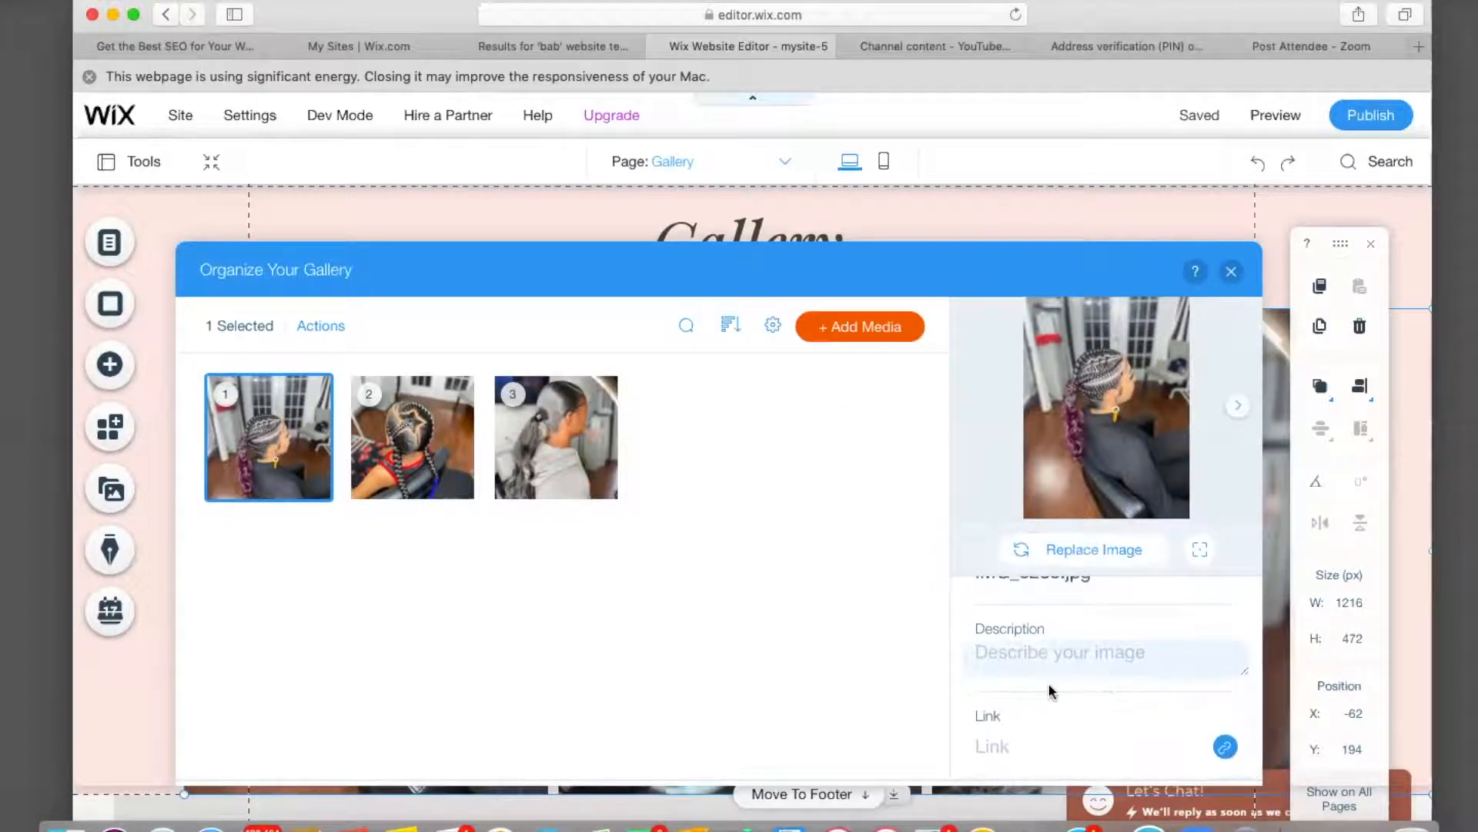
scroll(1022, 681, up, 2)
click(292, 380)
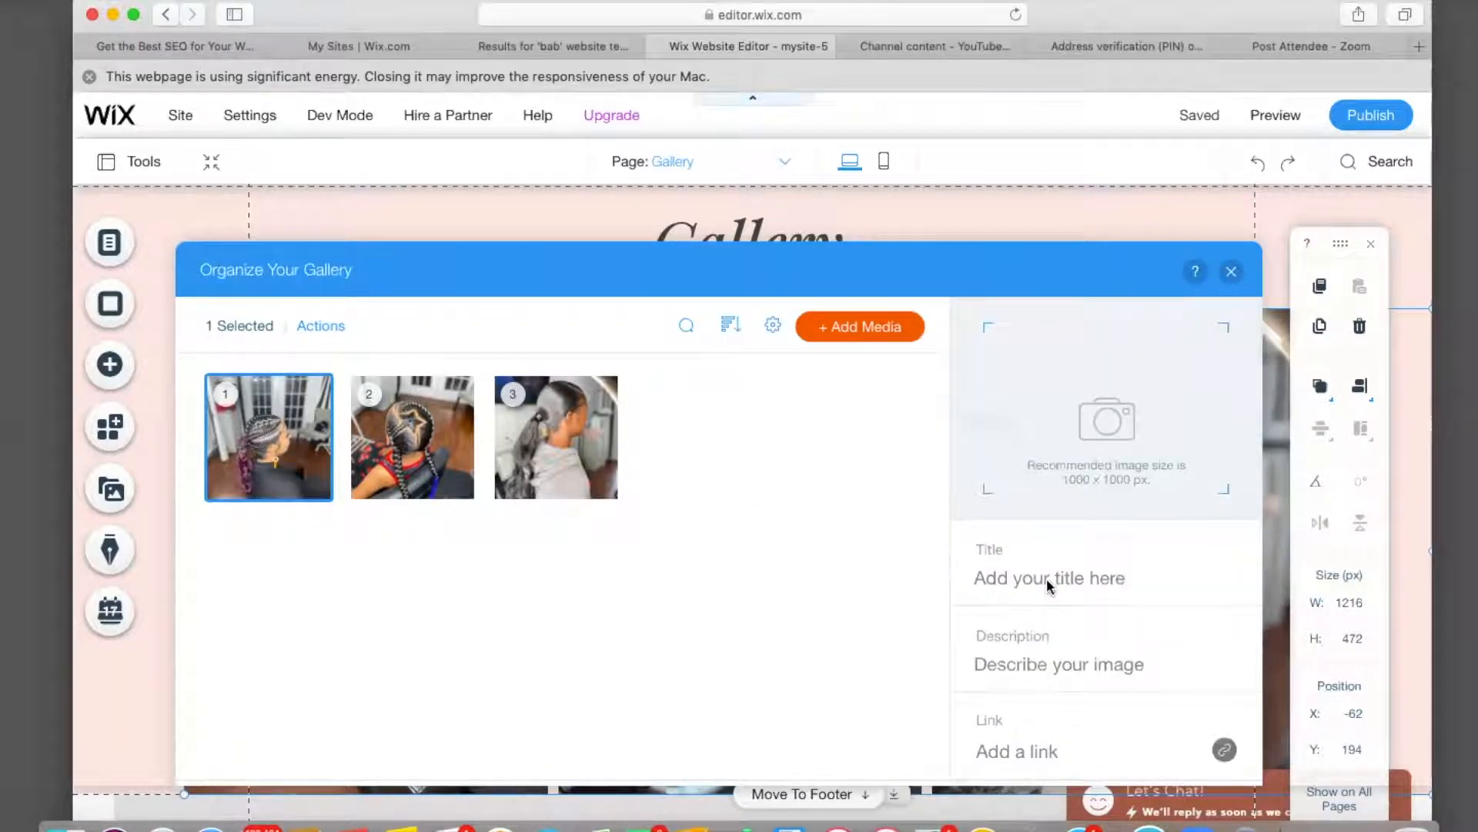
scroll(1046, 579, down, 1)
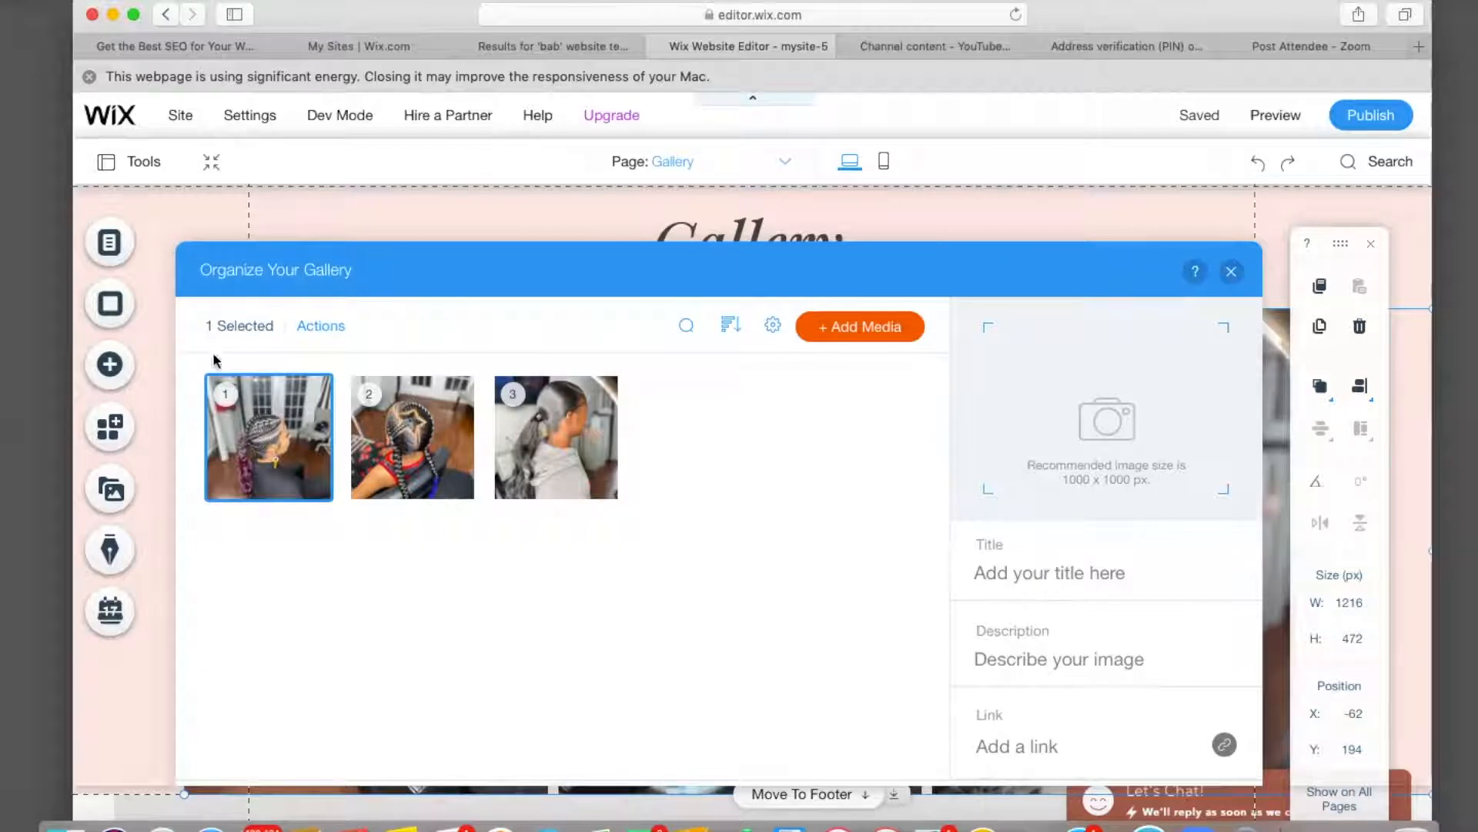
mouse_move(267, 441)
click(267, 442)
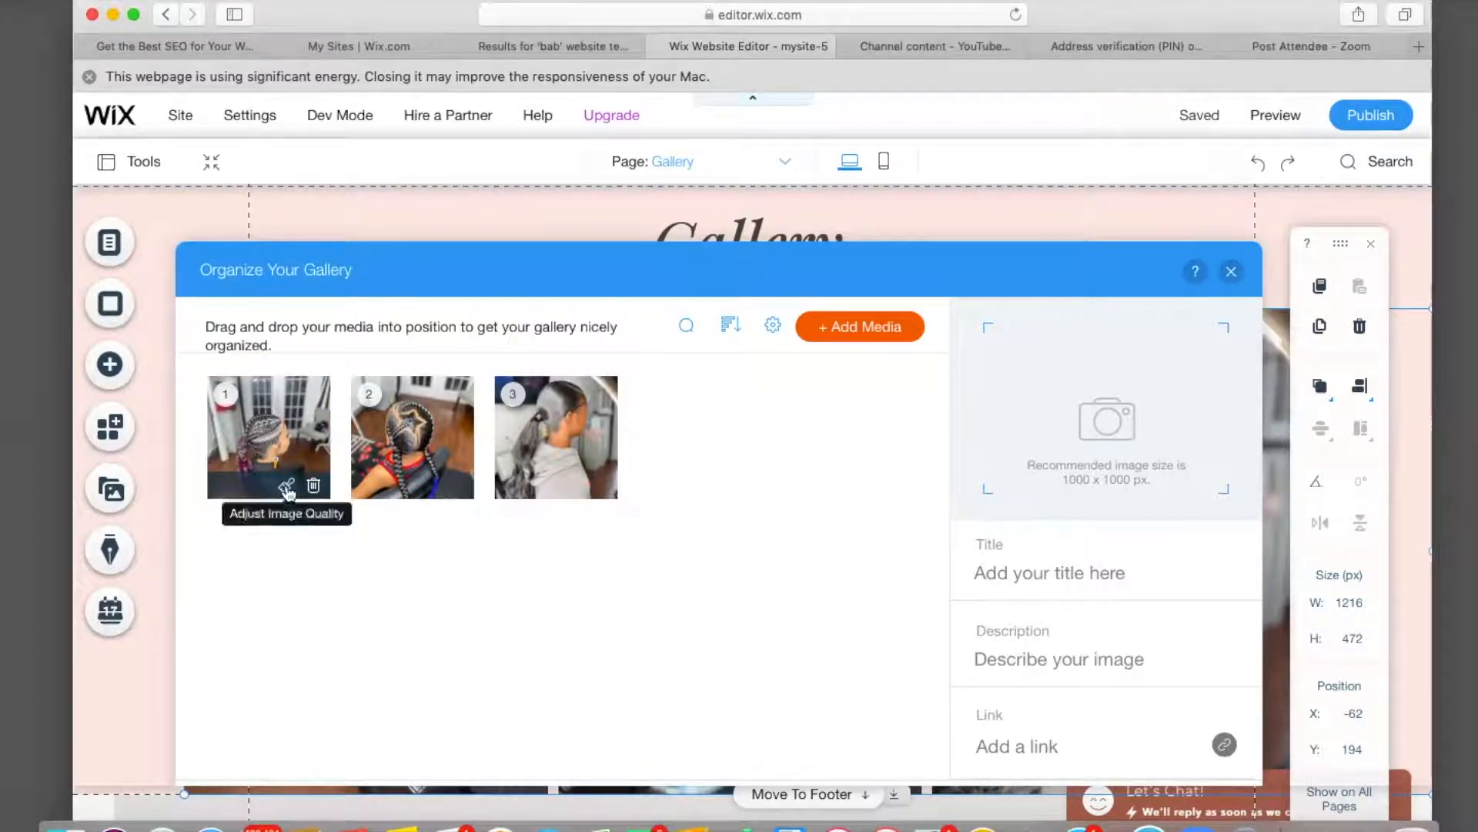
click(284, 485)
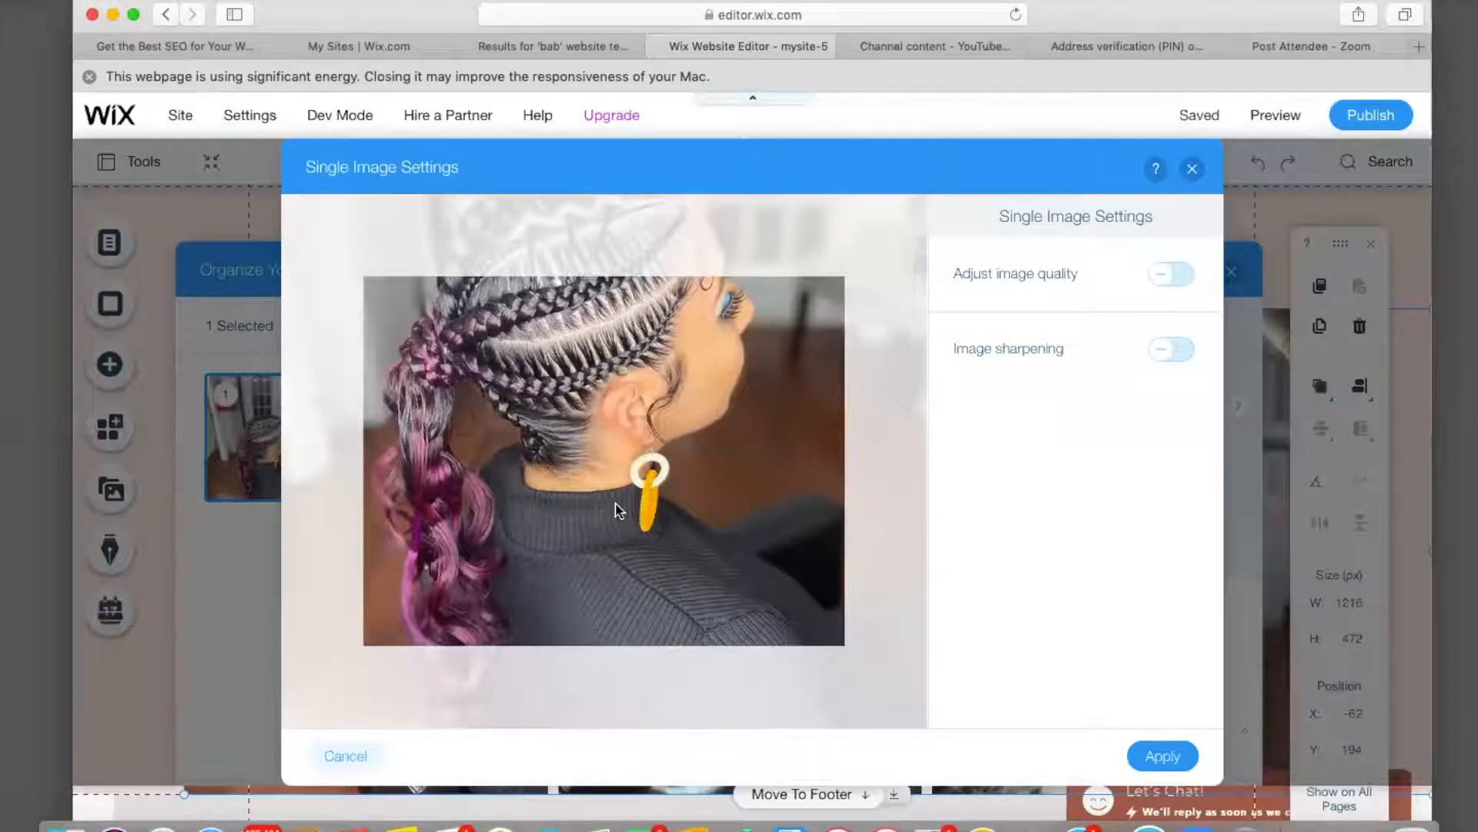
scroll(616, 539, down, 2)
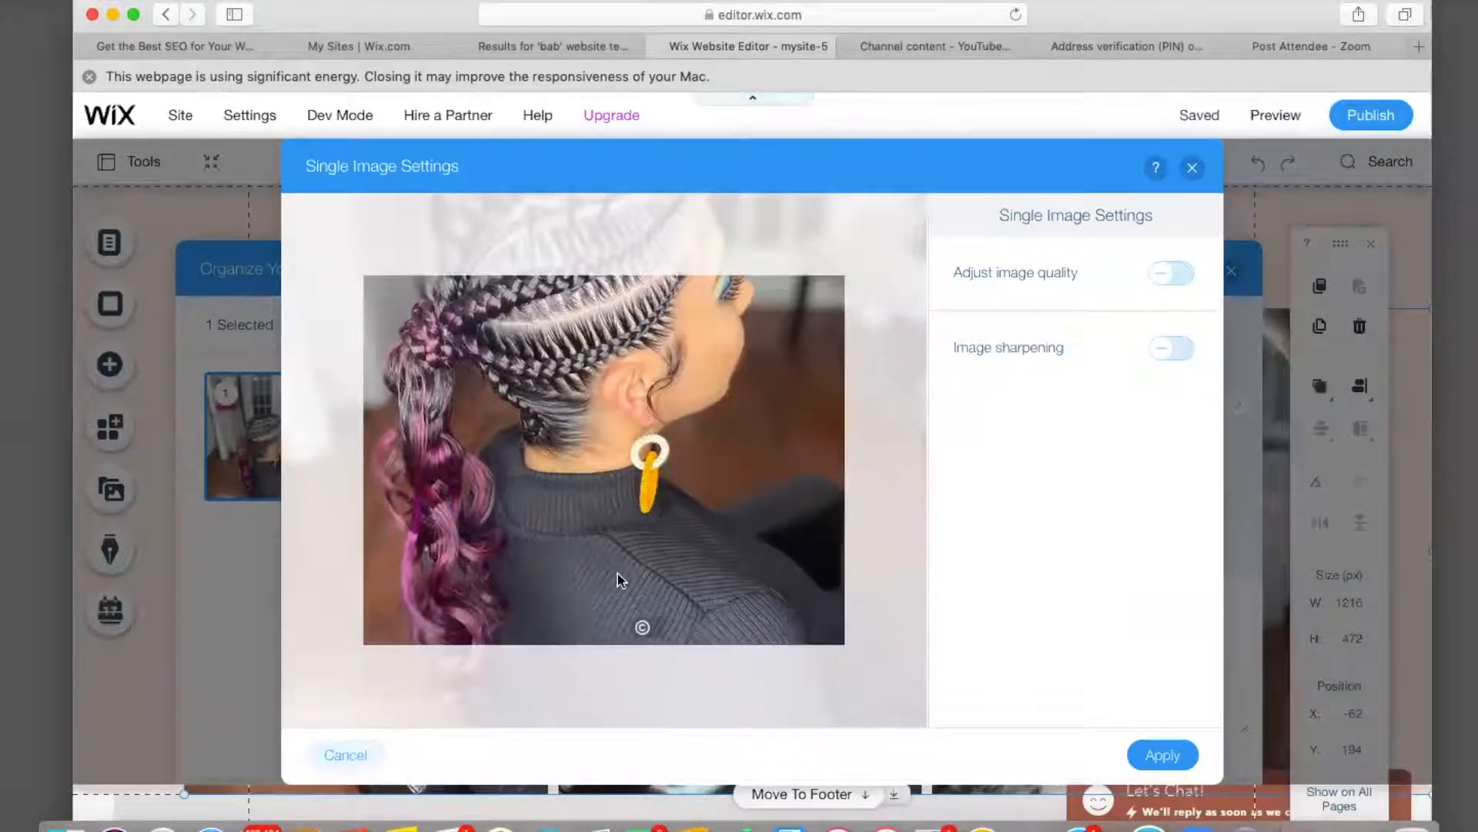
scroll(622, 500, up, 5)
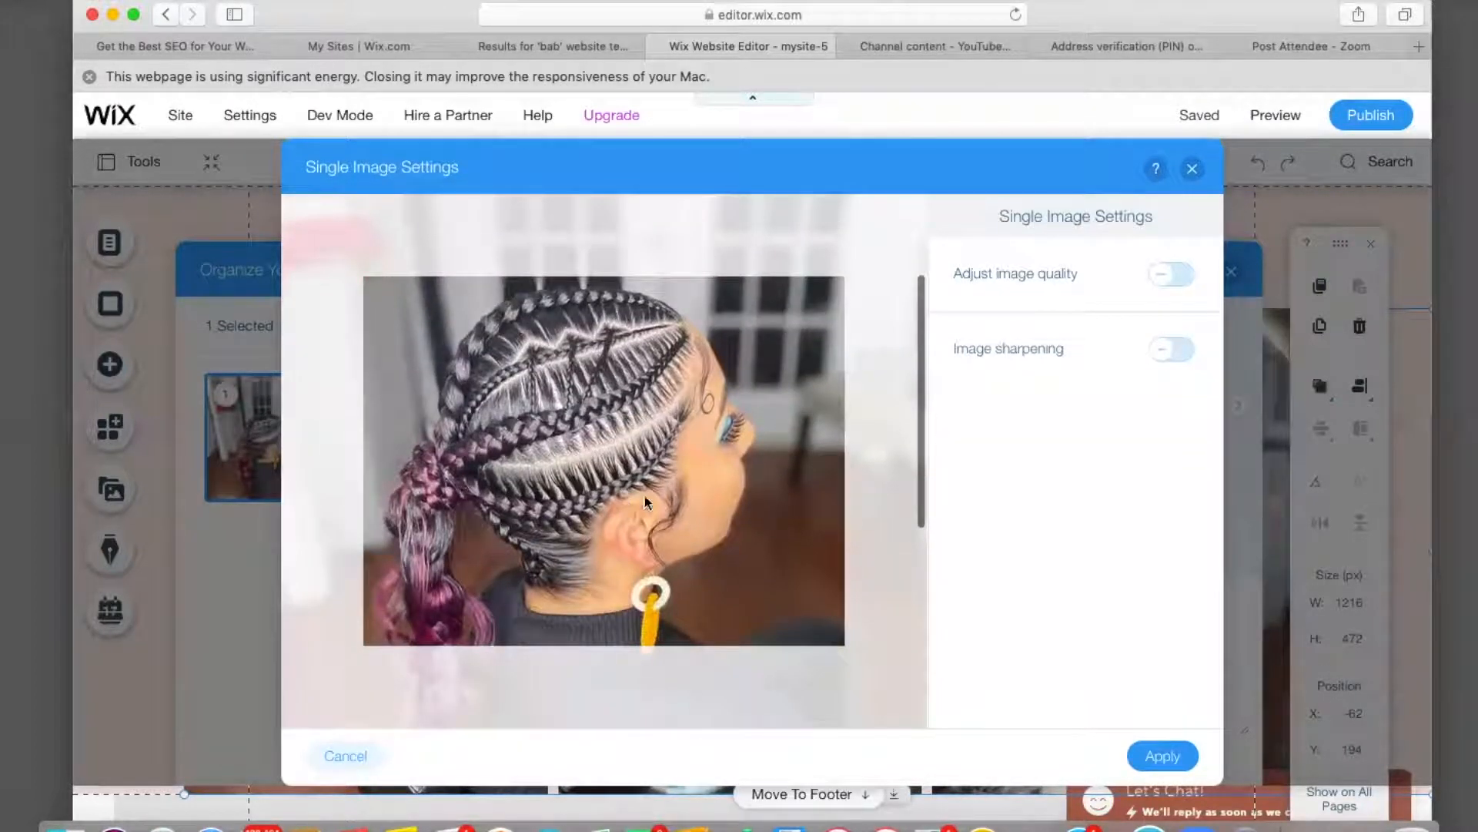
click(1160, 758)
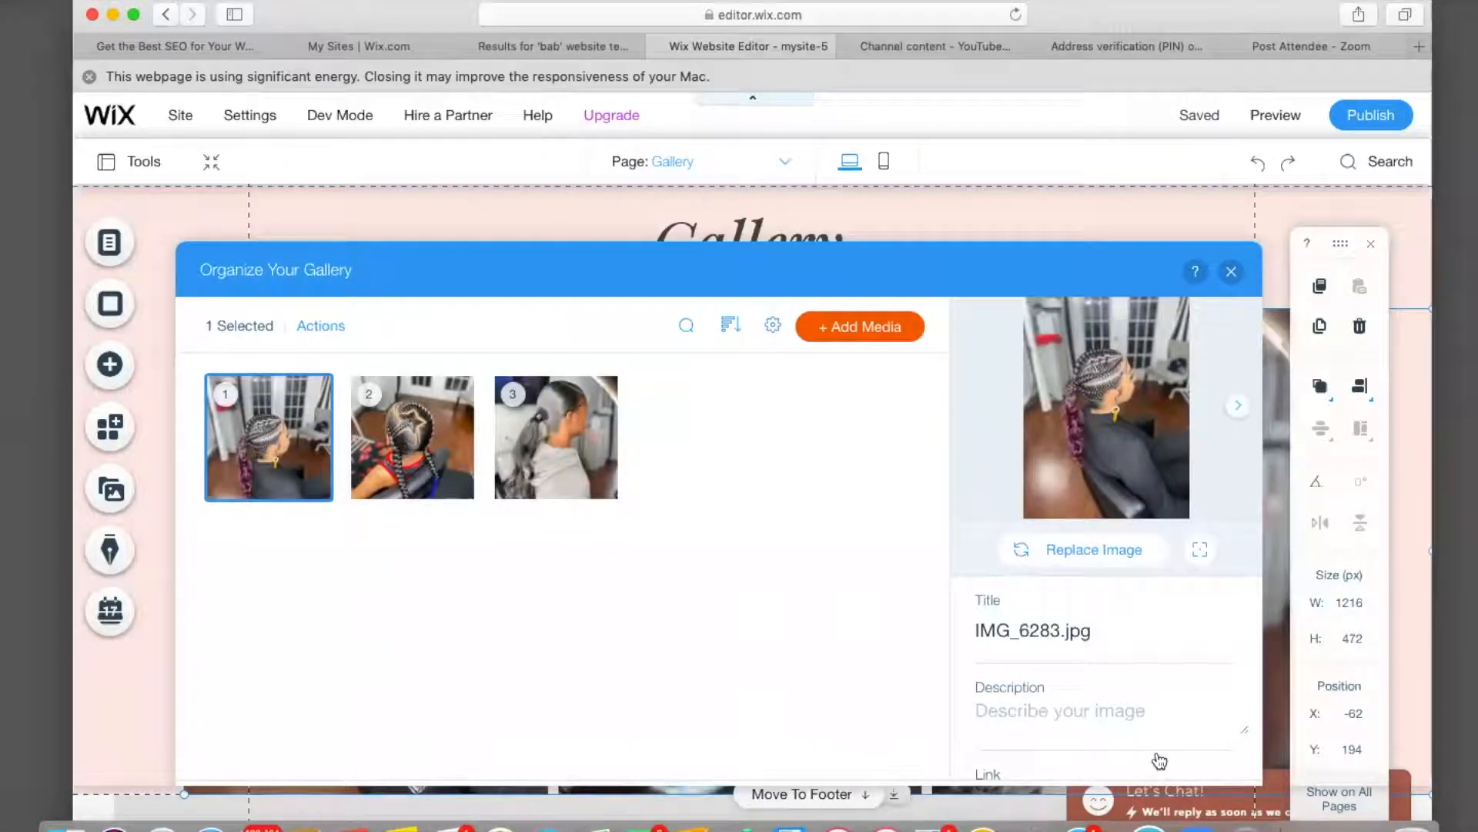
Title the first two photos 'Stitch Braids' and 'Two Feed In Braids'.
click(1096, 630)
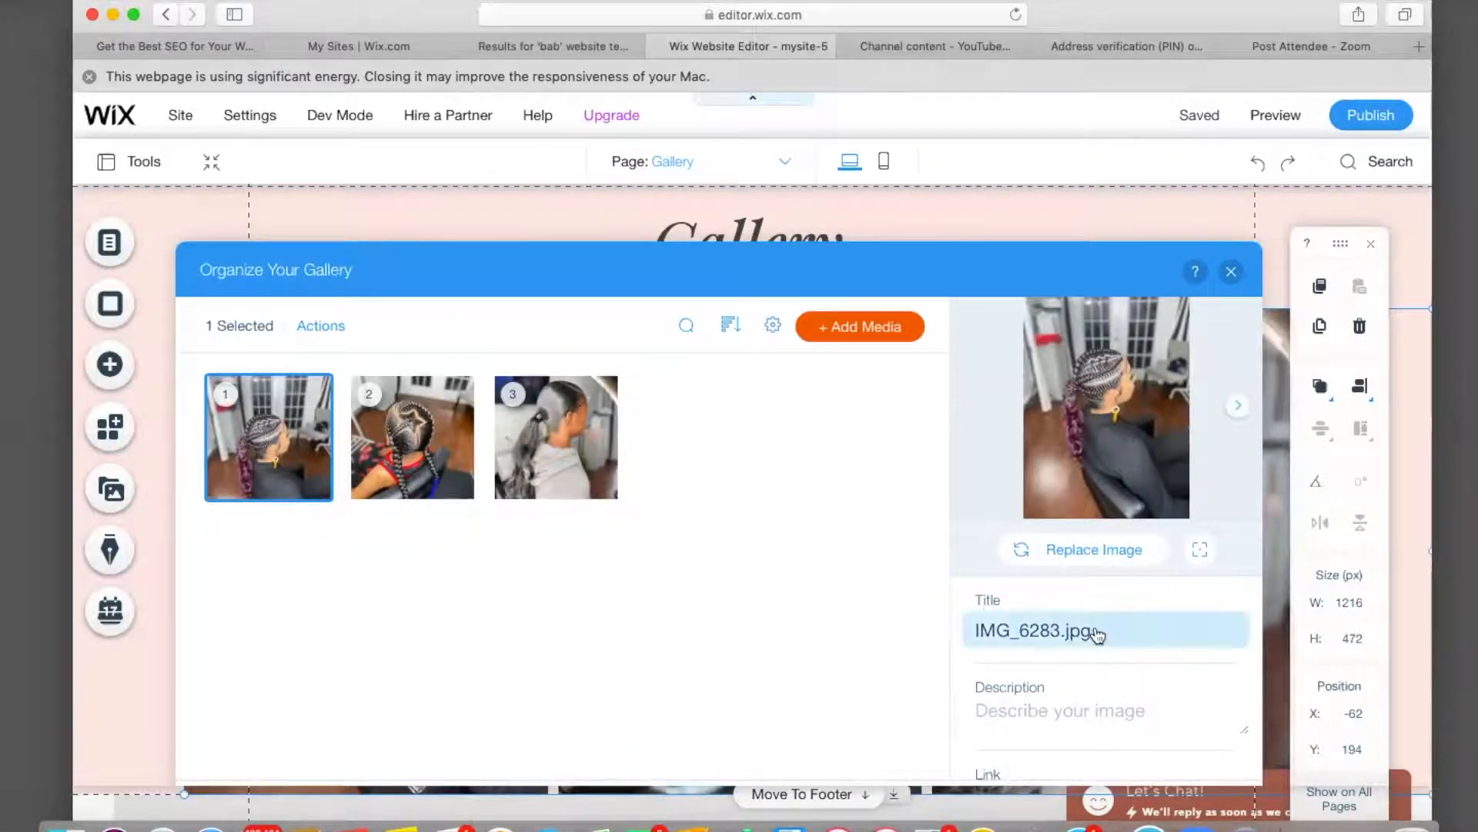
key(BackSpace)
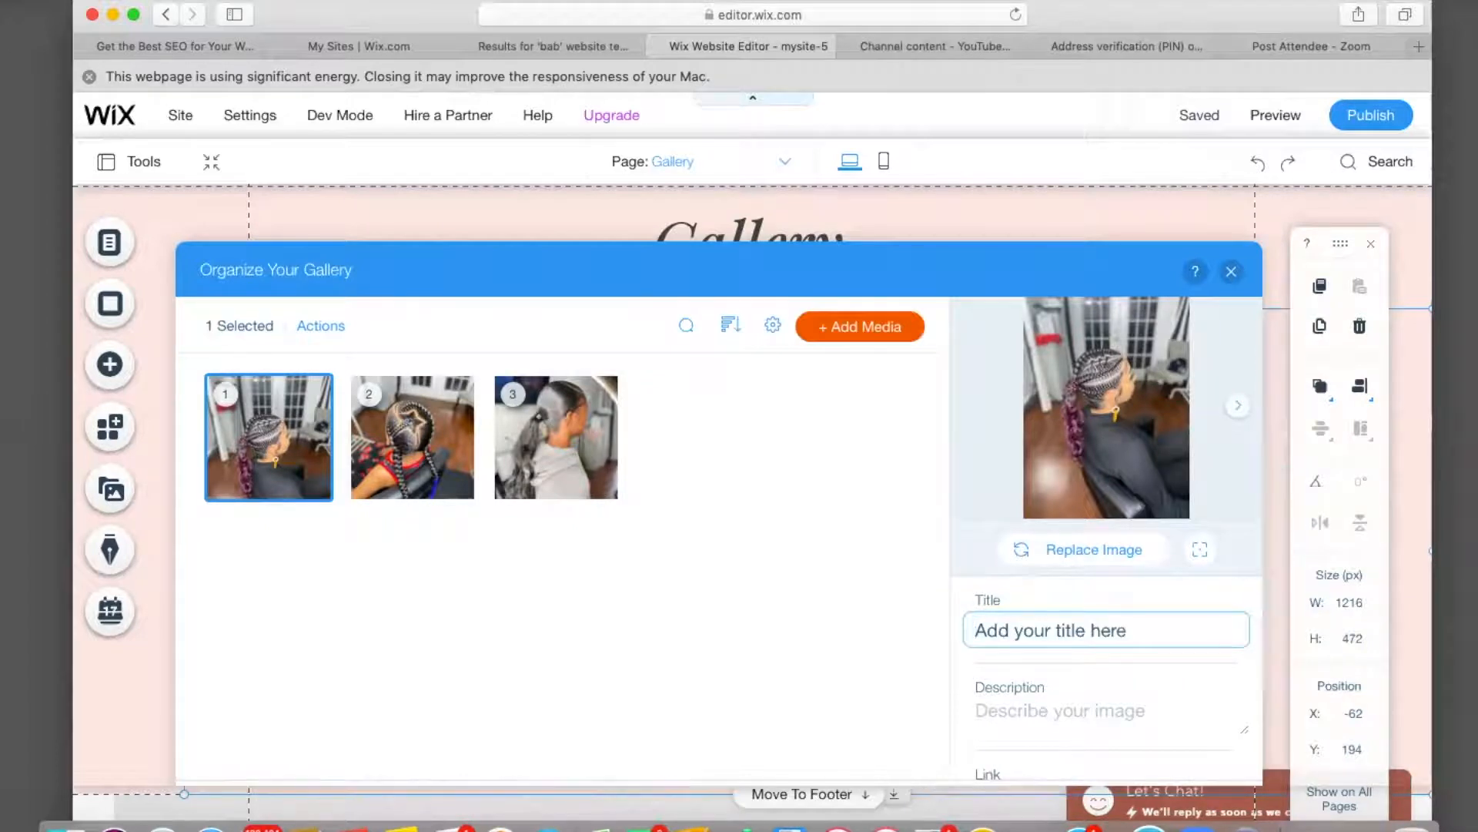
text(Stitch Braids)
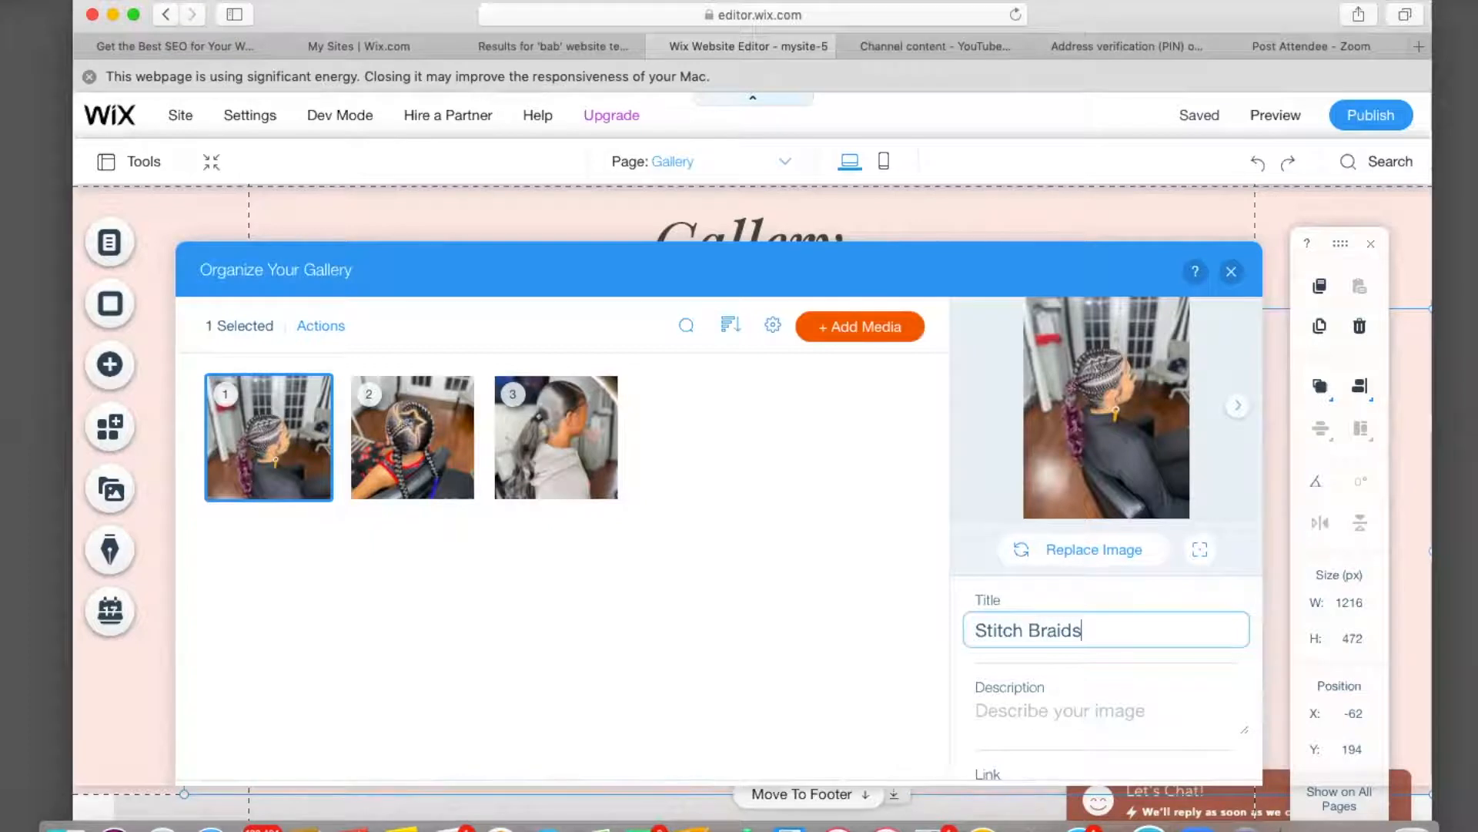
scroll(1103, 715, down, 2)
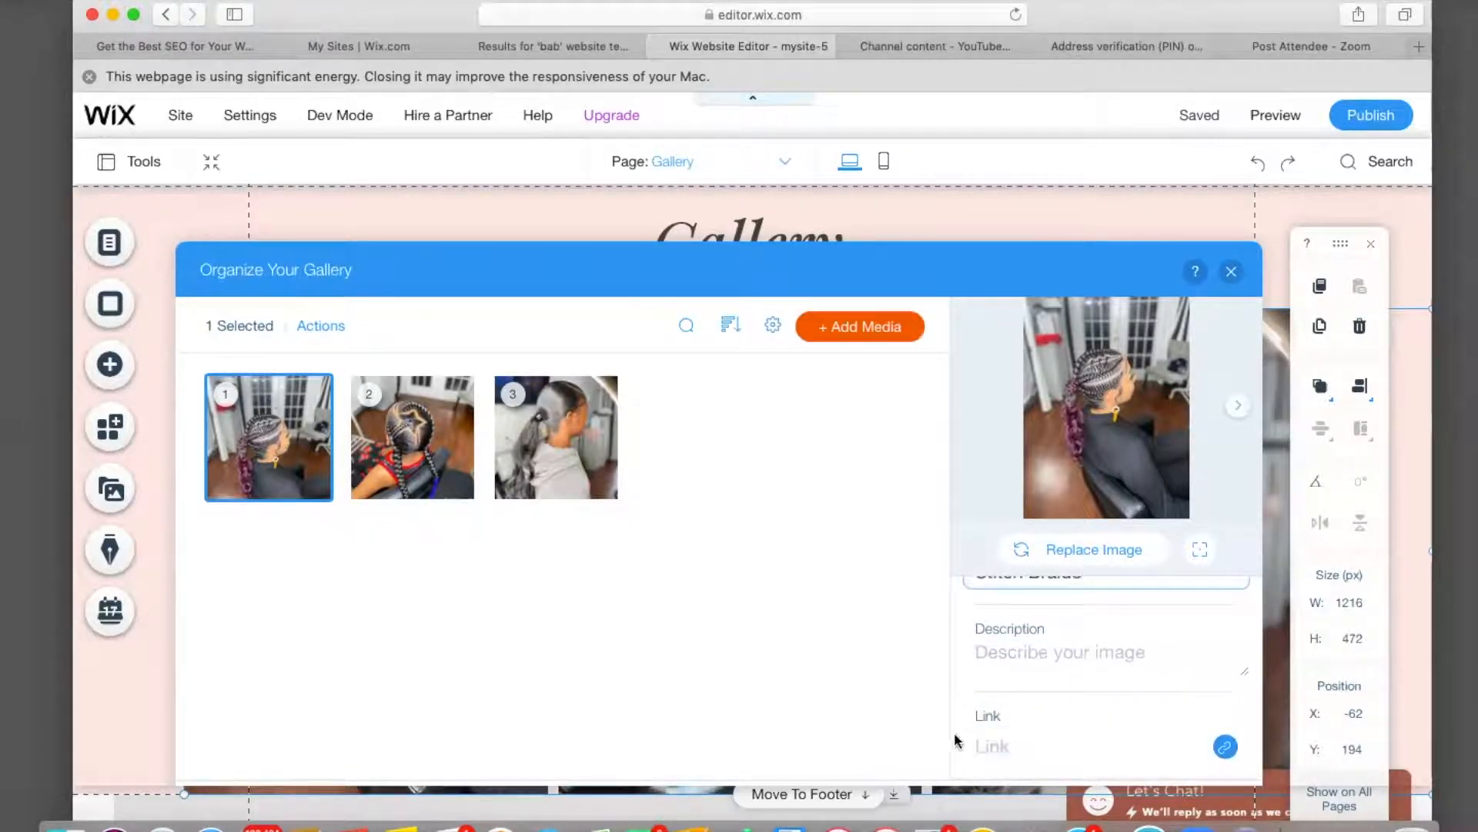
click(406, 433)
scroll(1113, 656, up, 2)
click(1101, 638)
key(super+a)
key(BackSpace)
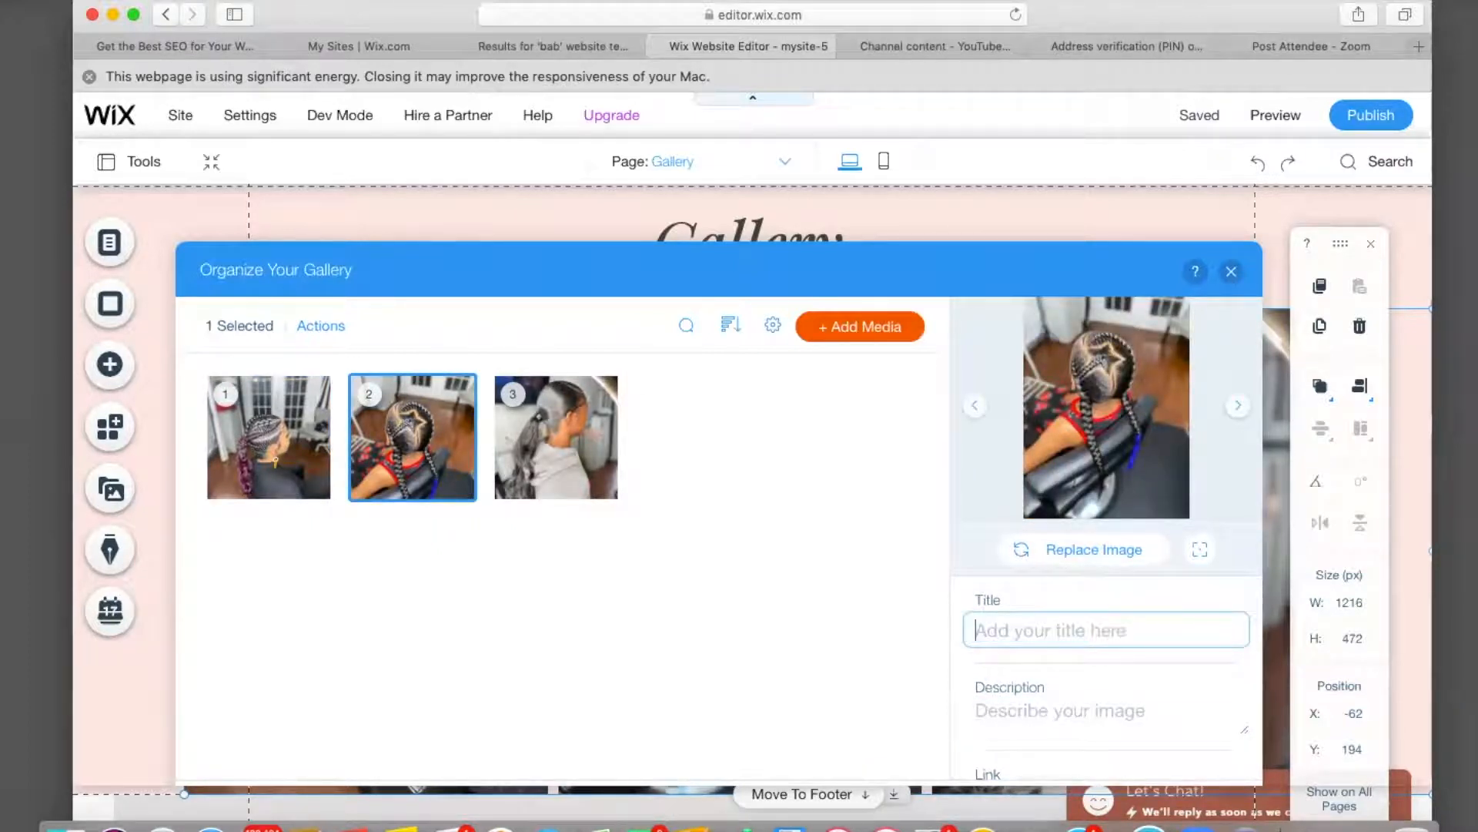
text(Two Feed In Braids)
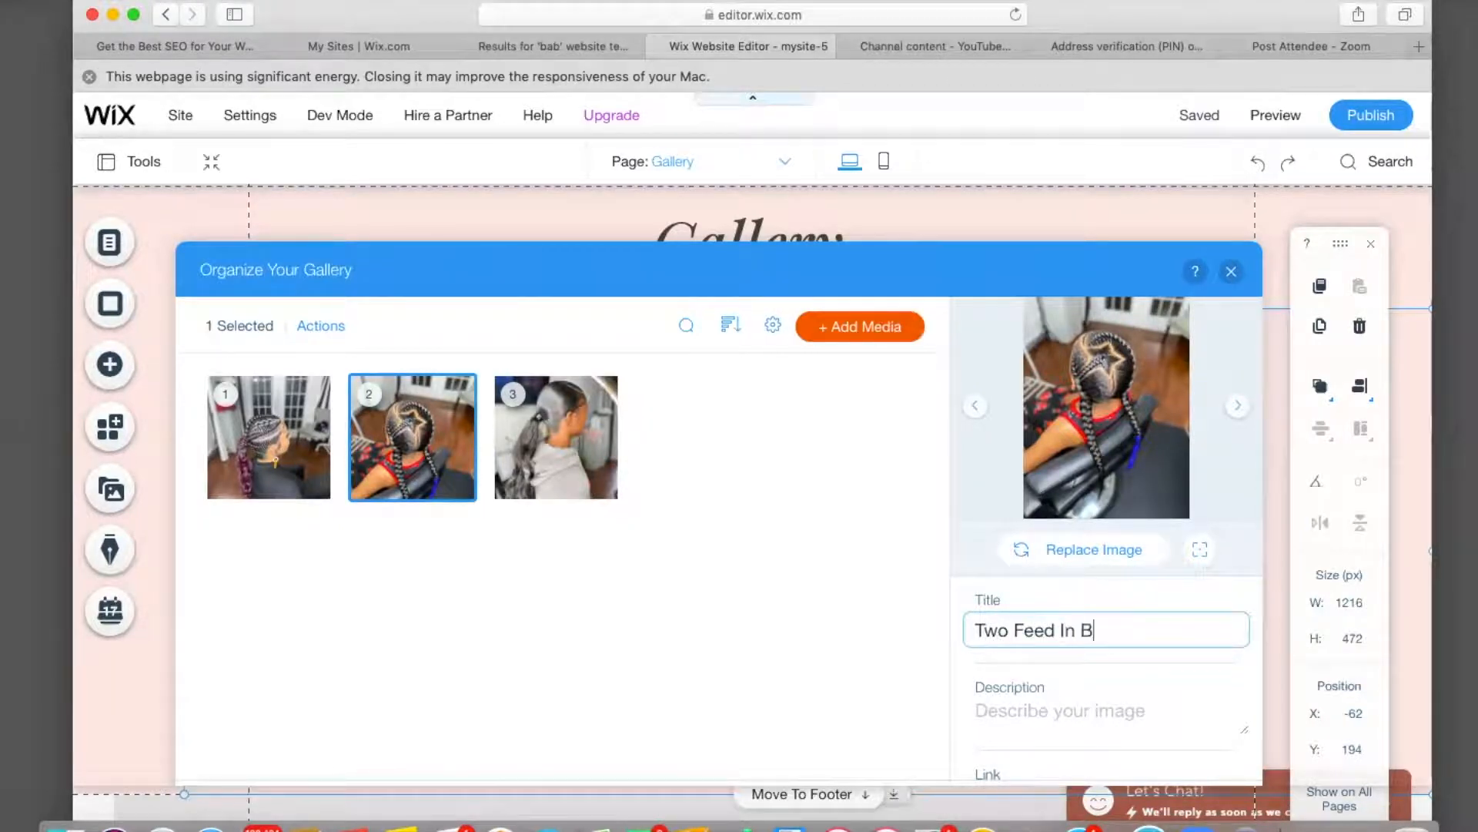
Title the third, ponytail photo 'Ponytails'.
click(601, 475)
triple_click(1017, 631)
key(BackSpace)
text(Ponytails)
click(894, 637)
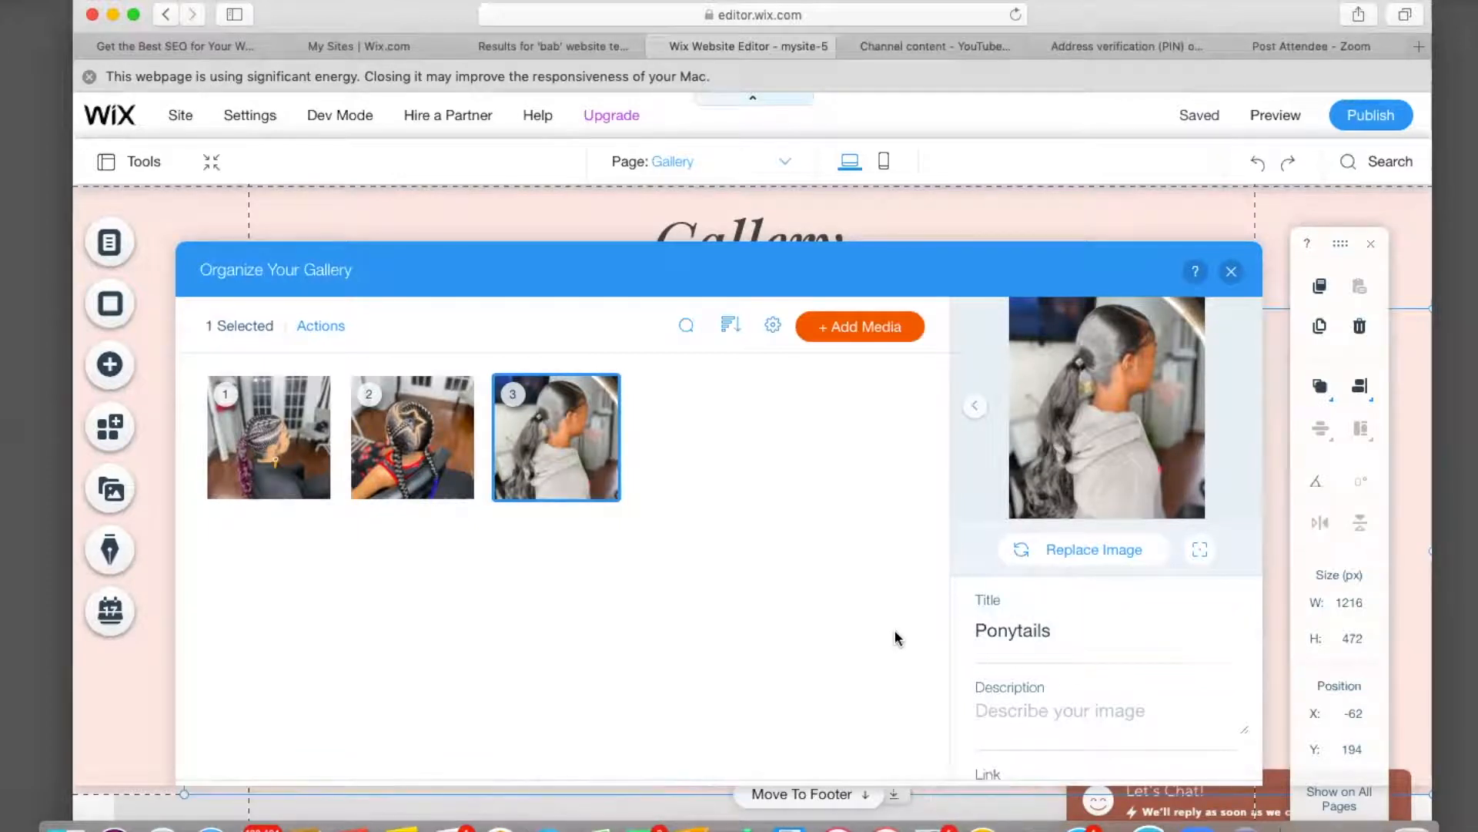
Close the gallery organizer, review the page, undo the last change, and select the page.
click(1232, 273)
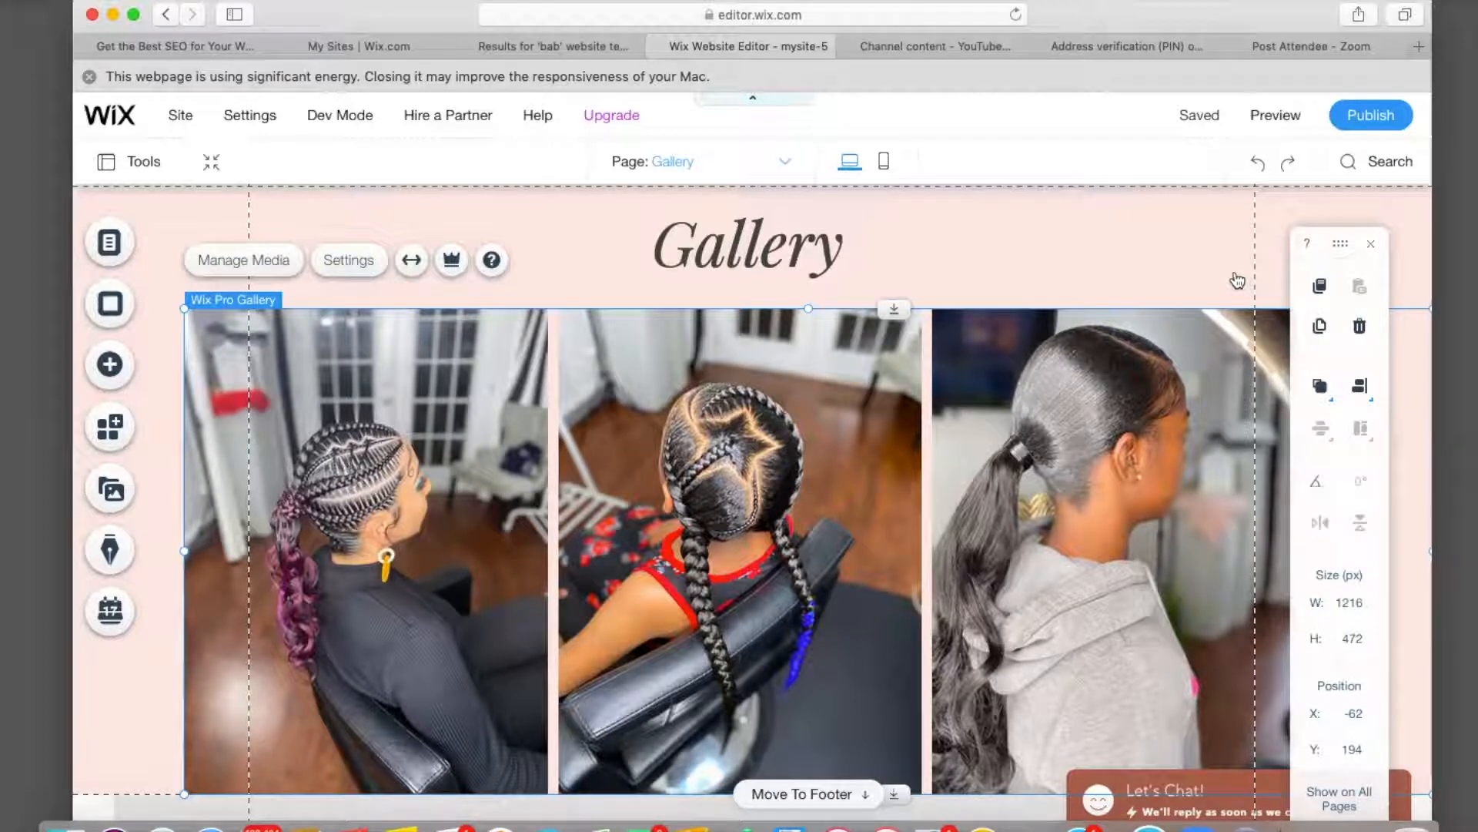
scroll(927, 508, down, 4)
scroll(928, 508, down, 9)
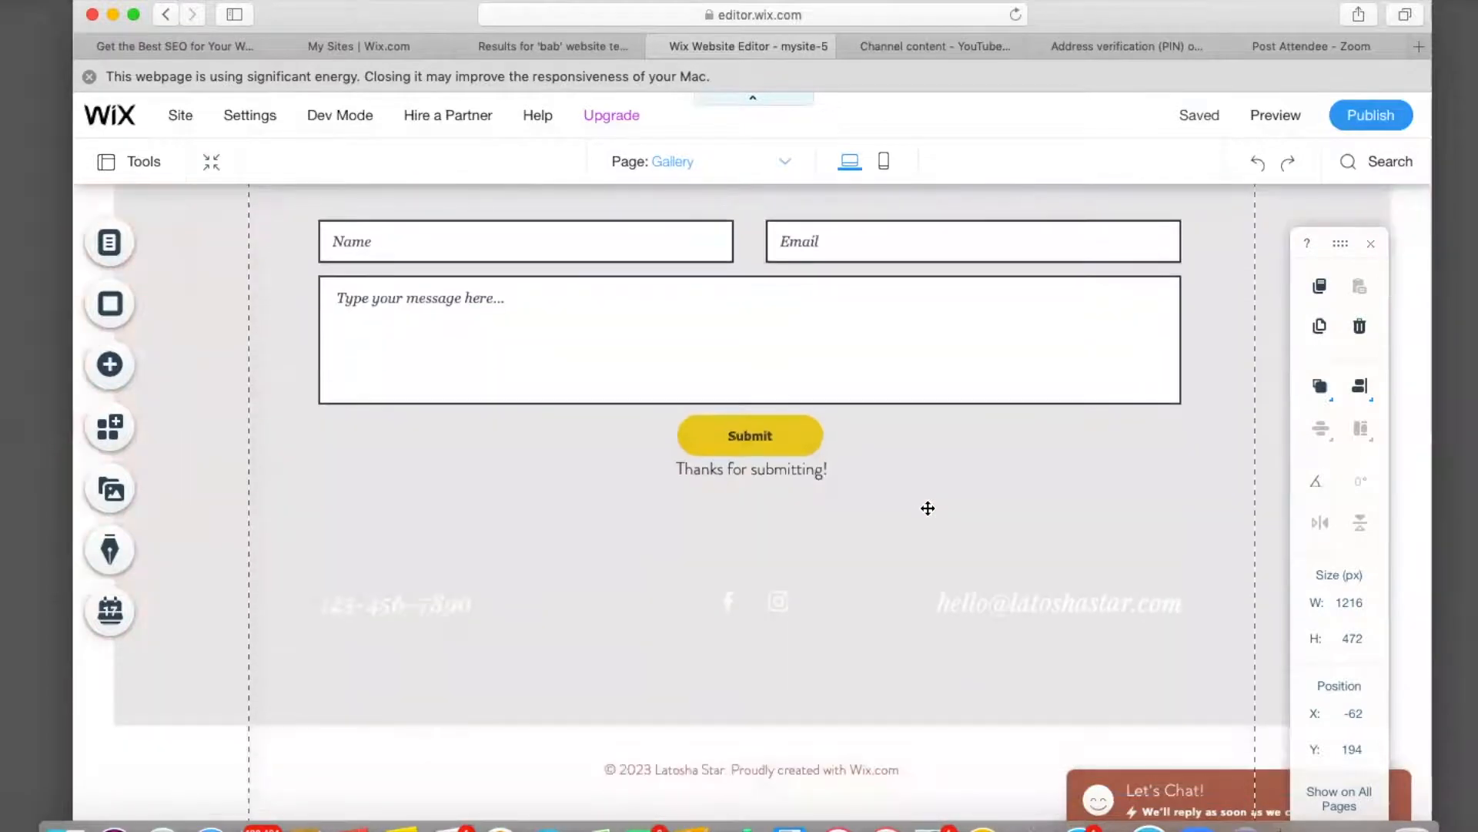
scroll(928, 508, up, 4)
scroll(928, 508, up, 3)
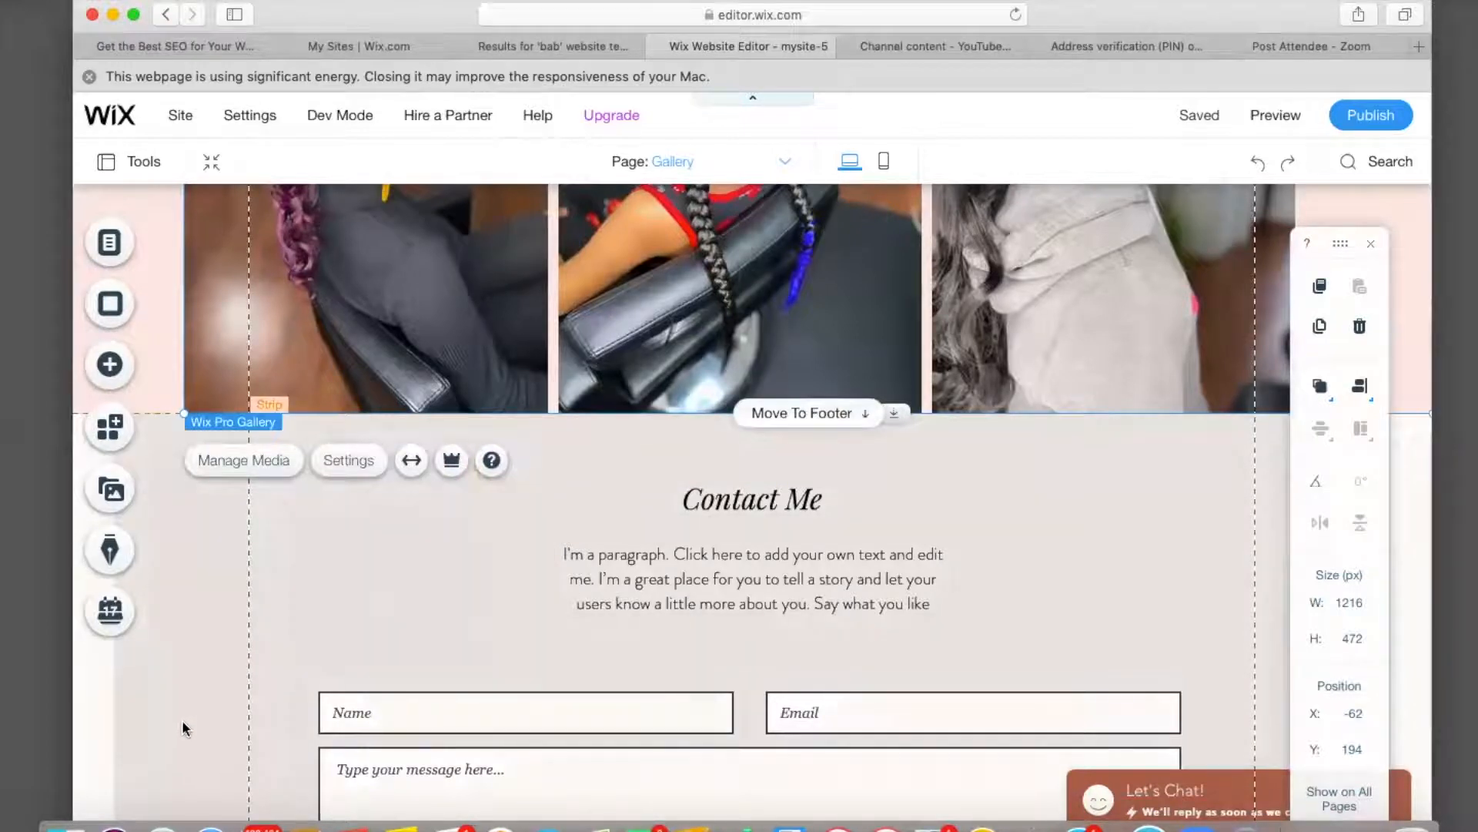
click(1257, 162)
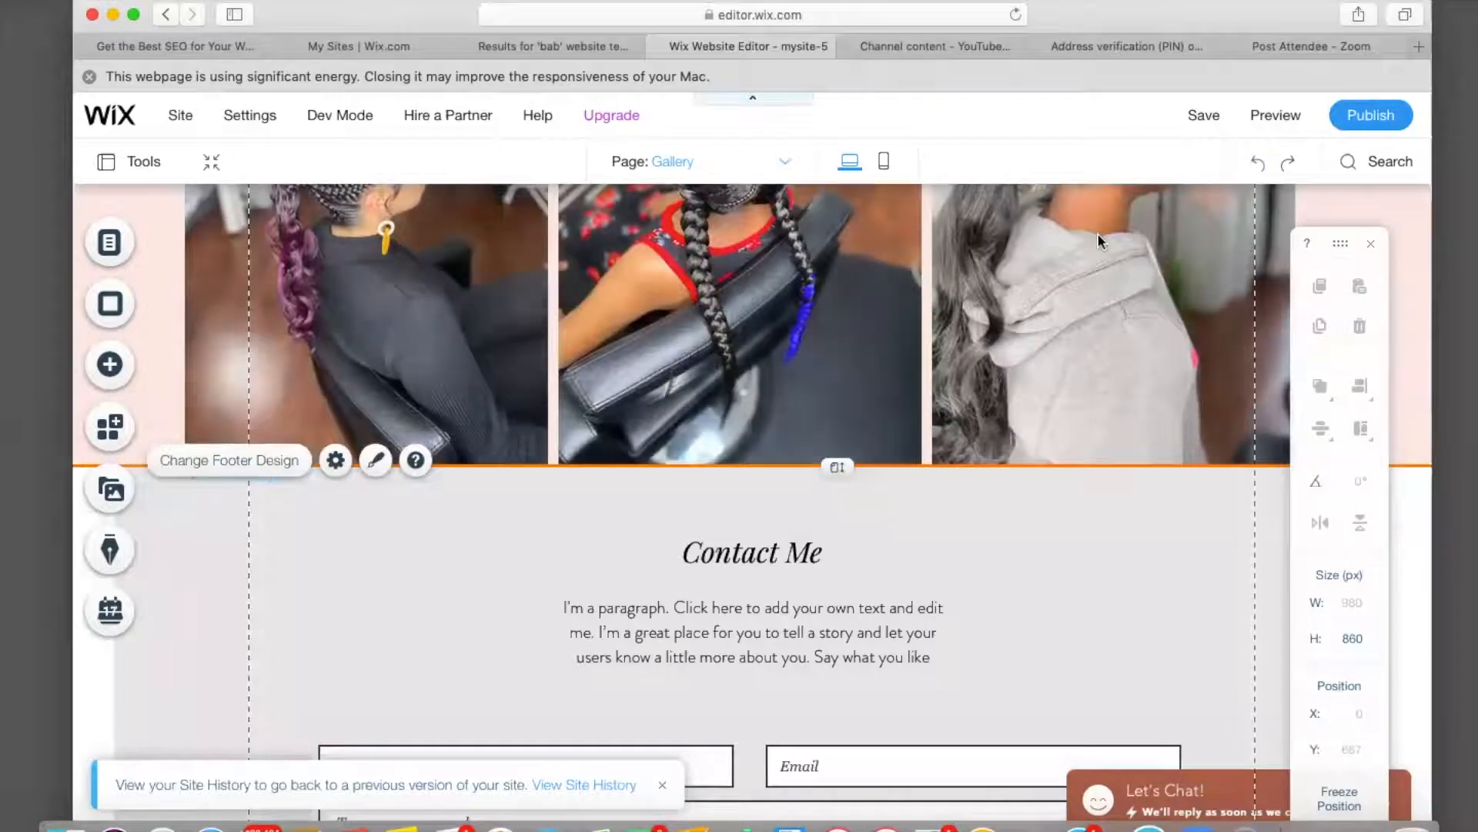
scroll(740, 389, up, 5)
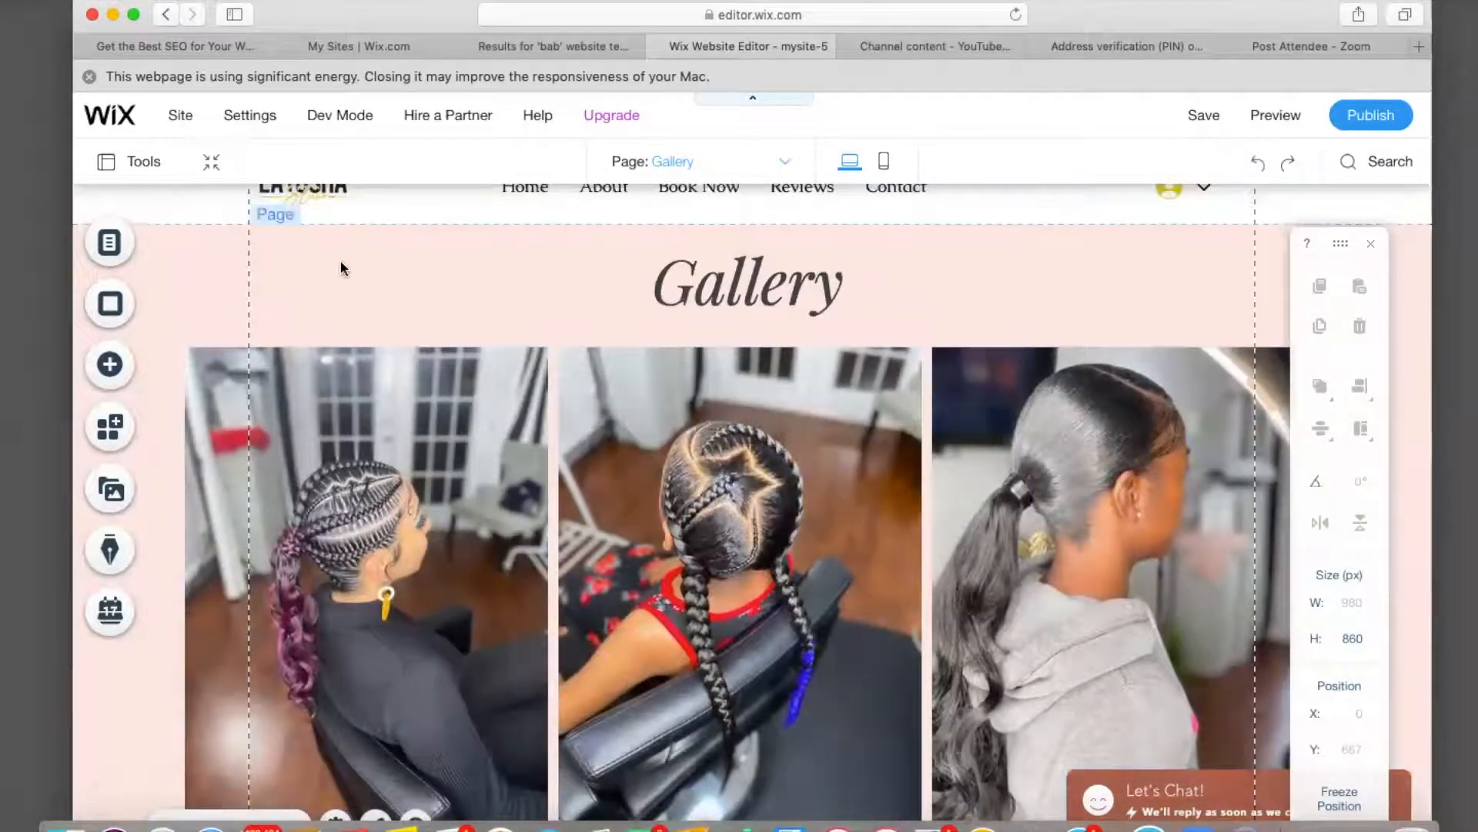
click(340, 261)
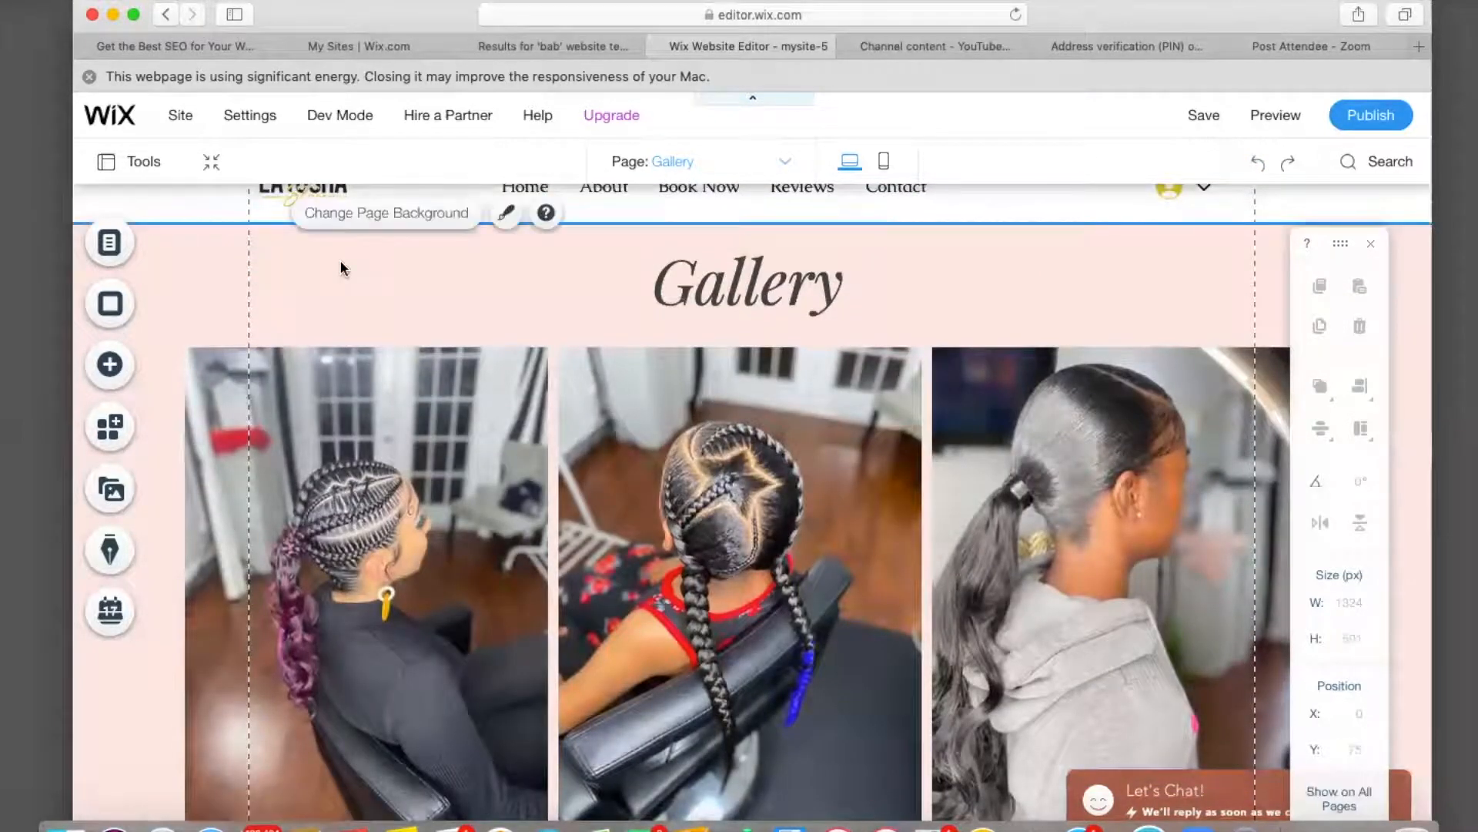
Change the Gallery page background from pink to solid light grey #E8E6E6.
click(381, 221)
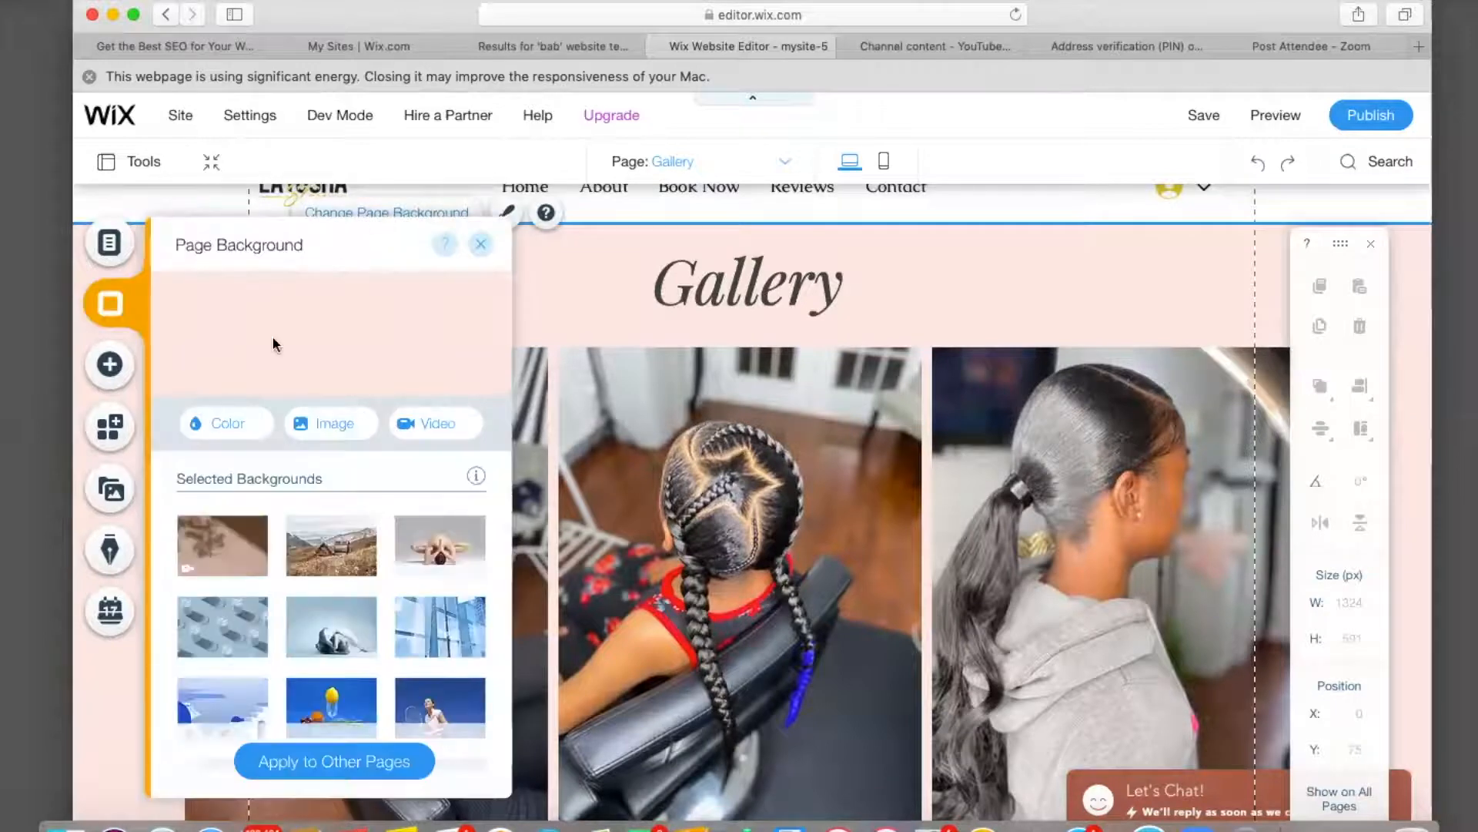
click(225, 423)
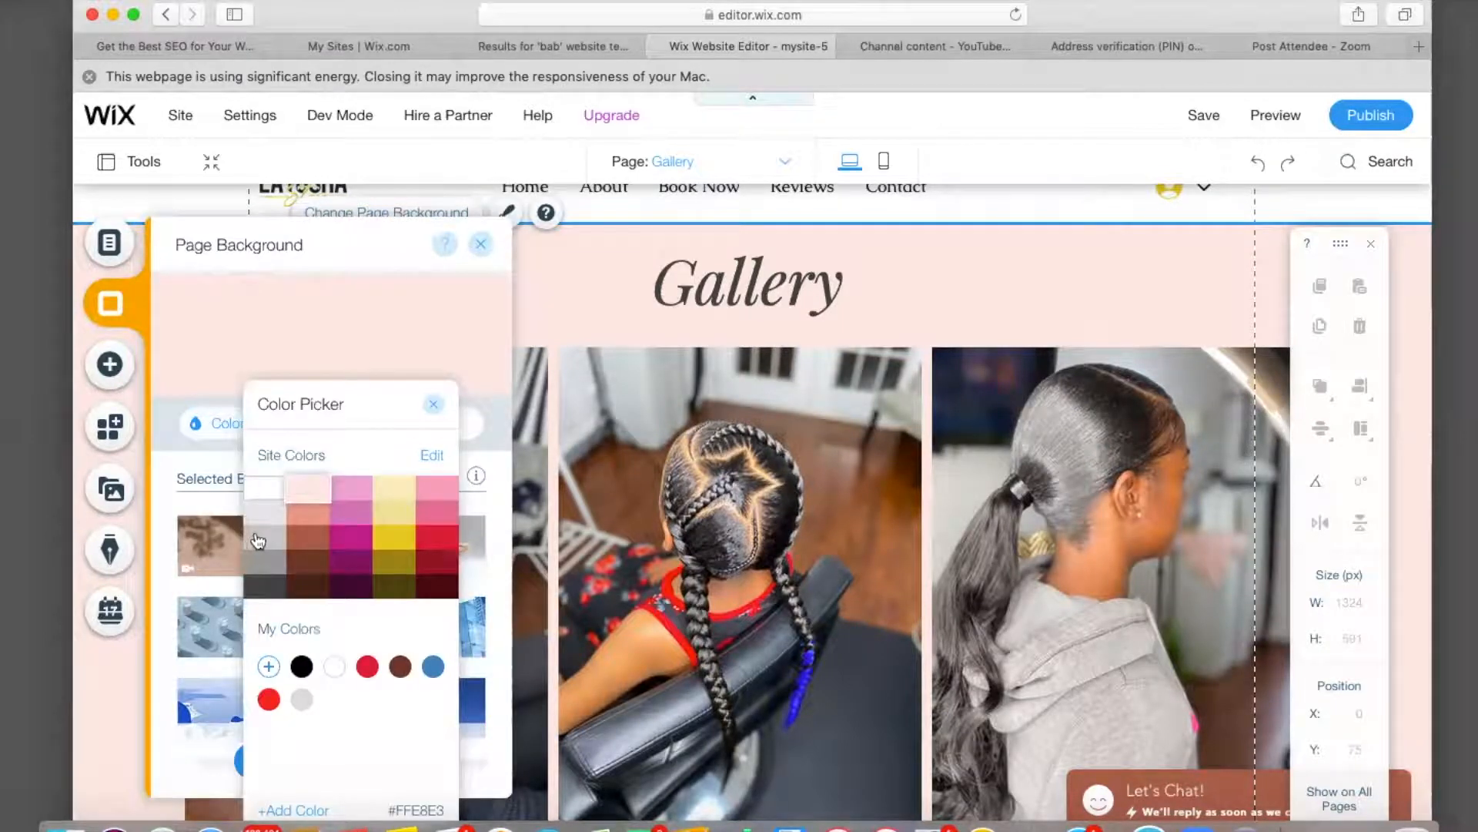
click(258, 541)
click(266, 521)
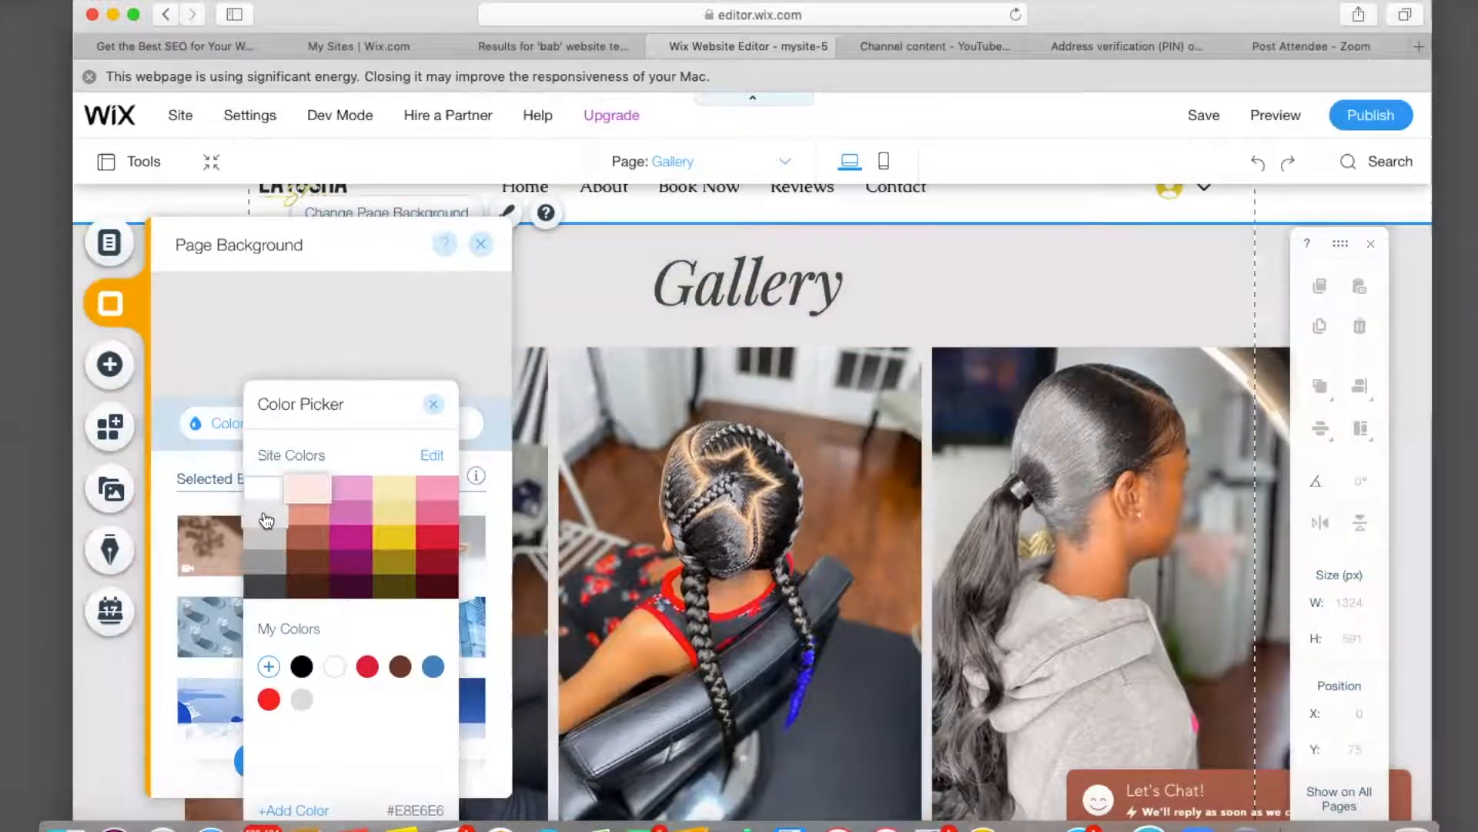
click(433, 404)
click(482, 244)
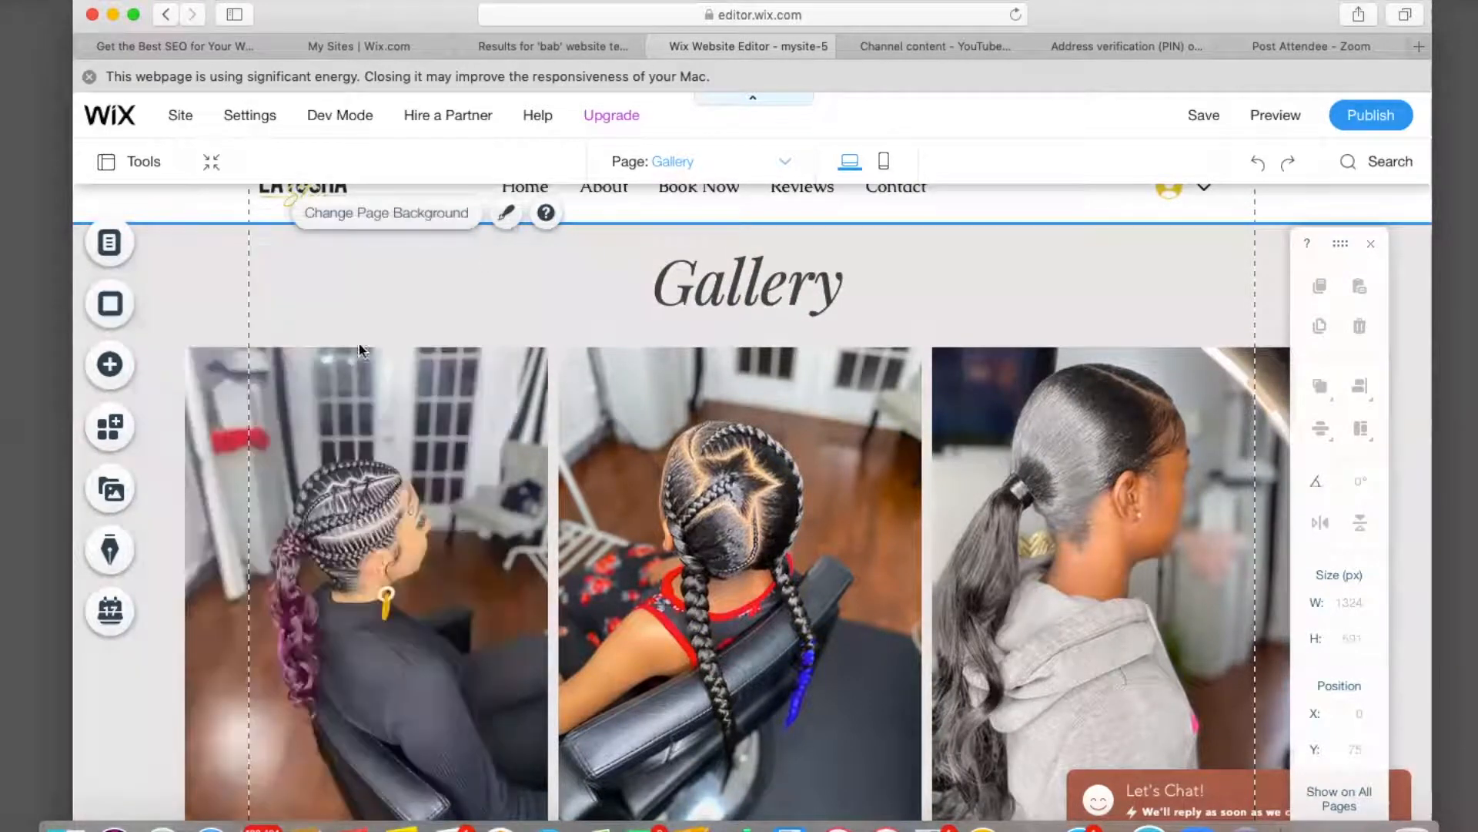
scroll(361, 350, down, 15)
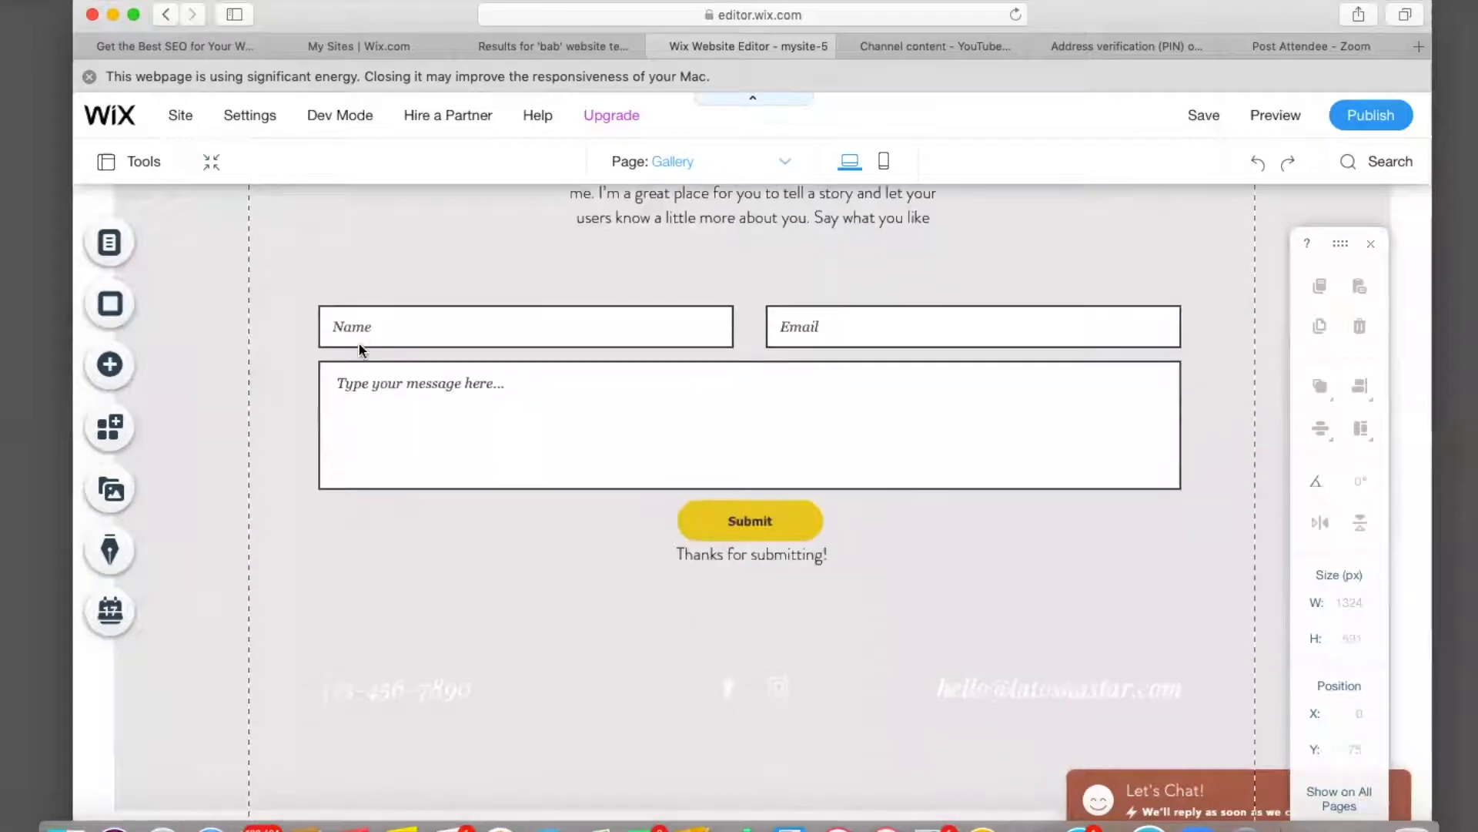
scroll(358, 343, up, 5)
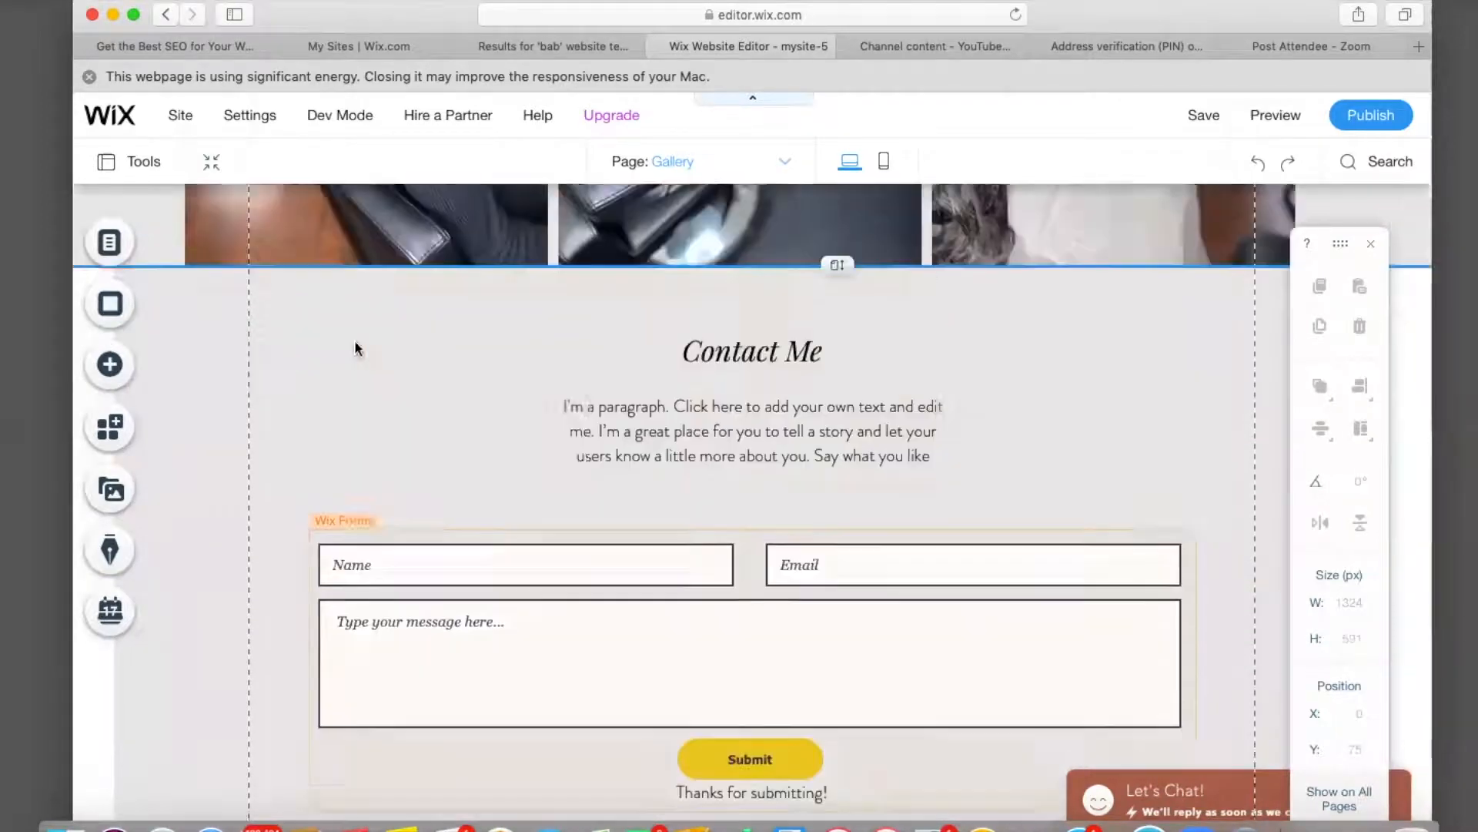
scroll(354, 348, up, 10)
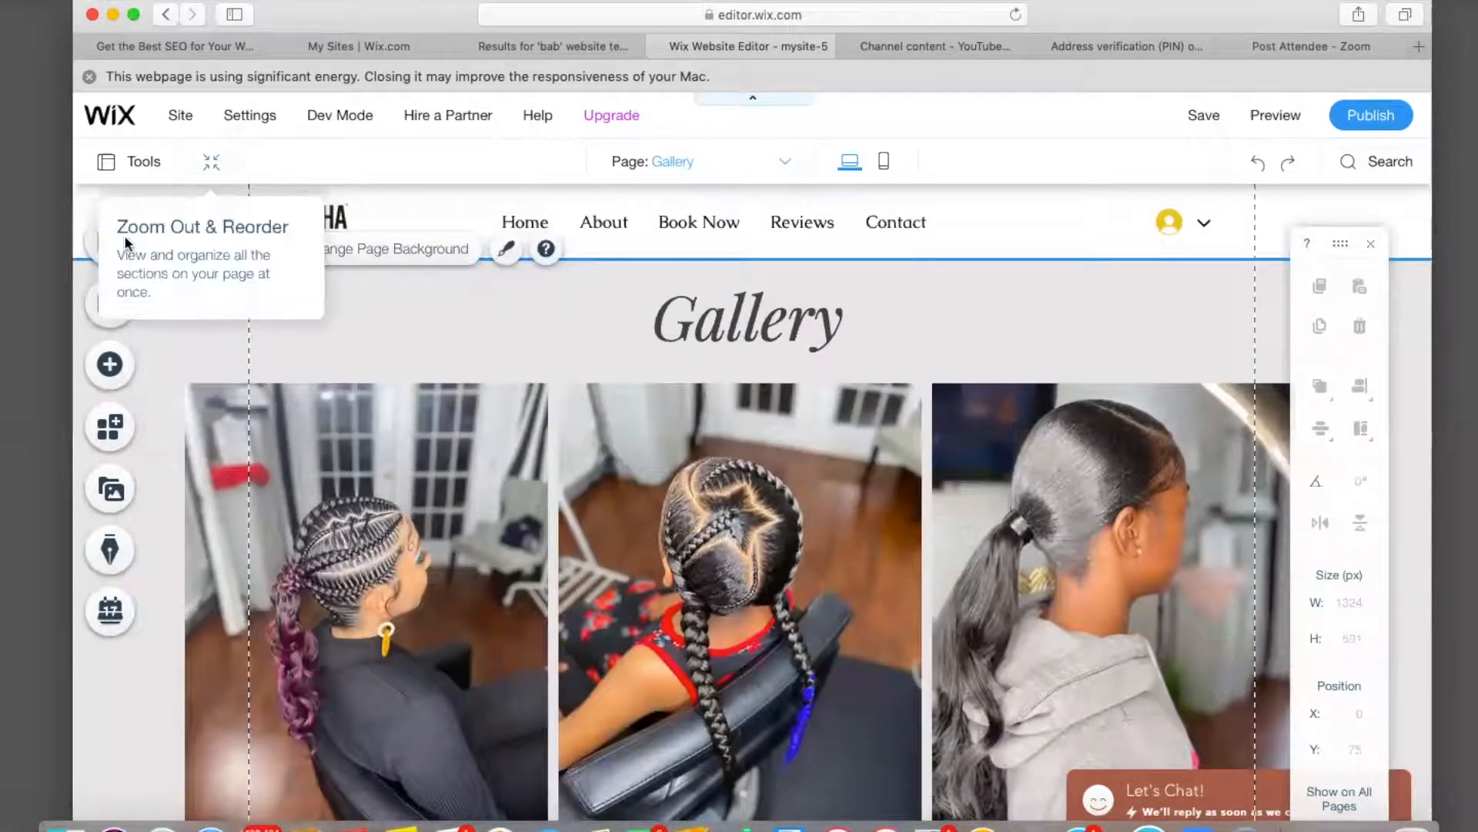
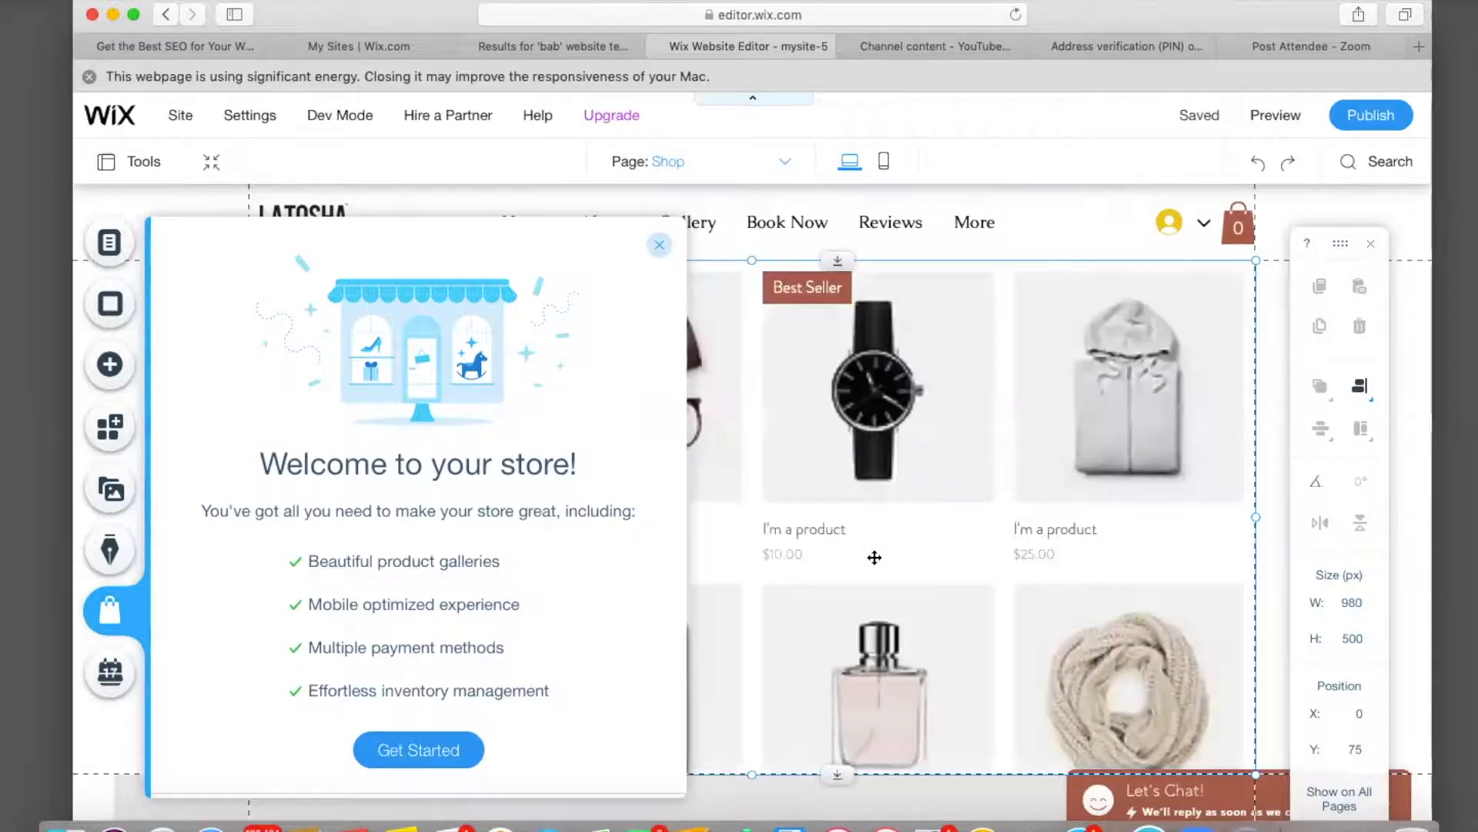
Review the store welcome screen and start setting up the online store.
scroll(879, 547, down, 7)
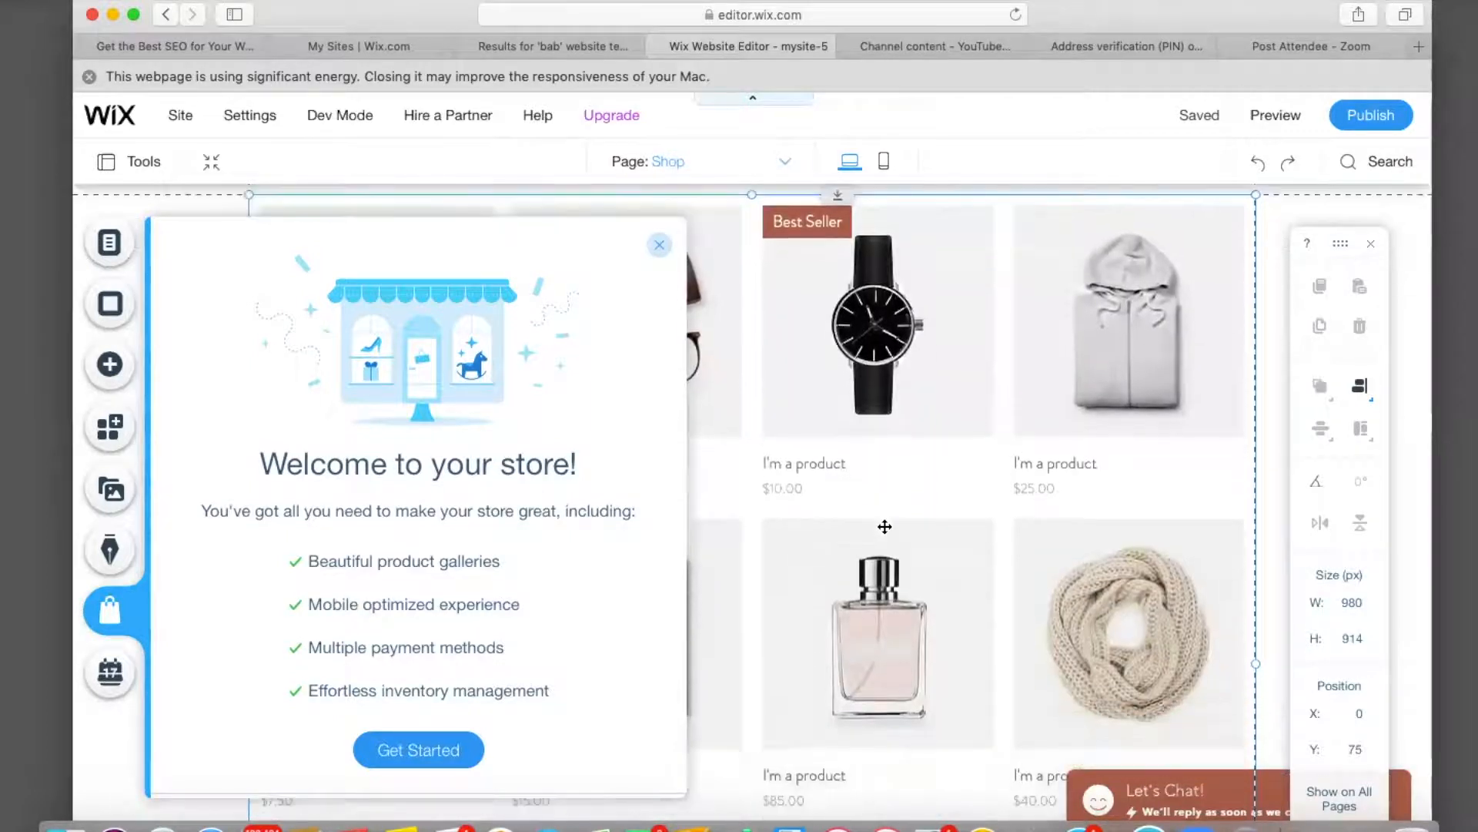
scroll(885, 526, down, 10)
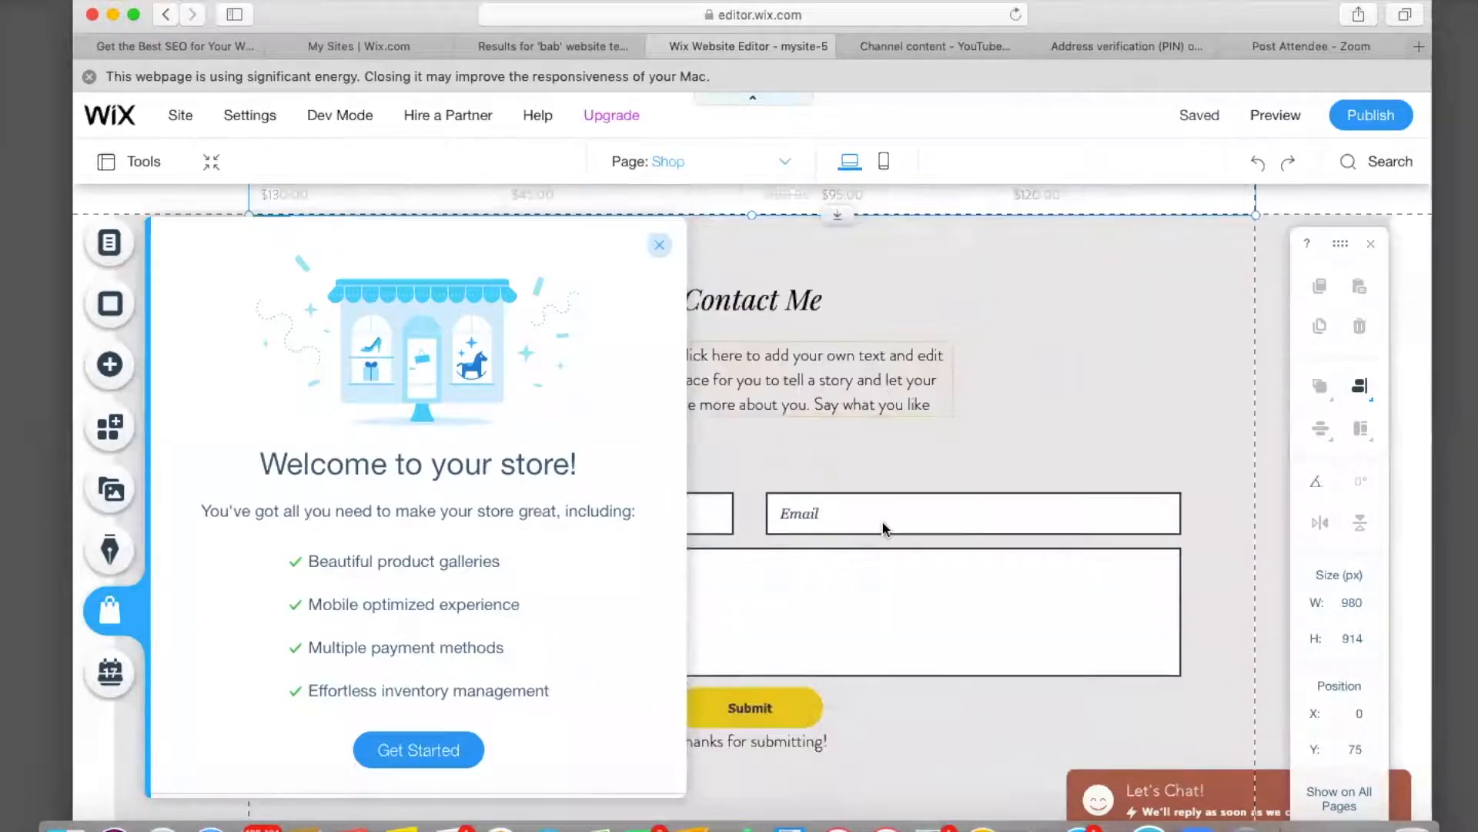
scroll(883, 529, up, 7)
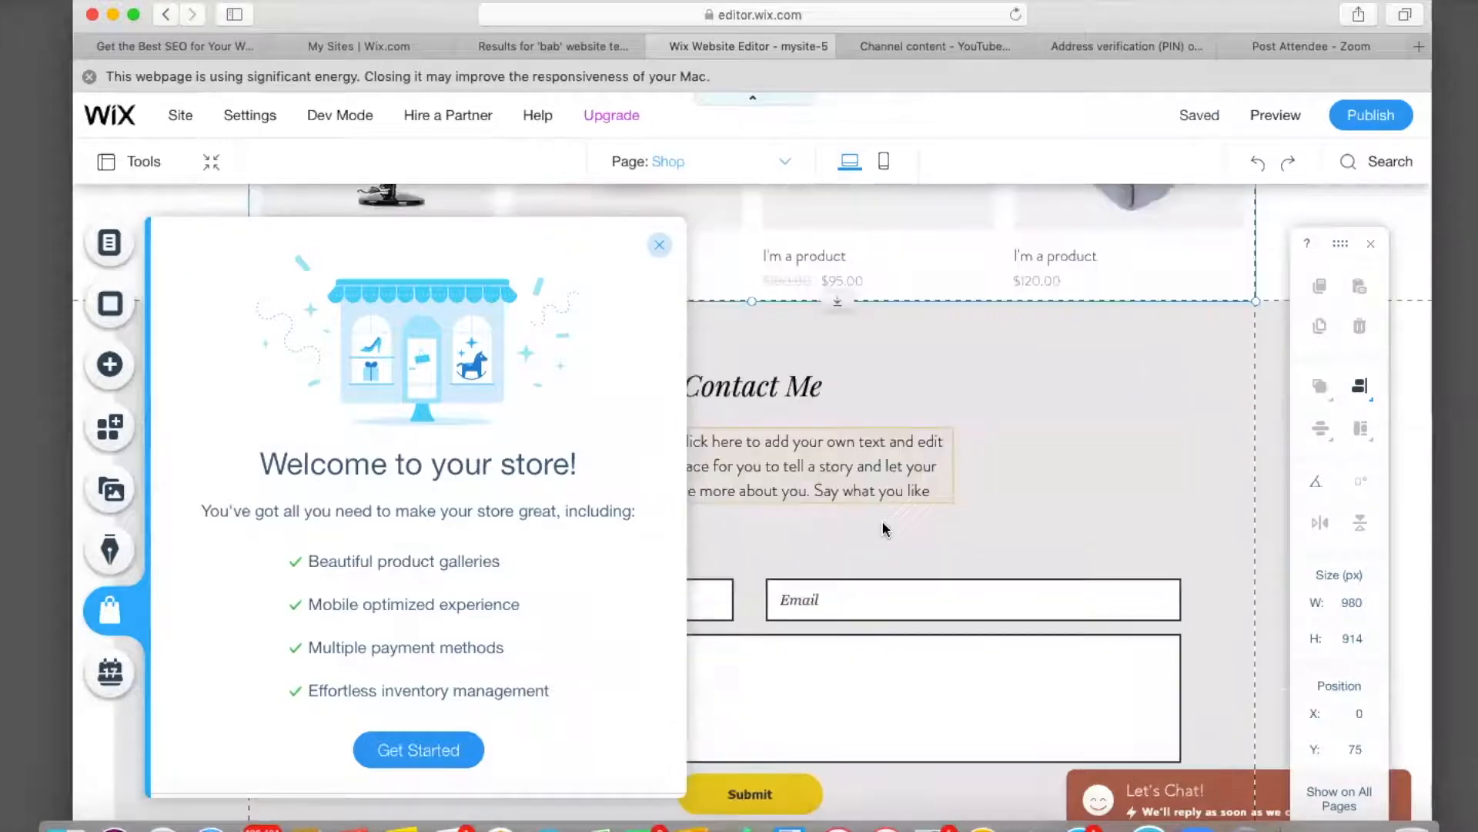
scroll(884, 527, up, 5)
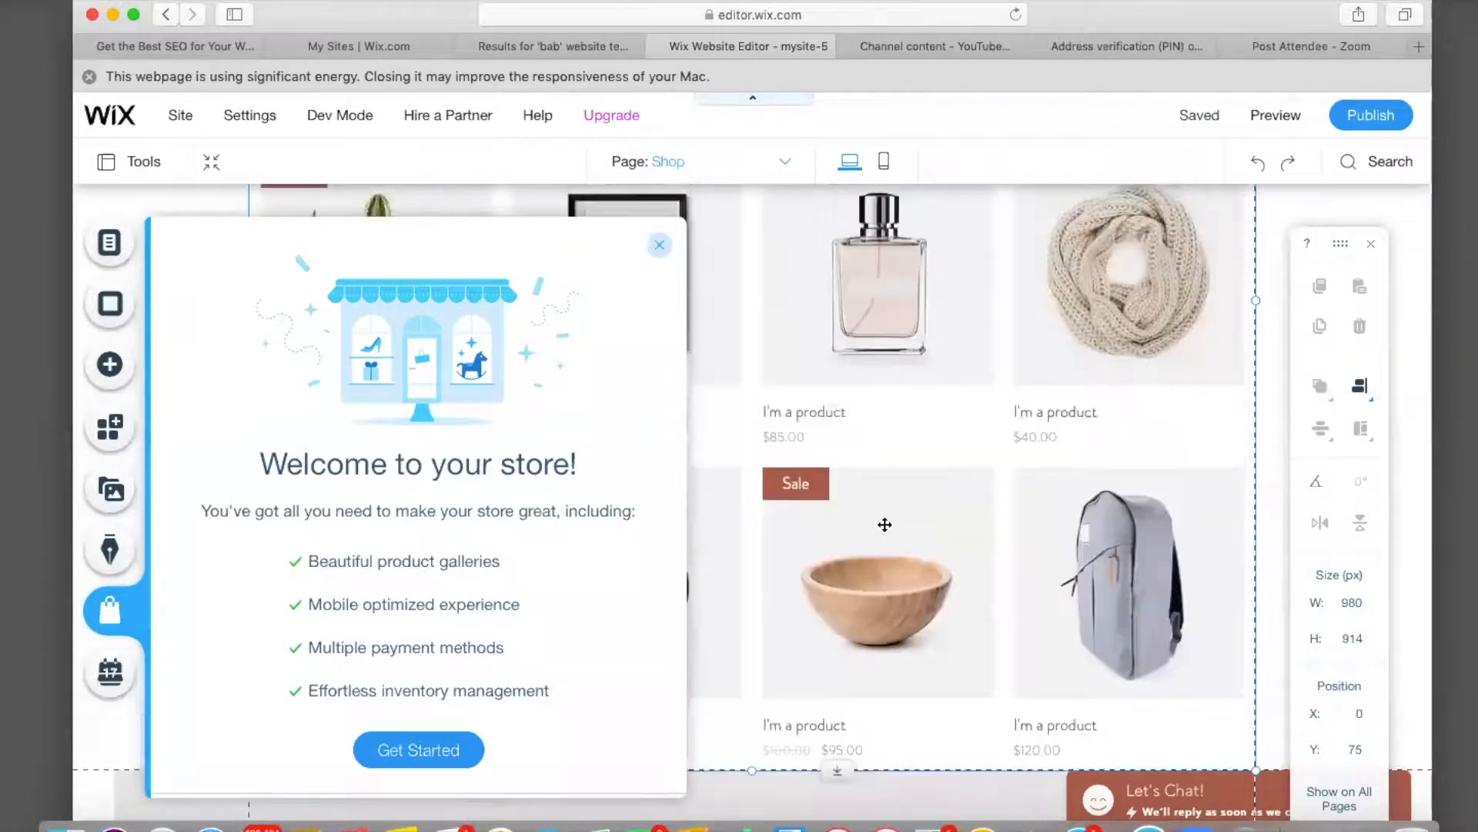
click(425, 756)
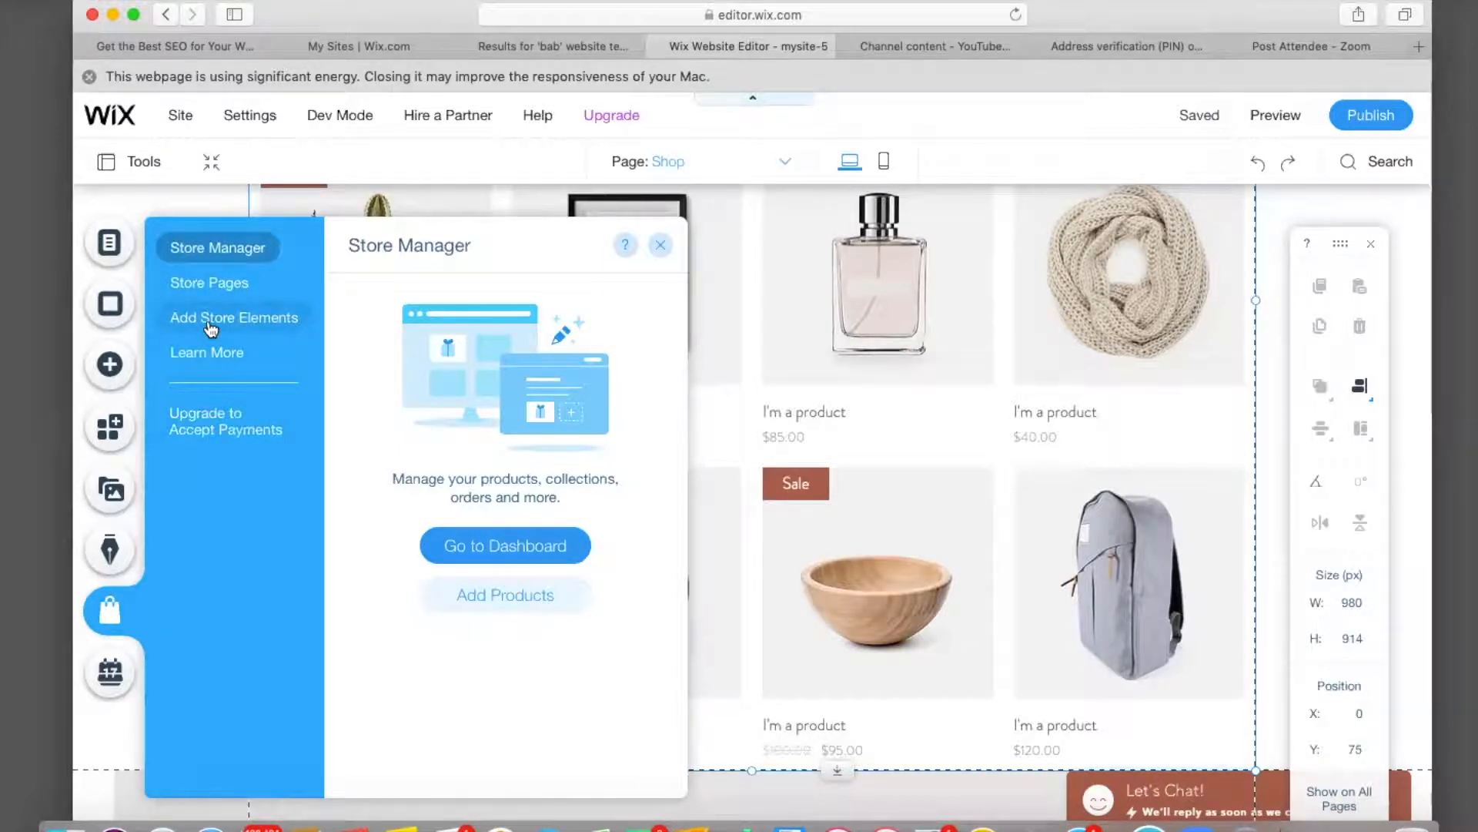
Browse the addable store elements such as sliders, widgets and carts.
click(210, 330)
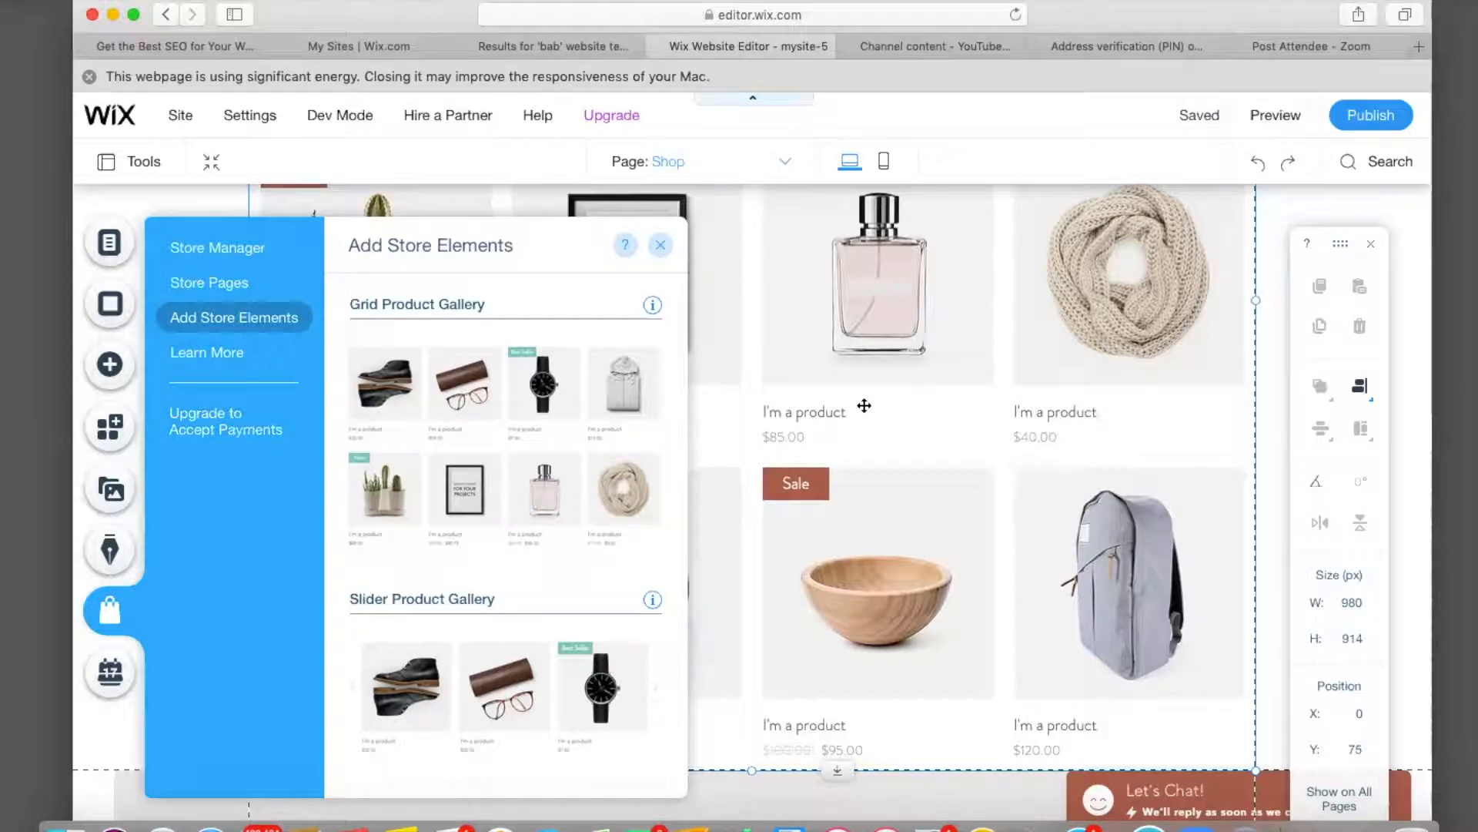
scroll(864, 405, up, 5)
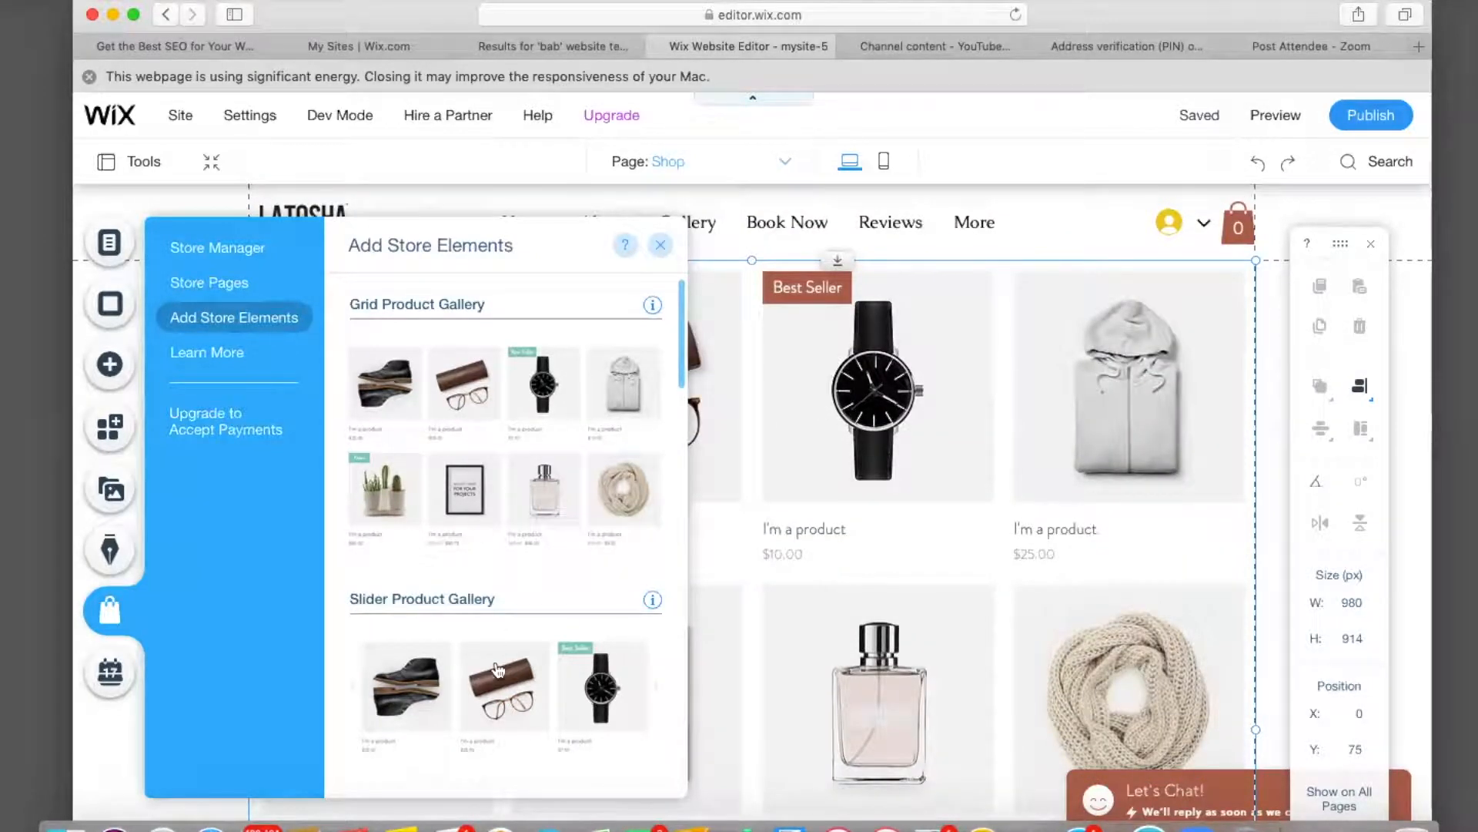
scroll(495, 687, down, 3)
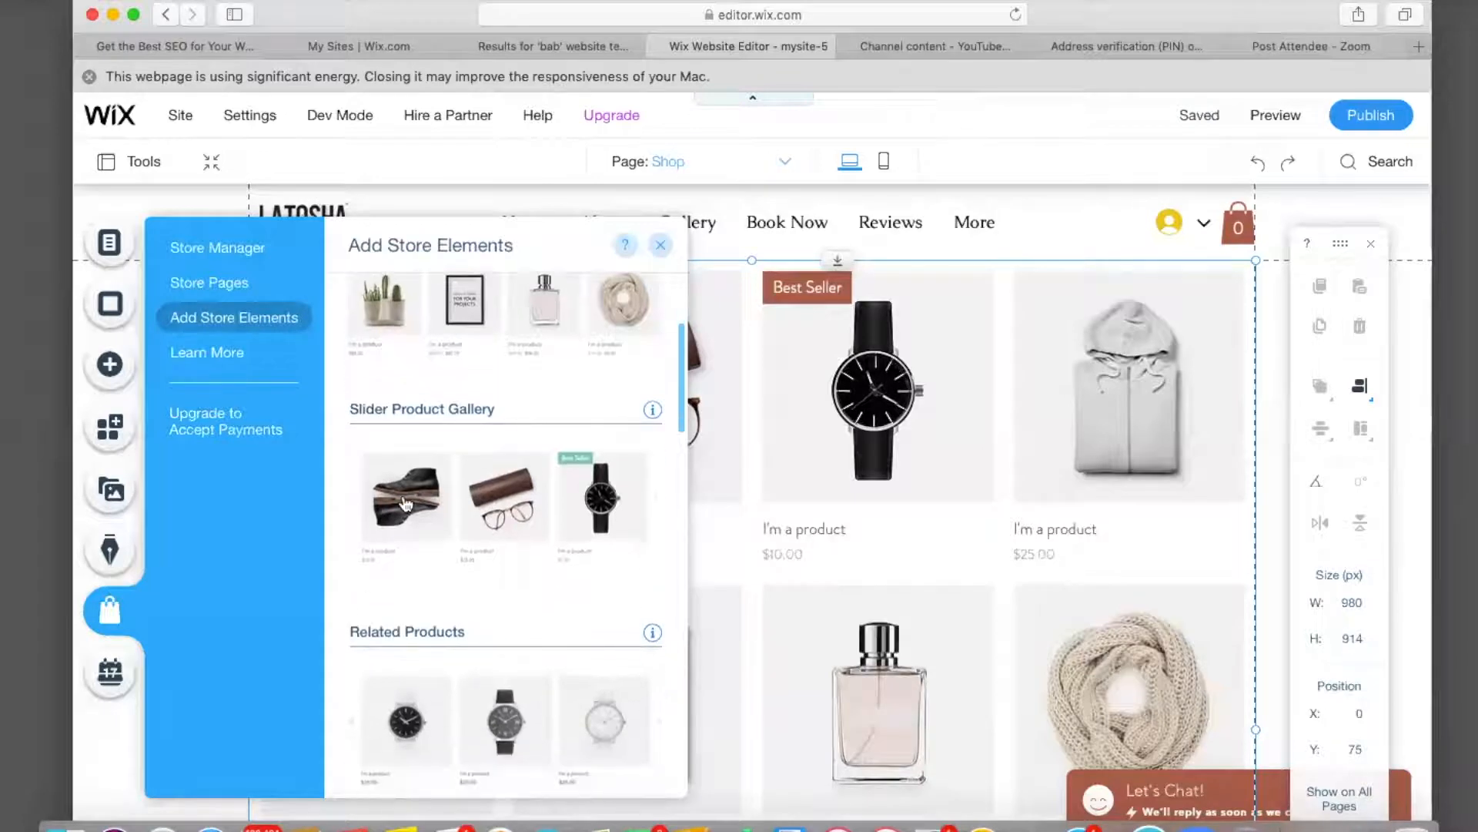
scroll(406, 505, down, 3)
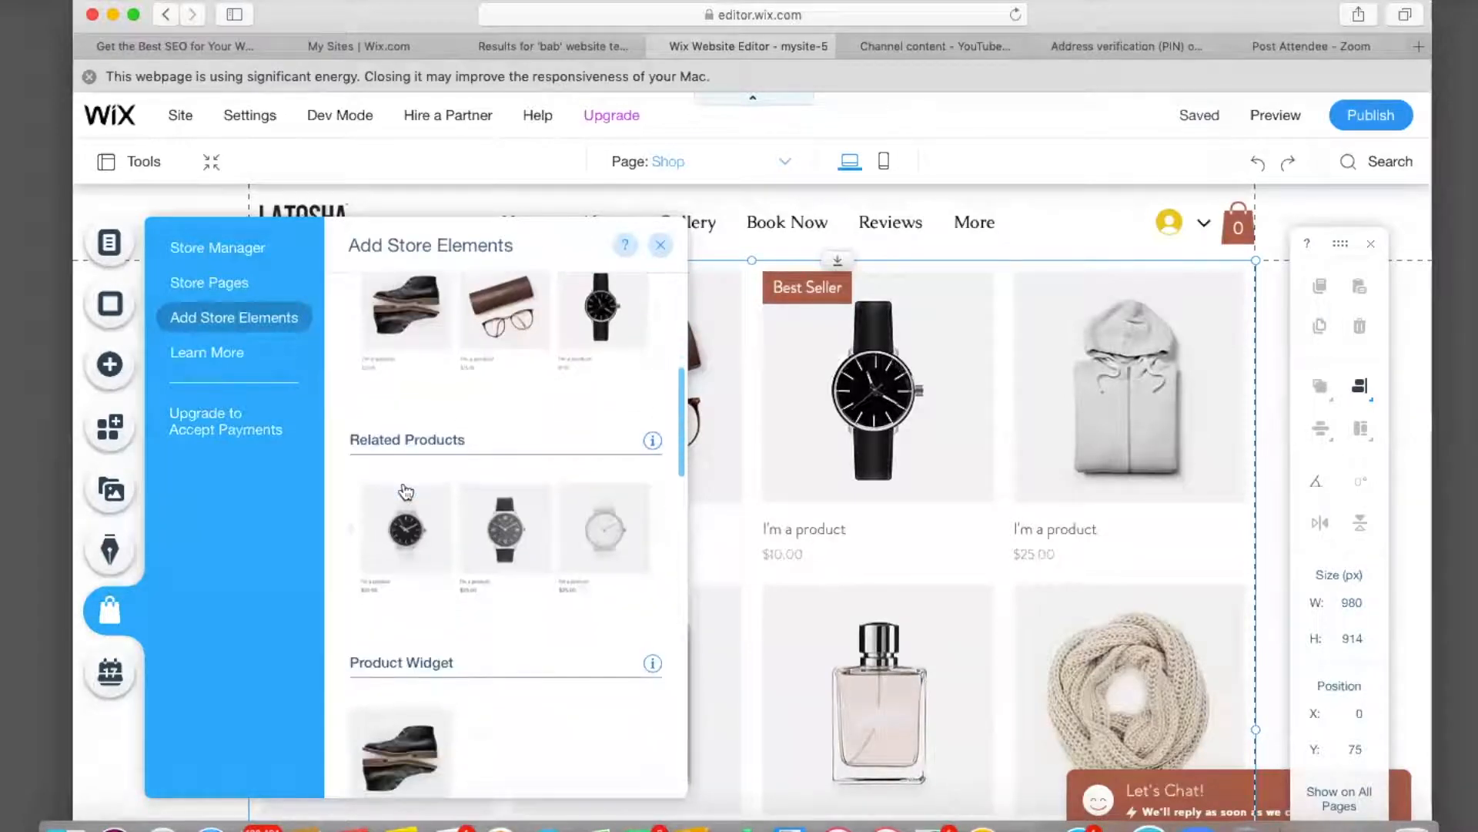
scroll(406, 492, down, 1)
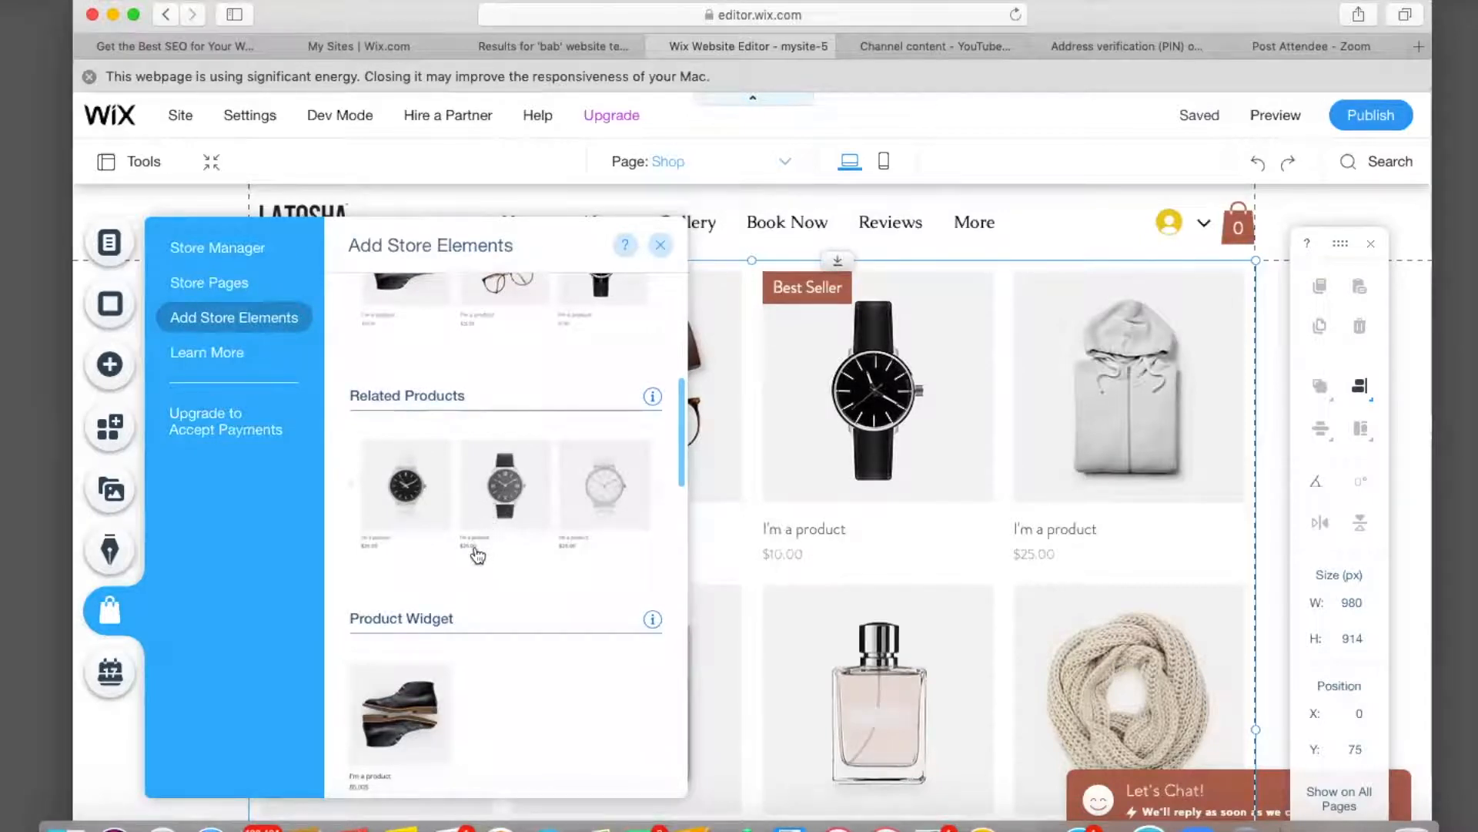
scroll(476, 553, down, 3)
scroll(476, 554, down, 1)
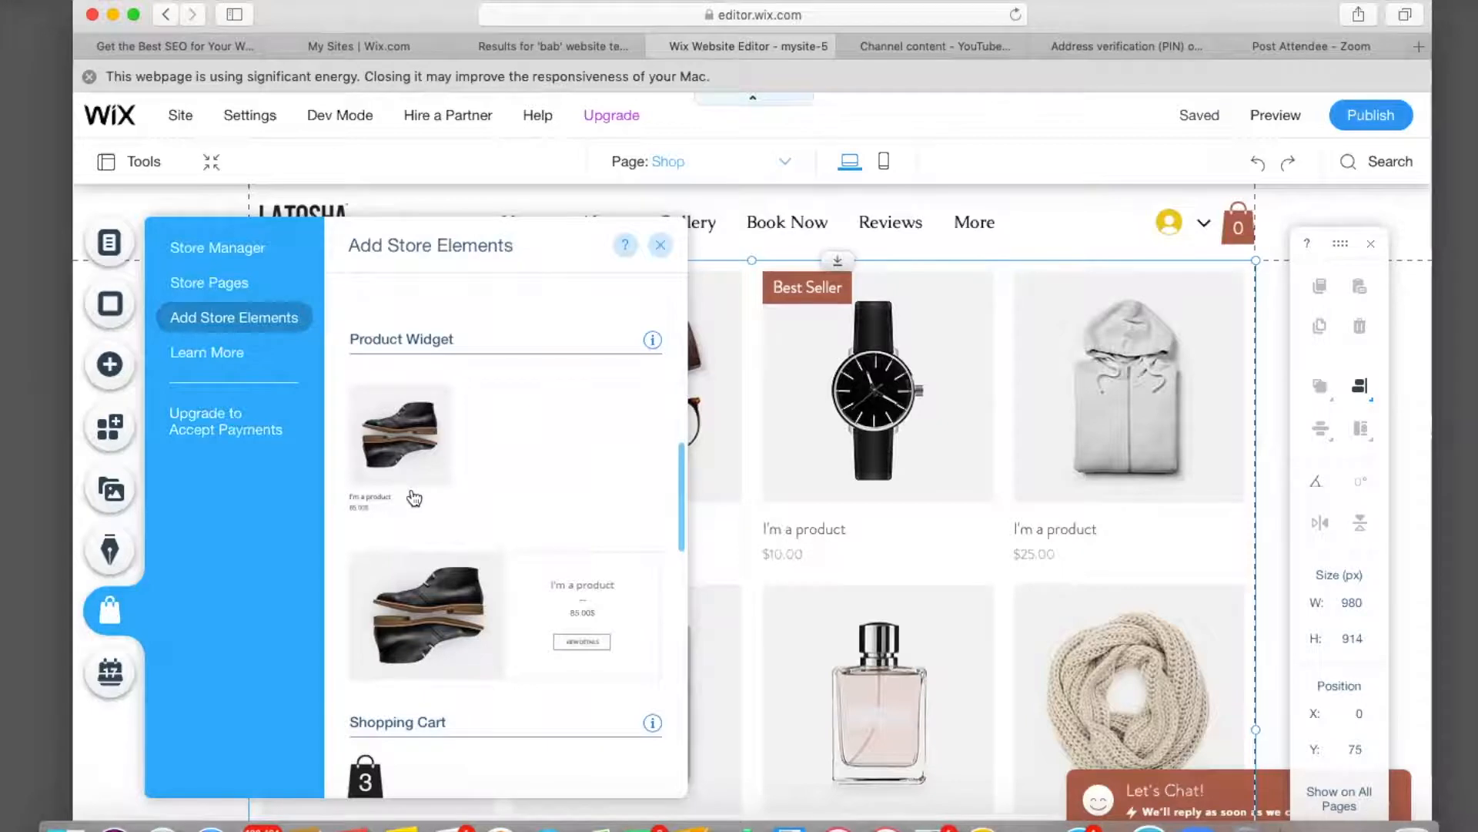
scroll(414, 498, down, 2)
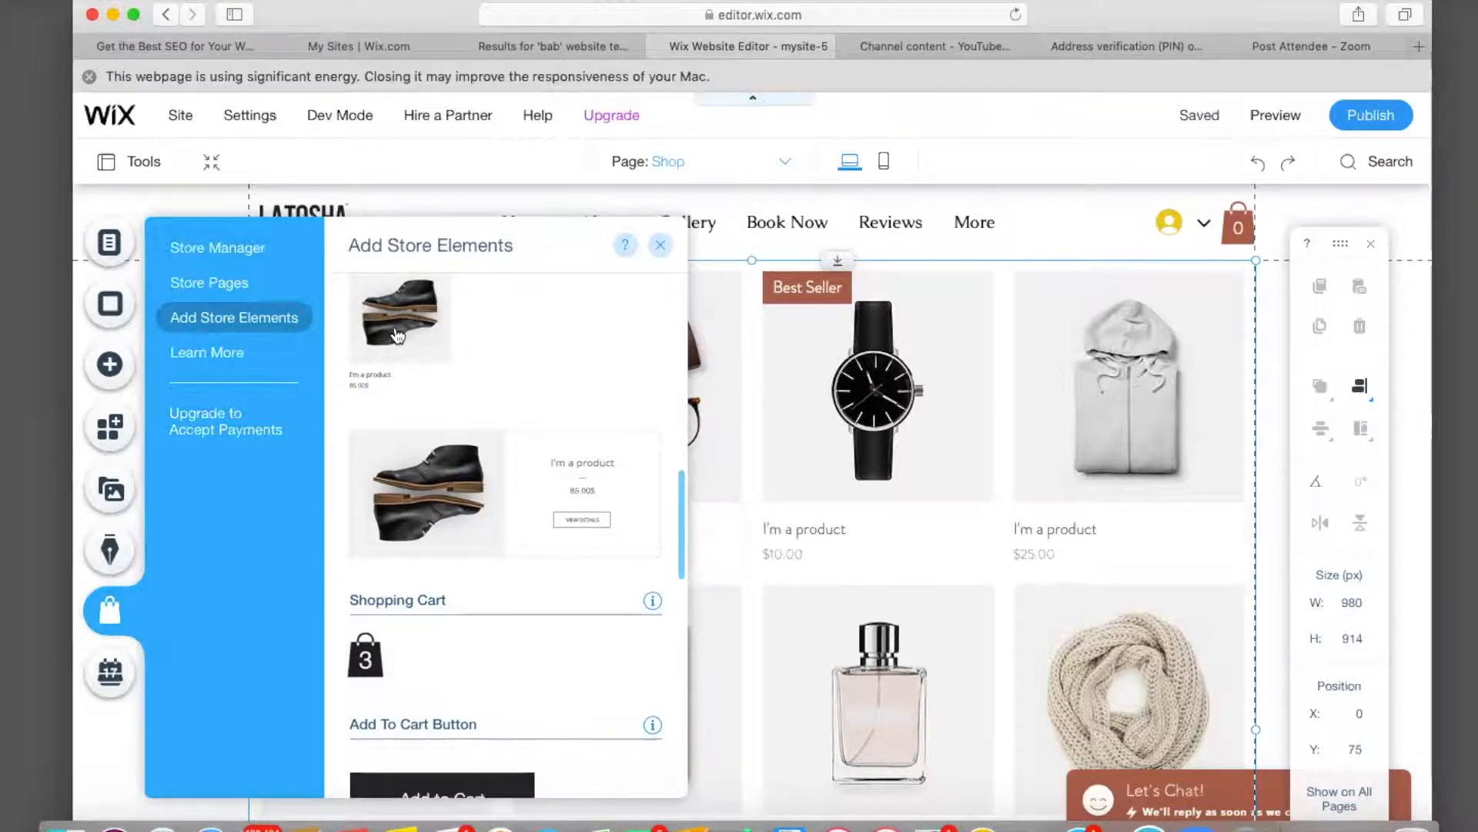
Check the shop gallery's Layout settings, then open Manage Products to see all 12 products.
click(726, 375)
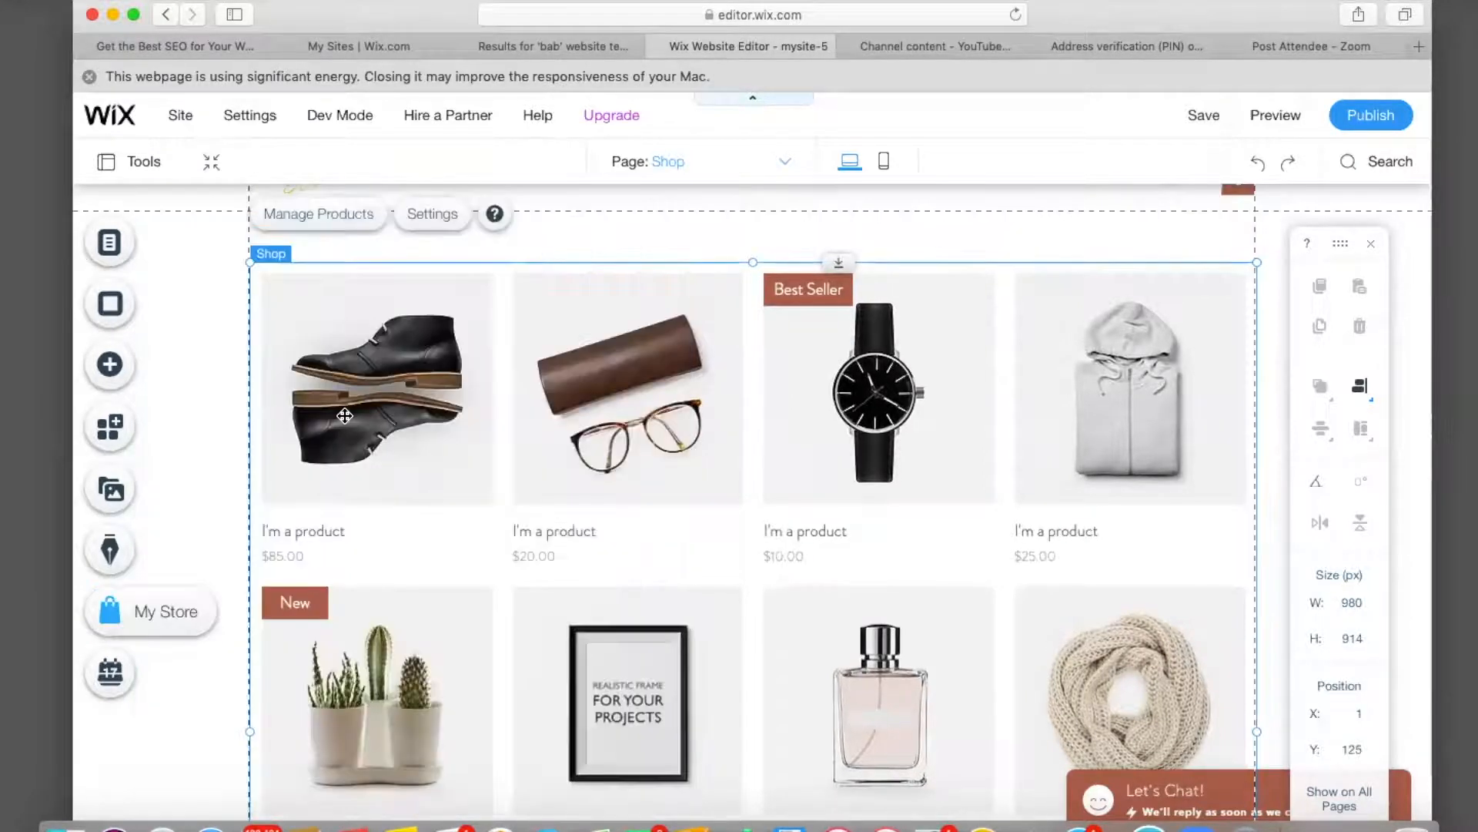
click(434, 215)
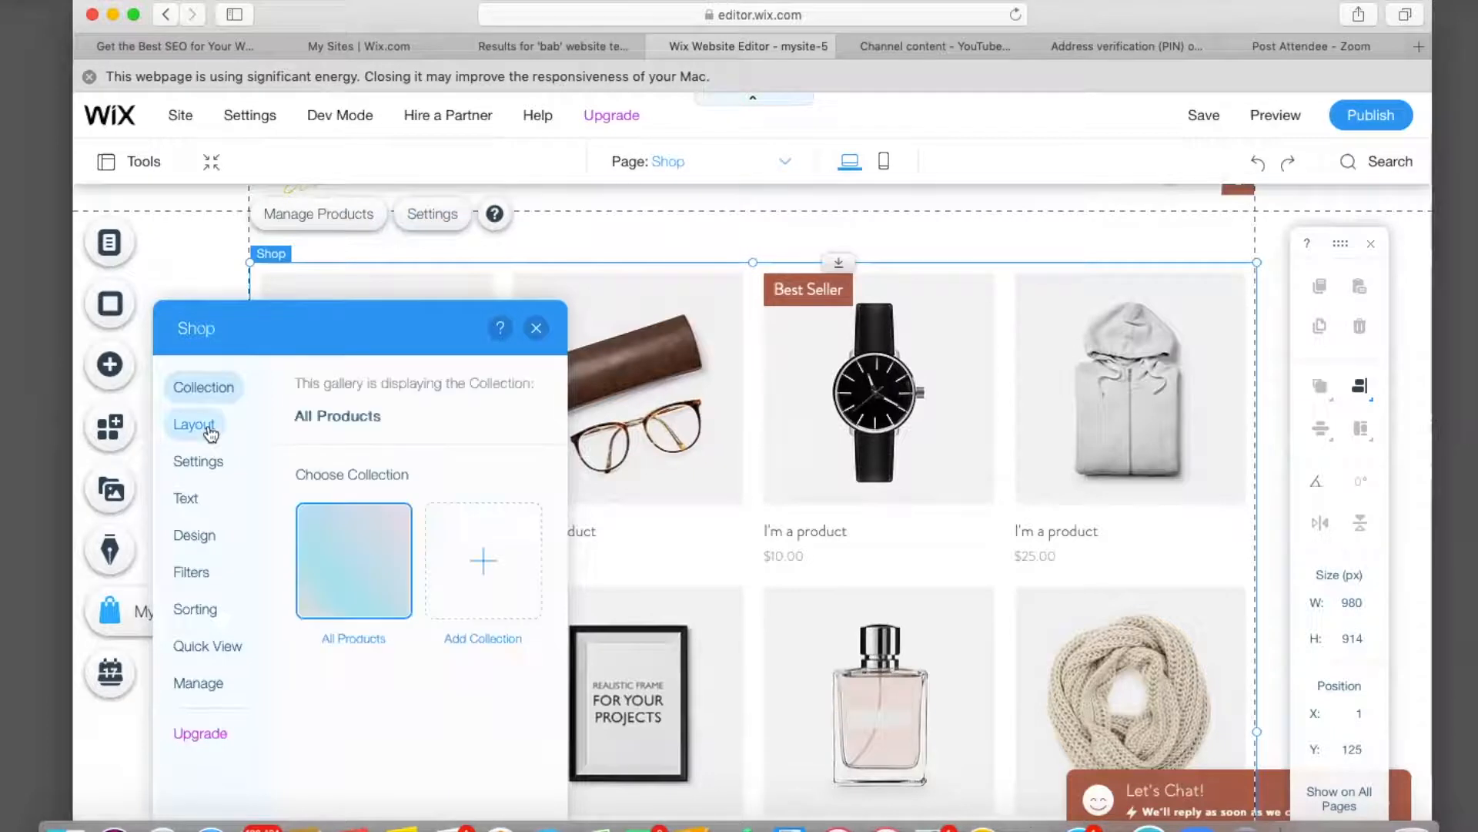
click(209, 431)
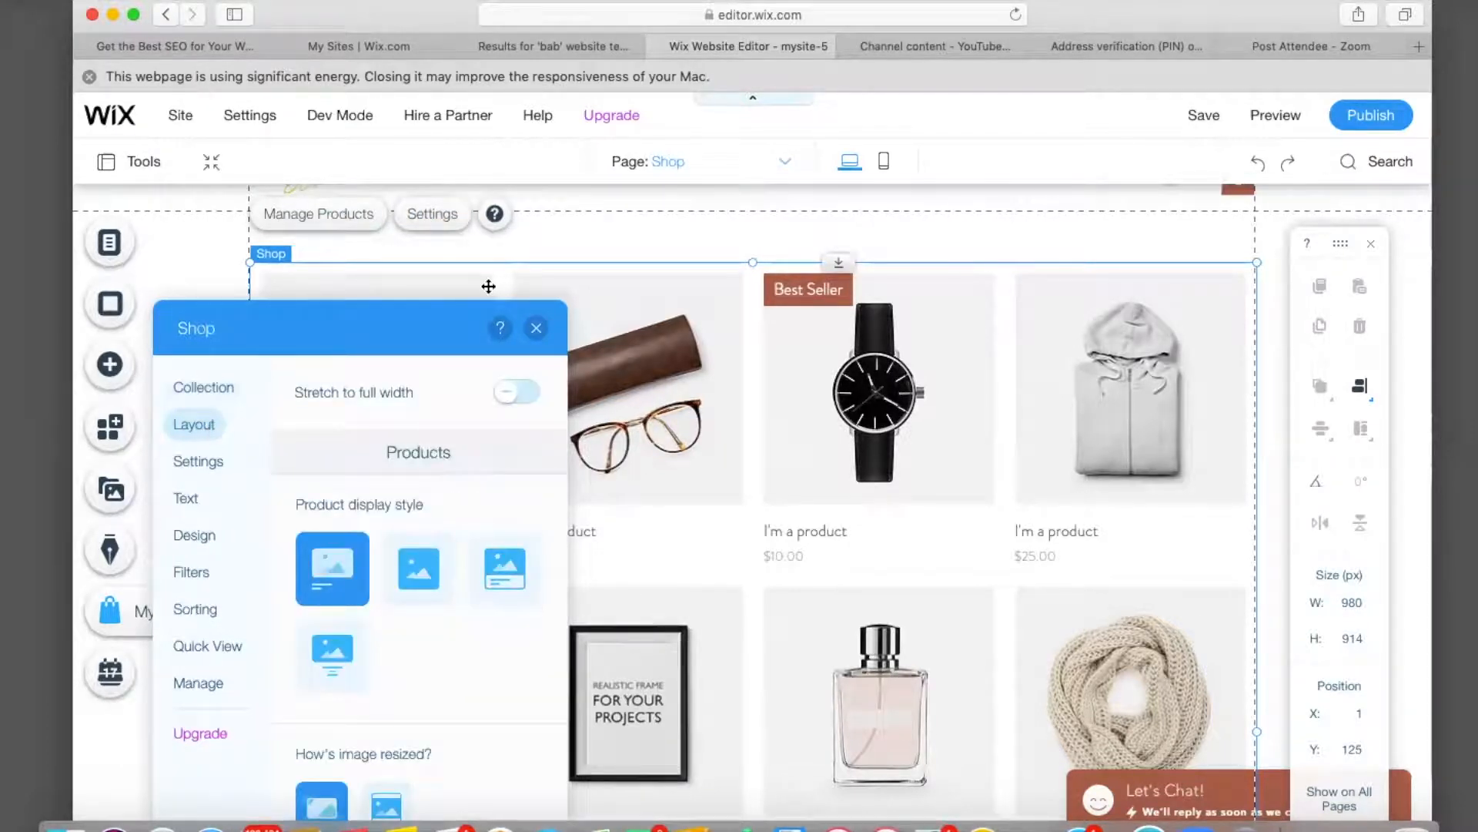
click(535, 328)
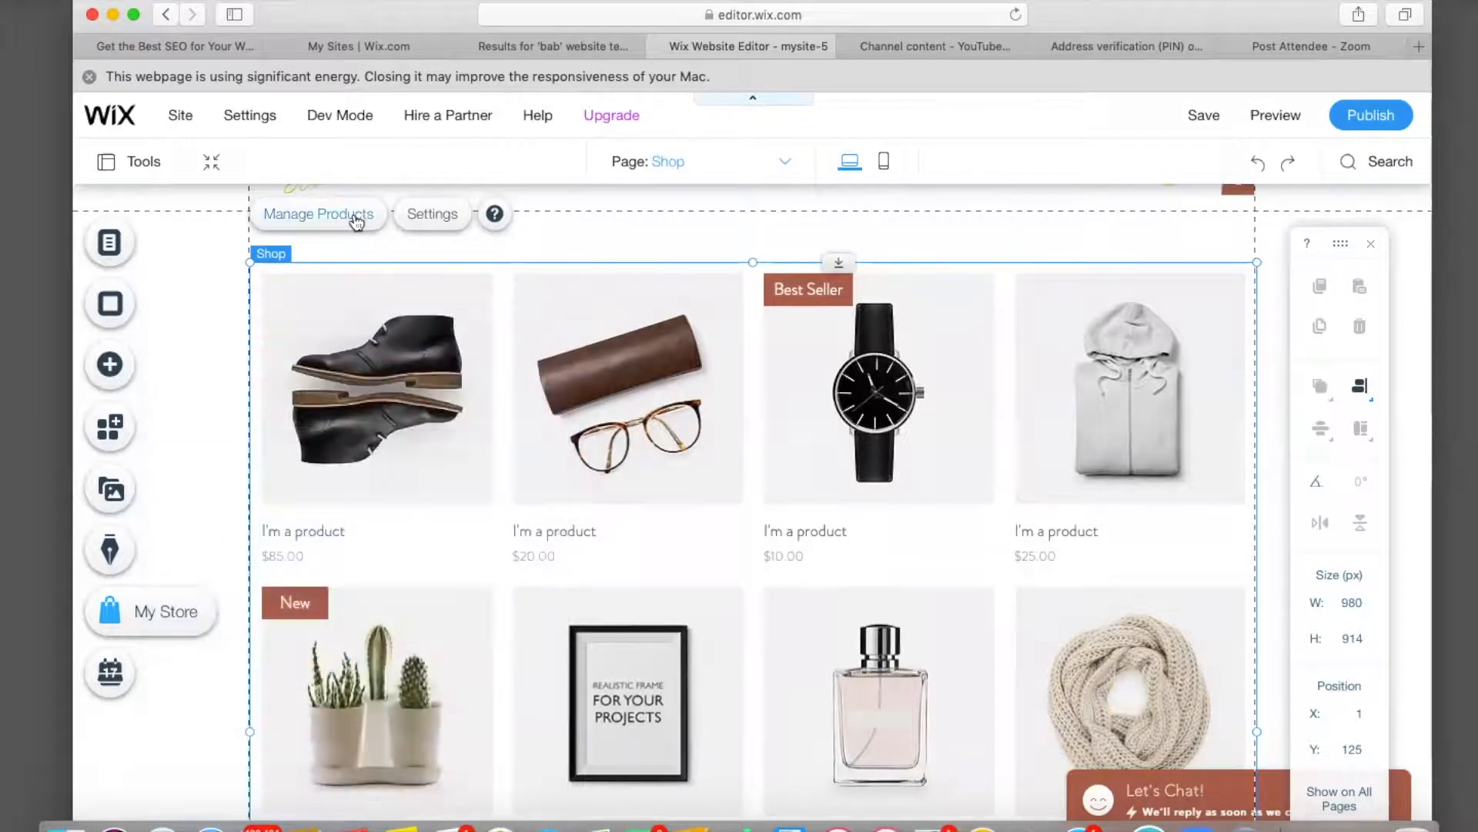
click(356, 220)
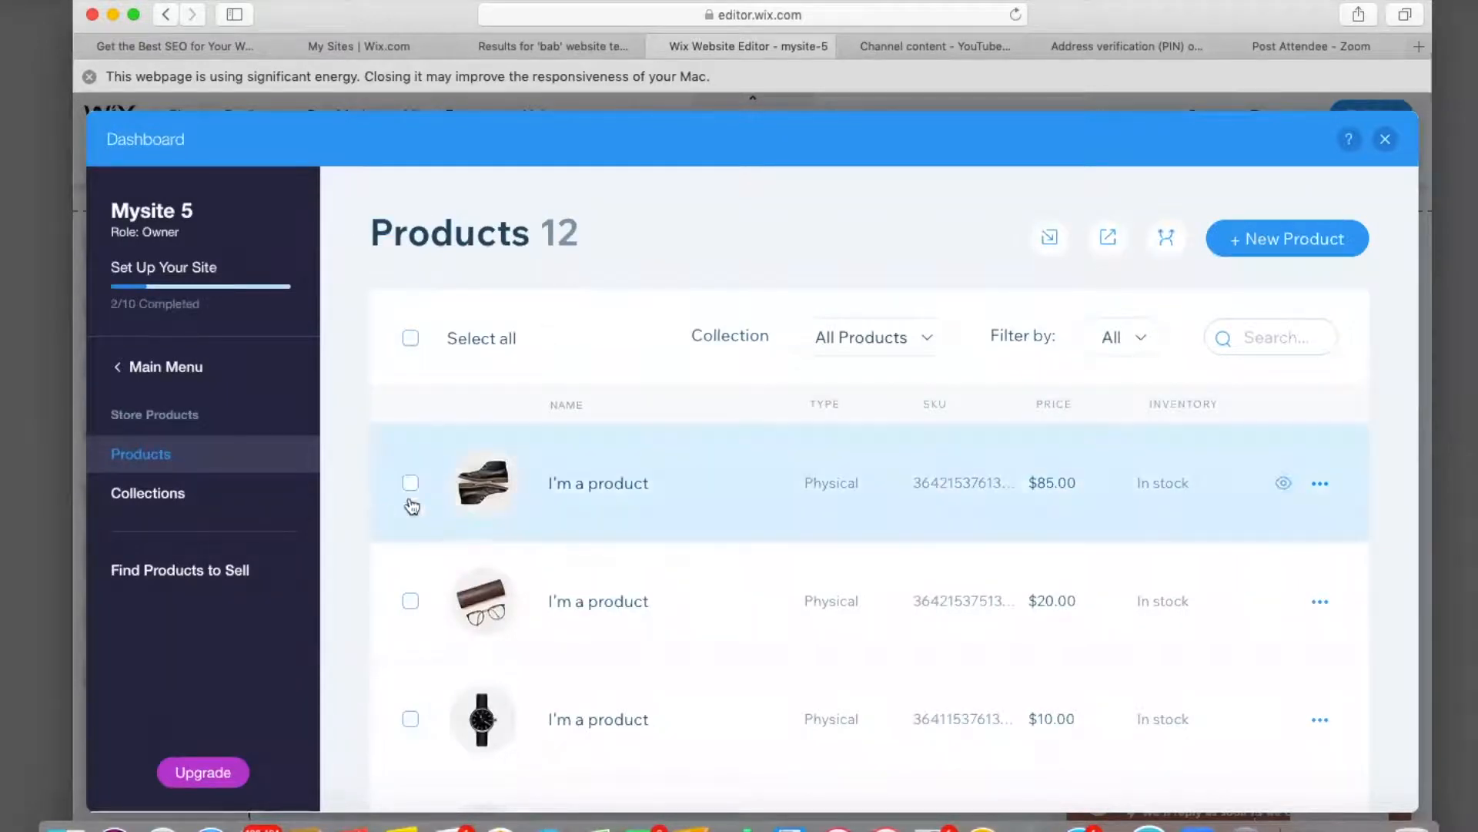
scroll(481, 558, down, 10)
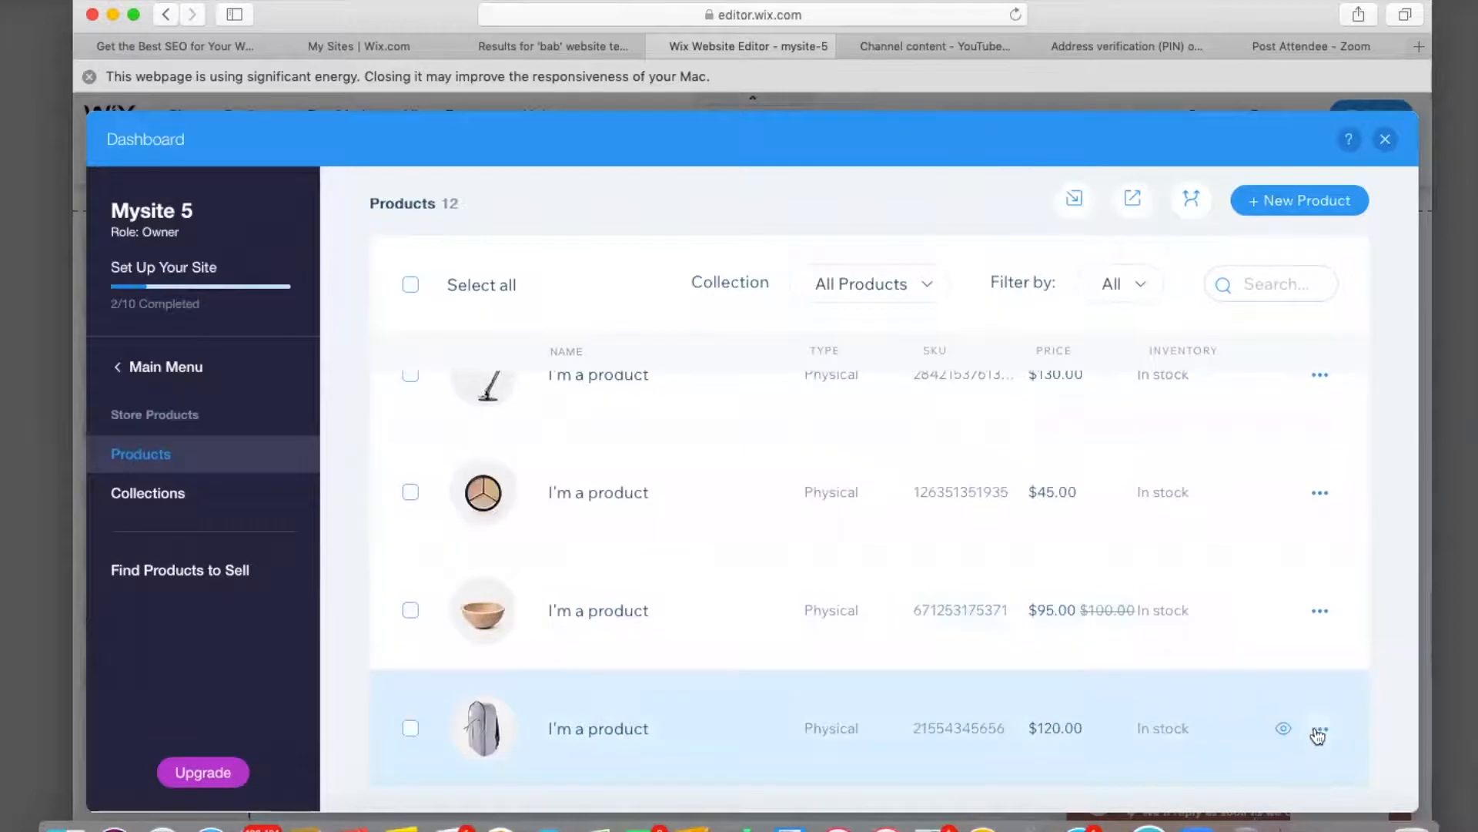
Delete the backpack, bowl, $45, lamp and scarf sample products.
click(1318, 732)
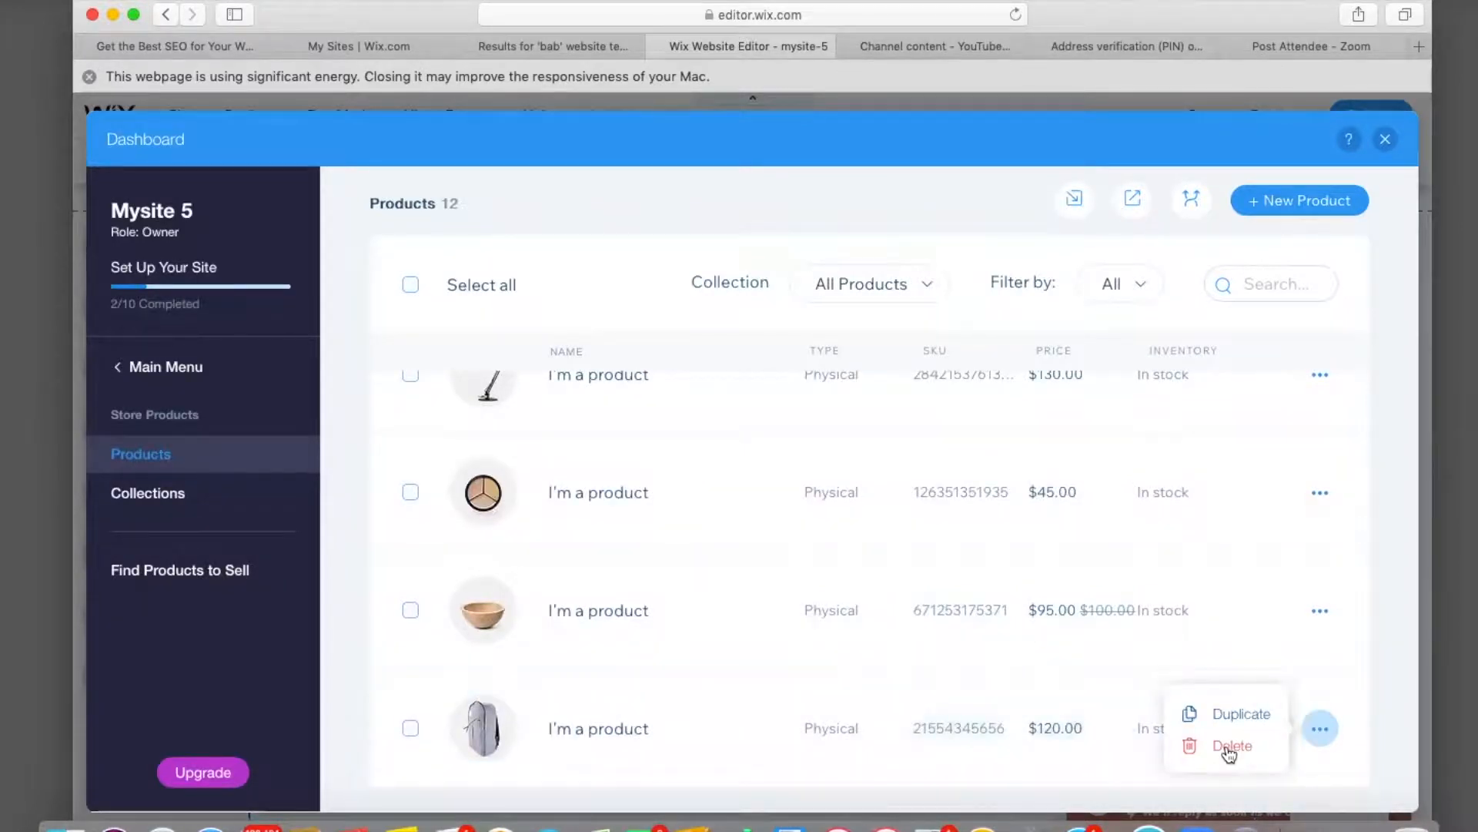
click(1231, 758)
click(982, 627)
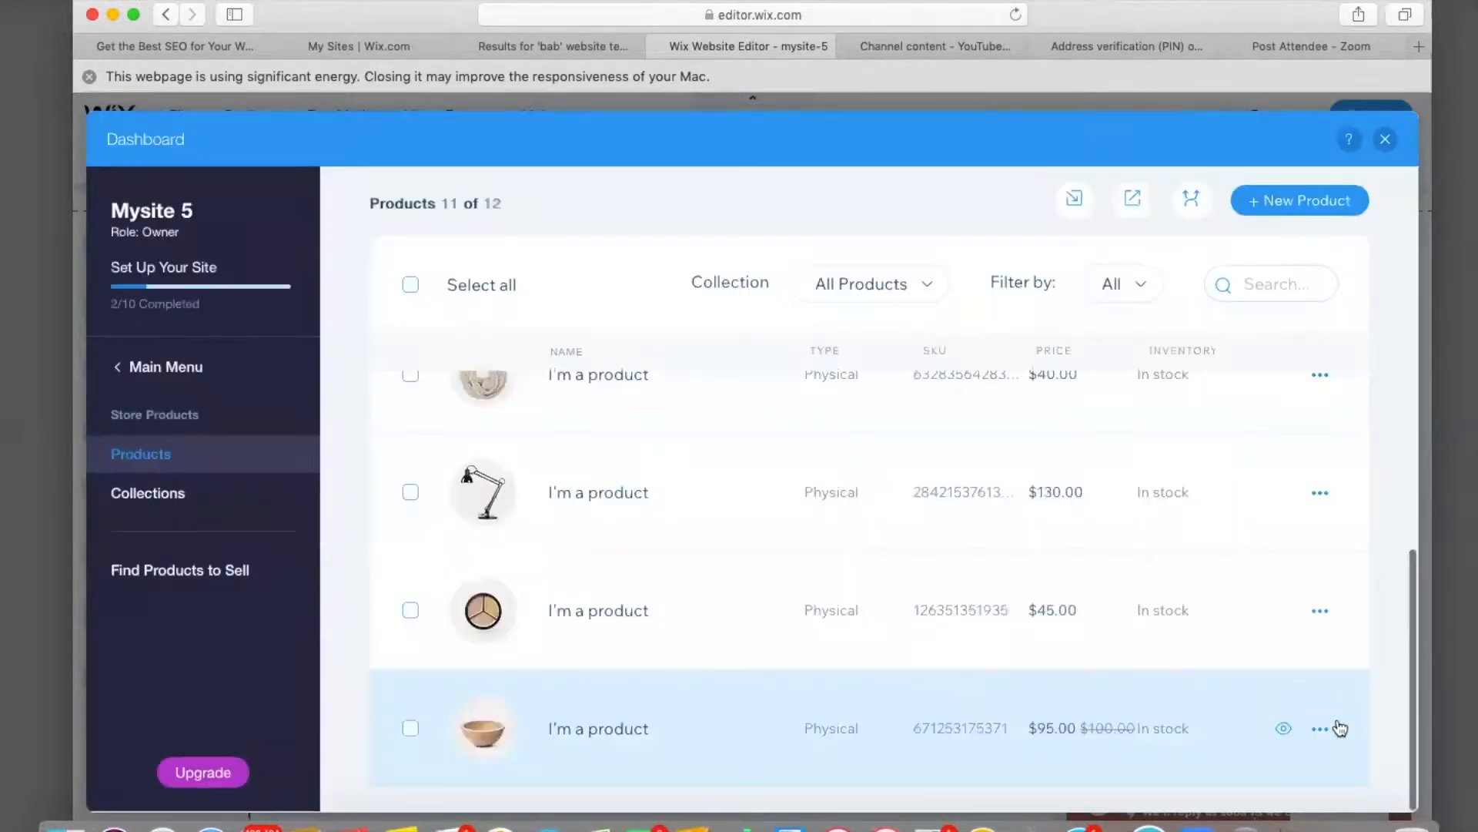
click(1320, 728)
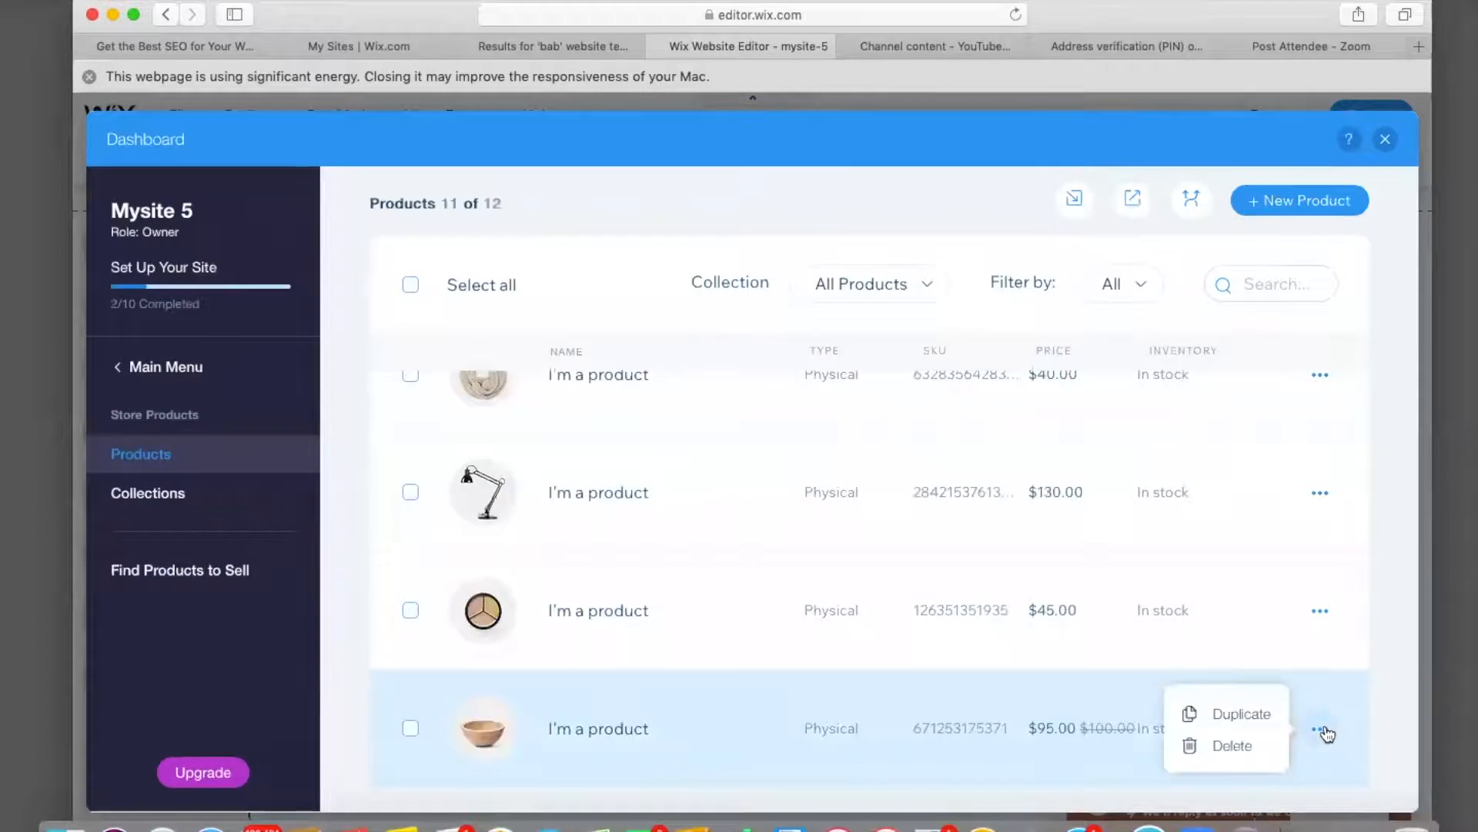
click(1221, 744)
click(963, 616)
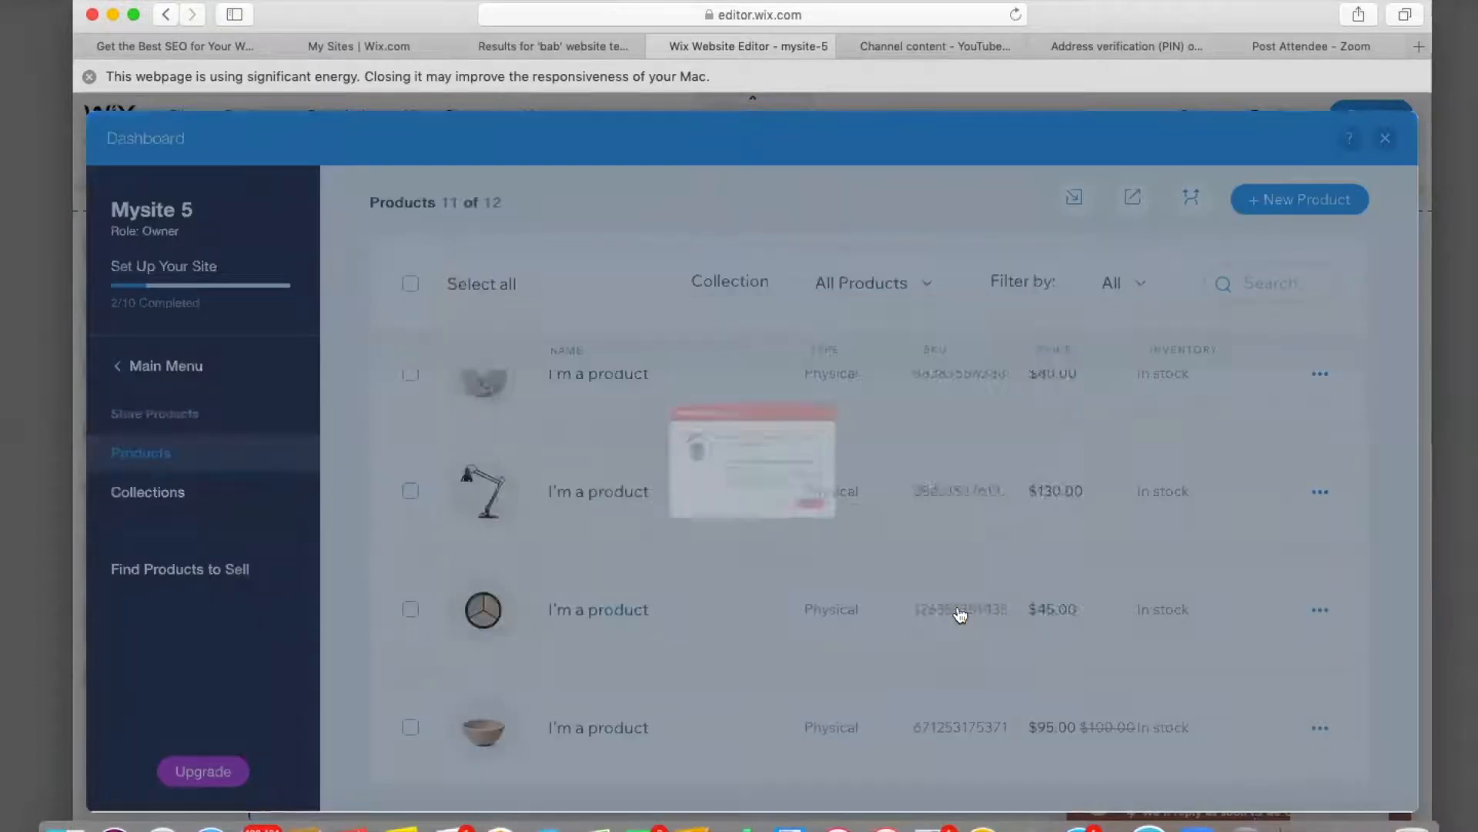
click(1319, 729)
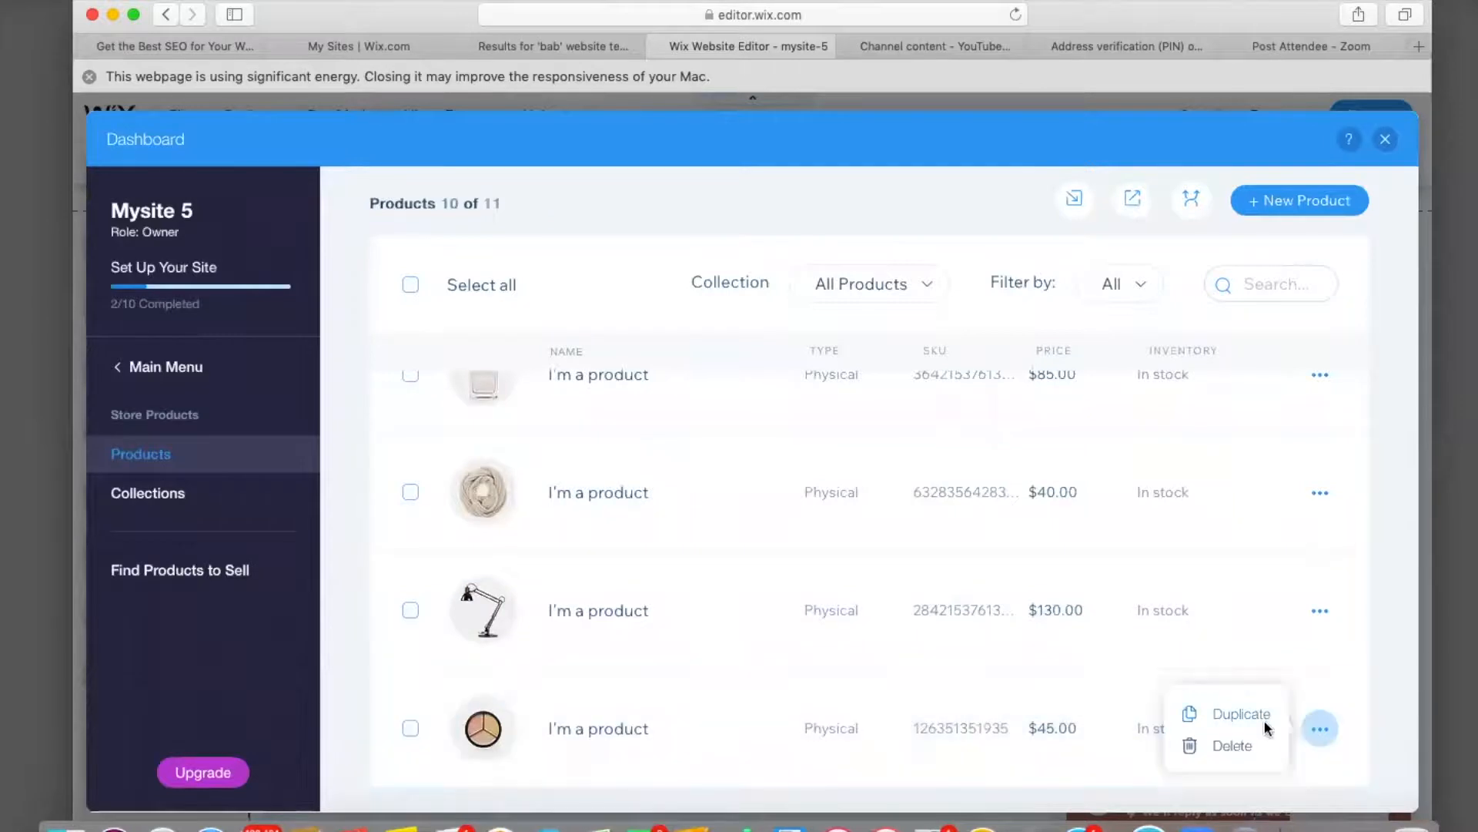
click(1249, 745)
click(1003, 620)
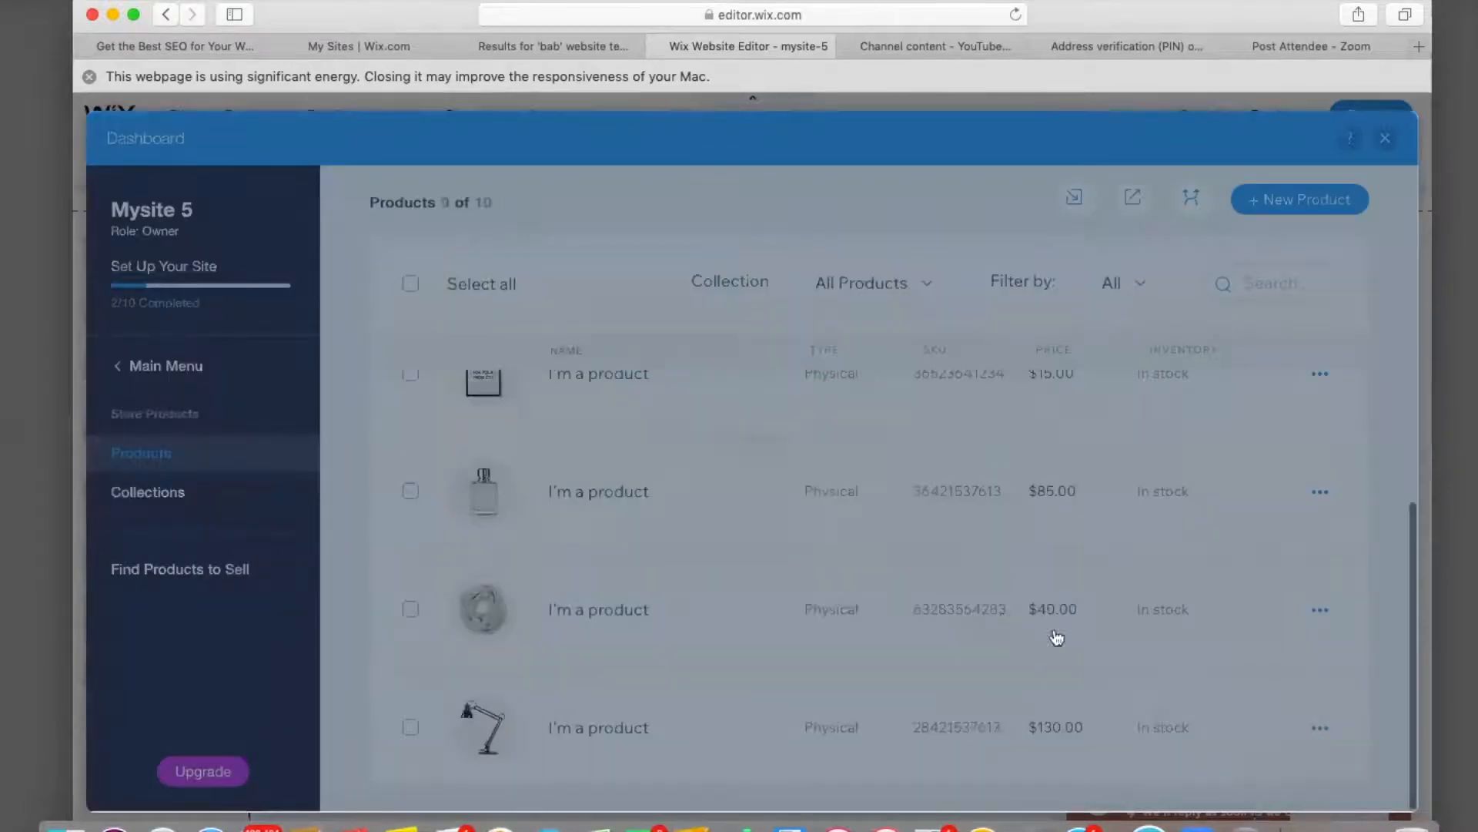
click(1317, 727)
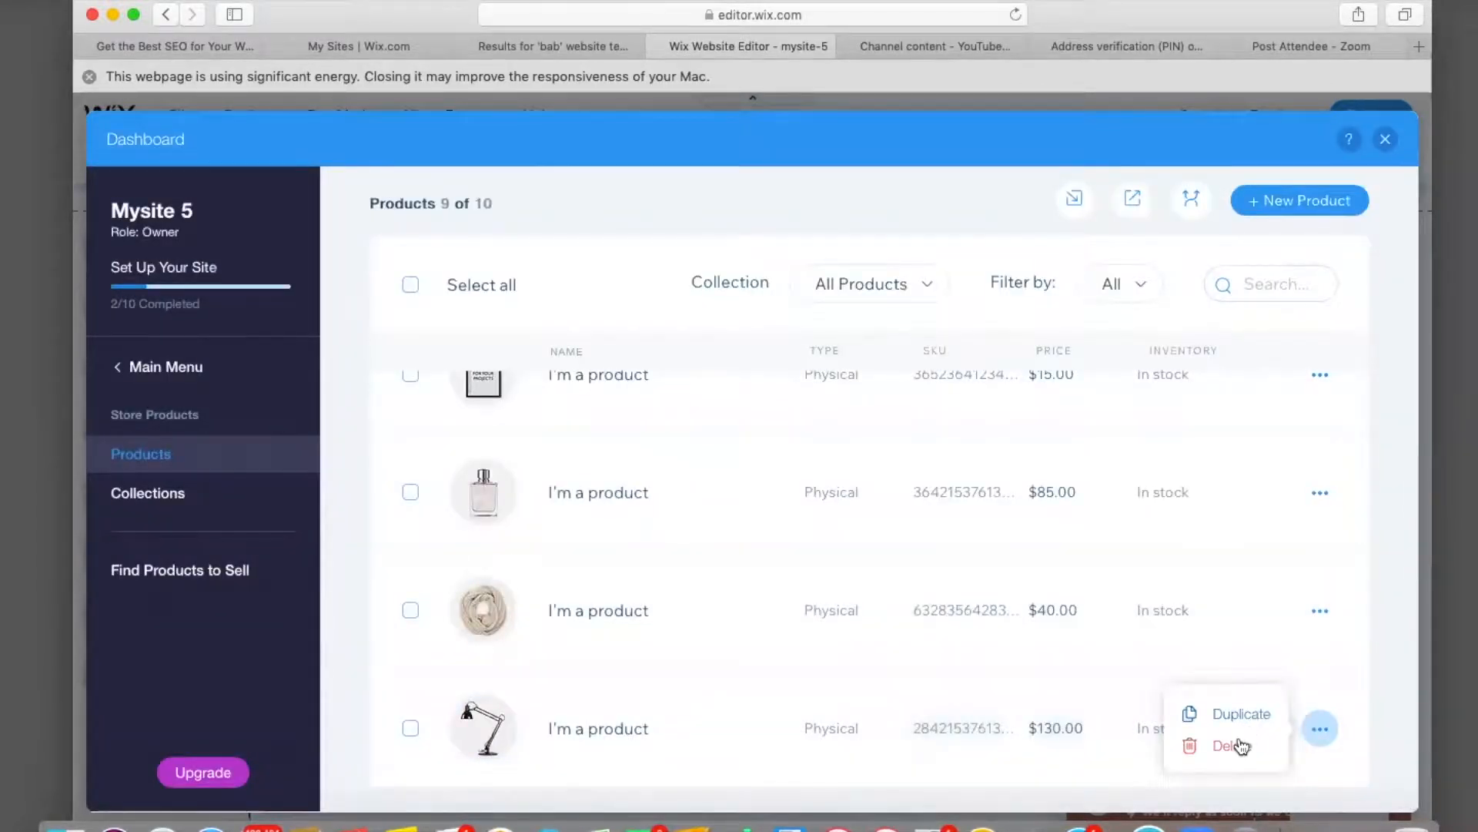
click(1241, 745)
click(1005, 613)
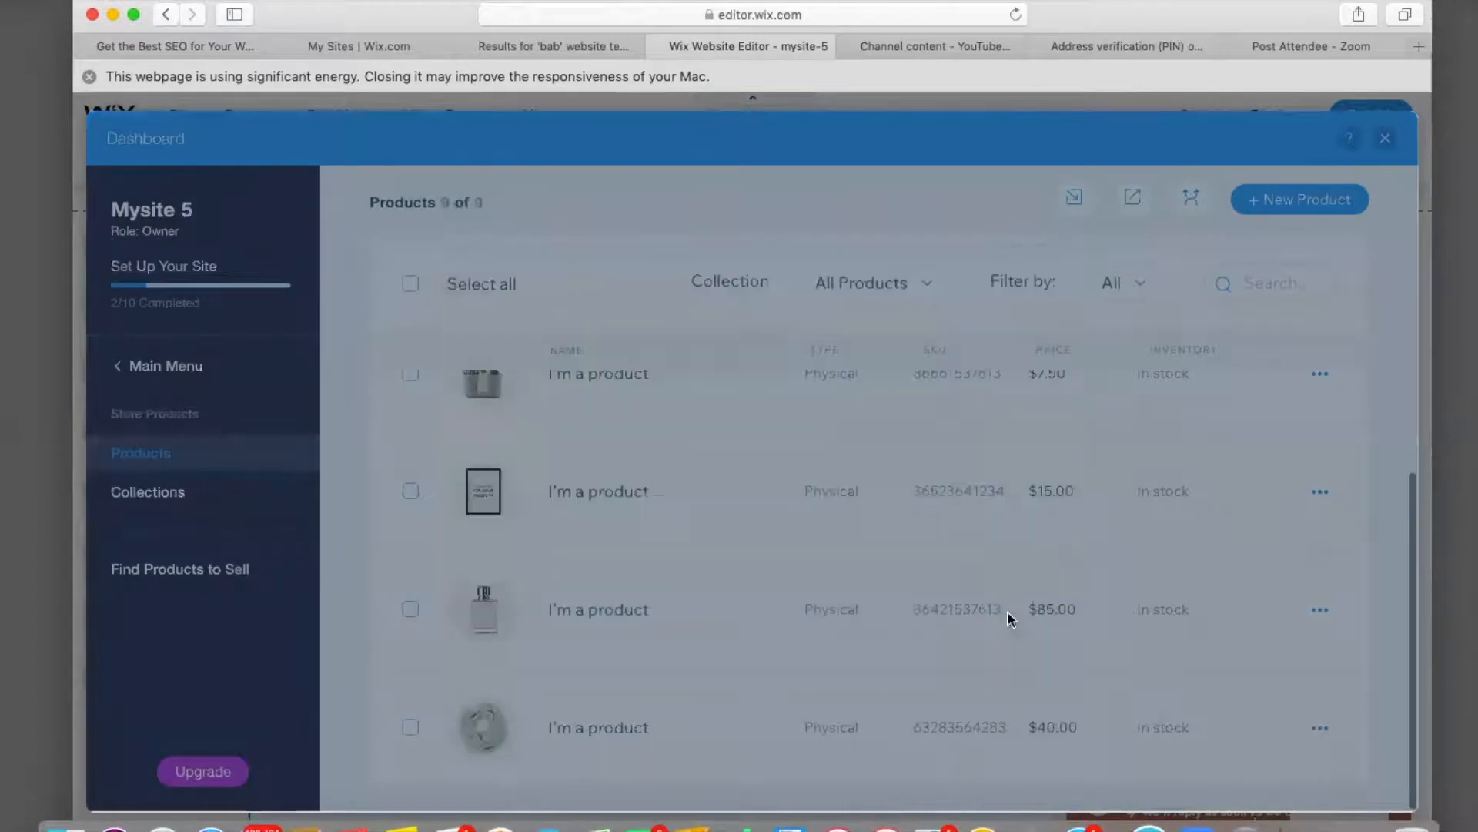
click(1318, 728)
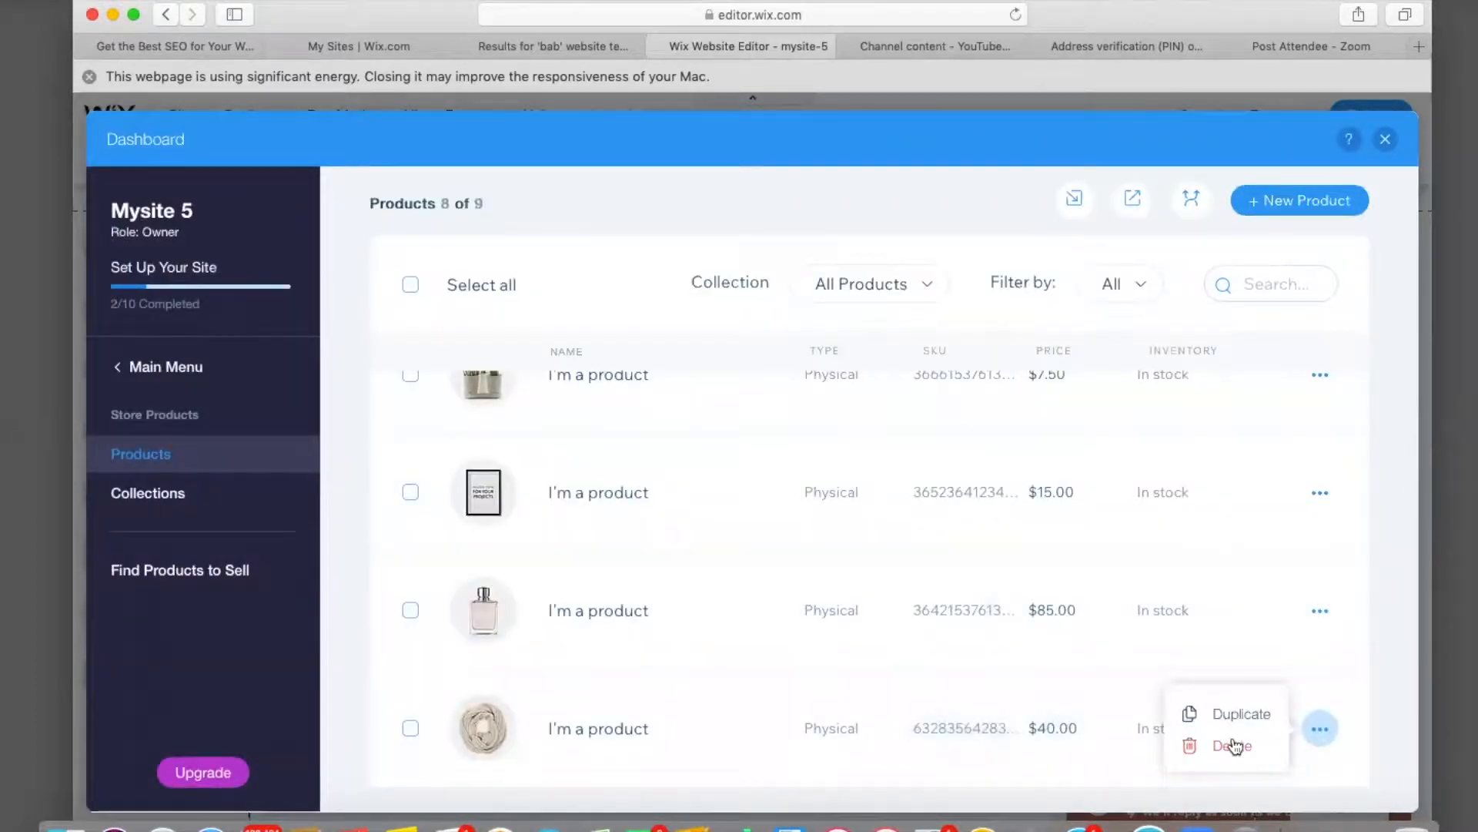
click(1234, 744)
click(972, 616)
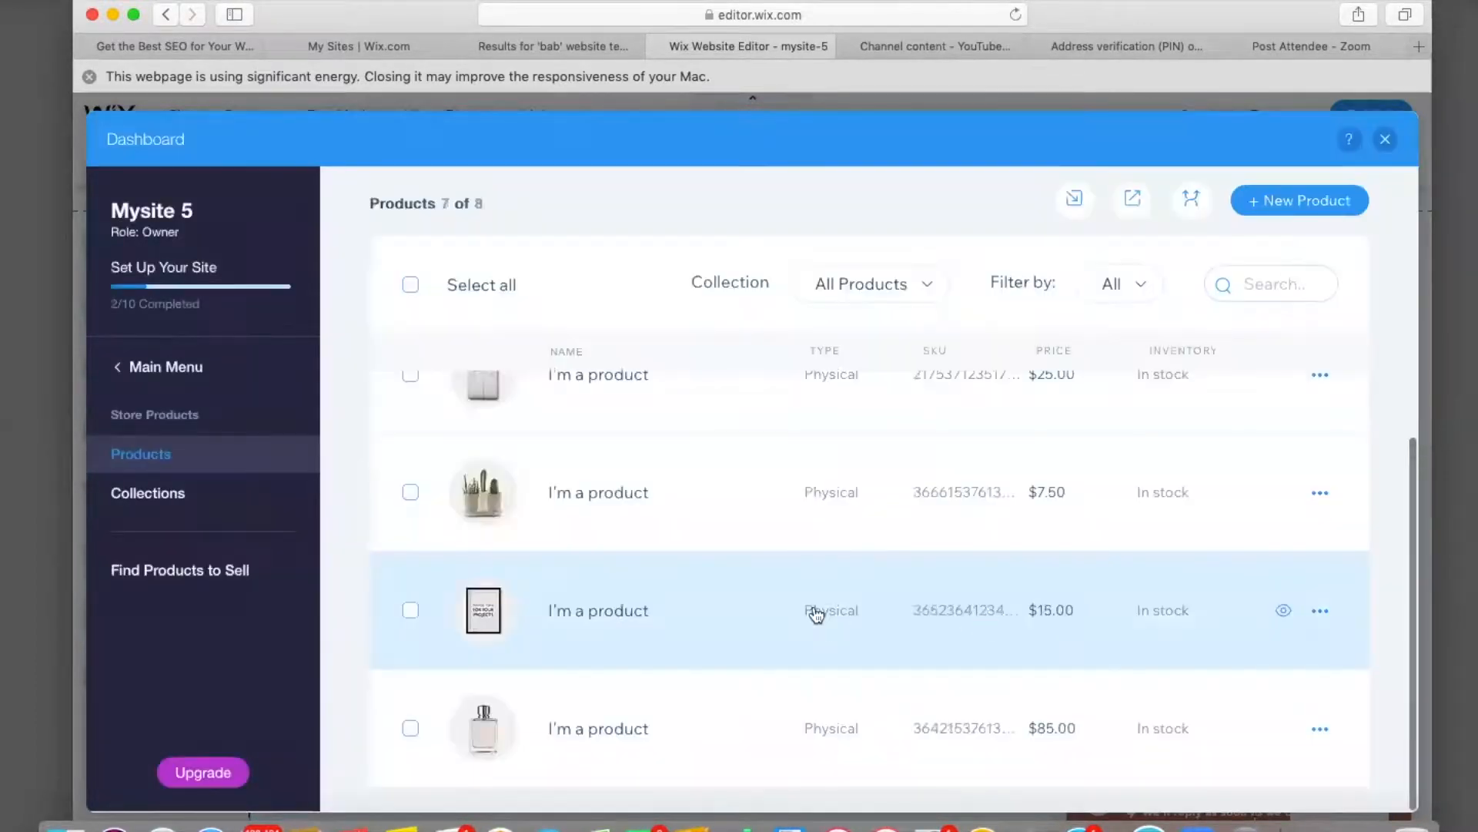
Delete the $15 poster and the framed poster products.
scroll(816, 639, up, 2)
scroll(815, 660, down, 4)
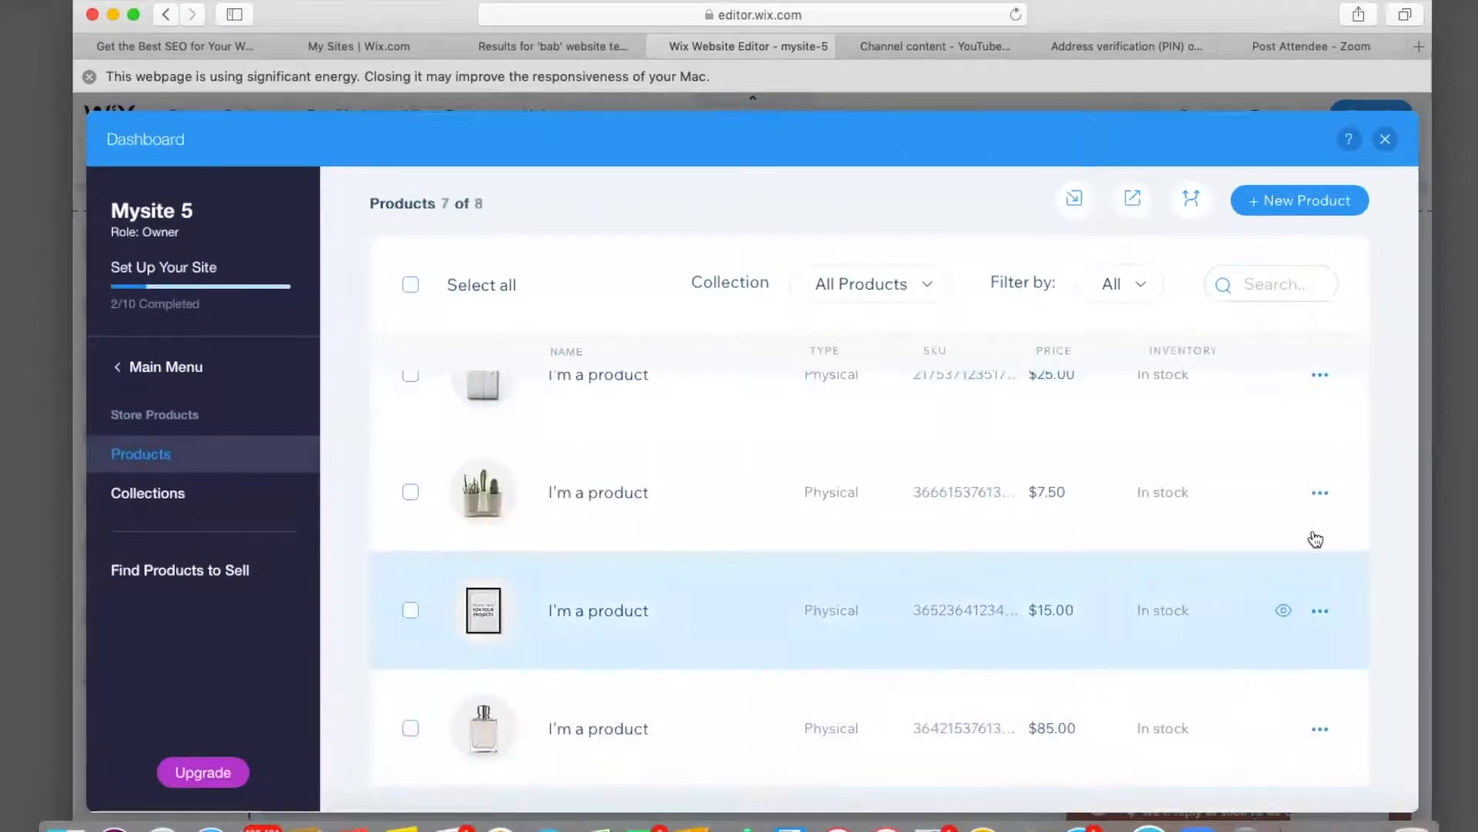
click(1319, 493)
click(1251, 516)
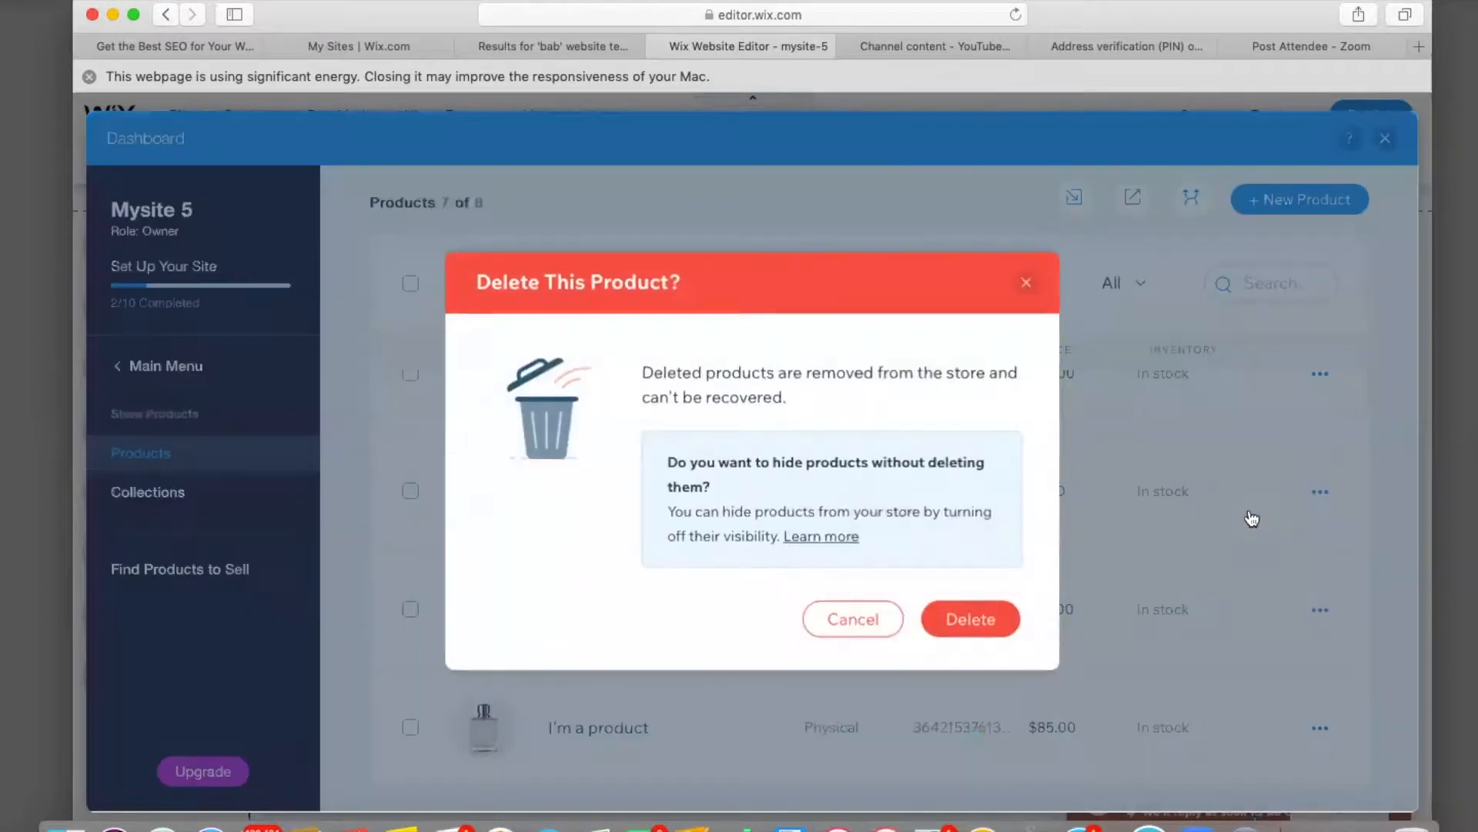
click(972, 619)
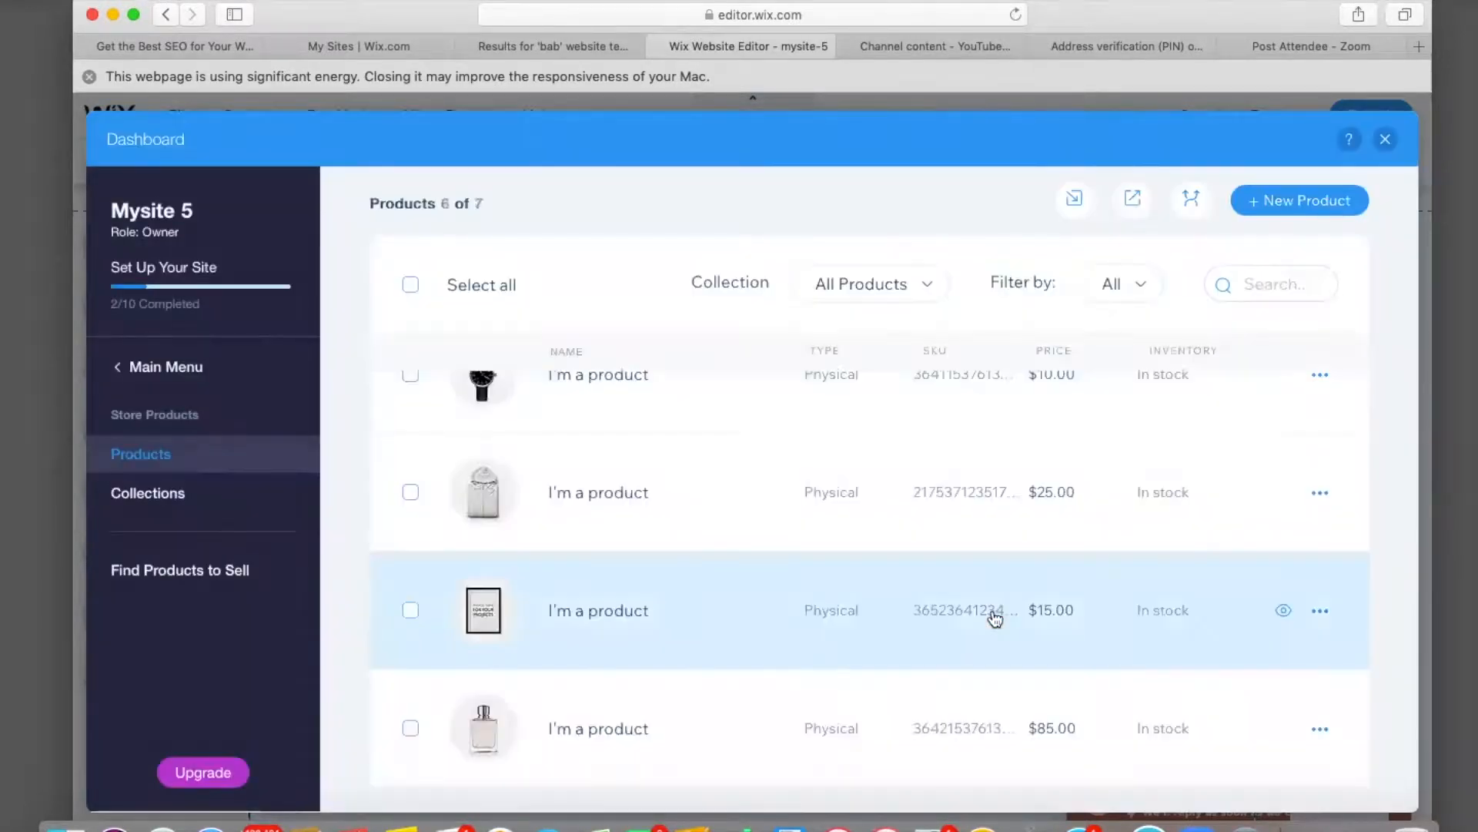
scroll(994, 616, up, 1)
scroll(995, 618, up, 2)
scroll(995, 618, down, 4)
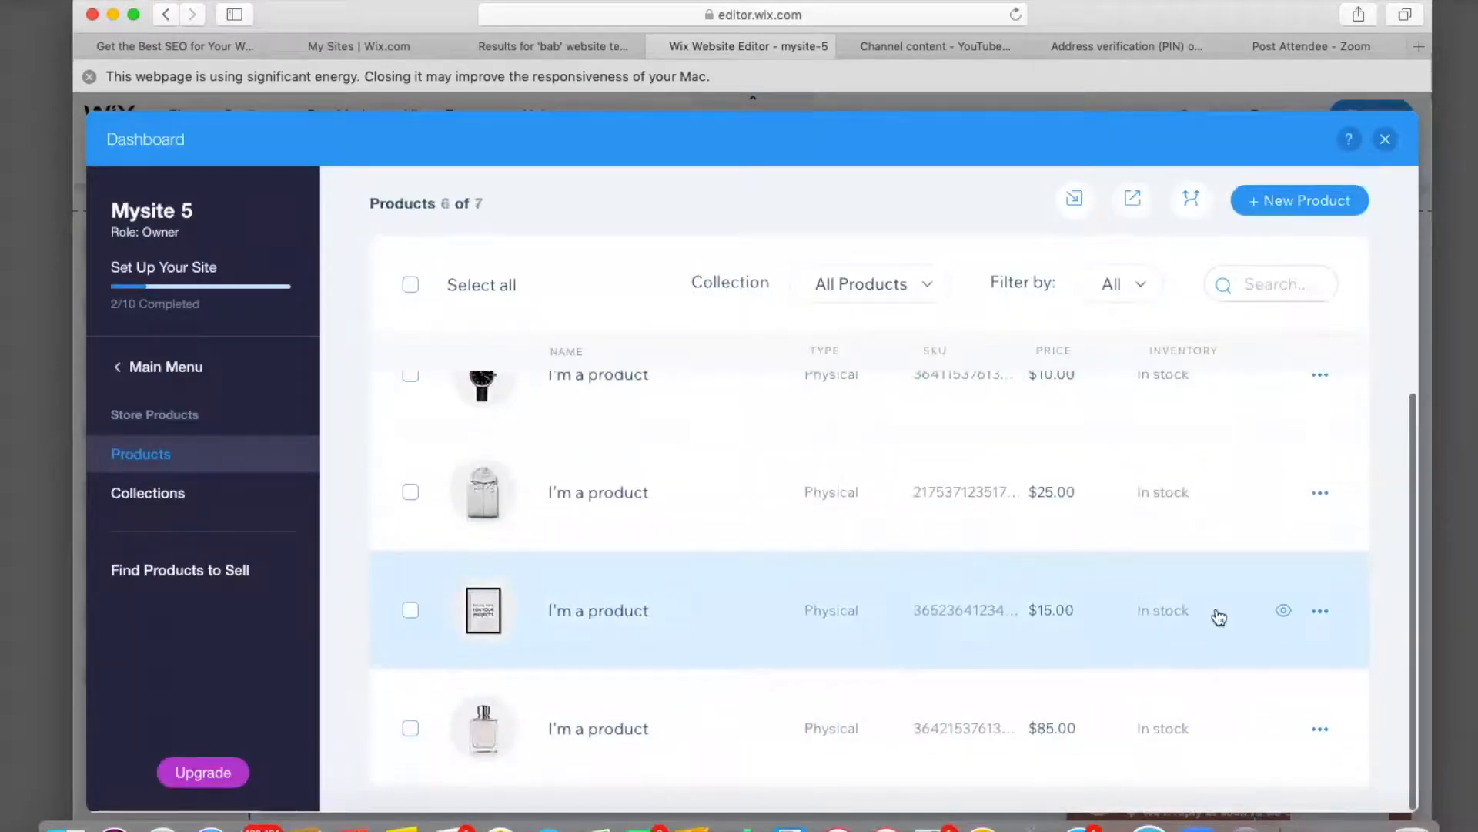
click(1309, 616)
click(1255, 627)
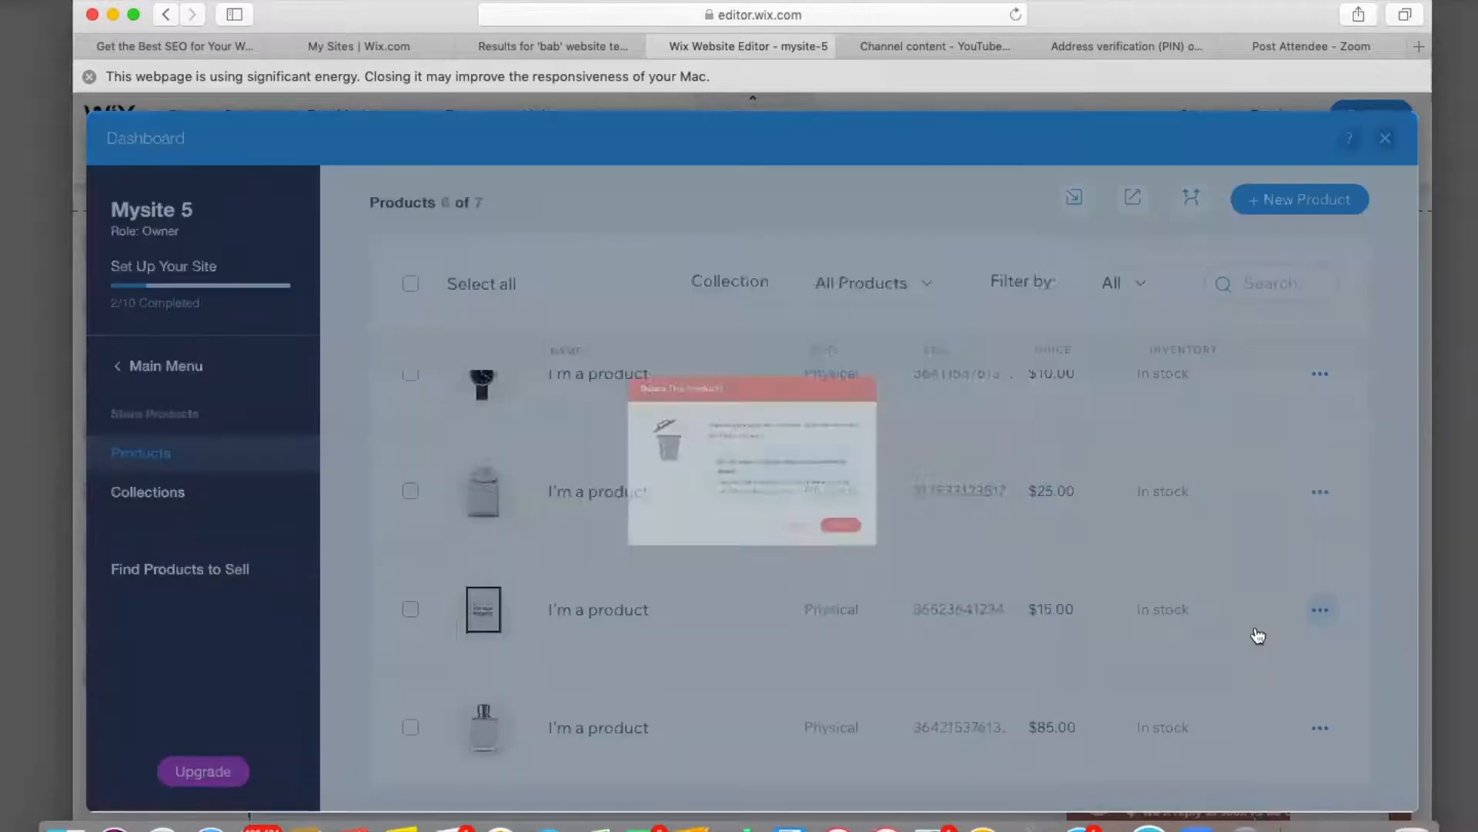
click(972, 619)
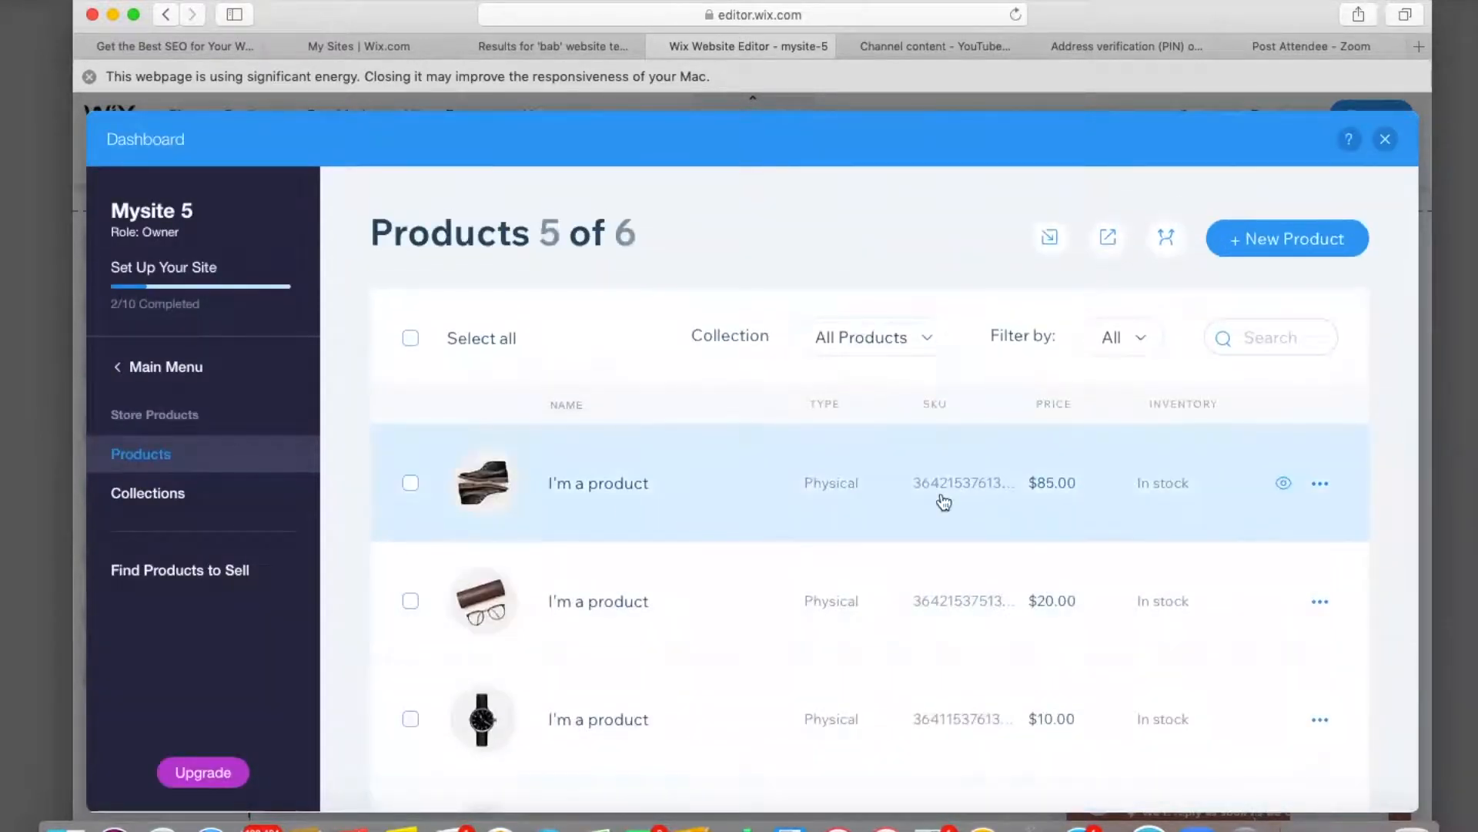
Hide the $85 shoe product from the store.
click(1285, 485)
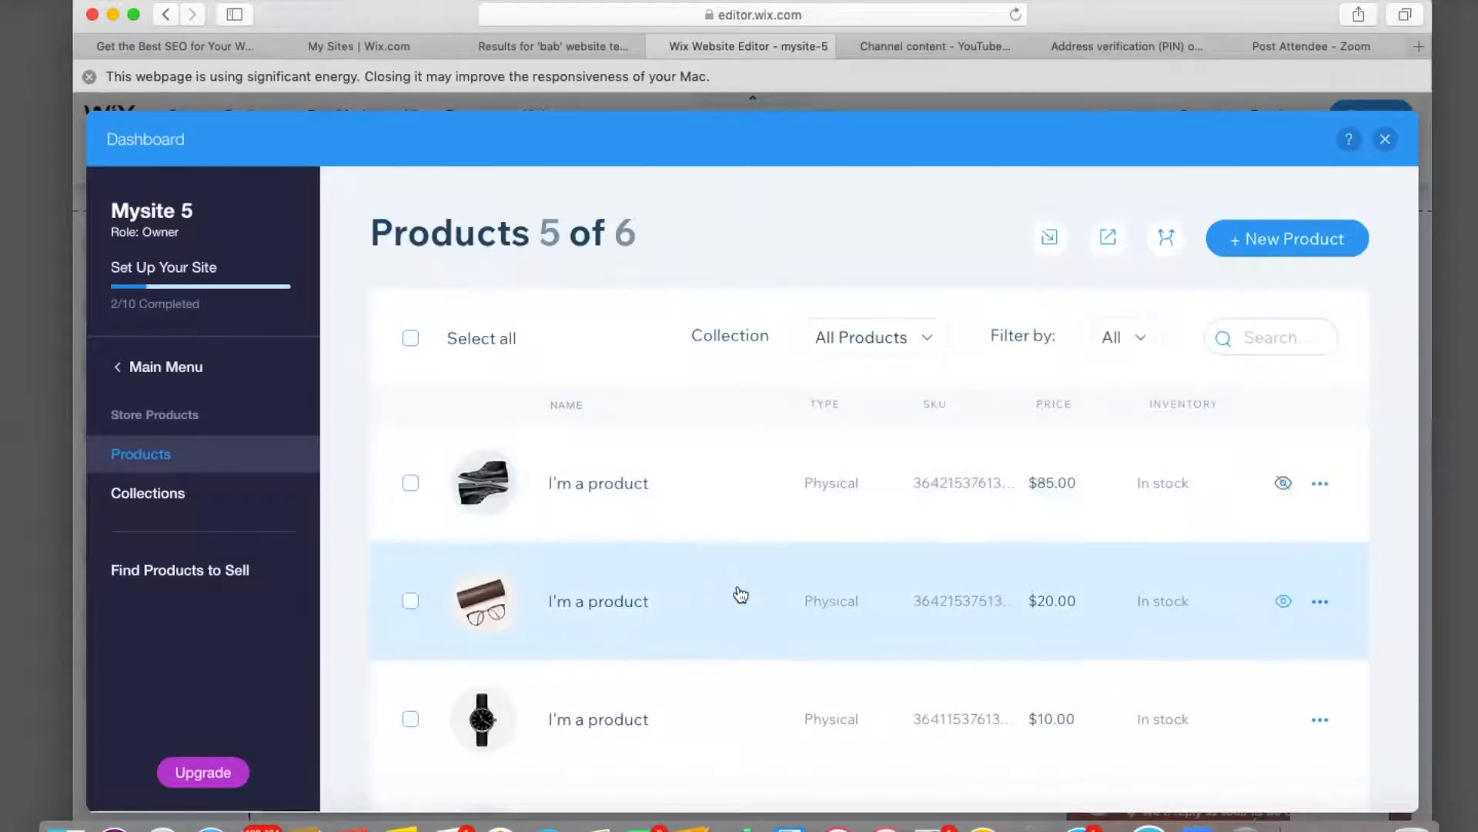
scroll(738, 595, down, 5)
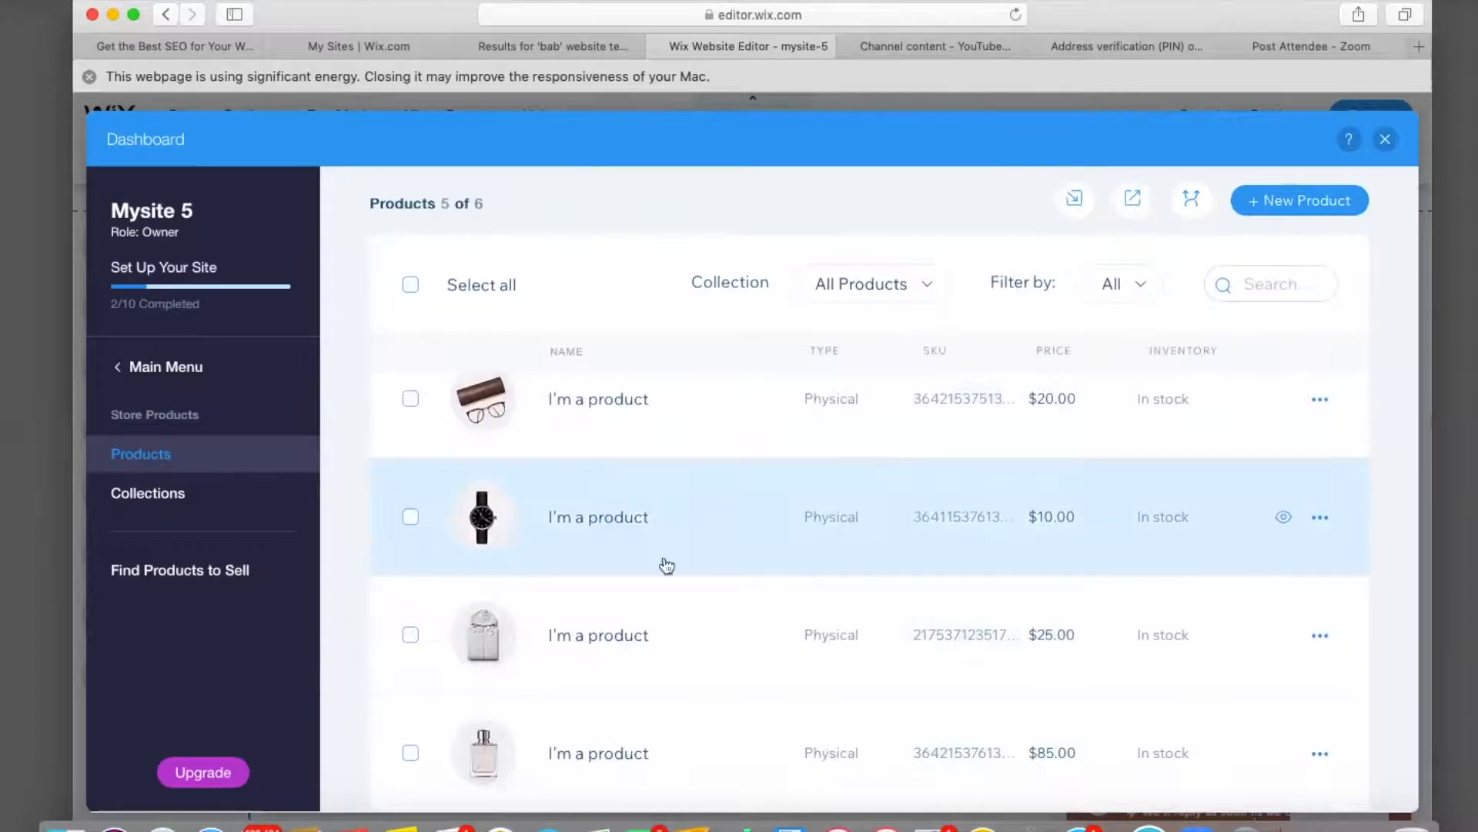
scroll(794, 656, up, 5)
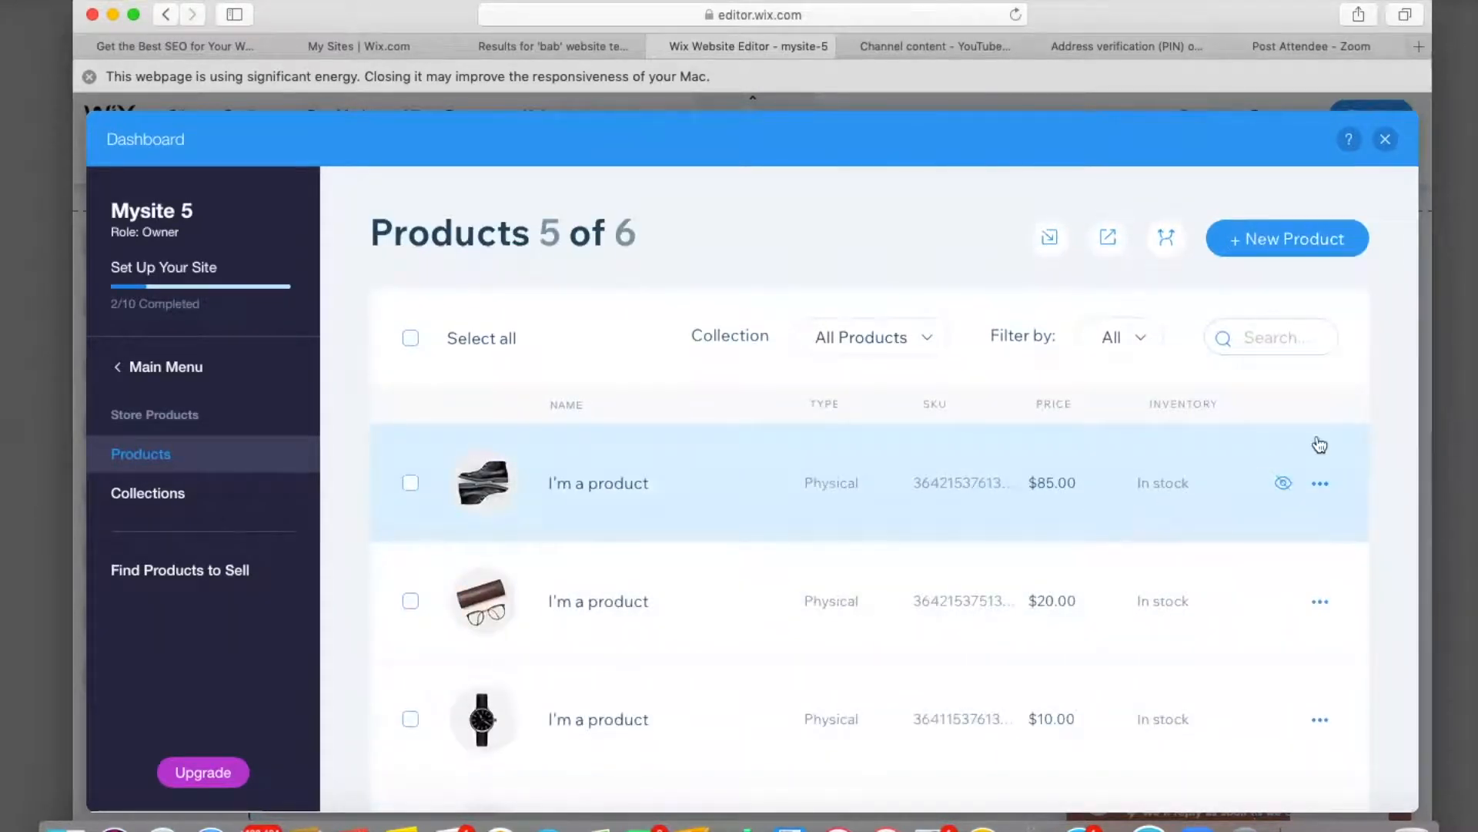
Make the $85 shoe product visible again and open its edit page, closing the image picker unused.
click(1285, 485)
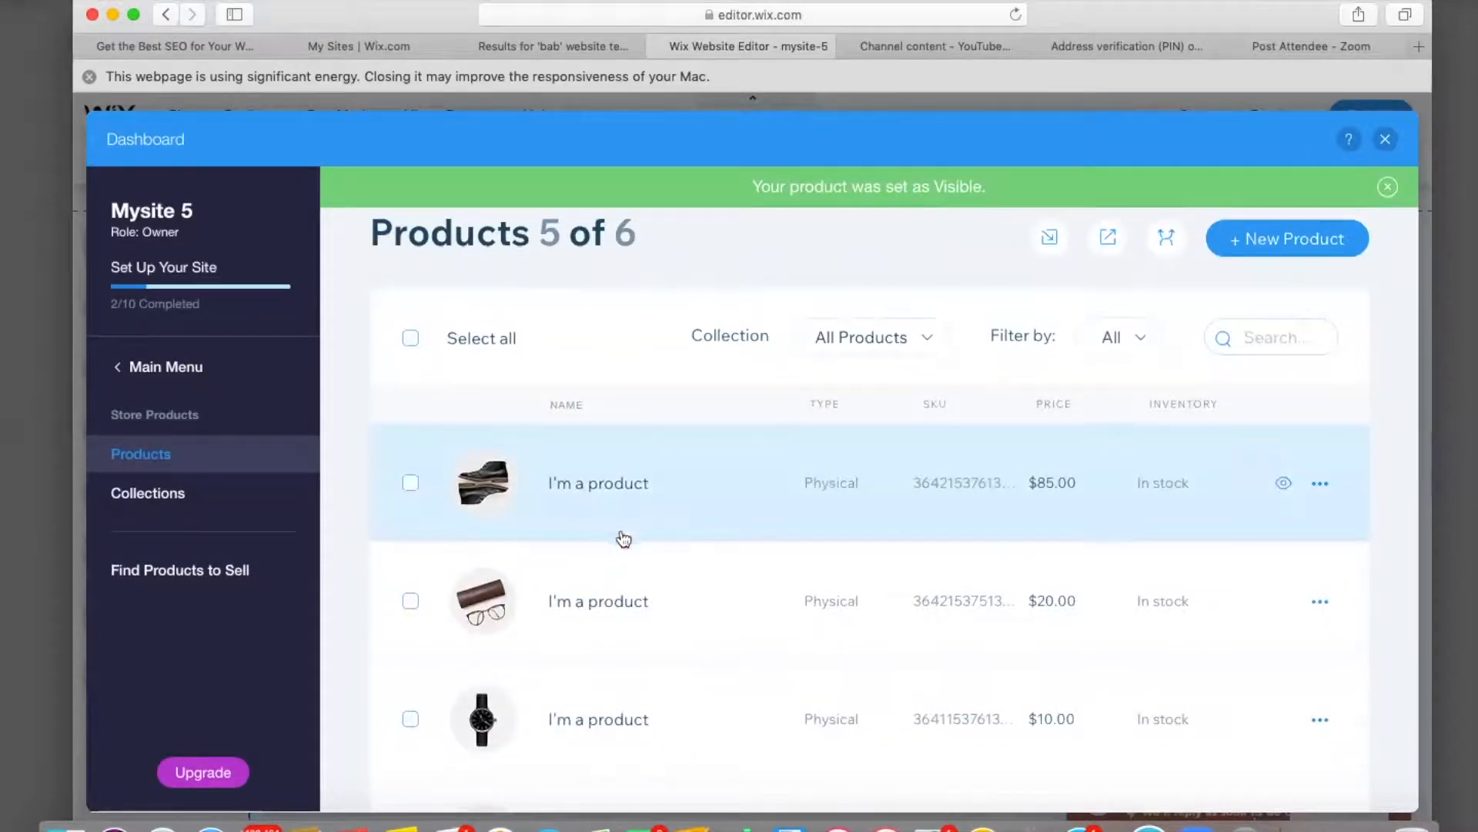
click(757, 475)
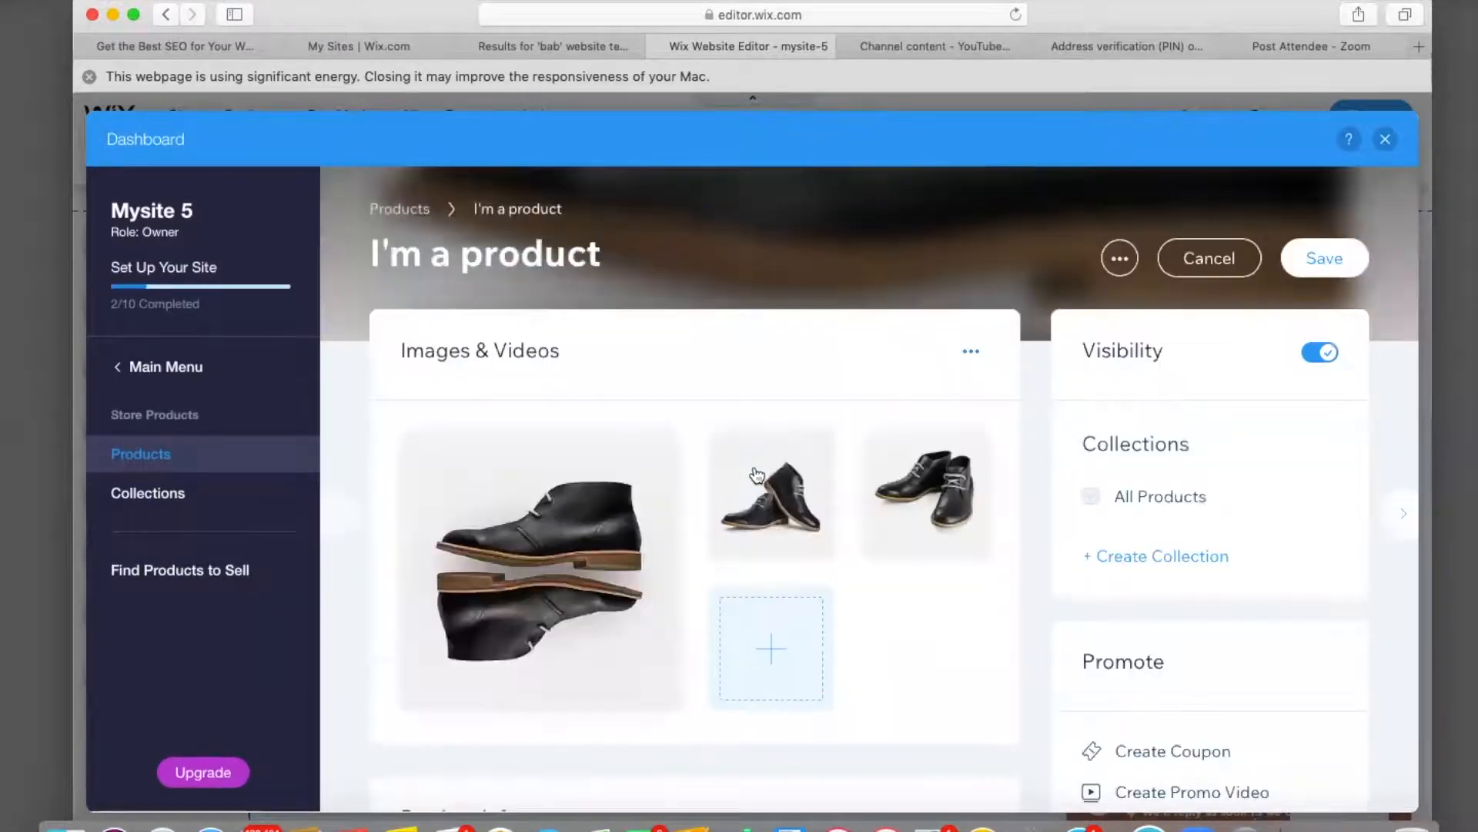
mouse_move(797, 482)
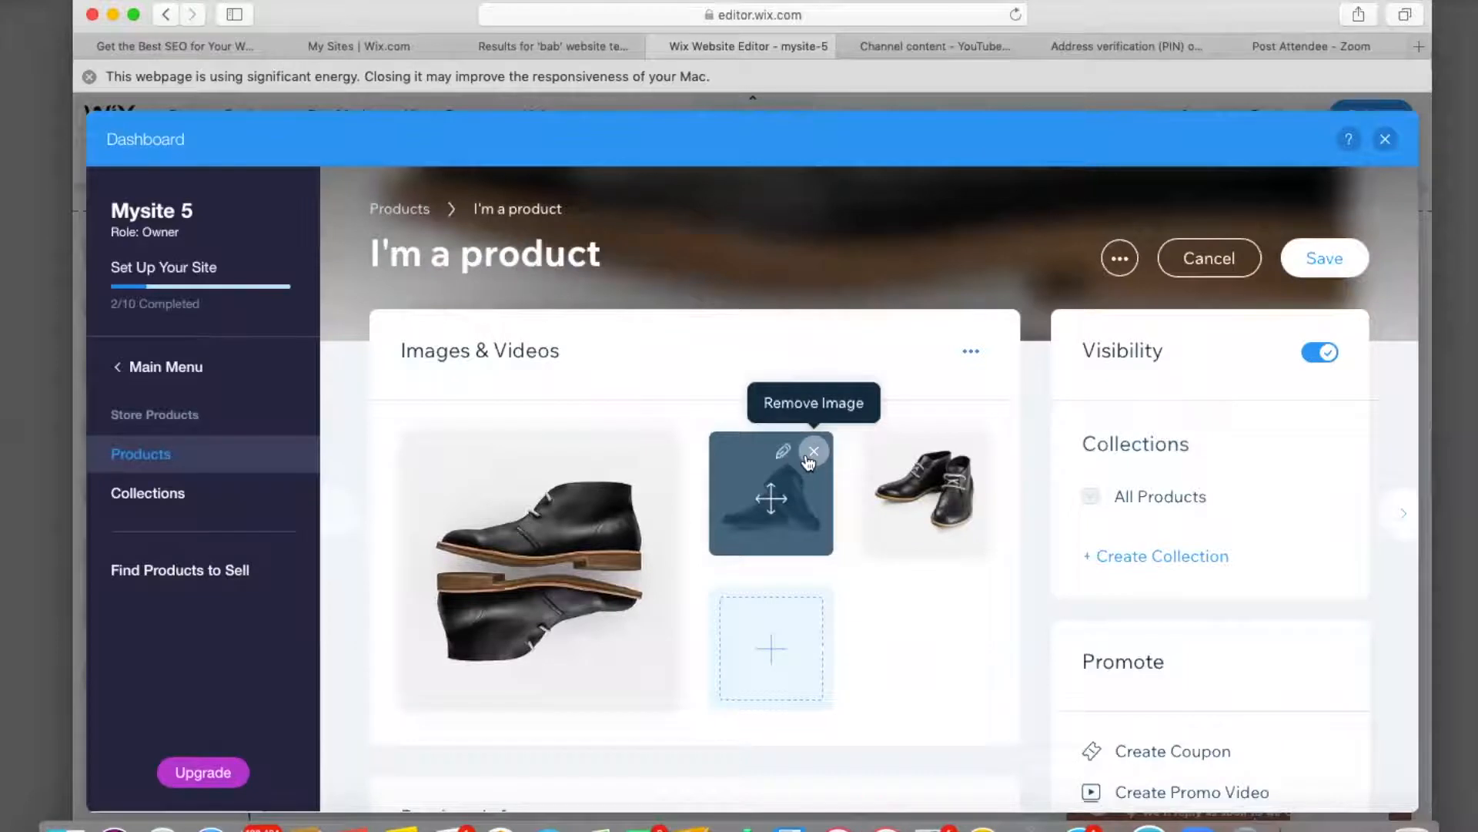
mouse_move(552, 524)
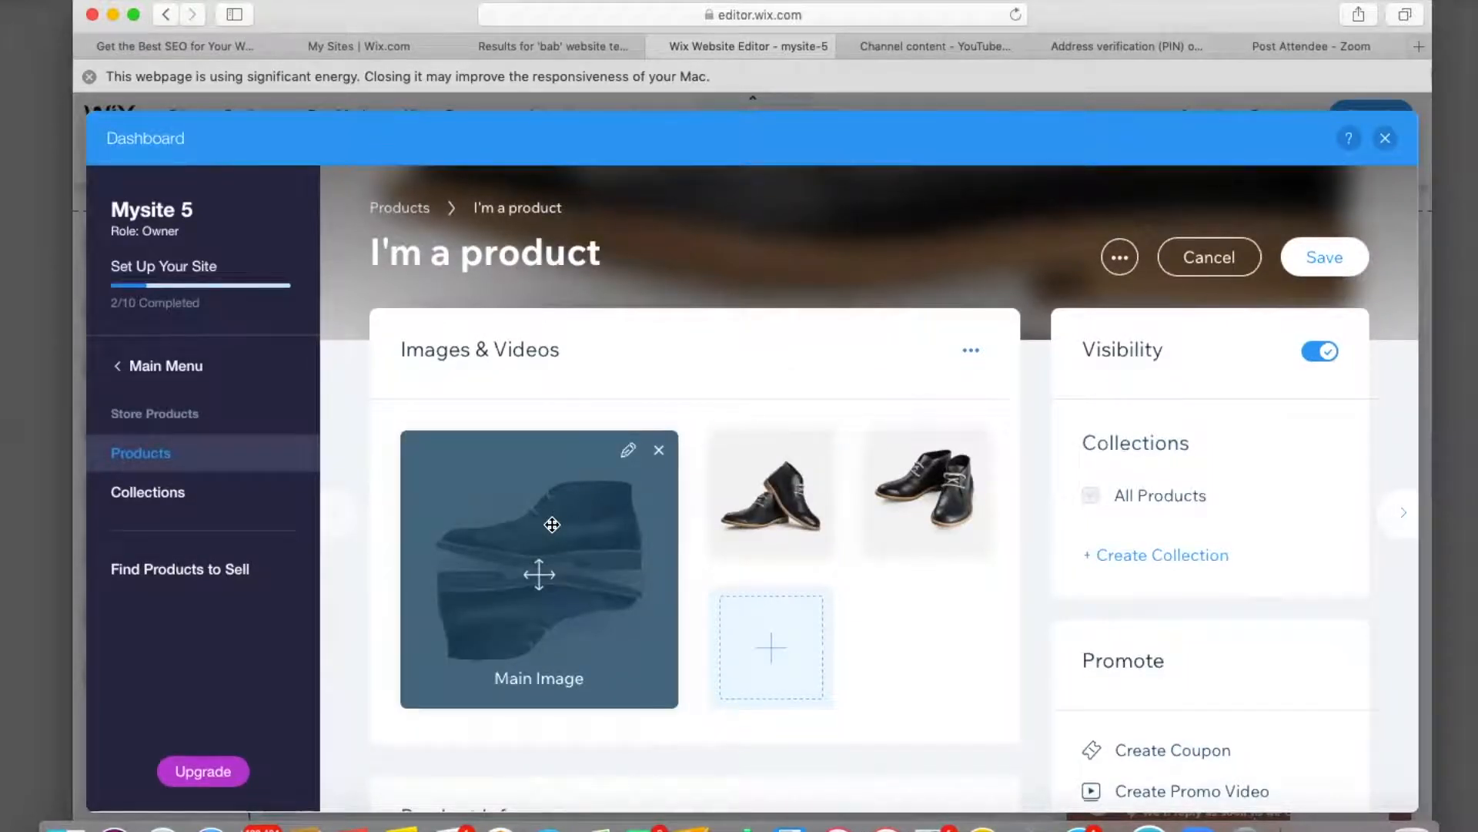
click(552, 524)
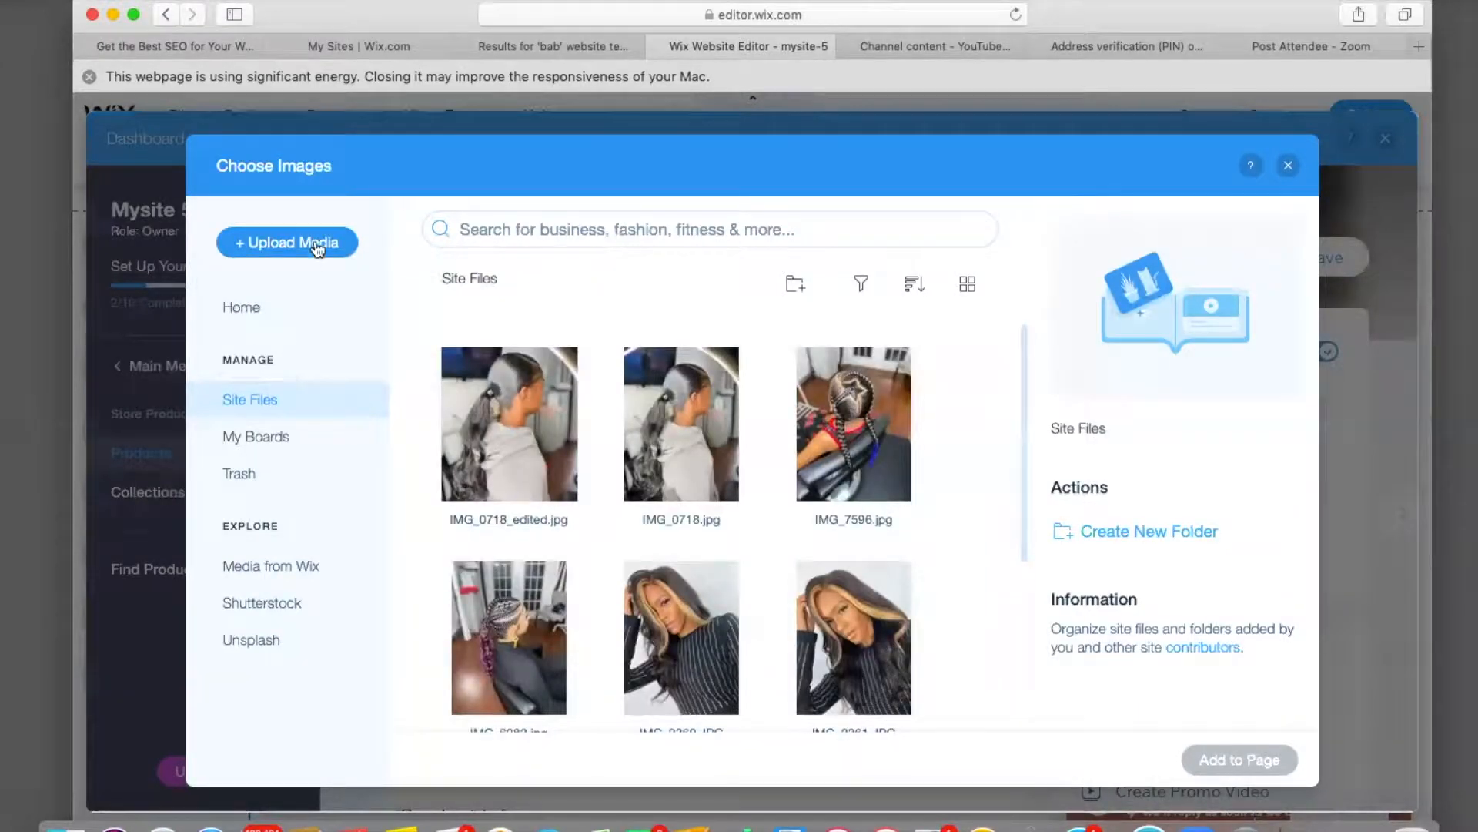
key(Escape)
Rename the shoe product to 'Leather Shoes'.
scroll(604, 614, down, 6)
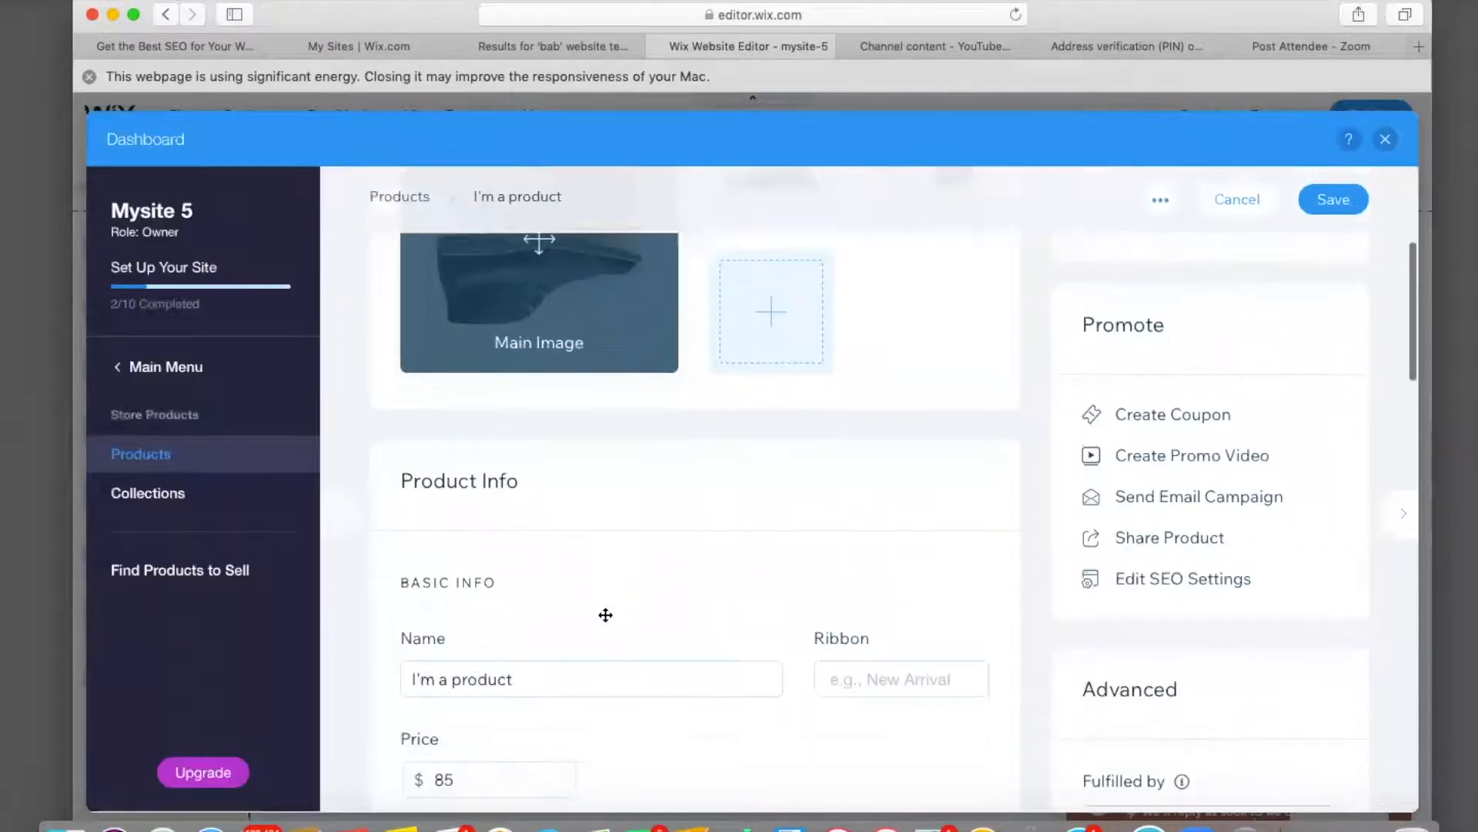
click(524, 583)
key(BackSpace)
key(BackSpace)
key(BackSpace)
key(BackSpace)
key(BackSpace)
key(BackSpace)
key(BackSpace)
key(BackSpace)
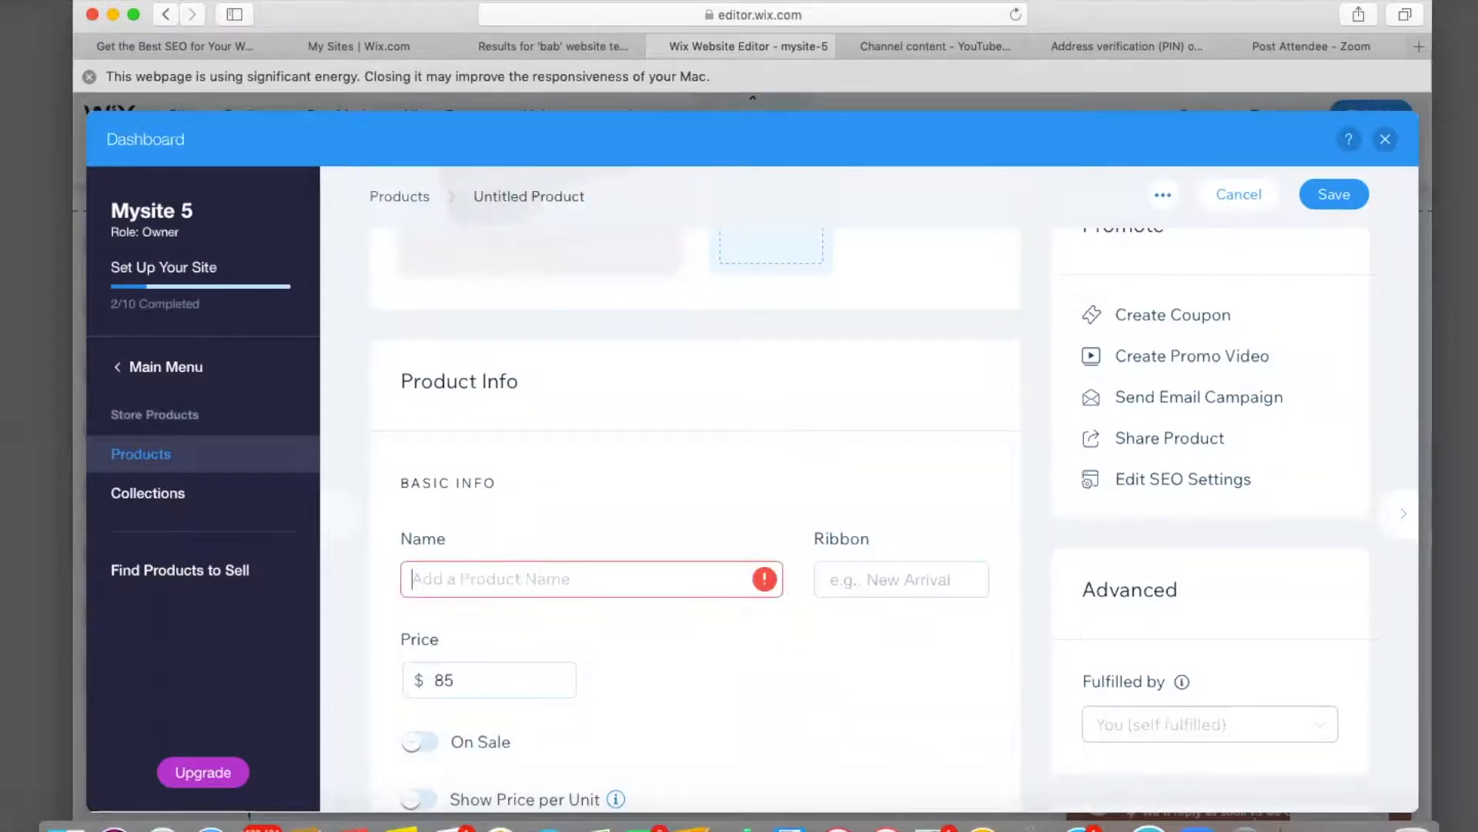
text(Black Leather Shoes)
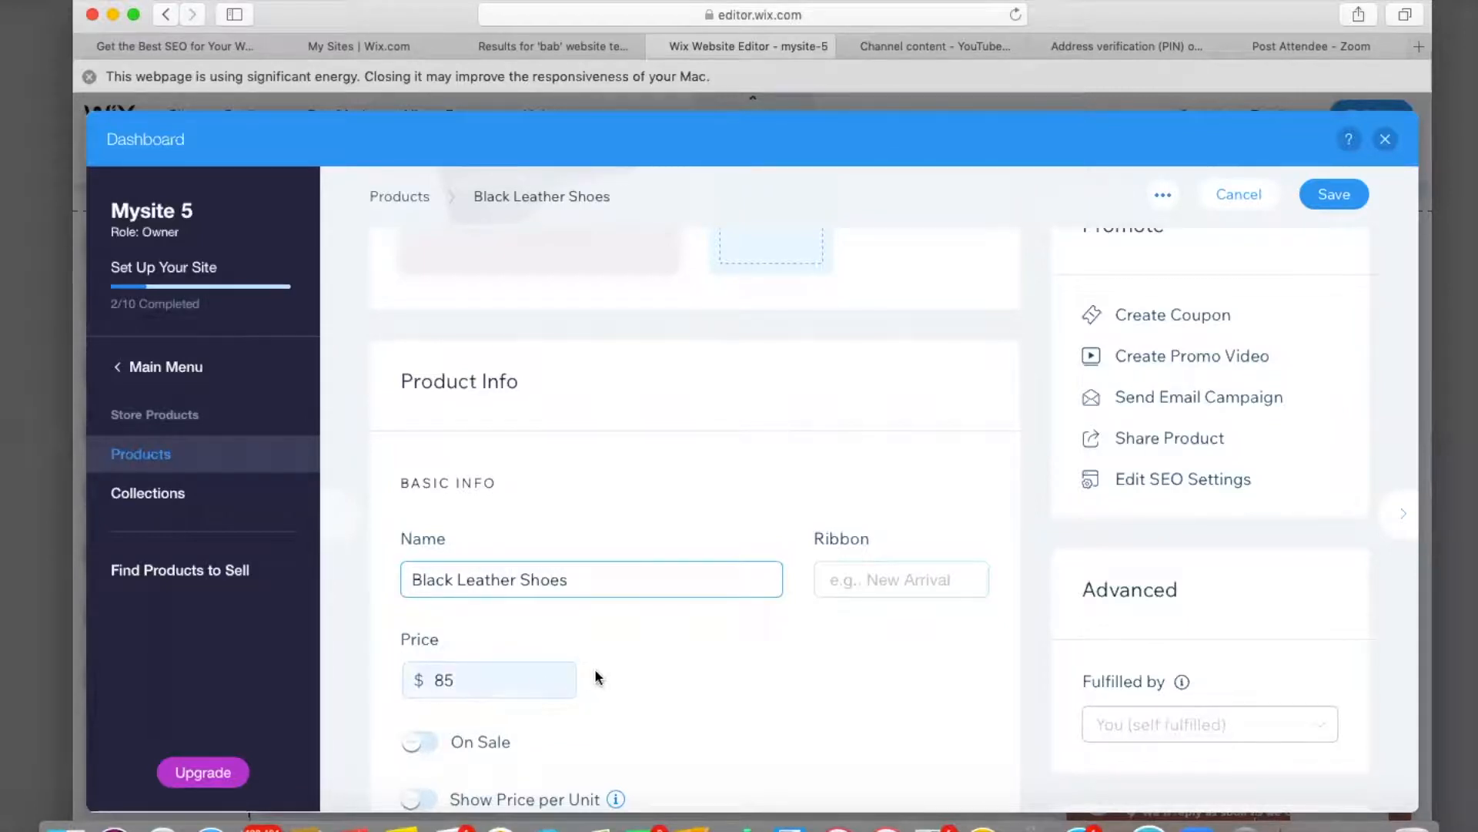
scroll(596, 674, down, 5)
scroll(595, 671, down, 1)
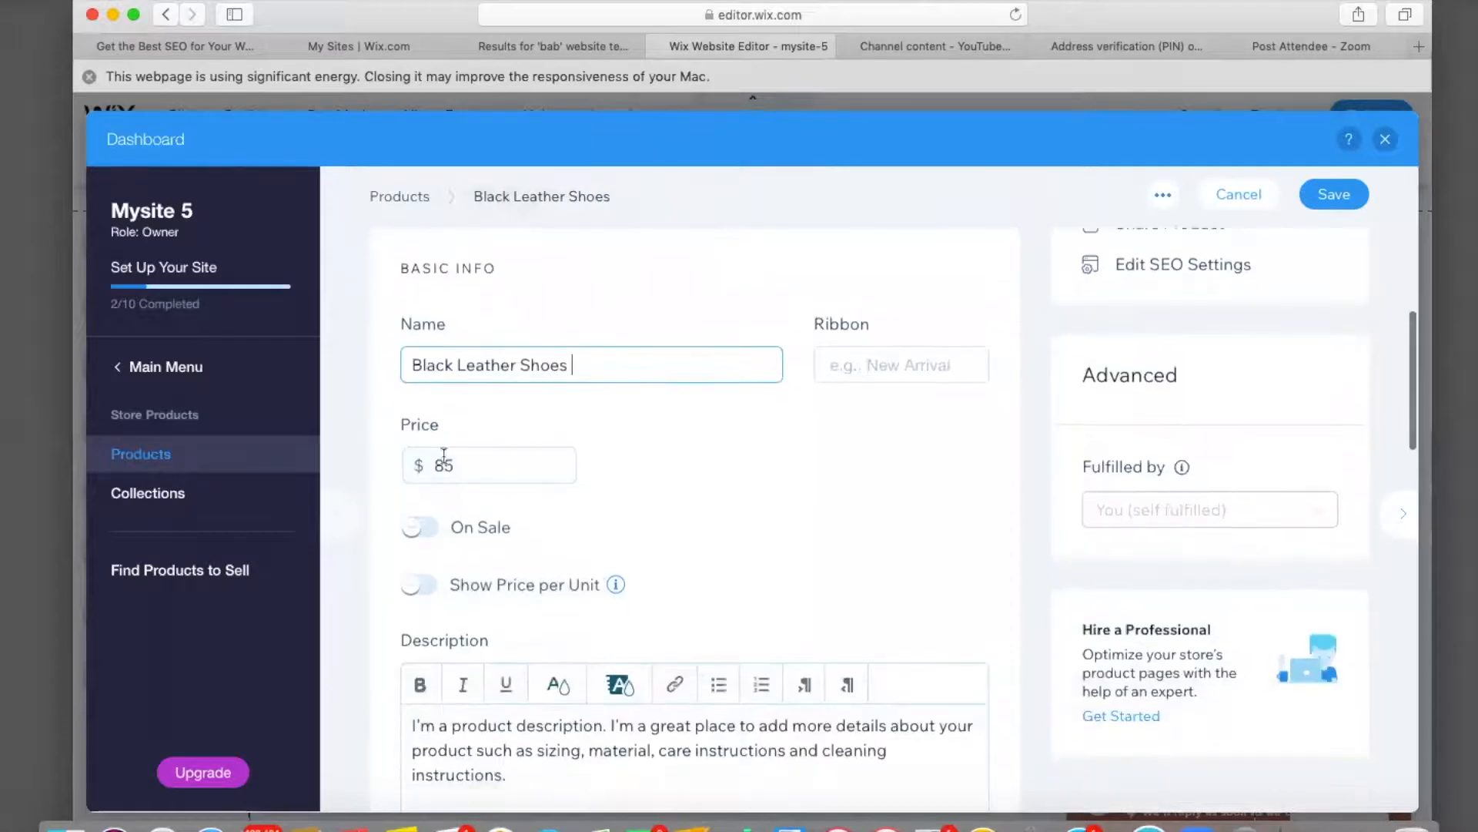
drag(413, 362, 409, 364)
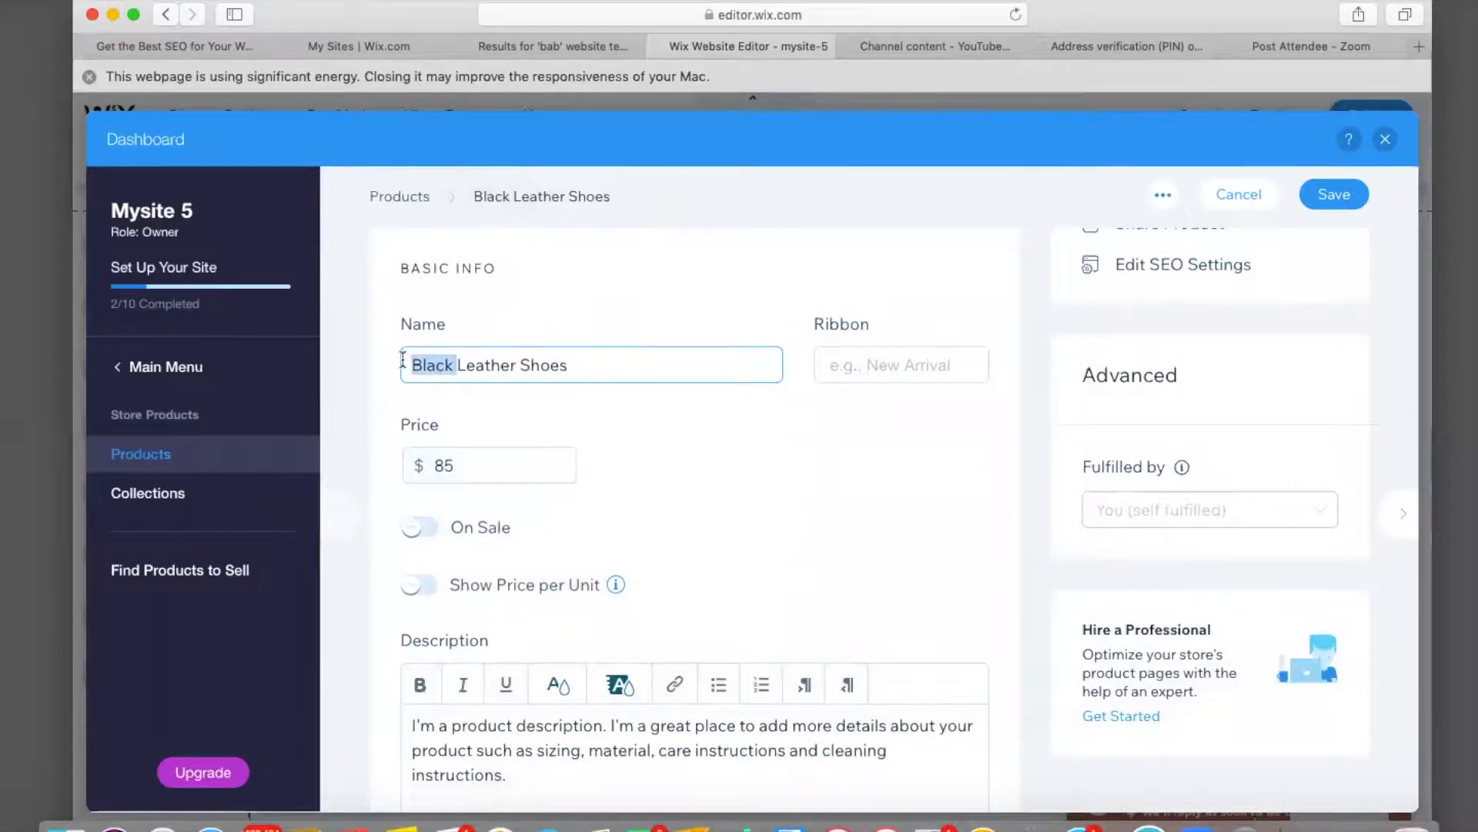
key(BackSpace)
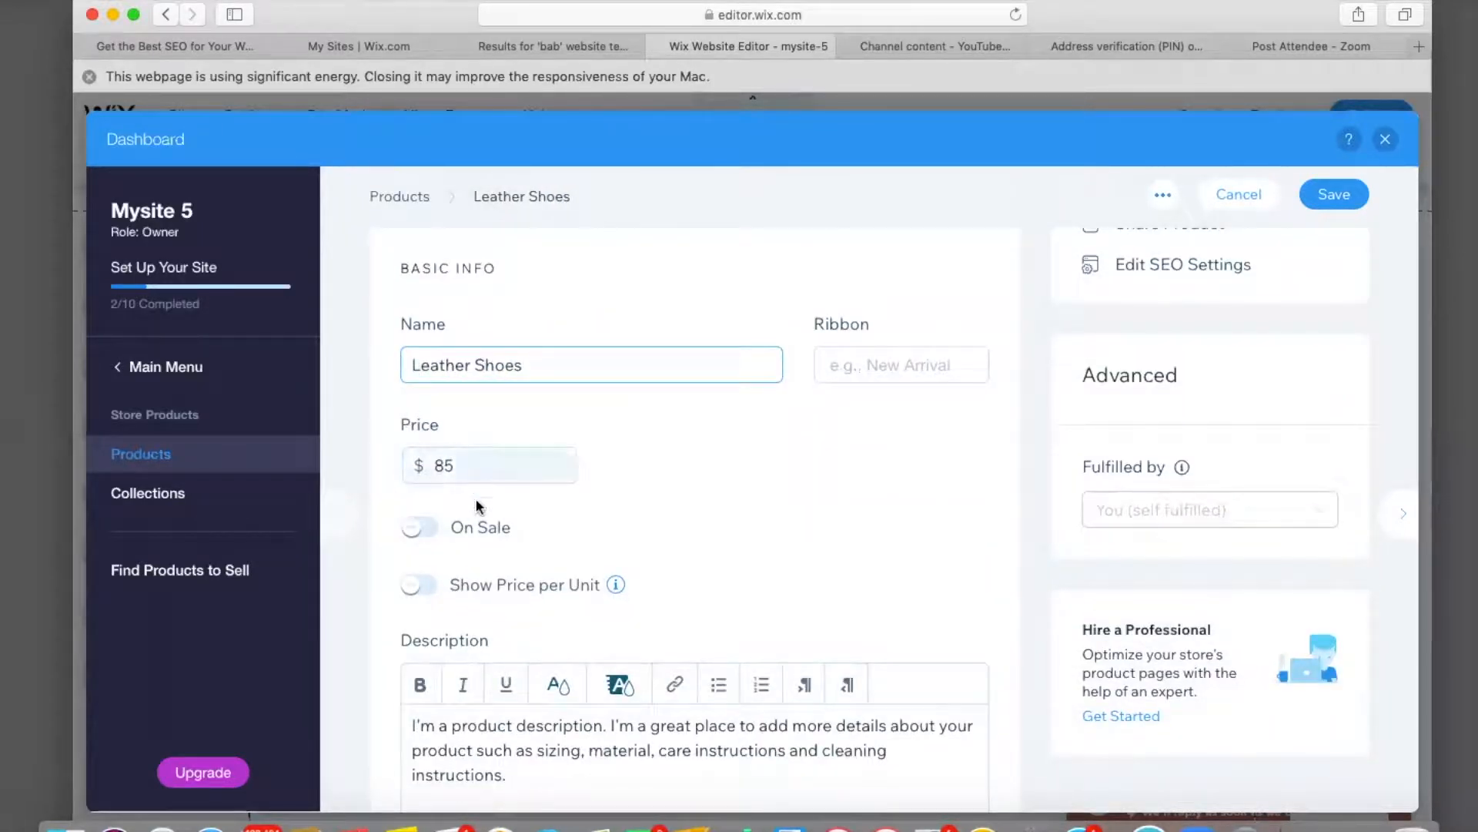
Toggle On Sale on and back off, then scroll down to the Product Options.
click(436, 529)
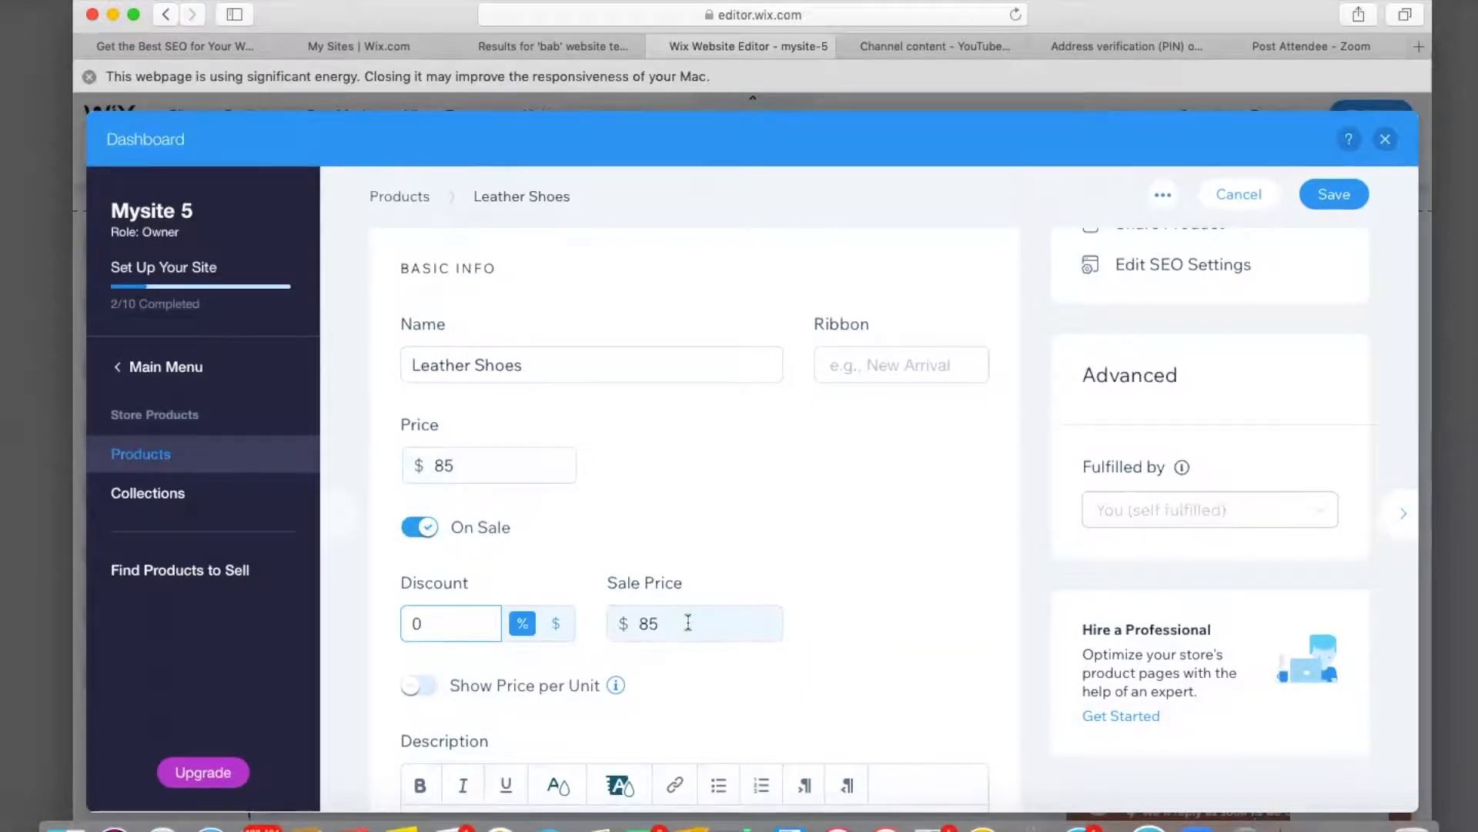
click(420, 528)
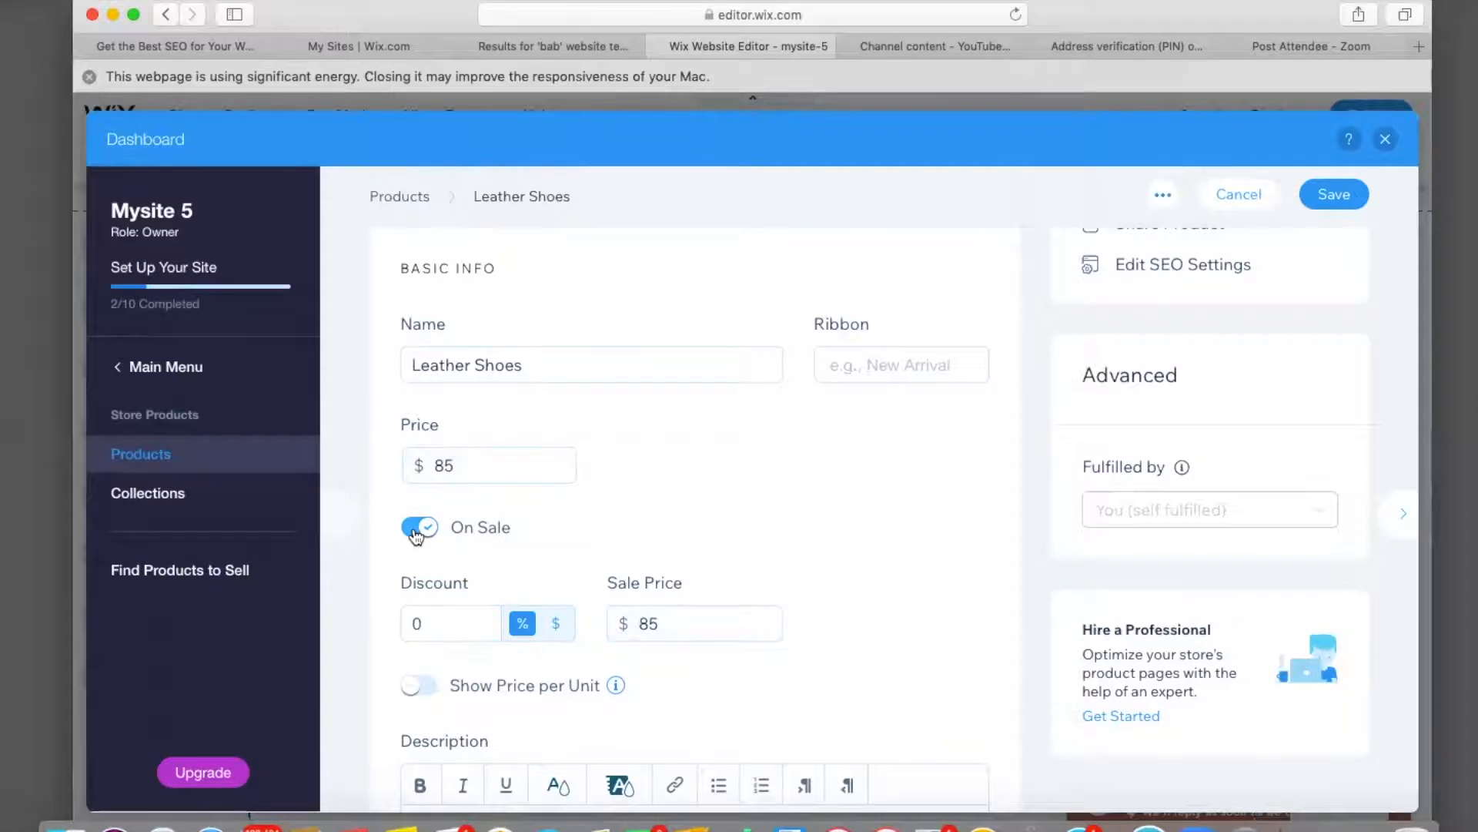
scroll(417, 537, down, 5)
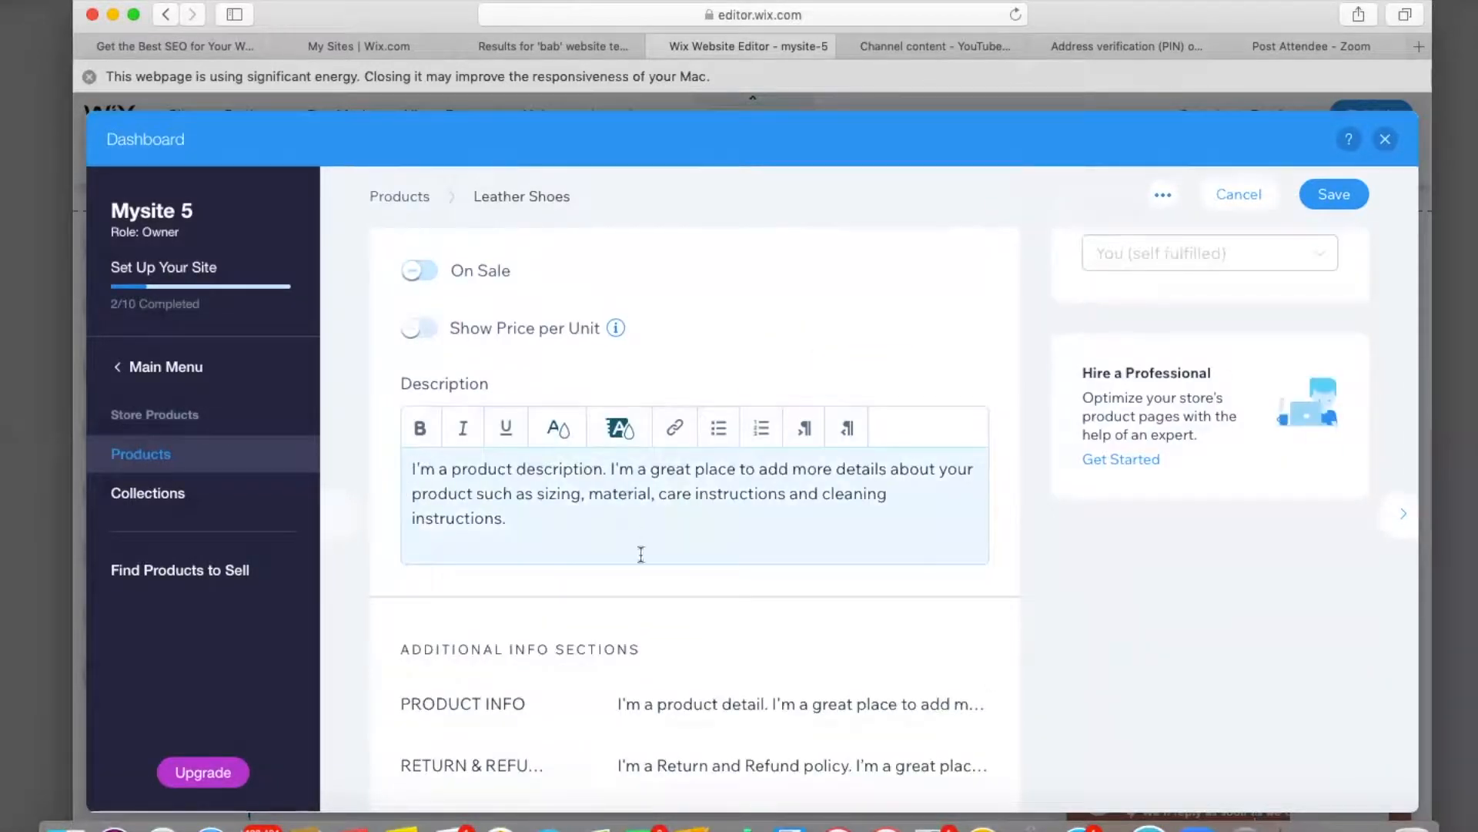
click(413, 468)
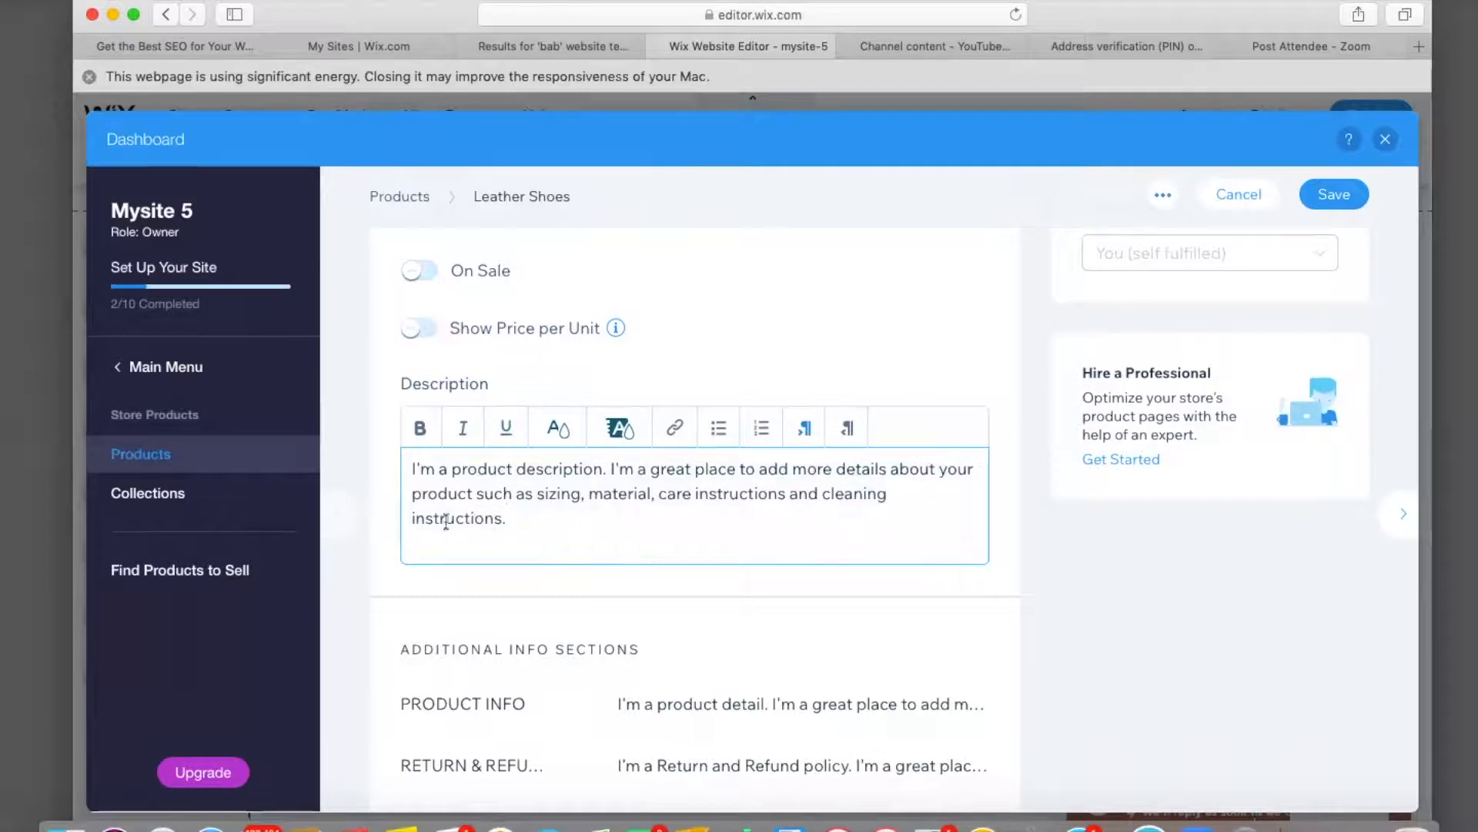
scroll(568, 501, down, 5)
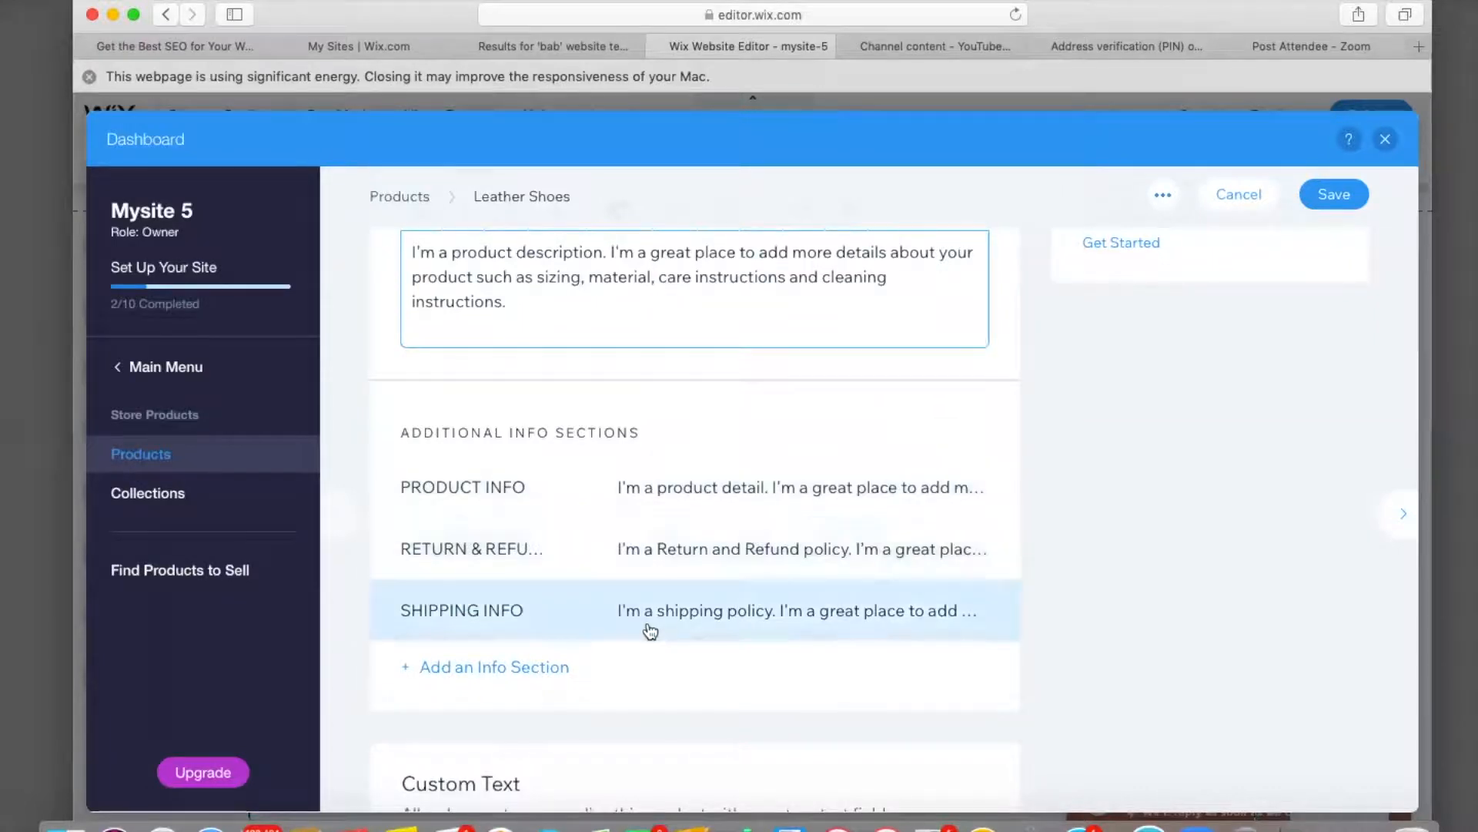
scroll(693, 621, down, 4)
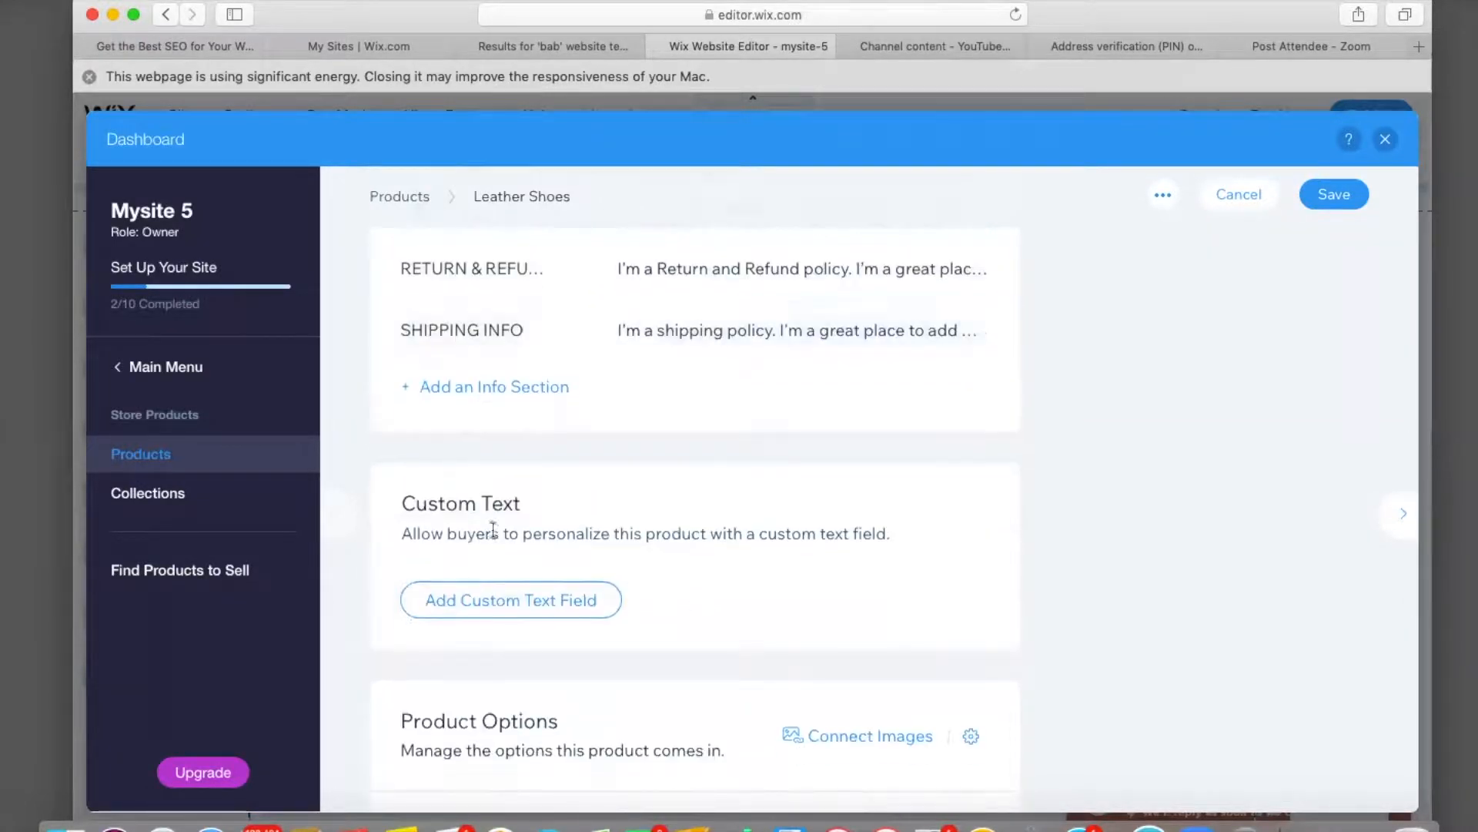
scroll(661, 587, down, 4)
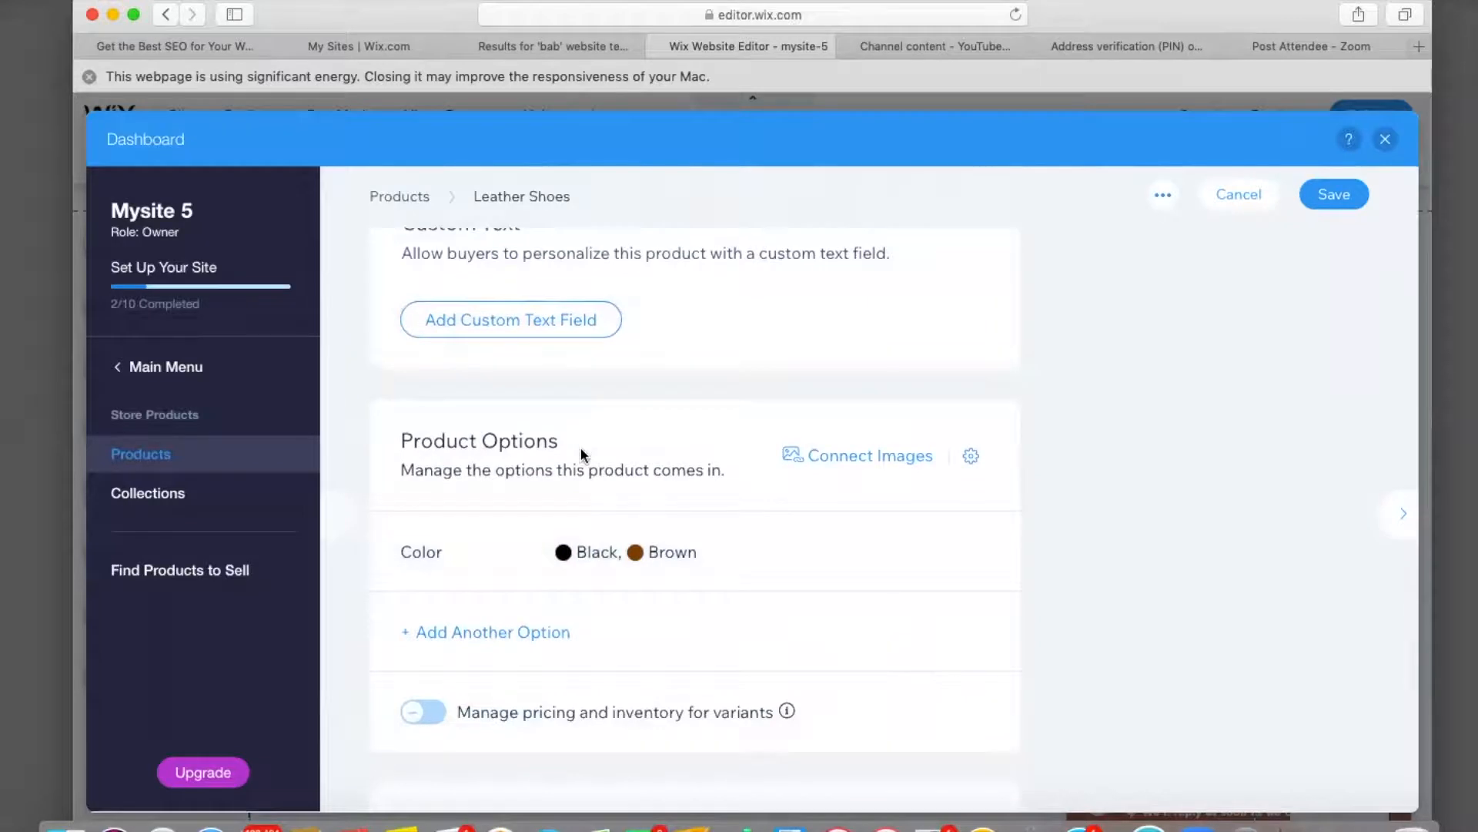
Replace Brown with a darker red in the Color option, keeping Black and red.
click(927, 552)
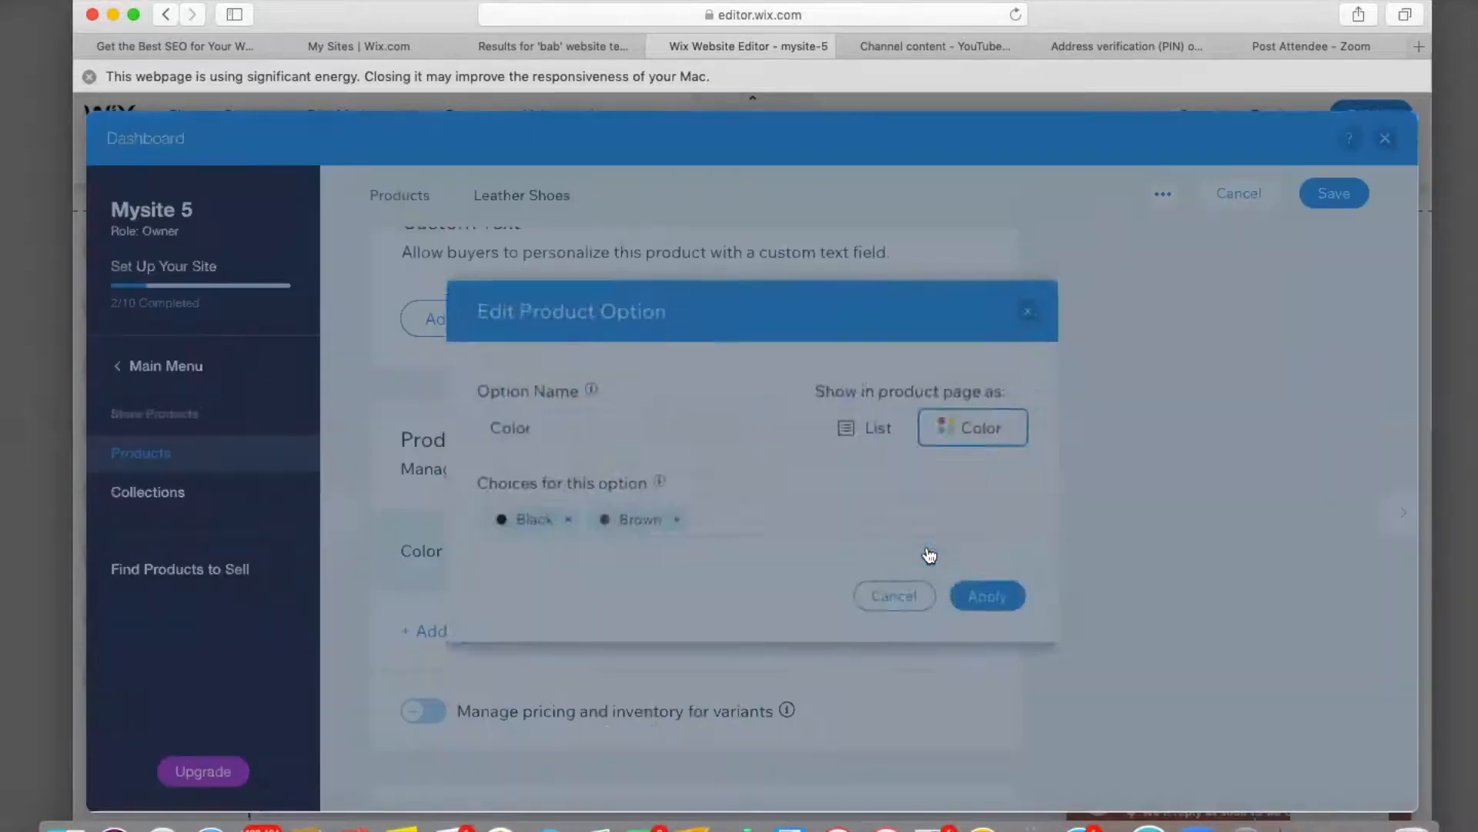
click(676, 519)
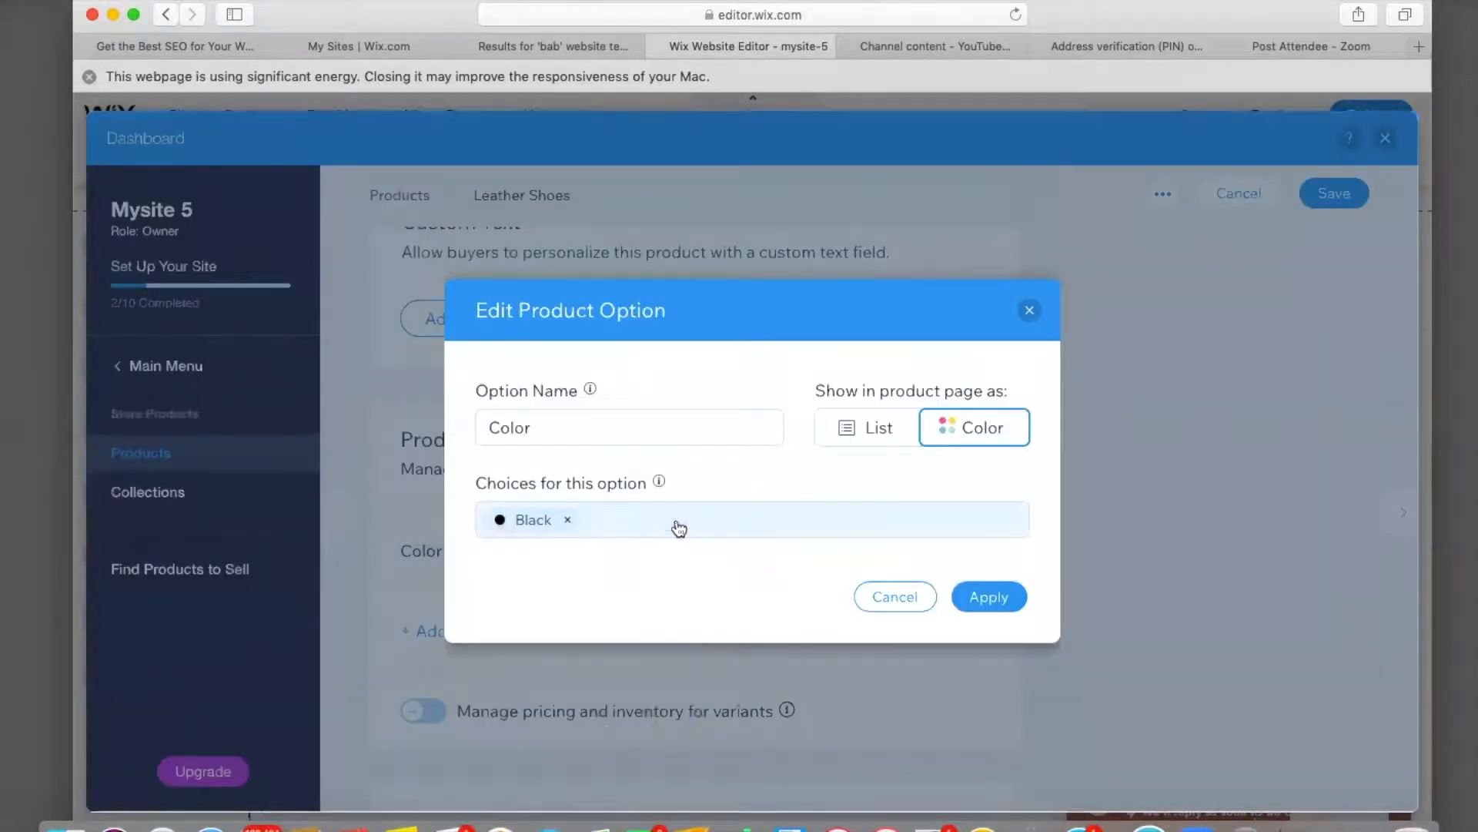
click(604, 522)
text(re)
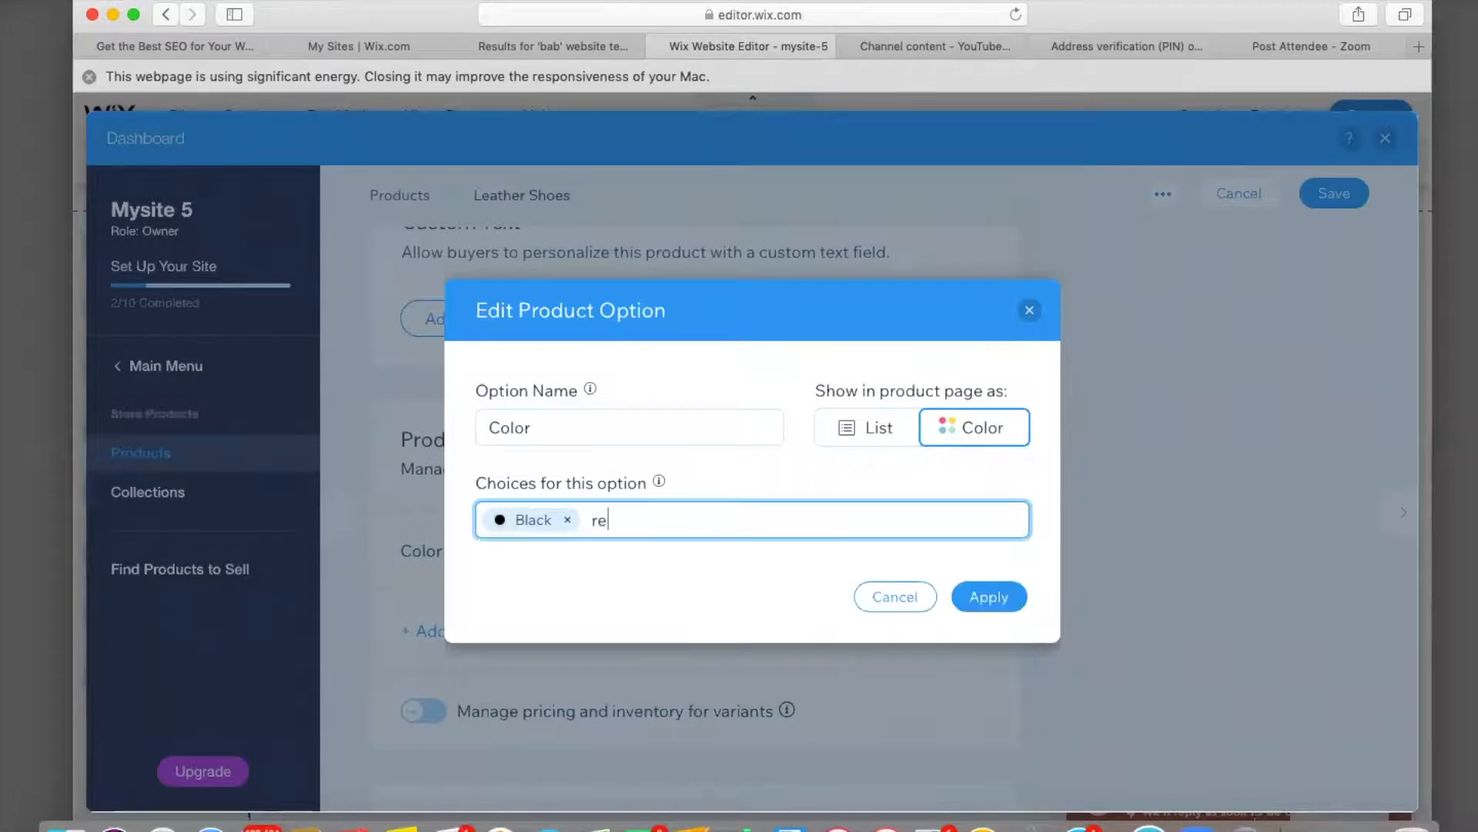
text(d)
key(Return)
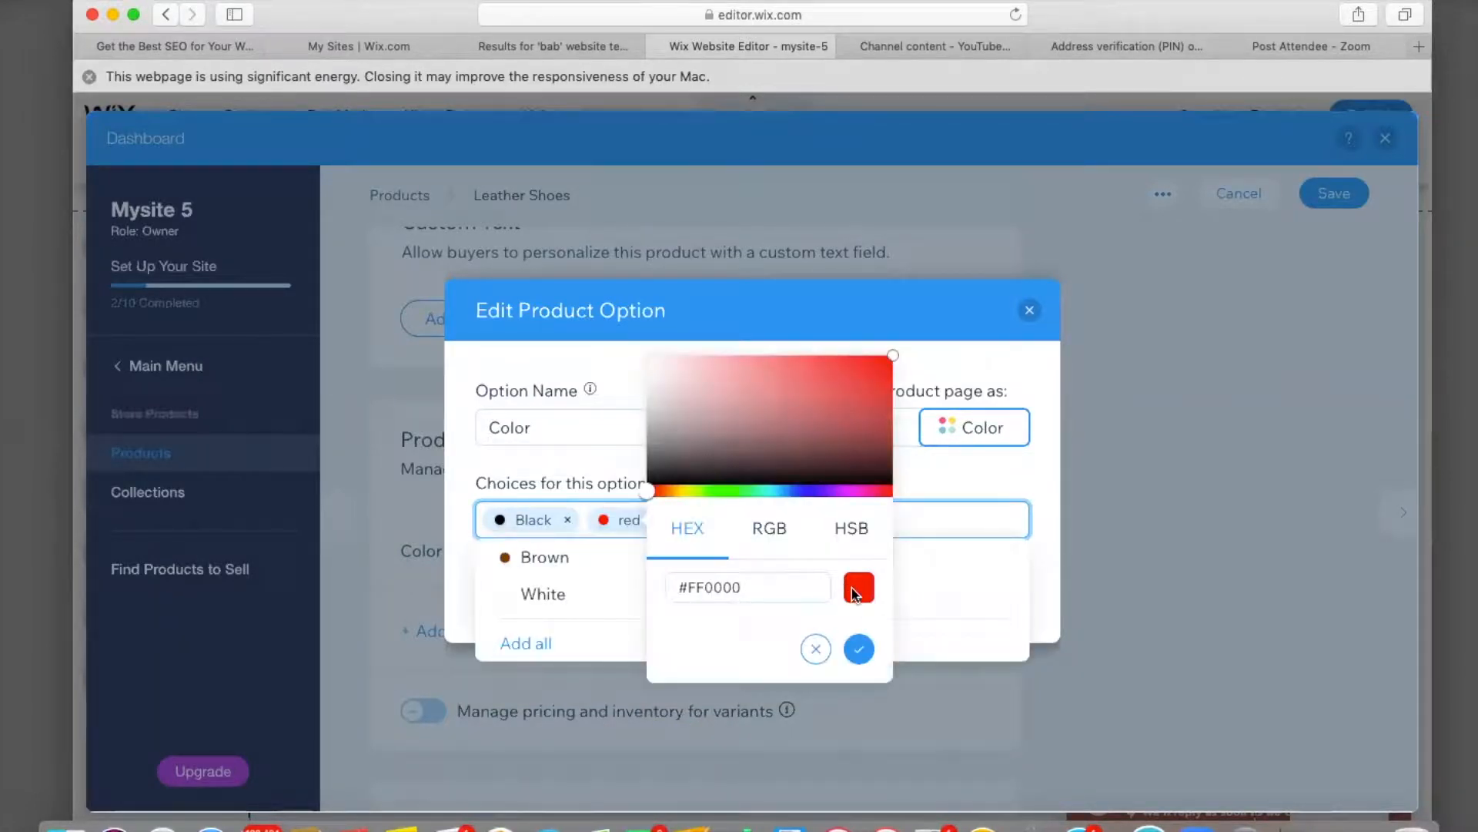
click(856, 427)
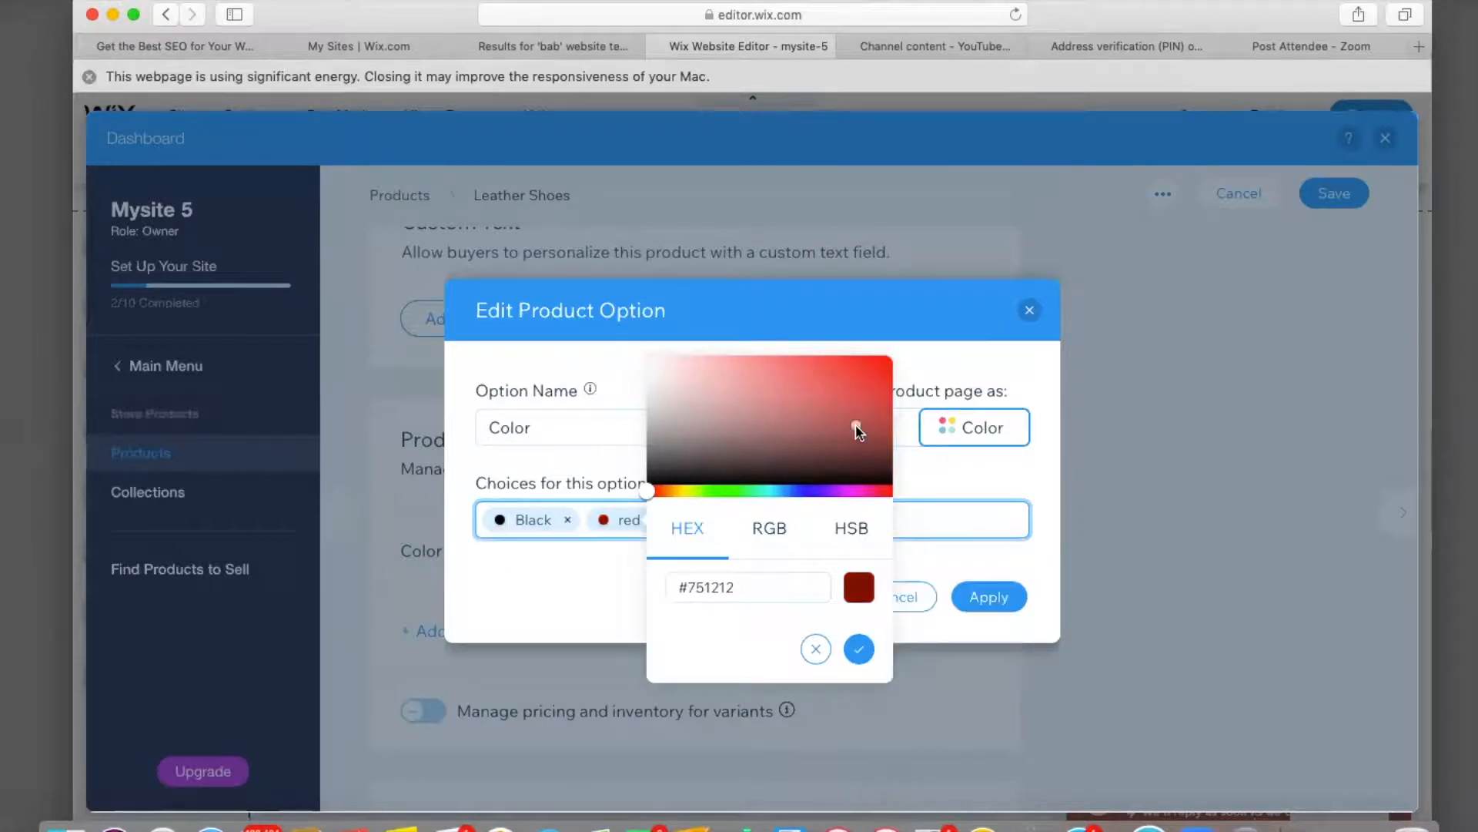
click(860, 651)
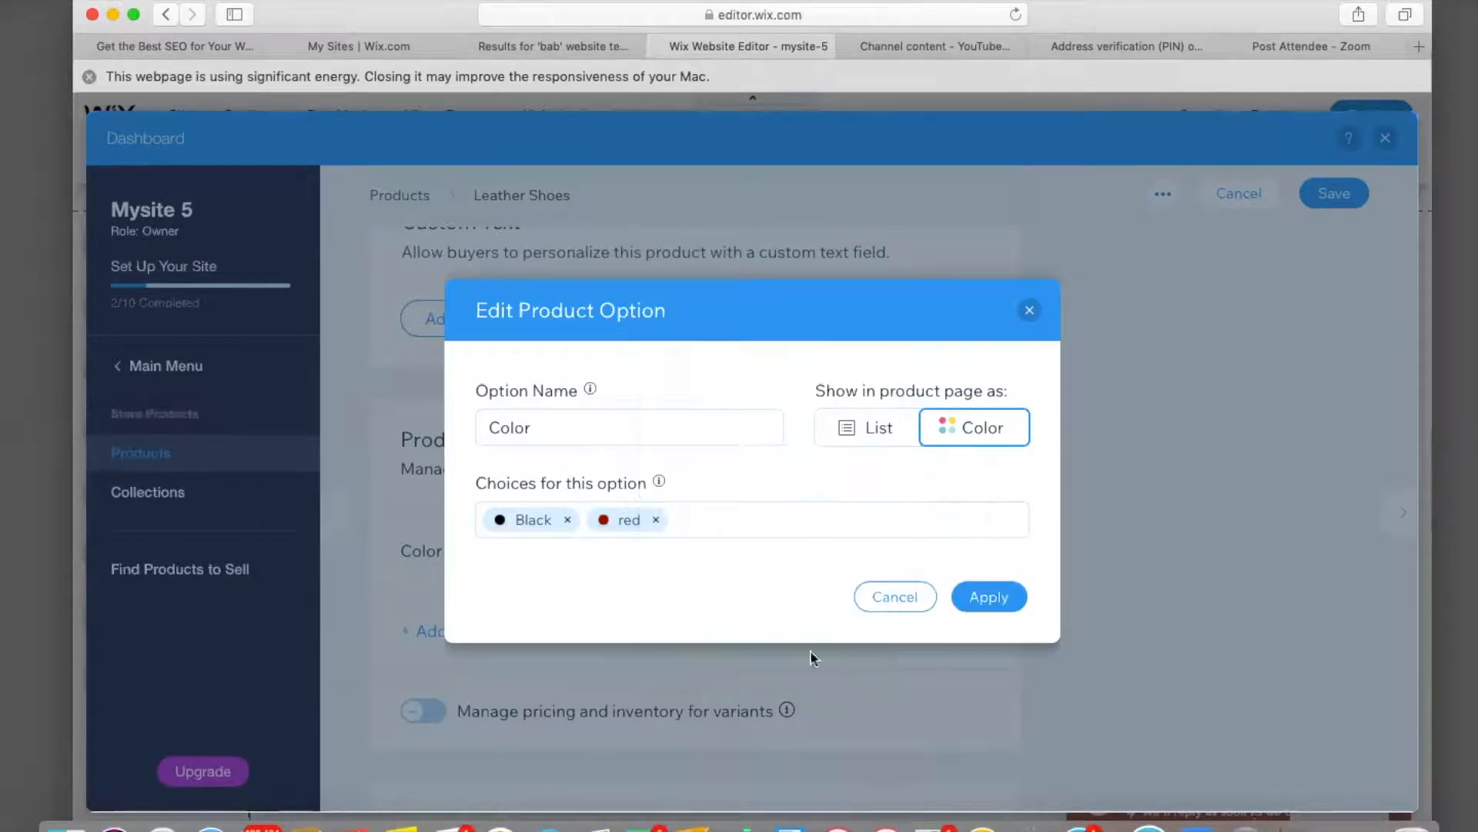
click(989, 598)
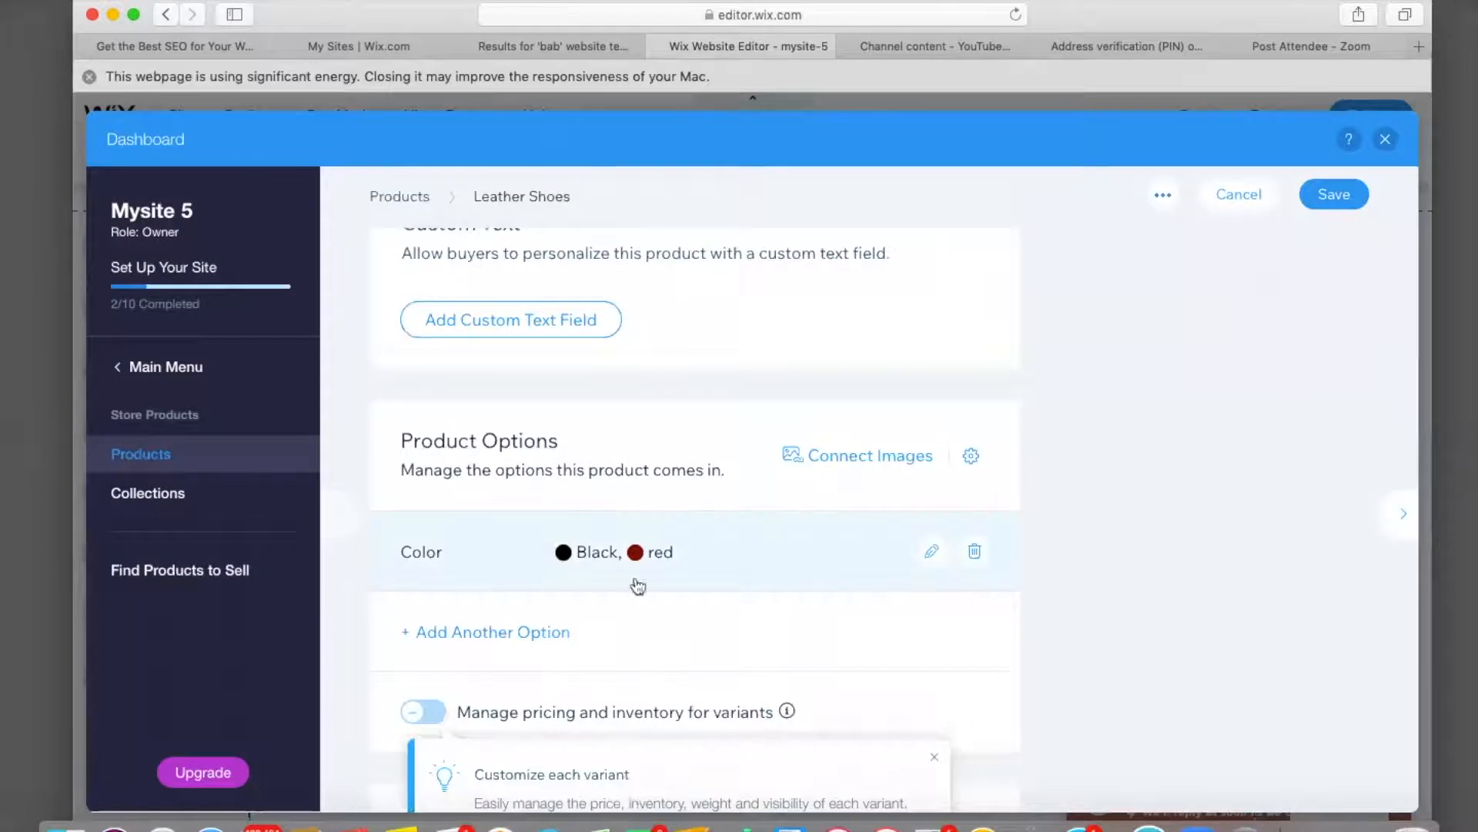
Enable per-variant inventory tracking with stock 05 for Black and 10 for red.
scroll(605, 578, down, 5)
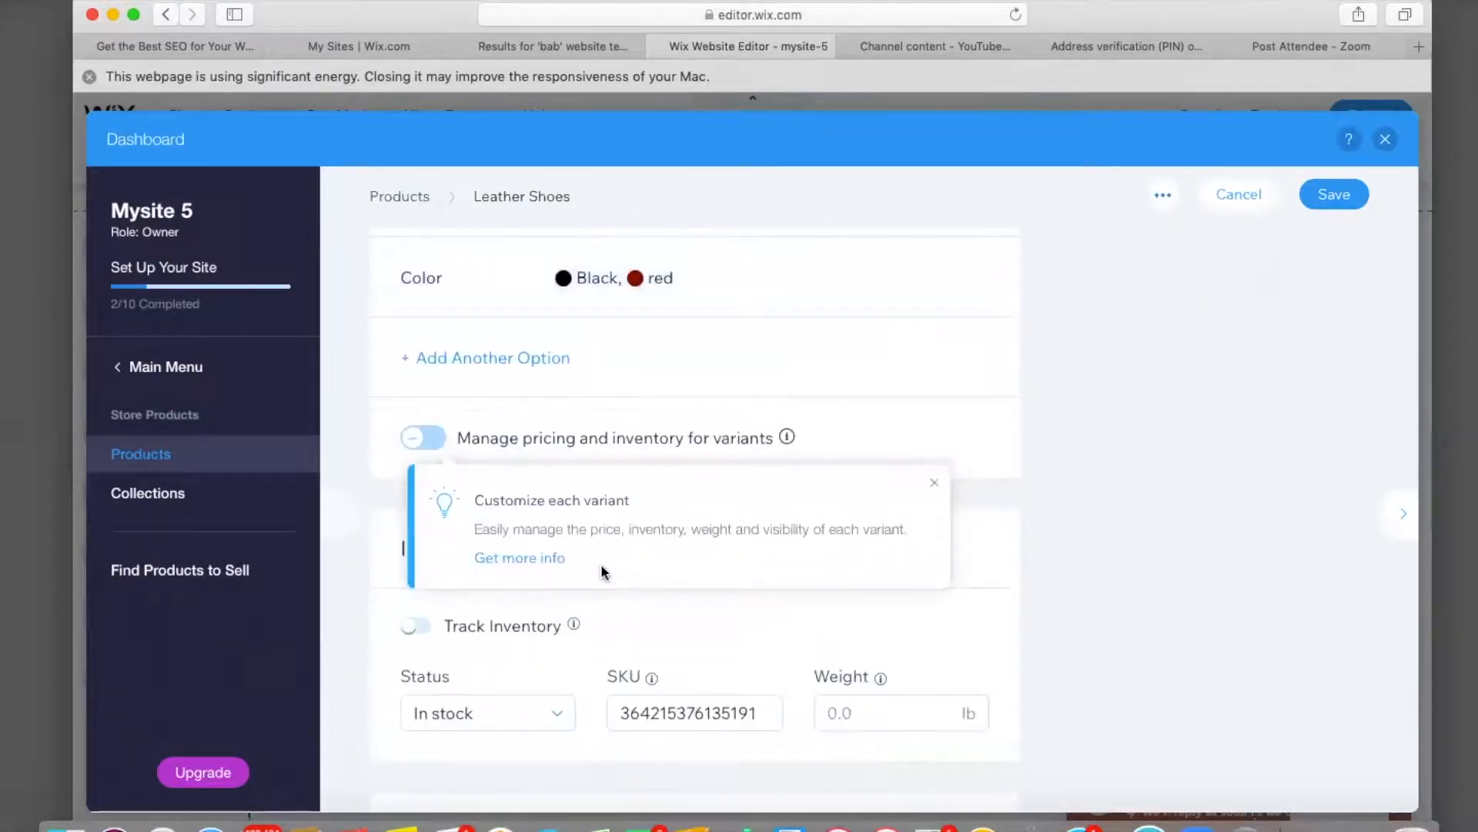
click(433, 438)
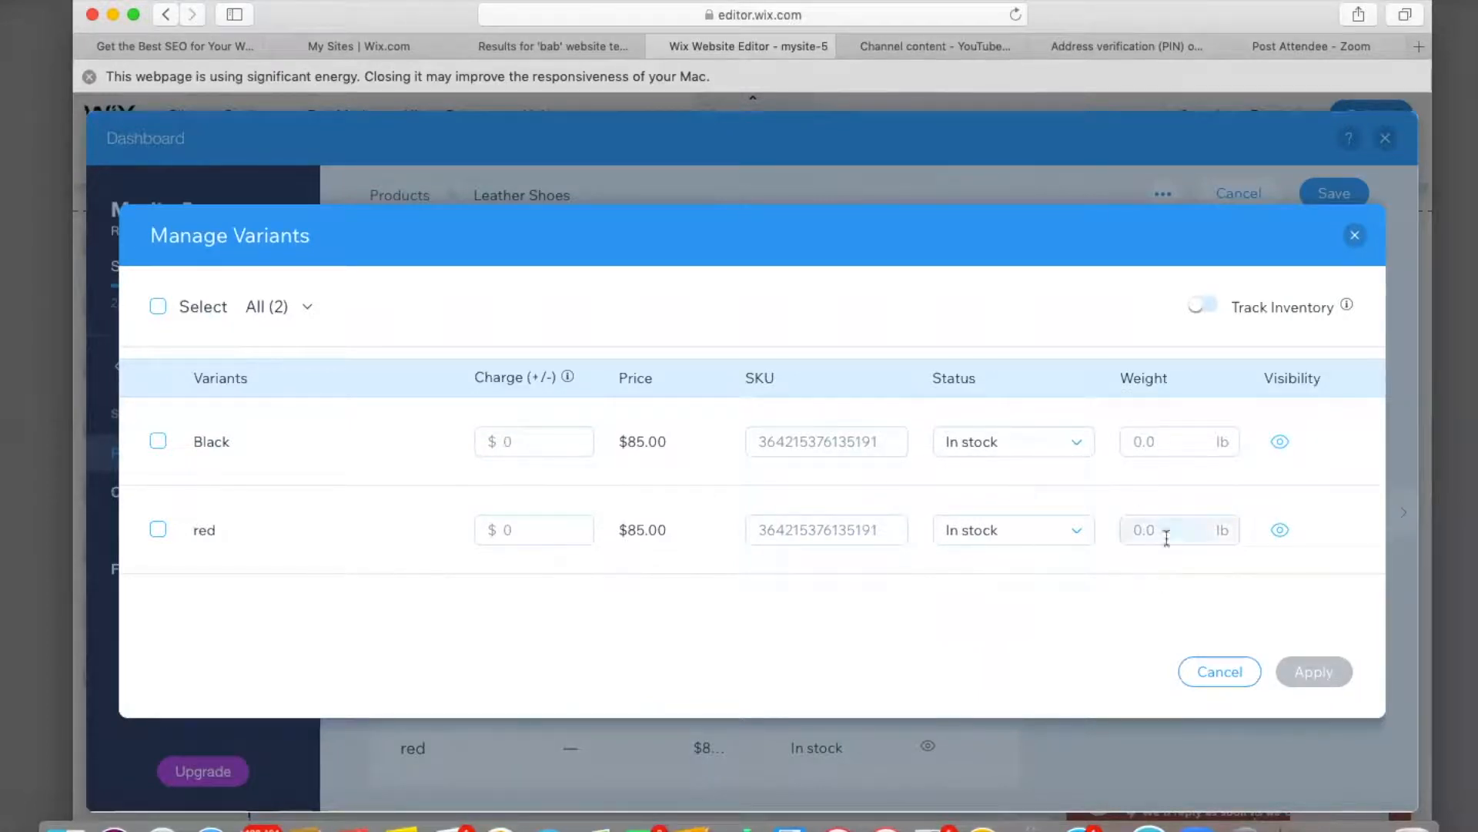
click(1205, 307)
click(982, 440)
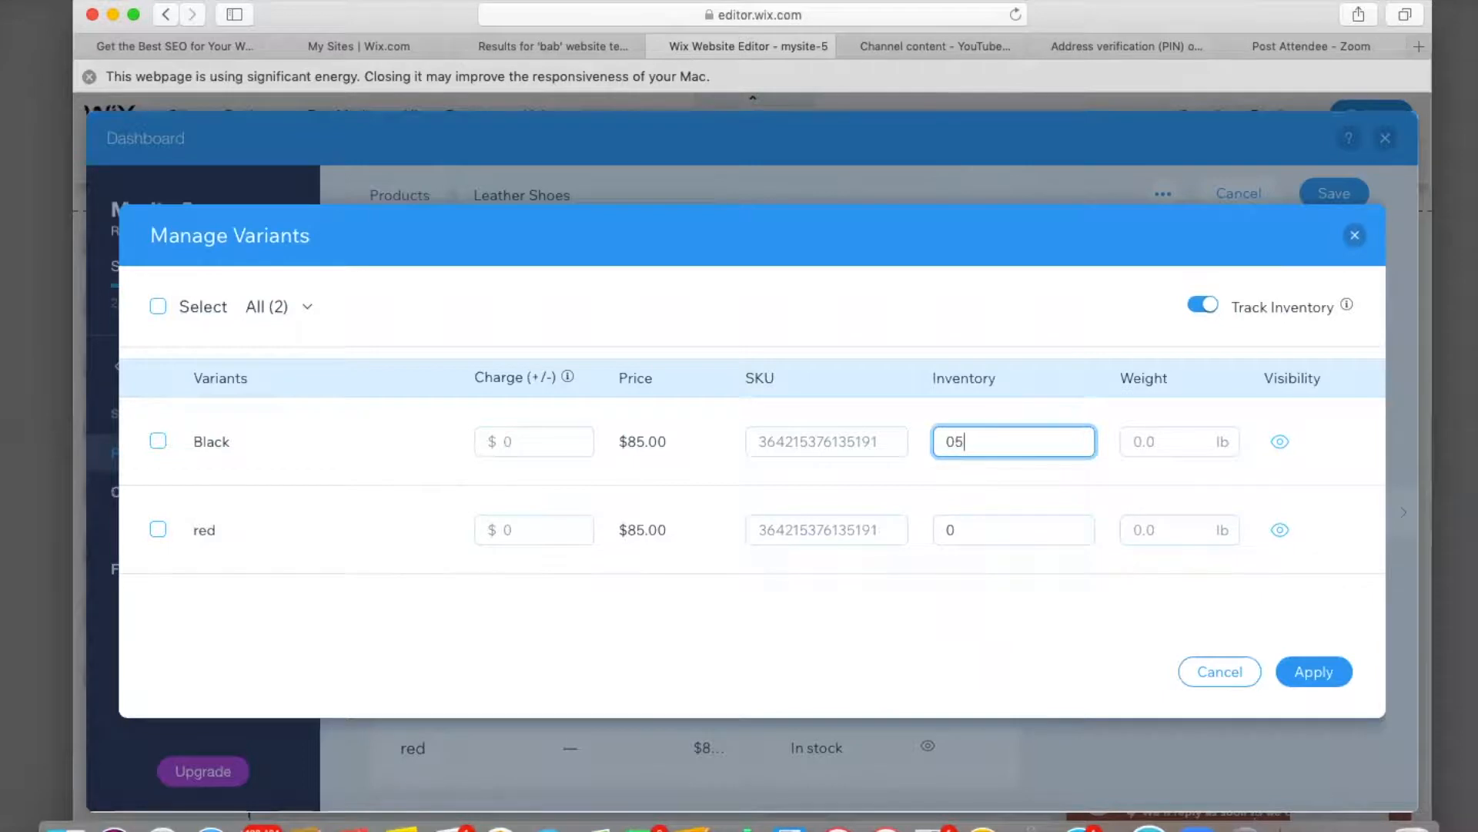
click(961, 531)
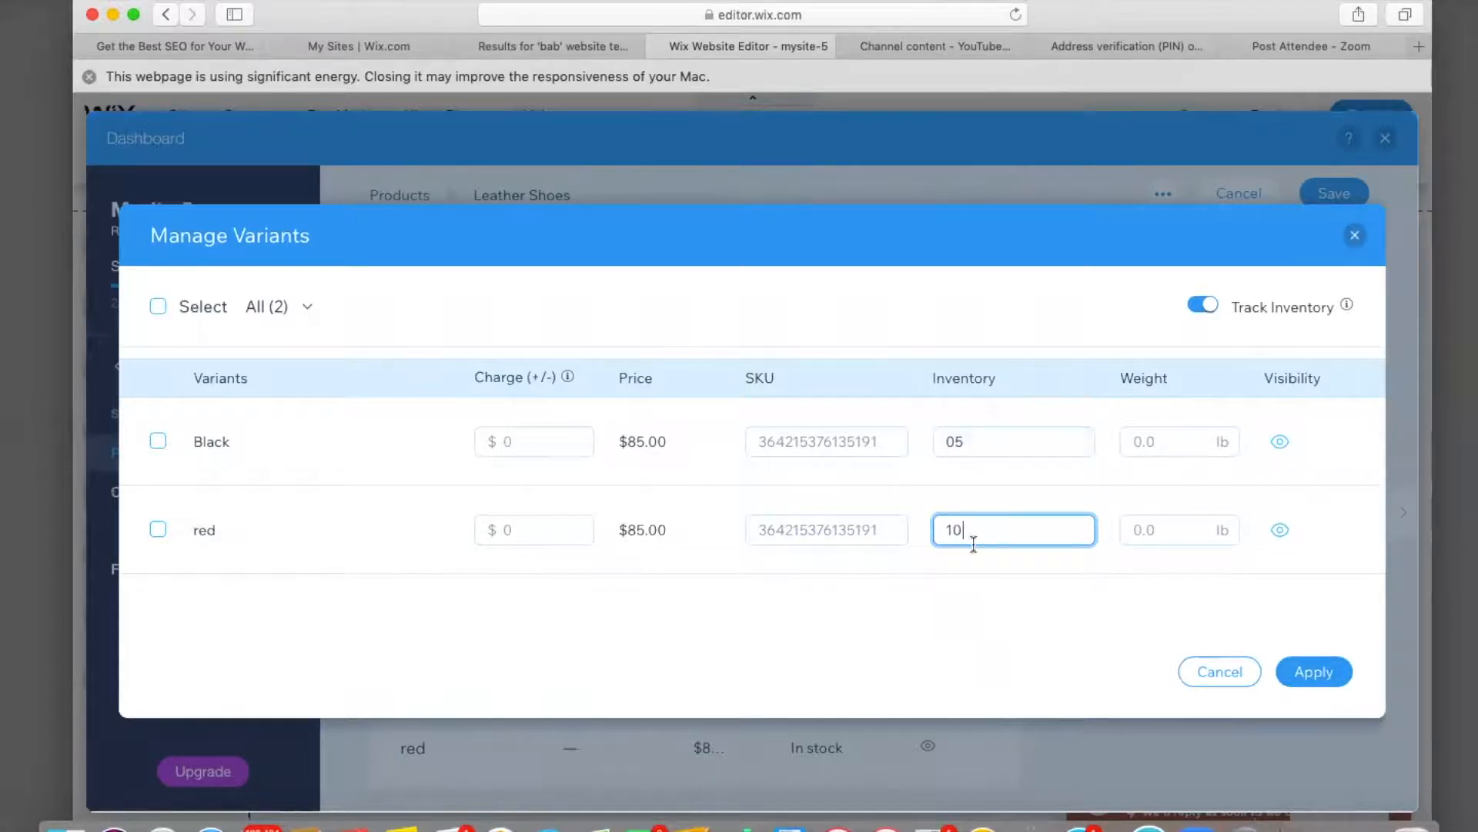
Apply the variant stock changes.
click(1295, 673)
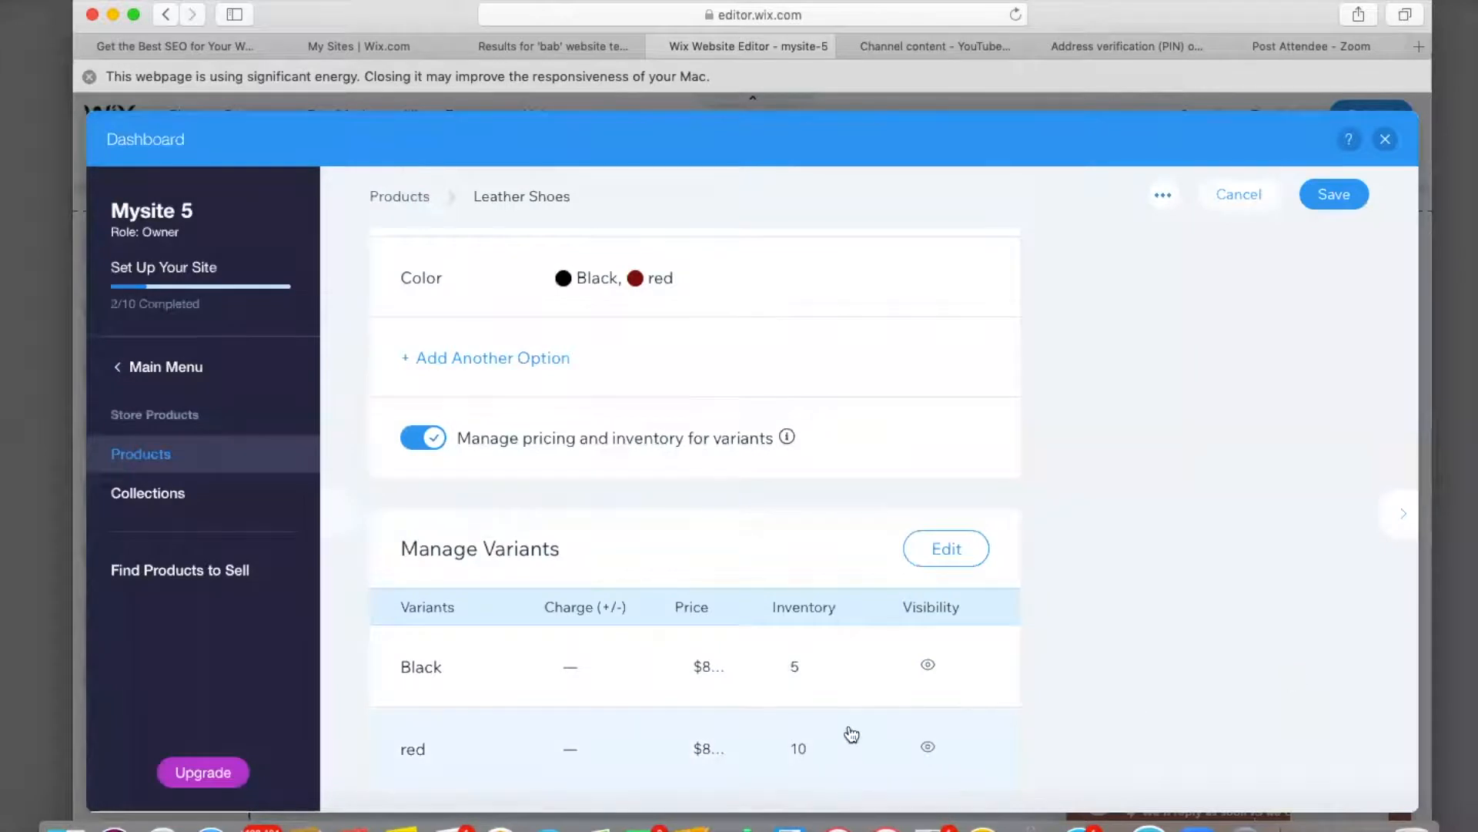
scroll(848, 732, down, 5)
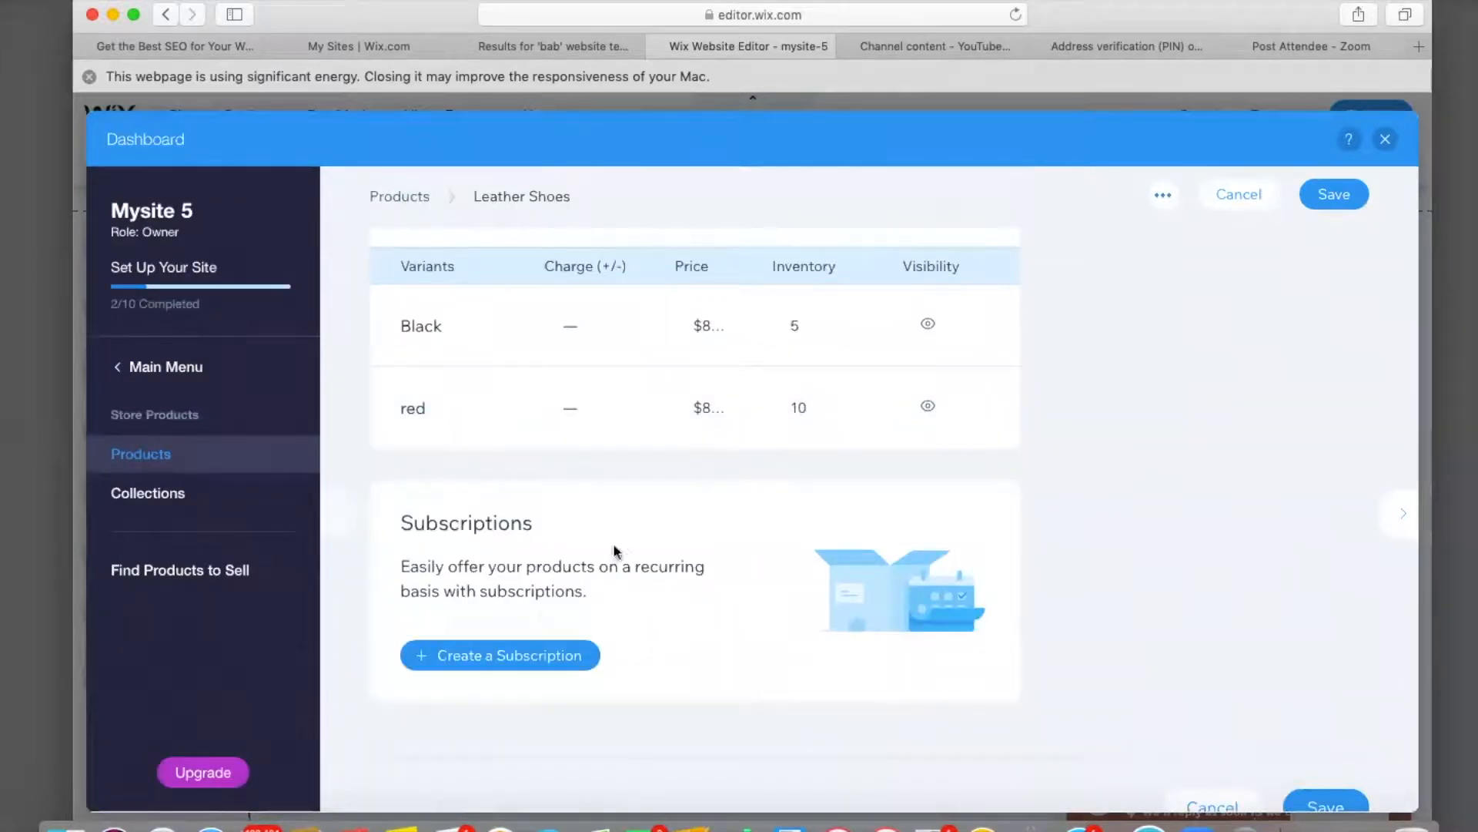
scroll(530, 589, up, 15)
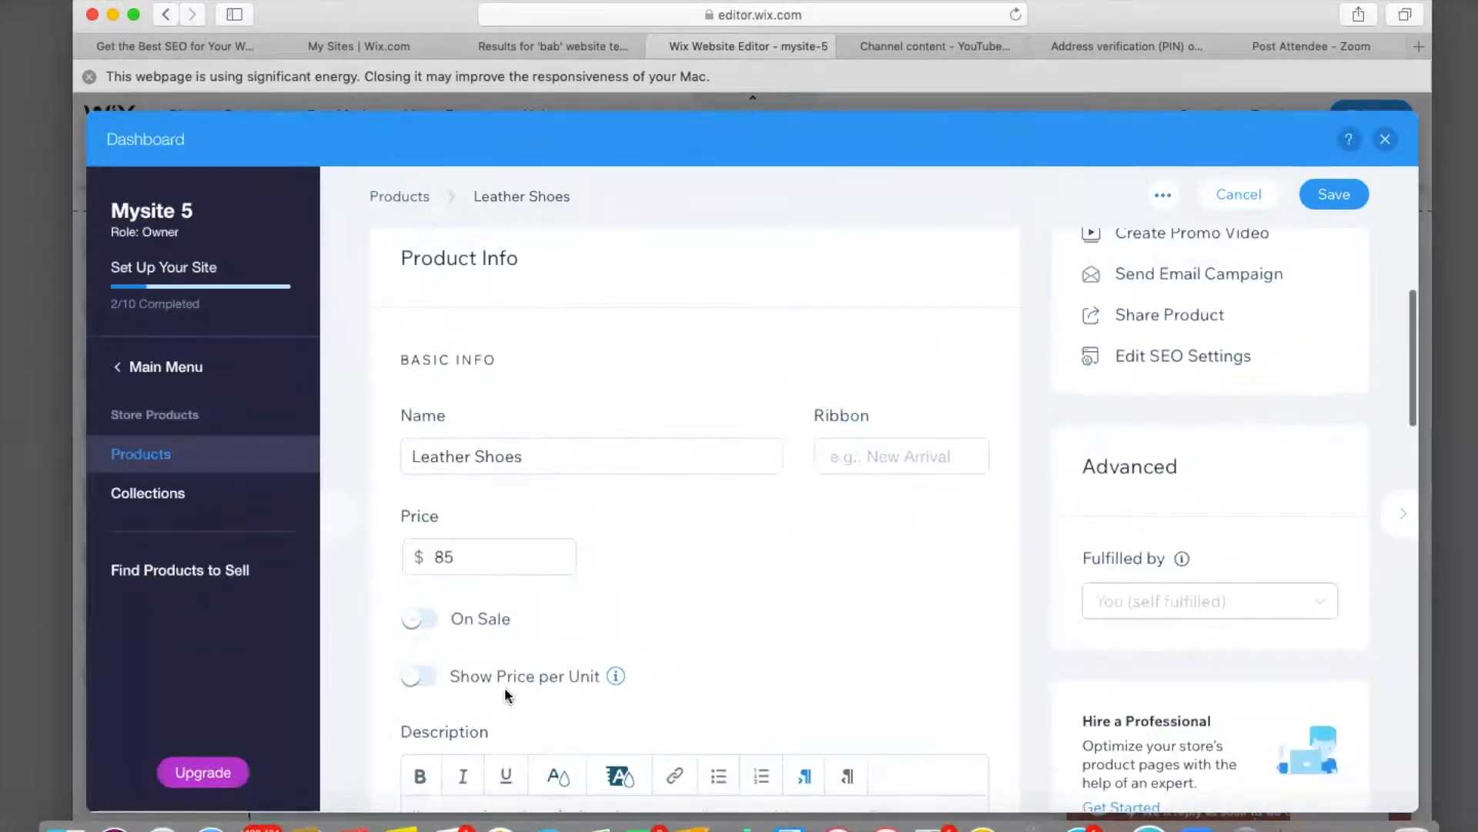
scroll(500, 716, up, 6)
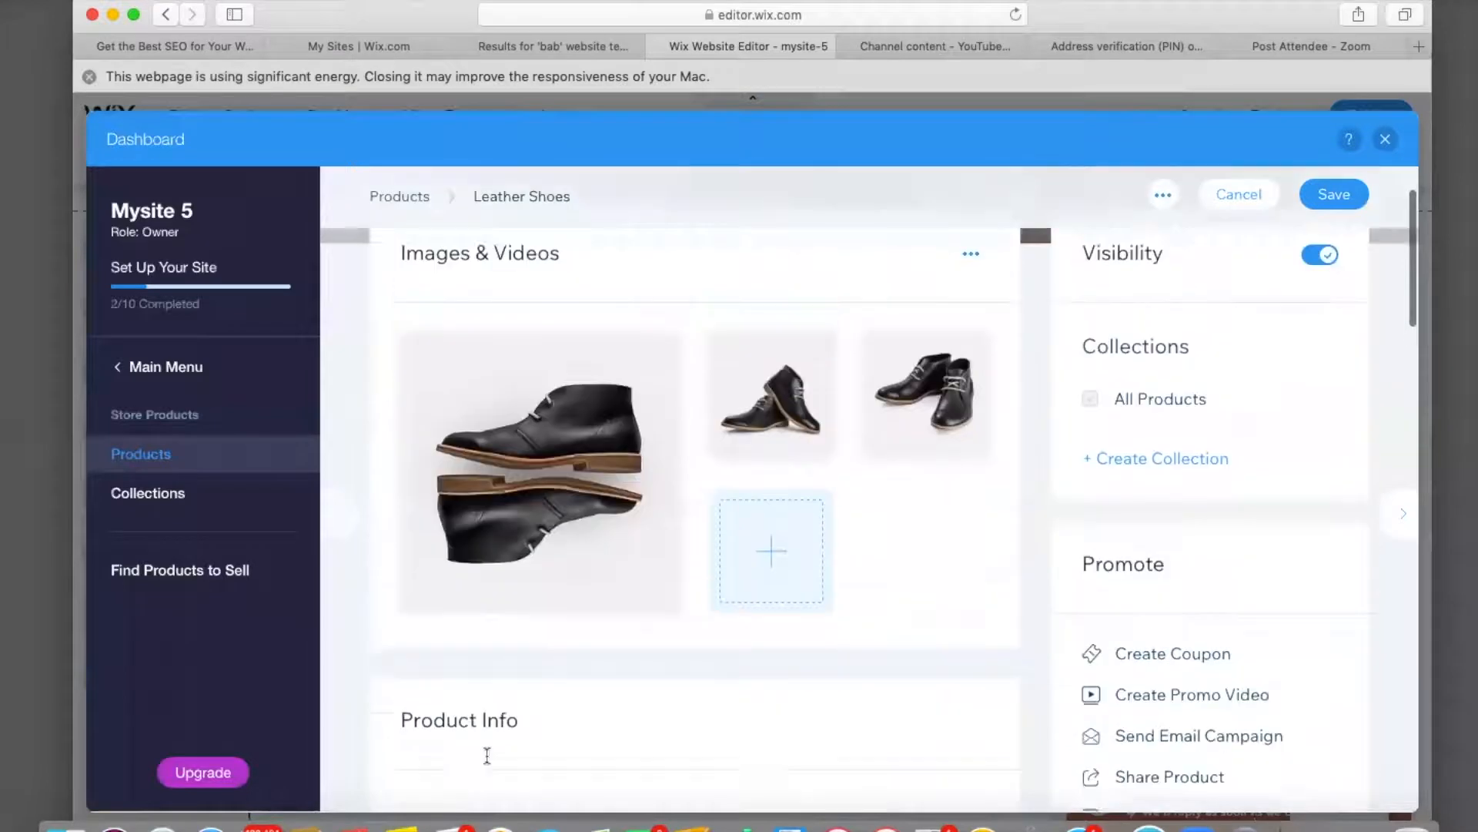
scroll(487, 755, up, 2)
Remove the second Leather Shoes photo, save the product and return to the Shop page.
mouse_move(770, 495)
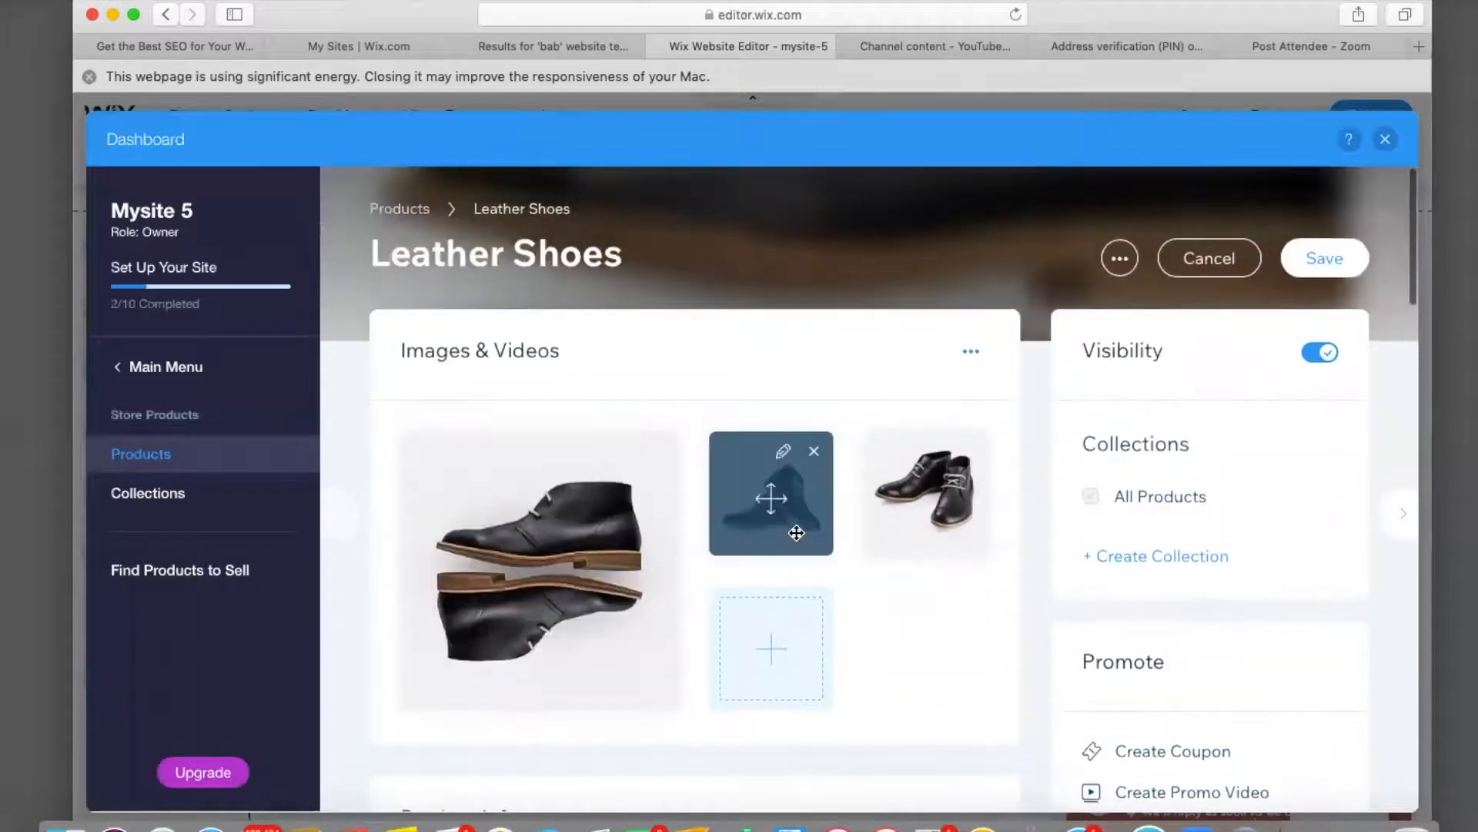
click(814, 453)
click(953, 485)
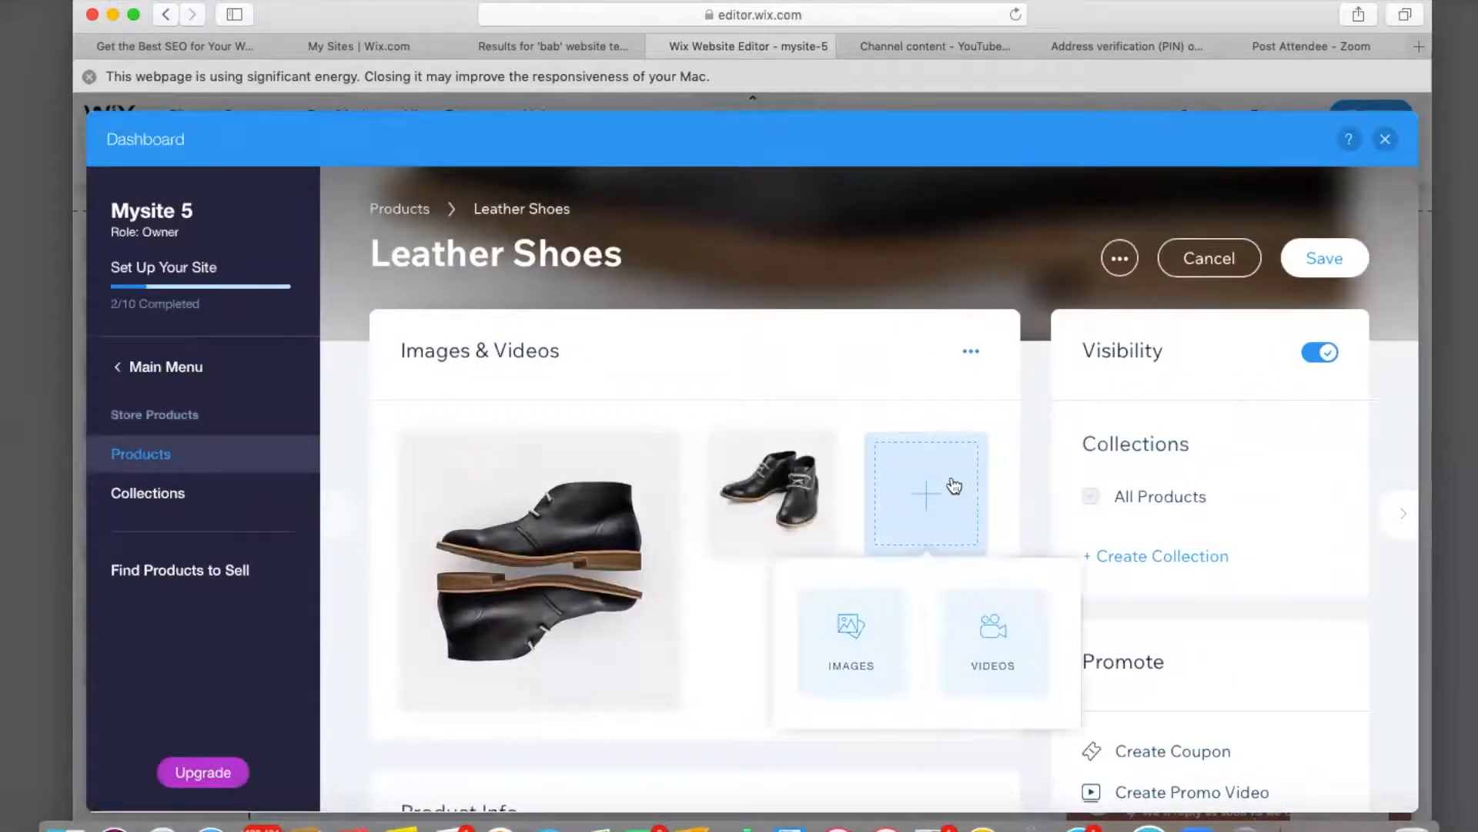
click(979, 406)
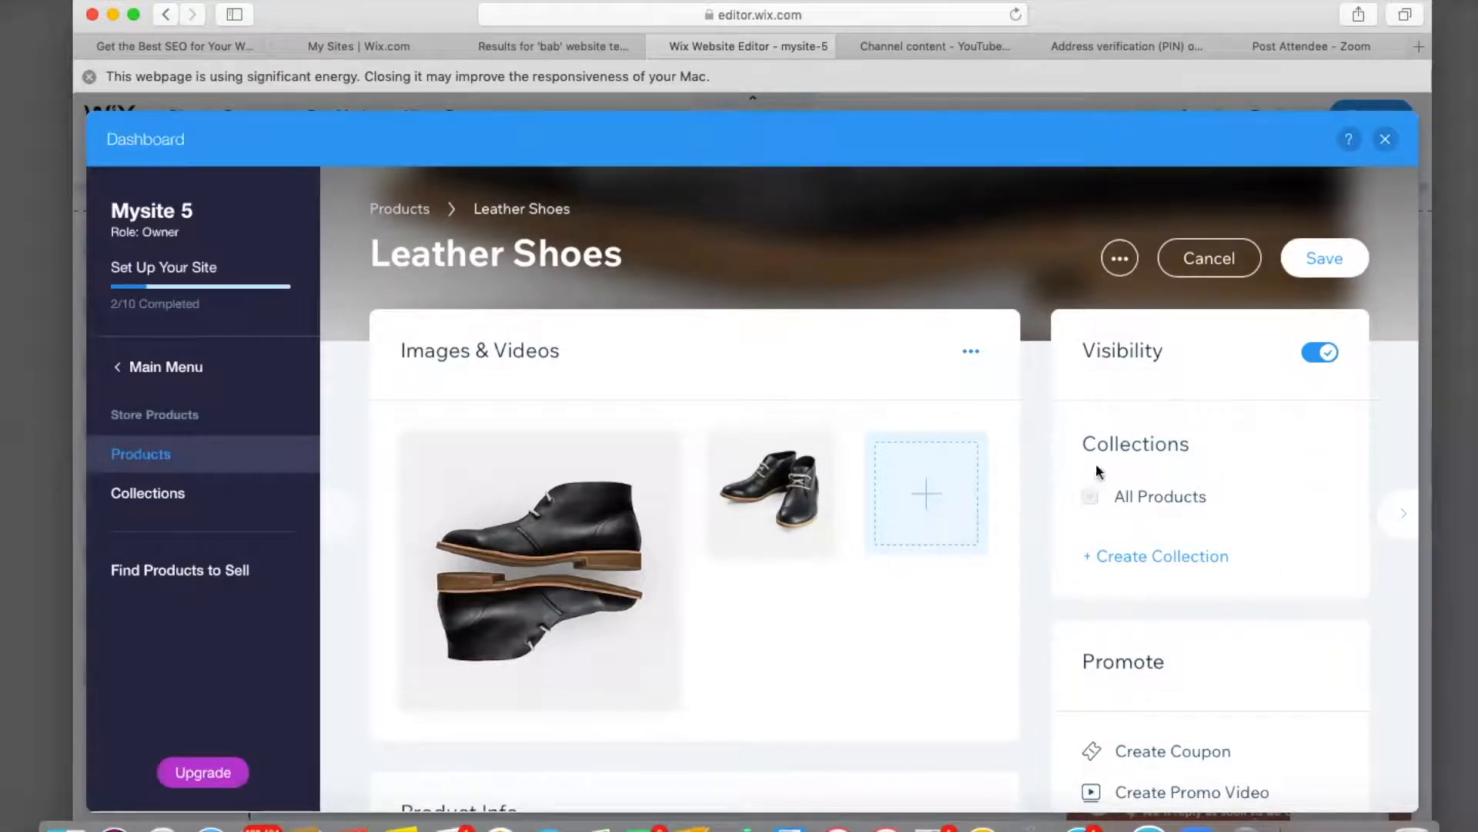
click(1325, 262)
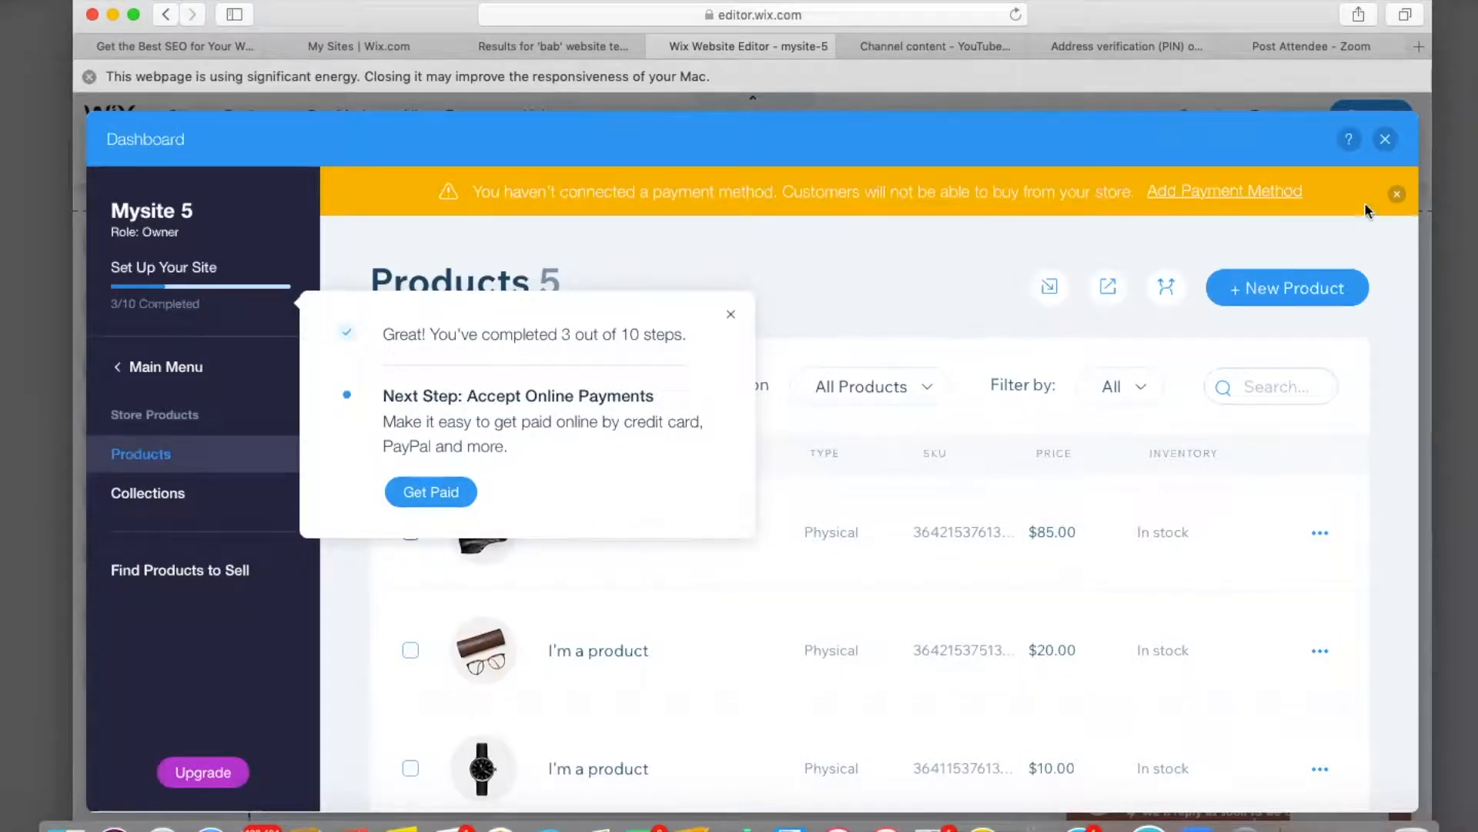
click(1386, 139)
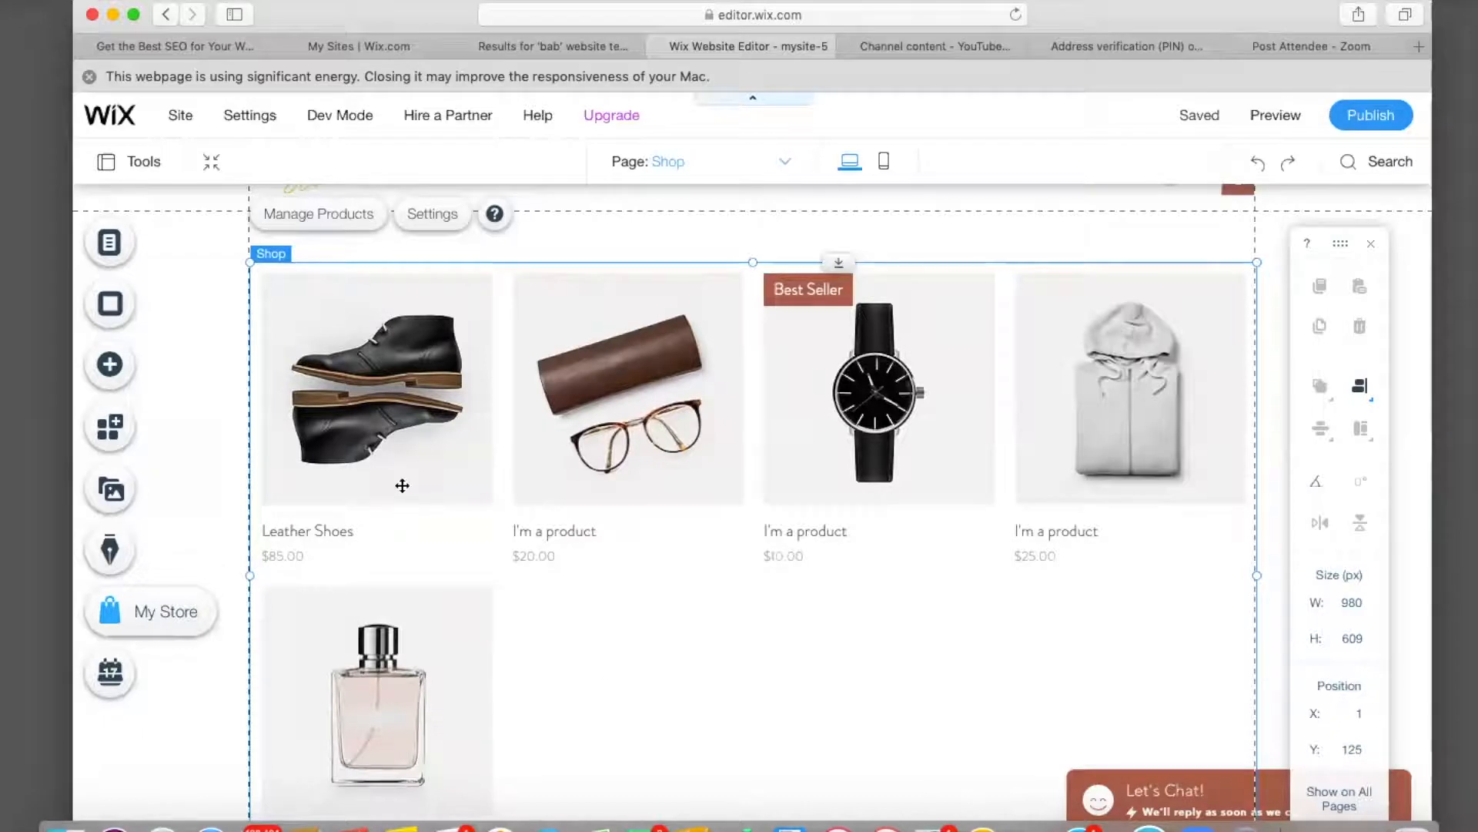
Look through the Thank You, Cart and Product store pages.
click(110, 245)
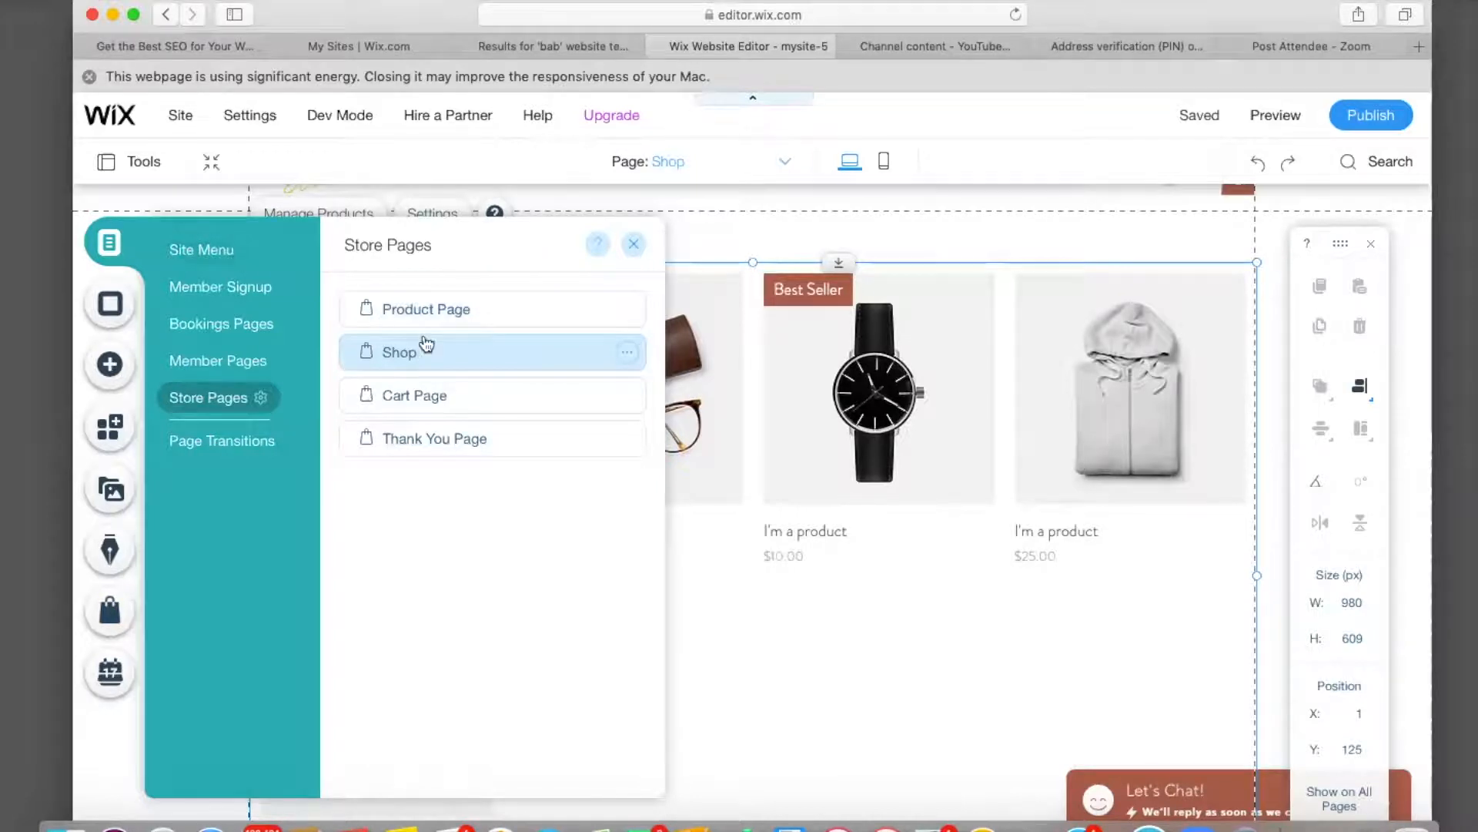
click(433, 450)
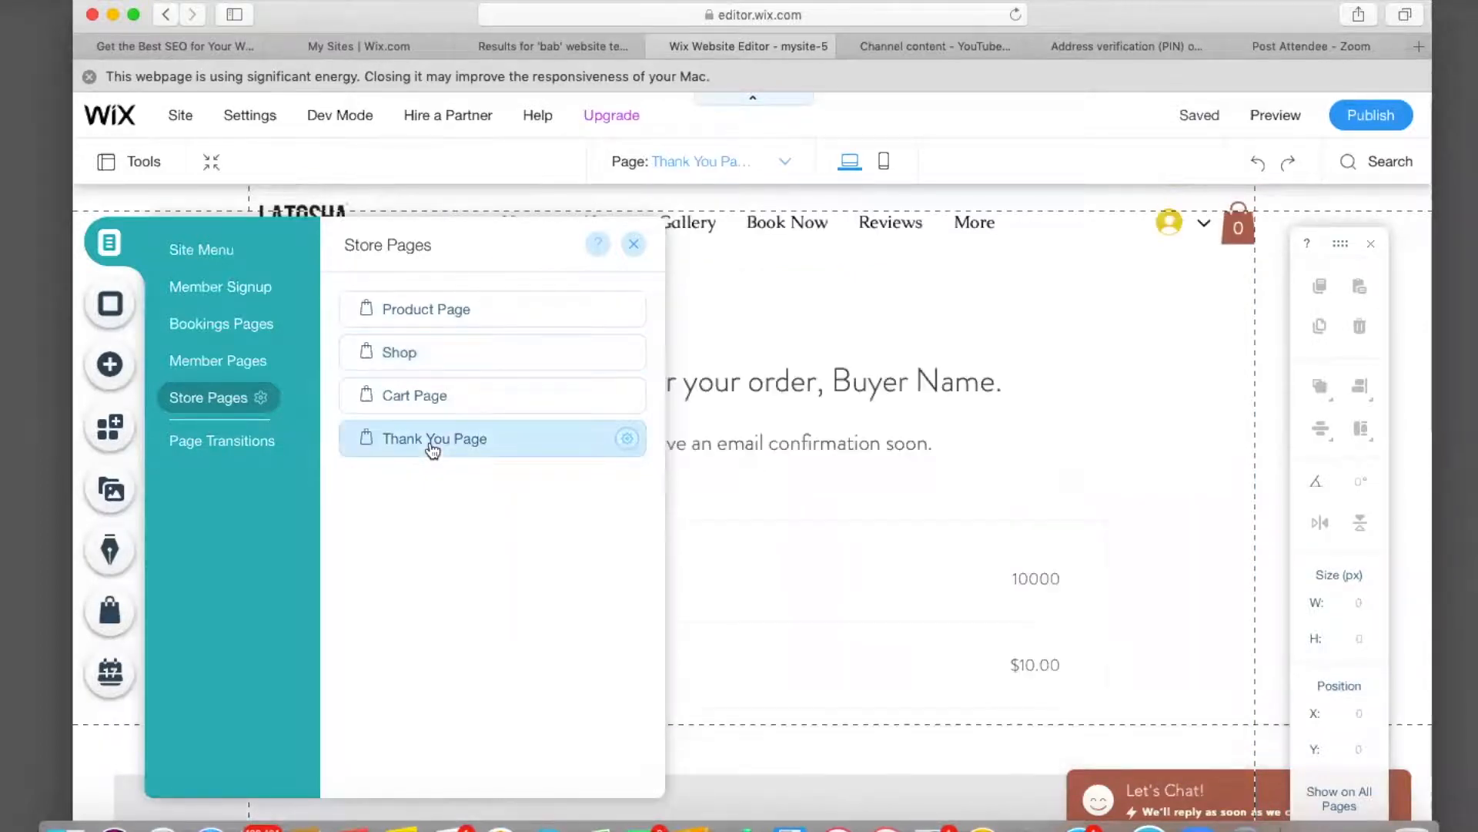
scroll(991, 358, down, 5)
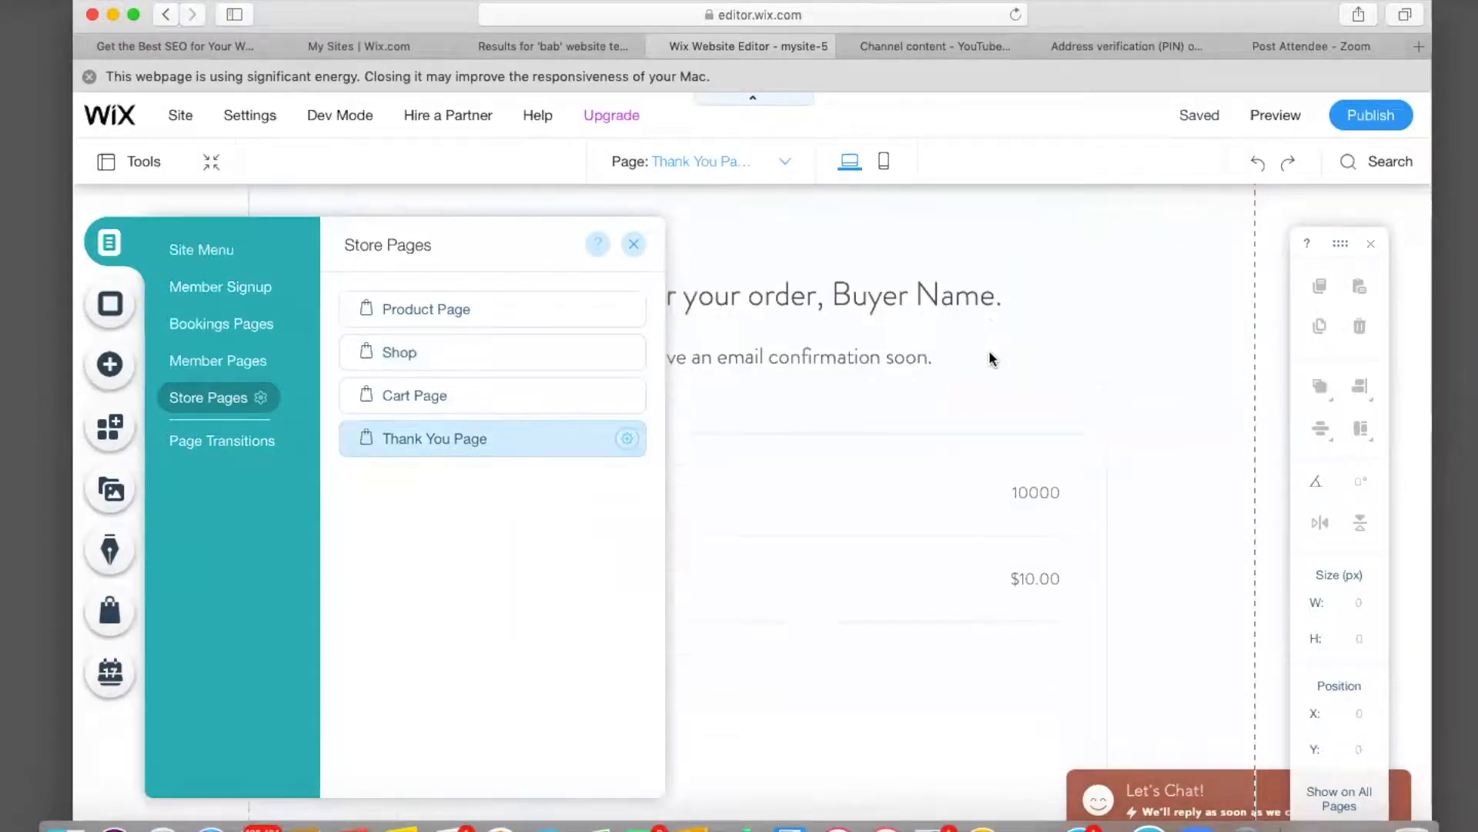
scroll(991, 358, up, 2)
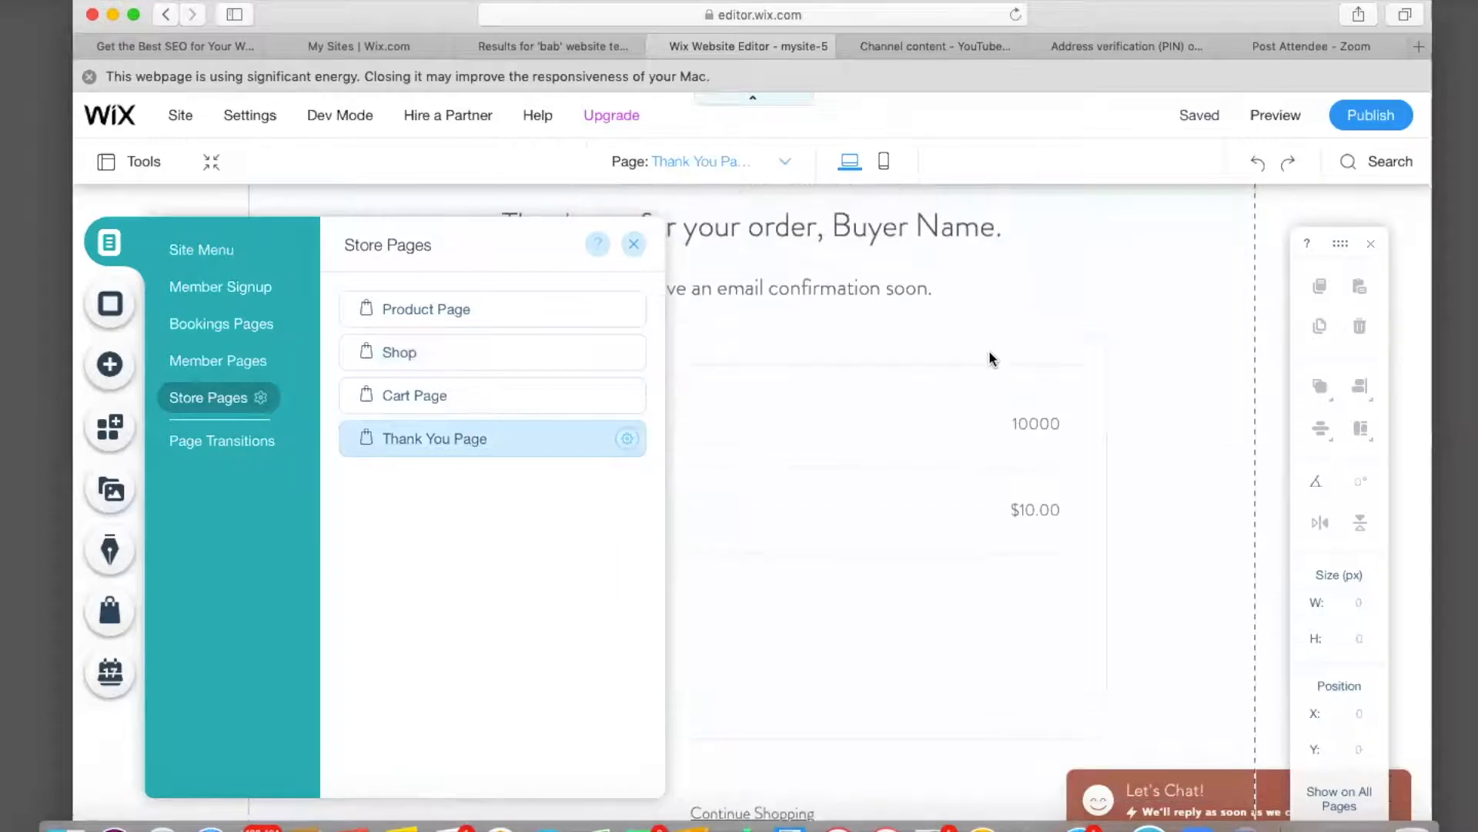
click(477, 405)
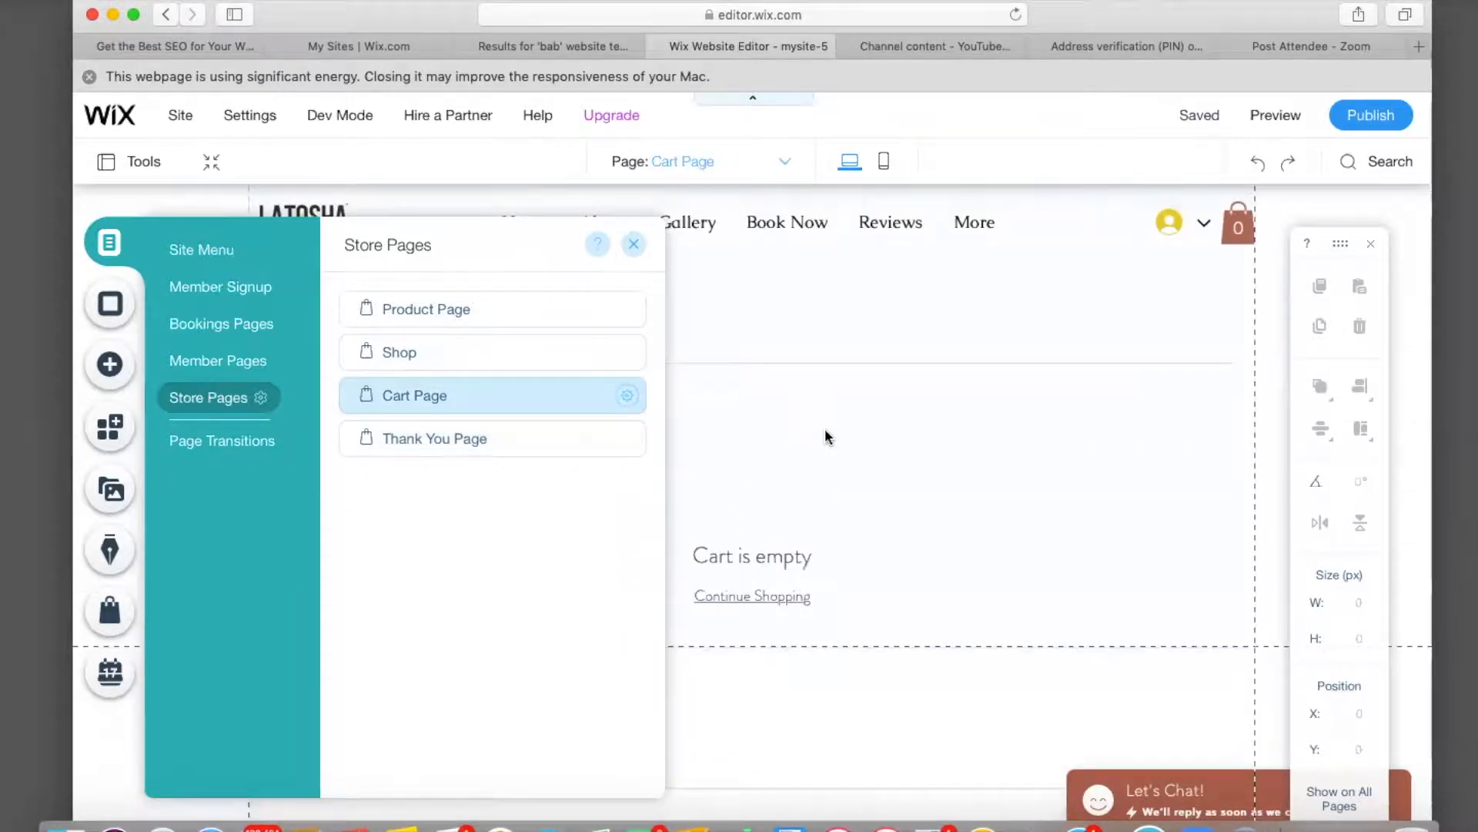
scroll(825, 436, down, 4)
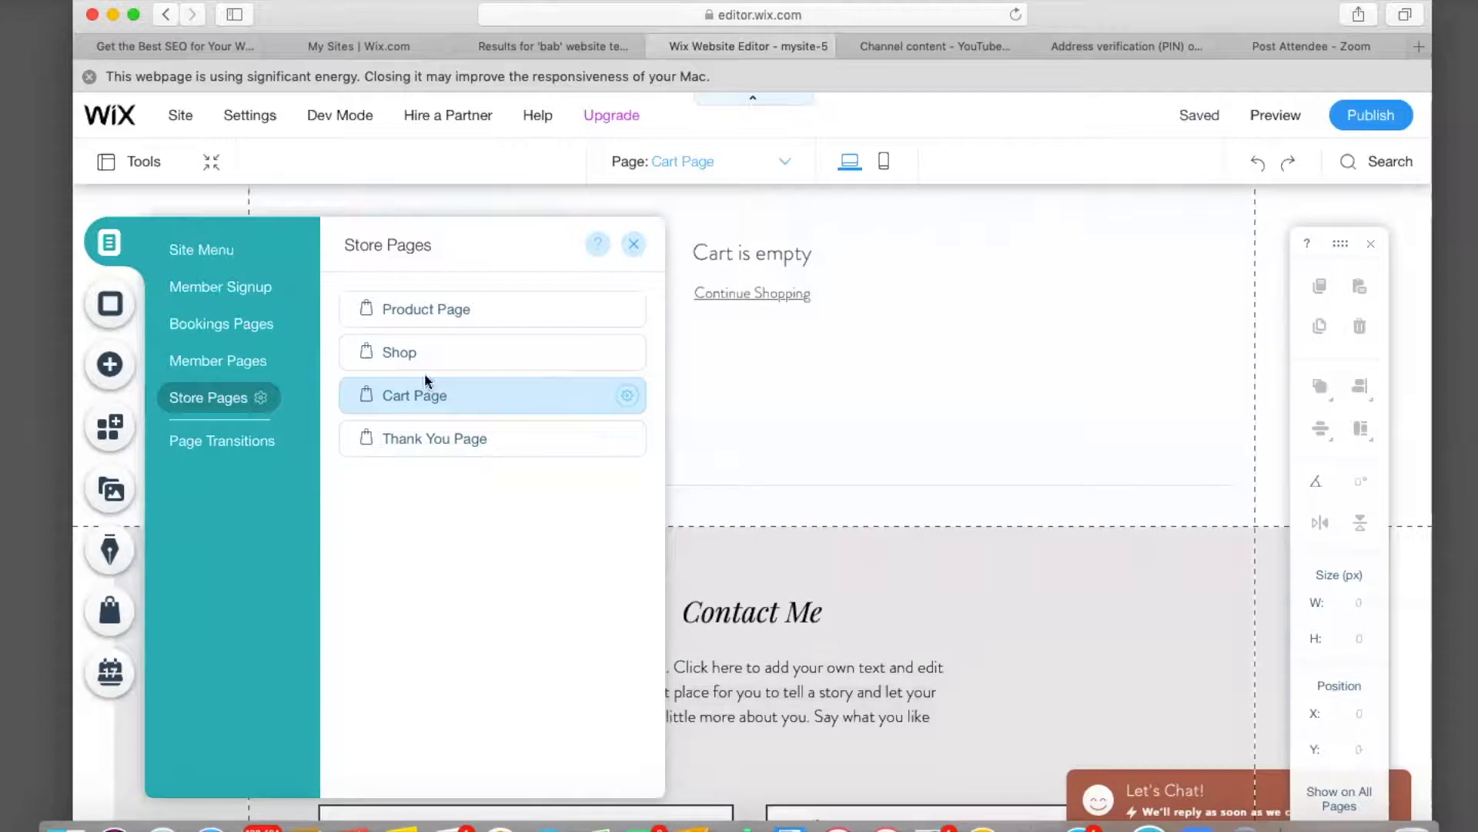
click(435, 327)
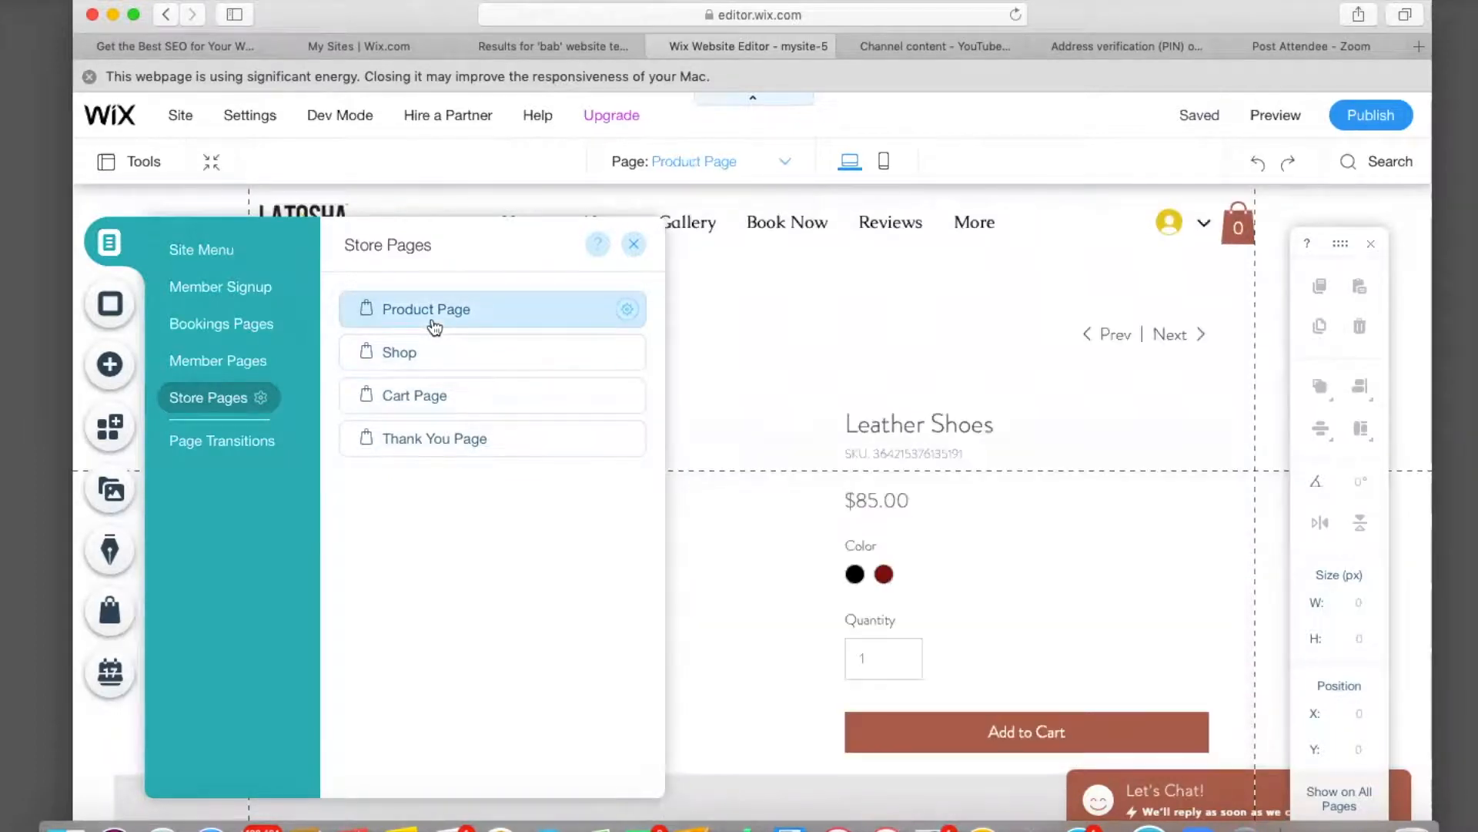
scroll(927, 444, down, 6)
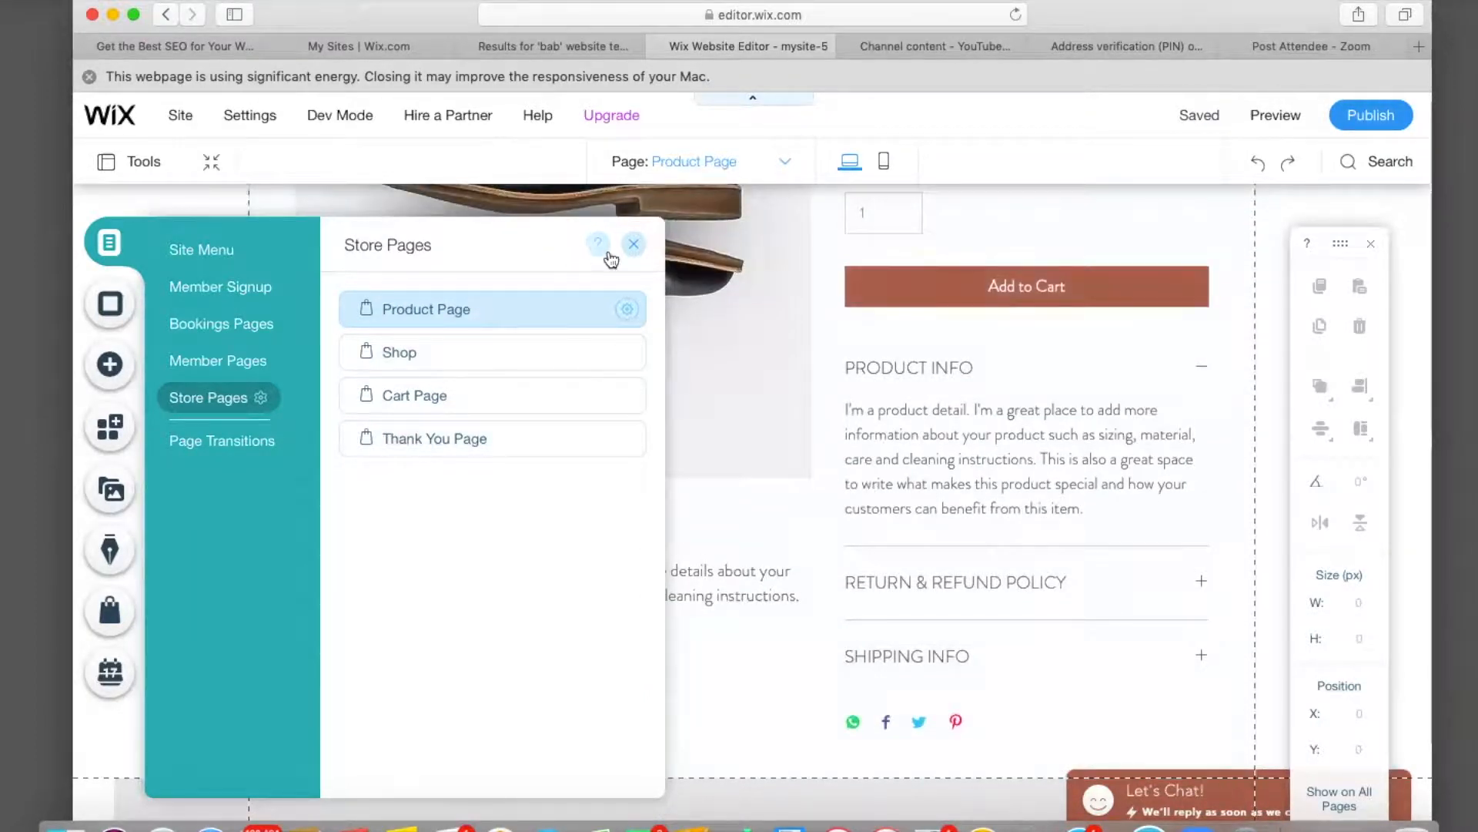
click(635, 246)
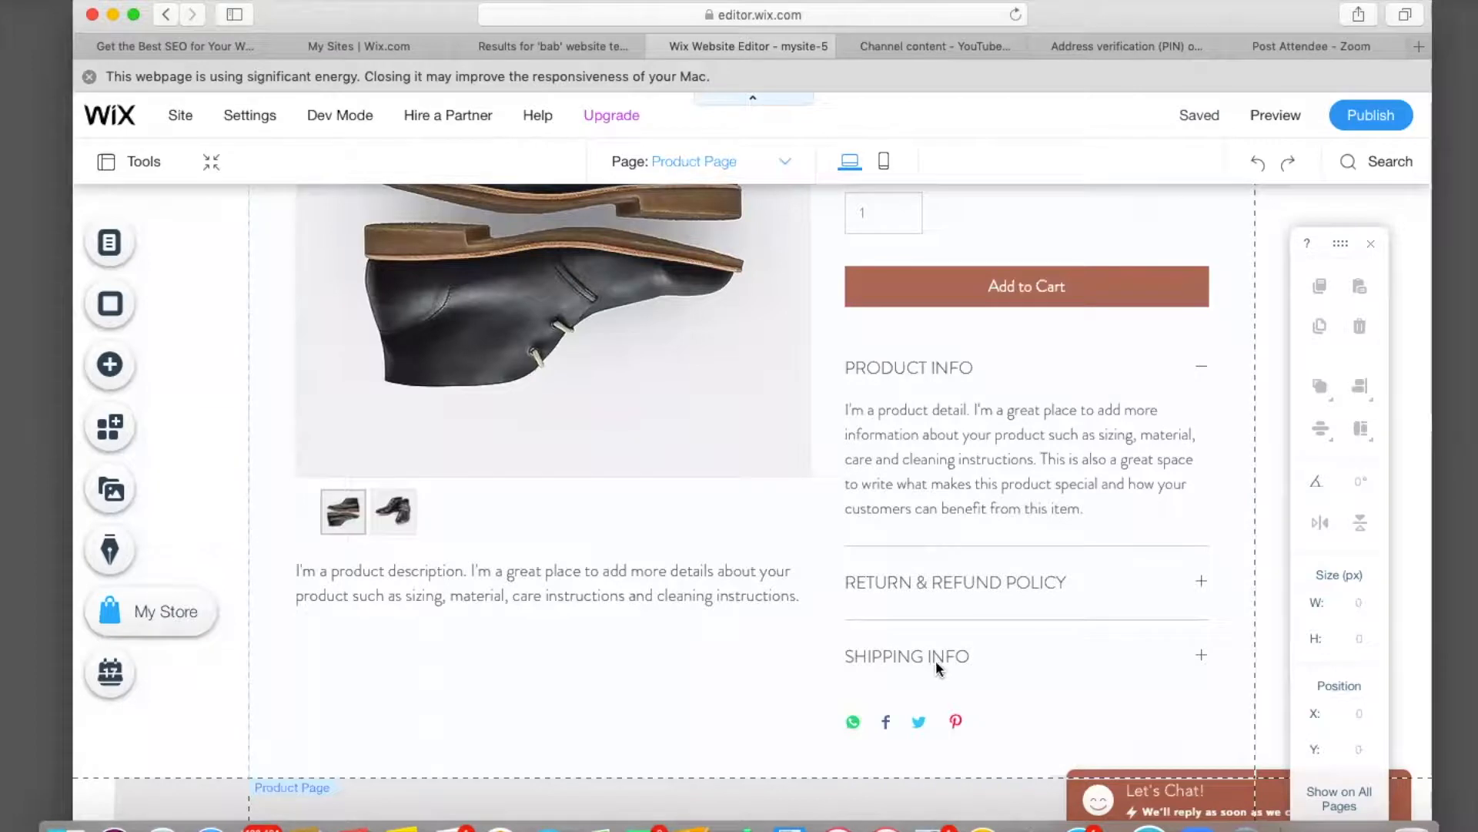
click(1204, 370)
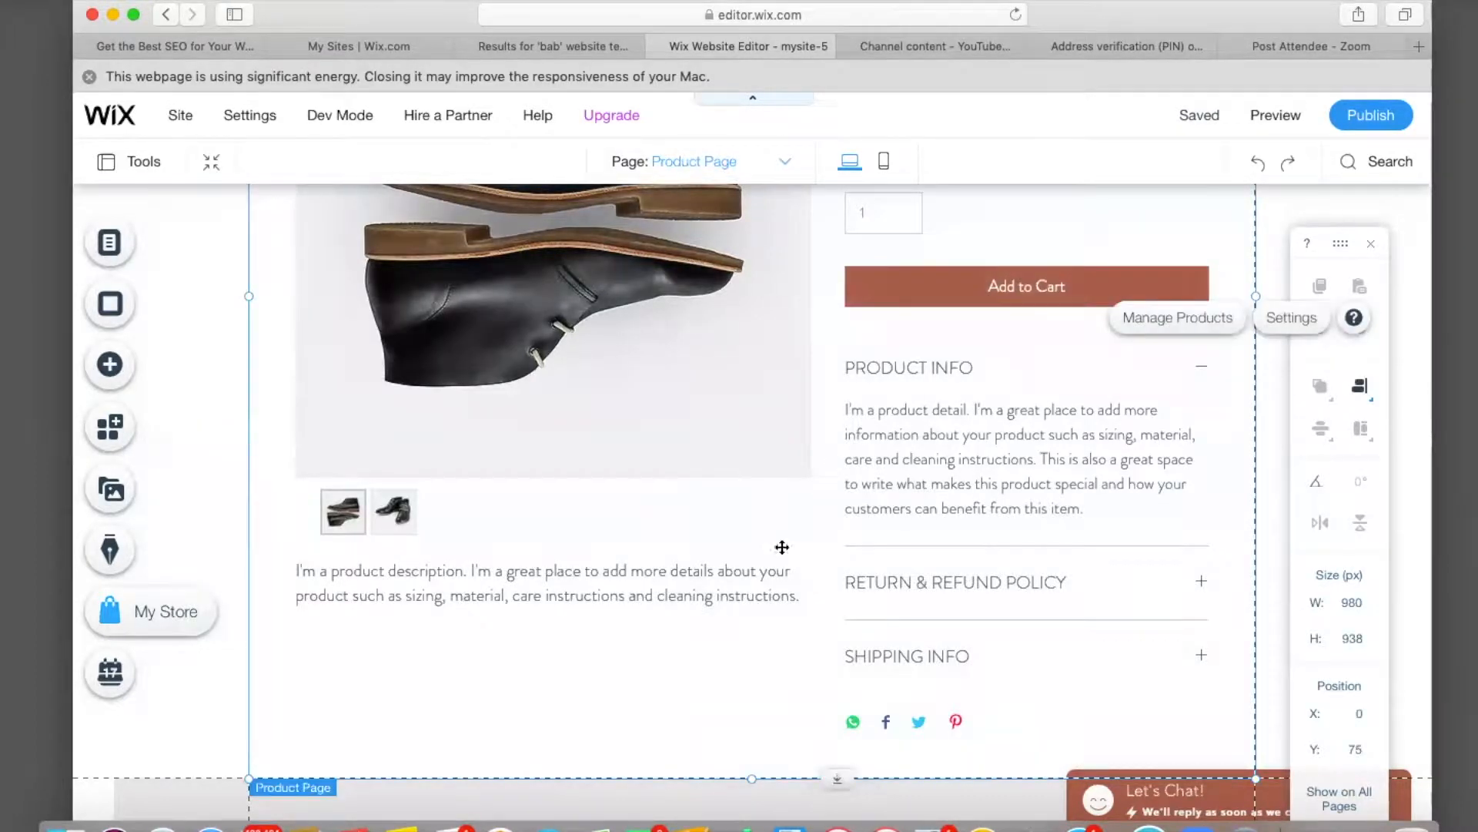
scroll(706, 662, up, 5)
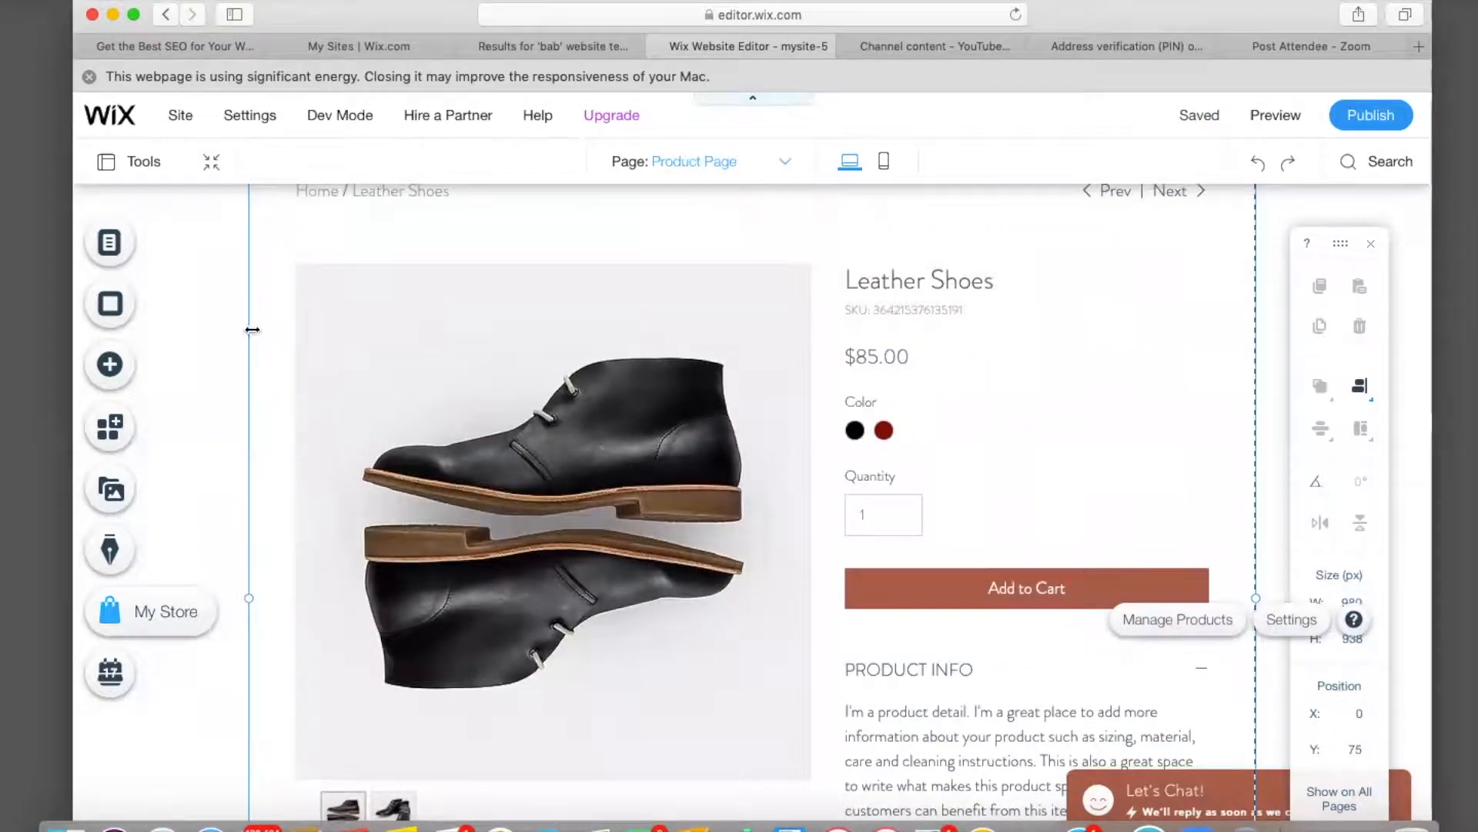
On the Home page, nudge the member login bar right and down, then switch back to Shop.
click(116, 245)
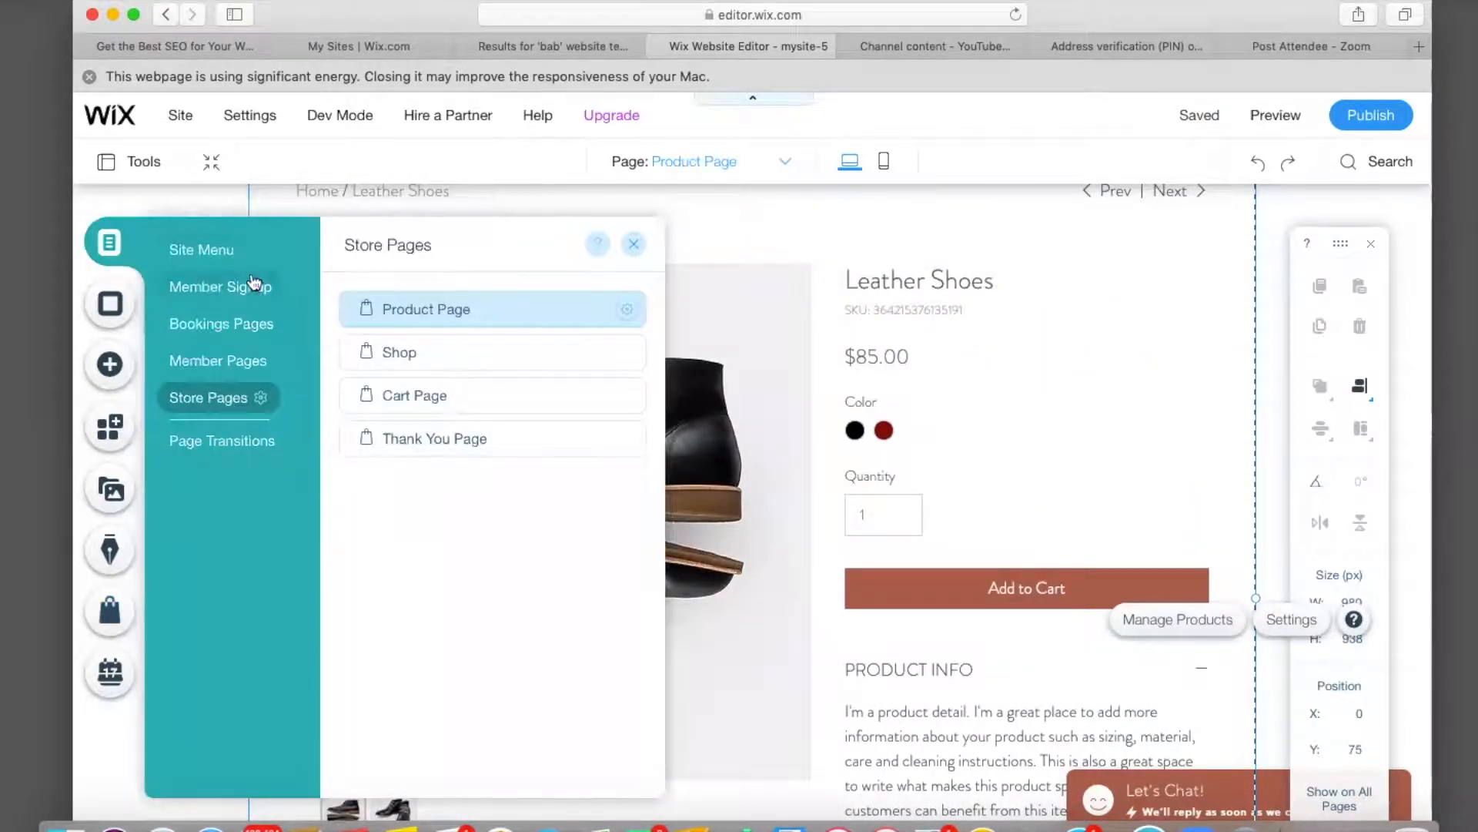
click(201, 249)
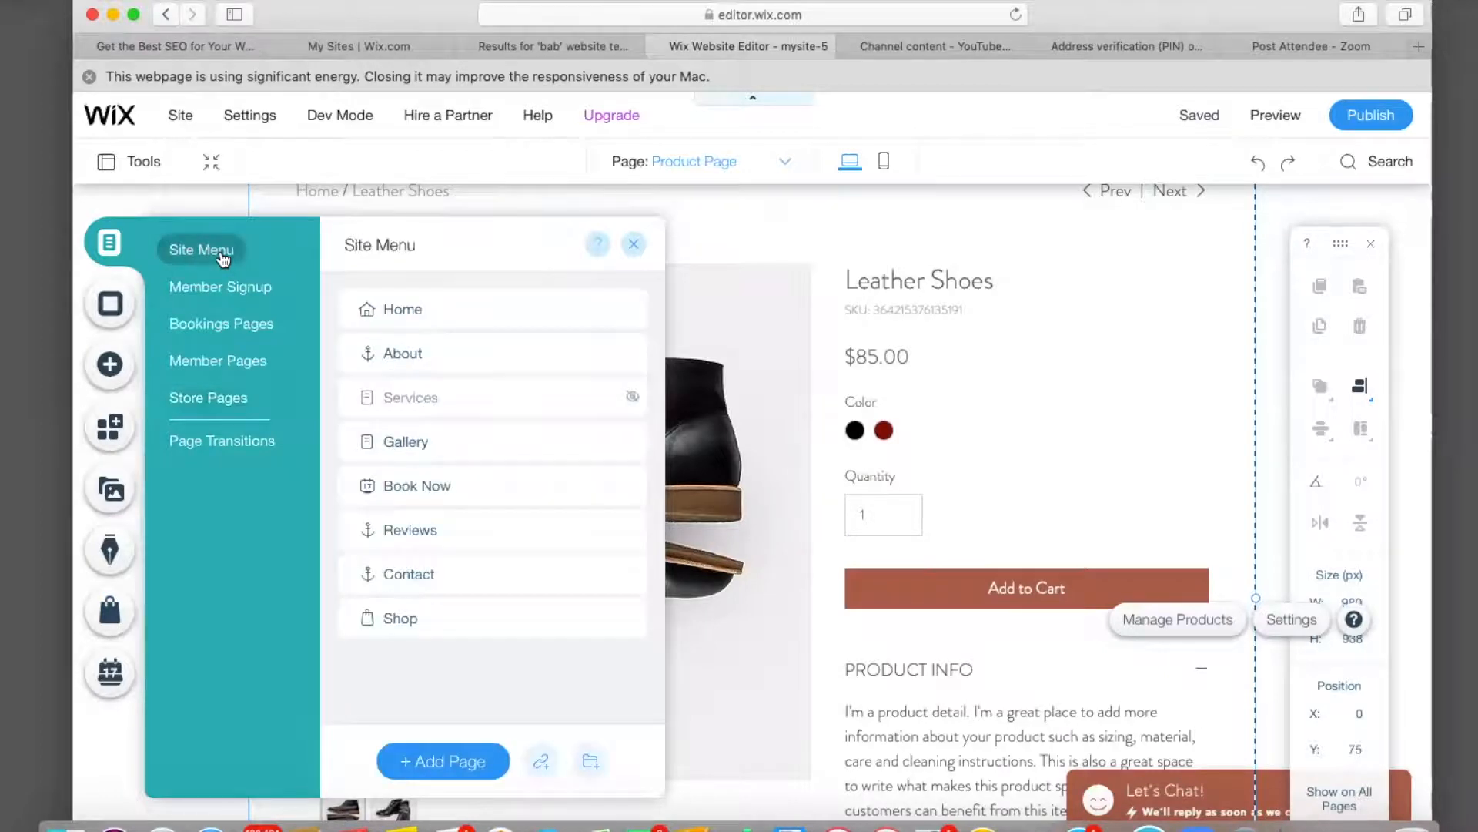
click(424, 311)
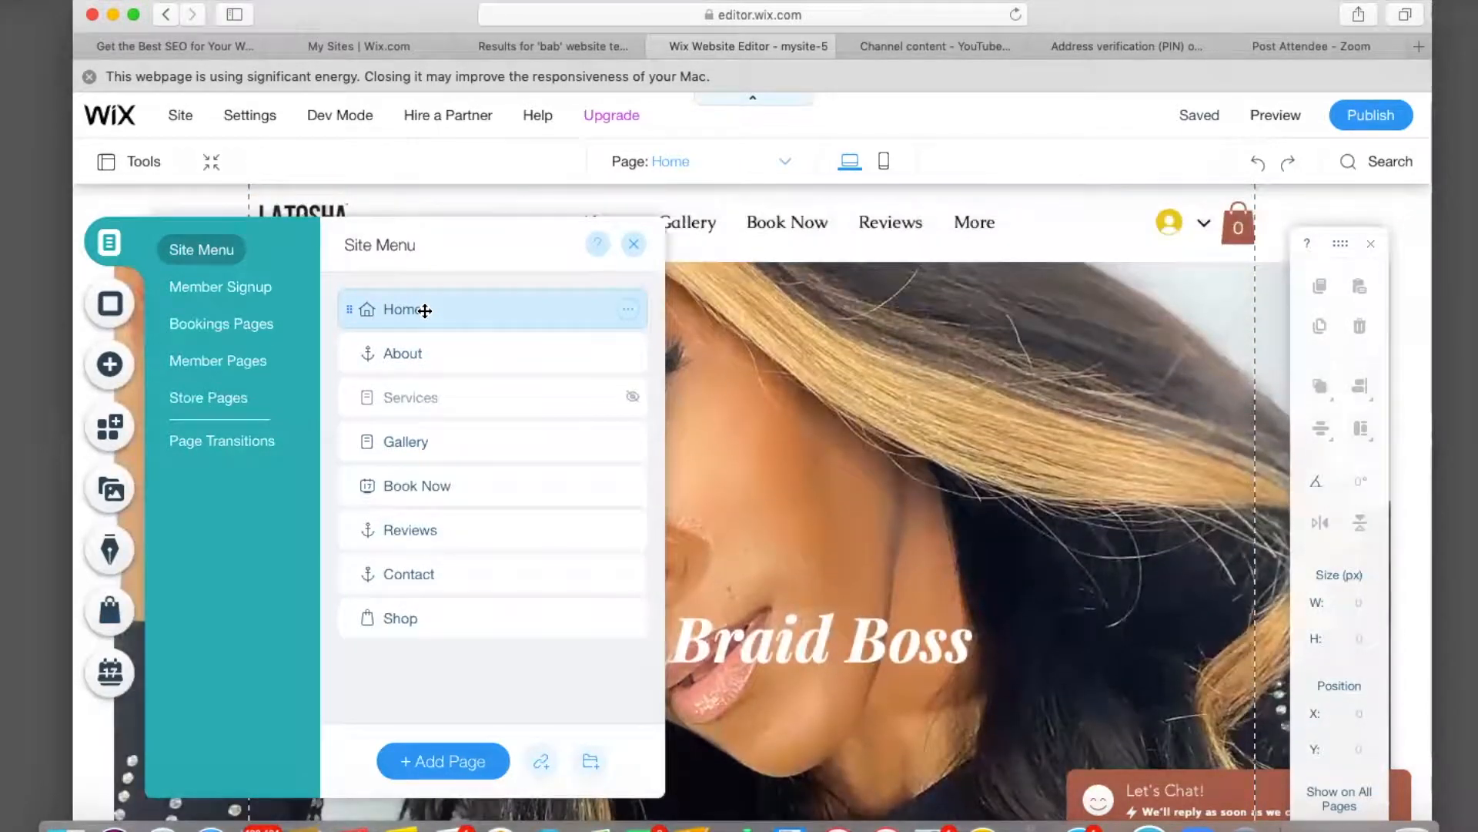
click(635, 245)
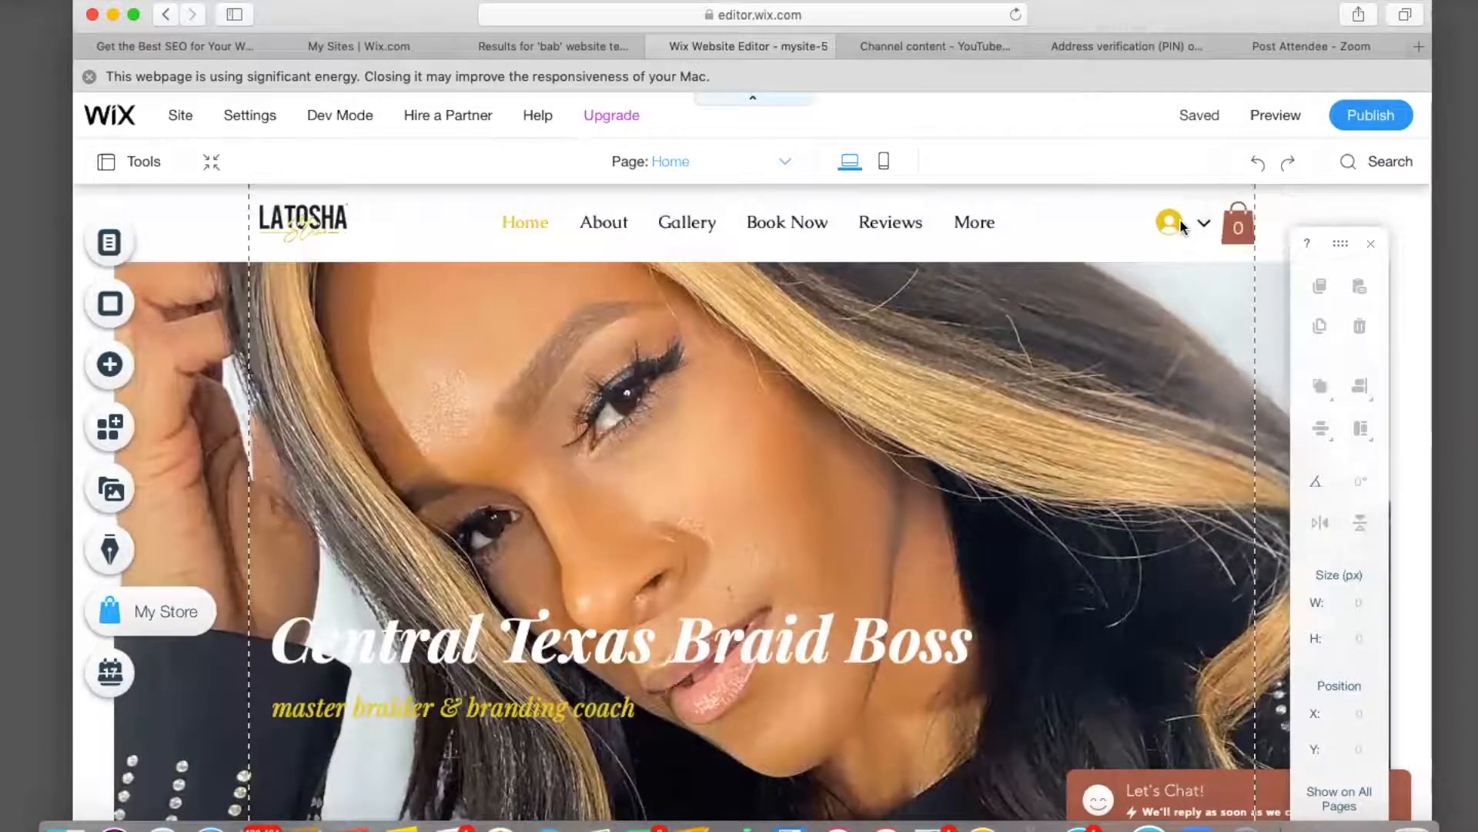
click(1117, 221)
drag(1132, 215, 1162, 223)
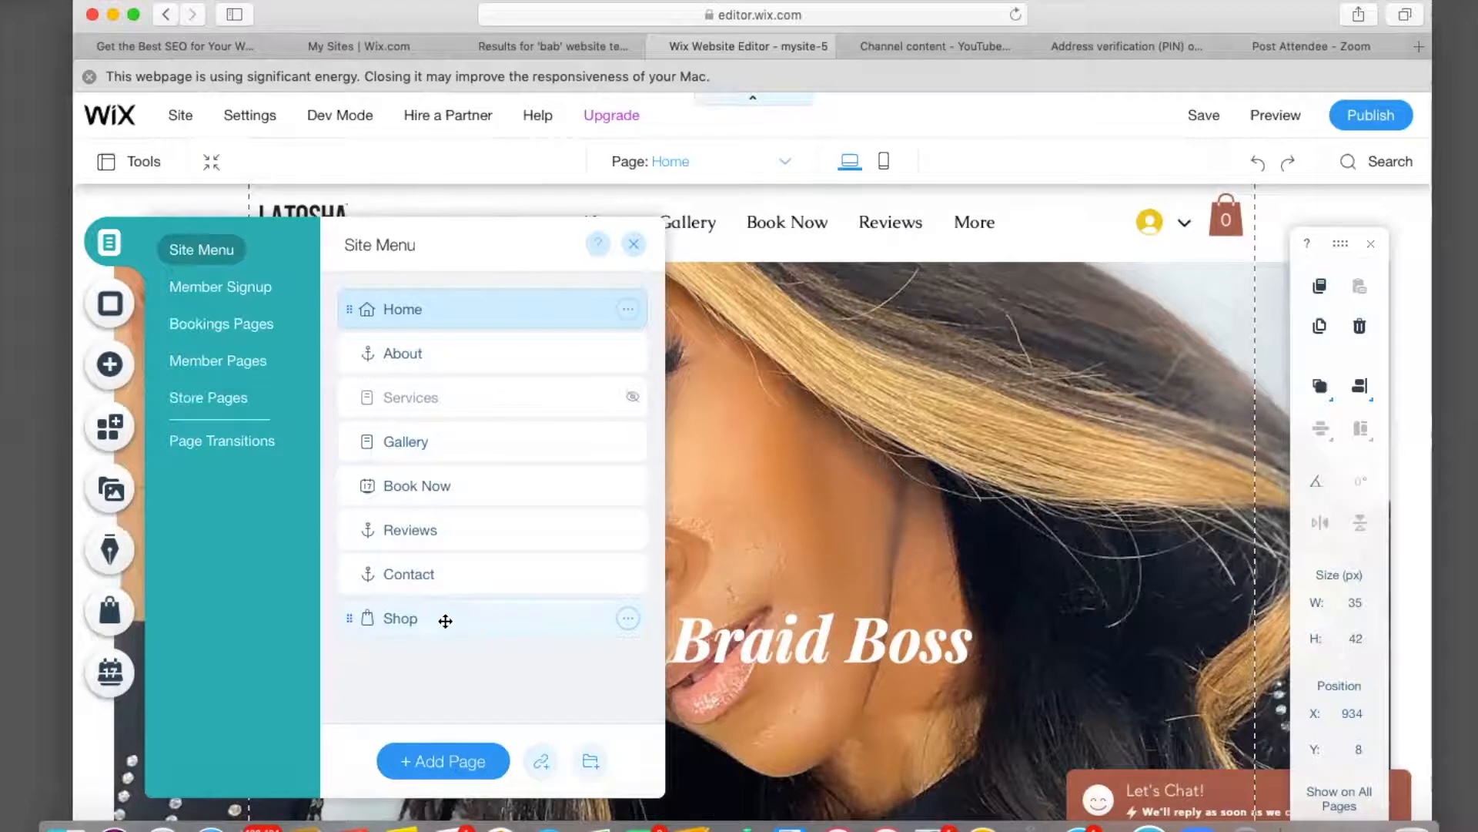
click(445, 621)
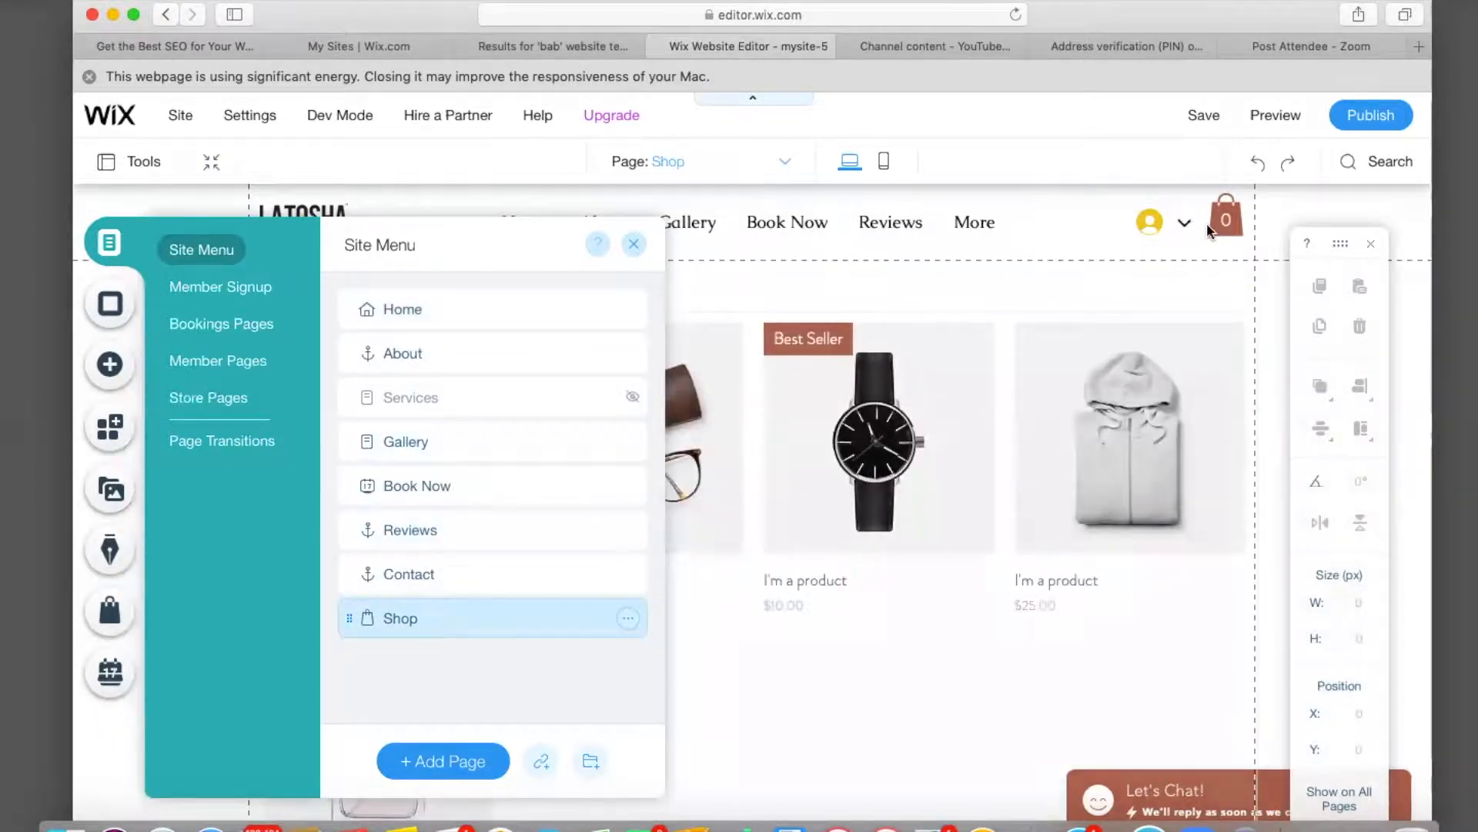
click(1230, 222)
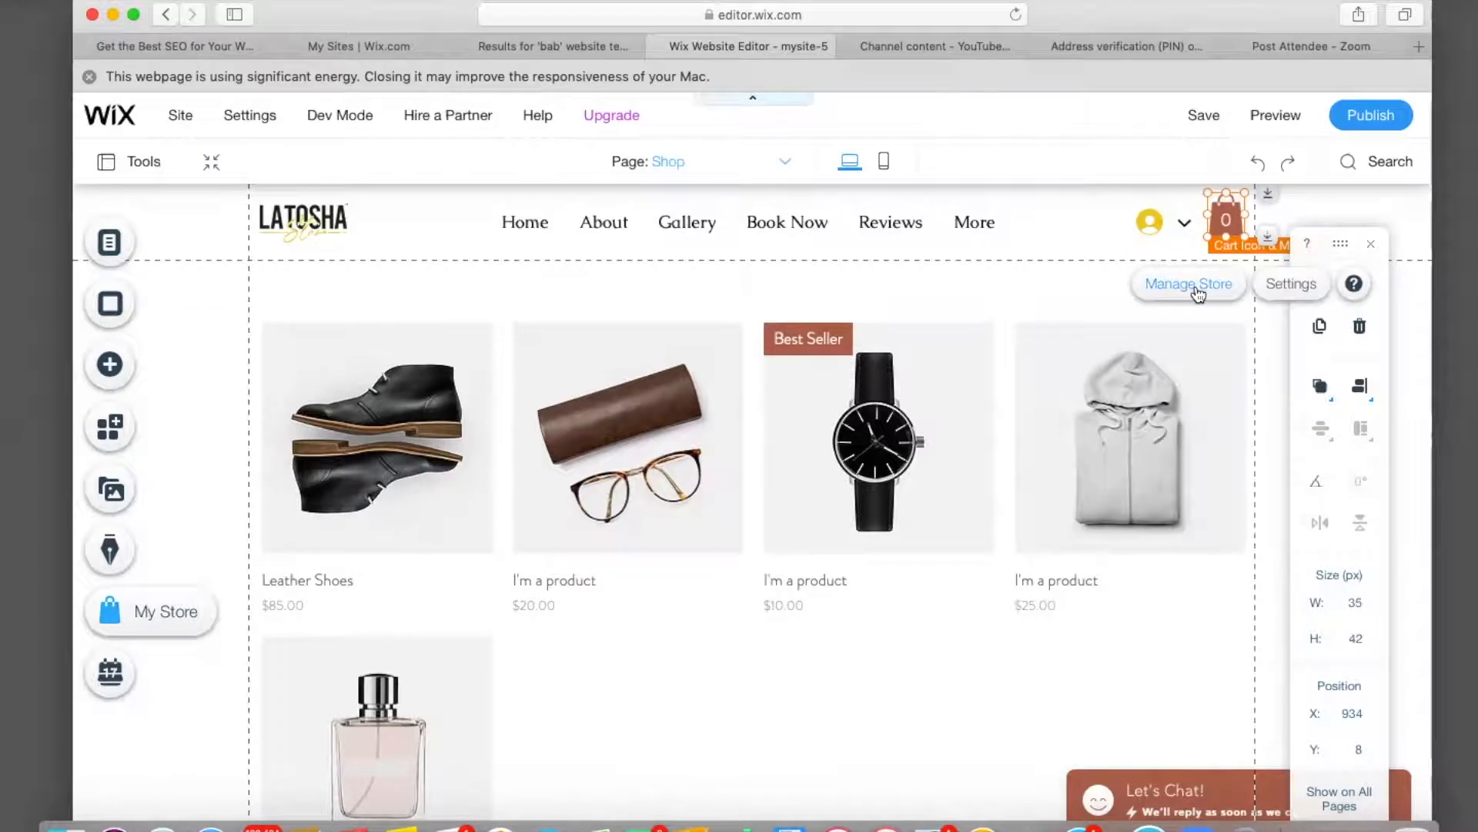
Try several cart icon designs and settle on the outlined bag.
click(1290, 289)
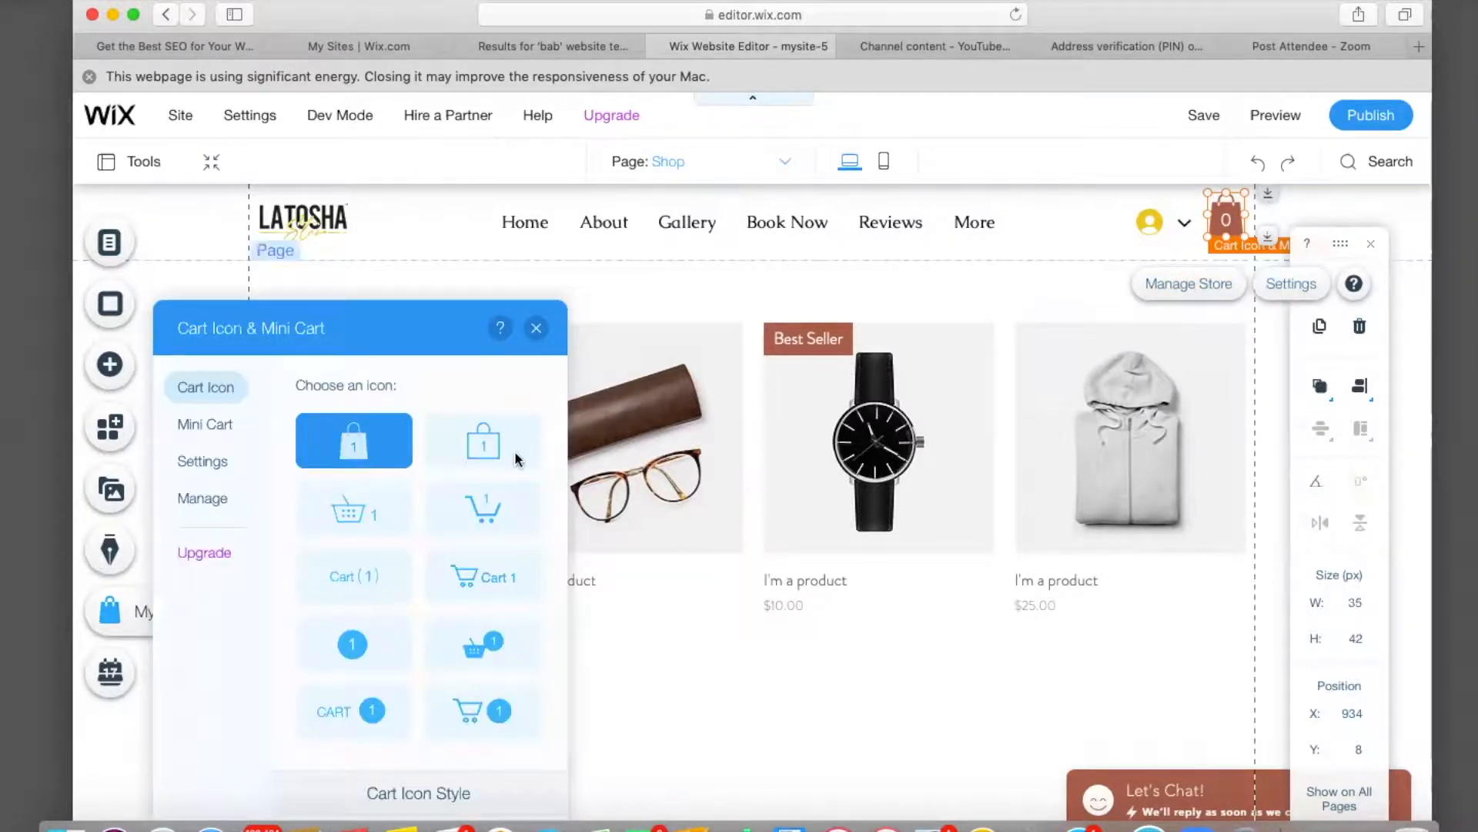
click(501, 450)
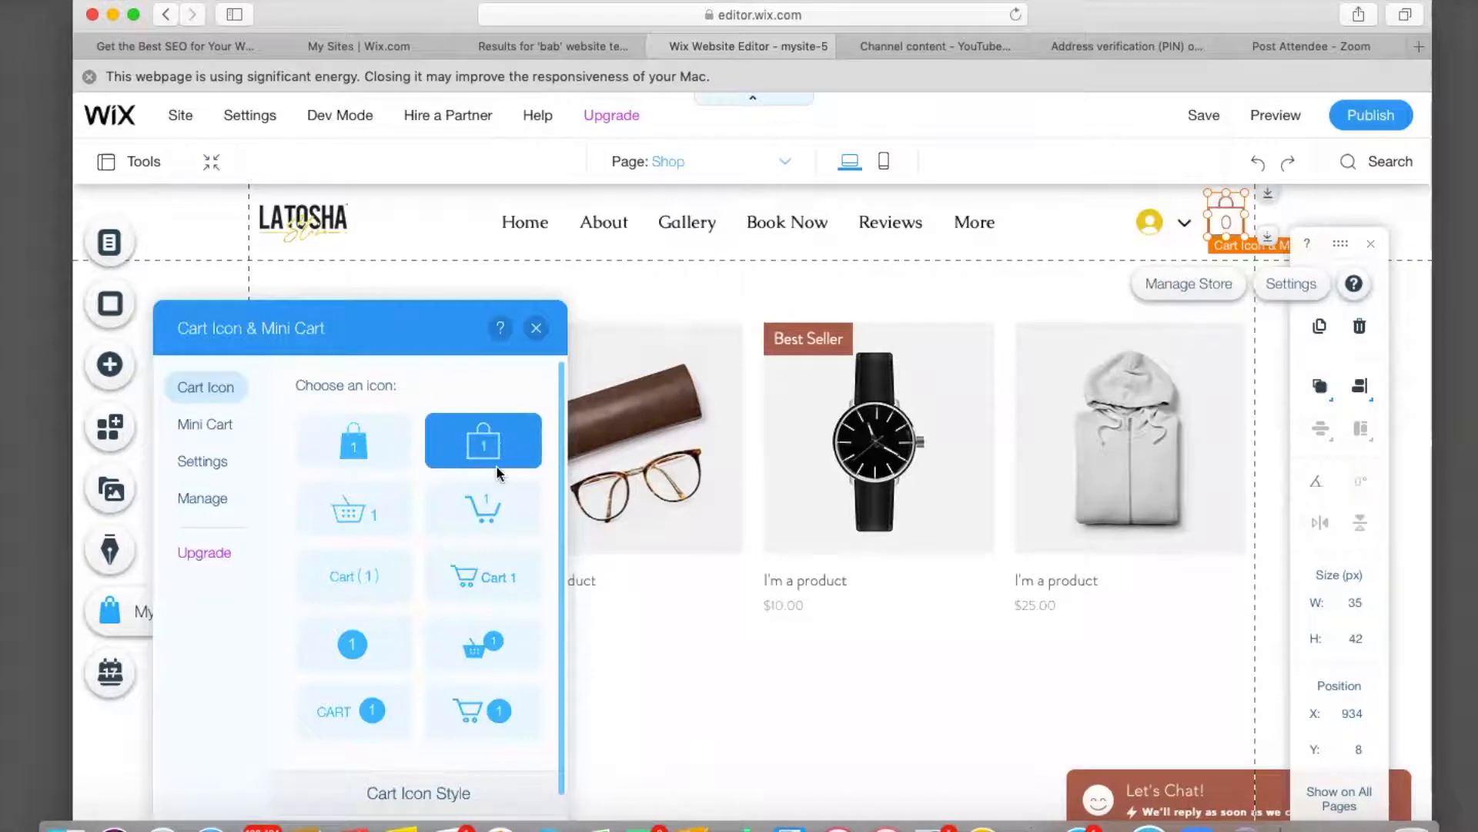
click(493, 510)
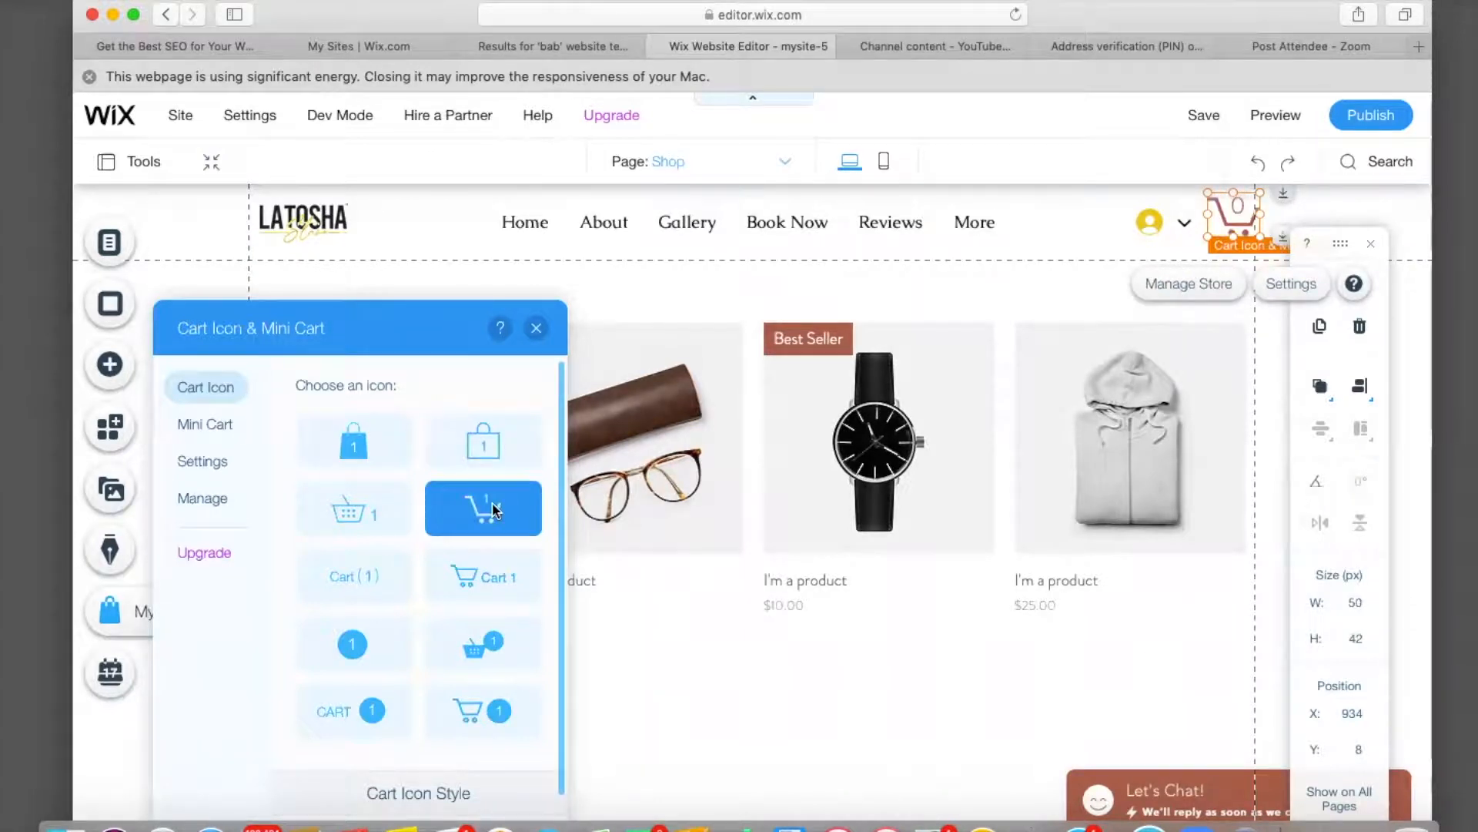
click(445, 579)
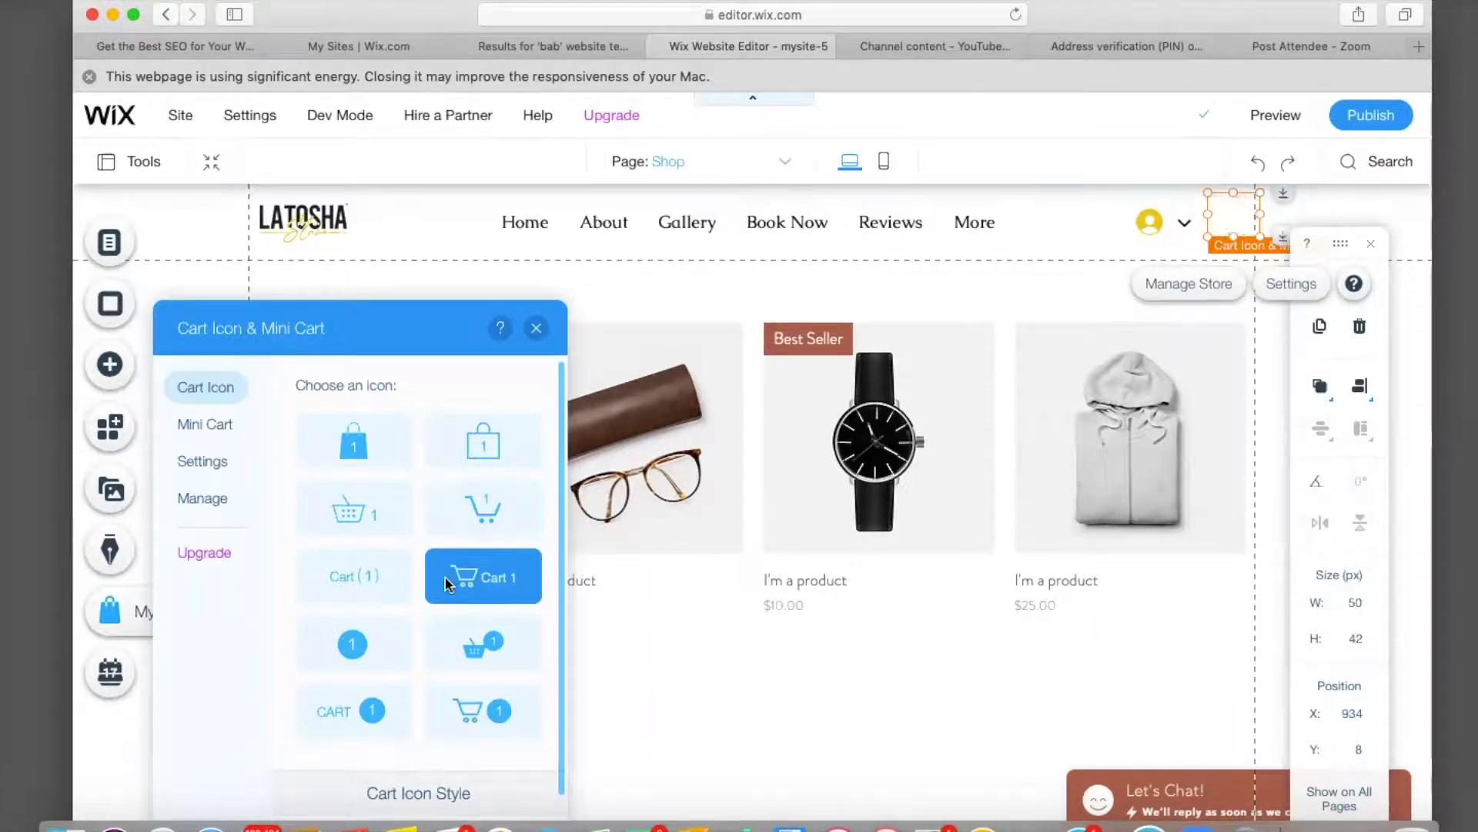
click(353, 442)
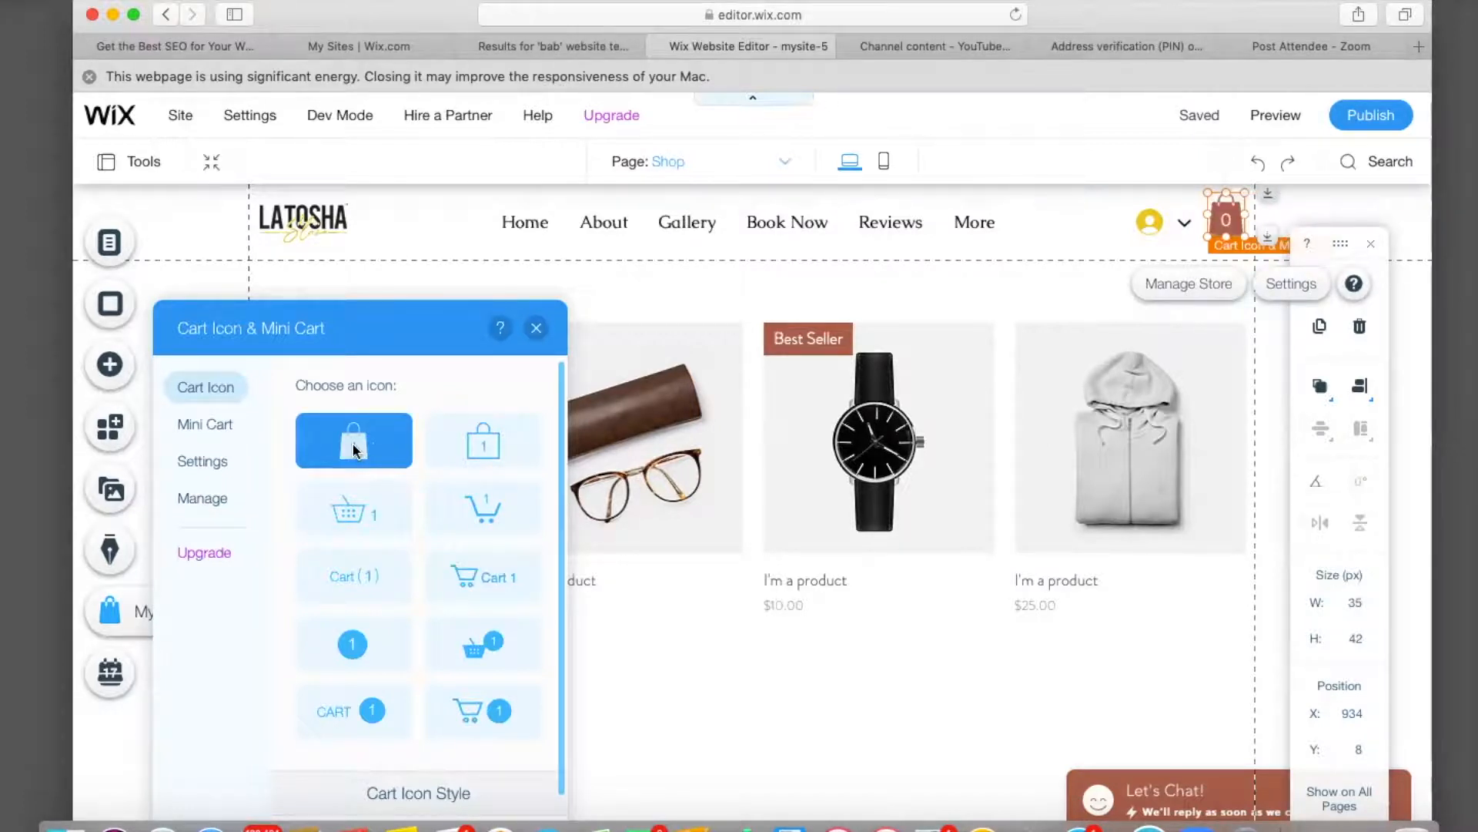
click(498, 447)
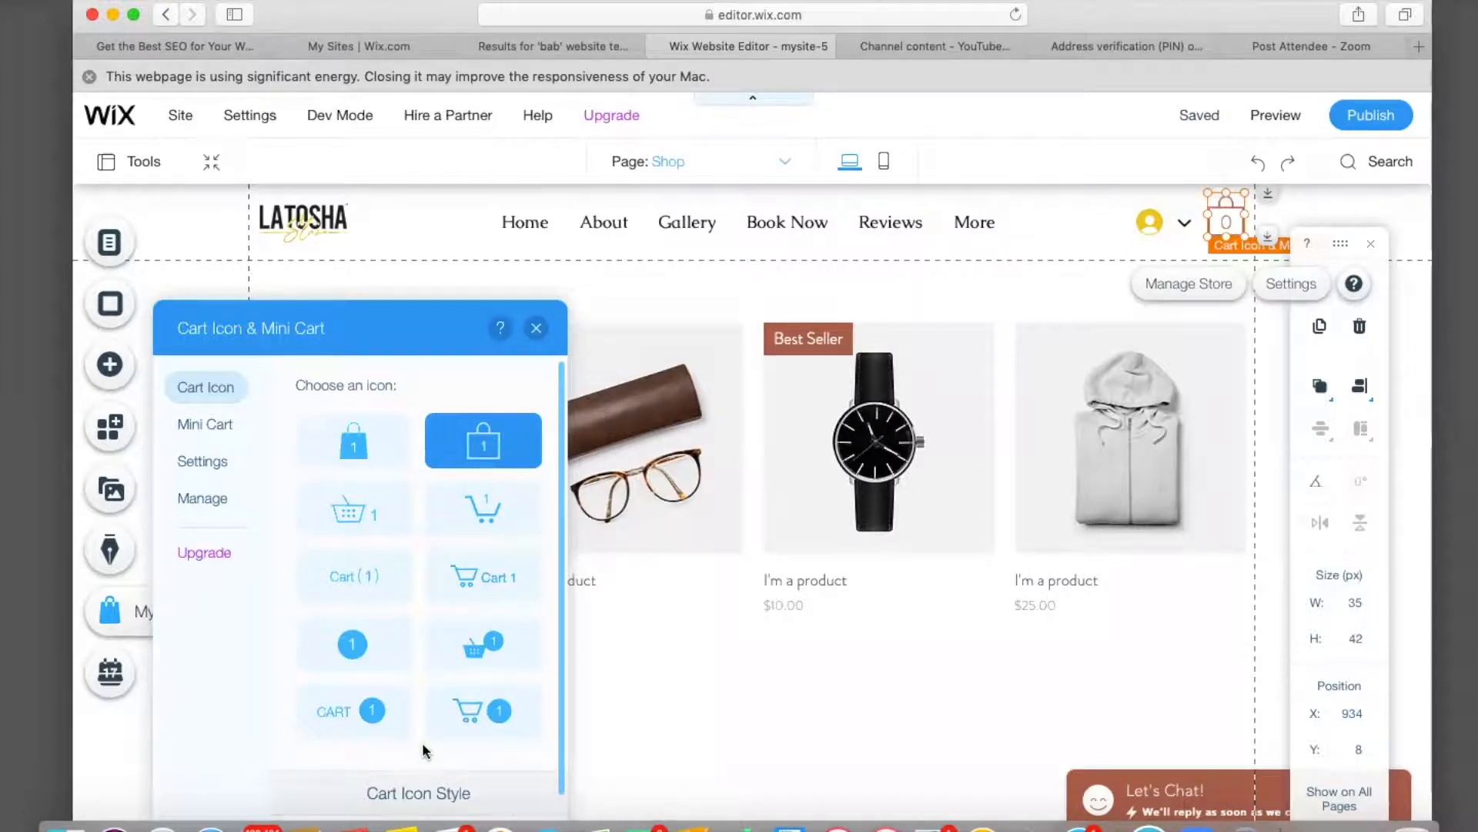
scroll(423, 785, down, 3)
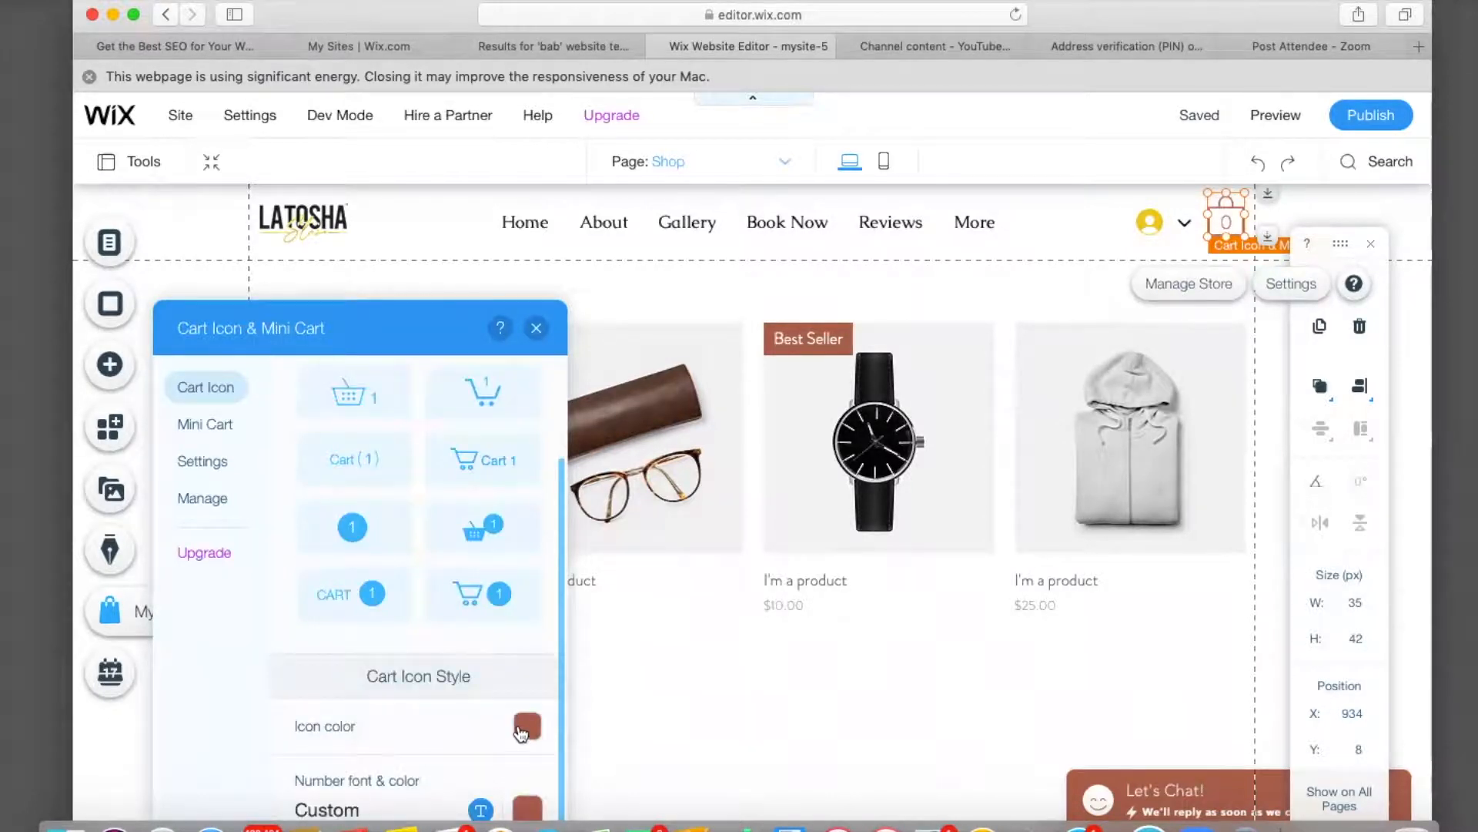
Color the cart icon yellow and its count number black, then shrink the icon slightly.
click(527, 727)
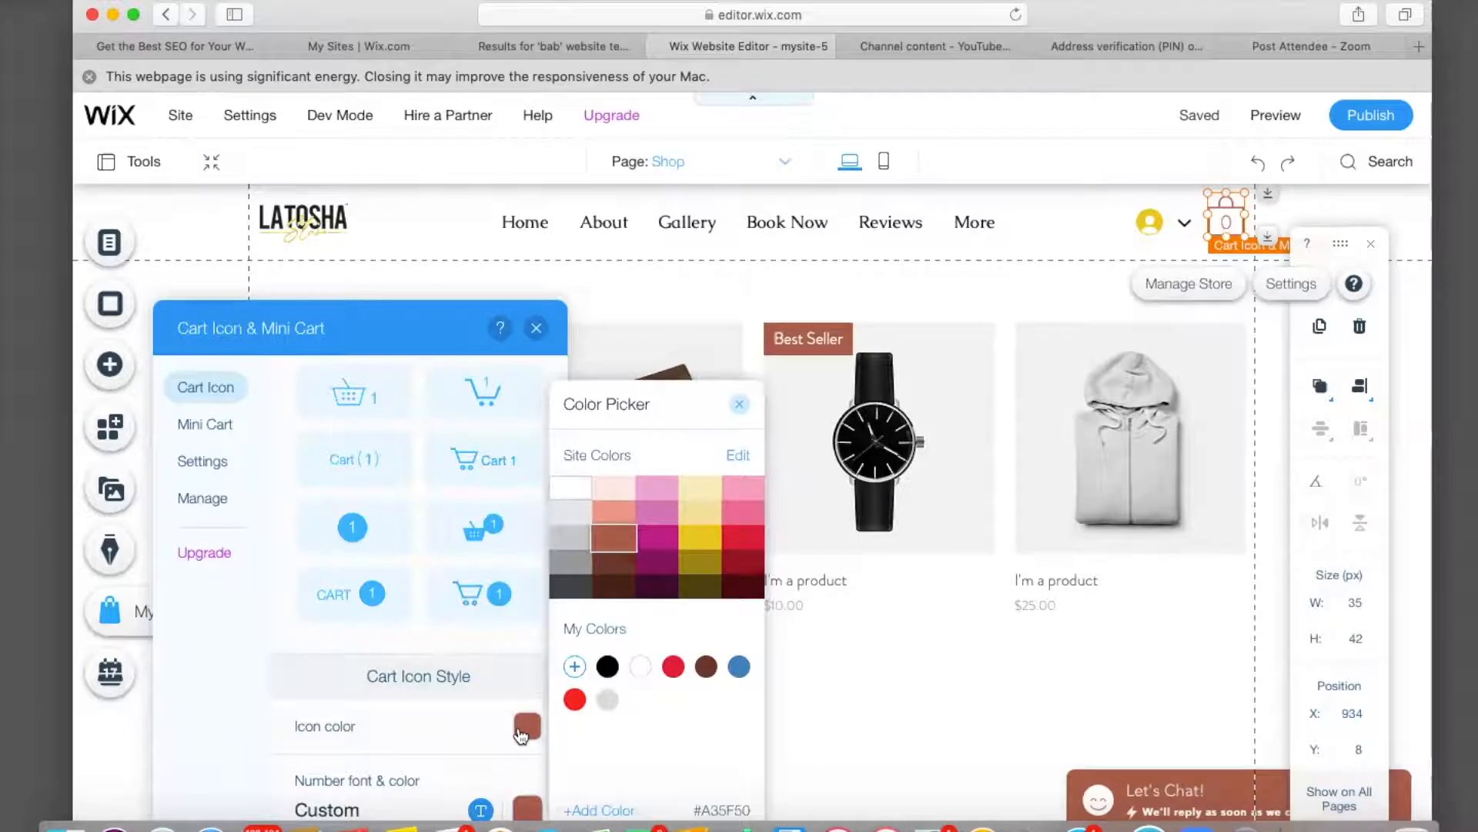
click(695, 544)
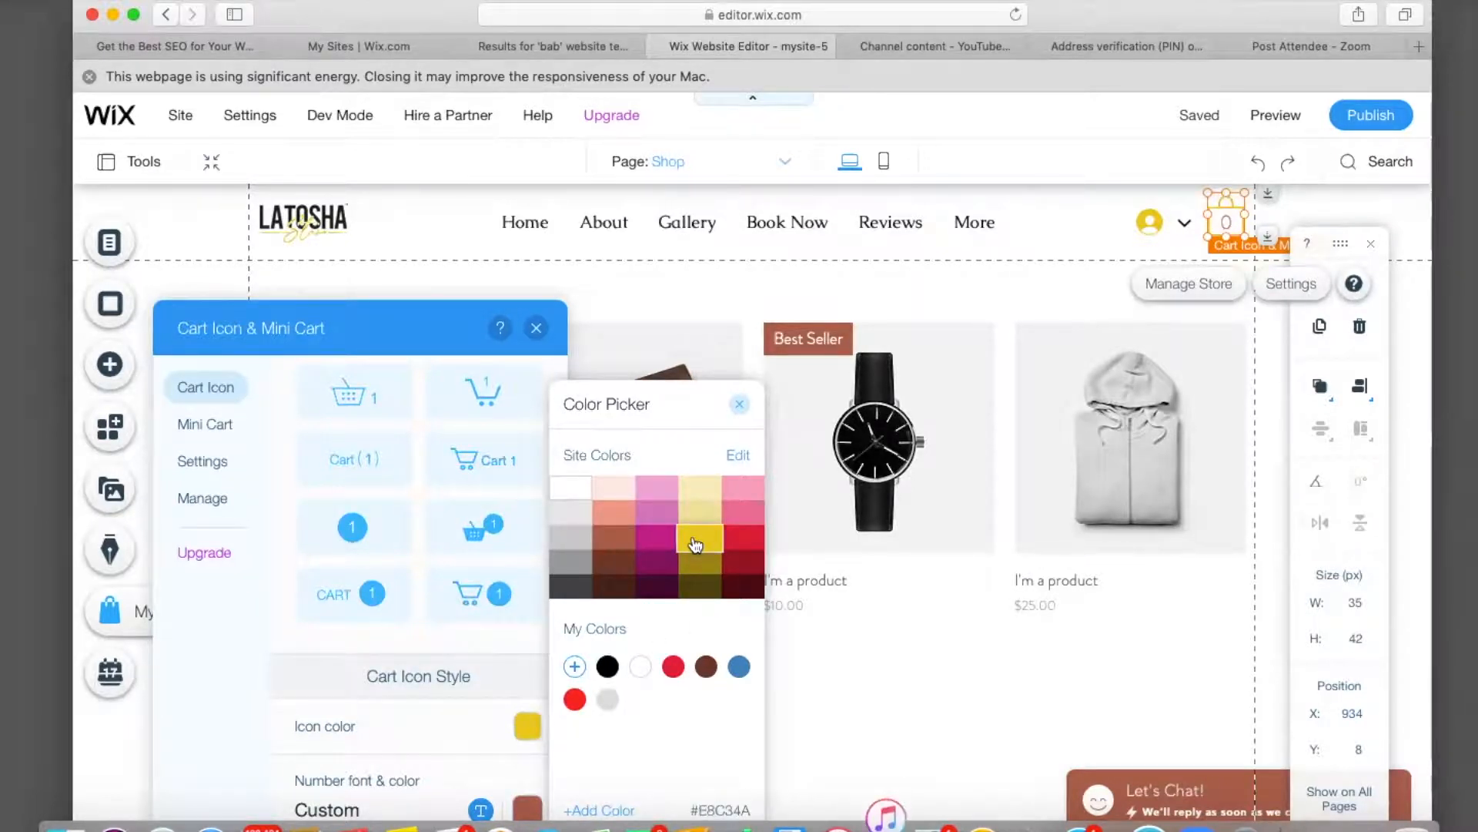
click(521, 813)
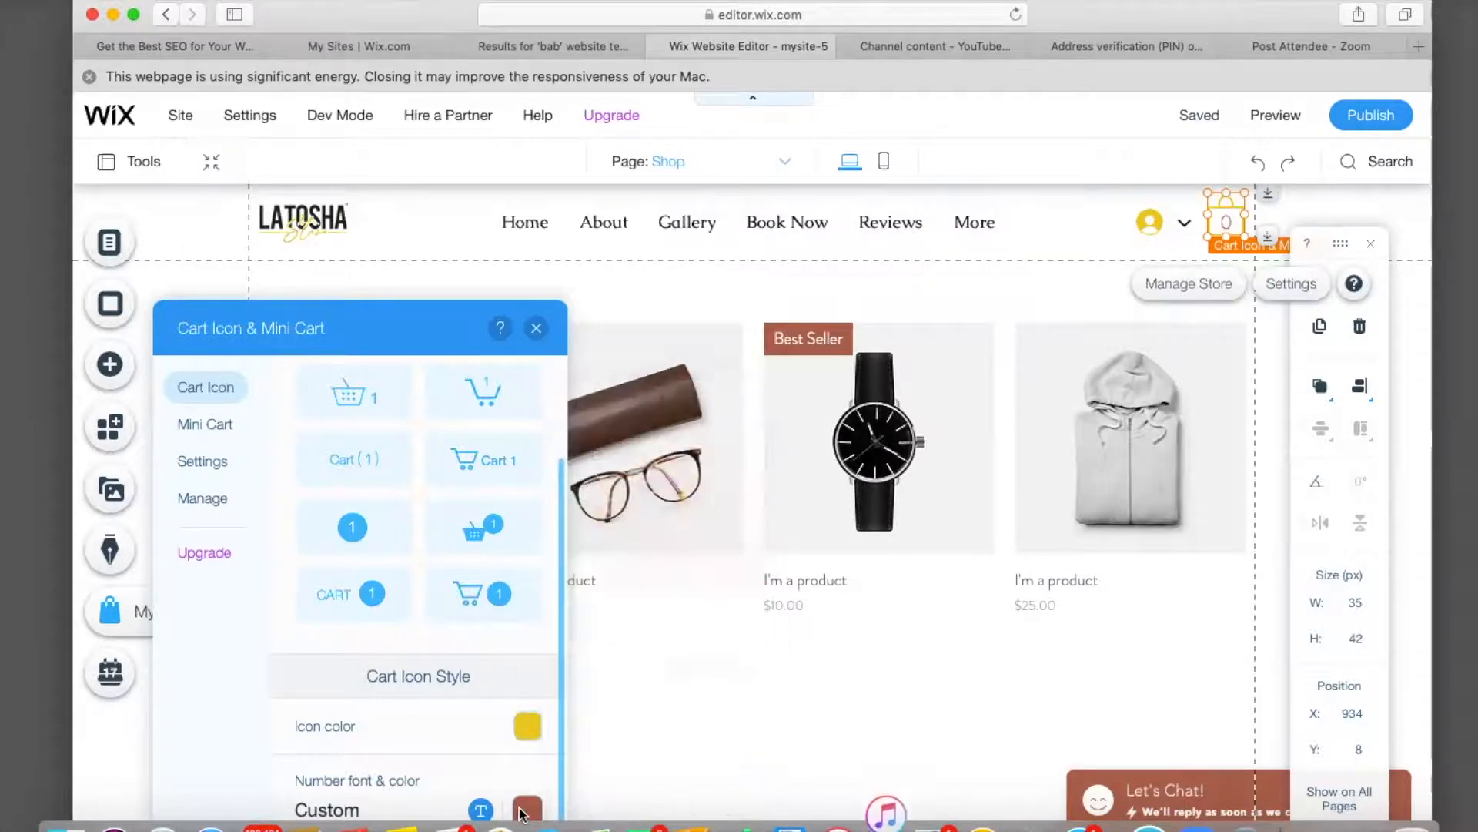
click(521, 813)
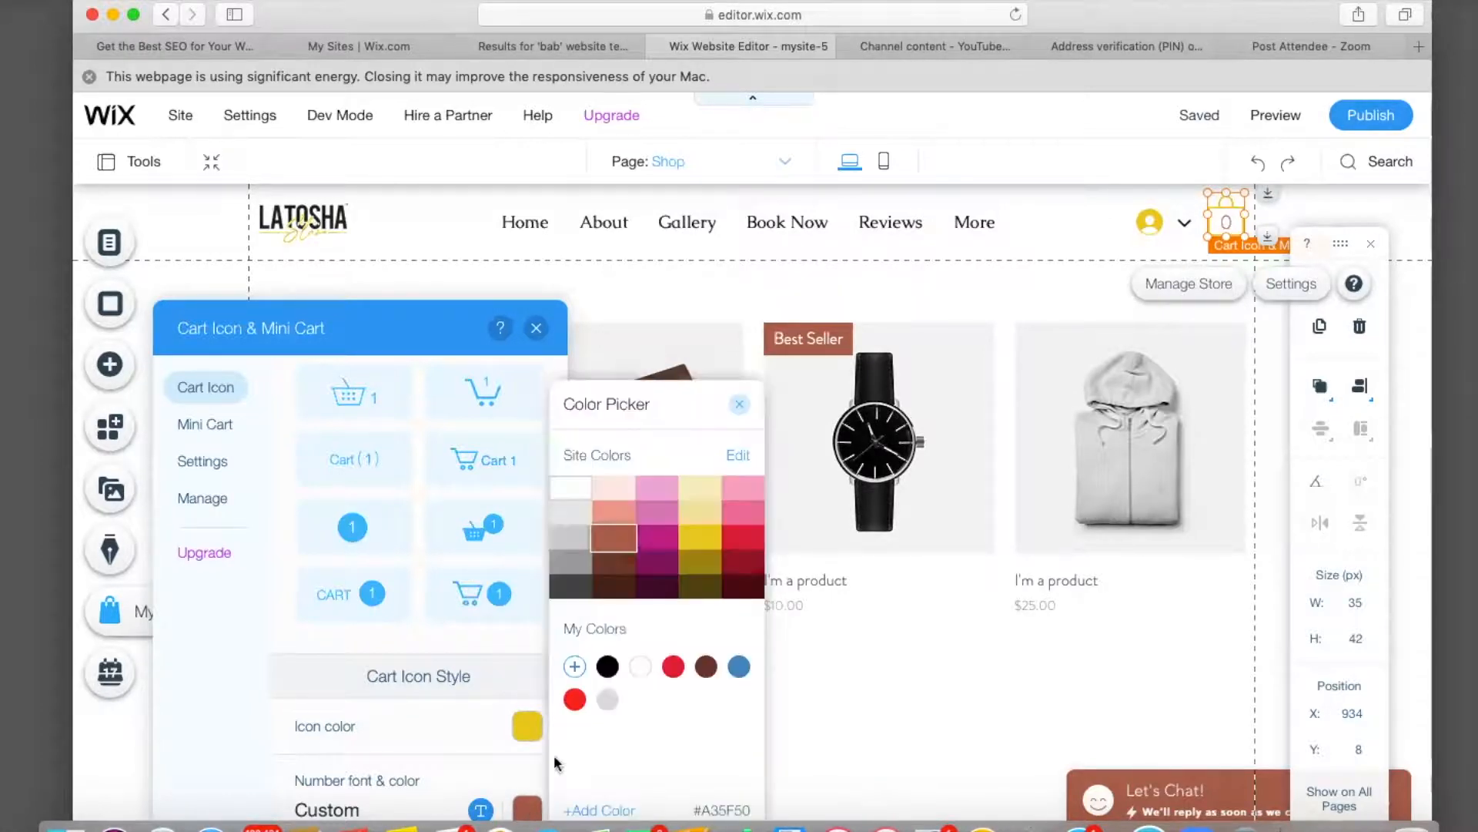
click(605, 669)
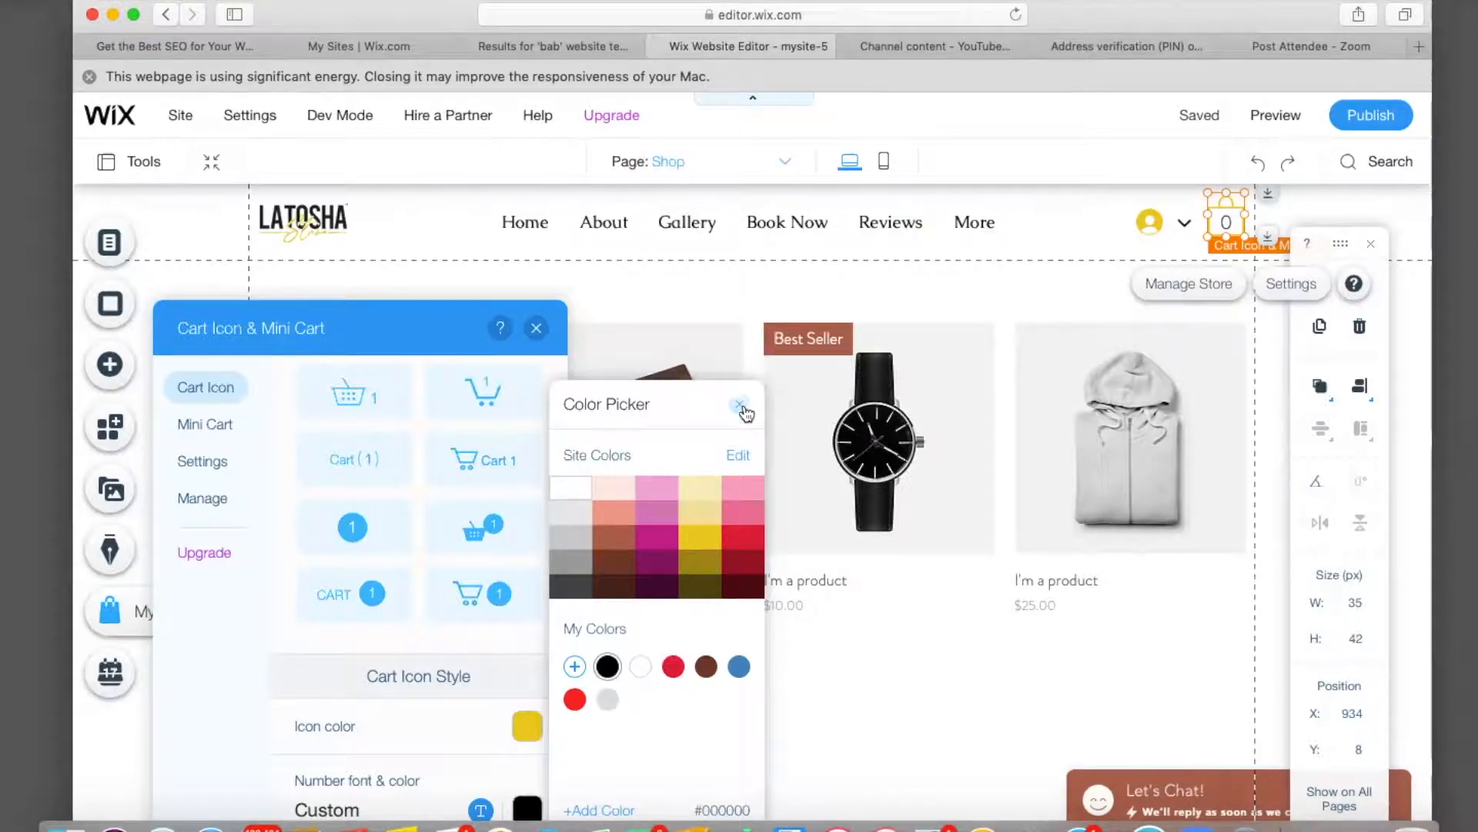
click(739, 404)
click(537, 328)
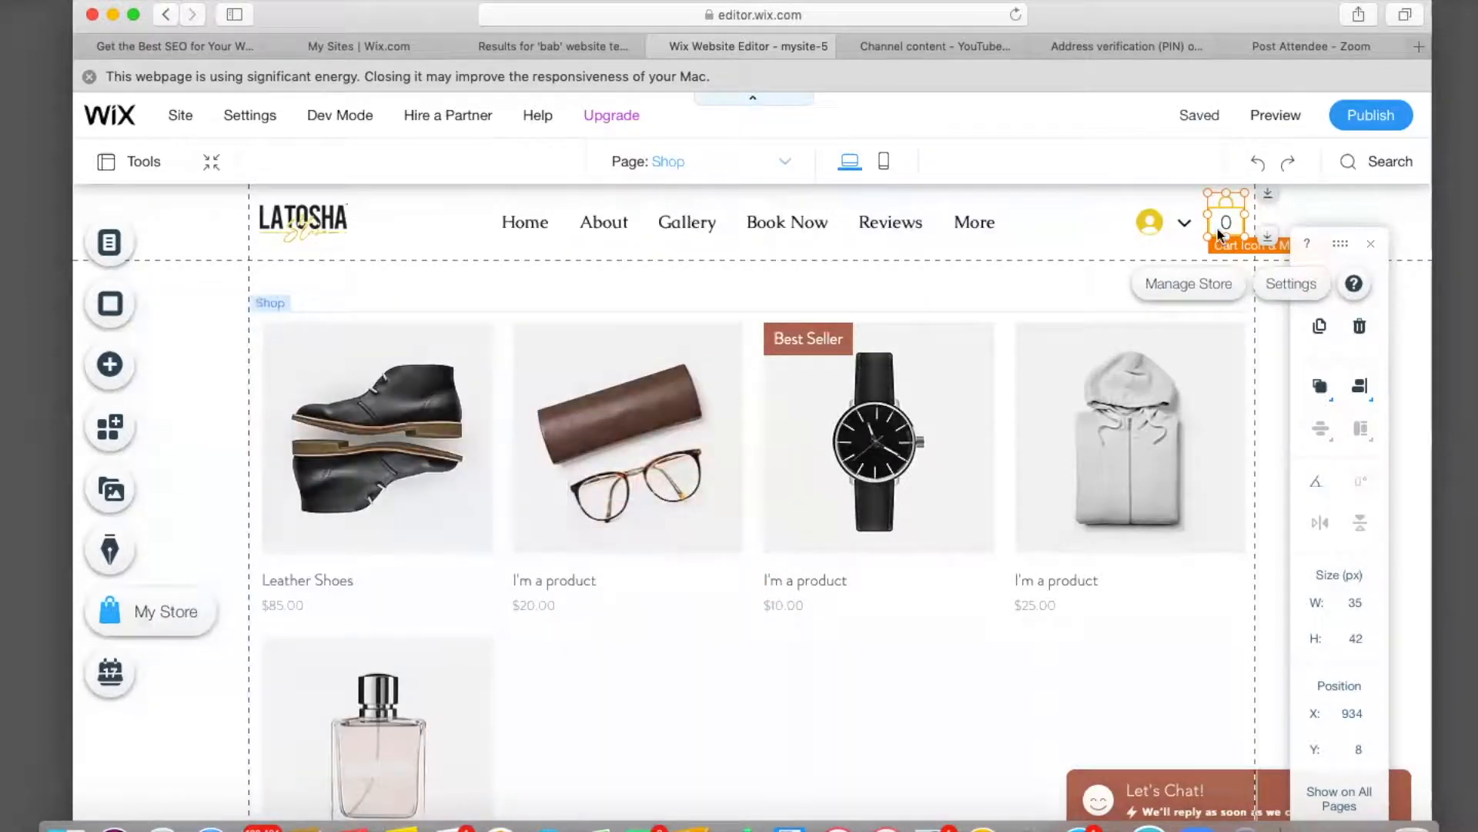
drag(1247, 193, 1236, 202)
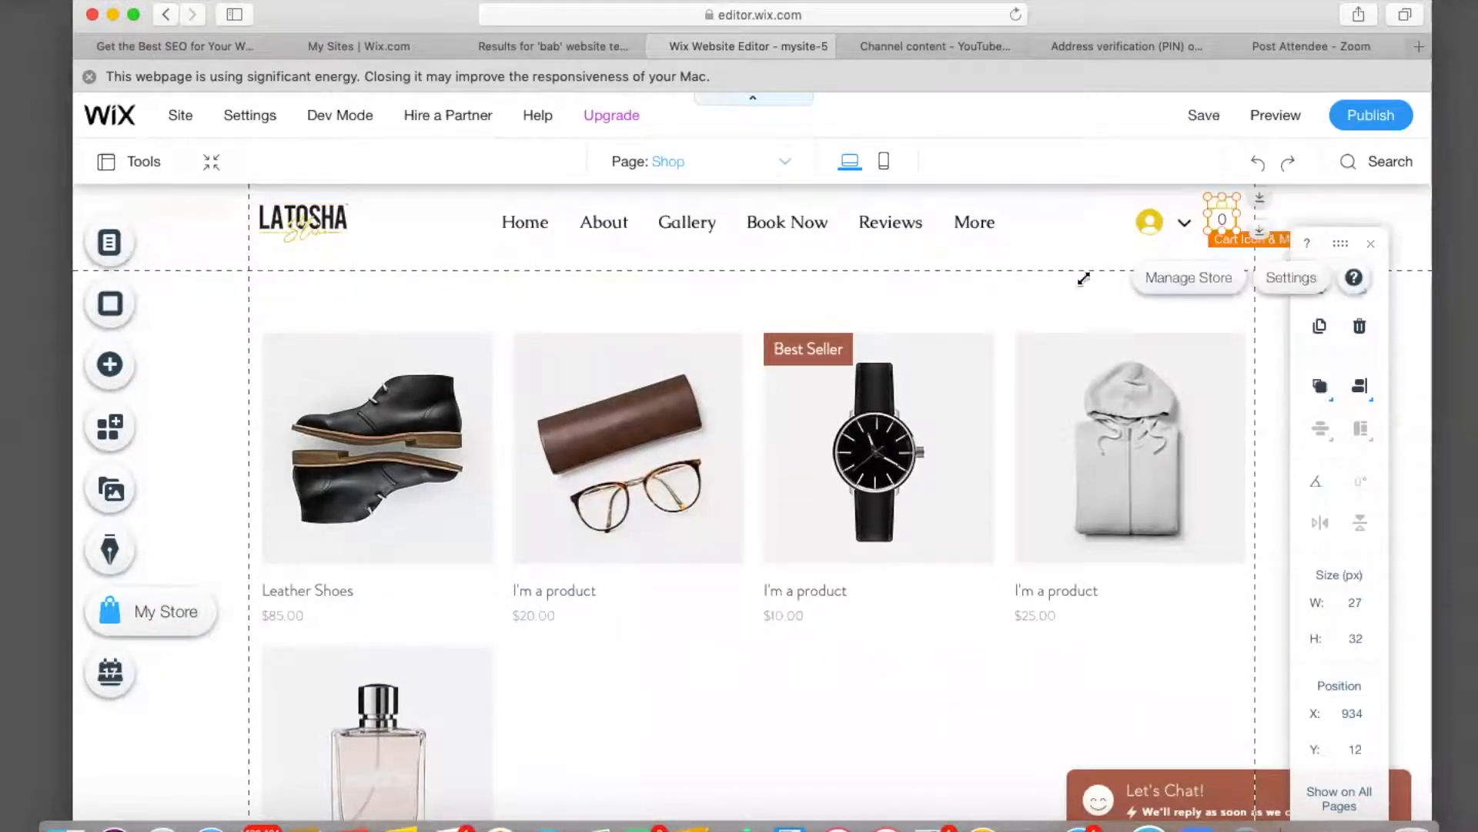
Nudge the LATOSHA logo slightly and link it to the Home page.
click(1033, 283)
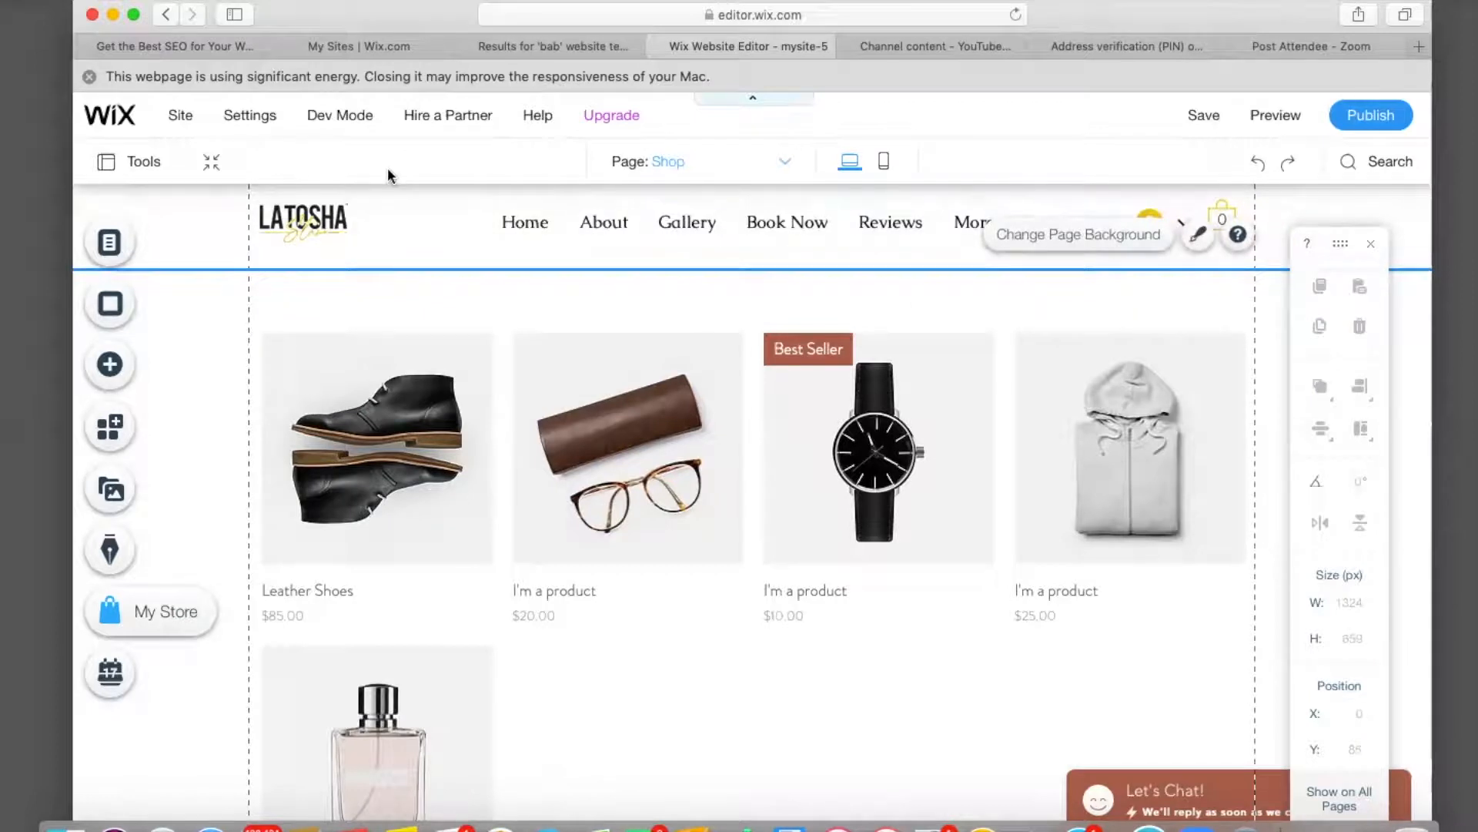
drag(308, 223, 327, 216)
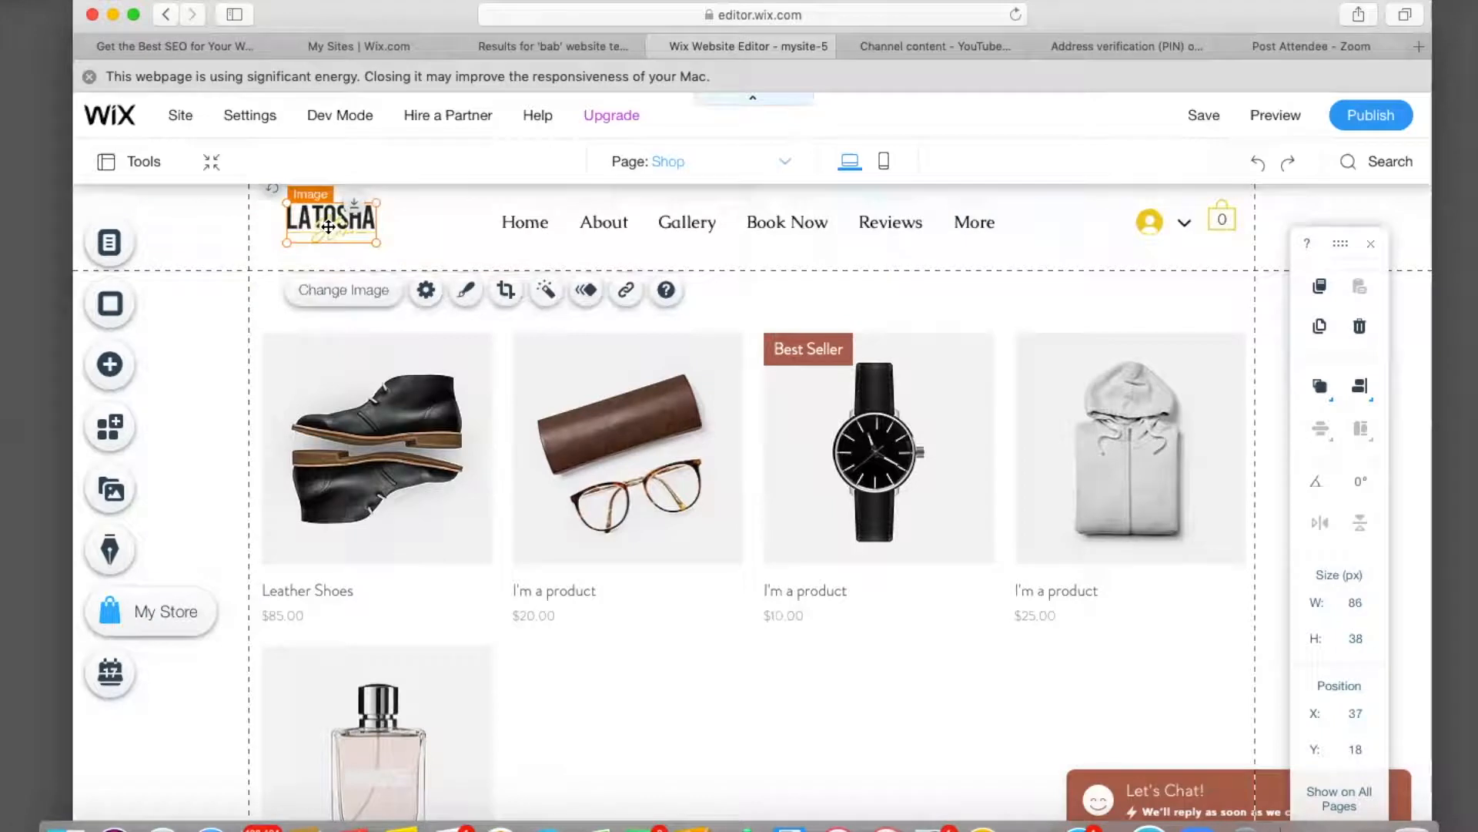
click(628, 293)
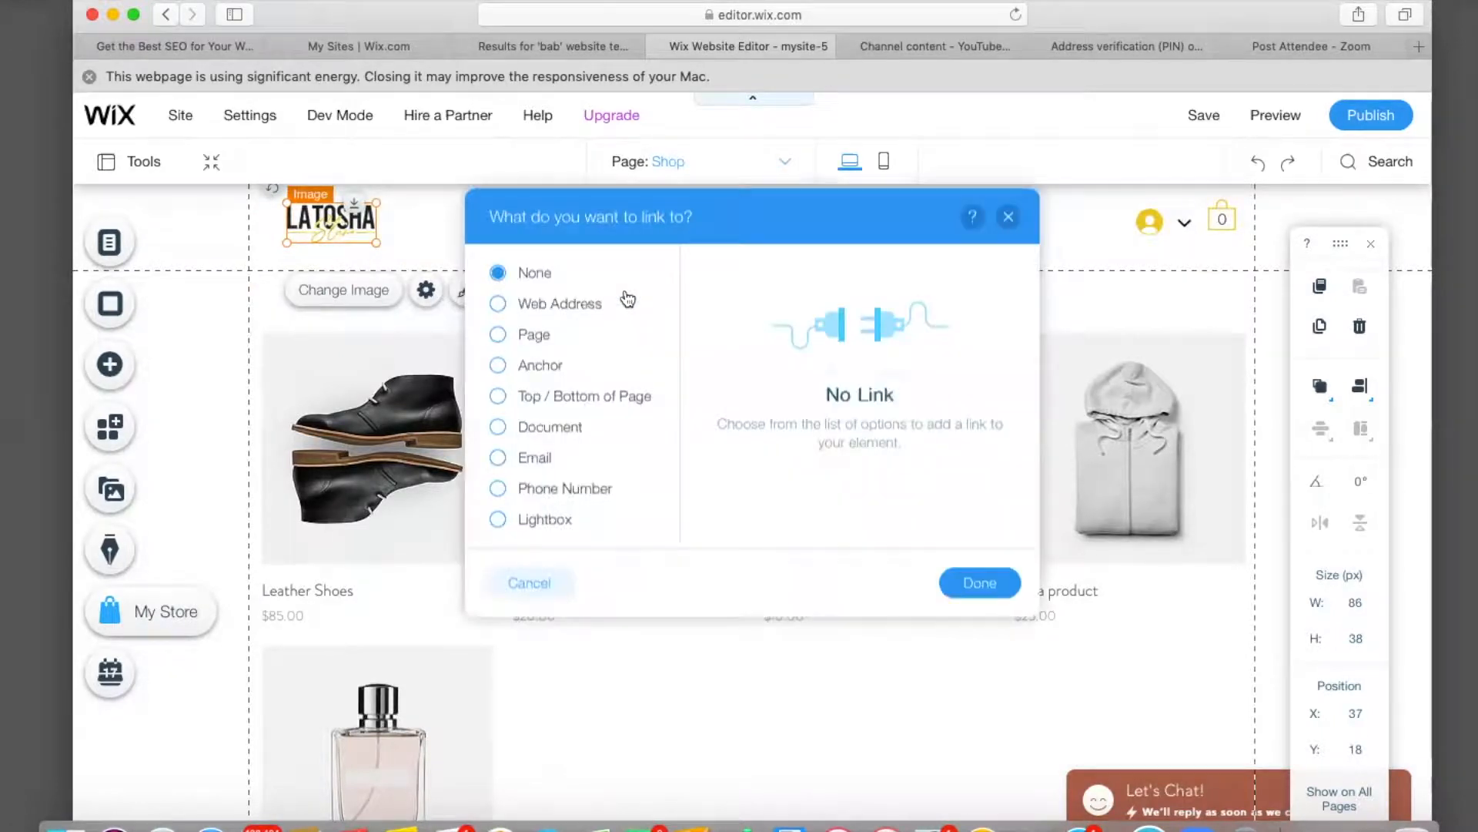
click(499, 336)
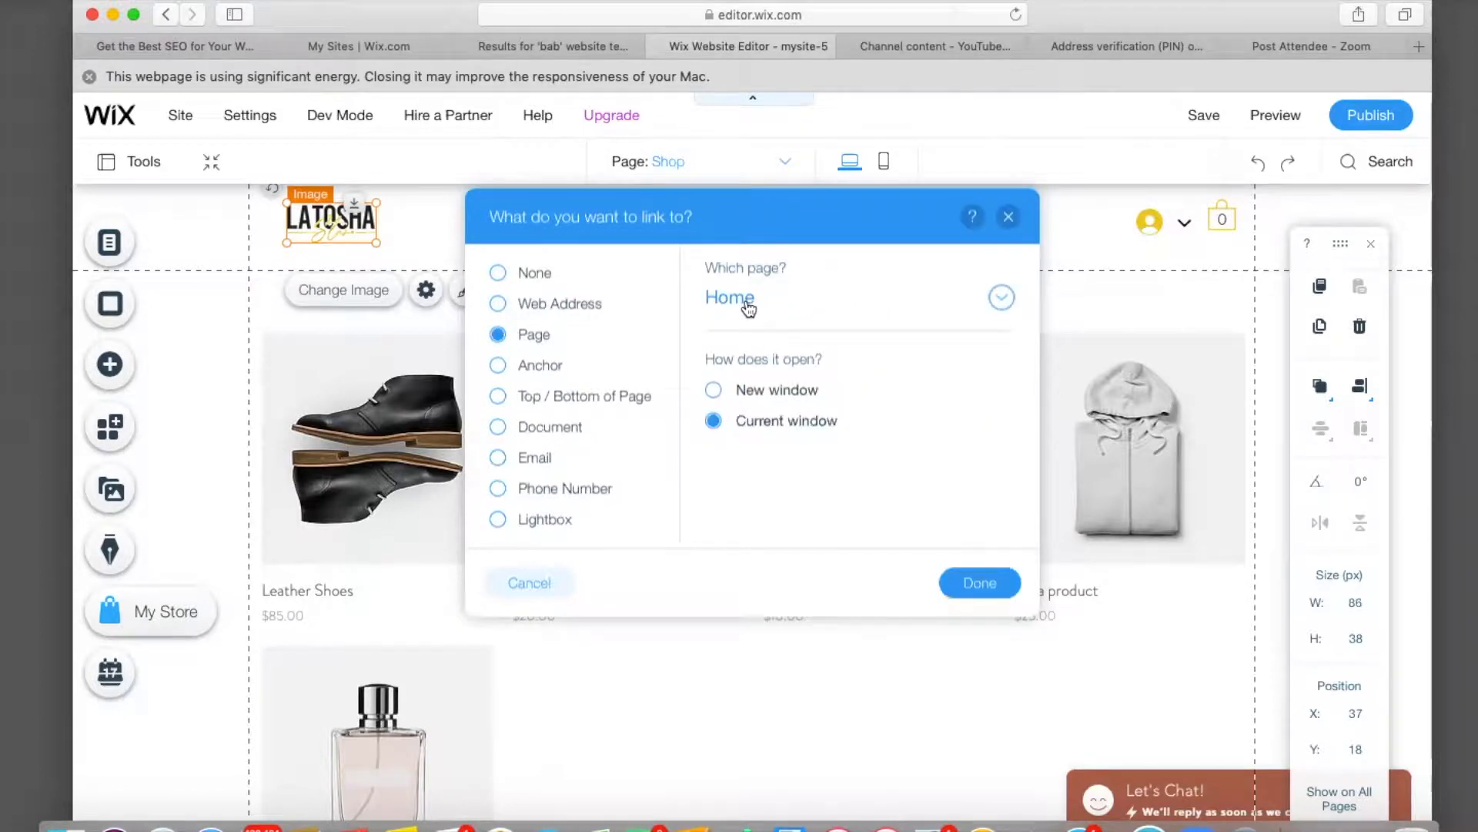
click(981, 583)
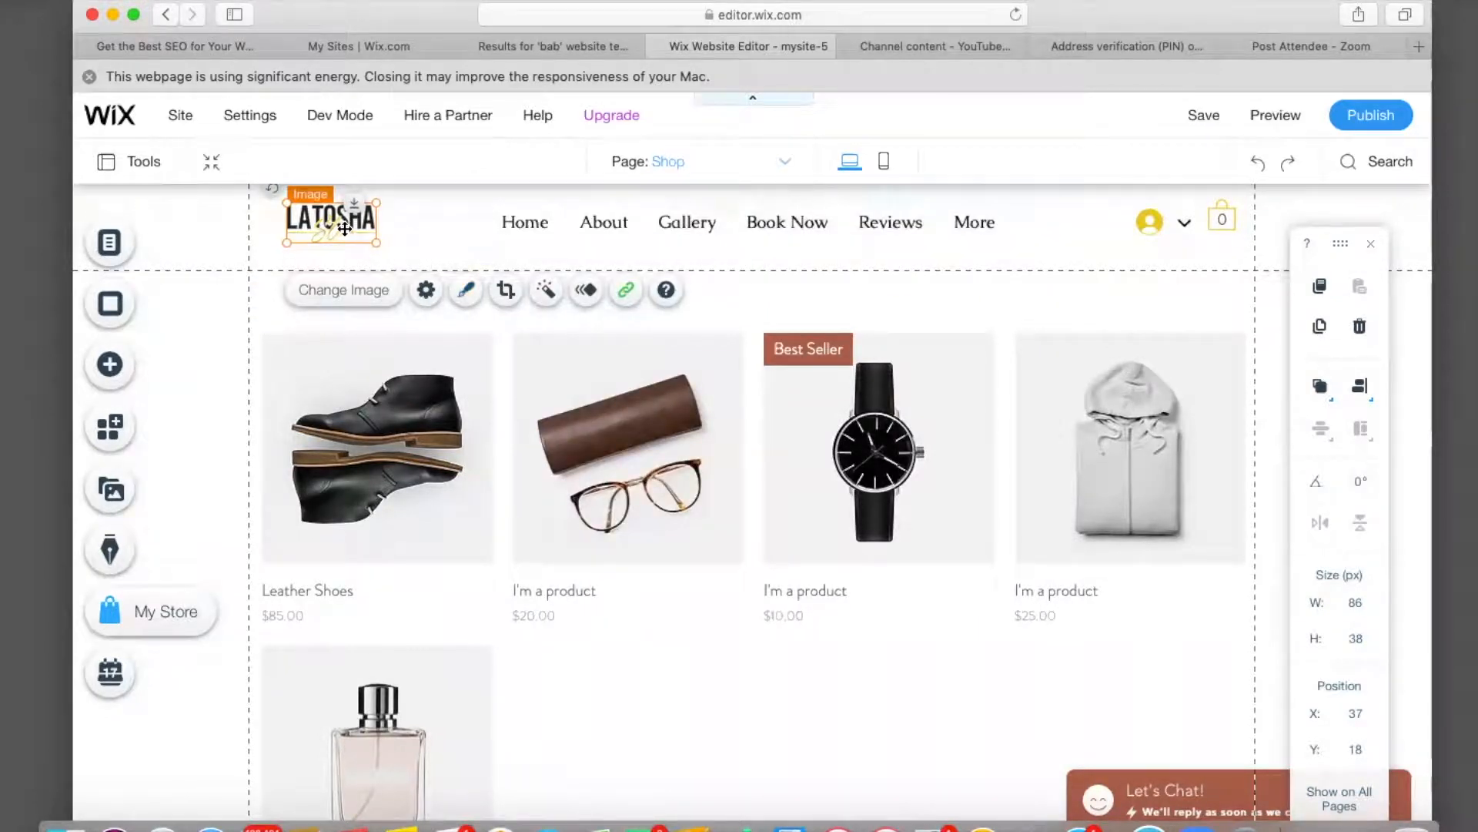
In Site Menu, drag the Shop page up to sit after Book Now and before Reviews.
click(110, 244)
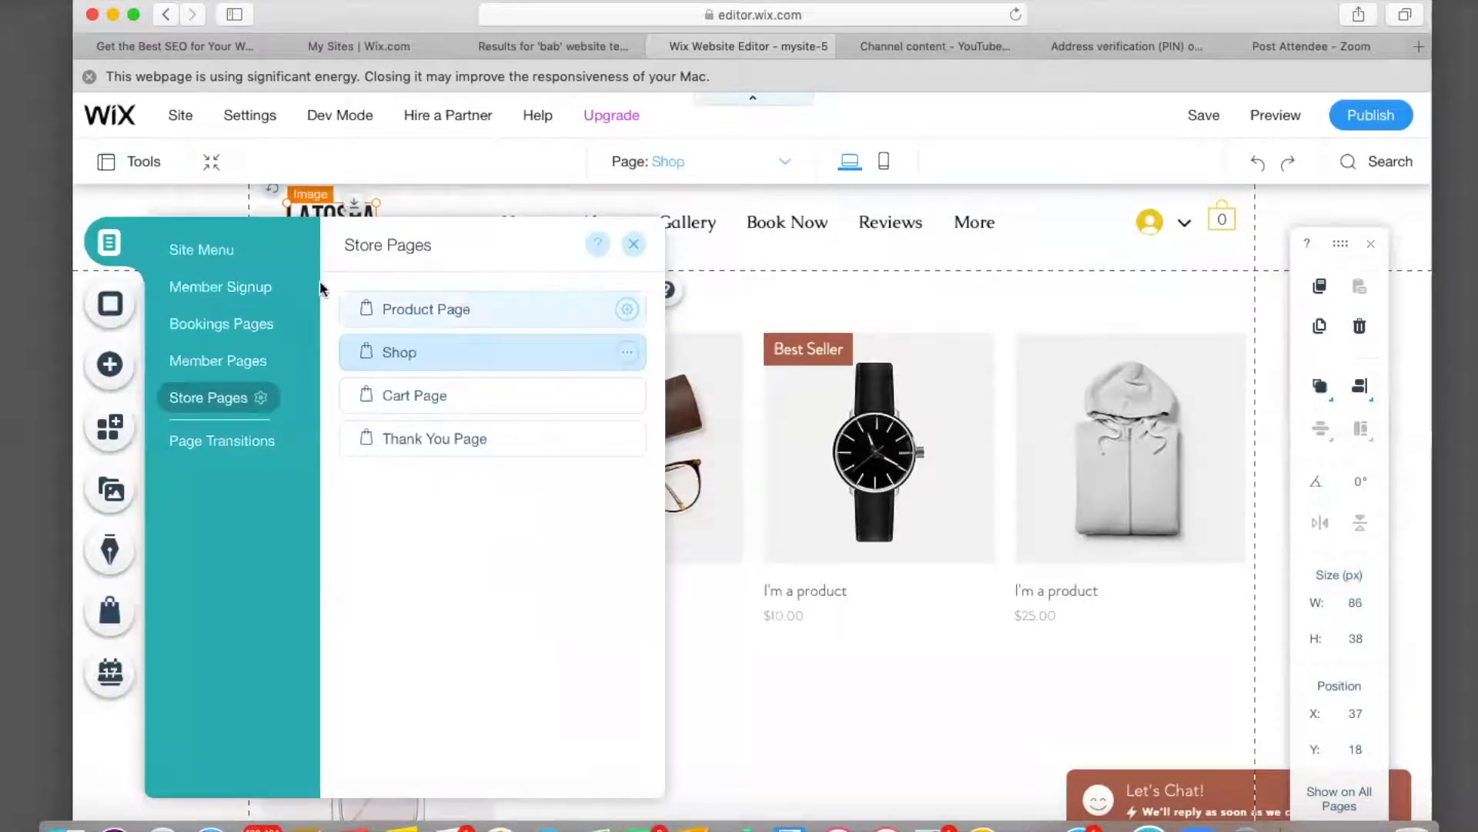
click(223, 261)
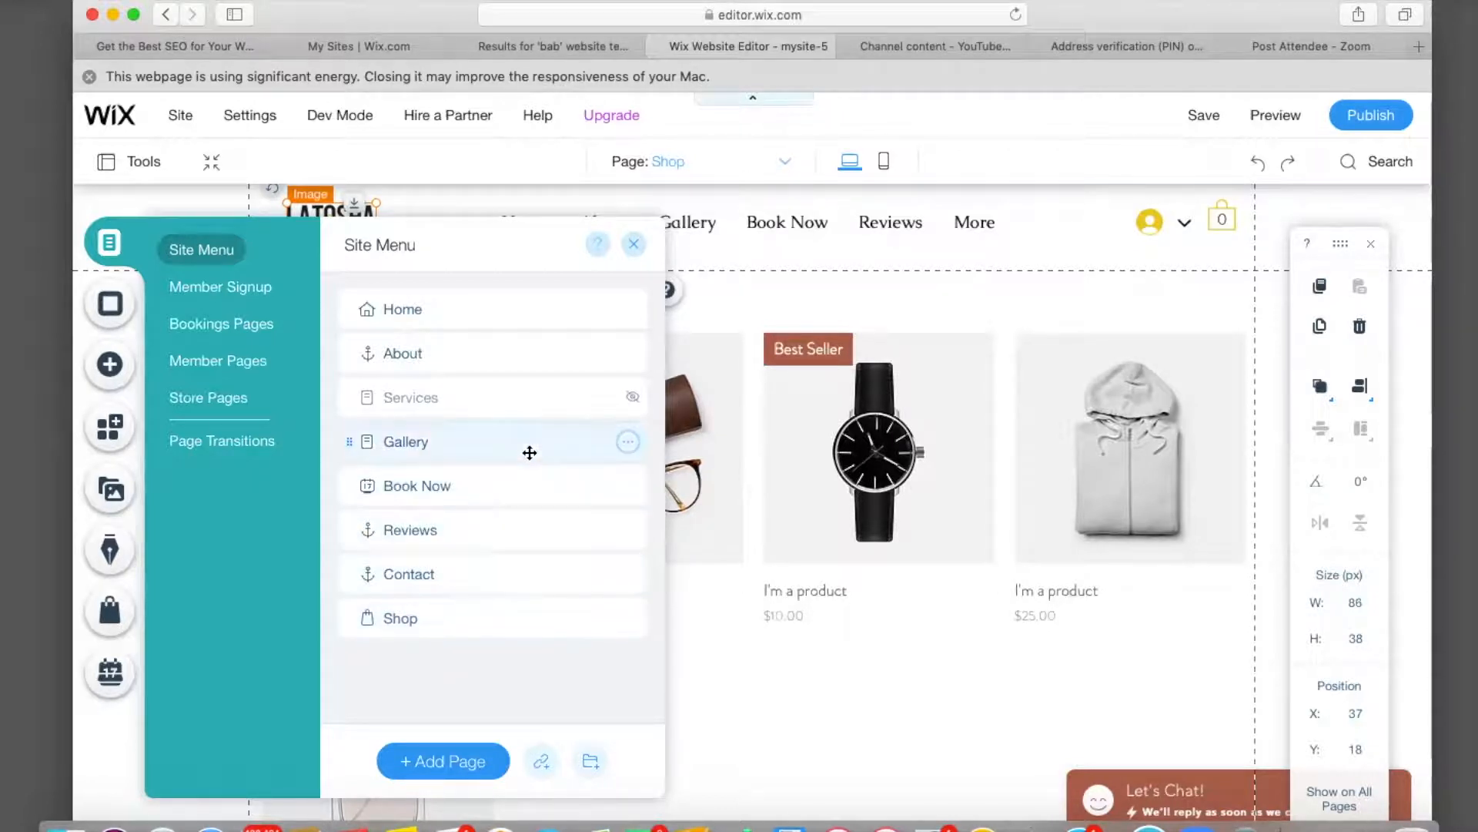
click(511, 318)
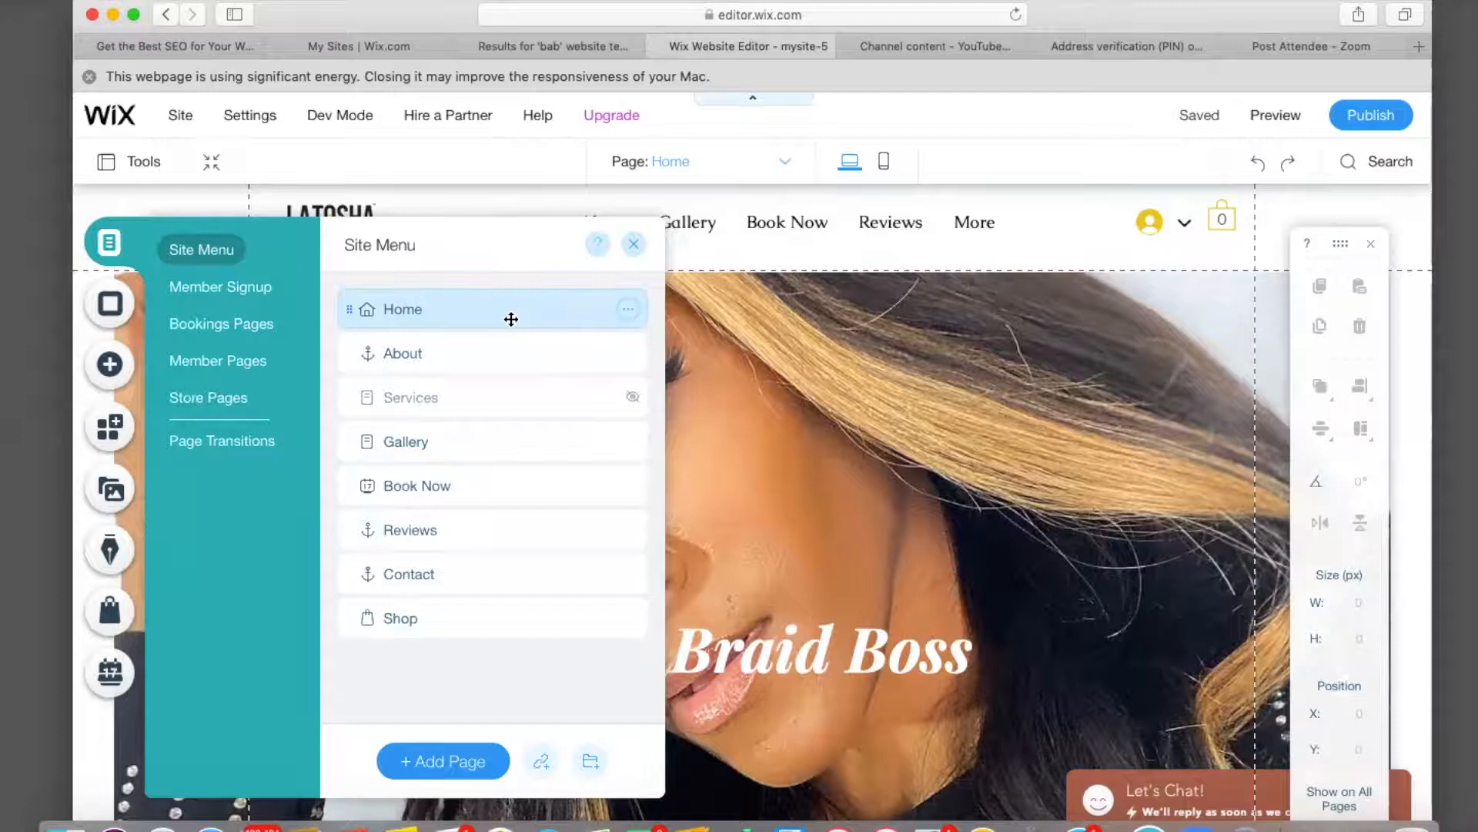
drag(426, 619, 433, 525)
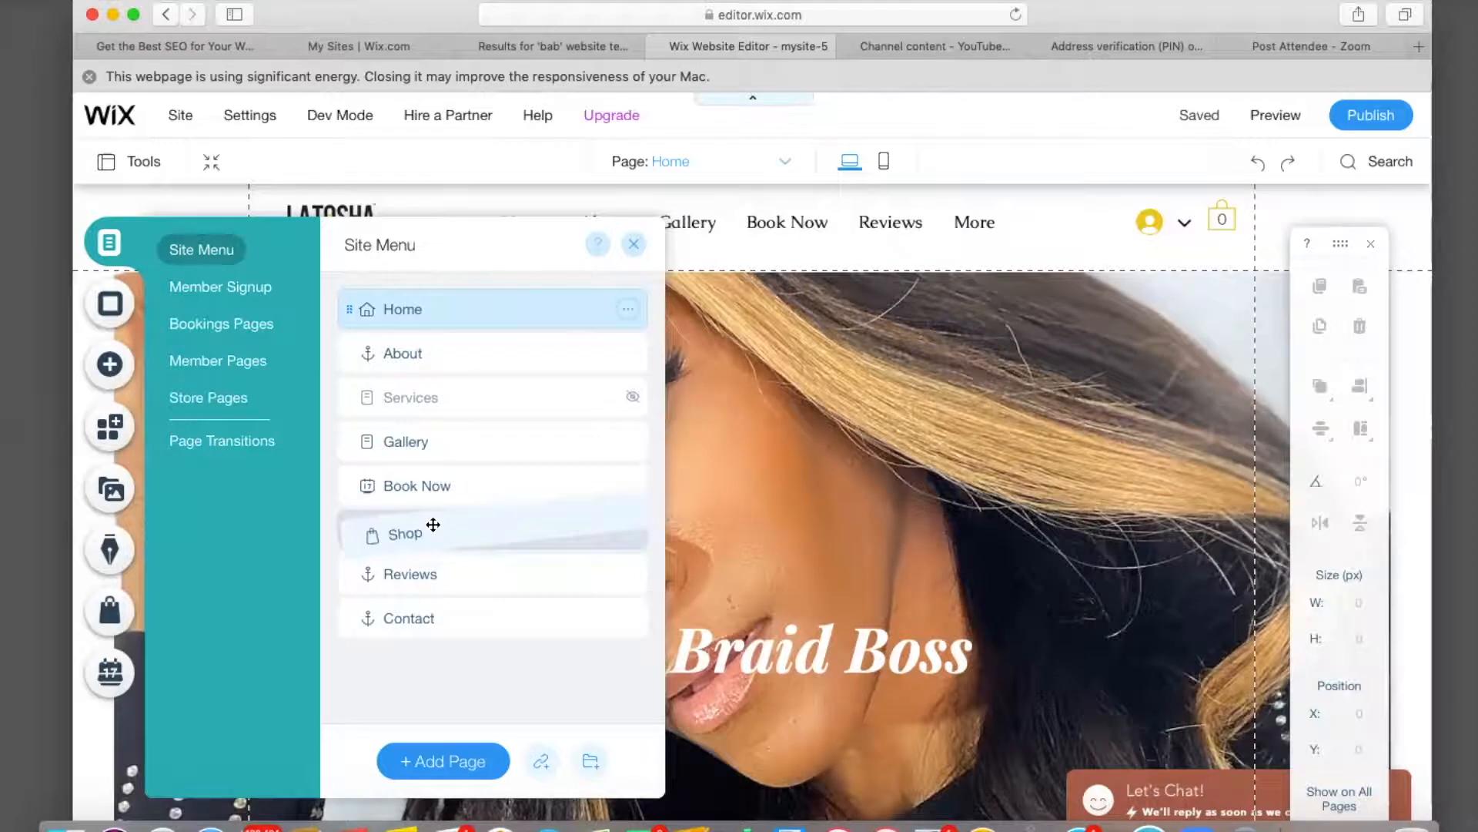
drag(433, 525, 433, 525)
click(433, 524)
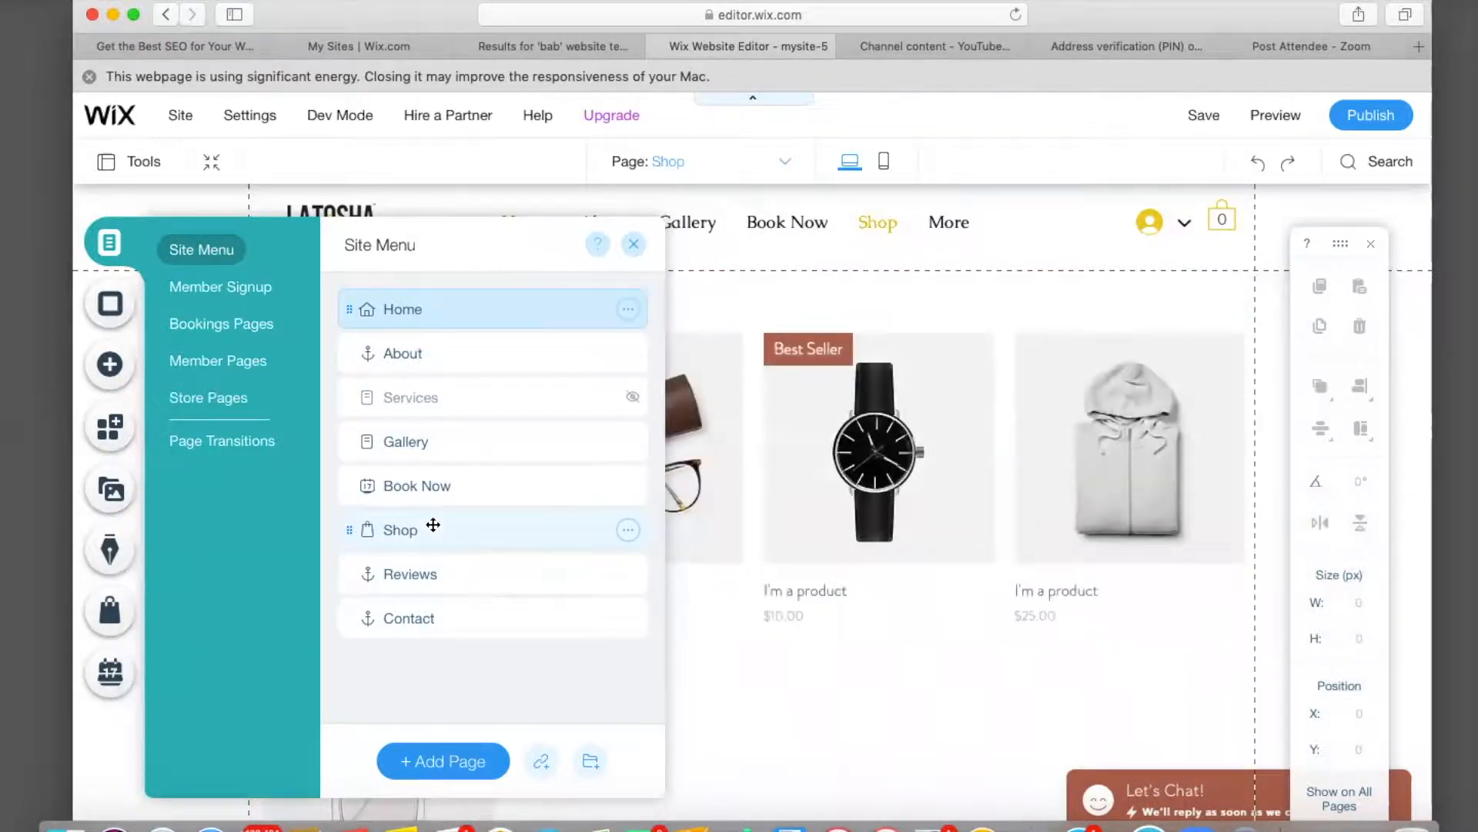
Hide Reviews so the navigation reads Home, About, Gallery, Book Now, Shop, Contact, then close Menus & Pages.
click(628, 576)
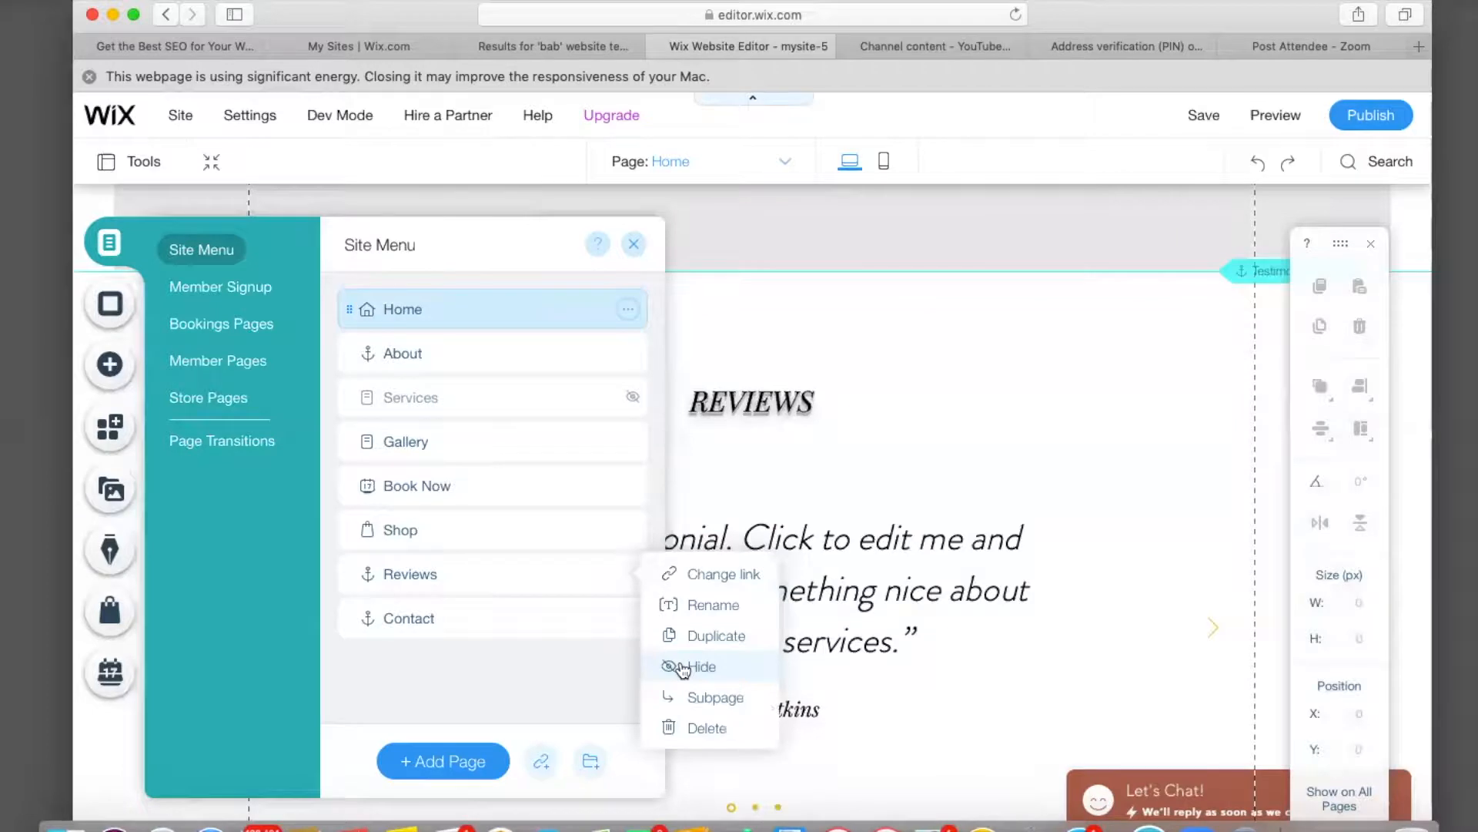
click(683, 667)
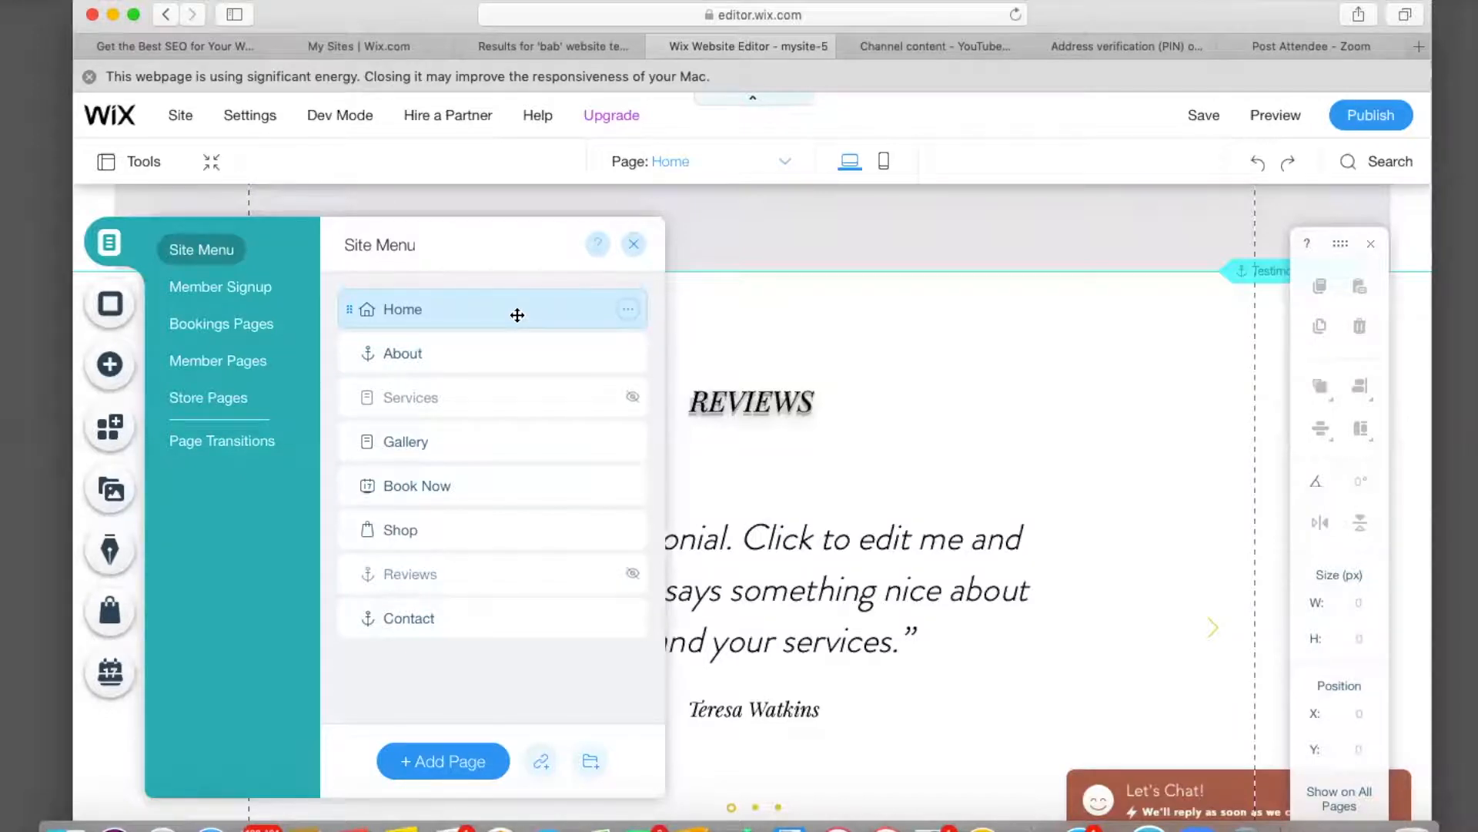
scroll(932, 324, up, 15)
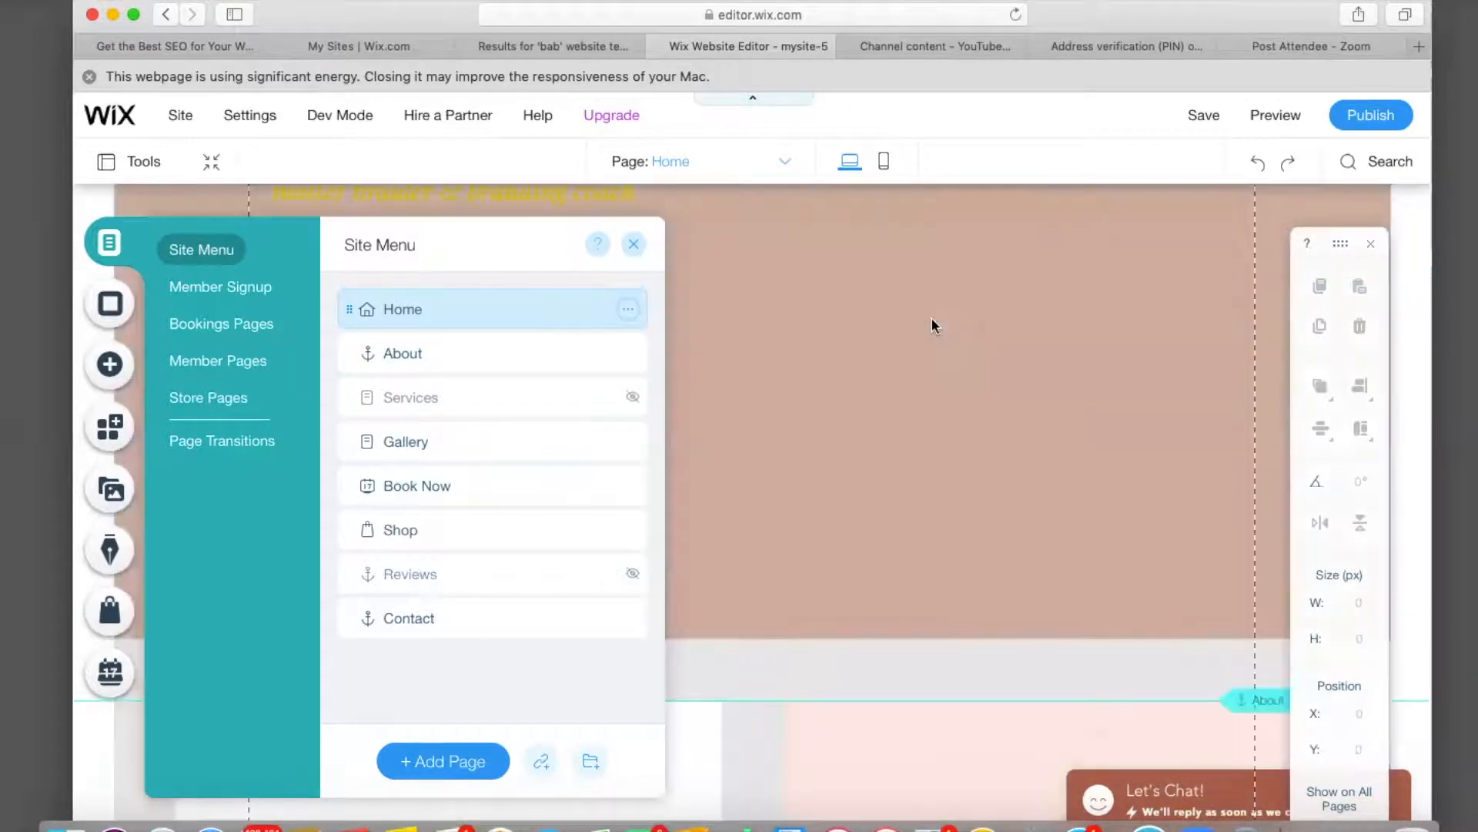
scroll(932, 324, up, 5)
scroll(928, 308, down, 1)
scroll(928, 308, up, 1)
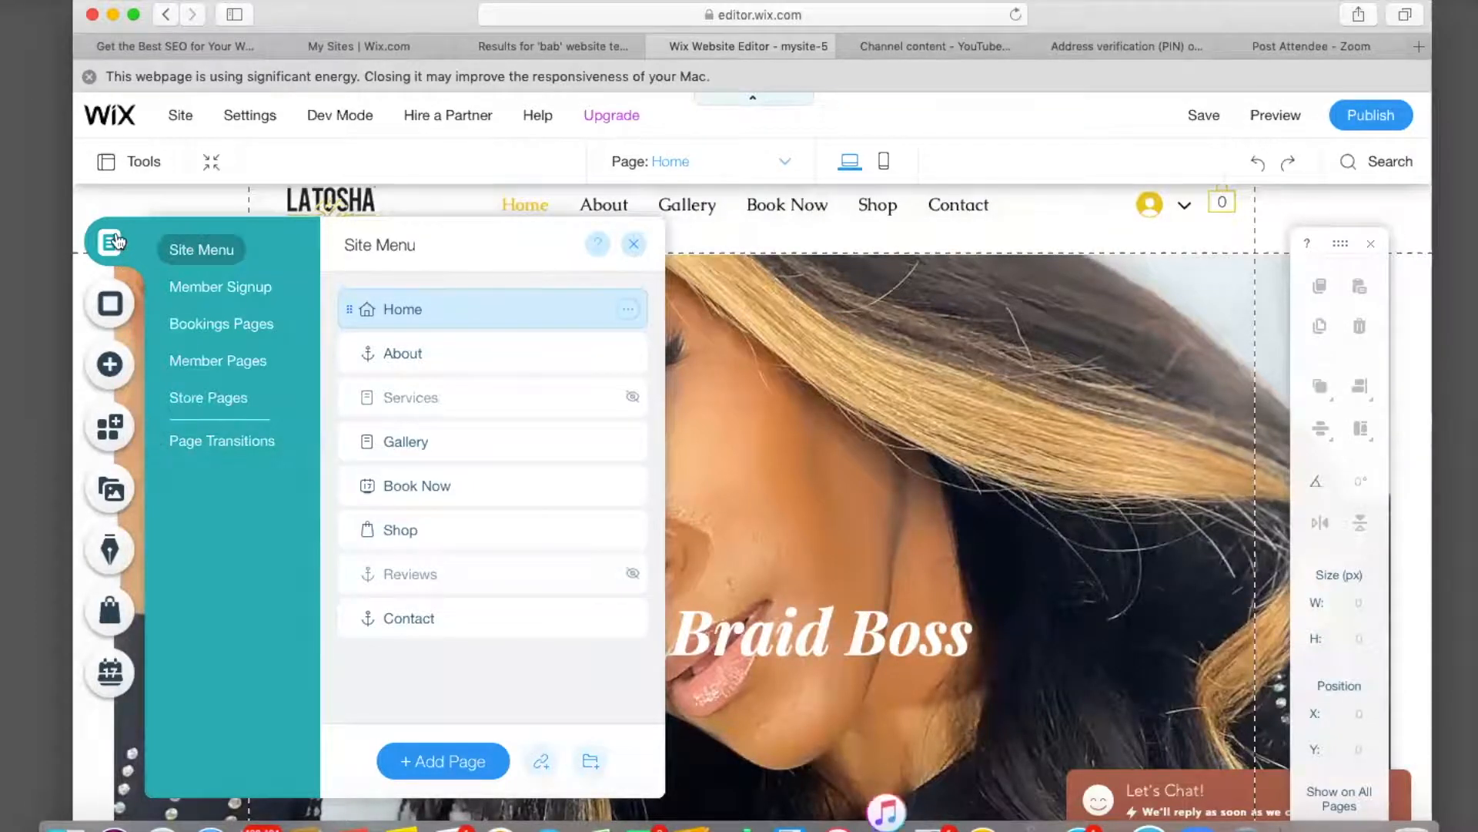
click(631, 245)
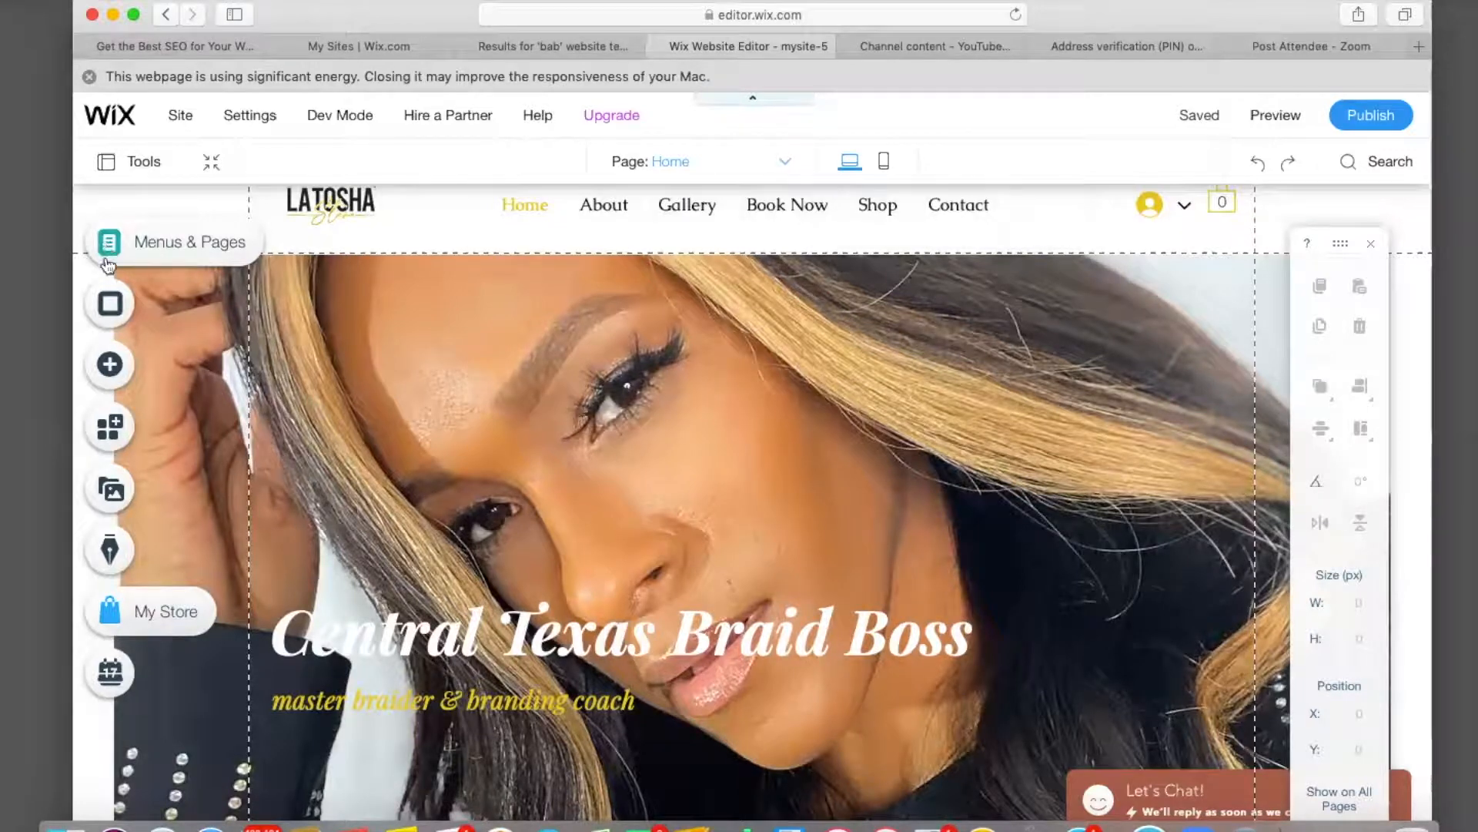
Add the Subscribe (Sidebar) lightbox from the Interactive Lightboxes Subscribe designs.
click(112, 369)
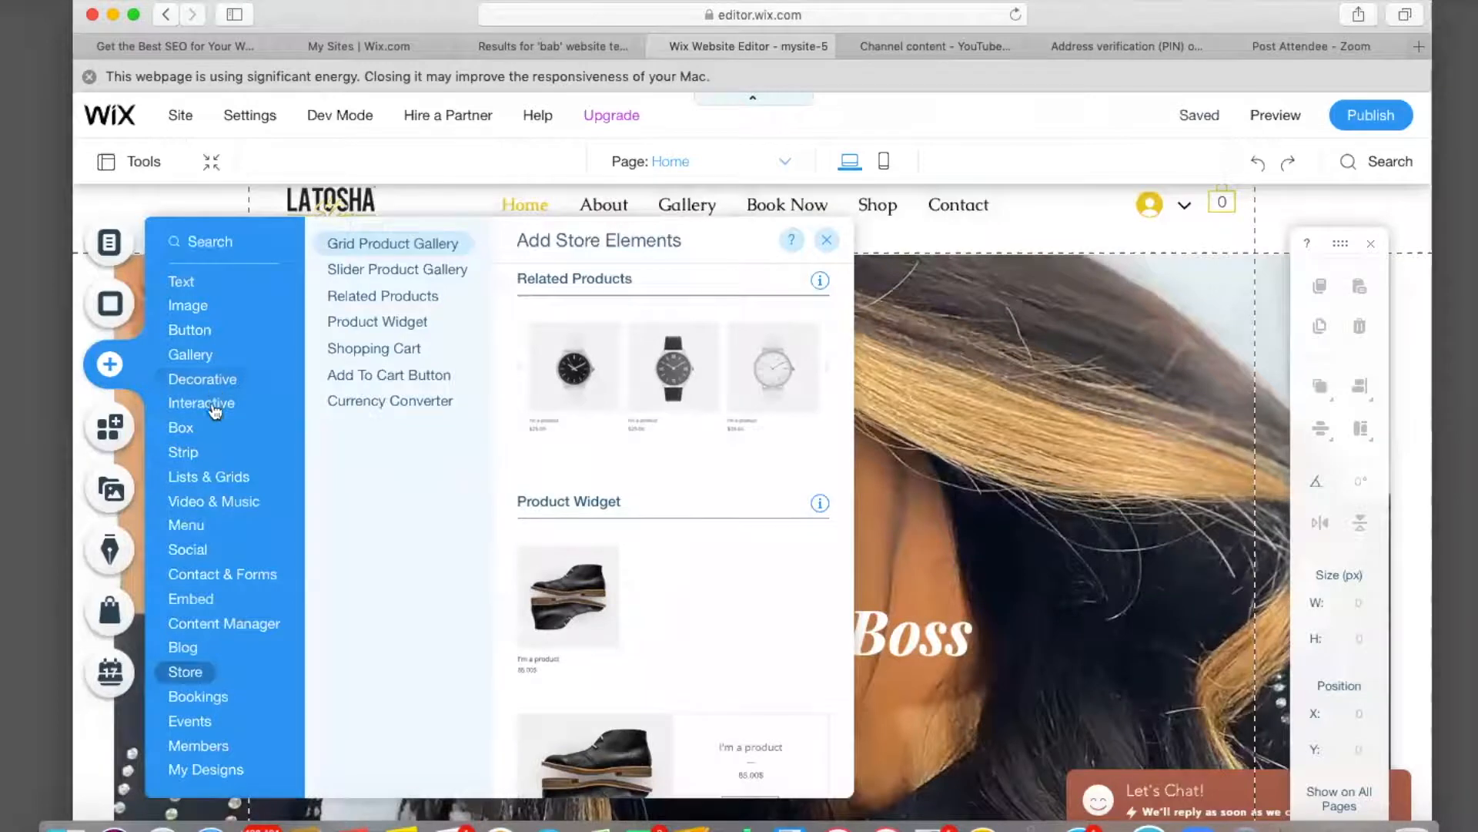
mouse_move(215, 414)
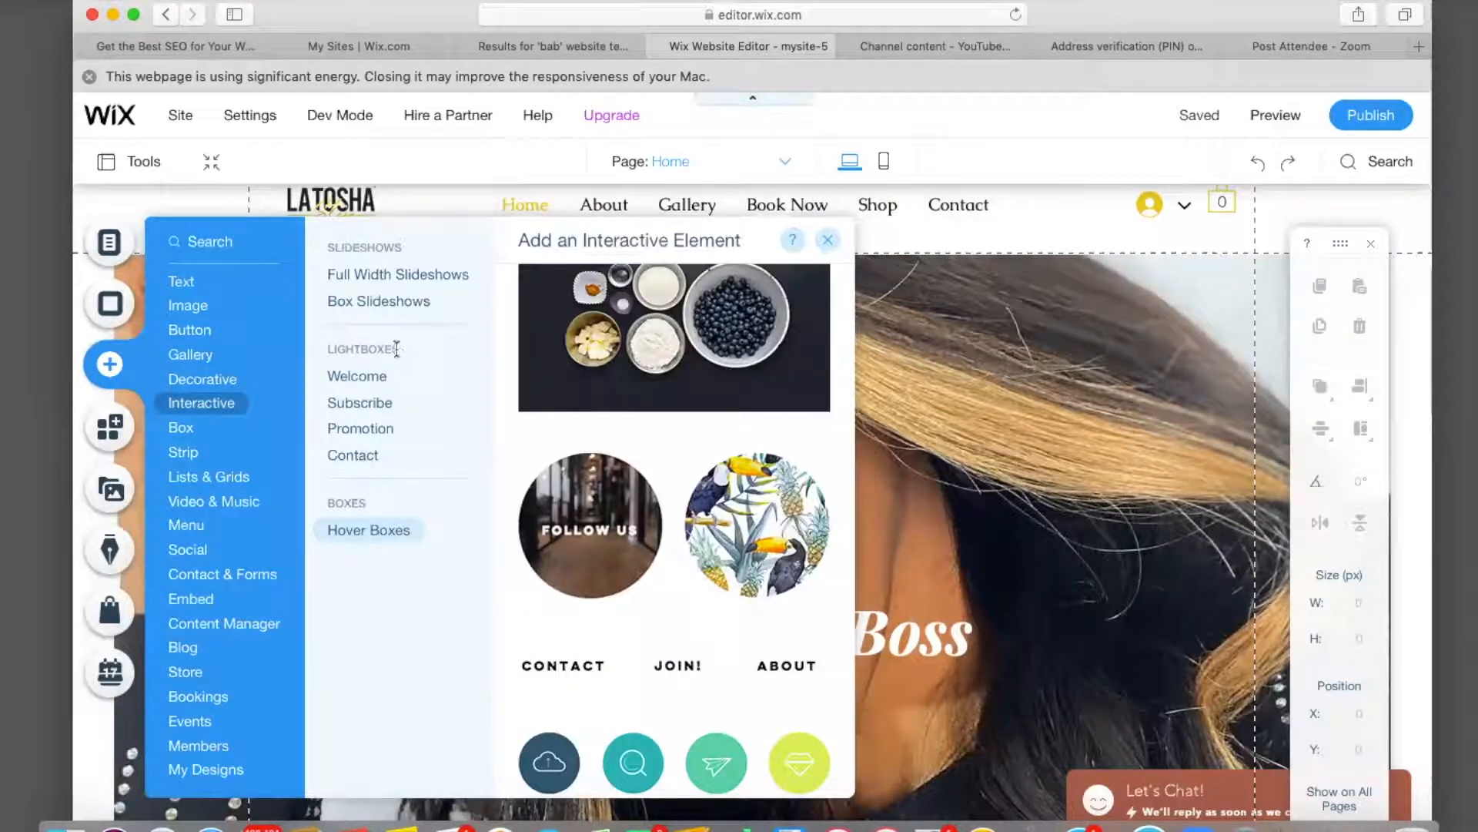
click(377, 407)
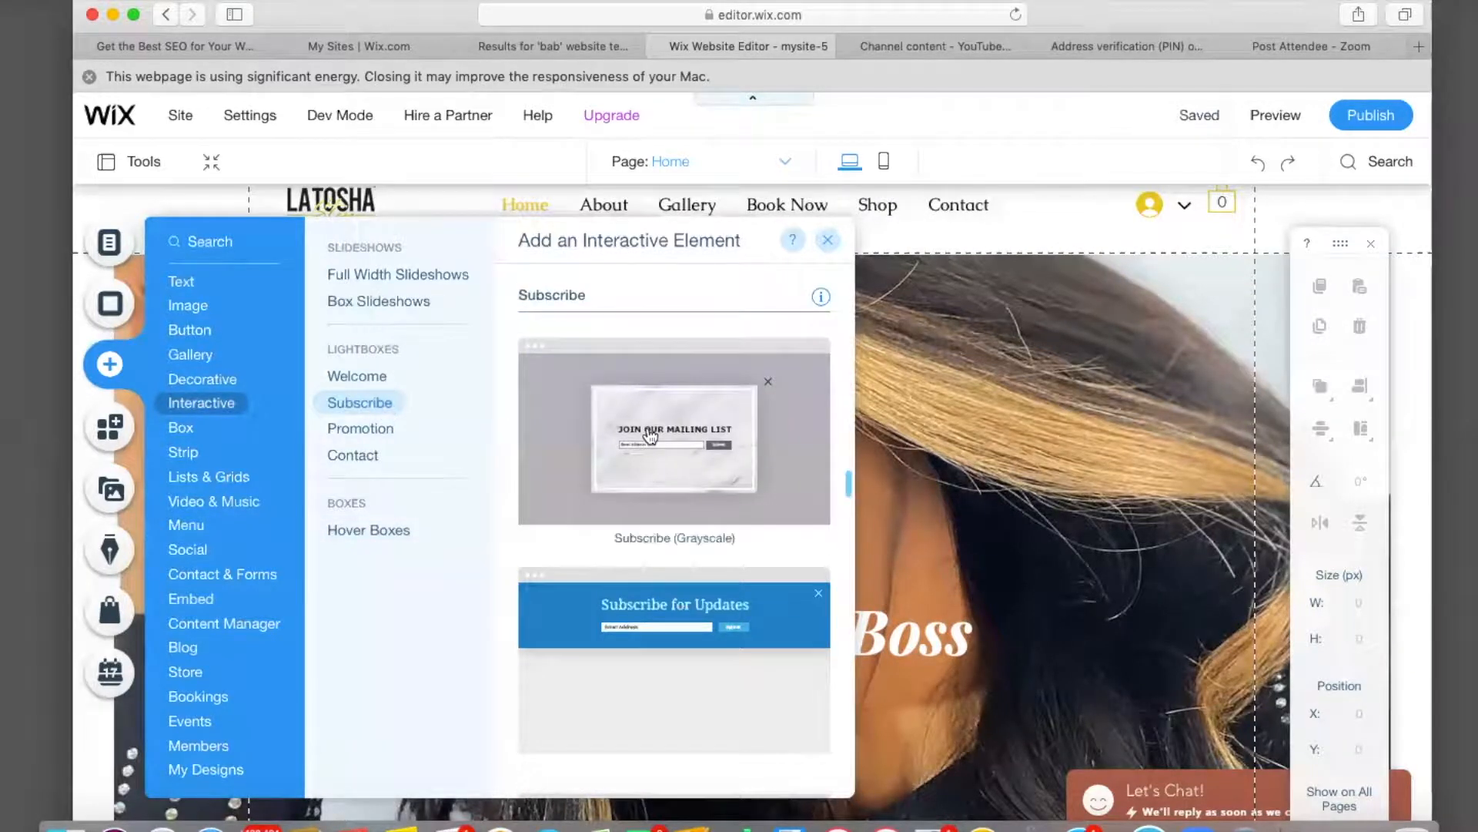
scroll(651, 430, down, 1)
scroll(651, 430, down, 5)
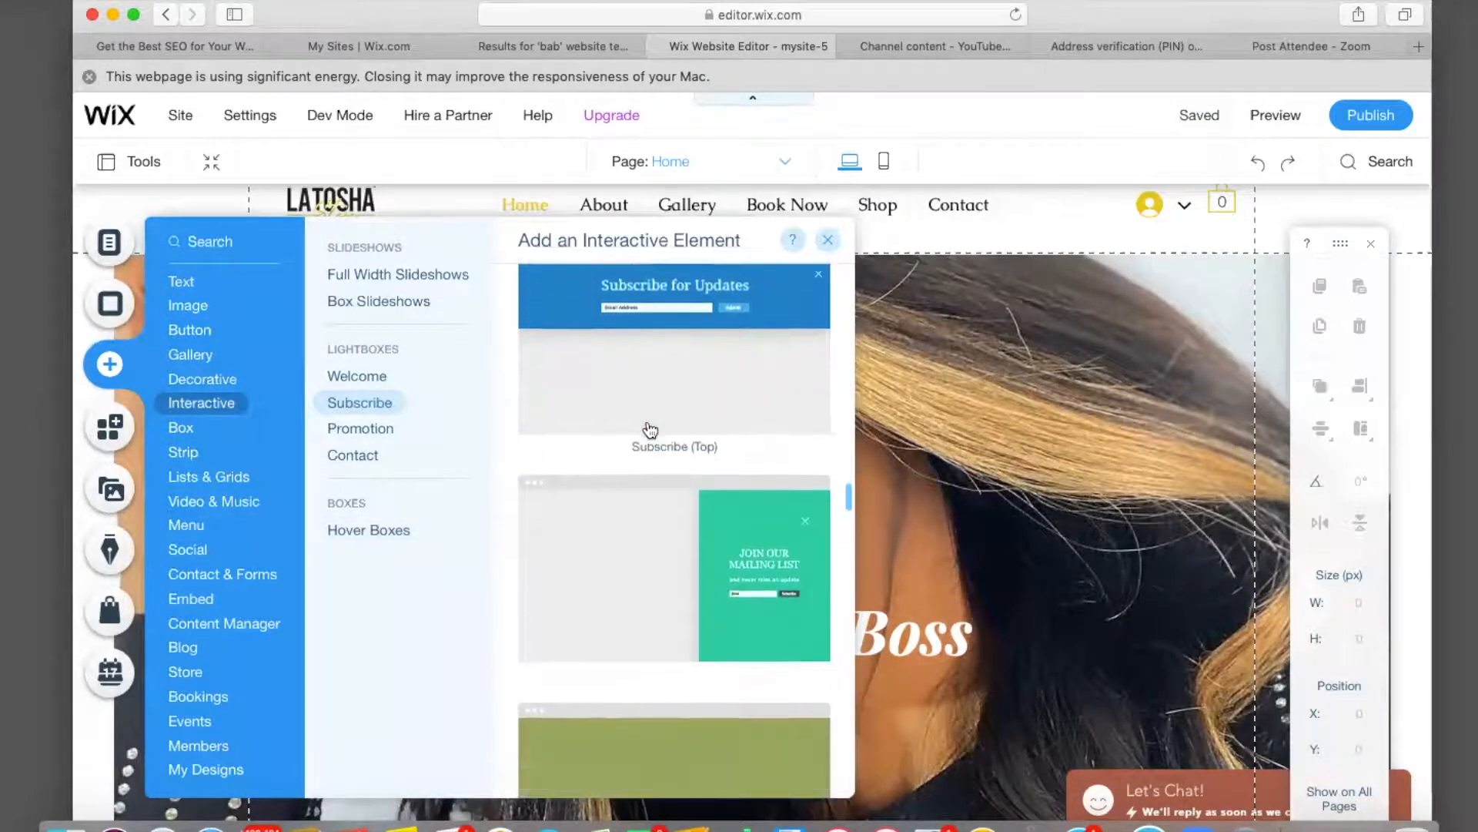
scroll(651, 430, down, 5)
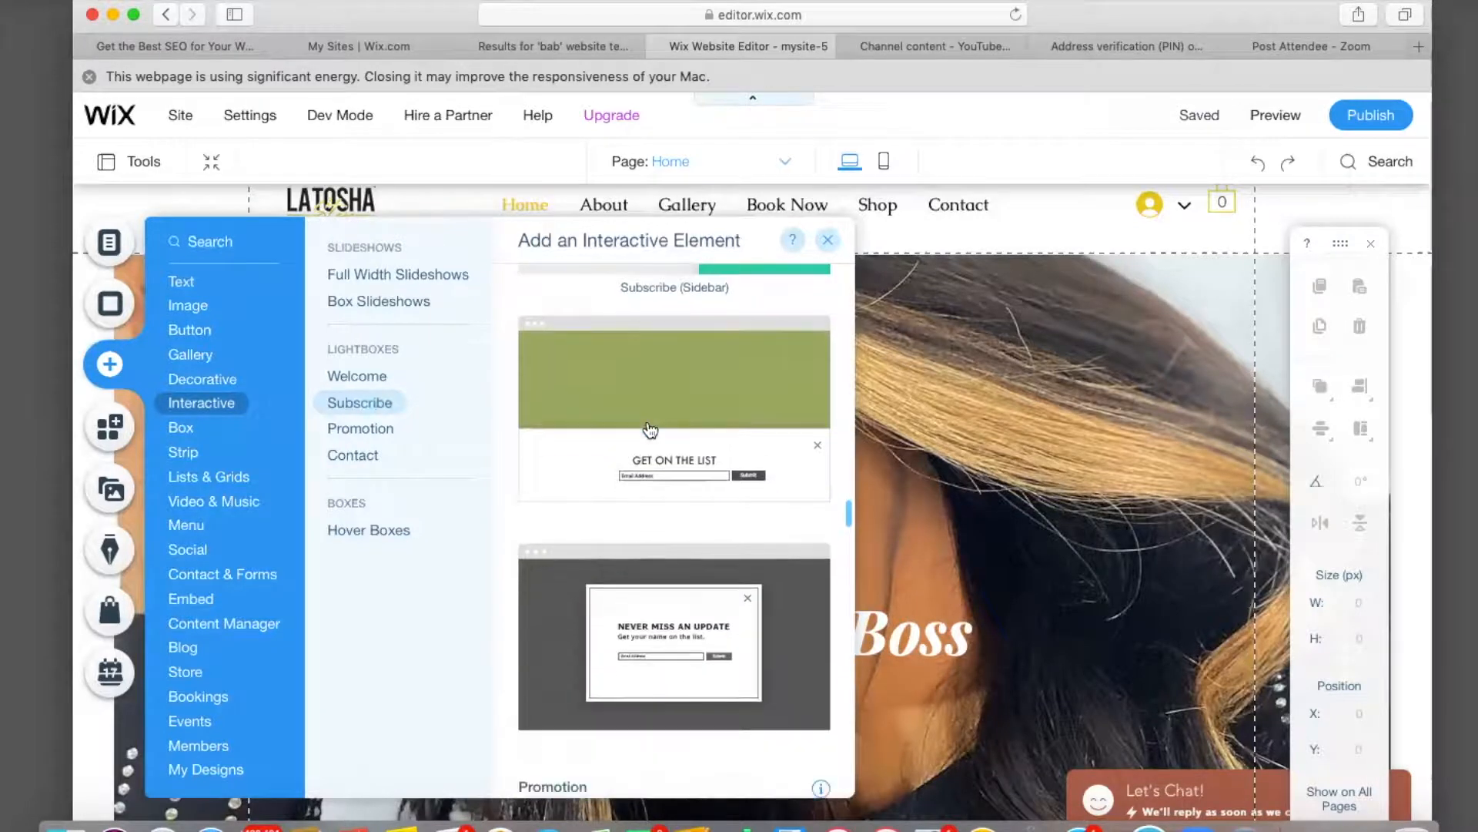
scroll(651, 430, down, 3)
scroll(650, 430, up, 7)
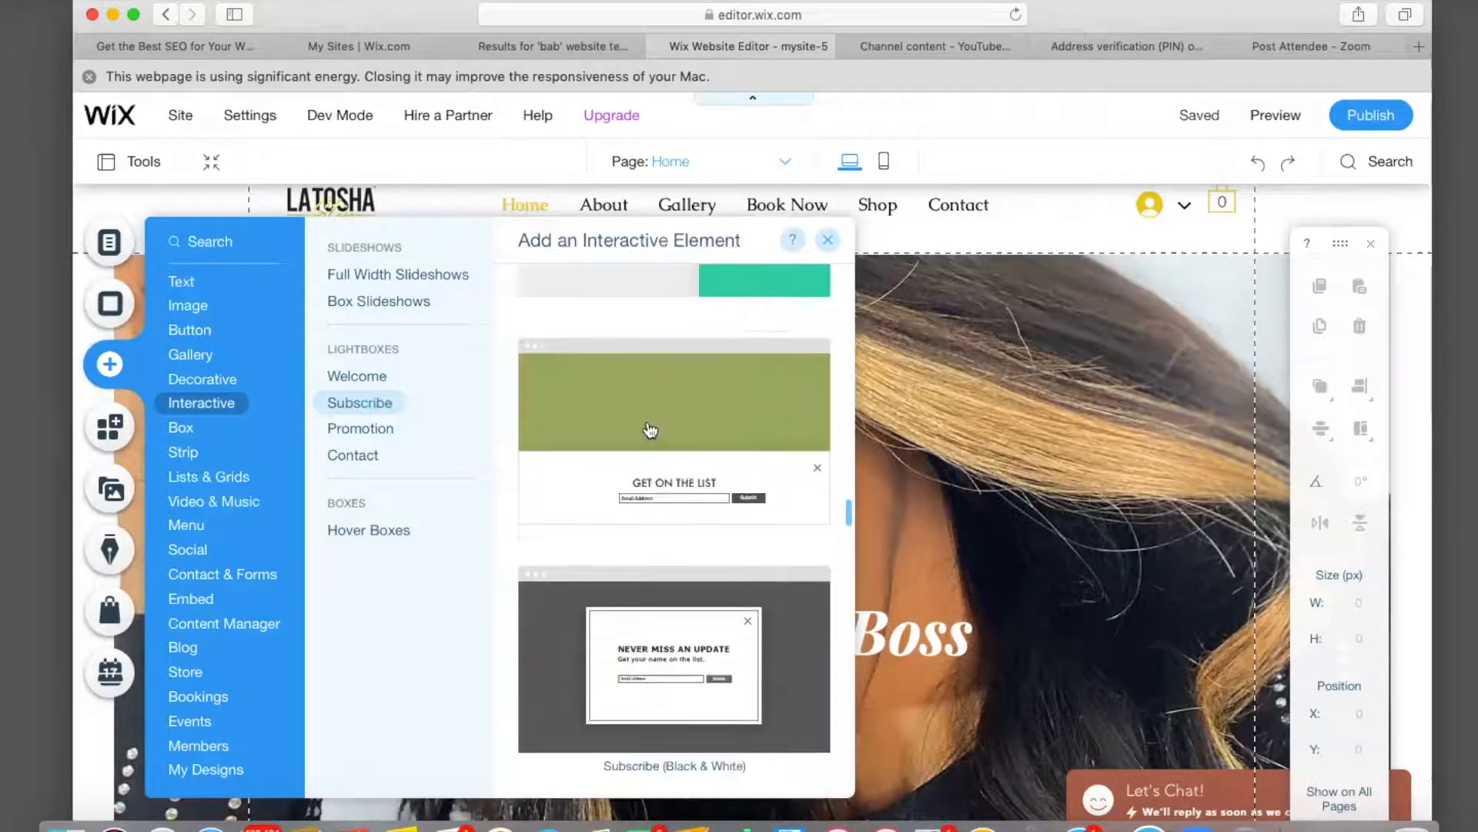
scroll(650, 429, up, 1)
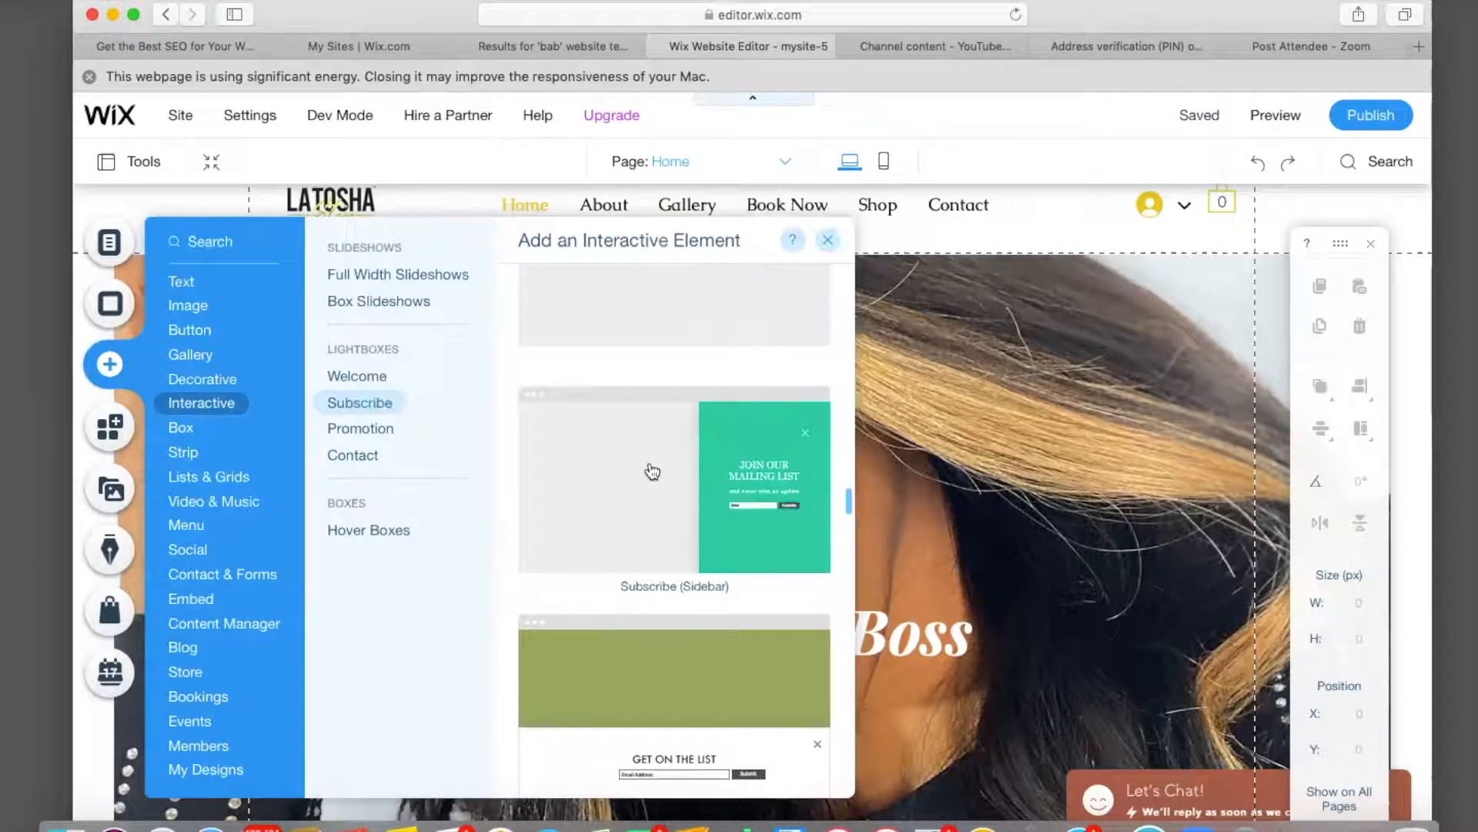
click(652, 471)
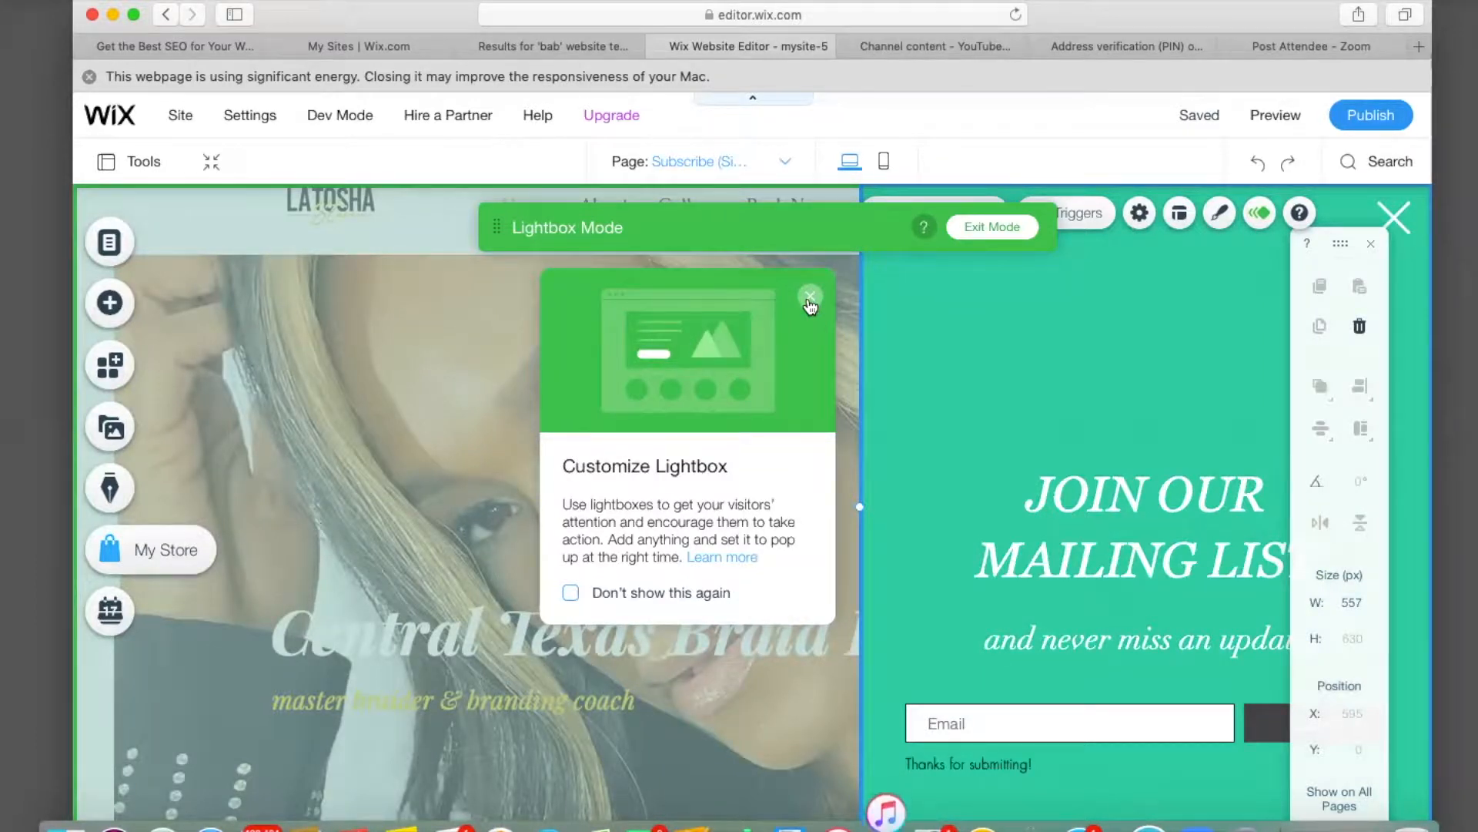
Set the lightbox overlay background to the LATOSHA_1.png image from Site Files.
click(810, 297)
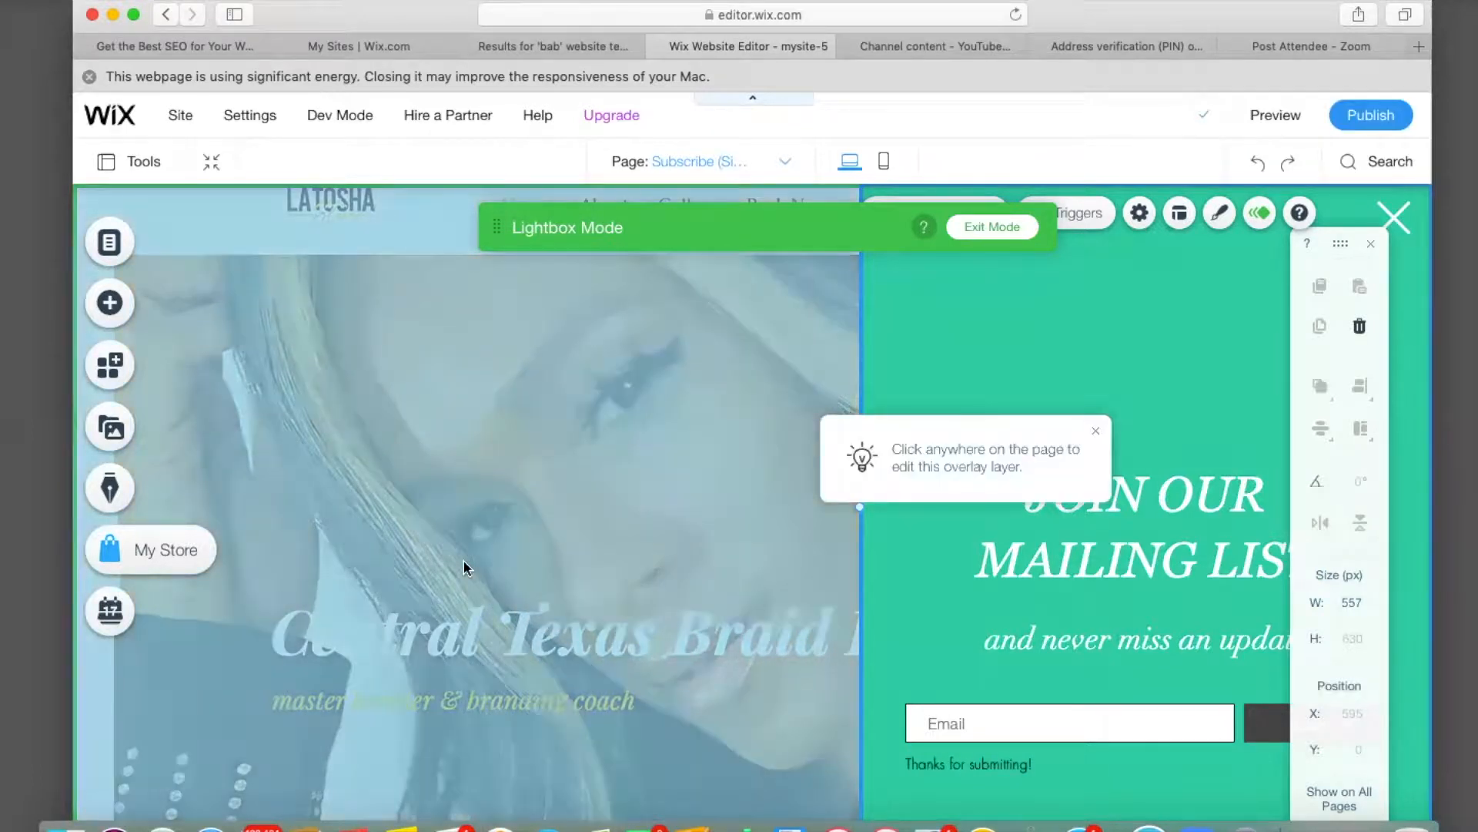
click(462, 561)
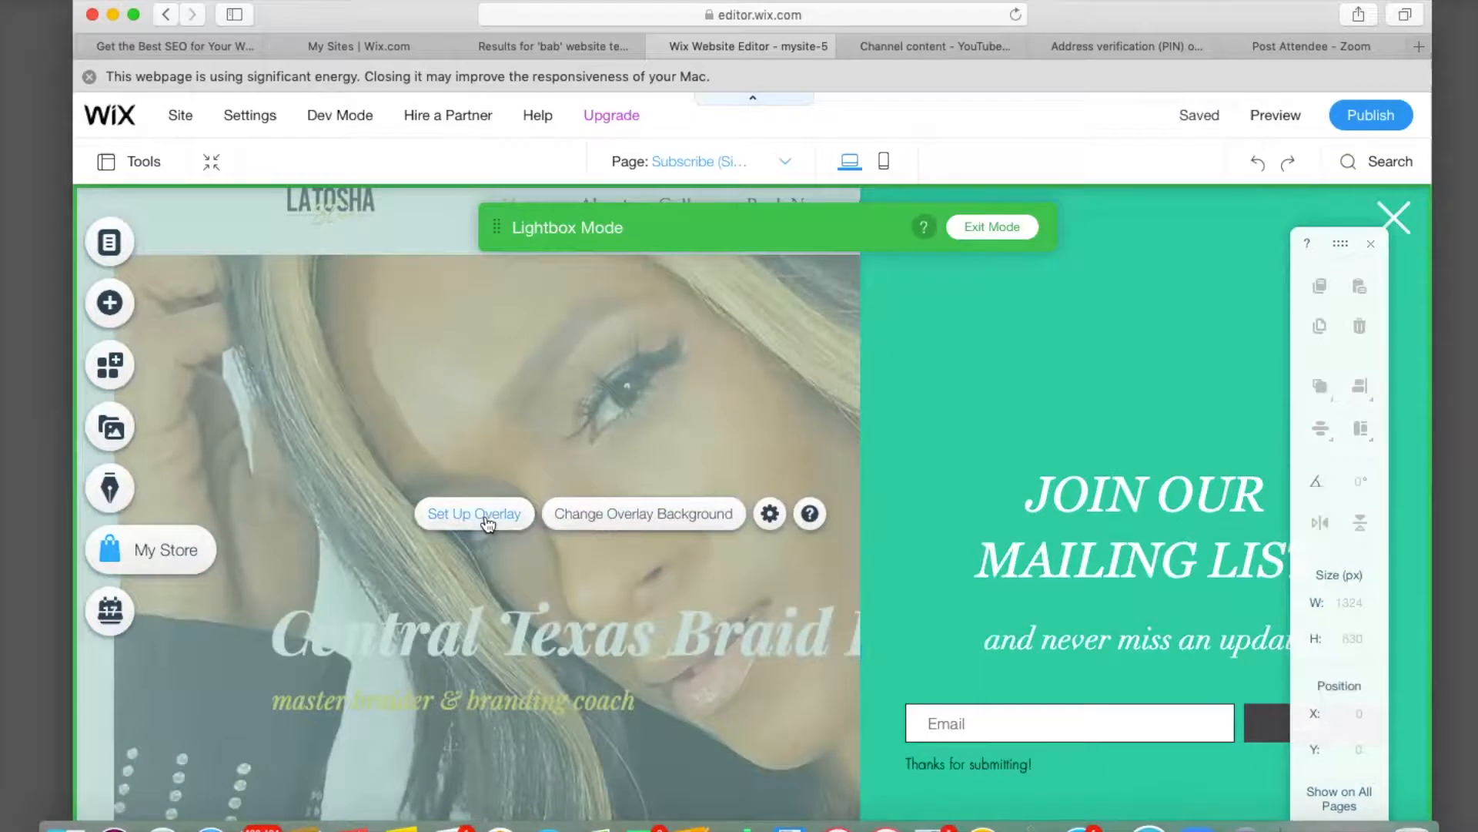
click(630, 516)
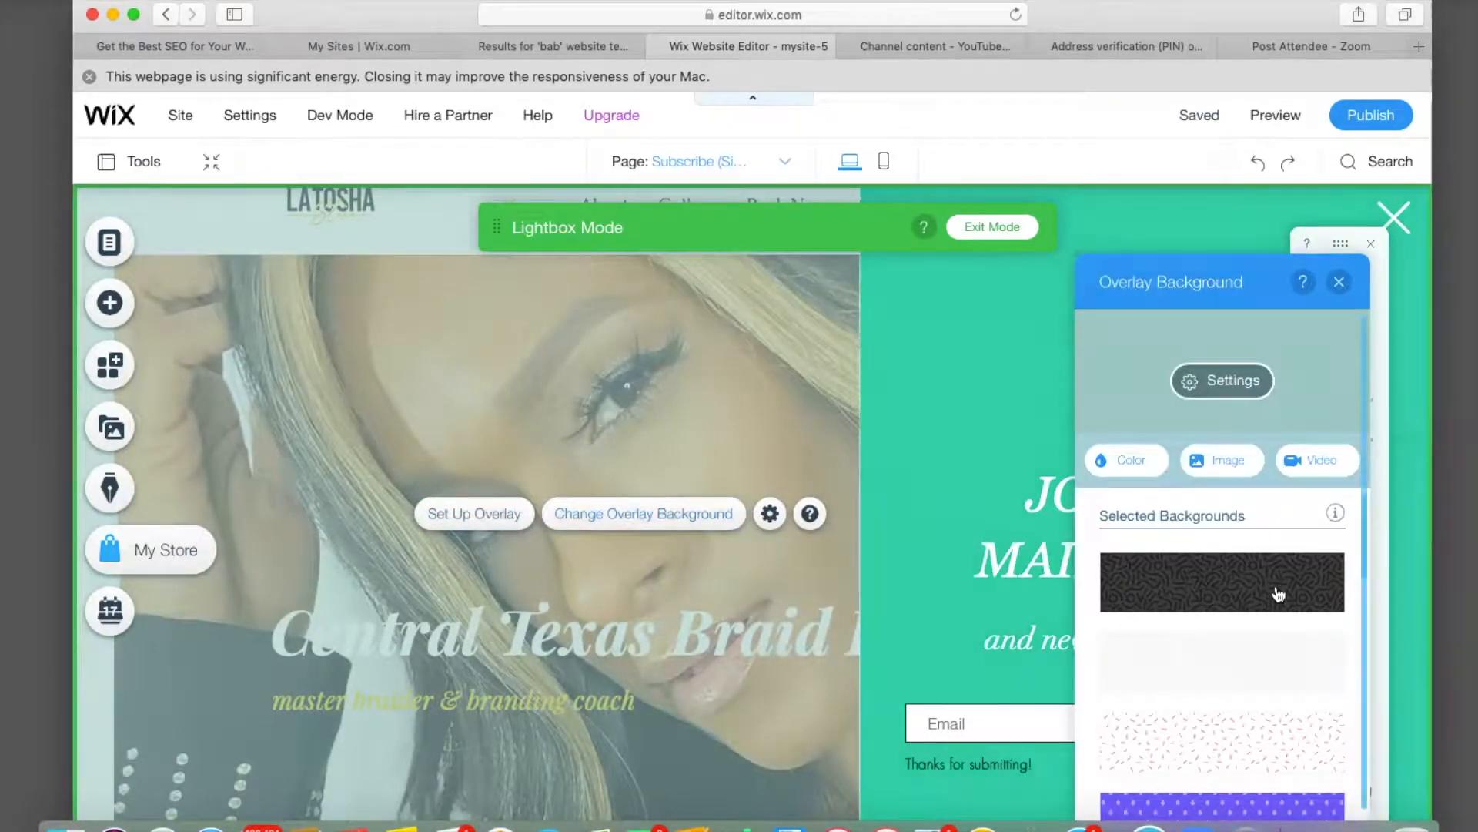
click(1223, 463)
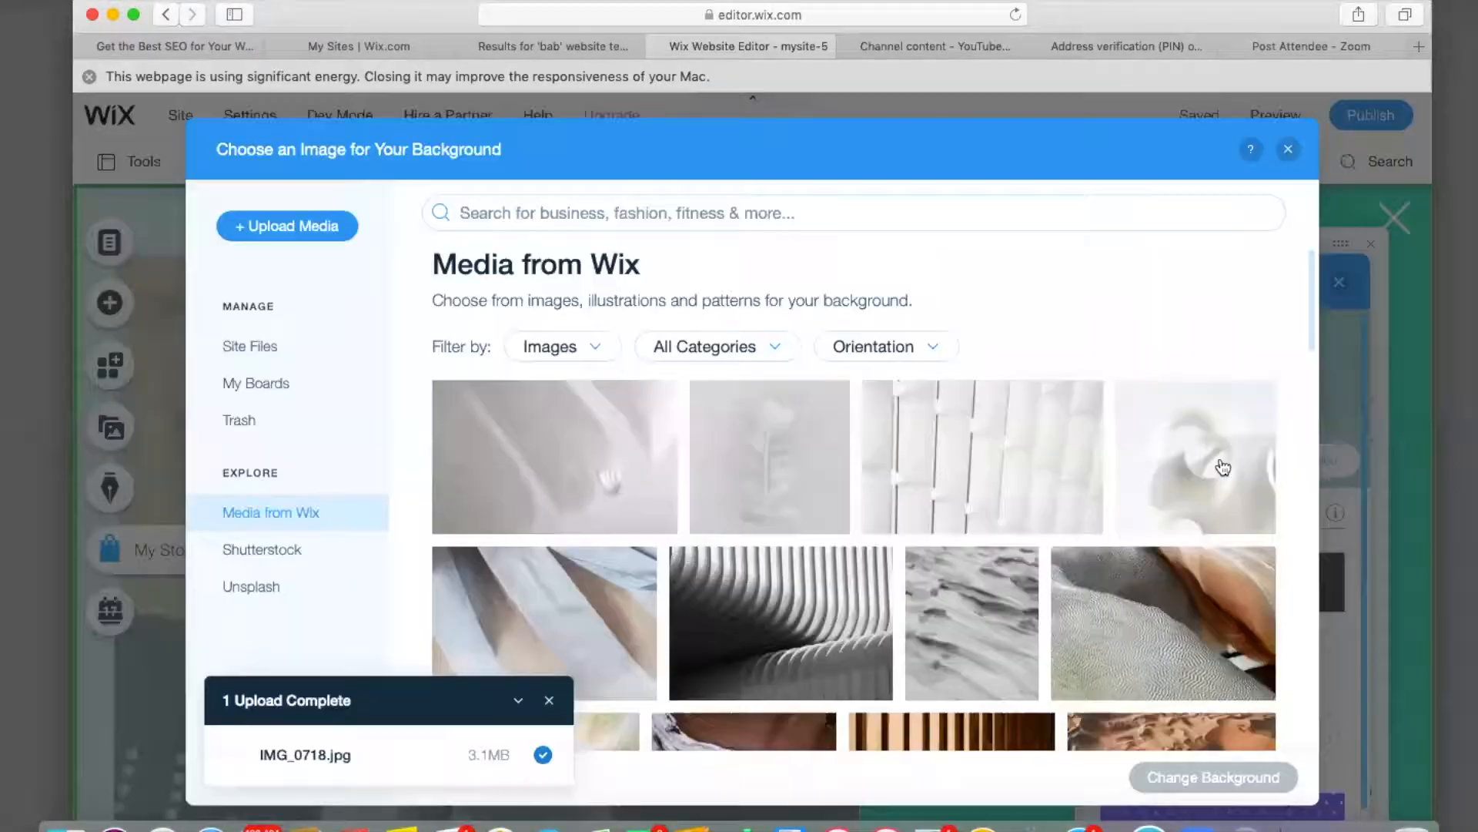
click(254, 356)
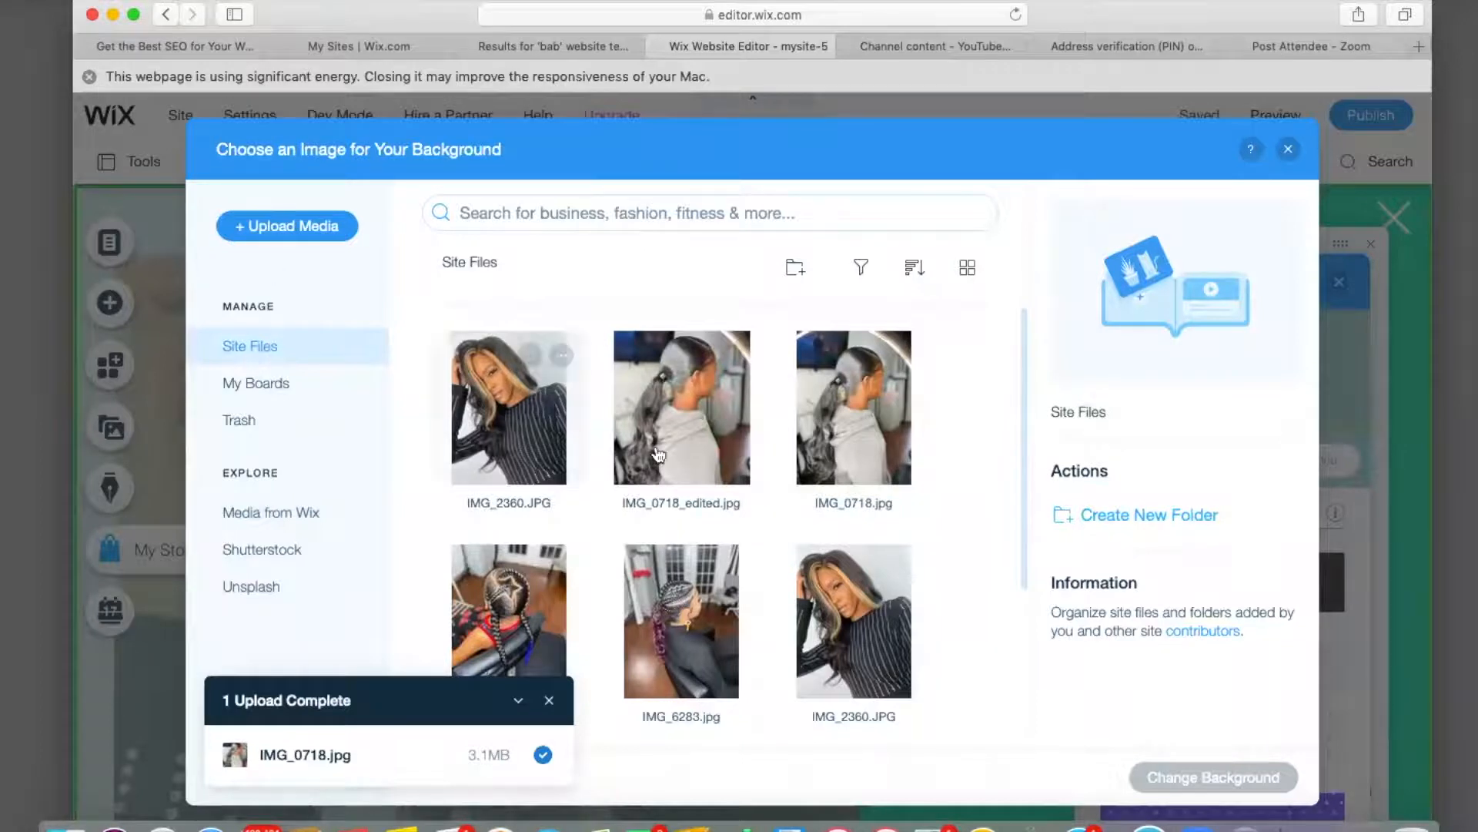
scroll(685, 501, down, 3)
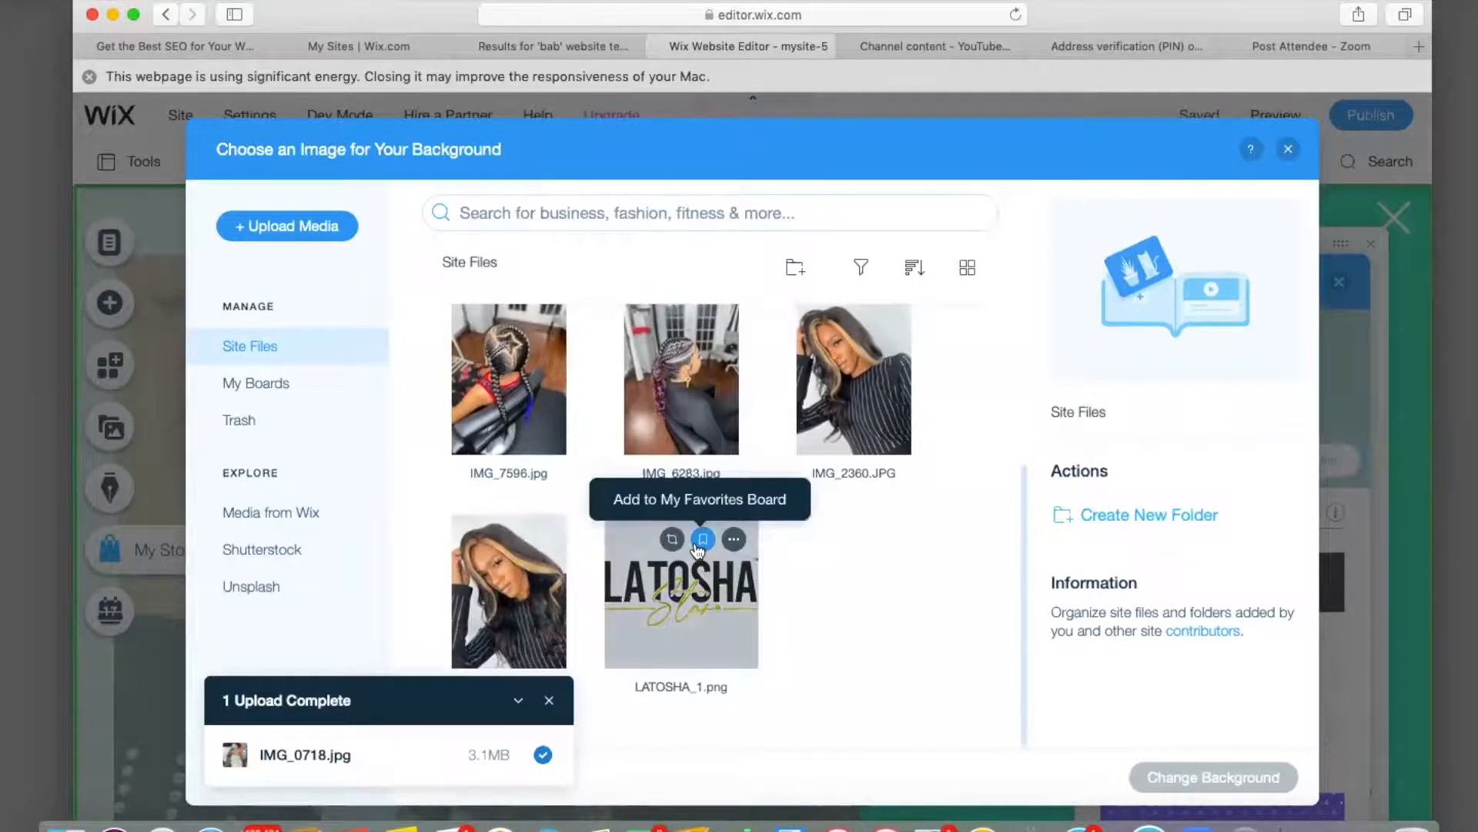
click(701, 543)
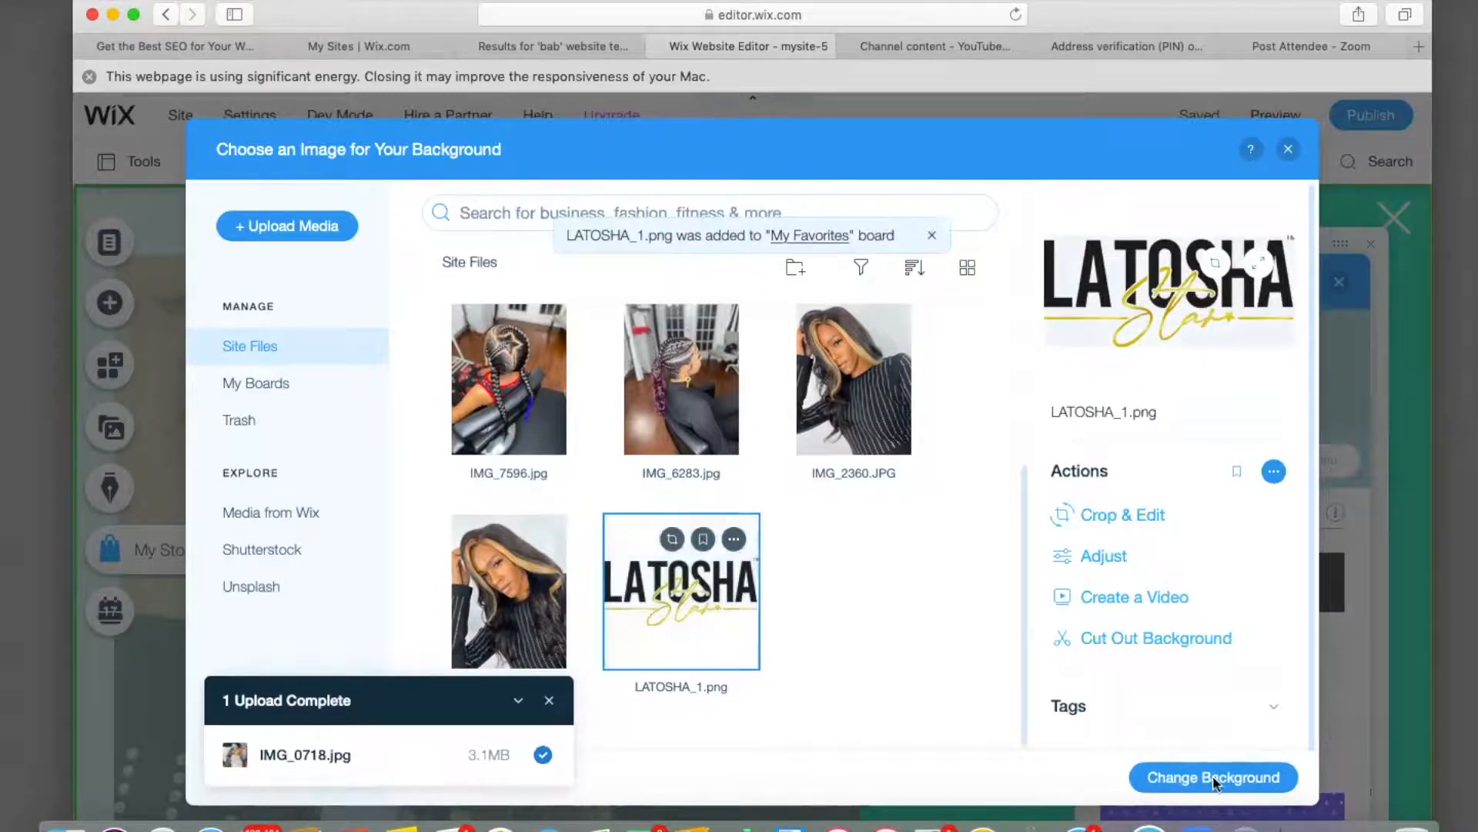
click(1178, 791)
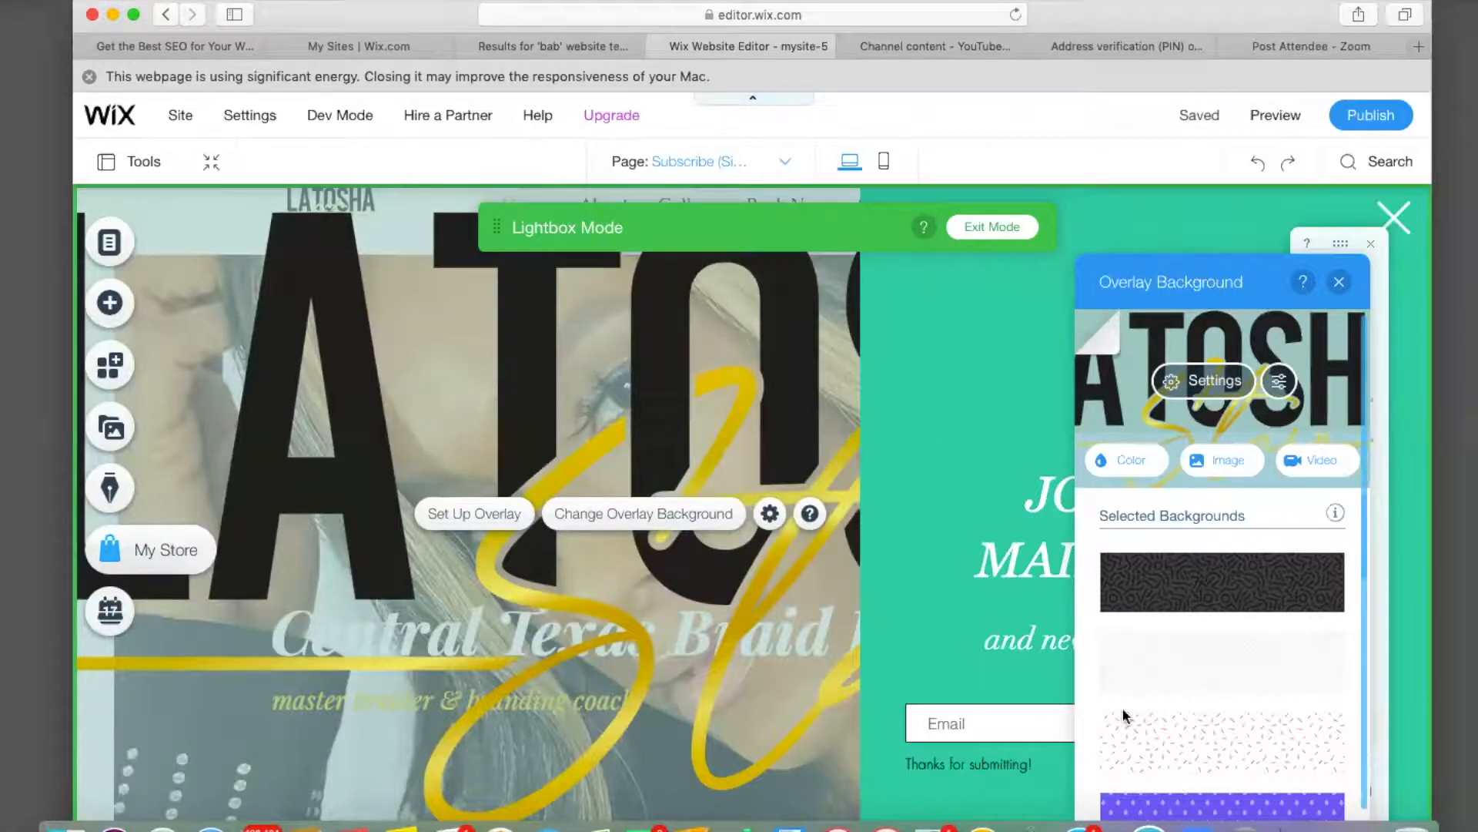
mouse_move(1151, 578)
click(1338, 282)
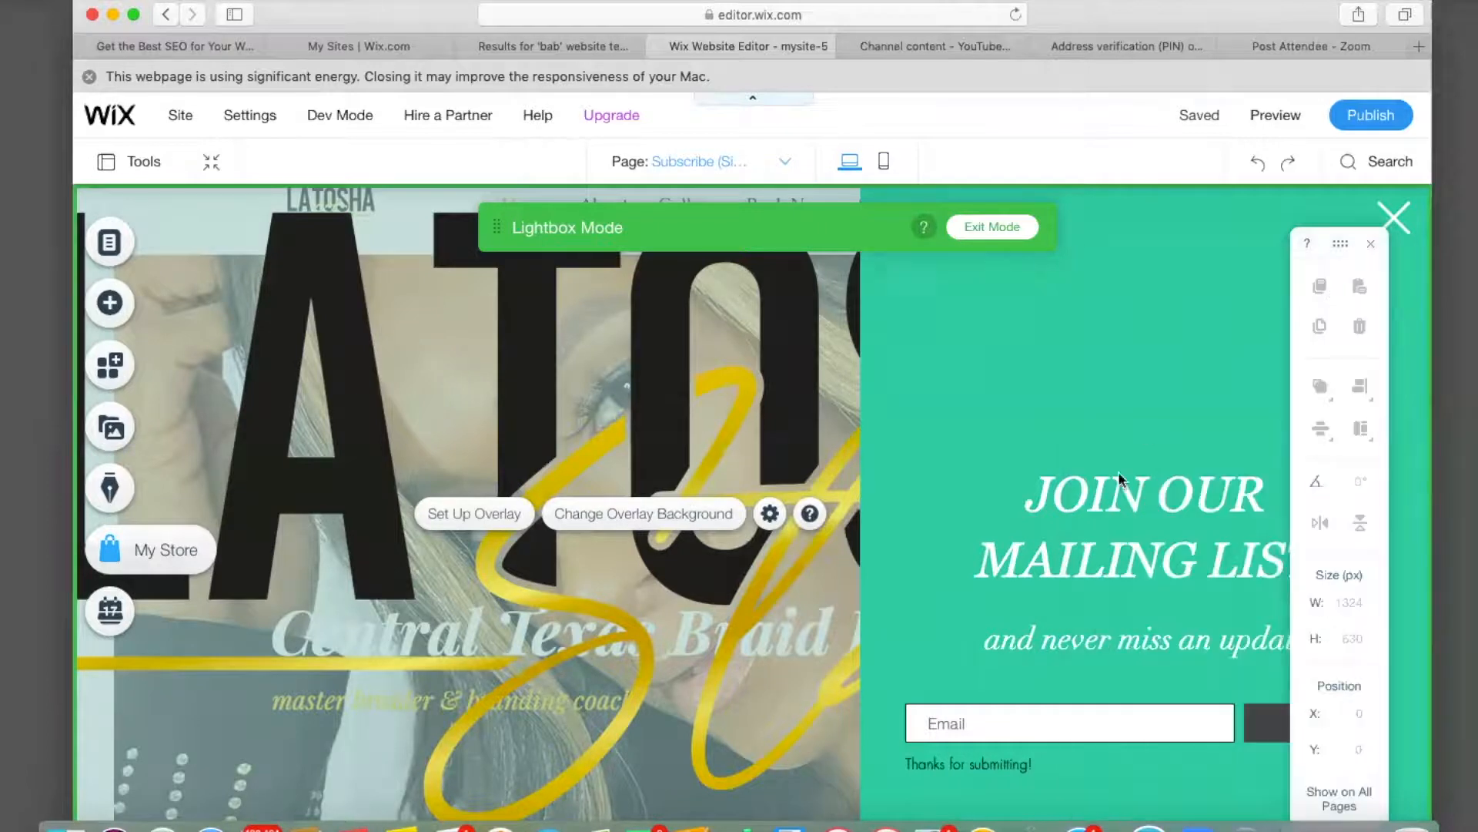
Change the Subscribe lightbox's background colour to the darker grey #C7C7C7.
click(1052, 387)
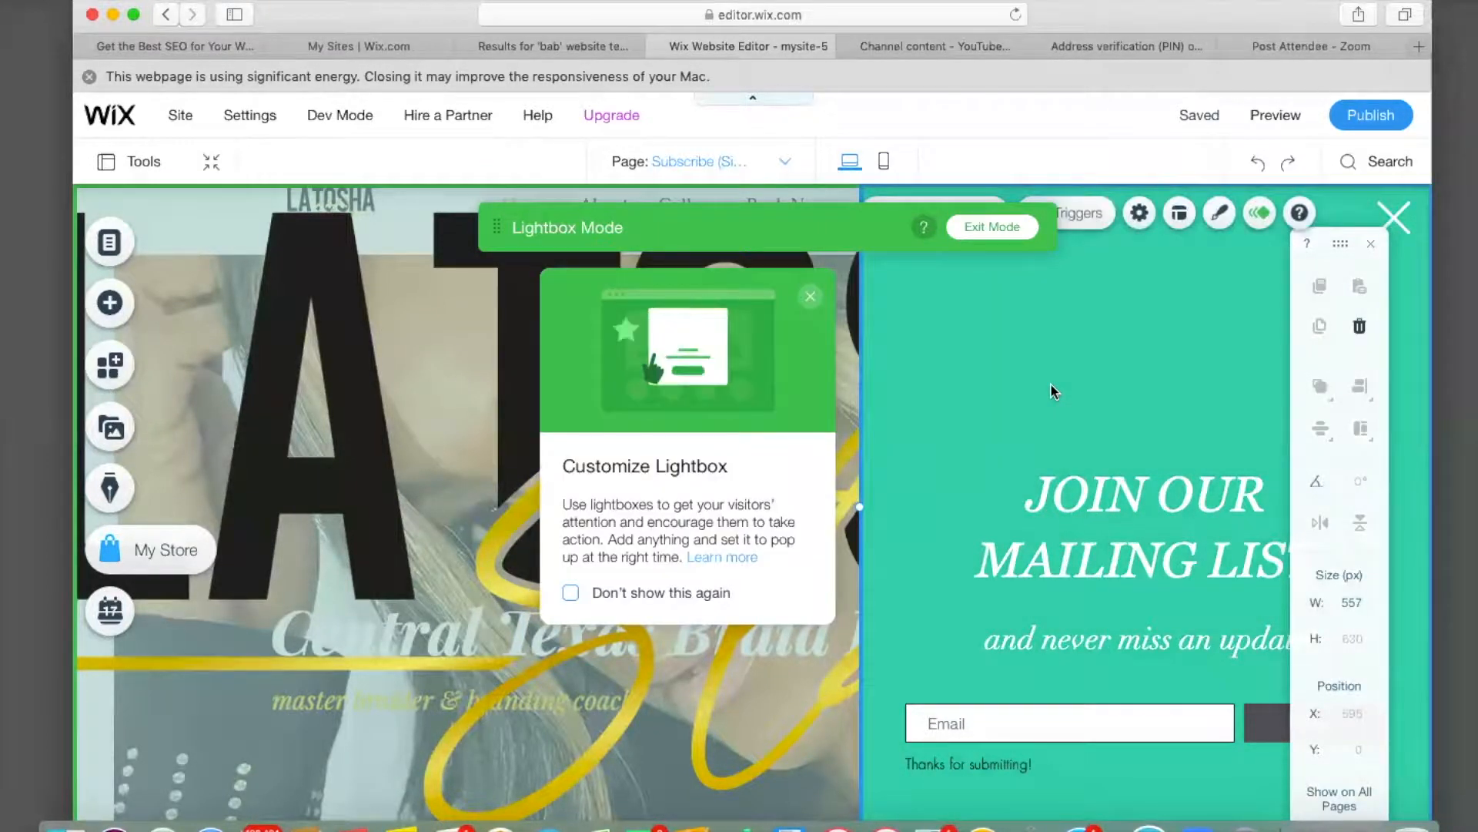
click(1220, 214)
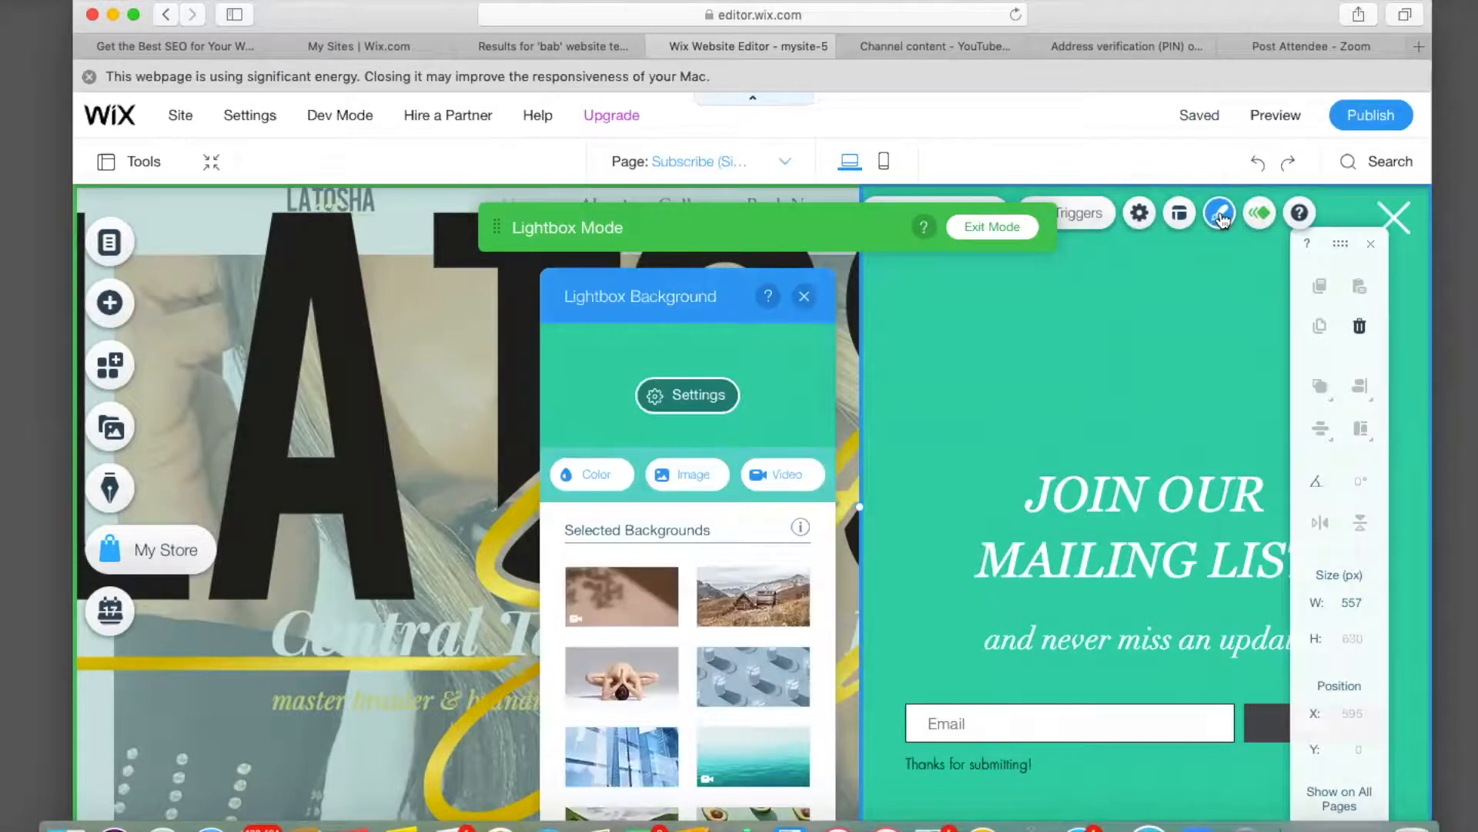
click(602, 484)
click(623, 521)
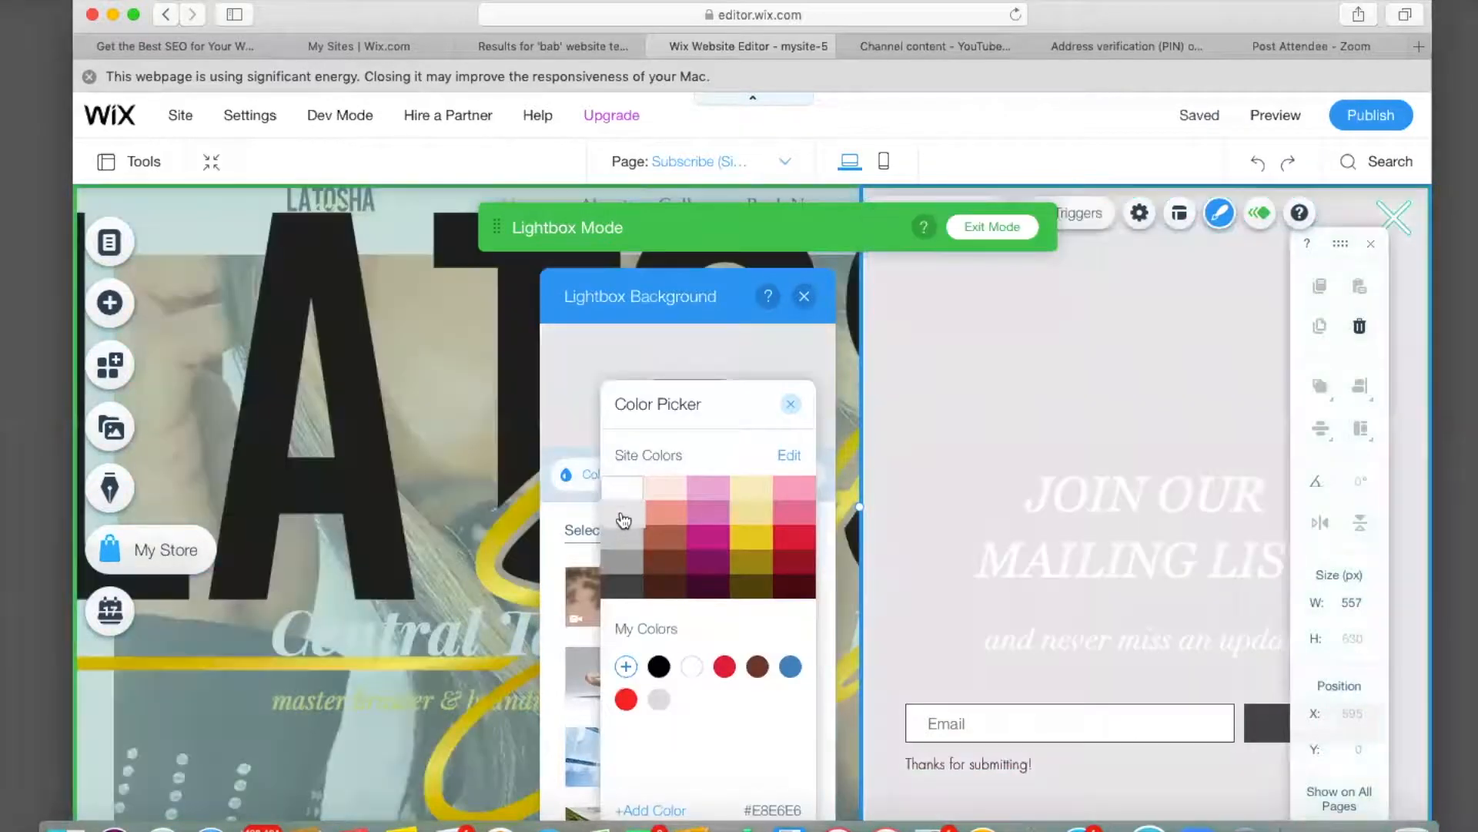
click(623, 549)
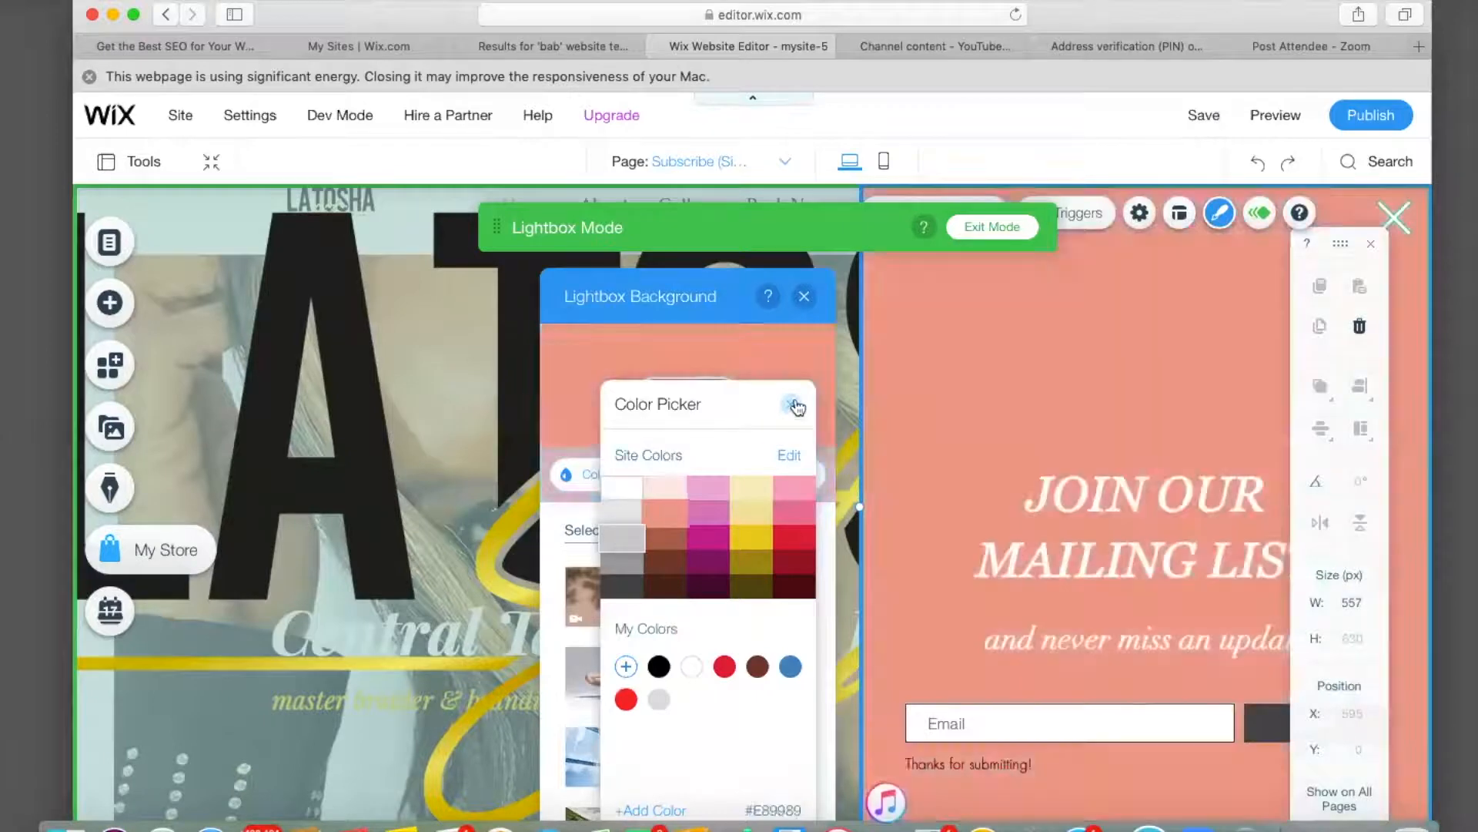
click(792, 406)
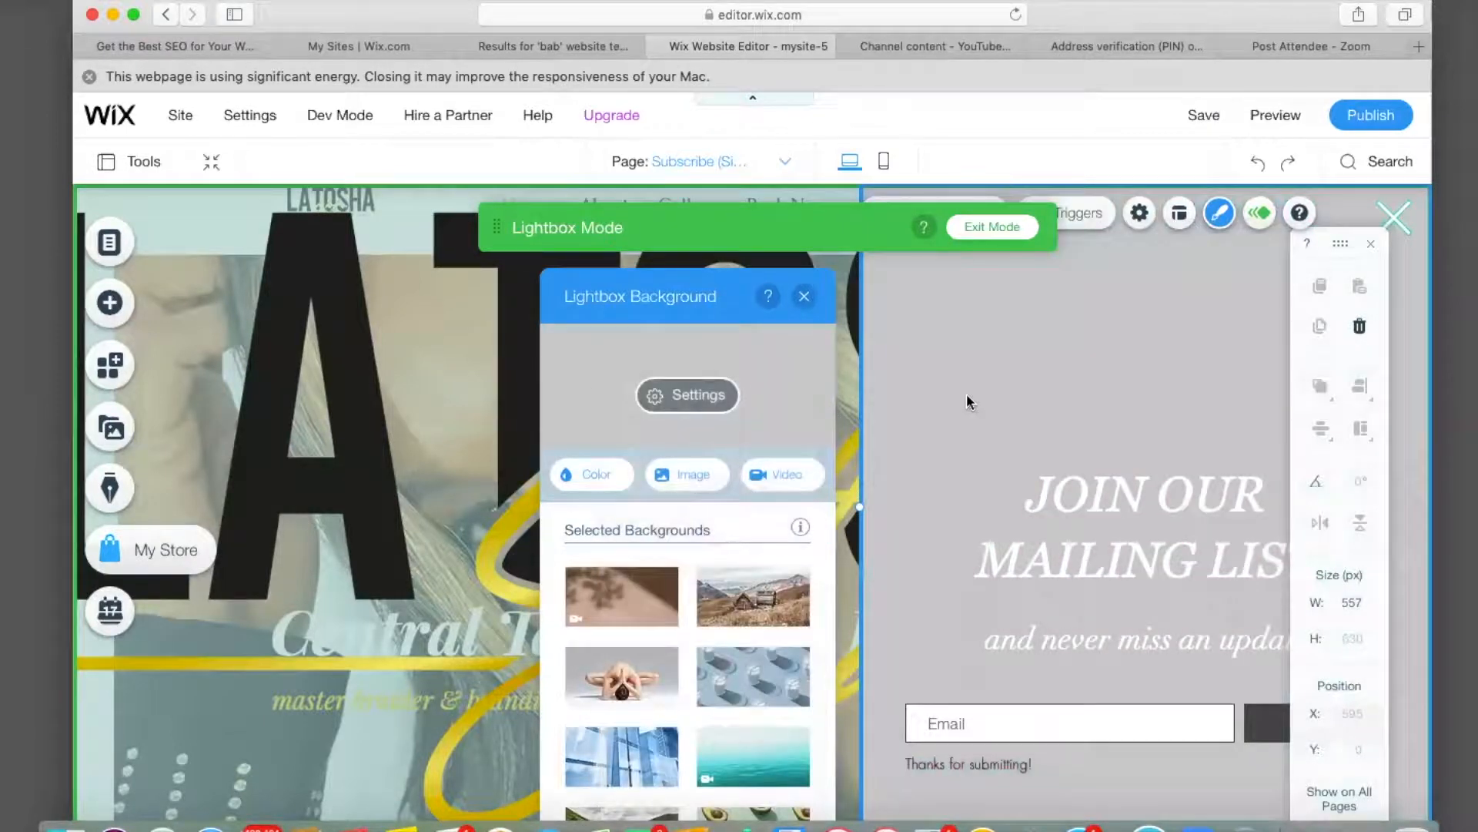
click(805, 296)
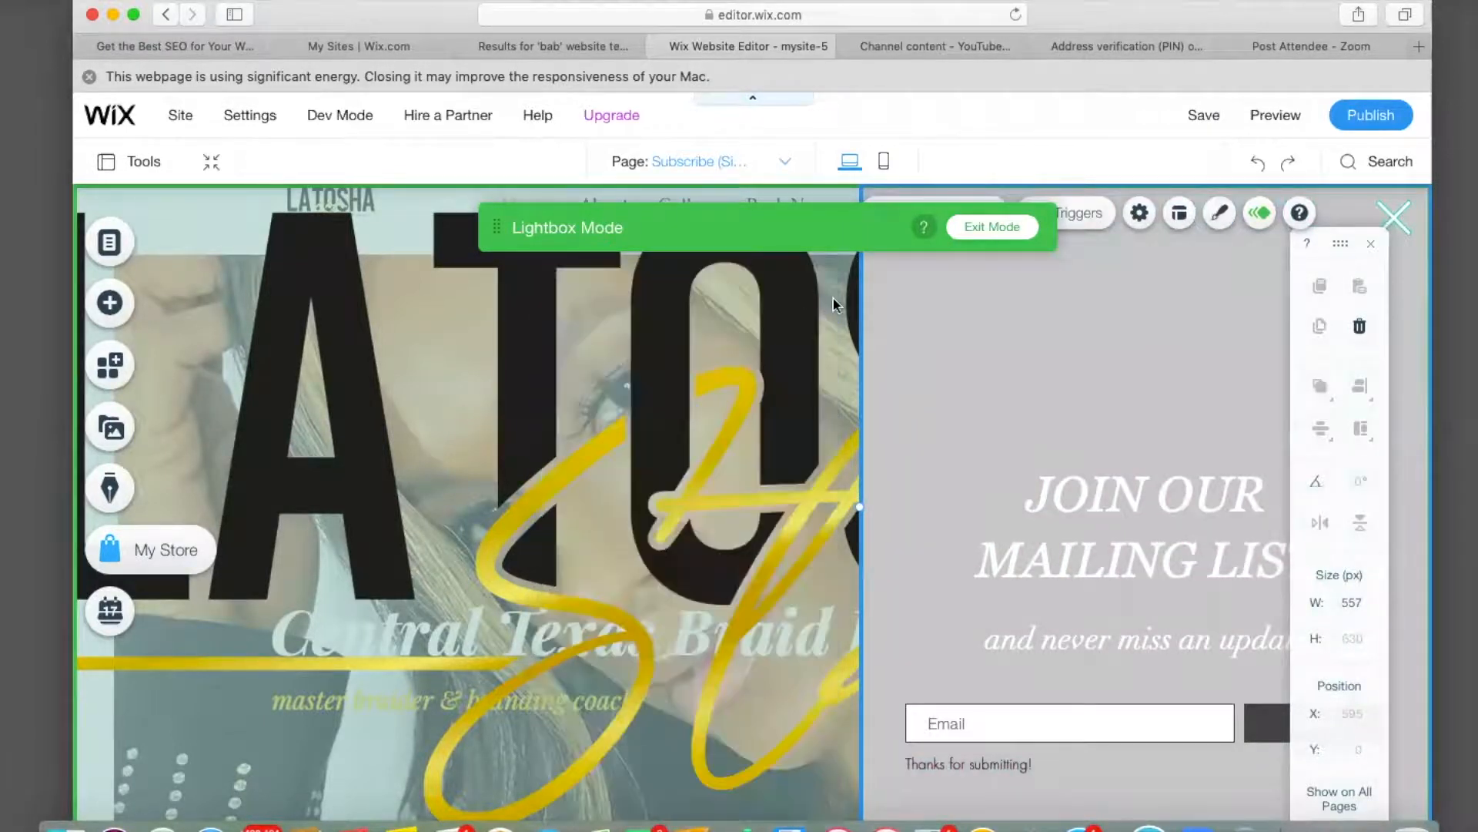
click(1137, 502)
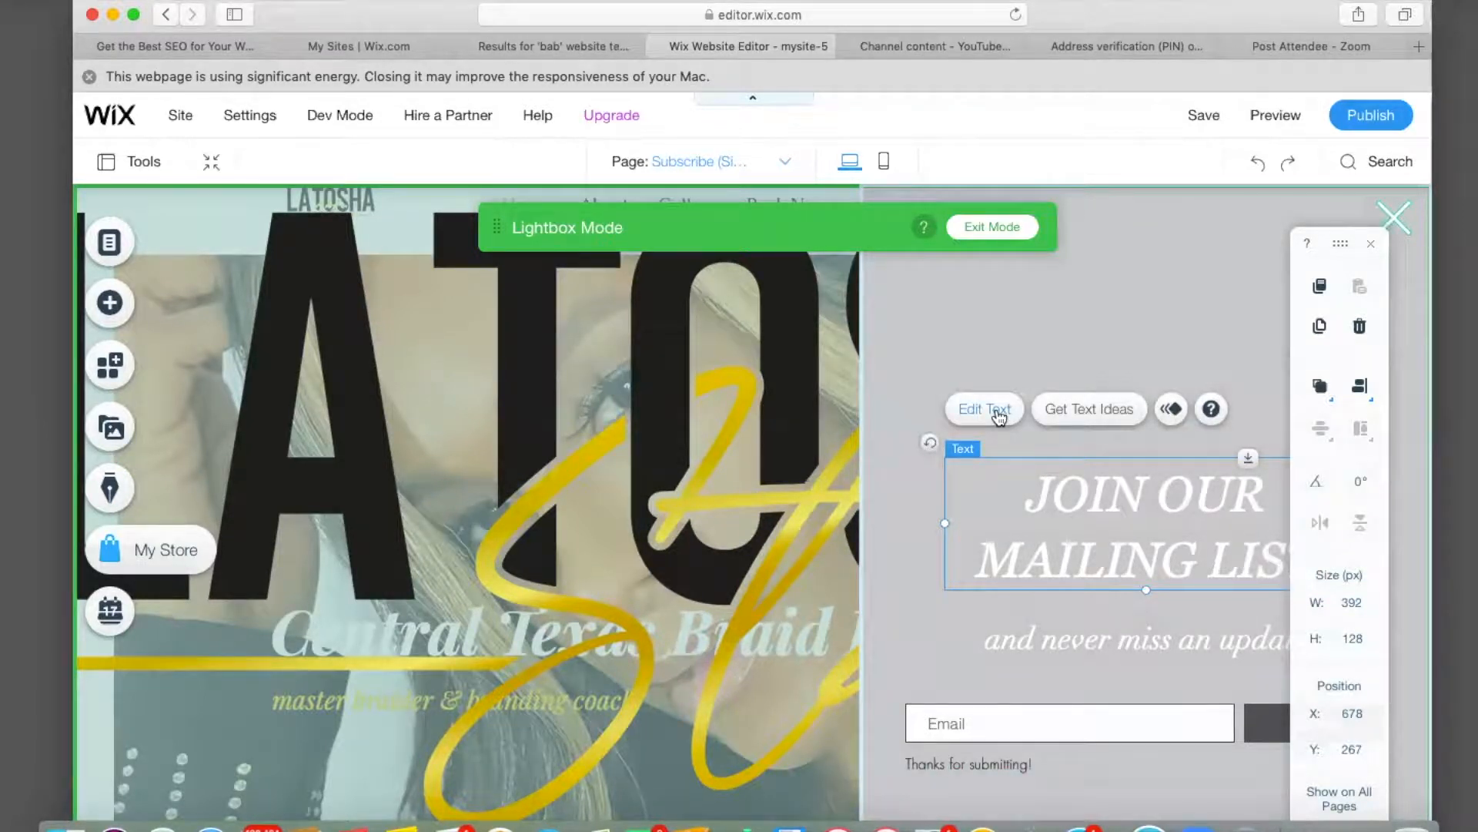
click(999, 418)
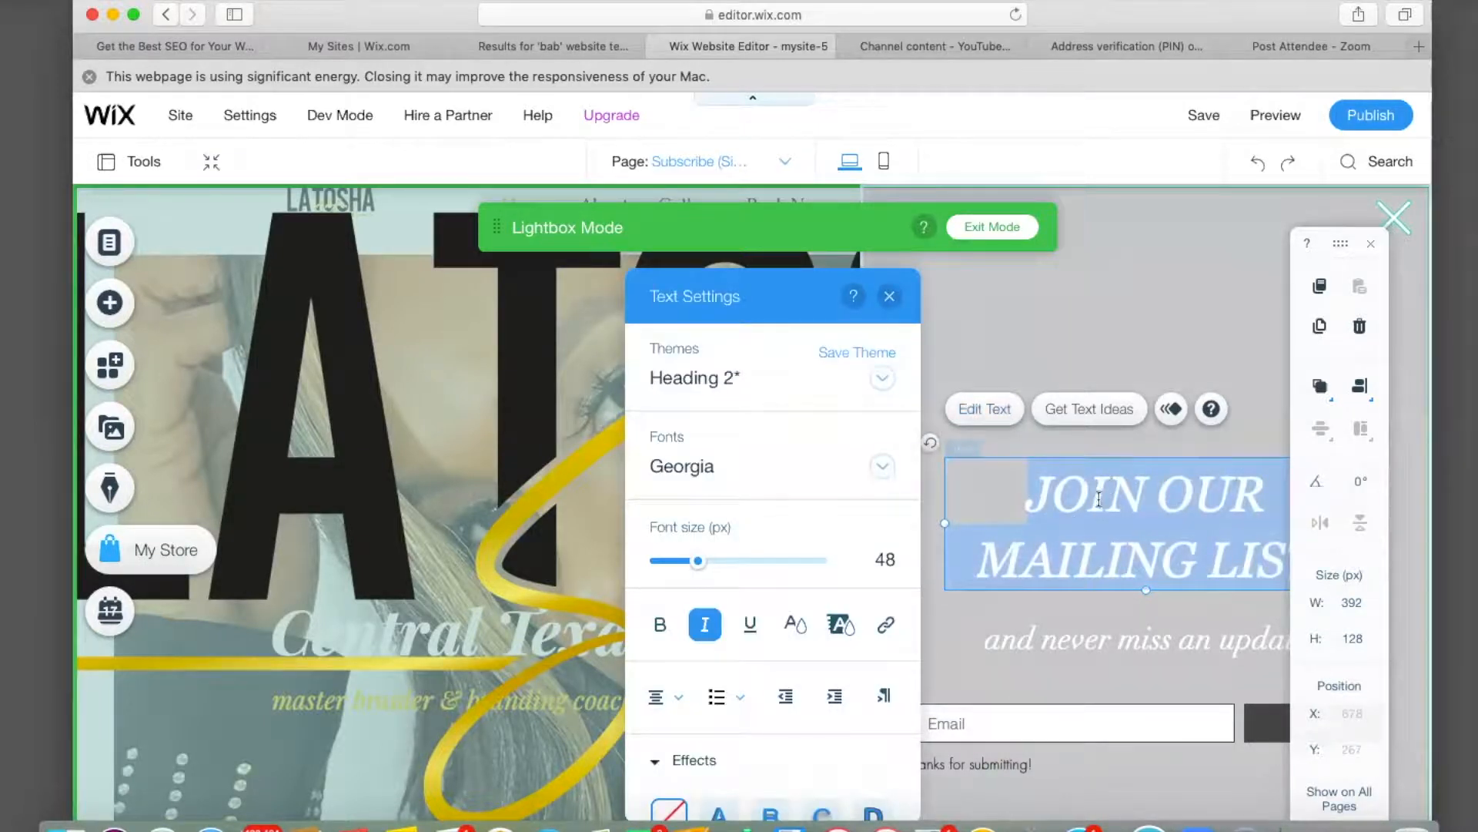
click(1102, 352)
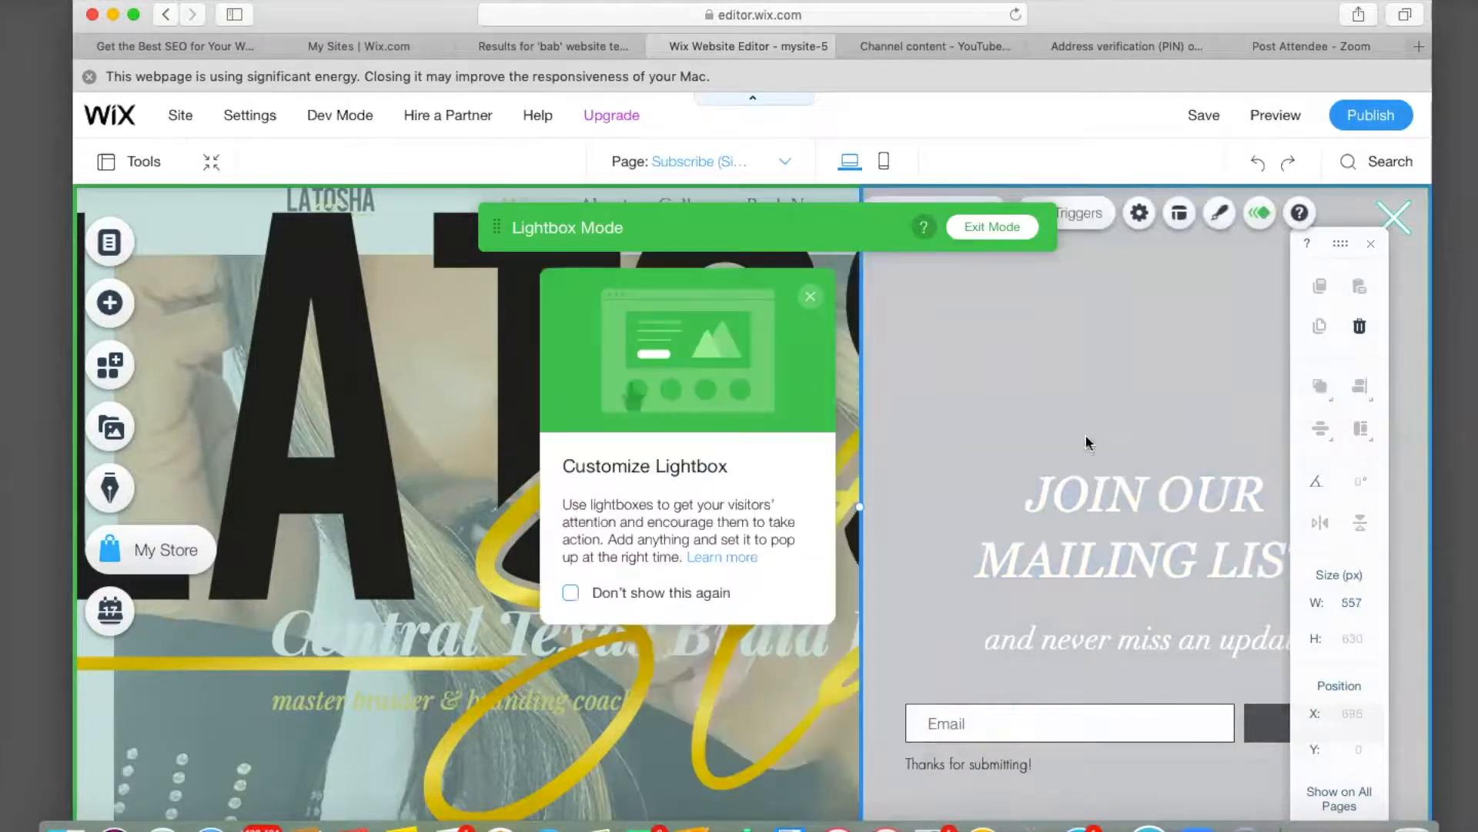
click(1056, 642)
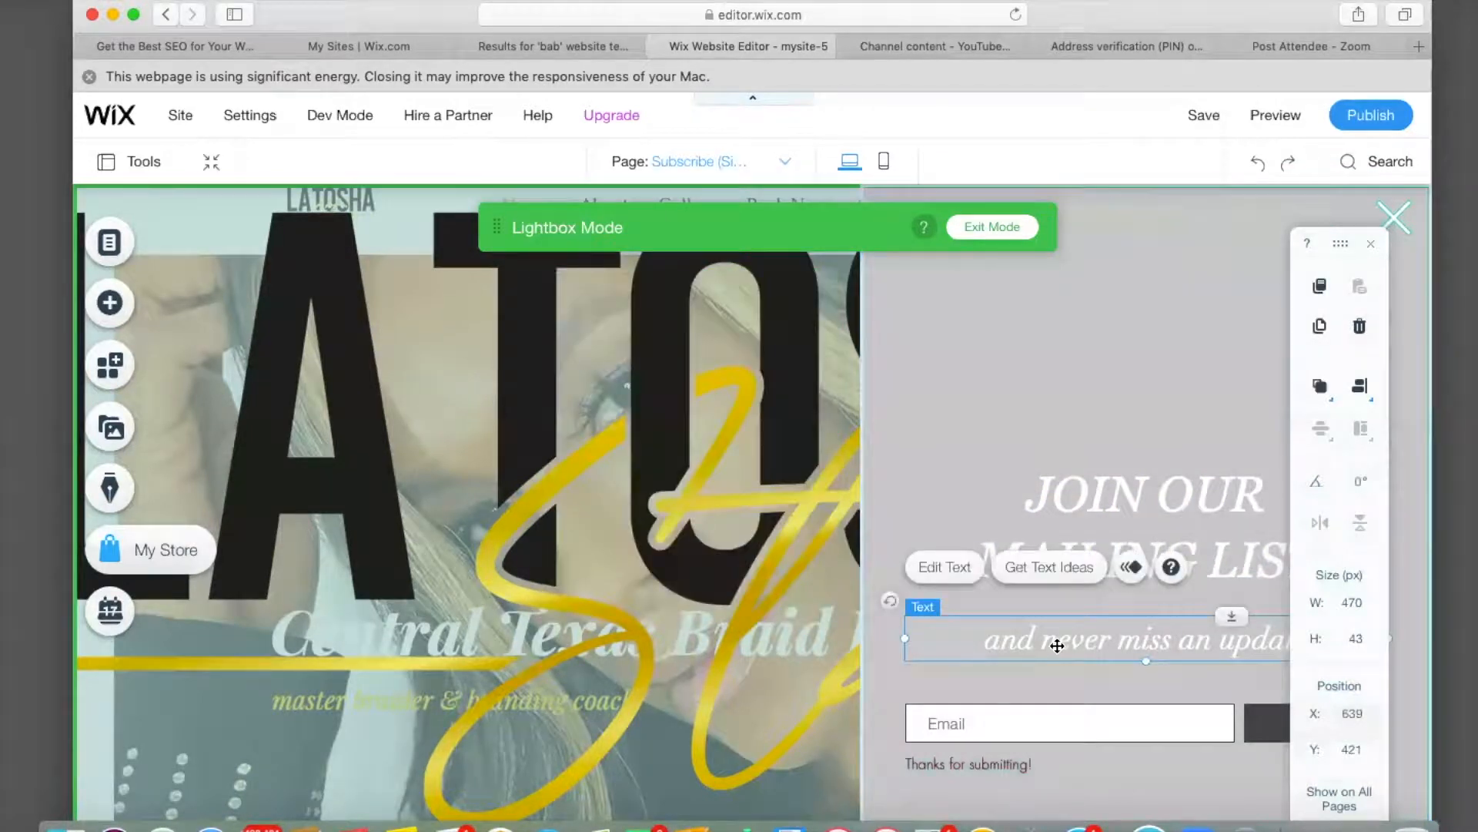
click(929, 569)
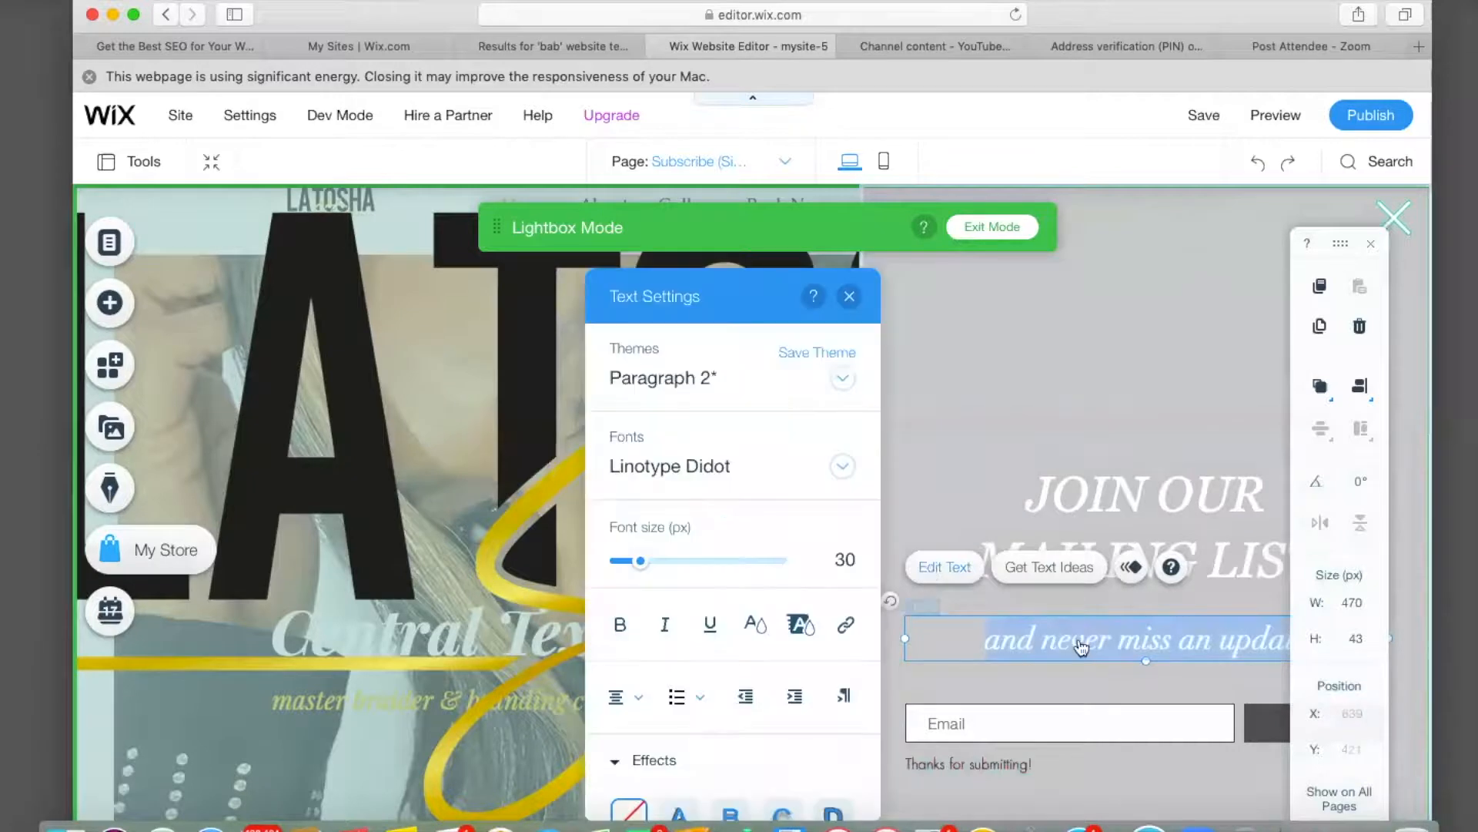
click(967, 456)
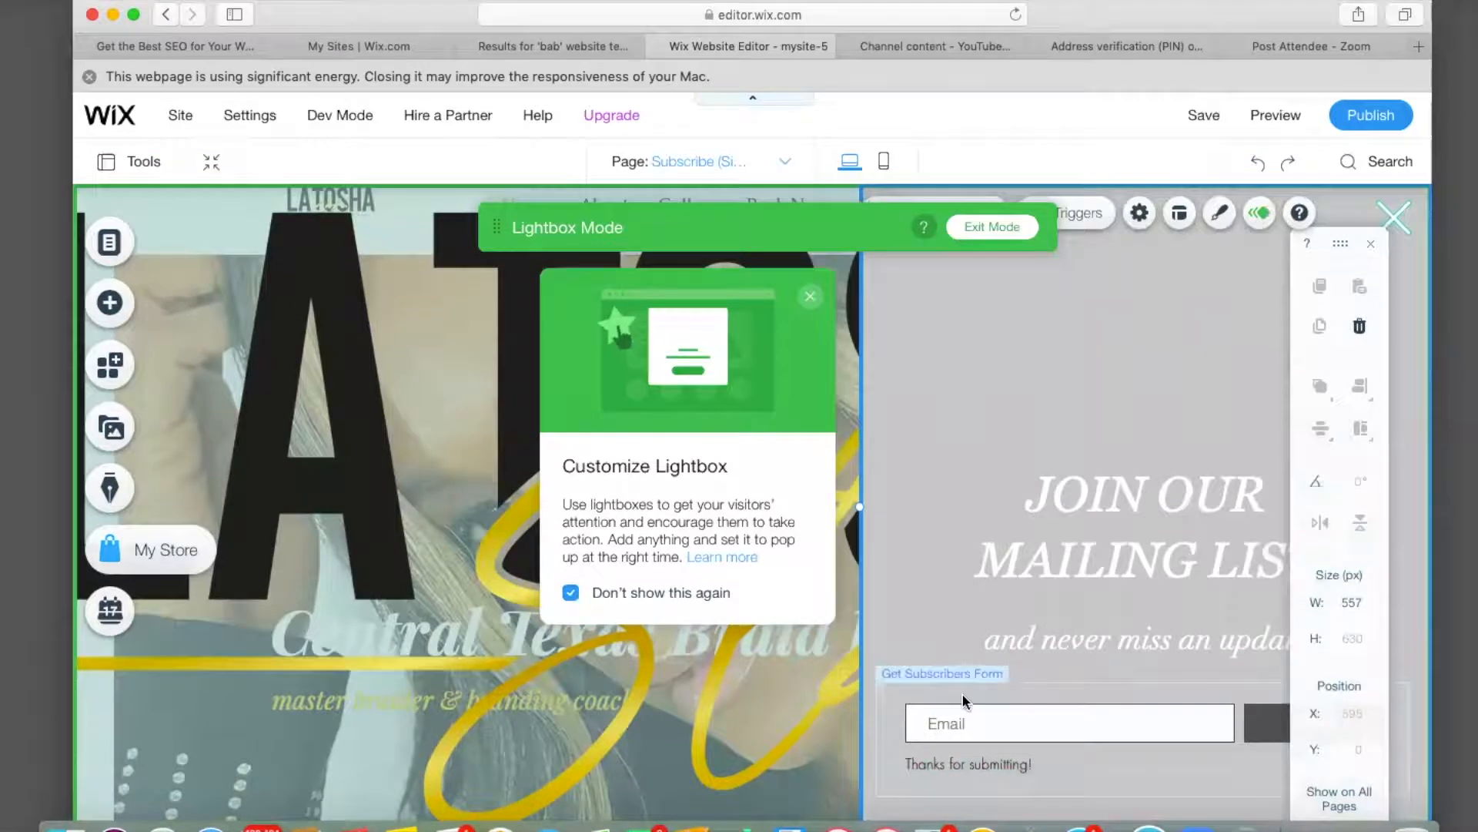
Open the subscribe form's design customisation and review the input field styles and states.
click(964, 700)
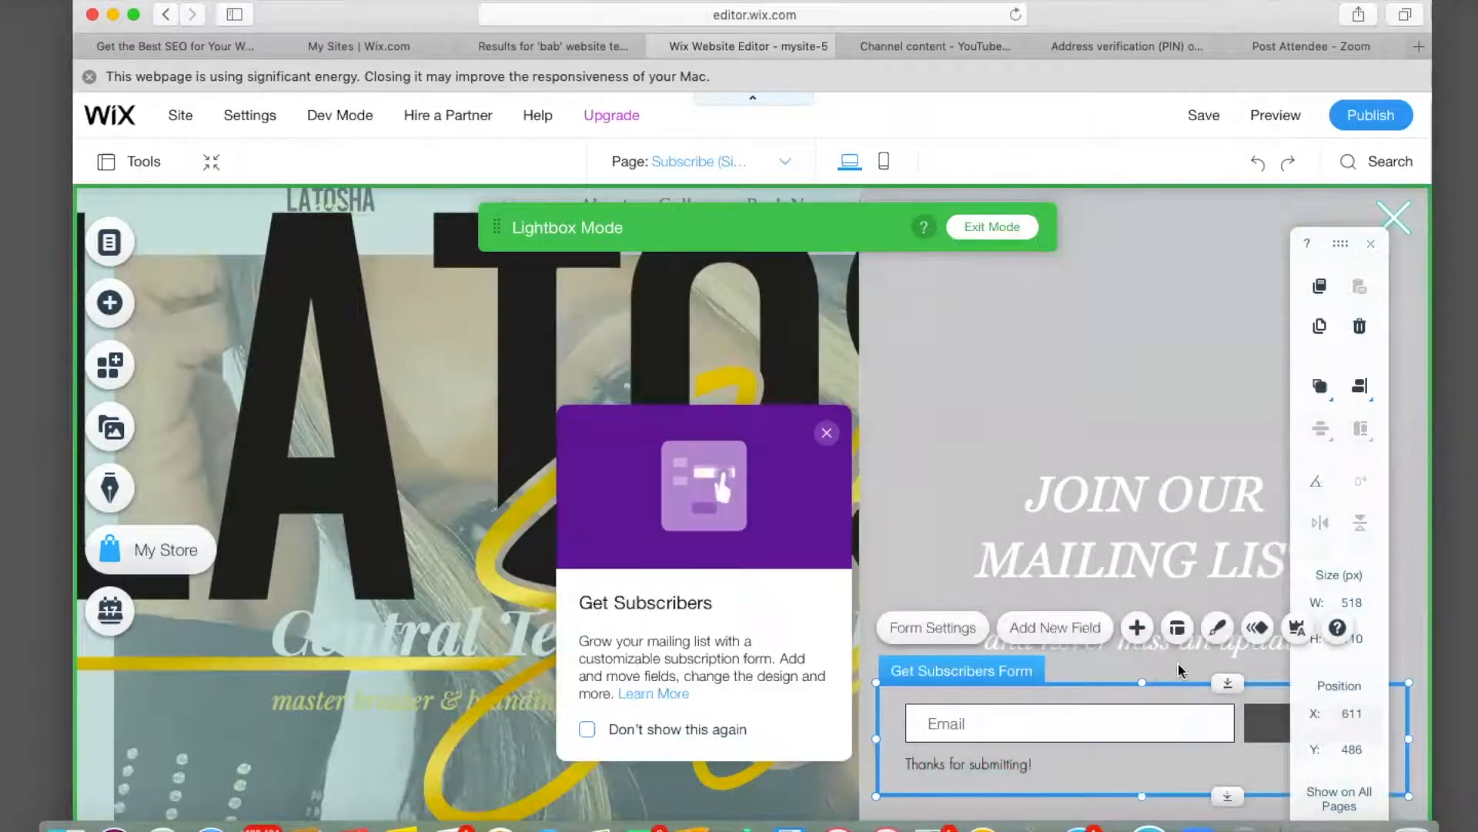
click(1217, 628)
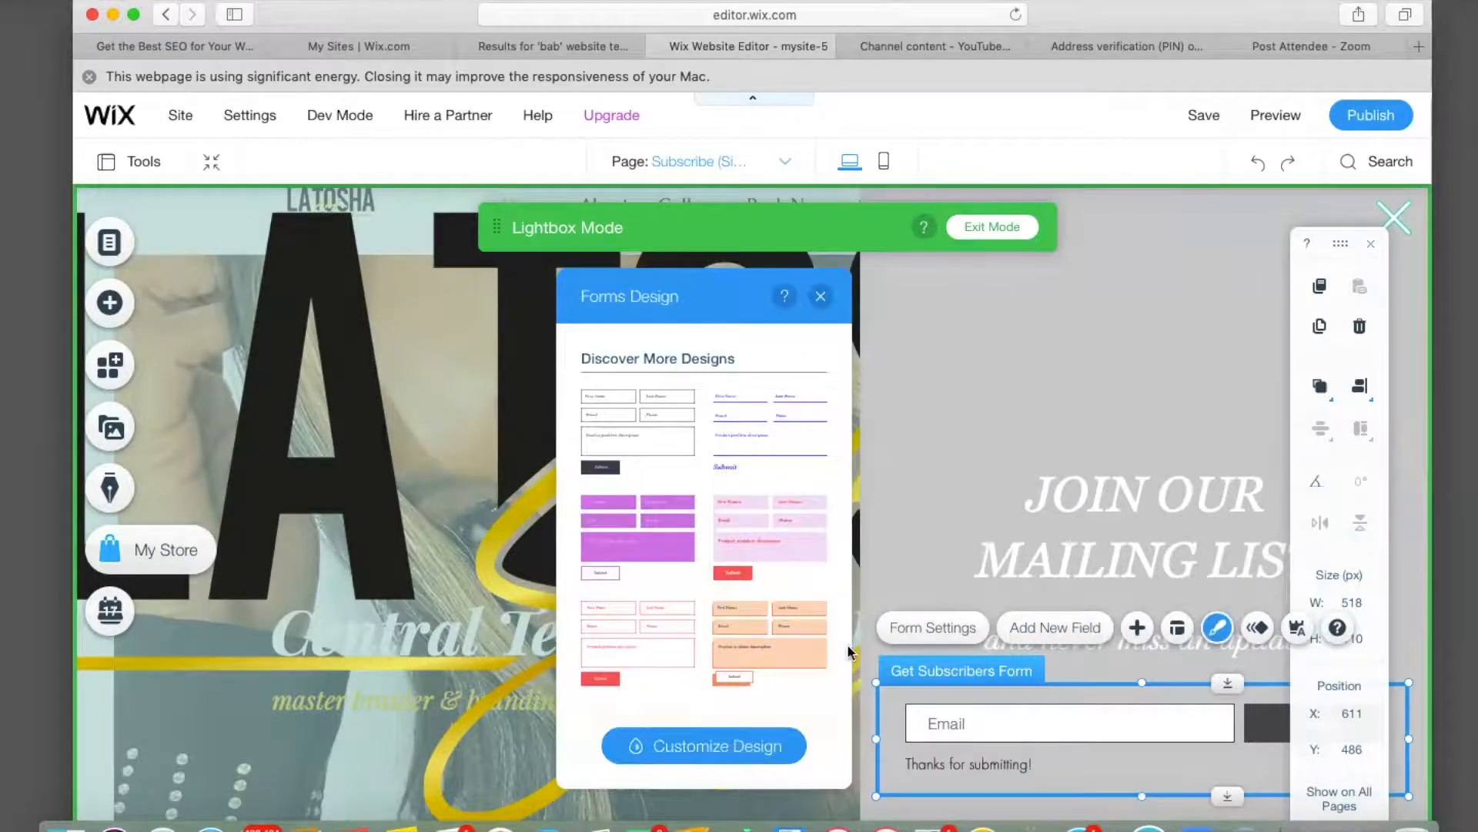
click(724, 760)
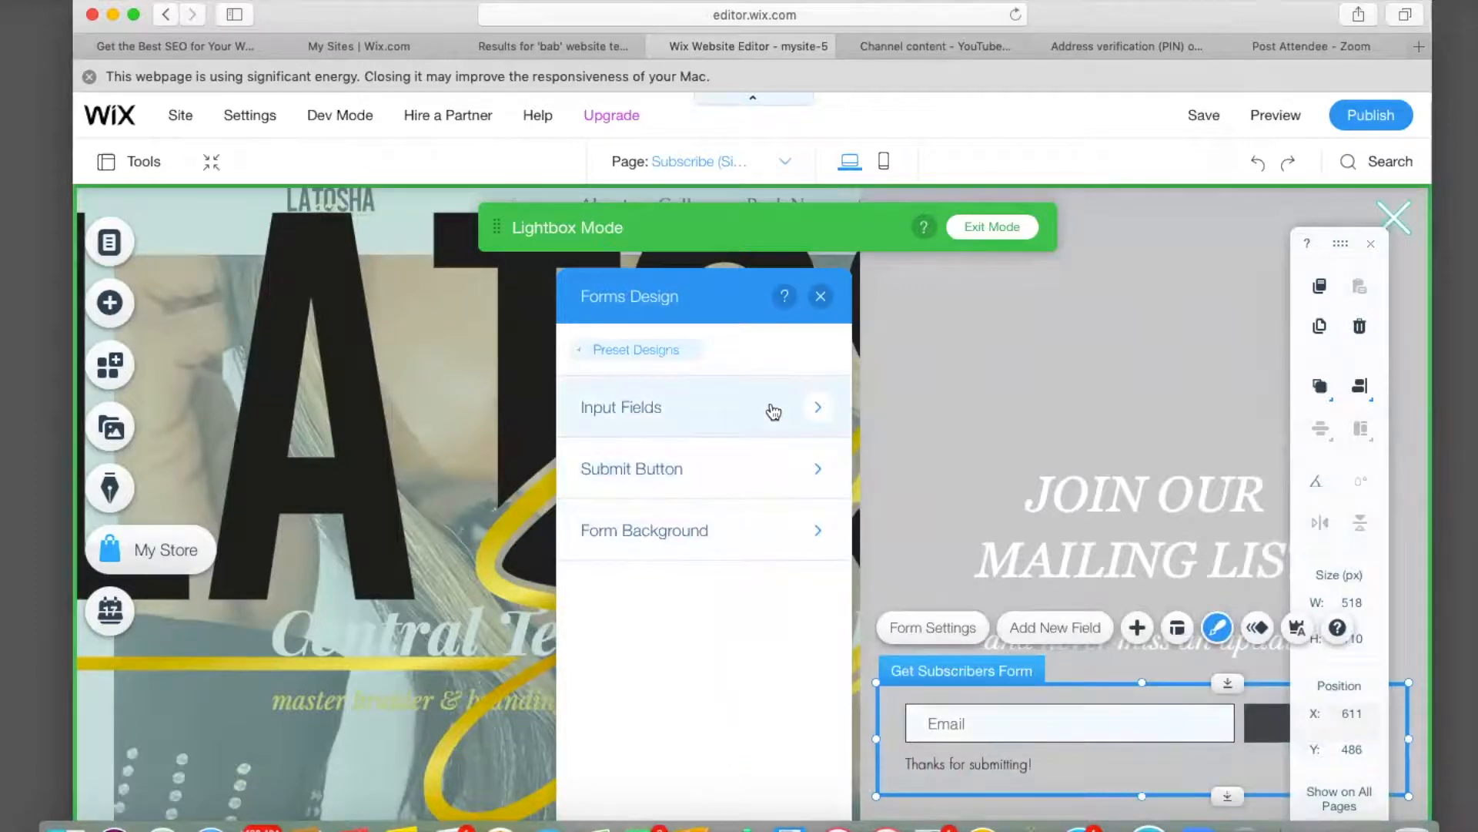
click(815, 410)
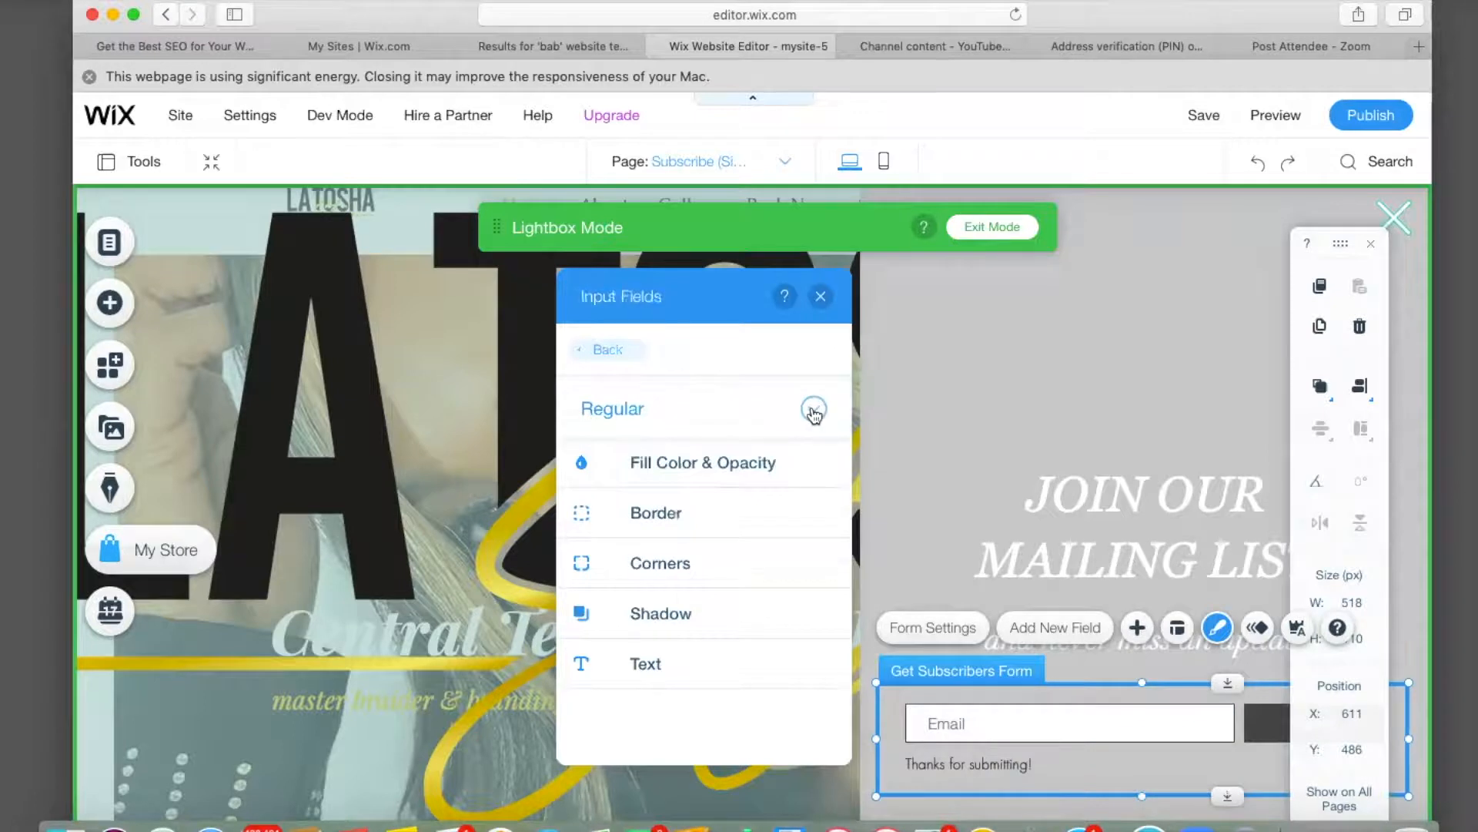
click(815, 411)
click(810, 377)
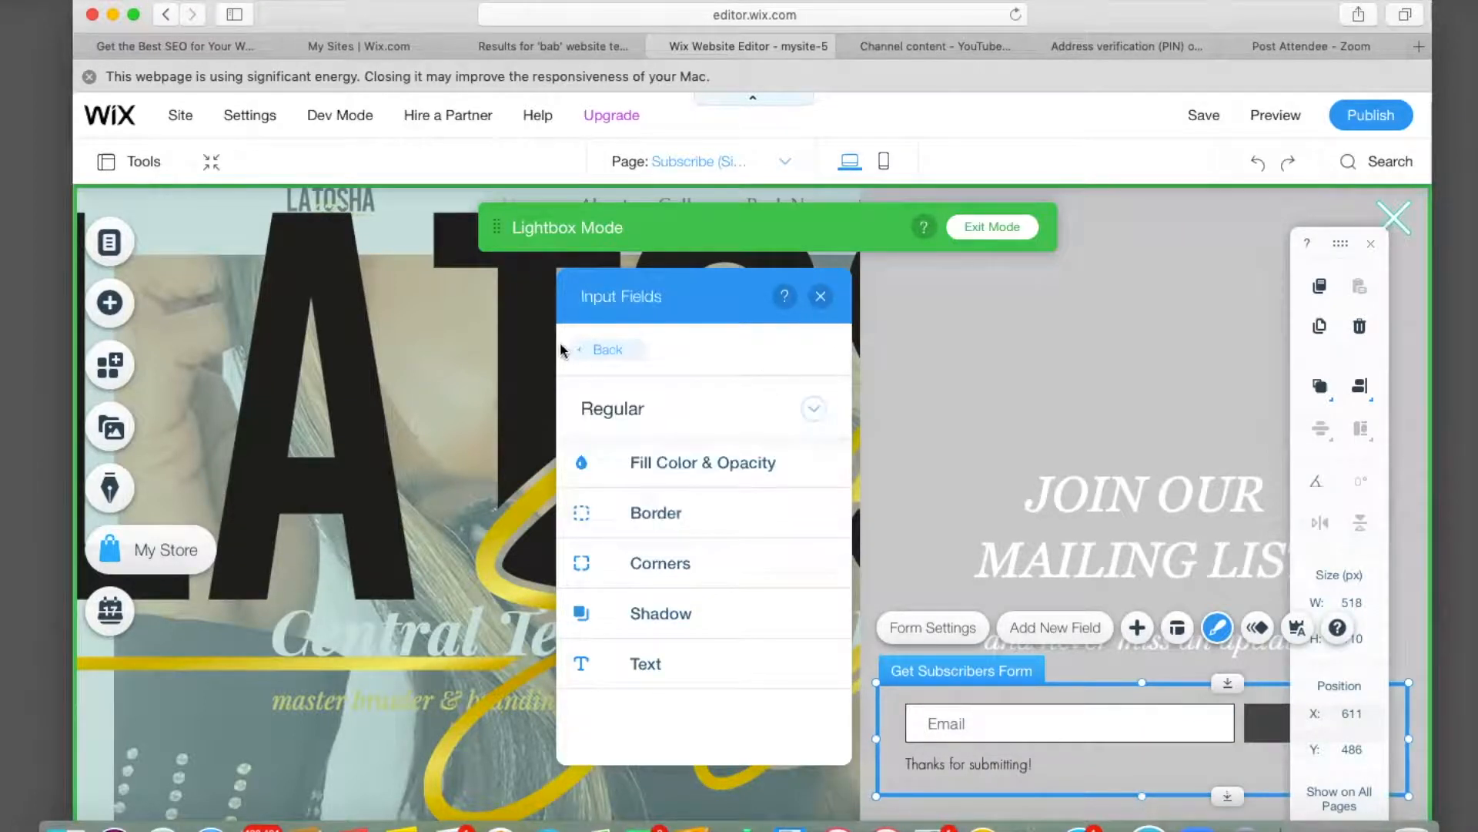
click(592, 351)
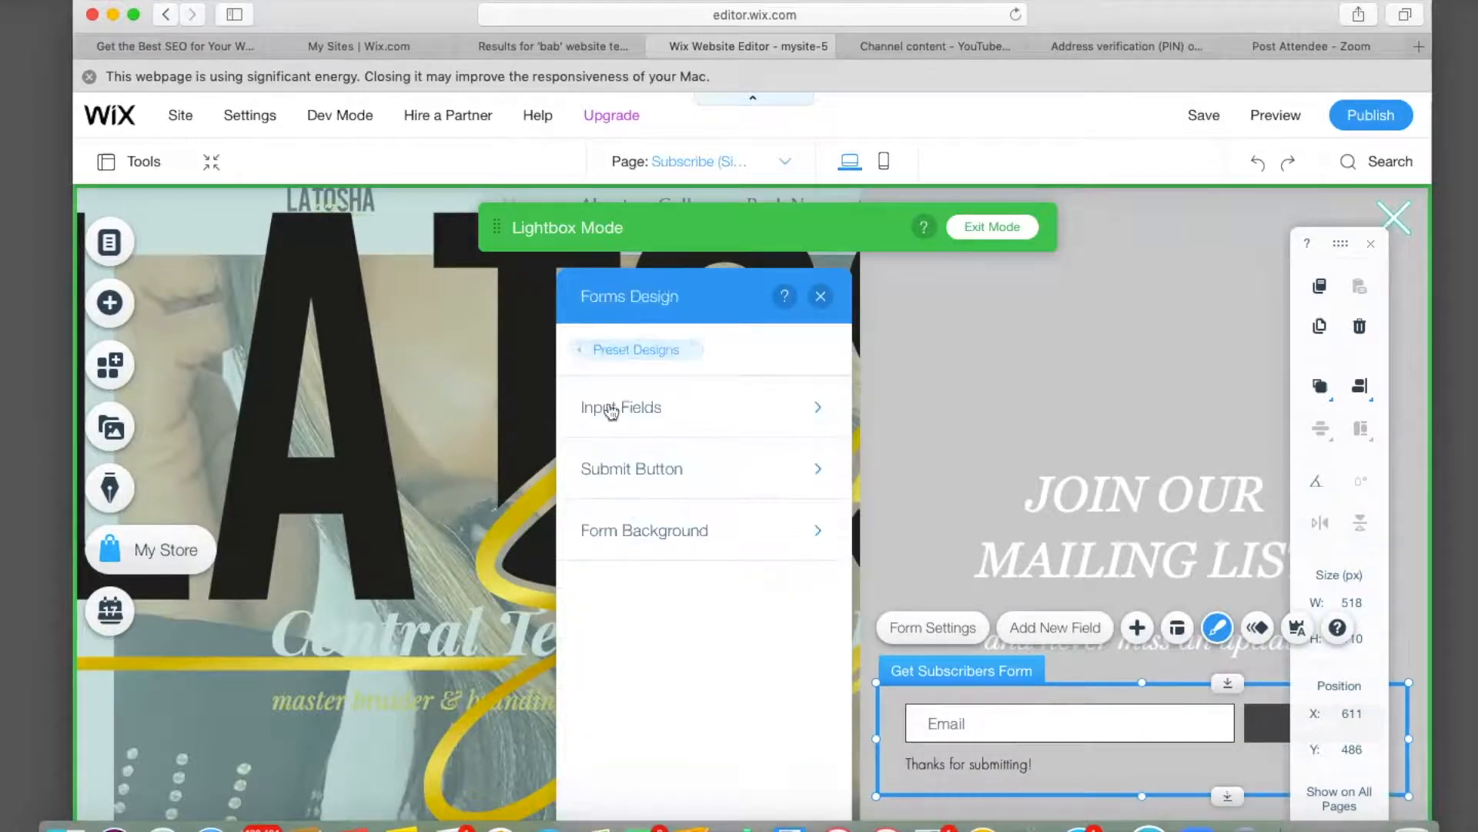
Review the submit button and Form Background styles, then close the design panel unchanged.
click(821, 469)
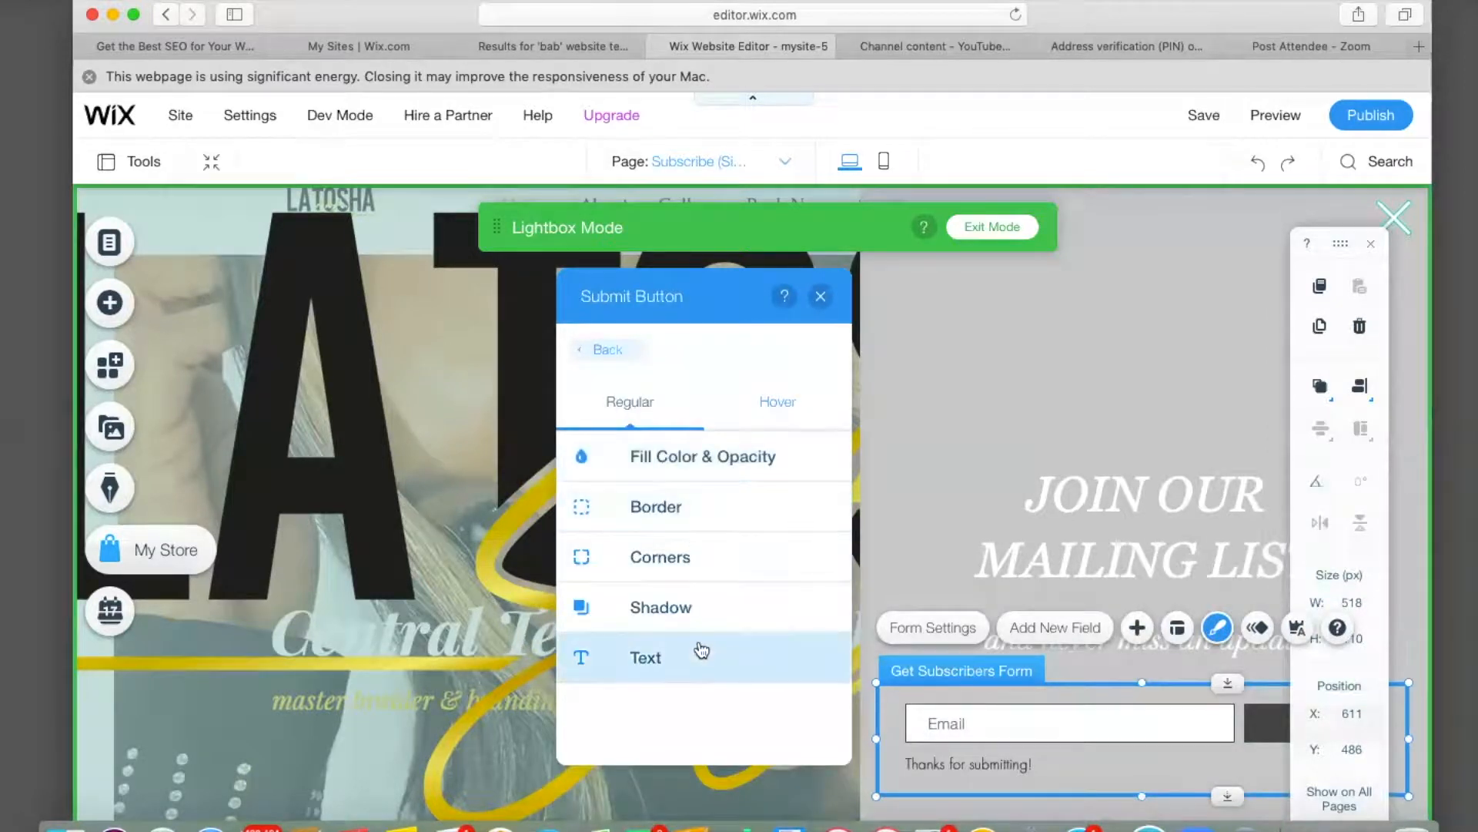
click(609, 351)
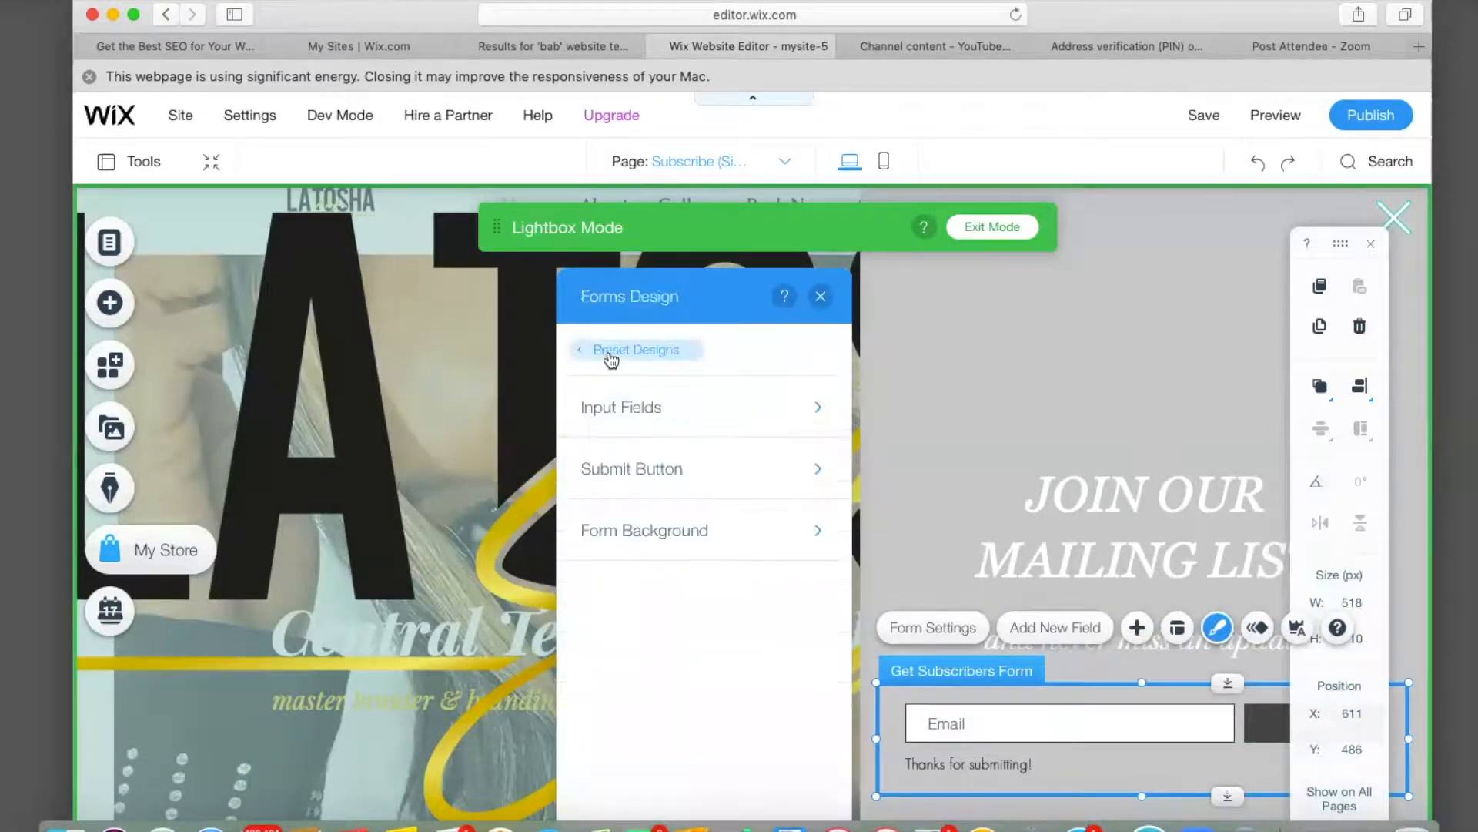
click(695, 547)
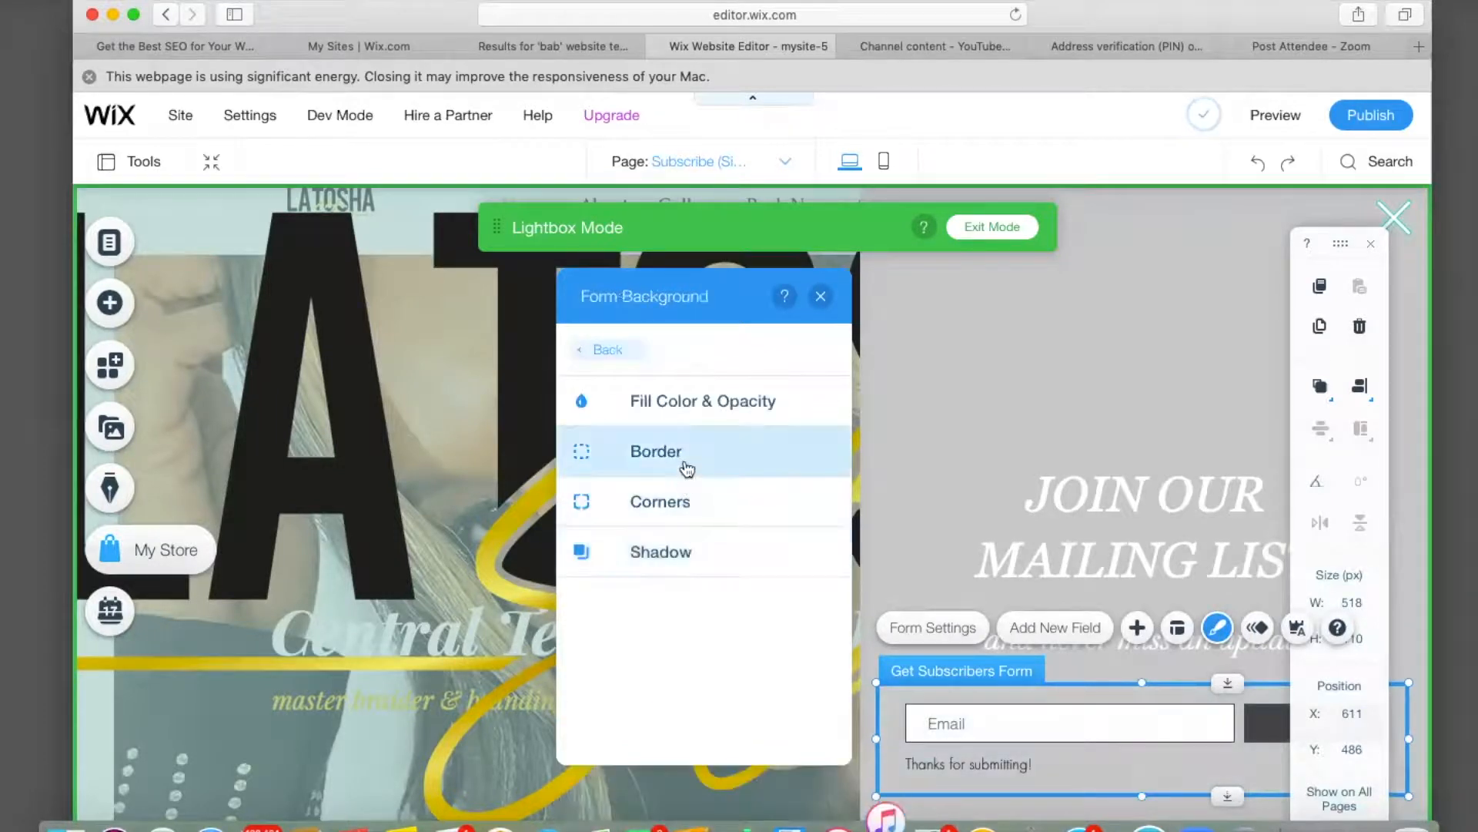
click(607, 348)
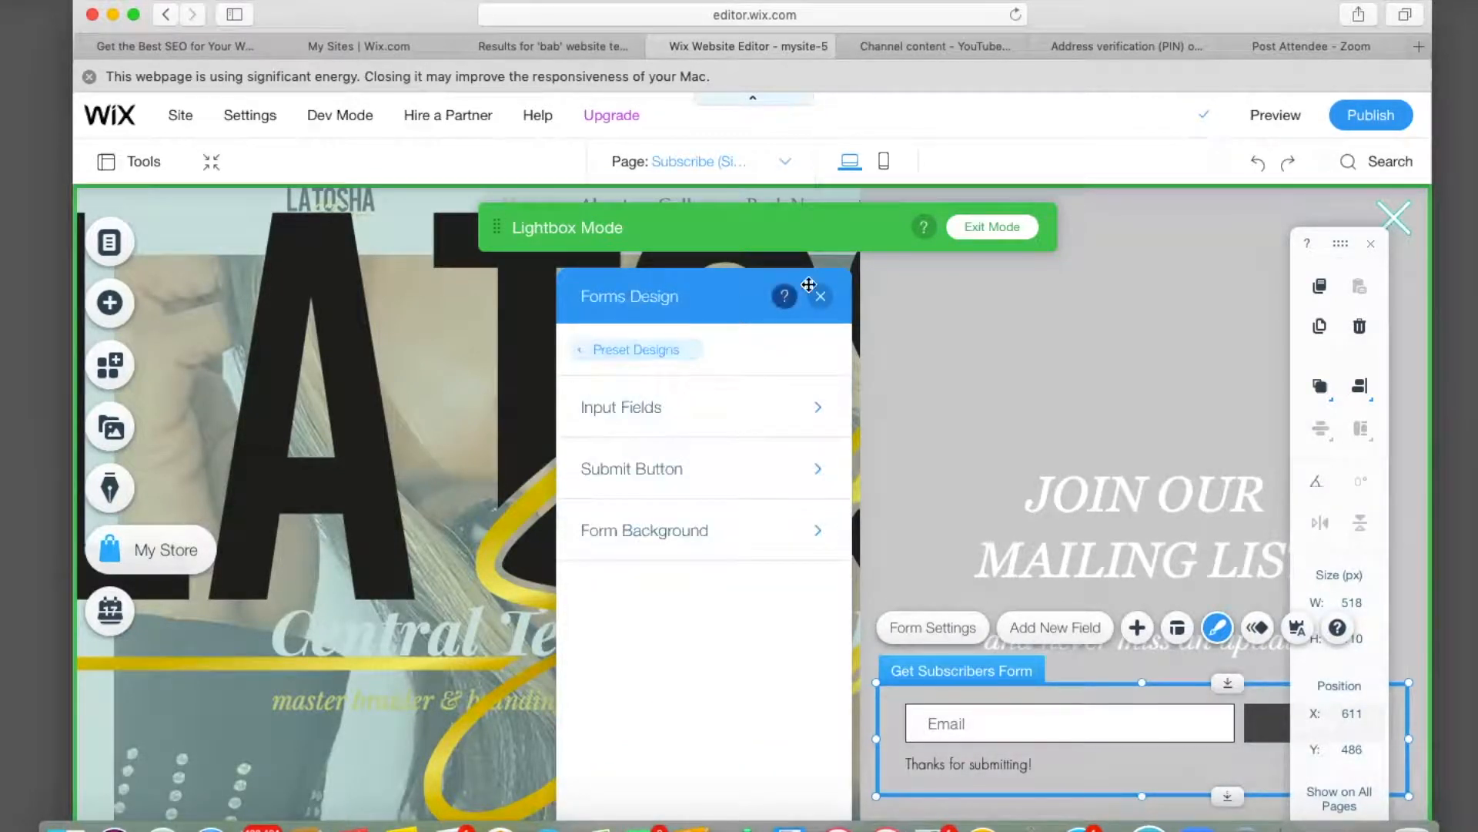
click(820, 296)
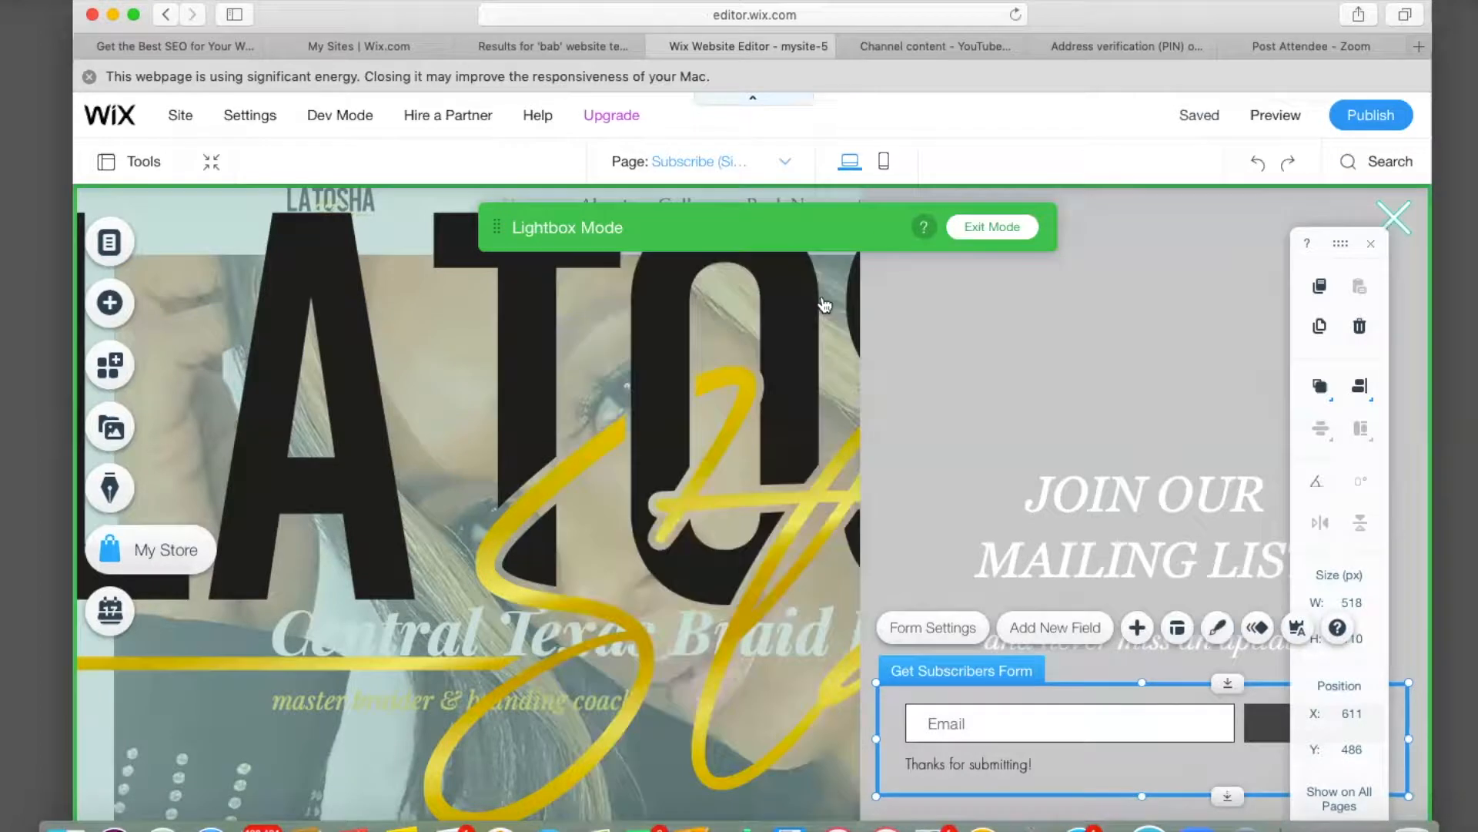
click(1120, 333)
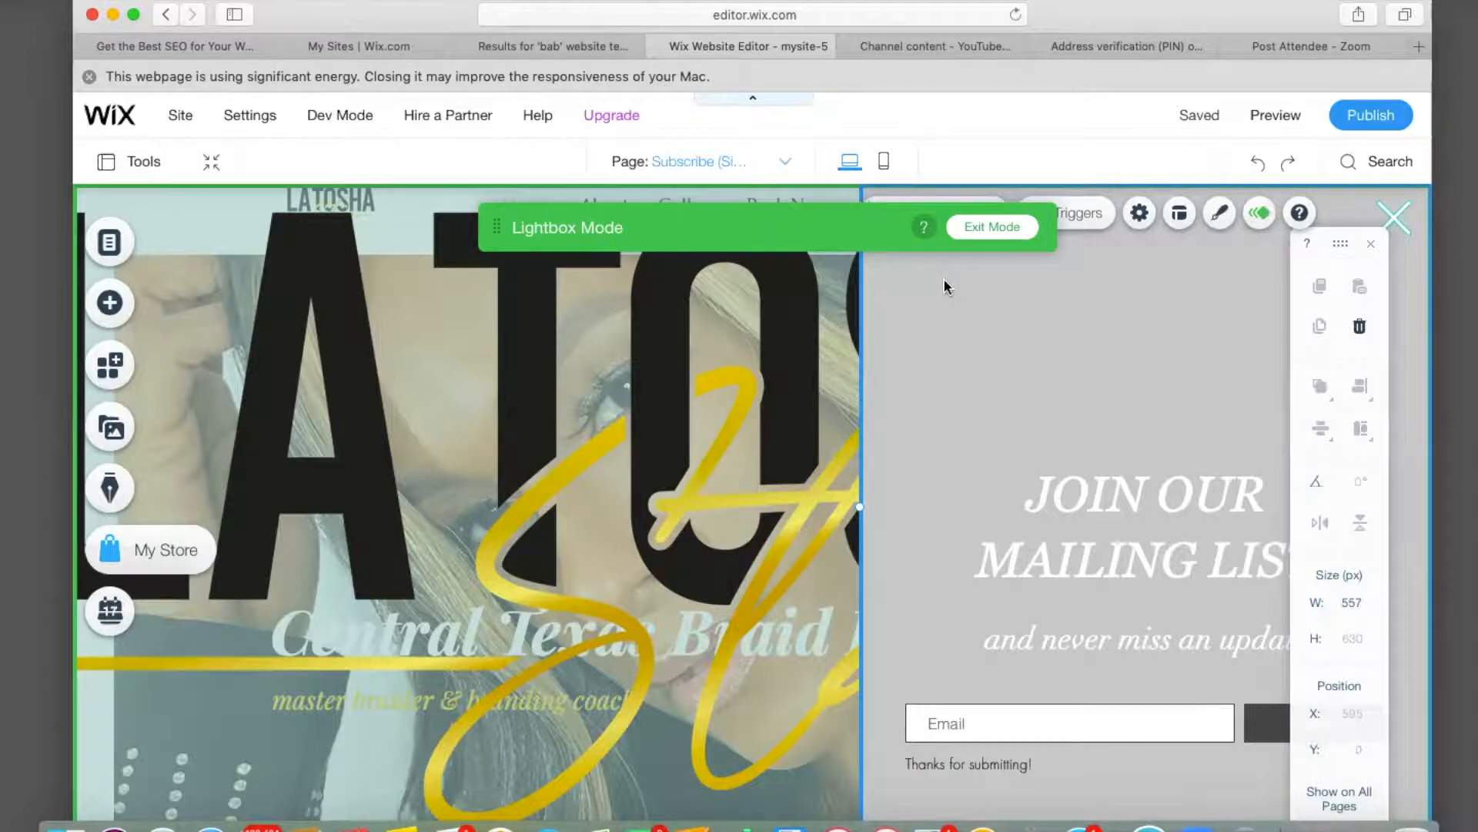
Open the Subscribe (Sidebar) lightbox settings and rename it to Subscribe.
click(972, 232)
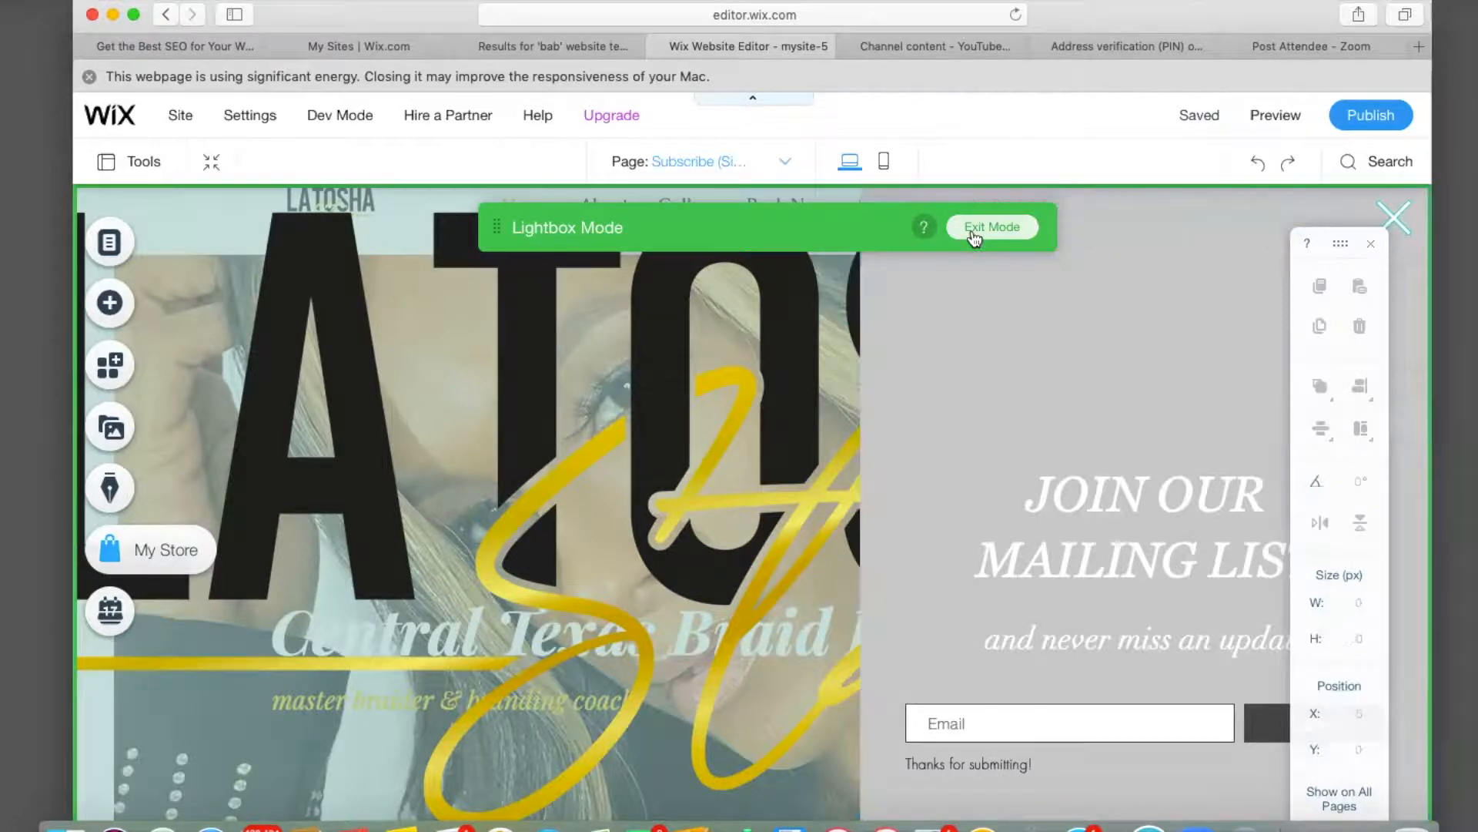
click(979, 228)
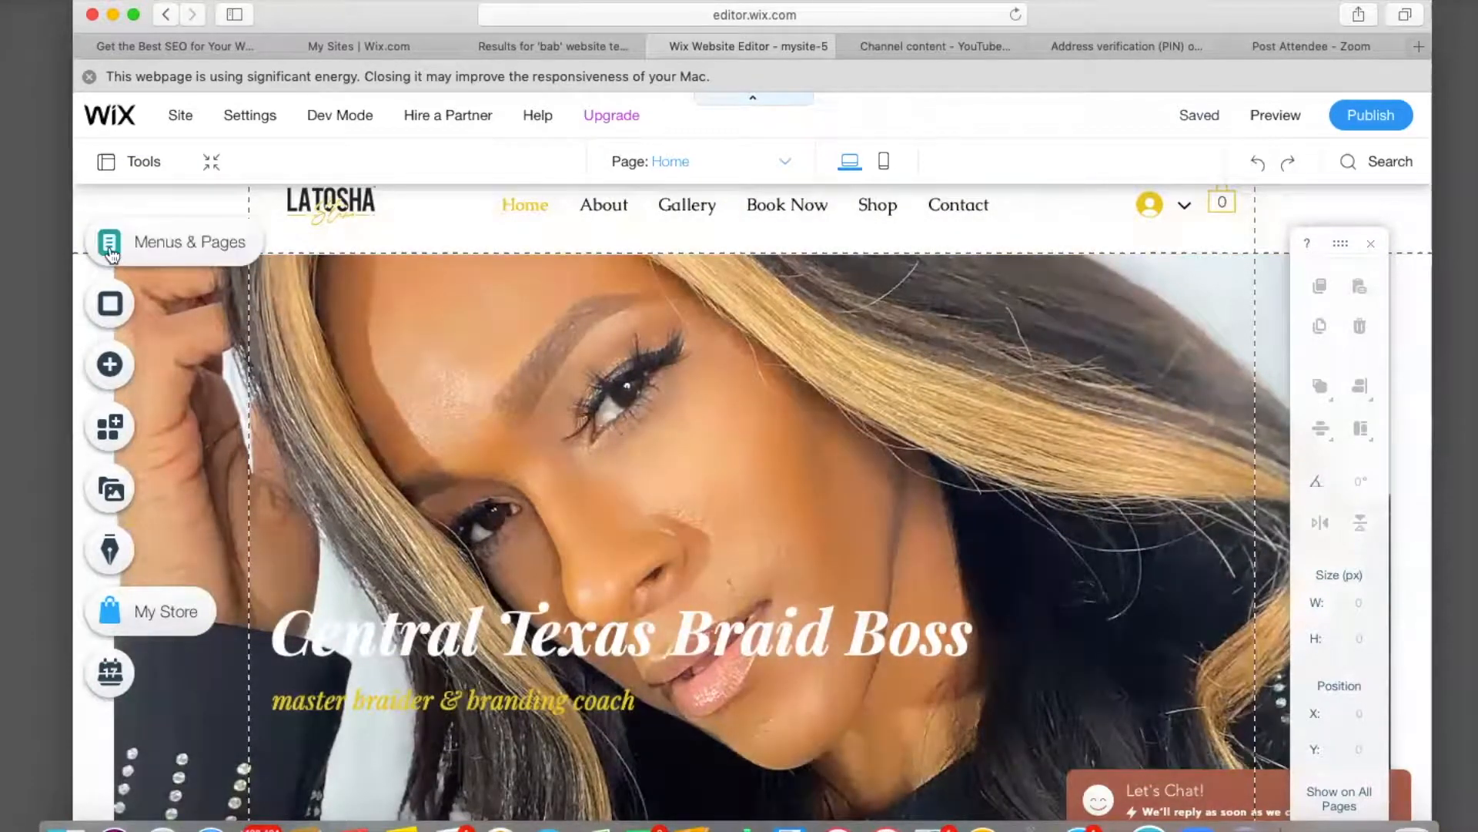
click(109, 247)
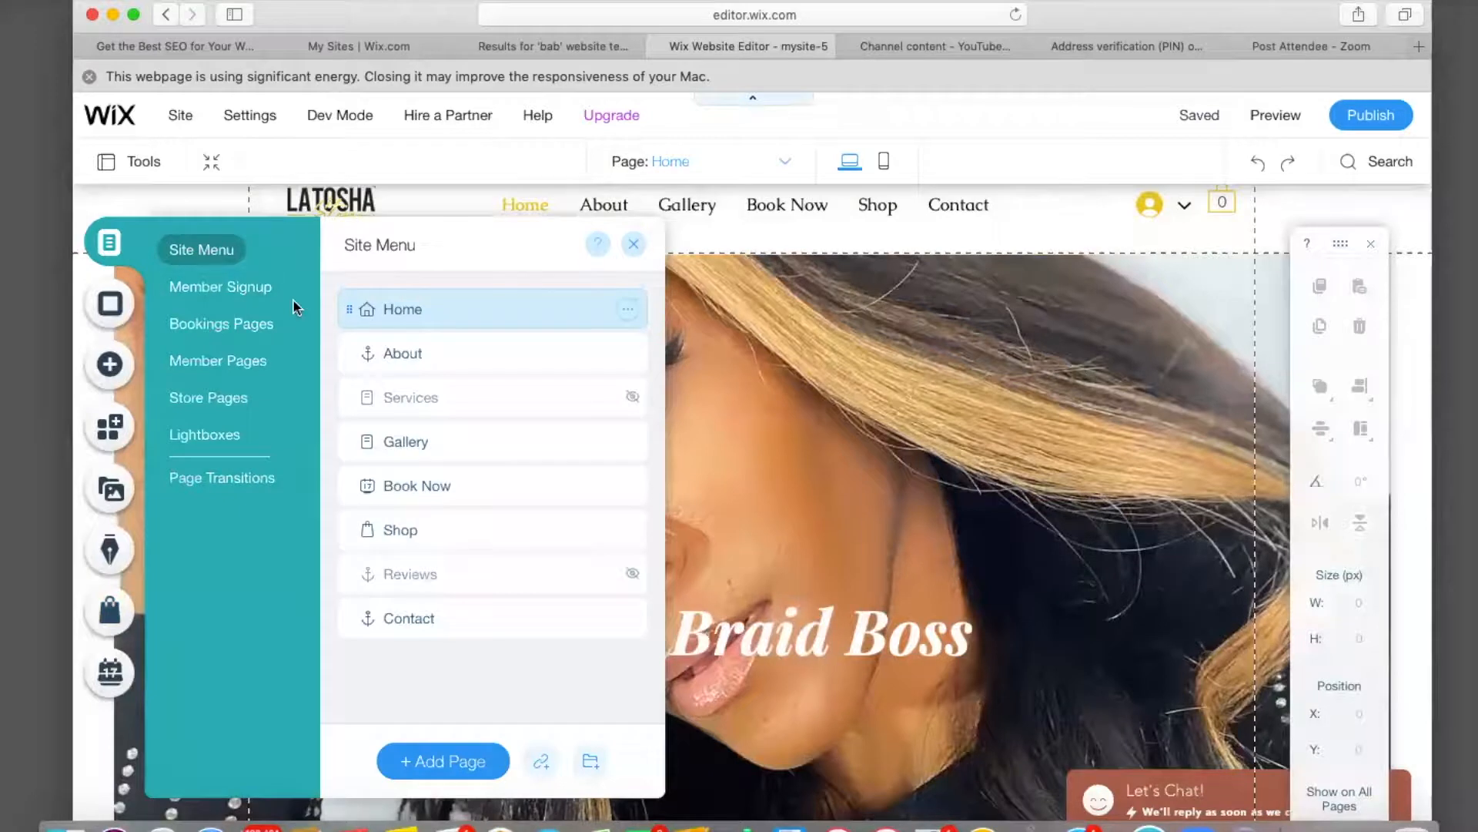
click(214, 435)
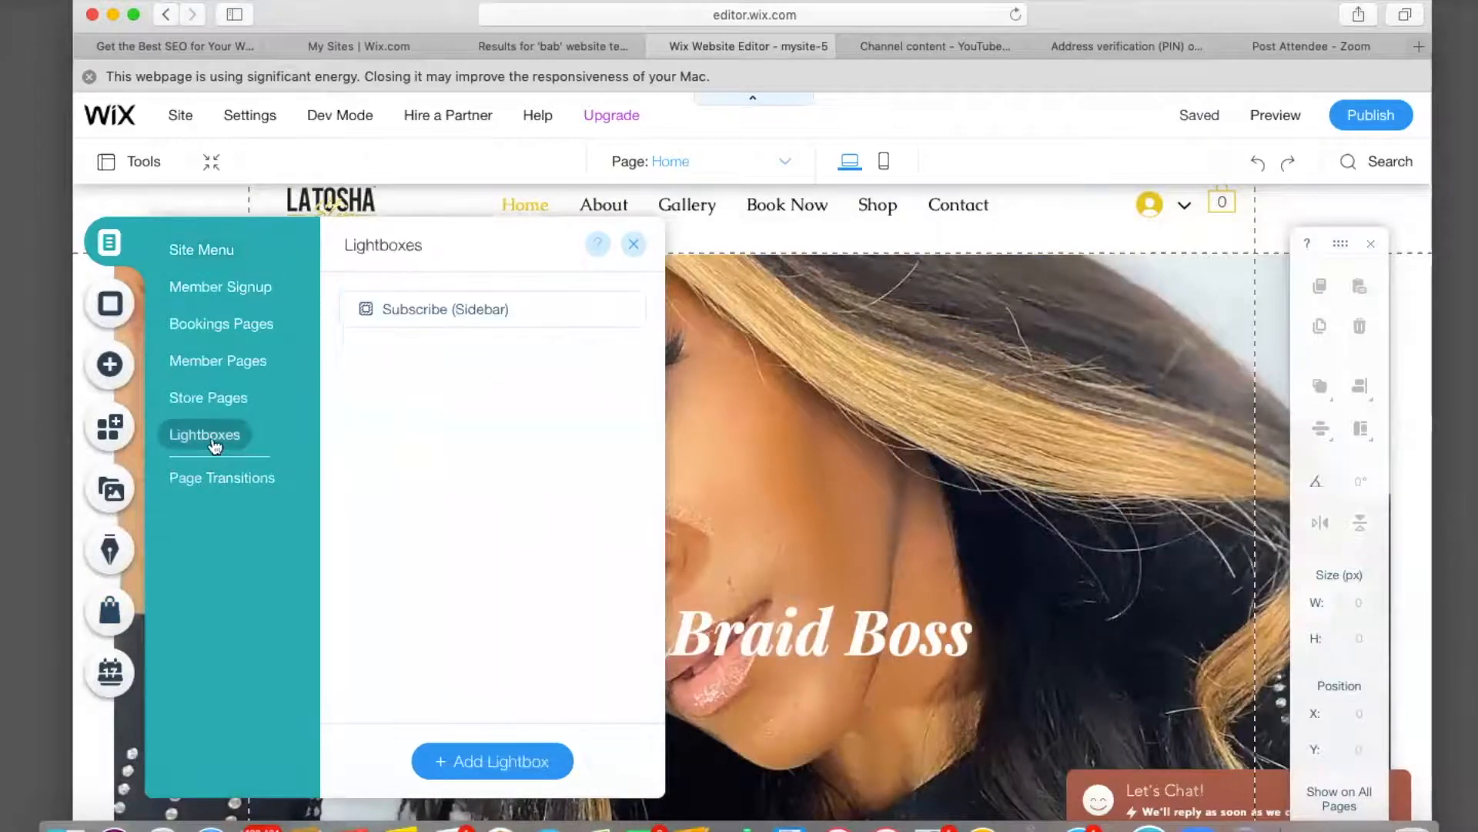
click(481, 312)
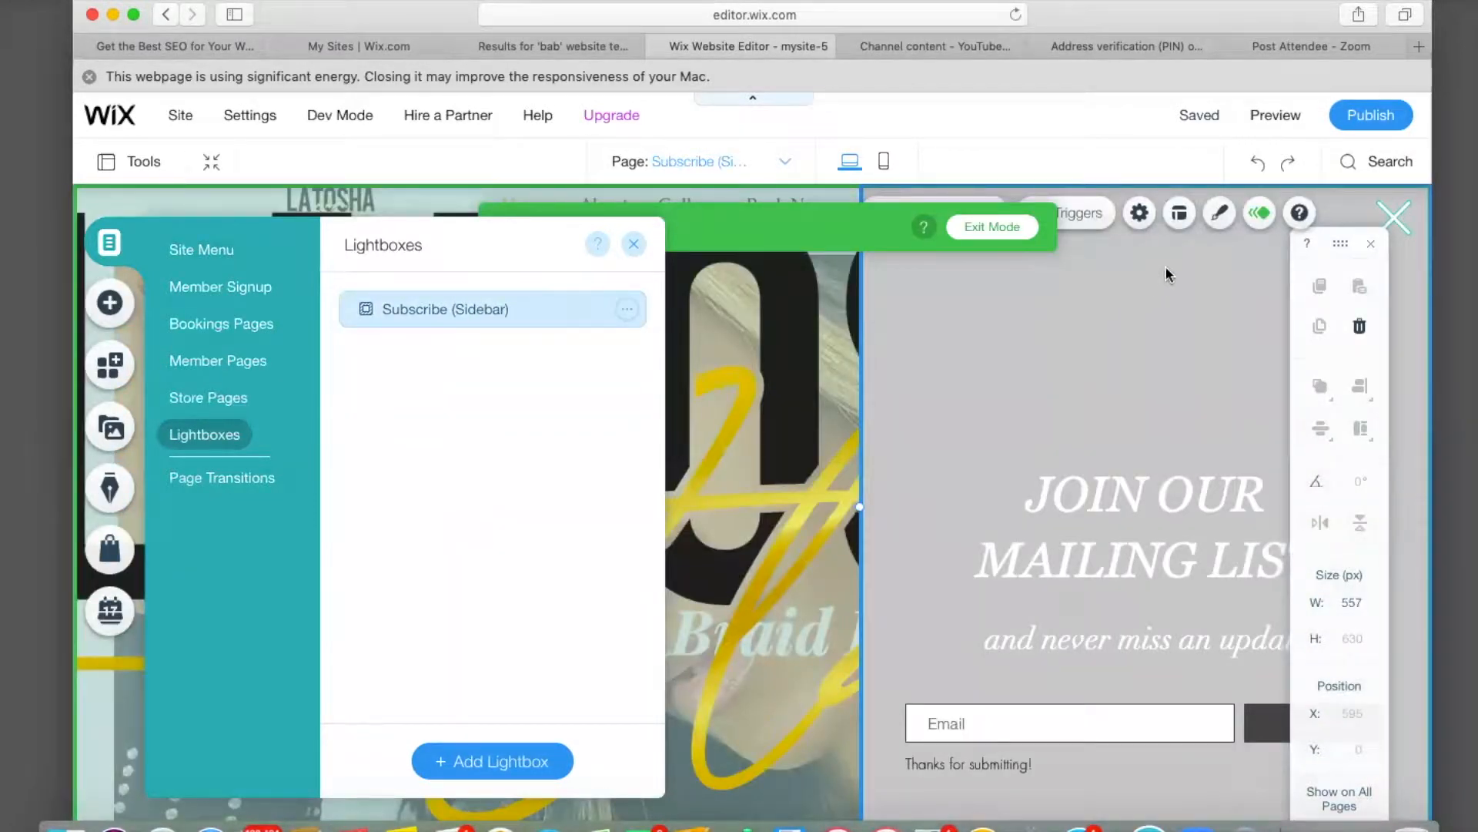
click(1098, 221)
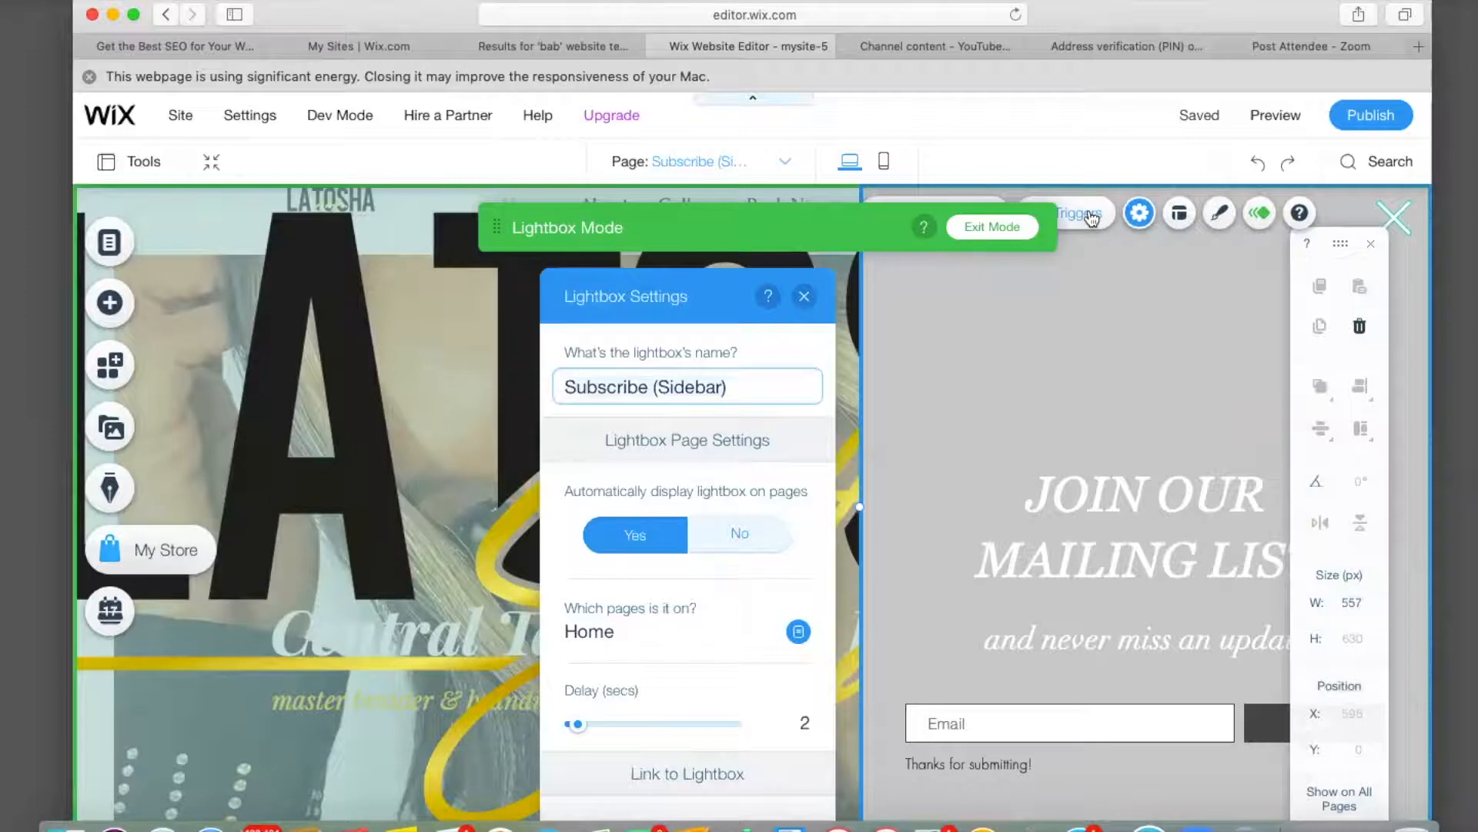
click(739, 391)
key(BackSpace)
key(BackSpace)
key(BackSpace)
key(BackSpace)
key(BackSpace)
key(BackSpace)
key(BackSpace)
key(BackSpace)
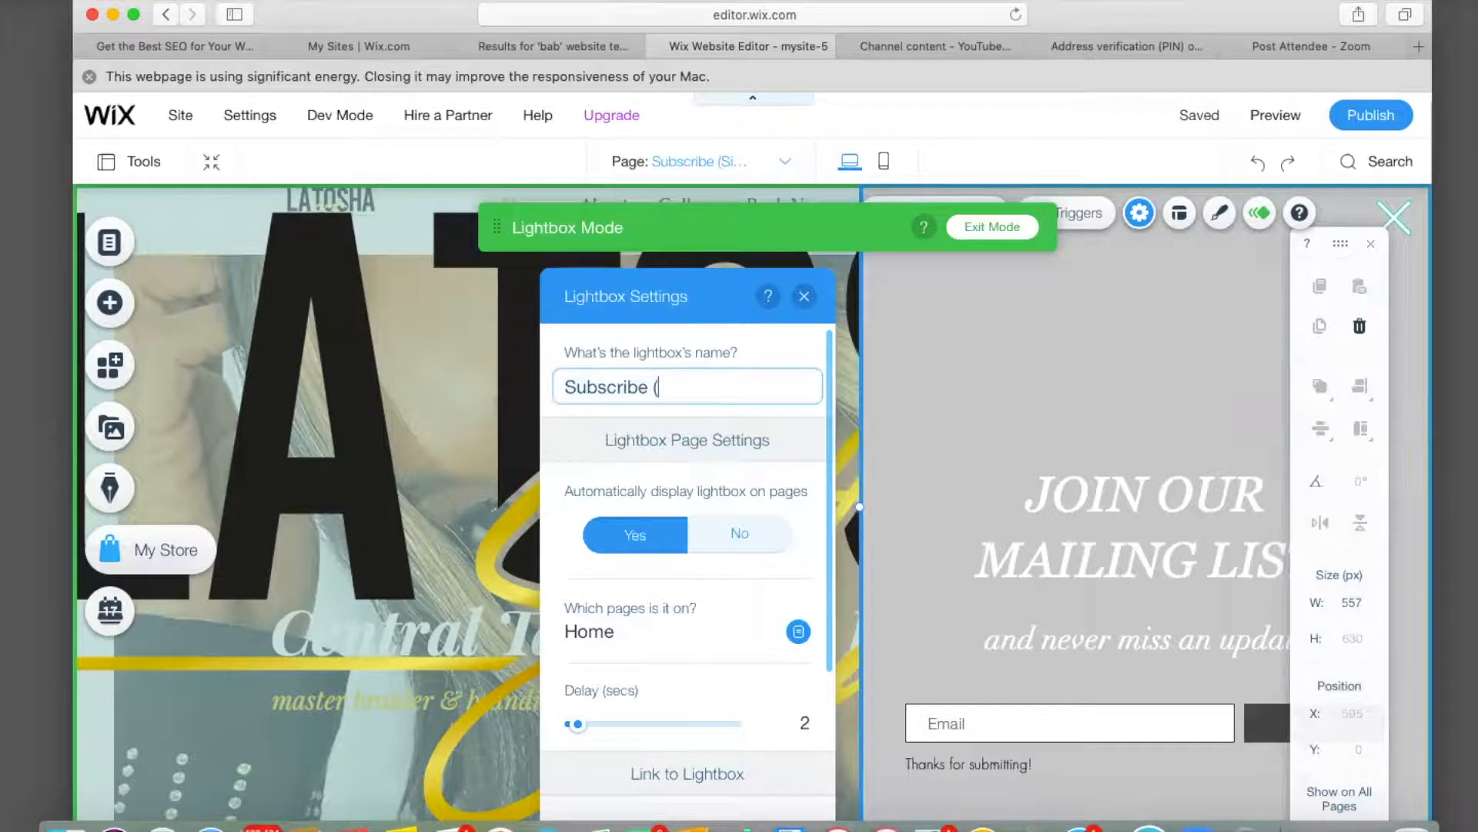
key(BackSpace)
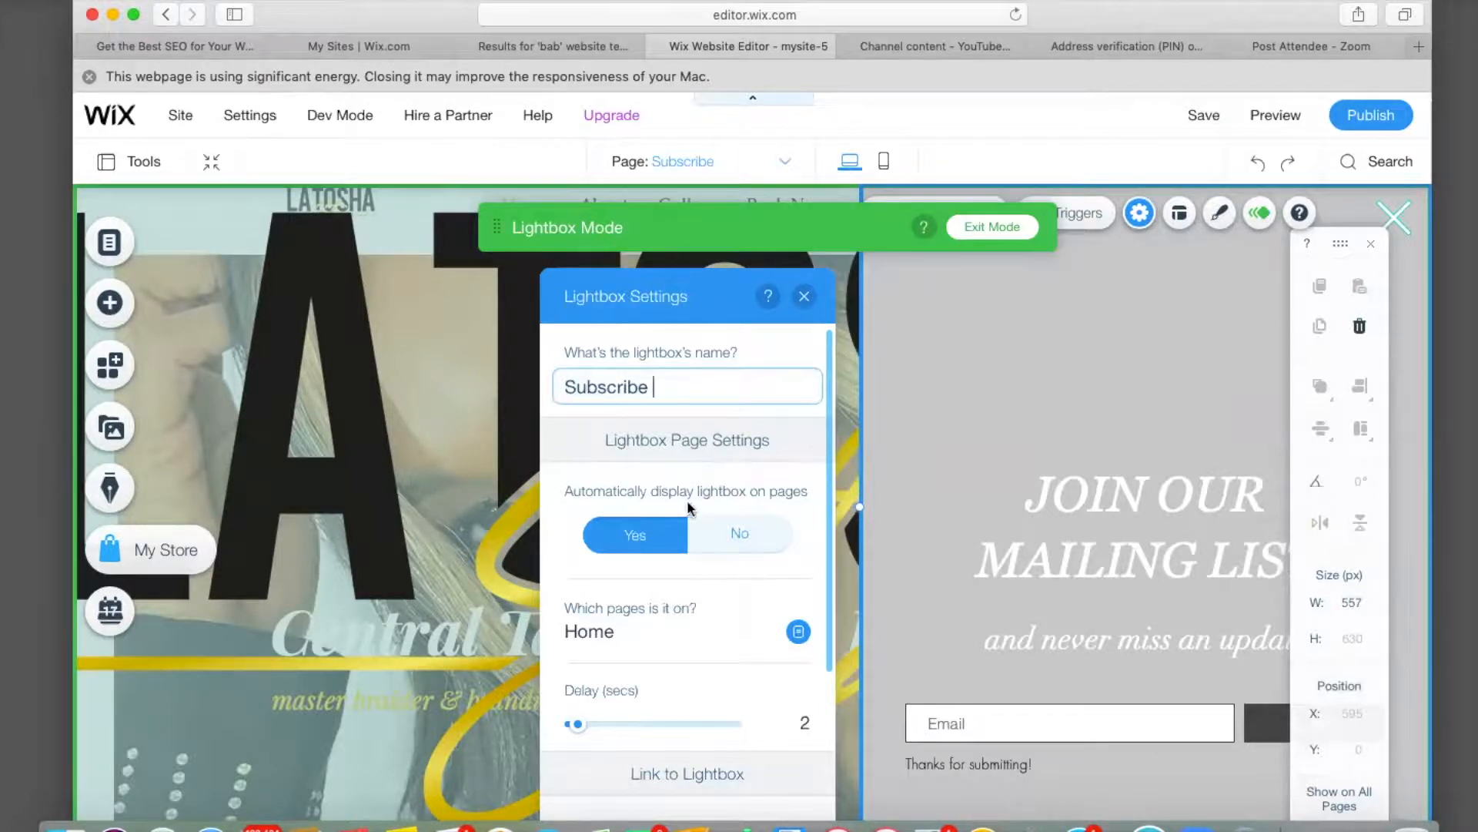
Try a 5-second display delay, then set the delay back to 2 seconds.
click(623, 539)
scroll(678, 597, down, 2)
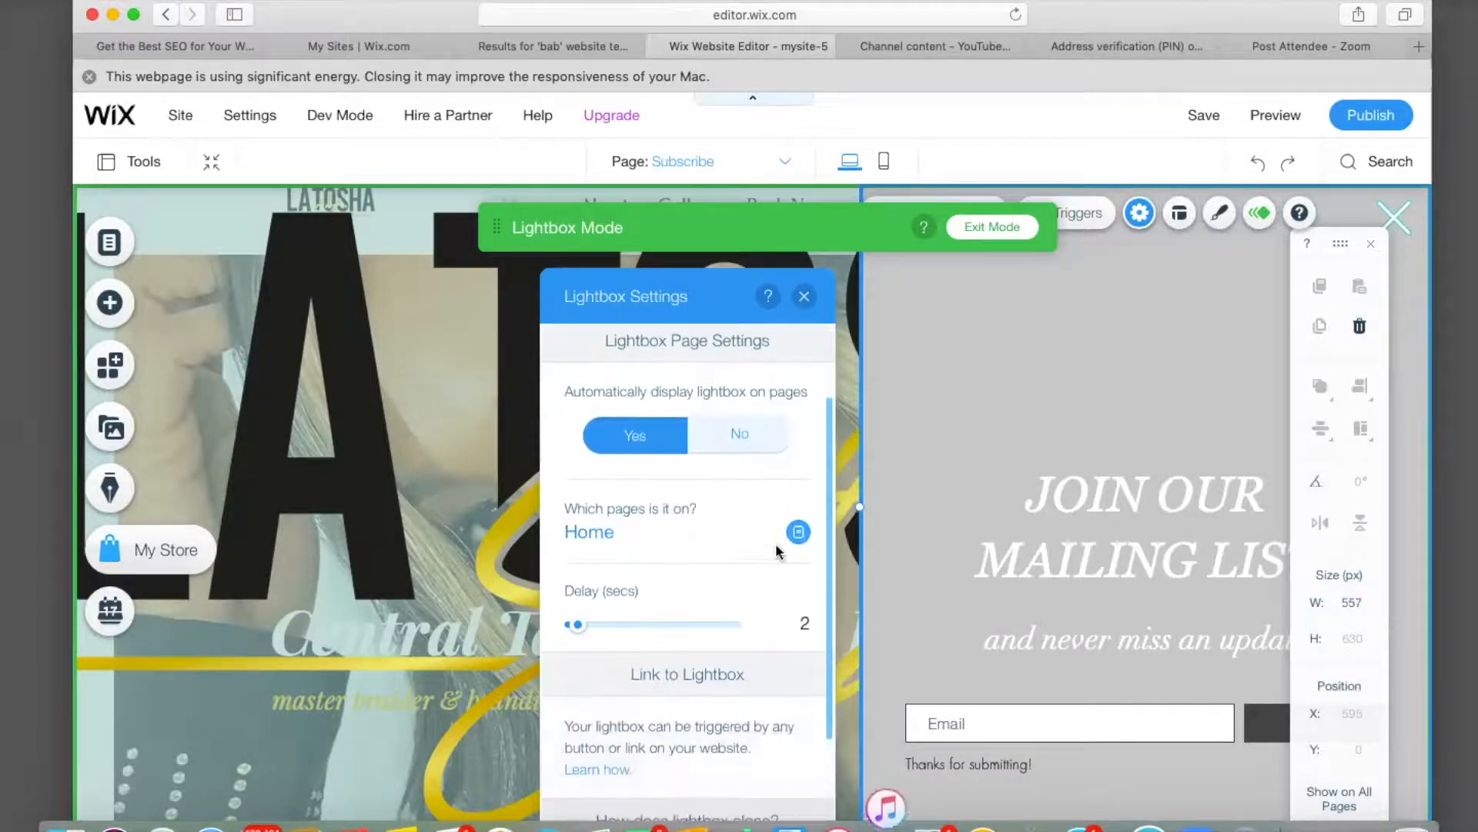
scroll(756, 555, down, 1)
scroll(756, 551, down, 2)
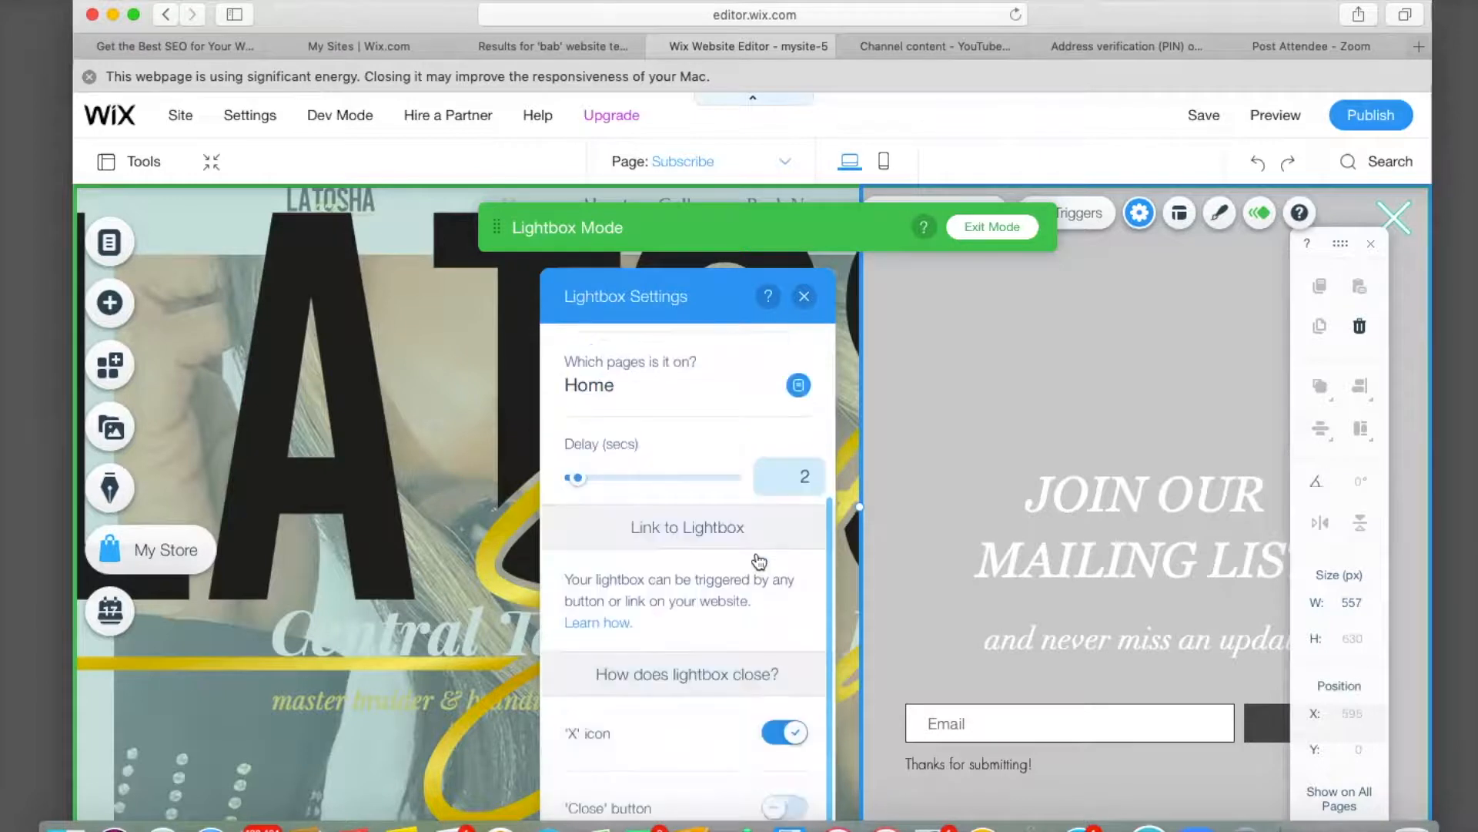
click(805, 482)
key(BackSpace)
text(5)
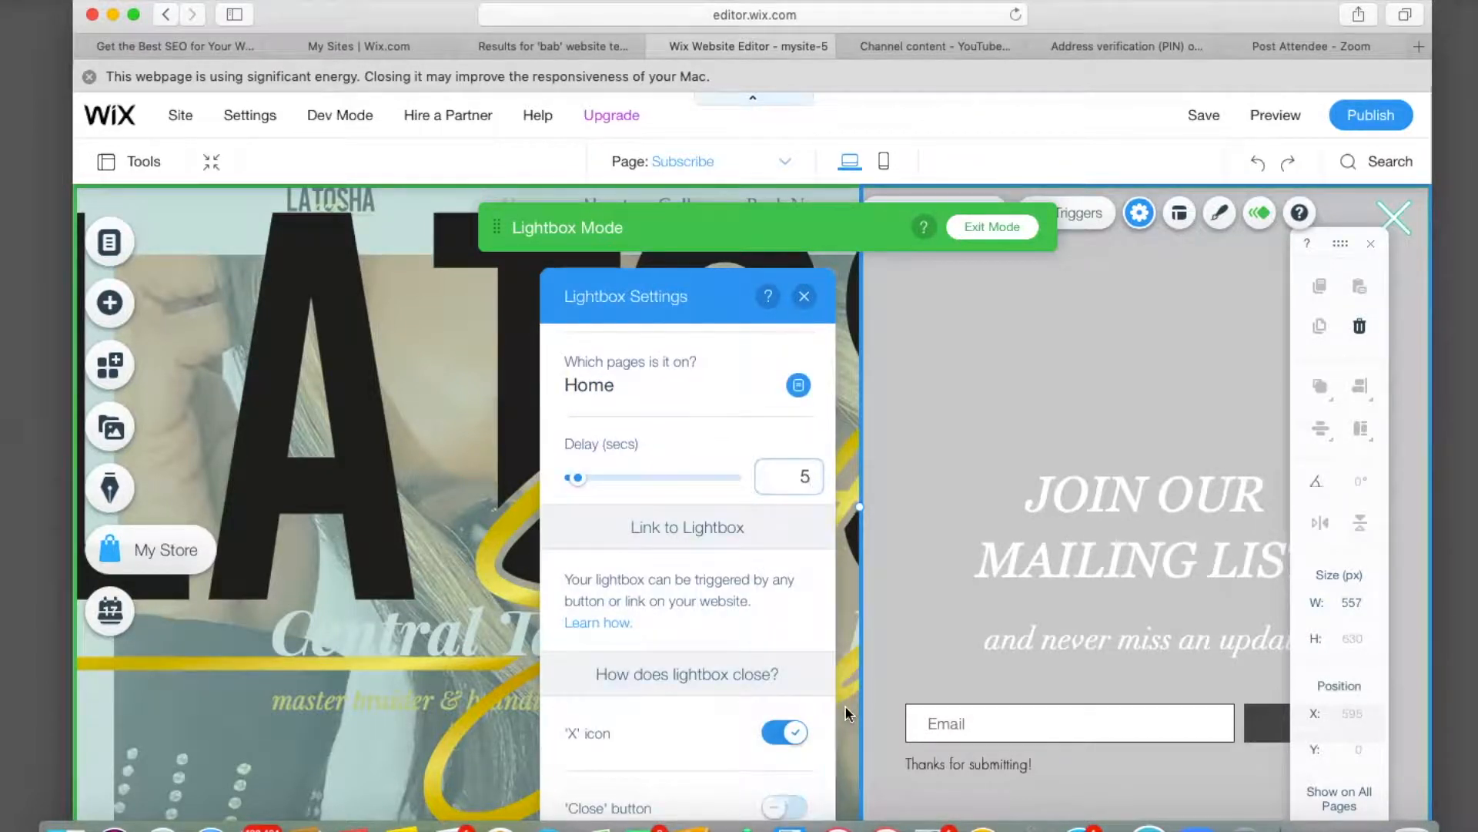
key(Return)
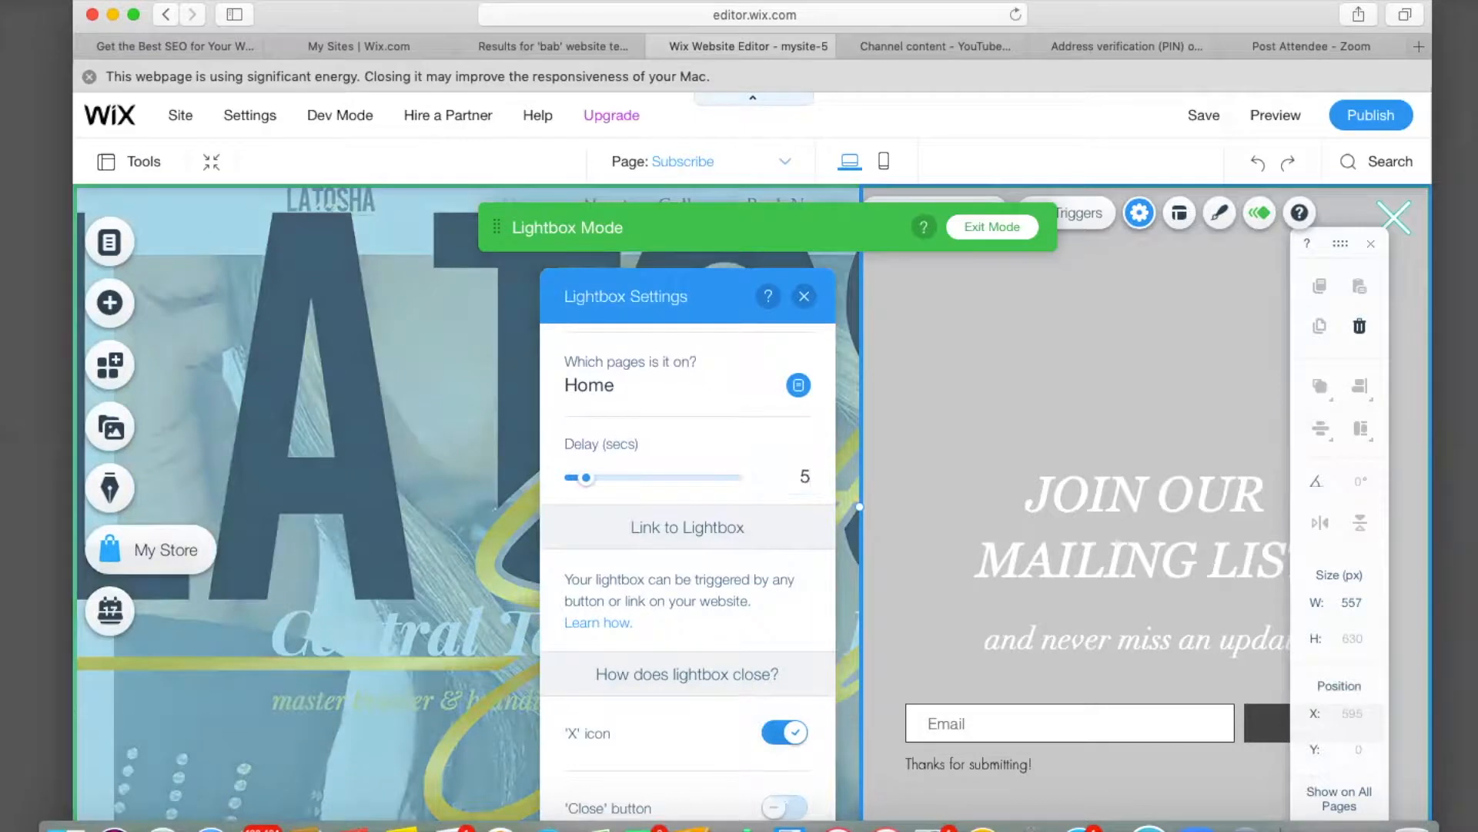
click(810, 479)
key(BackSpace)
text(2)
key(Return)
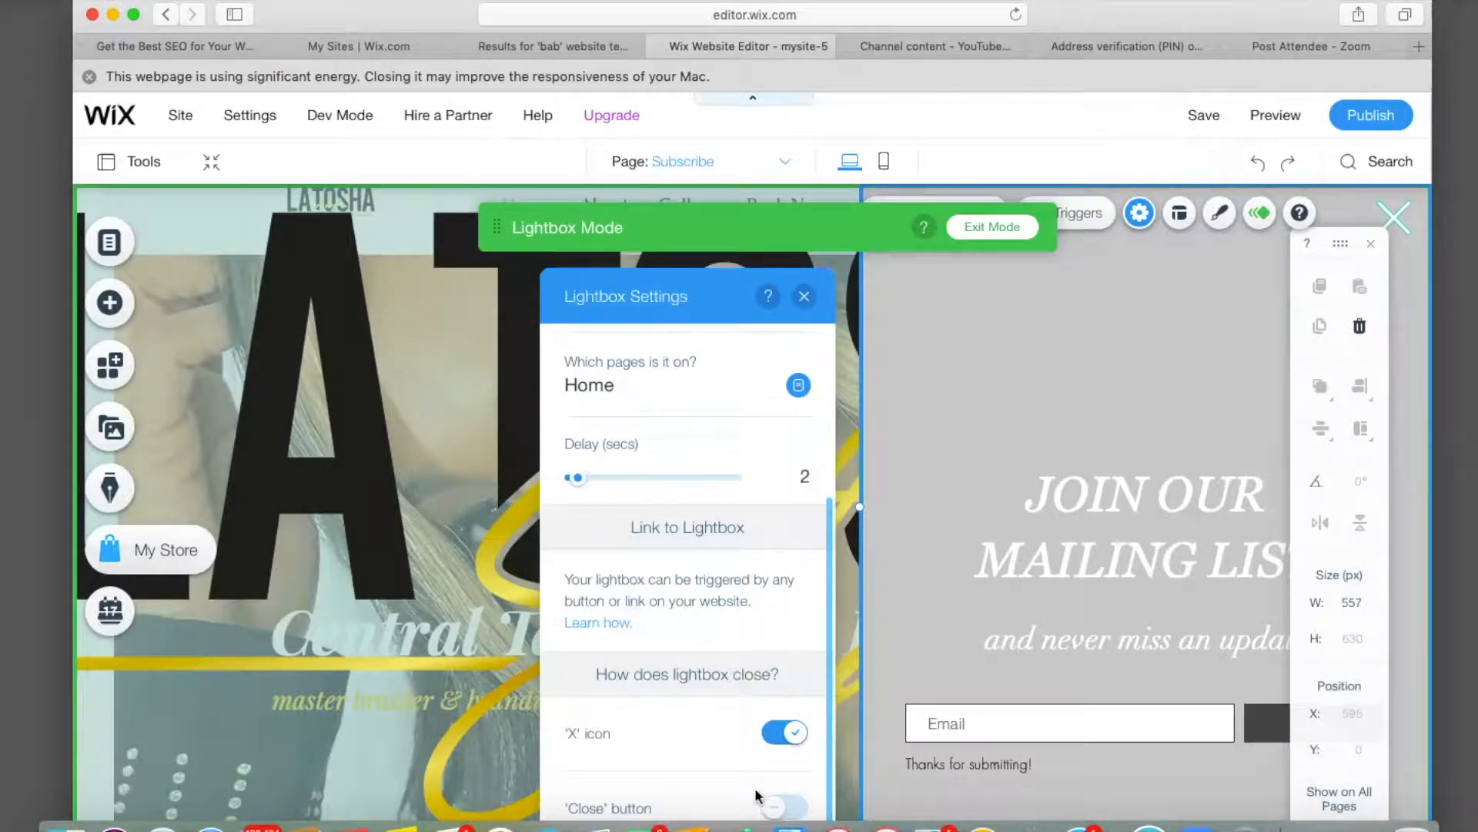
Test the close options, leaving the X icon on and the Close button off.
click(778, 733)
click(789, 810)
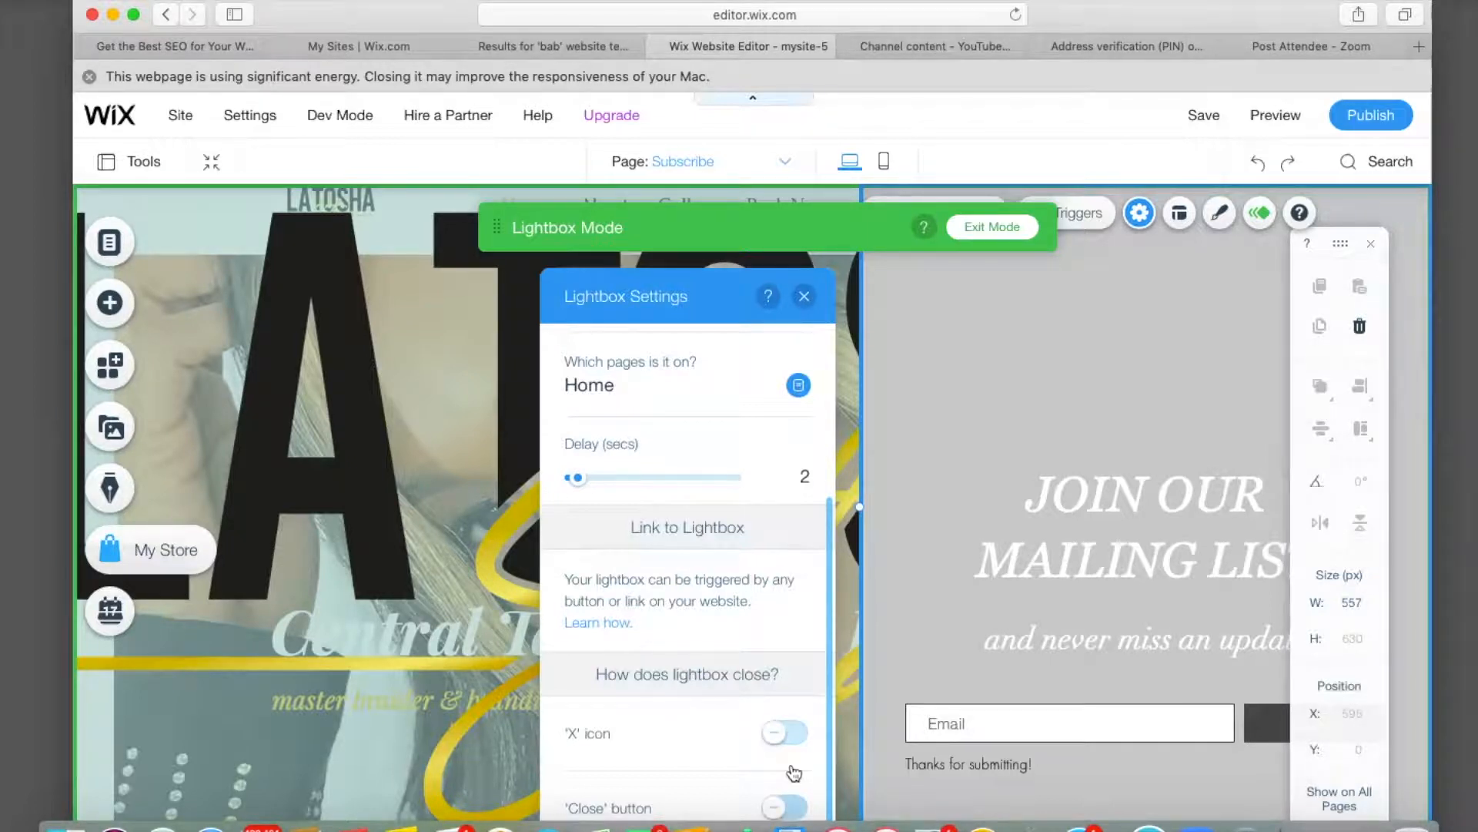
click(795, 743)
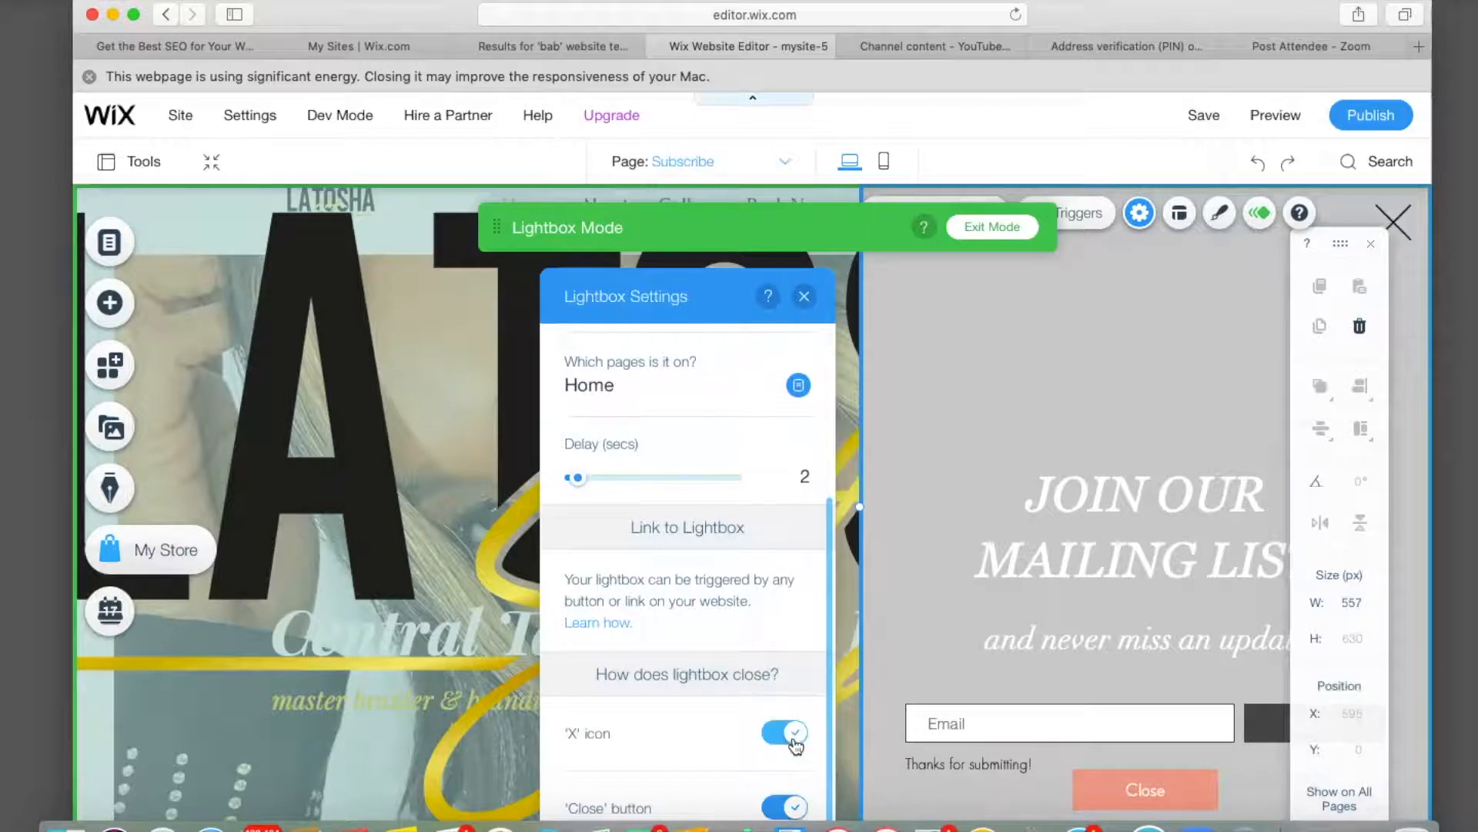
click(779, 812)
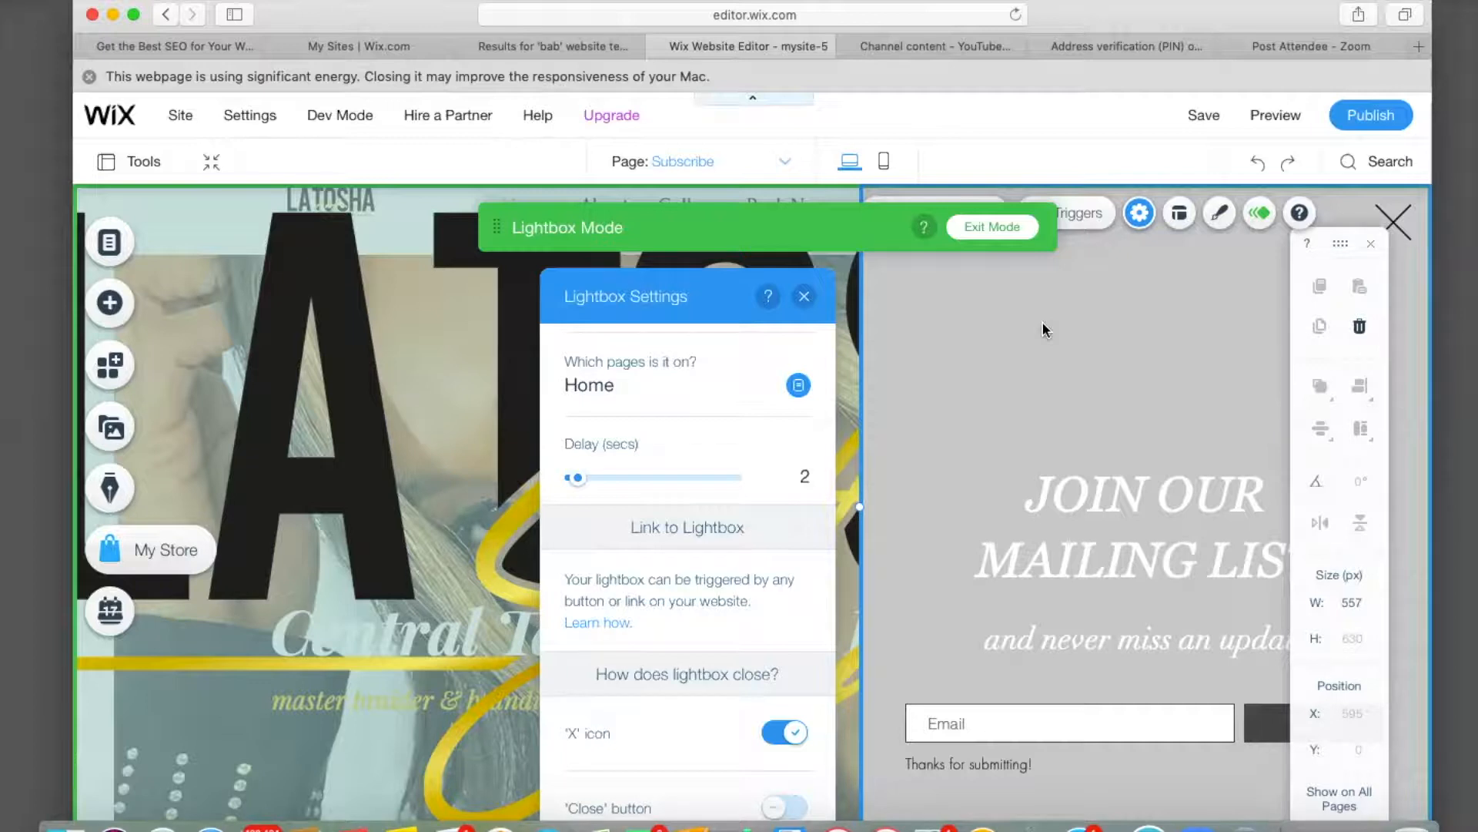
click(804, 298)
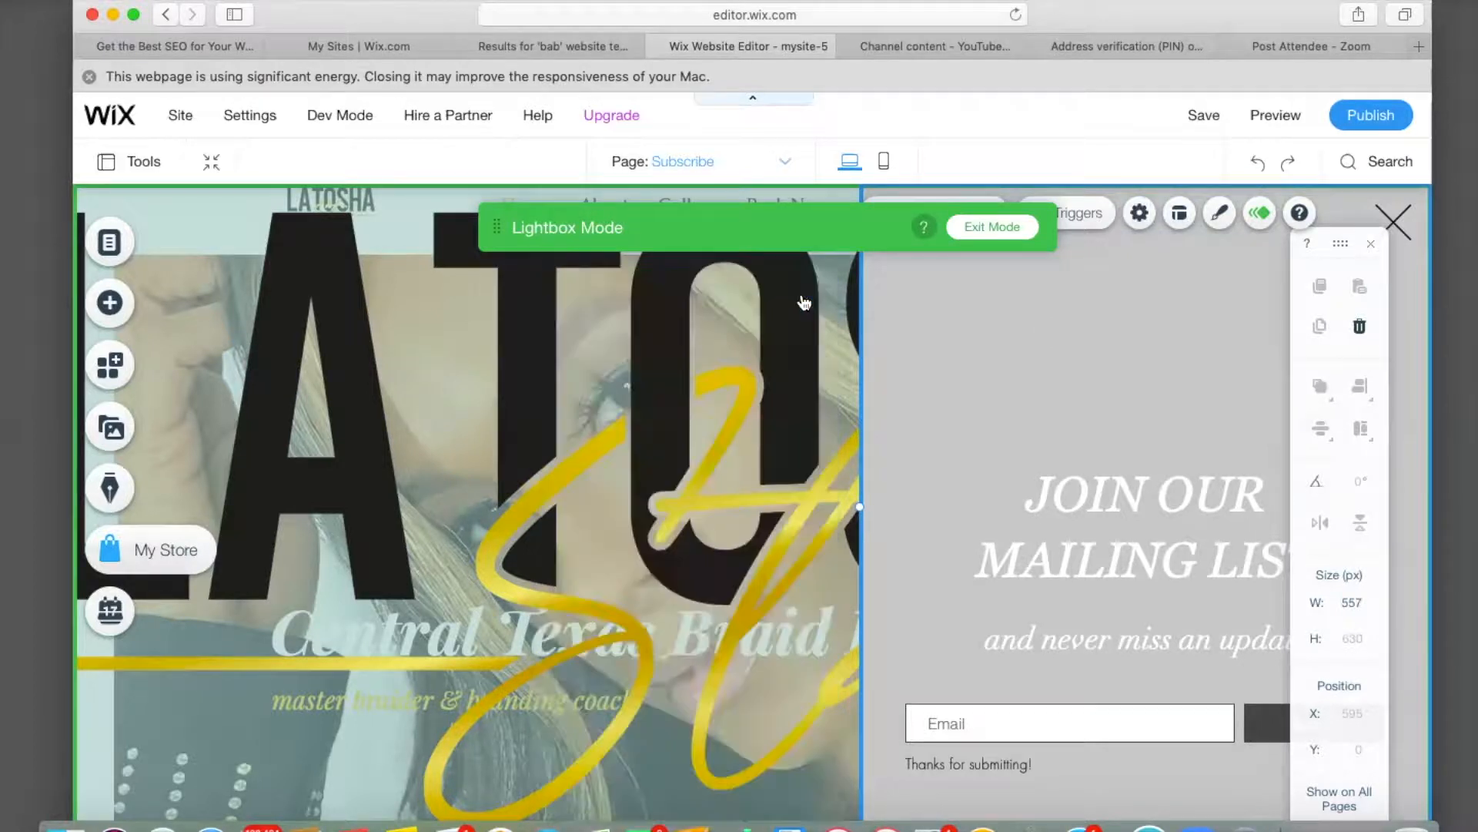
Exit Lightbox Mode, preview the site to check the Subscribe popup, and return to the editor.
click(995, 228)
click(993, 228)
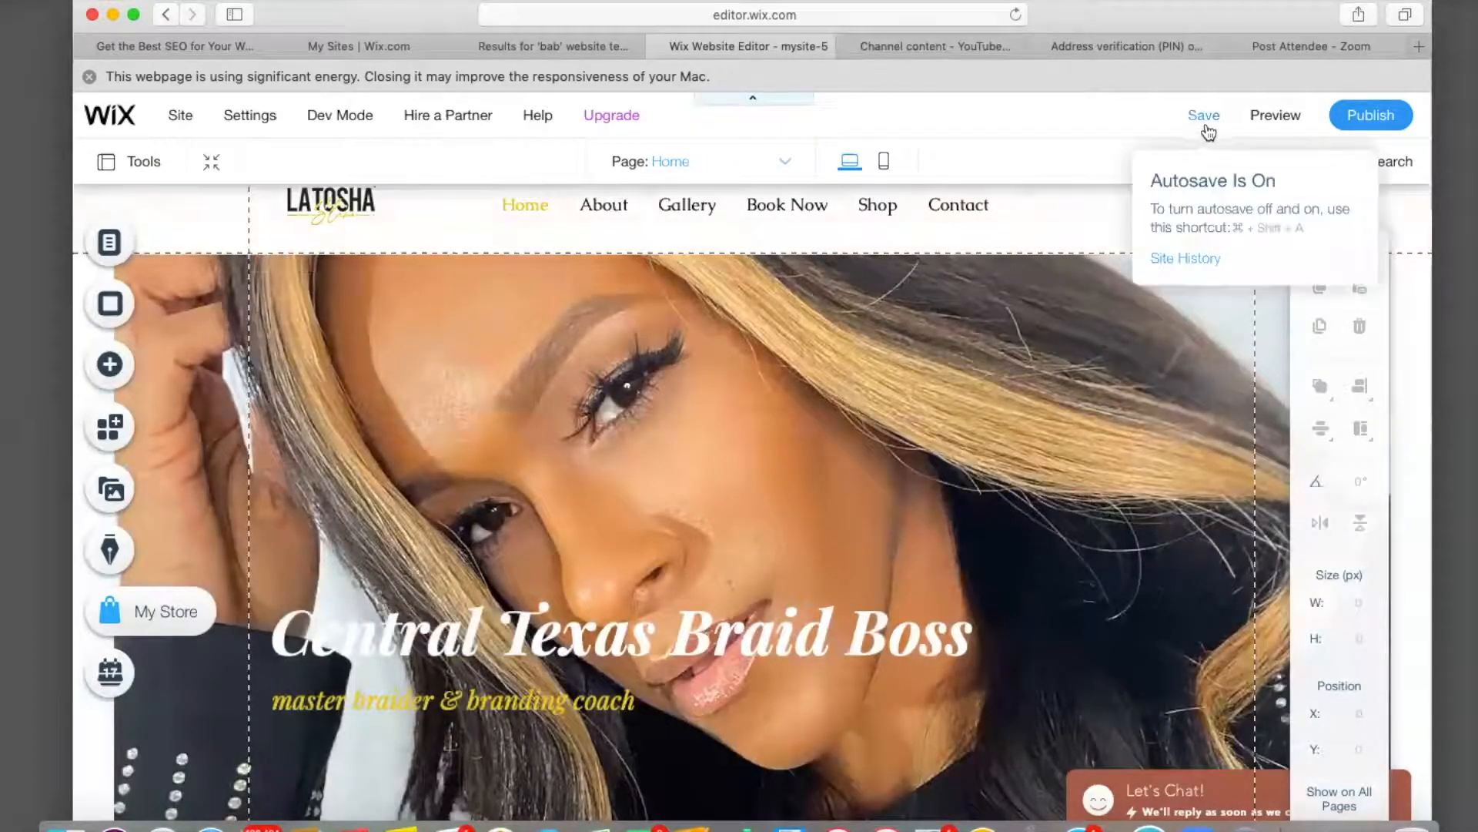
click(1262, 117)
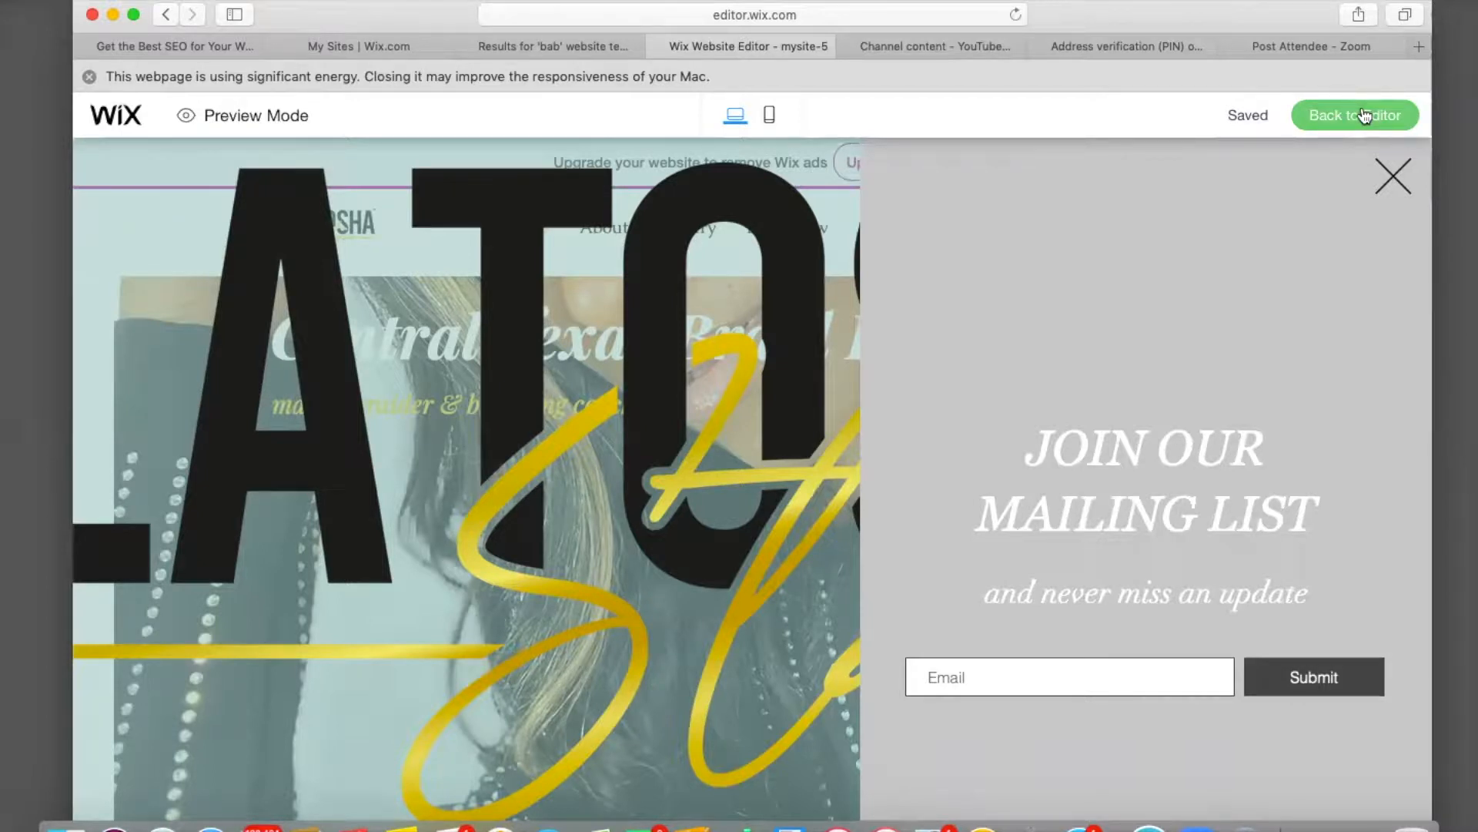
click(1364, 115)
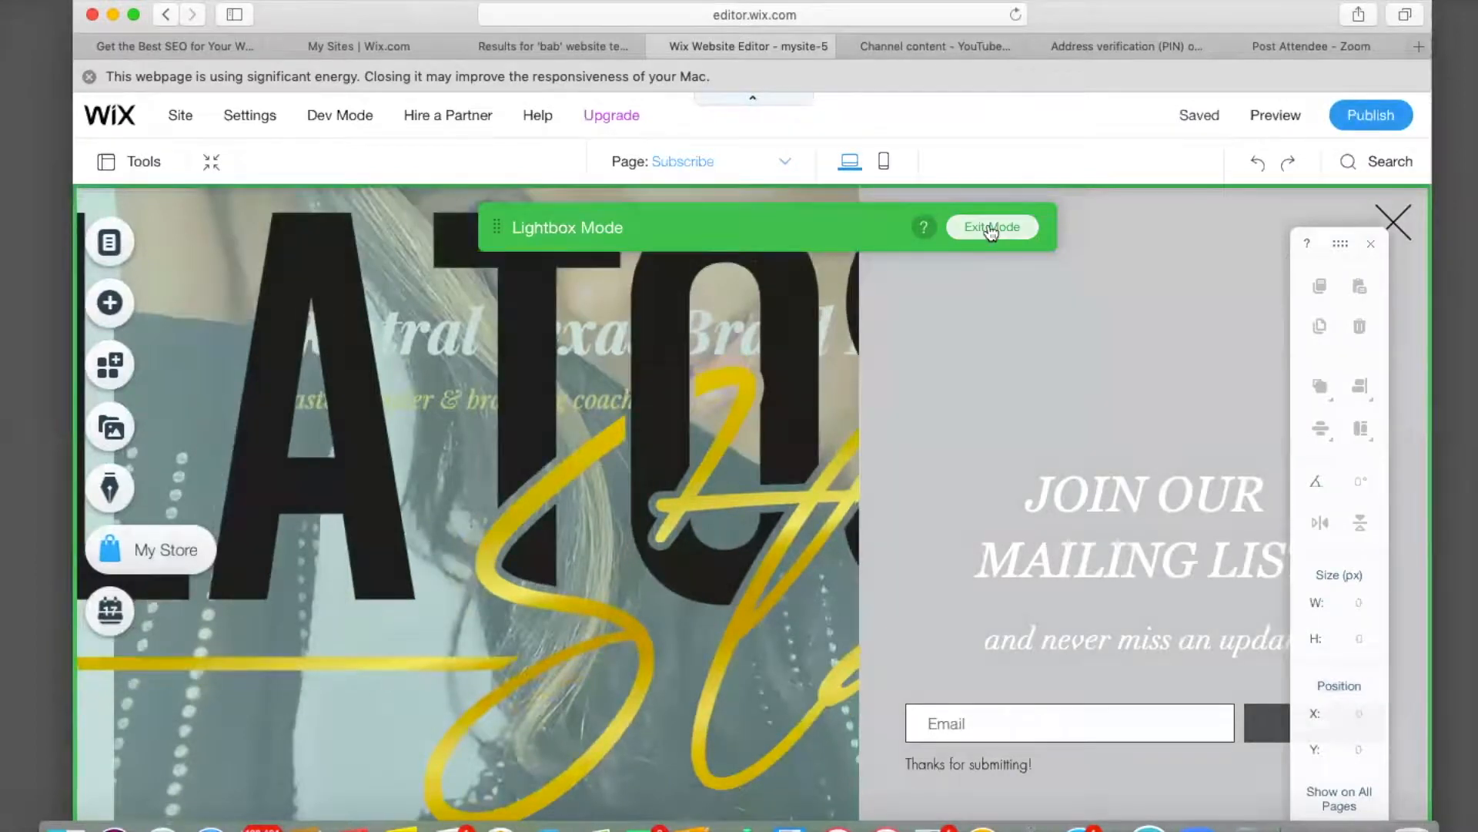
Exit Lightbox Mode, scroll to the top of Home, and show the Menus & Pages list.
click(991, 228)
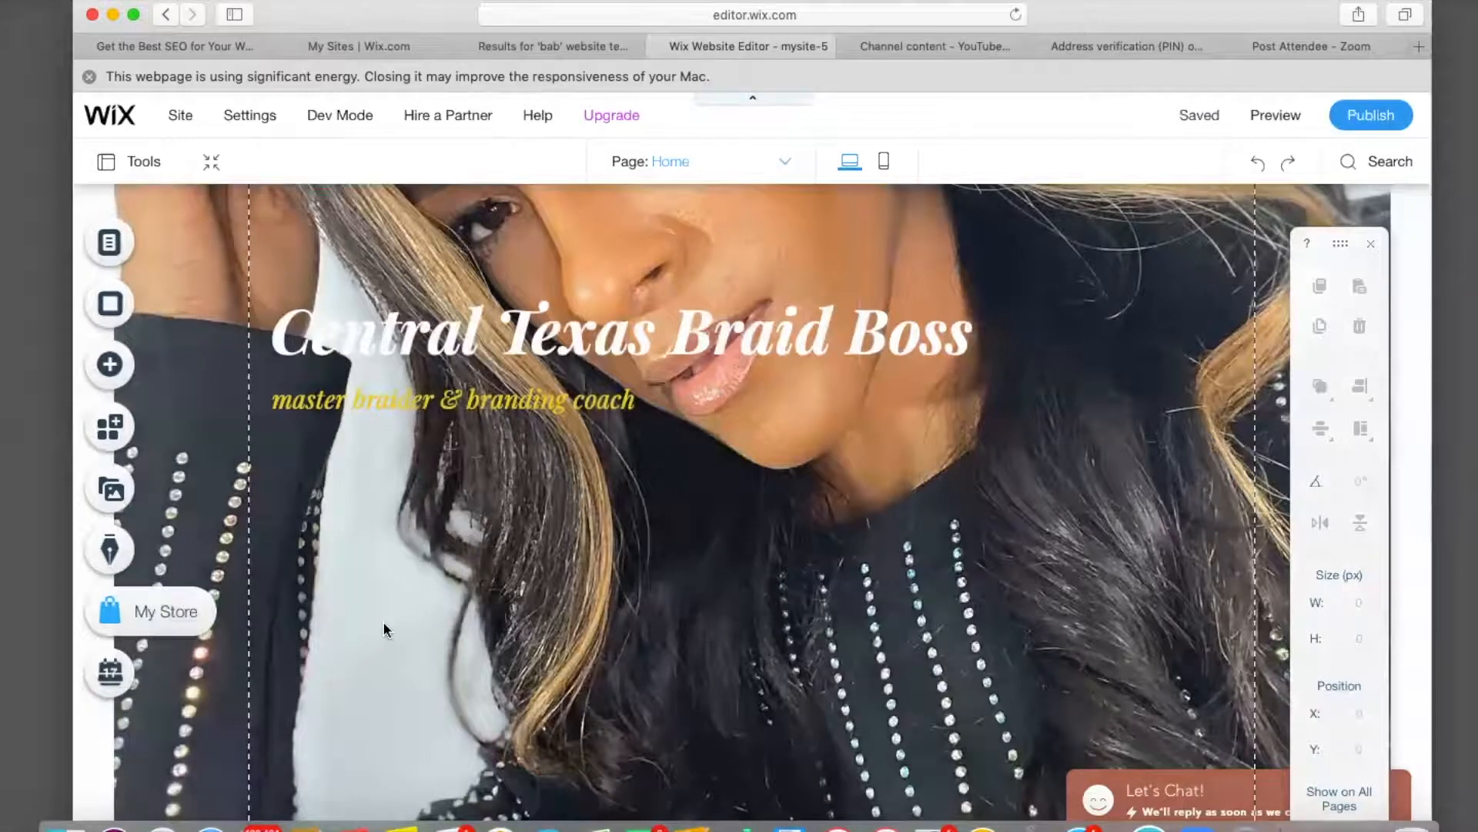
scroll(383, 628, up, 5)
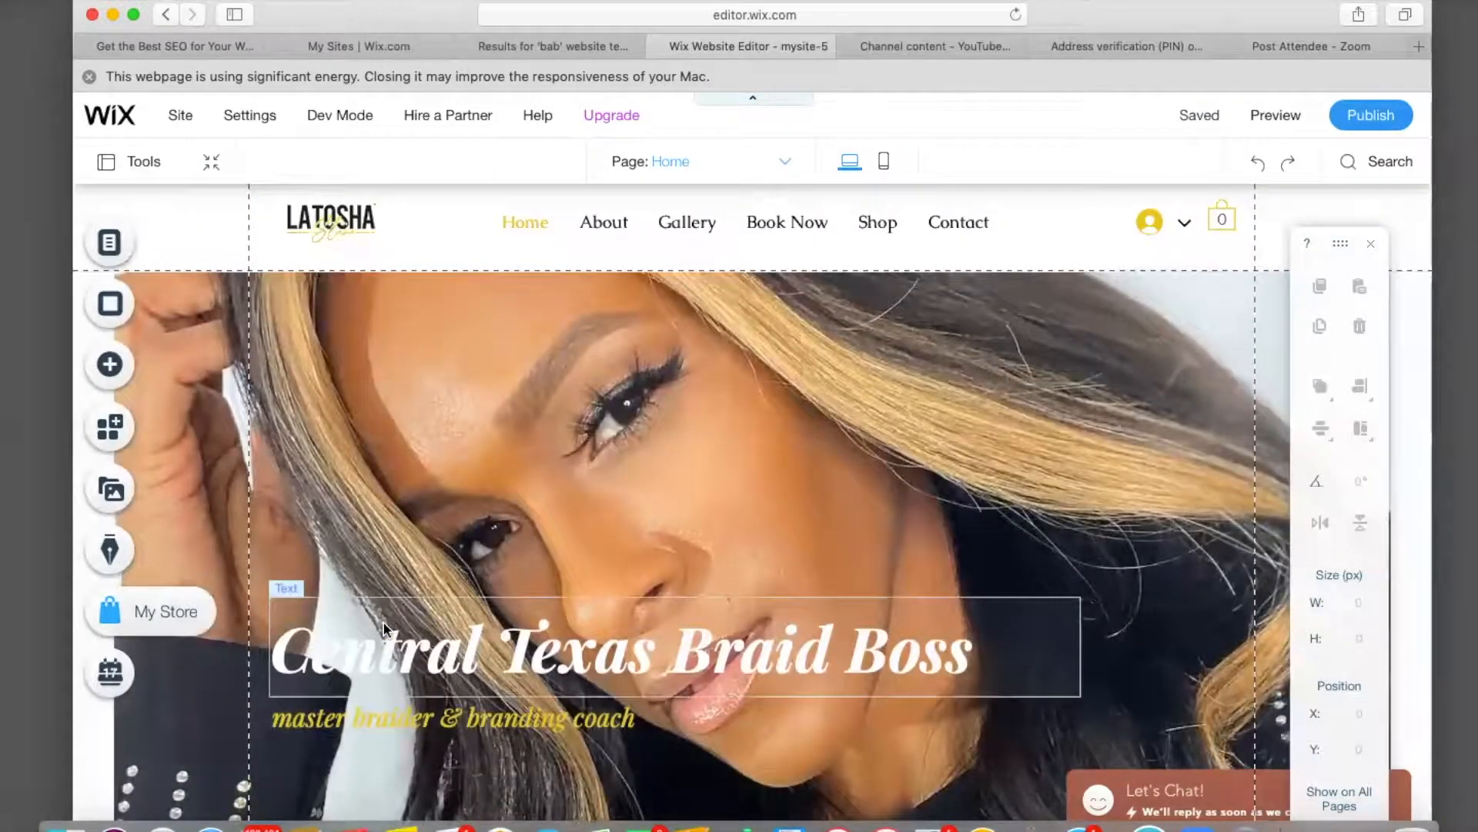
click(106, 241)
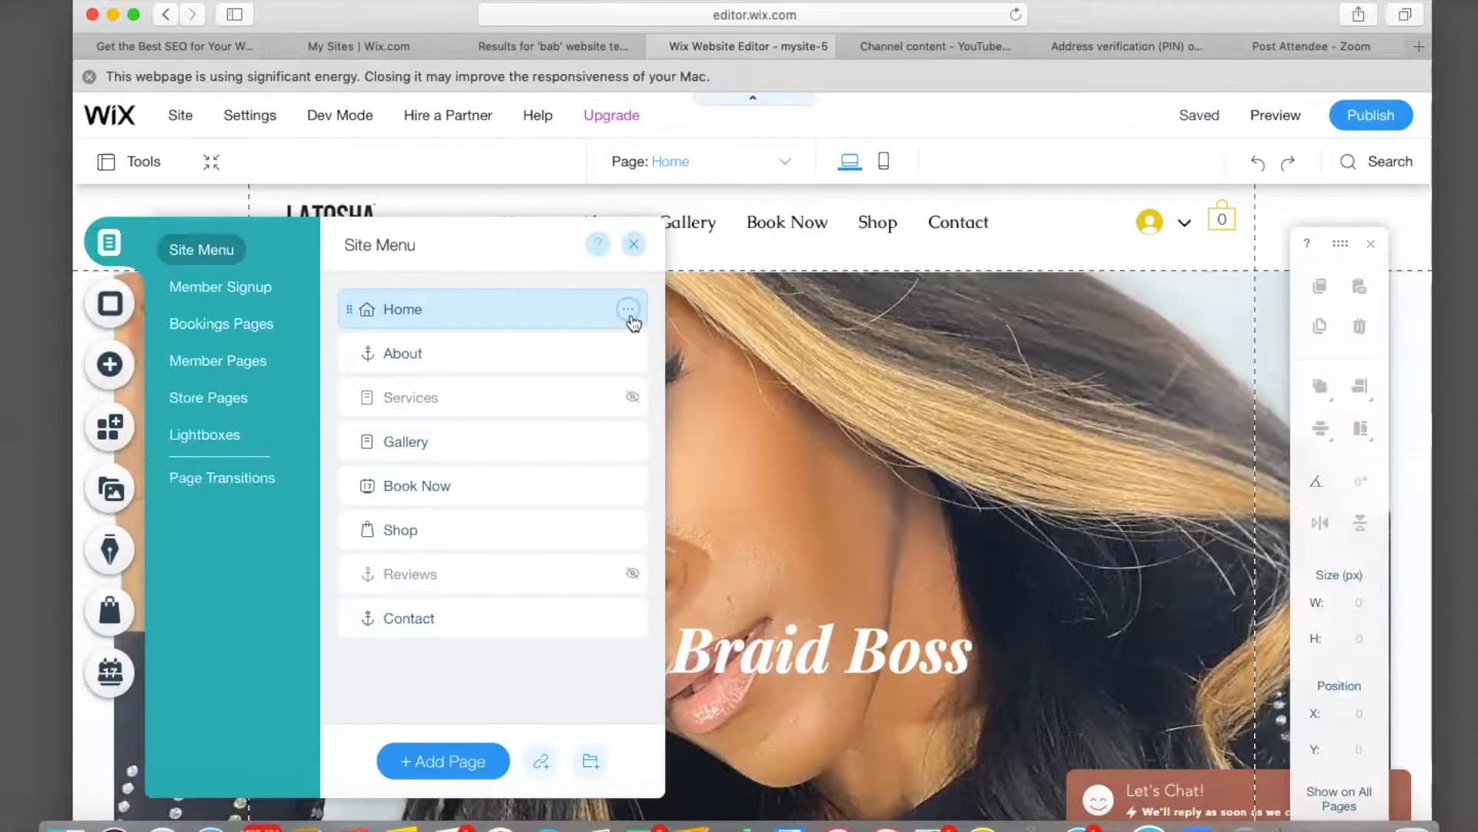
Open Home's Page Settings on the SEO (Google) tab, showing title 'Home | mysite-5' and empty description.
click(630, 317)
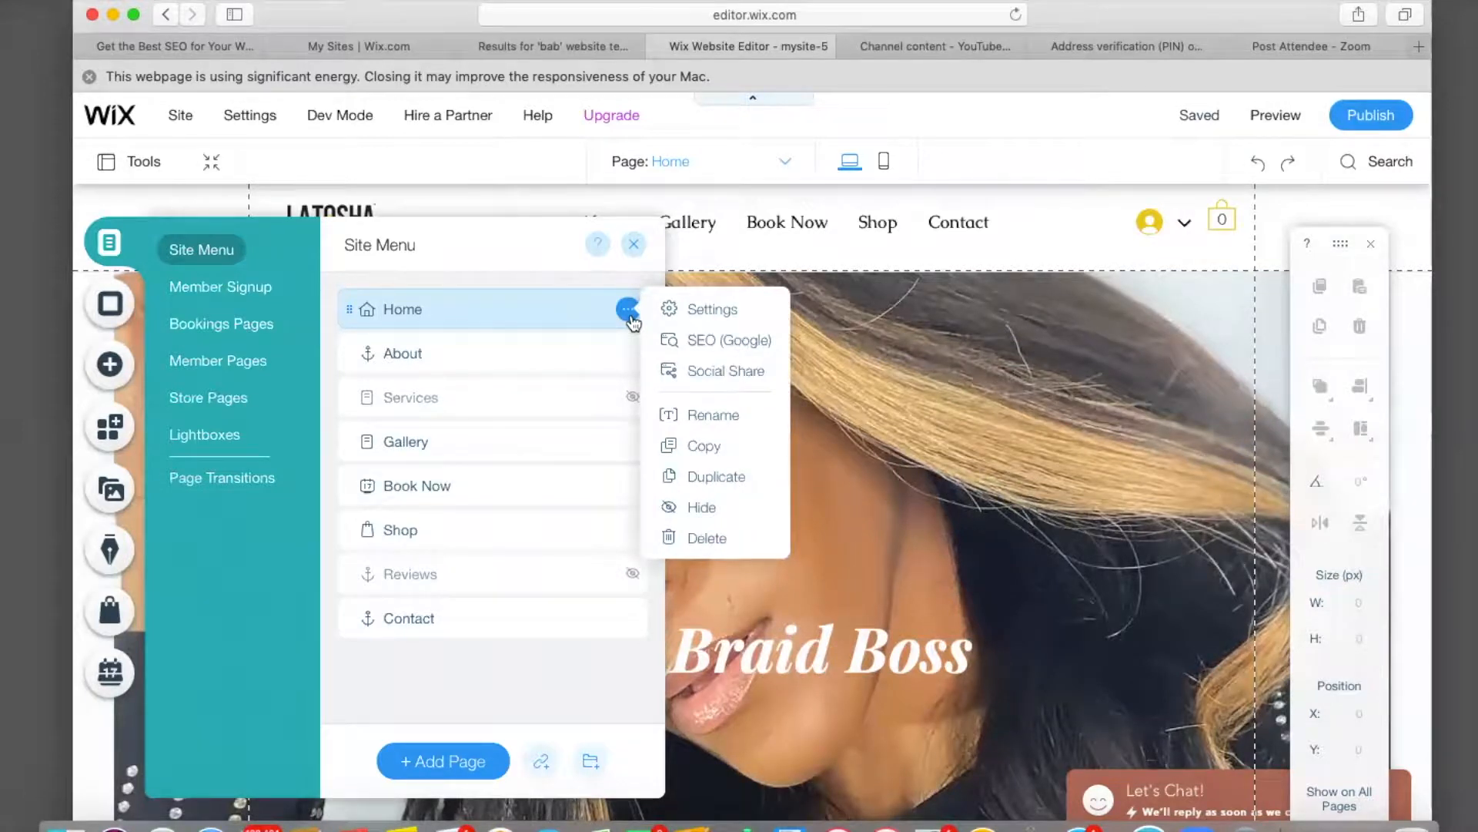
click(694, 316)
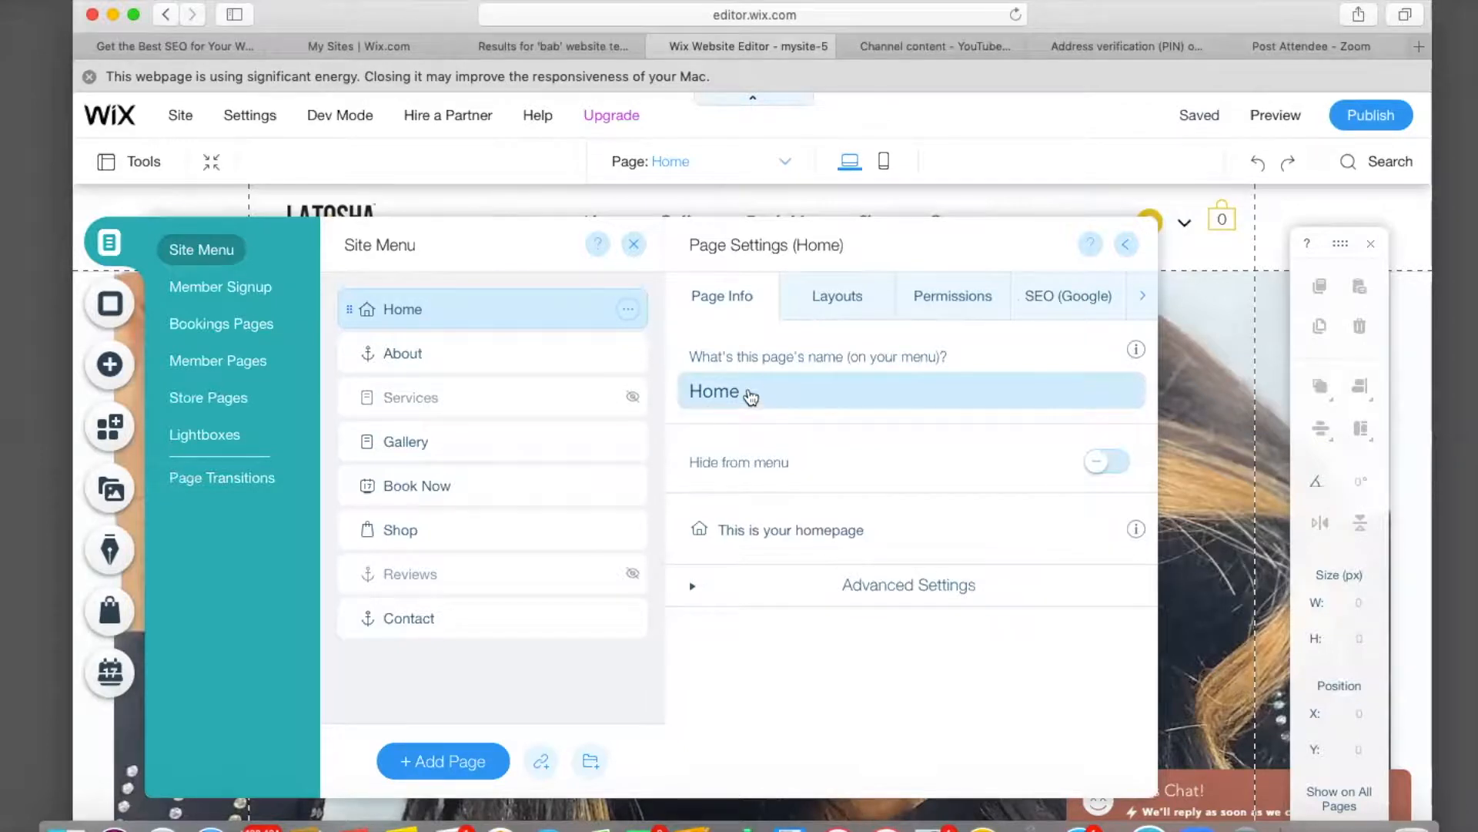
click(830, 295)
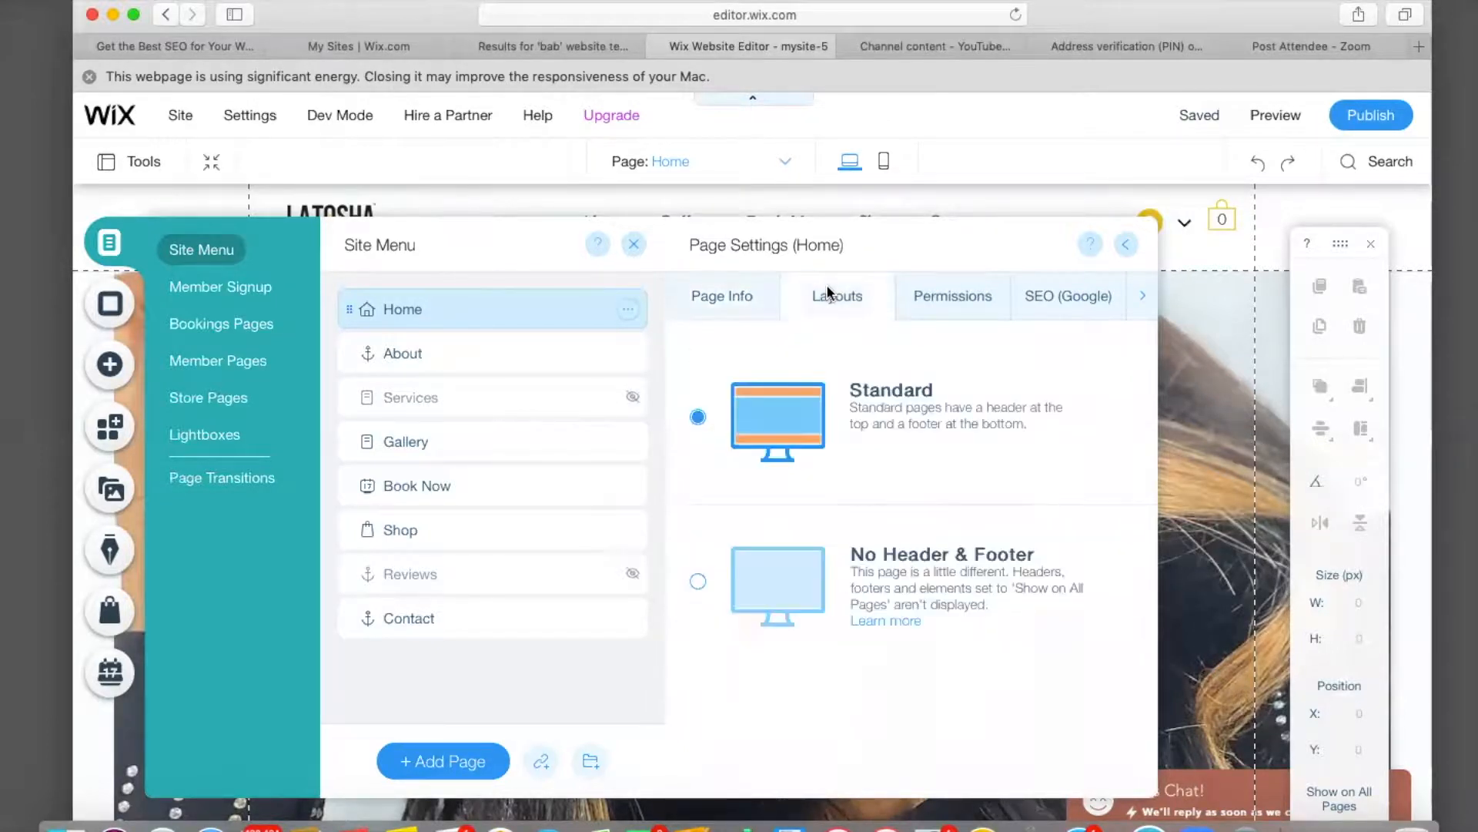
click(951, 295)
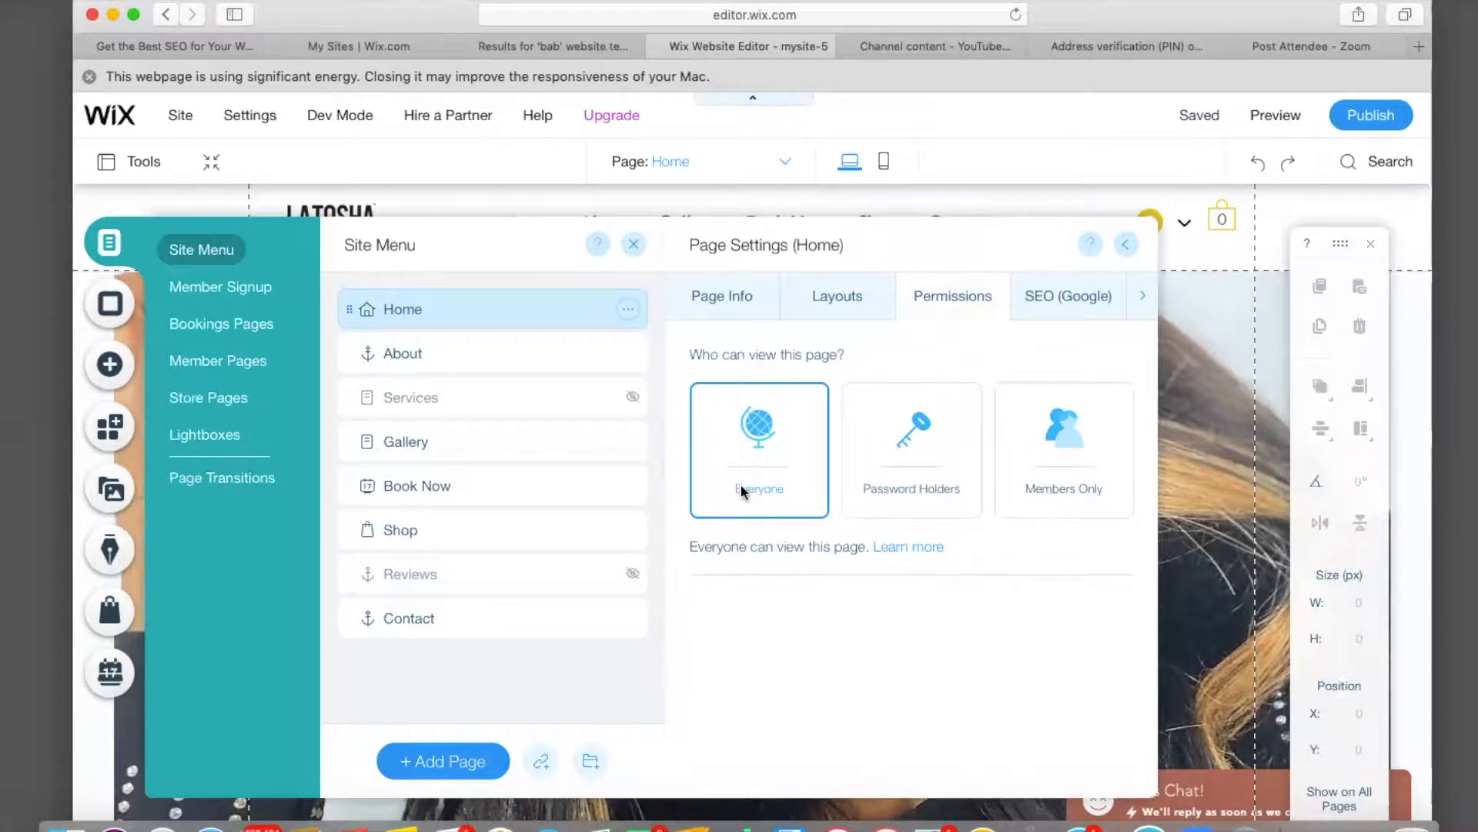
click(1066, 294)
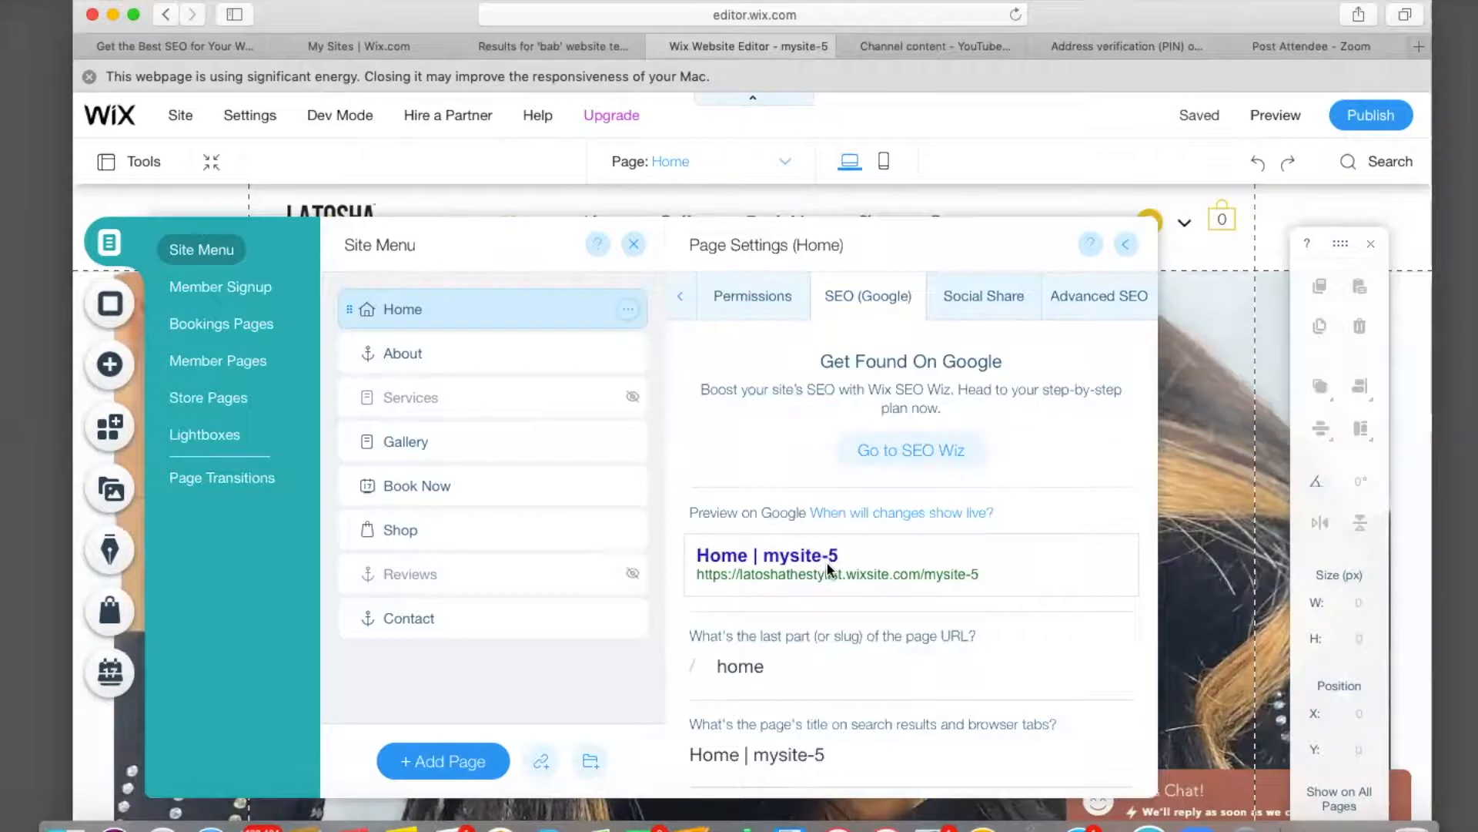
scroll(827, 566, down, 3)
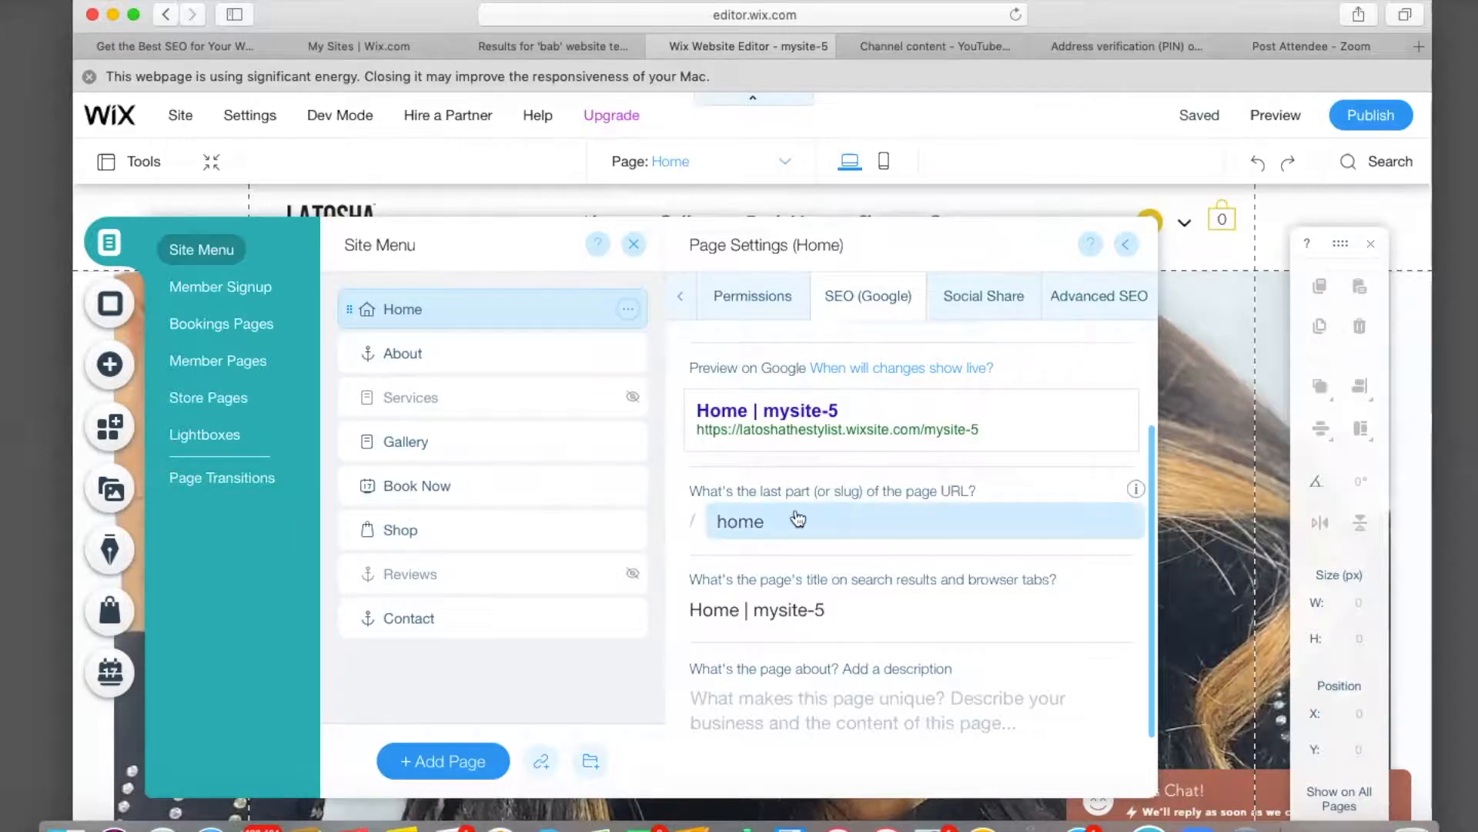
scroll(758, 536, down, 2)
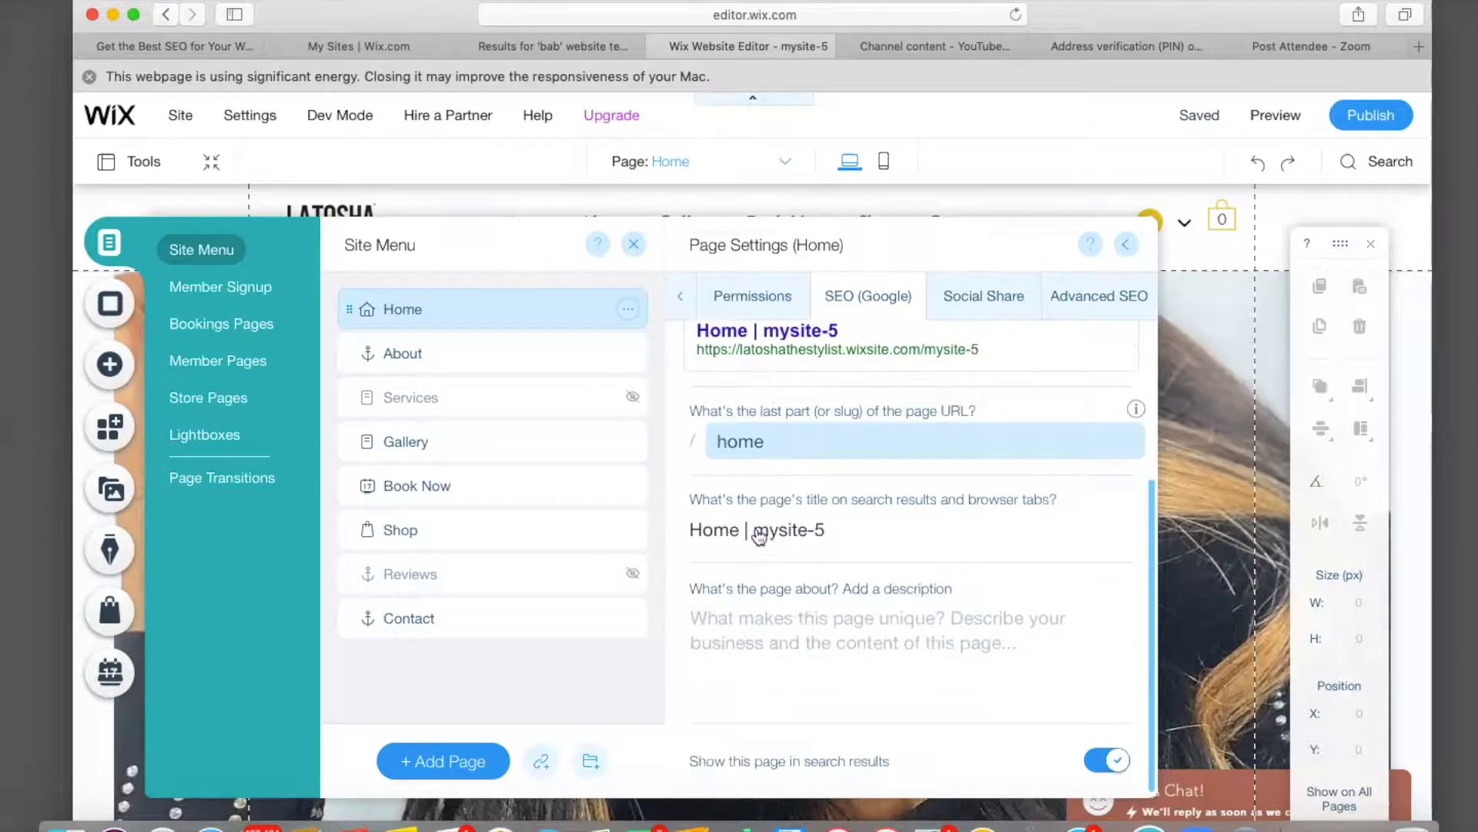
Replace the Home page SEO title 'Home | mysite-5' with 'Killeen Briads | [stylist's name] | Home'.
click(831, 532)
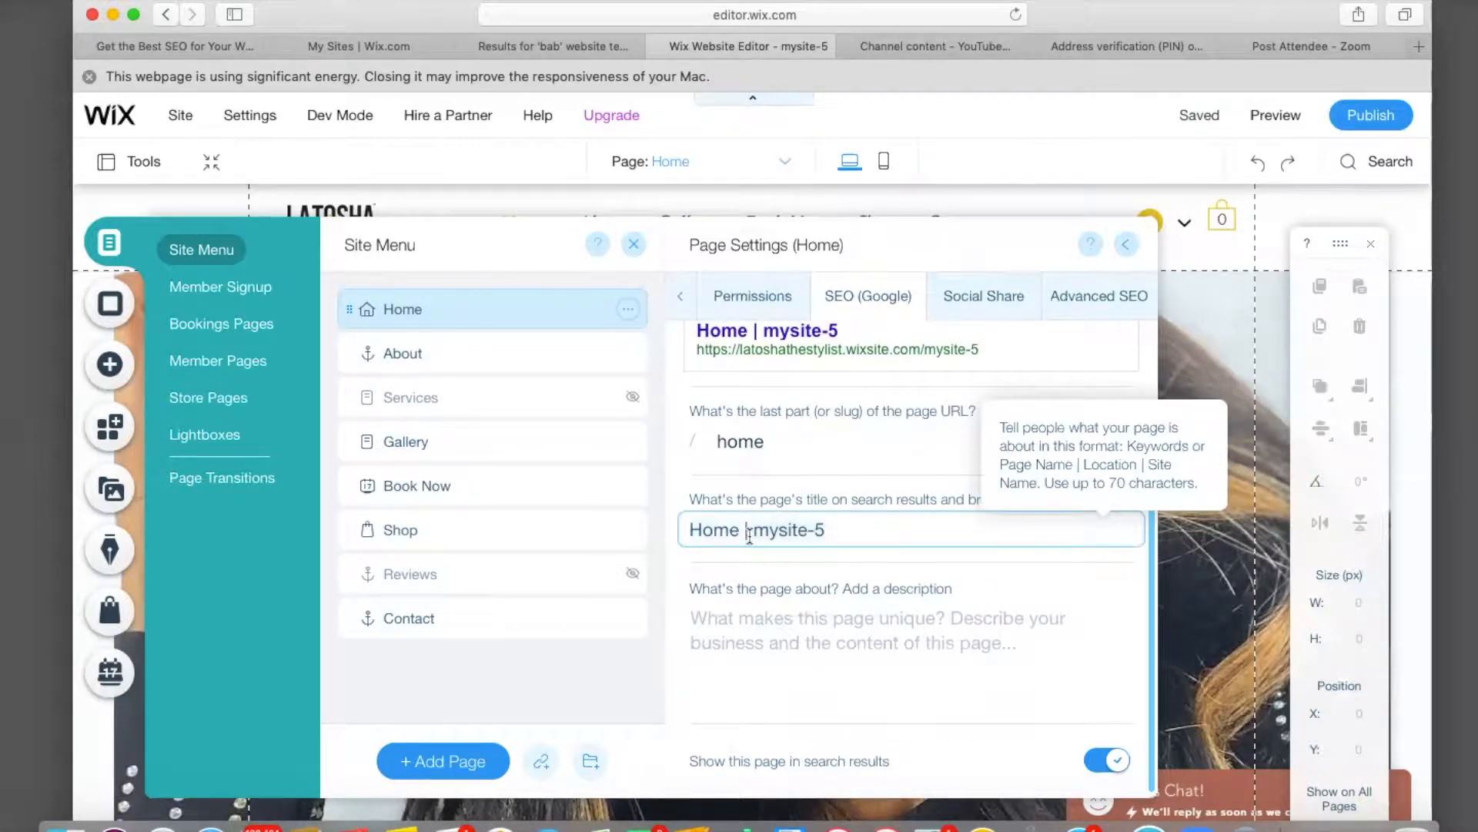
shift+click(749, 531)
key(BackSpace)
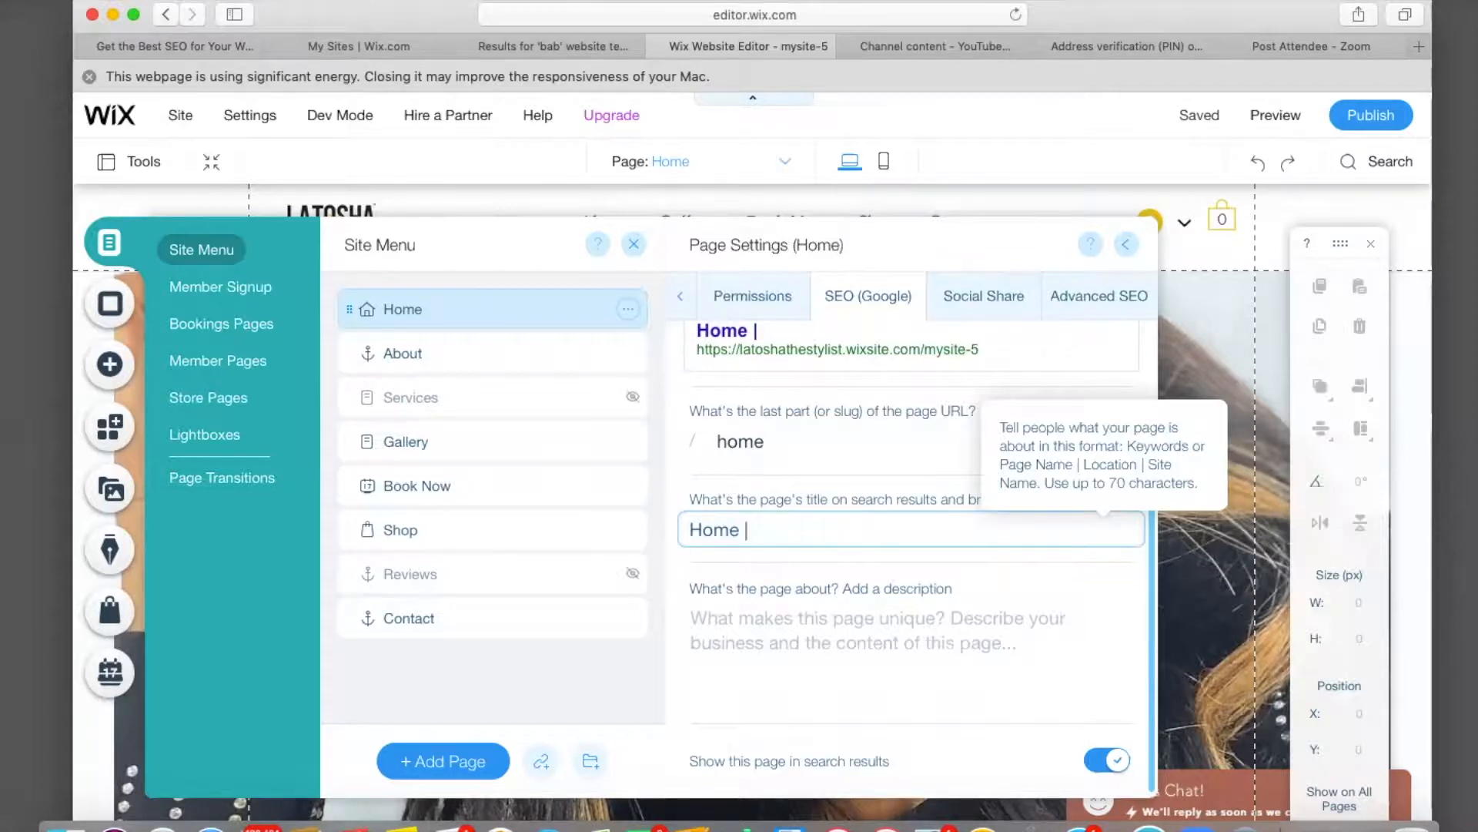
key(BackSpace)
key(BackSpace)
key(BackSpace)
key(BackSpace)
key(BackSpace)
key(BackSpace)
text(Kileen)
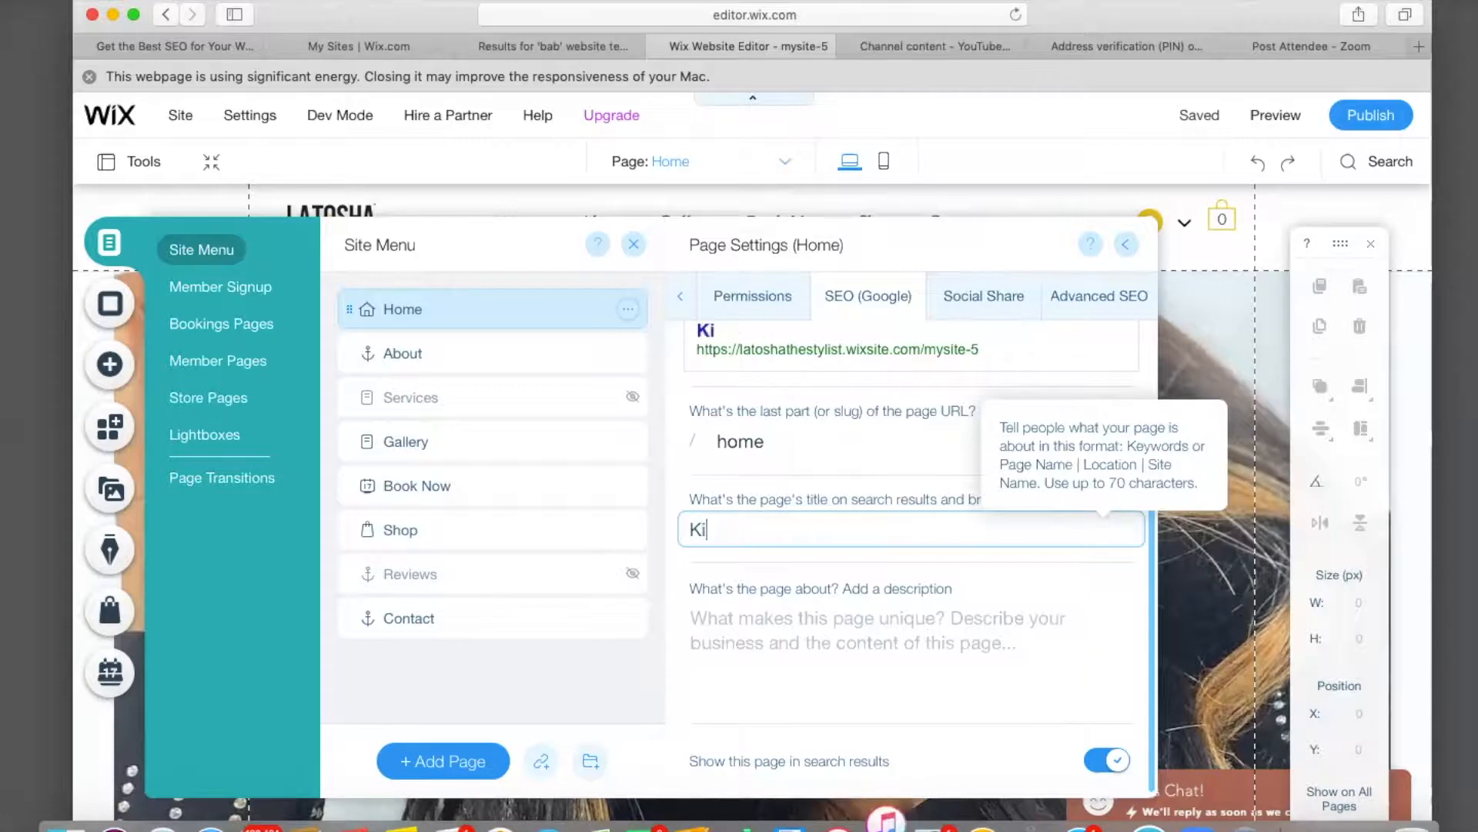
key(BackSpace)
key(BackSpace)
key(BackSpace)
key(BackSpace)
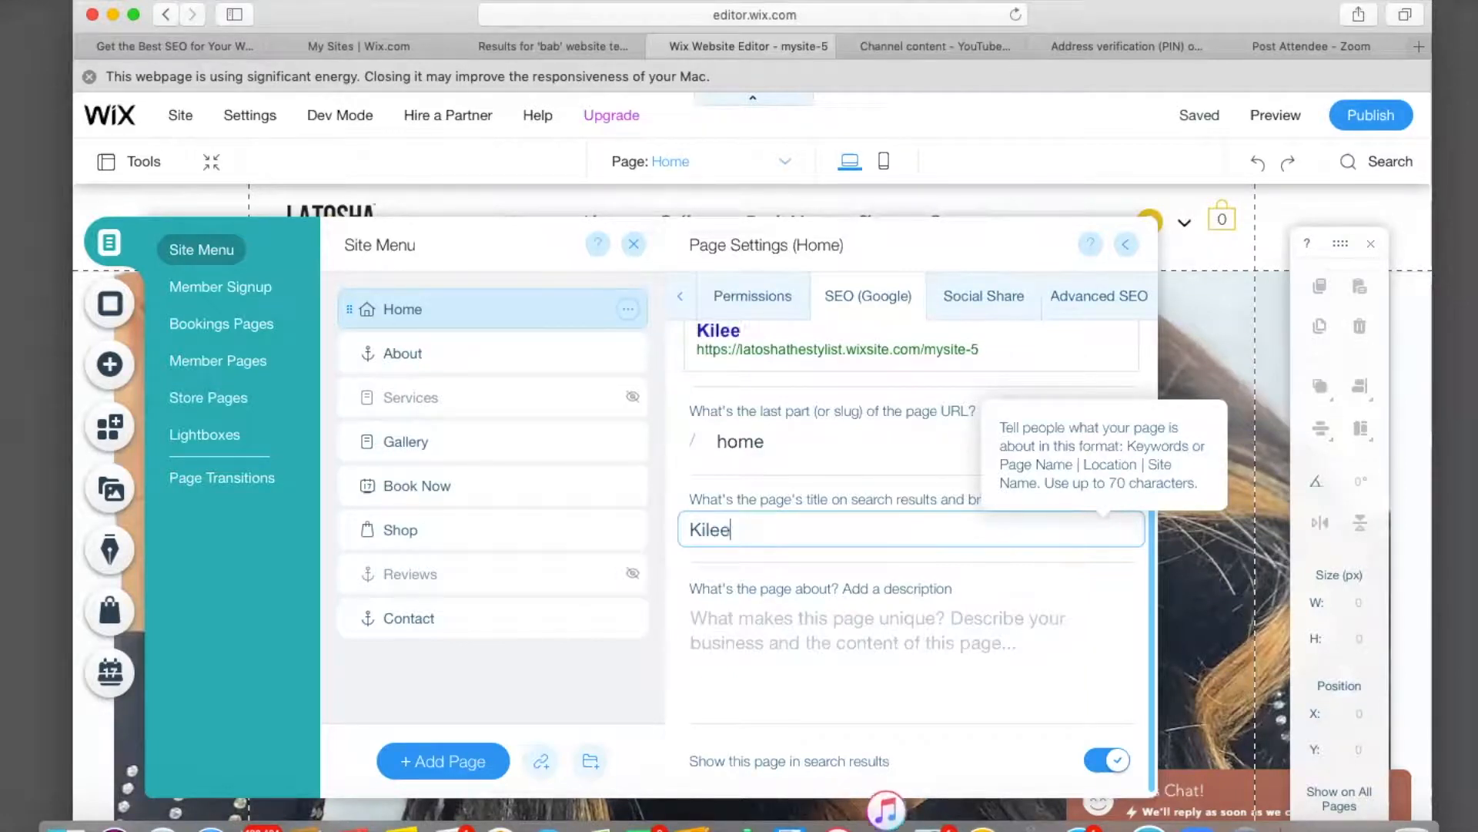
text(lleen)
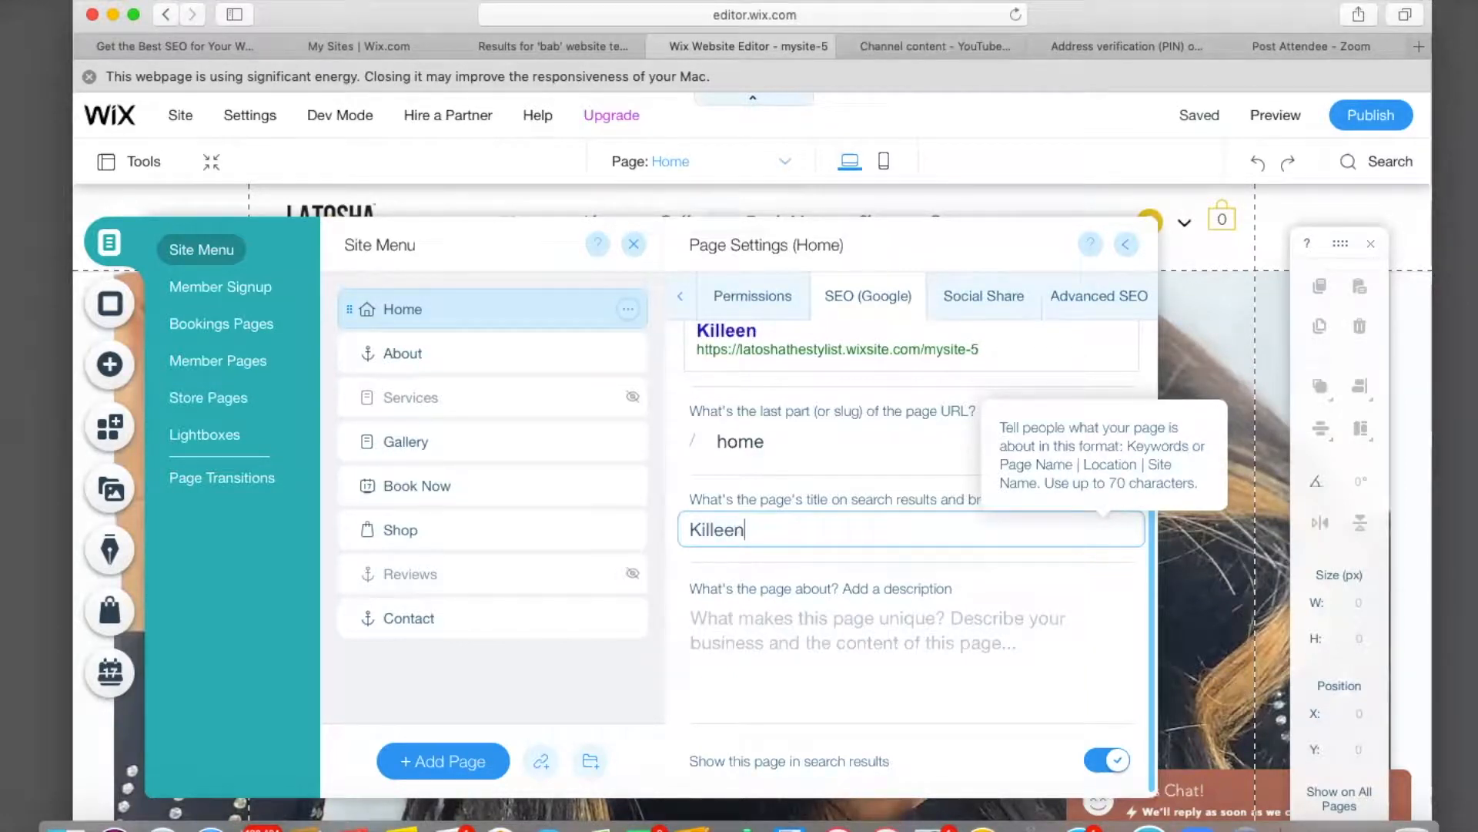
text( Briads)
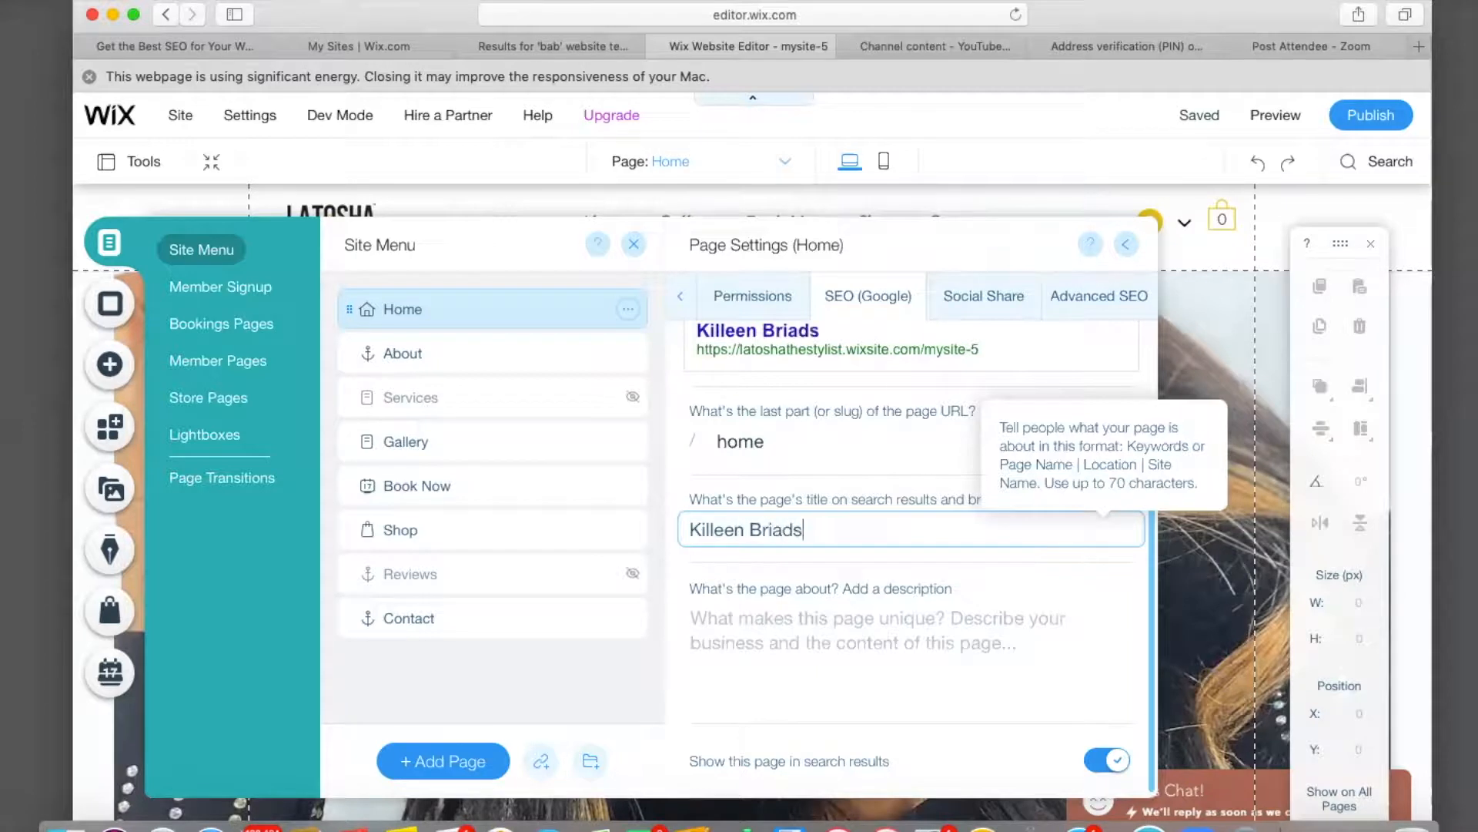
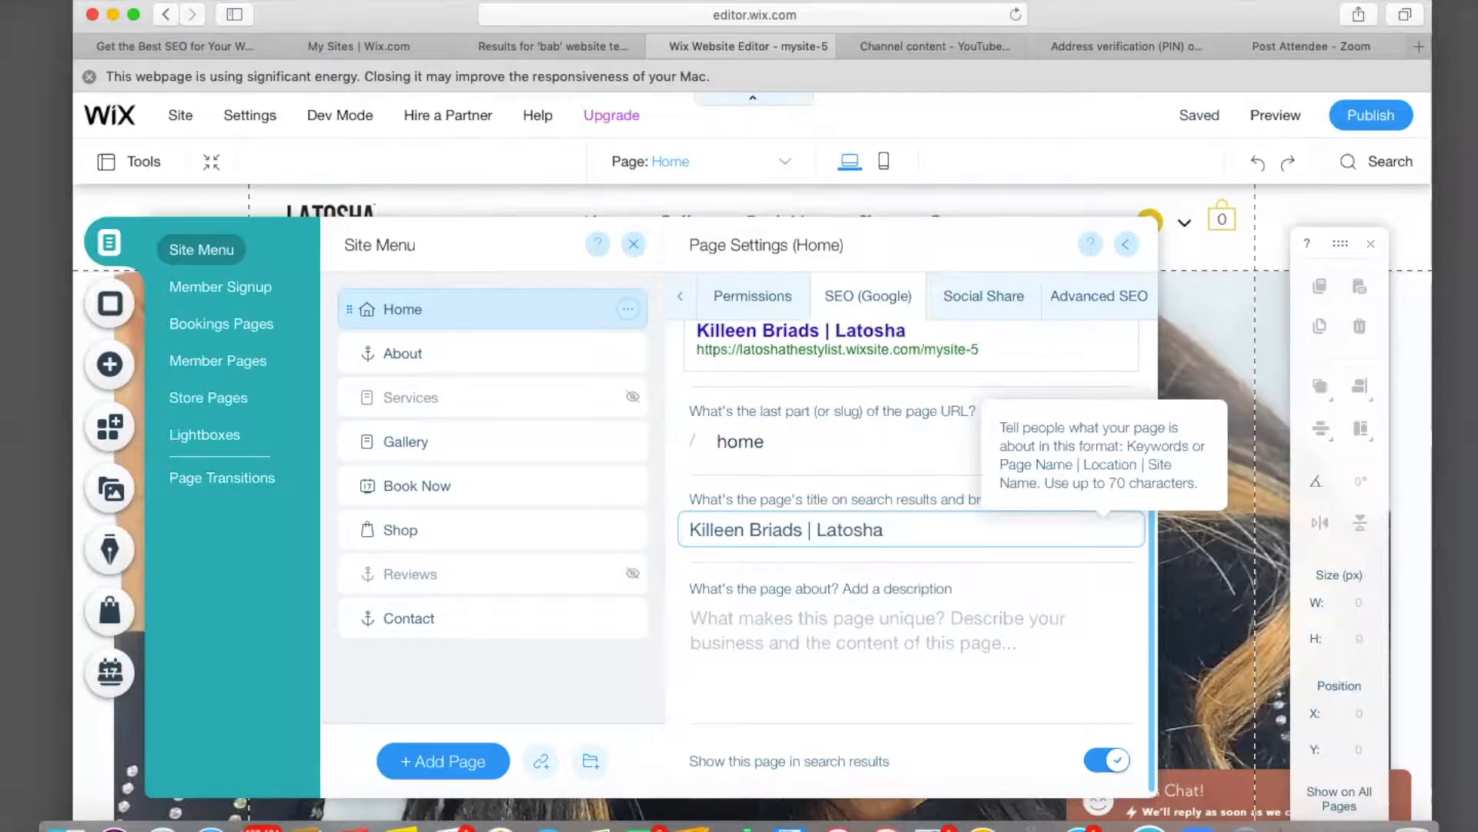
text(|)
scroll(748, 541, up, 1)
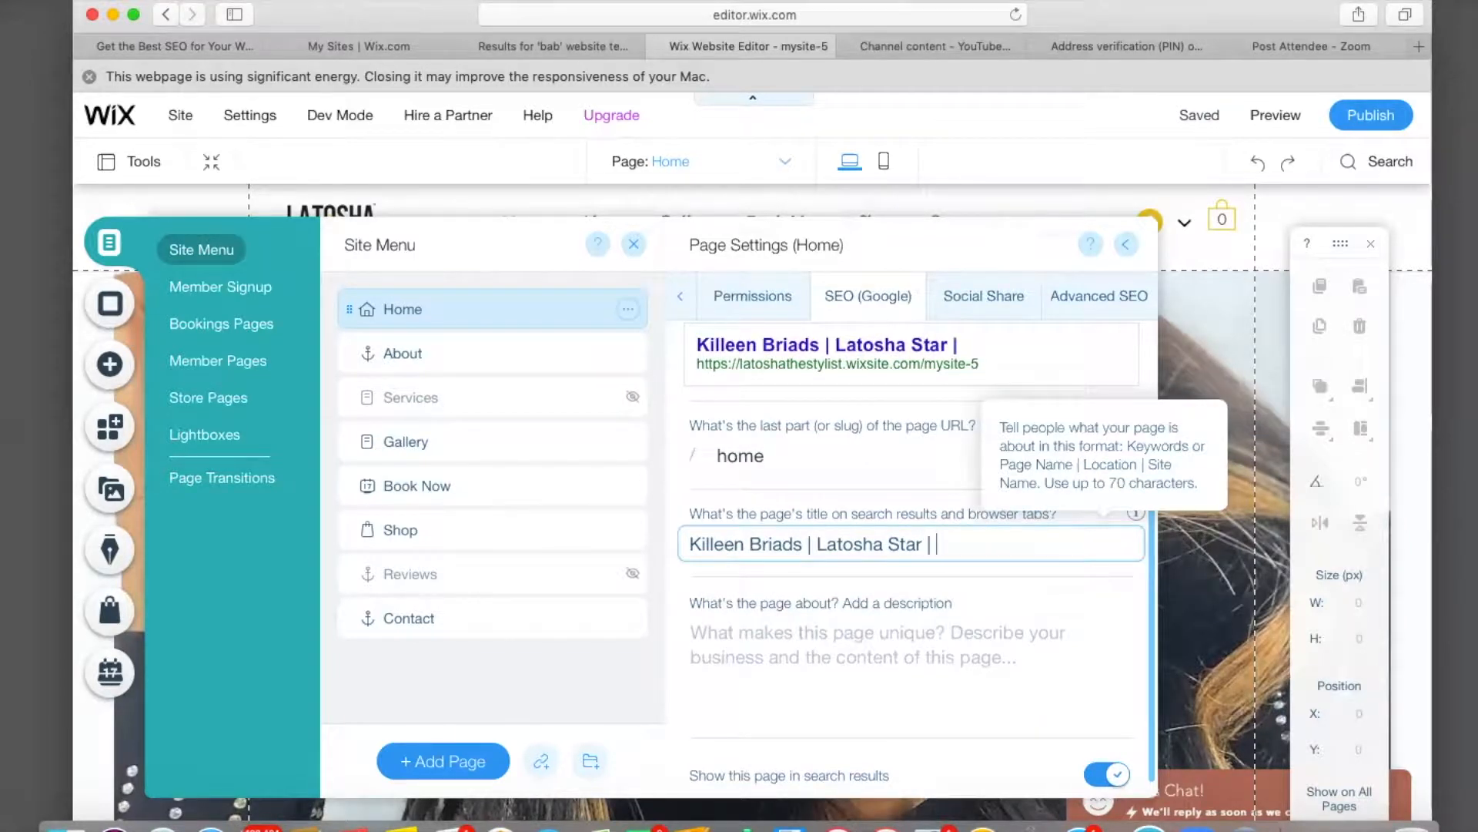
text(Home)
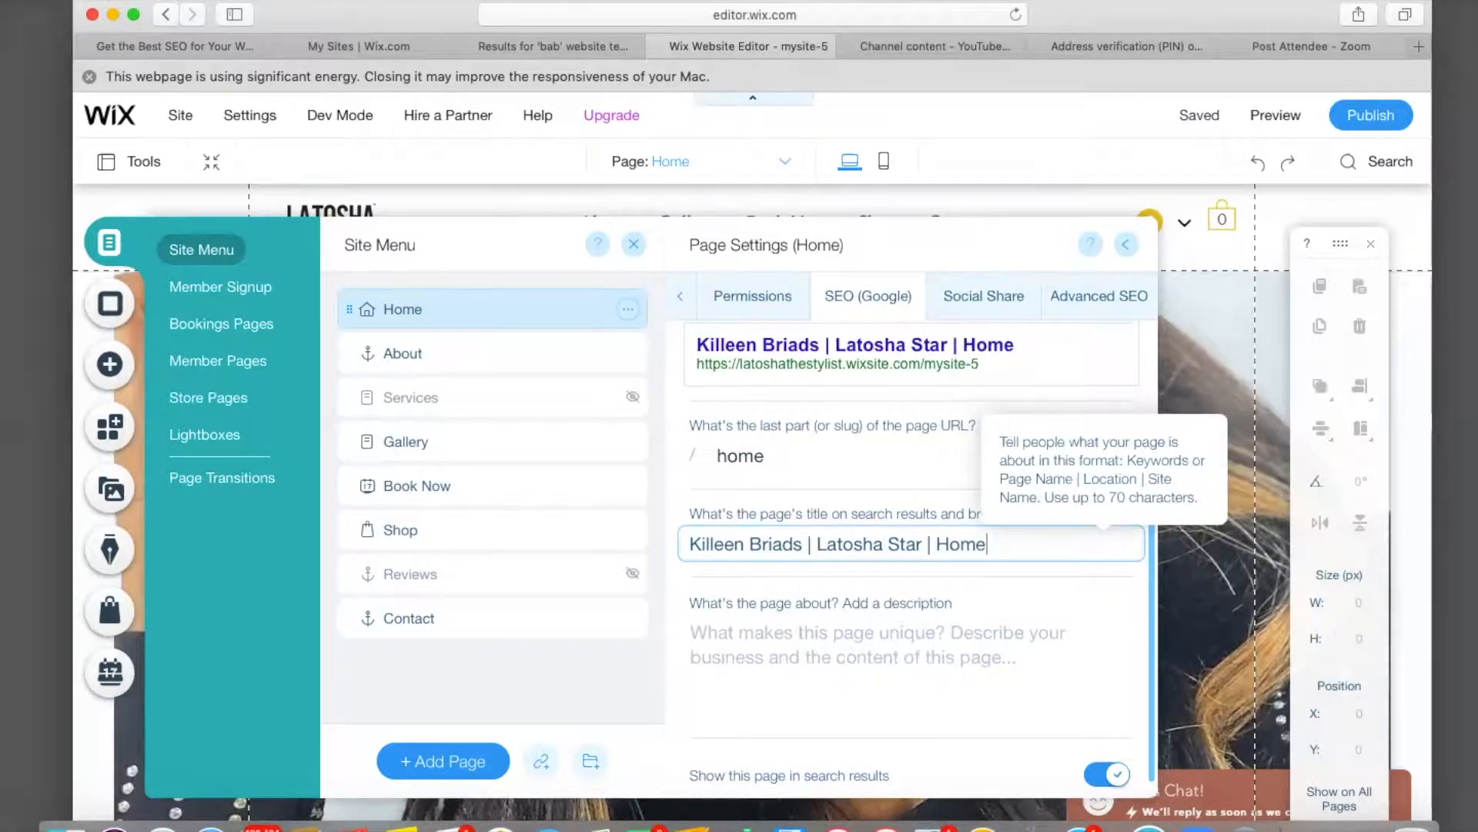
scroll(912, 554, down, 1)
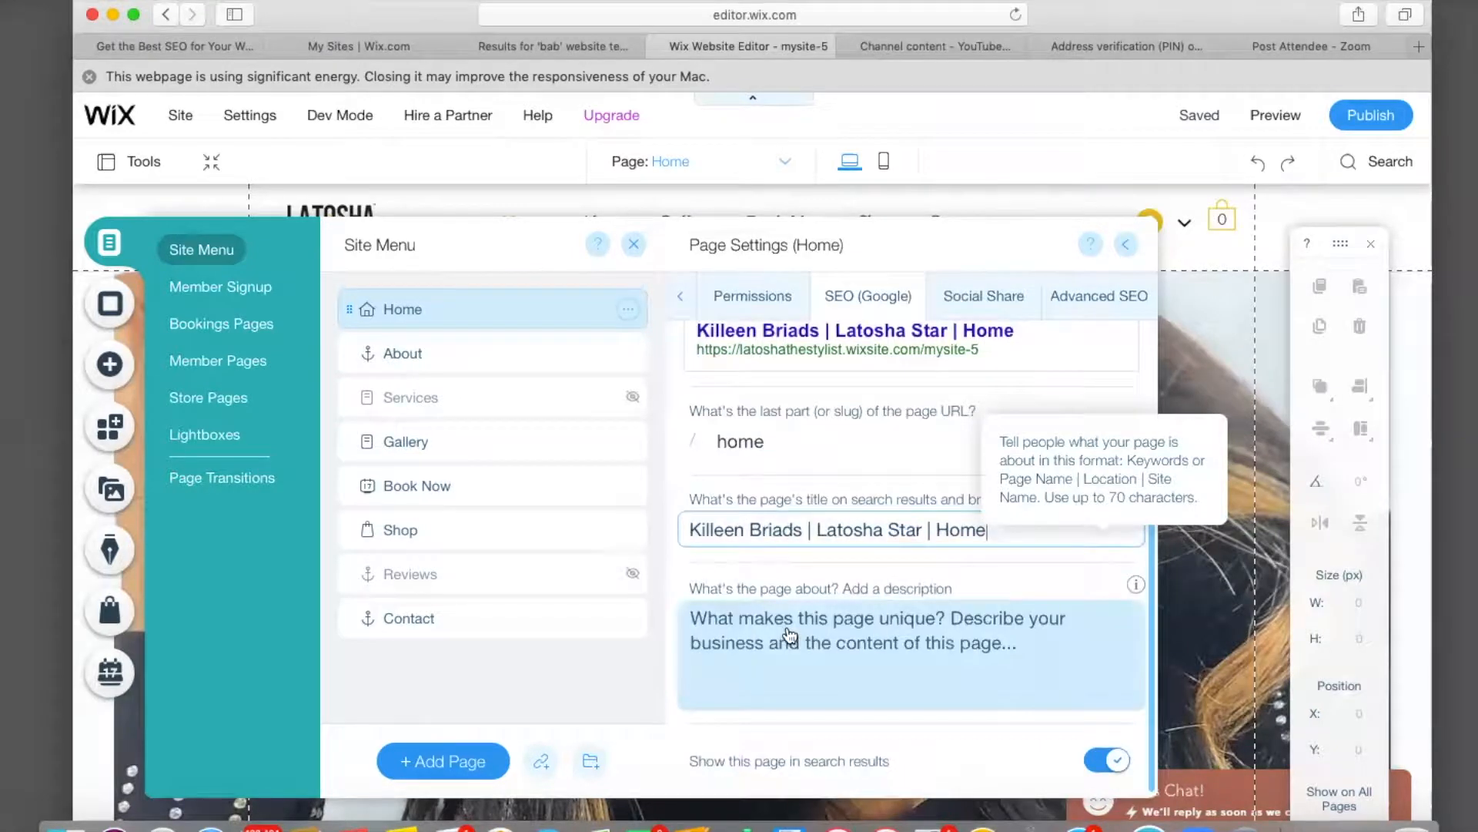
Write the Home page description 'Salon of Braids is an award winning salon…' serving central Texas.
click(692, 617)
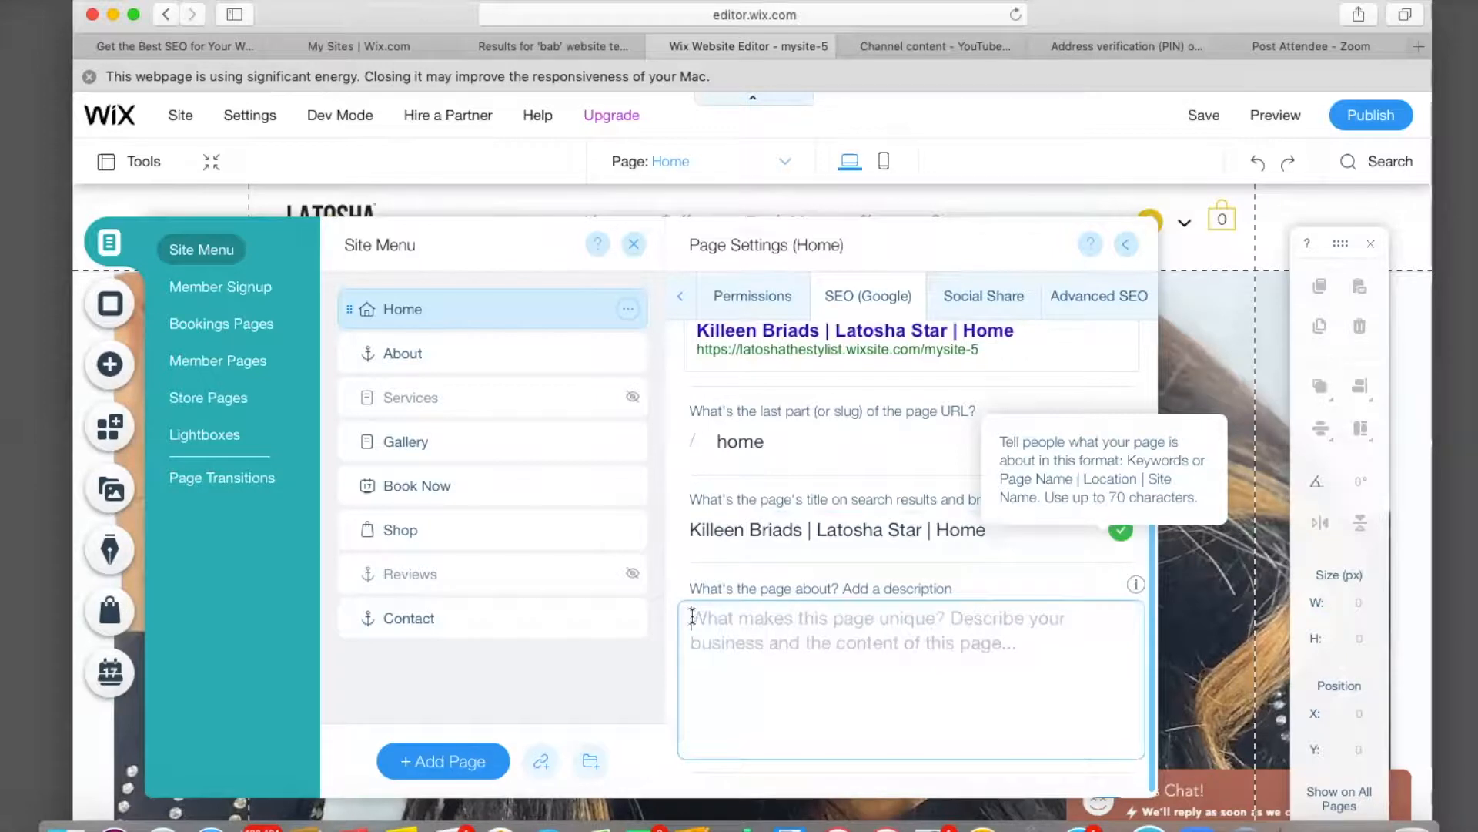
text(S)
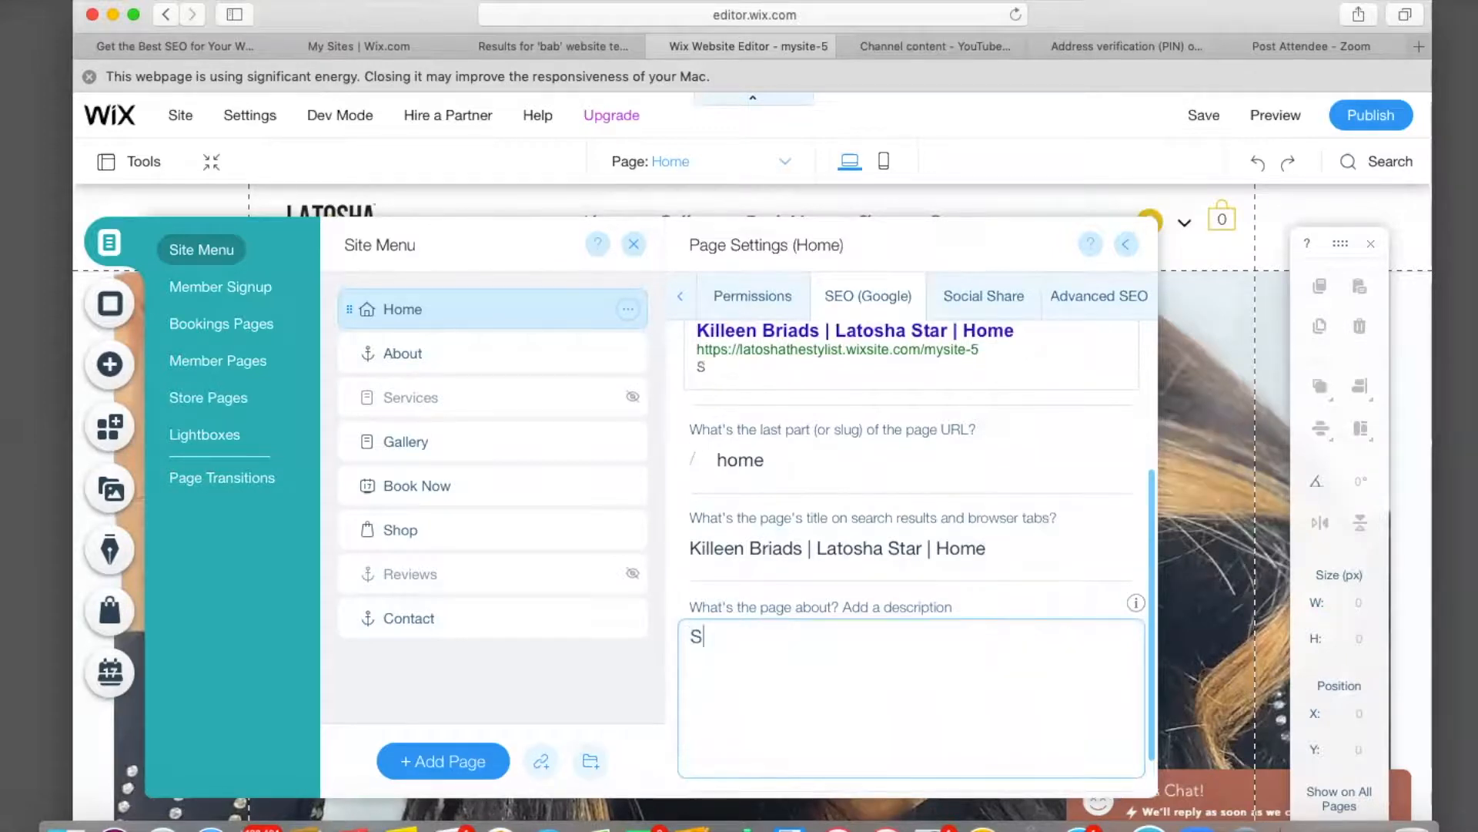
text(alon of Braida)
key(BackSpace)
text(s)
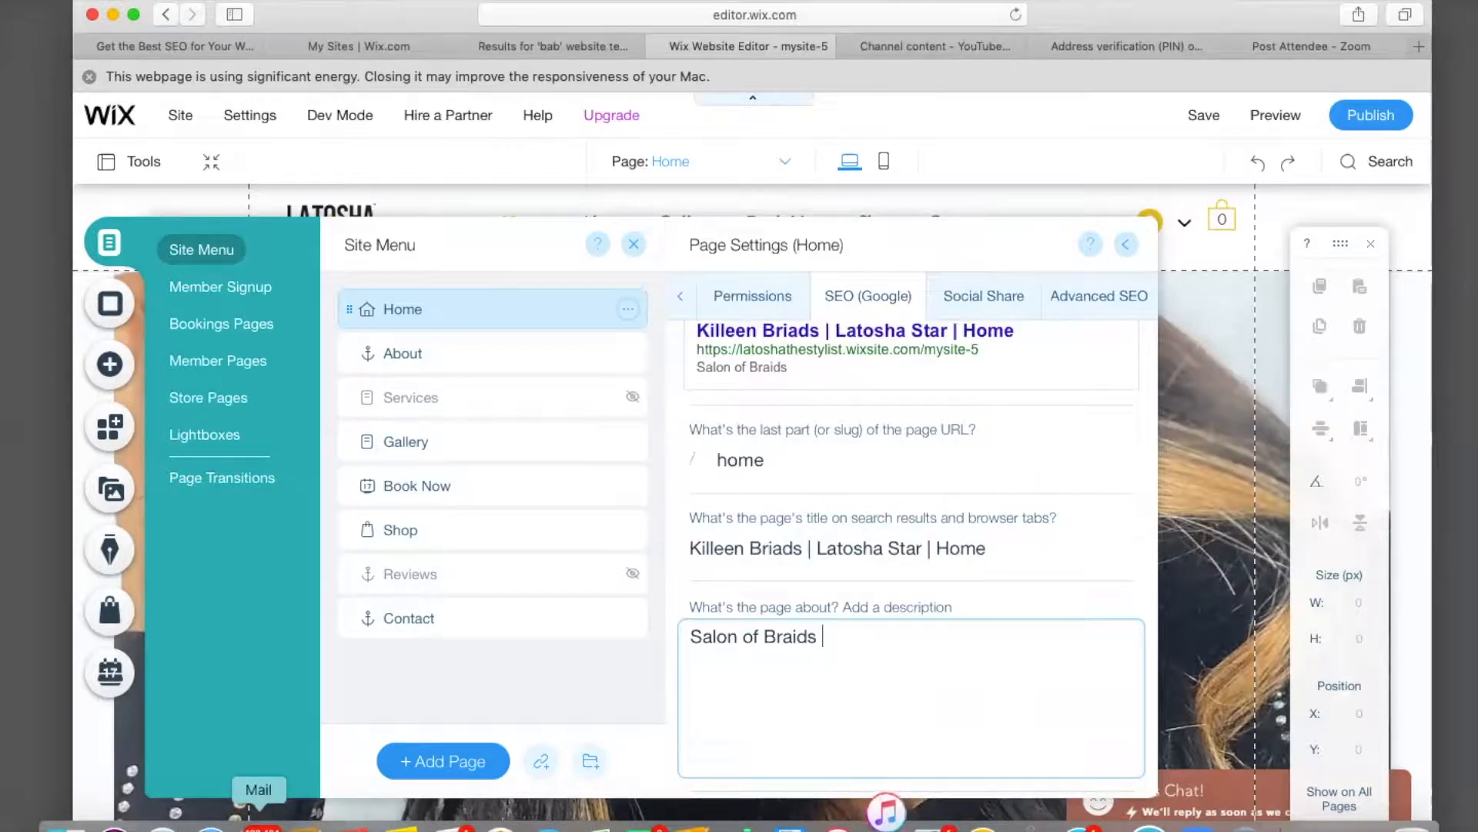
text(is an awa)
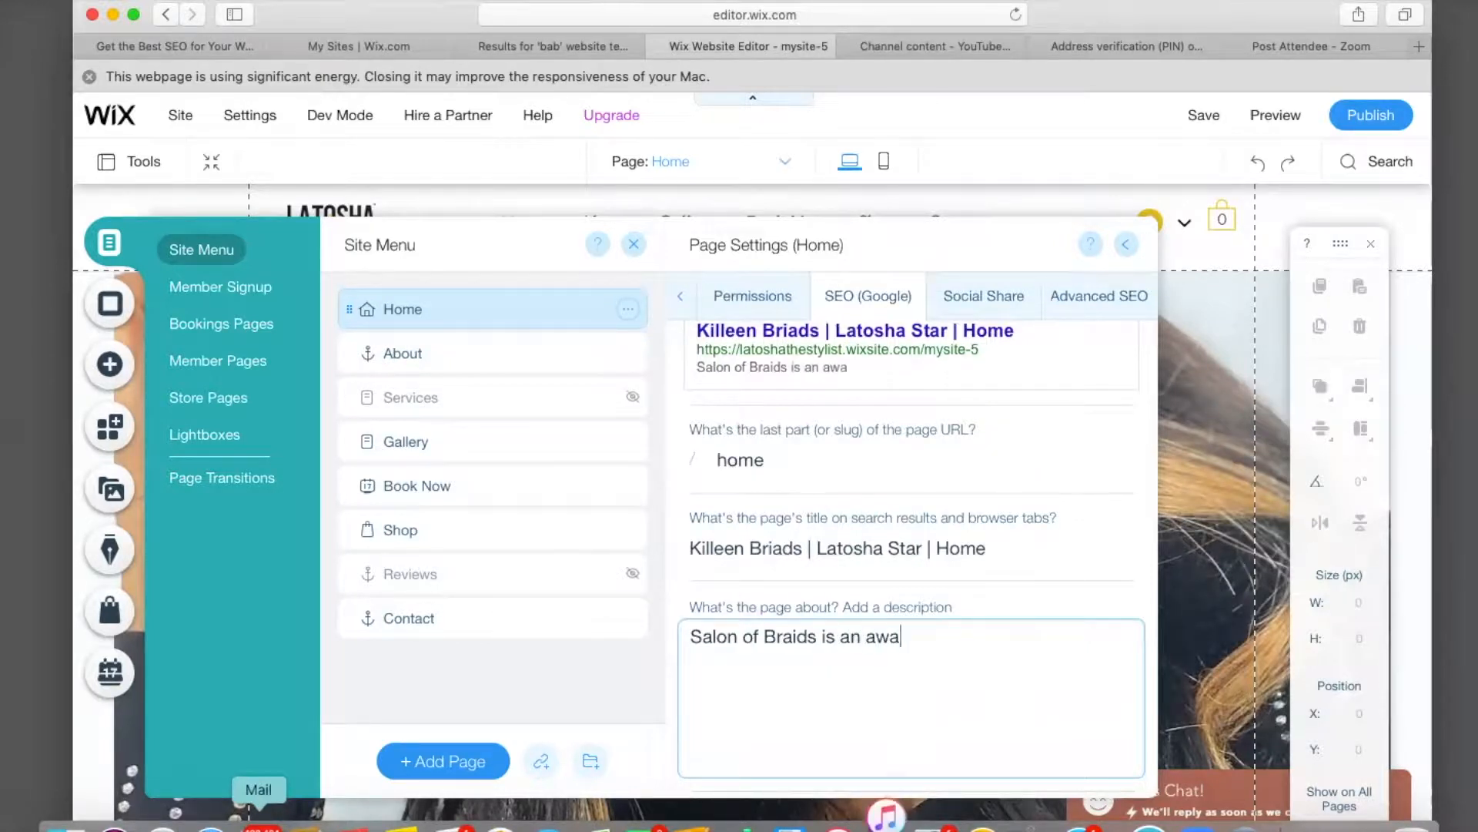
text(rd winni)
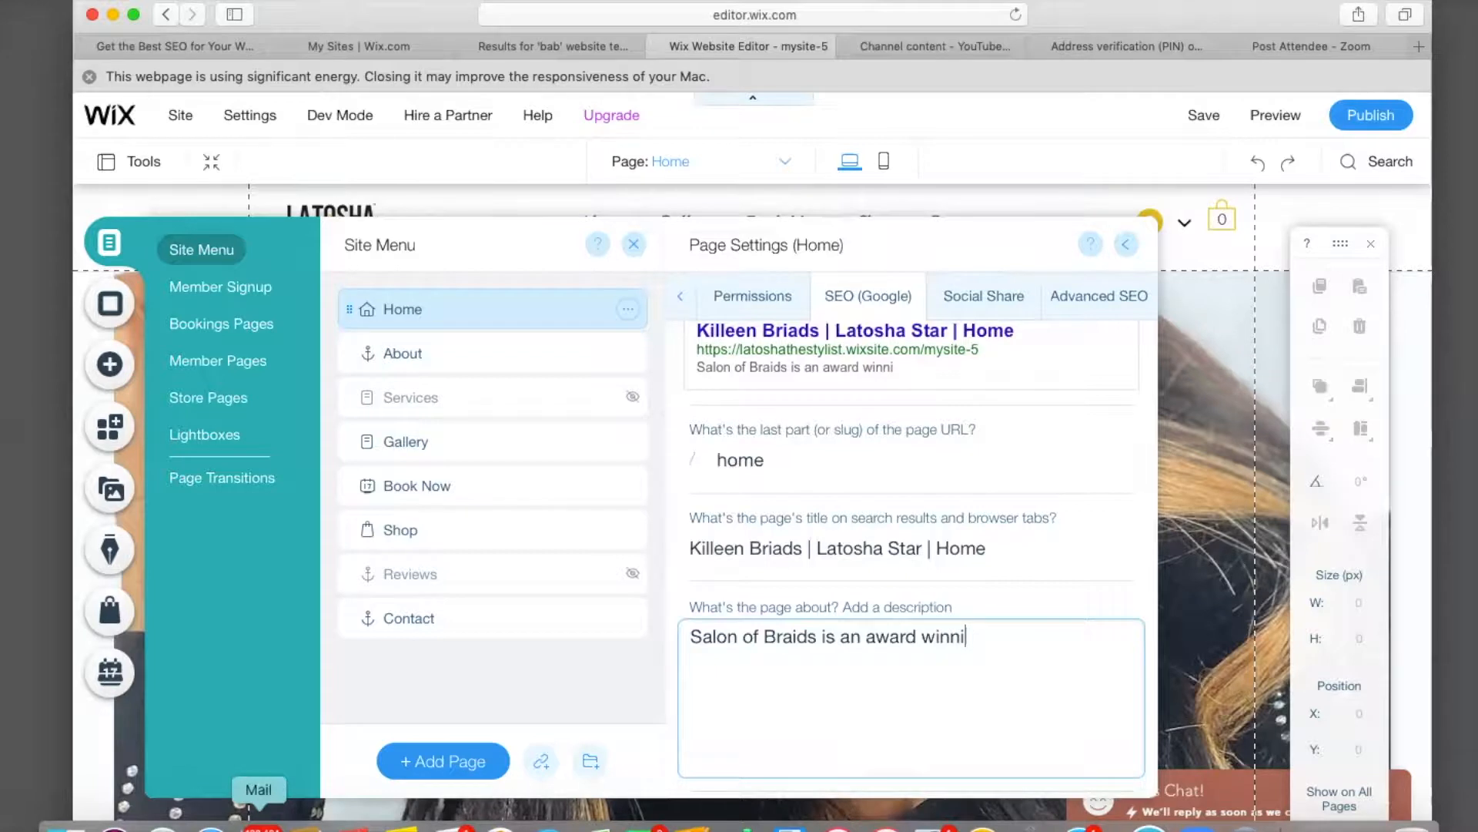
text(ng salon that)
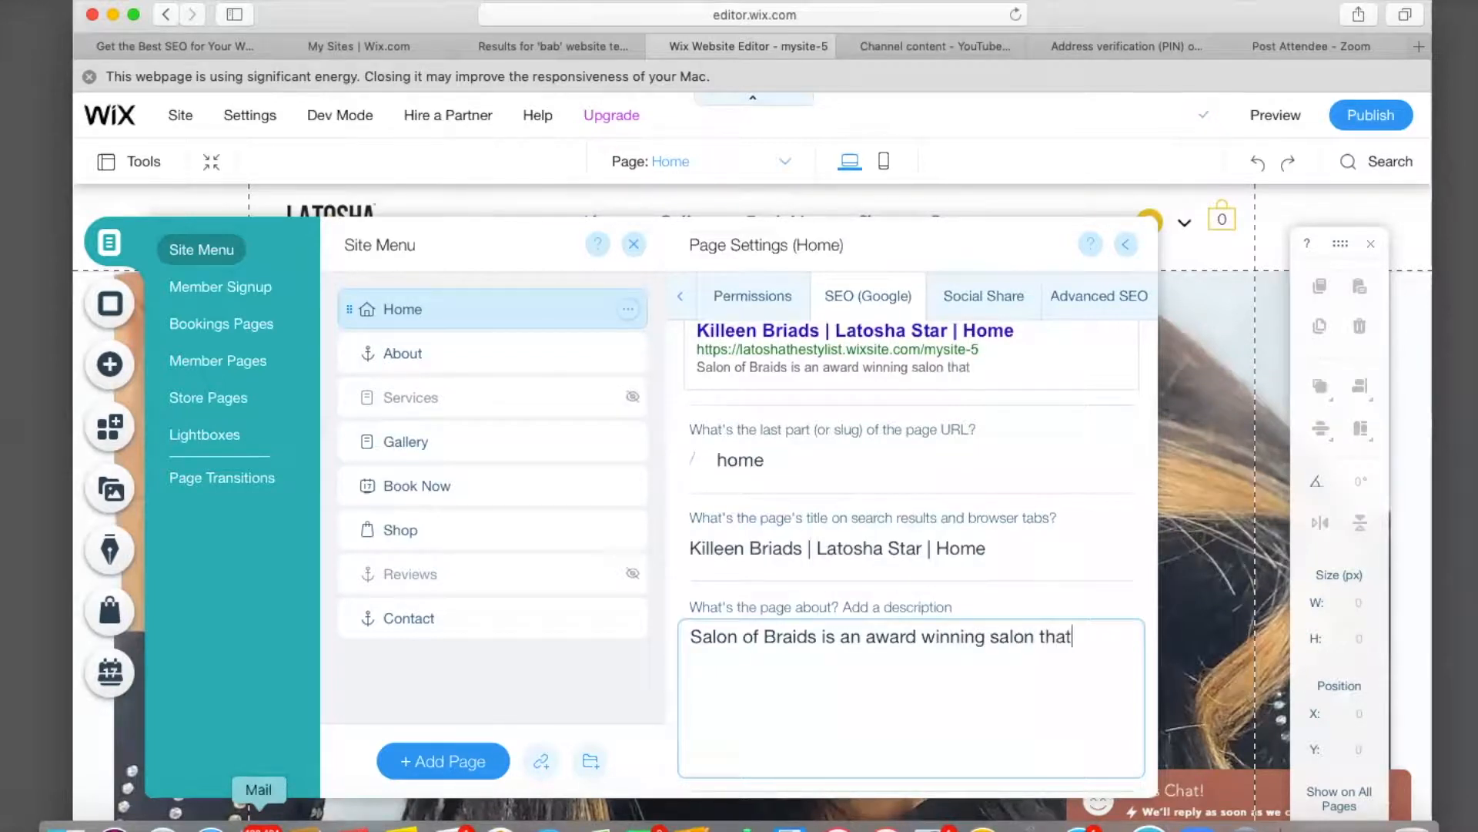
text( serivce)
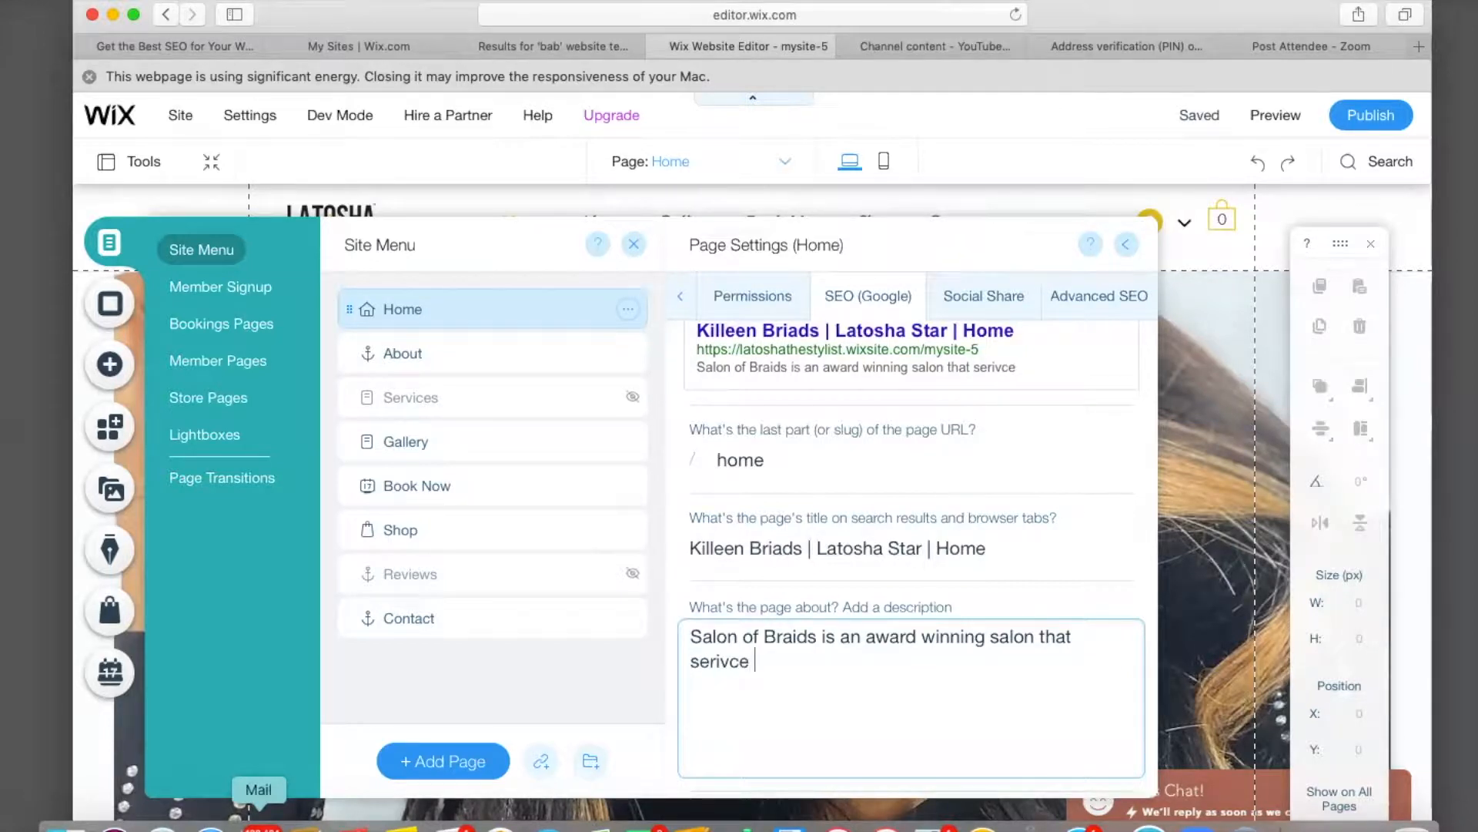
text( all of central te)
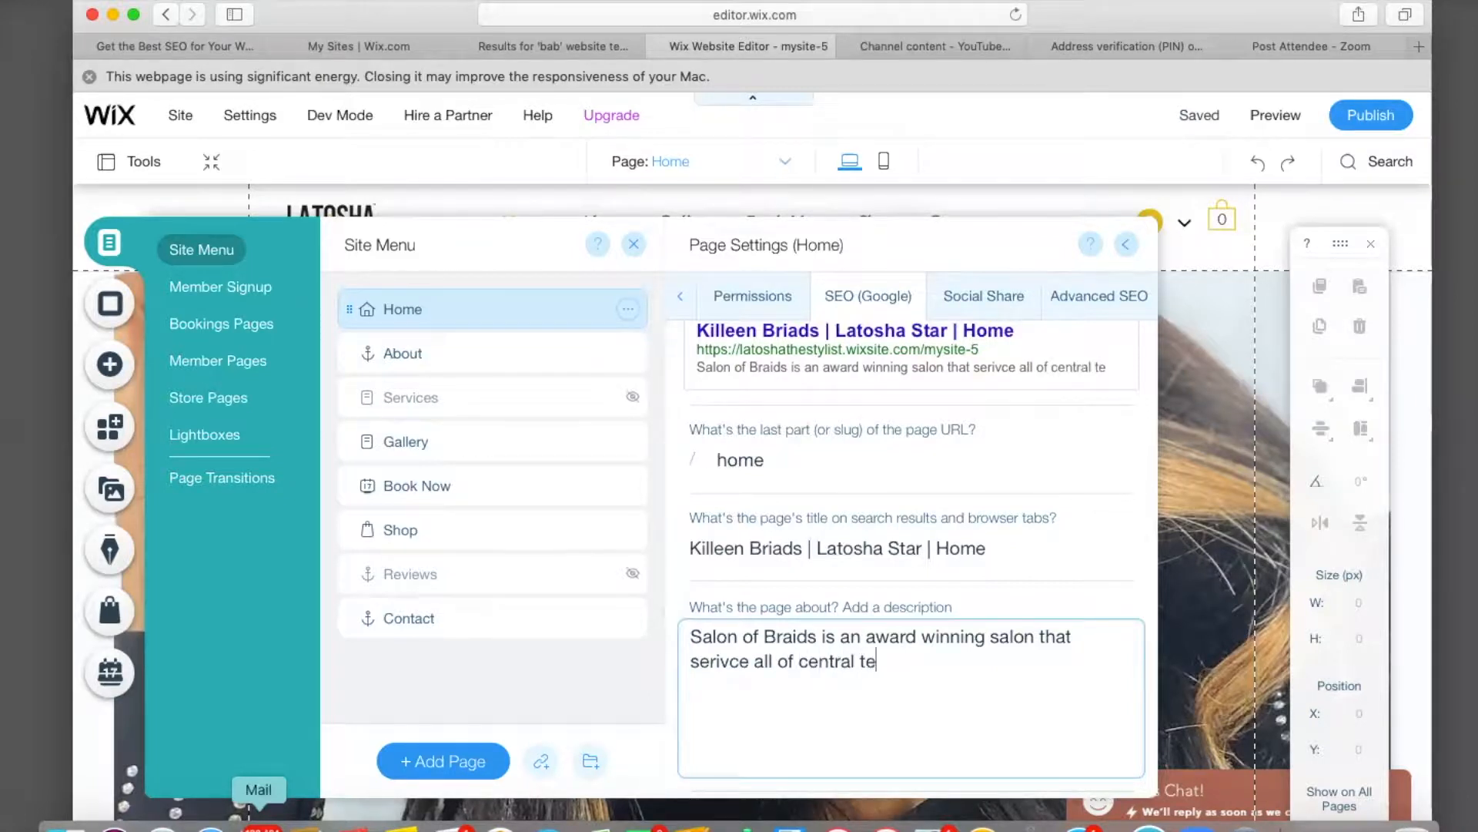
text(cas and sur)
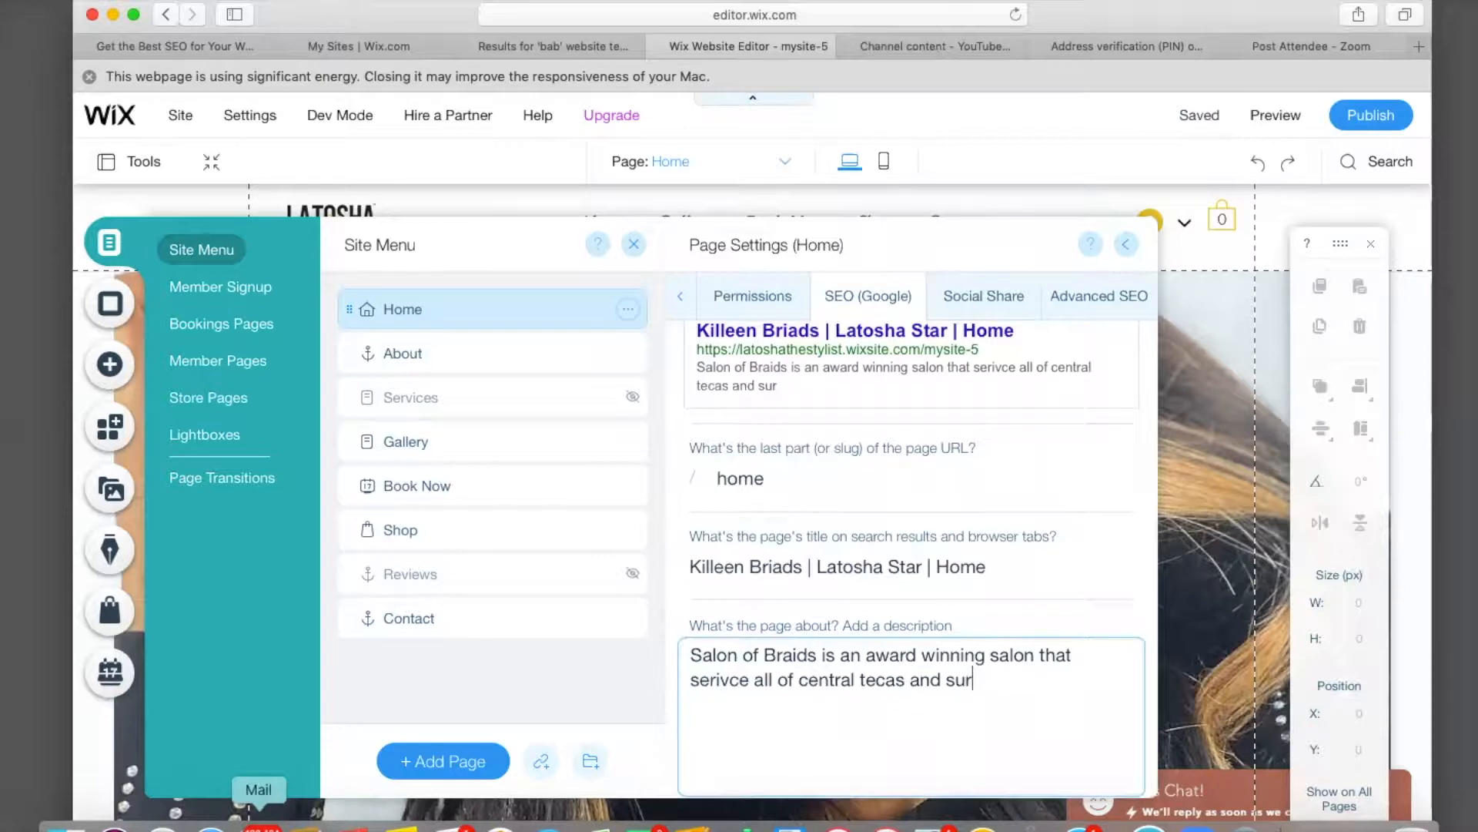
text(rounding a)
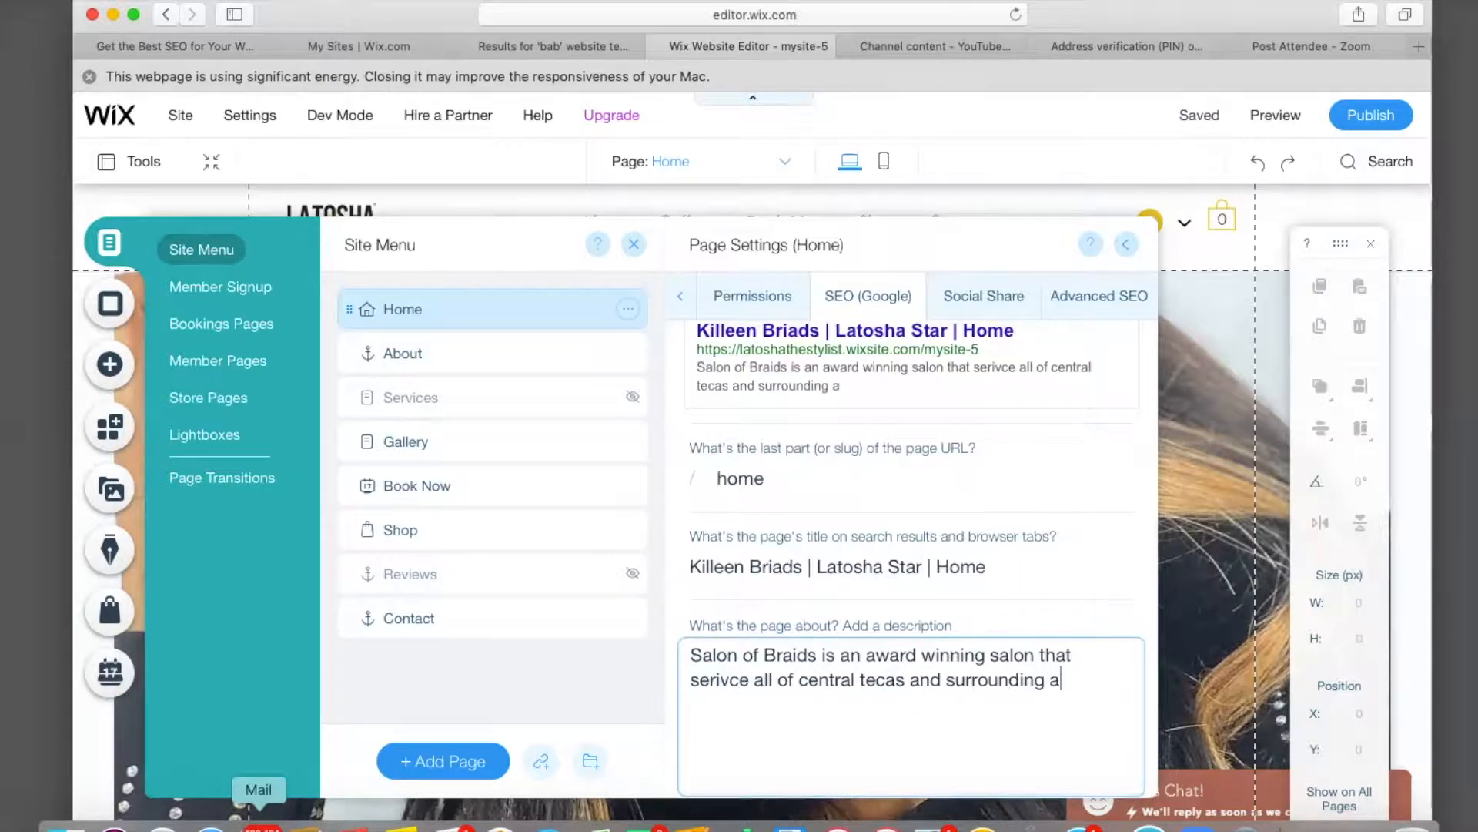
text(reas)
text(. Stylis)
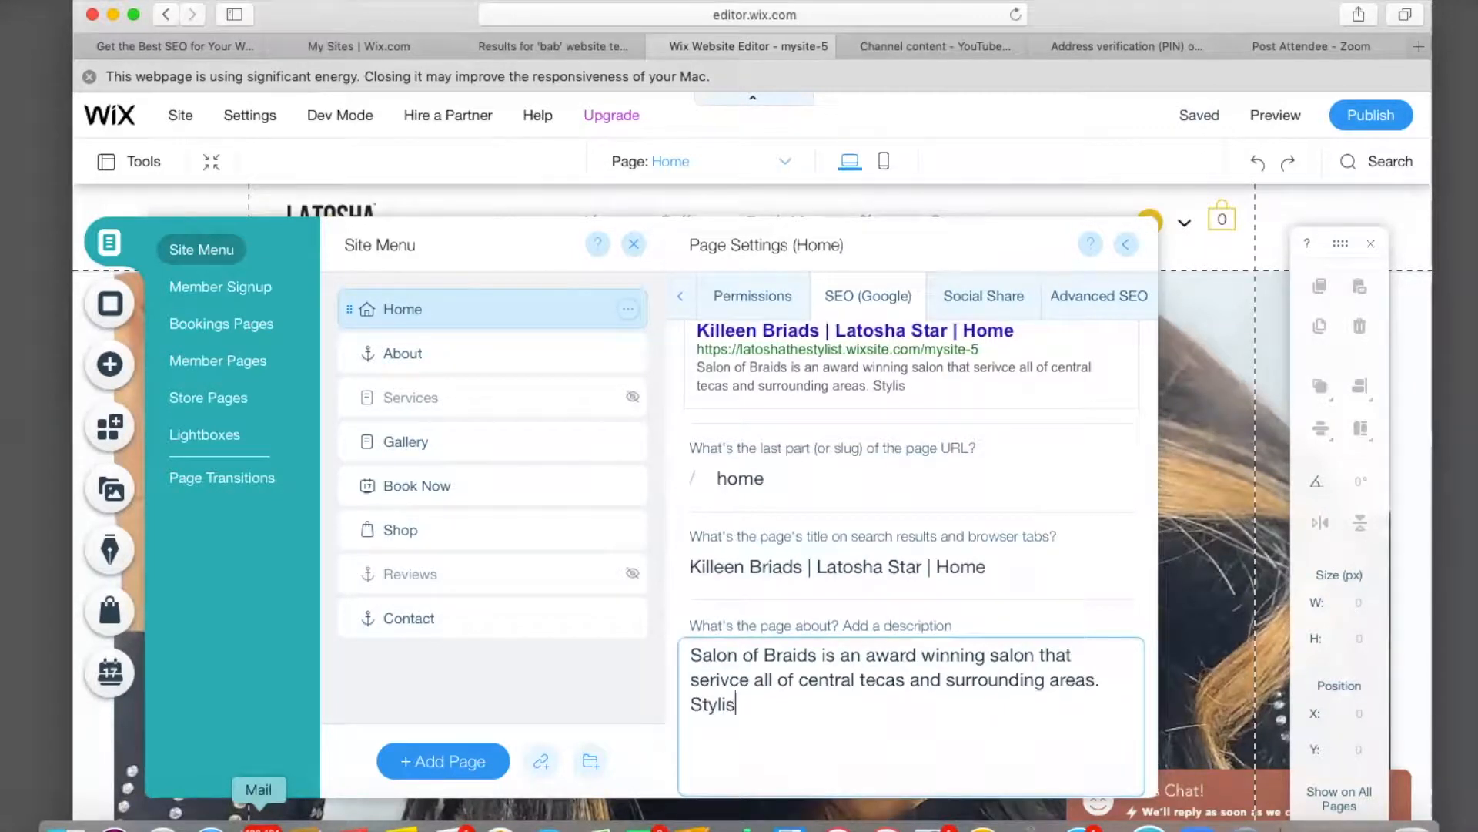
text(t speciali)
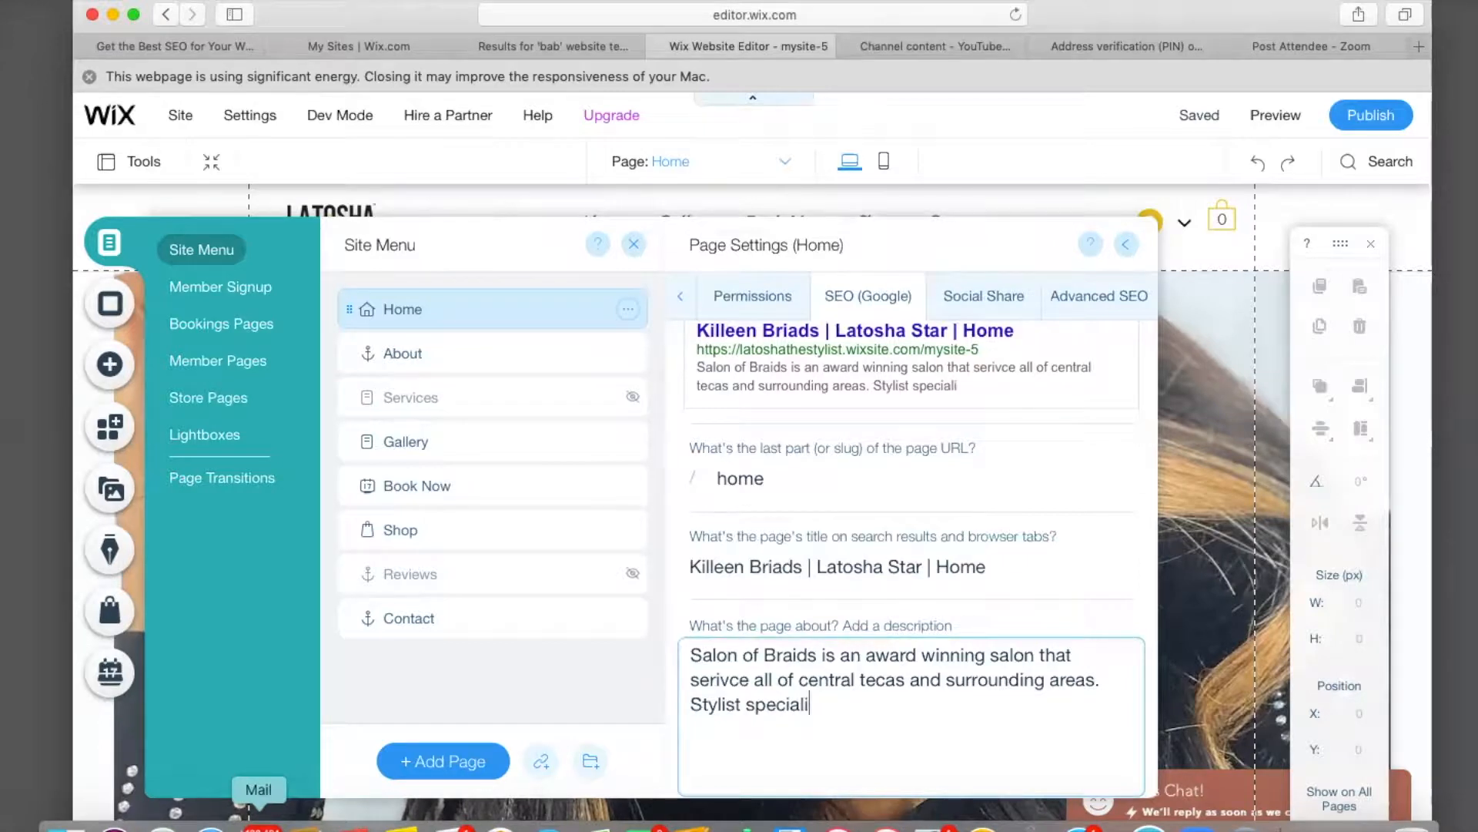
text(ze in stitch braids)
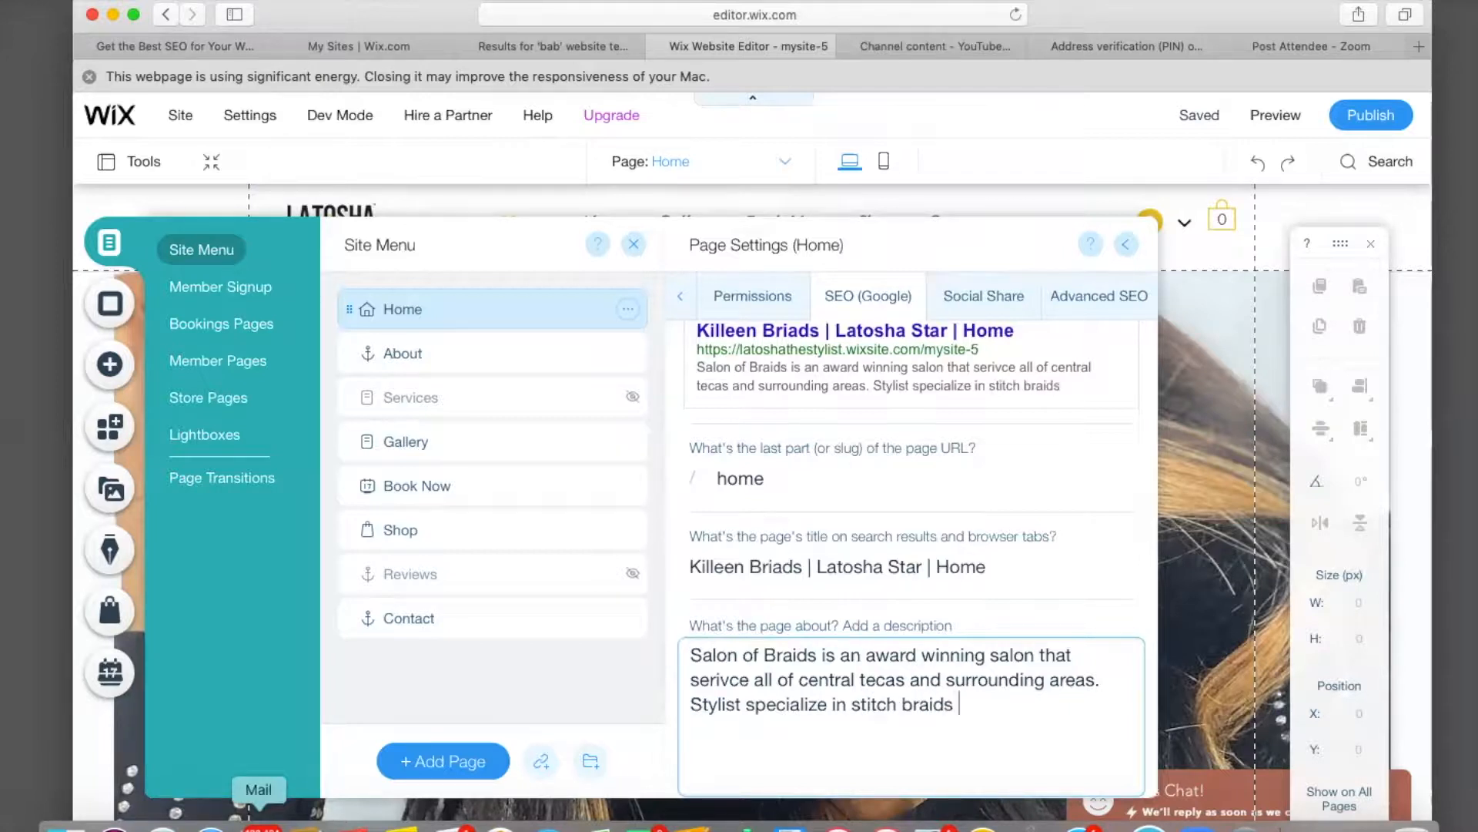
text(, knotless box b)
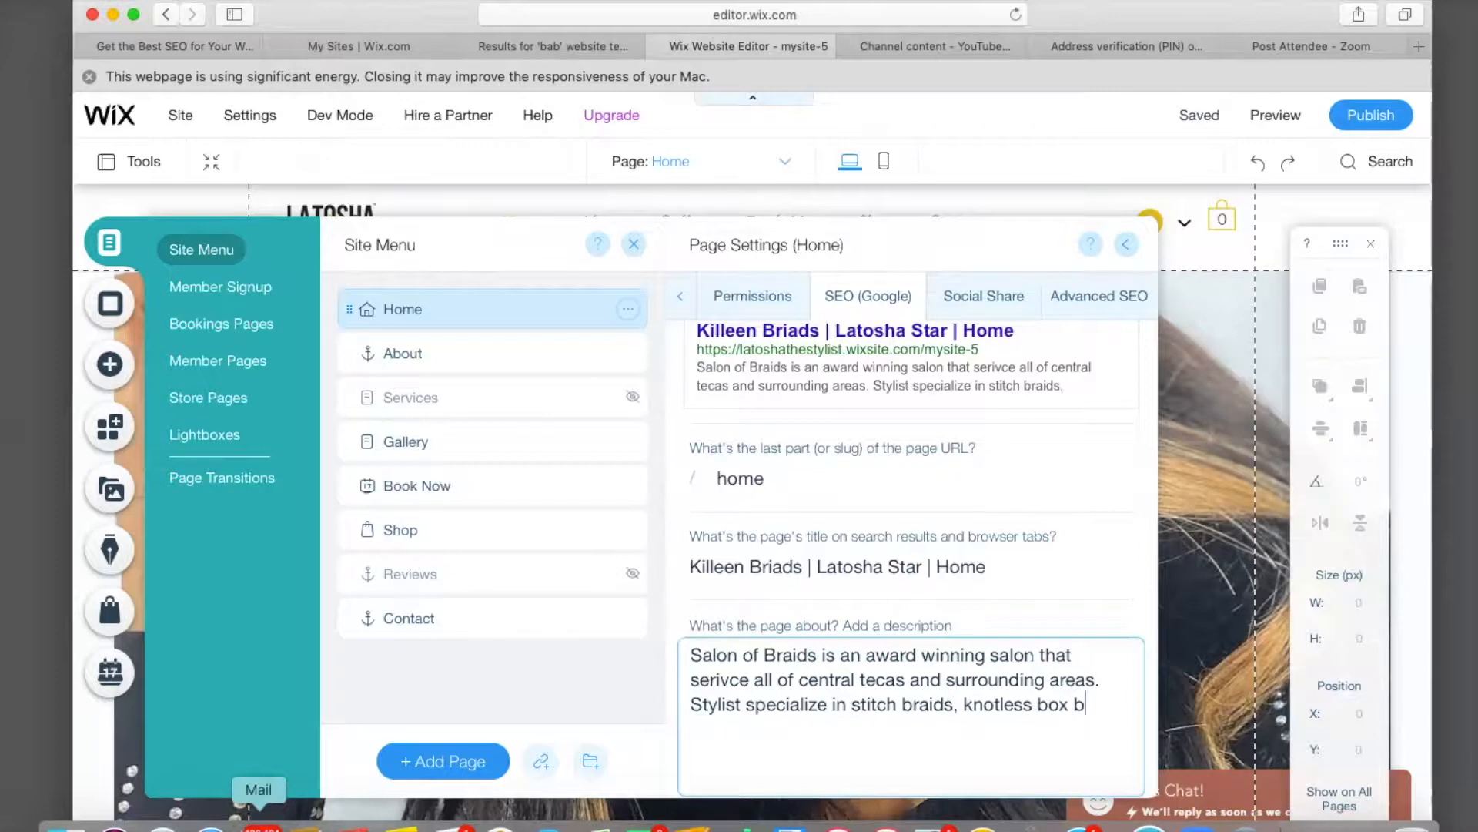
text(raids, tree braids and )
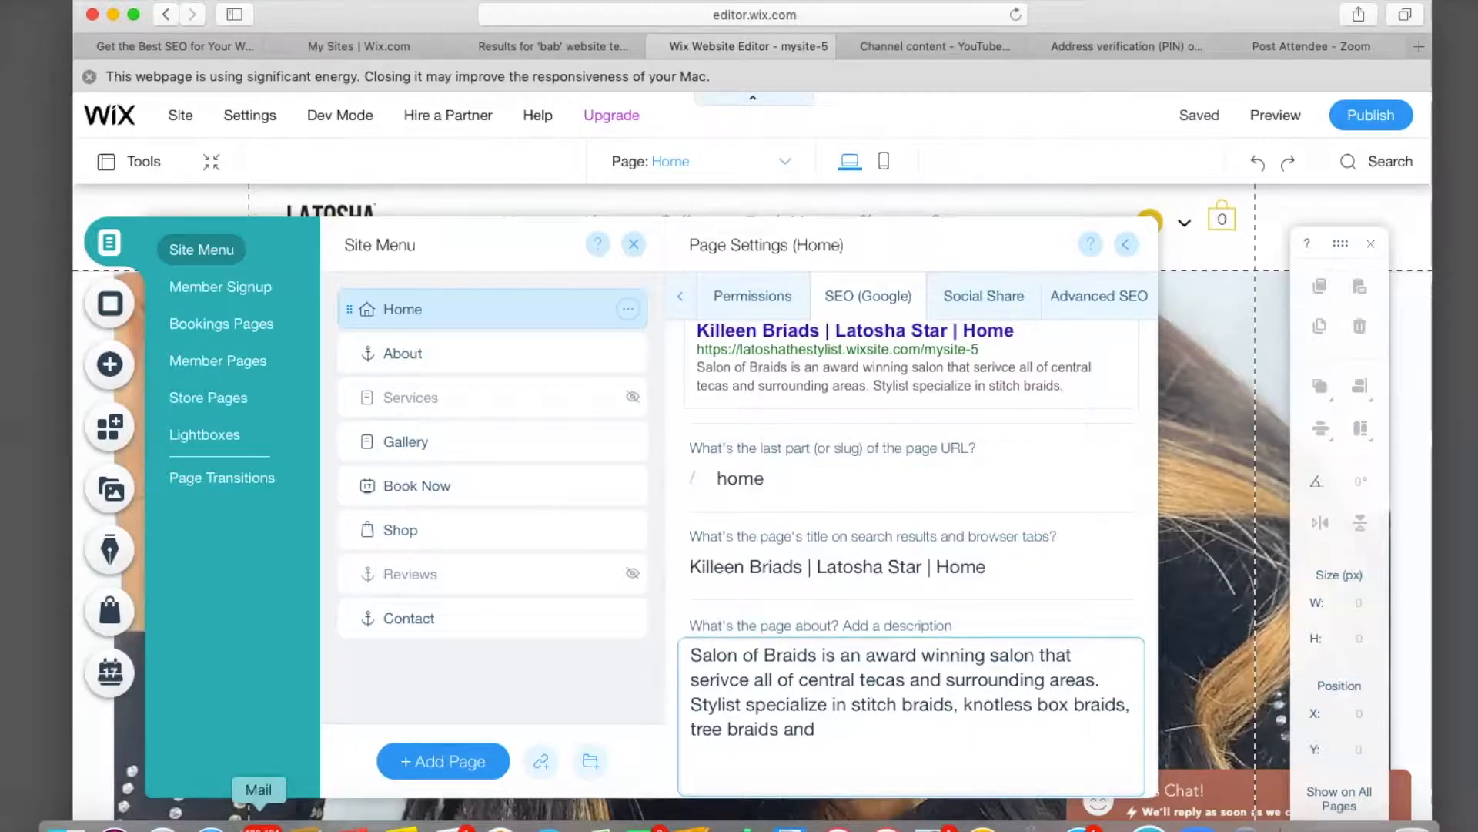
text(ponytails. Award win)
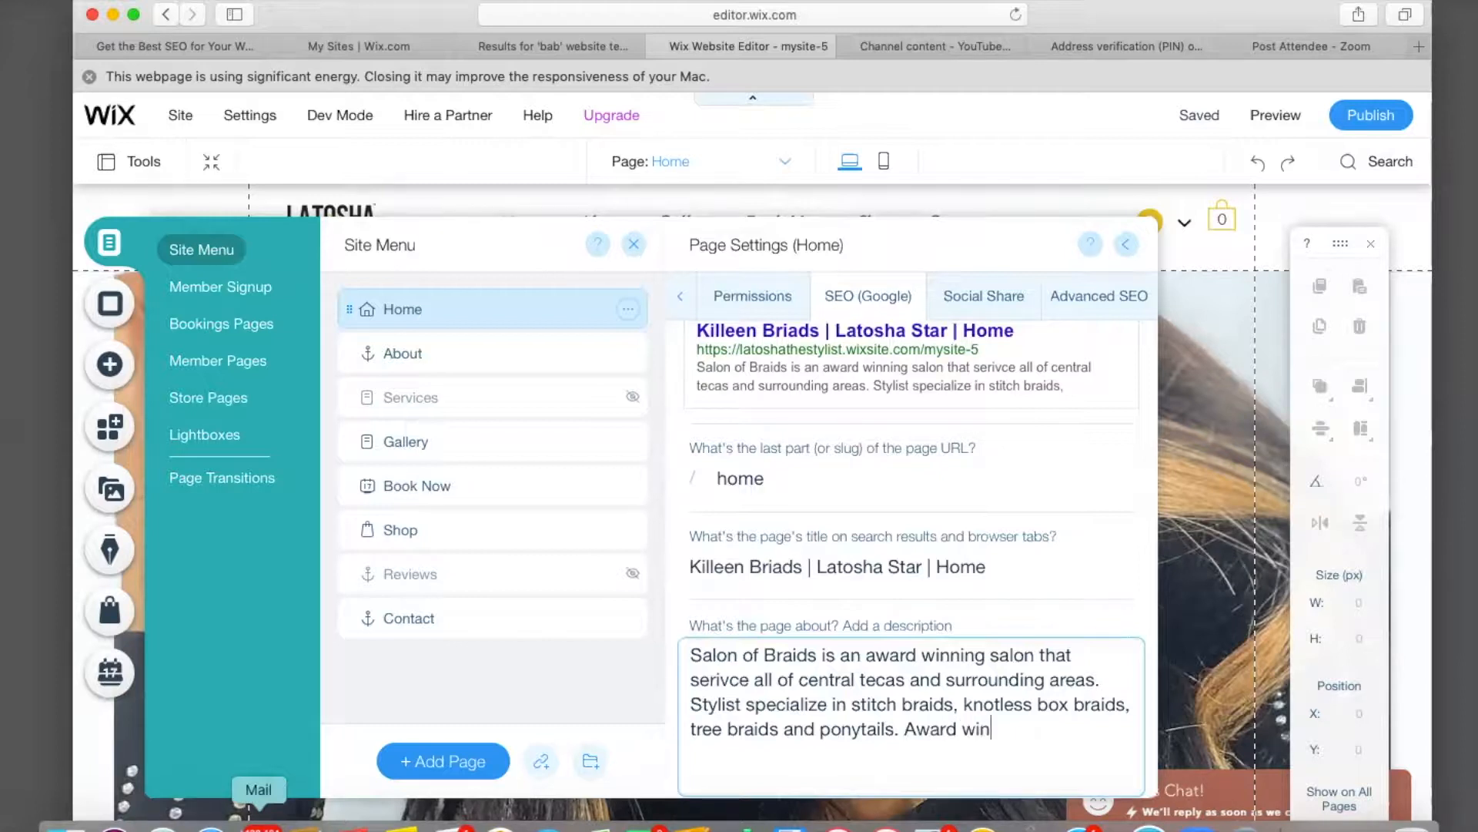
text(ning salon book your ap)
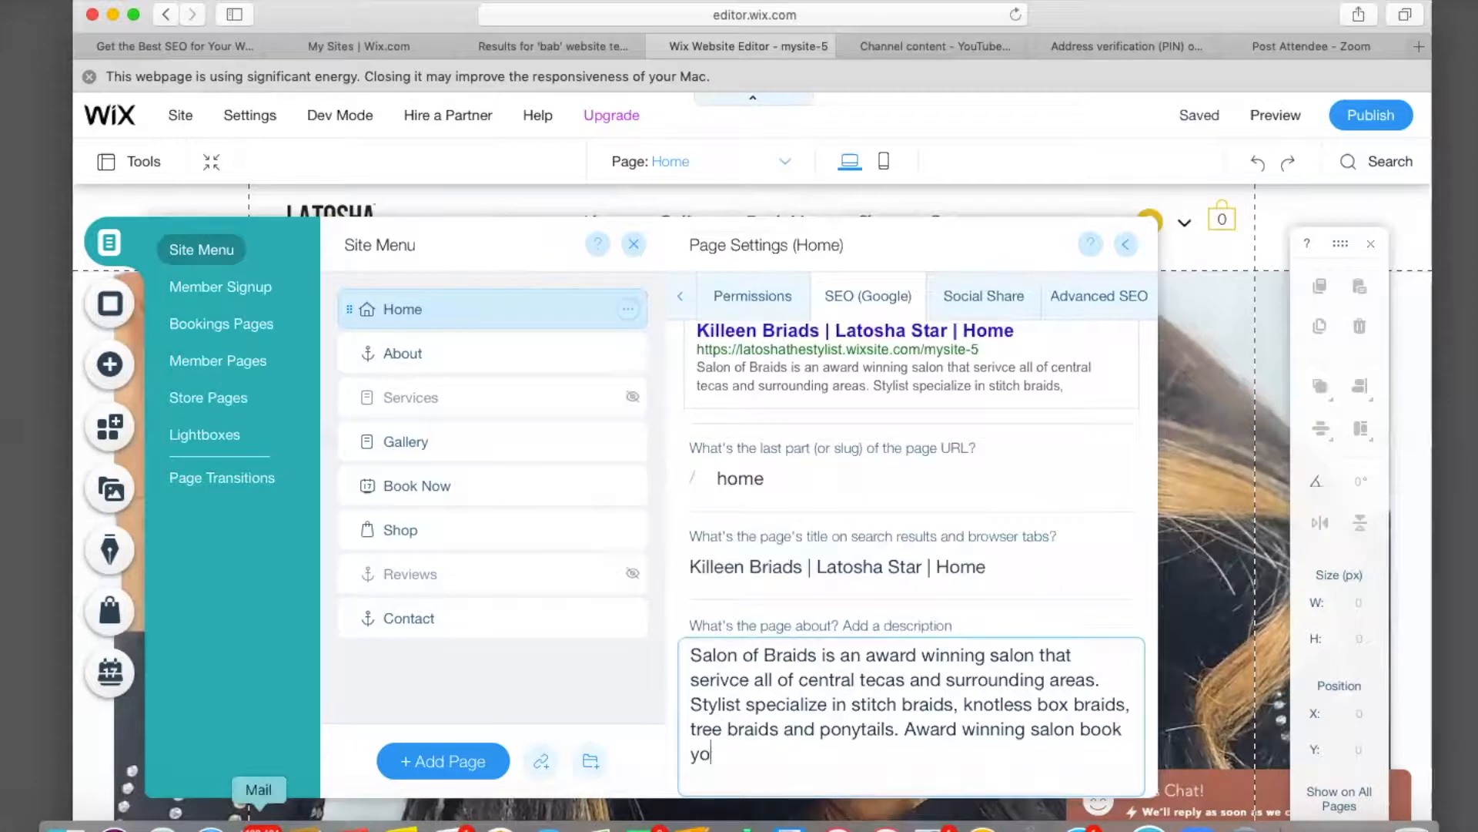
text(po)
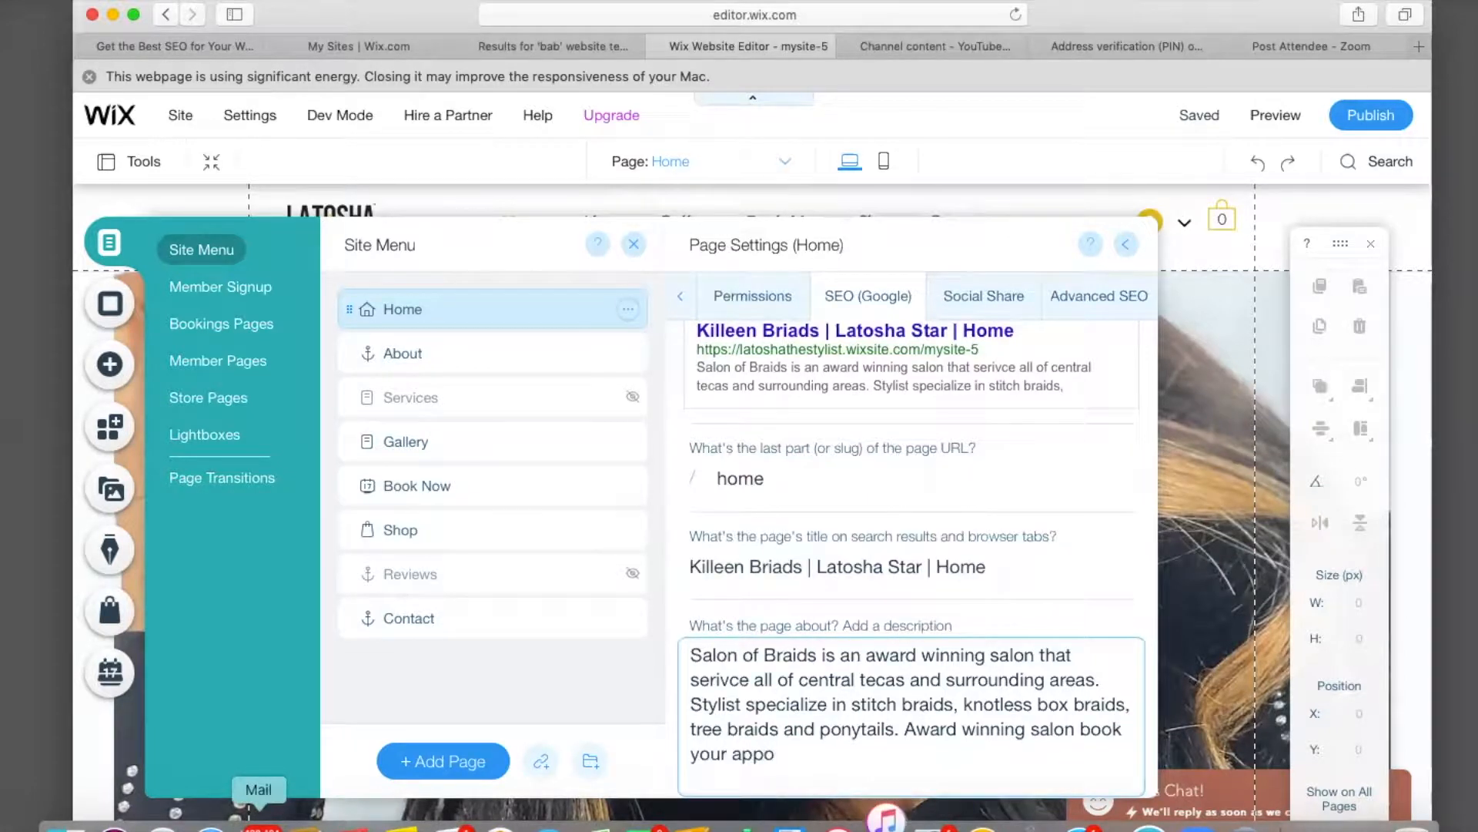
text(inymen)
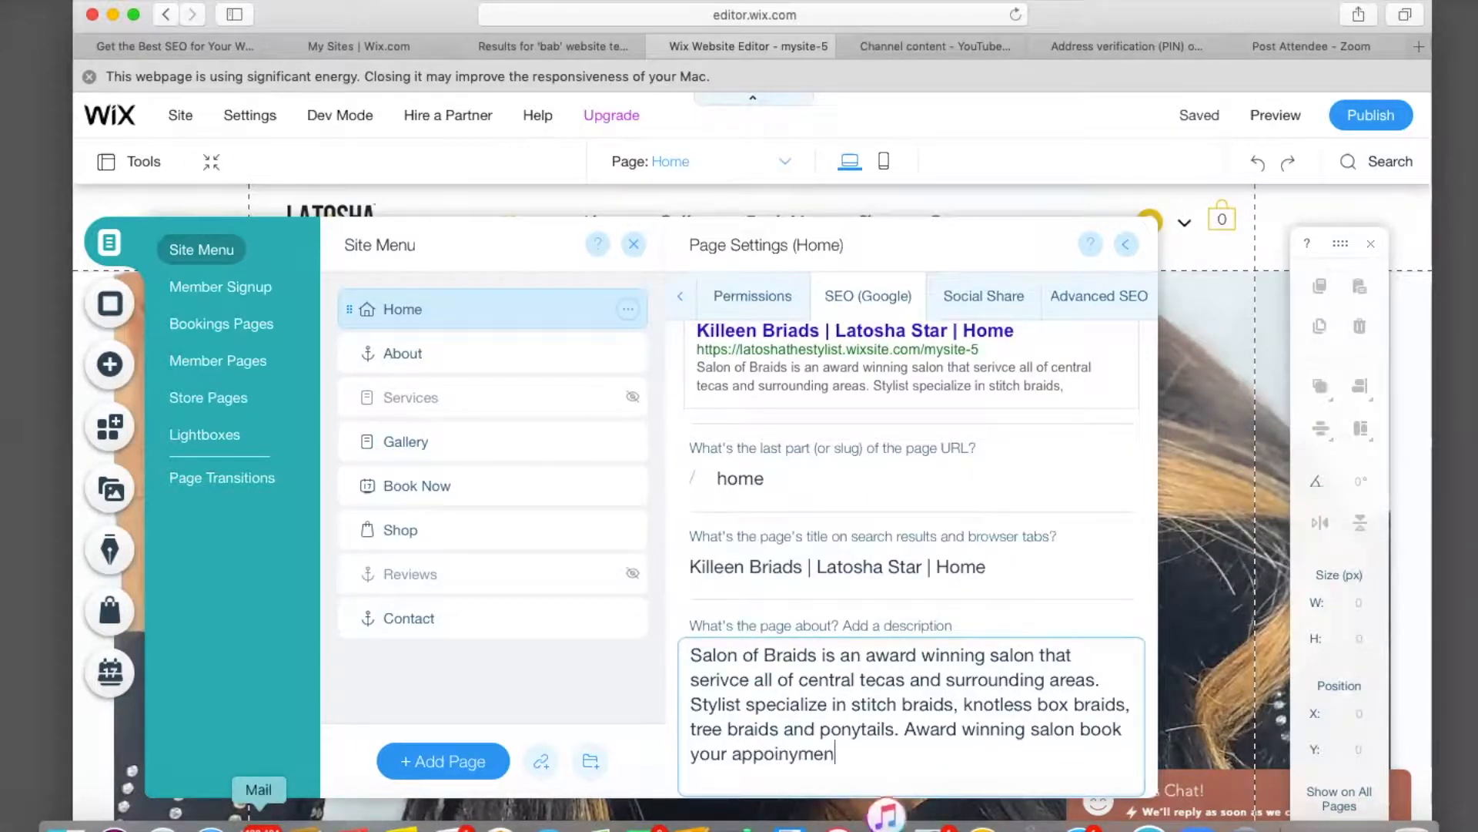
text(t today)
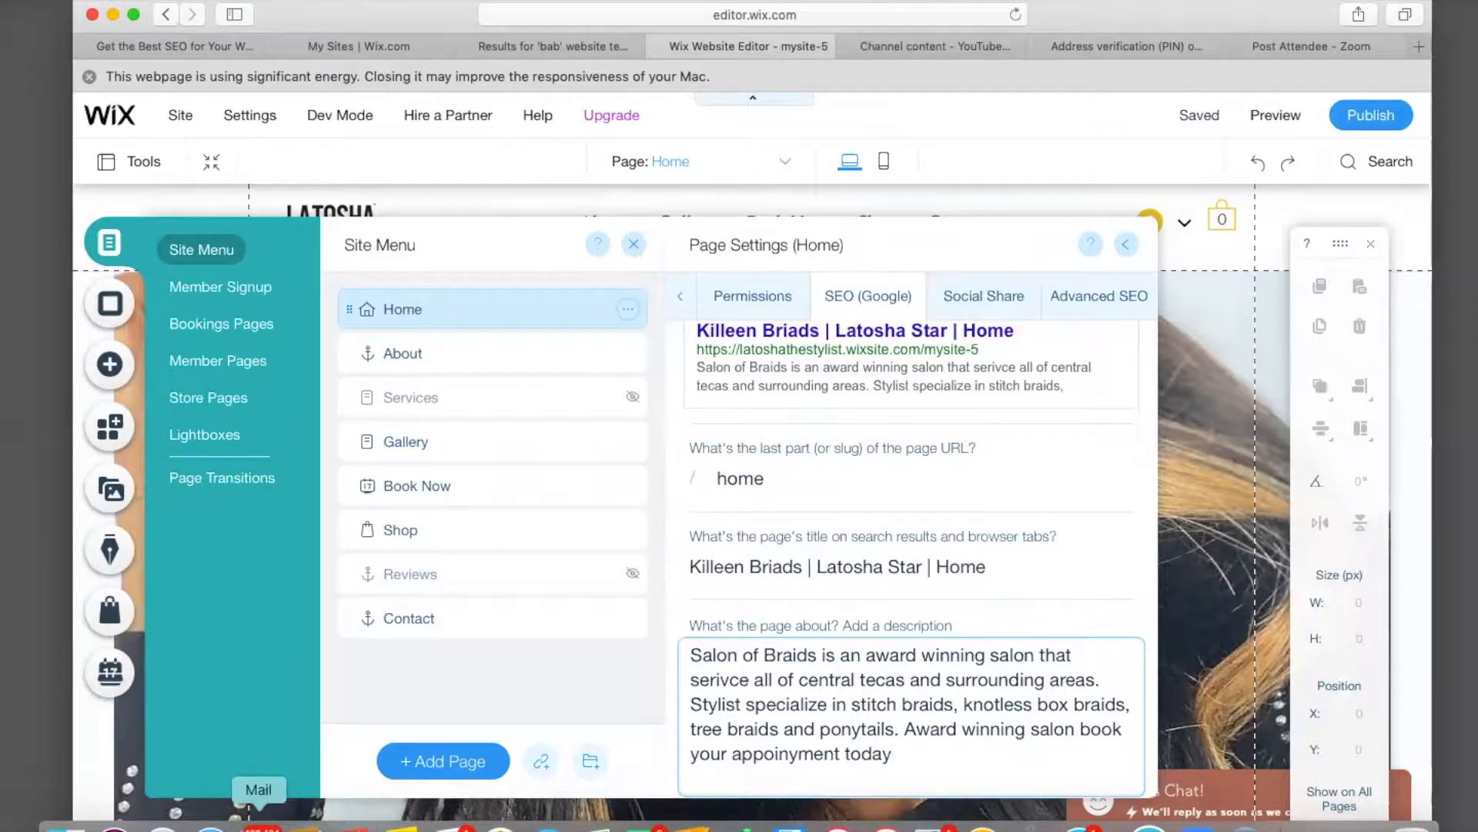
text(.)
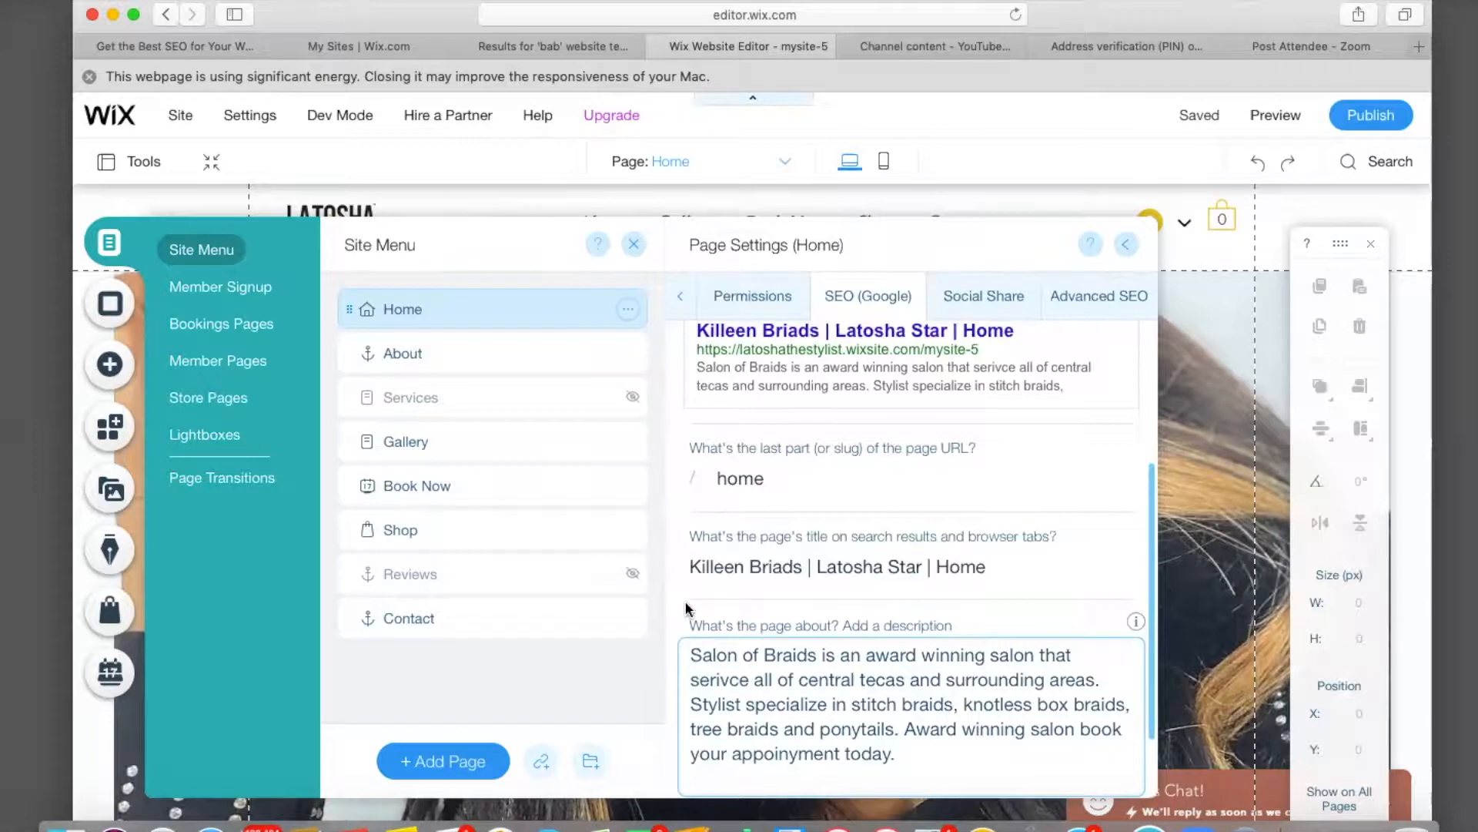
Review the finished Home page SEO title, description and search preview.
scroll(686, 613, up, 3)
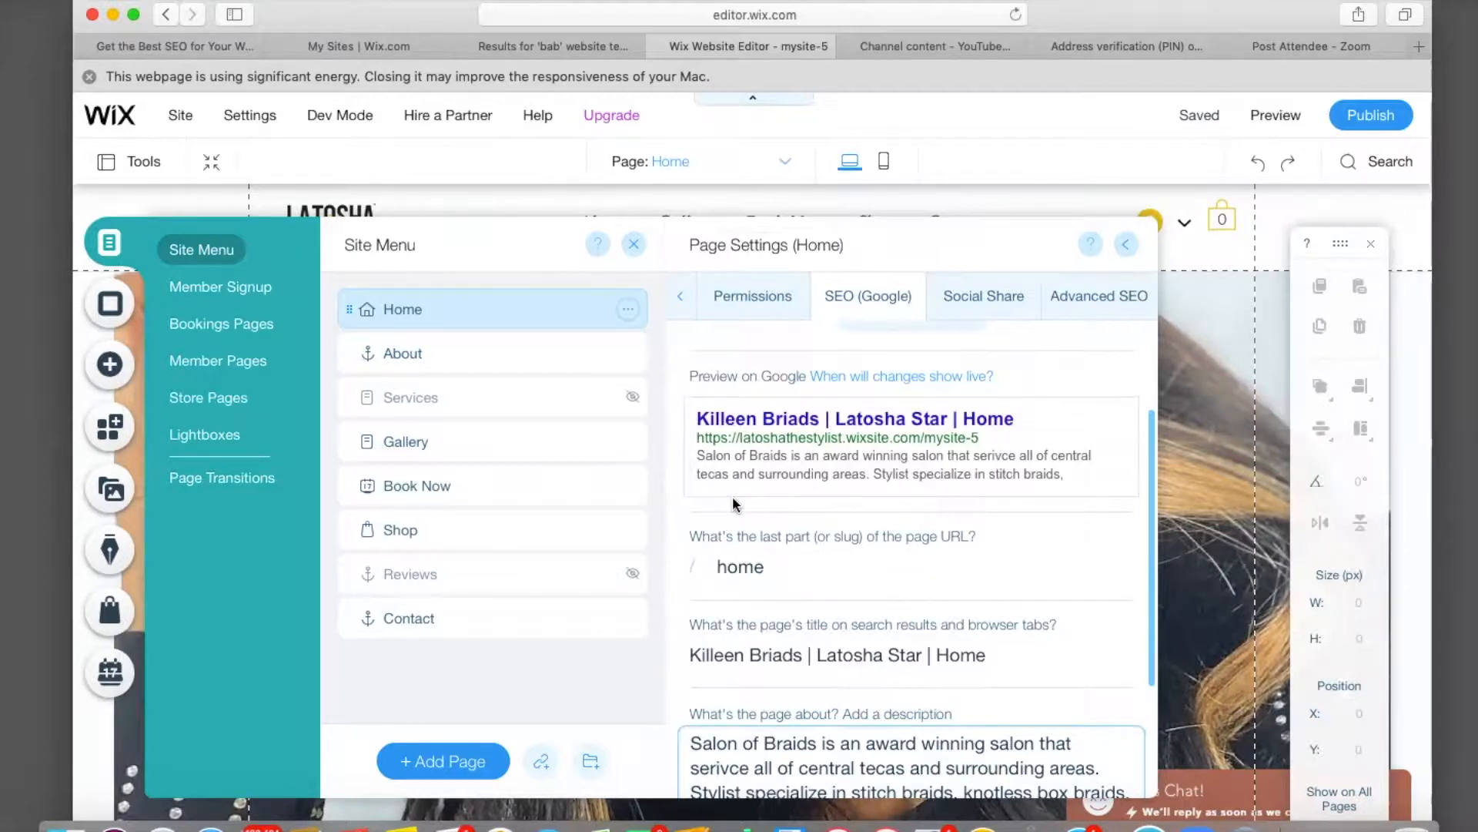
scroll(736, 501, down, 3)
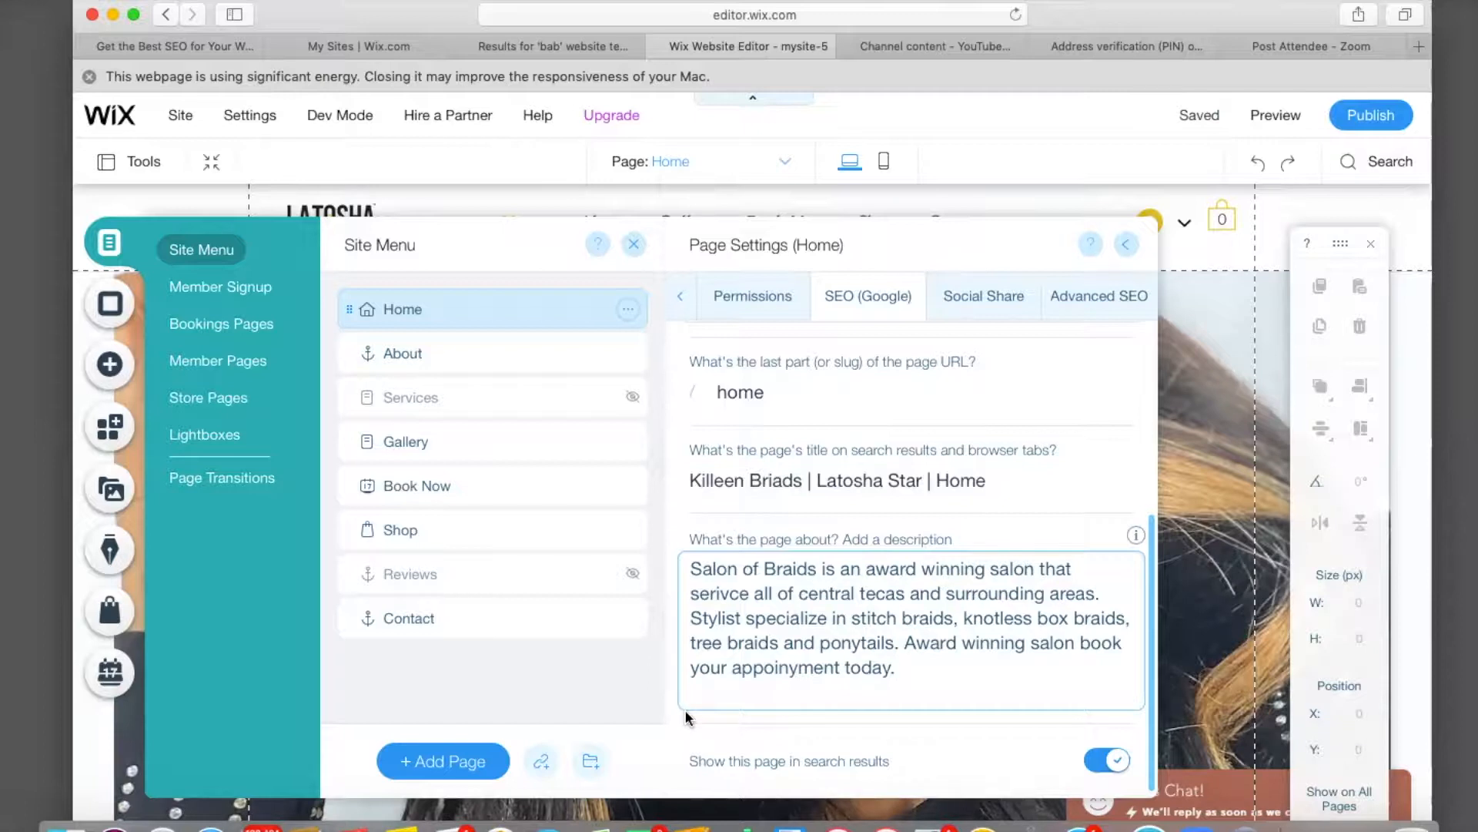
scroll(685, 709, up, 1)
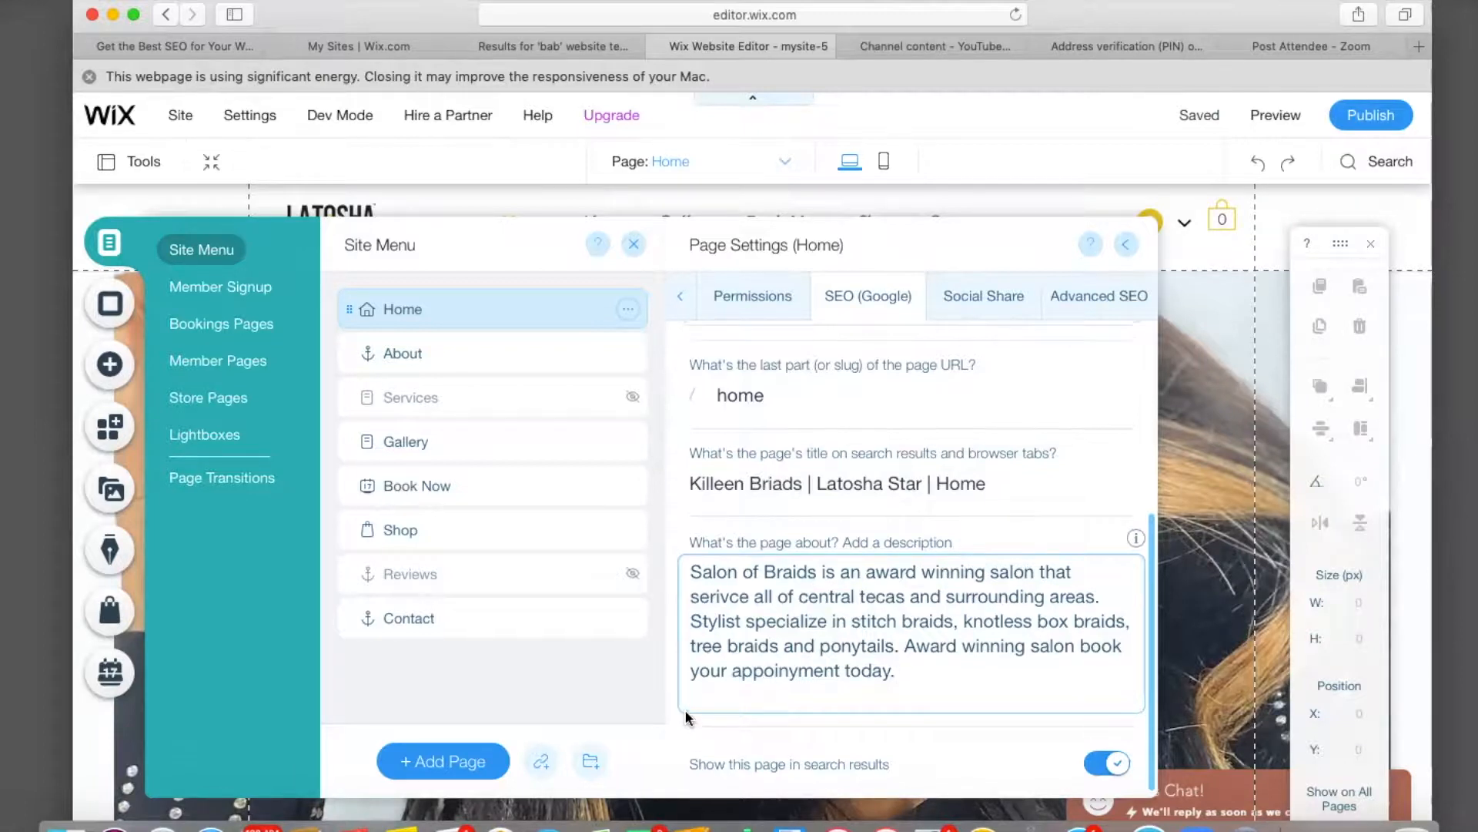
scroll(663, 514, up, 5)
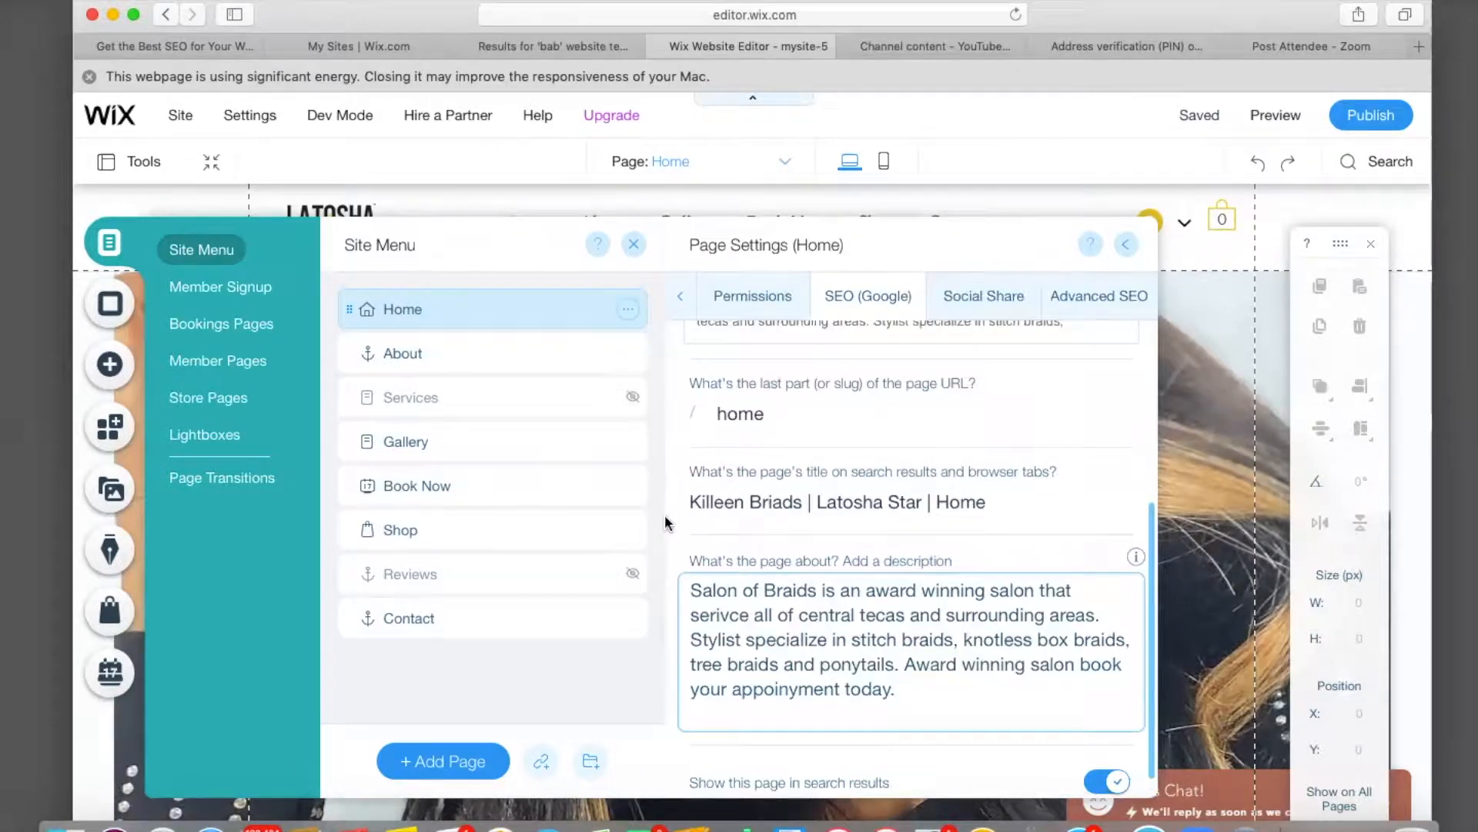
scroll(664, 515, up, 1)
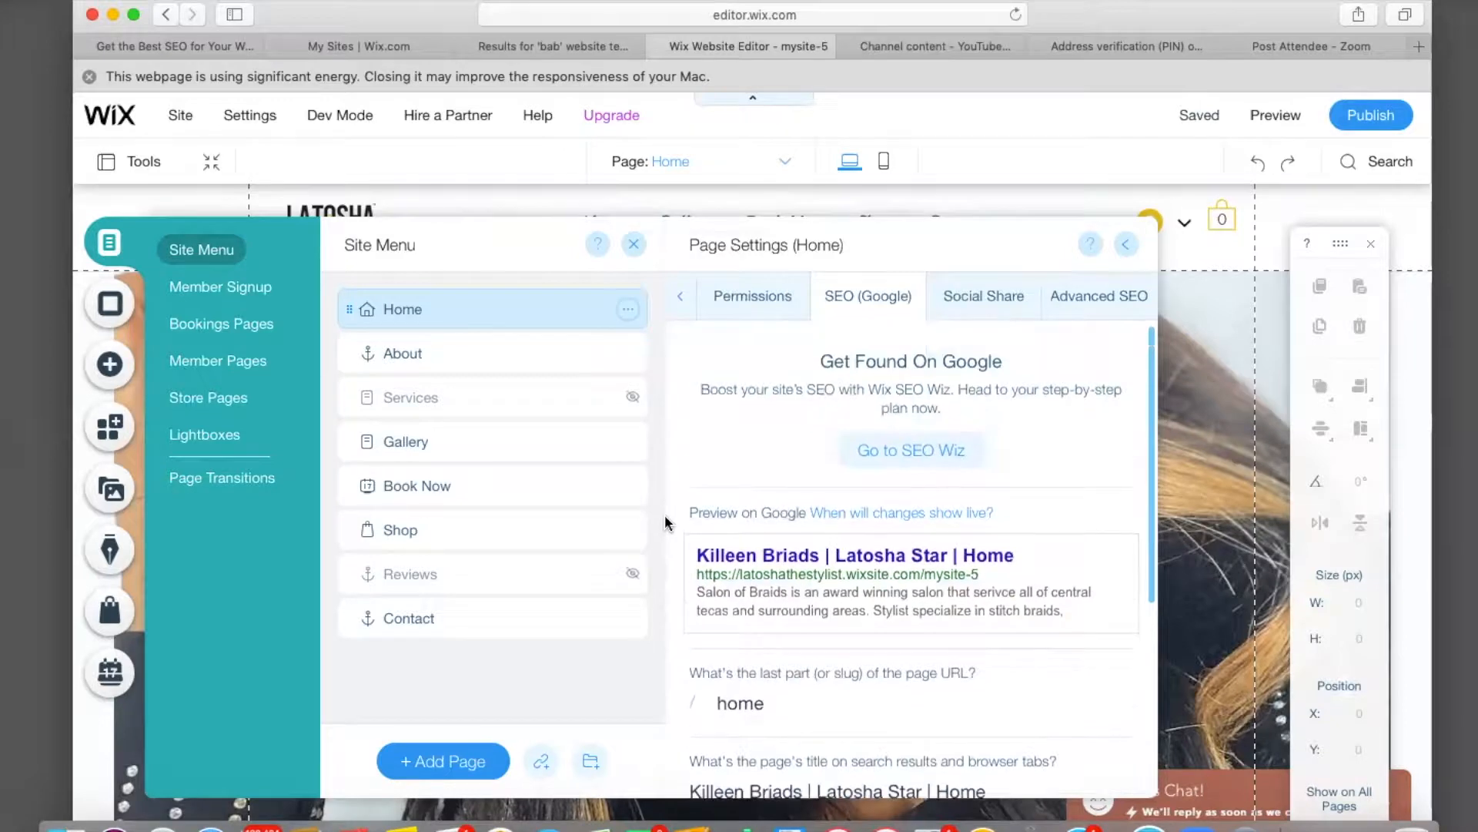
scroll(664, 515, down, 6)
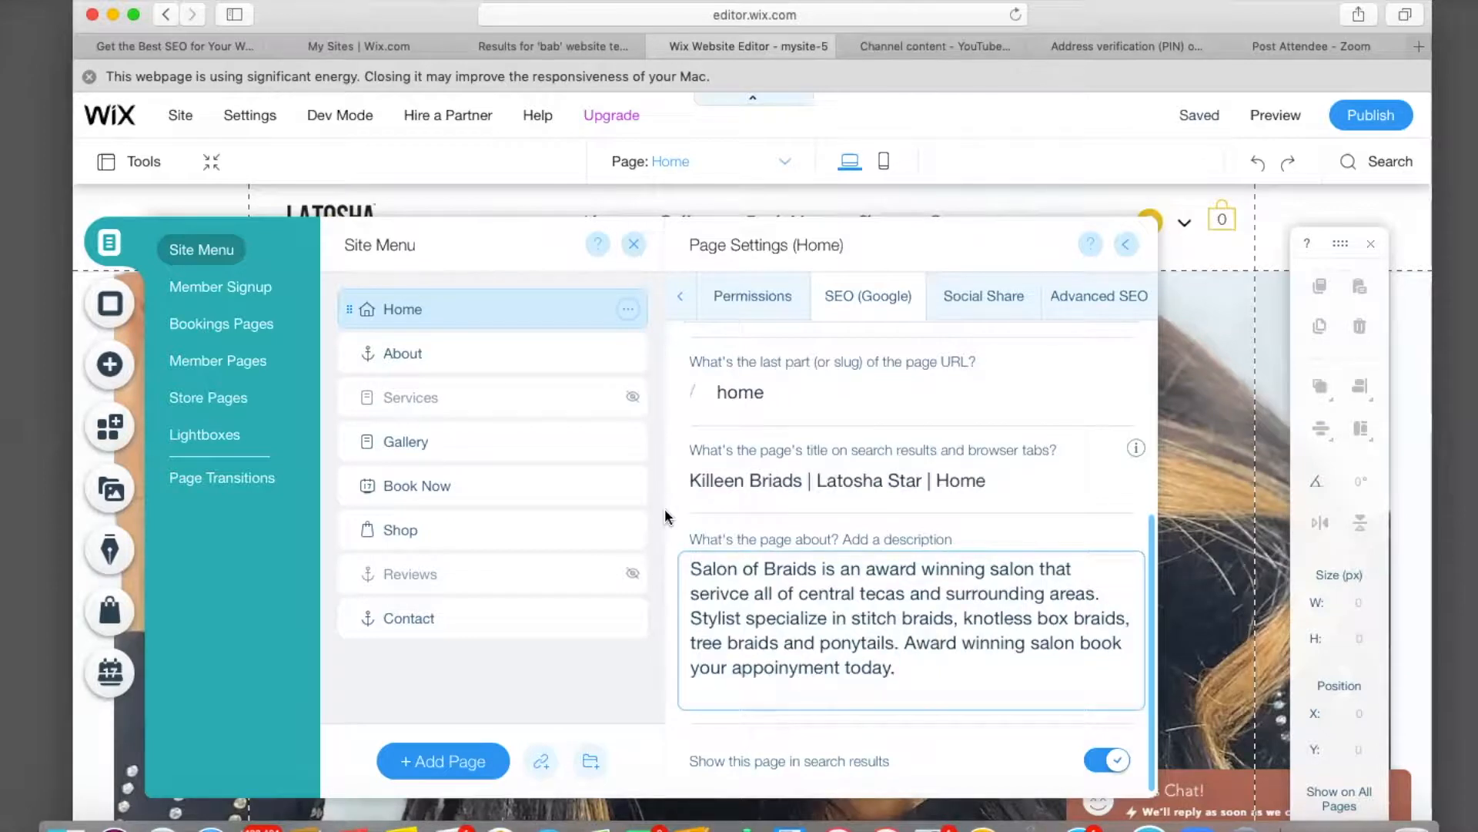
Look at the Home page's Social Share and Advanced SEO settings.
click(973, 304)
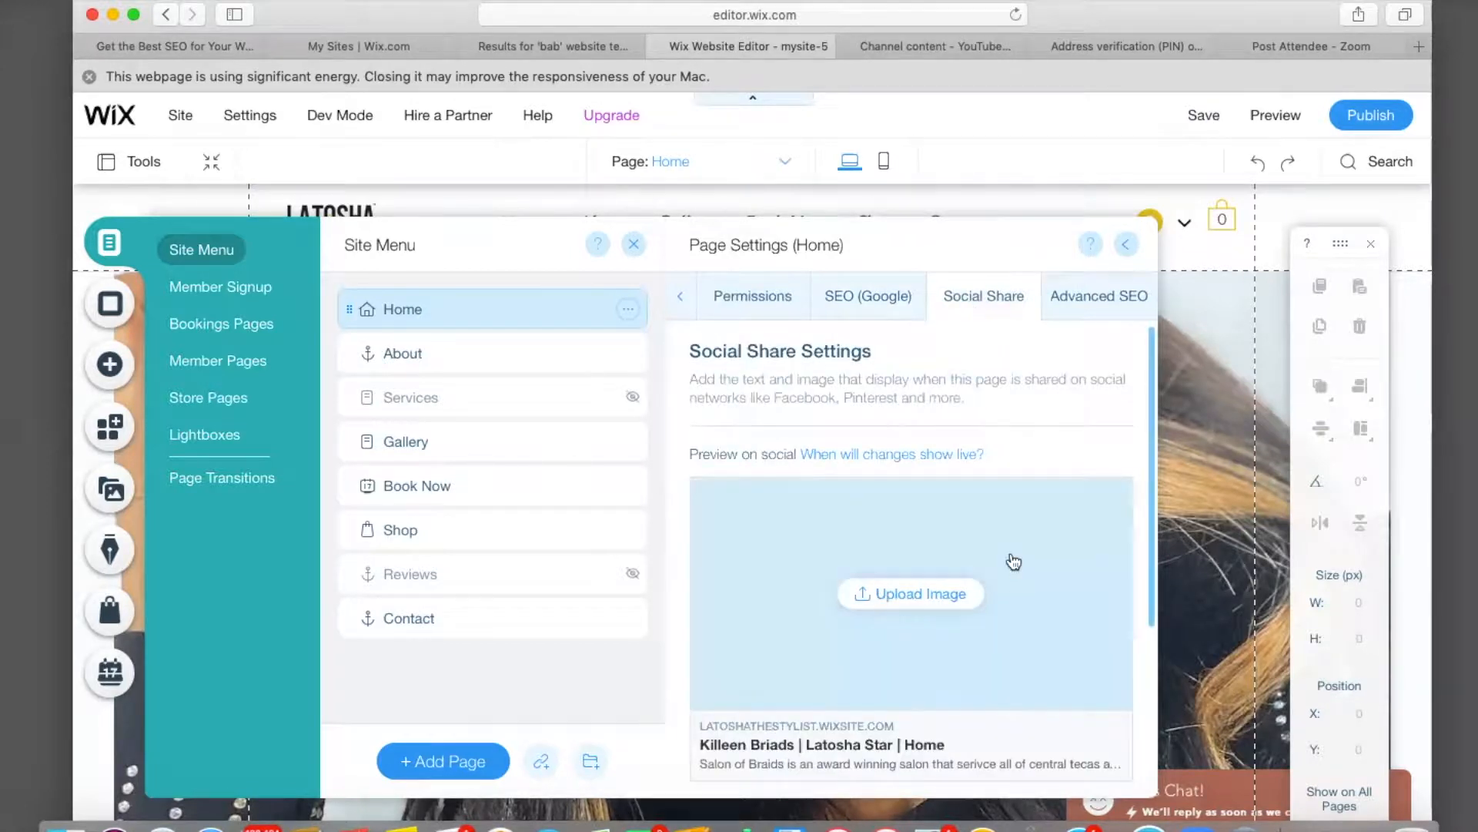
click(1078, 303)
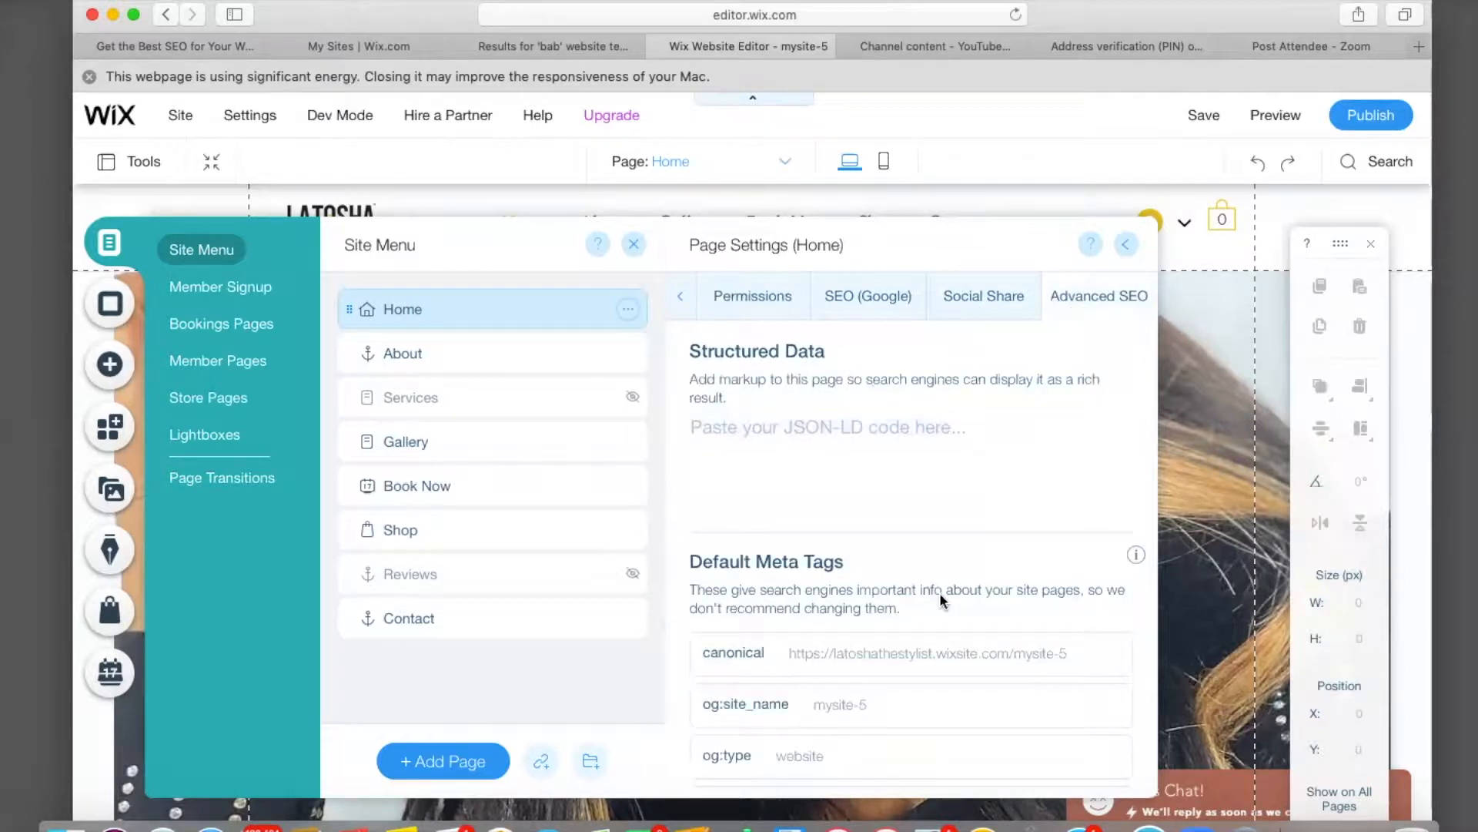
click(682, 302)
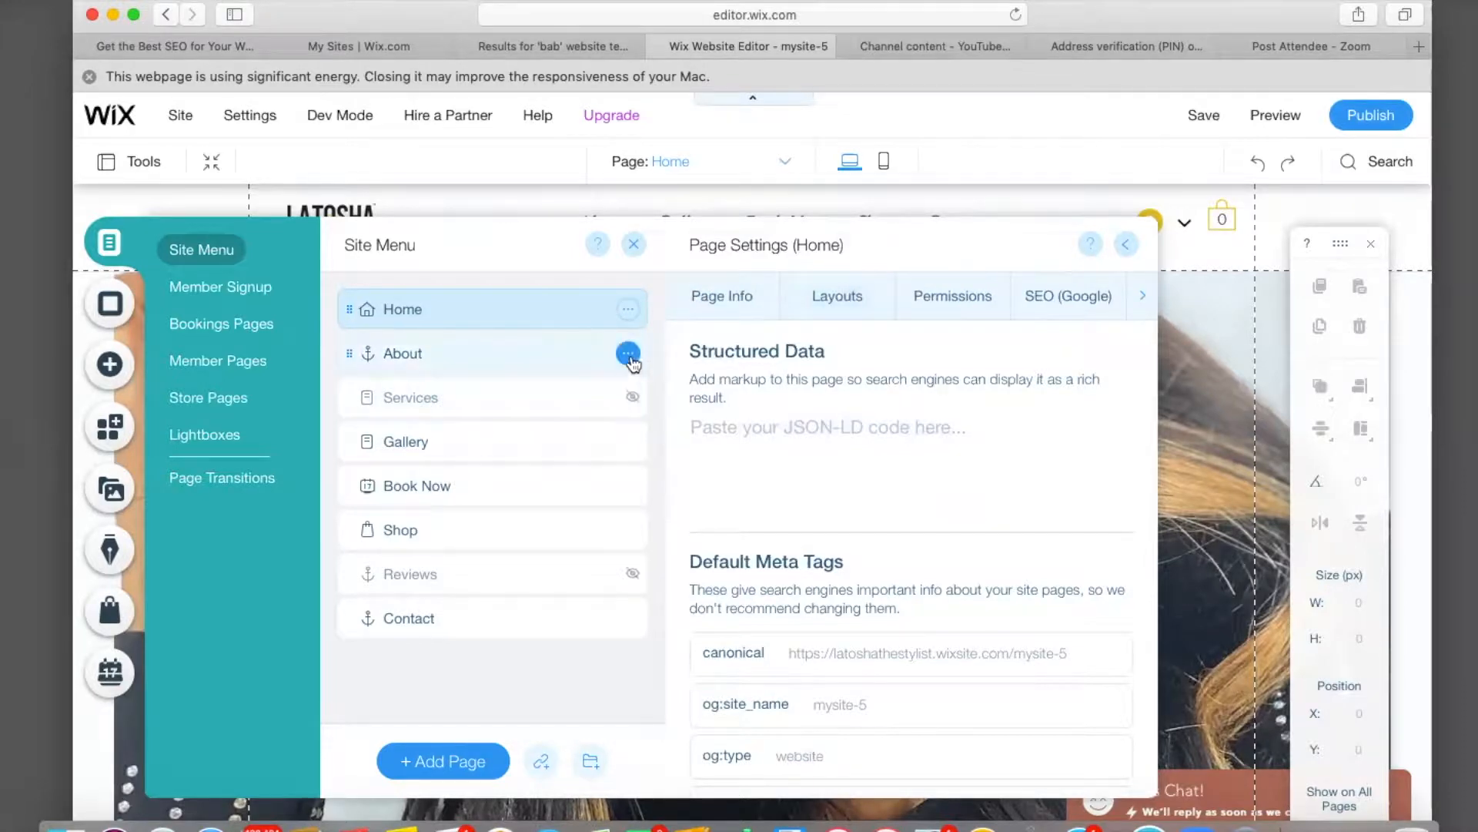
Check the page options for the About, Gallery, Book Now and Shop pages.
click(628, 356)
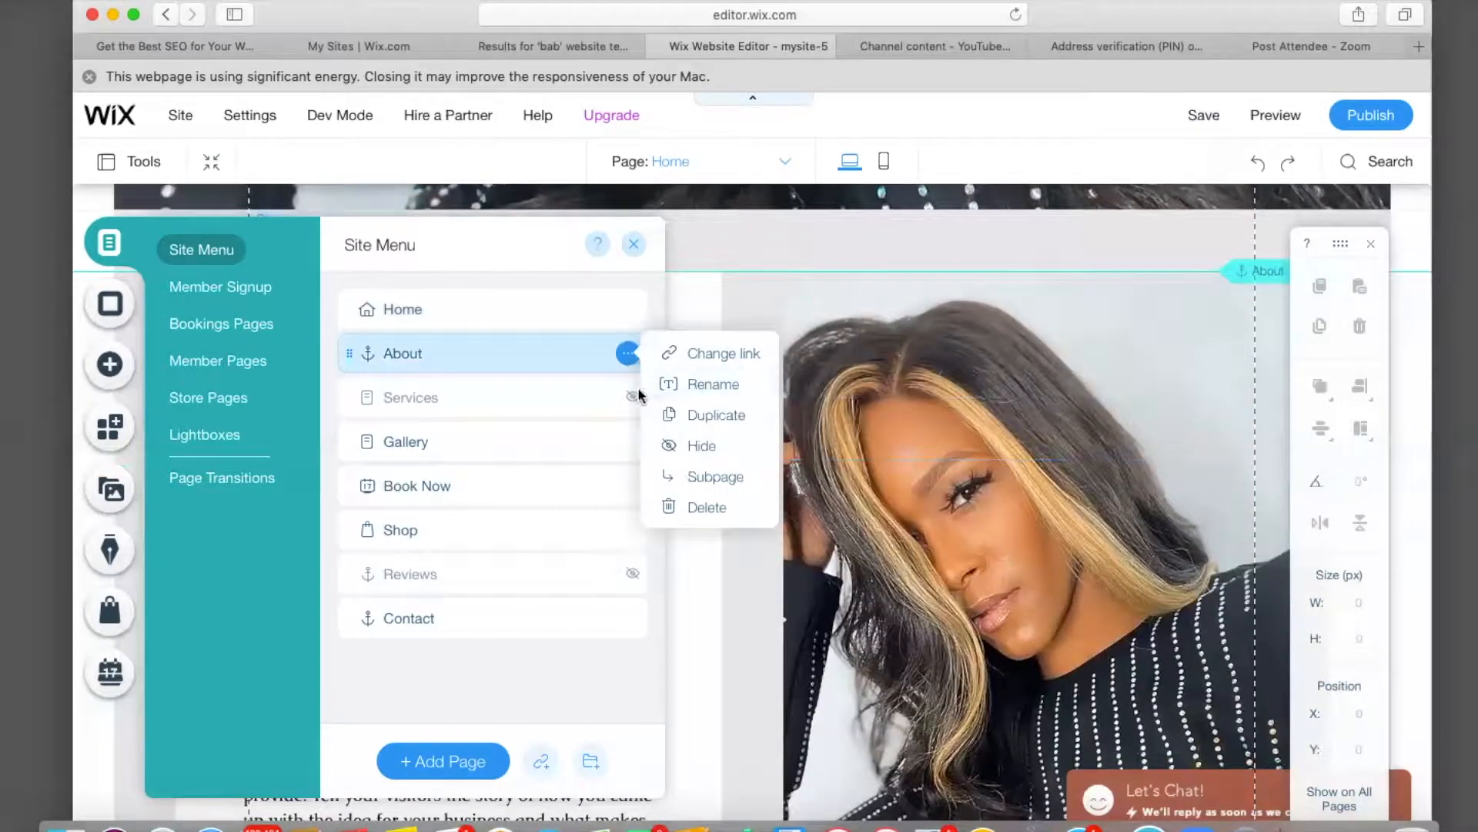
click(629, 446)
click(629, 445)
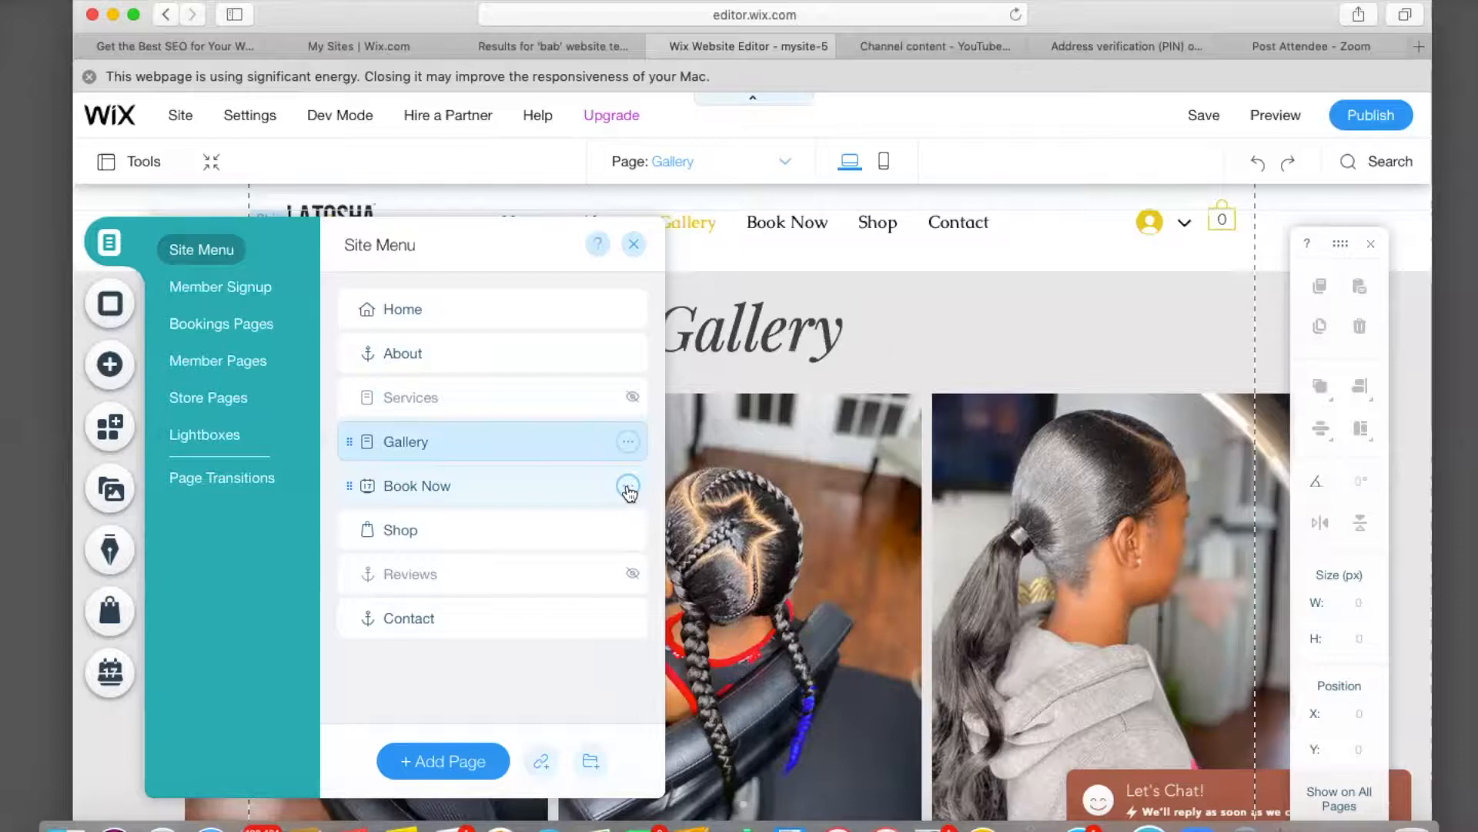
click(627, 486)
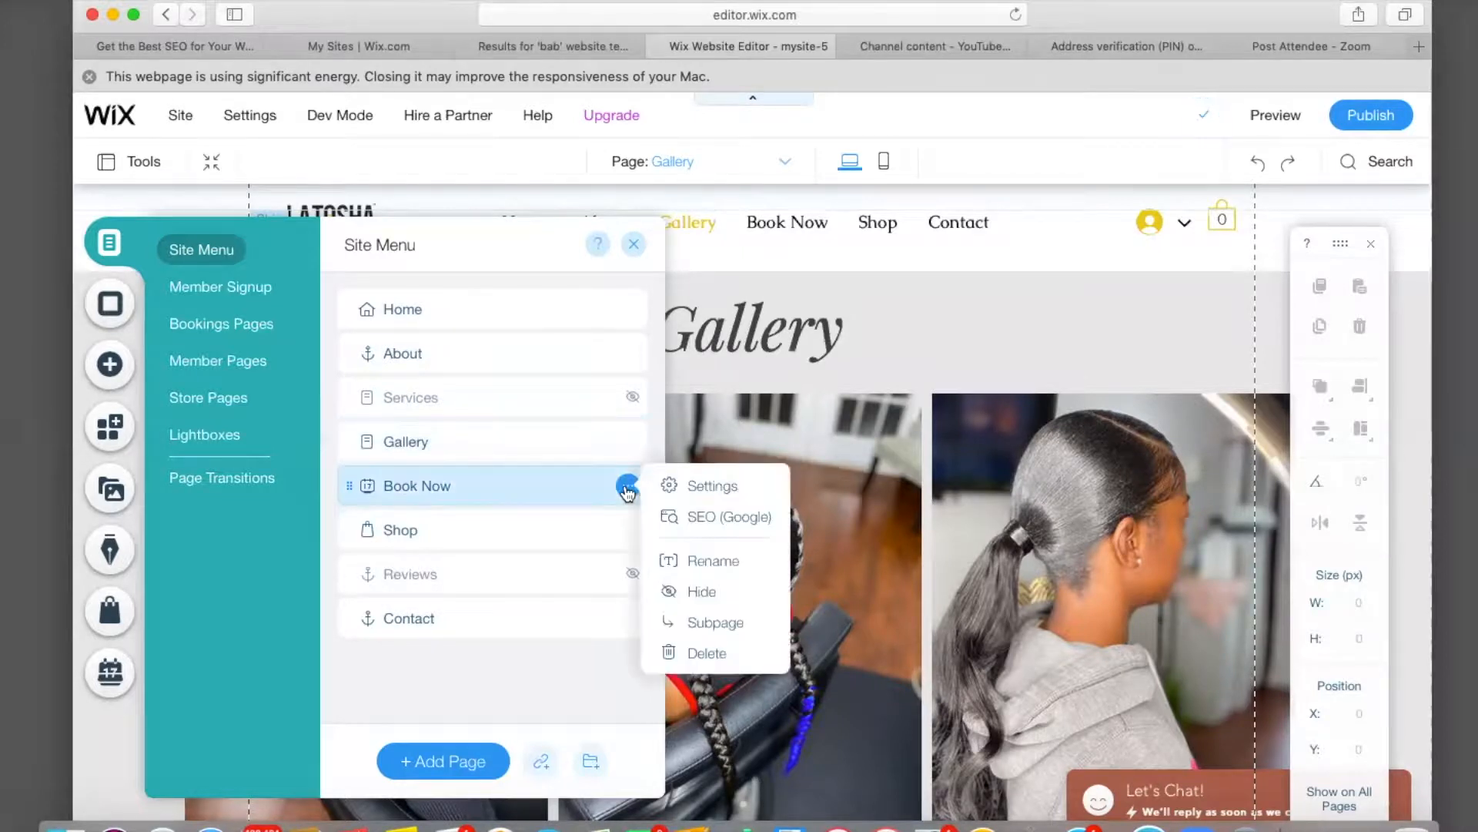
click(630, 537)
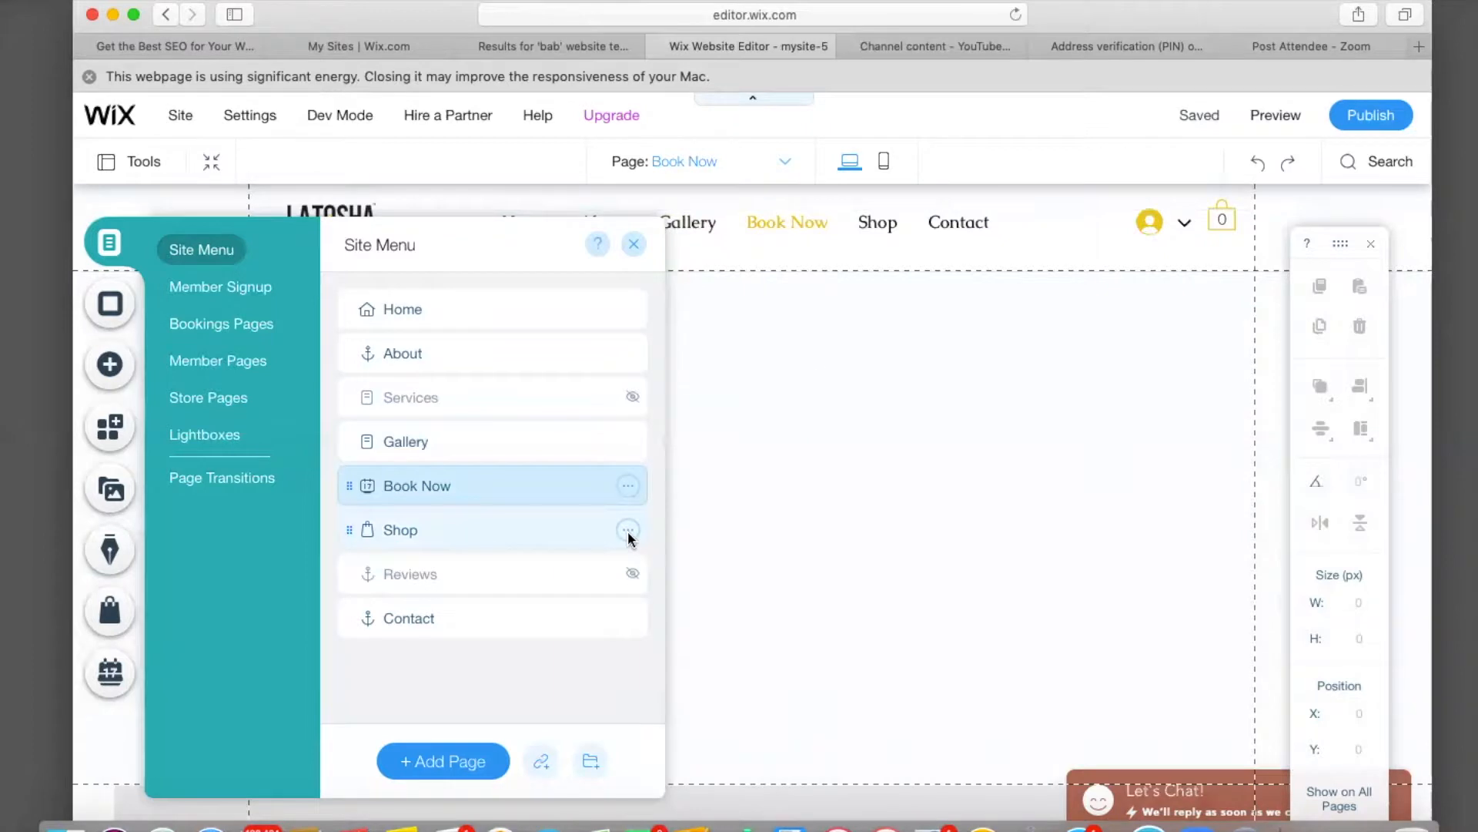
click(628, 531)
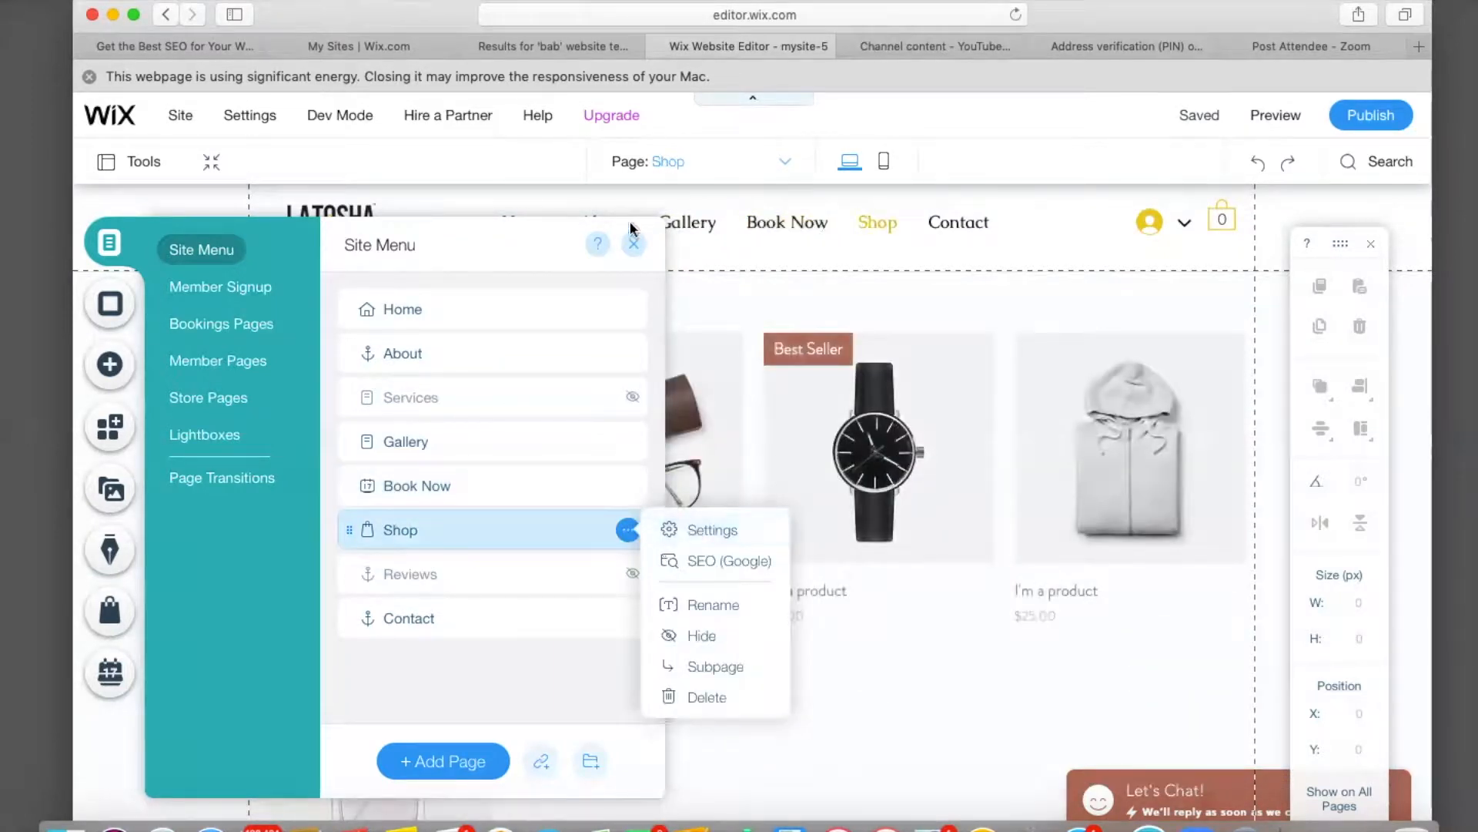
click(633, 246)
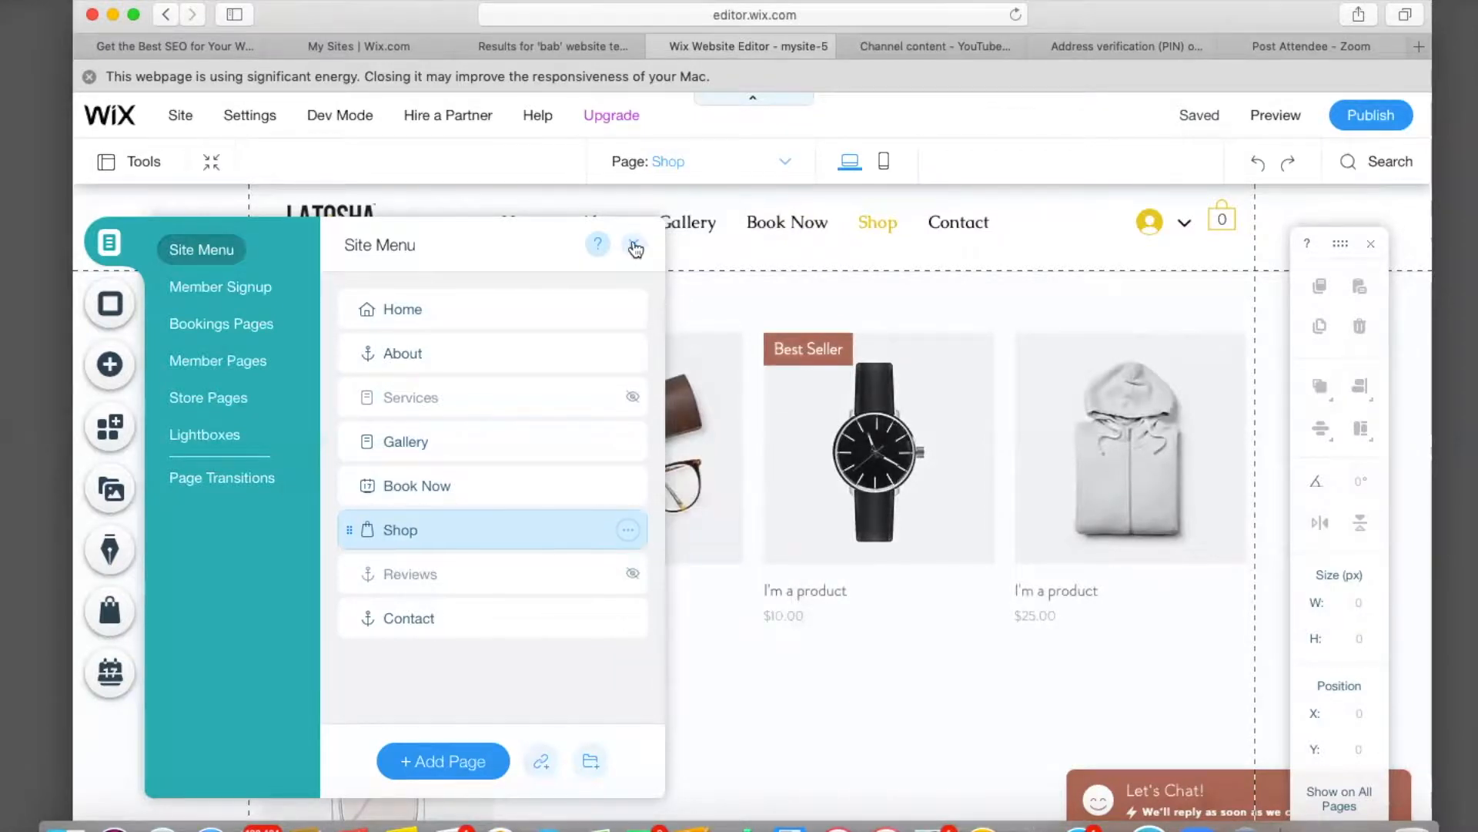
Reopen the Site Menu pages list and switch the editor back to the Home page.
click(636, 248)
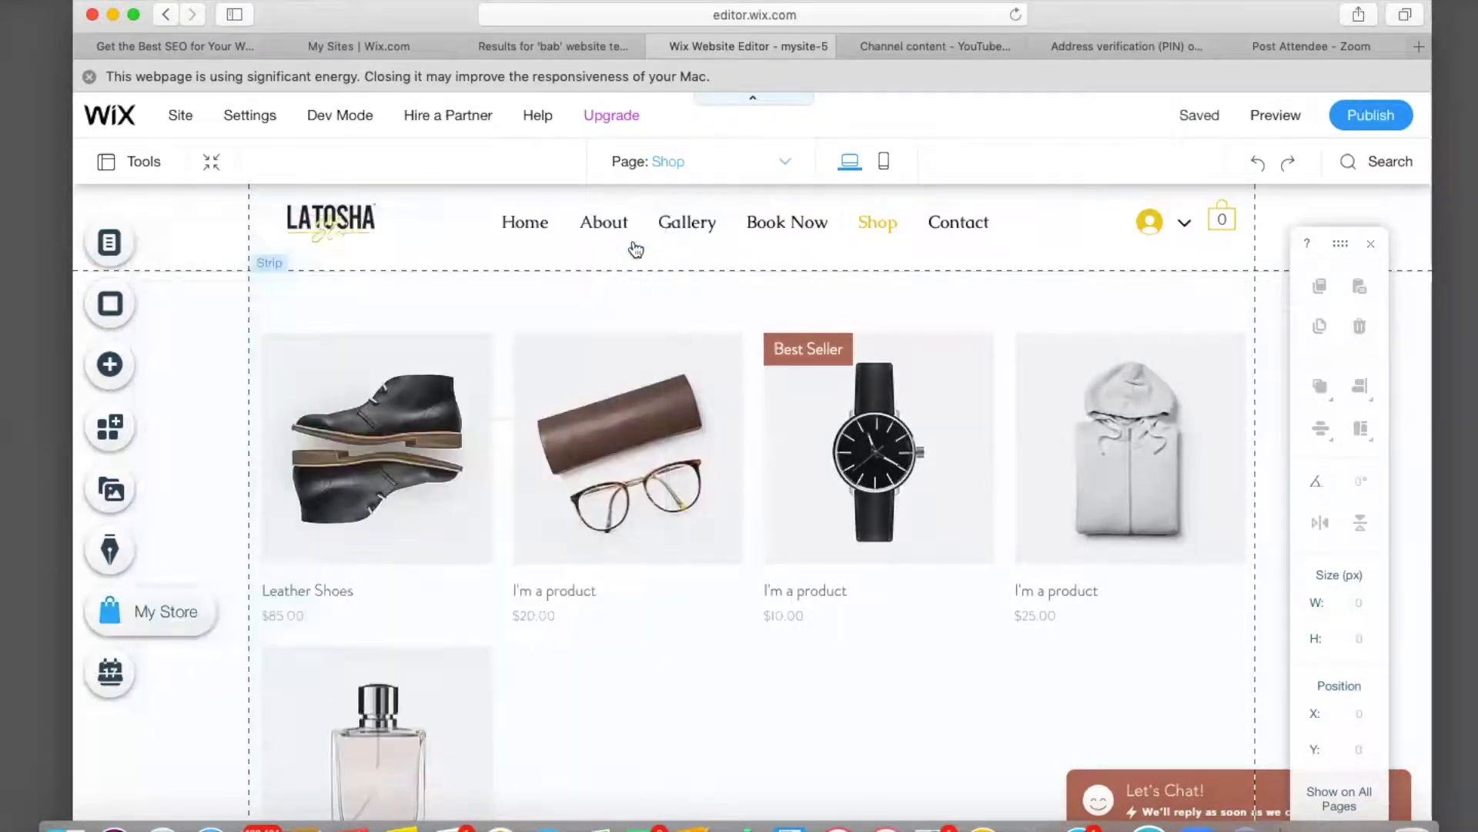
click(129, 240)
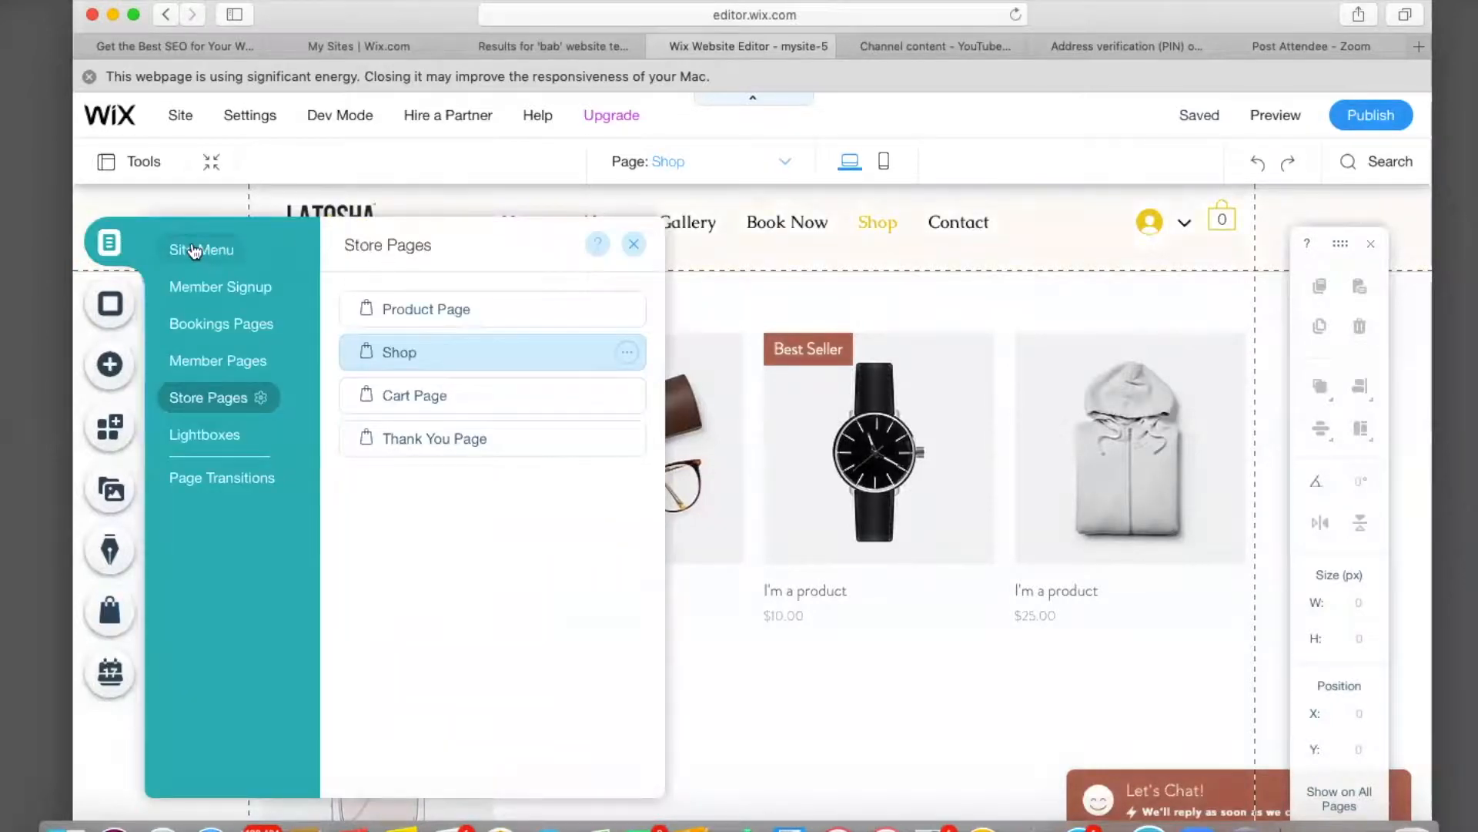
click(195, 250)
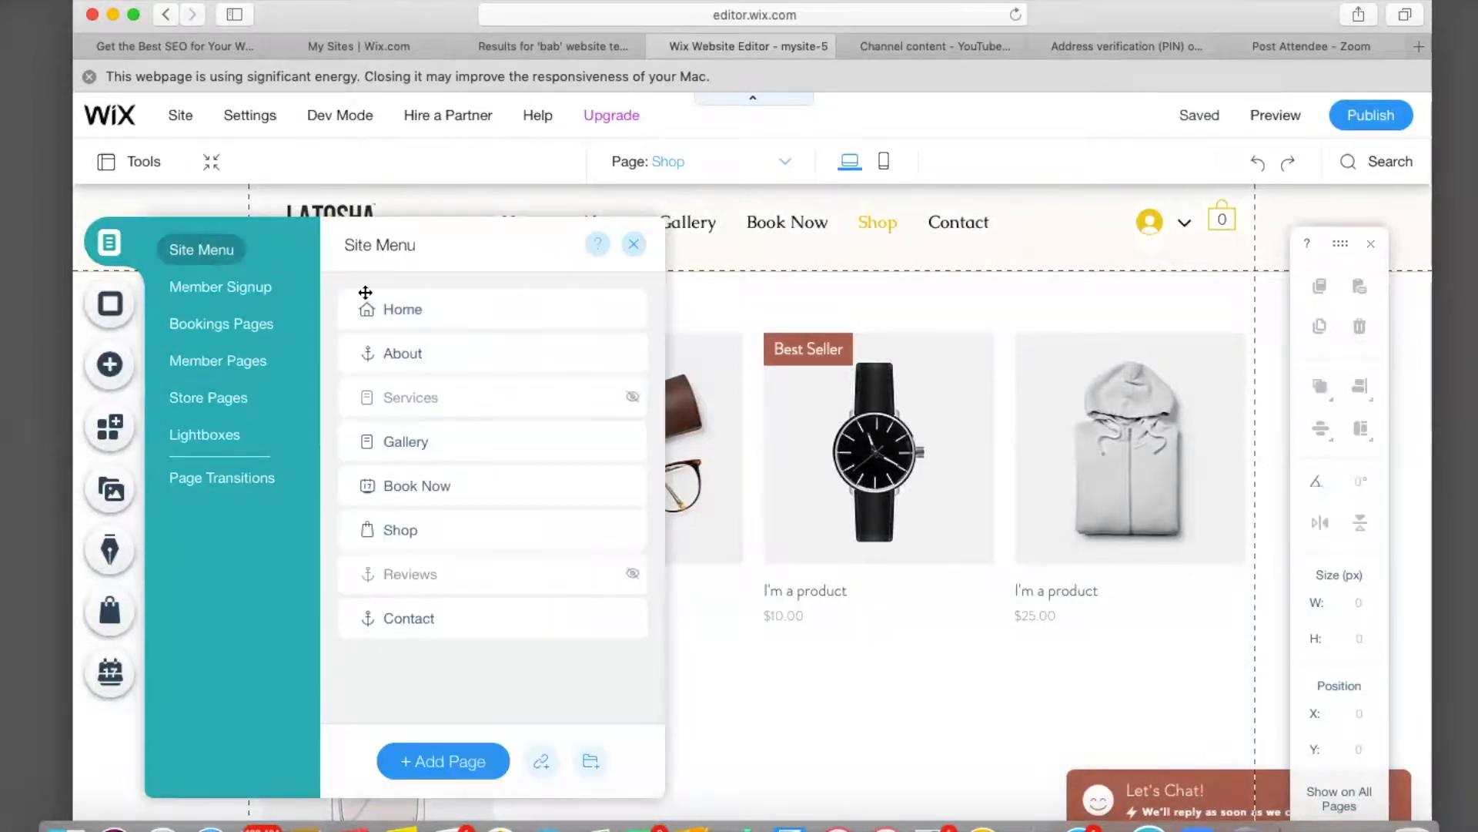
click(407, 311)
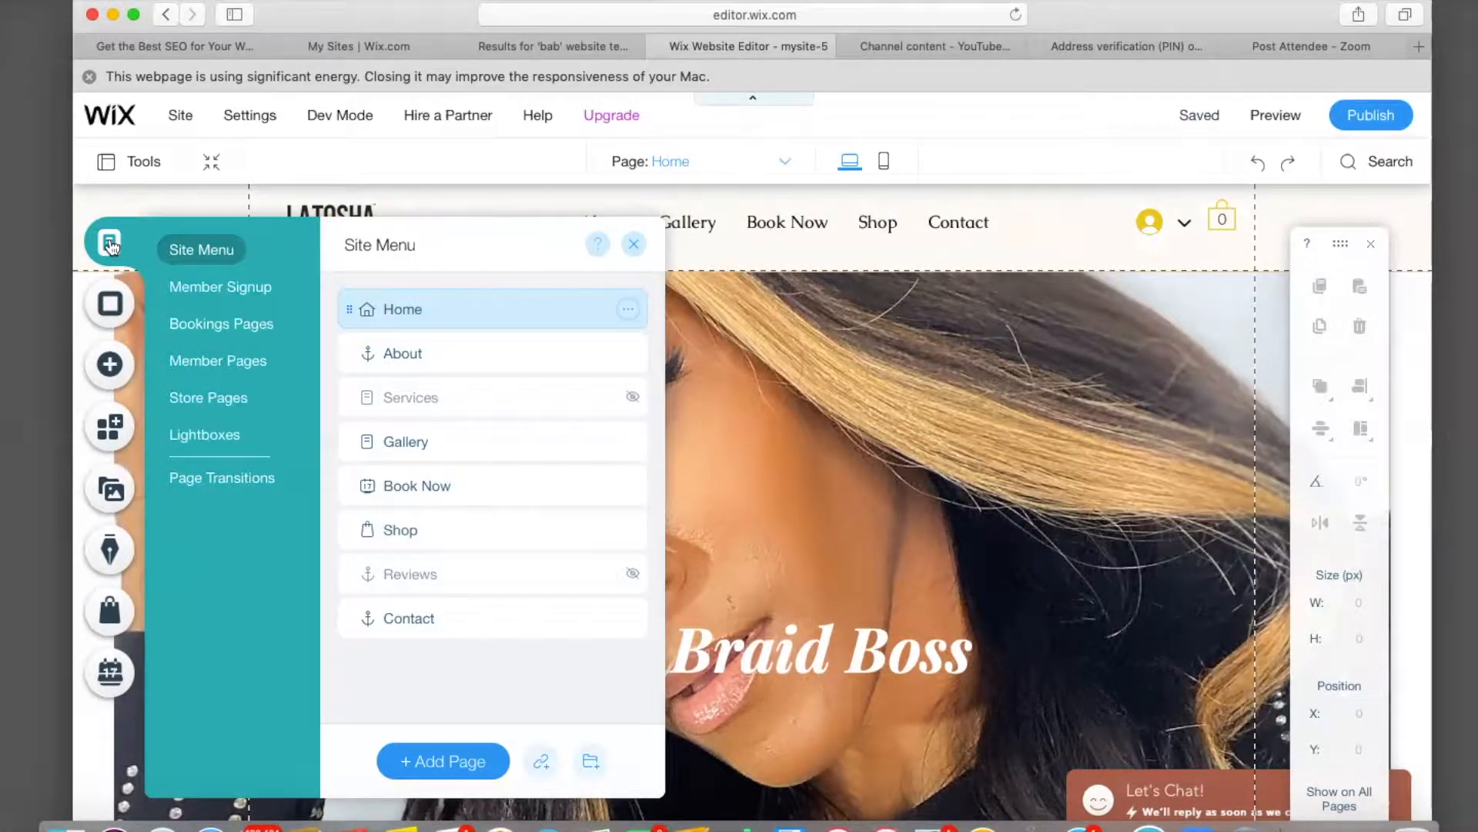
Save the site, confirm with Done, and switch to the My Sites | Wix.com tab.
click(634, 244)
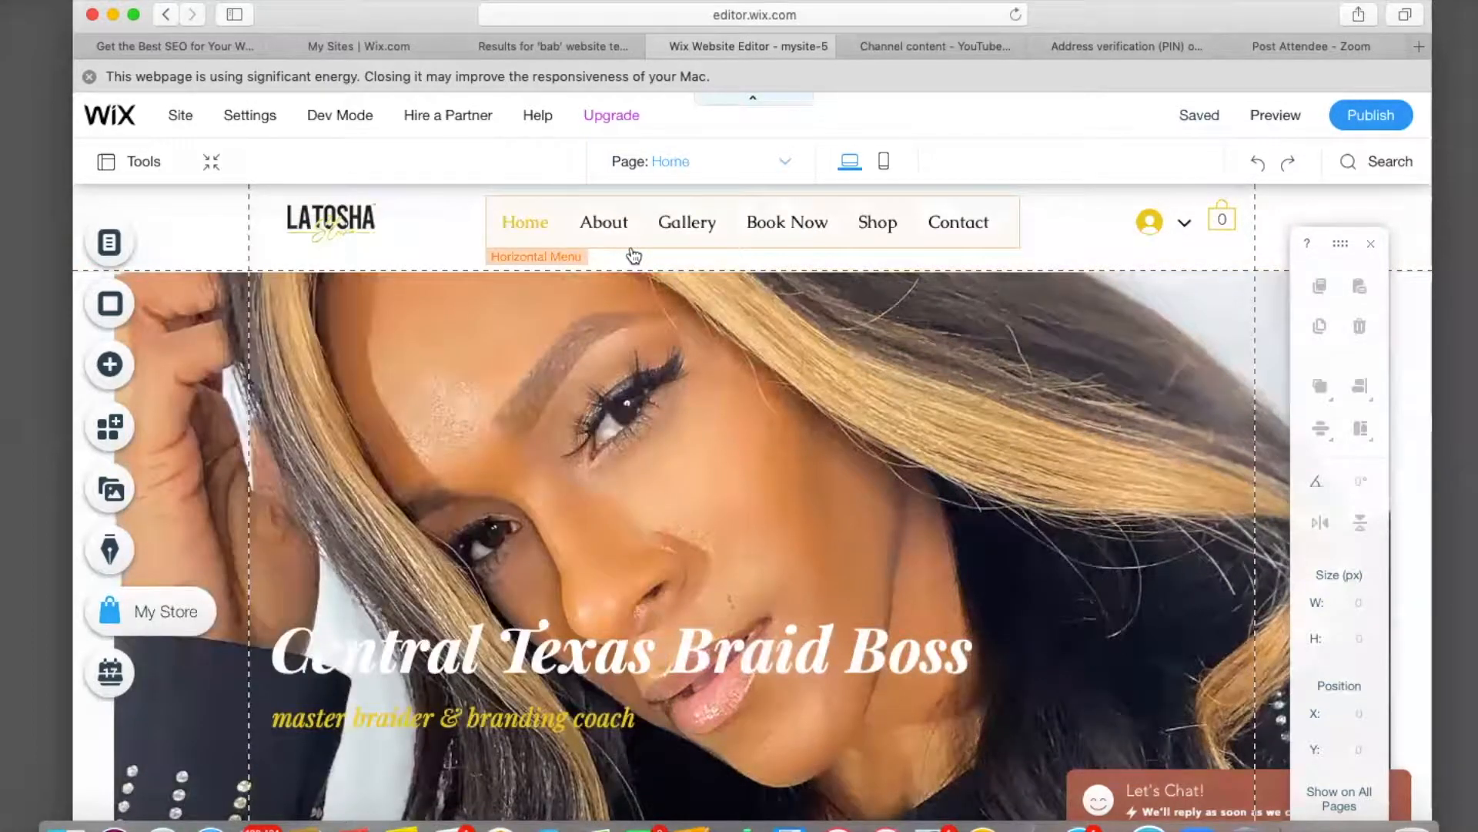
mouse_move(1192, 127)
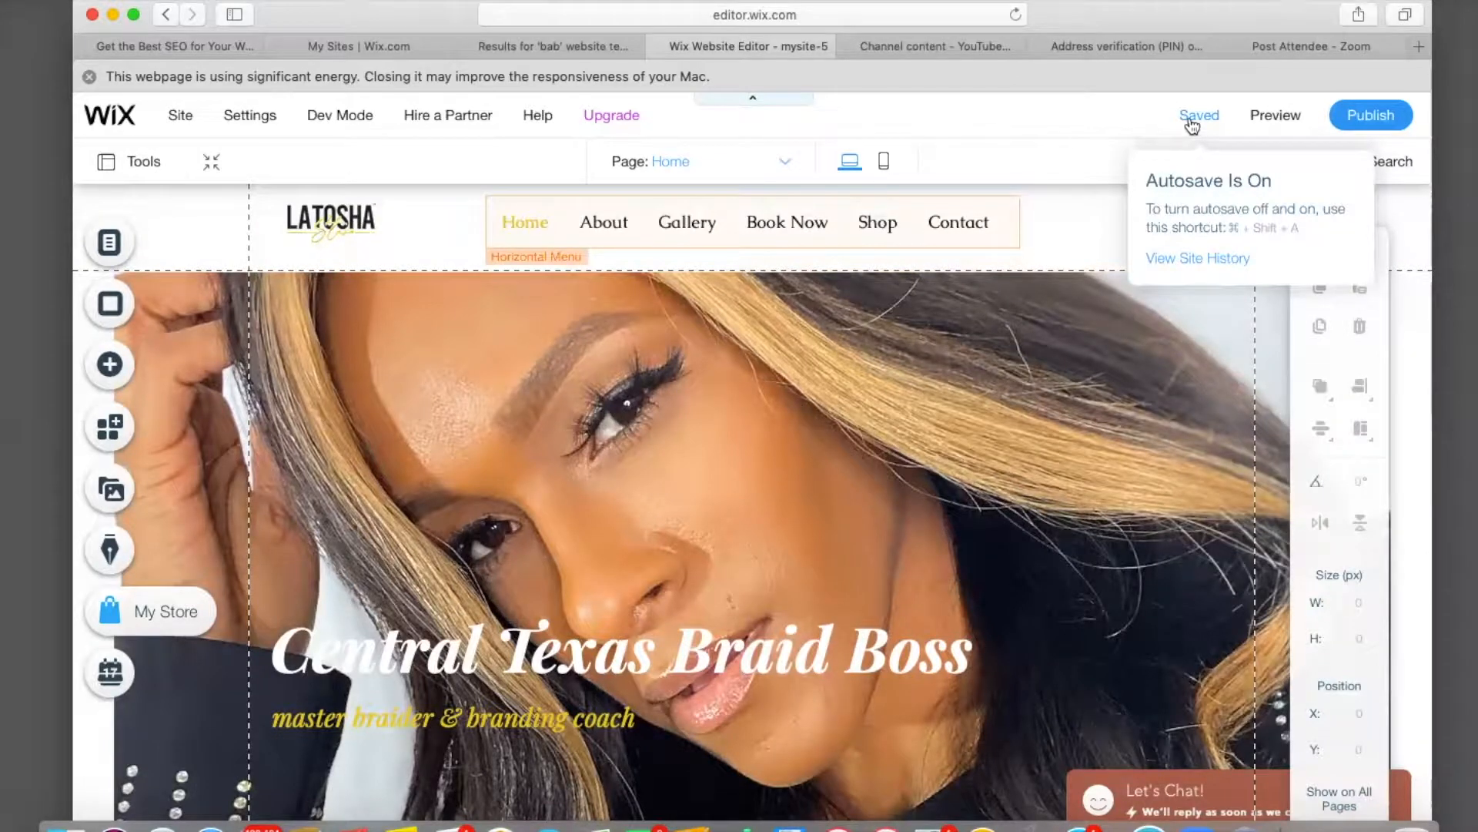
click(1192, 123)
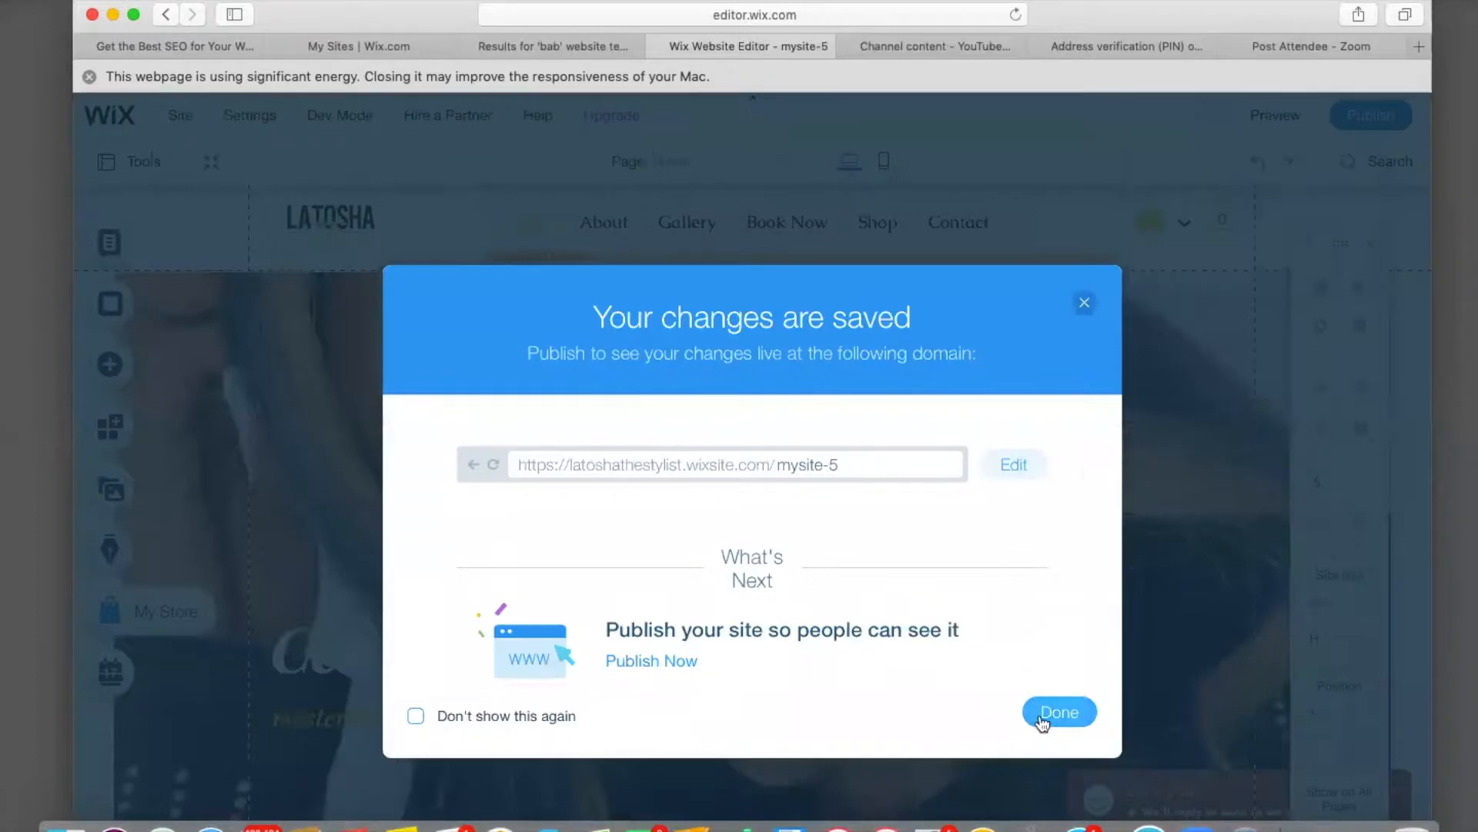
click(1044, 720)
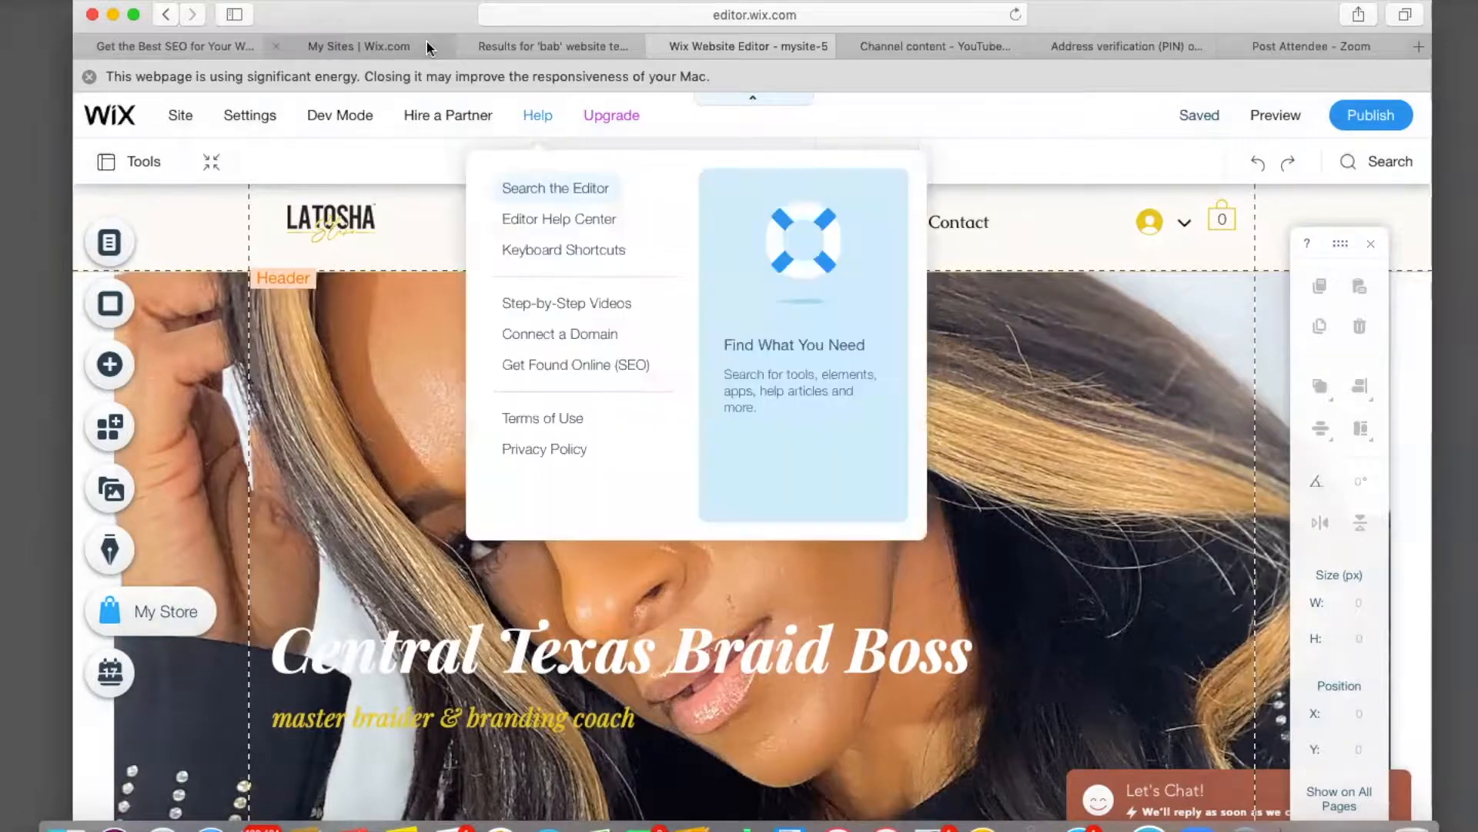
click(402, 46)
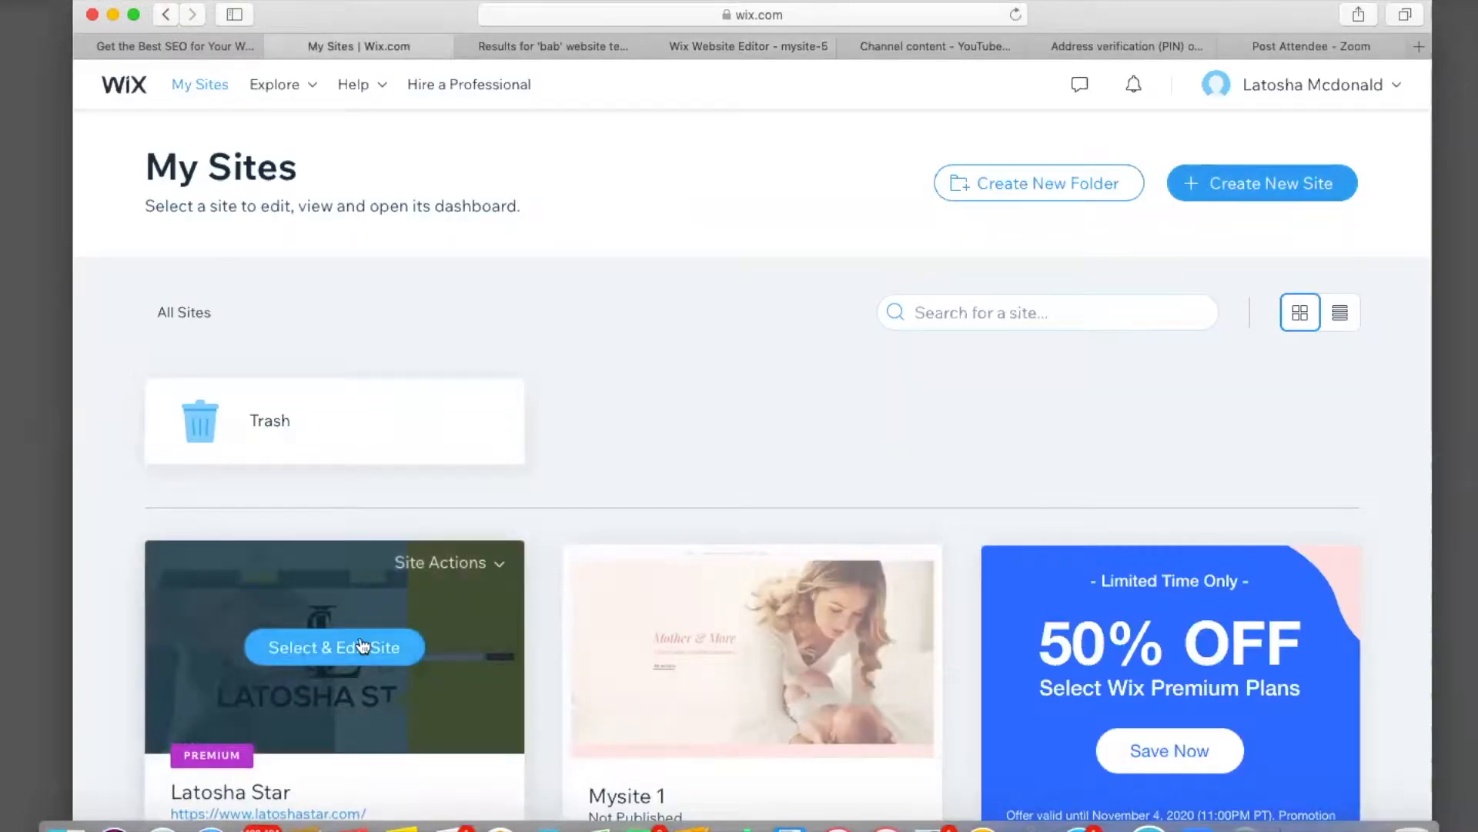
Open the premium site's dashboard via Select & Edit Site and close the 50% OFF SALE popup.
click(358, 645)
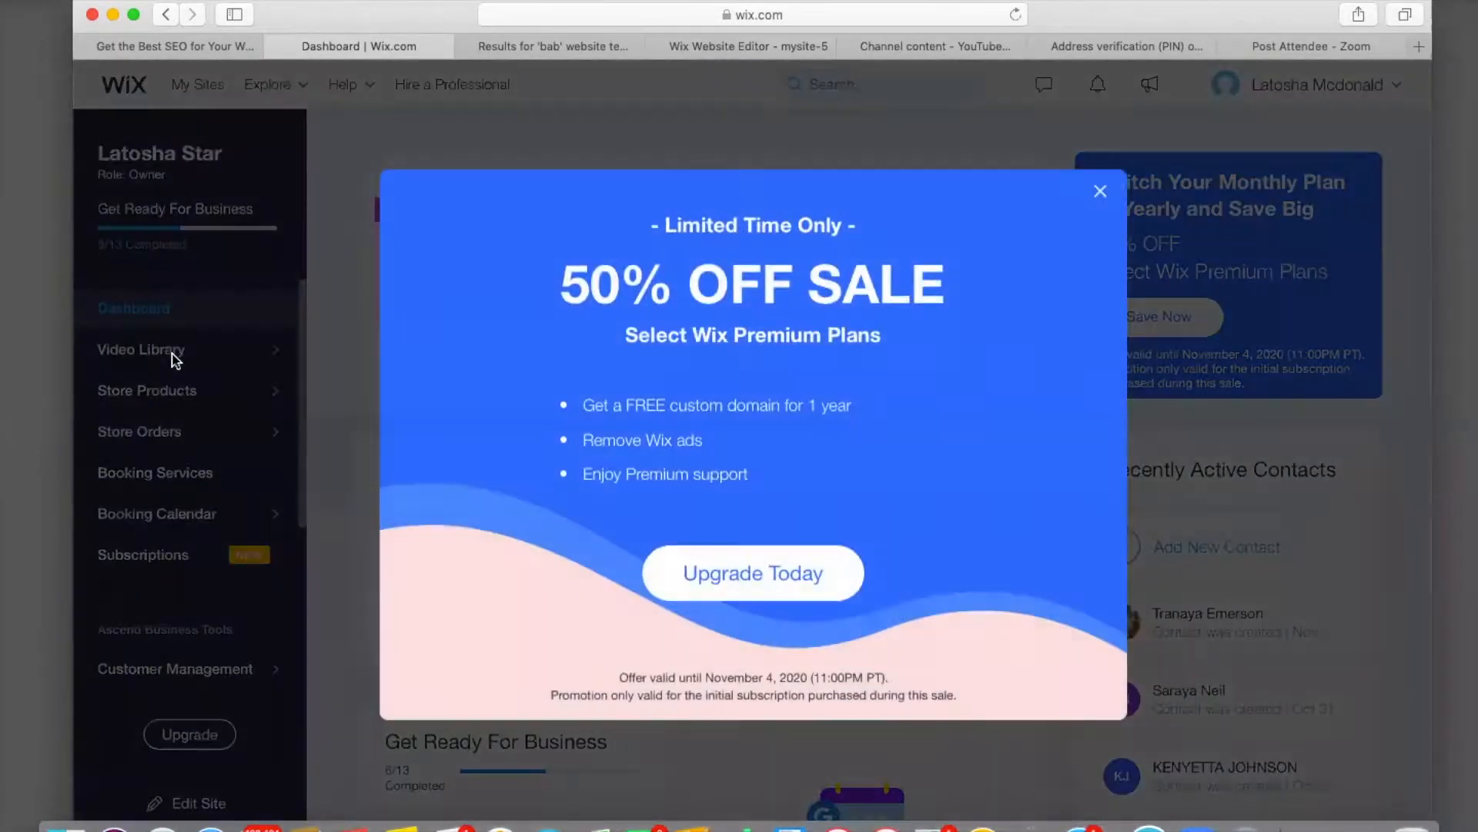
click(1099, 193)
mouse_move(176, 356)
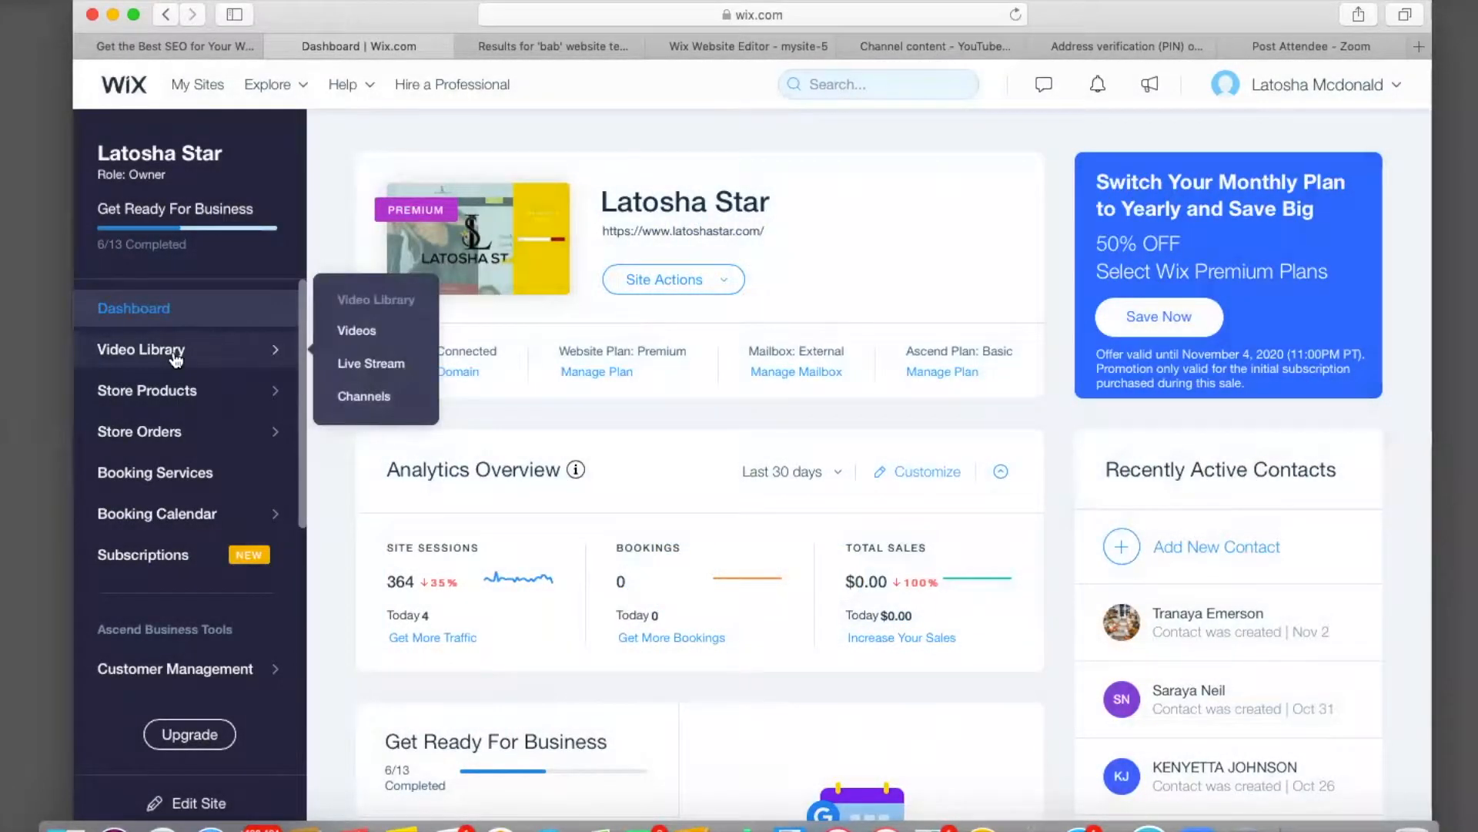
mouse_move(177, 396)
mouse_move(176, 437)
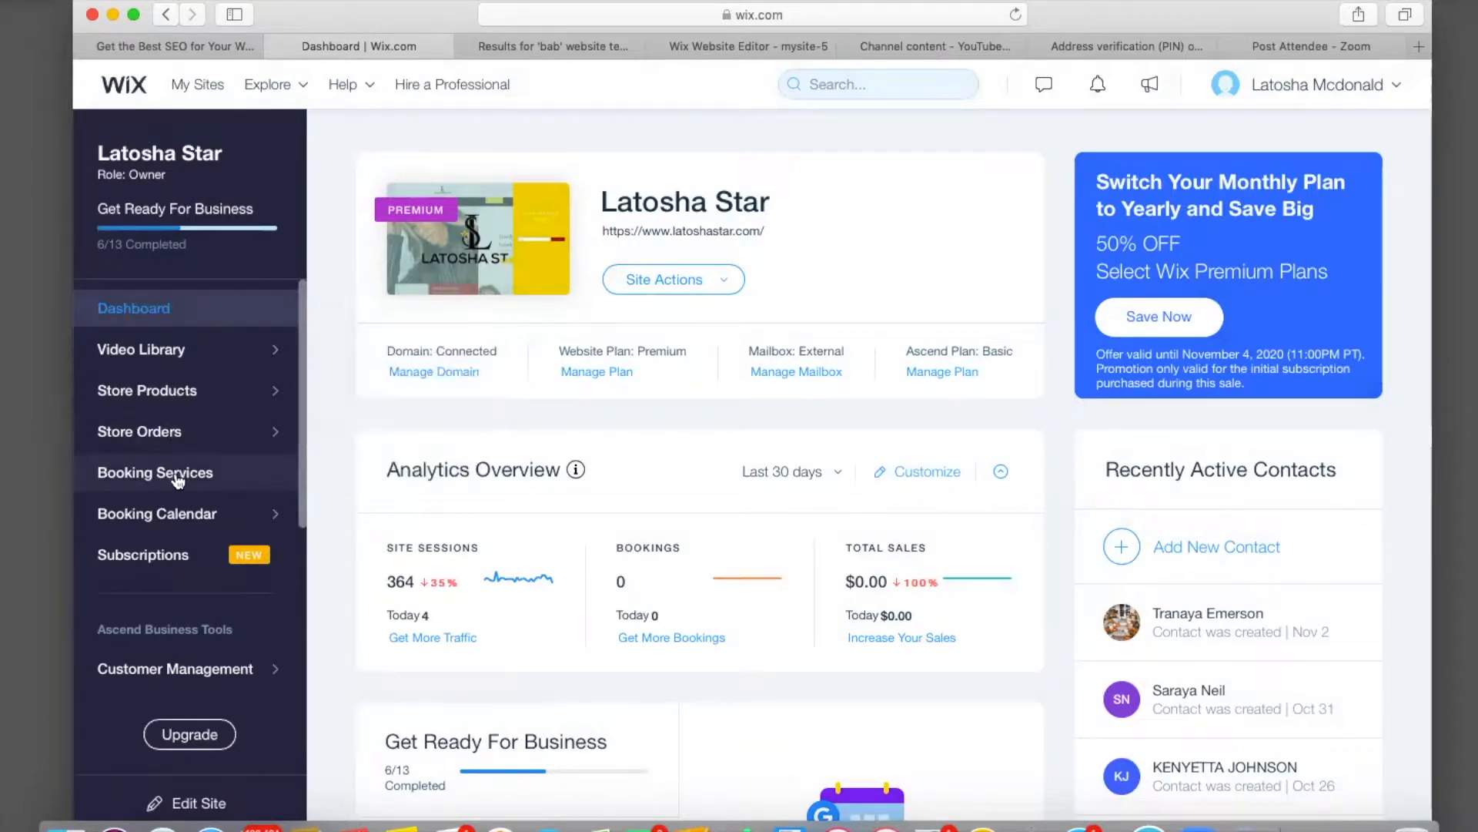
mouse_move(183, 516)
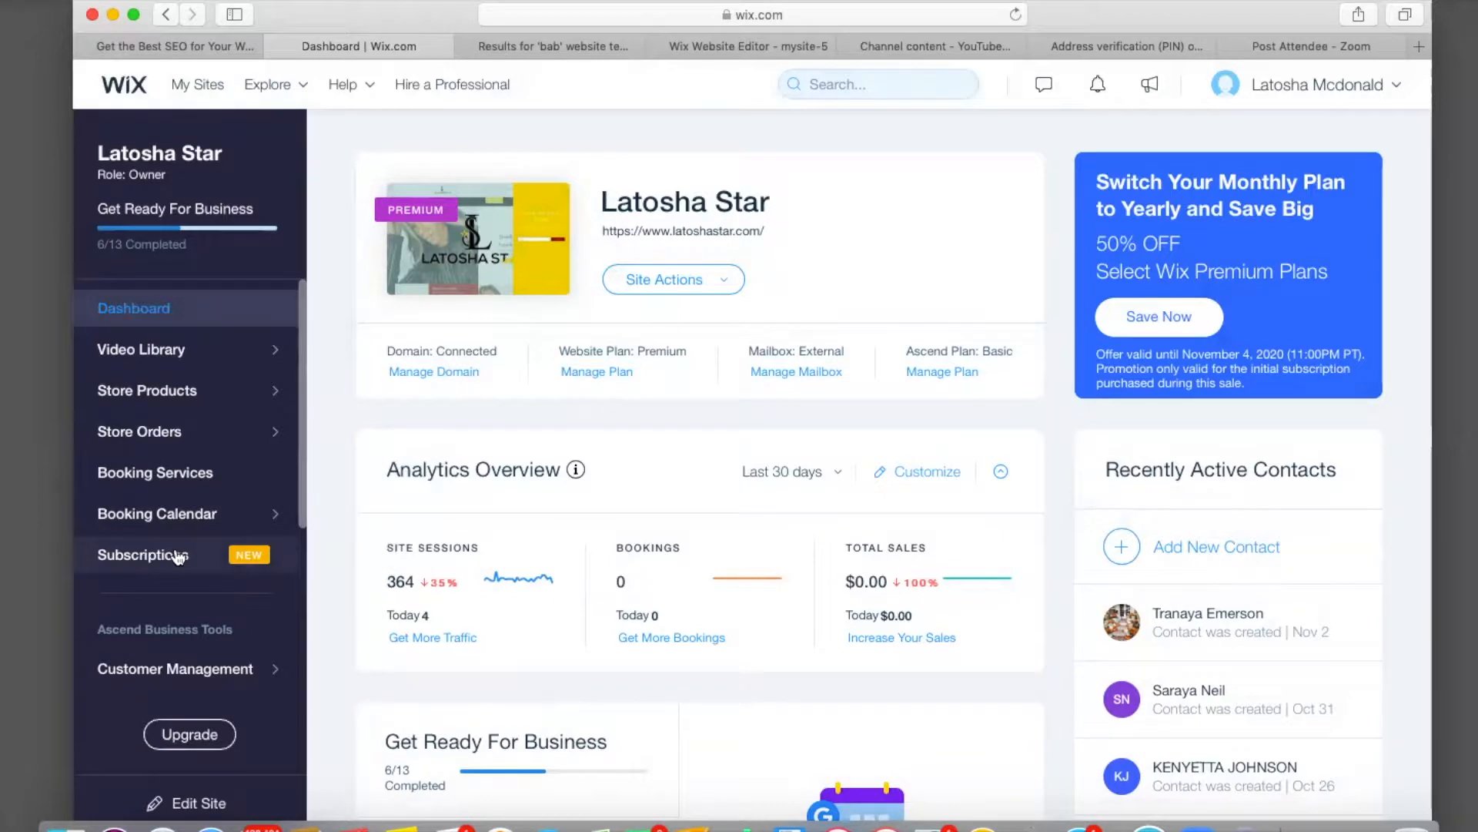
scroll(177, 556, down, 1)
mouse_move(182, 640)
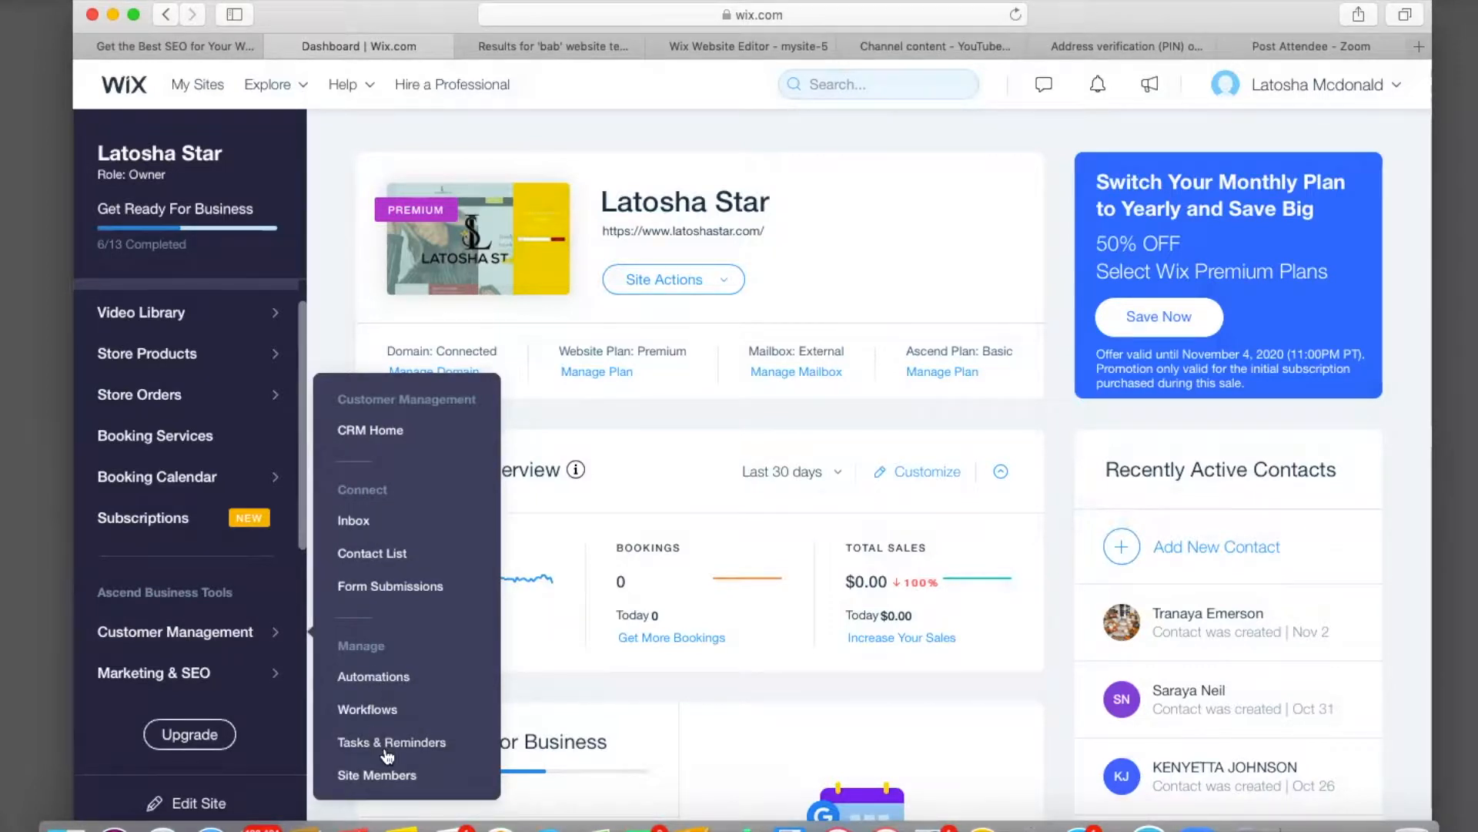
mouse_move(176, 688)
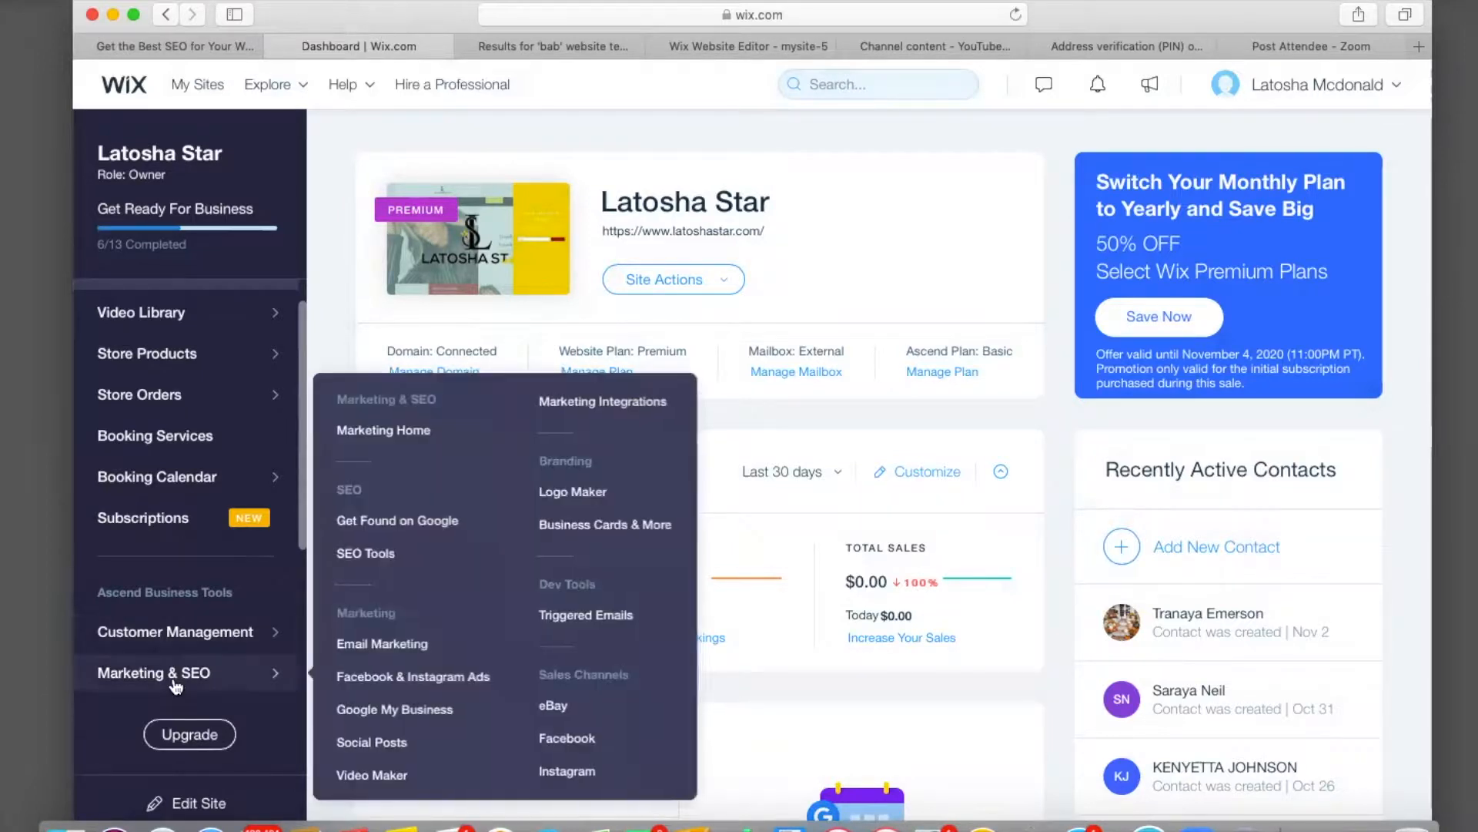
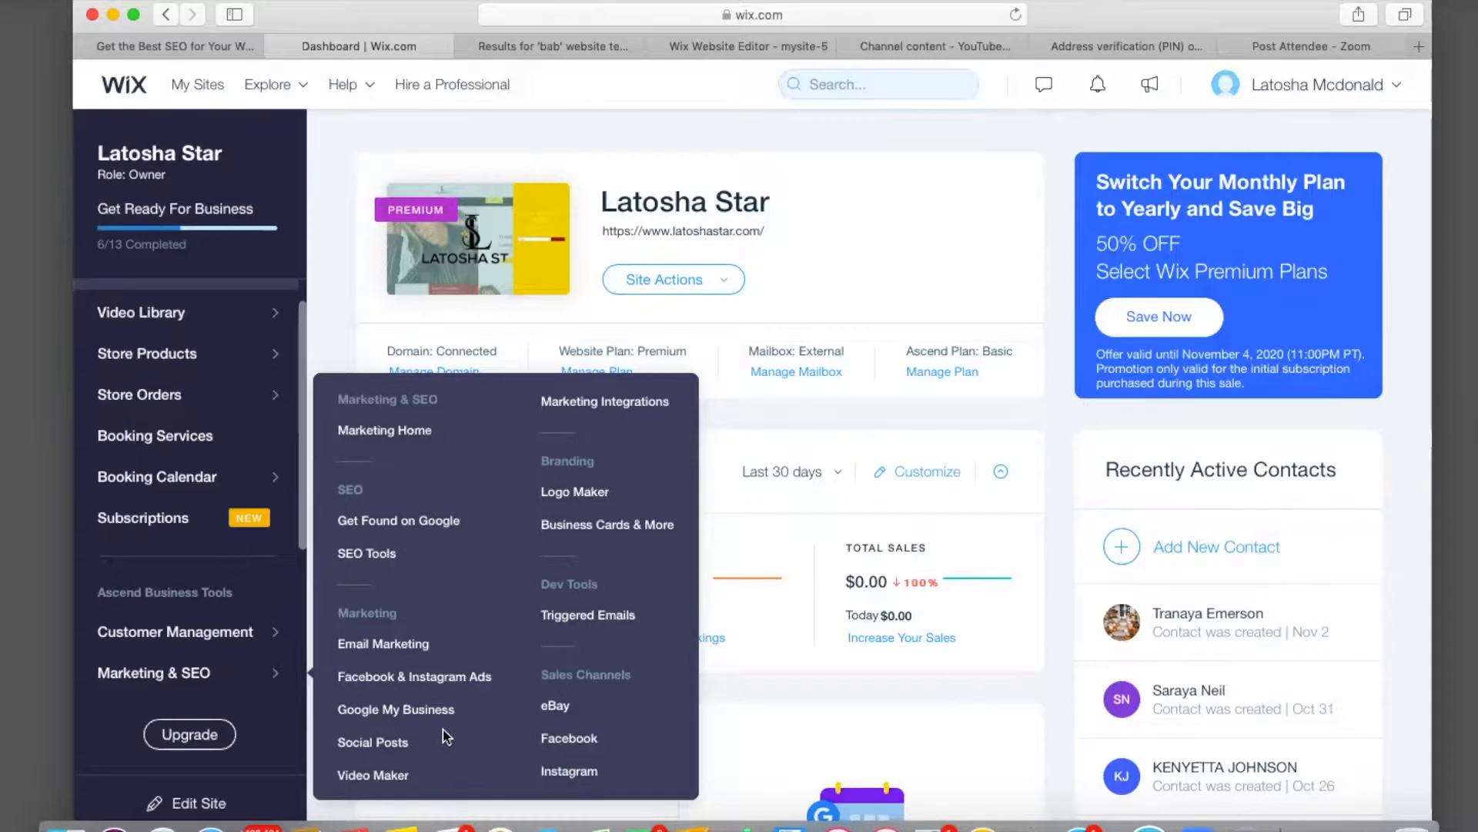
Open the site in the Wix Editor and switch to the mobile layout.
scroll(193, 624, down, 3)
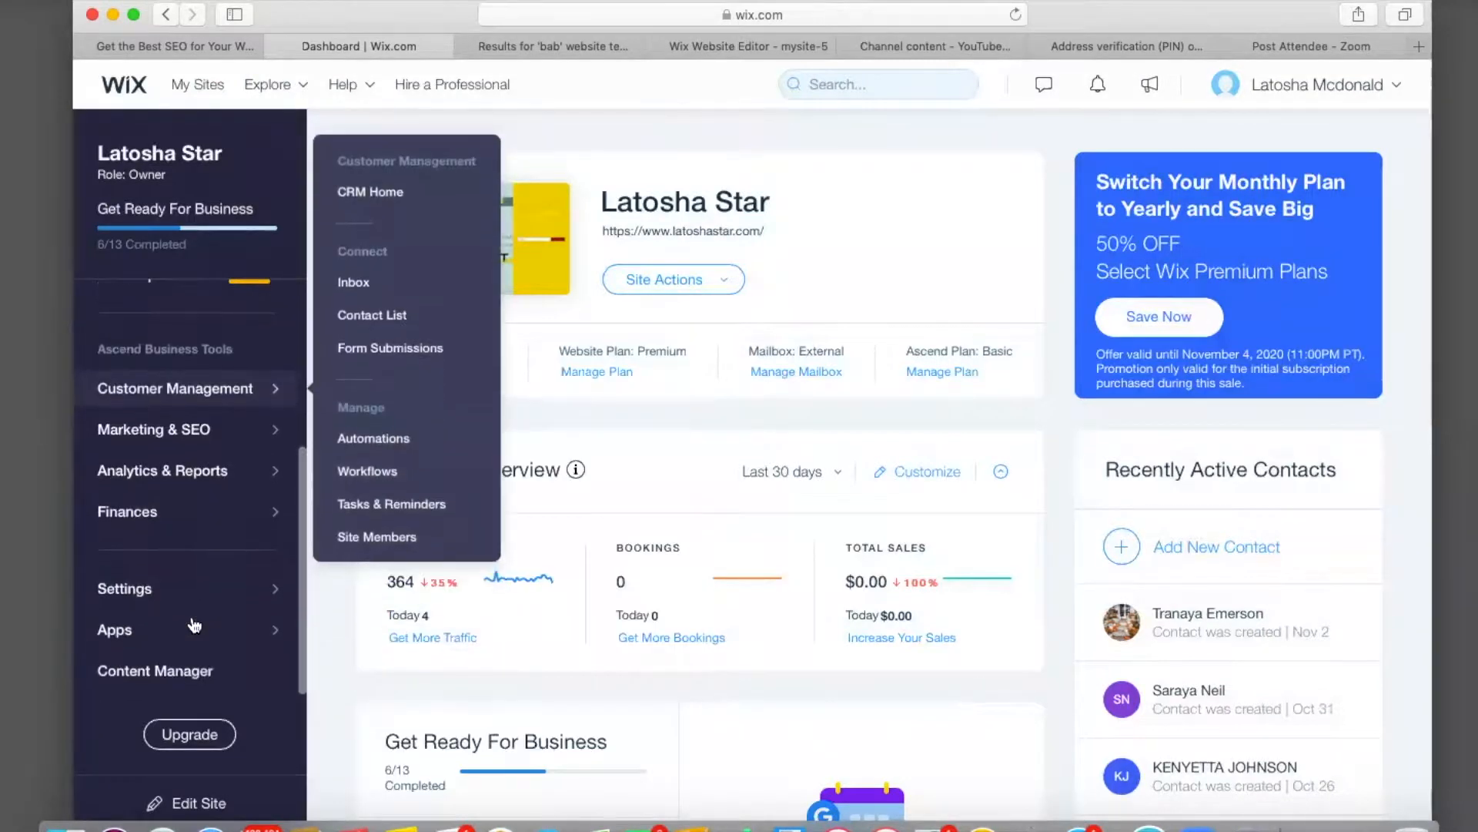
mouse_move(201, 477)
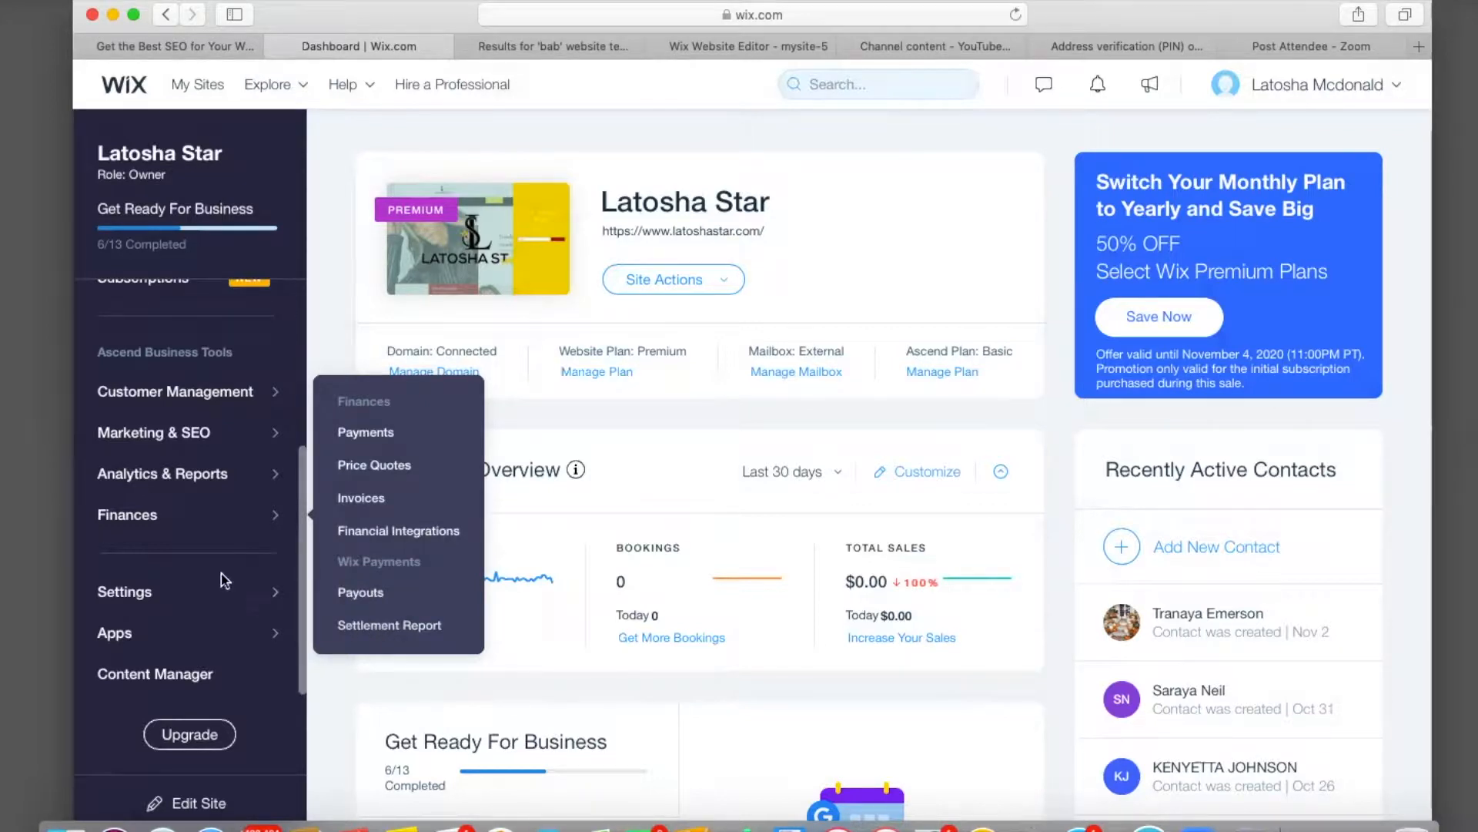
mouse_move(205, 597)
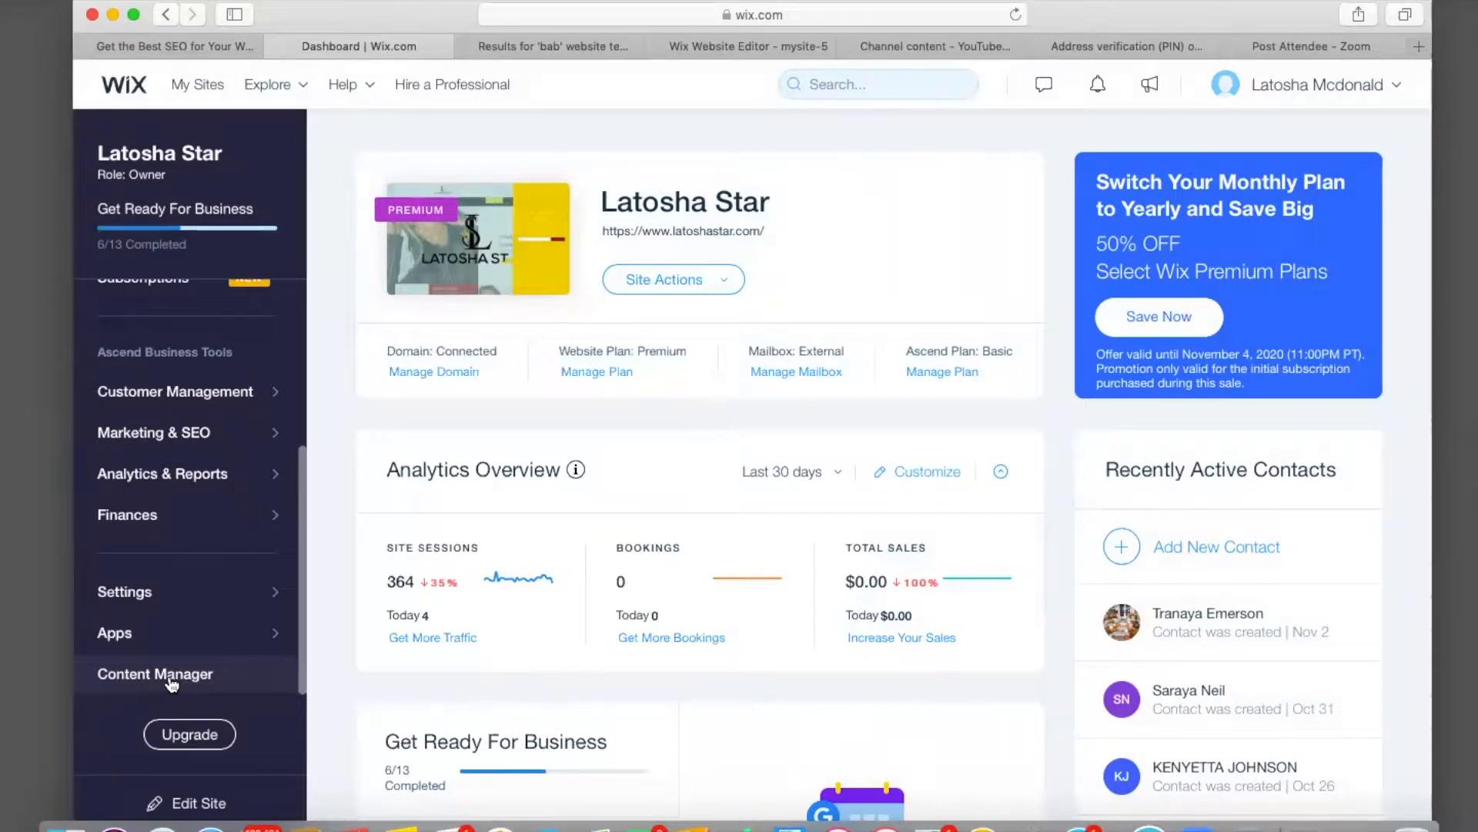
scroll(676, 517, down, 5)
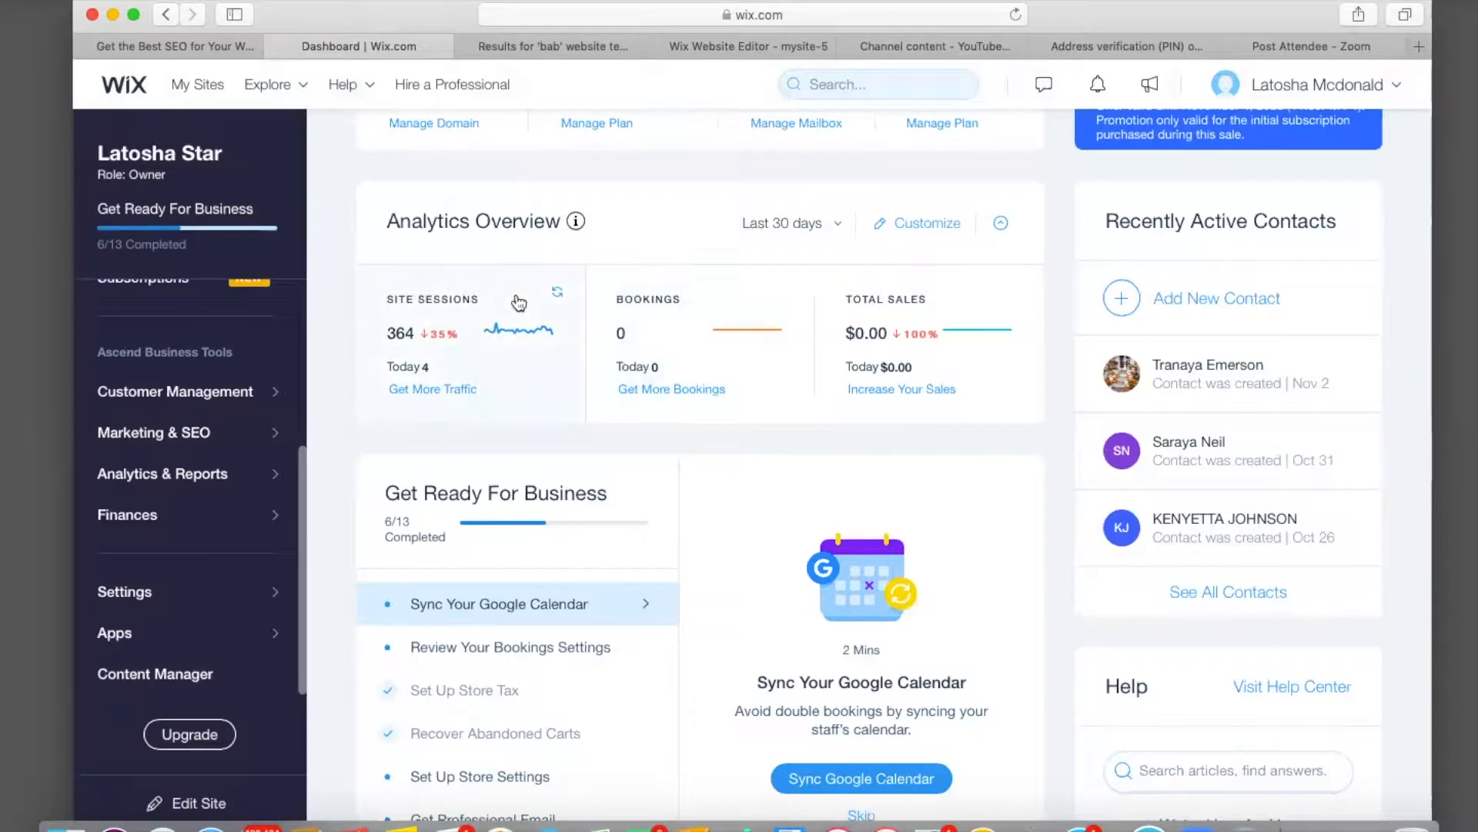
scroll(368, 538, down, 2)
scroll(368, 537, up, 2)
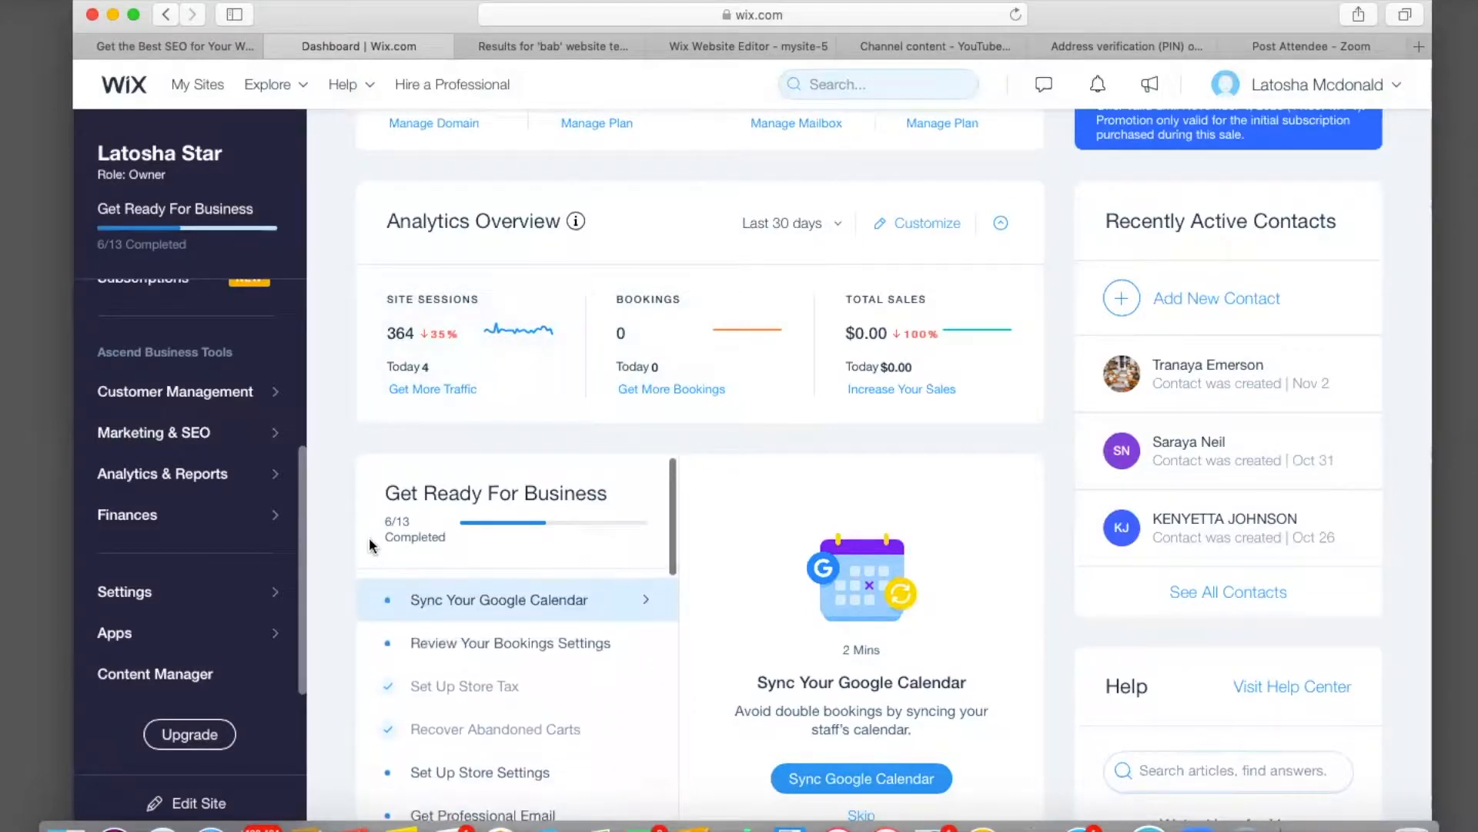
scroll(335, 572, down, 3)
scroll(335, 572, down, 2)
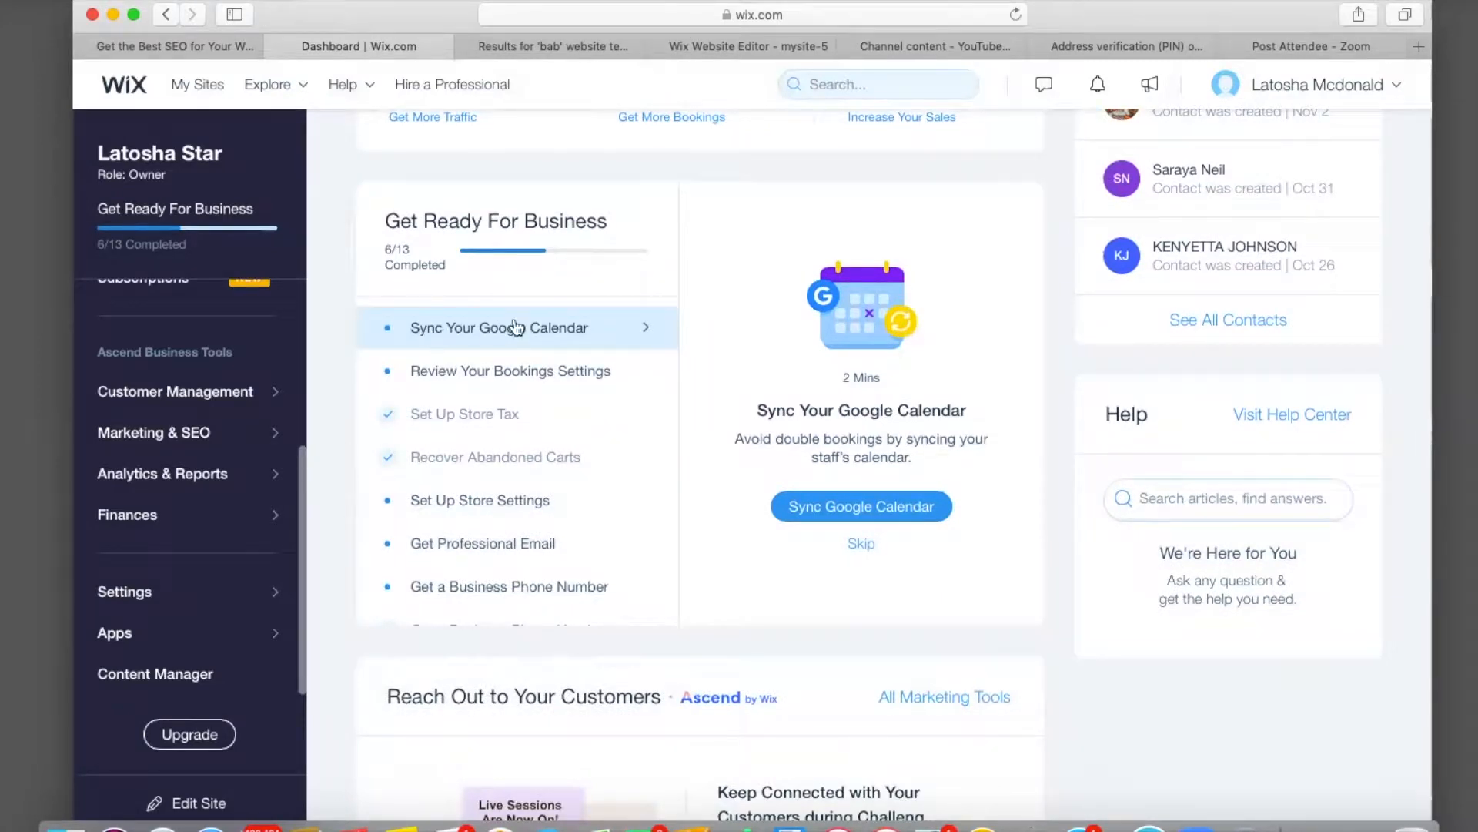
scroll(348, 536, down, 6)
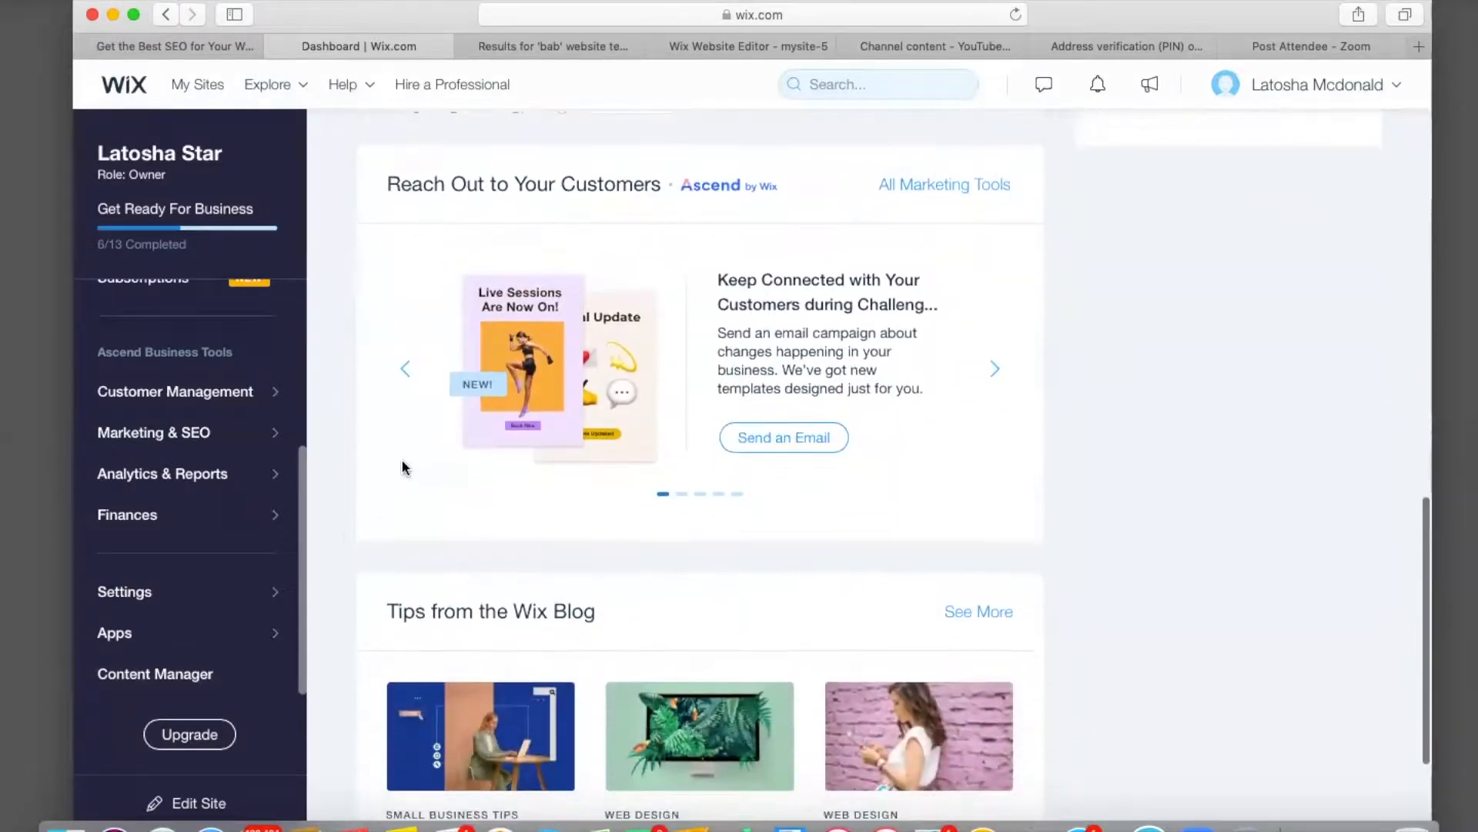
scroll(414, 458, down, 3)
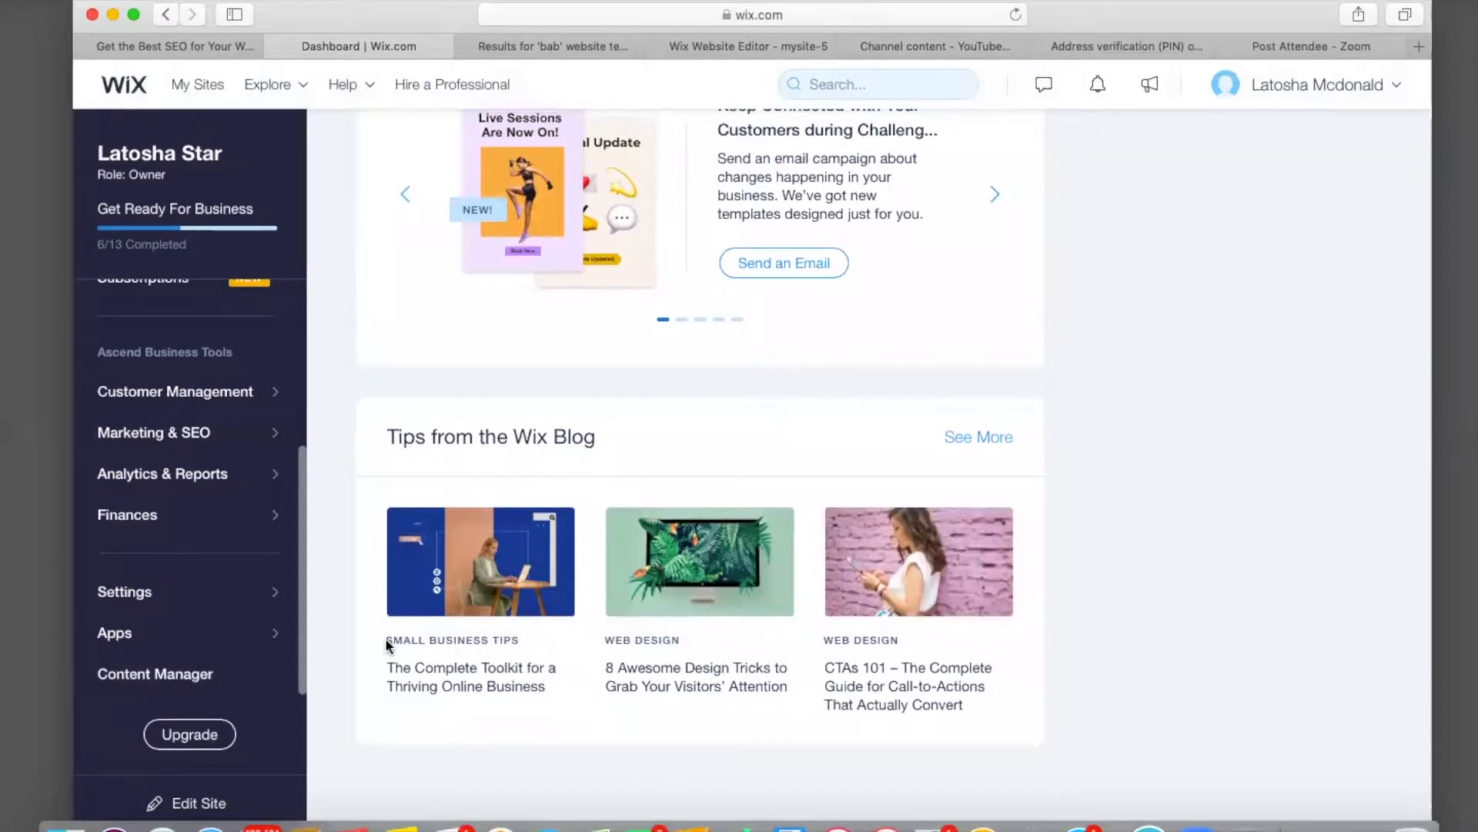
scroll(520, 501, up, 10)
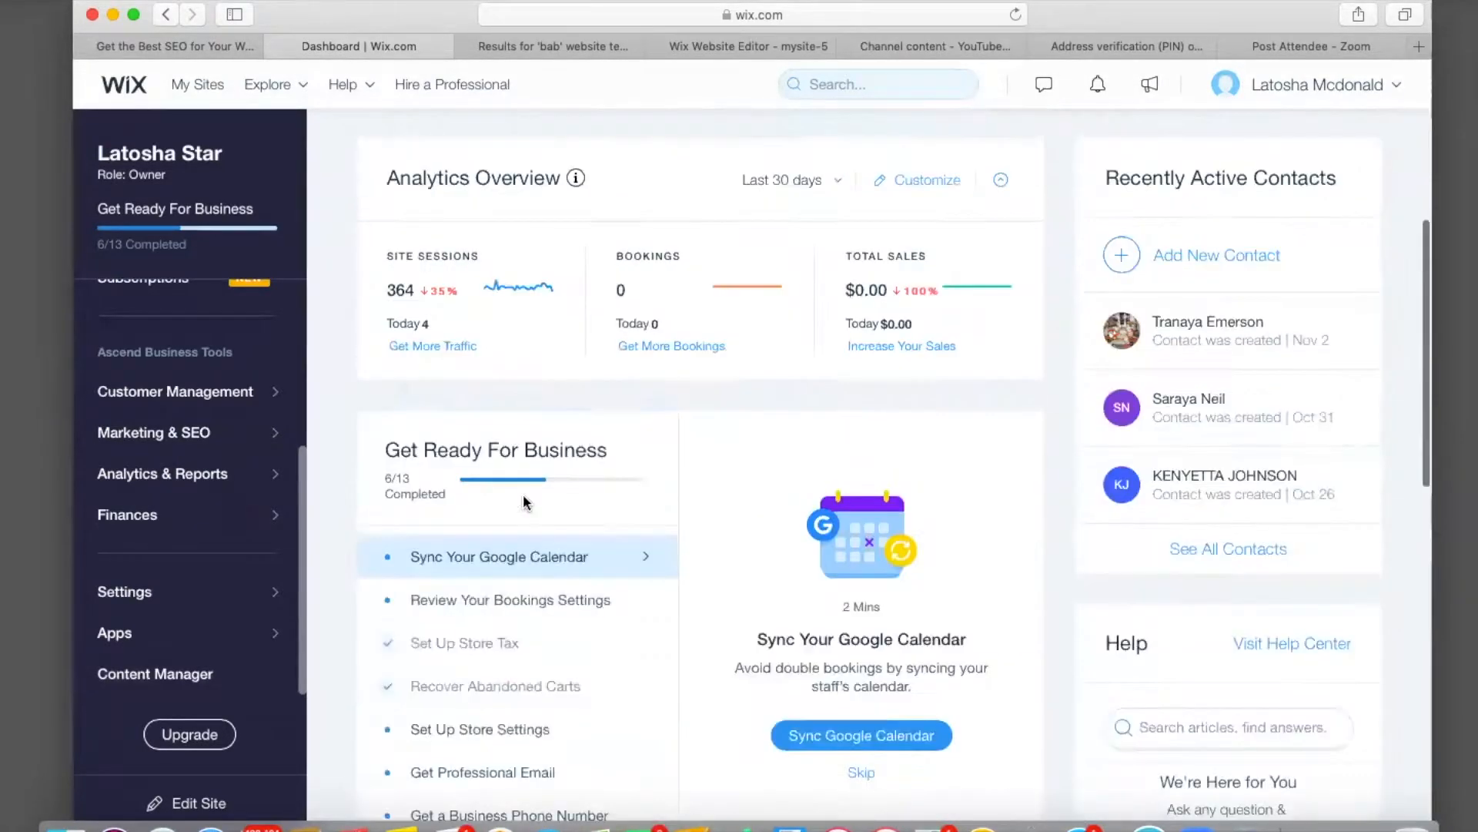
scroll(524, 501, up, 5)
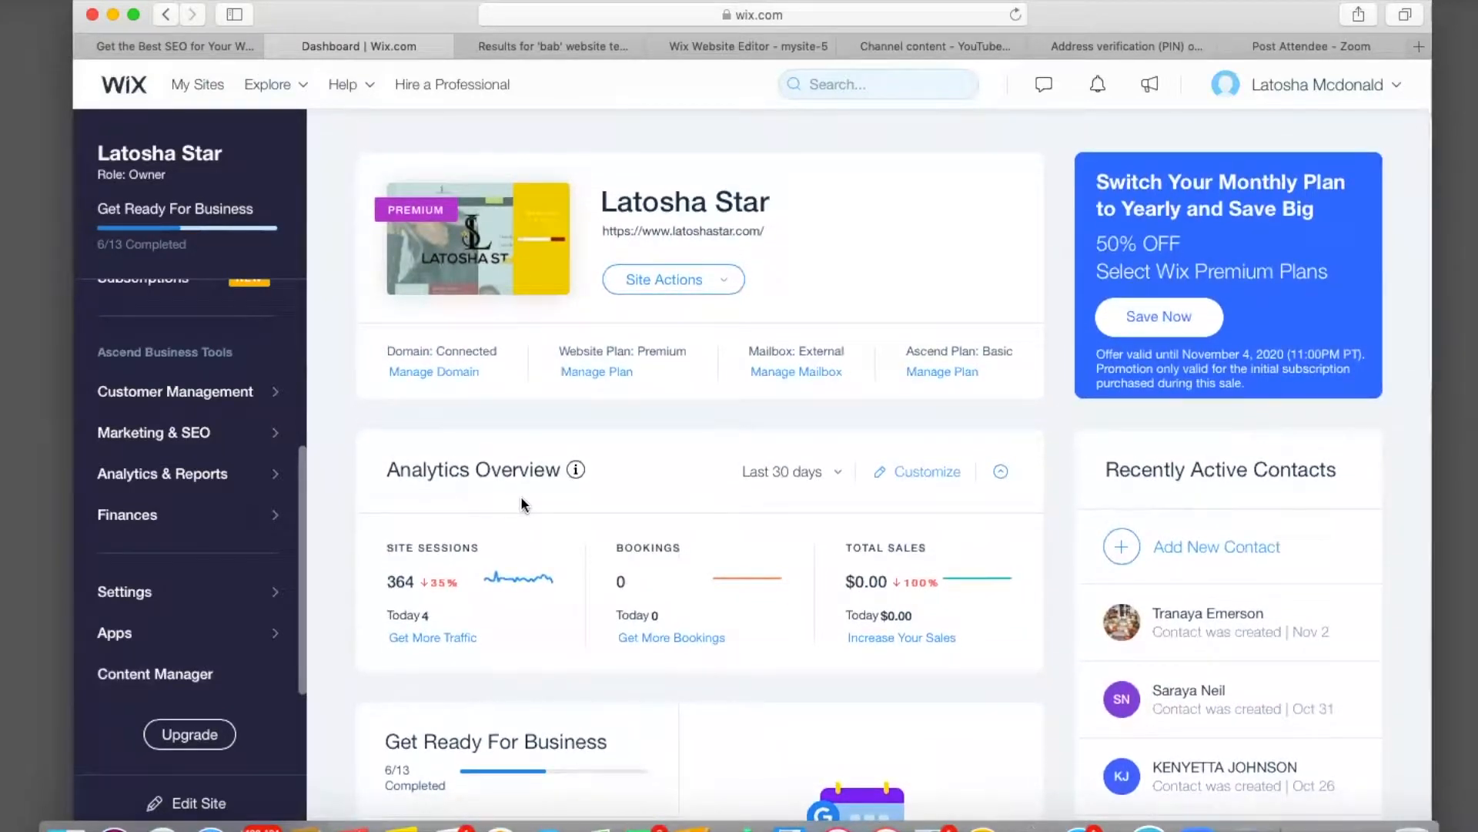
mouse_move(144, 229)
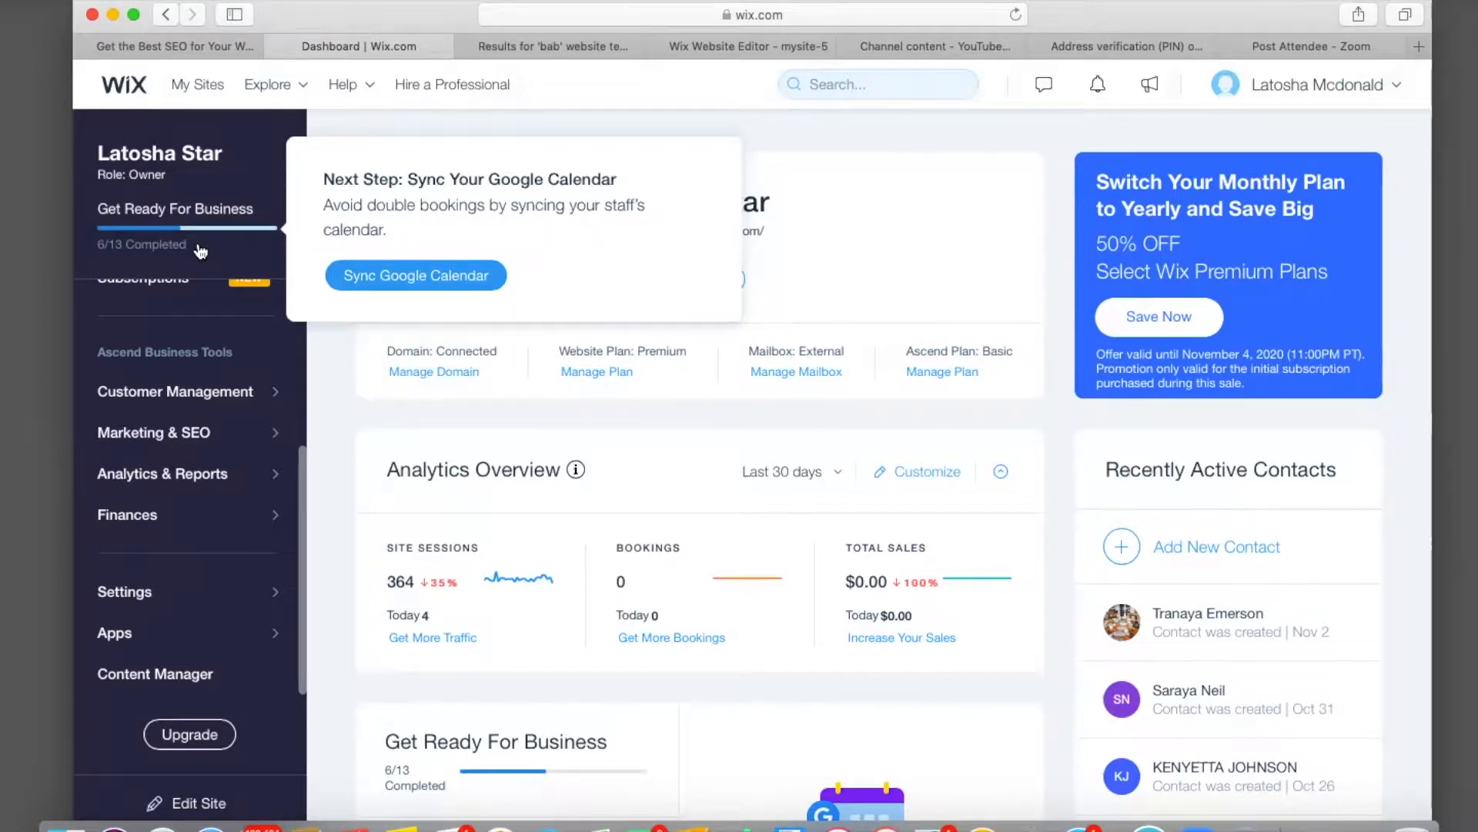
mouse_move(340, 408)
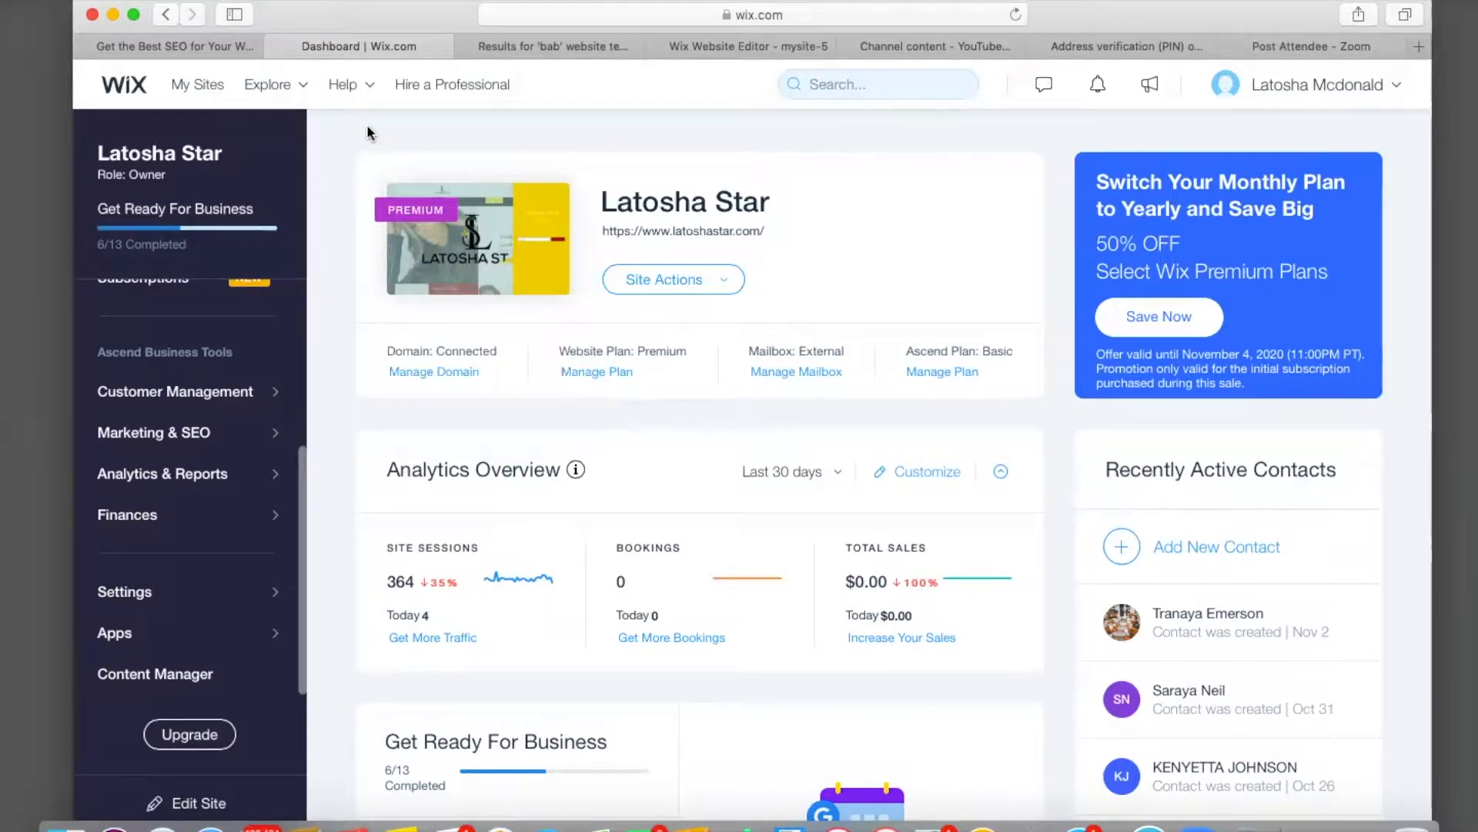
click(723, 44)
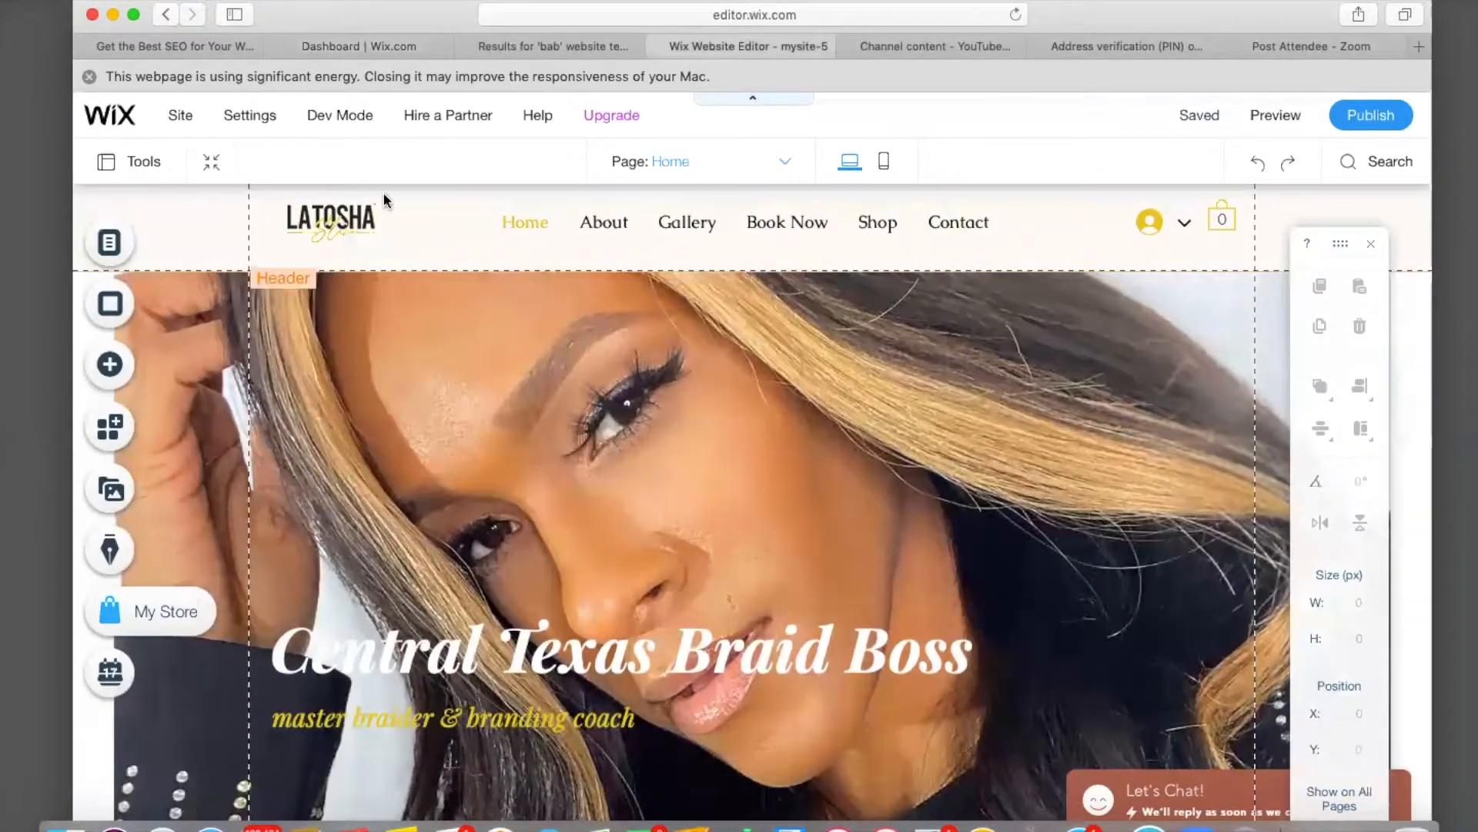
click(886, 169)
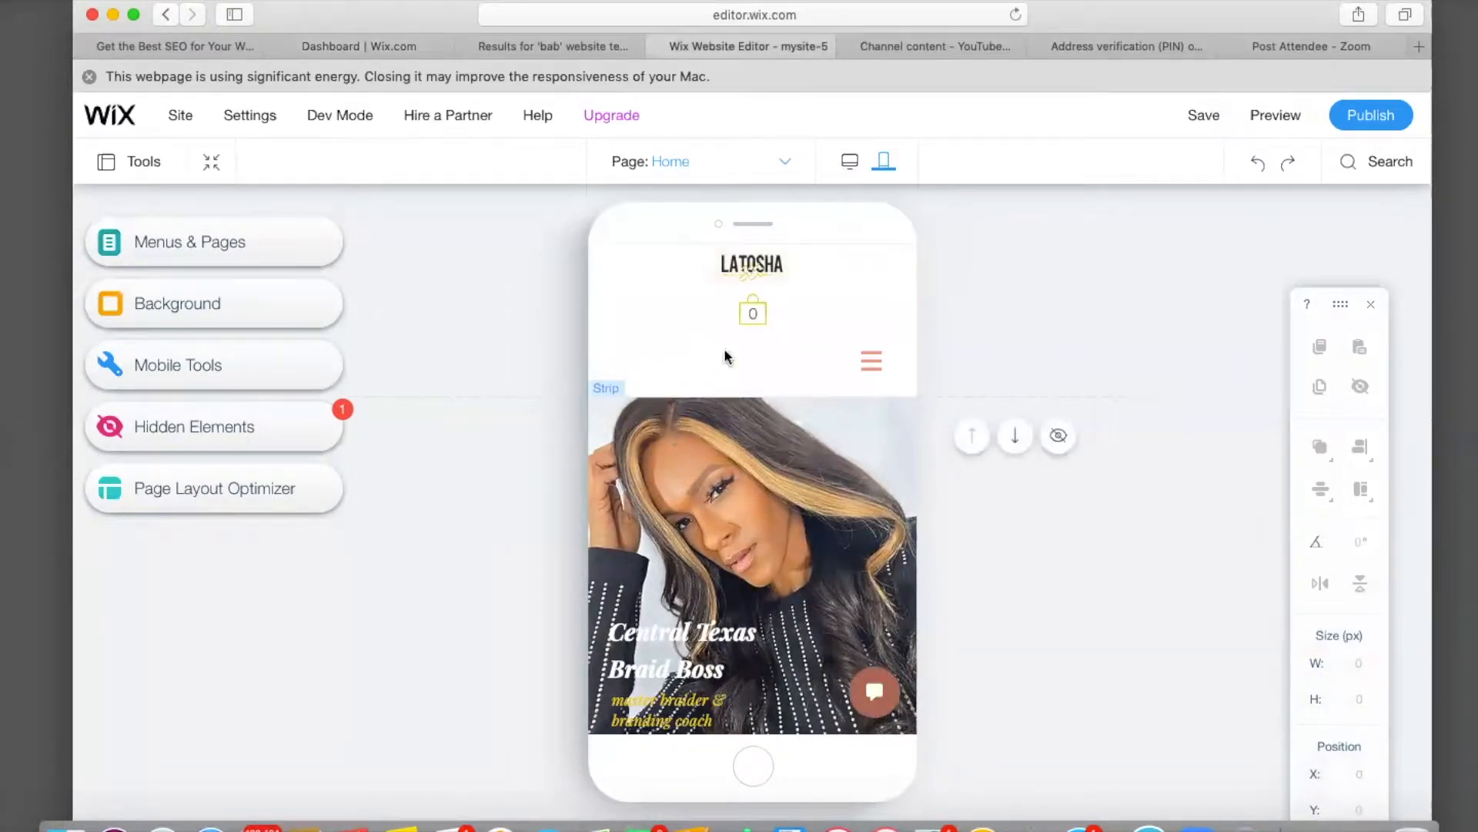
Move the cart beside the menu icon and the LATOSHA logo left, aligning them along the header top.
click(755, 312)
drag(755, 311, 875, 310)
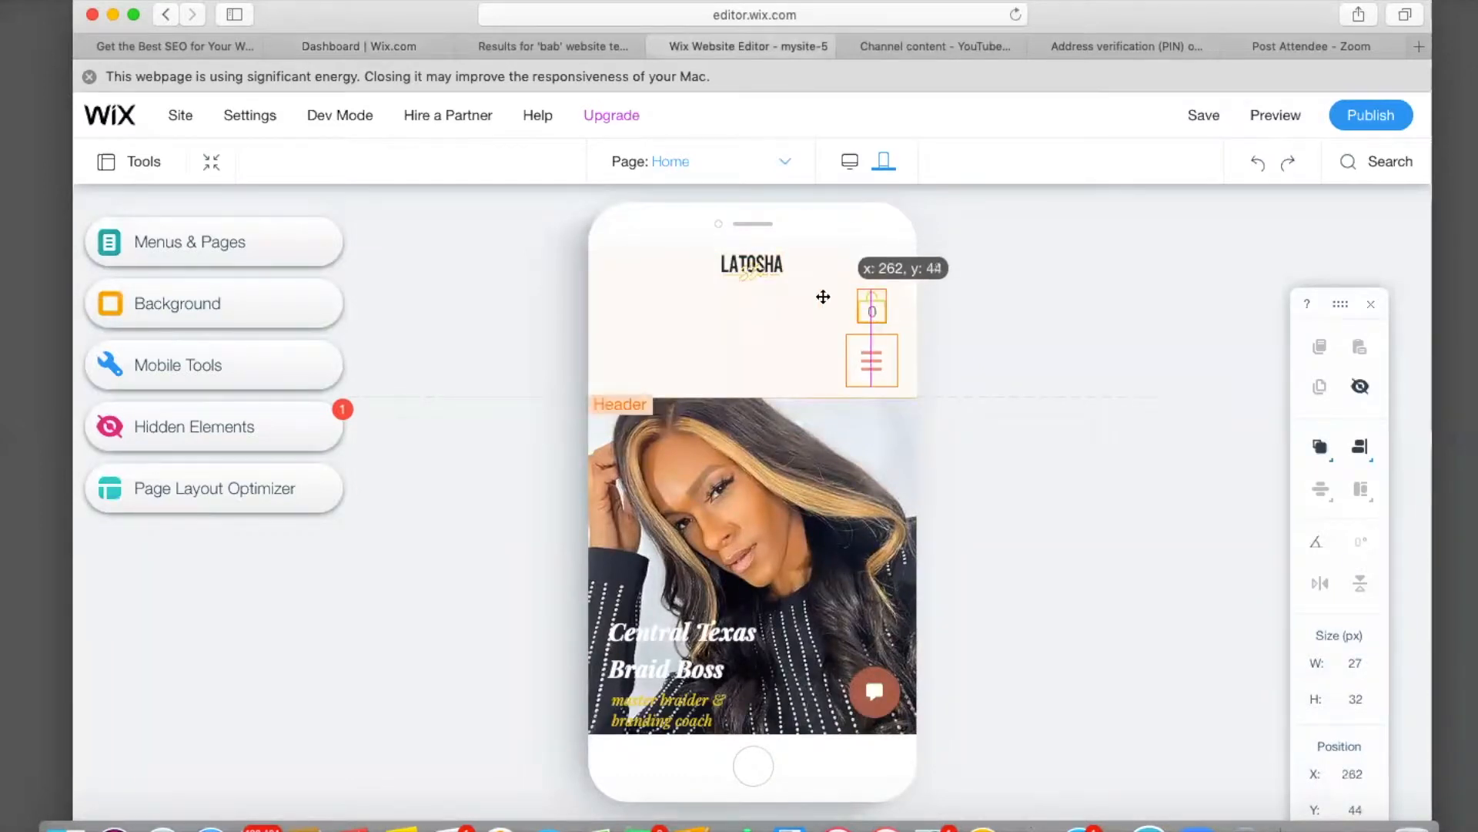
drag(754, 266, 735, 290)
drag(872, 300, 872, 281)
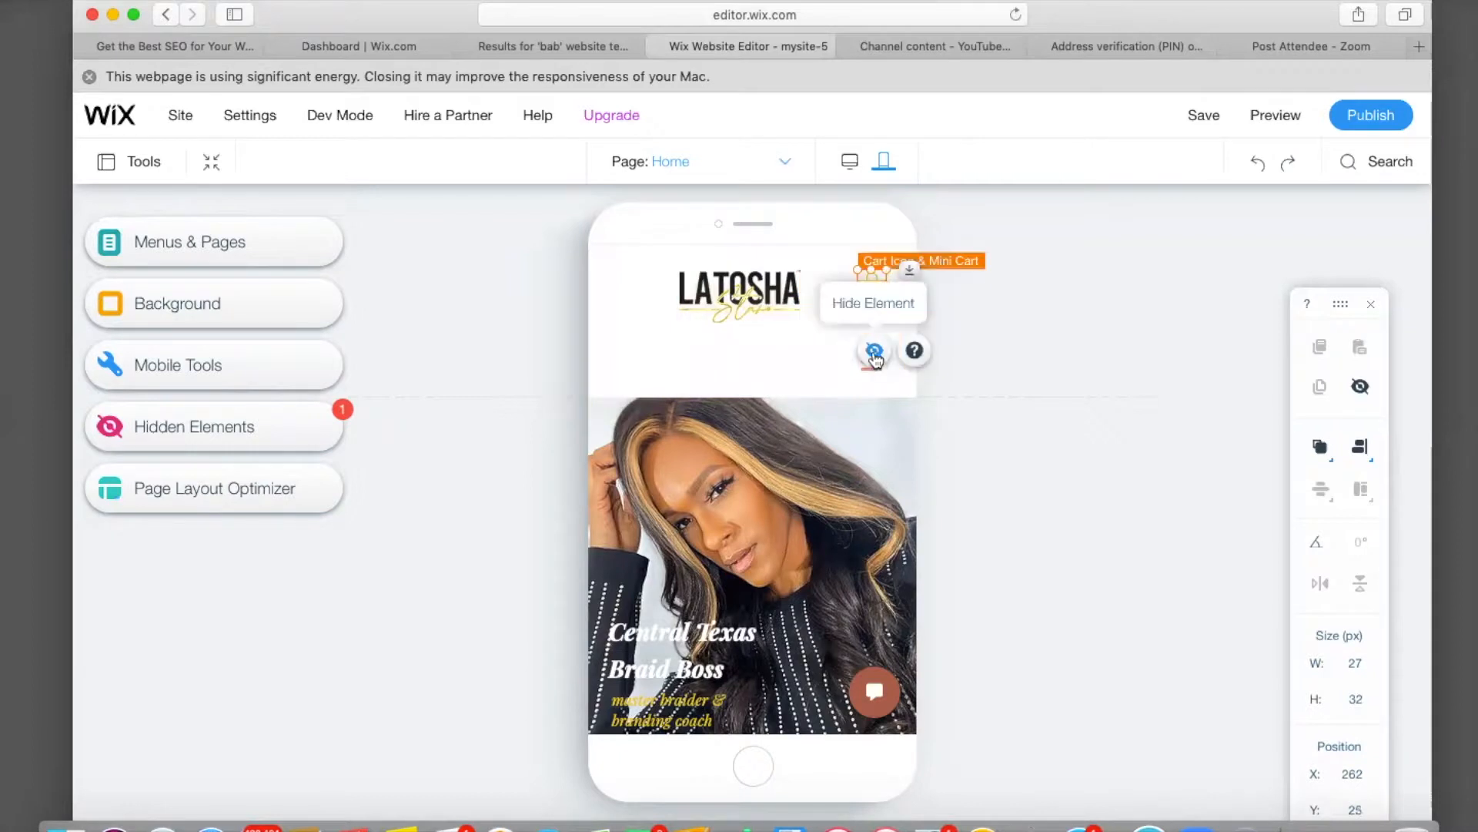
click(777, 360)
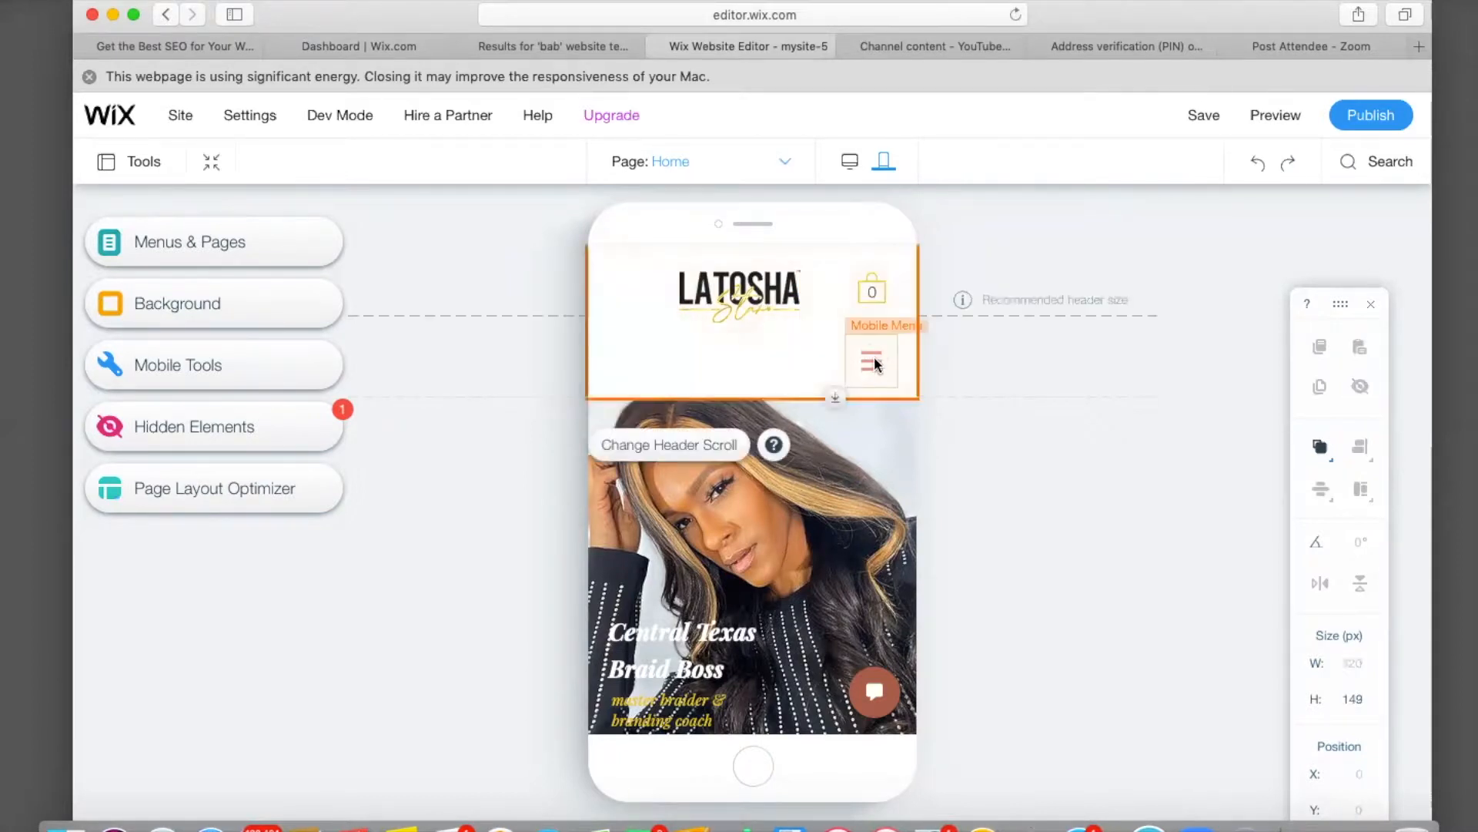
drag(876, 353, 876, 330)
Shift the hero strip up, shorten the mobile header to about 115 px, and nudge the logo down.
click(769, 422)
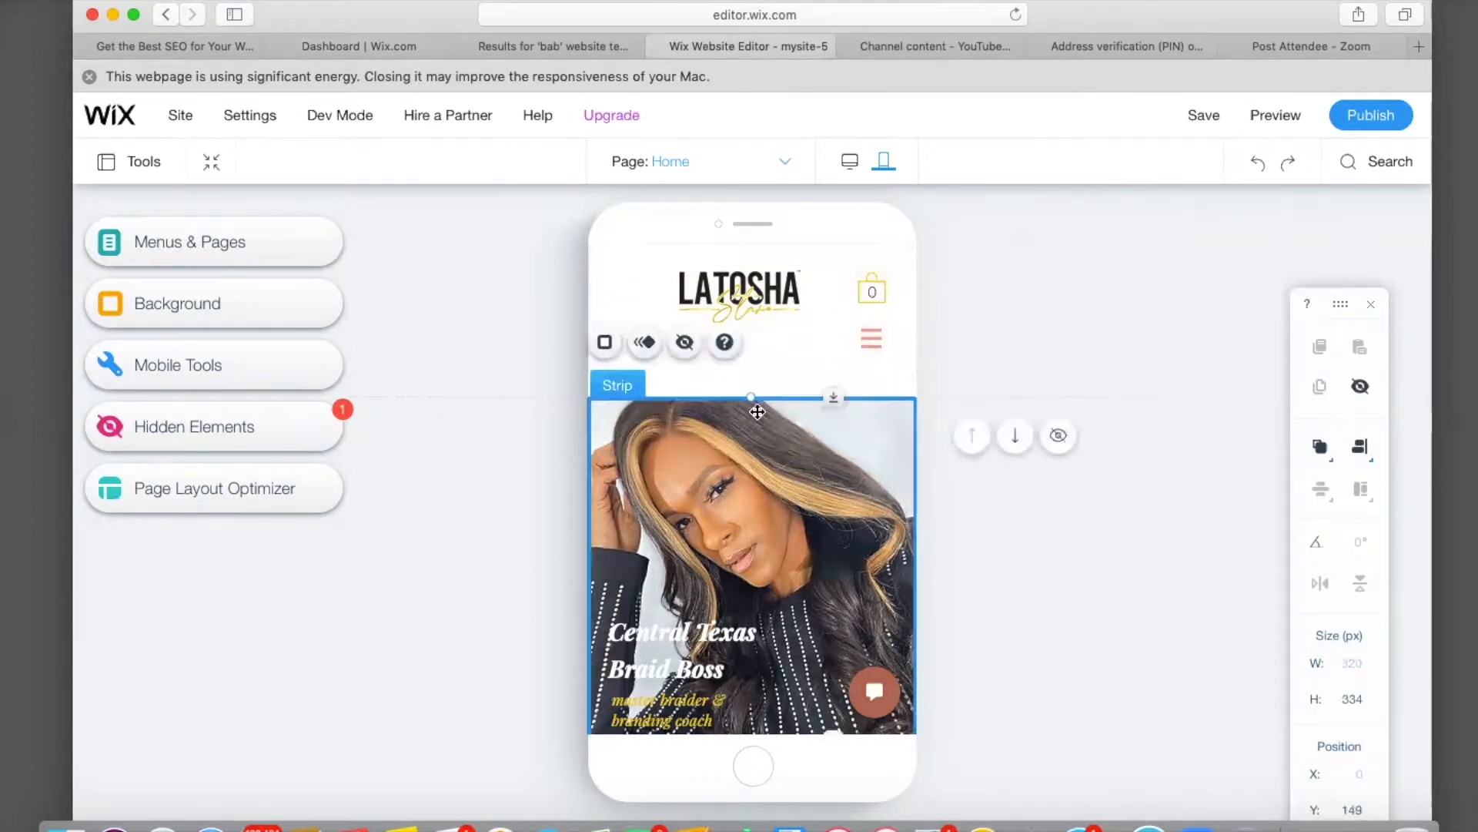
mouse_move(752, 443)
mouse_down()
mouse_move(753, 418)
mouse_move(752, 443)
mouse_up()
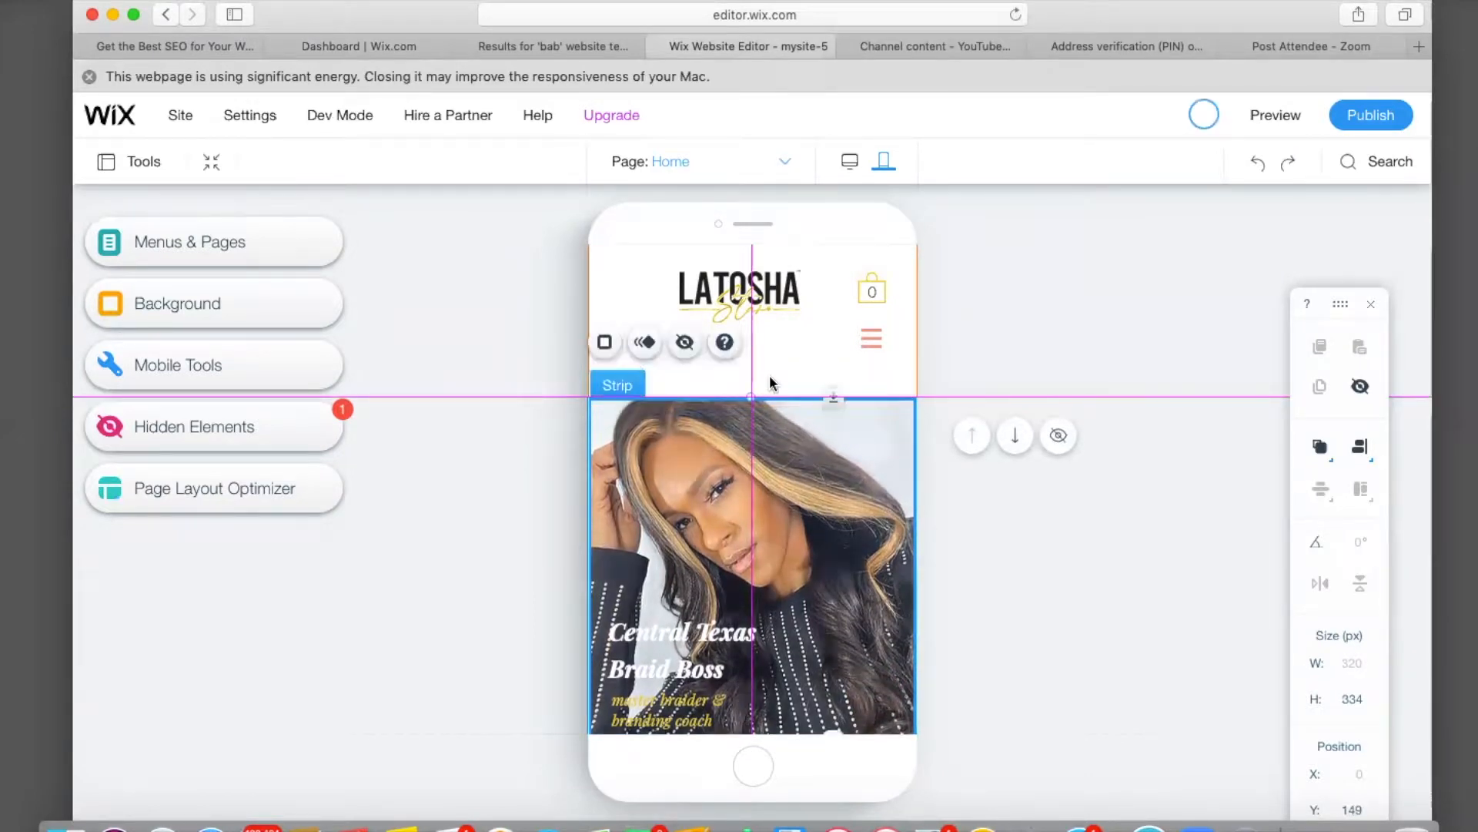
click(774, 360)
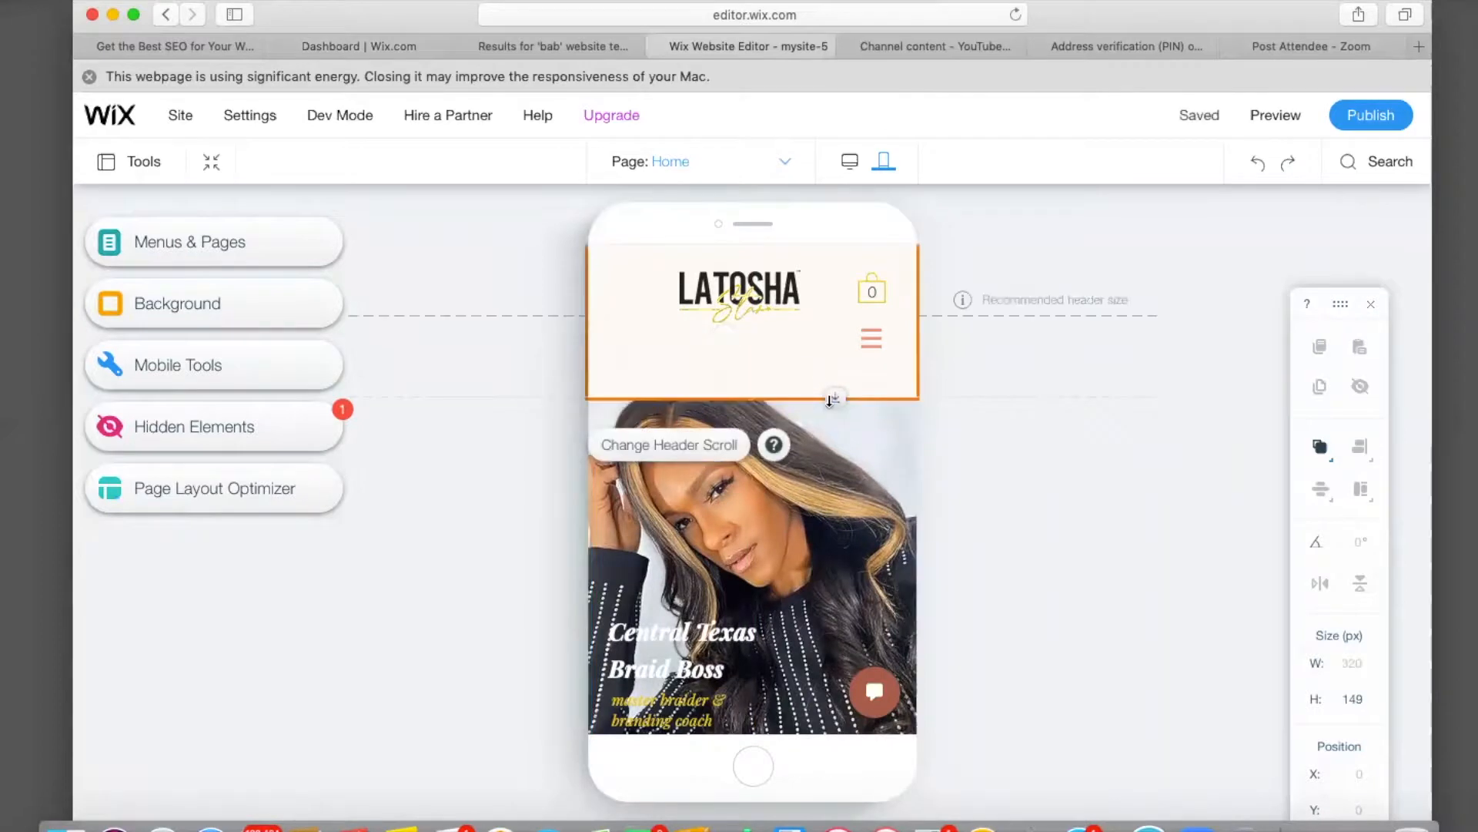
drag(830, 383, 873, 321)
drag(730, 305, 729, 315)
Nudge the About paragraph and Meet Your Stylist heading, then hide the whole About section on mobile.
click(450, 553)
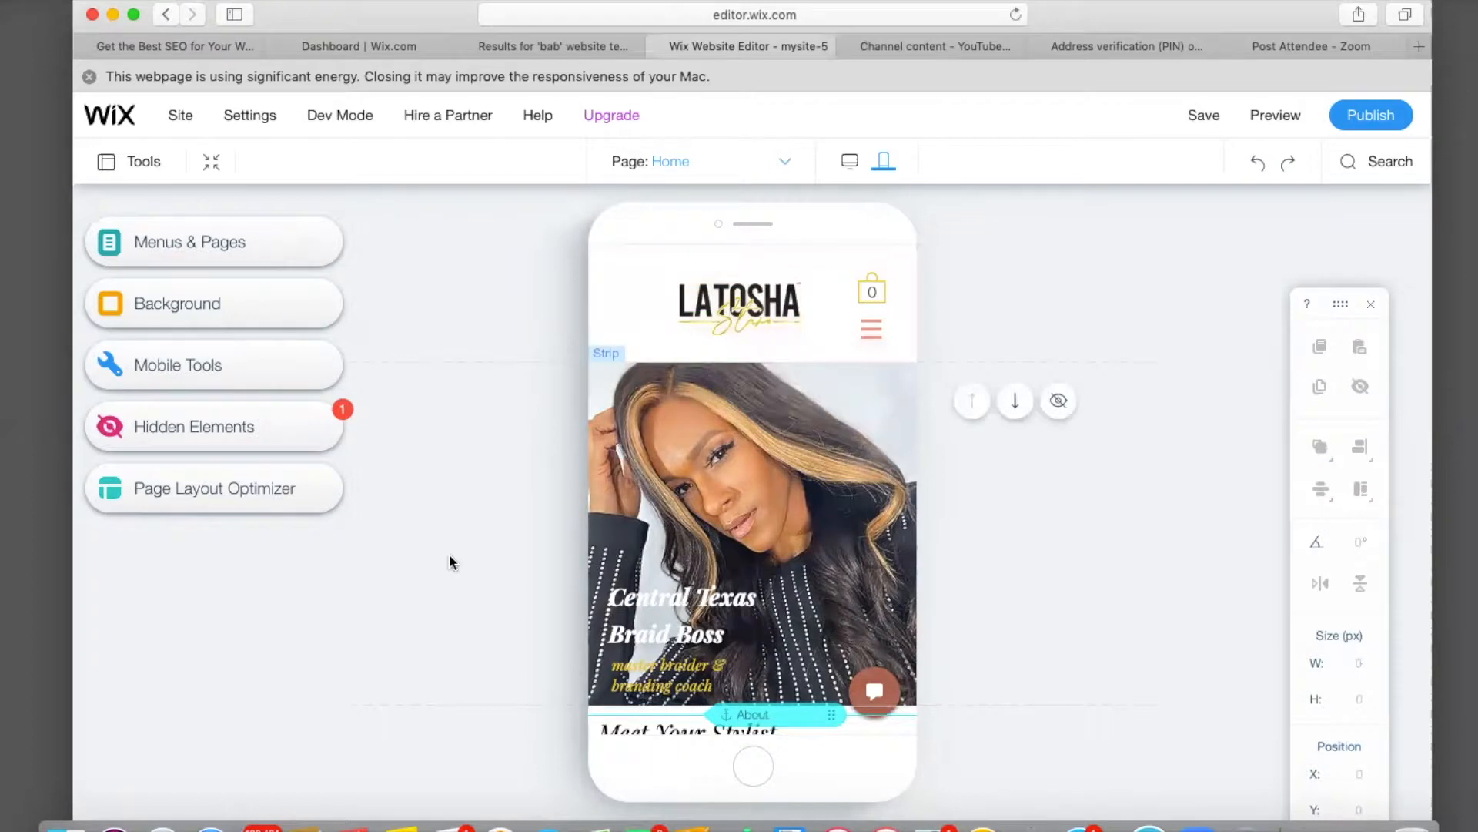
scroll(450, 553, down, 5)
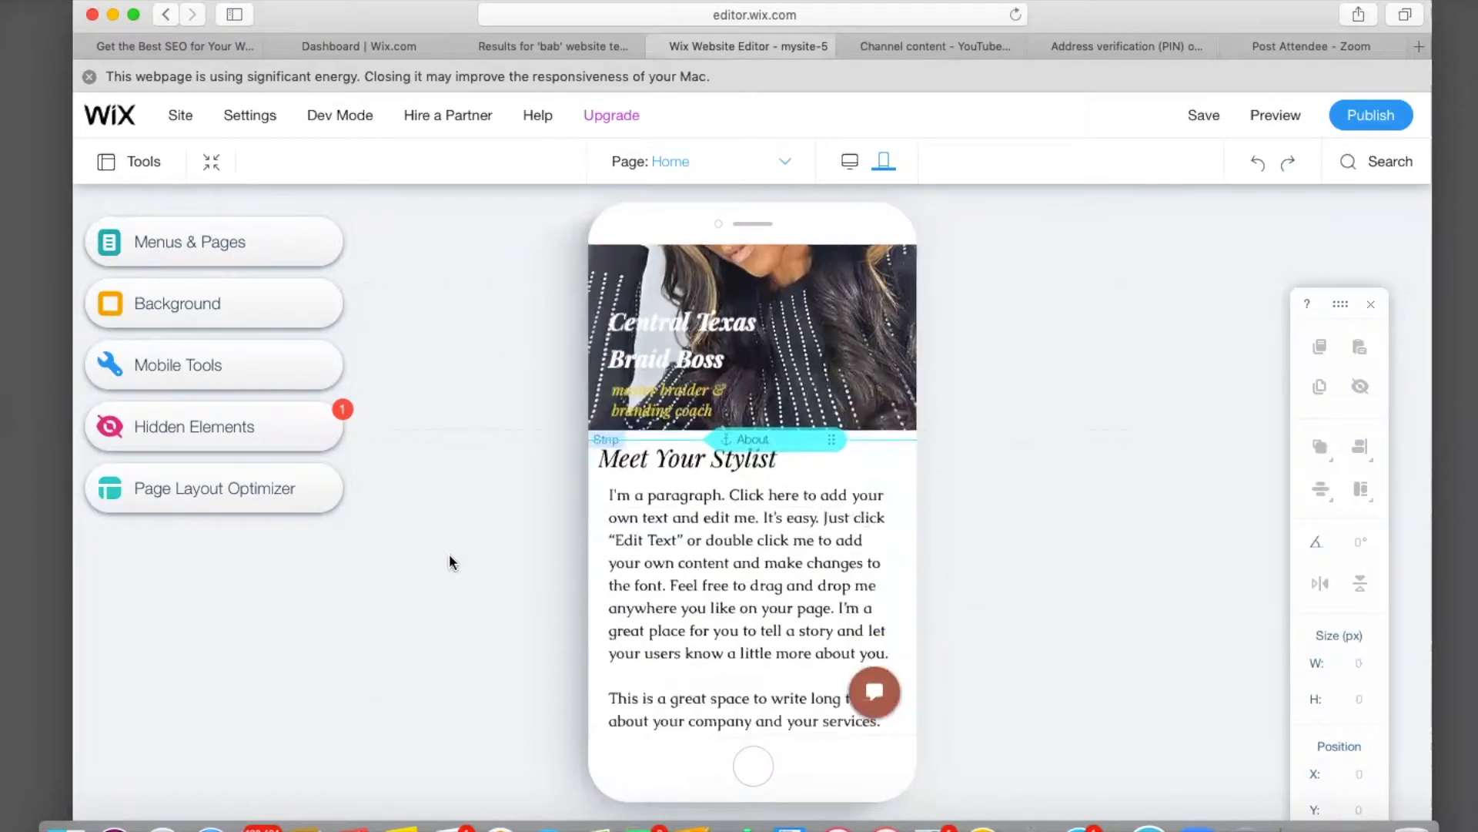
scroll(653, 529, down, 5)
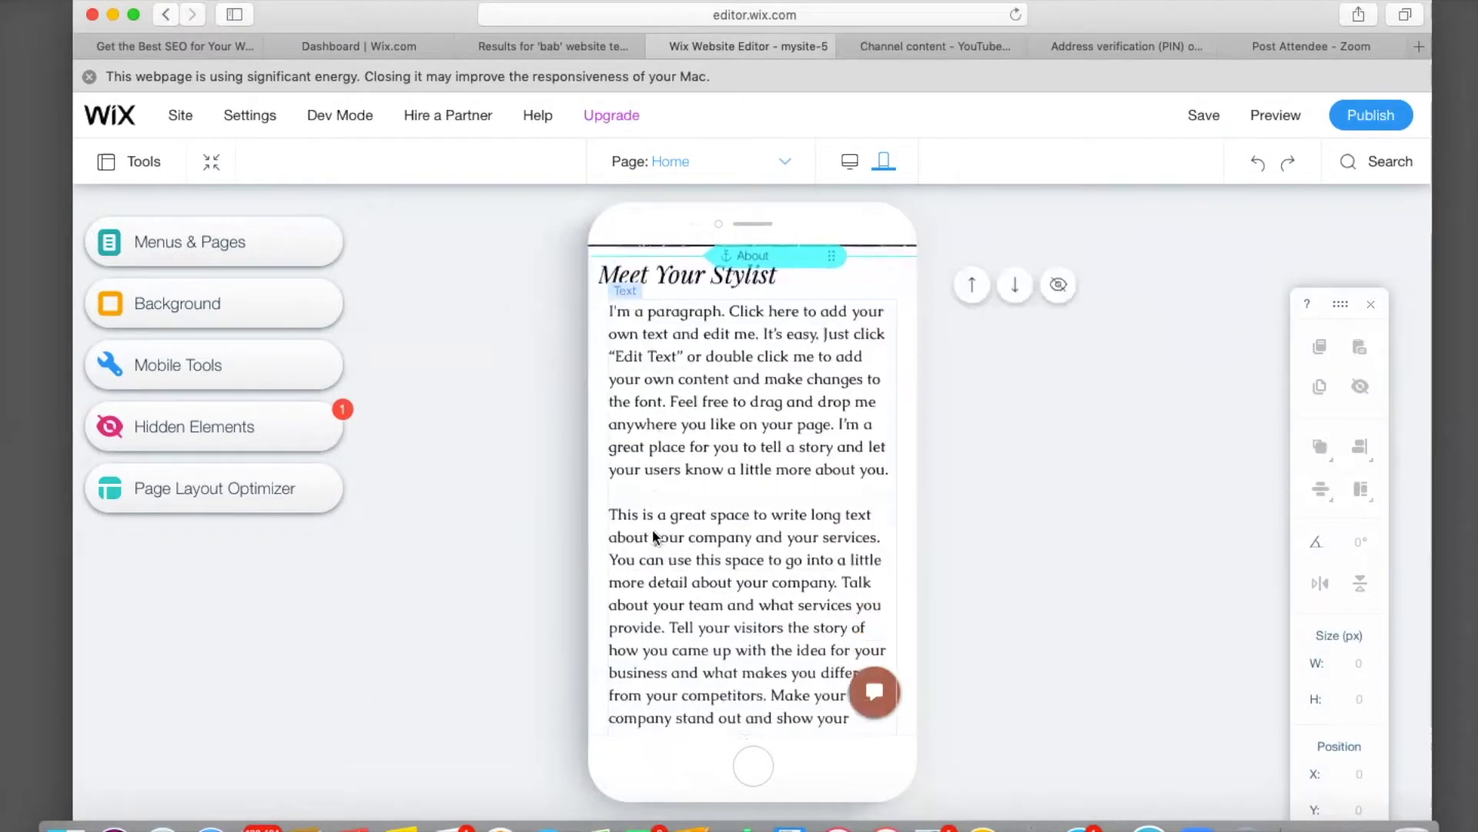
scroll(653, 529, up, 4)
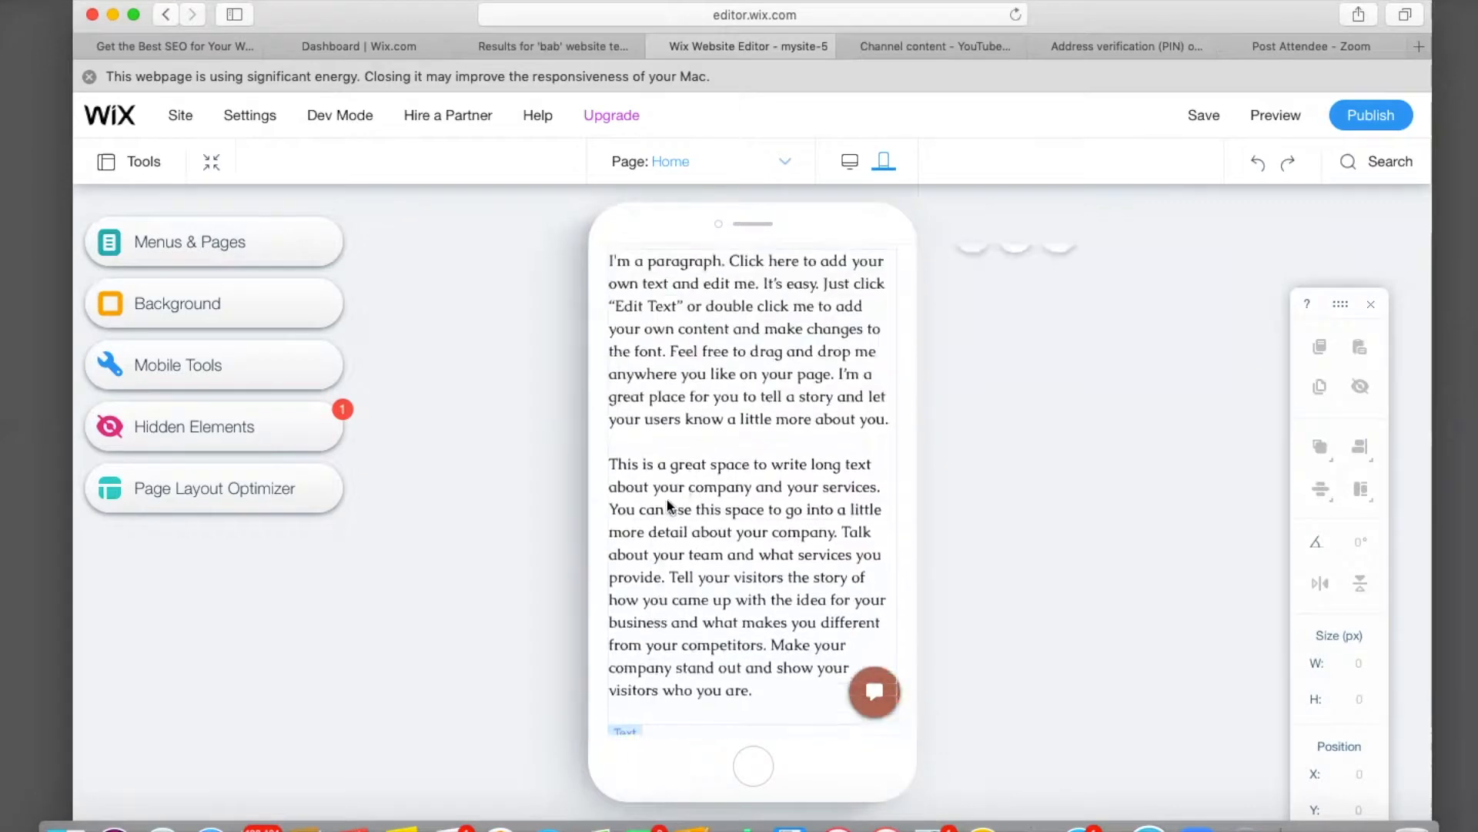
click(681, 482)
drag(681, 482, 684, 504)
scroll(511, 514, up, 3)
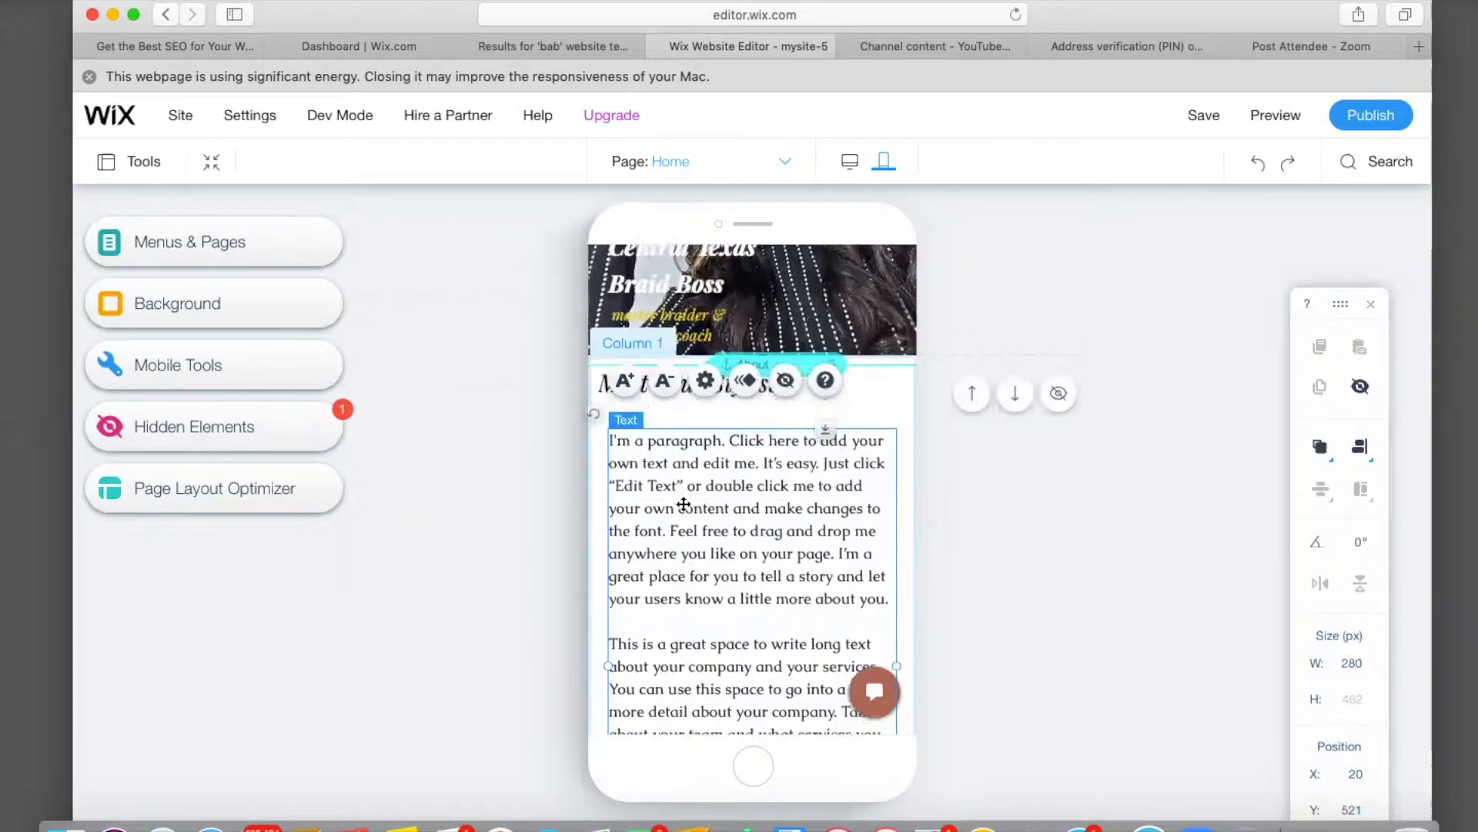
click(511, 507)
drag(658, 420, 704, 434)
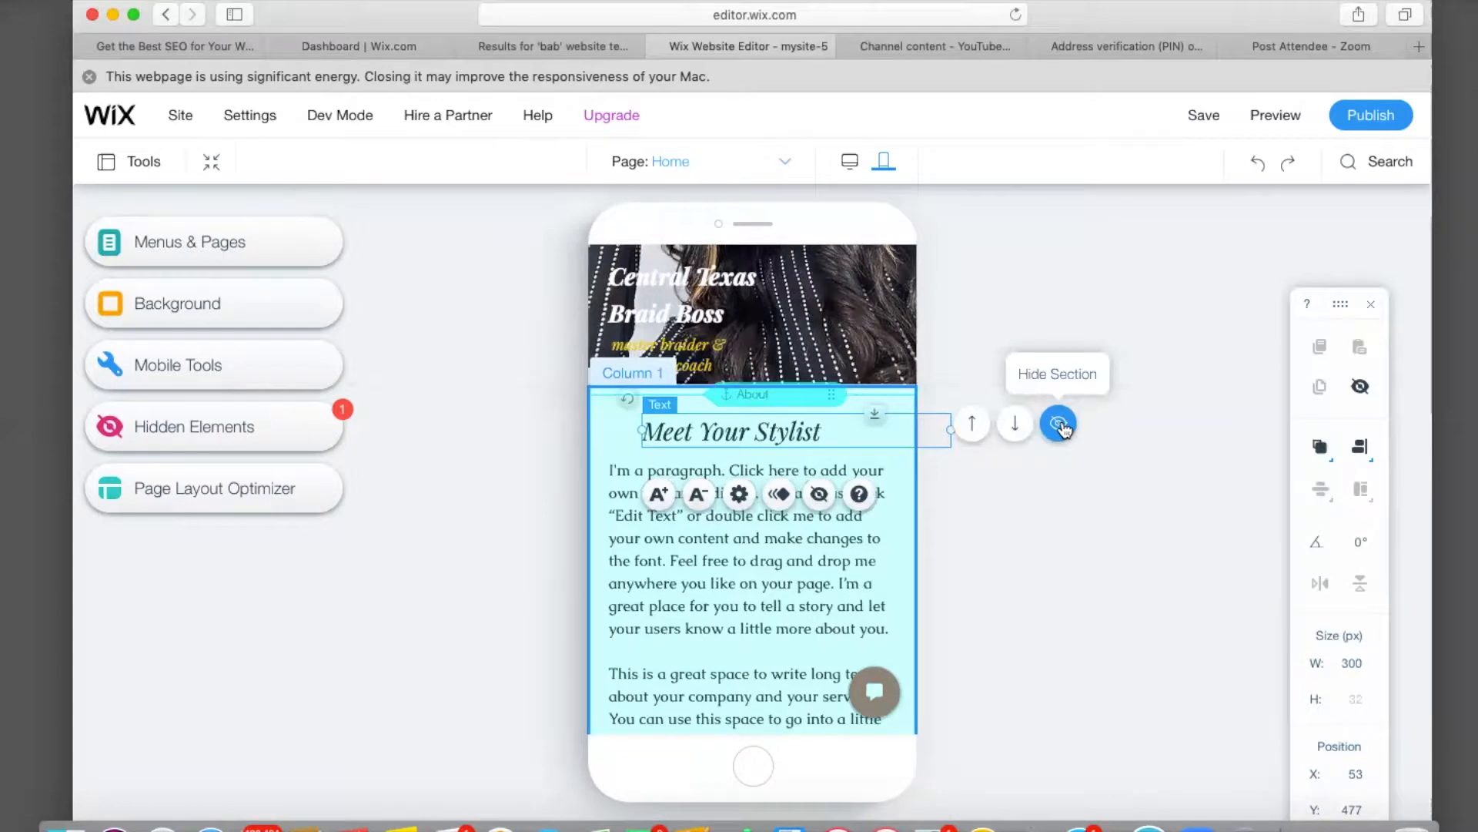
click(1059, 424)
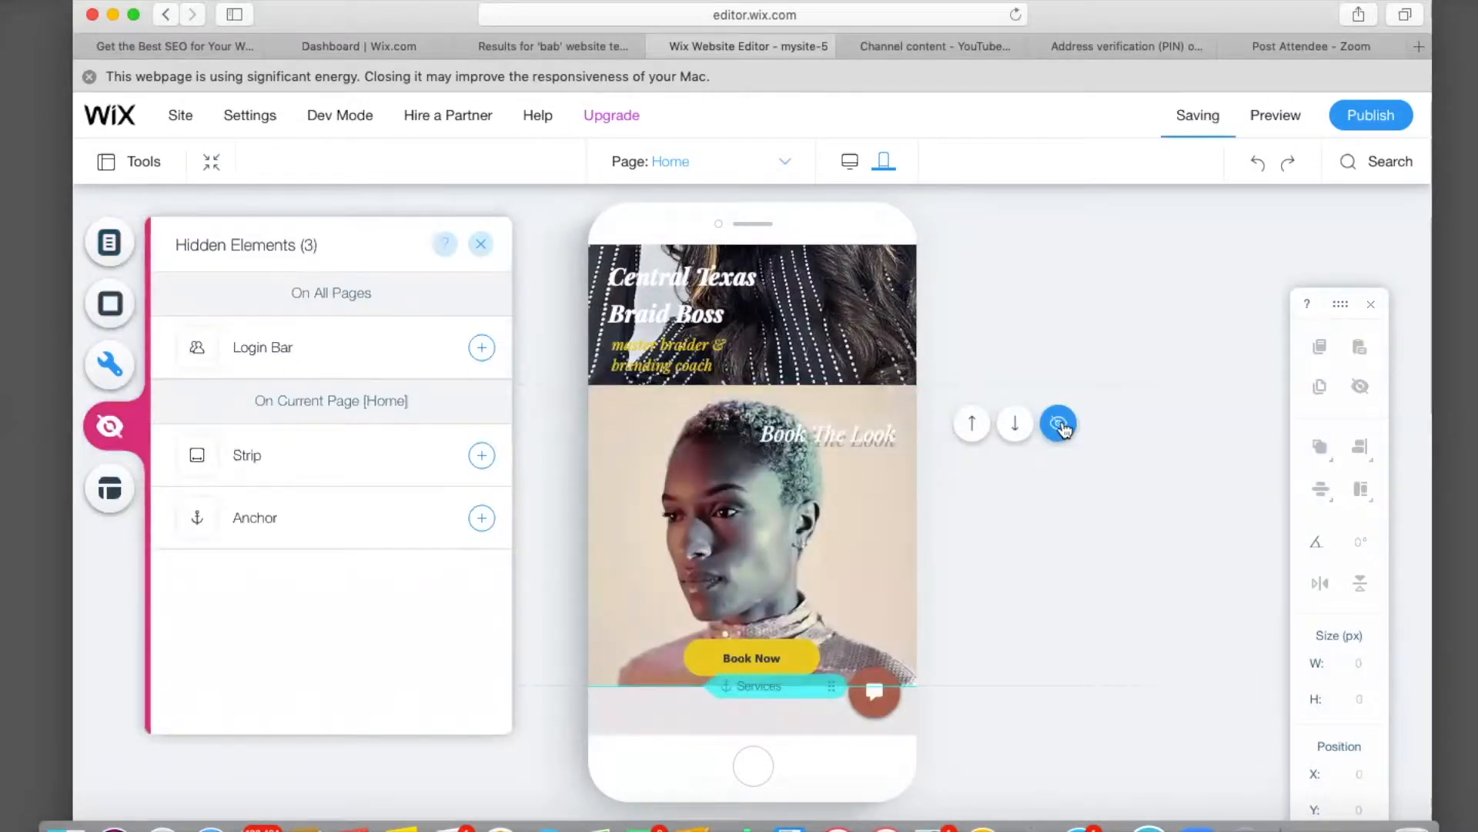
Restore the About section and start mobile setup with the menu opening in the center.
click(1260, 169)
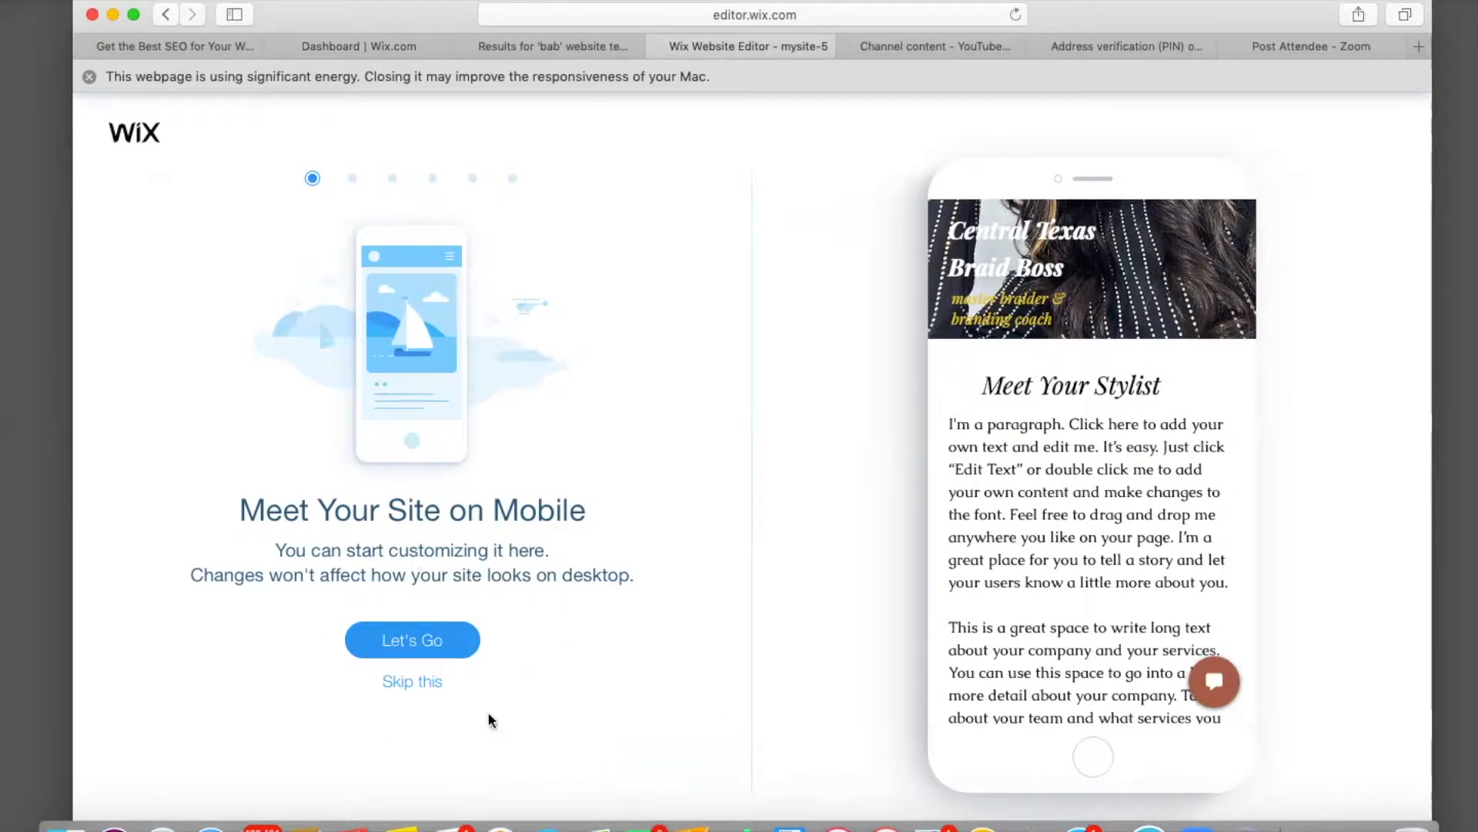
click(415, 639)
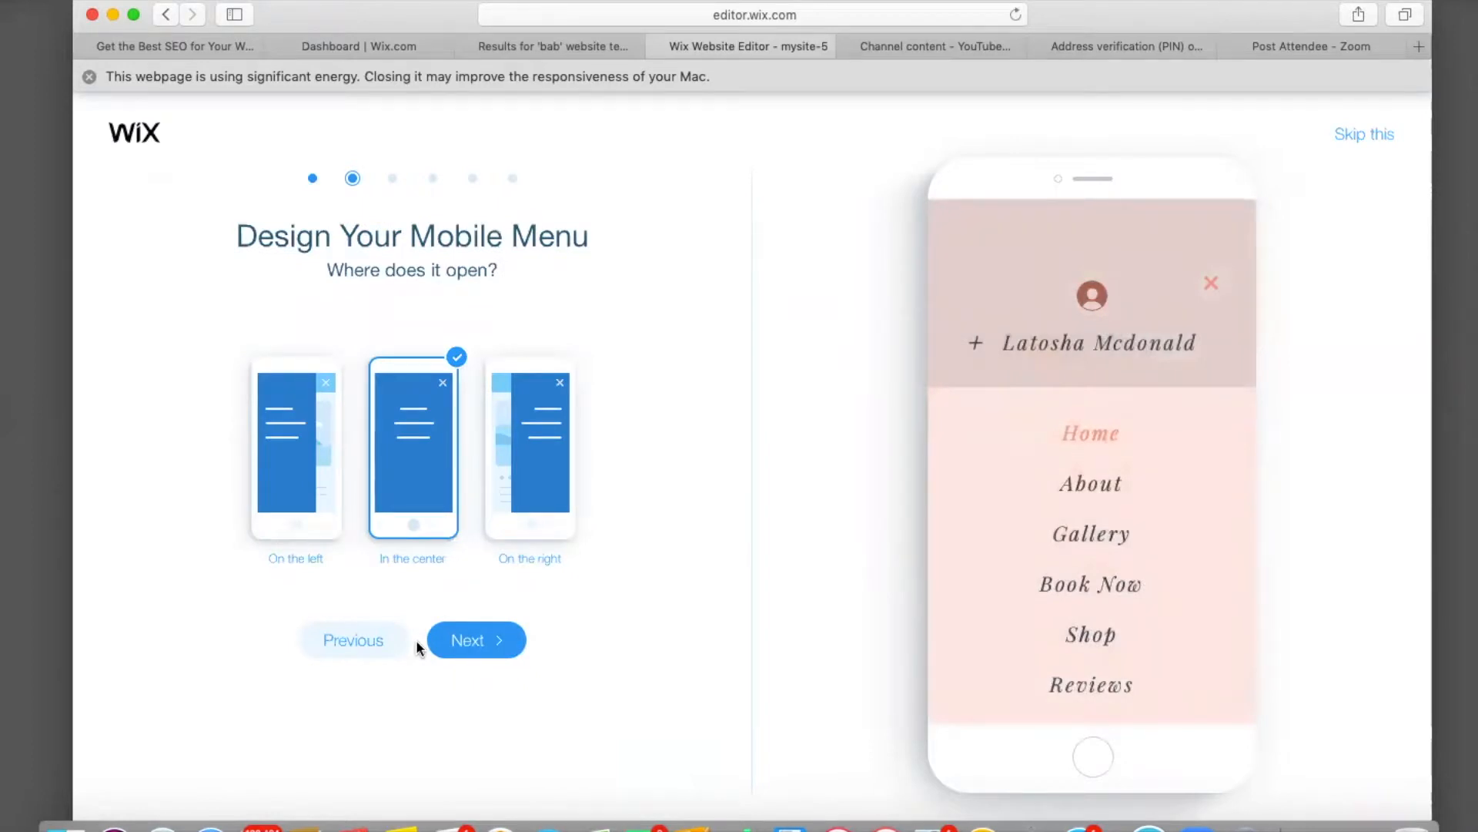
click(295, 494)
click(408, 486)
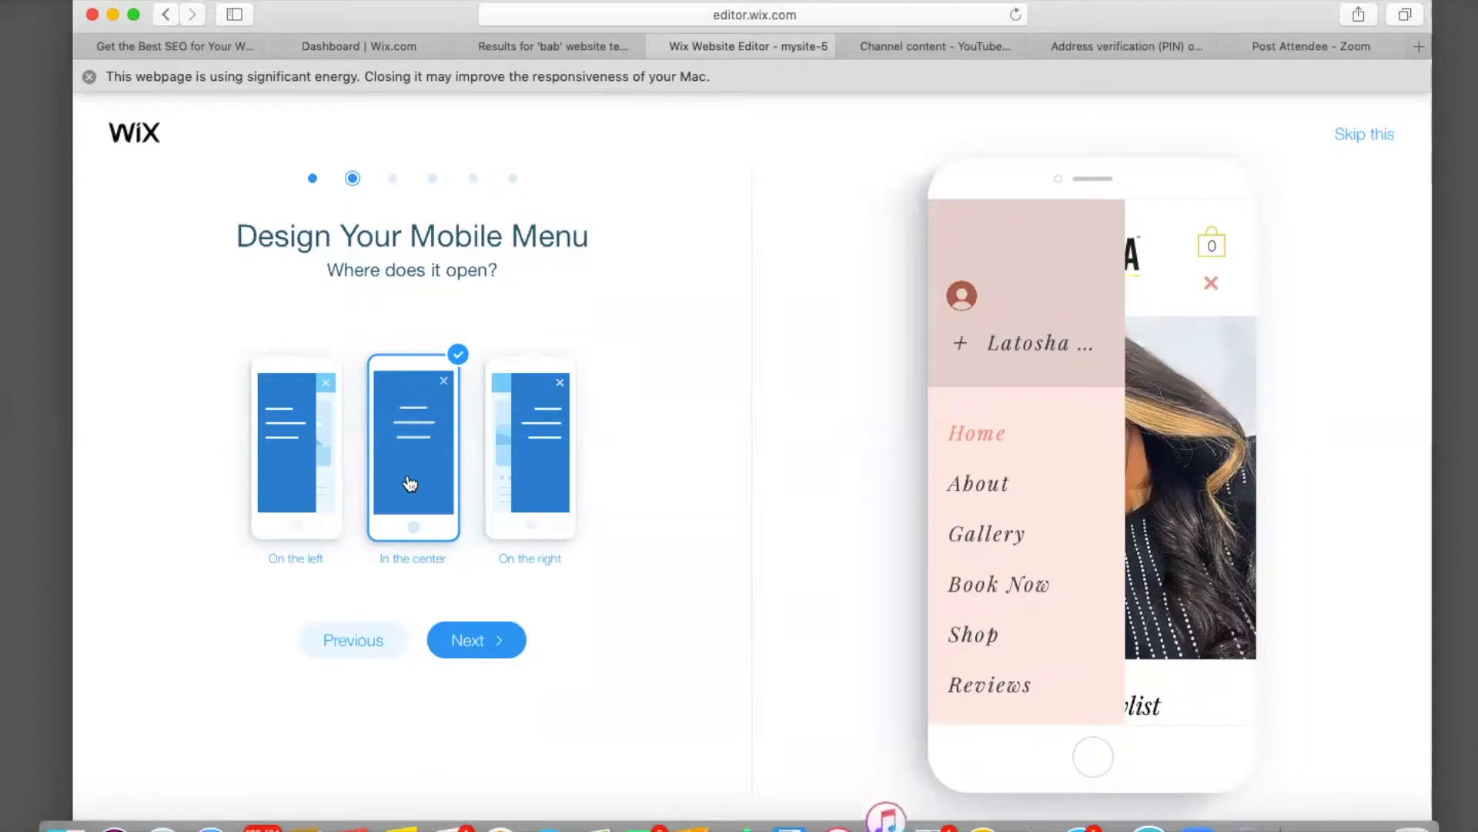
click(531, 469)
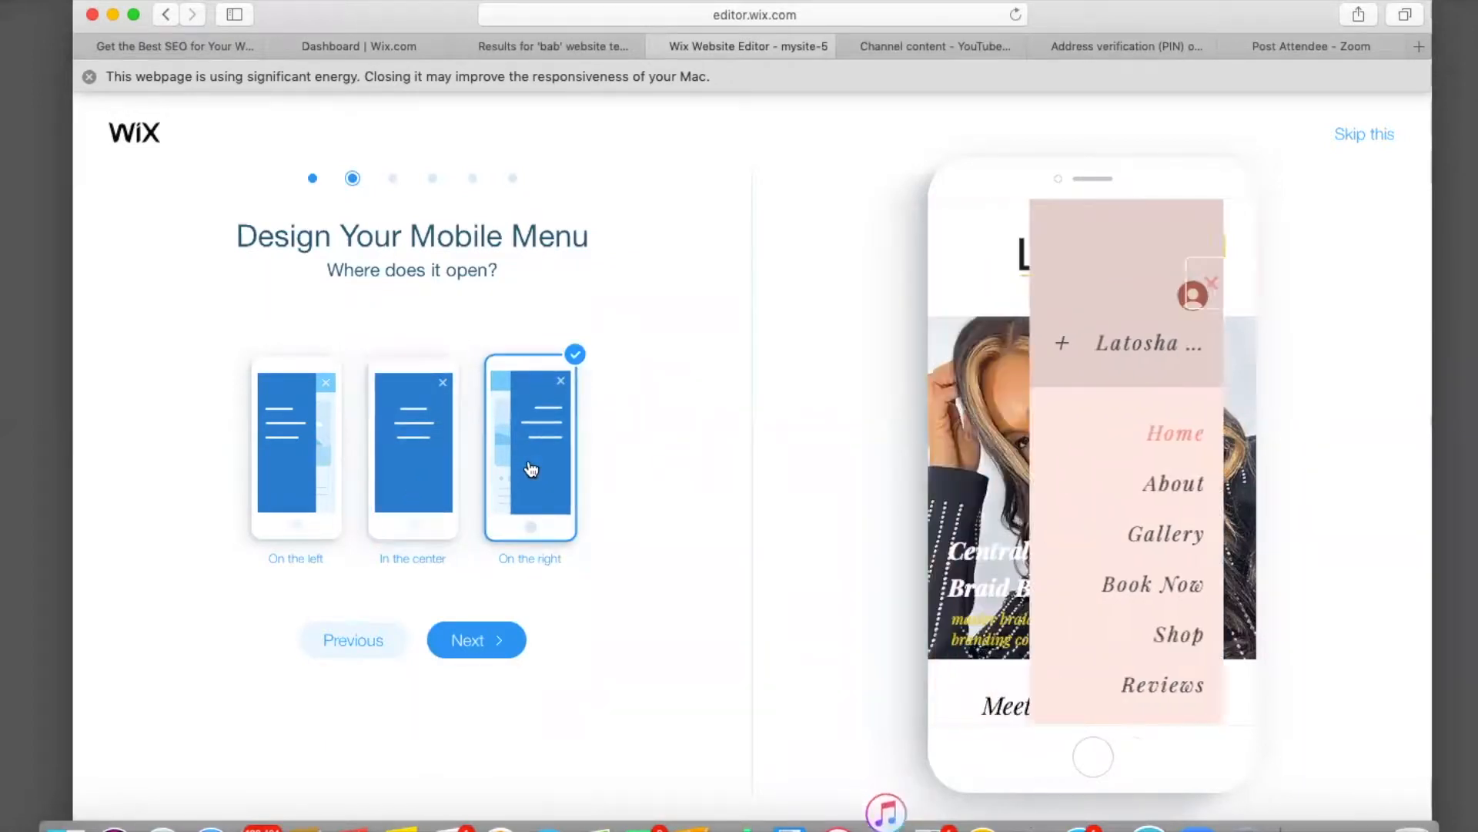
click(404, 467)
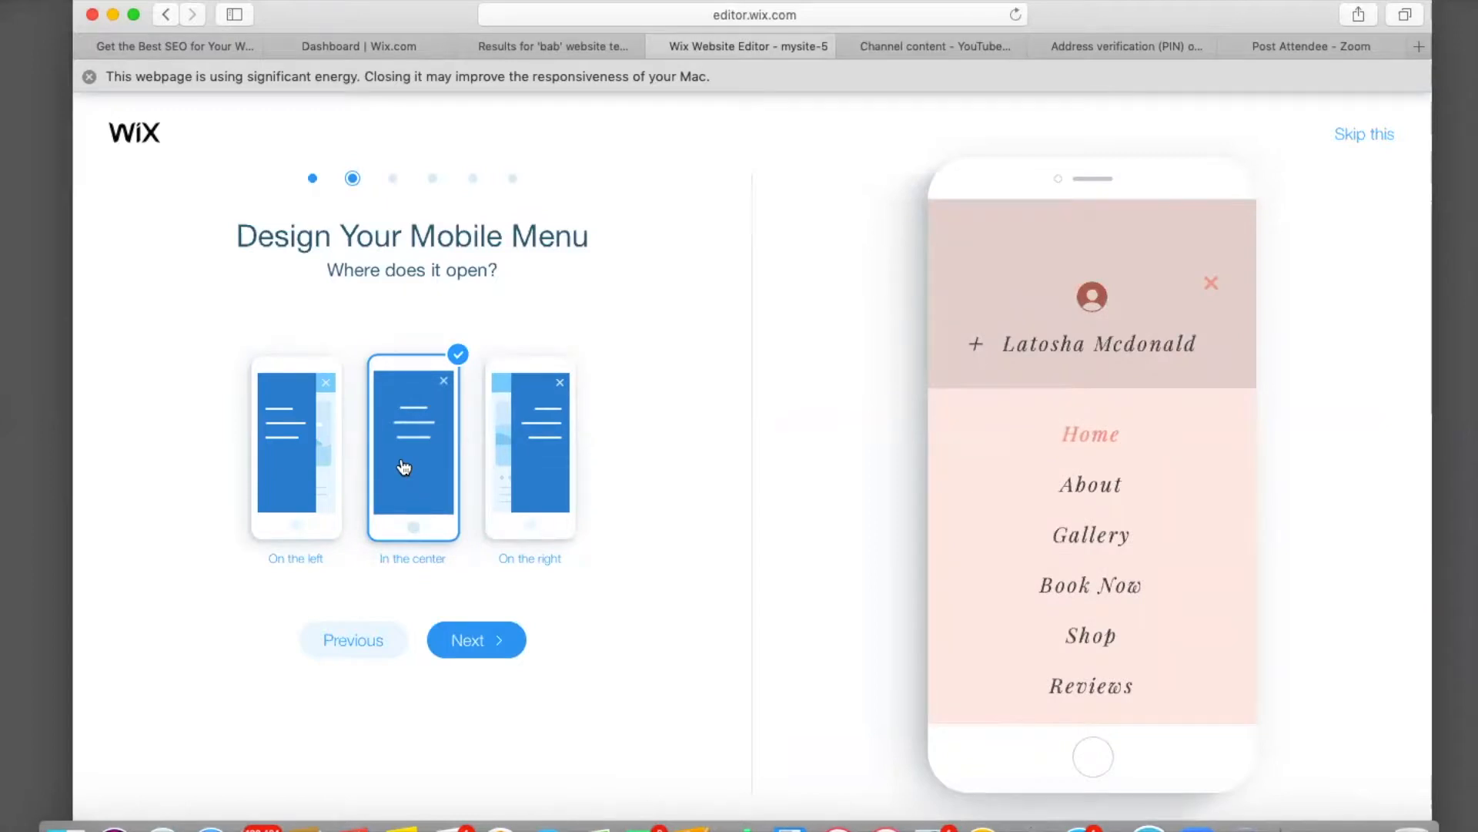
click(505, 636)
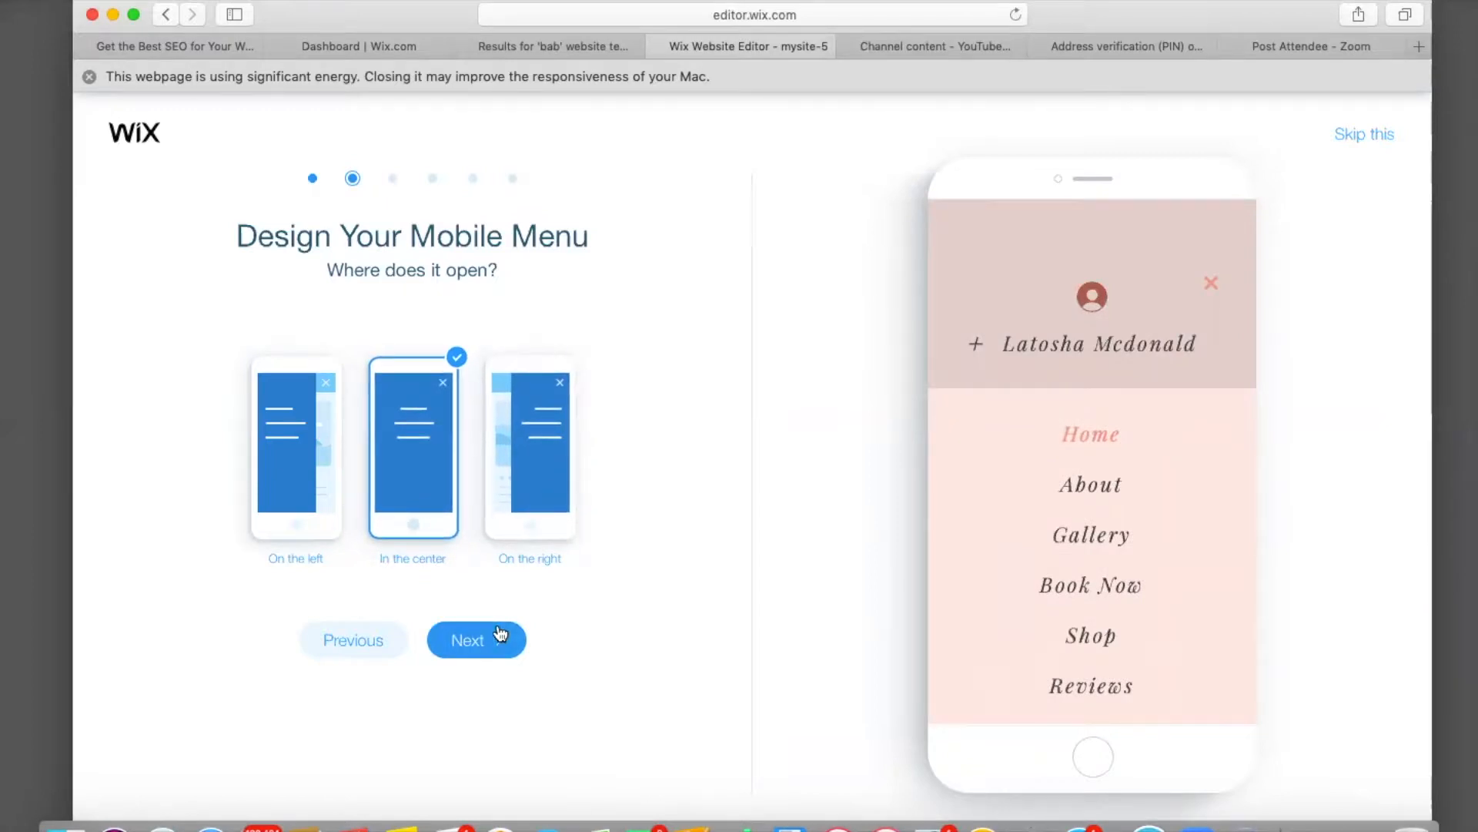
Choose a fixed header, floating quick actions and no back-to-top button, then enter the mobile editor.
click(356, 486)
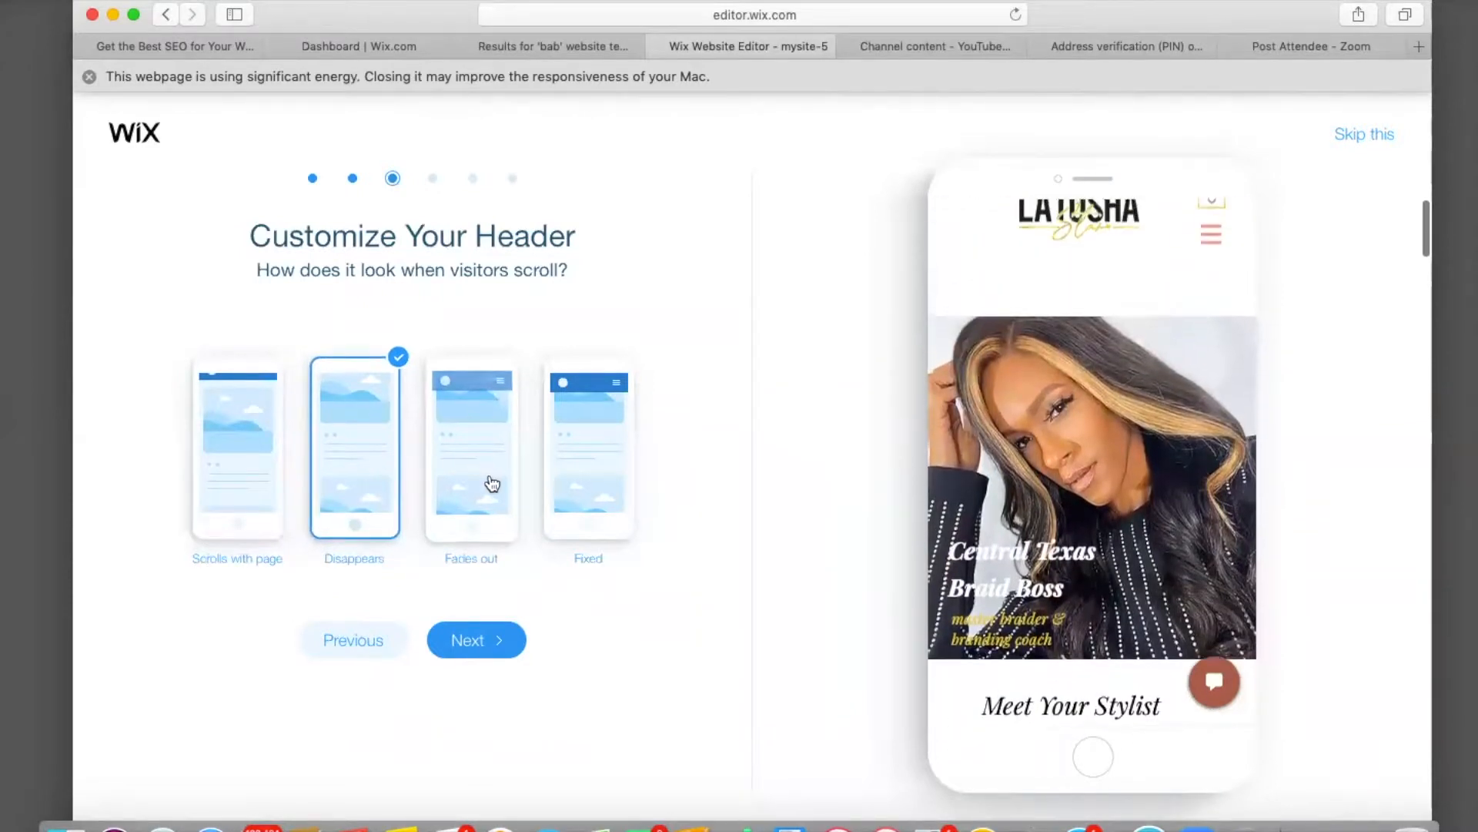
click(492, 484)
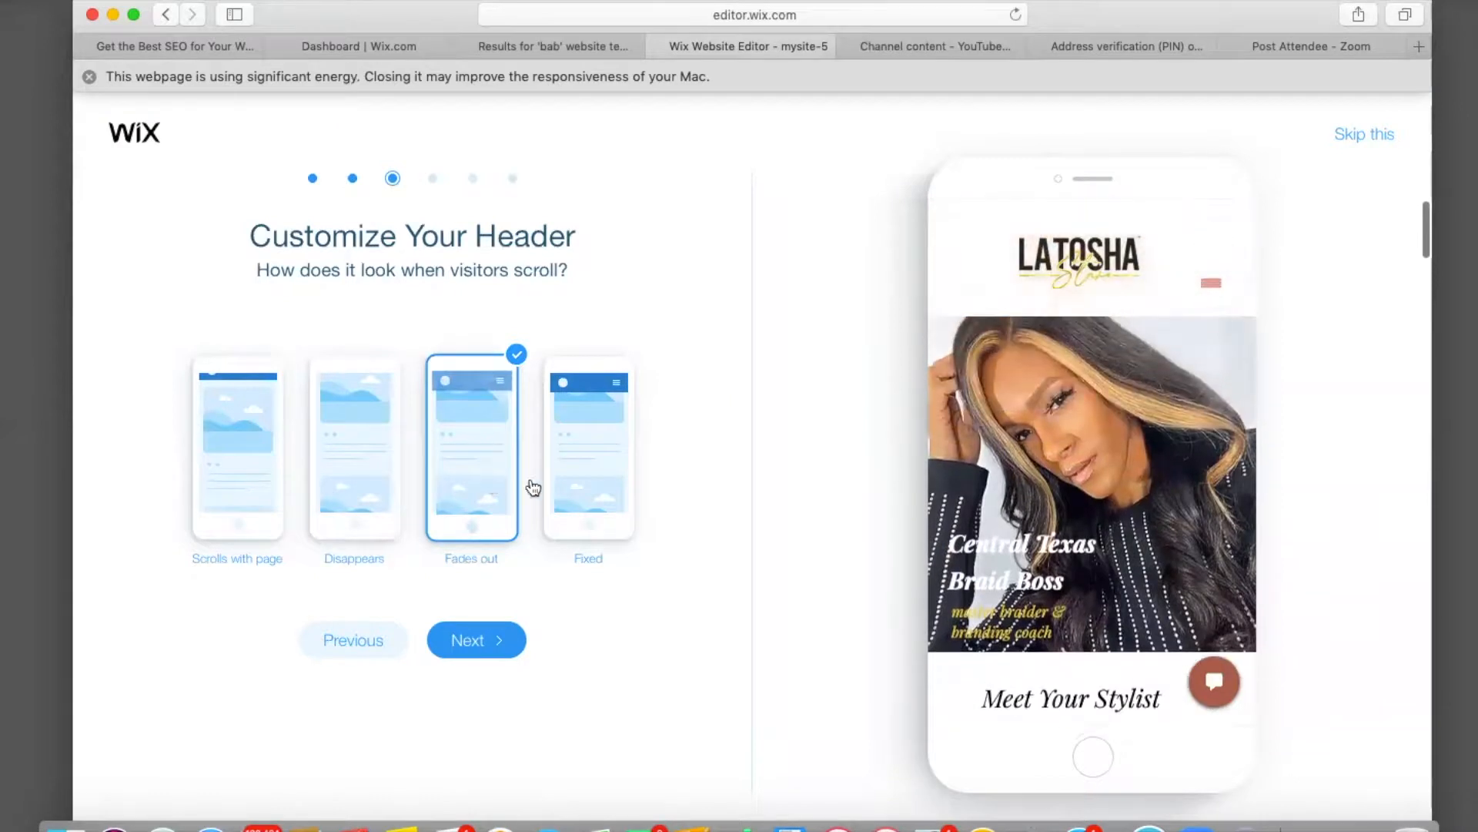
click(578, 494)
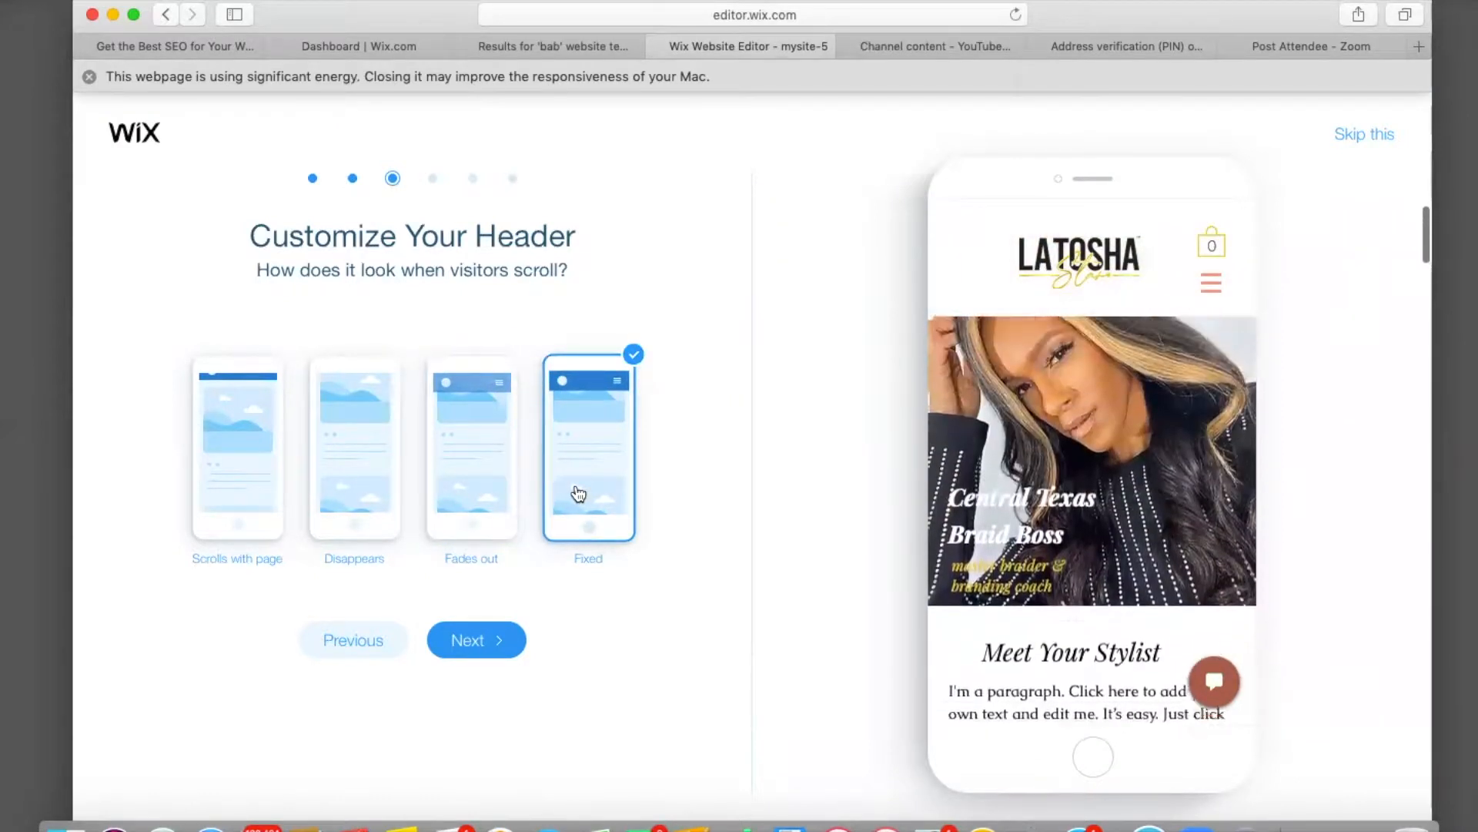
click(471, 647)
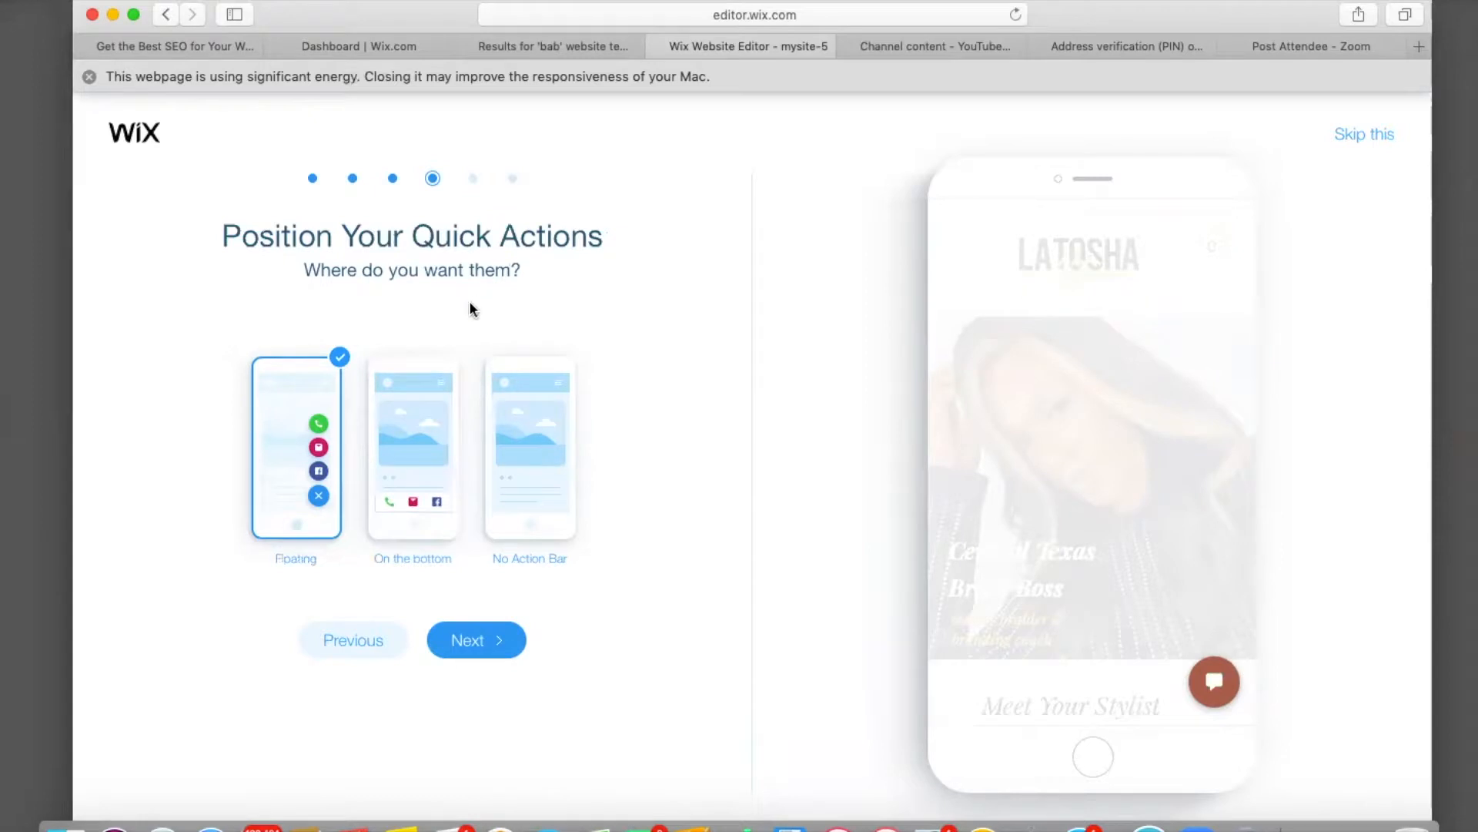
click(394, 486)
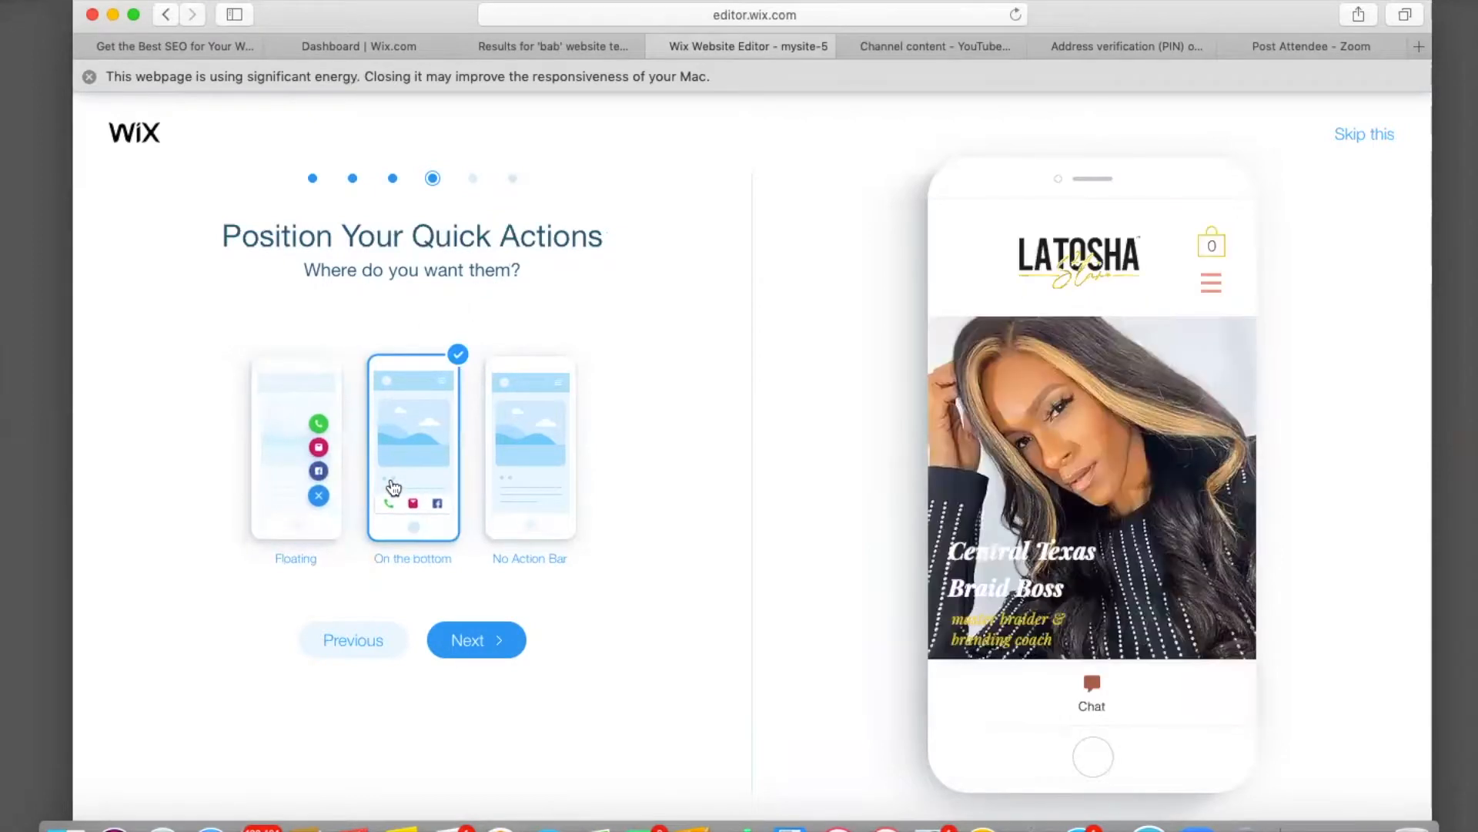
click(530, 479)
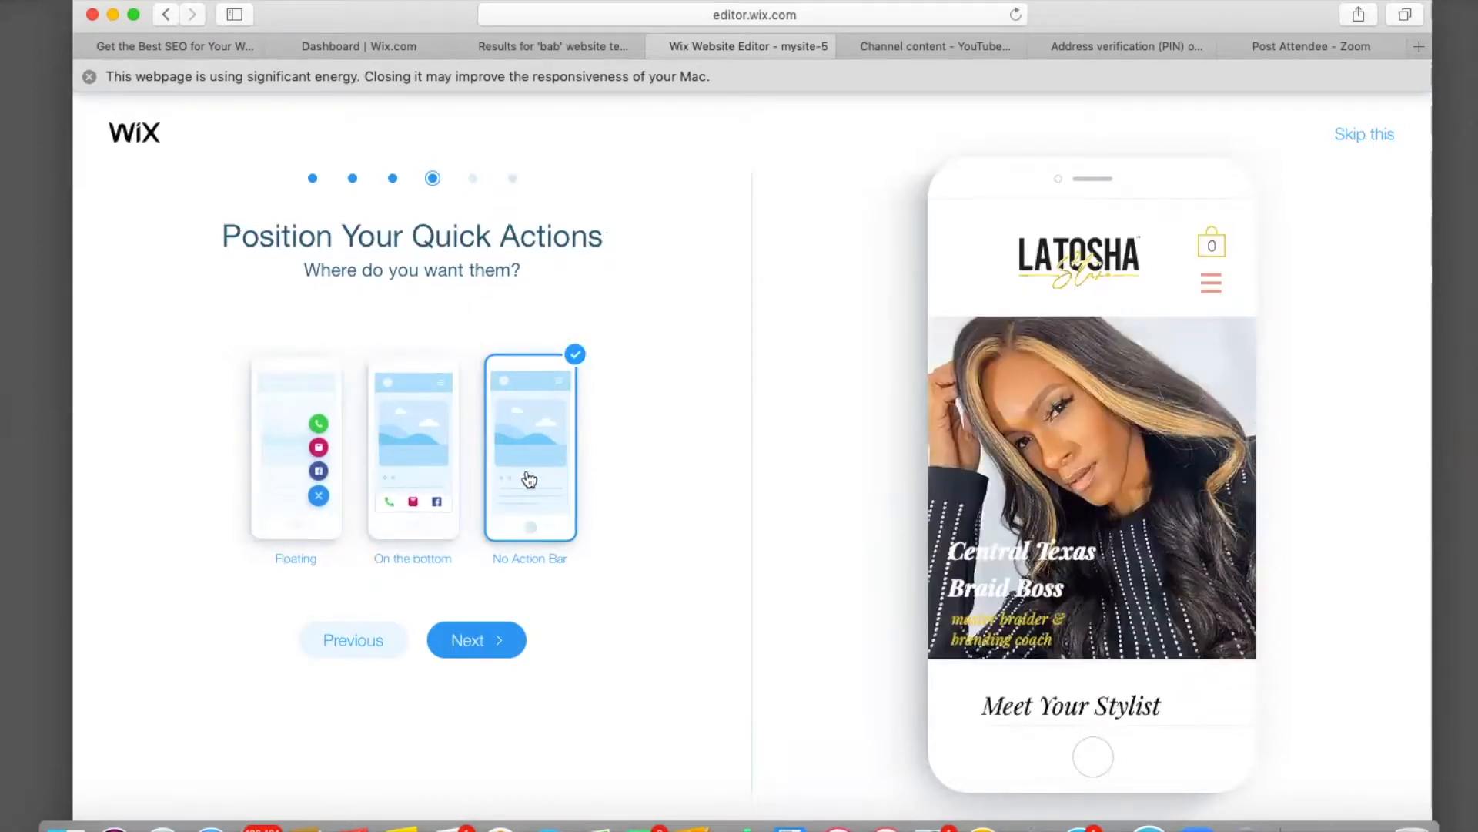
click(285, 489)
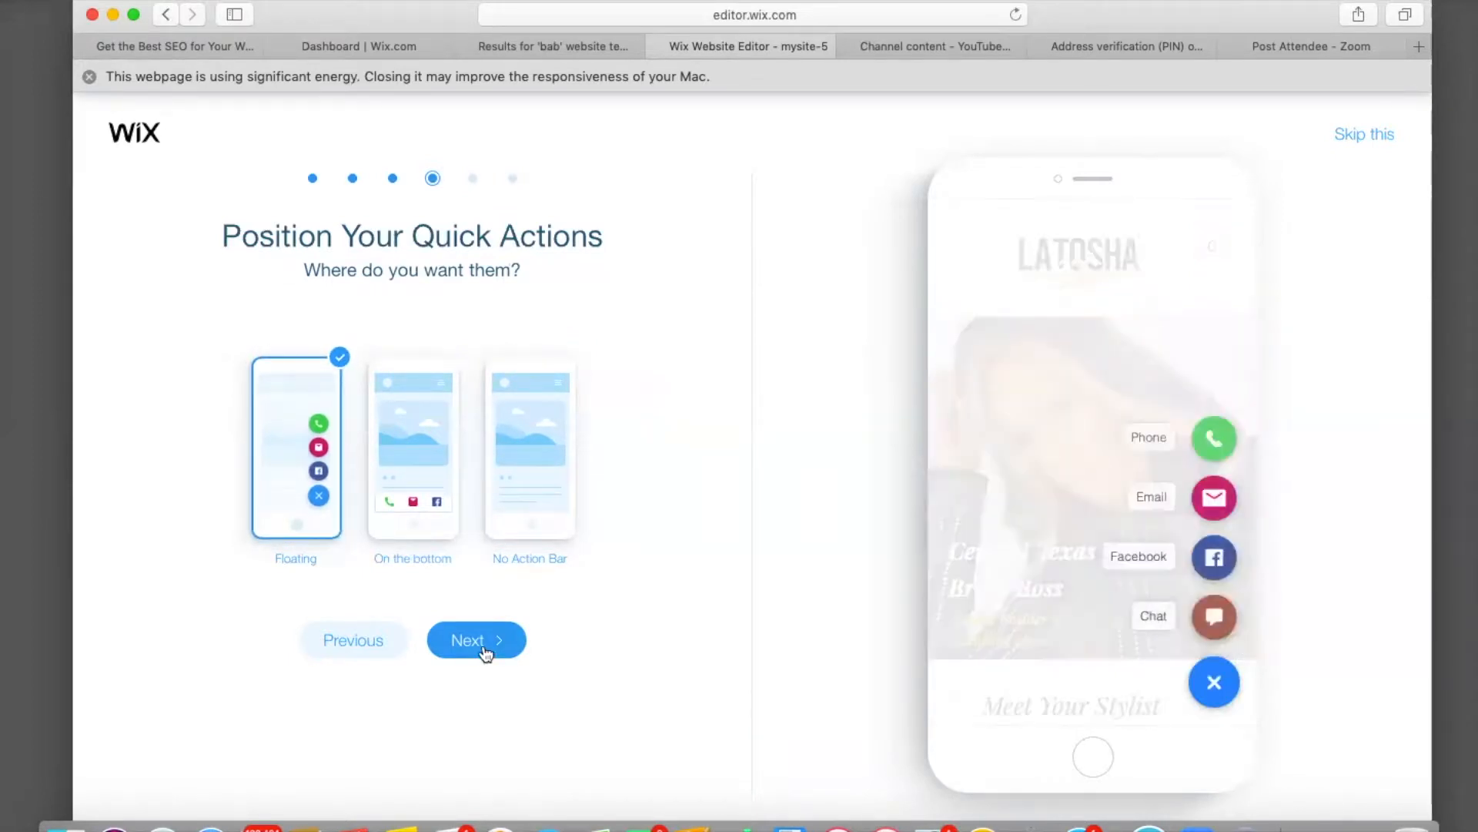
click(485, 651)
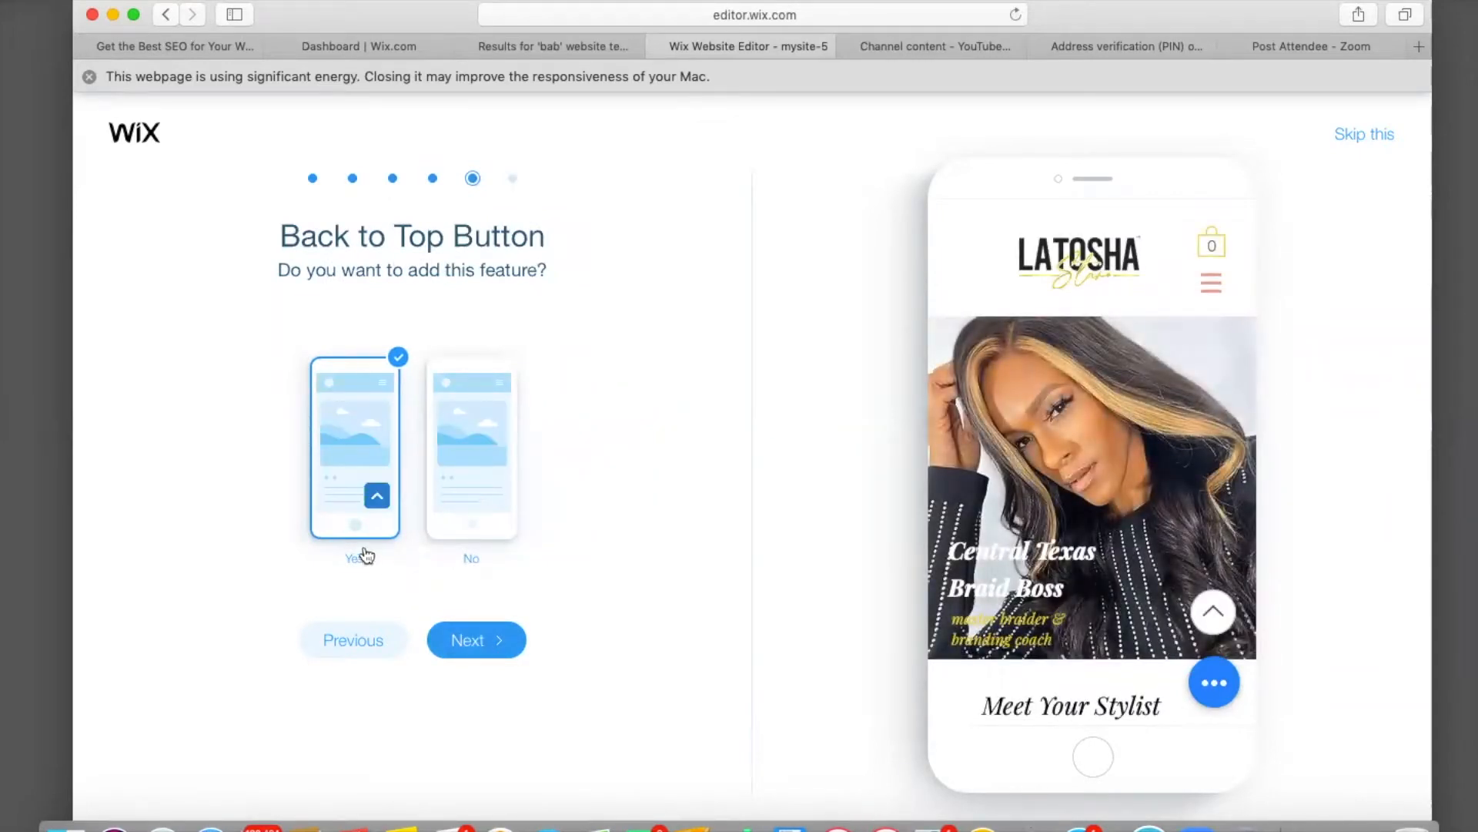
click(466, 521)
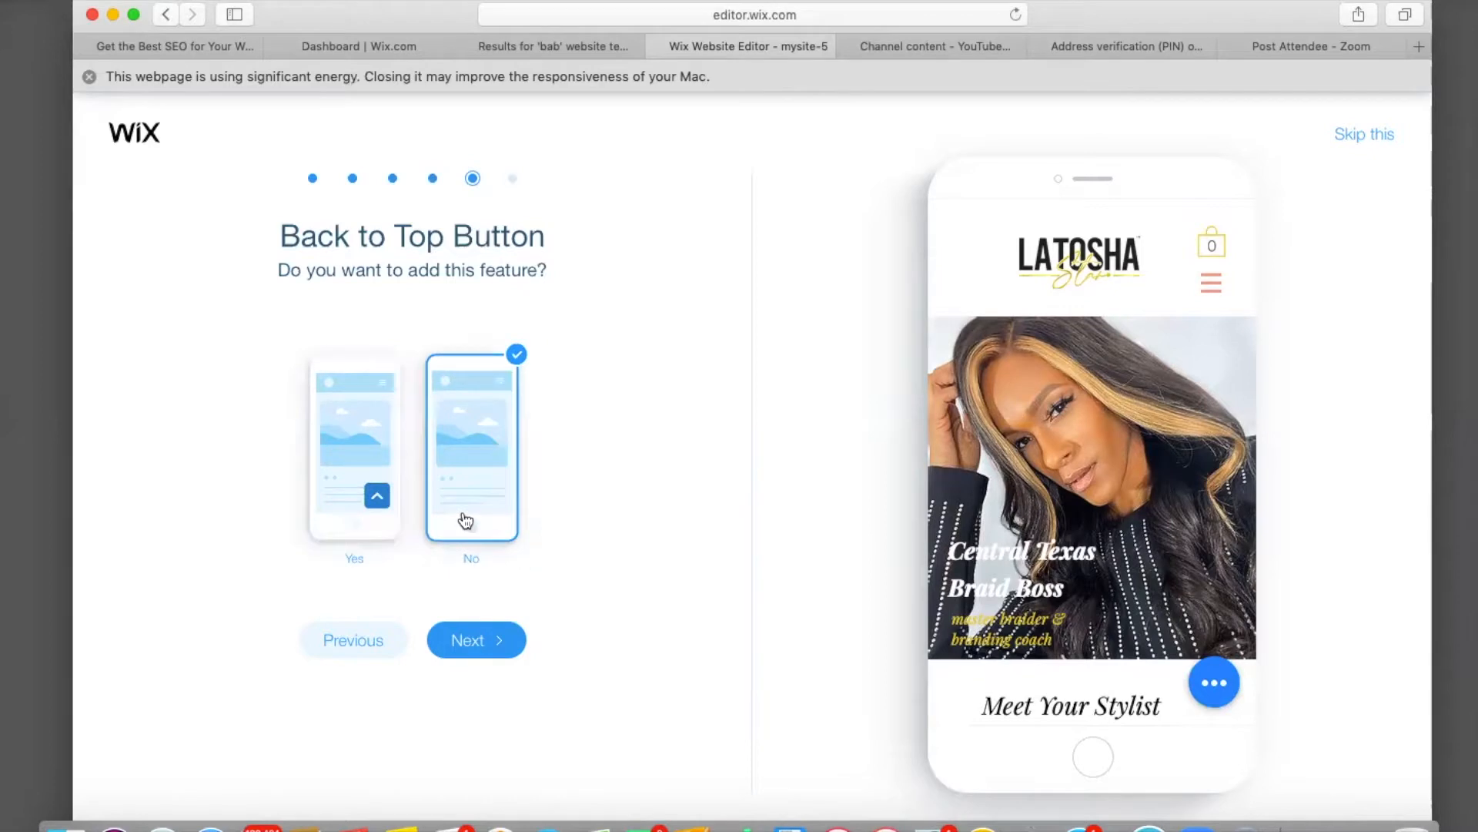
click(472, 639)
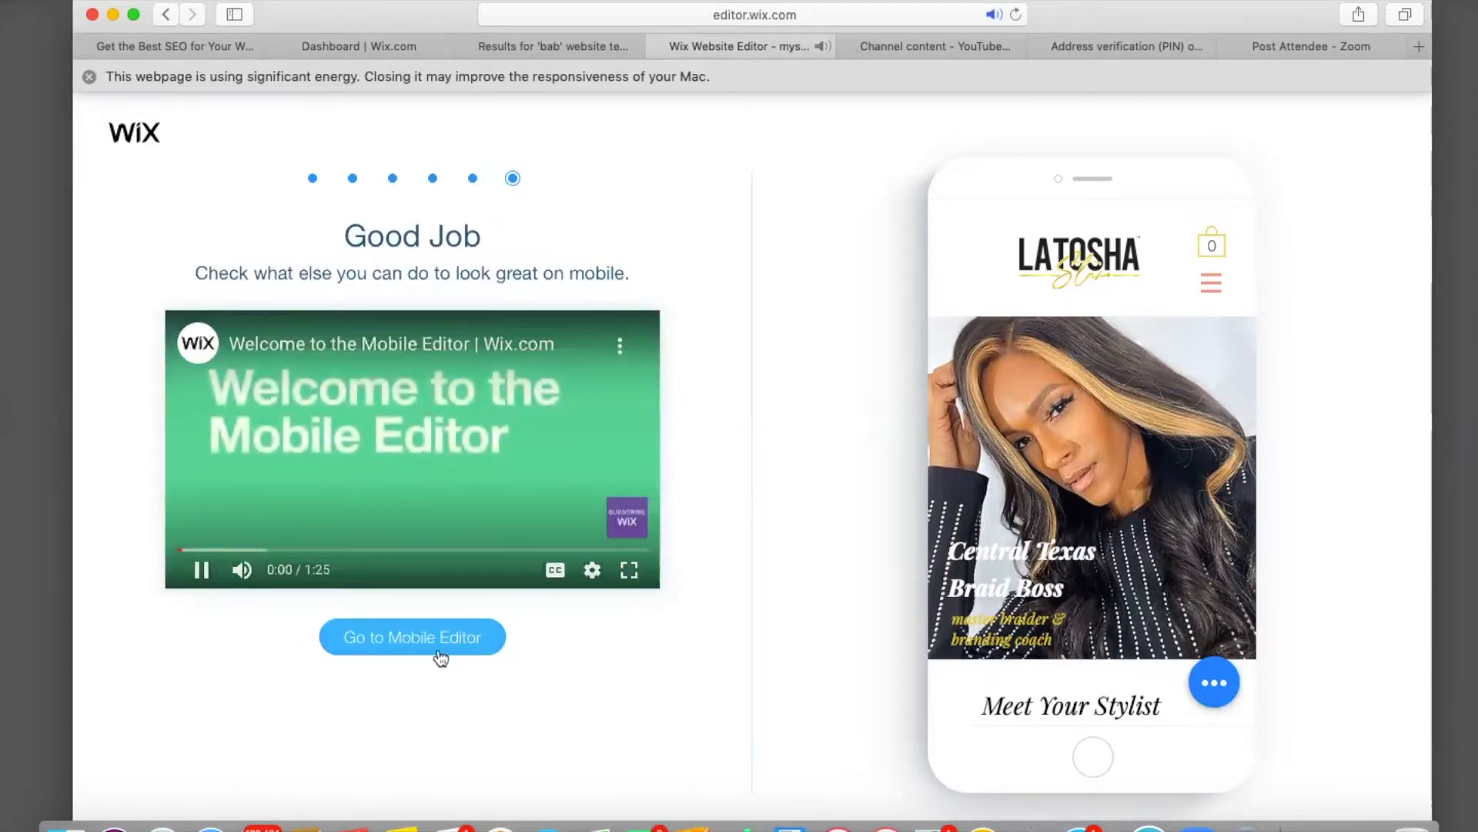
click(442, 651)
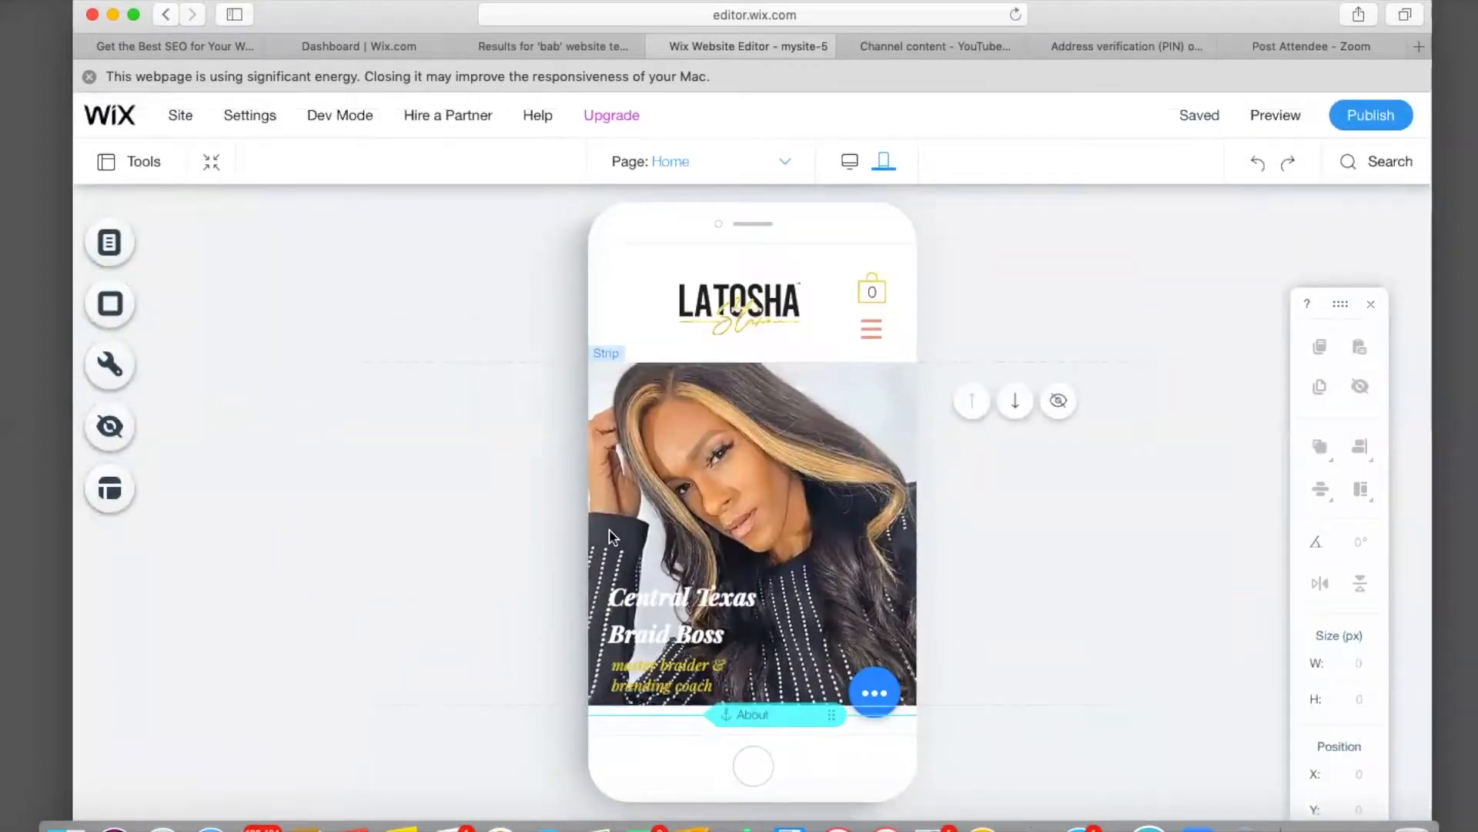
Hide the Meet Your Stylist heading on mobile, then show it again.
scroll(612, 537, down, 5)
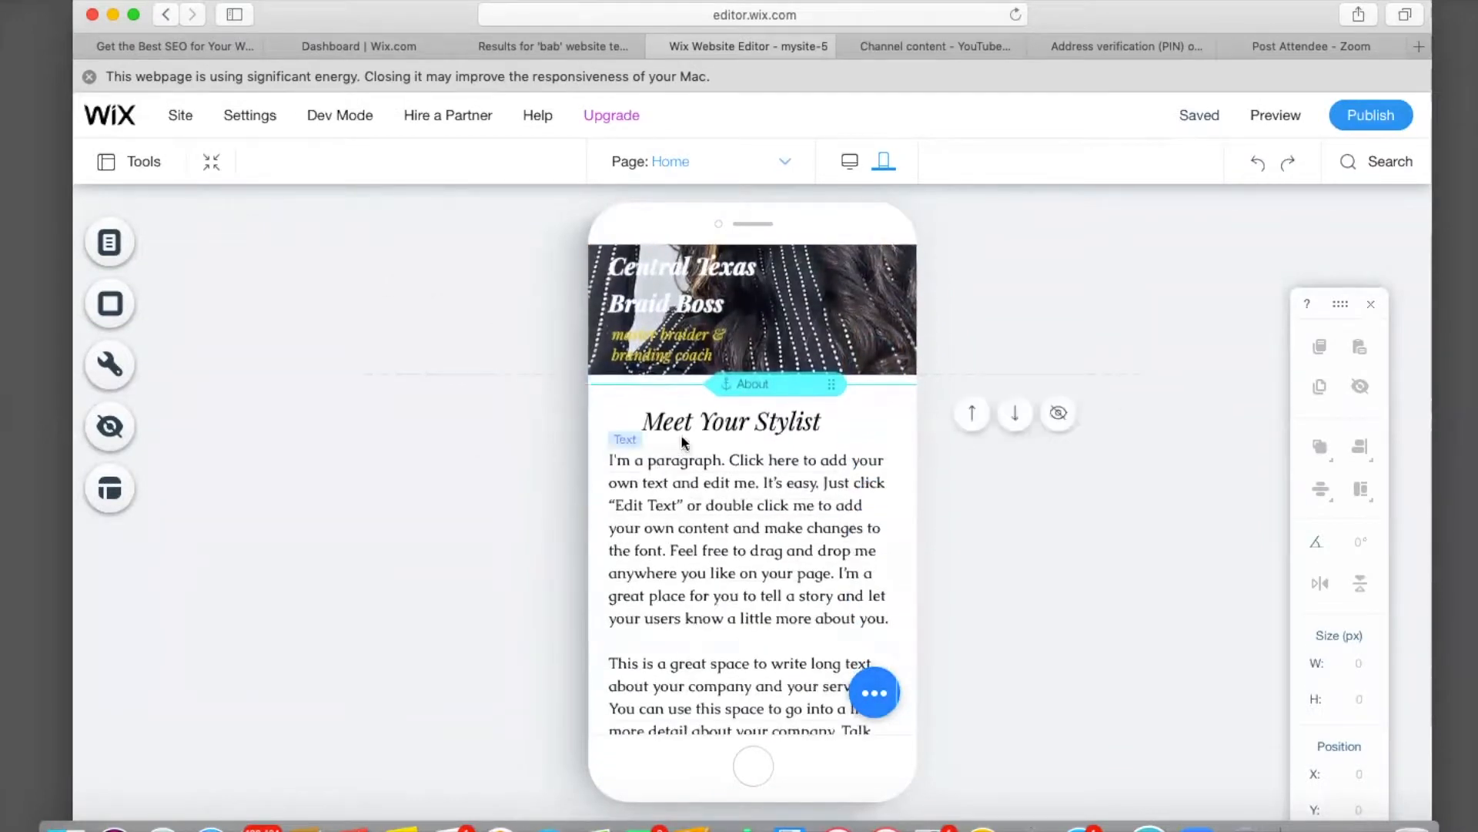
click(690, 419)
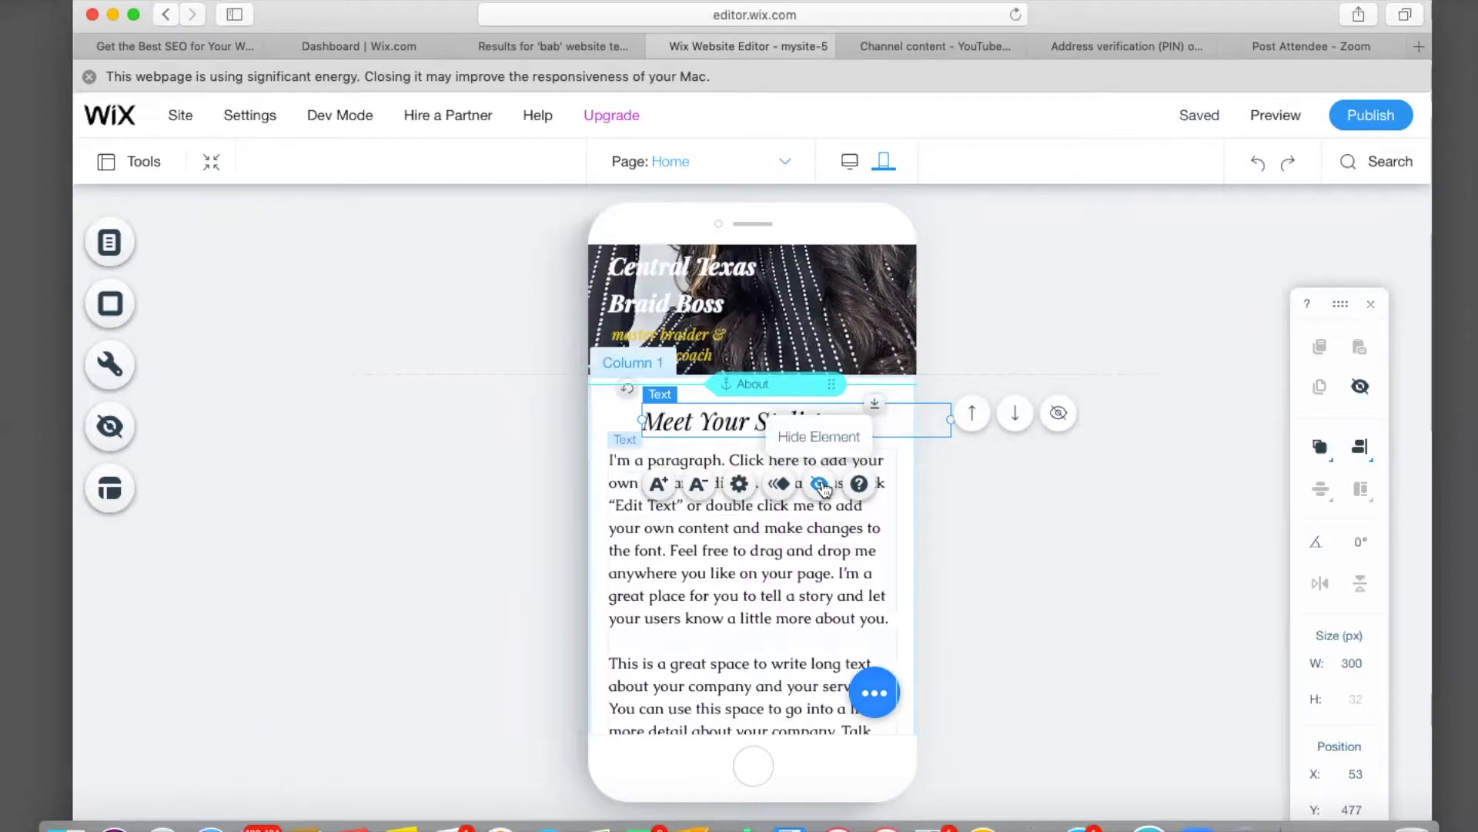
click(820, 483)
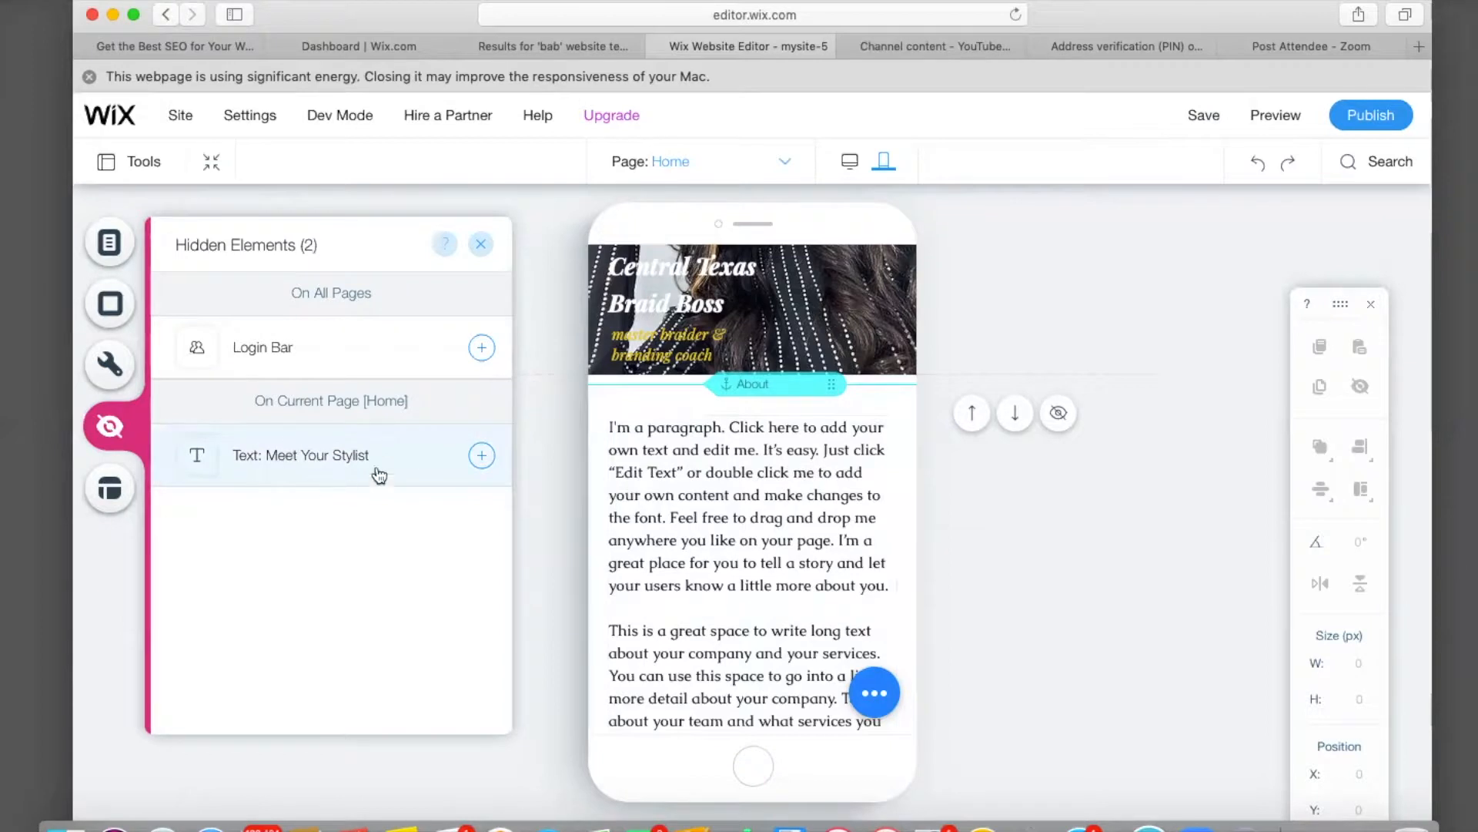
click(481, 457)
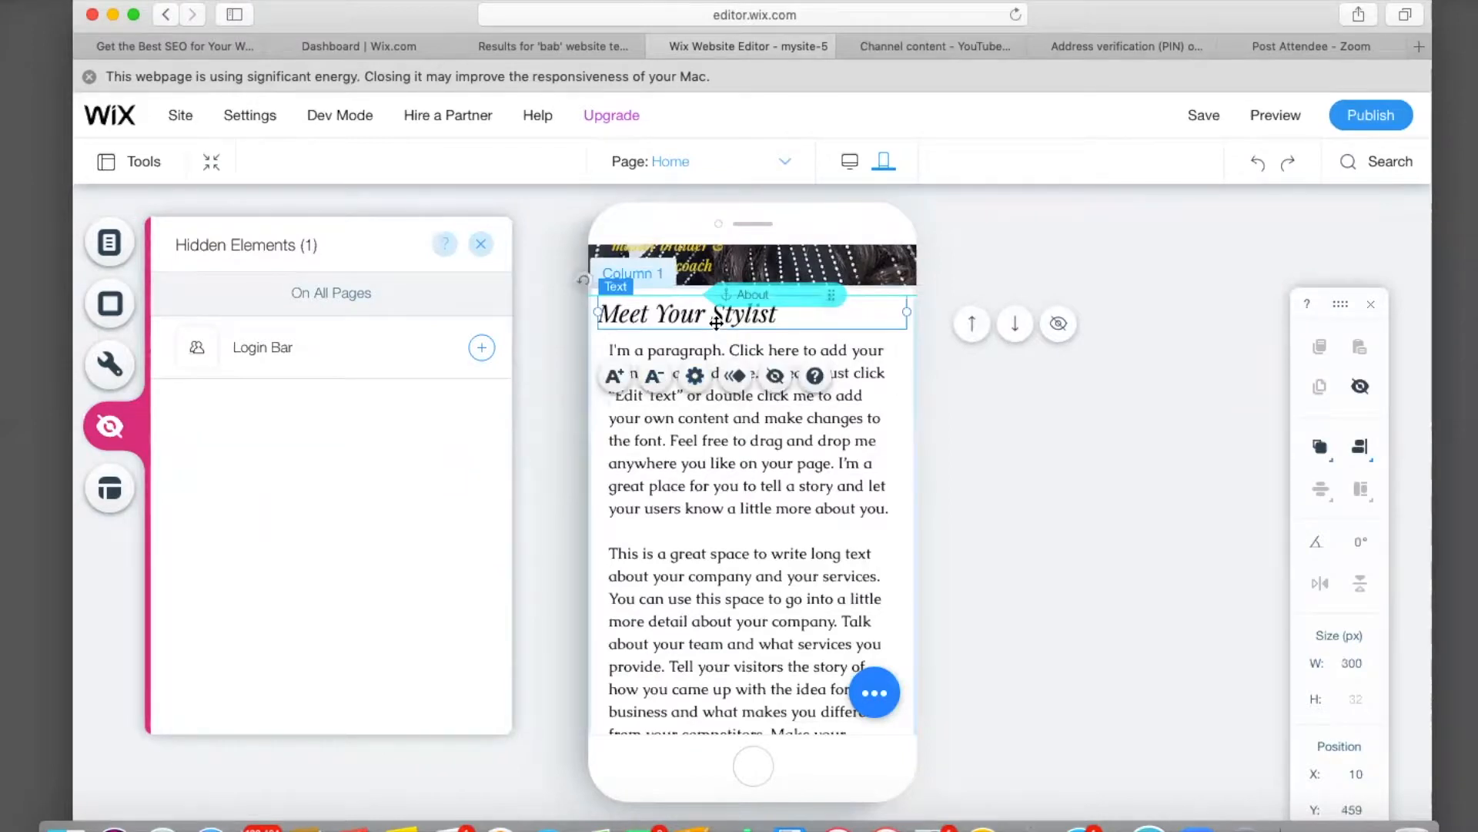
Shift the Meet Your Stylist heading right and move its paragraph slightly lower.
scroll(716, 333, up, 3)
drag(700, 486, 749, 497)
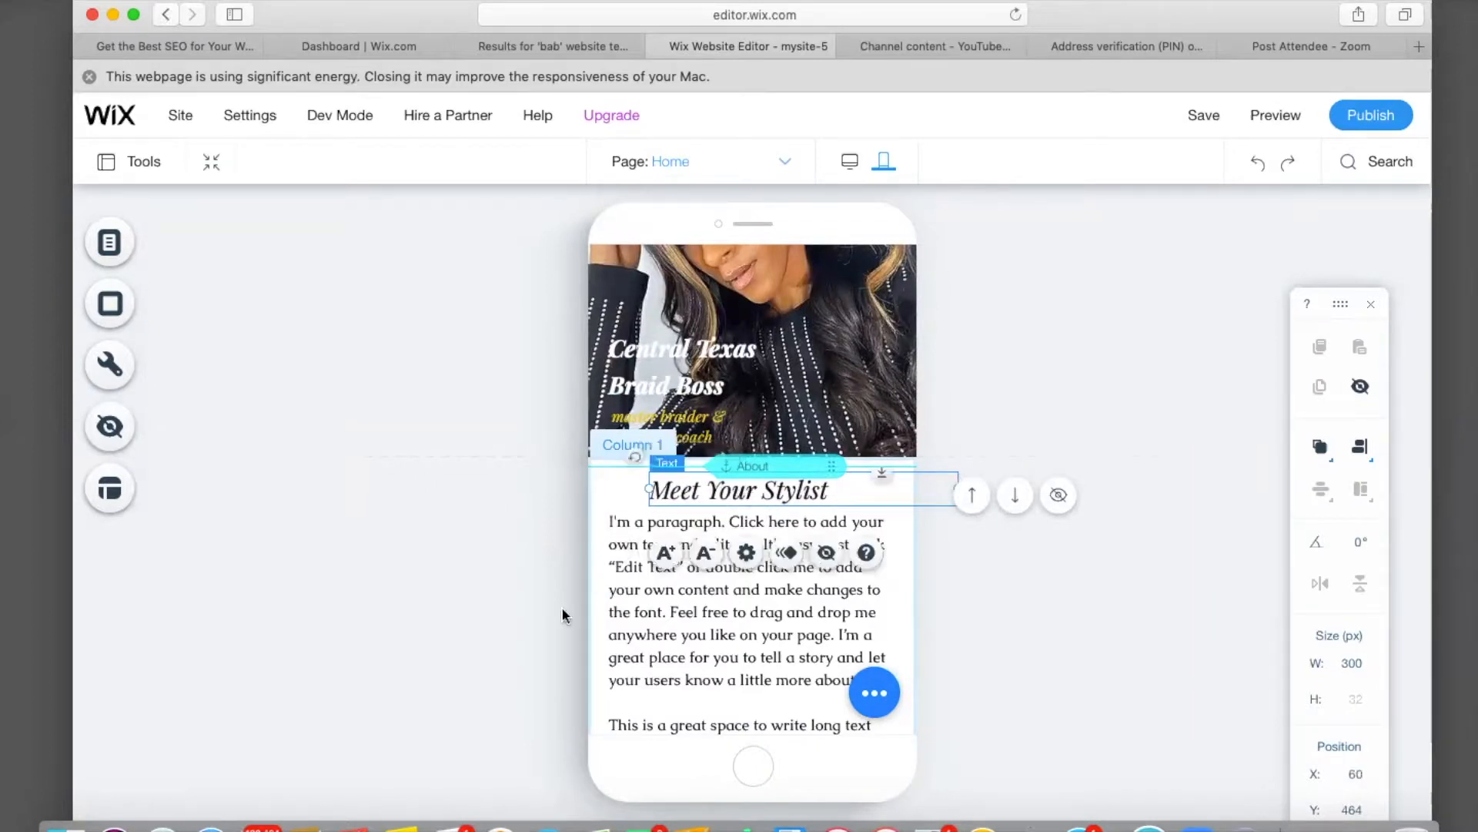
drag(648, 643, 646, 656)
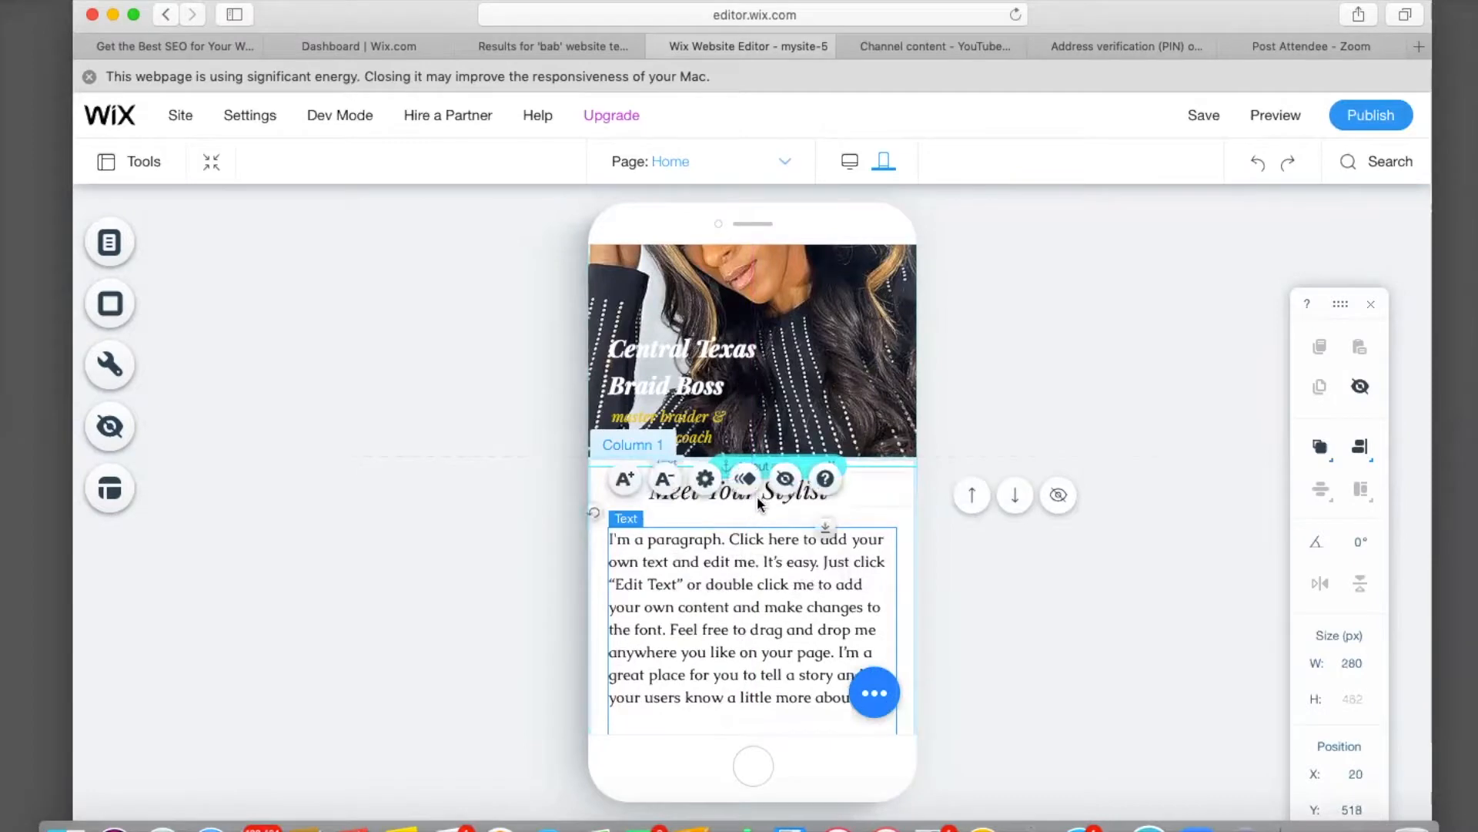
click(758, 504)
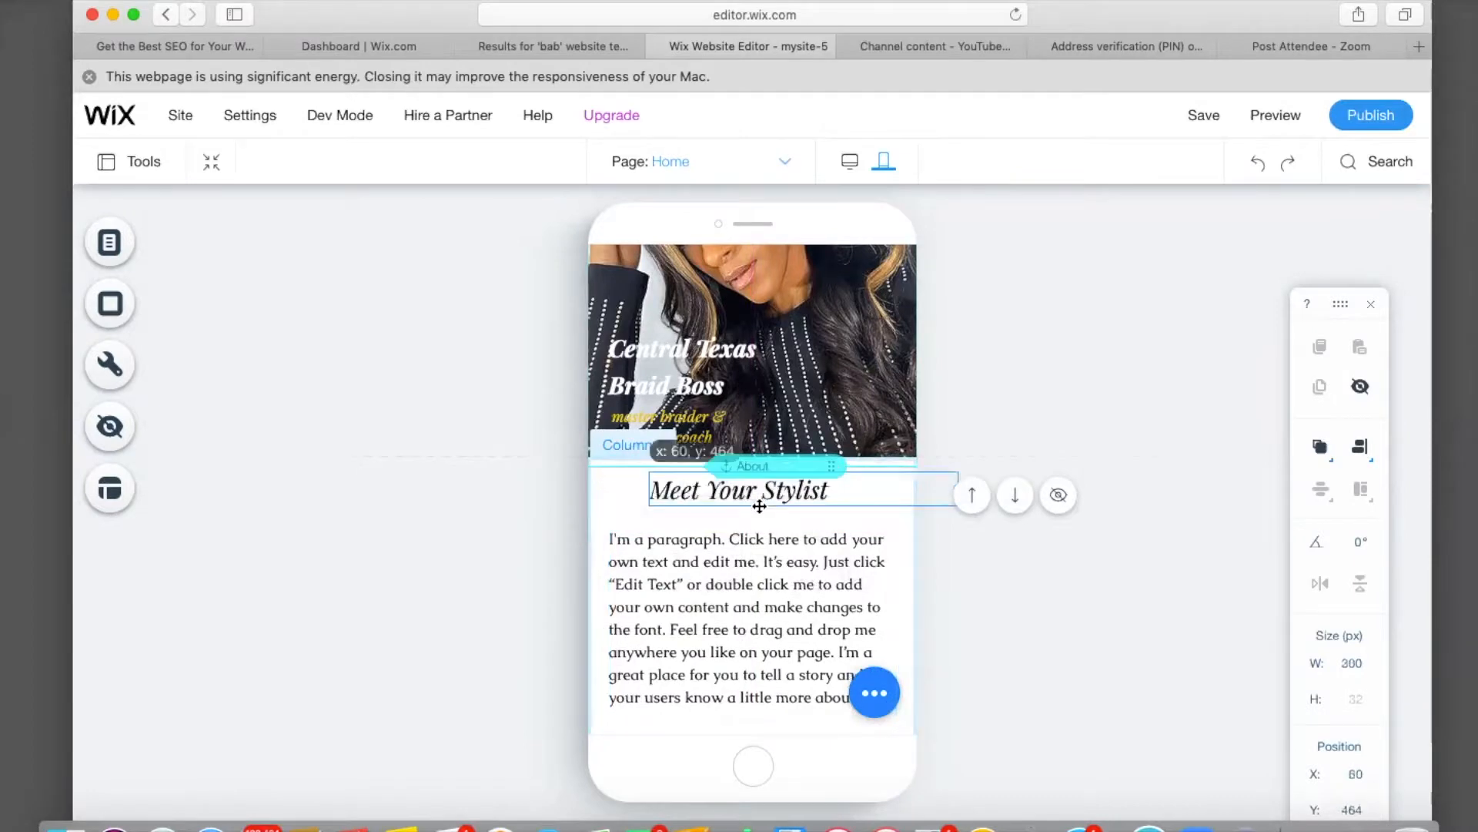
click(471, 631)
scroll(724, 626, down, 5)
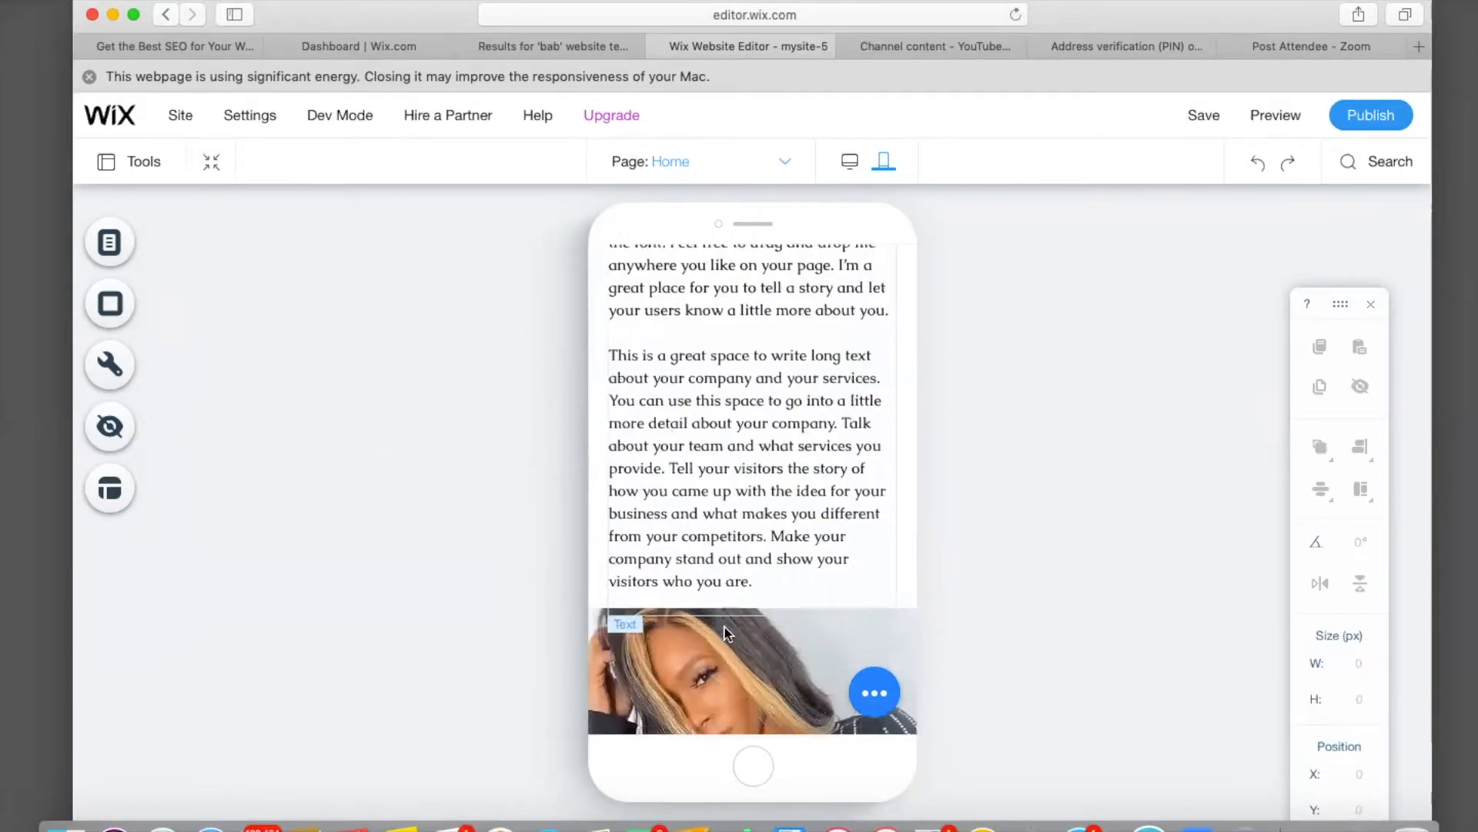
Move Book The Look down and left on the banner and shrink Book Now to 91 × 25 px.
scroll(726, 633, down, 5)
scroll(724, 625, down, 1)
mouse_move(806, 500)
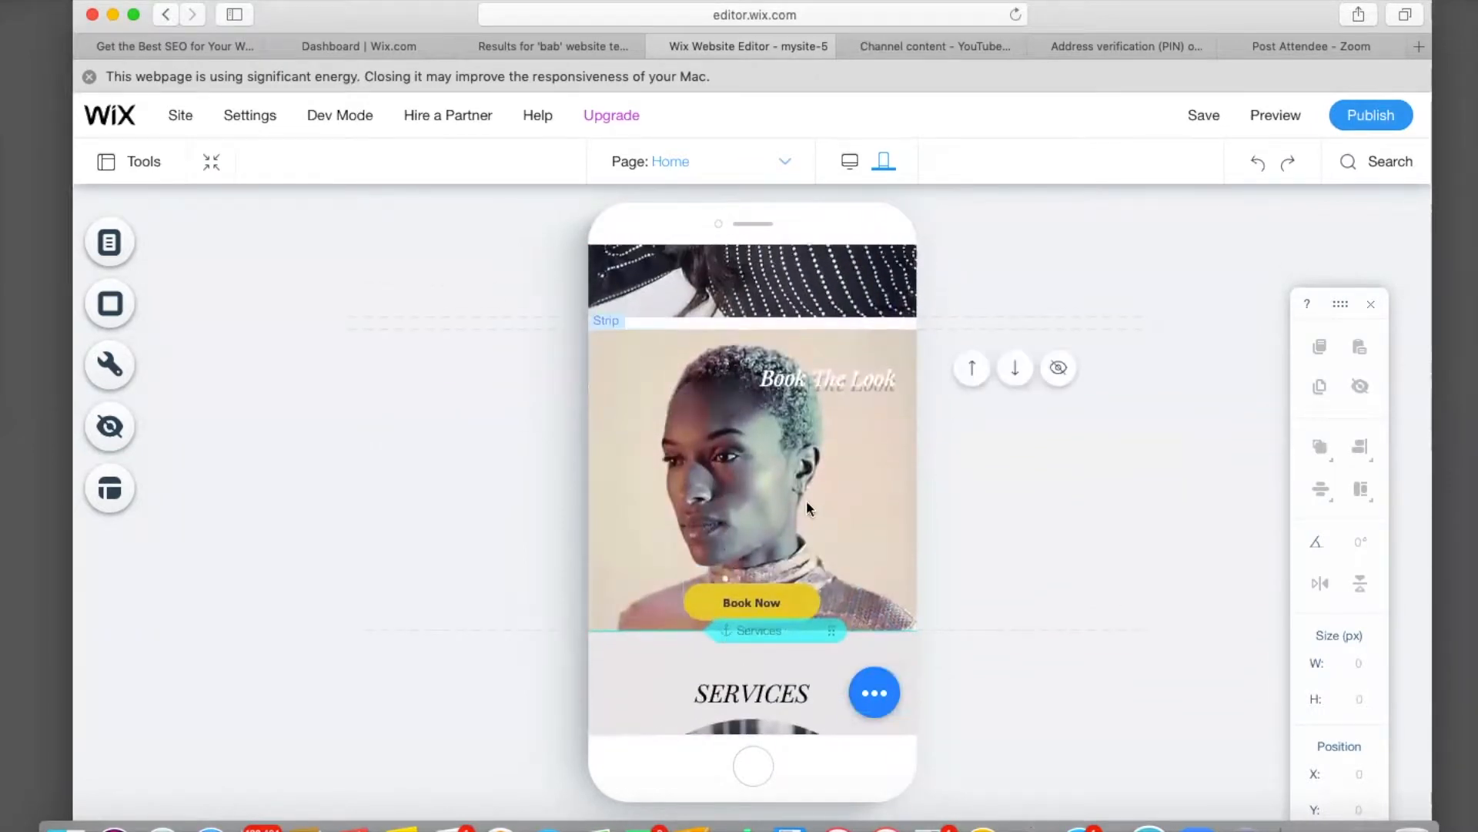
click(838, 381)
drag(838, 381, 765, 551)
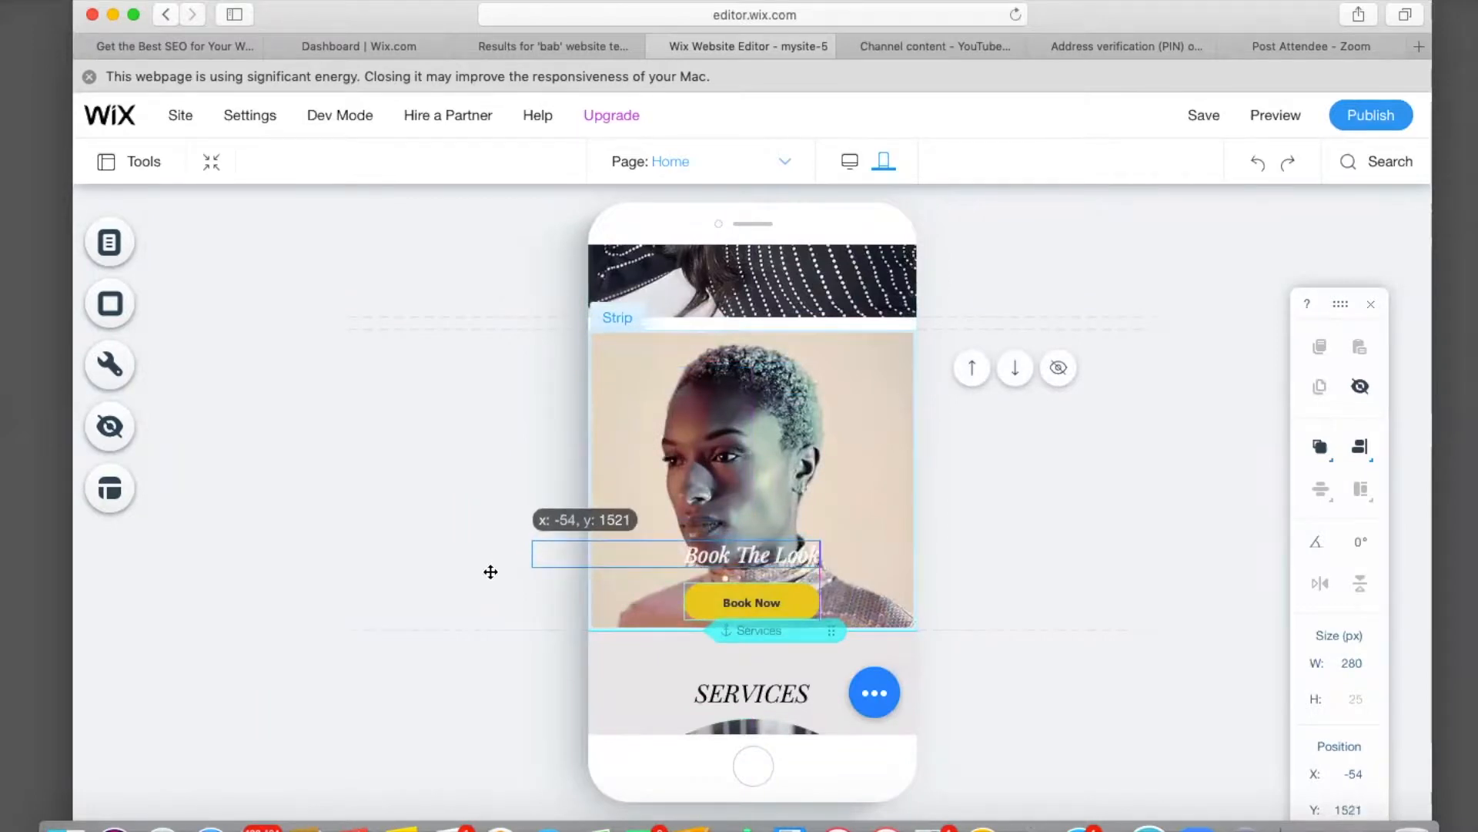
click(814, 587)
drag(796, 590, 694, 601)
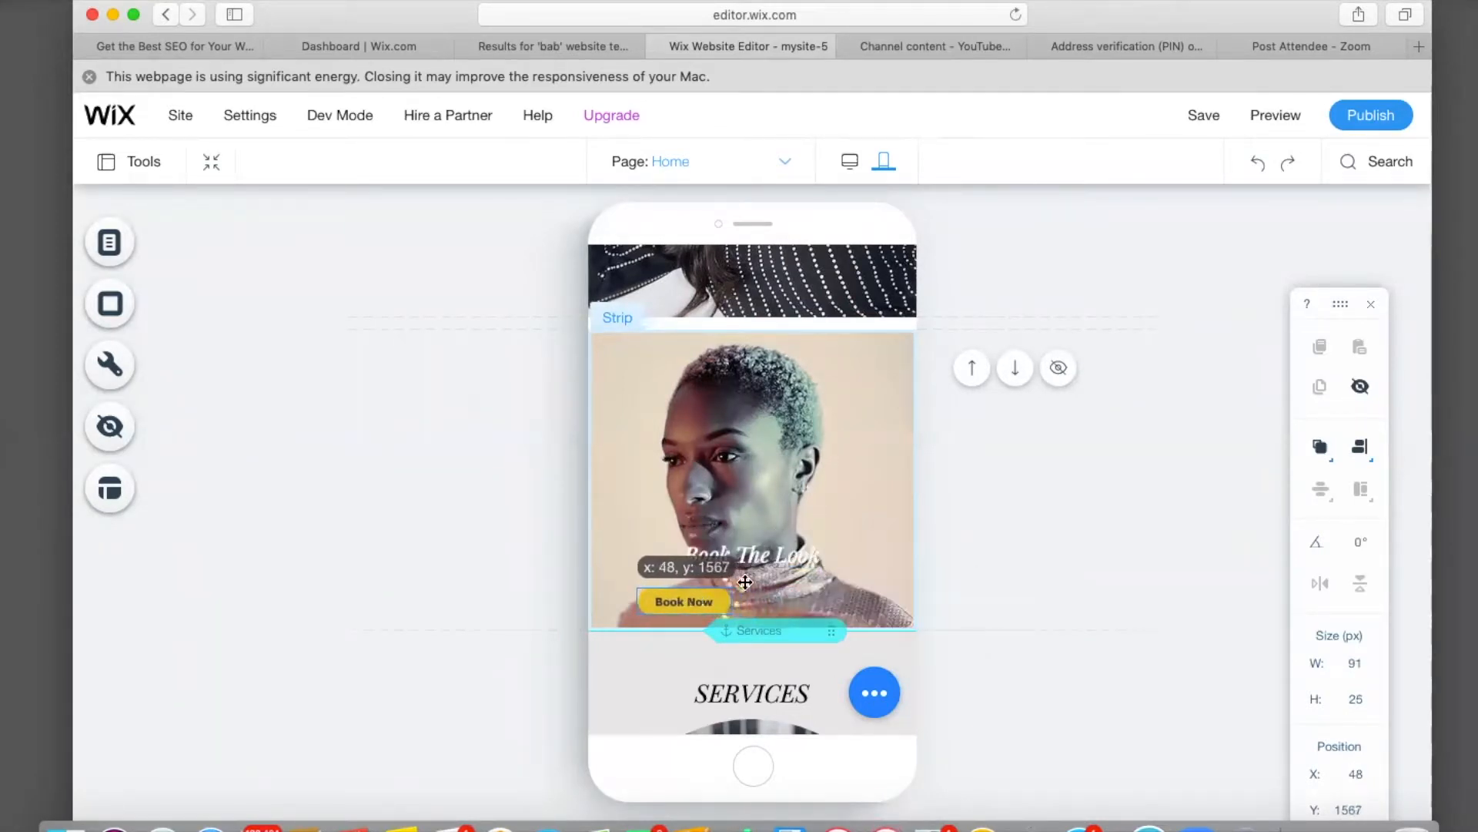
click(774, 568)
drag(774, 569, 706, 571)
drag(515, 608, 474, 603)
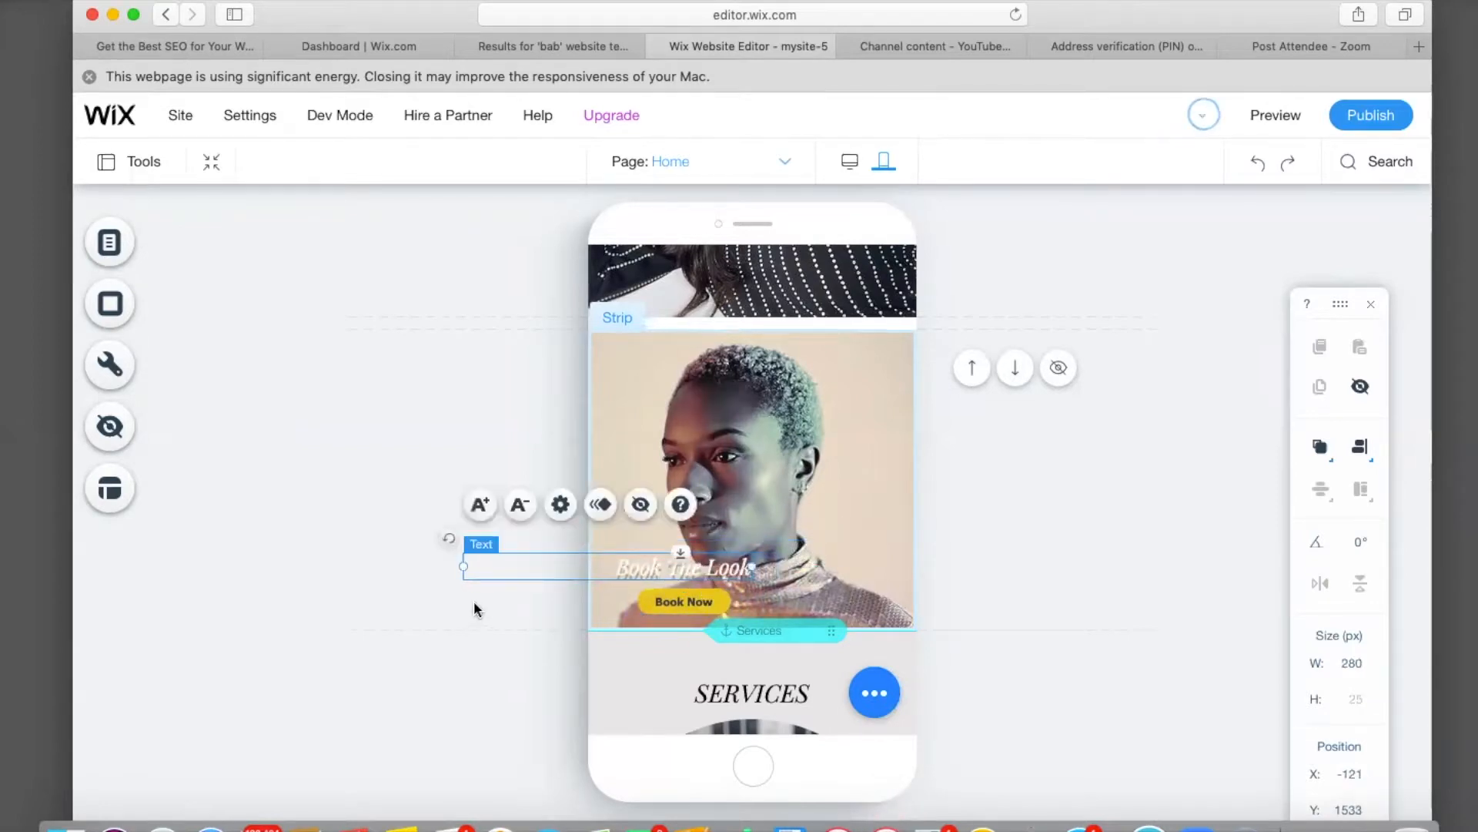
scroll(473, 602, down, 5)
Resize the Gallery button under the Ponytails text to 106 × 26 px.
scroll(474, 601, down, 5)
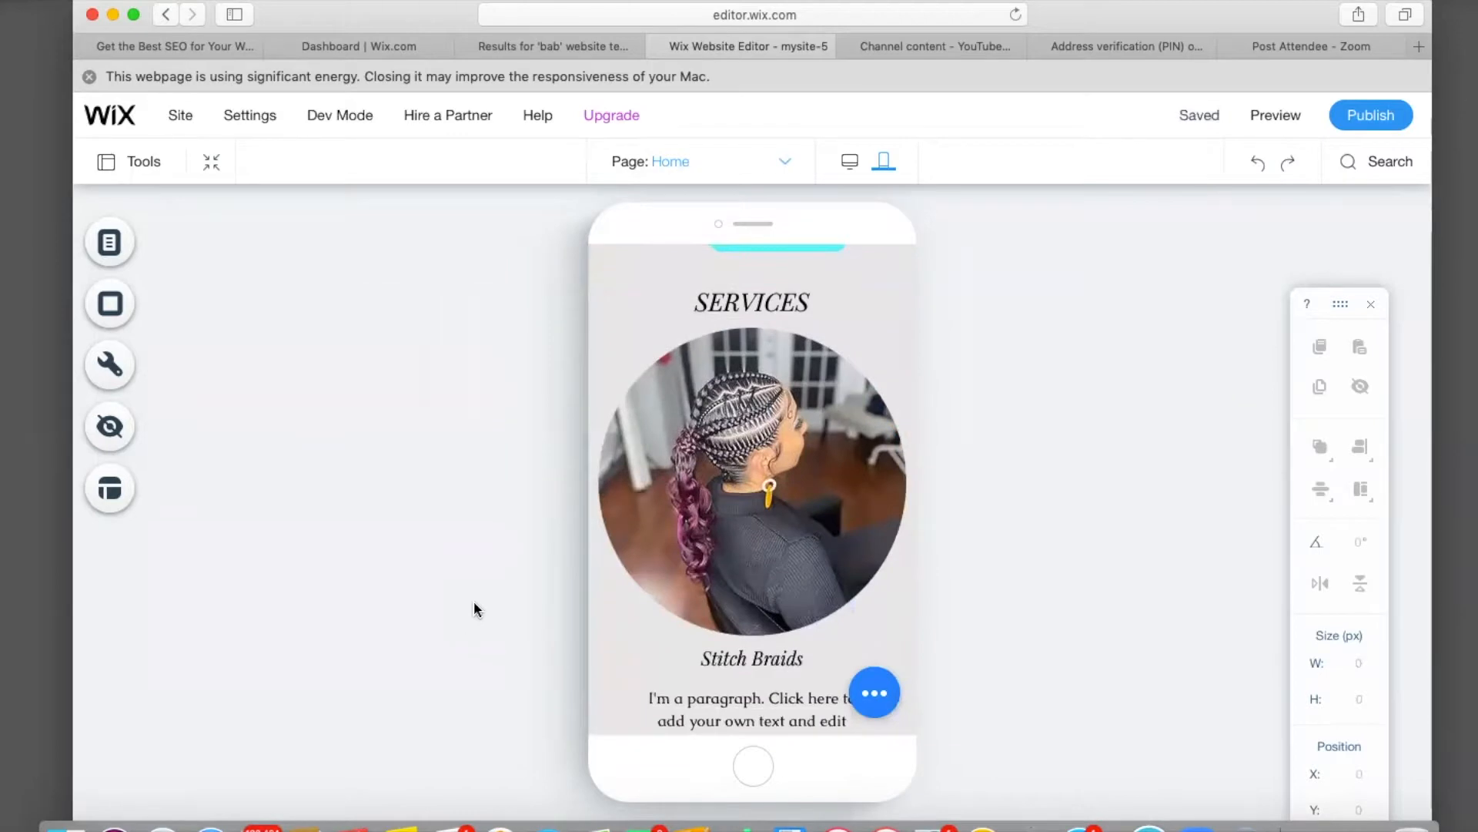
scroll(473, 606, down, 5)
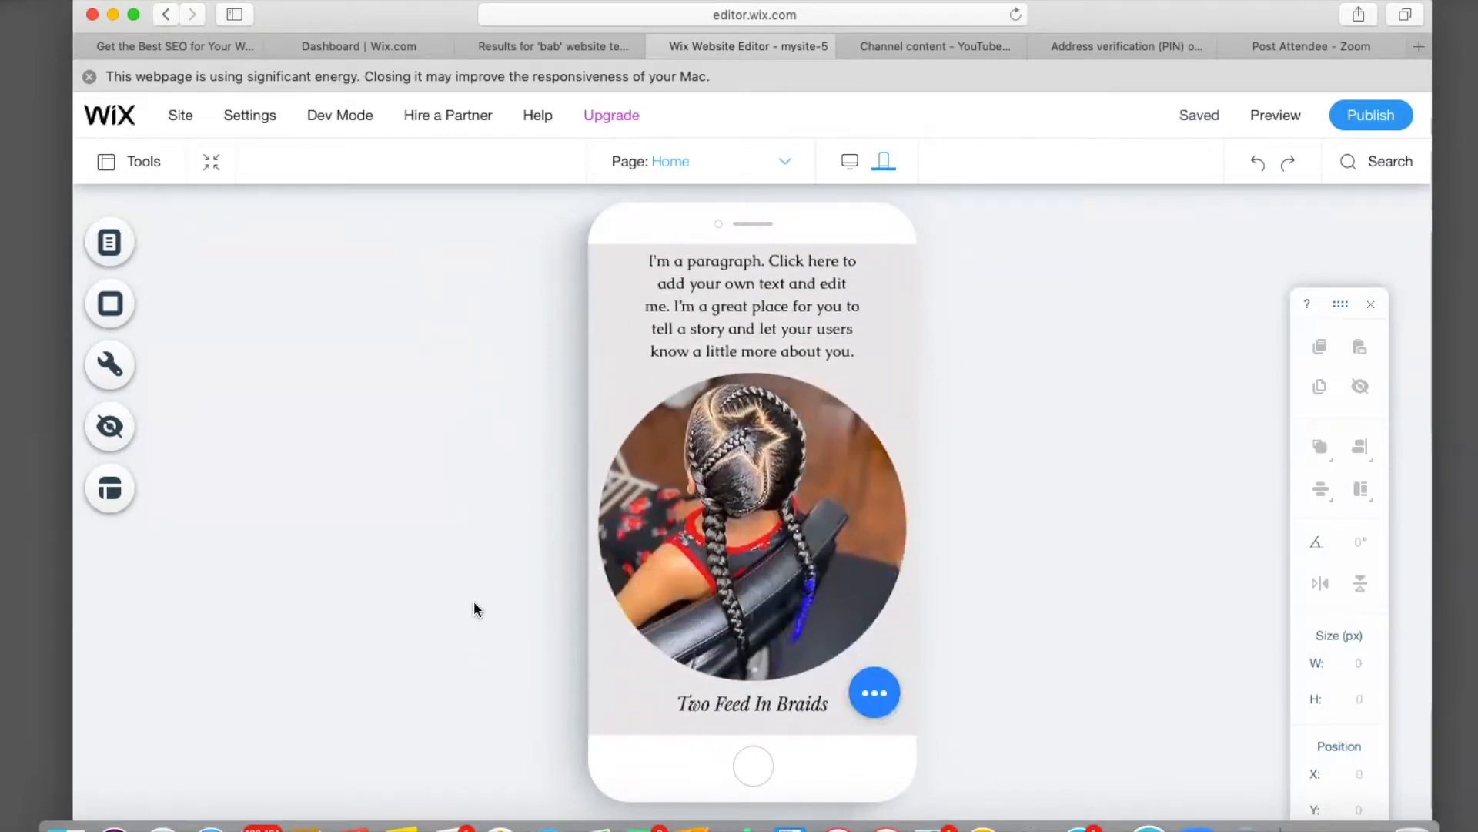
scroll(475, 605, down, 5)
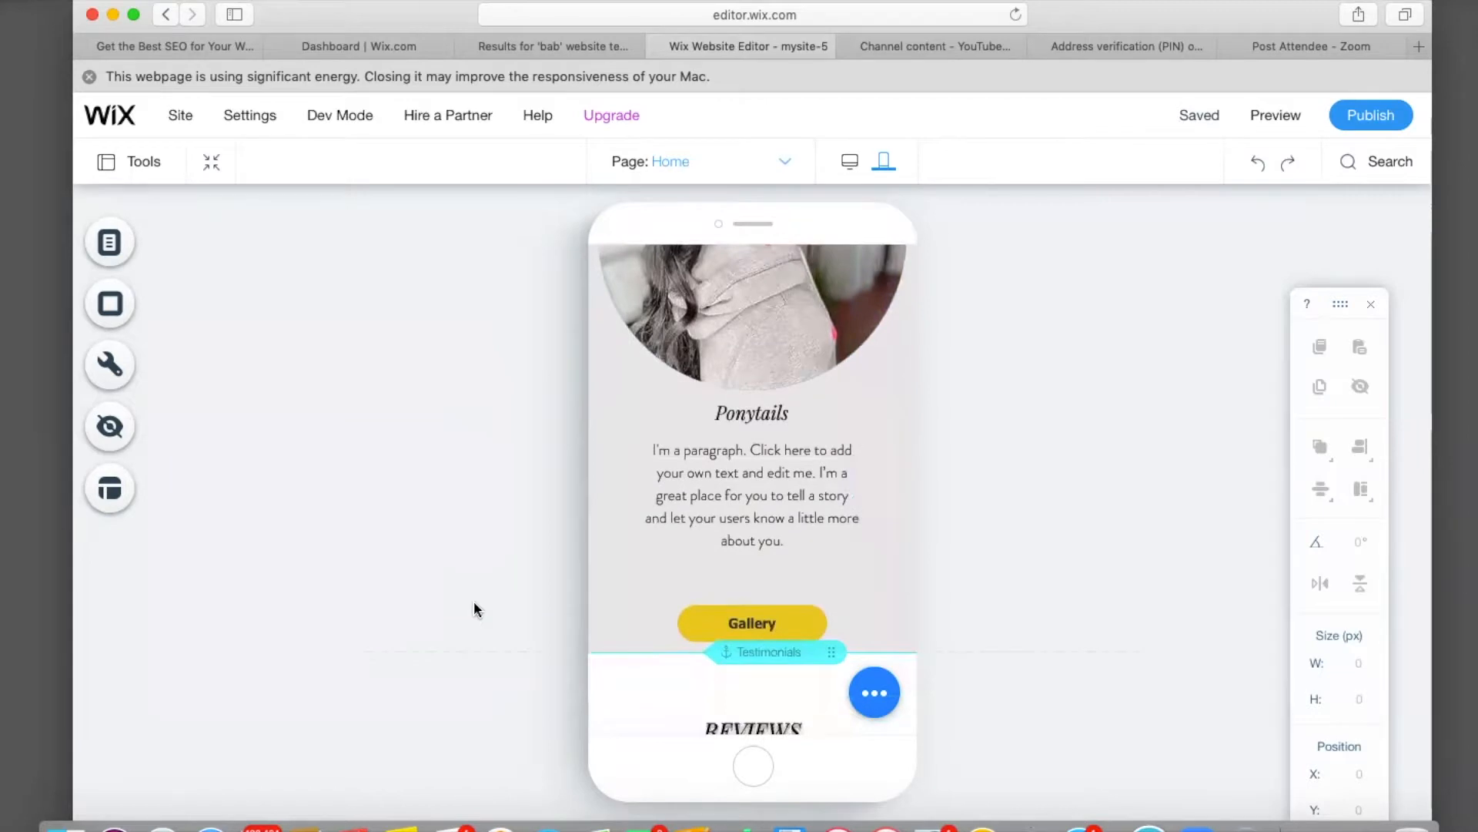
scroll(475, 607, up, 3)
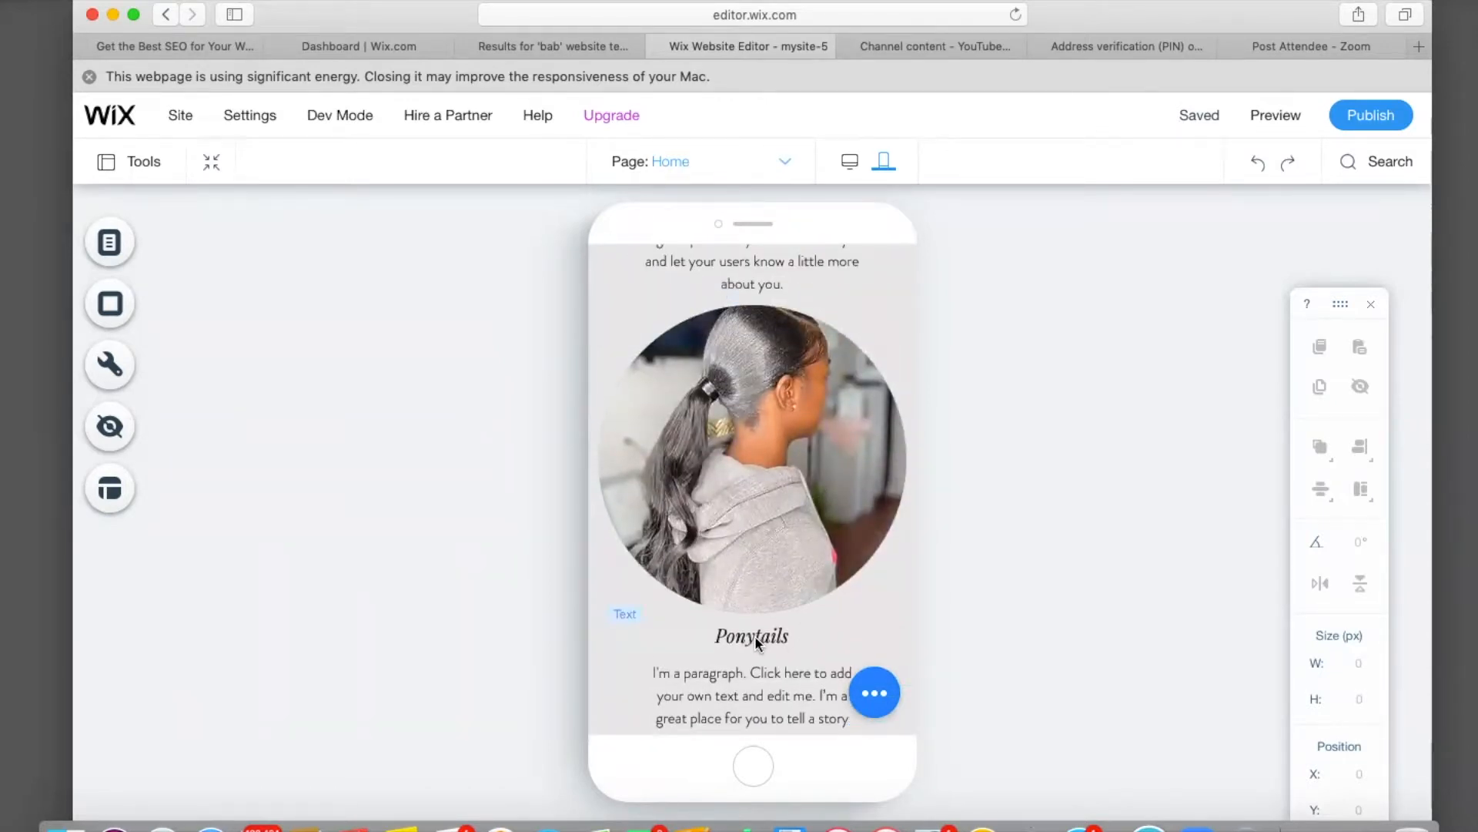
scroll(748, 669, up, 1)
scroll(748, 668, down, 5)
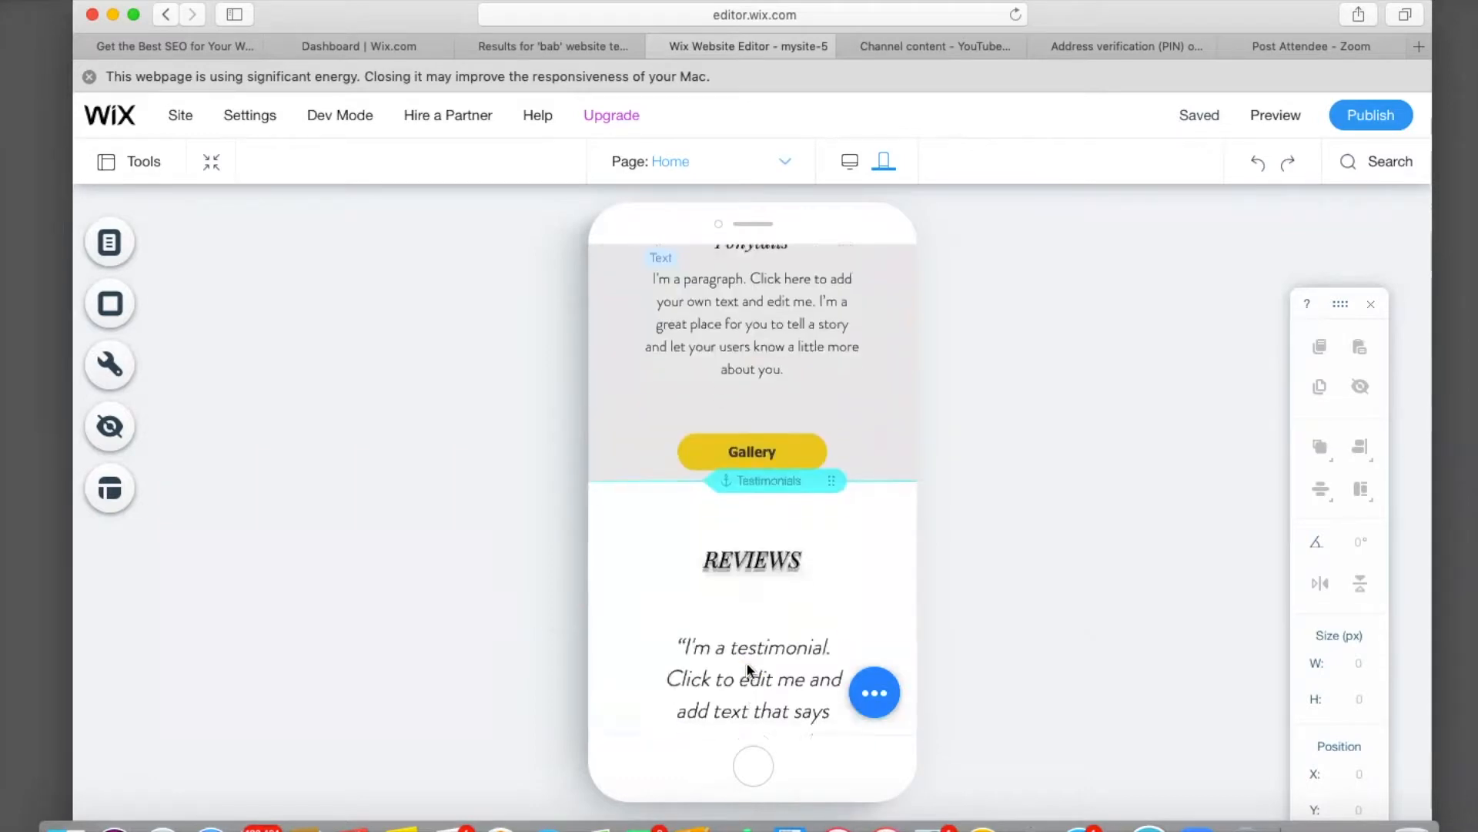
click(774, 384)
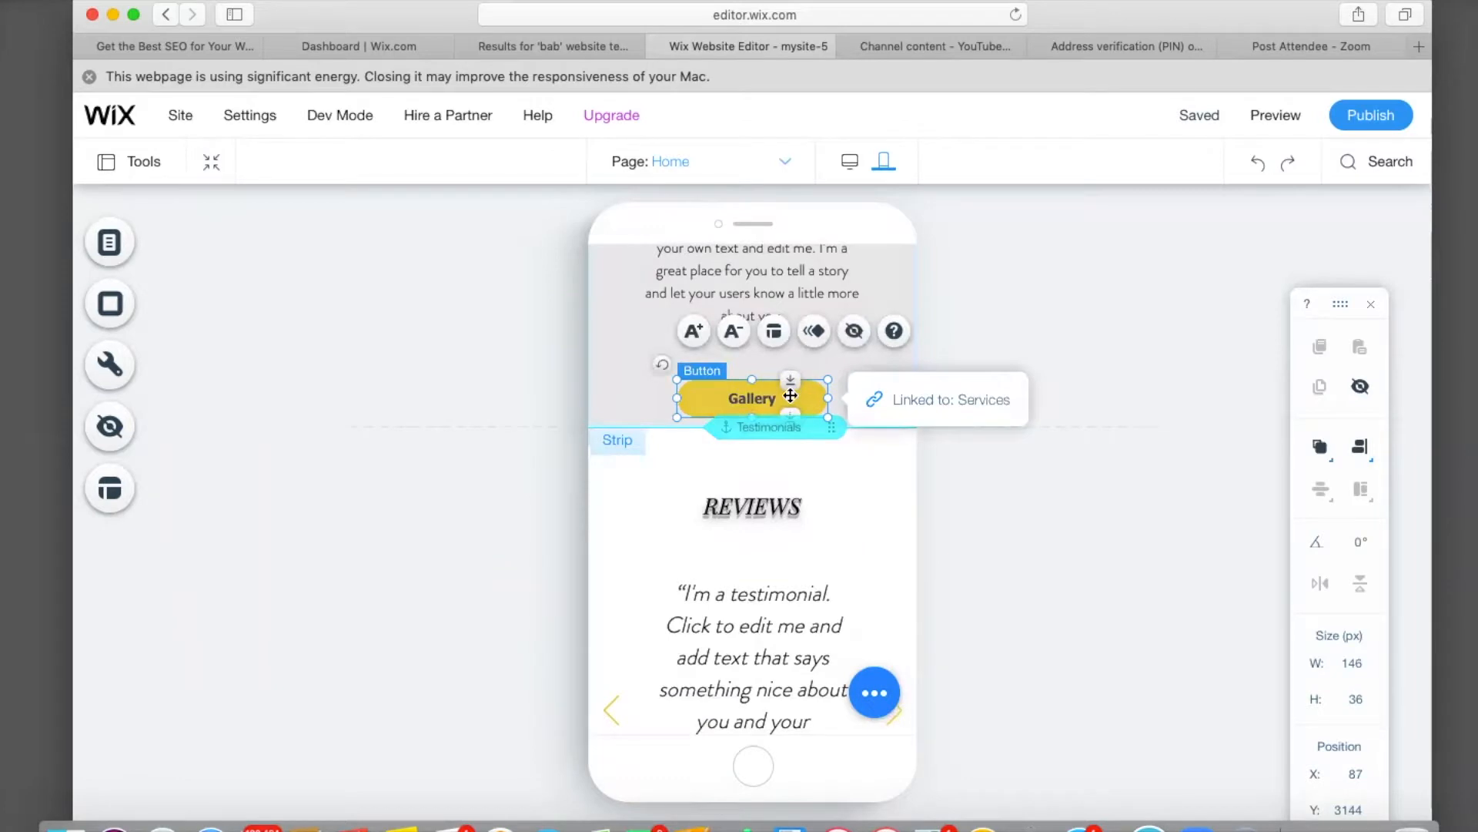
drag(828, 379, 761, 383)
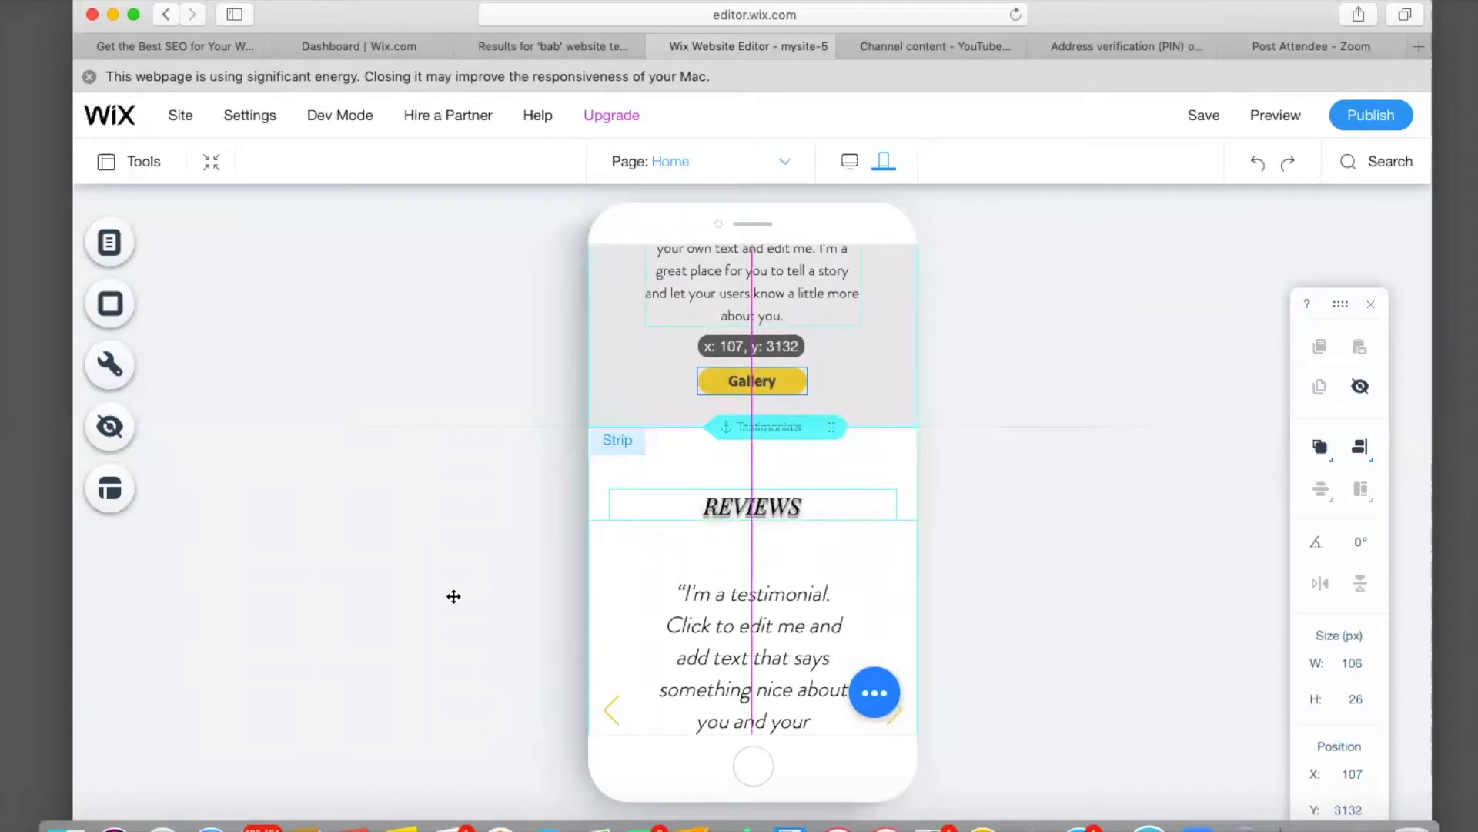
click(454, 596)
scroll(666, 592, down, 3)
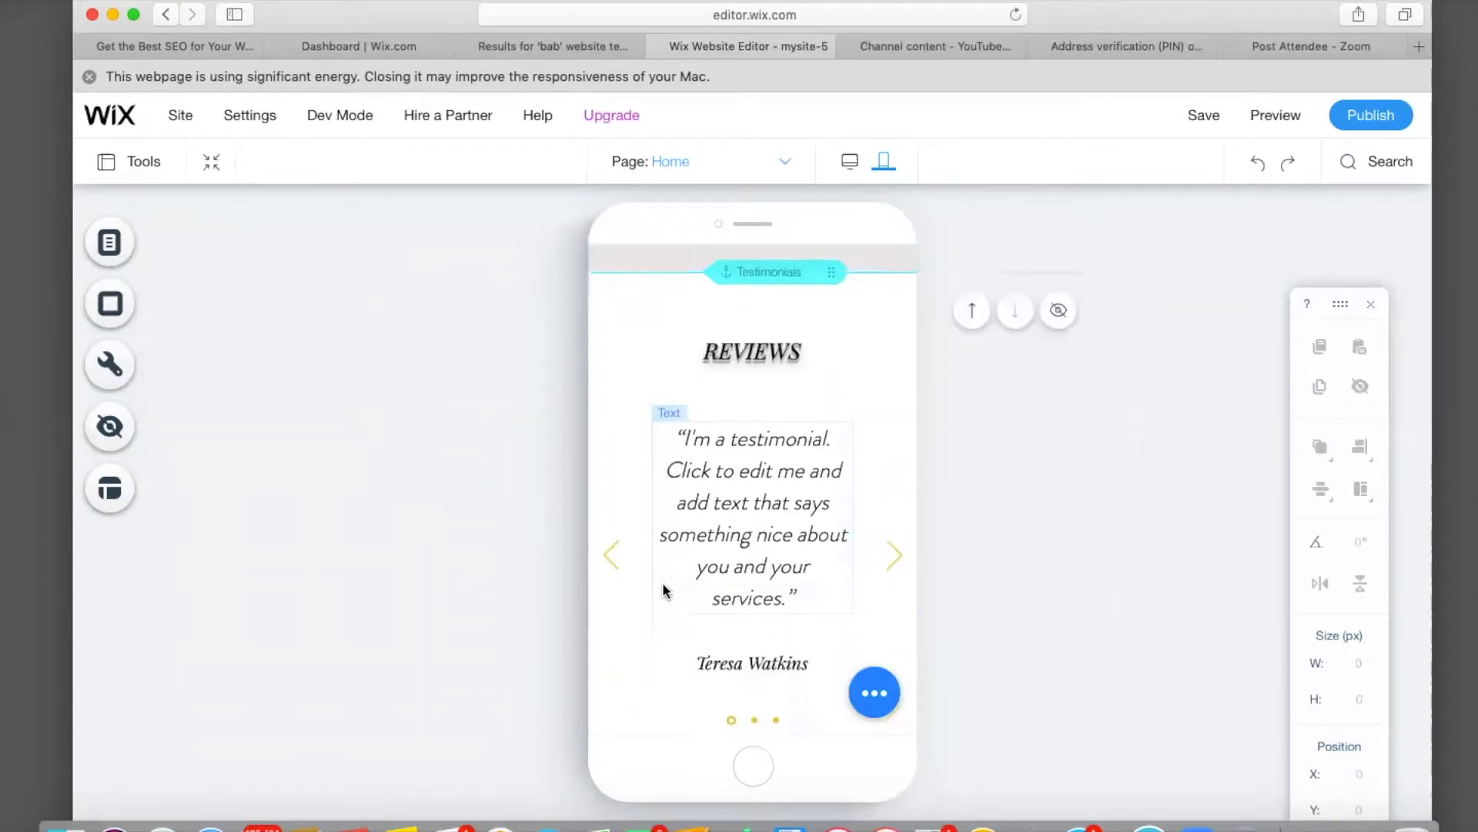
scroll(664, 590, down, 5)
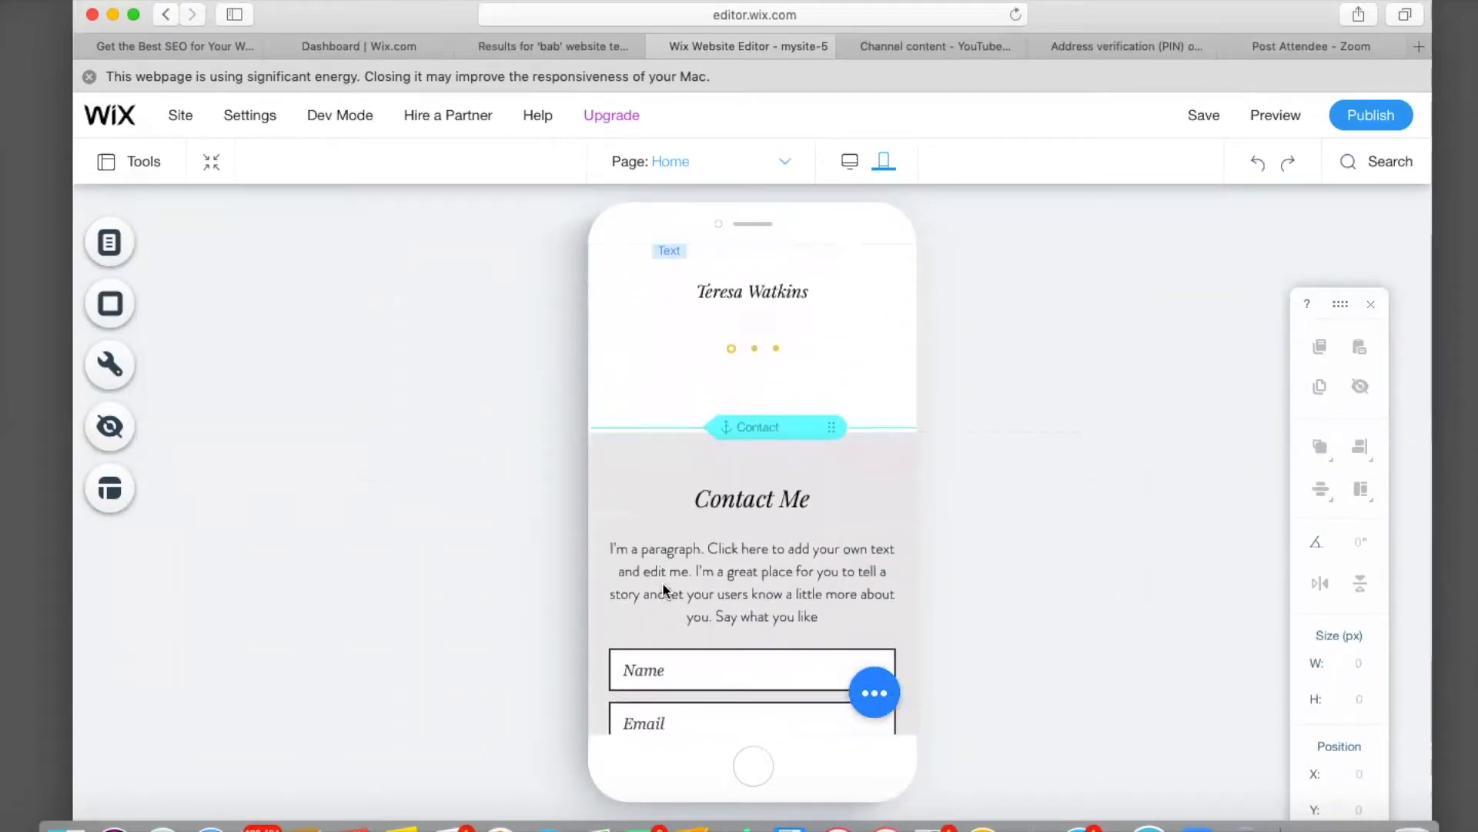
scroll(662, 587, down, 7)
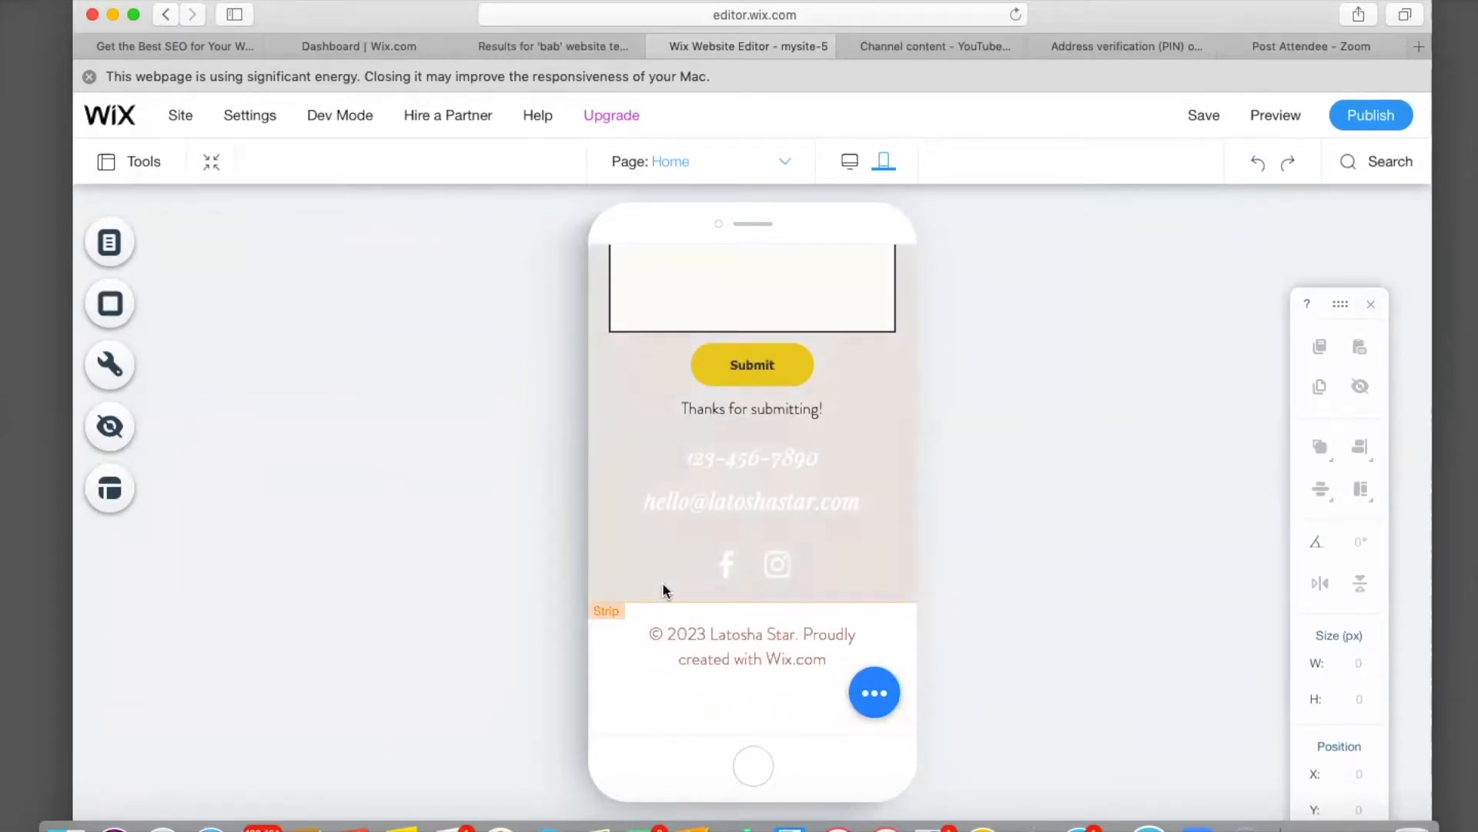
scroll(664, 590, up, 20)
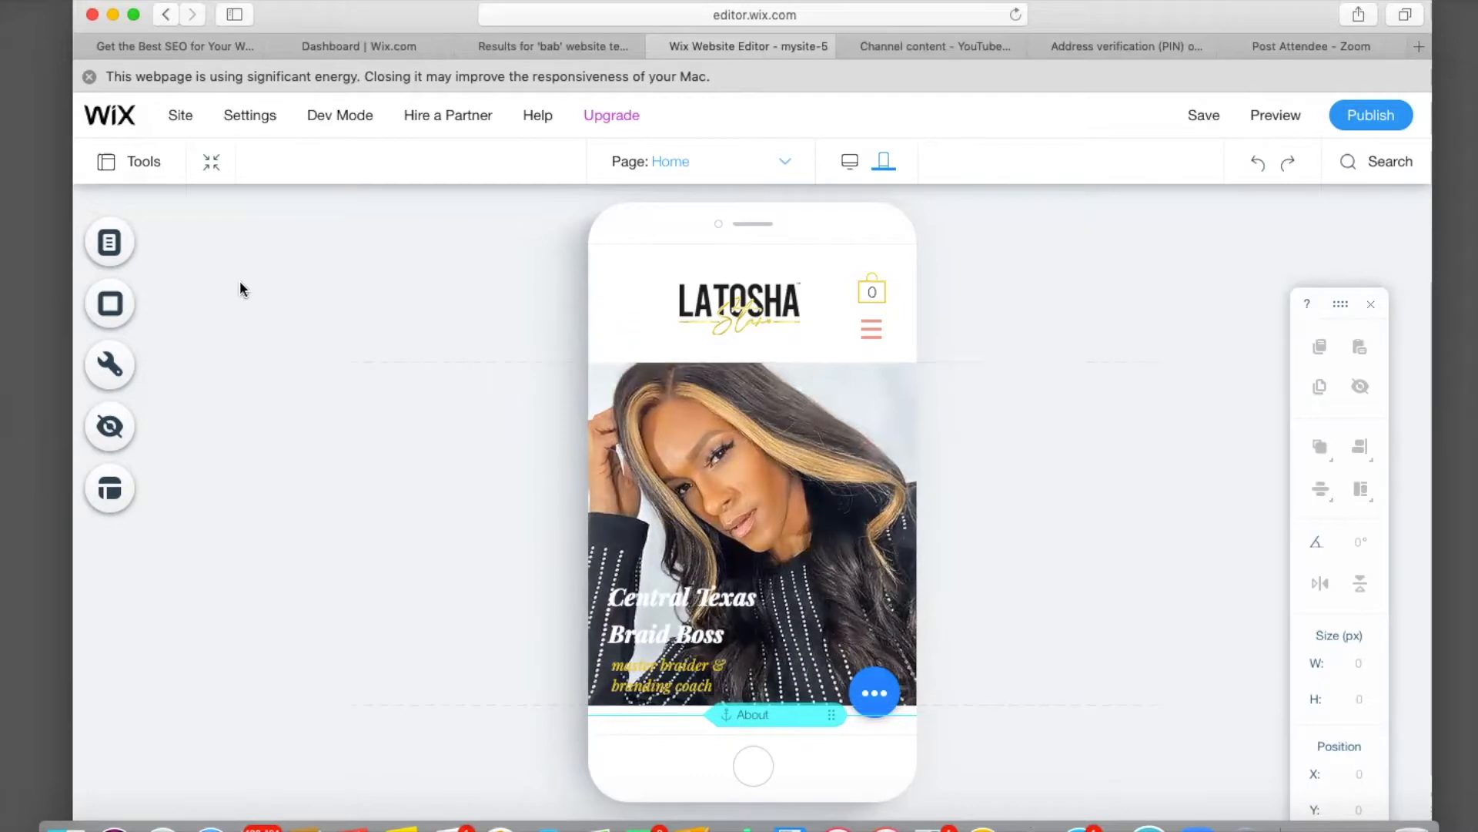
Look at the mobile Gallery and Book Now pages, then switch to the Shop page.
click(106, 247)
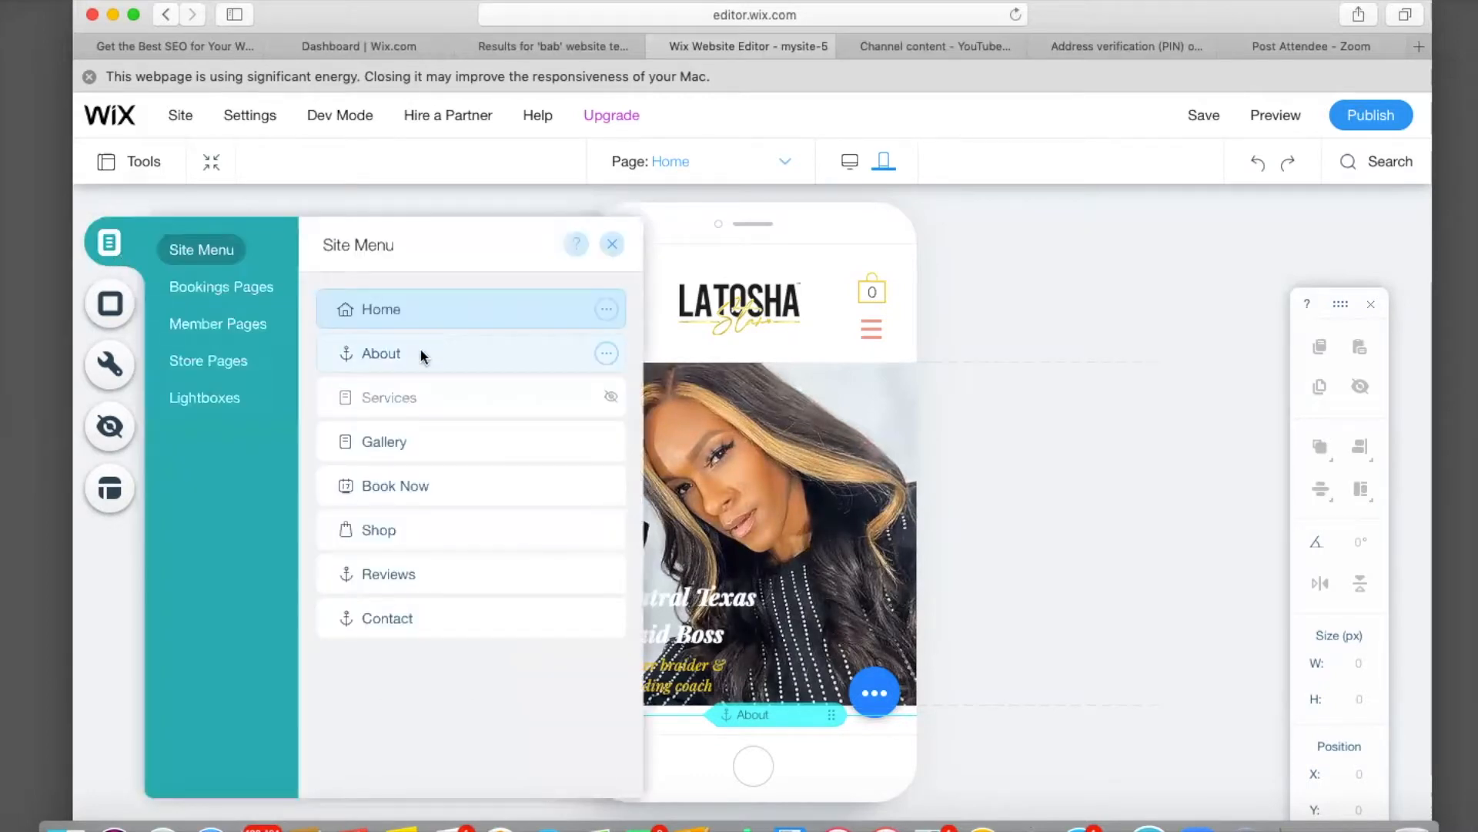
click(418, 445)
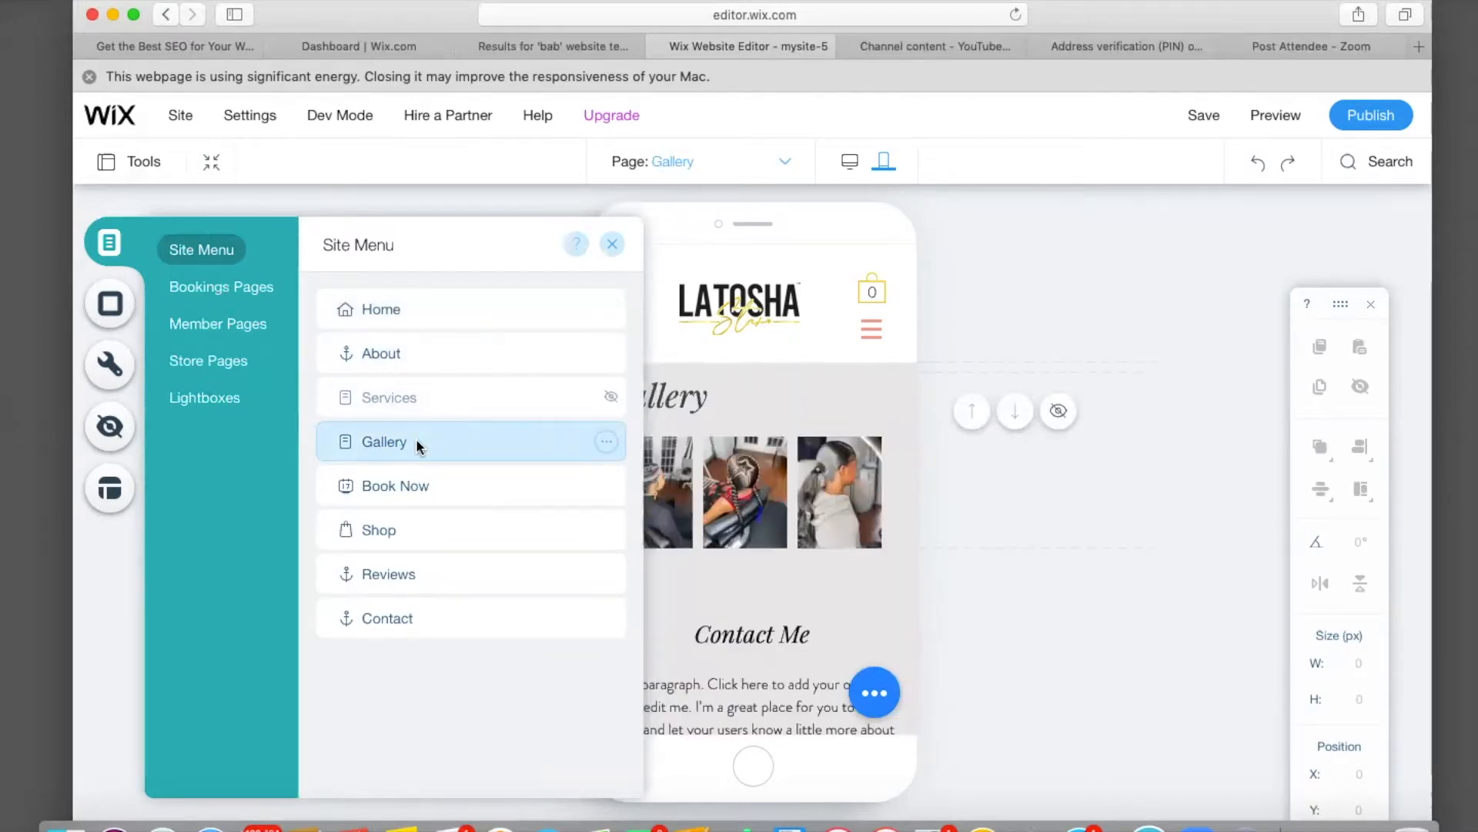
scroll(792, 534, down, 5)
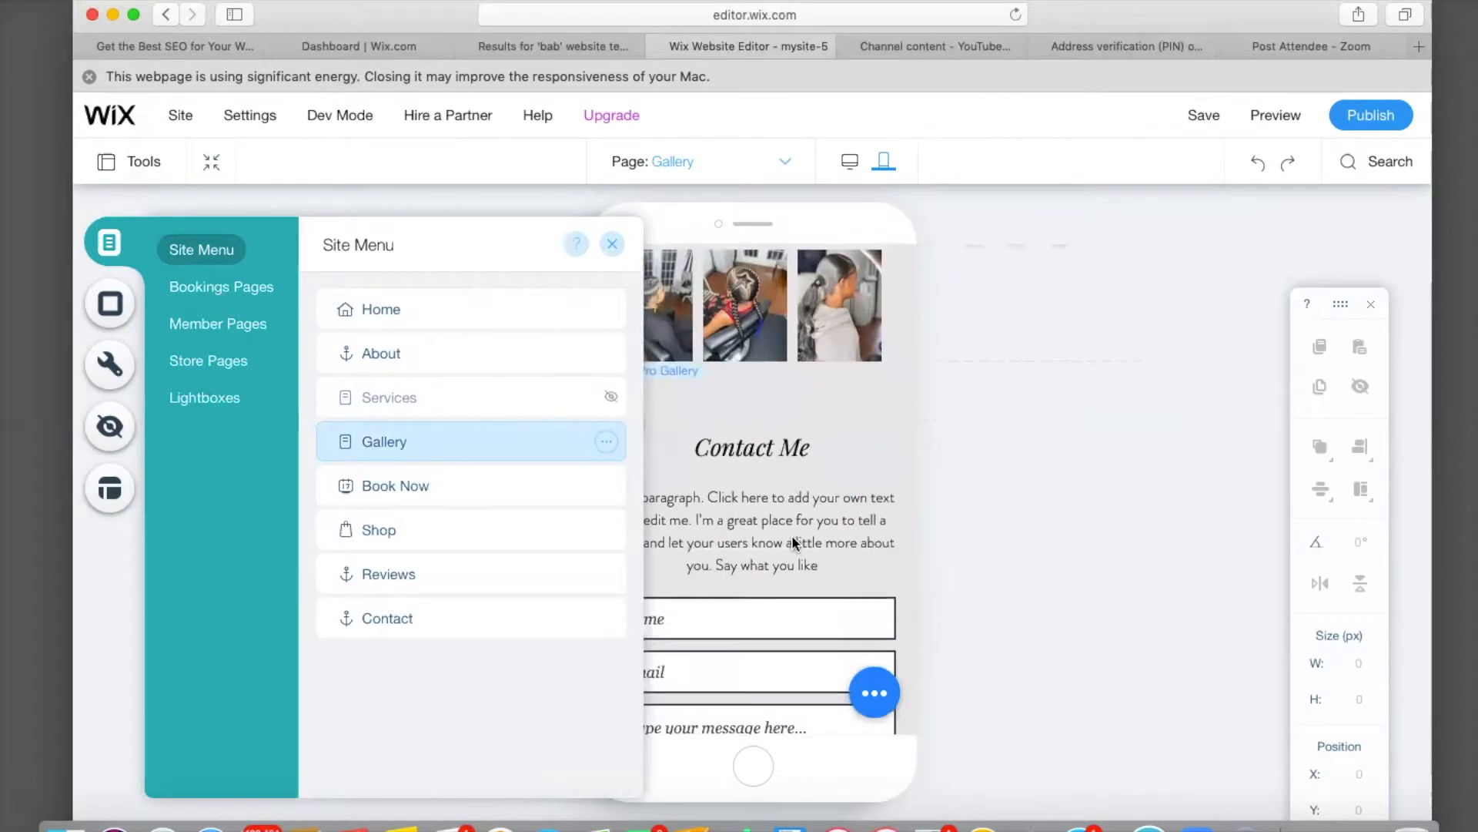
click(431, 481)
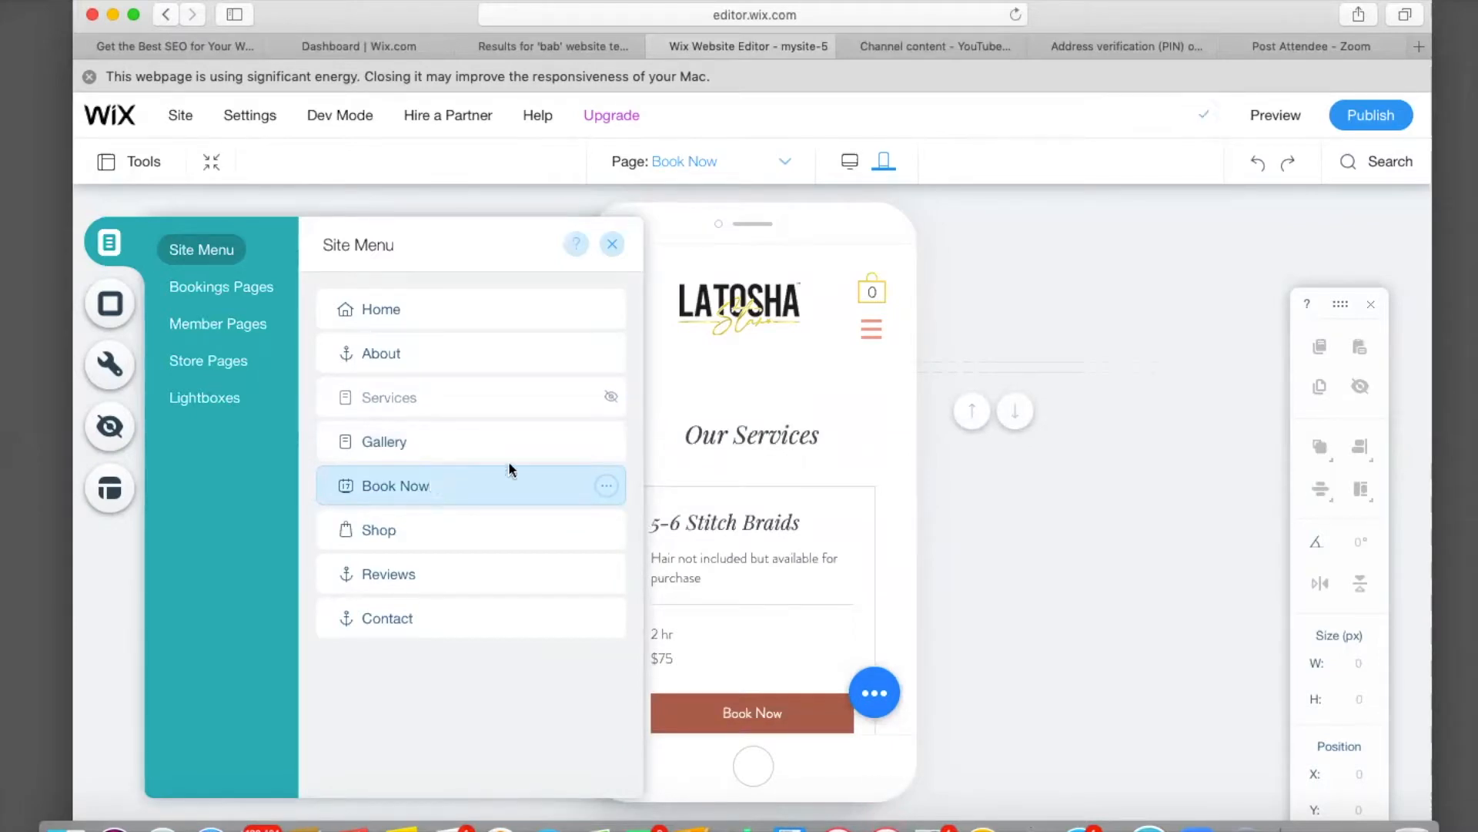
scroll(823, 547, down, 6)
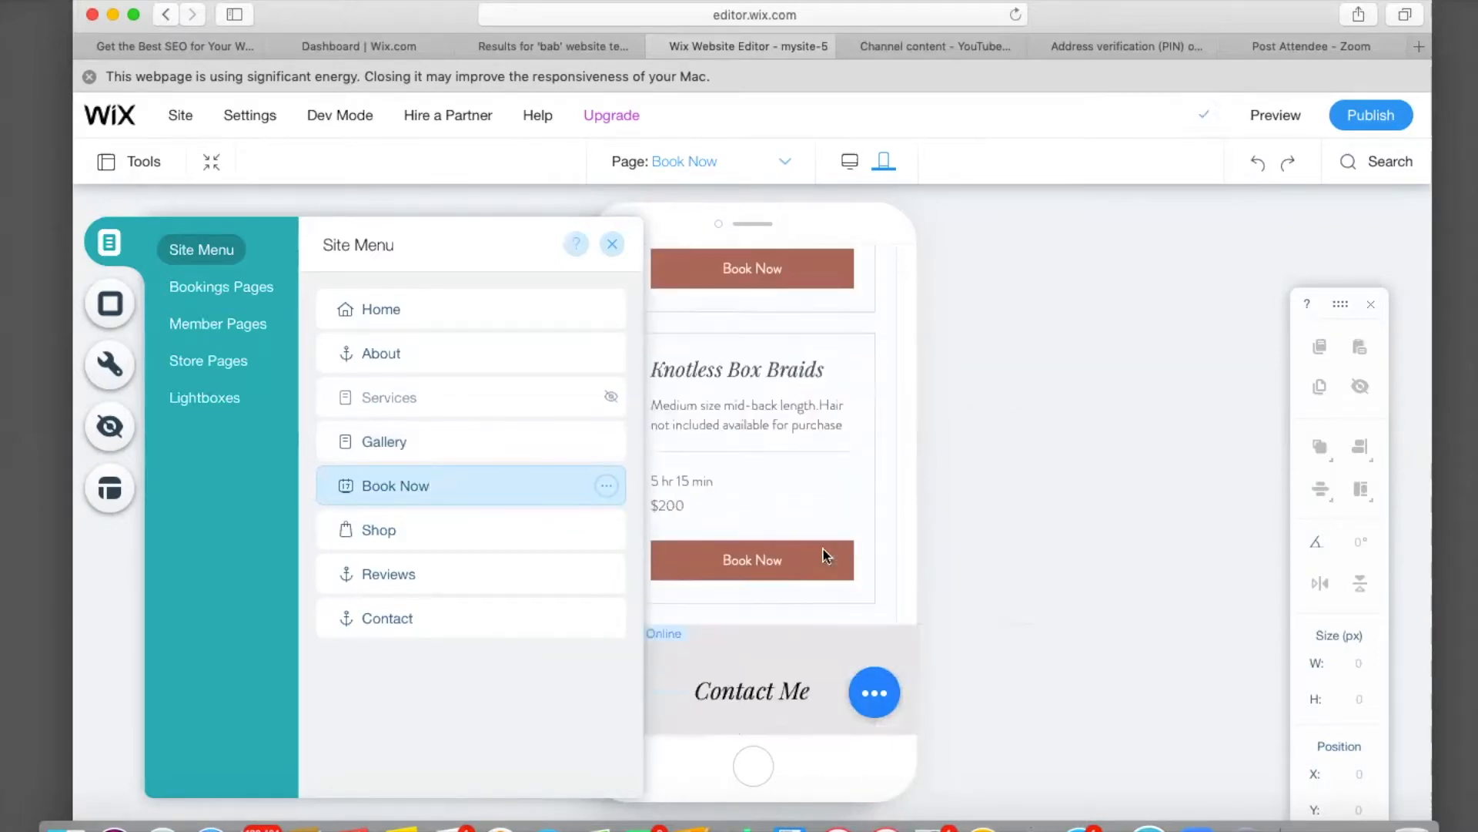
click(387, 533)
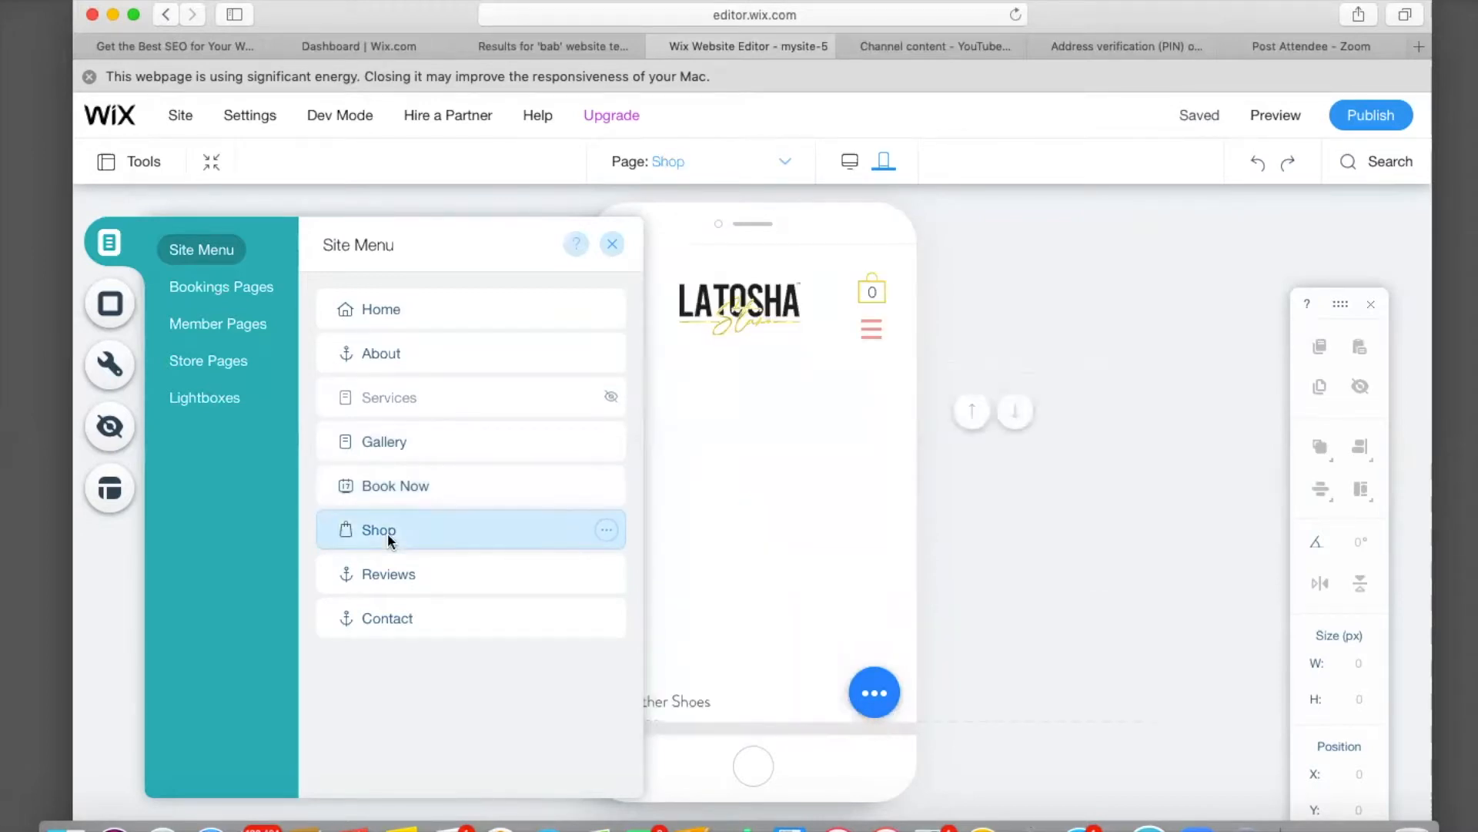
Resize the Shop page contact form's Submit button to 95 × 35 px.
click(612, 244)
scroll(690, 468, down, 15)
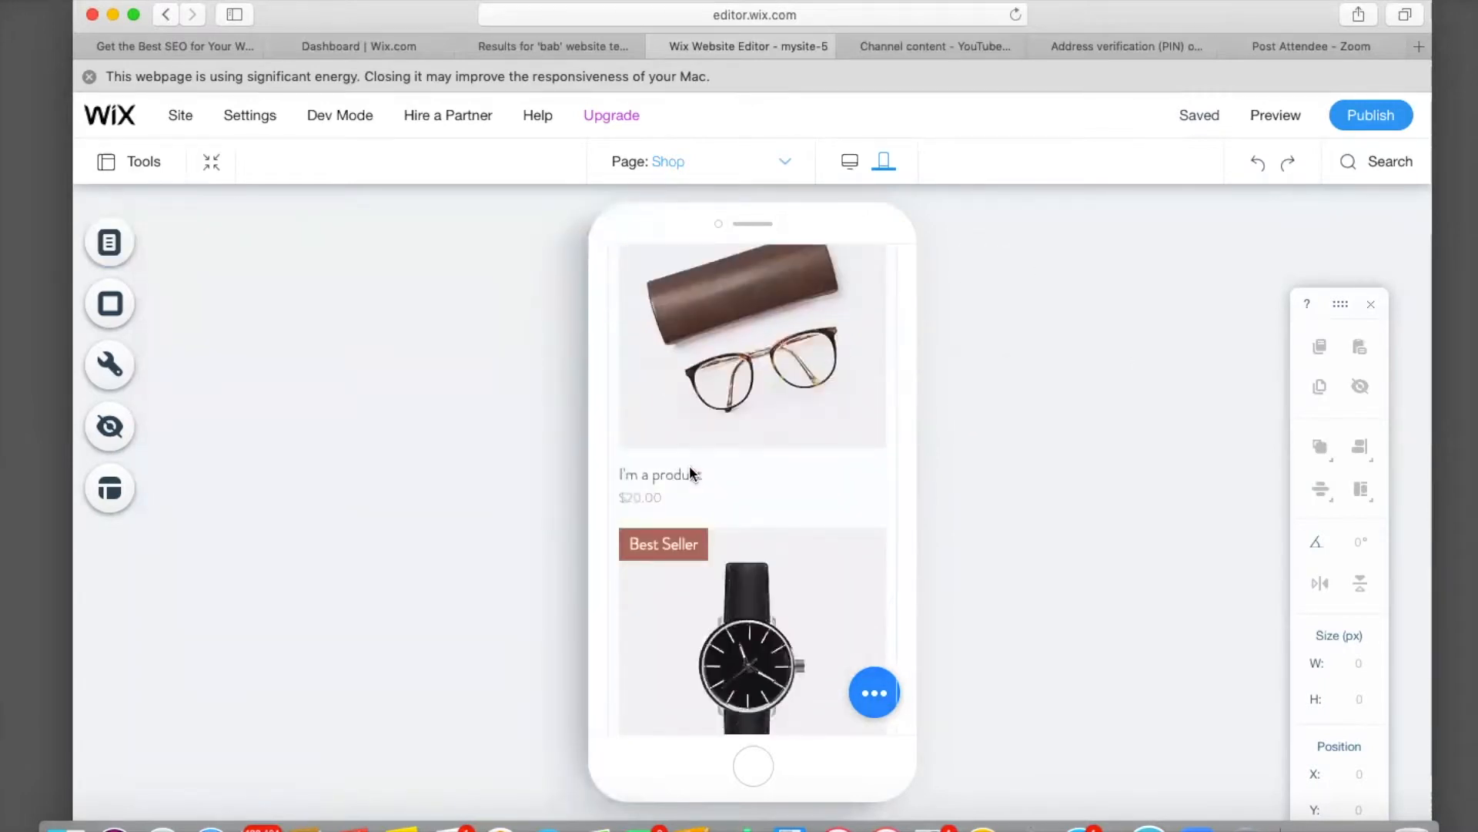
scroll(690, 465, down, 10)
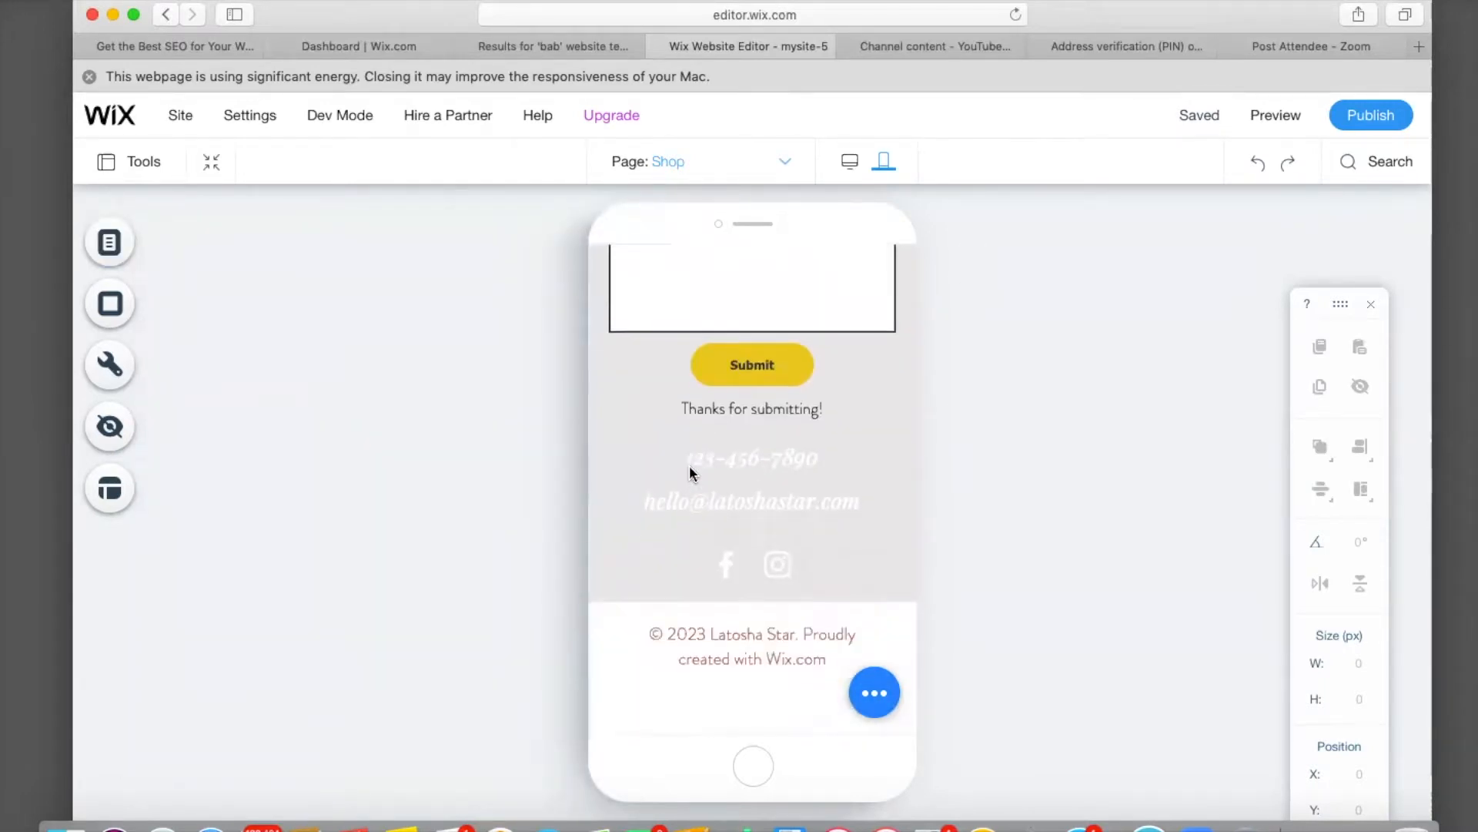
click(754, 370)
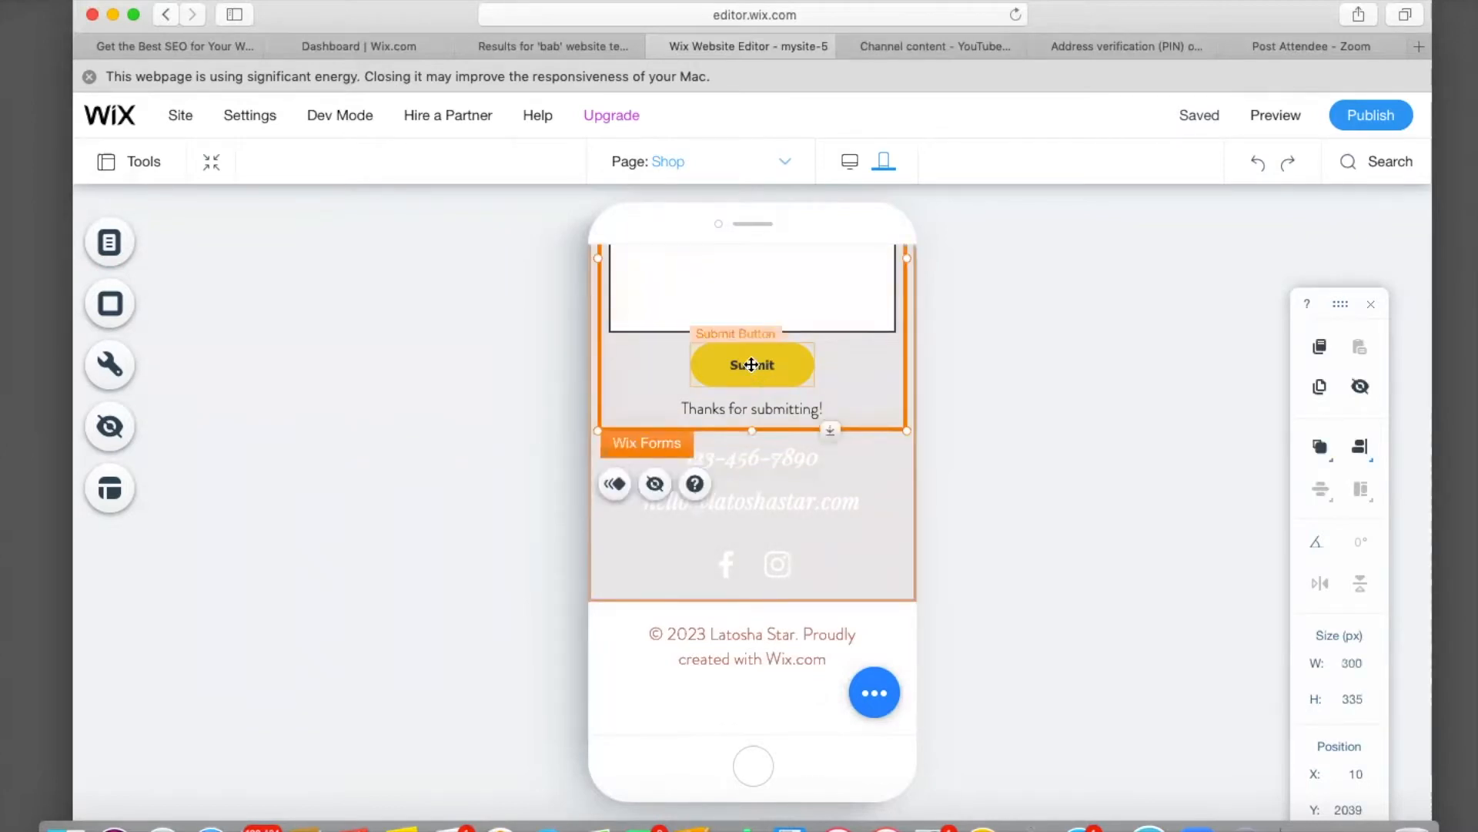
click(752, 364)
drag(811, 341, 765, 369)
click(529, 481)
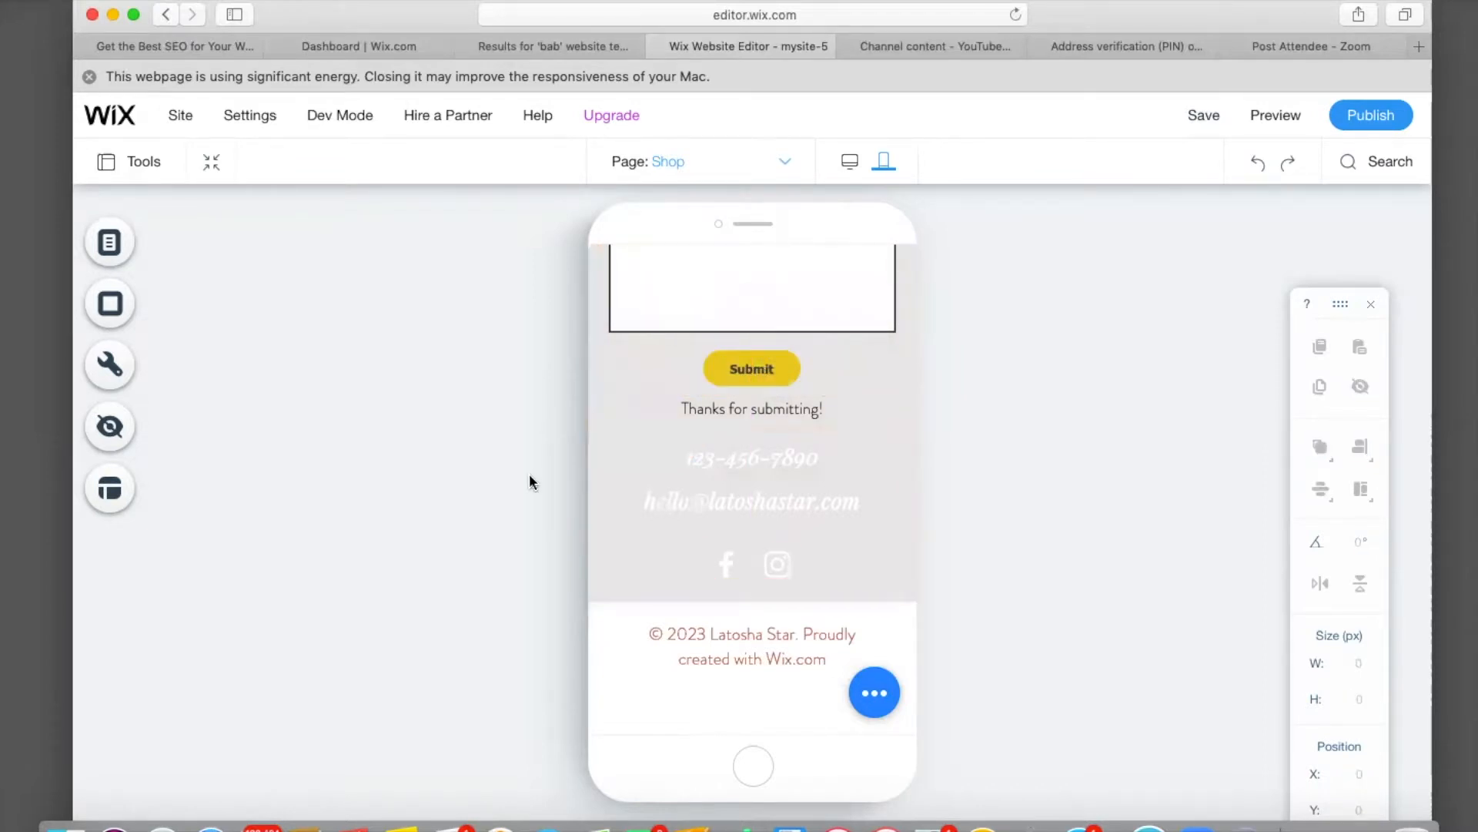
scroll(529, 480, up, 10)
scroll(529, 480, up, 5)
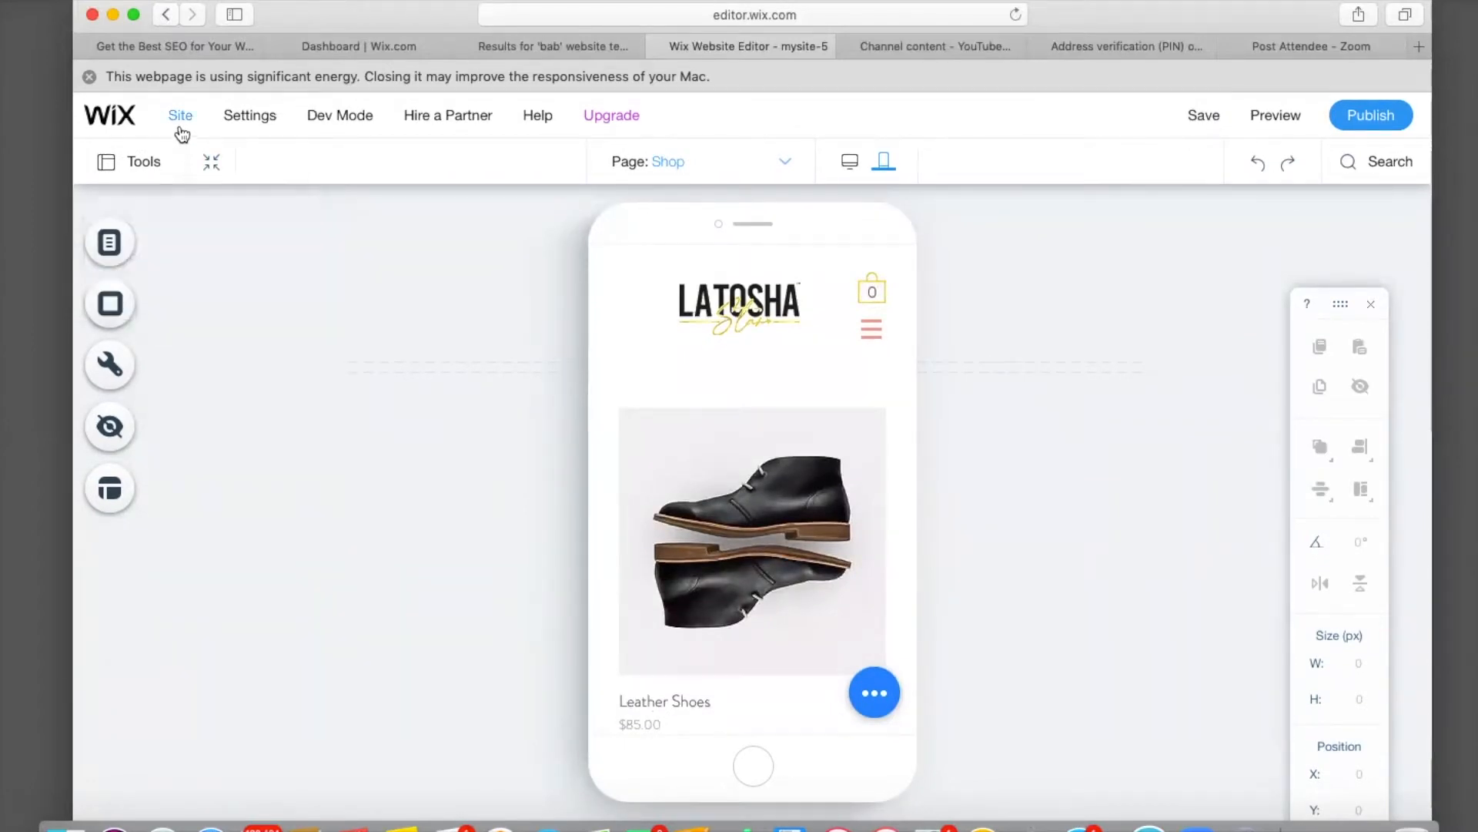
mouse_move(181, 130)
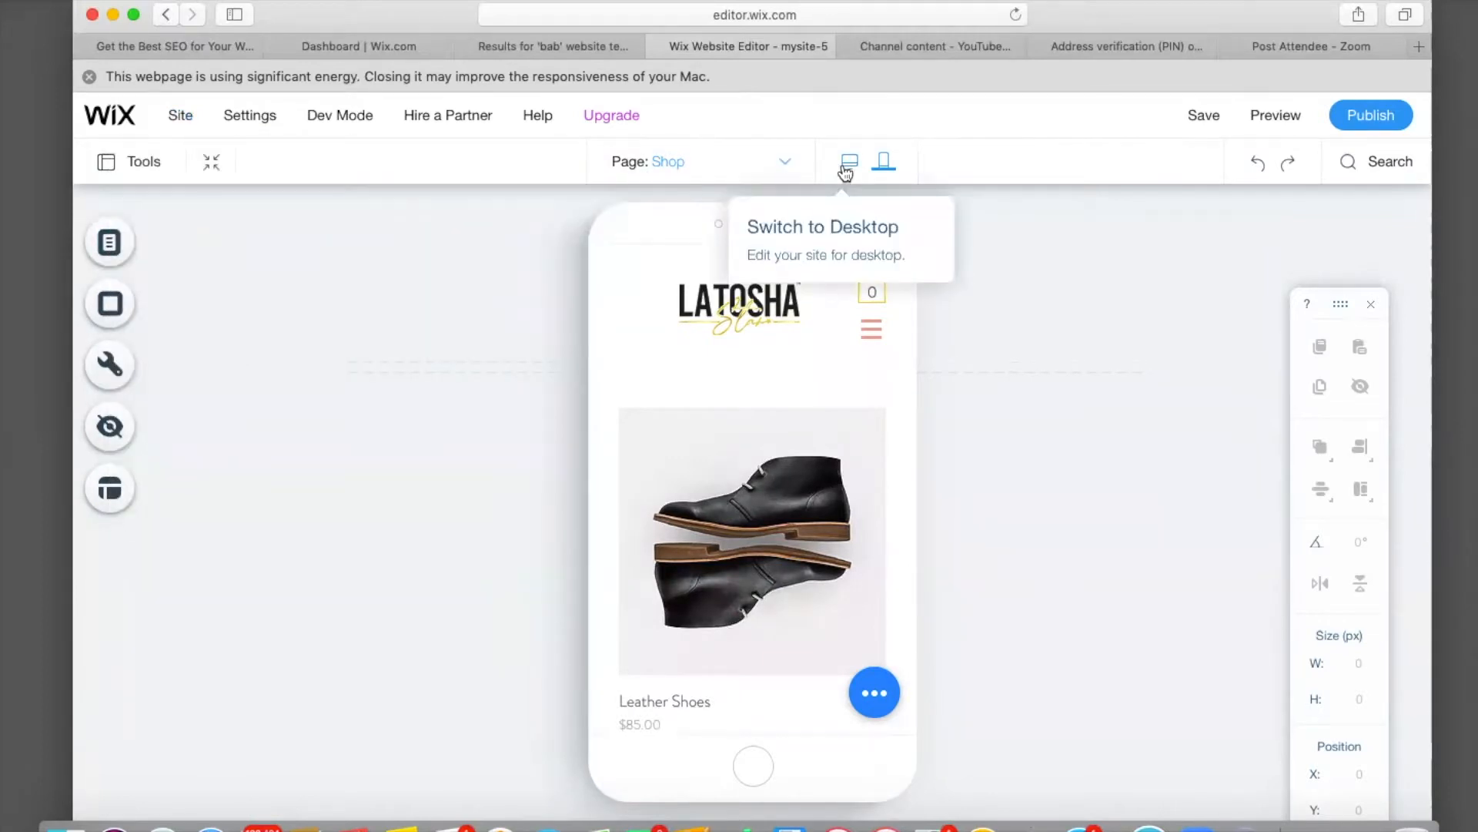
mouse_move(1206, 117)
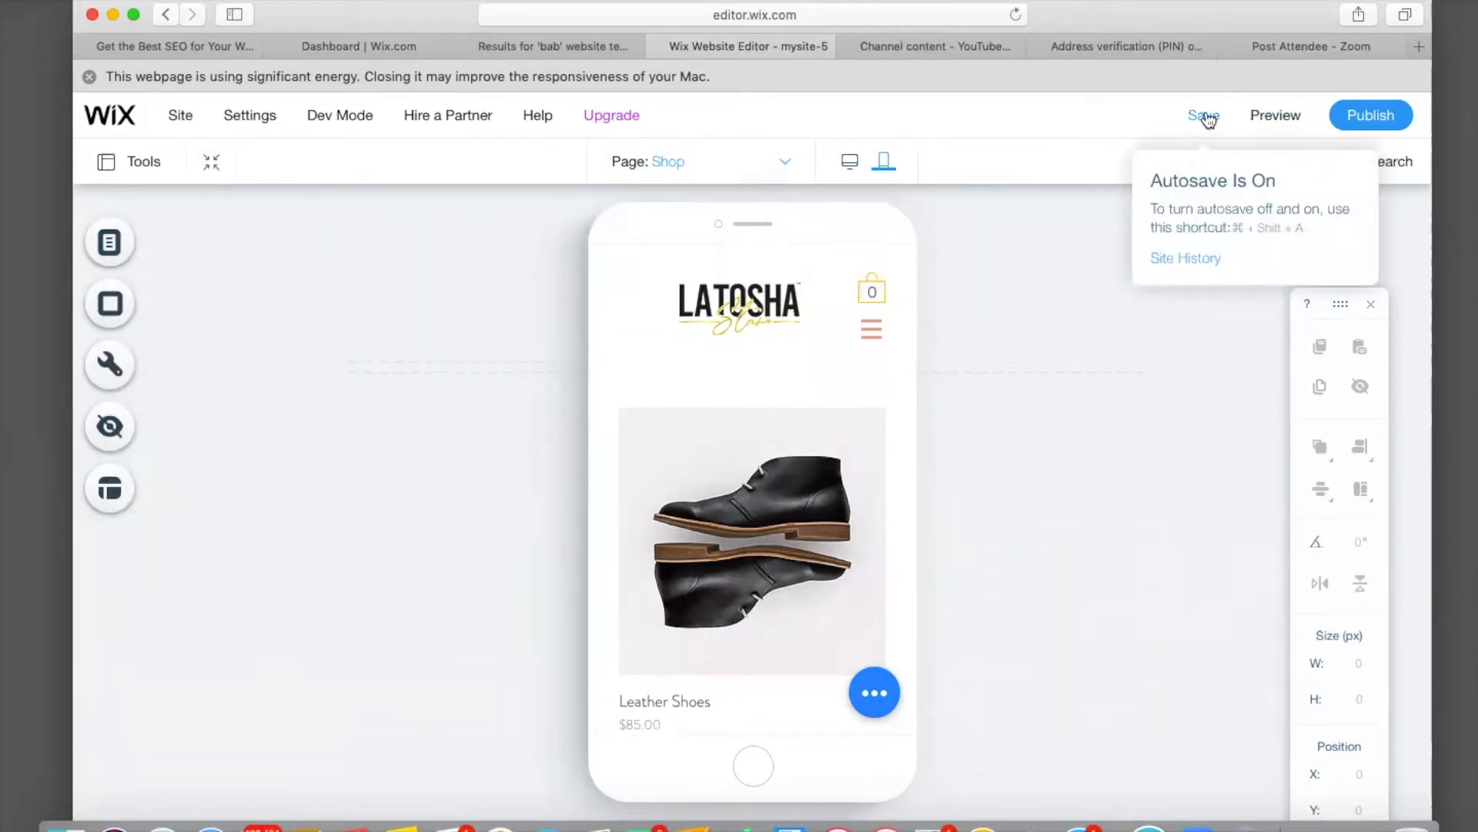
Save the site, return to the desktop view, and bring up the Upgrade 50% off offer.
click(1206, 115)
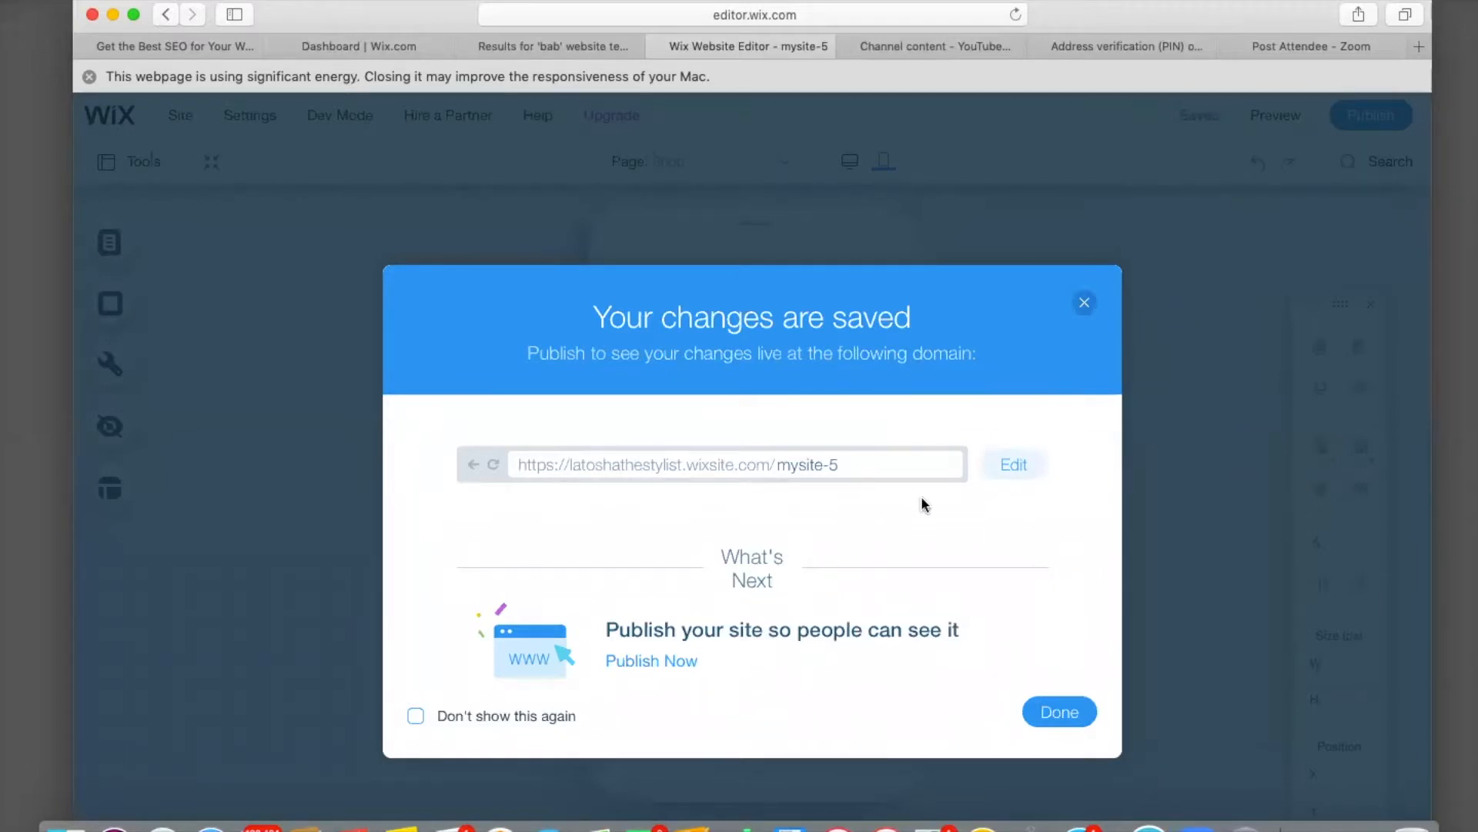
click(1049, 721)
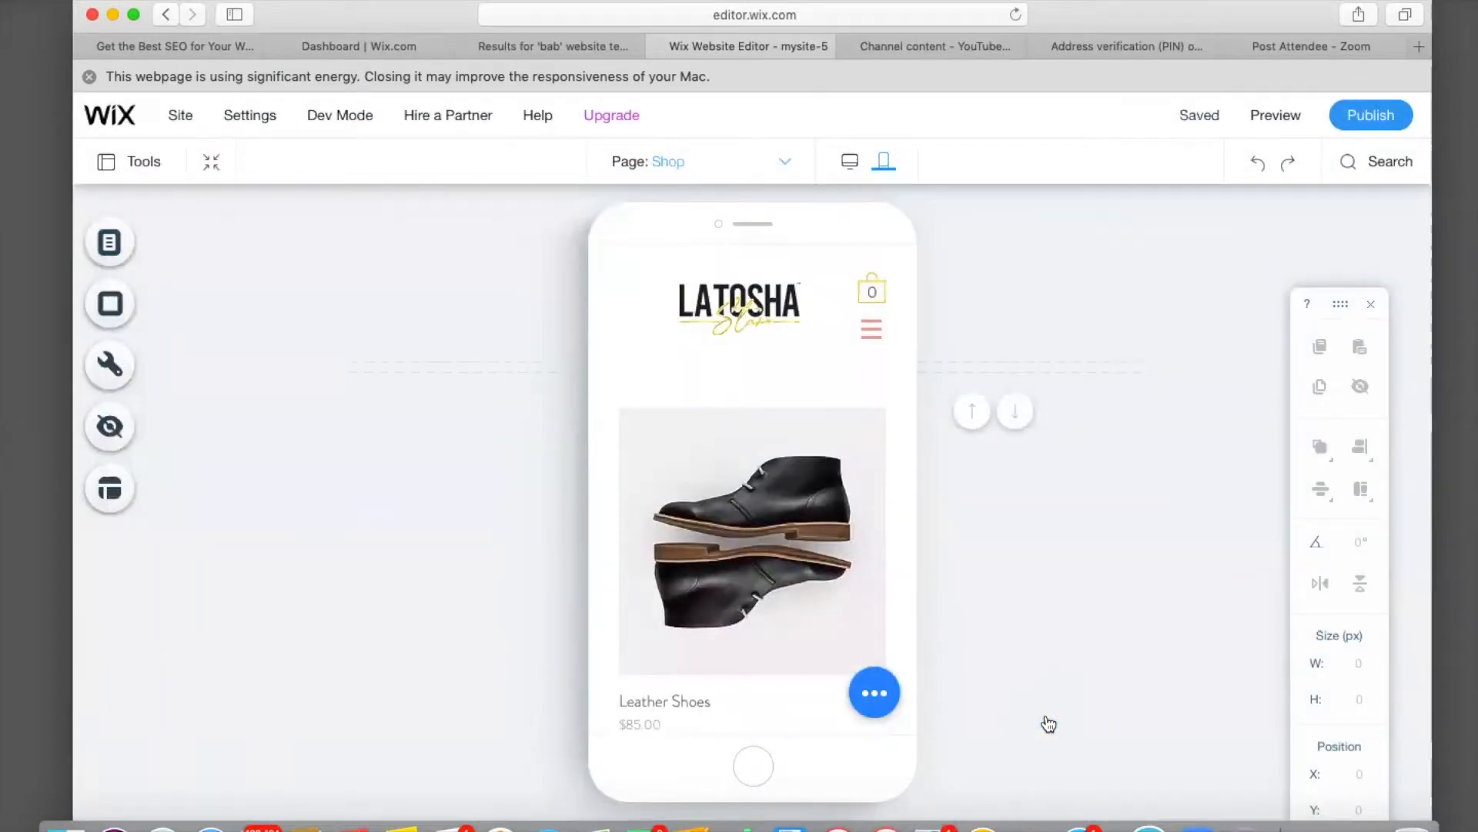
click(850, 163)
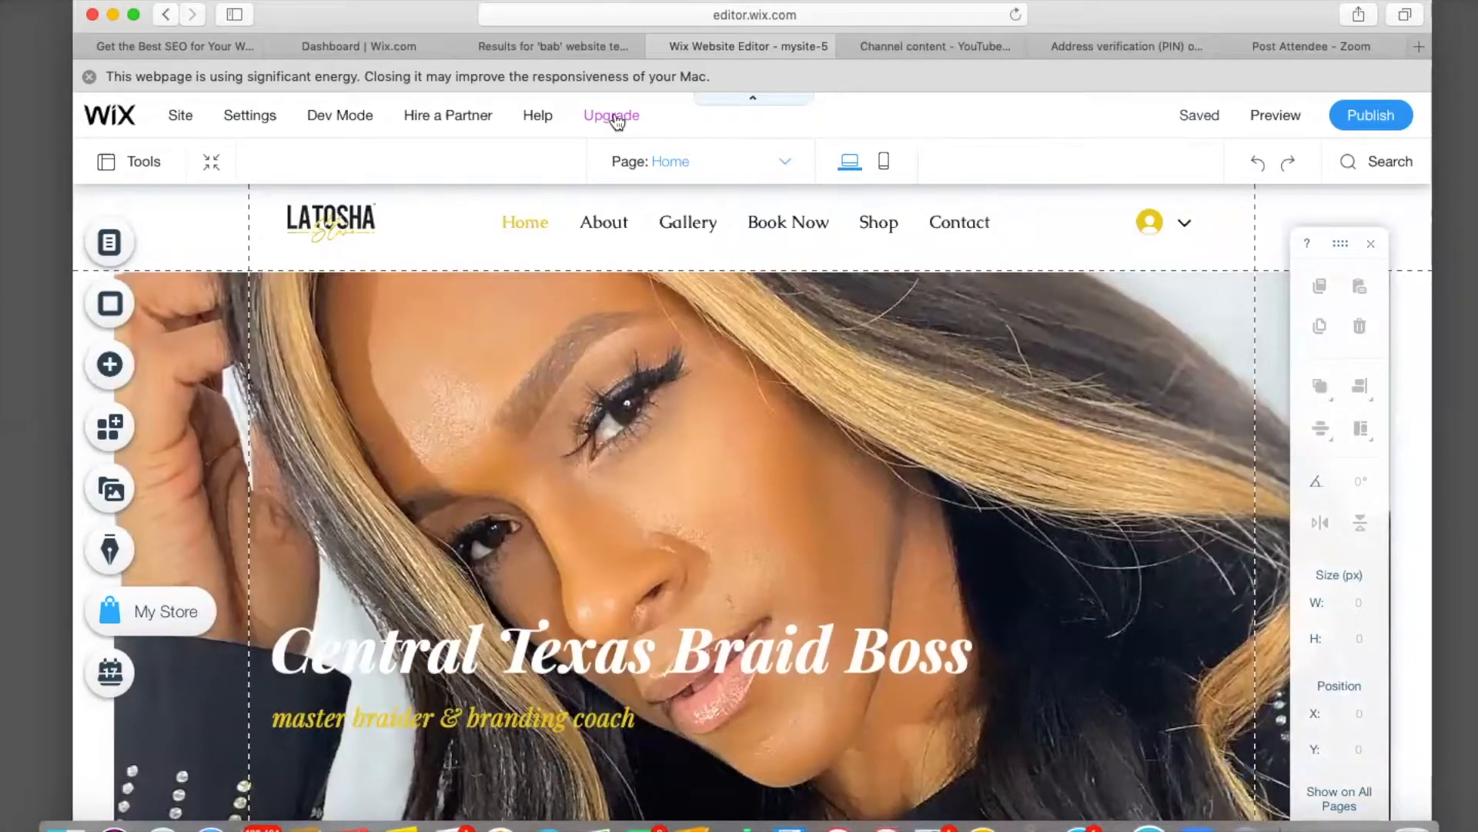
mouse_move(616, 121)
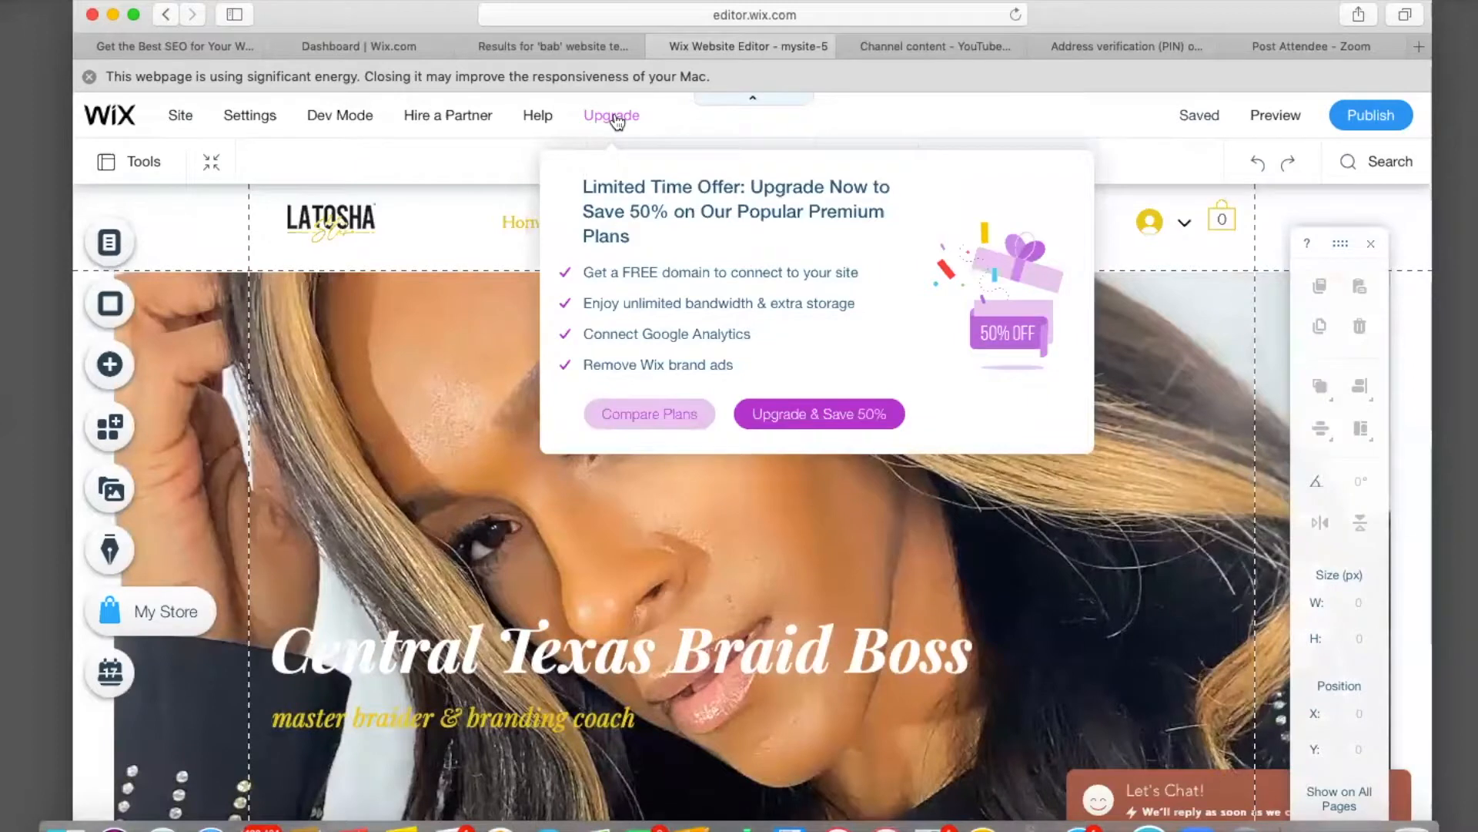
Open the premium plan comparison and scroll through the Business plans feature table.
click(653, 413)
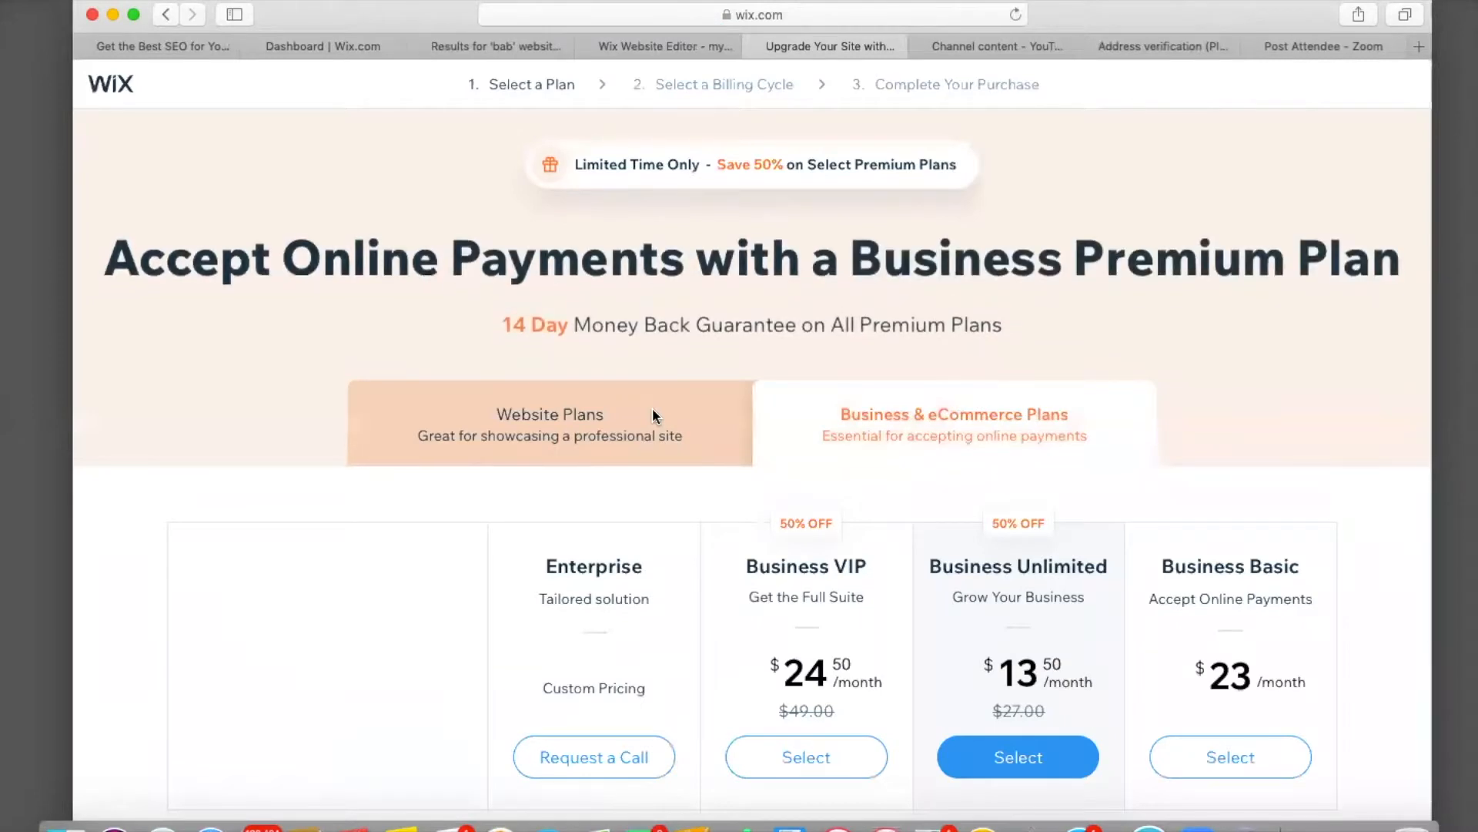
scroll(504, 485, down, 2)
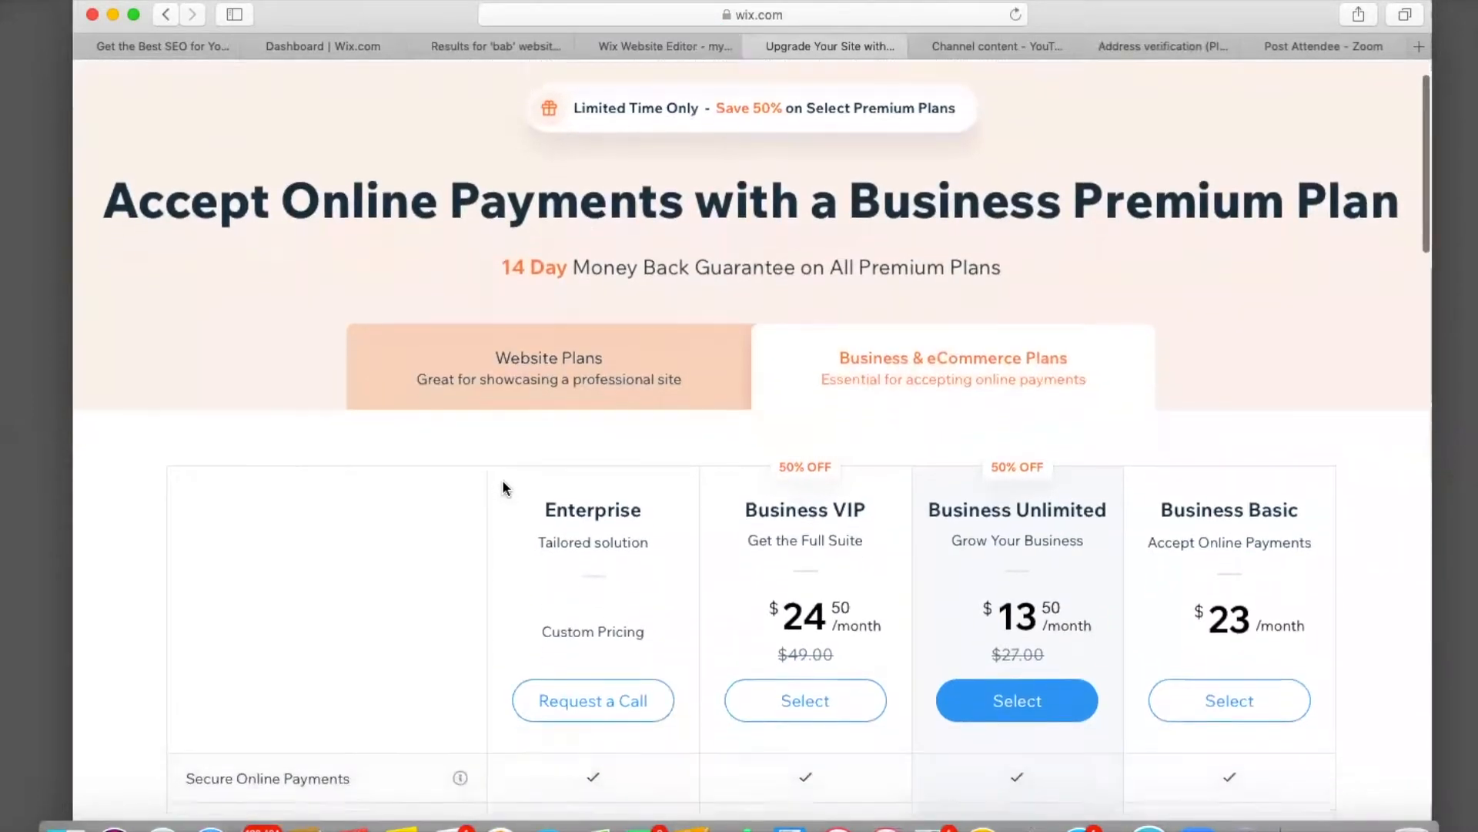
scroll(503, 483, down, 5)
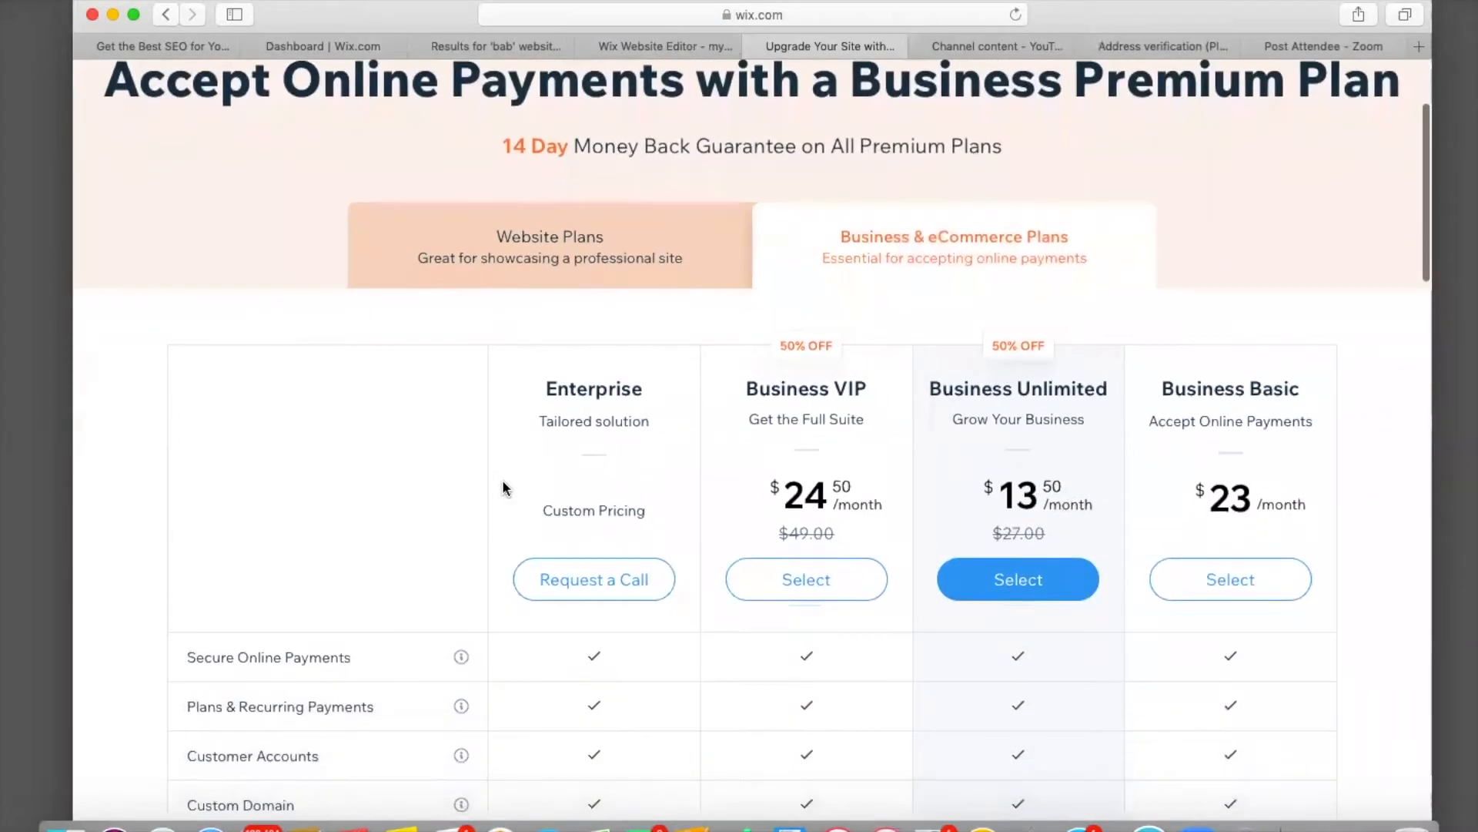
scroll(502, 487, down, 2)
scroll(502, 487, up, 5)
scroll(502, 487, down, 4)
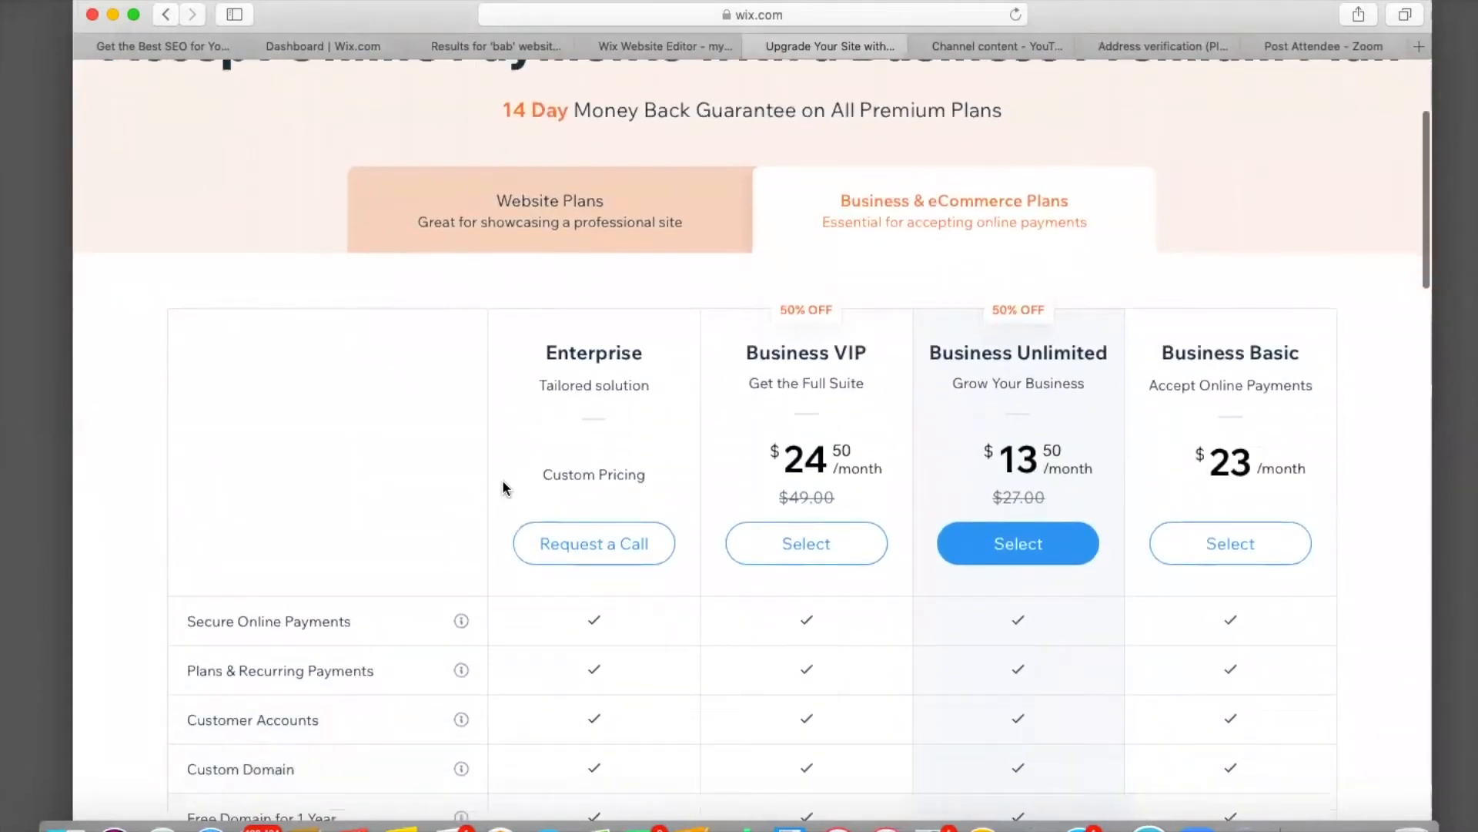
scroll(502, 488, down, 7)
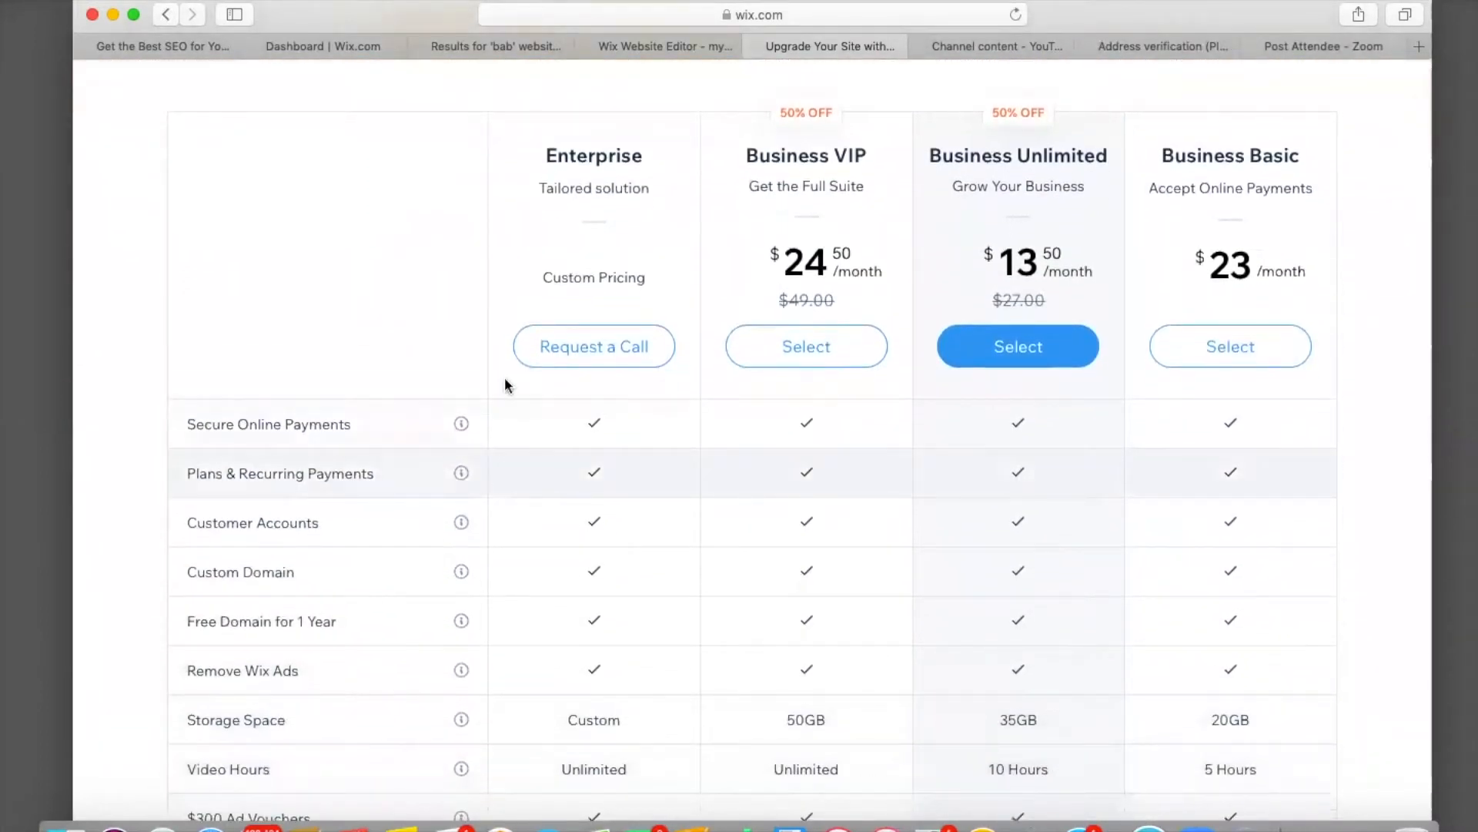
scroll(138, 485, down, 12)
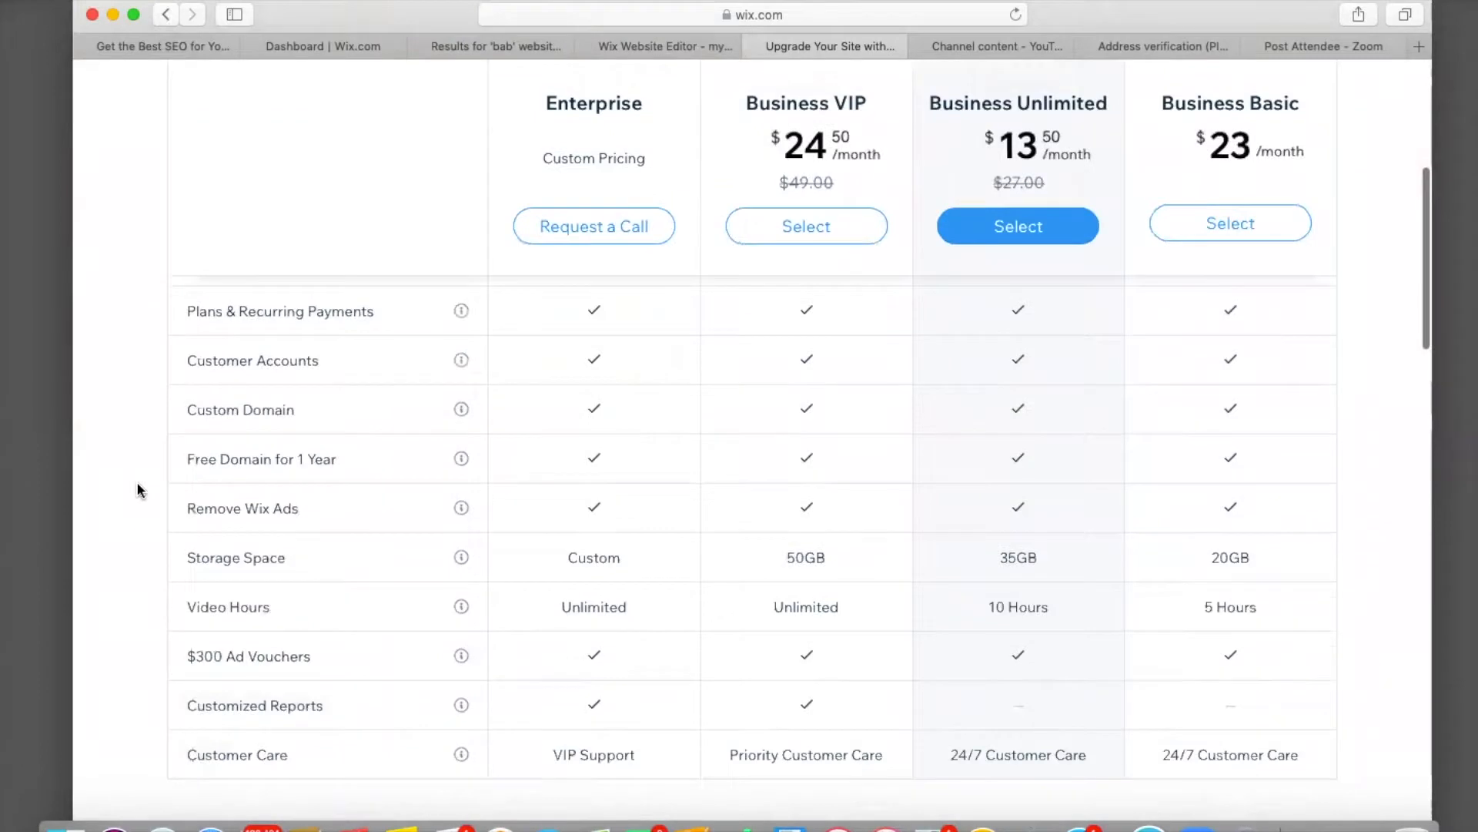
scroll(137, 485, down, 6)
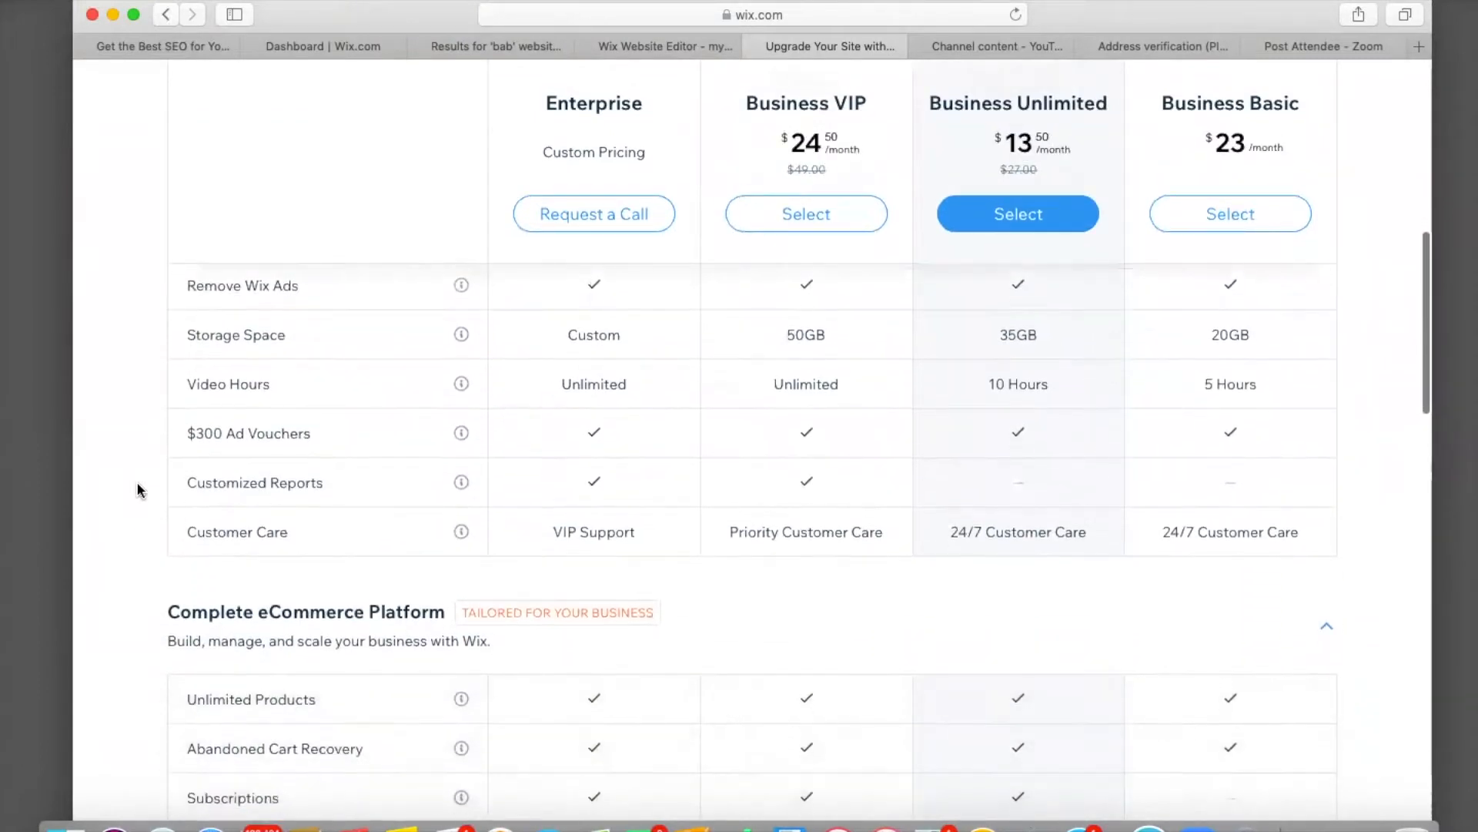
scroll(136, 482, down, 8)
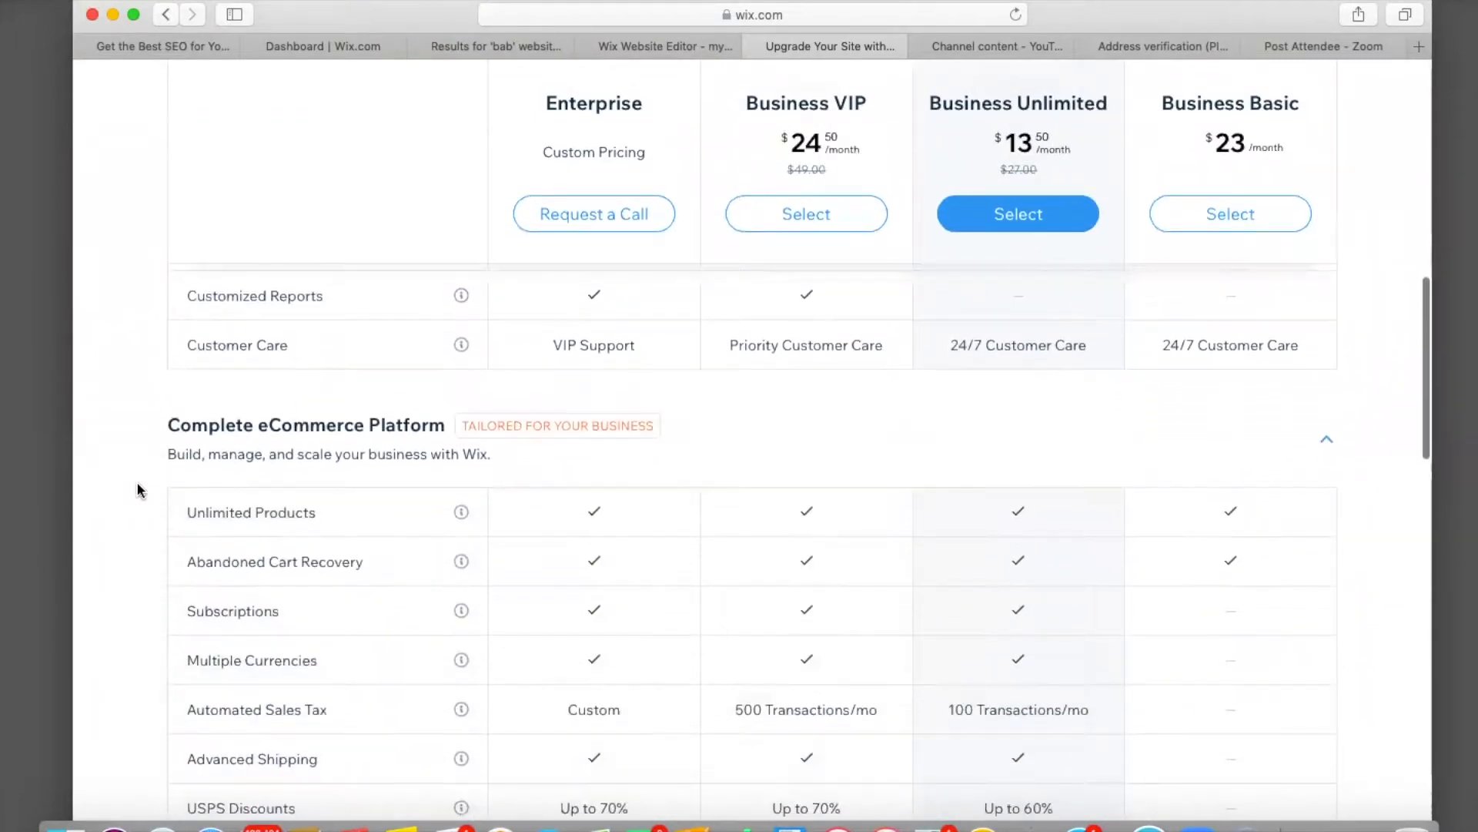
scroll(136, 482, down, 13)
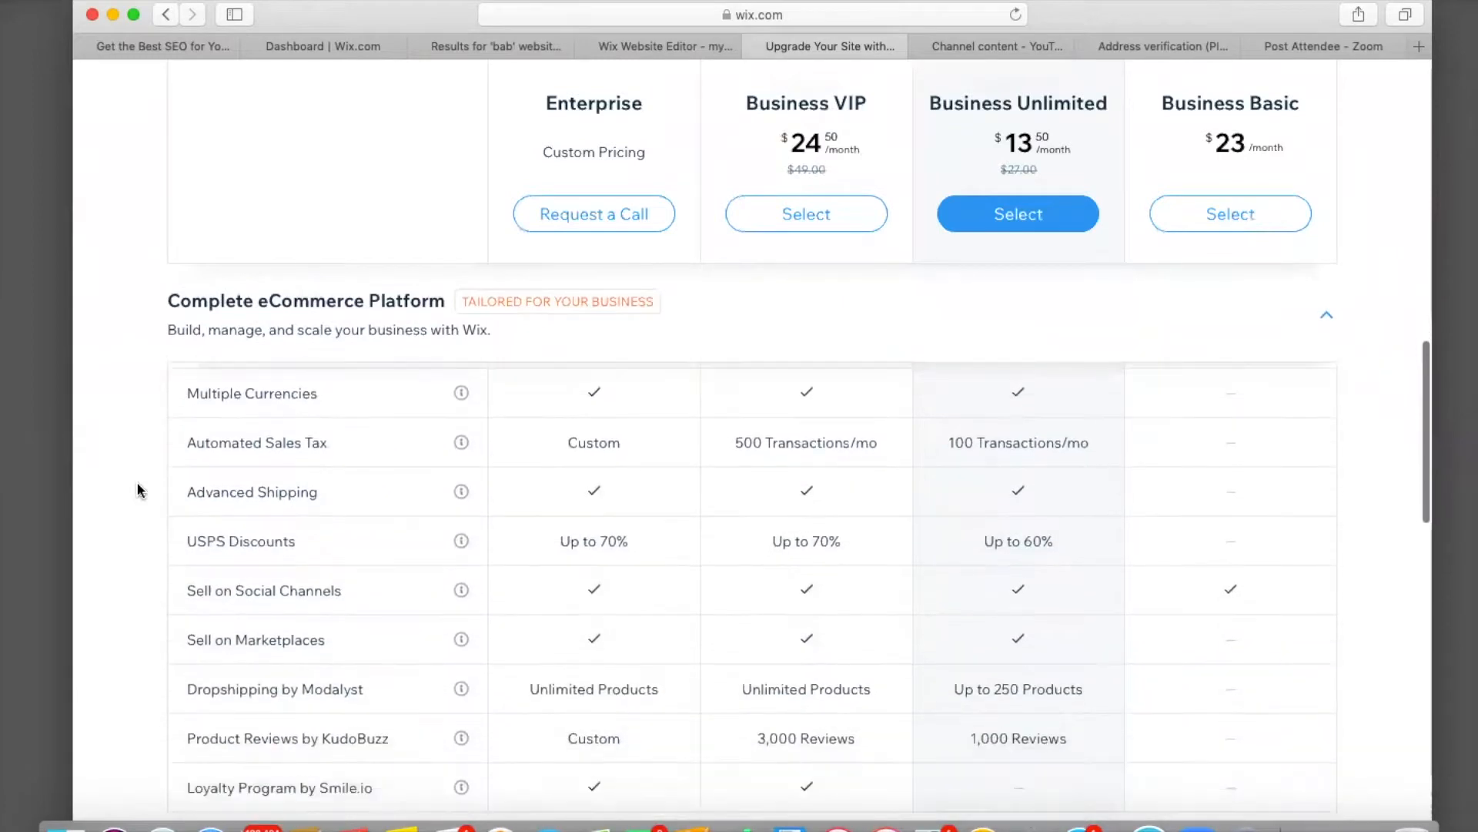
scroll(137, 482, up, 7)
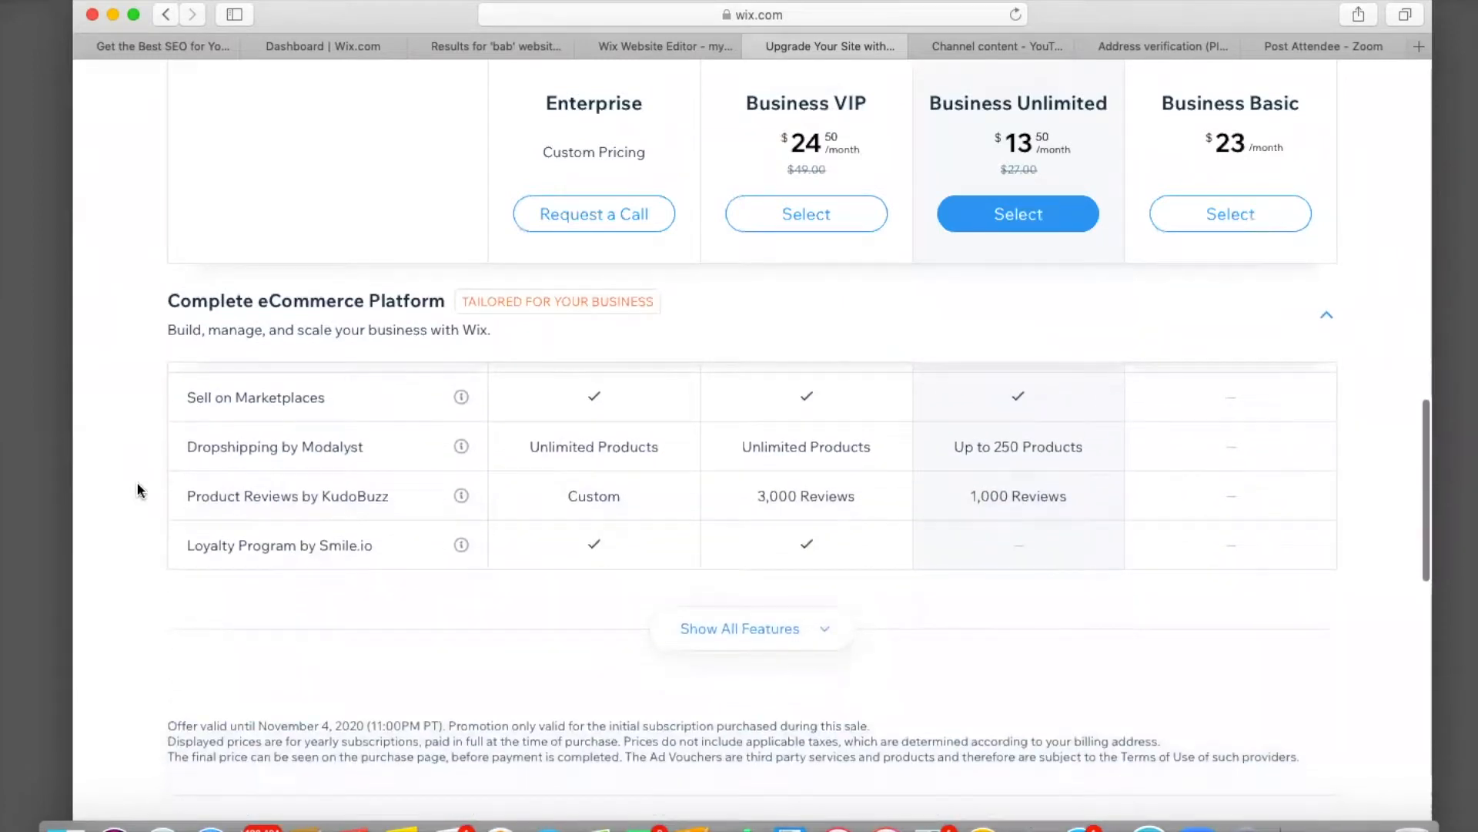
scroll(136, 482, up, 12)
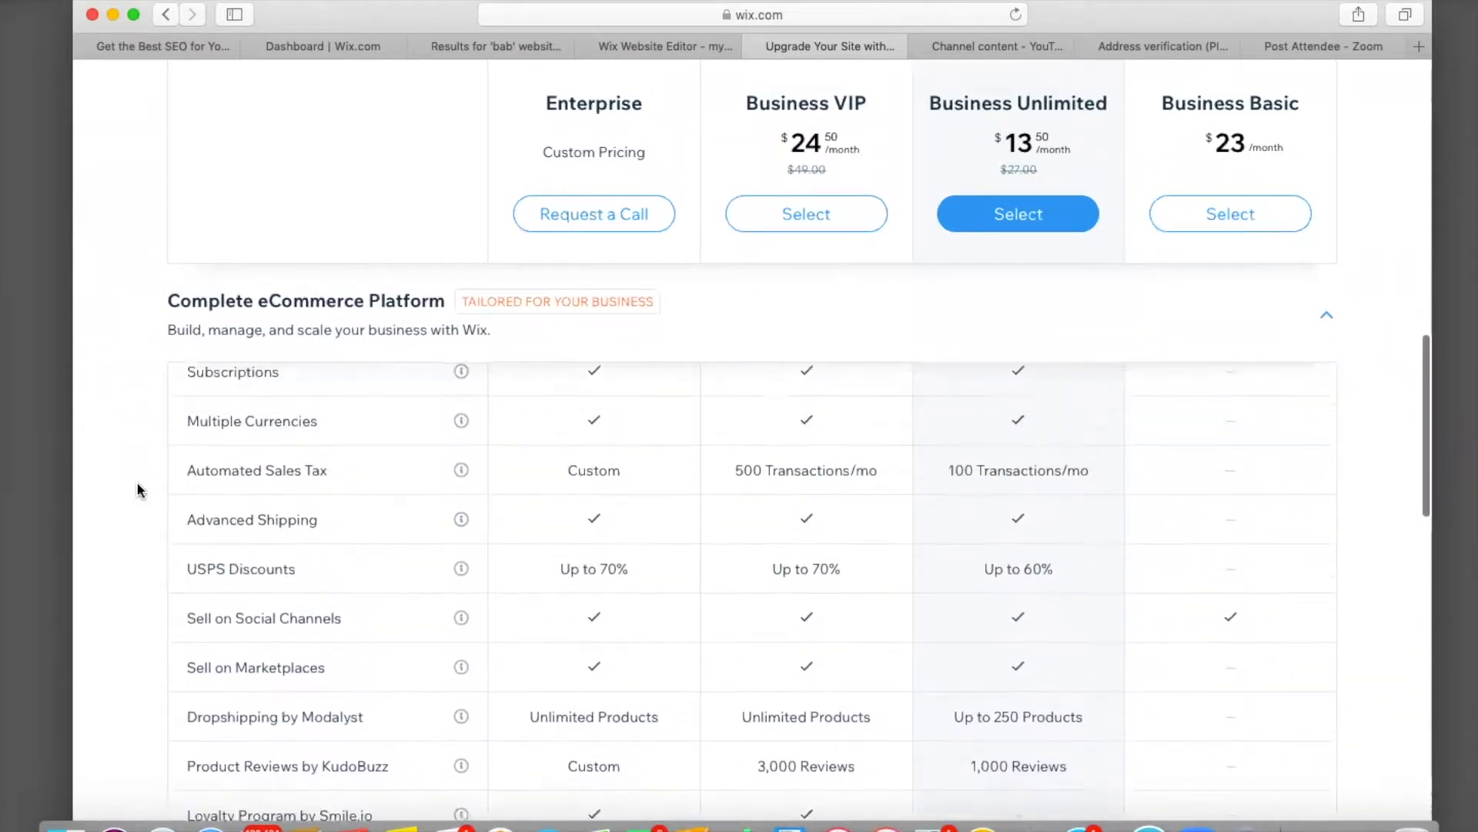
scroll(136, 482, up, 20)
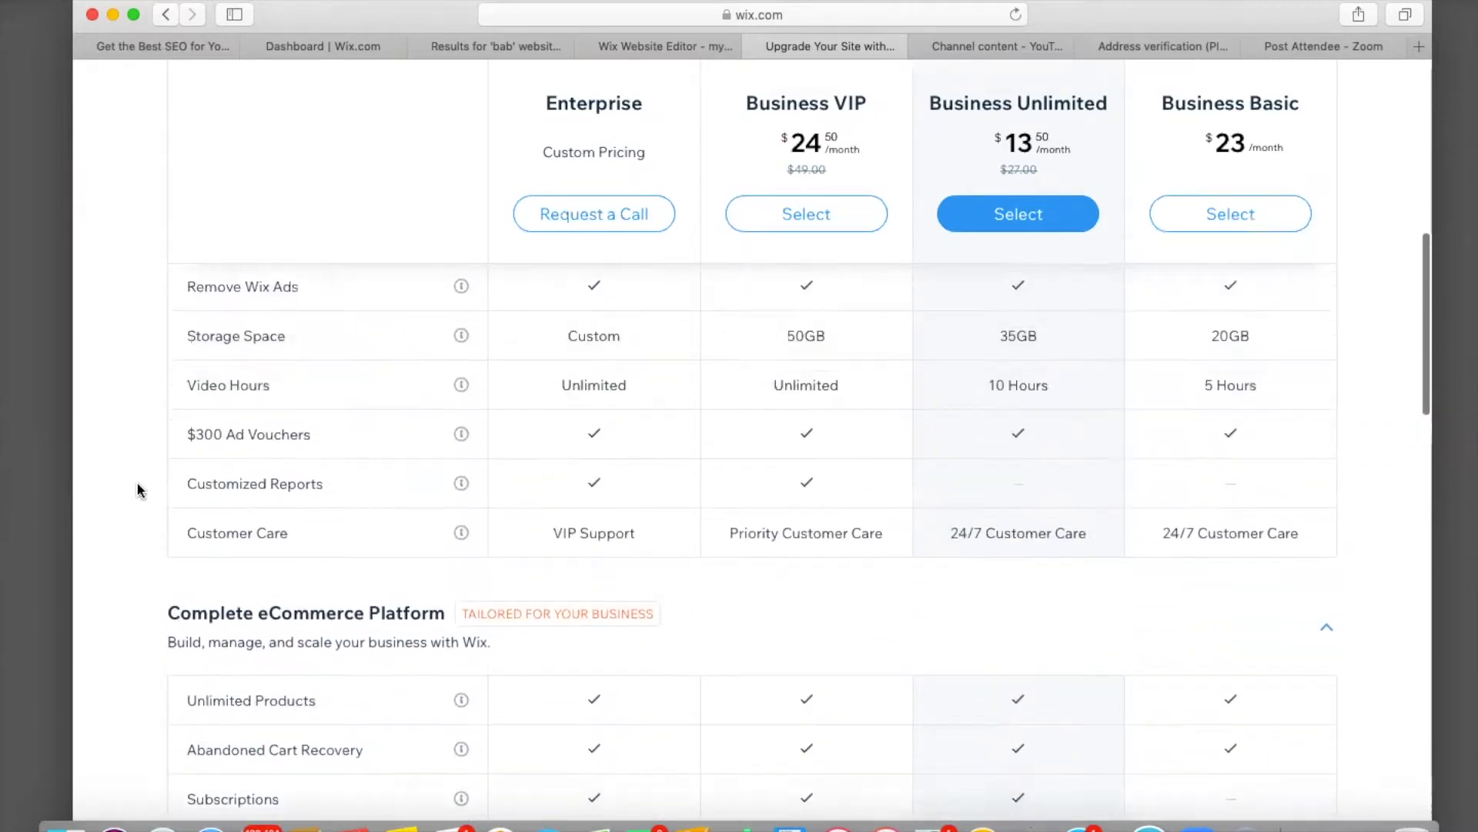
scroll(137, 482, up, 1)
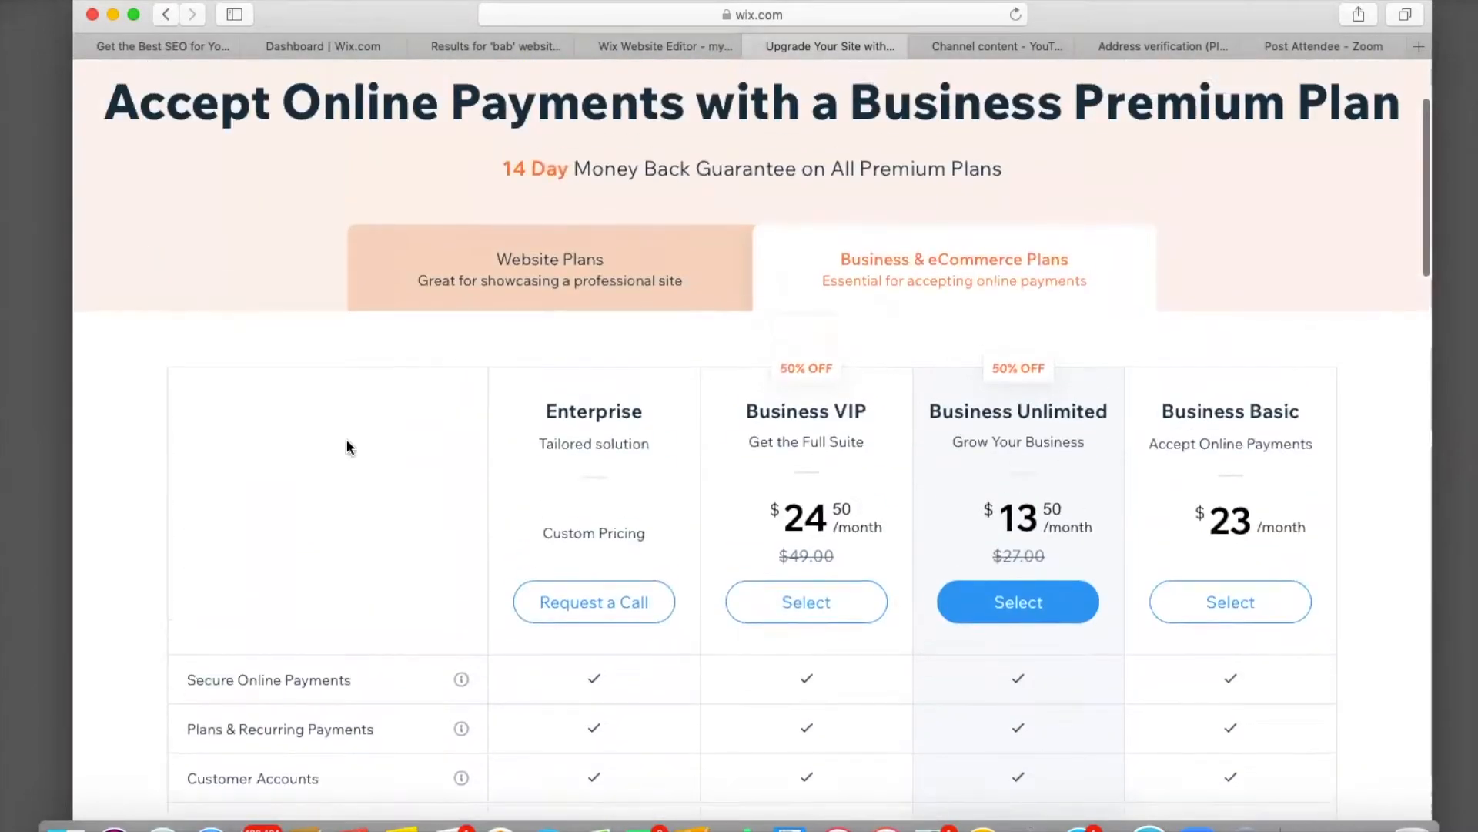
Check the Website Plans prices, then review Business & eCommerce plans like Business Unlimited at $13.50/month.
click(627, 281)
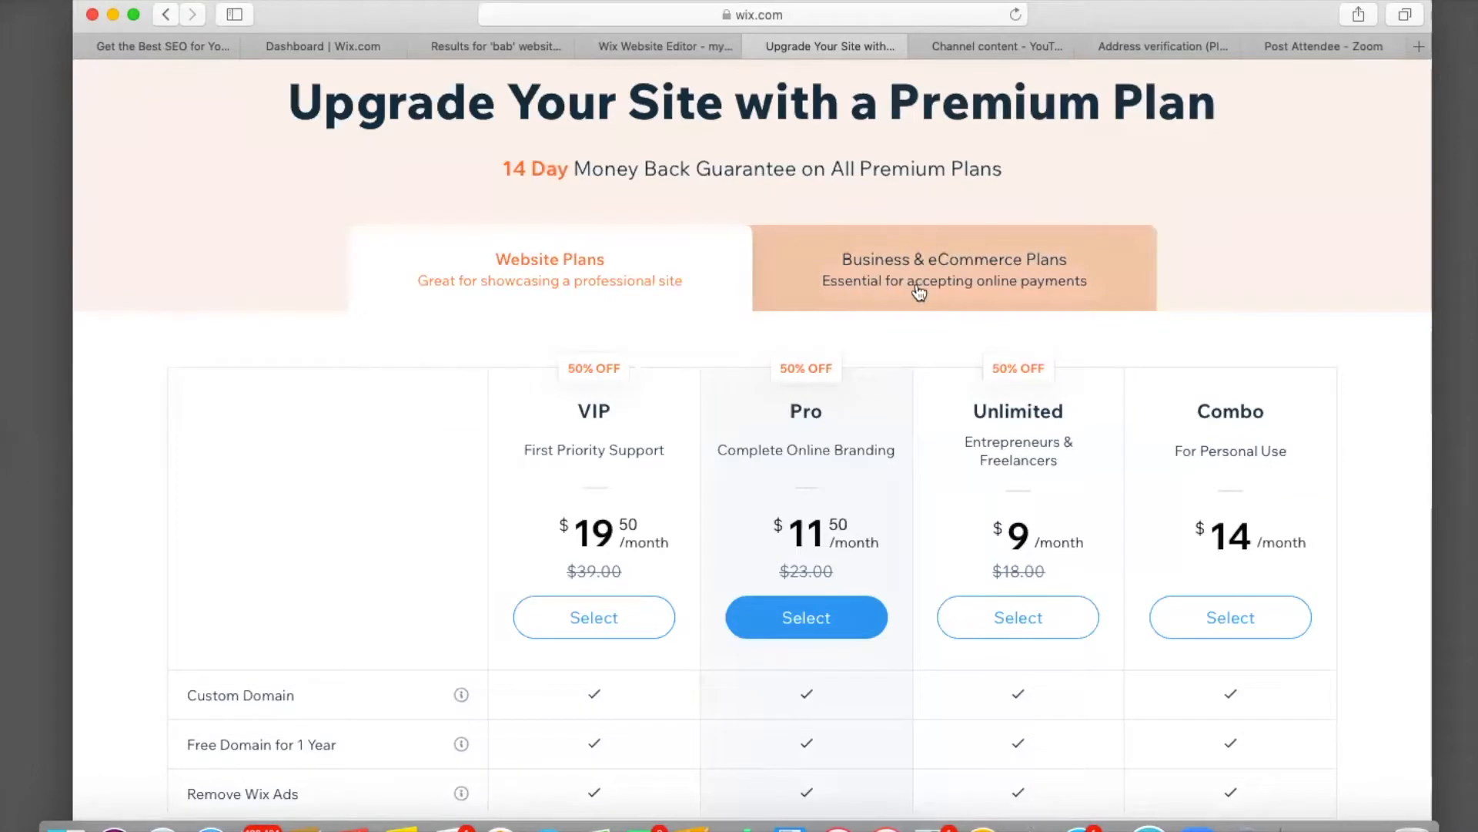
click(999, 292)
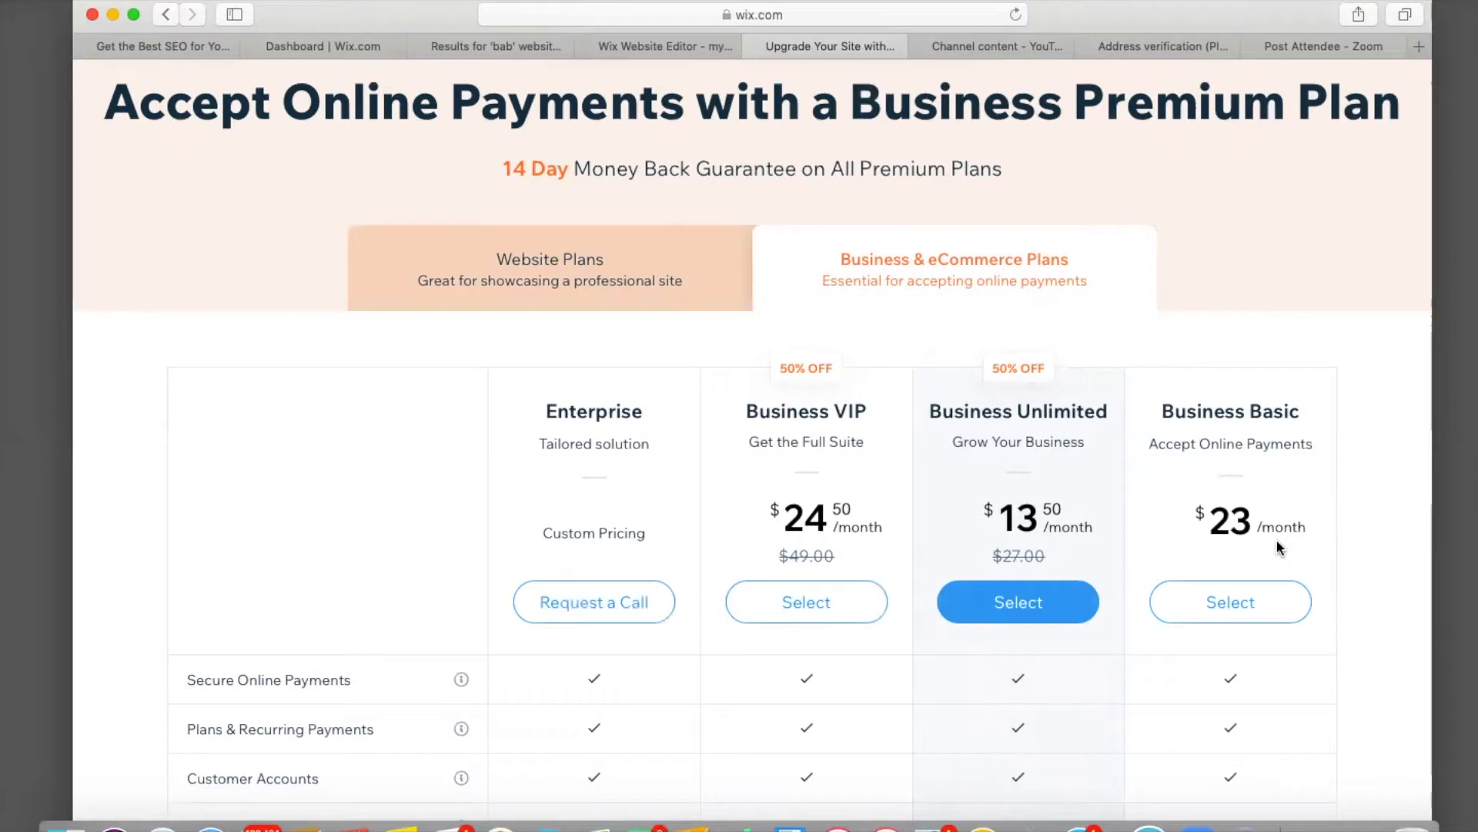
scroll(1277, 539, down, 10)
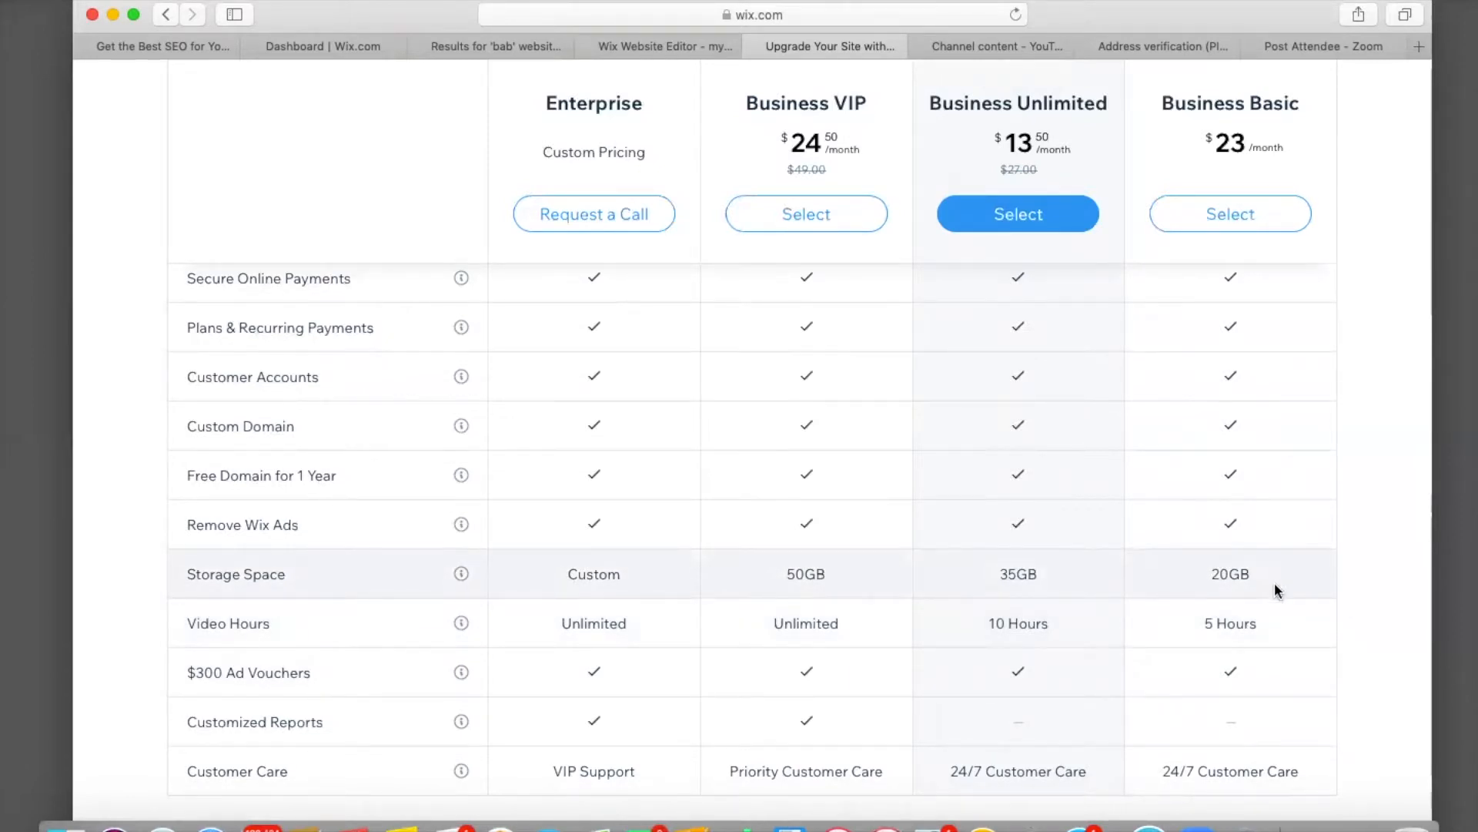
scroll(1414, 594, down, 2)
scroll(1414, 601, up, 10)
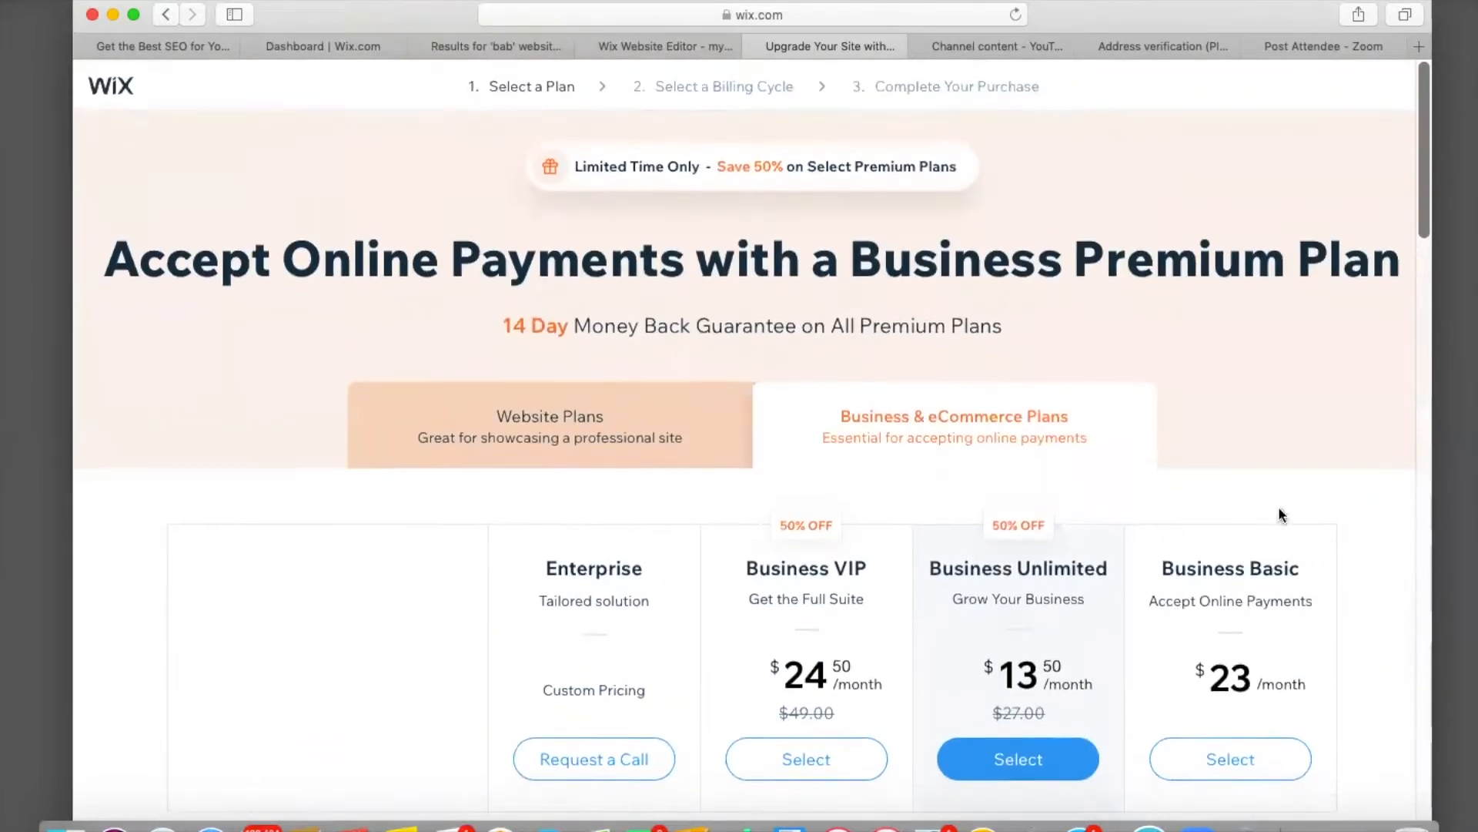
Return to the site editor and open the Editor Help Center.
click(624, 40)
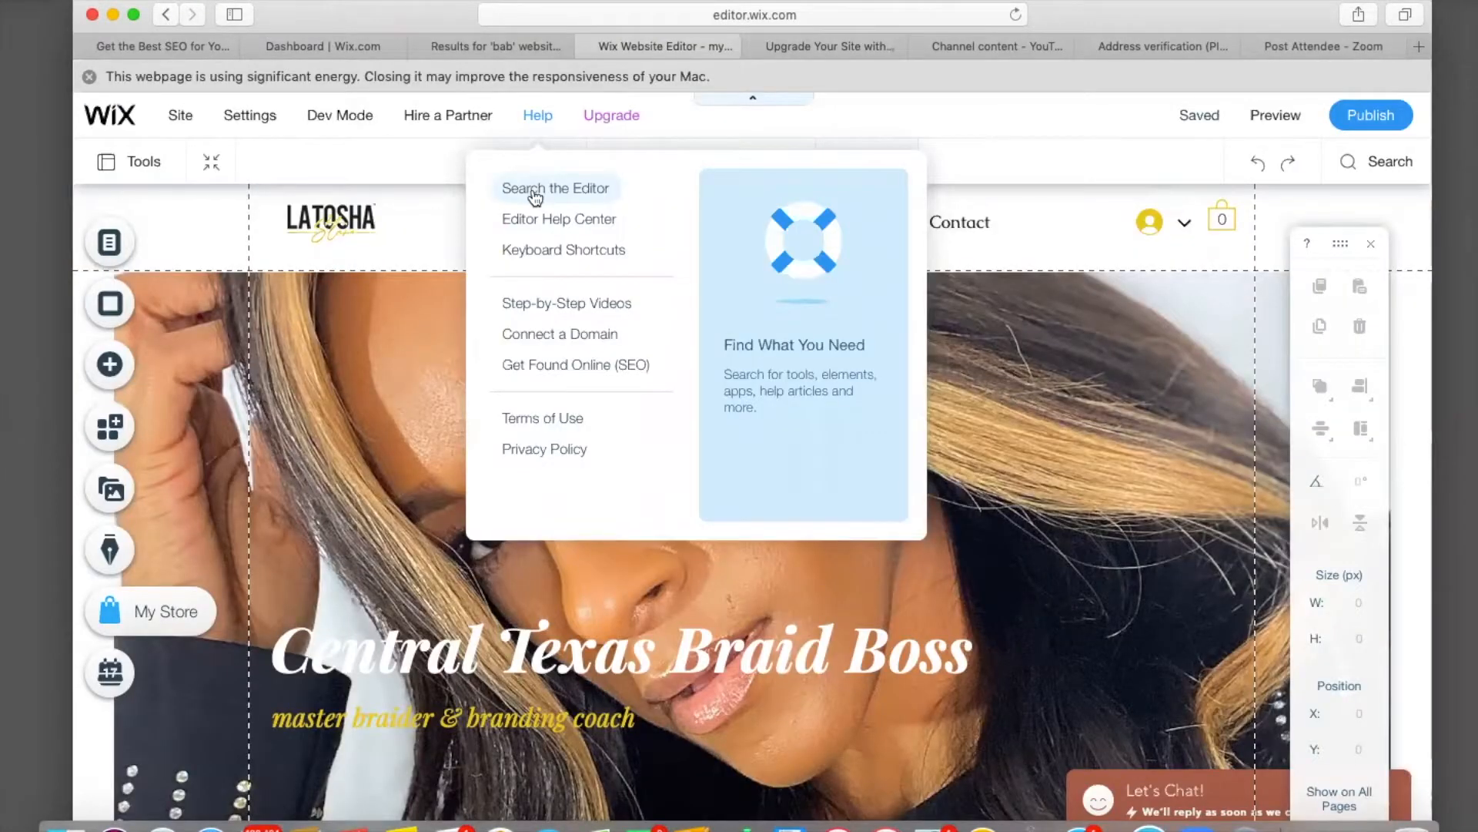
click(535, 192)
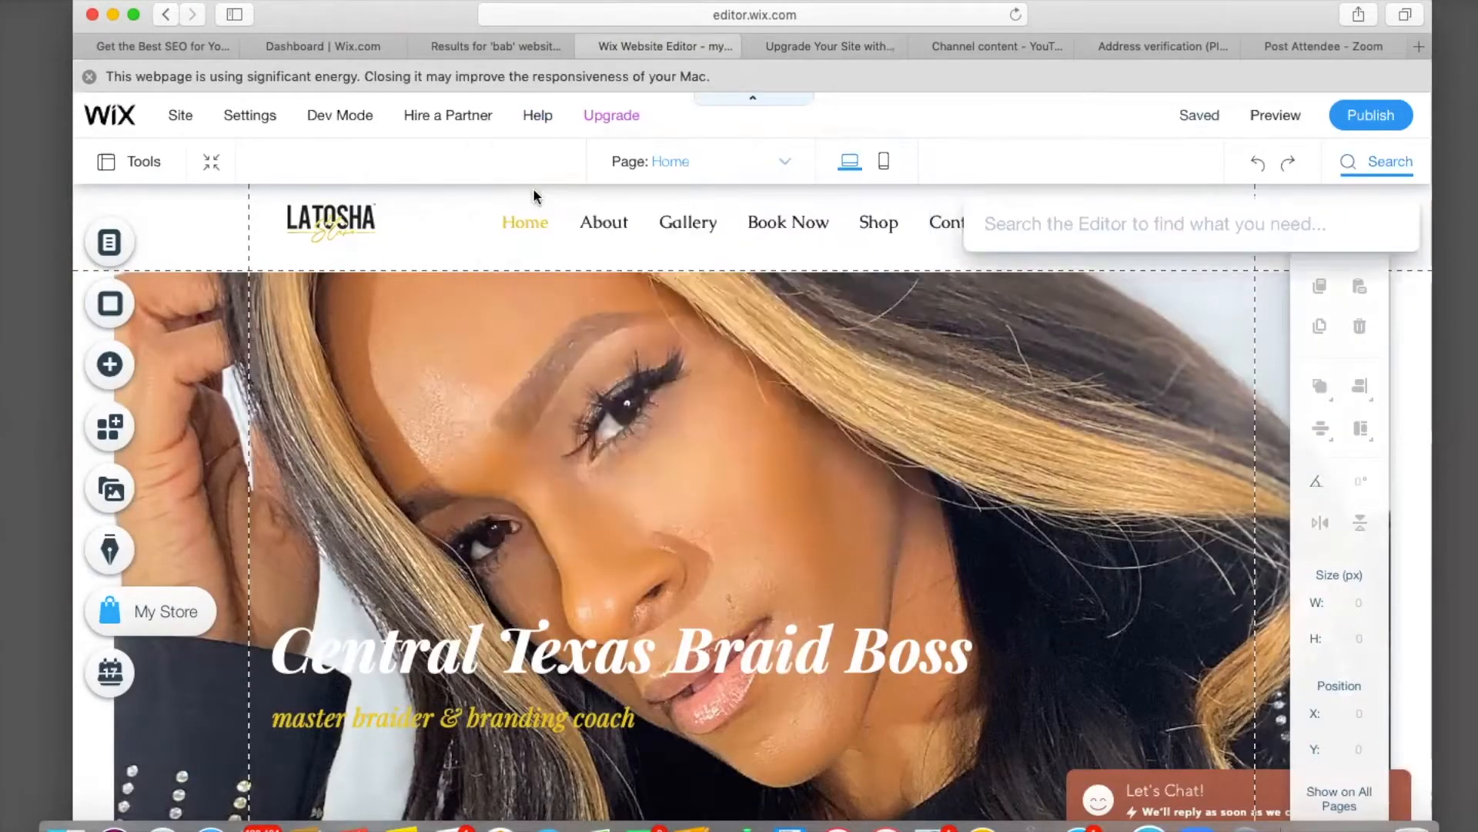
key(Escape)
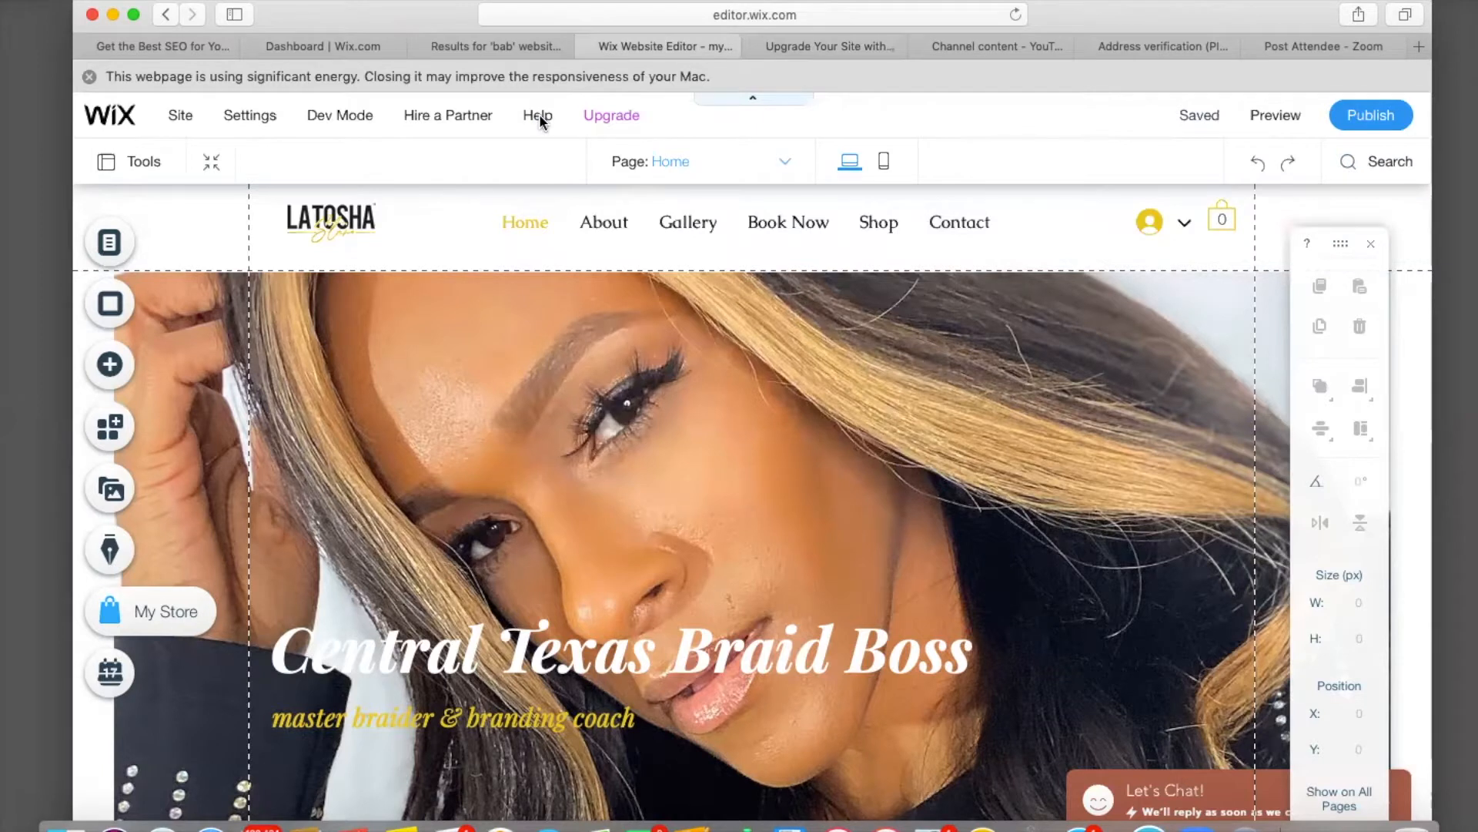
mouse_move(536, 116)
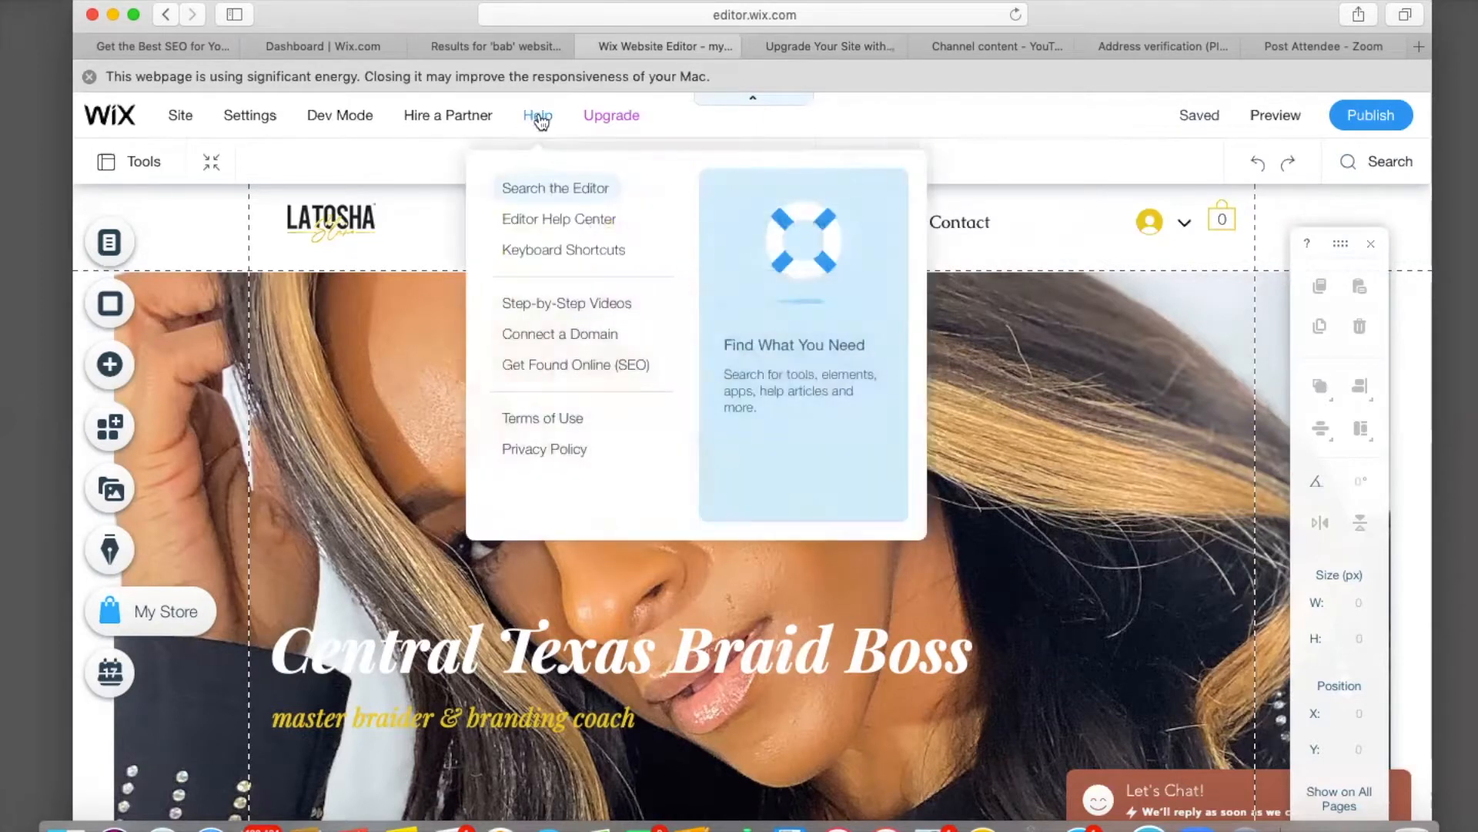
click(553, 223)
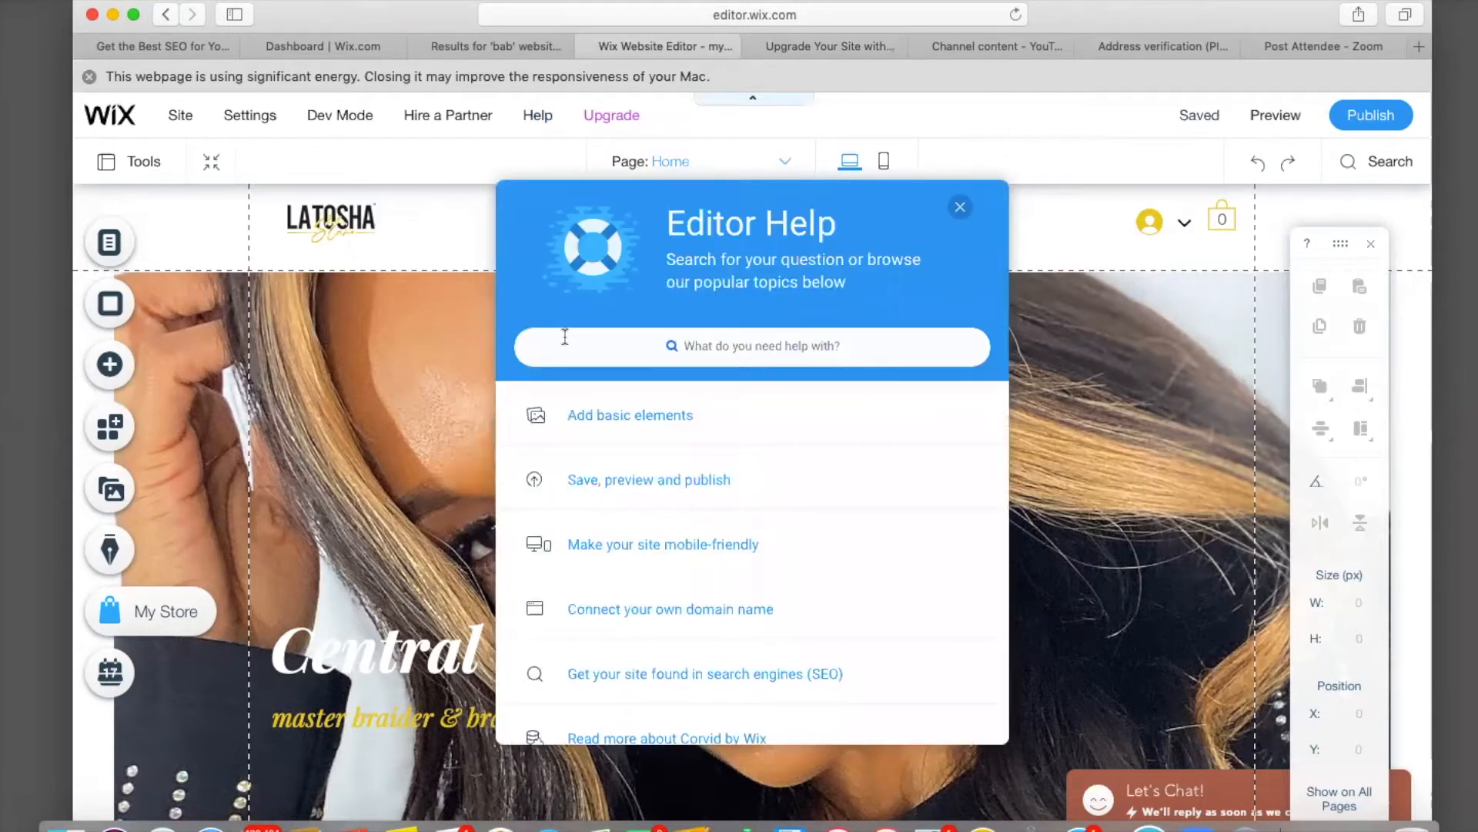
Search help for 'wix customer support' and open the Contacting Wix Customer Care for Support article.
click(582, 345)
text(six)
key(BackSpace)
key(BackSpace)
key(BackSpace)
key(BackSpace)
text(wix customer)
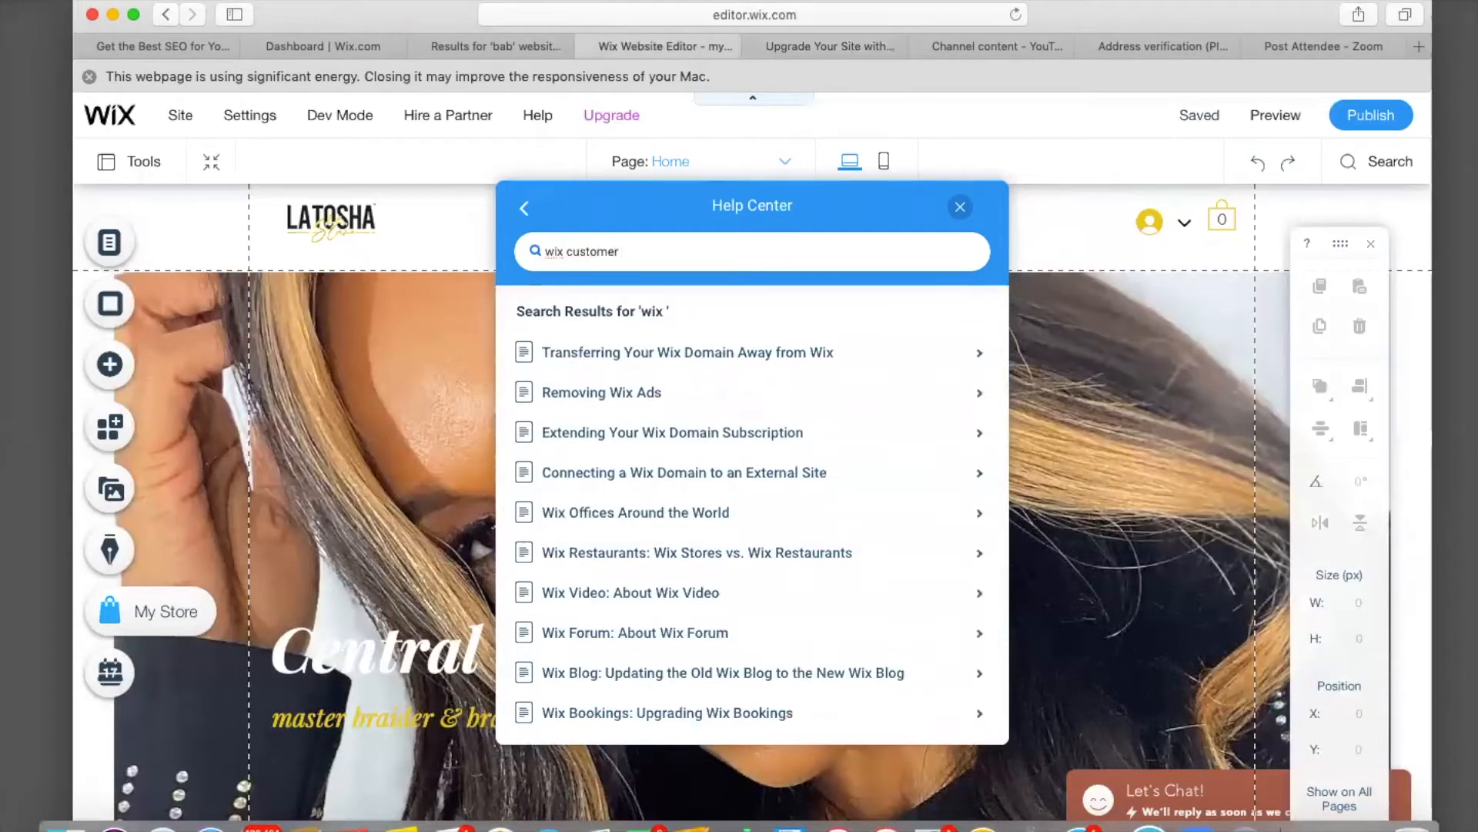
text( support)
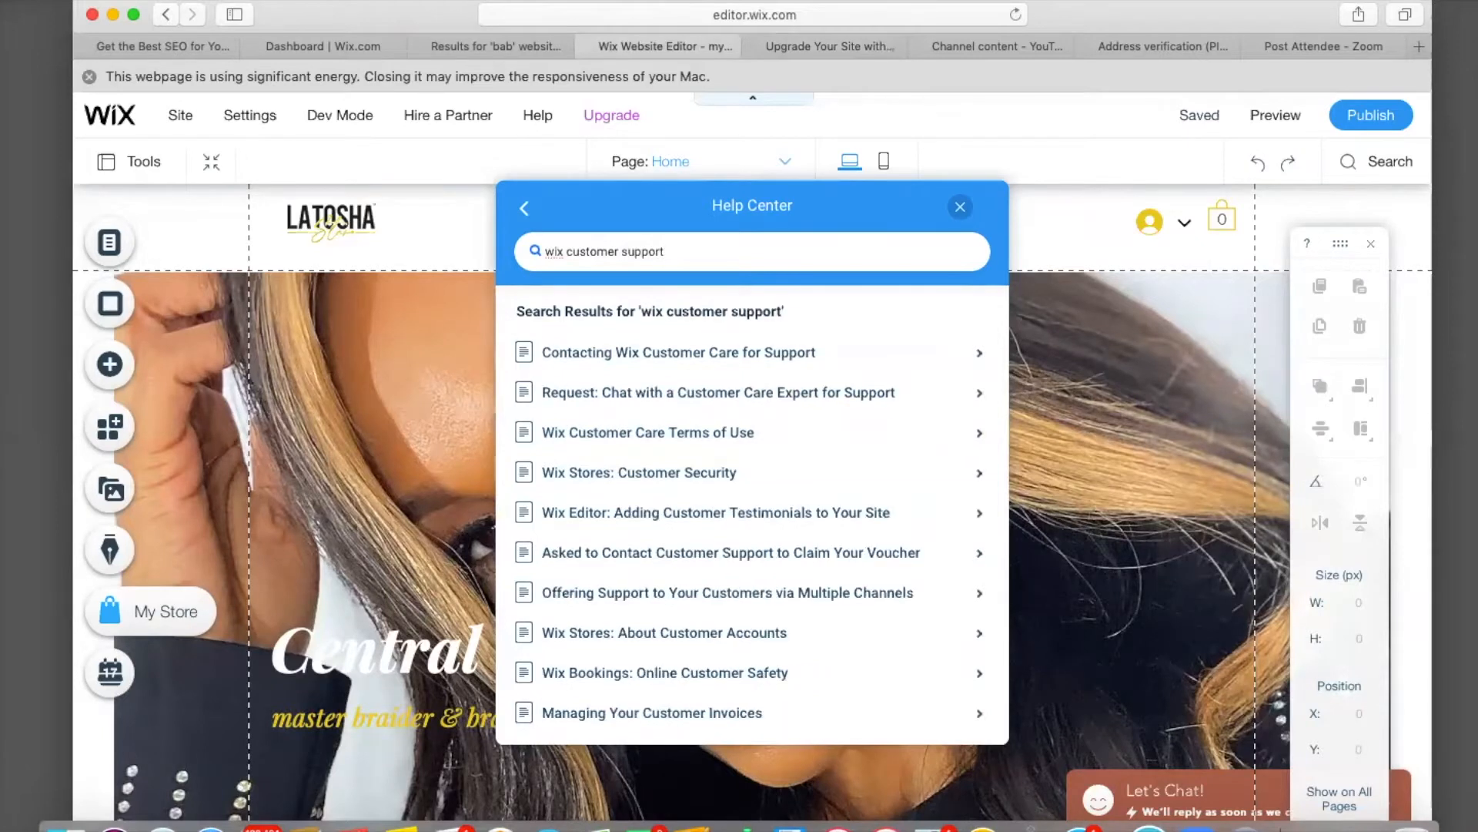
click(628, 360)
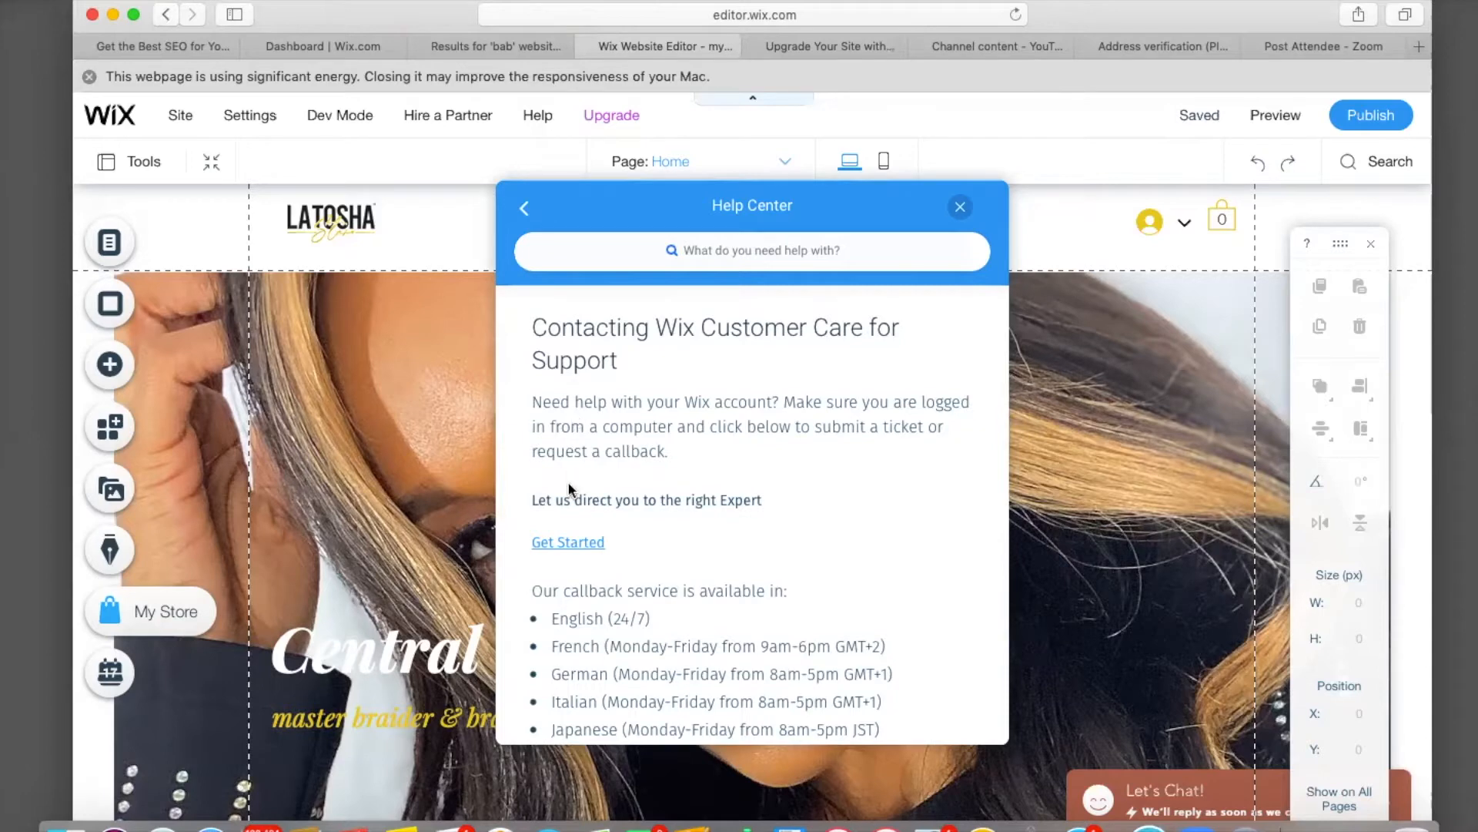
Start a Customer Care request for Editor, ADI & Live Sites, reporting a site-element text issue.
click(569, 544)
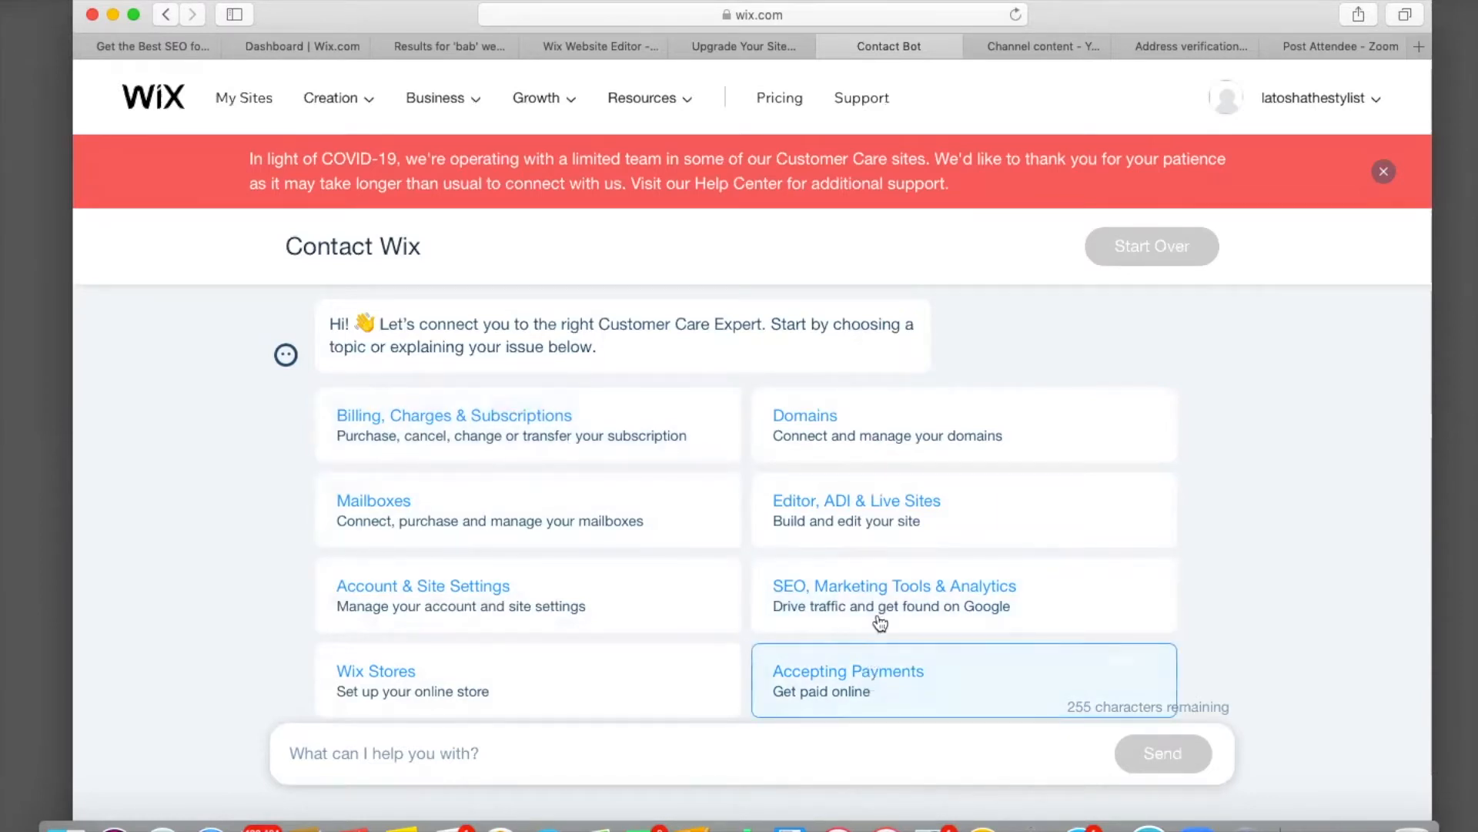
click(882, 523)
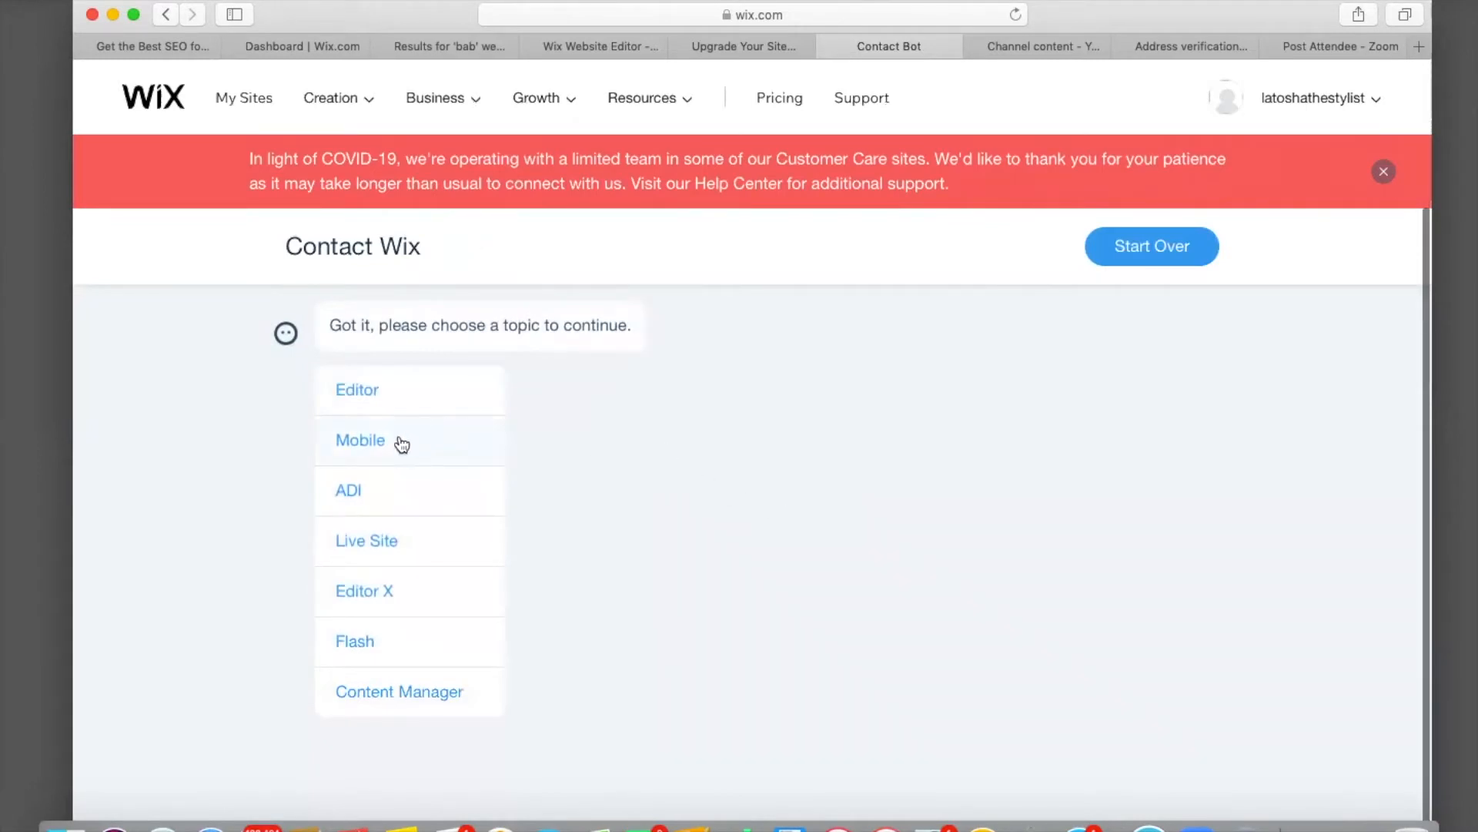
click(376, 395)
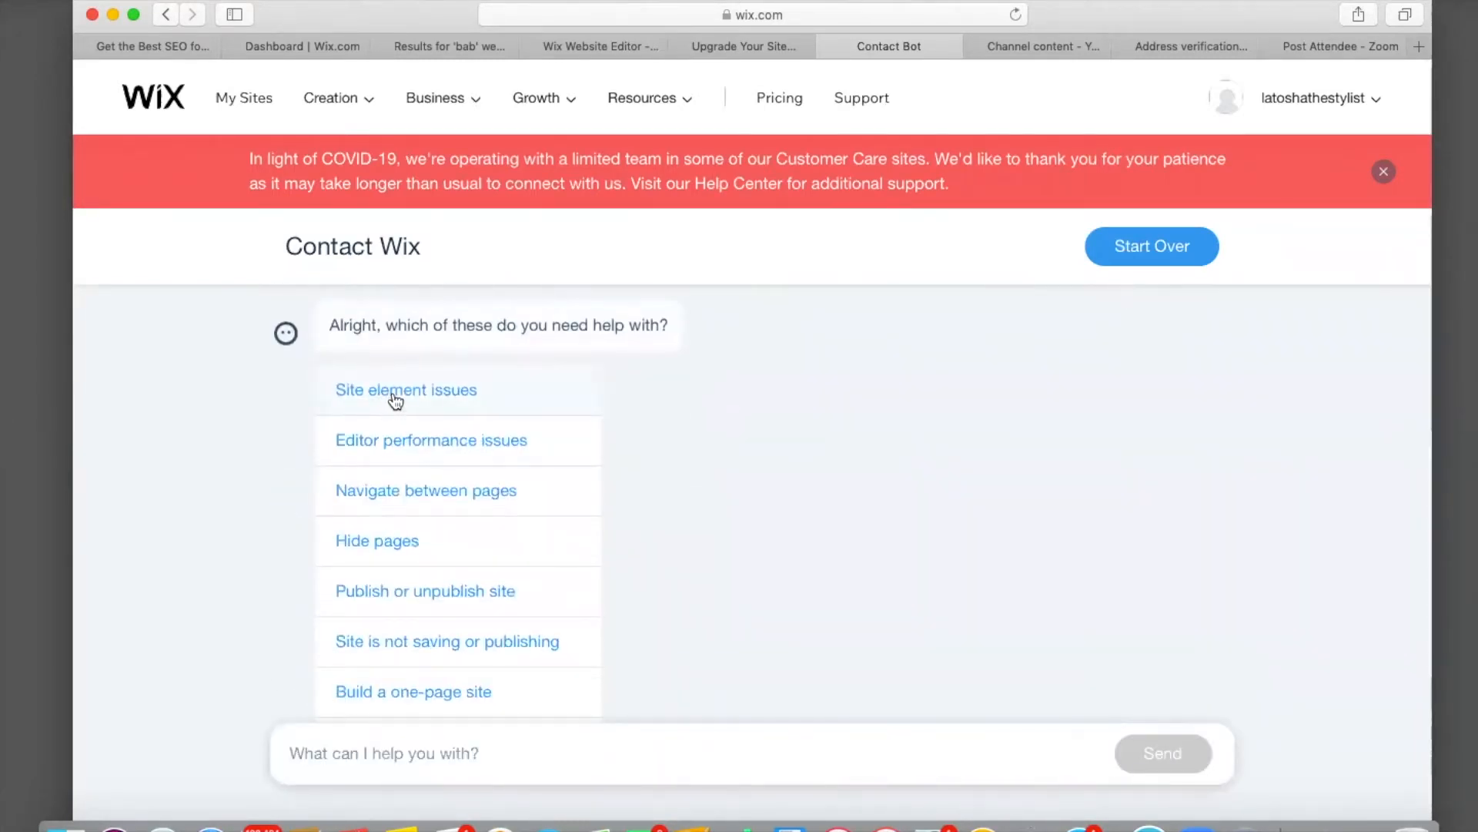
click(379, 395)
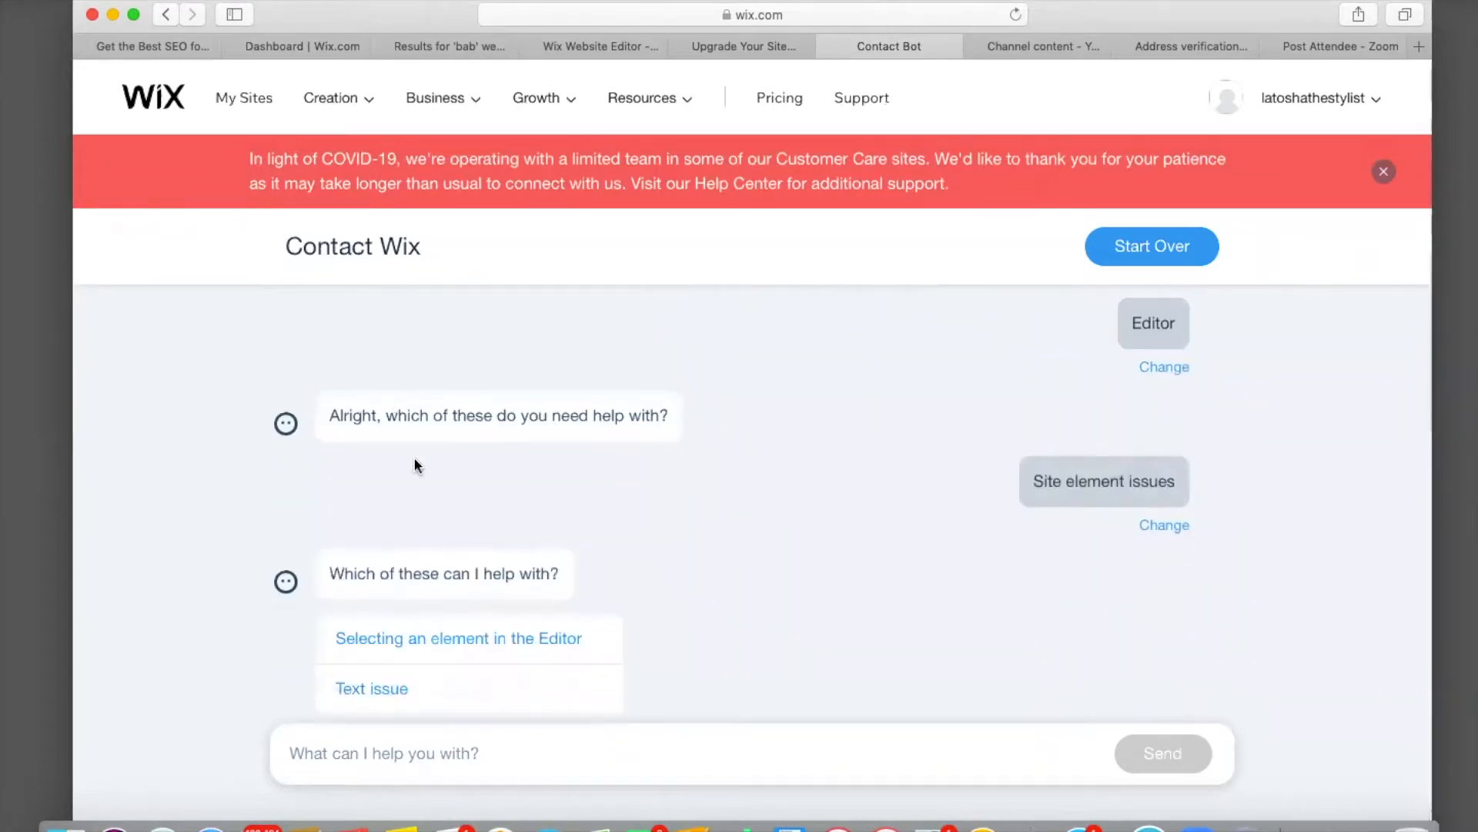
click(395, 692)
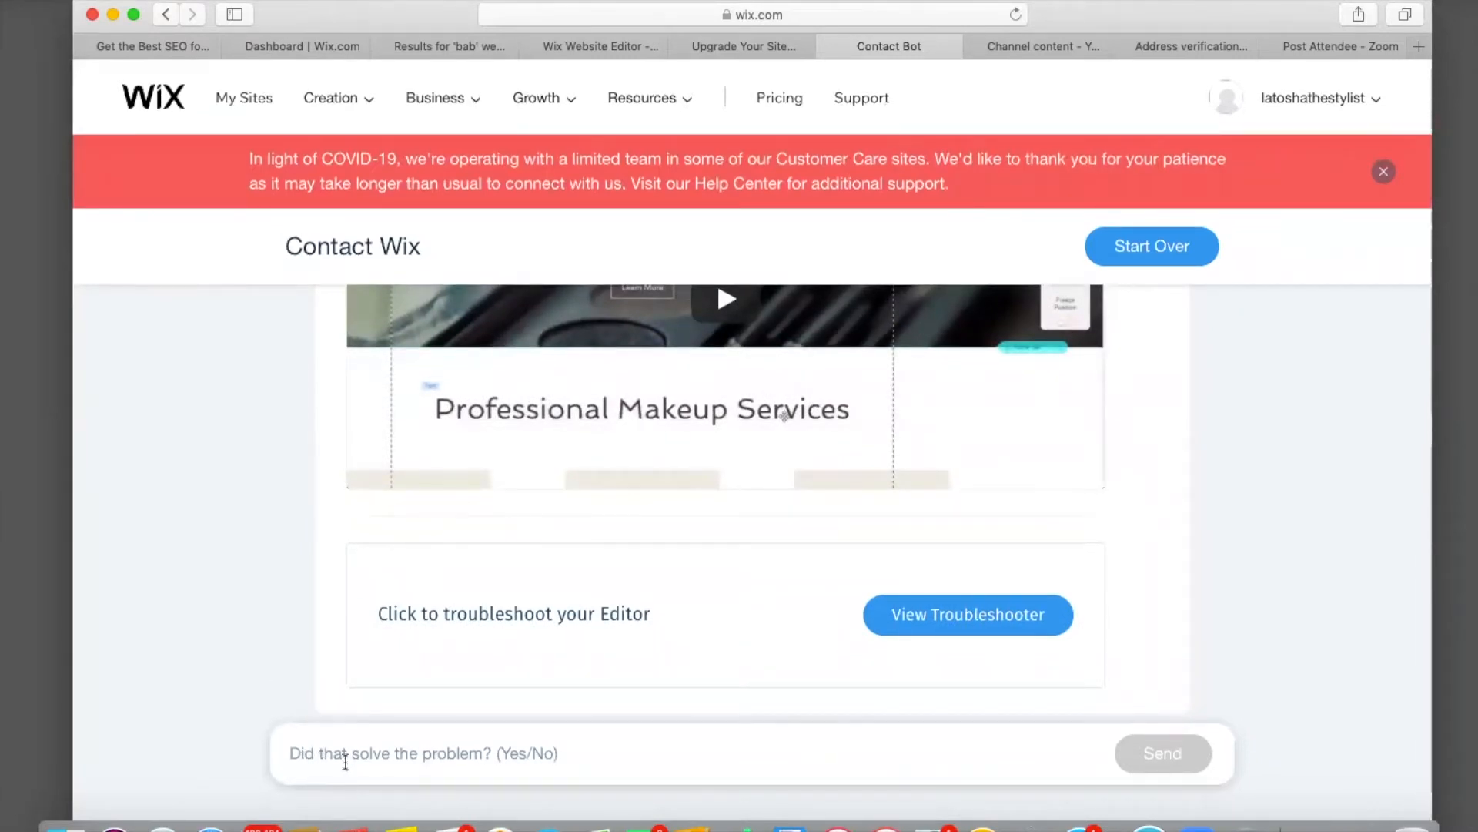
Answer NO to the bot to say the troubleshooter didn't solve it.
click(370, 752)
text(NO)
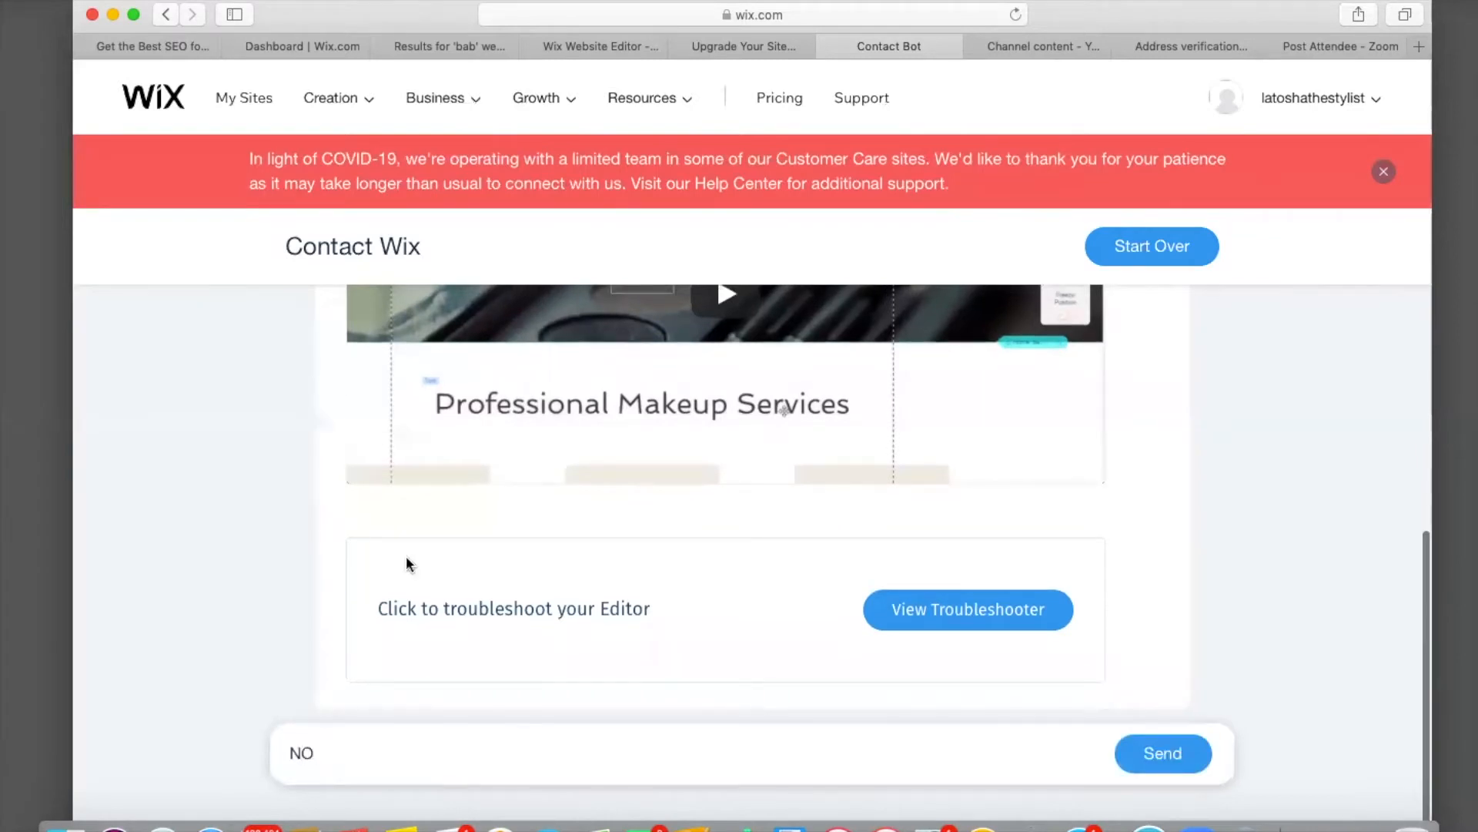
click(1152, 758)
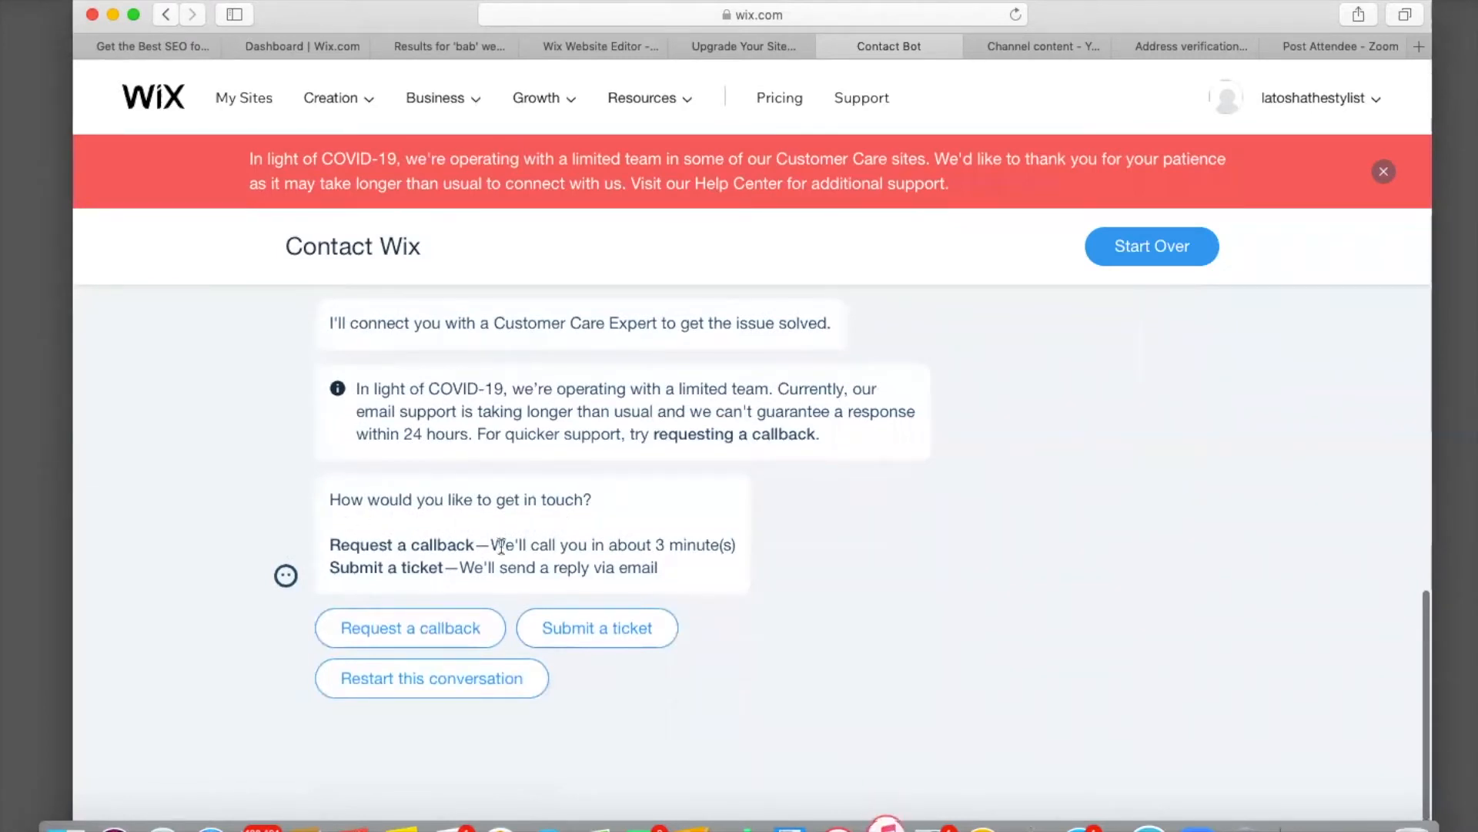
Request a callback, send and confirm the issue description 'no', and begin entering the callback phone number.
click(433, 635)
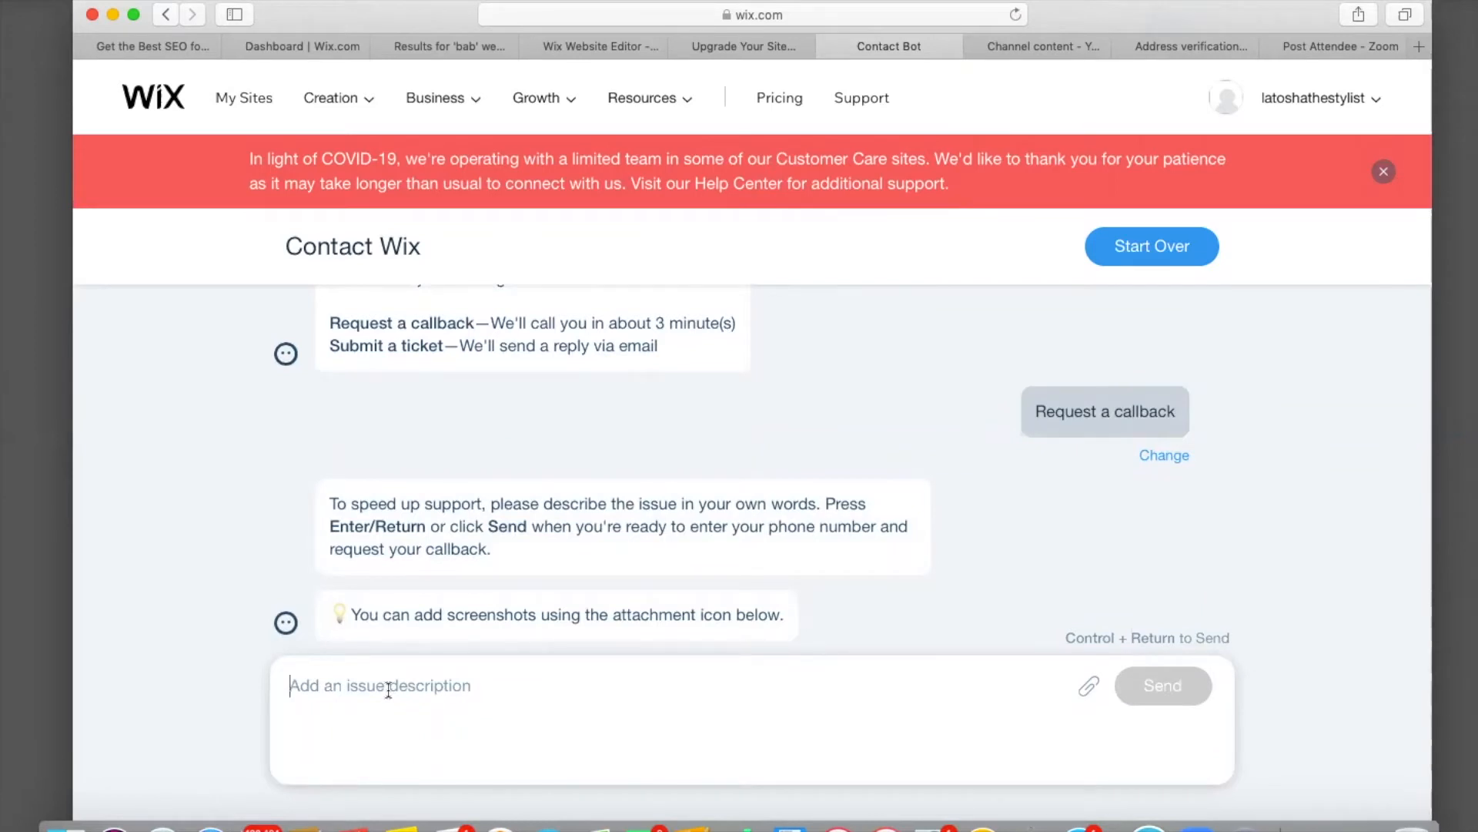
text(n)
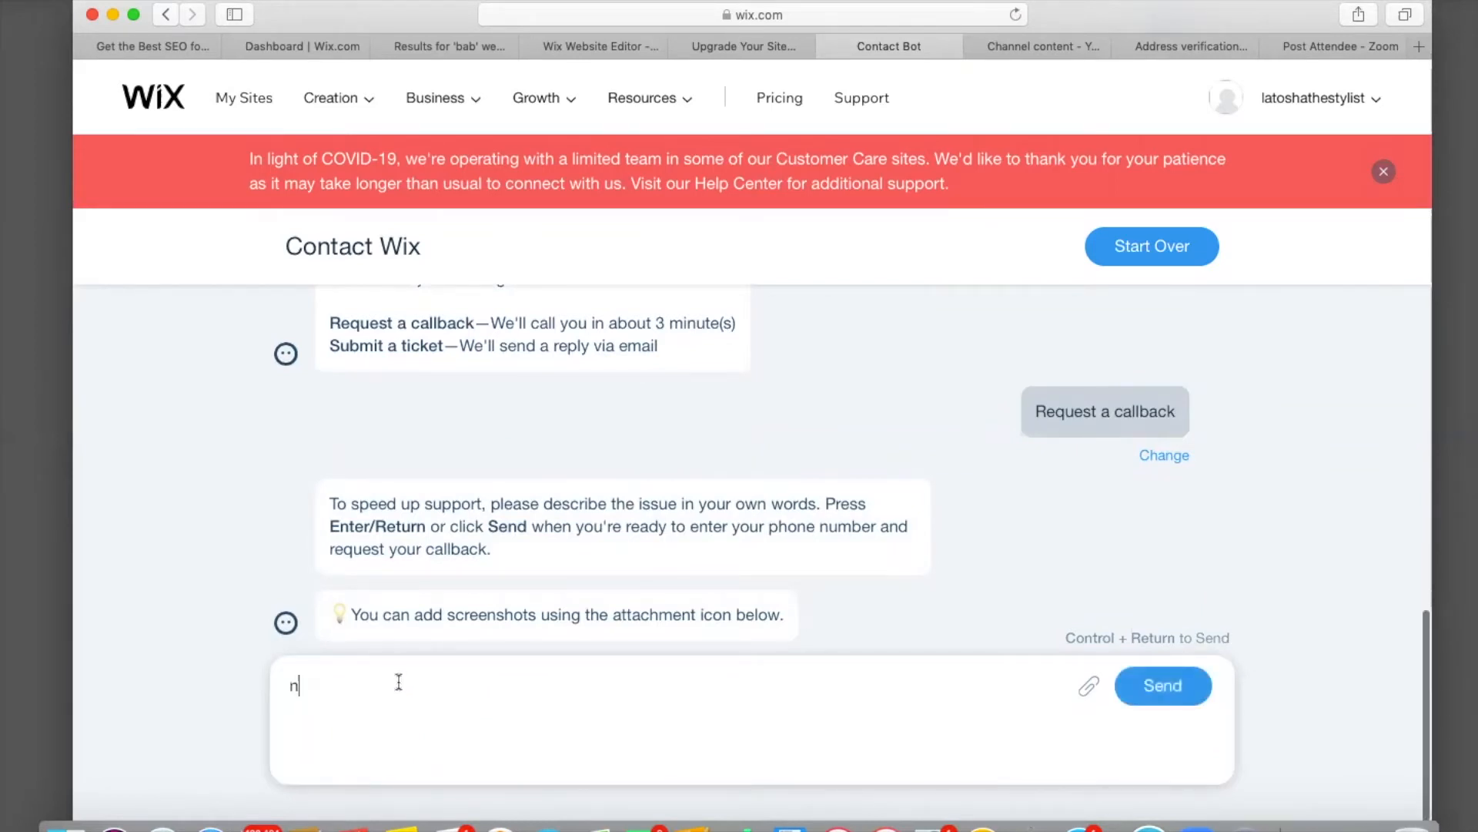
text(o)
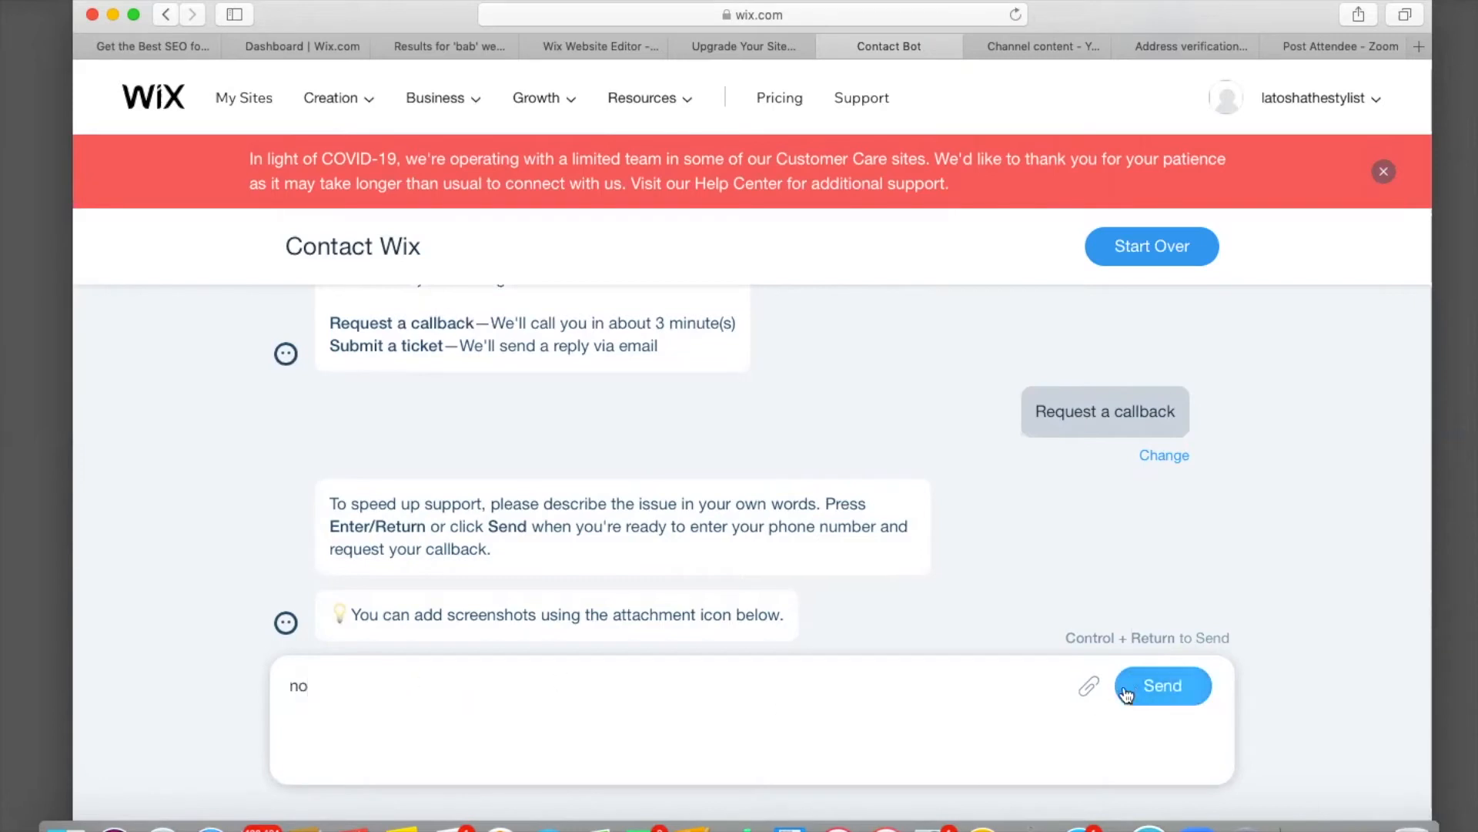
click(1138, 689)
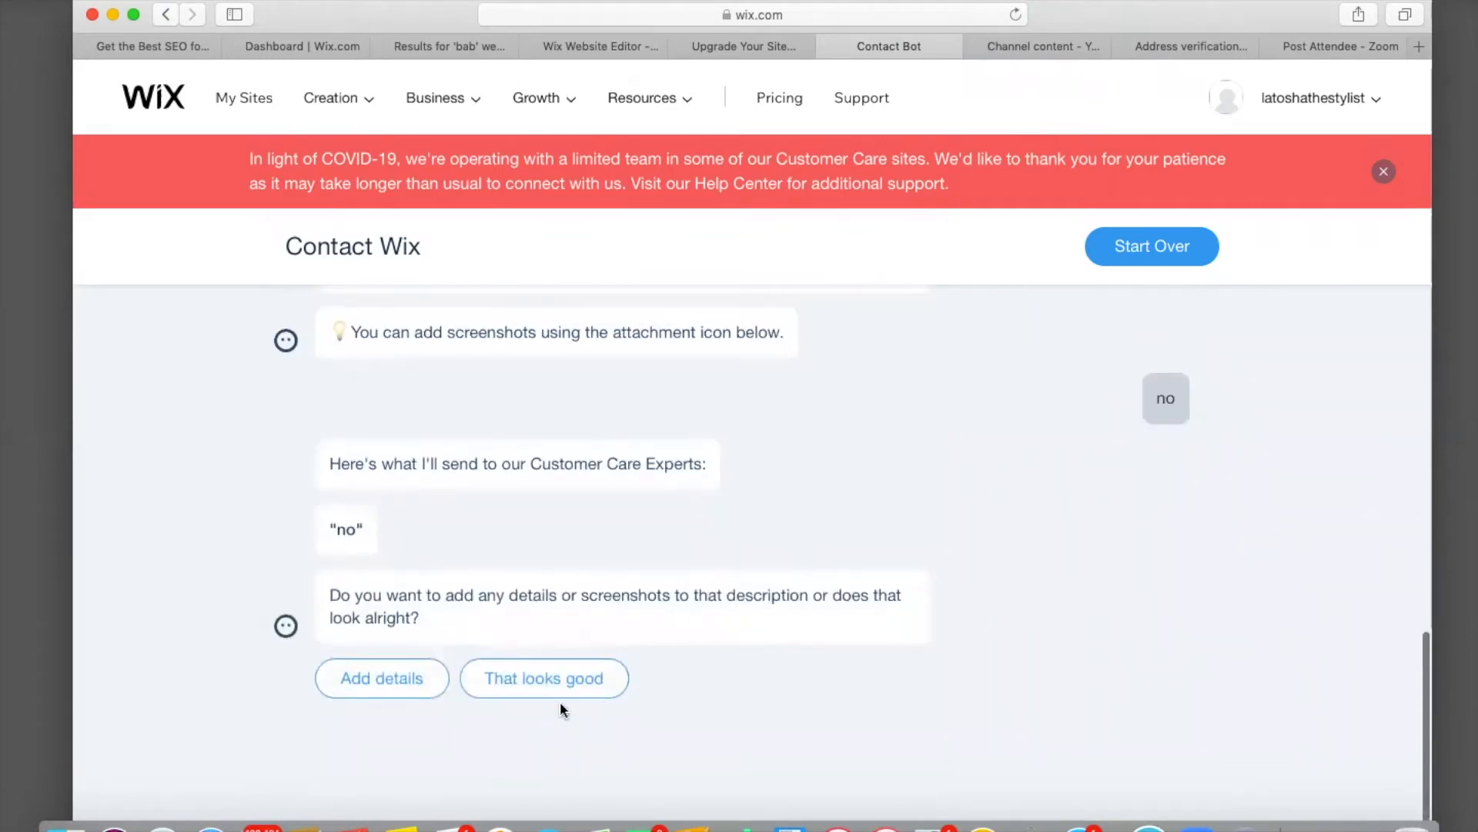
click(532, 680)
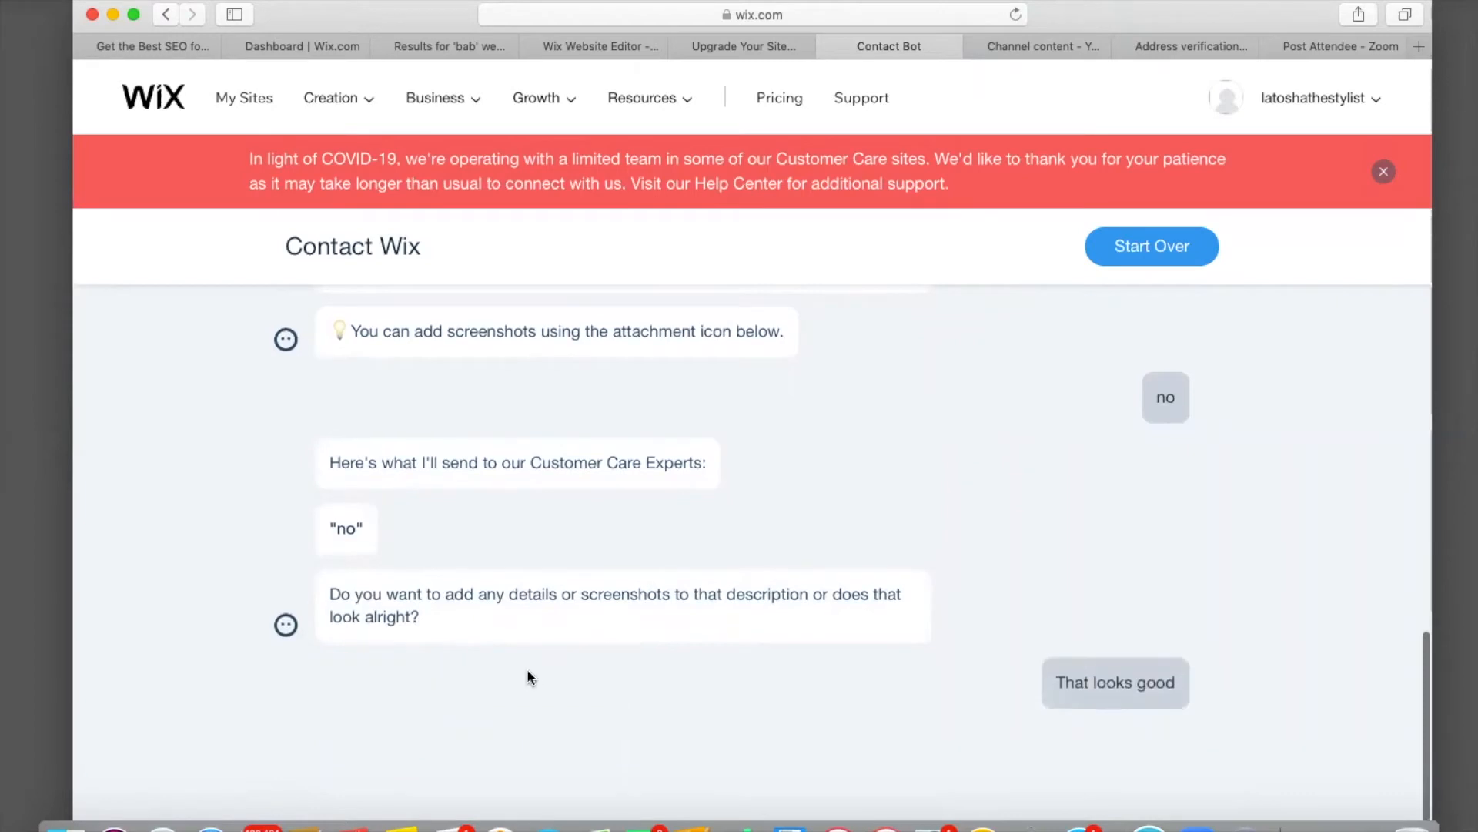
click(485, 626)
text(5)
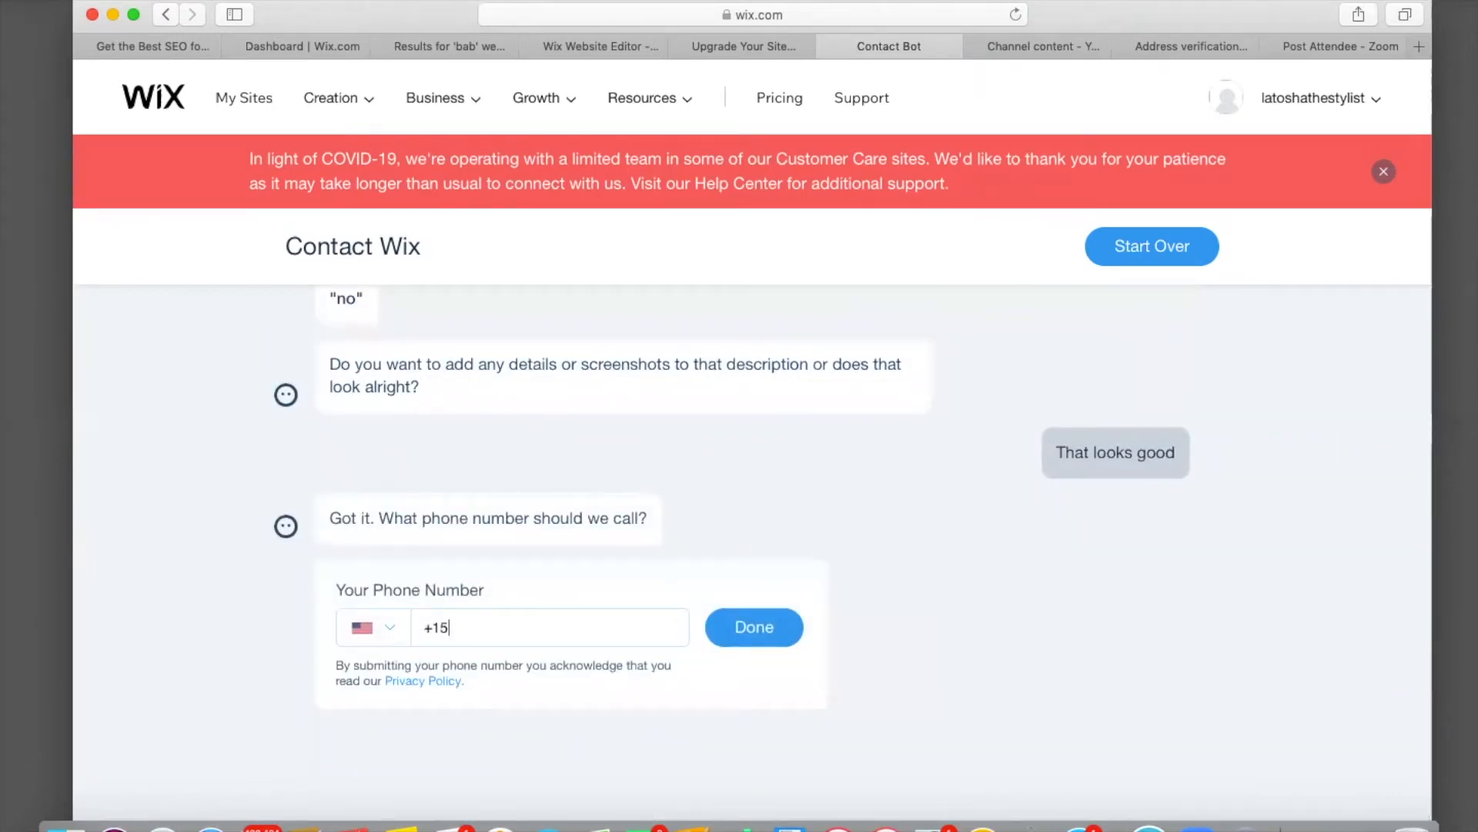
text(555555)
Back in the editor, close the Help Center and review the Home page down to the footer.
click(590, 44)
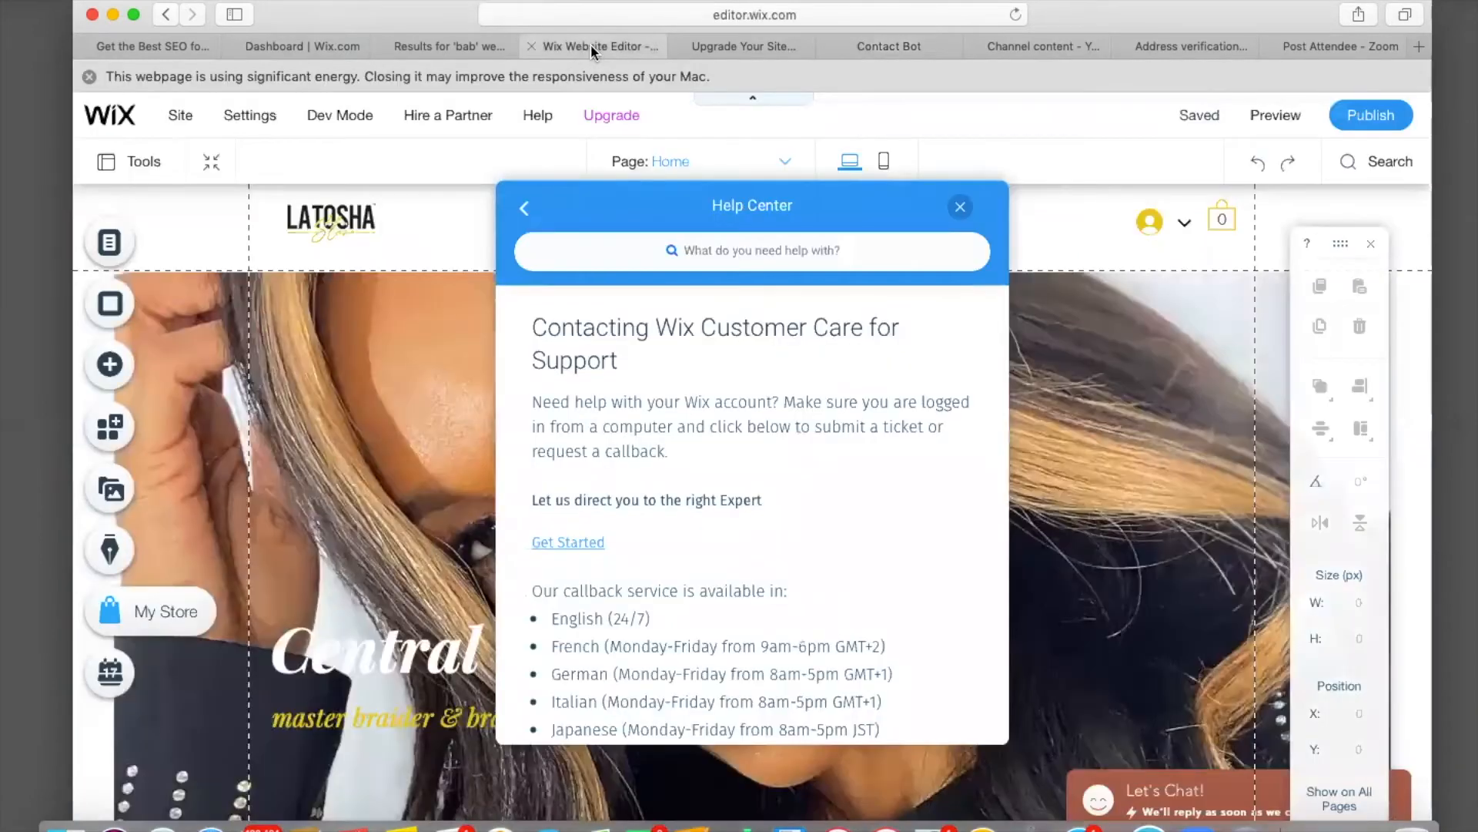
click(961, 208)
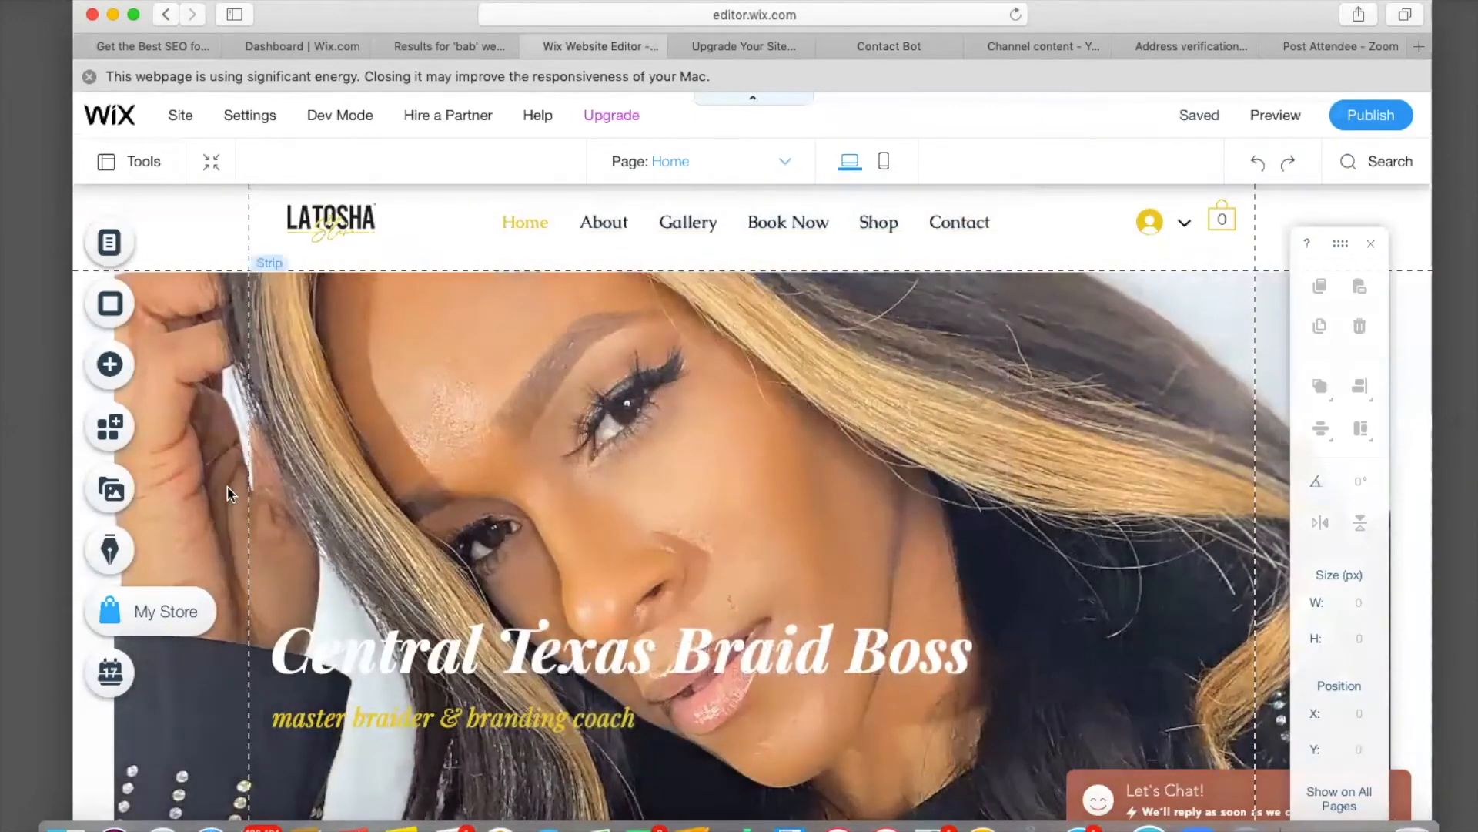
scroll(229, 493, down, 2)
scroll(229, 492, down, 5)
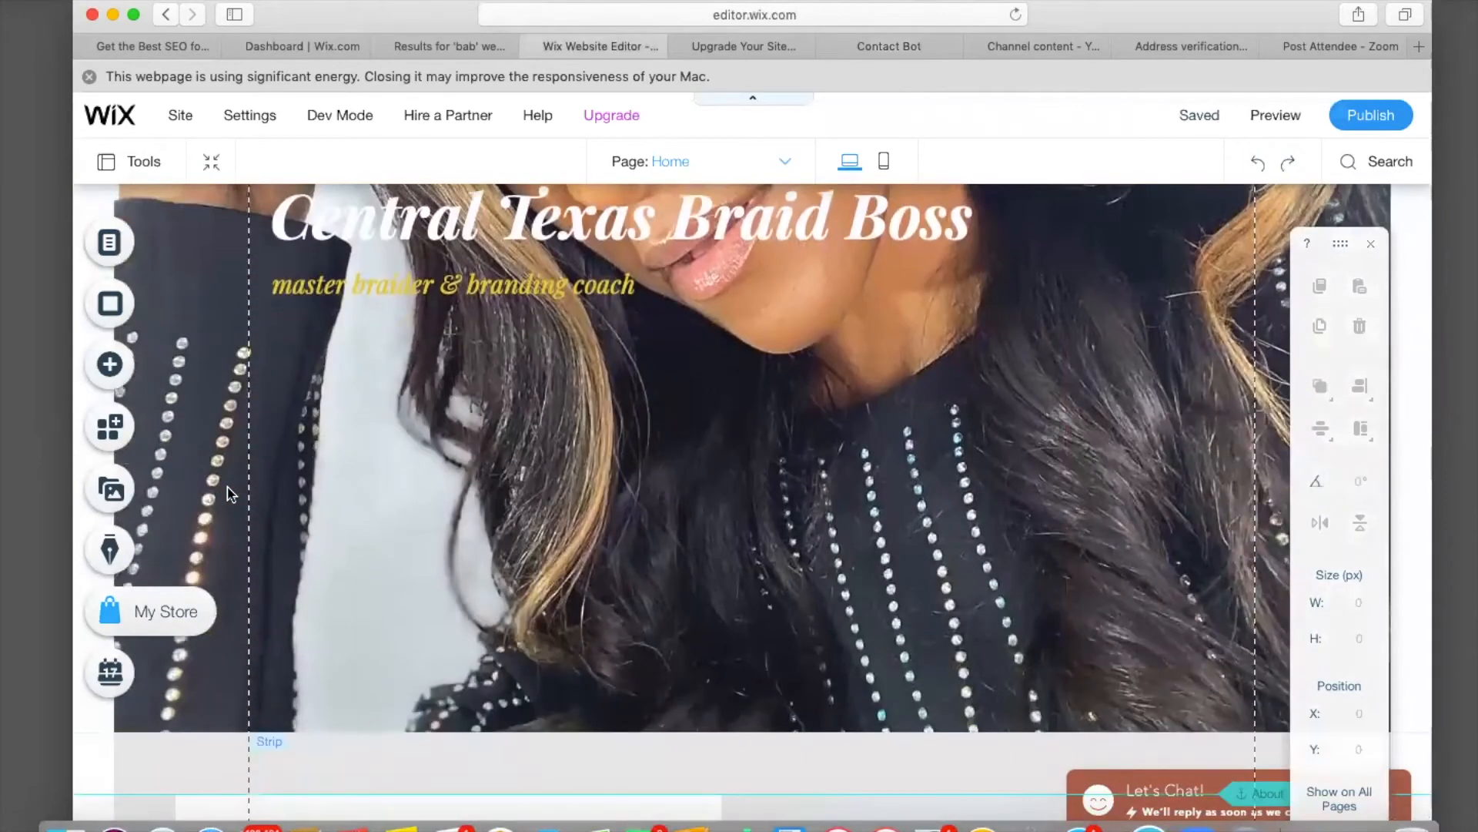
scroll(230, 492, down, 5)
scroll(229, 494, down, 5)
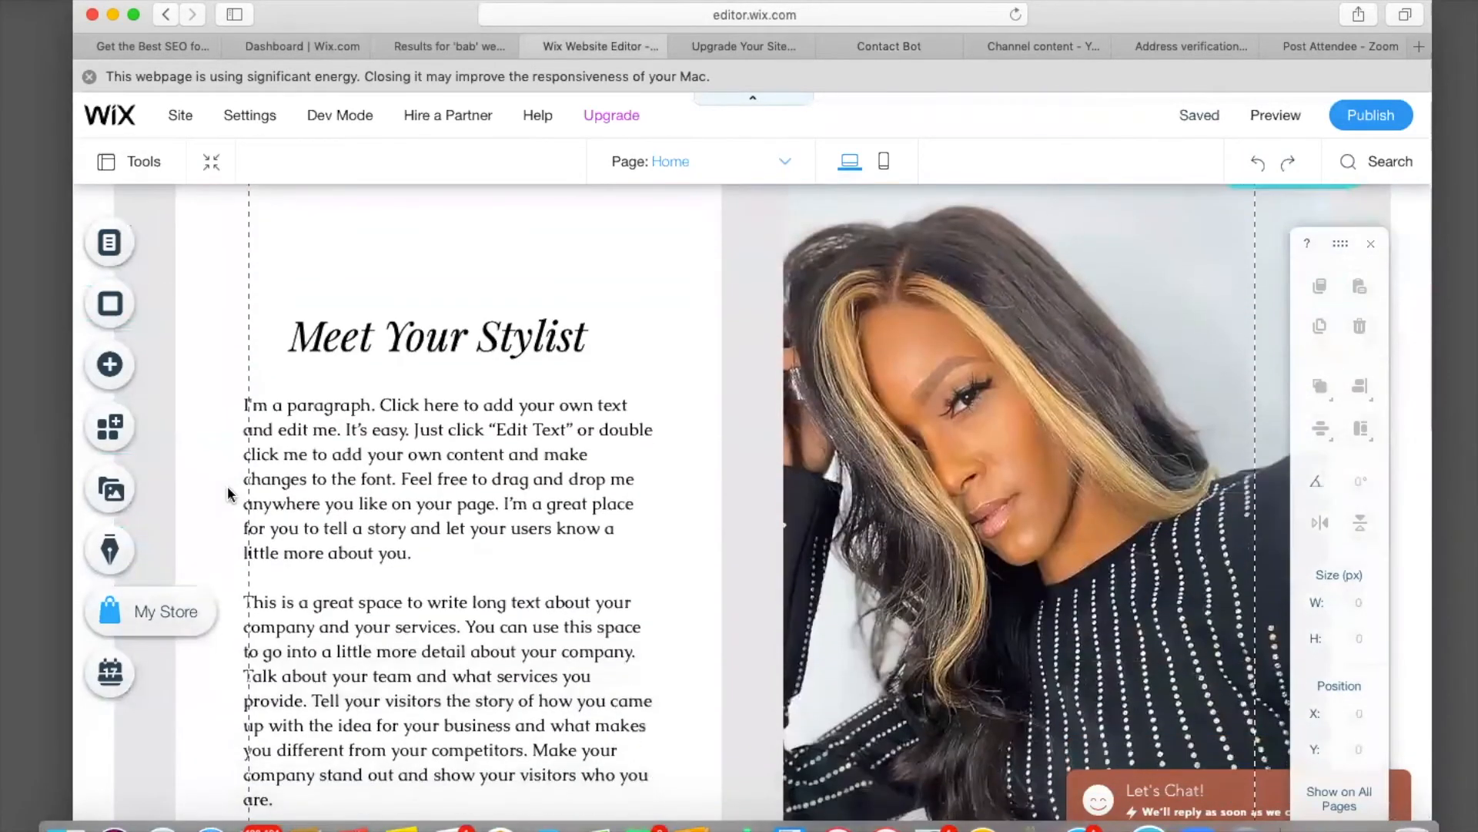
scroll(229, 494, down, 3)
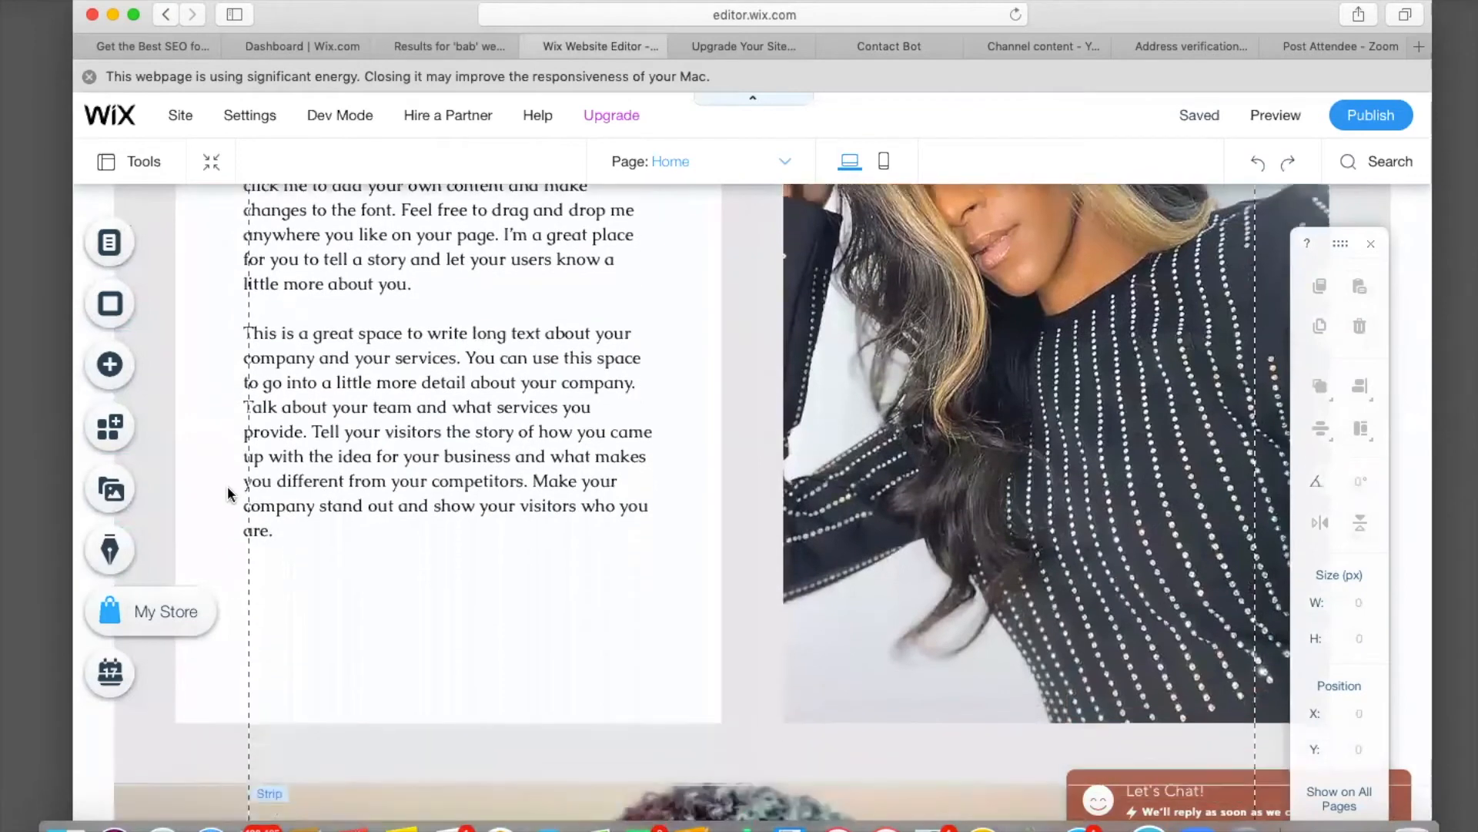
scroll(229, 494, down, 3)
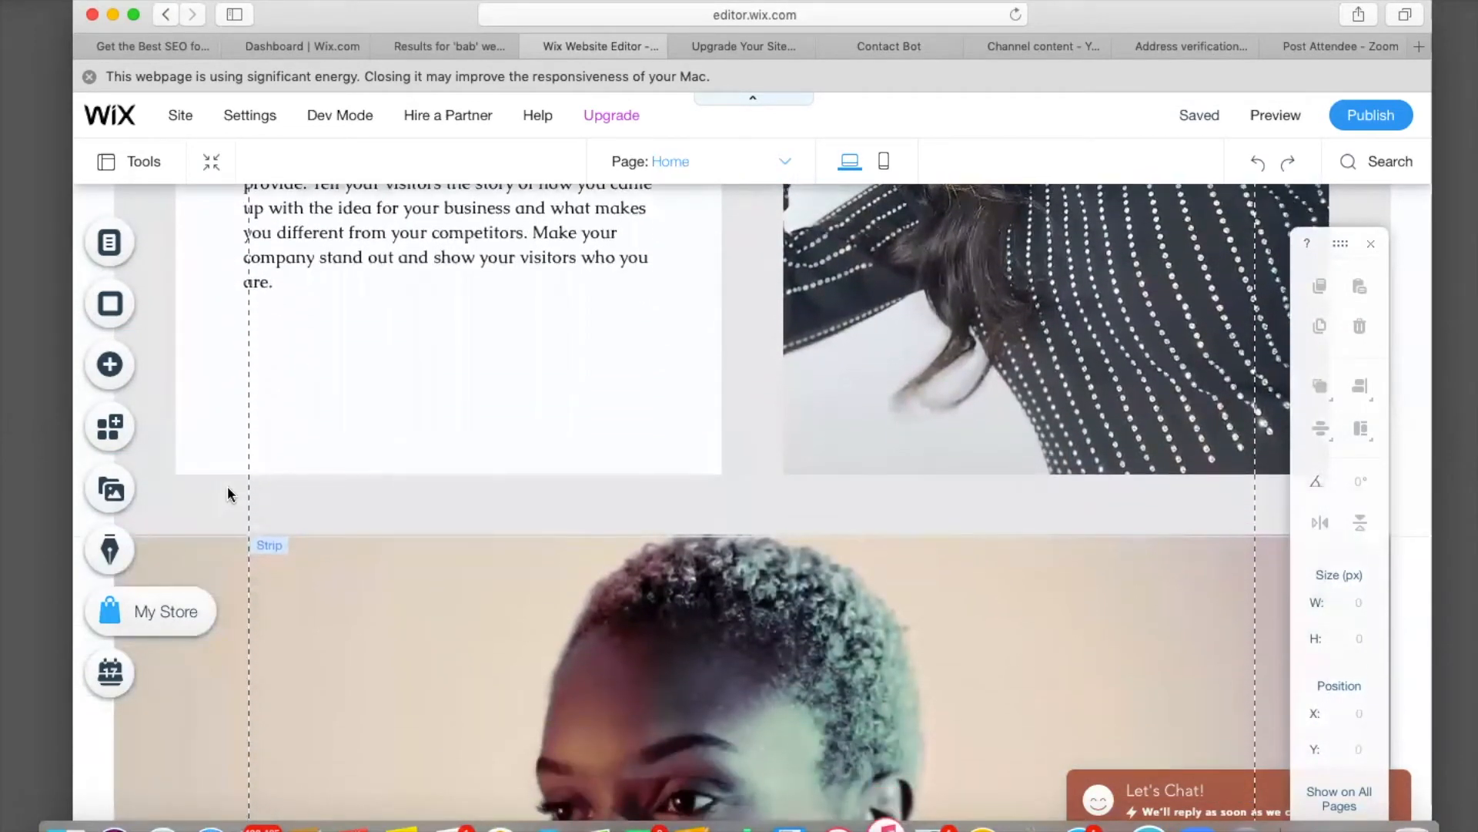
scroll(229, 494, down, 3)
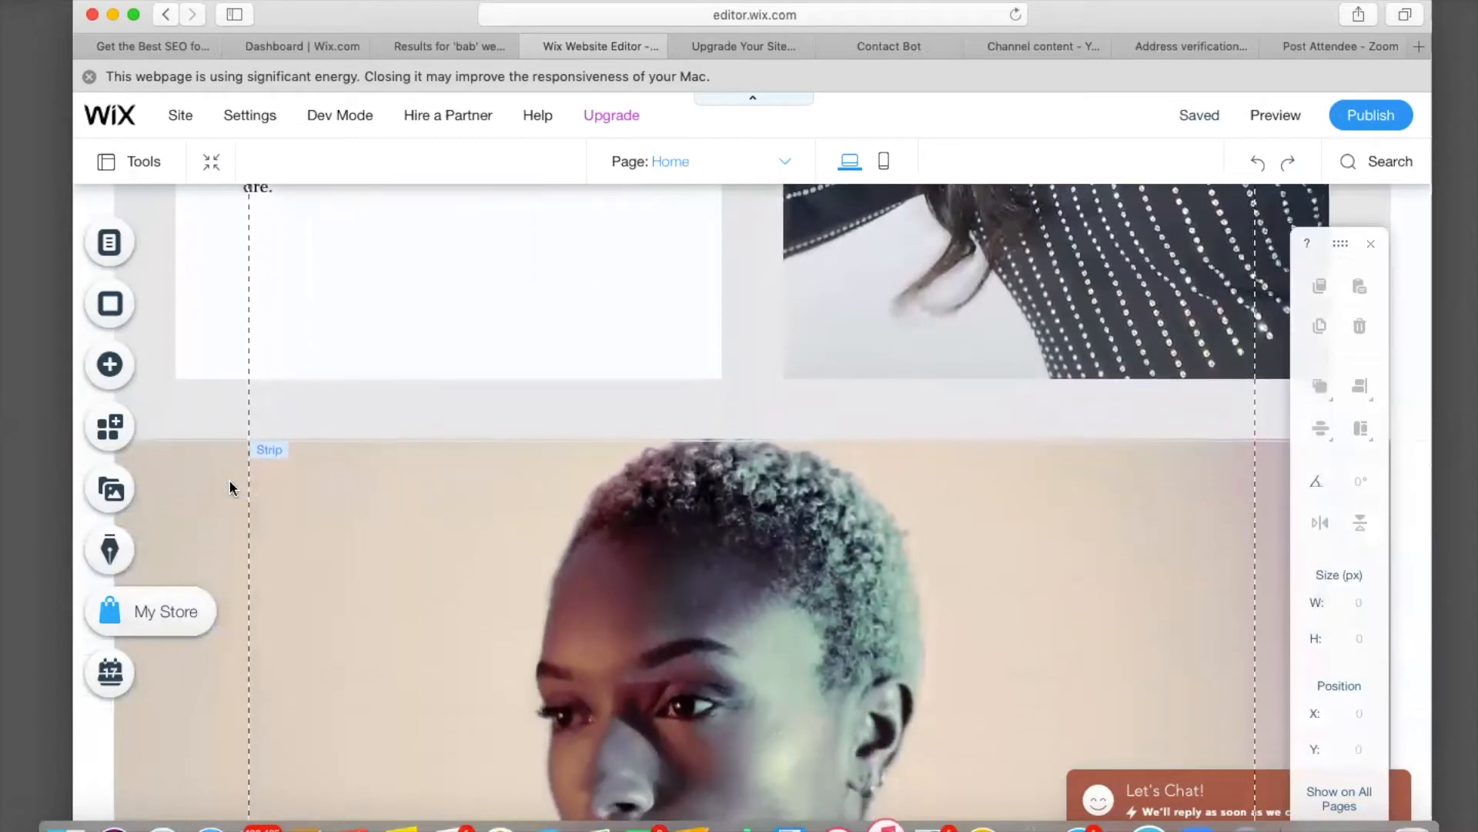
scroll(229, 481, down, 3)
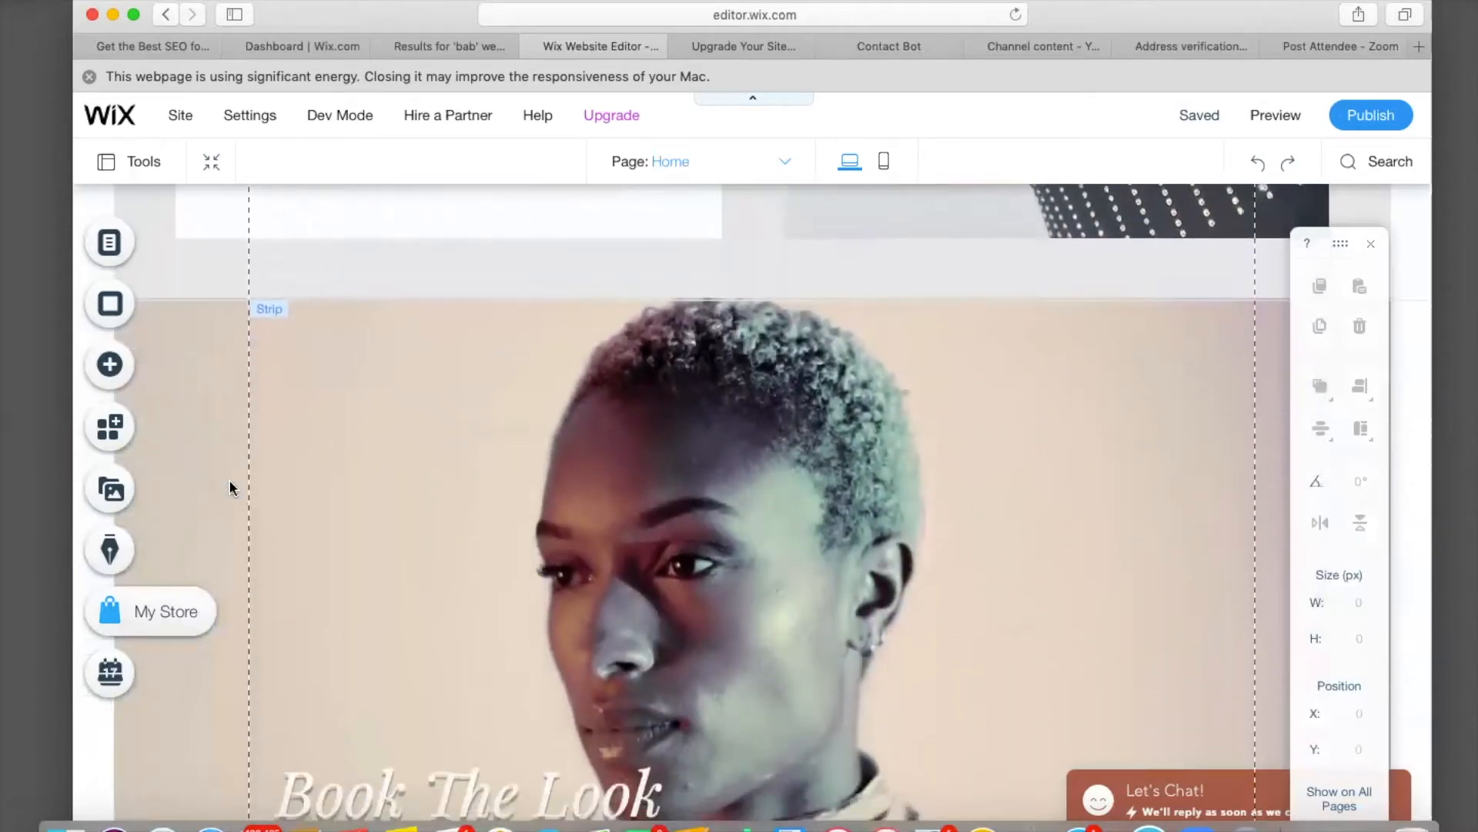
scroll(234, 462, down, 3)
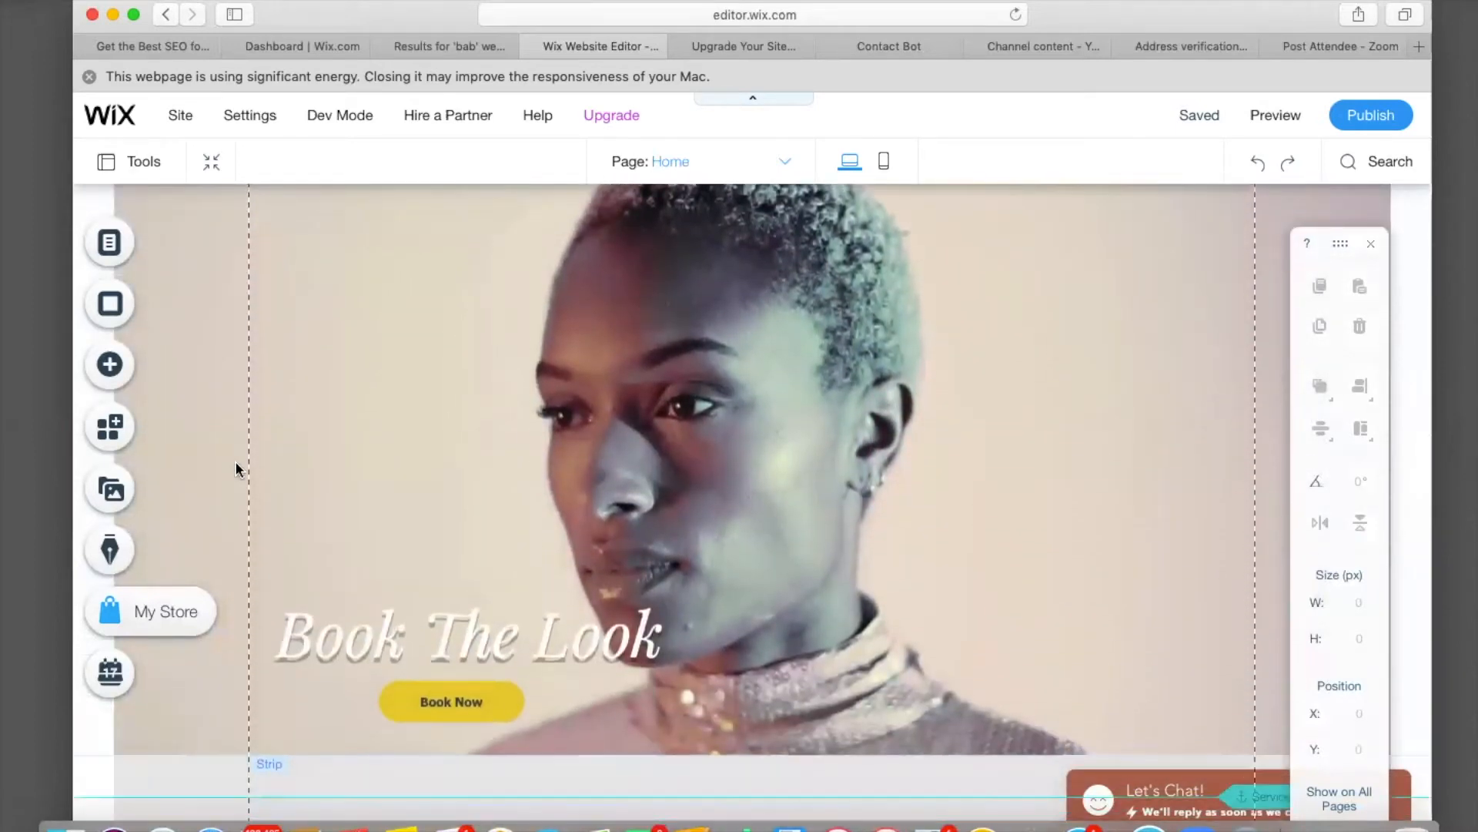
scroll(235, 462, down, 6)
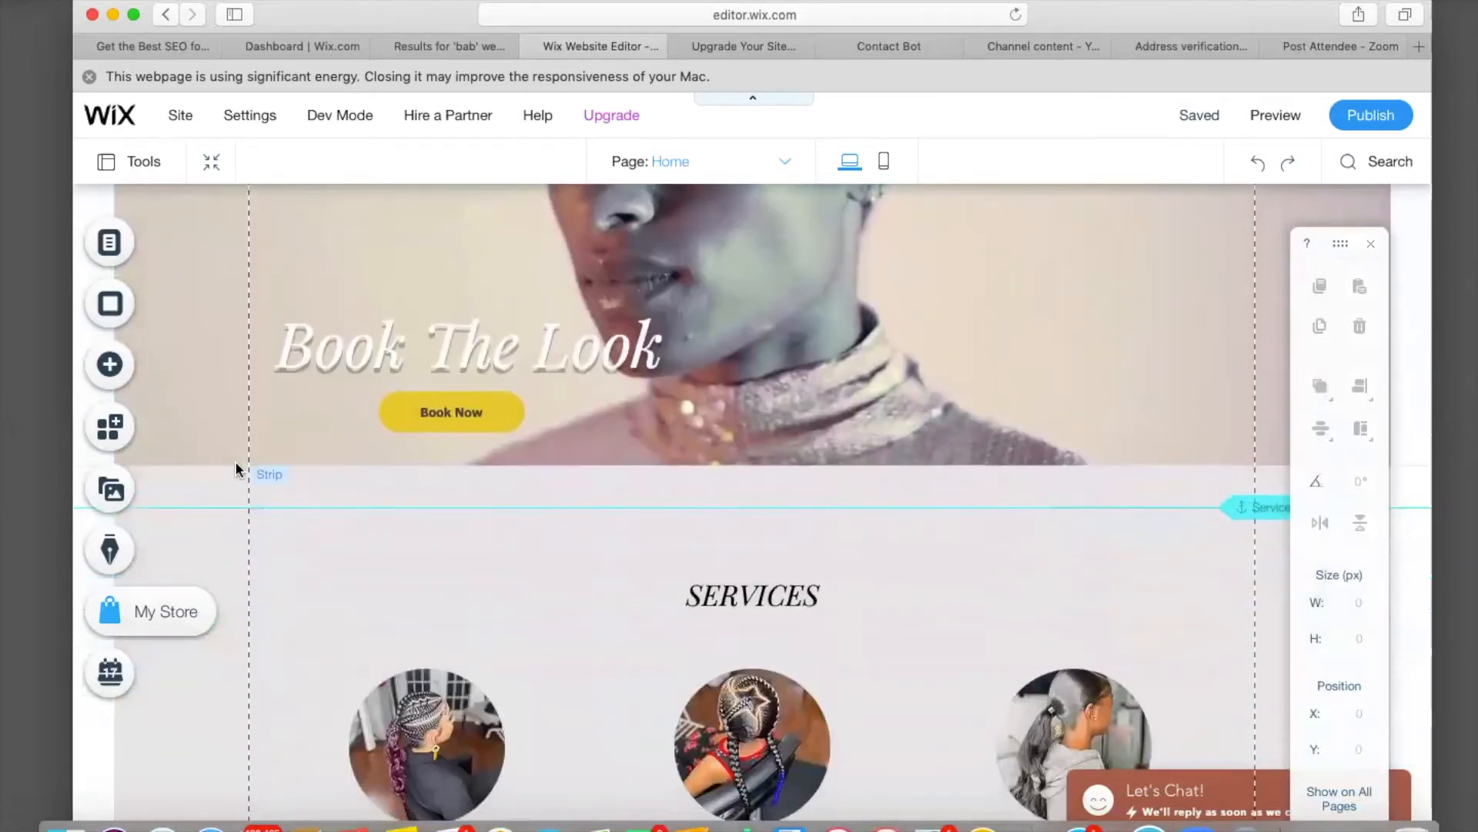
scroll(236, 462, down, 6)
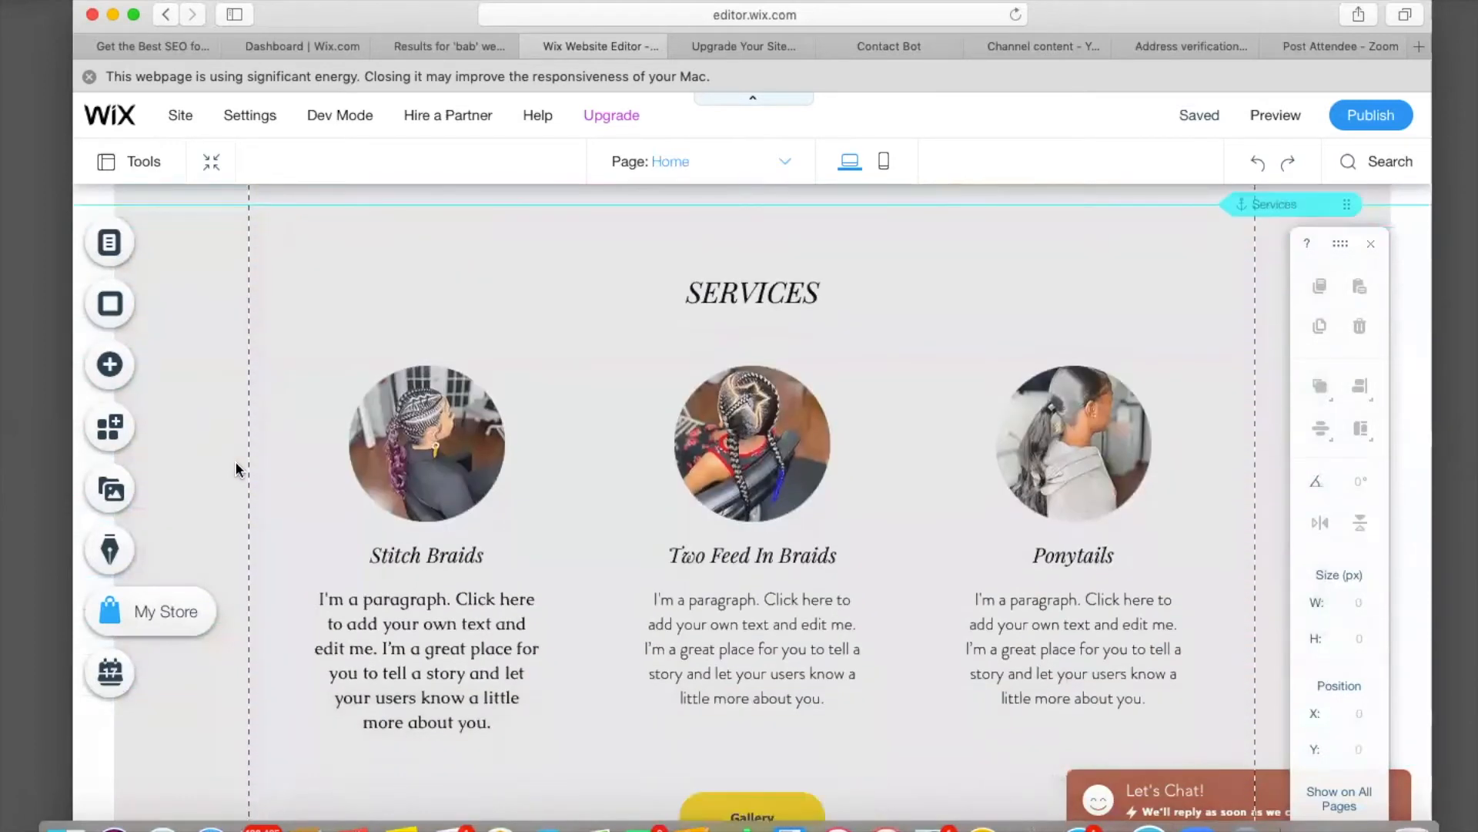
scroll(236, 468, down, 10)
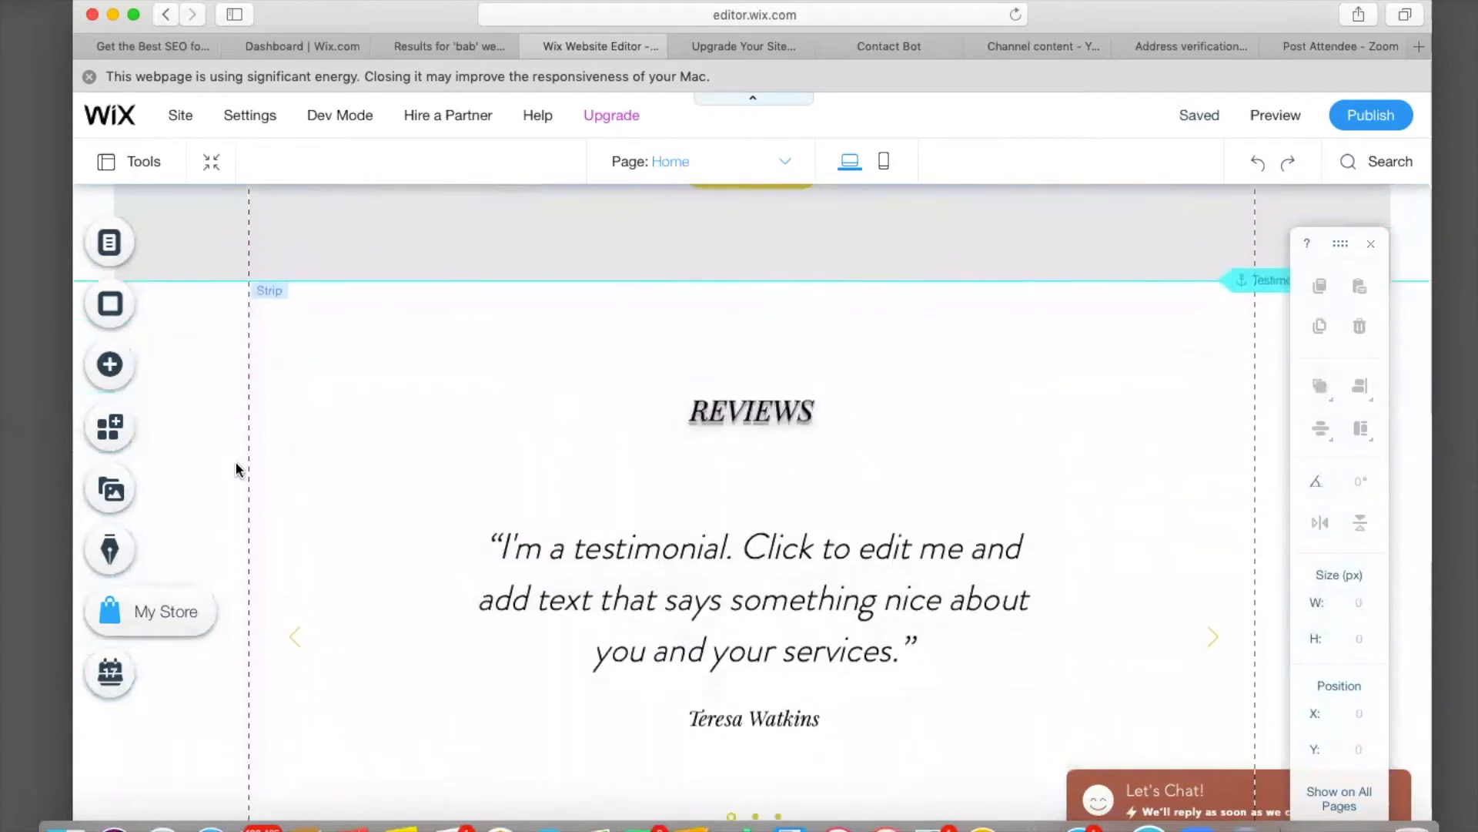
scroll(236, 470, down, 10)
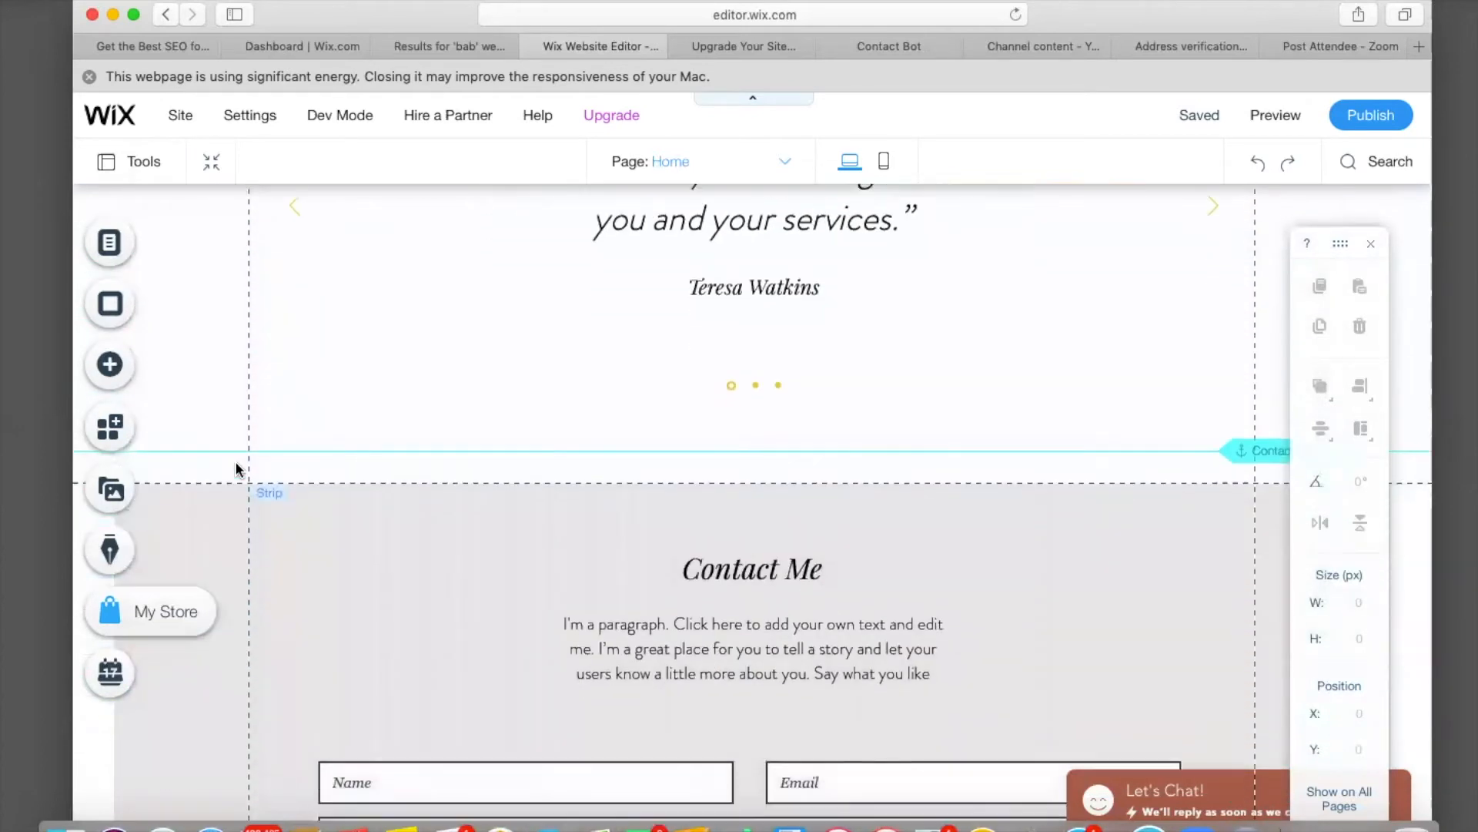
scroll(235, 469, down, 2)
scroll(235, 469, down, 6)
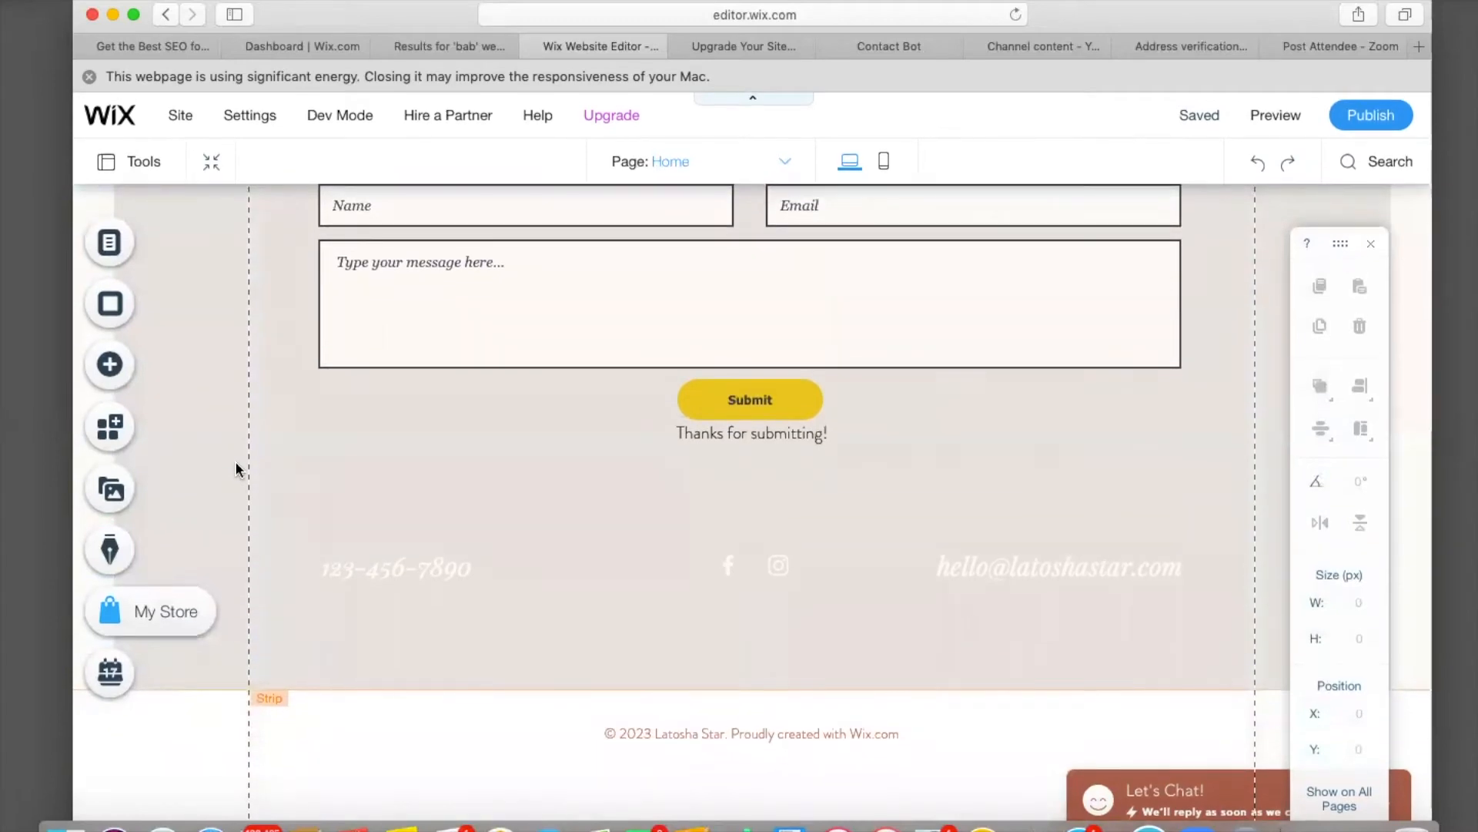
scroll(236, 470, up, 20)
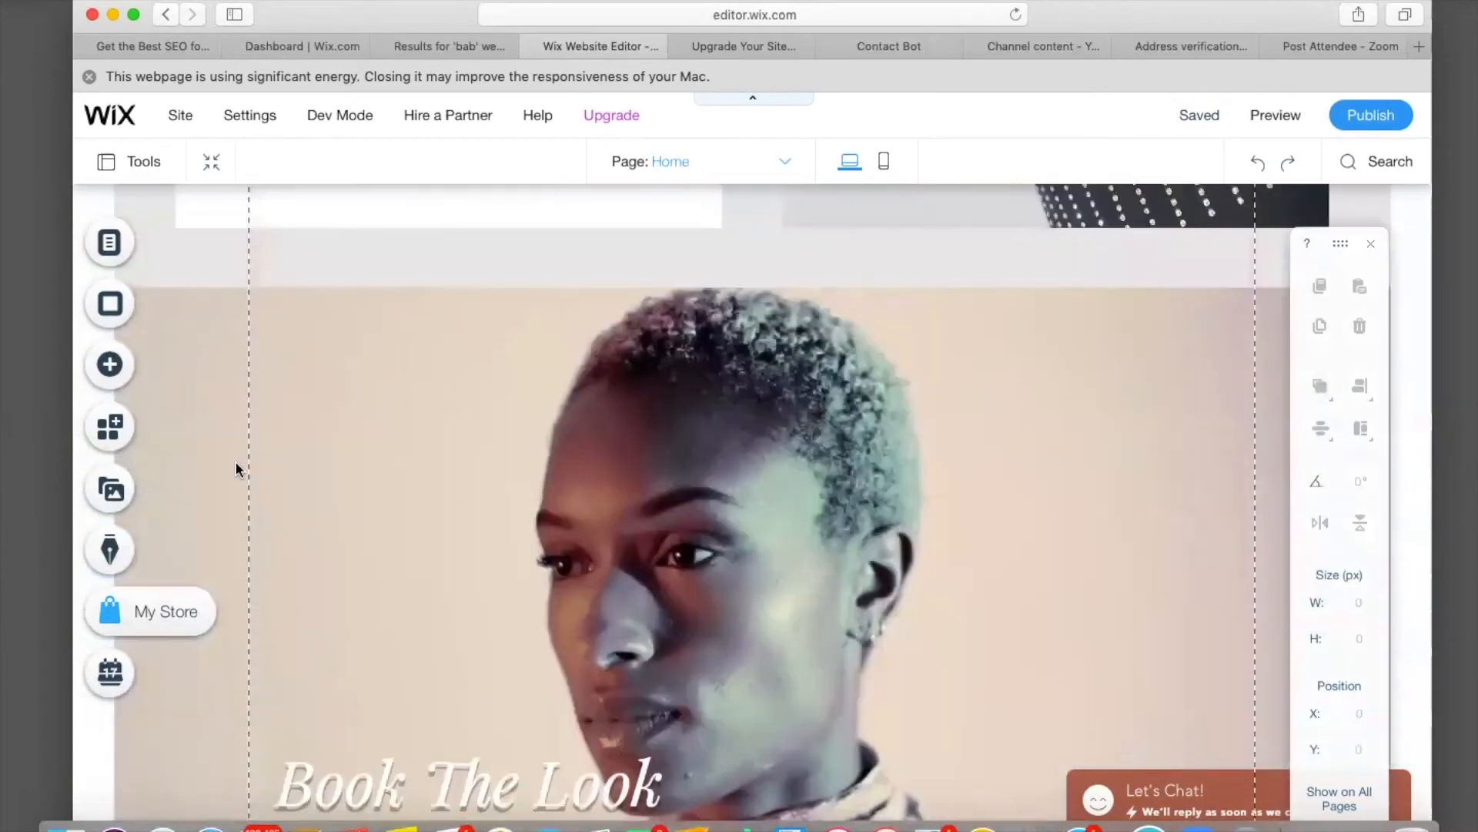
scroll(236, 470, up, 5)
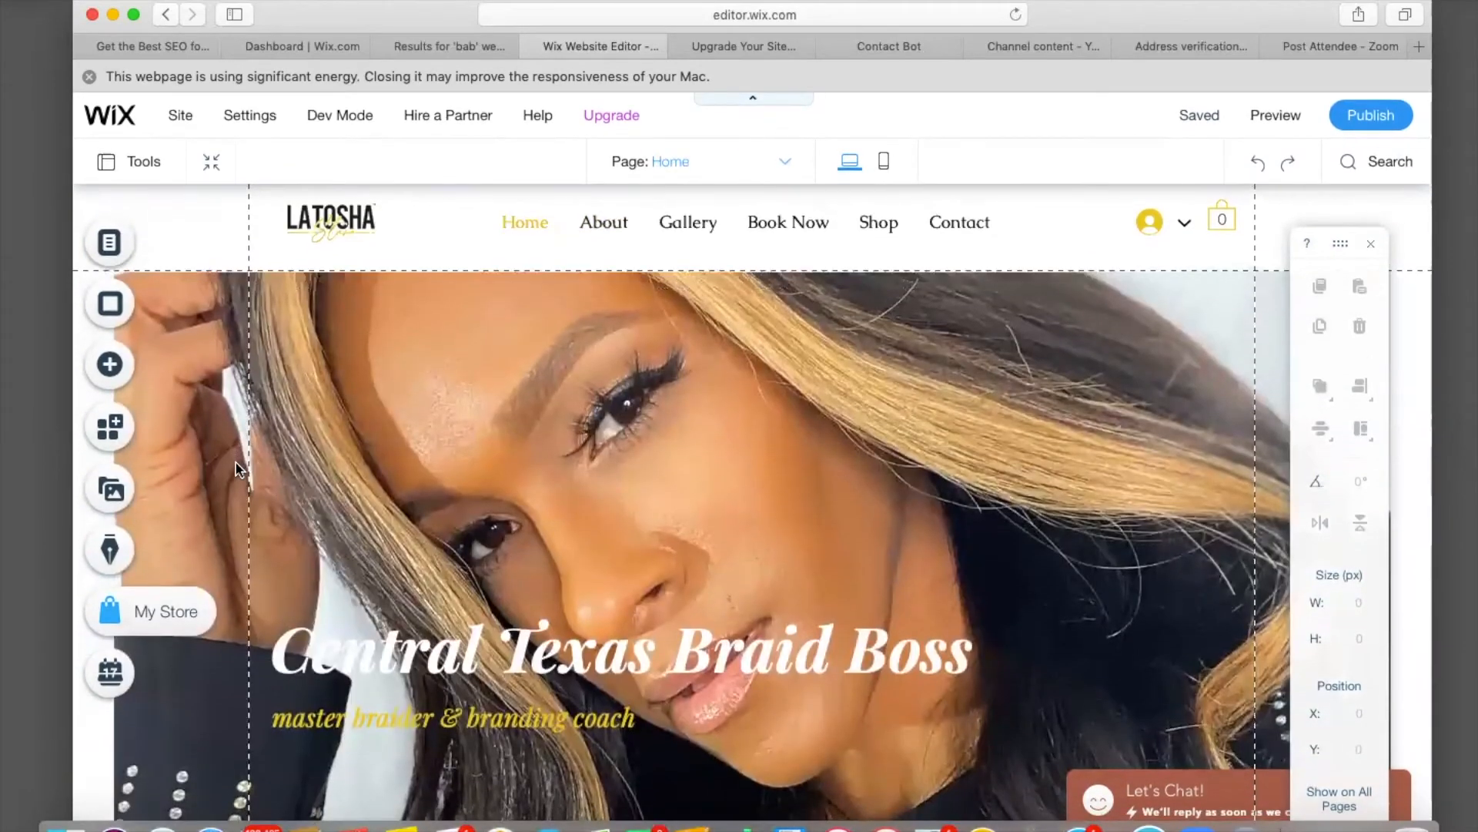